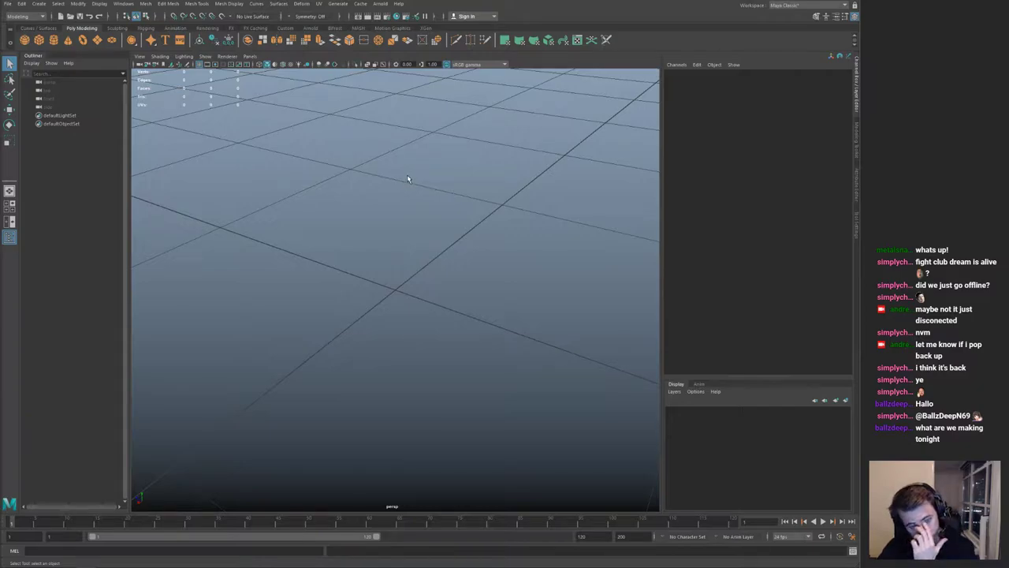
pyautogui.scroll(-6, 410, 274)
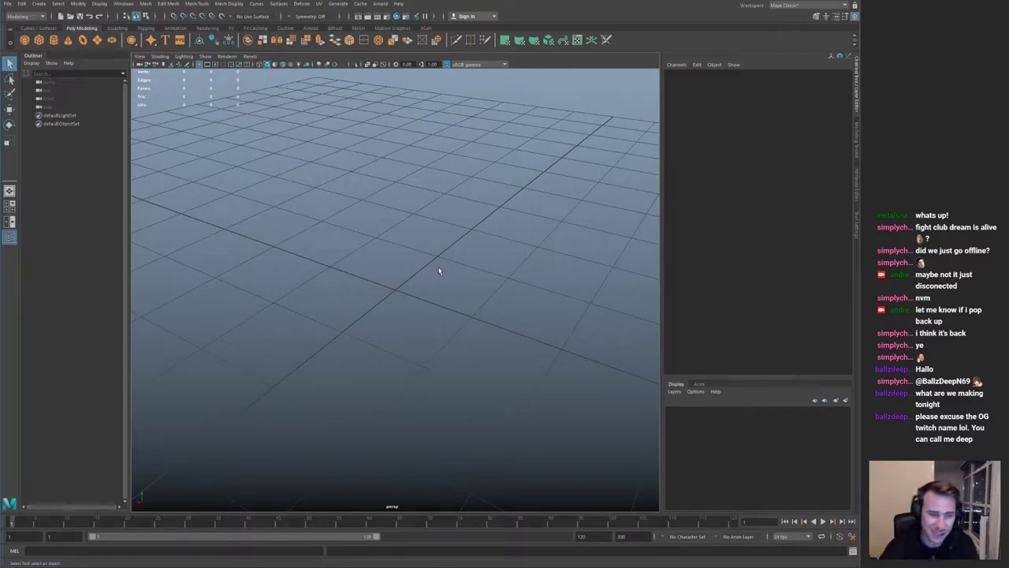
pyautogui.keyDown('alt'); pyautogui.moveTo(446, 261); pyautogui.dragTo(416, 247); pyautogui.keyUp('alt')
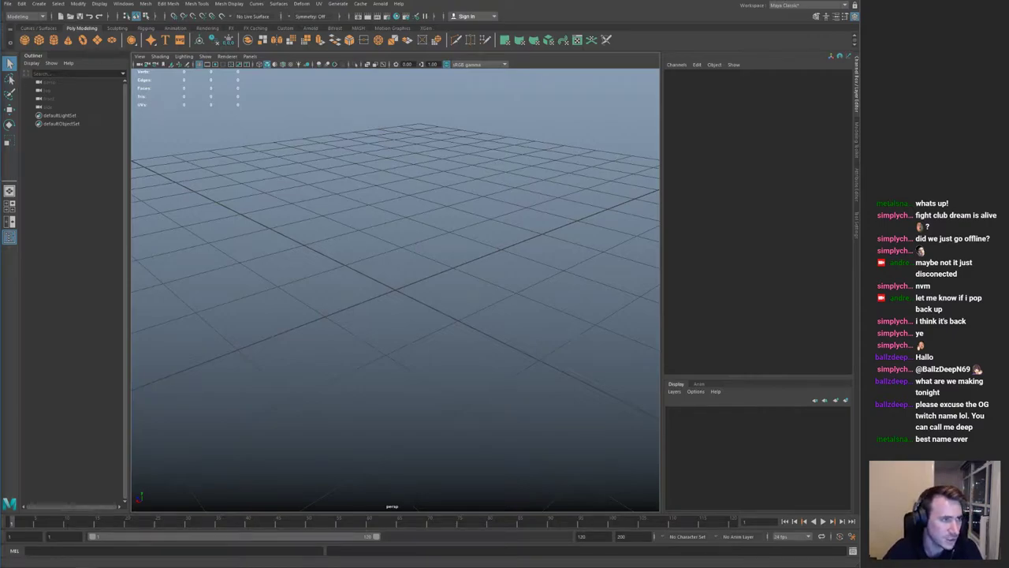
# Step: Switch to the browser with the Silk drawing page, then widen its window and place it over the modelling viewport
pyautogui.hotkey('alt', 'Tab')
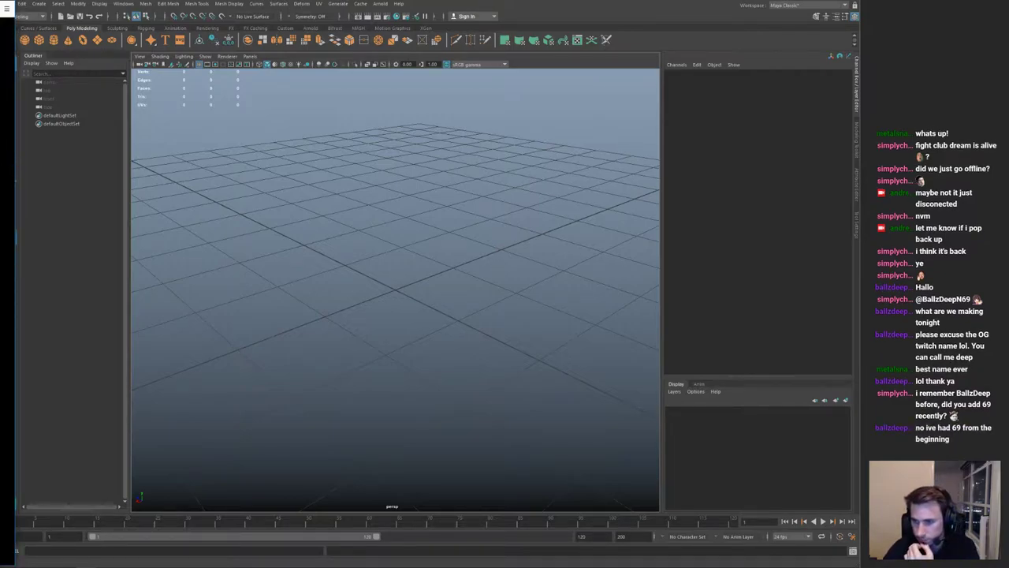
pyautogui.moveTo(0, 0); pyautogui.dragTo(295, 31)
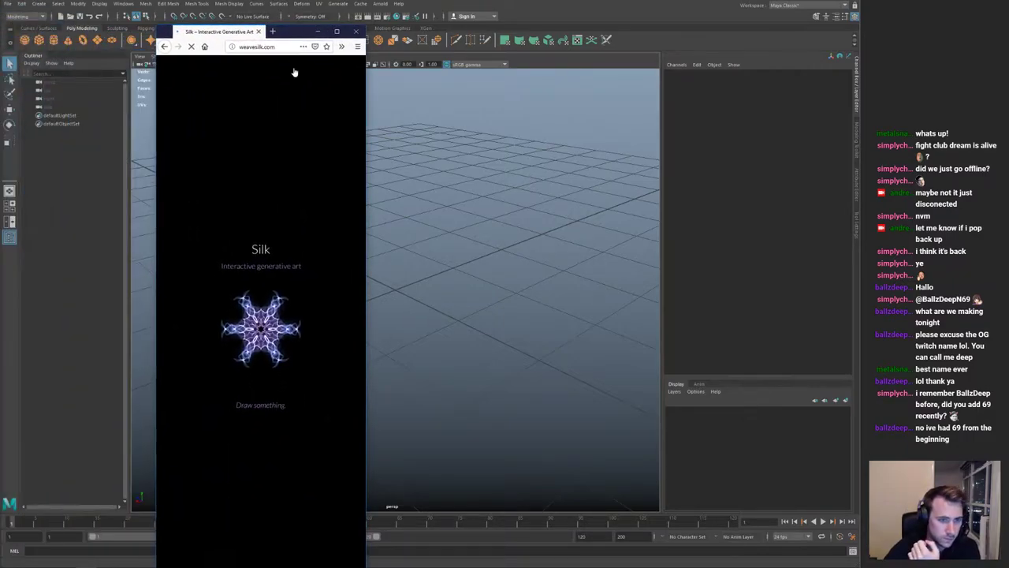
pyautogui.moveTo(366, 233); pyautogui.dragTo(642, 242)
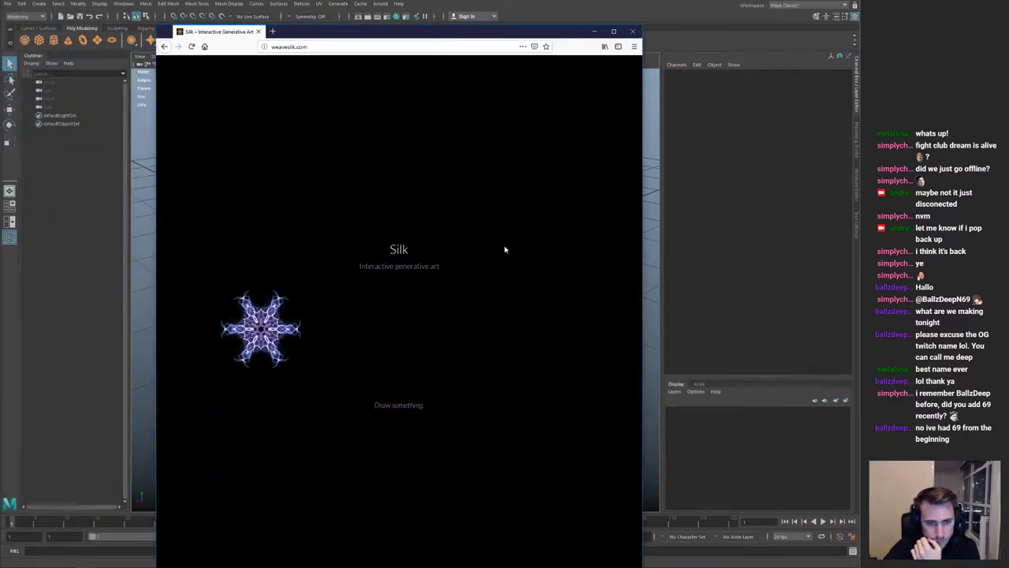
pyautogui.moveTo(448, 32); pyautogui.dragTo(452, 6)
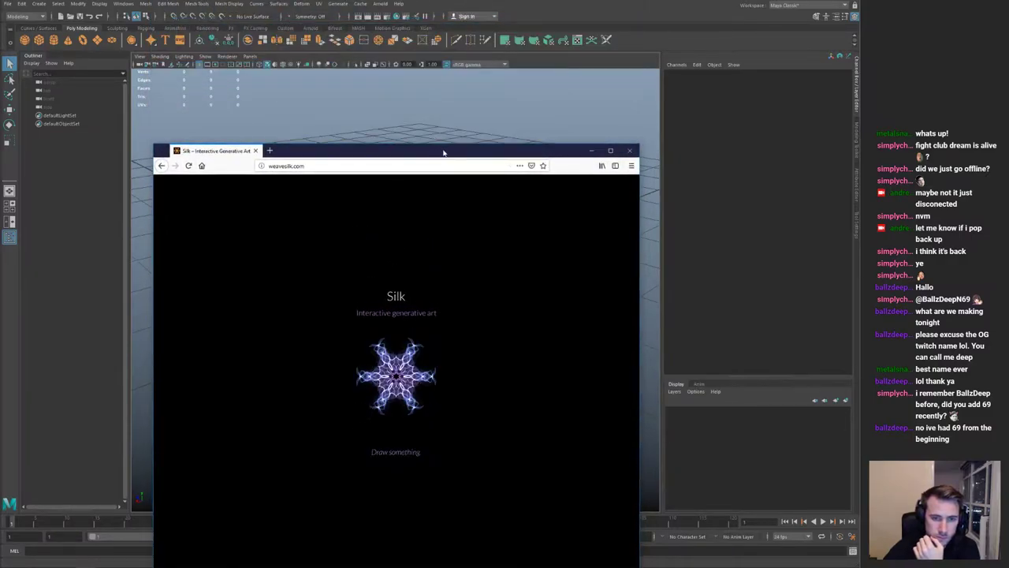
pyautogui.moveTo(442, 154); pyautogui.dragTo(419, 44)
# Step: Clear the trial stroke, set the brush to a pink-and-blue blend, and draw a mirrored winged shape with spiky upper points
pyautogui.moveTo(329, 327); pyautogui.dragTo(229, 270)
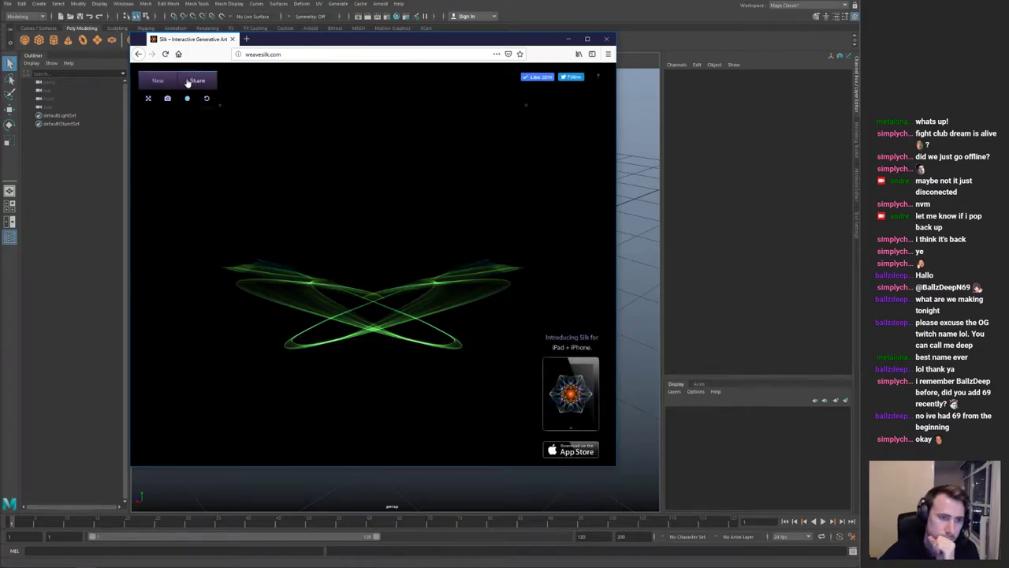
pyautogui.click(163, 82)
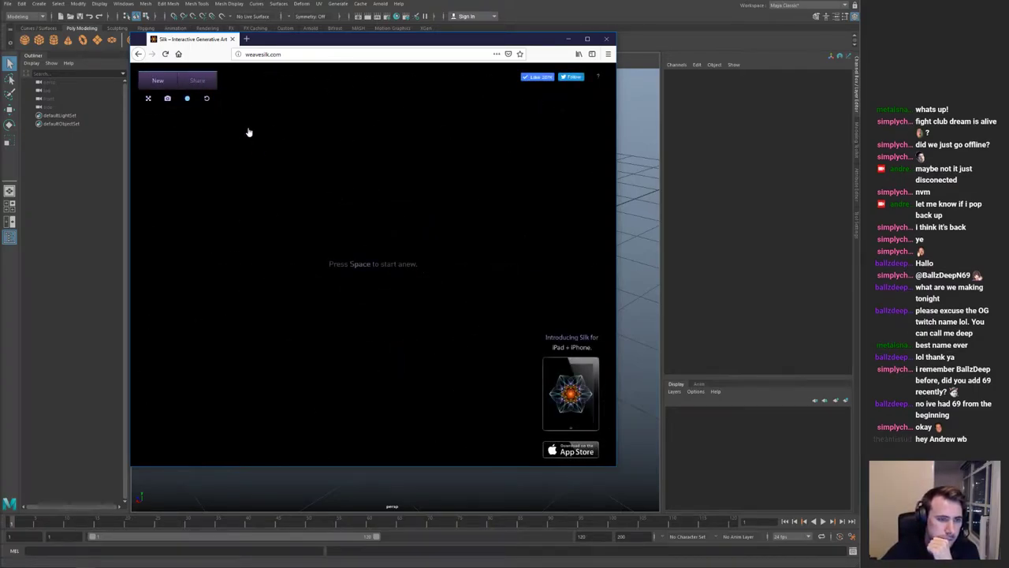
pyautogui.click(187, 98)
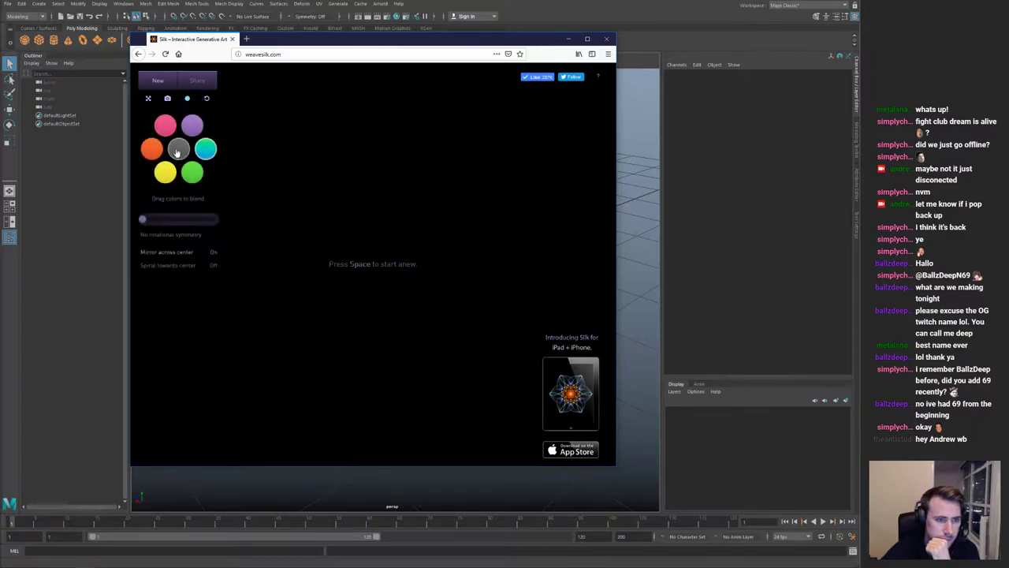
pyautogui.moveTo(205, 155); pyautogui.dragTo(151, 152)
pyautogui.moveTo(394, 271)
pyautogui.mouseDown()
pyautogui.moveTo(392, 320)
pyautogui.moveTo(403, 304)
pyautogui.moveTo(387, 291)
pyautogui.moveTo(388, 313)
pyautogui.moveTo(408, 308)
pyautogui.moveTo(347, 376)
pyautogui.moveTo(346, 403)
pyautogui.mouseUp()
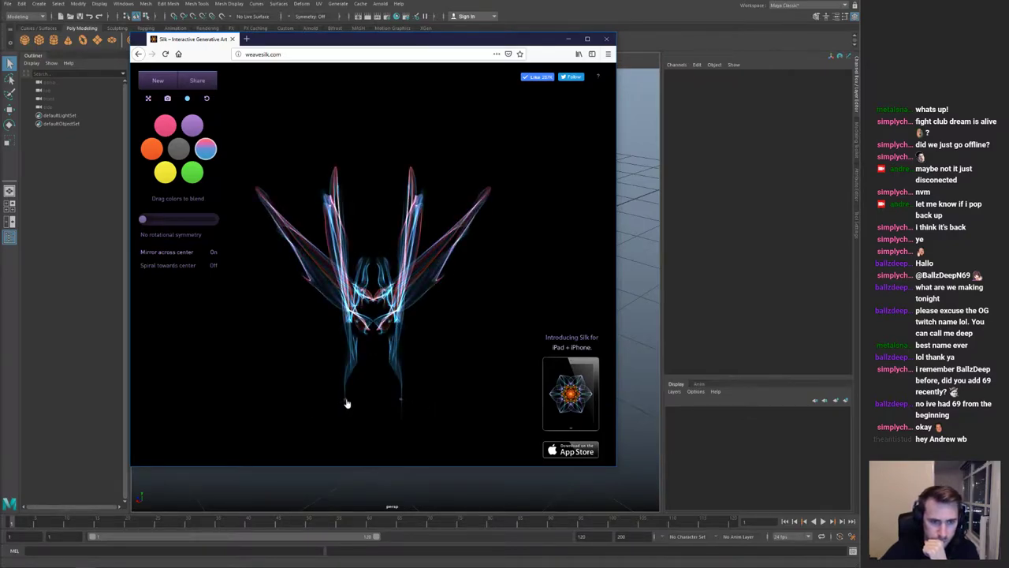
# Step: Capture a screenshot of the spiky winged drawing and save it as an image file
pyautogui.press('Print')
pyautogui.moveTo(234, 125)
pyautogui.mouseDown()
pyautogui.moveTo(244, 151)
pyautogui.moveTo(505, 453)
pyautogui.moveTo(514, 446)
pyautogui.mouseUp()
pyautogui.click(494, 454)
pyautogui.click(15, 142)
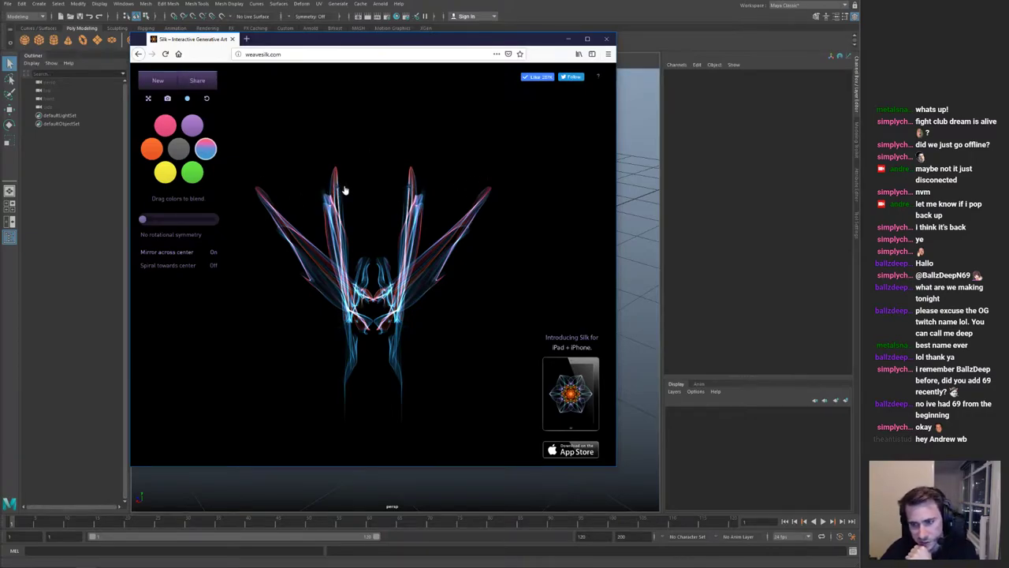
# Step: Start a new canvas and draw a mirrored shape with wide looping wings and two thin central horns
pyautogui.click(176, 85)
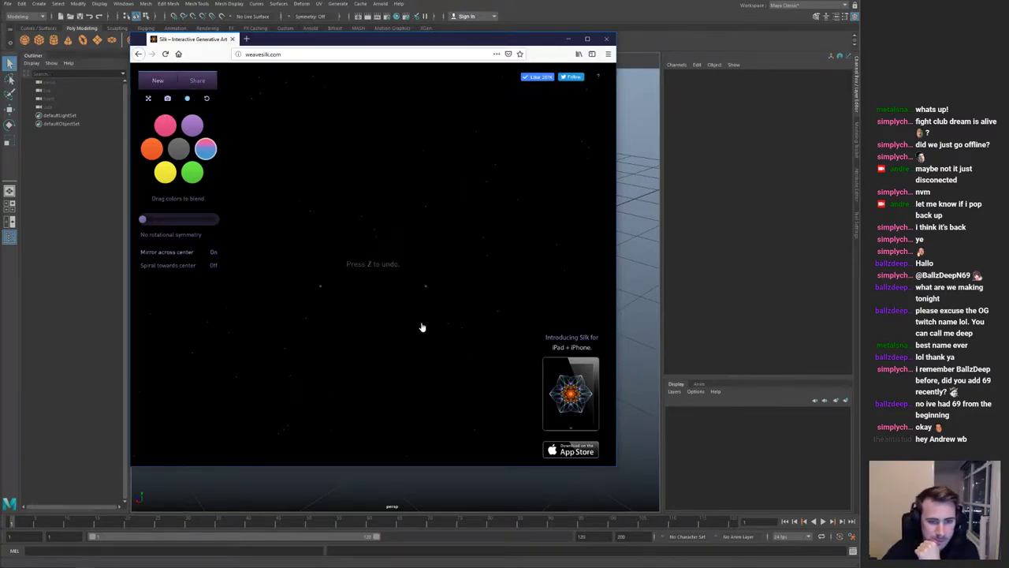
pyautogui.moveTo(405, 306)
pyautogui.mouseDown()
pyautogui.moveTo(459, 279)
pyautogui.moveTo(439, 291)
pyautogui.moveTo(457, 261)
pyautogui.moveTo(410, 302)
pyautogui.mouseUp()
pyautogui.moveTo(348, 243); pyautogui.dragTo(337, 361)
pyautogui.moveTo(389, 289); pyautogui.dragTo(382, 351)
pyautogui.moveTo(410, 188); pyautogui.dragTo(373, 357)
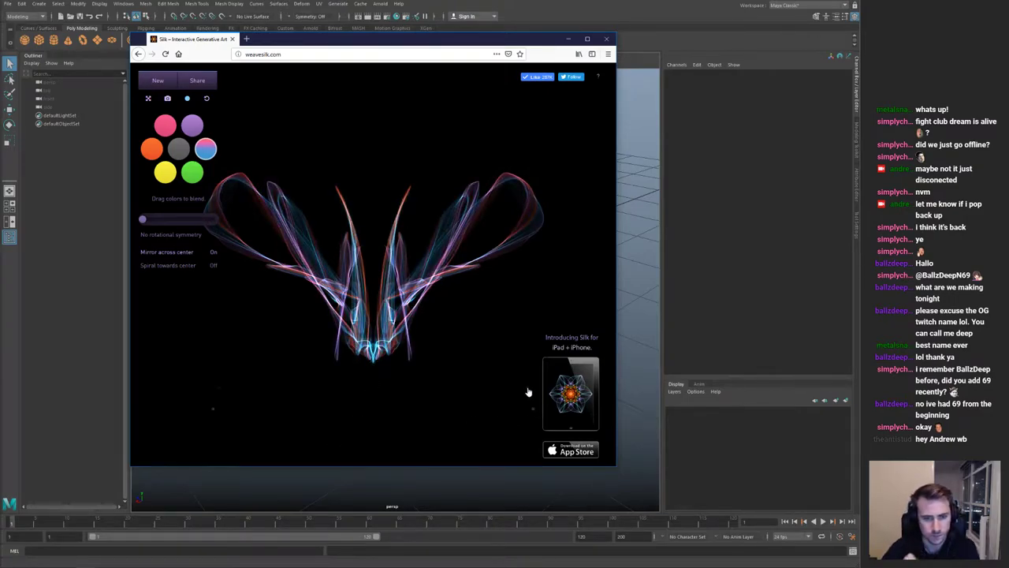
# Step: Capture a screenshot of about 897x554 around the looping-wing drawing and save it as an image file
pyautogui.press('Print')
pyautogui.moveTo(183, 144)
pyautogui.mouseDown()
pyautogui.moveTo(563, 408)
pyautogui.moveTo(554, 389)
pyautogui.mouseUp()
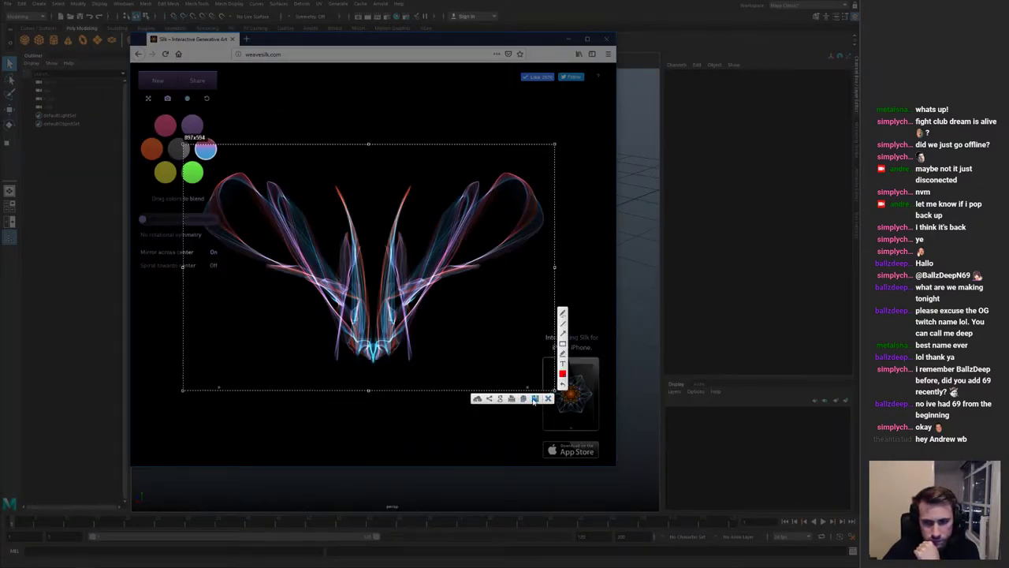
pyautogui.click(535, 399)
pyautogui.click(4, 141)
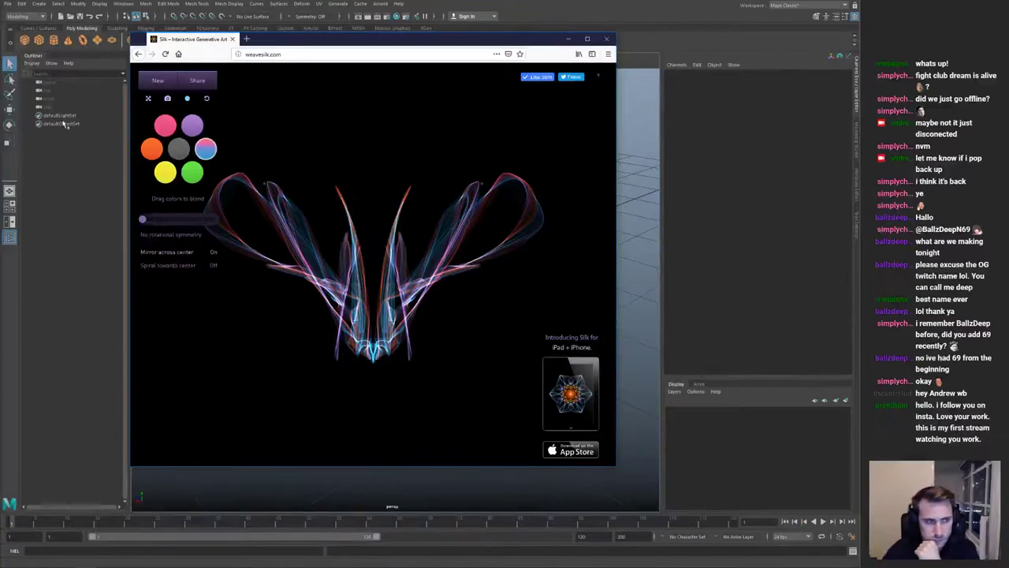
# Step: Start a new canvas and draw a dense mirrored shape with tall vertical spikes, outer wings and a pointed lower end
pyautogui.click(157, 82)
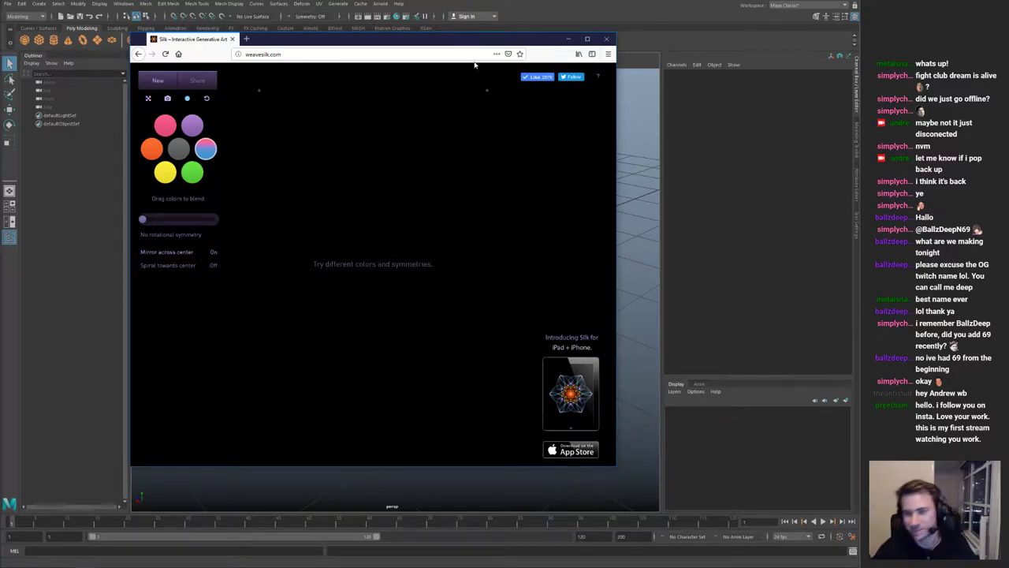
pyautogui.moveTo(416, 280)
pyautogui.mouseDown()
pyautogui.moveTo(421, 205)
pyautogui.moveTo(417, 276)
pyautogui.moveTo(396, 268)
pyautogui.moveTo(387, 332)
pyautogui.moveTo(390, 278)
pyautogui.moveTo(380, 353)
pyautogui.mouseUp()
pyautogui.moveTo(387, 291)
pyautogui.mouseDown()
pyautogui.moveTo(385, 352)
pyautogui.moveTo(430, 329)
pyautogui.moveTo(442, 231)
pyautogui.mouseUp()
pyautogui.moveTo(443, 339)
pyautogui.mouseDown()
pyautogui.moveTo(454, 307)
pyautogui.moveTo(437, 366)
pyautogui.mouseUp()
pyautogui.moveTo(383, 315); pyautogui.dragTo(383, 428)
pyautogui.moveTo(392, 282); pyautogui.dragTo(394, 350)
# Step: Capture a screenshot of the dense spiked drawing and save it as an image file
pyautogui.press('Print')
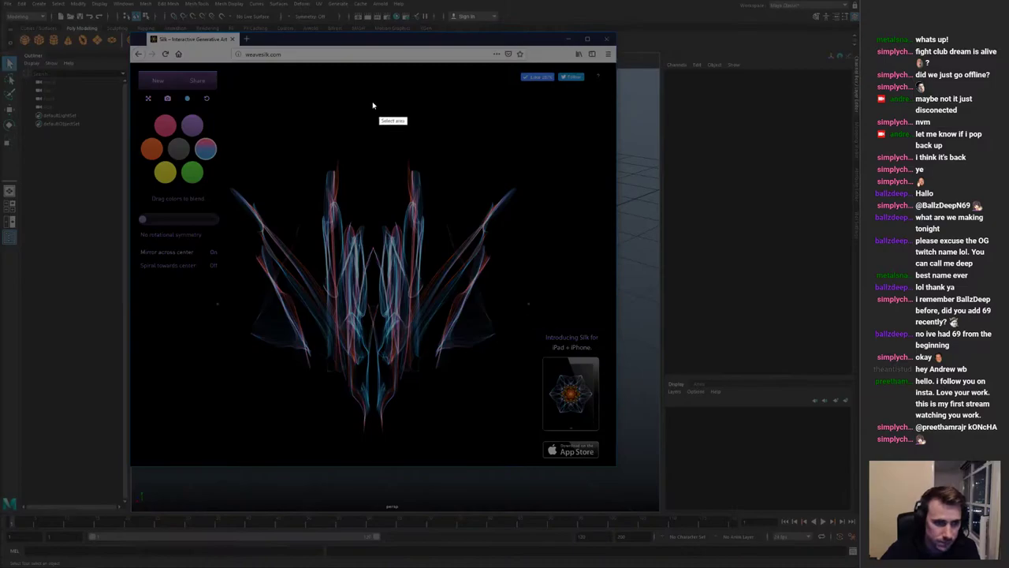
pyautogui.moveTo(215, 136)
pyautogui.mouseDown()
pyautogui.moveTo(428, 410)
pyautogui.moveTo(534, 446)
pyautogui.mouseUp()
pyautogui.click(515, 455)
pyautogui.click(8, 140)
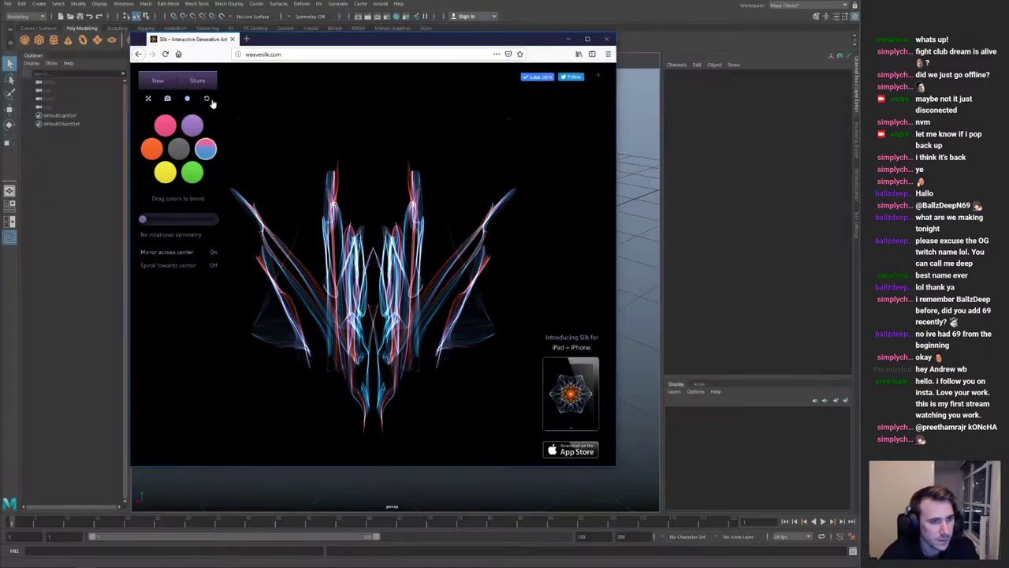
pyautogui.click(157, 80)
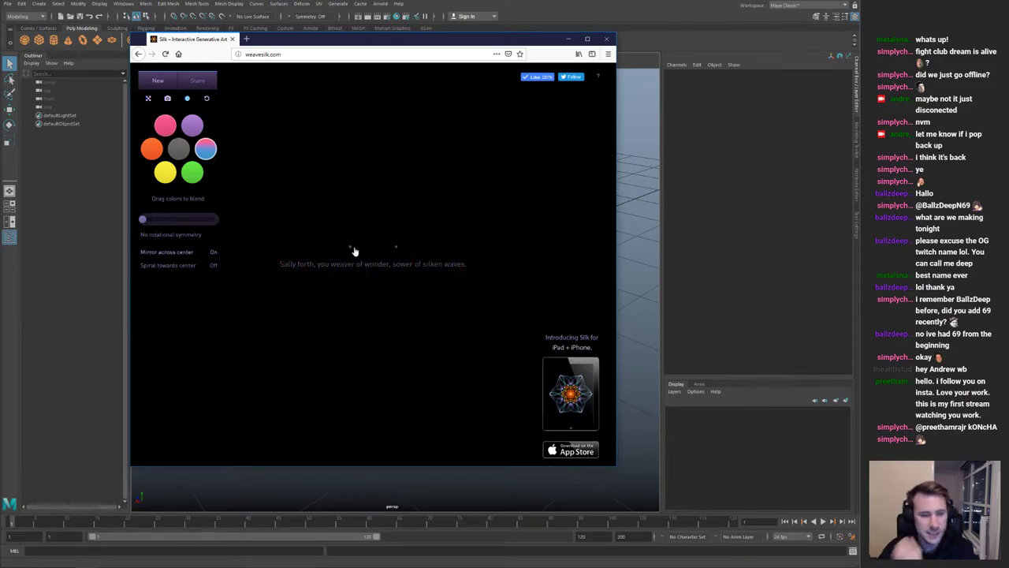
pyautogui.moveTo(386, 279)
pyautogui.mouseDown()
pyautogui.moveTo(513, 192)
pyautogui.moveTo(412, 345)
pyautogui.moveTo(402, 323)
pyautogui.mouseUp()
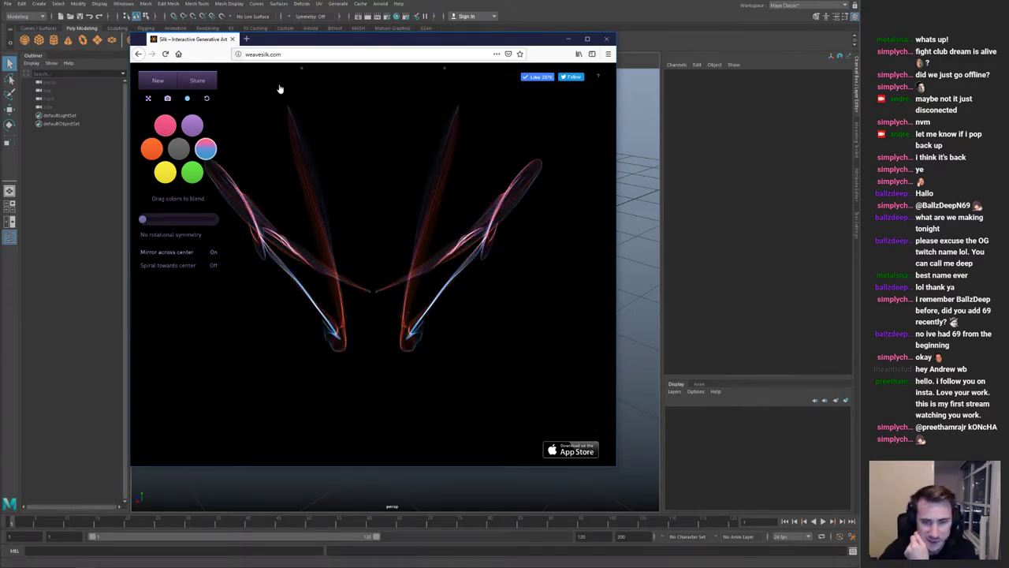
pyautogui.click(164, 83)
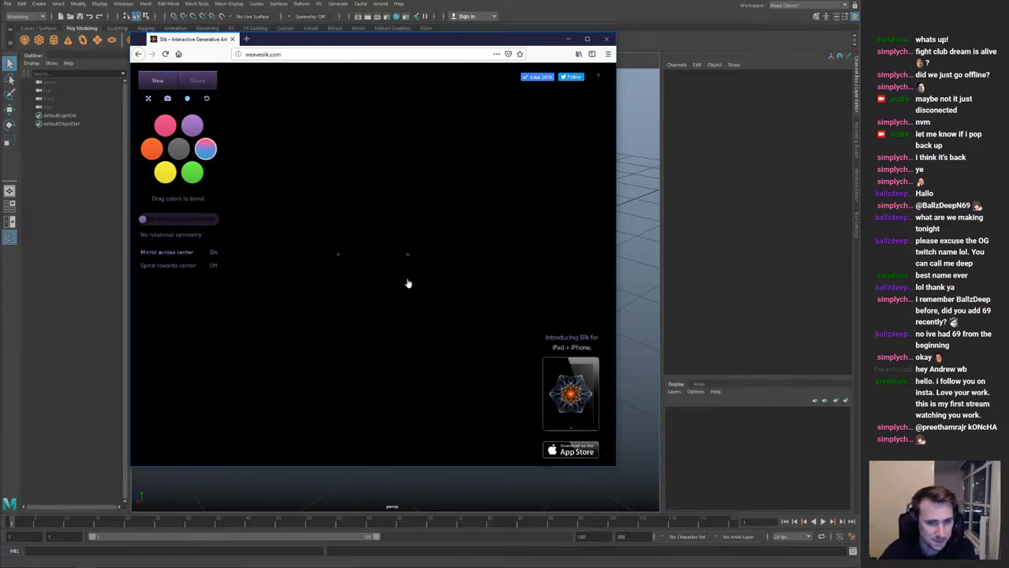
pyautogui.moveTo(390, 253)
pyautogui.mouseDown()
pyautogui.moveTo(379, 349)
pyautogui.moveTo(403, 248)
pyautogui.moveTo(392, 335)
pyautogui.moveTo(412, 300)
pyautogui.moveTo(399, 354)
pyautogui.moveTo(410, 340)
pyautogui.moveTo(410, 397)
pyautogui.mouseUp()
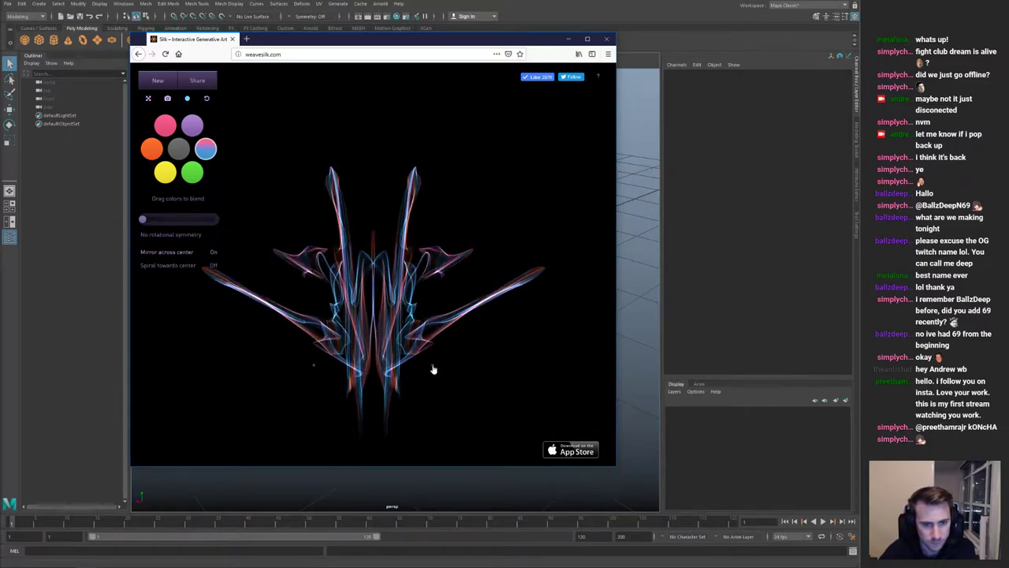
pyautogui.click(162, 79)
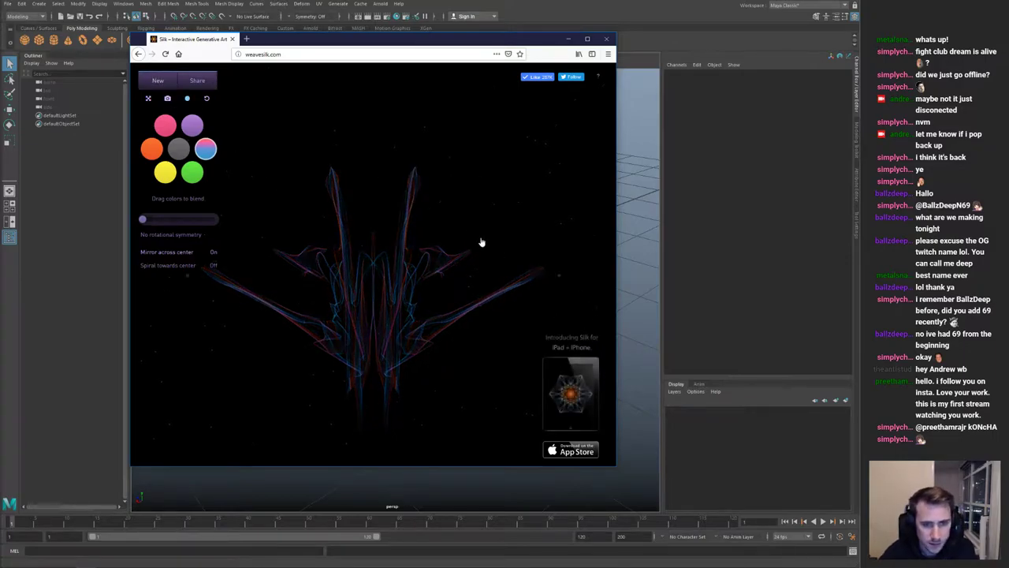
pyautogui.moveTo(434, 197)
pyautogui.mouseDown()
pyautogui.moveTo(446, 276)
pyautogui.moveTo(409, 355)
pyautogui.moveTo(433, 268)
pyautogui.moveTo(410, 255)
pyautogui.moveTo(392, 367)
pyautogui.moveTo(488, 313)
pyautogui.moveTo(421, 286)
pyautogui.moveTo(378, 326)
pyautogui.moveTo(383, 349)
pyautogui.moveTo(379, 303)
pyautogui.moveTo(377, 351)
pyautogui.moveTo(403, 259)
pyautogui.moveTo(411, 171)
pyautogui.mouseUp()
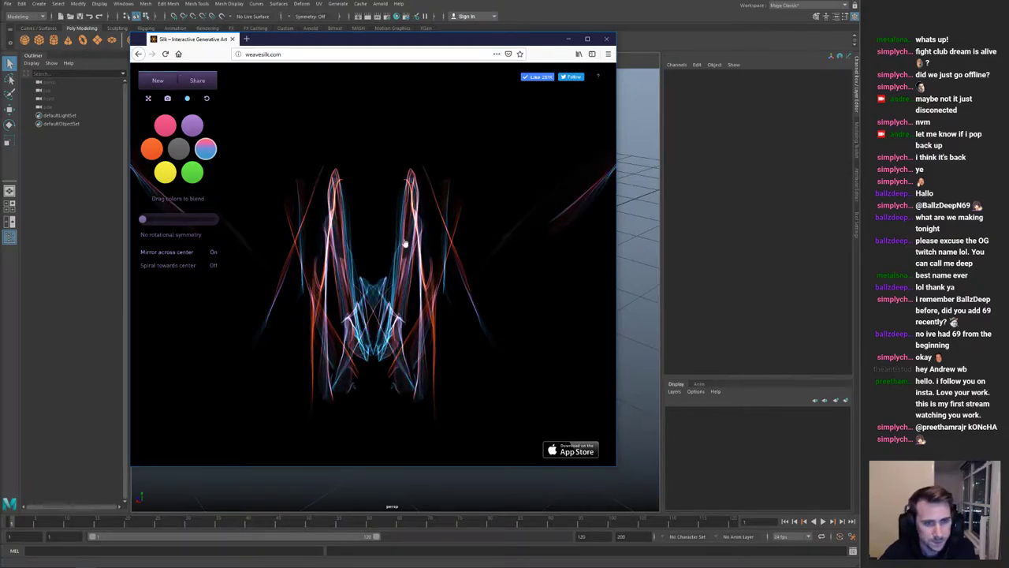
# Step: Start a new canvas and draw mirrored vertical contours with straight rays and curved wings fanning out from the lower center
pyautogui.click(156, 83)
pyautogui.moveTo(434, 234)
pyautogui.mouseDown()
pyautogui.moveTo(412, 270)
pyautogui.moveTo(395, 359)
pyautogui.mouseUp()
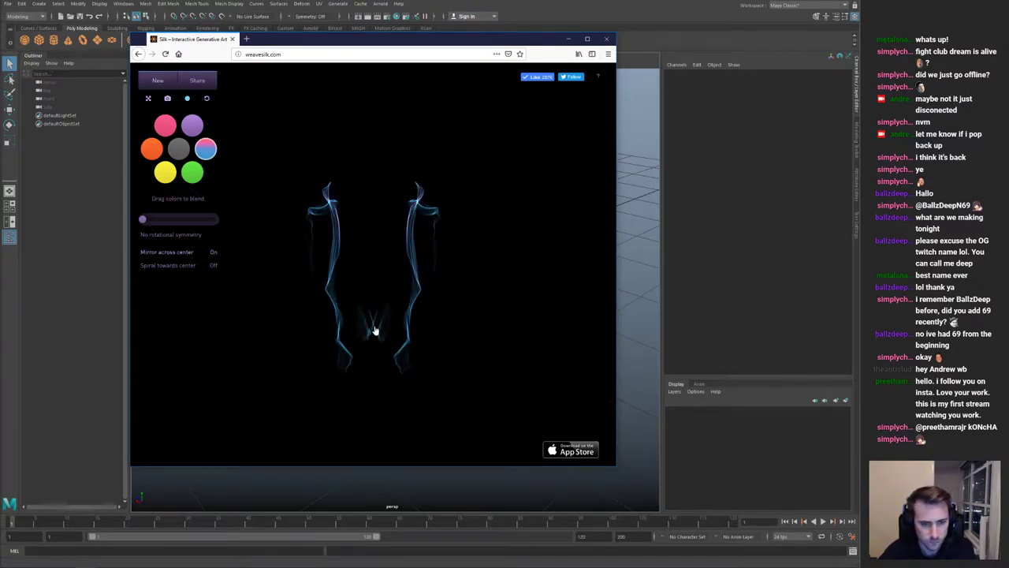
pyautogui.moveTo(376, 324); pyautogui.dragTo(402, 308)
pyautogui.moveTo(482, 238); pyautogui.dragTo(388, 334)
pyautogui.moveTo(394, 263)
pyautogui.mouseDown()
pyautogui.moveTo(392, 331)
pyautogui.moveTo(480, 219)
pyautogui.mouseUp()
pyautogui.moveTo(387, 309); pyautogui.dragTo(401, 194)
pyautogui.moveTo(383, 352); pyautogui.dragTo(476, 171)
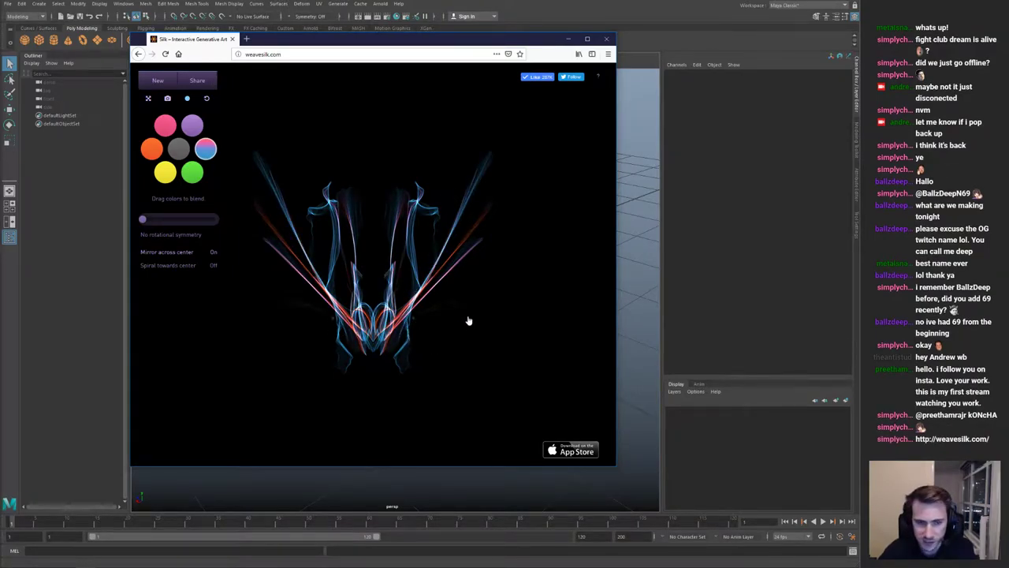
pyautogui.moveTo(426, 310)
pyautogui.mouseDown()
pyautogui.moveTo(455, 295)
pyautogui.moveTo(396, 349)
pyautogui.moveTo(447, 270)
pyautogui.mouseUp()
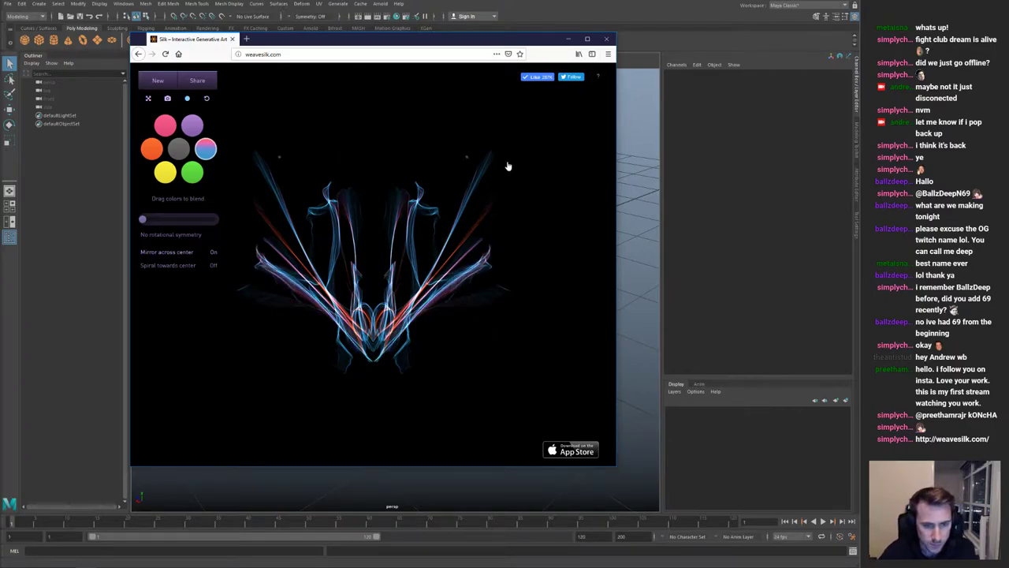
# Step: Capture a screenshot of about 755x717 around the fanned-ray drawing and save it as an image file
pyautogui.press('Print')
pyautogui.moveTo(229, 111); pyautogui.dragTo(543, 408)
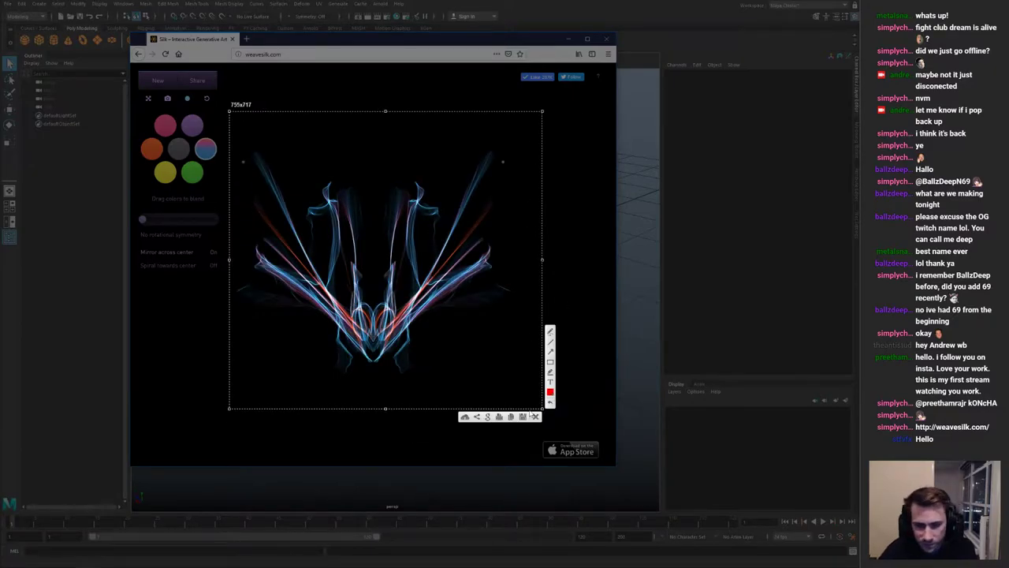
pyautogui.click(522, 418)
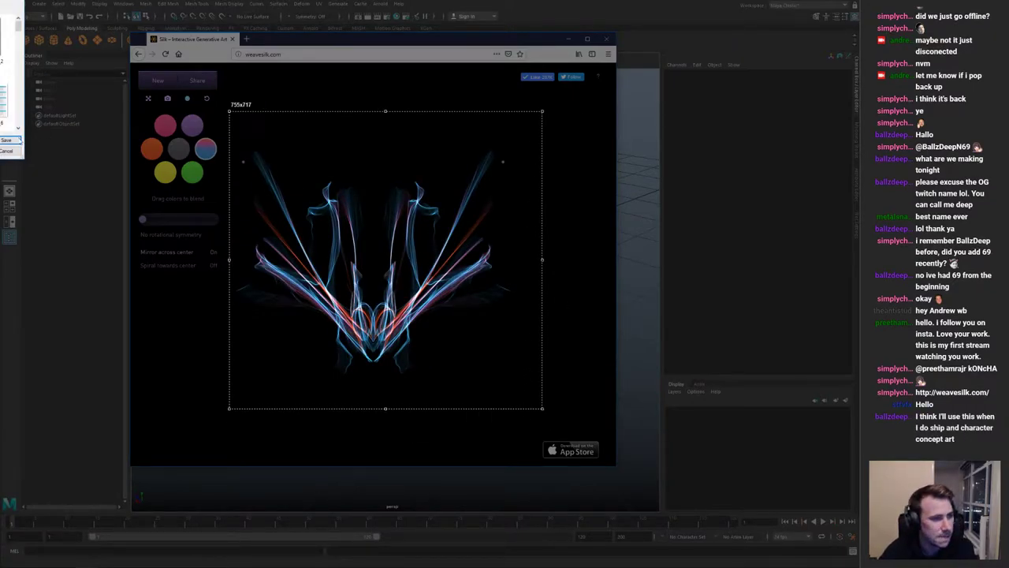
pyautogui.click(18, 140)
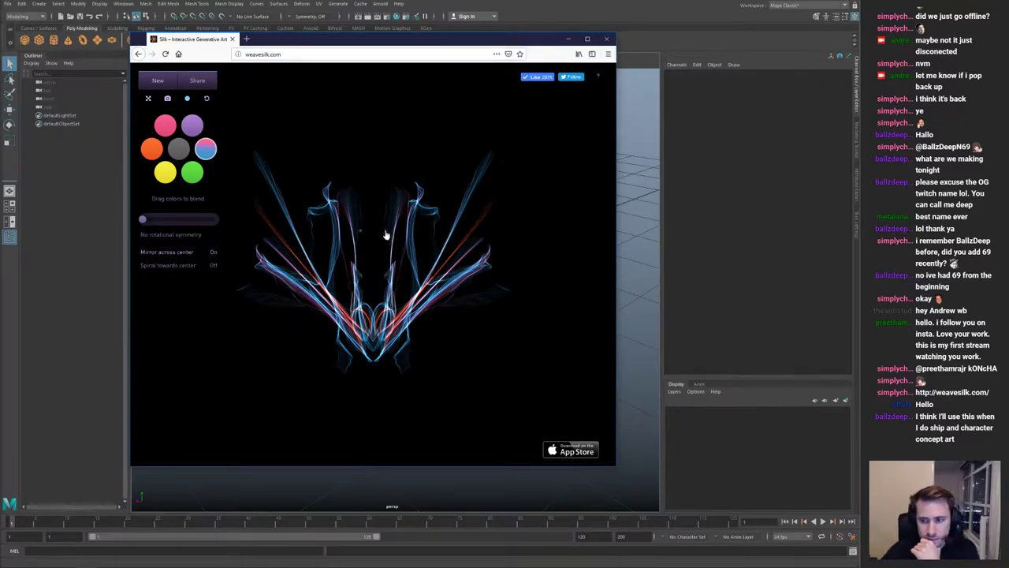
pyautogui.click(158, 81)
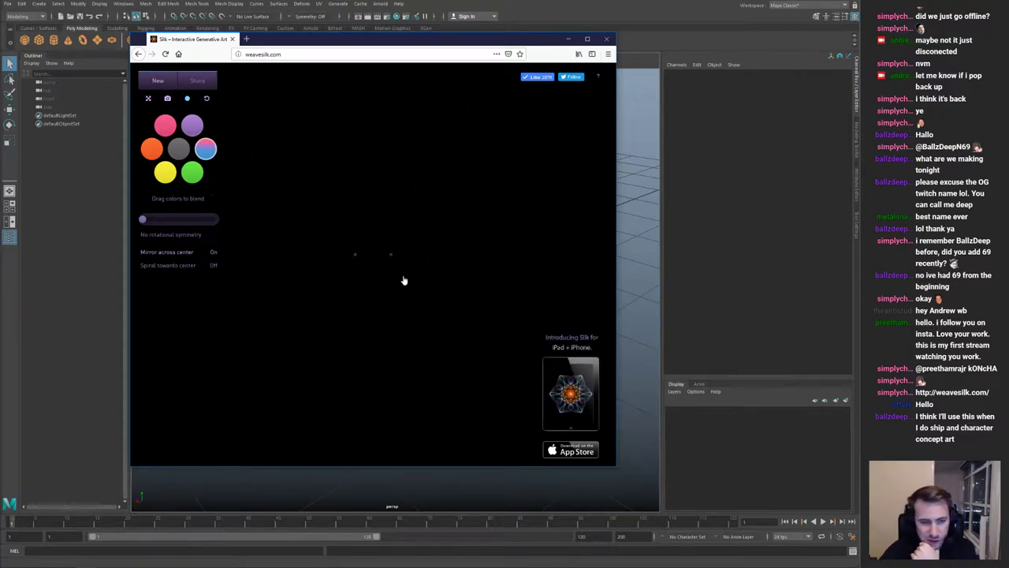
pyautogui.moveTo(371, 245)
pyautogui.mouseDown()
pyautogui.moveTo(383, 263)
pyautogui.moveTo(417, 249)
pyautogui.moveTo(434, 283)
pyautogui.moveTo(487, 252)
pyautogui.moveTo(436, 239)
pyautogui.moveTo(405, 360)
pyautogui.mouseUp()
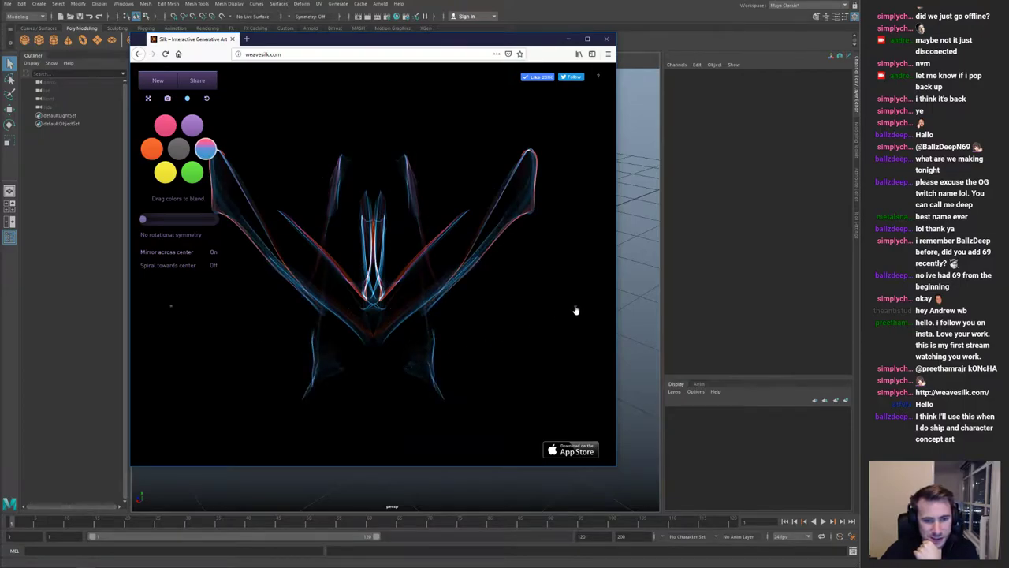
pyautogui.moveTo(401, 312)
pyautogui.mouseDown()
pyautogui.moveTo(392, 373)
pyautogui.moveTo(413, 300)
pyautogui.moveTo(309, 274)
pyautogui.mouseUp()
# Step: Start a new canvas and draw a mirrored shape with tall central blades and long diagonal wings on both sides
pyautogui.click(165, 79)
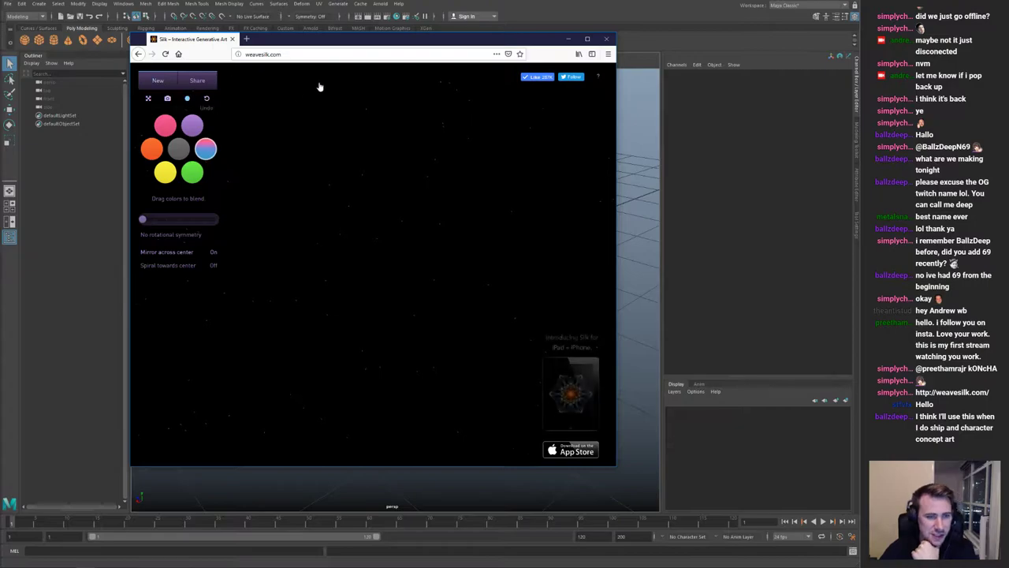
pyautogui.moveTo(398, 223)
pyautogui.mouseDown()
pyautogui.moveTo(419, 234)
pyautogui.moveTo(417, 289)
pyautogui.moveTo(396, 259)
pyautogui.moveTo(386, 332)
pyautogui.moveTo(441, 297)
pyautogui.mouseUp()
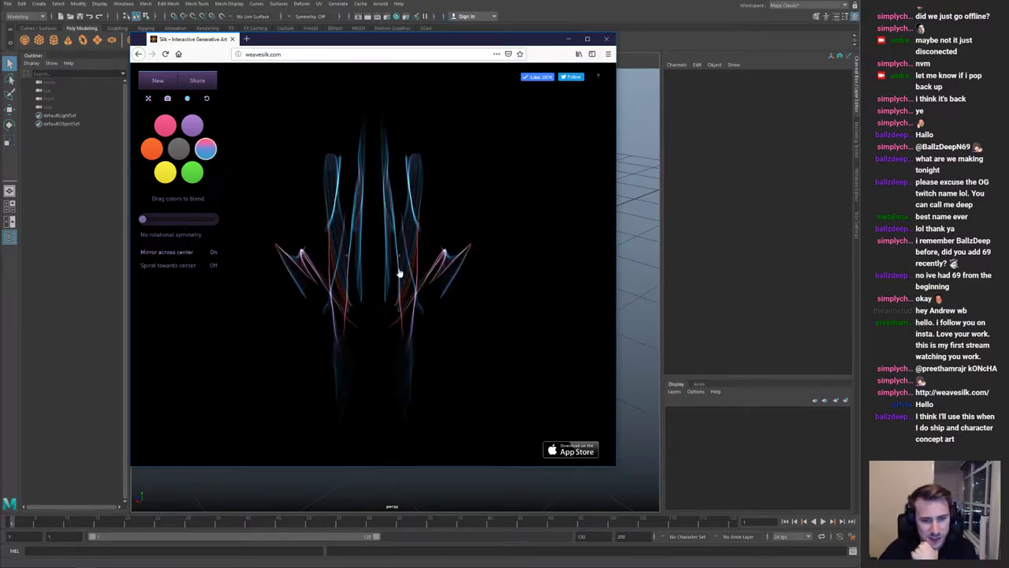
pyautogui.moveTo(415, 352)
pyautogui.mouseDown()
pyautogui.moveTo(495, 237)
pyautogui.moveTo(444, 259)
pyautogui.moveTo(430, 291)
pyautogui.moveTo(449, 240)
pyautogui.mouseUp()
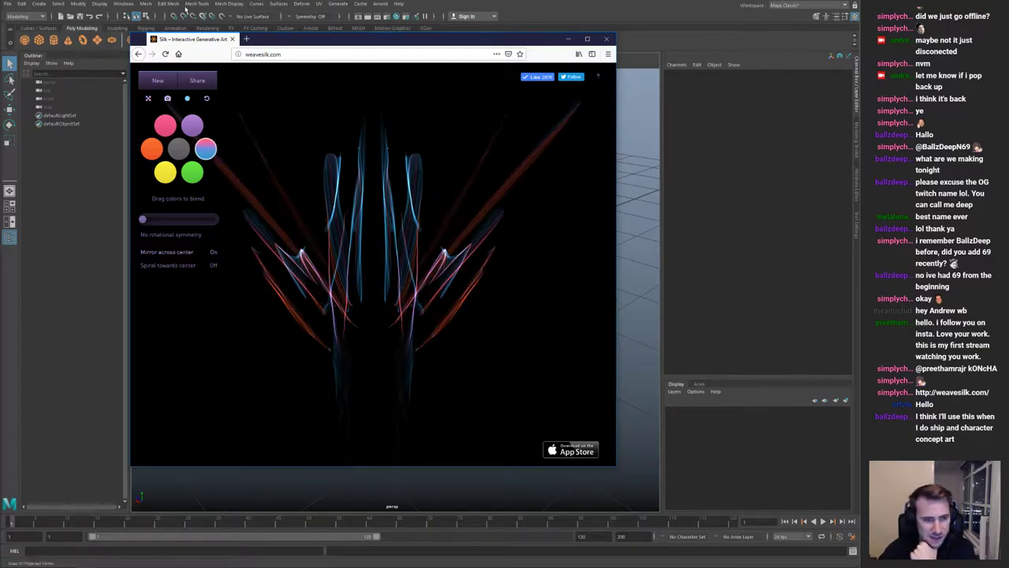
# Step: Start a new canvas and draw a mirrored arched shape with long drooping outer strands and curved inner petals
pyautogui.click(158, 80)
pyautogui.moveTo(415, 322)
pyautogui.mouseDown()
pyautogui.moveTo(433, 286)
pyautogui.moveTo(403, 285)
pyautogui.moveTo(390, 383)
pyautogui.moveTo(394, 326)
pyautogui.moveTo(470, 389)
pyautogui.mouseUp()
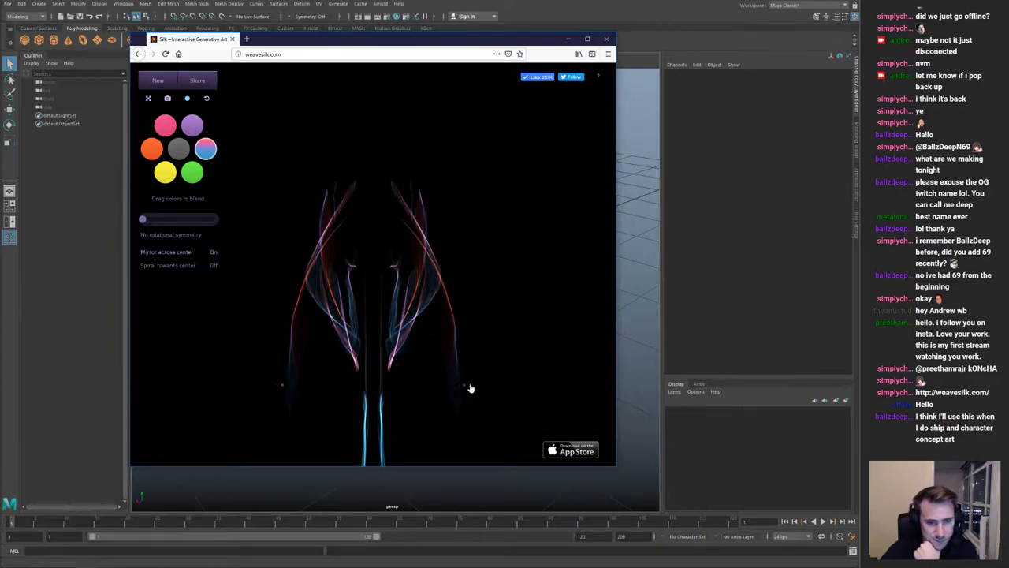
pyautogui.moveTo(376, 280)
pyautogui.mouseDown()
pyautogui.moveTo(410, 245)
pyautogui.moveTo(410, 212)
pyautogui.moveTo(393, 207)
pyautogui.mouseUp()
# Step: Draw a mirrored V-shaped pair of wings with a long central tail on a new canvas, and clear it
pyautogui.click(168, 89)
pyautogui.moveTo(384, 298)
pyautogui.mouseDown()
pyautogui.moveTo(391, 324)
pyautogui.moveTo(475, 203)
pyautogui.mouseUp()
pyautogui.moveTo(413, 306)
pyautogui.mouseDown()
pyautogui.moveTo(394, 284)
pyautogui.moveTo(392, 342)
pyautogui.moveTo(397, 315)
pyautogui.moveTo(381, 344)
pyautogui.moveTo(399, 255)
pyautogui.mouseUp()
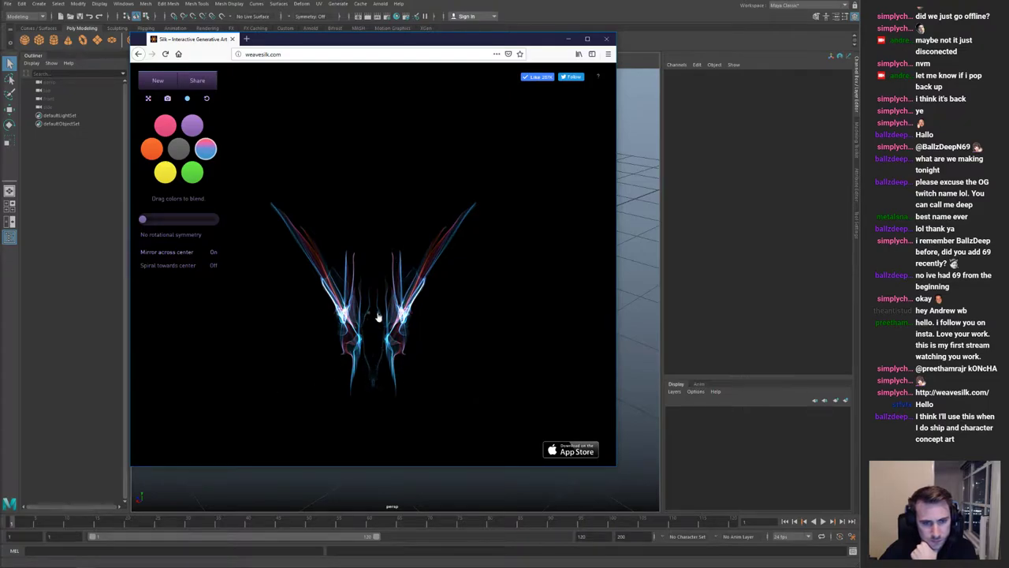
pyautogui.moveTo(376, 329); pyautogui.dragTo(368, 435)
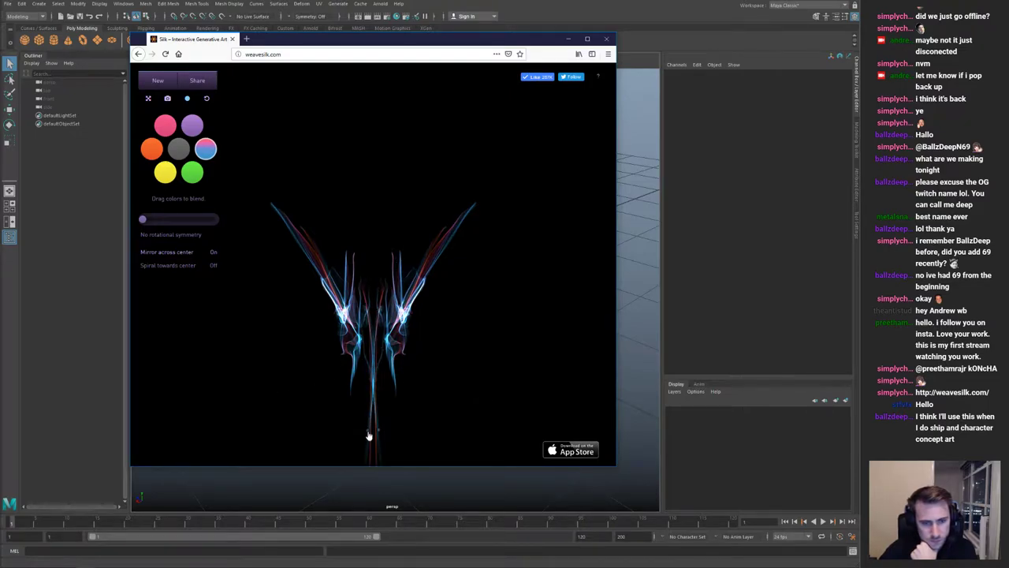
pyautogui.click(158, 81)
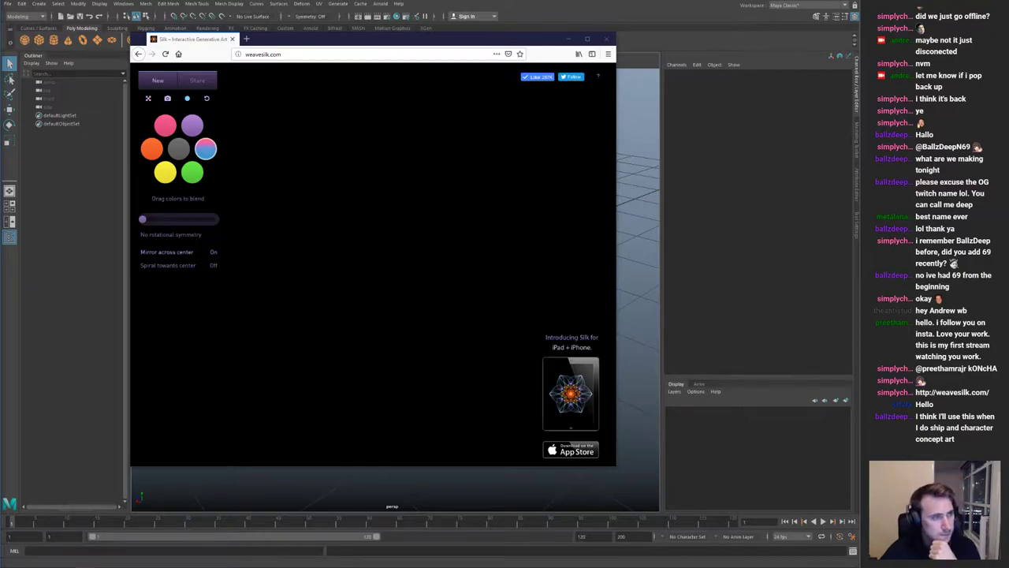
# Step: Switch to the ArtStation window, widen it, and open "The Journey" 3D Transport Submission from your own portfolio
pyautogui.hotkey('alt', 'Tab')
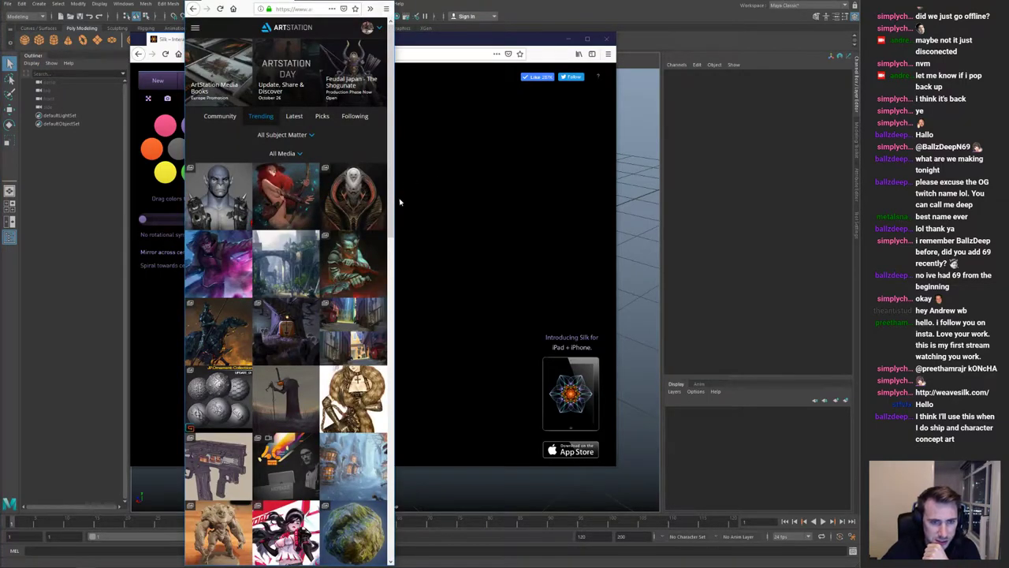
pyautogui.moveTo(395, 196); pyautogui.dragTo(756, 197)
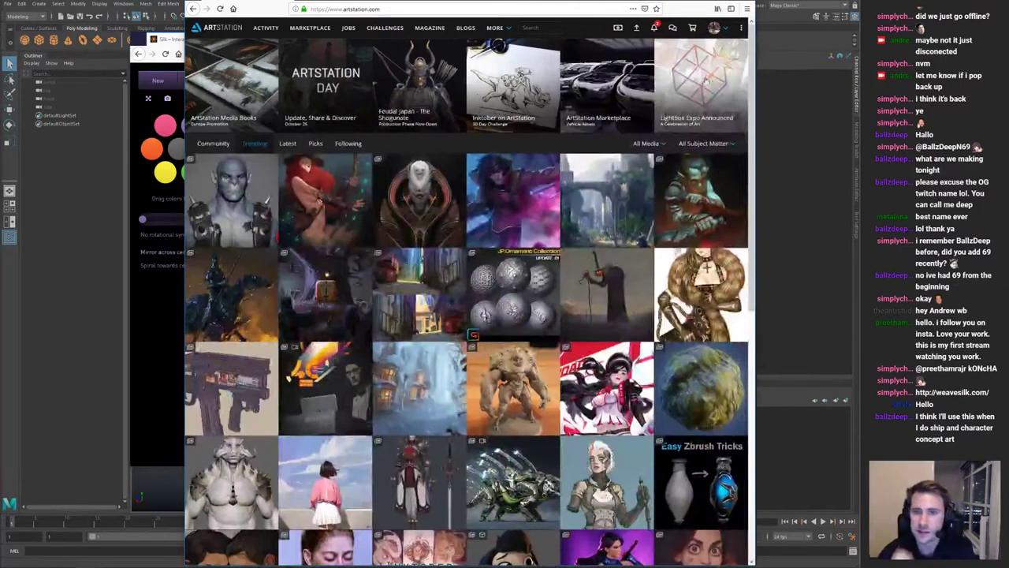
pyautogui.click(715, 30)
pyautogui.click(694, 59)
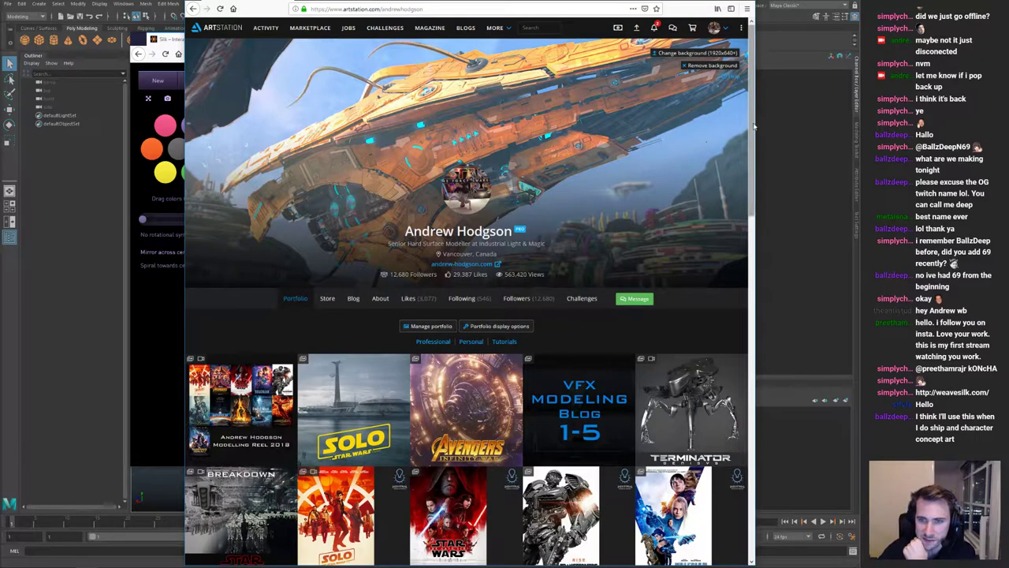
pyautogui.scroll(-8, 741, 300)
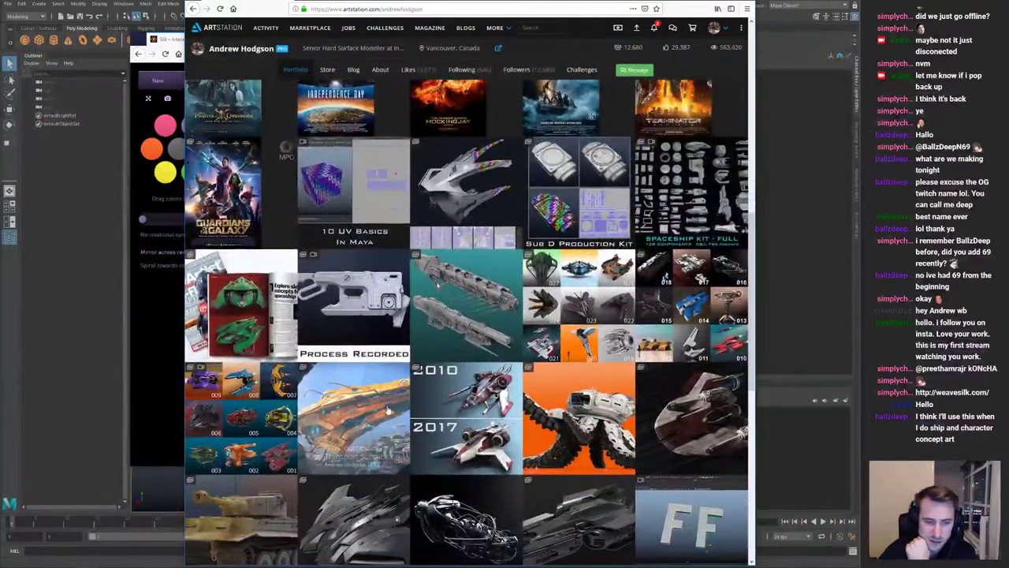
pyautogui.click(434, 333)
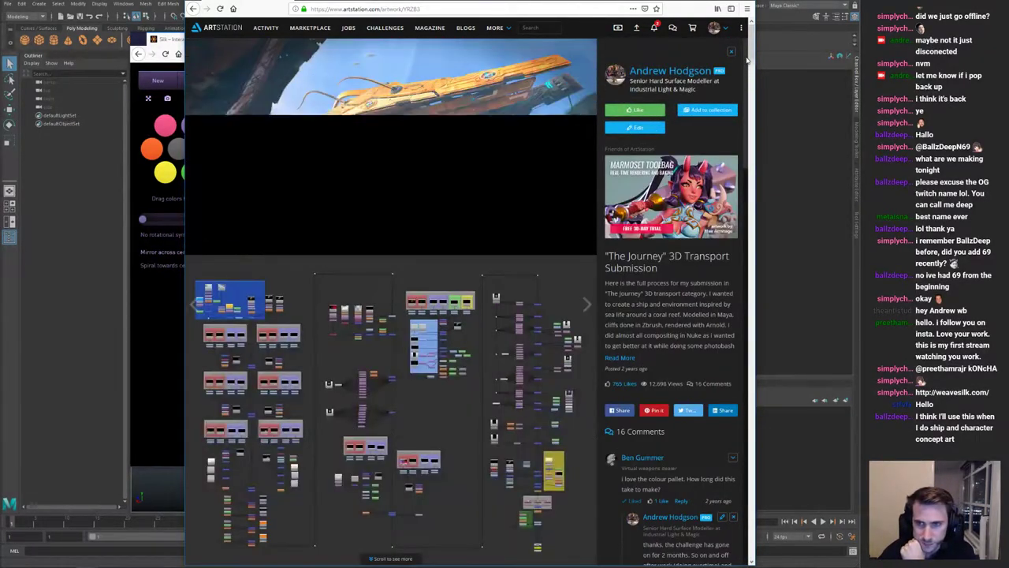
# Step: Examine the glowing ship sketches at the end of the project page, return to its first image and minimize the window
pyautogui.moveTo(750, 60)
pyautogui.mouseDown()
pyautogui.moveTo(737, 294)
pyautogui.moveTo(751, 556)
pyautogui.mouseUp()
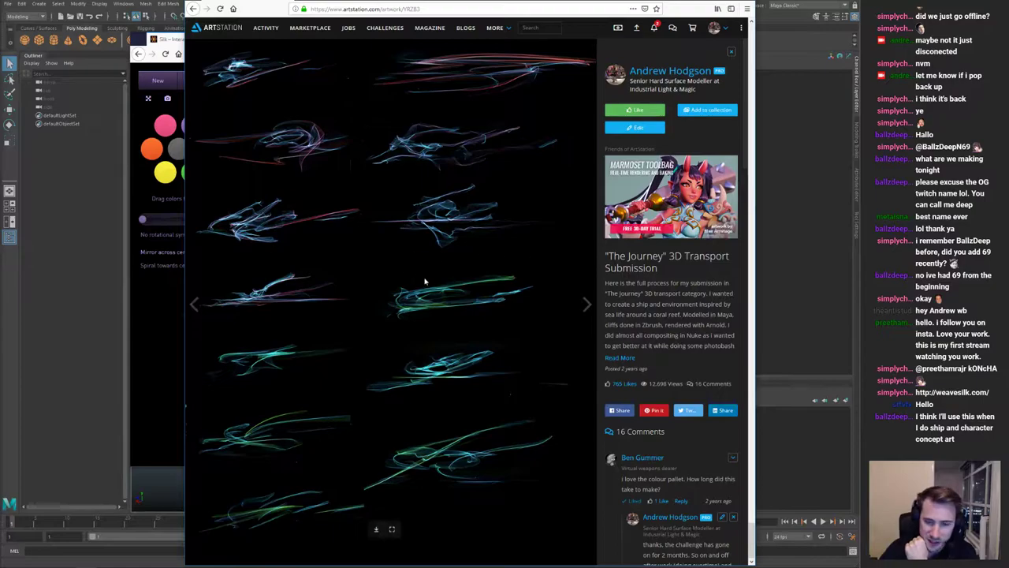
pyautogui.moveTo(751, 542)
pyautogui.mouseDown()
pyautogui.moveTo(765, 355)
pyautogui.moveTo(744, 197)
pyautogui.moveTo(763, 86)
pyautogui.moveTo(753, 39)
pyautogui.mouseUp()
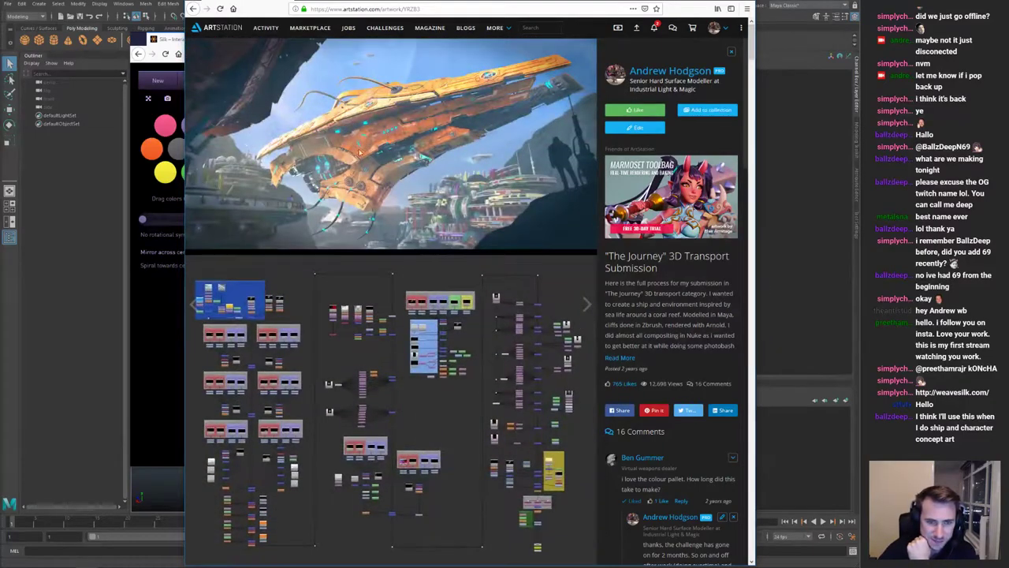
pyautogui.click(709, 1)
# Step: Start a new canvas in Silk and draw a mirrored shape with two long vertical central columns and detached angular side wings
pyautogui.click(171, 86)
pyautogui.moveTo(395, 253)
pyautogui.mouseDown()
pyautogui.moveTo(385, 331)
pyautogui.moveTo(418, 300)
pyautogui.moveTo(396, 270)
pyautogui.moveTo(429, 314)
pyautogui.mouseUp()
pyautogui.moveTo(392, 238); pyautogui.dragTo(378, 374)
pyautogui.moveTo(390, 184); pyautogui.dragTo(387, 329)
pyautogui.moveTo(392, 222); pyautogui.dragTo(383, 333)
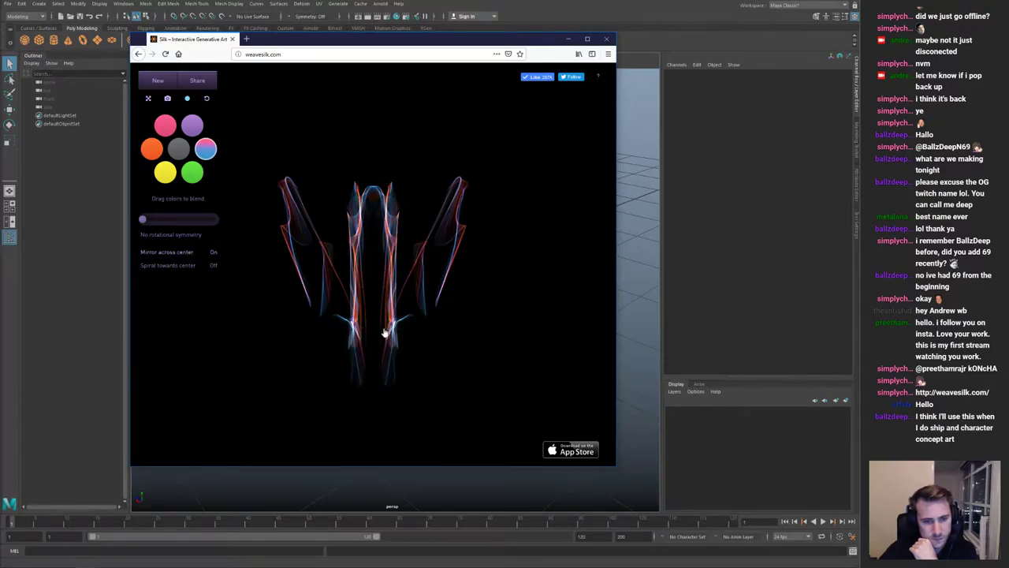
# Step: Capture a screenshot of about 662x805 around the columned drawing and save it as an image file
pyautogui.press('Print')
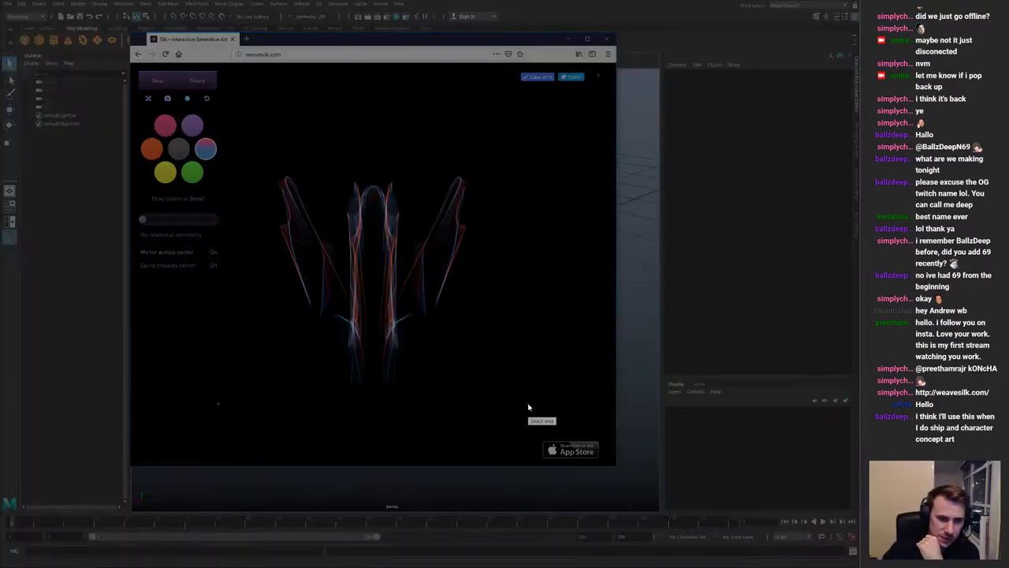
pyautogui.moveTo(240, 111); pyautogui.dragTo(514, 410)
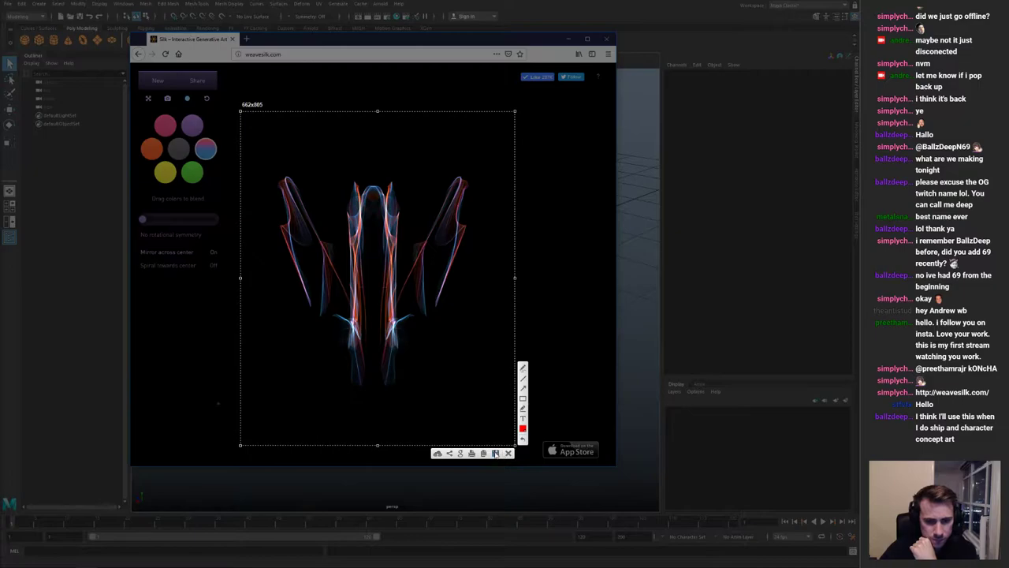
pyautogui.click(495, 454)
pyautogui.click(13, 140)
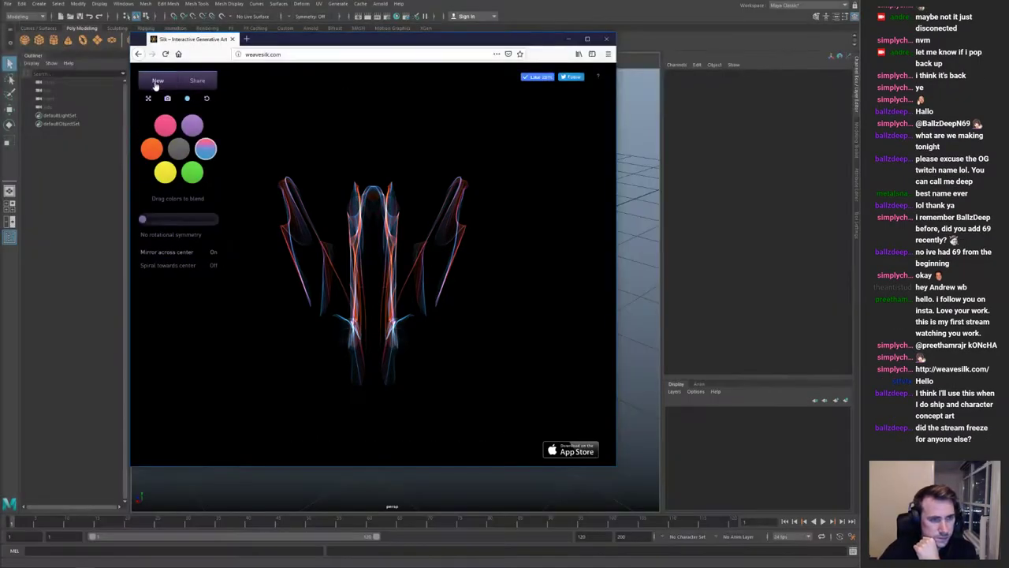
# Step: Draw a compact mirrored shape with upswept blue wings on a new canvas and save a screenshot of it as an image file
pyautogui.click(156, 81)
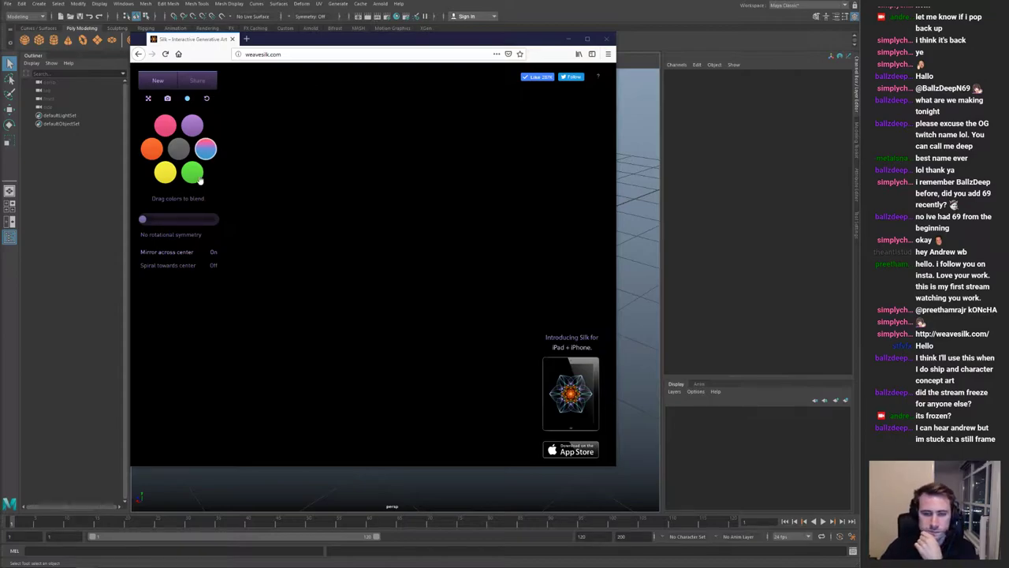
pyautogui.moveTo(430, 238)
pyautogui.mouseDown()
pyautogui.moveTo(397, 307)
pyautogui.moveTo(417, 248)
pyautogui.moveTo(408, 273)
pyautogui.moveTo(388, 255)
pyautogui.moveTo(387, 225)
pyautogui.moveTo(396, 232)
pyautogui.moveTo(396, 292)
pyautogui.moveTo(401, 258)
pyautogui.moveTo(387, 333)
pyautogui.mouseUp()
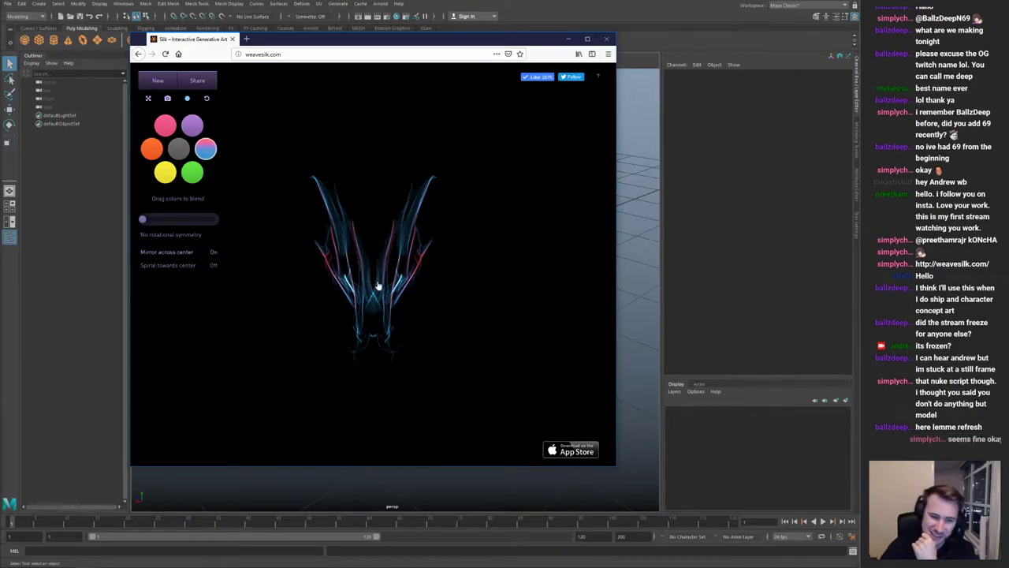
pyautogui.press('Print')
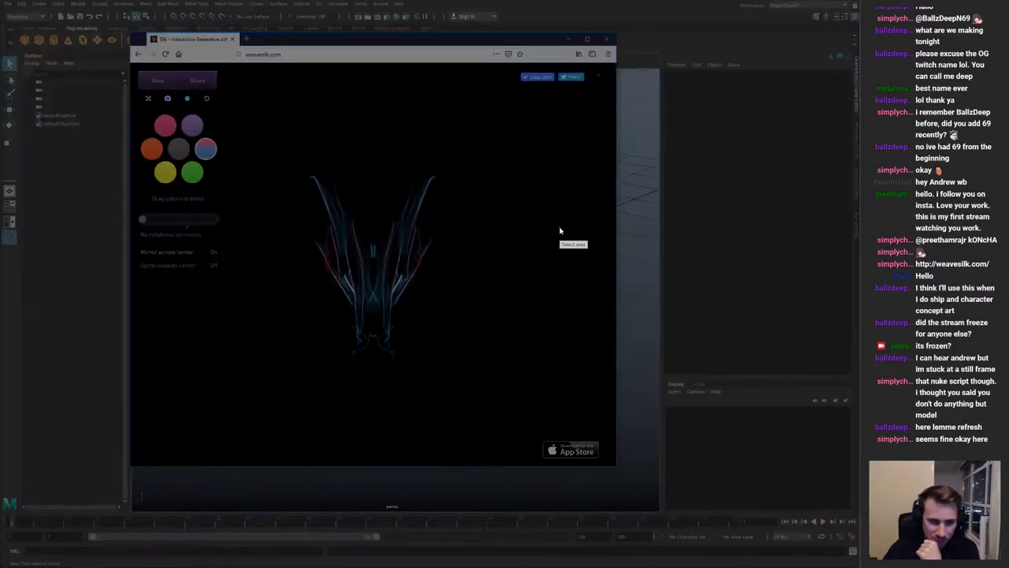
pyautogui.moveTo(271, 148)
pyautogui.mouseDown()
pyautogui.moveTo(504, 383)
pyautogui.moveTo(489, 391)
pyautogui.mouseUp()
pyautogui.click(470, 396)
pyautogui.click(17, 141)
pyautogui.click(8, 140)
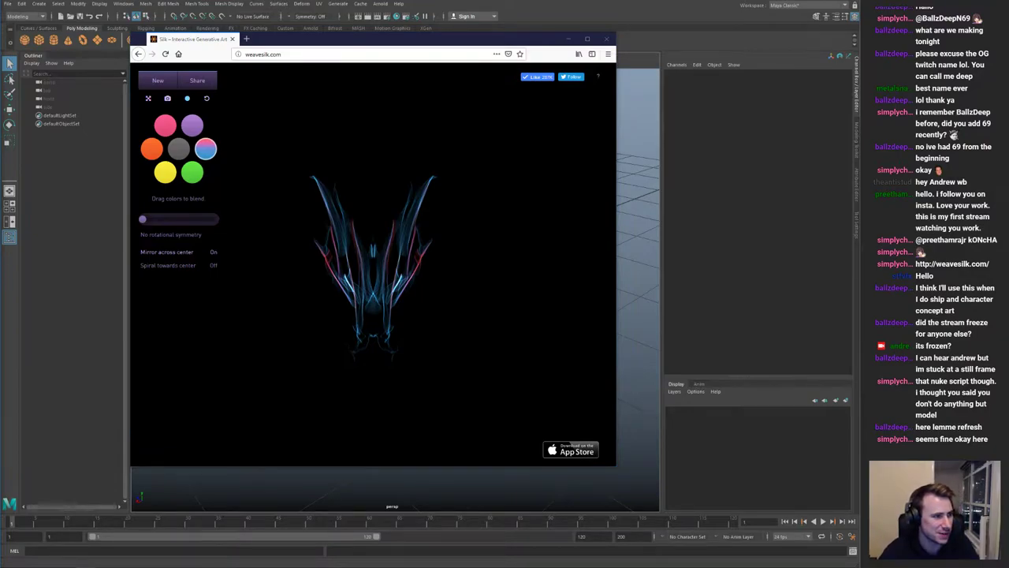
# Step: Load the ArtStation home page in the Silk window and open "The Journey" 3D Transport Submission from your own portfolio
pyautogui.click(178, 54)
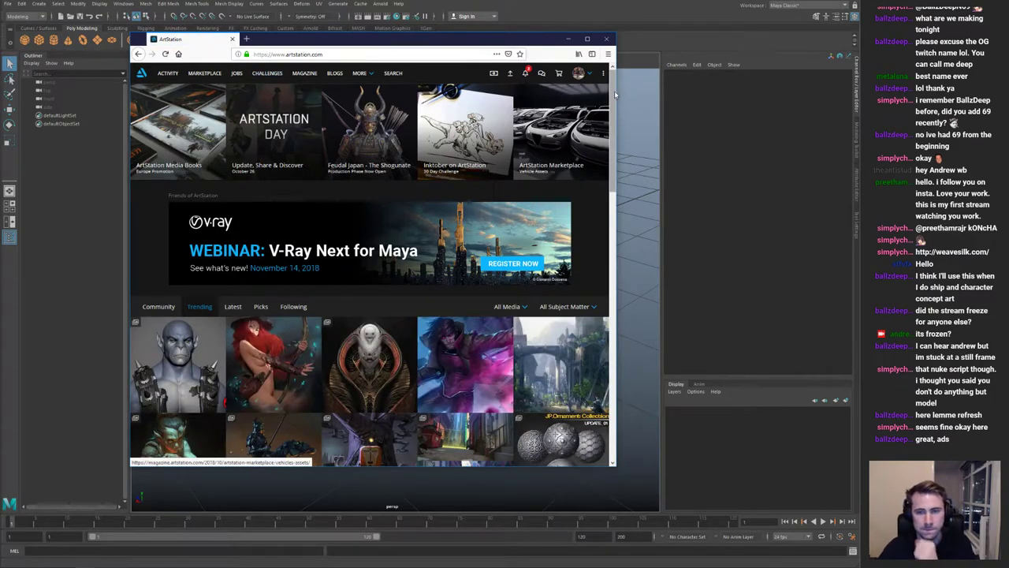
pyautogui.click(582, 75)
pyautogui.click(562, 106)
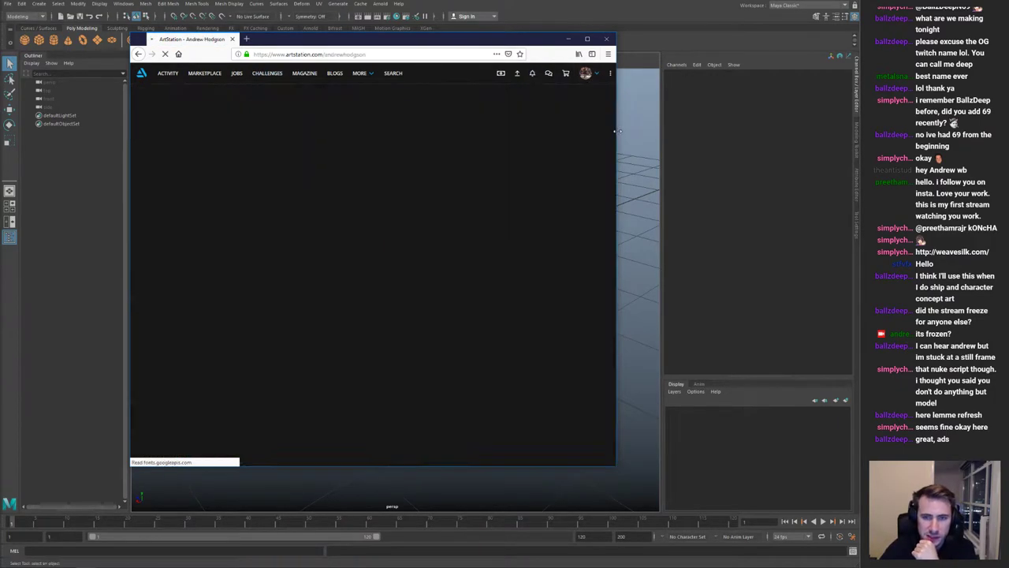
pyautogui.scroll(-5, 400, 331)
pyautogui.moveTo(605, 293); pyautogui.dragTo(605, 316)
pyautogui.click(417, 286)
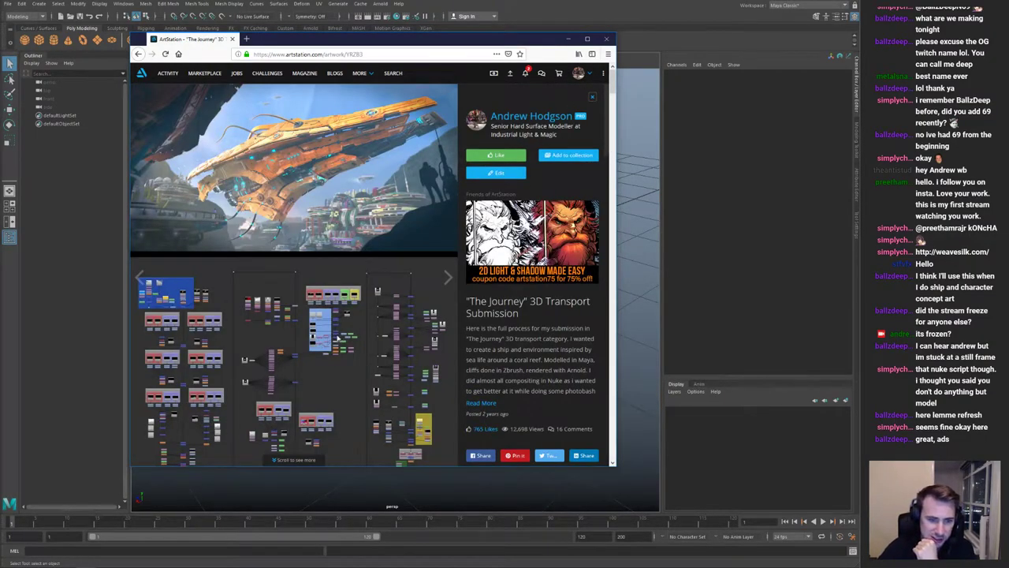
# Step: Examine the project's node graph image at full size in a widened window, close the image and minimize the browser
pyautogui.scroll(-3, 291, 377)
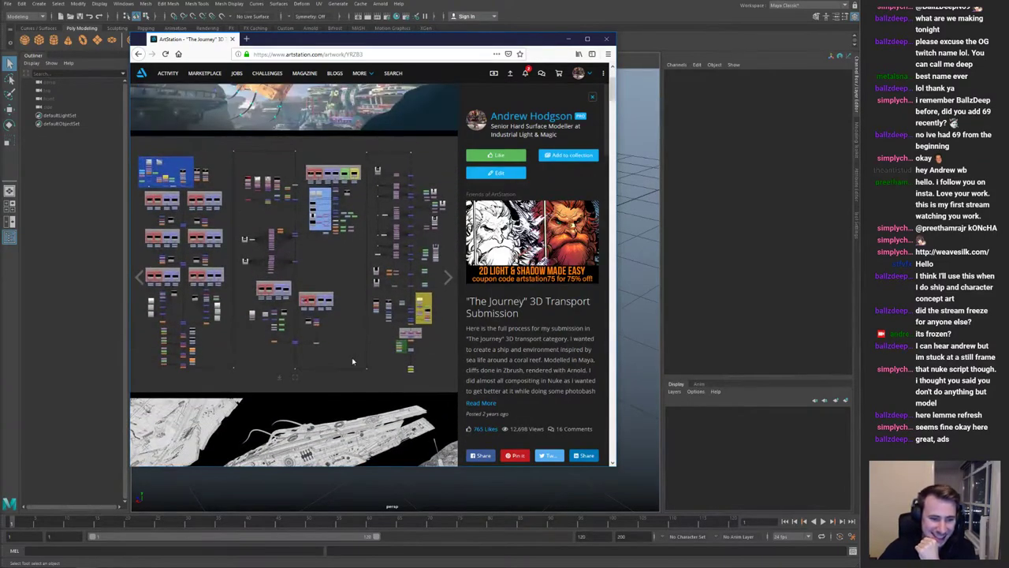
pyautogui.click(293, 377)
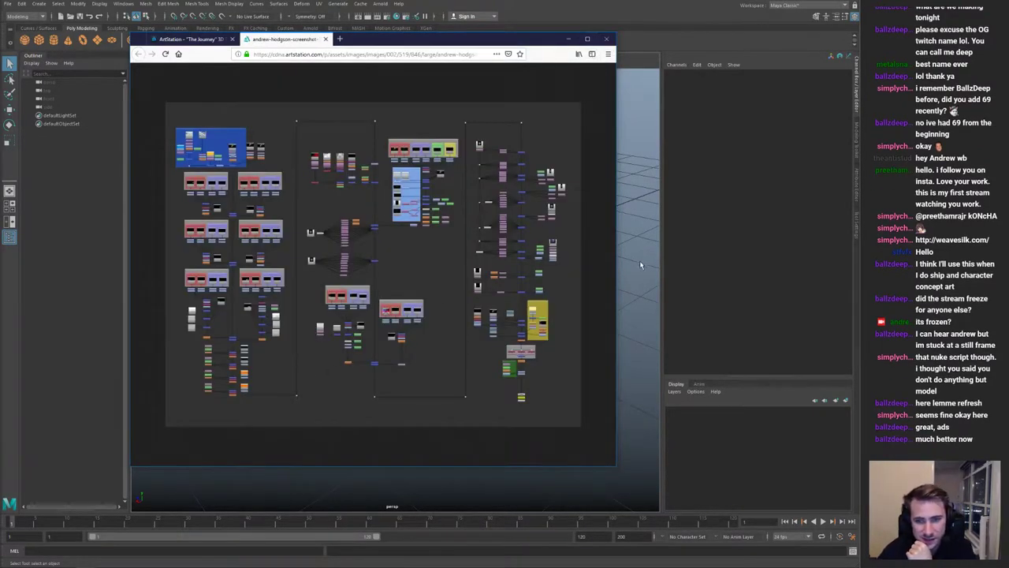
pyautogui.moveTo(618, 255); pyautogui.dragTo(806, 255)
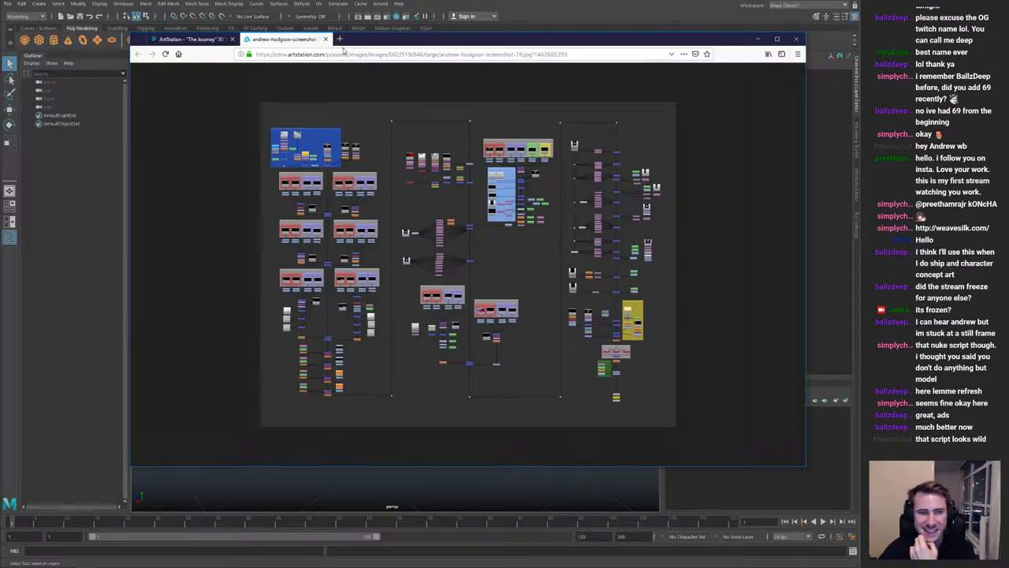
pyautogui.click(325, 39)
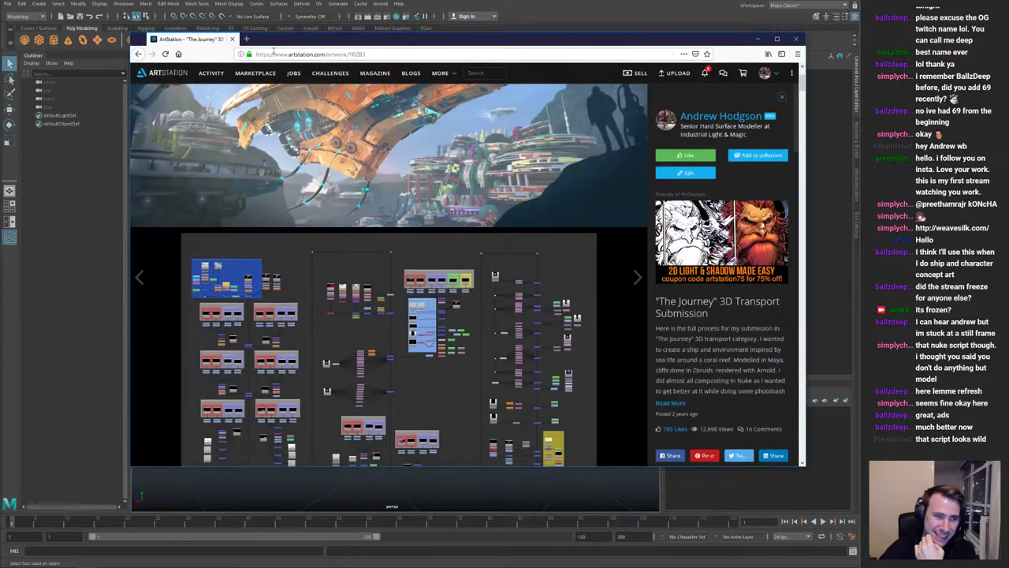
pyautogui.click(759, 41)
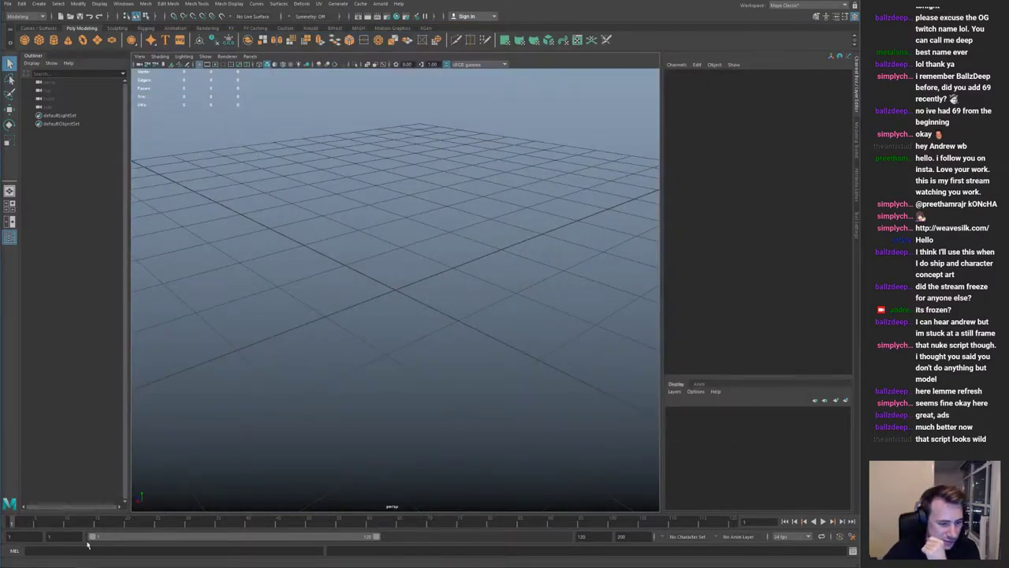
# Step: Bring up the other ArtStation browser window, search for "weavesilk" and open the Silk website
pyautogui.moveTo(78, 562)
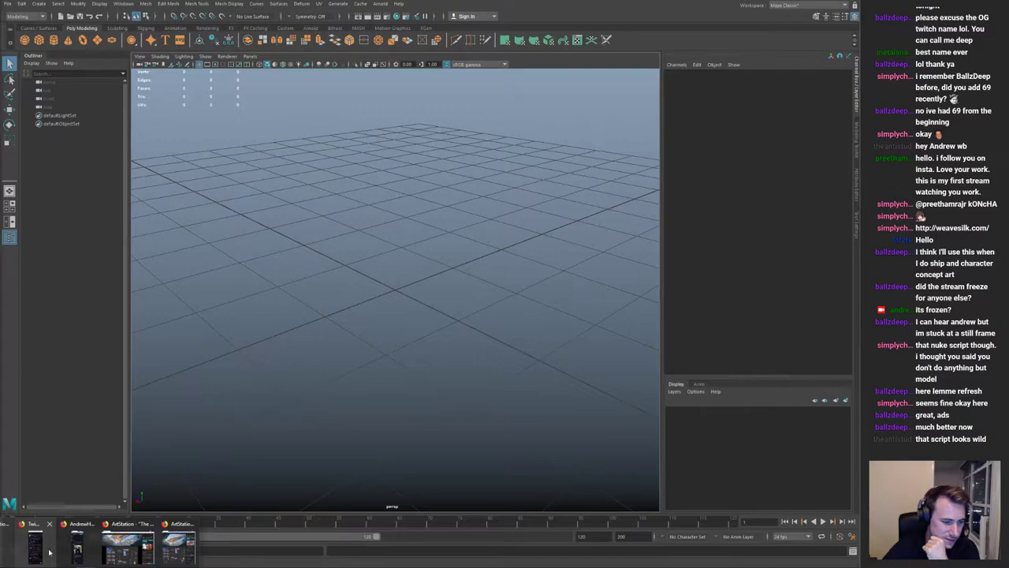
pyautogui.click(130, 548)
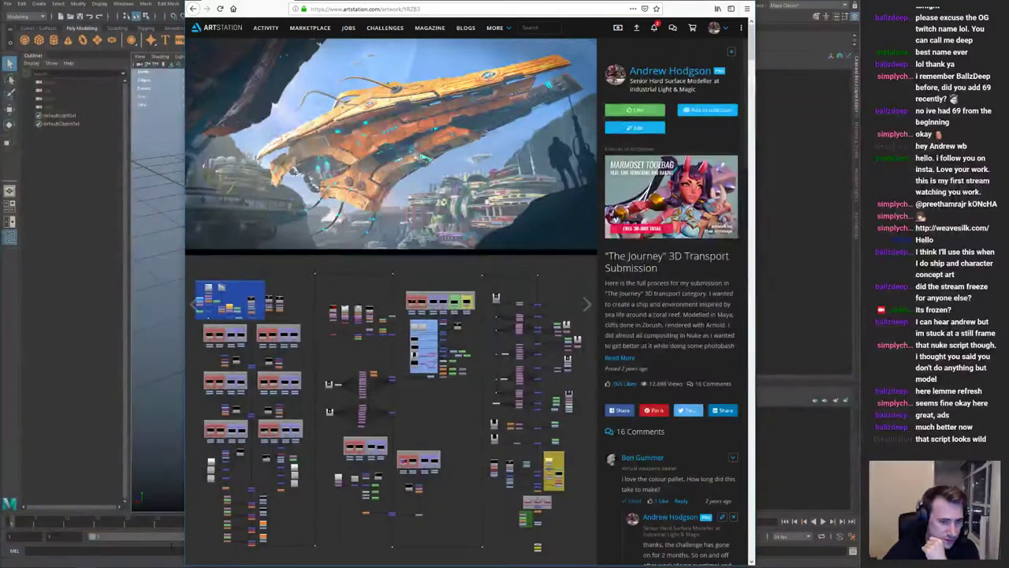
pyautogui.click(307, 2)
pyautogui.write('fweavesi')
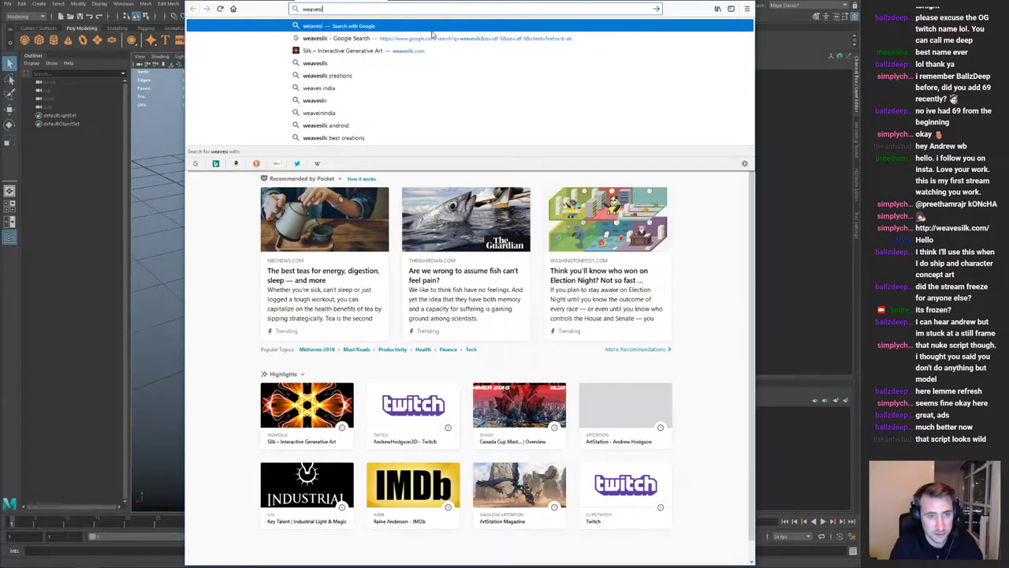
pyautogui.write('lk')
pyautogui.press('Return')
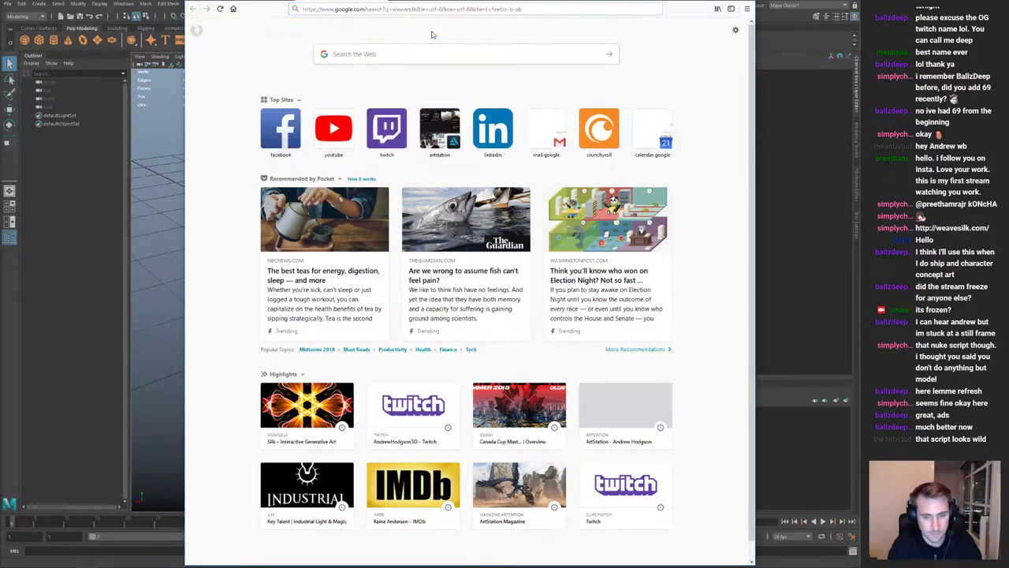
pyautogui.click(316, 95)
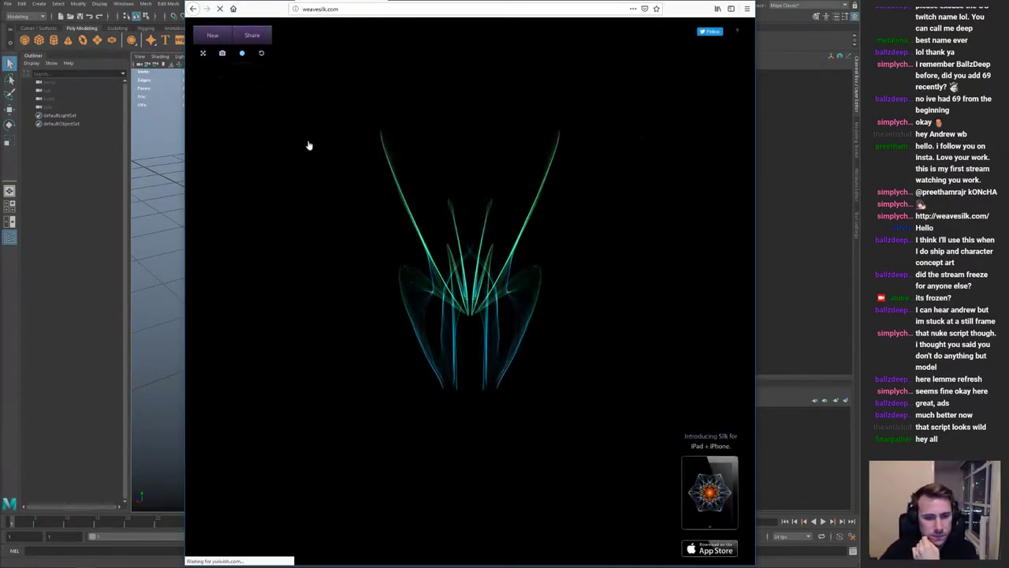
# Step: Start a new canvas, turn off Mirror across center, and draw an asymmetrical ship-like shape with long green-blue strands
pyautogui.click(214, 35)
pyautogui.click(242, 55)
pyautogui.click(269, 210)
pyautogui.moveTo(468, 294)
pyautogui.mouseDown()
pyautogui.moveTo(450, 300)
pyautogui.moveTo(552, 322)
pyautogui.moveTo(577, 268)
pyautogui.moveTo(475, 338)
pyautogui.mouseUp()
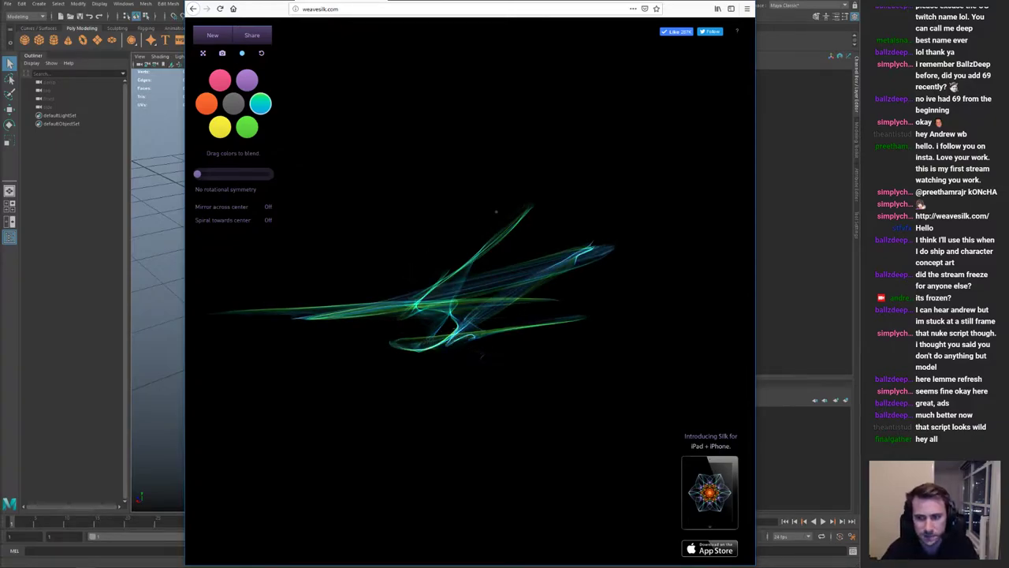
# Step: Draw another unmirrored shape on a new canvas and clear it
pyautogui.click(214, 39)
pyautogui.moveTo(454, 276)
pyautogui.mouseDown()
pyautogui.moveTo(475, 318)
pyautogui.moveTo(587, 263)
pyautogui.moveTo(425, 334)
pyautogui.mouseUp()
pyautogui.click(219, 36)
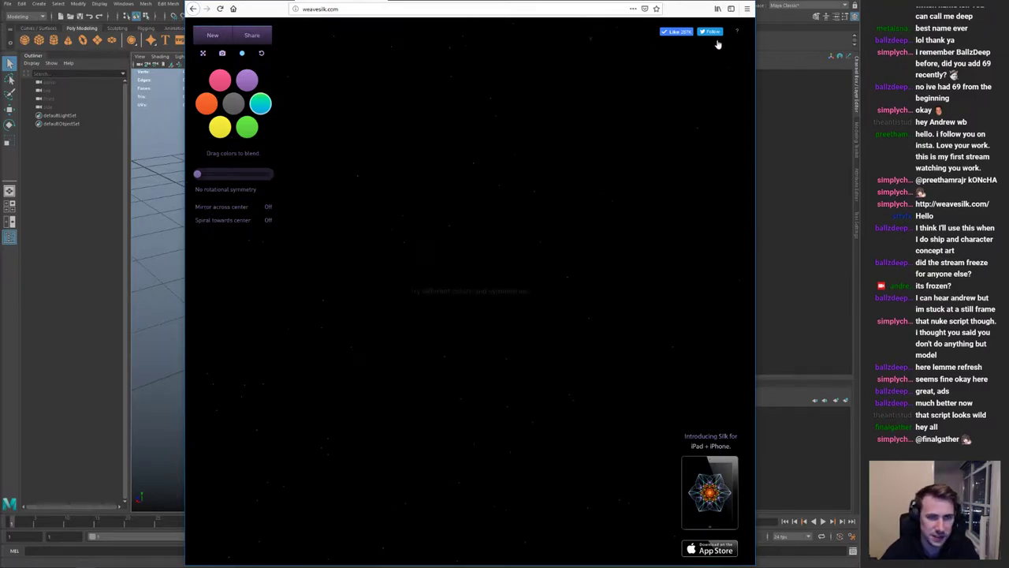
# Step: Minimize the browser to return to Maya and switch the viewport to the four-view layout
pyautogui.click(709, 2)
pyautogui.keyDown('alt'); pyautogui.moveTo(505, 219); pyautogui.dragTo(169, 147, button='right'); pyautogui.keyUp('alt')
pyautogui.keyDown('alt'); pyautogui.moveTo(169, 147); pyautogui.dragTo(409, 281); pyautogui.keyUp('alt')
pyautogui.keyDown('alt'); pyautogui.moveTo(409, 281); pyautogui.dragTo(385, 227, button='right'); pyautogui.keyUp('alt')
pyautogui.keyDown('alt'); pyautogui.moveTo(385, 227); pyautogui.dragTo(410, 268); pyautogui.keyUp('alt')
pyautogui.keyDown('alt'); pyautogui.moveTo(410, 268); pyautogui.dragTo(455, 313, button='right'); pyautogui.keyUp('alt')
pyautogui.keyDown('alt'); pyautogui.moveTo(455, 313); pyautogui.dragTo(484, 279); pyautogui.keyUp('alt')
pyautogui.press('space')
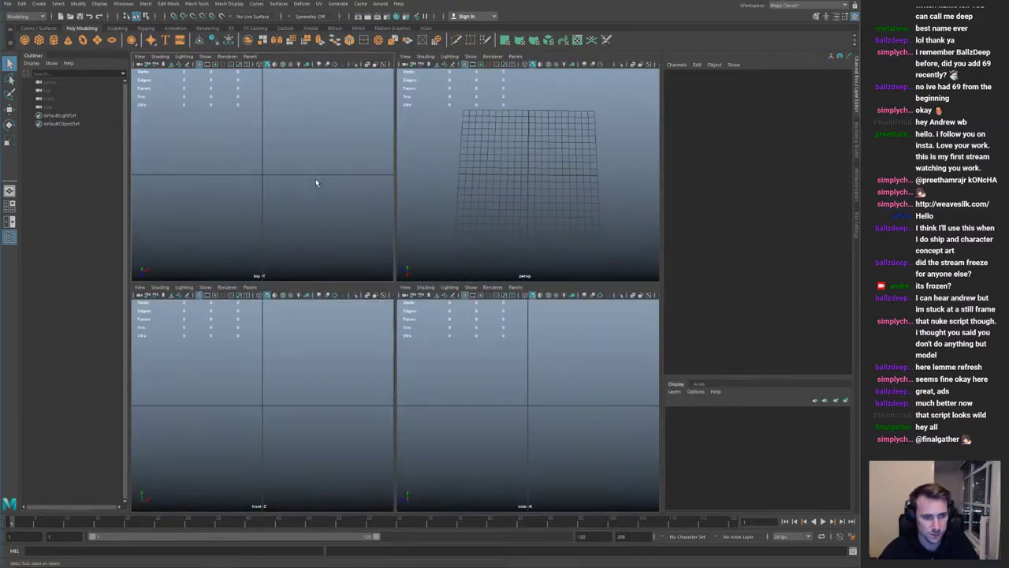
# Step: Maximize the top view and zoom in on its grid
pyautogui.press('space')
pyautogui.keyDown('alt'); pyautogui.moveTo(313, 178); pyautogui.dragTo(153, 144, button='right'); pyautogui.keyUp('alt')
pyautogui.keyDown('alt'); pyautogui.moveTo(355, 217); pyautogui.dragTo(230, 198, button='right'); pyautogui.keyUp('alt')
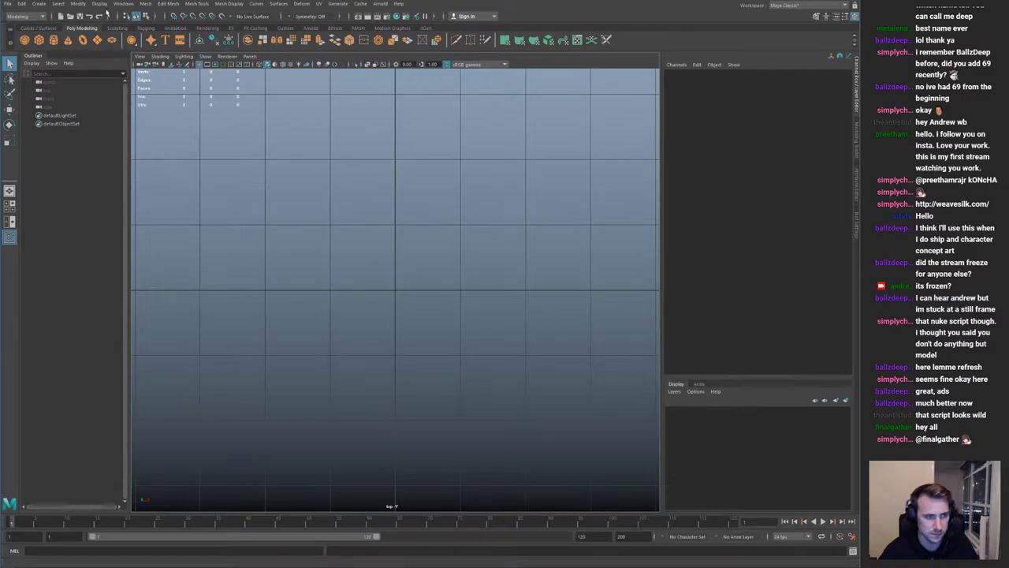
pyautogui.click(139, 65)
pyautogui.click(140, 56)
pyautogui.moveTo(171, 216)
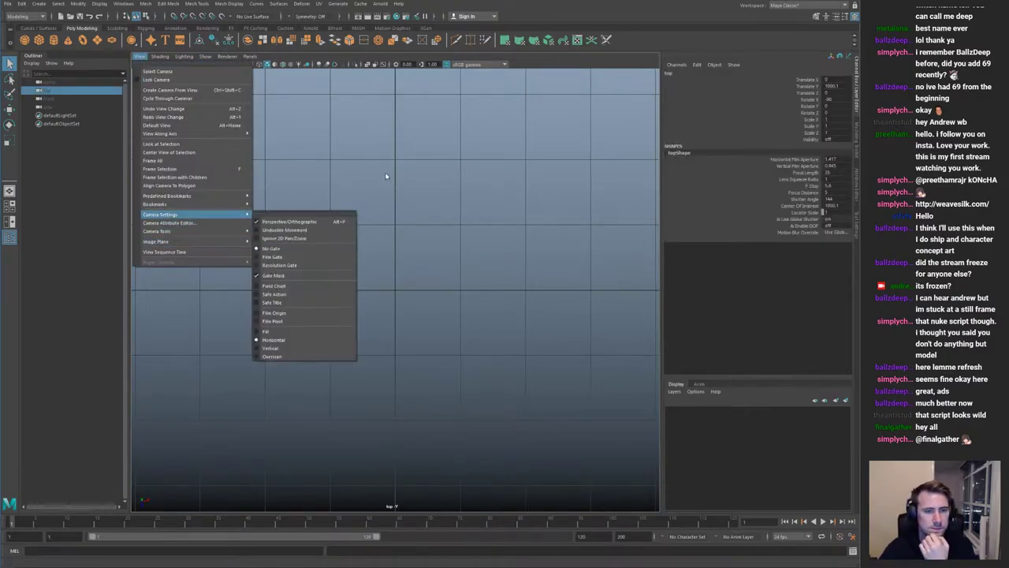
pyautogui.click(385, 175)
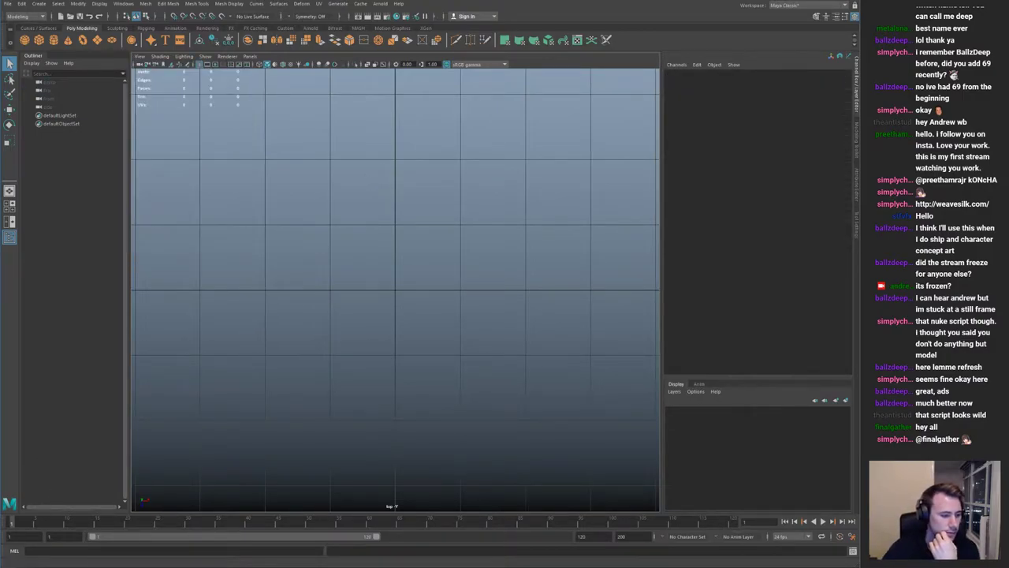
# Step: Open a File Explorer window and move it off to the neighbouring monitor
pyautogui.press('super+e')
pyautogui.moveTo(705, 118); pyautogui.dragTo(147, 103)
pyautogui.click(252, 136)
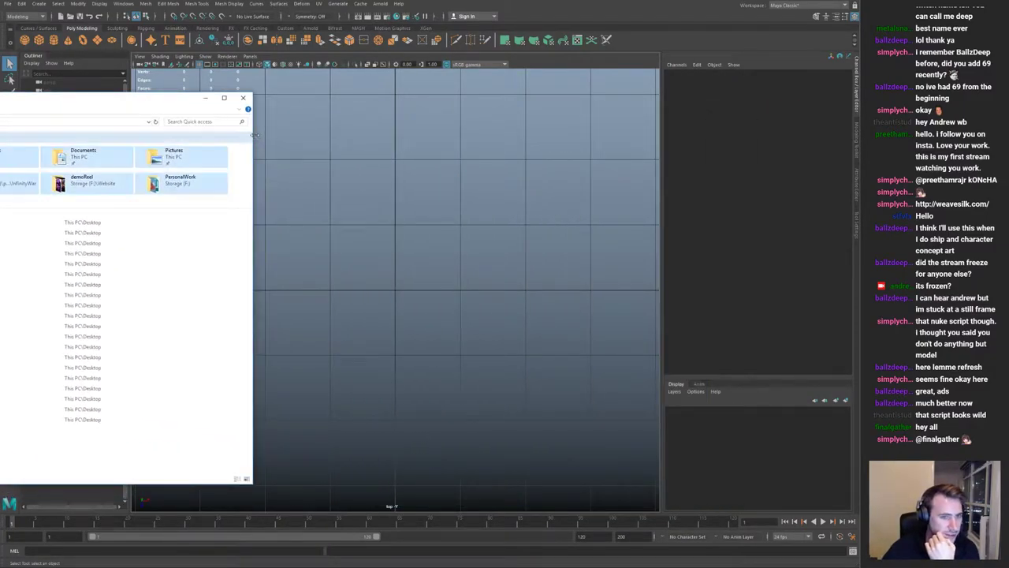
pyautogui.moveTo(253, 136); pyautogui.dragTo(0, 149)
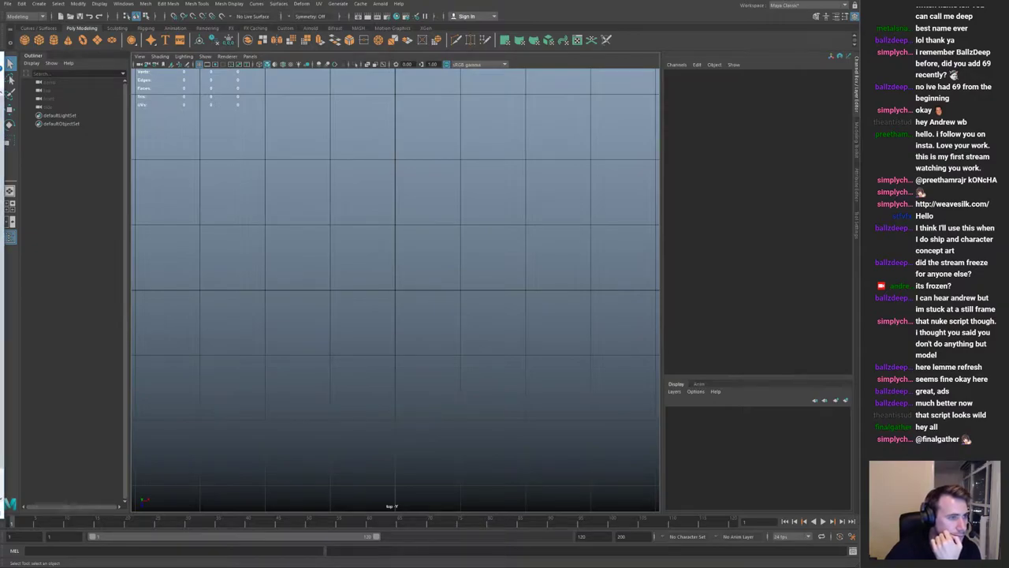
# Step: Copy the six Desktop items to the Storage (F:) drive, and cancel the repeated paste without replacing any files
pyautogui.click(3, 59)
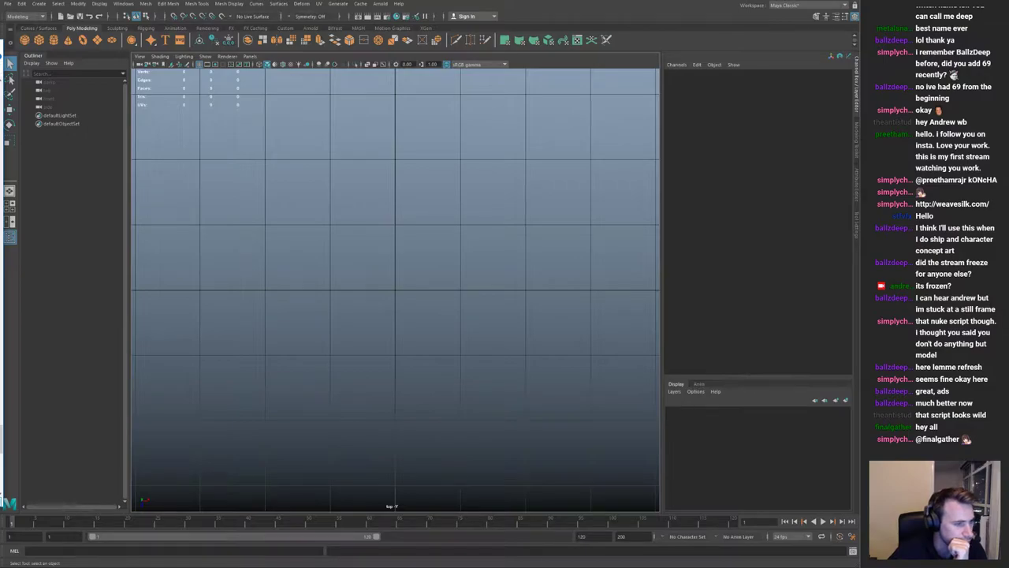
pyautogui.moveTo(0, 172); pyautogui.dragTo(72, 173)
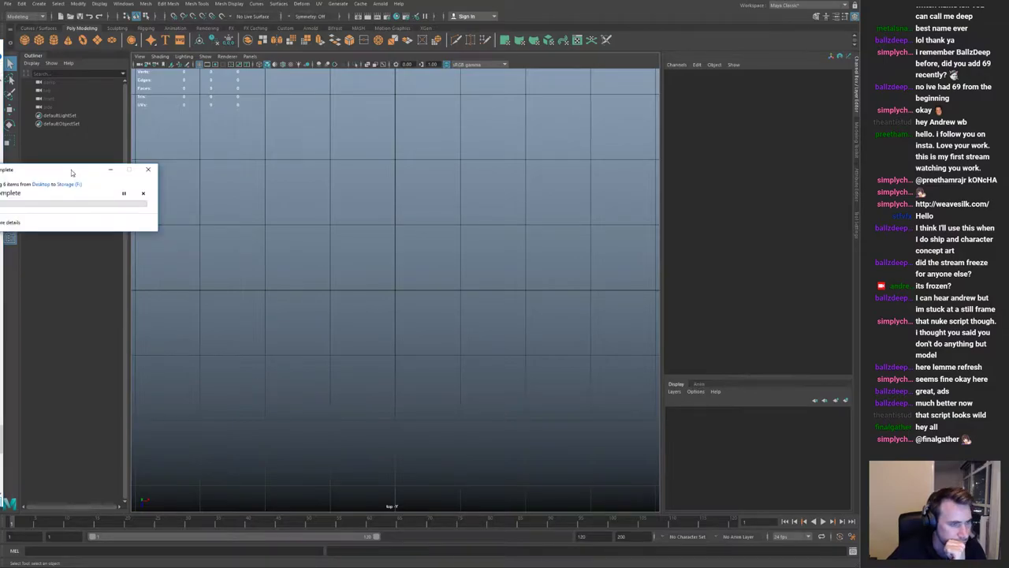
pyautogui.moveTo(70, 172); pyautogui.dragTo(0, 243)
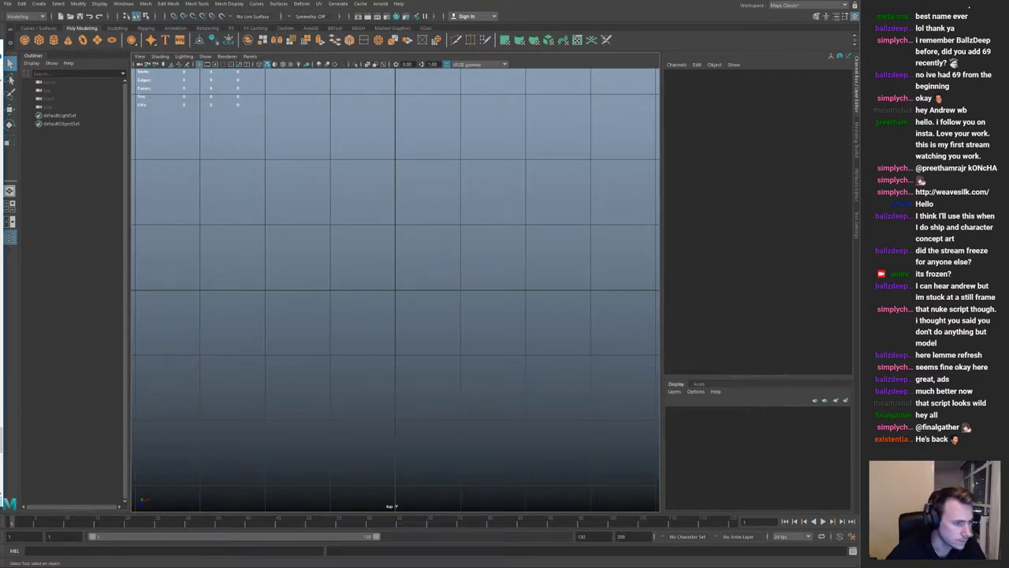
pyautogui.hotkey('ctrl', 'v')
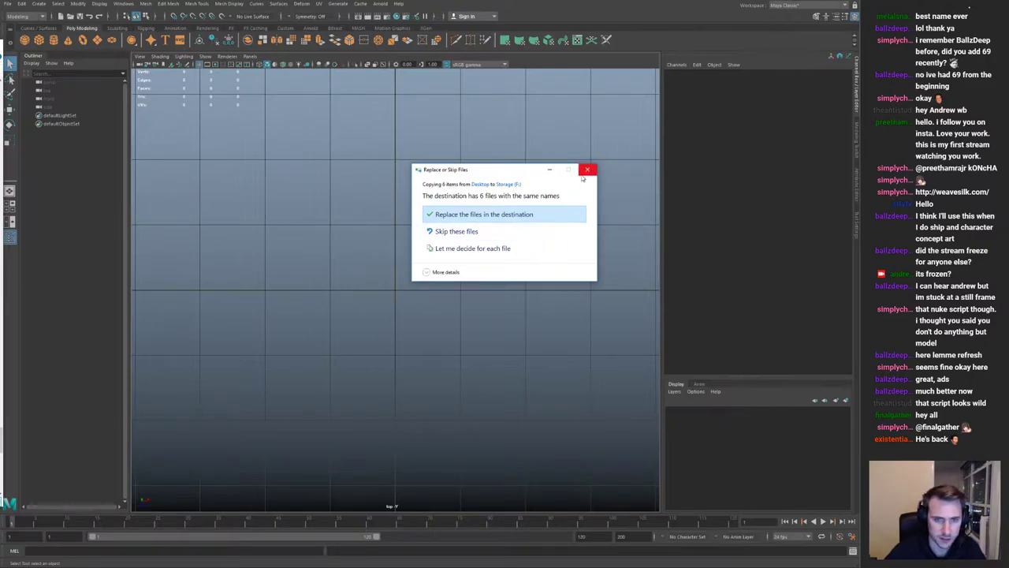
pyautogui.click(584, 172)
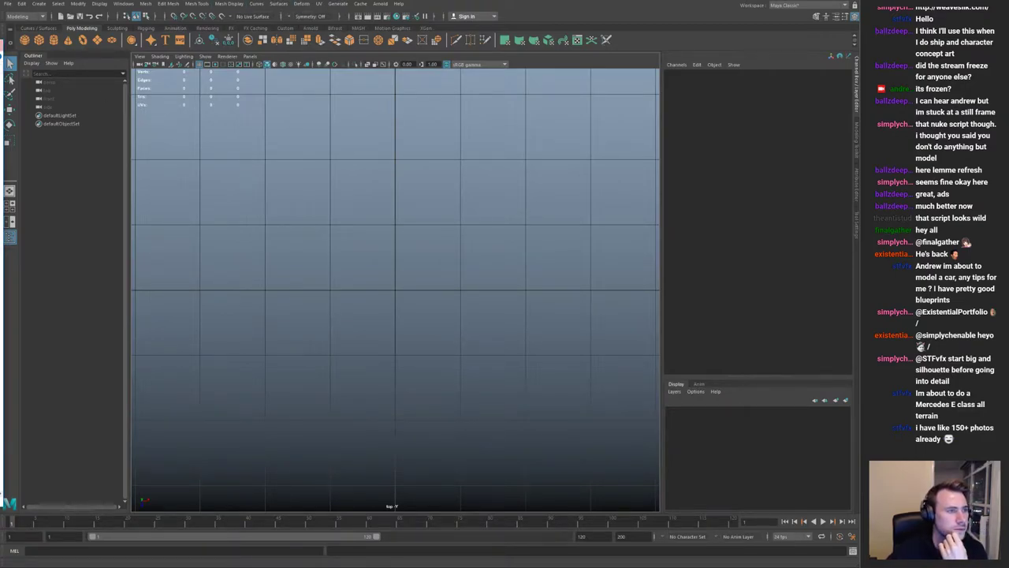
# Step: Start importing an image plane for the top view and browse to the Desktop folder
pyautogui.click(139, 56)
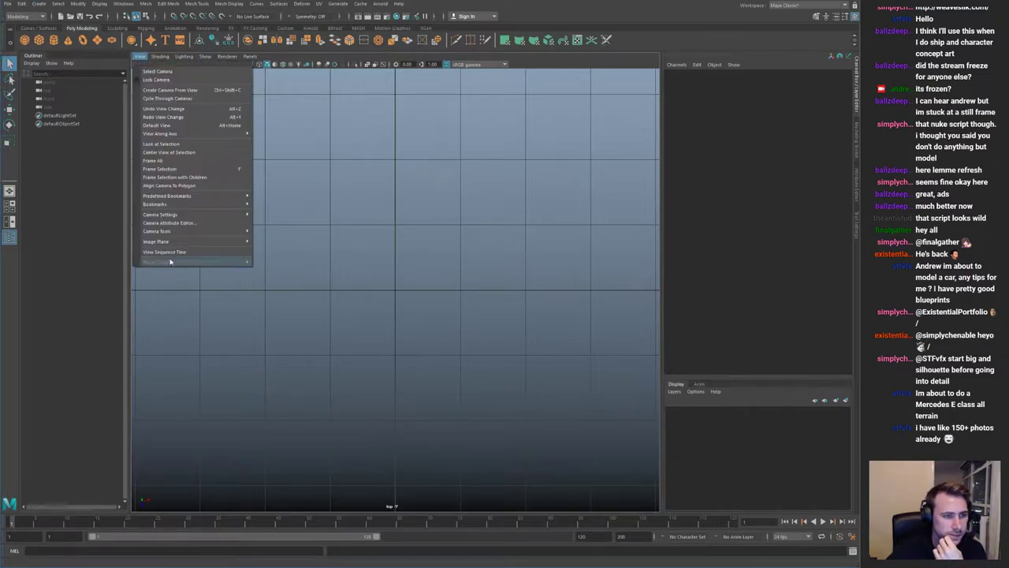
pyautogui.moveTo(161, 243)
pyautogui.click(292, 249)
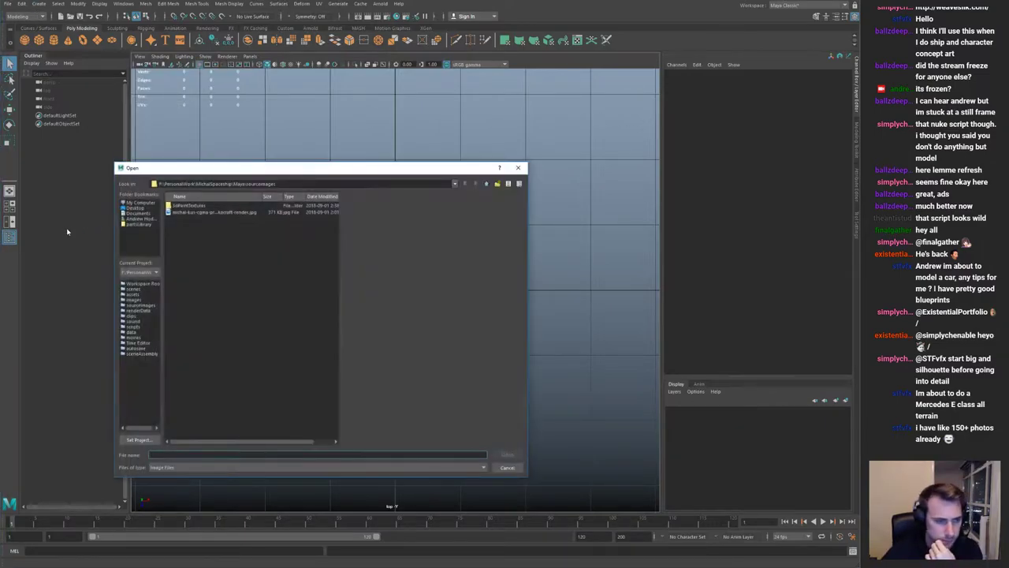
pyautogui.click(139, 207)
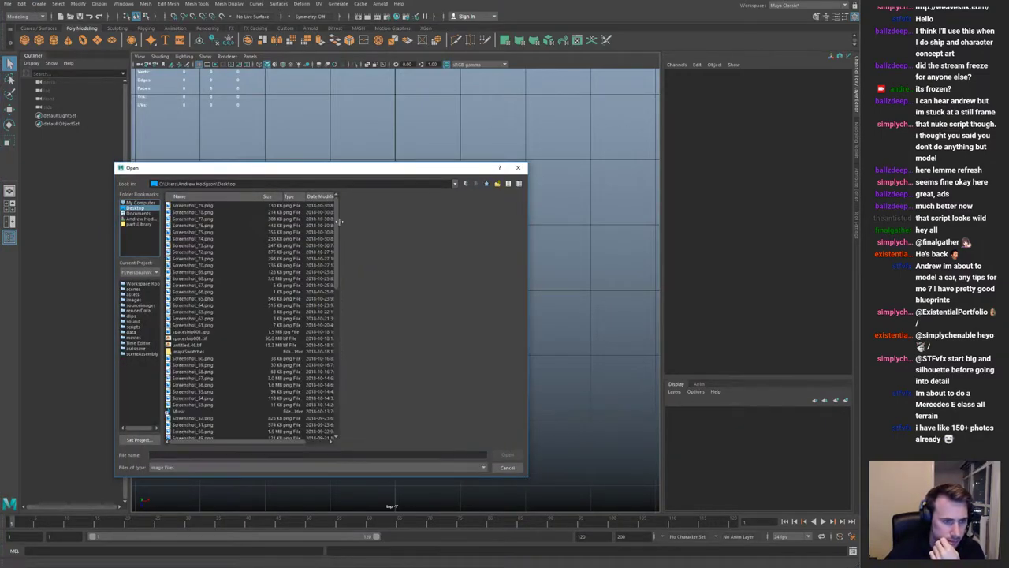
# Step: Compare the previews of the Silk shapes among the most recent screenshots, from Screenshot_79.png downward, to choose an image plane reference
pyautogui.click(228, 206)
pyautogui.press('Down')
pyautogui.press('Up')
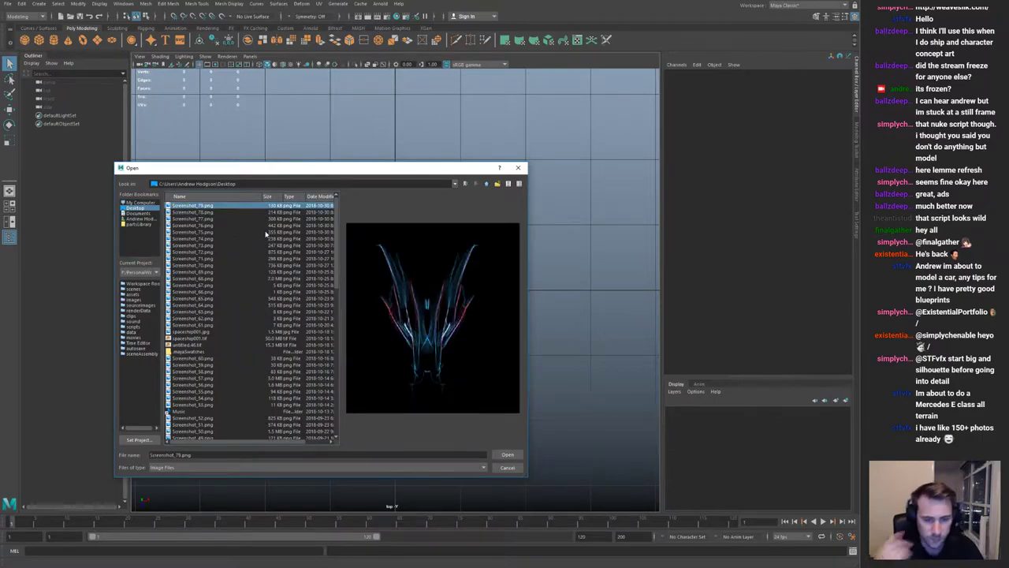
pyautogui.press('Down')
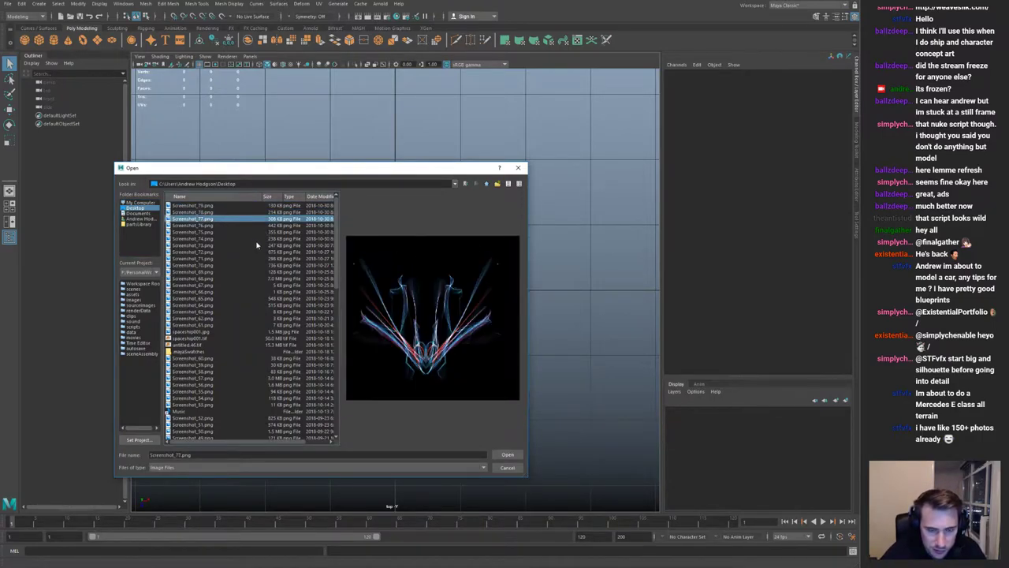
pyautogui.press('Down')
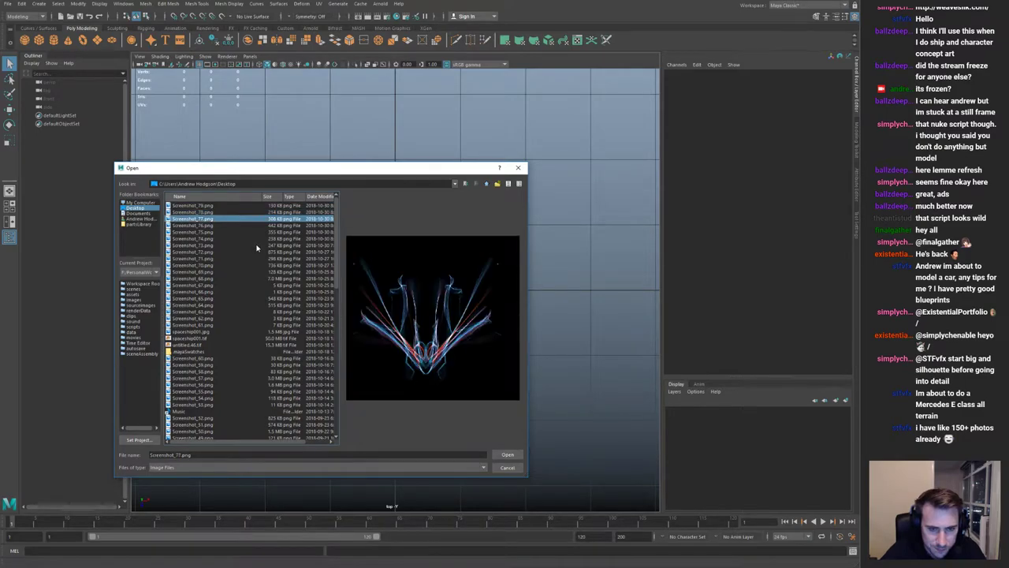
pyautogui.press('Up')
pyautogui.press('Up')
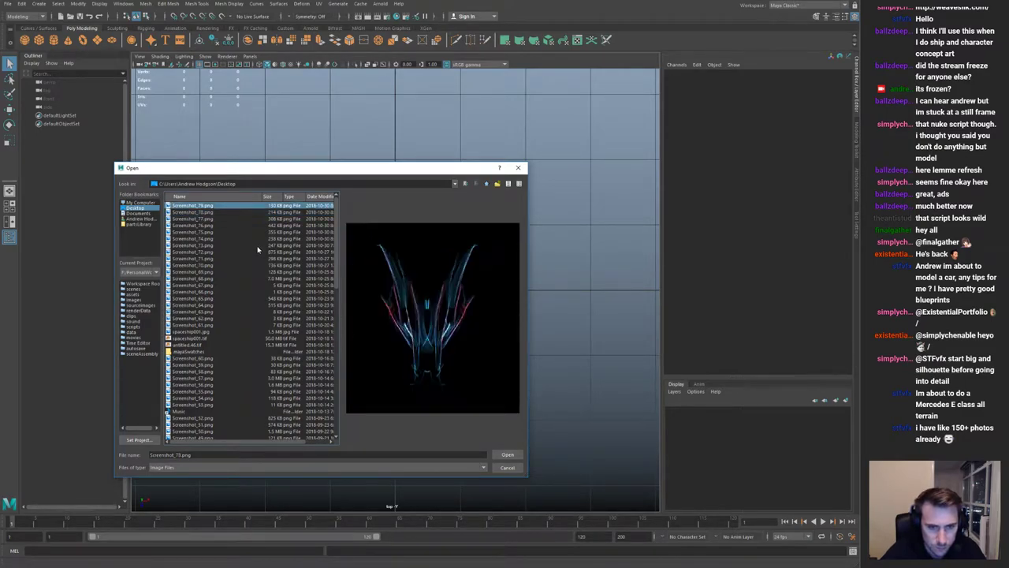
pyautogui.press('Down')
pyautogui.press('Down')
pyautogui.press('Down')
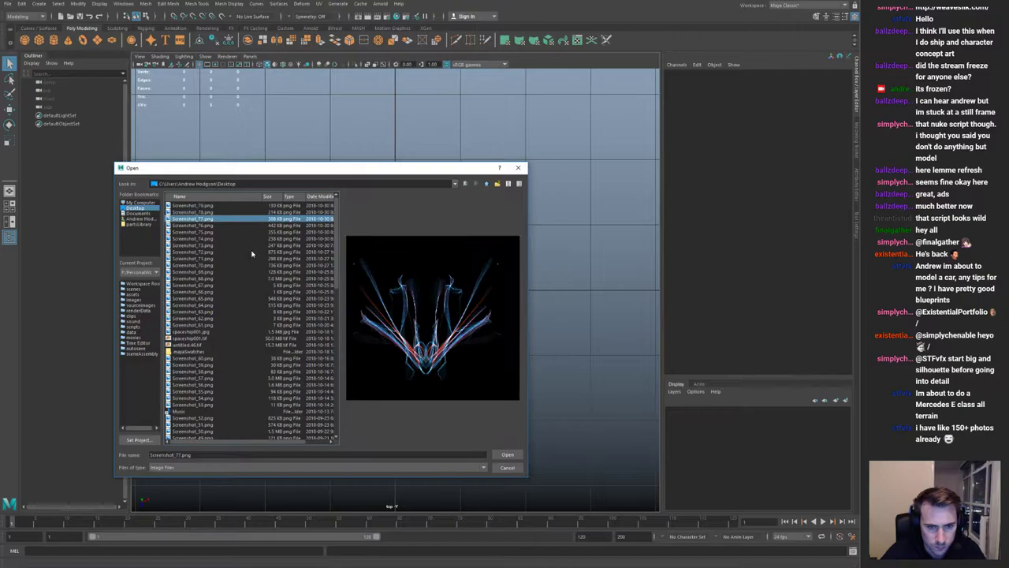
pyautogui.press('Up')
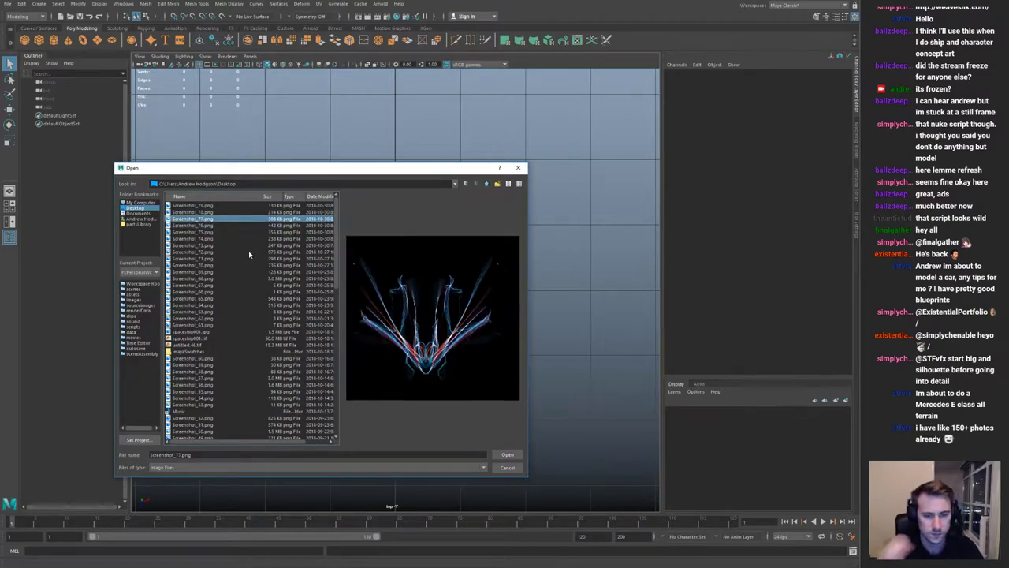
pyautogui.press('Down')
pyautogui.press('Down')
pyautogui.press('Down')
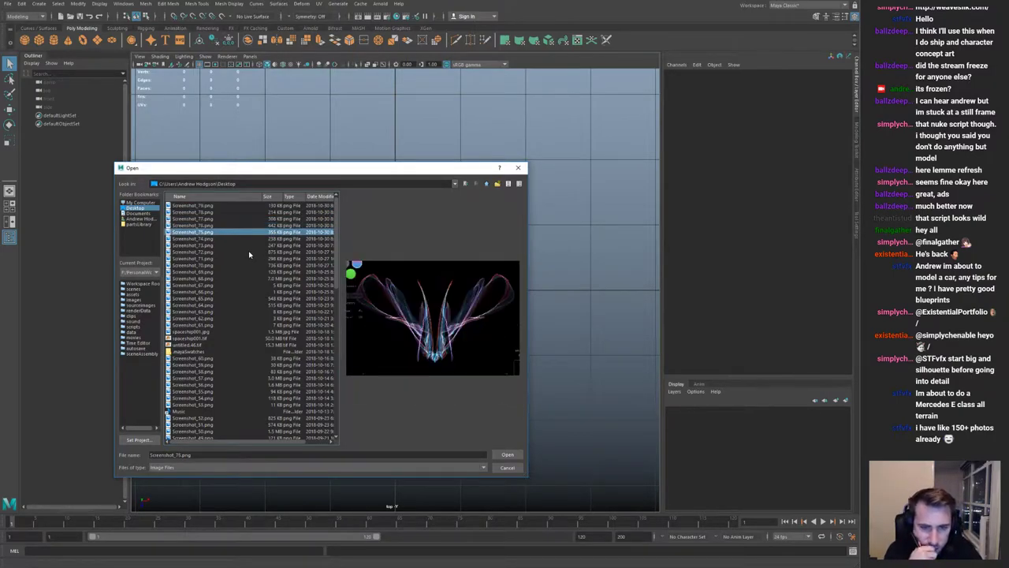
pyautogui.press('Down')
pyautogui.press('Up')
pyautogui.press('Up')
pyautogui.press('Up')
pyautogui.press('Up')
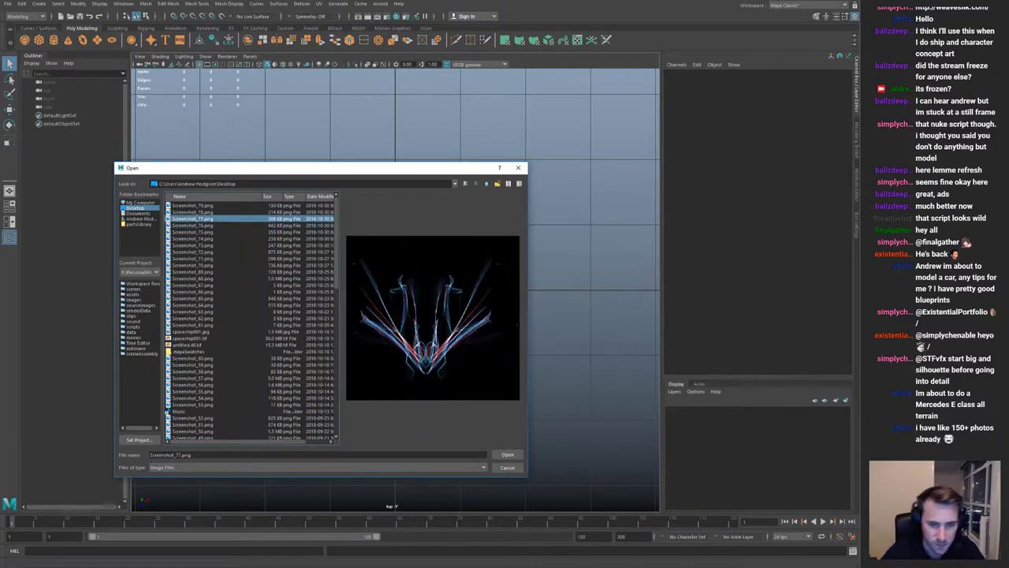
pyautogui.press('Down')
pyautogui.press('Up')
pyautogui.press('Up')
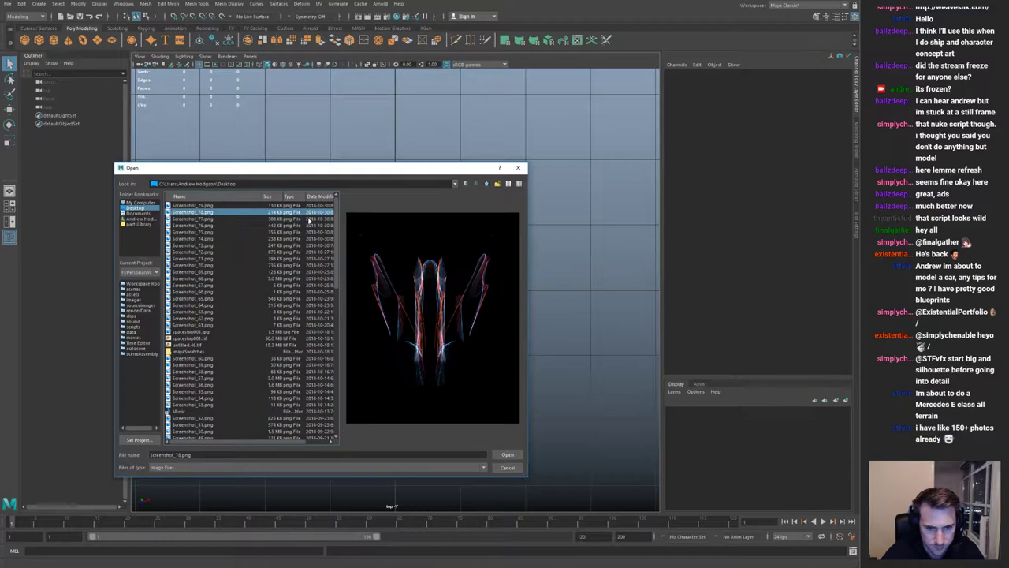
pyautogui.press('Up')
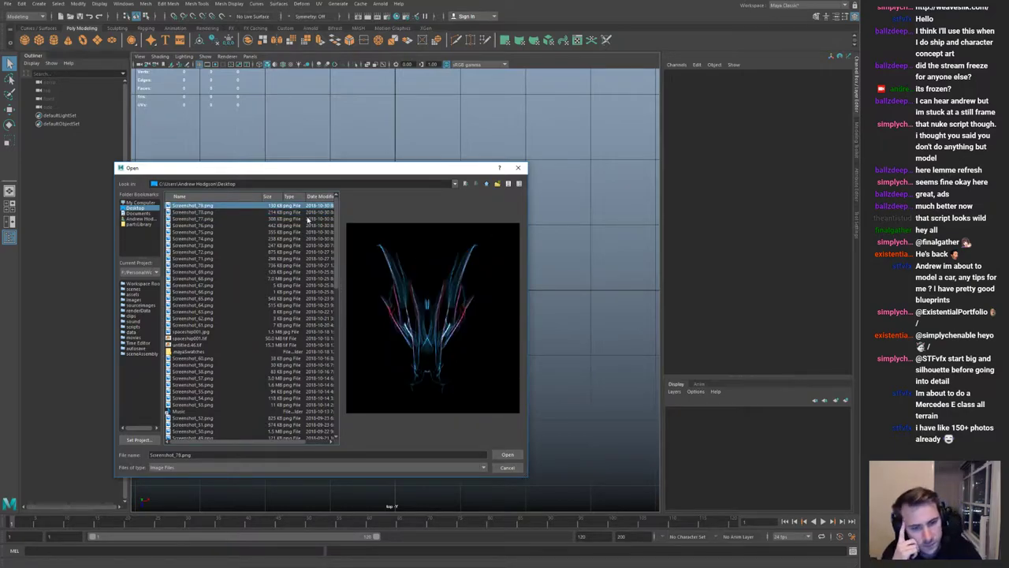
pyautogui.press('Down')
pyautogui.press('Up')
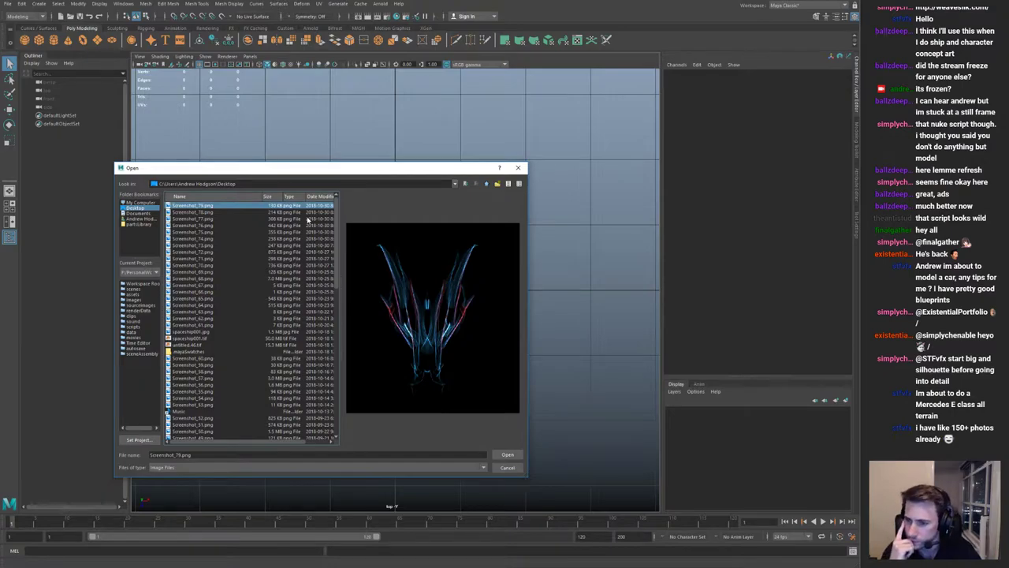
pyautogui.press('Down')
pyautogui.press('Down')
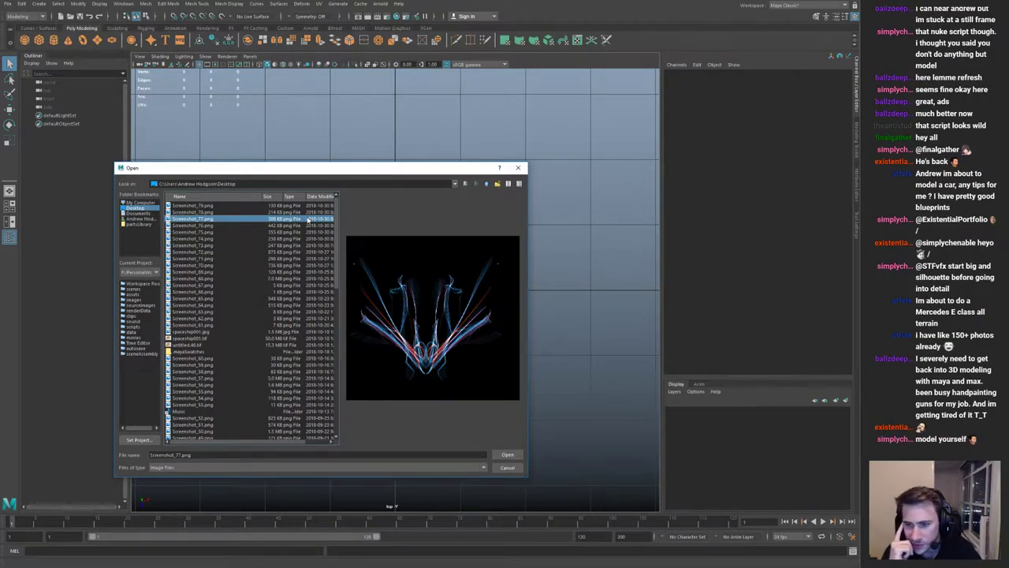
pyautogui.press('Down')
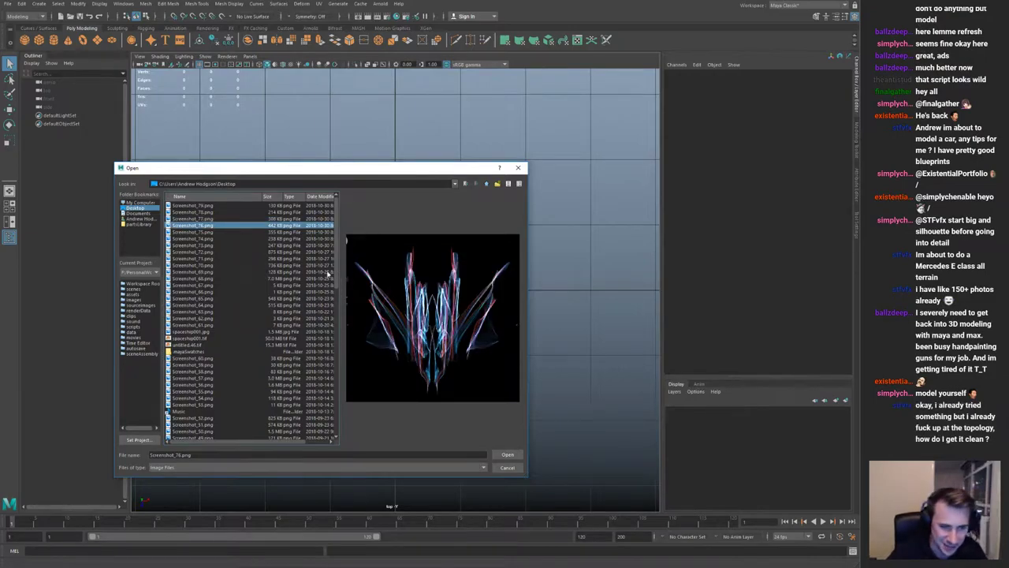
pyautogui.press('Up')
pyautogui.press('Up')
pyautogui.press('Up')
pyautogui.press('Down')
pyautogui.press('Up')
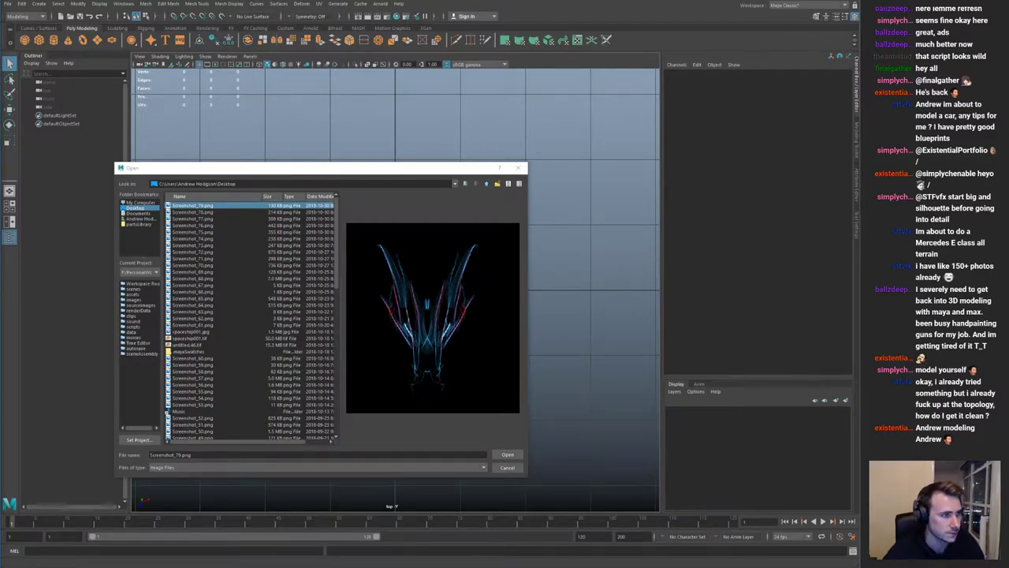
# Step: Bring the Silk browser window over Maya and widen it, make an unmirrored test stroke and start a new canvas
pyautogui.moveTo(1, 55); pyautogui.dragTo(137, 86)
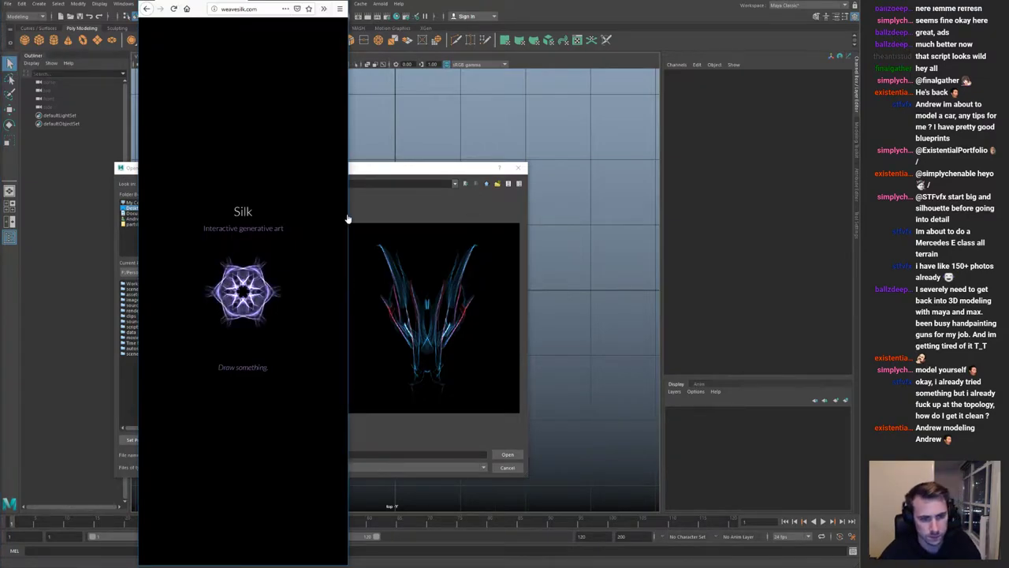
pyautogui.moveTo(347, 218); pyautogui.dragTo(723, 253)
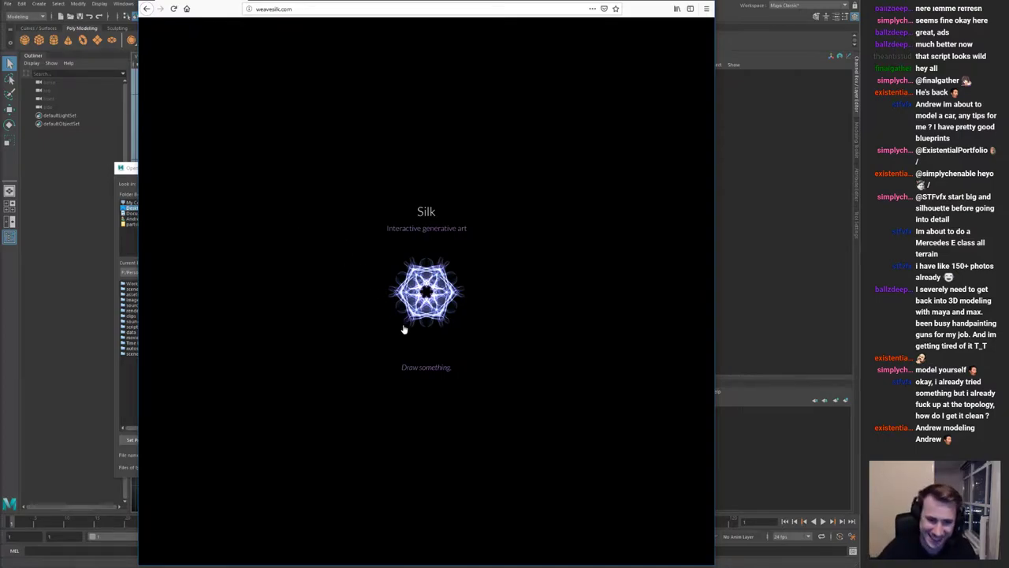
pyautogui.moveTo(430, 235); pyautogui.dragTo(444, 311)
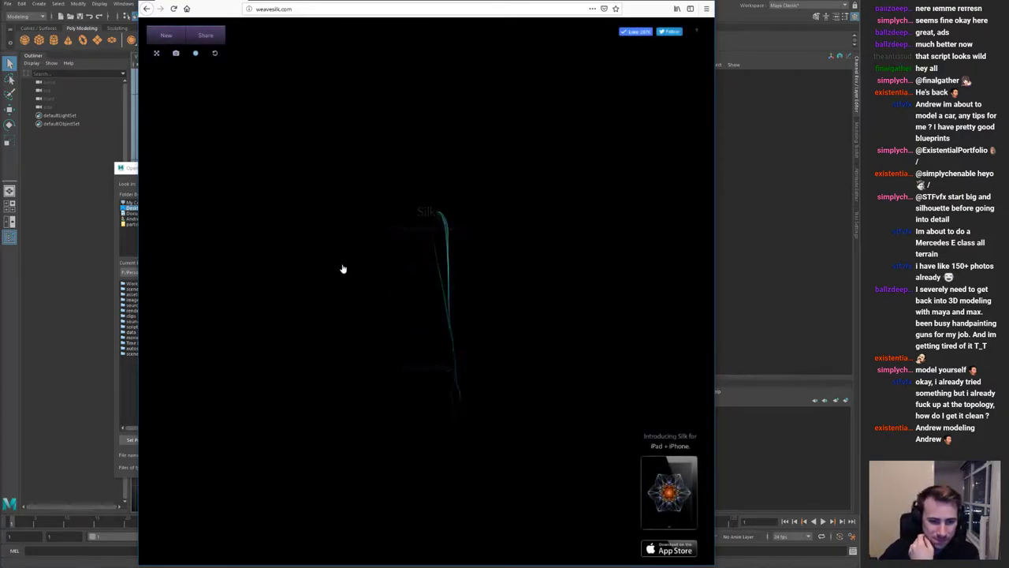
pyautogui.click(168, 36)
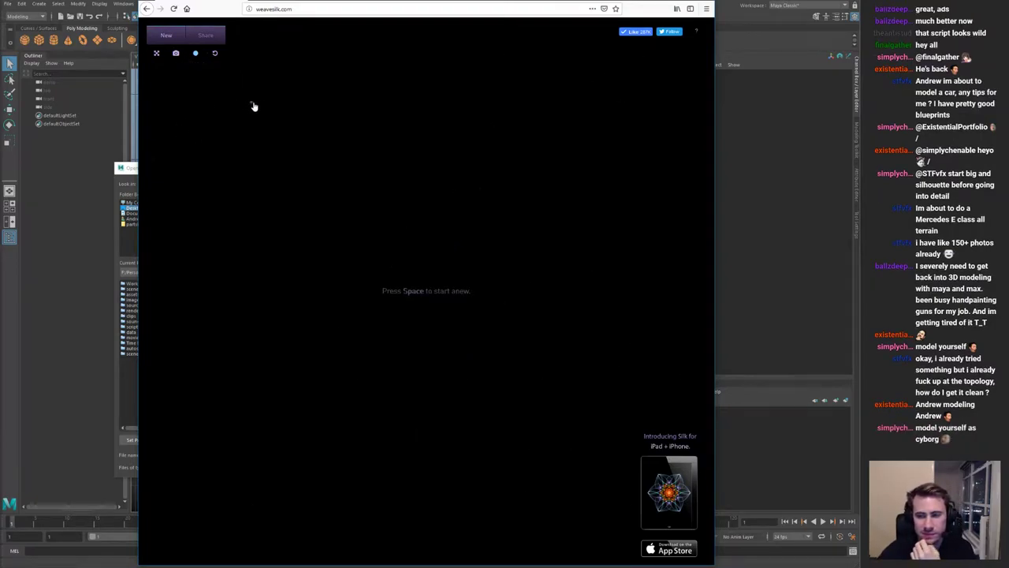
# Step: Turn on Mirror across center and draw a symmetrical winged ship-like shape with green-blue strands and inner vertical strokes
pyautogui.click(195, 59)
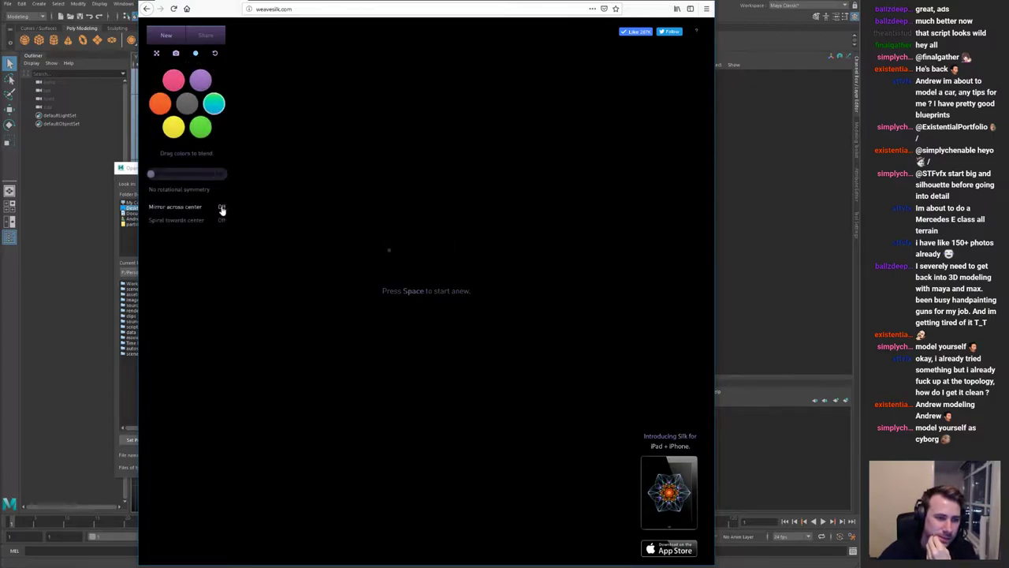
pyautogui.moveTo(457, 295)
pyautogui.mouseDown()
pyautogui.moveTo(503, 263)
pyautogui.moveTo(466, 357)
pyautogui.moveTo(520, 288)
pyautogui.moveTo(447, 272)
pyautogui.moveTo(447, 357)
pyautogui.moveTo(450, 326)
pyautogui.moveTo(522, 204)
pyautogui.mouseUp()
pyautogui.moveTo(544, 162); pyautogui.dragTo(460, 431)
pyautogui.moveTo(460, 396); pyautogui.dragTo(483, 398)
pyautogui.moveTo(431, 254); pyautogui.dragTo(440, 386)
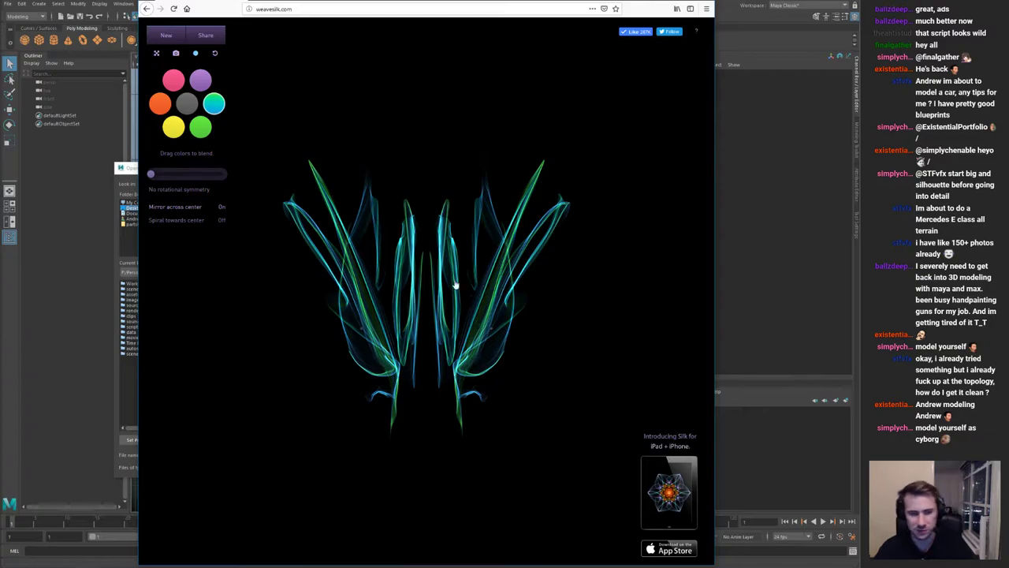
# Step: Capture a 917x845 area screenshot around the mirrored shape and save it as an image file
pyautogui.press('Print')
pyautogui.moveTo(251, 111)
pyautogui.mouseDown()
pyautogui.moveTo(651, 469)
pyautogui.moveTo(630, 461)
pyautogui.mouseUp()
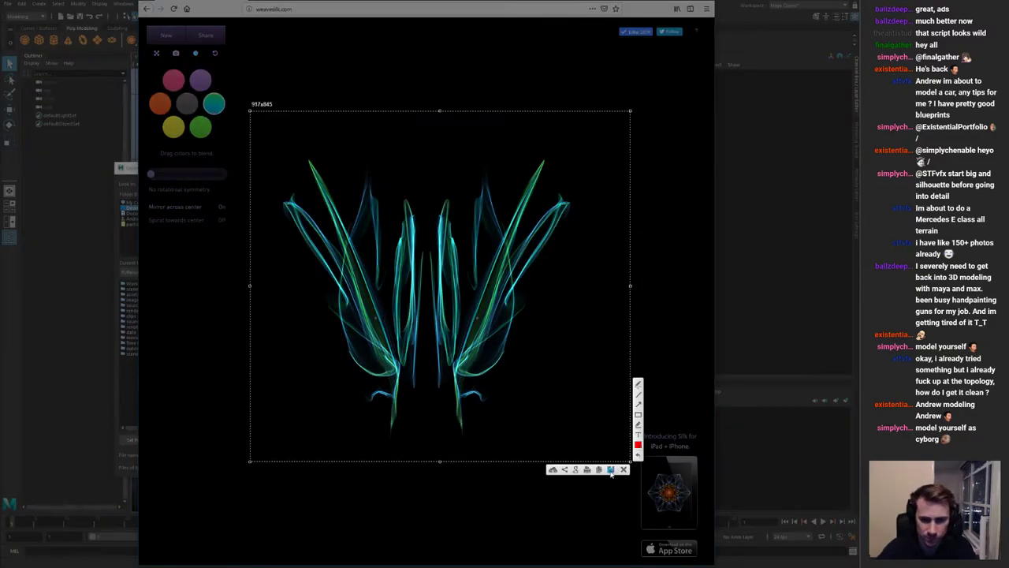
pyautogui.click(610, 471)
pyautogui.click(8, 141)
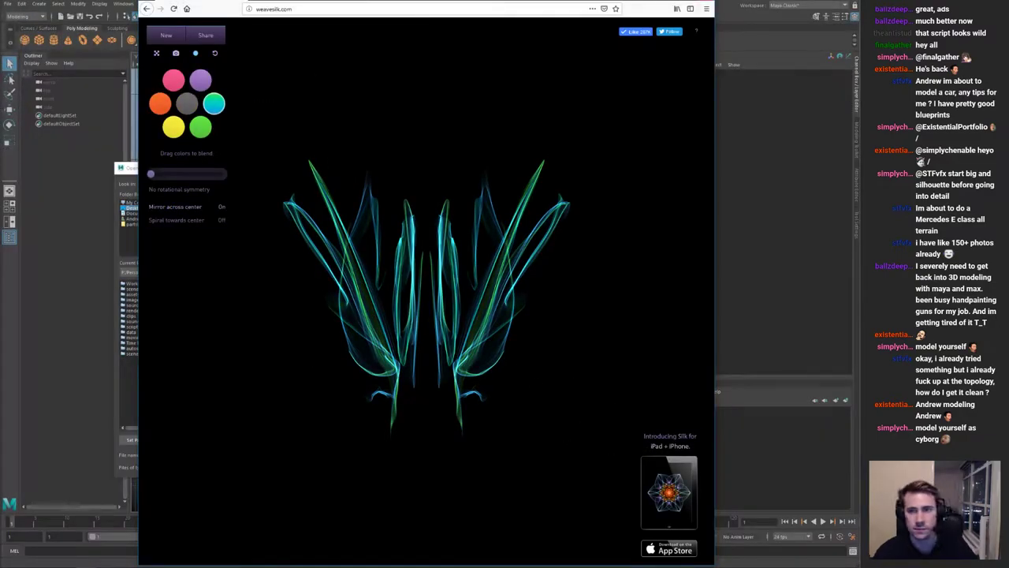
# Step: Switch to Maya, load the newly saved mirrored Silk screenshot as the top-view image plane, then enlarge and centre it
pyautogui.hotkey('alt', 'Tab')
pyautogui.click(200, 207)
pyautogui.click(508, 455)
pyautogui.press('w')
pyautogui.press('r')
pyautogui.moveTo(396, 290); pyautogui.dragTo(534, 304)
pyautogui.press('w')
pyautogui.moveTo(449, 290); pyautogui.dragTo(457, 291)
# Step: Create a polygon cube over the image plane, scale it up uniformly and raise it above the reference
pyautogui.press('space')
pyautogui.press('space')
pyautogui.press('f')
pyautogui.keyDown('alt'); pyautogui.moveTo(538, 262); pyautogui.dragTo(523, 229); pyautogui.keyUp('alt')
pyautogui.keyDown('alt'); pyautogui.moveTo(523, 230); pyautogui.dragTo(473, 183, button='right'); pyautogui.keyUp('alt')
pyautogui.keyDown('alt'); pyautogui.moveTo(473, 183); pyautogui.dragTo(553, 192); pyautogui.keyUp('alt')
pyautogui.click(552, 192)
pyautogui.keyDown('alt'); pyautogui.moveTo(417, 264); pyautogui.dragTo(478, 331, button='right'); pyautogui.keyUp('alt')
pyautogui.press('r')
pyautogui.moveTo(386, 286); pyautogui.dragTo(431, 285)
pyautogui.press('w')
pyautogui.moveTo(387, 256); pyautogui.dragTo(391, 154)
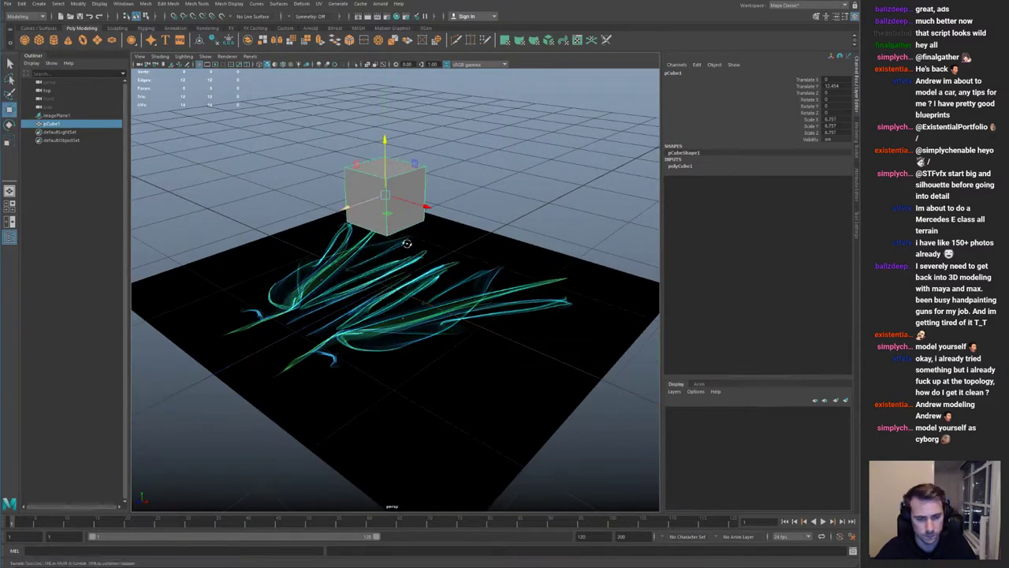
# Step: Group the cube and rename the group as Left
pyautogui.keyDown('alt'); pyautogui.moveTo(390, 232); pyautogui.dragTo(437, 260); pyautogui.keyUp('alt')
pyautogui.keyDown('alt'); pyautogui.moveTo(436, 259); pyautogui.dragTo(359, 149, button='right'); pyautogui.keyUp('alt')
pyautogui.keyDown('alt'); pyautogui.moveTo(360, 149); pyautogui.dragTo(385, 245, button='middle'); pyautogui.keyUp('alt')
pyautogui.hotkey('ctrl', 'g')
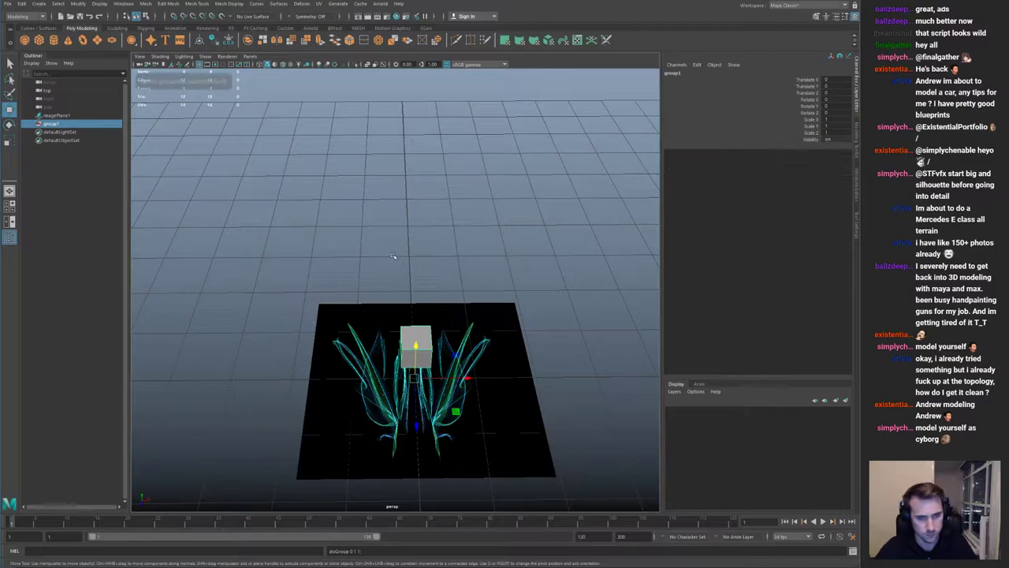
pyautogui.scroll(3, 384, 246)
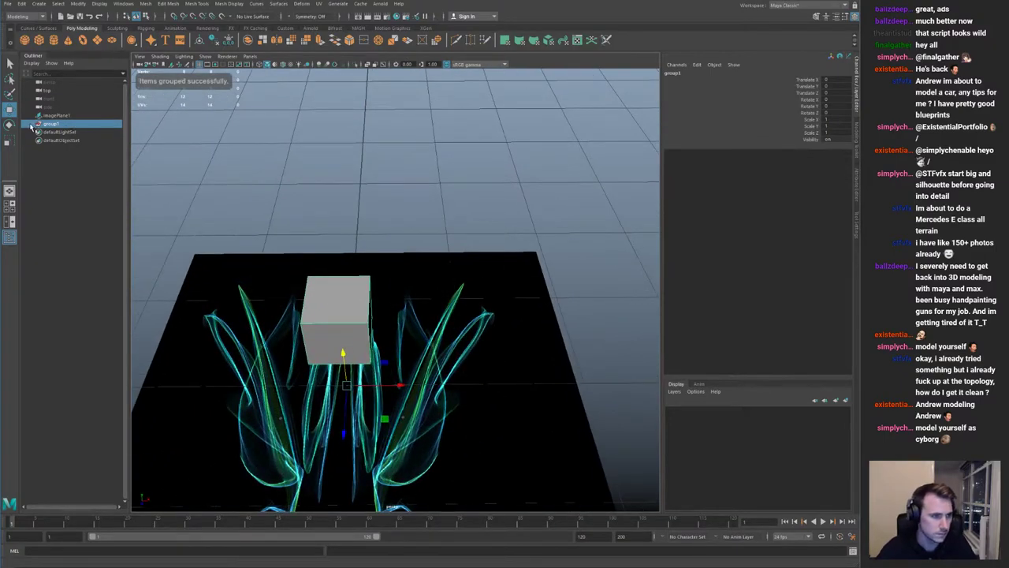
pyautogui.click(33, 125)
pyautogui.doubleClick(60, 124)
pyautogui.keyDown('alt'); pyautogui.moveTo(410, 186); pyautogui.dragTo(162, 186); pyautogui.keyUp('alt')
pyautogui.doubleClick(69, 125)
pyautogui.write('Left')
pyautogui.press('Return')
pyautogui.keyDown('alt'); pyautogui.moveTo(313, 227); pyautogui.dragTo(324, 210); pyautogui.keyUp('alt')
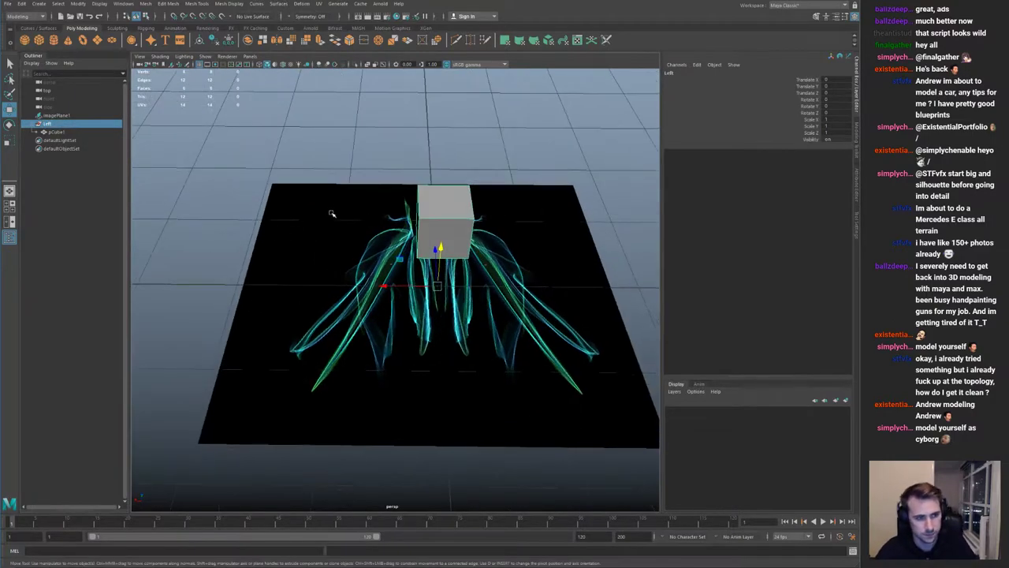
# Step: Shift the cube off the centre line and try a special duplicate of the Left group, undoing the duplicate
pyautogui.click(420, 225)
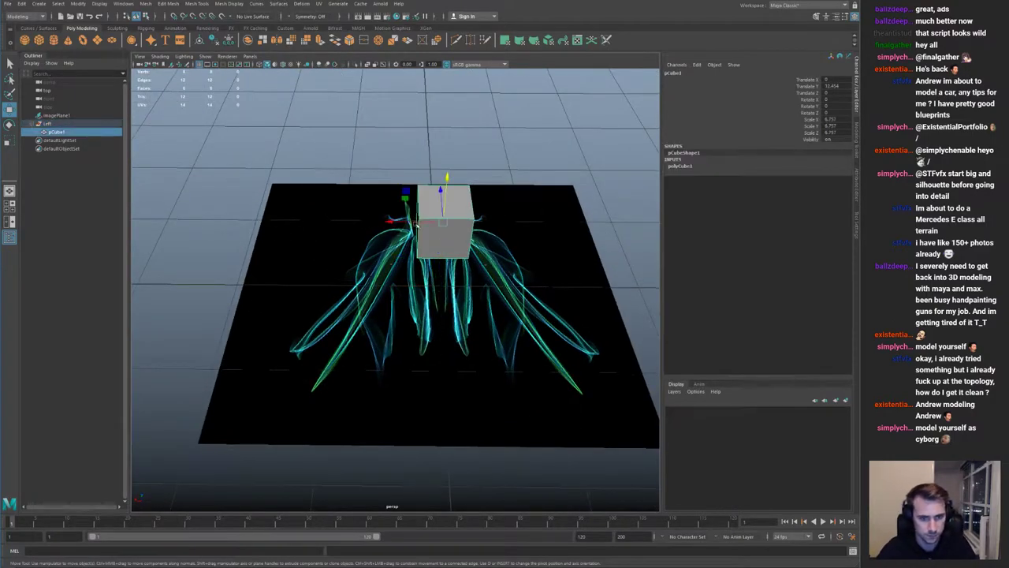
pyautogui.click(48, 124)
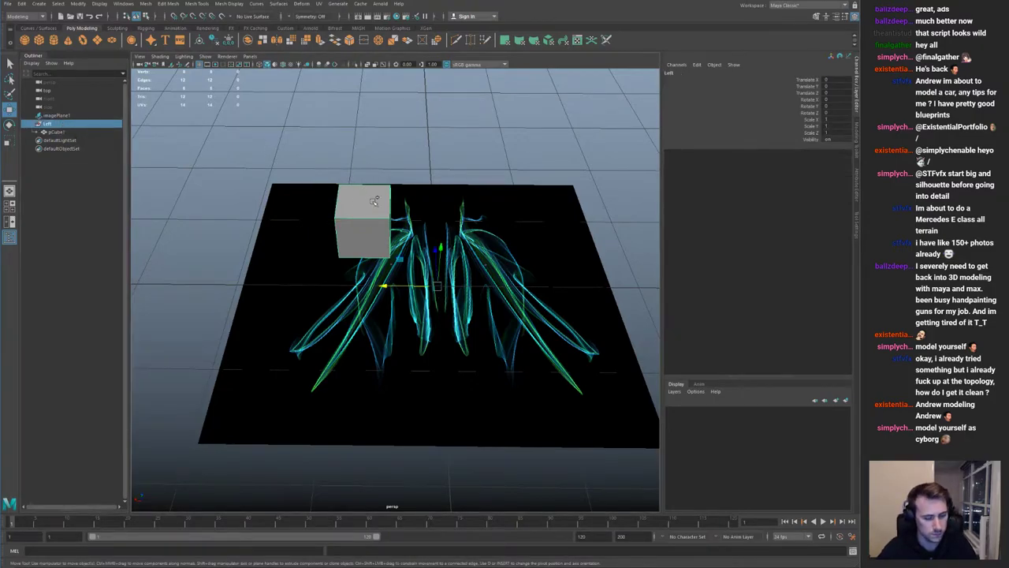
pyautogui.hotkey('ctrl', 'd')
pyautogui.hotkey('ctrl', 'z')
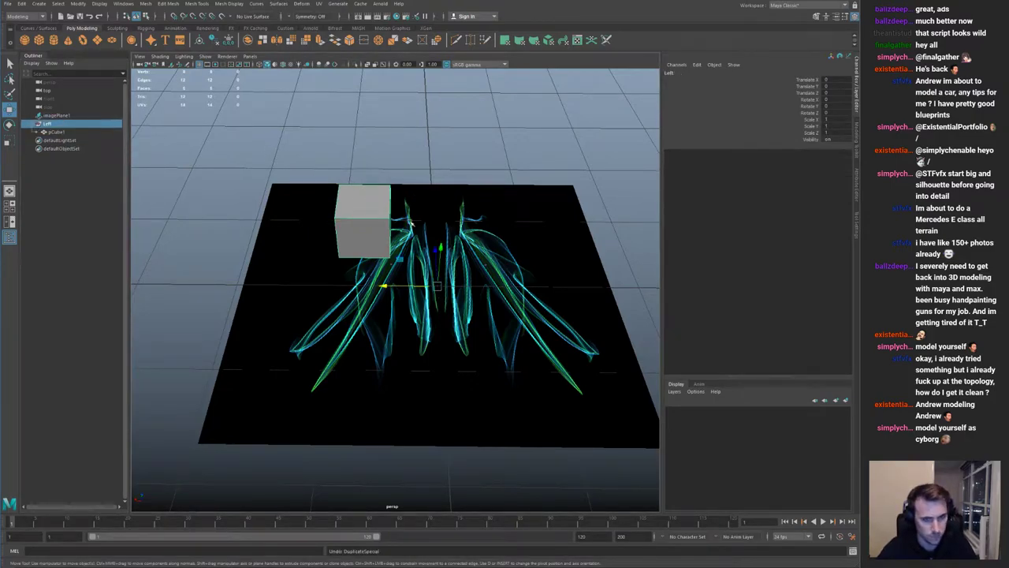
# Step: Rotate the image plane 90 degrees about the vertical axis to align its symmetry line with the mirror axis
pyautogui.keyDown('alt'); pyautogui.moveTo(300, 276); pyautogui.dragTo(387, 335); pyautogui.keyUp('alt')
pyautogui.click(359, 396)
pyautogui.keyDown('alt'); pyautogui.moveTo(478, 342); pyautogui.dragTo(409, 355, button='right'); pyautogui.keyUp('alt')
pyautogui.press('e')
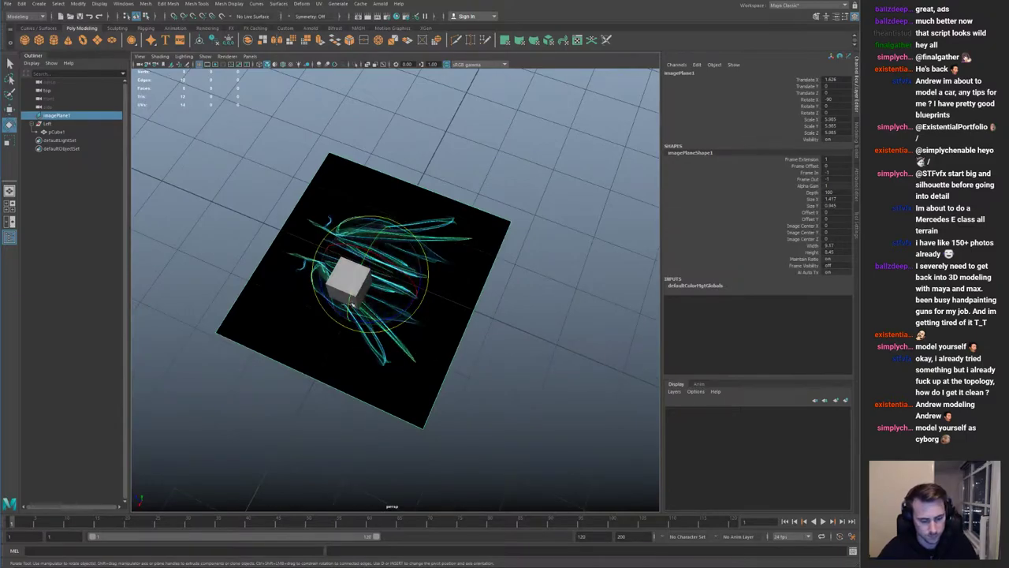
pyautogui.moveTo(380, 318); pyautogui.dragTo(438, 315)
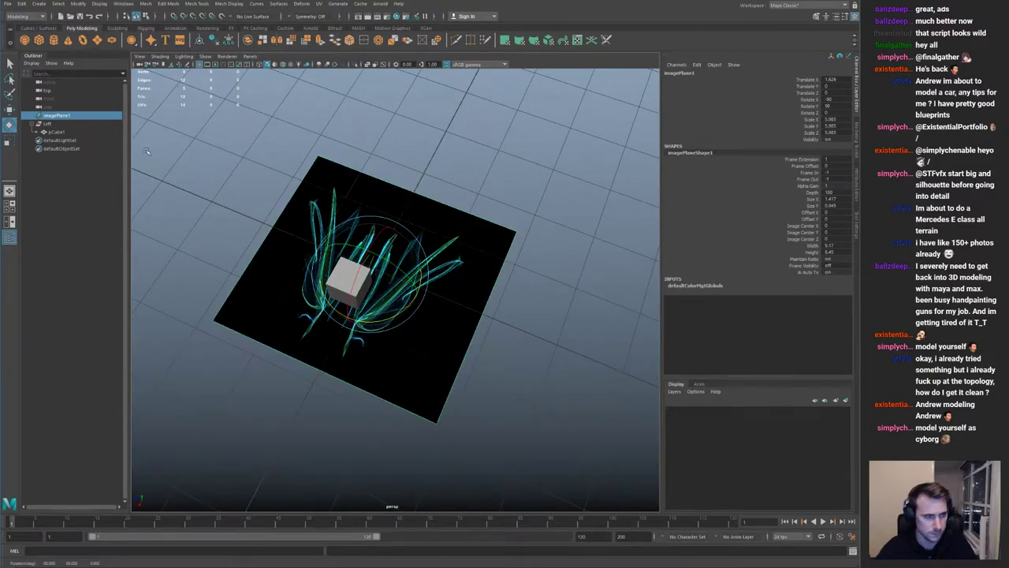
# Step: Move the cube to one side of the centre line and duplicate the Left group as an instance mirrored with Scale Z -1
pyautogui.click(66, 132)
pyautogui.press('w')
pyautogui.keyDown('alt'); pyautogui.moveTo(268, 321); pyautogui.dragTo(350, 320); pyautogui.keyUp('alt')
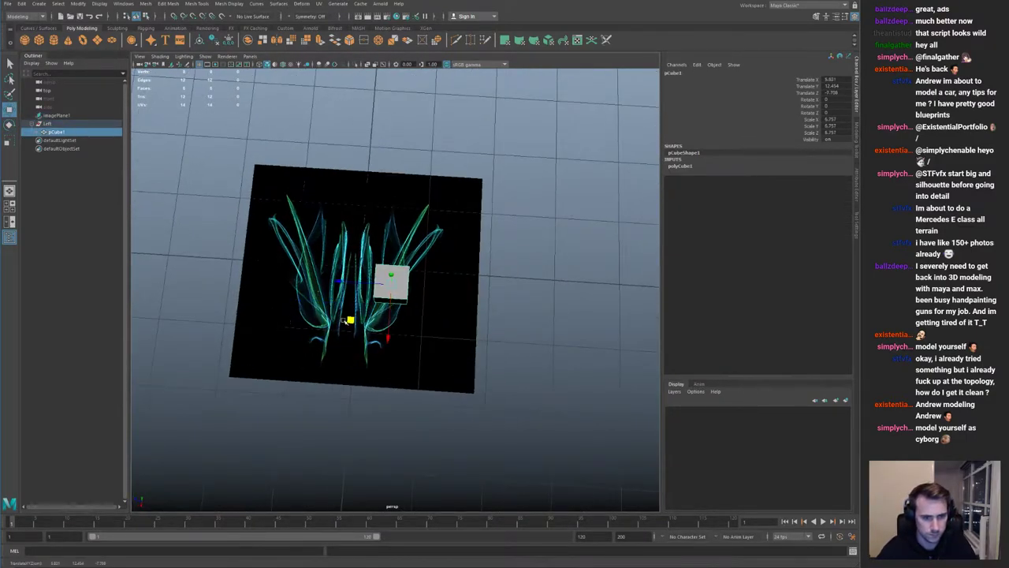
pyautogui.click(68, 125)
pyautogui.keyDown('alt'); pyautogui.moveTo(418, 200); pyautogui.dragTo(454, 180); pyautogui.keyUp('alt')
pyautogui.hotkey('ctrl', 'shift', 'd')
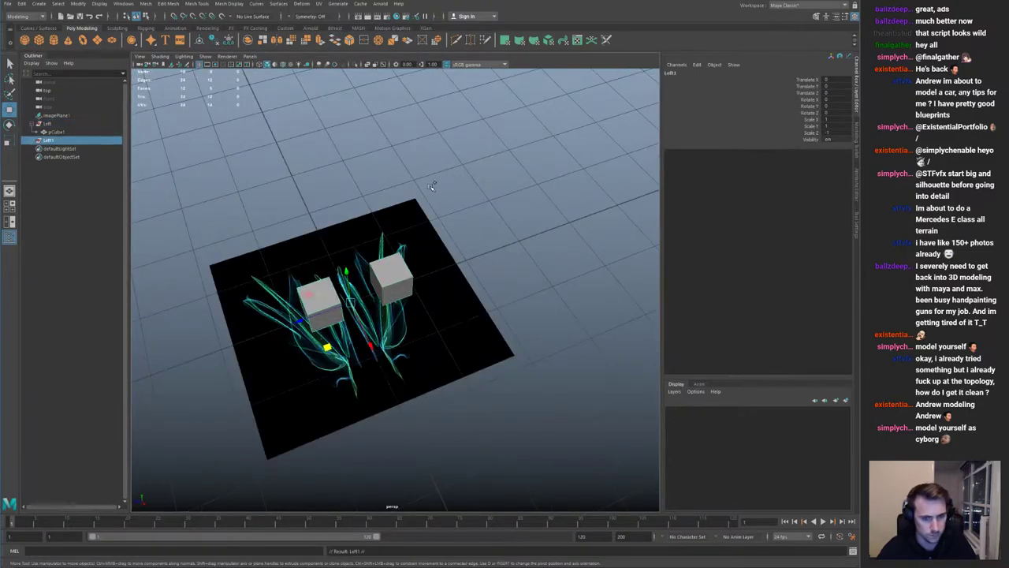
# Step: Reposition the original cube in the top view over the base of the upper wing, close to the centre line
pyautogui.keyDown('alt'); pyautogui.moveTo(334, 218); pyautogui.dragTo(415, 161); pyautogui.keyUp('alt')
pyautogui.keyDown('alt'); pyautogui.moveTo(415, 161); pyautogui.dragTo(391, 240, button='right'); pyautogui.keyUp('alt')
pyautogui.click(390, 239)
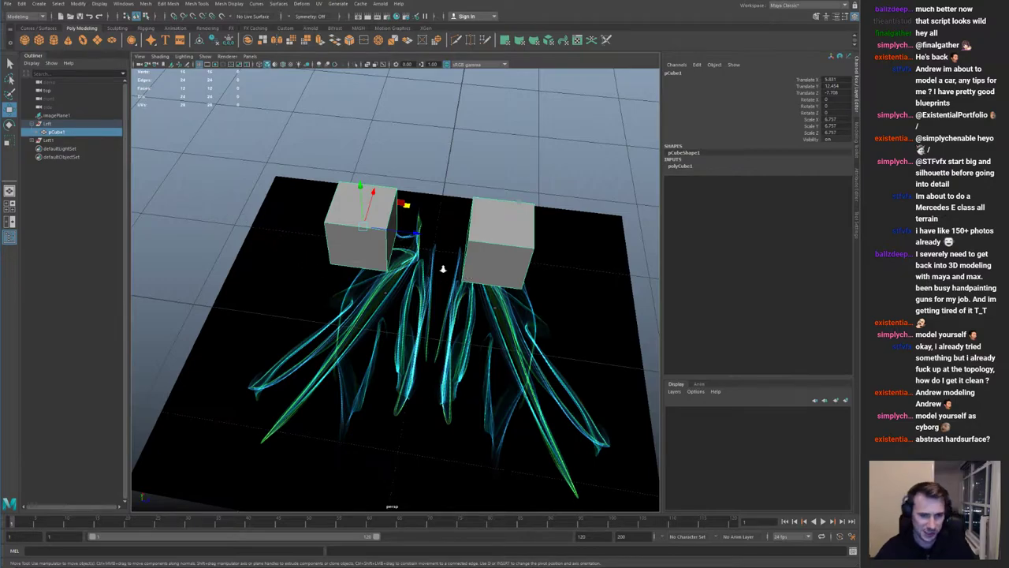
pyautogui.keyDown('alt'); pyautogui.moveTo(460, 272); pyautogui.dragTo(378, 268, button='right'); pyautogui.keyUp('alt')
pyautogui.keyDown('alt'); pyautogui.moveTo(378, 268); pyautogui.dragTo(412, 247); pyautogui.keyUp('alt')
pyautogui.keyDown('alt'); pyautogui.moveTo(412, 247); pyautogui.dragTo(473, 240, button='right'); pyautogui.keyUp('alt')
pyautogui.keyDown('alt'); pyautogui.moveTo(347, 213); pyautogui.dragTo(442, 260); pyautogui.keyUp('alt')
pyautogui.keyDown('alt'); pyautogui.moveTo(442, 260); pyautogui.dragTo(287, 252, button='right'); pyautogui.keyUp('alt')
pyautogui.press('space')
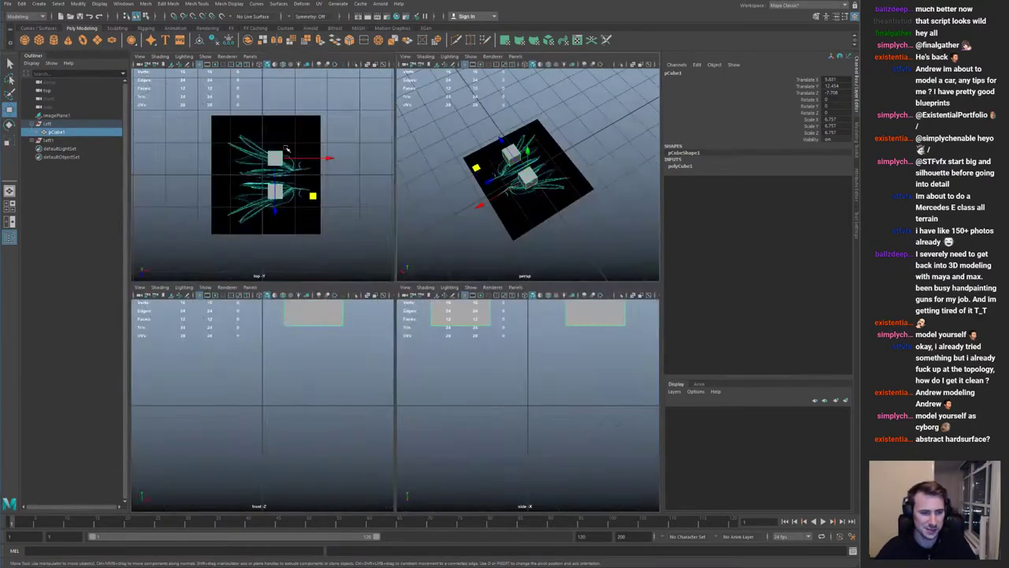
pyautogui.press('space')
pyautogui.keyDown('alt'); pyautogui.moveTo(331, 207); pyautogui.dragTo(457, 258, button='right'); pyautogui.keyUp('alt')
pyautogui.keyDown('alt'); pyautogui.moveTo(457, 257); pyautogui.dragTo(419, 258, button='middle'); pyautogui.keyUp('alt')
pyautogui.keyDown('alt'); pyautogui.moveTo(419, 258); pyautogui.dragTo(408, 200, button='right'); pyautogui.keyUp('alt')
pyautogui.keyDown('alt'); pyautogui.moveTo(407, 200); pyautogui.dragTo(358, 232, button='middle'); pyautogui.keyUp('alt')
pyautogui.keyDown('alt'); pyautogui.moveTo(358, 233); pyautogui.dragTo(352, 273, button='right'); pyautogui.keyUp('alt')
pyautogui.keyDown('alt'); pyautogui.moveTo(351, 273); pyautogui.dragTo(444, 241, button='middle'); pyautogui.keyUp('alt')
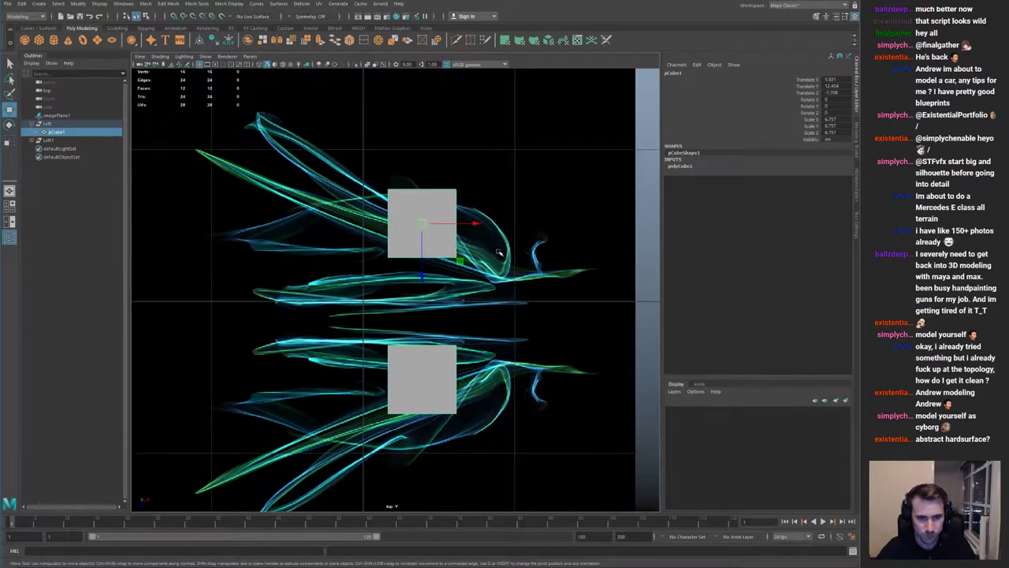
pyautogui.moveTo(460, 261); pyautogui.dragTo(525, 297)
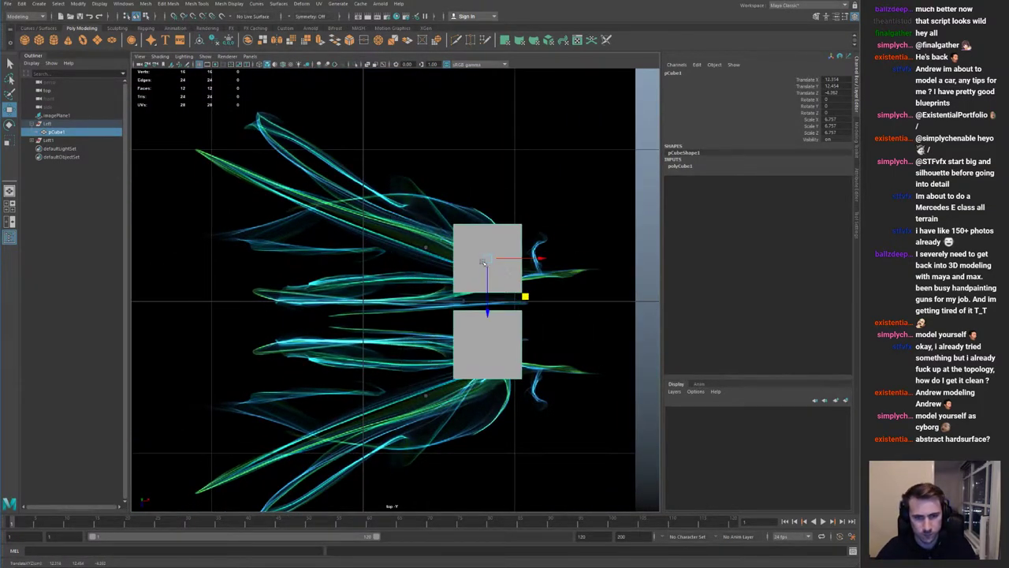
# Step: Isolate the cube, delete every face except the top one, and return to object mode with the whole scene shown
pyautogui.press('space')
pyautogui.press('space')
pyautogui.press('f')
pyautogui.keyDown('alt'); pyautogui.moveTo(347, 288); pyautogui.dragTo(378, 238); pyautogui.keyUp('alt')
pyautogui.keyDown('alt'); pyautogui.moveTo(378, 239); pyautogui.dragTo(438, 244, button='right'); pyautogui.keyUp('alt')
pyautogui.hotkey('ctrl', '1')
pyautogui.moveTo(363, 303); pyautogui.dragTo(304, 287, button='right')
pyautogui.moveTo(293, 275); pyautogui.dragTo(458, 364)
pyautogui.moveTo(418, 299); pyautogui.dragTo(405, 354, button='right')
pyautogui.moveTo(370, 283); pyautogui.dragTo(354, 307)
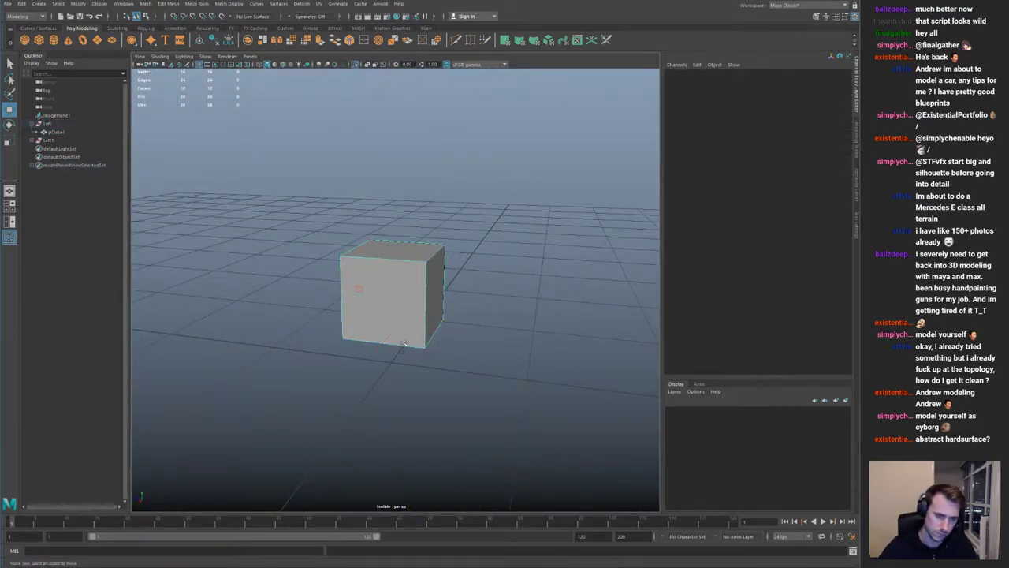
pyautogui.click(354, 307)
pyautogui.press('Delete')
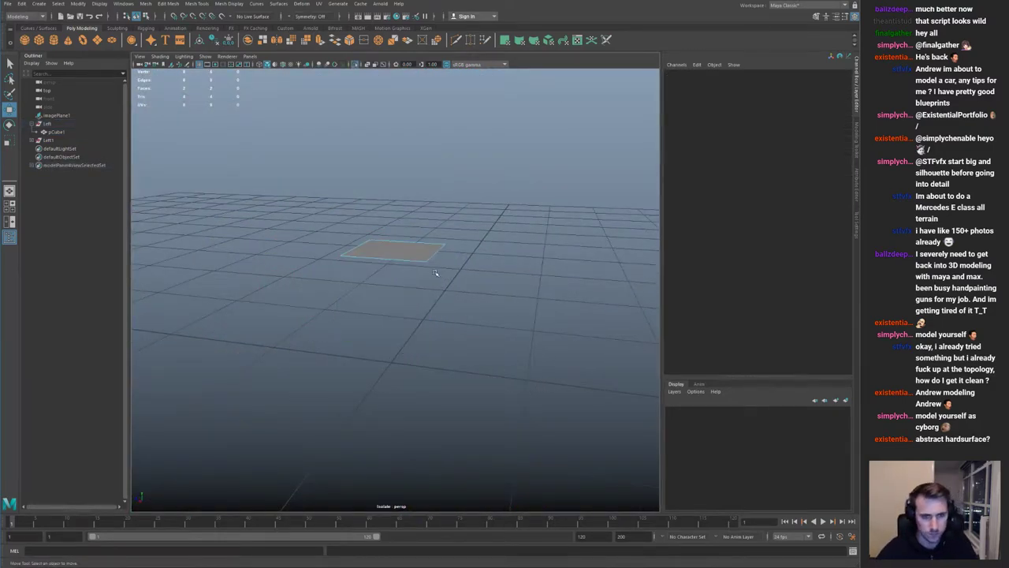
pyautogui.moveTo(430, 257); pyautogui.dragTo(459, 231, button='right')
pyautogui.hotkey('ctrl', '1')
# Step: Move the outer vertices of the remaining face in the top view to the tip of the long green wing strand
pyautogui.keyDown('alt'); pyautogui.moveTo(430, 248); pyautogui.dragTo(383, 334); pyautogui.keyUp('alt')
pyautogui.press('space')
pyautogui.press('space')
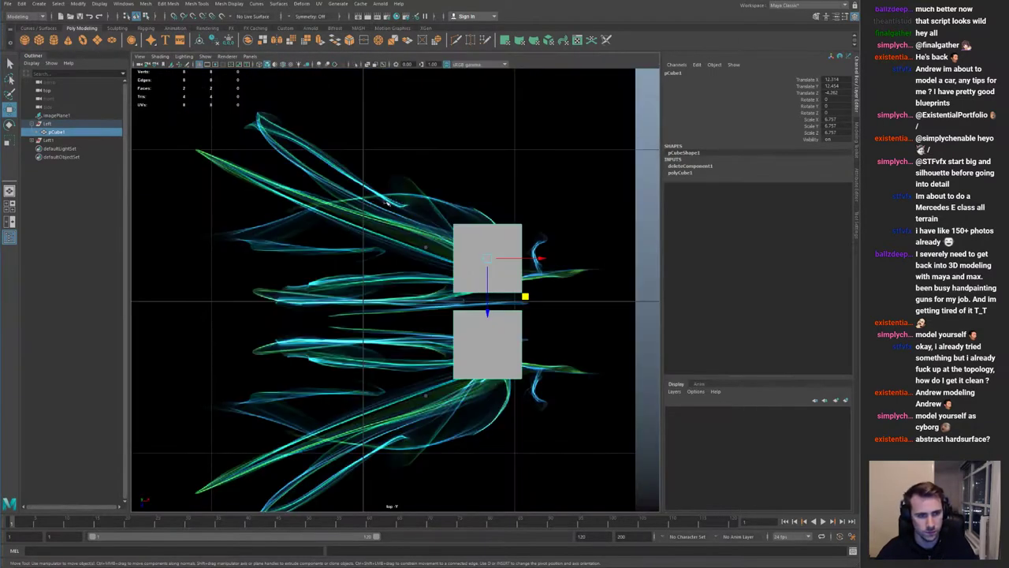
pyautogui.keyDown('alt'); pyautogui.moveTo(393, 197); pyautogui.dragTo(349, 216, button='middle'); pyautogui.keyUp('alt')
pyautogui.moveTo(430, 252); pyautogui.dragTo(400, 236, button='right')
pyautogui.moveTo(398, 228); pyautogui.dragTo(154, 165)
pyautogui.moveTo(378, 300); pyautogui.dragTo(428, 325)
pyautogui.keyDown('alt'); pyautogui.moveTo(413, 316); pyautogui.dragTo(446, 341, button='middle'); pyautogui.keyUp('alt')
pyautogui.moveTo(444, 335); pyautogui.dragTo(187, 196)
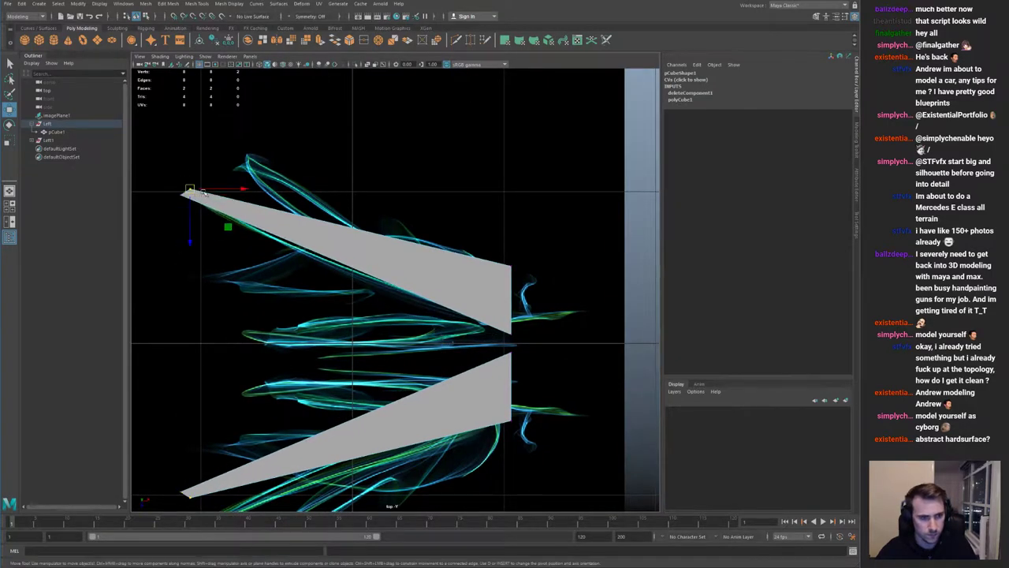
# Step: Examine both tapered wing faces from several angles in the perspective view
pyautogui.press('space')
pyautogui.press('space')
pyautogui.keyDown('alt'); pyautogui.moveTo(545, 210); pyautogui.dragTo(461, 229, button='right'); pyautogui.keyUp('alt')
pyautogui.keyDown('alt'); pyautogui.moveTo(462, 331); pyautogui.dragTo(442, 268); pyautogui.keyUp('alt')
pyautogui.keyDown('alt'); pyautogui.moveTo(441, 268); pyautogui.dragTo(495, 337, button='right'); pyautogui.keyUp('alt')
pyautogui.moveTo(267, 217); pyautogui.dragTo(294, 189, button='right')
pyautogui.click(54, 141)
pyautogui.keyDown('alt'); pyautogui.moveTo(386, 224); pyautogui.dragTo(505, 238); pyautogui.keyUp('alt')
pyautogui.hotkey('ctrl', 'z')
pyautogui.hotkey('ctrl', 'z')
# Step: Adjust the wing-tip vertices in the top view so they meet closely at the green strand's tip
pyautogui.press('space')
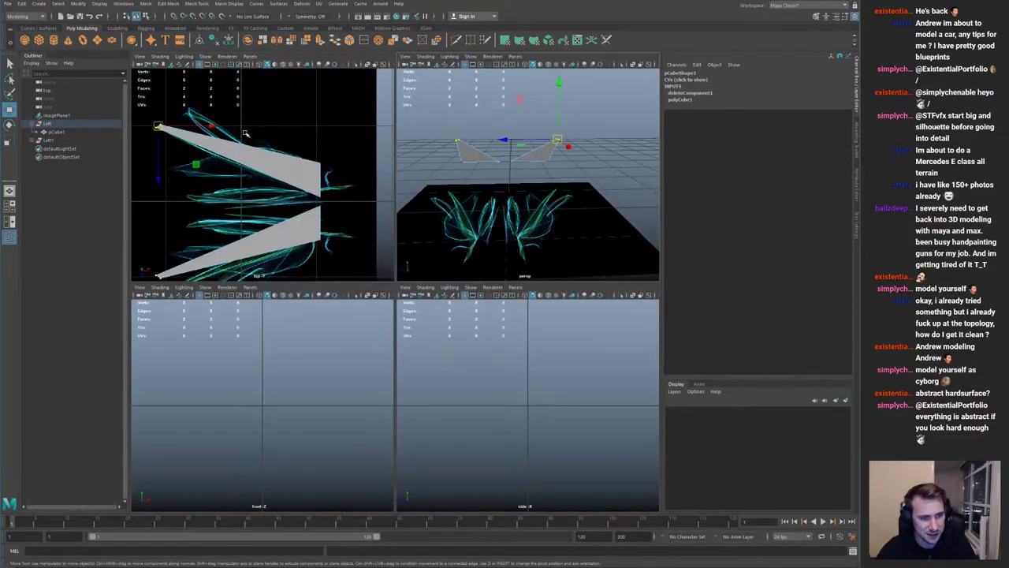
pyautogui.press('space')
pyautogui.moveTo(223, 228)
pyautogui.mouseDown()
pyautogui.moveTo(233, 233)
pyautogui.moveTo(223, 232)
pyautogui.mouseUp()
pyautogui.moveTo(237, 168); pyautogui.dragTo(194, 193)
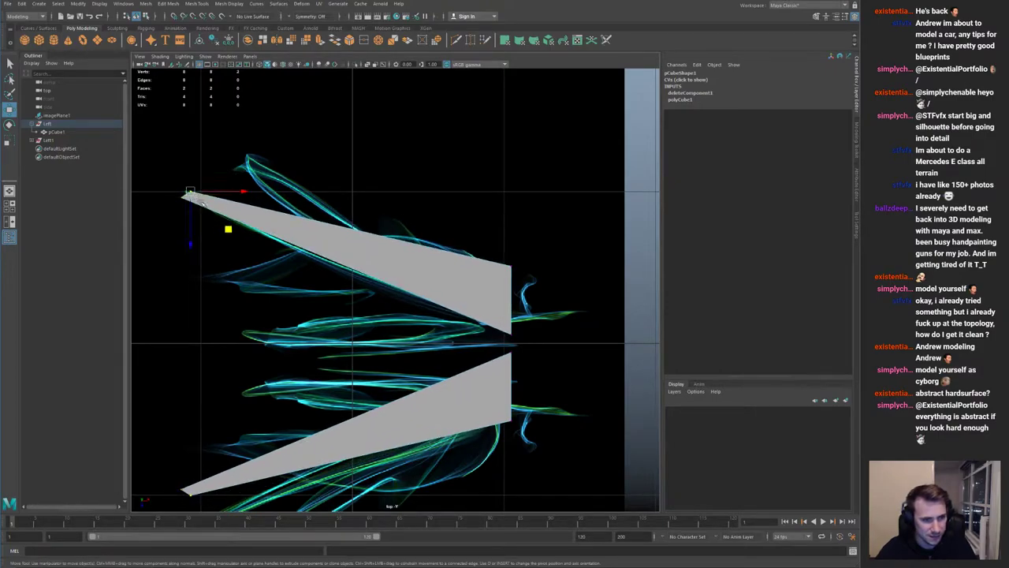
pyautogui.moveTo(229, 230); pyautogui.dragTo(219, 233)
pyautogui.moveTo(202, 168); pyautogui.dragTo(222, 228)
# Step: Switch to wireframe display and move the wing's root vertices onto the curved base of the Silk wing outline
pyautogui.keyDown('alt'); pyautogui.moveTo(465, 233); pyautogui.dragTo(349, 217, button='middle'); pyautogui.keyUp('alt')
pyautogui.scroll(1, 351, 218)
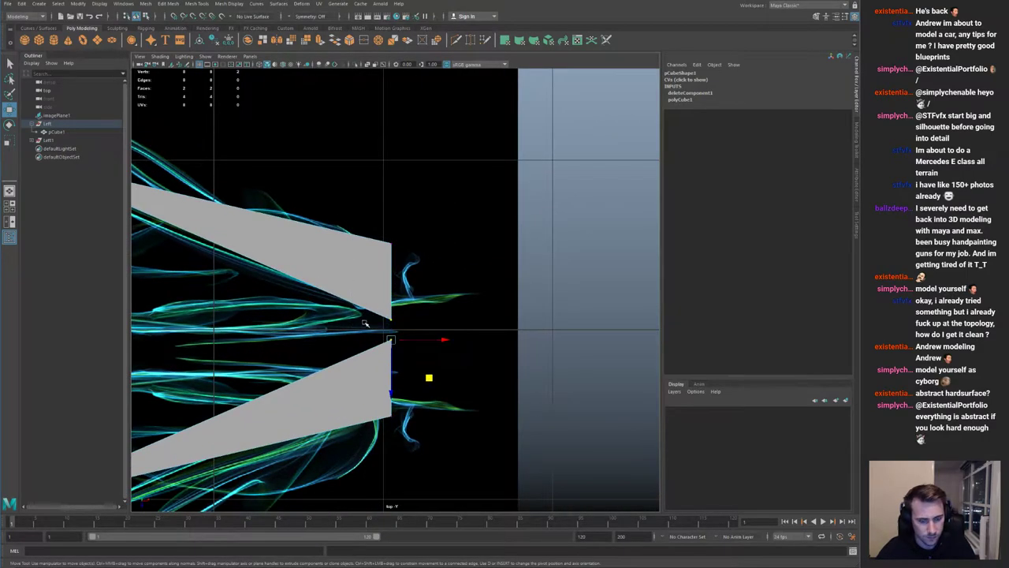
pyautogui.press('4')
pyautogui.moveTo(428, 360); pyautogui.dragTo(406, 347)
pyautogui.moveTo(378, 229); pyautogui.dragTo(405, 249)
pyautogui.scroll(3, 426, 276)
pyautogui.keyDown('alt'); pyautogui.moveTo(438, 289); pyautogui.dragTo(498, 321, button='middle'); pyautogui.keyUp('alt')
pyautogui.moveTo(485, 295); pyautogui.dragTo(413, 269)
# Step: Insert an extra point in the wing face's root edge with the Multi-Cut tool
pyautogui.press('q')
pyautogui.press('space')
pyautogui.press('space')
pyautogui.press('F8')
pyautogui.keyDown('alt'); pyautogui.moveTo(514, 195); pyautogui.dragTo(483, 204); pyautogui.keyUp('alt')
pyautogui.hotkey('ctrl', 'shift', 'x')
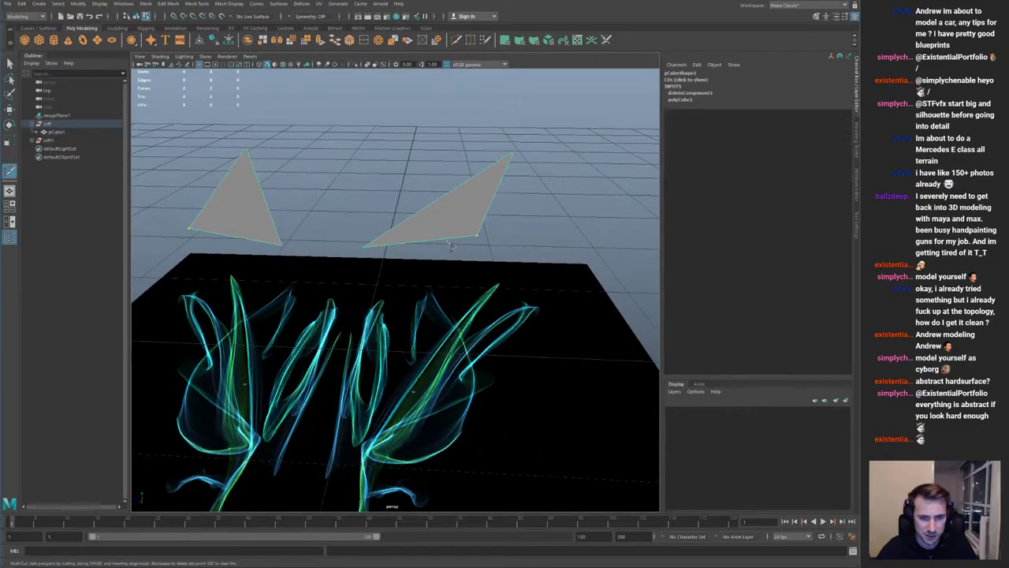
pyautogui.click(442, 239)
# Step: Move the new vertex and its neighbouring root vertices in the top view to follow the rounded base of the wing outline
pyautogui.press('q')
pyautogui.moveTo(432, 257); pyautogui.dragTo(460, 235)
pyautogui.press('w')
pyautogui.press('space')
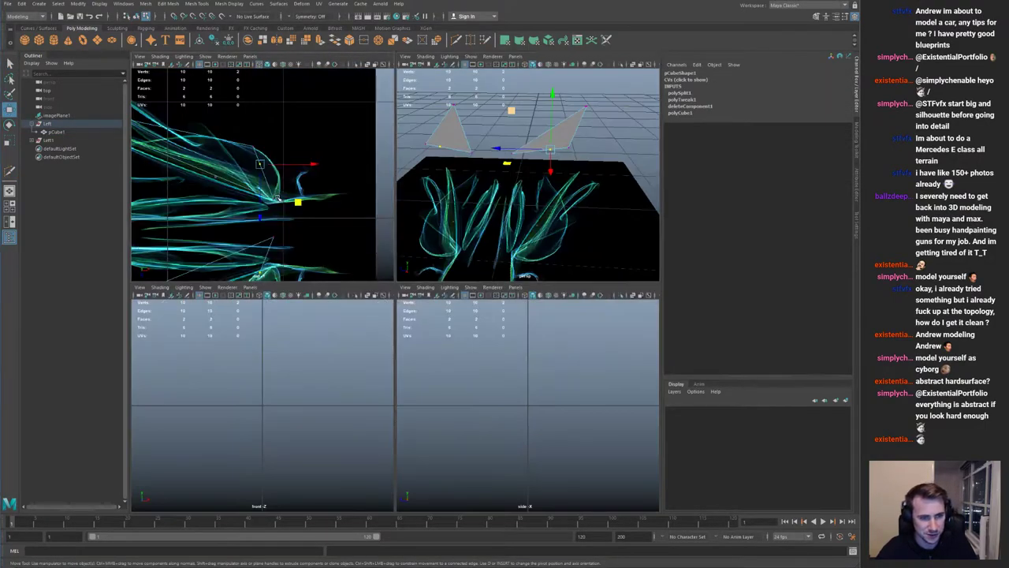
pyautogui.press('space')
pyautogui.moveTo(396, 322); pyautogui.dragTo(436, 333)
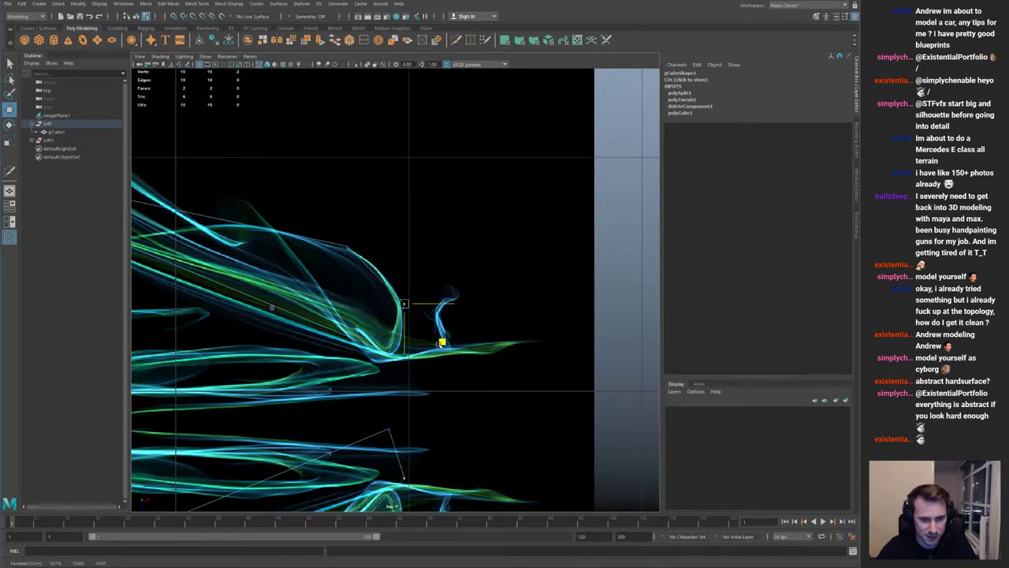
pyautogui.moveTo(374, 333); pyautogui.dragTo(436, 397)
pyautogui.moveTo(391, 296); pyautogui.dragTo(441, 343)
pyautogui.moveTo(344, 238); pyautogui.dragTo(379, 266)
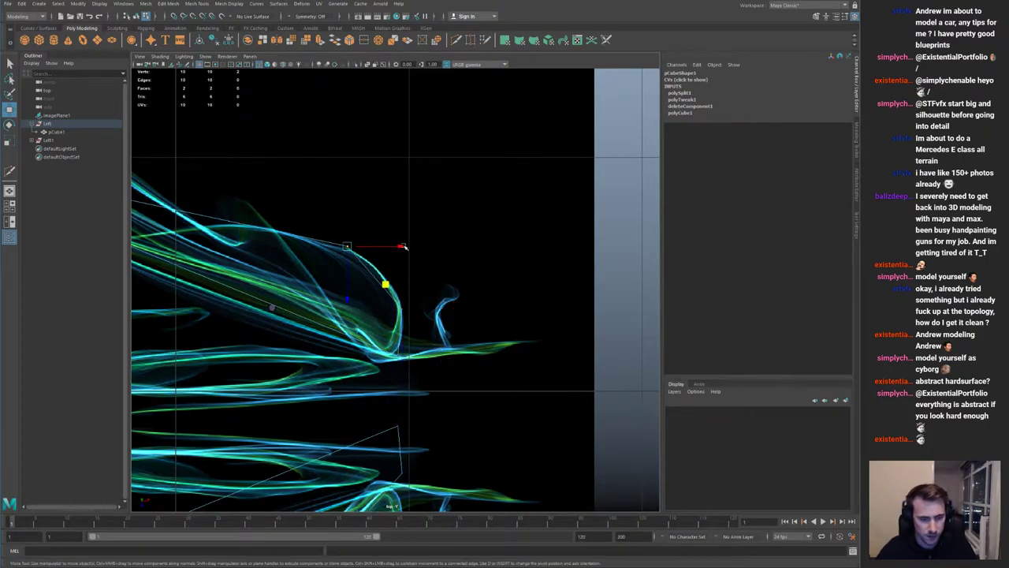
# Step: Select the wing's vertices and rotate them in the perspective view so the wing tips slant upward
pyautogui.keyDown('alt'); pyautogui.moveTo(406, 252); pyautogui.dragTo(516, 252, button='middle'); pyautogui.keyUp('alt')
pyautogui.keyDown('alt'); pyautogui.moveTo(515, 252); pyautogui.dragTo(246, 192, button='right'); pyautogui.keyUp('alt')
pyautogui.press('space')
pyautogui.press('space')
pyautogui.keyDown('alt'); pyautogui.moveTo(481, 190); pyautogui.dragTo(339, 197, button='right'); pyautogui.keyUp('alt')
pyautogui.keyDown('alt'); pyautogui.moveTo(339, 197); pyautogui.dragTo(386, 244); pyautogui.keyUp('alt')
pyautogui.keyDown('alt'); pyautogui.moveTo(386, 244); pyautogui.dragTo(543, 313, button='right'); pyautogui.keyUp('alt')
pyautogui.moveTo(360, 146); pyautogui.dragTo(508, 276)
pyautogui.keyDown('alt'); pyautogui.moveTo(509, 276); pyautogui.dragTo(521, 254); pyautogui.keyUp('alt')
pyautogui.press('e')
pyautogui.moveTo(479, 179); pyautogui.dragTo(366, 221)
pyautogui.keyDown('alt'); pyautogui.moveTo(471, 223); pyautogui.dragTo(406, 193, button='middle'); pyautogui.keyUp('alt')
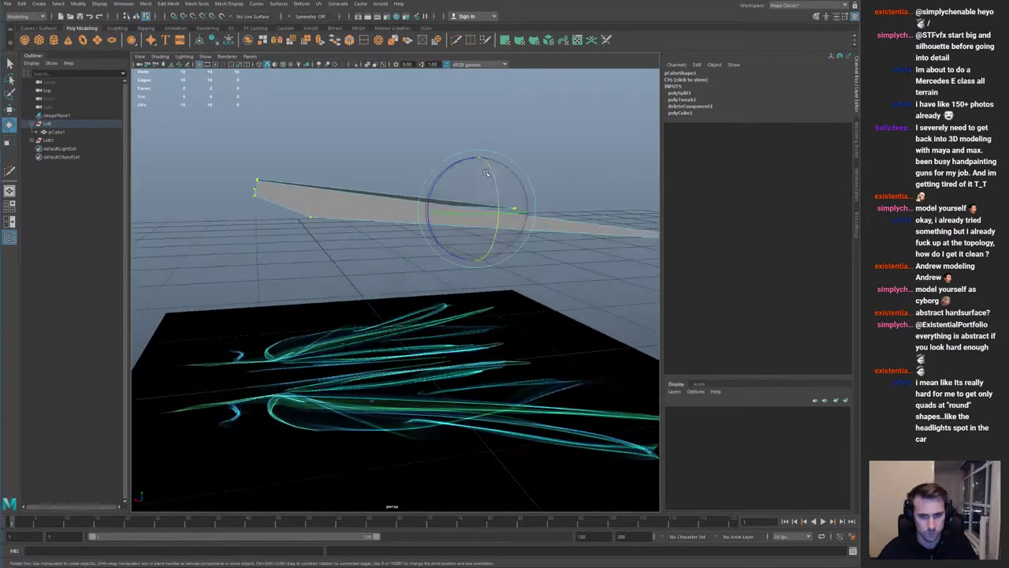
pyautogui.moveTo(439, 175); pyautogui.dragTo(422, 195)
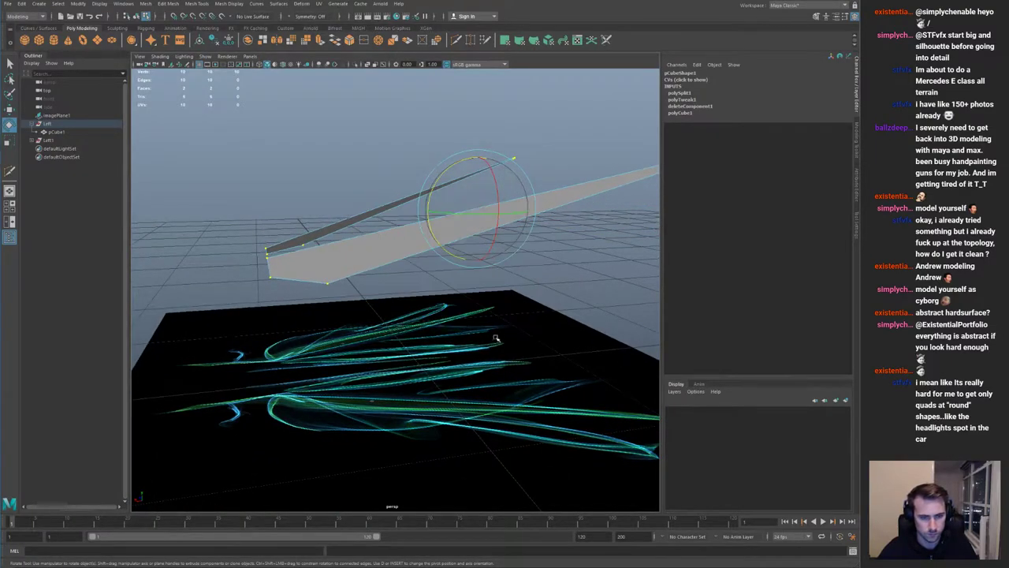
# Step: Scale the tilted wing's vertices in the top view to fit the Silk strand again and nudge the outer root vertex
pyautogui.press('space')
pyautogui.press('space')
pyautogui.keyDown('alt'); pyautogui.moveTo(465, 237); pyautogui.dragTo(406, 225, button='right'); pyautogui.keyUp('alt')
pyautogui.keyDown('alt'); pyautogui.moveTo(398, 216); pyautogui.dragTo(454, 267); pyautogui.keyUp('alt')
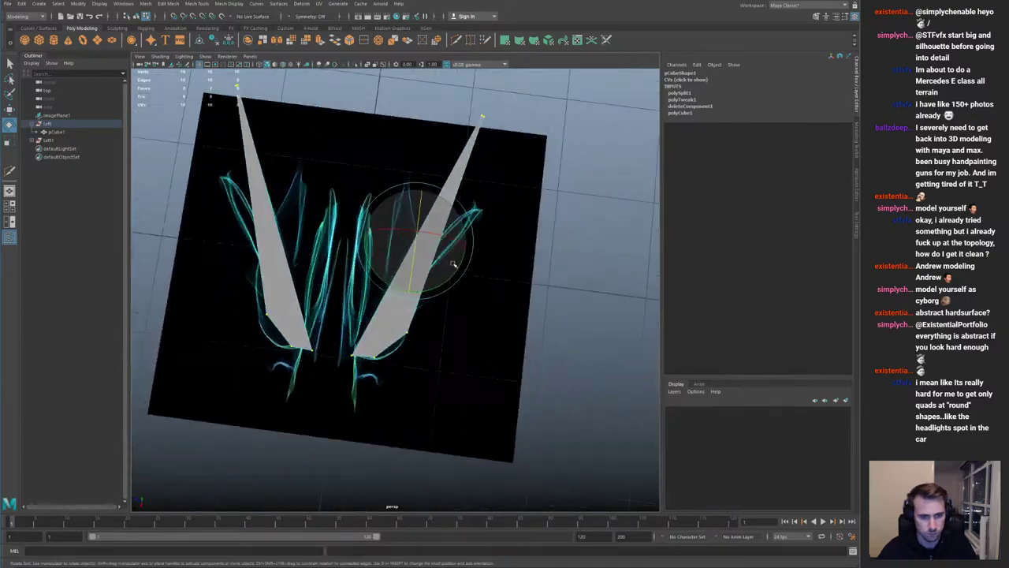
pyautogui.press('space')
pyautogui.press('space')
pyautogui.keyDown('alt'); pyautogui.moveTo(294, 194); pyautogui.dragTo(323, 206, button='middle'); pyautogui.keyUp('alt')
pyautogui.press('w')
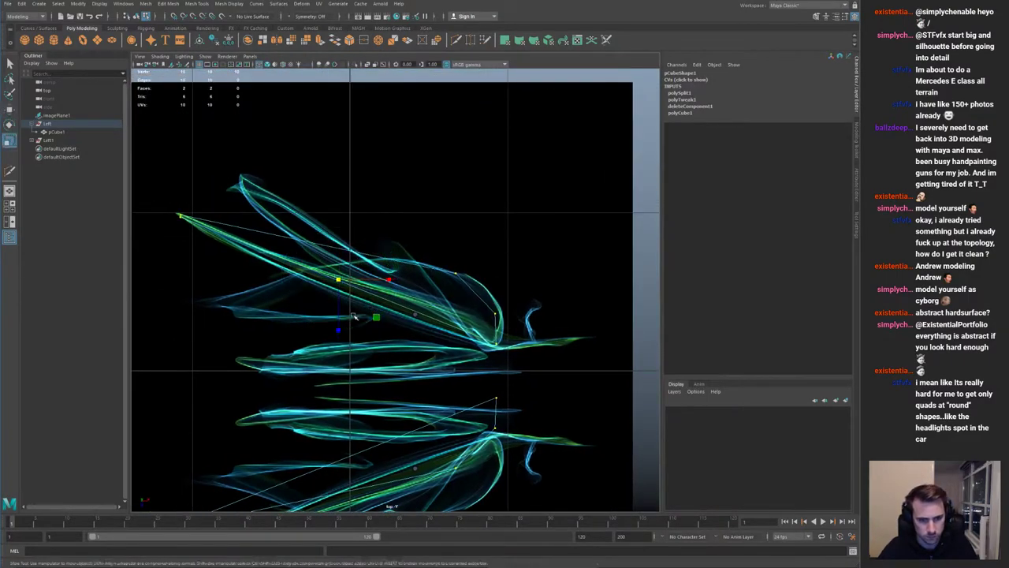
pyautogui.moveTo(339, 328); pyautogui.dragTo(340, 325)
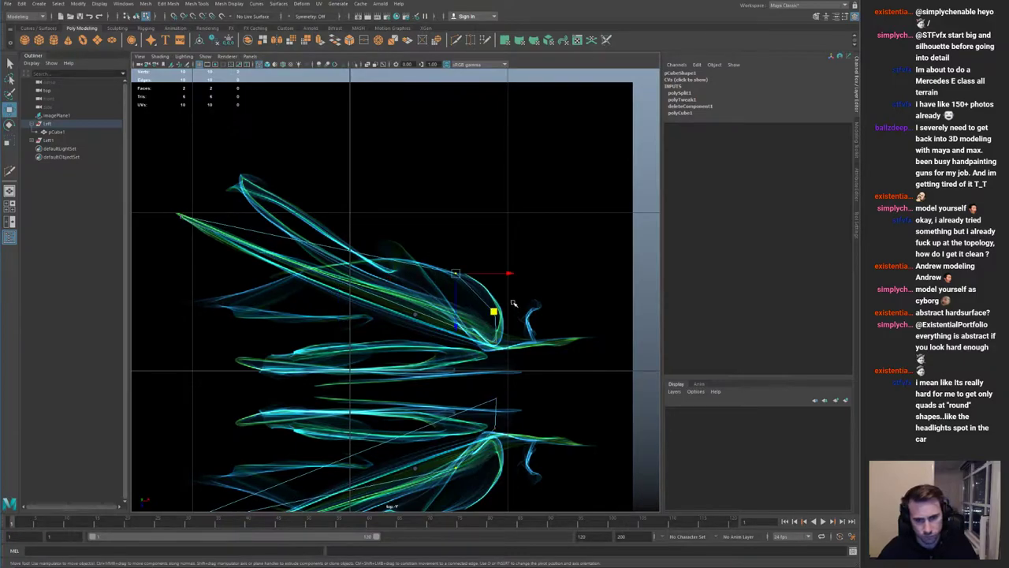
pyautogui.moveTo(503, 273); pyautogui.dragTo(513, 274)
pyautogui.moveTo(441, 288); pyautogui.dragTo(521, 318)
# Step: Return to object mode and isolate the original wing face in the perspective view
pyautogui.press('space')
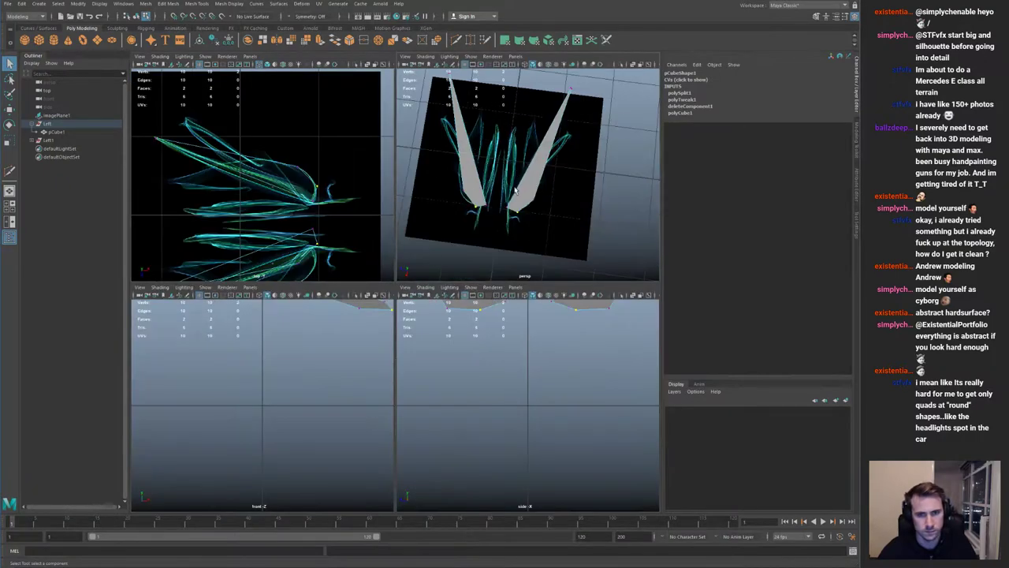
pyautogui.press('space')
pyautogui.keyDown('alt'); pyautogui.moveTo(473, 272); pyautogui.dragTo(411, 290); pyautogui.keyUp('alt')
pyautogui.press('F8')
pyautogui.hotkey('ctrl', '1')
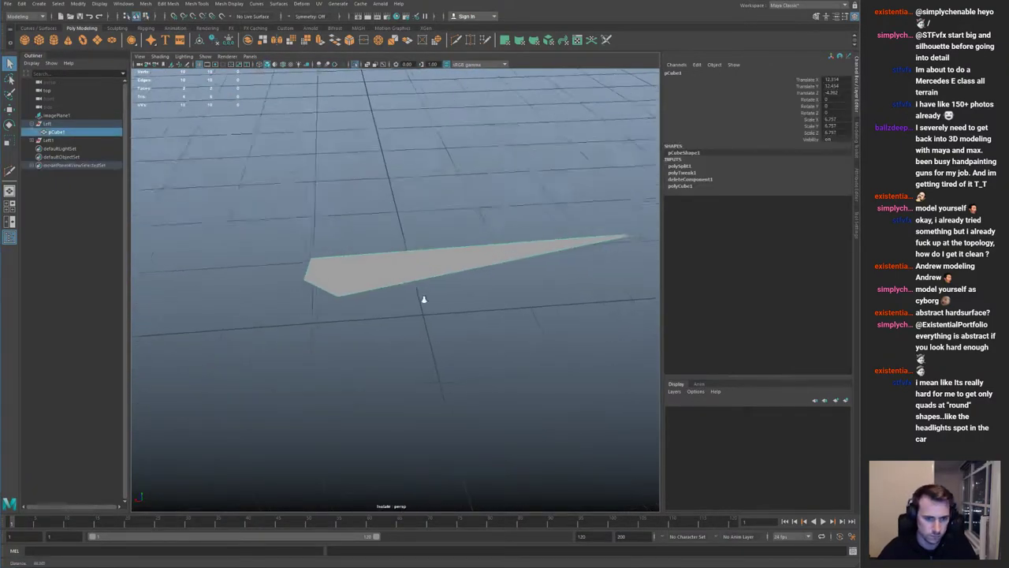
# Step: Slice the isolated wing face crosswise near its root with the Multi-Cut tool
pyautogui.scroll(3, 411, 289)
pyautogui.hotkey('ctrl', 'shift', 'x')
pyautogui.moveTo(335, 229); pyautogui.dragTo(354, 337)
pyautogui.press('q')
pyautogui.press('F8')
# Step: Insert two edge loops across the longer outer part of the wing using multiple edge loops and leave the isolated view
pyautogui.keyDown('shift'); pyautogui.moveTo(453, 241); pyautogui.dragTo(347, 324, button='right'); pyautogui.keyUp('shift')
pyautogui.click(856, 225)
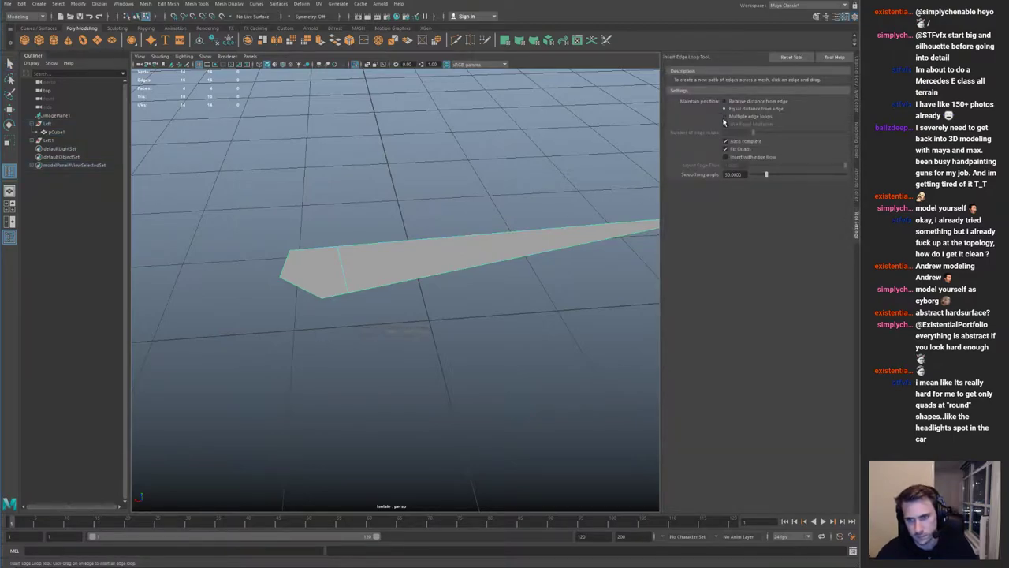
pyautogui.click(528, 258)
pyautogui.press('q')
pyautogui.click(551, 212)
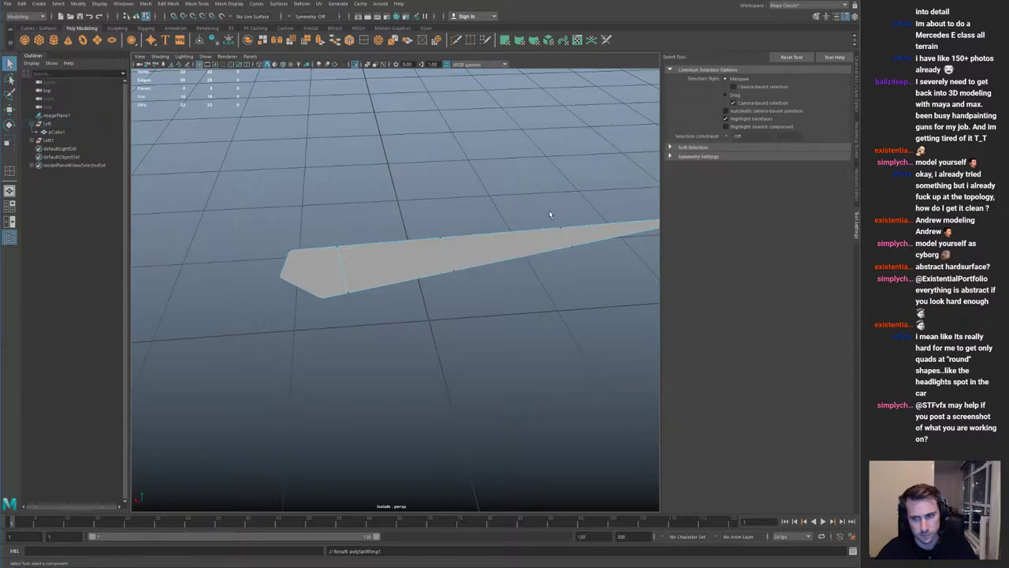
pyautogui.hotkey('ctrl', '1')
pyautogui.keyDown('alt'); pyautogui.moveTo(552, 210); pyautogui.dragTo(417, 212, button='right'); pyautogui.keyUp('alt')
pyautogui.scroll(-2, 417, 212)
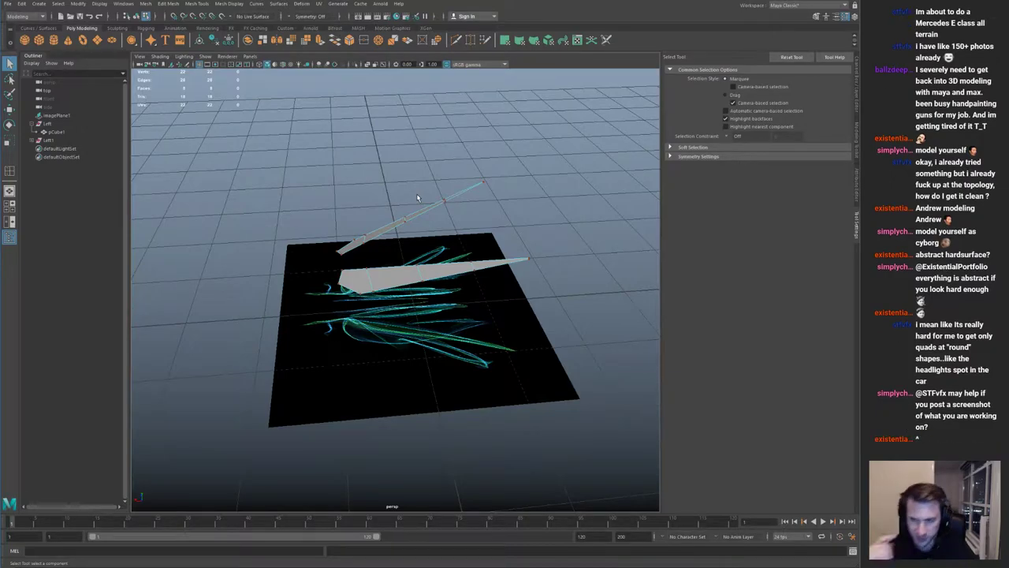
# Step: Examine the shape and tilt of the mirrored wing pair from the perspective, side and front views
pyautogui.keyDown('alt'); pyautogui.moveTo(380, 249); pyautogui.dragTo(420, 243); pyautogui.keyUp('alt')
pyautogui.scroll(4, 391, 219)
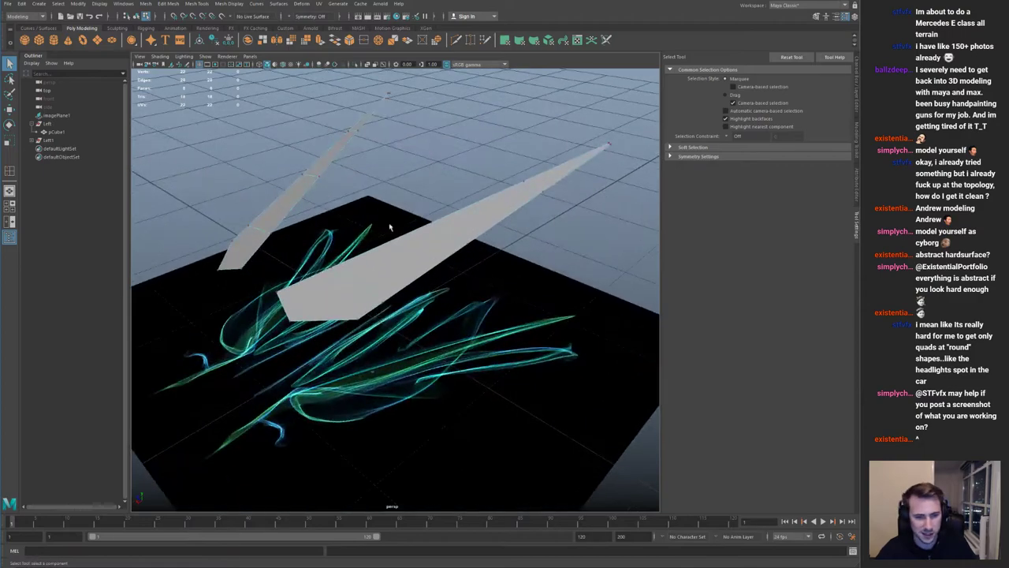
pyautogui.press('F8')
pyautogui.keyDown('alt'); pyautogui.moveTo(464, 205); pyautogui.dragTo(435, 197); pyautogui.keyUp('alt')
pyautogui.press('space')
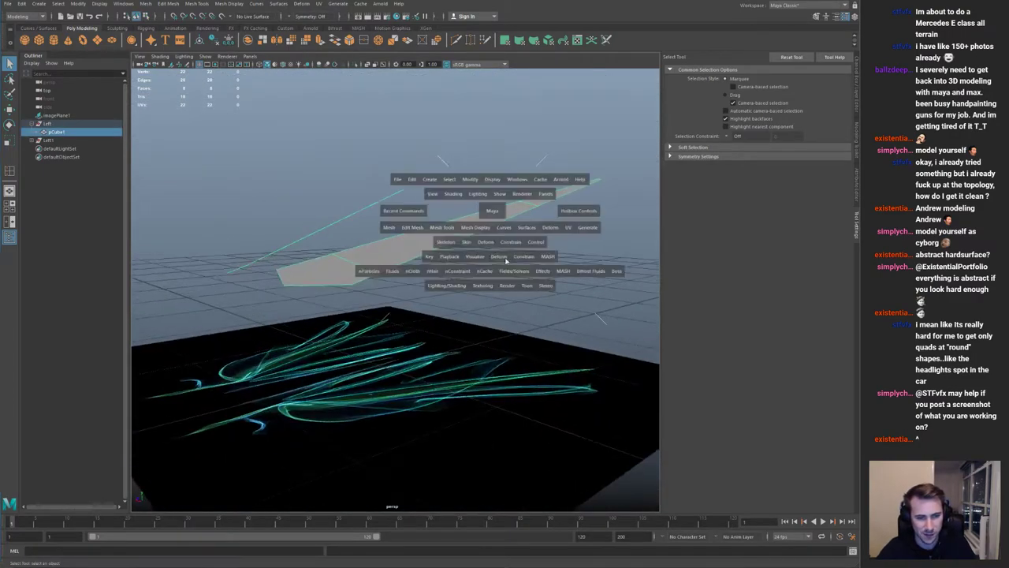
pyautogui.press('space')
pyautogui.press('space')
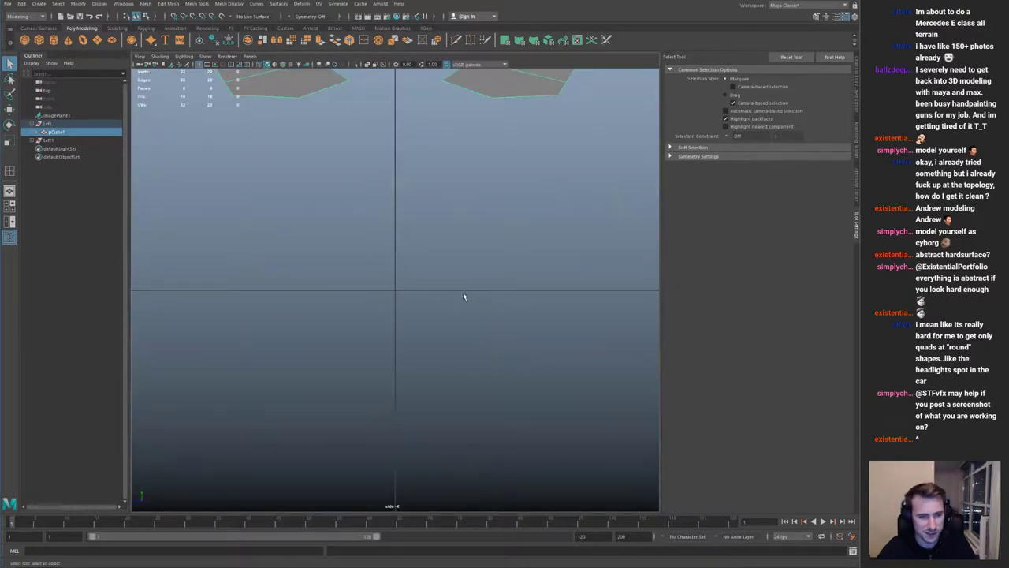
pyautogui.press('space')
pyautogui.scroll(-4, 365, 245)
pyautogui.keyDown('alt'); pyautogui.moveTo(365, 245); pyautogui.dragTo(401, 261, button='middle'); pyautogui.keyUp('alt')
pyautogui.press('space')
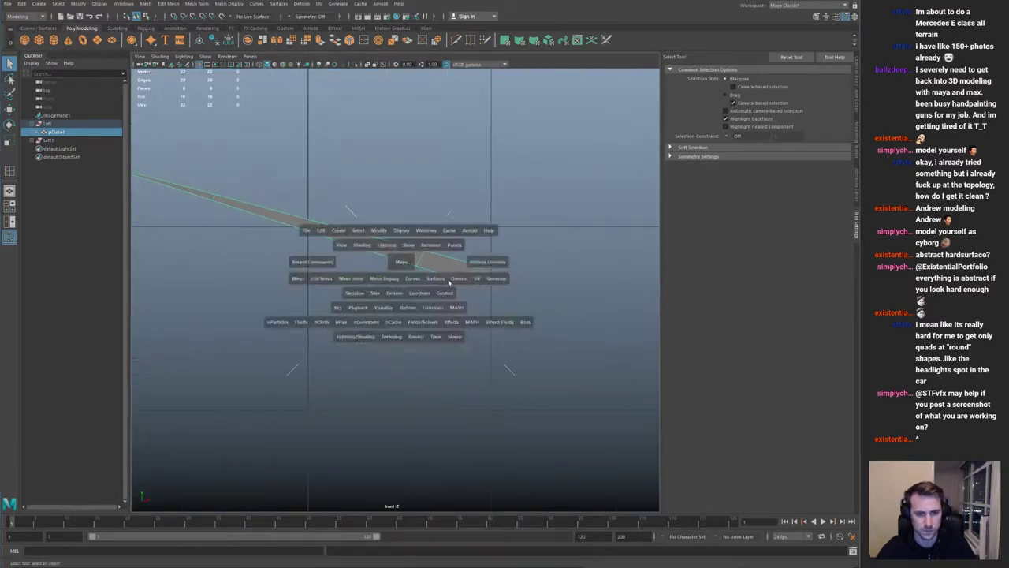
pyautogui.press('space')
pyautogui.scroll(-3, 476, 259)
pyautogui.keyDown('alt'); pyautogui.moveTo(476, 259); pyautogui.dragTo(481, 330, button='middle'); pyautogui.keyUp('alt')
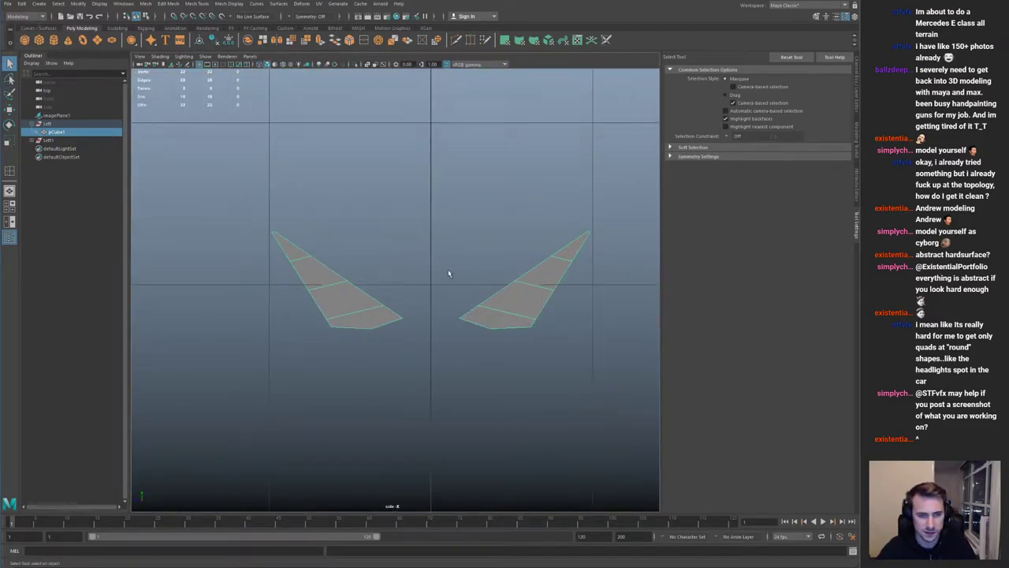
pyautogui.press('space')
pyautogui.press('space')
pyautogui.press('space')
pyautogui.press('space')
pyautogui.keyDown('alt'); pyautogui.moveTo(489, 201); pyautogui.dragTo(481, 198); pyautogui.keyUp('alt')
# Step: Move and rotate the wing's vertex rows in the perspective view so the blade bends along its length, then return to object mode
pyautogui.press('F10')
pyautogui.press('F9')
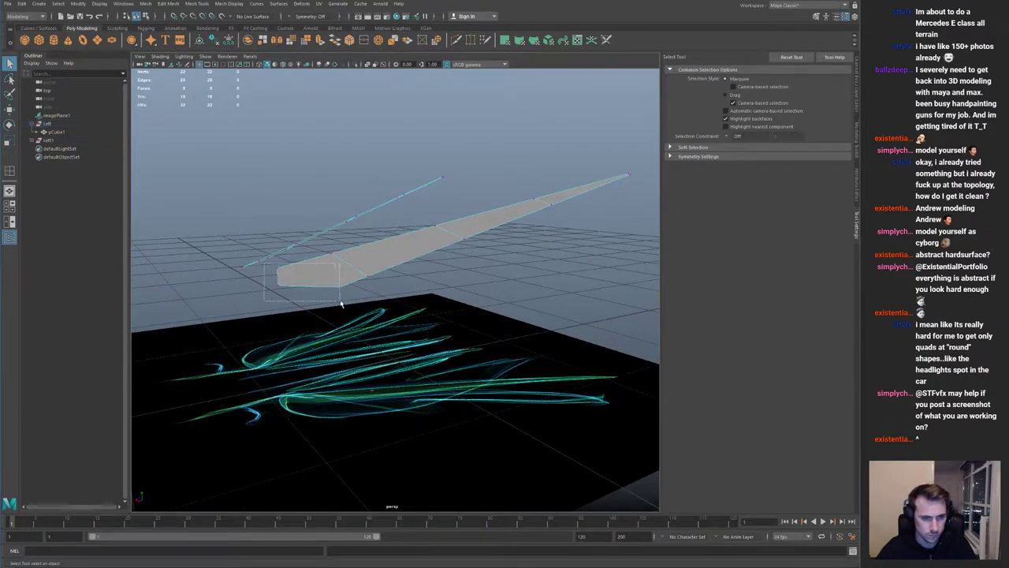
pyautogui.moveTo(338, 303); pyautogui.dragTo(339, 304)
pyautogui.press('w')
pyautogui.press('b')
pyautogui.moveTo(331, 268); pyautogui.dragTo(457, 268)
pyautogui.press('e')
pyautogui.keyDown('alt'); pyautogui.moveTo(305, 237); pyautogui.dragTo(254, 249); pyautogui.keyUp('alt')
pyautogui.keyDown('alt'); pyautogui.moveTo(493, 209); pyautogui.dragTo(469, 211); pyautogui.keyUp('alt')
pyautogui.moveTo(469, 209); pyautogui.dragTo(525, 252)
pyautogui.keyDown('alt'); pyautogui.moveTo(521, 237); pyautogui.dragTo(504, 215); pyautogui.keyUp('alt')
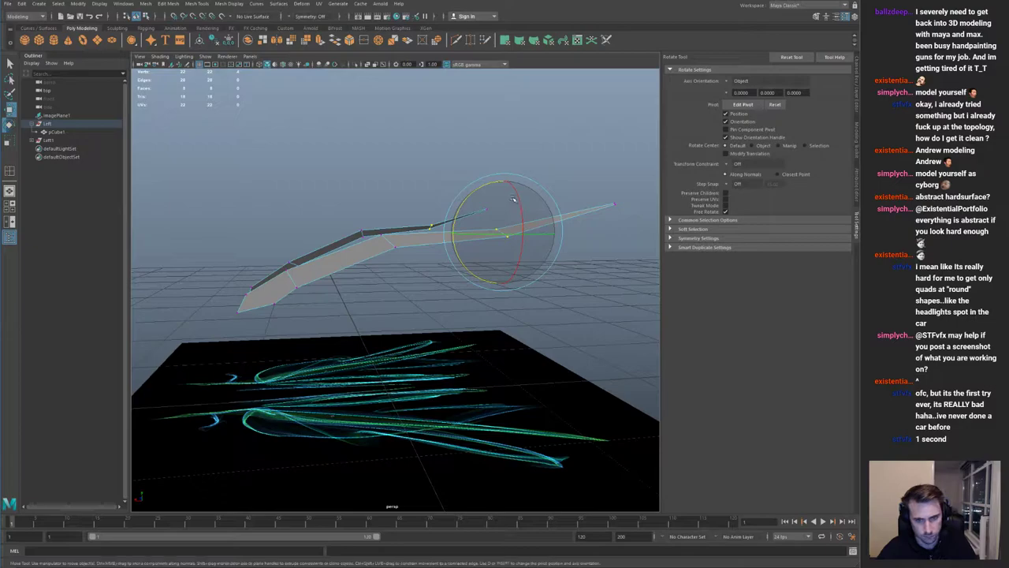
pyautogui.press('w')
pyautogui.moveTo(425, 238); pyautogui.dragTo(464, 186, button='right')
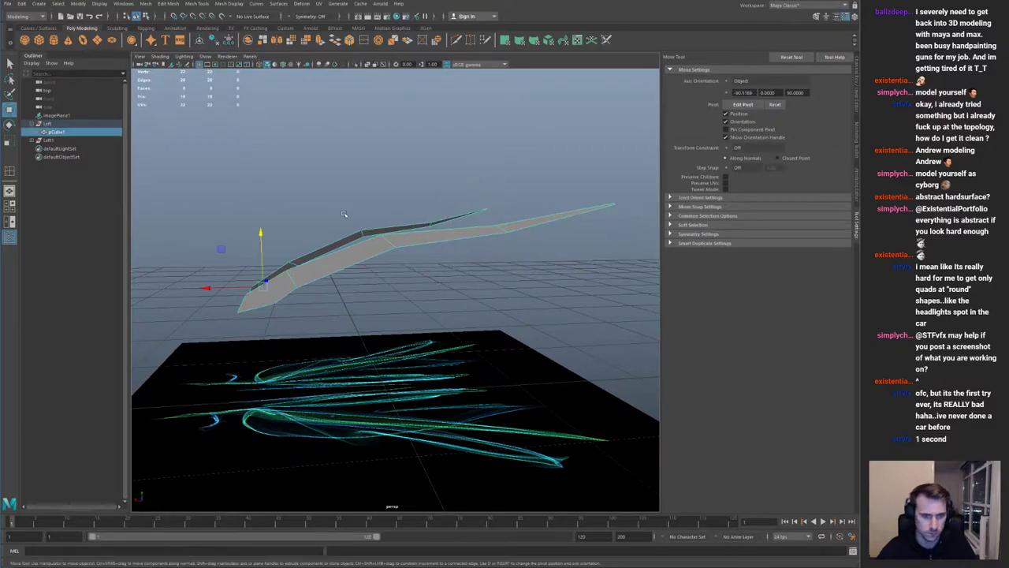
# Step: Delete the mirrored Left1 group
pyautogui.keyDown('alt'); pyautogui.moveTo(336, 213); pyautogui.dragTo(387, 238); pyautogui.keyUp('alt')
pyautogui.scroll(-3, 387, 238)
pyautogui.click(459, 195)
pyautogui.click(68, 140)
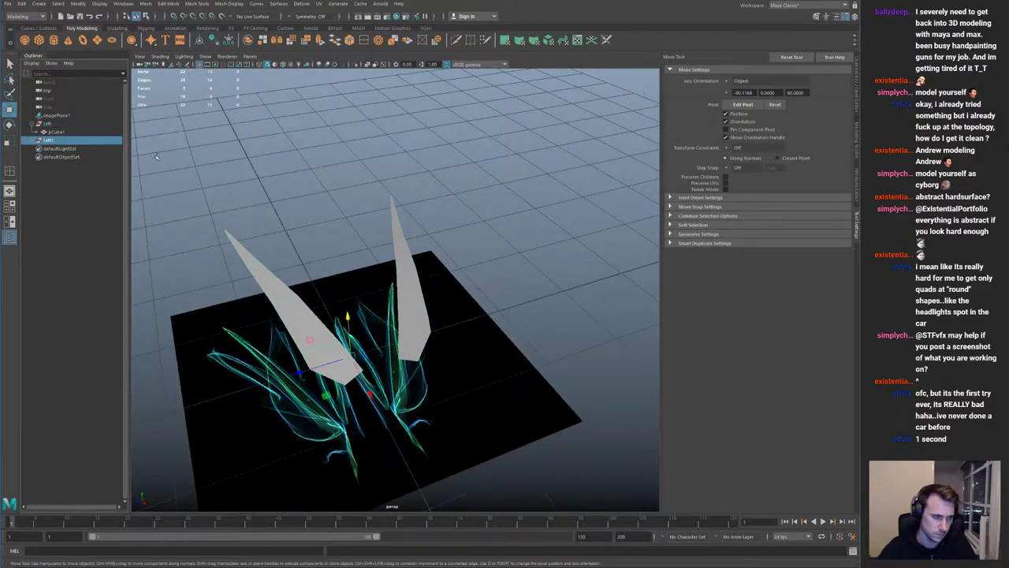
pyautogui.press('Delete')
# Step: Create a polygon cube, raise it above the reference image and delete its faces except for one flat horizontal face
pyautogui.keyDown('shift'); pyautogui.moveTo(360, 270); pyautogui.dragTo(389, 290, button='right'); pyautogui.keyUp('shift')
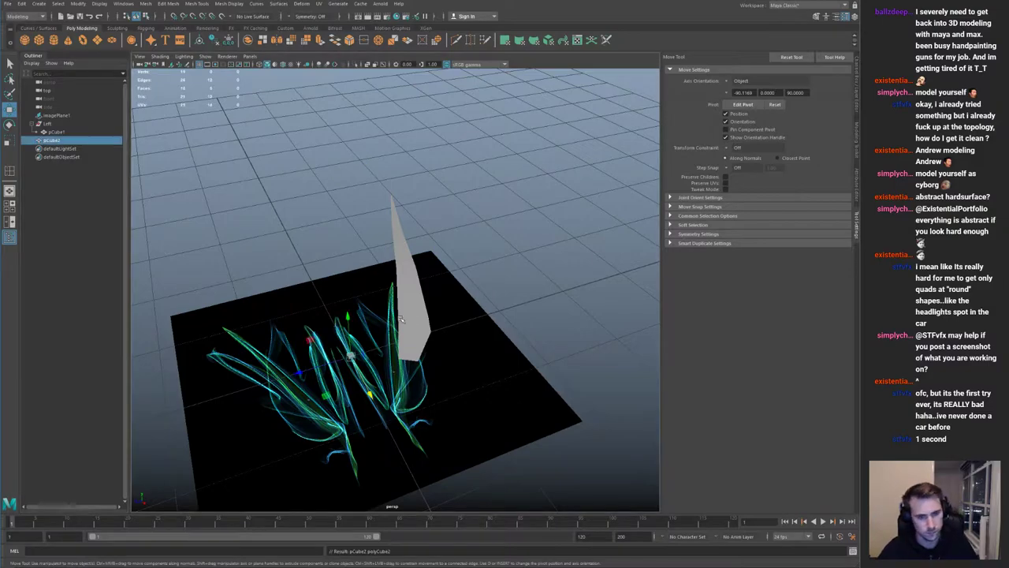
pyautogui.keyDown('alt'); pyautogui.moveTo(407, 320); pyautogui.dragTo(315, 280); pyautogui.keyUp('alt')
pyautogui.press('r')
pyautogui.press('w')
pyautogui.moveTo(361, 355); pyautogui.dragTo(491, 309)
pyautogui.press('F11')
pyautogui.moveTo(358, 264); pyautogui.dragTo(454, 347)
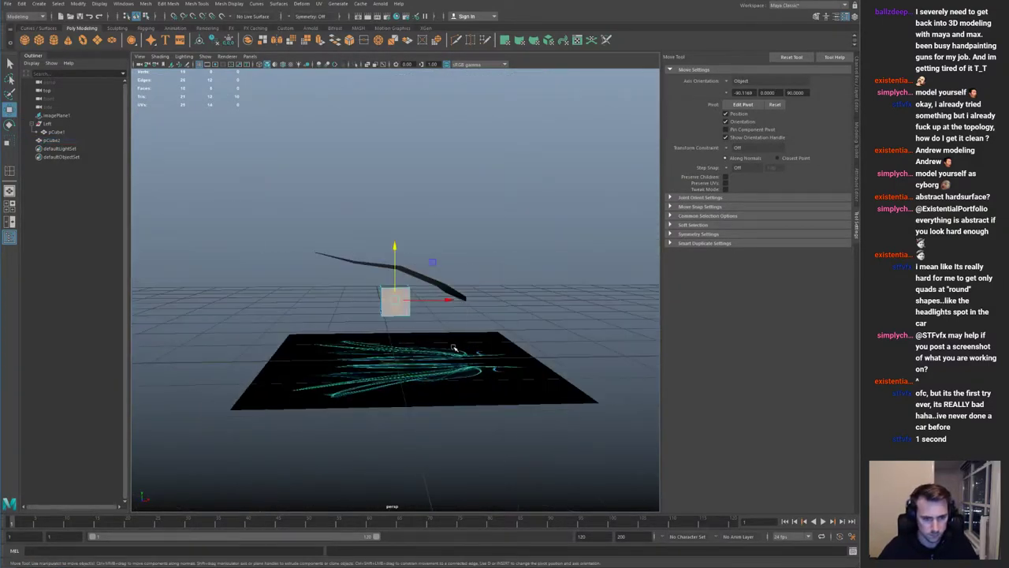
pyautogui.press('Delete')
# Step: Reposition the flat face over the reference and make two duplicates of it, spreading them over the Silk strands
pyautogui.press('q')
pyautogui.keyDown('alt'); pyautogui.moveTo(377, 257); pyautogui.dragTo(363, 317); pyautogui.keyUp('alt')
pyautogui.click(365, 316)
pyautogui.press('w')
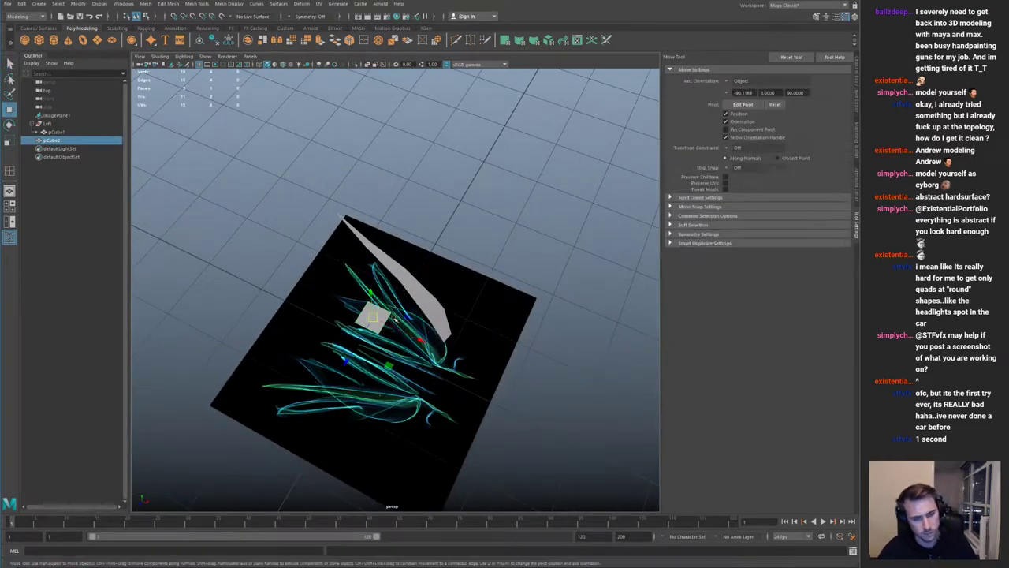
pyautogui.moveTo(390, 366); pyautogui.dragTo(421, 351)
pyautogui.hotkey('ctrl', 'd')
pyautogui.hotkey('ctrl', 'd')
pyautogui.moveTo(434, 316); pyautogui.dragTo(412, 335, button='middle')
# Step: Parent the three flat pieces pCube2, pCube3 and pCube4 under the Left group
pyautogui.click(61, 140)
pyautogui.keyDown('shift'); pyautogui.click(57, 157); pyautogui.keyUp('shift')
pyautogui.moveTo(66, 138)
pyautogui.mouseDown(button='middle')
pyautogui.moveTo(62, 120)
pyautogui.moveTo(53, 149)
pyautogui.mouseUp(button='middle')
pyautogui.click(57, 124)
pyautogui.keyDown('shift'); pyautogui.click(62, 142); pyautogui.keyUp('shift')
# Step: Duplicate the Left group with Duplicate Special as a mirrored copy and check the new pieces on both sides
pyautogui.click(59, 126)
pyautogui.keyDown('alt'); pyautogui.moveTo(441, 268); pyautogui.dragTo(344, 178); pyautogui.keyUp('alt')
pyautogui.hotkey('ctrl', 'shift', 'd')
pyautogui.click(533, 214)
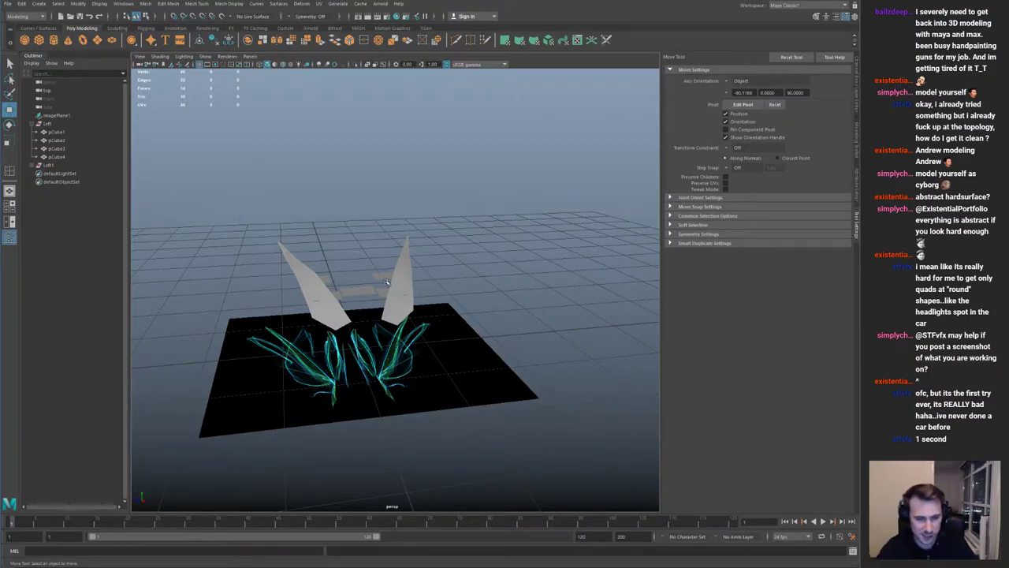
pyautogui.keyDown('alt'); pyautogui.moveTo(381, 281); pyautogui.dragTo(378, 303); pyautogui.keyUp('alt')
pyautogui.click(366, 302)
pyautogui.press('space')
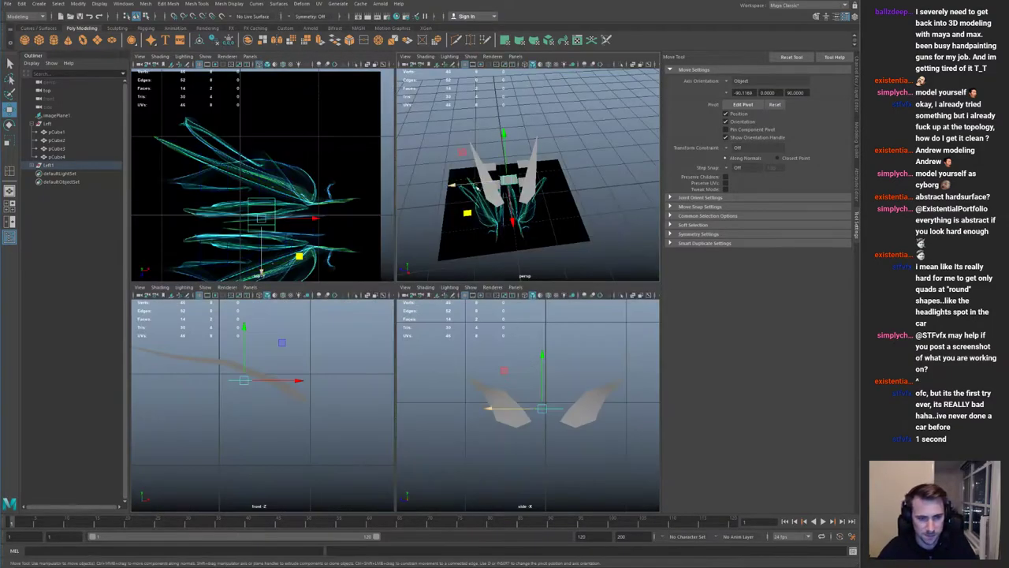
pyautogui.press('space')
pyautogui.click(561, 201)
pyautogui.keyDown('alt'); pyautogui.moveTo(353, 277); pyautogui.dragTo(387, 291); pyautogui.keyUp('alt')
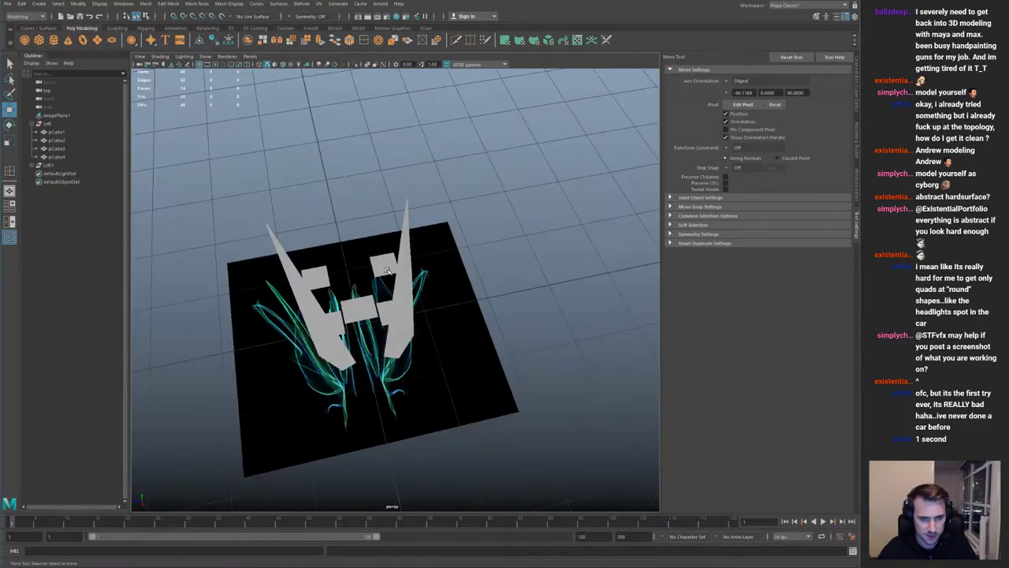
# Step: Move the flat piece pCube2 in the top view onto the uppermost looped Silk strand
pyautogui.click(386, 269)
pyautogui.press('space')
pyautogui.press('space')
pyautogui.keyDown('alt'); pyautogui.moveTo(245, 239); pyautogui.dragTo(280, 254, button='middle'); pyautogui.keyUp('alt')
pyautogui.keyDown('alt'); pyautogui.moveTo(281, 255); pyautogui.dragTo(422, 259, button='right'); pyautogui.keyUp('alt')
pyautogui.keyDown('alt'); pyautogui.moveTo(431, 259); pyautogui.dragTo(419, 321, button='middle'); pyautogui.keyUp('alt')
pyautogui.moveTo(373, 368); pyautogui.dragTo(346, 237)
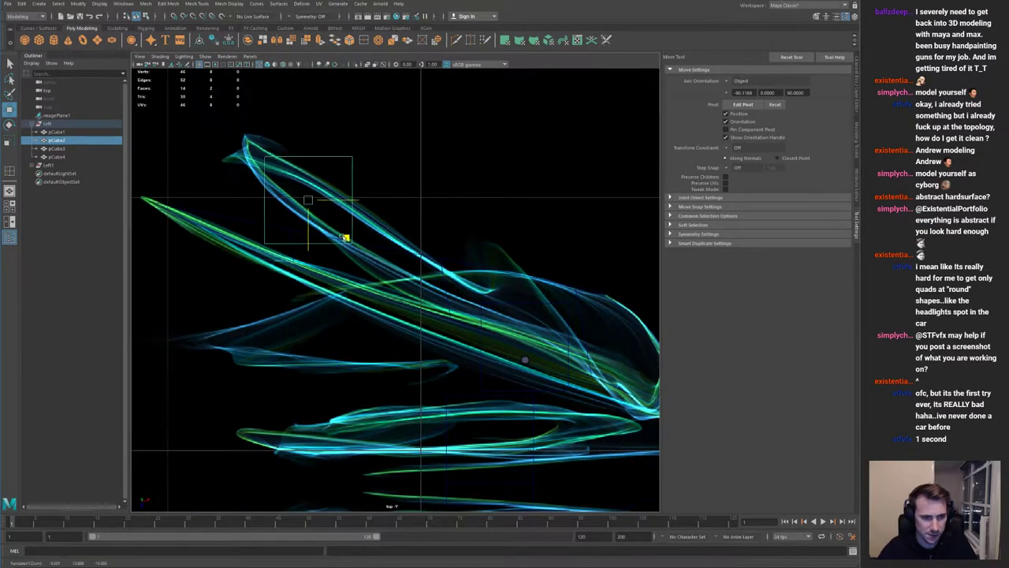
# Step: Rotate pCube2 to match the strand's diagonal direction and nudge it into place
pyautogui.keyDown('alt'); pyautogui.moveTo(345, 236); pyautogui.dragTo(406, 331, button='middle'); pyautogui.keyUp('alt')
pyautogui.keyDown('alt'); pyautogui.moveTo(384, 318); pyautogui.dragTo(398, 348, button='right'); pyautogui.keyUp('alt')
pyautogui.press('e')
pyautogui.moveTo(398, 333); pyautogui.dragTo(360, 371)
pyautogui.press('w')
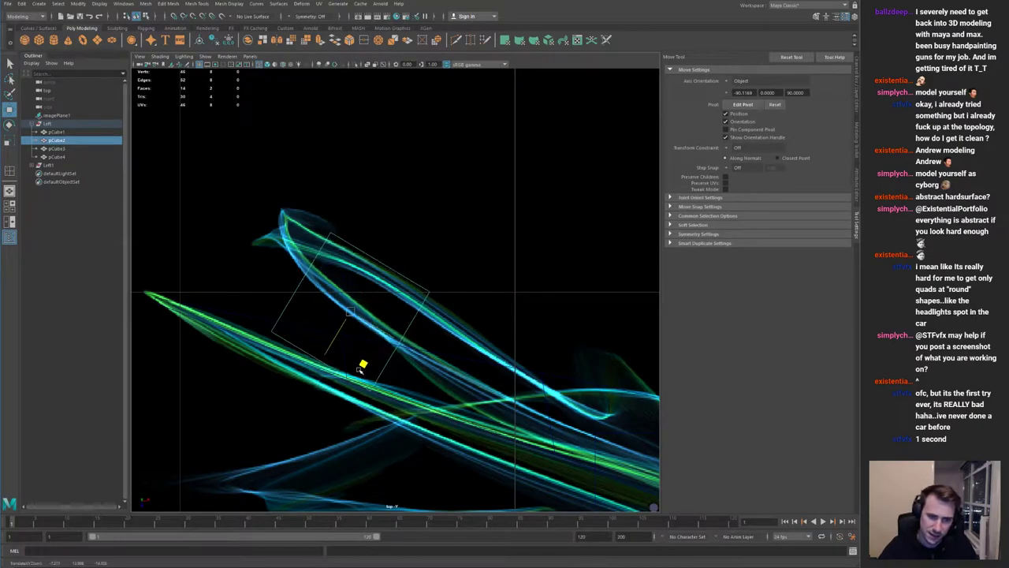
pyautogui.keyDown('alt'); pyautogui.moveTo(378, 354); pyautogui.dragTo(338, 310, button='right'); pyautogui.keyUp('alt')
pyautogui.keyDown('alt'); pyautogui.moveTo(354, 323); pyautogui.dragTo(339, 311, button='middle'); pyautogui.keyUp('alt')
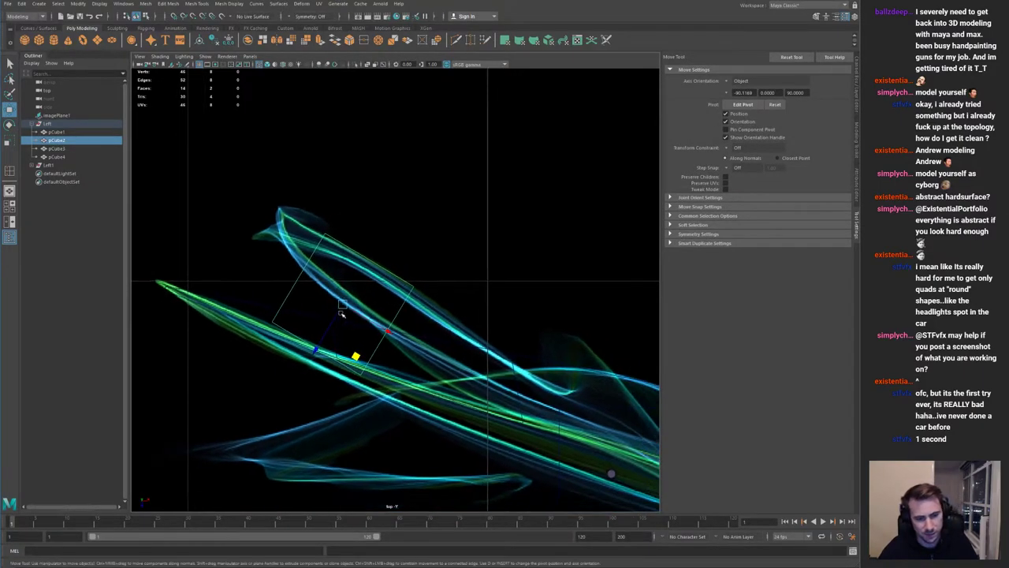
# Step: Move pCube2's end vertices in the top view to stretch the piece along the uppermost Silk strand
pyautogui.keyDown('alt'); pyautogui.moveTo(339, 312); pyautogui.dragTo(403, 324, button='right'); pyautogui.keyUp('alt')
pyautogui.hotkey('ctrl', '1')
pyautogui.press('F9')
pyautogui.moveTo(239, 309); pyautogui.dragTo(368, 397)
pyautogui.hotkey('ctrl', '1')
pyautogui.moveTo(298, 370); pyautogui.dragTo(319, 365)
pyautogui.keyDown('alt'); pyautogui.moveTo(404, 286); pyautogui.dragTo(324, 209, button='middle'); pyautogui.keyUp('alt')
pyautogui.moveTo(268, 179); pyautogui.dragTo(365, 287)
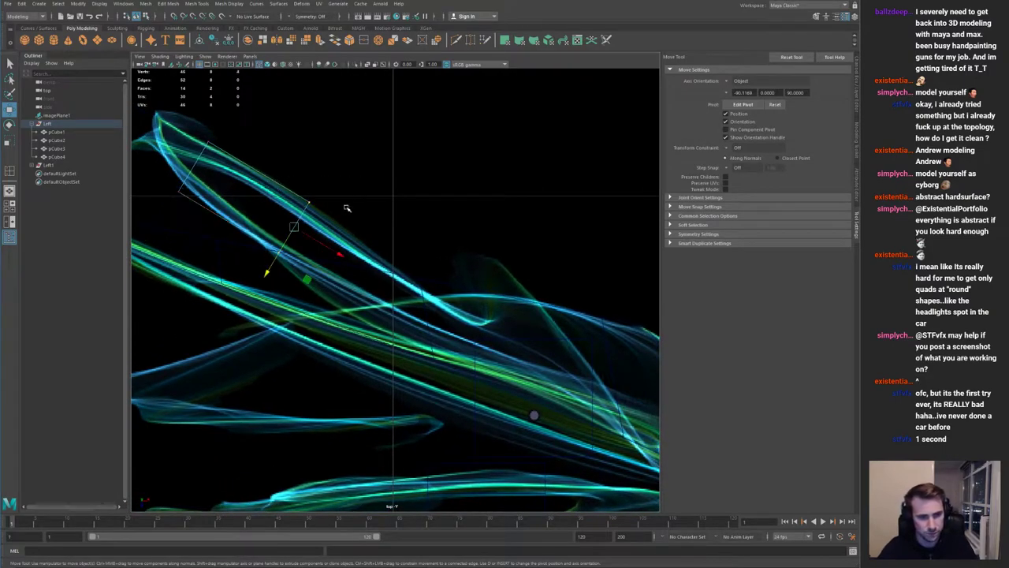
pyautogui.moveTo(335, 218); pyautogui.dragTo(481, 318)
pyautogui.moveTo(252, 231); pyautogui.dragTo(306, 275)
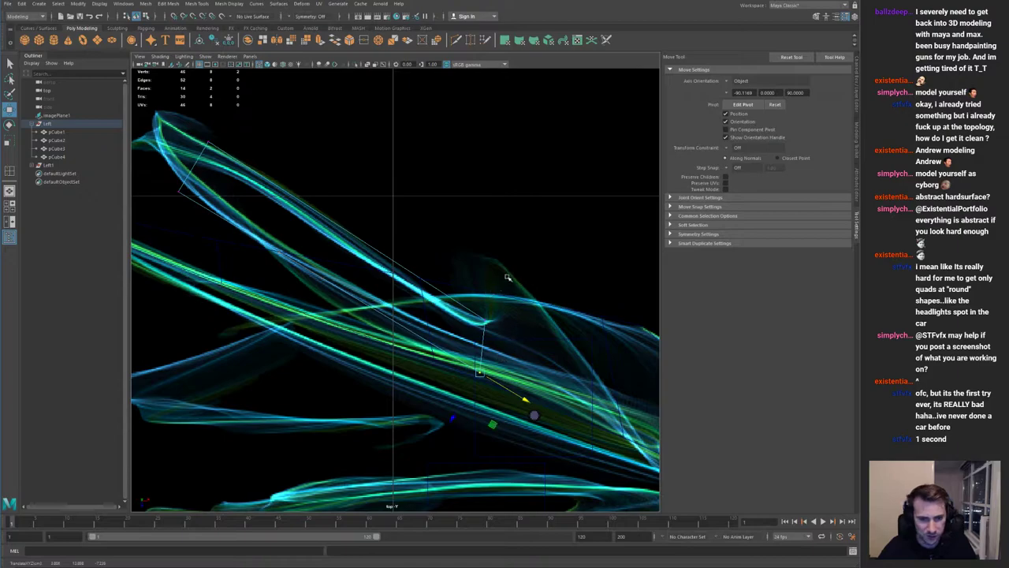
# Step: Examine the stretched piece and the main wing against the reference in the perspective and top views
pyautogui.press('space')
pyautogui.press('space')
pyautogui.keyDown('alt'); pyautogui.moveTo(451, 320); pyautogui.dragTo(477, 284, button='right'); pyautogui.keyUp('alt')
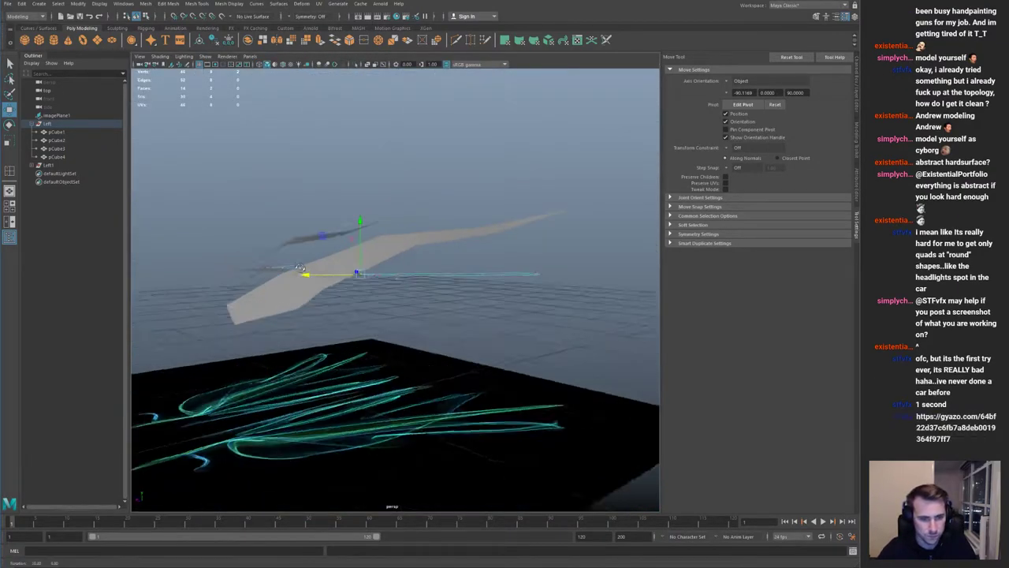
pyautogui.keyDown('alt'); pyautogui.moveTo(478, 272); pyautogui.dragTo(354, 305); pyautogui.keyUp('alt')
pyautogui.keyDown('shift'); pyautogui.moveTo(499, 334); pyautogui.dragTo(523, 354); pyautogui.keyUp('shift')
pyautogui.keyDown('alt'); pyautogui.moveTo(496, 303); pyautogui.dragTo(415, 363); pyautogui.keyUp('alt')
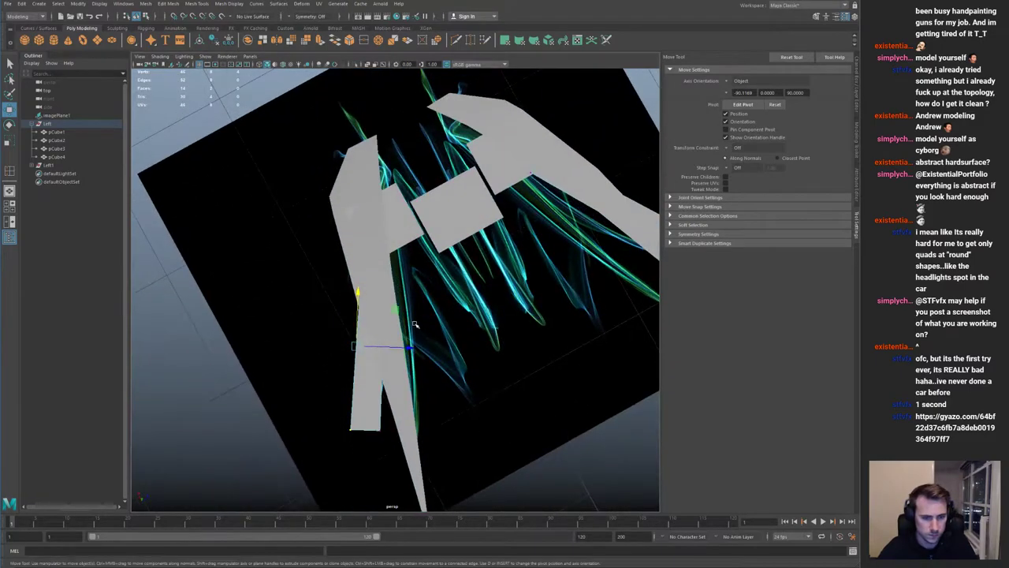
pyautogui.press('space')
pyautogui.press('space')
pyautogui.keyDown('alt'); pyautogui.moveTo(409, 213); pyautogui.dragTo(313, 144, button='middle'); pyautogui.keyUp('alt')
pyautogui.moveTo(494, 226); pyautogui.dragTo(550, 268)
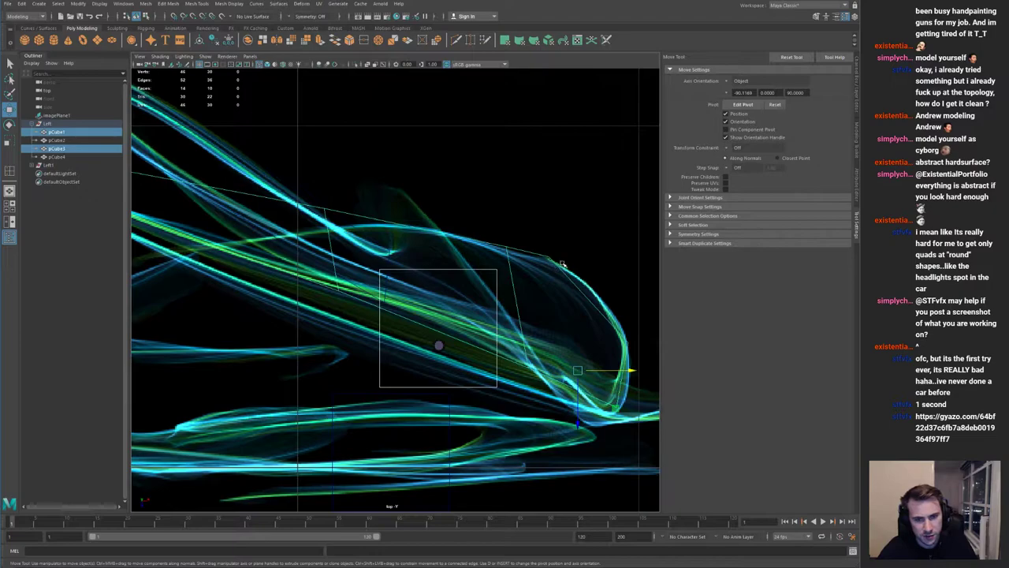
pyautogui.click(558, 264)
pyautogui.keyDown('alt'); pyautogui.moveTo(536, 258); pyautogui.dragTo(496, 226, button='middle'); pyautogui.keyUp('alt')
pyautogui.click(476, 261)
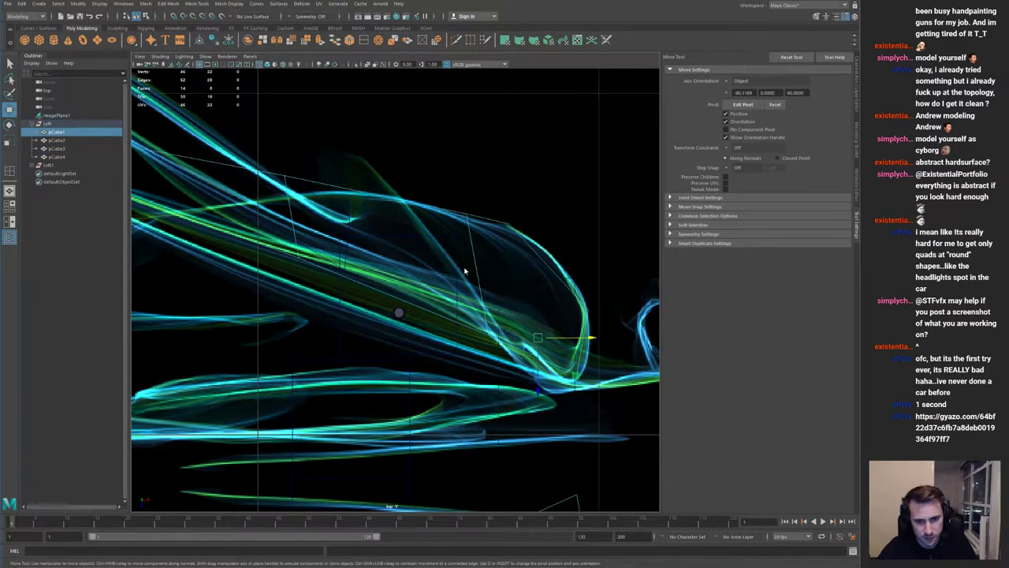
# Step: Put the reference image plane on a new display layer and set that layer to reference so it cannot be selected
pyautogui.keyDown('alt'); pyautogui.moveTo(402, 215); pyautogui.dragTo(417, 211, button='middle'); pyautogui.keyUp('alt')
pyautogui.scroll(-4, 419, 208)
pyautogui.keyDown('alt'); pyautogui.moveTo(522, 158); pyautogui.dragTo(521, 252, button='right'); pyautogui.keyUp('alt')
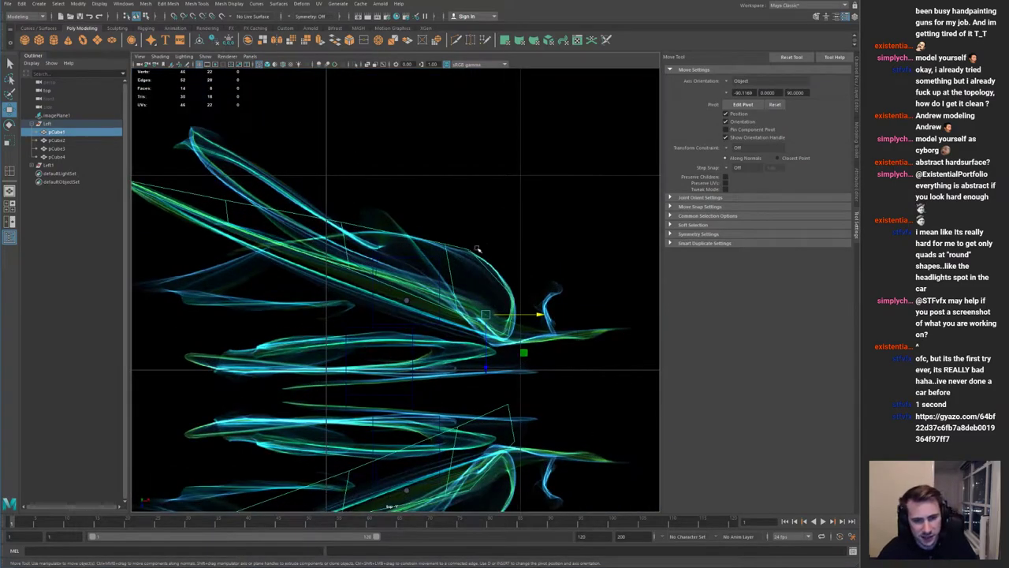
pyautogui.keyDown('alt'); pyautogui.moveTo(527, 213); pyautogui.dragTo(246, 332, button='middle'); pyautogui.keyUp('alt')
pyautogui.keyDown('alt'); pyautogui.moveTo(280, 222); pyautogui.dragTo(377, 202, button='middle'); pyautogui.keyUp('alt')
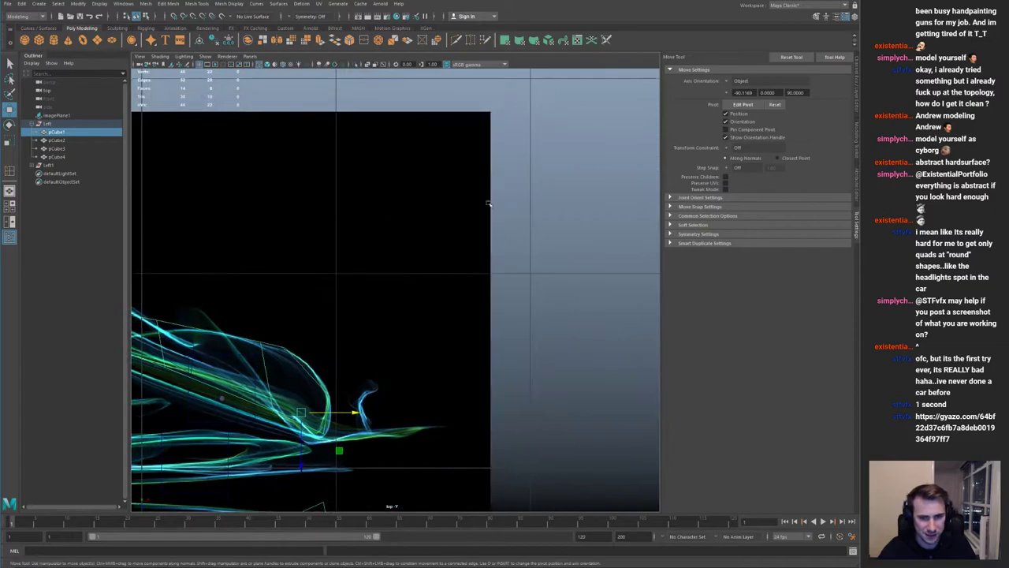
pyautogui.moveTo(589, 135); pyautogui.dragTo(470, 226)
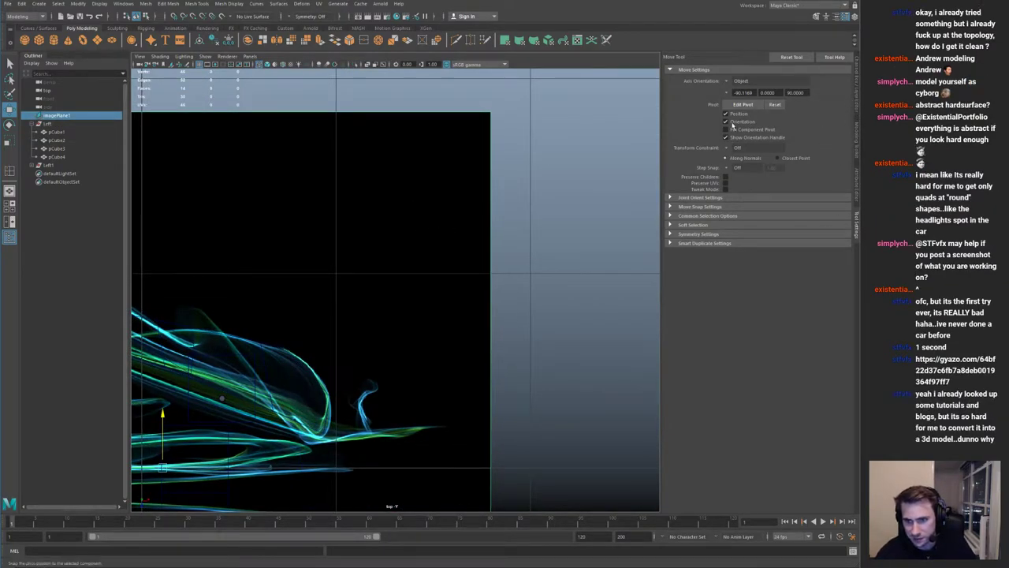
pyautogui.click(858, 110)
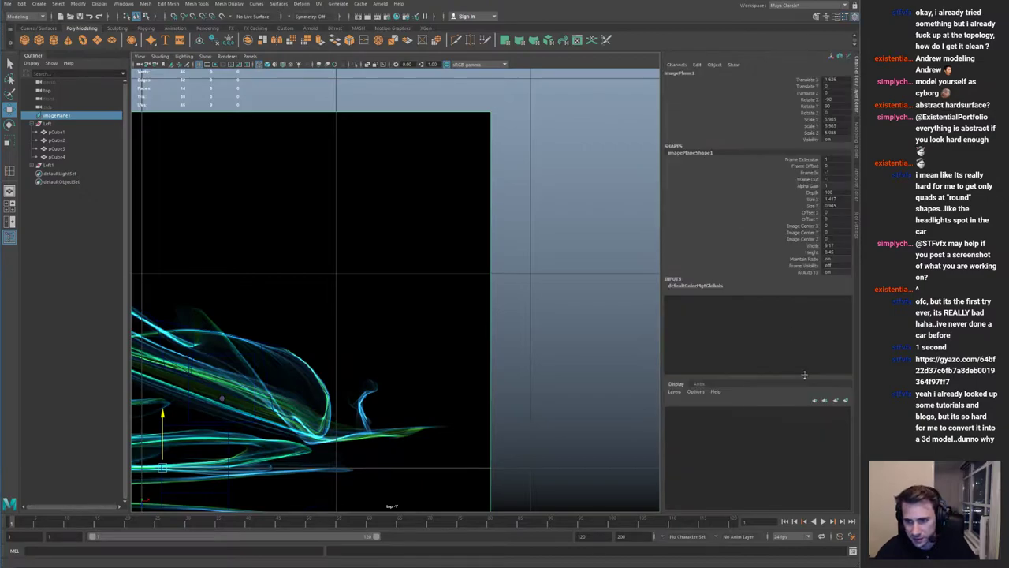
pyautogui.click(845, 401)
pyautogui.click(690, 412)
pyautogui.click(690, 412)
pyautogui.click(310, 321)
# Step: Switch the main wing to vertex editing and move its lower-edge vertices near the root onto the Silk outline
pyautogui.moveTo(249, 356); pyautogui.dragTo(282, 381)
pyautogui.keyDown('alt'); pyautogui.moveTo(299, 286); pyautogui.dragTo(499, 202, button='middle'); pyautogui.keyUp('alt')
pyautogui.scroll(2, 473, 221)
pyautogui.click(459, 249)
pyautogui.moveTo(462, 253); pyautogui.dragTo(423, 233, button='right')
pyautogui.moveTo(455, 311); pyautogui.dragTo(495, 384)
pyautogui.moveTo(330, 249); pyautogui.dragTo(355, 348)
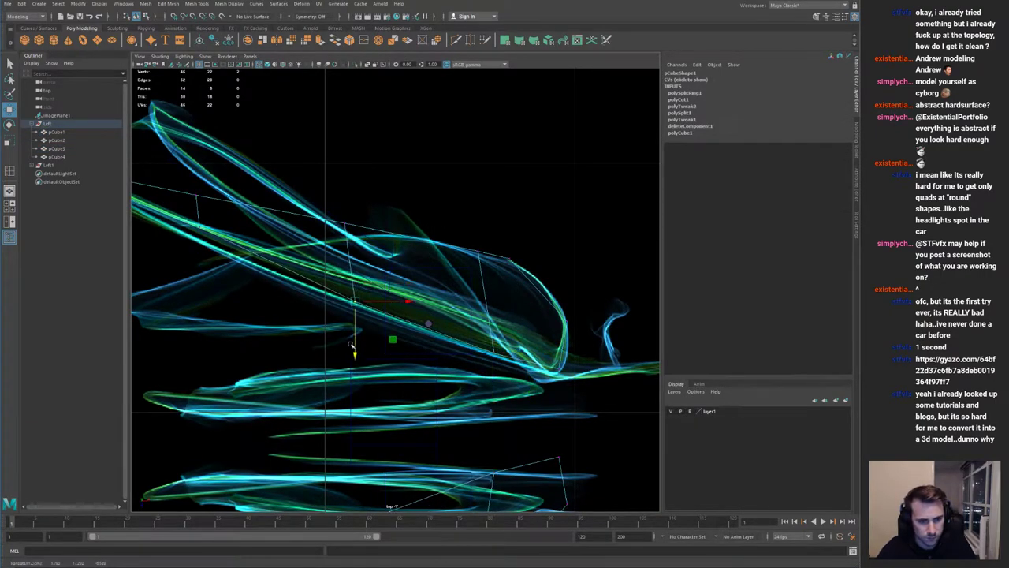
# Step: Move the wing's outer, middle and root vertex rows in the top view to follow the Silk strand more closely
pyautogui.keyDown('alt'); pyautogui.moveTo(248, 233); pyautogui.dragTo(395, 316, button='middle'); pyautogui.keyUp('alt')
pyautogui.moveTo(331, 301); pyautogui.dragTo(349, 354)
pyautogui.moveTo(328, 261); pyautogui.dragTo(346, 354)
pyautogui.moveTo(446, 273); pyautogui.dragTo(554, 334)
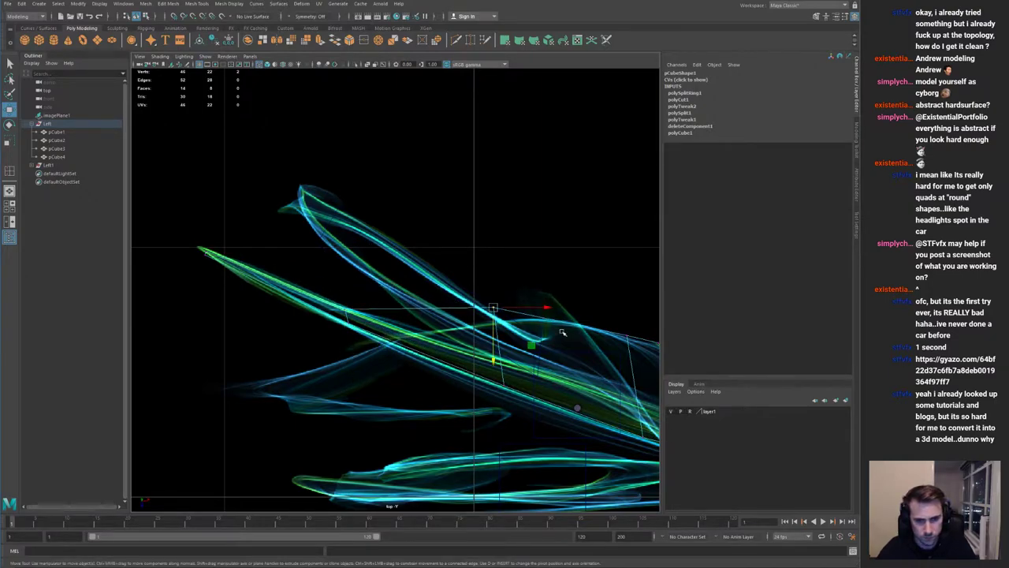
pyautogui.keyDown('alt'); pyautogui.moveTo(558, 336); pyautogui.dragTo(457, 271, button='middle'); pyautogui.keyUp('alt')
pyautogui.keyDown('alt'); pyautogui.moveTo(456, 271); pyautogui.dragTo(464, 388, button='right'); pyautogui.keyUp('alt')
pyautogui.moveTo(391, 225); pyautogui.dragTo(406, 301)
pyautogui.keyDown('alt'); pyautogui.moveTo(556, 262); pyautogui.dragTo(407, 232, button='middle'); pyautogui.keyUp('alt')
pyautogui.moveTo(400, 212); pyautogui.dragTo(454, 337)
# Step: Insert two more edge loops across the main wing in the perspective view
pyautogui.press('space')
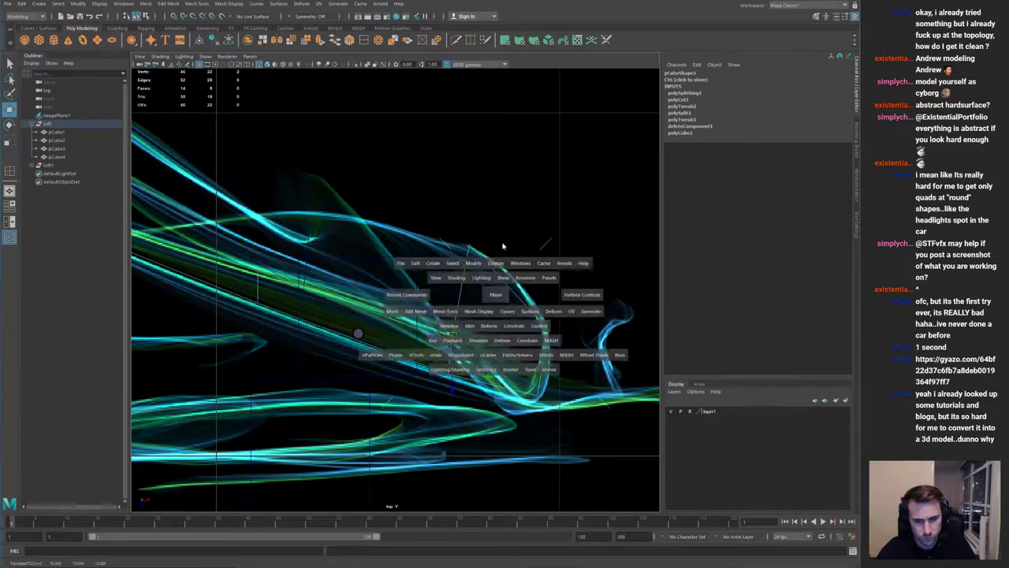
pyautogui.press('space')
pyautogui.moveTo(520, 183)
pyautogui.keyDown('alt'); pyautogui.mouseDown()
pyautogui.moveTo(512, 197)
pyautogui.moveTo(579, 167)
pyautogui.moveTo(532, 188)
pyautogui.moveTo(595, 193)
pyautogui.moveTo(528, 194)
pyautogui.mouseUp(); pyautogui.keyUp('alt')
pyautogui.keyDown('alt'); pyautogui.moveTo(528, 194); pyautogui.dragTo(459, 238, button='middle'); pyautogui.keyUp('alt')
pyautogui.press('q')
pyautogui.moveTo(432, 220); pyautogui.dragTo(395, 253, button='right')
pyautogui.click(467, 216)
pyautogui.press('q')
pyautogui.press('w')
pyautogui.keyDown('alt'); pyautogui.moveTo(376, 218); pyautogui.dragTo(356, 181); pyautogui.keyUp('alt')
pyautogui.click(355, 189)
pyautogui.hotkey('ctrl', 'z')
pyautogui.keyDown('alt'); pyautogui.moveTo(504, 189); pyautogui.dragTo(413, 235, button='middle'); pyautogui.keyUp('alt')
pyautogui.moveTo(438, 249); pyautogui.dragTo(407, 260, button='right')
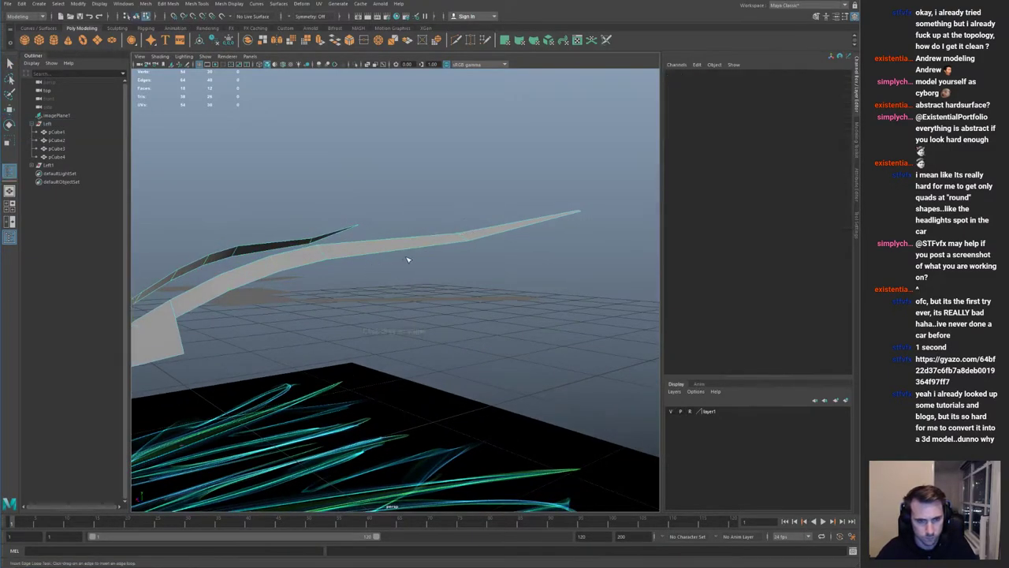
# Step: Add edge loops at the middle and outer sections of the main wing and raise the vertices near the outer loop slightly
pyautogui.click(408, 247)
pyautogui.click(518, 227)
pyautogui.press('q')
pyautogui.moveTo(486, 226); pyautogui.dragTo(445, 223, button='right')
pyautogui.moveTo(446, 222); pyautogui.dragTo(472, 251)
pyautogui.press('w')
pyautogui.moveTo(463, 215); pyautogui.dragTo(463, 210)
pyautogui.moveTo(464, 212); pyautogui.dragTo(489, 189, button='right')
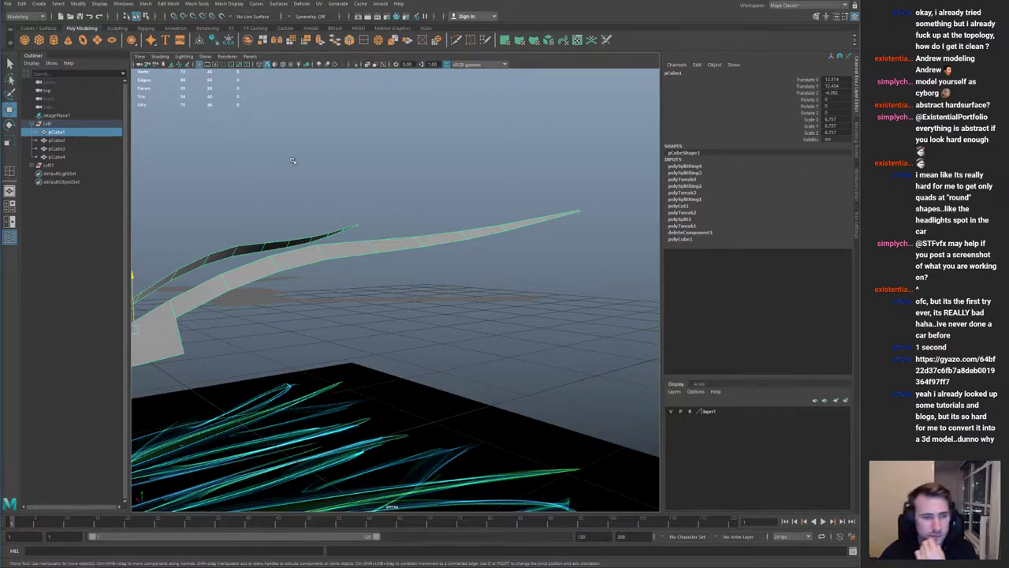
# Step: Cut a bent edge path through the flared root of the main wing with the Multi-Cut tool
pyautogui.keyDown('alt'); pyautogui.moveTo(326, 250); pyautogui.dragTo(324, 273); pyautogui.keyUp('alt')
pyautogui.keyDown('alt'); pyautogui.moveTo(324, 272); pyautogui.dragTo(434, 207, button='middle'); pyautogui.keyUp('alt')
pyautogui.keyDown('alt'); pyautogui.moveTo(433, 207); pyautogui.dragTo(401, 256, button='right'); pyautogui.keyUp('alt')
pyautogui.moveTo(400, 257)
pyautogui.keyDown('alt'); pyautogui.mouseDown()
pyautogui.moveTo(342, 234)
pyautogui.moveTo(366, 258)
pyautogui.moveTo(394, 250)
pyautogui.mouseUp(); pyautogui.keyUp('alt')
pyautogui.keyDown('alt'); pyautogui.moveTo(394, 250); pyautogui.dragTo(347, 316, button='right'); pyautogui.keyUp('alt')
pyautogui.hotkey('ctrl', 'shift', 'x')
pyautogui.click(307, 303)
pyautogui.click(310, 323)
pyautogui.click(378, 300)
pyautogui.press('q')
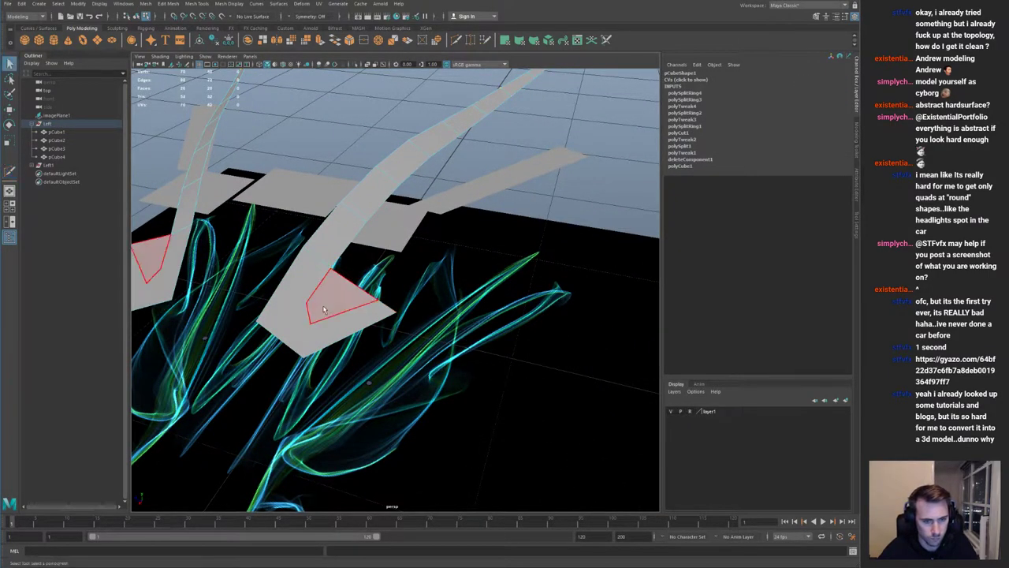
# Step: Cut another edge from the bend of the root cut to the notch beside the wing, and switch to vertex editing
pyautogui.scroll(2, 324, 311)
pyautogui.hotkey('ctrl', 'shift', 'x')
pyautogui.click(287, 332)
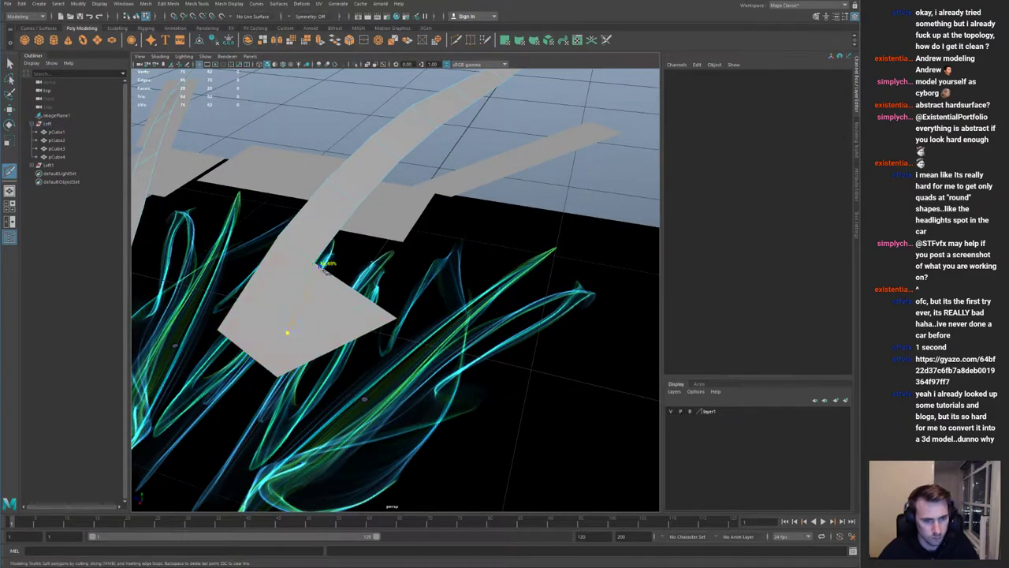
pyautogui.click(320, 266)
pyautogui.press('q')
pyautogui.click(334, 276)
pyautogui.press('w')
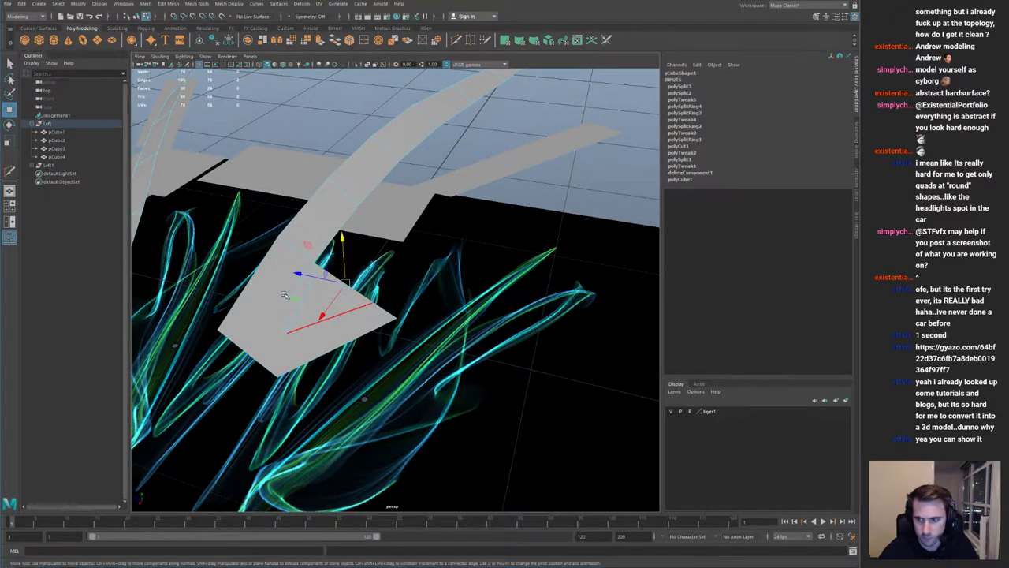
pyautogui.moveTo(281, 296); pyautogui.dragTo(246, 295, button='right')
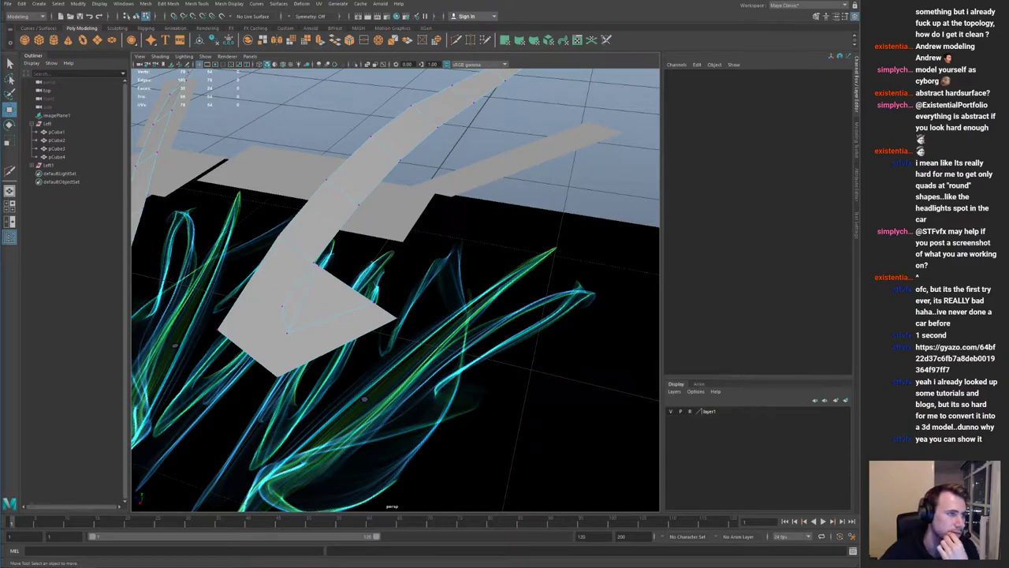
# Step: View the car wireframe screenshot enlarged on the Gyazo page in the browser, and move the browser window aside
pyautogui.moveTo(2, 83); pyautogui.dragTo(264, 99)
pyautogui.moveTo(446, 192); pyautogui.dragTo(783, 206)
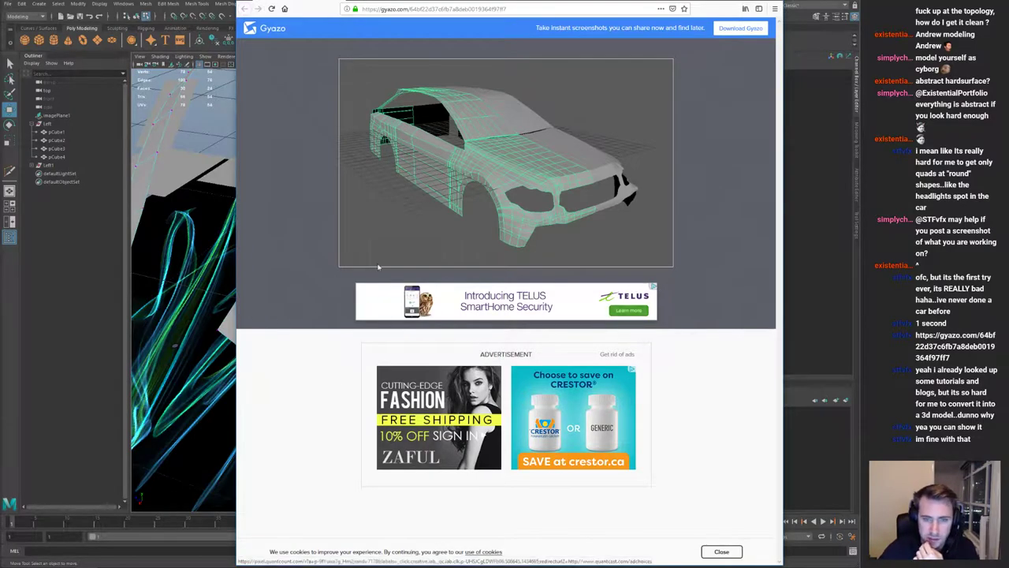
pyautogui.click(506, 140)
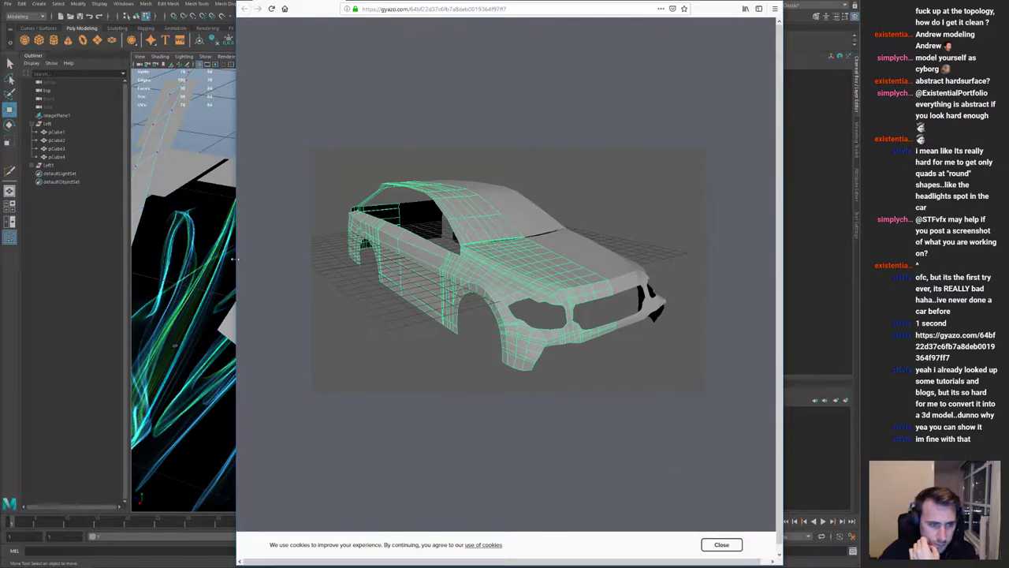
pyautogui.moveTo(234, 259); pyautogui.dragTo(116, 260)
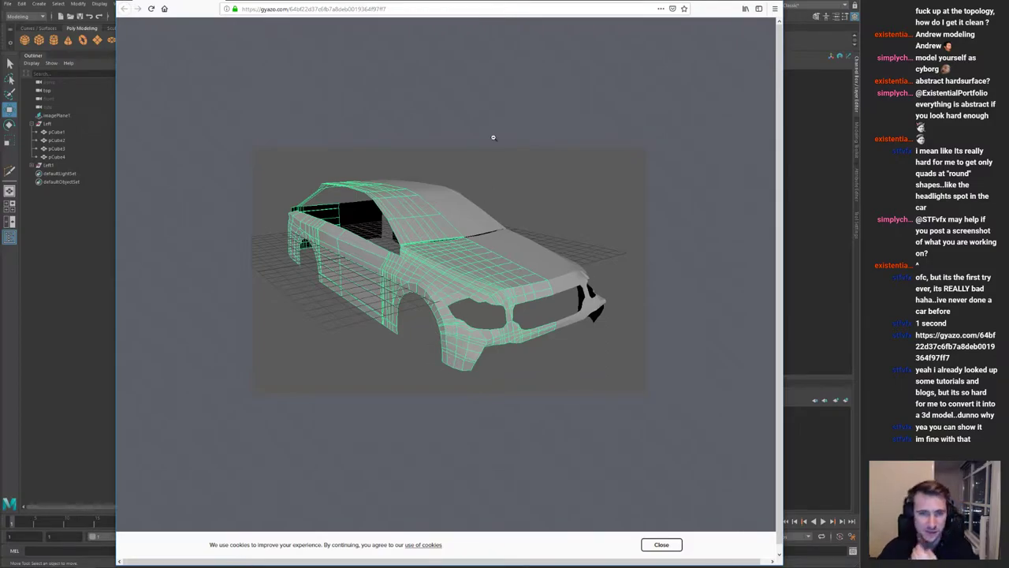
pyautogui.moveTo(558, 2); pyautogui.dragTo(971, 22)
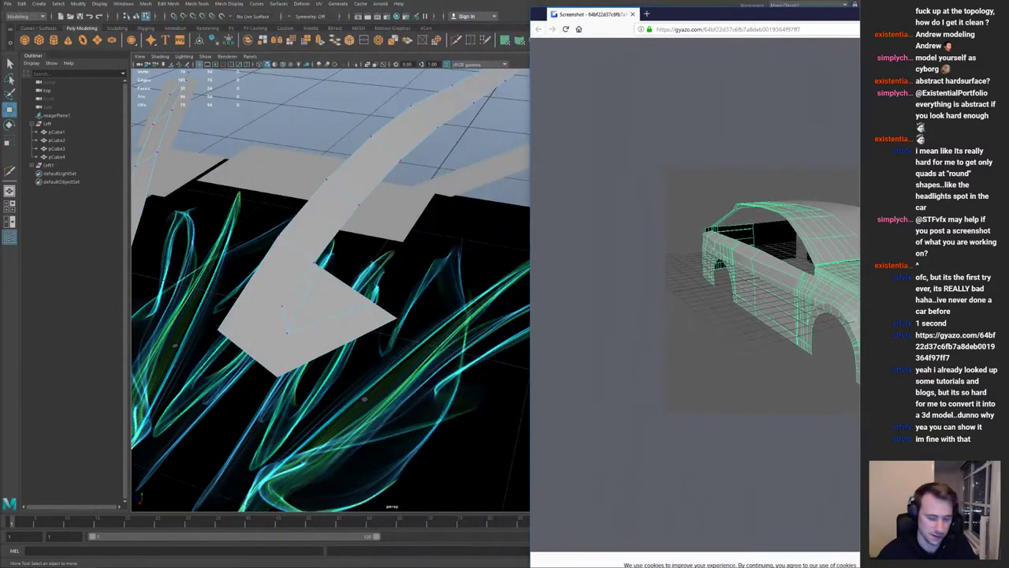
# Step: Create a polygon cylinder at the origin and isolate it in the perspective view
pyautogui.keyDown('alt'); pyautogui.moveTo(448, 252); pyautogui.dragTo(343, 246, button='right'); pyautogui.keyUp('alt')
pyautogui.click(408, 254)
pyautogui.click(414, 214)
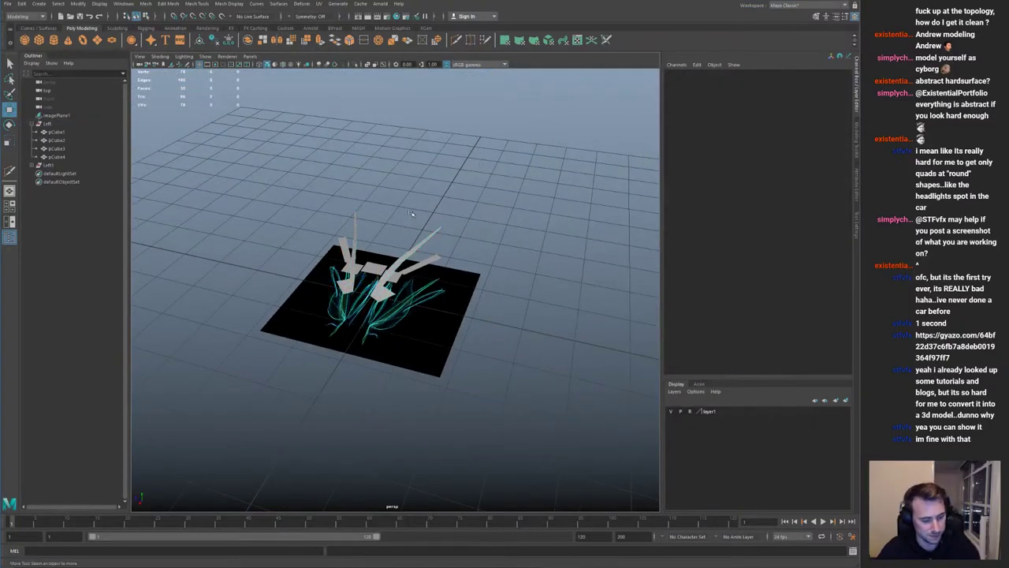
pyautogui.keyDown('shift'); pyautogui.moveTo(414, 213); pyautogui.dragTo(405, 217, button='right'); pyautogui.keyUp('shift')
pyautogui.keyDown('alt'); pyautogui.moveTo(383, 261); pyautogui.dragTo(315, 229); pyautogui.keyUp('alt')
pyautogui.hotkey('ctrl', '1')
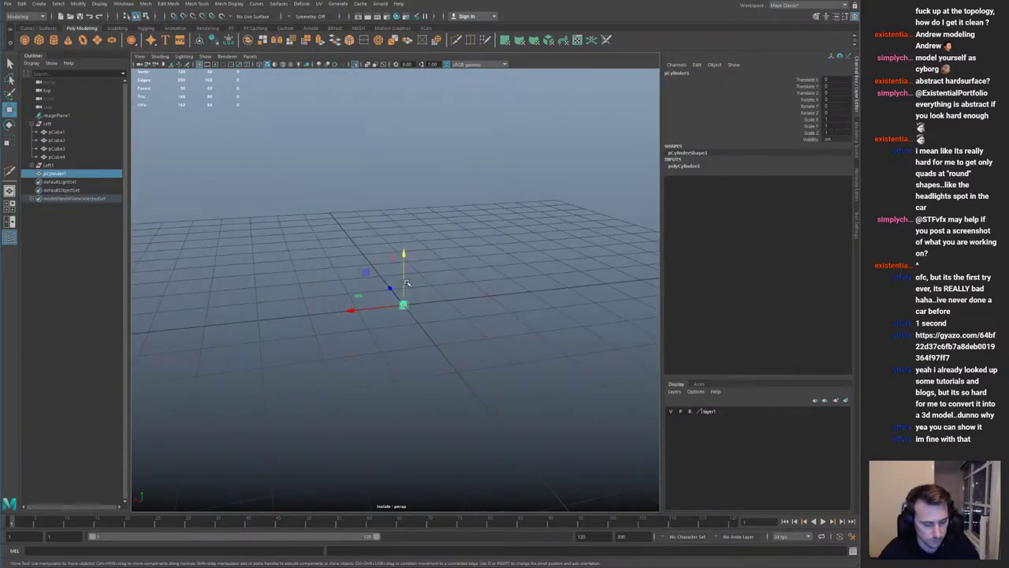
pyautogui.press('q')
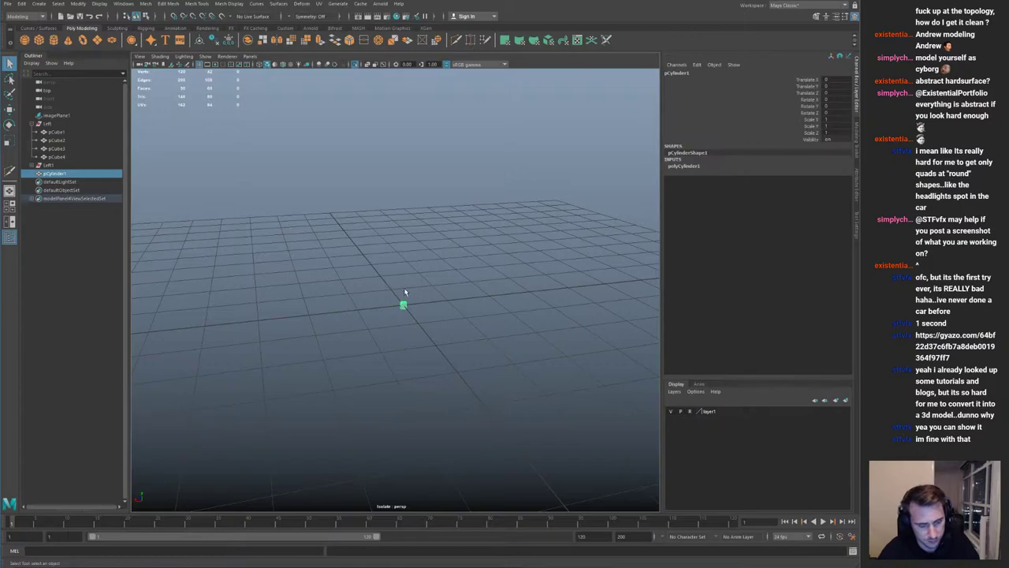
# Step: Rotate the cylinder onto its side and delete the faces of both end caps to leave an open tube
pyautogui.press('f')
pyautogui.press('e')
pyautogui.keyDown('alt'); pyautogui.moveTo(420, 283); pyautogui.dragTo(248, 214, button='right'); pyautogui.keyUp('alt')
pyautogui.moveTo(389, 253); pyautogui.dragTo(495, 290)
pyautogui.press('r')
pyautogui.keyDown('alt'); pyautogui.moveTo(437, 277); pyautogui.dragTo(513, 213); pyautogui.keyUp('alt')
pyautogui.press('F11')
pyautogui.moveTo(381, 273); pyautogui.dragTo(435, 304)
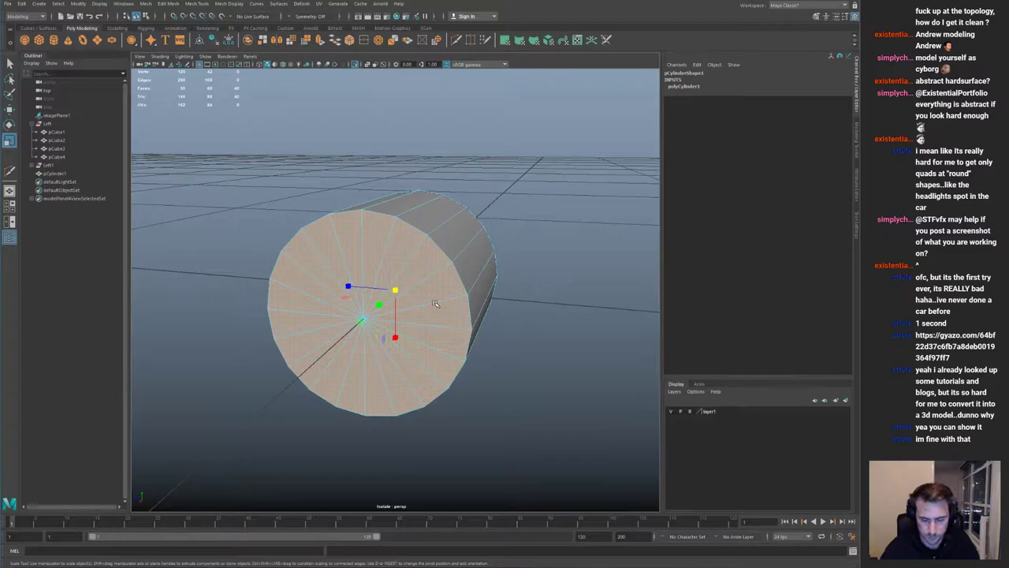
pyautogui.press('Delete')
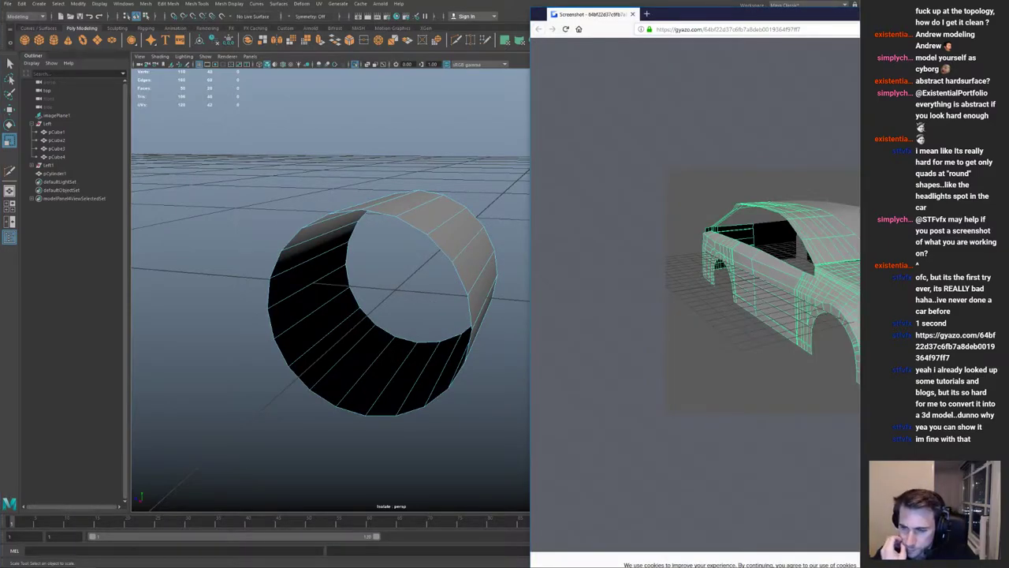
# Step: Save the car wireframe image from the browser to the Desktop under its suggested file name and minimize the browser
pyautogui.moveTo(859, 14); pyautogui.dragTo(651, 10)
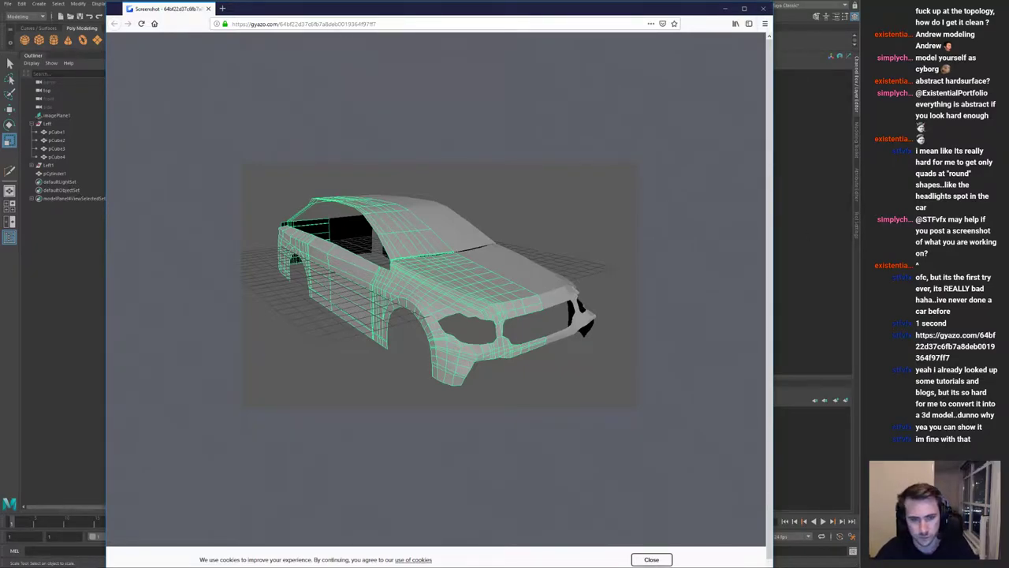
pyautogui.rightClick(476, 227)
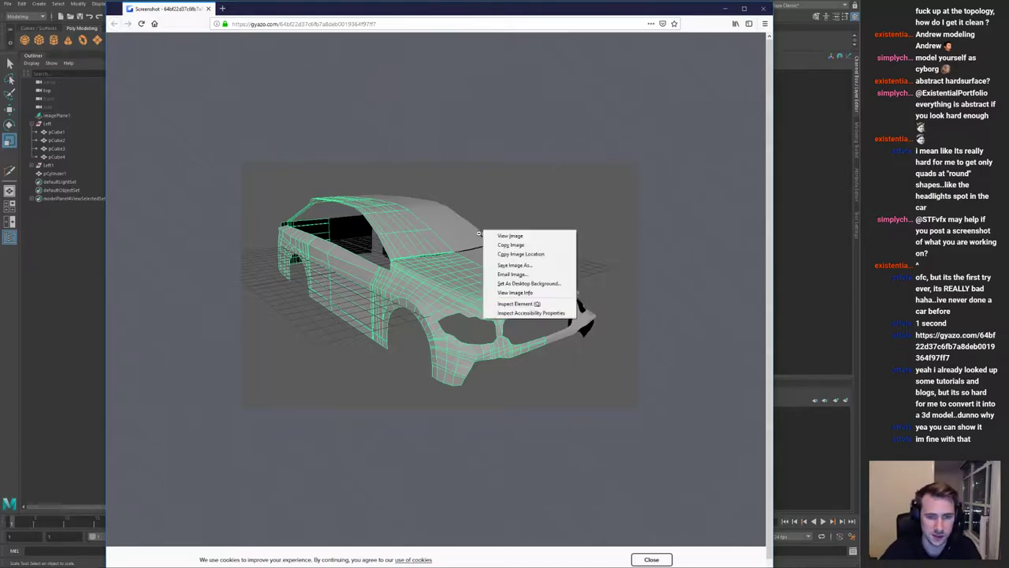
pyautogui.click(528, 266)
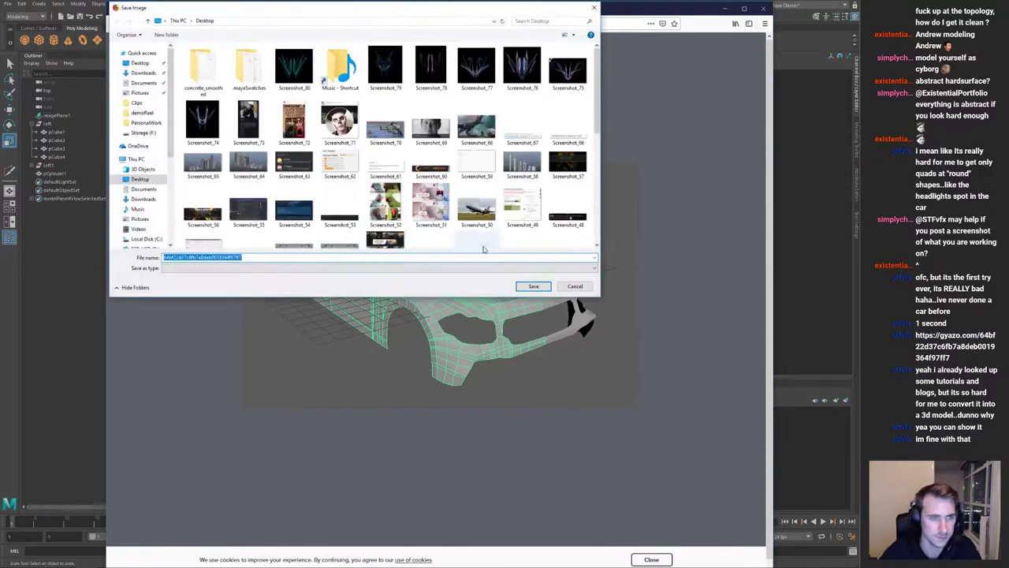
pyautogui.click(529, 285)
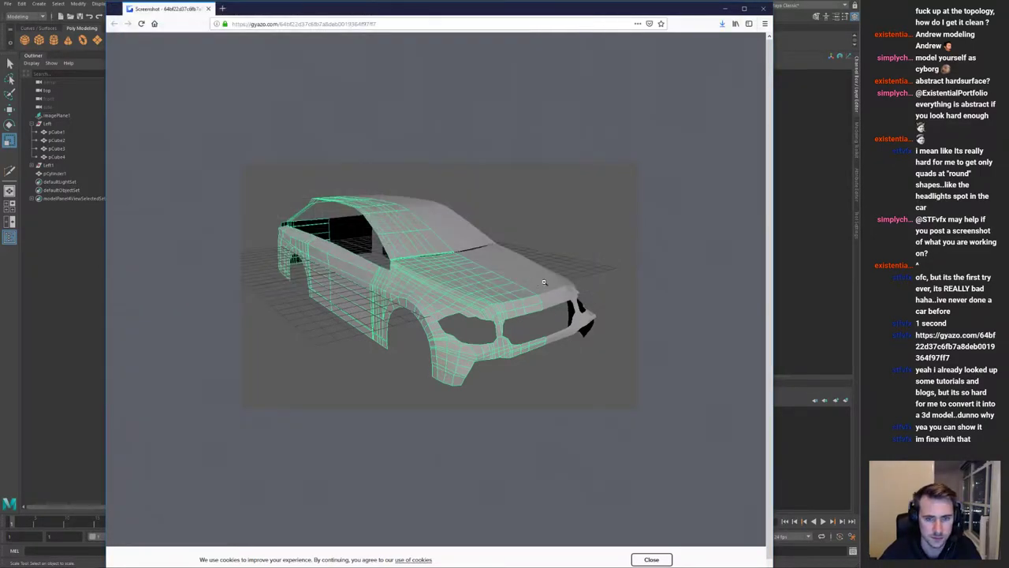
pyautogui.click(726, 10)
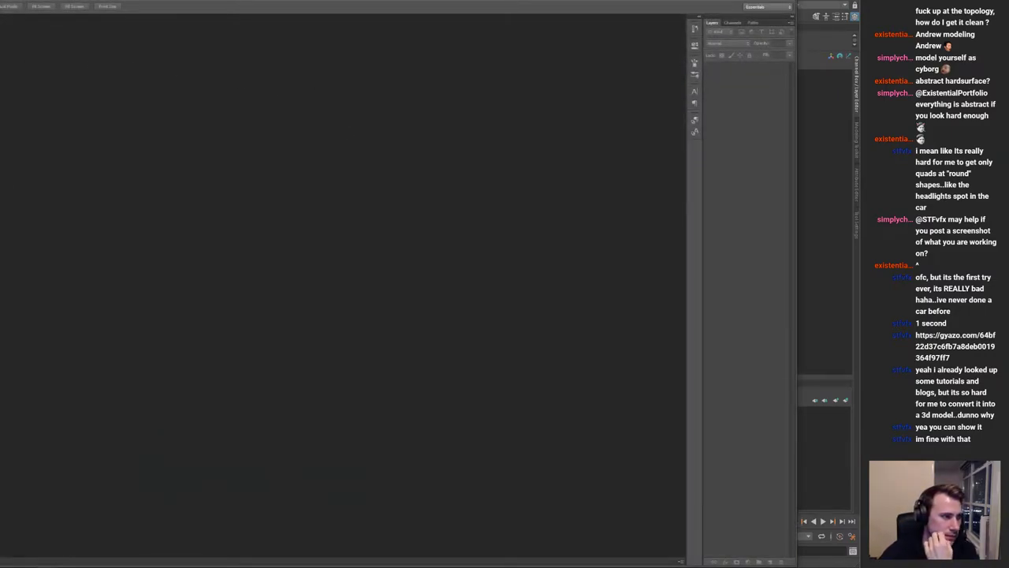
# Step: Open the saved car image from the Desktop in Photoshop and position the program window so the whole picture shows
pyautogui.hotkey('ctrl', 'o')
pyautogui.click(209, 173)
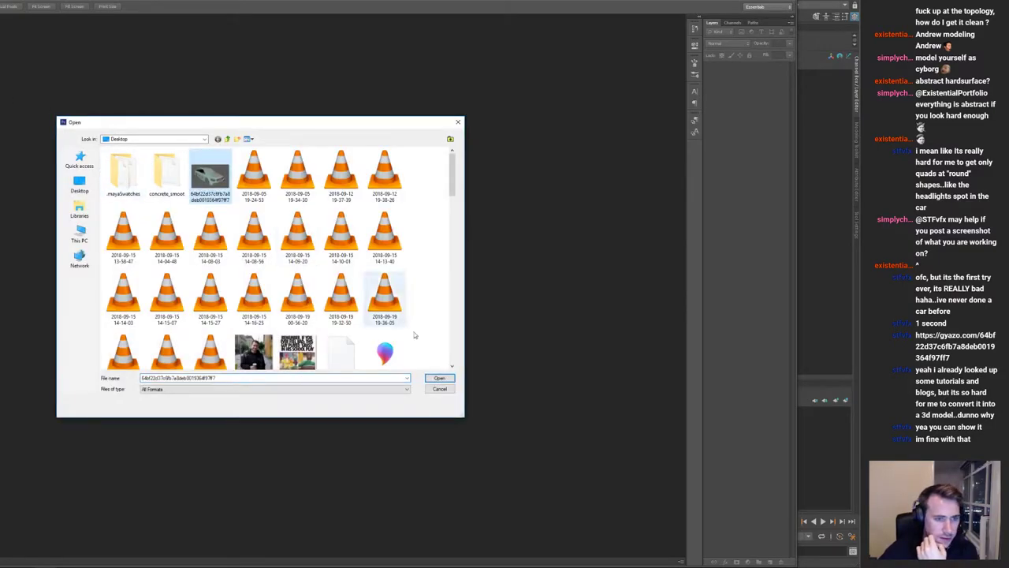
pyautogui.click(443, 380)
pyautogui.doubleClick(673, 2)
pyautogui.doubleClick(638, 1)
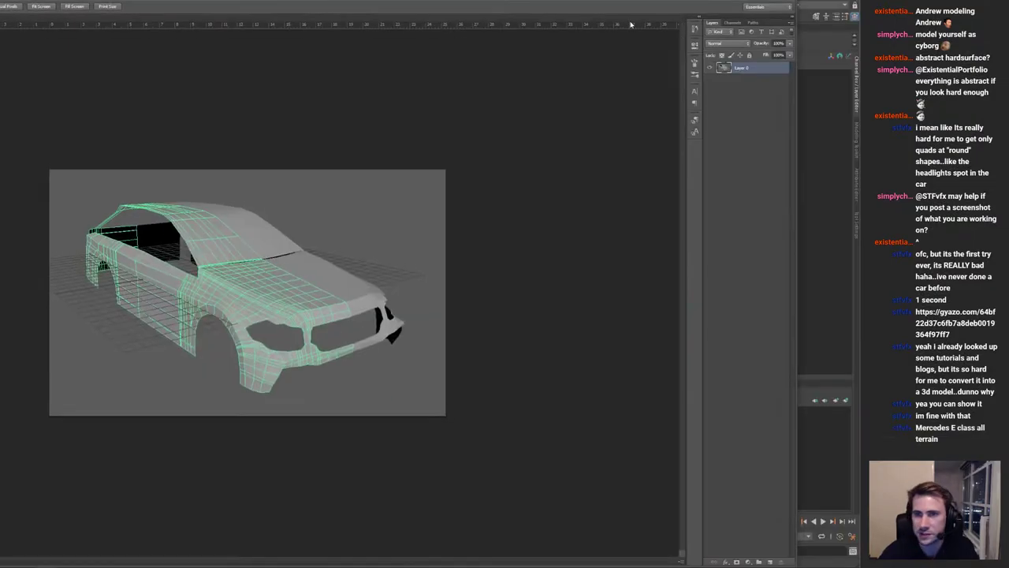
pyautogui.moveTo(621, 1); pyautogui.dragTo(685, 0)
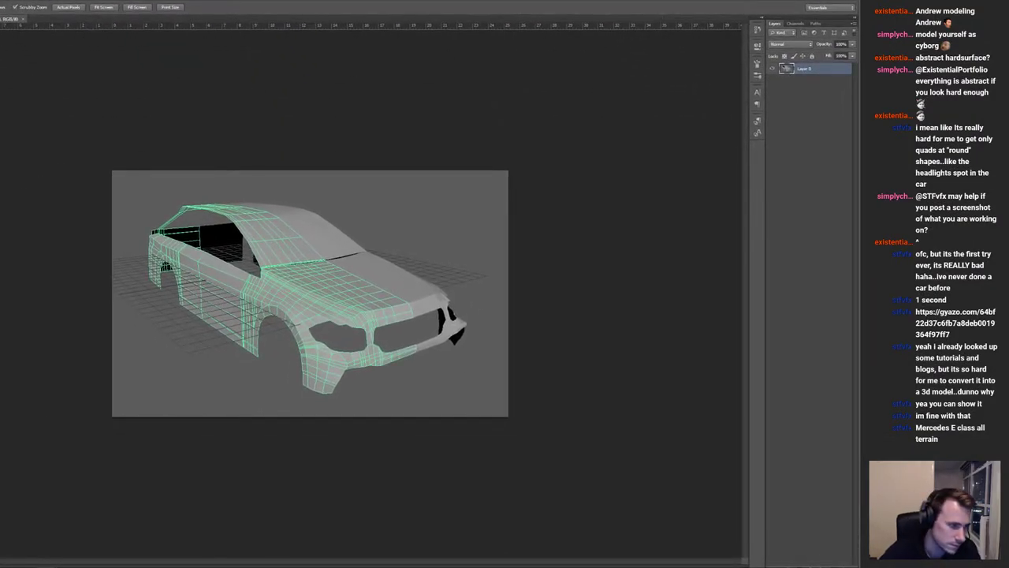
pyautogui.moveTo(0, 313); pyautogui.dragTo(0, 314)
# Step: Magnify the car image to 200% and ready the Brush tool with red as the foreground color
pyautogui.click(356, 228)
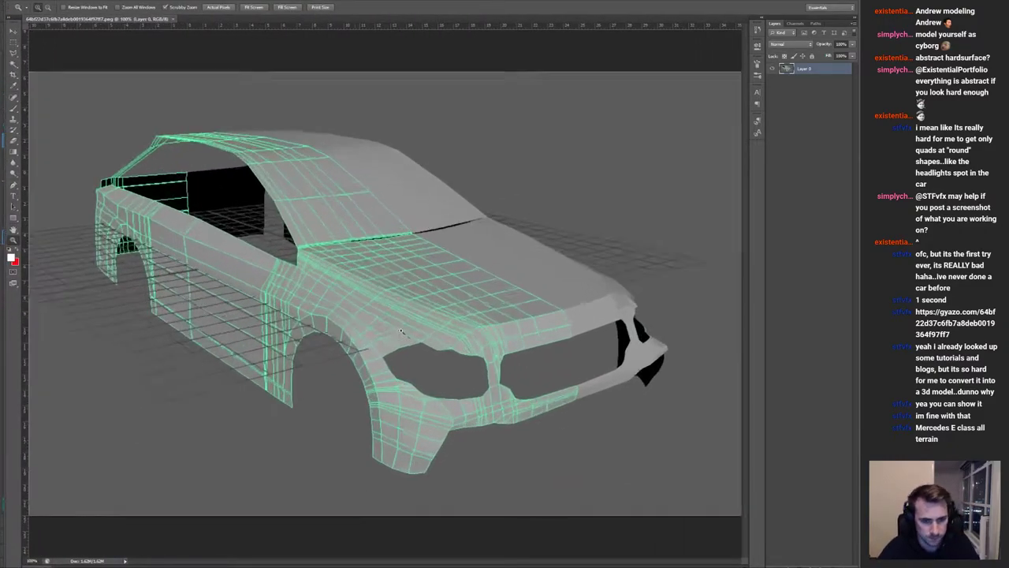
pyautogui.keyDown('alt'); pyautogui.click(421, 309); pyautogui.keyUp('alt')
pyautogui.click(386, 309)
pyautogui.press('b')
pyautogui.click(16, 249)
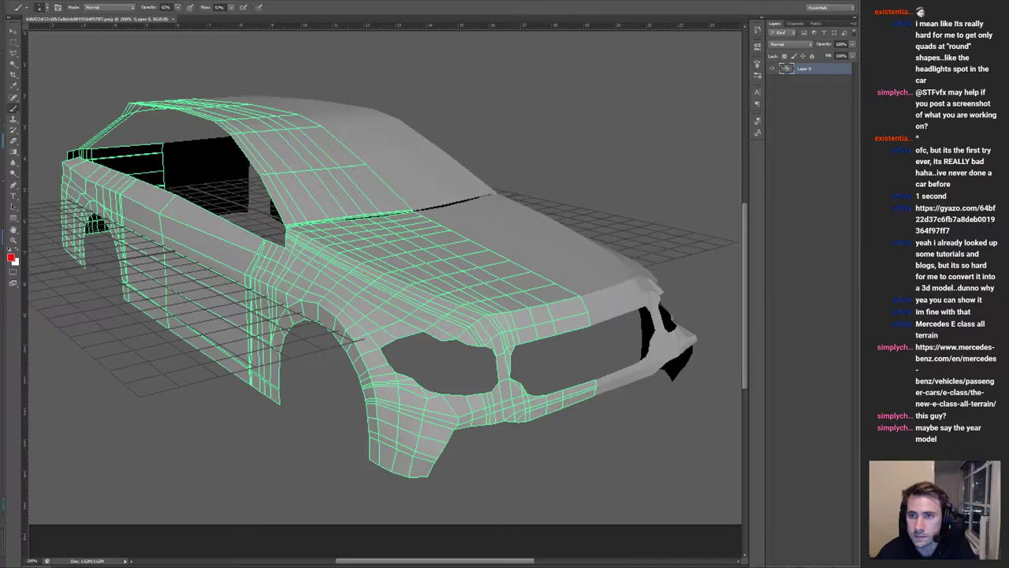
# Step: Shrink the Photoshop window showing the car image and place it over the Maya viewport
pyautogui.hotkey('alt', 'Tab')
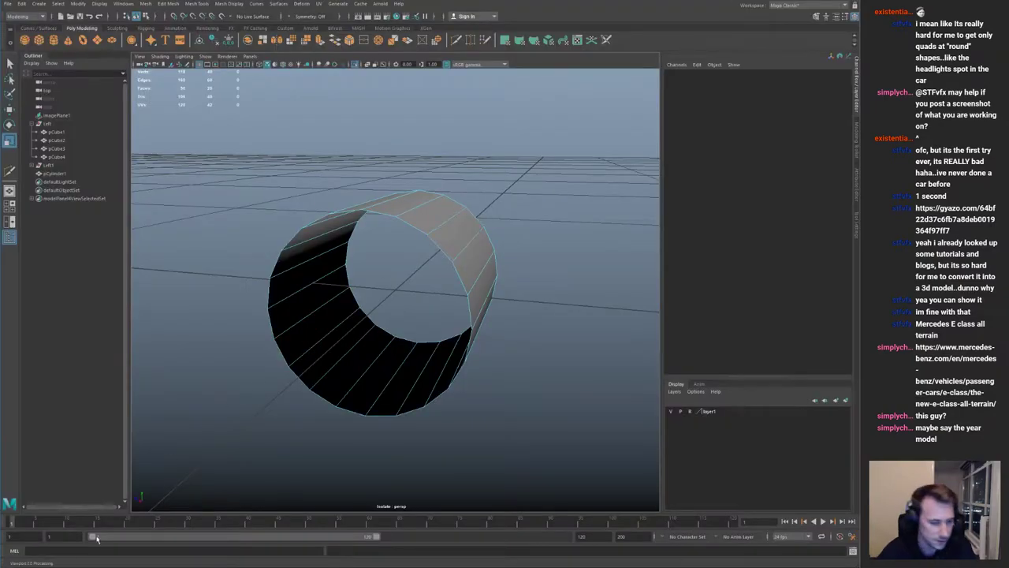
pyautogui.hotkey('alt', 'Tab')
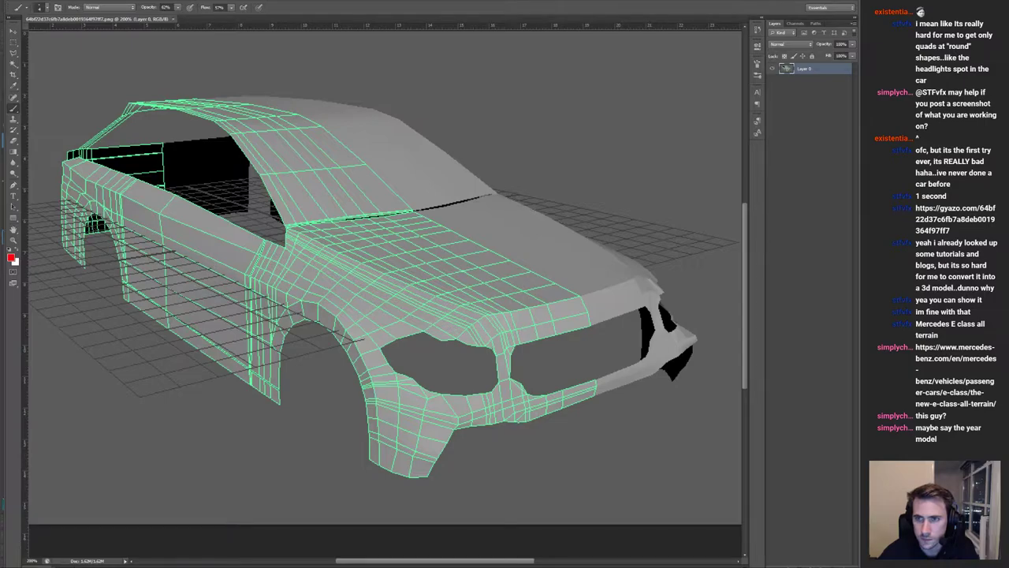
pyautogui.hotkey('alt', 'Tab')
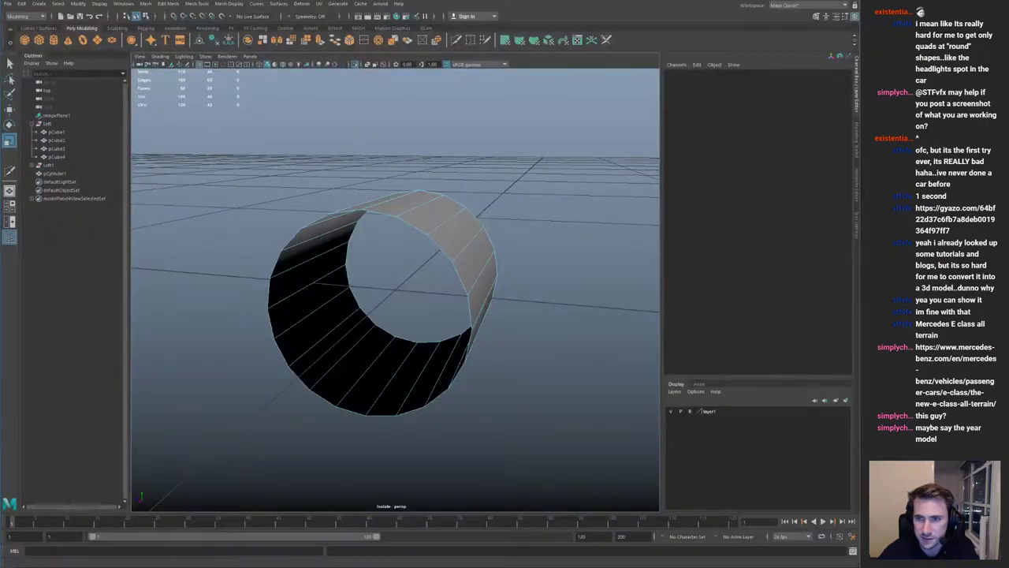
pyautogui.hotkey('alt', 'Tab')
pyautogui.moveTo(592, 5); pyautogui.dragTo(734, 124)
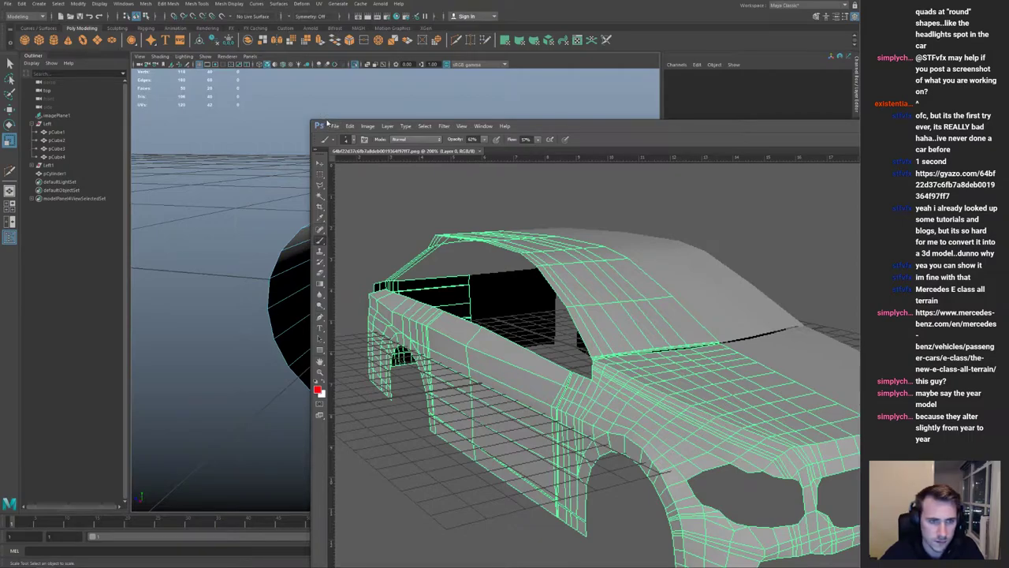
pyautogui.moveTo(934, 131); pyautogui.dragTo(707, 101)
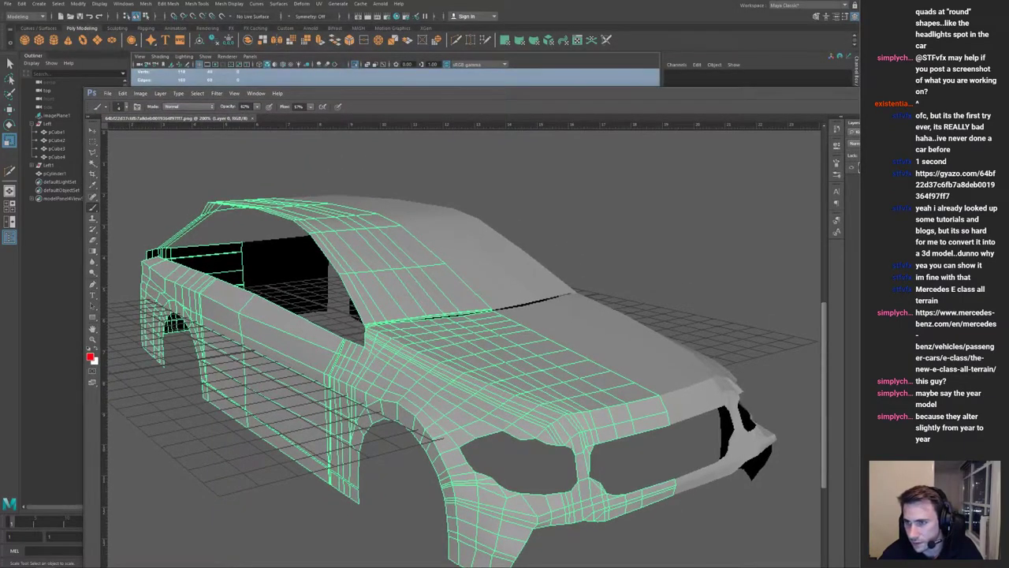
pyautogui.moveTo(938, 86); pyautogui.dragTo(802, 329)
pyautogui.moveTo(581, 336); pyautogui.dragTo(565, 46)
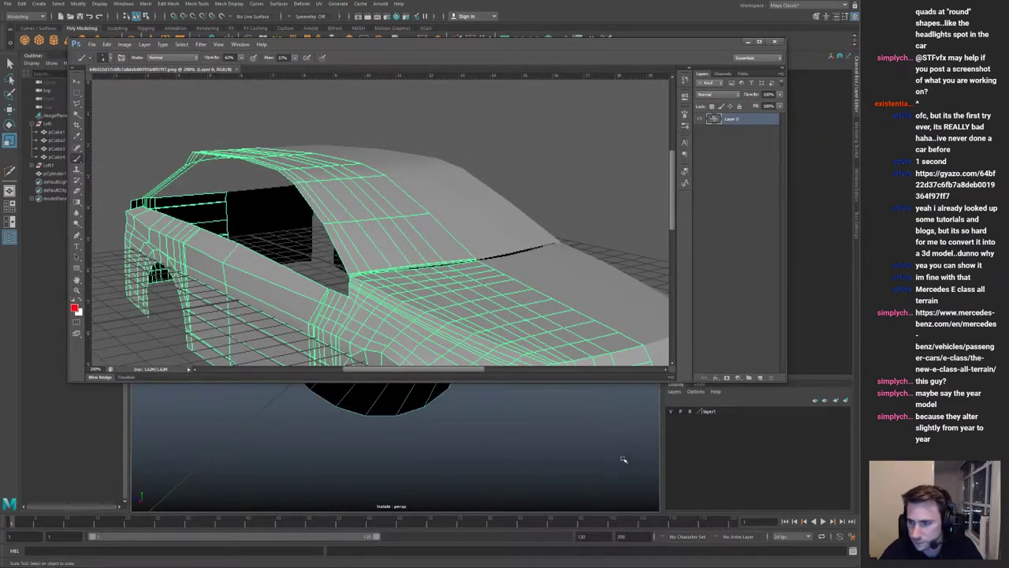
pyautogui.moveTo(614, 380); pyautogui.dragTo(614, 516)
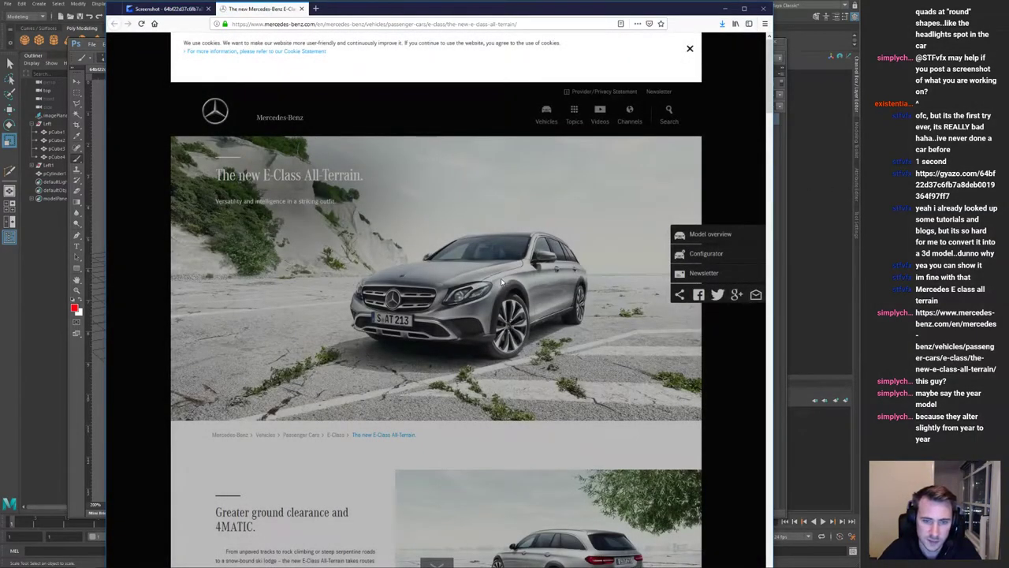
# Step: Examine the car photos on the Mercedes E-Class All-Terrain page with the browser beside the wireframe image, and return to Photoshop
pyautogui.click(500, 280)
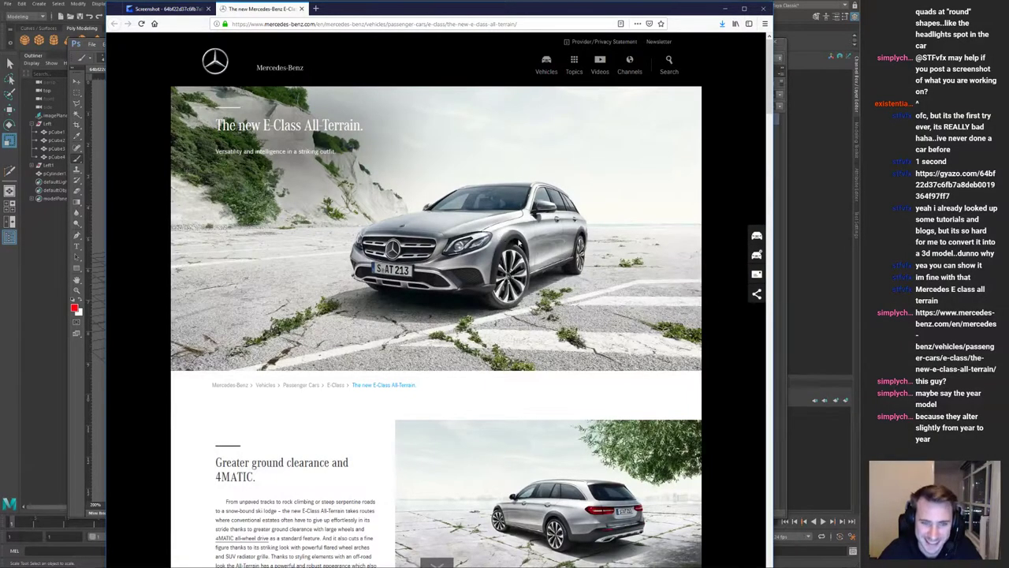
pyautogui.moveTo(603, 14); pyautogui.dragTo(901, 49)
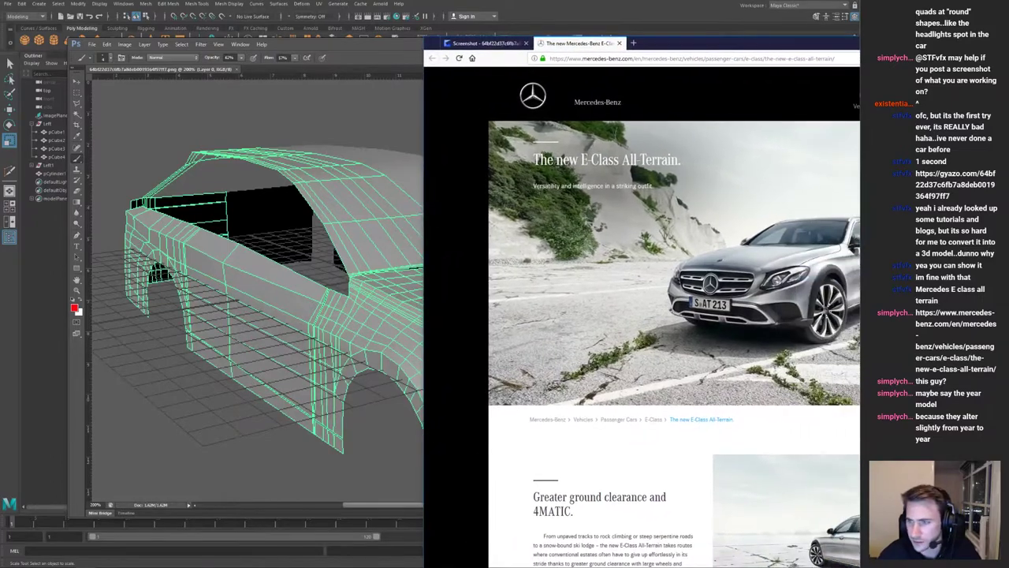
pyautogui.scroll(-15, 674, 315)
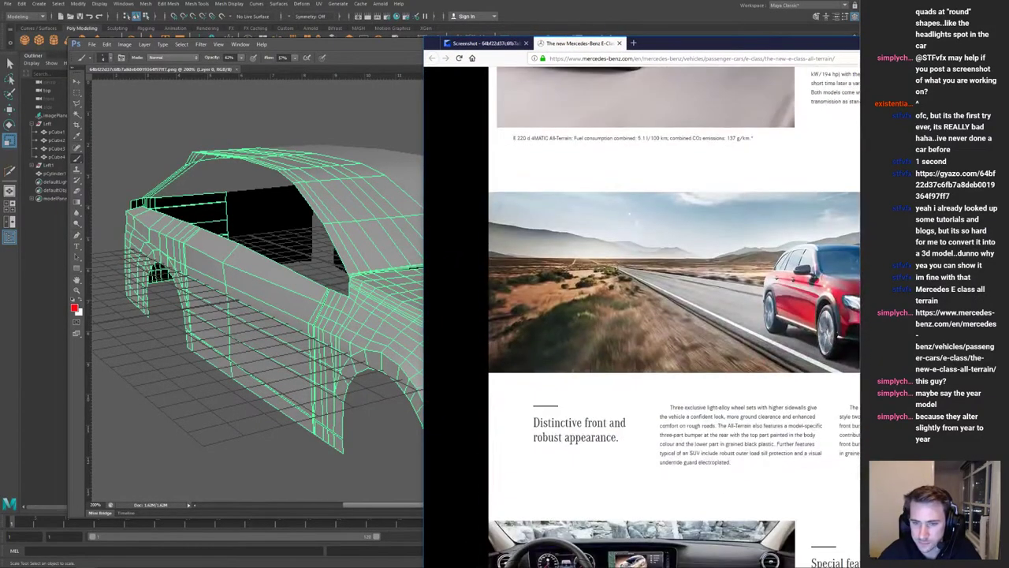
pyautogui.scroll(-1, 674, 315)
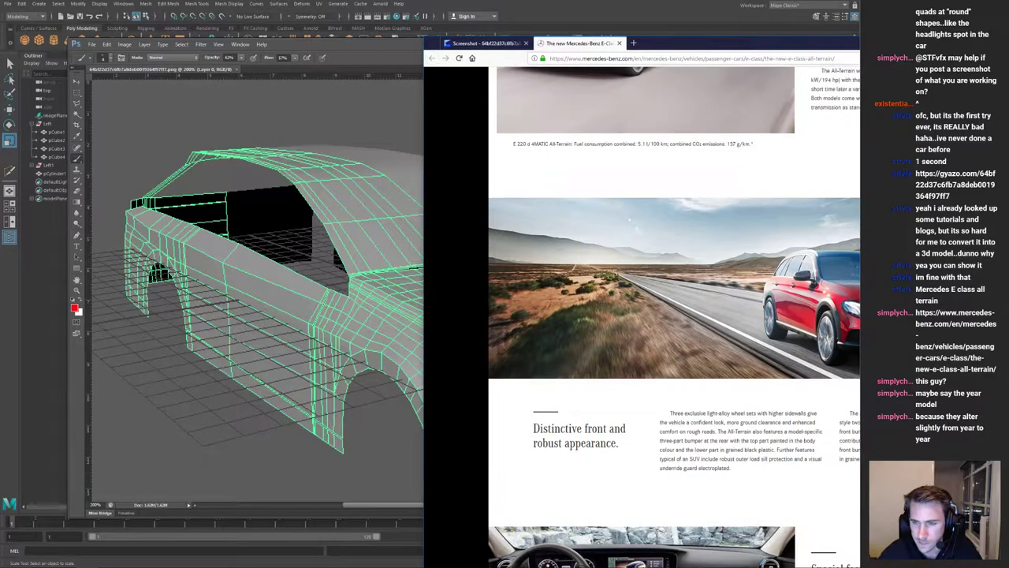
pyautogui.scroll(-1, 673, 316)
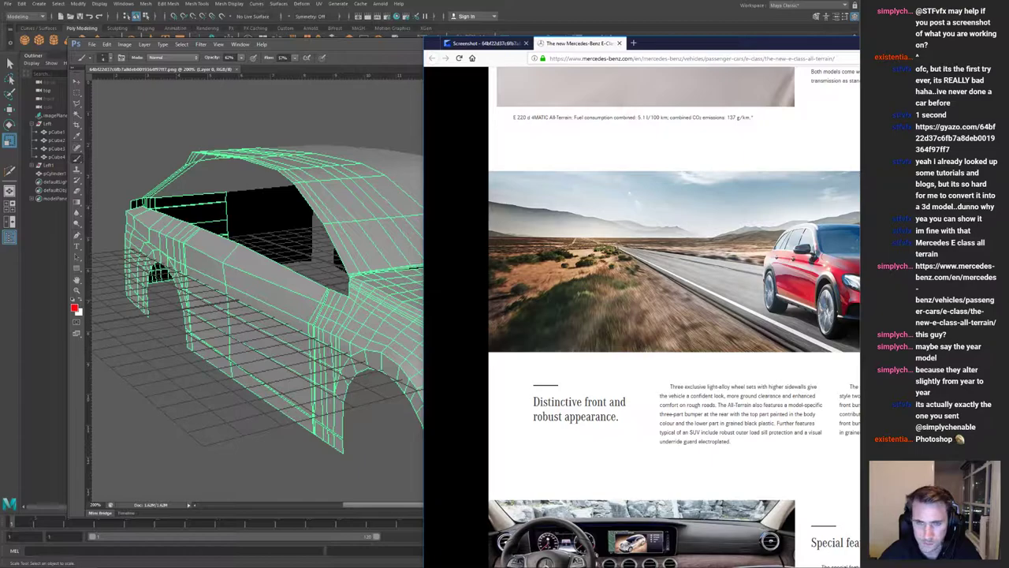
pyautogui.scroll(-6, 674, 316)
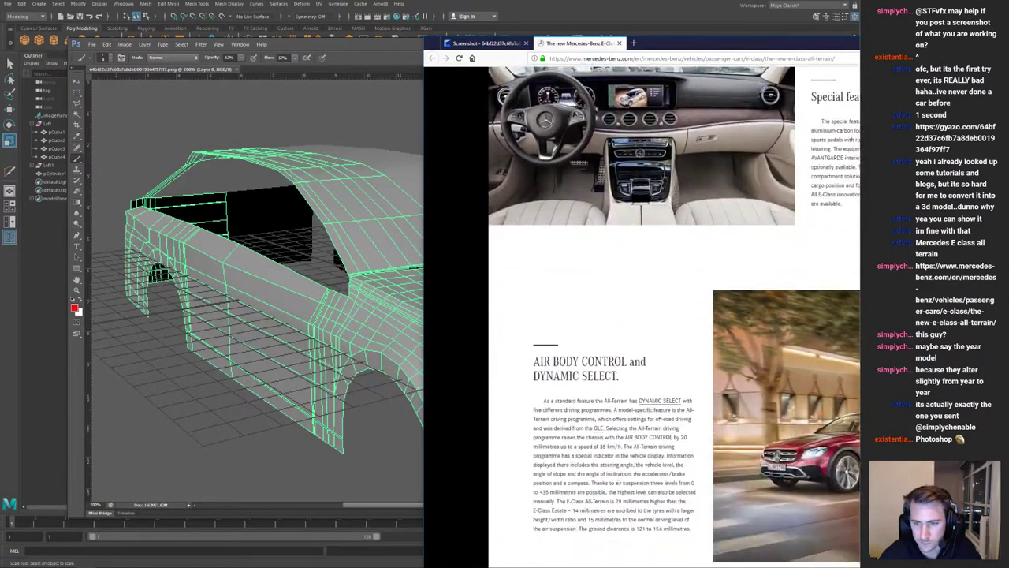
pyautogui.scroll(4, 674, 315)
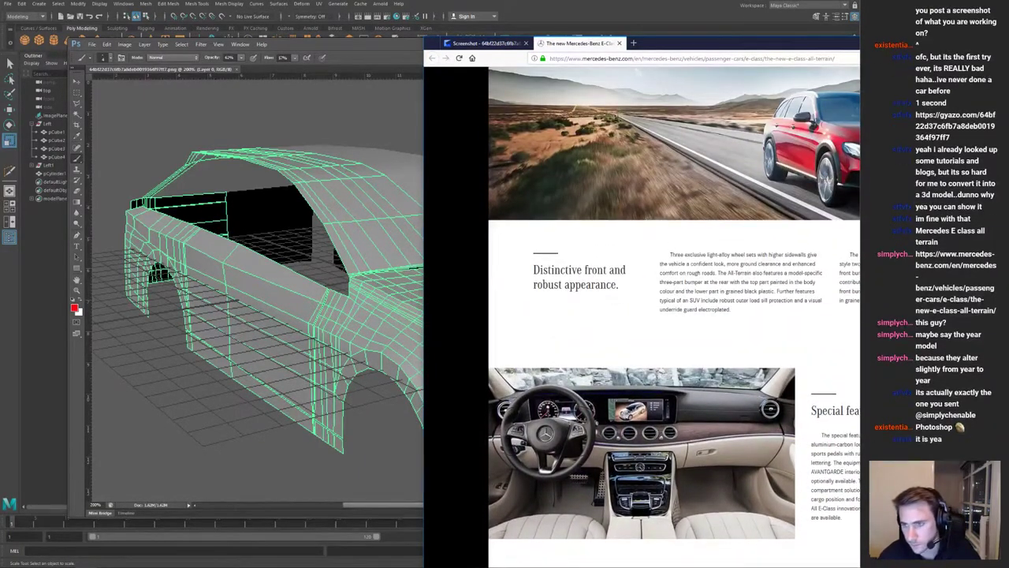
pyautogui.scroll(-15, 674, 315)
pyautogui.scroll(2, 674, 316)
pyautogui.scroll(15, 674, 315)
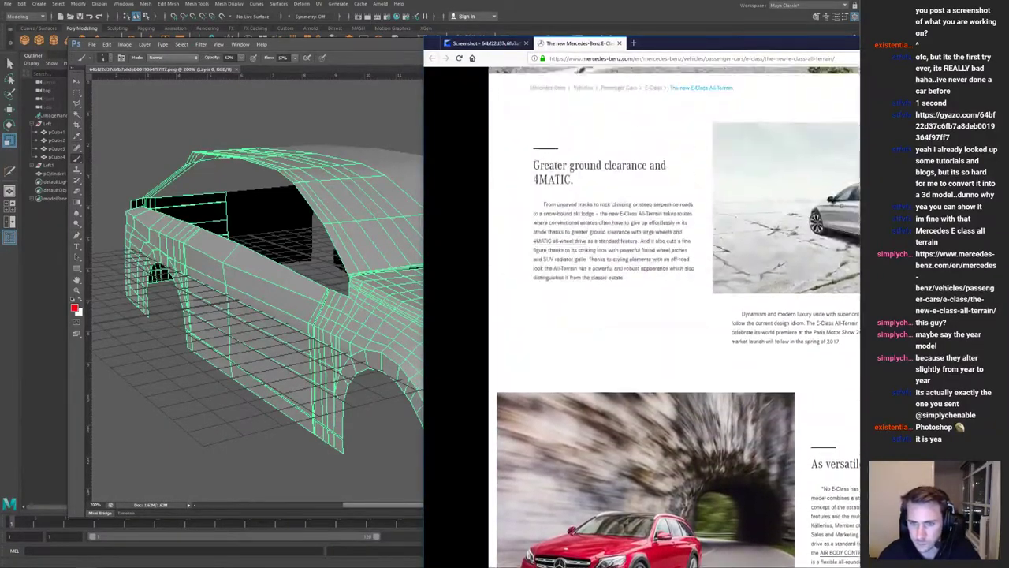
pyautogui.scroll(1, 674, 315)
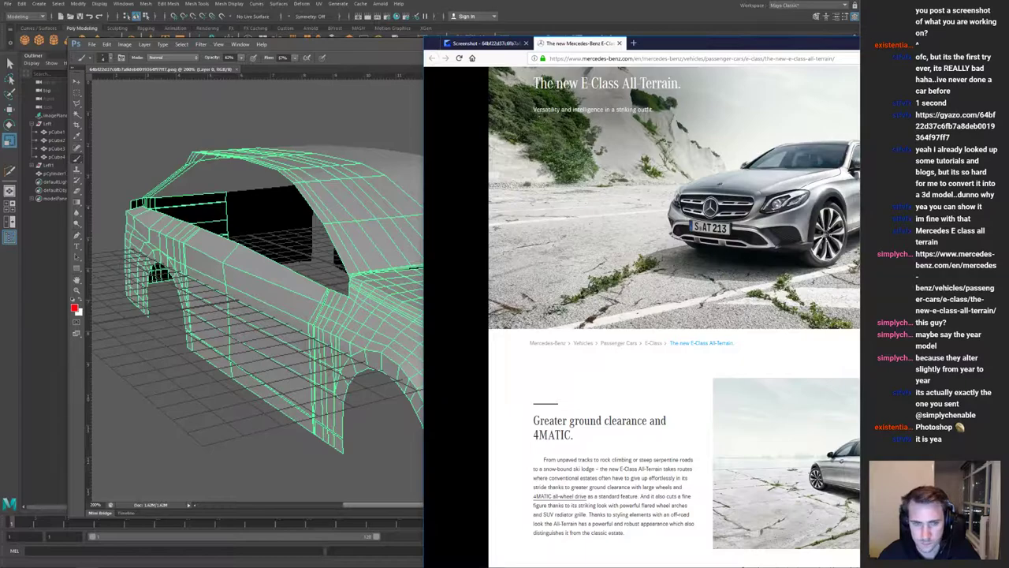
pyautogui.hotkey('alt', 'Tab')
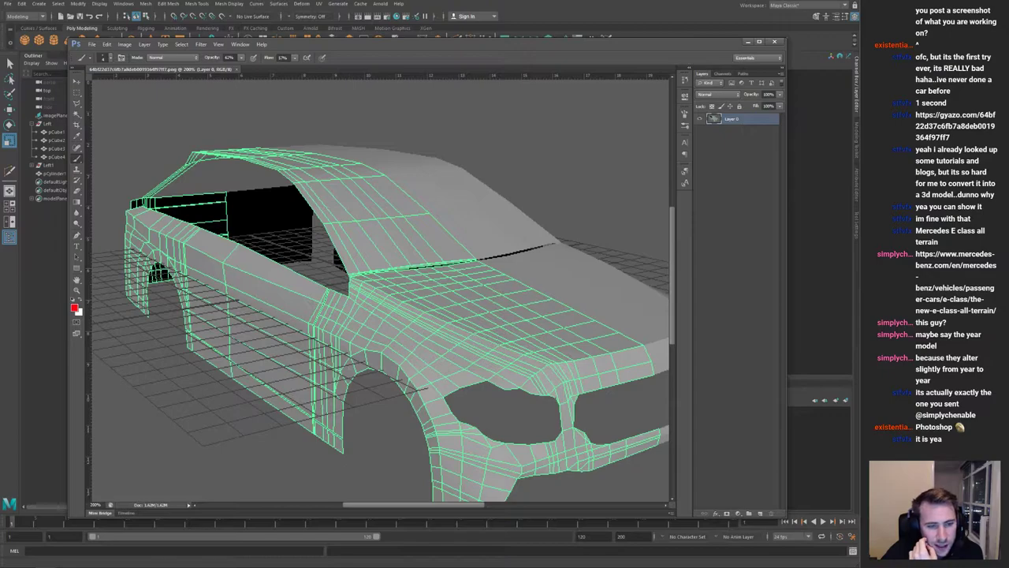
pyautogui.moveTo(388, 292); pyautogui.dragTo(353, 340)
pyautogui.moveTo(412, 323); pyautogui.dragTo(383, 351)
pyautogui.hotkey('ctrl', 'z')
pyautogui.press('e')
pyautogui.moveTo(392, 290); pyautogui.dragTo(332, 370)
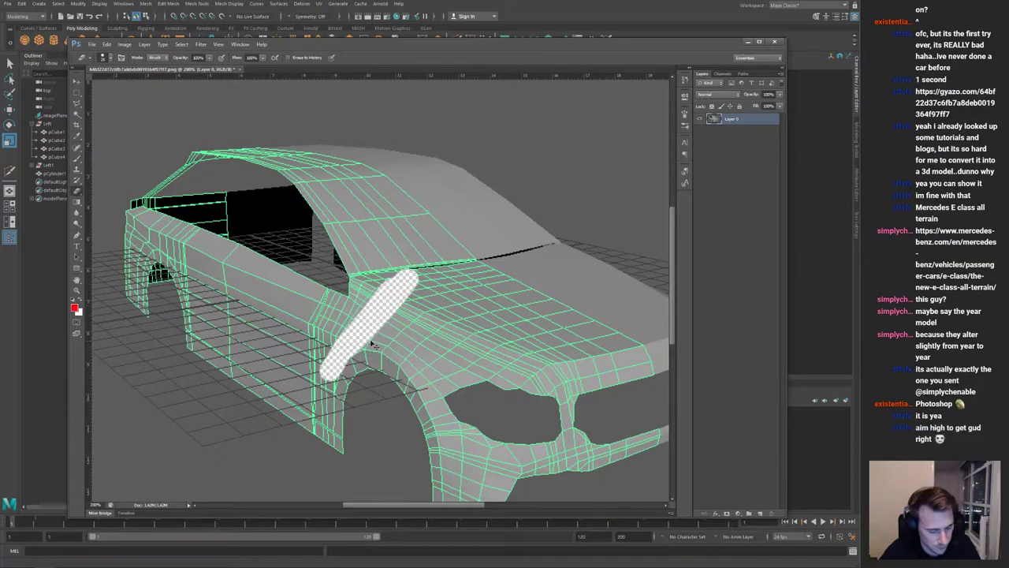
pyautogui.hotkey('ctrl', 'z')
pyautogui.hotkey('alt', 'z')
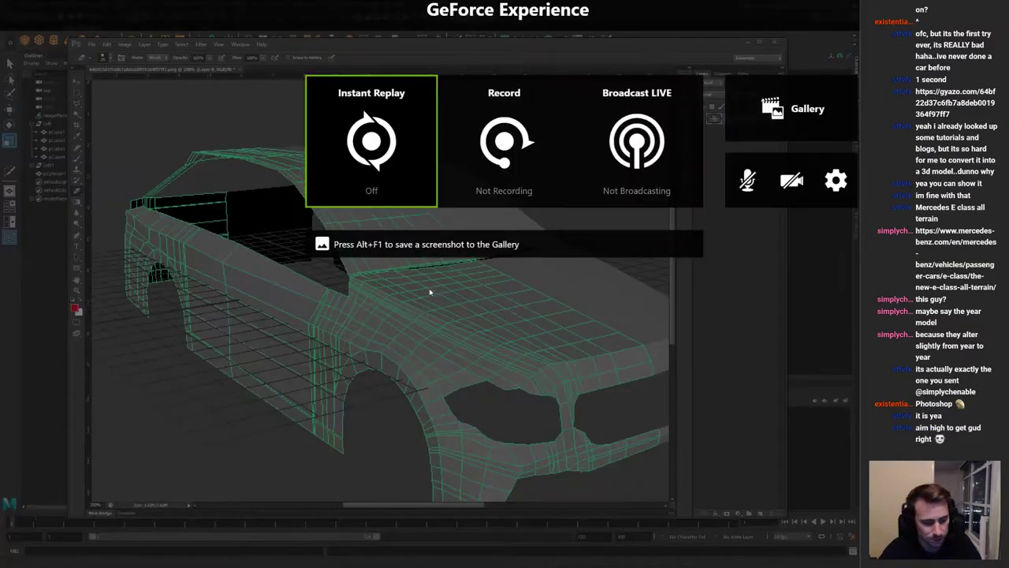
pyautogui.hotkey('alt', 'z')
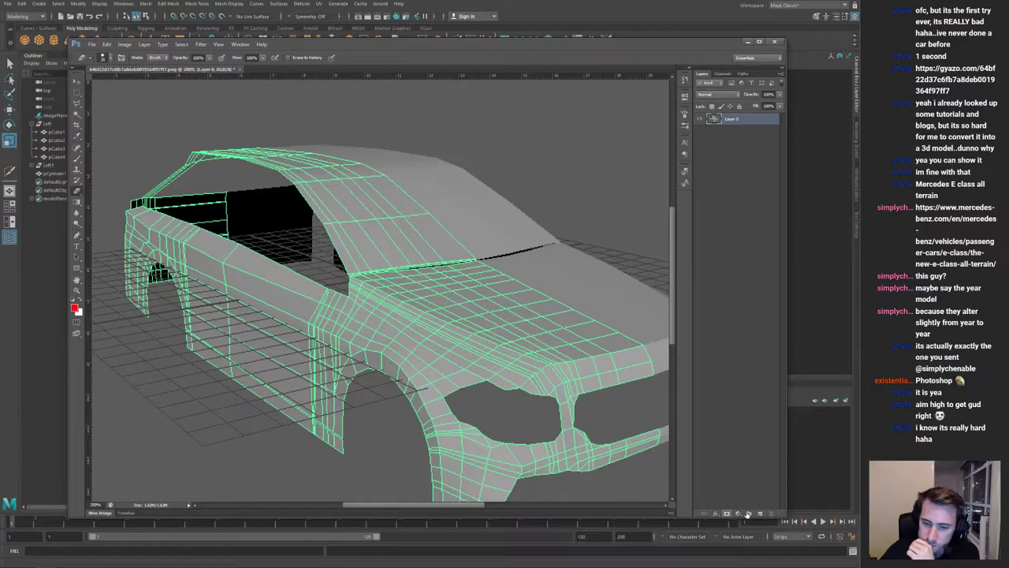
# Step: Add an empty layer above the car image and have the Brush tool ready for marking up the topology
pyautogui.click(748, 513)
pyautogui.hotkey('ctrl', 'z')
pyautogui.click(748, 514)
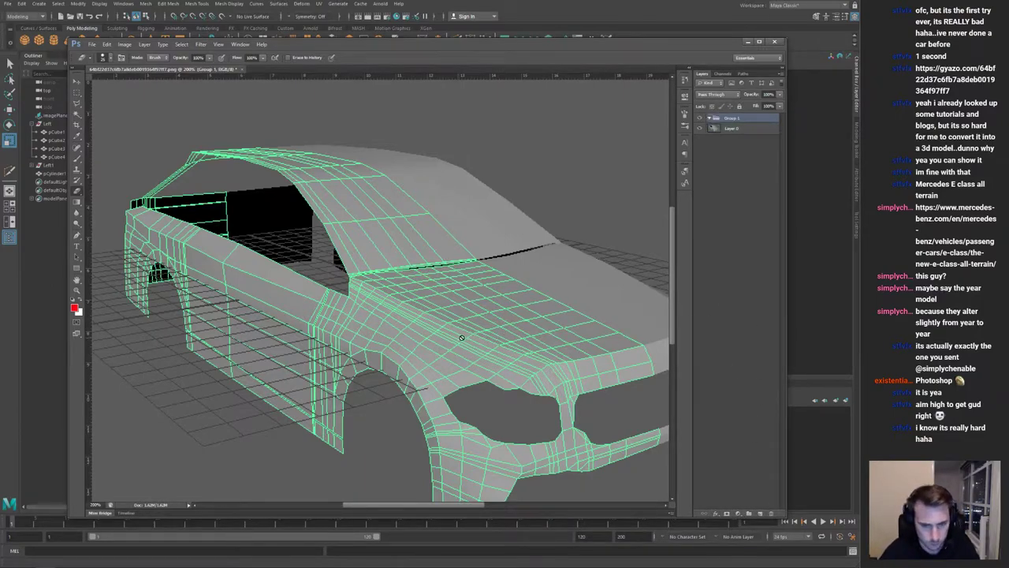
pyautogui.press('b')
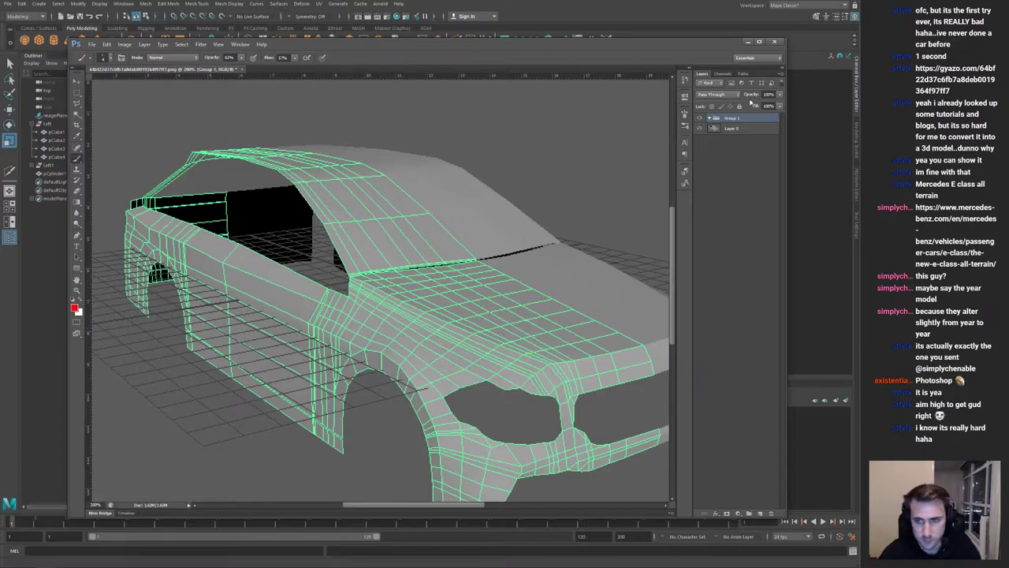
pyautogui.press('Delete')
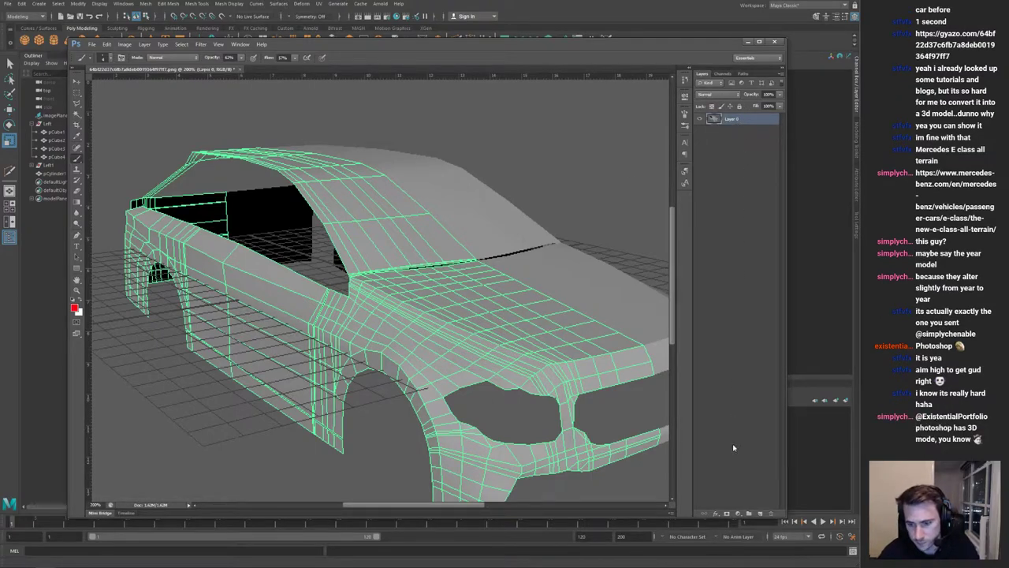
pyautogui.click(760, 513)
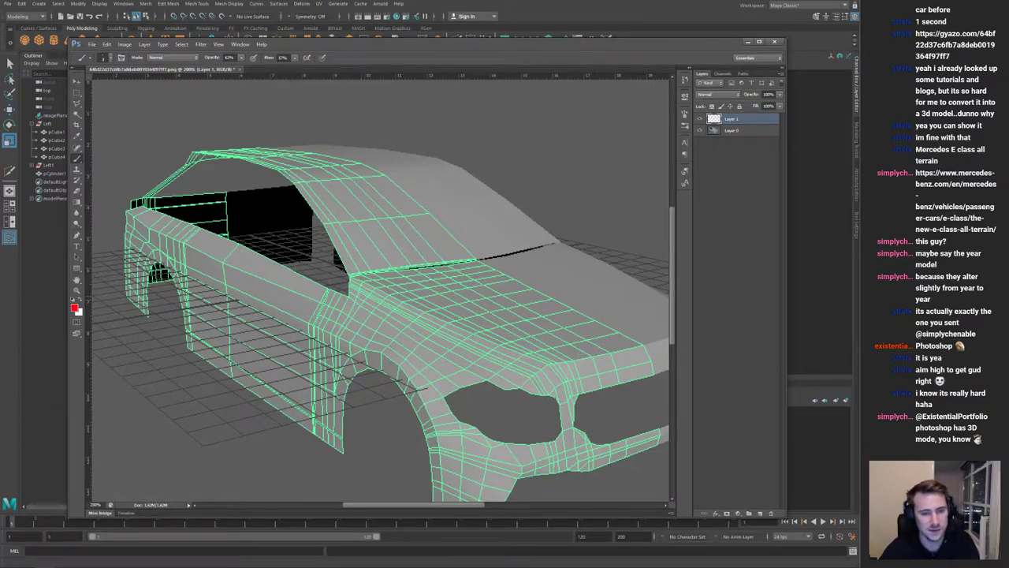
# Step: Try out temporary red marks circling the front fender, the door panel and the hood, undoing each one
pyautogui.moveTo(415, 326)
pyautogui.mouseDown()
pyautogui.moveTo(337, 320)
pyautogui.moveTo(360, 346)
pyautogui.mouseUp()
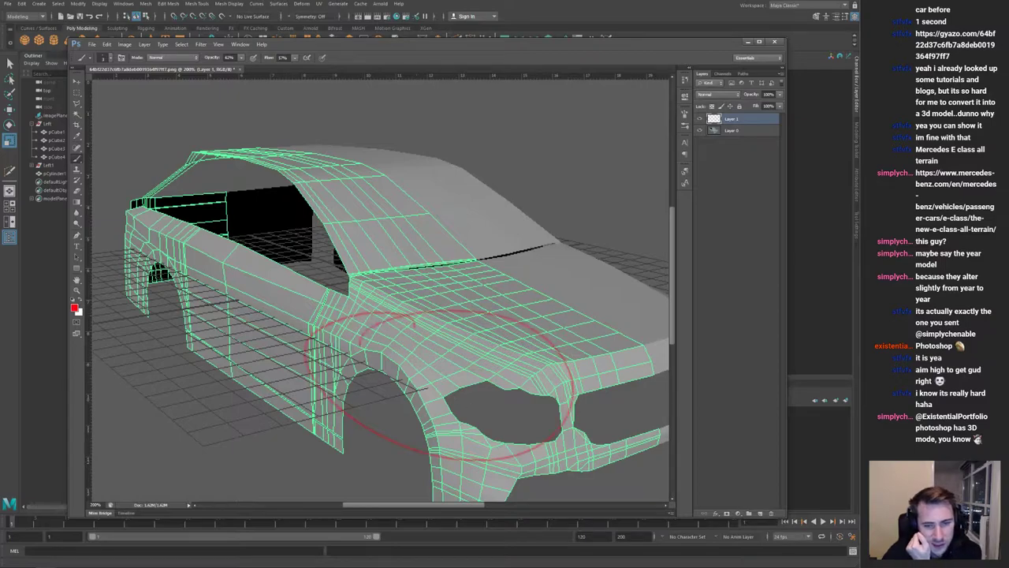
pyautogui.hotkey('ctrl', 'z')
pyautogui.moveTo(257, 248); pyautogui.dragTo(236, 276)
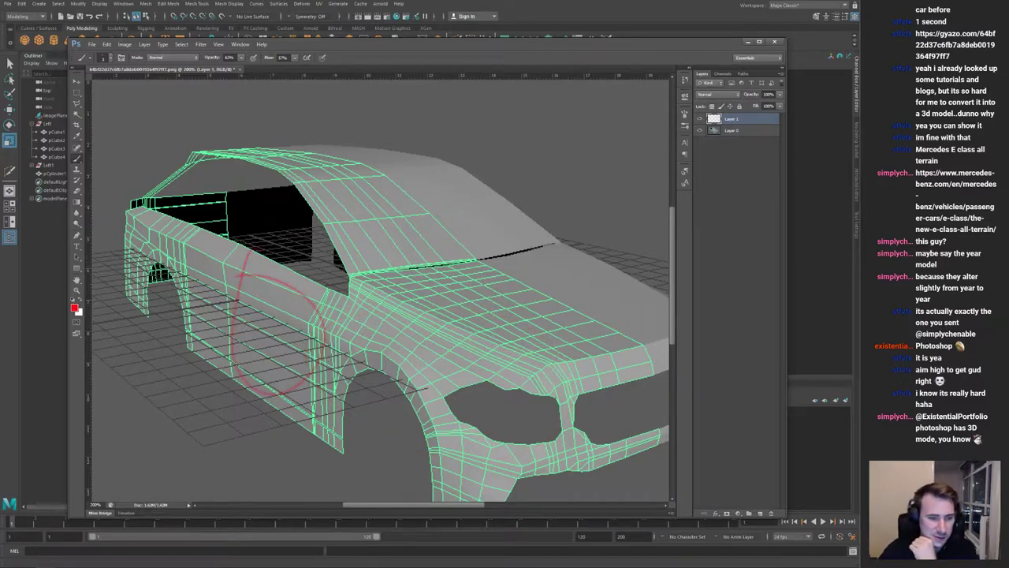
pyautogui.hotkey('ctrl', 'z')
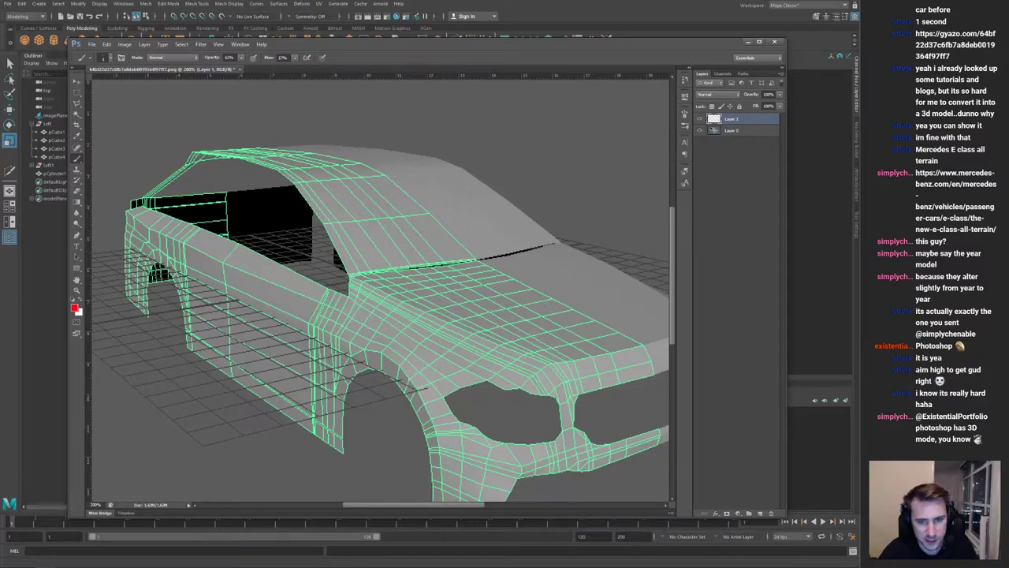
pyautogui.moveTo(575, 302)
pyautogui.mouseDown()
pyautogui.moveTo(533, 292)
pyautogui.moveTo(492, 333)
pyautogui.moveTo(595, 352)
pyautogui.moveTo(544, 292)
pyautogui.mouseUp()
pyautogui.hotkey('ctrl', 'z')
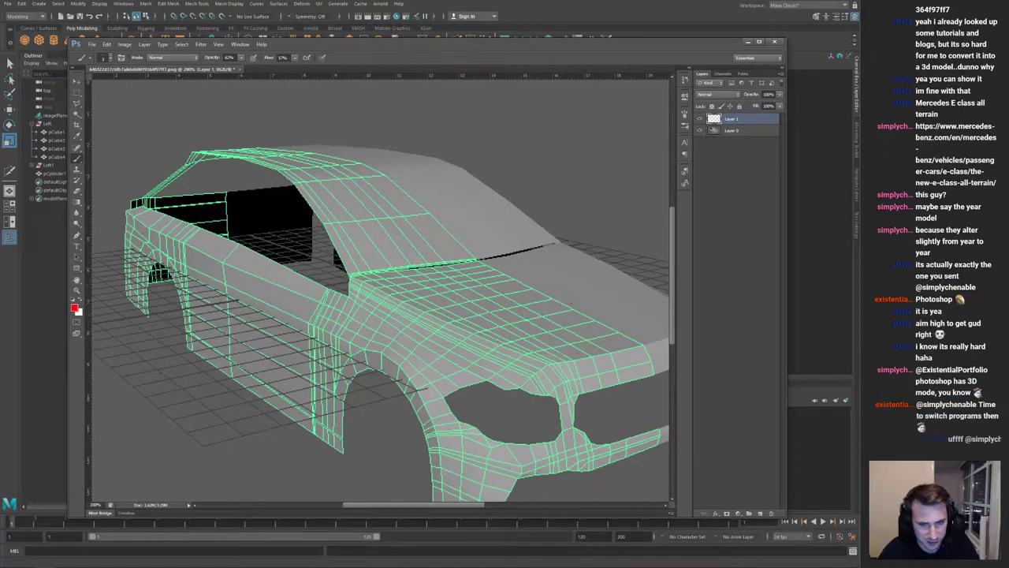
# Step: Paint four red strokes across the hood's wireframe rows to point out the edge flow, and erase them
pyautogui.moveTo(472, 332); pyautogui.dragTo(574, 299)
pyautogui.moveTo(452, 318); pyautogui.dragTo(553, 299)
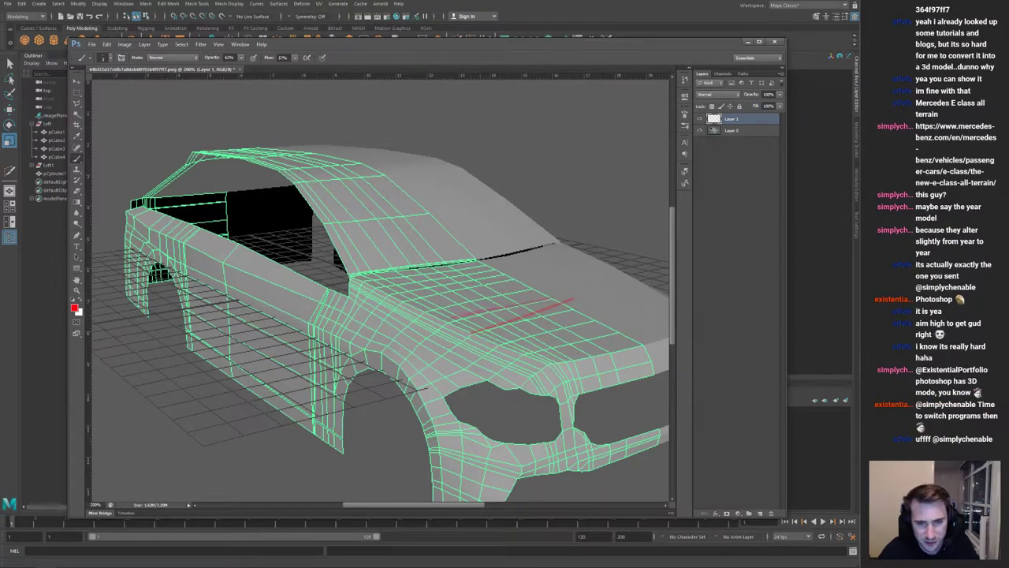
pyautogui.moveTo(503, 347); pyautogui.dragTo(589, 324)
pyautogui.moveTo(535, 357); pyautogui.dragTo(594, 338)
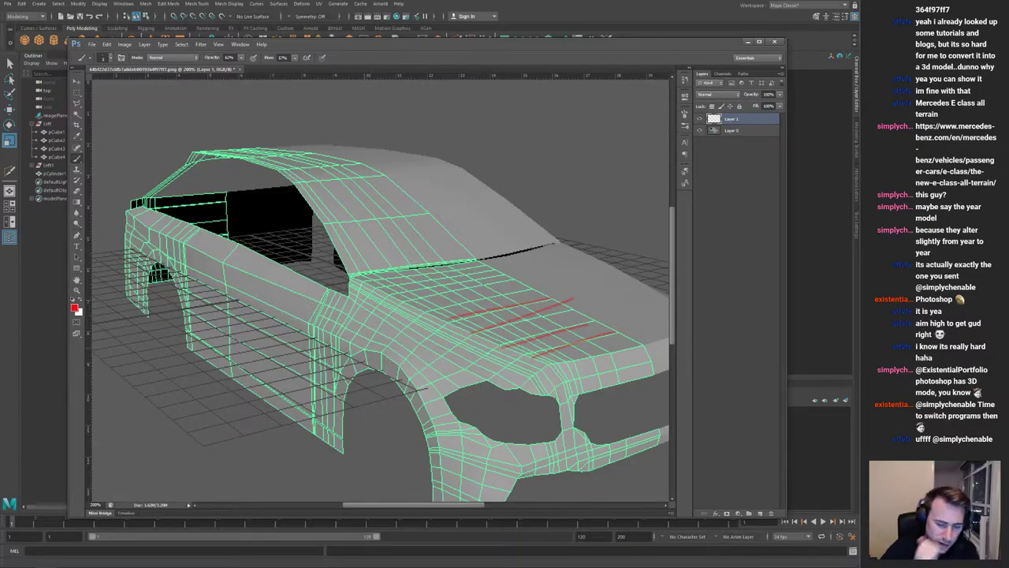
pyautogui.press('e')
pyautogui.moveTo(443, 322)
pyautogui.mouseDown()
pyautogui.moveTo(525, 306)
pyautogui.moveTo(501, 321)
pyautogui.moveTo(611, 325)
pyautogui.mouseUp()
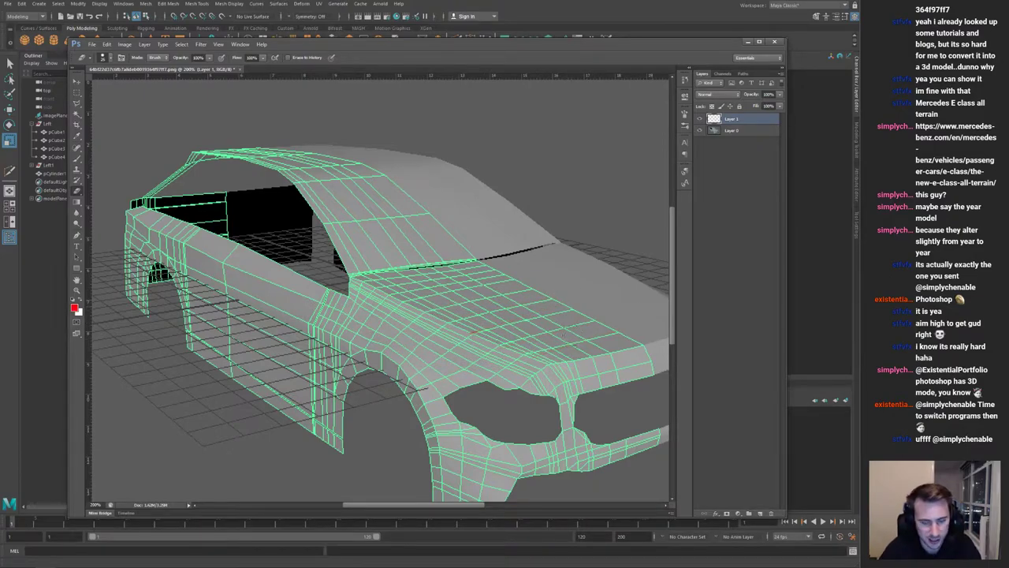
# Step: Trace the hood's side edge and the front wheel arch in red with the Brush tool
pyautogui.press('b')
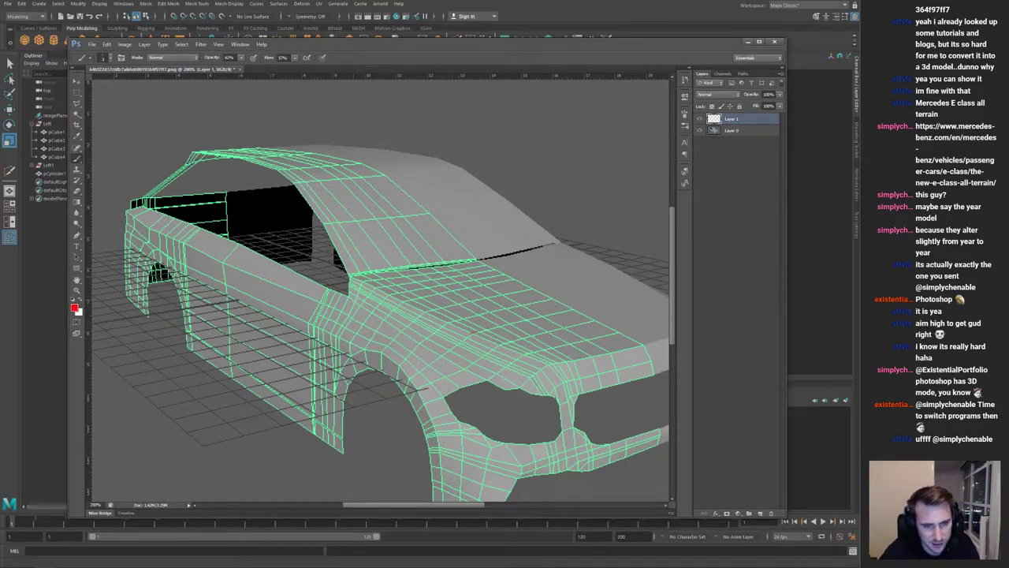
pyautogui.moveTo(354, 278); pyautogui.dragTo(545, 363)
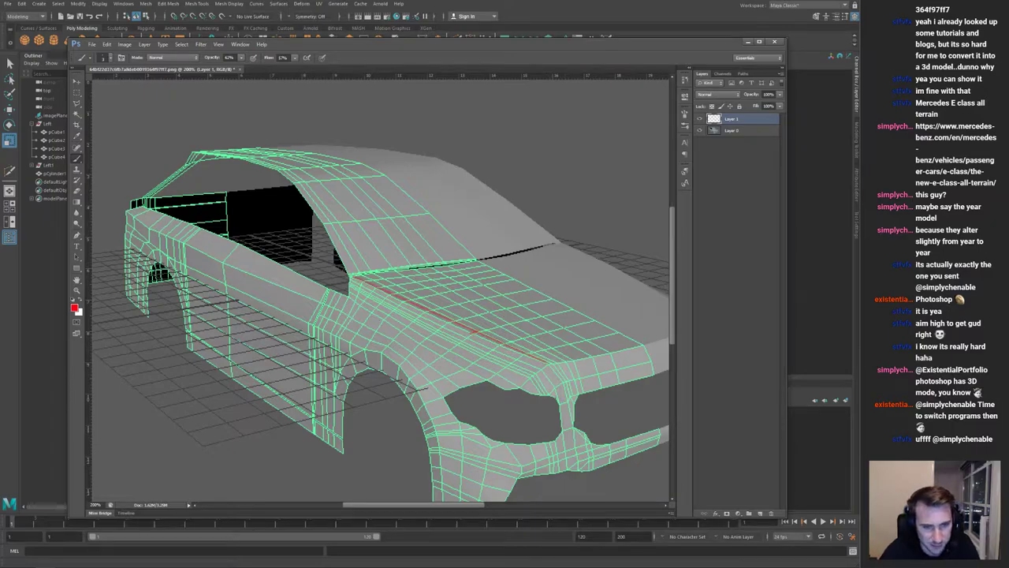
pyautogui.moveTo(366, 348)
pyautogui.mouseDown()
pyautogui.moveTo(414, 388)
pyautogui.moveTo(437, 429)
pyautogui.mouseUp()
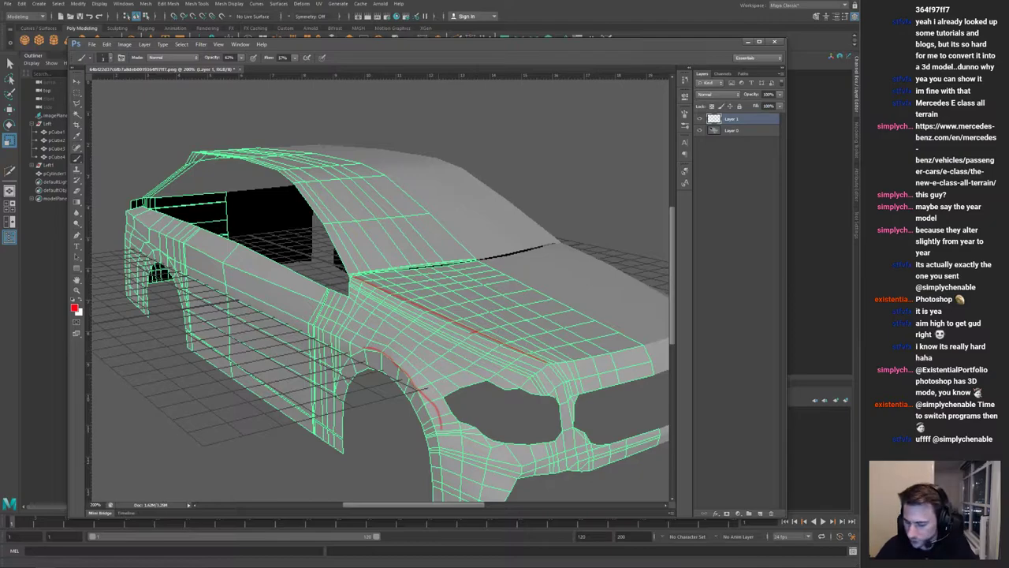
pyautogui.moveTo(413, 384)
pyautogui.mouseDown()
pyautogui.moveTo(440, 432)
pyautogui.moveTo(441, 478)
pyautogui.mouseUp()
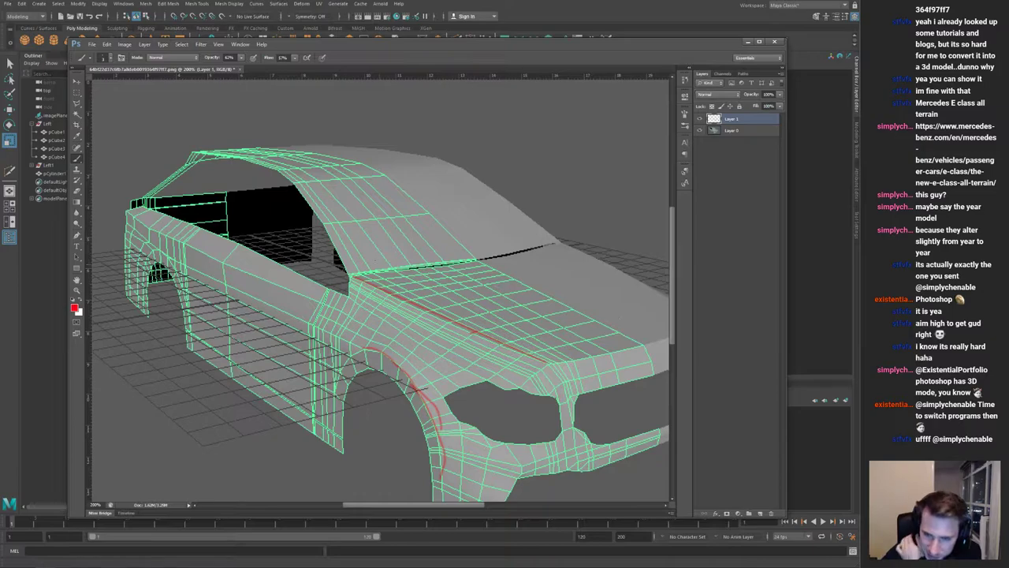
# Step: Mark the car's topology in red with loops around the hood and front end, vertical lines down the doors, and strokes along the hood edge
pyautogui.moveTo(673, 324)
pyautogui.mouseDown()
pyautogui.moveTo(685, 355)
pyautogui.moveTo(686, 332)
pyautogui.mouseUp()
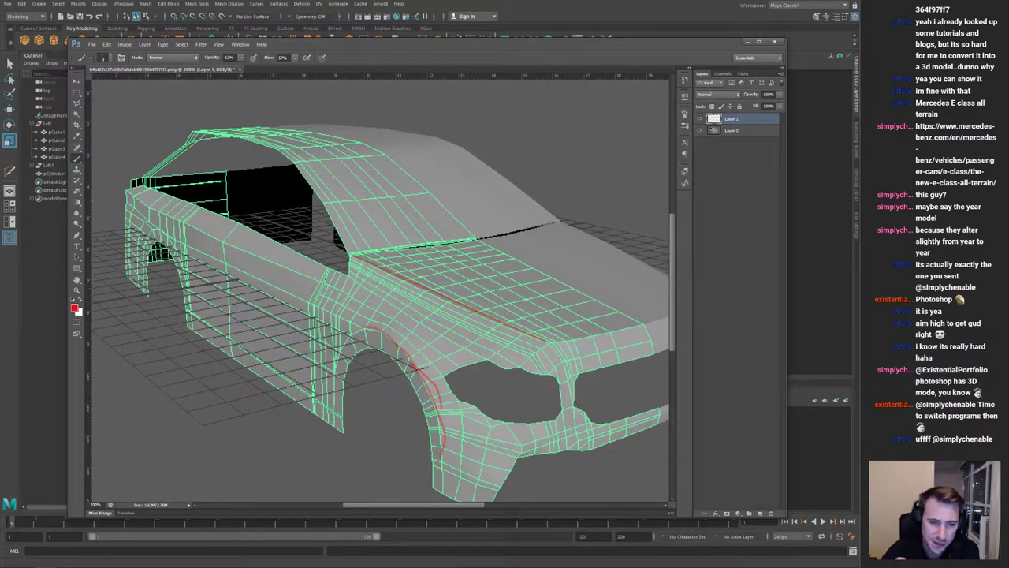
pyautogui.moveTo(453, 236)
pyautogui.mouseDown()
pyautogui.moveTo(505, 425)
pyautogui.moveTo(562, 325)
pyautogui.moveTo(538, 258)
pyautogui.mouseUp()
pyautogui.moveTo(275, 245); pyautogui.dragTo(270, 391)
pyautogui.moveTo(288, 256); pyautogui.dragTo(300, 405)
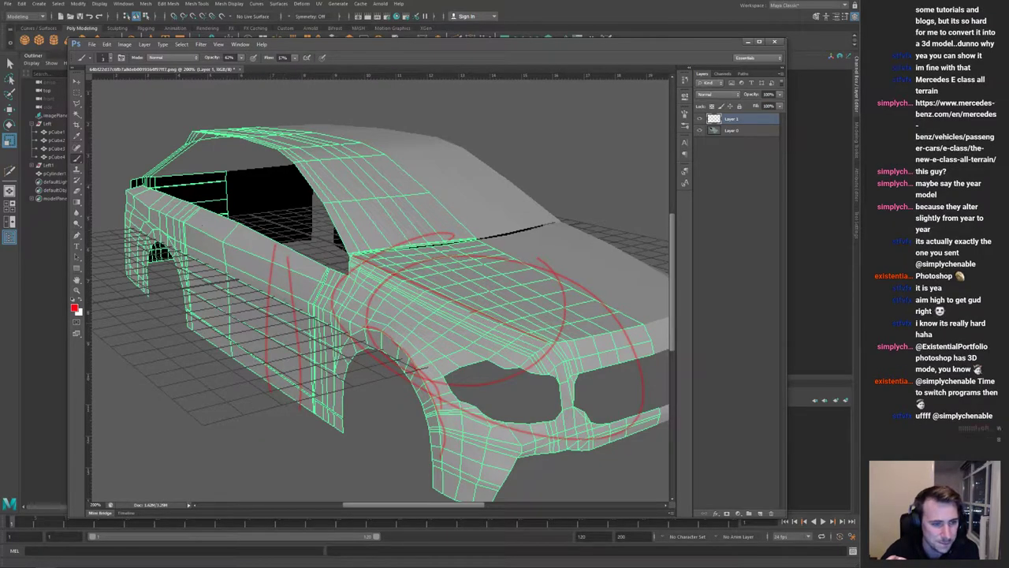
pyautogui.moveTo(205, 217); pyautogui.dragTo(200, 328)
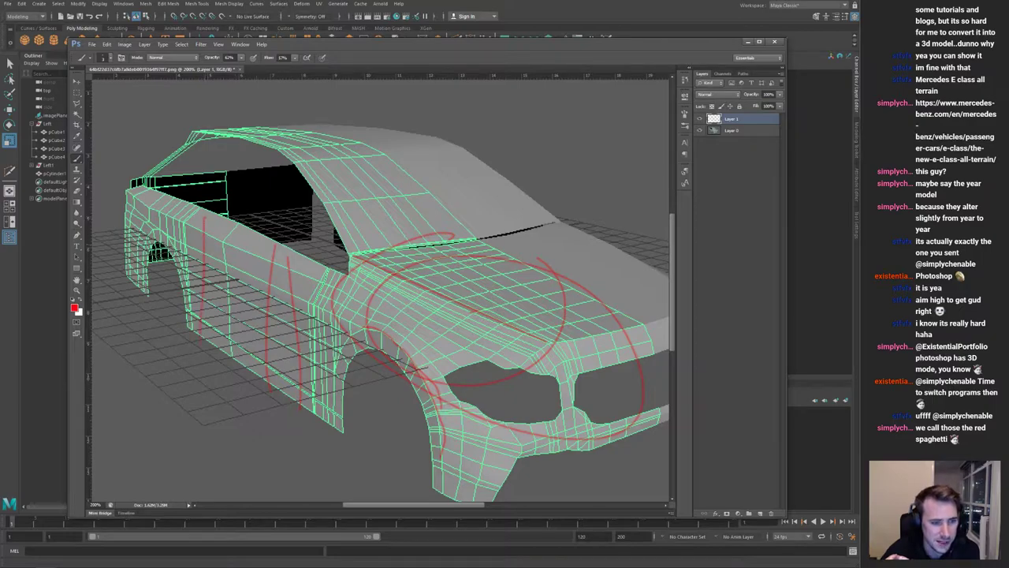
pyautogui.moveTo(442, 310); pyautogui.dragTo(503, 339)
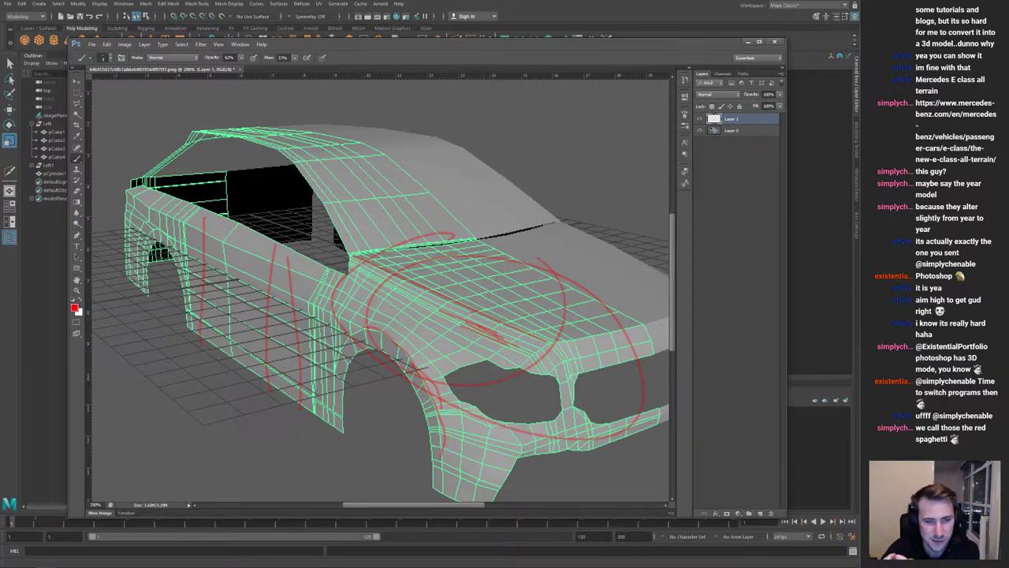
pyautogui.moveTo(506, 248)
pyautogui.mouseDown()
pyautogui.moveTo(474, 250)
pyautogui.moveTo(524, 258)
pyautogui.moveTo(481, 251)
pyautogui.mouseUp()
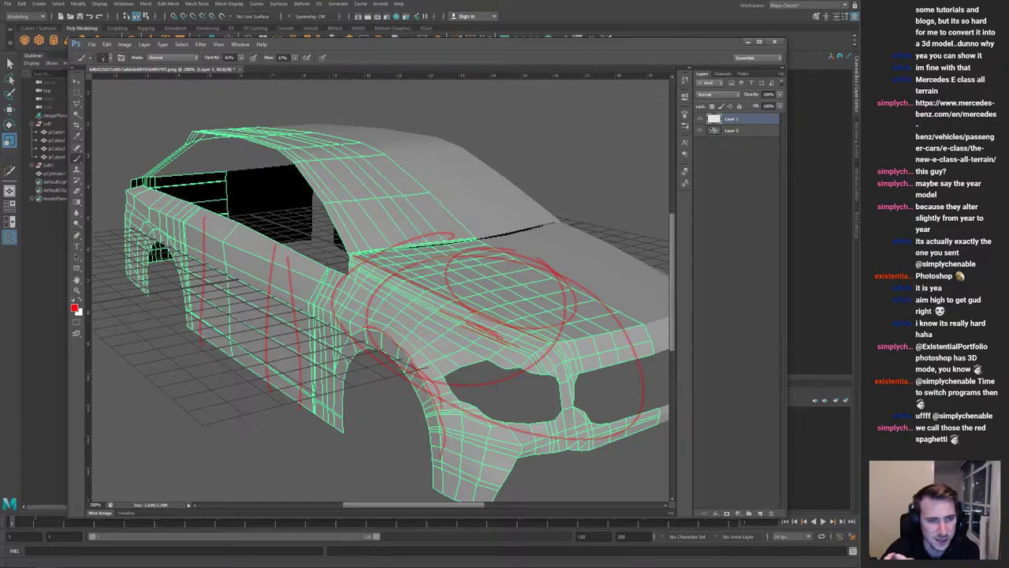
pyautogui.moveTo(305, 182); pyautogui.dragTo(425, 174)
pyautogui.hotkey('ctrl', 'z')
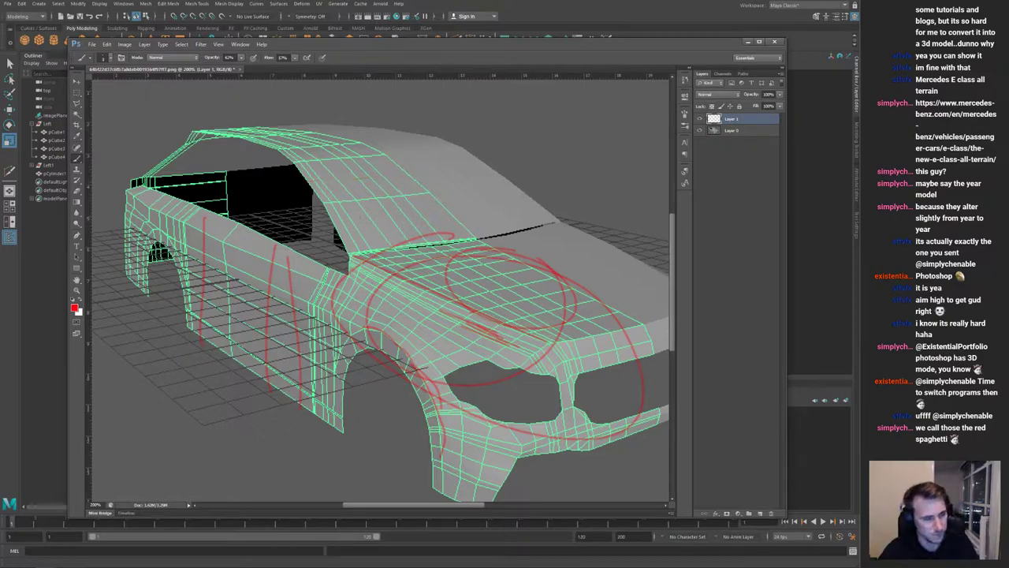
# Step: Change the brush's foreground color from red to light blue
pyautogui.click(75, 308)
pyautogui.moveTo(505, 255); pyautogui.dragTo(511, 202)
pyautogui.click(589, 149)
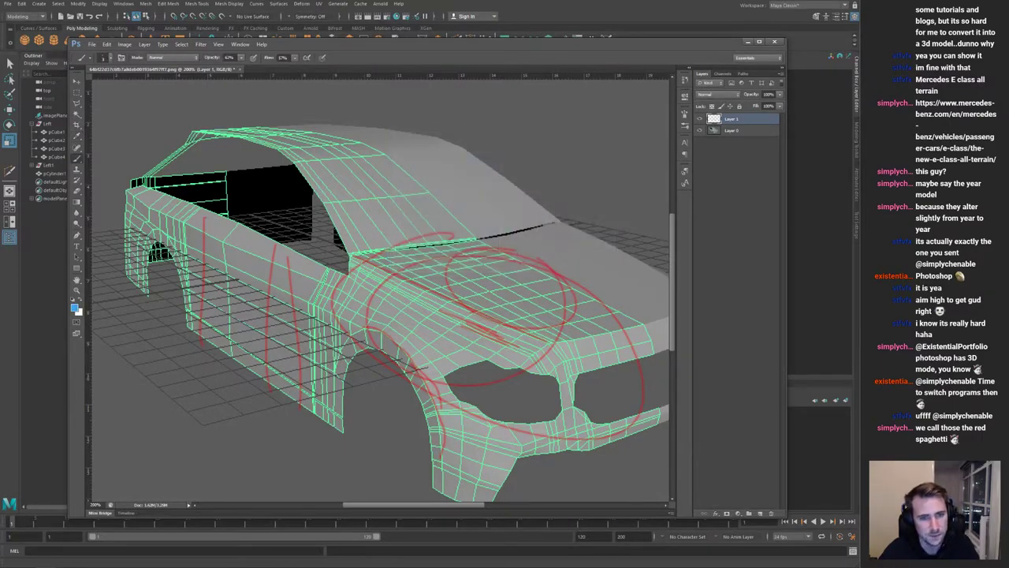
# Step: Paint light blue strokes across the windshield, and erase all annotations from the layer with an enlarged Eraser
pyautogui.moveTo(328, 217); pyautogui.dragTo(457, 210)
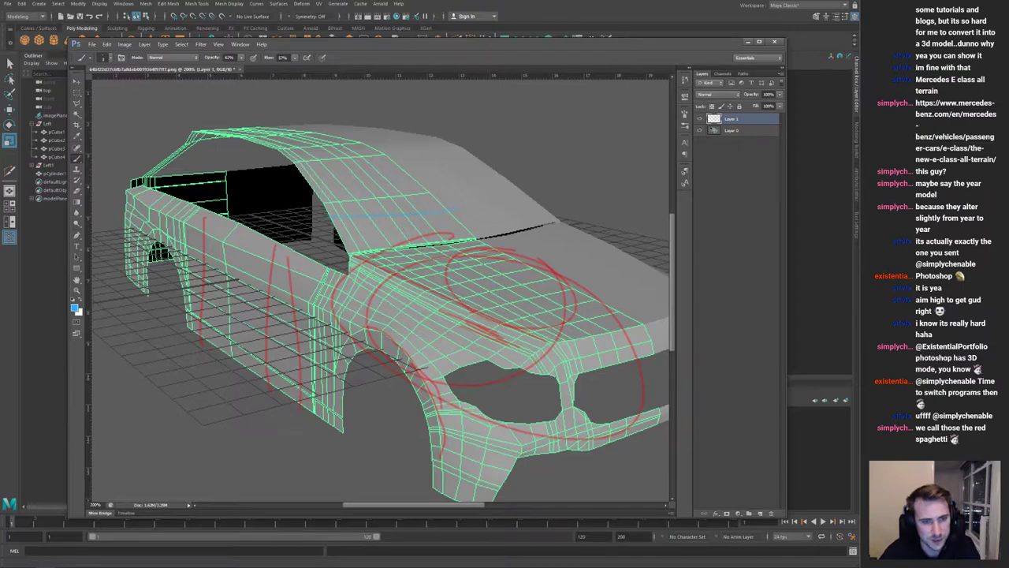
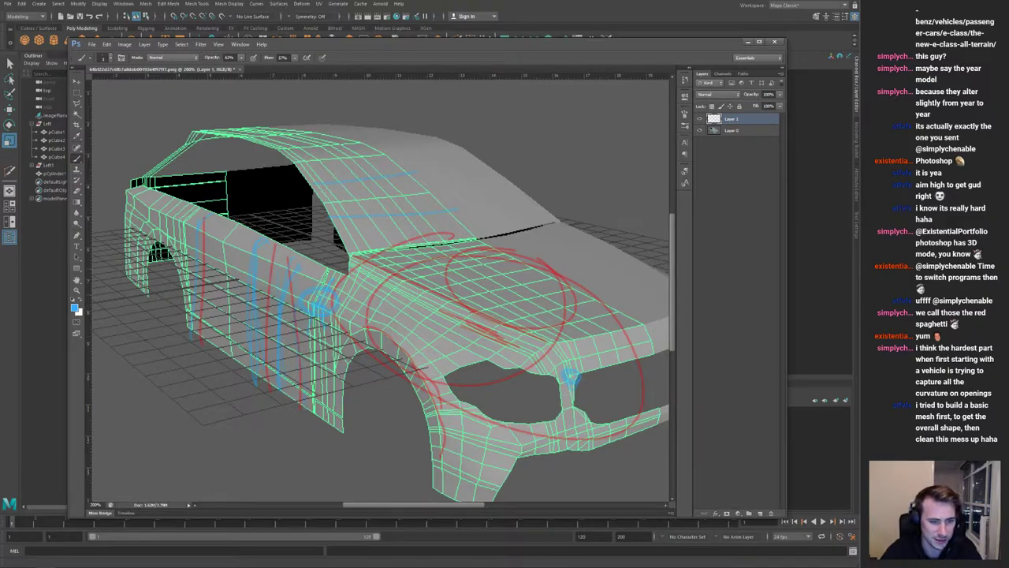
pyautogui.press('e')
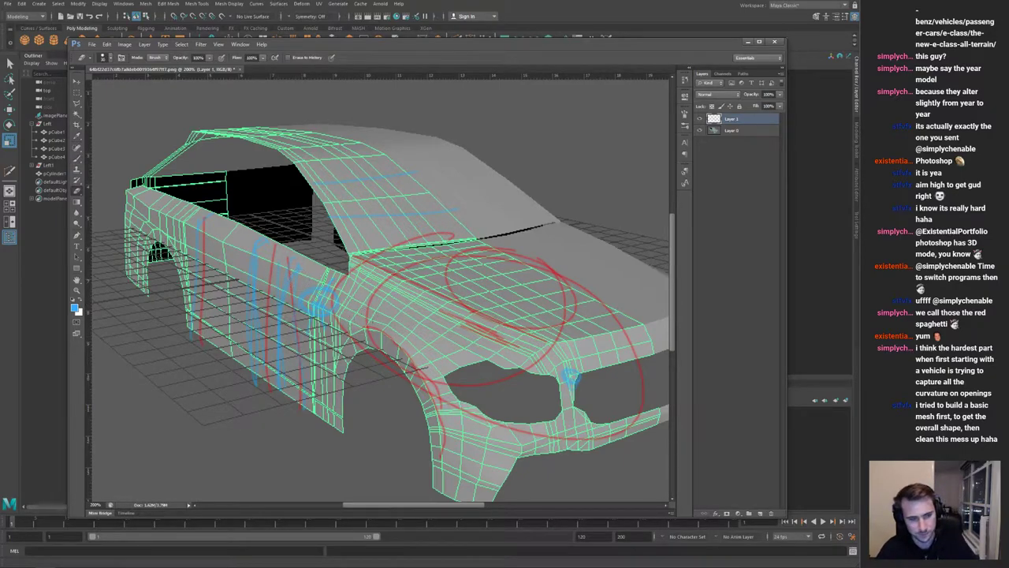
pyautogui.press(']')
pyautogui.press(']')
pyautogui.press(']')
pyautogui.press(']')
pyautogui.press(']')
pyautogui.press(']')
pyautogui.press(']')
pyautogui.press(']')
pyautogui.press(']')
pyautogui.press(']')
pyautogui.moveTo(375, 337)
pyautogui.mouseDown()
pyautogui.moveTo(544, 317)
pyautogui.moveTo(382, 284)
pyautogui.moveTo(568, 331)
pyautogui.mouseUp()
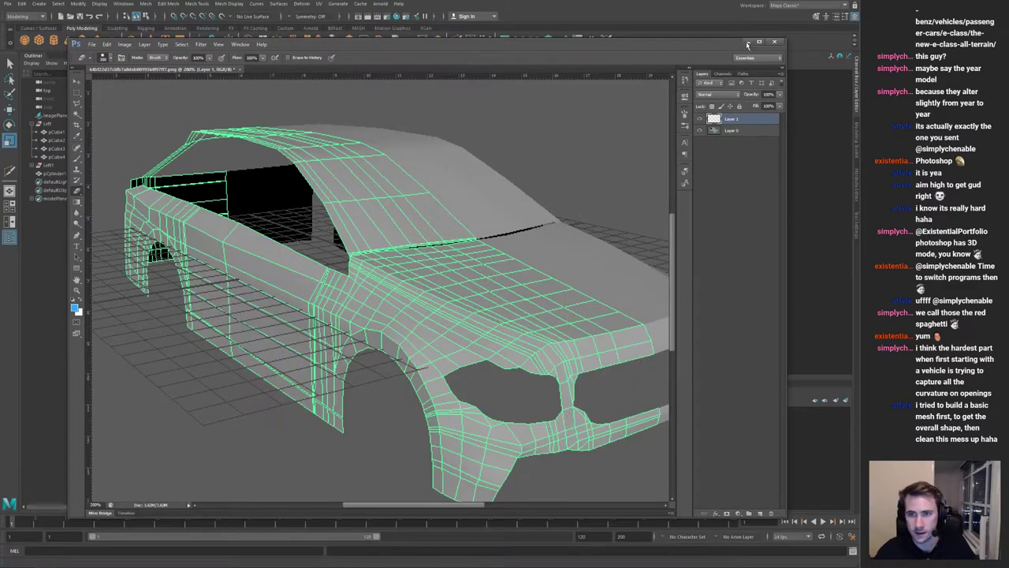
# Step: Switch back to Maya, delete the isolated cylinder, and show the full scene again
pyautogui.click(748, 43)
pyautogui.press('F8')
pyautogui.moveTo(532, 237); pyautogui.dragTo(416, 309)
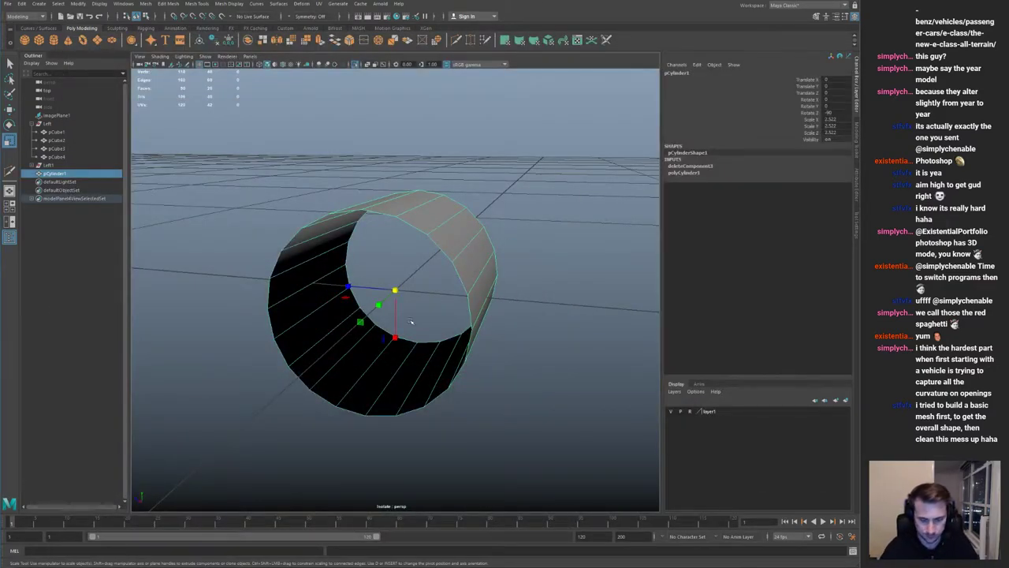
pyautogui.press('Delete')
pyautogui.hotkey('ctrl', '1')
# Step: Select the long curved panel pCube1 and examine its shape against the other panels and the reference image
pyautogui.keyDown('alt'); pyautogui.moveTo(436, 221); pyautogui.dragTo(71, 192, button='right'); pyautogui.keyUp('alt')
pyautogui.keyDown('alt'); pyautogui.moveTo(331, 236); pyautogui.dragTo(362, 238); pyautogui.keyUp('alt')
pyautogui.keyDown('alt'); pyautogui.moveTo(362, 238); pyautogui.dragTo(446, 198, button='right'); pyautogui.keyUp('alt')
pyautogui.keyDown('alt'); pyautogui.moveTo(447, 198); pyautogui.dragTo(395, 331, button='middle'); pyautogui.keyUp('alt')
pyautogui.click(378, 232)
pyautogui.keyDown('alt'); pyautogui.moveTo(465, 212); pyautogui.dragTo(421, 219, button='right'); pyautogui.keyUp('alt')
pyautogui.keyDown('alt'); pyautogui.moveTo(421, 219); pyautogui.dragTo(361, 237); pyautogui.keyUp('alt')
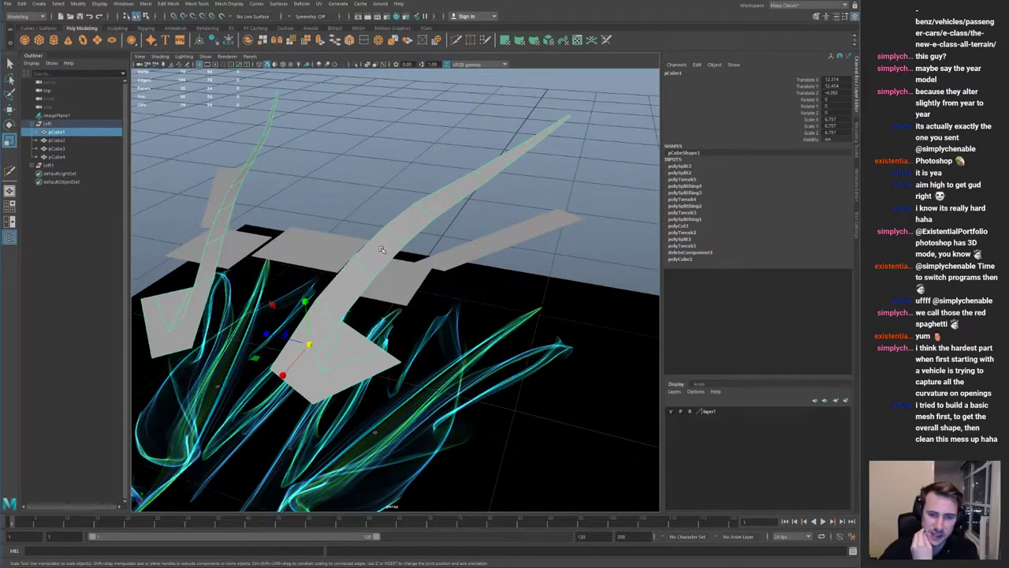
pyautogui.keyDown('alt'); pyautogui.moveTo(425, 239); pyautogui.dragTo(366, 252); pyautogui.keyUp('alt')
pyautogui.keyDown('alt'); pyautogui.moveTo(518, 207); pyautogui.dragTo(430, 265); pyautogui.keyUp('alt')
pyautogui.scroll(5, 416, 265)
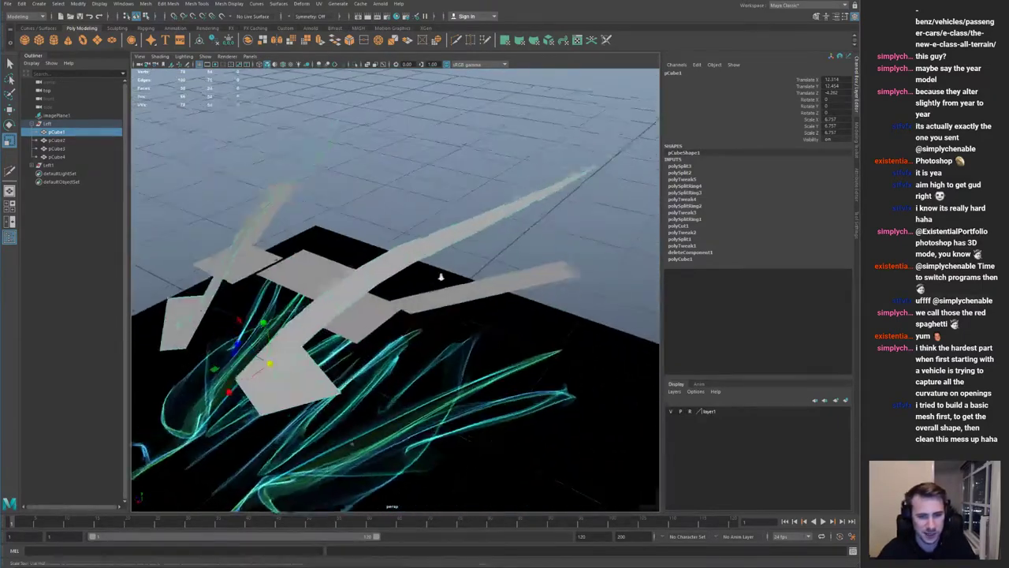
pyautogui.scroll(4, 351, 242)
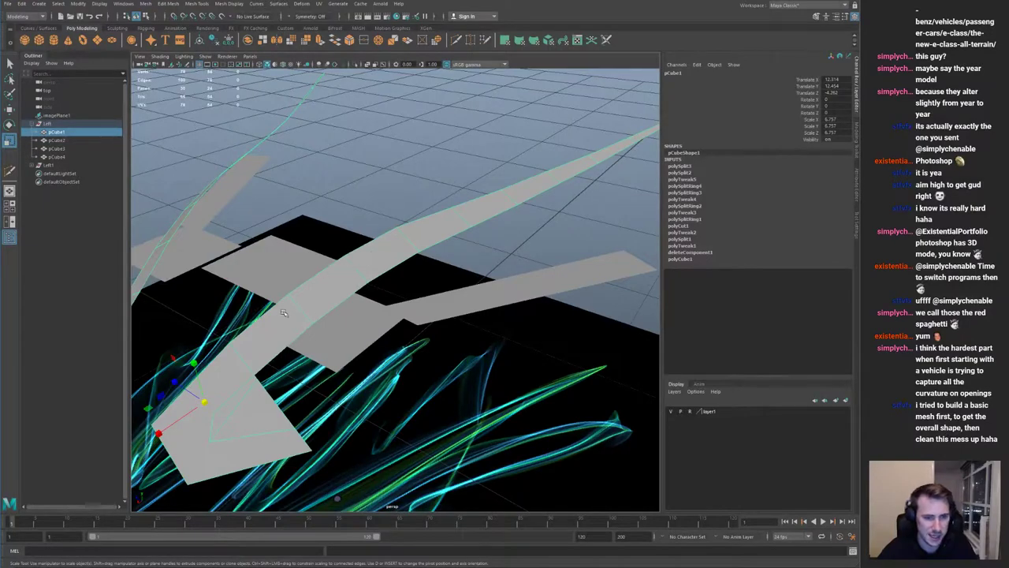
# Step: Try to delete two cross edges near the tip of the long curved panel
pyautogui.moveTo(425, 230); pyautogui.dragTo(426, 192, button='right')
pyautogui.click(463, 217)
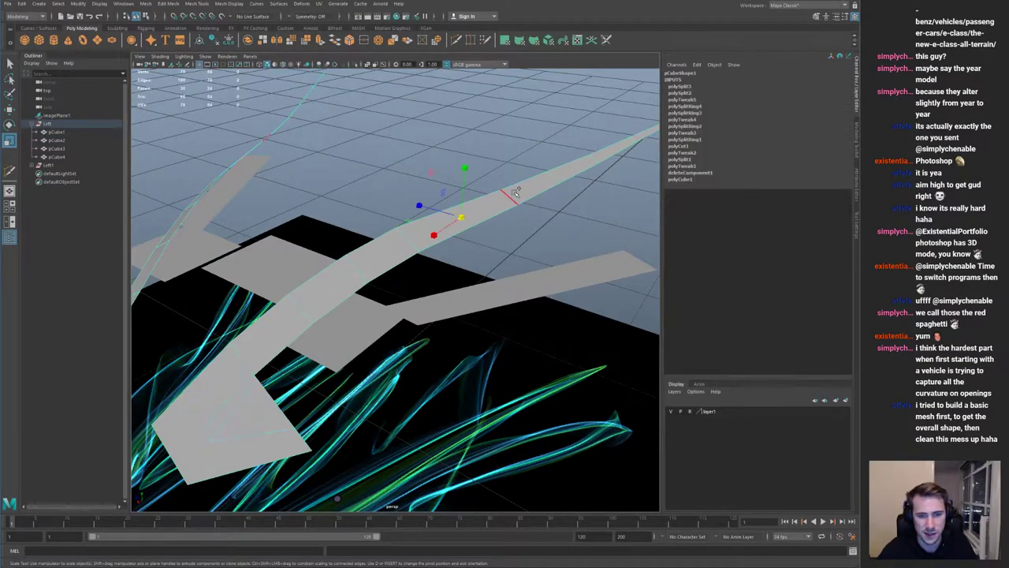
pyautogui.keyDown('shift'); pyautogui.click(556, 176); pyautogui.keyUp('shift')
pyautogui.hotkey('ctrl', 'Delete')
pyautogui.hotkey('ctrl', 'z')
pyautogui.hotkey('ctrl', 'z')
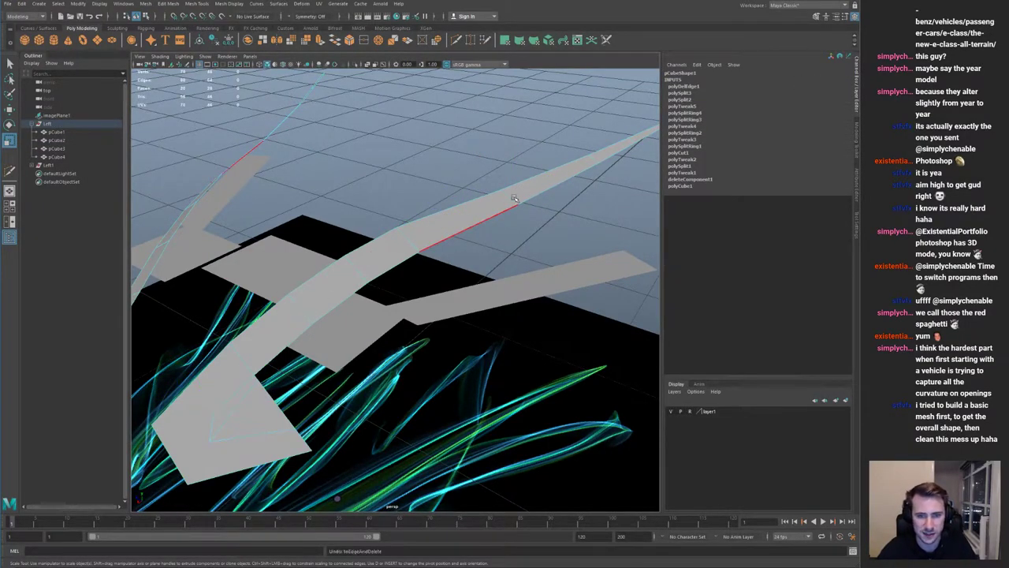
# Step: Return the long curved panel to object mode and delete its construction history
pyautogui.moveTo(408, 241); pyautogui.dragTo(430, 229, button='right')
pyautogui.scroll(-4, 419, 229)
pyautogui.keyDown('alt'); pyautogui.moveTo(418, 229); pyautogui.dragTo(435, 222); pyautogui.keyUp('alt')
pyautogui.scroll(-2, 418, 189)
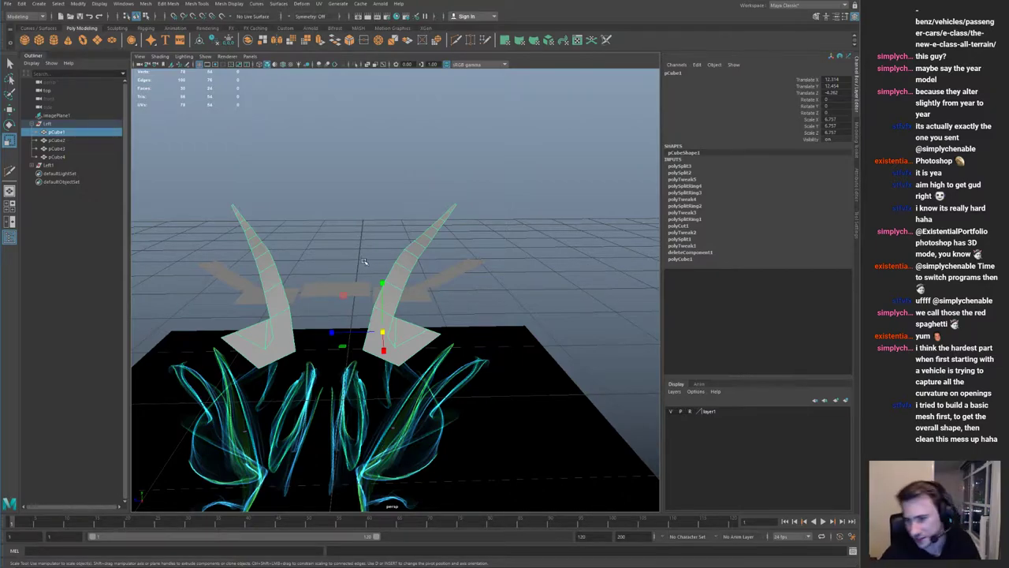
pyautogui.keyDown('alt'); pyautogui.moveTo(352, 272); pyautogui.dragTo(462, 286); pyautogui.keyUp('alt')
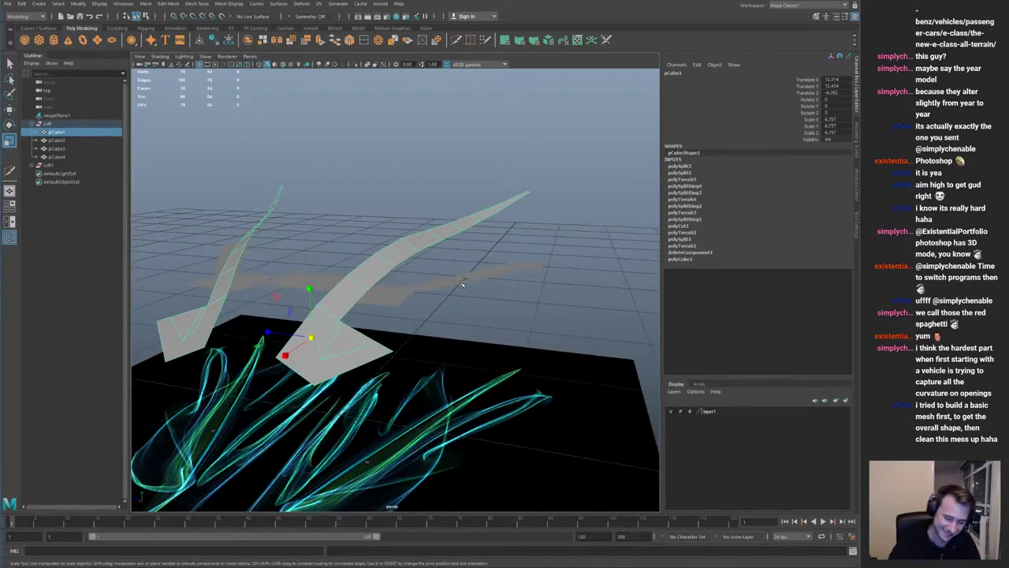
pyautogui.hotkey('alt', 'shift', 'd')
# Step: In the top view, move the end vertices of side panel pCube2 onto the tip of the reference shape
pyautogui.keyDown('alt'); pyautogui.moveTo(463, 283); pyautogui.dragTo(465, 326, button='right'); pyautogui.keyUp('alt')
pyautogui.click(445, 282)
pyautogui.click(444, 282)
pyautogui.keyDown('alt'); pyautogui.moveTo(444, 282); pyautogui.dragTo(463, 323); pyautogui.keyUp('alt')
pyautogui.press('space')
pyautogui.press('space')
pyautogui.keyDown('alt'); pyautogui.moveTo(288, 212); pyautogui.dragTo(371, 257, button='middle'); pyautogui.keyUp('alt')
pyautogui.keyDown('alt'); pyautogui.moveTo(371, 257); pyautogui.dragTo(339, 193, button='right'); pyautogui.keyUp('alt')
pyautogui.keyDown('alt'); pyautogui.moveTo(339, 193); pyautogui.dragTo(296, 174, button='middle'); pyautogui.keyUp('alt')
pyautogui.keyDown('alt'); pyautogui.moveTo(296, 173); pyautogui.dragTo(410, 315, button='right'); pyautogui.keyUp('alt')
pyautogui.moveTo(267, 194); pyautogui.dragTo(226, 194, button='right')
pyautogui.moveTo(194, 237); pyautogui.dragTo(223, 195)
pyautogui.press('w')
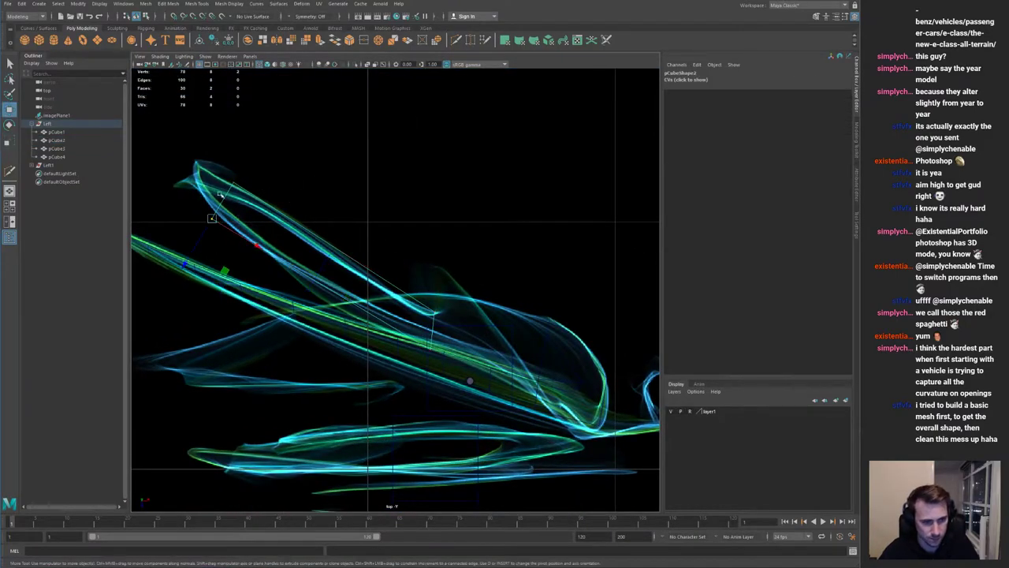
pyautogui.keyDown('alt'); pyautogui.moveTo(222, 194); pyautogui.dragTo(265, 246, button='middle'); pyautogui.keyUp('alt')
pyautogui.moveTo(256, 271); pyautogui.dragTo(254, 219)
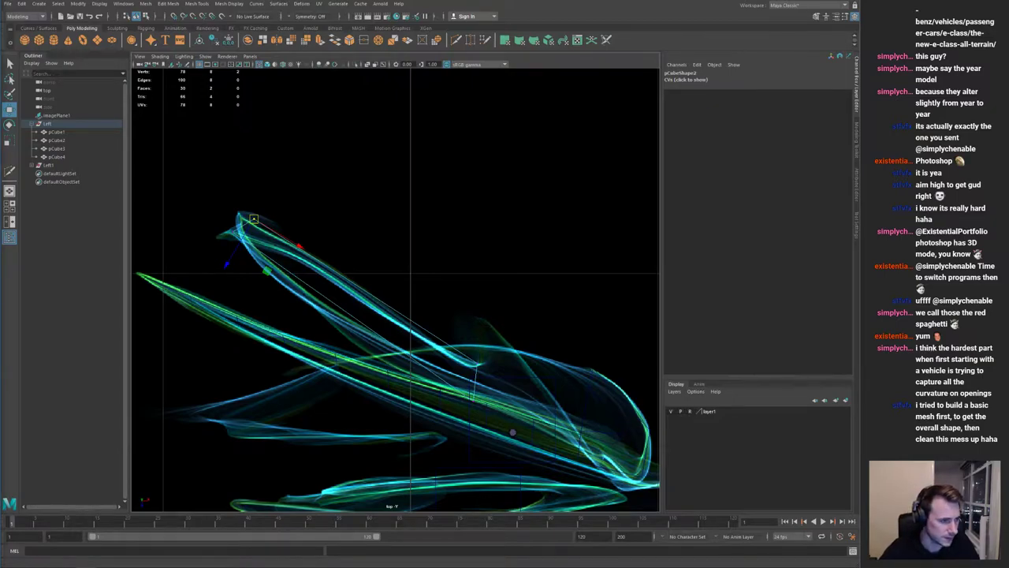
# Step: Move the side panel's inner-end vertices to widen and extend its base along the reference shape
pyautogui.keyDown('alt'); pyautogui.moveTo(360, 232); pyautogui.dragTo(307, 156, button='middle'); pyautogui.keyUp('alt')
pyautogui.scroll(2, 307, 157)
pyautogui.moveTo(412, 273); pyautogui.dragTo(449, 309)
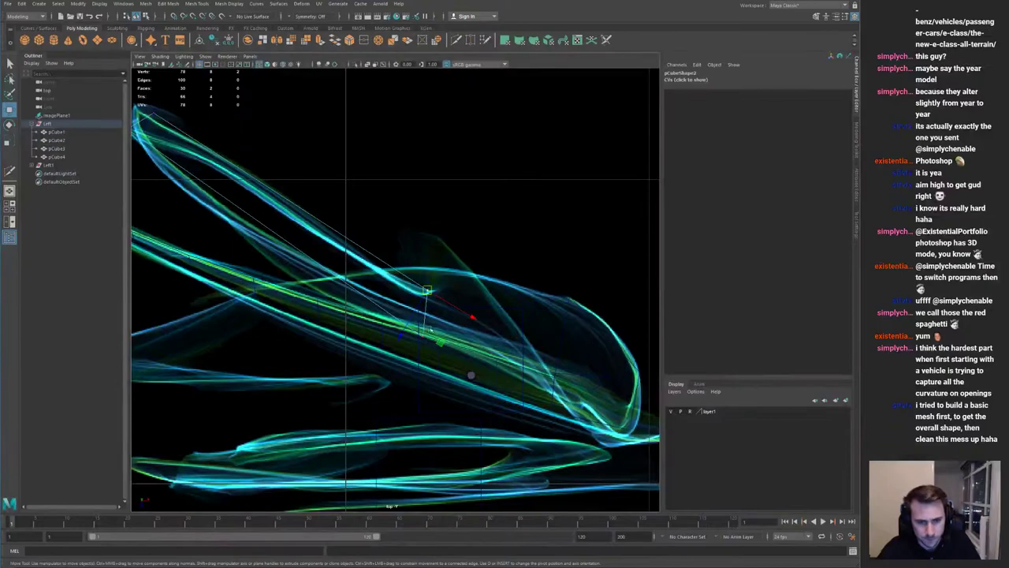
pyautogui.moveTo(365, 302); pyautogui.dragTo(462, 341)
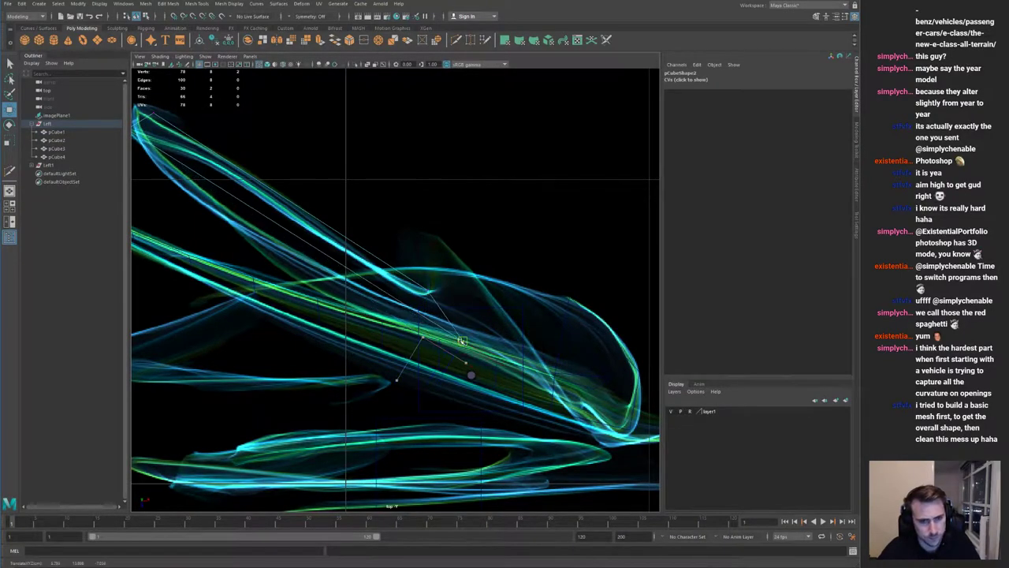
# Step: In the perspective view, adjust the height of the side panel's selected inner-end vertices
pyautogui.press('space')
pyautogui.press('space')
pyautogui.press('f')
pyautogui.keyDown('alt'); pyautogui.moveTo(408, 219); pyautogui.dragTo(330, 197); pyautogui.keyUp('alt')
pyautogui.keyDown('alt'); pyautogui.moveTo(330, 196); pyautogui.dragTo(420, 237, button='right'); pyautogui.keyUp('alt')
pyautogui.keyDown('alt'); pyautogui.moveTo(420, 237); pyautogui.dragTo(407, 231); pyautogui.keyUp('alt')
pyautogui.keyDown('alt'); pyautogui.moveTo(407, 232); pyautogui.dragTo(397, 250, button='right'); pyautogui.keyUp('alt')
pyautogui.moveTo(397, 249); pyautogui.dragTo(397, 230)
pyautogui.keyDown('alt'); pyautogui.moveTo(557, 277); pyautogui.dragTo(300, 227, button='middle'); pyautogui.keyUp('alt')
pyautogui.keyDown('alt'); pyautogui.moveTo(300, 227); pyautogui.dragTo(453, 259); pyautogui.keyUp('alt')
pyautogui.keyDown('alt'); pyautogui.moveTo(452, 260); pyautogui.dragTo(492, 265, button='right'); pyautogui.keyUp('alt')
# Step: Insert two evenly spaced edge loops across side panel pCube2 with the Insert Edge Loop tool
pyautogui.press('q')
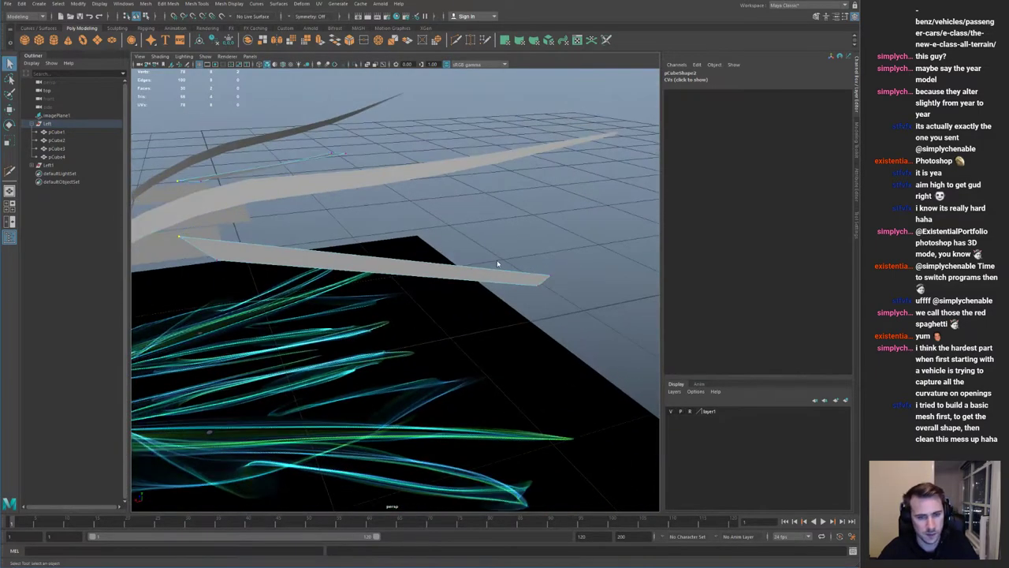
pyautogui.click(491, 261)
pyautogui.keyDown('alt'); pyautogui.moveTo(525, 219); pyautogui.dragTo(410, 234); pyautogui.keyUp('alt')
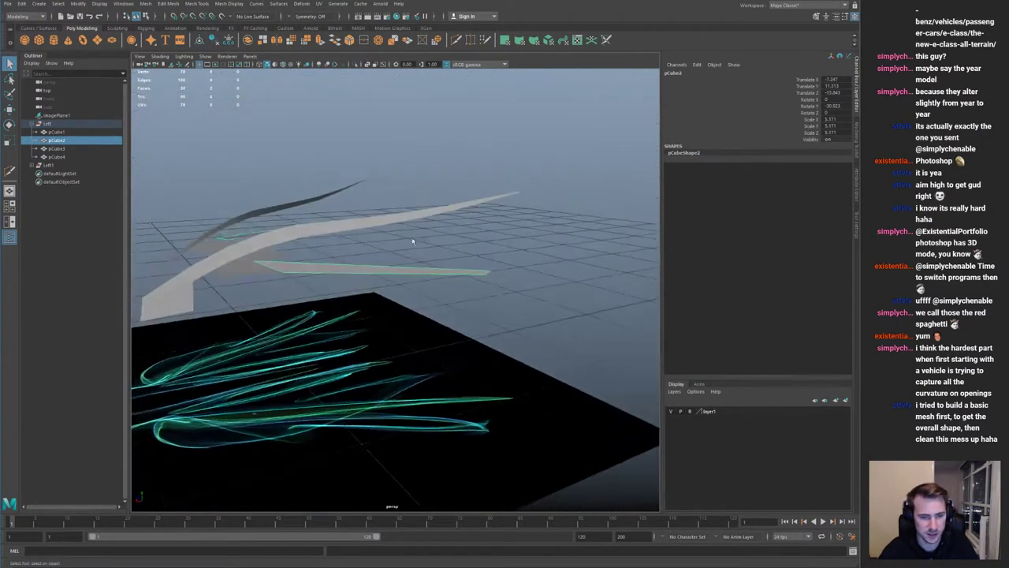
pyautogui.keyDown('alt'); pyautogui.moveTo(410, 235); pyautogui.dragTo(406, 308, button='right'); pyautogui.keyUp('alt')
pyautogui.press('y')
pyautogui.press('q')
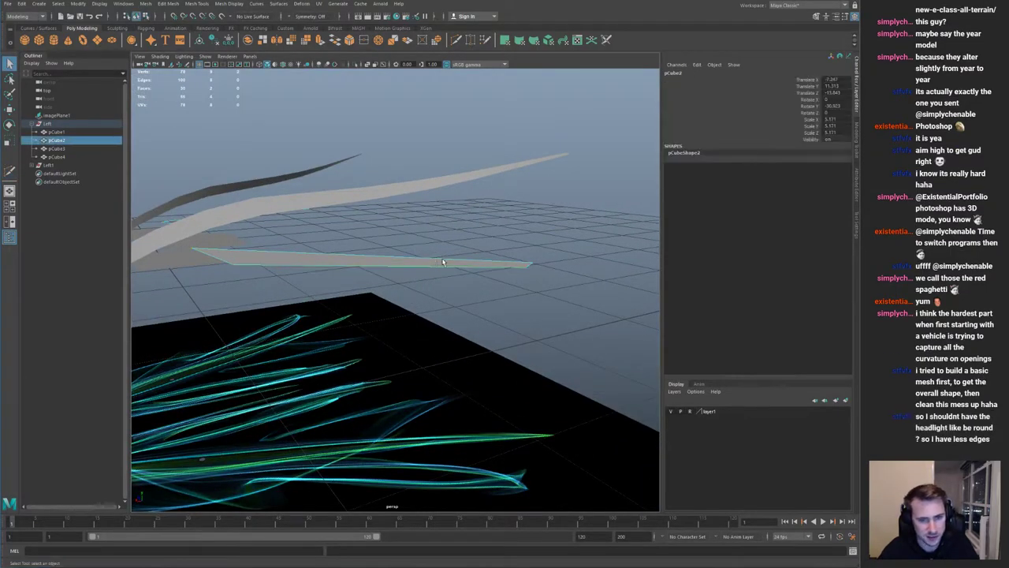
pyautogui.keyDown('shift'); pyautogui.moveTo(440, 262); pyautogui.dragTo(592, 162, button='right'); pyautogui.keyUp('shift')
pyautogui.click(855, 226)
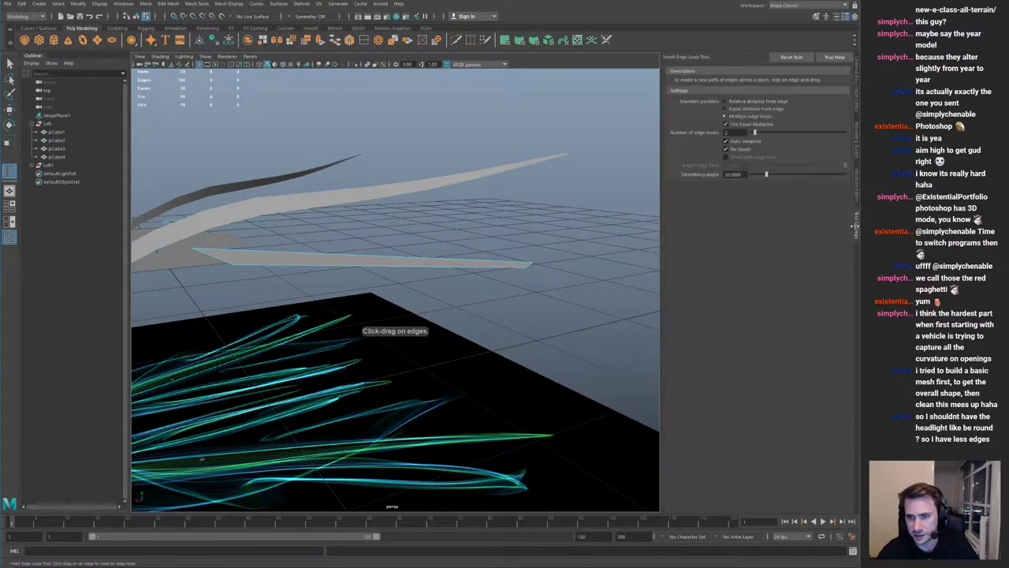
pyautogui.click(362, 267)
pyautogui.press('q')
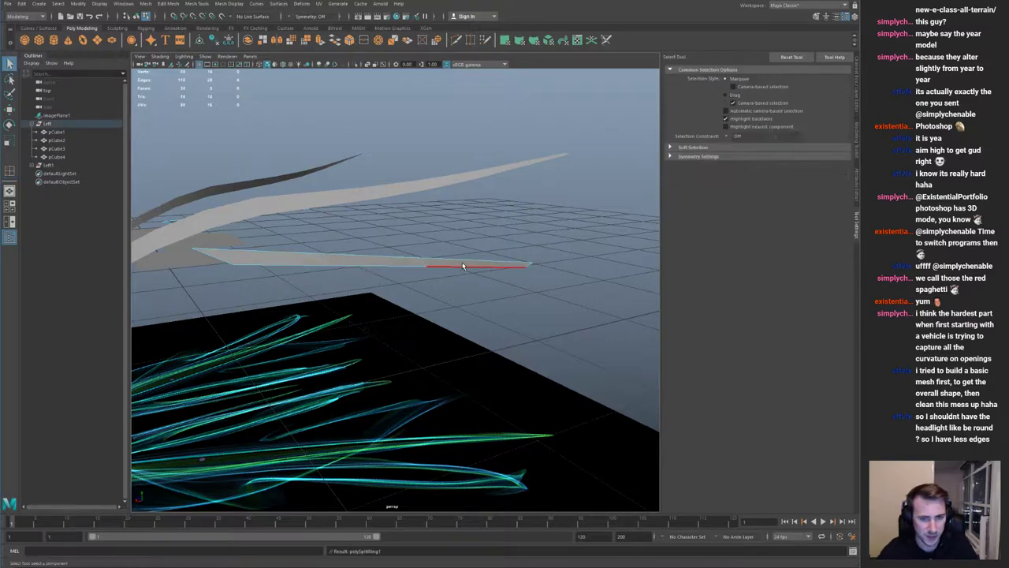
pyautogui.keyDown('alt'); pyautogui.moveTo(430, 256); pyautogui.dragTo(374, 268); pyautogui.keyUp('alt')
pyautogui.moveTo(389, 257); pyautogui.dragTo(431, 279)
pyautogui.keyDown('shift'); pyautogui.moveTo(304, 223); pyautogui.dragTo(407, 256); pyautogui.keyUp('shift')
pyautogui.press('w')
pyautogui.keyDown('alt'); pyautogui.moveTo(407, 256); pyautogui.dragTo(410, 259, button='right'); pyautogui.keyUp('alt')
pyautogui.keyDown('alt'); pyautogui.moveTo(410, 258); pyautogui.dragTo(441, 266); pyautogui.keyUp('alt')
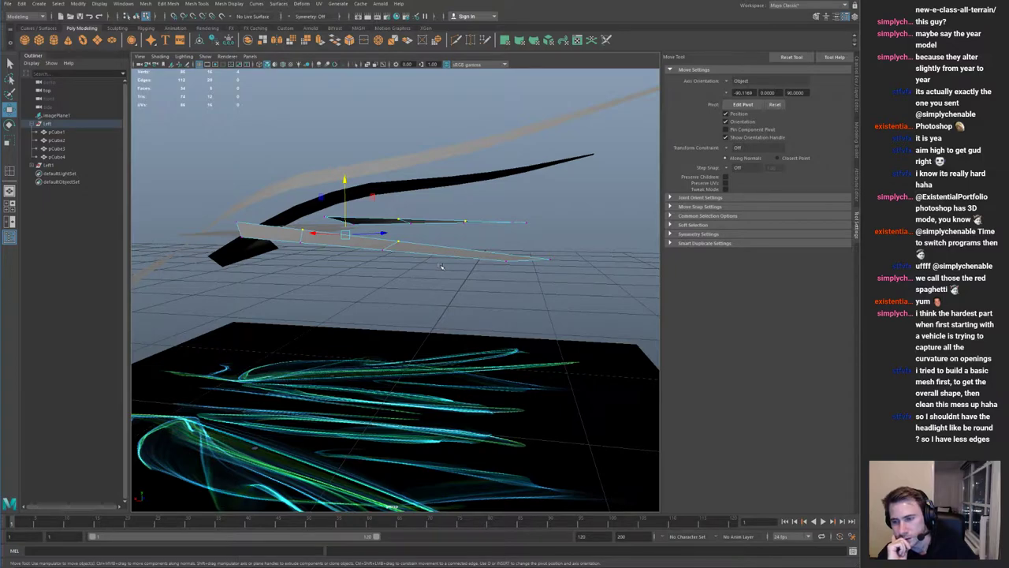
pyautogui.keyDown('alt'); pyautogui.moveTo(355, 245); pyautogui.dragTo(378, 293); pyautogui.keyUp('alt')
pyautogui.keyDown('alt'); pyautogui.moveTo(150, 241); pyautogui.dragTo(264, 251, button='middle'); pyautogui.keyUp('alt')
pyautogui.keyDown('alt'); pyautogui.moveTo(264, 251); pyautogui.dragTo(340, 269); pyautogui.keyUp('alt')
pyautogui.click(228, 259)
pyautogui.scroll(1, 340, 270)
pyautogui.press('F8')
pyautogui.click(395, 259)
pyautogui.moveTo(356, 243); pyautogui.dragTo(377, 219, button='right')
pyautogui.moveTo(342, 265); pyautogui.dragTo(339, 236, button='right')
pyautogui.click(345, 240)
pyautogui.click(172, 257)
pyautogui.press('q')
# Step: Select the vertices of the side panel's two middle edge loops and raise them to arch the panel
pyautogui.keyDown('alt'); pyautogui.moveTo(338, 236); pyautogui.dragTo(523, 255); pyautogui.keyUp('alt')
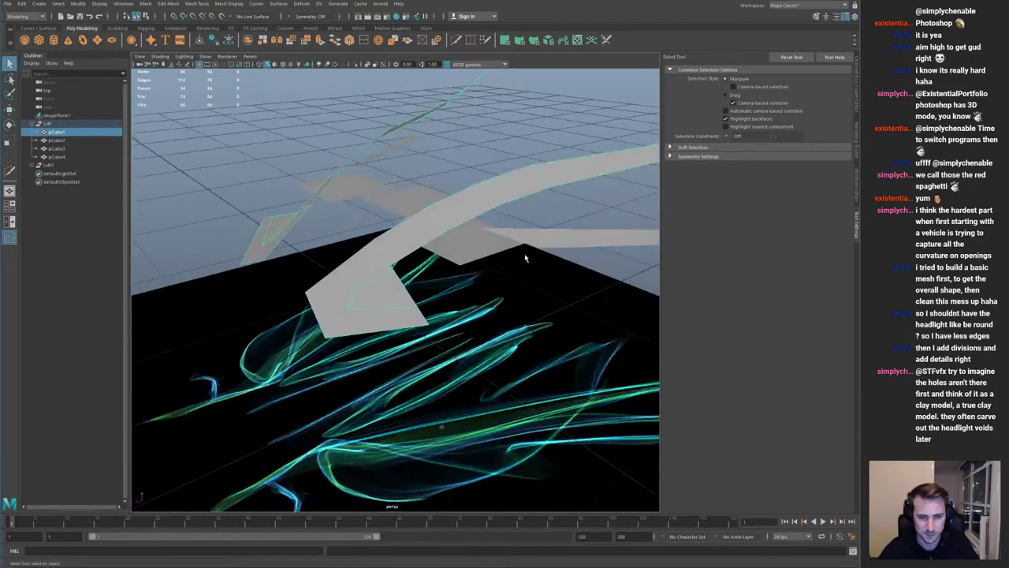
pyautogui.click(563, 251)
pyautogui.keyDown('alt'); pyautogui.moveTo(564, 250); pyautogui.dragTo(461, 226, button='middle'); pyautogui.keyUp('alt')
pyautogui.keyDown('alt'); pyautogui.moveTo(460, 226); pyautogui.dragTo(472, 242); pyautogui.keyUp('alt')
pyautogui.moveTo(473, 242); pyautogui.dragTo(426, 238, button='right')
pyautogui.keyDown('alt'); pyautogui.moveTo(360, 225); pyautogui.dragTo(364, 196); pyautogui.keyUp('alt')
pyautogui.moveTo(354, 195); pyautogui.dragTo(528, 273)
pyautogui.press('w')
pyautogui.keyDown('alt'); pyautogui.moveTo(443, 223); pyautogui.dragTo(443, 185); pyautogui.keyUp('alt')
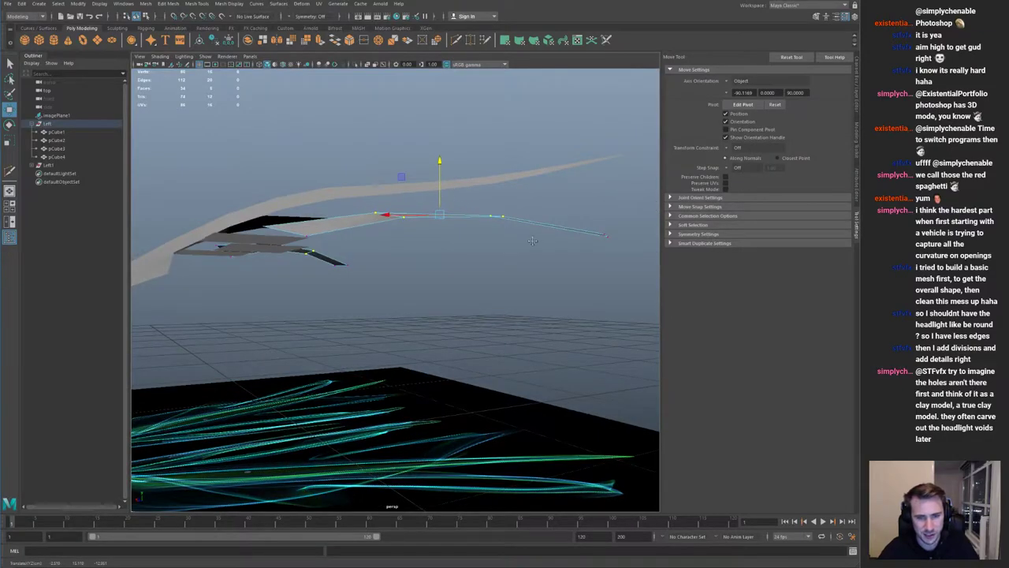
# Step: Turn on Soft Select and pull the side panel's tip vertices down to bend the outer strip
pyautogui.keyDown('alt'); pyautogui.moveTo(552, 240); pyautogui.dragTo(557, 231); pyautogui.keyUp('alt')
pyautogui.click(512, 259)
pyautogui.press('b')
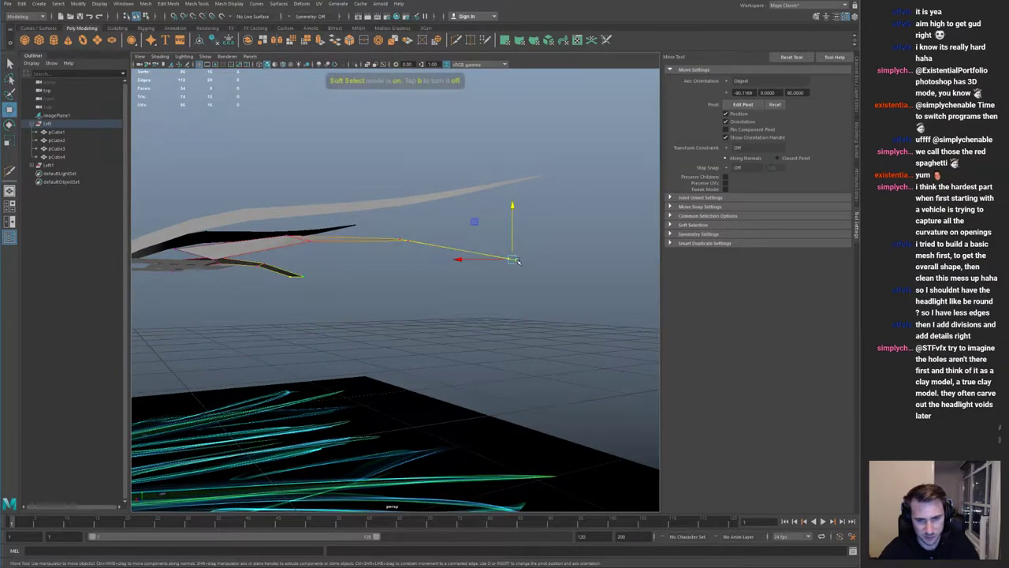
pyautogui.moveTo(528, 267); pyautogui.dragTo(281, 268)
pyautogui.moveTo(513, 208); pyautogui.dragTo(530, 276)
pyautogui.keyDown('alt'); pyautogui.moveTo(530, 276); pyautogui.dragTo(402, 316); pyautogui.keyUp('alt')
pyautogui.keyDown('alt'); pyautogui.moveTo(402, 315); pyautogui.dragTo(339, 308, button='right'); pyautogui.keyUp('alt')
pyautogui.keyDown('alt'); pyautogui.moveTo(339, 308); pyautogui.dragTo(394, 212); pyautogui.keyUp('alt')
pyautogui.keyDown('alt'); pyautogui.moveTo(394, 213); pyautogui.dragTo(459, 218, button='middle'); pyautogui.keyUp('alt')
pyautogui.keyDown('alt'); pyautogui.moveTo(459, 219); pyautogui.dragTo(505, 256, button='right'); pyautogui.keyUp('alt')
pyautogui.keyDown('alt'); pyautogui.moveTo(505, 256); pyautogui.dragTo(467, 249); pyautogui.keyUp('alt')
pyautogui.moveTo(456, 256)
pyautogui.keyDown('alt'); pyautogui.mouseDown()
pyautogui.moveTo(459, 304)
pyautogui.moveTo(508, 220)
pyautogui.moveTo(488, 185)
pyautogui.moveTo(375, 199)
pyautogui.moveTo(413, 211)
pyautogui.moveTo(446, 255)
pyautogui.mouseUp(); pyautogui.keyUp('alt')
pyautogui.press('F8')
# Step: Try smoothing the bent side panel
pyautogui.keyDown('alt'); pyautogui.moveTo(446, 254); pyautogui.dragTo(322, 228, button='right'); pyautogui.keyUp('alt')
pyautogui.keyDown('alt'); pyautogui.moveTo(323, 228); pyautogui.dragTo(355, 272); pyautogui.keyUp('alt')
pyautogui.keyDown('alt'); pyautogui.moveTo(355, 272); pyautogui.dragTo(446, 286, button='right'); pyautogui.keyUp('alt')
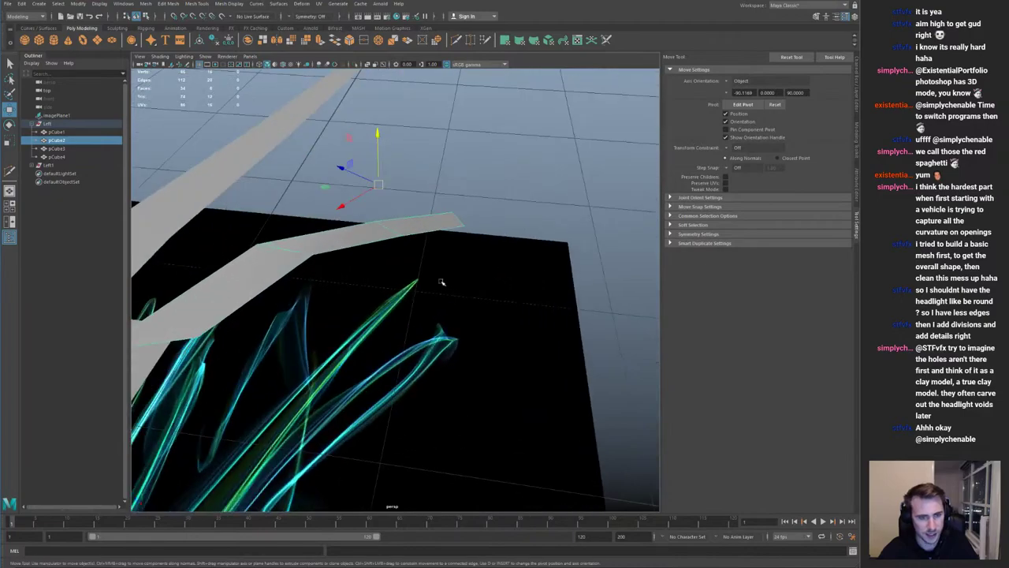
pyautogui.keyDown('alt'); pyautogui.moveTo(446, 286); pyautogui.dragTo(335, 224); pyautogui.keyUp('alt')
pyautogui.keyDown('alt'); pyautogui.moveTo(410, 248); pyautogui.dragTo(363, 242); pyautogui.keyUp('alt')
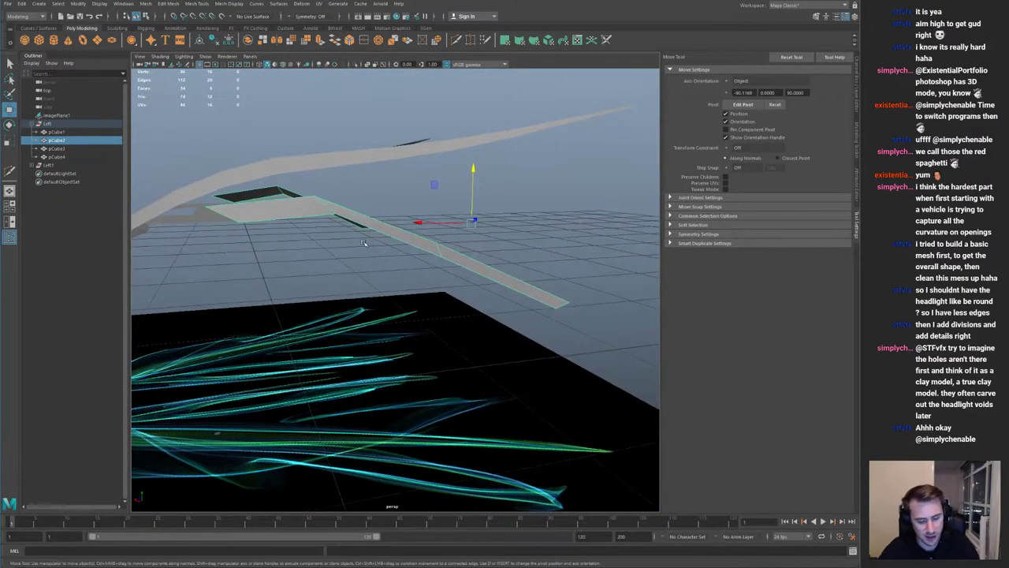
pyautogui.press('g')
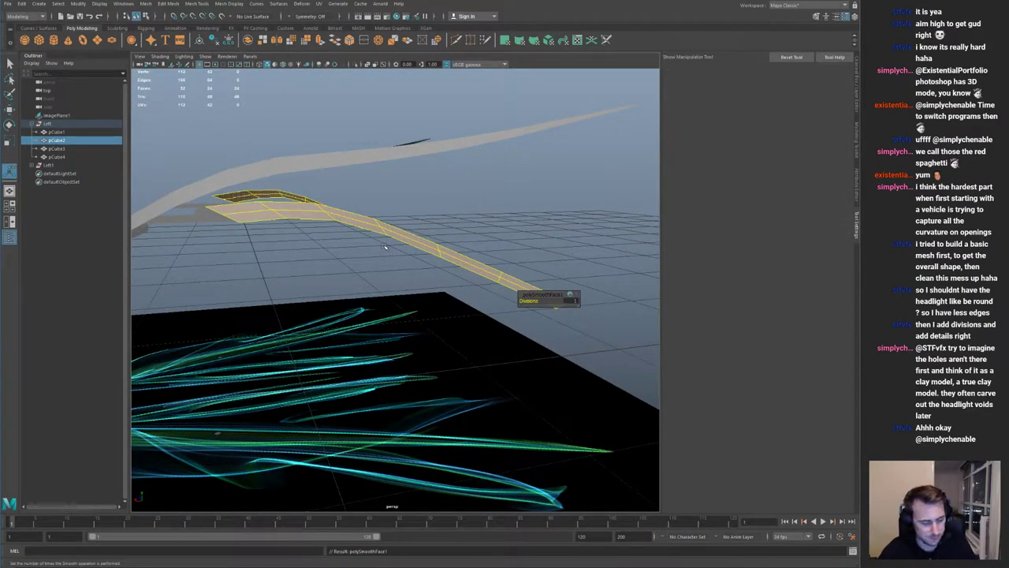
pyautogui.hotkey('ctrl', 'z')
# Step: Try a Multi-Cut edge loop across the side panel's outer strip, and smooth the panel again
pyautogui.moveTo(400, 245)
pyautogui.keyDown('alt'); pyautogui.mouseDown()
pyautogui.moveTo(358, 261)
pyautogui.moveTo(421, 242)
pyautogui.moveTo(425, 227)
pyautogui.moveTo(429, 256)
pyautogui.moveTo(454, 273)
pyautogui.moveTo(409, 254)
pyautogui.moveTo(400, 264)
pyautogui.mouseUp(); pyautogui.keyUp('alt')
pyautogui.scroll(-3, 359, 260)
pyautogui.hotkey('ctrl', 'shift', 'x')
pyautogui.keyDown('ctrl'); pyautogui.click(397, 246); pyautogui.keyUp('ctrl')
pyautogui.press('q')
pyautogui.click(428, 250)
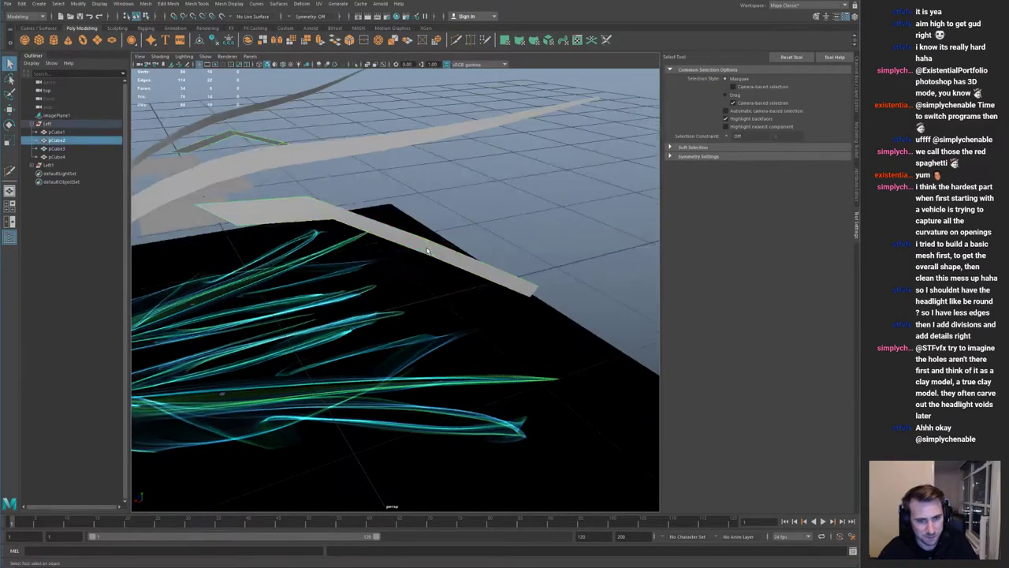
pyautogui.press('g')
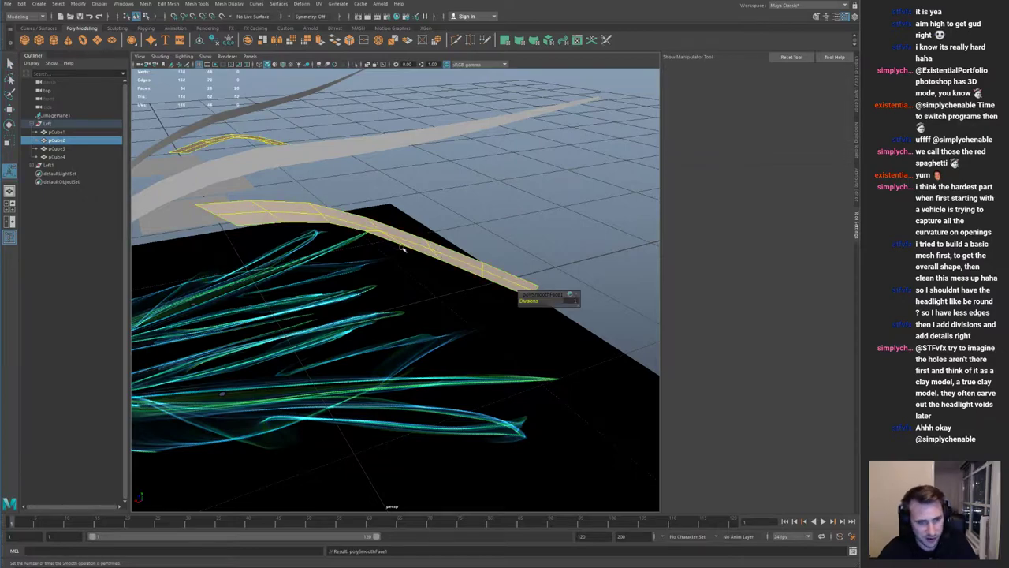
pyautogui.hotkey('ctrl', 'z')
# Step: Undo the latest vertex selection and the extra edge loop on the side panel
pyautogui.keyDown('alt'); pyautogui.moveTo(426, 246); pyautogui.dragTo(366, 268); pyautogui.keyUp('alt')
pyautogui.press('g')
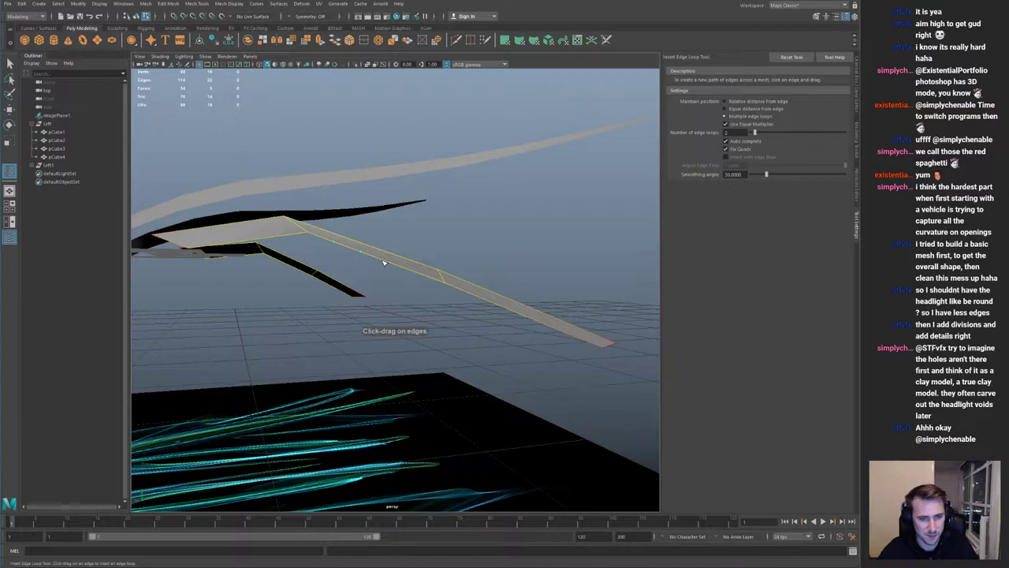
pyautogui.press('q')
pyautogui.moveTo(385, 239); pyautogui.dragTo(332, 233, button='right')
pyautogui.moveTo(302, 212); pyautogui.dragTo(484, 296)
pyautogui.hotkey('ctrl', 'z')
pyautogui.hotkey('ctrl', 'z')
pyautogui.hotkey('ctrl', 'z')
# Step: Insert two more edge loops across the strip segment between the side panel's existing loops
pyautogui.press('g')
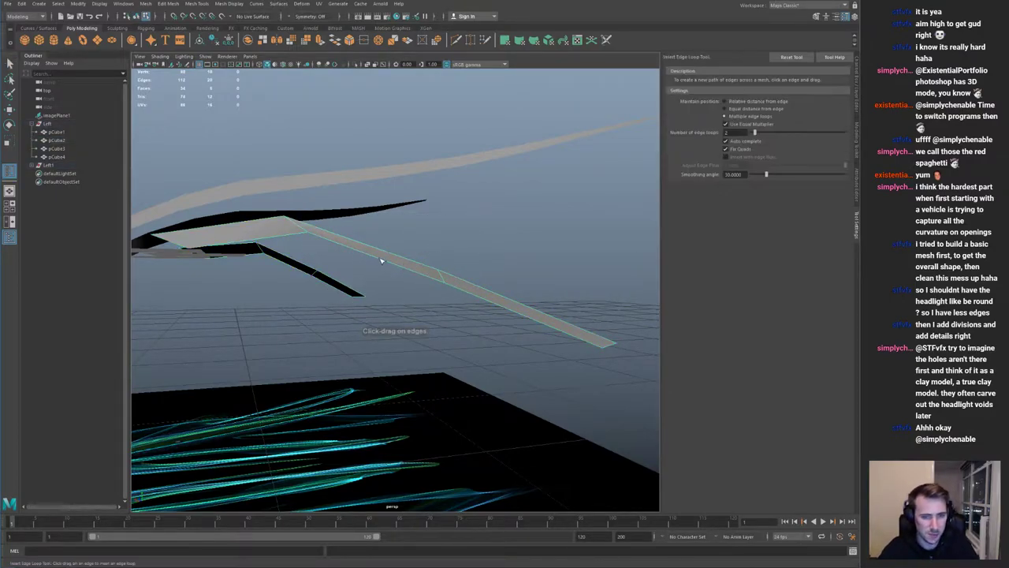
pyautogui.press('q')
pyautogui.press('g')
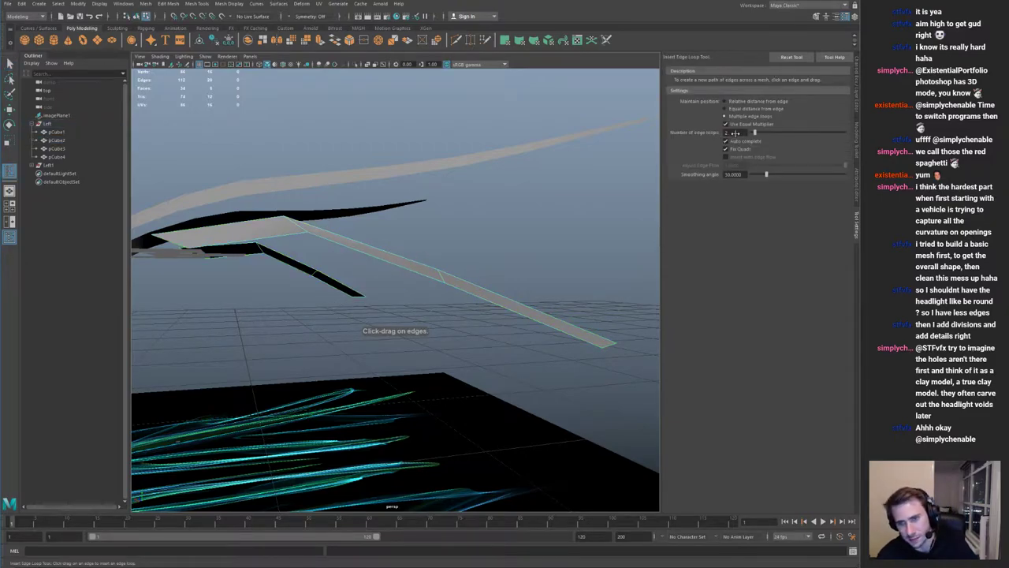
pyautogui.click(374, 259)
# Step: Move the newly added edge loops to curve the side panel's outer strip, and return to object mode
pyautogui.press('w')
pyautogui.keyDown('alt'); pyautogui.moveTo(374, 259); pyautogui.dragTo(373, 227); pyautogui.keyUp('alt')
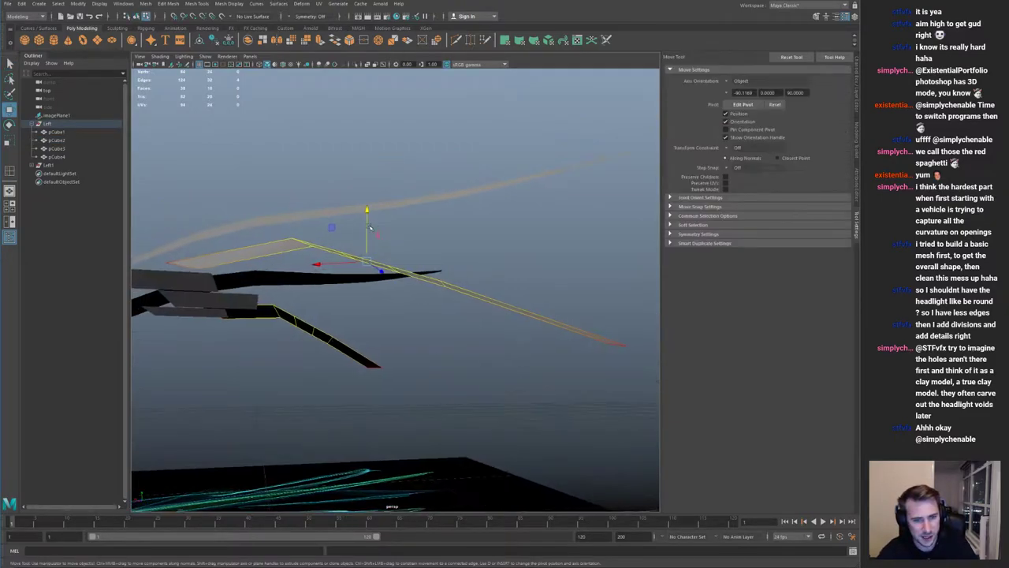
pyautogui.keyDown('alt'); pyautogui.moveTo(369, 267); pyautogui.dragTo(367, 258); pyautogui.keyUp('alt')
pyautogui.moveTo(366, 266); pyautogui.dragTo(403, 250)
pyautogui.click(403, 250)
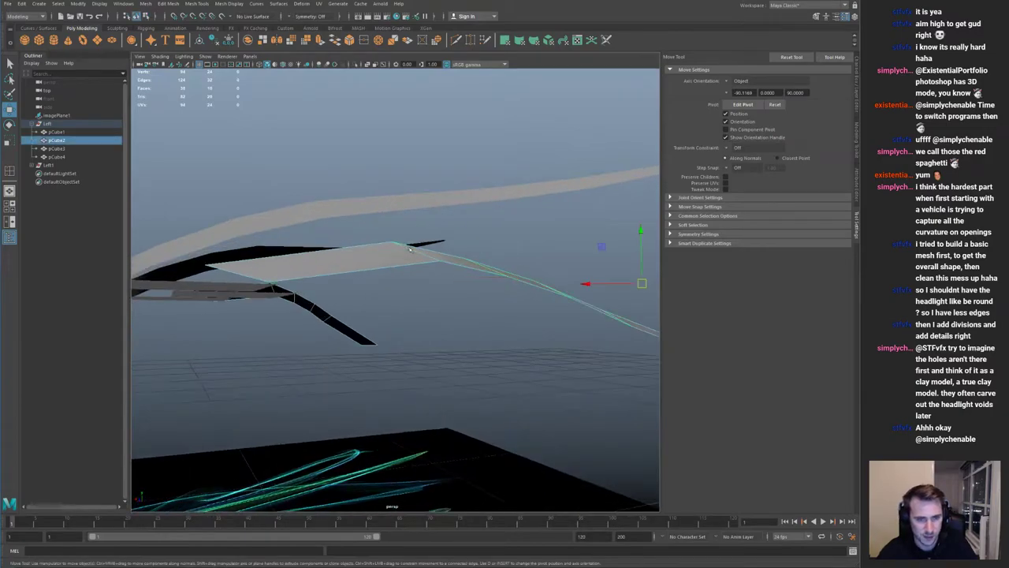
# Step: Insert edge loops across the side panel's flat segment and select the edge beside them
pyautogui.press('g')
pyautogui.click(381, 272)
pyautogui.press('q')
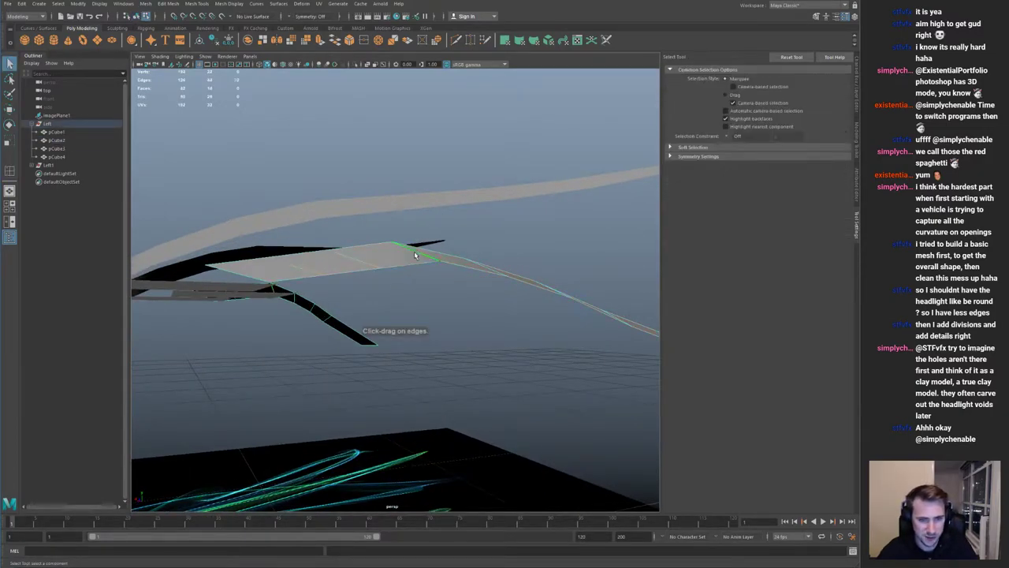
pyautogui.click(416, 254)
pyautogui.press('w')
# Step: Insert further edge loops across the neighbouring segment of the side panel
pyautogui.keyDown('alt'); pyautogui.moveTo(416, 253); pyautogui.dragTo(466, 264); pyautogui.keyUp('alt')
pyautogui.keyDown('alt'); pyautogui.moveTo(466, 264); pyautogui.dragTo(421, 232, button='middle'); pyautogui.keyUp('alt')
pyautogui.press('q')
pyautogui.click(444, 259)
pyautogui.click(484, 226)
pyautogui.press('g')
pyautogui.click(460, 271)
pyautogui.click(466, 268)
pyautogui.press('q')
# Step: Return to object mode and reselect the side panel
pyautogui.keyDown('alt'); pyautogui.moveTo(466, 252); pyautogui.dragTo(417, 215); pyautogui.keyUp('alt')
pyautogui.click(412, 234)
pyautogui.press('w')
pyautogui.scroll(-3, 441, 243)
pyautogui.press('F8')
pyautogui.click(529, 219)
pyautogui.keyDown('alt'); pyautogui.moveTo(529, 218); pyautogui.dragTo(487, 212); pyautogui.keyUp('alt')
pyautogui.click(504, 268)
# Step: In the top view, move the first misaligned lower-edge vertices of the side panel onto the blue reference line
pyautogui.press('space')
pyautogui.press('space')
pyautogui.keyDown('alt'); pyautogui.moveTo(315, 180); pyautogui.dragTo(415, 214, button='middle'); pyautogui.keyUp('alt')
pyautogui.keyDown('alt'); pyautogui.moveTo(415, 213); pyautogui.dragTo(280, 185, button='right'); pyautogui.keyUp('alt')
pyautogui.keyDown('alt'); pyautogui.moveTo(280, 178); pyautogui.dragTo(512, 244, button='middle'); pyautogui.keyUp('alt')
pyautogui.keyDown('alt'); pyautogui.moveTo(512, 243); pyautogui.dragTo(349, 211, button='right'); pyautogui.keyUp('alt')
pyautogui.click(349, 212)
pyautogui.keyDown('alt'); pyautogui.moveTo(357, 213); pyautogui.dragTo(246, 190, button='middle'); pyautogui.keyUp('alt')
pyautogui.keyDown('alt'); pyautogui.moveTo(245, 189); pyautogui.dragTo(291, 216, button='right'); pyautogui.keyUp('alt')
pyautogui.moveTo(369, 255); pyautogui.dragTo(424, 310)
pyautogui.keyDown('shift'); pyautogui.moveTo(378, 266); pyautogui.dragTo(419, 294); pyautogui.keyUp('shift')
pyautogui.keyDown('alt'); pyautogui.moveTo(392, 268); pyautogui.dragTo(368, 256, button='middle'); pyautogui.keyUp('alt')
pyautogui.keyDown('alt'); pyautogui.moveTo(368, 257); pyautogui.dragTo(366, 308, button='right'); pyautogui.keyUp('alt')
pyautogui.moveTo(367, 306); pyautogui.dragTo(357, 322)
# Step: Move the next two lower-edge points of the side panel onto the same reference line
pyautogui.moveTo(405, 289); pyautogui.dragTo(418, 366)
pyautogui.keyDown('alt'); pyautogui.moveTo(479, 303); pyautogui.dragTo(399, 276, button='middle'); pyautogui.keyUp('alt')
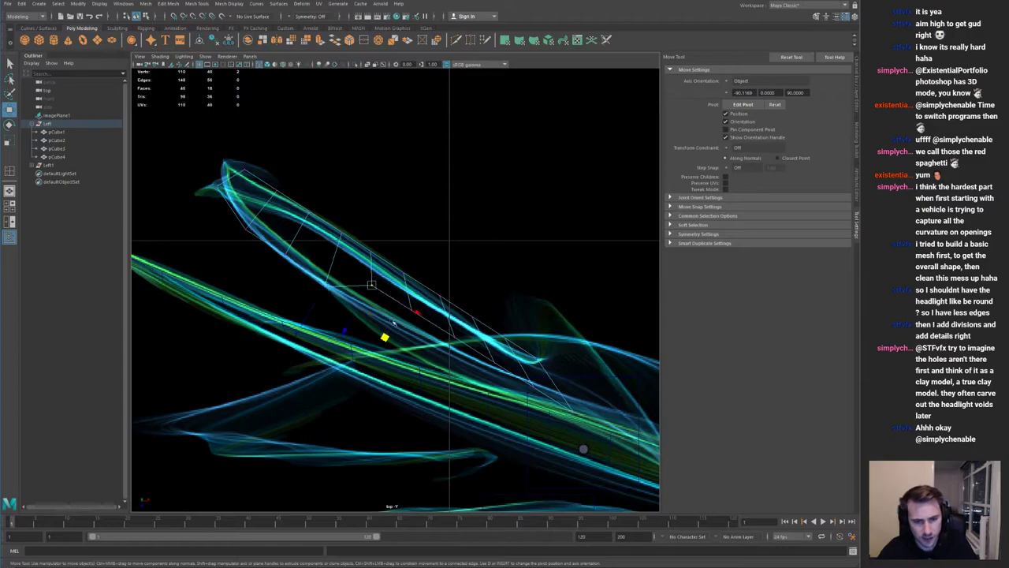
pyautogui.moveTo(385, 337); pyautogui.dragTo(379, 362)
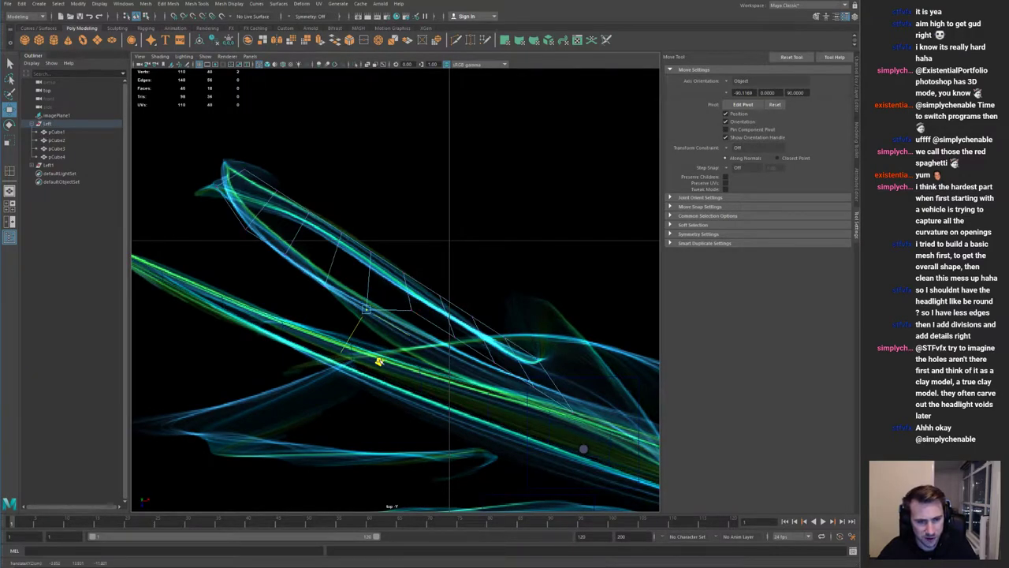
pyautogui.moveTo(400, 300); pyautogui.dragTo(421, 322)
pyautogui.moveTo(424, 362); pyautogui.dragTo(422, 384)
# Step: Align the remaining lower-edge vertices of the side panel with the reference, out to the panel's end
pyautogui.moveTo(443, 325); pyautogui.dragTo(462, 354)
pyautogui.keyDown('alt'); pyautogui.moveTo(412, 306); pyautogui.dragTo(315, 266, button='middle'); pyautogui.keyUp('alt')
pyautogui.scroll(1, 316, 265)
pyautogui.moveTo(368, 350); pyautogui.dragTo(362, 369)
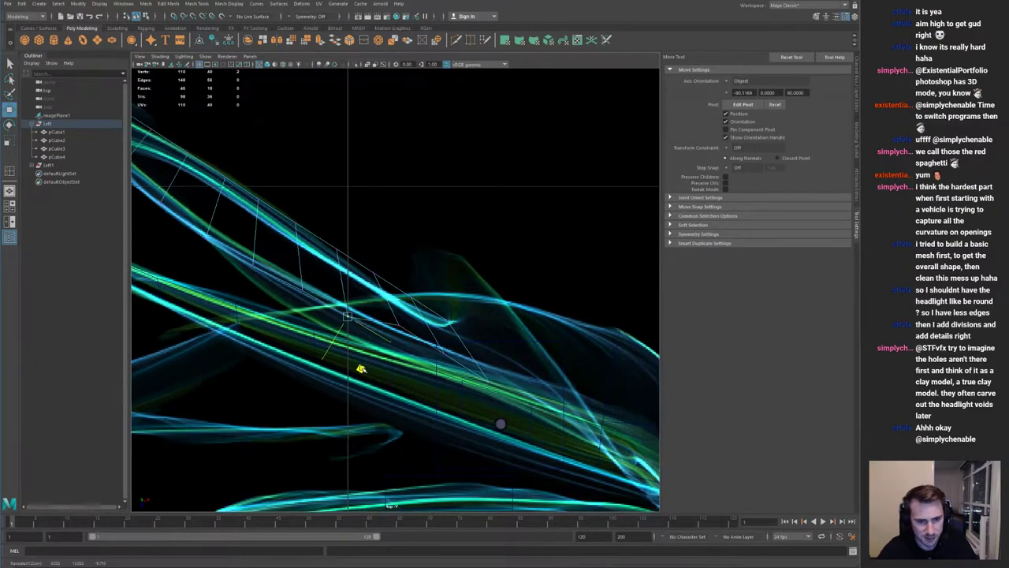
pyautogui.moveTo(390, 315); pyautogui.dragTo(408, 336)
pyautogui.moveTo(411, 378); pyautogui.dragTo(457, 406)
pyautogui.moveTo(476, 352); pyautogui.dragTo(501, 391)
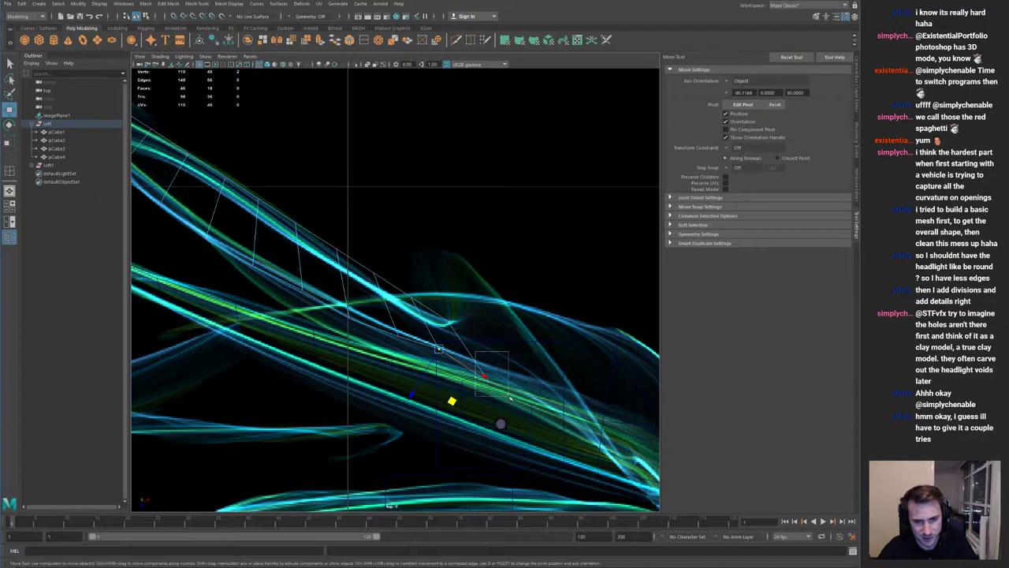
pyautogui.moveTo(503, 435)
pyautogui.mouseDown()
pyautogui.moveTo(507, 413)
pyautogui.moveTo(516, 422)
pyautogui.mouseUp()
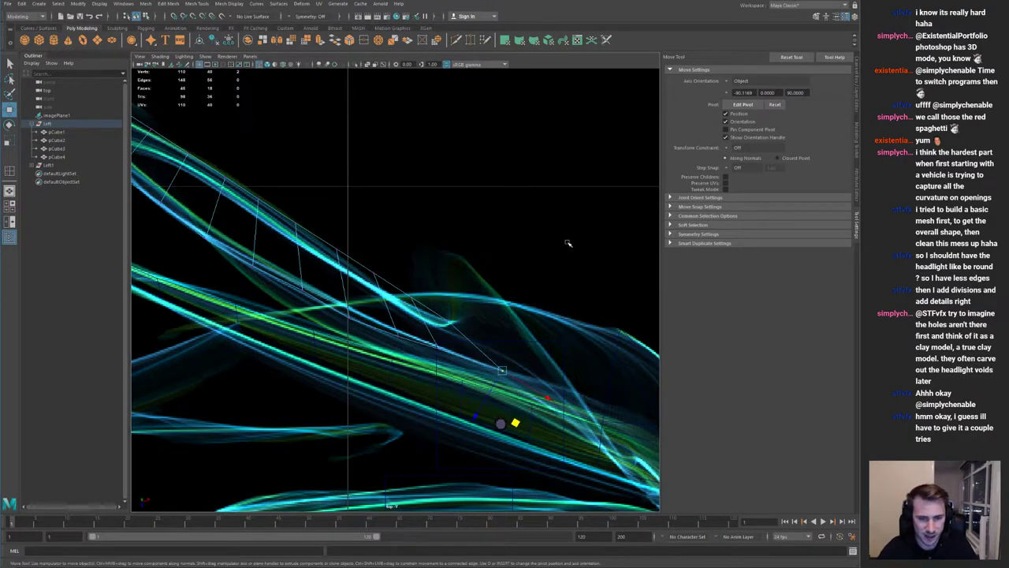
# Step: Examine the reshaped side panel and the long curved panel from several angles, and compare them with the top-view reference
pyautogui.press('space')
pyautogui.press('space')
pyautogui.keyDown('alt'); pyautogui.moveTo(543, 234); pyautogui.dragTo(446, 274); pyautogui.keyUp('alt')
pyautogui.scroll(5, 482, 253)
pyautogui.moveTo(448, 276); pyautogui.dragTo(450, 313, button='right')
pyautogui.moveTo(455, 261); pyautogui.dragTo(556, 353)
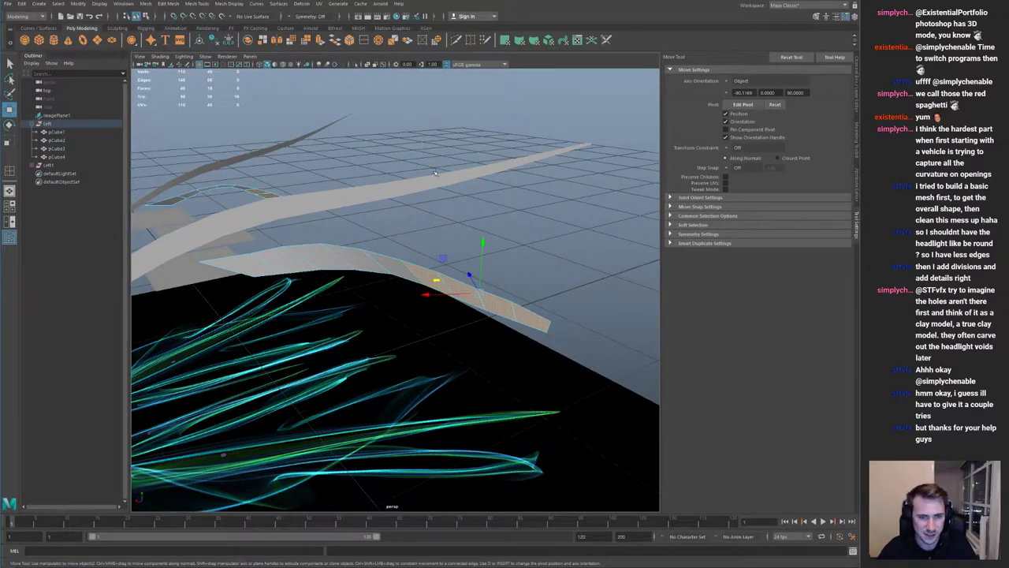
pyautogui.moveTo(432, 170); pyautogui.dragTo(483, 208)
pyautogui.keyDown('alt'); pyautogui.moveTo(525, 172); pyautogui.dragTo(477, 223); pyautogui.keyUp('alt')
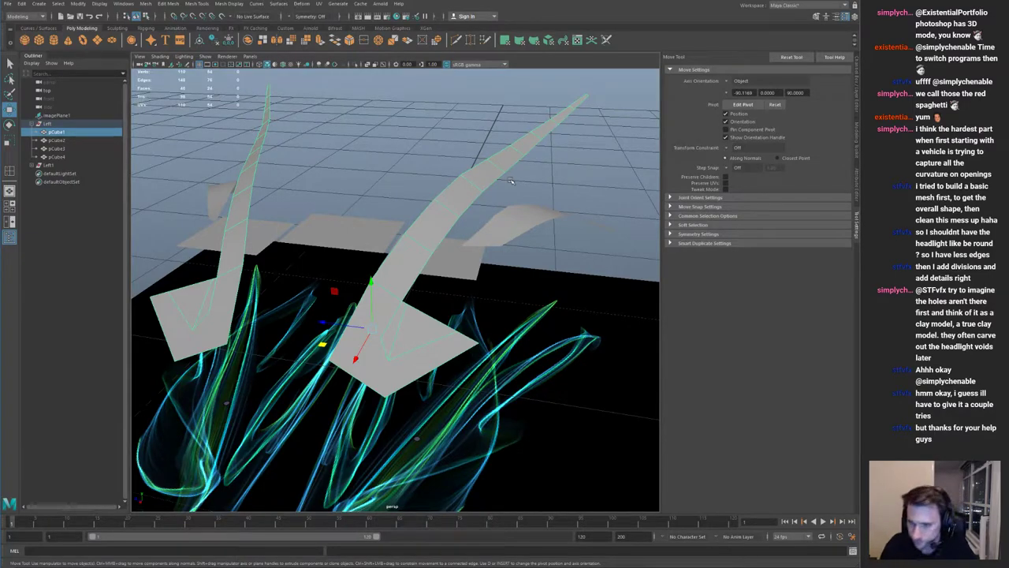
pyautogui.keyDown('alt'); pyautogui.moveTo(444, 226); pyautogui.dragTo(380, 224); pyautogui.keyUp('alt')
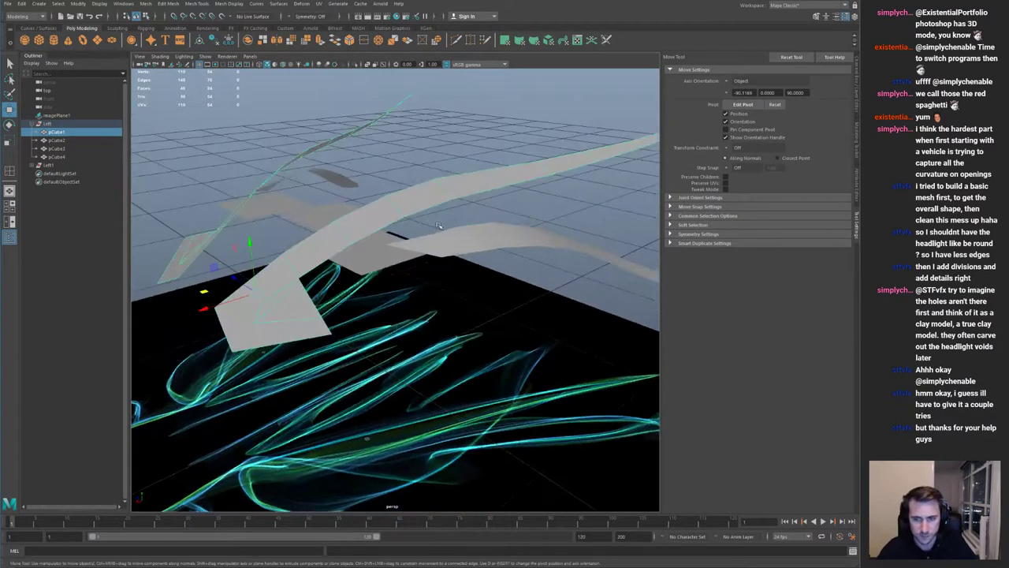
pyautogui.keyDown('alt'); pyautogui.moveTo(380, 224); pyautogui.dragTo(343, 222, button='right'); pyautogui.keyUp('alt')
pyautogui.keyDown('alt'); pyautogui.moveTo(439, 219); pyautogui.dragTo(411, 208); pyautogui.keyUp('alt')
pyautogui.click(441, 185)
pyautogui.keyDown('alt'); pyautogui.moveTo(413, 167); pyautogui.dragTo(517, 266); pyautogui.keyUp('alt')
pyautogui.click(529, 233)
pyautogui.press('space')
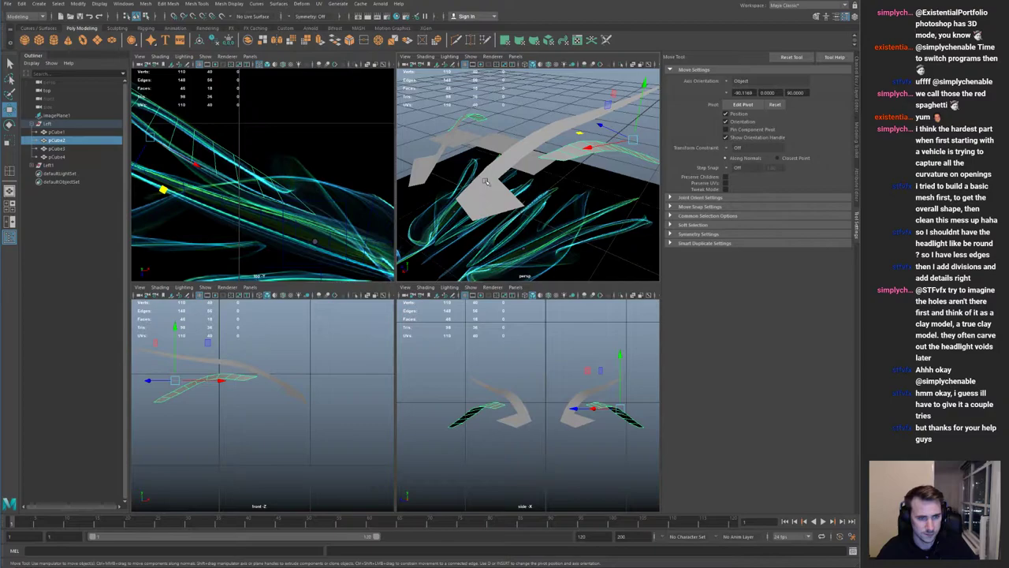
pyautogui.press('space')
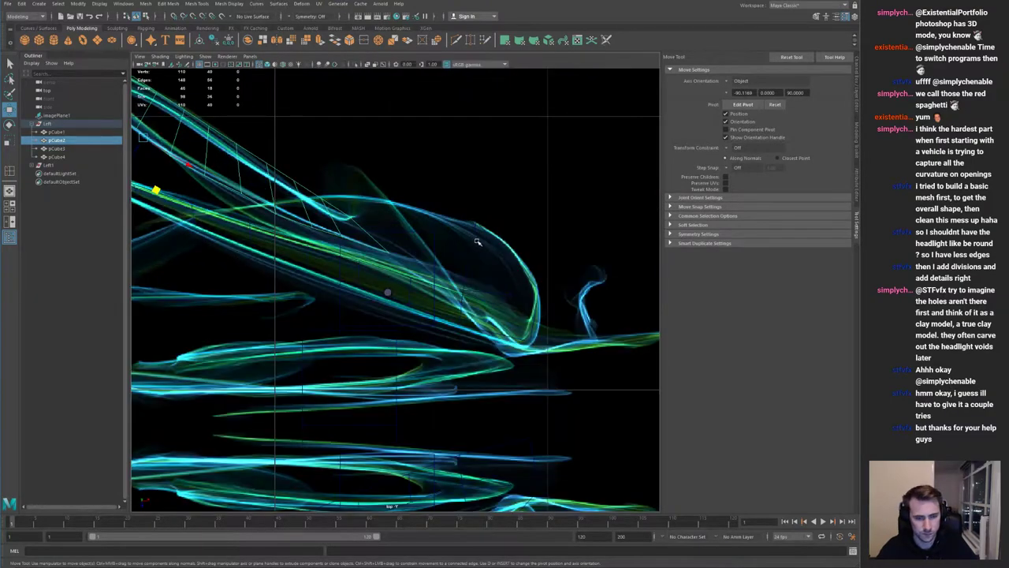
pyautogui.press('space')
pyautogui.press('space')
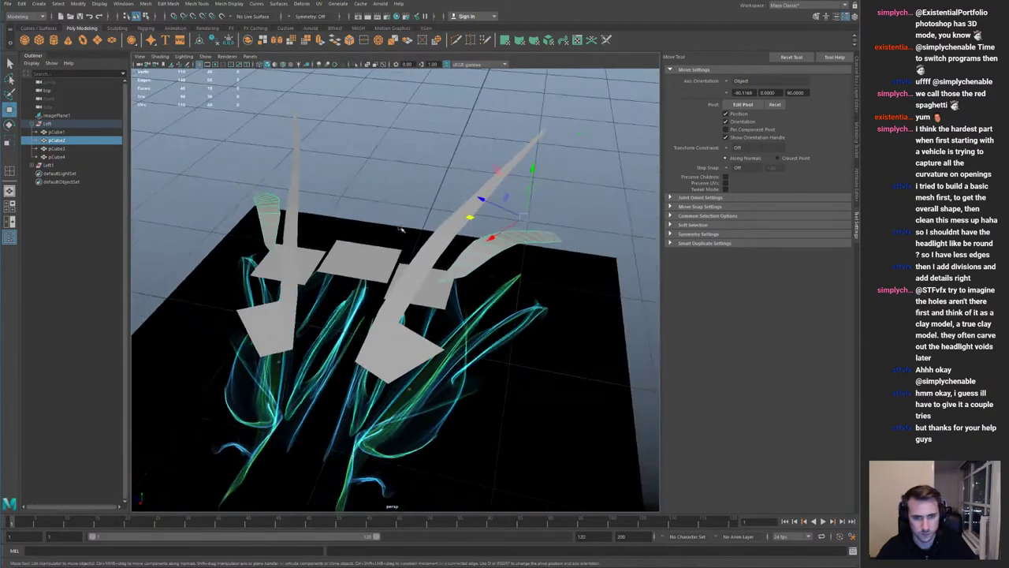
# Step: Select the square panel pCube3 and move it in the top view over the rounded reference fin
pyautogui.click(432, 304)
pyautogui.keyDown('alt'); pyautogui.moveTo(432, 304); pyautogui.dragTo(477, 293); pyautogui.keyUp('alt')
pyautogui.press('space')
pyautogui.press('space')
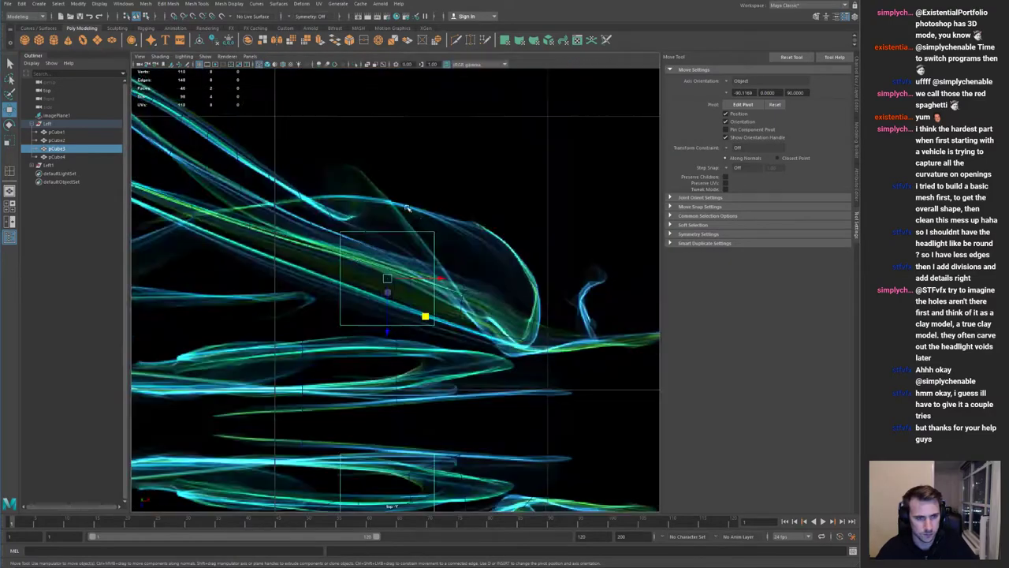
pyautogui.moveTo(388, 279); pyautogui.dragTo(427, 268)
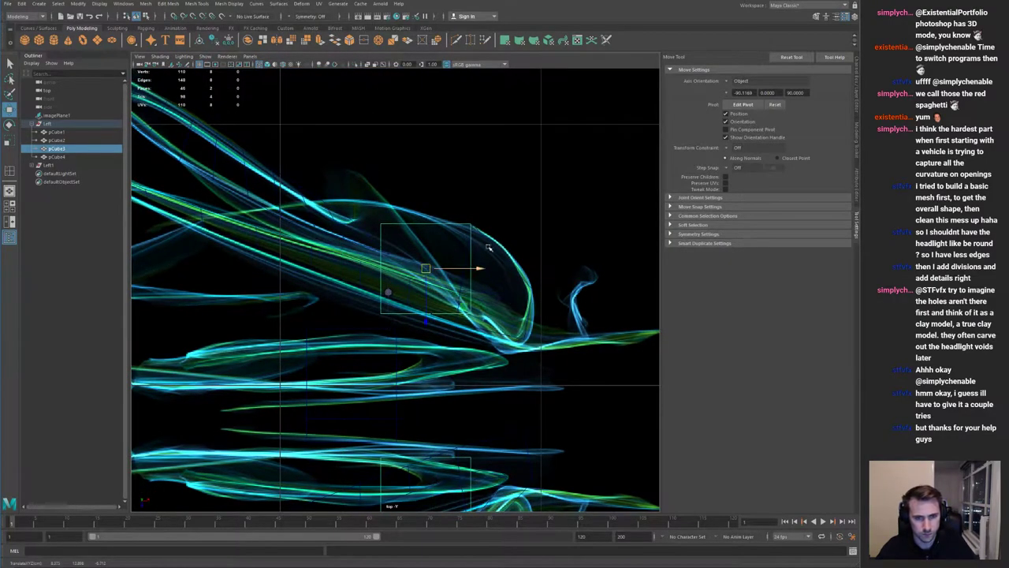
# Step: Move the square panel's corner vertices onto the reference fin's outline in the top view
pyautogui.keyDown('alt'); pyautogui.moveTo(489, 252); pyautogui.dragTo(259, 184, button='right'); pyautogui.keyUp('alt')
pyautogui.click(374, 220)
pyautogui.moveTo(368, 233); pyautogui.dragTo(410, 261)
pyautogui.keyDown('alt'); pyautogui.moveTo(372, 201); pyautogui.dragTo(406, 211, button='right'); pyautogui.keyUp('alt')
pyautogui.keyDown('alt'); pyautogui.moveTo(406, 212); pyautogui.dragTo(465, 209, button='middle'); pyautogui.keyUp('alt')
pyautogui.moveTo(440, 238); pyautogui.dragTo(412, 211)
pyautogui.moveTo(431, 299); pyautogui.dragTo(421, 250)
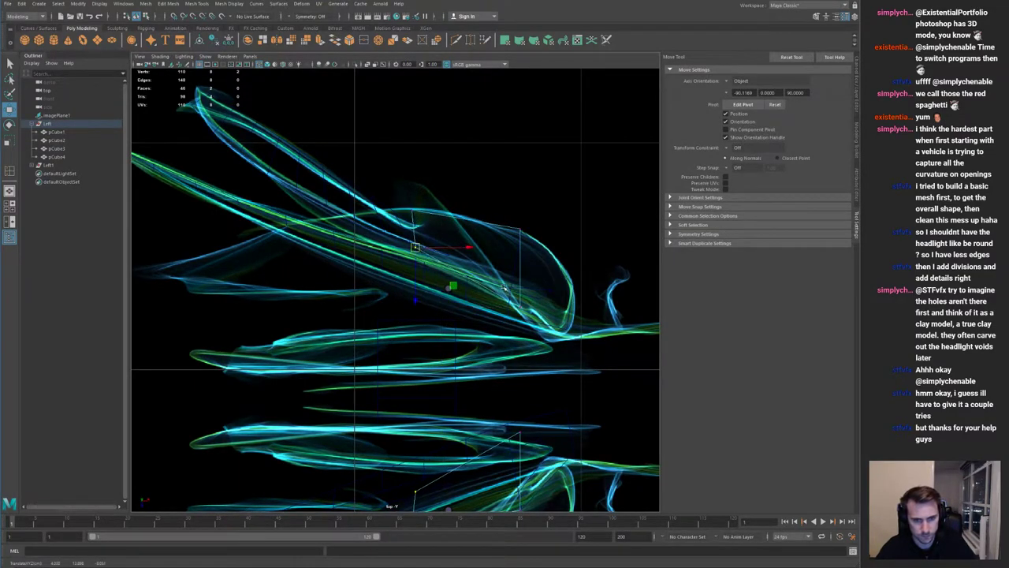
# Step: Reposition the square panel's corner vertices in the perspective view to tilt its face
pyautogui.press('space')
pyautogui.keyDown('alt'); pyautogui.moveTo(549, 195); pyautogui.dragTo(374, 230); pyautogui.keyUp('alt')
pyautogui.keyDown('alt'); pyautogui.moveTo(374, 230); pyautogui.dragTo(396, 242, button='right'); pyautogui.keyUp('alt')
pyautogui.moveTo(310, 176); pyautogui.dragTo(310, 193)
pyautogui.moveTo(354, 230); pyautogui.dragTo(376, 251)
pyautogui.moveTo(365, 191); pyautogui.dragTo(351, 254)
pyautogui.moveTo(437, 195); pyautogui.dragTo(460, 255)
# Step: Undo the latest selections and edits on the tilted panel
pyautogui.press('space')
pyautogui.press('space')
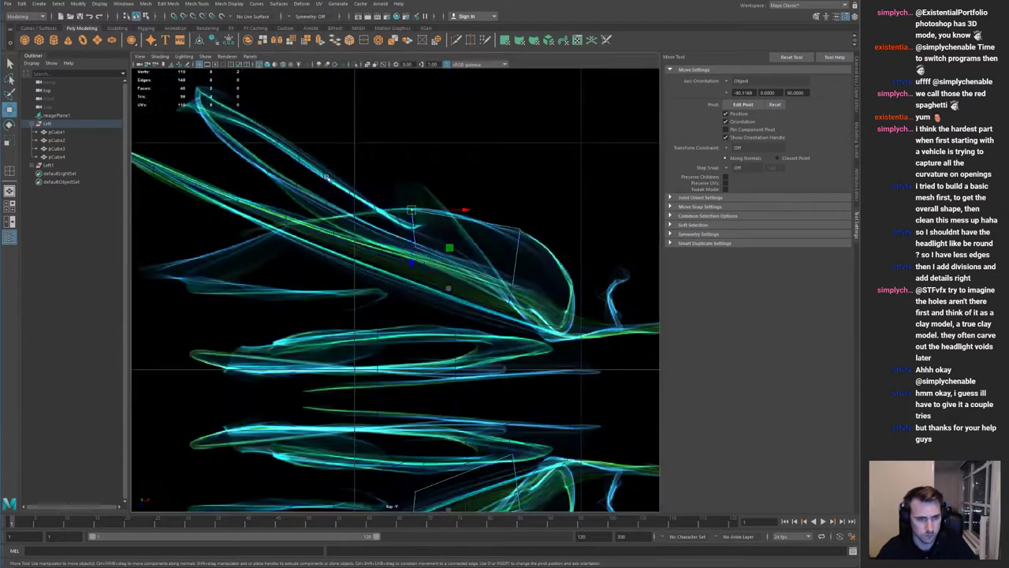
pyautogui.moveTo(421, 227); pyautogui.dragTo(430, 184, button='right')
pyautogui.hotkey('ctrl', 'z')
pyautogui.hotkey('ctrl', 'z')
pyautogui.hotkey('ctrl', 'z')
pyautogui.hotkey('ctrl', 'z')
pyautogui.hotkey('ctrl', 'z')
pyautogui.hotkey('ctrl', 'z')
# Step: Extrude the tilted panel's inner edge out to the thin reference strand's far end and place the tip vertices there
pyautogui.click(414, 220)
pyautogui.hotkey('ctrl', 'e')
pyautogui.press('w')
pyautogui.keyDown('alt'); pyautogui.moveTo(405, 211); pyautogui.dragTo(462, 220, button='middle'); pyautogui.keyUp('alt')
pyautogui.scroll(1, 473, 246)
pyautogui.moveTo(474, 233); pyautogui.dragTo(157, 298)
pyautogui.keyDown('alt'); pyautogui.moveTo(253, 258); pyautogui.dragTo(329, 259, button='middle'); pyautogui.keyUp('alt')
pyautogui.press('F9')
pyautogui.moveTo(211, 310); pyautogui.dragTo(233, 289)
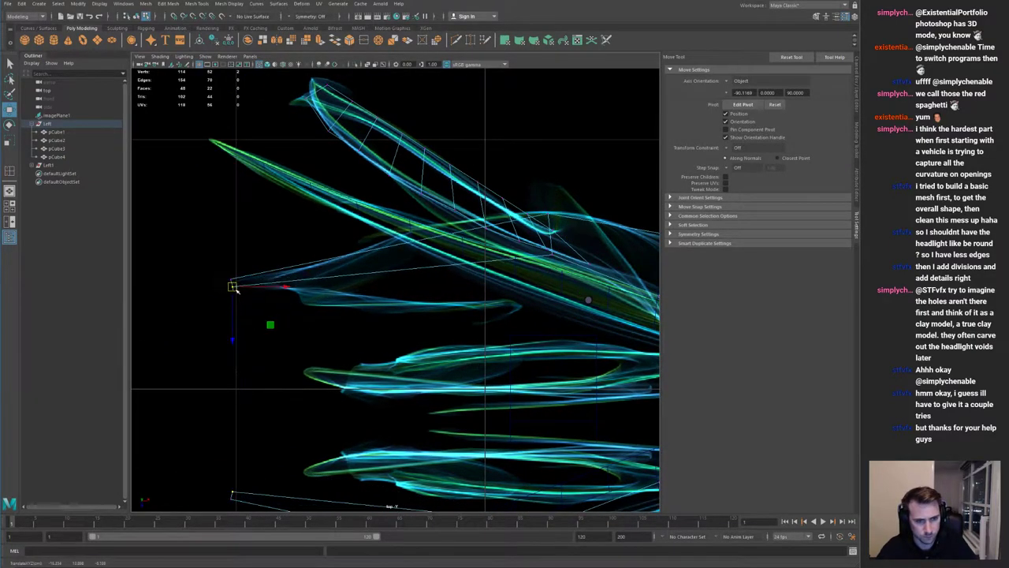
# Step: Insert two edge loops across the panel's newly extruded segment
pyautogui.keyDown('alt'); pyautogui.moveTo(481, 279); pyautogui.dragTo(325, 263, button='middle'); pyautogui.keyUp('alt')
pyautogui.scroll(-2, 325, 263)
pyautogui.moveTo(435, 241); pyautogui.dragTo(478, 209, button='right')
pyautogui.press('space')
pyautogui.press('space')
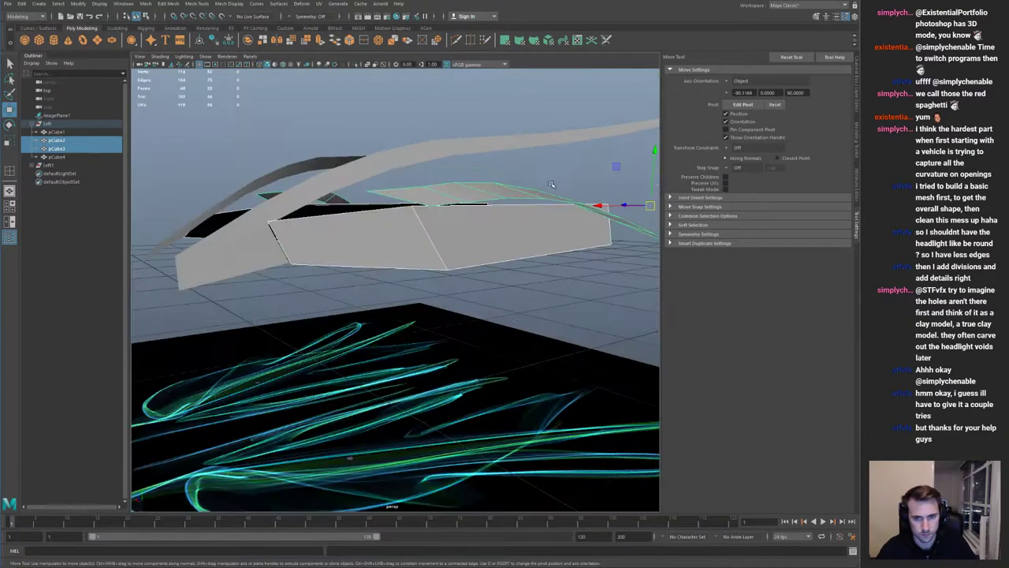
pyautogui.keyDown('alt'); pyautogui.moveTo(551, 182); pyautogui.dragTo(503, 258); pyautogui.keyUp('alt')
pyautogui.click(503, 258)
pyautogui.keyDown('shift'); pyautogui.moveTo(503, 259); pyautogui.dragTo(432, 303, button='right'); pyautogui.keyUp('shift')
pyautogui.click(521, 270)
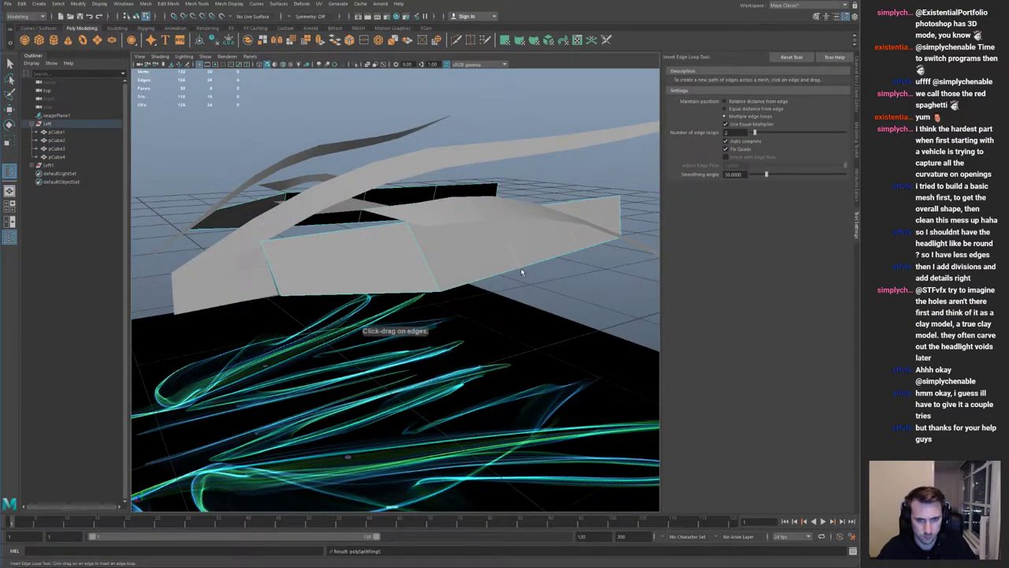
# Step: Move the two new edge loops in the top view so the extruded segment follows the reference strand
pyautogui.press('q')
pyautogui.keyDown('alt'); pyautogui.moveTo(439, 241); pyautogui.dragTo(552, 319); pyautogui.keyUp('alt')
pyautogui.keyDown('alt'); pyautogui.moveTo(461, 153); pyautogui.dragTo(507, 272, button='middle'); pyautogui.keyUp('alt')
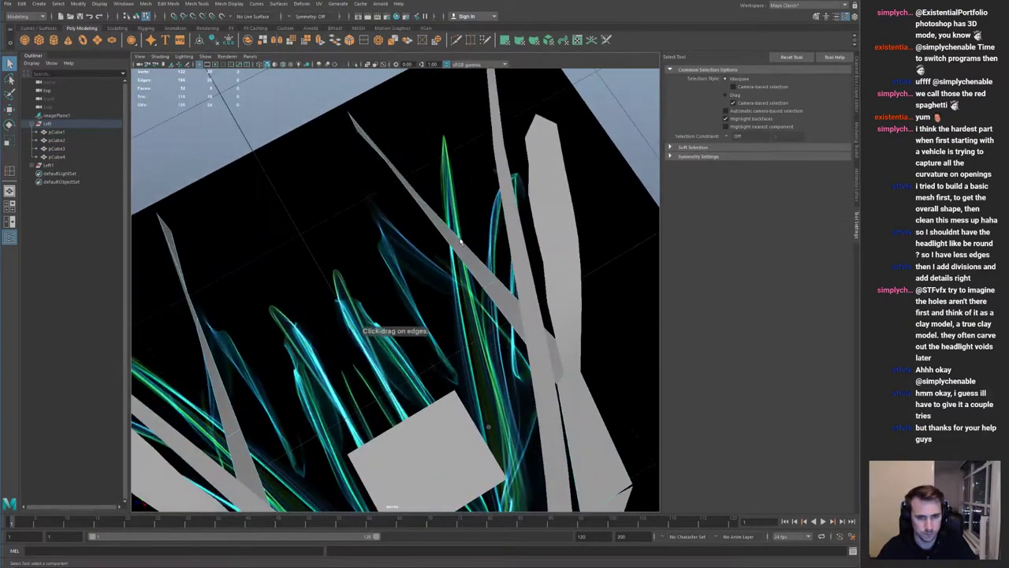
pyautogui.press('space')
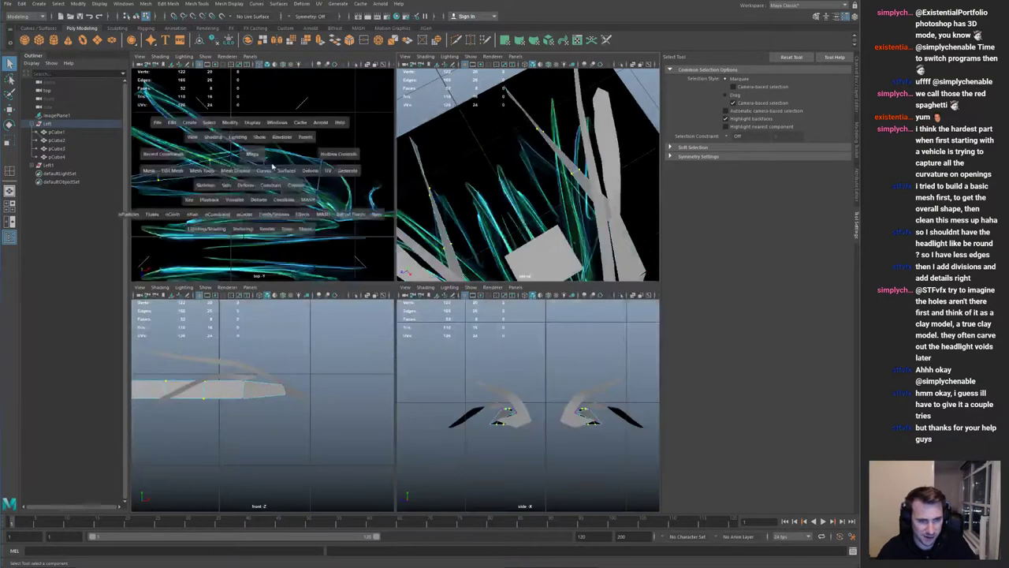
pyautogui.press('space')
pyautogui.press('w')
pyautogui.keyDown('alt'); pyautogui.moveTo(296, 207); pyautogui.dragTo(423, 212, button='middle'); pyautogui.keyUp('alt')
pyautogui.moveTo(390, 314); pyautogui.dragTo(388, 302)
pyautogui.moveTo(273, 235); pyautogui.dragTo(332, 303)
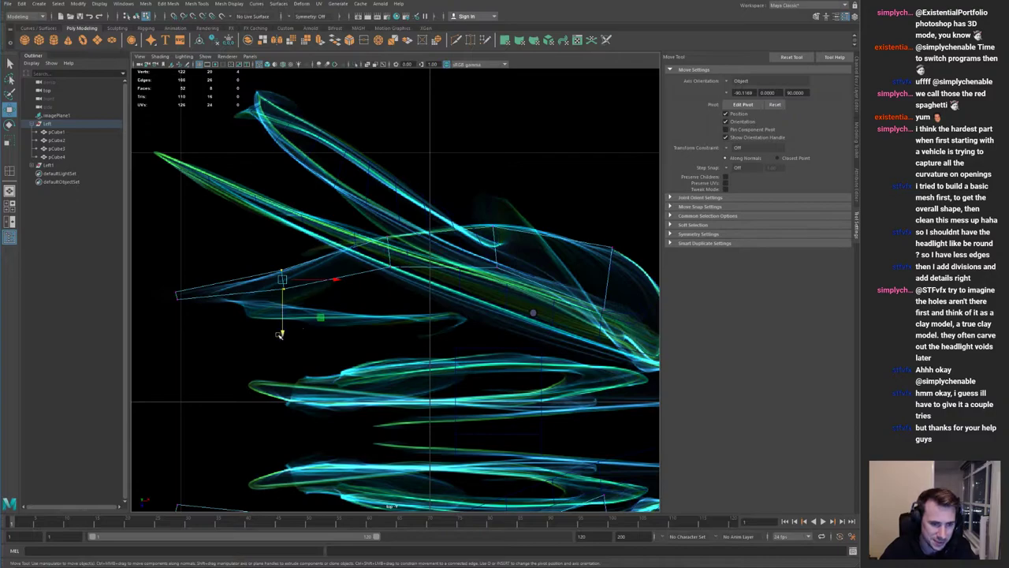
# Step: Taper the extruded segment by scaling its end edge down with soft selection in the perspective view
pyautogui.press('space')
pyautogui.press('space')
pyautogui.scroll(-5, 504, 212)
pyautogui.keyDown('alt'); pyautogui.moveTo(462, 315); pyautogui.dragTo(332, 235); pyautogui.keyUp('alt')
pyautogui.moveTo(467, 251); pyautogui.dragTo(472, 315)
pyautogui.scroll(5, 343, 264)
pyautogui.press('b')
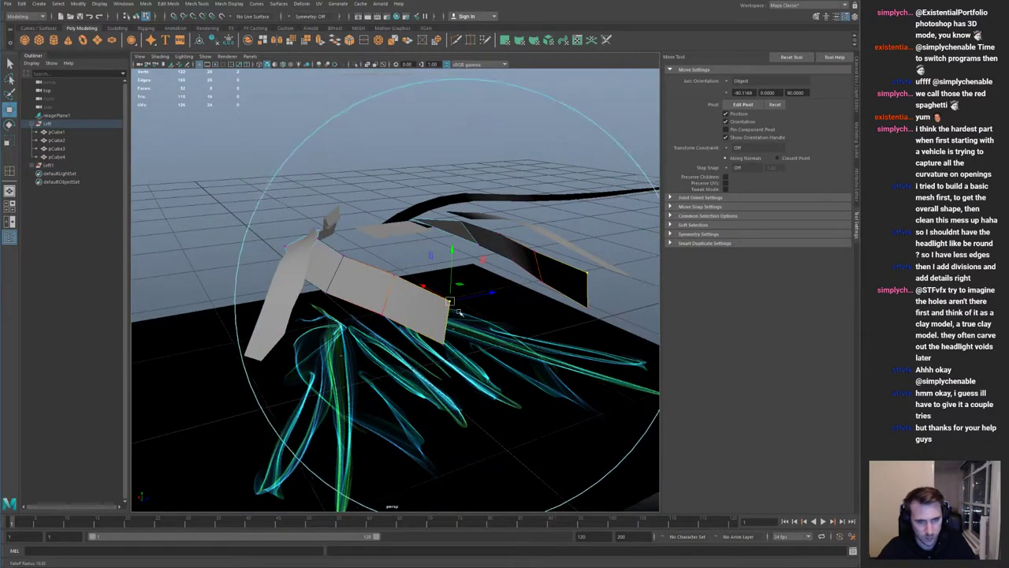
pyautogui.keyDown('alt'); pyautogui.moveTo(460, 280); pyautogui.dragTo(381, 279); pyautogui.keyUp('alt')
pyautogui.scroll(5, 345, 194)
pyautogui.press('r')
pyautogui.press('w')
pyautogui.click(375, 236)
pyautogui.hotkey('ctrl', 'z')
pyautogui.hotkey('ctrl', 'z')
pyautogui.keyDown('alt'); pyautogui.moveTo(375, 237); pyautogui.dragTo(428, 230); pyautogui.keyUp('alt')
# Step: In the front view, lower the extruded panel's tip with soft selection
pyautogui.press('space')
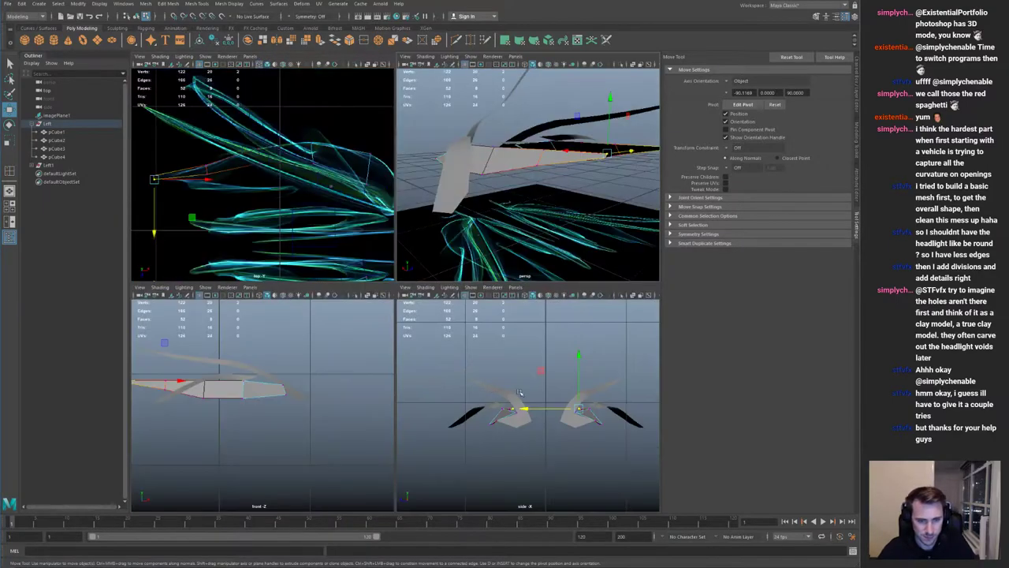
pyautogui.press('space')
pyautogui.keyDown('alt'); pyautogui.moveTo(352, 317); pyautogui.dragTo(466, 381, button='middle'); pyautogui.keyUp('alt')
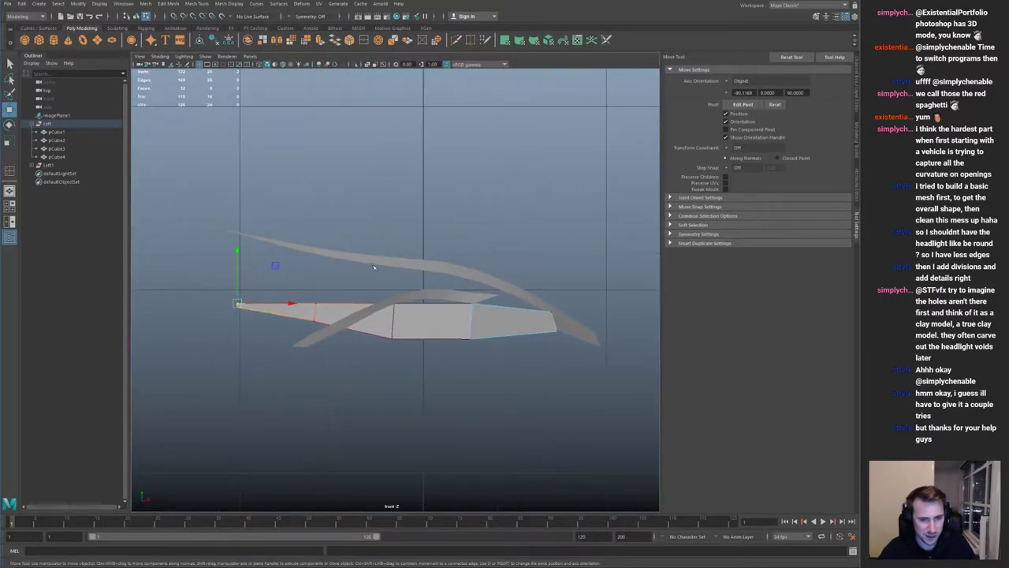
pyautogui.moveTo(243, 256); pyautogui.dragTo(241, 318)
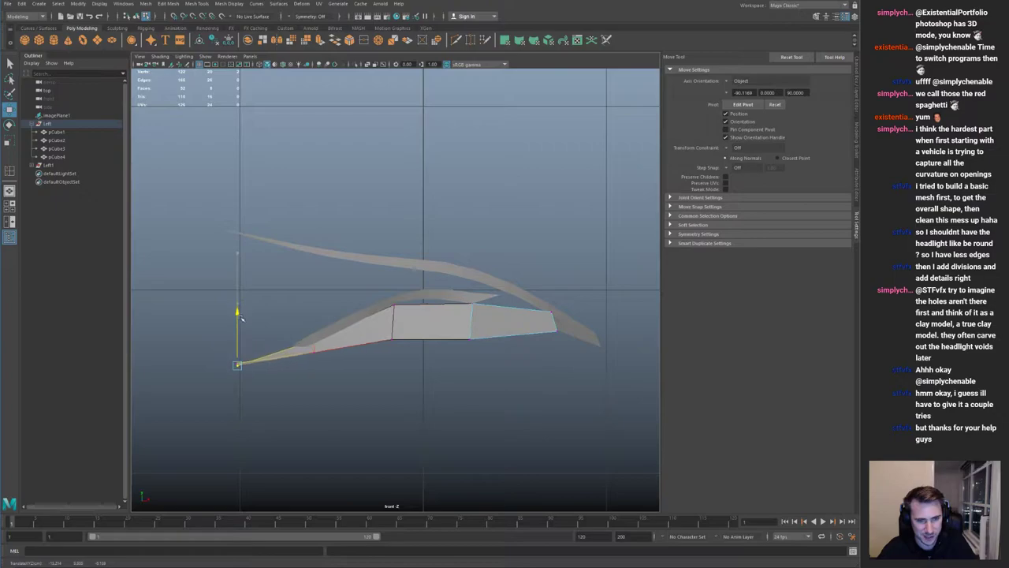
pyautogui.moveTo(411, 358); pyautogui.dragTo(392, 283)
pyautogui.hotkey('ctrl', 'z')
pyautogui.press('b')
pyautogui.moveTo(454, 329); pyautogui.dragTo(395, 282)
pyautogui.hotkey('ctrl', 'z')
# Step: Reduce the soft selection falloff and raise the bottom vertices of the panel's two middle edges
pyautogui.press('b')
pyautogui.moveTo(478, 318); pyautogui.dragTo(433, 328)
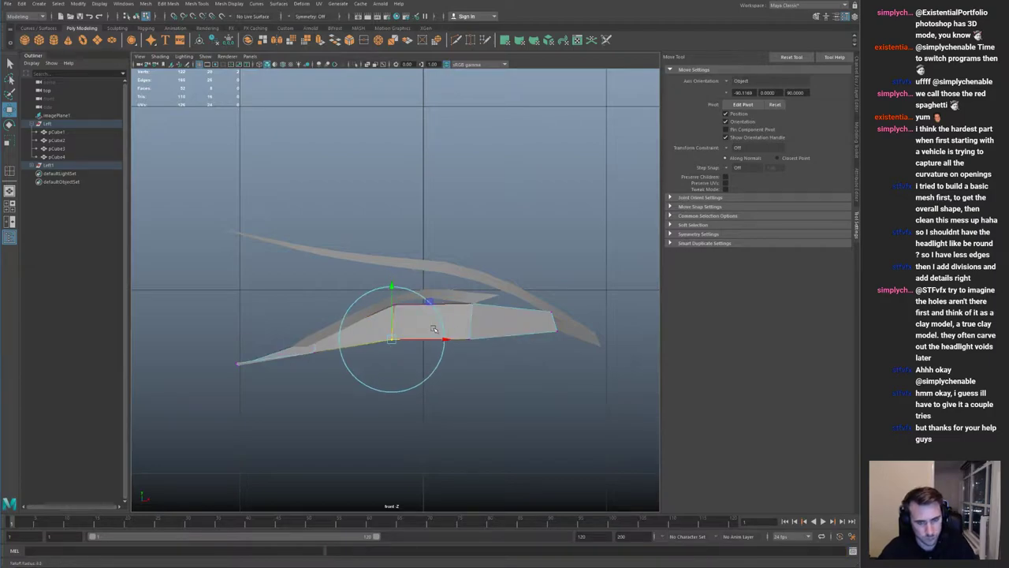
pyautogui.moveTo(395, 291); pyautogui.dragTo(394, 280)
pyautogui.moveTo(458, 355); pyautogui.dragTo(470, 300)
# Step: Raise the panel's tip and the edge loop nearest it in the front view
pyautogui.moveTo(211, 339); pyautogui.dragTo(262, 380)
pyautogui.moveTo(238, 316); pyautogui.dragTo(240, 250)
pyautogui.moveTo(284, 387); pyautogui.dragTo(329, 288)
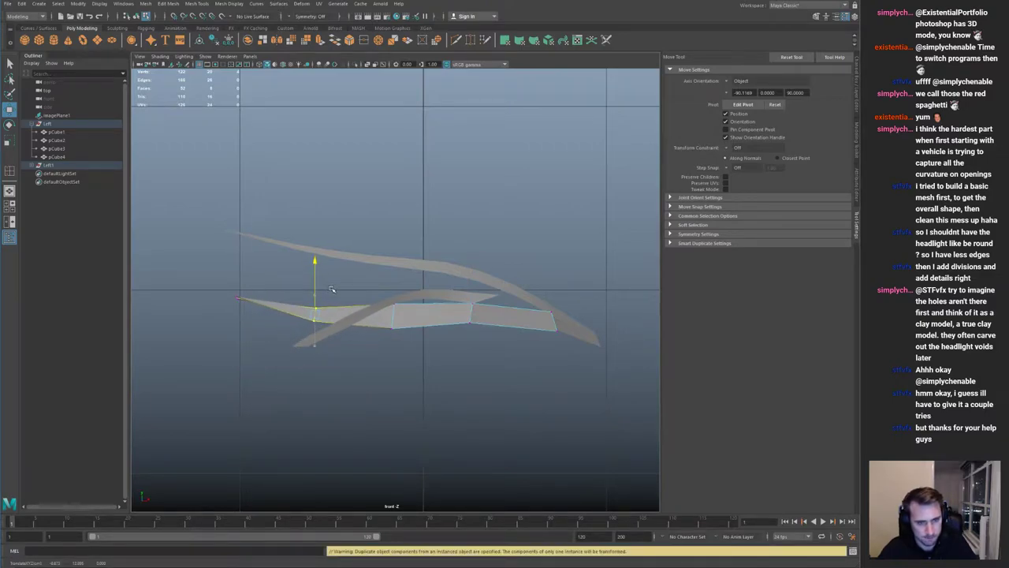
# Step: Lower the vertices of the panel's two middle edges to deepen its underside curve
pyautogui.click(507, 328)
pyautogui.moveTo(471, 295); pyautogui.dragTo(471, 309)
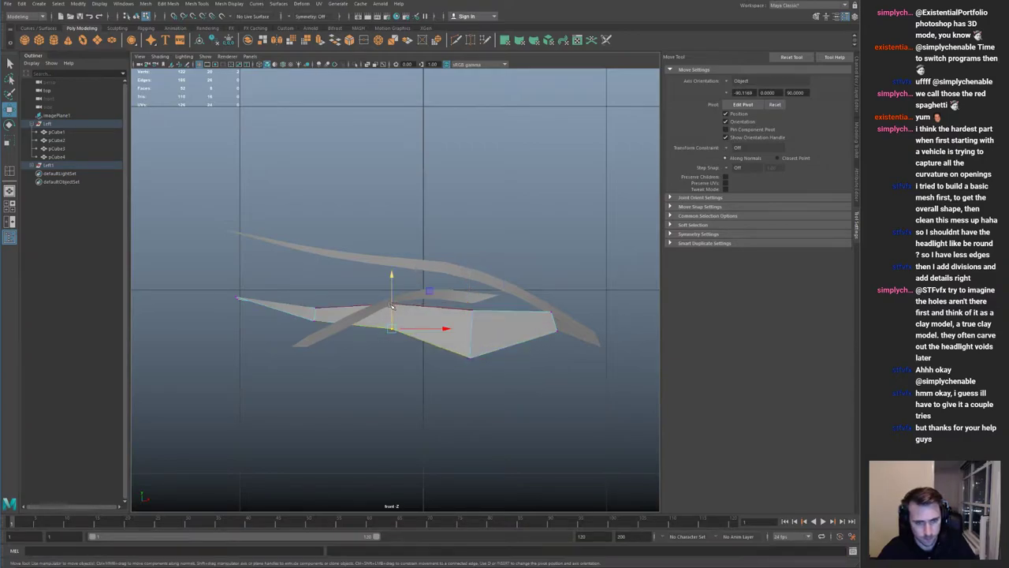
pyautogui.click(391, 313)
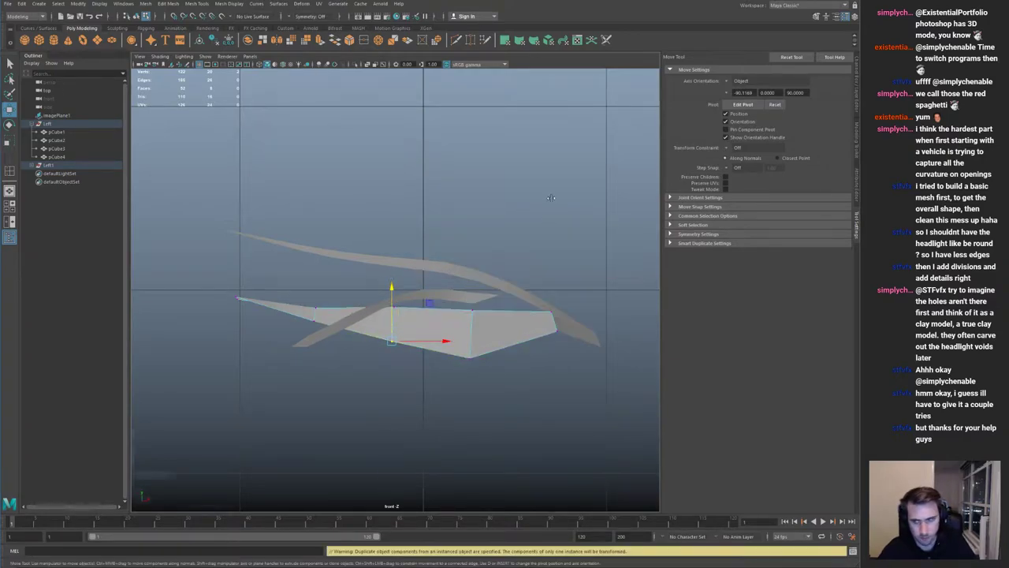
# Step: In the perspective view, adjust the height of the panel's front vertices, toggling soft selection between the moves
pyautogui.press('space')
pyautogui.press('space')
pyautogui.keyDown('alt'); pyautogui.moveTo(522, 223); pyautogui.dragTo(578, 253); pyautogui.keyUp('alt')
pyautogui.click(467, 262)
pyautogui.keyDown('alt'); pyautogui.moveTo(467, 265); pyautogui.dragTo(346, 283); pyautogui.keyUp('alt')
pyautogui.keyDown('alt'); pyautogui.moveTo(345, 286); pyautogui.dragTo(418, 293, button='middle'); pyautogui.keyUp('alt')
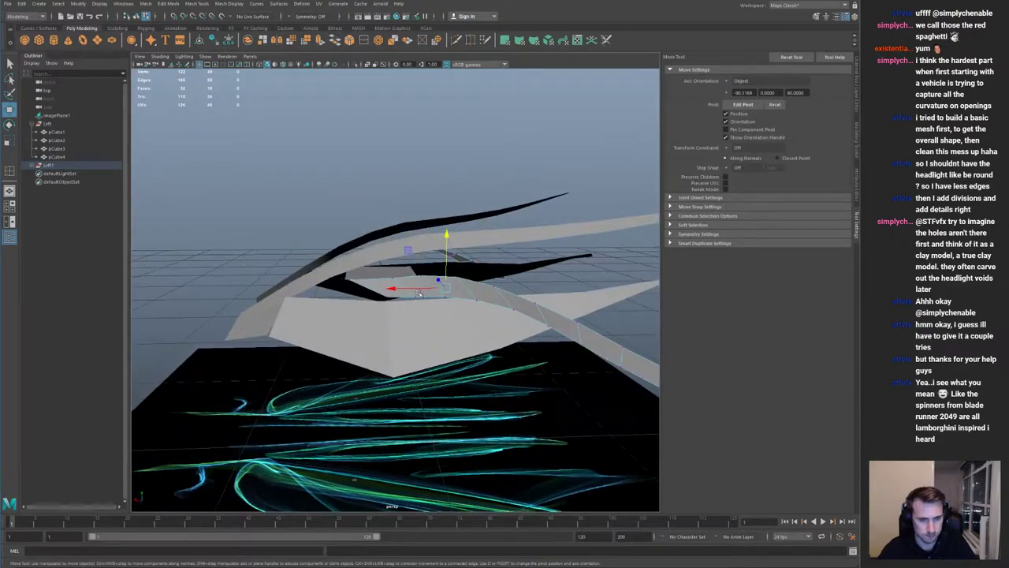
pyautogui.click(341, 277)
pyautogui.press('b')
pyautogui.moveTo(384, 290)
pyautogui.mouseDown()
pyautogui.moveTo(423, 310)
pyautogui.moveTo(383, 271)
pyautogui.mouseUp()
pyautogui.press('b')
pyautogui.moveTo(371, 246); pyautogui.dragTo(368, 267)
pyautogui.keyDown('alt'); pyautogui.moveTo(417, 316); pyautogui.dragTo(498, 343); pyautogui.keyUp('alt')
pyautogui.press('F8')
# Step: In the top view, cut a new point into the outer front edge of panel pCube1 with Multi-Cut
pyautogui.keyDown('alt'); pyautogui.moveTo(465, 276); pyautogui.dragTo(387, 281, button='right'); pyautogui.keyUp('alt')
pyautogui.click(535, 251)
pyautogui.press('space')
pyautogui.press('space')
pyautogui.keyDown('alt'); pyautogui.moveTo(465, 236); pyautogui.dragTo(355, 219, button='middle'); pyautogui.keyUp('alt')
pyautogui.moveTo(355, 220)
pyautogui.keyDown('alt'); pyautogui.mouseDown(button='right')
pyautogui.moveTo(325, 228)
pyautogui.moveTo(356, 257)
pyautogui.moveTo(339, 249)
pyautogui.mouseUp(button='right'); pyautogui.keyUp('alt')
pyautogui.press('5')
pyautogui.keyDown('alt'); pyautogui.moveTo(421, 250); pyautogui.dragTo(396, 229, button='middle'); pyautogui.keyUp('alt')
pyautogui.keyDown('alt'); pyautogui.moveTo(395, 229); pyautogui.dragTo(520, 320, button='right'); pyautogui.keyUp('alt')
pyautogui.keyDown('alt'); pyautogui.moveTo(486, 253); pyautogui.dragTo(422, 295, button='middle'); pyautogui.keyUp('alt')
pyautogui.click(431, 282)
pyautogui.keyDown('alt'); pyautogui.moveTo(423, 295); pyautogui.dragTo(451, 351, button='right'); pyautogui.keyUp('alt')
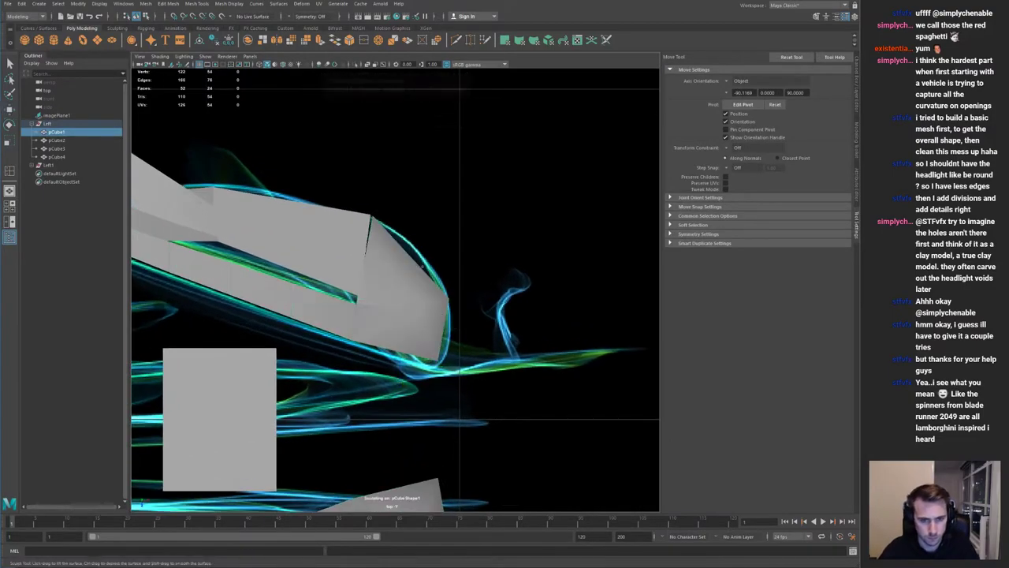
pyautogui.press('q')
pyautogui.hotkey('ctrl', 'shift', 'x')
pyautogui.click(419, 266)
# Step: Move the new vertex on the panel's front edge outward onto the reference curve
pyautogui.press('q')
pyautogui.moveTo(422, 268); pyautogui.dragTo(388, 266, button='right')
pyautogui.moveTo(404, 252)
pyautogui.mouseDown()
pyautogui.moveTo(442, 269)
pyautogui.moveTo(421, 251)
pyautogui.mouseUp()
pyautogui.press('w')
pyautogui.press('q')
pyautogui.moveTo(348, 273); pyautogui.dragTo(364, 259, button='right')
# Step: Move the vertices at the panel's inner front corner onto the reference line and return to object mode
pyautogui.keyDown('alt'); pyautogui.moveTo(364, 258); pyautogui.dragTo(384, 214, button='middle'); pyautogui.keyUp('alt')
pyautogui.scroll(1, 384, 214)
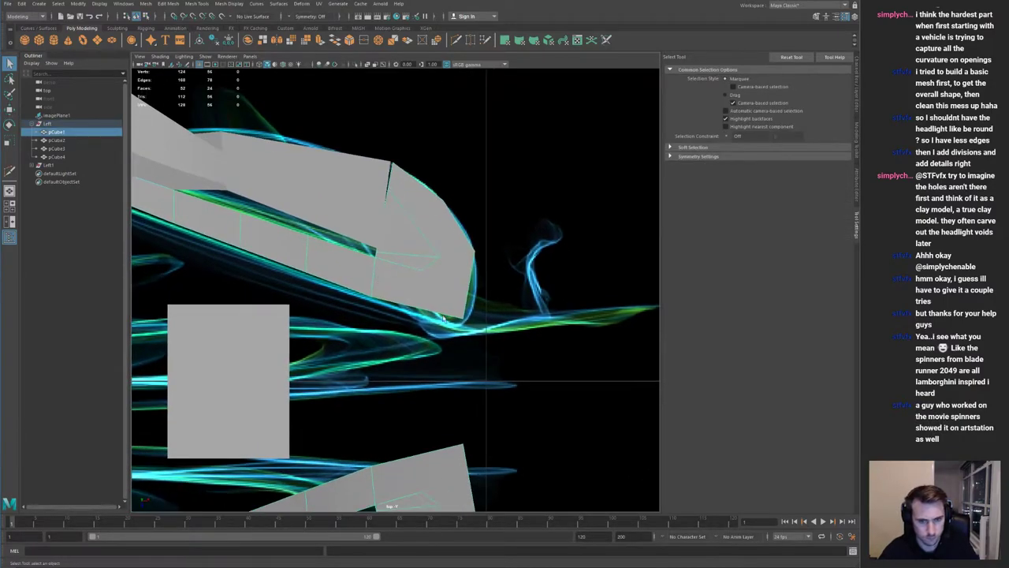
pyautogui.moveTo(441, 294); pyautogui.dragTo(410, 292, button='right')
pyautogui.moveTo(451, 304); pyautogui.dragTo(456, 325)
pyautogui.press('w')
pyautogui.moveTo(384, 310); pyautogui.dragTo(359, 280)
pyautogui.moveTo(451, 291); pyautogui.dragTo(493, 246, button='right')
# Step: Cut two more points into the panel's short front edge with Multi-Cut
pyautogui.hotkey('ctrl', 'shift', 'x')
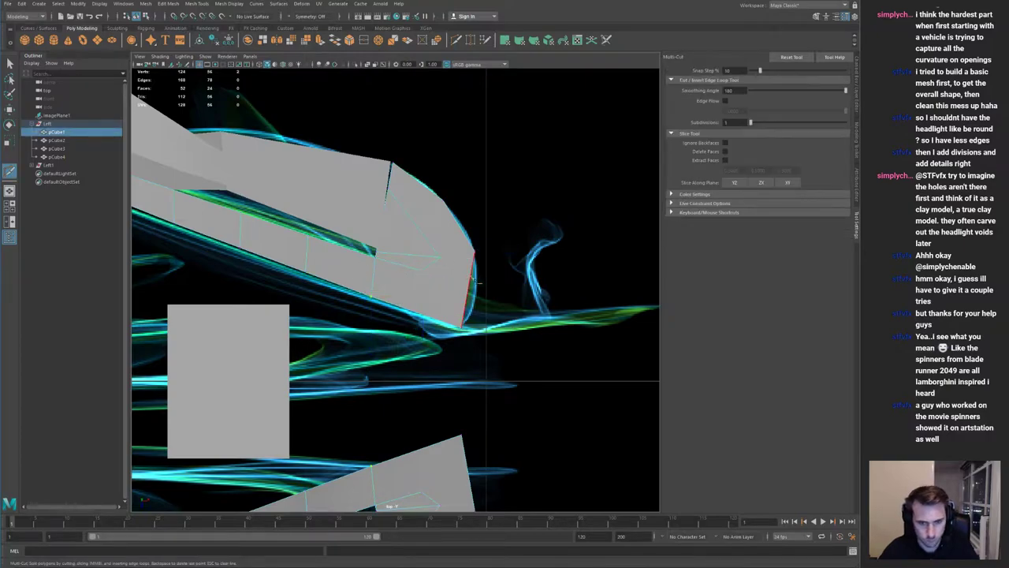
pyautogui.click(472, 273)
pyautogui.press('q')
pyautogui.hotkey('ctrl', 'shift', 'x')
pyautogui.click(466, 307)
pyautogui.press('q')
# Step: Move the newly cut vertices outward to round the panel's front along the reference, then leave vertex mode and deselect
pyautogui.click(457, 275)
pyautogui.press('w')
pyautogui.moveTo(471, 279); pyautogui.dragTo(431, 273, button='right')
pyautogui.moveTo(458, 305); pyautogui.dragTo(478, 298)
pyautogui.press('space')
pyautogui.press('space')
pyautogui.press('q')
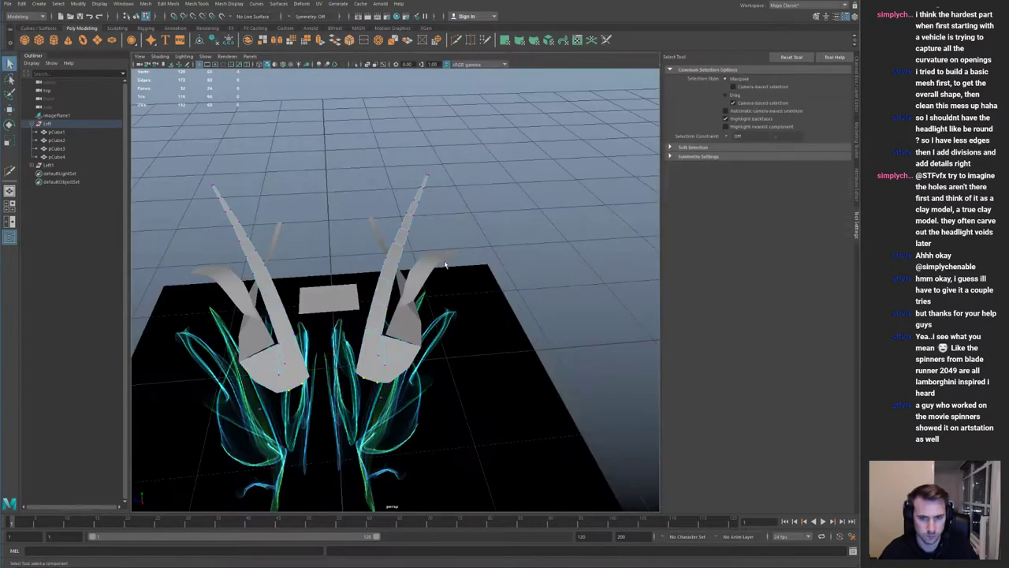
pyautogui.moveTo(450, 259); pyautogui.dragTo(468, 238, button='right')
pyautogui.keyDown('alt'); pyautogui.moveTo(468, 238); pyautogui.dragTo(519, 240); pyautogui.keyUp('alt')
pyautogui.click(503, 224)
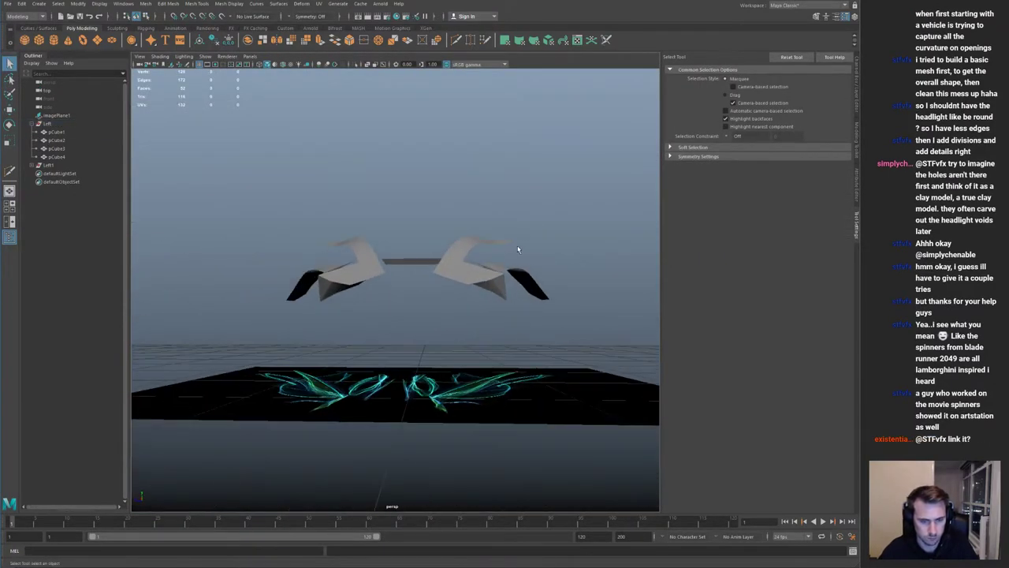
# Step: In the top view, move block pCube4 near the centre line between the panels' front ends and scale it narrower across the ship
pyautogui.press('space')
pyautogui.press('space')
pyautogui.scroll(-1, 332, 240)
pyautogui.keyDown('alt'); pyautogui.moveTo(332, 241); pyautogui.dragTo(494, 173, button='middle'); pyautogui.keyUp('alt')
pyautogui.keyDown('alt'); pyautogui.moveTo(493, 174); pyautogui.dragTo(244, 223, button='right'); pyautogui.keyUp('alt')
pyautogui.click(429, 269)
pyautogui.press('w')
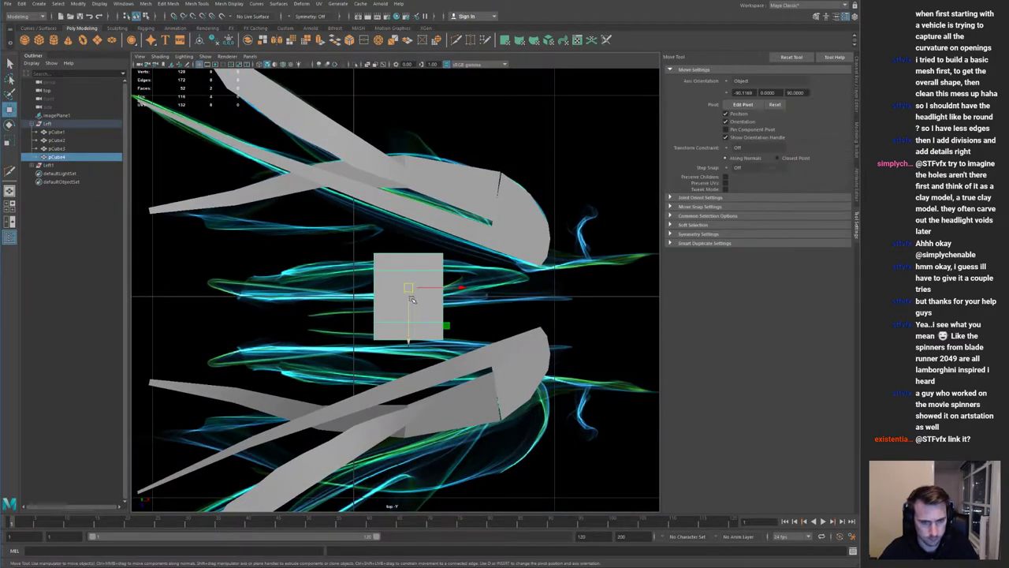
pyautogui.moveTo(446, 327); pyautogui.dragTo(345, 268)
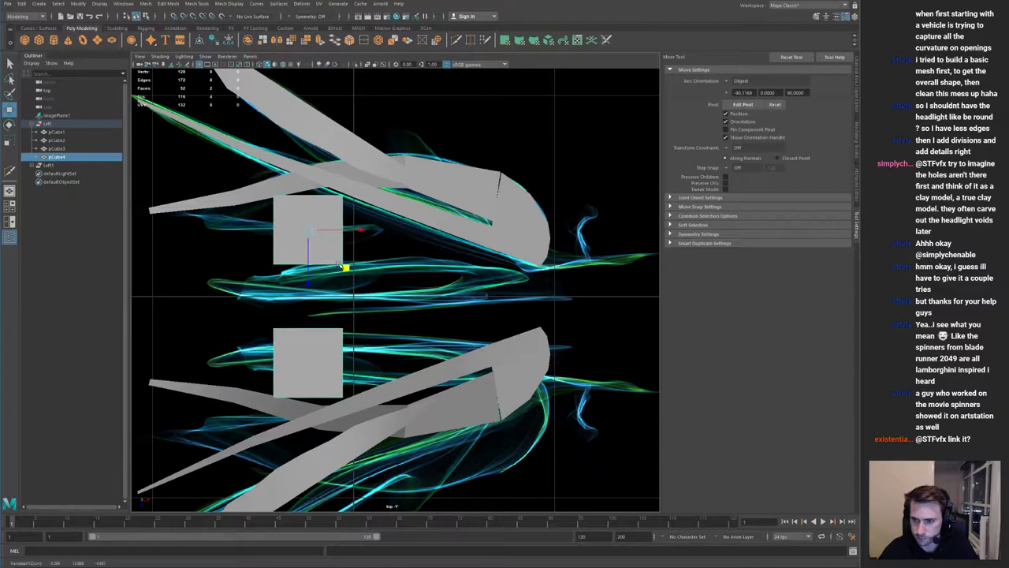
pyautogui.keyDown('alt'); pyautogui.moveTo(386, 247); pyautogui.dragTo(413, 253, button='middle'); pyautogui.keyUp('alt')
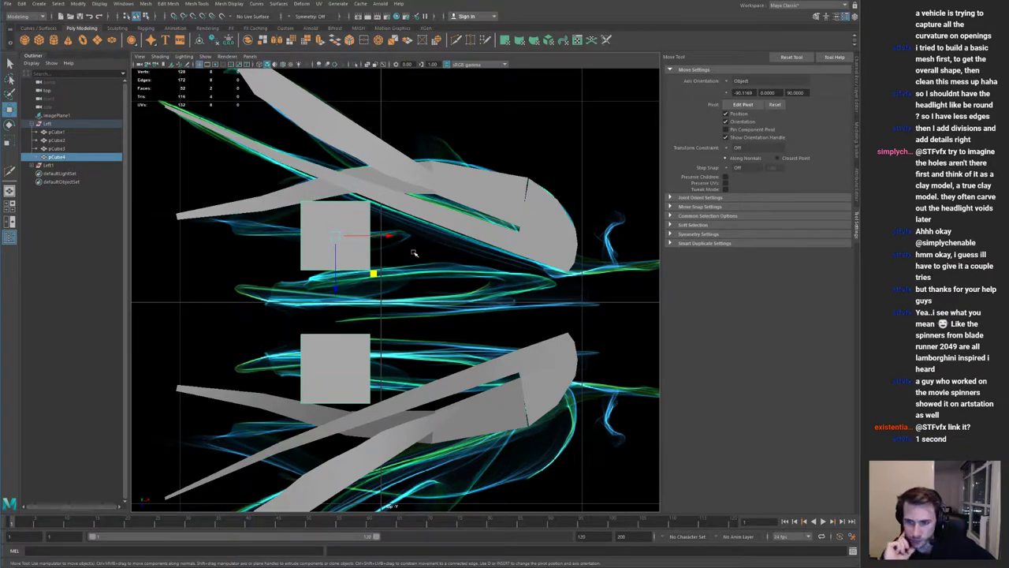
pyautogui.moveTo(373, 273); pyautogui.dragTo(522, 327)
pyautogui.press('r')
pyautogui.press('w')
# Step: Examine the panels and the narrow centre blocks from several angles in the perspective view
pyautogui.press('space')
pyautogui.press('space')
pyautogui.keyDown('alt'); pyautogui.moveTo(422, 236); pyautogui.dragTo(418, 266); pyautogui.keyUp('alt')
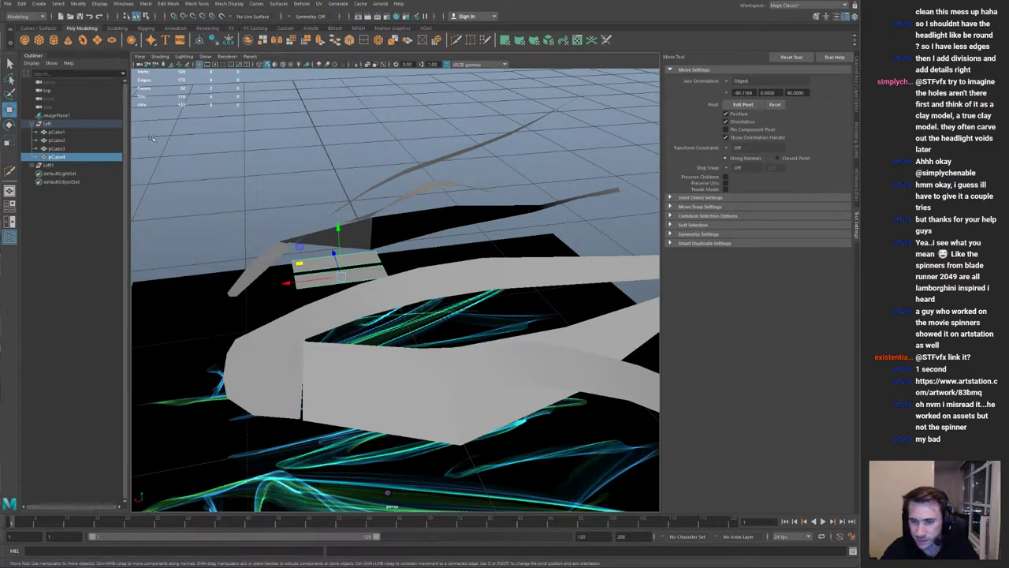
pyautogui.moveTo(93, 565)
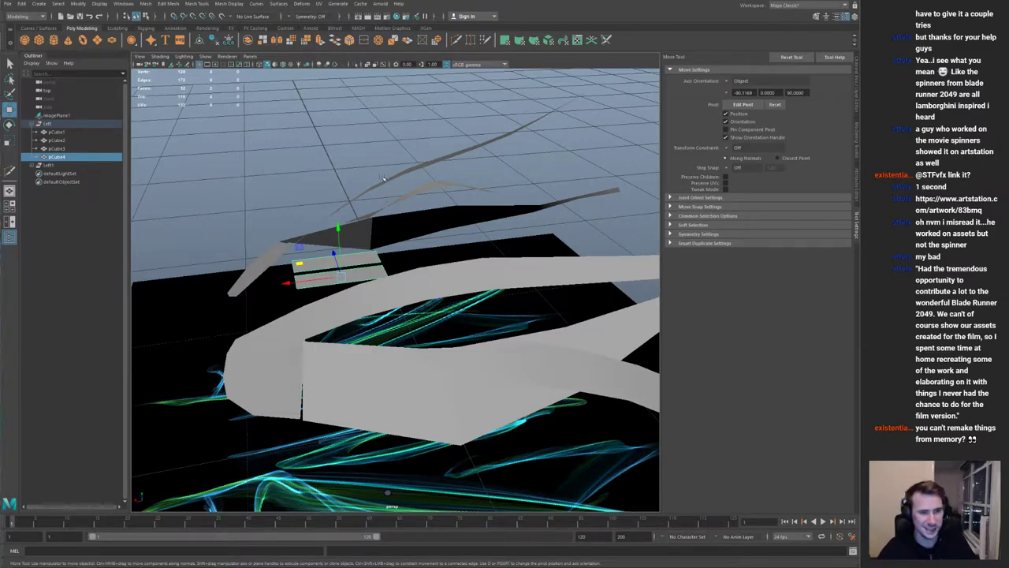
pyautogui.click(388, 173)
pyautogui.keyDown('alt'); pyautogui.moveTo(272, 213); pyautogui.dragTo(504, 327); pyautogui.keyUp('alt')
pyautogui.scroll(-5, 394, 252)
pyautogui.click(424, 274)
pyautogui.scroll(4, 424, 272)
pyautogui.keyDown('alt'); pyautogui.moveTo(424, 272); pyautogui.dragTo(486, 246); pyautogui.keyUp('alt')
pyautogui.press('space')
pyautogui.press('space')
pyautogui.press('space')
pyautogui.press('space')
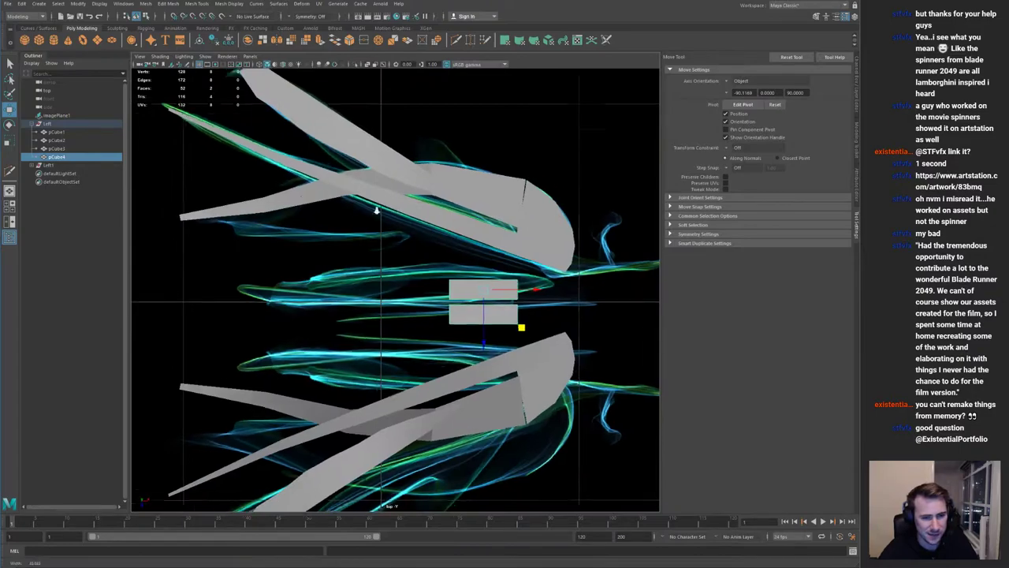
# Step: Compare both sides of the ship with the mirrored reference in the top view and clear the selection
pyautogui.keyDown('alt'); pyautogui.moveTo(377, 211); pyautogui.dragTo(361, 197, button='right'); pyautogui.keyUp('alt')
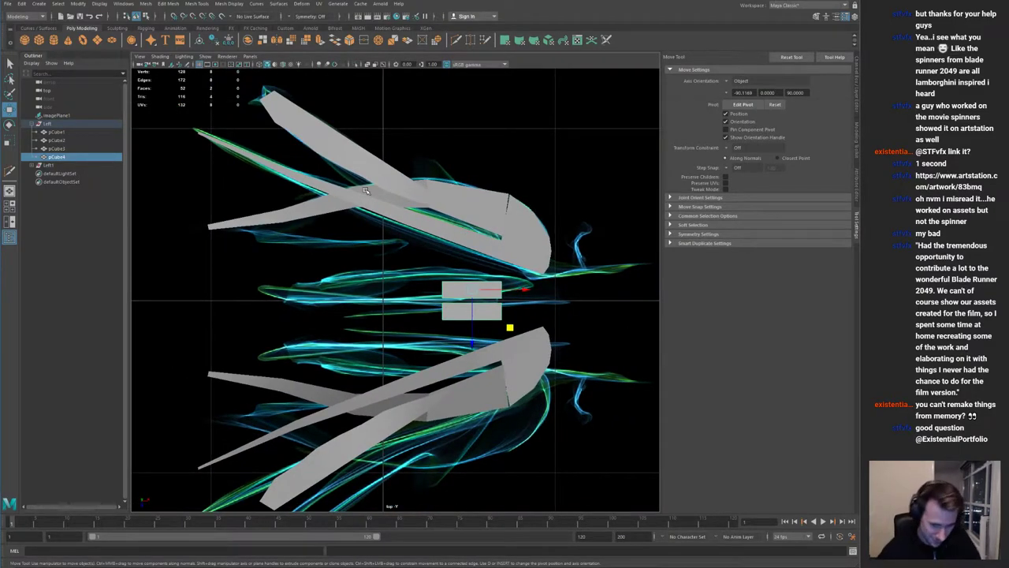
pyautogui.keyDown('alt'); pyautogui.moveTo(468, 257); pyautogui.dragTo(494, 278, button='right'); pyautogui.keyUp('alt')
pyautogui.keyDown('alt'); pyautogui.moveTo(524, 239); pyautogui.dragTo(470, 231, button='middle'); pyautogui.keyUp('alt')
pyautogui.keyDown('alt'); pyautogui.moveTo(557, 294); pyautogui.dragTo(512, 279, button='right'); pyautogui.keyUp('alt')
pyautogui.keyDown('alt'); pyautogui.moveTo(559, 284); pyautogui.dragTo(486, 257, button='middle'); pyautogui.keyUp('alt')
pyautogui.keyDown('alt'); pyautogui.moveTo(424, 192); pyautogui.dragTo(515, 274, button='middle'); pyautogui.keyUp('alt')
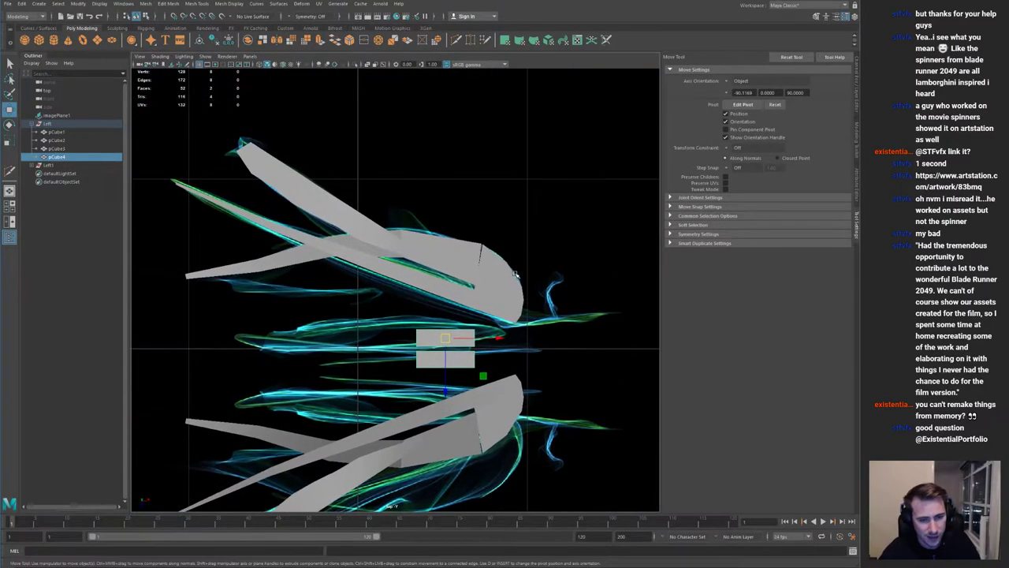
pyautogui.keyDown('alt'); pyautogui.moveTo(642, 293); pyautogui.dragTo(507, 232, button='middle'); pyautogui.keyUp('alt')
pyautogui.click(525, 255)
pyautogui.keyDown('alt'); pyautogui.moveTo(534, 256); pyautogui.dragTo(407, 226, button='right'); pyautogui.keyUp('alt')
pyautogui.scroll(-1, 408, 226)
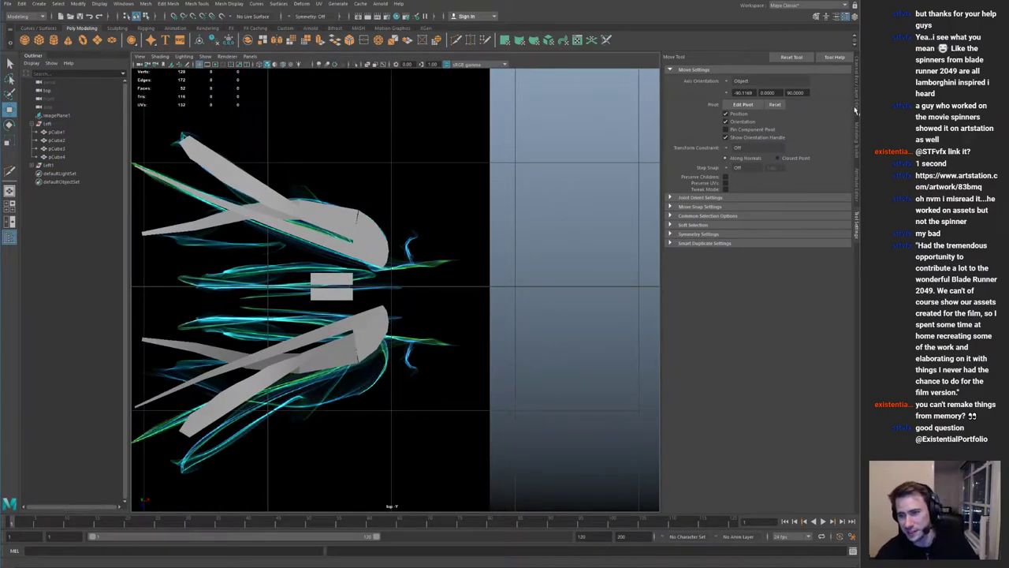
# Step: Show the Channel Box and move the reference image plane in the top view so its mirrored halves centre on the grid axis
pyautogui.click(855, 110)
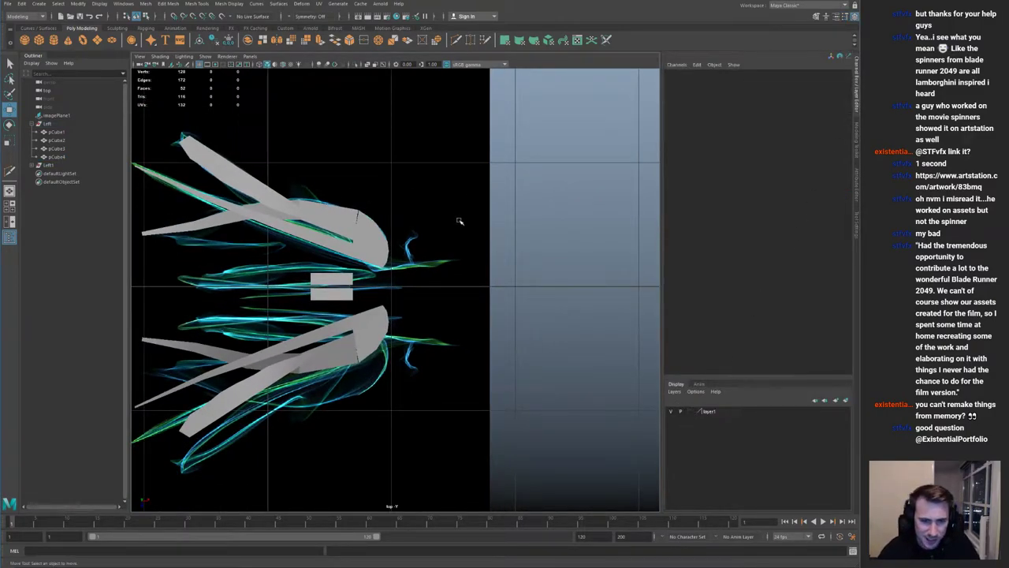
pyautogui.moveTo(509, 234); pyautogui.dragTo(466, 290)
pyautogui.keyDown('alt'); pyautogui.moveTo(421, 274); pyautogui.dragTo(537, 276, button='middle'); pyautogui.keyUp('alt')
pyautogui.moveTo(408, 235); pyautogui.dragTo(412, 221)
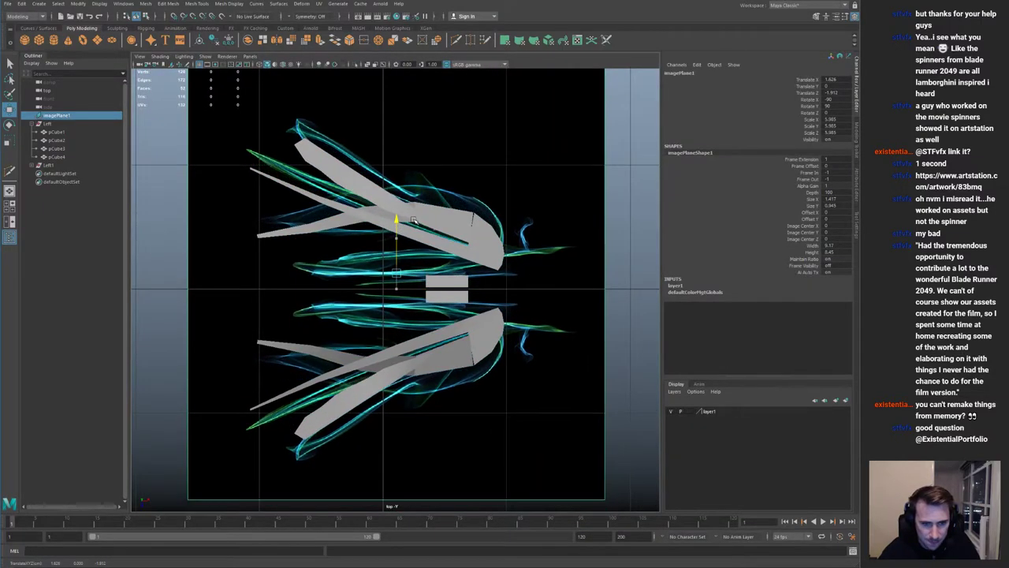
# Step: Set the reference image's display layer, layer1, to the Reference display type so the image stays visible but unselectable
pyautogui.keyDown('alt'); pyautogui.moveTo(594, 252); pyautogui.dragTo(541, 239, button='right'); pyautogui.keyUp('alt')
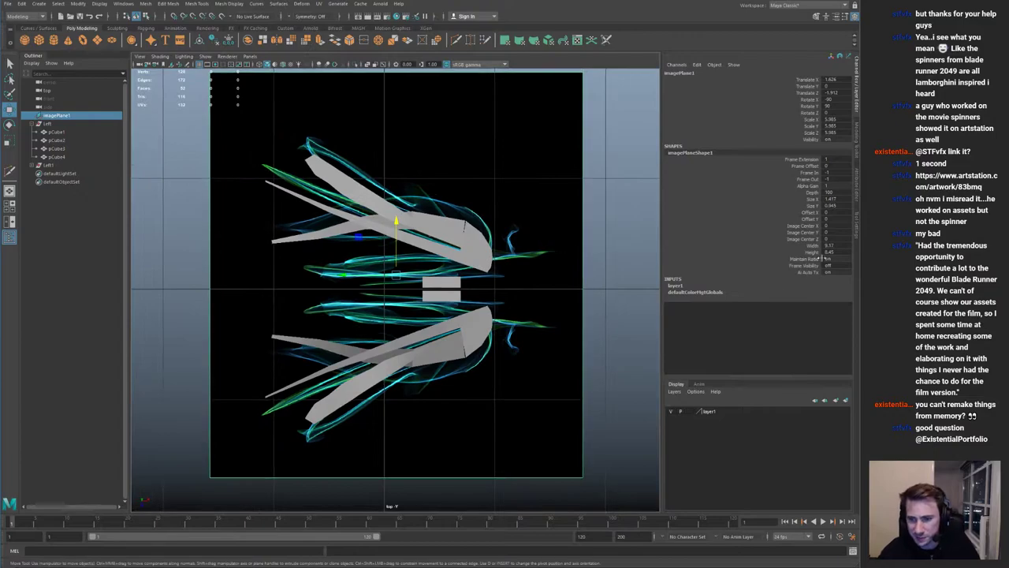
pyautogui.click(690, 413)
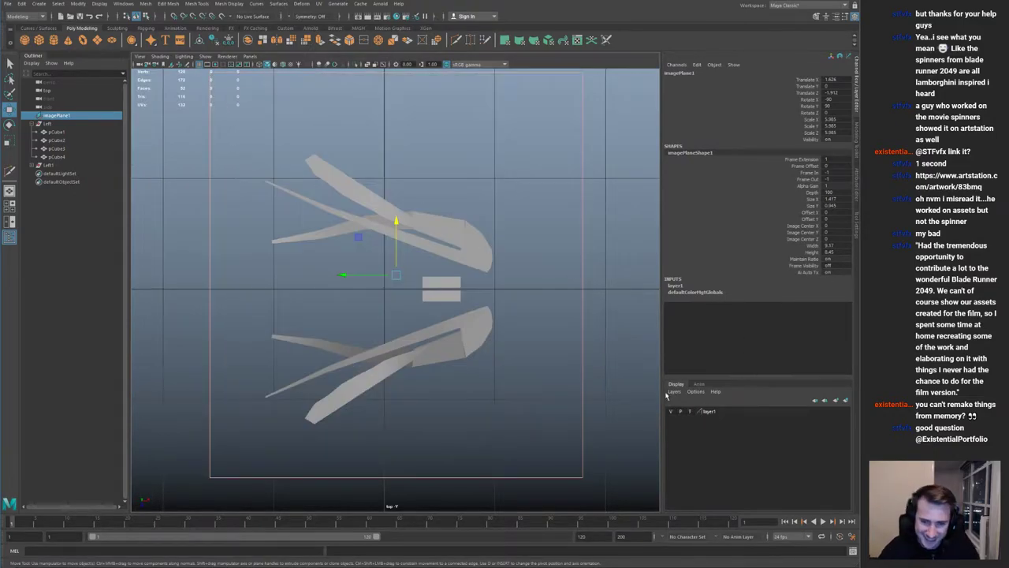
pyautogui.click(691, 414)
# Step: Move the three wing blades of the Left group together to line up with the reference image in the top view
pyautogui.keyDown('alt'); pyautogui.moveTo(487, 211); pyautogui.dragTo(431, 259, button='middle'); pyautogui.keyUp('alt')
pyautogui.keyDown('alt'); pyautogui.moveTo(431, 258); pyautogui.dragTo(532, 229, button='right'); pyautogui.keyUp('alt')
pyautogui.moveTo(577, 212); pyautogui.dragTo(186, 297)
pyautogui.keyDown('alt'); pyautogui.moveTo(186, 297); pyautogui.dragTo(266, 323, button='middle'); pyautogui.keyUp('alt')
pyautogui.keyDown('alt'); pyautogui.moveTo(266, 323); pyautogui.dragTo(350, 295, button='right'); pyautogui.keyUp('alt')
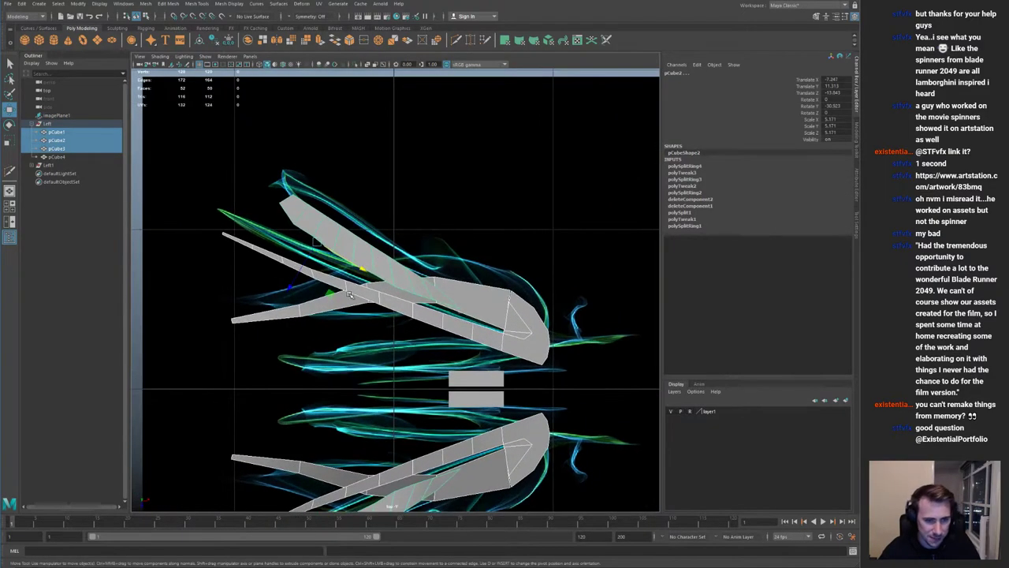
pyautogui.moveTo(345, 294); pyautogui.dragTo(338, 278)
# Step: Reposition the small rectangular block near the centre line onto the inner glowing strands of the reference
pyautogui.click(469, 375)
pyautogui.keyDown('alt'); pyautogui.moveTo(497, 337); pyautogui.dragTo(438, 237, button='middle'); pyautogui.keyUp('alt')
pyautogui.keyDown('alt'); pyautogui.moveTo(438, 236); pyautogui.dragTo(488, 325, button='right'); pyautogui.keyUp('alt')
pyautogui.moveTo(459, 294); pyautogui.dragTo(485, 257)
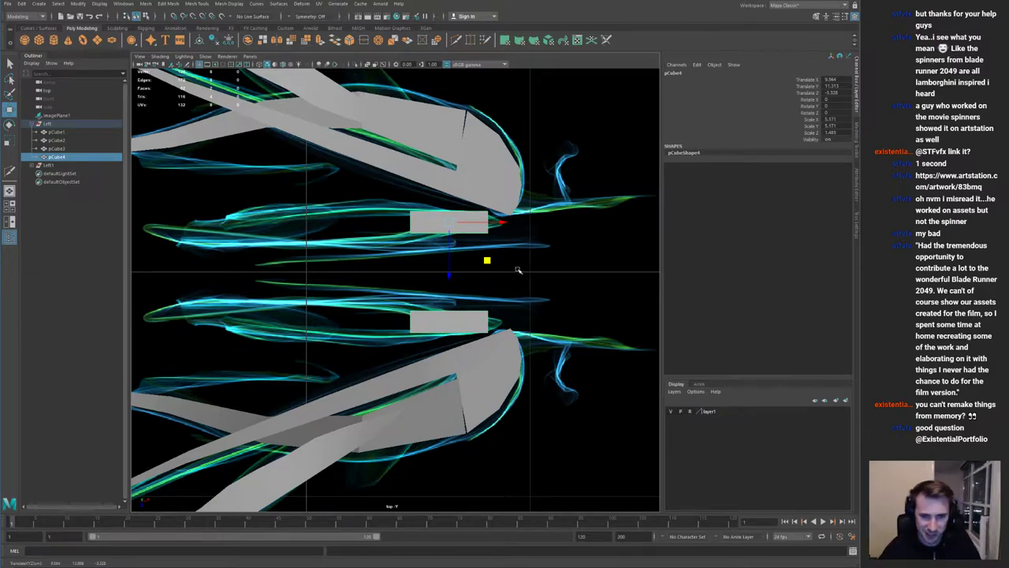
pyautogui.scroll(-1, 352, 311)
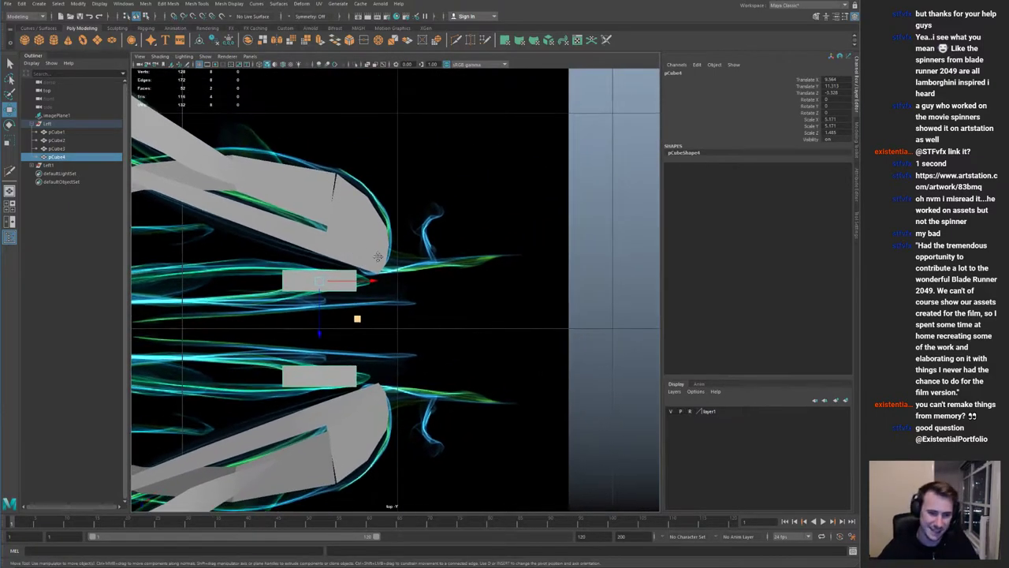
pyautogui.keyDown('alt'); pyautogui.moveTo(352, 310); pyautogui.dragTo(479, 335, button='middle'); pyautogui.keyUp('alt')
pyautogui.scroll(2, 479, 335)
pyautogui.moveTo(482, 344); pyautogui.dragTo(379, 366)
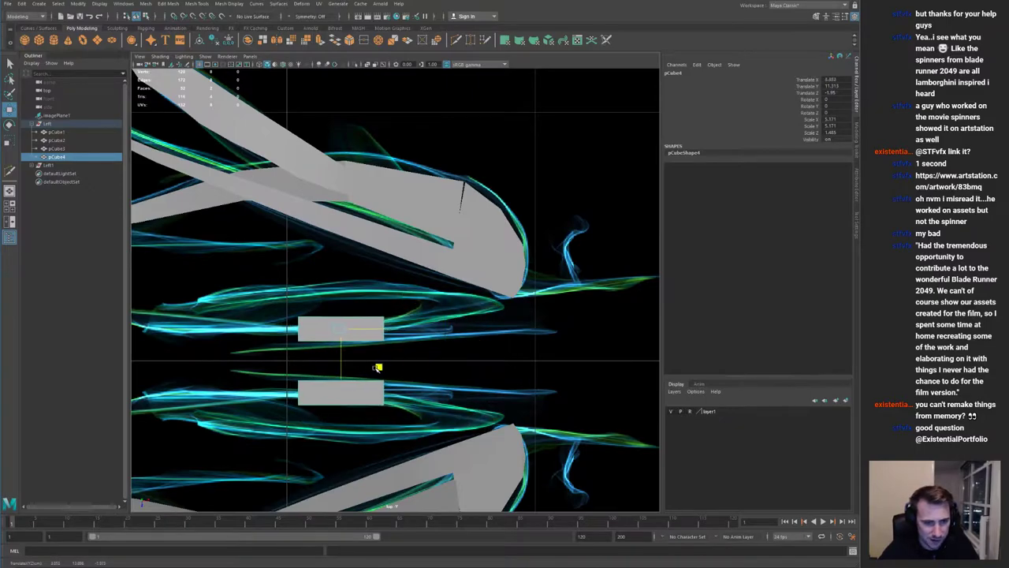
# Step: Reshape the small block by its end vertices into a long thin strip, slightly tilted to follow the inner strands
pyautogui.keyDown('alt'); pyautogui.moveTo(362, 328); pyautogui.dragTo(433, 329, button='middle'); pyautogui.keyUp('alt')
pyautogui.scroll(1, 434, 330)
pyautogui.moveTo(434, 330); pyautogui.dragTo(379, 327, button='right')
pyautogui.moveTo(358, 301); pyautogui.dragTo(285, 332)
pyautogui.moveTo(450, 292); pyautogui.dragTo(482, 354)
pyautogui.moveTo(206, 284); pyautogui.dragTo(518, 316)
pyautogui.keyDown('shift'); pyautogui.moveTo(206, 301); pyautogui.dragTo(238, 324); pyautogui.keyUp('shift')
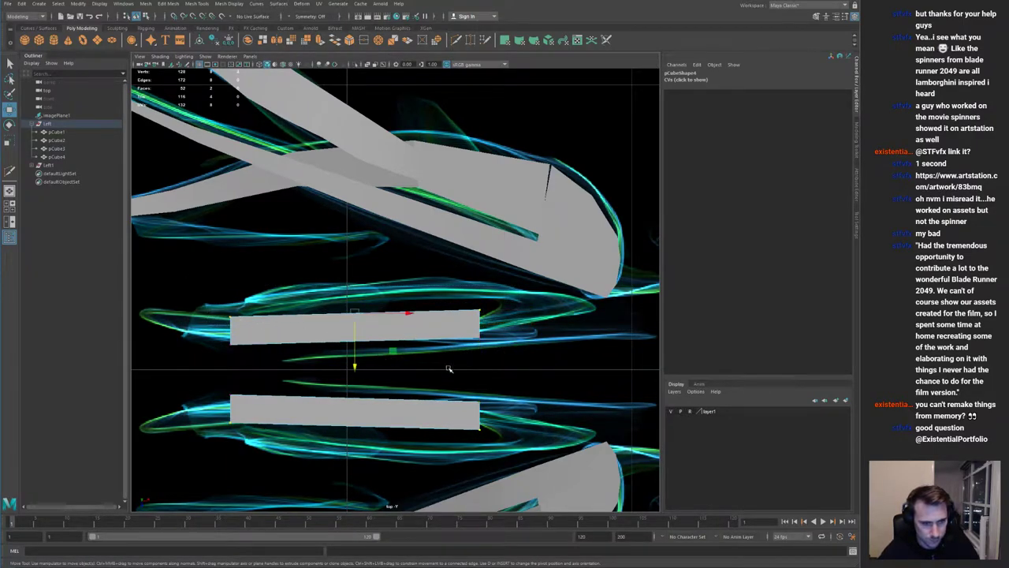
pyautogui.moveTo(352, 370); pyautogui.dragTo(361, 380)
# Step: Examine the wing pieces in perspective from several angles and select the lower wing piece, pCube3
pyautogui.press('space')
pyautogui.press('space')
pyautogui.keyDown('alt'); pyautogui.moveTo(465, 201); pyautogui.dragTo(366, 173); pyautogui.keyUp('alt')
pyautogui.keyDown('alt'); pyautogui.moveTo(367, 173); pyautogui.dragTo(390, 227, button='middle'); pyautogui.keyUp('alt')
pyautogui.keyDown('alt'); pyautogui.moveTo(389, 228); pyautogui.dragTo(514, 336); pyautogui.keyUp('alt')
pyautogui.click(461, 324)
pyautogui.keyDown('alt'); pyautogui.moveTo(471, 323); pyautogui.dragTo(425, 296, button='right'); pyautogui.keyUp('alt')
pyautogui.keyDown('alt'); pyautogui.moveTo(426, 297); pyautogui.dragTo(455, 313); pyautogui.keyUp('alt')
pyautogui.keyDown('alt'); pyautogui.moveTo(455, 313); pyautogui.dragTo(409, 272, button='right'); pyautogui.keyUp('alt')
pyautogui.keyDown('alt'); pyautogui.moveTo(409, 271); pyautogui.dragTo(451, 290); pyautogui.keyUp('alt')
pyautogui.keyDown('alt'); pyautogui.moveTo(451, 291); pyautogui.dragTo(556, 355, button='right'); pyautogui.keyUp('alt')
# Step: Lower the upper-edge vertices in the middle of pCube3 in the front view
pyautogui.press('space')
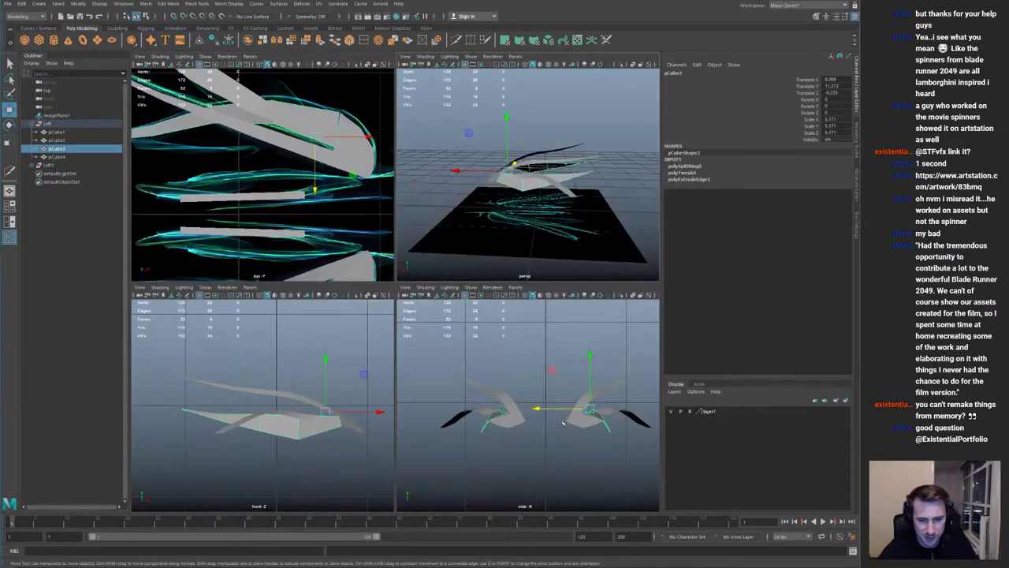
pyautogui.press('space')
pyautogui.press('F9')
pyautogui.moveTo(406, 363); pyautogui.dragTo(374, 325)
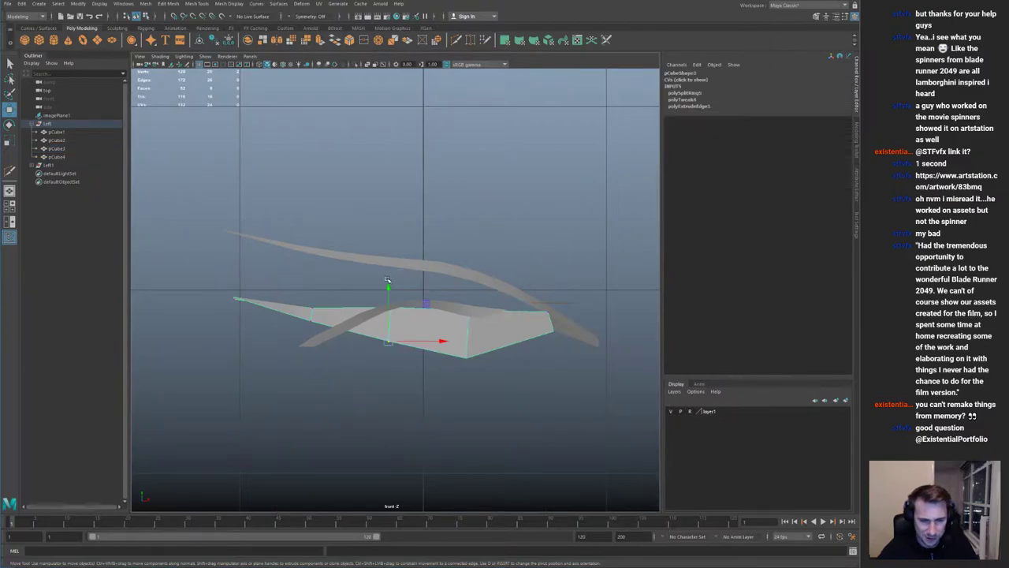
pyautogui.moveTo(378, 277); pyautogui.dragTo(429, 313)
pyautogui.keyDown('alt'); pyautogui.moveTo(414, 314); pyautogui.dragTo(475, 331, button='right'); pyautogui.keyUp('alt')
pyautogui.moveTo(358, 246); pyautogui.dragTo(359, 266)
pyautogui.moveTo(451, 277); pyautogui.dragTo(497, 310)
pyautogui.moveTo(471, 258); pyautogui.dragTo(471, 274)
# Step: Adjust the vertices toward the tapered tail of pCube3 and raise its tip in the front view
pyautogui.keyDown('alt'); pyautogui.moveTo(267, 244); pyautogui.dragTo(371, 259, button='middle'); pyautogui.keyUp('alt')
pyautogui.moveTo(319, 293); pyautogui.dragTo(357, 321)
pyautogui.moveTo(310, 344); pyautogui.dragTo(352, 329)
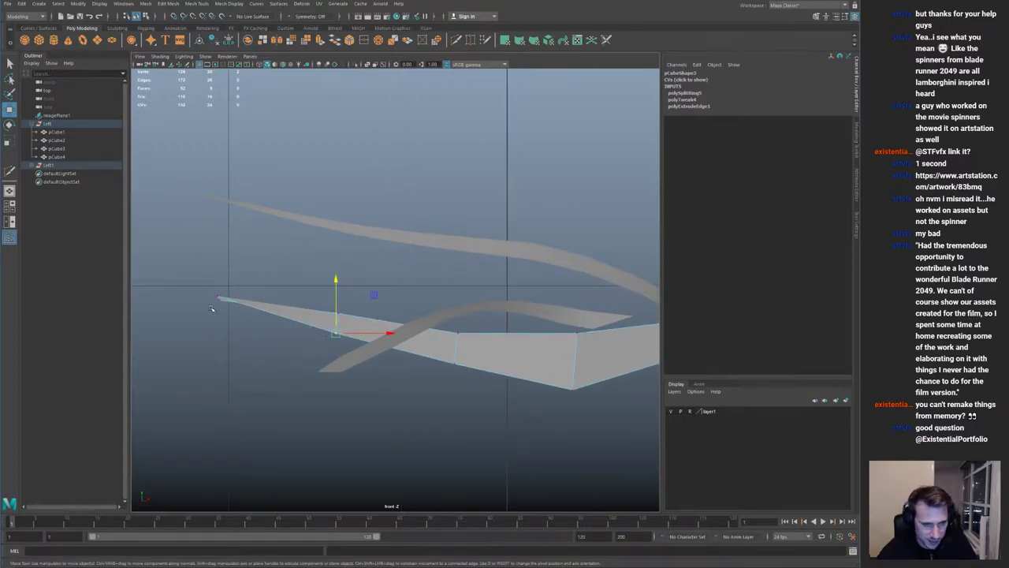
pyautogui.moveTo(230, 299); pyautogui.dragTo(226, 263)
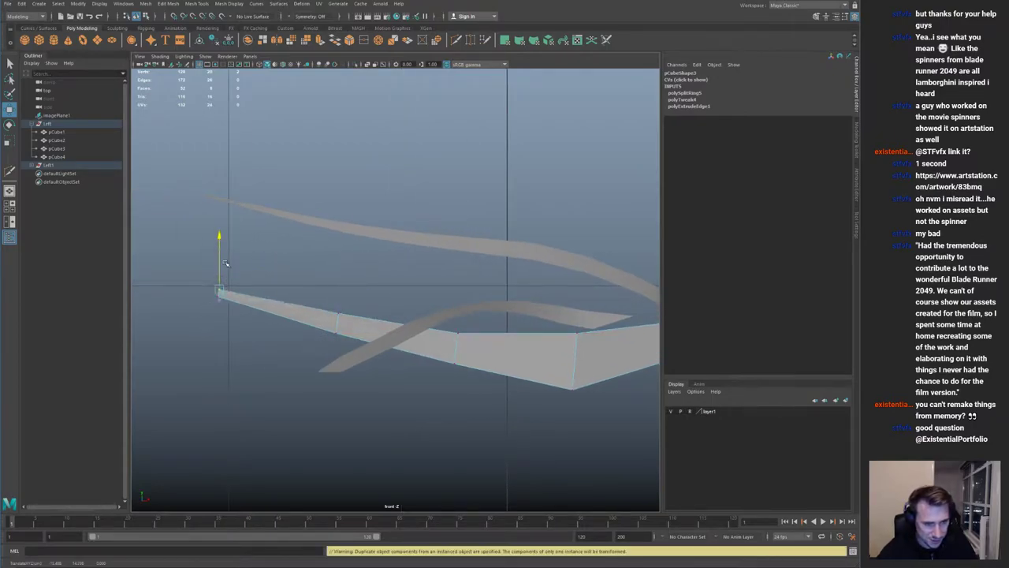
pyautogui.keyDown('alt'); pyautogui.moveTo(521, 368); pyautogui.dragTo(383, 322, button='middle'); pyautogui.keyUp('alt')
pyautogui.click(412, 333)
pyautogui.moveTo(412, 334); pyautogui.dragTo(582, 197, button='right')
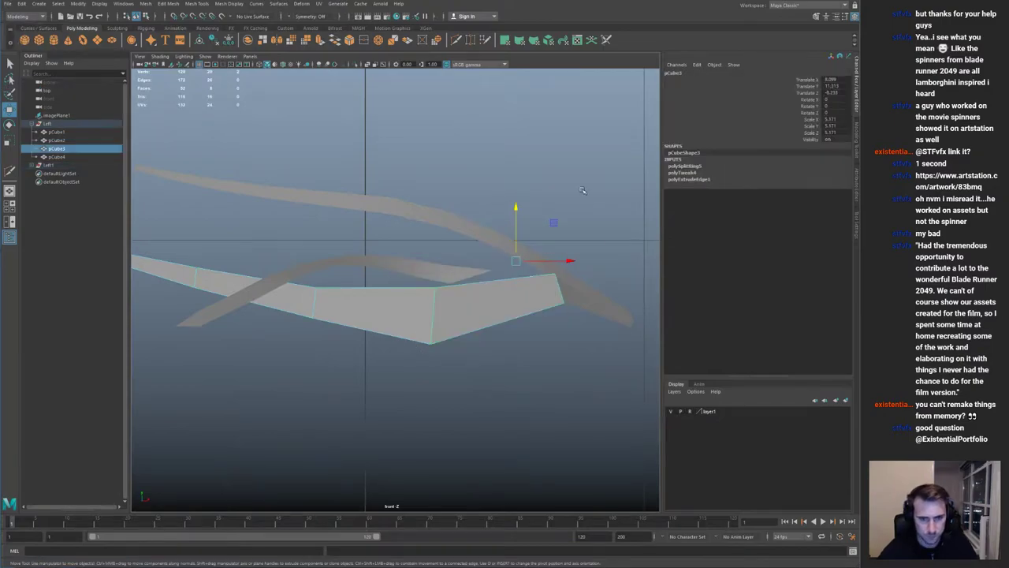
# Step: Smooth pCube3 with one division and delete its construction history
pyautogui.press('space')
pyautogui.press('space')
pyautogui.keyDown('alt'); pyautogui.moveTo(512, 203); pyautogui.dragTo(500, 286); pyautogui.keyUp('alt')
pyautogui.keyDown('shift'); pyautogui.moveTo(500, 285); pyautogui.dragTo(465, 285, button='right'); pyautogui.keyUp('shift')
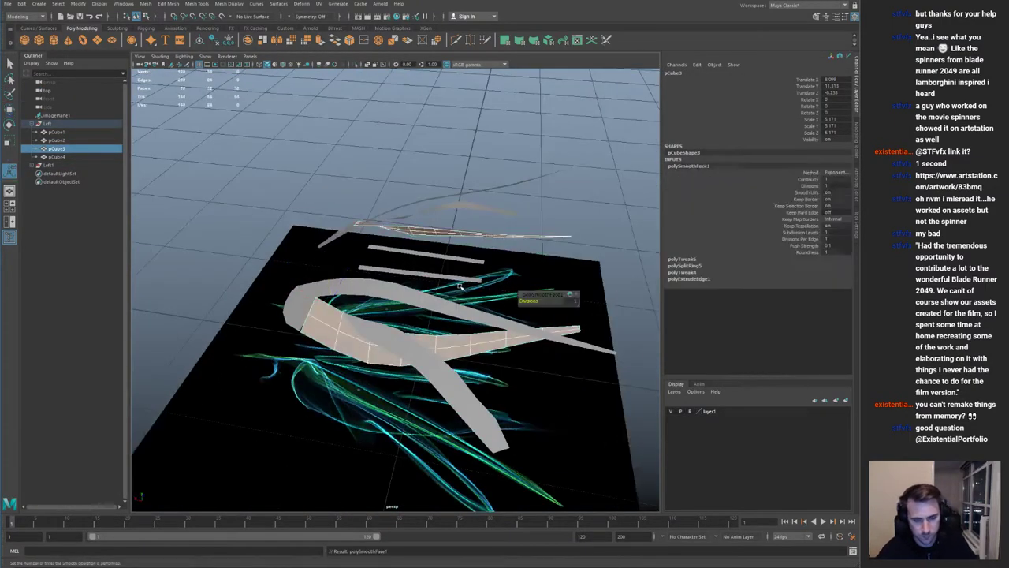
pyautogui.moveTo(363, 335); pyautogui.dragTo(426, 280, button='right')
pyautogui.keyDown('alt'); pyautogui.moveTo(276, 316); pyautogui.dragTo(386, 265); pyautogui.keyUp('alt')
pyautogui.keyDown('alt'); pyautogui.moveTo(386, 266); pyautogui.dragTo(410, 265, button='middle'); pyautogui.keyUp('alt')
pyautogui.keyDown('alt'); pyautogui.moveTo(410, 265); pyautogui.dragTo(424, 275); pyautogui.keyUp('alt')
pyautogui.hotkey('alt', 'shift', 'd')
# Step: Isolate pCube3 to select its outer-edge vertices, and move them out to the reference outline in the top view
pyautogui.press('space')
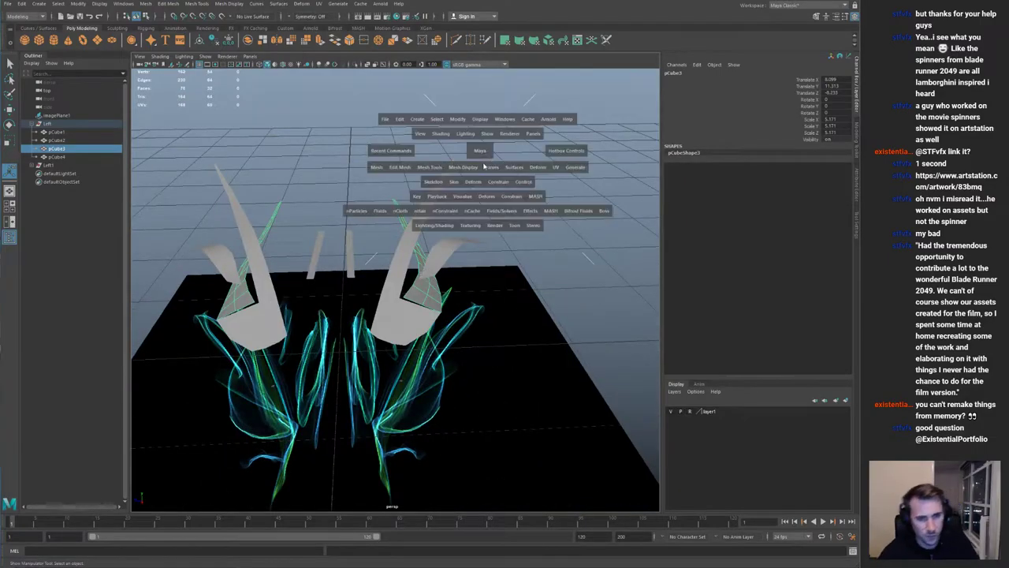
pyautogui.press('space')
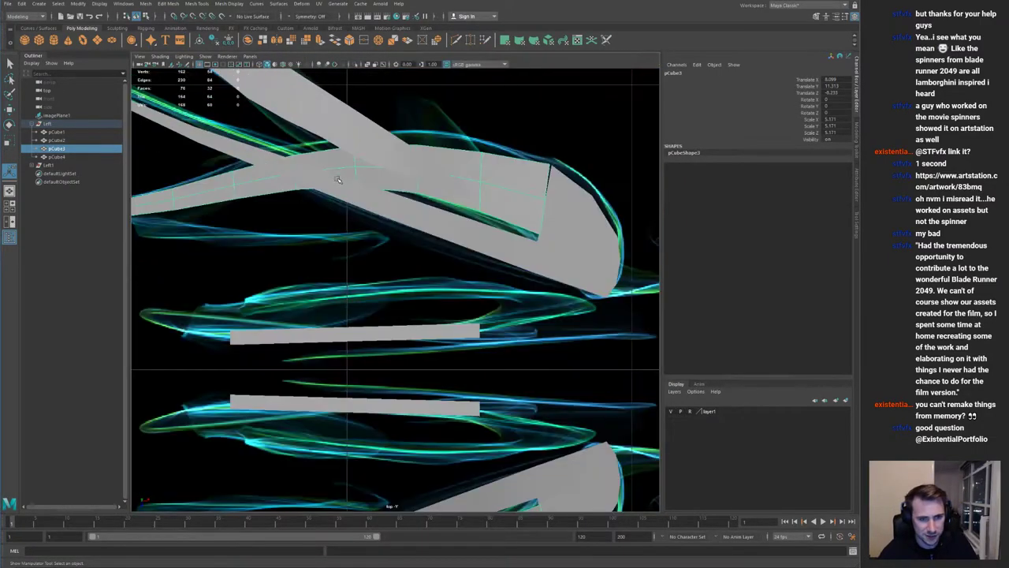
pyautogui.keyDown('alt'); pyautogui.moveTo(399, 158); pyautogui.dragTo(397, 212, button='middle'); pyautogui.keyUp('alt')
pyautogui.keyDown('alt'); pyautogui.moveTo(396, 211); pyautogui.dragTo(367, 186, button='right'); pyautogui.keyUp('alt')
pyautogui.keyDown('alt'); pyautogui.moveTo(368, 186); pyautogui.dragTo(402, 207, button='middle'); pyautogui.keyUp('alt')
pyautogui.hotkey('ctrl', '1')
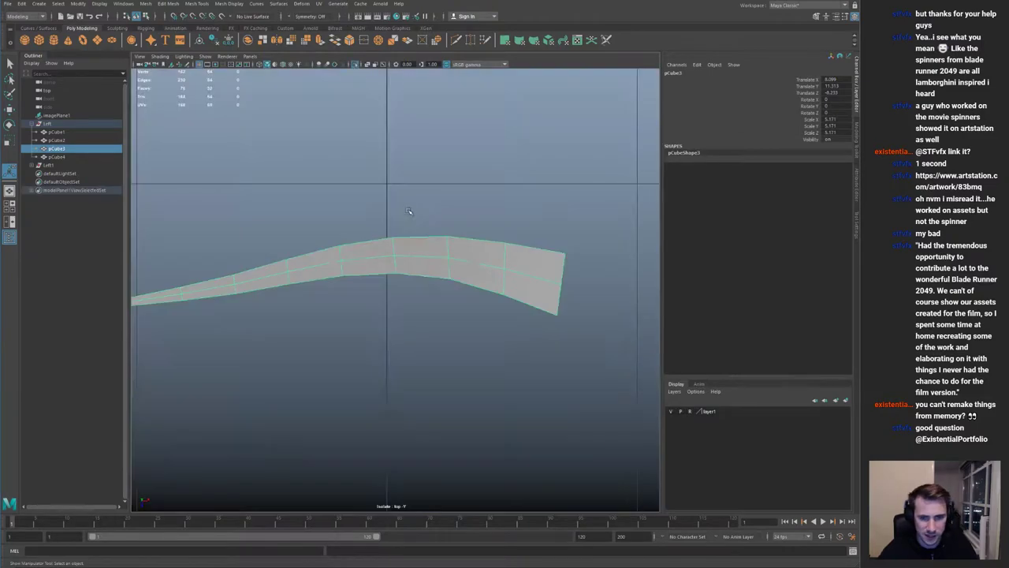
pyautogui.hotkey('ctrl', '1')
pyautogui.hotkey('ctrl', '1')
pyautogui.press('q')
pyautogui.press('F9')
pyautogui.moveTo(425, 218); pyautogui.dragTo(584, 258)
pyautogui.keyDown('shift'); pyautogui.moveTo(376, 207); pyautogui.dragTo(425, 248); pyautogui.keyUp('shift')
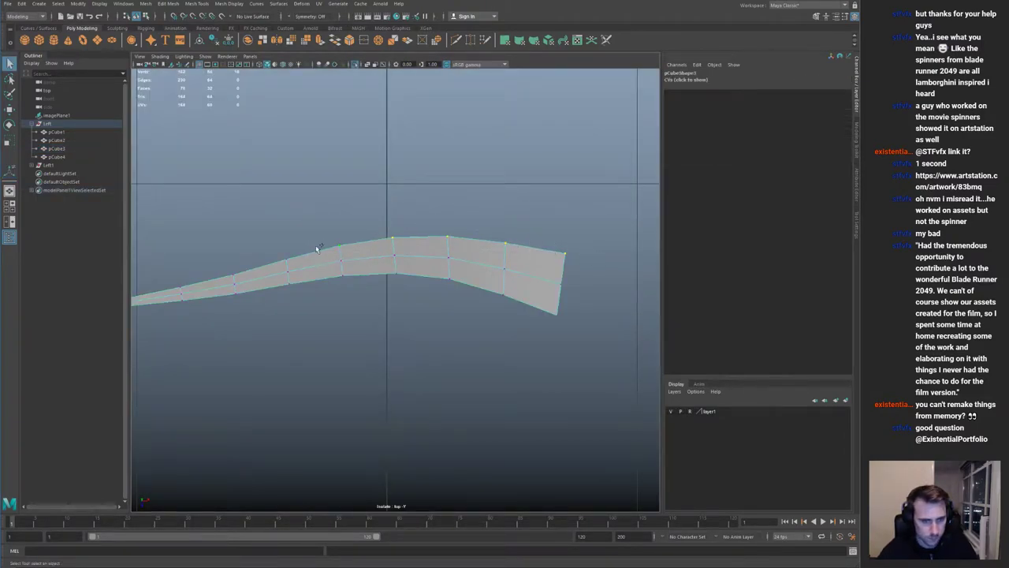
pyautogui.hotkey('ctrl', '1')
pyautogui.press('w')
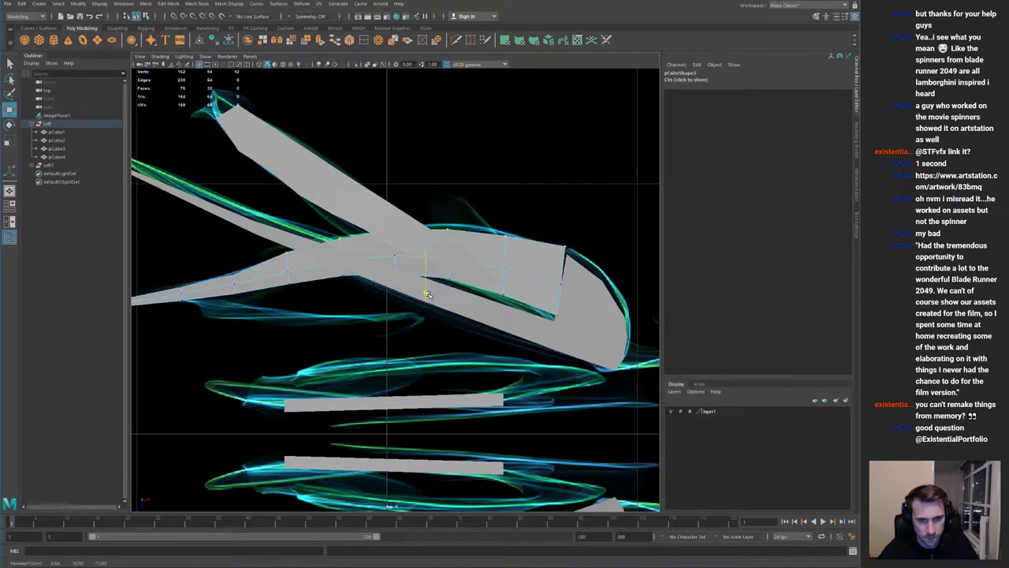
pyautogui.moveTo(431, 292); pyautogui.dragTo(431, 291)
# Step: Nudge two outer-edge vertices near the wide end of pCube3 to round its outline against the reference
pyautogui.moveTo(552, 230); pyautogui.dragTo(565, 296)
pyautogui.moveTo(479, 211); pyautogui.dragTo(522, 248)
pyautogui.keyDown('shift'); pyautogui.moveTo(419, 203); pyautogui.dragTo(475, 235); pyautogui.keyUp('shift')
pyautogui.moveTo(477, 283); pyautogui.dragTo(477, 280)
# Step: Adjust the outer vertices near the narrow tail of pCube3 to smooth the curve, and return to object mode
pyautogui.moveTo(210, 245); pyautogui.dragTo(246, 279)
pyautogui.click(301, 262)
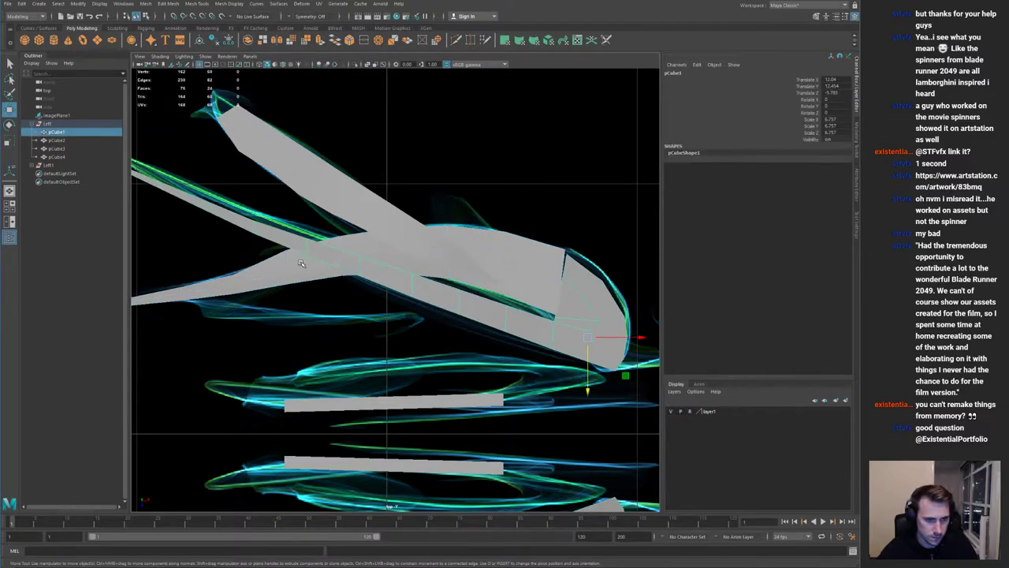
pyautogui.click(288, 270)
pyautogui.moveTo(266, 240)
pyautogui.mouseDown()
pyautogui.moveTo(303, 263)
pyautogui.moveTo(291, 298)
pyautogui.moveTo(289, 288)
pyautogui.mouseUp()
pyautogui.scroll(-1, 289, 287)
pyautogui.keyDown('alt'); pyautogui.moveTo(289, 288); pyautogui.dragTo(368, 277, button='middle'); pyautogui.keyUp('alt')
pyautogui.moveTo(307, 222); pyautogui.dragTo(344, 276)
pyautogui.moveTo(334, 316); pyautogui.dragTo(333, 313)
pyautogui.moveTo(378, 264); pyautogui.dragTo(467, 177, button='right')
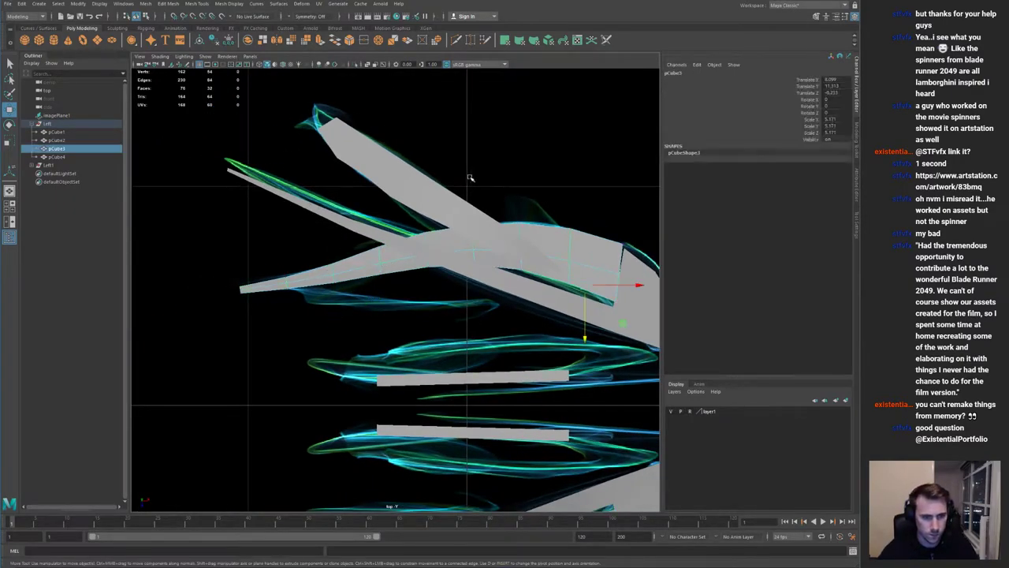
# Step: Examine the reshaped wing piece in perspective with nothing selected
pyautogui.keyDown('alt'); pyautogui.moveTo(466, 177); pyautogui.dragTo(283, 201, button='middle'); pyautogui.keyUp('alt')
pyautogui.press('space')
pyautogui.press('space')
pyautogui.keyDown('alt'); pyautogui.moveTo(473, 189); pyautogui.dragTo(398, 167); pyautogui.keyUp('alt')
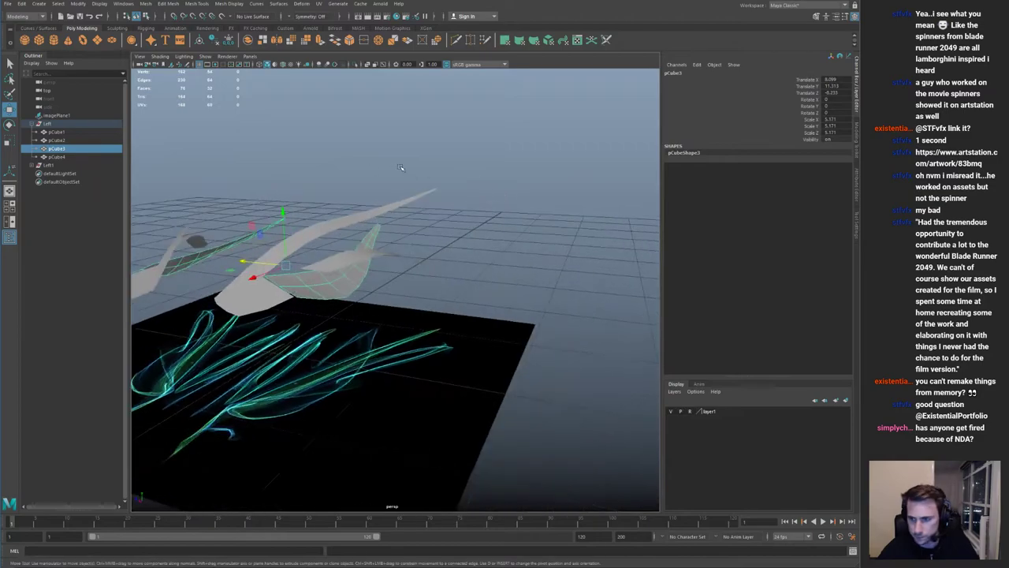
pyautogui.click(514, 165)
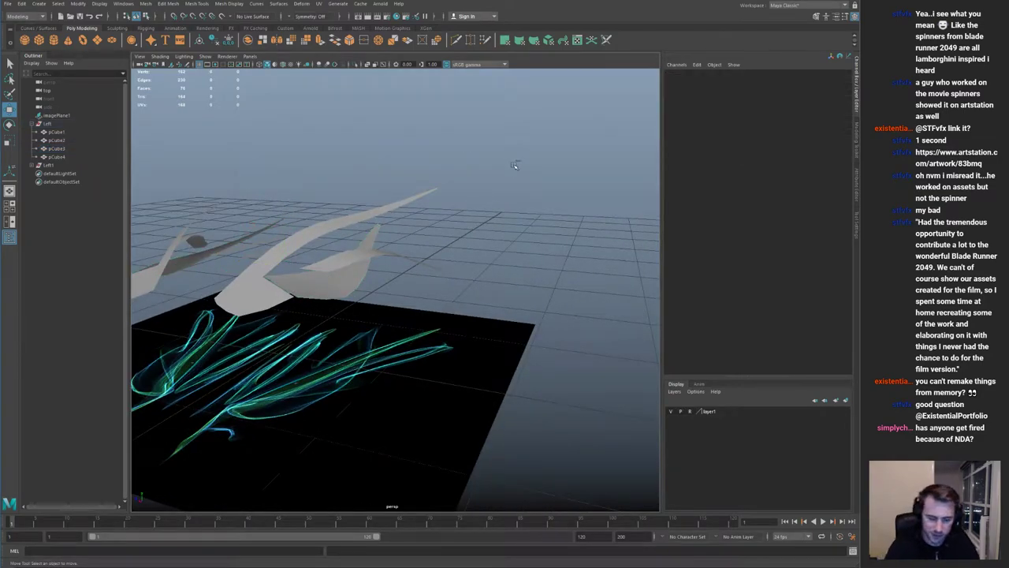
pyautogui.keyDown('alt'); pyautogui.moveTo(514, 165); pyautogui.dragTo(544, 228); pyautogui.keyUp('alt')
pyautogui.keyDown('alt'); pyautogui.moveTo(371, 284); pyautogui.dragTo(399, 315, button='right'); pyautogui.keyUp('alt')
pyautogui.keyDown('alt'); pyautogui.moveTo(398, 315); pyautogui.dragTo(308, 268); pyautogui.keyUp('alt')
pyautogui.click(303, 300)
pyautogui.keyDown('alt'); pyautogui.moveTo(308, 268); pyautogui.dragTo(394, 264, button='right'); pyautogui.keyUp('alt')
pyautogui.moveTo(394, 264)
pyautogui.keyDown('alt'); pyautogui.mouseDown()
pyautogui.moveTo(378, 259)
pyautogui.moveTo(409, 263)
pyautogui.mouseUp(); pyautogui.keyUp('alt')
pyautogui.keyDown('shift'); pyautogui.click(373, 270); pyautogui.keyUp('shift')
pyautogui.click(373, 272)
pyautogui.keyDown('shift'); pyautogui.click(408, 265); pyautogui.keyUp('shift')
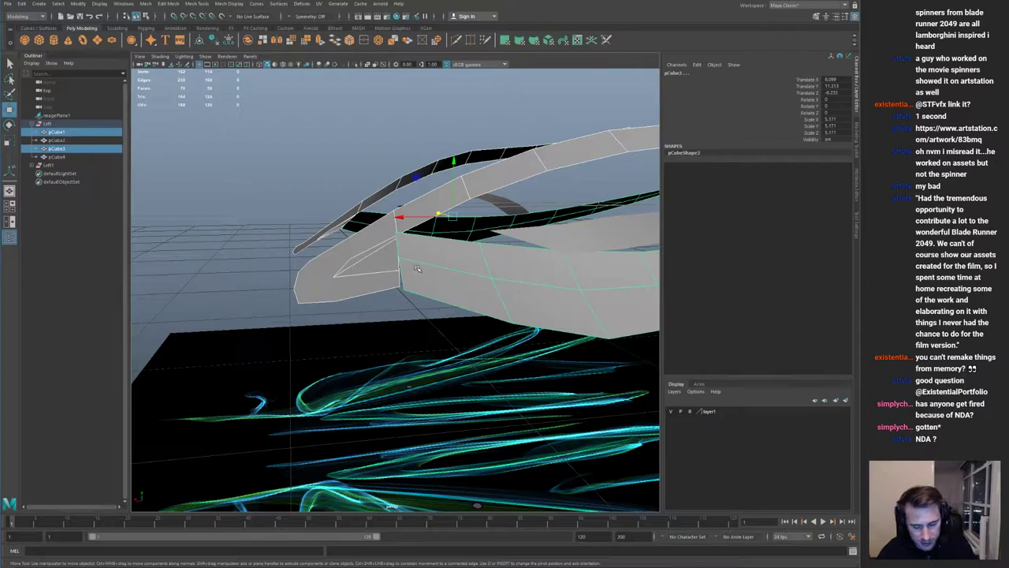
pyautogui.press('F9')
pyautogui.keyDown('alt'); pyautogui.moveTo(417, 268); pyautogui.dragTo(415, 343); pyautogui.keyUp('alt')
pyautogui.keyDown('alt'); pyautogui.moveTo(413, 304); pyautogui.dragTo(402, 169); pyautogui.keyUp('alt')
pyautogui.moveTo(404, 229); pyautogui.dragTo(441, 284)
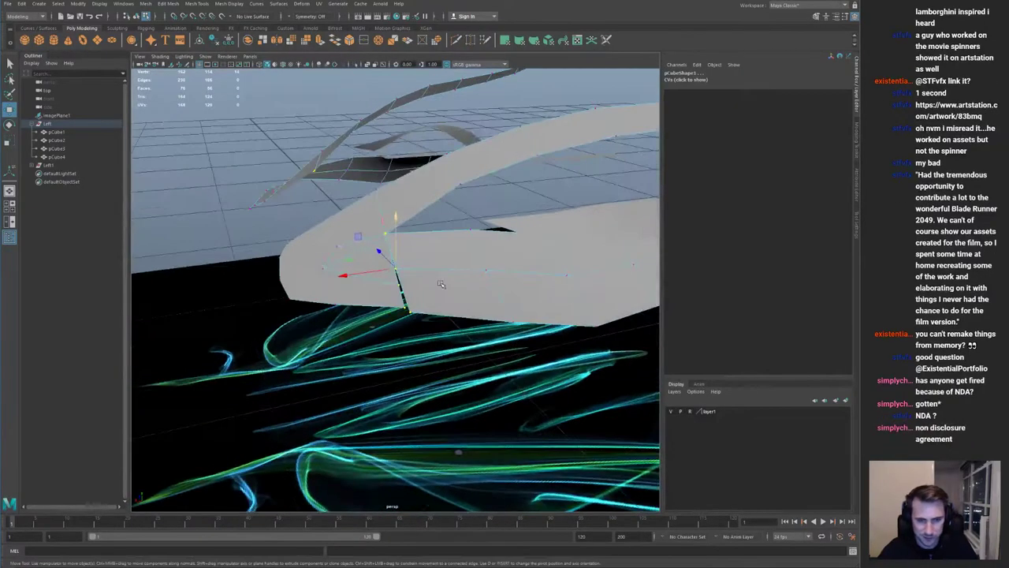
pyautogui.press('F8')
# Step: Delete the lengthwise middle edge loop of pCube3 together with its vertices
pyautogui.keyDown('alt'); pyautogui.moveTo(497, 252); pyautogui.dragTo(307, 264); pyautogui.keyUp('alt')
pyautogui.press('F10')
pyautogui.doubleClick(376, 315)
pyautogui.hotkey('ctrl', 'Delete')
pyautogui.press('F8')
# Step: Examine the simplified wing from several angles and check the outer blade, pCube2, in all four views
pyautogui.keyDown('alt'); pyautogui.moveTo(351, 230); pyautogui.dragTo(473, 277); pyautogui.keyUp('alt')
pyautogui.keyDown('alt'); pyautogui.moveTo(473, 277); pyautogui.dragTo(362, 229, button='right'); pyautogui.keyUp('alt')
pyautogui.keyDown('alt'); pyautogui.moveTo(352, 221); pyautogui.dragTo(277, 275, button='middle'); pyautogui.keyUp('alt')
pyautogui.keyDown('alt'); pyautogui.moveTo(276, 274); pyautogui.dragTo(416, 267); pyautogui.keyUp('alt')
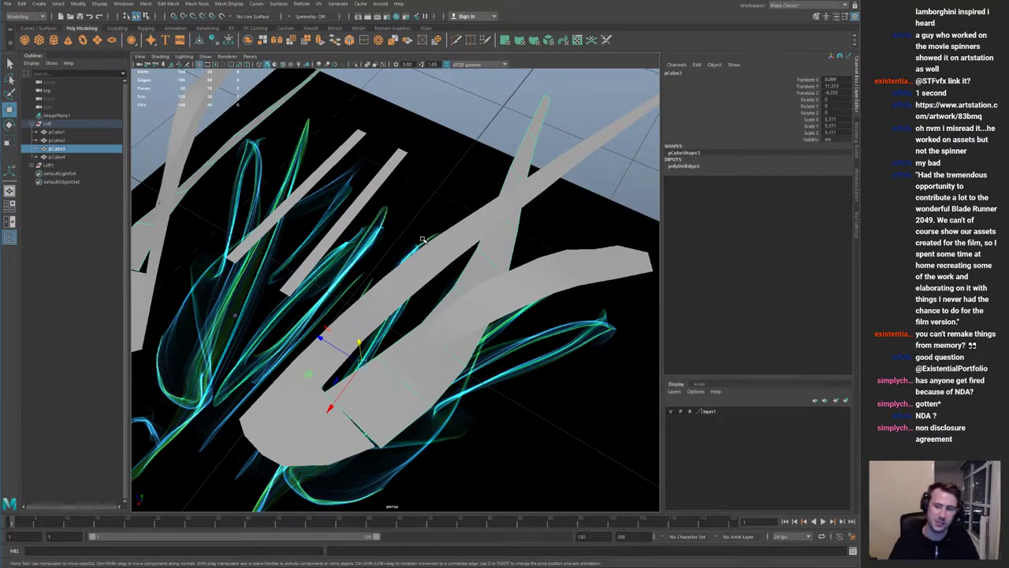
pyautogui.keyDown('alt'); pyautogui.moveTo(507, 309); pyautogui.dragTo(410, 292, button='right'); pyautogui.keyUp('alt')
pyautogui.keyDown('alt'); pyautogui.moveTo(410, 292); pyautogui.dragTo(467, 271); pyautogui.keyUp('alt')
pyautogui.click(467, 271)
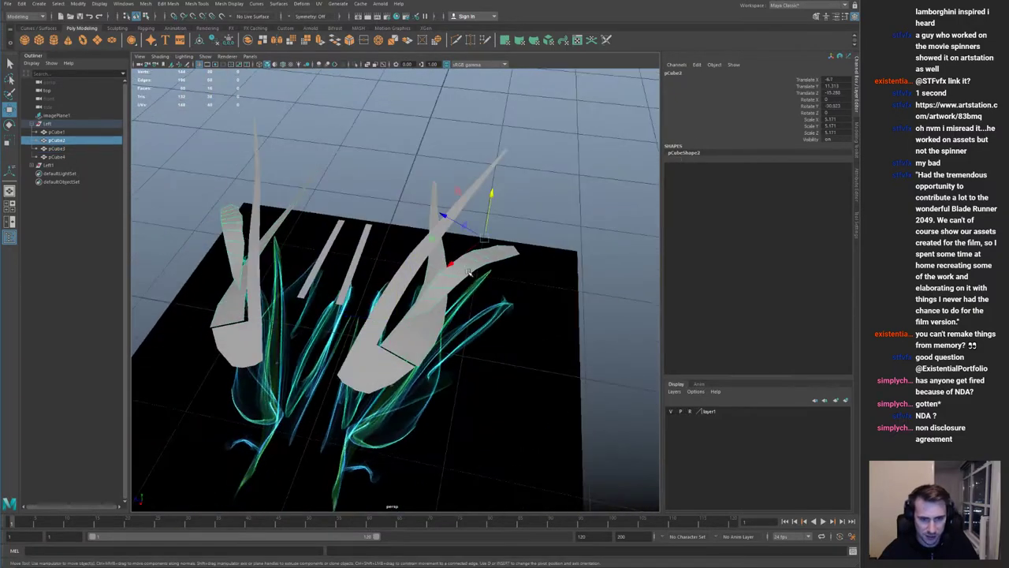
pyautogui.keyDown('alt'); pyautogui.moveTo(467, 271); pyautogui.dragTo(565, 347, button='right'); pyautogui.keyUp('alt')
pyautogui.press('space')
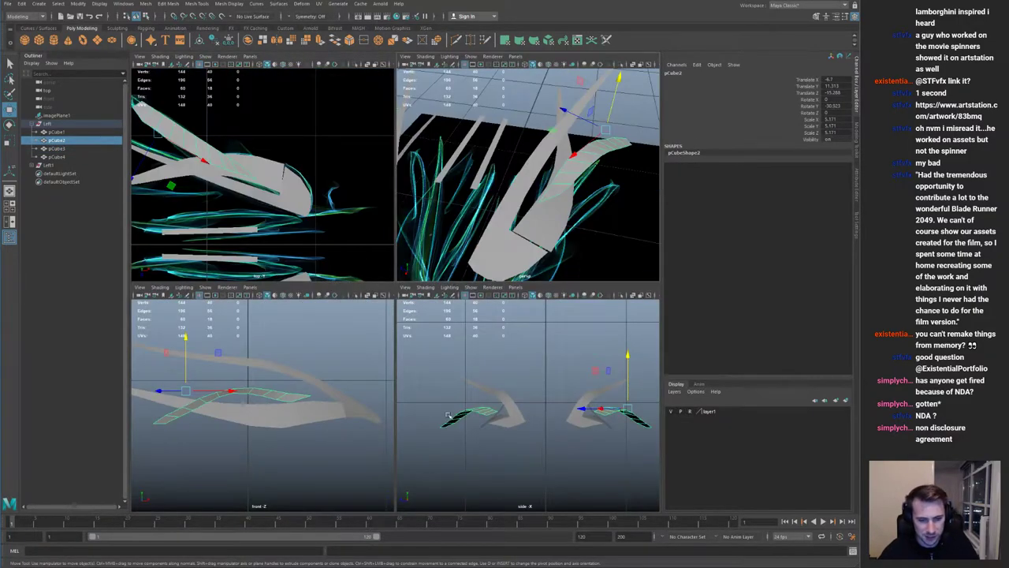
pyautogui.press('space')
pyautogui.press('space')
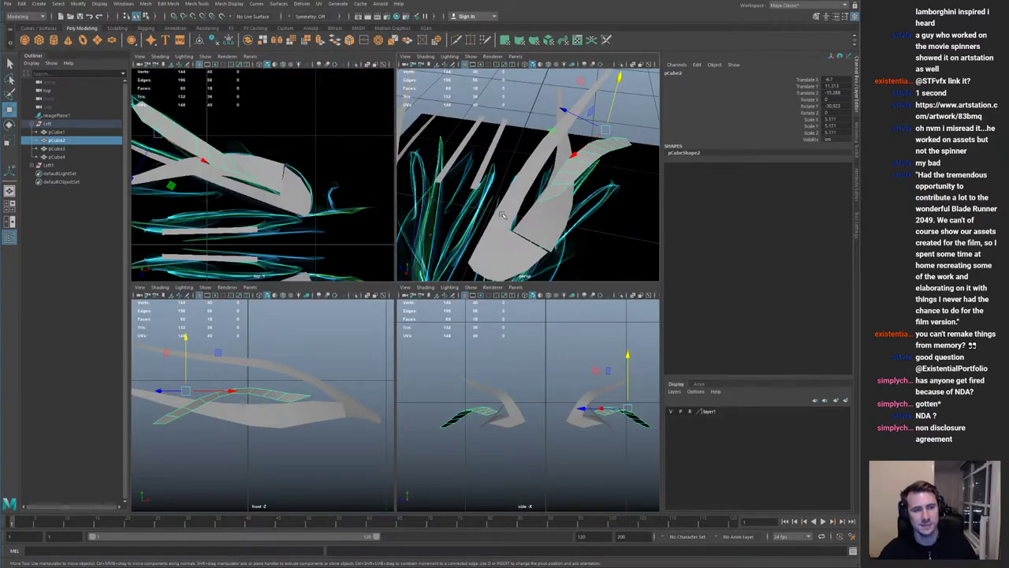
pyautogui.click(139, 65)
pyautogui.hotkey('ctrl', 'z')
# Step: Hide and restore all the Left group pieces to compare the model with the reference image beneath
pyautogui.moveTo(247, 172); pyautogui.dragTo(281, 224)
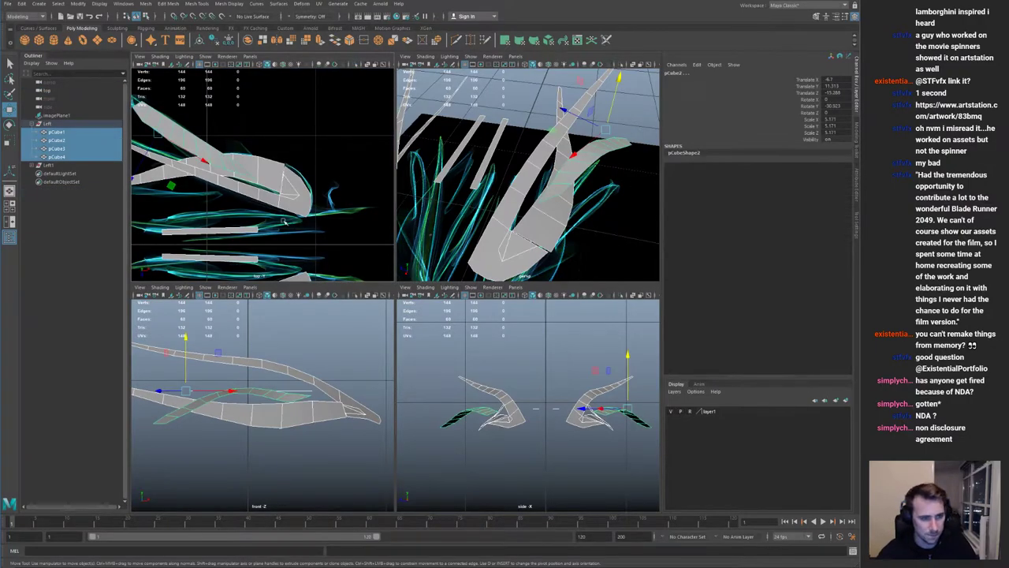
pyautogui.hotkey('ctrl', 'h')
pyautogui.hotkey('ctrl', 'z')
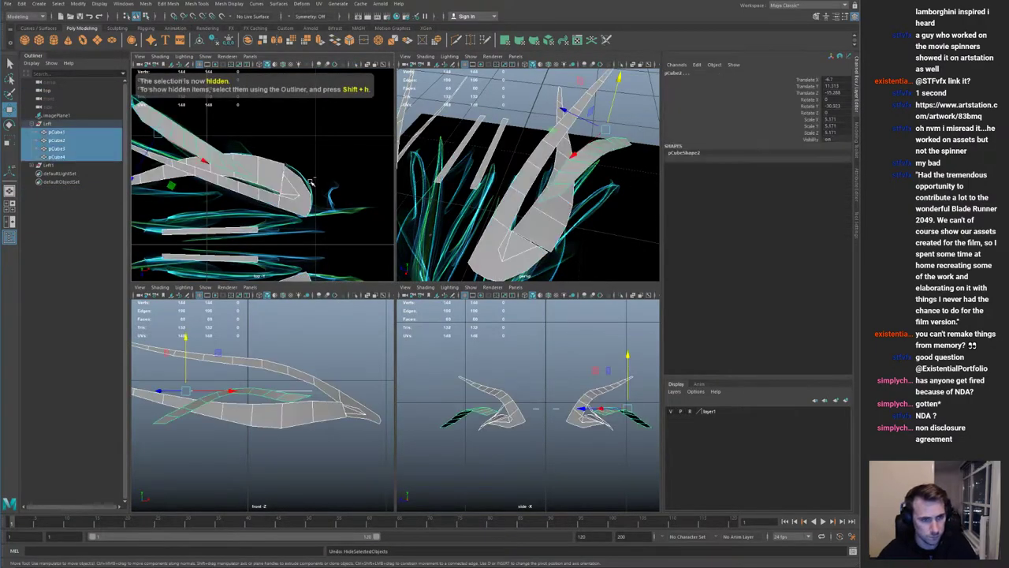
pyautogui.hotkey('ctrl', 'h')
pyautogui.hotkey('ctrl', 'z')
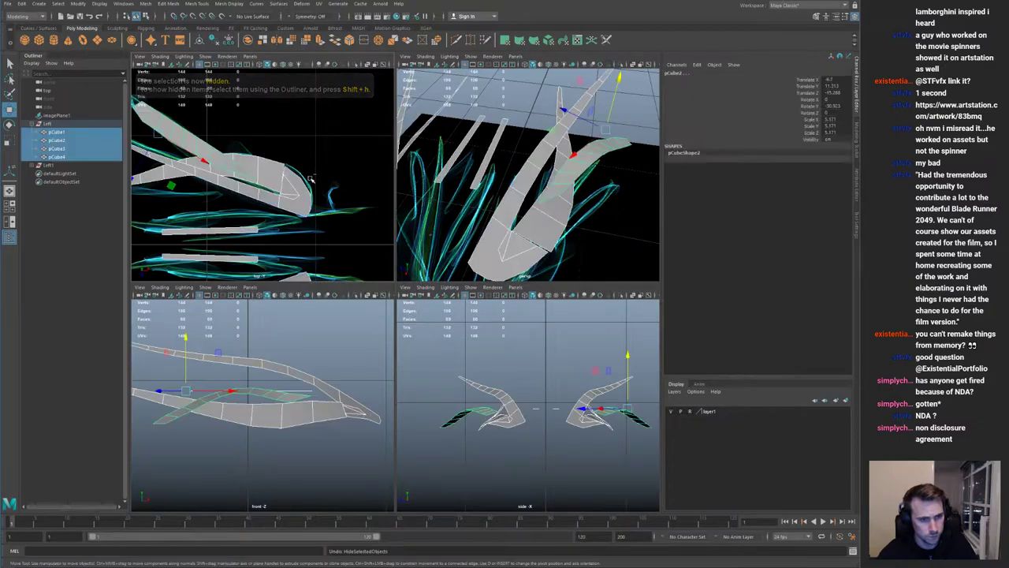
pyautogui.press('space')
pyautogui.press('space')
pyautogui.press('space')
pyautogui.keyDown('alt'); pyautogui.moveTo(454, 311); pyautogui.dragTo(397, 286); pyautogui.keyUp('alt')
pyautogui.click(423, 310)
pyautogui.moveTo(397, 286); pyautogui.dragTo(357, 286, button='right')
pyautogui.moveTo(327, 279)
pyautogui.mouseDown()
pyautogui.moveTo(408, 307)
pyautogui.moveTo(296, 315)
pyautogui.moveTo(363, 276)
pyautogui.moveTo(342, 287)
pyautogui.mouseUp()
pyautogui.press('b')
pyautogui.keyDown('alt'); pyautogui.moveTo(309, 253); pyautogui.dragTo(412, 327); pyautogui.keyUp('alt')
pyautogui.keyDown('alt'); pyautogui.moveTo(408, 323); pyautogui.dragTo(443, 334); pyautogui.keyUp('alt')
pyautogui.moveTo(446, 315); pyautogui.dragTo(473, 276, button='right')
# Step: Examine the whole mirrored model against the reference in perspective, clear the selection and return to the top view
pyautogui.keyDown('alt'); pyautogui.moveTo(473, 236); pyautogui.dragTo(378, 197, button='right'); pyautogui.keyUp('alt')
pyautogui.moveTo(378, 198)
pyautogui.keyDown('alt'); pyautogui.mouseDown()
pyautogui.moveTo(341, 232)
pyautogui.moveTo(359, 203)
pyautogui.mouseUp(); pyautogui.keyUp('alt')
pyautogui.click(344, 225)
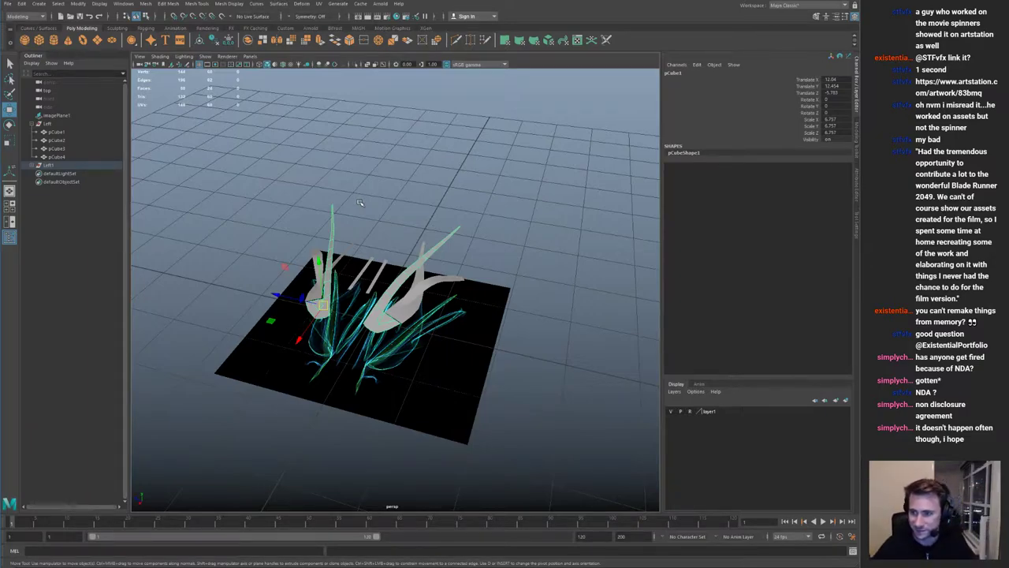
pyautogui.keyDown('alt'); pyautogui.moveTo(420, 273); pyautogui.dragTo(463, 271, button='right'); pyautogui.keyUp('alt')
pyautogui.keyDown('alt'); pyautogui.moveTo(463, 271); pyautogui.dragTo(420, 265); pyautogui.keyUp('alt')
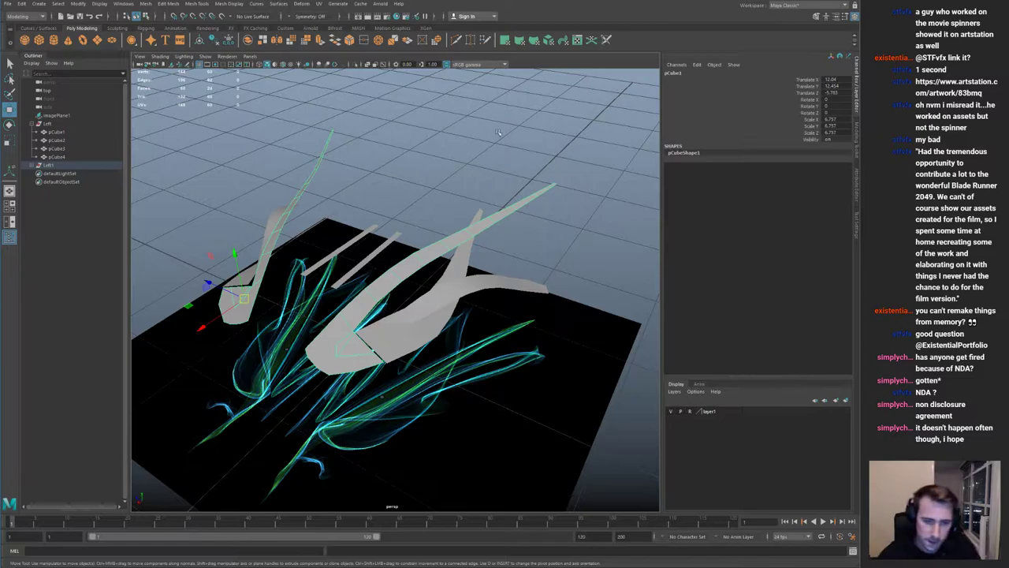
pyautogui.keyDown('alt'); pyautogui.moveTo(490, 164); pyautogui.dragTo(556, 178); pyautogui.keyUp('alt')
pyautogui.click(556, 179)
pyautogui.keyDown('alt'); pyautogui.moveTo(556, 178); pyautogui.dragTo(453, 207, button='right'); pyautogui.keyUp('alt')
pyautogui.keyDown('alt'); pyautogui.moveTo(453, 206); pyautogui.dragTo(482, 241); pyautogui.keyUp('alt')
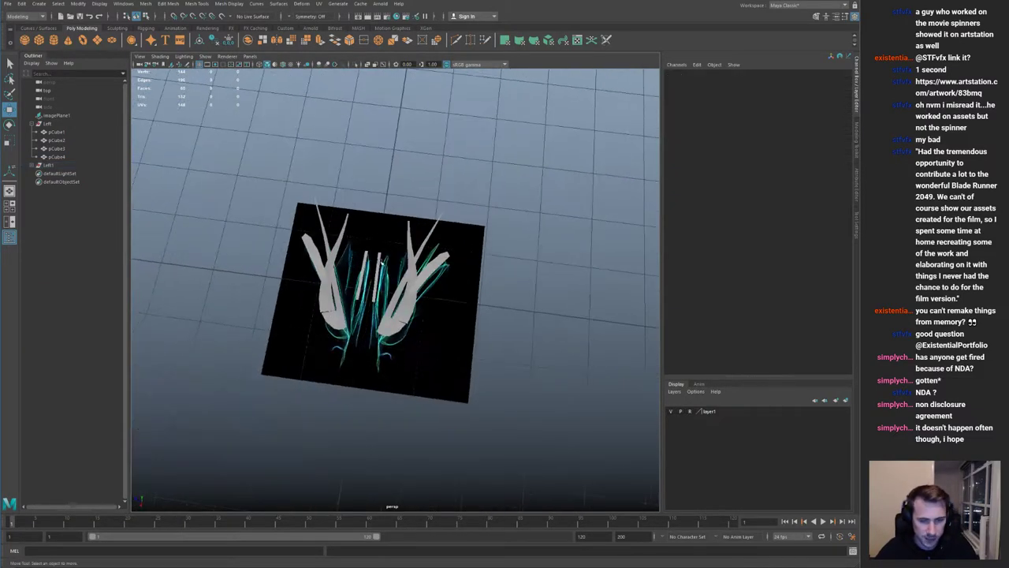
pyautogui.keyDown('alt'); pyautogui.moveTo(483, 240); pyautogui.dragTo(573, 264, button='right'); pyautogui.keyUp('alt')
pyautogui.press('space')
pyautogui.press('space')
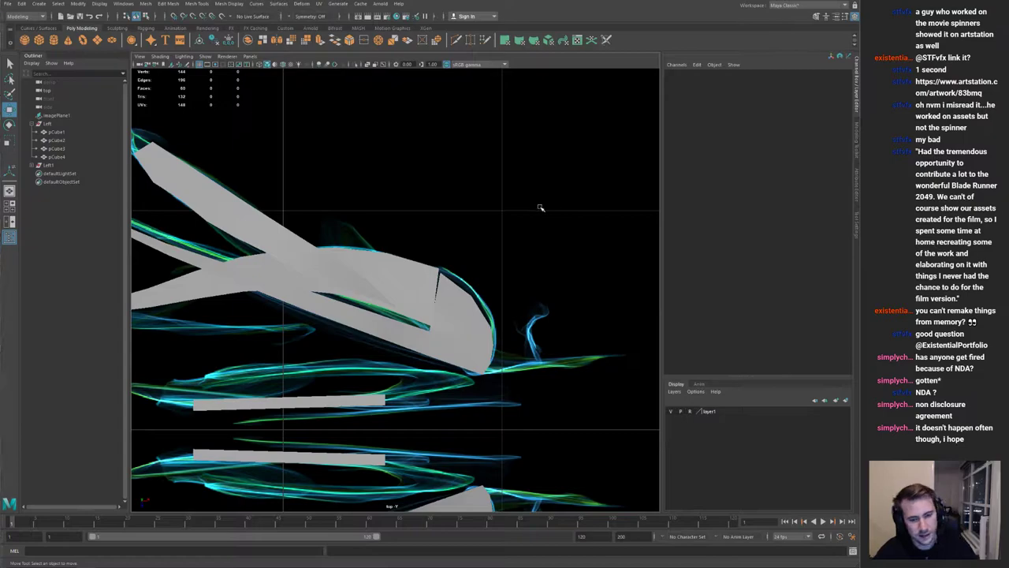
# Step: Adjust pCube1's vertices at the notch near the front to narrow the gap beside pCube3
pyautogui.click(453, 296)
pyautogui.keyDown('alt'); pyautogui.moveTo(453, 296); pyautogui.dragTo(453, 271, button='right'); pyautogui.keyUp('alt')
pyautogui.click(475, 287)
pyautogui.click(449, 277)
pyautogui.moveTo(447, 264); pyautogui.dragTo(502, 289)
pyautogui.moveTo(439, 280); pyautogui.dragTo(464, 312)
pyautogui.moveTo(452, 299); pyautogui.dragTo(452, 288)
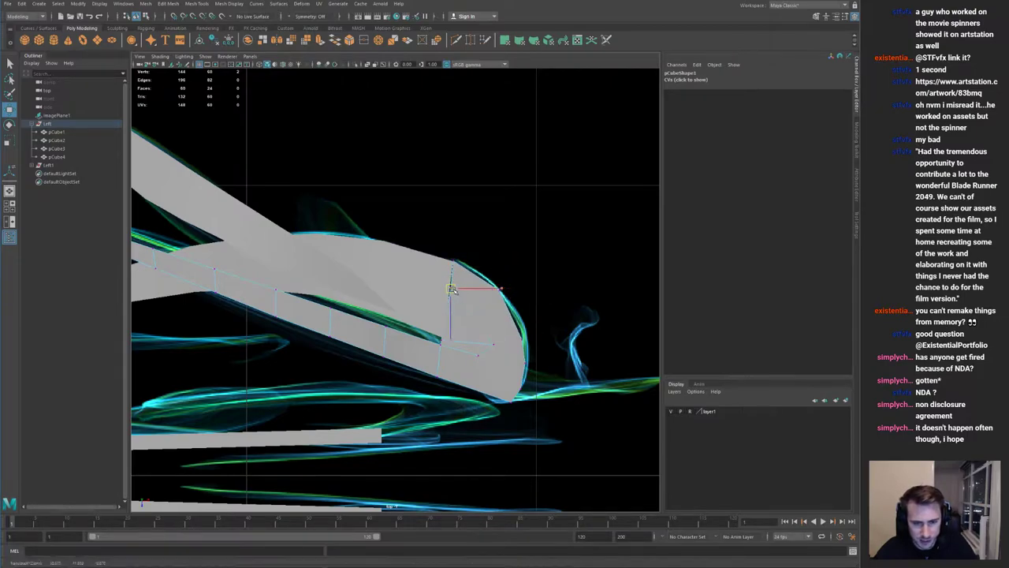
# Step: Move two lower-edge vertices of pCube3 near its front down toward the edge of pCube1
pyautogui.click(408, 284)
pyautogui.keyDown('alt'); pyautogui.moveTo(405, 283); pyautogui.dragTo(422, 273, button='middle'); pyautogui.keyUp('alt')
pyautogui.scroll(1, 422, 272)
pyautogui.moveTo(421, 272); pyautogui.dragTo(394, 265, button='right')
pyautogui.moveTo(451, 300); pyautogui.dragTo(458, 324)
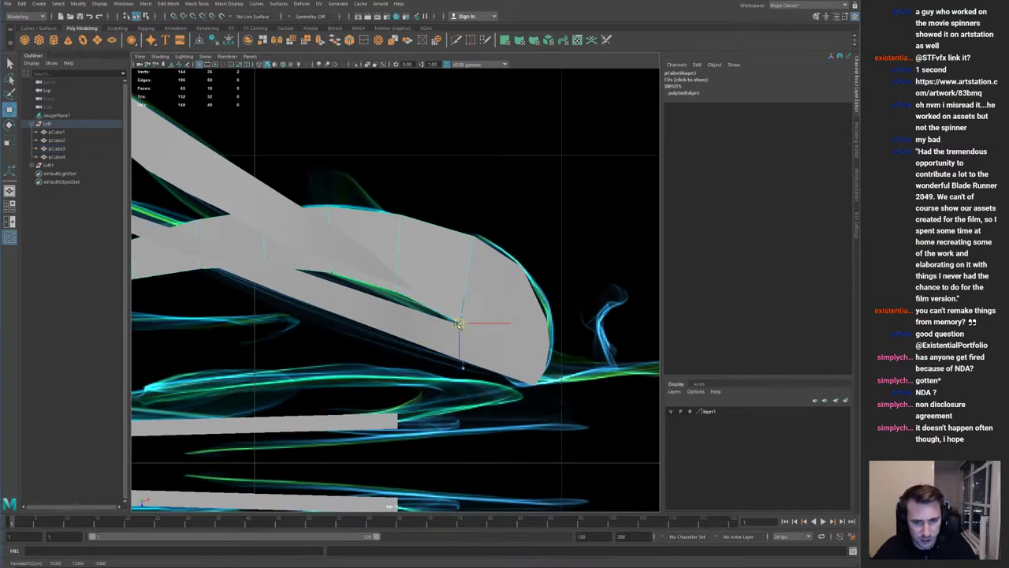
pyautogui.moveTo(385, 282)
pyautogui.mouseDown()
pyautogui.moveTo(405, 299)
pyautogui.moveTo(390, 299)
pyautogui.mouseUp()
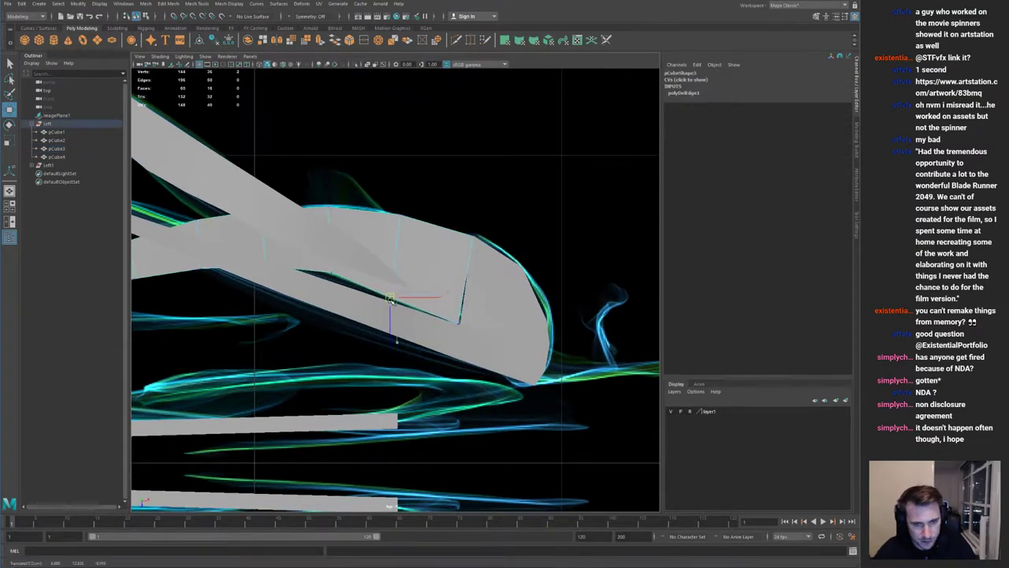
# Step: Examine the adjusted wing pieces from several angles in perspective and check them in all four views
pyautogui.press('space')
pyautogui.press('space')
pyautogui.keyDown('alt'); pyautogui.moveTo(511, 229); pyautogui.dragTo(593, 329, button='right'); pyautogui.keyUp('alt')
pyautogui.keyDown('alt'); pyautogui.moveTo(592, 330); pyautogui.dragTo(248, 261); pyautogui.keyUp('alt')
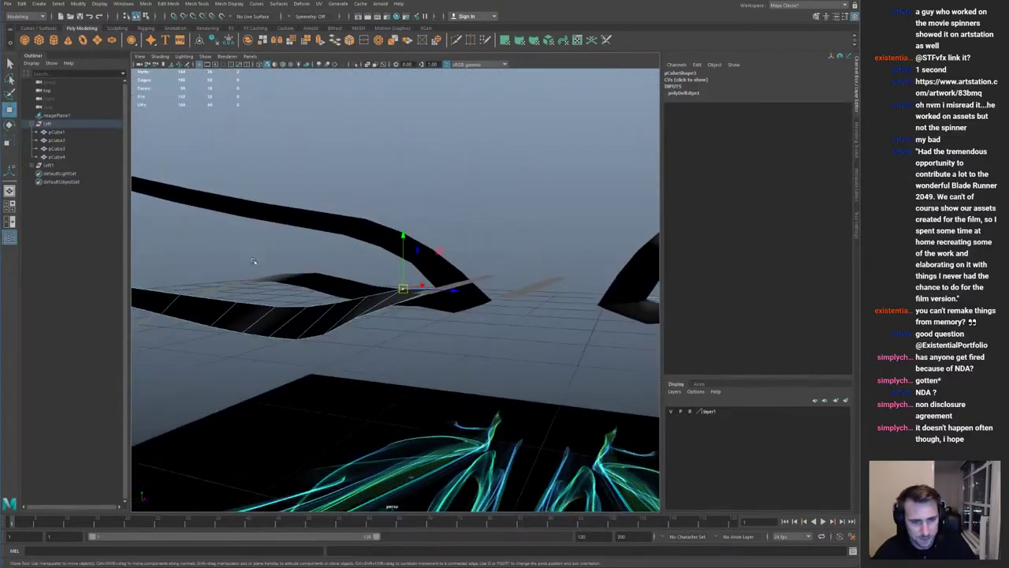
pyautogui.keyDown('alt'); pyautogui.moveTo(247, 261); pyautogui.dragTo(432, 301, button='right'); pyautogui.keyUp('alt')
pyautogui.keyDown('alt'); pyautogui.moveTo(433, 302); pyautogui.dragTo(583, 343); pyautogui.keyUp('alt')
pyautogui.keyDown('alt'); pyautogui.moveTo(583, 343); pyautogui.dragTo(468, 303, button='right'); pyautogui.keyUp('alt')
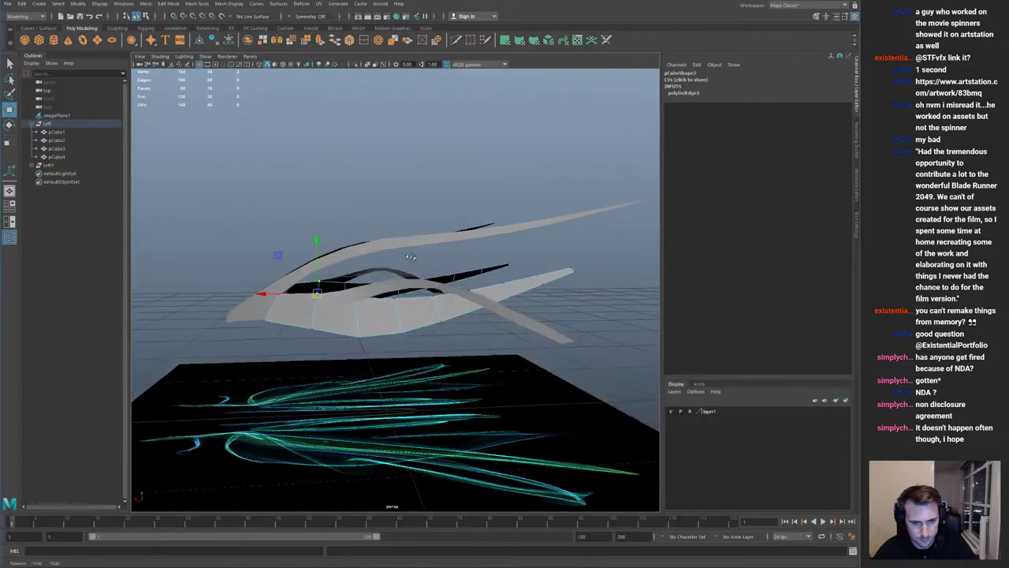
pyautogui.press('space')
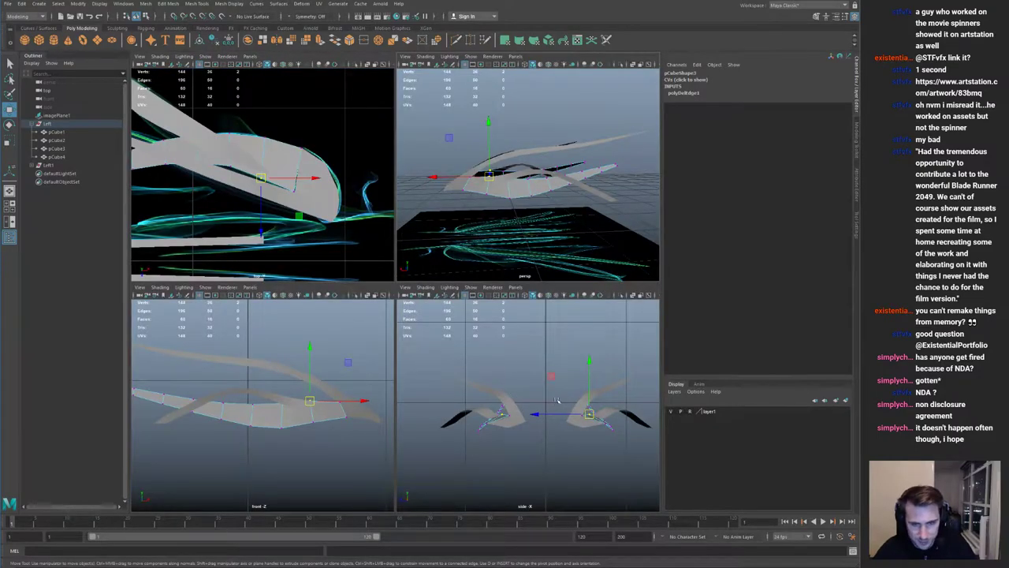
# Step: Insert two crosswise edge loops into the thin inner strip, pCube4
pyautogui.press('space')
pyautogui.press('space')
pyautogui.press('space')
pyautogui.keyDown('alt'); pyautogui.moveTo(346, 219); pyautogui.dragTo(320, 331, button='right'); pyautogui.keyUp('alt')
pyautogui.keyDown('alt'); pyautogui.moveTo(327, 381); pyautogui.dragTo(389, 252, button='middle'); pyautogui.keyUp('alt')
pyautogui.click(396, 270)
pyautogui.keyDown('alt'); pyautogui.moveTo(258, 253); pyautogui.dragTo(365, 265, button='middle'); pyautogui.keyUp('alt')
pyautogui.keyDown('alt'); pyautogui.moveTo(365, 264); pyautogui.dragTo(312, 273, button='right'); pyautogui.keyUp('alt')
pyautogui.moveTo(323, 262); pyautogui.dragTo(374, 298)
pyautogui.press('q')
pyautogui.moveTo(364, 286); pyautogui.dragTo(335, 273, button='right')
pyautogui.click(443, 276)
pyautogui.press('q')
# Step: Reposition pCube4's vertices in the top view to bend the strip along the reference strand and slant its front end
pyautogui.moveTo(335, 272); pyautogui.dragTo(265, 262)
pyautogui.press('w')
pyautogui.moveTo(412, 263); pyautogui.dragTo(391, 283)
pyautogui.moveTo(496, 260); pyautogui.dragTo(474, 281)
pyautogui.moveTo(570, 260); pyautogui.dragTo(594, 290)
pyautogui.keyDown('alt'); pyautogui.moveTo(539, 242); pyautogui.dragTo(398, 268, button='middle'); pyautogui.keyUp('alt')
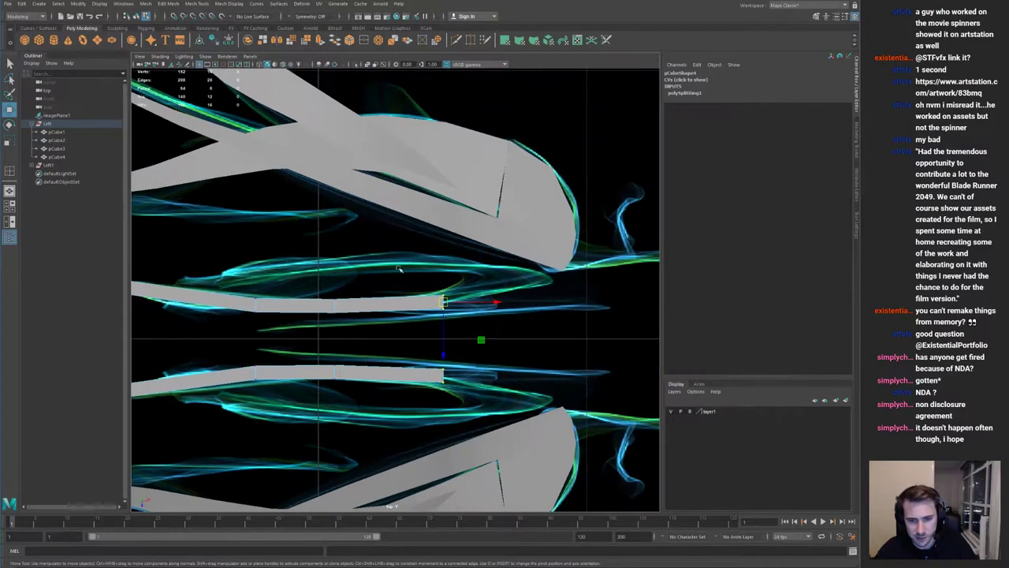
pyautogui.keyDown('alt'); pyautogui.moveTo(399, 268); pyautogui.dragTo(497, 305, button='right'); pyautogui.keyUp('alt')
pyautogui.moveTo(472, 299); pyautogui.dragTo(439, 298)
pyautogui.moveTo(471, 327); pyautogui.dragTo(453, 312)
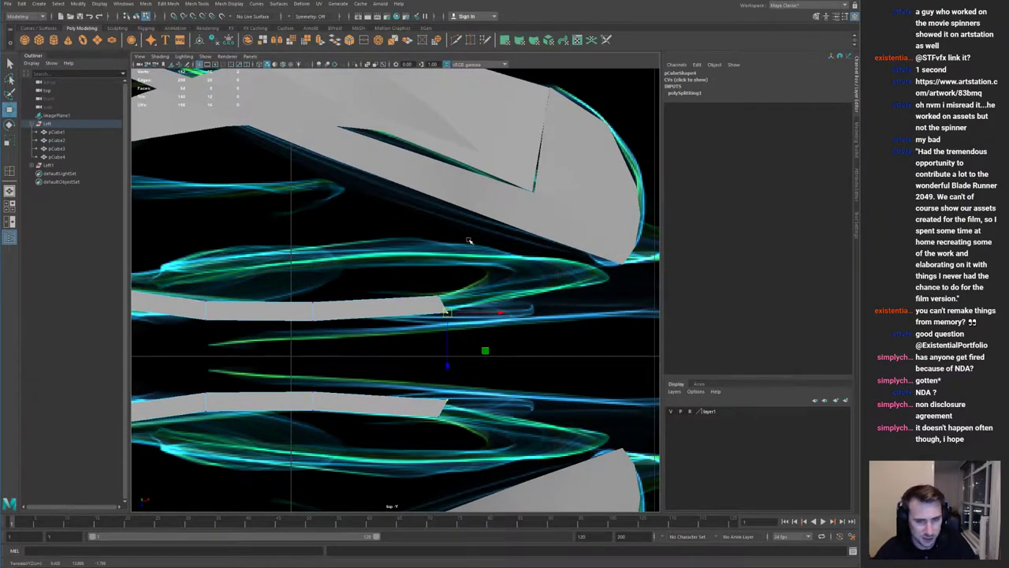
# Step: Select all vertices of pCube4 in perspective and raise the strip above the wings
pyautogui.press('space')
pyautogui.press('space')
pyautogui.keyDown('alt'); pyautogui.moveTo(470, 197); pyautogui.dragTo(424, 234); pyautogui.keyUp('alt')
pyautogui.scroll(3, 425, 234)
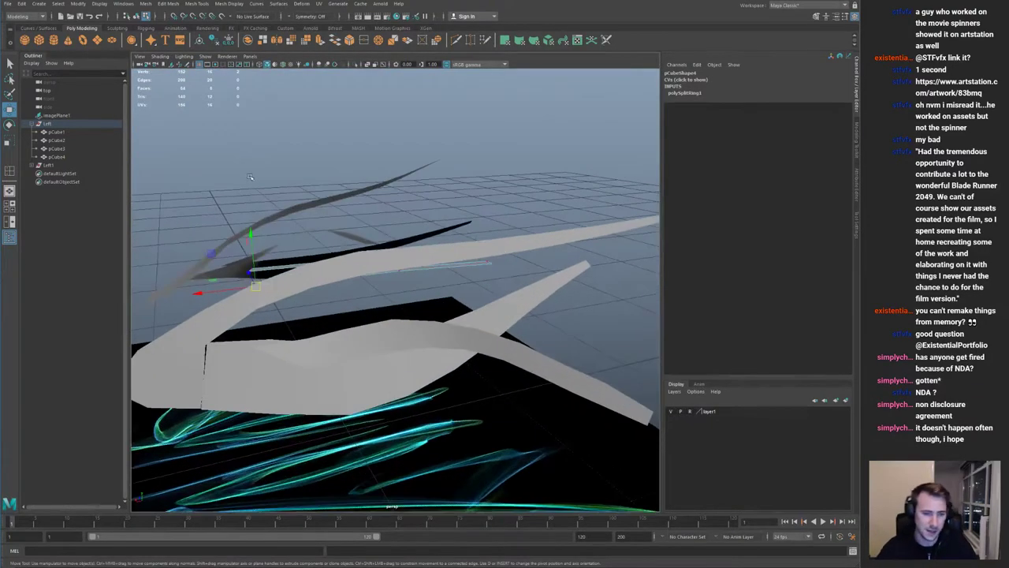
pyautogui.keyDown('alt'); pyautogui.moveTo(251, 179); pyautogui.dragTo(338, 234, button='middle'); pyautogui.keyUp('alt')
pyautogui.keyDown('alt'); pyautogui.moveTo(338, 234); pyautogui.dragTo(327, 207); pyautogui.keyUp('alt')
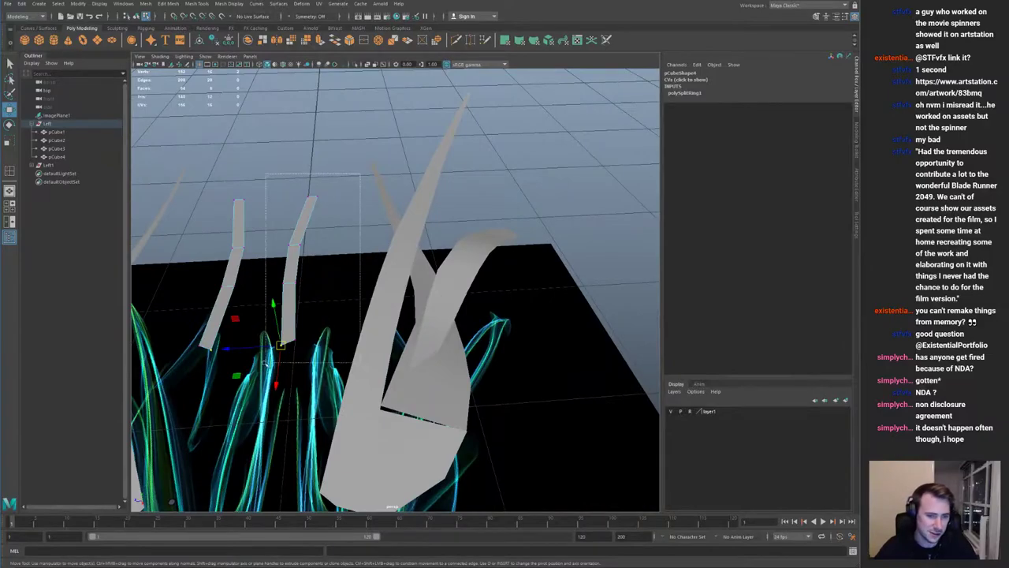
pyautogui.moveTo(268, 361); pyautogui.dragTo(268, 362)
pyautogui.keyDown('alt'); pyautogui.moveTo(313, 309); pyautogui.dragTo(335, 295); pyautogui.keyUp('alt')
pyautogui.scroll(-5, 347, 300)
pyautogui.keyDown('alt'); pyautogui.moveTo(425, 324); pyautogui.dragTo(316, 268); pyautogui.keyUp('alt')
pyautogui.moveTo(506, 277)
pyautogui.keyDown('alt'); pyautogui.mouseDown()
pyautogui.moveTo(492, 289)
pyautogui.moveTo(508, 248)
pyautogui.moveTo(506, 294)
pyautogui.mouseUp(); pyautogui.keyUp('alt')
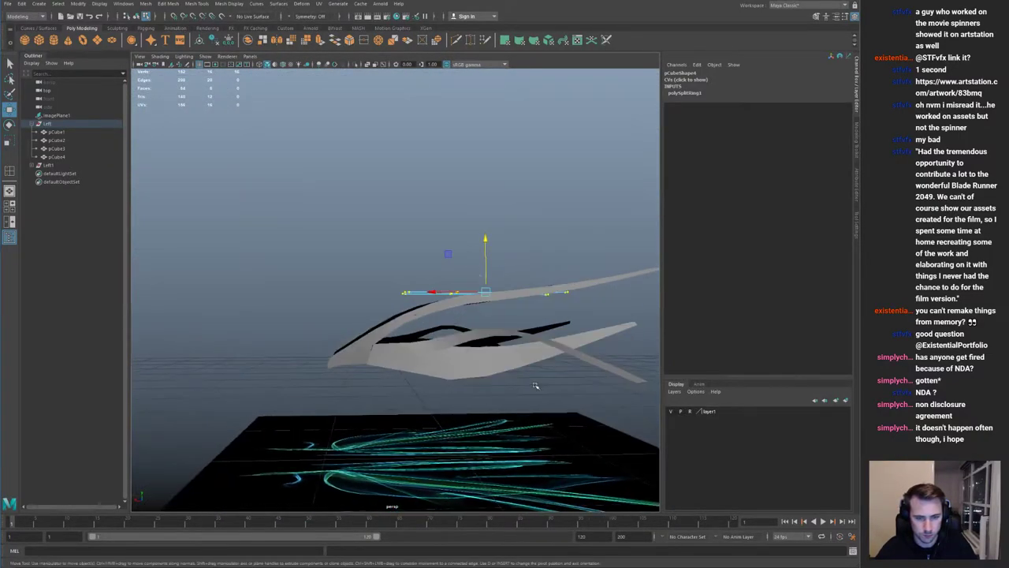
# Step: Lower pCube4's front end vertices in the front view, using soft selection with an adjusted falloff radius
pyautogui.press('space')
pyautogui.press('space')
pyautogui.press('space')
pyautogui.press('space')
pyautogui.keyDown('alt'); pyautogui.moveTo(386, 280); pyautogui.dragTo(319, 366, button='middle'); pyautogui.keyUp('alt')
pyautogui.moveTo(439, 276); pyautogui.dragTo(400, 246)
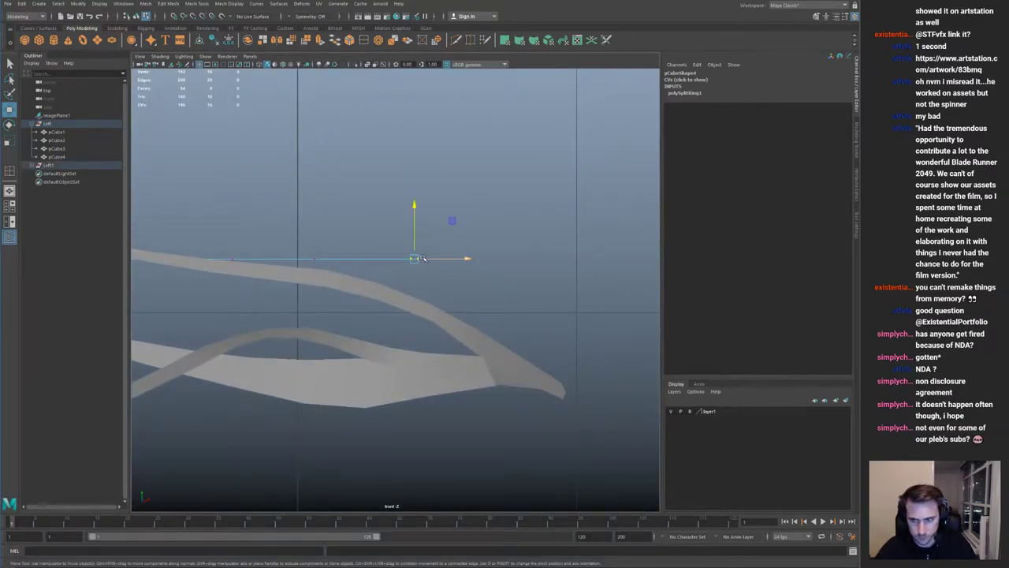
pyautogui.press('b')
pyautogui.moveTo(440, 275); pyautogui.dragTo(560, 294)
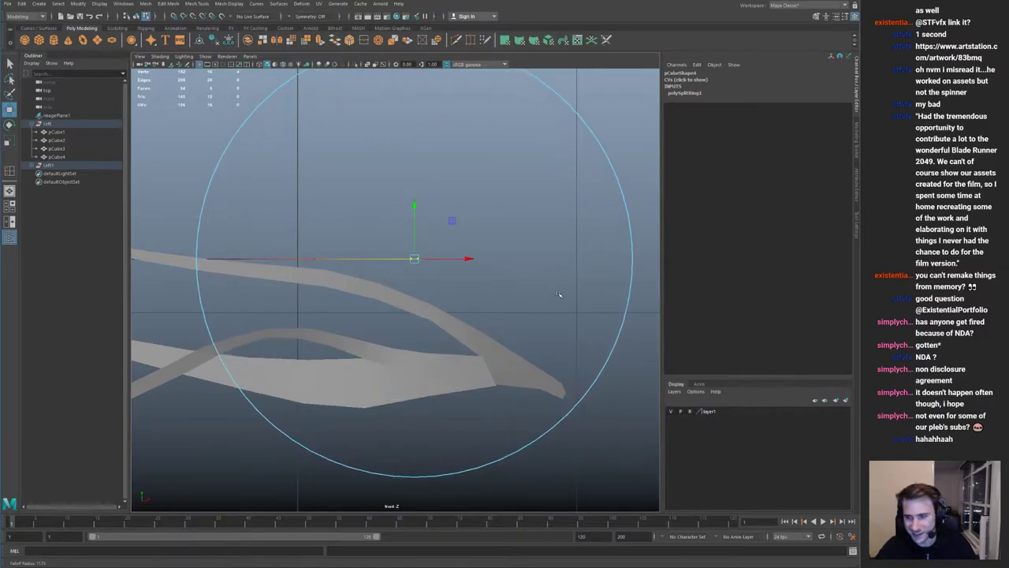
pyautogui.scroll(1, 411, 261)
pyautogui.keyDown('alt'); pyautogui.moveTo(439, 208); pyautogui.dragTo(477, 261, button='middle'); pyautogui.keyUp('alt')
pyautogui.moveTo(453, 257); pyautogui.dragTo(462, 318)
# Step: Lower the rear end vertices of pCube4 in the front view with soft selection
pyautogui.press('e')
pyautogui.keyDown('alt'); pyautogui.moveTo(318, 266); pyautogui.dragTo(497, 261, button='middle'); pyautogui.keyUp('alt')
pyautogui.moveTo(214, 287); pyautogui.dragTo(282, 333)
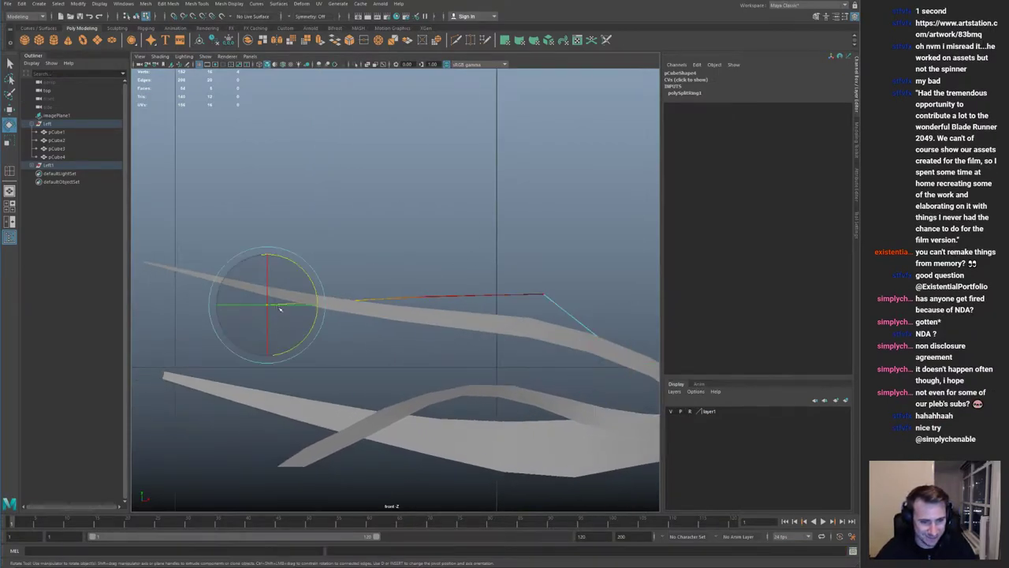
pyautogui.moveTo(302, 268); pyautogui.dragTo(269, 308)
pyautogui.press('w')
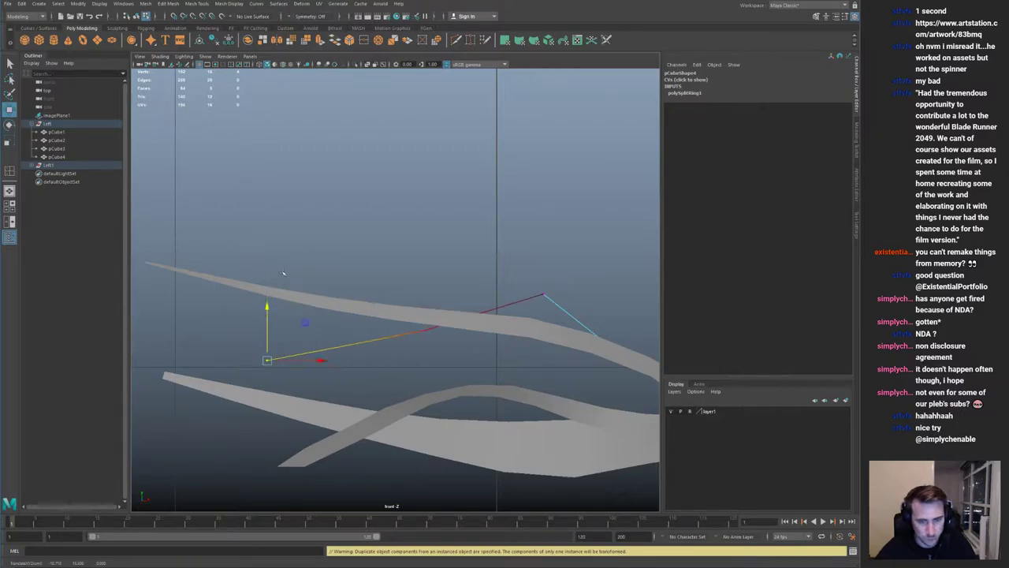
# Step: Try to smooth pCube4 and delete the extra lengthwise edges created along the strip
pyautogui.press('space')
pyautogui.press('space')
pyautogui.press('q')
pyautogui.keyDown('alt'); pyautogui.moveTo(469, 214); pyautogui.dragTo(437, 269); pyautogui.keyUp('alt')
pyautogui.moveTo(436, 269); pyautogui.dragTo(503, 228, button='right')
pyautogui.scroll(4, 482, 260)
pyautogui.doubleClick(457, 274)
pyautogui.hotkey('ctrl', 'Delete')
pyautogui.press('space')
pyautogui.press('space')
pyautogui.keyDown('alt'); pyautogui.moveTo(537, 210); pyautogui.dragTo(387, 317); pyautogui.keyUp('alt')
pyautogui.keyDown('alt'); pyautogui.moveTo(387, 318); pyautogui.dragTo(448, 314, button='right'); pyautogui.keyUp('alt')
pyautogui.doubleClick(473, 347)
pyautogui.keyDown('shift'); pyautogui.doubleClick(478, 337); pyautogui.keyUp('shift')
pyautogui.hotkey('ctrl', 'Delete')
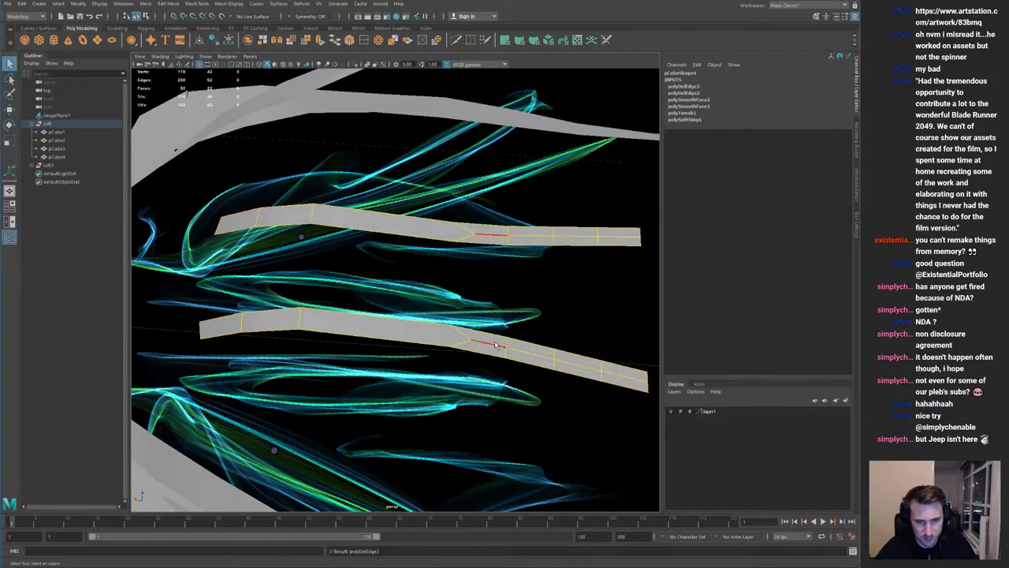
# Step: Undo the edge deletions and the smoothing on pCube4
pyautogui.hotkey('ctrl', 'z')
pyautogui.hotkey('ctrl', 'z')
pyautogui.hotkey('ctrl', 'z')
pyautogui.hotkey('ctrl', 'z')
pyautogui.hotkey('ctrl', 'z')
pyautogui.hotkey('ctrl', 'z')
pyautogui.hotkey('ctrl', 'z')
pyautogui.hotkey('ctrl', 'z')
pyautogui.hotkey('ctrl', 'z')
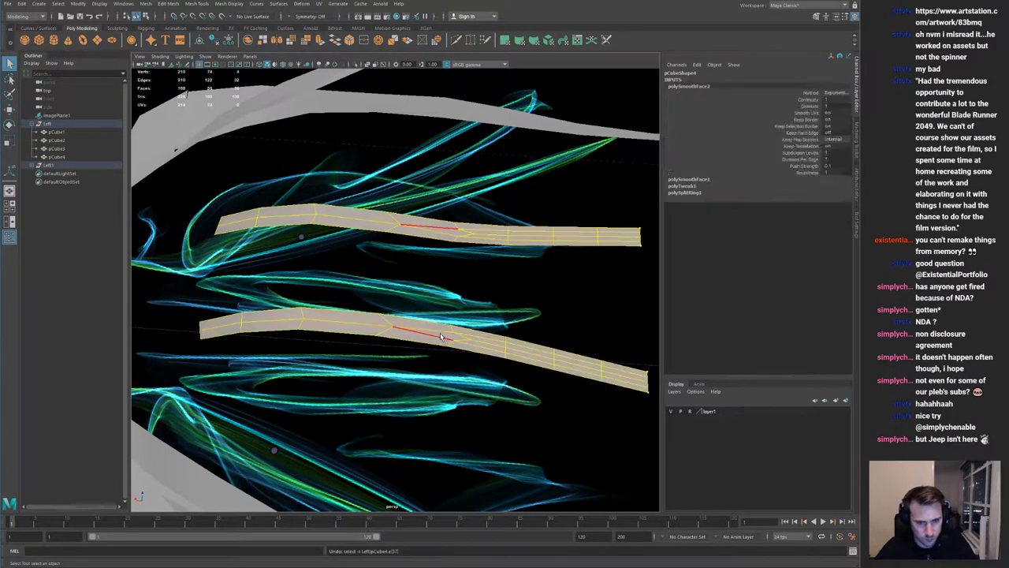
pyautogui.hotkey('ctrl', 'z')
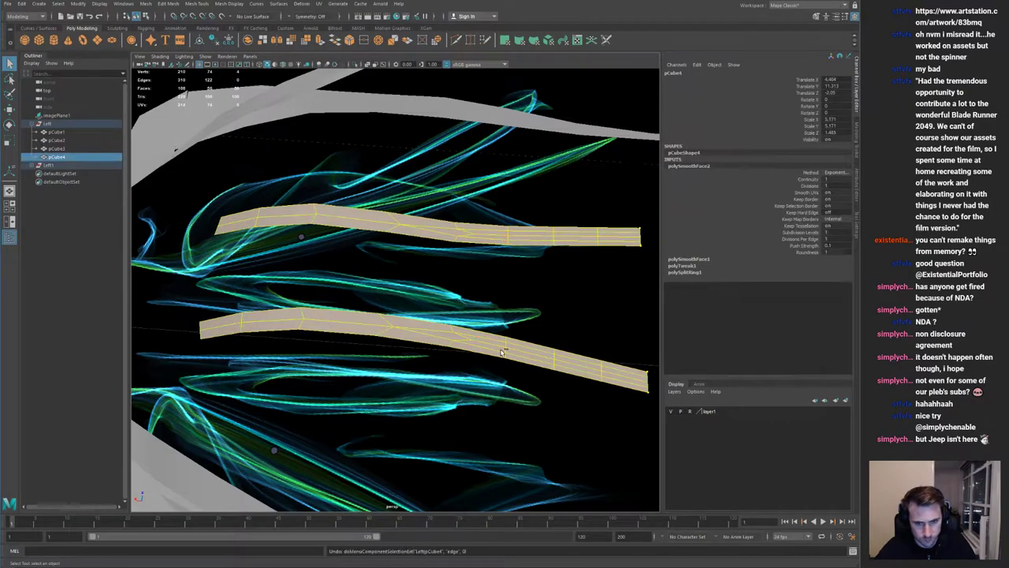
pyautogui.hotkey('ctrl', 'z')
pyautogui.hotkey('ctrl', 'z')
# Step: Isolate pCube4 and apply a Smooth with one division to the whole strip
pyautogui.hotkey('ctrl', '1')
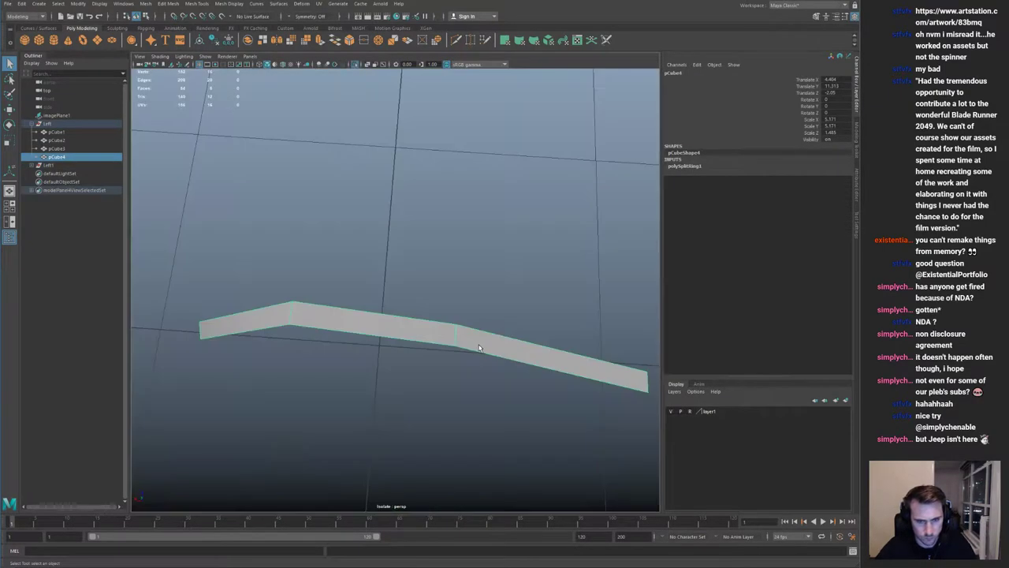
pyautogui.moveTo(477, 329); pyautogui.dragTo(436, 324, button='right')
pyautogui.moveTo(421, 288); pyautogui.dragTo(578, 418)
pyautogui.click(514, 305)
pyautogui.moveTo(491, 347); pyautogui.dragTo(512, 306, button='right')
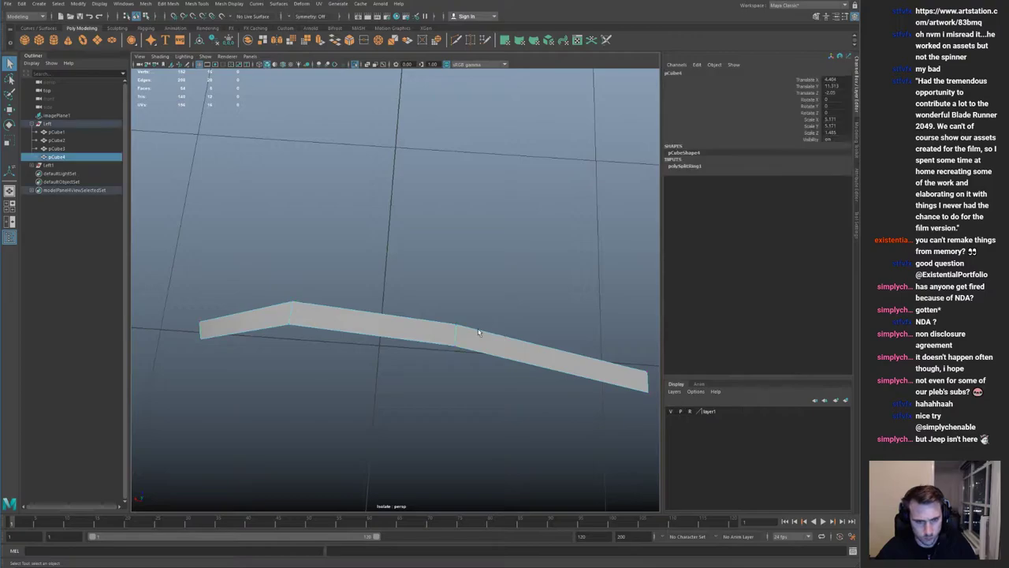
pyautogui.press('g')
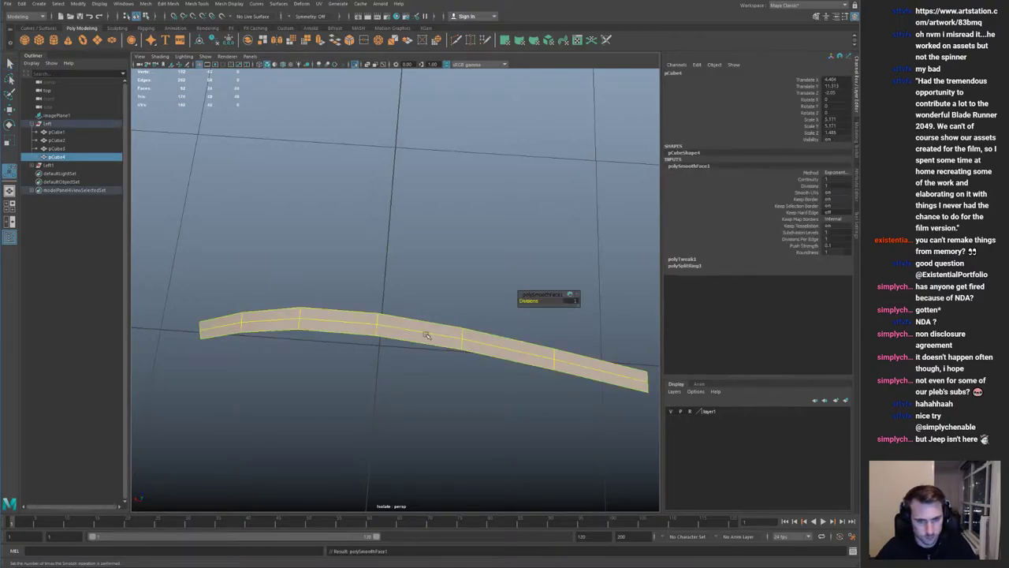
# Step: Delete pCube4's lengthwise middle edge loop with its vertices and turn off the isolation
pyautogui.press('q')
pyautogui.moveTo(428, 336); pyautogui.dragTo(430, 302, button='right')
pyautogui.doubleClick(432, 336)
pyautogui.hotkey('ctrl', 'Delete')
pyautogui.moveTo(431, 344); pyautogui.dragTo(461, 316, button='right')
pyautogui.hotkey('ctrl', '1')
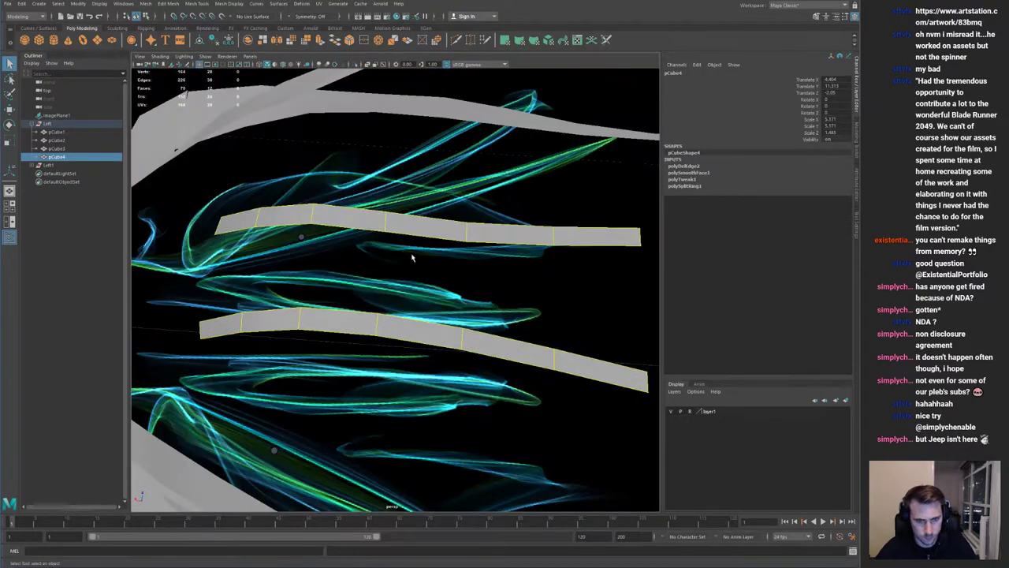
# Step: Move pCube4's front end vertices in the top view toward the front tip of the neighbouring wing
pyautogui.press('space')
pyautogui.press('space')
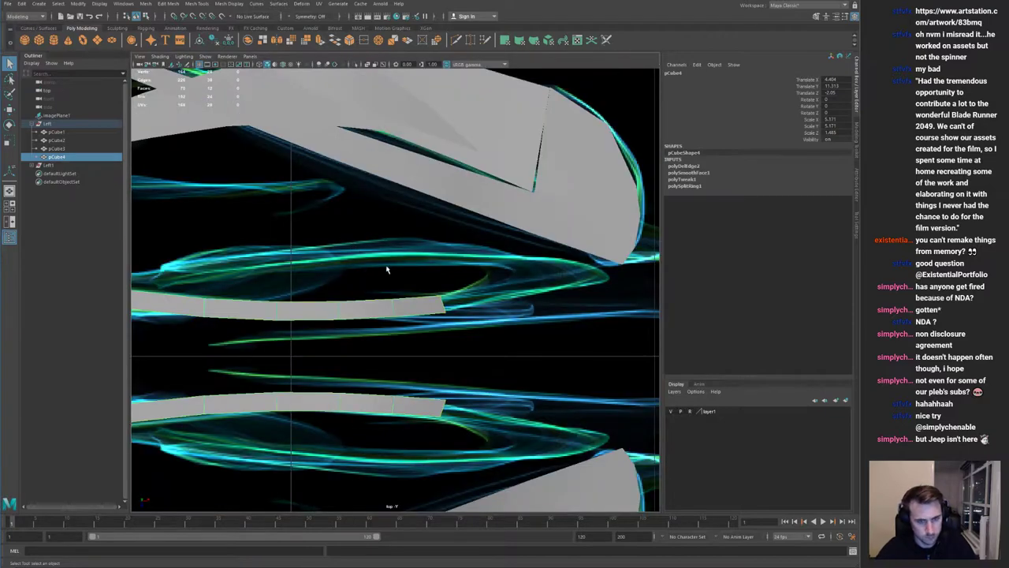
pyautogui.keyDown('alt'); pyautogui.moveTo(465, 274); pyautogui.dragTo(434, 278, button='middle'); pyautogui.keyUp('alt')
pyautogui.moveTo(410, 309); pyautogui.dragTo(375, 309, button='right')
pyautogui.moveTo(443, 337); pyautogui.dragTo(574, 277)
pyautogui.press('w')
pyautogui.keyDown('alt'); pyautogui.moveTo(515, 254); pyautogui.dragTo(467, 294, button='middle'); pyautogui.keyUp('alt')
pyautogui.moveTo(536, 316); pyautogui.dragTo(537, 317)
pyautogui.keyDown('alt'); pyautogui.moveTo(364, 291); pyautogui.dragTo(374, 261, button='middle'); pyautogui.keyUp('alt')
# Step: Lower pCube4's front end vertices in perspective and check the strip's slope from several angles
pyautogui.press('space')
pyautogui.press('space')
pyautogui.keyDown('alt'); pyautogui.moveTo(503, 212); pyautogui.dragTo(369, 359); pyautogui.keyUp('alt')
pyautogui.hotkey('ctrl', 'z')
pyautogui.keyDown('alt'); pyautogui.moveTo(353, 229); pyautogui.dragTo(366, 353); pyautogui.keyUp('alt')
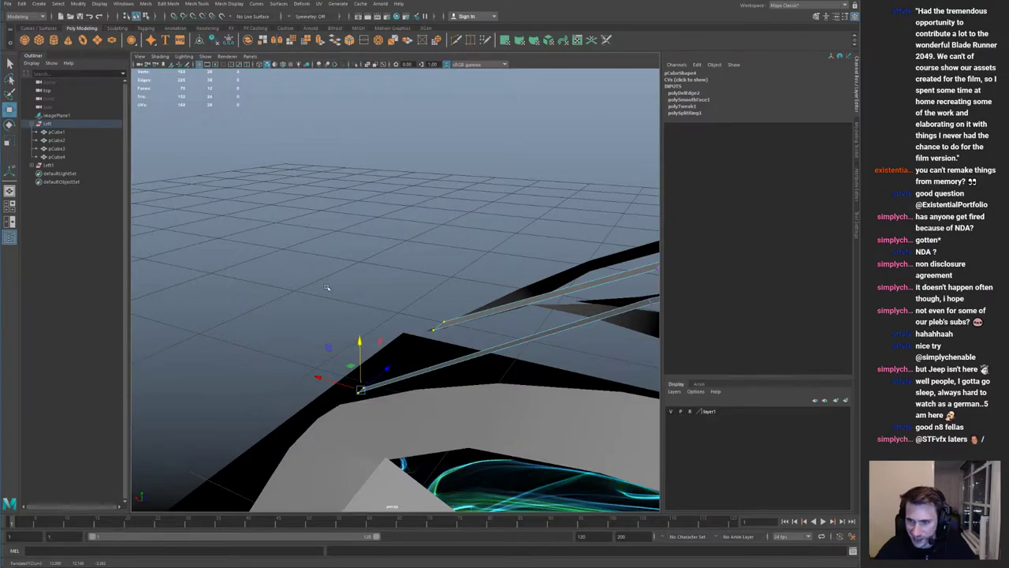
pyautogui.keyDown('alt'); pyautogui.moveTo(328, 285); pyautogui.dragTo(402, 311); pyautogui.keyUp('alt')
pyautogui.keyDown('alt'); pyautogui.moveTo(402, 312); pyautogui.dragTo(338, 293, button='right'); pyautogui.keyUp('alt')
pyautogui.keyDown('alt'); pyautogui.moveTo(338, 292); pyautogui.dragTo(362, 274); pyautogui.keyUp('alt')
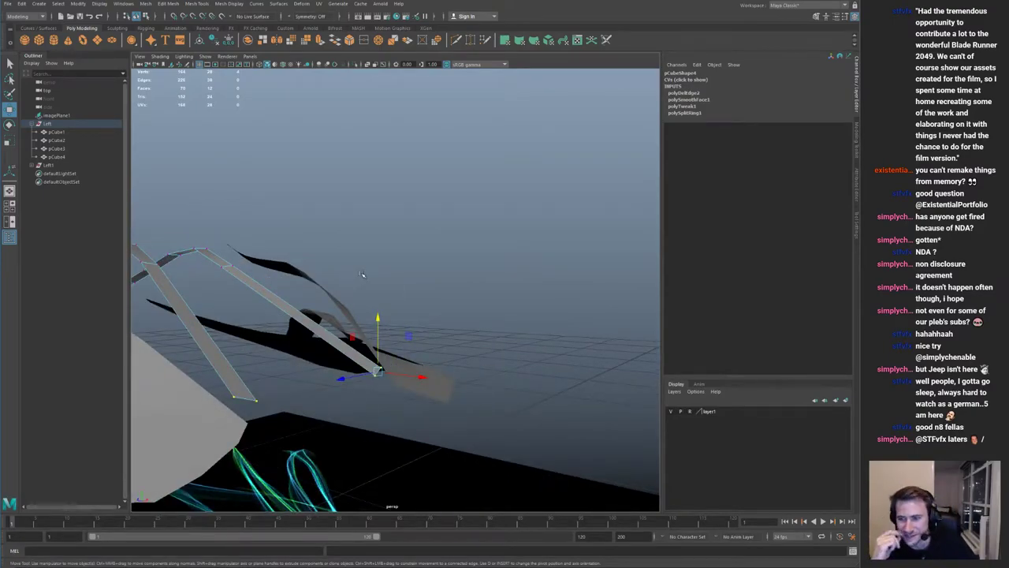
# Step: Insert two evenly spaced edge loops across the long front segment of pCube4
pyautogui.press('q')
pyautogui.keyDown('alt'); pyautogui.moveTo(336, 299); pyautogui.dragTo(286, 305); pyautogui.keyUp('alt')
pyautogui.moveTo(276, 272); pyautogui.dragTo(285, 256, button='right')
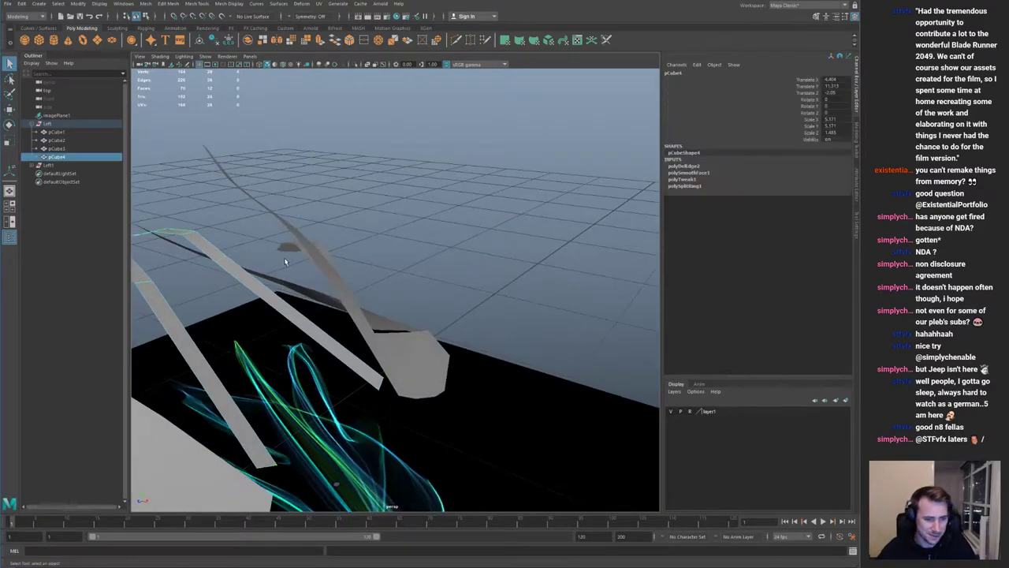
pyautogui.keyDown('alt'); pyautogui.moveTo(284, 256); pyautogui.dragTo(226, 274); pyautogui.keyUp('alt')
pyautogui.keyDown('shift'); pyautogui.moveTo(344, 243); pyautogui.dragTo(611, 87, button='right'); pyautogui.keyUp('shift')
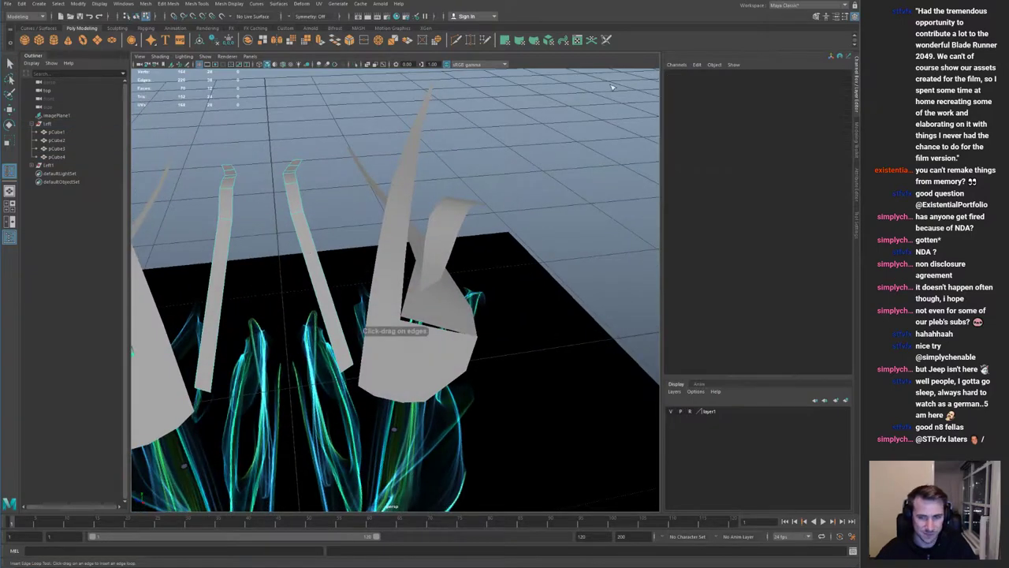
pyautogui.click(856, 225)
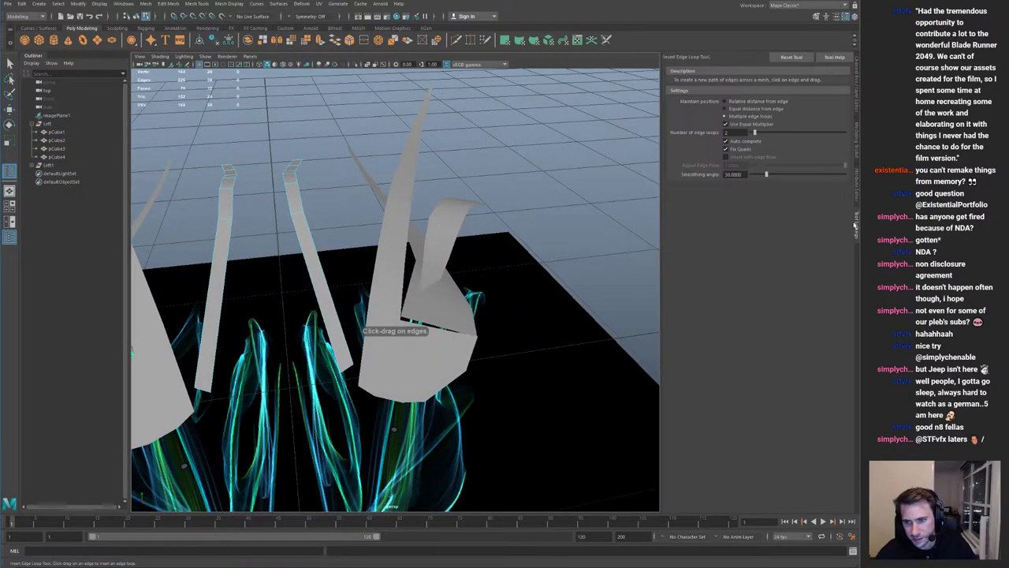
pyautogui.click(327, 280)
# Step: Raise two crosswise vertex rows of pCube4 in perspective to arch the strip upward
pyautogui.press('q')
pyautogui.keyDown('alt'); pyautogui.moveTo(280, 240); pyautogui.dragTo(451, 227); pyautogui.keyUp('alt')
pyautogui.moveTo(451, 231); pyautogui.dragTo(329, 247, button='right')
pyautogui.moveTo(254, 287); pyautogui.dragTo(348, 374)
pyautogui.press('w')
pyautogui.keyDown('alt'); pyautogui.moveTo(338, 307); pyautogui.dragTo(364, 314); pyautogui.keyUp('alt')
pyautogui.moveTo(320, 289); pyautogui.dragTo(320, 270)
pyautogui.moveTo(162, 273); pyautogui.dragTo(220, 325)
pyautogui.moveTo(205, 266); pyautogui.dragTo(205, 254)
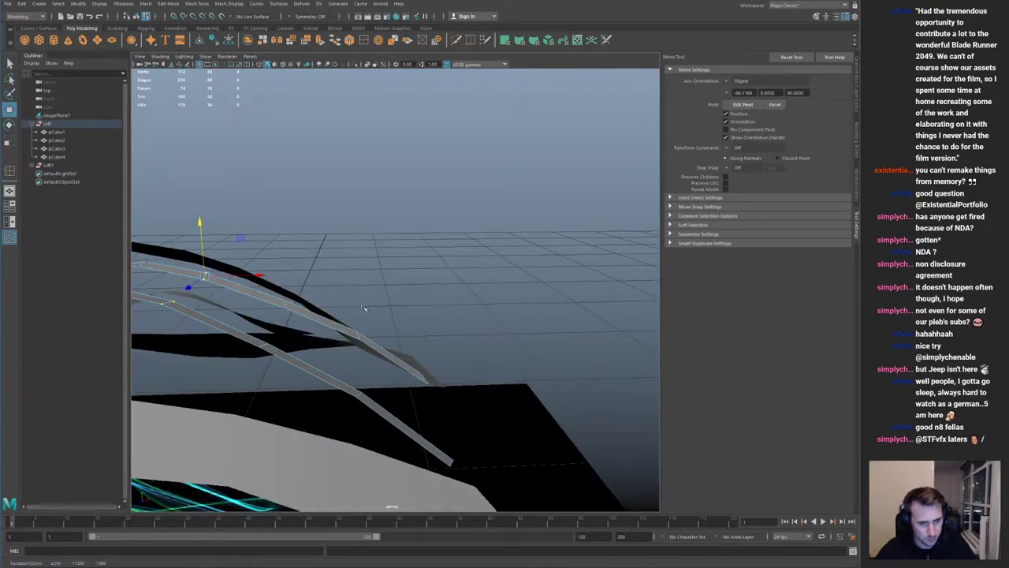
# Step: Adjust the middle vertex rows of pCube4 in the front view to form a smooth arch
pyautogui.press('space')
pyautogui.press('space')
pyautogui.press('space')
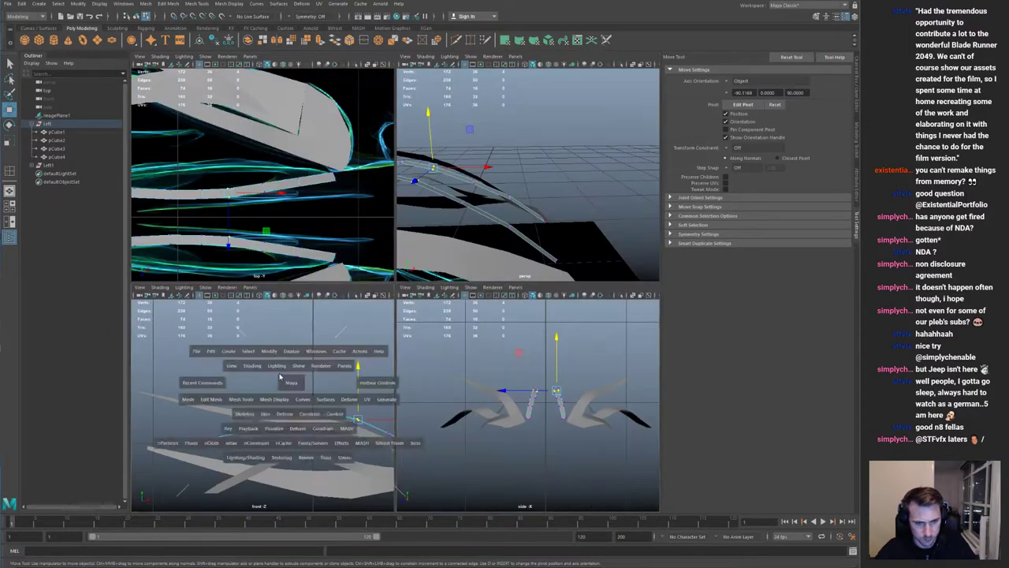
pyautogui.press('space')
pyautogui.keyDown('alt'); pyautogui.moveTo(302, 304); pyautogui.dragTo(79, 256, button='middle'); pyautogui.keyUp('alt')
pyautogui.moveTo(376, 302); pyautogui.dragTo(370, 278)
pyautogui.moveTo(280, 244); pyautogui.dragTo(315, 262)
pyautogui.moveTo(297, 253); pyautogui.dragTo(302, 245)
pyautogui.moveTo(352, 264); pyautogui.dragTo(373, 271)
pyautogui.moveTo(406, 303); pyautogui.dragTo(431, 313)
pyautogui.moveTo(413, 314)
pyautogui.keyDown('alt'); pyautogui.mouseDown(button='middle')
pyautogui.moveTo(473, 281)
pyautogui.moveTo(372, 274)
pyautogui.mouseUp(button='middle'); pyautogui.keyUp('alt')
# Step: Move pCube4's front end vertices forward and down in the front view to extend the arch past the wing's tip
pyautogui.moveTo(415, 309); pyautogui.dragTo(490, 353)
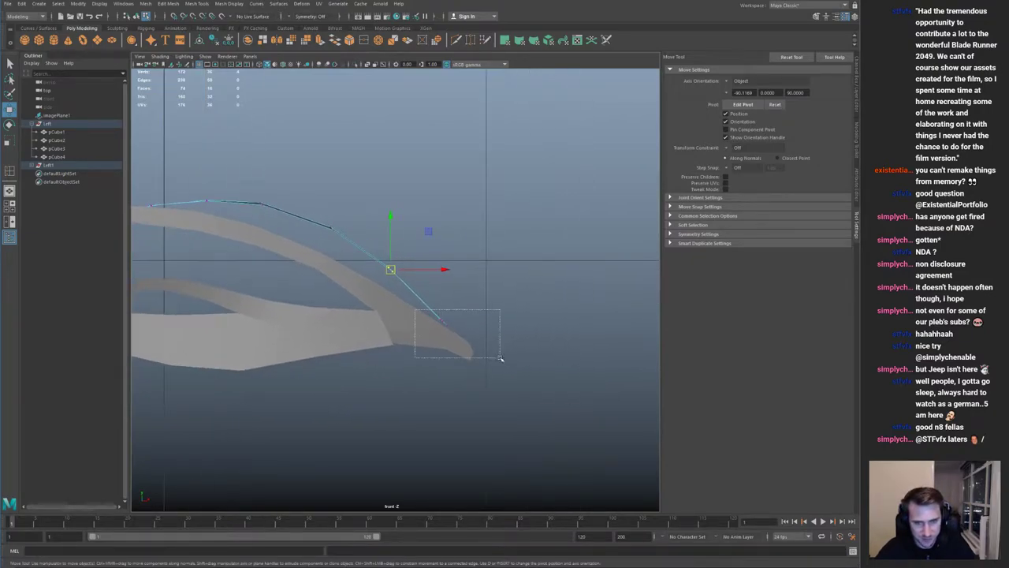
pyautogui.moveTo(446, 325); pyautogui.dragTo(446, 339)
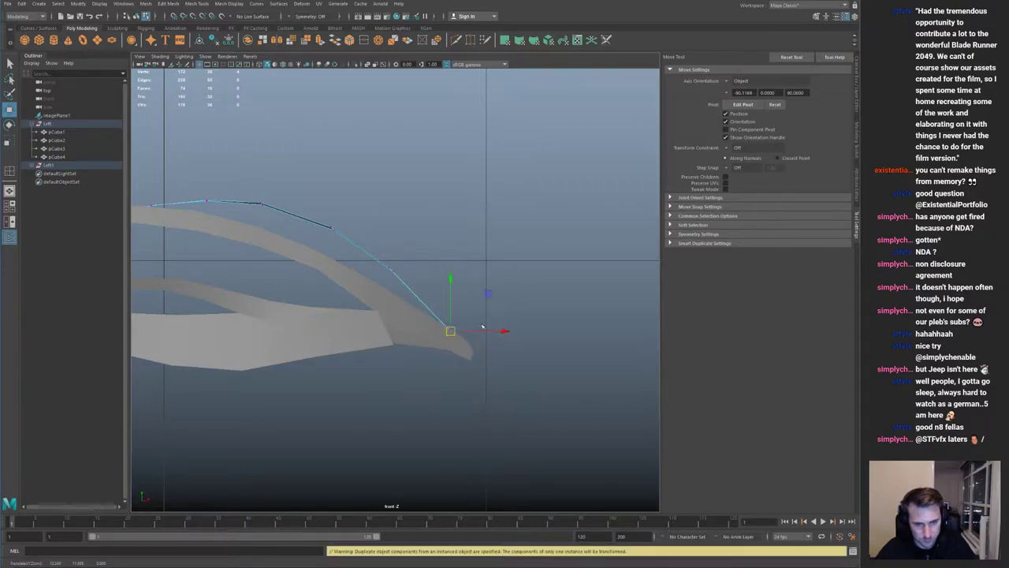
pyautogui.keyDown('alt'); pyautogui.moveTo(477, 280); pyautogui.dragTo(511, 242, button='middle'); pyautogui.keyUp('alt')
pyautogui.keyDown('alt'); pyautogui.moveTo(510, 241); pyautogui.dragTo(479, 256, button='right'); pyautogui.keyUp('alt')
pyautogui.moveTo(514, 227); pyautogui.dragTo(515, 258)
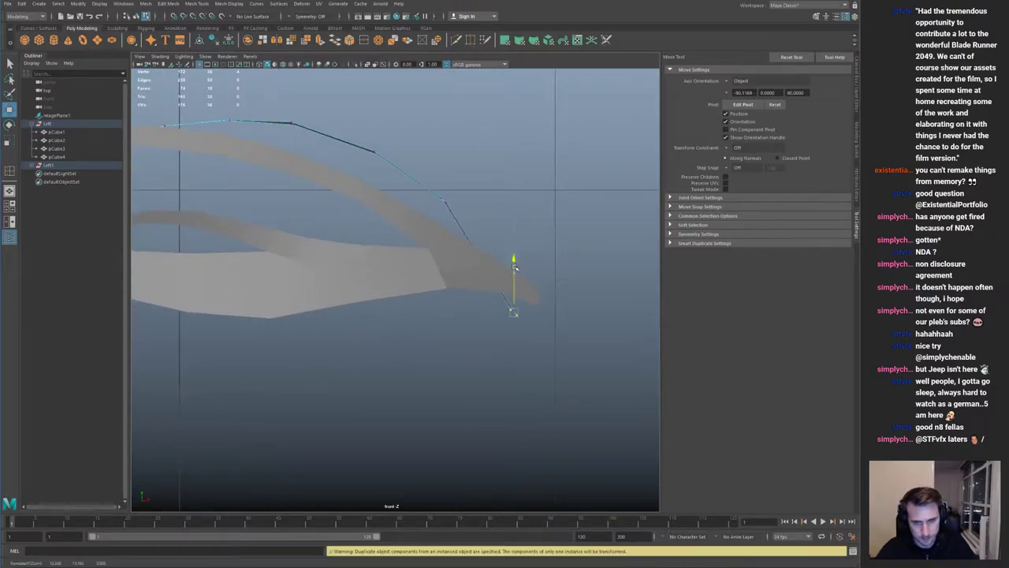
pyautogui.press('space')
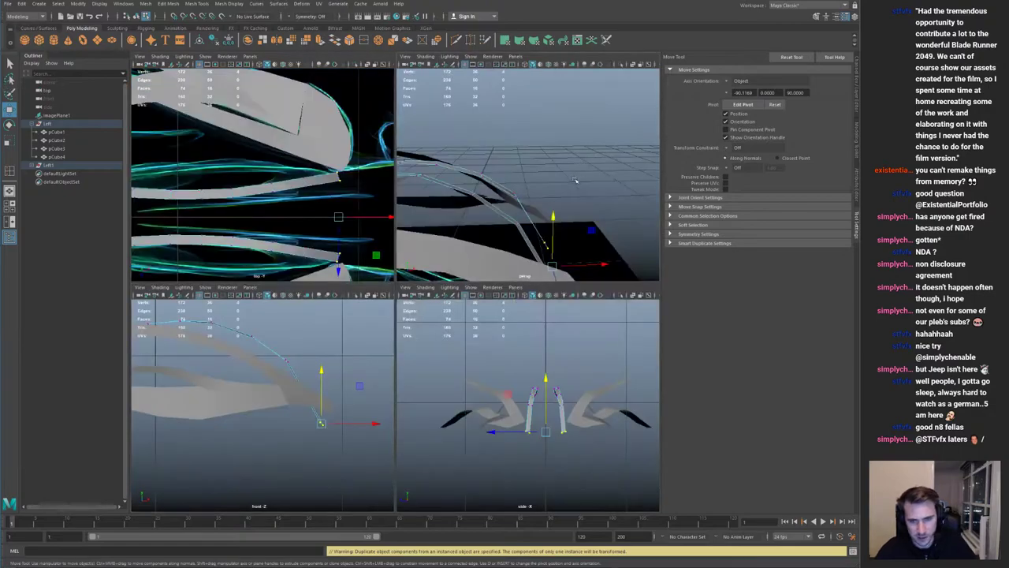
pyautogui.press('space')
pyautogui.press('space')
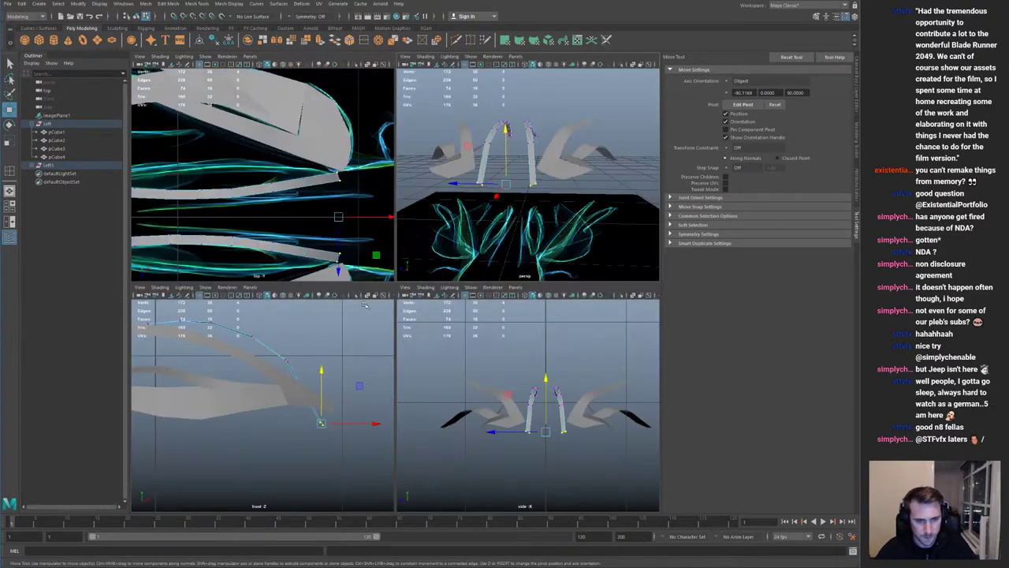
pyautogui.press('space')
pyautogui.moveTo(487, 298); pyautogui.dragTo(482, 332)
pyautogui.hotkey('ctrl', 'z')
# Step: Extrude the outer side edge of pCube4's front segment toward the wing in the top view to start a side branch
pyautogui.press('q')
pyautogui.keyDown('alt'); pyautogui.moveTo(417, 254); pyautogui.dragTo(510, 288, button='middle'); pyautogui.keyUp('alt')
pyautogui.press('F8')
pyautogui.click(490, 304)
pyautogui.press('w')
pyautogui.keyDown('shift'); pyautogui.moveTo(541, 314); pyautogui.dragTo(474, 303); pyautogui.keyUp('shift')
# Step: Reposition the vertices where the side branch leaves pCube4 so the junction follows the sketch lines
pyautogui.moveTo(473, 302); pyautogui.dragTo(429, 300, button='right')
pyautogui.moveTo(499, 290); pyautogui.dragTo(453, 319)
pyautogui.moveTo(435, 323)
pyautogui.mouseDown()
pyautogui.moveTo(450, 339)
pyautogui.moveTo(436, 331)
pyautogui.mouseUp()
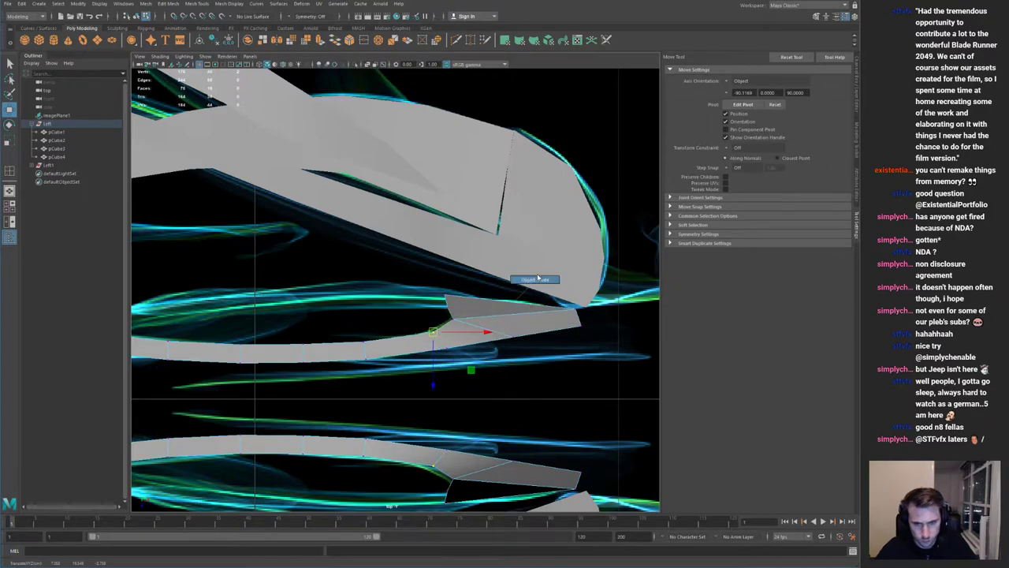
pyautogui.moveTo(531, 306); pyautogui.dragTo(554, 282, button='right')
# Step: Extrude the rear edge of pCube4's side branch and pull it back along the sketched line as a long strip
pyautogui.press('space')
pyautogui.press('space')
pyautogui.keyDown('alt'); pyautogui.moveTo(547, 194); pyautogui.dragTo(304, 201); pyautogui.keyUp('alt')
pyautogui.moveTo(407, 298); pyautogui.dragTo(342, 299, button='right')
pyautogui.moveTo(371, 324); pyautogui.dragTo(374, 324)
pyautogui.keyDown('alt'); pyautogui.moveTo(380, 256); pyautogui.dragTo(384, 278); pyautogui.keyUp('alt')
pyautogui.keyDown('alt'); pyautogui.moveTo(411, 304); pyautogui.dragTo(380, 288, button='right'); pyautogui.keyUp('alt')
pyautogui.keyDown('alt'); pyautogui.moveTo(418, 286); pyautogui.dragTo(327, 272); pyautogui.keyUp('alt')
pyautogui.keyDown('alt'); pyautogui.moveTo(398, 272); pyautogui.dragTo(367, 257, button='right'); pyautogui.keyUp('alt')
pyautogui.keyDown('alt'); pyautogui.moveTo(367, 257); pyautogui.dragTo(329, 261, button='middle'); pyautogui.keyUp('alt')
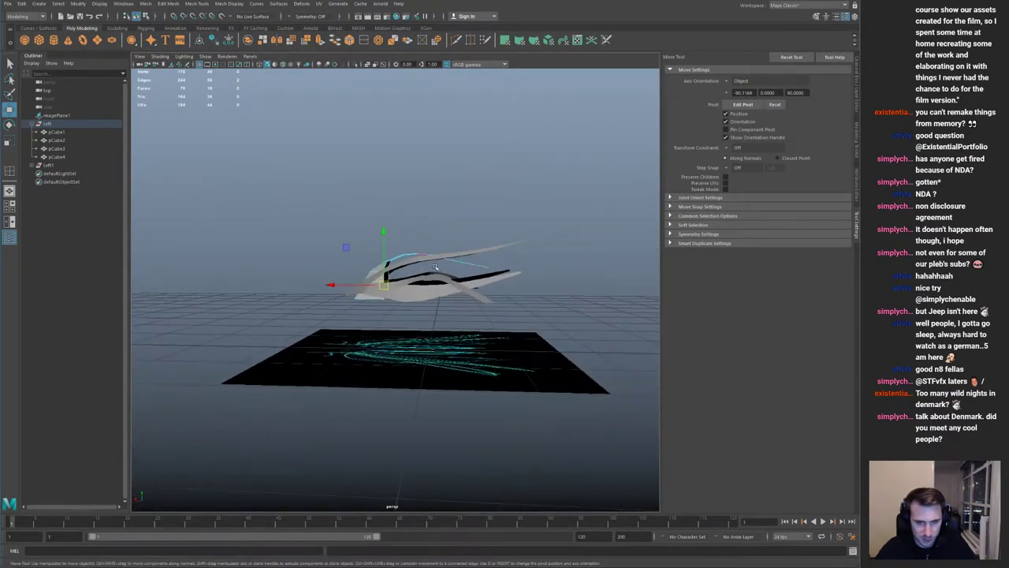
pyautogui.press('space')
pyautogui.press('space')
pyautogui.hotkey('ctrl', 'e')
pyautogui.press('w')
pyautogui.keyDown('alt'); pyautogui.moveTo(349, 271); pyautogui.dragTo(501, 293, button='middle'); pyautogui.keyUp('alt')
pyautogui.moveTo(529, 284); pyautogui.dragTo(308, 367)
# Step: Adjust the height of the side strip's end edge in the perspective view
pyautogui.press('space')
pyautogui.press('space')
pyautogui.keyDown('alt'); pyautogui.moveTo(507, 229); pyautogui.dragTo(433, 276); pyautogui.keyUp('alt')
pyautogui.click(521, 228)
pyautogui.keyDown('alt'); pyautogui.moveTo(434, 276); pyautogui.dragTo(442, 364, button='right'); pyautogui.keyUp('alt')
pyautogui.click(409, 338)
pyautogui.moveTo(403, 315); pyautogui.dragTo(418, 275)
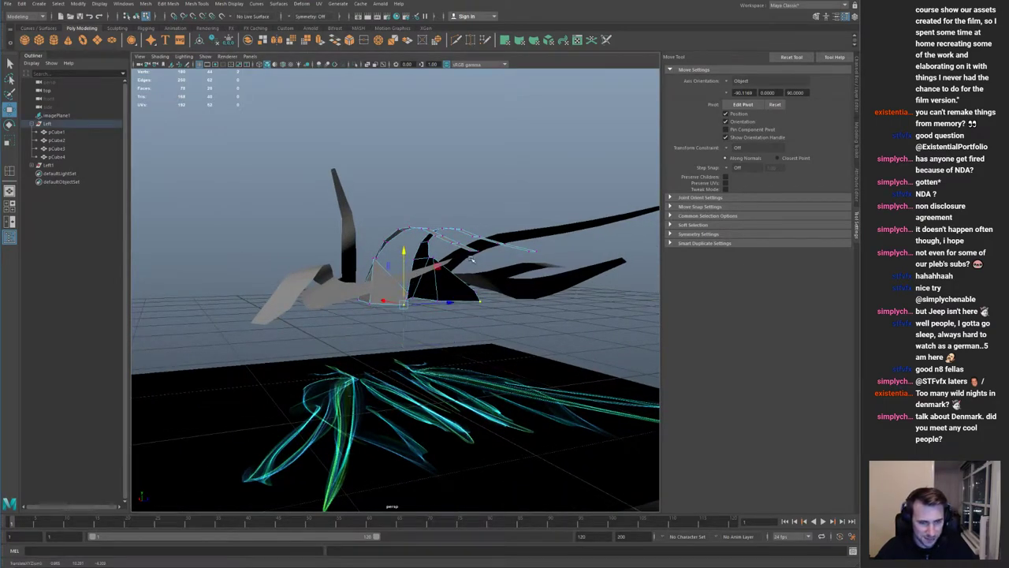
# Step: Move the side strip's end vertices forward in the top view to line up with the sketch
pyautogui.keyDown('alt'); pyautogui.moveTo(471, 259); pyautogui.dragTo(434, 216, button='right'); pyautogui.keyUp('alt')
pyautogui.keyDown('alt'); pyautogui.moveTo(416, 230); pyautogui.dragTo(380, 304); pyautogui.keyUp('alt')
pyautogui.press('space')
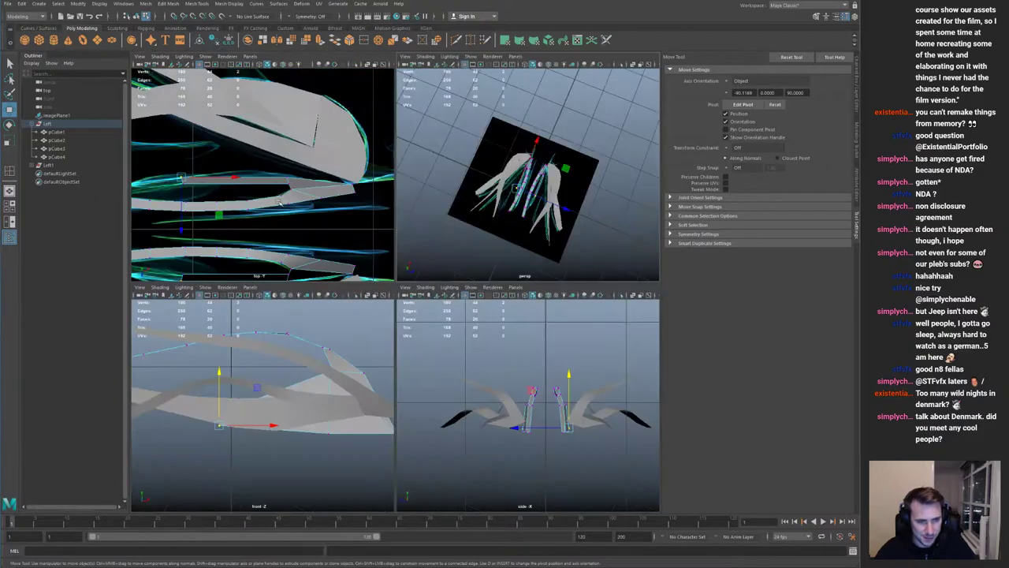
pyautogui.keyDown('alt'); pyautogui.moveTo(223, 197); pyautogui.dragTo(349, 238, button='middle'); pyautogui.keyUp('alt')
pyautogui.press('space')
pyautogui.keyDown('alt'); pyautogui.moveTo(610, 335); pyautogui.dragTo(393, 273, button='middle'); pyautogui.keyUp('alt')
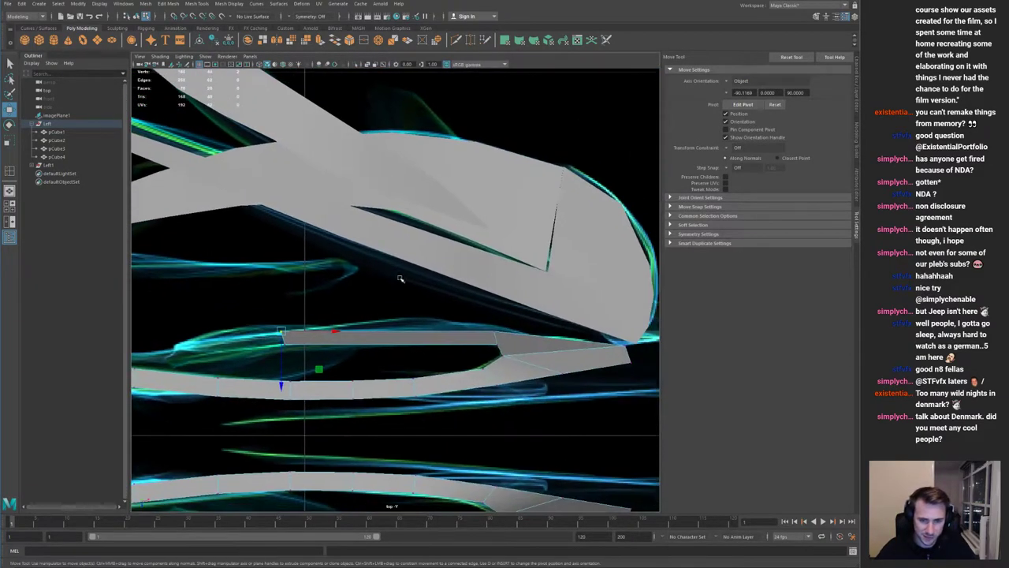
pyautogui.moveTo(283, 338); pyautogui.dragTo(329, 330)
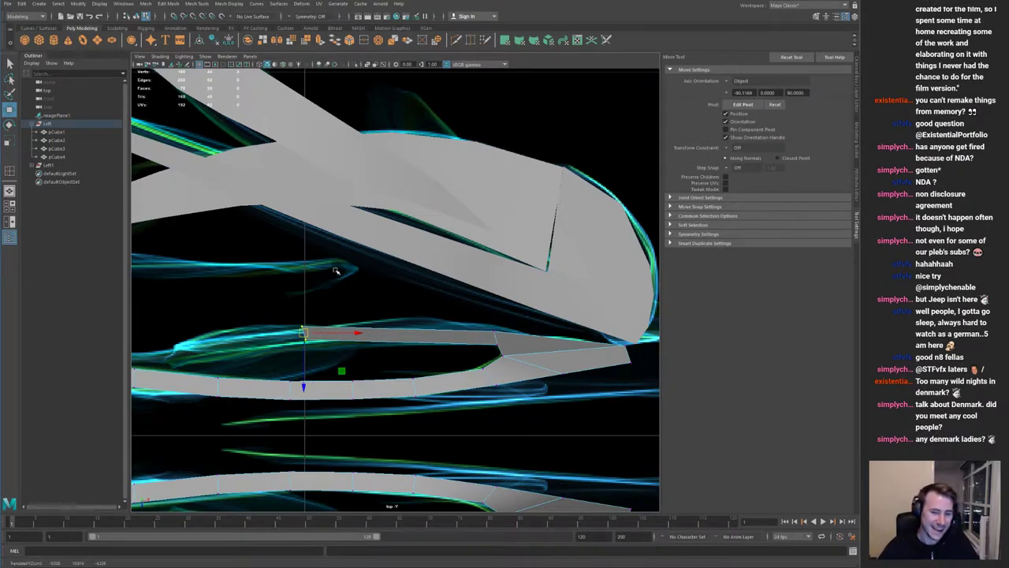
# Step: Insert two evenly spaced edge loops across pCube4's side strip
pyautogui.moveTo(359, 346); pyautogui.dragTo(403, 352, button='right')
pyautogui.press('q')
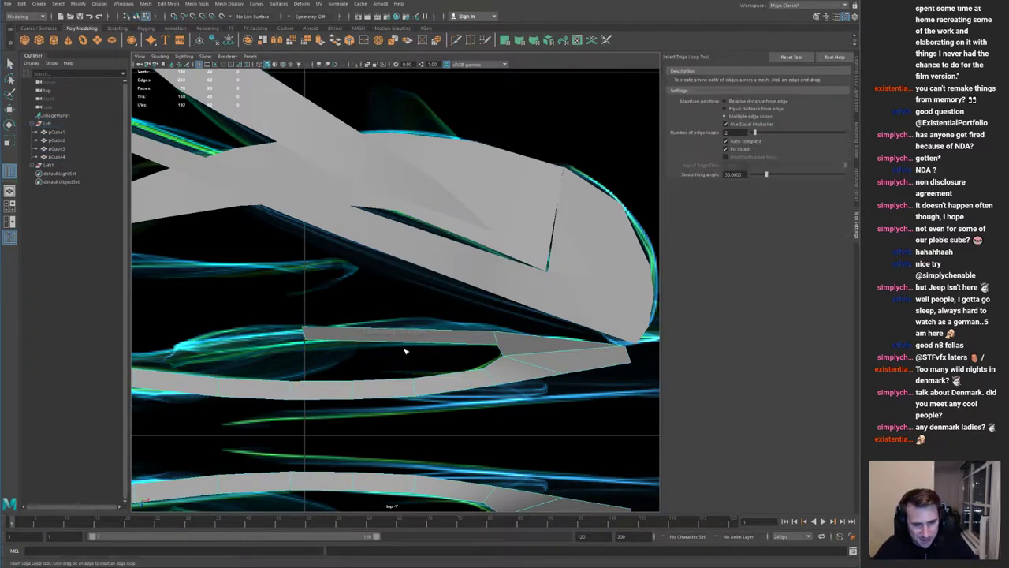
pyautogui.press('q')
pyautogui.click(412, 336)
# Step: Move the side strip's vertex rows and end vertices in the top view to follow the curve of the sketch
pyautogui.press('w')
pyautogui.moveTo(396, 359); pyautogui.dragTo(403, 350)
pyautogui.moveTo(419, 312); pyautogui.dragTo(448, 321)
pyautogui.click(505, 331)
pyautogui.click(301, 338)
pyautogui.click(305, 341)
pyautogui.moveTo(305, 340); pyautogui.dragTo(477, 193)
# Step: Insert a lengthwise edge loop through the faces of pCube4's side strip
pyautogui.press('space')
pyautogui.press('space')
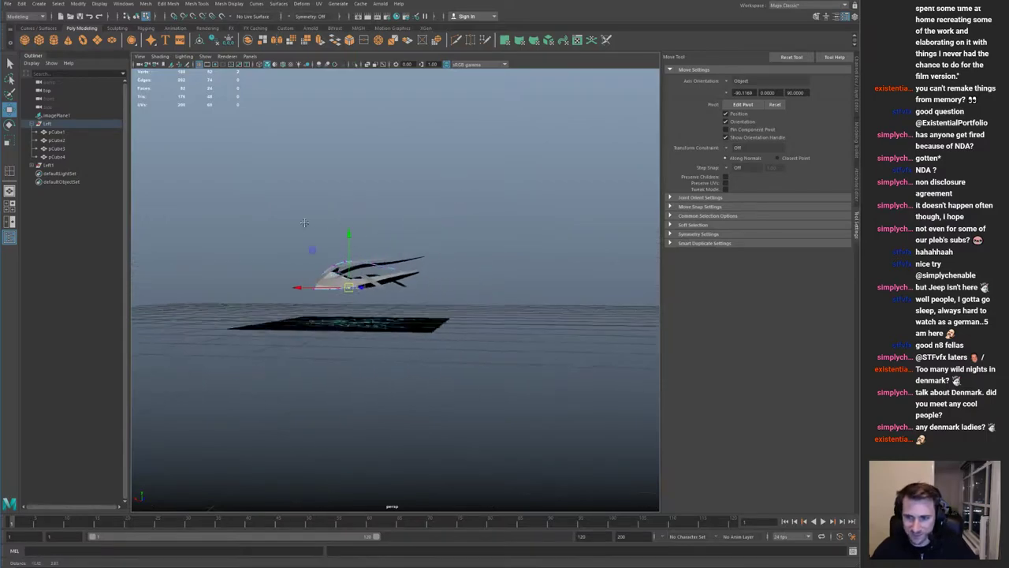
pyautogui.keyDown('alt'); pyautogui.moveTo(355, 236); pyautogui.dragTo(403, 257, button='right'); pyautogui.keyUp('alt')
pyautogui.keyDown('alt'); pyautogui.moveTo(403, 257); pyautogui.dragTo(355, 251); pyautogui.keyUp('alt')
pyautogui.keyDown('alt'); pyautogui.moveTo(248, 293); pyautogui.dragTo(335, 257, button='right'); pyautogui.keyUp('alt')
pyautogui.press('q')
pyautogui.keyDown('alt'); pyautogui.moveTo(337, 257); pyautogui.dragTo(365, 228); pyautogui.keyUp('alt')
pyautogui.keyDown('alt'); pyautogui.moveTo(365, 228); pyautogui.dragTo(392, 250, button='right'); pyautogui.keyUp('alt')
pyautogui.keyDown('alt'); pyautogui.moveTo(393, 251); pyautogui.dragTo(392, 309); pyautogui.keyUp('alt')
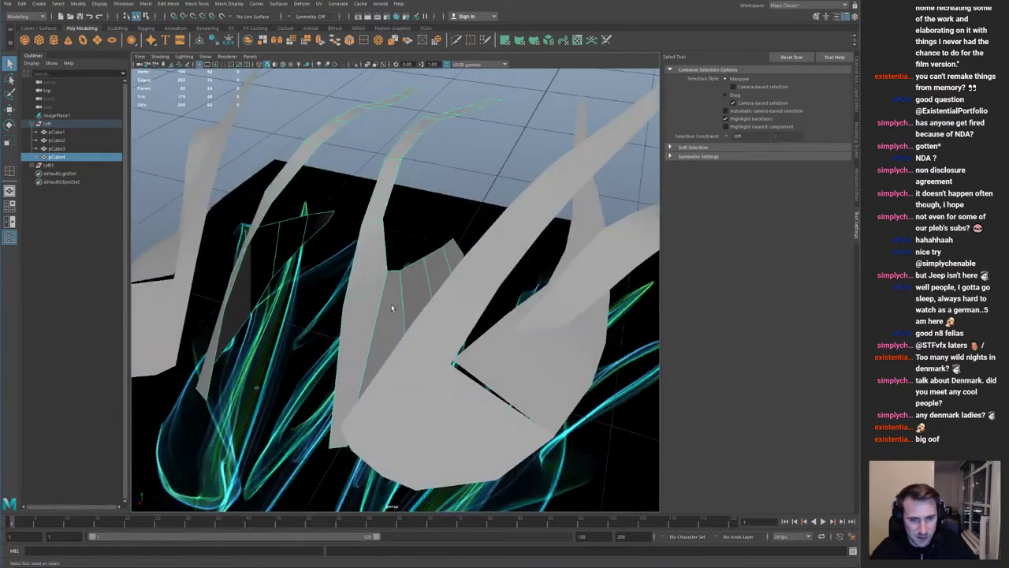
pyautogui.press('g')
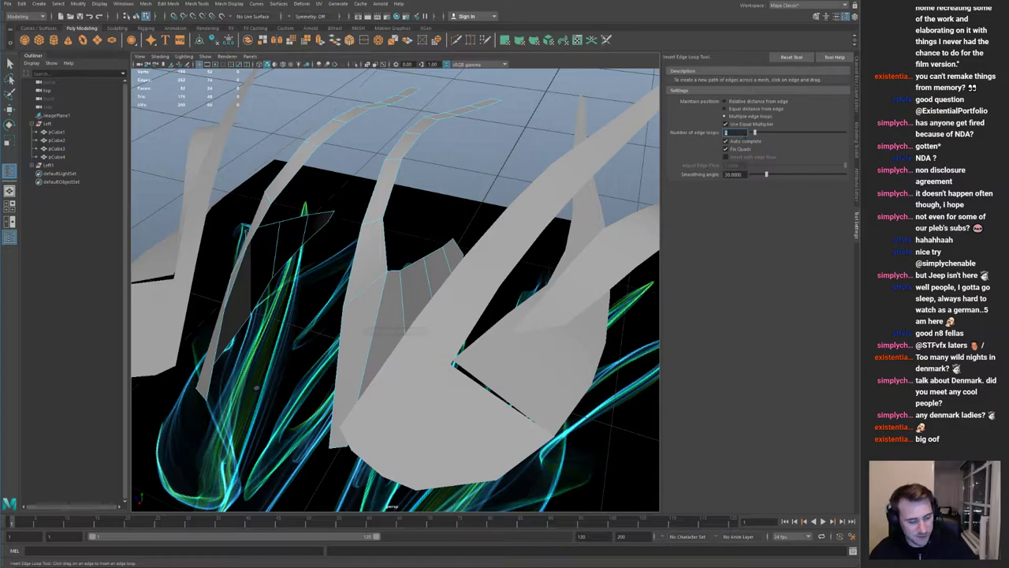
pyautogui.click(368, 363)
pyautogui.press('q')
# Step: Adjust the vertex on pCube4's inner front edge, just below the junction with the side strip
pyautogui.keyDown('alt'); pyautogui.moveTo(324, 321); pyautogui.dragTo(360, 238); pyautogui.keyUp('alt')
pyautogui.keyDown('alt'); pyautogui.moveTo(360, 239); pyautogui.dragTo(425, 220, button='right'); pyautogui.keyUp('alt')
pyautogui.keyDown('alt'); pyautogui.moveTo(424, 220); pyautogui.dragTo(429, 271); pyautogui.keyUp('alt')
pyautogui.press('w')
pyautogui.moveTo(305, 281); pyautogui.dragTo(316, 281)
pyautogui.moveTo(365, 315); pyautogui.dragTo(335, 315, button='right')
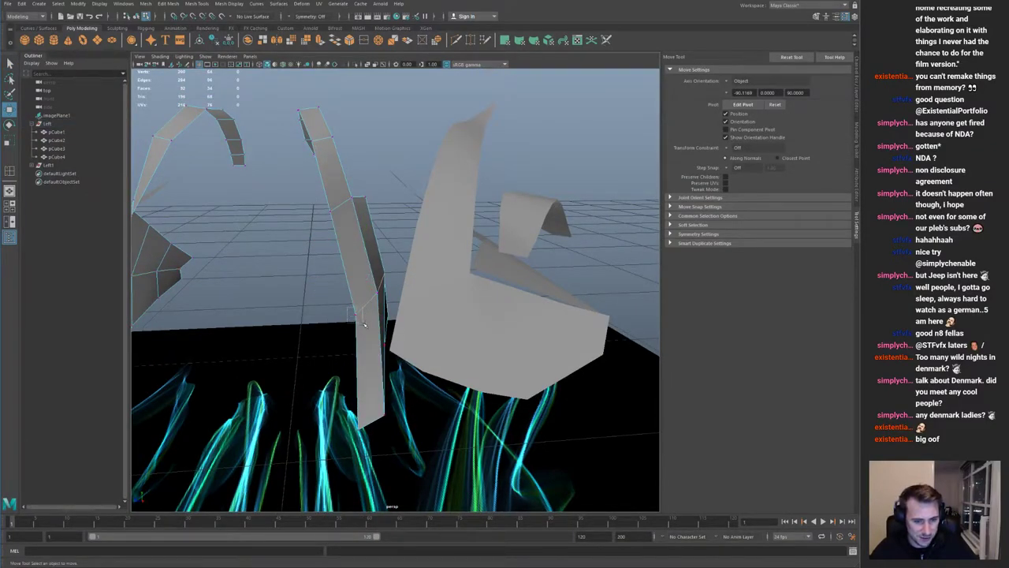
pyautogui.moveTo(364, 325); pyautogui.dragTo(366, 326)
# Step: Delete the lower row of faces along pCube4's side strip
pyautogui.keyDown('alt'); pyautogui.moveTo(366, 326); pyautogui.dragTo(386, 316); pyautogui.keyUp('alt')
pyautogui.keyDown('alt'); pyautogui.moveTo(386, 315); pyautogui.dragTo(354, 271, button='right'); pyautogui.keyUp('alt')
pyautogui.keyDown('alt'); pyautogui.moveTo(354, 272); pyautogui.dragTo(285, 289); pyautogui.keyUp('alt')
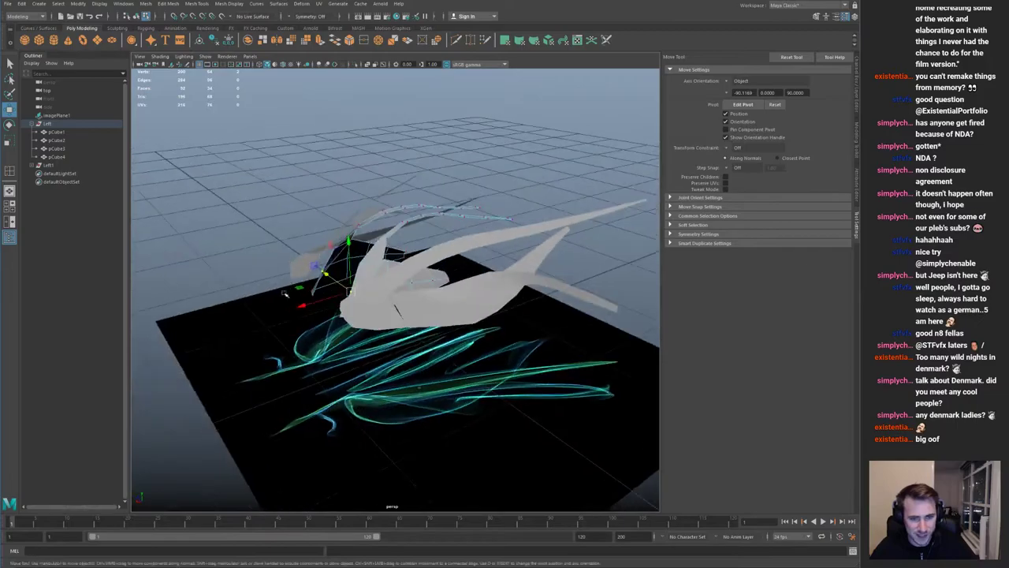
pyautogui.keyDown('alt'); pyautogui.moveTo(286, 288); pyautogui.dragTo(497, 345, button='right'); pyautogui.keyUp('alt')
pyautogui.keyDown('alt'); pyautogui.moveTo(462, 311); pyautogui.dragTo(513, 294); pyautogui.keyUp('alt')
pyautogui.keyDown('alt'); pyautogui.moveTo(513, 294); pyautogui.dragTo(398, 276, button='right'); pyautogui.keyUp('alt')
pyautogui.keyDown('alt'); pyautogui.moveTo(398, 276); pyautogui.dragTo(498, 272); pyautogui.keyUp('alt')
pyautogui.keyDown('alt'); pyautogui.moveTo(499, 271); pyautogui.dragTo(355, 252, button='right'); pyautogui.keyUp('alt')
pyautogui.keyDown('alt'); pyautogui.moveTo(354, 253); pyautogui.dragTo(347, 303); pyautogui.keyUp('alt')
pyautogui.keyDown('alt'); pyautogui.moveTo(347, 304); pyautogui.dragTo(497, 347, button='right'); pyautogui.keyUp('alt')
pyautogui.keyDown('alt'); pyautogui.moveTo(496, 346); pyautogui.dragTo(344, 313); pyautogui.keyUp('alt')
pyautogui.keyDown('alt'); pyautogui.moveTo(345, 313); pyautogui.dragTo(370, 299, button='right'); pyautogui.keyUp('alt')
pyautogui.moveTo(326, 254); pyautogui.dragTo(323, 277, button='right')
pyautogui.click(300, 273)
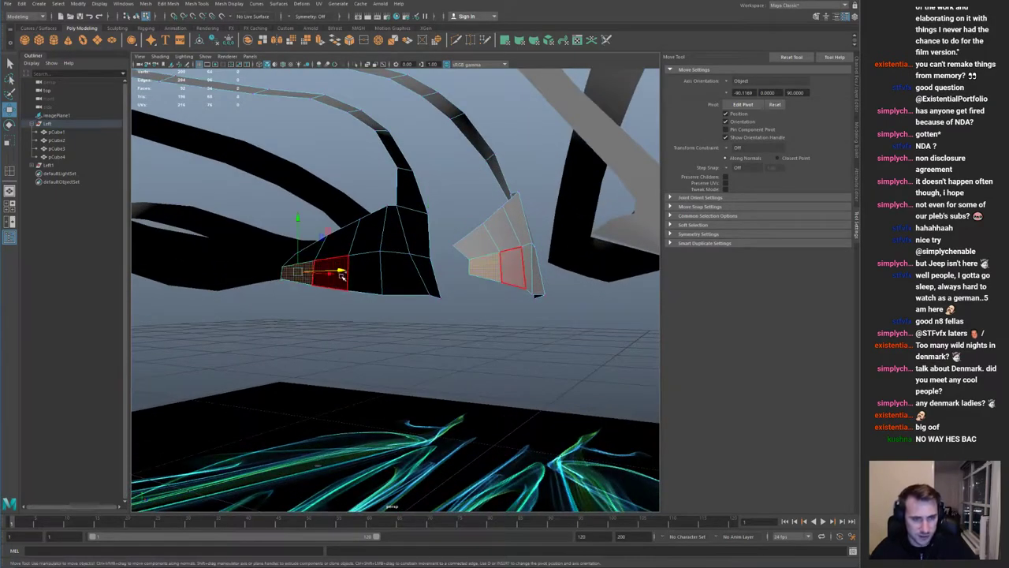
pyautogui.keyDown('shift'); pyautogui.doubleClick(340, 277); pyautogui.keyUp('shift')
pyautogui.press('Delete')
# Step: Adjust the lower corner vertices at the front base of pCube4's side strip and return to object mode
pyautogui.moveTo(403, 239); pyautogui.dragTo(442, 273)
pyautogui.press('b')
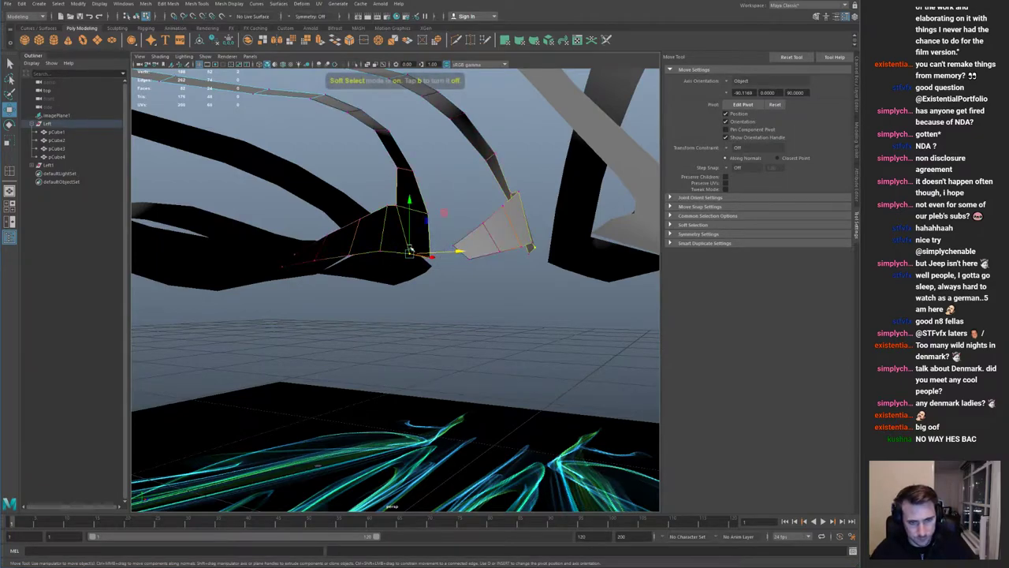
pyautogui.keyDown('shift'); pyautogui.click(429, 256); pyautogui.keyUp('shift')
pyautogui.press('b')
pyautogui.moveTo(432, 255); pyautogui.dragTo(338, 281)
pyautogui.moveTo(423, 206); pyautogui.dragTo(451, 257)
pyautogui.press('F8')
# Step: Examine the whole set of blades against the sketch in the top and perspective views
pyautogui.keyDown('alt'); pyautogui.moveTo(450, 228); pyautogui.dragTo(409, 239, button='right'); pyautogui.keyUp('alt')
pyautogui.press('space')
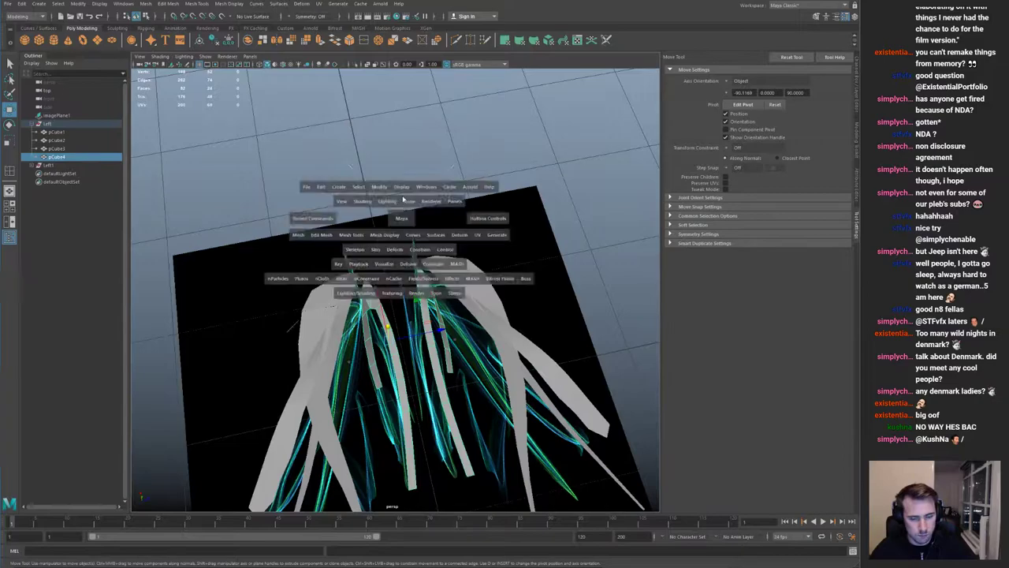
pyautogui.press('space')
pyautogui.keyDown('alt'); pyautogui.moveTo(368, 270); pyautogui.dragTo(496, 212, button='middle'); pyautogui.keyUp('alt')
pyautogui.keyDown('alt'); pyautogui.moveTo(515, 222); pyautogui.dragTo(208, 226, button='right'); pyautogui.keyUp('alt')
pyautogui.keyDown('alt'); pyautogui.moveTo(472, 247); pyautogui.dragTo(424, 224, button='right'); pyautogui.keyUp('alt')
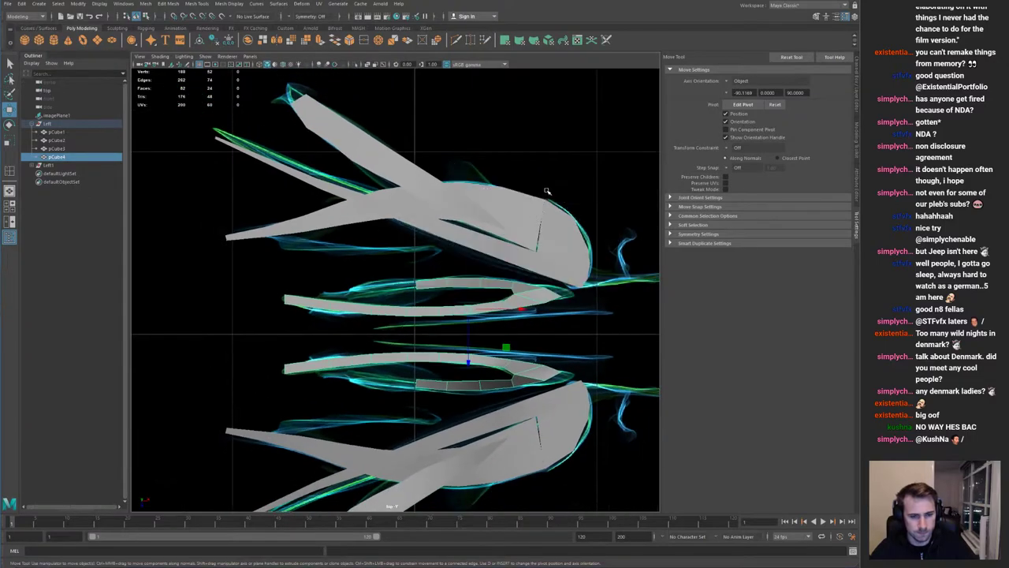
pyautogui.press('space')
pyautogui.press('space')
pyautogui.keyDown('alt'); pyautogui.moveTo(533, 203); pyautogui.dragTo(409, 148); pyautogui.keyUp('alt')
pyautogui.keyDown('alt'); pyautogui.moveTo(409, 148); pyautogui.dragTo(279, 221, button='right'); pyautogui.keyUp('alt')
pyautogui.keyDown('alt'); pyautogui.moveTo(279, 221); pyautogui.dragTo(506, 344); pyautogui.keyUp('alt')
pyautogui.keyDown('alt'); pyautogui.moveTo(507, 345); pyautogui.dragTo(264, 324, button='right'); pyautogui.keyUp('alt')
pyautogui.moveTo(254, 326); pyautogui.dragTo(396, 404)
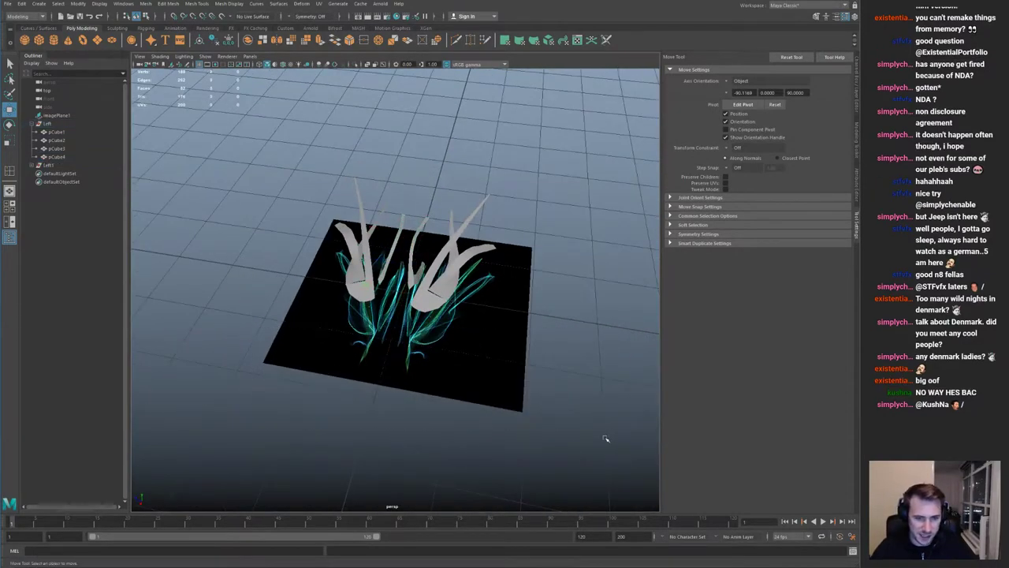
# Step: Hide layer1, which holds the sketch reference image
pyautogui.click(855, 96)
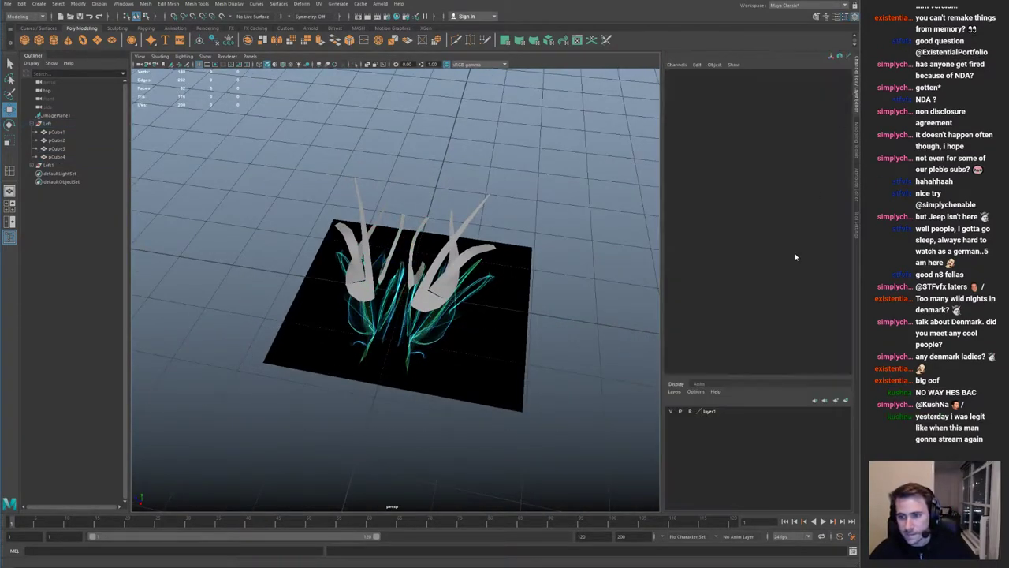
pyautogui.click(671, 412)
pyautogui.keyDown('alt'); pyautogui.moveTo(544, 354); pyautogui.dragTo(505, 228); pyautogui.keyUp('alt')
pyautogui.keyDown('alt'); pyautogui.moveTo(489, 237); pyautogui.dragTo(563, 276, button='right'); pyautogui.keyUp('alt')
# Step: Move pCube1, pCube2 and pCube3 together along Z to adjust their distance from the inner strips
pyautogui.moveTo(551, 319); pyautogui.dragTo(415, 258)
pyautogui.press('g')
pyautogui.keyDown('alt'); pyautogui.moveTo(525, 264); pyautogui.dragTo(476, 294); pyautogui.keyUp('alt')
pyautogui.moveTo(510, 246); pyautogui.dragTo(494, 240)
pyautogui.keyDown('alt'); pyautogui.moveTo(405, 292); pyautogui.dragTo(482, 308); pyautogui.keyUp('alt')
pyautogui.moveTo(578, 141); pyautogui.dragTo(457, 256)
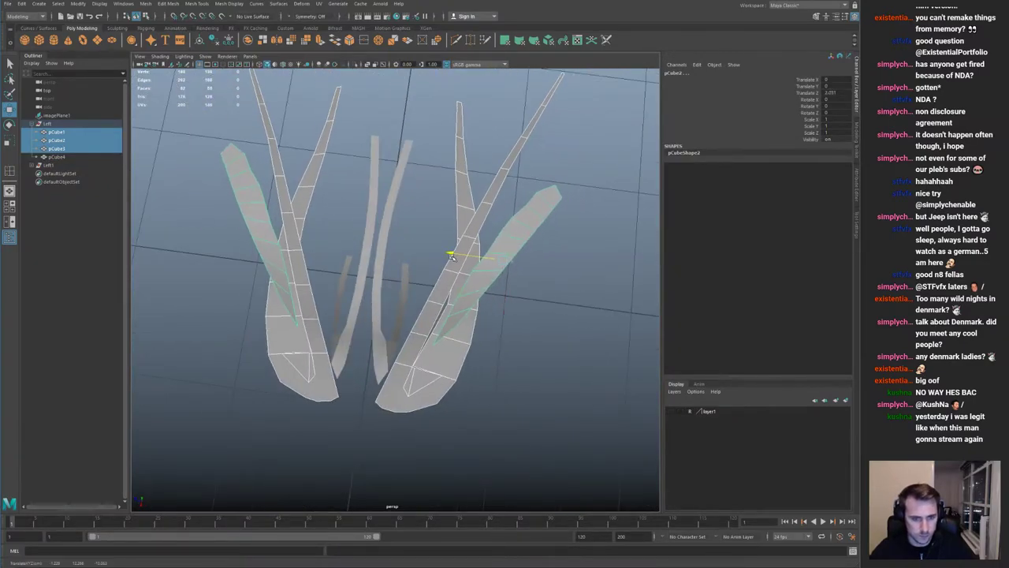
# Step: Select pCube1 through pCube4 and freeze their transformations
pyautogui.click(528, 392)
pyautogui.keyDown('alt'); pyautogui.moveTo(529, 392); pyautogui.dragTo(449, 354, button='right'); pyautogui.keyUp('alt')
pyautogui.keyDown('alt'); pyautogui.moveTo(450, 355); pyautogui.dragTo(465, 260); pyautogui.keyUp('alt')
pyautogui.keyDown('alt'); pyautogui.moveTo(473, 315); pyautogui.dragTo(604, 374, button='right'); pyautogui.keyUp('alt')
pyautogui.keyDown('alt'); pyautogui.moveTo(603, 374); pyautogui.dragTo(536, 368); pyautogui.keyUp('alt')
pyautogui.keyDown('alt'); pyautogui.moveTo(536, 369); pyautogui.dragTo(418, 290); pyautogui.keyUp('alt')
pyautogui.keyDown('alt'); pyautogui.moveTo(418, 290); pyautogui.dragTo(365, 261, button='right'); pyautogui.keyUp('alt')
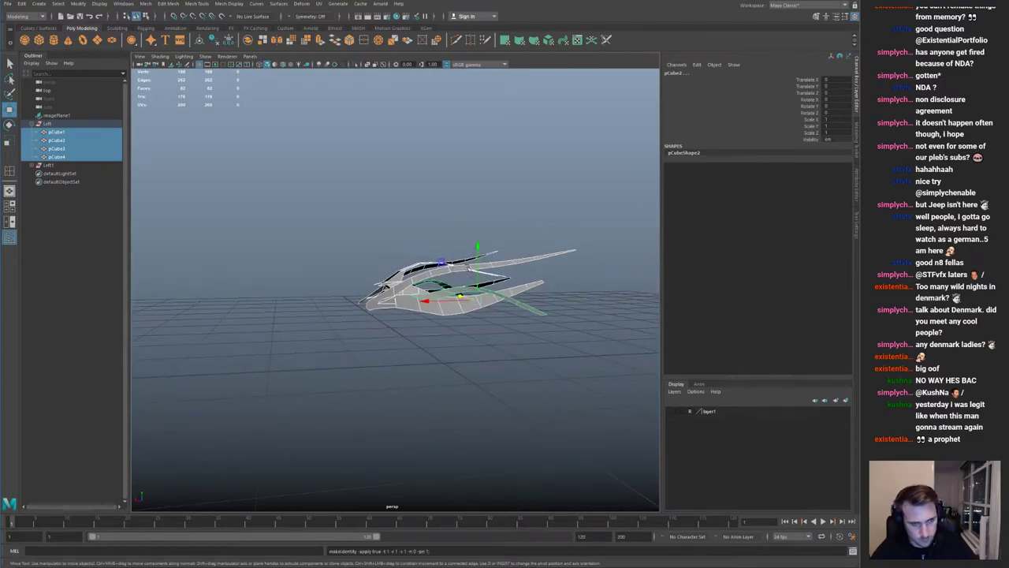
# Step: Delete the mirrored group Left1 and duplicate the four remaining blades, pCube1 through pCube4
pyautogui.click(66, 165)
pyautogui.press('Delete')
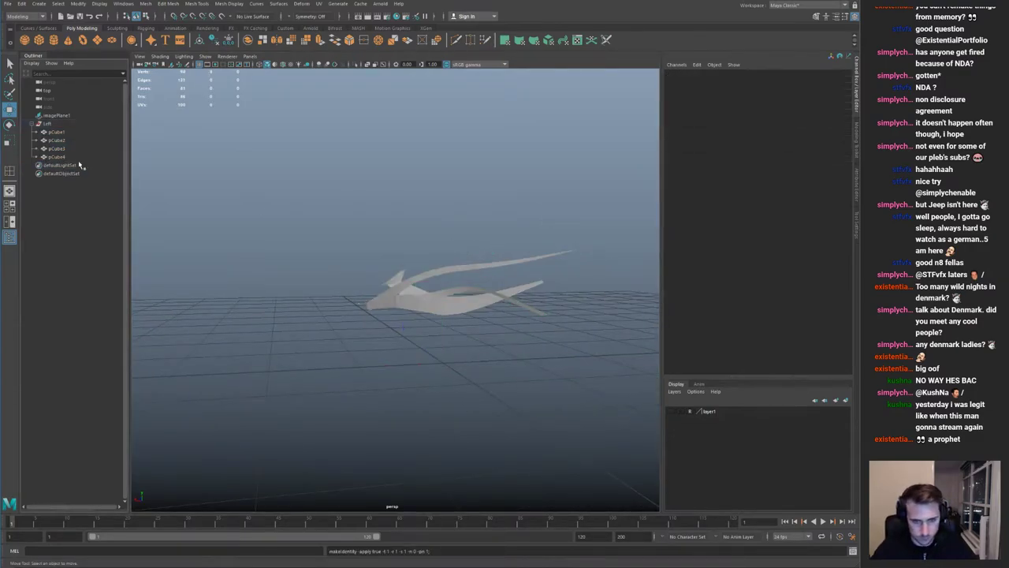
pyautogui.keyDown('alt'); pyautogui.moveTo(398, 201); pyautogui.dragTo(503, 246); pyautogui.keyUp('alt')
pyautogui.moveTo(377, 245); pyautogui.dragTo(431, 215)
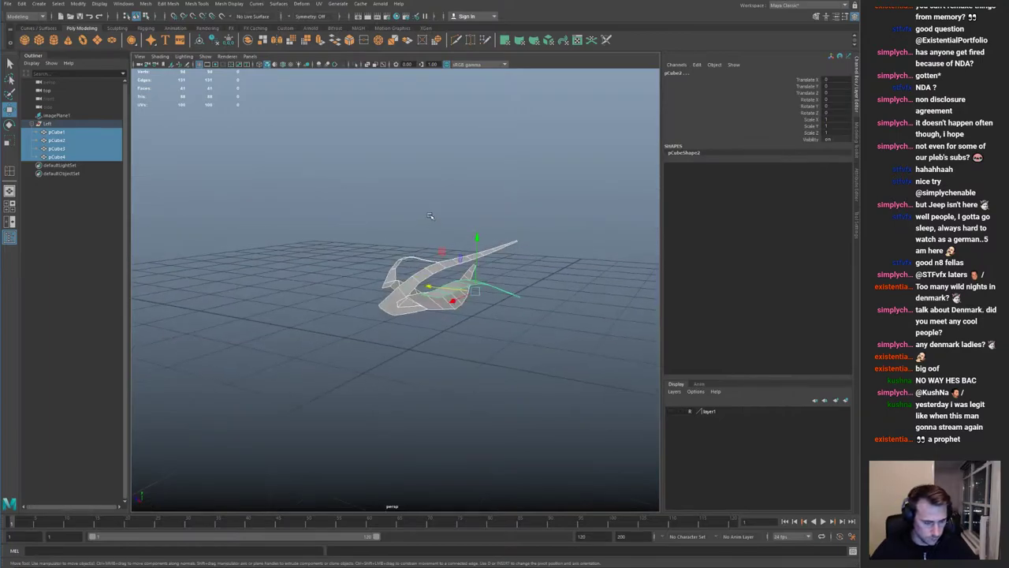
pyautogui.hotkey('ctrl', 'd')
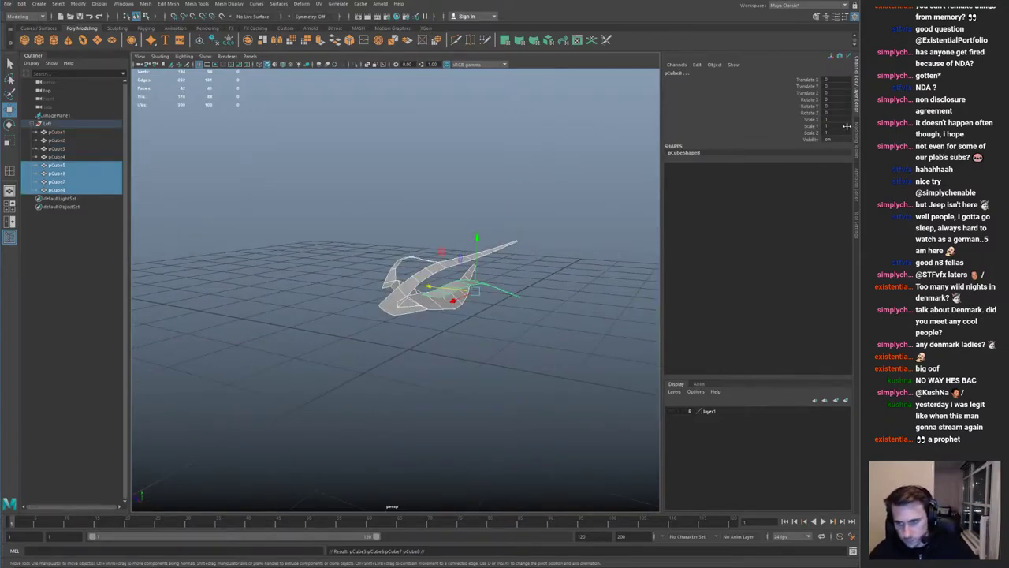
# Step: Flip the four duplicated blades with Scale Y -1 and lower them to Translate Y -14.432
pyautogui.click(841, 129)
pyautogui.write('-1')
pyautogui.press('Return')
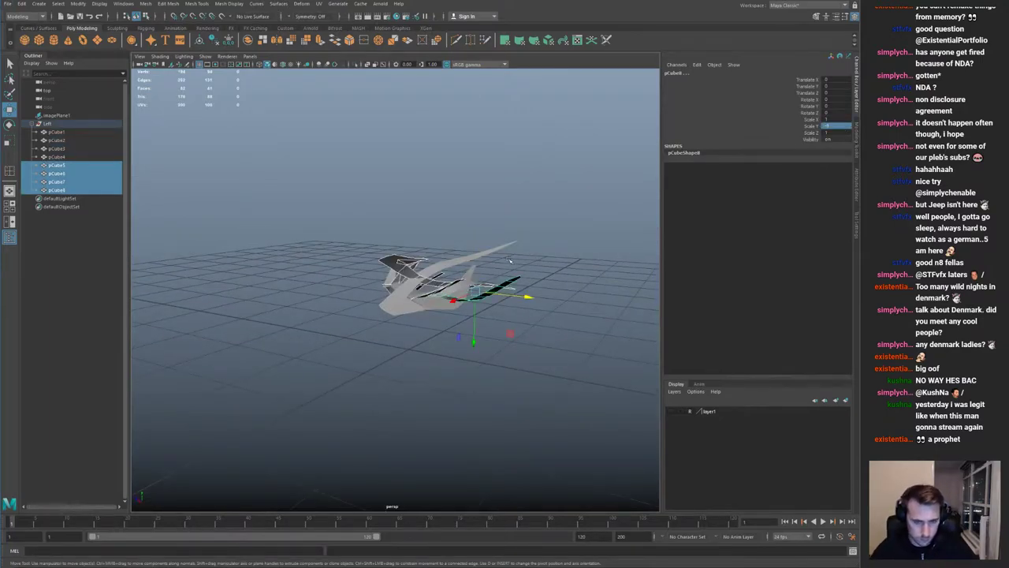
pyautogui.keyDown('alt'); pyautogui.moveTo(508, 262); pyautogui.dragTo(457, 246); pyautogui.keyUp('alt')
pyautogui.moveTo(482, 342); pyautogui.dragTo(482, 440)
pyautogui.keyDown('alt'); pyautogui.moveTo(419, 225); pyautogui.dragTo(448, 276); pyautogui.keyUp('alt')
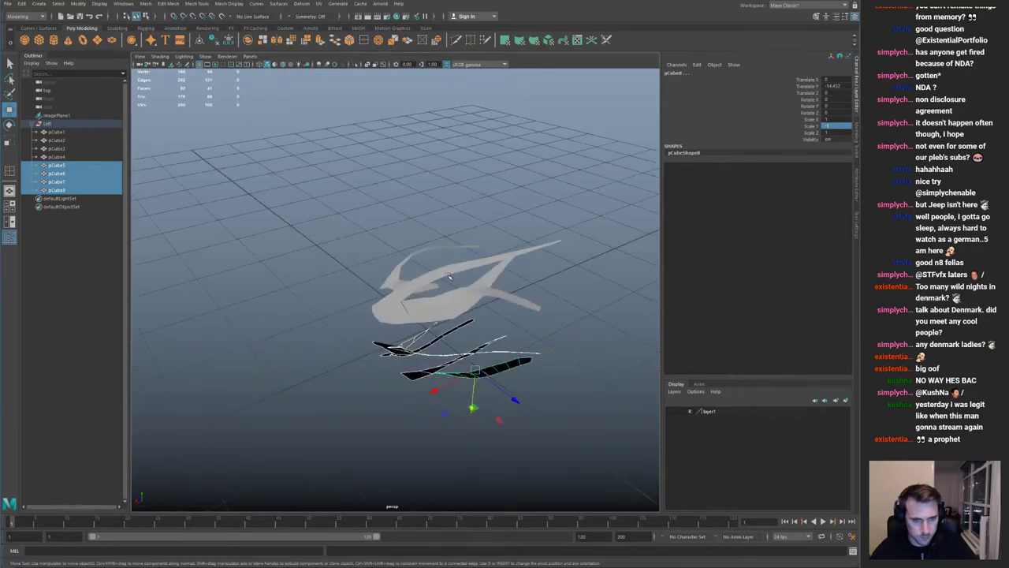
# Step: Duplicate the Left group with Duplicate Special to recreate the mirrored side
pyautogui.click(447, 276)
pyautogui.click(65, 124)
pyautogui.hotkey('ctrl', 'shift', 'd')
pyautogui.click(315, 387)
pyautogui.keyDown('alt'); pyautogui.moveTo(315, 386); pyautogui.dragTo(403, 355); pyautogui.keyUp('alt')
# Step: Raise the flipped blade pCube7 to a Translate Y of about -9.3, up to the tip of the upper wing
pyautogui.click(337, 331)
pyautogui.moveTo(473, 414); pyautogui.dragTo(502, 371)
pyautogui.keyDown('alt'); pyautogui.moveTo(487, 294); pyautogui.dragTo(514, 284); pyautogui.keyUp('alt')
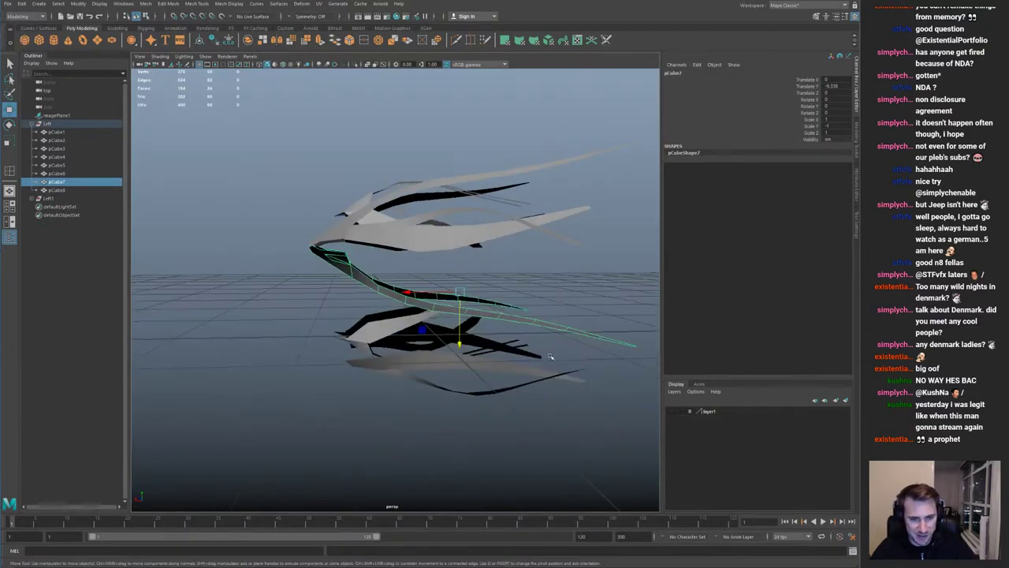
# Step: Examine how pCube7 meets the upper blades in the front and perspective views
pyautogui.press('space')
pyautogui.press('space')
pyautogui.scroll(-2, 355, 306)
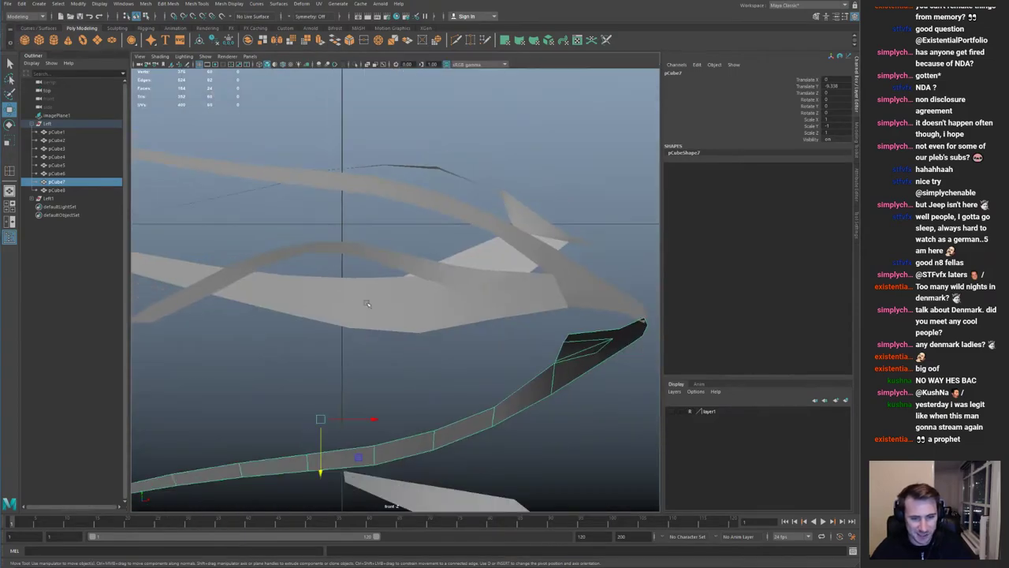
pyautogui.keyDown('alt'); pyautogui.moveTo(465, 331); pyautogui.dragTo(426, 284, button='middle'); pyautogui.keyUp('alt')
pyautogui.keyDown('alt'); pyautogui.moveTo(359, 277); pyautogui.dragTo(267, 295, button='middle'); pyautogui.keyUp('alt')
pyautogui.press('space')
pyautogui.press('space')
pyautogui.keyDown('alt'); pyautogui.moveTo(497, 194); pyautogui.dragTo(398, 204); pyautogui.keyUp('alt')
pyautogui.keyDown('alt'); pyautogui.moveTo(398, 204); pyautogui.dragTo(354, 194, button='right'); pyautogui.keyUp('alt')
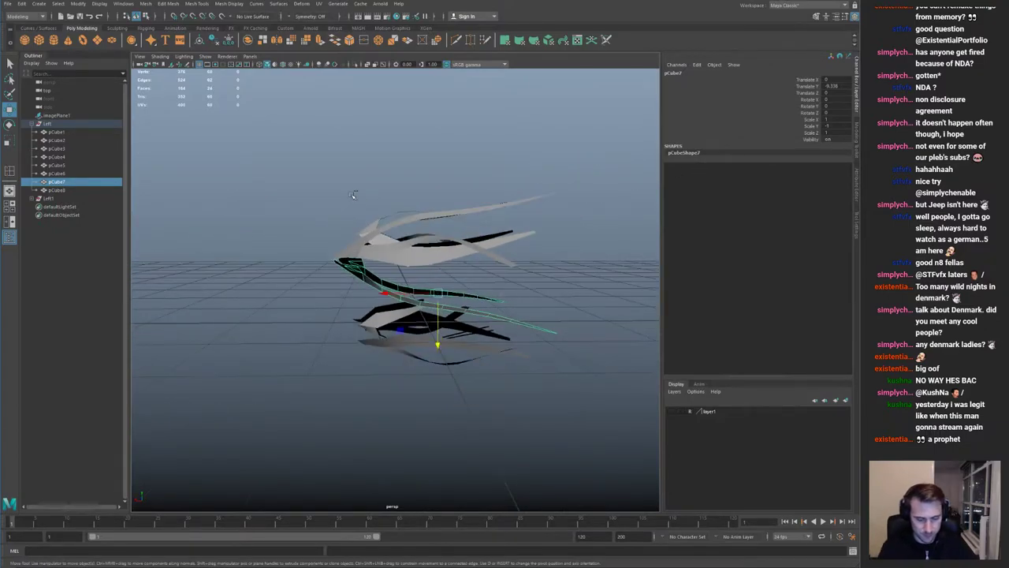
# Step: Wrap pCube7 in a lattice, adjust the lattice points at its tail end, and delete the blade's history
pyautogui.press('g')
pyautogui.keyDown('alt'); pyautogui.moveTo(487, 227); pyautogui.dragTo(416, 228, button='middle'); pyautogui.keyUp('alt')
pyautogui.moveTo(416, 229); pyautogui.dragTo(418, 203, button='right')
pyautogui.moveTo(509, 236); pyautogui.dragTo(579, 284)
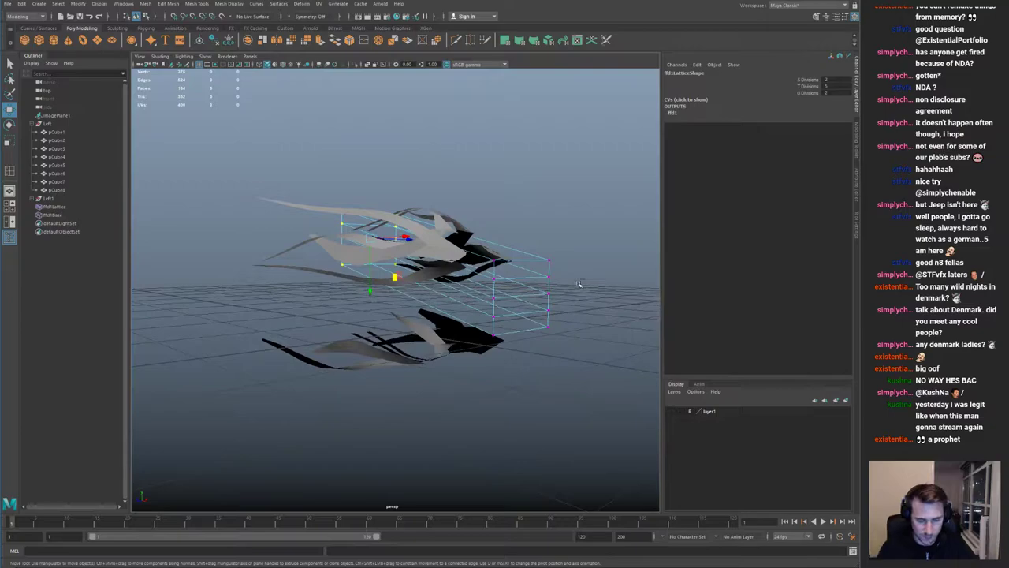
pyautogui.hotkey('alt', 'shift', 'd')
# Step: Raise the flipped blade pCube6 to Translate Y -3.521 beneath the upper wing and flatten it to Scale Y -0.458
pyautogui.keyDown('alt'); pyautogui.moveTo(461, 269); pyautogui.dragTo(399, 306); pyautogui.keyUp('alt')
pyautogui.click(414, 355)
pyautogui.keyDown('alt'); pyautogui.moveTo(414, 355); pyautogui.dragTo(378, 284); pyautogui.keyUp('alt')
pyautogui.keyDown('alt'); pyautogui.moveTo(378, 284); pyautogui.dragTo(410, 292, button='middle'); pyautogui.keyUp('alt')
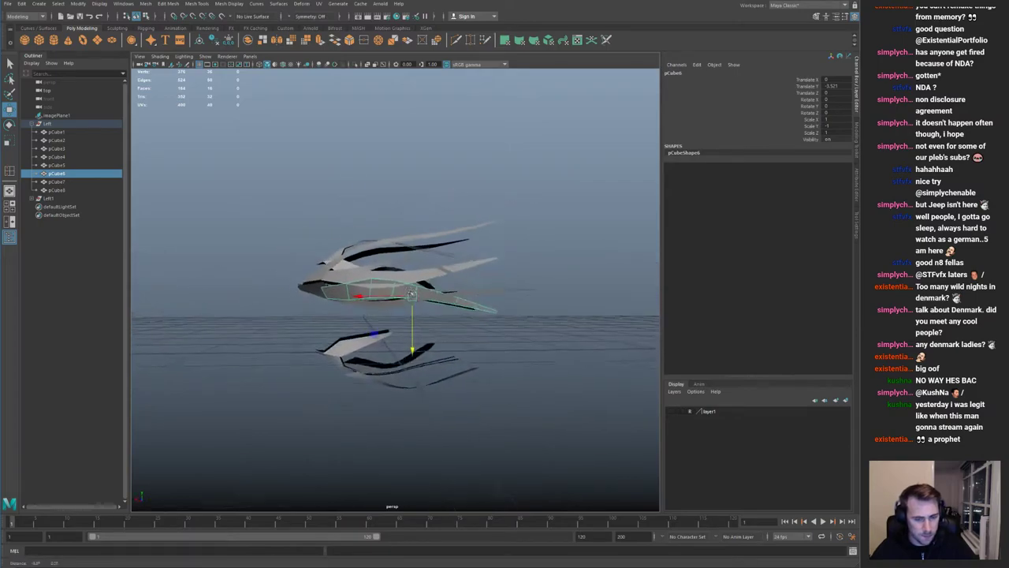
pyautogui.keyDown('alt'); pyautogui.moveTo(410, 293); pyautogui.dragTo(434, 345, button='right'); pyautogui.keyUp('alt')
pyautogui.press('r')
pyautogui.click(442, 335)
pyautogui.hotkey('ctrl', 'z')
pyautogui.moveTo(430, 265); pyautogui.dragTo(424, 294)
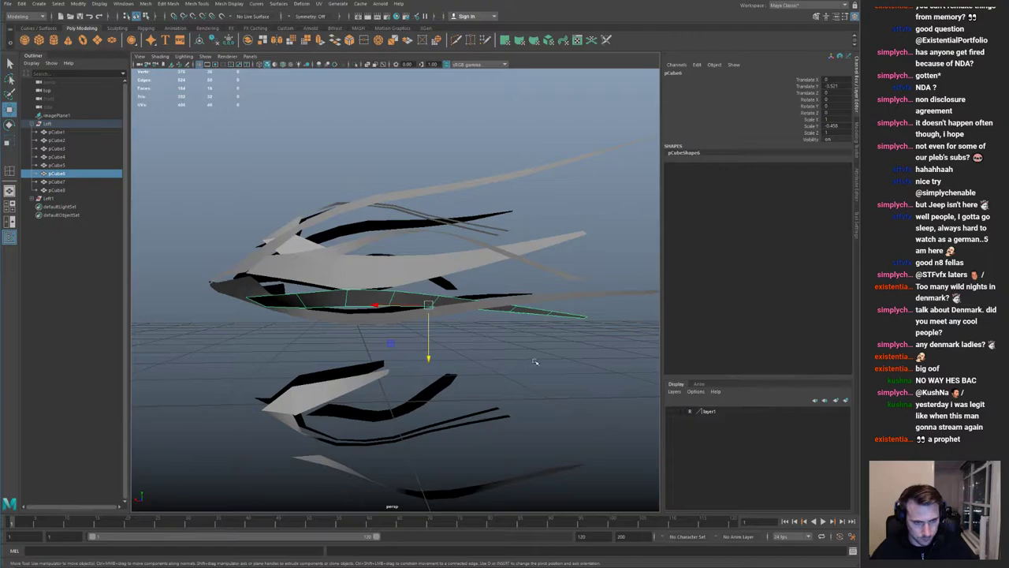
# Step: Move the front-end vertices of pCube6 so the blade tucks in behind the nose of the wing
pyautogui.press('F9')
pyautogui.moveTo(233, 282); pyautogui.dragTo(271, 316)
pyautogui.keyDown('alt'); pyautogui.moveTo(230, 287); pyautogui.dragTo(249, 351); pyautogui.keyUp('alt')
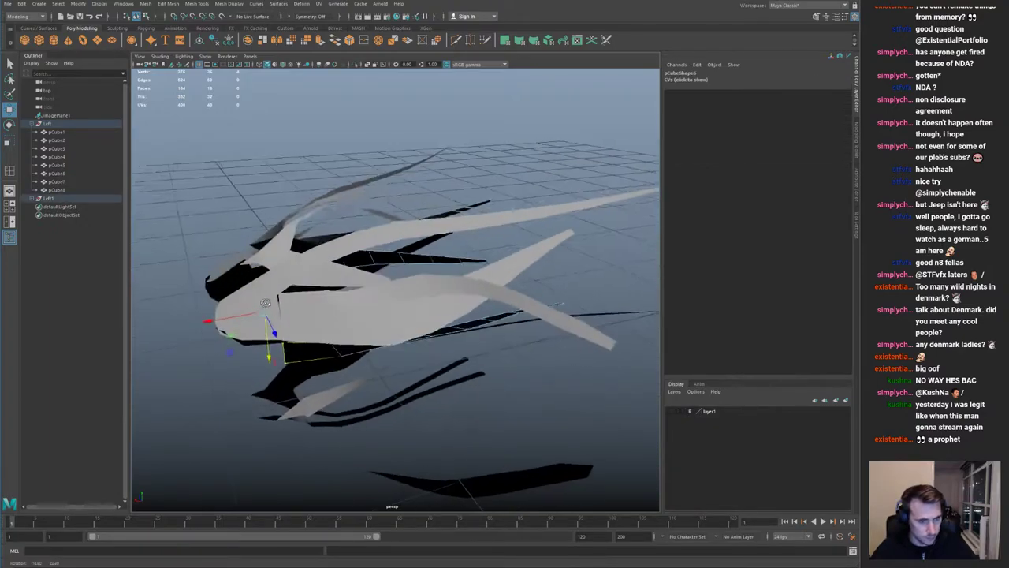
pyautogui.moveTo(239, 408); pyautogui.dragTo(295, 334)
pyautogui.keyDown('alt'); pyautogui.moveTo(288, 381); pyautogui.dragTo(303, 337); pyautogui.keyUp('alt')
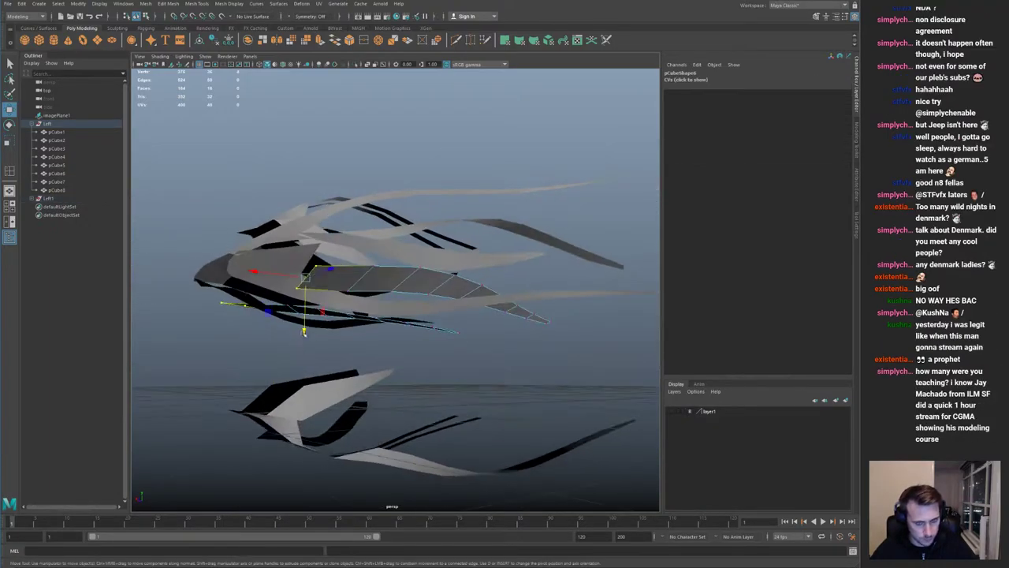
pyautogui.moveTo(310, 302); pyautogui.dragTo(496, 311)
pyautogui.keyDown('alt'); pyautogui.moveTo(479, 313); pyautogui.dragTo(580, 313); pyautogui.keyUp('alt')
pyautogui.keyDown('alt'); pyautogui.moveTo(580, 313); pyautogui.dragTo(407, 273, button='right'); pyautogui.keyUp('alt')
pyautogui.click(509, 253)
pyautogui.moveTo(408, 273)
pyautogui.keyDown('alt'); pyautogui.mouseDown()
pyautogui.moveTo(426, 304)
pyautogui.moveTo(425, 271)
pyautogui.mouseUp(); pyautogui.keyUp('alt')
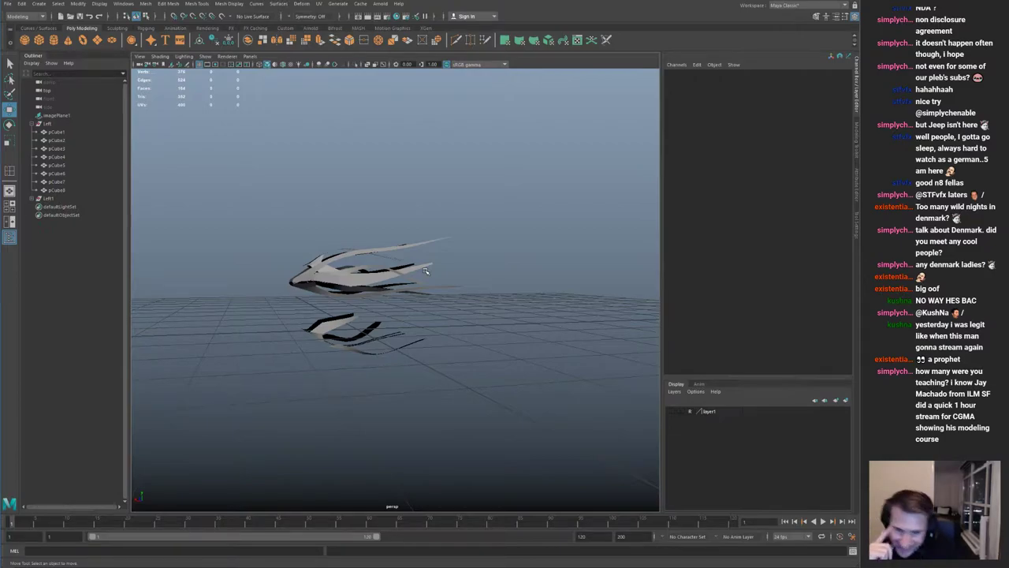
# Step: Examine the raised and remaining lower blades from several angles and select the lower blade pCube8
pyautogui.keyDown('alt'); pyautogui.moveTo(438, 298); pyautogui.dragTo(466, 284); pyautogui.keyUp('alt')
pyautogui.keyDown('alt'); pyautogui.moveTo(465, 283); pyautogui.dragTo(541, 339, button='right'); pyautogui.keyUp('alt')
pyautogui.keyDown('alt'); pyautogui.moveTo(541, 339); pyautogui.dragTo(363, 279); pyautogui.keyUp('alt')
pyautogui.keyDown('alt'); pyautogui.moveTo(362, 279); pyautogui.dragTo(441, 300, button='right'); pyautogui.keyUp('alt')
pyautogui.keyDown('alt'); pyautogui.moveTo(441, 299); pyautogui.dragTo(465, 315); pyautogui.keyUp('alt')
pyautogui.keyDown('alt'); pyautogui.moveTo(462, 310); pyautogui.dragTo(379, 292, button='right'); pyautogui.keyUp('alt')
pyautogui.keyDown('alt'); pyautogui.moveTo(378, 291); pyautogui.dragTo(339, 307); pyautogui.keyUp('alt')
pyautogui.moveTo(338, 308)
pyautogui.keyDown('alt'); pyautogui.mouseDown(button='right')
pyautogui.moveTo(407, 320)
pyautogui.moveTo(346, 290)
pyautogui.mouseUp(button='right'); pyautogui.keyUp('alt')
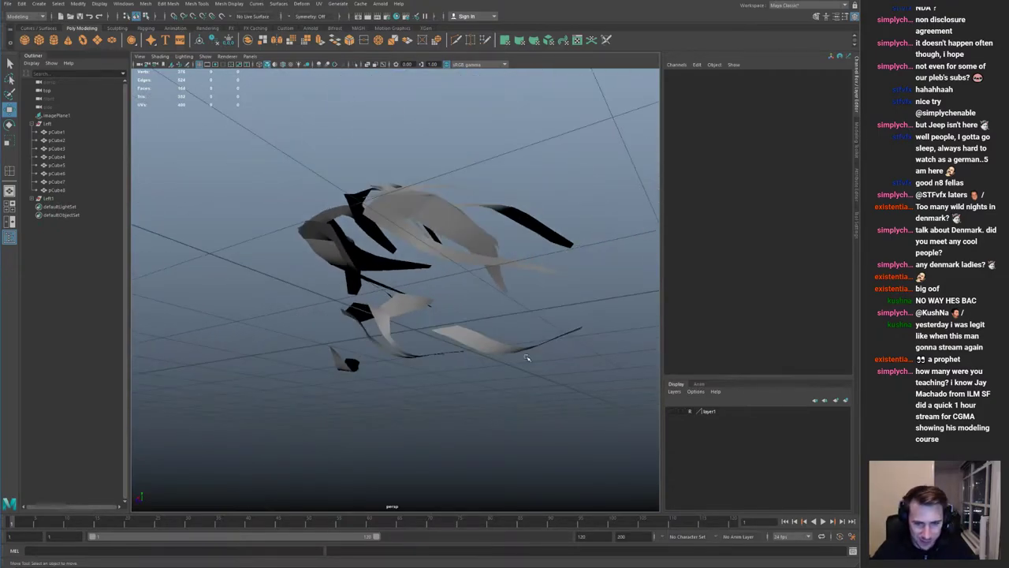
pyautogui.click(525, 346)
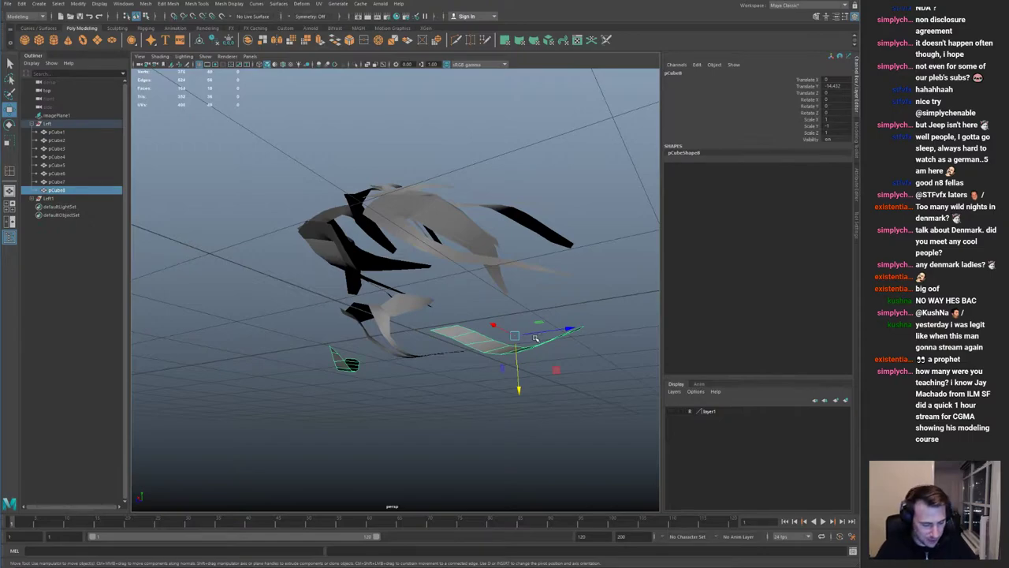
pyautogui.keyDown('alt'); pyautogui.moveTo(399, 243); pyautogui.dragTo(375, 259); pyautogui.keyUp('alt')
# Step: Save the scene to the Desktop as a Maya Binary file named spaceshipConcept001
pyautogui.hotkey('ctrl', 's')
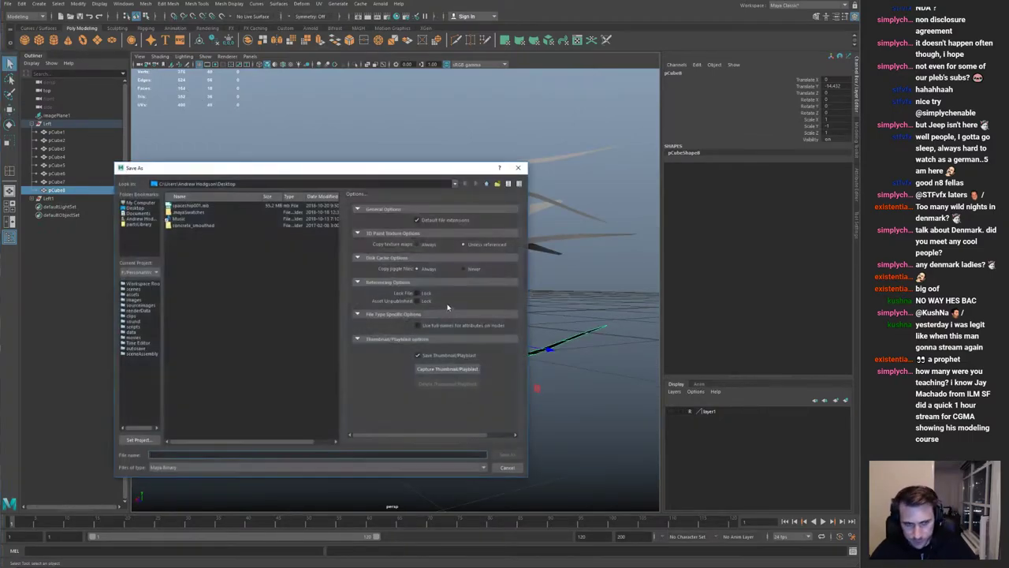
pyautogui.click(140, 209)
pyautogui.click(191, 455)
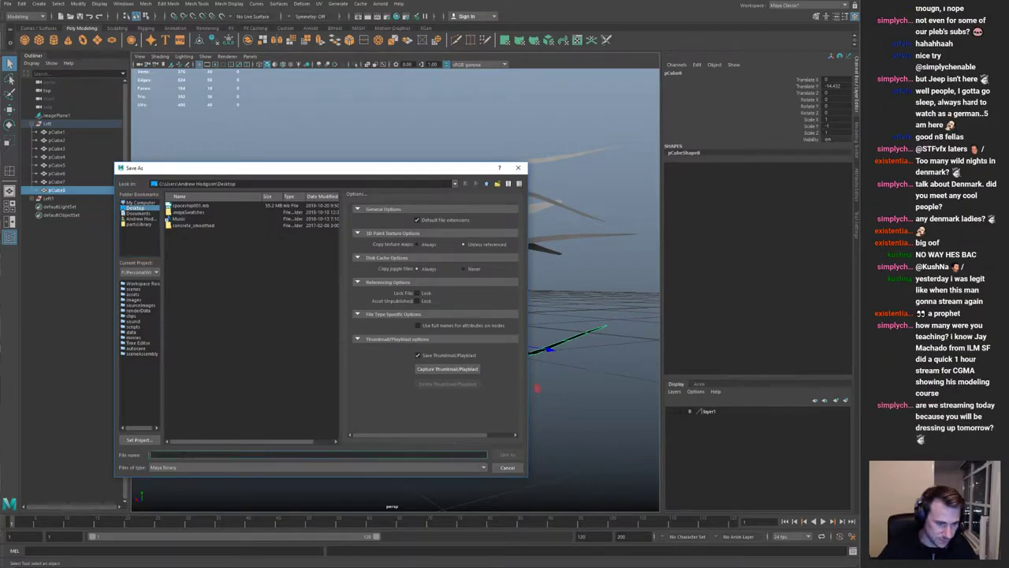
pyautogui.write('spaceship001')
pyautogui.press('BackSpace')
pyautogui.press('BackSpace')
pyautogui.write('Concept001')
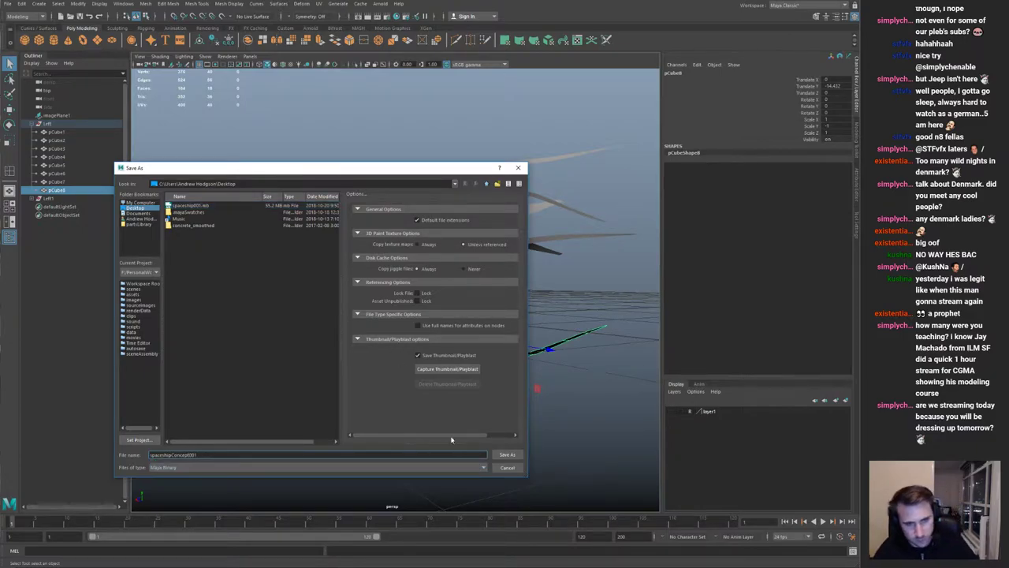
pyautogui.click(512, 457)
# Step: Raise the flipped blade pCube8 up against the underside of the upper blades
pyautogui.keyDown('alt'); pyautogui.moveTo(515, 145); pyautogui.dragTo(470, 262); pyautogui.keyUp('alt')
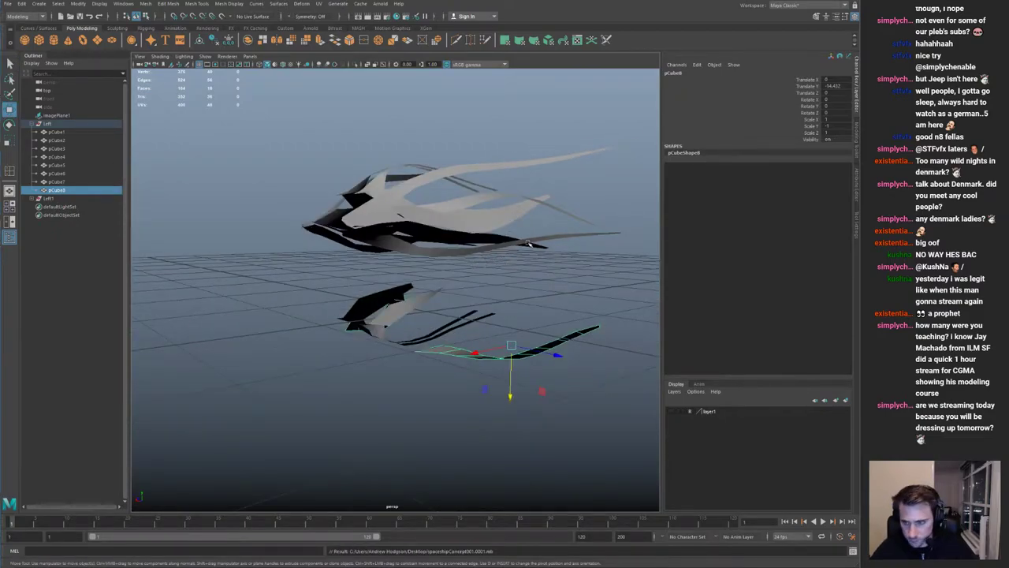
pyautogui.keyDown('alt'); pyautogui.moveTo(529, 243); pyautogui.dragTo(492, 241); pyautogui.keyUp('alt')
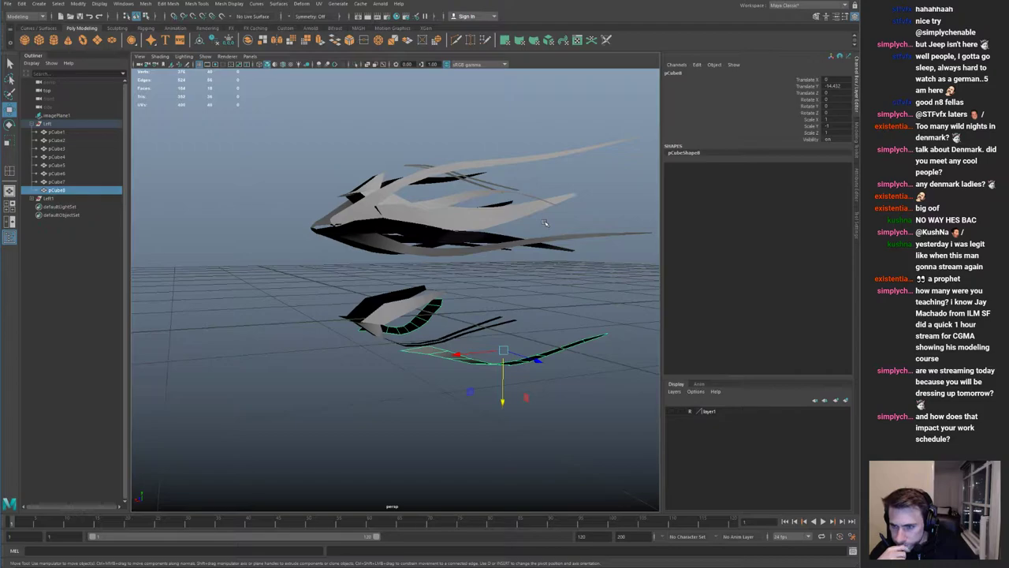
pyautogui.keyDown('alt'); pyautogui.moveTo(424, 290); pyautogui.dragTo(453, 348); pyautogui.keyUp('alt')
pyautogui.moveTo(439, 402); pyautogui.dragTo(488, 292)
pyautogui.moveTo(480, 308)
pyautogui.mouseDown()
pyautogui.moveTo(480, 276)
pyautogui.moveTo(480, 297)
pyautogui.mouseUp()
pyautogui.keyDown('alt'); pyautogui.moveTo(480, 294); pyautogui.dragTo(534, 302); pyautogui.keyUp('alt')
# Step: Raise the tail-end vertices of pCube8 toward the blades above to bend its tip upward
pyautogui.moveTo(500, 249); pyautogui.dragTo(498, 226, button='right')
pyautogui.moveTo(548, 261); pyautogui.dragTo(481, 231)
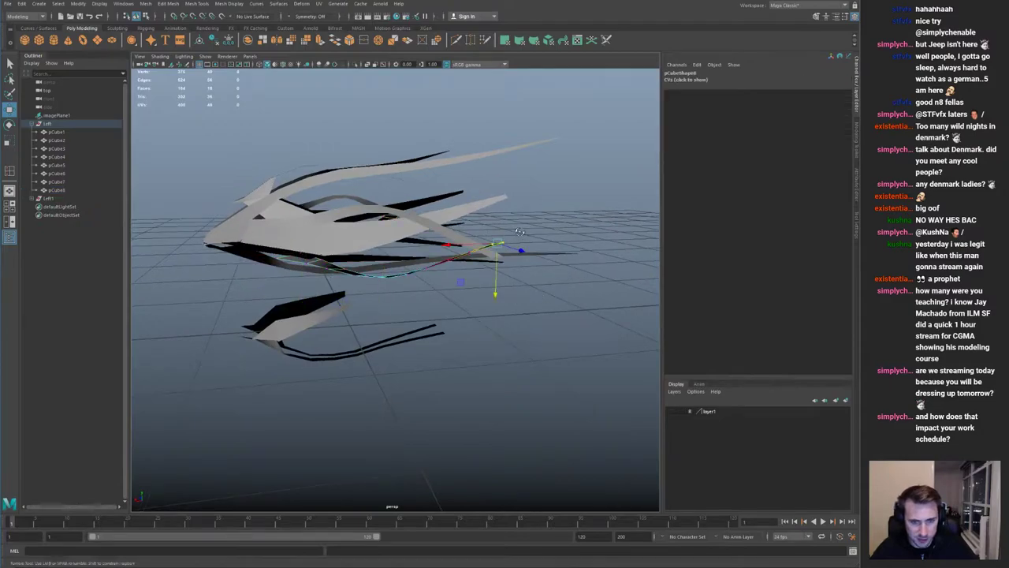
pyautogui.keyDown('alt'); pyautogui.moveTo(484, 277); pyautogui.dragTo(489, 264); pyautogui.keyUp('alt')
pyautogui.moveTo(505, 281); pyautogui.dragTo(506, 270)
pyautogui.press('q')
pyautogui.click(449, 263)
pyautogui.press('w')
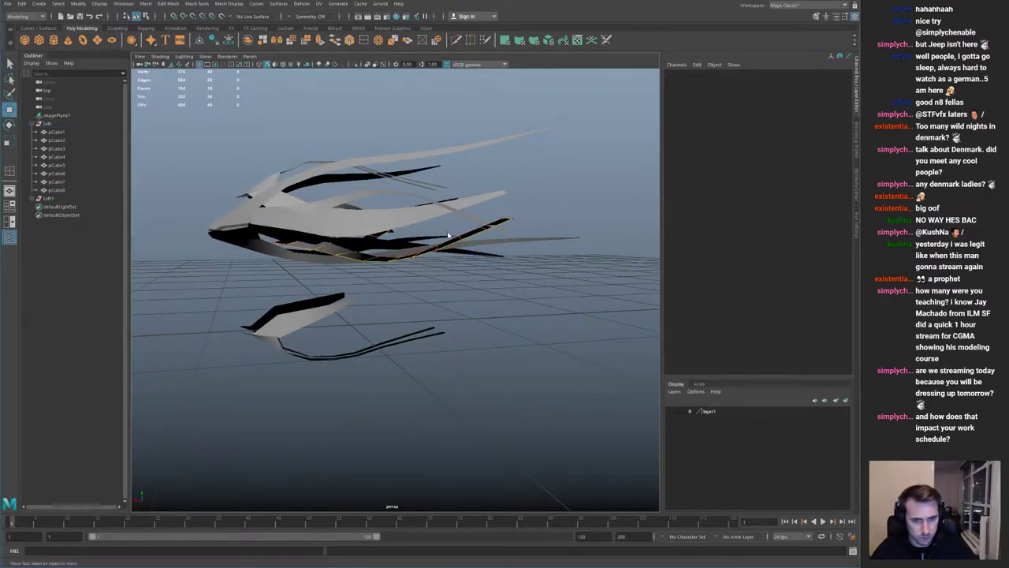
pyautogui.moveTo(434, 255); pyautogui.dragTo(446, 243, button='right')
pyautogui.keyDown('alt'); pyautogui.moveTo(418, 272); pyautogui.dragTo(438, 295); pyautogui.keyUp('alt')
pyautogui.press('r')
pyautogui.click(539, 302)
# Step: Raise the last flipped blade pCube5 to a Translate Y of about -4.2, under the centre of the upper blades
pyautogui.click(295, 316)
pyautogui.keyDown('alt'); pyautogui.moveTo(296, 316); pyautogui.dragTo(345, 307); pyautogui.keyUp('alt')
pyautogui.press('w')
pyautogui.moveTo(382, 352); pyautogui.dragTo(223, 272)
pyautogui.keyDown('alt'); pyautogui.moveTo(223, 272); pyautogui.dragTo(520, 352, button='right'); pyautogui.keyUp('alt')
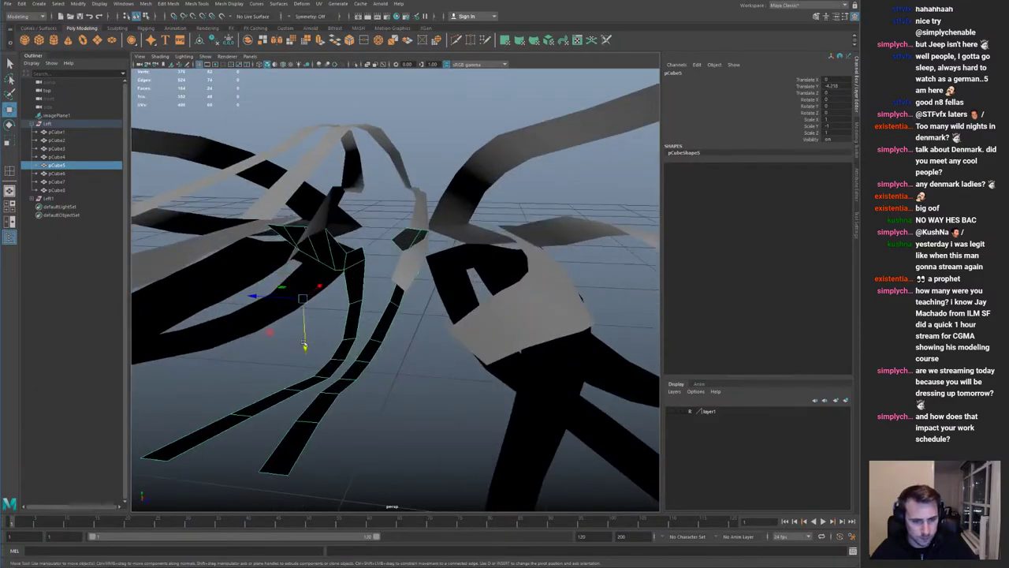
pyautogui.moveTo(310, 354)
pyautogui.mouseDown()
pyautogui.moveTo(314, 367)
pyautogui.moveTo(311, 352)
pyautogui.mouseUp()
# Step: Inspect the combined upper and lower blades from all sides and save the scene
pyautogui.keyDown('alt'); pyautogui.moveTo(312, 353); pyautogui.dragTo(142, 304, button='right'); pyautogui.keyUp('alt')
pyautogui.keyDown('alt'); pyautogui.moveTo(142, 303); pyautogui.dragTo(539, 200); pyautogui.keyUp('alt')
pyautogui.click(539, 200)
pyautogui.keyDown('alt'); pyautogui.moveTo(539, 201); pyautogui.dragTo(260, 245, button='right'); pyautogui.keyUp('alt')
pyautogui.keyDown('alt'); pyautogui.moveTo(260, 245); pyautogui.dragTo(354, 198); pyautogui.keyUp('alt')
pyautogui.keyDown('alt'); pyautogui.moveTo(354, 197); pyautogui.dragTo(545, 322, button='right'); pyautogui.keyUp('alt')
pyautogui.keyDown('alt'); pyautogui.moveTo(442, 277); pyautogui.dragTo(521, 268); pyautogui.keyUp('alt')
pyautogui.keyDown('alt'); pyautogui.moveTo(522, 268); pyautogui.dragTo(416, 264, button='middle'); pyautogui.keyUp('alt')
pyautogui.keyDown('alt'); pyautogui.moveTo(416, 265); pyautogui.dragTo(511, 306); pyautogui.keyUp('alt')
pyautogui.keyDown('alt'); pyautogui.moveTo(511, 306); pyautogui.dragTo(339, 272, button='right'); pyautogui.keyUp('alt')
pyautogui.keyDown('alt'); pyautogui.moveTo(339, 272); pyautogui.dragTo(354, 315); pyautogui.keyUp('alt')
pyautogui.keyDown('alt'); pyautogui.moveTo(354, 316); pyautogui.dragTo(306, 216, button='right'); pyautogui.keyUp('alt')
pyautogui.hotkey('ctrl', 's')
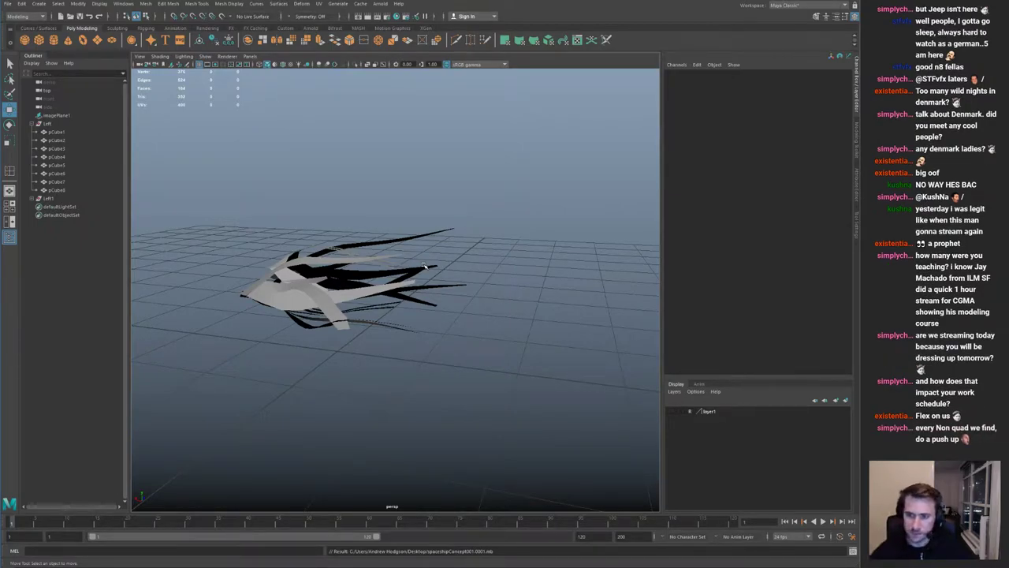
# Step: Isolate the blade pCube3 to inspect its geometry, and return to the full set of blades
pyautogui.keyDown('alt'); pyautogui.moveTo(419, 215); pyautogui.dragTo(315, 246); pyautogui.keyUp('alt')
pyautogui.keyDown('alt'); pyautogui.moveTo(315, 245); pyautogui.dragTo(342, 255, button='right'); pyautogui.keyUp('alt')
pyautogui.keyDown('alt'); pyautogui.moveTo(342, 254); pyautogui.dragTo(431, 268); pyautogui.keyUp('alt')
pyautogui.click(469, 263)
pyautogui.moveTo(470, 262)
pyautogui.keyDown('alt'); pyautogui.mouseDown(button='right')
pyautogui.moveTo(500, 260)
pyautogui.moveTo(466, 249)
pyautogui.mouseUp(button='right'); pyautogui.keyUp('alt')
pyautogui.hotkey('ctrl', '1')
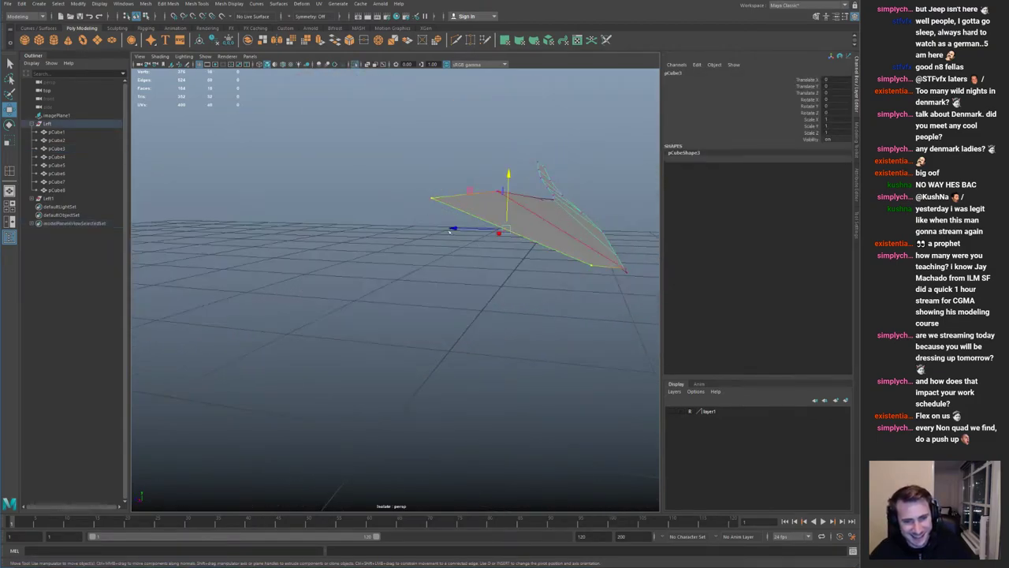
pyautogui.click(435, 197)
pyautogui.hotkey('ctrl', '1')
pyautogui.moveTo(433, 182); pyautogui.dragTo(431, 192)
pyautogui.moveTo(537, 194); pyautogui.dragTo(403, 201, button='right')
pyautogui.keyDown('alt'); pyautogui.moveTo(402, 201); pyautogui.dragTo(334, 175); pyautogui.keyUp('alt')
pyautogui.click(498, 160)
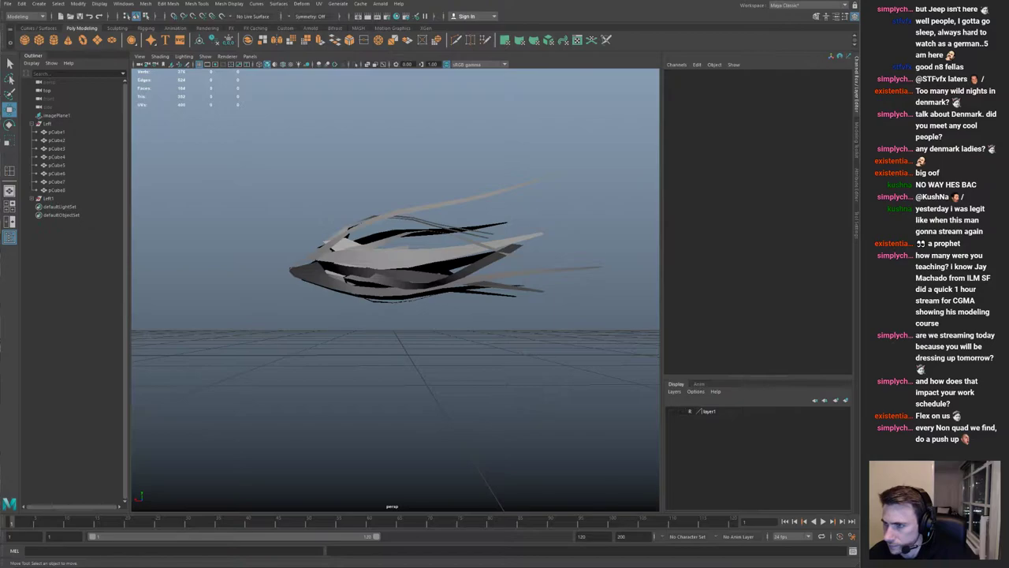
# Step: Import the MechCluster001 model and place the whole group between the blades at a uniform scale of 0.092
pyautogui.moveTo(794, 214); pyautogui.dragTo(377, 267)
pyautogui.press('w')
pyautogui.click(447, 345)
pyautogui.press('Up')
pyautogui.press('r')
pyautogui.press('w')
pyautogui.scroll(5, 370, 288)
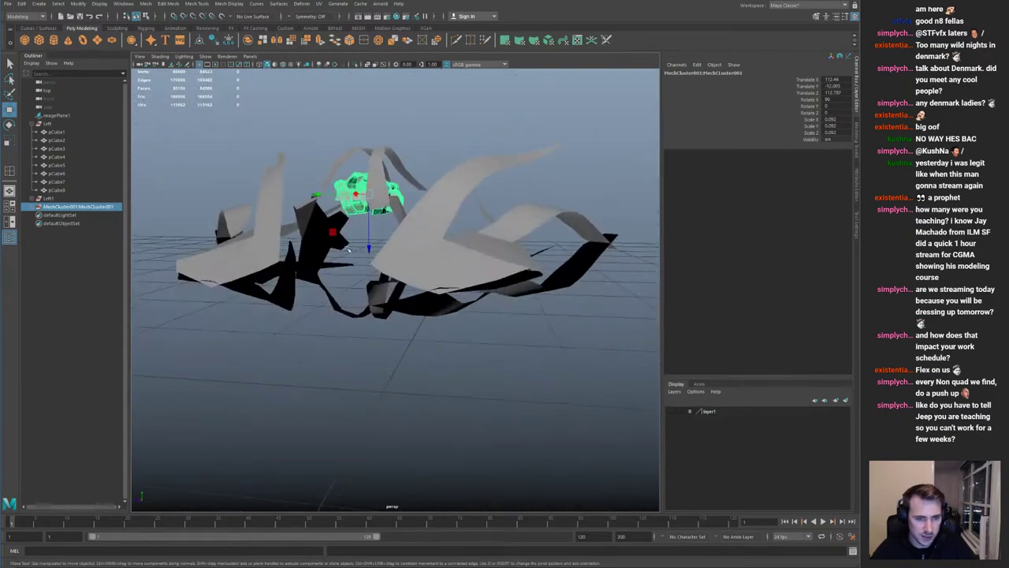
# Step: Enlarge MechCluster001 to a scale of 0.157 and slide it forward between the wings to Translate X 113.488
pyautogui.keyDown('alt'); pyautogui.moveTo(334, 235); pyautogui.dragTo(327, 270); pyautogui.keyUp('alt')
pyautogui.press('r')
pyautogui.keyDown('alt'); pyautogui.moveTo(375, 247); pyautogui.dragTo(400, 254); pyautogui.keyUp('alt')
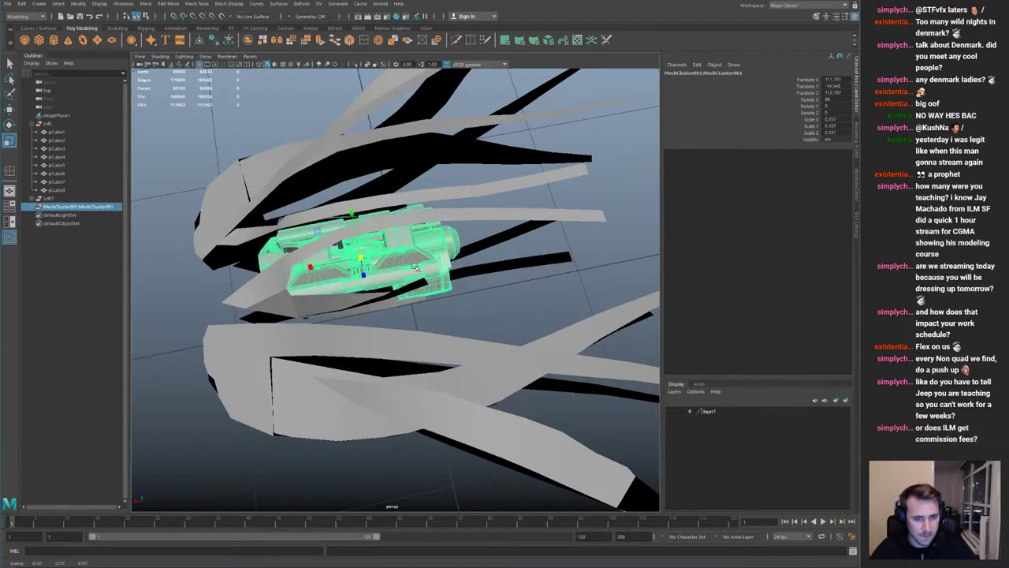
pyautogui.press('space')
pyautogui.press('space')
pyautogui.press('f')
pyautogui.keyDown('alt'); pyautogui.moveTo(338, 386); pyautogui.dragTo(353, 393, button='middle'); pyautogui.keyUp('alt')
pyautogui.keyDown('alt'); pyautogui.moveTo(353, 393); pyautogui.dragTo(260, 362, button='right'); pyautogui.keyUp('alt')
pyautogui.press('w')
pyautogui.moveTo(463, 294); pyautogui.dragTo(494, 295)
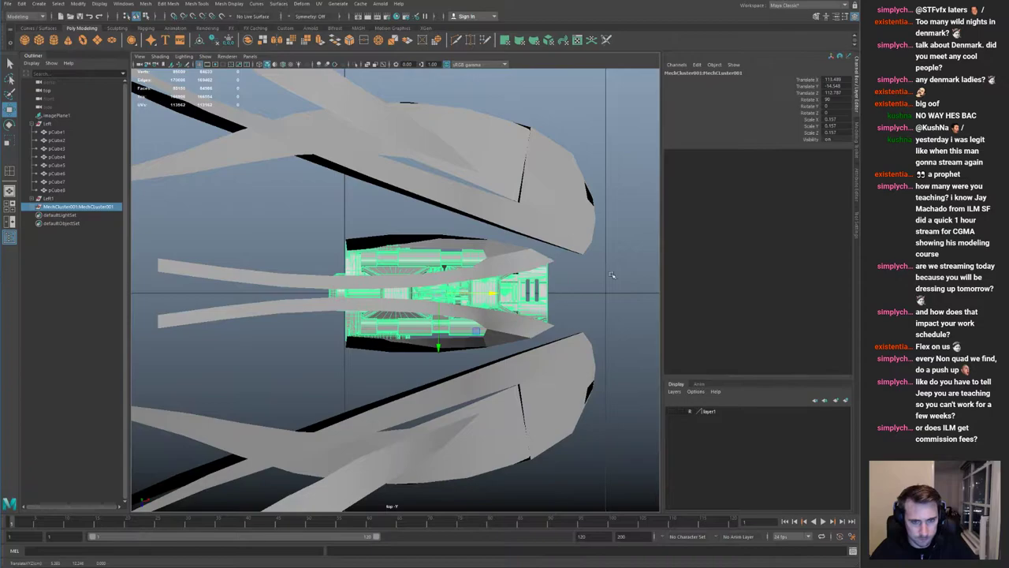
pyautogui.click(594, 266)
# Step: Adjust the rotation of the MechCluster001 group and check how it sits among the blades
pyautogui.press('space')
pyautogui.press('space')
pyautogui.keyDown('alt'); pyautogui.moveTo(416, 266); pyautogui.dragTo(319, 290, button='right'); pyautogui.keyUp('alt')
pyautogui.keyDown('alt'); pyautogui.moveTo(319, 290); pyautogui.dragTo(483, 129); pyautogui.keyUp('alt')
pyautogui.click(419, 255)
pyautogui.press('Up')
pyautogui.press('e')
pyautogui.moveTo(437, 173); pyautogui.dragTo(450, 179)
pyautogui.press('w')
pyautogui.moveTo(384, 211)
pyautogui.keyDown('alt'); pyautogui.mouseDown()
pyautogui.moveTo(322, 212)
pyautogui.moveTo(375, 212)
pyautogui.mouseUp(); pyautogui.keyUp('alt')
pyautogui.click(565, 196)
pyautogui.keyDown('alt'); pyautogui.moveTo(565, 195); pyautogui.dragTo(536, 219, button='right'); pyautogui.keyUp('alt')
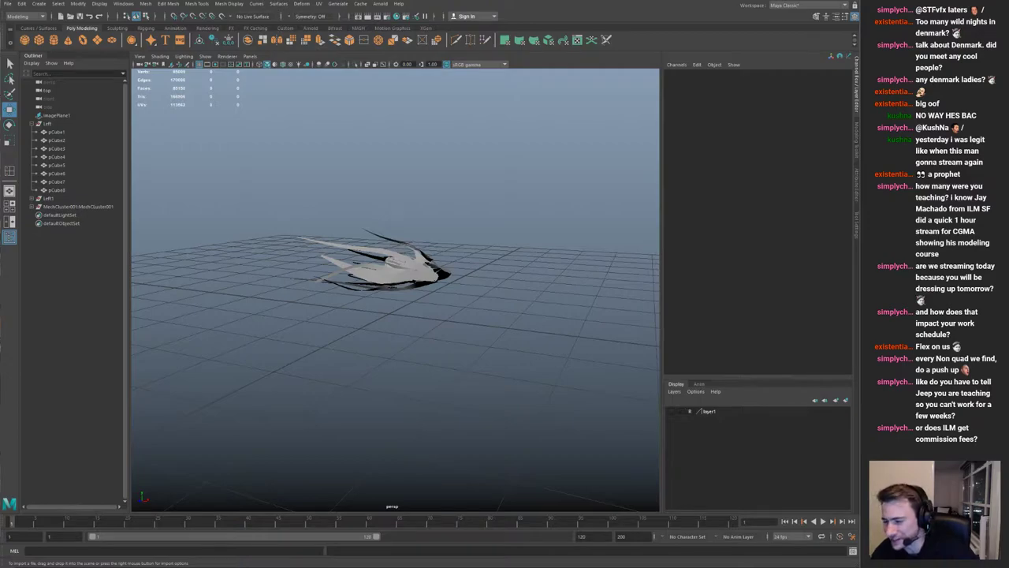
# Step: Import the Mech112 disc model and rotate the whole group to Rotate Y 90
pyautogui.moveTo(452, 298); pyautogui.dragTo(463, 238)
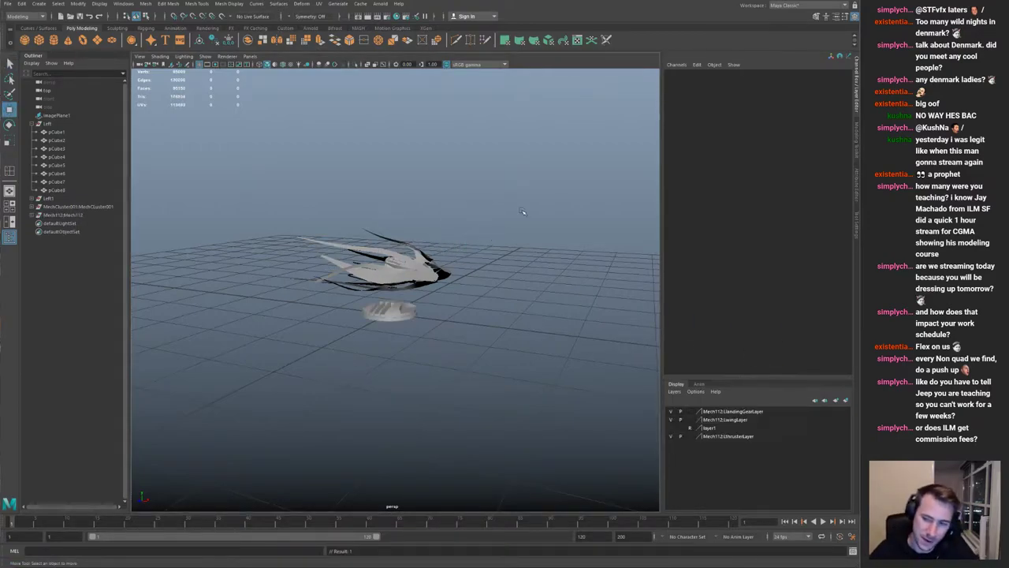
pyautogui.keyDown('alt'); pyautogui.moveTo(503, 319); pyautogui.dragTo(435, 330); pyautogui.keyUp('alt')
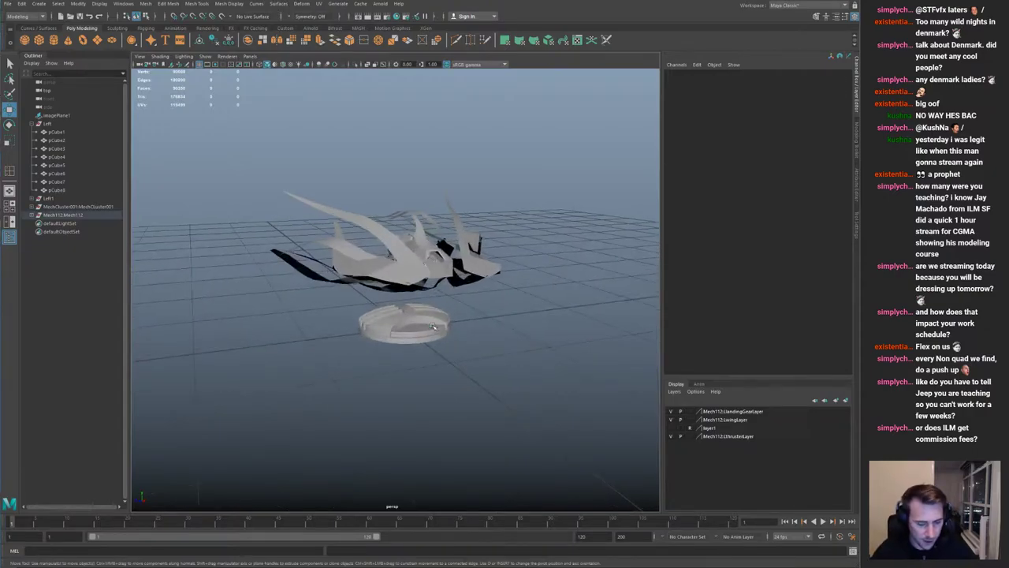
pyautogui.click(431, 327)
pyautogui.press('f')
pyautogui.press('a')
pyautogui.press('e')
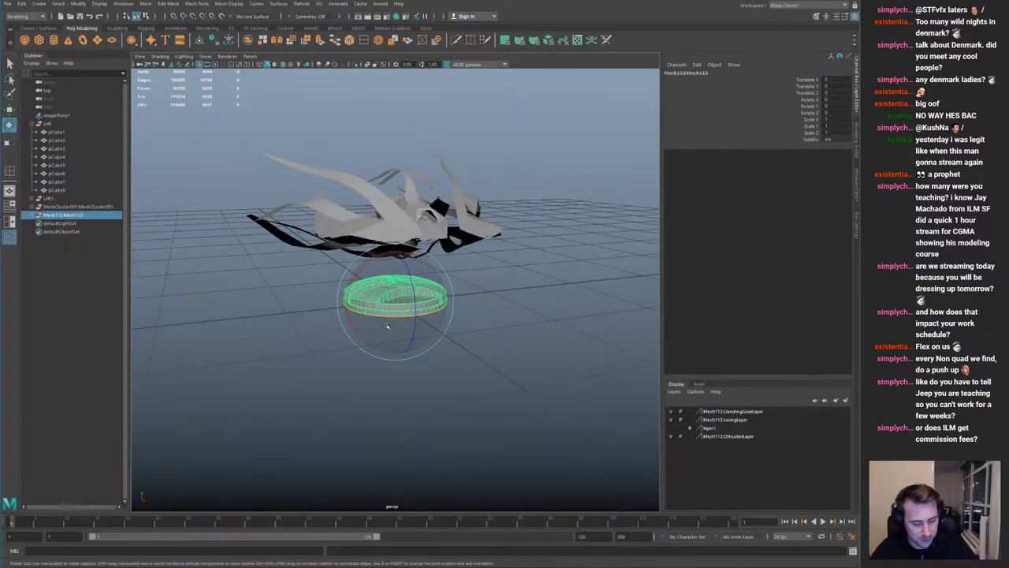
pyautogui.moveTo(387, 315); pyautogui.dragTo(454, 313)
# Step: Scale Mech112 down to 0.477 and stand it upright with Rotate X 90
pyautogui.press('w')
pyautogui.press('r')
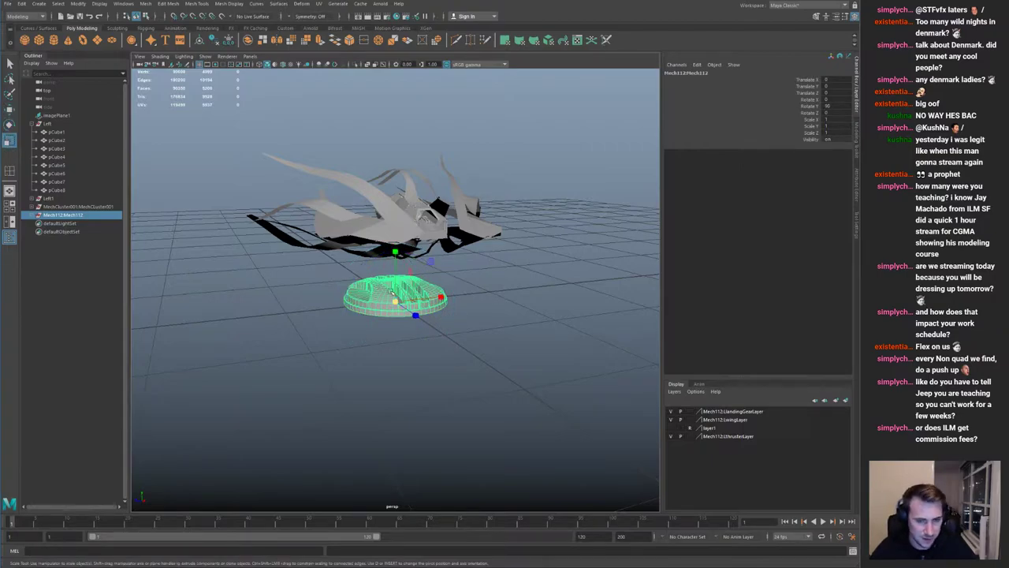
pyautogui.moveTo(395, 301); pyautogui.dragTo(371, 307)
pyautogui.press('e')
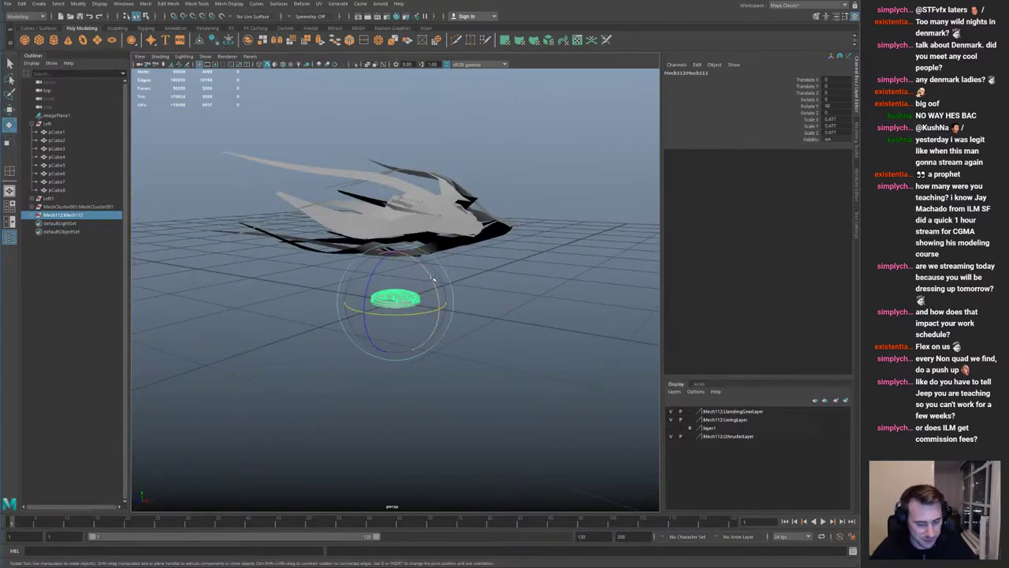
pyautogui.moveTo(431, 277); pyautogui.dragTo(389, 303)
# Step: Move Mech112 up in front of the mech cluster, to about Translate X 11.9 and Translate Y 10.5
pyautogui.press('w')
pyautogui.moveTo(434, 346); pyautogui.dragTo(443, 269)
pyautogui.press('f')
pyautogui.keyDown('alt'); pyautogui.moveTo(443, 270); pyautogui.dragTo(426, 271, button='right'); pyautogui.keyUp('alt')
# Step: Reorient Mech112 to Rotate Z -90 and place it, scaled to 0.213, beside the mech cluster at about Translate Z -3.4
pyautogui.press('e')
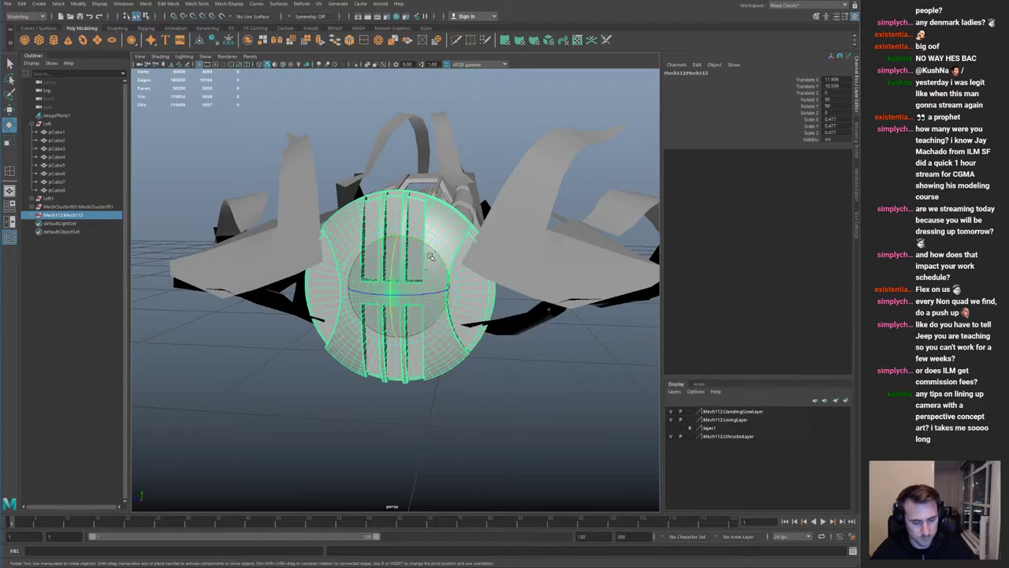
pyautogui.moveTo(424, 242); pyautogui.dragTo(467, 279)
pyautogui.press('w')
pyautogui.press('r')
pyautogui.moveTo(397, 289); pyautogui.dragTo(327, 312)
pyautogui.keyDown('alt'); pyautogui.moveTo(328, 312); pyautogui.dragTo(551, 286); pyautogui.keyUp('alt')
pyautogui.press('w')
pyautogui.press('f')
pyautogui.scroll(-5, 379, 276)
pyautogui.keyDown('alt'); pyautogui.moveTo(358, 276); pyautogui.dragTo(349, 264); pyautogui.keyUp('alt')
# Step: Isolate Mech112, delete its outer rim and backing pieces, and show the slotted pSphere10 shell with the ship again
pyautogui.hotkey('ctrl', '1')
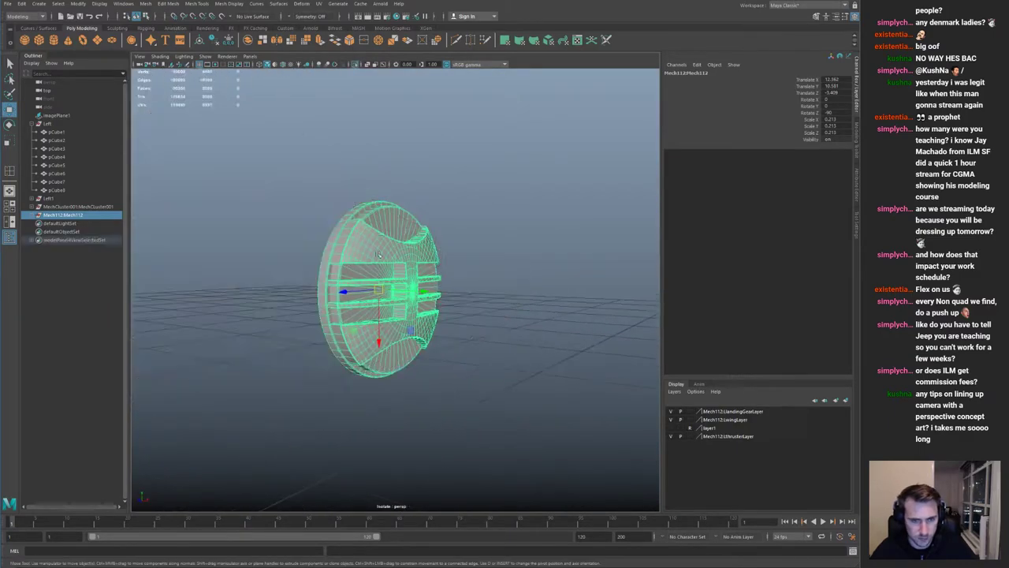
pyautogui.keyDown('shift'); pyautogui.click(334, 252); pyautogui.keyUp('shift')
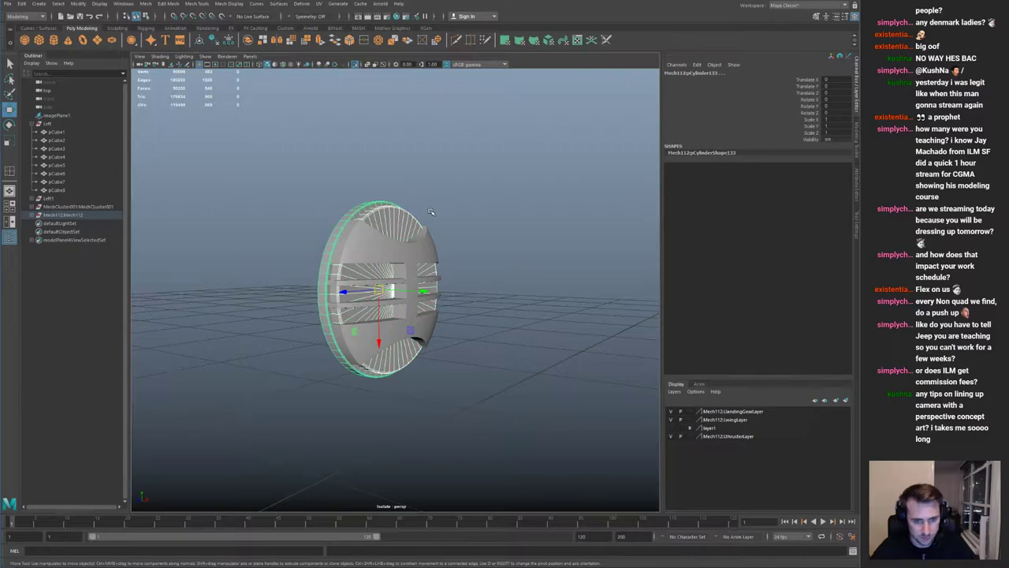
pyautogui.press('Delete')
pyautogui.click(410, 285)
pyautogui.hotkey('ctrl', '1')
pyautogui.keyDown('alt'); pyautogui.moveTo(450, 318); pyautogui.dragTo(405, 265); pyautogui.keyUp('alt')
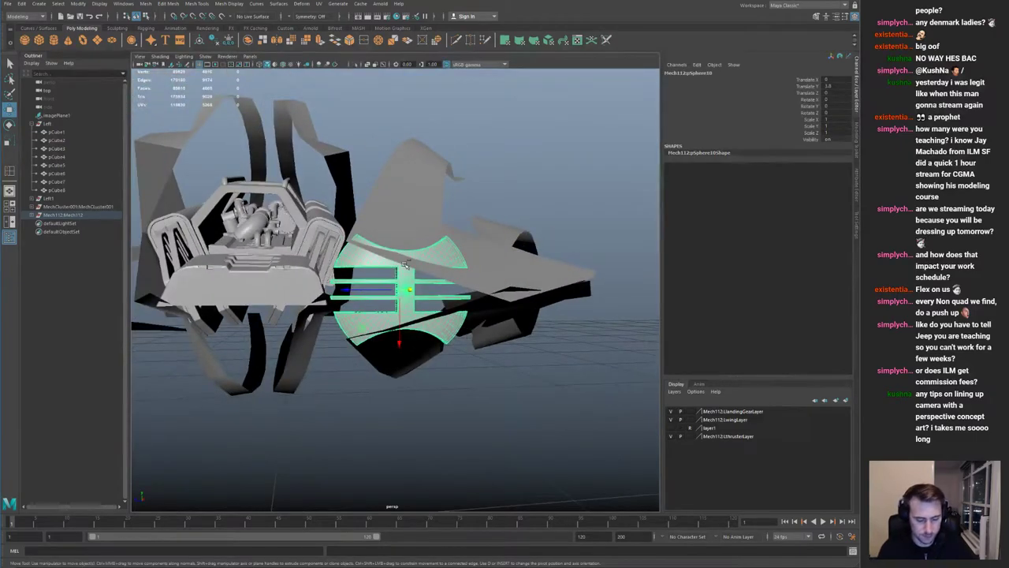
# Step: Apply a lattice deformer to the slotted pSphere10 shell, try scaling its control points, and undo the scaling
pyautogui.press('g')
pyautogui.keyDown('alt'); pyautogui.moveTo(558, 352); pyautogui.dragTo(590, 389); pyautogui.keyUp('alt')
pyautogui.moveTo(479, 306); pyautogui.dragTo(486, 342, button='right')
pyautogui.moveTo(443, 211); pyautogui.dragTo(585, 429)
pyautogui.press('r')
pyautogui.moveTo(474, 342); pyautogui.dragTo(476, 319)
pyautogui.hotkey('ctrl', 'z')
# Step: Pull the lattice's outer end points back so the shell curves around the blade's nose, and delete the deformer history
pyautogui.keyDown('alt'); pyautogui.moveTo(544, 244); pyautogui.dragTo(523, 291); pyautogui.keyUp('alt')
pyautogui.press('w')
pyautogui.moveTo(348, 280); pyautogui.dragTo(428, 402)
pyautogui.keyDown('alt'); pyautogui.moveTo(417, 371); pyautogui.dragTo(459, 386); pyautogui.keyUp('alt')
pyautogui.moveTo(429, 184); pyautogui.dragTo(396, 196)
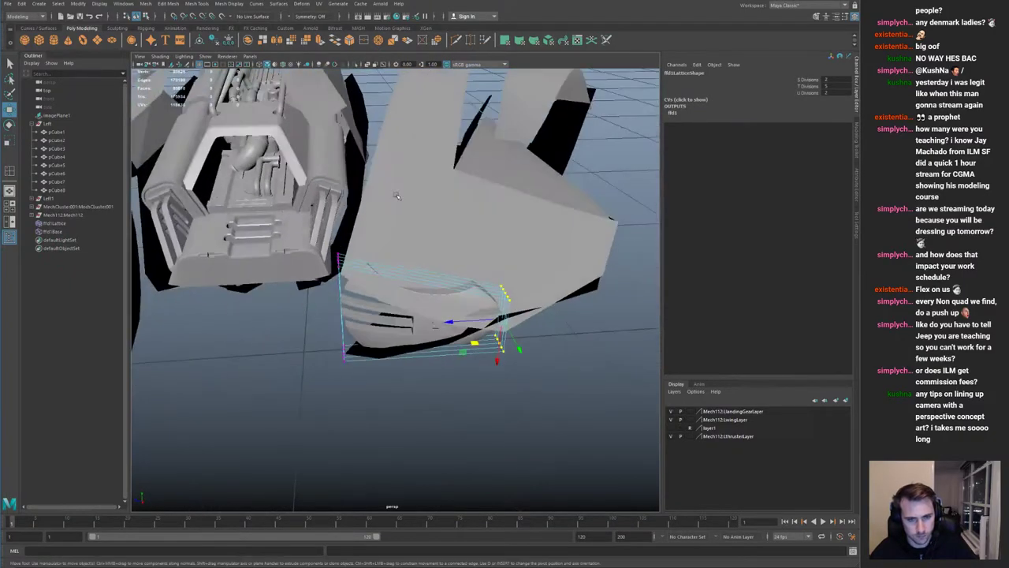
pyautogui.hotkey('alt', 'shift', 'd')
pyautogui.keyDown('alt'); pyautogui.moveTo(492, 239); pyautogui.dragTo(351, 249, button='right'); pyautogui.keyUp('alt')
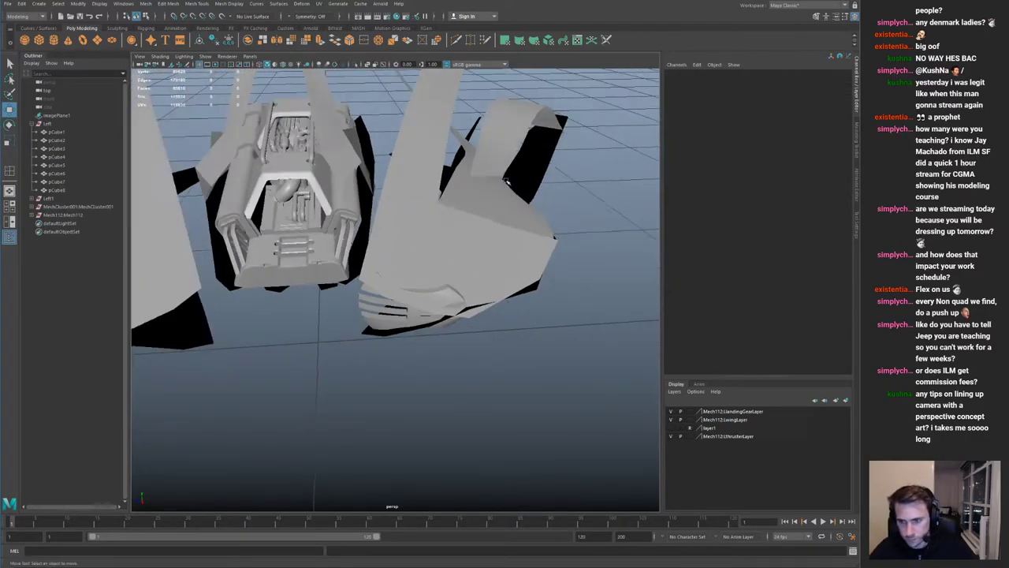
# Step: Delete the mirrored Left1 group
pyautogui.click(69, 215)
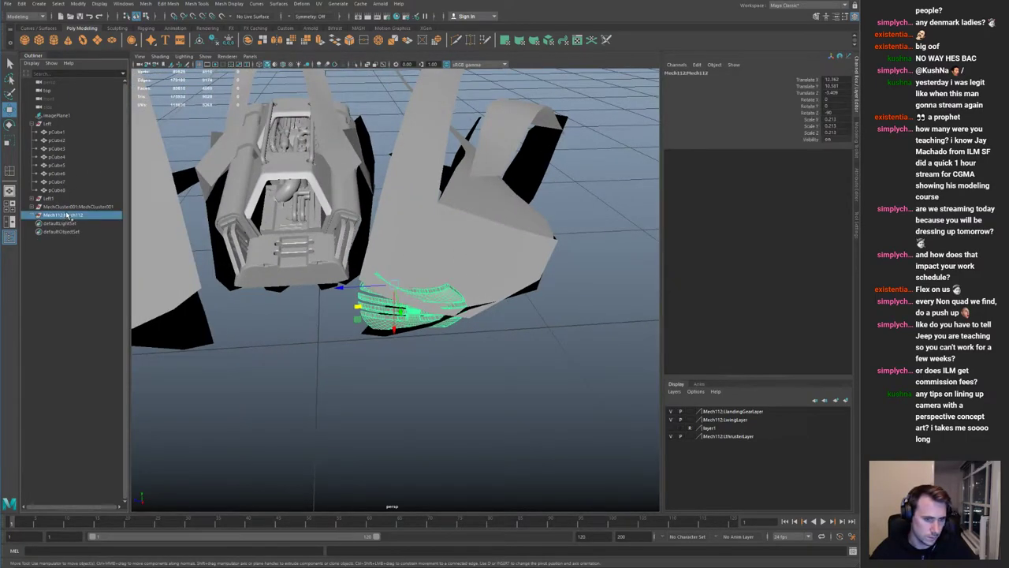
pyautogui.click(63, 199)
pyautogui.click(66, 206)
pyautogui.click(66, 215)
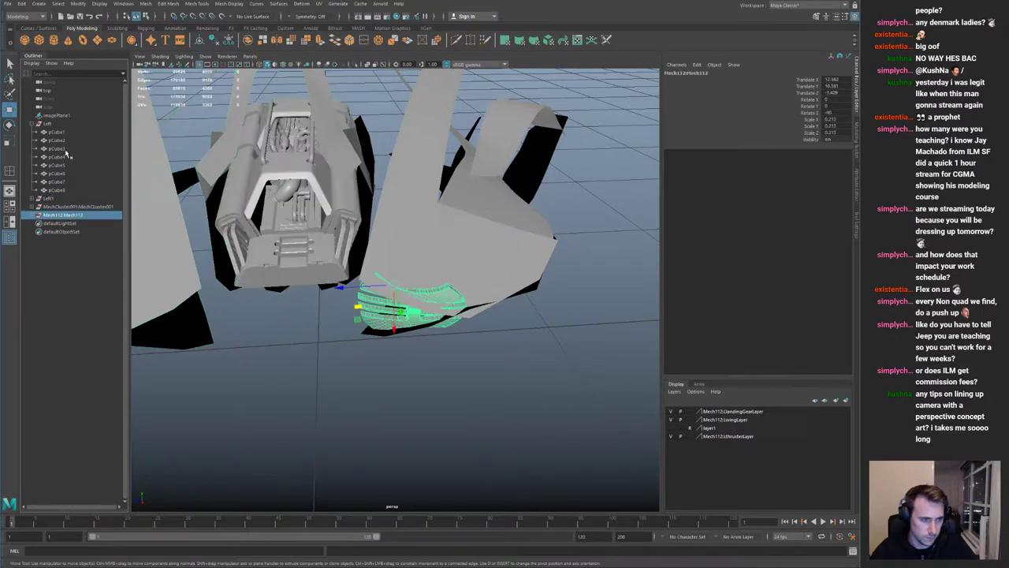
pyautogui.click(53, 200)
pyautogui.press('Delete')
# Step: Parent Mech112 under the Left group and create a mirrored duplicate of Left with Scale Z -1
pyautogui.click(69, 206)
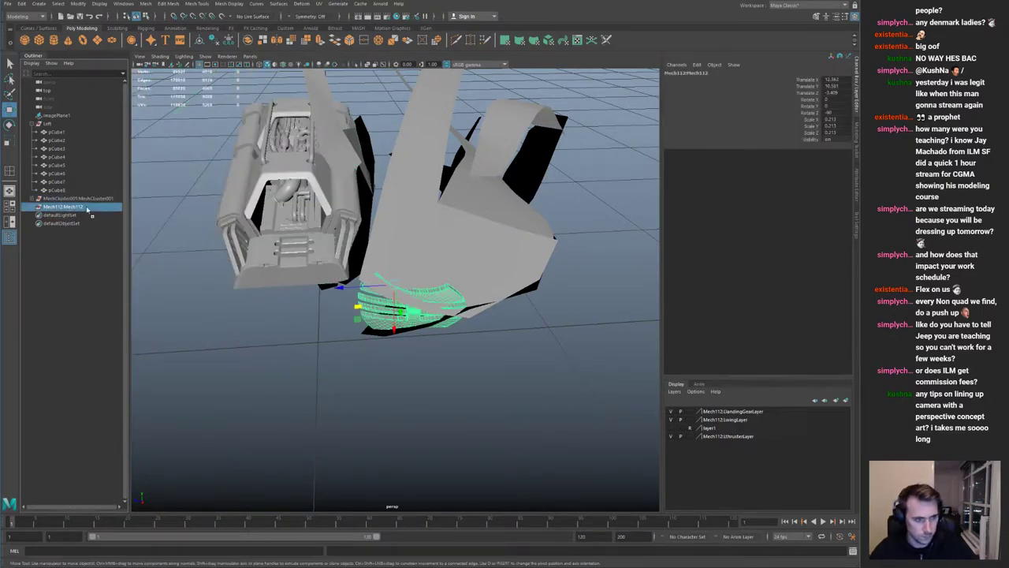
pyautogui.moveTo(60, 124); pyautogui.dragTo(57, 125, button='middle')
pyautogui.click(56, 124)
pyautogui.hotkey('ctrl', 'shift', 'd')
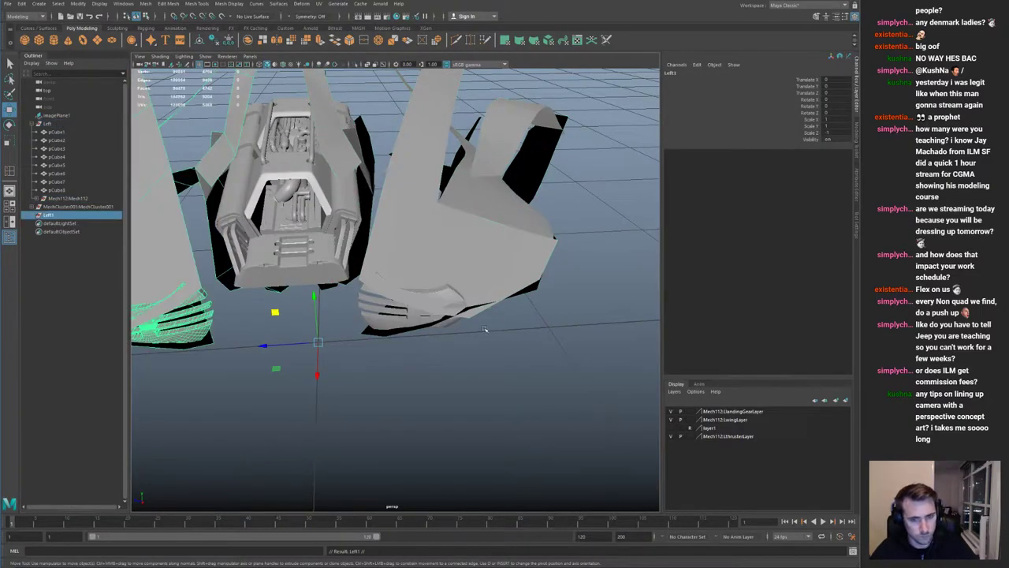
pyautogui.click(480, 317)
pyautogui.keyDown('alt'); pyautogui.moveTo(382, 305); pyautogui.dragTo(350, 301, button='right'); pyautogui.keyUp('alt')
pyautogui.keyDown('alt'); pyautogui.moveTo(350, 299); pyautogui.dragTo(193, 258); pyautogui.keyUp('alt')
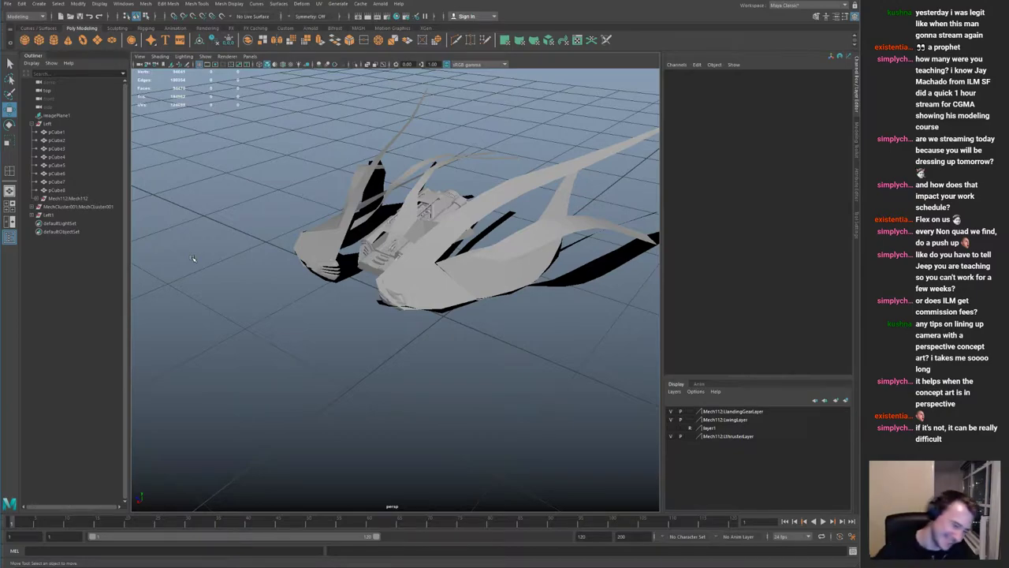
# Step: Inspect the mirrored ship from above and from the side, checking how the pCube3 blade meets the nose piece
pyautogui.keyDown('alt'); pyautogui.moveTo(450, 242); pyautogui.dragTo(536, 228); pyautogui.keyUp('alt')
pyautogui.scroll(5, 384, 254)
pyautogui.keyDown('alt'); pyautogui.moveTo(383, 252); pyautogui.dragTo(285, 238); pyautogui.keyUp('alt')
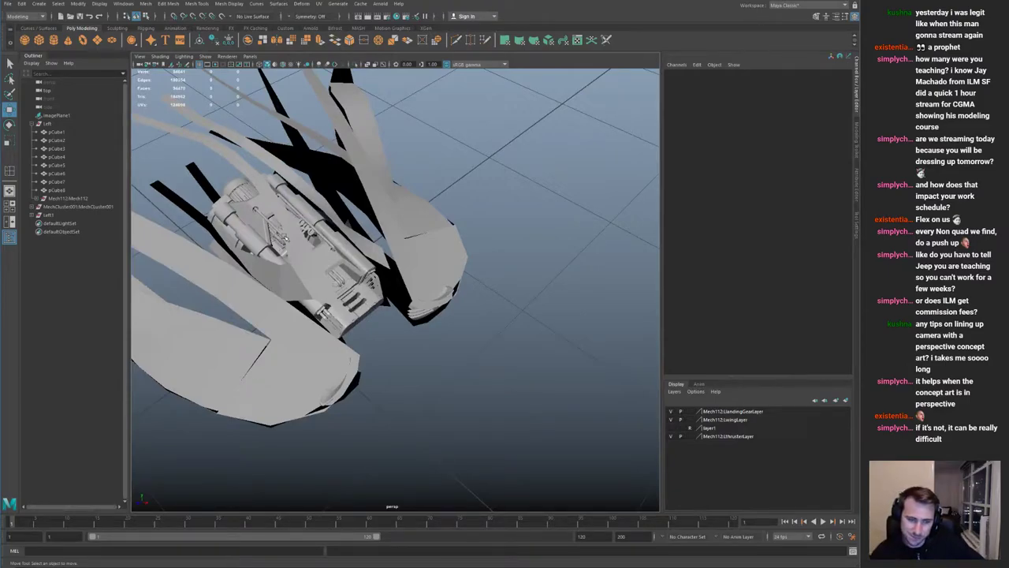
pyautogui.keyDown('alt'); pyautogui.moveTo(377, 229); pyautogui.dragTo(382, 293); pyautogui.keyUp('alt')
pyautogui.keyDown('alt'); pyautogui.moveTo(381, 293); pyautogui.dragTo(441, 307, button='right'); pyautogui.keyUp('alt')
pyautogui.keyDown('alt'); pyautogui.moveTo(442, 307); pyautogui.dragTo(434, 276); pyautogui.keyUp('alt')
pyautogui.keyDown('alt'); pyautogui.moveTo(434, 276); pyautogui.dragTo(340, 279, button='right'); pyautogui.keyUp('alt')
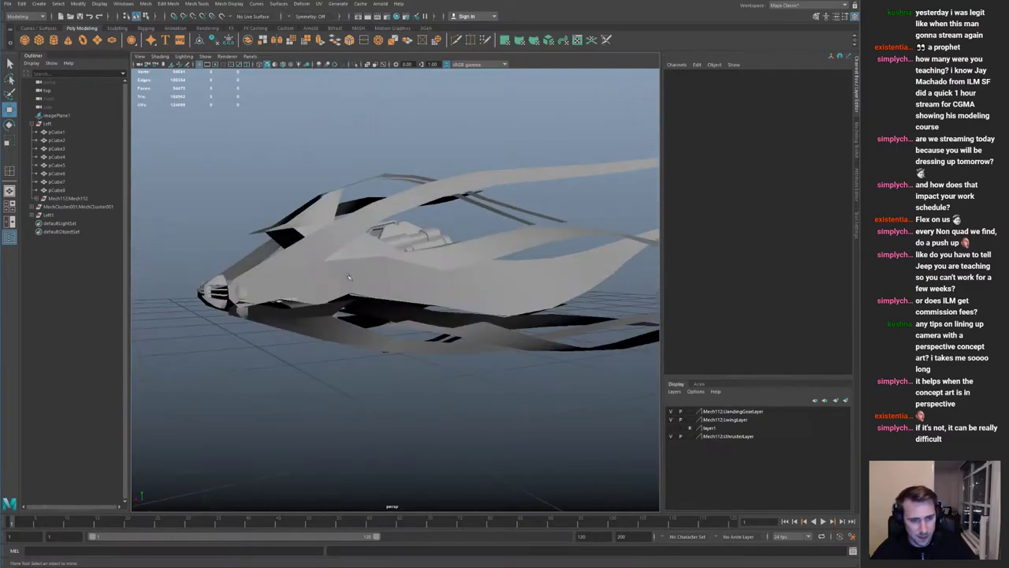
pyautogui.click(340, 278)
pyautogui.click(356, 291)
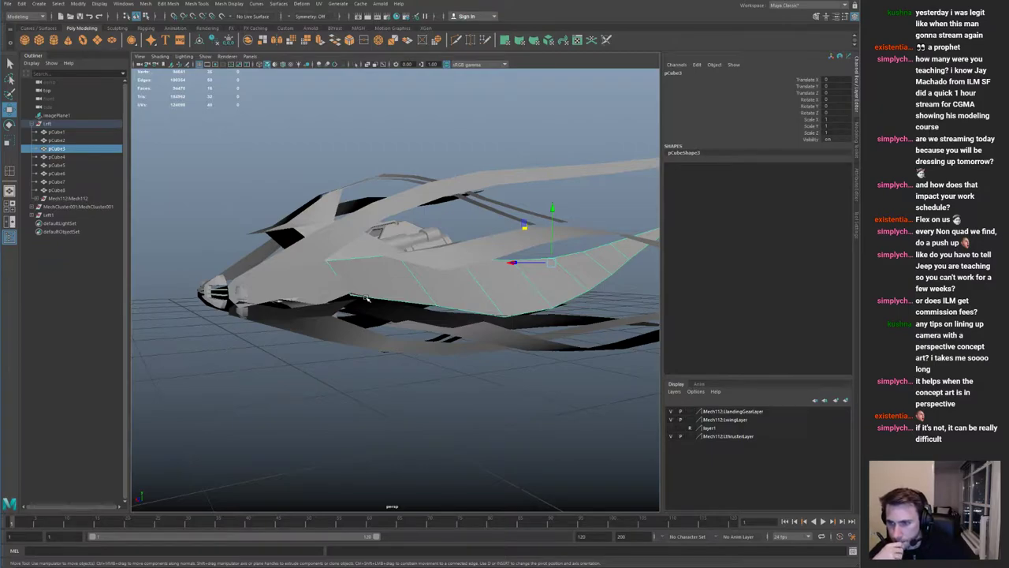
pyautogui.scroll(-5, 510, 262)
pyautogui.keyDown('alt'); pyautogui.moveTo(418, 329); pyautogui.dragTo(382, 318); pyautogui.keyUp('alt')
pyautogui.click(498, 353)
pyautogui.scroll(5, 383, 318)
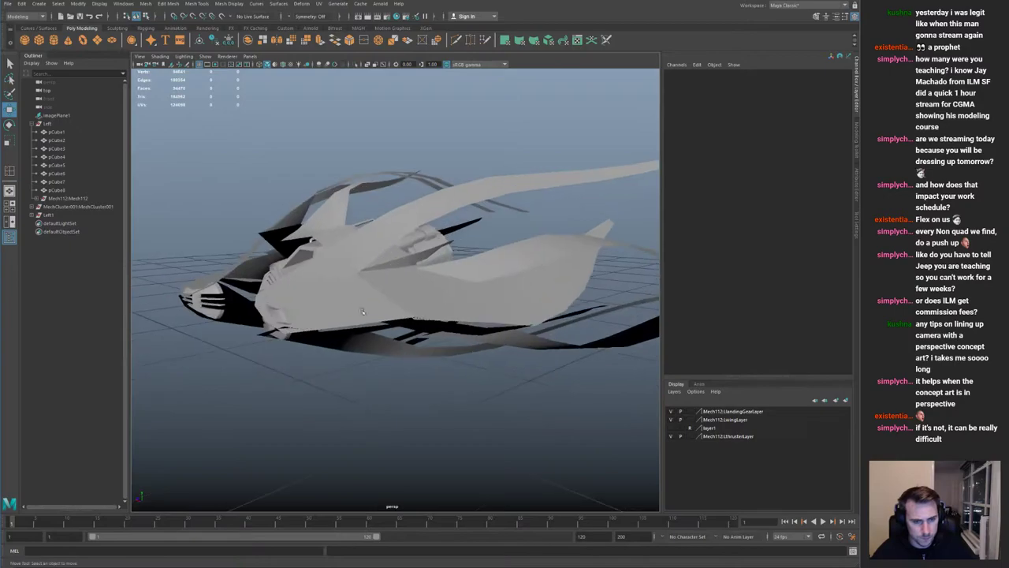
# Step: Try to extend the lower rear corner of the pCube1 blade where it meets pCube3
pyautogui.click(351, 305)
pyautogui.moveTo(410, 319); pyautogui.dragTo(374, 307, button='right')
pyautogui.click(396, 304)
pyautogui.click(417, 318)
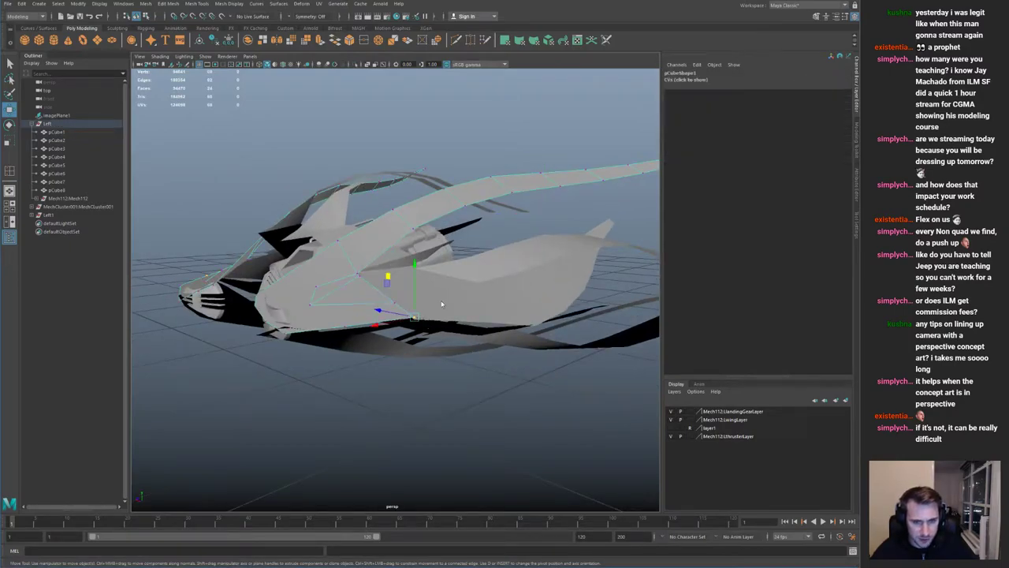
pyautogui.moveTo(439, 310); pyautogui.dragTo(453, 300, button='right')
pyautogui.click(424, 313)
pyautogui.keyDown('shift'); pyautogui.click(410, 316); pyautogui.keyUp('shift')
pyautogui.press('F8')
pyautogui.moveTo(404, 317); pyautogui.dragTo(428, 328)
pyautogui.moveTo(415, 284); pyautogui.dragTo(385, 307)
pyautogui.keyDown('shift'); pyautogui.moveTo(478, 309); pyautogui.dragTo(492, 276); pyautogui.keyUp('shift')
pyautogui.hotkey('ctrl', 'z')
pyautogui.moveTo(492, 274); pyautogui.dragTo(304, 225, button='right')
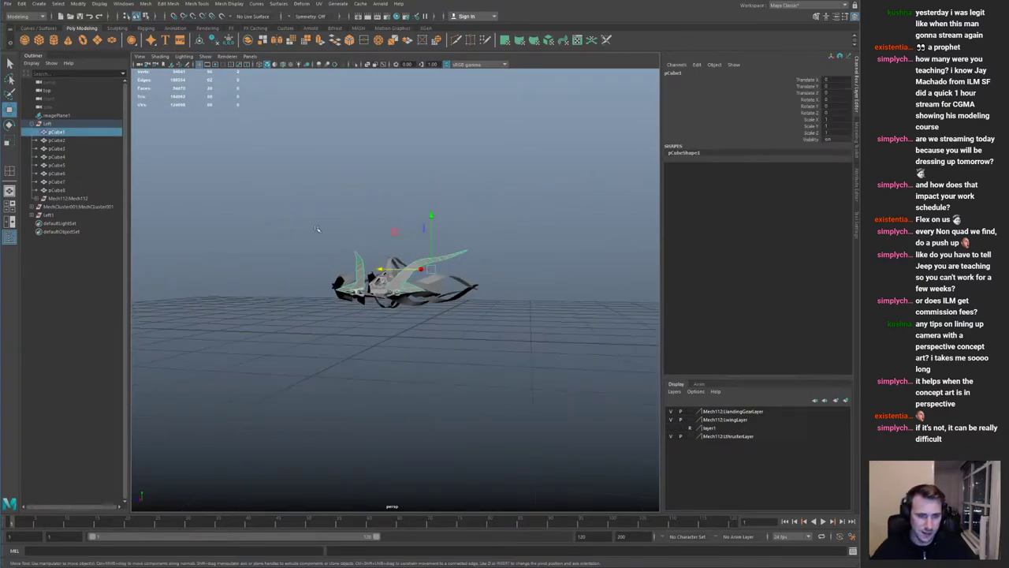
# Step: Delete the Left1 group and recreate it as a mirrored duplicate of Left with Scale Z -1
pyautogui.keyDown('alt'); pyautogui.moveTo(305, 225); pyautogui.dragTo(386, 303); pyautogui.keyUp('alt')
pyautogui.keyDown('alt'); pyautogui.moveTo(386, 303); pyautogui.dragTo(450, 347, button='right'); pyautogui.keyUp('alt')
pyautogui.click(482, 372)
pyautogui.keyDown('alt'); pyautogui.moveTo(323, 304); pyautogui.dragTo(391, 298); pyautogui.keyUp('alt')
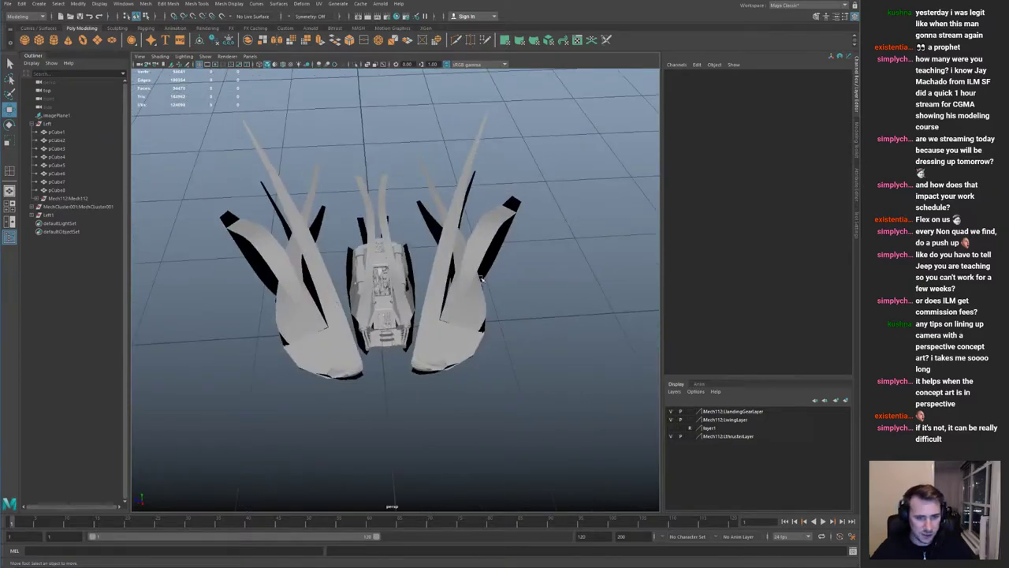
pyautogui.click(478, 284)
pyautogui.keyDown('alt'); pyautogui.moveTo(471, 284); pyautogui.dragTo(412, 211); pyautogui.keyUp('alt')
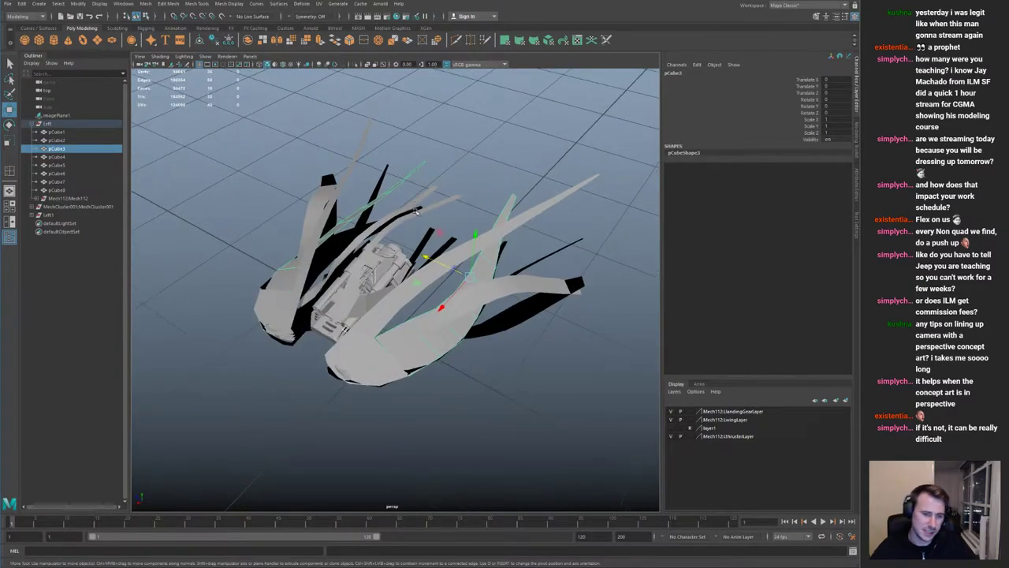
pyautogui.keyDown('alt'); pyautogui.moveTo(213, 230); pyautogui.dragTo(275, 277); pyautogui.keyUp('alt')
pyautogui.keyDown('alt'); pyautogui.moveTo(275, 277); pyautogui.dragTo(214, 213, button='right'); pyautogui.keyUp('alt')
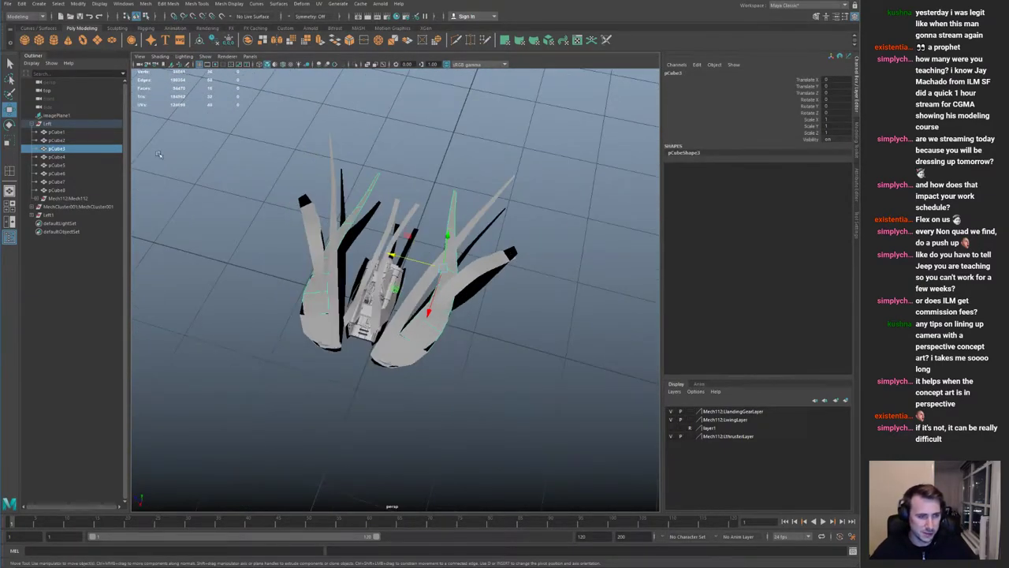
pyautogui.click(49, 123)
pyautogui.click(50, 215)
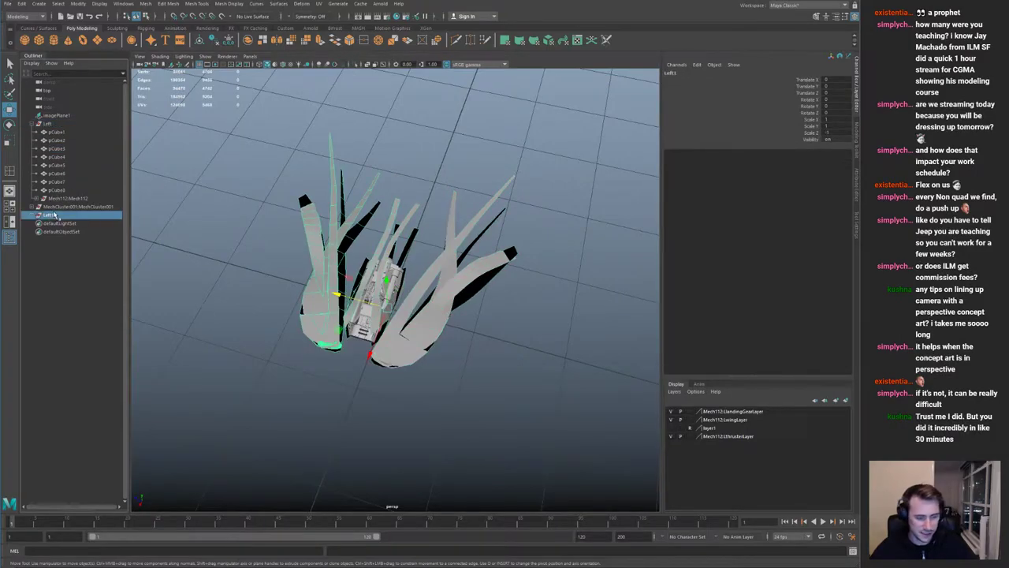
pyautogui.press('Delete')
pyautogui.hotkey('ctrl', 'z')
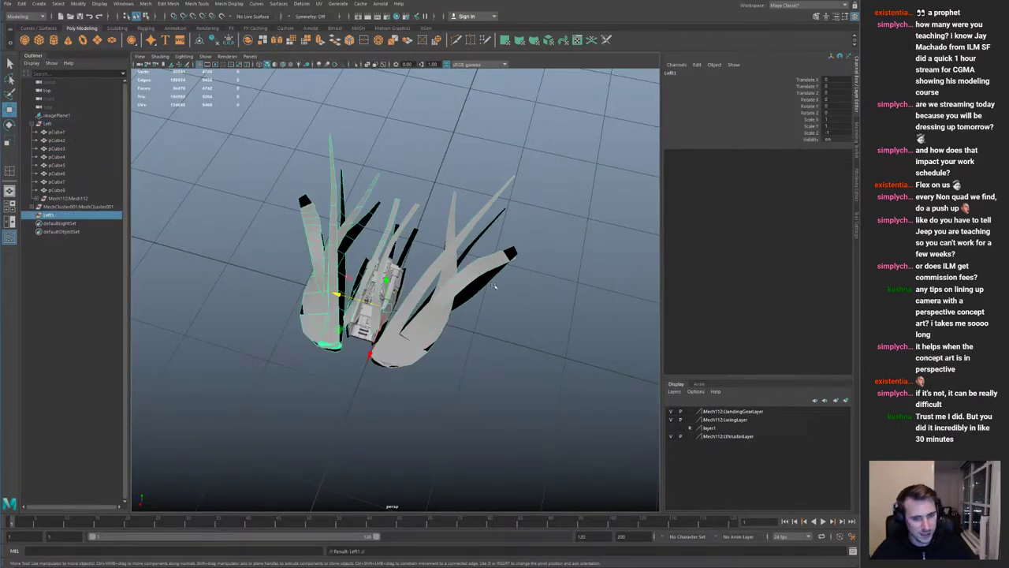
# Step: Try to shift the pCube3 blade outward along Z, and undo the move
pyautogui.click(455, 330)
pyautogui.keyDown('alt'); pyautogui.moveTo(455, 330); pyautogui.dragTo(355, 290); pyautogui.keyUp('alt')
pyautogui.keyDown('alt'); pyautogui.moveTo(354, 290); pyautogui.dragTo(443, 292, button='right'); pyautogui.keyUp('alt')
pyautogui.keyDown('alt'); pyautogui.moveTo(443, 292); pyautogui.dragTo(231, 277); pyautogui.keyUp('alt')
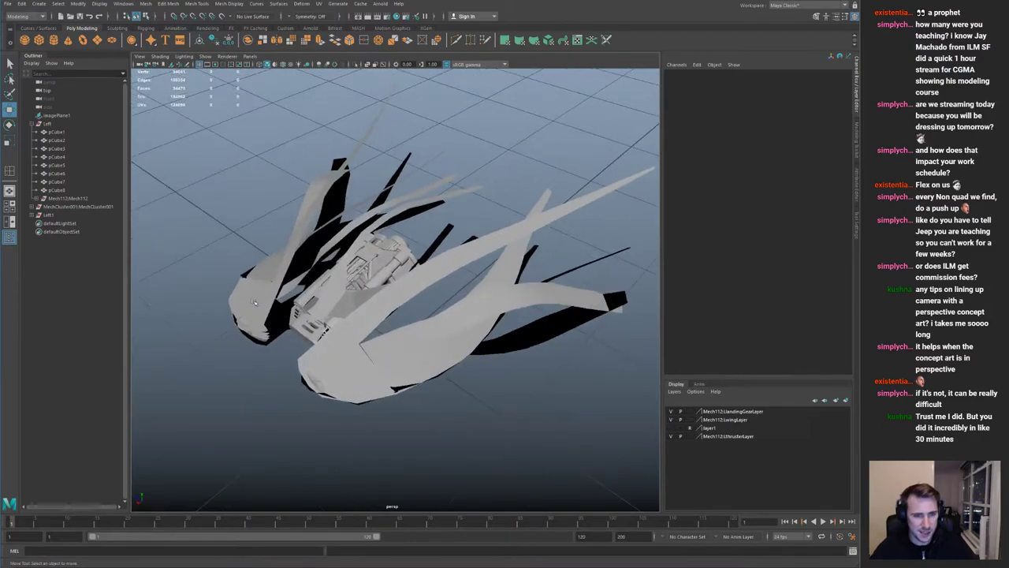
pyautogui.keyDown('alt'); pyautogui.moveTo(358, 290); pyautogui.dragTo(405, 295); pyautogui.keyUp('alt')
pyautogui.keyDown('alt'); pyautogui.moveTo(405, 295); pyautogui.dragTo(363, 293, button='right'); pyautogui.keyUp('alt')
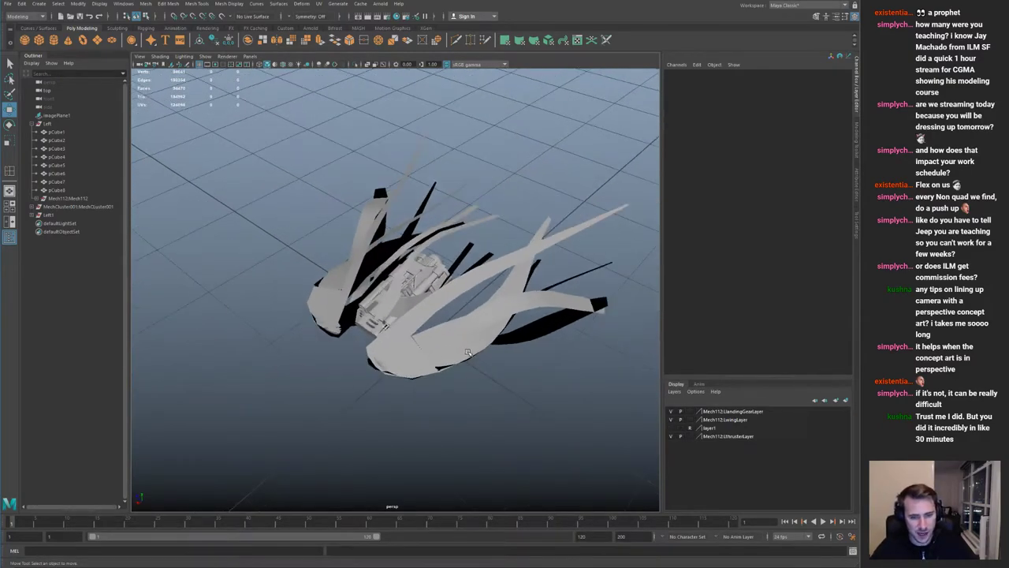
pyautogui.click(469, 354)
pyautogui.moveTo(462, 269); pyautogui.dragTo(482, 294)
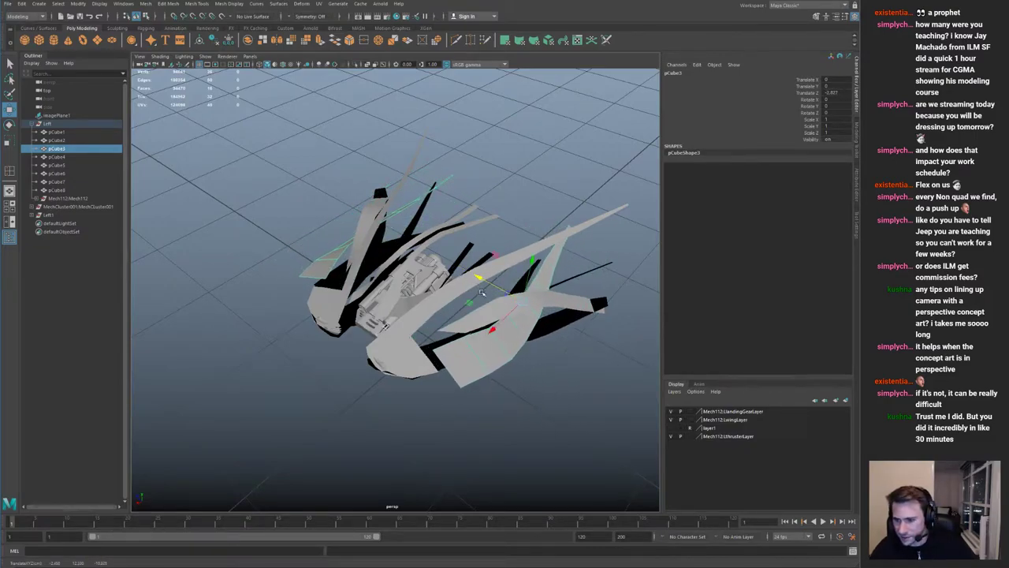
pyautogui.hotkey('ctrl', 'z')
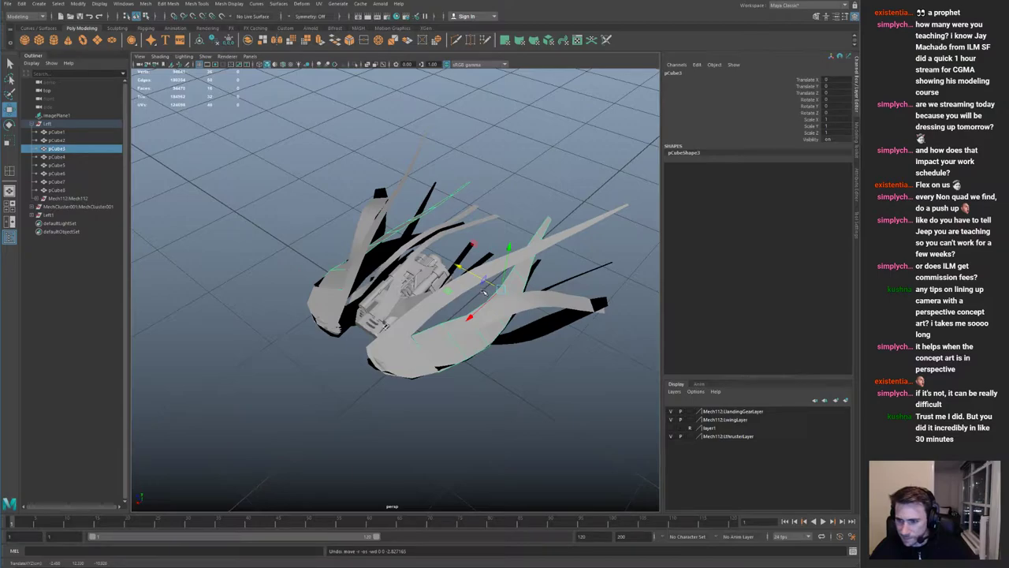
# Step: Adjust the front corner vertices of the pCube3 blade at the gap behind the nose piece
pyautogui.keyDown('alt'); pyautogui.moveTo(440, 321); pyautogui.dragTo(466, 285); pyautogui.keyUp('alt')
pyautogui.keyDown('alt'); pyautogui.moveTo(467, 285); pyautogui.dragTo(492, 285, button='right'); pyautogui.keyUp('alt')
pyautogui.keyDown('alt'); pyautogui.moveTo(492, 286); pyautogui.dragTo(372, 344); pyautogui.keyUp('alt')
pyautogui.moveTo(372, 344); pyautogui.dragTo(341, 340, button='right')
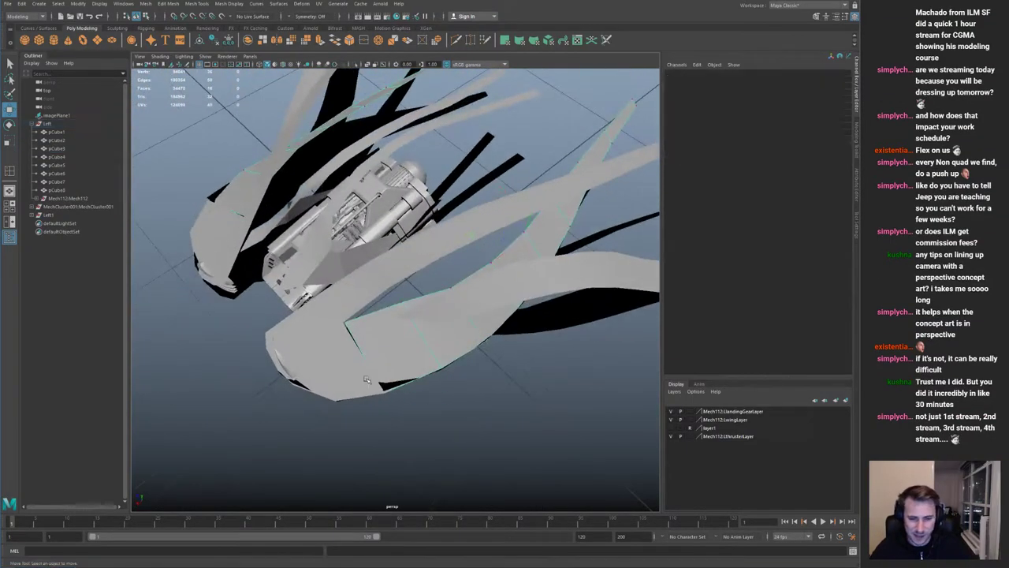
pyautogui.moveTo(344, 331); pyautogui.dragTo(372, 359)
pyautogui.keyDown('alt'); pyautogui.moveTo(369, 362); pyautogui.dragTo(303, 330); pyautogui.keyUp('alt')
pyautogui.keyDown('alt'); pyautogui.moveTo(304, 330); pyautogui.dragTo(456, 357, button='right'); pyautogui.keyUp('alt')
pyautogui.moveTo(182, 397); pyautogui.dragTo(180, 392)
# Step: Nudge the front vertices of the lower blade pCube6 to line up with the nose piece
pyautogui.click(466, 426)
pyautogui.keyDown('alt'); pyautogui.moveTo(466, 426); pyautogui.dragTo(334, 364, button='right'); pyautogui.keyUp('alt')
pyautogui.keyDown('alt'); pyautogui.moveTo(335, 363); pyautogui.dragTo(455, 439); pyautogui.keyUp('alt')
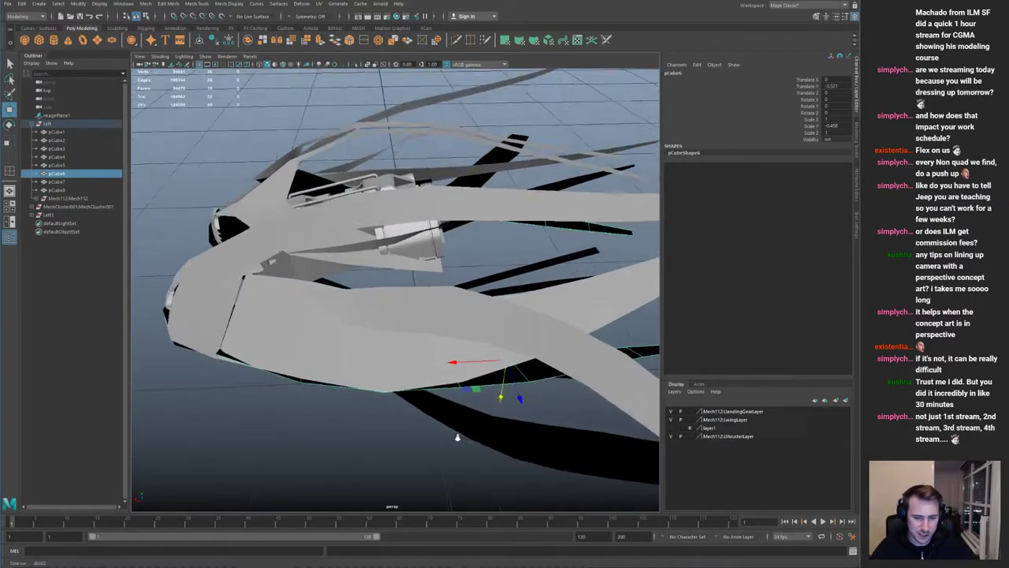
pyautogui.moveTo(339, 363); pyautogui.dragTo(303, 361, button='right')
pyautogui.moveTo(220, 357); pyautogui.dragTo(255, 324)
pyautogui.keyDown('alt'); pyautogui.moveTo(276, 355); pyautogui.dragTo(315, 288); pyautogui.keyUp('alt')
pyautogui.keyDown('alt'); pyautogui.moveTo(316, 287); pyautogui.dragTo(356, 294, button='right'); pyautogui.keyUp('alt')
pyautogui.moveTo(350, 306); pyautogui.dragTo(350, 317)
pyautogui.moveTo(438, 286); pyautogui.dragTo(451, 301)
pyautogui.keyDown('alt'); pyautogui.moveTo(522, 304); pyautogui.dragTo(531, 369); pyautogui.keyUp('alt')
pyautogui.click(532, 371)
# Step: Isolate the blade by the nose gap to check its front edge, and show the whole ship again
pyautogui.keyDown('alt'); pyautogui.moveTo(493, 341); pyautogui.dragTo(473, 347); pyautogui.keyUp('alt')
pyautogui.keyDown('alt'); pyautogui.moveTo(473, 346); pyautogui.dragTo(369, 311, button='right'); pyautogui.keyUp('alt')
pyautogui.hotkey('ctrl', '1')
pyautogui.moveTo(368, 309); pyautogui.dragTo(391, 337)
pyautogui.hotkey('ctrl', '1')
pyautogui.keyDown('alt'); pyautogui.moveTo(392, 339); pyautogui.dragTo(488, 389, button='right'); pyautogui.keyUp('alt')
pyautogui.keyDown('alt'); pyautogui.moveTo(489, 389); pyautogui.dragTo(415, 357); pyautogui.keyUp('alt')
pyautogui.keyDown('alt'); pyautogui.moveTo(491, 356); pyautogui.dragTo(382, 315, button='right'); pyautogui.keyUp('alt')
pyautogui.keyDown('alt'); pyautogui.moveTo(382, 315); pyautogui.dragTo(340, 293); pyautogui.keyUp('alt')
# Step: Clear the selection and save the scene as spaceshipConcept001.0002.mb
pyautogui.keyDown('alt'); pyautogui.moveTo(509, 312); pyautogui.dragTo(396, 317, button='middle'); pyautogui.keyUp('alt')
pyautogui.click(557, 289)
pyautogui.moveTo(465, 302); pyautogui.dragTo(341, 254, button='right')
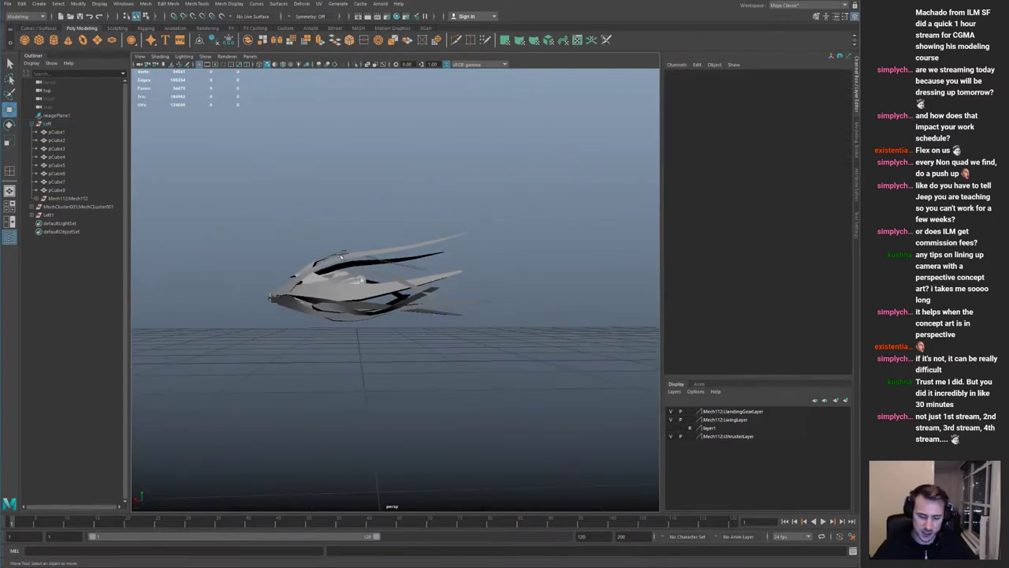
pyautogui.keyDown('alt'); pyautogui.moveTo(341, 256); pyautogui.dragTo(398, 271); pyautogui.keyUp('alt')
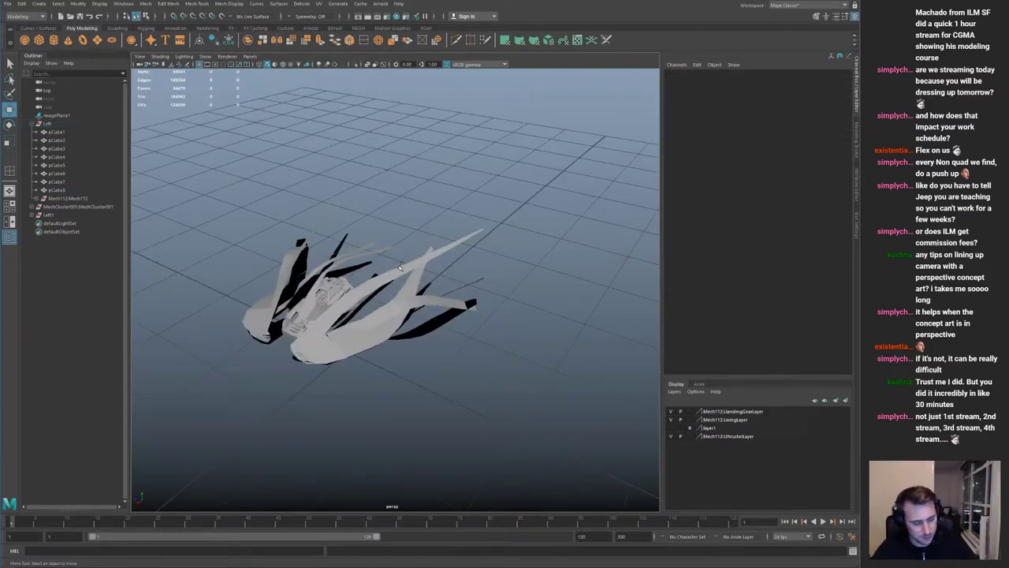
pyautogui.hotkey('ctrl', 's')
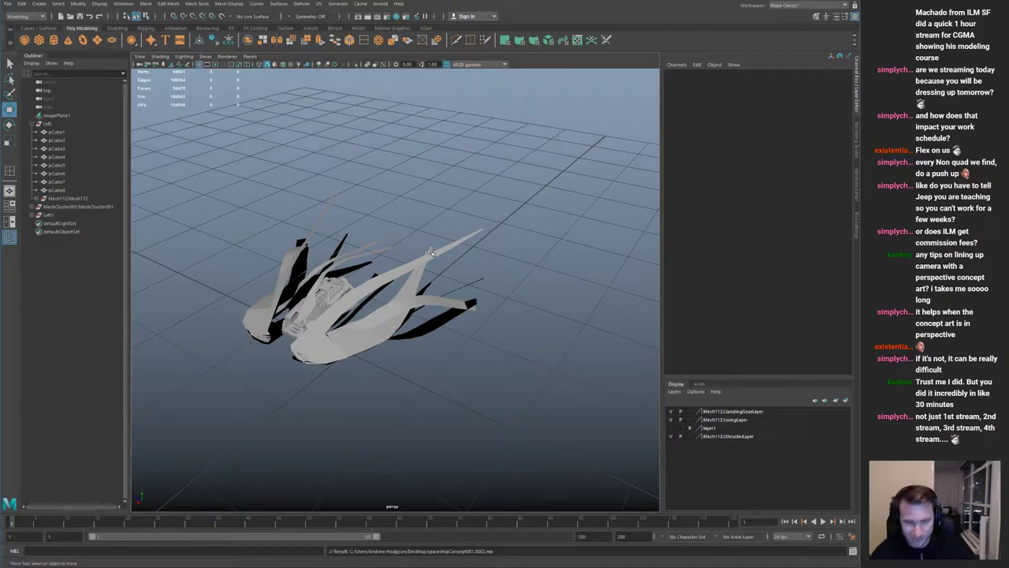
# Step: Select the whole MechCluster001 group between the blades and delete it
pyautogui.keyDown('alt'); pyautogui.moveTo(431, 252); pyautogui.dragTo(369, 287); pyautogui.keyUp('alt')
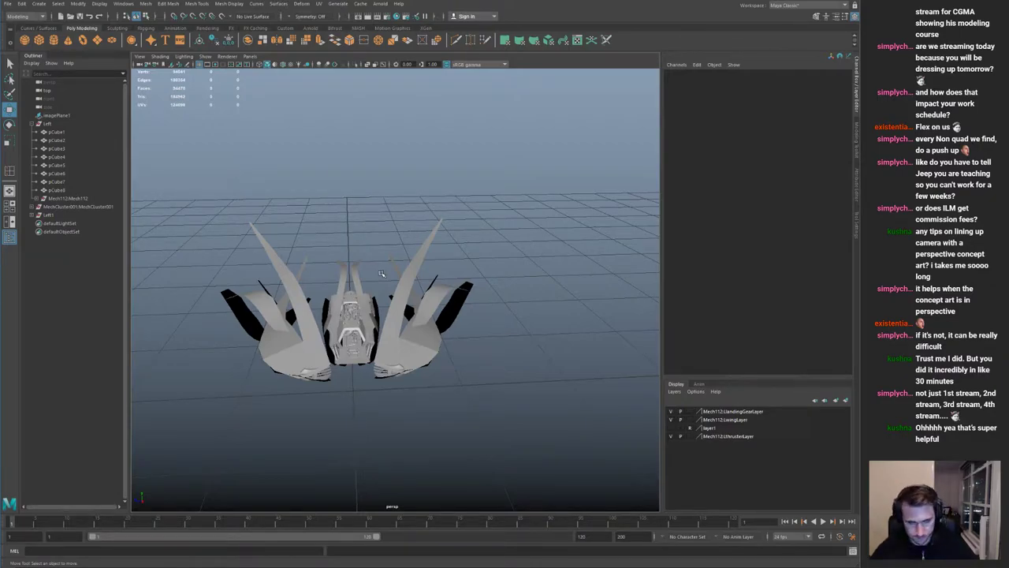
pyautogui.keyDown('alt'); pyautogui.moveTo(413, 250); pyautogui.dragTo(428, 298); pyautogui.keyUp('alt')
pyautogui.keyDown('alt'); pyautogui.moveTo(428, 298); pyautogui.dragTo(434, 252, button='middle'); pyautogui.keyUp('alt')
pyautogui.keyDown('alt'); pyautogui.moveTo(394, 260); pyautogui.dragTo(435, 273, button='right'); pyautogui.keyUp('alt')
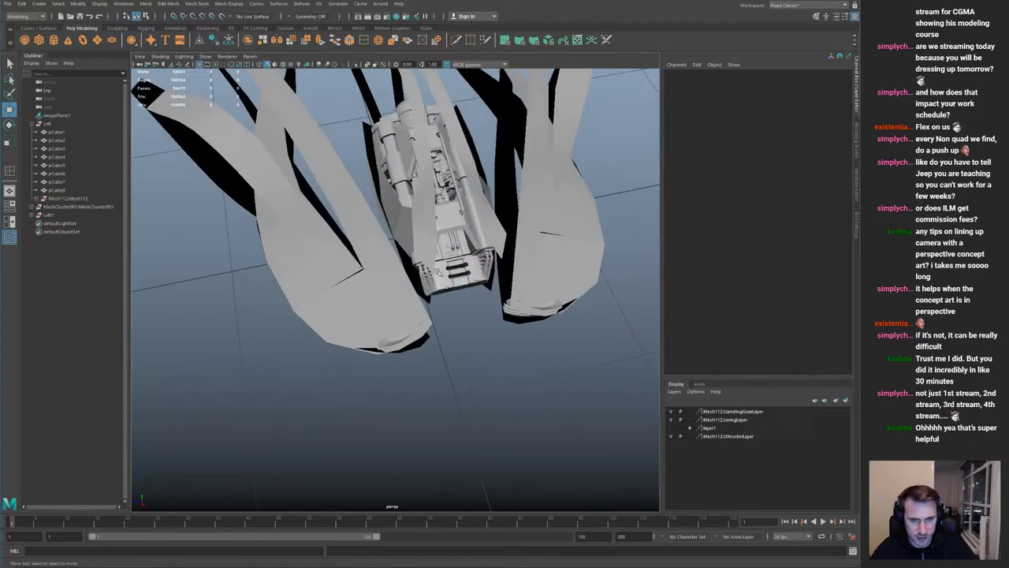
pyautogui.click(455, 272)
pyautogui.press('Up')
pyautogui.press('Delete')
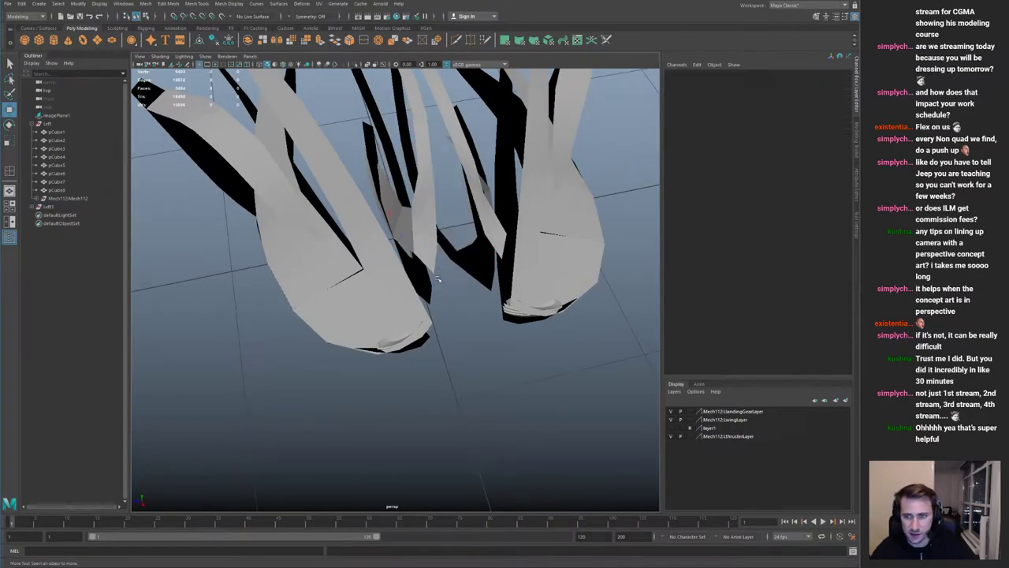
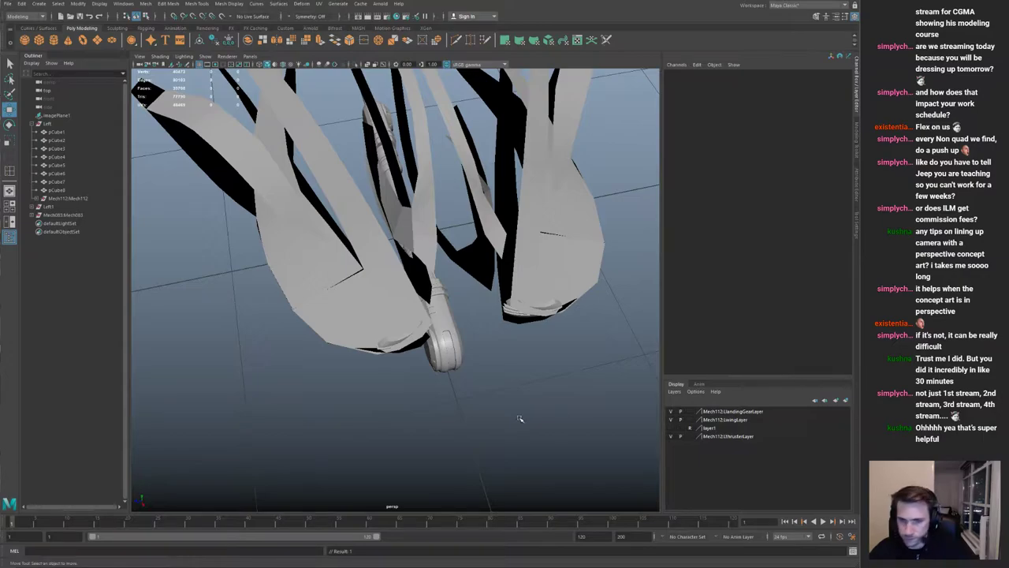
# Step: Import another mech part from the asset library alongside Mech083
pyautogui.keyDown('alt'); pyautogui.moveTo(526, 364); pyautogui.dragTo(645, 331); pyautogui.keyUp('alt')
pyautogui.moveTo(857, 371); pyautogui.dragTo(531, 379)
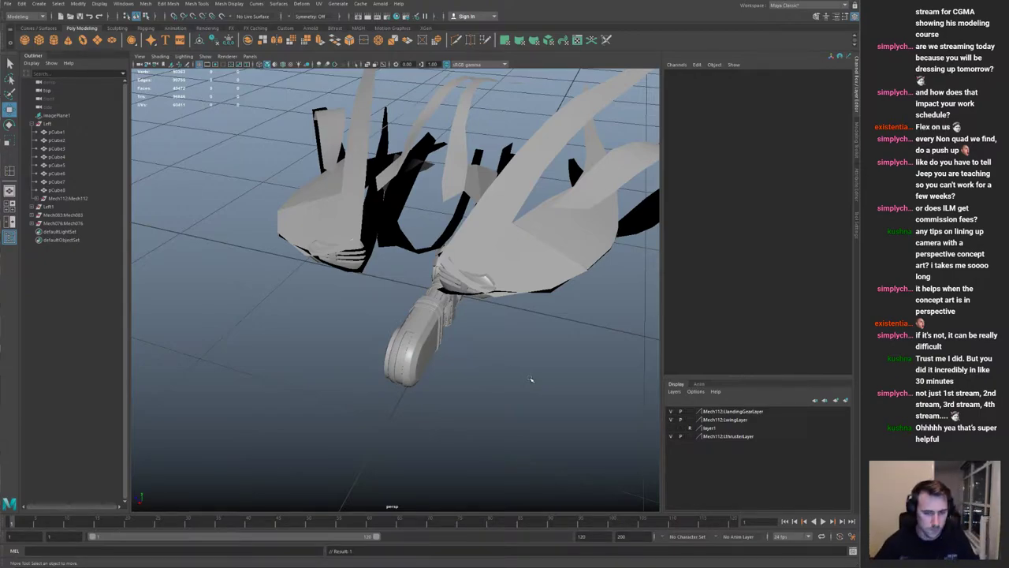
pyautogui.keyDown('alt'); pyautogui.moveTo(530, 379); pyautogui.dragTo(402, 358); pyautogui.keyUp('alt')
# Step: Select the whole Mech083 part and move it about 11.5 units sideways along Z, clear of Mech076
pyautogui.click(462, 324)
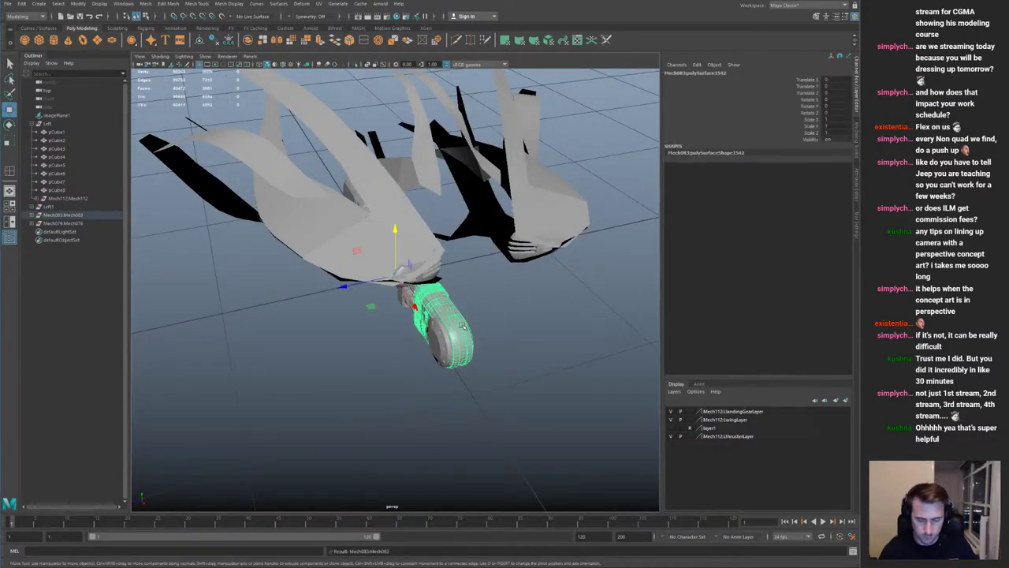
pyautogui.press('Up')
pyautogui.keyDown('alt'); pyautogui.moveTo(592, 422); pyautogui.dragTo(546, 396); pyautogui.keyUp('alt')
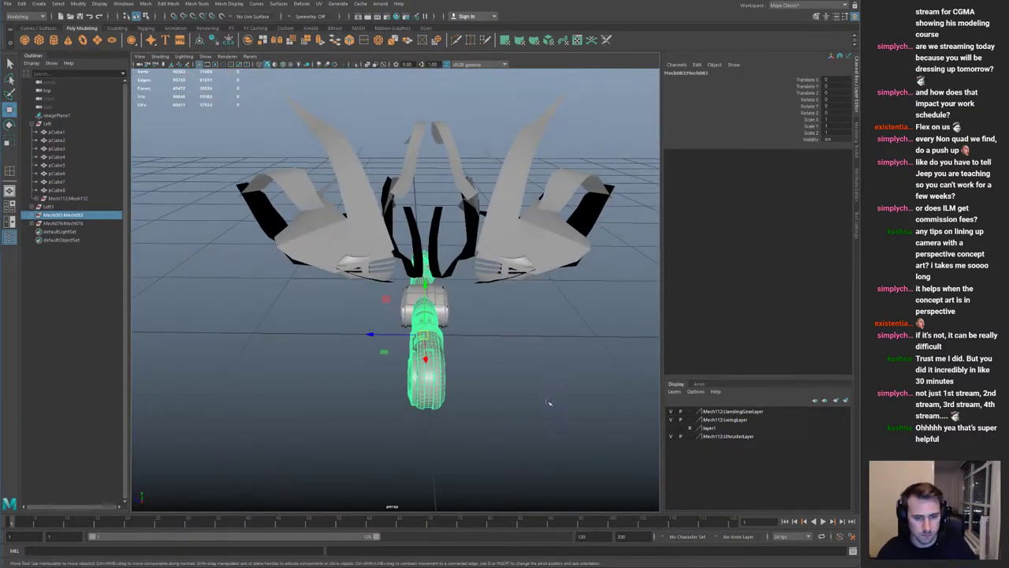
pyautogui.press('space')
pyautogui.press('space')
pyautogui.keyDown('alt'); pyautogui.moveTo(520, 383); pyautogui.dragTo(505, 322, button='middle'); pyautogui.keyUp('alt')
pyautogui.scroll(3, 505, 321)
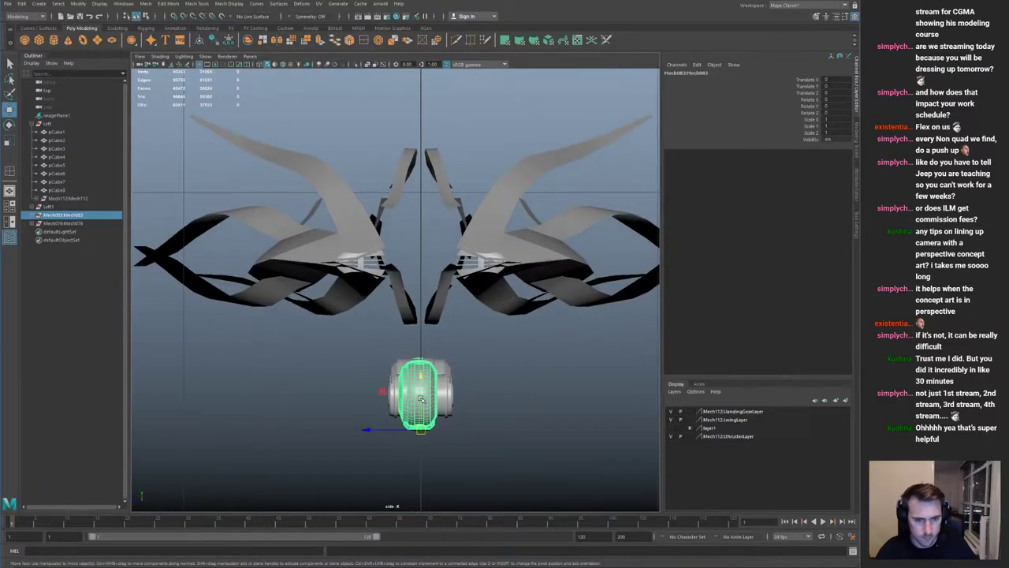
pyautogui.moveTo(420, 431); pyautogui.dragTo(603, 434)
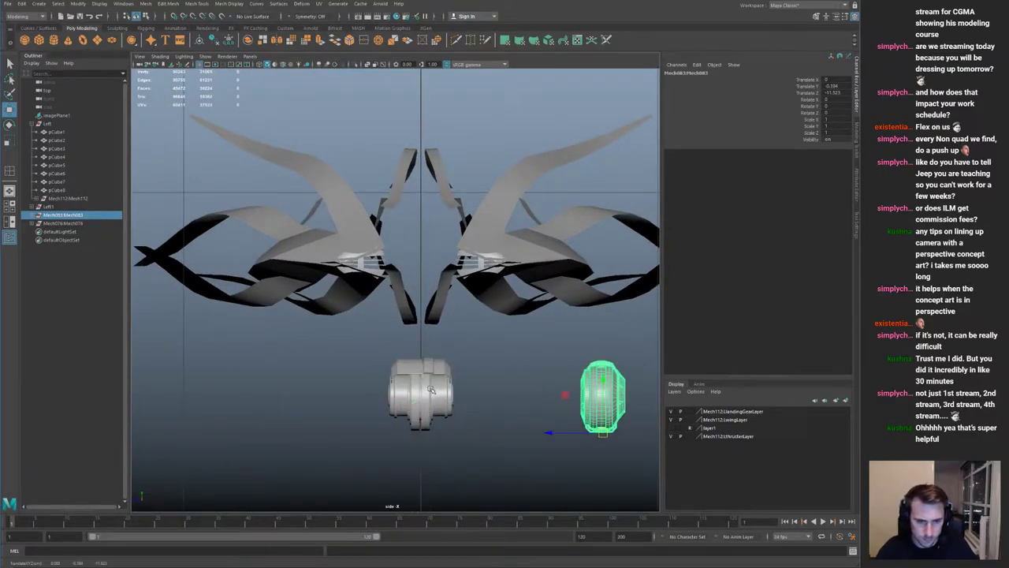
# Step: Select Mech076 and raise it about 9.4 units so it sits between the two blade clusters
pyautogui.click(430, 390)
pyautogui.moveTo(430, 387); pyautogui.dragTo(455, 234, button='middle')
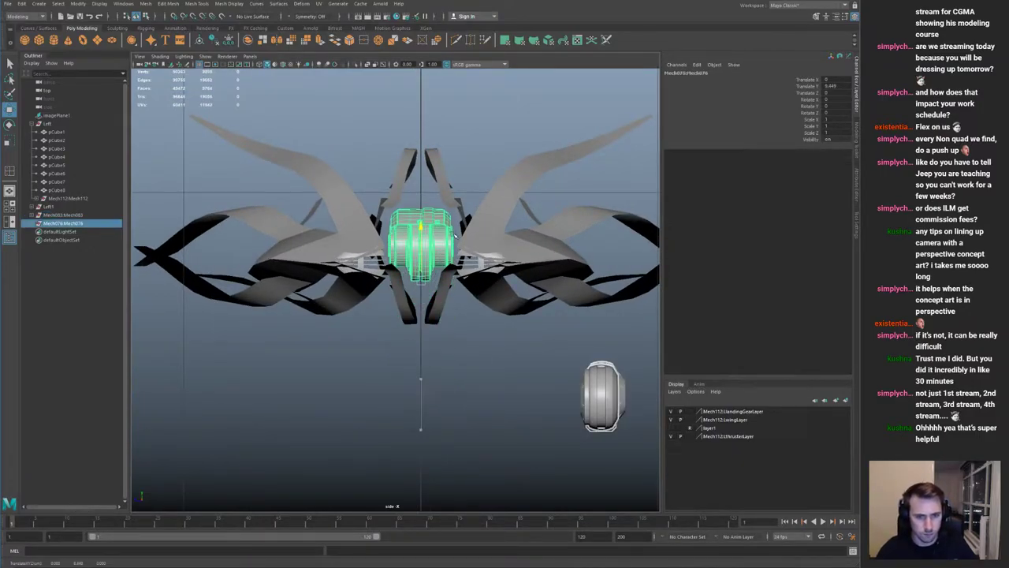
pyautogui.press('f')
pyautogui.press('space')
pyautogui.press('space')
# Step: Fit the Mech076 drum between the two nose shells, undoing the stray transform changes, and clear the selection
pyautogui.keyDown('alt'); pyautogui.moveTo(542, 172); pyautogui.dragTo(429, 347); pyautogui.keyUp('alt')
pyautogui.press('e')
pyautogui.press('w')
pyautogui.press('f')
pyautogui.press('r')
pyautogui.hotkey('ctrl', 'z')
pyautogui.press('w')
pyautogui.hotkey('ctrl', 'z')
pyautogui.click(454, 235)
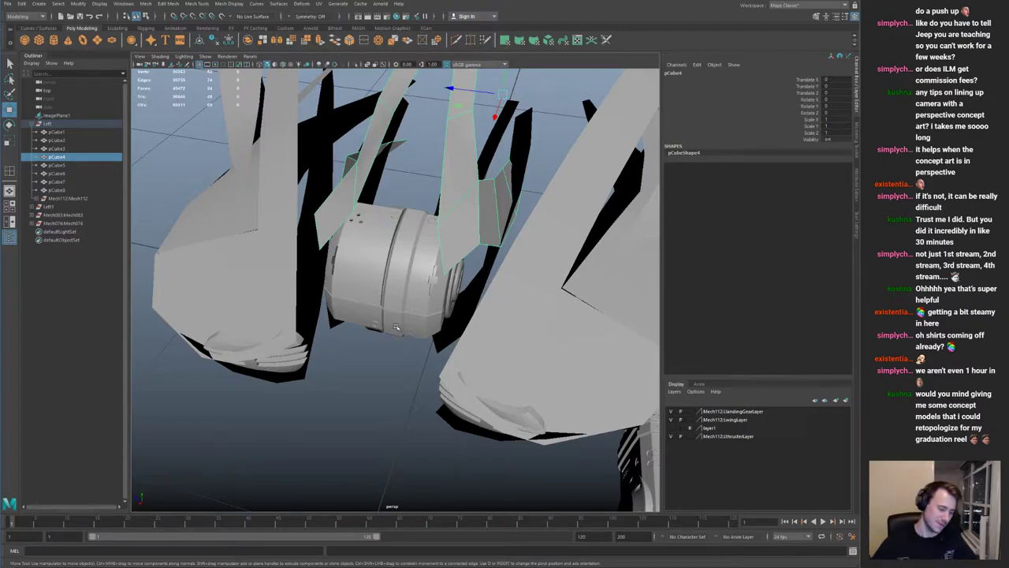
pyautogui.click(352, 375)
# Step: Examine the whole ship from above, the side and the rear to judge the drum between the nose shells
pyautogui.keyDown('alt'); pyautogui.moveTo(352, 374); pyautogui.dragTo(374, 187, button='right'); pyautogui.keyUp('alt')
pyautogui.keyDown('alt'); pyautogui.moveTo(374, 187); pyautogui.dragTo(347, 228); pyautogui.keyUp('alt')
pyautogui.keyDown('alt'); pyautogui.moveTo(347, 228); pyautogui.dragTo(271, 179, button='middle'); pyautogui.keyUp('alt')
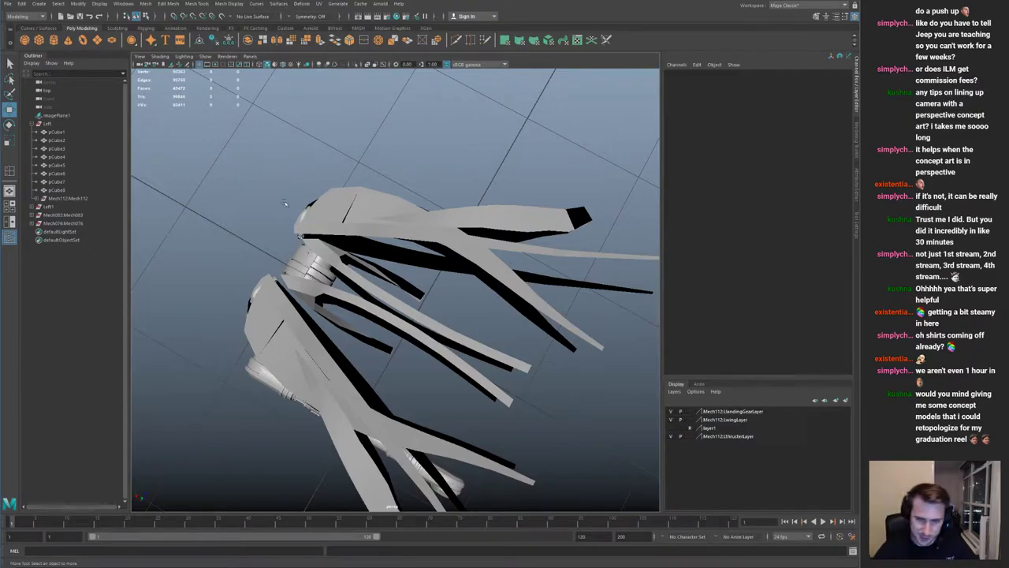
pyautogui.keyDown('alt'); pyautogui.moveTo(283, 201); pyautogui.dragTo(404, 233); pyautogui.keyUp('alt')
pyautogui.keyDown('alt'); pyautogui.moveTo(387, 202); pyautogui.dragTo(335, 189, button='right'); pyautogui.keyUp('alt')
pyautogui.keyDown('alt'); pyautogui.moveTo(335, 189); pyautogui.dragTo(295, 158); pyautogui.keyUp('alt')
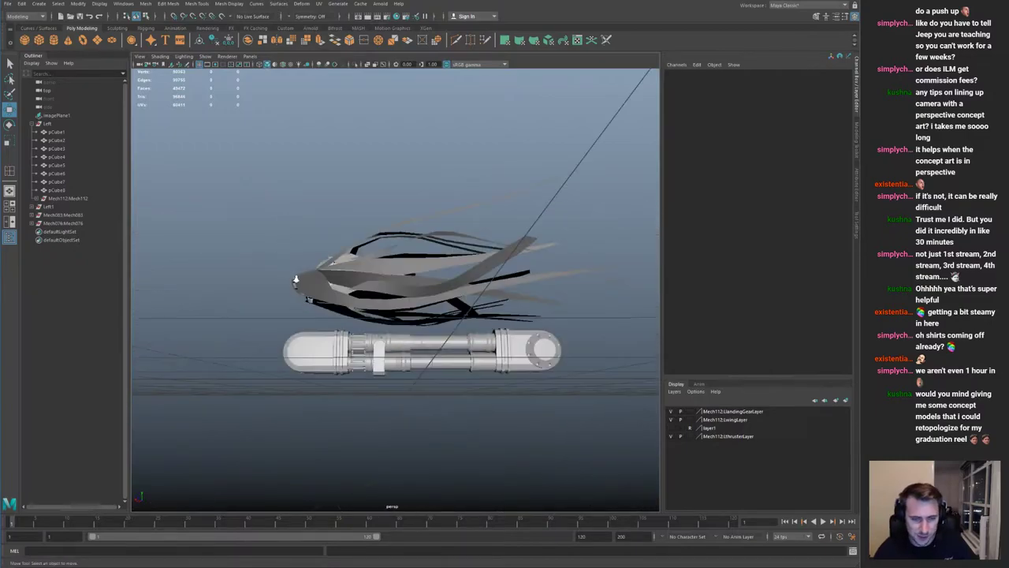
pyautogui.keyDown('alt'); pyautogui.moveTo(296, 157); pyautogui.dragTo(418, 252, button='right'); pyautogui.keyUp('alt')
pyautogui.keyDown('alt'); pyautogui.moveTo(417, 253); pyautogui.dragTo(270, 297); pyautogui.keyUp('alt')
pyautogui.keyDown('alt'); pyautogui.moveTo(270, 297); pyautogui.dragTo(221, 276, button='right'); pyautogui.keyUp('alt')
pyautogui.keyDown('alt'); pyautogui.moveTo(220, 276); pyautogui.dragTo(272, 276); pyautogui.keyUp('alt')
pyautogui.keyDown('alt'); pyautogui.moveTo(272, 276); pyautogui.dragTo(335, 294, button='right'); pyautogui.keyUp('alt')
pyautogui.keyDown('alt'); pyautogui.moveTo(335, 293); pyautogui.dragTo(408, 334); pyautogui.keyUp('alt')
# Step: Move the whole Mech083 part up alongside the inner edge of the nearer blade cluster and scale it uniformly to 0.805
pyautogui.click(404, 305)
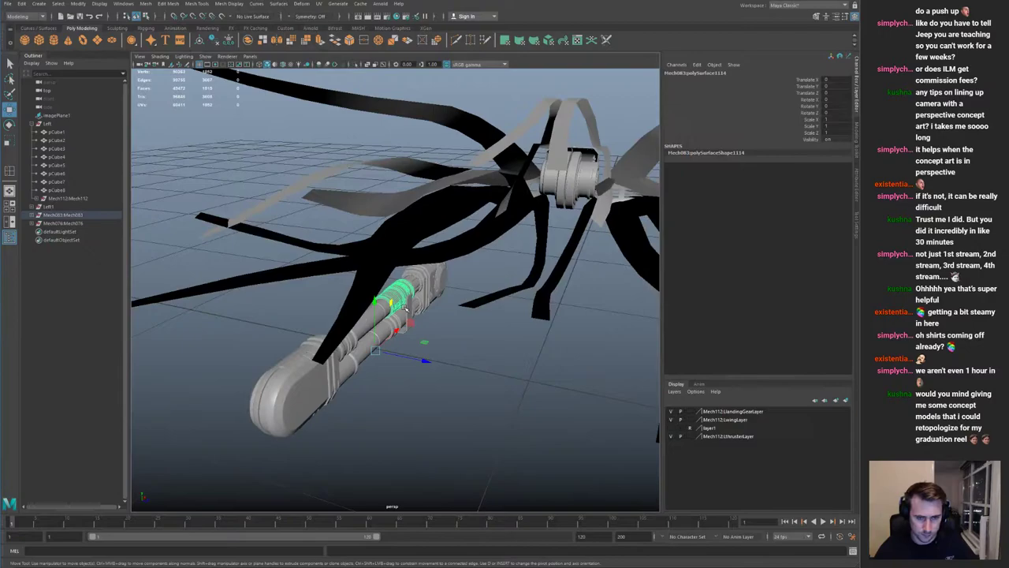
pyautogui.press('Up')
pyautogui.press('r')
pyautogui.keyDown('alt'); pyautogui.moveTo(410, 278); pyautogui.dragTo(477, 256); pyautogui.keyUp('alt')
pyautogui.press('w')
pyautogui.keyDown('alt'); pyautogui.moveTo(284, 382); pyautogui.dragTo(385, 231); pyautogui.keyUp('alt')
pyautogui.keyDown('alt'); pyautogui.moveTo(385, 230); pyautogui.dragTo(434, 303); pyautogui.keyUp('alt')
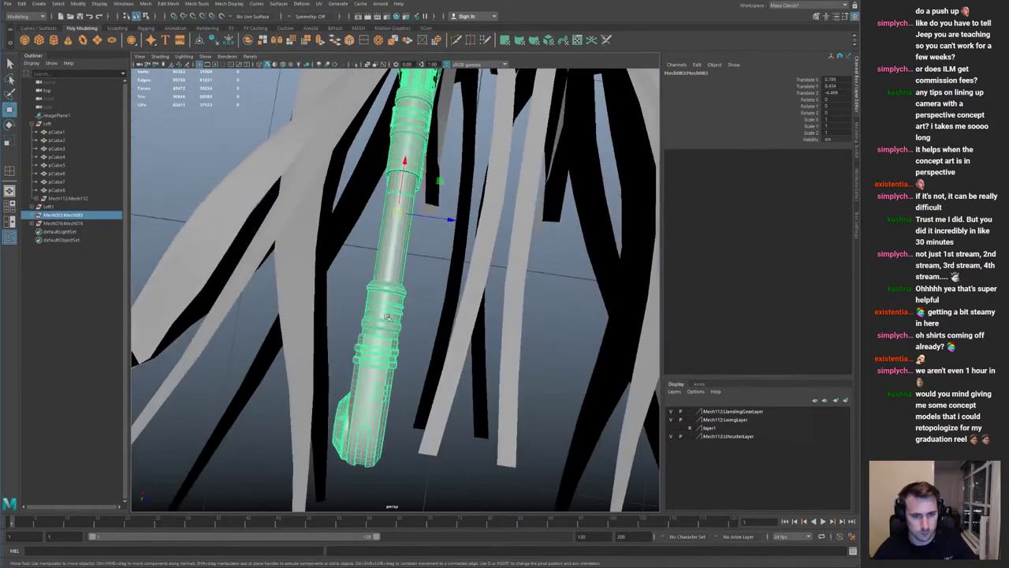
pyautogui.keyDown('alt'); pyautogui.moveTo(433, 304); pyautogui.dragTo(395, 244, button='right'); pyautogui.keyUp('alt')
pyautogui.press('r')
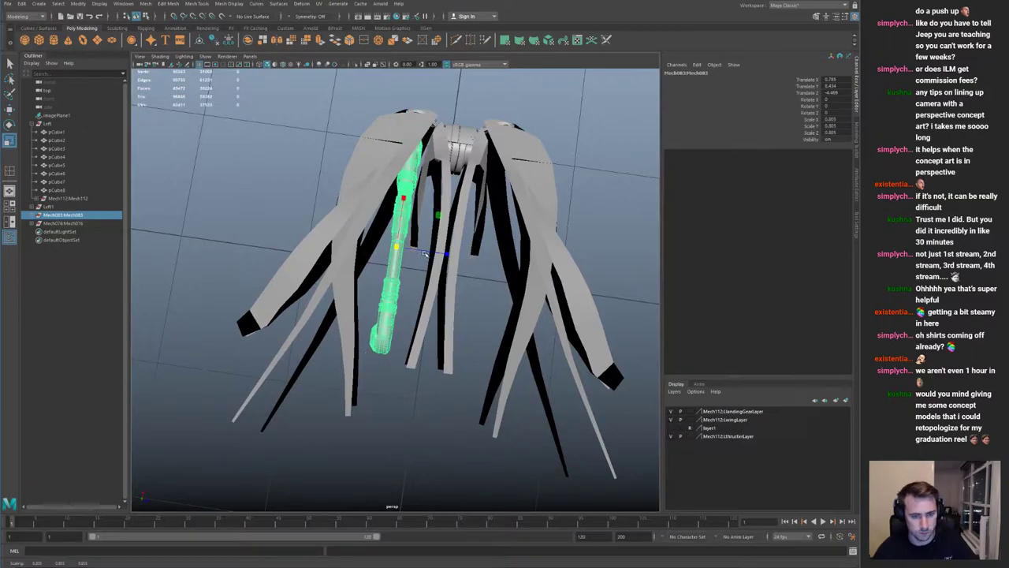
# Step: In the top view, rotate Mech083 about -18.7 degrees around Y and shift it outward to follow the blade's inner edge
pyautogui.press('space')
pyautogui.press('space')
pyautogui.press('e')
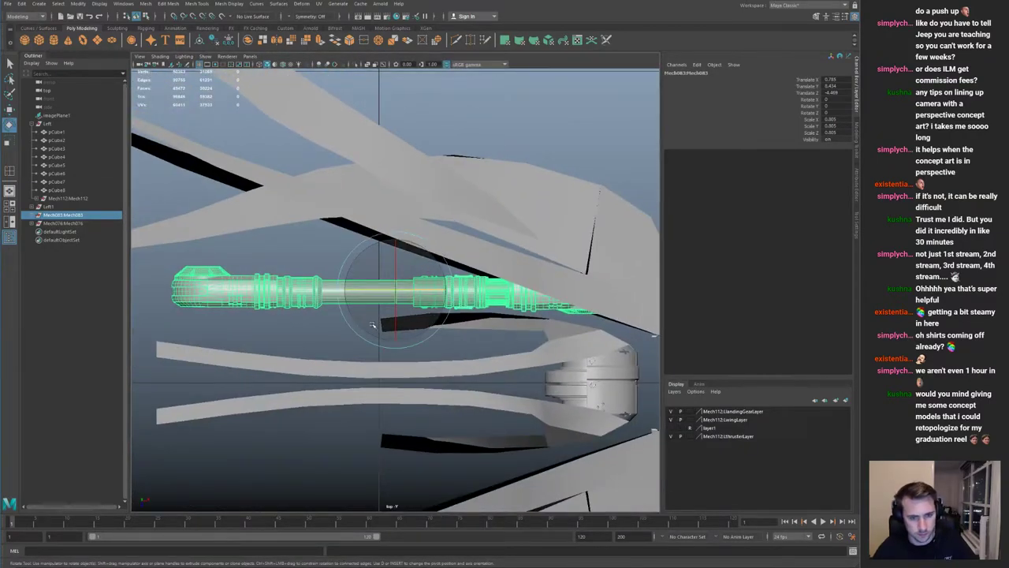
pyautogui.moveTo(379, 233); pyautogui.dragTo(396, 235)
pyautogui.press('w')
pyautogui.moveTo(394, 290); pyautogui.dragTo(426, 246)
pyautogui.press('e')
pyautogui.moveTo(396, 291); pyautogui.dragTo(388, 282)
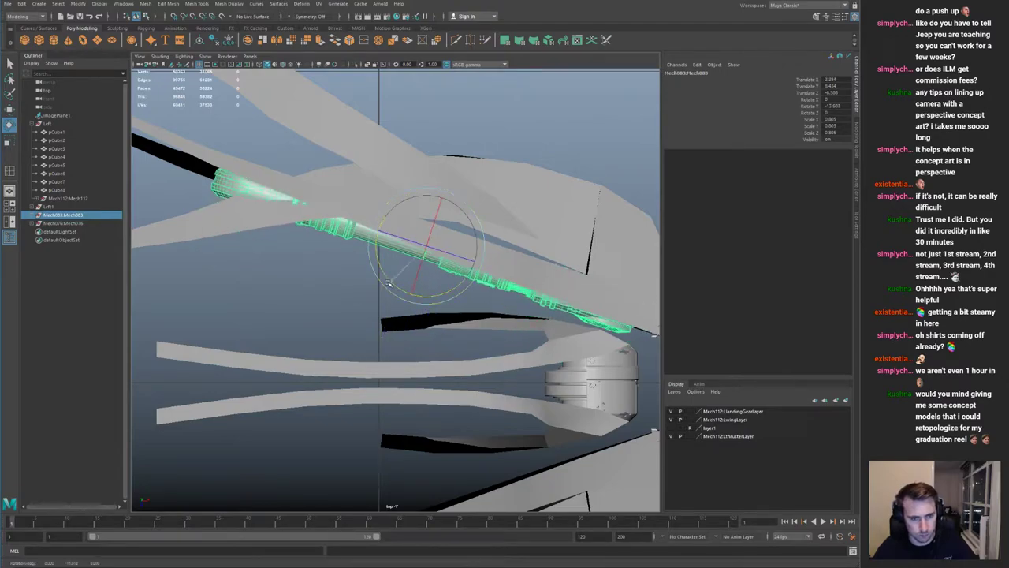
# Step: Tilt Mech083 about 4.4 degrees around Z, nudge it toward the ship's centre under the blade, and deselect it
pyautogui.press('w')
pyautogui.press('space')
pyautogui.press('space')
pyautogui.keyDown('alt'); pyautogui.moveTo(432, 251); pyautogui.dragTo(550, 192); pyautogui.keyUp('alt')
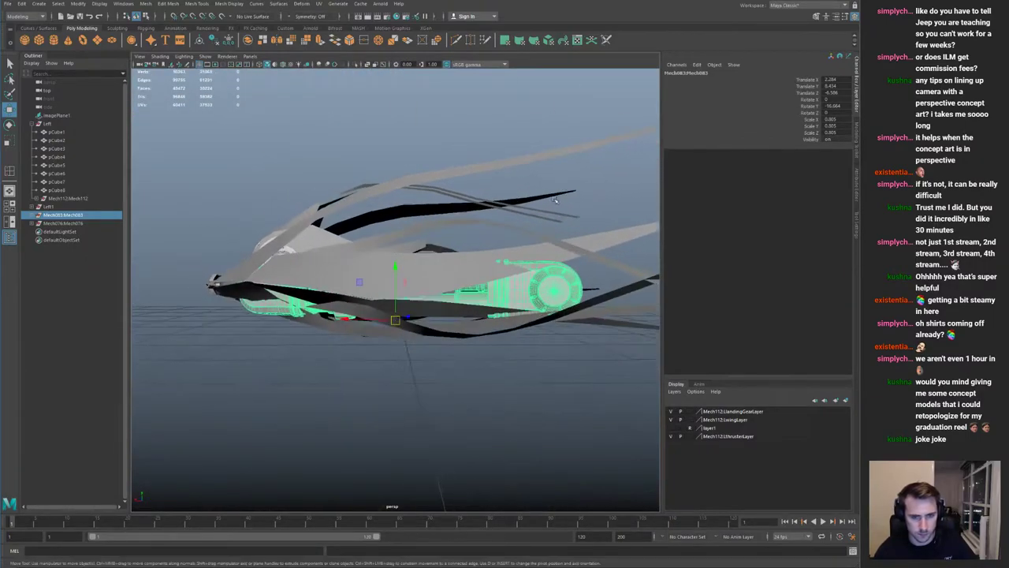
pyautogui.scroll(-3, 433, 210)
pyautogui.keyDown('alt'); pyautogui.moveTo(432, 211); pyautogui.dragTo(504, 296); pyautogui.keyUp('alt')
pyautogui.press('e')
pyautogui.press('w')
pyautogui.keyDown('alt'); pyautogui.moveTo(505, 296); pyautogui.dragTo(544, 303, button='right'); pyautogui.keyUp('alt')
pyautogui.moveTo(372, 308); pyautogui.dragTo(357, 307)
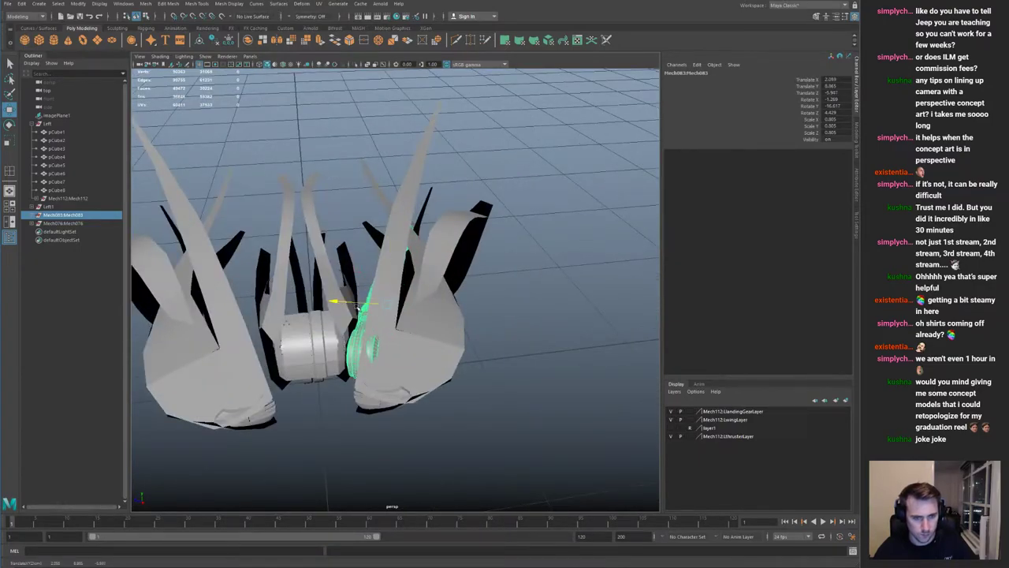
pyautogui.click(509, 295)
# Step: Import the Mech073 part and move it up from the ground to the ship
pyautogui.keyDown('alt'); pyautogui.moveTo(509, 295); pyautogui.dragTo(544, 298, button='right'); pyautogui.keyUp('alt')
pyautogui.keyDown('alt'); pyautogui.moveTo(544, 298); pyautogui.dragTo(441, 293); pyautogui.keyUp('alt')
pyautogui.keyDown('alt'); pyautogui.moveTo(442, 293); pyautogui.dragTo(427, 352, button='right'); pyautogui.keyUp('alt')
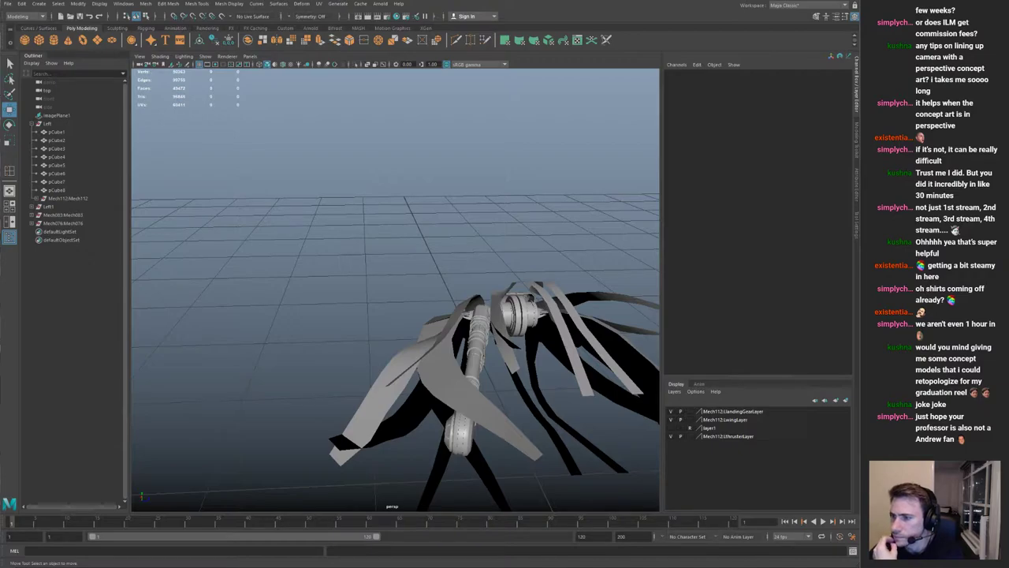
pyautogui.keyDown('alt'); pyautogui.moveTo(452, 271); pyautogui.dragTo(450, 337); pyautogui.keyUp('alt')
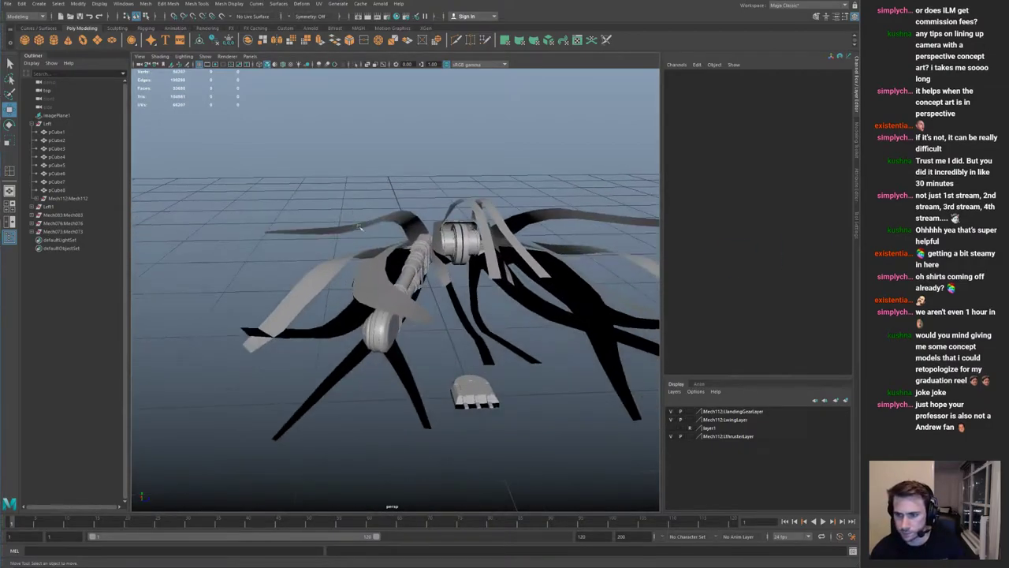
pyautogui.keyDown('alt'); pyautogui.moveTo(451, 337); pyautogui.dragTo(445, 364, button='right'); pyautogui.keyUp('alt')
pyautogui.click(470, 394)
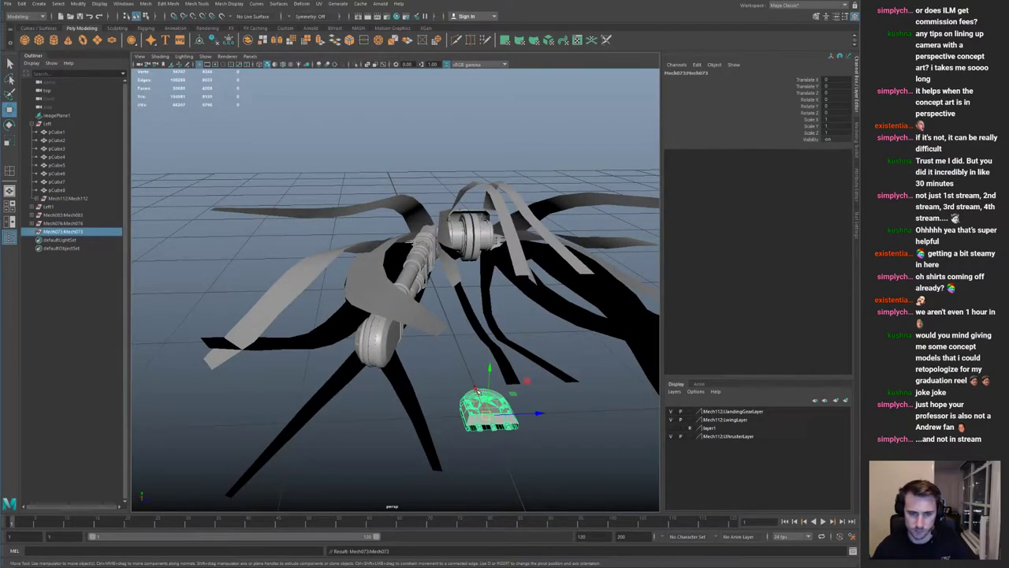
pyautogui.moveTo(486, 420); pyautogui.dragTo(465, 229)
pyautogui.press('f')
# Step: Rotate the Mech073 part to align it with the nose shell above Mech083
pyautogui.keyDown('alt'); pyautogui.moveTo(465, 229); pyautogui.dragTo(339, 252, button='right'); pyautogui.keyUp('alt')
pyautogui.keyDown('alt'); pyautogui.moveTo(339, 252); pyautogui.dragTo(464, 330); pyautogui.keyUp('alt')
pyautogui.press('e')
pyautogui.moveTo(400, 320); pyautogui.dragTo(298, 334)
pyautogui.press('w')
pyautogui.press('f')
# Step: Refine the Mech073 part's position and orientation so it sits on the nose shell's upper surface, and deselect it
pyautogui.scroll(-4, 300, 334)
pyautogui.keyDown('alt'); pyautogui.moveTo(398, 339); pyautogui.dragTo(298, 317); pyautogui.keyUp('alt')
pyautogui.press('r')
pyautogui.press('w')
pyautogui.moveTo(362, 273); pyautogui.dragTo(351, 276)
pyautogui.press('e')
pyautogui.keyDown('alt'); pyautogui.moveTo(351, 276); pyautogui.dragTo(337, 328); pyautogui.keyUp('alt')
pyautogui.press('w')
pyautogui.keyDown('alt'); pyautogui.moveTo(334, 357); pyautogui.dragTo(370, 325); pyautogui.keyUp('alt')
pyautogui.press('r')
pyautogui.press('w')
pyautogui.press('e')
pyautogui.press('w')
pyautogui.keyDown('alt'); pyautogui.moveTo(370, 325); pyautogui.dragTo(260, 296, button='right'); pyautogui.keyUp('alt')
pyautogui.keyDown('alt'); pyautogui.moveTo(260, 296); pyautogui.dragTo(293, 318); pyautogui.keyUp('alt')
pyautogui.click(425, 379)
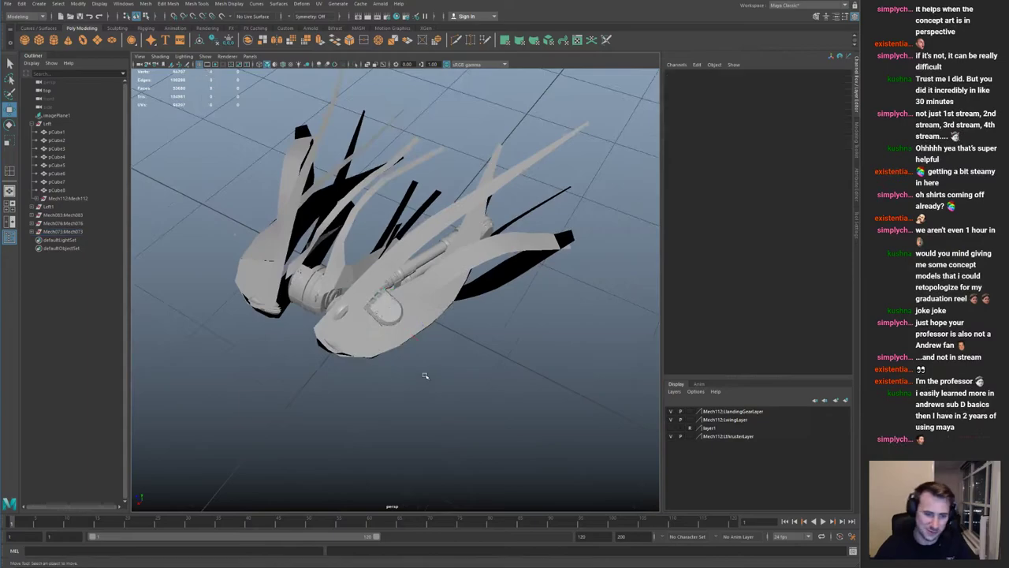
# Step: Examine the ship from several angles to judge the mech parts placed on the blade cluster
pyautogui.keyDown('alt'); pyautogui.moveTo(426, 379); pyautogui.dragTo(354, 358, button='right'); pyautogui.keyUp('alt')
pyautogui.keyDown('alt'); pyautogui.moveTo(355, 358); pyautogui.dragTo(323, 268); pyautogui.keyUp('alt')
pyautogui.keyDown('alt'); pyautogui.moveTo(324, 268); pyautogui.dragTo(414, 259, button='right'); pyautogui.keyUp('alt')
pyautogui.keyDown('alt'); pyautogui.moveTo(415, 259); pyautogui.dragTo(423, 327); pyautogui.keyUp('alt')
pyautogui.keyDown('alt'); pyautogui.moveTo(423, 326); pyautogui.dragTo(380, 308, button='right'); pyautogui.keyUp('alt')
pyautogui.keyDown('alt'); pyautogui.moveTo(387, 268); pyautogui.dragTo(273, 282, button='middle'); pyautogui.keyUp('alt')
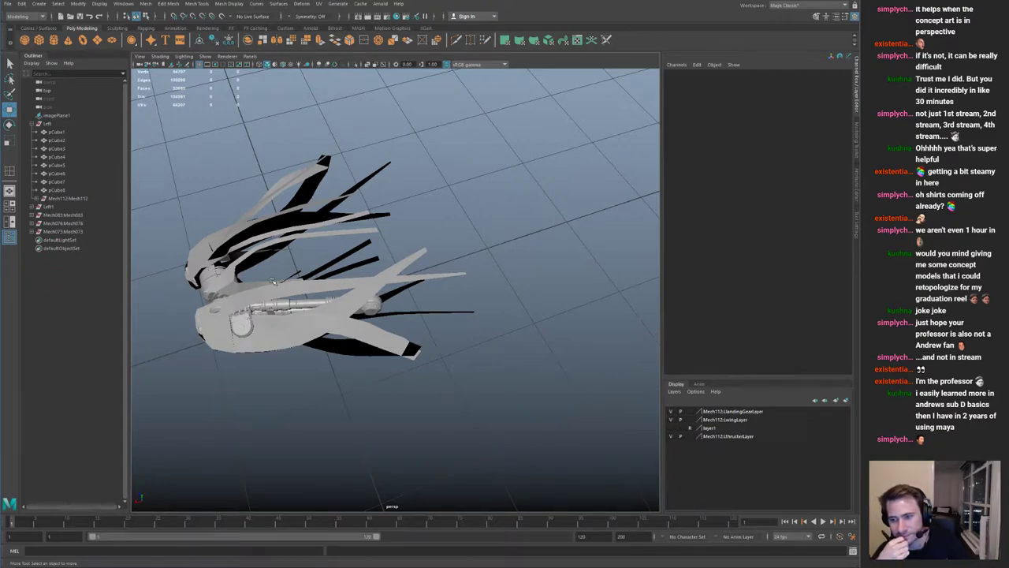
pyautogui.keyDown('alt'); pyautogui.moveTo(397, 292); pyautogui.dragTo(473, 256); pyautogui.keyUp('alt')
pyautogui.keyDown('alt'); pyautogui.moveTo(359, 309); pyautogui.dragTo(404, 334, button='right'); pyautogui.keyUp('alt')
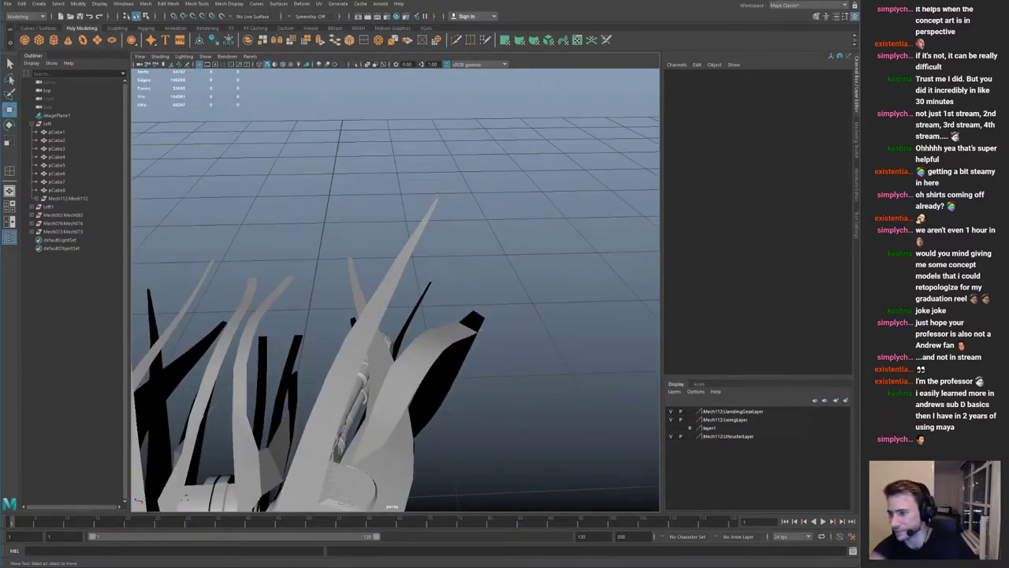
pyautogui.keyDown('alt'); pyautogui.moveTo(455, 250); pyautogui.dragTo(258, 191); pyautogui.keyUp('alt')
# Step: Import the Mech068 part, select it whole and raise it onto the ship's centre behind the nose drum
pyautogui.keyDown('alt'); pyautogui.moveTo(315, 260); pyautogui.dragTo(482, 350, button='right'); pyautogui.keyUp('alt')
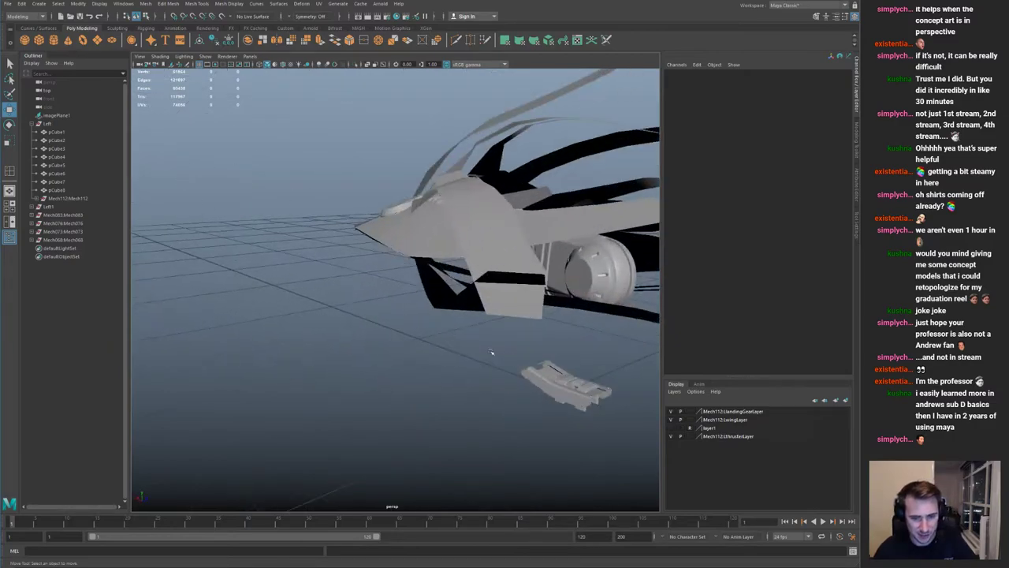
pyautogui.click(565, 381)
pyautogui.press('Up')
pyautogui.keyDown('alt'); pyautogui.moveTo(564, 382); pyautogui.dragTo(276, 167); pyautogui.keyUp('alt')
pyautogui.press('f')
pyautogui.keyDown('alt'); pyautogui.moveTo(353, 211); pyautogui.dragTo(268, 244); pyautogui.keyUp('alt')
pyautogui.keyDown('alt'); pyautogui.moveTo(268, 245); pyautogui.dragTo(155, 275, button='right'); pyautogui.keyUp('alt')
pyautogui.keyDown('alt'); pyautogui.moveTo(155, 276); pyautogui.dragTo(260, 256); pyautogui.keyUp('alt')
pyautogui.moveTo(395, 260); pyautogui.dragTo(395, 283)
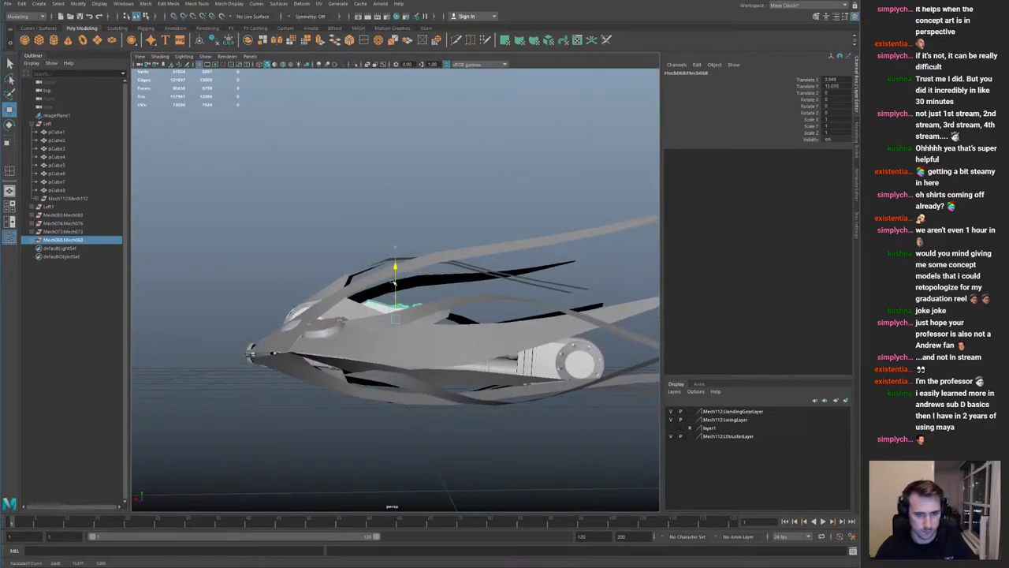
# Step: Scale the Mech068 part, nudge it into place between the blades behind the drum, and deselect it
pyautogui.keyDown('alt'); pyautogui.moveTo(355, 325); pyautogui.dragTo(256, 394); pyautogui.keyUp('alt')
pyautogui.press('r')
pyautogui.moveTo(395, 297); pyautogui.dragTo(386, 273)
pyautogui.press('w')
pyautogui.moveTo(399, 233); pyautogui.dragTo(264, 169)
pyautogui.moveTo(427, 274); pyautogui.dragTo(426, 284)
pyautogui.click(497, 243)
pyautogui.keyDown('alt'); pyautogui.moveTo(497, 243); pyautogui.dragTo(272, 177); pyautogui.keyUp('alt')
pyautogui.keyDown('alt'); pyautogui.moveTo(506, 239); pyautogui.dragTo(394, 233, button='right'); pyautogui.keyUp('alt')
pyautogui.keyDown('alt'); pyautogui.moveTo(394, 233); pyautogui.dragTo(249, 188, button='middle'); pyautogui.keyUp('alt')
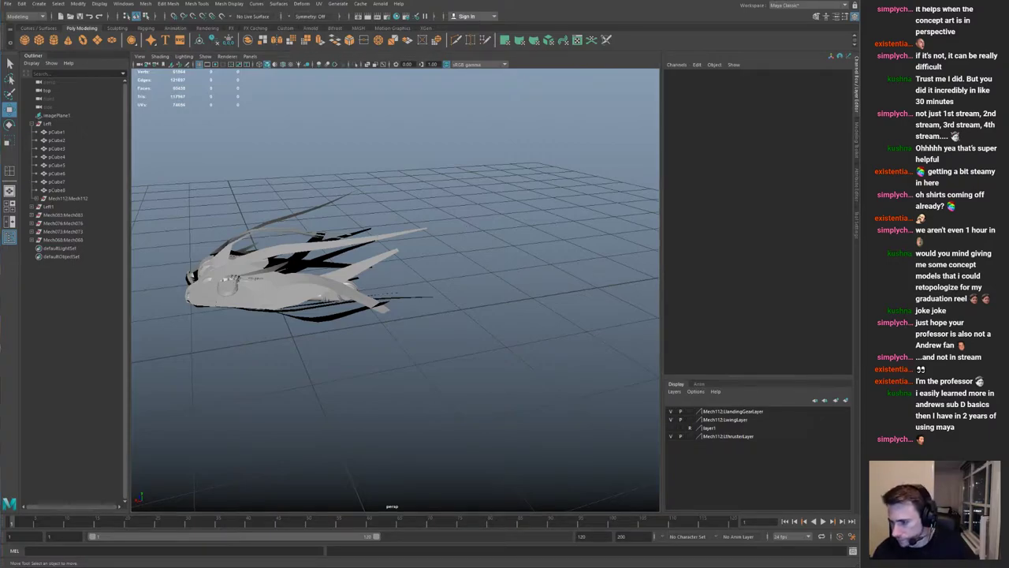
# Step: Import the Mech100 part, raise it onto the ship's centre above Mech068 and scale it uniformly to 0.415
pyautogui.moveTo(0, 339); pyautogui.dragTo(245, 333)
pyautogui.keyDown('alt'); pyautogui.moveTo(449, 266); pyautogui.dragTo(576, 272, button='middle'); pyautogui.keyUp('alt')
pyautogui.keyDown('alt'); pyautogui.moveTo(395, 331); pyautogui.dragTo(455, 371, button='right'); pyautogui.keyUp('alt')
pyautogui.click(414, 348)
pyautogui.press('Up')
pyautogui.keyDown('alt'); pyautogui.moveTo(417, 285); pyautogui.dragTo(453, 381); pyautogui.keyUp('alt')
pyautogui.press('r')
pyautogui.moveTo(422, 421); pyautogui.dragTo(311, 222)
pyautogui.press('w')
pyautogui.press('f')
# Step: In the front view, rotate Mech100 about 19 degrees around Z to match the slope behind the nose
pyautogui.keyDown('alt'); pyautogui.moveTo(332, 286); pyautogui.dragTo(243, 304, button='right'); pyautogui.keyUp('alt')
pyautogui.press('space')
pyautogui.press('space')
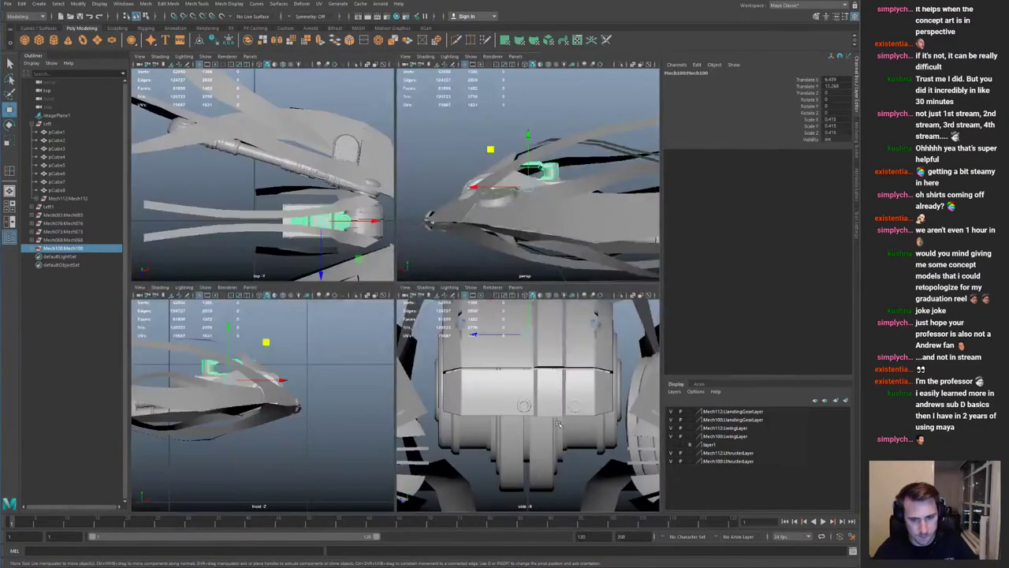
pyautogui.press('space')
pyautogui.press('space')
pyautogui.press('f')
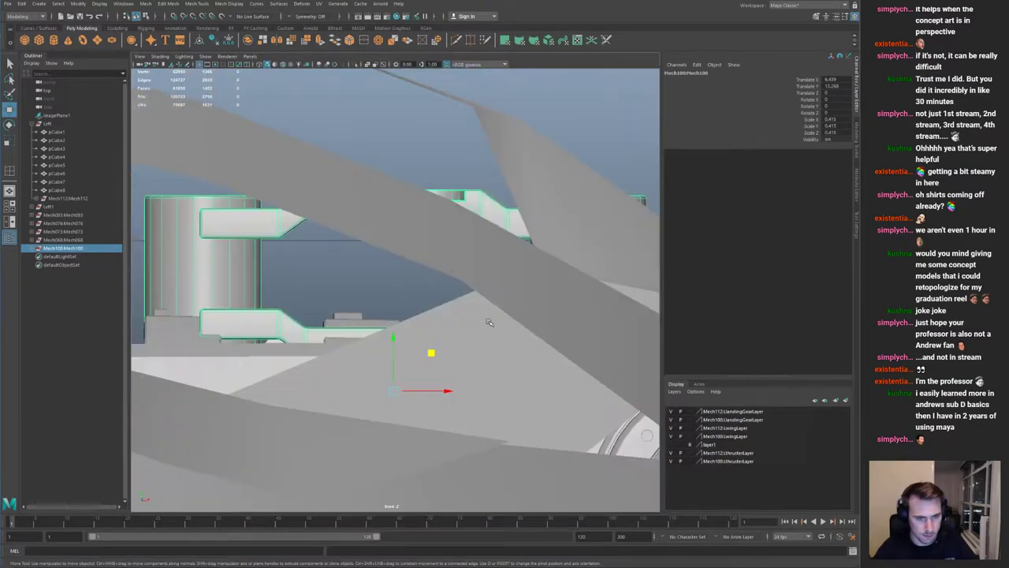
pyautogui.keyDown('alt'); pyautogui.moveTo(489, 322); pyautogui.dragTo(355, 316, button='right'); pyautogui.keyUp('alt')
pyautogui.keyDown('alt'); pyautogui.moveTo(355, 315); pyautogui.dragTo(398, 316, button='middle'); pyautogui.keyUp('alt')
pyautogui.keyDown('alt'); pyautogui.moveTo(398, 315); pyautogui.dragTo(438, 304, button='right'); pyautogui.keyUp('alt')
pyautogui.press('e')
pyautogui.moveTo(420, 276); pyautogui.dragTo(402, 290)
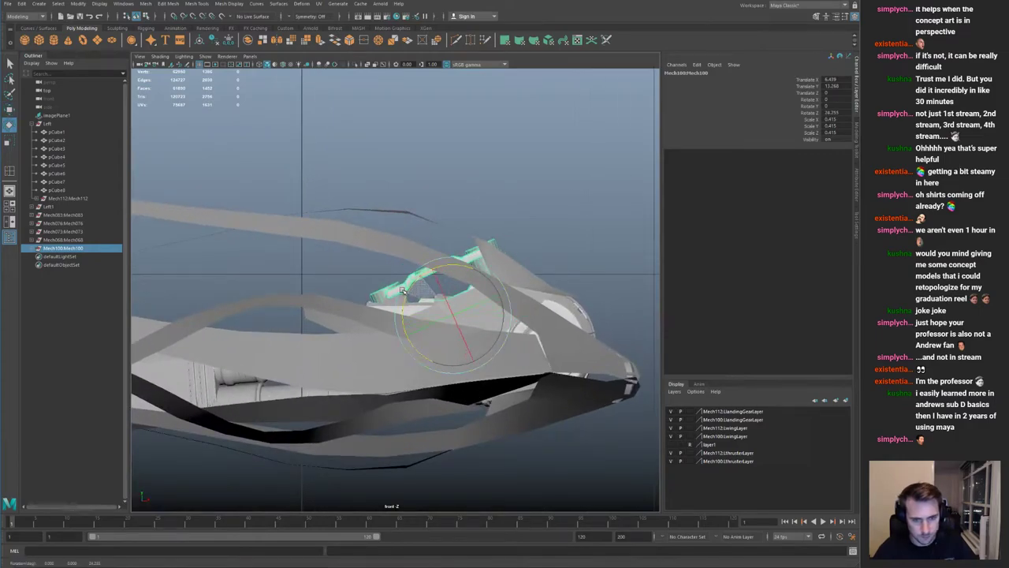
# Step: Scale Mech100 uniformly to 0.54 and move it down and back onto Mech068, to about X 5.1, Y 12
pyautogui.press('w')
pyautogui.moveTo(476, 270); pyautogui.dragTo(449, 298)
pyautogui.press('r')
pyautogui.moveTo(425, 344); pyautogui.dragTo(456, 347)
pyautogui.press('w')
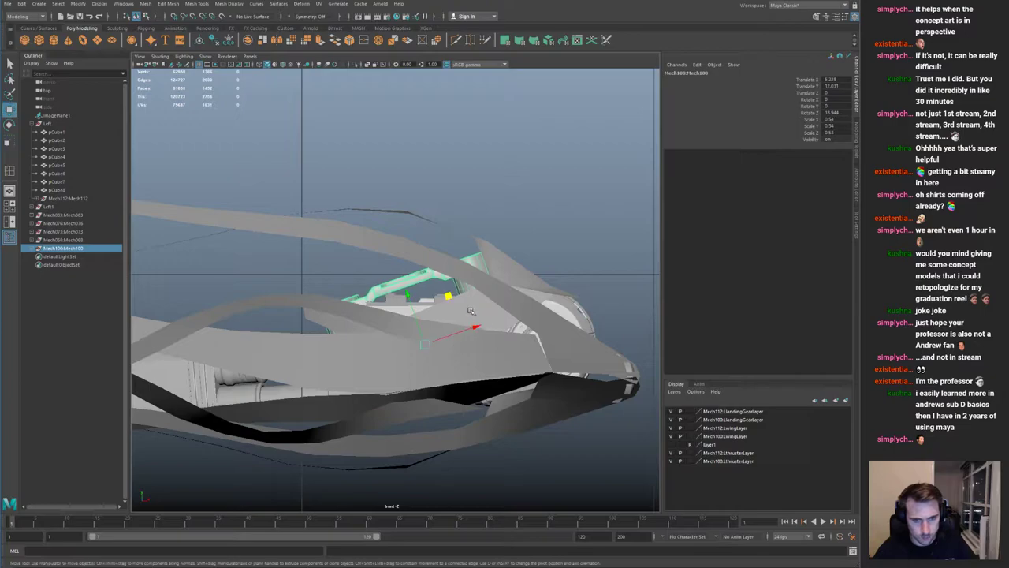
pyautogui.moveTo(445, 298); pyautogui.dragTo(437, 298)
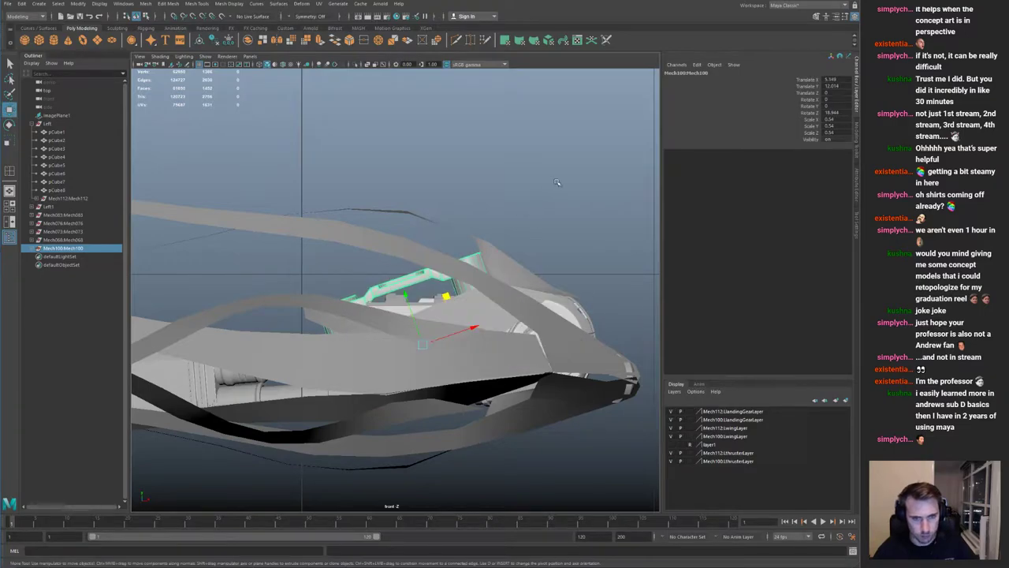
# Step: Return to the perspective view, deselect Mech100 and examine the whole ship and its rear blades from several angles
pyautogui.press('space')
pyautogui.press('space')
pyautogui.press('f')
pyautogui.keyDown('alt'); pyautogui.moveTo(347, 173); pyautogui.dragTo(374, 220); pyautogui.keyUp('alt')
pyautogui.scroll(-5, 335, 236)
pyautogui.click(477, 227)
pyautogui.scroll(-8, 477, 228)
pyautogui.keyDown('alt'); pyautogui.moveTo(477, 228); pyautogui.dragTo(421, 339); pyautogui.keyUp('alt')
pyautogui.scroll(8, 442, 268)
pyautogui.scroll(-5, 410, 315)
pyautogui.scroll(-5, 473, 276)
pyautogui.keyDown('alt'); pyautogui.moveTo(524, 238); pyautogui.dragTo(386, 203, button='middle'); pyautogui.keyUp('alt')
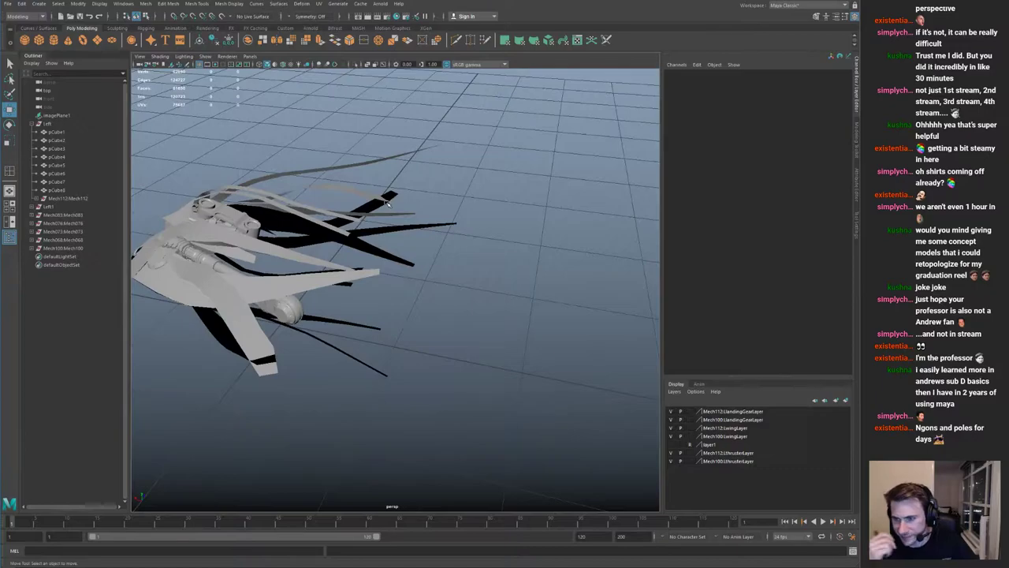
pyautogui.keyDown('alt'); pyautogui.moveTo(197, 254); pyautogui.dragTo(298, 348, button='middle'); pyautogui.keyUp('alt')
pyautogui.scroll(5, 298, 348)
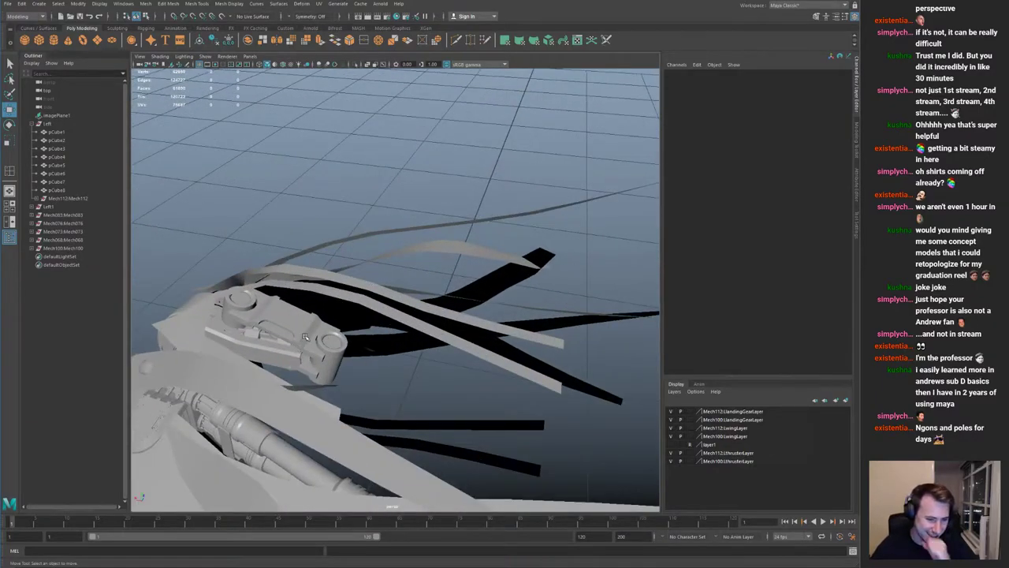
# Step: Examine the Mech068 pieces up close between the centre blades, isolating one briefly, and deselect
pyautogui.click(278, 341)
pyautogui.press('f')
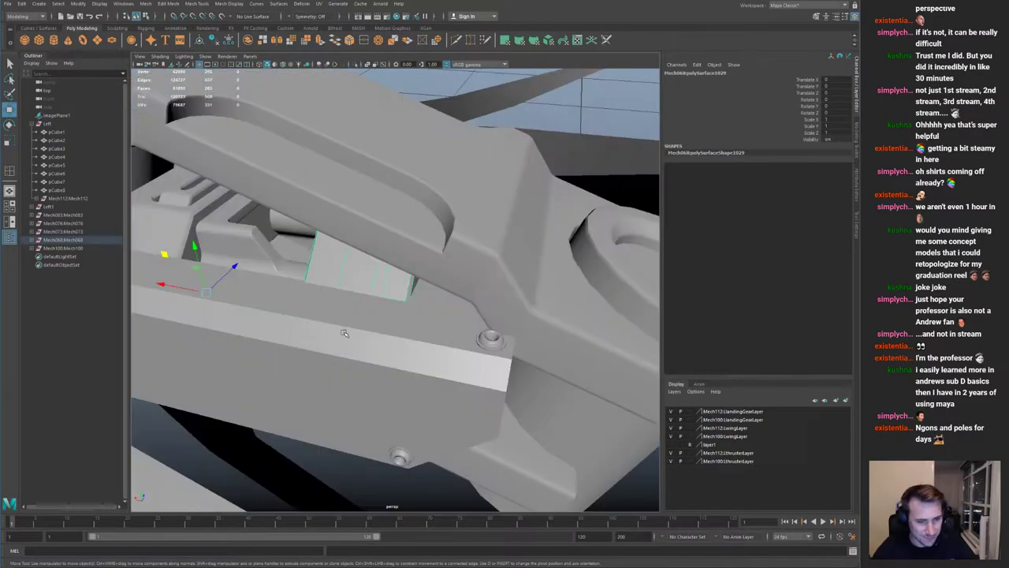
pyautogui.keyDown('shift'); pyautogui.click(372, 332); pyautogui.keyUp('shift')
pyautogui.keyDown('alt'); pyautogui.moveTo(316, 75); pyautogui.dragTo(406, 103, button='middle'); pyautogui.keyUp('alt')
pyautogui.keyDown('alt'); pyautogui.moveTo(406, 103); pyautogui.dragTo(441, 134); pyautogui.keyUp('alt')
pyautogui.click(398, 291)
pyautogui.keyDown('alt'); pyautogui.moveTo(398, 292); pyautogui.dragTo(500, 302); pyautogui.keyUp('alt')
pyautogui.hotkey('ctrl', '1')
pyautogui.hotkey('ctrl', '1')
pyautogui.keyDown('alt'); pyautogui.moveTo(500, 301); pyautogui.dragTo(45, 259, button='right'); pyautogui.keyUp('alt')
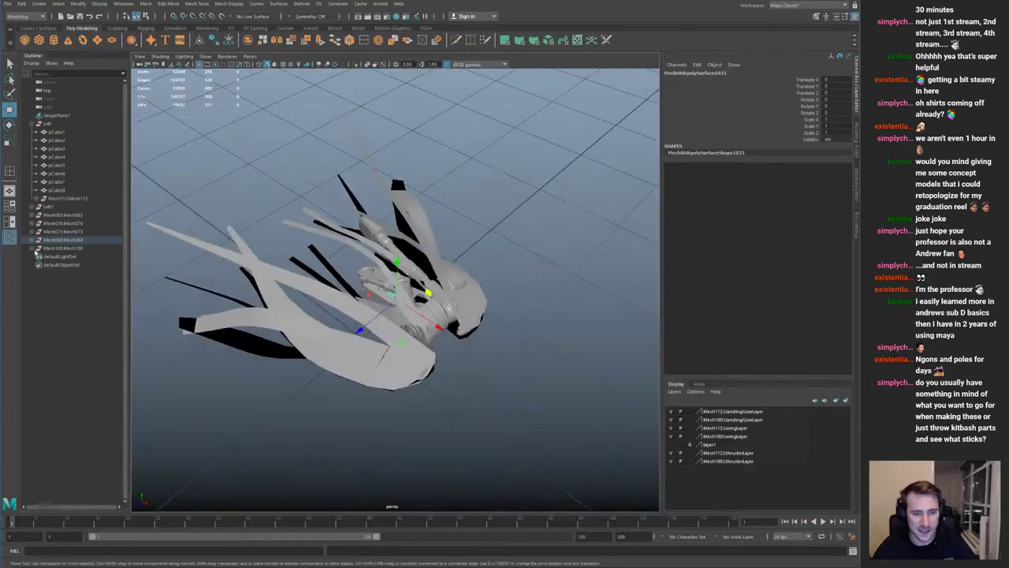
pyautogui.click(521, 213)
pyautogui.keyDown('alt'); pyautogui.moveTo(502, 247); pyautogui.dragTo(463, 218); pyautogui.keyUp('alt')
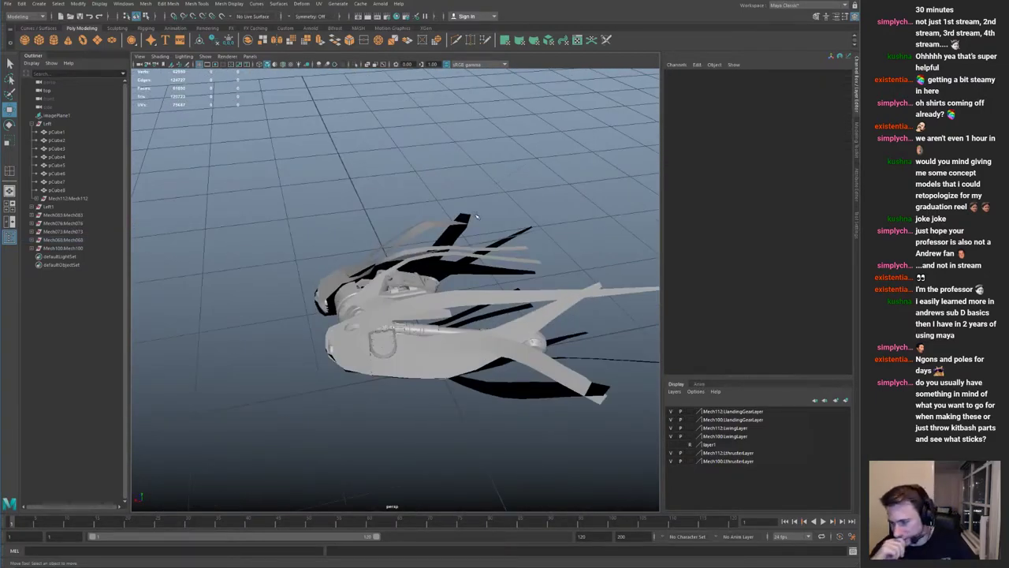
# Step: Import the Mech101 and Mech123 parts and move Mech123 up beside the centre blades, to about X 1, Z -4.8
pyautogui.moveTo(1008, 299); pyautogui.dragTo(268, 266)
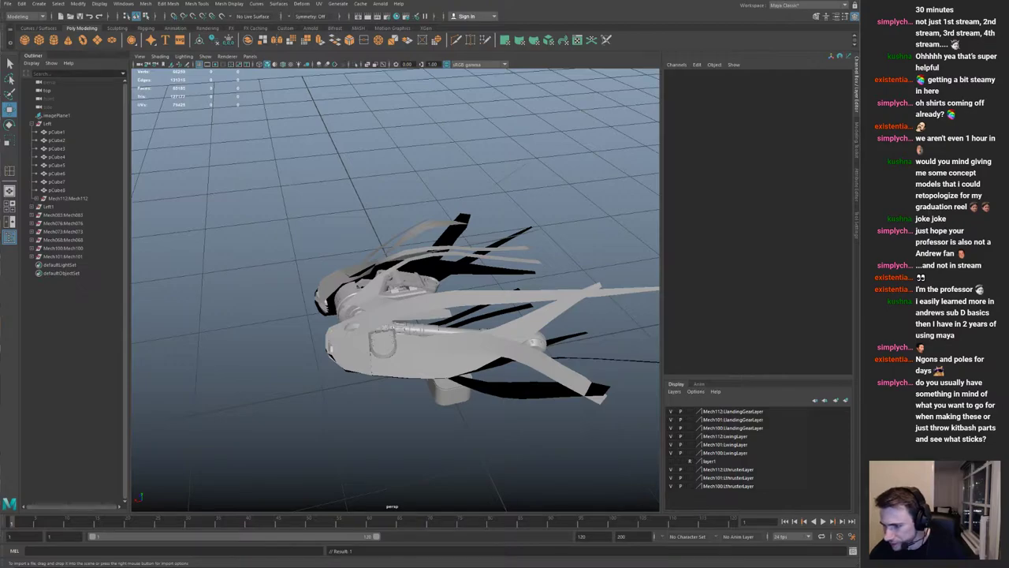
pyautogui.moveTo(1008, 299); pyautogui.dragTo(488, 315)
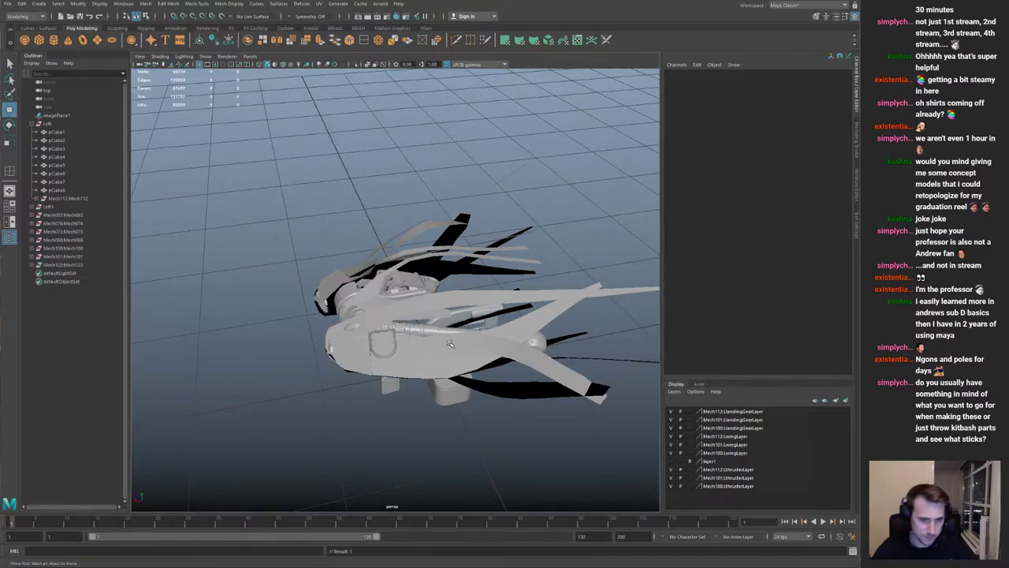
pyautogui.keyDown('alt'); pyautogui.moveTo(481, 433); pyautogui.dragTo(503, 369); pyautogui.keyUp('alt')
pyautogui.click(505, 368)
pyautogui.press('Up')
pyautogui.keyDown('alt'); pyautogui.moveTo(459, 292); pyautogui.dragTo(307, 358); pyautogui.keyUp('alt')
pyautogui.moveTo(380, 368); pyautogui.dragTo(536, 316)
# Step: Rotate the Mech123 frame to lie flat, with rotation X 90, Y 0 and Z 0
pyautogui.press('space')
pyautogui.press('space')
pyautogui.press('space')
pyautogui.press('space')
pyautogui.keyDown('alt'); pyautogui.moveTo(378, 260); pyautogui.dragTo(358, 271, button='right'); pyautogui.keyUp('alt')
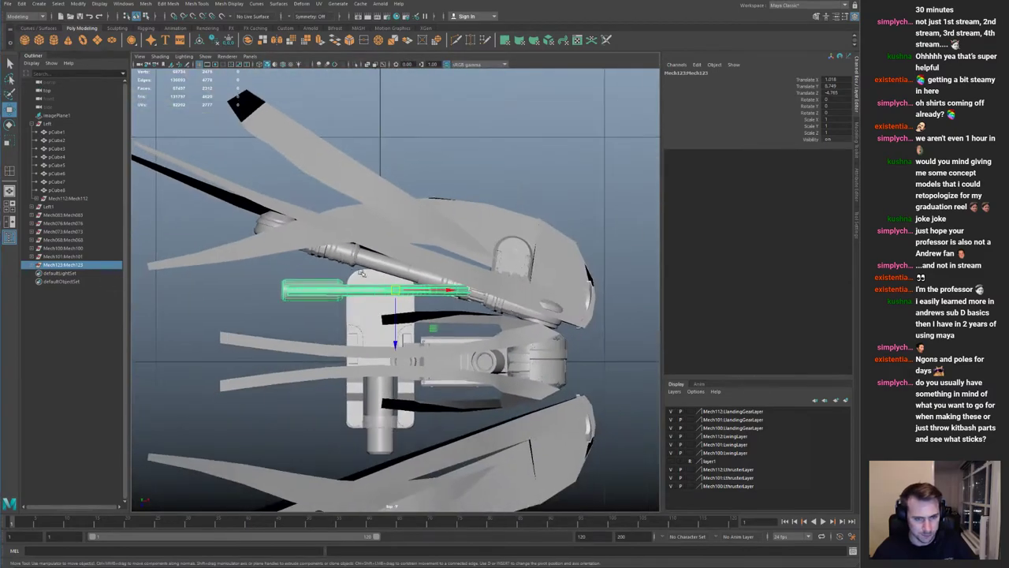
pyautogui.press('e')
pyautogui.moveTo(395, 276); pyautogui.dragTo(372, 334)
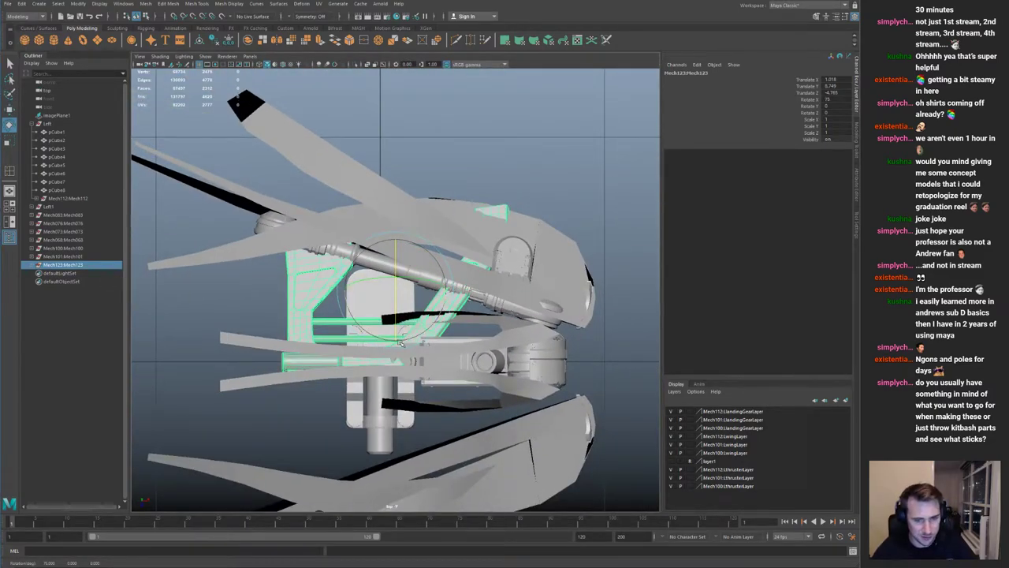
pyautogui.press('space')
pyautogui.press('space')
pyautogui.keyDown('alt'); pyautogui.moveTo(526, 236); pyautogui.dragTo(419, 285); pyautogui.keyUp('alt')
pyautogui.moveTo(374, 258); pyautogui.dragTo(374, 258)
pyautogui.keyDown('alt'); pyautogui.moveTo(375, 318); pyautogui.dragTo(342, 370); pyautogui.keyUp('alt')
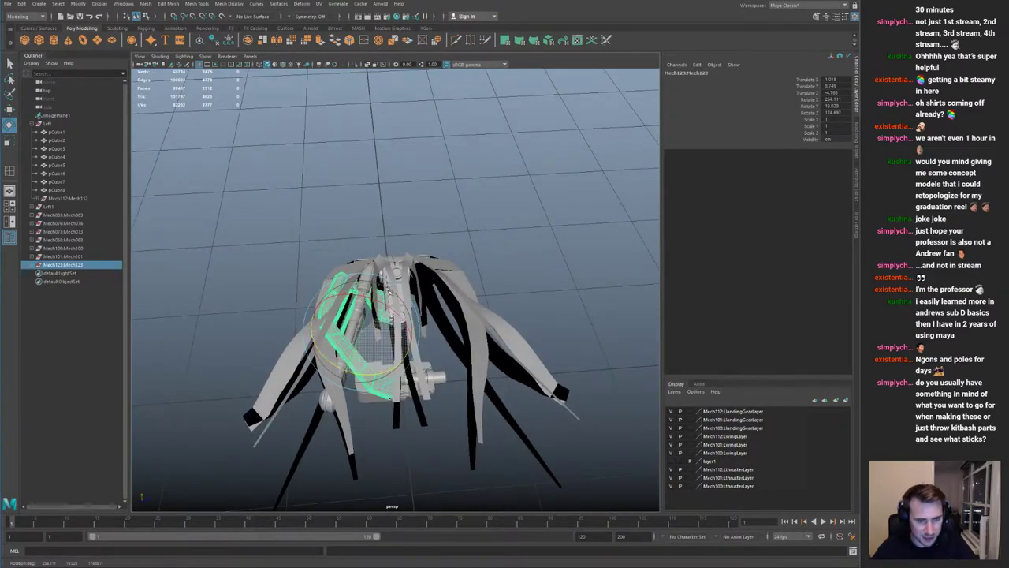
pyautogui.keyDown('alt'); pyautogui.moveTo(357, 348); pyautogui.dragTo(379, 260); pyautogui.keyUp('alt')
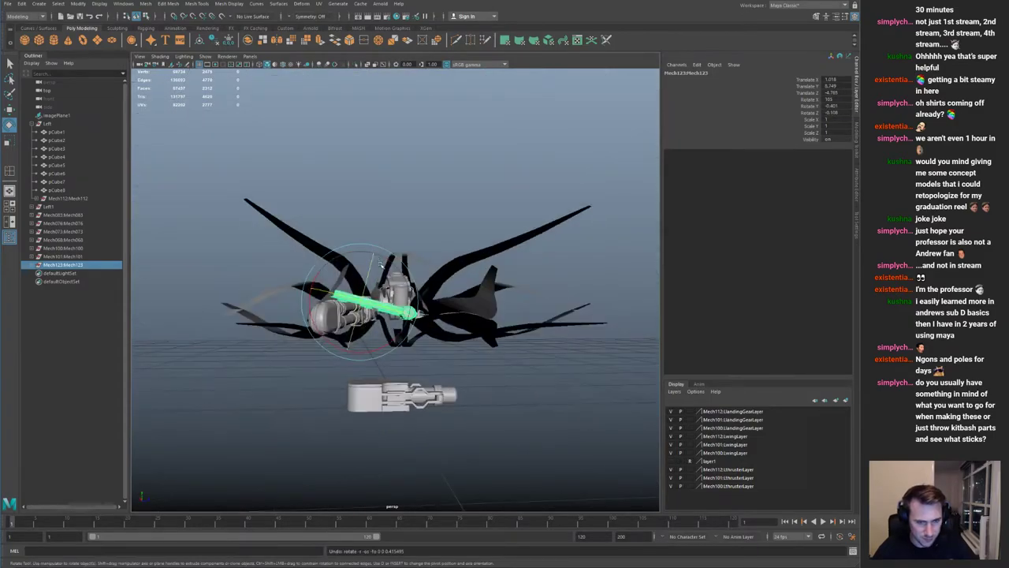
pyautogui.keyDown('alt'); pyautogui.moveTo(386, 313); pyautogui.dragTo(377, 314); pyautogui.keyUp('alt')
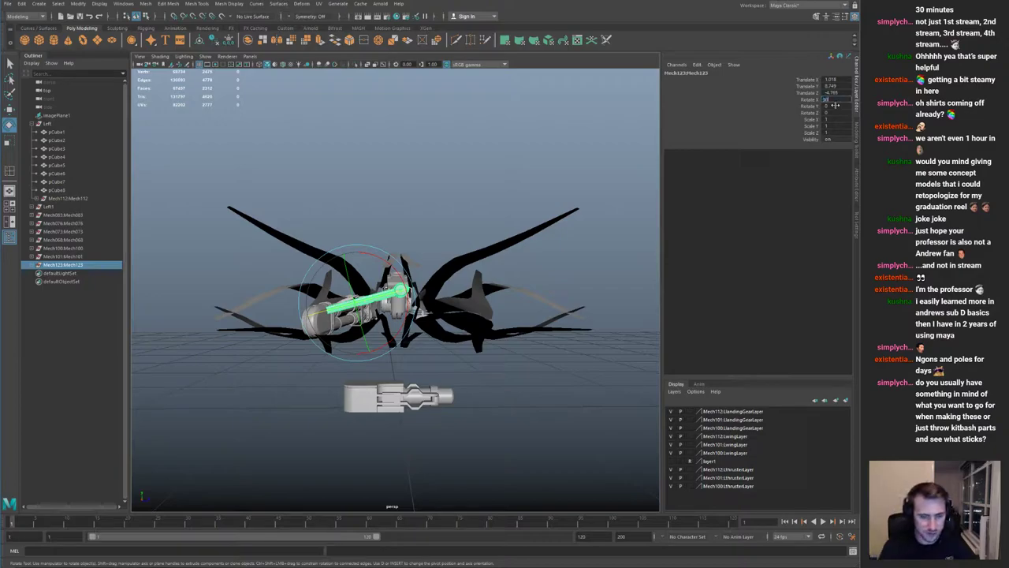
# Step: Turn Mech123 about -27 degrees in Y, scale it uniformly to 0.77 and fit it between the side and centre blades
pyautogui.press('w')
pyautogui.keyDown('alt'); pyautogui.moveTo(358, 237); pyautogui.dragTo(356, 295); pyautogui.keyUp('alt')
pyautogui.keyDown('alt'); pyautogui.moveTo(356, 296); pyautogui.dragTo(383, 288, button='right'); pyautogui.keyUp('alt')
pyautogui.keyDown('alt'); pyautogui.moveTo(383, 288); pyautogui.dragTo(389, 324); pyautogui.keyUp('alt')
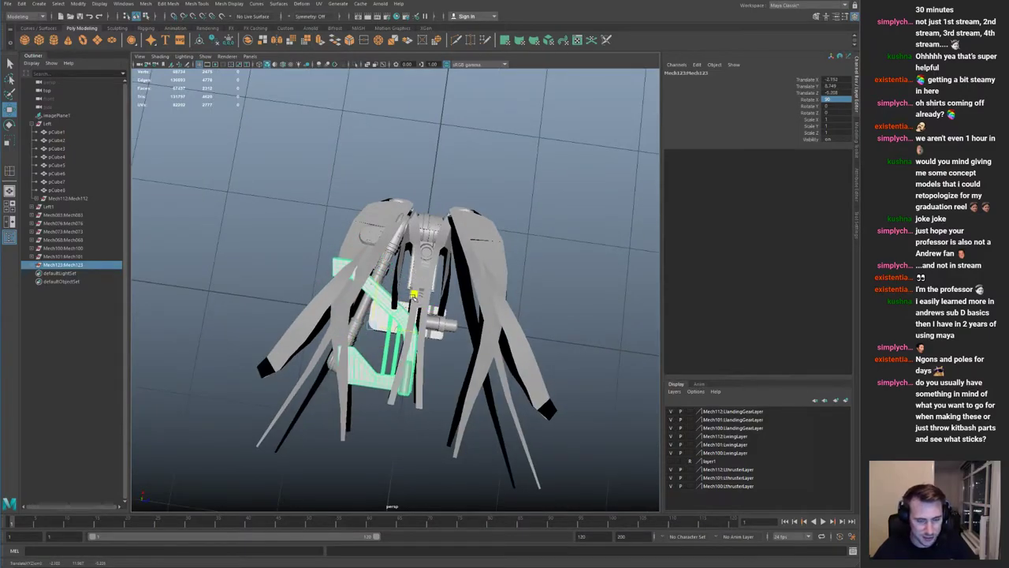
pyautogui.press('e')
pyautogui.moveTo(408, 363); pyautogui.dragTo(403, 393)
pyautogui.press('w')
pyautogui.press('r')
pyautogui.press('w')
pyautogui.moveTo(435, 320); pyautogui.dragTo(424, 336)
pyautogui.keyDown('alt'); pyautogui.moveTo(414, 335); pyautogui.dragTo(471, 316); pyautogui.keyUp('alt')
pyautogui.scroll(-5, 426, 354)
# Step: Select the whole Mech101 part below the ship and lift it clear above the blades, to about Y 30.4
pyautogui.click(372, 395)
pyautogui.keyDown('alt'); pyautogui.moveTo(371, 395); pyautogui.dragTo(401, 314); pyautogui.keyUp('alt')
pyautogui.scroll(5, 392, 356)
pyautogui.scroll(-4, 435, 339)
pyautogui.click(433, 377)
pyautogui.press('Up')
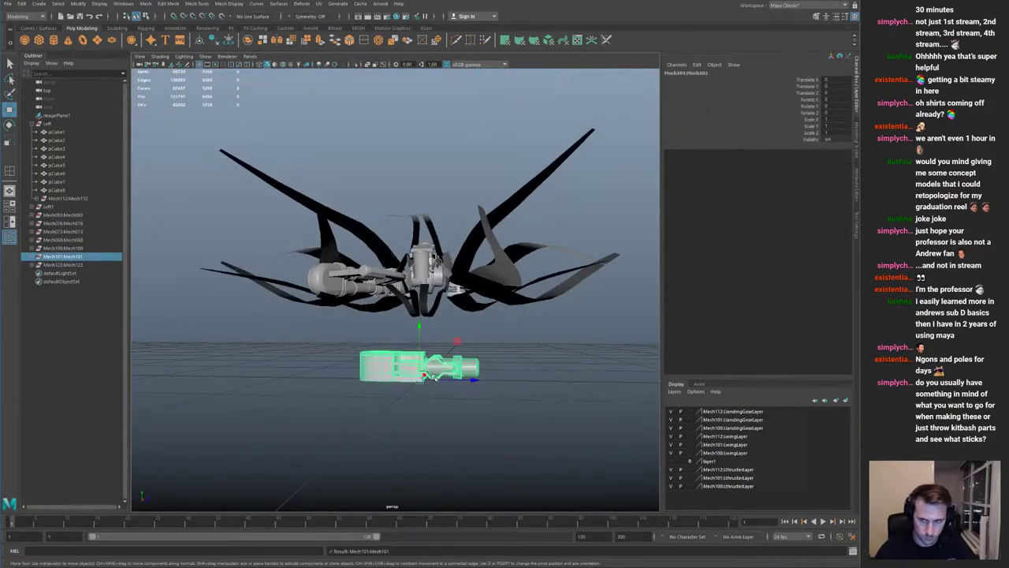
pyautogui.keyDown('alt'); pyautogui.moveTo(367, 199); pyautogui.dragTo(341, 216, button='middle'); pyautogui.keyUp('alt')
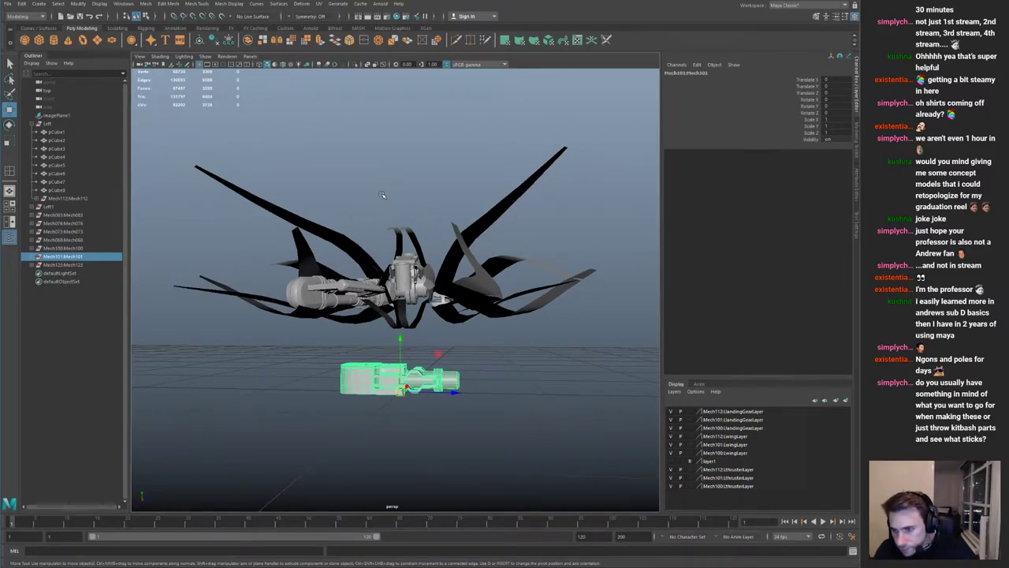
pyautogui.keyDown('alt'); pyautogui.moveTo(404, 285); pyautogui.dragTo(355, 319); pyautogui.keyUp('alt')
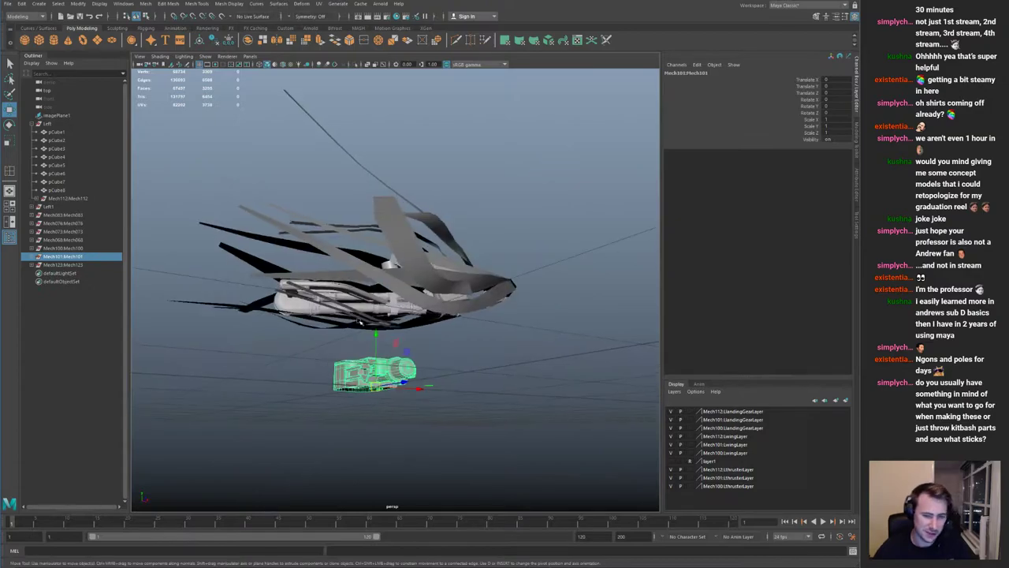
pyautogui.moveTo(377, 386); pyautogui.dragTo(378, 315)
pyautogui.keyDown('alt'); pyautogui.moveTo(378, 315); pyautogui.dragTo(288, 340); pyautogui.keyUp('alt')
pyautogui.moveTo(424, 325); pyautogui.dragTo(480, 147)
pyautogui.keyDown('alt'); pyautogui.moveTo(465, 221); pyautogui.dragTo(491, 340); pyautogui.keyUp('alt')
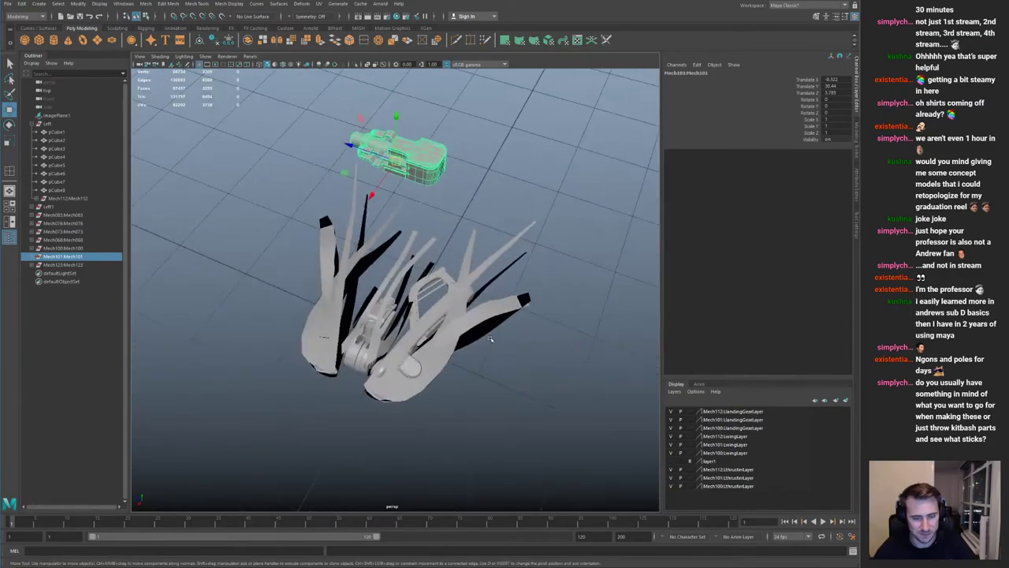
# Step: Rotate Mech101 to X -90 and Z 90
pyautogui.keyDown('alt'); pyautogui.moveTo(483, 292); pyautogui.dragTo(378, 303); pyautogui.keyUp('alt')
pyautogui.keyDown('alt'); pyautogui.moveTo(378, 304); pyautogui.dragTo(496, 311, button='right'); pyautogui.keyUp('alt')
pyautogui.keyDown('alt'); pyautogui.moveTo(497, 311); pyautogui.dragTo(473, 264); pyautogui.keyUp('alt')
pyautogui.keyDown('alt'); pyautogui.moveTo(473, 263); pyautogui.dragTo(418, 268, button='right'); pyautogui.keyUp('alt')
pyautogui.keyDown('alt'); pyautogui.moveTo(418, 268); pyautogui.dragTo(396, 322); pyautogui.keyUp('alt')
pyautogui.press('e')
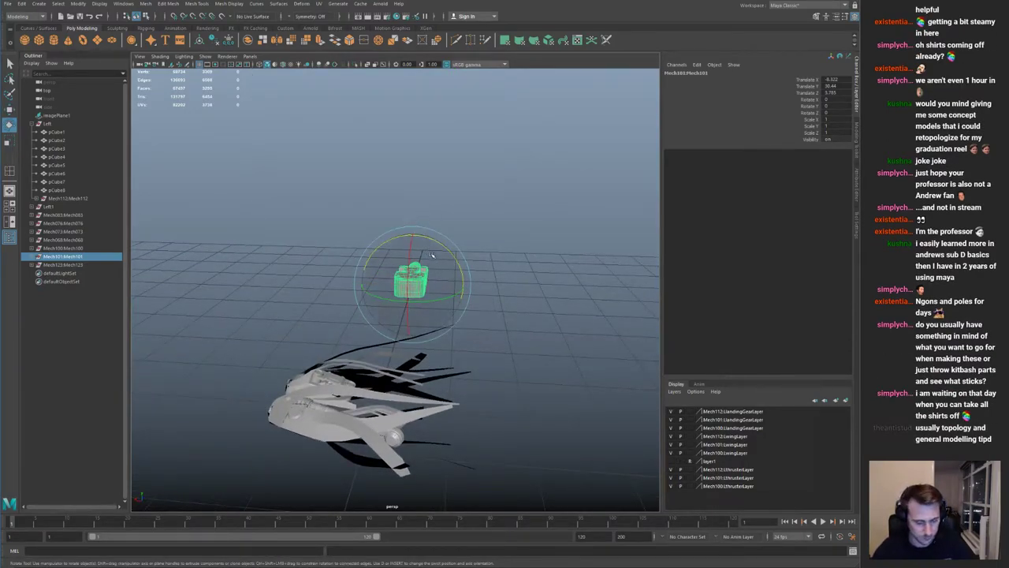
pyautogui.moveTo(441, 243); pyautogui.dragTo(441, 244)
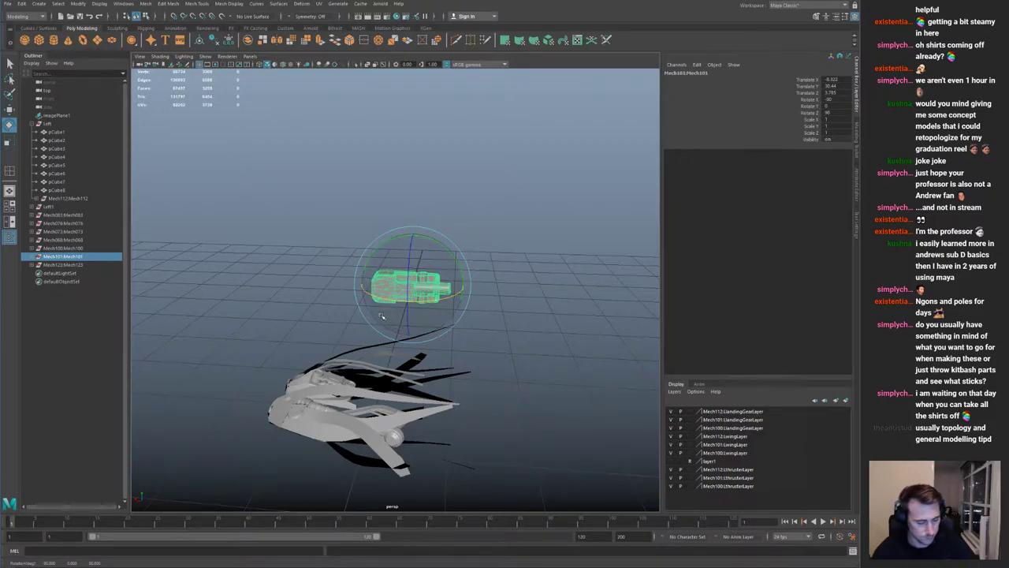
# Step: Scale Mech101 uniformly to 0.23 and move it down into the blade cluster holding Mech123
pyautogui.press('w')
pyautogui.keyDown('alt'); pyautogui.moveTo(382, 316); pyautogui.dragTo(360, 286); pyautogui.keyUp('alt')
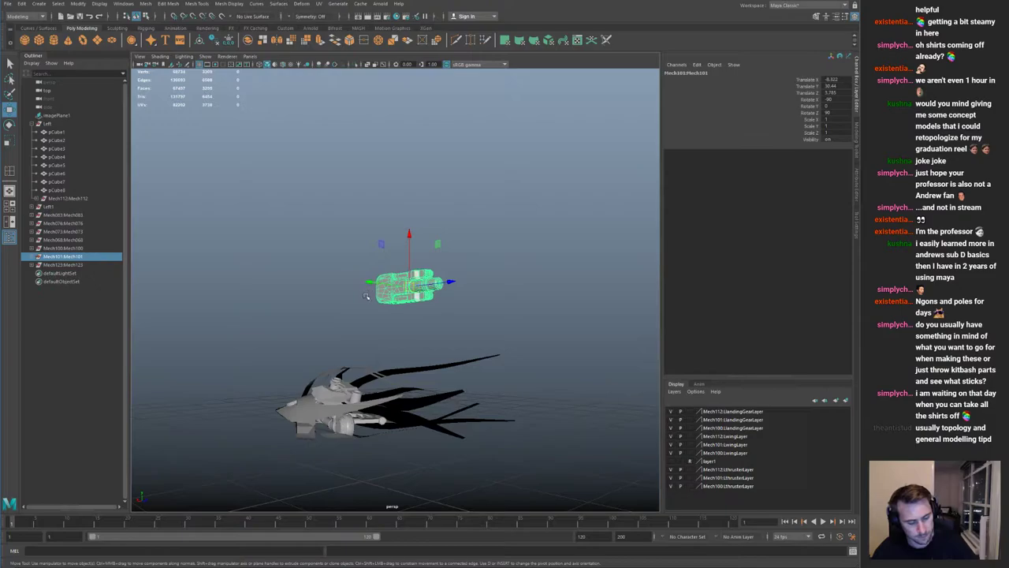
pyautogui.press('f')
pyautogui.press('r')
pyautogui.keyDown('alt'); pyautogui.moveTo(439, 296); pyautogui.dragTo(186, 302, button='right'); pyautogui.keyUp('alt')
pyautogui.keyDown('alt'); pyautogui.moveTo(186, 302); pyautogui.dragTo(130, 296); pyautogui.keyUp('alt')
pyautogui.moveTo(396, 291); pyautogui.dragTo(371, 356)
pyautogui.press('w')
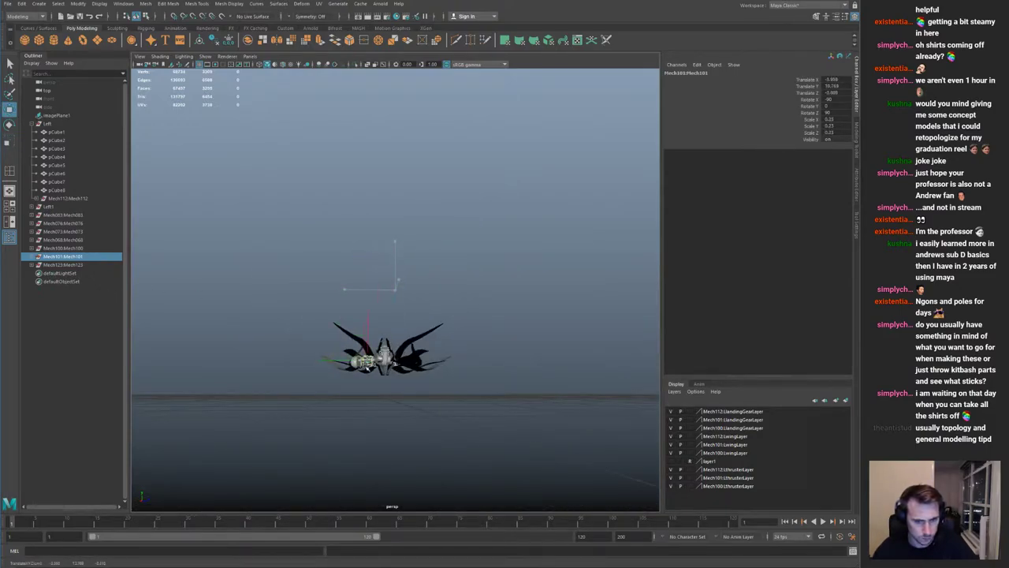
pyautogui.press('f')
pyautogui.keyDown('alt'); pyautogui.moveTo(372, 311); pyautogui.dragTo(472, 308); pyautogui.keyUp('alt')
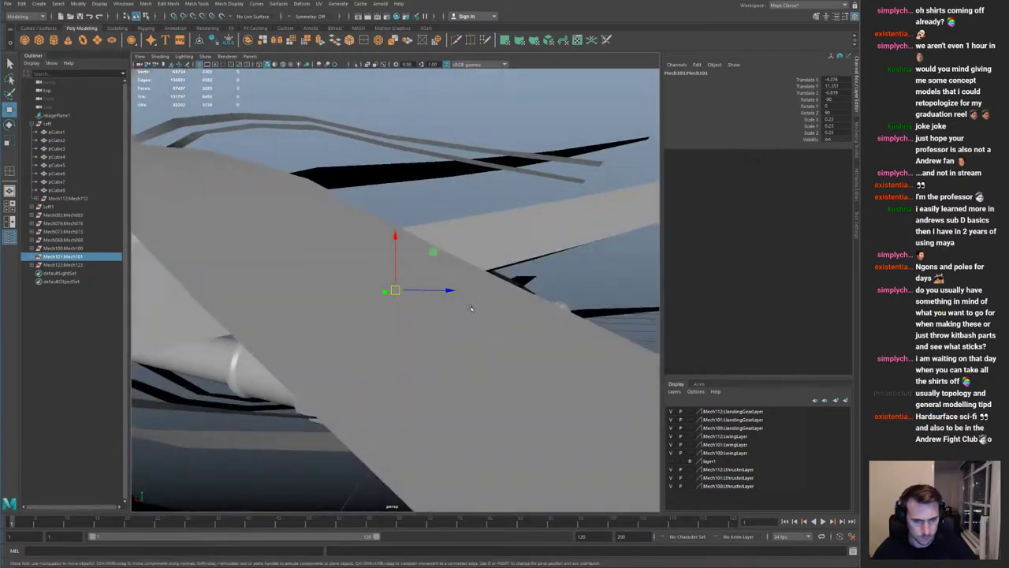
pyautogui.keyDown('alt'); pyautogui.moveTo(472, 308); pyautogui.dragTo(274, 298, button='right'); pyautogui.keyUp('alt')
# Step: In the front view, scale Mech101 to 0.694, tilt it to about 103.8 degrees in Z and move it forward behind Mech100
pyautogui.press('space')
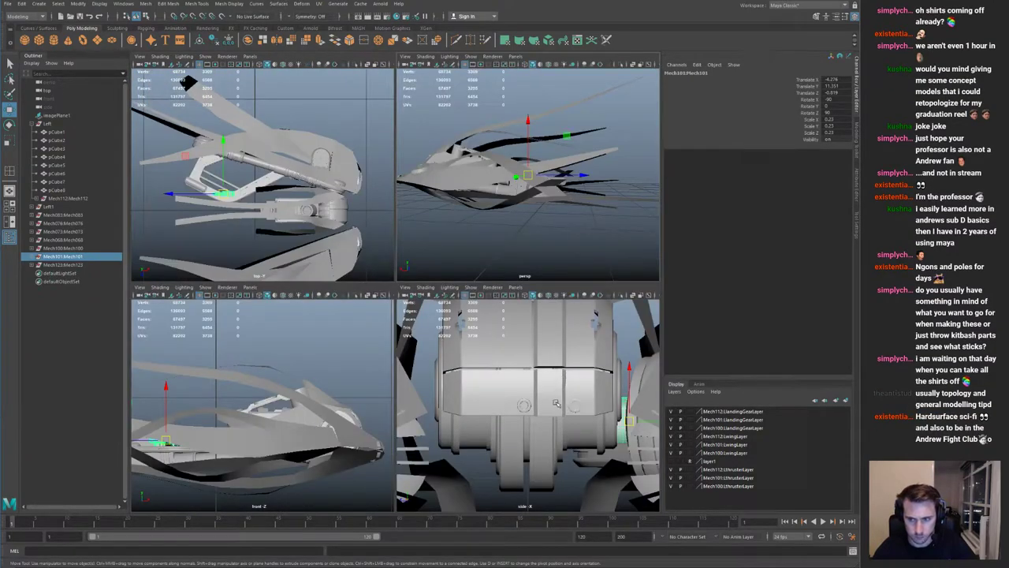
pyautogui.press('space')
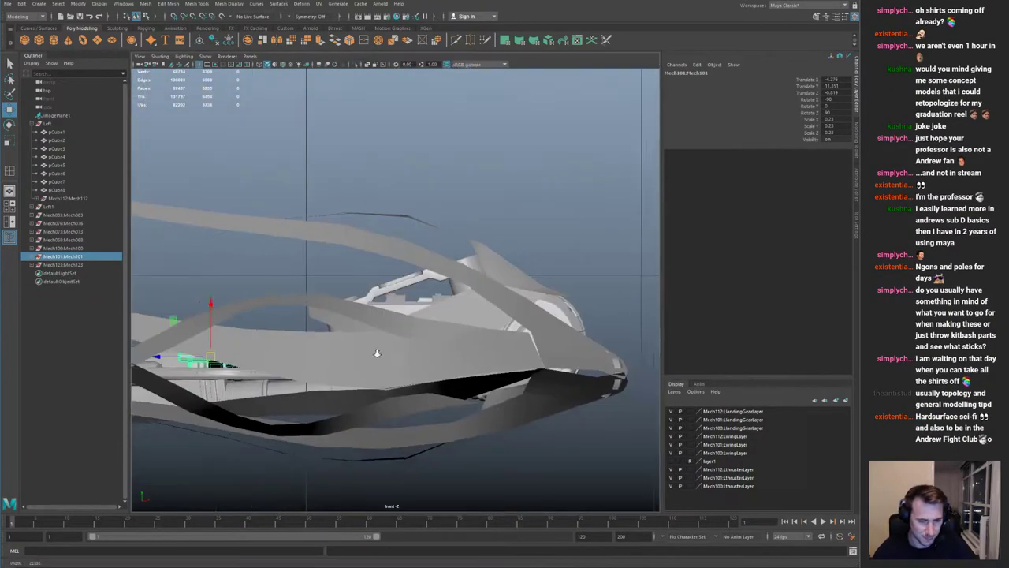
pyautogui.moveTo(400, 310); pyautogui.dragTo(499, 282)
pyautogui.press('r')
pyautogui.press('e')
pyautogui.moveTo(484, 245); pyautogui.dragTo(475, 233)
pyautogui.press('w')
pyautogui.moveTo(441, 263); pyautogui.dragTo(442, 269)
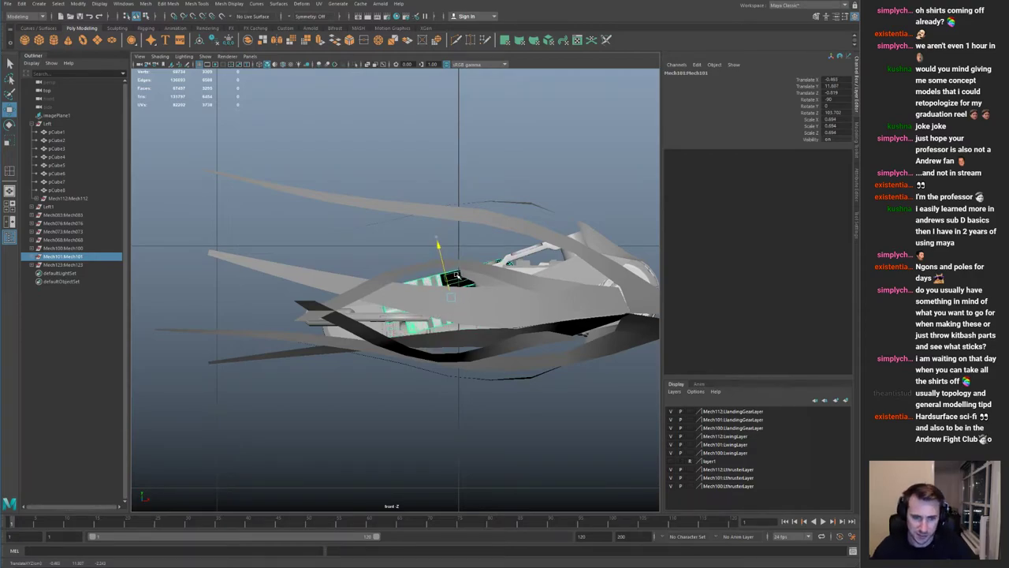
pyautogui.press('space')
pyautogui.press('space')
pyautogui.press('f')
pyautogui.keyDown('alt'); pyautogui.moveTo(465, 229); pyautogui.dragTo(331, 303); pyautogui.keyUp('alt')
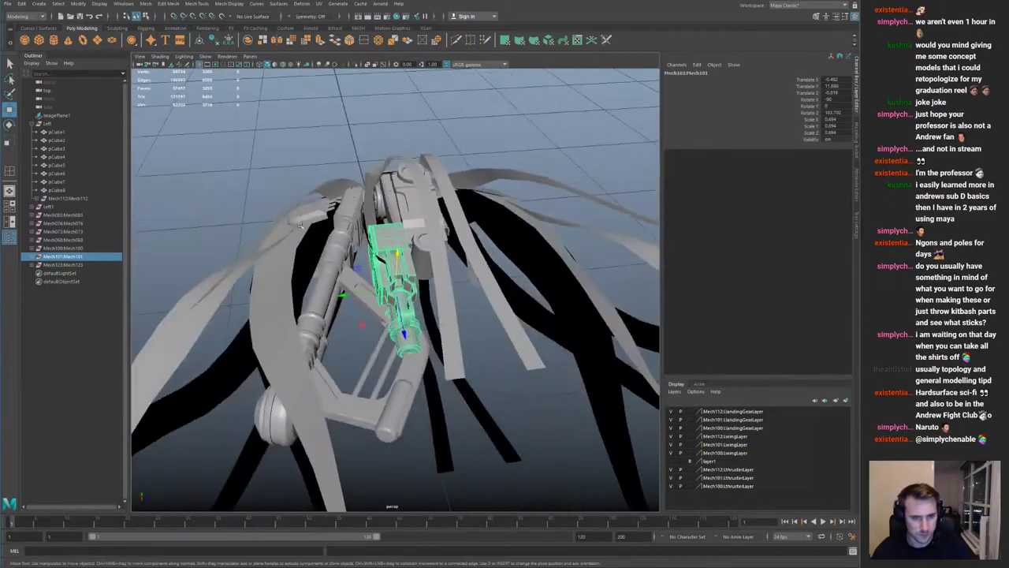
pyautogui.keyDown('alt'); pyautogui.moveTo(332, 303); pyautogui.dragTo(347, 337, button='middle'); pyautogui.keyUp('alt')
pyautogui.keyDown('alt'); pyautogui.moveTo(347, 337); pyautogui.dragTo(477, 333); pyautogui.keyUp('alt')
# Step: Select the pCube4 centre blades beside Mech101 and switch them to component selection
pyautogui.click(401, 304)
pyautogui.hotkey('ctrl', '1')
pyautogui.press('F9')
pyautogui.hotkey('ctrl', '1')
pyautogui.moveTo(410, 304)
pyautogui.keyDown('alt'); pyautogui.mouseDown()
pyautogui.moveTo(432, 256)
pyautogui.moveTo(419, 275)
pyautogui.moveTo(407, 263)
pyautogui.moveTo(435, 241)
pyautogui.moveTo(279, 222)
pyautogui.moveTo(462, 296)
pyautogui.moveTo(397, 306)
pyautogui.mouseUp(); pyautogui.keyUp('alt')
pyautogui.press('b')
pyautogui.scroll(5, 392, 293)
pyautogui.press('q')
pyautogui.moveTo(389, 290); pyautogui.dragTo(410, 250, button='right')
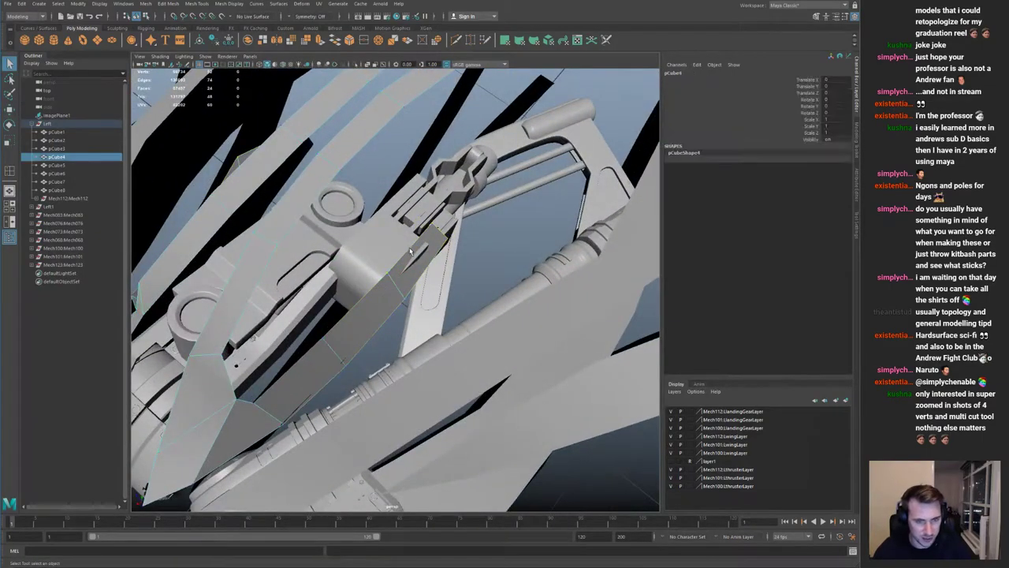
pyautogui.keyDown('alt'); pyautogui.moveTo(424, 269); pyautogui.dragTo(372, 264); pyautogui.keyUp('alt')
pyautogui.moveTo(413, 277); pyautogui.dragTo(410, 257, button='right')
pyautogui.hotkey('ctrl', 'z')
# Step: Isolate pCube4 and extrude an edge of its side blade inward over the mech parts, then show the full ship
pyautogui.keyDown('alt'); pyautogui.moveTo(331, 276); pyautogui.dragTo(195, 259, button='right'); pyautogui.keyUp('alt')
pyautogui.hotkey('ctrl', '1')
pyautogui.moveTo(383, 295); pyautogui.dragTo(384, 270, button='right')
pyautogui.click(417, 278)
pyautogui.press('w')
pyautogui.keyDown('shift'); pyautogui.moveTo(410, 262); pyautogui.dragTo(353, 272); pyautogui.keyUp('shift')
pyautogui.keyDown('alt'); pyautogui.moveTo(353, 272); pyautogui.dragTo(430, 262, button='right'); pyautogui.keyUp('alt')
pyautogui.hotkey('ctrl', '1')
pyautogui.keyDown('alt'); pyautogui.moveTo(430, 262); pyautogui.dragTo(502, 272); pyautogui.keyUp('alt')
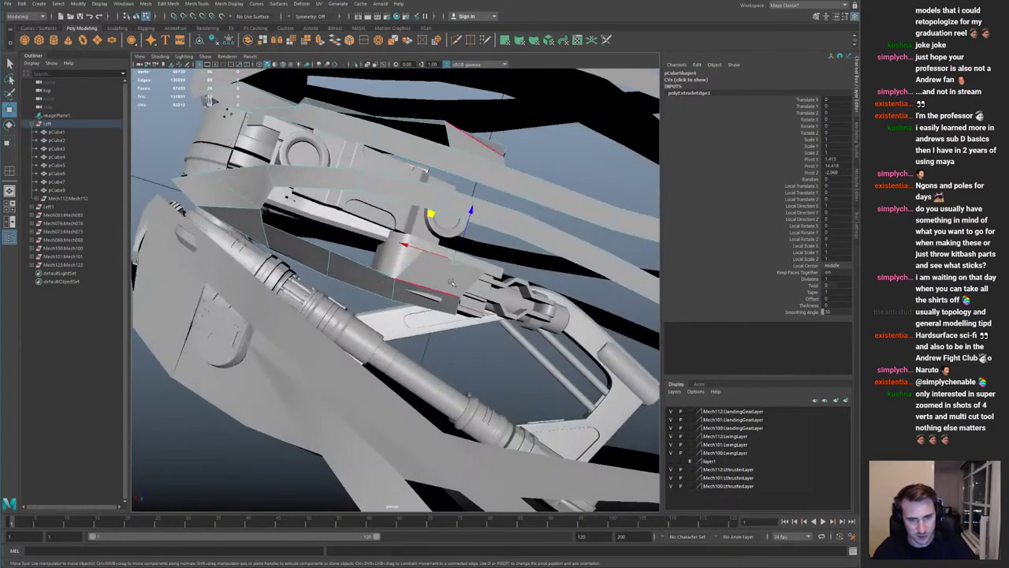
# Step: Select a corner vertex of the extruded blade flap, return to object mode and clear the selection
pyautogui.hotkey('ctrl', '1')
pyautogui.moveTo(465, 267); pyautogui.dragTo(433, 266, button='right')
pyautogui.click(484, 272)
pyautogui.hotkey('ctrl', '1')
pyautogui.keyDown('alt'); pyautogui.moveTo(465, 256); pyautogui.dragTo(504, 276); pyautogui.keyUp('alt')
pyautogui.press('q')
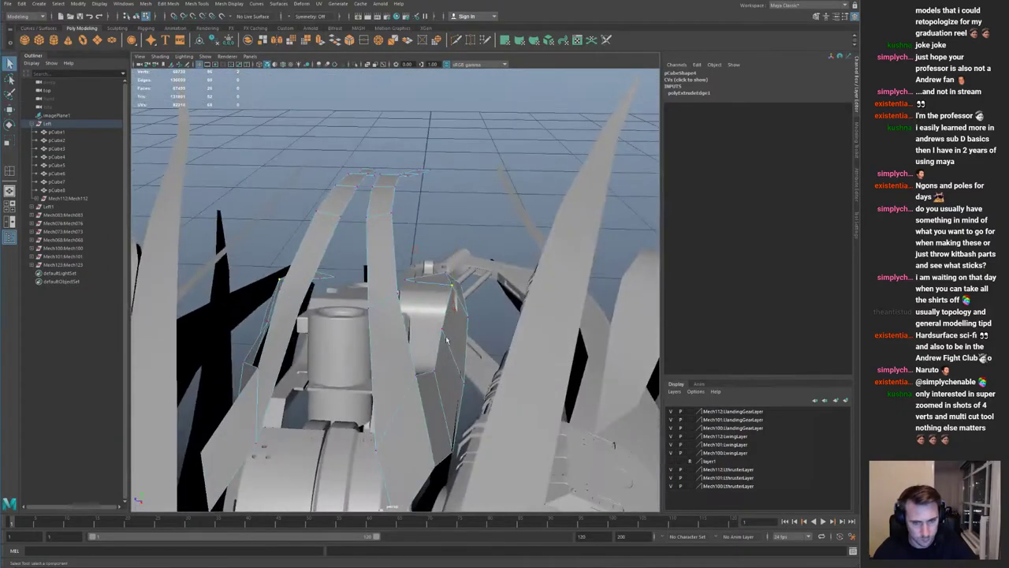
pyautogui.press('F8')
pyautogui.keyDown('alt'); pyautogui.moveTo(442, 270); pyautogui.dragTo(304, 261, button='right'); pyautogui.keyUp('alt')
pyautogui.keyDown('alt'); pyautogui.moveTo(304, 261); pyautogui.dragTo(455, 198); pyautogui.keyUp('alt')
pyautogui.click(562, 238)
pyautogui.keyDown('alt'); pyautogui.moveTo(562, 238); pyautogui.dragTo(418, 214, button='right'); pyautogui.keyUp('alt')
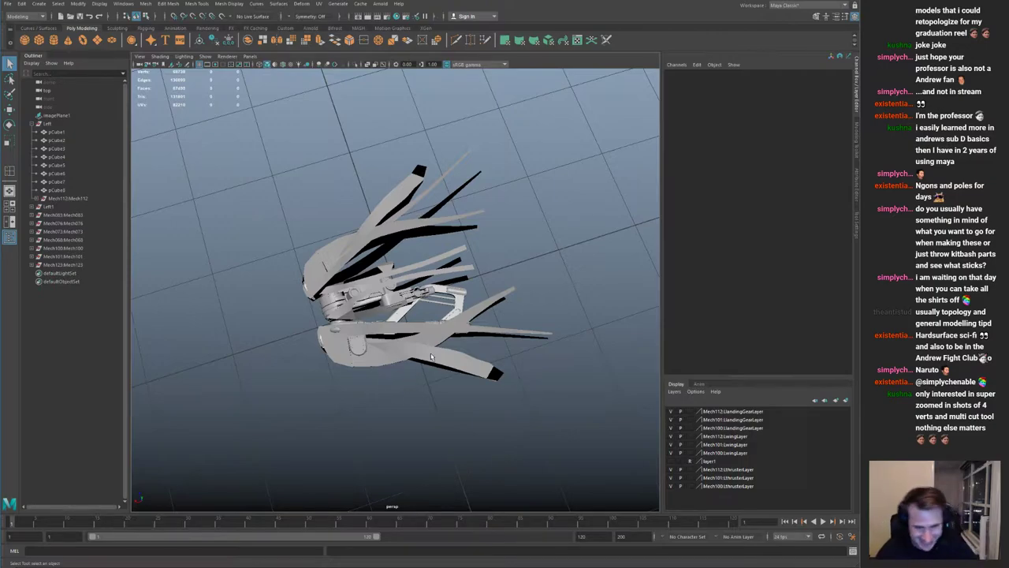
# Step: Delete the mirrored Left1 group of blades and shells
pyautogui.click(428, 359)
pyautogui.keyDown('alt'); pyautogui.moveTo(449, 357); pyautogui.dragTo(438, 303); pyautogui.keyUp('alt')
pyautogui.keyDown('alt'); pyautogui.moveTo(439, 304); pyautogui.dragTo(507, 358, button='right'); pyautogui.keyUp('alt')
pyautogui.keyDown('alt'); pyautogui.moveTo(507, 358); pyautogui.dragTo(330, 329); pyautogui.keyUp('alt')
pyautogui.keyDown('alt'); pyautogui.moveTo(330, 329); pyautogui.dragTo(361, 292, button='right'); pyautogui.keyUp('alt')
pyautogui.keyDown('alt'); pyautogui.moveTo(361, 292); pyautogui.dragTo(443, 283); pyautogui.keyUp('alt')
pyautogui.click(429, 252)
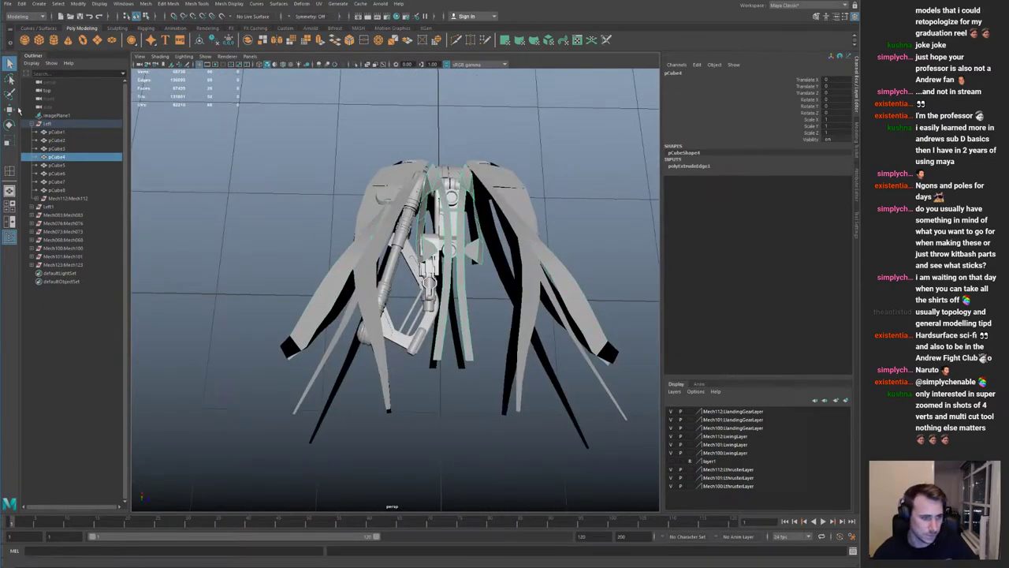
pyautogui.click(49, 206)
pyautogui.press('Delete')
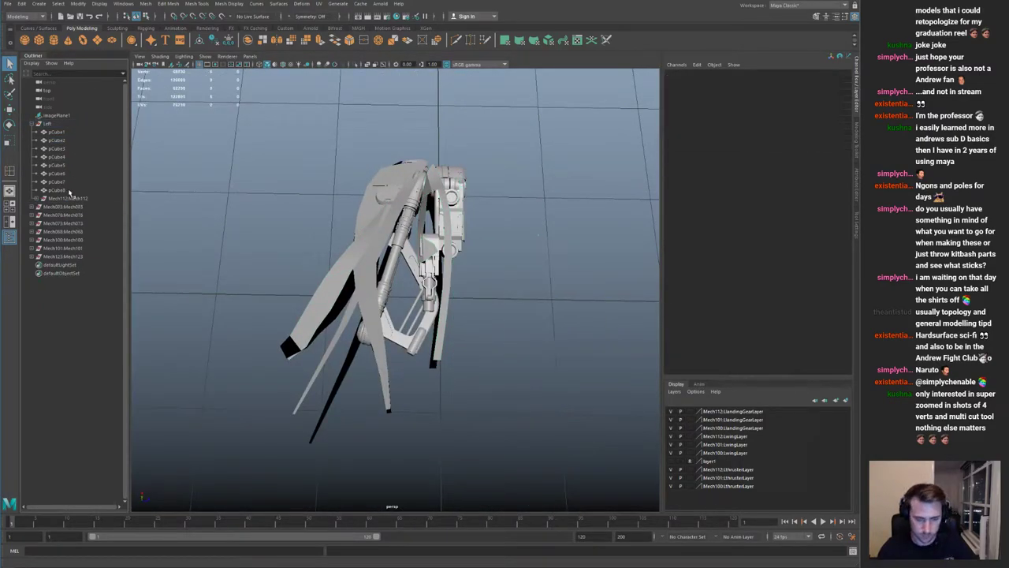
# Step: Isolate all top-level imported Mech groups, down to Mech123, and clear the selection
pyautogui.click(66, 257)
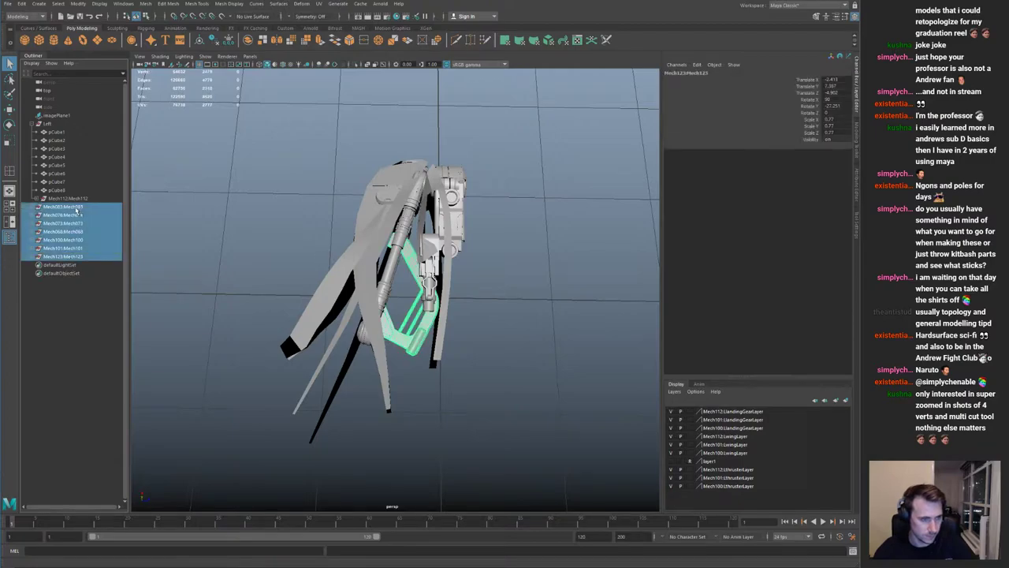
pyautogui.keyDown('shift'); pyautogui.click(76, 208); pyautogui.keyUp('shift')
pyautogui.hotkey('ctrl', '1')
pyautogui.click(343, 181)
# Step: Parent the Mech083, Mech073, Mech100, Mech101 and Mech123 groups under the Left group
pyautogui.moveTo(401, 359); pyautogui.dragTo(402, 359)
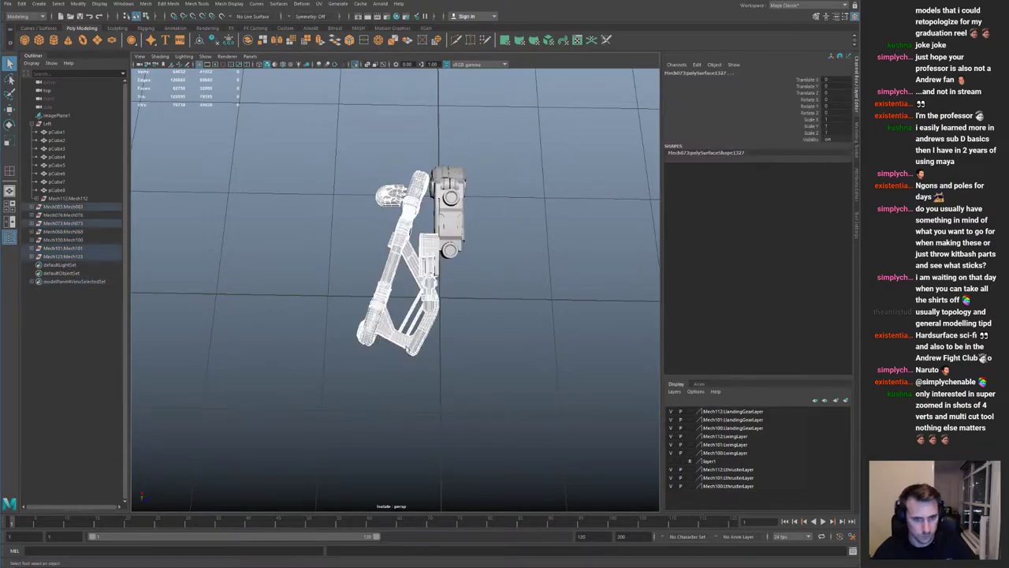
pyautogui.click(79, 208)
pyautogui.keyDown('ctrl'); pyautogui.click(79, 223); pyautogui.keyUp('ctrl')
pyautogui.keyDown('ctrl'); pyautogui.click(77, 240); pyautogui.keyUp('ctrl')
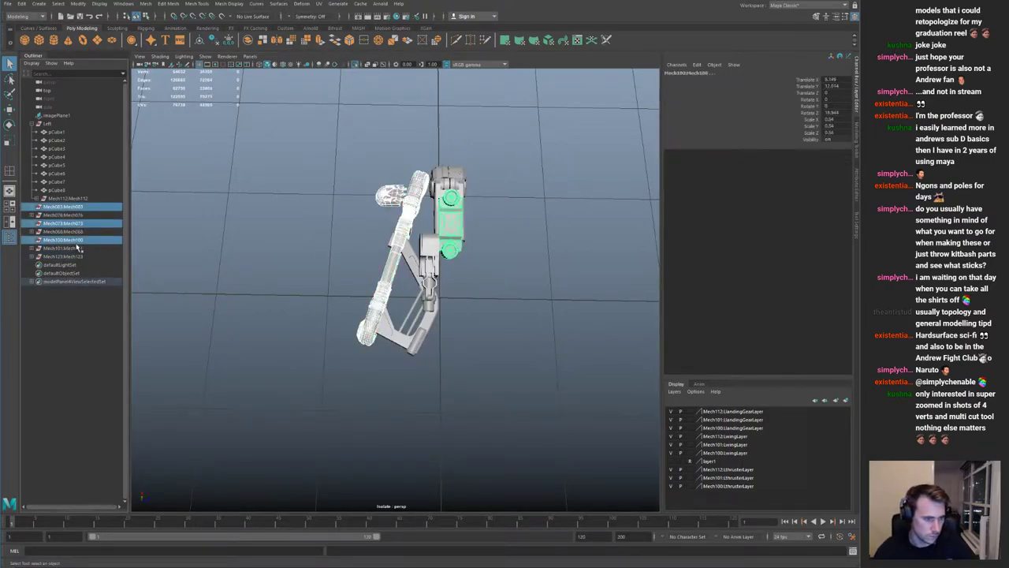
pyautogui.keyDown('ctrl'); pyautogui.click(77, 248); pyautogui.keyUp('ctrl')
pyautogui.keyDown('ctrl'); pyautogui.click(78, 257); pyautogui.keyUp('ctrl')
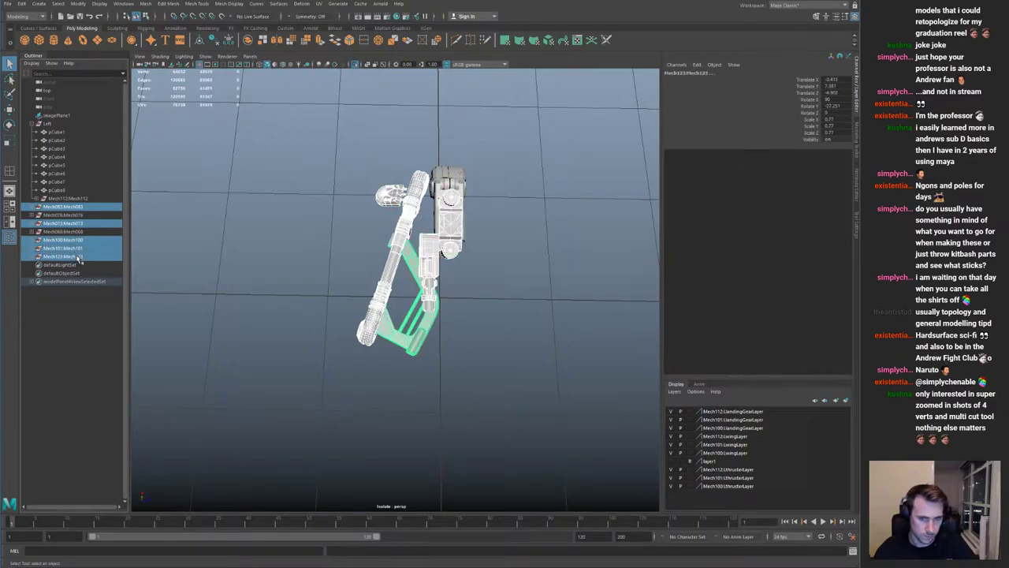
pyautogui.moveTo(56, 127); pyautogui.dragTo(56, 126, button='middle')
pyautogui.click(59, 125)
pyautogui.hotkey('ctrl', 'shift', 'd')
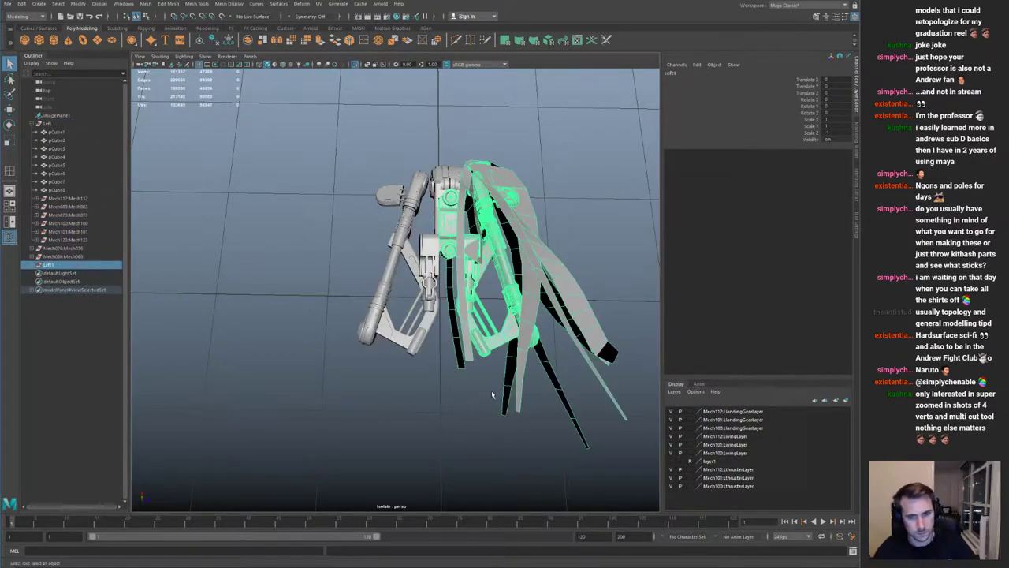
pyautogui.click(414, 405)
pyautogui.hotkey('ctrl', 'z')
pyautogui.hotkey('ctrl', 'z')
pyautogui.hotkey('ctrl', 'z')
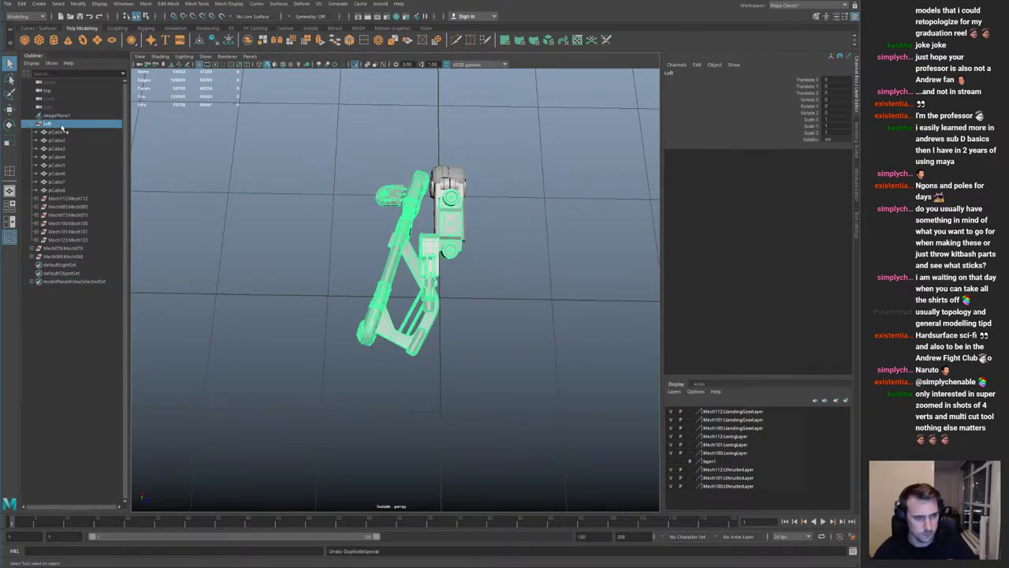
# Step: Show the full ship, duplicate the Left group mirrored with Scale Z -1, and clear the selection
pyautogui.hotkey('ctrl', '1')
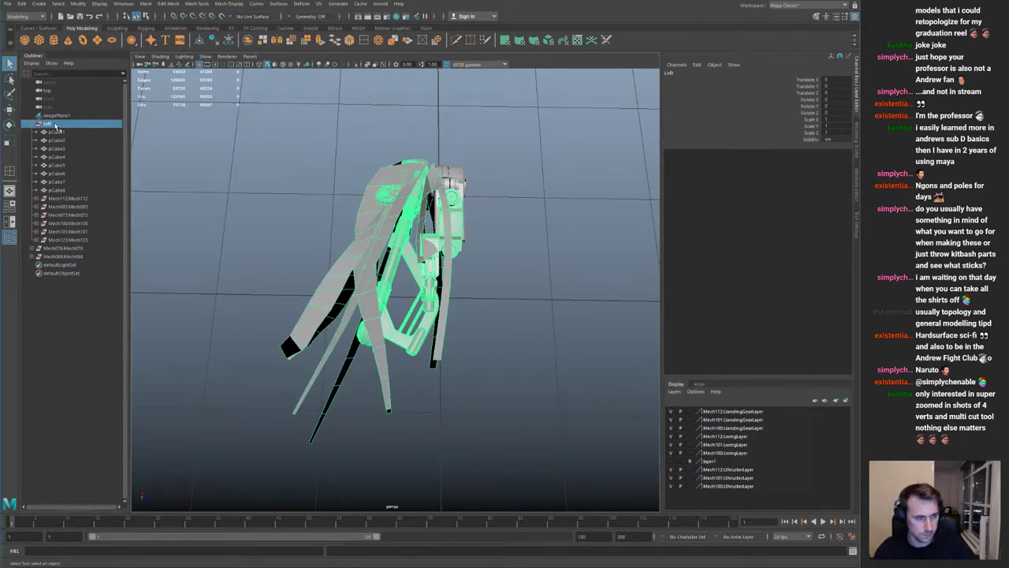
pyautogui.hotkey('ctrl', 'shift', 'd')
pyautogui.click(551, 167)
# Step: Examine the mirrored ship's overall silhouette from above, the sides and low angles
pyautogui.keyDown('alt'); pyautogui.moveTo(551, 167); pyautogui.dragTo(242, 207, button='right'); pyautogui.keyUp('alt')
pyautogui.keyDown('alt'); pyautogui.moveTo(241, 207); pyautogui.dragTo(434, 180); pyautogui.keyUp('alt')
pyautogui.keyDown('alt'); pyautogui.moveTo(435, 181); pyautogui.dragTo(468, 265, button='right'); pyautogui.keyUp('alt')
pyautogui.keyDown('alt'); pyautogui.moveTo(468, 265); pyautogui.dragTo(414, 189); pyautogui.keyUp('alt')
pyautogui.keyDown('alt'); pyautogui.moveTo(413, 189); pyautogui.dragTo(414, 226, button='middle'); pyautogui.keyUp('alt')
pyautogui.keyDown('alt'); pyautogui.moveTo(414, 226); pyautogui.dragTo(346, 240); pyautogui.keyUp('alt')
pyautogui.keyDown('alt'); pyautogui.moveTo(347, 240); pyautogui.dragTo(226, 252, button='right'); pyautogui.keyUp('alt')
pyautogui.keyDown('alt'); pyautogui.moveTo(226, 252); pyautogui.dragTo(477, 242); pyautogui.keyUp('alt')
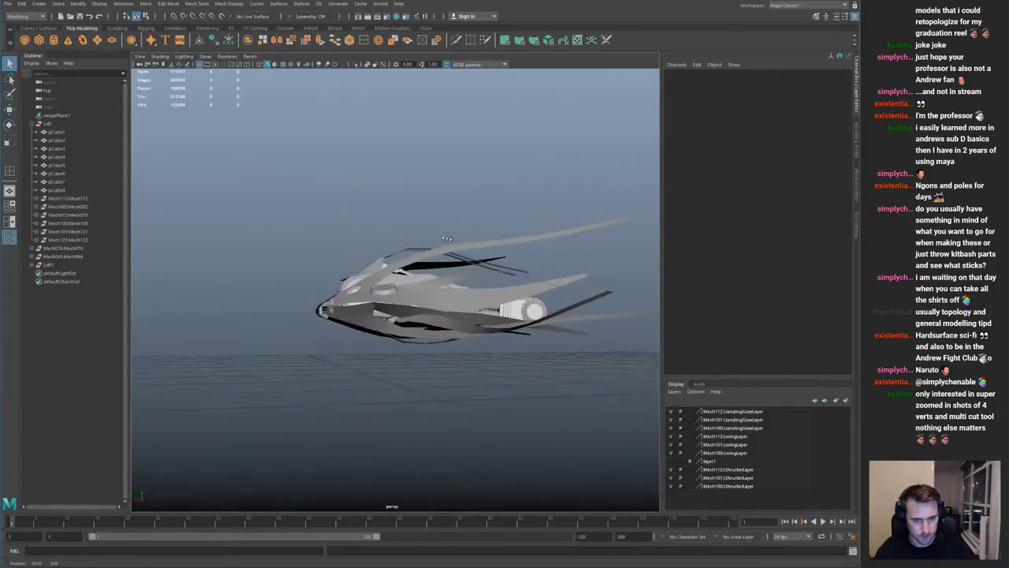
pyautogui.keyDown('alt'); pyautogui.moveTo(477, 243); pyautogui.dragTo(367, 241, button='right'); pyautogui.keyUp('alt')
pyautogui.keyDown('alt'); pyautogui.moveTo(352, 241); pyautogui.dragTo(279, 237, button='middle'); pyautogui.keyUp('alt')
pyautogui.keyDown('alt'); pyautogui.moveTo(260, 239); pyautogui.dragTo(291, 257, button='right'); pyautogui.keyUp('alt')
pyautogui.keyDown('alt'); pyautogui.moveTo(291, 256); pyautogui.dragTo(367, 290); pyautogui.keyUp('alt')
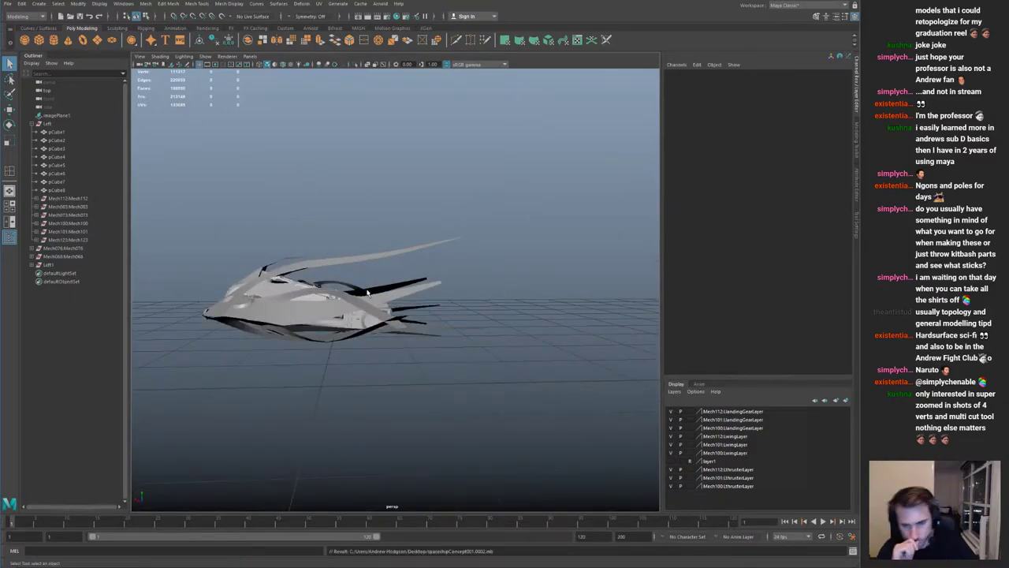
pyautogui.keyDown('alt'); pyautogui.moveTo(355, 329); pyautogui.dragTo(352, 318); pyautogui.keyUp('alt')
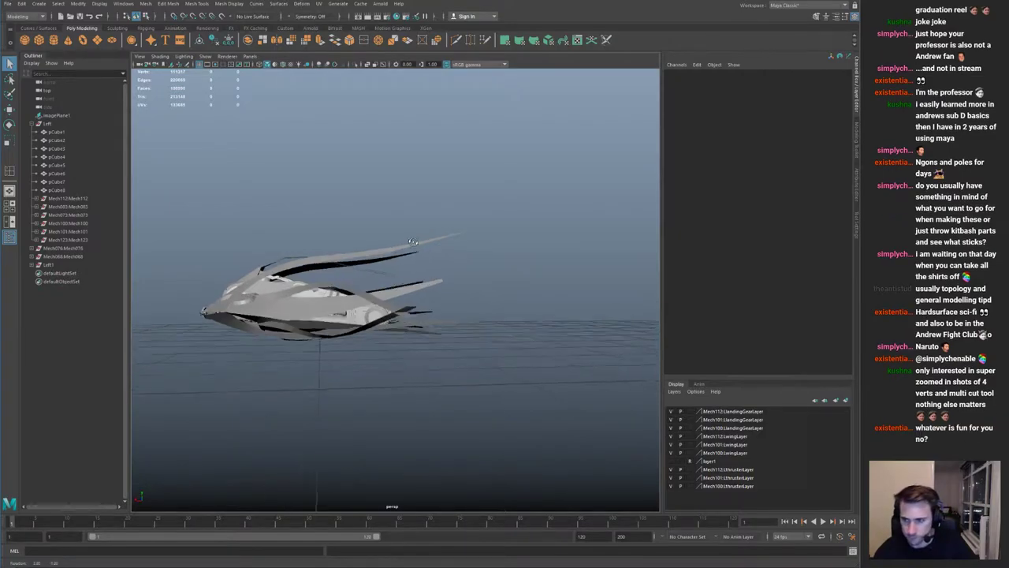
pyautogui.keyDown('alt'); pyautogui.moveTo(355, 325); pyautogui.dragTo(454, 282, button='middle'); pyautogui.keyUp('alt')
pyautogui.keyDown('alt'); pyautogui.moveTo(454, 282); pyautogui.dragTo(493, 280, button='right'); pyautogui.keyUp('alt')
pyautogui.keyDown('alt'); pyautogui.moveTo(493, 280); pyautogui.dragTo(385, 278); pyautogui.keyUp('alt')
pyautogui.keyDown('alt'); pyautogui.moveTo(385, 278); pyautogui.dragTo(411, 276, button='right'); pyautogui.keyUp('alt')
# Step: Isolate pCube3 to select four of its vertices, reposition them against the full ship, and return to object mode
pyautogui.click(411, 276)
pyautogui.keyDown('alt'); pyautogui.moveTo(473, 254); pyautogui.dragTo(432, 268, button='middle'); pyautogui.keyUp('alt')
pyautogui.keyDown('alt'); pyautogui.moveTo(431, 268); pyautogui.dragTo(411, 275); pyautogui.keyUp('alt')
pyautogui.keyDown('alt'); pyautogui.moveTo(408, 330); pyautogui.dragTo(387, 294); pyautogui.keyUp('alt')
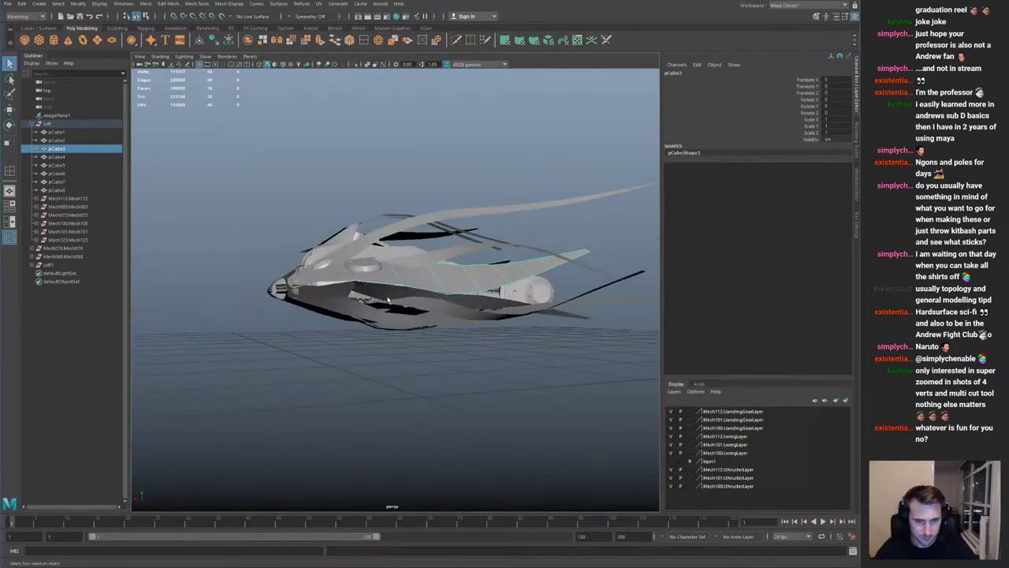
pyautogui.keyDown('alt'); pyautogui.moveTo(388, 316); pyautogui.dragTo(428, 377, button='right'); pyautogui.keyUp('alt')
pyautogui.hotkey('ctrl', '1')
pyautogui.moveTo(398, 342); pyautogui.dragTo(351, 342, button='right')
pyautogui.moveTo(360, 214); pyautogui.dragTo(424, 298)
pyautogui.hotkey('ctrl', '1')
pyautogui.press('w')
pyautogui.moveTo(395, 236); pyautogui.dragTo(330, 294)
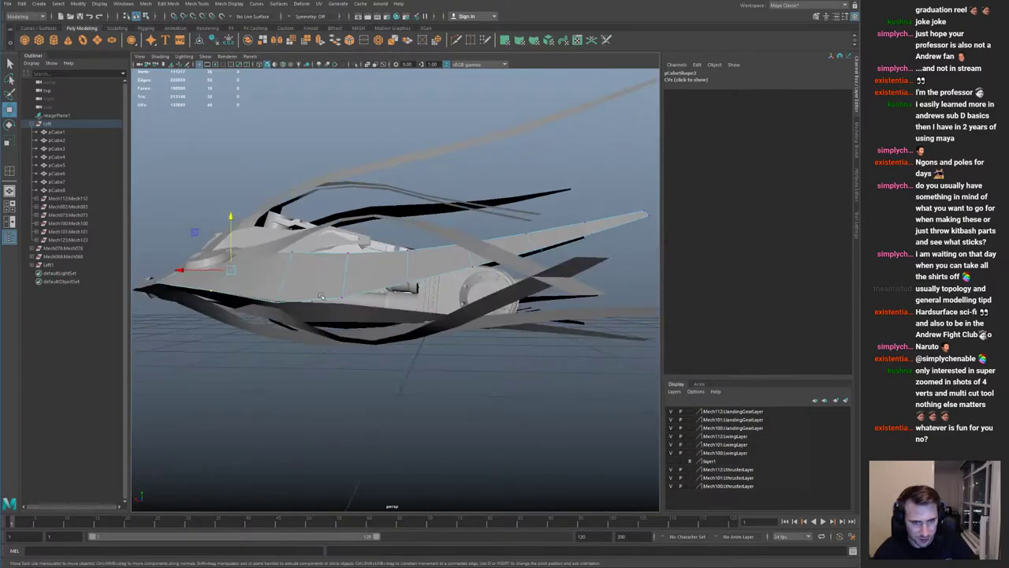
pyautogui.moveTo(276, 280); pyautogui.dragTo(277, 280)
pyautogui.moveTo(322, 291); pyautogui.dragTo(341, 269, button='right')
# Step: Clear the selection and examine the ship's profile and underside in the perspective and orthographic side views
pyautogui.keyDown('alt'); pyautogui.moveTo(340, 269); pyautogui.dragTo(275, 257, button='right'); pyautogui.keyUp('alt')
pyautogui.keyDown('alt'); pyautogui.moveTo(275, 257); pyautogui.dragTo(538, 337); pyautogui.keyUp('alt')
pyautogui.click(538, 338)
pyautogui.keyDown('alt'); pyautogui.moveTo(538, 337); pyautogui.dragTo(441, 323, button='right'); pyautogui.keyUp('alt')
pyautogui.keyDown('alt'); pyautogui.moveTo(442, 323); pyautogui.dragTo(575, 362); pyautogui.keyUp('alt')
pyautogui.keyDown('alt'); pyautogui.moveTo(574, 362); pyautogui.dragTo(599, 354, button='right'); pyautogui.keyUp('alt')
pyautogui.keyDown('alt'); pyautogui.moveTo(599, 354); pyautogui.dragTo(441, 280); pyautogui.keyUp('alt')
pyautogui.keyDown('alt'); pyautogui.moveTo(442, 280); pyautogui.dragTo(464, 276, button='middle'); pyautogui.keyUp('alt')
pyautogui.keyDown('alt'); pyautogui.moveTo(464, 309); pyautogui.dragTo(414, 315); pyautogui.keyUp('alt')
pyautogui.keyDown('alt'); pyautogui.moveTo(414, 314); pyautogui.dragTo(199, 294, button='right'); pyautogui.keyUp('alt')
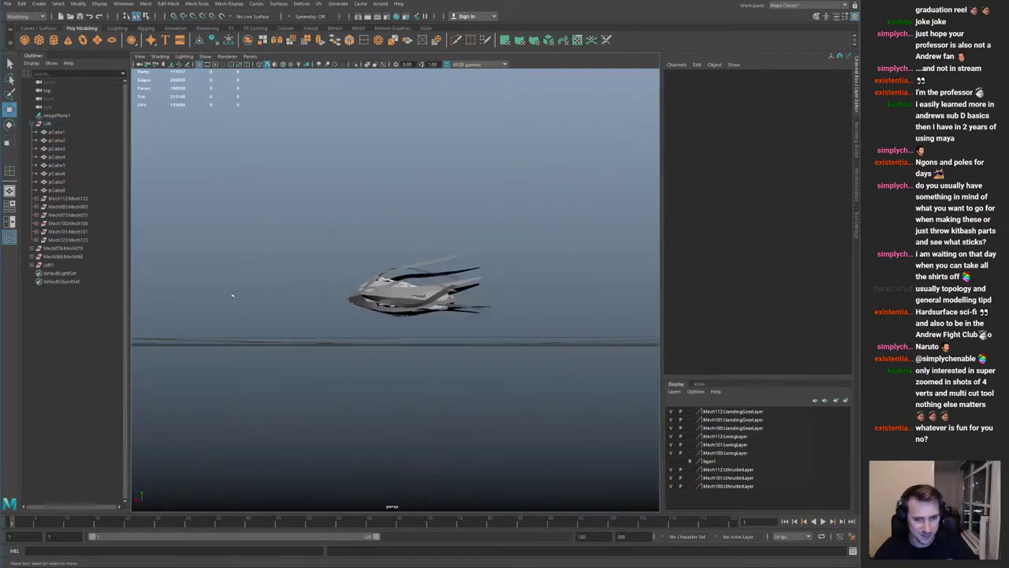
pyautogui.press('space')
pyautogui.press('space')
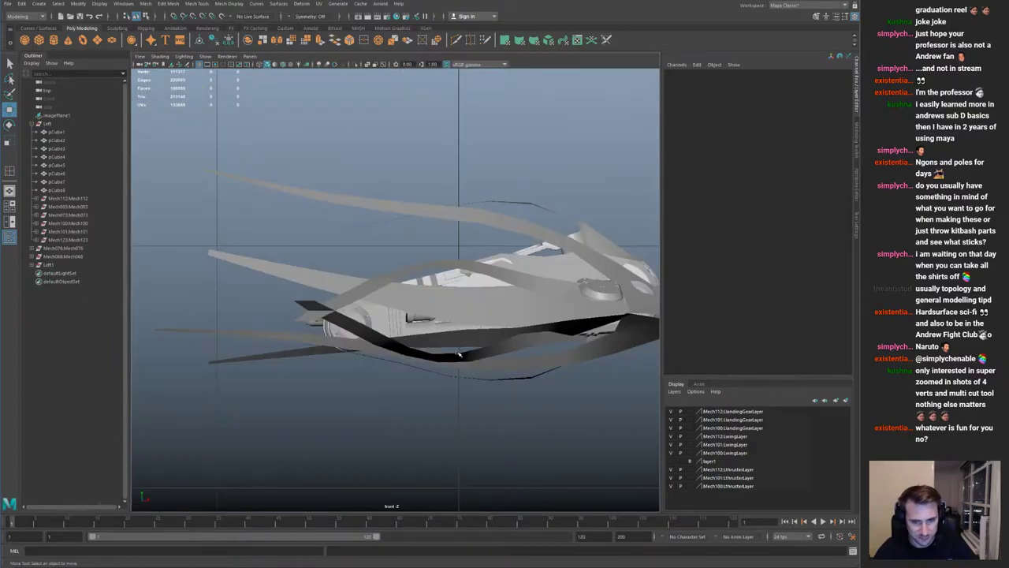
pyautogui.press('space')
pyautogui.press('space')
pyautogui.keyDown('alt'); pyautogui.moveTo(510, 220); pyautogui.dragTo(504, 276); pyautogui.keyUp('alt')
pyautogui.keyDown('alt'); pyautogui.moveTo(363, 299); pyautogui.dragTo(441, 332, button='right'); pyautogui.keyUp('alt')
pyautogui.keyDown('alt'); pyautogui.moveTo(426, 339); pyautogui.dragTo(504, 355); pyautogui.keyUp('alt')
pyautogui.keyDown('alt'); pyautogui.moveTo(441, 315); pyautogui.dragTo(389, 253, button='right'); pyautogui.keyUp('alt')
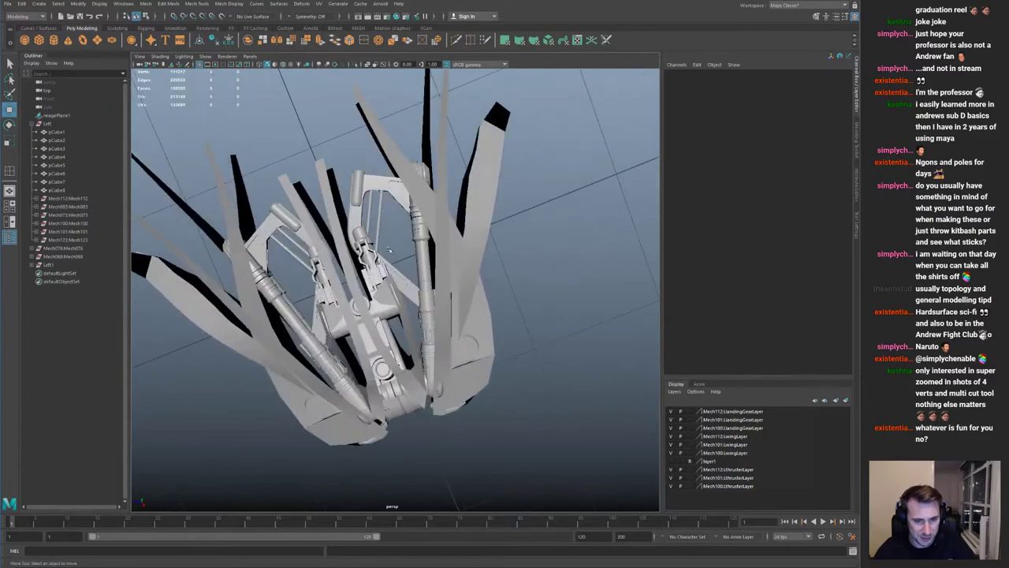
pyautogui.keyDown('alt'); pyautogui.moveTo(418, 233); pyautogui.dragTo(568, 95); pyautogui.keyUp('alt')
pyautogui.keyDown('alt'); pyautogui.moveTo(441, 292); pyautogui.dragTo(306, 274, button='right'); pyautogui.keyUp('alt')
pyautogui.keyDown('alt'); pyautogui.moveTo(306, 275); pyautogui.dragTo(379, 230); pyautogui.keyUp('alt')
pyautogui.keyDown('alt'); pyautogui.moveTo(306, 229); pyautogui.dragTo(355, 260); pyautogui.keyUp('alt')
pyautogui.keyDown('alt'); pyautogui.moveTo(354, 260); pyautogui.dragTo(418, 263, button='right'); pyautogui.keyUp('alt')
pyautogui.keyDown('alt'); pyautogui.moveTo(418, 263); pyautogui.dragTo(488, 291); pyautogui.keyUp('alt')
# Step: Select the pCube2 and pCube8 side blades together and isolate them
pyautogui.click(489, 239)
pyautogui.click(540, 321)
pyautogui.keyDown('alt'); pyautogui.moveTo(540, 322); pyautogui.dragTo(392, 320); pyautogui.keyUp('alt')
pyautogui.keyDown('alt'); pyautogui.moveTo(392, 320); pyautogui.dragTo(489, 284, button='right'); pyautogui.keyUp('alt')
pyautogui.keyDown('alt'); pyautogui.moveTo(489, 284); pyautogui.dragTo(558, 263); pyautogui.keyUp('alt')
pyautogui.keyDown('shift'); pyautogui.click(555, 249); pyautogui.keyUp('shift')
pyautogui.hotkey('ctrl', '1')
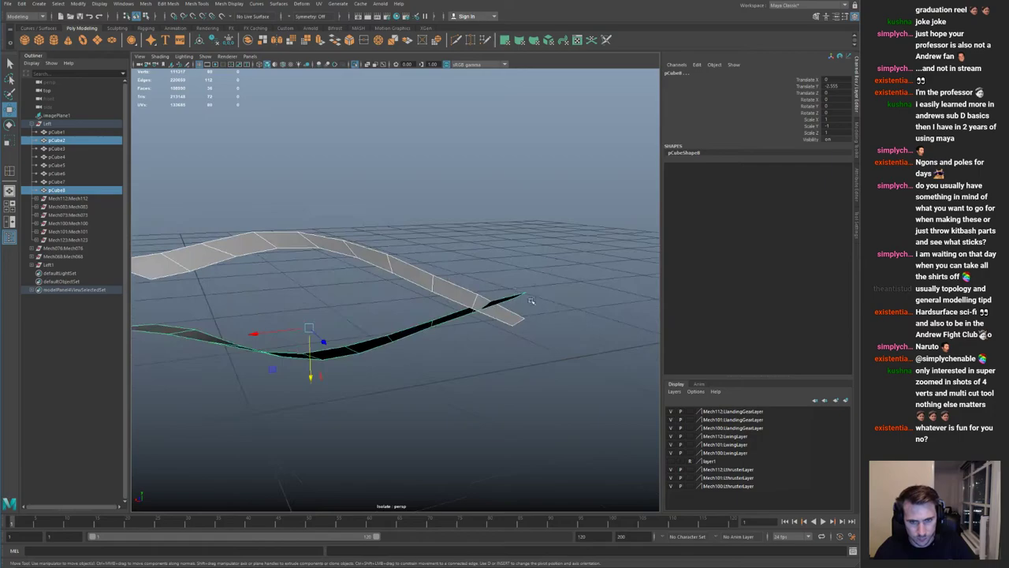
pyautogui.click(514, 296)
pyautogui.moveTo(505, 298); pyautogui.dragTo(497, 283, button='right')
pyautogui.hotkey('ctrl', 'z')
pyautogui.click(516, 322)
pyautogui.hotkey('ctrl', 'z')
pyautogui.moveTo(541, 342); pyautogui.dragTo(542, 343)
# Step: Scale the rear tip vertices of both isolated blades toward each other, and return to the full ship in object mode
pyautogui.press('F8')
pyautogui.moveTo(504, 286); pyautogui.dragTo(593, 354)
pyautogui.press('r')
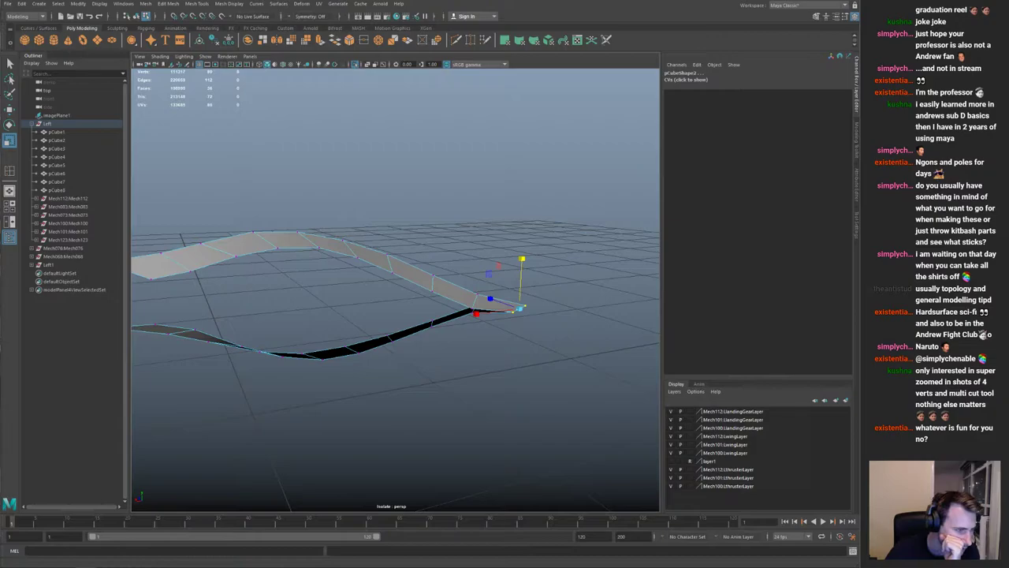
pyautogui.click(599, 270)
pyautogui.moveTo(463, 298); pyautogui.dragTo(492, 266)
pyautogui.moveTo(512, 230); pyautogui.dragTo(442, 218)
pyautogui.moveTo(463, 232); pyautogui.dragTo(412, 235)
pyautogui.press('F8')
pyautogui.hotkey('ctrl', '1')
# Step: Edit the pCube2 and pCube8 vertices from the top view, moving mid-blade inner-edge vertices toward the hull
pyautogui.keyDown('alt'); pyautogui.moveTo(337, 239); pyautogui.dragTo(381, 237); pyautogui.keyUp('alt')
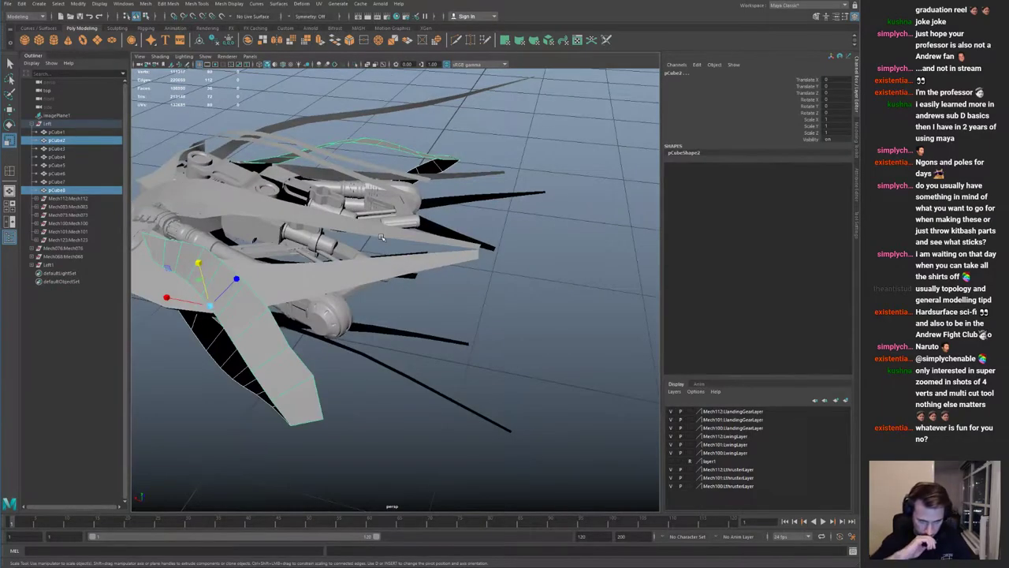
pyautogui.keyDown('alt'); pyautogui.moveTo(339, 315); pyautogui.dragTo(374, 259); pyautogui.keyUp('alt')
pyautogui.keyDown('alt'); pyautogui.moveTo(417, 323); pyautogui.dragTo(419, 347); pyautogui.keyUp('alt')
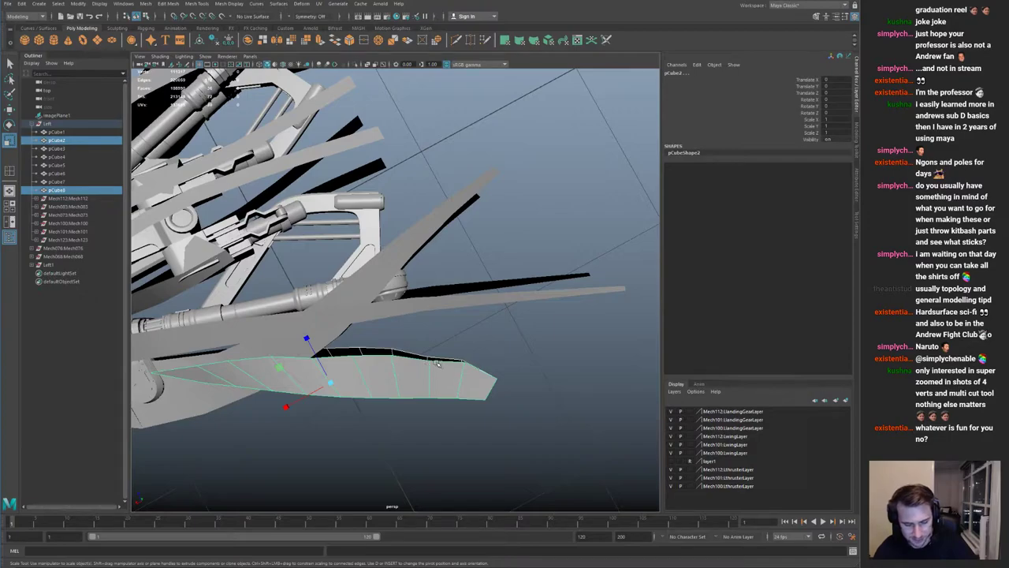
pyautogui.press('F8')
pyautogui.press('w')
pyautogui.keyDown('alt'); pyautogui.moveTo(426, 365); pyautogui.dragTo(422, 340); pyautogui.keyUp('alt')
pyautogui.press('space')
pyautogui.press('space')
pyautogui.keyDown('alt'); pyautogui.moveTo(363, 126); pyautogui.dragTo(322, 261, button='middle'); pyautogui.keyUp('alt')
pyautogui.moveTo(229, 216); pyautogui.dragTo(297, 272)
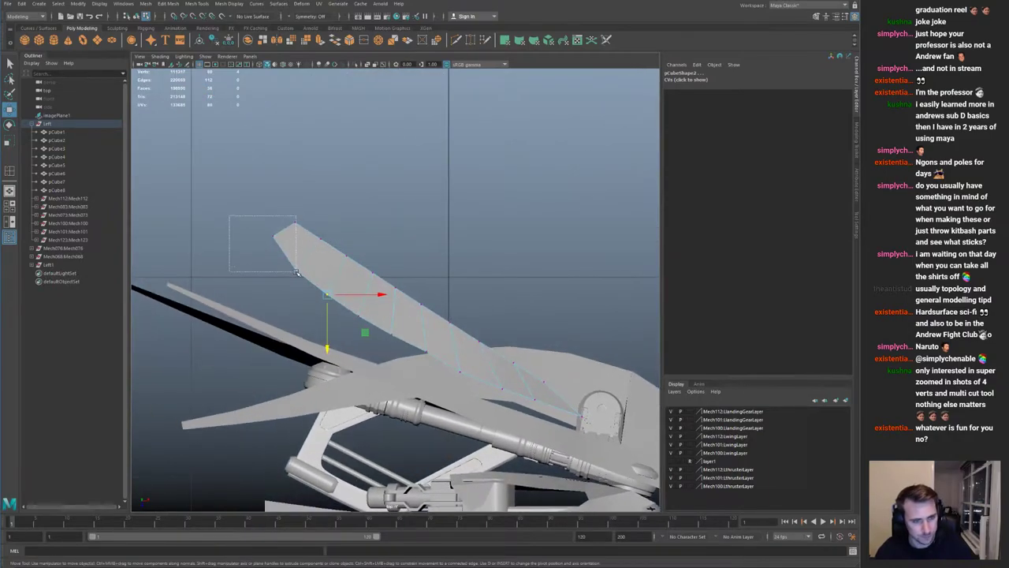
pyautogui.moveTo(319, 224); pyautogui.dragTo(321, 227)
pyautogui.keyDown('alt'); pyautogui.moveTo(372, 306); pyautogui.dragTo(366, 232, button='middle'); pyautogui.keyUp('alt')
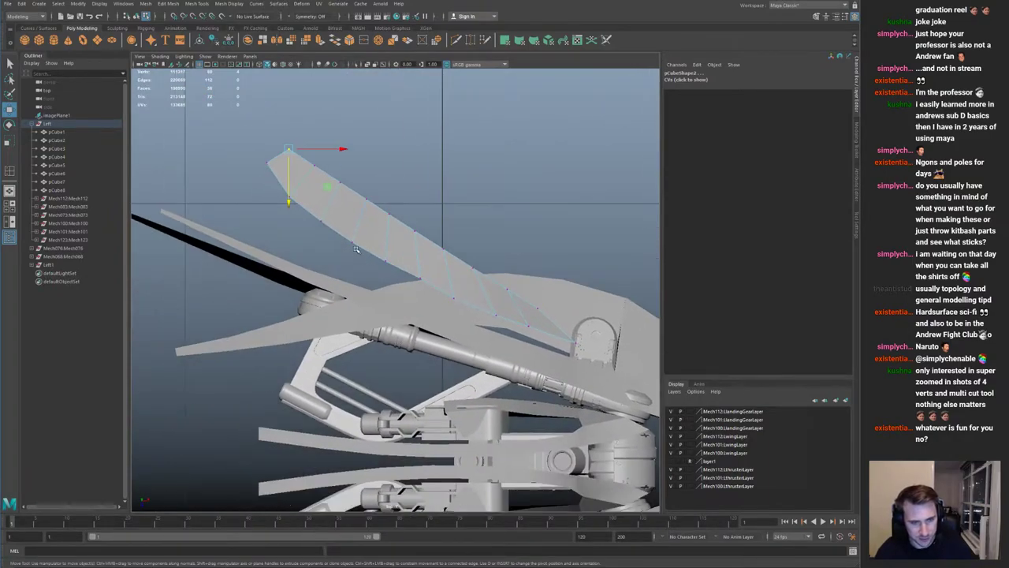
pyautogui.hotkey('ctrl', 'z')
pyautogui.moveTo(416, 320); pyautogui.dragTo(420, 310)
pyautogui.moveTo(399, 252); pyautogui.dragTo(452, 329)
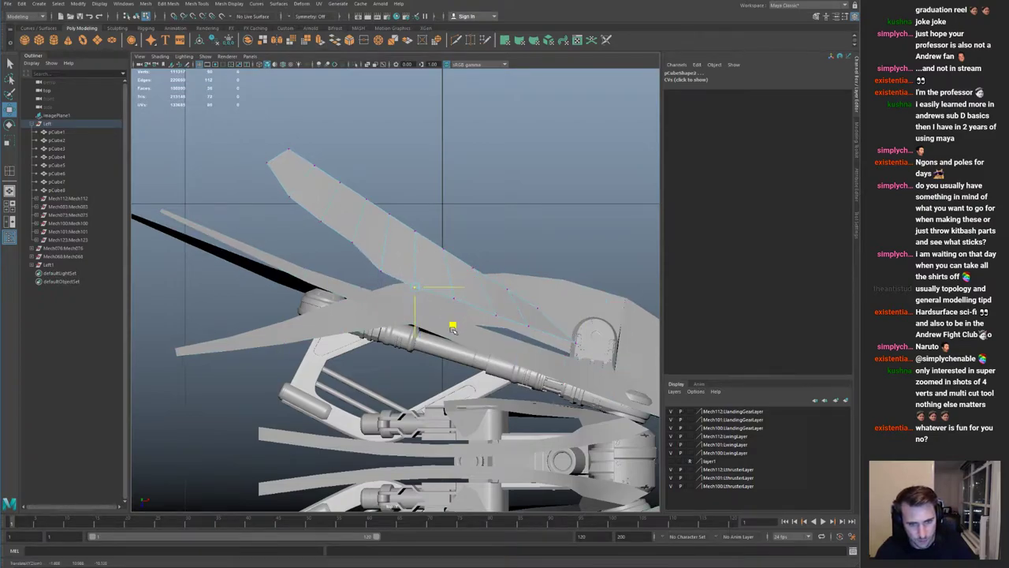
# Step: Adjust the neighbouring inner-edge vertices to smooth the widened blade outline, and return to object mode in perspective
pyautogui.moveTo(440, 281); pyautogui.dragTo(489, 339)
pyautogui.moveTo(341, 234); pyautogui.dragTo(385, 284)
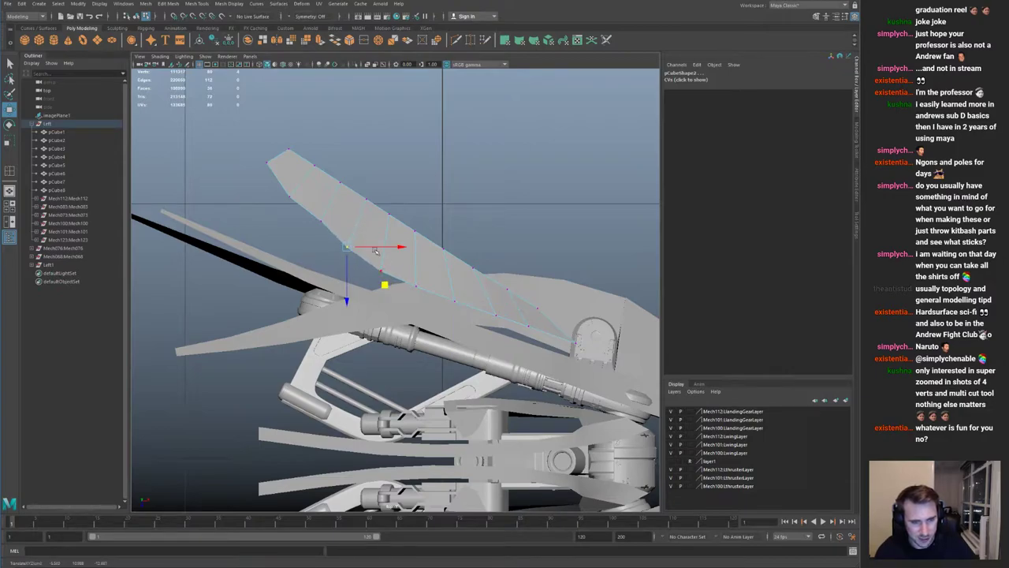
pyautogui.click(350, 259)
pyautogui.hotkey('ctrl', 'z')
pyautogui.moveTo(358, 259); pyautogui.dragTo(354, 262)
pyautogui.keyDown('alt'); pyautogui.moveTo(456, 243); pyautogui.dragTo(325, 227, button='middle'); pyautogui.keyUp('alt')
pyautogui.press('space')
pyautogui.press('space')
pyautogui.press('q')
pyautogui.press('F8')
# Step: Clear the selection and examine the reshaped blades and mech parts from the side, rear and above
pyautogui.keyDown('alt'); pyautogui.moveTo(434, 228); pyautogui.dragTo(348, 206, button='right'); pyautogui.keyUp('alt')
pyautogui.keyDown('alt'); pyautogui.moveTo(349, 206); pyautogui.dragTo(415, 164); pyautogui.keyUp('alt')
pyautogui.click(355, 179)
pyautogui.keyDown('alt'); pyautogui.moveTo(355, 178); pyautogui.dragTo(383, 198); pyautogui.keyUp('alt')
pyautogui.keyDown('alt'); pyautogui.moveTo(383, 198); pyautogui.dragTo(491, 265, button='right'); pyautogui.keyUp('alt')
pyautogui.keyDown('alt'); pyautogui.moveTo(491, 264); pyautogui.dragTo(391, 259); pyautogui.keyUp('alt')
pyautogui.keyDown('alt'); pyautogui.moveTo(390, 259); pyautogui.dragTo(341, 257, button='right'); pyautogui.keyUp('alt')
pyautogui.keyDown('alt'); pyautogui.moveTo(340, 257); pyautogui.dragTo(314, 244); pyautogui.keyUp('alt')
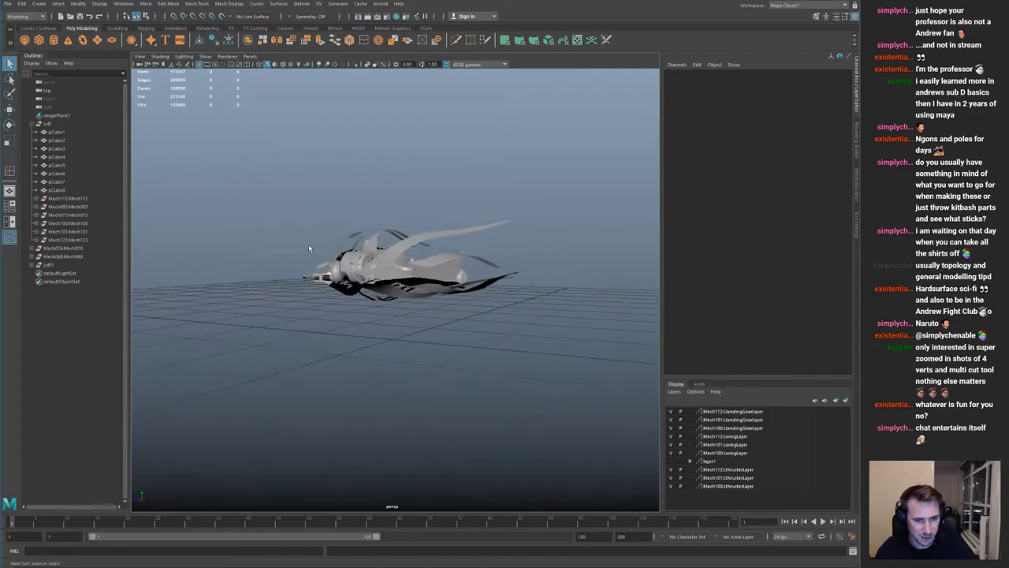
pyautogui.keyDown('alt'); pyautogui.moveTo(314, 244); pyautogui.dragTo(426, 284, button='right'); pyautogui.keyUp('alt')
pyautogui.keyDown('alt'); pyautogui.moveTo(426, 284); pyautogui.dragTo(322, 295); pyautogui.keyUp('alt')
pyautogui.keyDown('alt'); pyautogui.moveTo(322, 295); pyautogui.dragTo(403, 286, button='right'); pyautogui.keyUp('alt')
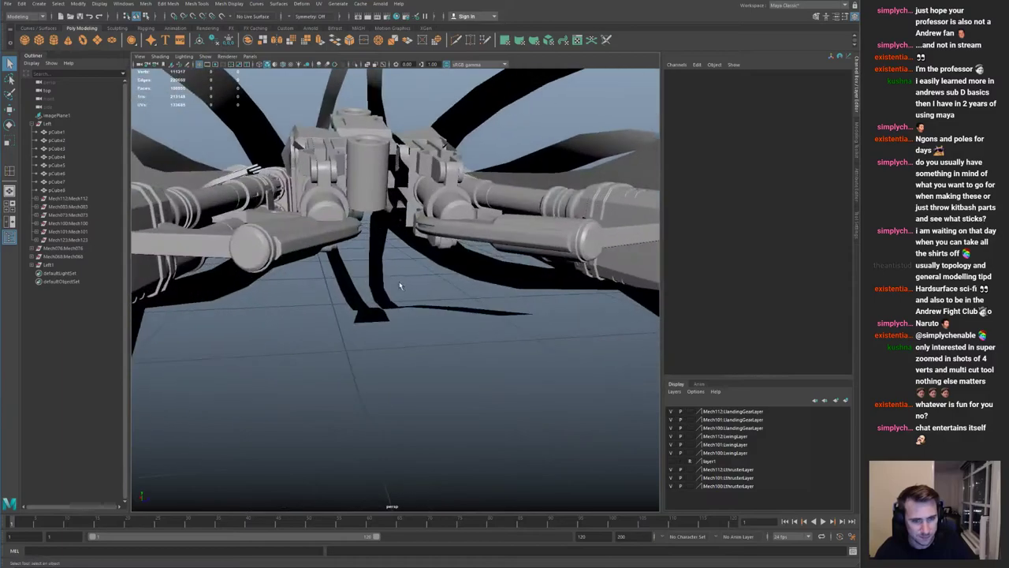
pyautogui.keyDown('alt'); pyautogui.moveTo(403, 286); pyautogui.dragTo(339, 260); pyautogui.keyUp('alt')
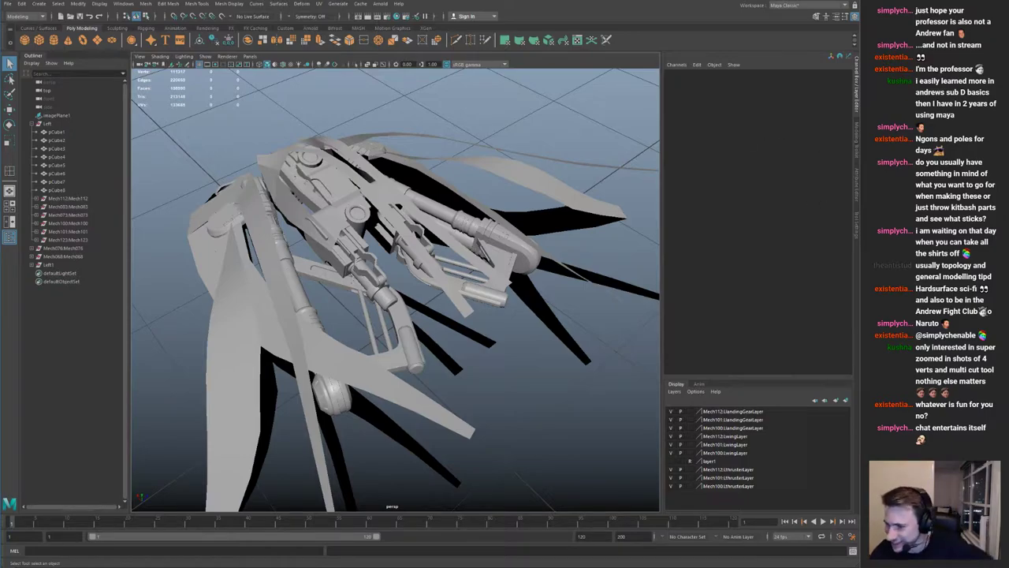
# Step: Import the Mech111 ring part, select its parent group and rotate it -90 degrees about Z
pyautogui.moveTo(613, 309); pyautogui.dragTo(472, 382)
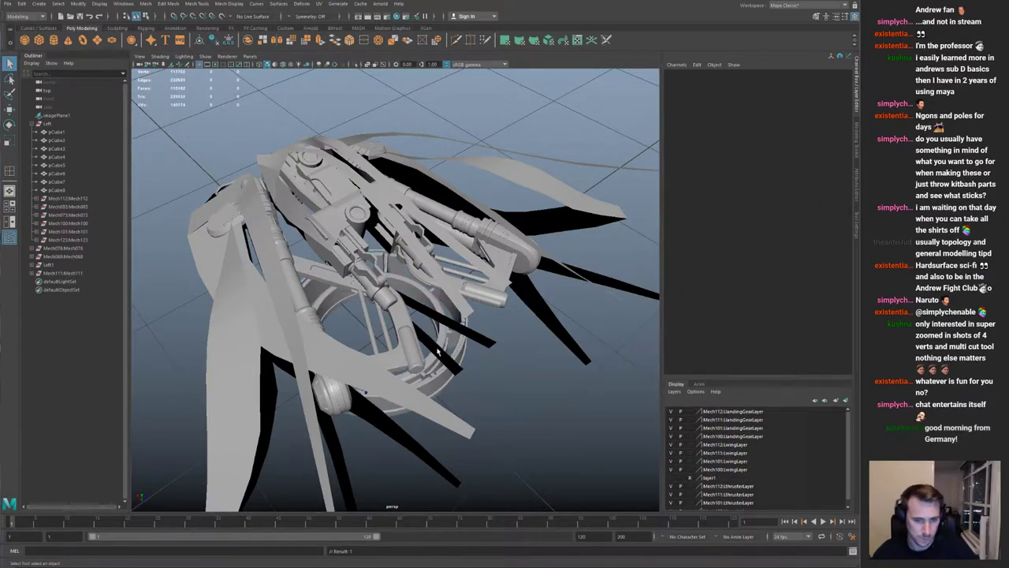
pyautogui.click(442, 383)
pyautogui.press('Up')
pyautogui.press('w')
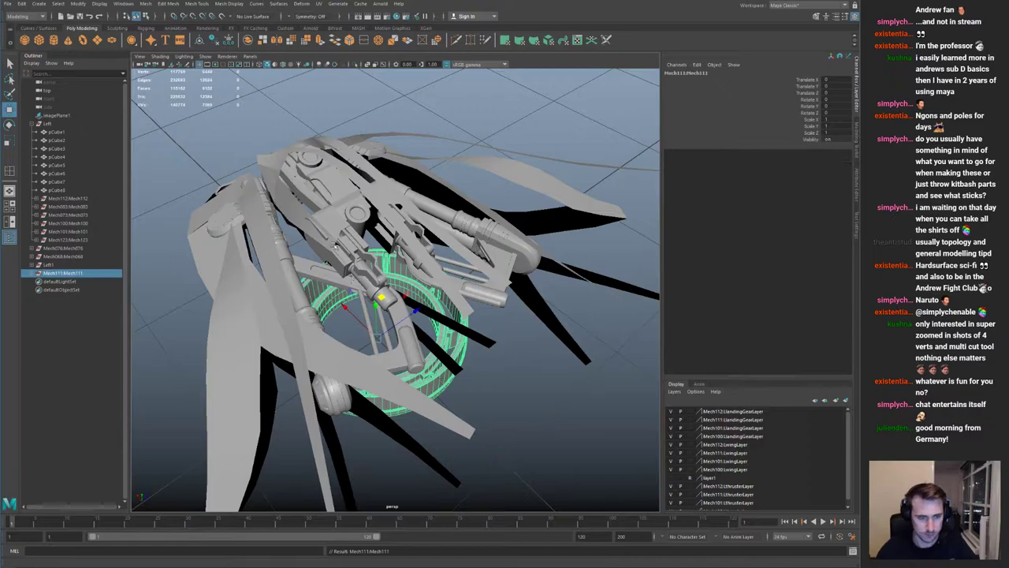
pyautogui.keyDown('alt'); pyautogui.moveTo(442, 370); pyautogui.dragTo(505, 221); pyautogui.keyUp('alt')
pyautogui.keyDown('alt'); pyautogui.moveTo(504, 220); pyautogui.dragTo(547, 215, button='middle'); pyautogui.keyUp('alt')
pyautogui.press('e')
pyautogui.moveTo(454, 355); pyautogui.dragTo(397, 350)
# Step: Try fitting the Mech111 ring around the ship's nose at a uniform scale of about 0.453
pyautogui.keyDown('alt'); pyautogui.moveTo(413, 314); pyautogui.dragTo(369, 411); pyautogui.keyUp('alt')
pyautogui.press('r')
pyautogui.press('w')
pyautogui.moveTo(443, 428); pyautogui.dragTo(486, 324)
pyautogui.press('space')
pyautogui.press('space')
pyautogui.moveTo(409, 303); pyautogui.dragTo(402, 328)
pyautogui.keyDown('alt'); pyautogui.moveTo(405, 325); pyautogui.dragTo(479, 304); pyautogui.keyUp('alt')
pyautogui.press('r')
pyautogui.press('w')
pyautogui.press('w')
pyautogui.keyDown('alt'); pyautogui.moveTo(479, 306); pyautogui.dragTo(538, 342); pyautogui.keyUp('alt')
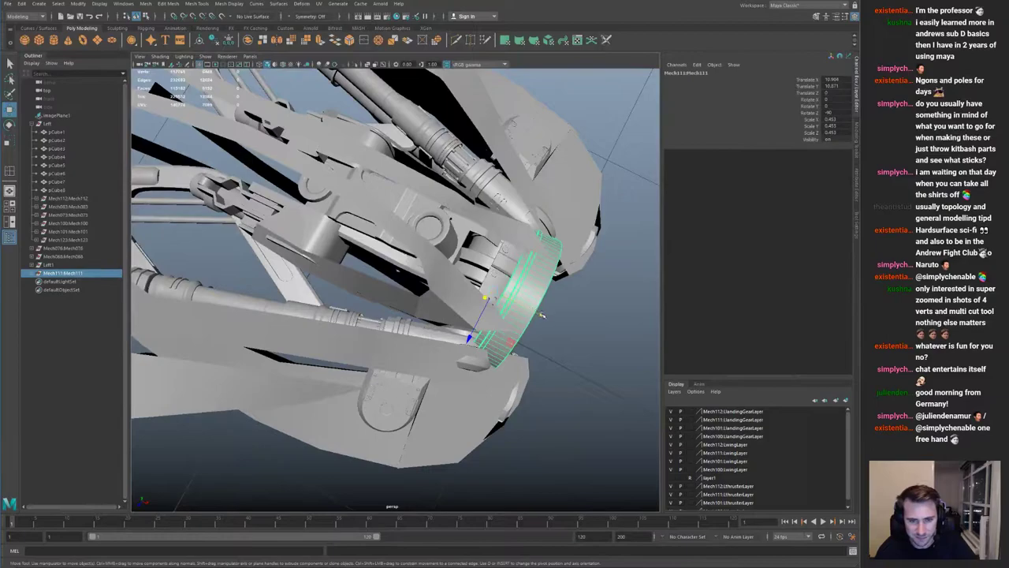
pyautogui.hotkey('ctrl', 'z')
# Step: Try the Mech111 ring around the ship's mid-body, moving it rearward and scaling it uniformly to about 0.776
pyautogui.moveTo(502, 314); pyautogui.dragTo(363, 233)
pyautogui.press('r')
pyautogui.keyDown('alt'); pyautogui.moveTo(317, 219); pyautogui.dragTo(416, 260, button='middle'); pyautogui.keyUp('alt')
pyautogui.moveTo(412, 259); pyautogui.dragTo(378, 217)
pyautogui.keyDown('alt'); pyautogui.moveTo(378, 217); pyautogui.dragTo(315, 213, button='right'); pyautogui.keyUp('alt')
pyautogui.keyDown('alt'); pyautogui.moveTo(316, 213); pyautogui.dragTo(407, 243); pyautogui.keyUp('alt')
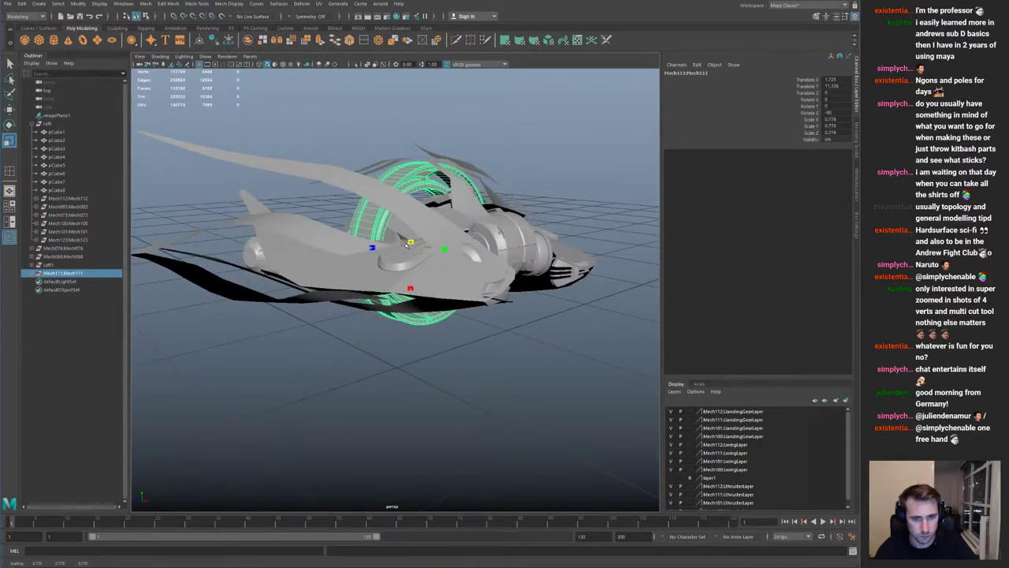
pyautogui.click(470, 162)
pyautogui.keyDown('alt'); pyautogui.moveTo(461, 189); pyautogui.dragTo(394, 228, button='right'); pyautogui.keyUp('alt')
pyautogui.keyDown('alt'); pyautogui.moveTo(394, 229); pyautogui.dragTo(503, 331); pyautogui.keyUp('alt')
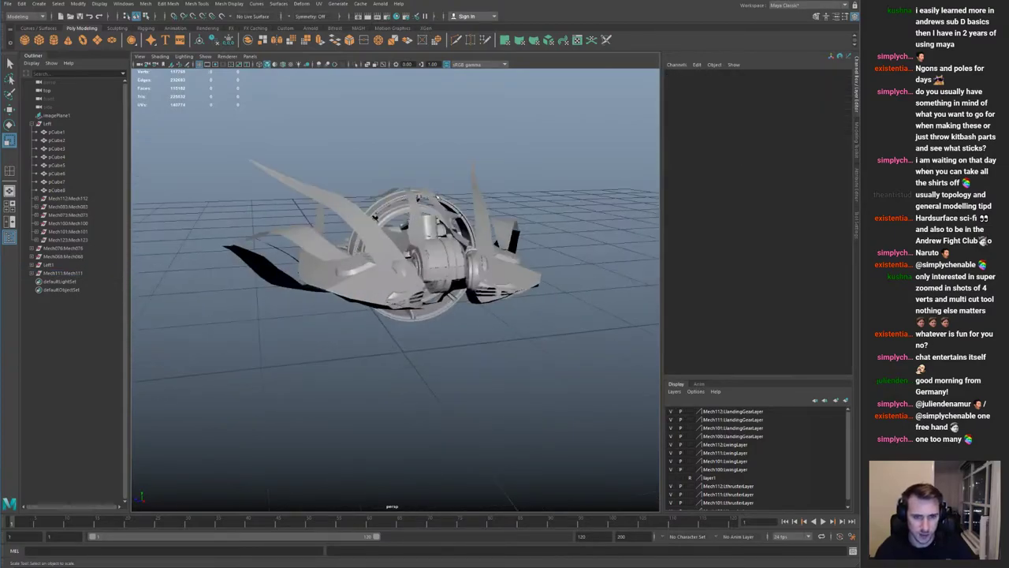
# Step: Delete the inner cylinder and the rest of the Mech111 ring from the ship
pyautogui.click(440, 197)
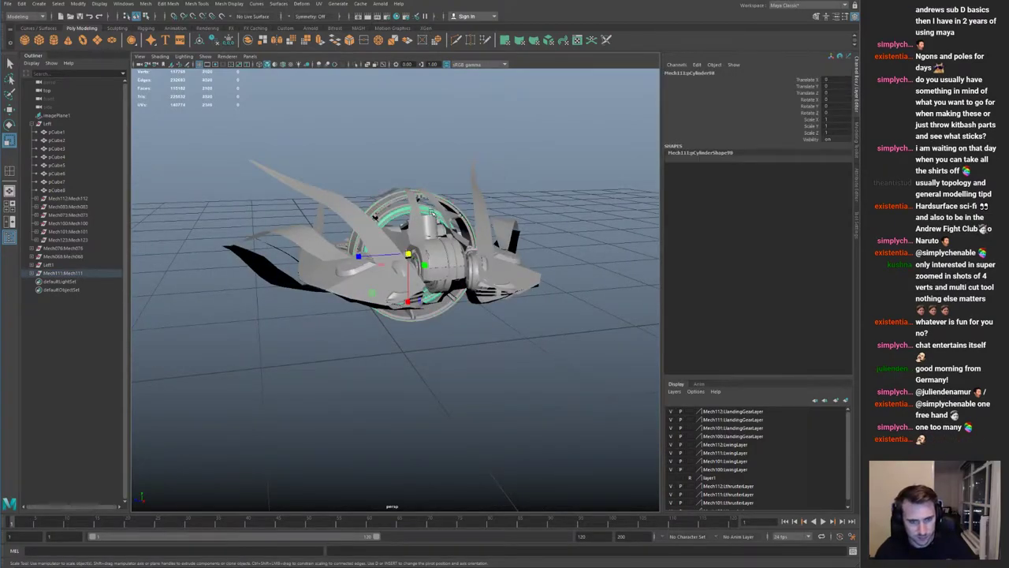
pyautogui.press('Delete')
pyautogui.keyDown('alt'); pyautogui.moveTo(499, 203); pyautogui.dragTo(304, 214); pyautogui.keyUp('alt')
pyautogui.click(382, 307)
pyautogui.press('Delete')
pyautogui.keyDown('alt'); pyautogui.moveTo(388, 294); pyautogui.dragTo(331, 229); pyautogui.keyUp('alt')
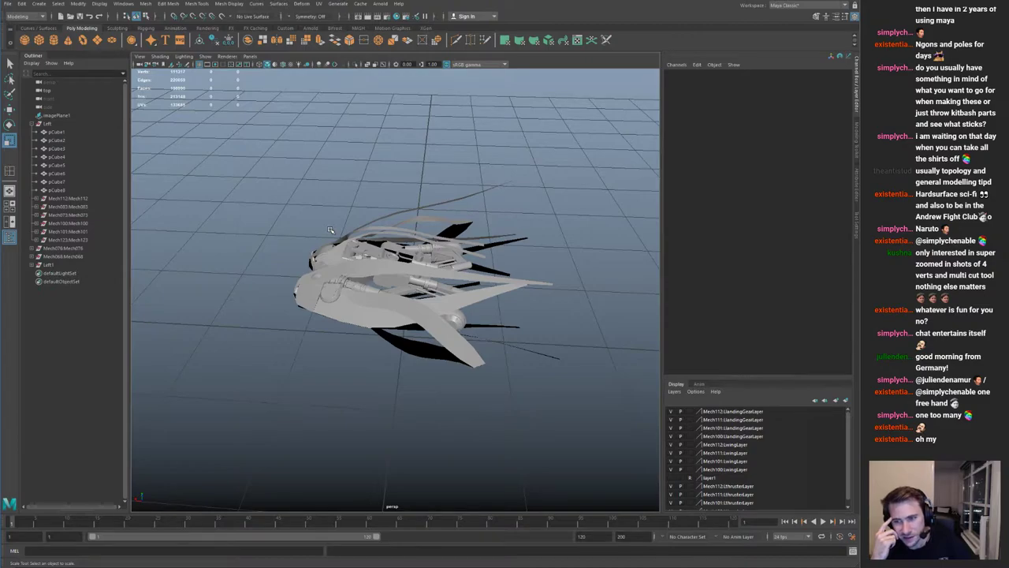
# Step: Examine the blades and mech parts from the side and the front
pyautogui.keyDown('alt'); pyautogui.moveTo(407, 258); pyautogui.dragTo(392, 299); pyautogui.keyUp('alt')
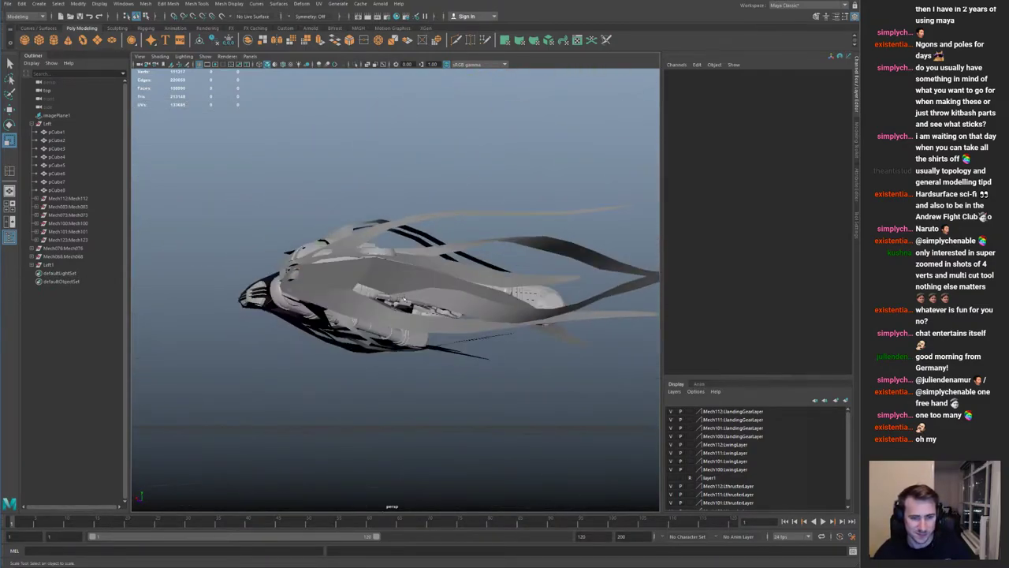
pyautogui.click(557, 307)
pyautogui.keyDown('alt'); pyautogui.moveTo(556, 308); pyautogui.dragTo(401, 256); pyautogui.keyUp('alt')
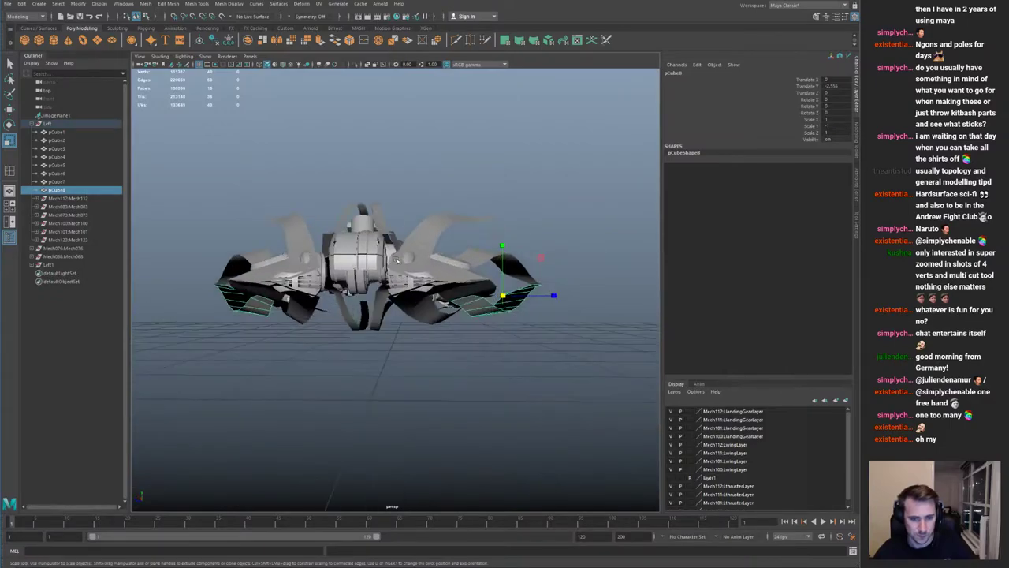
pyautogui.keyDown('alt'); pyautogui.moveTo(401, 257); pyautogui.dragTo(422, 240, button='right'); pyautogui.keyUp('alt')
pyautogui.click(424, 342)
# Step: Select unwanted faces on the finned Mech112 sphere part near the nose with lasso selection and delete them
pyautogui.click(418, 275)
pyautogui.keyDown('alt'); pyautogui.moveTo(418, 276); pyautogui.dragTo(474, 251, button='right'); pyautogui.keyUp('alt')
pyautogui.keyDown('alt'); pyautogui.moveTo(473, 250); pyautogui.dragTo(467, 209); pyautogui.keyUp('alt')
pyautogui.keyDown('alt'); pyautogui.moveTo(257, 205); pyautogui.dragTo(290, 210); pyautogui.keyUp('alt')
pyautogui.moveTo(405, 231); pyautogui.dragTo(410, 235)
pyautogui.moveTo(410, 236)
pyautogui.keyDown('alt'); pyautogui.mouseDown()
pyautogui.moveTo(359, 240)
pyautogui.moveTo(422, 264)
pyautogui.moveTo(410, 245)
pyautogui.mouseUp(); pyautogui.keyUp('alt')
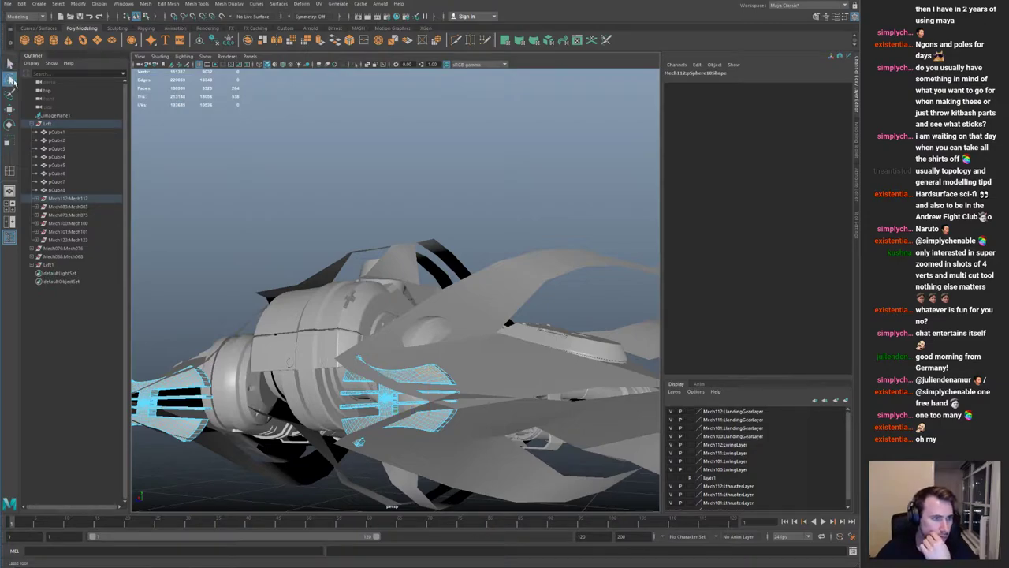
pyautogui.keyDown('alt'); pyautogui.moveTo(462, 304); pyautogui.dragTo(410, 282); pyautogui.keyUp('alt')
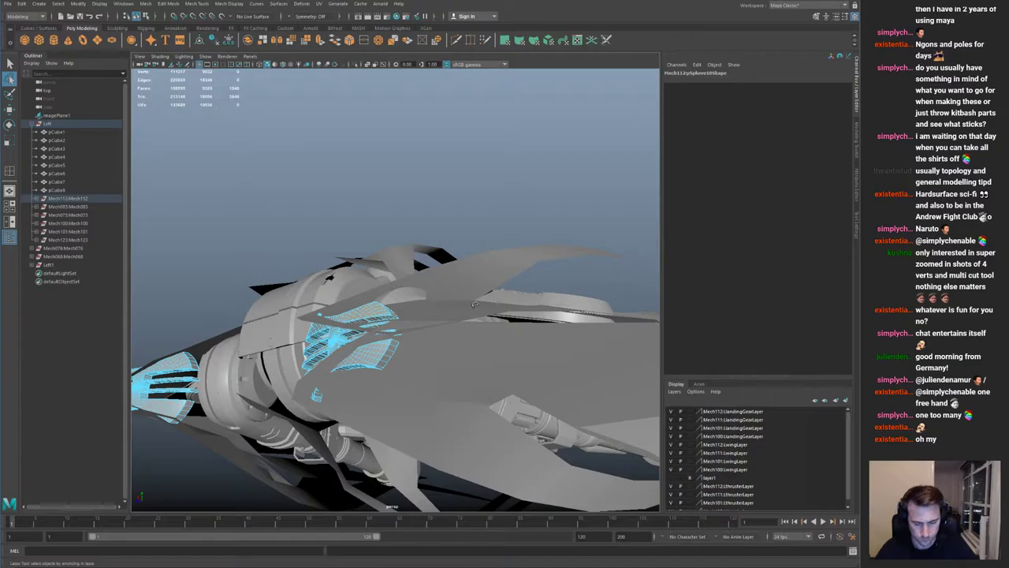
pyautogui.press('Delete')
# Step: Delete the remaining unwanted faces around the Mech112 nose part and return to object selection
pyautogui.moveTo(474, 304)
pyautogui.keyDown('alt'); pyautogui.mouseDown()
pyautogui.moveTo(532, 335)
pyautogui.moveTo(504, 295)
pyautogui.moveTo(461, 304)
pyautogui.mouseUp(); pyautogui.keyUp('alt')
pyautogui.keyDown('alt'); pyautogui.moveTo(461, 304); pyautogui.dragTo(353, 304, button='middle'); pyautogui.keyUp('alt')
pyautogui.keyDown('alt'); pyautogui.moveTo(353, 304); pyautogui.dragTo(441, 293, button='right'); pyautogui.keyUp('alt')
pyautogui.moveTo(442, 293)
pyautogui.keyDown('alt'); pyautogui.mouseDown()
pyautogui.moveTo(408, 274)
pyautogui.moveTo(422, 275)
pyautogui.mouseUp(); pyautogui.keyUp('alt')
pyautogui.press('Delete')
pyautogui.press('q')
pyautogui.moveTo(411, 287); pyautogui.dragTo(448, 242, button='right')
# Step: Examine the mech arms, central body and blades from above, up close and behind, leaving nothing selected
pyautogui.keyDown('alt'); pyautogui.moveTo(432, 264); pyautogui.dragTo(394, 278); pyautogui.keyUp('alt')
pyautogui.keyDown('alt'); pyautogui.moveTo(394, 277); pyautogui.dragTo(310, 188, button='right'); pyautogui.keyUp('alt')
pyautogui.keyDown('alt'); pyautogui.moveTo(313, 204); pyautogui.dragTo(370, 304); pyautogui.keyUp('alt')
pyautogui.keyDown('alt'); pyautogui.moveTo(370, 304); pyautogui.dragTo(444, 354, button='right'); pyautogui.keyUp('alt')
pyautogui.keyDown('alt'); pyautogui.moveTo(347, 316); pyautogui.dragTo(298, 301); pyautogui.keyUp('alt')
pyautogui.keyDown('alt'); pyautogui.moveTo(298, 301); pyautogui.dragTo(513, 345, button='middle'); pyautogui.keyUp('alt')
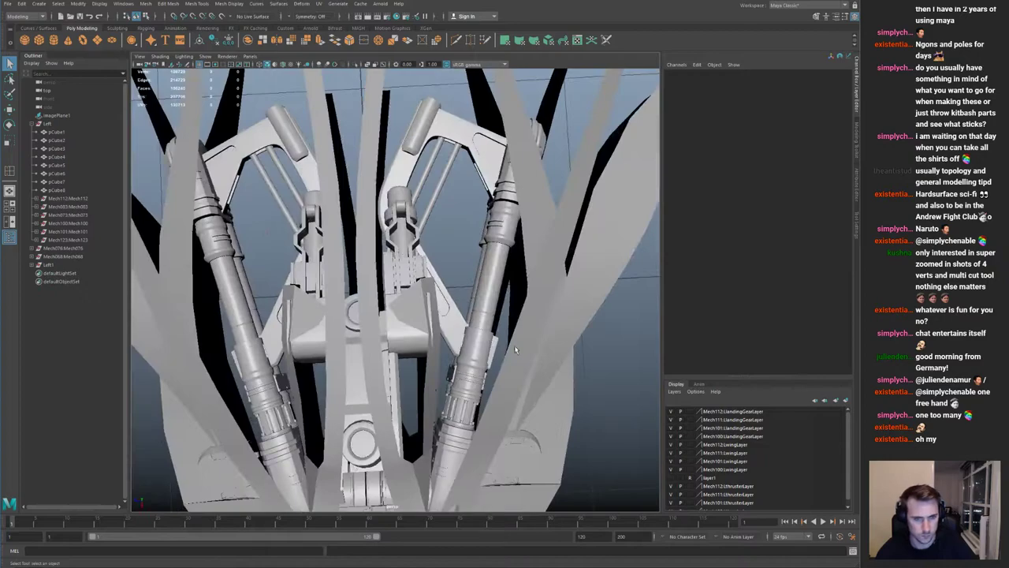
pyautogui.click(512, 345)
pyautogui.keyDown('alt'); pyautogui.moveTo(513, 346); pyautogui.dragTo(418, 324); pyautogui.keyUp('alt')
pyautogui.click(420, 253)
pyautogui.keyDown('alt'); pyautogui.moveTo(419, 253); pyautogui.dragTo(439, 331, button='middle'); pyautogui.keyUp('alt')
pyautogui.keyDown('alt'); pyautogui.moveTo(439, 331); pyautogui.dragTo(410, 302); pyautogui.keyUp('alt')
pyautogui.keyDown('alt'); pyautogui.moveTo(410, 303); pyautogui.dragTo(320, 238, button='right'); pyautogui.keyUp('alt')
pyautogui.click(363, 202)
pyautogui.keyDown('alt'); pyautogui.moveTo(385, 192); pyautogui.dragTo(367, 273); pyautogui.keyUp('alt')
pyautogui.keyDown('alt'); pyautogui.moveTo(367, 273); pyautogui.dragTo(427, 292, button='right'); pyautogui.keyUp('alt')
pyautogui.keyDown('alt'); pyautogui.moveTo(436, 276); pyautogui.dragTo(372, 278); pyautogui.keyUp('alt')
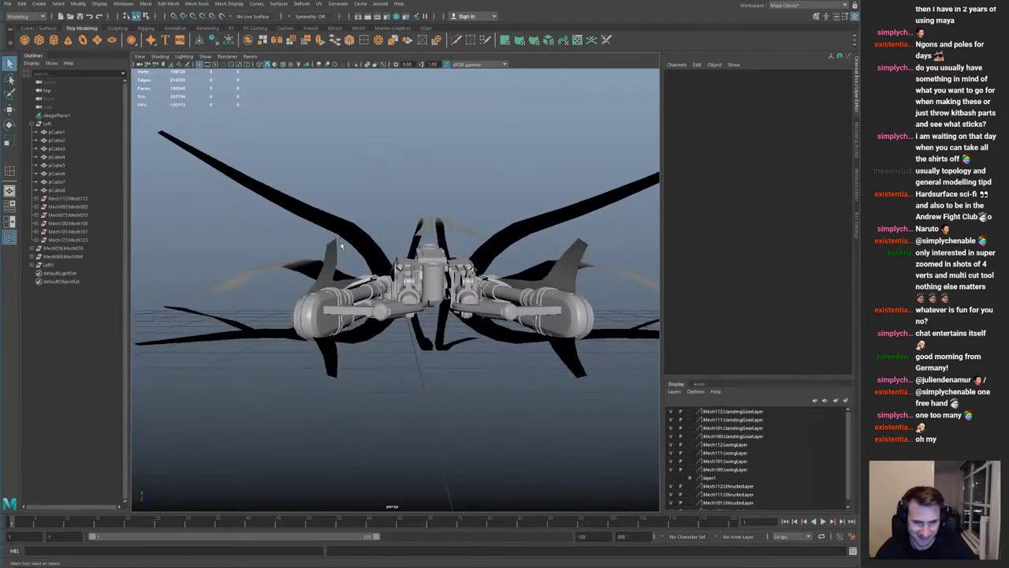
pyautogui.keyDown('alt'); pyautogui.moveTo(372, 278); pyautogui.dragTo(406, 304, button='right'); pyautogui.keyUp('alt')
pyautogui.keyDown('alt'); pyautogui.moveTo(406, 305); pyautogui.dragTo(343, 305); pyautogui.keyUp('alt')
# Step: Select the parent group of the mech arm part at the ship's rear, then rotate and move it
pyautogui.click(380, 312)
pyautogui.press('Up')
pyautogui.press('e')
pyautogui.keyDown('alt'); pyautogui.moveTo(375, 238); pyautogui.dragTo(380, 213); pyautogui.keyUp('alt')
pyautogui.moveTo(392, 277); pyautogui.dragTo(368, 292)
pyautogui.press('w')
pyautogui.moveTo(467, 365); pyautogui.dragTo(491, 353)
pyautogui.keyDown('alt'); pyautogui.moveTo(490, 352); pyautogui.dragTo(520, 351, button='right'); pyautogui.keyUp('alt')
# Step: Select a group of vertices on the side blade using isolated display and reposition them
pyautogui.hotkey('ctrl', '1')
pyautogui.click(394, 333)
pyautogui.moveTo(394, 333); pyautogui.dragTo(292, 336, button='right')
pyautogui.moveTo(292, 335); pyautogui.dragTo(489, 392)
pyautogui.hotkey('ctrl', '1')
pyautogui.keyDown('alt'); pyautogui.moveTo(387, 344); pyautogui.dragTo(463, 301); pyautogui.keyUp('alt')
pyautogui.moveTo(409, 281); pyautogui.dragTo(352, 317)
pyautogui.keyDown('alt'); pyautogui.moveTo(353, 318); pyautogui.dragTo(322, 286); pyautogui.keyUp('alt')
# Step: Adjust the corner vertex of the isolated side blade pCube3 and return to object mode with all parts shown
pyautogui.click(311, 358)
pyautogui.moveTo(311, 359)
pyautogui.keyDown('alt'); pyautogui.mouseDown()
pyautogui.moveTo(315, 303)
pyautogui.moveTo(311, 331)
pyautogui.moveTo(338, 313)
pyautogui.moveTo(313, 274)
pyautogui.moveTo(320, 372)
pyautogui.mouseUp(); pyautogui.keyUp('alt')
pyautogui.hotkey('ctrl', '1')
pyautogui.press('F10')
pyautogui.hotkey('ctrl', '1')
pyautogui.press('F9')
pyautogui.moveTo(305, 293); pyautogui.dragTo(319, 314)
pyautogui.hotkey('ctrl', '1')
pyautogui.keyDown('alt'); pyautogui.moveTo(317, 274); pyautogui.dragTo(332, 233); pyautogui.keyUp('alt')
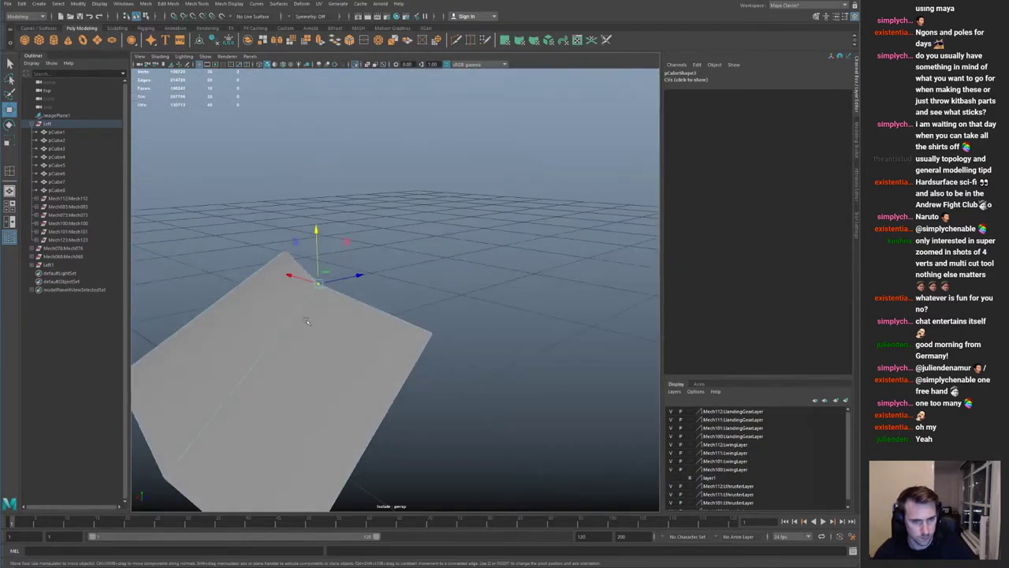
pyautogui.press('F8')
pyautogui.hotkey('ctrl', '1')
pyautogui.keyDown('alt'); pyautogui.moveTo(333, 268); pyautogui.dragTo(363, 320); pyautogui.keyUp('alt')
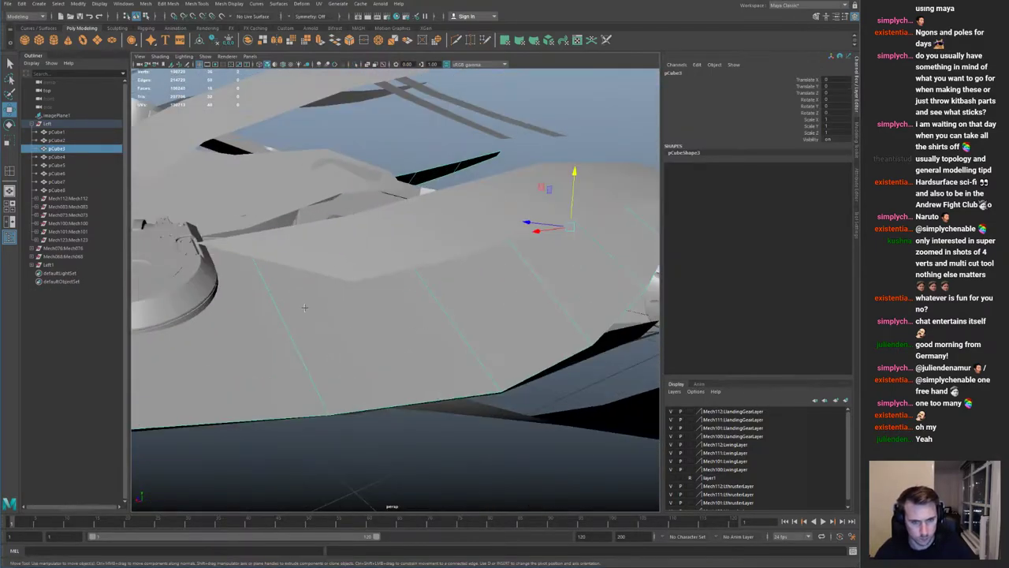
# Step: Try deleting an edge from the side blade pCube3, undo the deletion and reselect the blade
pyautogui.press('F10')
pyautogui.press('q')
pyautogui.click(498, 268)
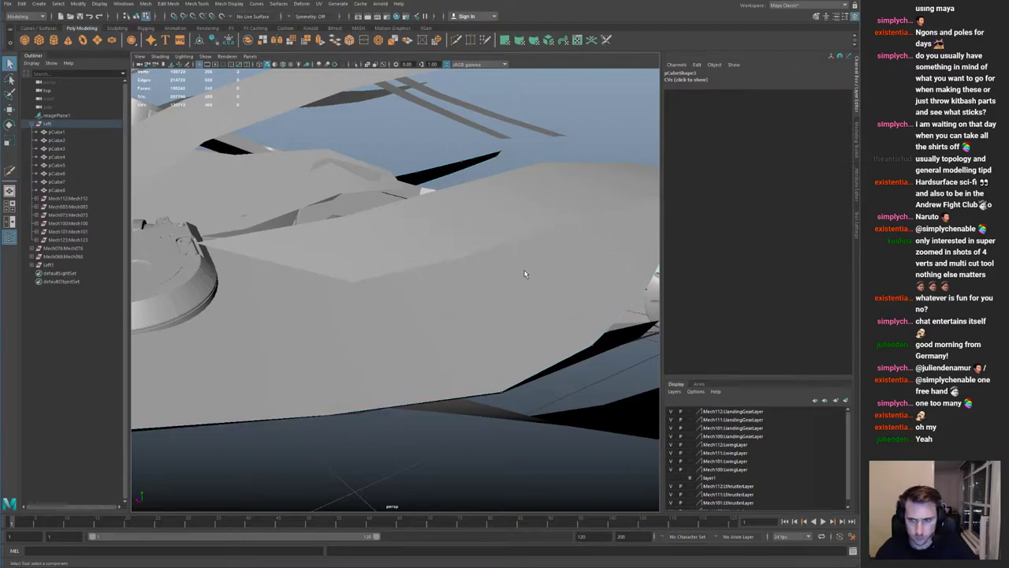
pyautogui.press('Delete')
pyautogui.hotkey('ctrl', 'z')
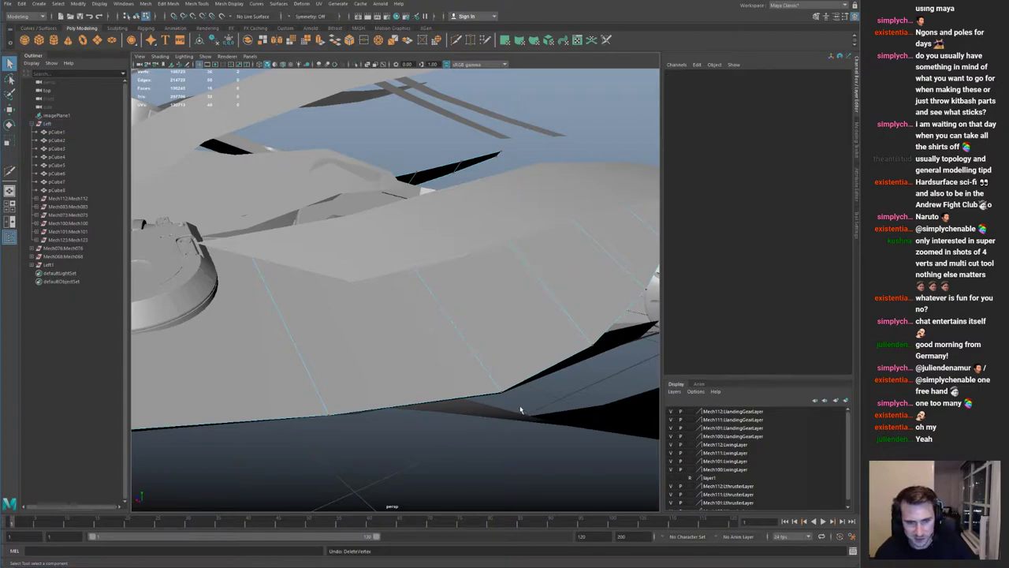
pyautogui.click(547, 424)
pyautogui.click(589, 341)
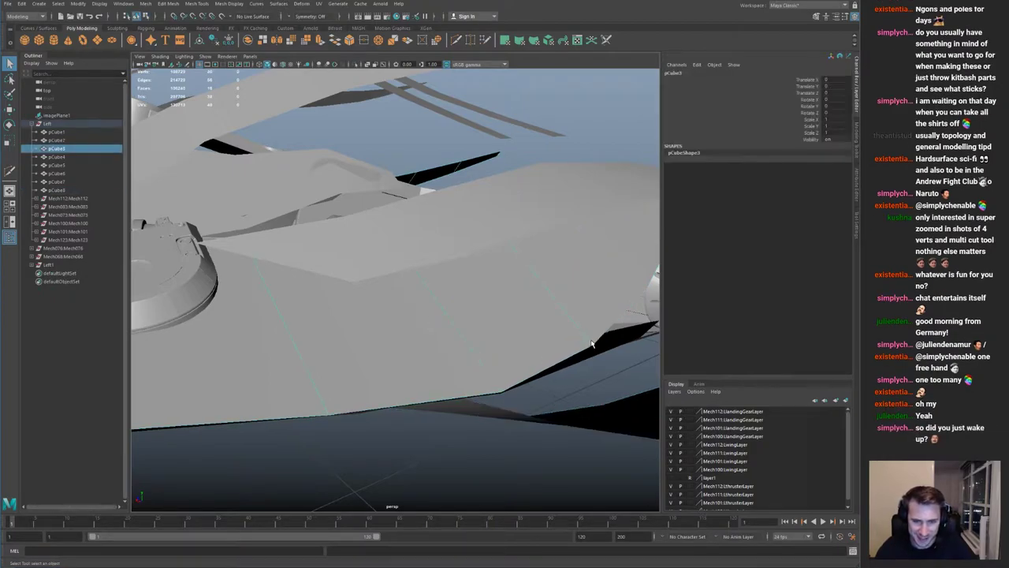
# Step: Insert one centred lengthwise edge loop on the pCube3 blade using the Insert Edge Loop tool's Multiple edge loops option
pyautogui.keyDown('shift'); pyautogui.moveTo(409, 367); pyautogui.dragTo(807, 114, button='right'); pyautogui.keyUp('shift')
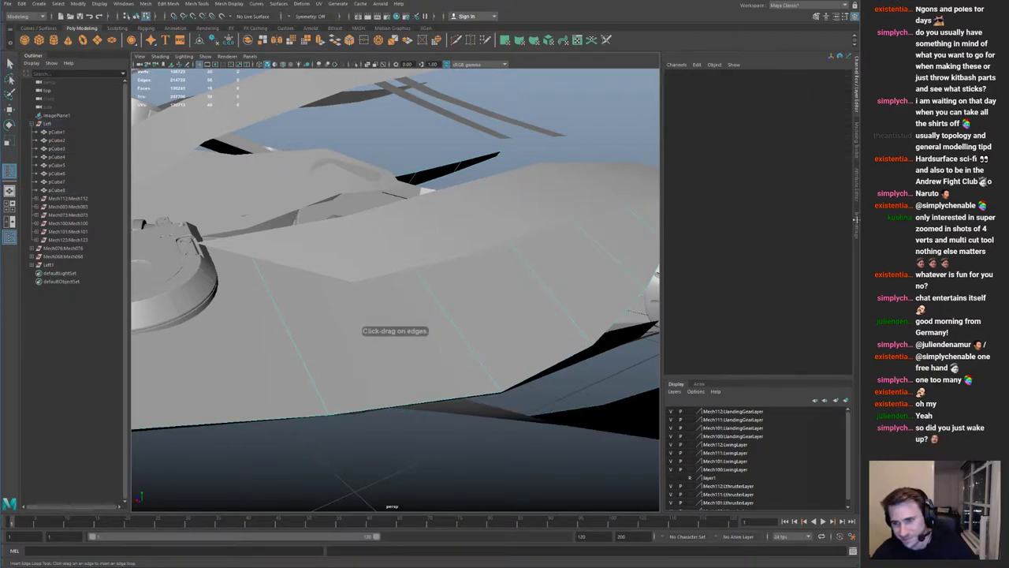
pyautogui.click(855, 219)
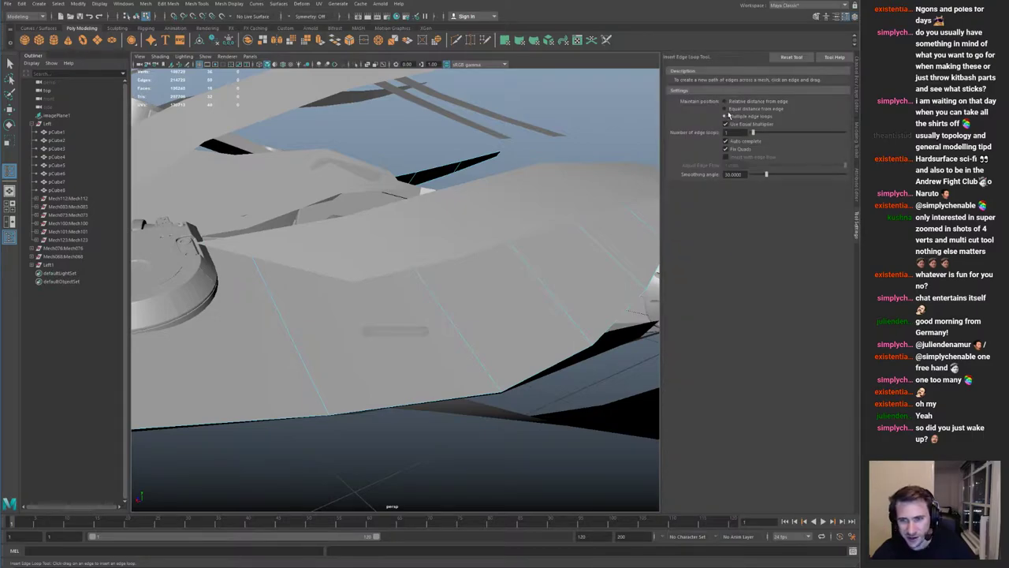
pyautogui.click(449, 315)
pyautogui.press('q')
# Step: Move the blade's inner-edge vertex behind the round mech hub vertically to bend the surface
pyautogui.keyDown('alt'); pyautogui.moveTo(339, 304); pyautogui.dragTo(412, 324); pyautogui.keyUp('alt')
pyautogui.press('F8')
pyautogui.hotkey('ctrl', '1')
pyautogui.moveTo(412, 314); pyautogui.dragTo(347, 308, button='right')
pyautogui.click(336, 250)
pyautogui.hotkey('ctrl', '1')
pyautogui.press('w')
pyautogui.moveTo(345, 223); pyautogui.dragTo(337, 246)
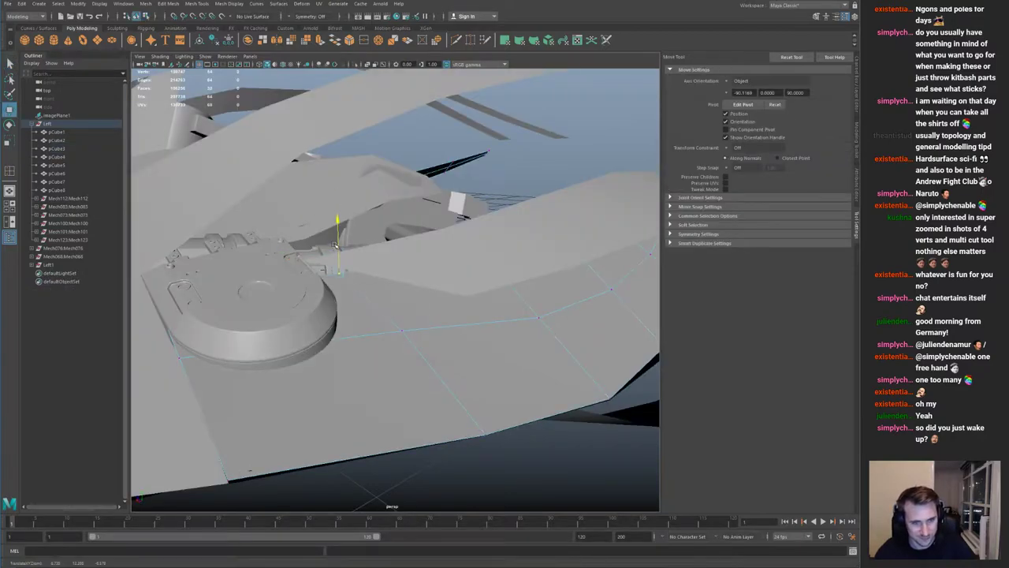
# Step: Adjust the neighbouring inner-edge vertices near the front of the blade and return to object mode
pyautogui.keyDown('alt'); pyautogui.moveTo(501, 256); pyautogui.dragTo(308, 256); pyautogui.keyUp('alt')
pyautogui.keyDown('alt'); pyautogui.moveTo(307, 256); pyautogui.dragTo(383, 282, button='right'); pyautogui.keyUp('alt')
pyautogui.moveTo(383, 285); pyautogui.dragTo(418, 277)
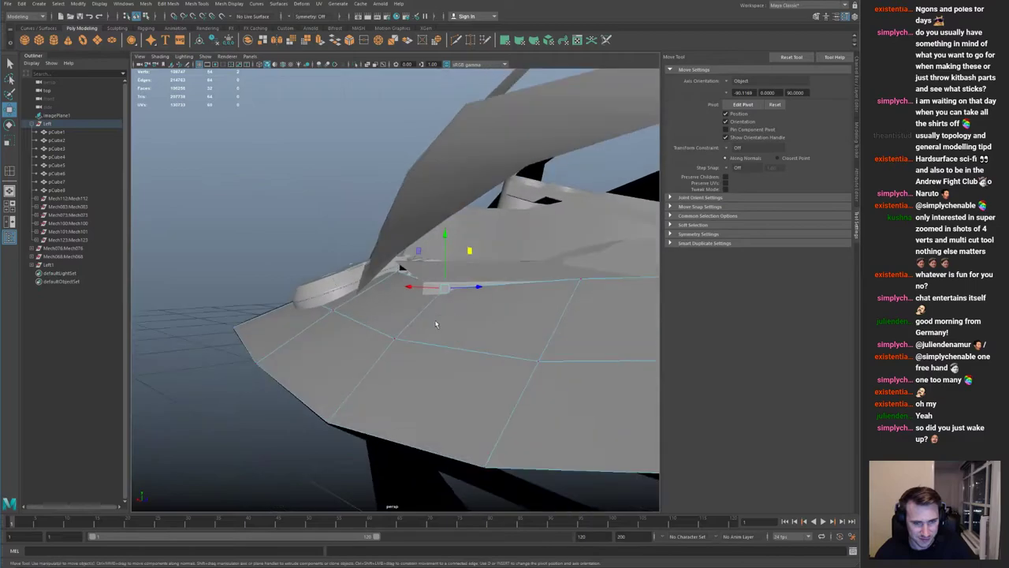
pyautogui.press('q')
pyautogui.press('F8')
# Step: Clear the selection and examine the reshaped side blades and the overall silhouette from above
pyautogui.click(444, 282)
pyautogui.keyDown('alt'); pyautogui.moveTo(444, 282); pyautogui.dragTo(305, 251, button='right'); pyautogui.keyUp('alt')
pyautogui.keyDown('alt'); pyautogui.moveTo(306, 251); pyautogui.dragTo(297, 329); pyautogui.keyUp('alt')
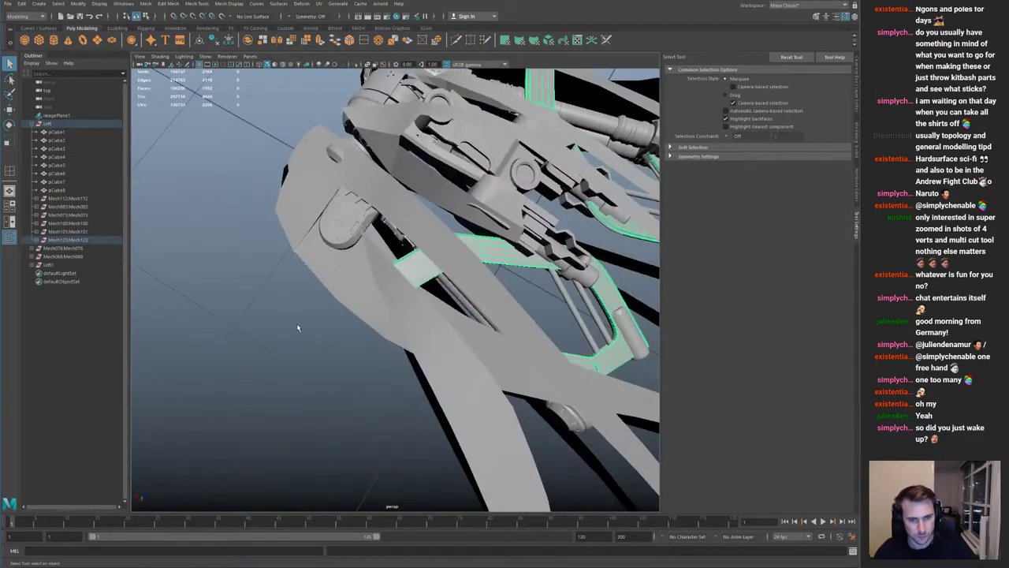
pyautogui.click(297, 329)
pyautogui.keyDown('alt'); pyautogui.moveTo(297, 329); pyautogui.dragTo(322, 279, button='right'); pyautogui.keyUp('alt')
pyautogui.keyDown('alt'); pyautogui.moveTo(322, 279); pyautogui.dragTo(352, 266); pyautogui.keyUp('alt')
pyautogui.keyDown('alt'); pyautogui.moveTo(352, 267); pyautogui.dragTo(441, 286, button='right'); pyautogui.keyUp('alt')
pyautogui.keyDown('alt'); pyautogui.moveTo(442, 285); pyautogui.dragTo(481, 304); pyautogui.keyUp('alt')
pyautogui.keyDown('alt'); pyautogui.moveTo(480, 303); pyautogui.dragTo(387, 278, button='right'); pyautogui.keyUp('alt')
pyautogui.keyDown('alt'); pyautogui.moveTo(386, 279); pyautogui.dragTo(403, 236); pyautogui.keyUp('alt')
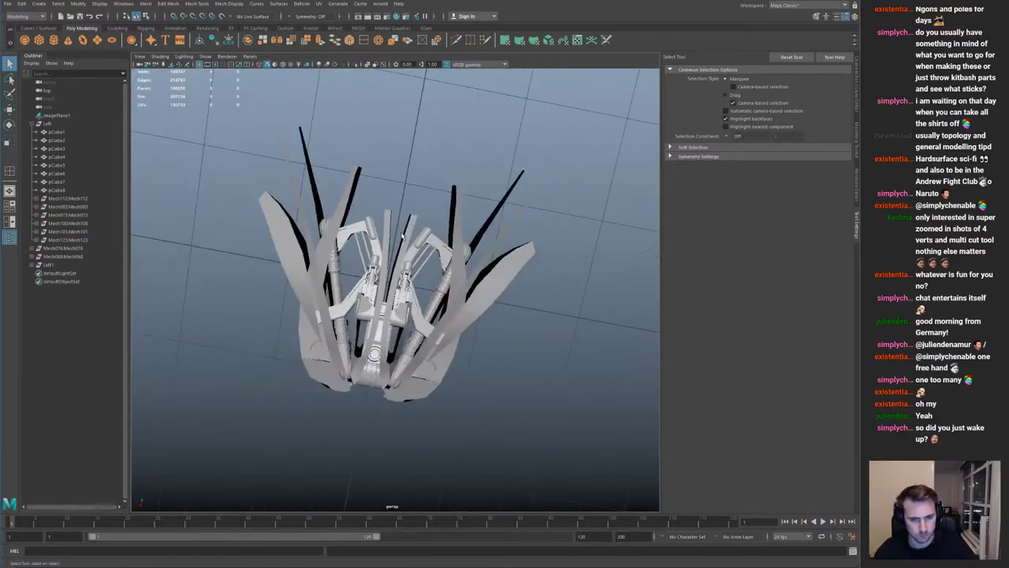
# Step: In the top view, spread the rear tips of the upper central blades outward with soft selection and adjust their mid-length vertices
pyautogui.press('space')
pyautogui.press('space')
pyautogui.keyDown('alt'); pyautogui.moveTo(239, 394); pyautogui.dragTo(268, 246, button='middle'); pyautogui.keyUp('alt')
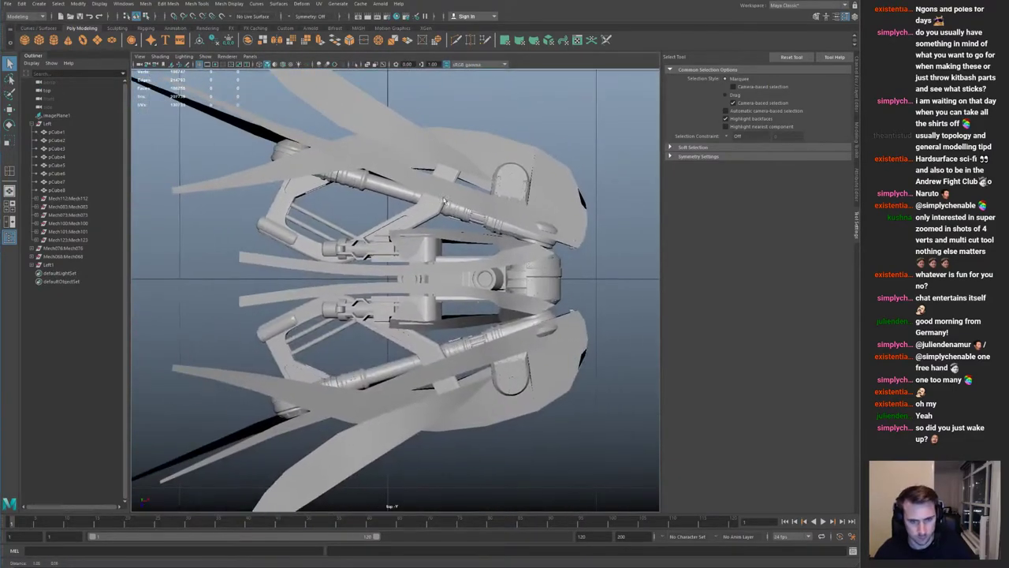
pyautogui.keyDown('alt'); pyautogui.moveTo(268, 246); pyautogui.dragTo(288, 249, button='right'); pyautogui.keyUp('alt')
pyautogui.click(287, 250)
pyautogui.scroll(4, 287, 249)
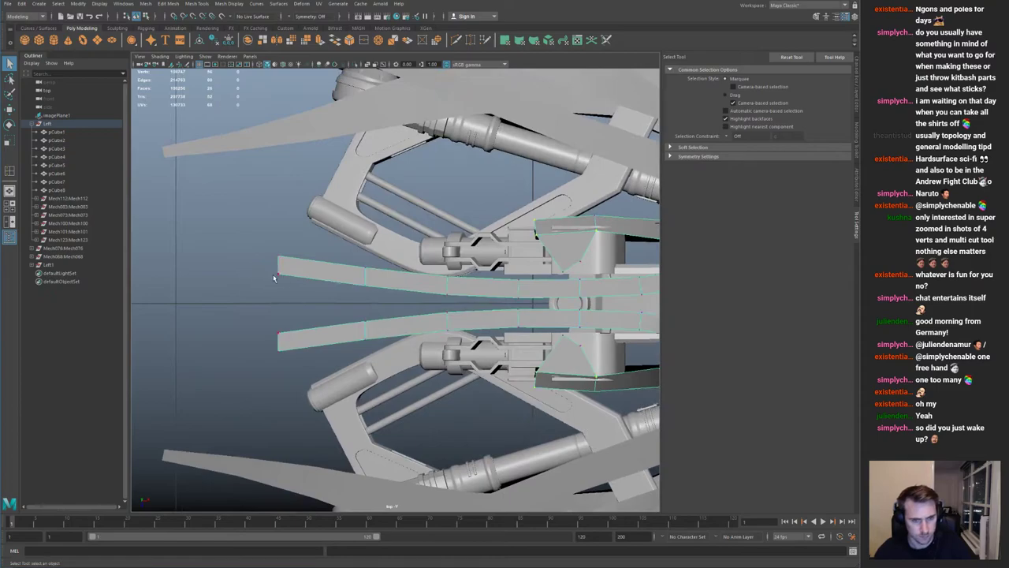
pyautogui.press('w')
pyautogui.press('b')
pyautogui.moveTo(289, 256); pyautogui.dragTo(297, 258)
pyautogui.moveTo(280, 328); pyautogui.dragTo(299, 286)
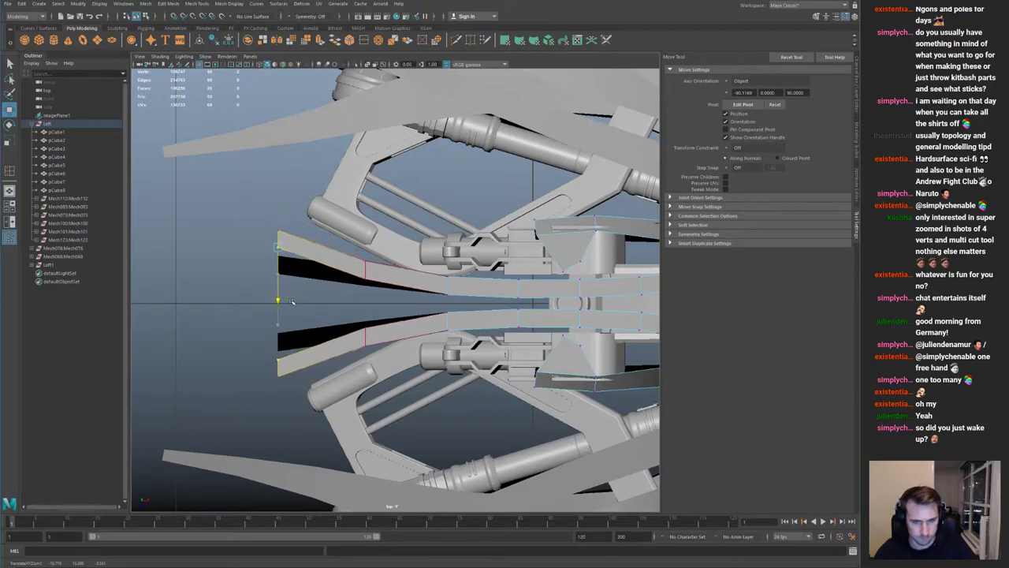
pyautogui.moveTo(428, 271); pyautogui.dragTo(454, 315)
pyautogui.moveTo(447, 321); pyautogui.dragTo(449, 319)
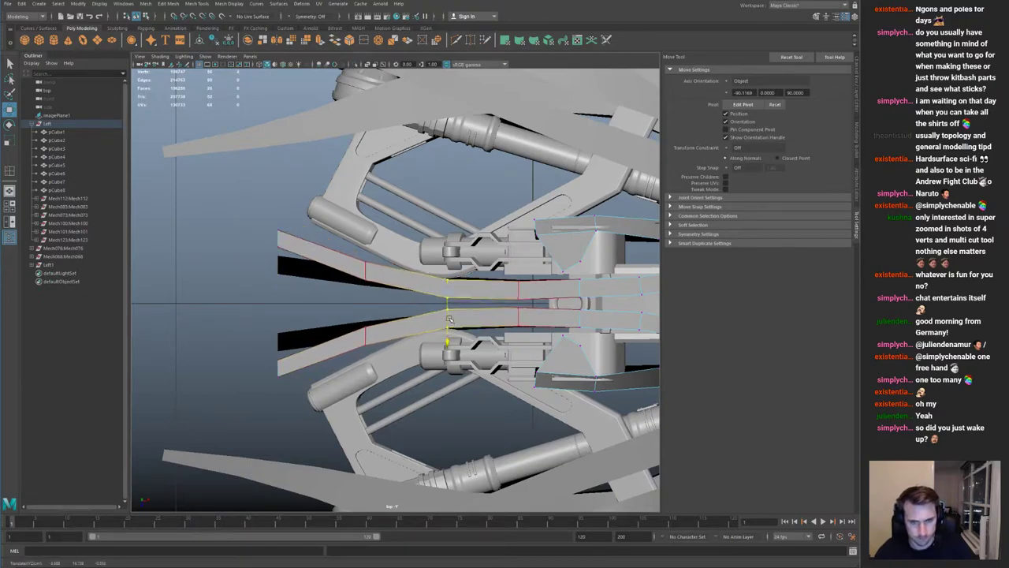
# Step: Move the rear tip vertices of the lower central blades outward to follow the upper pair
pyautogui.press('F8')
pyautogui.click(320, 276)
pyautogui.press('F8')
pyautogui.moveTo(259, 241); pyautogui.dragTo(297, 315)
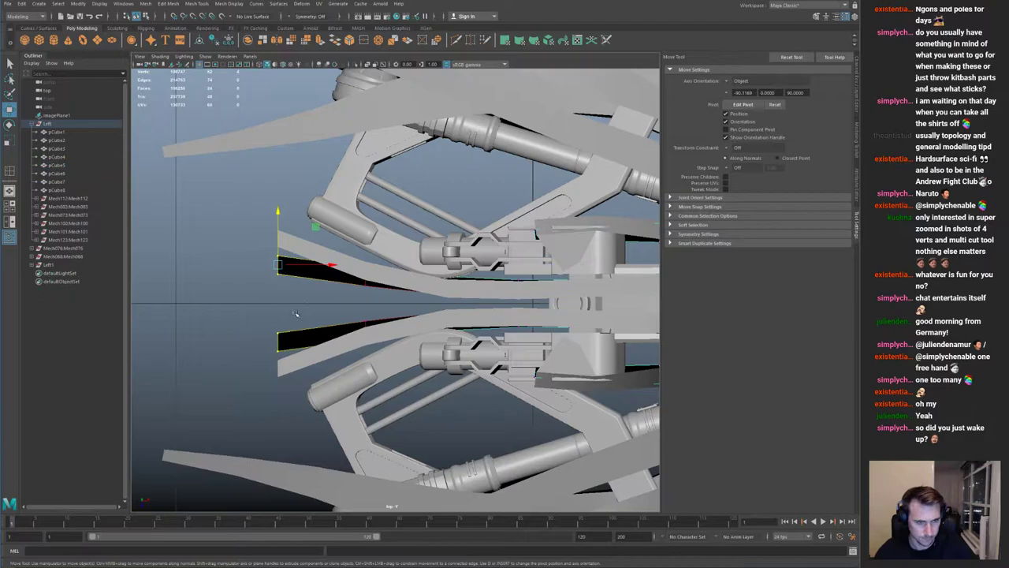
pyautogui.moveTo(283, 234); pyautogui.dragTo(286, 214)
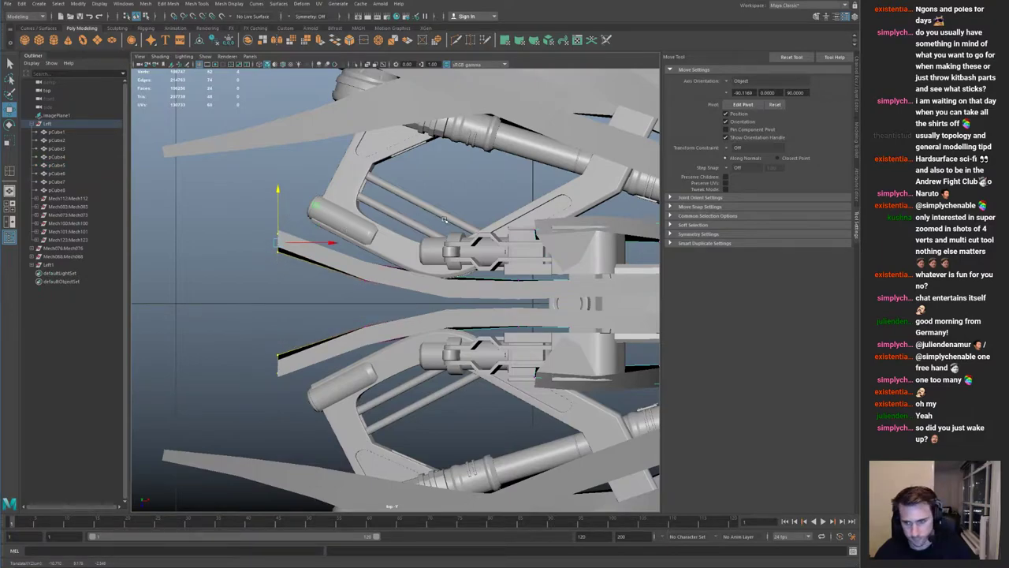
# Step: Adjust the mid-length vertices of the lower central blades, then return to perspective with nothing selected
pyautogui.keyDown('alt'); pyautogui.moveTo(436, 221); pyautogui.dragTo(365, 226, button='middle'); pyautogui.keyUp('alt')
pyautogui.keyDown('alt'); pyautogui.moveTo(365, 227); pyautogui.dragTo(390, 282, button='right'); pyautogui.keyUp('alt')
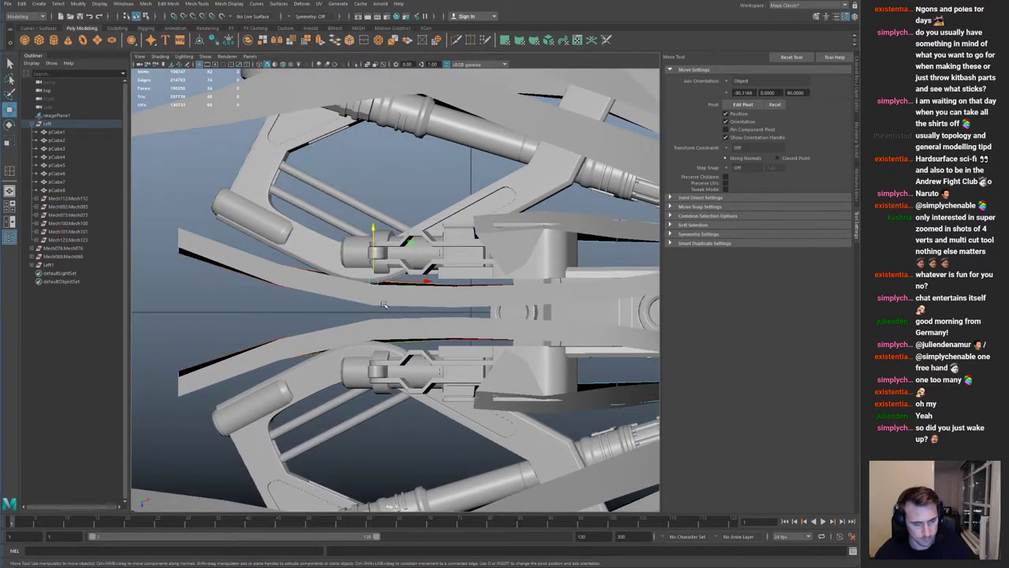
pyautogui.moveTo(375, 250); pyautogui.dragTo(428, 257)
pyautogui.press('space')
pyautogui.press('space')
pyautogui.press('q')
pyautogui.click(509, 227)
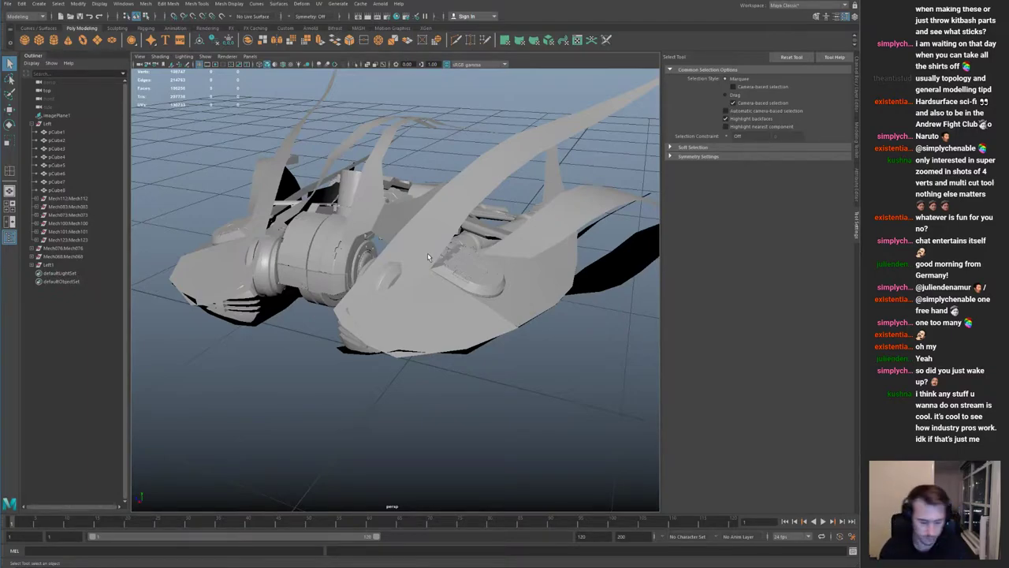
# Step: Select the whole mech arm group containing the banded joint beneath the side blade and rotate it
pyautogui.moveTo(428, 257)
pyautogui.keyDown('alt'); pyautogui.mouseDown()
pyautogui.moveTo(351, 214)
pyautogui.moveTo(356, 277)
pyautogui.moveTo(442, 270)
pyautogui.mouseUp(); pyautogui.keyUp('alt')
pyautogui.scroll(2, 356, 277)
pyautogui.click(350, 272)
pyautogui.scroll(4, 436, 269)
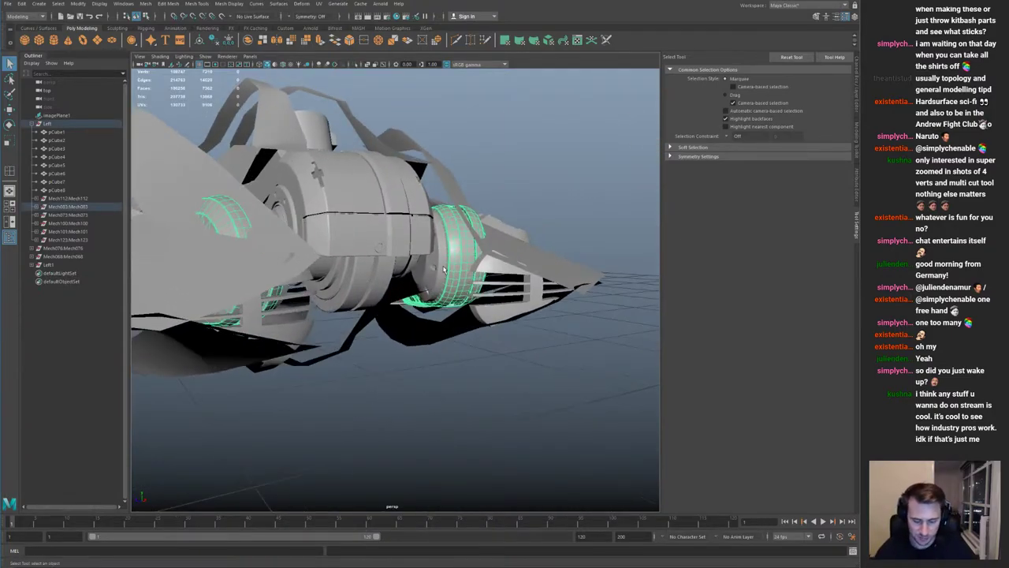
pyautogui.click(444, 270)
pyautogui.press('w')
pyautogui.keyDown('alt'); pyautogui.moveTo(220, 219); pyautogui.dragTo(379, 264); pyautogui.keyUp('alt')
pyautogui.scroll(-5, 415, 235)
pyautogui.keyDown('alt'); pyautogui.moveTo(380, 313); pyautogui.dragTo(408, 280); pyautogui.keyUp('alt')
pyautogui.press('e')
pyautogui.press('w')
pyautogui.press('e')
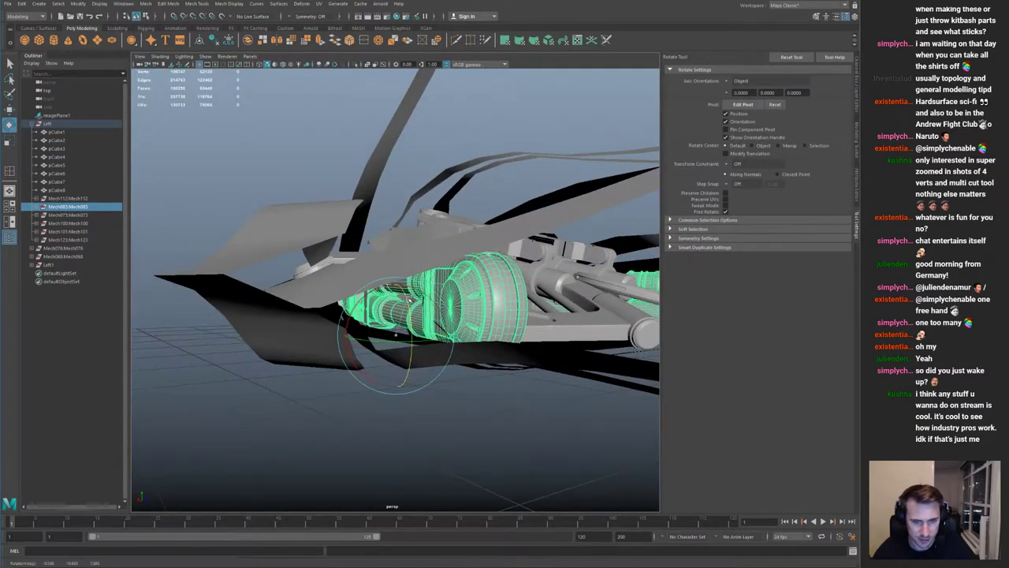
# Step: Shift the mech arm group slightly, refine its rotation and clear the selection to check the ship from above
pyautogui.press('w')
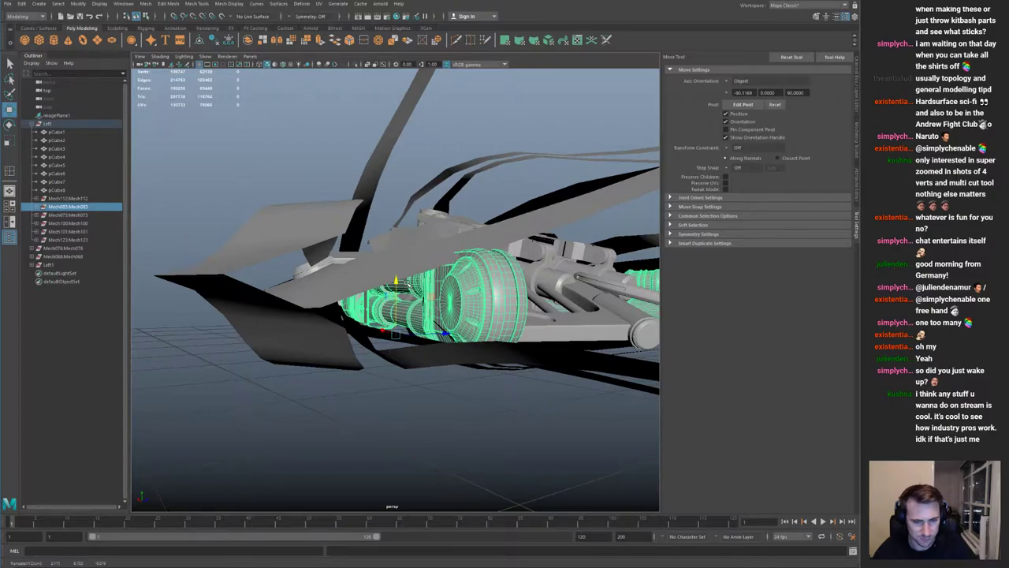
pyautogui.press('e')
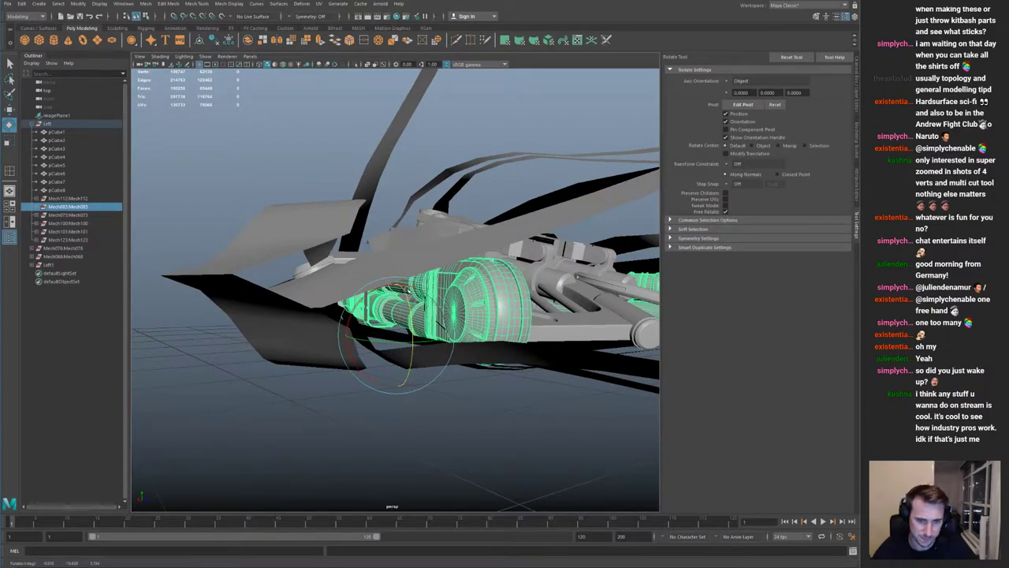
pyautogui.keyDown('alt'); pyautogui.moveTo(411, 271); pyautogui.dragTo(505, 377); pyautogui.keyUp('alt')
pyautogui.keyDown('alt'); pyautogui.moveTo(410, 315); pyautogui.dragTo(225, 277, button='right'); pyautogui.keyUp('alt')
pyautogui.click(226, 276)
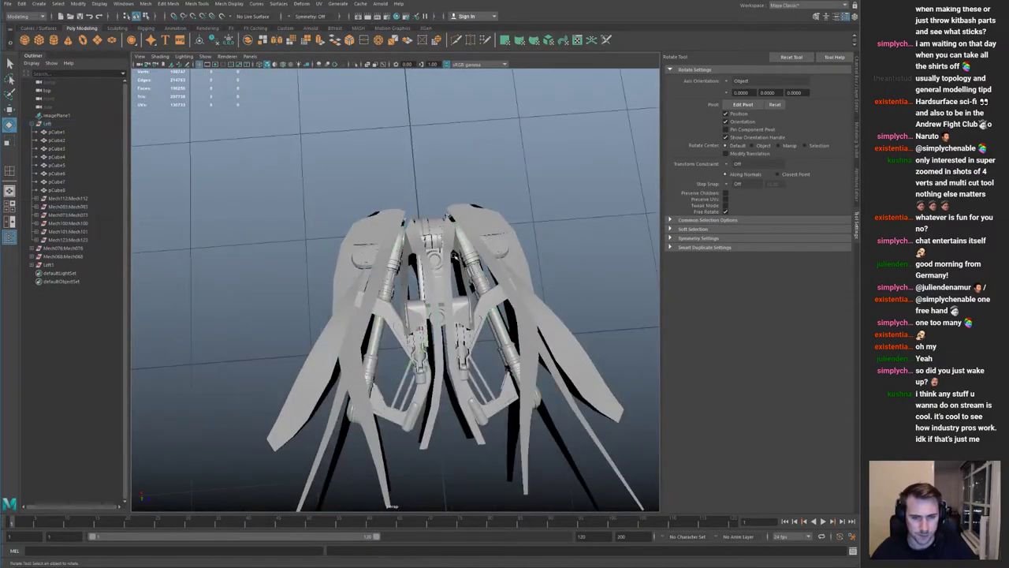
# Step: Select the lower blade that crosses the rear end of the mech arm
pyautogui.keyDown('alt'); pyautogui.moveTo(412, 225); pyautogui.dragTo(445, 223); pyautogui.keyUp('alt')
pyautogui.keyDown('alt'); pyautogui.moveTo(367, 204); pyautogui.dragTo(216, 217, button='right'); pyautogui.keyUp('alt')
pyautogui.keyDown('alt'); pyautogui.moveTo(437, 307); pyautogui.dragTo(311, 223); pyautogui.keyUp('alt')
pyautogui.keyDown('alt'); pyautogui.moveTo(311, 224); pyautogui.dragTo(414, 217, button='middle'); pyautogui.keyUp('alt')
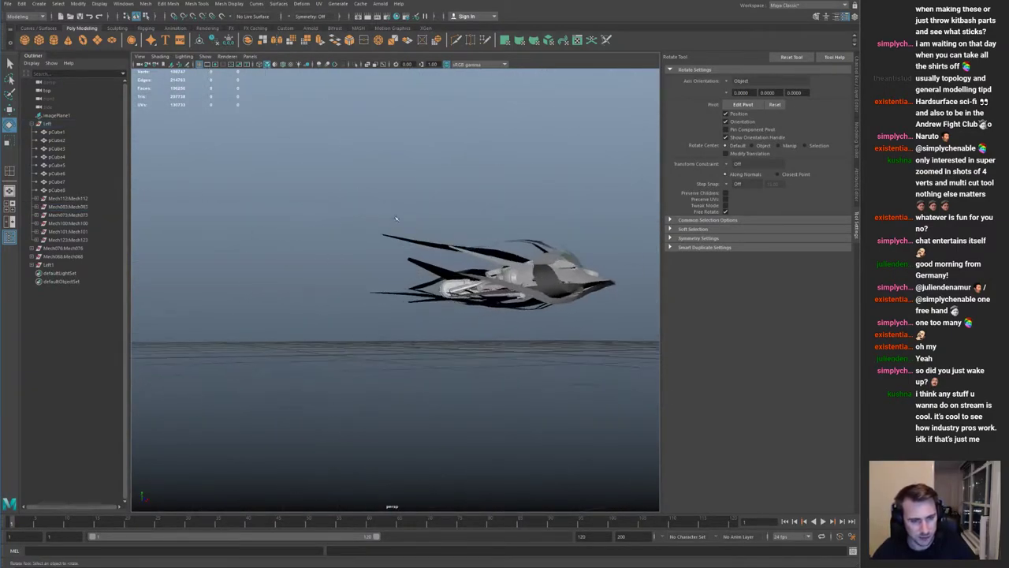
pyautogui.keyDown('alt'); pyautogui.moveTo(414, 217); pyautogui.dragTo(513, 258, button='right'); pyautogui.keyUp('alt')
pyautogui.keyDown('alt'); pyautogui.moveTo(513, 258); pyautogui.dragTo(339, 256, button='middle'); pyautogui.keyUp('alt')
pyautogui.keyDown('alt'); pyautogui.moveTo(339, 256); pyautogui.dragTo(426, 339); pyautogui.keyUp('alt')
pyautogui.click(396, 317)
pyautogui.keyDown('alt'); pyautogui.moveTo(425, 339); pyautogui.dragTo(504, 379, button='right'); pyautogui.keyUp('alt')
pyautogui.keyDown('alt'); pyautogui.moveTo(505, 378); pyautogui.dragTo(347, 300, button='middle'); pyautogui.keyUp('alt')
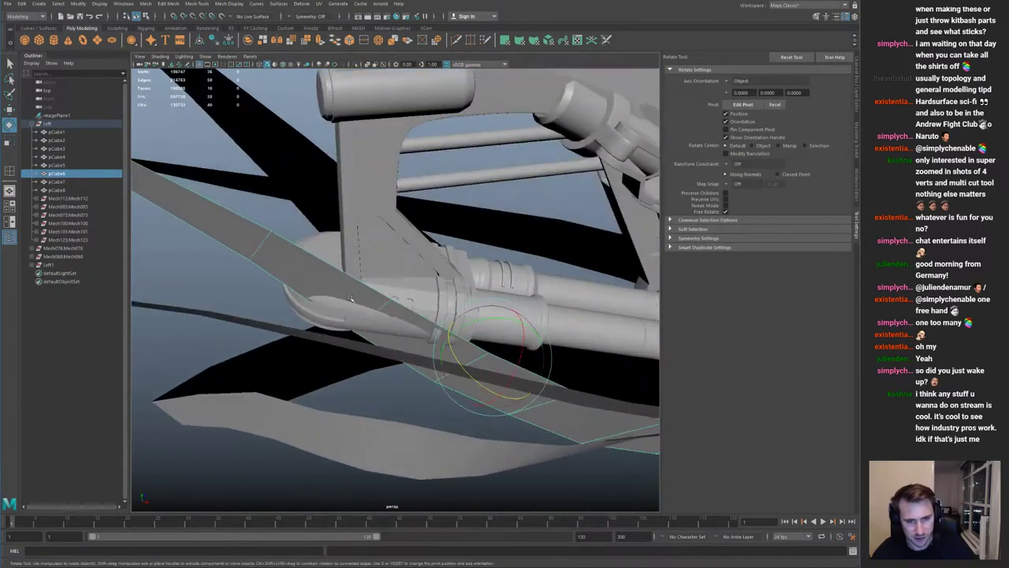
# Step: Select the blade's vertices beside the mech arm, enable soft selection and move them downward
pyautogui.hotkey('ctrl', '1')
pyautogui.press('F9')
pyautogui.moveTo(324, 284); pyautogui.dragTo(404, 341)
pyautogui.hotkey('ctrl', '1')
pyautogui.keyDown('alt'); pyautogui.moveTo(390, 303); pyautogui.dragTo(304, 268, button='right'); pyautogui.keyUp('alt')
pyautogui.keyDown('alt'); pyautogui.moveTo(305, 268); pyautogui.dragTo(433, 298); pyautogui.keyUp('alt')
pyautogui.press('b')
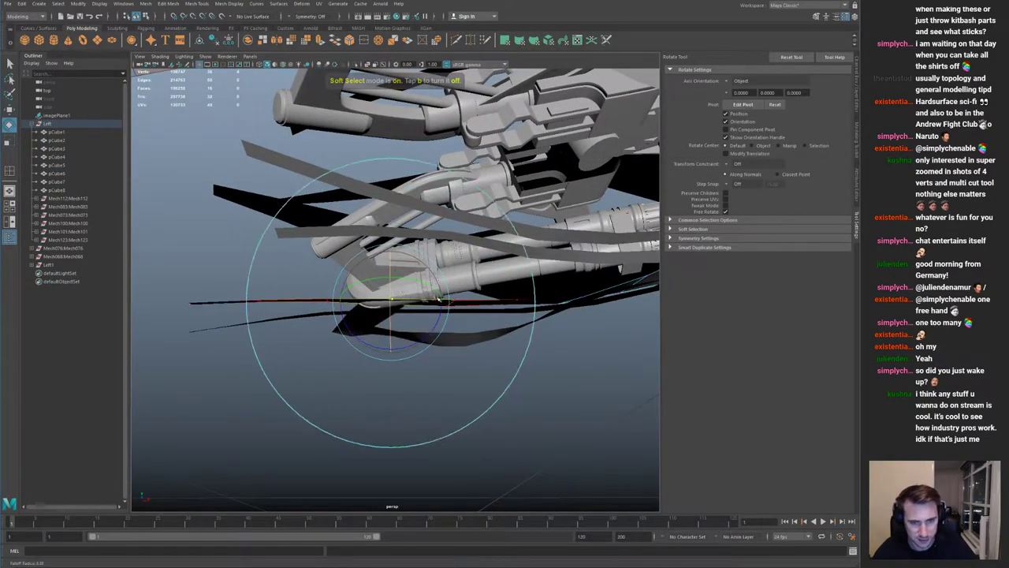
pyautogui.press('w')
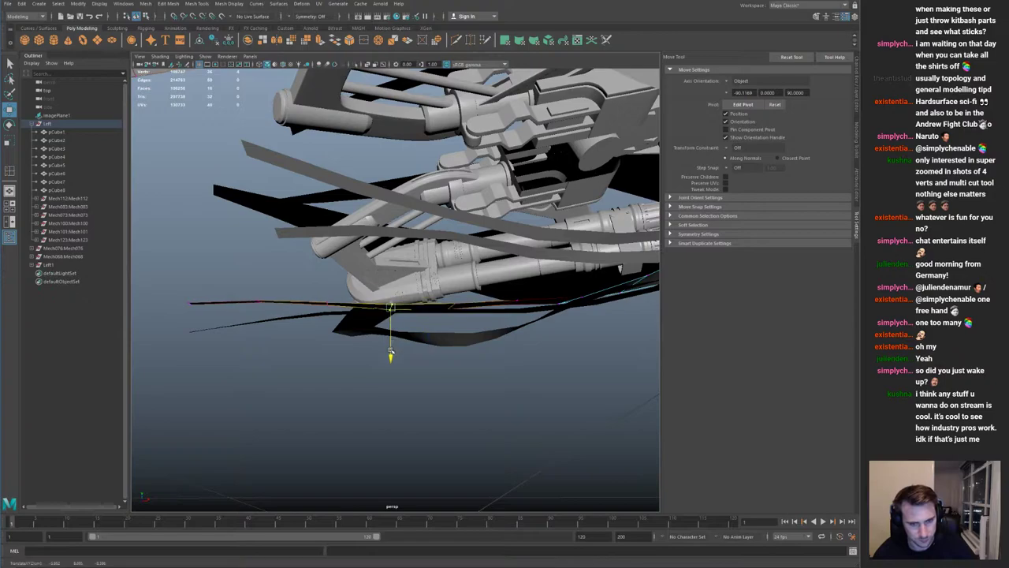
# Step: Refine the soft-selected vertices of the lower blade from the side and return to object selection
pyautogui.keyDown('alt'); pyautogui.moveTo(393, 351); pyautogui.dragTo(387, 281); pyautogui.keyUp('alt')
pyautogui.keyDown('alt'); pyautogui.moveTo(338, 313); pyautogui.dragTo(387, 320); pyautogui.keyUp('alt')
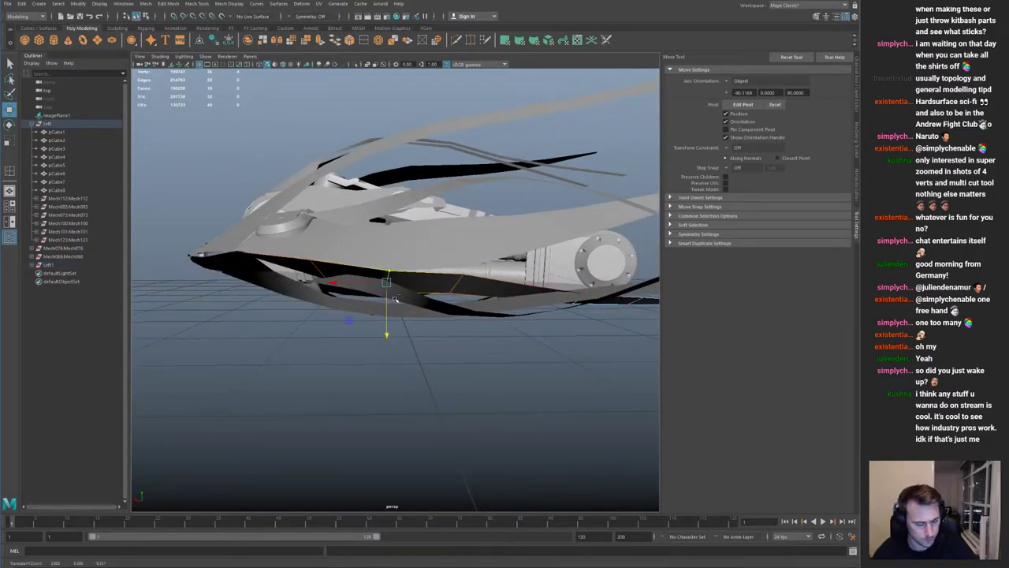
pyautogui.moveTo(327, 346); pyautogui.dragTo(396, 279)
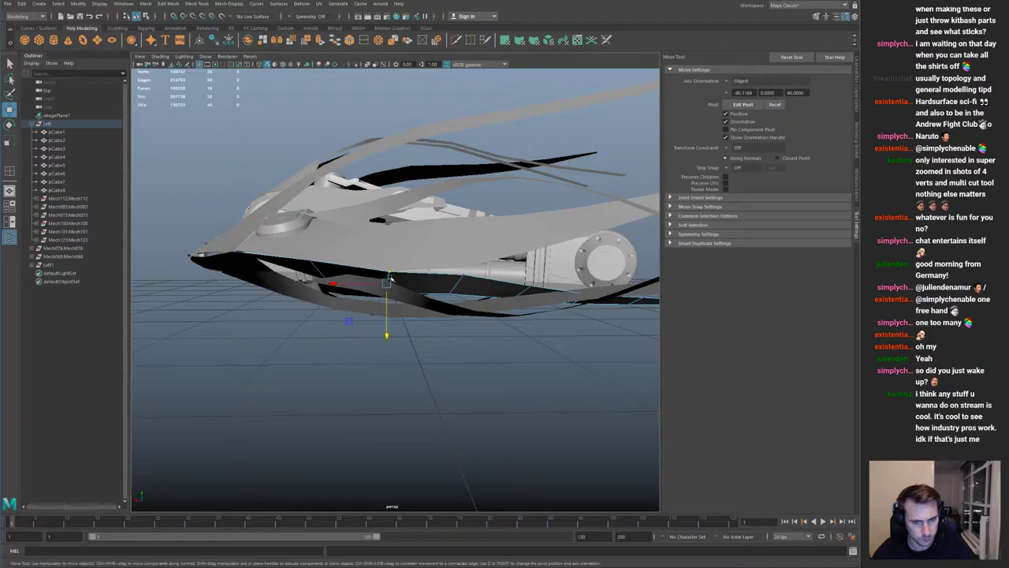
pyautogui.moveTo(355, 341); pyautogui.dragTo(369, 315)
pyautogui.press('F8')
# Step: Examine the neighbouring lower blade and the ship's silhouette from the side and front, ending with nothing selected
pyautogui.click(482, 281)
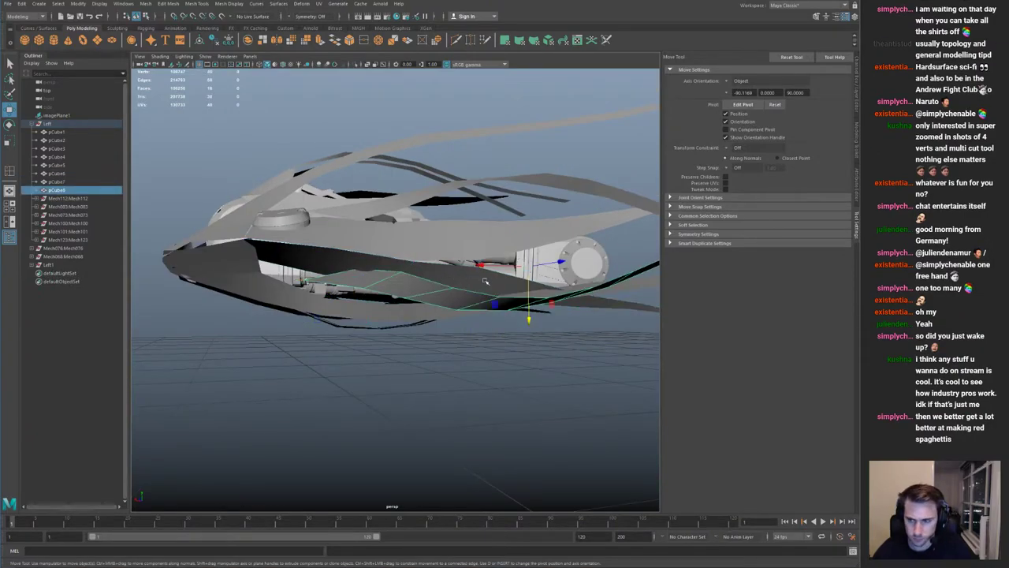
pyautogui.keyDown('alt'); pyautogui.moveTo(483, 281); pyautogui.dragTo(392, 275, button='right'); pyautogui.keyUp('alt')
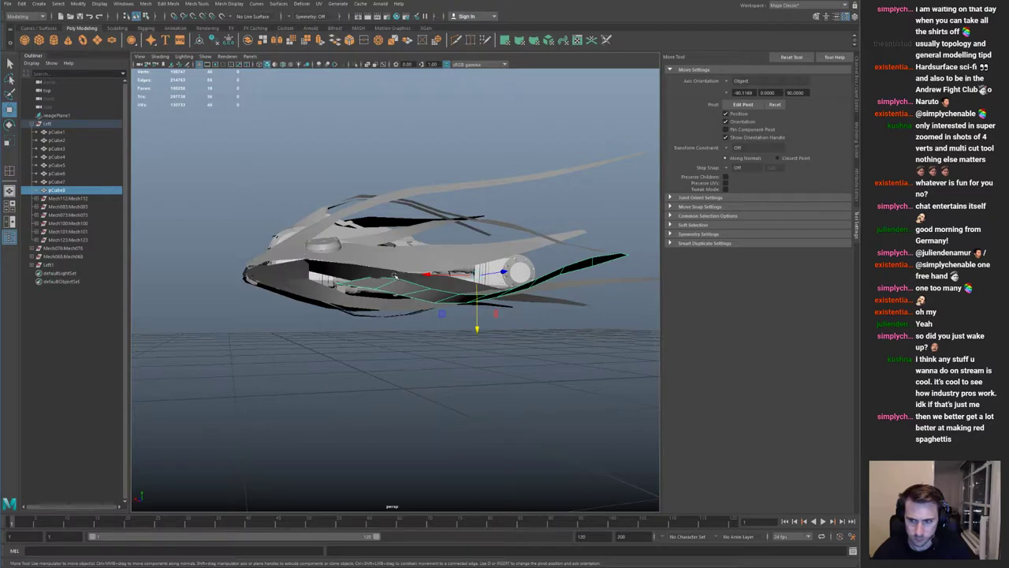
pyautogui.keyDown('alt'); pyautogui.moveTo(402, 276); pyautogui.dragTo(489, 297); pyautogui.keyUp('alt')
pyautogui.keyDown('alt'); pyautogui.moveTo(488, 297); pyautogui.dragTo(434, 276, button='right'); pyautogui.keyUp('alt')
pyautogui.moveTo(433, 276)
pyautogui.keyDown('alt'); pyautogui.mouseDown()
pyautogui.moveTo(489, 298)
pyautogui.moveTo(455, 277)
pyautogui.moveTo(476, 303)
pyautogui.moveTo(425, 298)
pyautogui.moveTo(417, 270)
pyautogui.mouseUp(); pyautogui.keyUp('alt')
pyautogui.click(489, 298)
pyautogui.click(475, 304)
pyautogui.keyDown('alt'); pyautogui.moveTo(417, 270); pyautogui.dragTo(317, 209, button='right'); pyautogui.keyUp('alt')
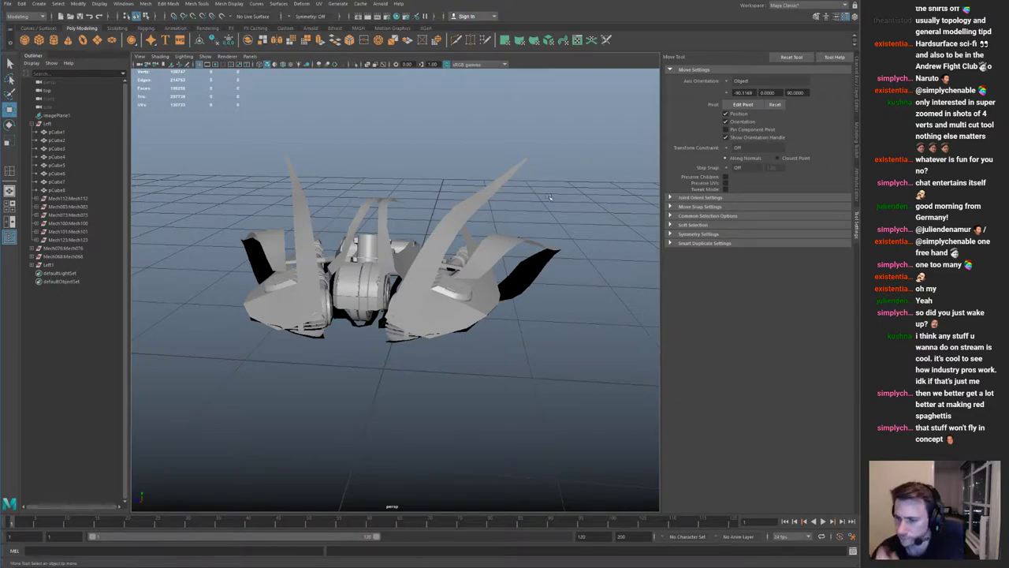
# Step: Try duplicating the whole slotted mech arm group and rotating the copy, and undo both changes
pyautogui.keyDown('alt'); pyautogui.moveTo(421, 282); pyautogui.dragTo(505, 315); pyautogui.keyUp('alt')
pyautogui.click(555, 356)
pyautogui.press('Up')
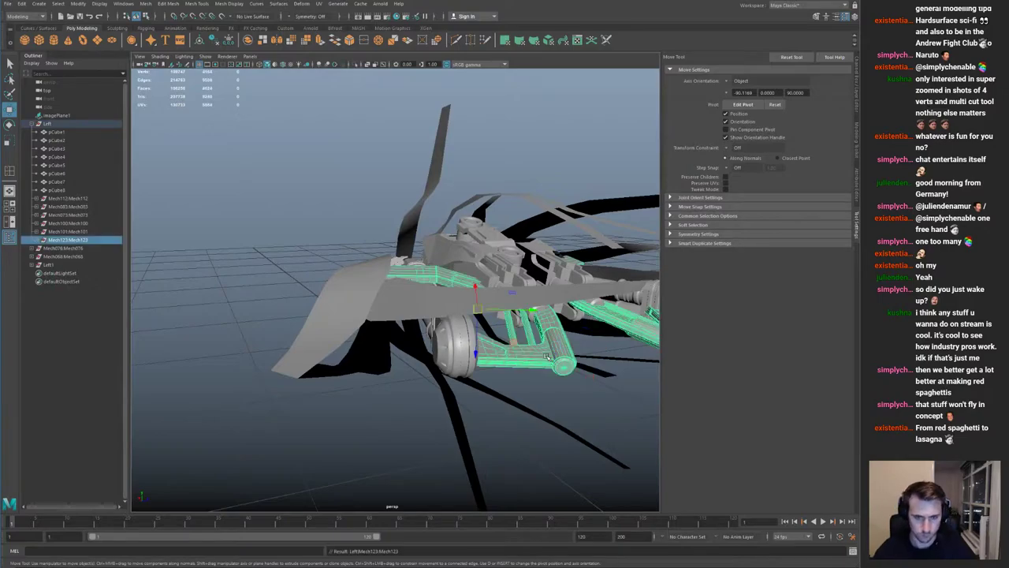
pyautogui.keyDown('alt'); pyautogui.moveTo(545, 357); pyautogui.dragTo(320, 269, button='right'); pyautogui.keyUp('alt')
pyautogui.hotkey('ctrl', 'd')
pyautogui.press('e')
pyautogui.keyDown('alt'); pyautogui.moveTo(408, 297); pyautogui.dragTo(512, 359); pyautogui.keyUp('alt')
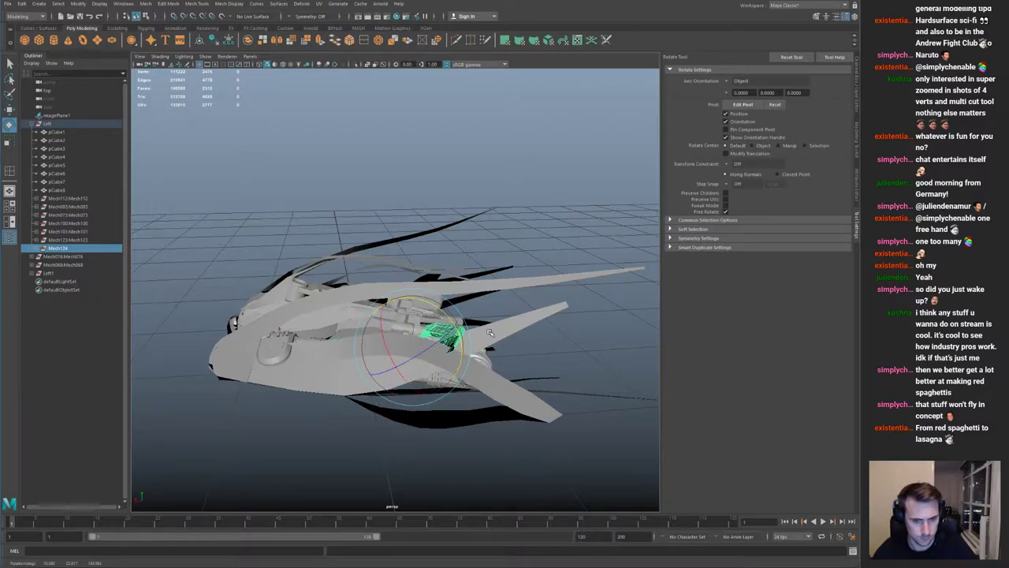
pyautogui.keyDown('alt'); pyautogui.moveTo(499, 315); pyautogui.dragTo(460, 327); pyautogui.keyUp('alt')
pyautogui.hotkey('ctrl', 'z')
pyautogui.hotkey('ctrl', 'z')
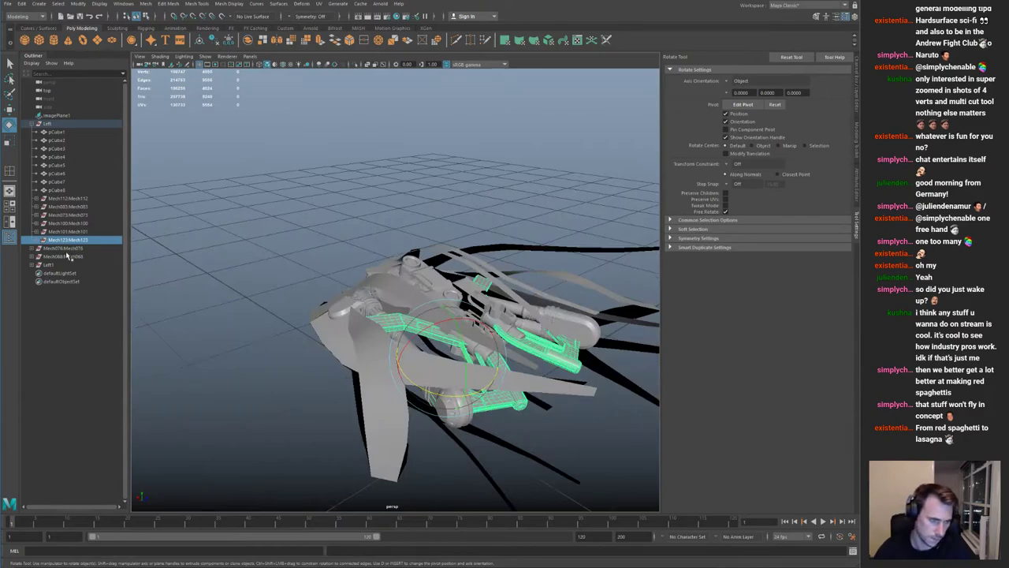
# Step: Delete the mirrored half of the ship, the Left1 group
pyautogui.click(61, 265)
pyautogui.press('Delete')
pyautogui.keyDown('alt'); pyautogui.moveTo(276, 296); pyautogui.dragTo(355, 327); pyautogui.keyUp('alt')
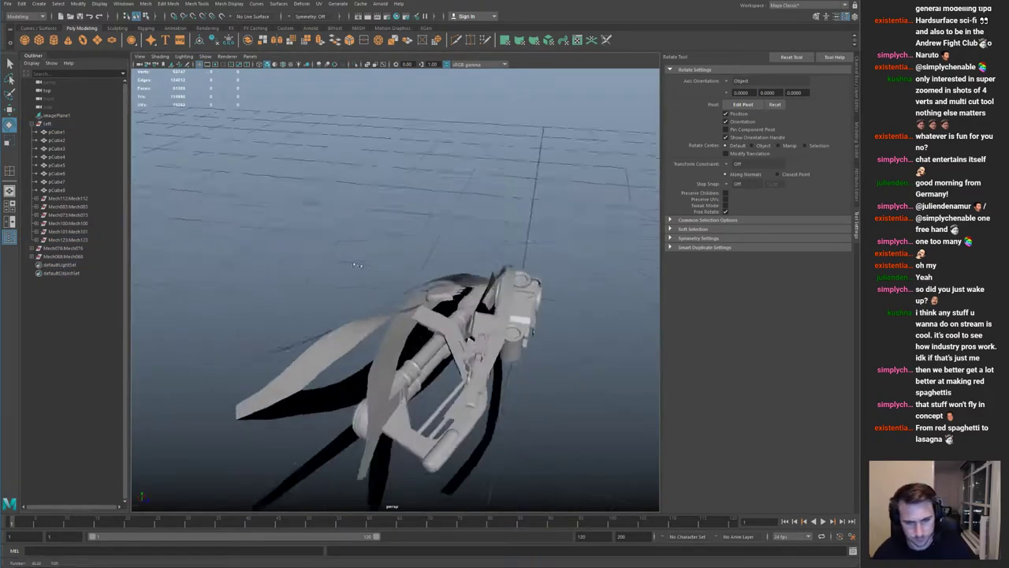
# Step: Duplicate the slotted mech arm group and move the copy up toward the front of the hull
pyautogui.keyDown('alt'); pyautogui.moveTo(354, 327); pyautogui.dragTo(397, 335, button='right'); pyautogui.keyUp('alt')
pyautogui.click(399, 323)
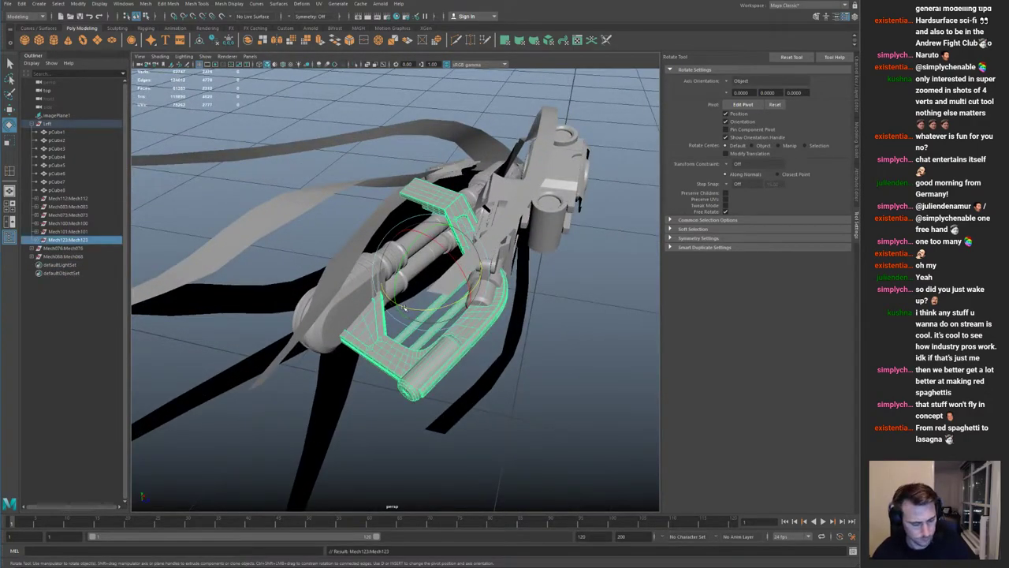
pyautogui.hotkey('ctrl', 'd')
pyautogui.press('w')
pyautogui.keyDown('alt'); pyautogui.moveTo(429, 291); pyautogui.dragTo(346, 297); pyautogui.keyUp('alt')
pyautogui.moveTo(424, 340); pyautogui.dragTo(574, 296)
pyautogui.keyDown('alt'); pyautogui.moveTo(574, 297); pyautogui.dragTo(335, 322); pyautogui.keyUp('alt')
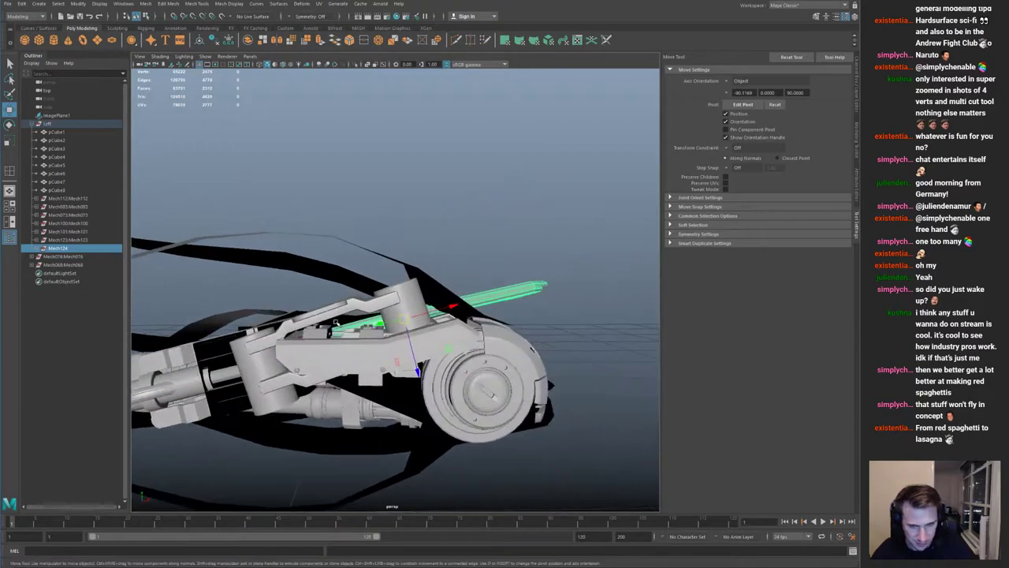
# Step: Scale down the duplicated mech arm and move it between the side blades beside the round hull panel
pyautogui.keyDown('alt'); pyautogui.moveTo(335, 322); pyautogui.dragTo(410, 316, button='right'); pyautogui.keyUp('alt')
pyautogui.keyDown('alt'); pyautogui.moveTo(410, 315); pyautogui.dragTo(258, 341); pyautogui.keyUp('alt')
pyautogui.press('r')
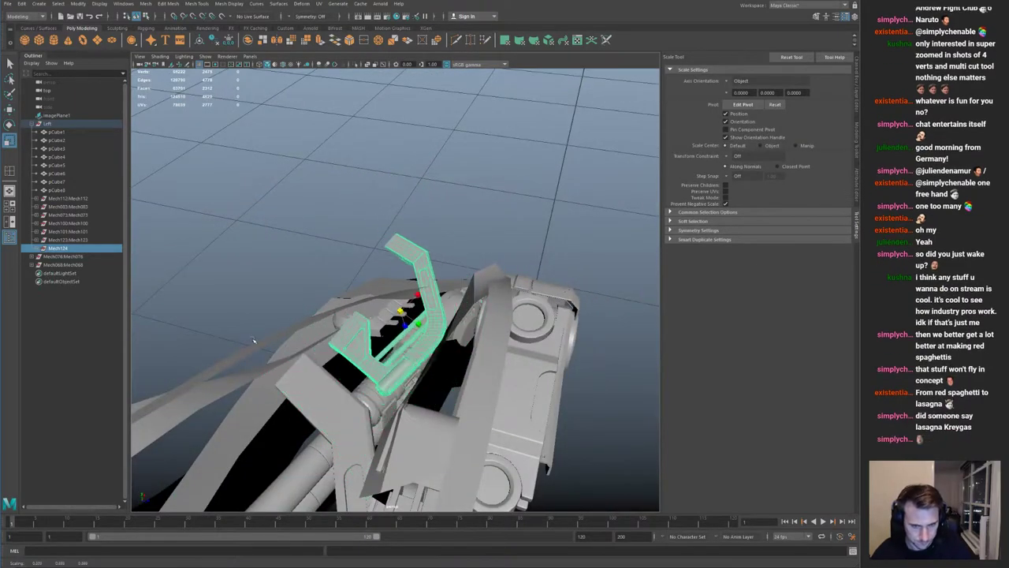
pyautogui.press('w')
pyautogui.keyDown('alt'); pyautogui.moveTo(407, 369); pyautogui.dragTo(384, 339); pyautogui.keyUp('alt')
pyautogui.press('e')
pyautogui.press('w')
pyautogui.moveTo(379, 387); pyautogui.dragTo(404, 328)
pyautogui.press('e')
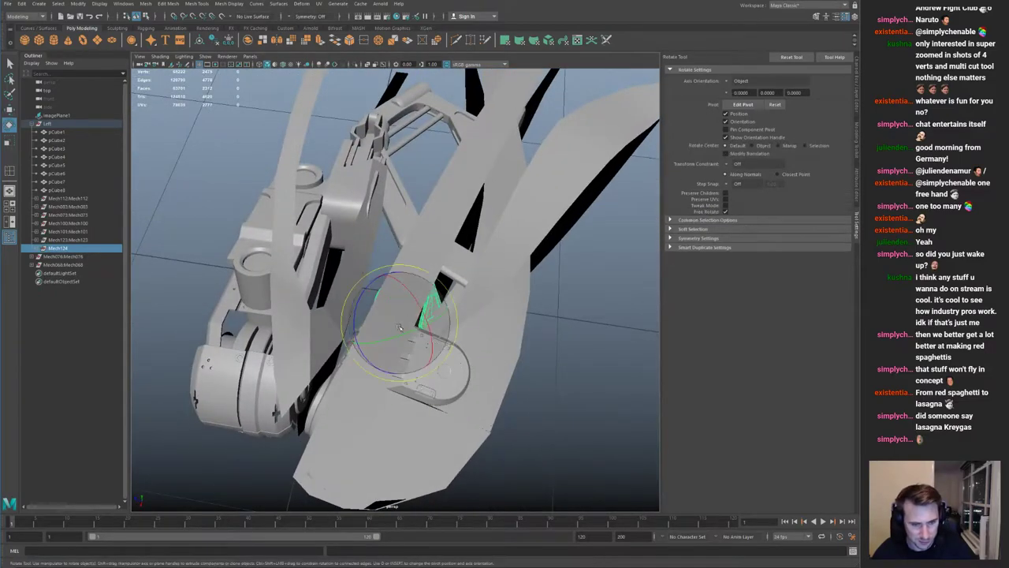
# Step: Rotate the duplicated mech arm and refine its scale and position so it tucks in behind the upper side blade
pyautogui.moveTo(356, 303); pyautogui.dragTo(431, 339)
pyautogui.press('w')
pyautogui.press('r')
pyautogui.press('w')
pyautogui.press('e')
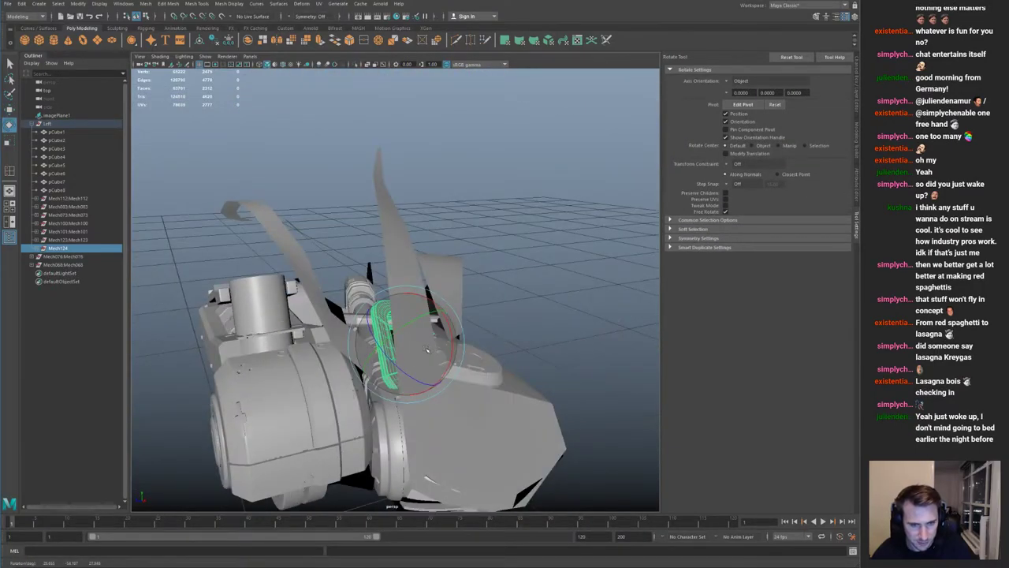
pyautogui.press('w')
pyautogui.keyDown('alt'); pyautogui.moveTo(435, 346); pyautogui.dragTo(405, 331); pyautogui.keyUp('alt')
pyautogui.keyDown('alt'); pyautogui.moveTo(405, 331); pyautogui.dragTo(392, 258); pyautogui.keyUp('alt')
pyautogui.keyDown('alt'); pyautogui.moveTo(352, 356); pyautogui.dragTo(483, 384); pyautogui.keyUp('alt')
# Step: Isolate the duplicated arm, select the vertices of its lower end section and move them to lengthen the arm
pyautogui.hotkey('ctrl', '1')
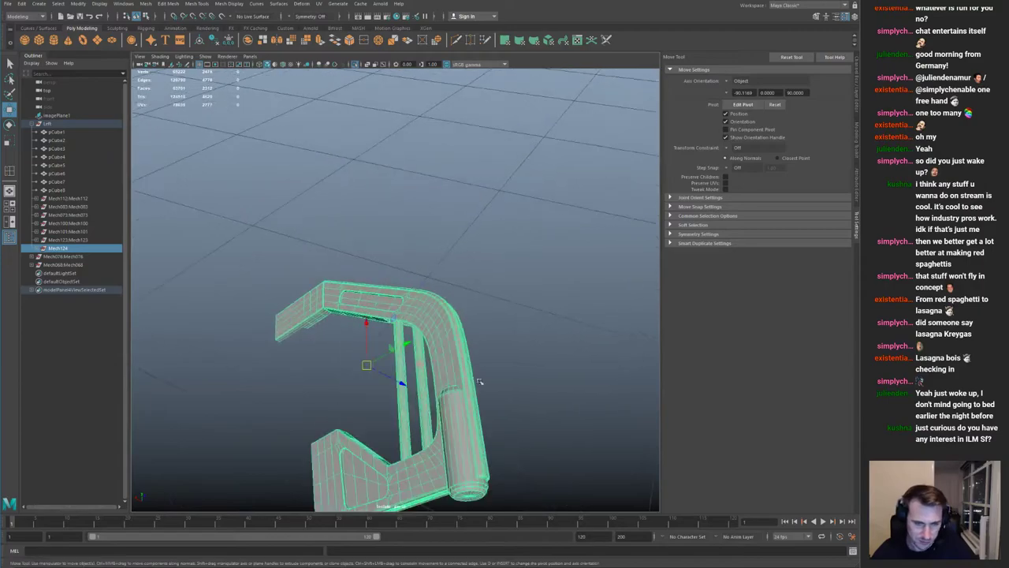
pyautogui.press('F9')
pyautogui.keyDown('alt'); pyautogui.moveTo(416, 383); pyautogui.dragTo(361, 423); pyautogui.keyUp('alt')
pyautogui.moveTo(267, 310); pyautogui.dragTo(535, 469)
pyautogui.keyDown('alt'); pyautogui.moveTo(530, 458); pyautogui.dragTo(497, 400); pyautogui.keyUp('alt')
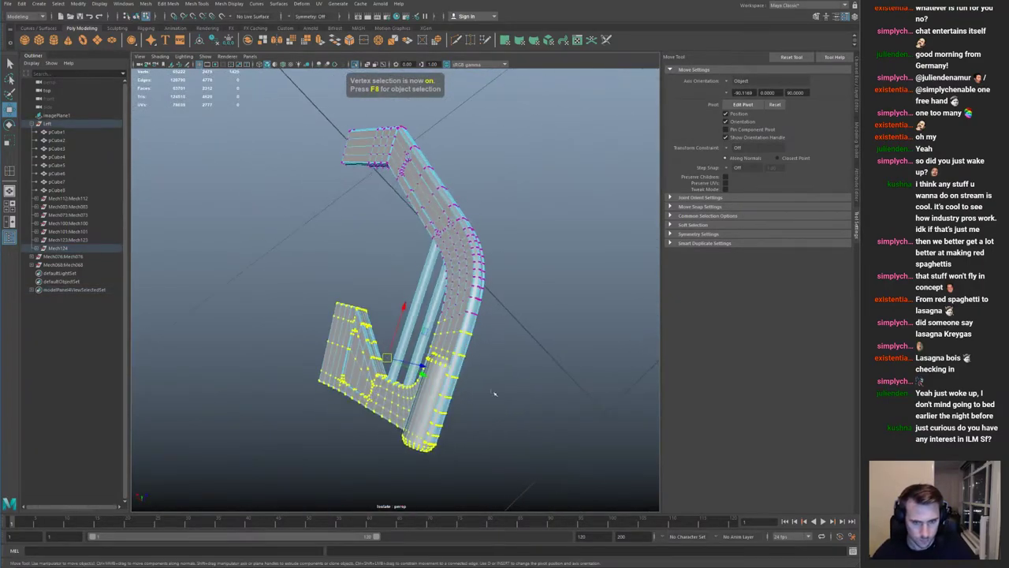
pyautogui.moveTo(415, 282)
pyautogui.mouseDown()
pyautogui.moveTo(505, 329)
pyautogui.moveTo(419, 275)
pyautogui.mouseUp()
pyautogui.hotkey('ctrl', '1')
pyautogui.moveTo(497, 301); pyautogui.dragTo(374, 340)
# Step: Select the outer faces of the lengthened arm's lower leg, delete them and return to object selection
pyautogui.keyDown('alt'); pyautogui.moveTo(375, 340); pyautogui.dragTo(446, 386); pyautogui.keyUp('alt')
pyautogui.press('F8')
pyautogui.click(463, 372)
pyautogui.hotkey('ctrl', '1')
pyautogui.press('F8')
pyautogui.press('3')
pyautogui.press('1')
pyautogui.hotkey('ctrl', '1')
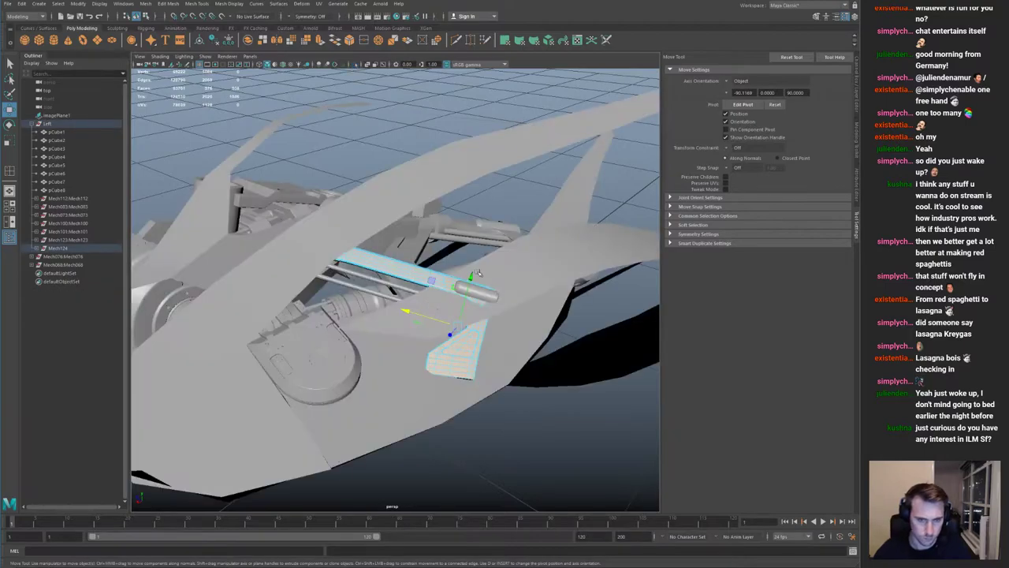
pyautogui.press('Delete')
pyautogui.keyDown('alt'); pyautogui.moveTo(452, 311); pyautogui.dragTo(465, 347); pyautogui.keyUp('alt')
pyautogui.press('F8')
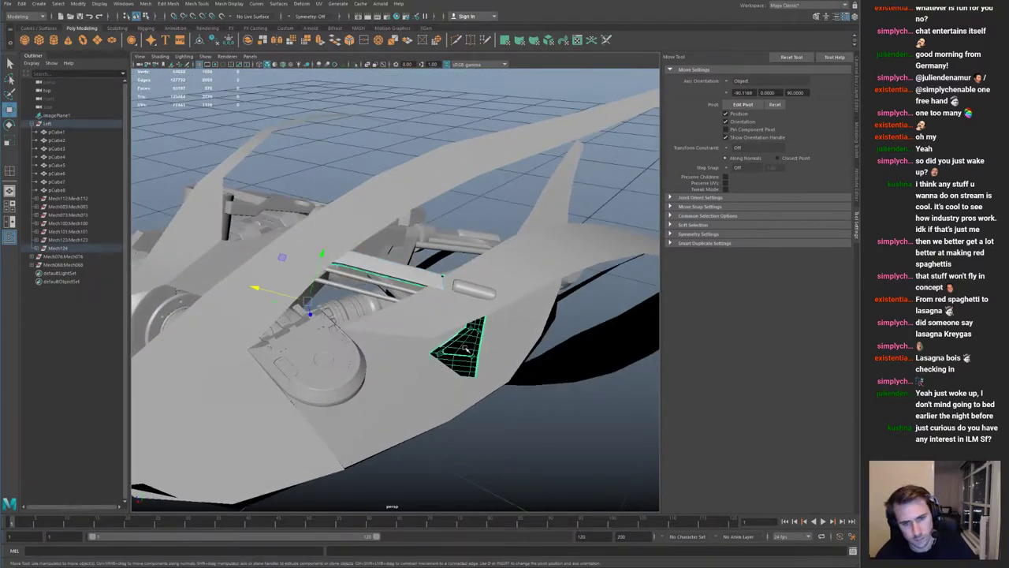
# Step: Isolate the remaining inner shell and remove its lower leg faces, leaving the straight bar and the bent end
pyautogui.hotkey('ctrl', '1')
pyautogui.moveTo(465, 351); pyautogui.dragTo(456, 367, button='right')
pyautogui.doubleClick(452, 365)
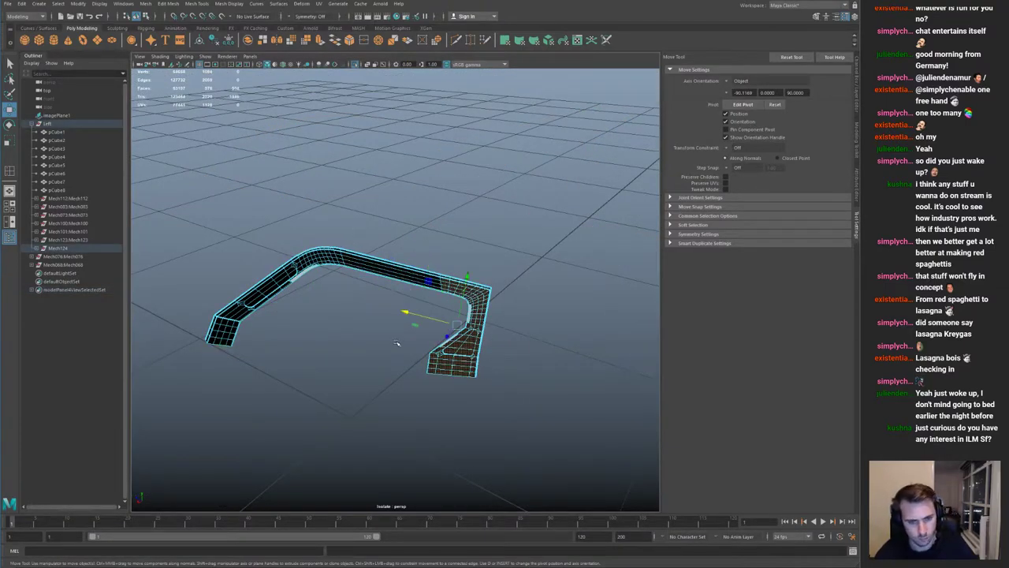
pyautogui.hotkey('ctrl', '1')
# Step: Select both remaining shell pieces of the trimmed arm between the side blades
pyautogui.keyDown('alt'); pyautogui.moveTo(462, 275); pyautogui.dragTo(319, 311); pyautogui.keyUp('alt')
pyautogui.keyDown('alt'); pyautogui.moveTo(319, 311); pyautogui.dragTo(200, 297, button='right'); pyautogui.keyUp('alt')
pyautogui.keyDown('alt'); pyautogui.moveTo(200, 296); pyautogui.dragTo(426, 250); pyautogui.keyUp('alt')
pyautogui.keyDown('alt'); pyautogui.moveTo(395, 292); pyautogui.dragTo(504, 295, button='right'); pyautogui.keyUp('alt')
pyautogui.keyDown('alt'); pyautogui.moveTo(396, 236); pyautogui.dragTo(418, 310, button='middle'); pyautogui.keyUp('alt')
pyautogui.click(418, 311)
pyautogui.click(407, 291)
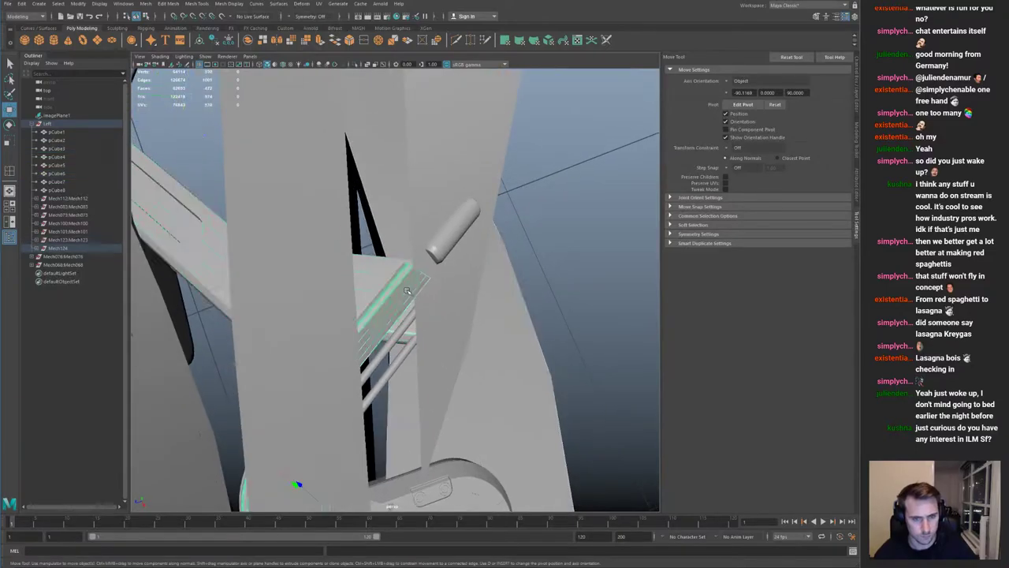
pyautogui.hotkey('ctrl', '1')
pyautogui.hotkey('ctrl', '1')
pyautogui.keyDown('alt'); pyautogui.moveTo(398, 296); pyautogui.dragTo(464, 301); pyautogui.keyUp('alt')
pyautogui.keyDown('shift'); pyautogui.click(446, 320); pyautogui.keyUp('shift')
pyautogui.keyDown('alt'); pyautogui.moveTo(545, 287); pyautogui.dragTo(464, 266, button='middle'); pyautogui.keyUp('alt')
pyautogui.keyDown('alt'); pyautogui.moveTo(463, 266); pyautogui.dragTo(484, 293); pyautogui.keyUp('alt')
pyautogui.keyDown('alt'); pyautogui.moveTo(484, 293); pyautogui.dragTo(529, 343, button='right'); pyautogui.keyUp('alt')
# Step: Isolate the two selected shell pieces and combine them into one mesh
pyautogui.hotkey('ctrl', '1')
pyautogui.keyDown('alt'); pyautogui.moveTo(520, 315); pyautogui.dragTo(417, 264); pyautogui.keyUp('alt')
pyautogui.press('space')
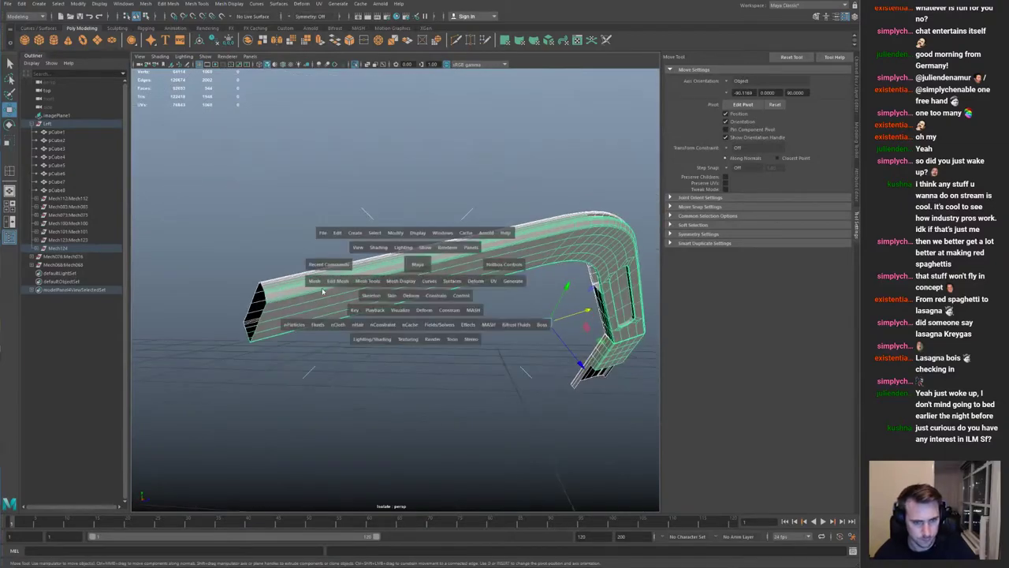
pyautogui.click(316, 283)
pyautogui.click(333, 313)
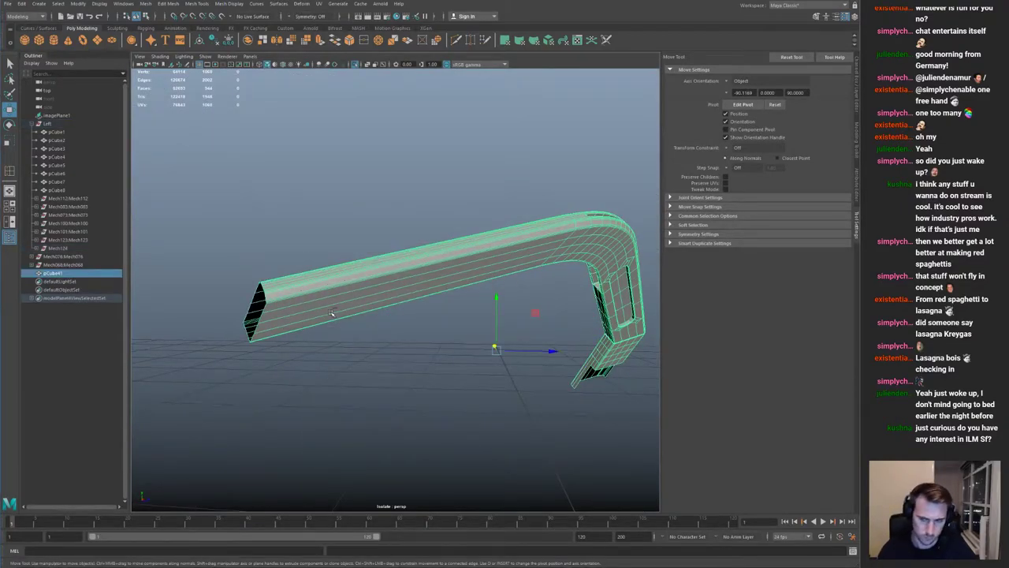
# Step: Insert several edge loops along the straight section of the combined bar with Multi-Cut
pyautogui.keyDown('alt'); pyautogui.moveTo(410, 231); pyautogui.dragTo(372, 253); pyautogui.keyUp('alt')
pyautogui.hotkey('ctrl', 'shift', 'x')
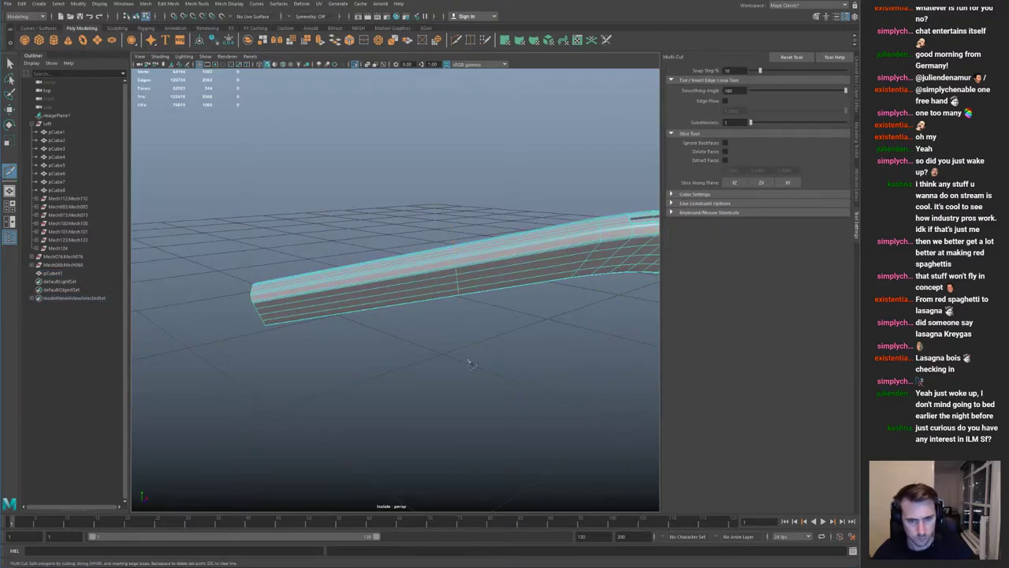
pyautogui.press('q')
pyautogui.moveTo(435, 314); pyautogui.dragTo(515, 242, button='right')
pyautogui.keyDown('alt'); pyautogui.moveTo(492, 224); pyautogui.dragTo(410, 238, button='middle'); pyautogui.keyUp('alt')
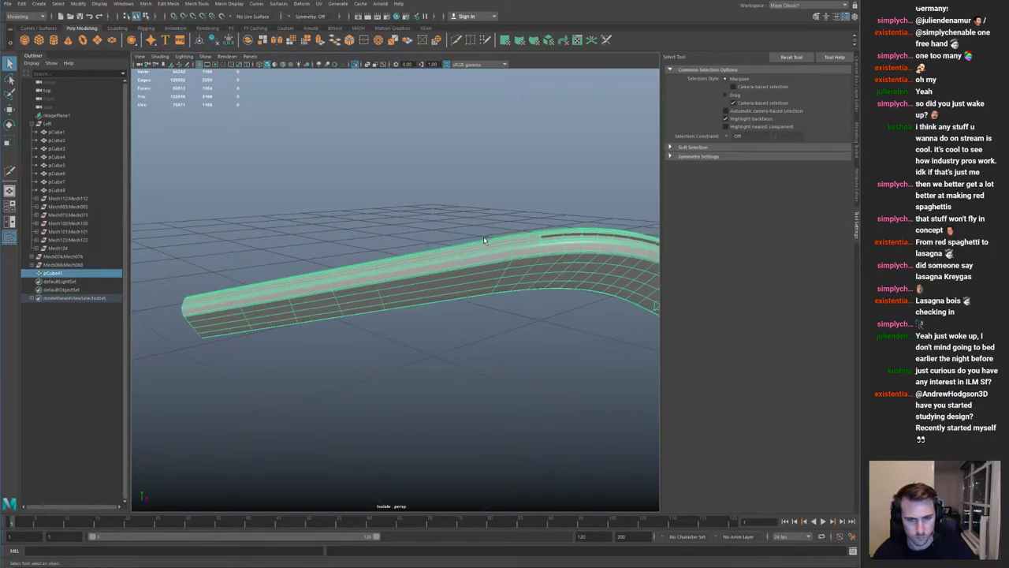
pyautogui.hotkey('ctrl', 'shift', 'x')
pyautogui.press('q')
pyautogui.moveTo(440, 347); pyautogui.dragTo(497, 233, button='right')
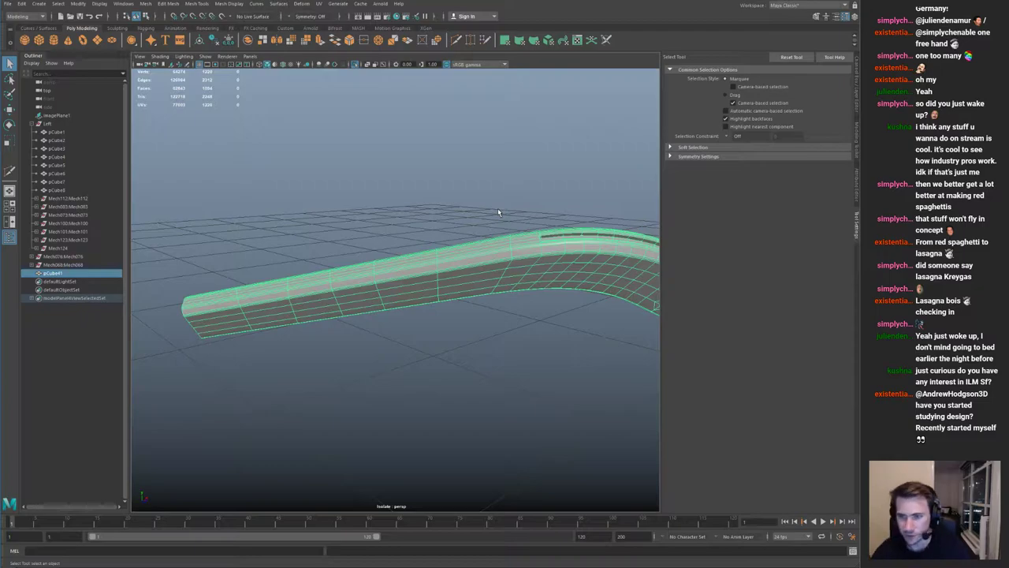
# Step: Select the open end vertices of the bar with soft selection and show the rest of the ship again
pyautogui.click(308, 265)
pyautogui.click(336, 280)
pyautogui.hotkey('ctrl', '1')
pyautogui.keyDown('alt'); pyautogui.moveTo(274, 244); pyautogui.dragTo(441, 323); pyautogui.keyUp('alt')
pyautogui.keyDown('alt'); pyautogui.moveTo(442, 323); pyautogui.dragTo(410, 315, button='right'); pyautogui.keyUp('alt')
pyautogui.keyDown('alt'); pyautogui.moveTo(410, 315); pyautogui.dragTo(476, 327); pyautogui.keyUp('alt')
pyautogui.hotkey('ctrl', '1')
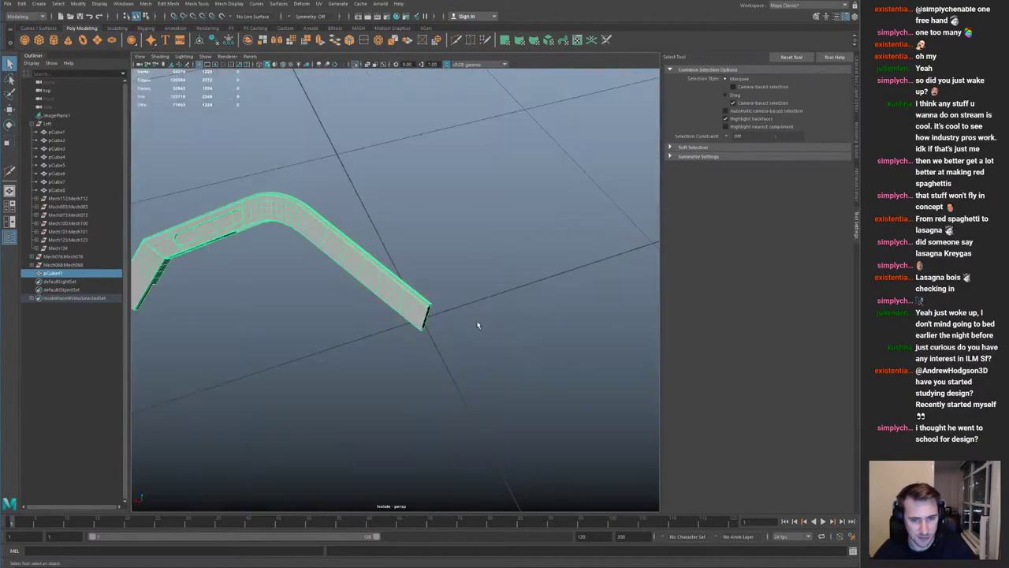
pyautogui.moveTo(472, 311); pyautogui.dragTo(415, 302, button='right')
pyautogui.hotkey('ctrl', '1')
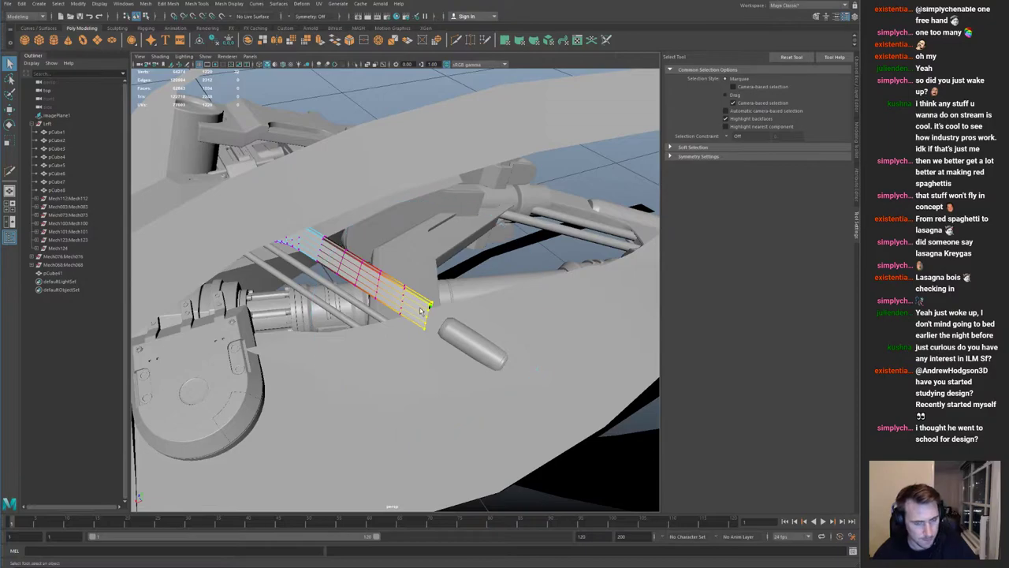
# Step: Move and rotate the bar's soft-selected end vertices to bend it along the side blade
pyautogui.press('w')
pyautogui.keyDown('alt'); pyautogui.moveTo(424, 324); pyautogui.dragTo(394, 338); pyautogui.keyUp('alt')
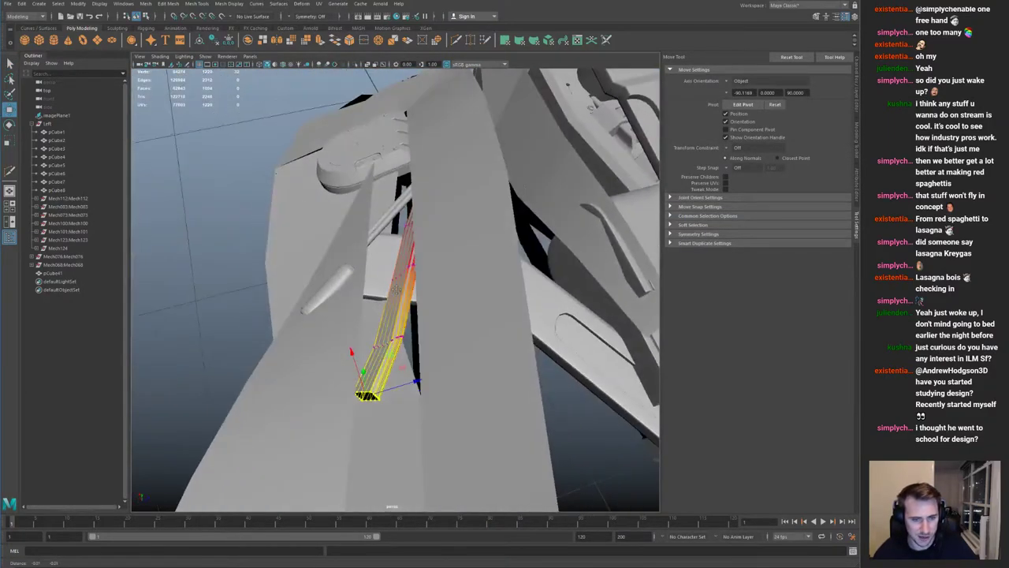
pyautogui.keyDown('alt'); pyautogui.moveTo(394, 339); pyautogui.dragTo(426, 315, button='middle'); pyautogui.keyUp('alt')
pyautogui.keyDown('alt'); pyautogui.moveTo(425, 315); pyautogui.dragTo(459, 321, button='right'); pyautogui.keyUp('alt')
pyautogui.keyDown('alt'); pyautogui.moveTo(458, 321); pyautogui.dragTo(383, 216); pyautogui.keyUp('alt')
pyautogui.press('e')
pyautogui.keyDown('alt'); pyautogui.moveTo(317, 185); pyautogui.dragTo(398, 221); pyautogui.keyUp('alt')
pyautogui.keyDown('alt'); pyautogui.moveTo(398, 221); pyautogui.dragTo(477, 248); pyautogui.keyUp('alt')
# Step: Refine the position and rotation of the bar's end vertices so it curves down onto the blade surface
pyautogui.keyDown('alt'); pyautogui.moveTo(244, 242); pyautogui.dragTo(320, 319); pyautogui.keyUp('alt')
pyautogui.press('w')
pyautogui.keyDown('alt'); pyautogui.moveTo(319, 319); pyautogui.dragTo(462, 354, button='right'); pyautogui.keyUp('alt')
pyautogui.press('e')
pyautogui.keyDown('alt'); pyautogui.moveTo(413, 339); pyautogui.dragTo(442, 293); pyautogui.keyUp('alt')
pyautogui.press('w')
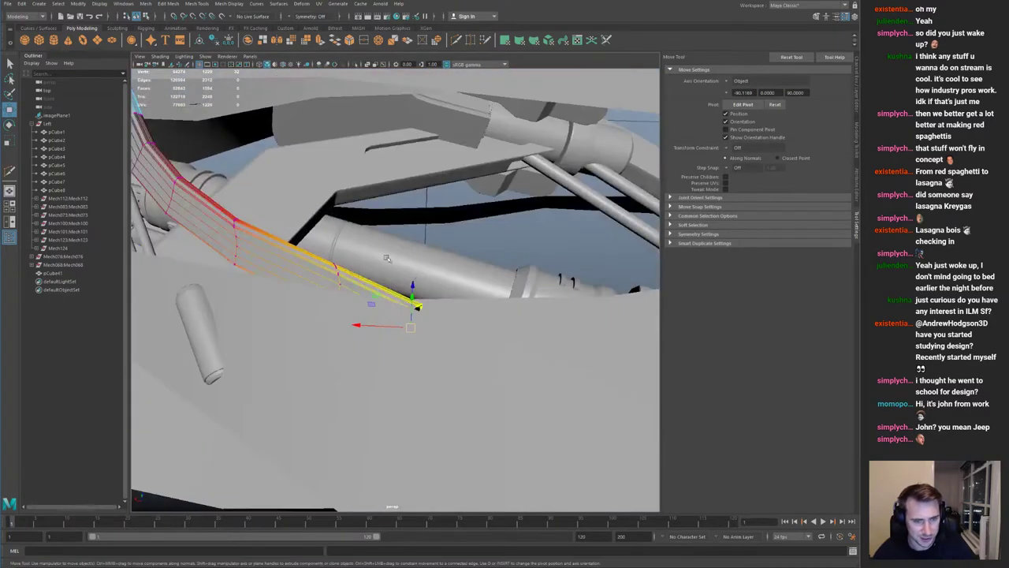
# Step: Select the small loose cylinder beside the curved bar and freeze its transformations
pyautogui.keyDown('alt'); pyautogui.moveTo(394, 300); pyautogui.dragTo(520, 303, button='middle'); pyautogui.keyUp('alt')
pyautogui.click(368, 334)
pyautogui.keyDown('alt'); pyautogui.moveTo(368, 327); pyautogui.dragTo(425, 285); pyautogui.keyUp('alt')
pyautogui.keyDown('alt'); pyautogui.moveTo(426, 285); pyautogui.dragTo(445, 283, button='middle'); pyautogui.keyUp('alt')
pyautogui.keyDown('alt'); pyautogui.moveTo(445, 282); pyautogui.dragTo(342, 299); pyautogui.keyUp('alt')
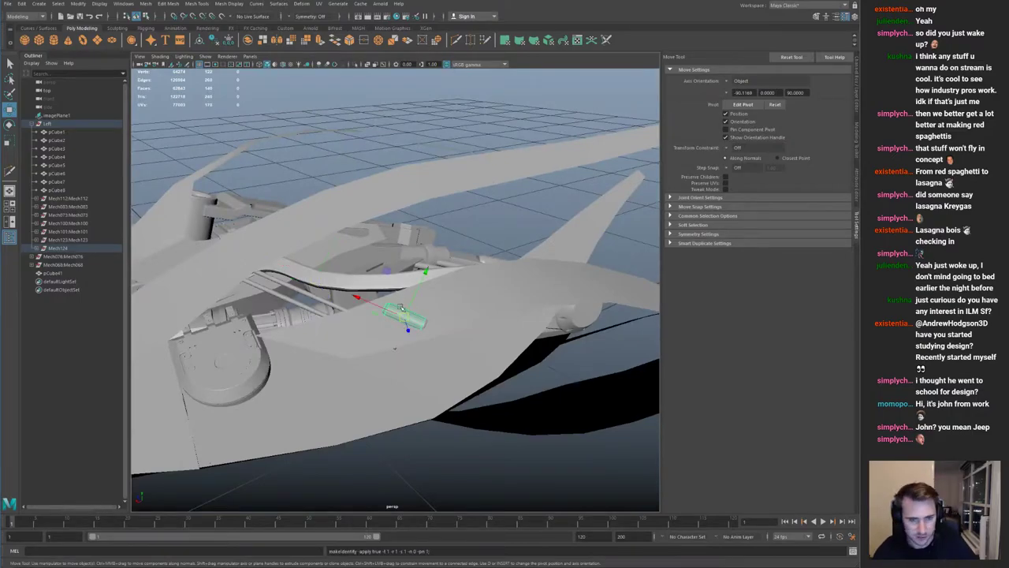
pyautogui.moveTo(420, 331)
pyautogui.keyDown('alt'); pyautogui.mouseDown()
pyautogui.moveTo(405, 345)
pyautogui.moveTo(409, 337)
pyautogui.mouseUp(); pyautogui.keyUp('alt')
# Step: Move the small cylinder to the end of the curved bar and adjust its alignment with the bar
pyautogui.click(410, 337)
pyautogui.moveTo(407, 321); pyautogui.dragTo(599, 251, button='middle')
pyautogui.keyDown('alt'); pyautogui.moveTo(599, 251); pyautogui.dragTo(520, 322); pyautogui.keyUp('alt')
pyautogui.press('e')
pyautogui.press('w')
pyautogui.moveTo(380, 292); pyautogui.dragTo(523, 293)
pyautogui.moveTo(421, 304); pyautogui.dragTo(370, 323)
pyautogui.keyDown('alt'); pyautogui.moveTo(371, 323); pyautogui.dragTo(485, 265); pyautogui.keyUp('alt')
pyautogui.press('e')
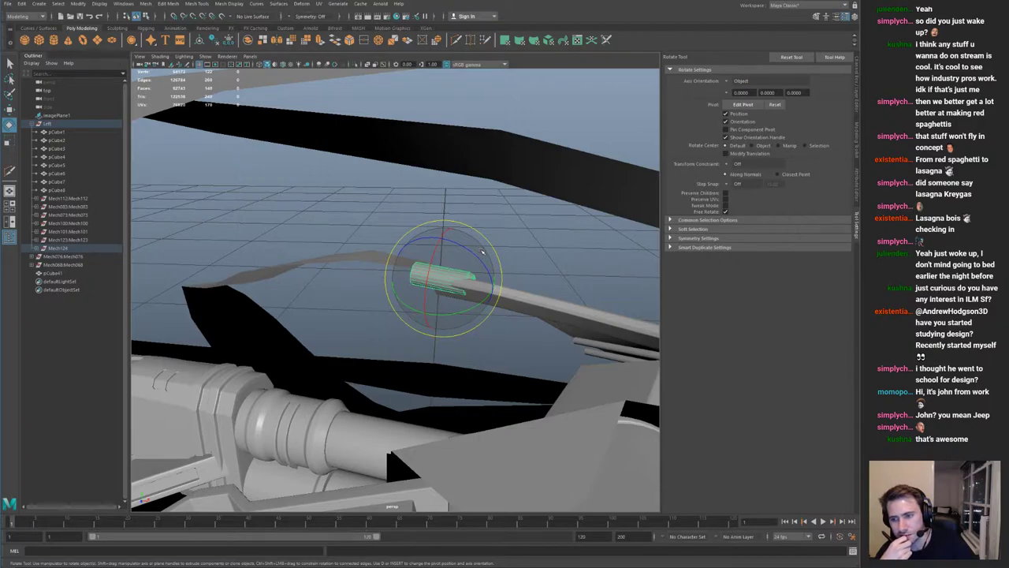
# Step: Scale and rotate the small cylinder so it fits around the end of the curved bar
pyautogui.keyDown('alt'); pyautogui.moveTo(324, 299); pyautogui.dragTo(494, 333); pyautogui.keyUp('alt')
pyautogui.press('w')
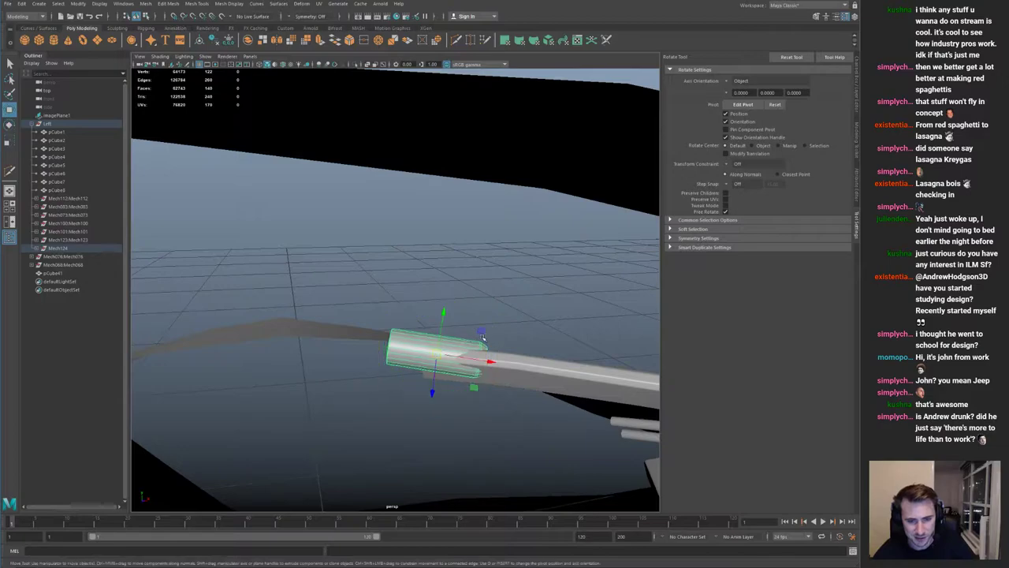
pyautogui.press('r')
pyautogui.moveTo(438, 353); pyautogui.dragTo(276, 331)
pyautogui.press('w')
pyautogui.press('e')
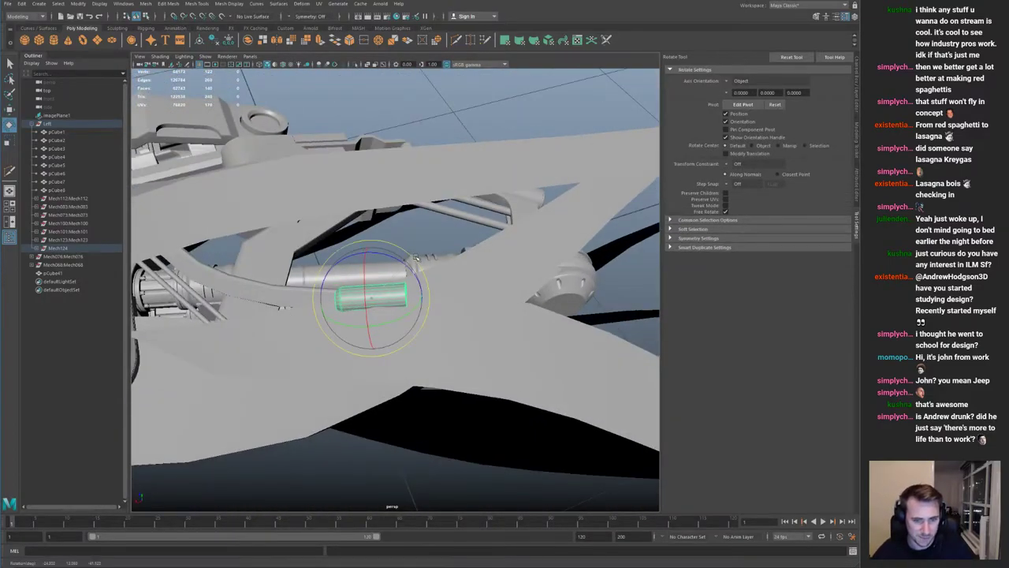
pyautogui.press('w')
# Step: Examine the outer panels and overall silhouette of the assembly in the perspective and front views
pyautogui.scroll(-5, 425, 229)
pyautogui.click(454, 162)
pyautogui.keyDown('alt'); pyautogui.moveTo(453, 162); pyautogui.dragTo(574, 230); pyautogui.keyUp('alt')
pyautogui.click(487, 142)
pyautogui.keyDown('alt'); pyautogui.moveTo(422, 272); pyautogui.dragTo(556, 212); pyautogui.keyUp('alt')
pyautogui.keyDown('alt'); pyautogui.moveTo(494, 215); pyautogui.dragTo(489, 195); pyautogui.keyUp('alt')
pyautogui.scroll(-4, 476, 291)
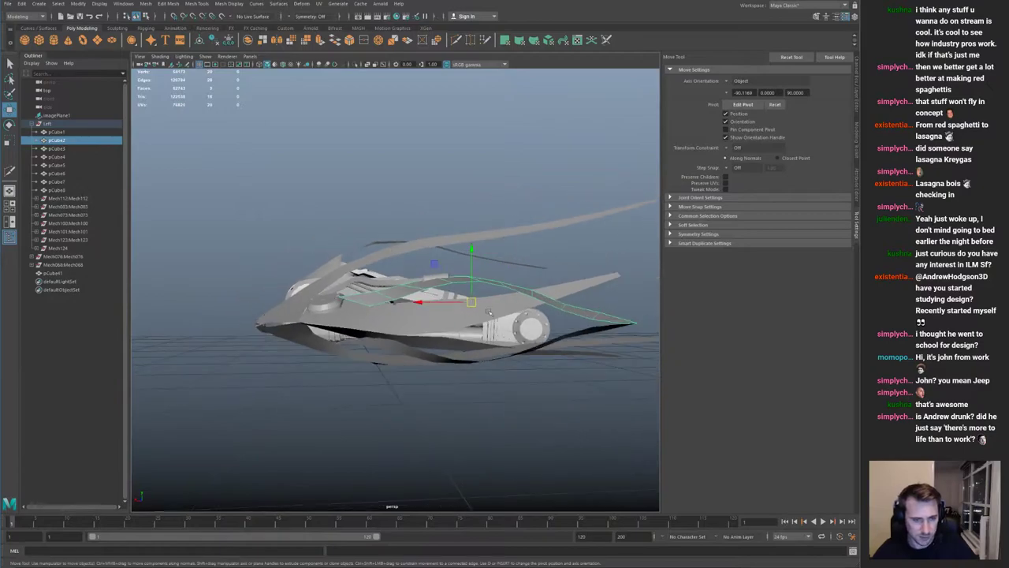
pyautogui.press('space')
pyautogui.press('space')
pyautogui.press('space')
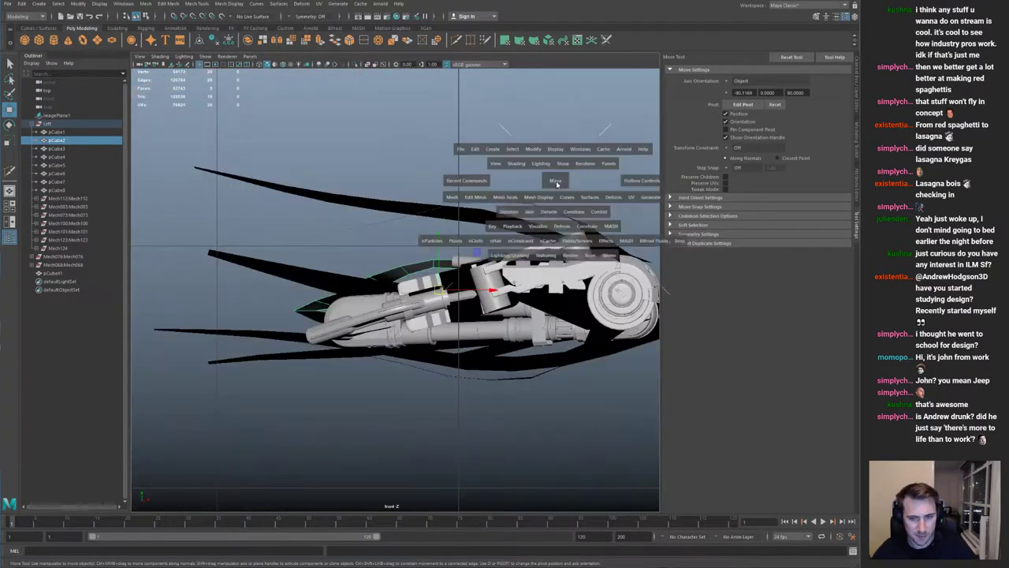
pyautogui.press('space')
pyautogui.keyDown('alt'); pyautogui.moveTo(277, 162); pyautogui.dragTo(372, 191); pyautogui.keyUp('alt')
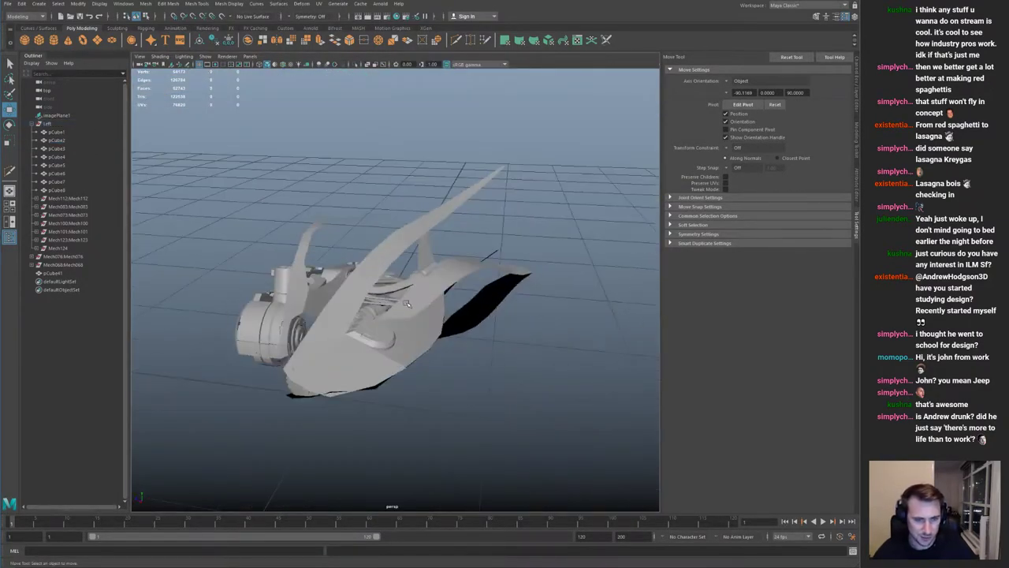
# Step: Parent pCube41 under the Left group after checking what the top-level groups contain
pyautogui.click(54, 123)
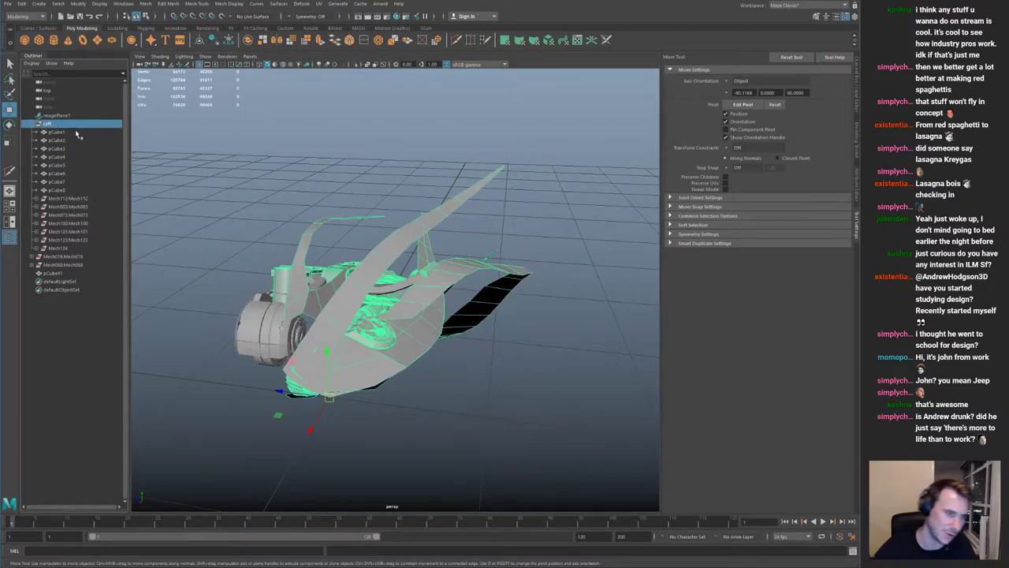
pyautogui.click(55, 256)
pyautogui.click(83, 264)
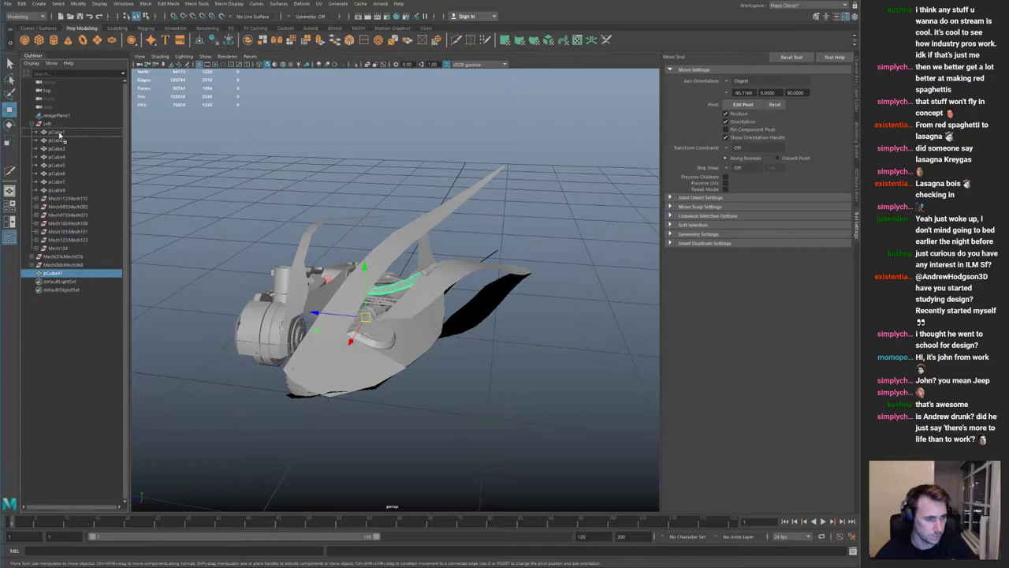
pyautogui.moveTo(59, 134); pyautogui.dragTo(64, 125, button='middle')
pyautogui.keyDown('alt'); pyautogui.moveTo(276, 162); pyautogui.dragTo(192, 116); pyautogui.keyUp('alt')
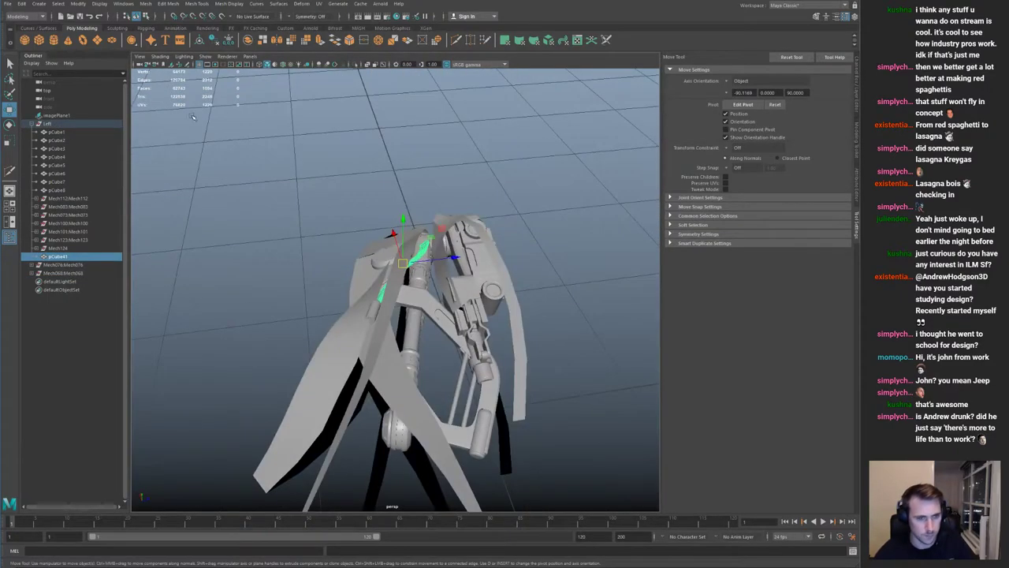
# Step: Duplicate the whole Left group as a mirrored copy on the opposite side of the model
pyautogui.click(80, 125)
pyautogui.hotkey('ctrl', 'shift', 'd')
pyautogui.click(322, 207)
pyautogui.keyDown('alt'); pyautogui.moveTo(322, 209); pyautogui.dragTo(386, 153); pyautogui.keyUp('alt')
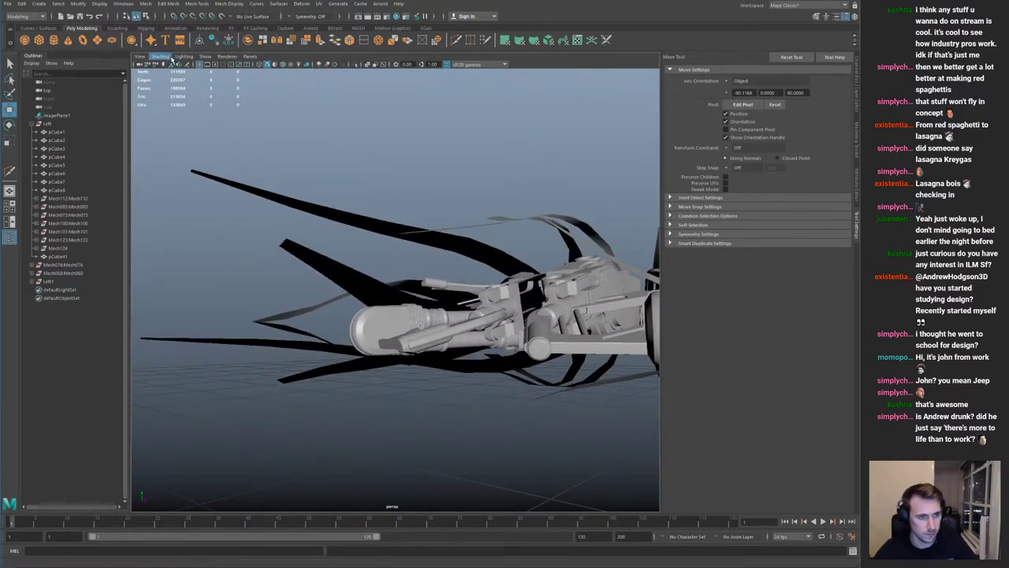
# Step: Isolate the pCube3 strip, select the edges along its inner side, and extrude them toward the pipes as a flap
pyautogui.click(301, 256)
pyautogui.keyDown('alt'); pyautogui.moveTo(316, 264); pyautogui.dragTo(442, 303); pyautogui.keyUp('alt')
pyautogui.keyDown('alt'); pyautogui.moveTo(339, 272); pyautogui.dragTo(397, 275, button='right'); pyautogui.keyUp('alt')
pyautogui.keyDown('alt'); pyautogui.moveTo(396, 275); pyautogui.dragTo(341, 258); pyautogui.keyUp('alt')
pyautogui.keyDown('alt'); pyautogui.moveTo(341, 258); pyautogui.dragTo(421, 247, button='right'); pyautogui.keyUp('alt')
pyautogui.hotkey('ctrl', '1')
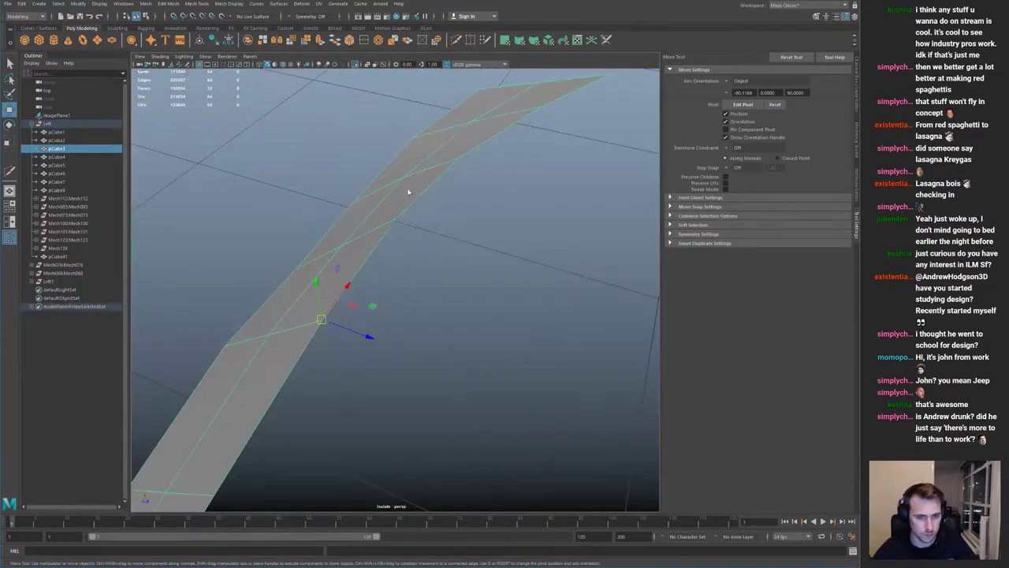
pyautogui.moveTo(407, 194); pyautogui.dragTo(410, 167, button='right')
pyautogui.click(424, 190)
pyautogui.hotkey('ctrl', '1')
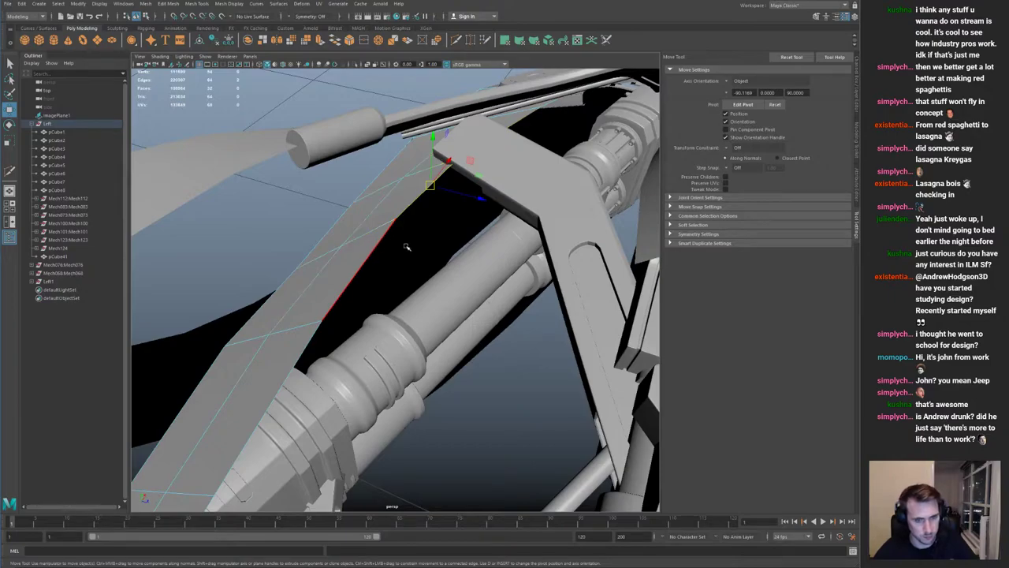
pyautogui.keyDown('alt'); pyautogui.moveTo(402, 246); pyautogui.dragTo(436, 214); pyautogui.keyUp('alt')
pyautogui.moveTo(445, 259)
pyautogui.keyDown('alt'); pyautogui.mouseDown()
pyautogui.moveTo(443, 308)
pyautogui.moveTo(421, 203)
pyautogui.moveTo(469, 255)
pyautogui.moveTo(451, 268)
pyautogui.moveTo(450, 242)
pyautogui.mouseUp(); pyautogui.keyUp('alt')
pyautogui.keyDown('alt'); pyautogui.moveTo(450, 242); pyautogui.dragTo(428, 239, button='middle'); pyautogui.keyUp('alt')
# Step: Move the flap's end vertex on pCube3 so it meets the underside of the angled bracket
pyautogui.press('F8')
pyautogui.hotkey('ctrl', '1')
pyautogui.press('F9')
pyautogui.moveTo(478, 160); pyautogui.dragTo(510, 202)
pyautogui.hotkey('ctrl', '1')
pyautogui.keyDown('alt'); pyautogui.moveTo(510, 201); pyautogui.dragTo(558, 246); pyautogui.keyUp('alt')
pyautogui.keyDown('alt'); pyautogui.moveTo(535, 212); pyautogui.dragTo(535, 218); pyautogui.keyUp('alt')
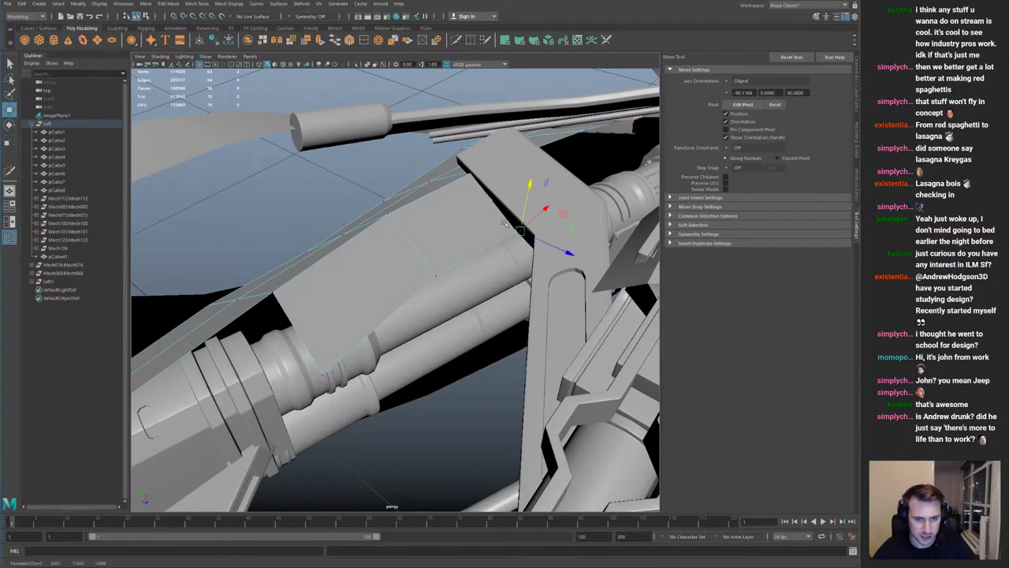
# Step: Reposition the flap's remaining outer vertices so its edge follows the pipe up to the bracket
pyautogui.keyDown('alt'); pyautogui.moveTo(299, 309); pyautogui.dragTo(292, 344); pyautogui.keyUp('alt')
pyautogui.moveTo(319, 414); pyautogui.dragTo(297, 348)
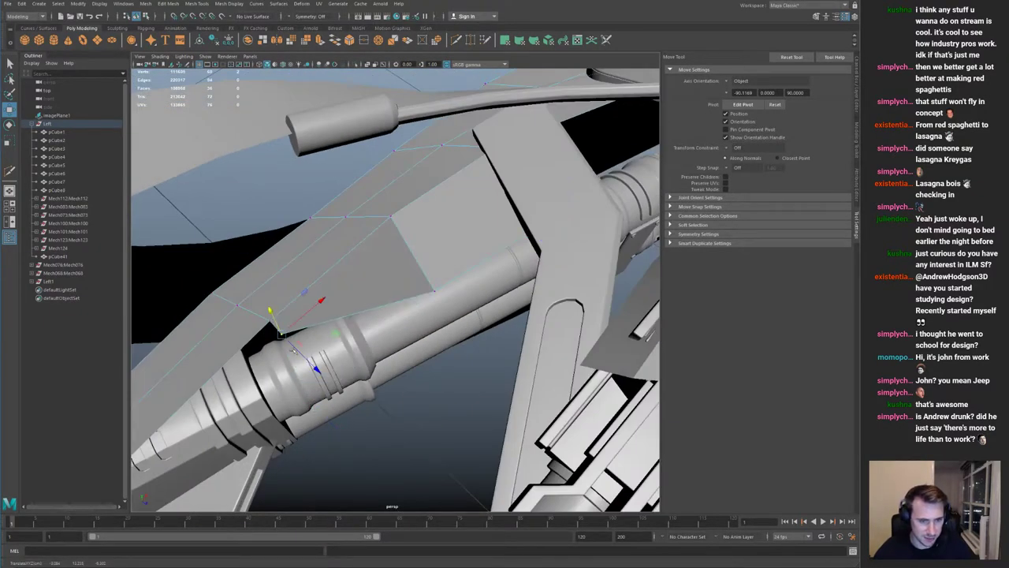
pyautogui.keyDown('alt'); pyautogui.moveTo(345, 279); pyautogui.dragTo(375, 233); pyautogui.keyUp('alt')
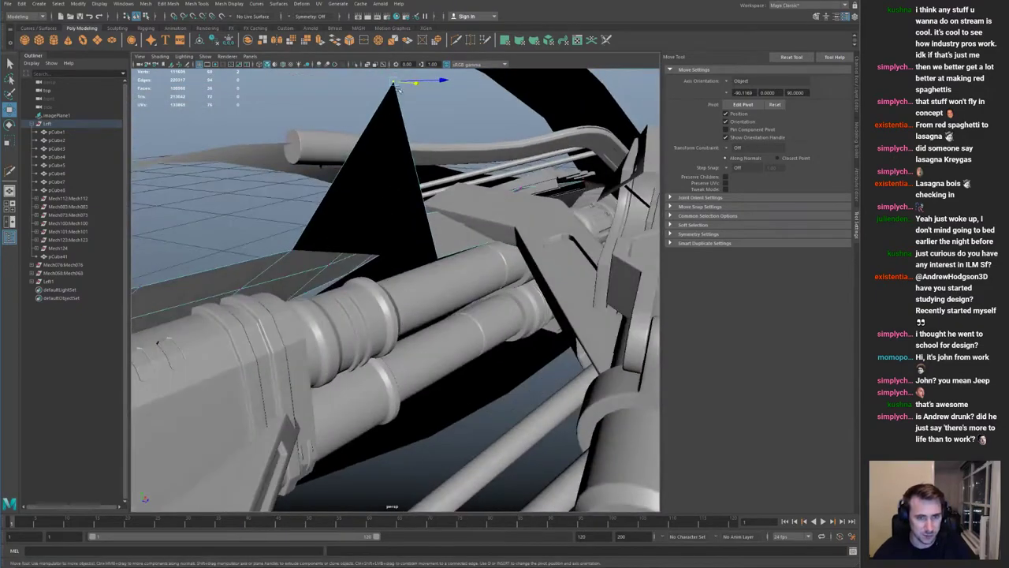
pyautogui.keyDown('alt'); pyautogui.moveTo(393, 92); pyautogui.dragTo(394, 364); pyautogui.keyUp('alt')
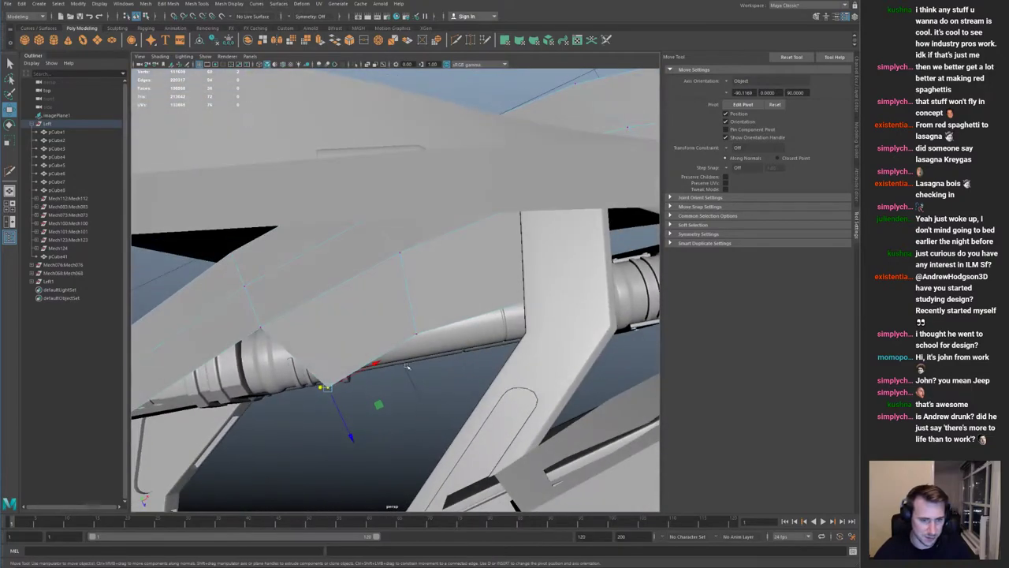
pyautogui.moveTo(378, 407); pyautogui.dragTo(486, 309)
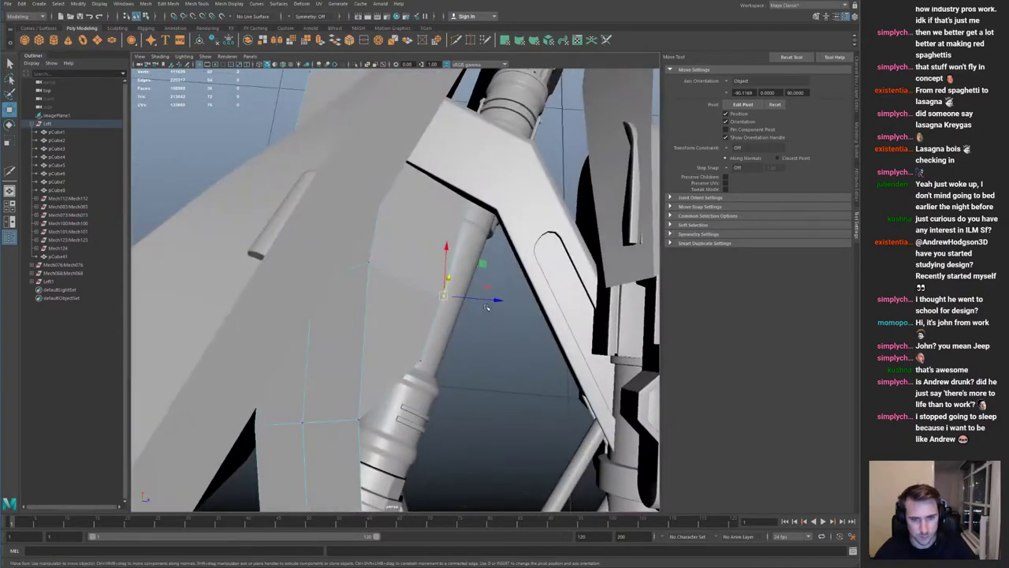
pyautogui.moveTo(450, 161); pyautogui.dragTo(487, 227)
pyautogui.keyDown('alt'); pyautogui.moveTo(487, 205); pyautogui.dragTo(532, 182); pyautogui.keyUp('alt')
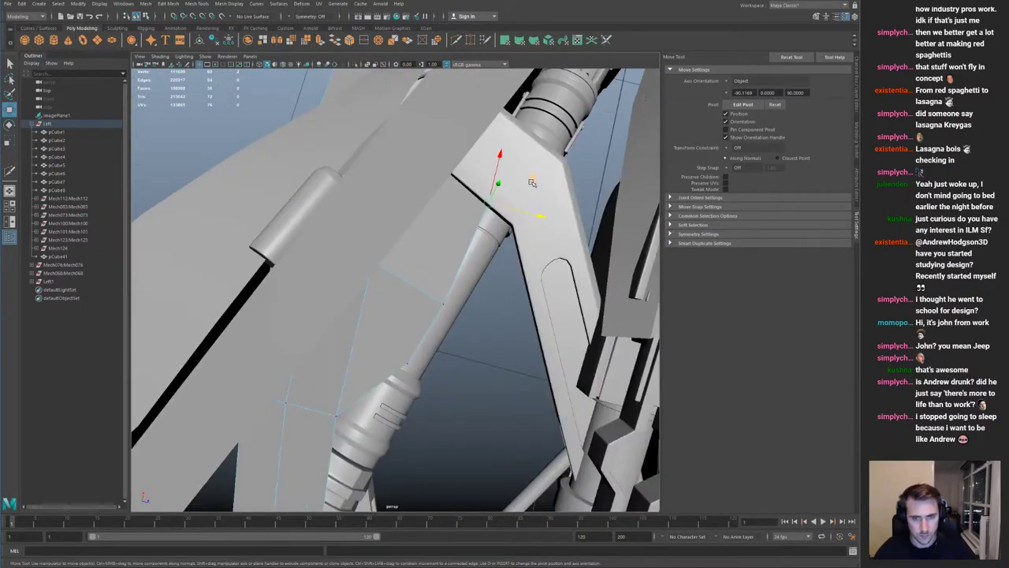
# Step: Isolate pCube3, select an edge across the flap, and apply Soften/Harden Edge to it
pyautogui.press('F8')
pyautogui.keyDown('alt'); pyautogui.moveTo(539, 186); pyautogui.dragTo(398, 201, button='right'); pyautogui.keyUp('alt')
pyautogui.click(347, 170)
pyautogui.keyDown('alt'); pyautogui.moveTo(398, 201); pyautogui.dragTo(315, 228); pyautogui.keyUp('alt')
pyautogui.keyDown('alt'); pyautogui.moveTo(315, 229); pyautogui.dragTo(441, 284, button='right'); pyautogui.keyUp('alt')
pyautogui.click(387, 289)
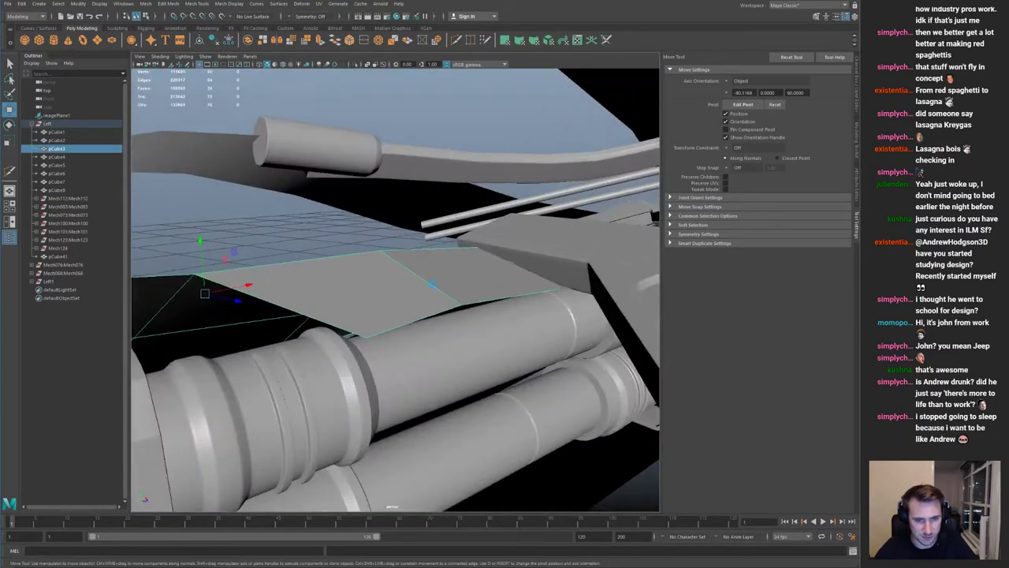
pyautogui.hotkey('ctrl', '1')
pyautogui.press('F10')
pyautogui.click(409, 269)
pyautogui.hotkey('ctrl', '1')
pyautogui.keyDown('alt'); pyautogui.moveTo(414, 252); pyautogui.dragTo(417, 234); pyautogui.keyUp('alt')
pyautogui.keyDown('alt'); pyautogui.moveTo(417, 235); pyautogui.dragTo(513, 288); pyautogui.keyUp('alt')
pyautogui.keyDown('alt'); pyautogui.moveTo(513, 288); pyautogui.dragTo(361, 300, button='right'); pyautogui.keyUp('alt')
pyautogui.keyDown('alt'); pyautogui.moveTo(361, 300); pyautogui.dragTo(435, 331); pyautogui.keyUp('alt')
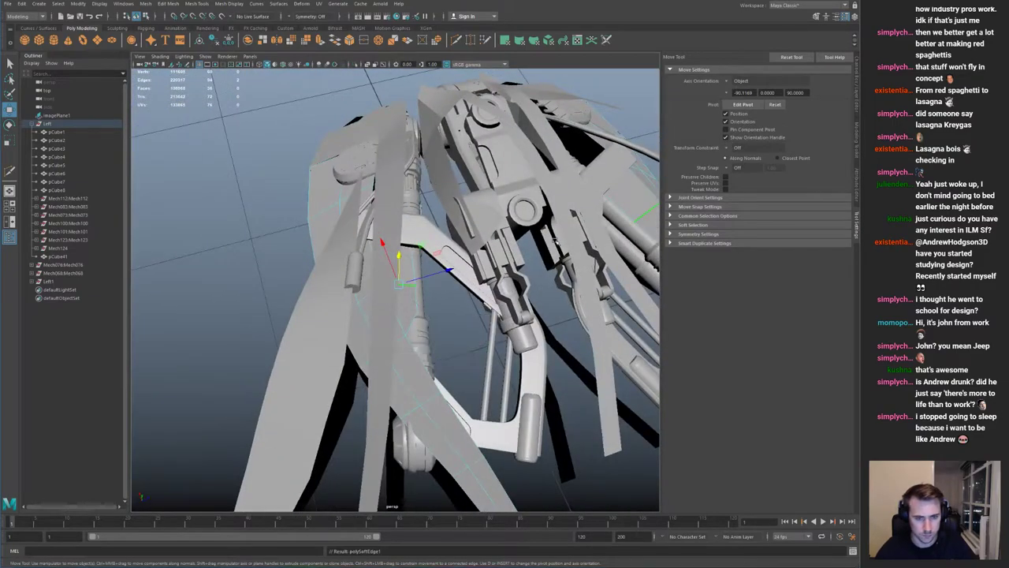
# Step: Move the end vertices of the angled bracket Mech123 inward to shorten the end resting on the side panel
pyautogui.click(484, 263)
pyautogui.keyDown('alt'); pyautogui.moveTo(484, 264); pyautogui.dragTo(260, 251, button='right'); pyautogui.keyUp('alt')
pyautogui.keyDown('alt'); pyautogui.moveTo(260, 251); pyautogui.dragTo(130, 228); pyautogui.keyUp('alt')
pyautogui.click(237, 185)
pyautogui.keyDown('alt'); pyautogui.moveTo(260, 276); pyautogui.dragTo(378, 339, button='right'); pyautogui.keyUp('alt')
pyautogui.keyDown('alt'); pyautogui.moveTo(378, 339); pyautogui.dragTo(284, 272, button='middle'); pyautogui.keyUp('alt')
pyautogui.keyDown('alt'); pyautogui.moveTo(284, 272); pyautogui.dragTo(339, 288, button='right'); pyautogui.keyUp('alt')
pyautogui.keyDown('alt'); pyautogui.moveTo(339, 288); pyautogui.dragTo(408, 293); pyautogui.keyUp('alt')
pyautogui.keyDown('alt'); pyautogui.moveTo(408, 293); pyautogui.dragTo(438, 308, button='right'); pyautogui.keyUp('alt')
pyautogui.click(438, 308)
pyautogui.keyDown('alt'); pyautogui.moveTo(437, 308); pyautogui.dragTo(415, 275); pyautogui.keyUp('alt')
pyautogui.click(396, 272)
pyautogui.keyDown('alt'); pyautogui.moveTo(415, 275); pyautogui.dragTo(443, 294, button='middle'); pyautogui.keyUp('alt')
pyautogui.keyDown('alt'); pyautogui.moveTo(444, 293); pyautogui.dragTo(431, 297); pyautogui.keyUp('alt')
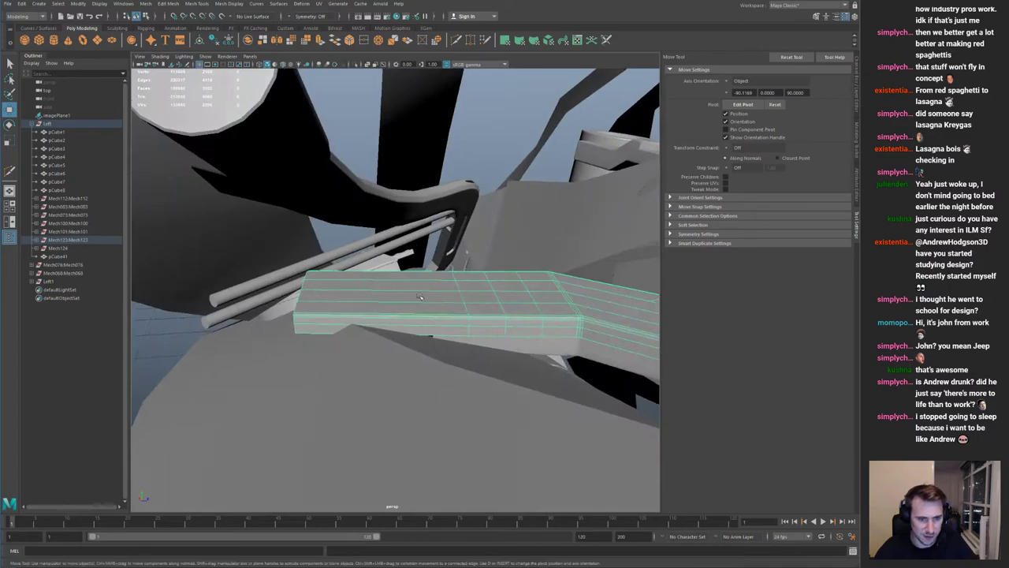
pyautogui.keyDown('alt'); pyautogui.moveTo(334, 322); pyautogui.dragTo(319, 305); pyautogui.keyUp('alt')
pyautogui.moveTo(319, 302); pyautogui.dragTo(365, 314)
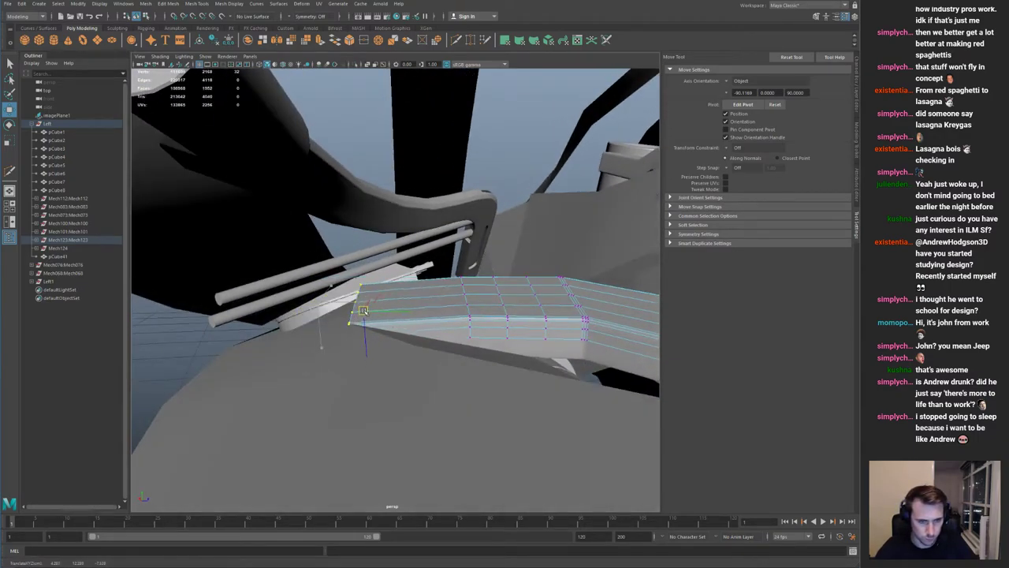
pyautogui.keyDown('alt'); pyautogui.moveTo(430, 298); pyautogui.dragTo(390, 297); pyautogui.keyUp('alt')
pyautogui.keyDown('alt'); pyautogui.moveTo(495, 280); pyautogui.dragTo(533, 272); pyautogui.keyUp('alt')
pyautogui.press('q')
pyautogui.press('F8')
# Step: Isolate the two overlapping bracket pieces, select their end-section vertices, and create a lattice deformer around them
pyautogui.keyDown('alt'); pyautogui.moveTo(533, 272); pyautogui.dragTo(502, 279, button='right'); pyautogui.keyUp('alt')
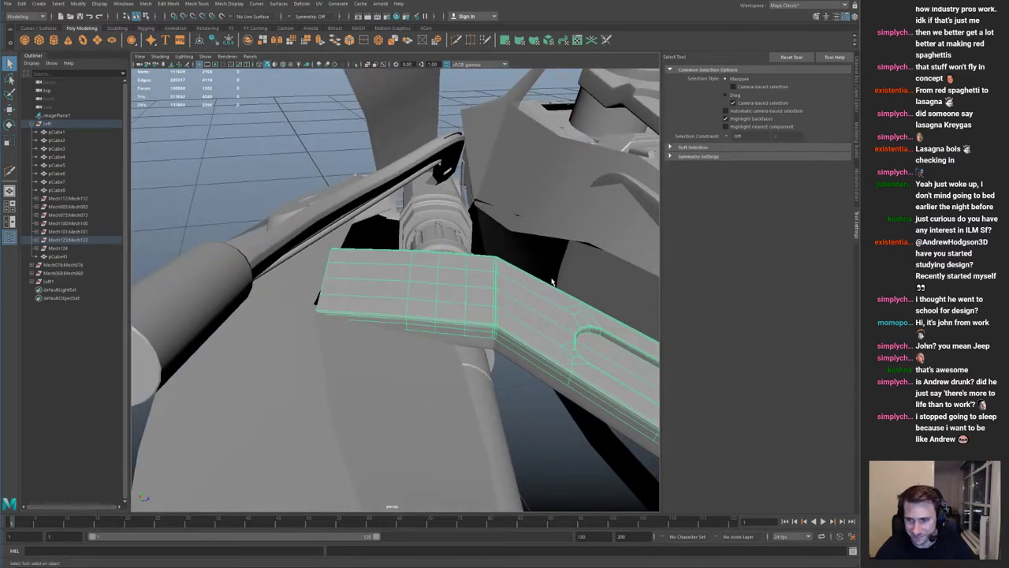
pyautogui.click(539, 377)
pyautogui.keyDown('shift'); pyautogui.click(499, 312); pyautogui.keyUp('shift')
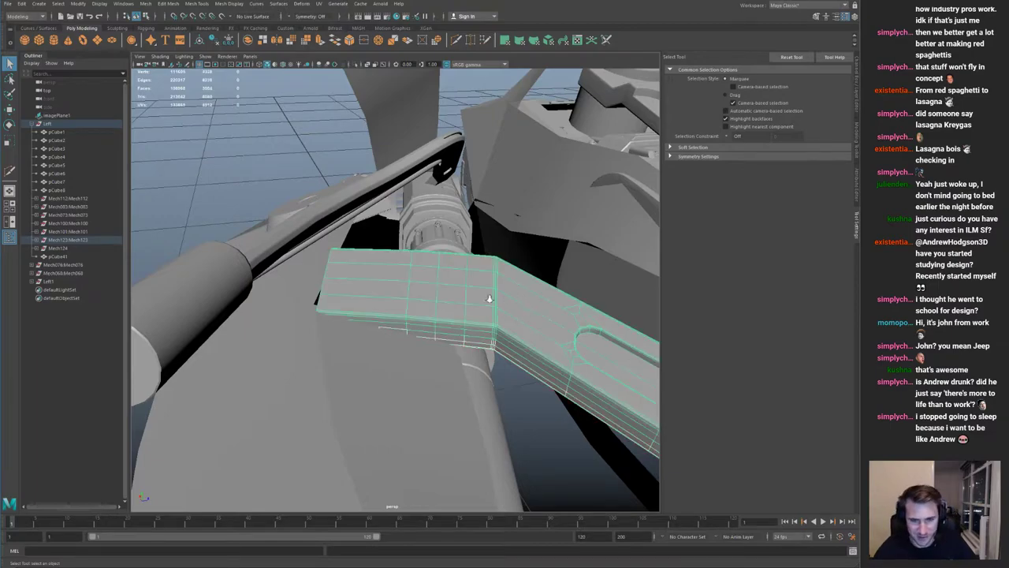
pyautogui.keyDown('alt'); pyautogui.moveTo(511, 298); pyautogui.dragTo(406, 282); pyautogui.keyUp('alt')
pyautogui.hotkey('ctrl', '1')
pyautogui.keyDown('alt'); pyautogui.moveTo(406, 283); pyautogui.dragTo(468, 317, button='right'); pyautogui.keyUp('alt')
pyautogui.keyDown('alt'); pyautogui.moveTo(482, 312); pyautogui.dragTo(521, 308); pyautogui.keyUp('alt')
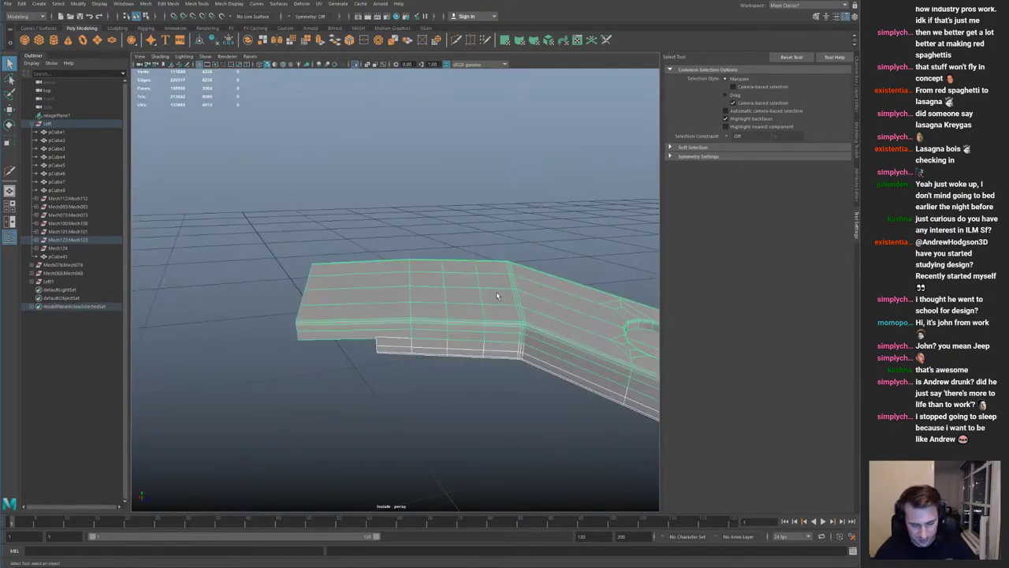
pyautogui.press('F9')
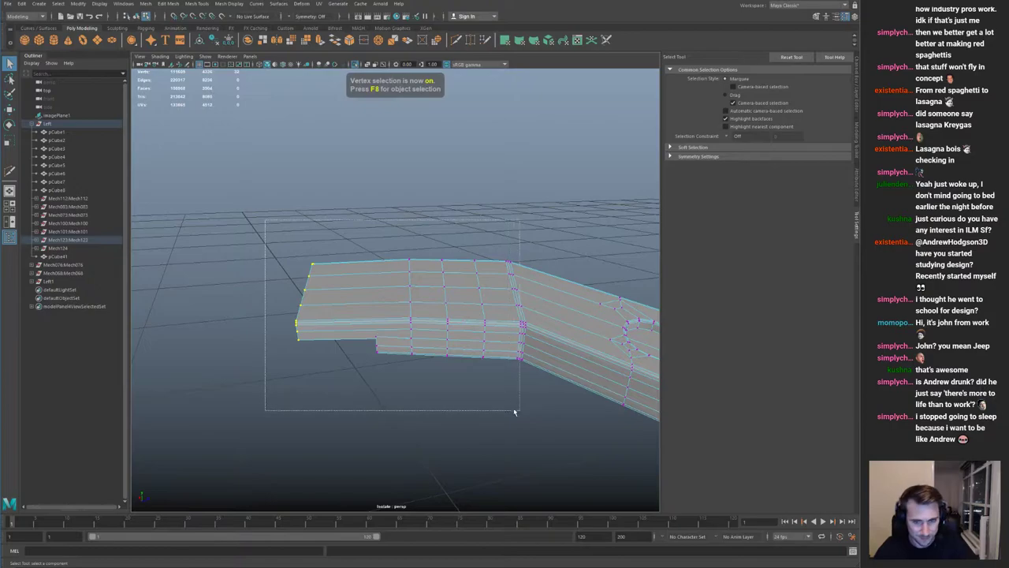
pyautogui.hotkey('ctrl', 'l')
pyautogui.keyDown('alt'); pyautogui.moveTo(376, 291); pyautogui.dragTo(346, 352); pyautogui.keyUp('alt')
pyautogui.keyDown('alt'); pyautogui.moveTo(332, 315); pyautogui.dragTo(430, 272); pyautogui.keyUp('alt')
# Step: Select the lattice points at the bracket's free end and move them to fit the bracket against the panel
pyautogui.moveTo(561, 408); pyautogui.dragTo(455, 385, button='right')
pyautogui.moveTo(315, 303); pyautogui.dragTo(168, 194)
pyautogui.hotkey('ctrl', '1')
pyautogui.keyDown('alt'); pyautogui.moveTo(425, 331); pyautogui.dragTo(189, 315); pyautogui.keyUp('alt')
pyautogui.press('w')
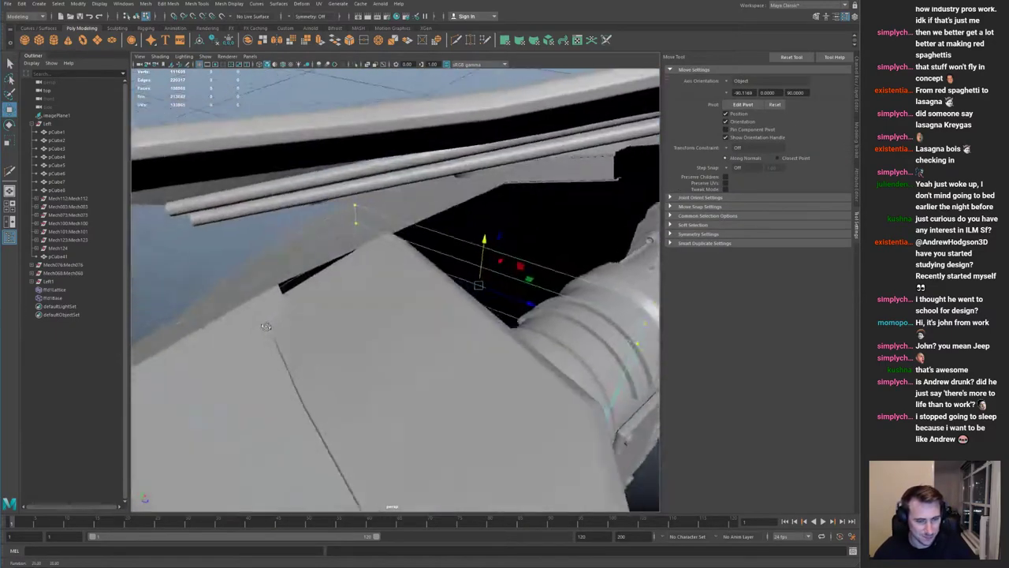
pyautogui.keyDown('alt'); pyautogui.moveTo(189, 315); pyautogui.dragTo(288, 281, button='middle'); pyautogui.keyUp('alt')
pyautogui.keyDown('alt'); pyautogui.moveTo(288, 281); pyautogui.dragTo(261, 268, button='right'); pyautogui.keyUp('alt')
pyautogui.moveTo(252, 240); pyautogui.dragTo(342, 430)
pyautogui.keyDown('alt'); pyautogui.moveTo(305, 292); pyautogui.dragTo(378, 275); pyautogui.keyUp('alt')
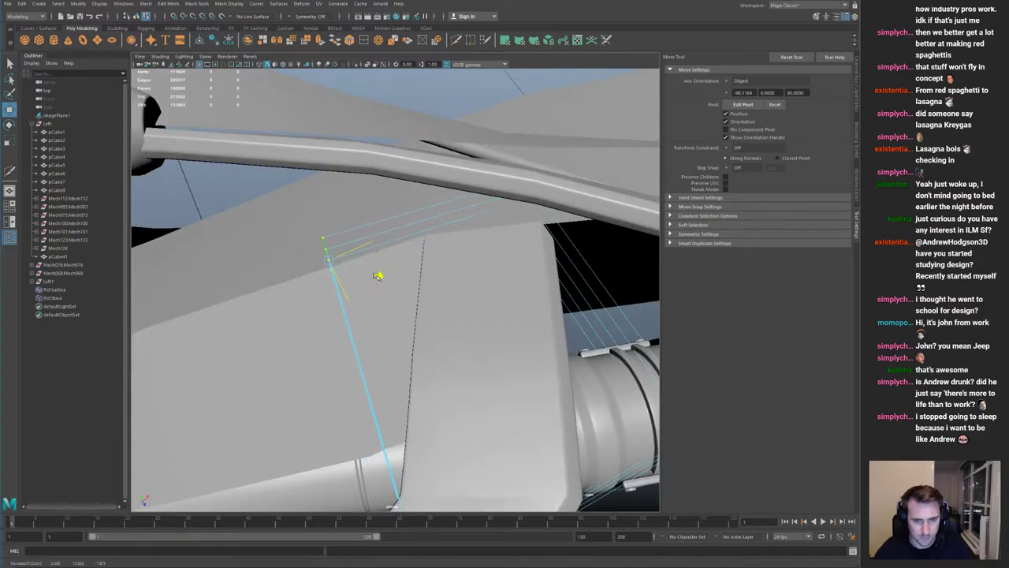
# Step: Try to move the lattice points at the bracket's rear upper corner
pyautogui.keyDown('alt'); pyautogui.moveTo(526, 187); pyautogui.dragTo(497, 259); pyautogui.keyUp('alt')
pyautogui.moveTo(430, 227)
pyautogui.mouseDown()
pyautogui.moveTo(467, 231)
pyautogui.moveTo(429, 225)
pyautogui.mouseUp()
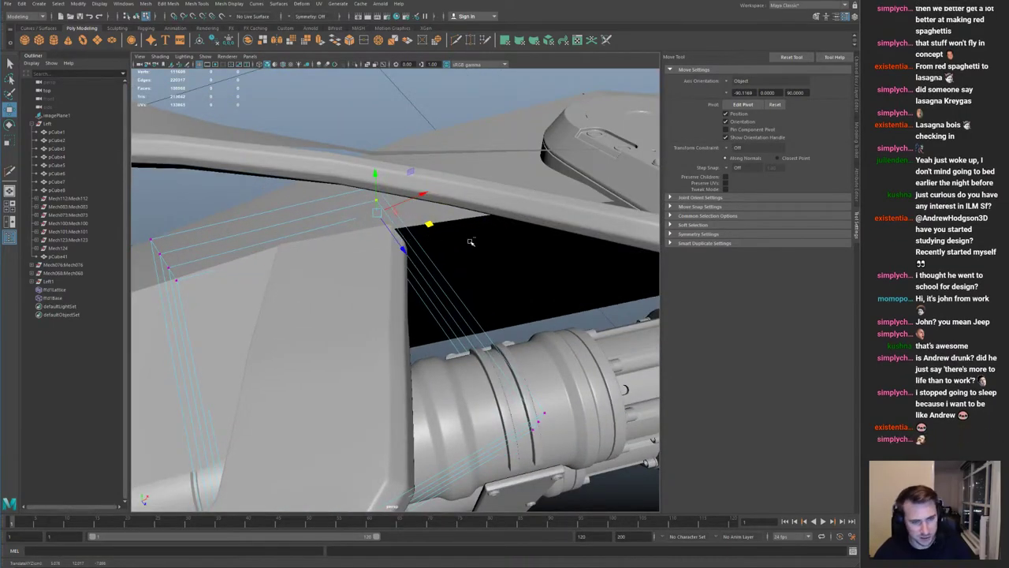
pyautogui.keyDown('alt'); pyautogui.moveTo(363, 268); pyautogui.dragTo(298, 249); pyautogui.keyUp('alt')
pyautogui.hotkey('ctrl', 'z')
# Step: Adjust the height of the lattice points at the bracket's free end, and delete the history to bake the deformation
pyautogui.keyDown('alt'); pyautogui.moveTo(298, 252); pyautogui.dragTo(394, 304); pyautogui.keyUp('alt')
pyautogui.moveTo(260, 208); pyautogui.dragTo(332, 403)
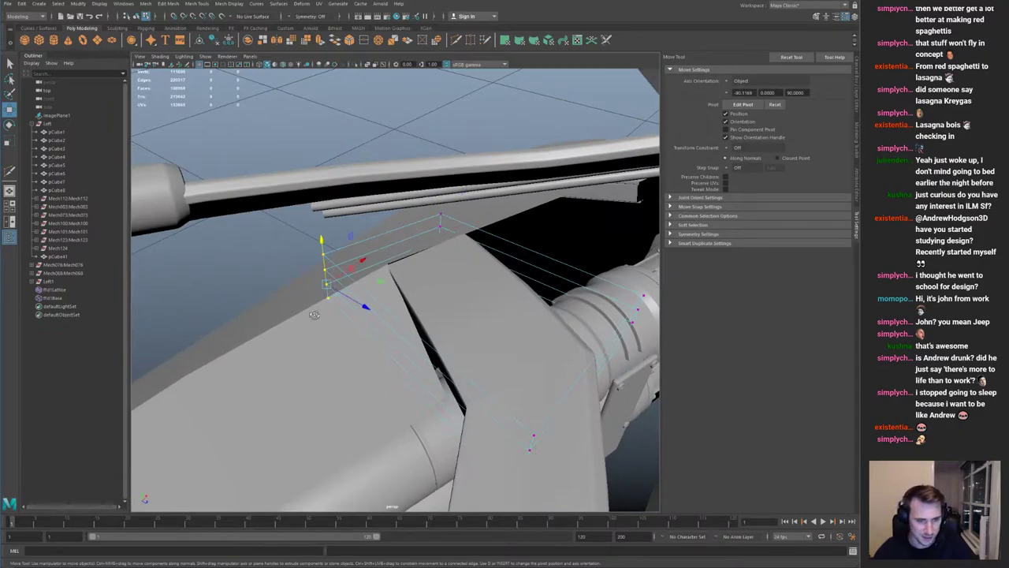
pyautogui.keyDown('alt'); pyautogui.moveTo(315, 316); pyautogui.dragTo(325, 331); pyautogui.keyUp('alt')
pyautogui.moveTo(316, 258); pyautogui.dragTo(313, 222)
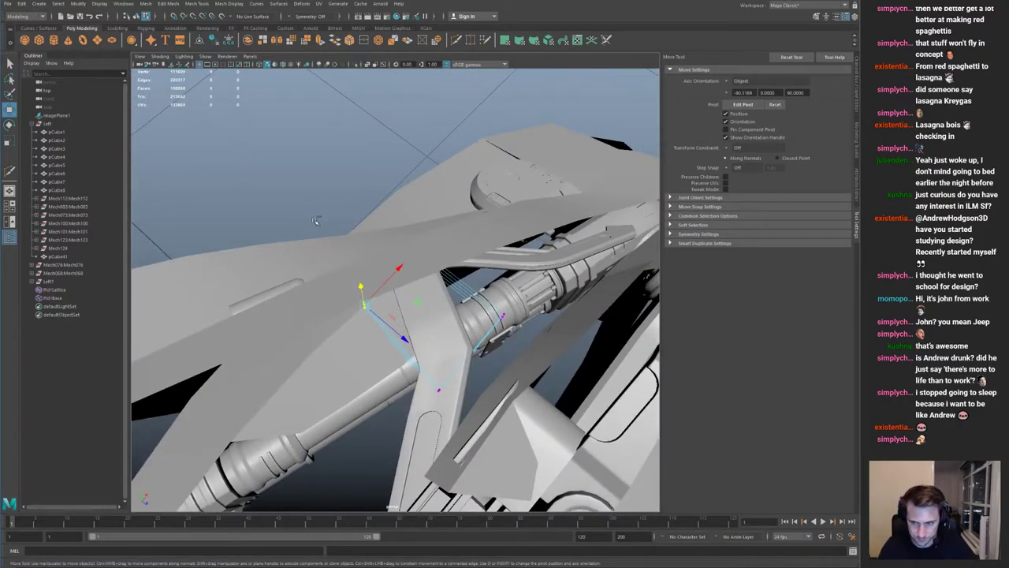
pyautogui.hotkey('alt', 'shift', 'd')
# Step: Select the pCube2 panel beside the round housing and cut a new edge across its pointed tip with Multi-Cut
pyautogui.scroll(-8, 304, 263)
pyautogui.keyDown('alt'); pyautogui.moveTo(304, 263); pyautogui.dragTo(421, 270); pyautogui.keyUp('alt')
pyautogui.scroll(5, 320, 280)
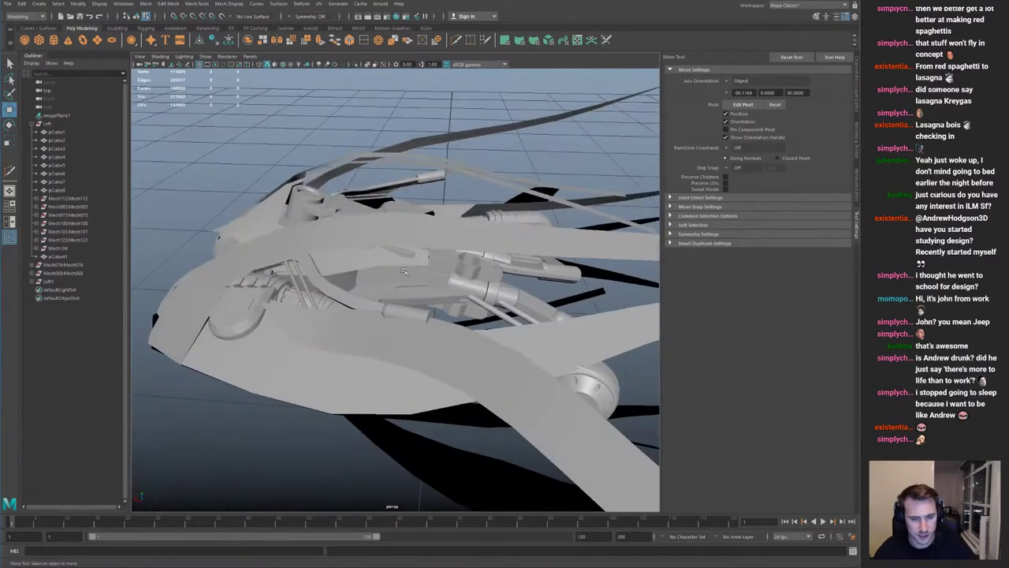
pyautogui.keyDown('alt'); pyautogui.moveTo(378, 250); pyautogui.dragTo(480, 248, button='middle'); pyautogui.keyUp('alt')
pyautogui.scroll(4, 376, 305)
pyautogui.keyDown('alt'); pyautogui.moveTo(376, 305); pyautogui.dragTo(453, 286); pyautogui.keyUp('alt')
pyautogui.click(505, 316)
pyautogui.keyDown('alt'); pyautogui.moveTo(473, 299); pyautogui.dragTo(363, 311, button='middle'); pyautogui.keyUp('alt')
pyautogui.keyDown('alt'); pyautogui.moveTo(362, 311); pyautogui.dragTo(402, 347, button='right'); pyautogui.keyUp('alt')
pyautogui.press('F8')
pyautogui.hotkey('ctrl', 'shift', 'x')
pyautogui.press('q')
pyautogui.press('F9')
pyautogui.click(381, 302)
pyautogui.hotkey('ctrl', 'shift', 'x')
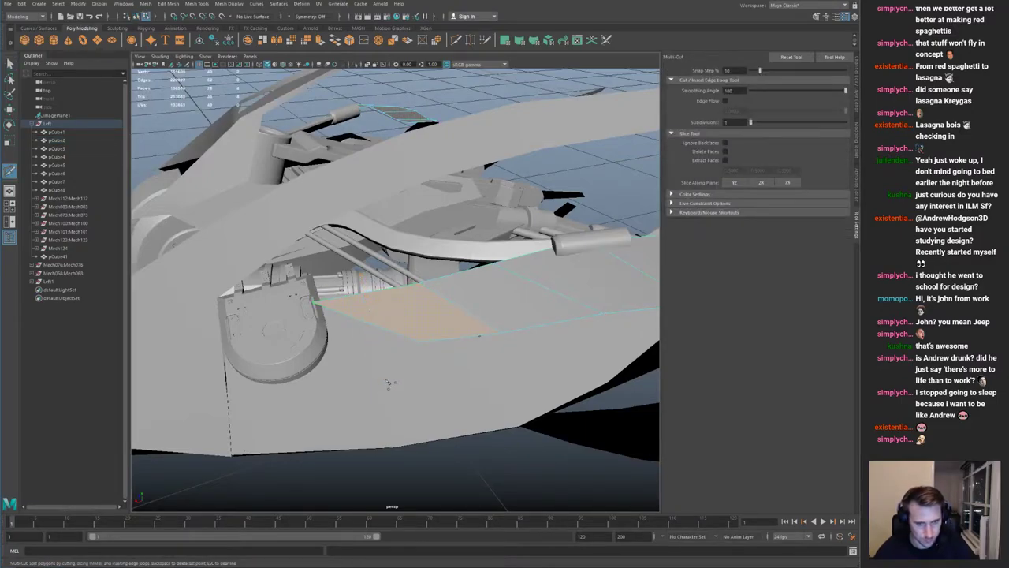
# Step: Delete the cut-off tip face of the pCube2 panel and return to object selection
pyautogui.press('q')
pyautogui.press('F11')
pyautogui.moveTo(305, 294); pyautogui.dragTo(350, 336)
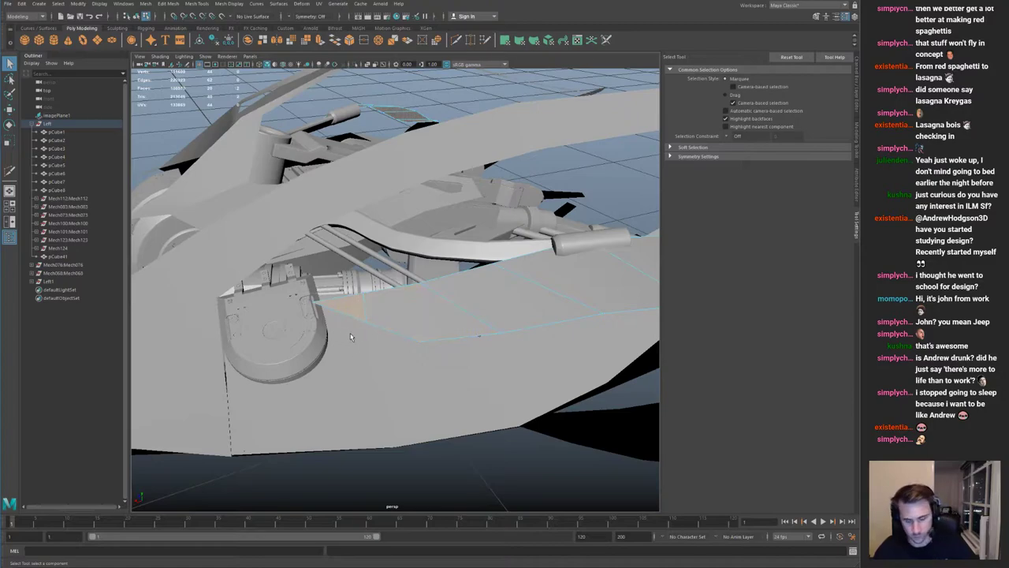
pyautogui.press('Delete')
pyautogui.click(407, 318)
pyautogui.press('F8')
# Step: Move the upper corner vertex at the trimmed end of the pCube2 panel to reshape the cut edge
pyautogui.keyDown('alt'); pyautogui.moveTo(410, 303); pyautogui.dragTo(449, 315); pyautogui.keyUp('alt')
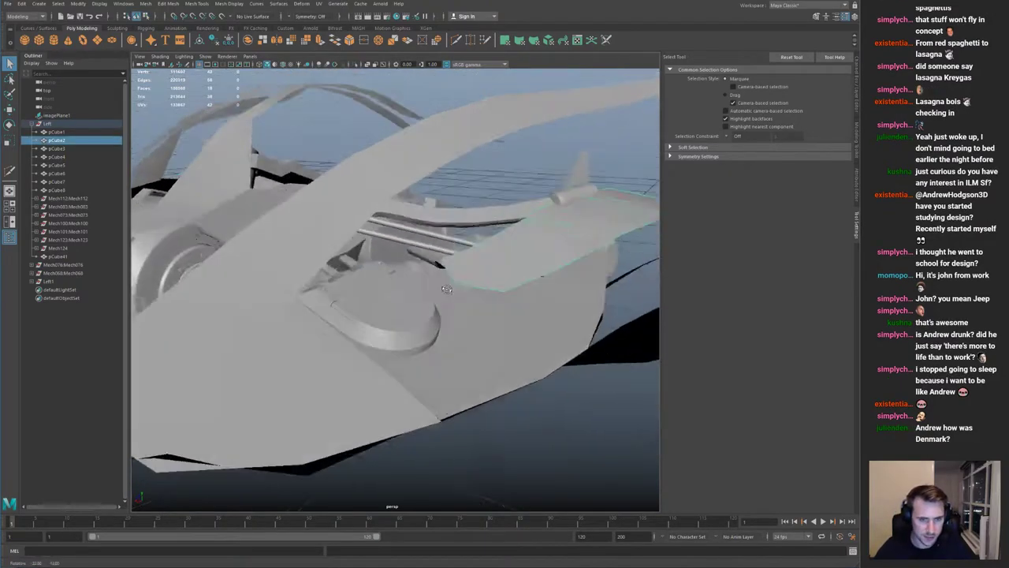
pyautogui.keyDown('alt'); pyautogui.moveTo(379, 316); pyautogui.dragTo(435, 334, button='right'); pyautogui.keyUp('alt')
pyautogui.press('F9')
pyautogui.moveTo(343, 276); pyautogui.dragTo(369, 303)
pyautogui.press('w')
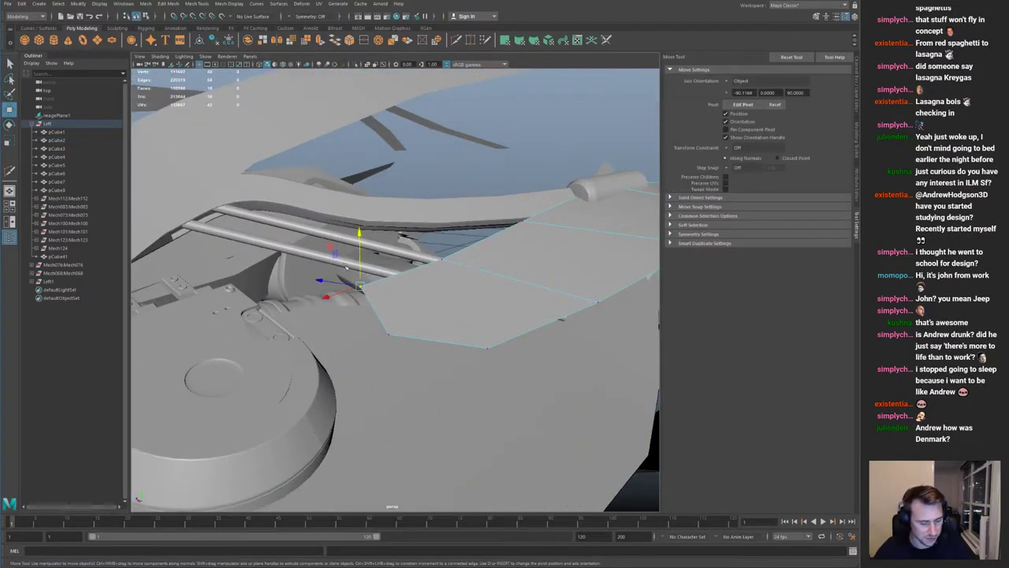
pyautogui.press('f')
pyautogui.keyDown('alt'); pyautogui.moveTo(357, 279); pyautogui.dragTo(315, 270, button='right'); pyautogui.keyUp('alt')
pyautogui.keyDown('alt'); pyautogui.moveTo(315, 270); pyautogui.dragTo(256, 314); pyautogui.keyUp('alt')
pyautogui.moveTo(411, 273); pyautogui.dragTo(399, 234)
pyautogui.keyDown('alt'); pyautogui.moveTo(378, 294); pyautogui.dragTo(372, 283, button='right'); pyautogui.keyUp('alt')
pyautogui.moveTo(370, 271); pyautogui.dragTo(384, 255)
# Step: Adjust the height of the lower corner vertex at the trimmed end of the pCube2 panel
pyautogui.keyDown('alt'); pyautogui.moveTo(395, 340); pyautogui.dragTo(374, 344); pyautogui.keyUp('alt')
pyautogui.click(439, 342)
pyautogui.moveTo(337, 286); pyautogui.dragTo(380, 411)
pyautogui.moveTo(414, 357); pyautogui.dragTo(413, 349)
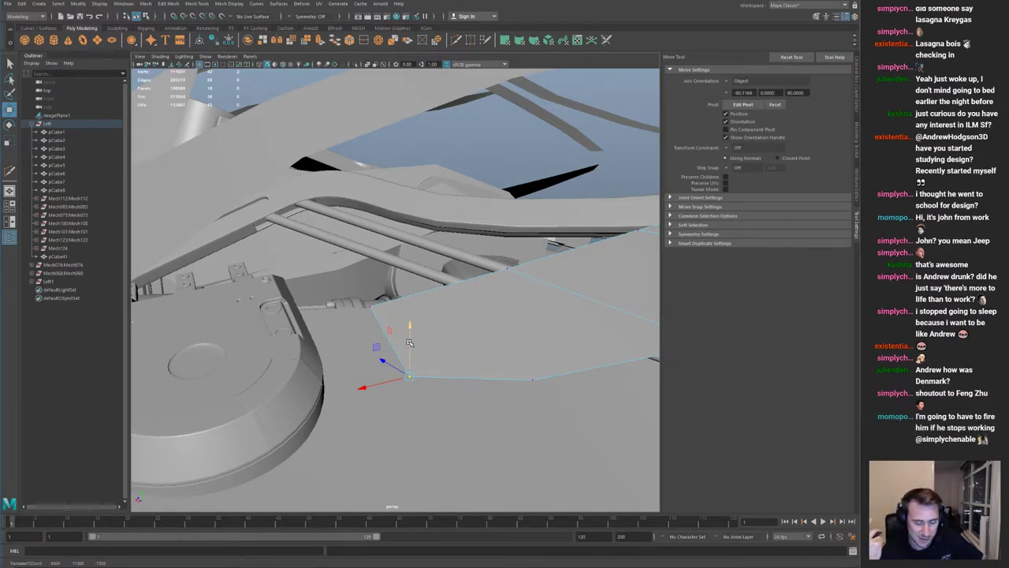
pyautogui.keyDown('alt'); pyautogui.moveTo(409, 342); pyautogui.dragTo(505, 330); pyautogui.keyUp('alt')
pyautogui.keyDown('alt'); pyautogui.moveTo(443, 317); pyautogui.dragTo(413, 314); pyautogui.keyUp('alt')
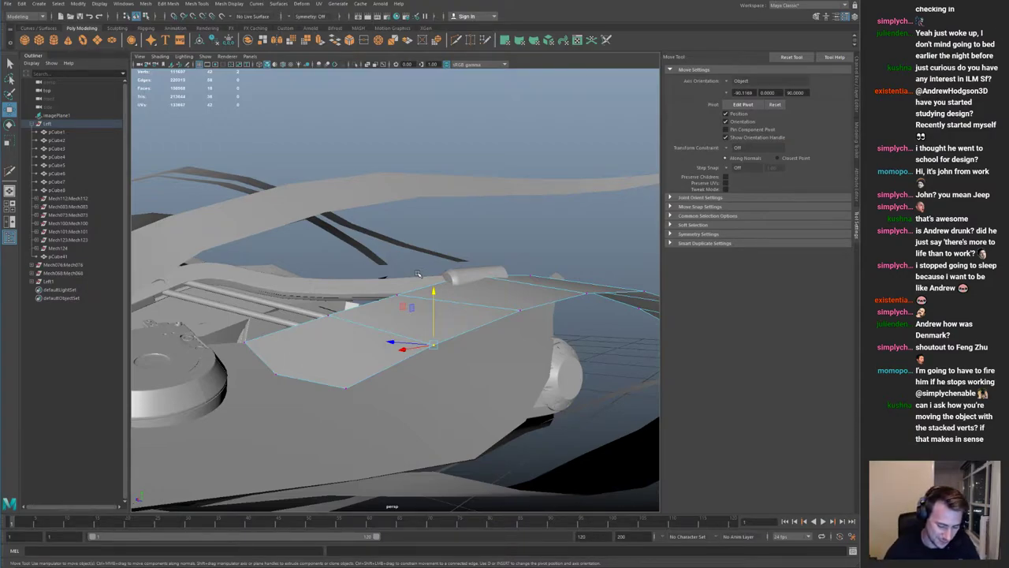
pyautogui.moveTo(266, 359); pyautogui.dragTo(368, 307, button='right')
pyautogui.keyDown('alt'); pyautogui.moveTo(335, 279); pyautogui.dragTo(342, 346); pyautogui.keyUp('alt')
pyautogui.moveTo(396, 356); pyautogui.dragTo(327, 353, button='right')
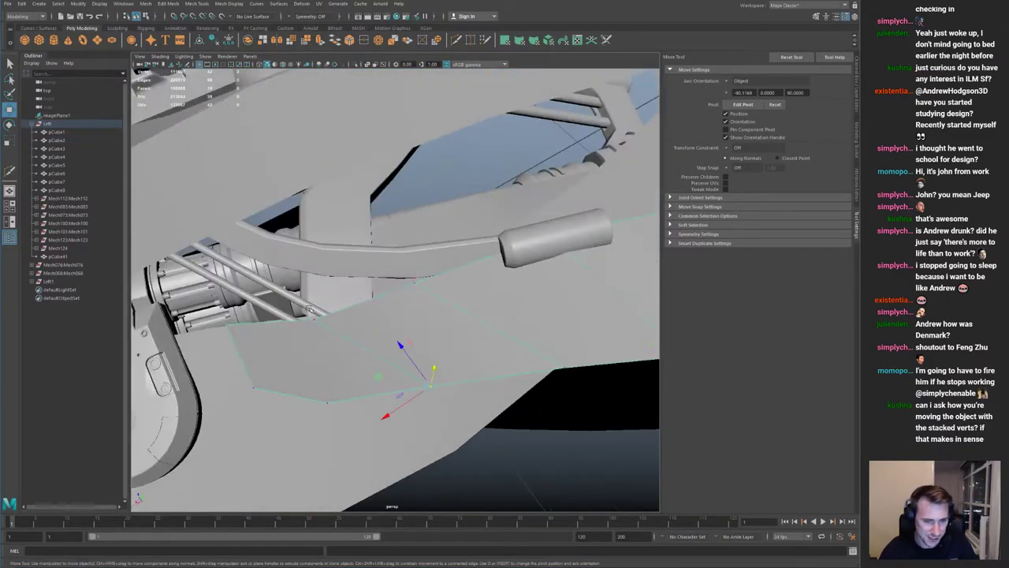
# Step: Shift the pCube2 panel's next upper-edge vertex beside the ends of the two thin rods
pyautogui.moveTo(296, 336); pyautogui.dragTo(342, 299)
pyautogui.keyDown('alt'); pyautogui.moveTo(344, 297); pyautogui.dragTo(354, 316, button='middle'); pyautogui.keyUp('alt')
pyautogui.keyDown('alt'); pyautogui.moveTo(354, 316); pyautogui.dragTo(357, 349); pyautogui.keyUp('alt')
pyautogui.moveTo(297, 319); pyautogui.dragTo(332, 325)
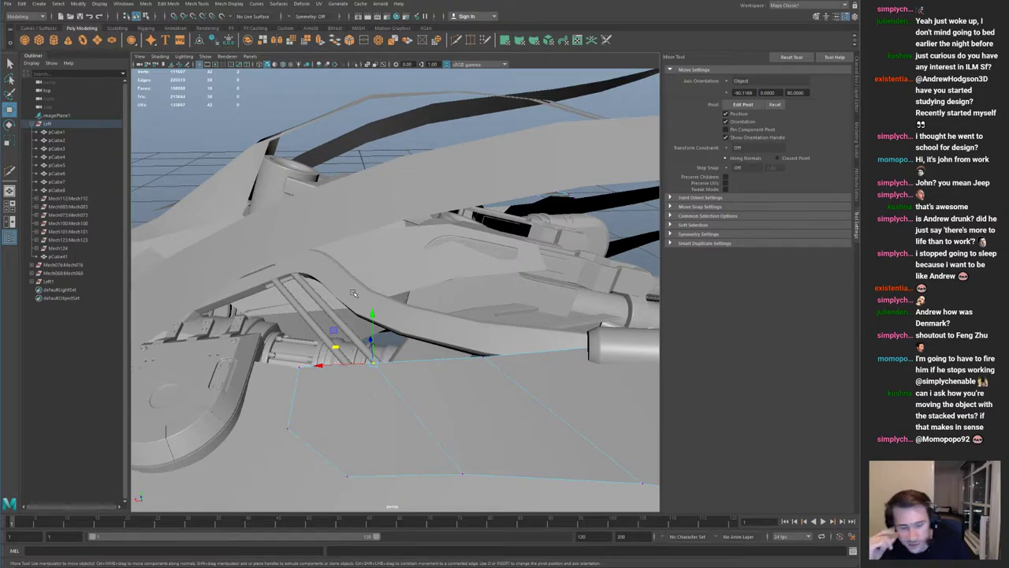
# Step: Try to slice the two thin rods beside the pCube2 panel with Multi-Cut
pyautogui.keyDown('alt'); pyautogui.moveTo(352, 292); pyautogui.dragTo(283, 275); pyautogui.keyUp('alt')
pyautogui.click(316, 311)
pyautogui.keyDown('shift'); pyautogui.click(310, 324); pyautogui.keyUp('shift')
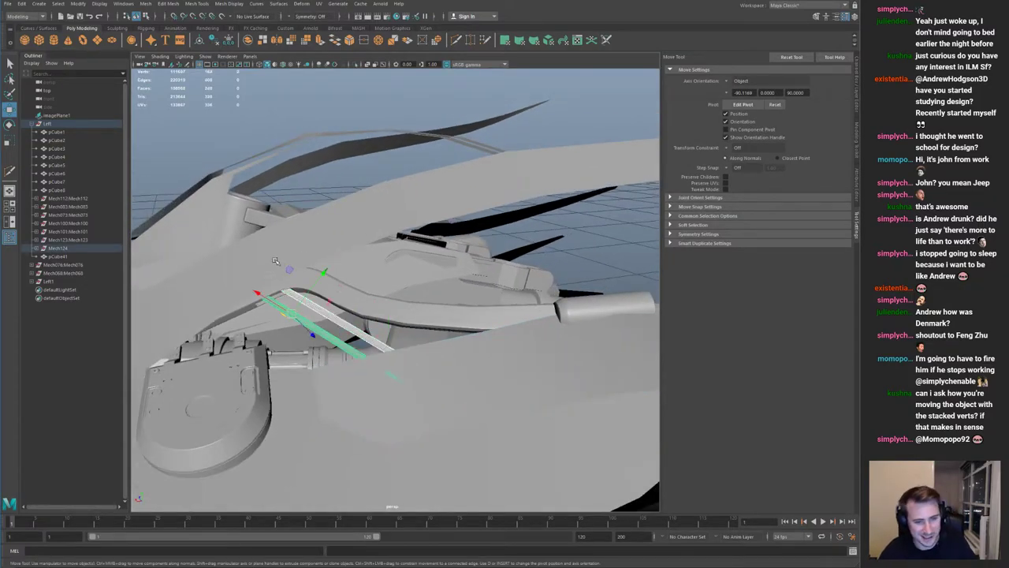
pyautogui.keyDown('alt'); pyautogui.moveTo(306, 328); pyautogui.dragTo(410, 346); pyautogui.keyUp('alt')
pyautogui.hotkey('ctrl', '1')
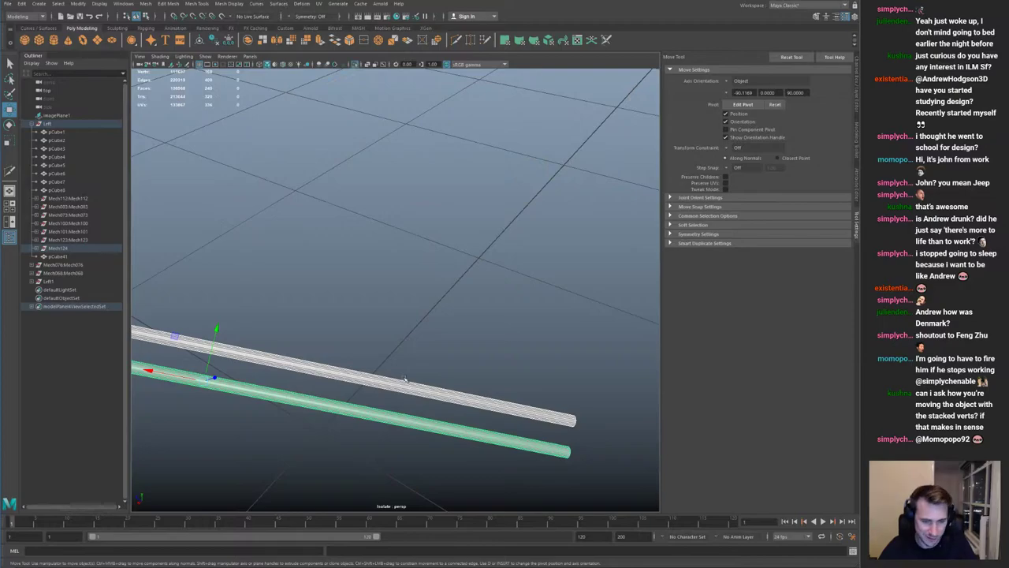
pyautogui.hotkey('ctrl', 'shift', 'x')
pyautogui.hotkey('ctrl', '1')
pyautogui.keyDown('alt'); pyautogui.moveTo(367, 364); pyautogui.dragTo(354, 351); pyautogui.keyUp('alt')
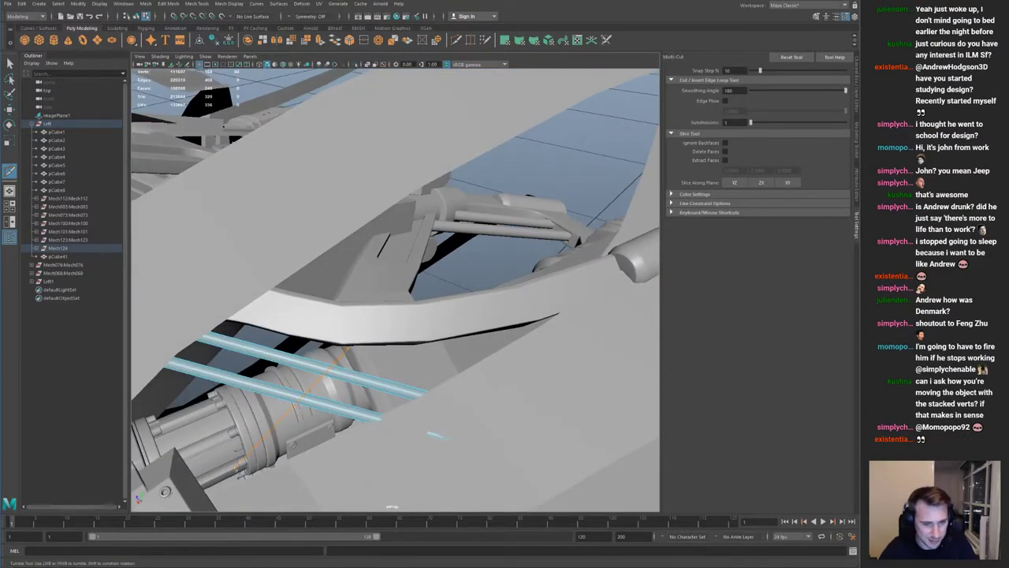
pyautogui.moveTo(236, 471); pyautogui.dragTo(236, 472)
pyautogui.hotkey('ctrl', 'z')
pyautogui.hotkey('ctrl', 'z')
pyautogui.keyDown('alt'); pyautogui.moveTo(400, 367); pyautogui.dragTo(269, 308, button='right'); pyautogui.keyUp('alt')
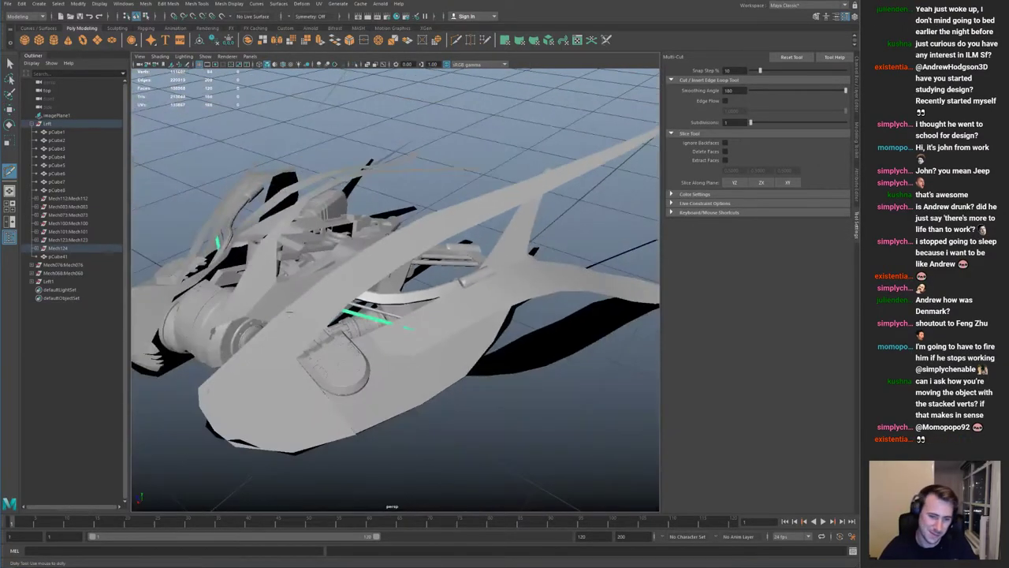
# Step: Examine the reshaped pCube2 panel and its fit with the surrounding parts from several angles
pyautogui.keyDown('alt'); pyautogui.moveTo(269, 308); pyautogui.dragTo(216, 325); pyautogui.keyUp('alt')
pyautogui.keyDown('alt'); pyautogui.moveTo(216, 325); pyautogui.dragTo(282, 387, button='right'); pyautogui.keyUp('alt')
pyautogui.click(281, 432)
pyautogui.keyDown('alt'); pyautogui.moveTo(280, 394); pyautogui.dragTo(391, 354); pyautogui.keyUp('alt')
pyautogui.press('q')
pyautogui.keyDown('alt'); pyautogui.moveTo(423, 320); pyautogui.dragTo(395, 357); pyautogui.keyUp('alt')
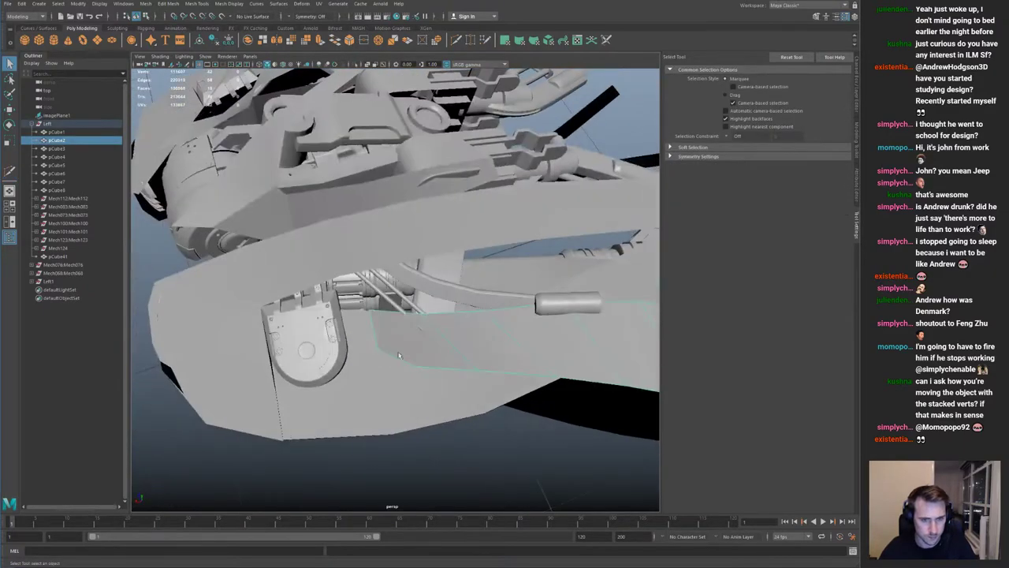
pyautogui.hotkey('ctrl', '1')
pyautogui.press('F9')
pyautogui.hotkey('ctrl', '1')
pyautogui.moveTo(365, 301); pyautogui.dragTo(372, 354)
pyautogui.press('w')
pyautogui.press('q')
pyautogui.press('F8')
pyautogui.keyDown('alt'); pyautogui.moveTo(355, 339); pyautogui.dragTo(229, 307, button='right'); pyautogui.keyUp('alt')
pyautogui.click(179, 289)
pyautogui.keyDown('alt'); pyautogui.moveTo(245, 309); pyautogui.dragTo(356, 293); pyautogui.keyUp('alt')
pyautogui.keyDown('alt'); pyautogui.moveTo(356, 294); pyautogui.dragTo(425, 295, button='right'); pyautogui.keyUp('alt')
pyautogui.keyDown('alt'); pyautogui.moveTo(426, 295); pyautogui.dragTo(446, 277); pyautogui.keyUp('alt')
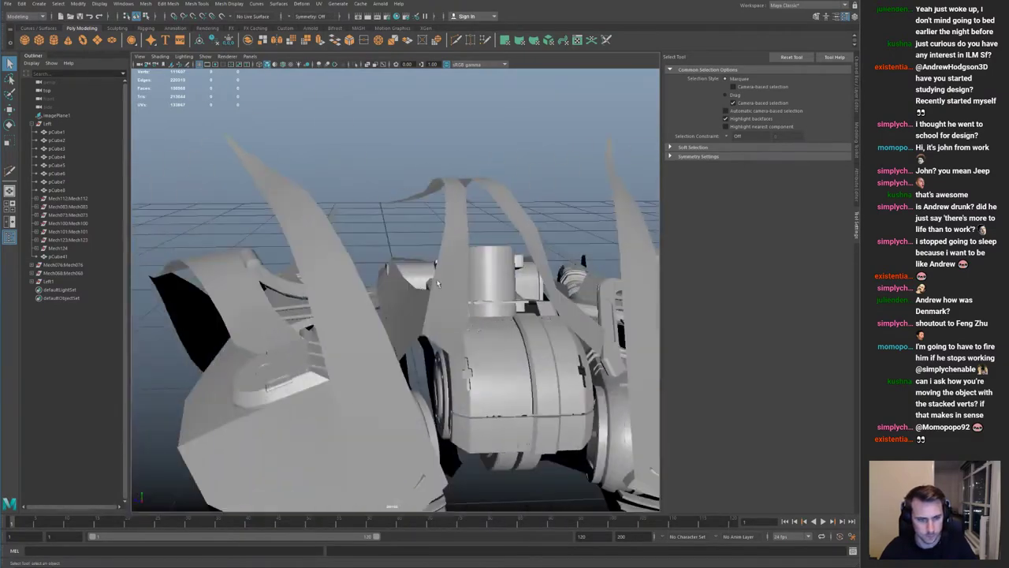
pyautogui.keyDown('alt'); pyautogui.moveTo(399, 303); pyautogui.dragTo(363, 319); pyautogui.keyUp('alt')
pyautogui.keyDown('alt'); pyautogui.moveTo(363, 318); pyautogui.dragTo(297, 323, button='right'); pyautogui.keyUp('alt')
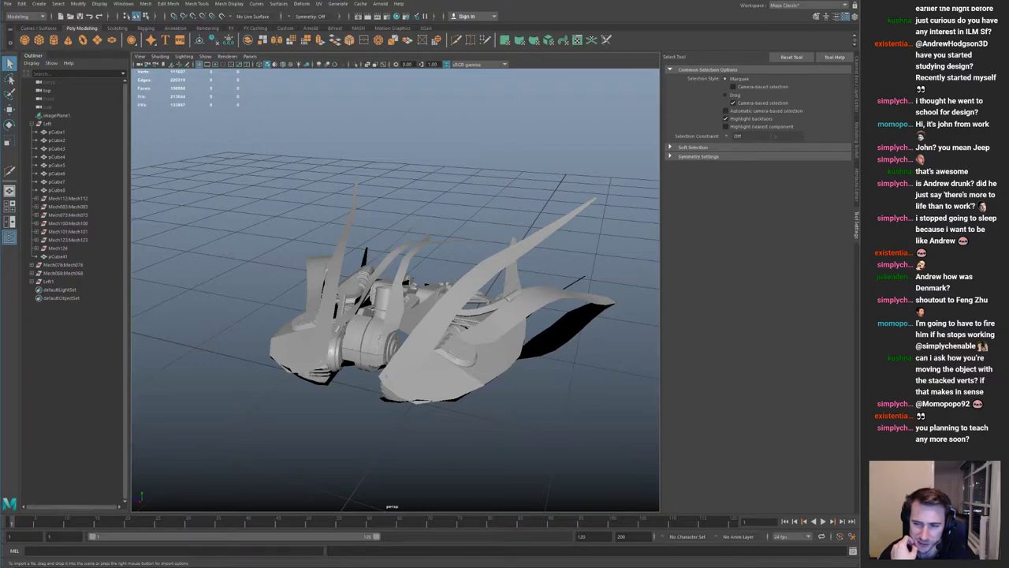
# Step: Select the pCube2 panel and save the scene
pyautogui.click(504, 328)
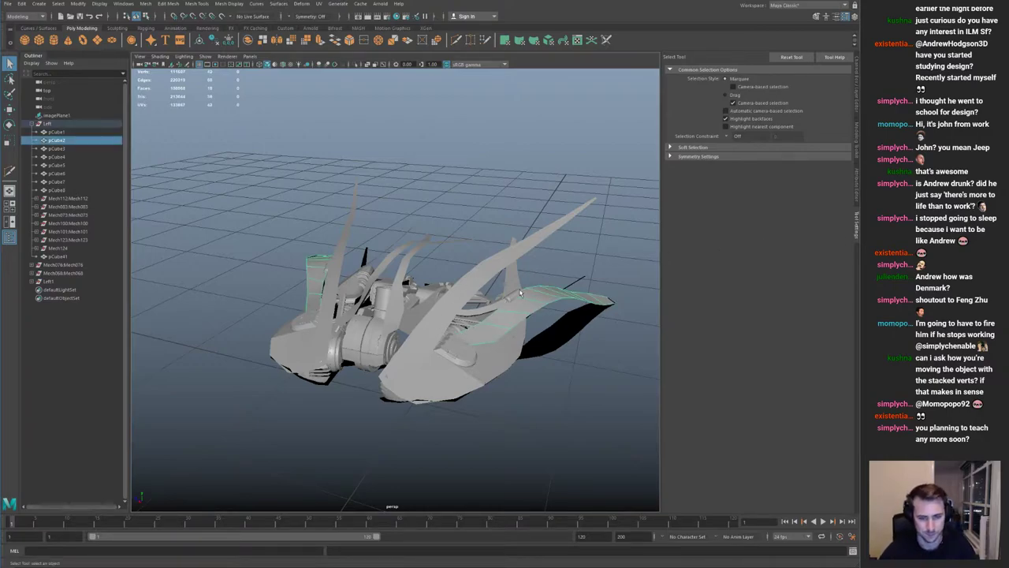
pyautogui.keyDown('alt'); pyautogui.moveTo(518, 297); pyautogui.dragTo(423, 279); pyautogui.keyUp('alt')
pyautogui.keyDown('alt'); pyautogui.moveTo(424, 279); pyautogui.dragTo(493, 272, button='right'); pyautogui.keyUp('alt')
pyautogui.hotkey('ctrl', 's')
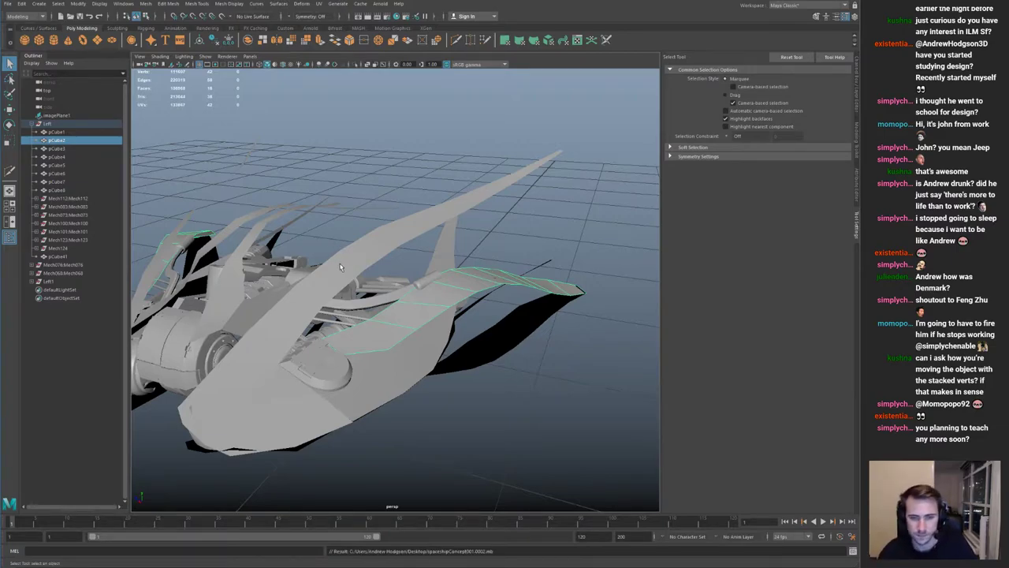
# Step: Import the Mech122 mechanical part into the scene
pyautogui.keyDown('alt'); pyautogui.moveTo(357, 249); pyautogui.dragTo(331, 264); pyautogui.keyUp('alt')
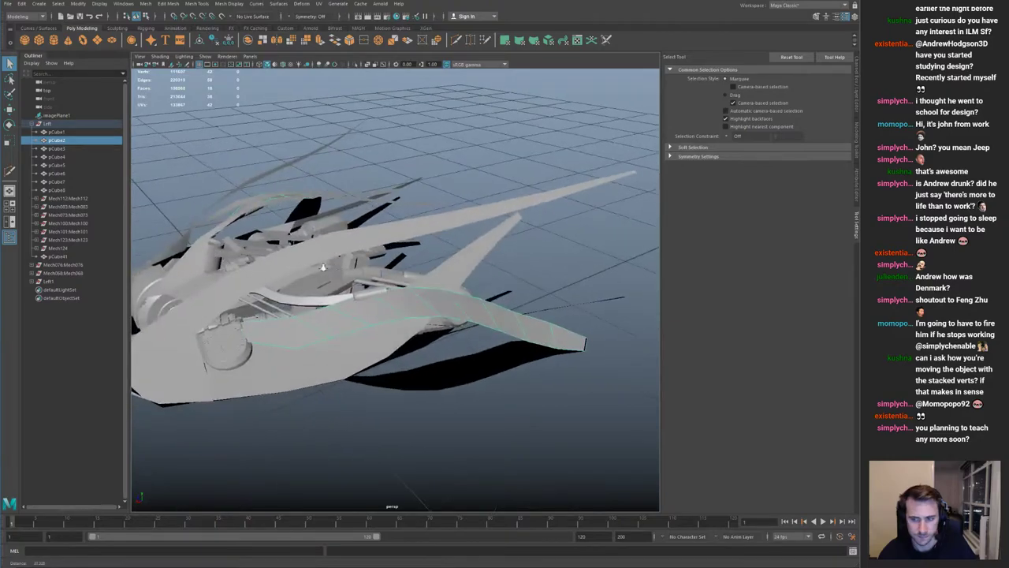
pyautogui.keyDown('alt'); pyautogui.moveTo(331, 264); pyautogui.dragTo(250, 246, button='right'); pyautogui.keyUp('alt')
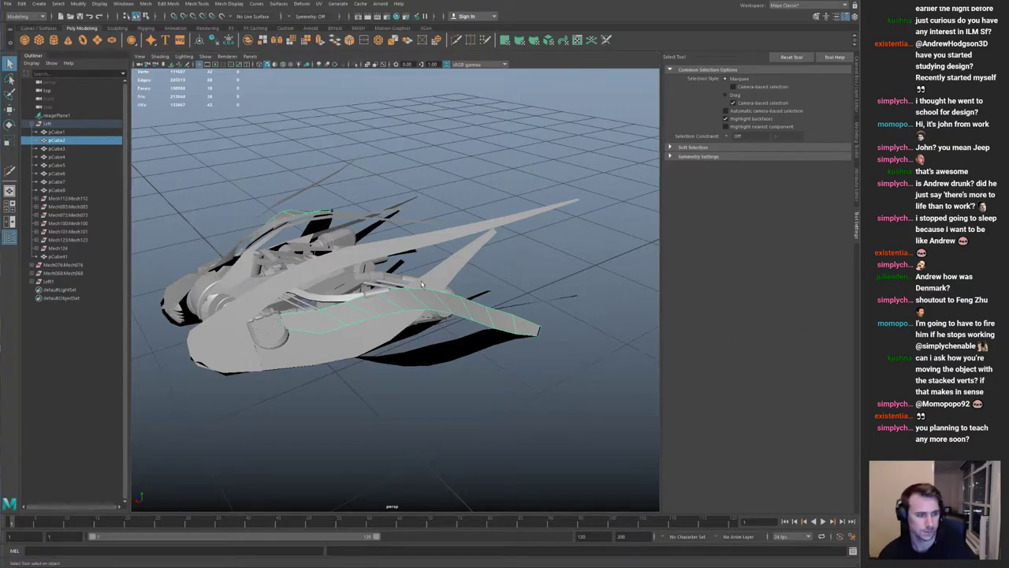
pyautogui.keyDown('alt'); pyautogui.moveTo(422, 342); pyautogui.dragTo(457, 324); pyautogui.keyUp('alt')
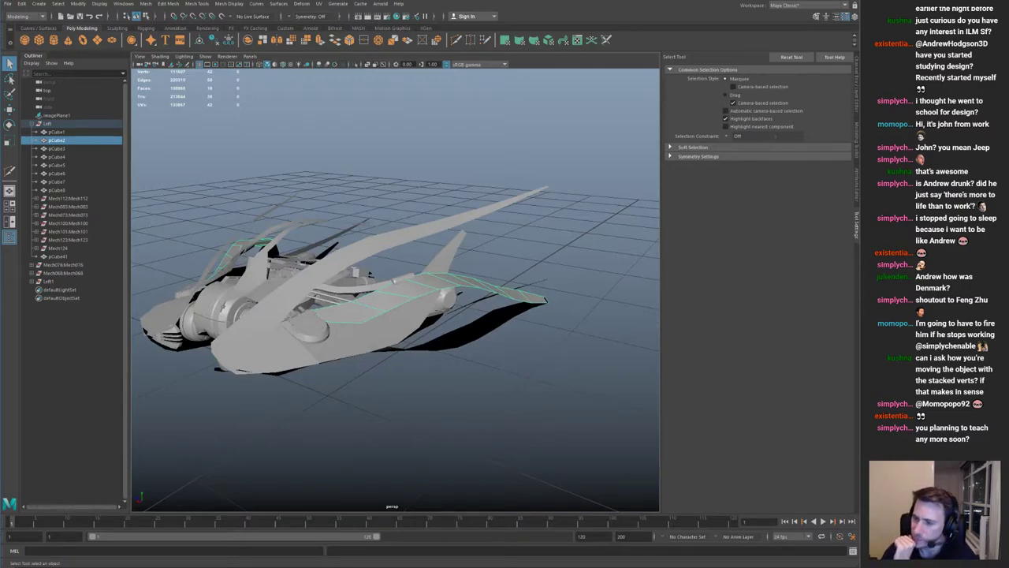
pyautogui.moveTo(546, 294); pyautogui.dragTo(329, 337)
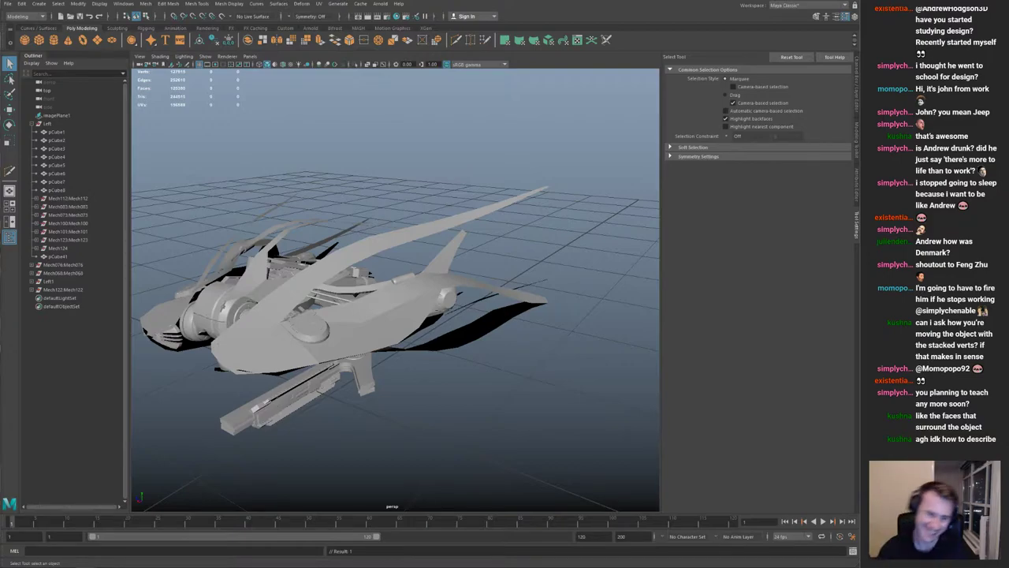
# Step: Try moving a lower-edge vertex of the pCube3 side panel with soft selection, and undo the move
pyautogui.click(395, 339)
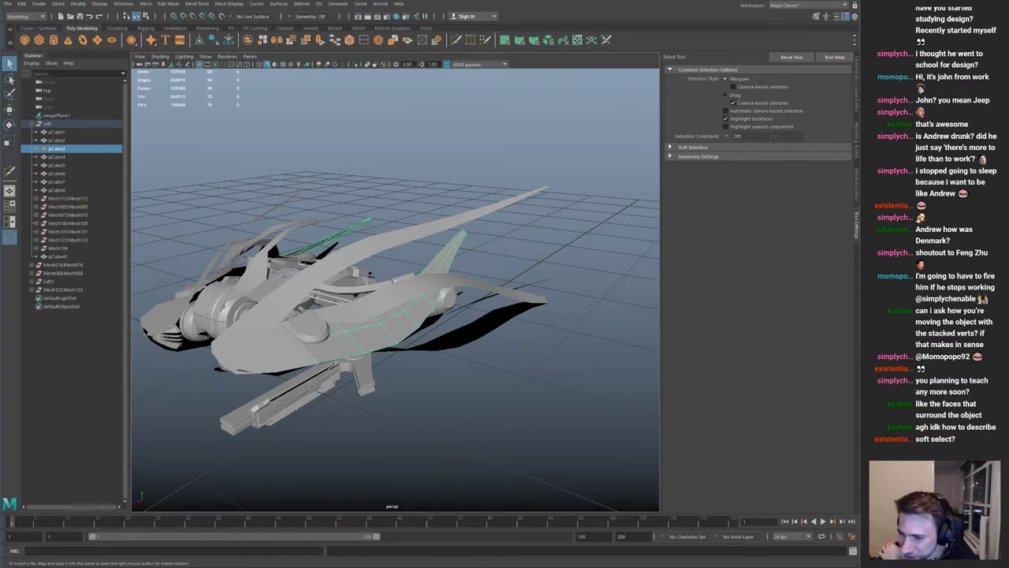
pyautogui.moveTo(422, 342); pyautogui.dragTo(391, 341, button='right')
pyautogui.press('b')
pyautogui.moveTo(402, 346)
pyautogui.mouseDown()
pyautogui.moveTo(453, 342)
pyautogui.moveTo(404, 332)
pyautogui.moveTo(387, 346)
pyautogui.mouseUp()
pyautogui.press('w')
pyautogui.hotkey('ctrl', 'z')
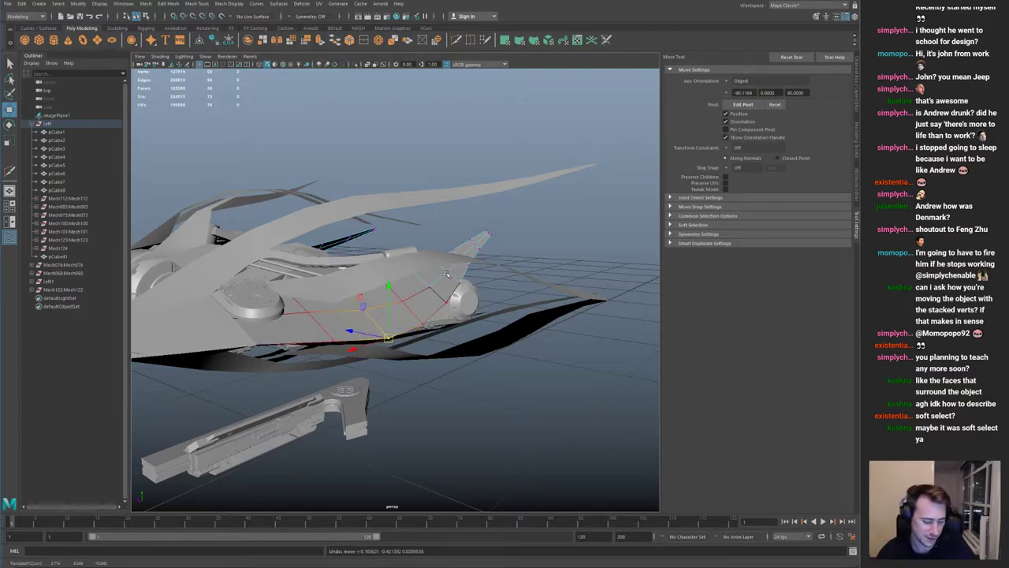
pyautogui.press('b')
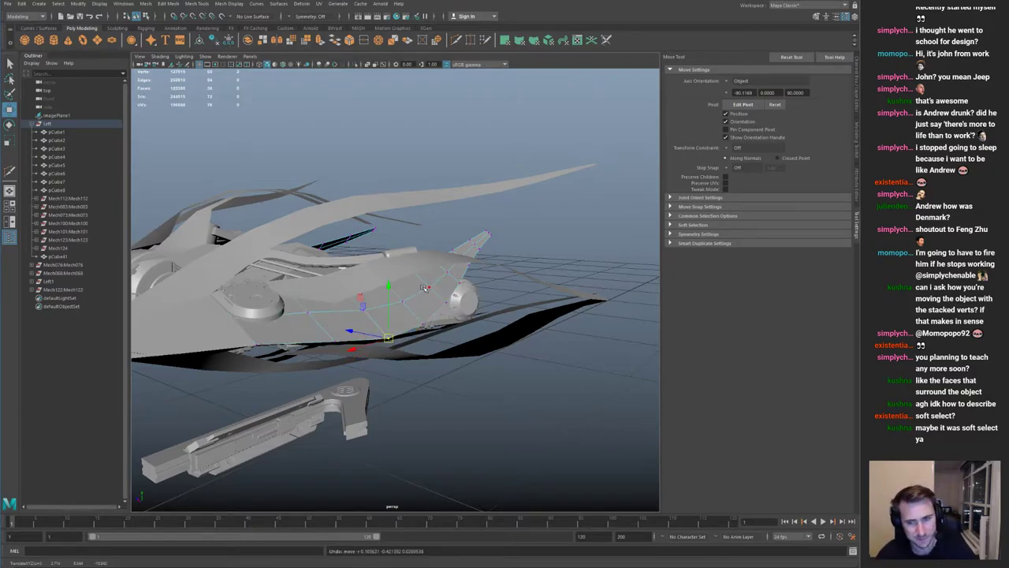
pyautogui.press('b')
pyautogui.click(693, 224)
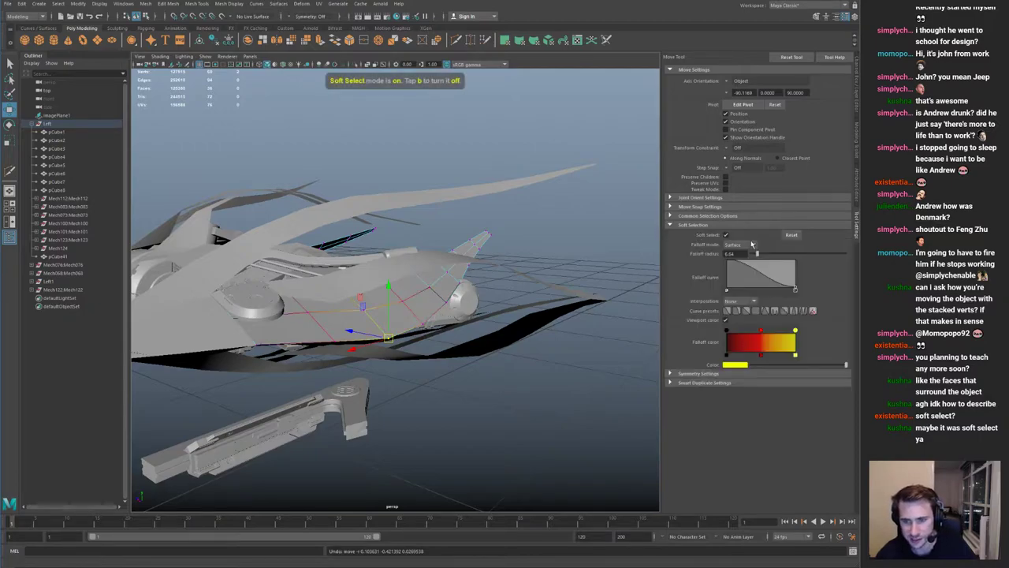
pyautogui.keyDown('alt'); pyautogui.moveTo(359, 271); pyautogui.dragTo(646, 311); pyautogui.keyUp('alt')
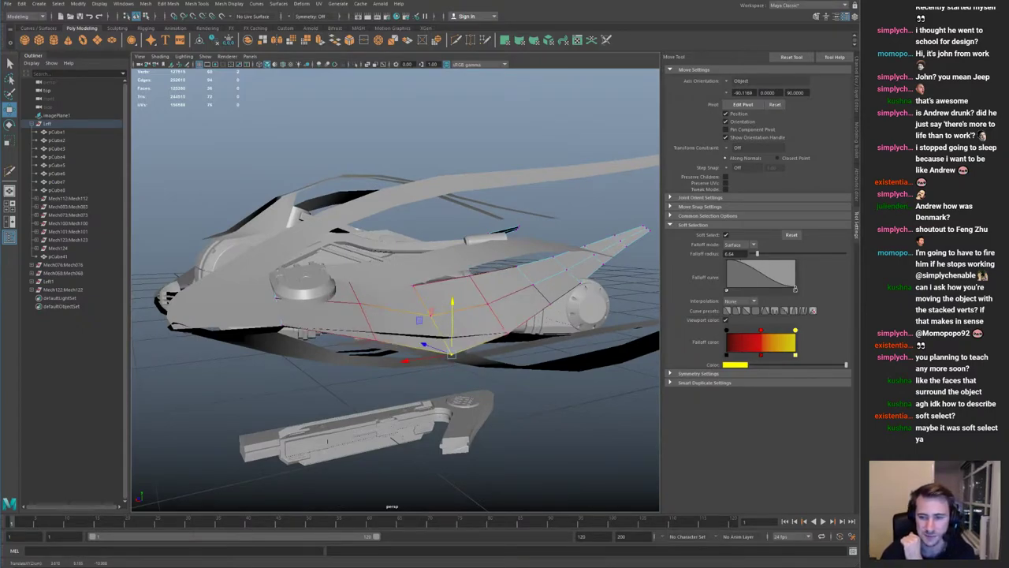
pyautogui.hotkey('ctrl', 'z')
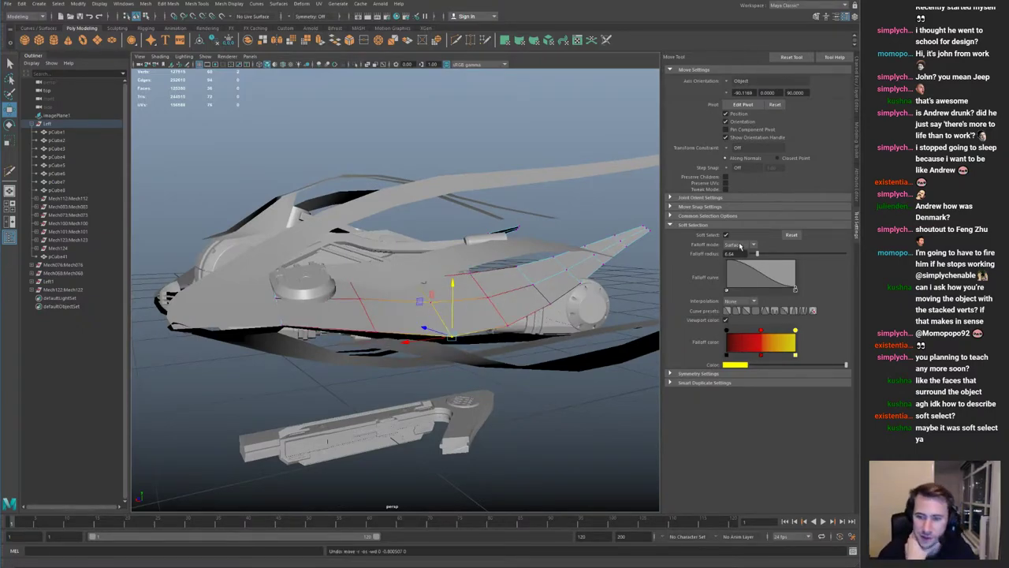
# Step: Set the soft selection falloff mode to Global and try moving the pCube3 lower-edge vertex
pyautogui.click(741, 245)
pyautogui.click(732, 269)
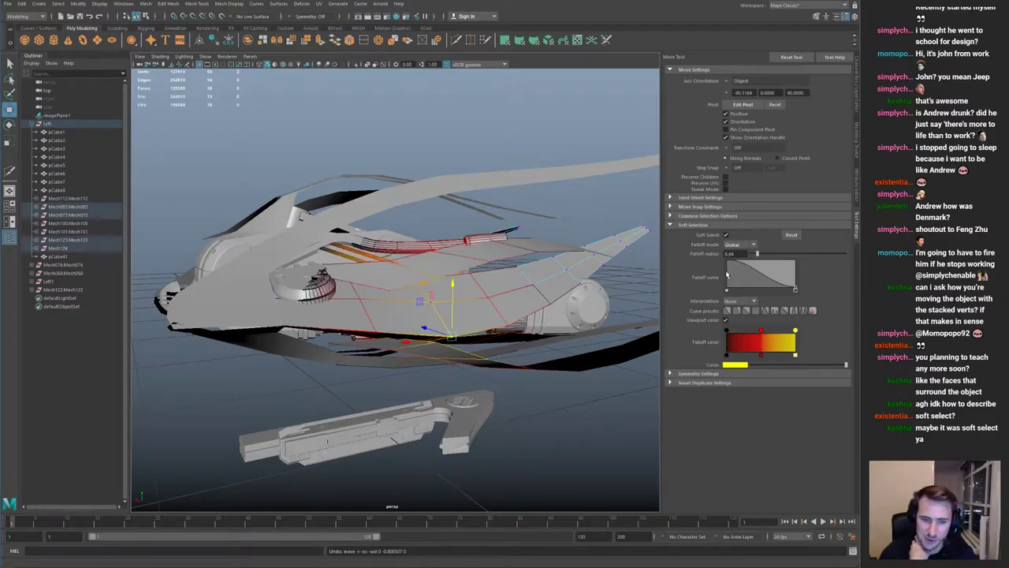
pyautogui.moveTo(450, 294)
pyautogui.mouseDown()
pyautogui.moveTo(453, 217)
pyautogui.moveTo(451, 302)
pyautogui.mouseUp()
pyautogui.keyDown('alt'); pyautogui.moveTo(383, 257); pyautogui.dragTo(426, 269); pyautogui.keyUp('alt')
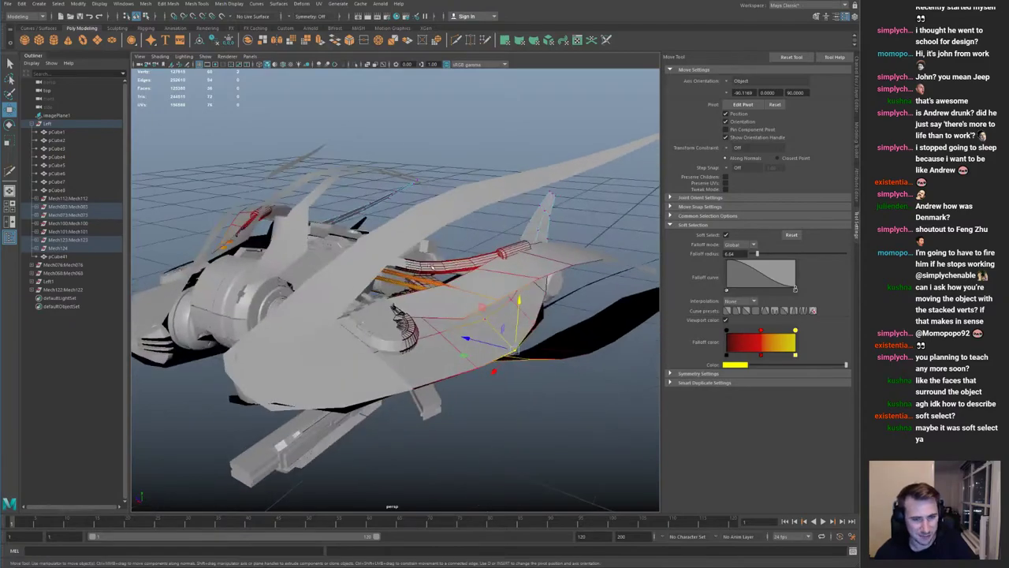
# Step: Try a Global soft move on a vertex of the pCube1 fin, undo it, and set the falloff mode to Surface
pyautogui.click(374, 250)
pyautogui.moveTo(390, 235); pyautogui.dragTo(374, 232, button='right')
pyautogui.click(418, 202)
pyautogui.keyDown('alt'); pyautogui.moveTo(408, 176); pyautogui.dragTo(445, 193); pyautogui.keyUp('alt')
pyautogui.hotkey('ctrl', 'z')
pyautogui.click(740, 245)
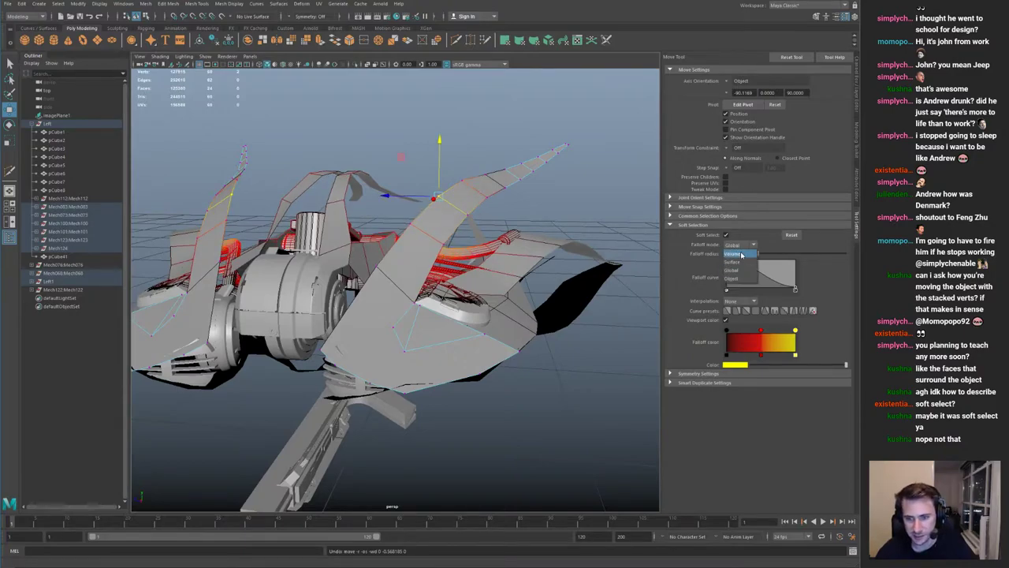
pyautogui.click(739, 261)
pyautogui.keyDown('alt'); pyautogui.moveTo(536, 197); pyautogui.dragTo(453, 268); pyautogui.keyUp('alt')
pyautogui.moveTo(453, 268); pyautogui.dragTo(434, 310, button='right')
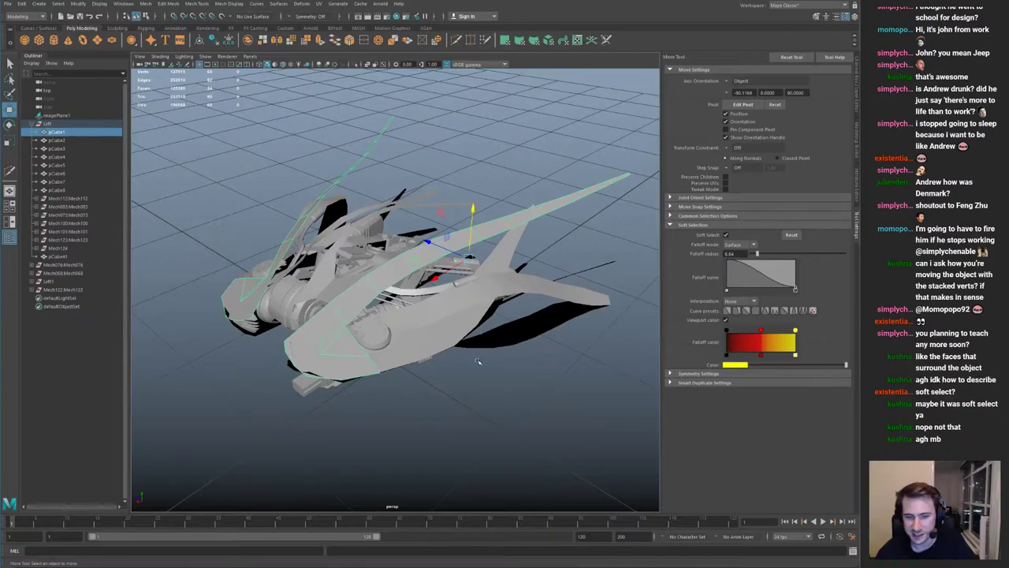
# Step: Isolate the two front shell panels around pCube1 and turn off soft selection
pyautogui.click(478, 361)
pyautogui.keyDown('alt'); pyautogui.moveTo(477, 361); pyautogui.dragTo(388, 303); pyautogui.keyUp('alt')
pyautogui.keyDown('alt'); pyautogui.moveTo(388, 303); pyautogui.dragTo(435, 288, button='right'); pyautogui.keyUp('alt')
pyautogui.keyDown('alt'); pyautogui.moveTo(421, 286); pyautogui.dragTo(479, 302); pyautogui.keyUp('alt')
pyautogui.keyDown('alt'); pyautogui.moveTo(480, 302); pyautogui.dragTo(410, 315, button='right'); pyautogui.keyUp('alt')
pyautogui.keyDown('alt'); pyautogui.moveTo(410, 315); pyautogui.dragTo(387, 288); pyautogui.keyUp('alt')
pyautogui.keyDown('alt'); pyautogui.moveTo(386, 288); pyautogui.dragTo(433, 316, button='right'); pyautogui.keyUp('alt')
pyautogui.keyDown('alt'); pyautogui.moveTo(434, 315); pyautogui.dragTo(396, 360); pyautogui.keyUp('alt')
pyautogui.click(399, 336)
pyautogui.hotkey('ctrl', '1')
pyautogui.hotkey('ctrl', '1')
pyautogui.click(404, 306)
pyautogui.keyDown('shift'); pyautogui.click(387, 328); pyautogui.keyUp('shift')
pyautogui.hotkey('ctrl', '1')
pyautogui.click(397, 360)
pyautogui.press('F9')
pyautogui.click(413, 393)
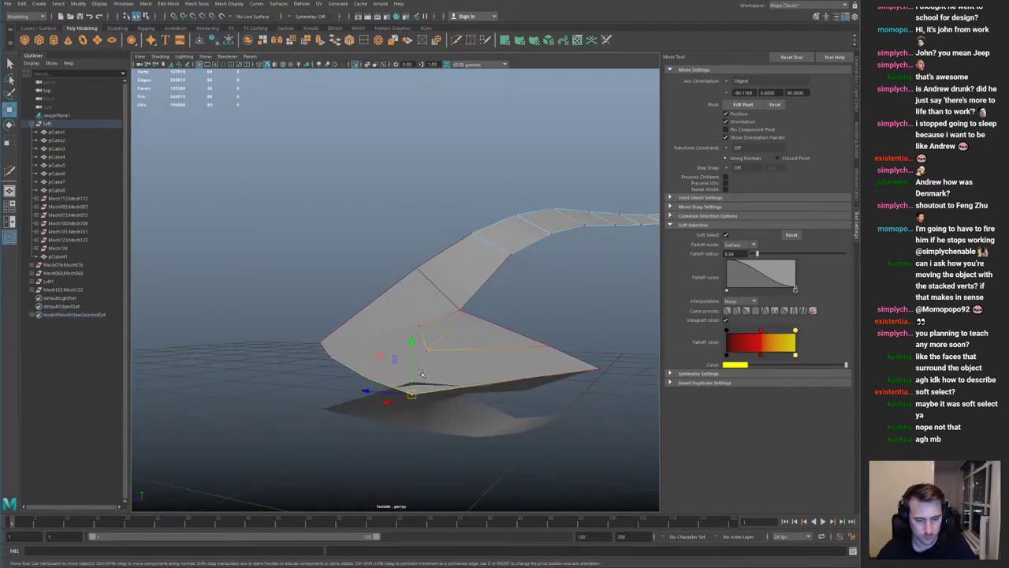
pyautogui.press('b')
# Step: Scale the facing vertices of both front shell panels together to close the gap at the seam, and end the isolation
pyautogui.press('F8')
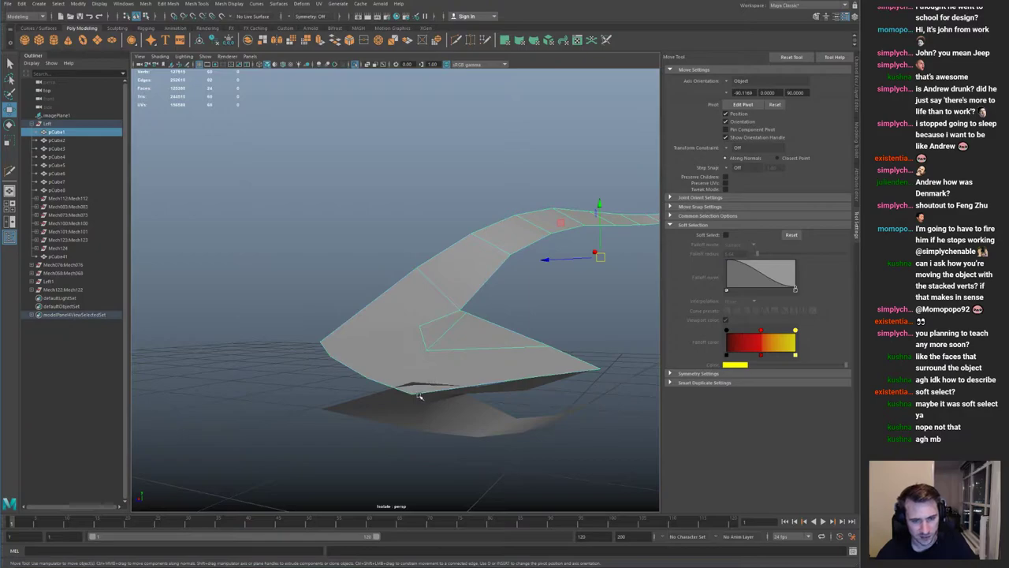
pyautogui.keyDown('shift'); pyautogui.click(413, 404); pyautogui.keyUp('shift')
pyautogui.press('F9')
pyautogui.moveTo(400, 369); pyautogui.dragTo(420, 402)
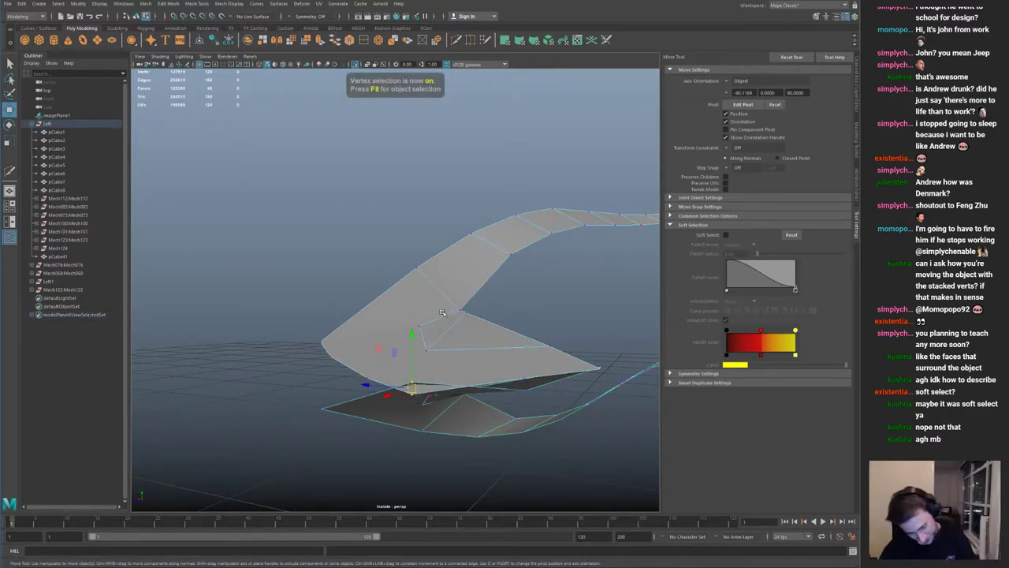
pyautogui.press('r')
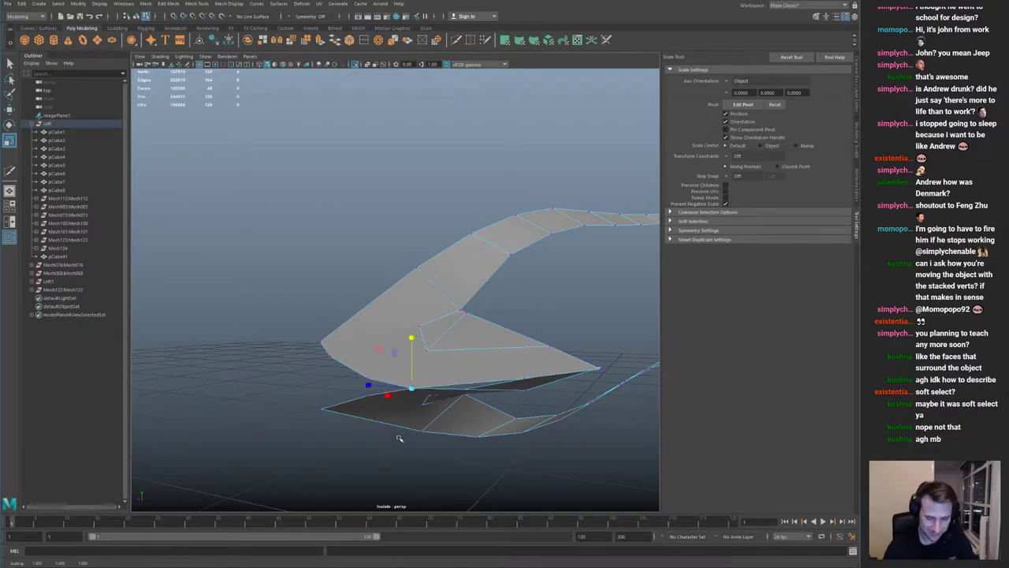
pyautogui.press('F8')
pyautogui.hotkey('ctrl', '1')
# Step: Select the whole imported Mech122 assembly and try moving and rotating it
pyautogui.keyDown('alt'); pyautogui.moveTo(460, 287); pyautogui.dragTo(417, 203); pyautogui.keyUp('alt')
pyautogui.click(509, 216)
pyautogui.keyDown('alt'); pyautogui.moveTo(482, 252); pyautogui.dragTo(321, 243, button='middle'); pyautogui.keyUp('alt')
pyautogui.keyDown('alt'); pyautogui.moveTo(322, 243); pyautogui.dragTo(485, 371); pyautogui.keyUp('alt')
pyautogui.click(506, 376)
pyautogui.press('Up')
pyautogui.press('w')
pyautogui.keyDown('alt'); pyautogui.moveTo(367, 263); pyautogui.dragTo(396, 326); pyautogui.keyUp('alt')
pyautogui.press('e')
pyautogui.moveTo(292, 381); pyautogui.dragTo(345, 403)
pyautogui.keyDown('alt'); pyautogui.moveTo(414, 311); pyautogui.dragTo(283, 326, button='right'); pyautogui.keyUp('alt')
pyautogui.keyDown('alt'); pyautogui.moveTo(283, 326); pyautogui.dragTo(226, 333); pyautogui.keyUp('alt')
# Step: Try scaling and repositioning the Mech122 assembly, and delete it from the scene
pyautogui.press('space')
pyautogui.press('space')
pyautogui.press('space')
pyautogui.press('space')
pyautogui.moveTo(380, 334); pyautogui.dragTo(402, 340)
pyautogui.press('r')
pyautogui.moveTo(394, 381); pyautogui.dragTo(252, 408)
pyautogui.press('w')
pyautogui.moveTo(445, 369); pyautogui.dragTo(387, 201)
pyautogui.keyDown('alt'); pyautogui.moveTo(385, 213); pyautogui.dragTo(381, 241, button='middle'); pyautogui.keyUp('alt')
pyautogui.press('e')
pyautogui.moveTo(381, 241)
pyautogui.keyDown('alt'); pyautogui.mouseDown()
pyautogui.moveTo(390, 228)
pyautogui.moveTo(380, 259)
pyautogui.moveTo(381, 243)
pyautogui.moveTo(322, 287)
pyautogui.moveTo(349, 277)
pyautogui.moveTo(356, 242)
pyautogui.moveTo(331, 213)
pyautogui.moveTo(341, 212)
pyautogui.mouseUp(); pyautogui.keyUp('alt')
pyautogui.press('Delete')
pyautogui.press('space')
pyautogui.press('space')
# Step: Select the shell panels pCube1, pCube2, pCube3, pCube6, pCube7 and pCube8 and extrude their faces to give them thickness
pyautogui.keyDown('alt'); pyautogui.moveTo(513, 165); pyautogui.dragTo(451, 315); pyautogui.keyUp('alt')
pyautogui.keyDown('alt'); pyautogui.moveTo(450, 316); pyautogui.dragTo(463, 320, button='right'); pyautogui.keyUp('alt')
pyautogui.keyDown('alt'); pyautogui.moveTo(463, 320); pyautogui.dragTo(328, 332); pyautogui.keyUp('alt')
pyautogui.keyDown('alt'); pyautogui.moveTo(328, 332); pyautogui.dragTo(316, 264); pyautogui.keyUp('alt')
pyautogui.moveTo(298, 323)
pyautogui.keyDown('ctrl'); pyautogui.keyDown('shift'); pyautogui.mouseDown()
pyautogui.moveTo(332, 358)
pyautogui.moveTo(292, 315)
pyautogui.mouseUp(); pyautogui.keyUp('shift'); pyautogui.keyUp('ctrl')
pyautogui.press('space')
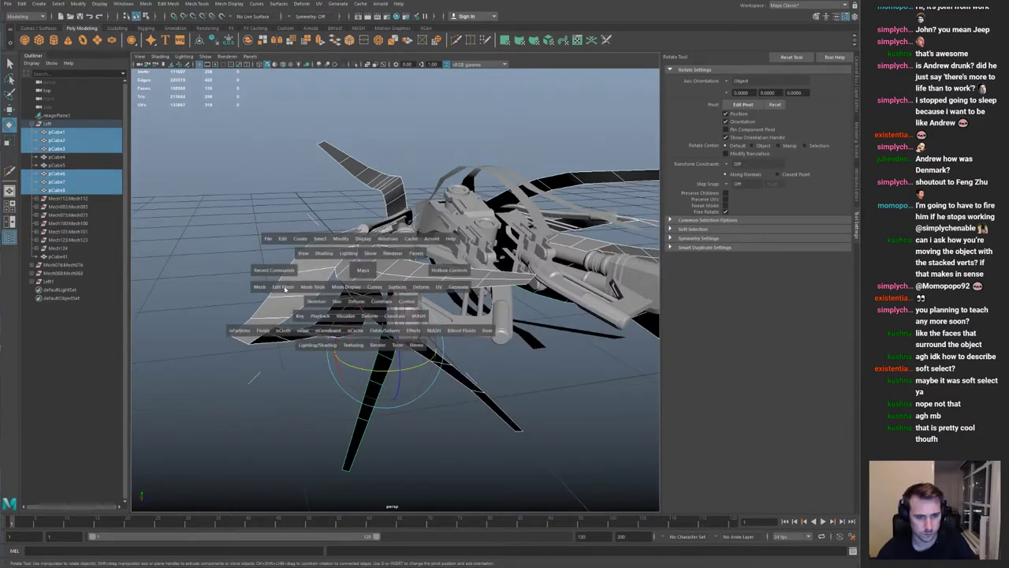
pyautogui.click(285, 289)
pyautogui.click(296, 367)
pyautogui.keyDown('alt'); pyautogui.moveTo(365, 267); pyautogui.dragTo(444, 341); pyautogui.keyUp('alt')
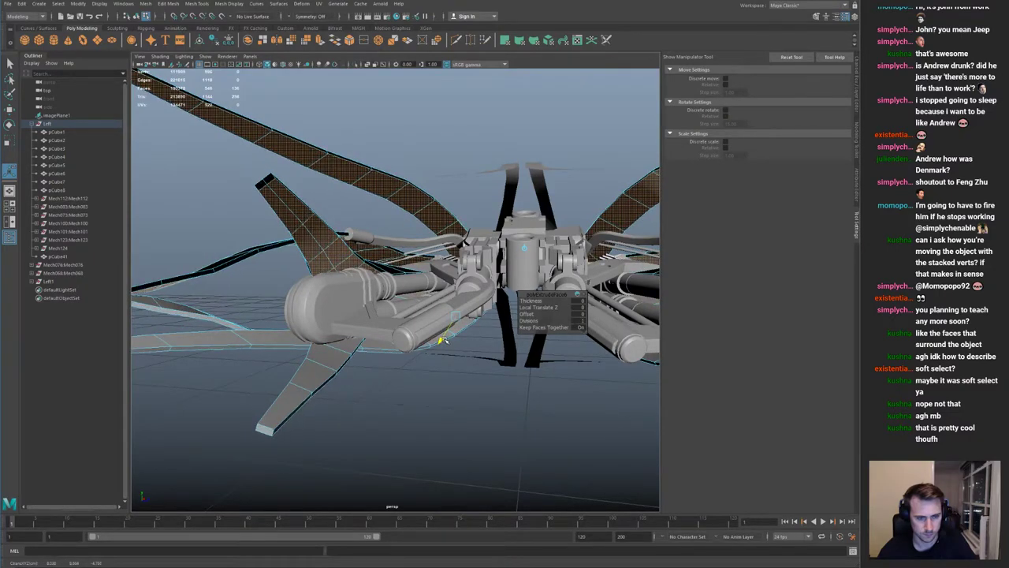
pyautogui.press('q')
pyautogui.moveTo(308, 368); pyautogui.dragTo(333, 342, button='right')
# Step: Select the extruded shell panels that shade black and reverse their normals
pyautogui.keyDown('alt'); pyautogui.moveTo(280, 284); pyautogui.dragTo(189, 176); pyautogui.keyUp('alt')
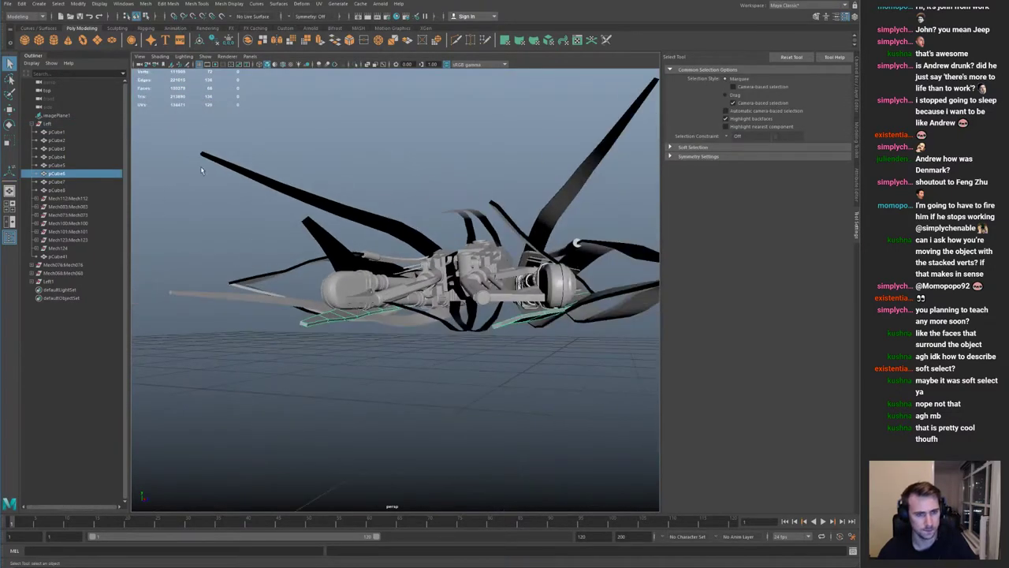
pyautogui.moveTo(324, 261); pyautogui.dragTo(325, 262)
pyautogui.keyDown('alt'); pyautogui.moveTo(326, 263); pyautogui.dragTo(480, 266); pyautogui.keyUp('alt')
pyautogui.keyDown('alt'); pyautogui.moveTo(479, 266); pyautogui.dragTo(507, 289, button='right'); pyautogui.keyUp('alt')
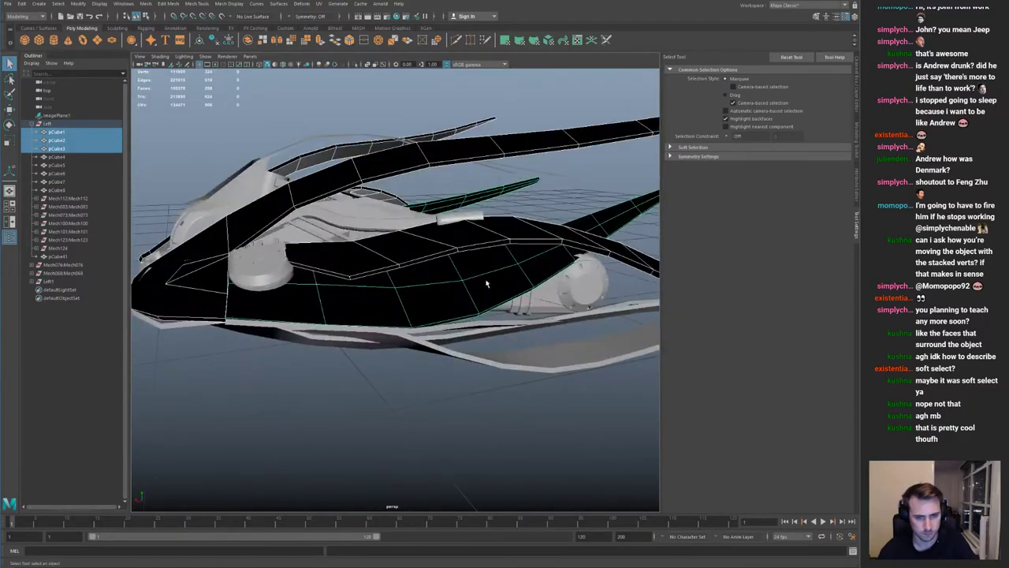
pyautogui.press('space')
pyautogui.click(419, 287)
pyautogui.click(428, 323)
pyautogui.press('e')
pyautogui.click(375, 358)
# Step: Select the front centre part Mech076 and create a lattice deformer around it in the top view
pyautogui.keyDown('alt'); pyautogui.moveTo(441, 339); pyautogui.dragTo(513, 320); pyautogui.keyUp('alt')
pyautogui.keyDown('alt'); pyautogui.moveTo(513, 320); pyautogui.dragTo(378, 276, button='right'); pyautogui.keyUp('alt')
pyautogui.keyDown('alt'); pyautogui.moveTo(378, 276); pyautogui.dragTo(355, 317); pyautogui.keyUp('alt')
pyautogui.keyDown('alt'); pyautogui.moveTo(355, 317); pyautogui.dragTo(380, 335, button='right'); pyautogui.keyUp('alt')
pyautogui.keyDown('alt'); pyautogui.moveTo(380, 335); pyautogui.dragTo(392, 346); pyautogui.keyUp('alt')
pyautogui.click(380, 361)
pyautogui.press('space')
pyautogui.press('space')
pyautogui.keyDown('alt'); pyautogui.moveTo(520, 230); pyautogui.dragTo(441, 229, button='middle'); pyautogui.keyUp('alt')
pyautogui.keyDown('alt'); pyautogui.moveTo(441, 228); pyautogui.dragTo(404, 230, button='right'); pyautogui.keyUp('alt')
pyautogui.press('w')
pyautogui.scroll(3, 541, 254)
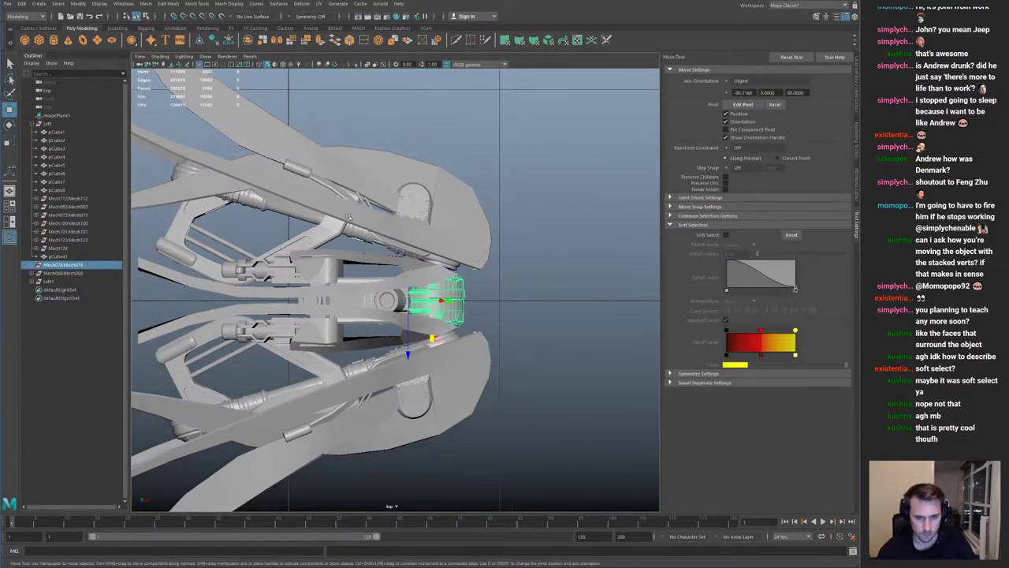
pyautogui.press('g')
pyautogui.keyDown('alt'); pyautogui.moveTo(514, 237); pyautogui.dragTo(348, 222, button='middle'); pyautogui.keyUp('alt')
# Step: Set the lattice divisions to S 2, T 2 and U 4
pyautogui.click(857, 110)
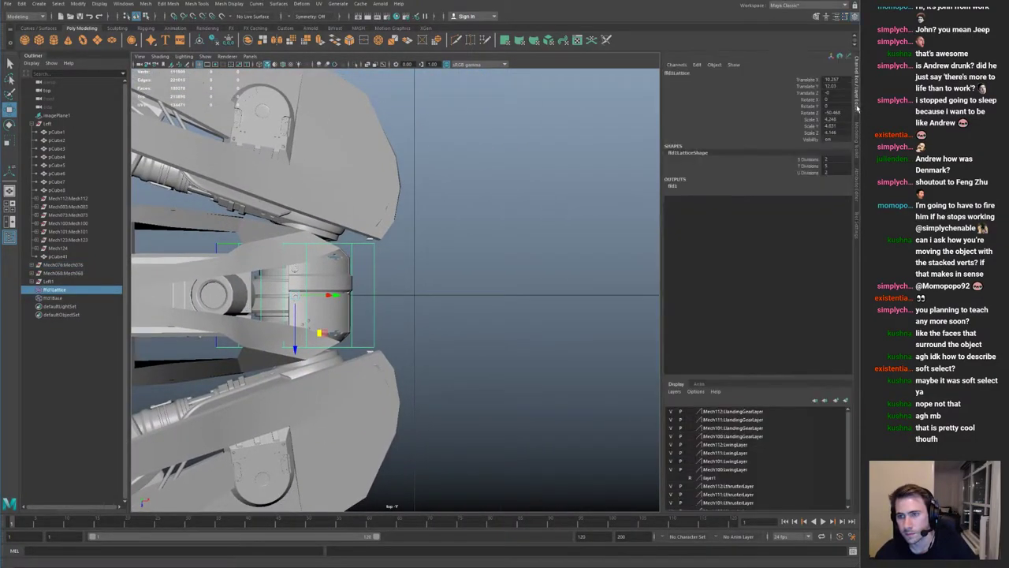
pyautogui.click(834, 166)
pyautogui.write('2')
pyautogui.press('Return')
pyautogui.press('Return')
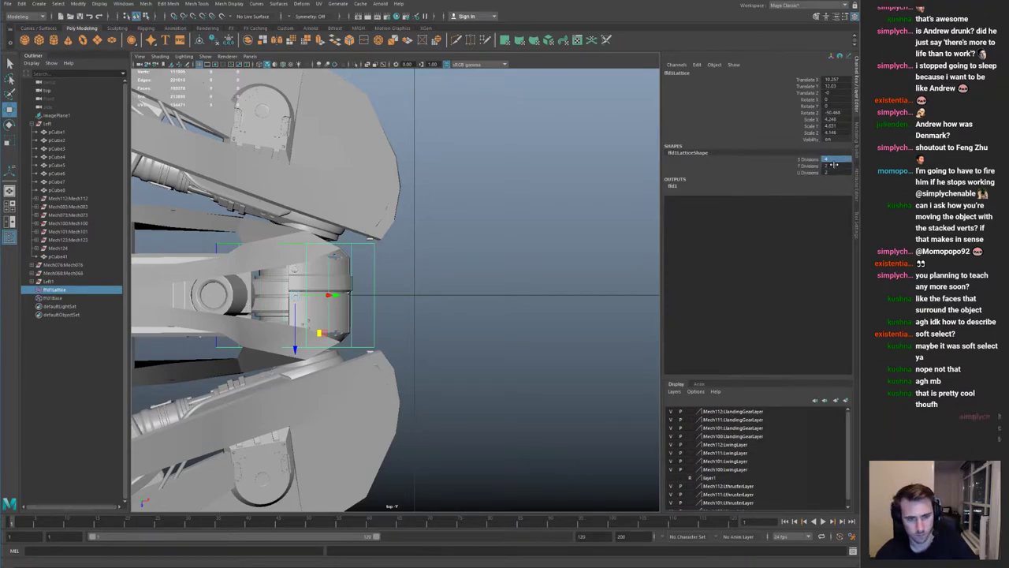
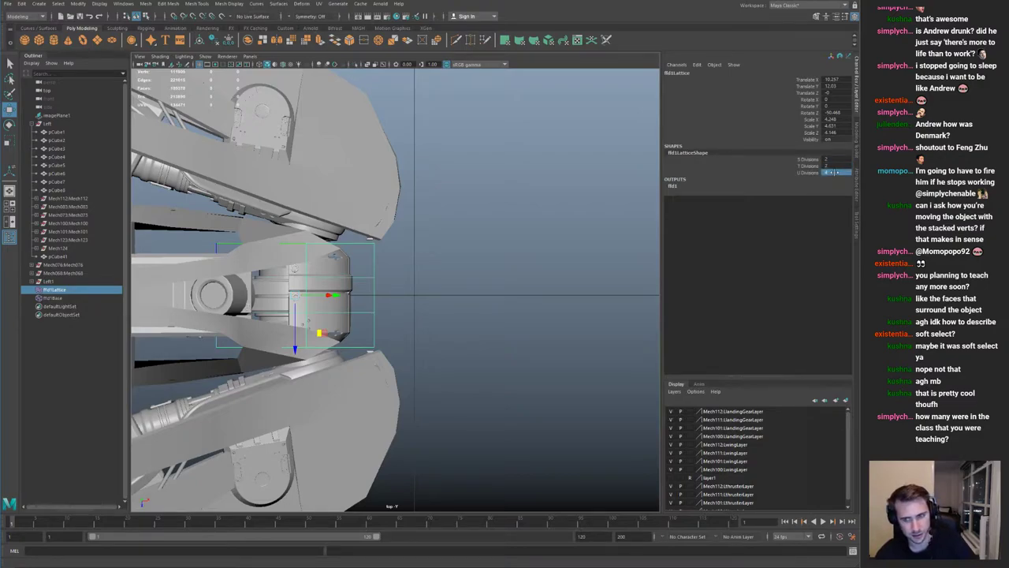
# Step: Pull the two middle front lattice points forward to taper the nose, and nudge the outer front points forward slightly
pyautogui.moveTo(445, 293); pyautogui.dragTo(407, 276, button='right')
pyautogui.moveTo(410, 269); pyautogui.dragTo(346, 325)
pyautogui.keyDown('alt'); pyautogui.moveTo(418, 276); pyautogui.dragTo(430, 308, button='right'); pyautogui.keyUp('alt')
pyautogui.moveTo(405, 298); pyautogui.dragTo(490, 301)
pyautogui.keyDown('alt'); pyautogui.moveTo(363, 266); pyautogui.dragTo(428, 289, button='middle'); pyautogui.keyUp('alt')
pyautogui.keyDown('alt'); pyautogui.moveTo(428, 289); pyautogui.dragTo(396, 257, button='right'); pyautogui.keyUp('alt')
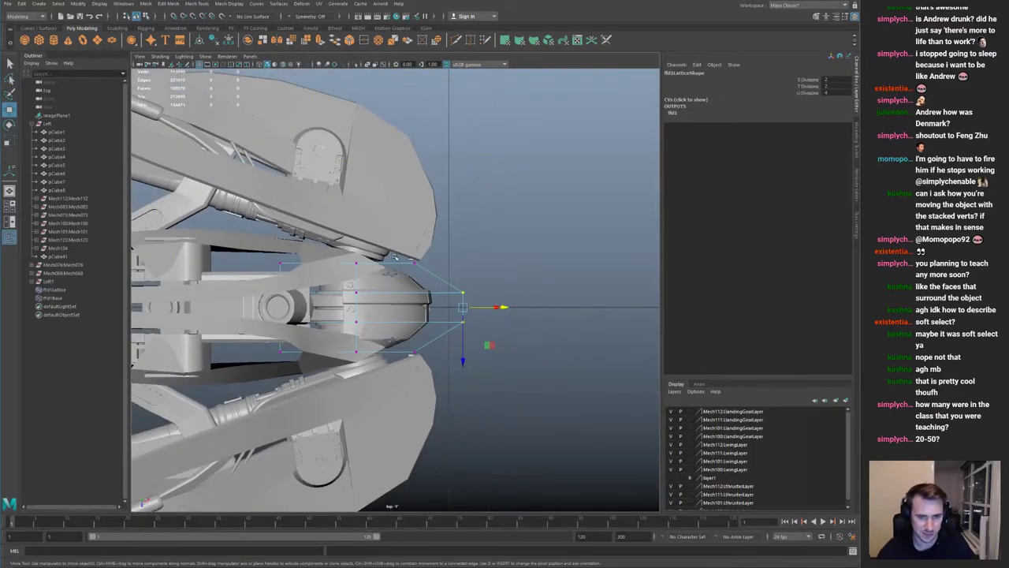
pyautogui.moveTo(388, 248); pyautogui.dragTo(432, 355)
pyautogui.keyDown('alt'); pyautogui.moveTo(443, 326); pyautogui.dragTo(489, 324, button='right'); pyautogui.keyUp('alt')
pyautogui.moveTo(458, 314); pyautogui.dragTo(464, 313)
# Step: Move the lattice's front tip points down and slightly back in the front view to lower the nose
pyautogui.press('space')
pyautogui.press('space')
pyautogui.keyDown('alt'); pyautogui.moveTo(489, 249); pyautogui.dragTo(524, 188); pyautogui.keyUp('alt')
pyautogui.keyDown('alt'); pyautogui.moveTo(524, 188); pyautogui.dragTo(560, 195, button='right'); pyautogui.keyUp('alt')
pyautogui.keyDown('alt'); pyautogui.moveTo(559, 195); pyautogui.dragTo(446, 198, button='middle'); pyautogui.keyUp('alt')
pyautogui.keyDown('alt'); pyautogui.moveTo(446, 198); pyautogui.dragTo(323, 205); pyautogui.keyUp('alt')
pyautogui.moveTo(281, 252); pyautogui.dragTo(273, 271)
pyautogui.keyDown('alt'); pyautogui.moveTo(276, 265); pyautogui.dragTo(553, 264); pyautogui.keyUp('alt')
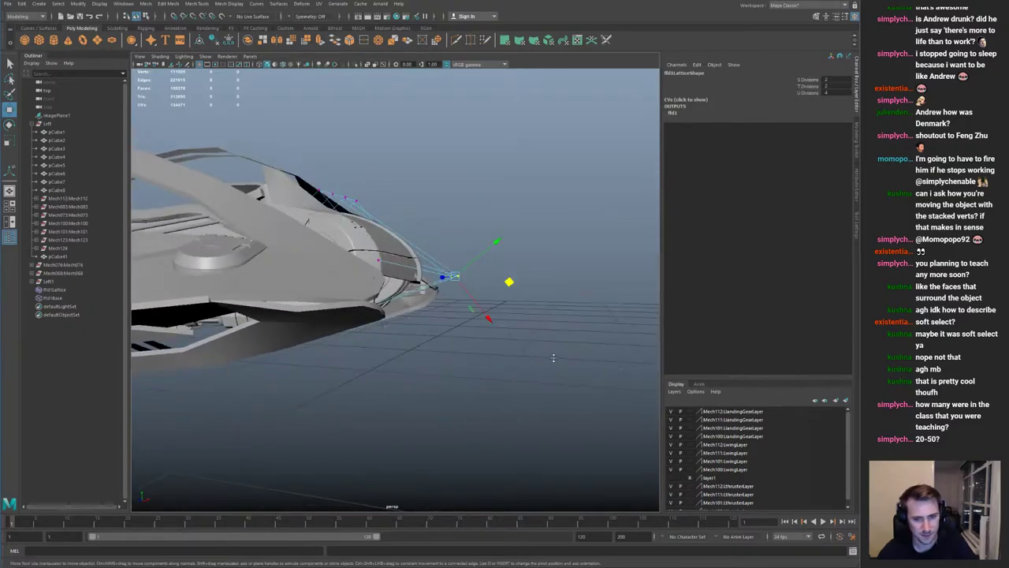
pyautogui.press('space')
pyautogui.press('space')
pyautogui.press('space')
pyautogui.press('space')
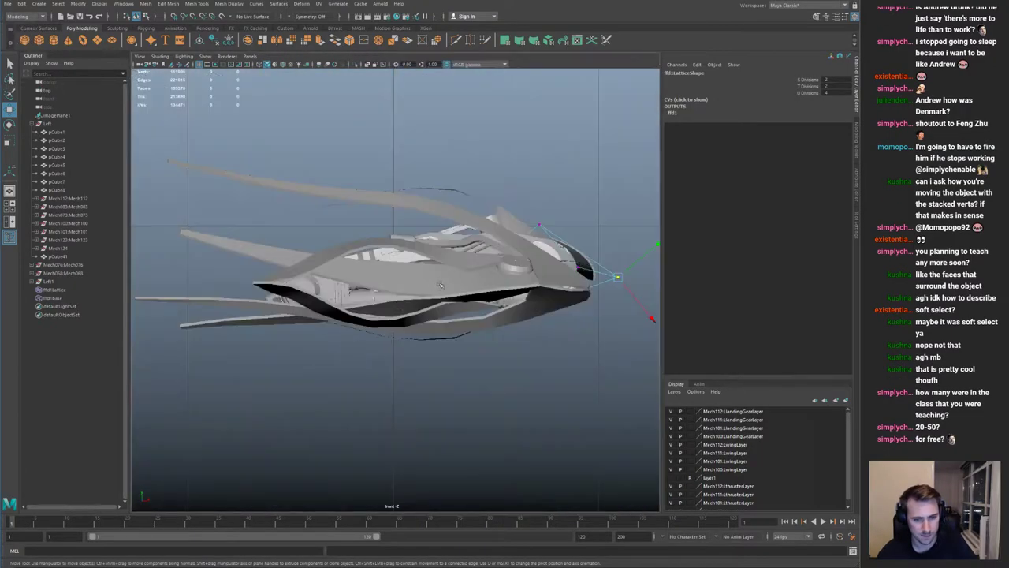
pyautogui.keyDown('alt'); pyautogui.moveTo(524, 344); pyautogui.dragTo(335, 353, button='middle'); pyautogui.keyUp('alt')
pyautogui.keyDown('alt'); pyautogui.moveTo(335, 352); pyautogui.dragTo(546, 337, button='right'); pyautogui.keyUp('alt')
pyautogui.moveTo(501, 293); pyautogui.dragTo(501, 305)
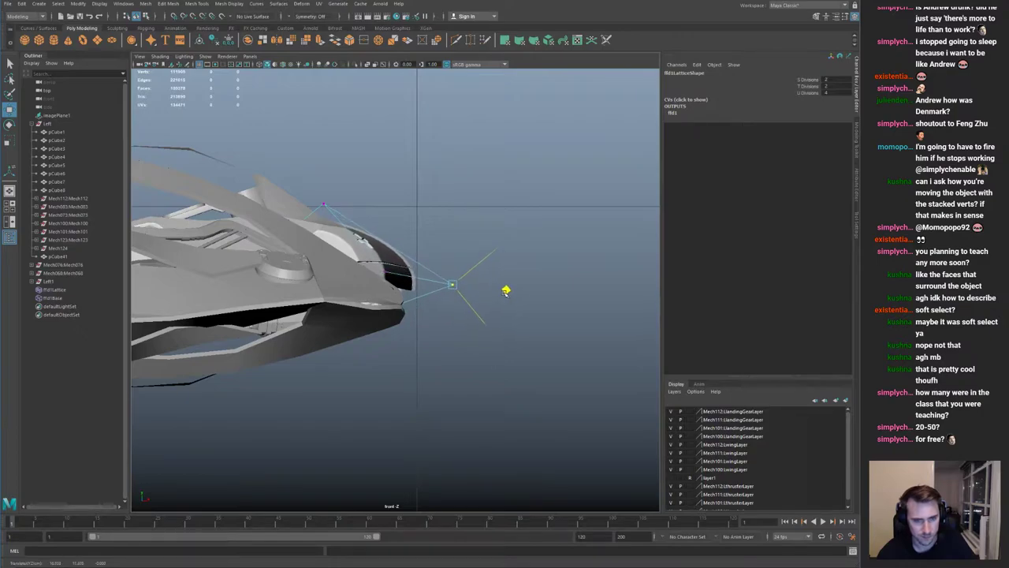
# Step: Reposition the upper front lattice points and pull the tip points down and back to follow the shell's slope
pyautogui.moveTo(309, 188); pyautogui.dragTo(340, 220)
pyautogui.moveTo(376, 210); pyautogui.dragTo(388, 203, button='middle')
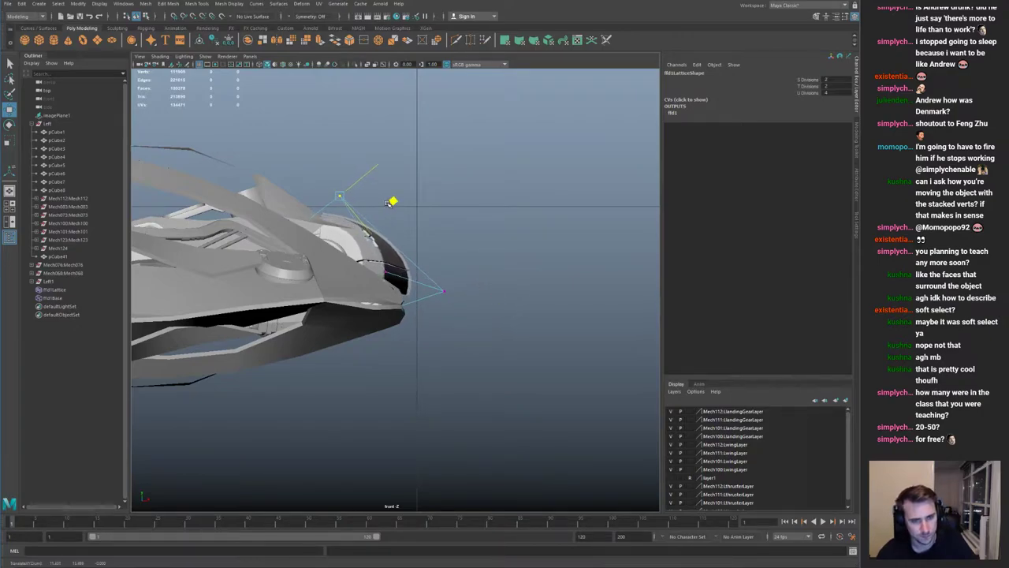
pyautogui.click(443, 290)
pyautogui.moveTo(497, 296); pyautogui.dragTo(487, 306, button='middle')
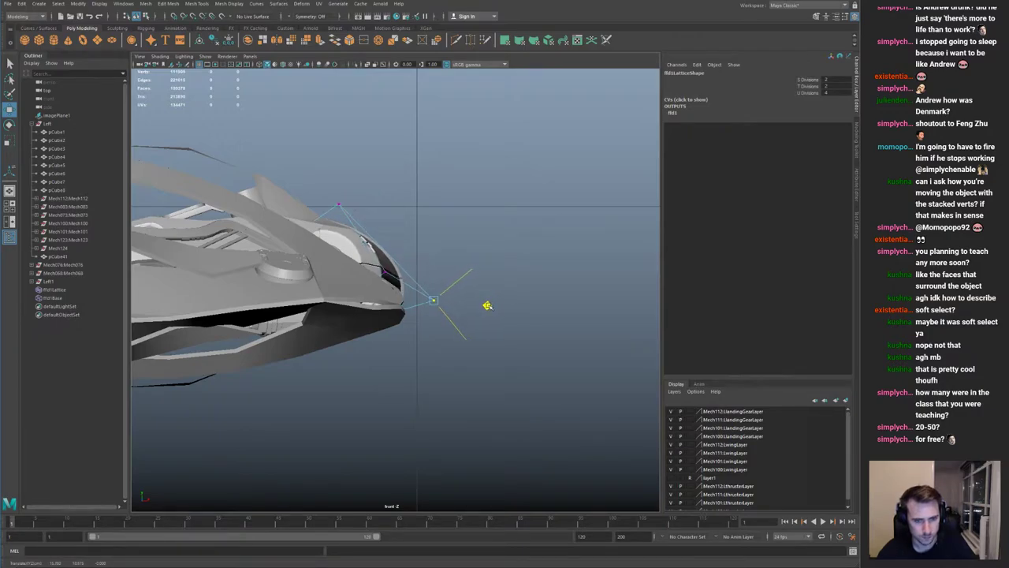
pyautogui.moveTo(373, 262); pyautogui.dragTo(395, 283)
# Step: Return to the perspective view and delete the nose part's history to bake in the lattice deformation
pyautogui.press('space')
pyautogui.press('space')
pyautogui.keyDown('alt'); pyautogui.moveTo(474, 205); pyautogui.dragTo(376, 197); pyautogui.keyUp('alt')
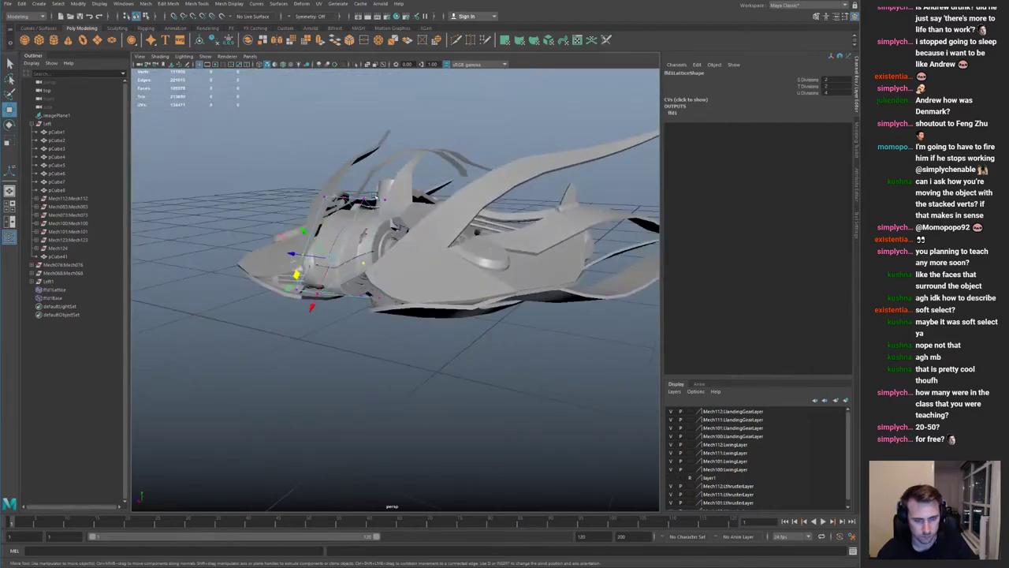
pyautogui.hotkey('alt', 'shift', 'd')
# Step: Inspect the reshaped nose between the shell panels and the whole vehicle from several angles
pyautogui.keyDown('alt'); pyautogui.moveTo(294, 202); pyautogui.dragTo(410, 264); pyautogui.keyUp('alt')
pyautogui.keyDown('alt'); pyautogui.moveTo(410, 264); pyautogui.dragTo(443, 238, button='right'); pyautogui.keyUp('alt')
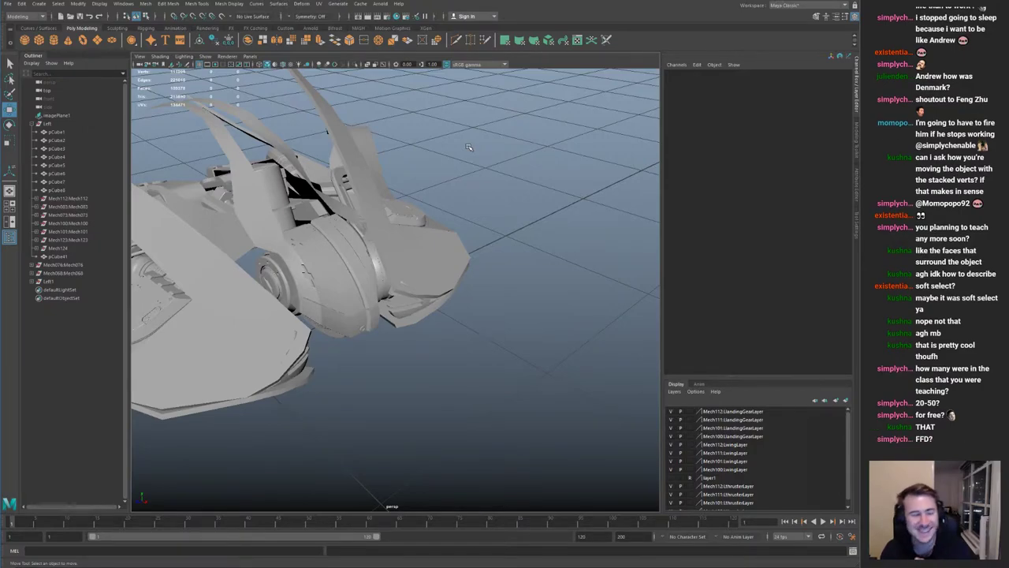
pyautogui.keyDown('alt'); pyautogui.moveTo(329, 274); pyautogui.dragTo(311, 313); pyautogui.keyUp('alt')
pyautogui.keyDown('alt'); pyautogui.moveTo(395, 305); pyautogui.dragTo(285, 308); pyautogui.keyUp('alt')
pyautogui.keyDown('alt'); pyautogui.moveTo(466, 309); pyautogui.dragTo(371, 353); pyautogui.keyUp('alt')
pyautogui.keyDown('alt'); pyautogui.moveTo(370, 353); pyautogui.dragTo(365, 395, button='middle'); pyautogui.keyUp('alt')
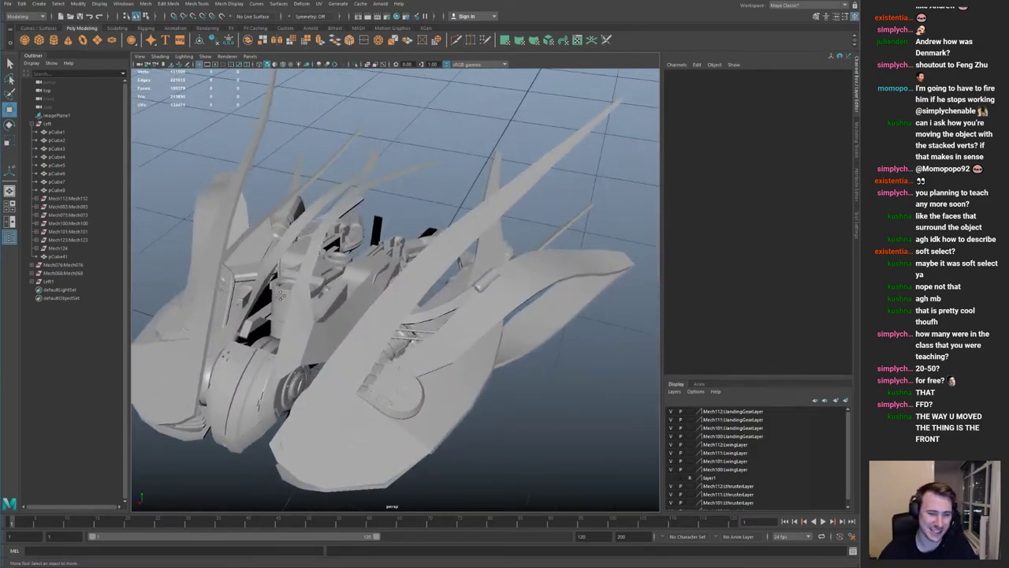
pyautogui.keyDown('alt'); pyautogui.moveTo(302, 308); pyautogui.dragTo(378, 312, button='right'); pyautogui.keyUp('alt')
pyautogui.keyDown('alt'); pyautogui.moveTo(379, 312); pyautogui.dragTo(426, 315); pyautogui.keyUp('alt')
pyautogui.keyDown('alt'); pyautogui.moveTo(473, 316); pyautogui.dragTo(367, 313, button='right'); pyautogui.keyUp('alt')
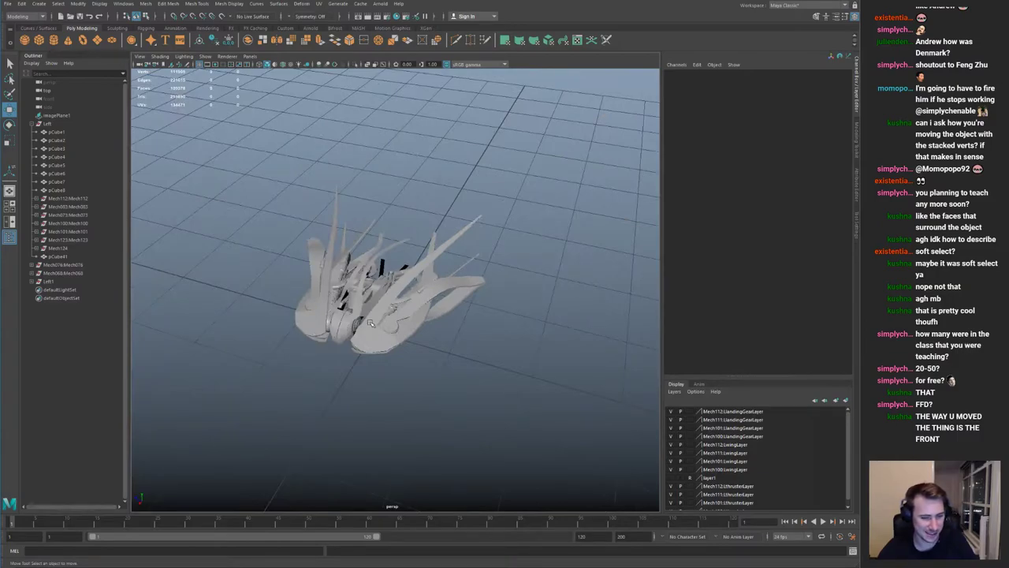
# Step: Create a polygon cylinder at the origin and isolate it for a lattice demonstration
pyautogui.click(424, 317)
pyautogui.click(476, 321)
pyautogui.keyDown('alt'); pyautogui.moveTo(462, 303); pyautogui.dragTo(410, 272); pyautogui.keyUp('alt')
pyautogui.keyDown('alt'); pyautogui.moveTo(410, 272); pyautogui.dragTo(431, 318, button='right'); pyautogui.keyUp('alt')
pyautogui.press('f')
pyautogui.hotkey('ctrl', '1')
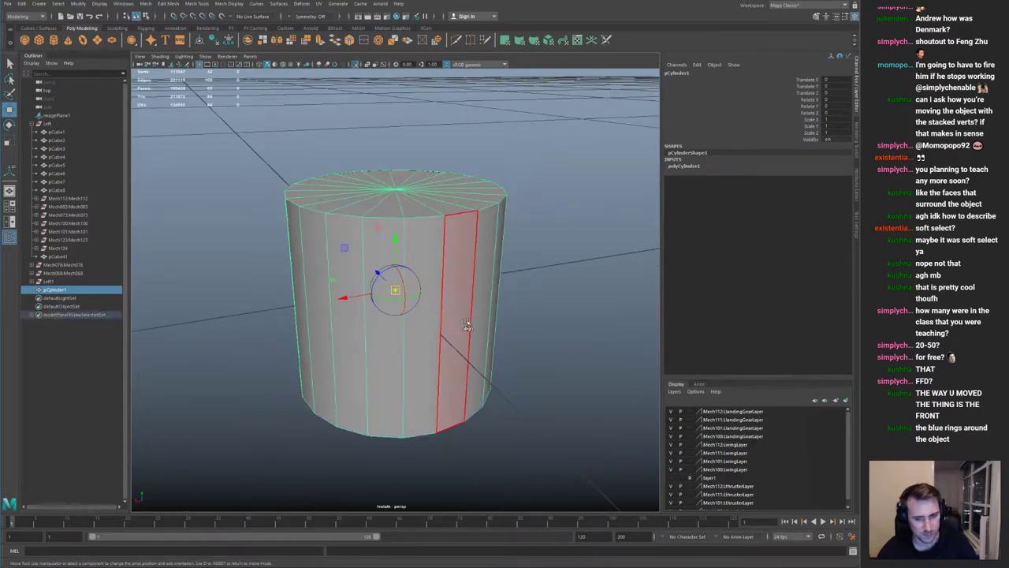
pyautogui.click(477, 303)
pyautogui.press('d')
# Step: Create a lattice deformer on the cylinder and set its T divisions to 2
pyautogui.press('space')
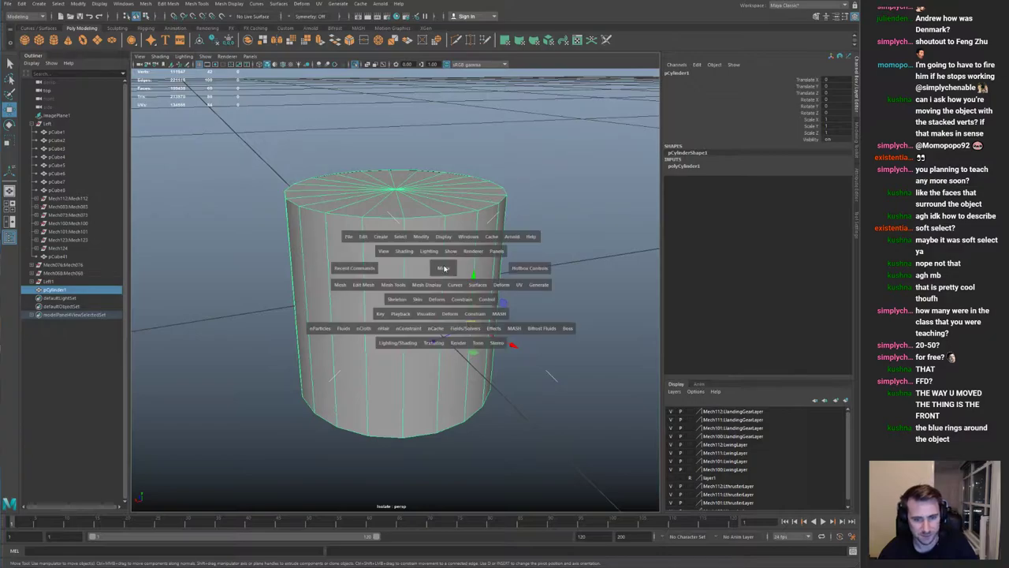
pyautogui.click(499, 285)
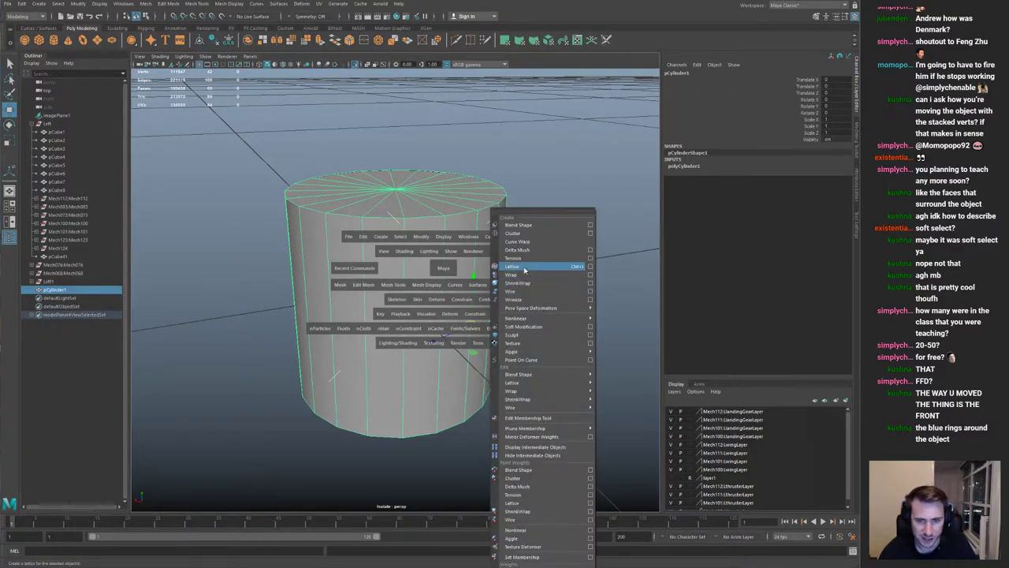
pyautogui.click(572, 269)
pyautogui.keyDown('alt'); pyautogui.moveTo(406, 301); pyautogui.dragTo(424, 309); pyautogui.keyUp('alt')
pyautogui.keyDown('alt'); pyautogui.moveTo(424, 309); pyautogui.dragTo(383, 302, button='right'); pyautogui.keyUp('alt')
pyautogui.keyDown('alt'); pyautogui.moveTo(383, 301); pyautogui.dragTo(430, 321); pyautogui.keyUp('alt')
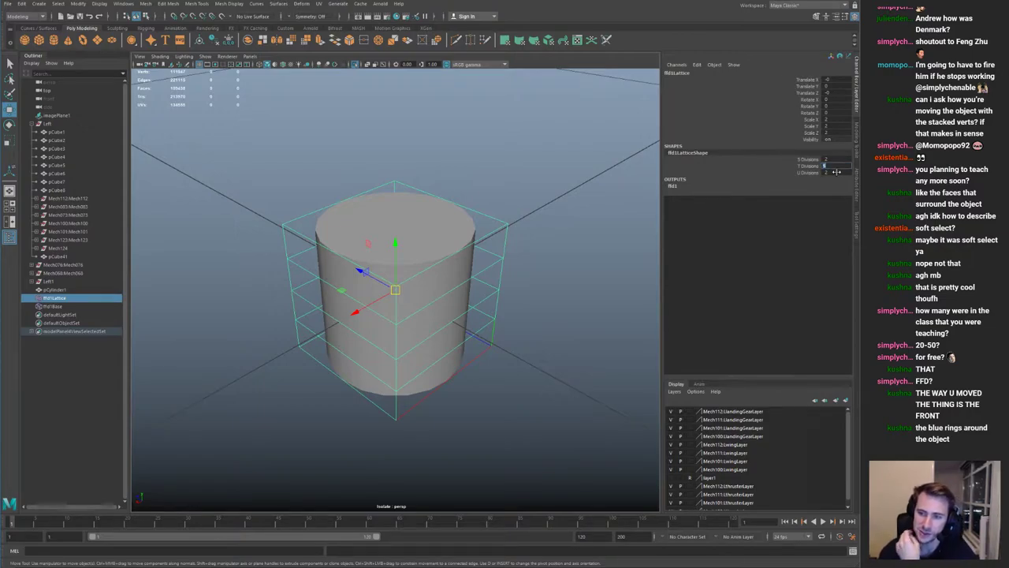
pyautogui.write('2')
pyautogui.press('Return')
# Step: Try pulling one top corner lattice point outward to deform the cylinder, and undo the move
pyautogui.keyDown('alt'); pyautogui.moveTo(511, 246); pyautogui.dragTo(511, 220); pyautogui.keyUp('alt')
pyautogui.moveTo(539, 231); pyautogui.dragTo(511, 226, button='right')
pyautogui.moveTo(475, 193); pyautogui.dragTo(546, 235)
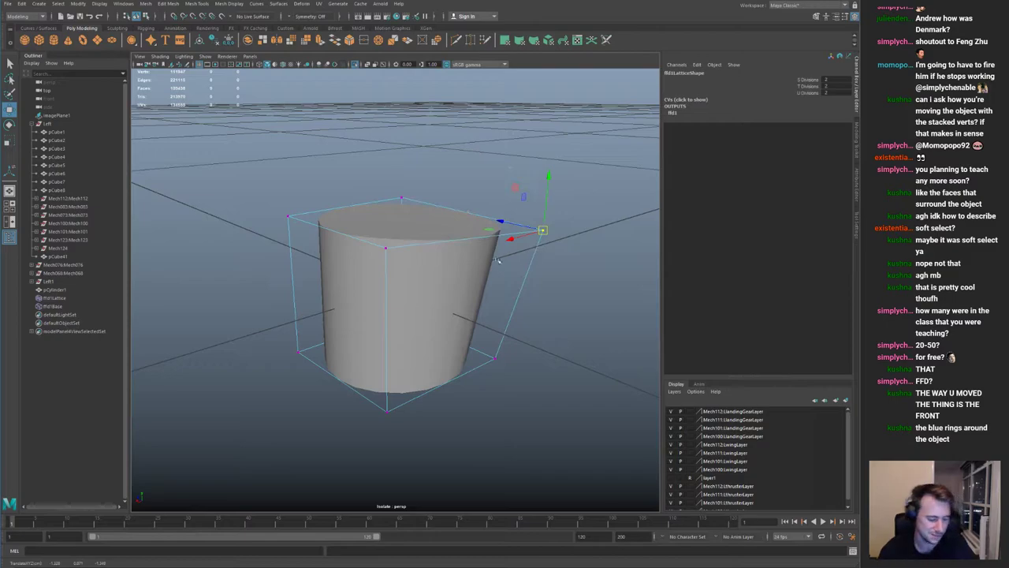
pyautogui.hotkey('ctrl', 'z')
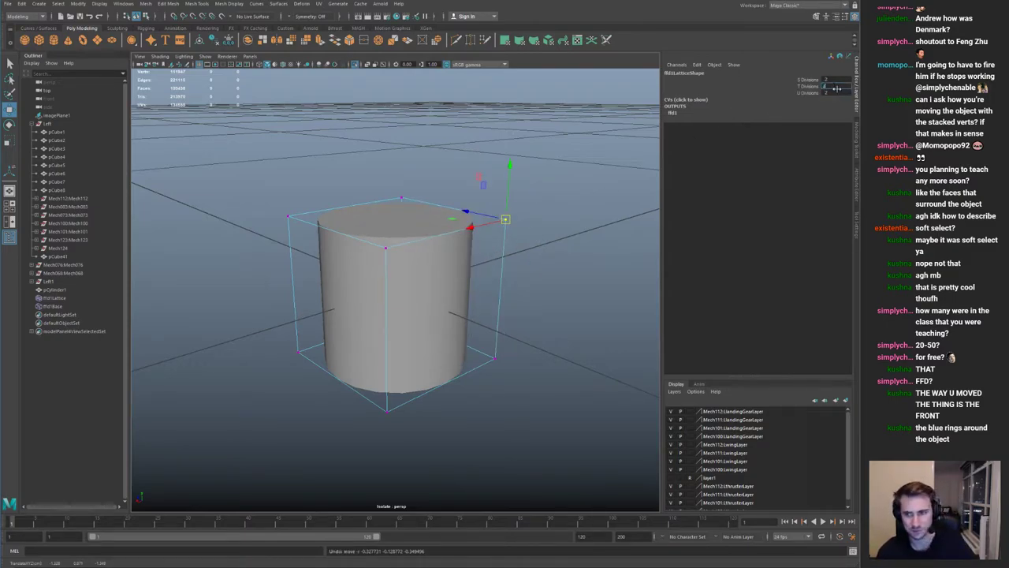
# Step: Set the cylinder lattice's T divisions to 4, raise the top corner point, and undo the extra point move
pyautogui.write('4')
pyautogui.press('Return')
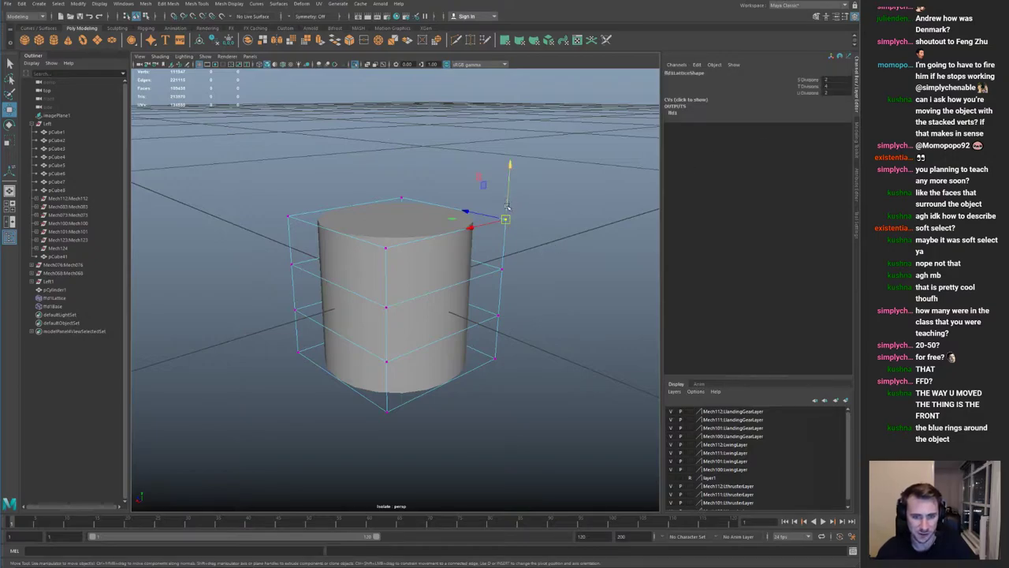
pyautogui.moveTo(509, 202); pyautogui.dragTo(511, 156)
pyautogui.moveTo(484, 254); pyautogui.dragTo(441, 259)
pyautogui.hotkey('ctrl', 'z')
# Step: Insert three horizontal edge loops around the deformed cylinder
pyautogui.click(455, 229)
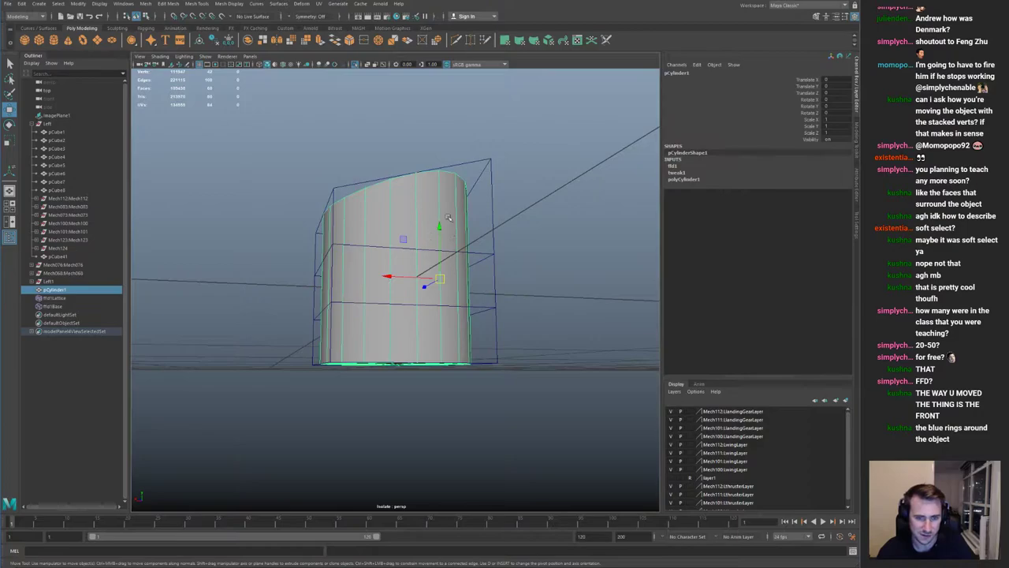
pyautogui.keyDown('shift'); pyautogui.moveTo(443, 221); pyautogui.dragTo(393, 260, button='right'); pyautogui.keyUp('shift')
pyautogui.click(419, 242)
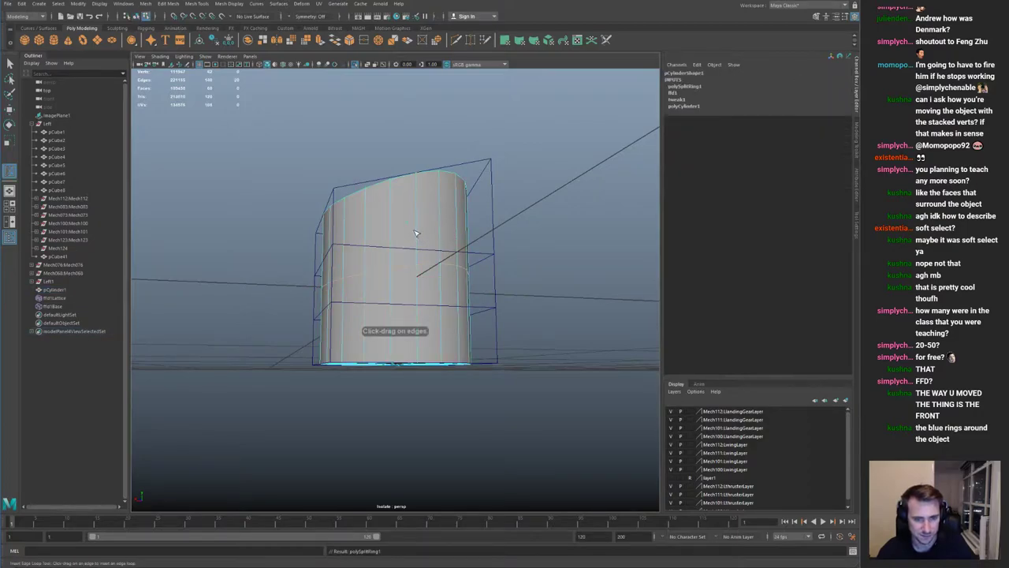
pyautogui.click(420, 265)
pyautogui.click(420, 287)
# Step: Try moving one of the lattice's upper intermediate side points, and undo the move
pyautogui.press('q')
pyautogui.moveTo(466, 279); pyautogui.dragTo(478, 247, button='right')
pyautogui.click(491, 253)
pyautogui.press('w')
pyautogui.moveTo(478, 241); pyautogui.dragTo(540, 284)
pyautogui.hotkey('ctrl', 'z')
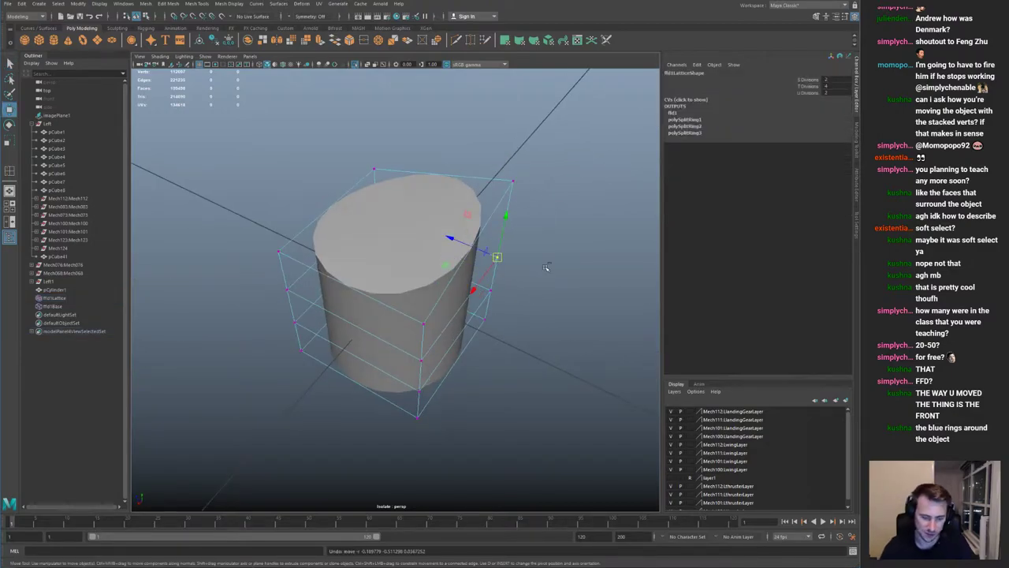
# Step: Remove the demonstration lattice, delete the cylinder, and end the isolation to show the whole vehicle
pyautogui.press('Delete')
pyautogui.moveTo(529, 207); pyautogui.dragTo(461, 264)
pyautogui.keyDown('alt'); pyautogui.moveTo(515, 266); pyautogui.dragTo(364, 239, button='right'); pyautogui.keyUp('alt')
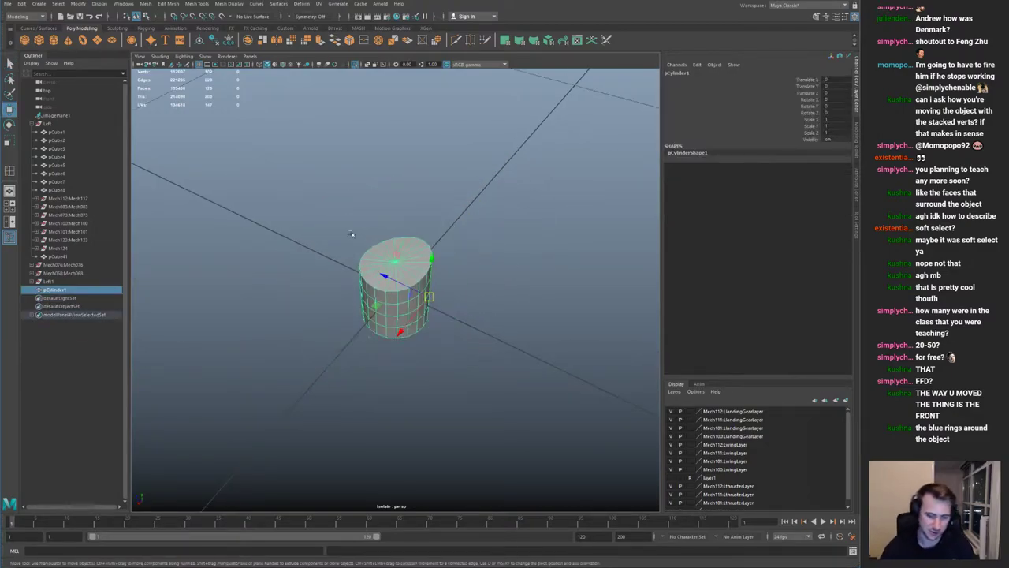
pyautogui.press('Delete')
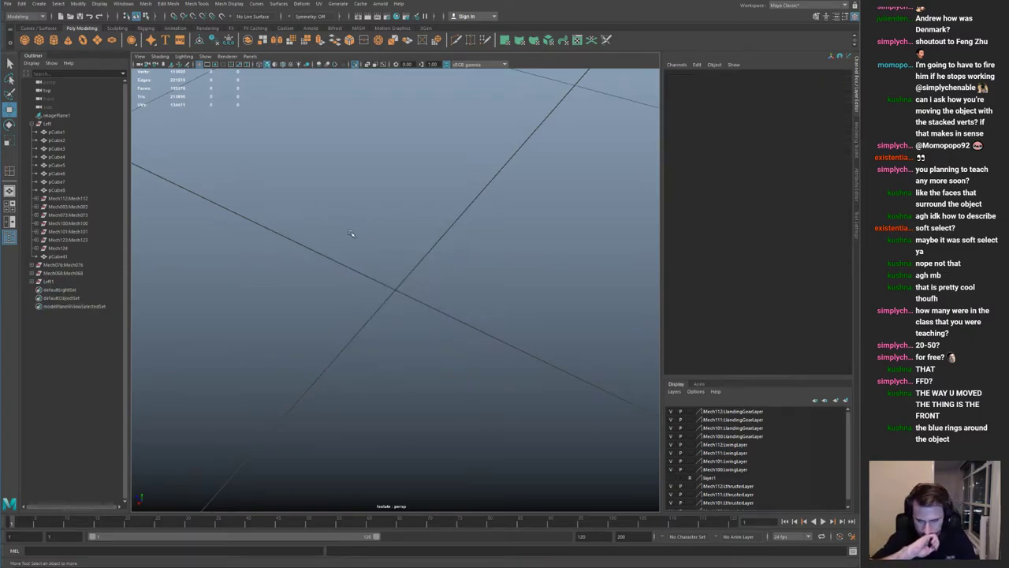
pyautogui.keyDown('alt'); pyautogui.moveTo(398, 224); pyautogui.dragTo(379, 208, button='right'); pyautogui.keyUp('alt')
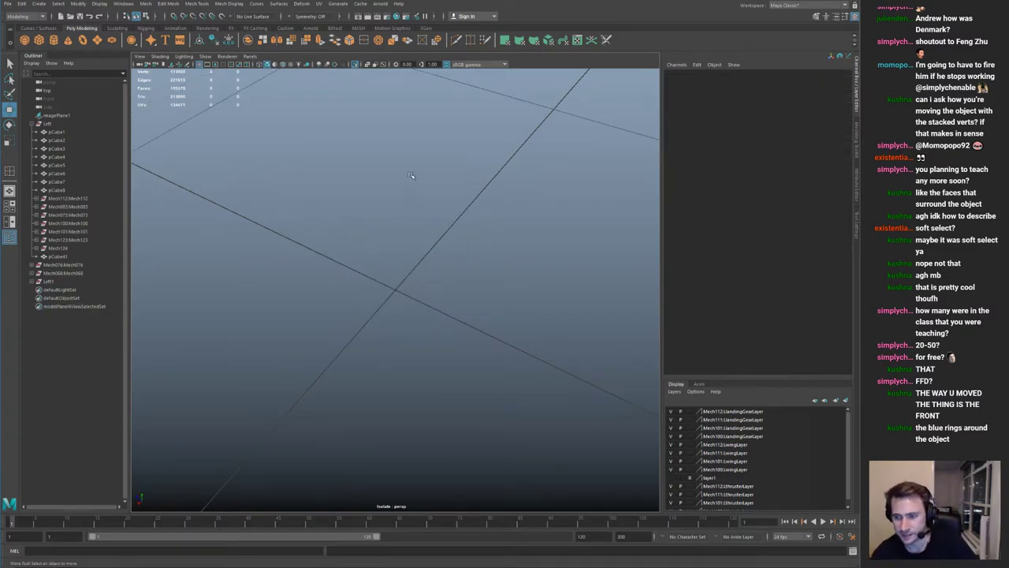
pyautogui.hotkey('ctrl', '1')
pyautogui.keyDown('alt'); pyautogui.moveTo(411, 175); pyautogui.dragTo(111, 135, button='right'); pyautogui.keyUp('alt')
pyautogui.keyDown('alt'); pyautogui.moveTo(189, 140); pyautogui.dragTo(320, 200); pyautogui.keyUp('alt')
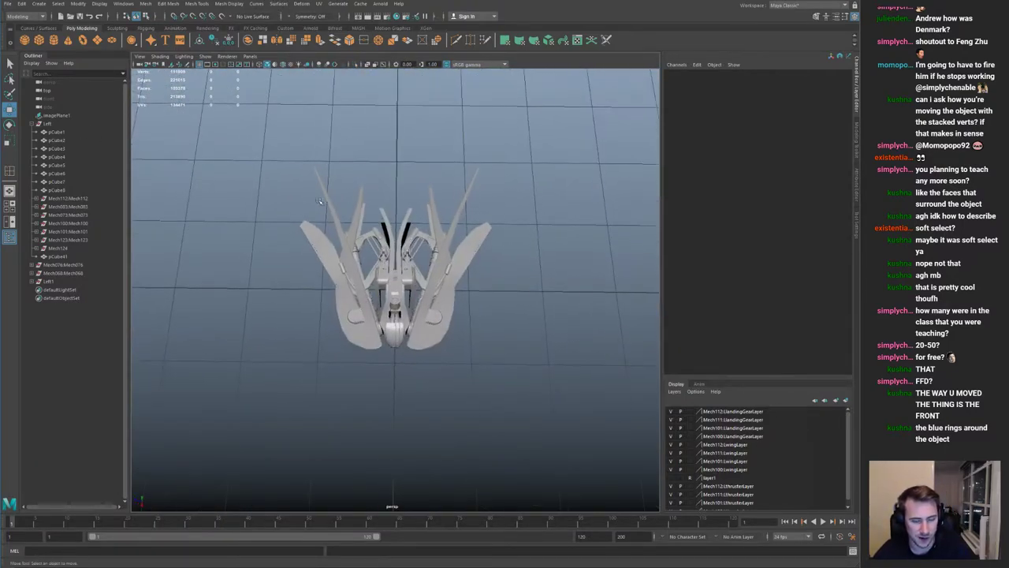
# Step: Create a polygon cylinder at the origin and rotate it -90 degrees about Z so it lies horizontally
pyautogui.keyDown('alt'); pyautogui.moveTo(320, 199); pyautogui.dragTo(383, 212, button='right'); pyautogui.keyUp('alt')
pyautogui.keyDown('alt'); pyautogui.moveTo(339, 211); pyautogui.dragTo(513, 201); pyautogui.keyUp('alt')
pyautogui.keyDown('alt'); pyautogui.moveTo(410, 217); pyautogui.dragTo(350, 213, button='right'); pyautogui.keyUp('alt')
pyautogui.keyDown('alt'); pyautogui.moveTo(350, 213); pyautogui.dragTo(345, 247, button='middle'); pyautogui.keyUp('alt')
pyautogui.keyDown('alt'); pyautogui.moveTo(451, 282); pyautogui.dragTo(457, 216); pyautogui.keyUp('alt')
pyautogui.keyDown('shift'); pyautogui.moveTo(457, 229); pyautogui.dragTo(422, 256, button='right'); pyautogui.keyUp('shift')
pyautogui.press('f')
pyautogui.press('e')
pyautogui.moveTo(429, 251); pyautogui.dragTo(466, 321)
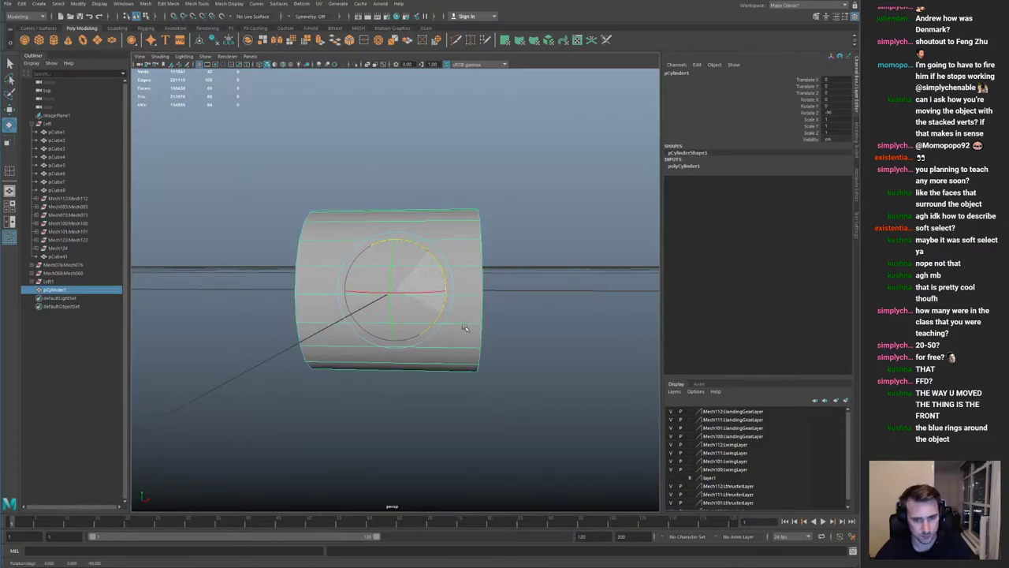
# Step: Extrude the faces of one cylinder end, scale them inward, and extrude them outward as a narrower shaft
pyautogui.keyDown('alt'); pyautogui.moveTo(462, 248); pyautogui.dragTo(441, 246, button='right'); pyautogui.keyUp('alt')
pyautogui.keyDown('alt'); pyautogui.moveTo(429, 240); pyautogui.dragTo(455, 249); pyautogui.keyUp('alt')
pyautogui.moveTo(455, 249); pyautogui.dragTo(452, 275, button='right')
pyautogui.keyDown('alt'); pyautogui.moveTo(363, 279); pyautogui.dragTo(337, 276); pyautogui.keyUp('alt')
pyautogui.moveTo(301, 197); pyautogui.dragTo(366, 378)
pyautogui.keyDown('ctrl'); pyautogui.moveTo(401, 183); pyautogui.dragTo(519, 443); pyautogui.keyUp('ctrl')
pyautogui.keyDown('alt'); pyautogui.moveTo(325, 287); pyautogui.dragTo(345, 309); pyautogui.keyUp('alt')
pyautogui.hotkey('ctrl', 'e')
pyautogui.press('r')
pyautogui.hotkey('ctrl', 'e')
pyautogui.press('w')
pyautogui.keyDown('alt'); pyautogui.moveTo(415, 295); pyautogui.dragTo(243, 318); pyautogui.keyUp('alt')
# Step: Bevel the inner and outer edge loops of the shoulder between the shaft and the wide cylinder body
pyautogui.keyDown('alt'); pyautogui.moveTo(319, 295); pyautogui.dragTo(443, 384); pyautogui.keyUp('alt')
pyautogui.moveTo(386, 330); pyautogui.dragTo(383, 280, button='right')
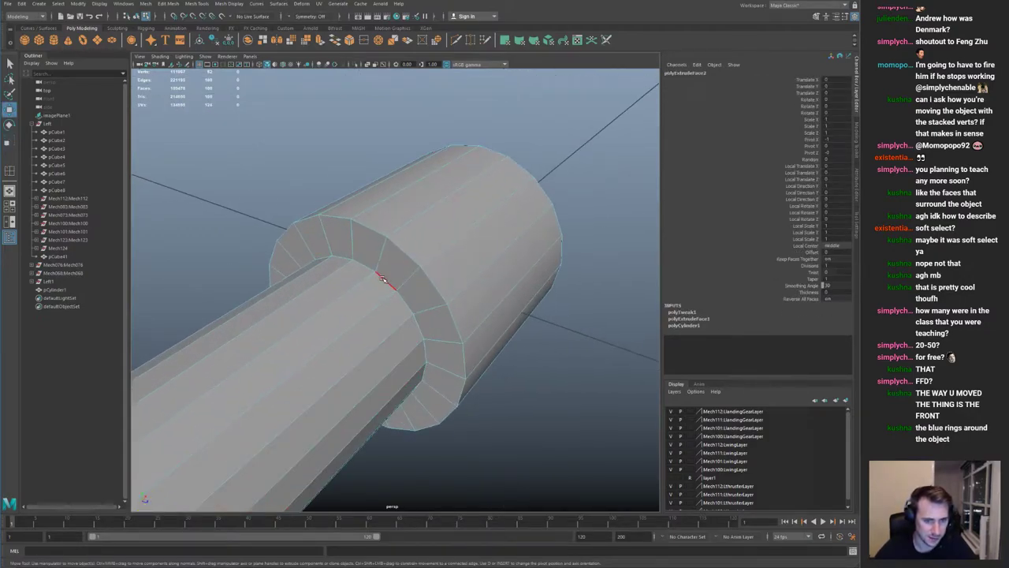
pyautogui.doubleClick(383, 279)
pyautogui.keyDown('shift'); pyautogui.doubleClick(403, 251); pyautogui.keyUp('shift')
pyautogui.hotkey('ctrl', 'b')
# Step: Apply a lattice to only the vertices of the beveled shoulder between the two cylinder sections
pyautogui.moveTo(543, 300)
pyautogui.keyDown('alt'); pyautogui.mouseDown()
pyautogui.moveTo(496, 294)
pyautogui.moveTo(544, 307)
pyautogui.mouseUp(); pyautogui.keyUp('alt')
pyautogui.keyDown('alt'); pyautogui.moveTo(323, 288); pyautogui.dragTo(226, 265, button='right'); pyautogui.keyUp('alt')
pyautogui.keyDown('alt'); pyautogui.moveTo(225, 265); pyautogui.dragTo(383, 293); pyautogui.keyUp('alt')
pyautogui.keyDown('alt'); pyautogui.moveTo(384, 293); pyautogui.dragTo(441, 287, button='right'); pyautogui.keyUp('alt')
pyautogui.keyDown('alt'); pyautogui.moveTo(442, 286); pyautogui.dragTo(509, 327, button='middle'); pyautogui.keyUp('alt')
pyautogui.moveTo(509, 328); pyautogui.dragTo(544, 293, button='right')
pyautogui.keyDown('alt'); pyautogui.moveTo(473, 300); pyautogui.dragTo(327, 245, button='right'); pyautogui.keyUp('alt')
pyautogui.keyDown('alt'); pyautogui.moveTo(327, 244); pyautogui.dragTo(402, 296); pyautogui.keyUp('alt')
pyautogui.moveTo(432, 274); pyautogui.dragTo(388, 273, button='right')
pyautogui.keyDown('alt'); pyautogui.moveTo(410, 315); pyautogui.dragTo(366, 230); pyautogui.keyUp('alt')
pyautogui.moveTo(362, 226); pyautogui.dragTo(462, 438)
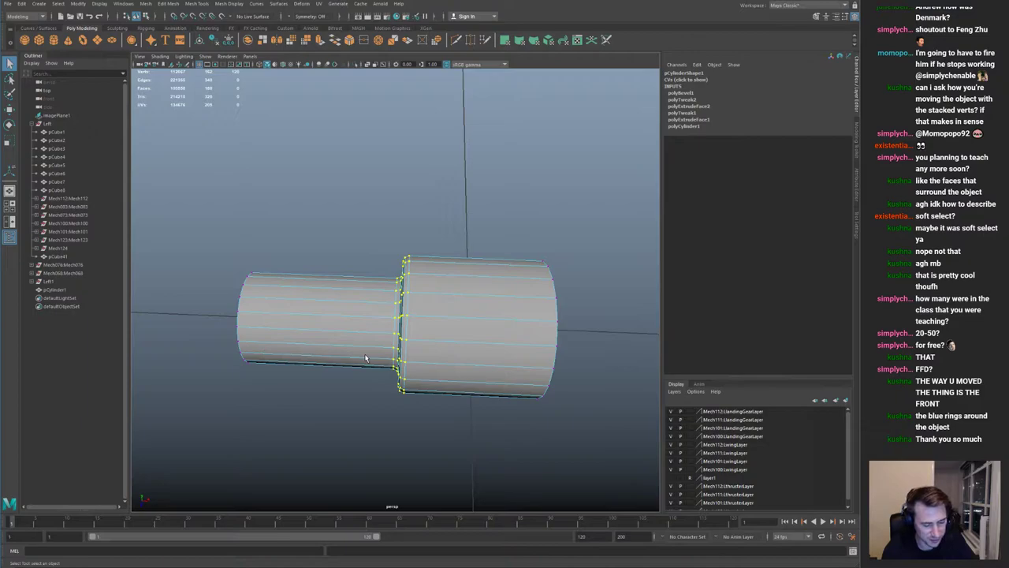
pyautogui.press('g')
# Step: Shift the upper lattice points along the cylinder's length to slant the shoulder
pyautogui.keyDown('alt'); pyautogui.moveTo(404, 313); pyautogui.dragTo(496, 365); pyautogui.keyUp('alt')
pyautogui.moveTo(569, 374); pyautogui.dragTo(562, 342, button='right')
pyautogui.moveTo(431, 326); pyautogui.dragTo(542, 438)
pyautogui.press('w')
pyautogui.keyDown('alt'); pyautogui.moveTo(480, 361); pyautogui.dragTo(547, 349); pyautogui.keyUp('alt')
pyautogui.moveTo(356, 178); pyautogui.dragTo(478, 271)
pyautogui.moveTo(440, 227); pyautogui.dragTo(350, 230)
# Step: Delete the cylinder's history to bake in the slanted shoulder, and frame the result
pyautogui.keyDown('alt'); pyautogui.moveTo(350, 230); pyautogui.dragTo(367, 254); pyautogui.keyUp('alt')
pyautogui.keyDown('alt'); pyautogui.moveTo(367, 253); pyautogui.dragTo(421, 300, button='right'); pyautogui.keyUp('alt')
pyautogui.keyDown('alt'); pyautogui.moveTo(421, 299); pyautogui.dragTo(509, 250); pyautogui.keyUp('alt')
pyautogui.hotkey('alt', 'shift', 'd')
pyautogui.click(510, 245)
pyautogui.press('f')
# Step: Delete the stepped demonstration cylinder
pyautogui.keyDown('alt'); pyautogui.moveTo(421, 229); pyautogui.dragTo(383, 207); pyautogui.keyUp('alt')
pyautogui.hotkey('ctrl', 'z')
pyautogui.hotkey('ctrl', 'z')
pyautogui.moveTo(288, 218); pyautogui.dragTo(334, 258)
pyautogui.keyDown('alt'); pyautogui.moveTo(334, 213); pyautogui.dragTo(455, 197); pyautogui.keyUp('alt')
pyautogui.press('Delete')
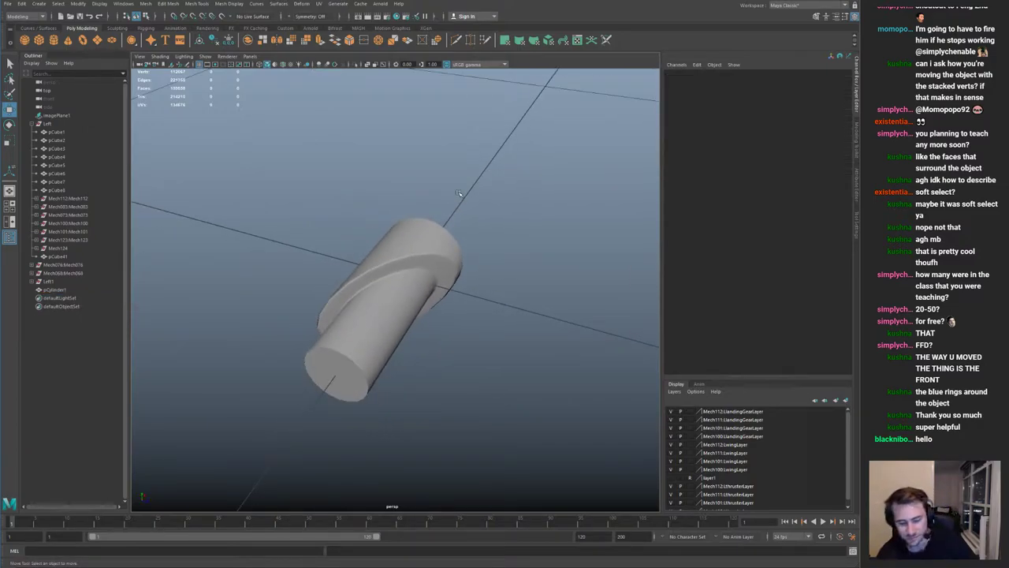
pyautogui.moveTo(430, 197); pyautogui.dragTo(277, 288)
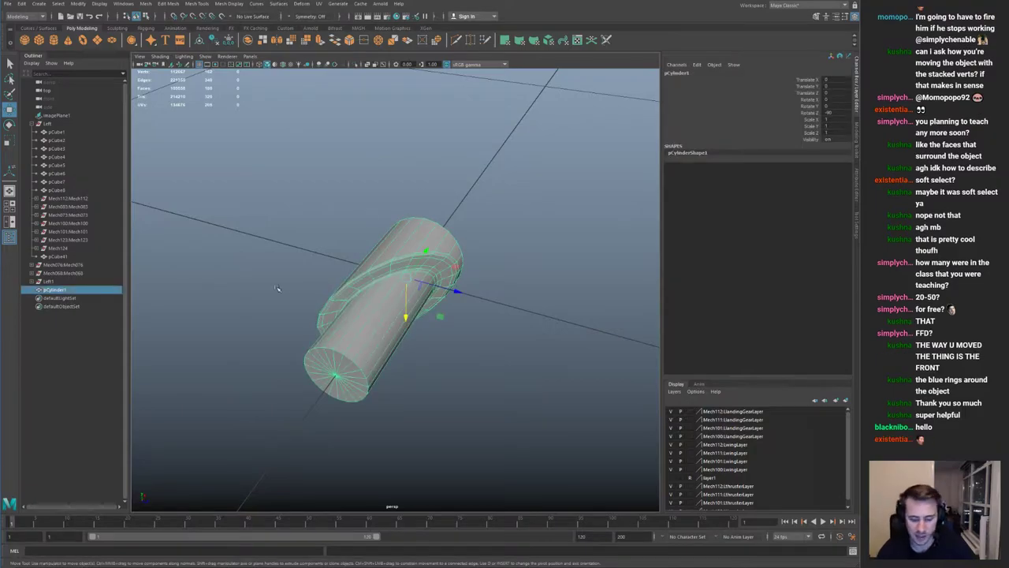
pyautogui.press('Delete')
# Step: Examine the whole vehicle in the perspective and orthographic views, including its lower rear shell panel
pyautogui.scroll(-5, 356, 229)
pyautogui.hotkey('ctrl', '1')
pyautogui.hotkey('ctrl', '1')
pyautogui.keyDown('alt'); pyautogui.moveTo(402, 242); pyautogui.dragTo(379, 238); pyautogui.keyUp('alt')
pyautogui.scroll(-6, 378, 220)
pyautogui.scroll(5, 603, 271)
pyautogui.scroll(-6, 458, 218)
pyautogui.press('space')
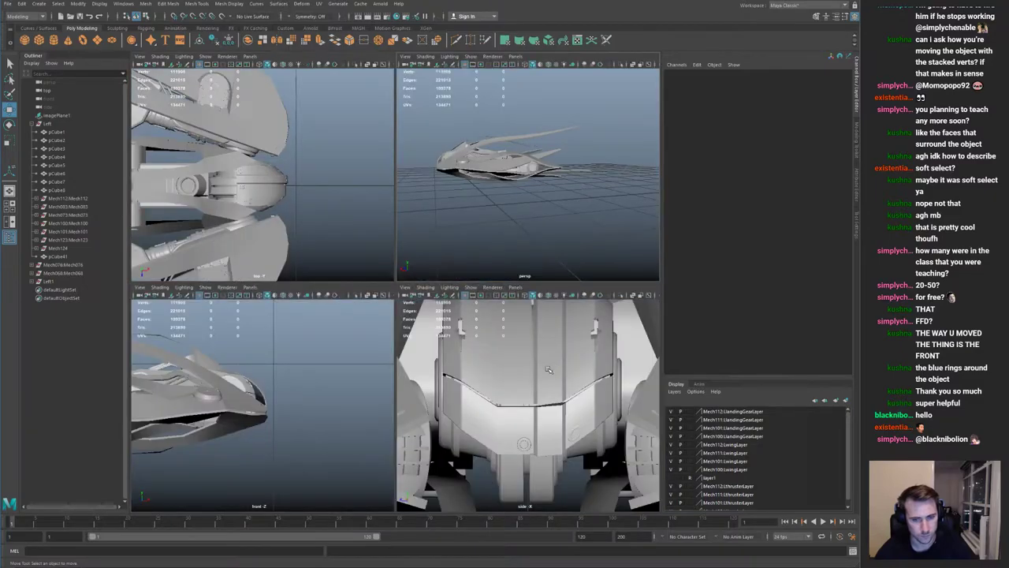
pyautogui.press('space')
pyautogui.press('f')
pyautogui.keyDown('alt'); pyautogui.moveTo(413, 282); pyautogui.dragTo(544, 298, button='right'); pyautogui.keyUp('alt')
pyautogui.press('space')
pyautogui.press('space')
pyautogui.keyDown('alt'); pyautogui.moveTo(475, 178); pyautogui.dragTo(509, 190); pyautogui.keyUp('alt')
pyautogui.keyDown('alt'); pyautogui.moveTo(441, 253); pyautogui.dragTo(500, 282, button='right'); pyautogui.keyUp('alt')
pyautogui.click(465, 271)
pyautogui.keyDown('alt'); pyautogui.moveTo(456, 263); pyautogui.dragTo(495, 252); pyautogui.keyUp('alt')
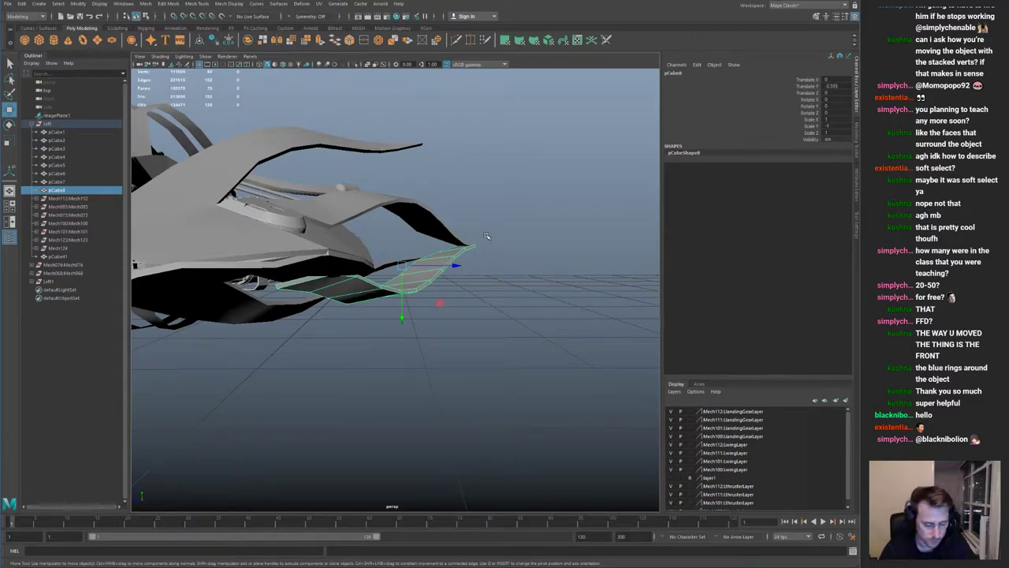
pyautogui.keyDown('alt'); pyautogui.moveTo(486, 236); pyautogui.dragTo(442, 226); pyautogui.keyUp('alt')
# Step: Raise the two selected edge vertices near the end of the upper side shell panel pCube2 slightly
pyautogui.click(433, 256)
pyautogui.hotkey('ctrl', '1')
pyautogui.moveTo(441, 227); pyautogui.dragTo(422, 227, button='right')
pyautogui.moveTo(426, 220); pyautogui.dragTo(480, 246)
pyautogui.hotkey('ctrl', '1')
pyautogui.hotkey('ctrl', '1')
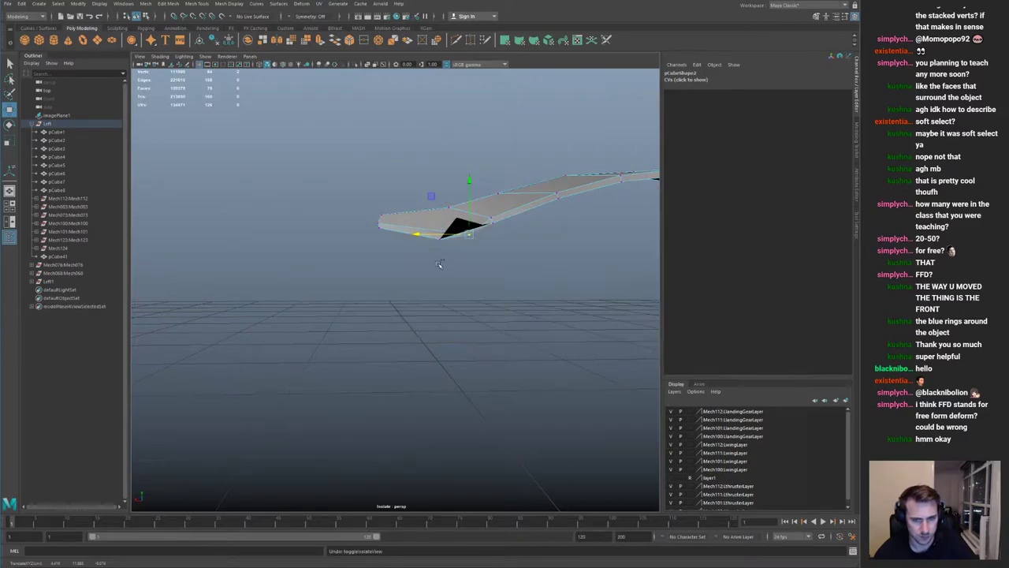
pyautogui.hotkey('ctrl', '1')
pyautogui.moveTo(438, 183); pyautogui.dragTo(438, 180)
pyautogui.moveTo(437, 199); pyautogui.dragTo(453, 190, button='right')
# Step: Try reshaping the rear tip of panel pCube2 by applying a lattice and moving its rear corner points
pyautogui.keyDown('alt'); pyautogui.moveTo(452, 193); pyautogui.dragTo(436, 345); pyautogui.keyUp('alt')
pyautogui.scroll(-4, 436, 316)
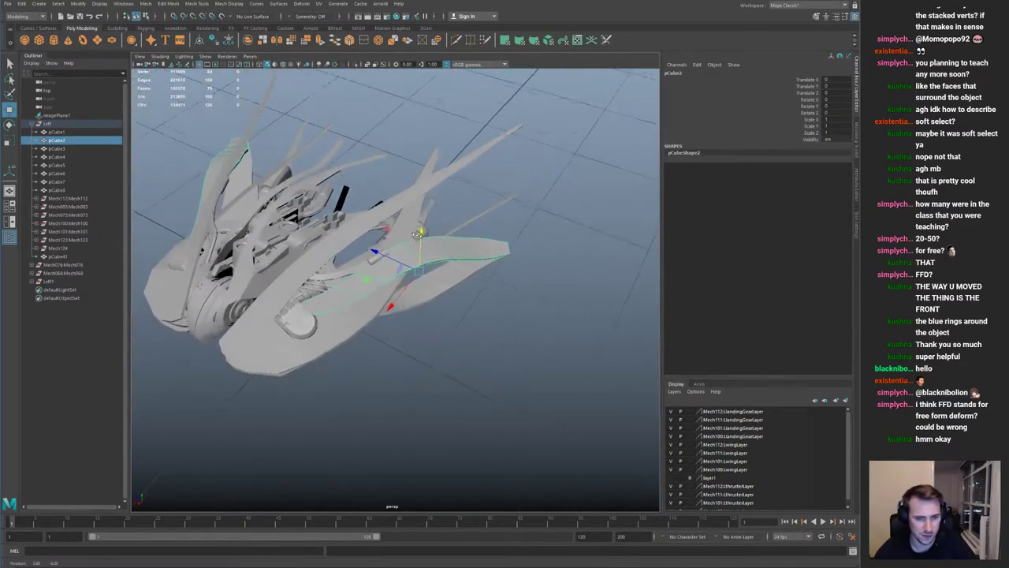
pyautogui.keyDown('alt'); pyautogui.moveTo(448, 235); pyautogui.dragTo(431, 227); pyautogui.keyUp('alt')
pyautogui.press('g')
pyautogui.moveTo(547, 242); pyautogui.dragTo(490, 224, button='right')
pyautogui.moveTo(495, 203); pyautogui.dragTo(505, 247)
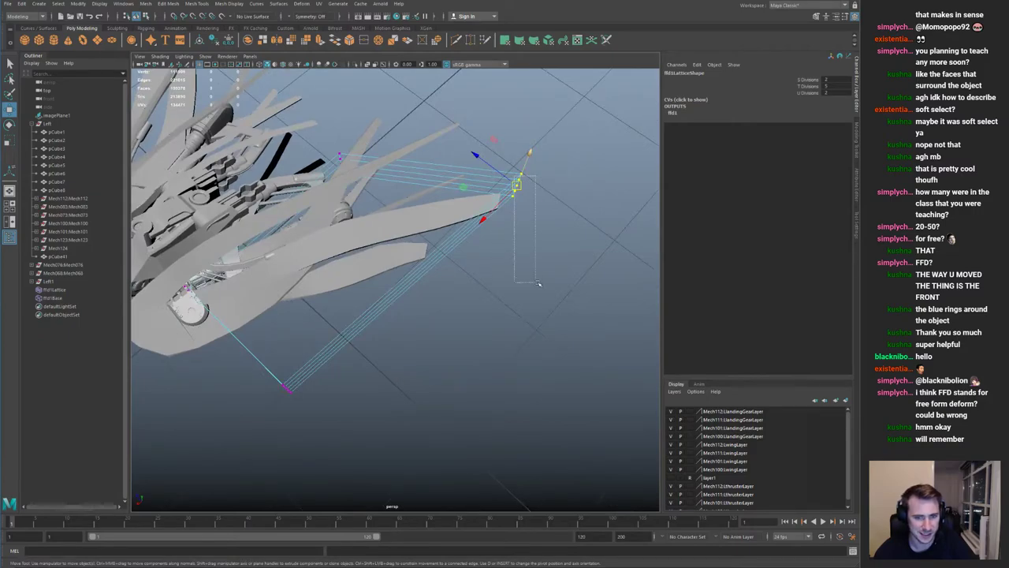
pyautogui.moveTo(563, 237); pyautogui.dragTo(564, 238)
pyautogui.moveTo(528, 155); pyautogui.dragTo(507, 208)
pyautogui.moveTo(462, 259); pyautogui.dragTo(509, 107)
pyautogui.keyDown('alt'); pyautogui.moveTo(449, 217); pyautogui.dragTo(478, 241); pyautogui.keyUp('alt')
# Step: Undo the lattice point moves and the lattice applied to the side shell panel
pyautogui.hotkey('ctrl', 'z')
pyautogui.hotkey('ctrl', 'z')
pyautogui.hotkey('ctrl', 'z')
pyautogui.hotkey('ctrl', 'z')
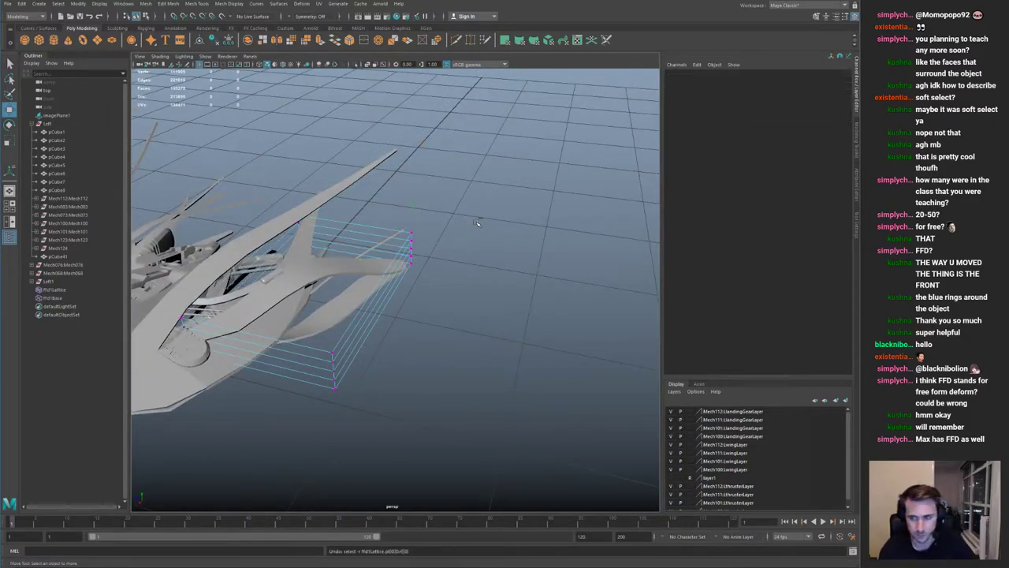
pyautogui.hotkey('ctrl', 'z')
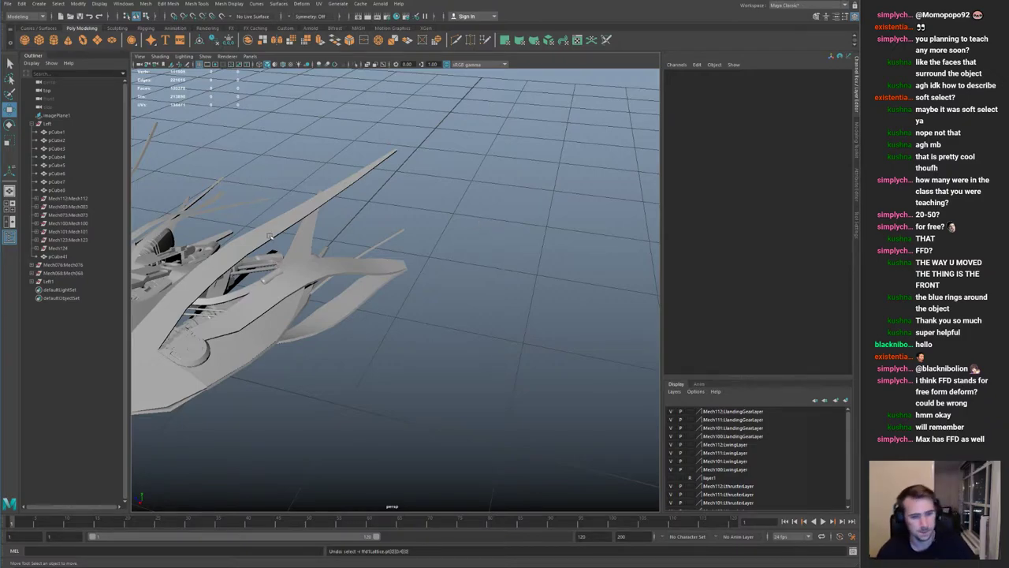
# Step: Delete the entire Mech073 mechanical part group from the left side of the vehicle
pyautogui.keyDown('alt'); pyautogui.moveTo(332, 209); pyautogui.dragTo(434, 202); pyautogui.keyUp('alt')
pyautogui.keyDown('alt'); pyautogui.moveTo(272, 315); pyautogui.dragTo(394, 333, button='middle'); pyautogui.keyUp('alt')
pyautogui.keyDown('alt'); pyautogui.moveTo(394, 333); pyautogui.dragTo(471, 339); pyautogui.keyUp('alt')
pyautogui.click(424, 281)
pyautogui.click(471, 338)
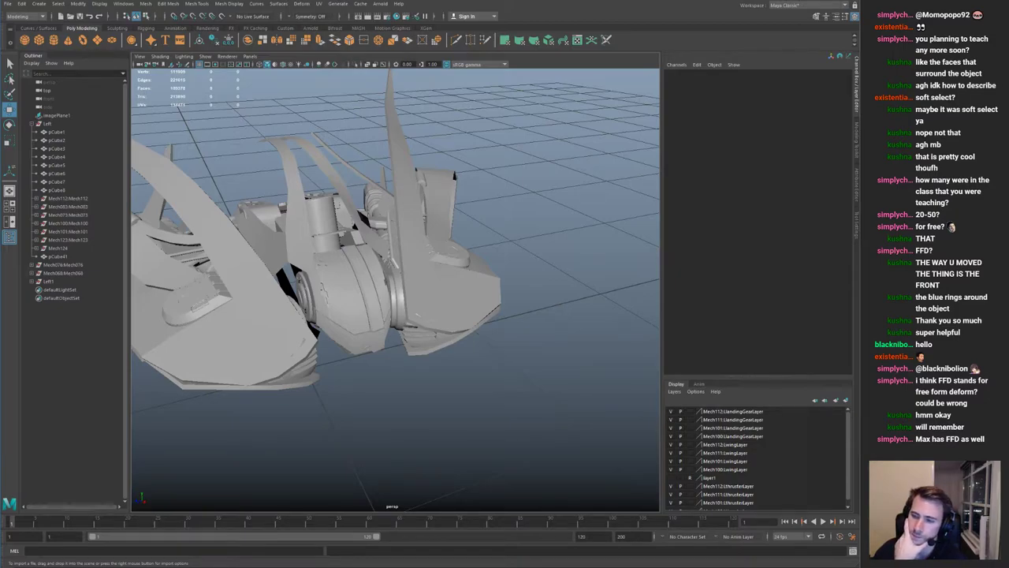
pyautogui.keyDown('alt'); pyautogui.moveTo(432, 246); pyautogui.dragTo(465, 217); pyautogui.keyUp('alt')
pyautogui.click(498, 279)
pyautogui.press('Up')
pyautogui.press('Delete')
# Step: Isolate shell panel pCube2, try extruding its faces, and undo the extrusion
pyautogui.keyDown('alt'); pyautogui.moveTo(588, 251); pyautogui.dragTo(508, 268, button='middle'); pyautogui.keyUp('alt')
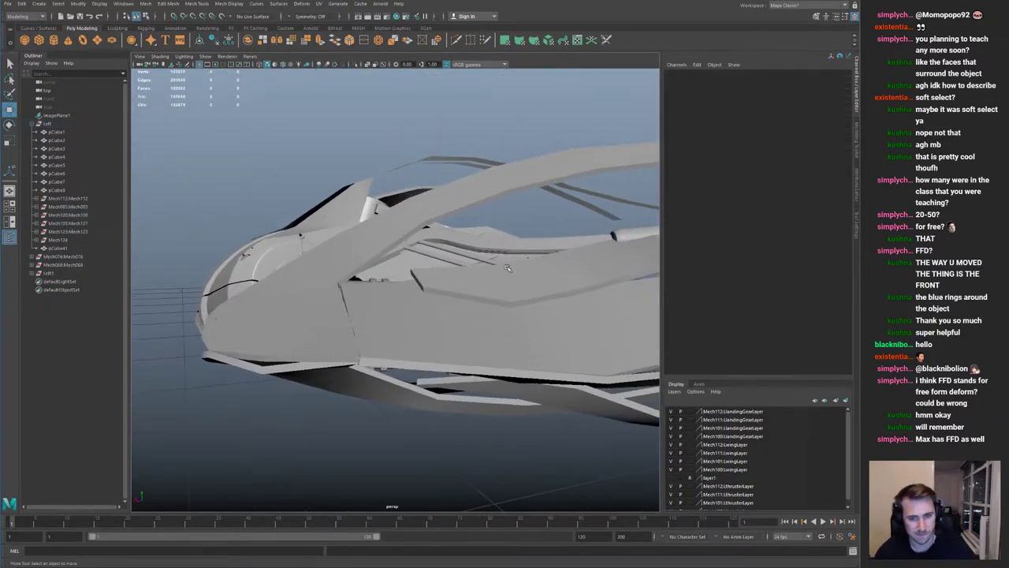
pyautogui.click(506, 269)
pyautogui.hotkey('ctrl', '1')
pyautogui.moveTo(491, 284); pyautogui.dragTo(454, 284, button='right')
pyautogui.hotkey('ctrl', '1')
pyautogui.moveTo(399, 258); pyautogui.dragTo(479, 297)
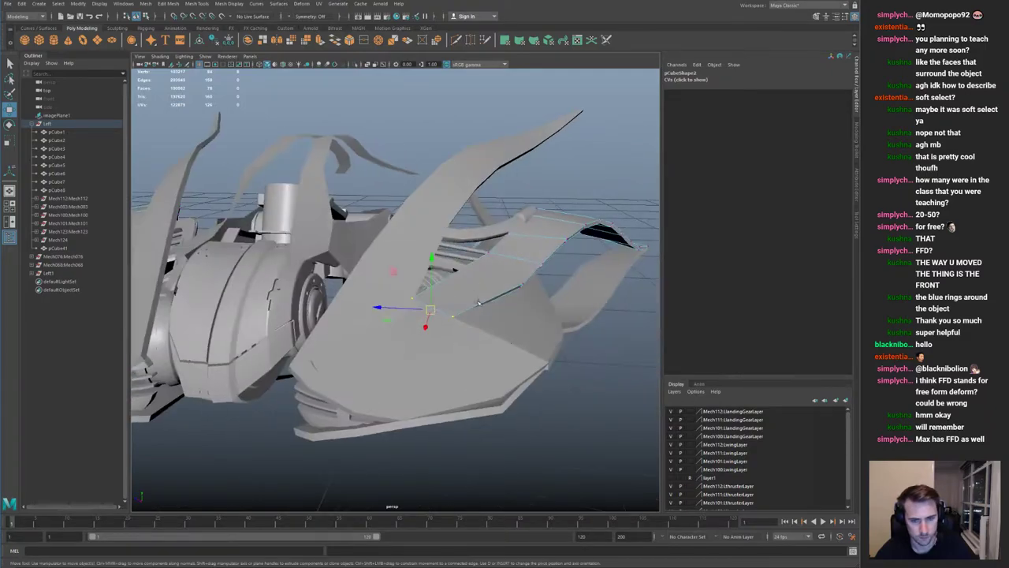
pyautogui.moveTo(438, 316); pyautogui.dragTo(476, 290, button='right')
pyautogui.click(546, 265)
pyautogui.keyDown('alt'); pyautogui.moveTo(545, 265); pyautogui.dragTo(407, 254); pyautogui.keyUp('alt')
pyautogui.click(419, 260)
pyautogui.keyDown('alt'); pyautogui.moveTo(419, 261); pyautogui.dragTo(446, 247, button='right'); pyautogui.keyUp('alt')
pyautogui.hotkey('ctrl', '1')
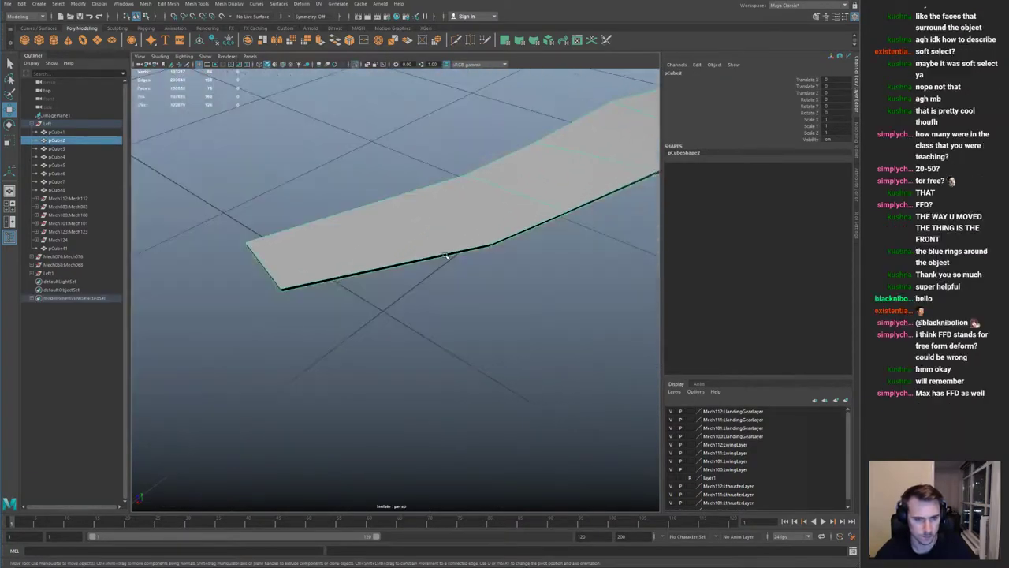
pyautogui.hotkey('ctrl', 'e')
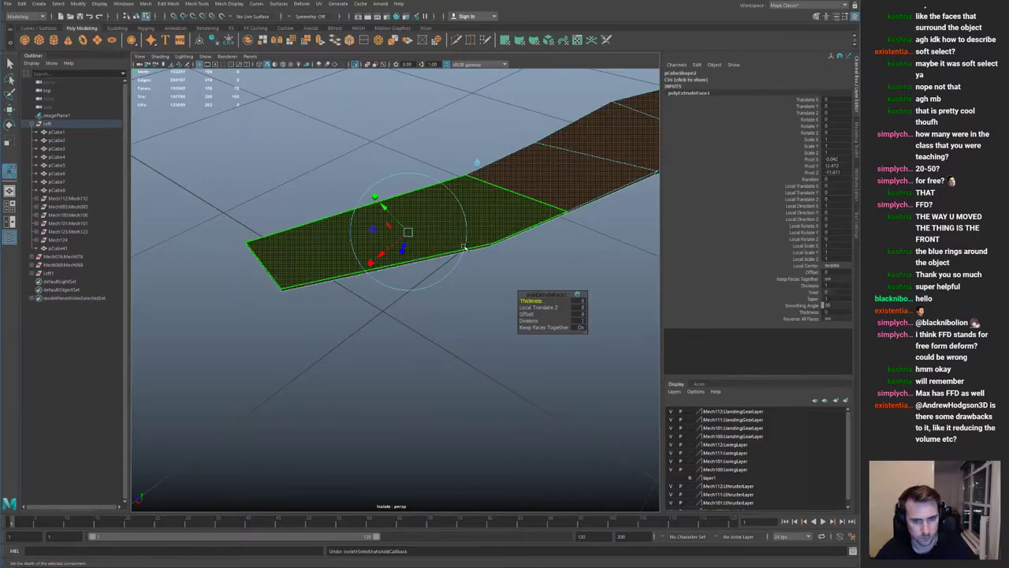
pyautogui.hotkey('ctrl', 'z')
# Step: Delete the edge with its vertices at the outer bend of the isolated panel to straighten its side
pyautogui.keyDown('alt'); pyautogui.moveTo(497, 234); pyautogui.dragTo(499, 293); pyautogui.keyUp('alt')
pyautogui.hotkey('ctrl', '1')
pyautogui.press('q')
pyautogui.moveTo(520, 269); pyautogui.dragTo(546, 239, button='right')
pyautogui.hotkey('ctrl', '1')
pyautogui.keyDown('alt'); pyautogui.moveTo(521, 230); pyautogui.dragTo(531, 225); pyautogui.keyUp('alt')
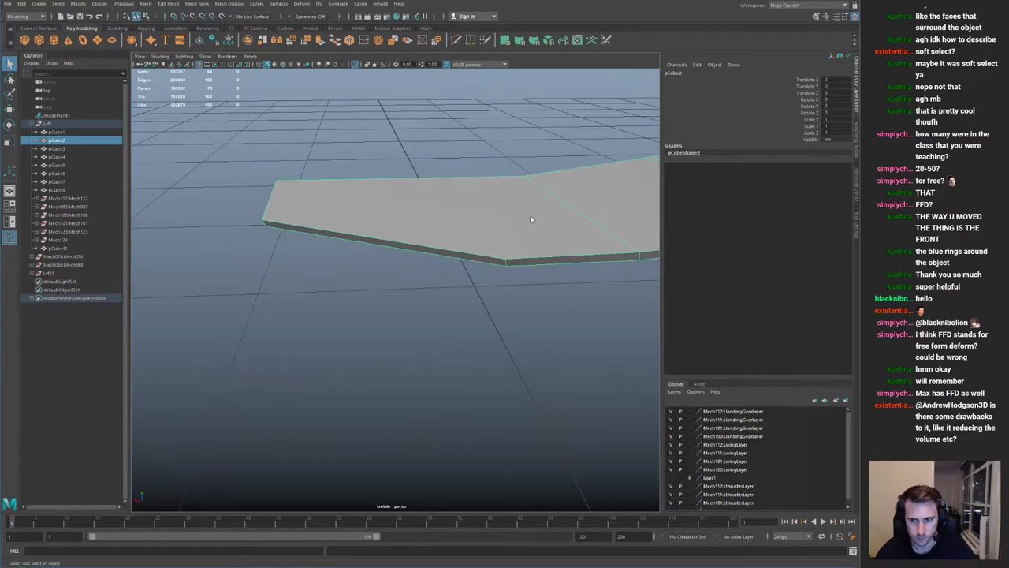
pyautogui.press('F11')
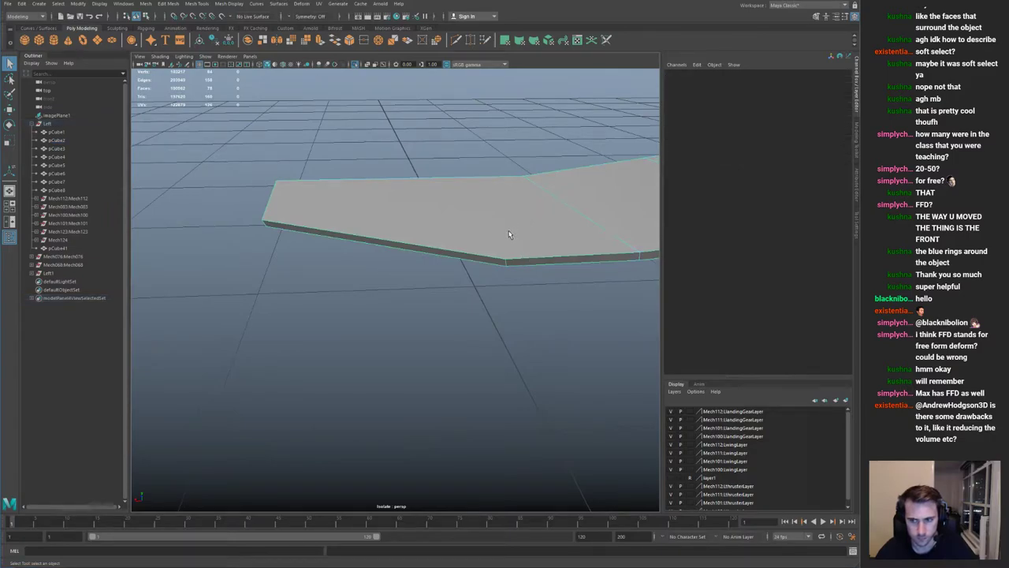
pyautogui.click(505, 262)
pyautogui.hotkey('ctrl', 'Delete')
pyautogui.press('w')
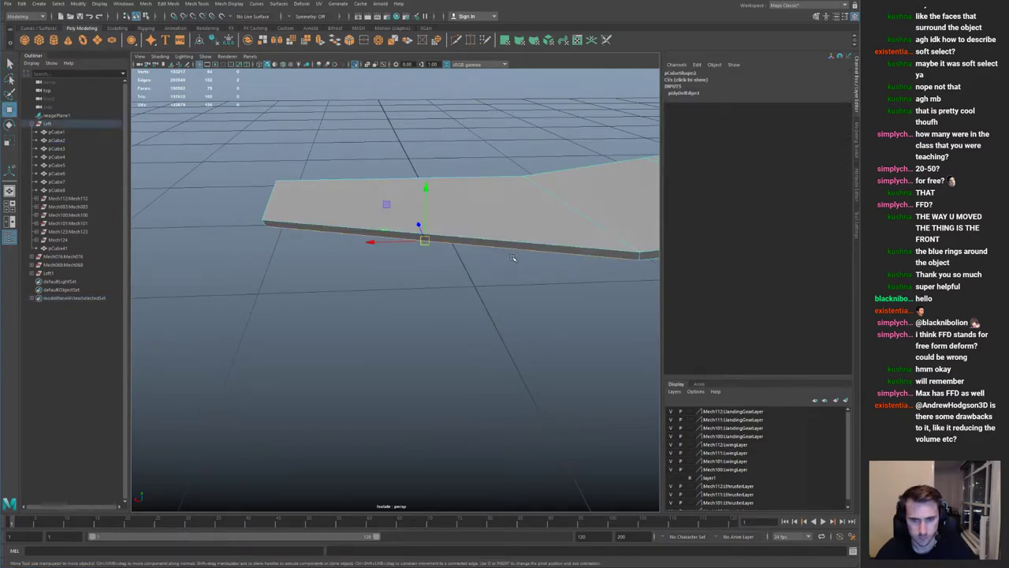
pyautogui.moveTo(511, 259); pyautogui.dragTo(533, 230, button='right')
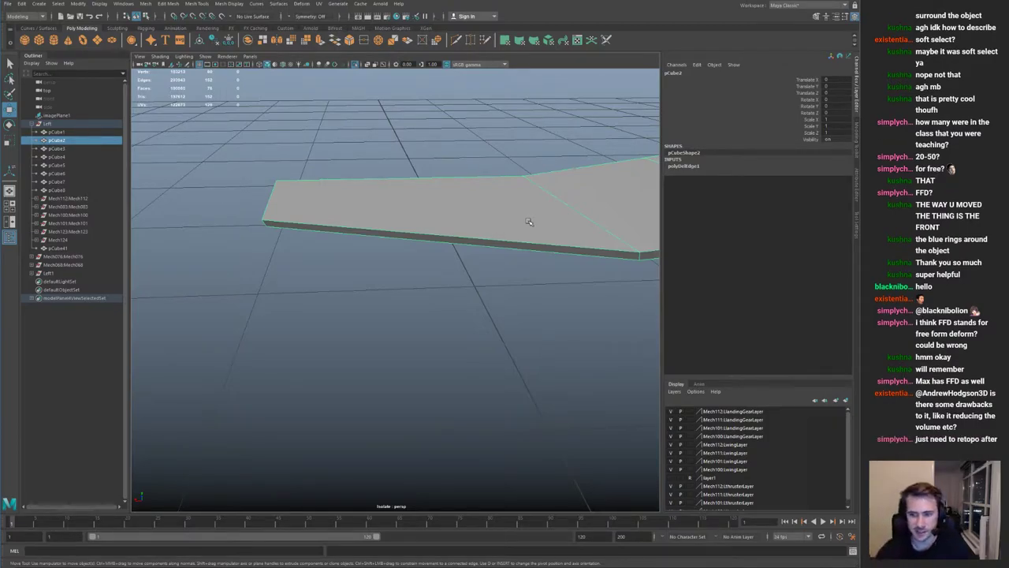
# Step: Insert two evenly spaced edge loops across the end section of panel pCube2
pyautogui.hotkey('ctrl', '1')
pyautogui.keyDown('alt'); pyautogui.moveTo(414, 214); pyautogui.dragTo(386, 234); pyautogui.keyUp('alt')
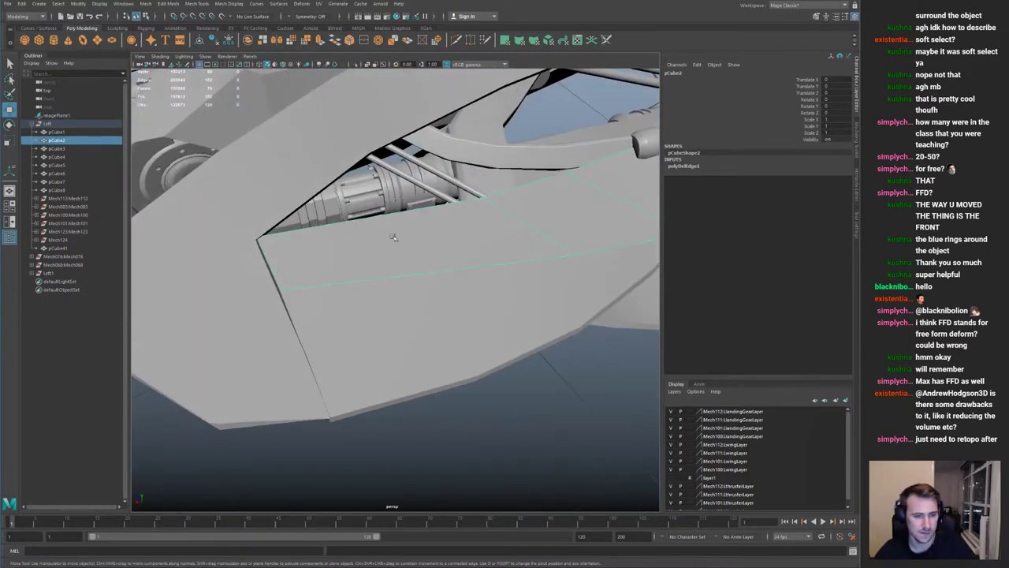
pyautogui.hotkey('ctrl', '1')
pyautogui.keyDown('shift'); pyautogui.moveTo(433, 239); pyautogui.dragTo(744, 158, button='right'); pyautogui.keyUp('shift')
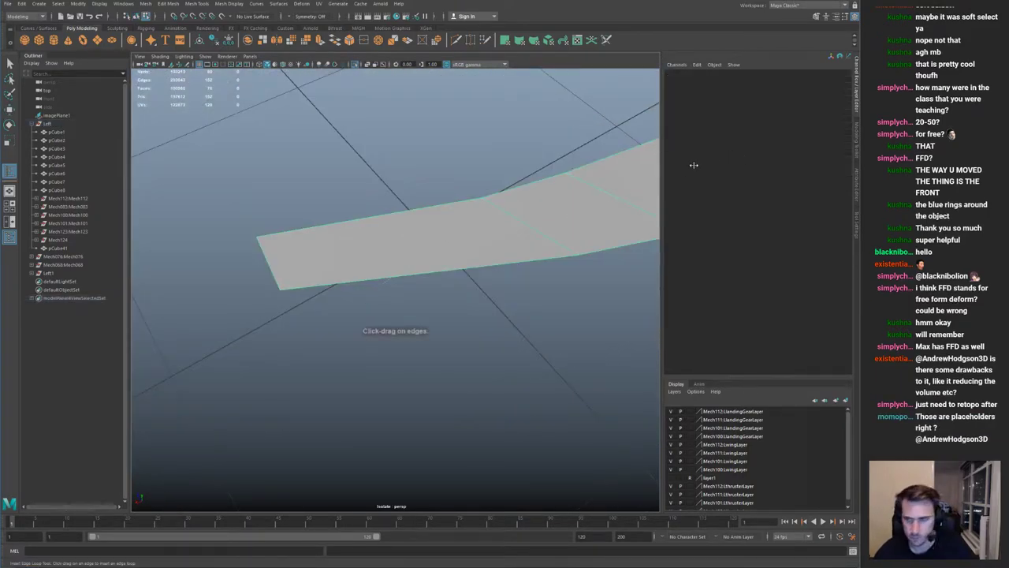
pyautogui.click(855, 221)
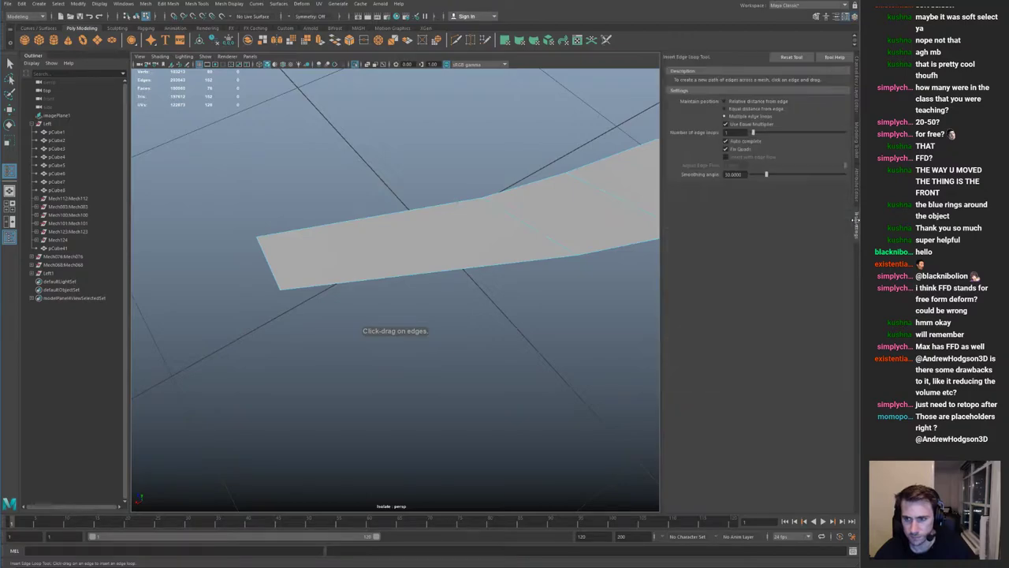
pyautogui.click(495, 269)
pyautogui.press('q')
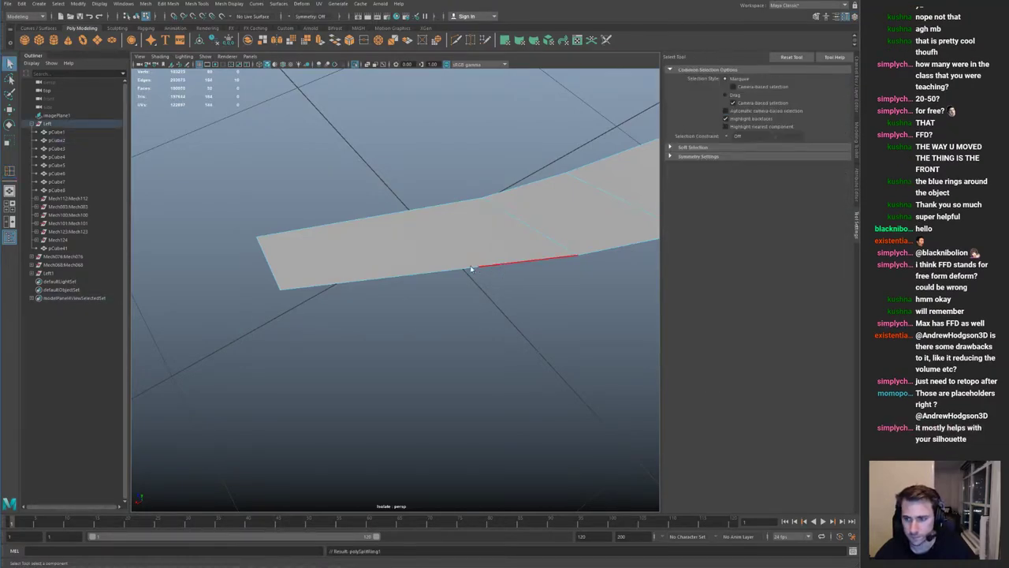
# Step: Move the vertices of the panel's new edge loops slightly outward, away from the internal mechanical parts
pyautogui.moveTo(428, 236); pyautogui.dragTo(371, 233, button='right')
pyautogui.moveTo(336, 180); pyautogui.dragTo(464, 313)
pyautogui.moveTo(319, 195); pyautogui.dragTo(485, 298)
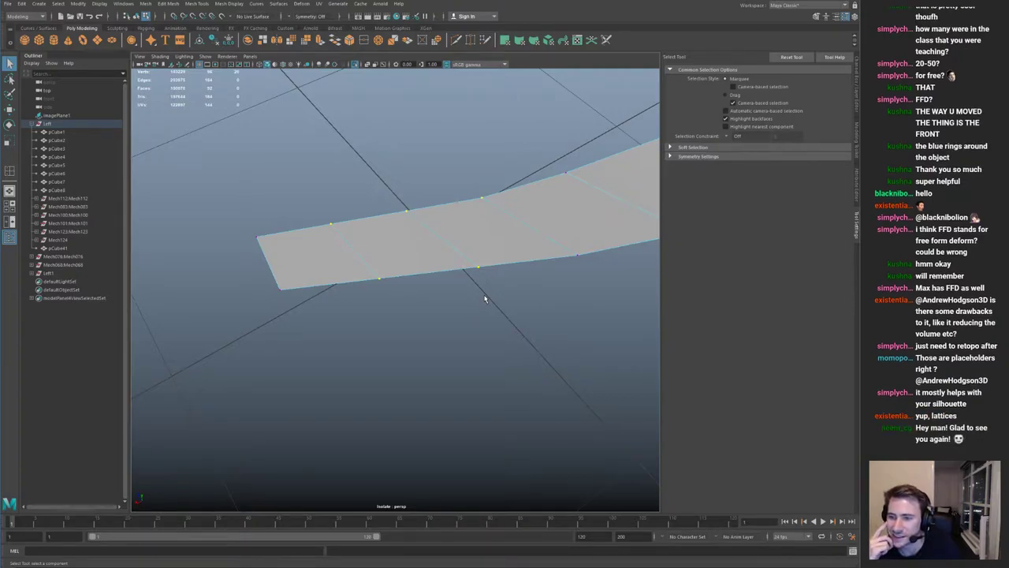
pyautogui.hotkey('ctrl', '1')
pyautogui.keyDown('alt'); pyautogui.moveTo(430, 220); pyautogui.dragTo(466, 236); pyautogui.keyUp('alt')
pyautogui.press('w')
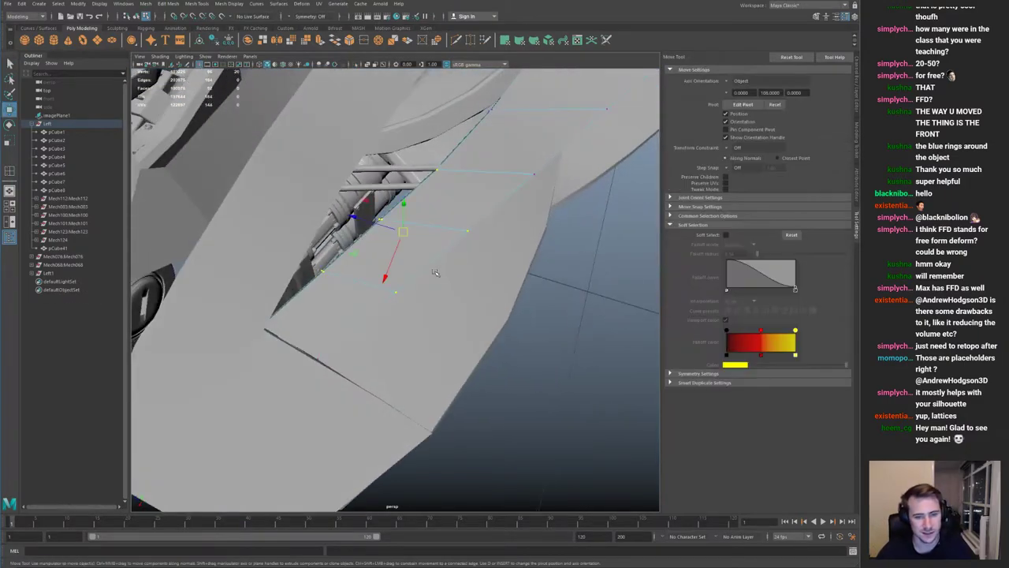
pyautogui.moveTo(376, 223); pyautogui.dragTo(384, 226)
pyautogui.press('q')
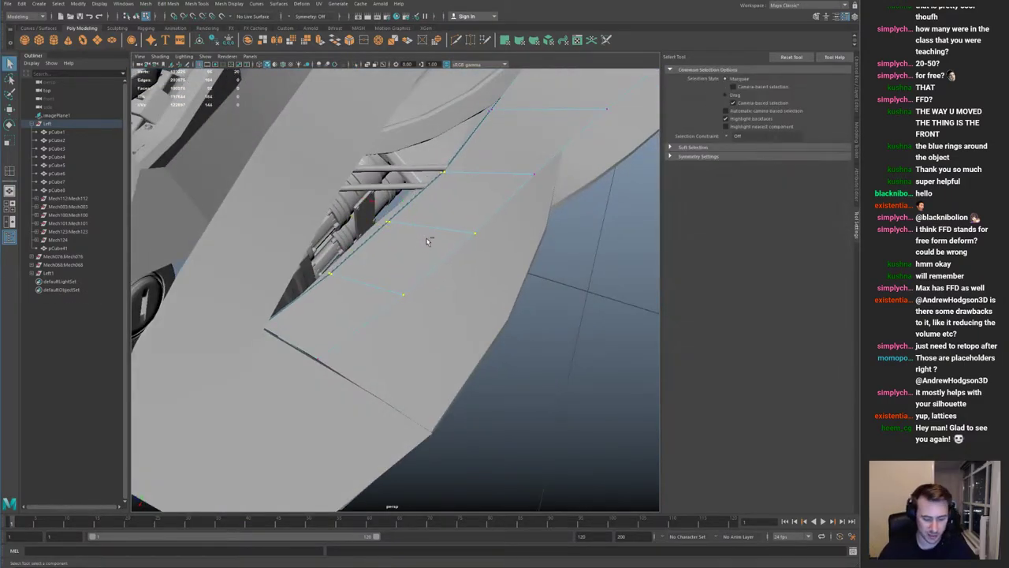
pyautogui.press('F8')
# Step: Isolate the twin-tube mechanical part behind the shell panel and apply a lattice to it
pyautogui.click(396, 212)
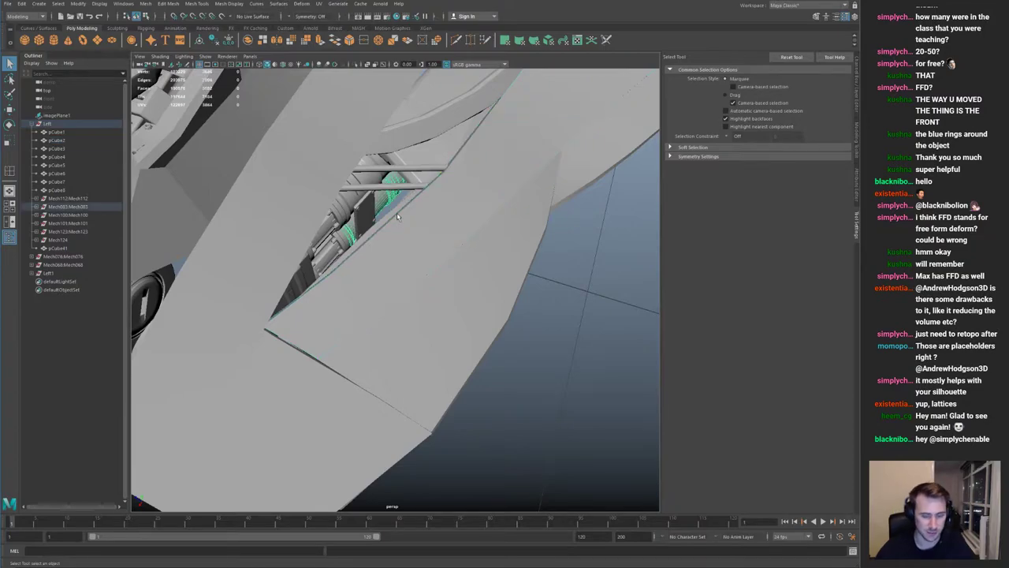
pyautogui.press('Up')
pyautogui.hotkey('ctrl', '1')
pyautogui.keyDown('alt'); pyautogui.moveTo(389, 160); pyautogui.dragTo(444, 241); pyautogui.keyUp('alt')
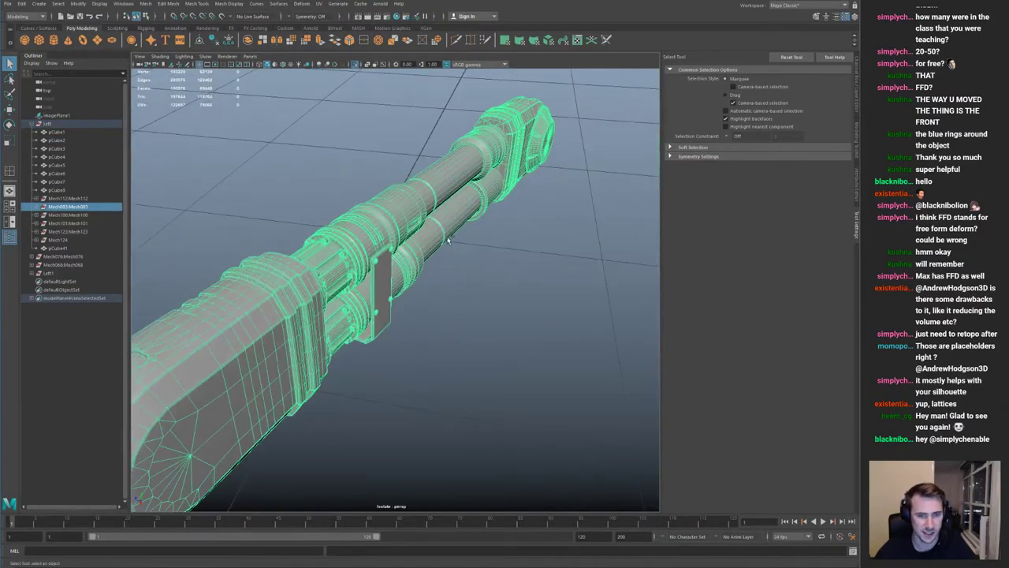
pyautogui.press('g')
pyautogui.keyDown('alt'); pyautogui.moveTo(449, 211); pyautogui.dragTo(346, 215, button='right'); pyautogui.keyUp('alt')
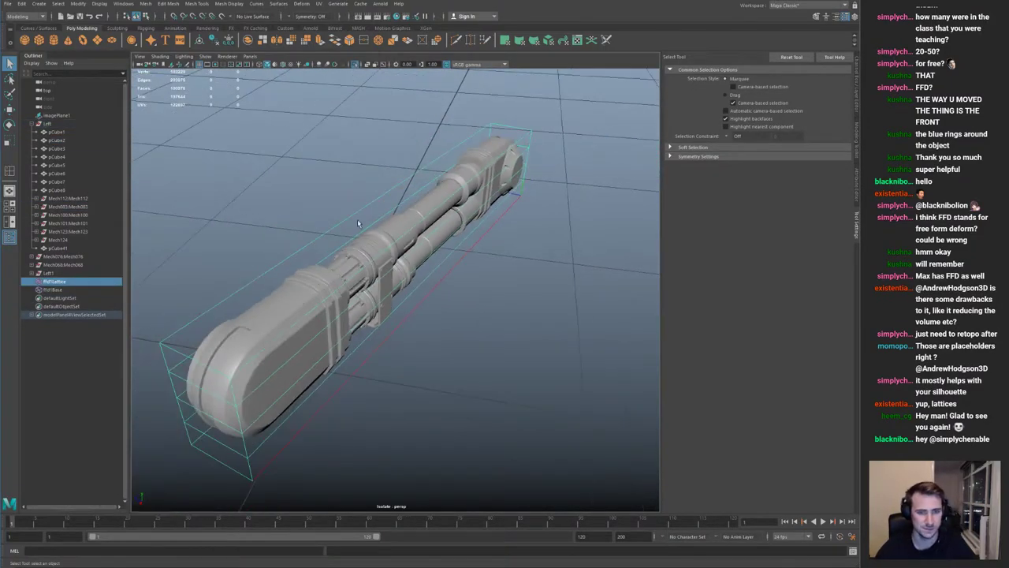
# Step: Try reshaping the twin-tube part by moving the lattice points at its ends
pyautogui.moveTo(452, 286); pyautogui.dragTo(455, 254, button='right')
pyautogui.press('w')
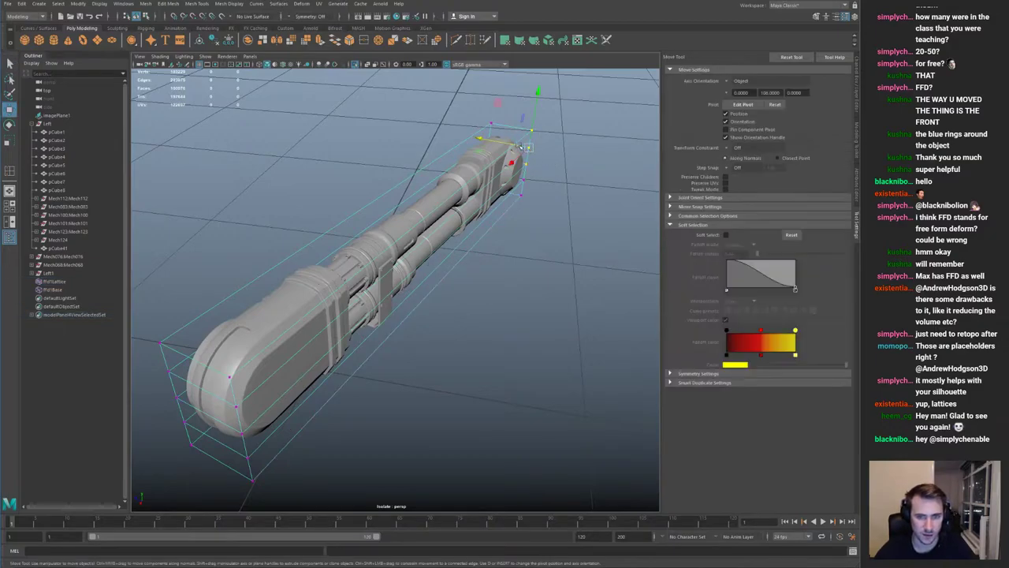
pyautogui.moveTo(503, 143); pyautogui.dragTo(514, 145)
pyautogui.keyDown('alt'); pyautogui.moveTo(479, 199); pyautogui.dragTo(504, 173); pyautogui.keyUp('alt')
pyautogui.keyDown('alt'); pyautogui.moveTo(464, 237); pyautogui.dragTo(513, 251, button='right'); pyautogui.keyUp('alt')
pyautogui.keyDown('alt'); pyautogui.moveTo(514, 250); pyautogui.dragTo(432, 254); pyautogui.keyUp('alt')
pyautogui.moveTo(612, 266); pyautogui.dragTo(600, 265)
pyautogui.keyDown('alt'); pyautogui.moveTo(537, 257); pyautogui.dragTo(493, 260); pyautogui.keyUp('alt')
pyautogui.keyDown('alt'); pyautogui.moveTo(444, 234); pyautogui.dragTo(494, 241); pyautogui.keyUp('alt')
pyautogui.moveTo(516, 194); pyautogui.dragTo(518, 236)
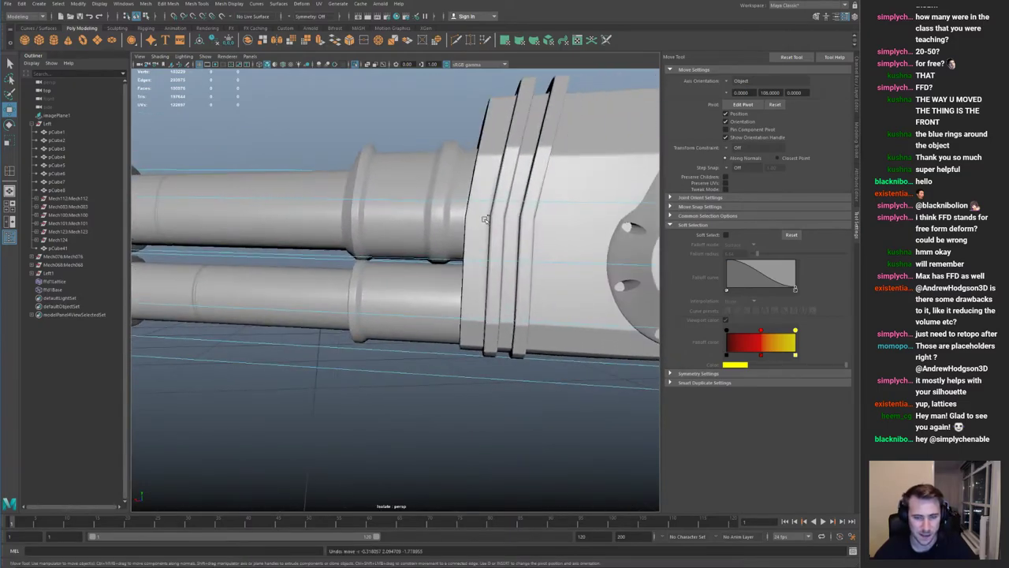
# Step: Undo the lattice point moves and delete the lattice from the twin-tube part
pyautogui.hotkey('ctrl', 'z')
pyautogui.keyDown('alt'); pyautogui.moveTo(481, 222); pyautogui.dragTo(453, 225, button='right'); pyautogui.keyUp('alt')
pyautogui.keyDown('alt'); pyautogui.moveTo(454, 225); pyautogui.dragTo(378, 243); pyautogui.keyUp('alt')
pyautogui.hotkey('ctrl', 'z')
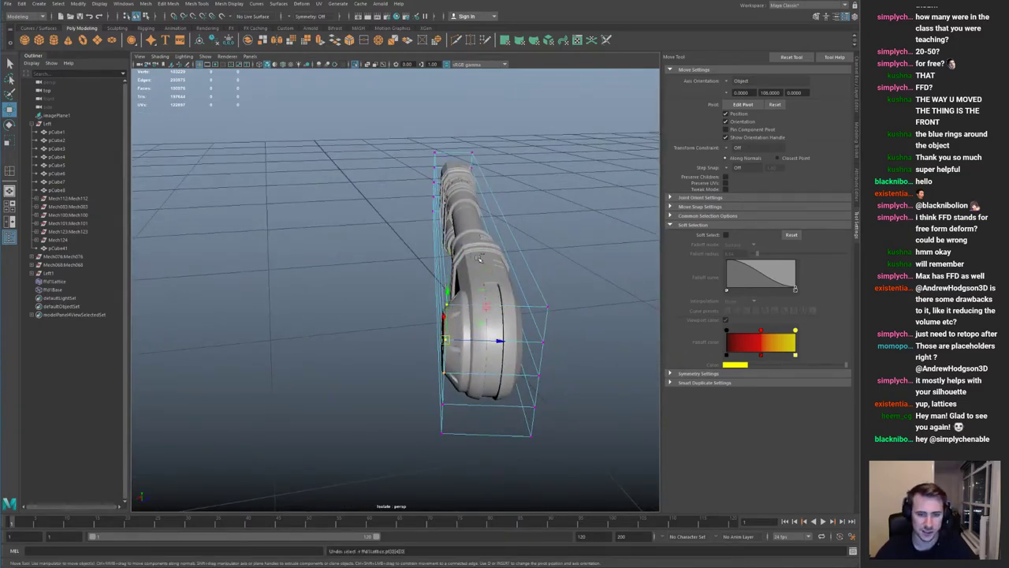
pyautogui.hotkey('ctrl', 'z')
pyautogui.hotkey('ctrl', 'z')
pyautogui.hotkey('ctrl', 'z')
pyautogui.hotkey('ctrl', 'z')
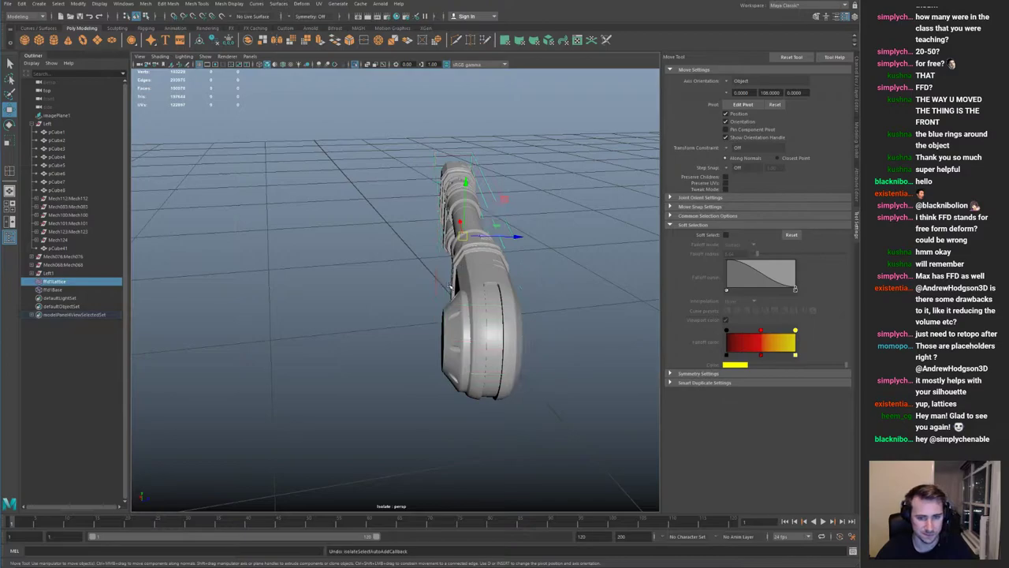
pyautogui.keyDown('alt'); pyautogui.moveTo(451, 286); pyautogui.dragTo(276, 240); pyautogui.keyUp('alt')
pyautogui.press('Delete')
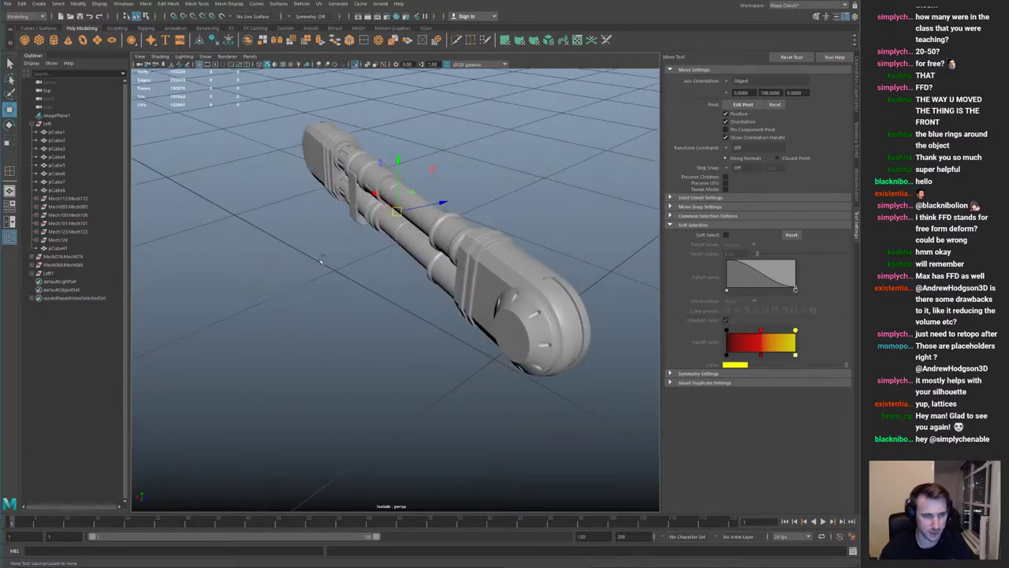
# Step: Exit isolation and delete the Left1 group
pyautogui.hotkey('ctrl', '1')
pyautogui.click(57, 274)
pyautogui.keyDown('alt'); pyautogui.moveTo(359, 169); pyautogui.dragTo(423, 209); pyautogui.keyUp('alt')
pyautogui.press('Delete')
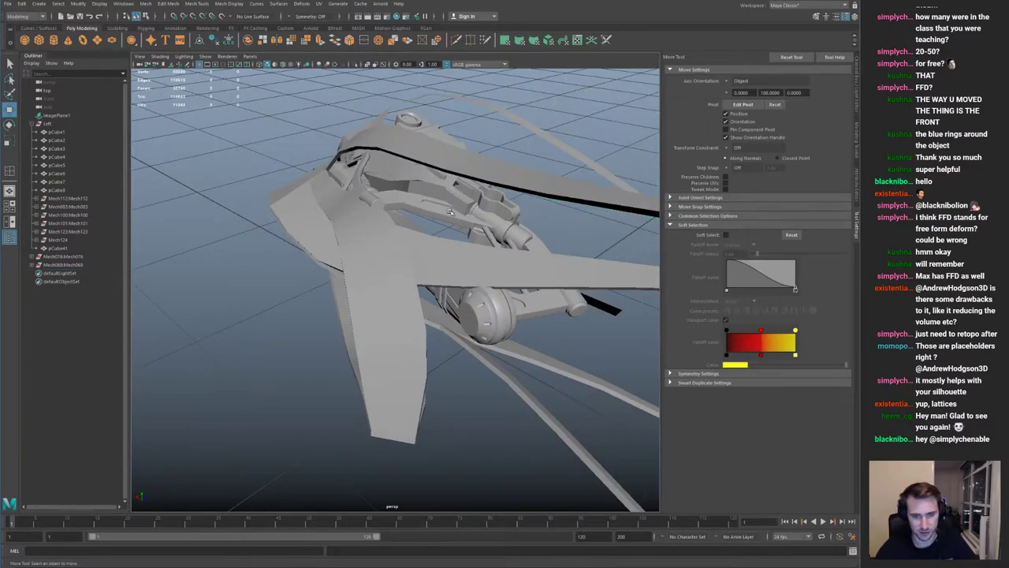
# Step: Isolate the twin-tube mechanical part again and inspect it from several sides
pyautogui.click(511, 314)
pyautogui.hotkey('ctrl', '1')
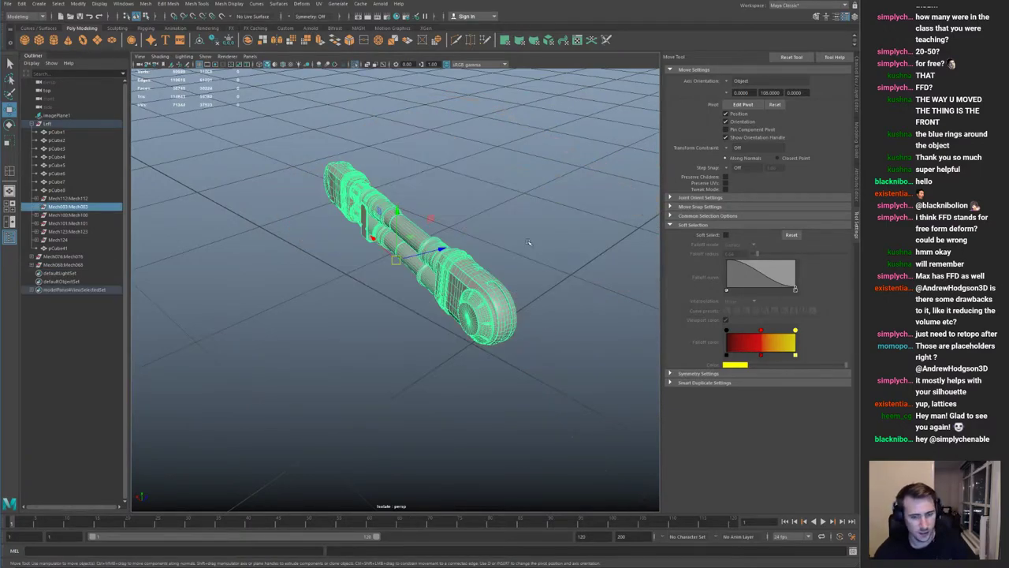
pyautogui.keyDown('alt'); pyautogui.moveTo(532, 247); pyautogui.dragTo(447, 333); pyautogui.keyUp('alt')
pyautogui.keyDown('alt'); pyautogui.moveTo(447, 334); pyautogui.dragTo(482, 337, button='right'); pyautogui.keyUp('alt')
pyautogui.keyDown('alt'); pyautogui.moveTo(331, 304); pyautogui.dragTo(425, 270); pyautogui.keyUp('alt')
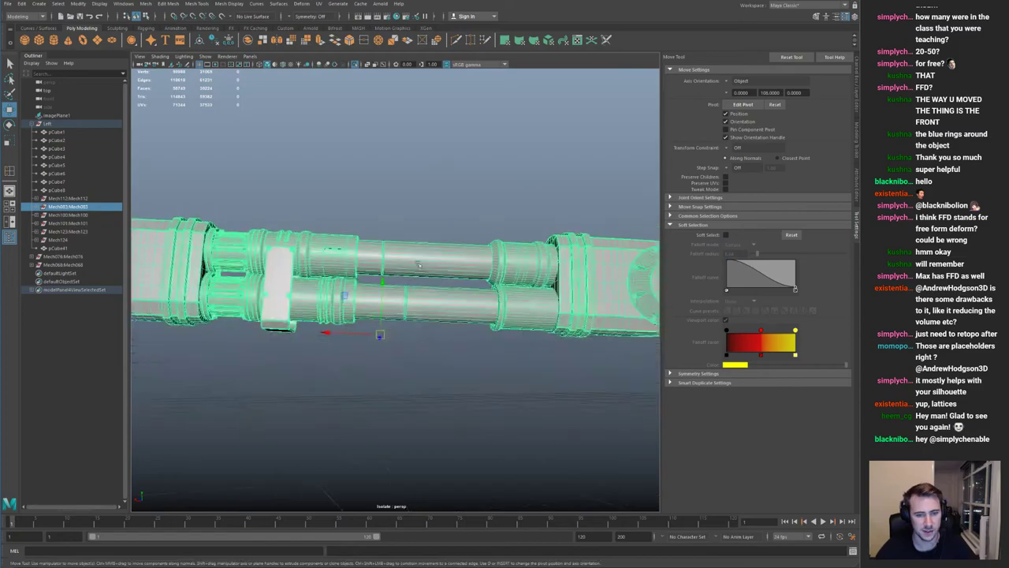
pyautogui.keyDown('alt'); pyautogui.moveTo(347, 303); pyautogui.dragTo(426, 311); pyautogui.keyUp('alt')
pyautogui.keyDown('alt'); pyautogui.moveTo(426, 311); pyautogui.dragTo(390, 294, button='right'); pyautogui.keyUp('alt')
pyautogui.keyDown('alt'); pyautogui.moveTo(389, 294); pyautogui.dragTo(316, 253); pyautogui.keyUp('alt')
pyautogui.moveTo(472, 285)
pyautogui.keyDown('alt'); pyautogui.mouseDown()
pyautogui.moveTo(452, 287)
pyautogui.moveTo(470, 282)
pyautogui.mouseUp(); pyautogui.keyUp('alt')
# Step: Try a lattice on the twin-tube part, move its corner points outward, and undo the lattice
pyautogui.press('g')
pyautogui.hotkey('ctrl', 'z')
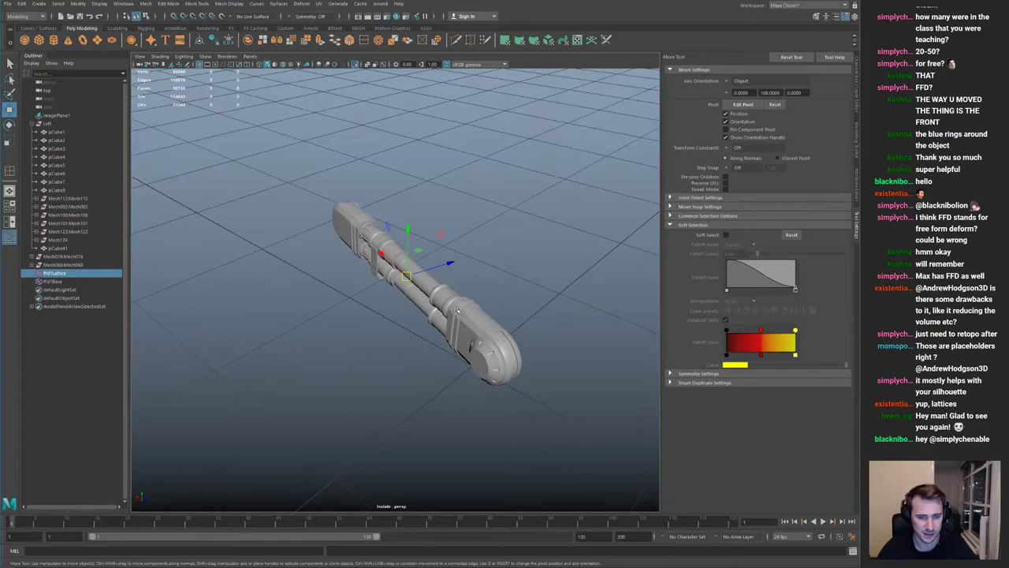
pyautogui.click(465, 317)
pyautogui.press('g')
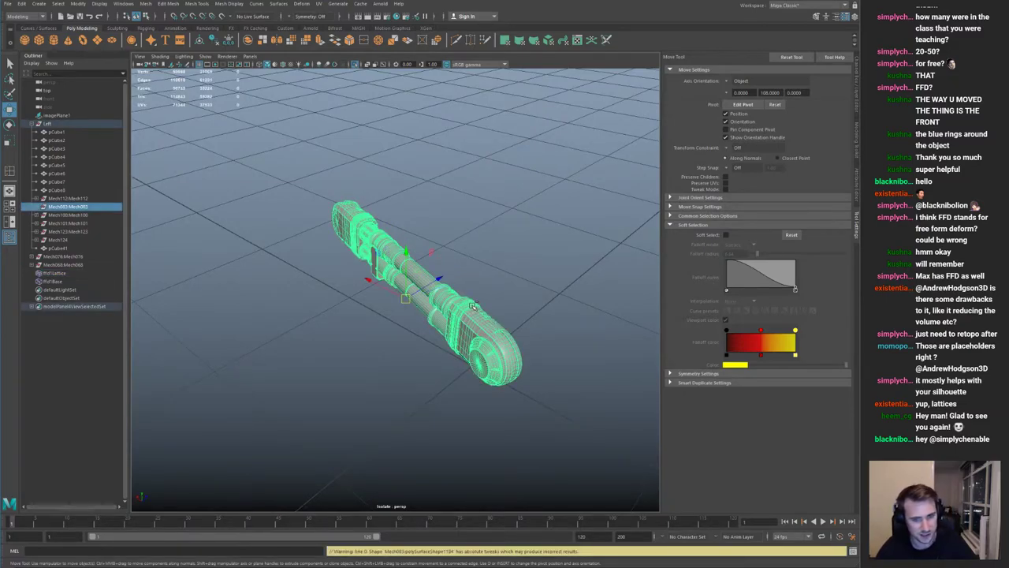
pyautogui.keyDown('alt'); pyautogui.moveTo(478, 272); pyautogui.dragTo(444, 290); pyautogui.keyUp('alt')
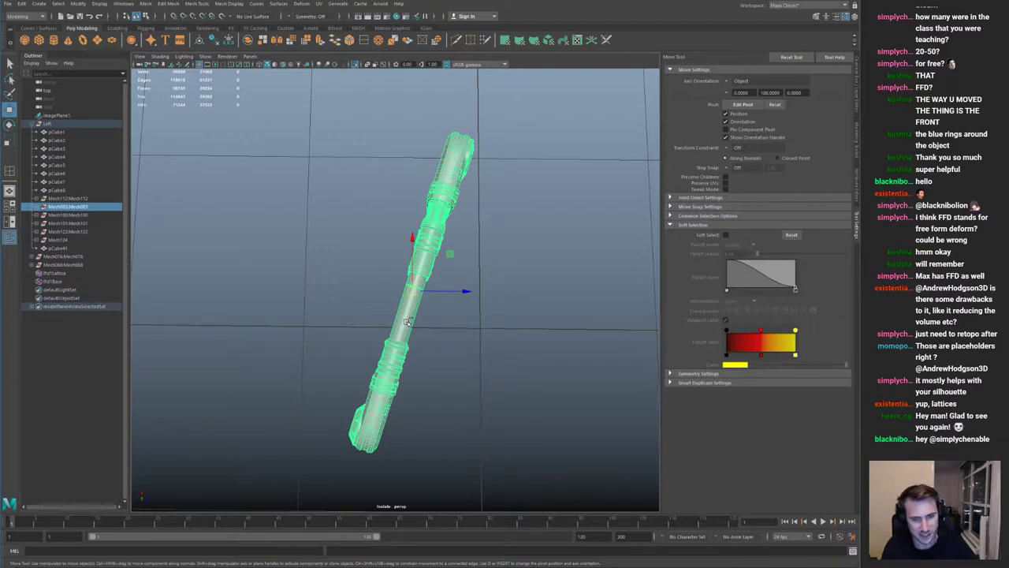
pyautogui.press('g')
pyautogui.keyDown('alt'); pyautogui.moveTo(475, 246); pyautogui.dragTo(508, 204); pyautogui.keyUp('alt')
pyautogui.moveTo(545, 252); pyautogui.dragTo(536, 241, button='right')
pyautogui.moveTo(534, 243); pyautogui.dragTo(613, 397)
pyautogui.keyDown('alt'); pyautogui.moveTo(544, 272); pyautogui.dragTo(445, 303); pyautogui.keyUp('alt')
pyautogui.moveTo(514, 317); pyautogui.dragTo(535, 306)
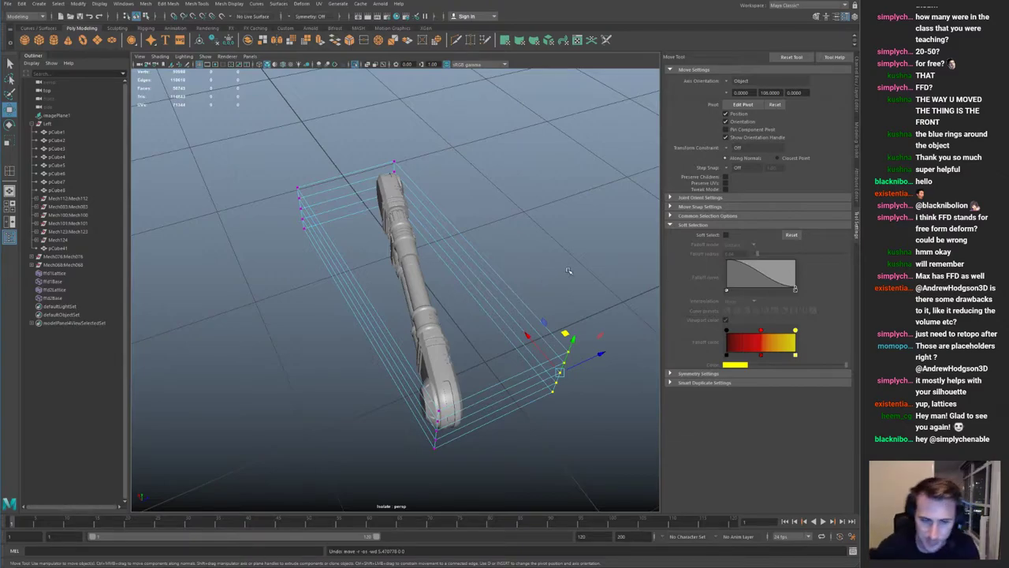
pyautogui.hotkey('ctrl', 'z')
pyautogui.hotkey('ctrl', 'z')
pyautogui.hotkey('ctrl', 'z')
# Step: Reorient the twin-tube part's pivot to align with its length and bake the pivot
pyautogui.keyDown('alt'); pyautogui.moveTo(569, 273); pyautogui.dragTo(467, 190); pyautogui.keyUp('alt')
pyautogui.click(463, 282)
pyautogui.press('Up')
pyautogui.keyDown('alt'); pyautogui.moveTo(467, 189); pyautogui.dragTo(513, 207, button='right'); pyautogui.keyUp('alt')
pyautogui.press('d')
pyautogui.moveTo(466, 272)
pyautogui.keyDown('alt'); pyautogui.mouseDown()
pyautogui.moveTo(401, 290)
pyautogui.moveTo(401, 271)
pyautogui.moveTo(382, 277)
pyautogui.moveTo(378, 307)
pyautogui.moveTo(480, 238)
pyautogui.moveTo(459, 257)
pyautogui.mouseUp(); pyautogui.keyUp('alt')
pyautogui.moveTo(372, 330); pyautogui.dragTo(372, 331)
pyautogui.moveTo(371, 329)
pyautogui.keyDown('alt'); pyautogui.mouseDown()
pyautogui.moveTo(362, 329)
pyautogui.moveTo(377, 344)
pyautogui.mouseUp(); pyautogui.keyUp('alt')
pyautogui.press('d')
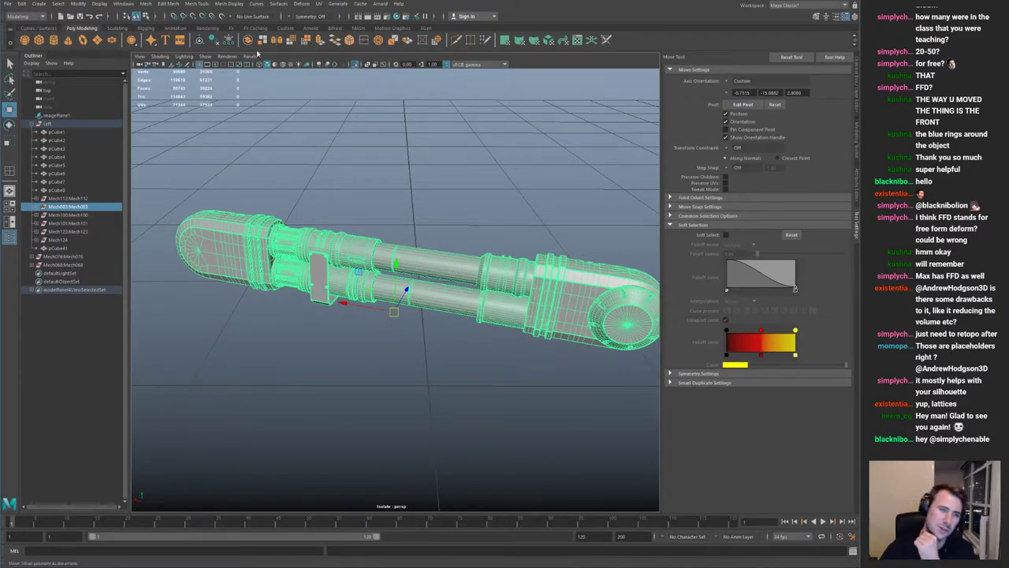
pyautogui.click(78, 4)
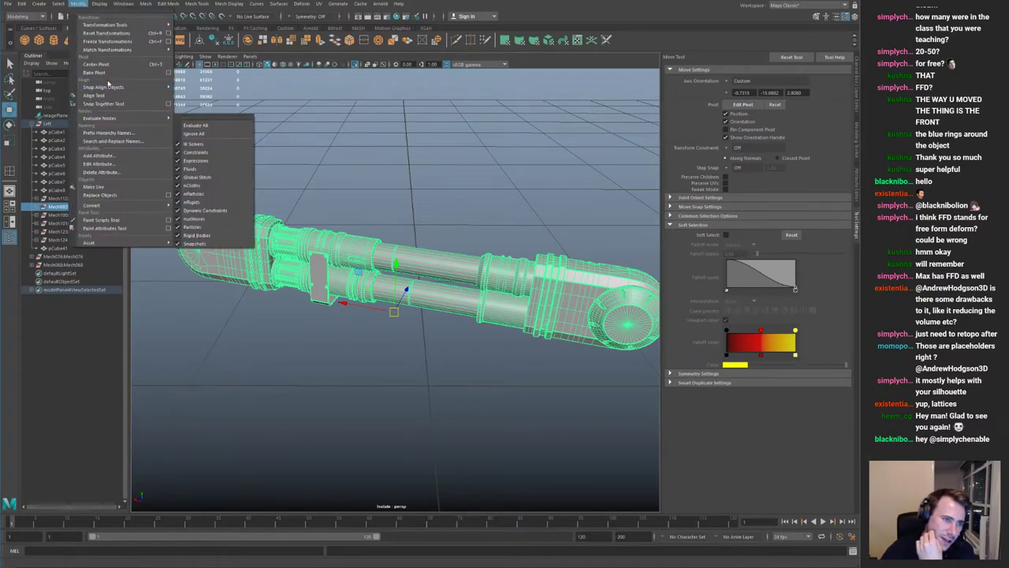
pyautogui.click(93, 72)
# Step: Apply a lattice to the realigned twin-tube part and set its T Divisions to 2
pyautogui.keyDown('alt'); pyautogui.moveTo(394, 281); pyautogui.dragTo(366, 241); pyautogui.keyUp('alt')
pyautogui.keyDown('alt'); pyautogui.moveTo(366, 240); pyautogui.dragTo(322, 237, button='right'); pyautogui.keyUp('alt')
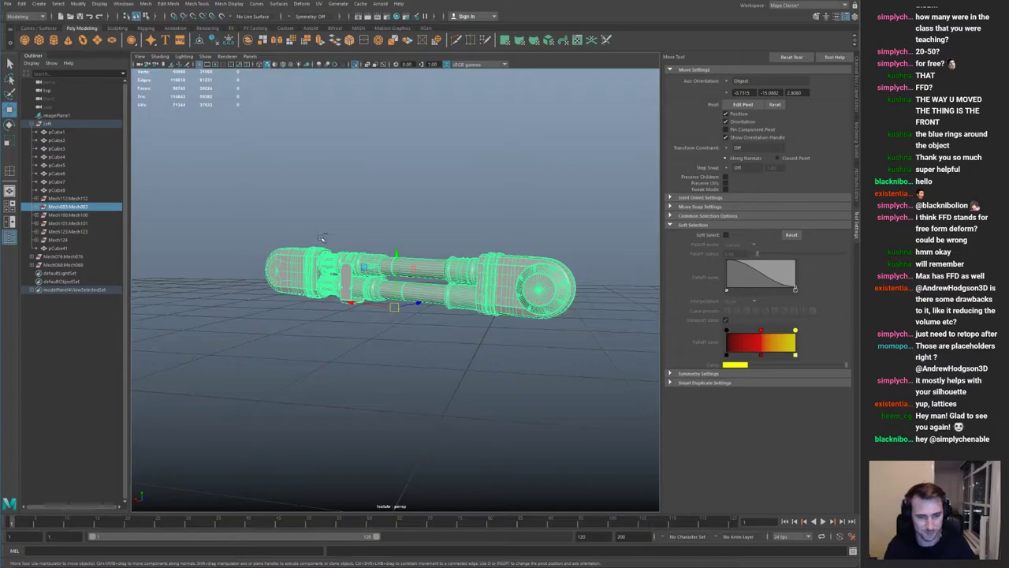
pyautogui.press('g')
pyautogui.keyDown('alt'); pyautogui.moveTo(548, 236); pyautogui.dragTo(518, 308); pyautogui.keyUp('alt')
pyautogui.moveTo(416, 351); pyautogui.dragTo(408, 331, button='right')
pyautogui.moveTo(527, 477); pyautogui.dragTo(295, 430)
pyautogui.keyDown('alt'); pyautogui.moveTo(298, 418); pyautogui.dragTo(503, 201); pyautogui.keyUp('alt')
pyautogui.keyDown('alt'); pyautogui.moveTo(502, 200); pyautogui.dragTo(451, 230, button='middle'); pyautogui.keyUp('alt')
pyautogui.moveTo(468, 242); pyautogui.dragTo(555, 312)
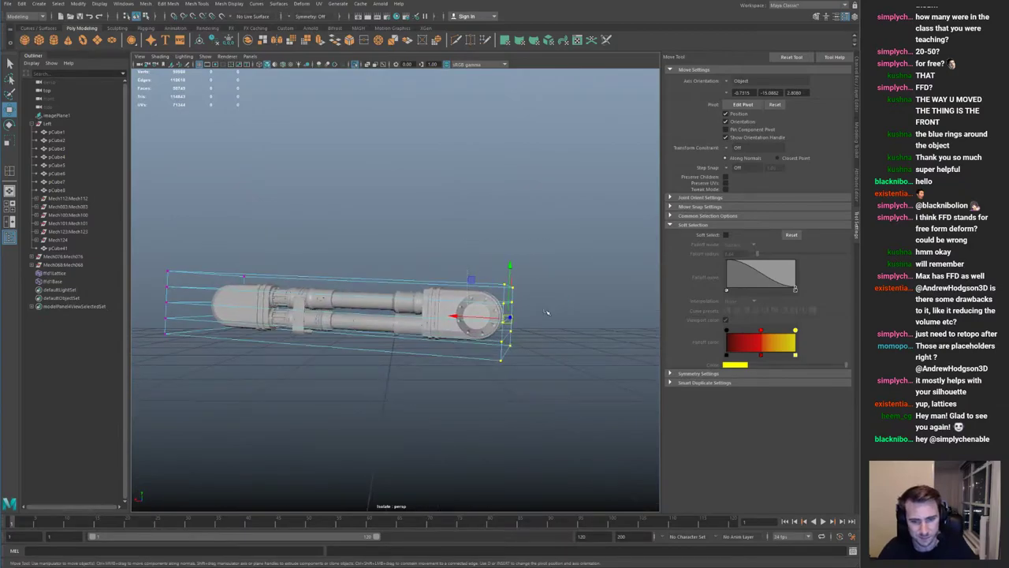
pyautogui.moveTo(492, 323); pyautogui.dragTo(499, 332, button='right')
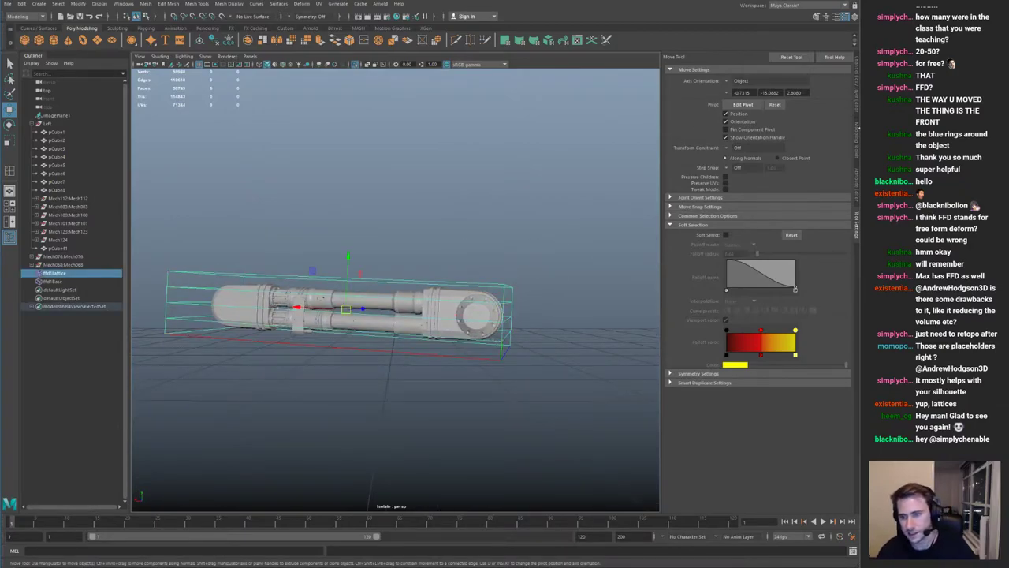
pyautogui.click(855, 111)
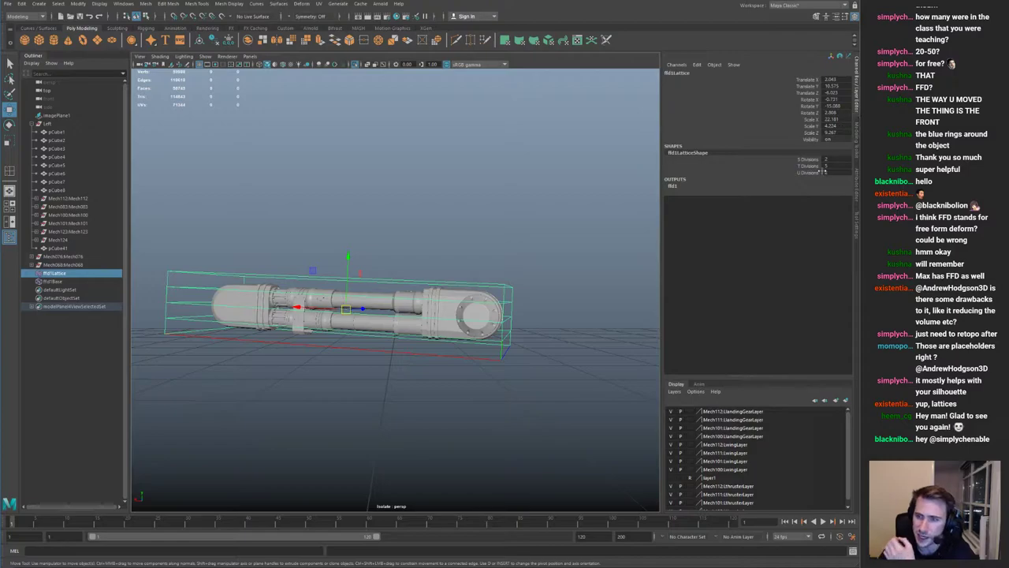
pyautogui.write('2')
pyautogui.press('Return')
# Step: Try raising the upper lattice points at the part's large round end, then undo it and delete the lattice
pyautogui.moveTo(527, 288); pyautogui.dragTo(498, 256, button='right')
pyautogui.moveTo(495, 255); pyautogui.dragTo(533, 217)
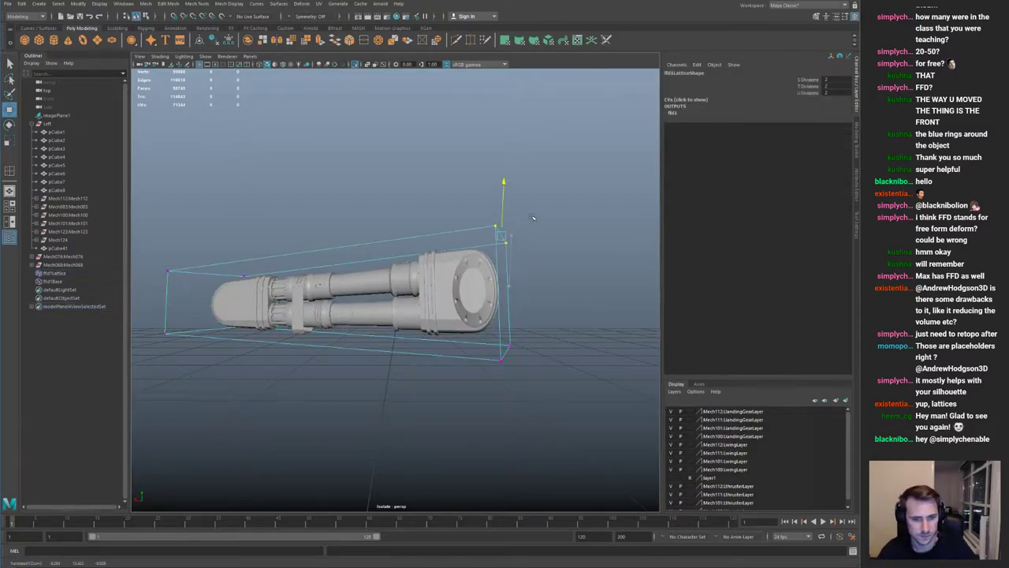
pyautogui.hotkey('ctrl', 'z')
pyautogui.moveTo(510, 265); pyautogui.dragTo(517, 255)
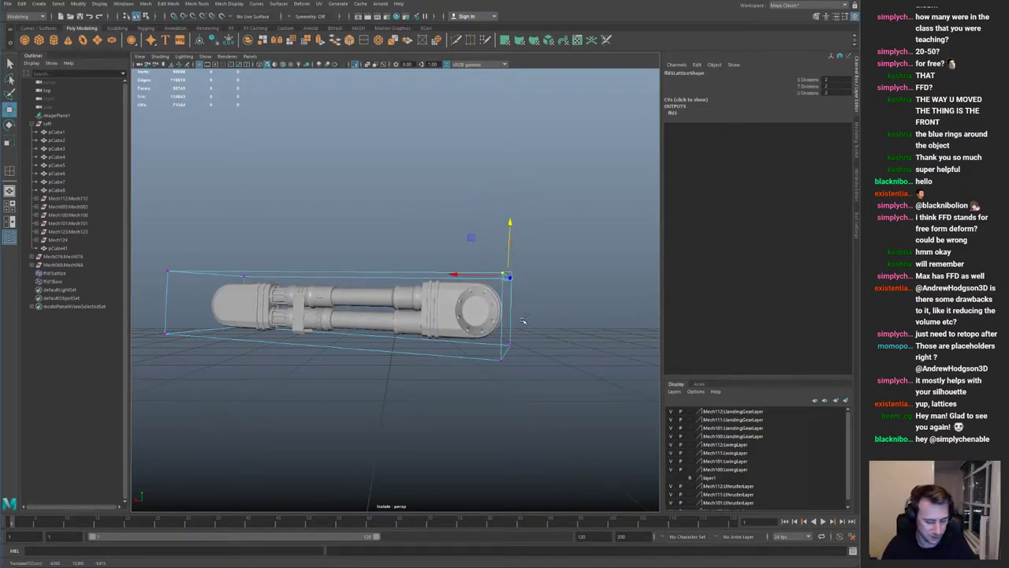
pyautogui.hotkey('ctrl', 'z')
pyautogui.press('Delete')
# Step: Exit isolation and select the side shell panel pCube3
pyautogui.hotkey('ctrl', '1')
pyautogui.keyDown('alt'); pyautogui.moveTo(488, 221); pyautogui.dragTo(473, 260); pyautogui.keyUp('alt')
pyautogui.click(402, 289)
pyautogui.click(397, 280)
pyautogui.keyDown('alt'); pyautogui.moveTo(473, 260); pyautogui.dragTo(307, 219, button='right'); pyautogui.keyUp('alt')
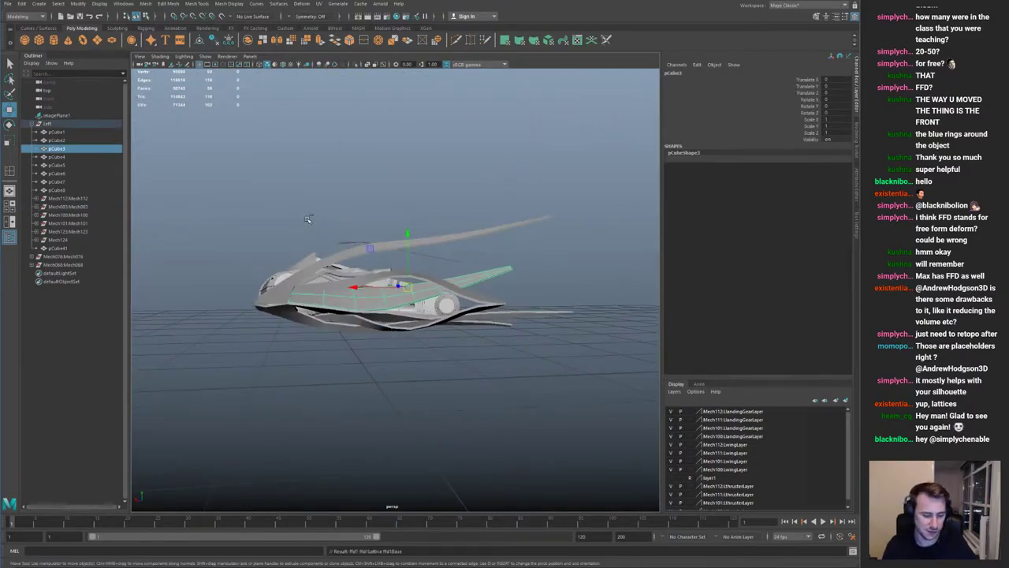
pyautogui.moveTo(494, 165); pyautogui.dragTo(504, 174, button='right')
pyautogui.moveTo(473, 192); pyautogui.dragTo(553, 358)
pyautogui.keyDown('alt'); pyautogui.moveTo(554, 293); pyautogui.dragTo(620, 228); pyautogui.keyUp('alt')
pyautogui.keyDown('alt'); pyautogui.moveTo(550, 258); pyautogui.dragTo(514, 319); pyautogui.keyUp('alt')
pyautogui.hotkey('ctrl', 'z')
pyautogui.hotkey('ctrl', 'z')
pyautogui.hotkey('ctrl', 'z')
pyautogui.hotkey('ctrl', 'z')
pyautogui.hotkey('ctrl', 'z')
pyautogui.keyDown('alt'); pyautogui.moveTo(514, 319); pyautogui.dragTo(498, 338, button='right'); pyautogui.keyUp('alt')
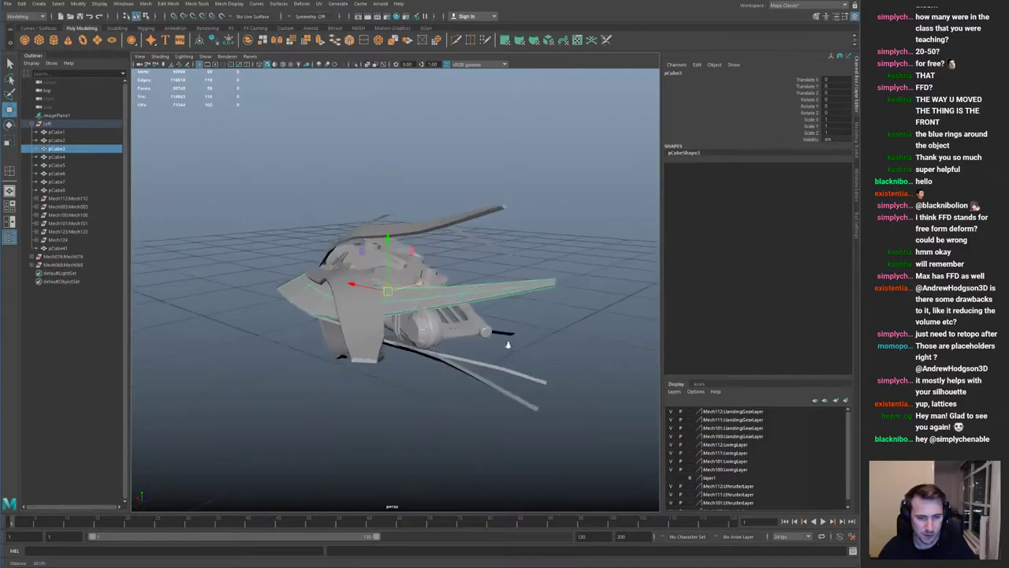
# Step: Isolate panel pCube3 and apply a lattice to the components of its tapered rear end
pyautogui.keyDown('alt'); pyautogui.moveTo(498, 339); pyautogui.dragTo(543, 376); pyautogui.keyUp('alt')
pyautogui.hotkey('ctrl', '1')
pyautogui.moveTo(489, 276); pyautogui.dragTo(441, 274, button='right')
pyautogui.keyDown('alt'); pyautogui.moveTo(403, 175); pyautogui.dragTo(617, 357); pyautogui.keyUp('alt')
pyautogui.keyDown('alt'); pyautogui.moveTo(560, 337); pyautogui.dragTo(473, 322, button='middle'); pyautogui.keyUp('alt')
pyautogui.keyDown('alt'); pyautogui.moveTo(471, 320); pyautogui.dragTo(523, 327, button='right'); pyautogui.keyUp('alt')
pyautogui.press('g')
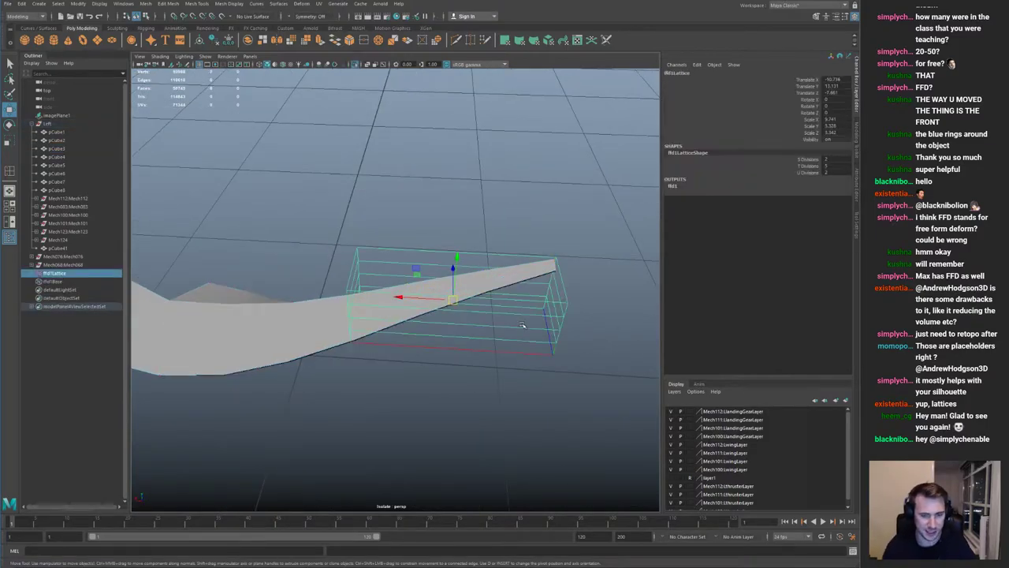
# Step: Try fewer T Divisions on the panel's lattice with the whole model shown, and undo the lattice edits
pyautogui.hotkey('ctrl', '1')
pyautogui.press('Return')
pyautogui.moveTo(554, 354); pyautogui.dragTo(529, 327, button='right')
pyautogui.keyDown('alt'); pyautogui.moveTo(529, 327); pyautogui.dragTo(481, 249); pyautogui.keyUp('alt')
pyautogui.hotkey('ctrl', 'z')
pyautogui.hotkey('ctrl', 'z')
pyautogui.hotkey('ctrl', 'z')
pyautogui.hotkey('ctrl', 'z')
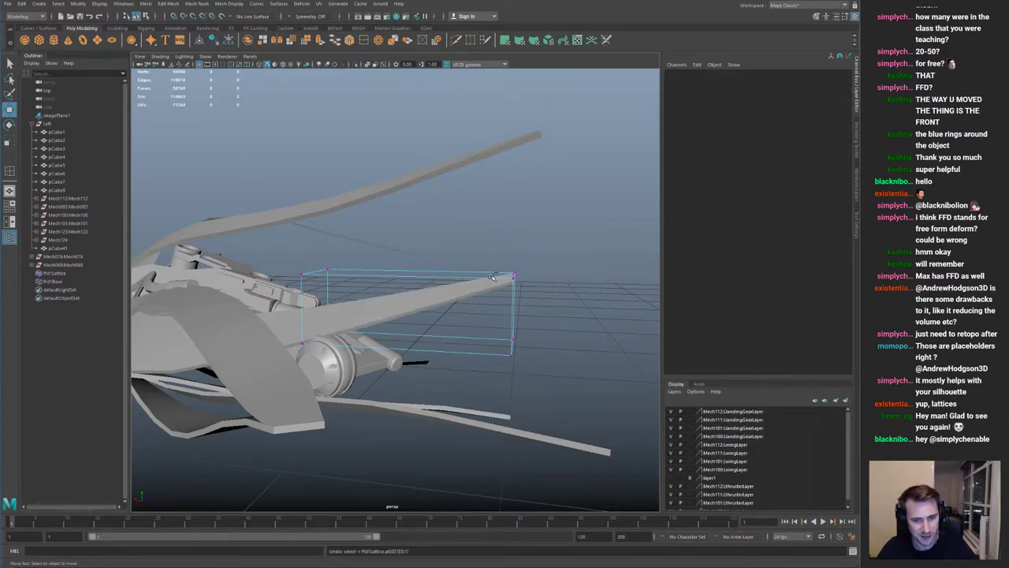
# Step: Isolate the panel with its lattice and set both S and T Divisions to 4
pyautogui.hotkey('ctrl', '1')
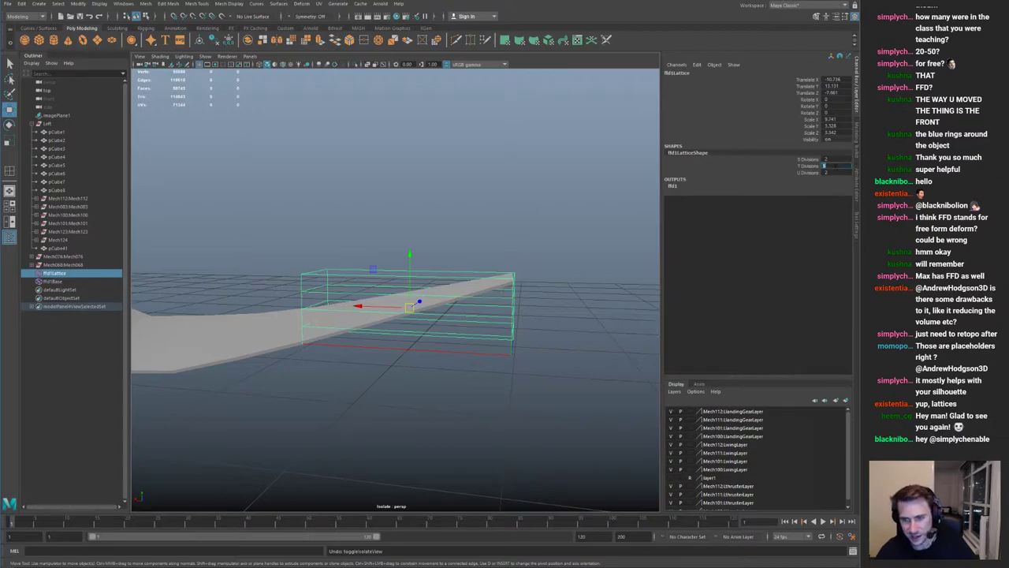
pyautogui.write('4')
pyautogui.click(836, 160)
pyautogui.press('Return')
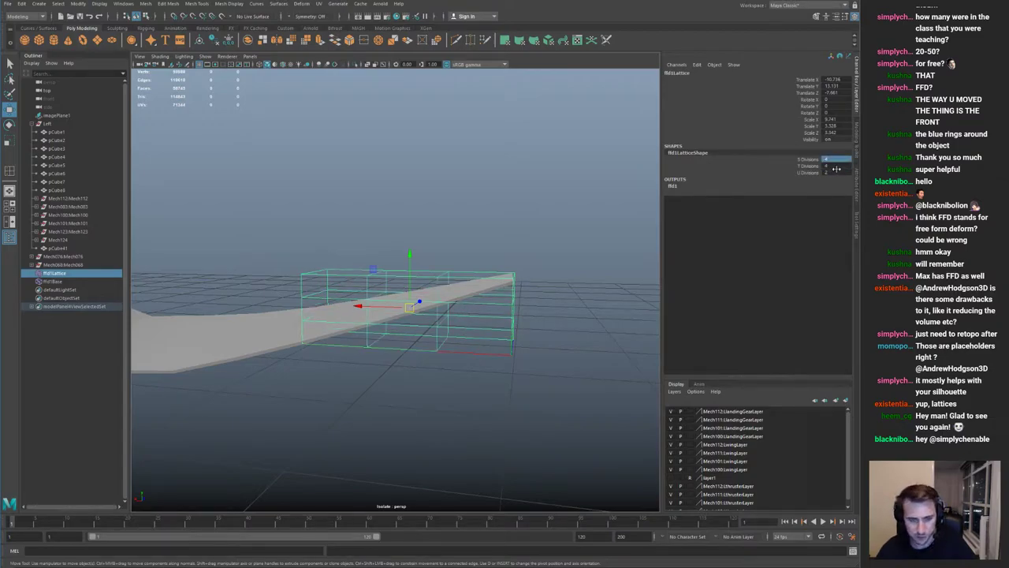
# Step: Try moving a lattice point on the panel's rear end with soft selection
pyautogui.moveTo(515, 327); pyautogui.dragTo(509, 282, button='right')
pyautogui.keyDown('alt'); pyautogui.moveTo(353, 251); pyautogui.dragTo(454, 260, button='right'); pyautogui.keyUp('alt')
pyautogui.moveTo(467, 252); pyautogui.dragTo(495, 208)
pyautogui.press('b')
pyautogui.press('b')
pyautogui.moveTo(513, 254)
pyautogui.keyDown('alt'); pyautogui.mouseDown()
pyautogui.moveTo(580, 243)
pyautogui.moveTo(531, 229)
pyautogui.moveTo(528, 256)
pyautogui.mouseUp(); pyautogui.keyUp('alt')
# Step: Undo the soft-selected lattice edits and delete the lattice from panel pCube3
pyautogui.hotkey('ctrl', 'z')
pyautogui.hotkey('ctrl', 'z')
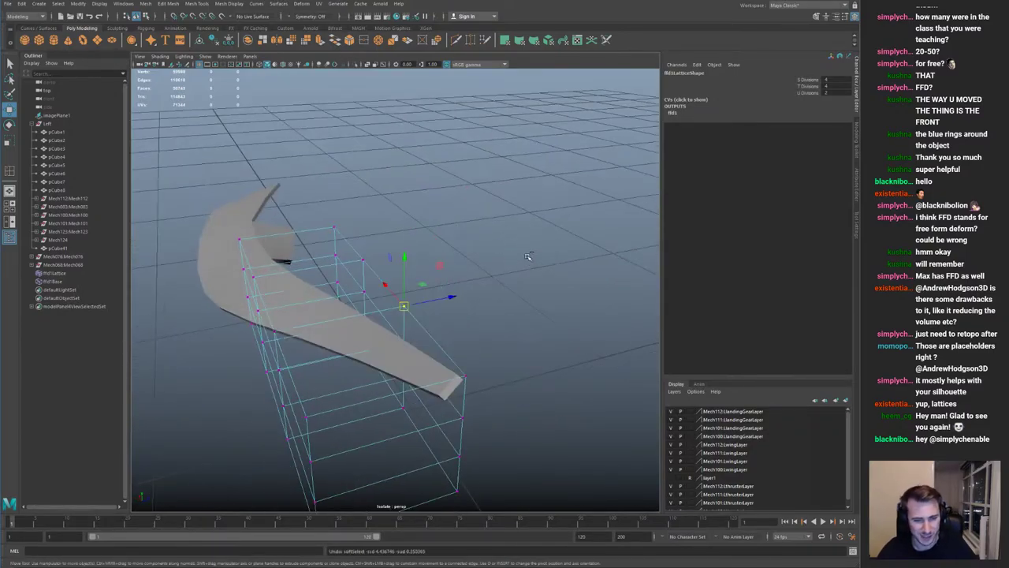
pyautogui.hotkey('ctrl', 'z')
pyautogui.hotkey('ctrl', 'z')
pyautogui.hotkey('ctrl', 'z')
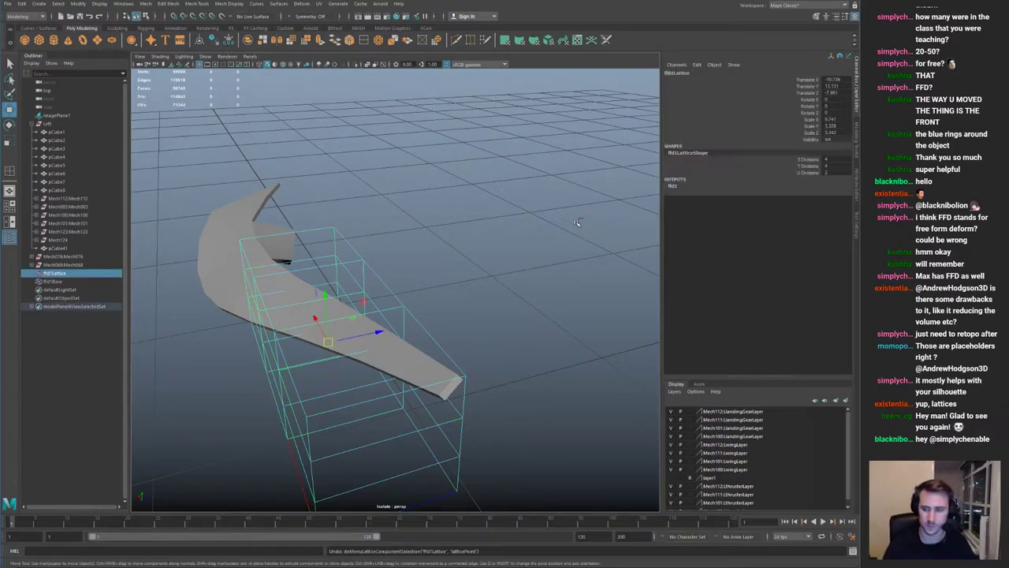
pyautogui.press('Delete')
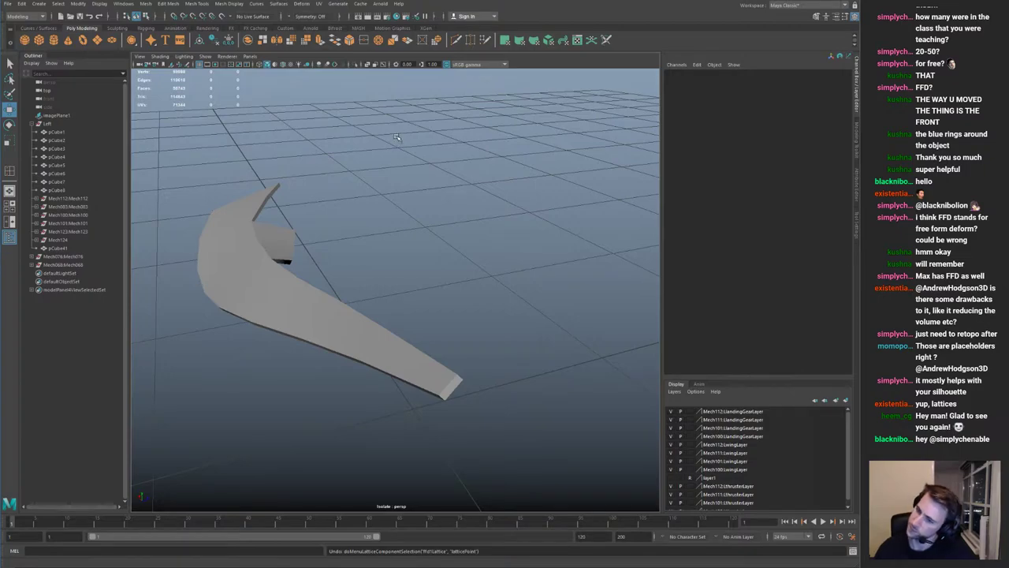
# Step: Exit isolation to review the whole vehicle and save the scene
pyautogui.keyDown('alt'); pyautogui.moveTo(424, 166); pyautogui.dragTo(372, 174); pyautogui.keyUp('alt')
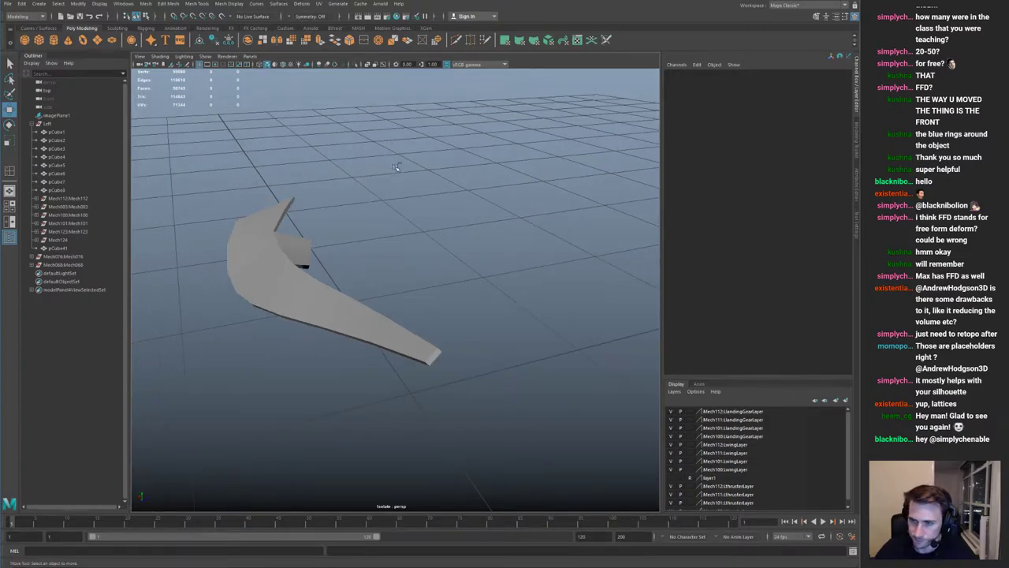
pyautogui.hotkey('ctrl', '1')
pyautogui.keyDown('alt'); pyautogui.moveTo(473, 237); pyautogui.dragTo(395, 244, button='right'); pyautogui.keyUp('alt')
pyautogui.keyDown('alt'); pyautogui.moveTo(347, 315); pyautogui.dragTo(395, 268); pyautogui.keyUp('alt')
pyautogui.keyDown('alt'); pyautogui.moveTo(339, 276); pyautogui.dragTo(387, 292, button='right'); pyautogui.keyUp('alt')
pyautogui.moveTo(441, 245)
pyautogui.keyDown('alt'); pyautogui.mouseDown()
pyautogui.moveTo(371, 254)
pyautogui.moveTo(417, 262)
pyautogui.moveTo(387, 251)
pyautogui.moveTo(440, 249)
pyautogui.mouseUp(); pyautogui.keyUp('alt')
pyautogui.keyDown('alt'); pyautogui.moveTo(440, 249); pyautogui.dragTo(298, 244, button='right'); pyautogui.keyUp('alt')
pyautogui.hotkey('ctrl', 's')
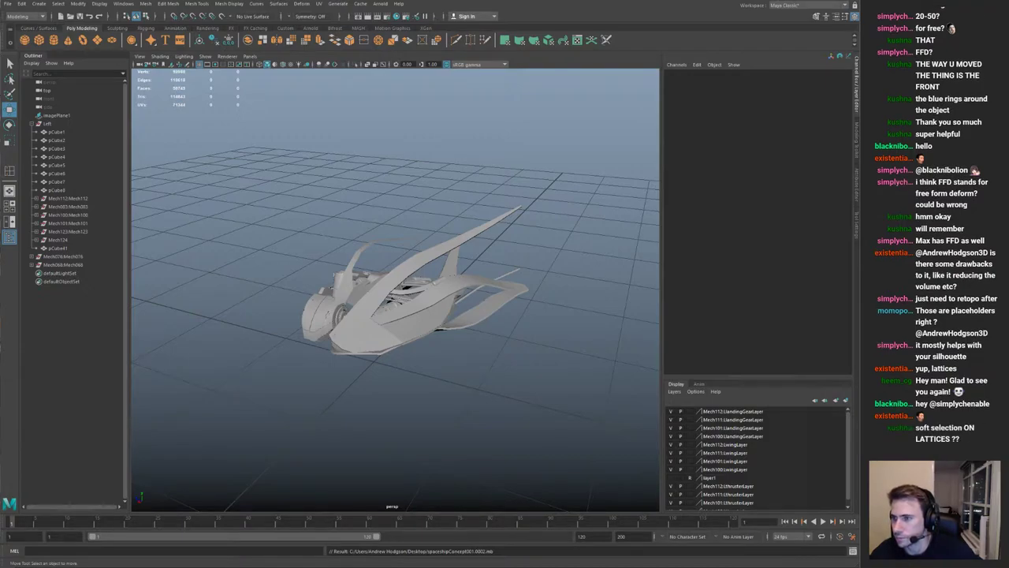
# Step: Import the MechCluster005 part into the scene
pyautogui.moveTo(645, 121); pyautogui.dragTo(592, 165)
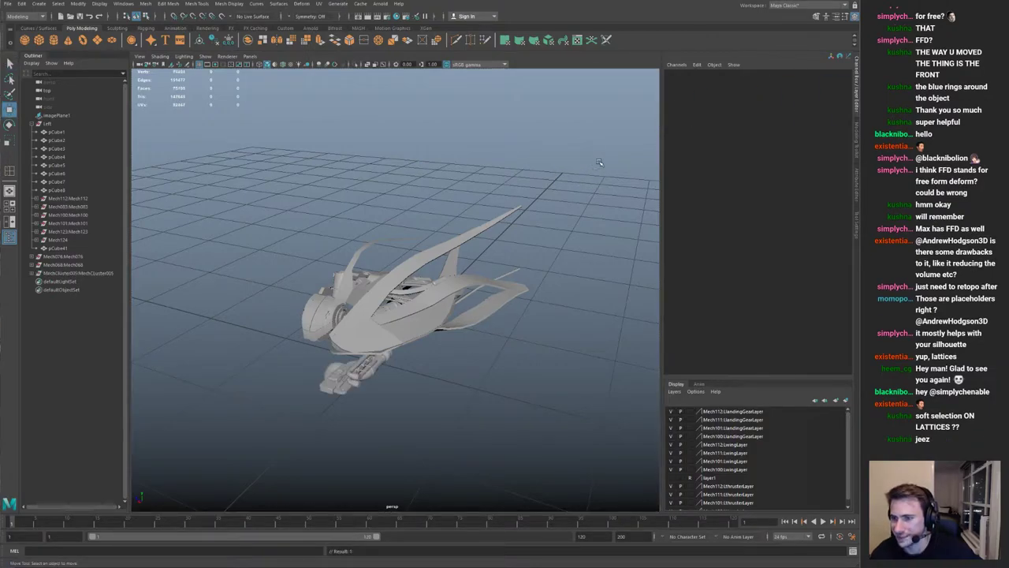
# Step: Import the MechCluster006 part into the scene and select the whole MechCluster005 group
pyautogui.moveTo(647, 119); pyautogui.dragTo(477, 205)
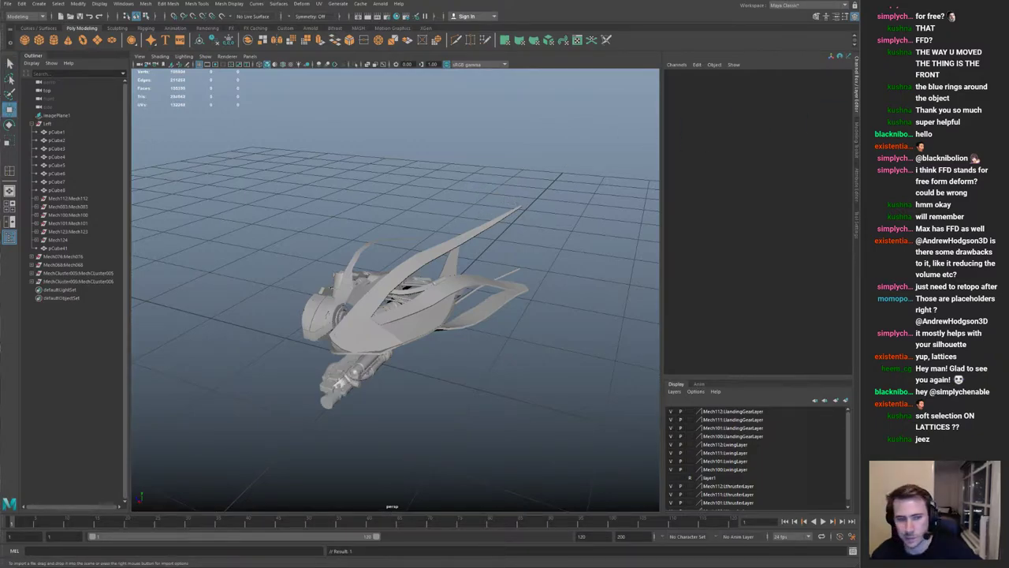
pyautogui.click(337, 373)
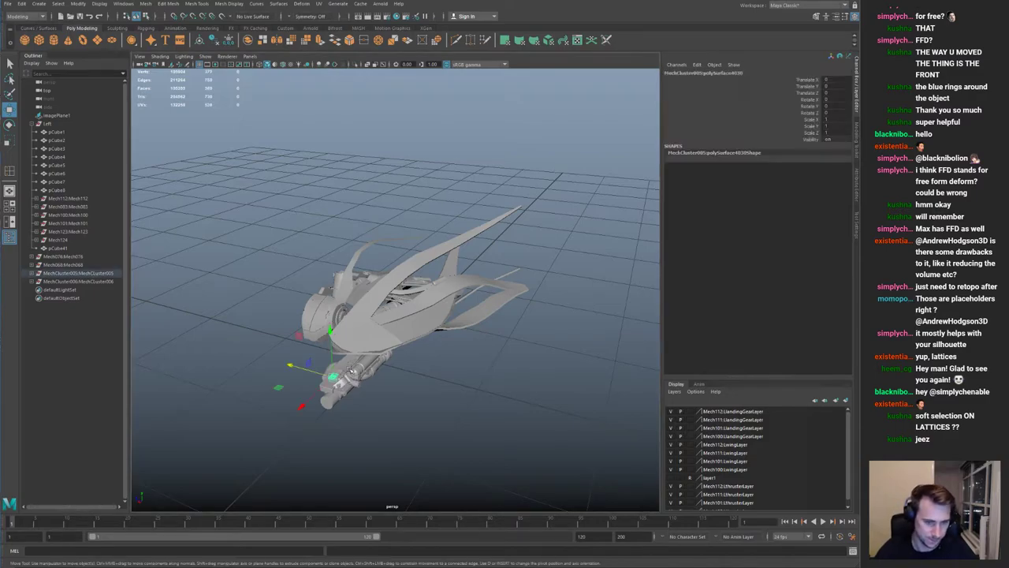
pyautogui.press('Up')
# Step: Try to move and rotate MechCluster005 into the gap beside the vehicle's engine body
pyautogui.keyDown('alt'); pyautogui.moveTo(352, 370); pyautogui.dragTo(291, 339); pyautogui.keyUp('alt')
pyautogui.moveTo(386, 360); pyautogui.dragTo(365, 389)
pyautogui.press('f')
pyautogui.scroll(-5, 462, 283)
pyautogui.press('e')
pyautogui.press('w')
pyautogui.press('r')
pyautogui.press('w')
pyautogui.moveTo(398, 291); pyautogui.dragTo(376, 297)
pyautogui.press('f')
pyautogui.press('e')
pyautogui.press('w')
pyautogui.keyDown('alt'); pyautogui.moveTo(386, 344); pyautogui.dragTo(402, 300); pyautogui.keyUp('alt')
pyautogui.keyDown('alt'); pyautogui.moveTo(402, 309); pyautogui.dragTo(394, 335); pyautogui.keyUp('alt')
pyautogui.hotkey('ctrl', 'z')
pyautogui.hotkey('ctrl', 'z')
# Step: Mirror MechCluster005 with a Z scale of -1, and move and rotate it into the side of the engine body
pyautogui.scroll(-3, 370, 316)
pyautogui.keyDown('alt'); pyautogui.moveTo(339, 272); pyautogui.dragTo(419, 223); pyautogui.keyUp('alt')
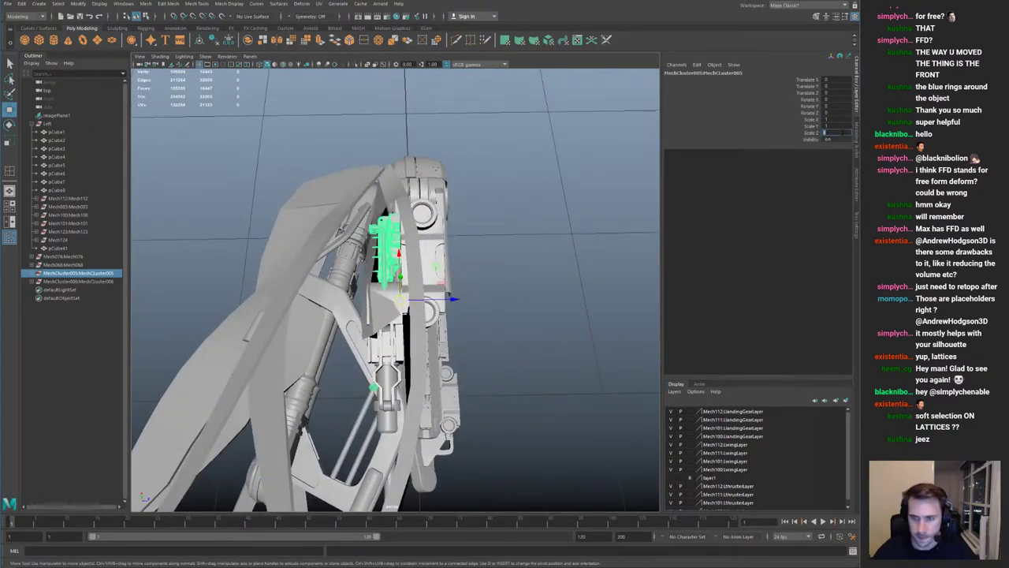
pyautogui.moveTo(449, 297); pyautogui.dragTo(391, 290)
pyautogui.press('e')
pyautogui.press('w')
pyautogui.keyDown('alt'); pyautogui.moveTo(391, 289); pyautogui.dragTo(414, 294); pyautogui.keyUp('alt')
pyautogui.press('e')
pyautogui.press('w')
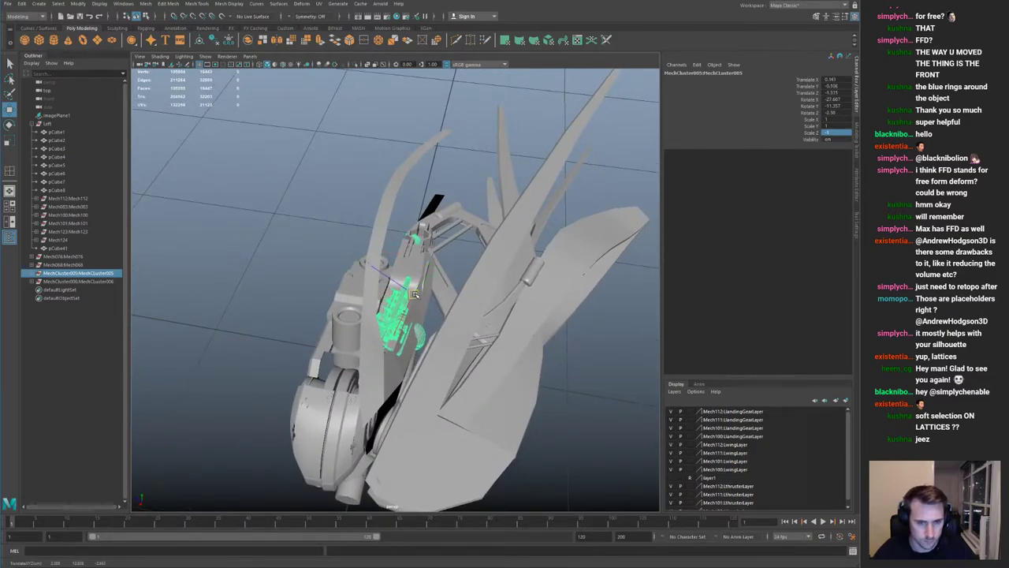
# Step: Parent the whole MechCluster005 group under the Left group
pyautogui.click(340, 233)
pyautogui.keyDown('alt'); pyautogui.moveTo(341, 234); pyautogui.dragTo(237, 206); pyautogui.keyUp('alt')
pyautogui.scroll(5, 315, 260)
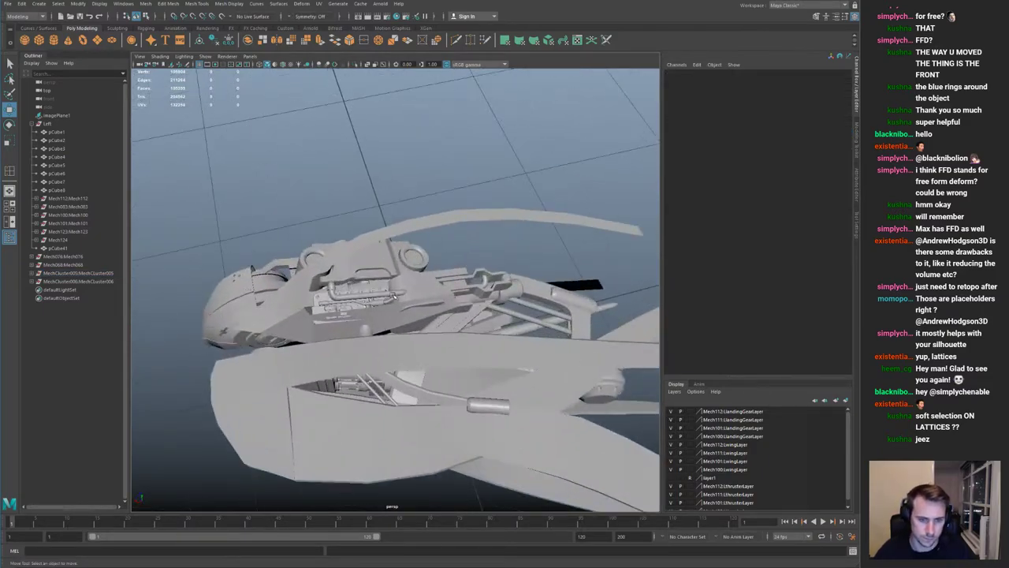
pyautogui.click(386, 302)
pyautogui.press('Up')
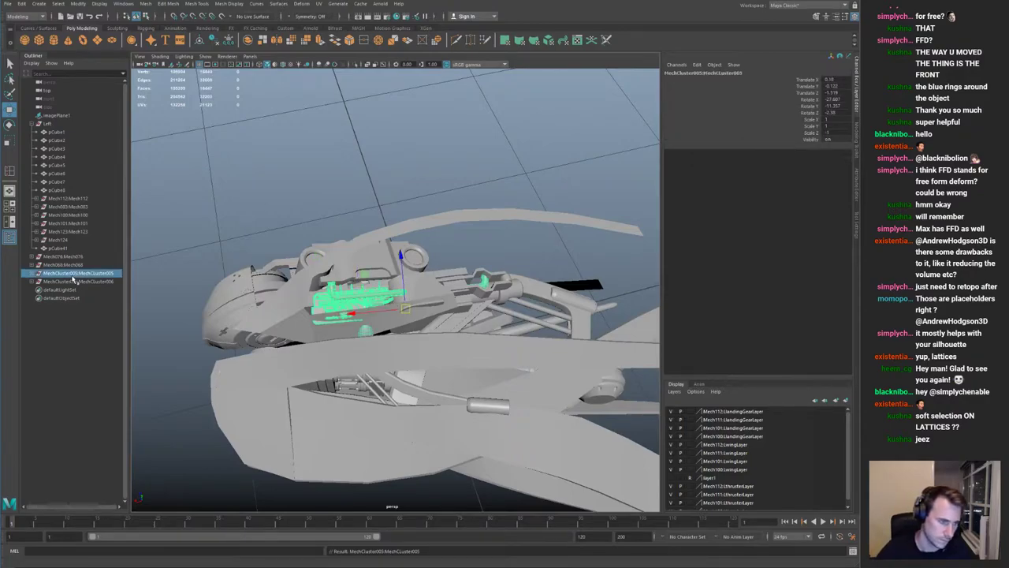
pyautogui.moveTo(66, 121); pyautogui.dragTo(64, 125, button='middle')
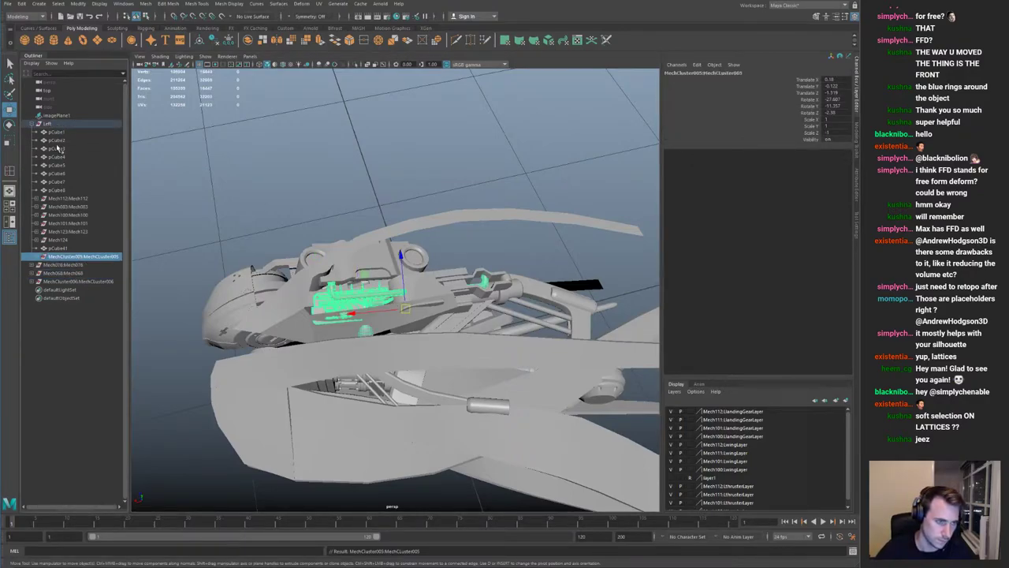
# Step: Scale MechCluster006 uniformly to about 0.573 and move it up into the rear of the vehicle body
pyautogui.click(70, 280)
pyautogui.keyDown('alt'); pyautogui.moveTo(465, 307); pyautogui.dragTo(418, 257); pyautogui.keyUp('alt')
pyautogui.keyDown('alt'); pyautogui.moveTo(419, 257); pyautogui.dragTo(298, 260, button='right'); pyautogui.keyUp('alt')
pyautogui.keyDown('alt'); pyautogui.moveTo(390, 304); pyautogui.dragTo(289, 298); pyautogui.keyUp('alt')
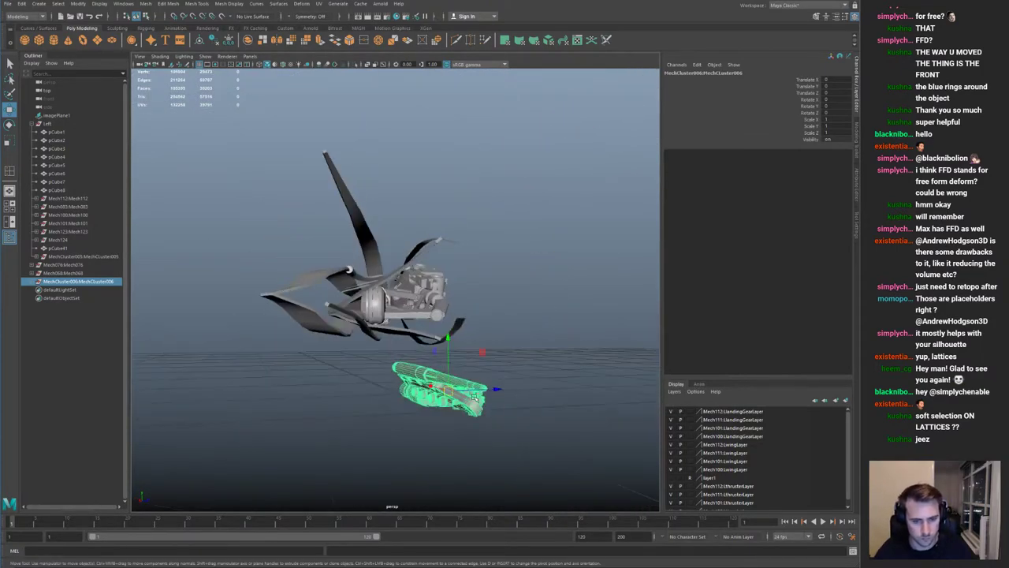
pyautogui.press('r')
pyautogui.moveTo(448, 390); pyautogui.dragTo(447, 301)
pyautogui.press('w')
pyautogui.keyDown('alt'); pyautogui.moveTo(447, 301); pyautogui.dragTo(335, 365); pyautogui.keyUp('alt')
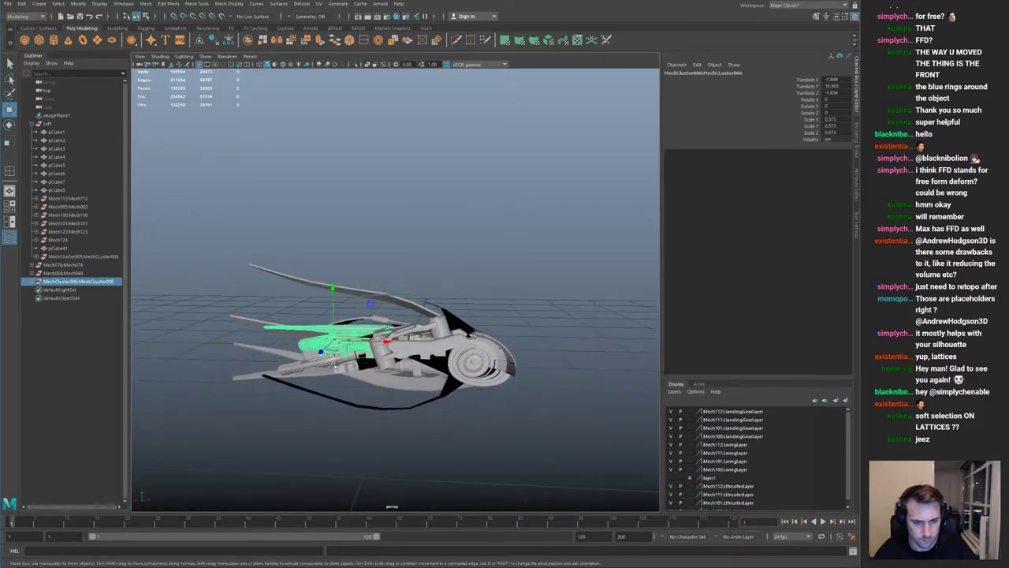
# Step: Isolate panel pCube4, select vertices at its bend, and reposition them with the rest of the vehicle shown again
pyautogui.click(418, 300)
pyautogui.hotkey('ctrl', '1')
pyautogui.keyDown('alt'); pyautogui.moveTo(419, 300); pyautogui.dragTo(470, 321); pyautogui.keyUp('alt')
pyautogui.press('space')
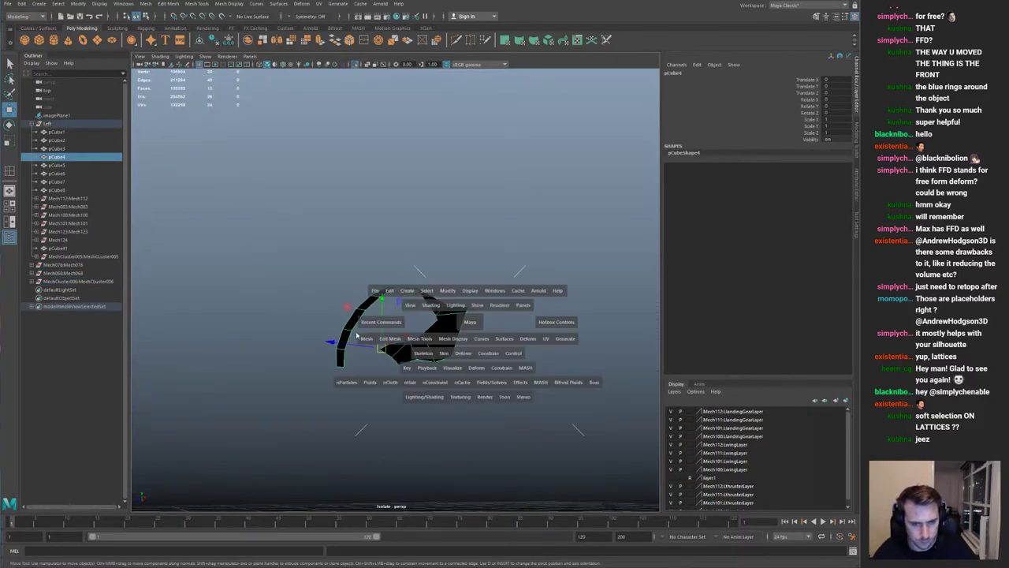
pyautogui.keyDown('alt'); pyautogui.moveTo(353, 335); pyautogui.dragTo(421, 320); pyautogui.keyUp('alt')
pyautogui.keyDown('alt'); pyautogui.moveTo(420, 320); pyautogui.dragTo(589, 407, button='right'); pyautogui.keyUp('alt')
pyautogui.keyDown('alt'); pyautogui.moveTo(493, 345); pyautogui.dragTo(509, 286, button='middle'); pyautogui.keyUp('alt')
pyautogui.moveTo(548, 339); pyautogui.dragTo(507, 335, button='right')
pyautogui.keyDown('alt'); pyautogui.moveTo(506, 335); pyautogui.dragTo(396, 332); pyautogui.keyUp('alt')
pyautogui.hotkey('ctrl', '1')
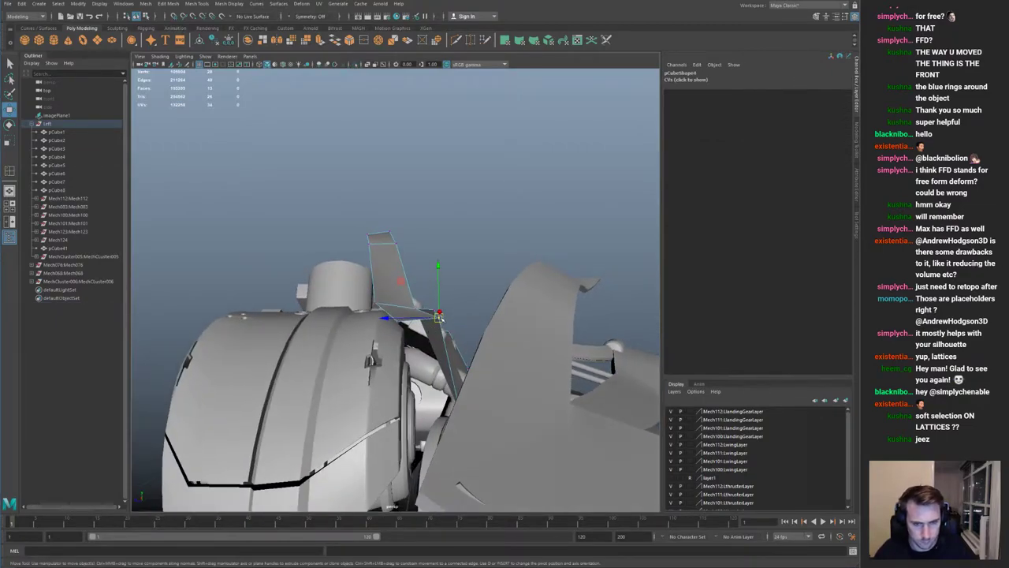
pyautogui.click(398, 321)
pyautogui.moveTo(398, 321); pyautogui.dragTo(293, 379)
# Step: Adjust the front vertices of panel pCube4 so the panel follows the engine body
pyautogui.keyDown('alt'); pyautogui.moveTo(294, 379); pyautogui.dragTo(413, 374, button='middle'); pyautogui.keyUp('alt')
pyautogui.moveTo(262, 349); pyautogui.dragTo(471, 304)
pyautogui.keyDown('alt'); pyautogui.moveTo(455, 250); pyautogui.dragTo(402, 279); pyautogui.keyUp('alt')
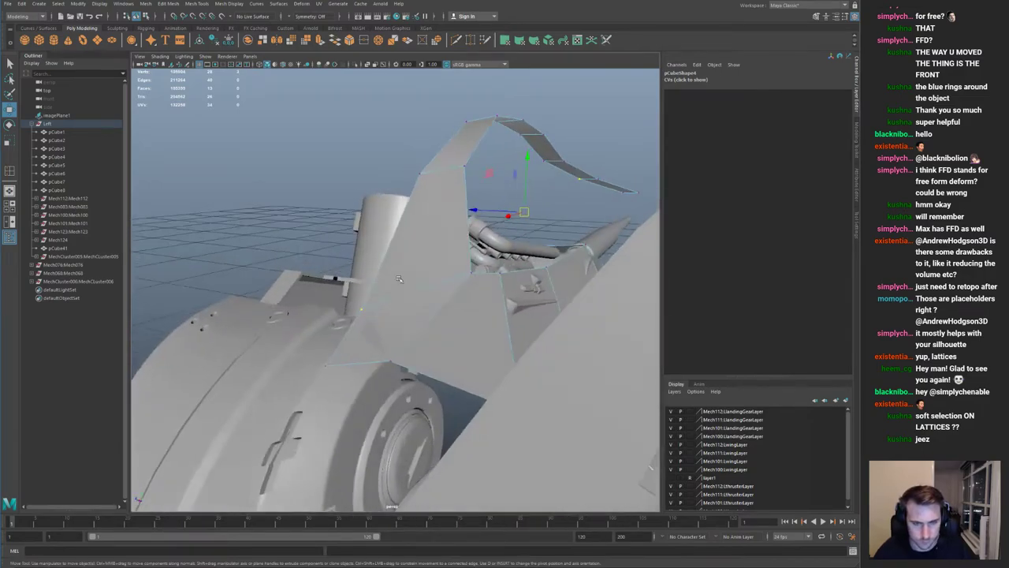
pyautogui.keyDown('alt'); pyautogui.moveTo(369, 319); pyautogui.dragTo(501, 241); pyautogui.keyUp('alt')
pyautogui.keyDown('alt'); pyautogui.moveTo(519, 272); pyautogui.dragTo(487, 267, button='right'); pyautogui.keyUp('alt')
pyautogui.keyDown('alt'); pyautogui.moveTo(487, 266); pyautogui.dragTo(494, 305); pyautogui.keyUp('alt')
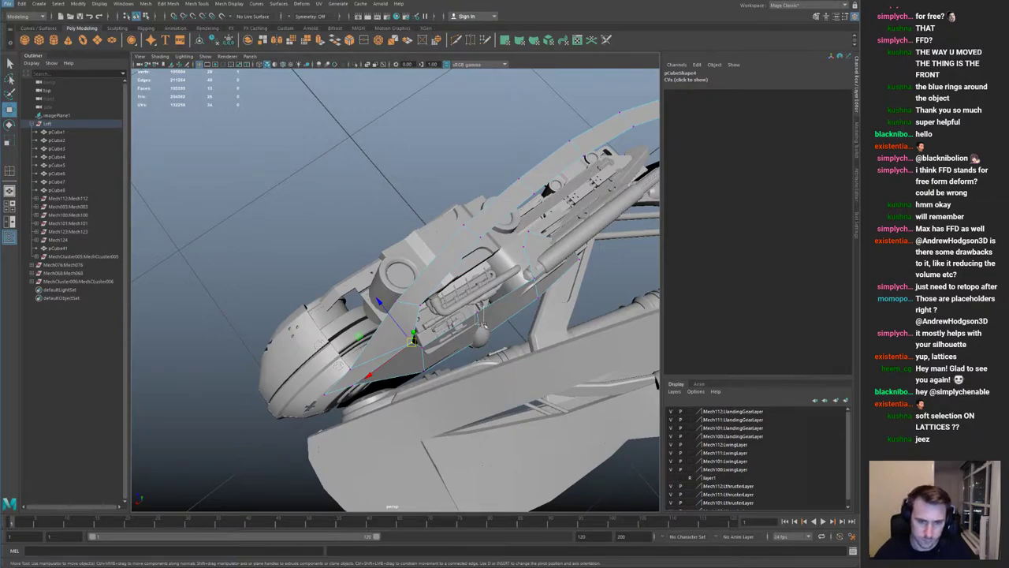
# Step: Select more of pCube4's front vertices in isolation and shift them in the top view to fit around the engine body
pyautogui.click(483, 323)
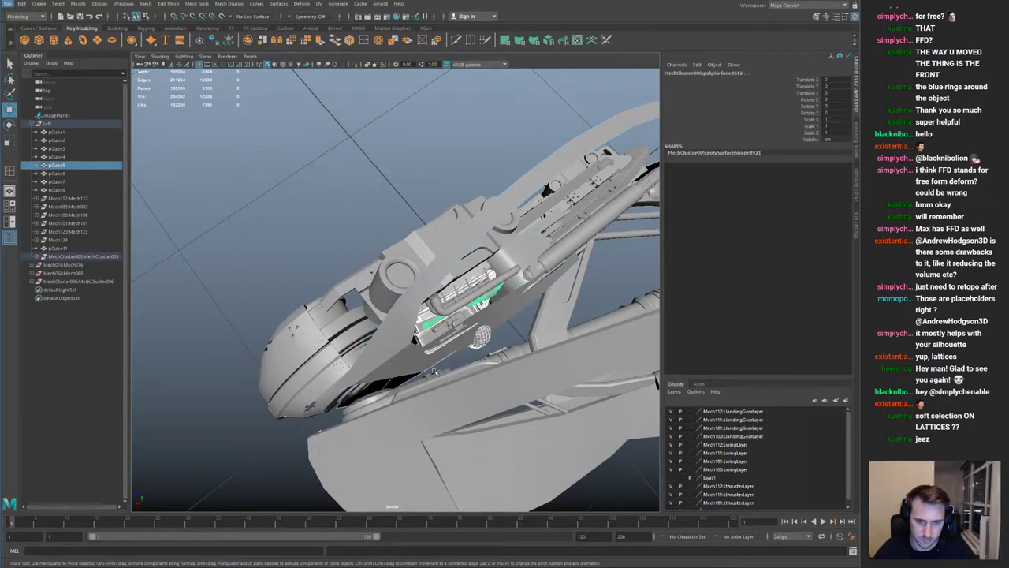
pyautogui.click(413, 346)
pyautogui.moveTo(413, 345)
pyautogui.keyDown('alt'); pyautogui.mouseDown()
pyautogui.moveTo(433, 331)
pyautogui.moveTo(410, 346)
pyautogui.mouseUp(); pyautogui.keyUp('alt')
pyautogui.moveTo(410, 347)
pyautogui.keyDown('alt'); pyautogui.mouseDown(button='right')
pyautogui.moveTo(442, 364)
pyautogui.moveTo(406, 363)
pyautogui.mouseUp(button='right'); pyautogui.keyUp('alt')
pyautogui.hotkey('ctrl', '1')
pyautogui.moveTo(405, 343); pyautogui.dragTo(453, 434)
pyautogui.hotkey('ctrl', '1')
pyautogui.keyDown('alt'); pyautogui.moveTo(505, 354); pyautogui.dragTo(373, 312); pyautogui.keyUp('alt')
pyautogui.press('space')
pyautogui.press('space')
pyautogui.keyDown('alt'); pyautogui.moveTo(300, 272); pyautogui.dragTo(357, 313, button='middle'); pyautogui.keyUp('alt')
pyautogui.moveTo(346, 314); pyautogui.dragTo(346, 316)
pyautogui.moveTo(243, 243); pyautogui.dragTo(264, 298)
pyautogui.moveTo(320, 228); pyautogui.dragTo(365, 290)
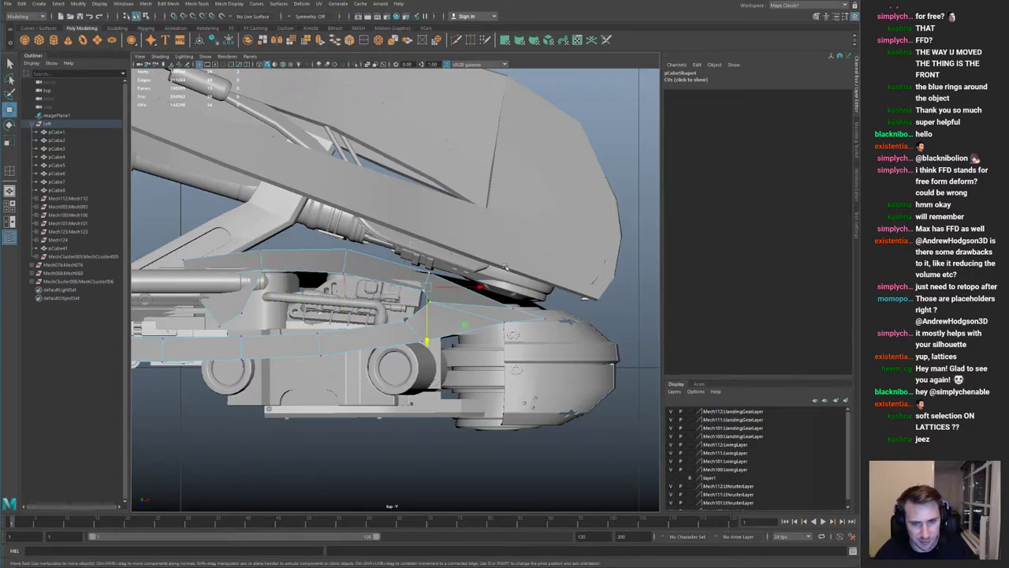
# Step: Isolate panel pCube5, select a vertex near its front tip, and reposition it in the top view
pyautogui.keyDown('alt'); pyautogui.moveTo(513, 267); pyautogui.dragTo(483, 270, button='middle'); pyautogui.keyUp('alt')
pyautogui.click(513, 311)
pyautogui.hotkey('ctrl', '1')
pyautogui.moveTo(549, 302); pyautogui.dragTo(518, 294, button='right')
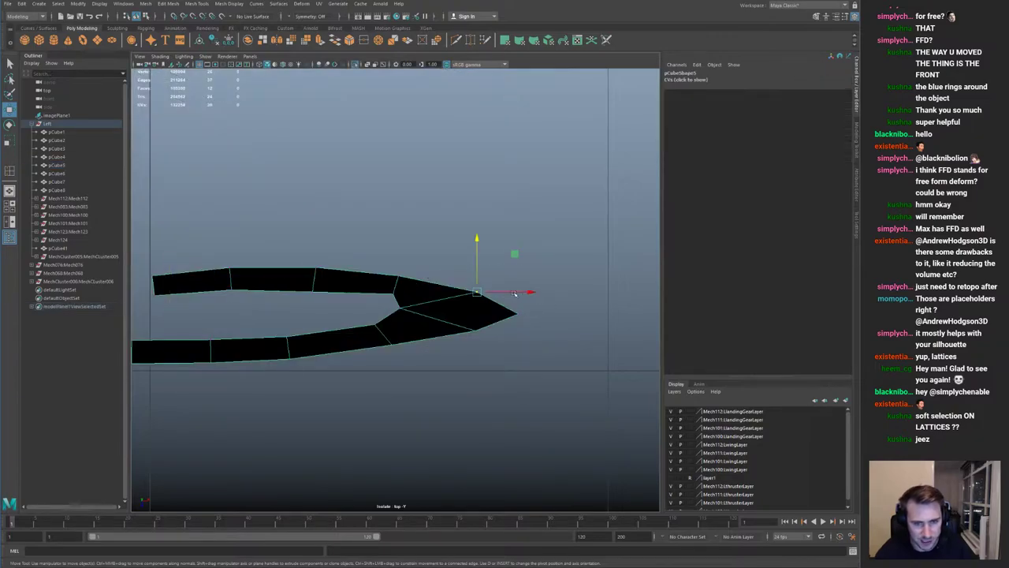
pyautogui.hotkey('ctrl', '1')
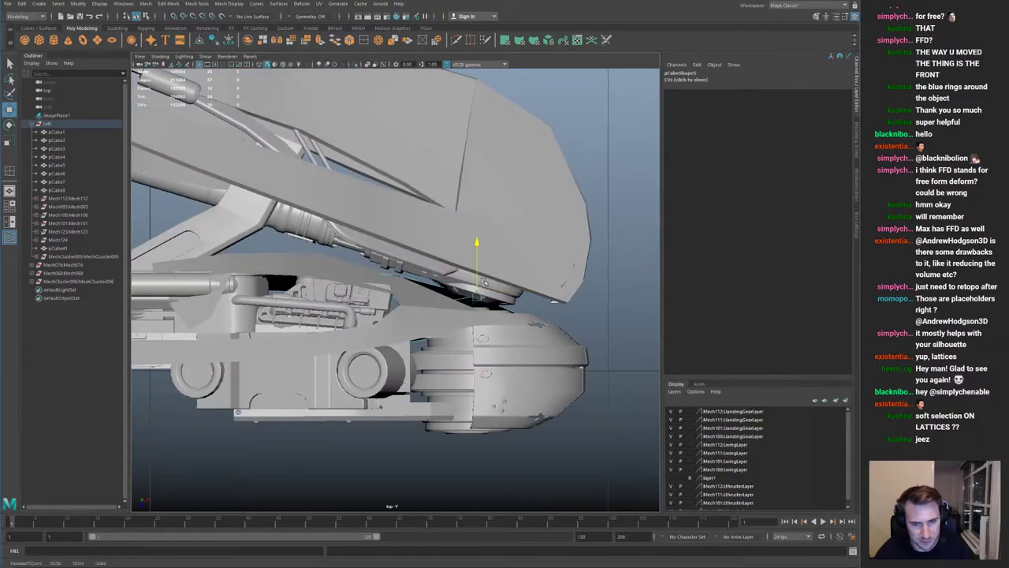
pyautogui.keyDown('alt'); pyautogui.moveTo(410, 232); pyautogui.dragTo(481, 296, button='middle'); pyautogui.keyUp('alt')
pyautogui.moveTo(482, 313); pyautogui.dragTo(511, 270, button='right')
pyautogui.keyDown('alt'); pyautogui.moveTo(511, 271); pyautogui.dragTo(399, 261, button='middle'); pyautogui.keyUp('alt')
# Step: Isolate the Mech123 bracket, select the vertices along its end edge, and move them outward in the top view
pyautogui.click(430, 339)
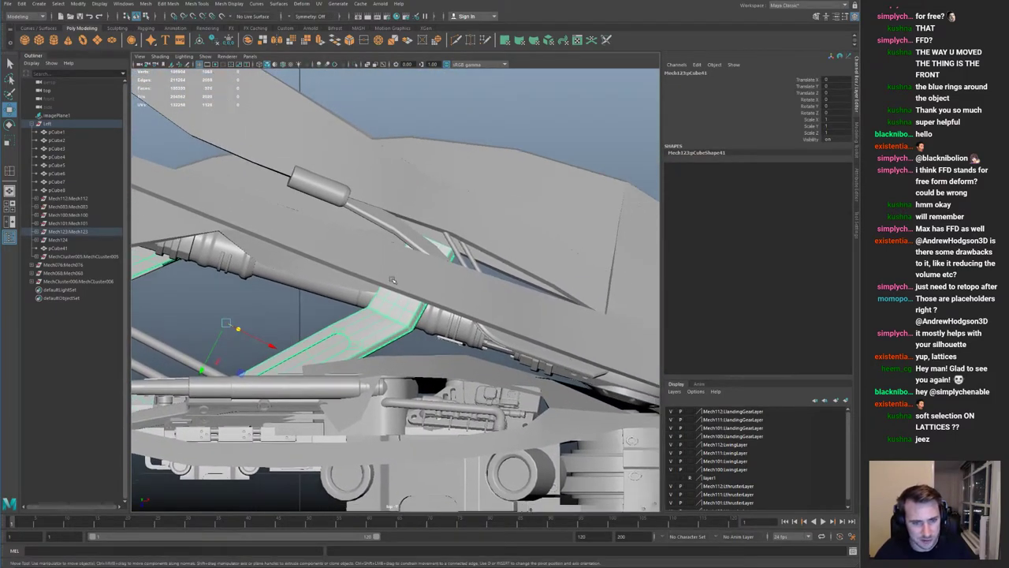
pyautogui.hotkey('ctrl', '1')
pyautogui.moveTo(438, 296); pyautogui.dragTo(428, 251, button='right')
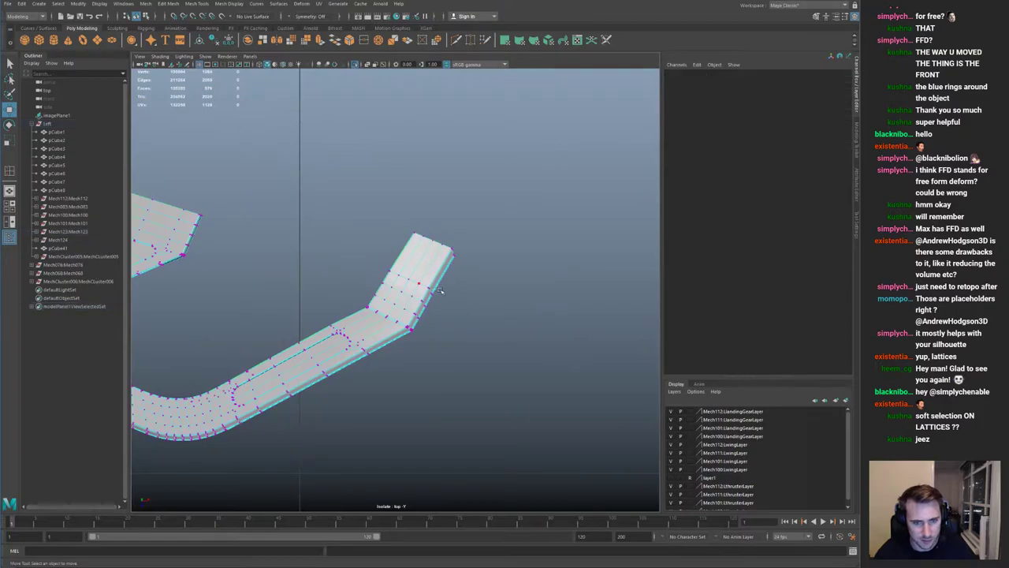
pyautogui.click(433, 290)
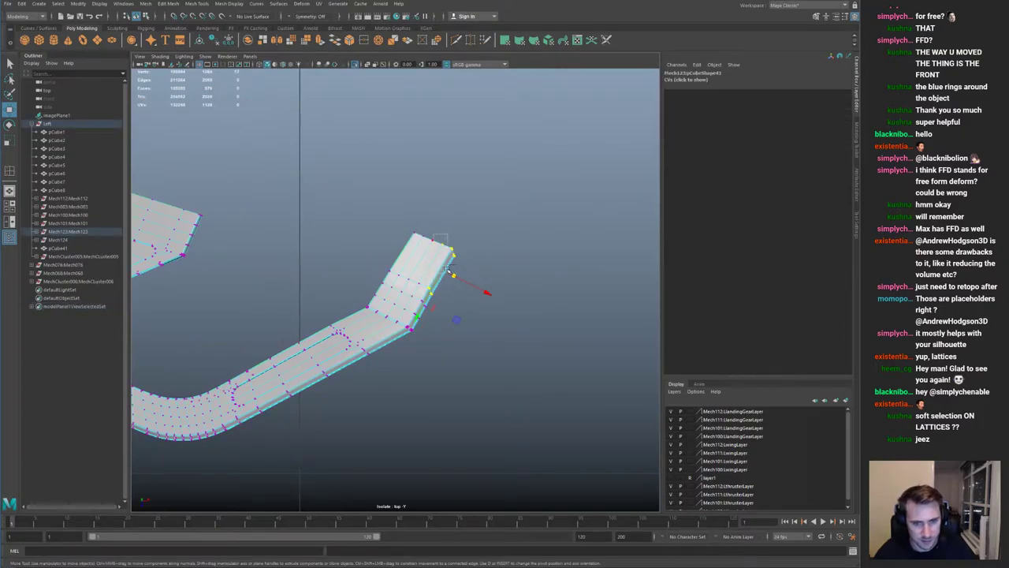
pyautogui.hotkey('ctrl', '1')
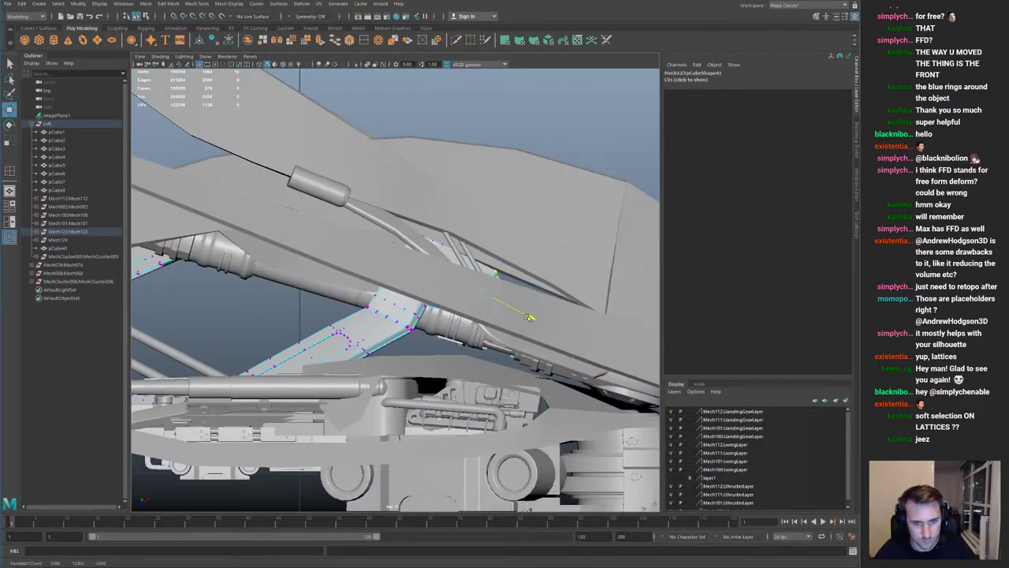
# Step: Fine-tune the bracket's end vertices in the perspective view to sit against the shell, and return to object selection
pyautogui.press('space')
pyautogui.press('space')
pyautogui.keyDown('alt'); pyautogui.moveTo(504, 236); pyautogui.dragTo(339, 268); pyautogui.keyUp('alt')
pyautogui.keyDown('alt'); pyautogui.moveTo(339, 268); pyautogui.dragTo(308, 261, button='right'); pyautogui.keyUp('alt')
pyautogui.keyDown('alt'); pyautogui.moveTo(307, 261); pyautogui.dragTo(363, 267); pyautogui.keyUp('alt')
pyautogui.moveTo(394, 316); pyautogui.dragTo(459, 284)
pyautogui.keyDown('alt'); pyautogui.moveTo(459, 284); pyautogui.dragTo(547, 263); pyautogui.keyUp('alt')
pyautogui.moveTo(393, 299); pyautogui.dragTo(387, 304)
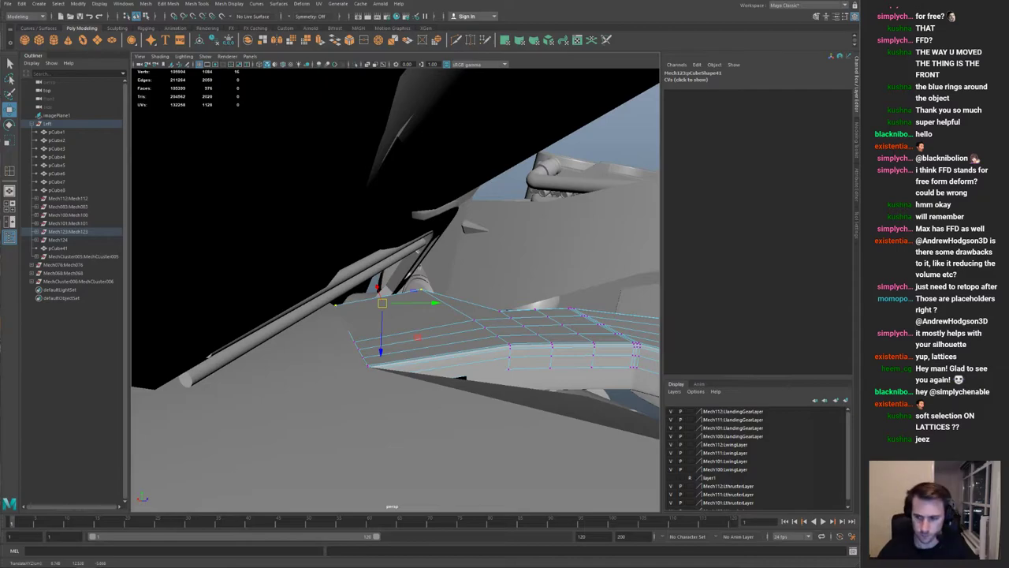
pyautogui.keyDown('alt'); pyautogui.moveTo(315, 290); pyautogui.dragTo(345, 233); pyautogui.keyUp('alt')
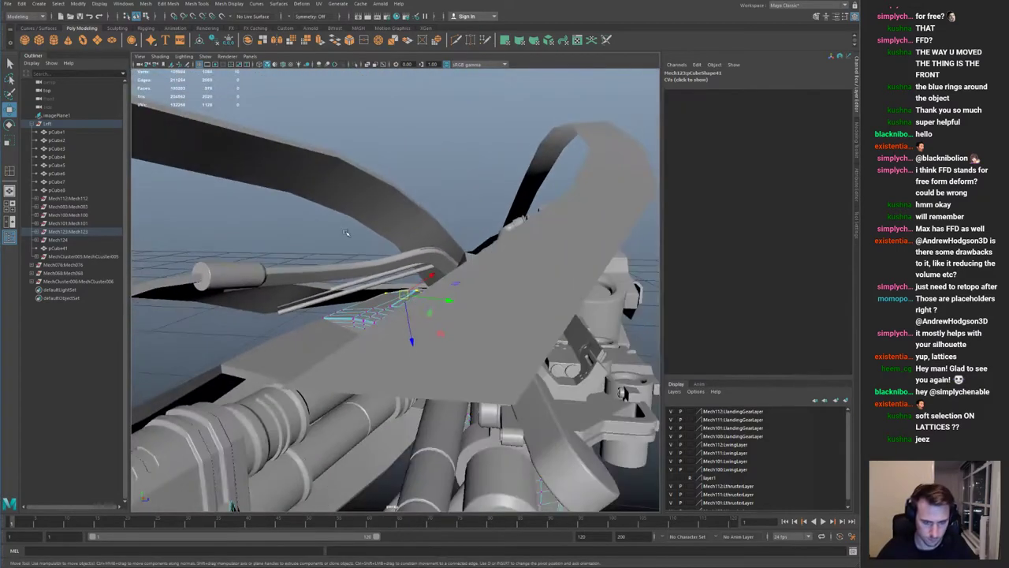
pyautogui.keyDown('alt'); pyautogui.moveTo(431, 261); pyautogui.dragTo(453, 271); pyautogui.keyUp('alt')
pyautogui.press('q')
pyautogui.moveTo(408, 340); pyautogui.dragTo(422, 332, button='right')
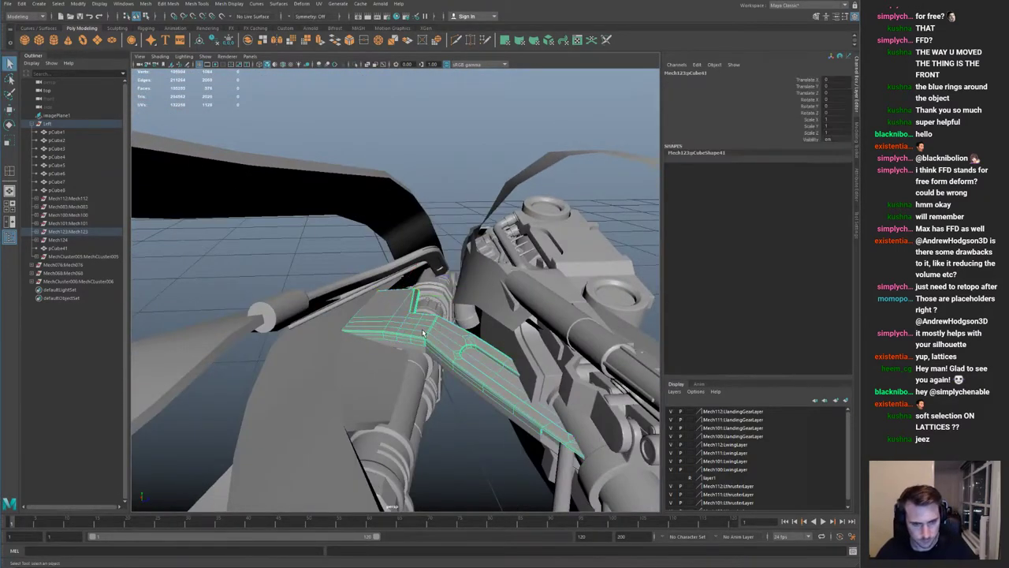
# Step: Isolate the Mech123 bracket again, select its end corner vertices, and reposition them beside the cylinder
pyautogui.click(256, 262)
pyautogui.scroll(-6, 256, 263)
pyautogui.keyDown('alt'); pyautogui.moveTo(256, 263); pyautogui.dragTo(405, 368); pyautogui.keyUp('alt')
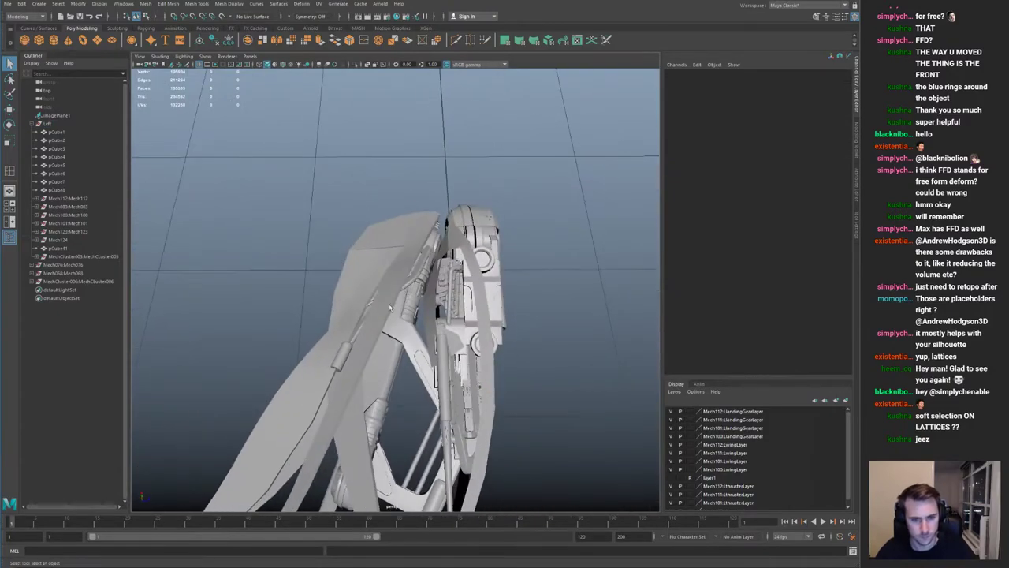
pyautogui.scroll(4, 406, 368)
pyautogui.click(380, 353)
pyautogui.scroll(5, 381, 354)
pyautogui.keyDown('alt'); pyautogui.moveTo(383, 356); pyautogui.dragTo(497, 390, button='middle'); pyautogui.keyUp('alt')
pyautogui.hotkey('ctrl', '1')
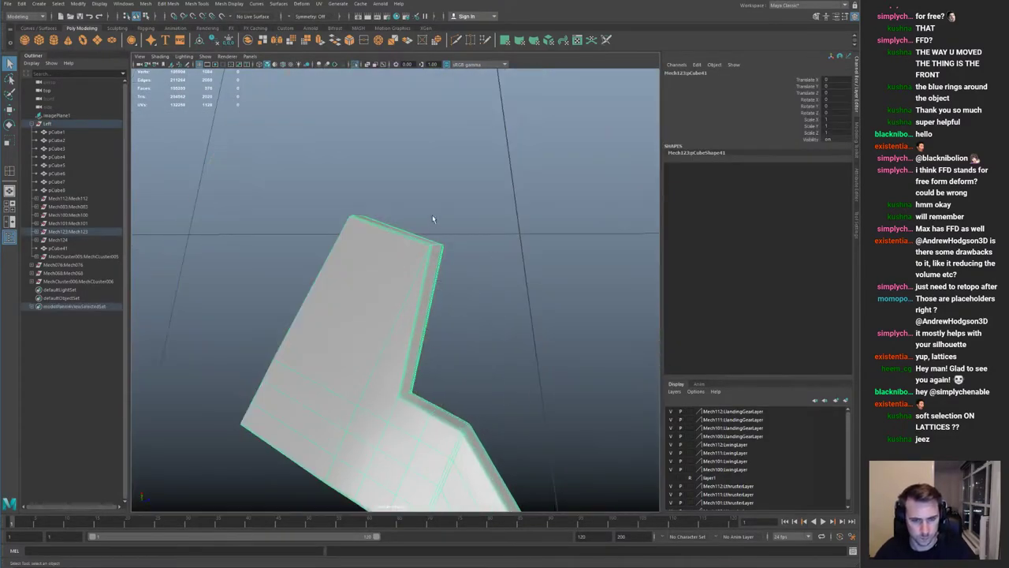
pyautogui.moveTo(453, 246); pyautogui.dragTo(436, 251, button='right')
pyautogui.hotkey('ctrl', '1')
pyautogui.keyDown('alt'); pyautogui.moveTo(477, 274); pyautogui.dragTo(363, 337); pyautogui.keyUp('alt')
pyautogui.press('w')
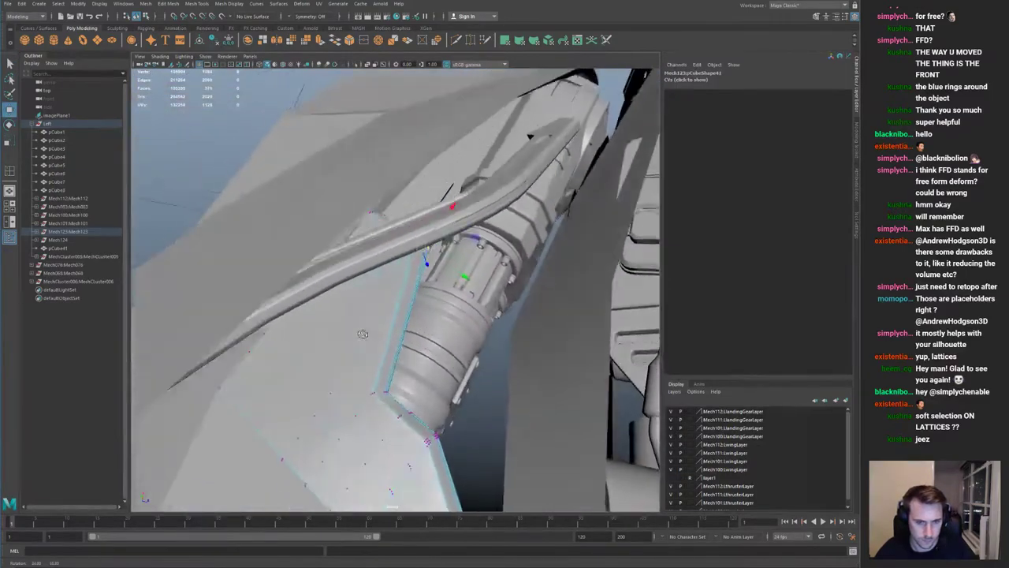
pyautogui.keyDown('alt'); pyautogui.moveTo(363, 336); pyautogui.dragTo(260, 324, button='right'); pyautogui.keyUp('alt')
pyautogui.press('q')
pyautogui.click(471, 301)
# Step: Isolate the mech parts that lie outside the Left group to examine them, and show the whole vehicle again
pyautogui.keyDown('alt'); pyautogui.moveTo(471, 301); pyautogui.dragTo(317, 260, button='right'); pyautogui.keyUp('alt')
pyautogui.keyDown('alt'); pyautogui.moveTo(473, 270); pyautogui.dragTo(499, 272); pyautogui.keyUp('alt')
pyautogui.click(499, 272)
pyautogui.click(422, 313)
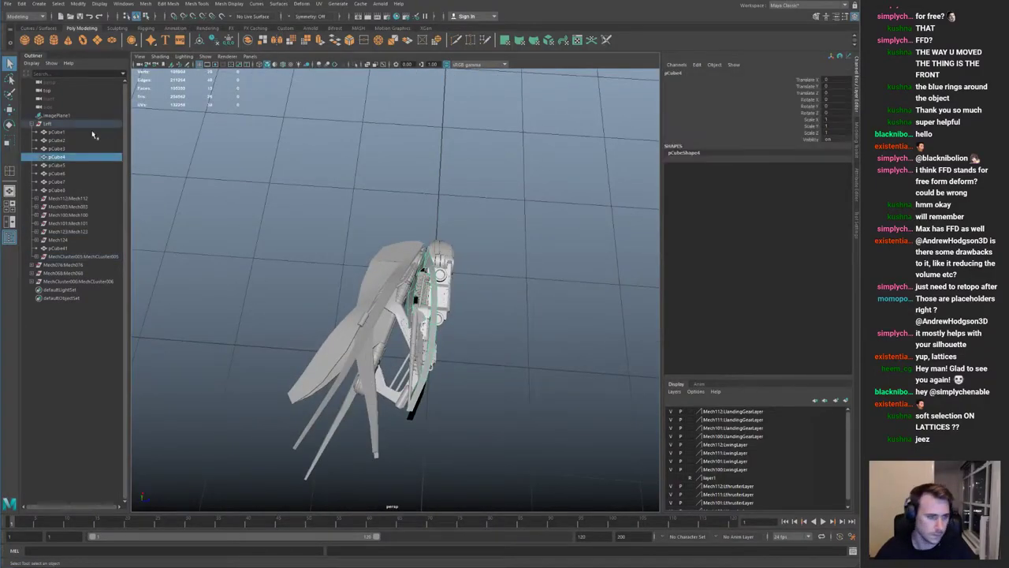
pyautogui.click(59, 283)
pyautogui.keyDown('shift'); pyautogui.click(64, 265); pyautogui.keyUp('shift')
pyautogui.hotkey('ctrl', '1')
pyautogui.hotkey('ctrl', '1')
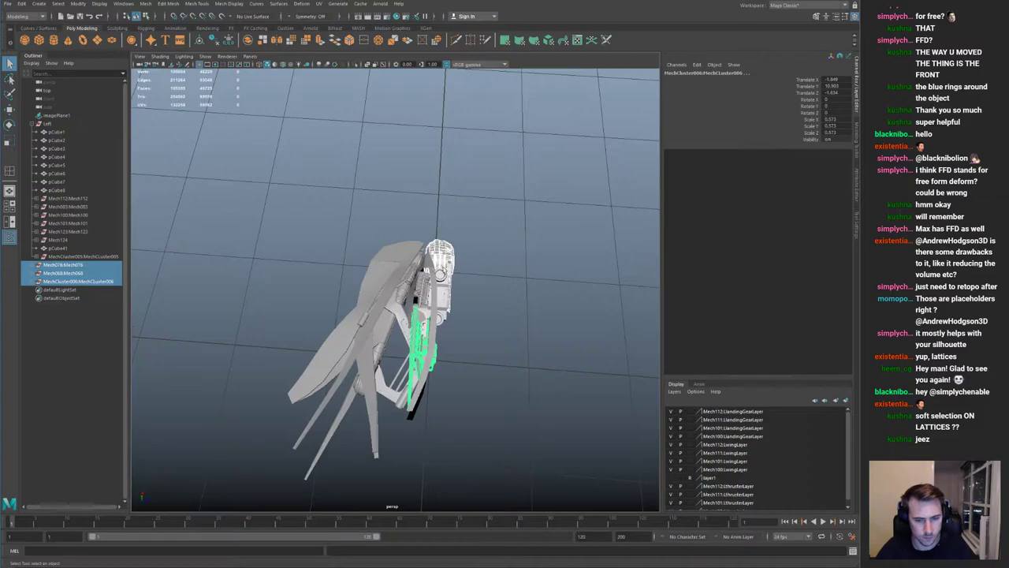
# Step: Select the whole MechCluster006 group and move it forward and down to the underside of the vehicle body
pyautogui.keyDown('alt'); pyautogui.moveTo(442, 272); pyautogui.dragTo(277, 207); pyautogui.keyUp('alt')
pyautogui.keyDown('alt'); pyautogui.moveTo(278, 206); pyautogui.dragTo(333, 200, button='right'); pyautogui.keyUp('alt')
pyautogui.click(315, 233)
pyautogui.press('Up')
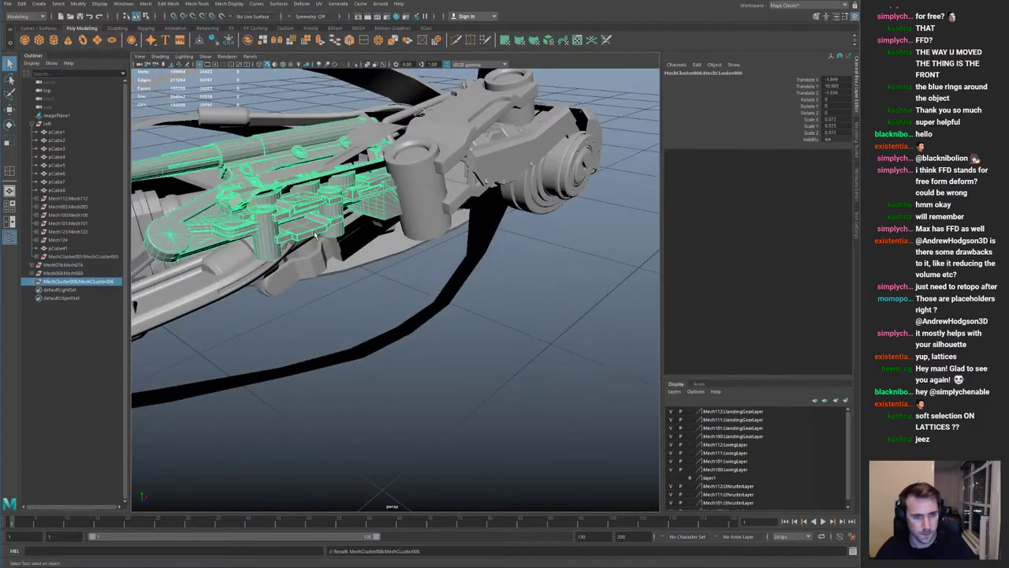
pyautogui.keyDown('alt'); pyautogui.moveTo(426, 243); pyautogui.dragTo(544, 278); pyautogui.keyUp('alt')
pyautogui.press('w')
pyautogui.keyDown('alt'); pyautogui.moveTo(544, 277); pyautogui.dragTo(370, 237, button='right'); pyautogui.keyUp('alt')
pyautogui.keyDown('alt'); pyautogui.moveTo(371, 236); pyautogui.dragTo(401, 253); pyautogui.keyUp('alt')
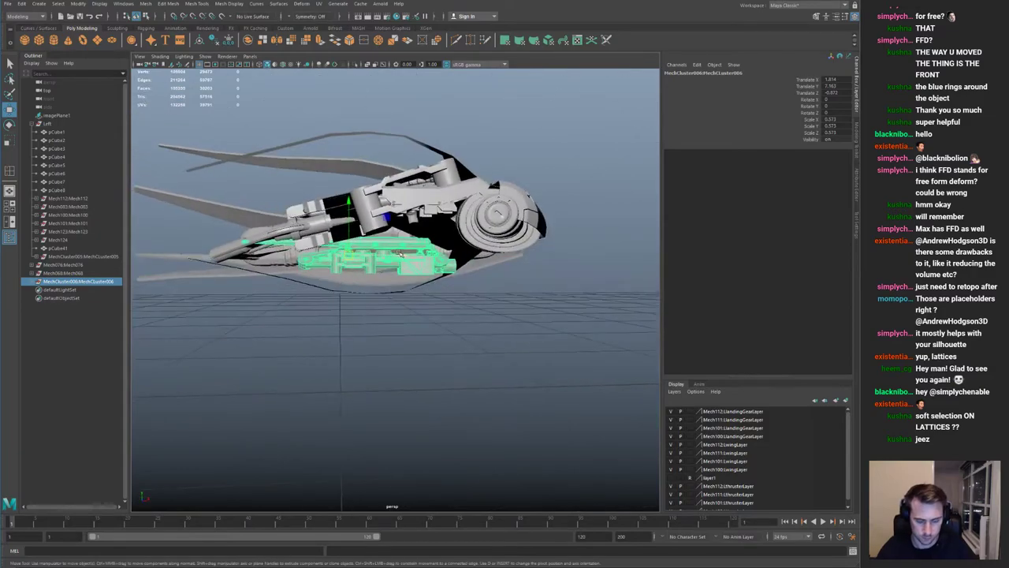
# Step: Delete MechCluster006 and duplicate the Left group to the opposite side of the vehicle
pyautogui.press('Delete')
pyautogui.click(84, 124)
pyautogui.hotkey('ctrl', 'shift', 'd')
pyautogui.keyDown('alt'); pyautogui.moveTo(480, 207); pyautogui.dragTo(398, 229); pyautogui.keyUp('alt')
pyautogui.keyDown('alt'); pyautogui.moveTo(398, 229); pyautogui.dragTo(347, 230, button='right'); pyautogui.keyUp('alt')
pyautogui.click(482, 339)
pyautogui.keyDown('alt'); pyautogui.moveTo(479, 278); pyautogui.dragTo(386, 237); pyautogui.keyUp('alt')
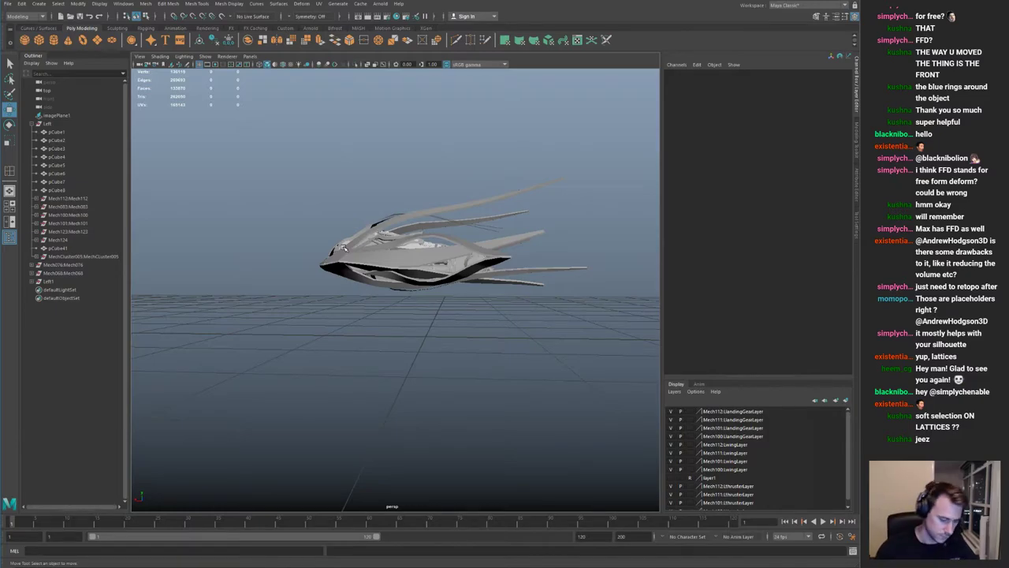
# Step: Isolate the arched pCube4 strip above the body and extrude all its faces about -0.215 along local Z for thickness
pyautogui.keyDown('alt'); pyautogui.moveTo(481, 210); pyautogui.dragTo(394, 256); pyautogui.keyUp('alt')
pyautogui.keyDown('alt'); pyautogui.moveTo(378, 261); pyautogui.dragTo(423, 281, button='right'); pyautogui.keyUp('alt')
pyautogui.keyDown('alt'); pyautogui.moveTo(423, 280); pyautogui.dragTo(449, 273); pyautogui.keyUp('alt')
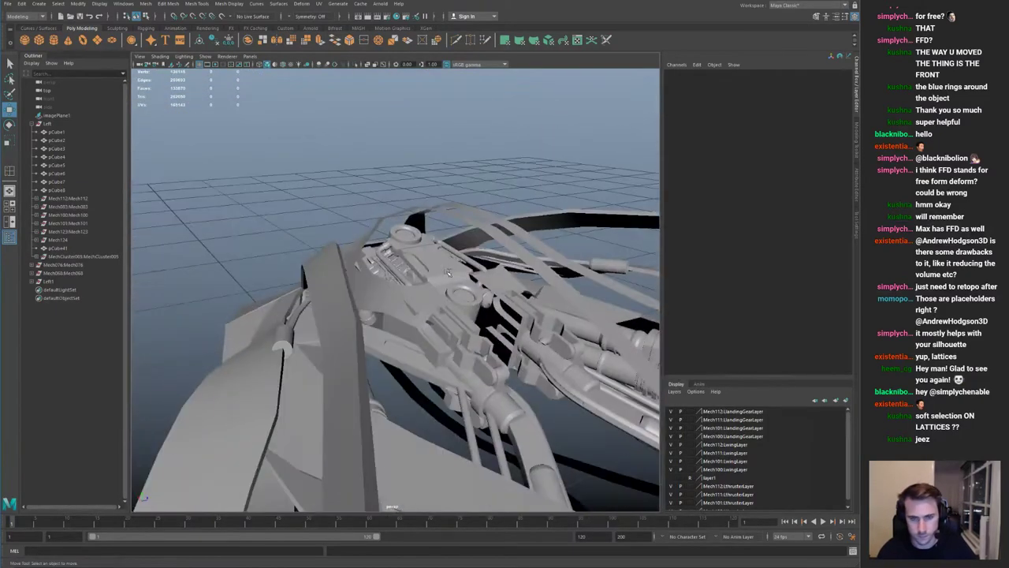
pyautogui.click(417, 206)
pyautogui.press('f')
pyautogui.keyDown('alt'); pyautogui.moveTo(401, 225); pyautogui.dragTo(439, 229); pyautogui.keyUp('alt')
pyautogui.hotkey('ctrl', '1')
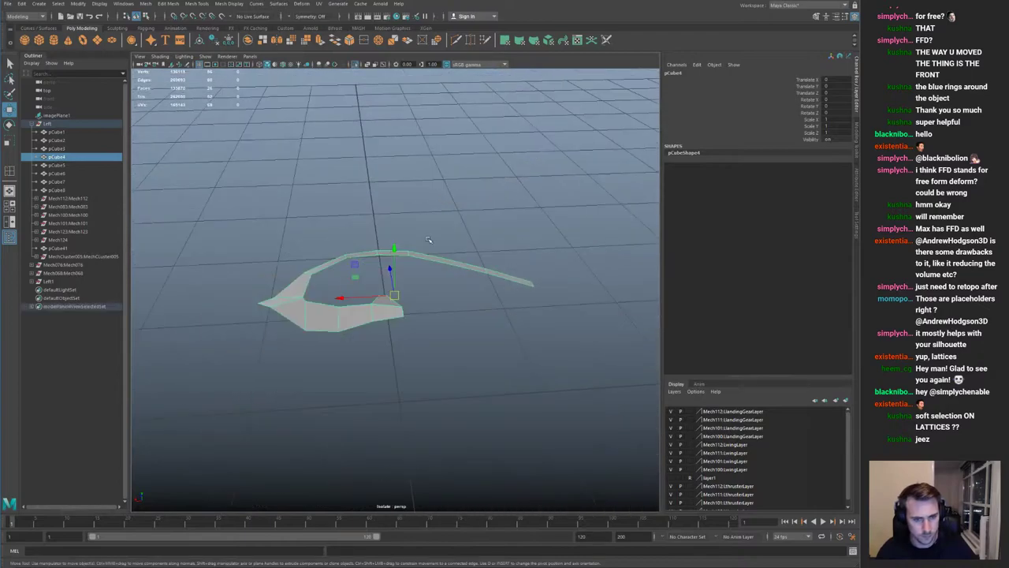
pyautogui.press('space')
pyautogui.click(360, 247)
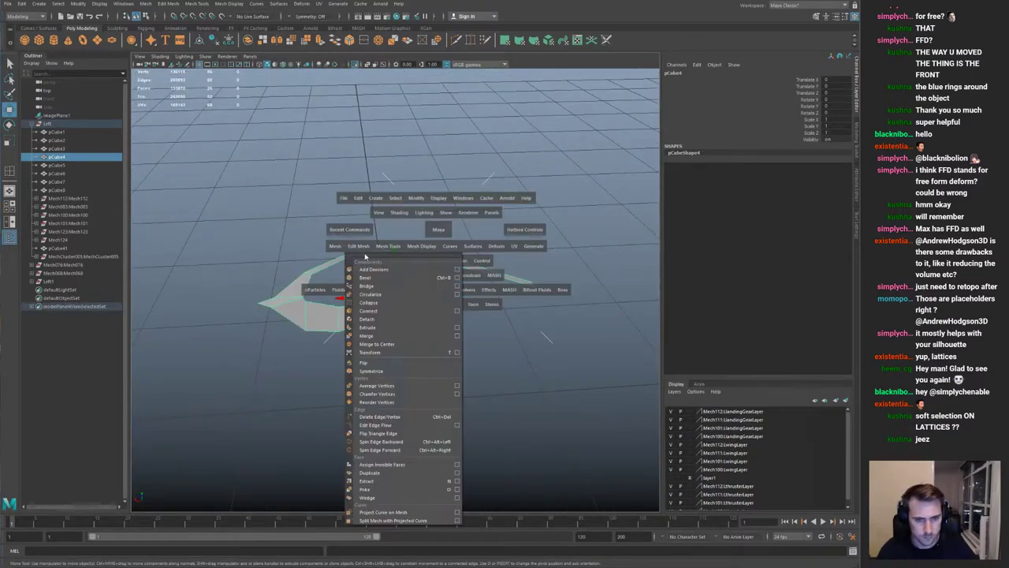
pyautogui.click(377, 327)
pyautogui.keyDown('alt'); pyautogui.moveTo(386, 324); pyautogui.dragTo(342, 291); pyautogui.keyUp('alt')
pyautogui.keyDown('alt'); pyautogui.moveTo(342, 290); pyautogui.dragTo(399, 318, button='right'); pyautogui.keyUp('alt')
pyautogui.hotkey('ctrl', '1')
pyautogui.keyDown('alt'); pyautogui.moveTo(399, 318); pyautogui.dragTo(396, 209); pyautogui.keyUp('alt')
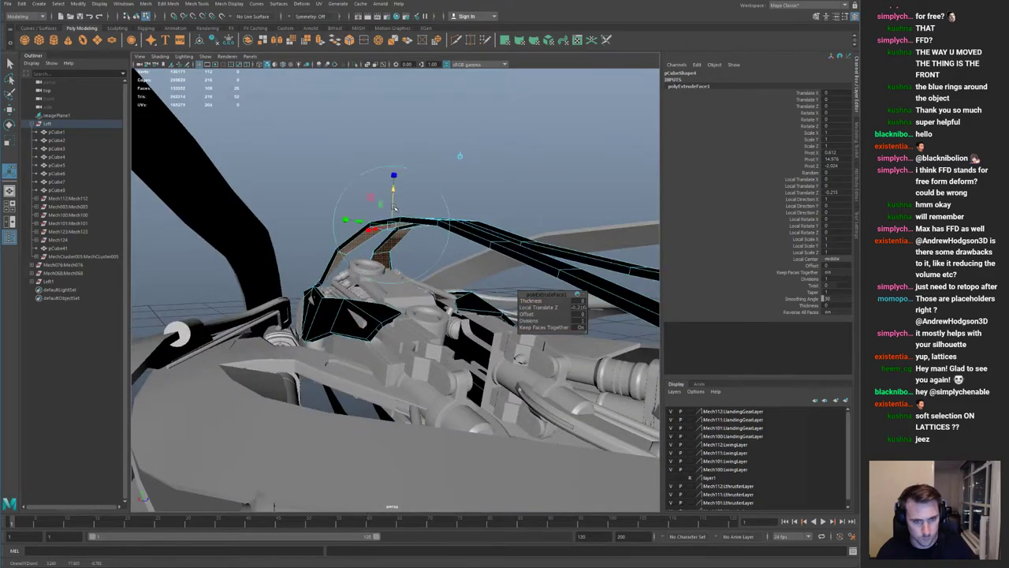
pyautogui.press('q')
pyautogui.press('F8')
# Step: Reverse the normals of the thickened pCube4 strip
pyautogui.keyDown('alt'); pyautogui.moveTo(465, 214); pyautogui.dragTo(401, 224); pyautogui.keyUp('alt')
pyautogui.press('space')
pyautogui.click(391, 243)
pyautogui.click(395, 281)
pyautogui.press('w')
pyautogui.keyDown('alt'); pyautogui.moveTo(394, 268); pyautogui.dragTo(335, 232, button='right'); pyautogui.keyUp('alt')
pyautogui.click(339, 213)
pyautogui.keyDown('alt'); pyautogui.moveTo(350, 217); pyautogui.dragTo(340, 262); pyautogui.keyUp('alt')
pyautogui.keyDown('alt'); pyautogui.moveTo(340, 261); pyautogui.dragTo(268, 235, button='right'); pyautogui.keyUp('alt')
pyautogui.keyDown('alt'); pyautogui.moveTo(268, 235); pyautogui.dragTo(354, 221); pyautogui.keyUp('alt')
pyautogui.keyDown('alt'); pyautogui.moveTo(354, 221); pyautogui.dragTo(414, 227, button='right'); pyautogui.keyUp('alt')
pyautogui.keyDown('alt'); pyautogui.moveTo(414, 227); pyautogui.dragTo(316, 230); pyautogui.keyUp('alt')
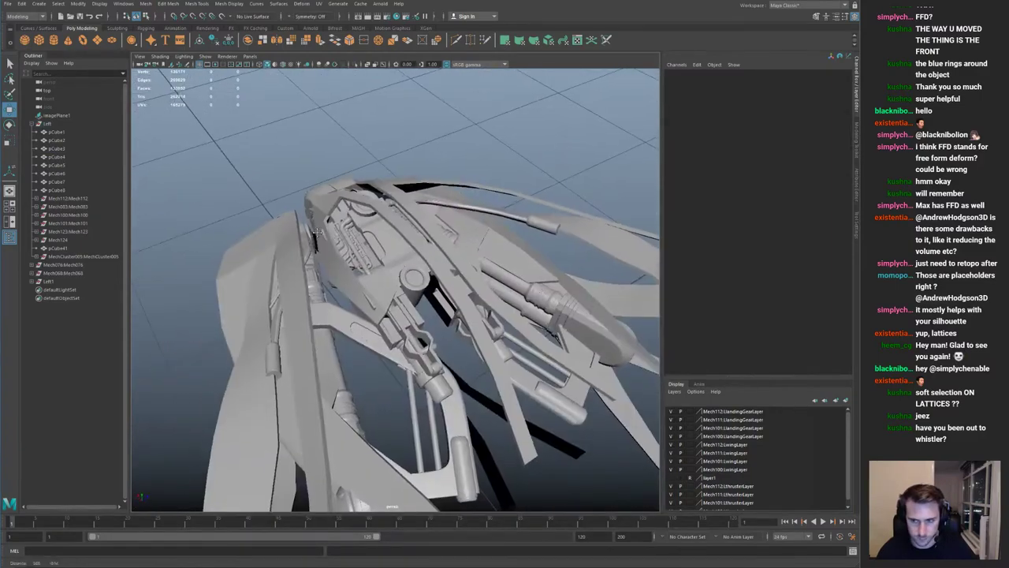
# Step: Select the end vertices of the pCube4 strip's side flap, shift them sideways, and switch to the top view
pyautogui.keyDown('alt'); pyautogui.moveTo(317, 231); pyautogui.dragTo(394, 257, button='right'); pyautogui.keyUp('alt')
pyautogui.keyDown('alt'); pyautogui.moveTo(395, 257); pyautogui.dragTo(441, 332); pyautogui.keyUp('alt')
pyautogui.click(377, 307)
pyautogui.hotkey('ctrl', '1')
pyautogui.press('F11')
pyautogui.hotkey('ctrl', '1')
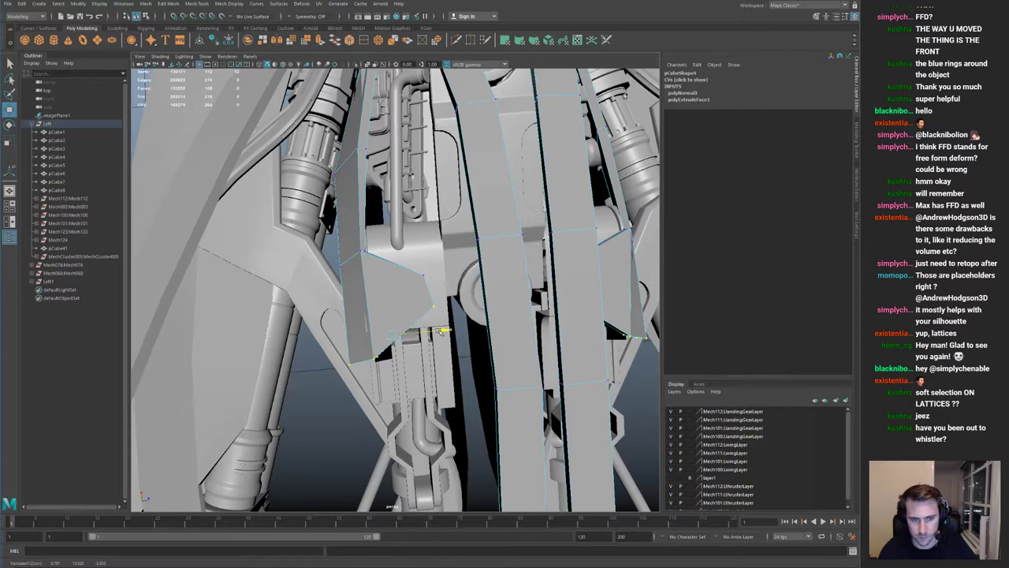
pyautogui.scroll(-5, 400, 331)
pyautogui.press('space')
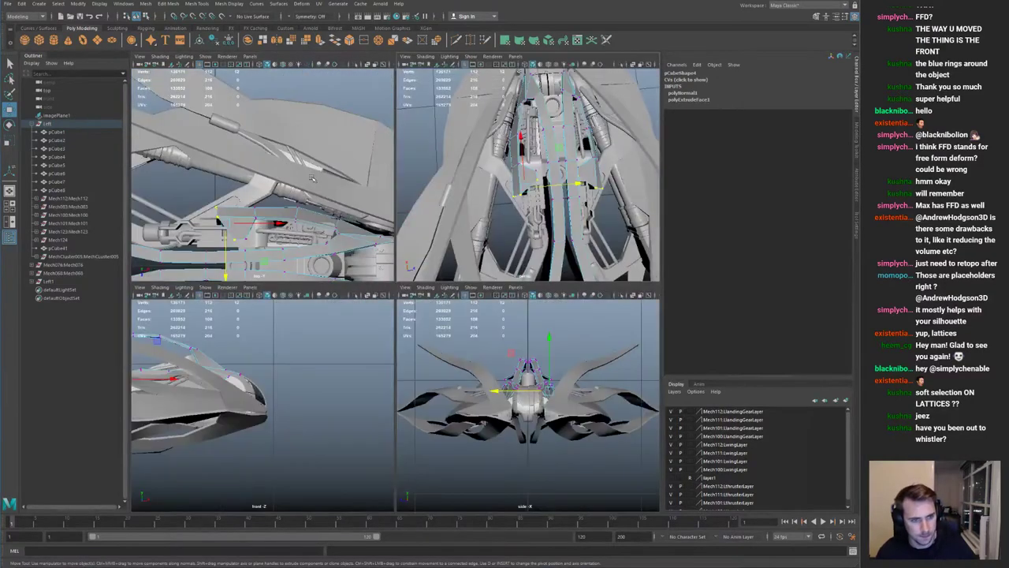
pyautogui.press('space')
pyautogui.scroll(-3, 331, 256)
pyautogui.keyDown('alt'); pyautogui.moveTo(316, 260); pyautogui.dragTo(301, 194, button='middle'); pyautogui.keyUp('alt')
pyautogui.keyDown('alt'); pyautogui.moveTo(301, 194); pyautogui.dragTo(338, 224, button='right'); pyautogui.keyUp('alt')
pyautogui.keyDown('alt'); pyautogui.moveTo(338, 223); pyautogui.dragTo(356, 270, button='middle'); pyautogui.keyUp('alt')
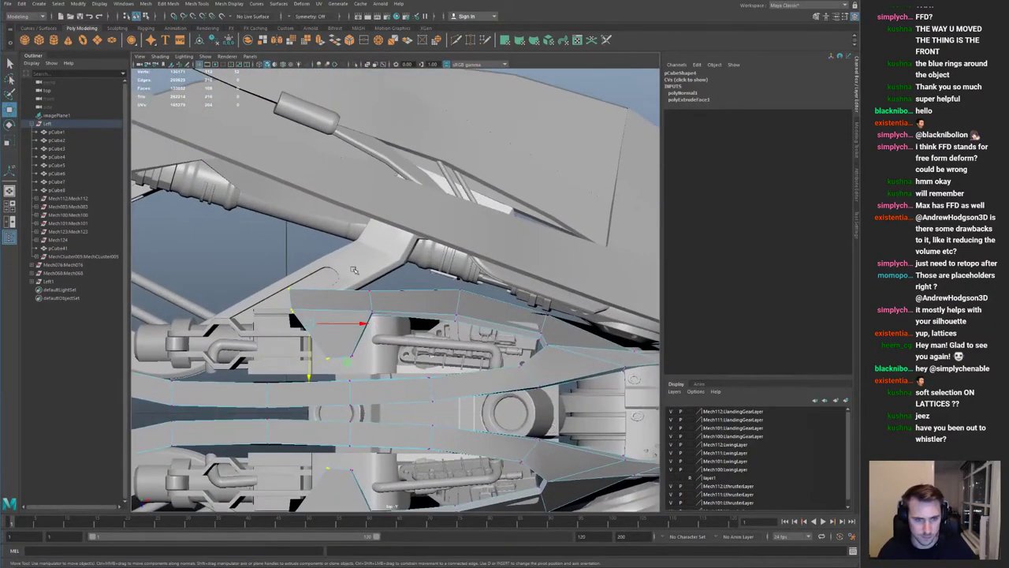
# Step: Reposition the vertices at the next bend of the pCube4 side flap in the top view and return to object mode
pyautogui.moveTo(409, 340); pyautogui.dragTo(402, 335)
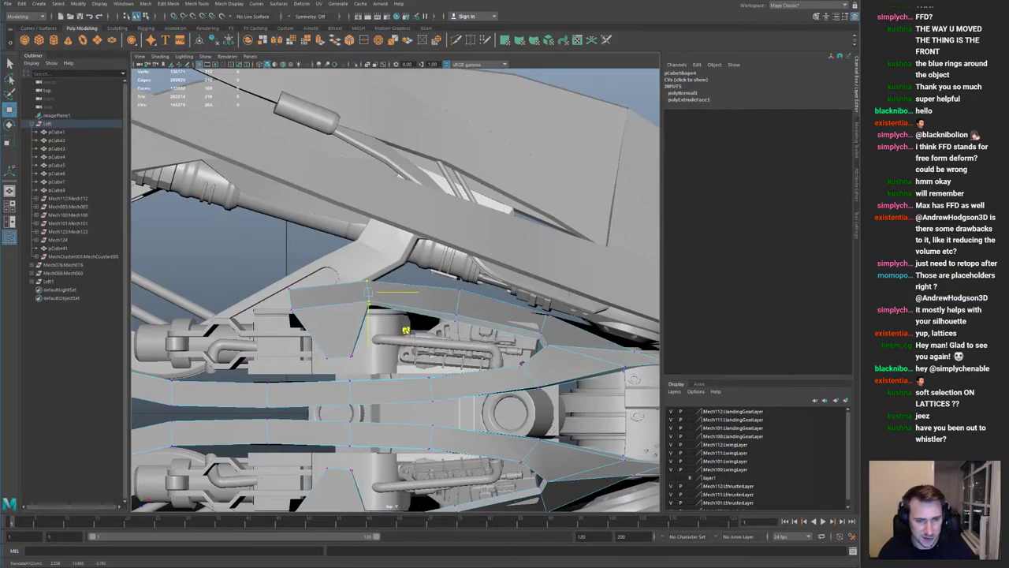
pyautogui.keyDown('alt'); pyautogui.moveTo(374, 254); pyautogui.dragTo(339, 239, button='middle'); pyautogui.keyUp('alt')
pyautogui.keyDown('alt'); pyautogui.moveTo(340, 239); pyautogui.dragTo(355, 291, button='right'); pyautogui.keyUp('alt')
pyautogui.moveTo(355, 323); pyautogui.dragTo(367, 338, button='middle')
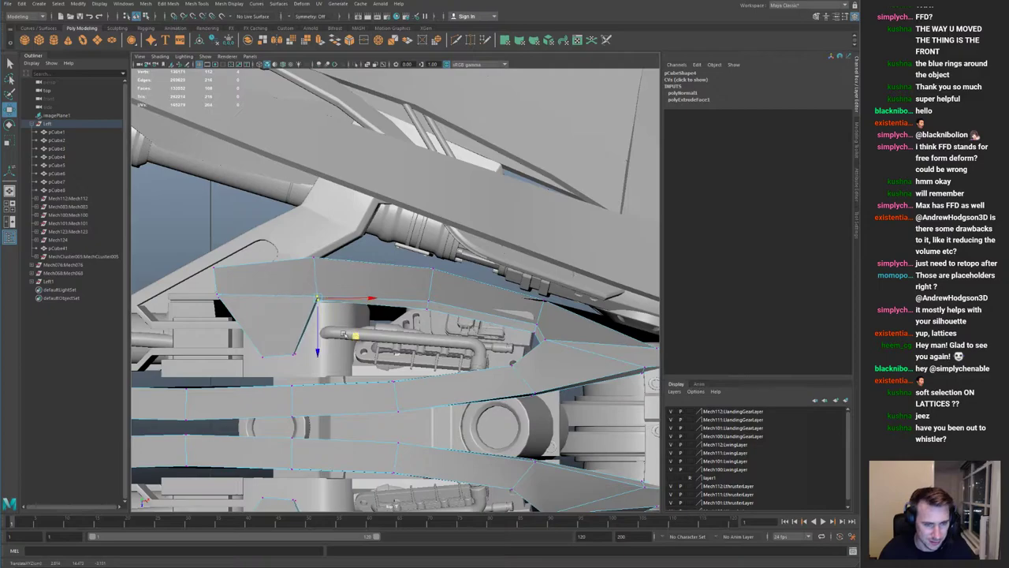
pyautogui.keyDown('alt'); pyautogui.moveTo(282, 283); pyautogui.dragTo(396, 292, button='middle'); pyautogui.keyUp('alt')
pyautogui.press('q')
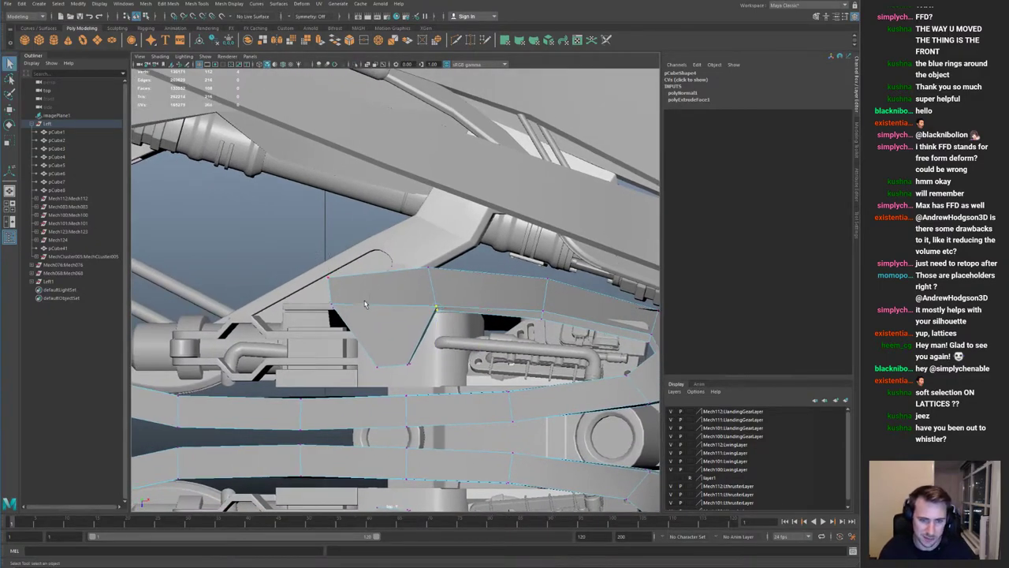
pyautogui.moveTo(364, 299); pyautogui.dragTo(386, 276, button='right')
pyautogui.keyDown('alt'); pyautogui.moveTo(321, 241); pyautogui.dragTo(354, 251, button='middle'); pyautogui.keyUp('alt')
pyautogui.keyDown('alt'); pyautogui.moveTo(354, 251); pyautogui.dragTo(268, 285, button='right'); pyautogui.keyUp('alt')
pyautogui.keyDown('alt'); pyautogui.moveTo(267, 285); pyautogui.dragTo(356, 272); pyautogui.keyUp('alt')
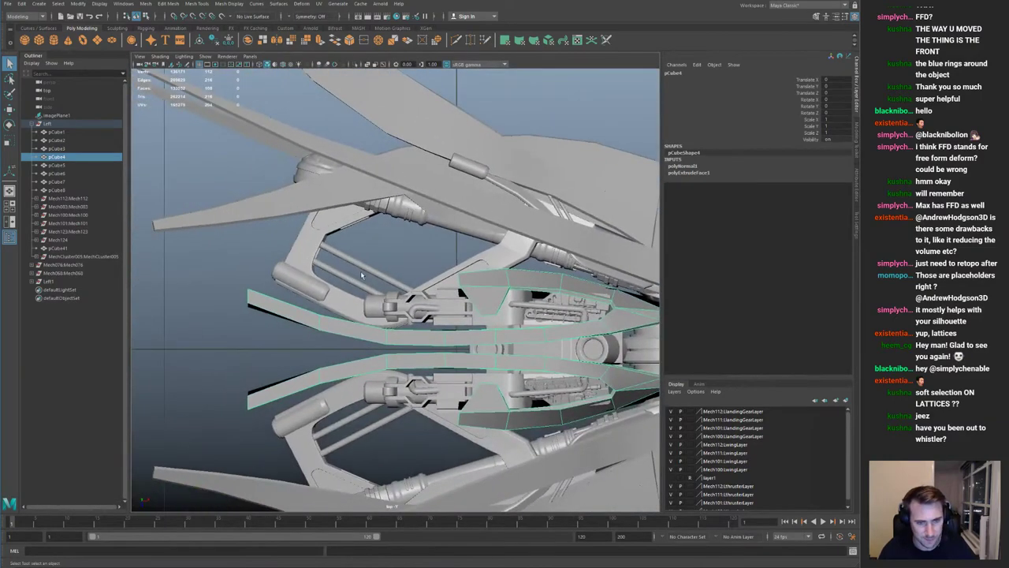
# Step: Create a polygon cylinder in the perspective view and rotate it 90 degrees about X
pyautogui.click(438, 307)
pyautogui.press('space')
pyautogui.press('space')
pyautogui.keyDown('alt'); pyautogui.moveTo(491, 211); pyautogui.dragTo(418, 199); pyautogui.keyUp('alt')
pyautogui.click(495, 173)
pyautogui.keyDown('shift'); pyautogui.moveTo(495, 173); pyautogui.dragTo(420, 251, button='right'); pyautogui.keyUp('shift')
pyautogui.press('w')
pyautogui.keyDown('alt'); pyautogui.moveTo(419, 251); pyautogui.dragTo(417, 204, button='middle'); pyautogui.keyUp('alt')
pyautogui.press('e')
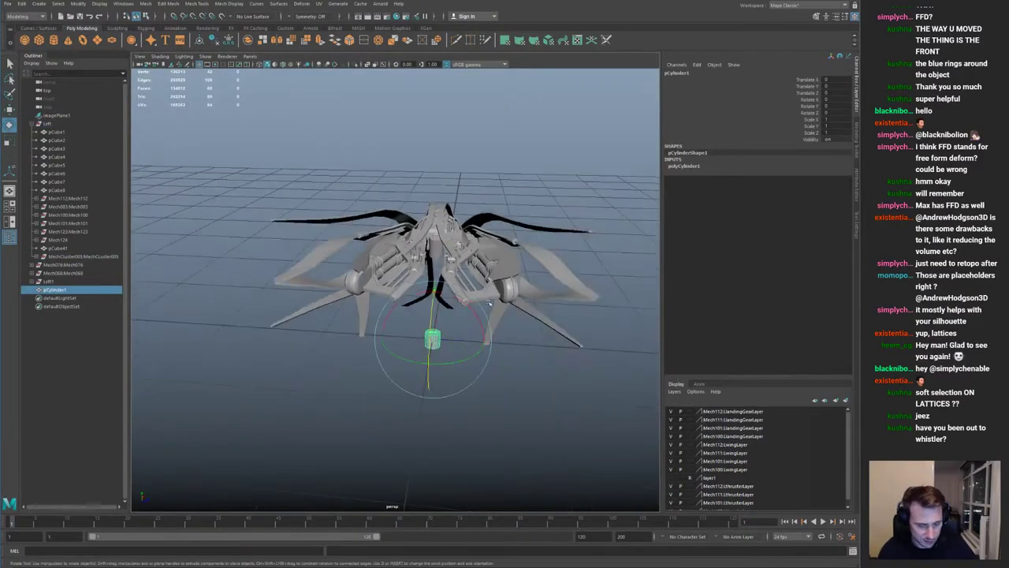
pyautogui.moveTo(465, 304); pyautogui.dragTo(491, 316)
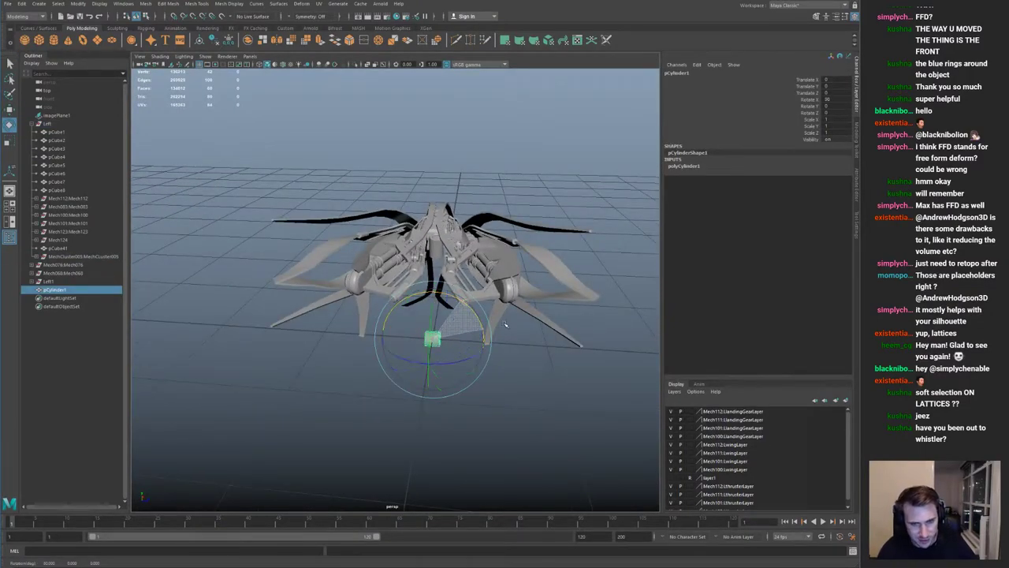
pyautogui.press('w')
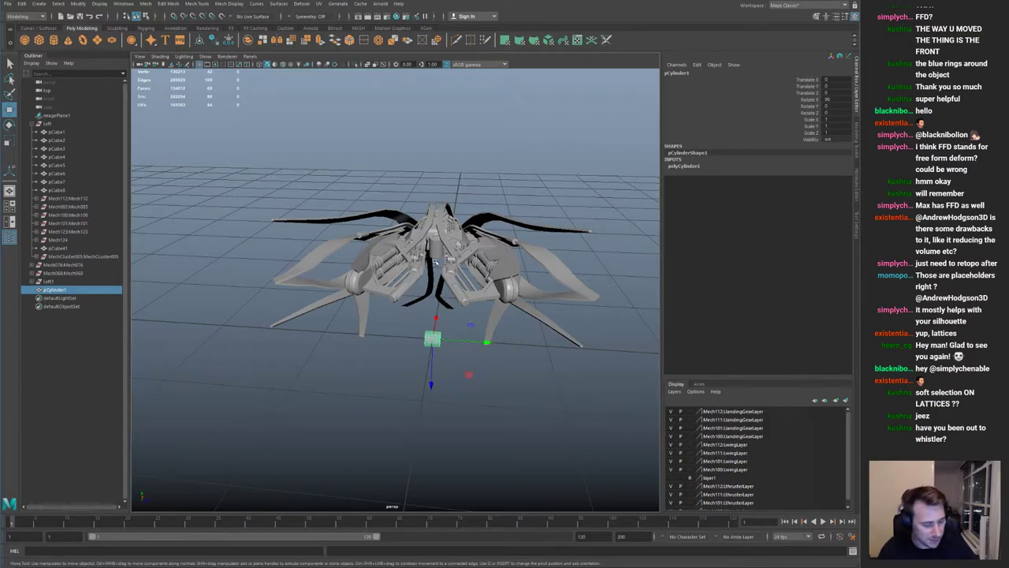
# Step: Move the cylinder up to the front of the vehicle, beside the central round body
pyautogui.keyDown('alt'); pyautogui.moveTo(436, 262); pyautogui.dragTo(374, 304, button='middle'); pyautogui.keyUp('alt')
pyautogui.keyDown('alt'); pyautogui.moveTo(377, 364); pyautogui.dragTo(430, 344); pyautogui.keyUp('alt')
pyautogui.moveTo(409, 427); pyautogui.dragTo(372, 330)
pyautogui.press('f')
pyautogui.keyDown('alt'); pyautogui.moveTo(412, 342); pyautogui.dragTo(248, 245, button='right'); pyautogui.keyUp('alt')
pyautogui.keyDown('alt'); pyautogui.moveTo(249, 244); pyautogui.dragTo(344, 260); pyautogui.keyUp('alt')
pyautogui.keyDown('alt'); pyautogui.moveTo(345, 260); pyautogui.dragTo(440, 319, button='middle'); pyautogui.keyUp('alt')
pyautogui.moveTo(458, 312); pyautogui.dragTo(411, 292)
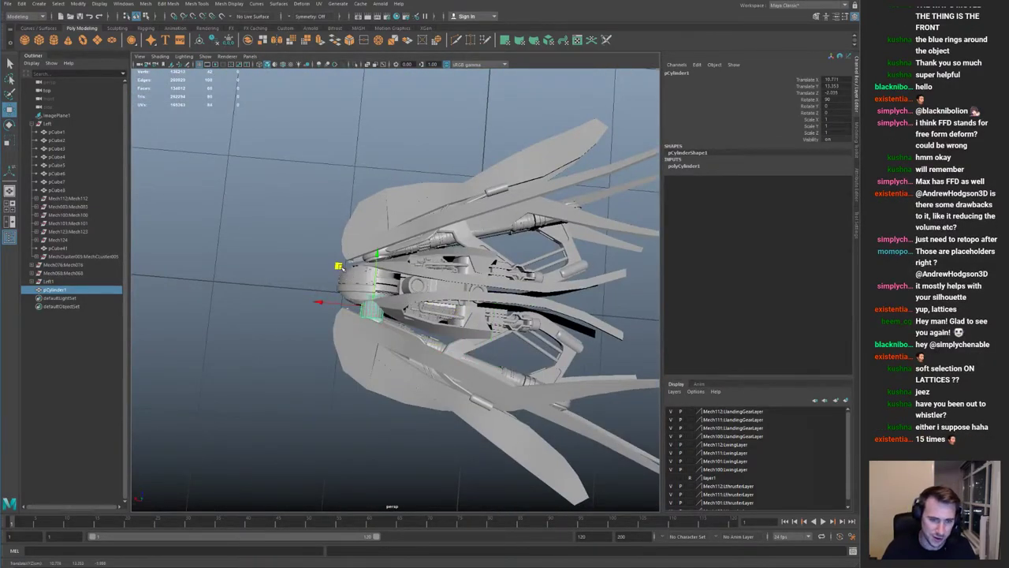
pyautogui.moveTo(339, 268); pyautogui.dragTo(340, 264)
# Step: Scale the cylinder uniformly to about 1.235 and lower it between the central body and the side ring
pyautogui.press('f')
pyautogui.keyDown('alt'); pyautogui.moveTo(378, 302); pyautogui.dragTo(331, 293, button='right'); pyautogui.keyUp('alt')
pyautogui.keyDown('alt'); pyautogui.moveTo(416, 369); pyautogui.dragTo(556, 357); pyautogui.keyUp('alt')
pyautogui.keyDown('alt'); pyautogui.moveTo(369, 424); pyautogui.dragTo(383, 280); pyautogui.keyUp('alt')
pyautogui.press('w')
pyautogui.press('r')
pyautogui.press('w')
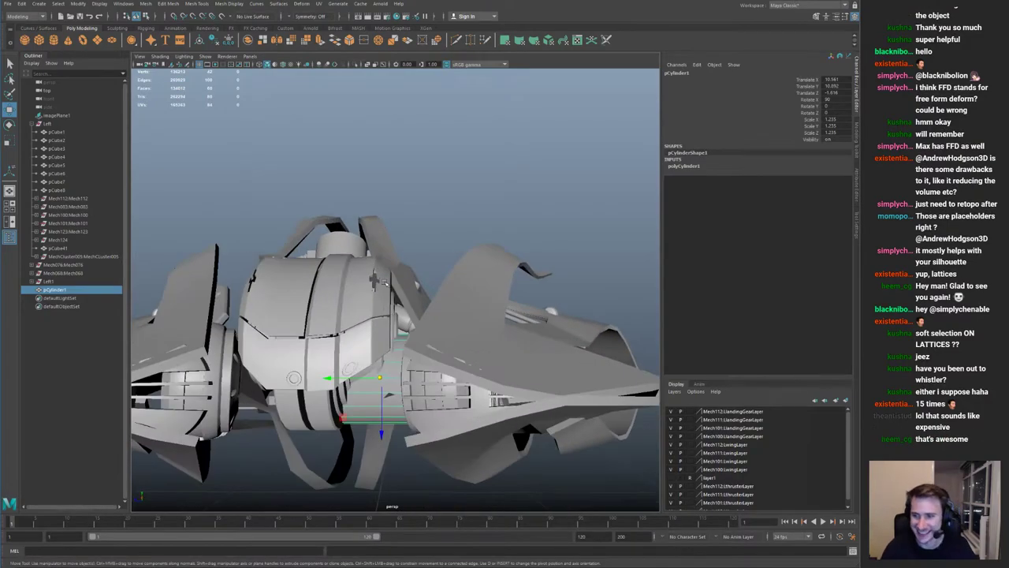
# Step: Tilt the cylinder to about 75 degrees on X and nudge it up to line up with the side ring
pyautogui.keyDown('alt'); pyautogui.moveTo(308, 289); pyautogui.dragTo(298, 368); pyautogui.keyUp('alt')
pyautogui.click(271, 403)
pyautogui.keyDown('alt'); pyautogui.moveTo(272, 402); pyautogui.dragTo(490, 298); pyautogui.keyUp('alt')
pyautogui.scroll(-3, 460, 359)
pyautogui.click(459, 360)
pyautogui.press('e')
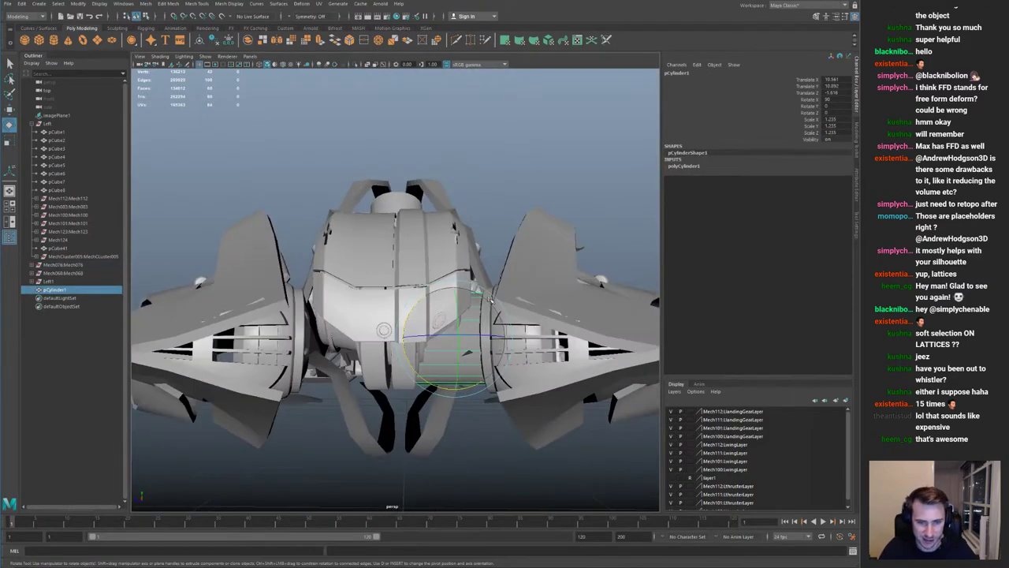
pyautogui.moveTo(416, 340); pyautogui.dragTo(403, 338)
pyautogui.press('w')
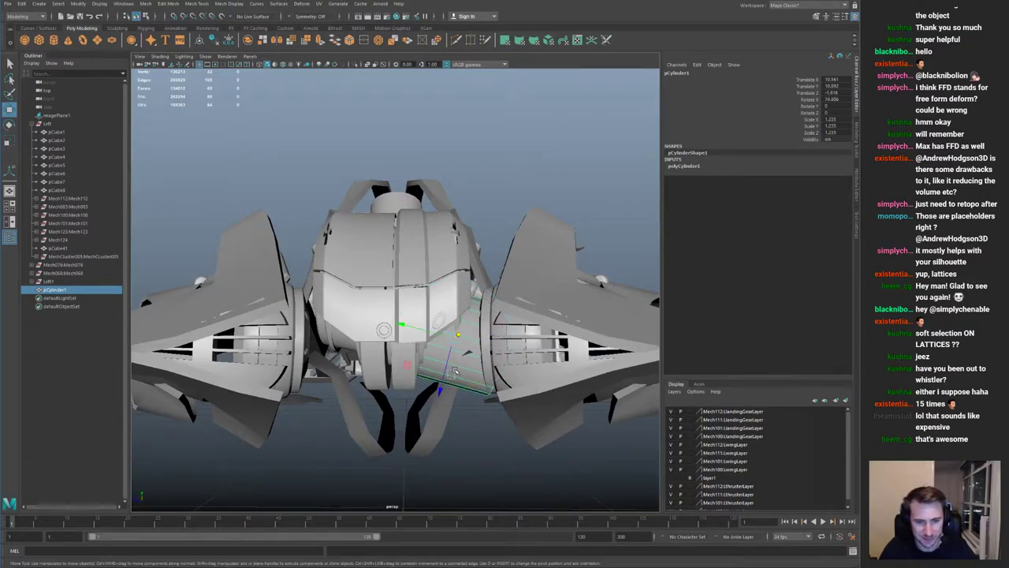
pyautogui.moveTo(443, 389); pyautogui.dragTo(447, 380)
# Step: Delete the construction history of the connecting cylinder
pyautogui.keyDown('alt'); pyautogui.moveTo(461, 331); pyautogui.dragTo(371, 337); pyautogui.keyUp('alt')
pyautogui.keyDown('alt'); pyautogui.moveTo(370, 337); pyautogui.dragTo(290, 166, button='right'); pyautogui.keyUp('alt')
pyautogui.click(288, 160)
pyautogui.keyDown('alt'); pyautogui.moveTo(289, 160); pyautogui.dragTo(359, 177); pyautogui.keyUp('alt')
pyautogui.keyDown('alt'); pyautogui.moveTo(426, 257); pyautogui.dragTo(451, 323, button='right'); pyautogui.keyUp('alt')
pyautogui.click(452, 342)
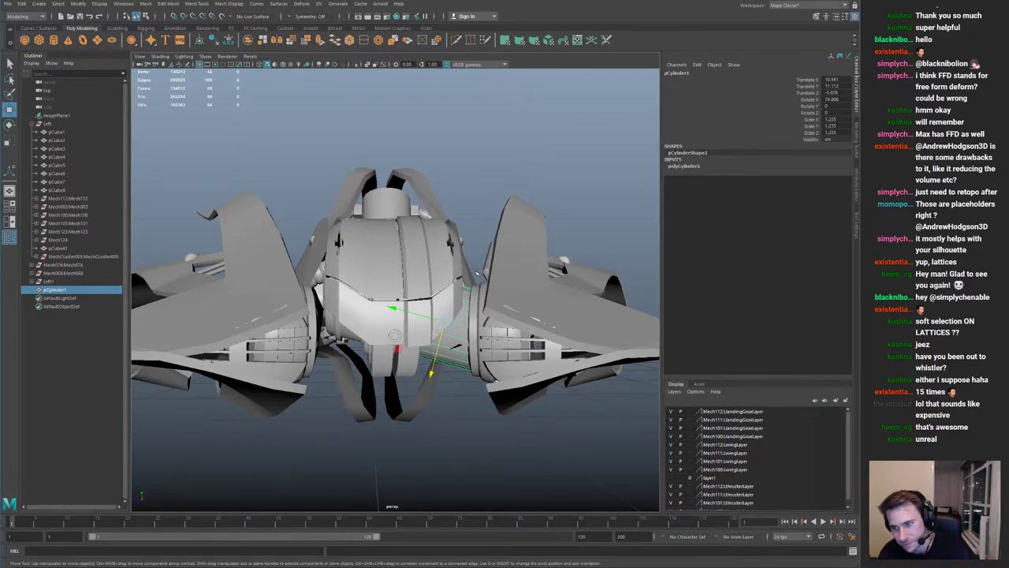
pyautogui.hotkey('alt', 'shift', 'd')
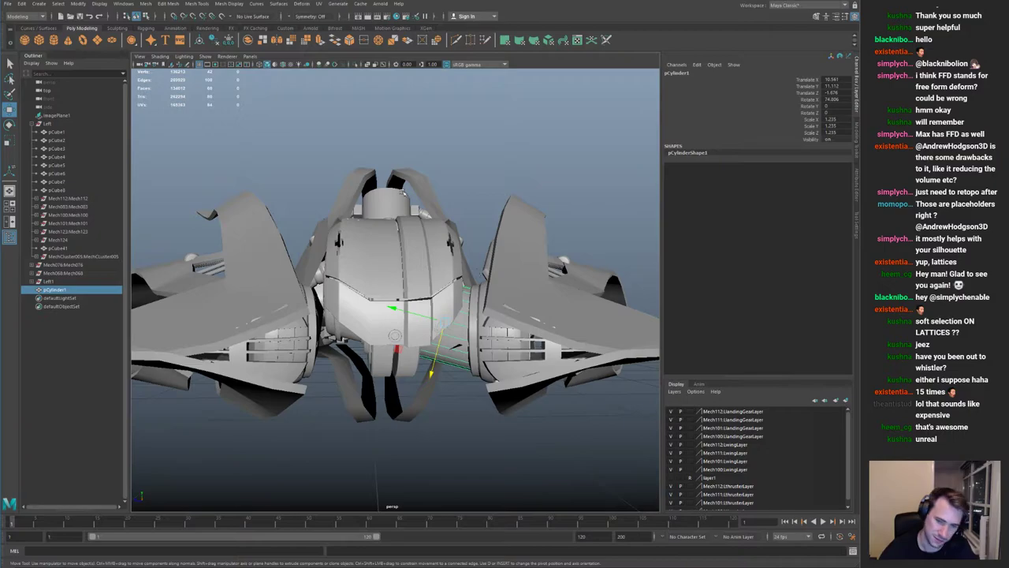
# Step: Examine from several angles how the cylinder meets the central body and the side ring
pyautogui.keyDown('alt'); pyautogui.moveTo(437, 248); pyautogui.dragTo(394, 230, button='right'); pyautogui.keyUp('alt')
pyautogui.keyDown('alt'); pyautogui.moveTo(395, 230); pyautogui.dragTo(323, 252); pyautogui.keyUp('alt')
pyautogui.keyDown('alt'); pyautogui.moveTo(323, 252); pyautogui.dragTo(430, 303, button='right'); pyautogui.keyUp('alt')
pyautogui.keyDown('alt'); pyautogui.moveTo(430, 315); pyautogui.dragTo(481, 254); pyautogui.keyUp('alt')
pyautogui.click(476, 294)
pyautogui.click(470, 288)
pyautogui.keyDown('alt'); pyautogui.moveTo(481, 254); pyautogui.dragTo(536, 264, button='right'); pyautogui.keyUp('alt')
pyautogui.keyDown('alt'); pyautogui.moveTo(536, 264); pyautogui.dragTo(426, 257); pyautogui.keyUp('alt')
pyautogui.click(513, 270)
pyautogui.keyDown('alt'); pyautogui.moveTo(426, 256); pyautogui.dragTo(491, 232, button='middle'); pyautogui.keyUp('alt')
pyautogui.keyDown('alt'); pyautogui.moveTo(491, 232); pyautogui.dragTo(530, 244, button='right'); pyautogui.keyUp('alt')
pyautogui.click(425, 339)
pyautogui.keyDown('alt'); pyautogui.moveTo(425, 339); pyautogui.dragTo(464, 302); pyautogui.keyUp('alt')
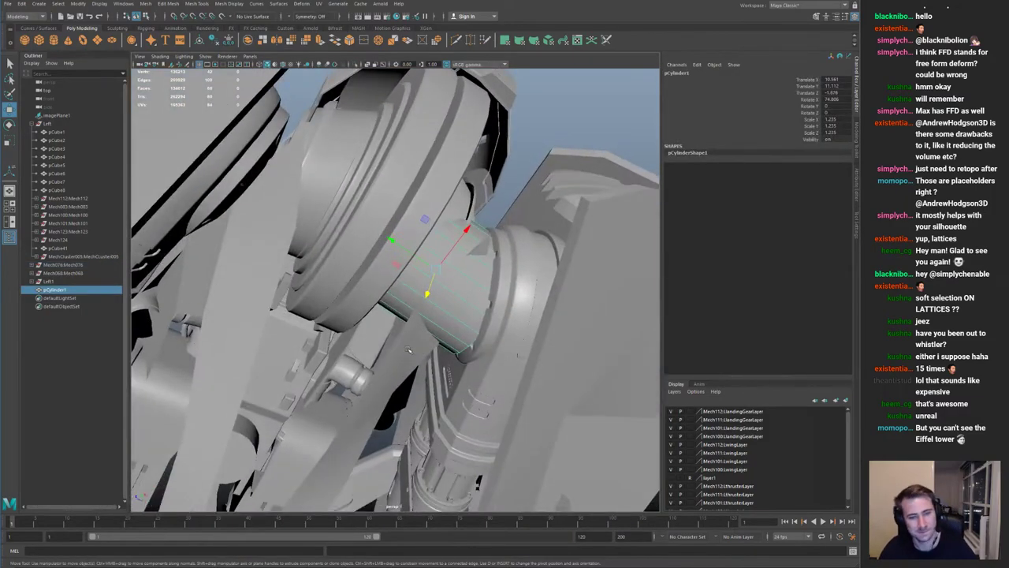
# Step: Isolate the pCube5 shell near the cylinder and cut an edge across its pointed corner with Multi-Cut
pyautogui.click(410, 371)
pyautogui.keyDown('alt'); pyautogui.moveTo(410, 370); pyautogui.dragTo(367, 328); pyautogui.keyUp('alt')
pyautogui.hotkey('ctrl', '1')
pyautogui.keyDown('alt'); pyautogui.moveTo(439, 326); pyautogui.dragTo(391, 344); pyautogui.keyUp('alt')
pyautogui.hotkey('ctrl', '1')
pyautogui.keyDown('alt'); pyautogui.moveTo(391, 343); pyautogui.dragTo(413, 357, button='right'); pyautogui.keyUp('alt')
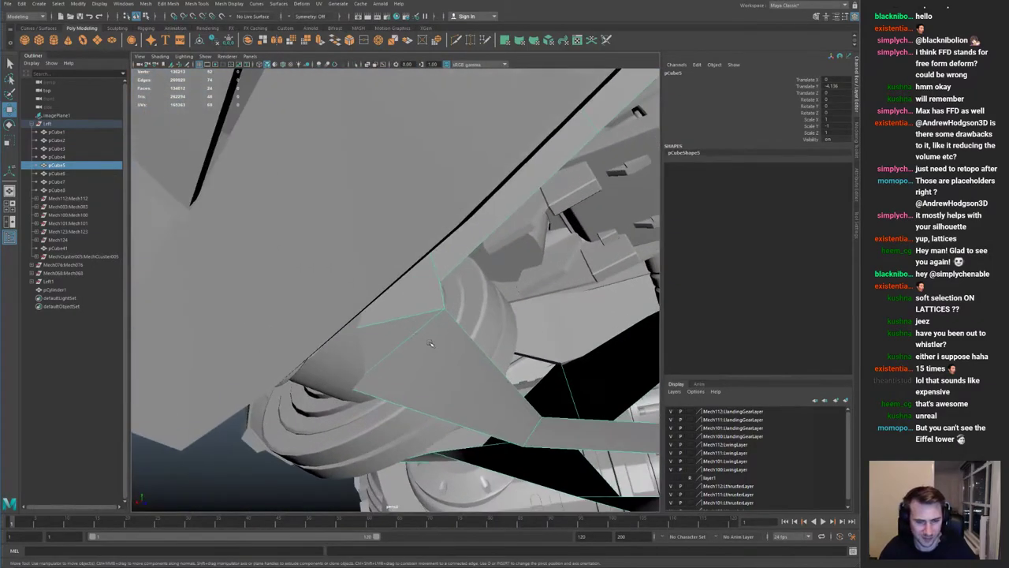
pyautogui.hotkey('ctrl', '1')
pyautogui.hotkey('ctrl', 'shift', 'x')
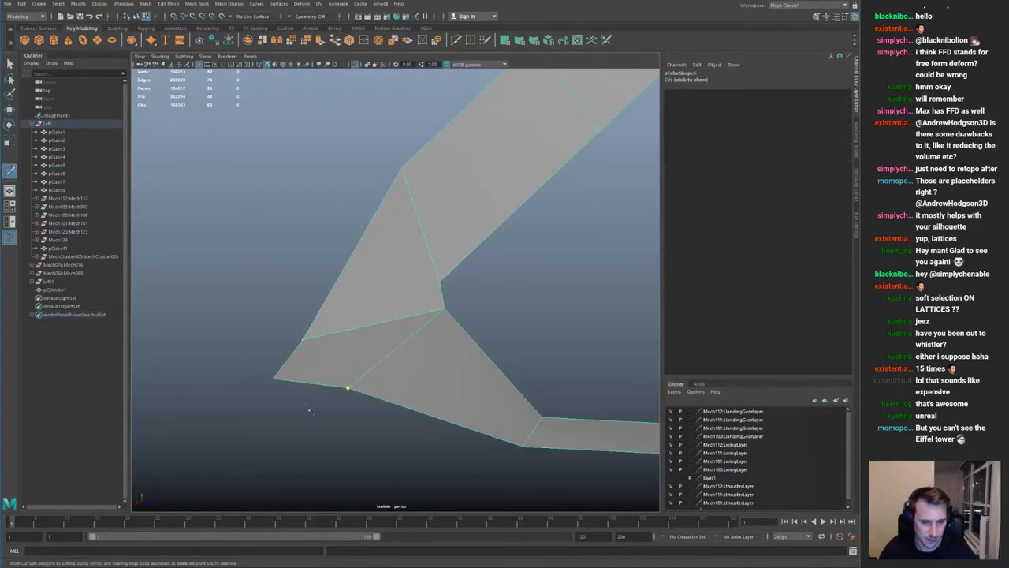
pyautogui.click(306, 339)
pyautogui.press('q')
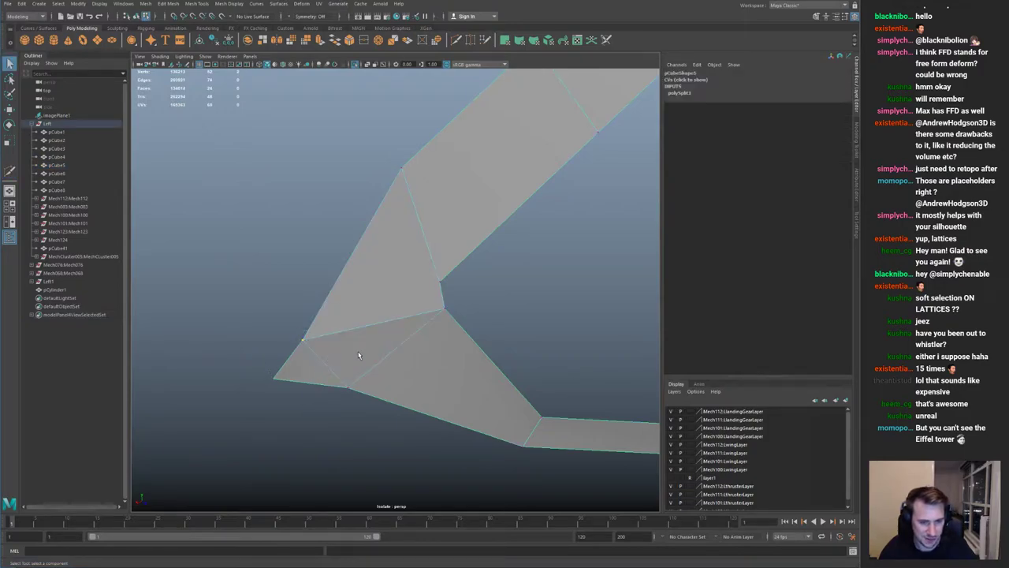
# Step: Delete the triangular tip face cut off at the corner of pCube5
pyautogui.press('F11')
pyautogui.click(311, 376)
pyautogui.press('Delete')
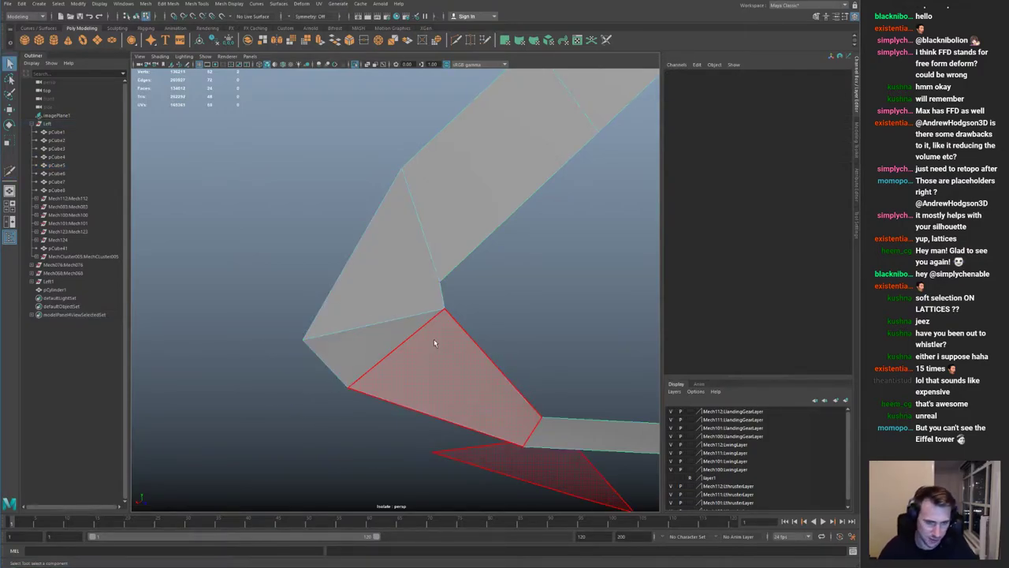
# Step: Show the whole vehicle again and move the trimmed corner vertices of pCube5 beside the ringed joint
pyautogui.press('F9')
pyautogui.hotkey('ctrl', '1')
pyautogui.keyDown('alt'); pyautogui.moveTo(373, 318); pyautogui.dragTo(343, 338); pyautogui.keyUp('alt')
pyautogui.keyDown('alt'); pyautogui.moveTo(343, 337); pyautogui.dragTo(392, 343, button='right'); pyautogui.keyUp('alt')
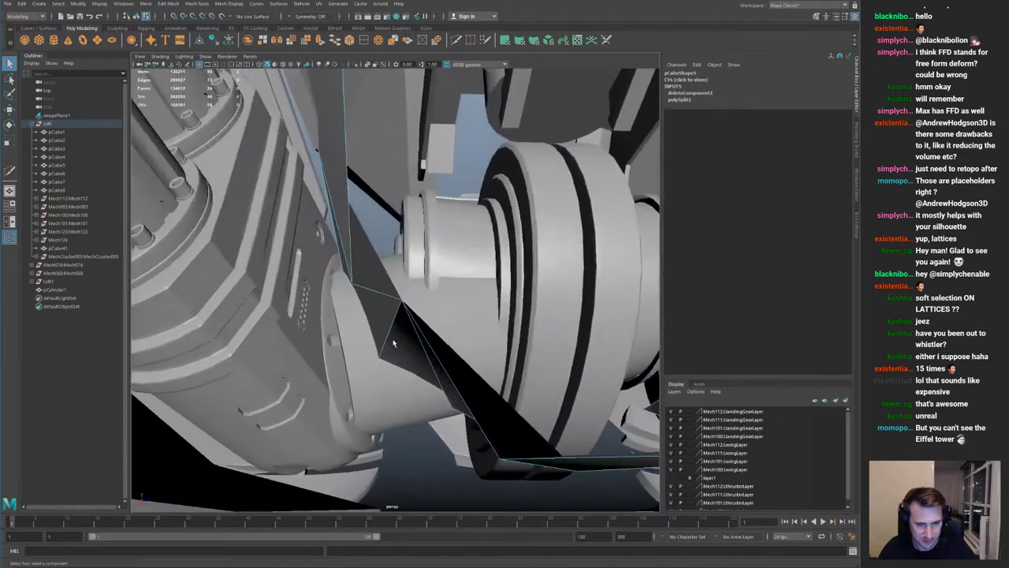
pyautogui.keyDown('alt'); pyautogui.moveTo(401, 349); pyautogui.dragTo(422, 353); pyautogui.keyUp('alt')
pyautogui.press('w')
pyautogui.moveTo(340, 411); pyautogui.dragTo(343, 465)
pyautogui.moveTo(410, 396)
pyautogui.mouseDown()
pyautogui.moveTo(442, 431)
pyautogui.moveTo(307, 394)
pyautogui.moveTo(428, 361)
pyautogui.moveTo(413, 386)
pyautogui.mouseUp()
pyautogui.keyDown('alt'); pyautogui.moveTo(417, 371); pyautogui.dragTo(502, 297); pyautogui.keyUp('alt')
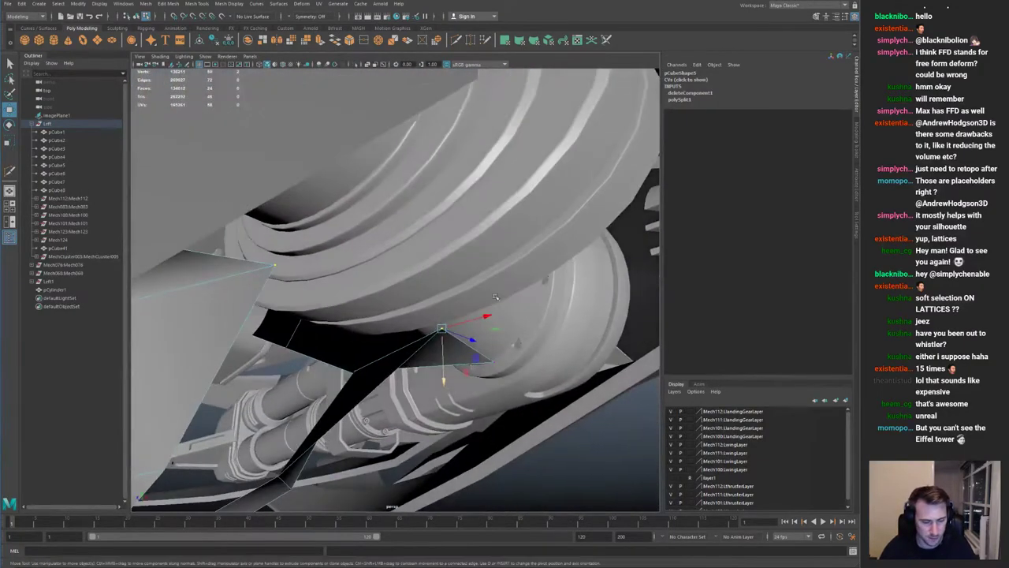
pyautogui.moveTo(439, 294); pyautogui.dragTo(347, 309, button='right')
# Step: Cut an edge from pCube5's outer corner to its upper inner corner and delete the old edge below it
pyautogui.keyDown('alt'); pyautogui.moveTo(347, 309); pyautogui.dragTo(364, 339); pyautogui.keyUp('alt')
pyautogui.keyDown('alt'); pyautogui.moveTo(364, 339); pyautogui.dragTo(409, 352, button='right'); pyautogui.keyUp('alt')
pyautogui.keyDown('alt'); pyautogui.moveTo(409, 352); pyautogui.dragTo(416, 330); pyautogui.keyUp('alt')
pyautogui.hotkey('ctrl', '1')
pyautogui.hotkey('ctrl', 'shift', 'x')
pyautogui.click(215, 341)
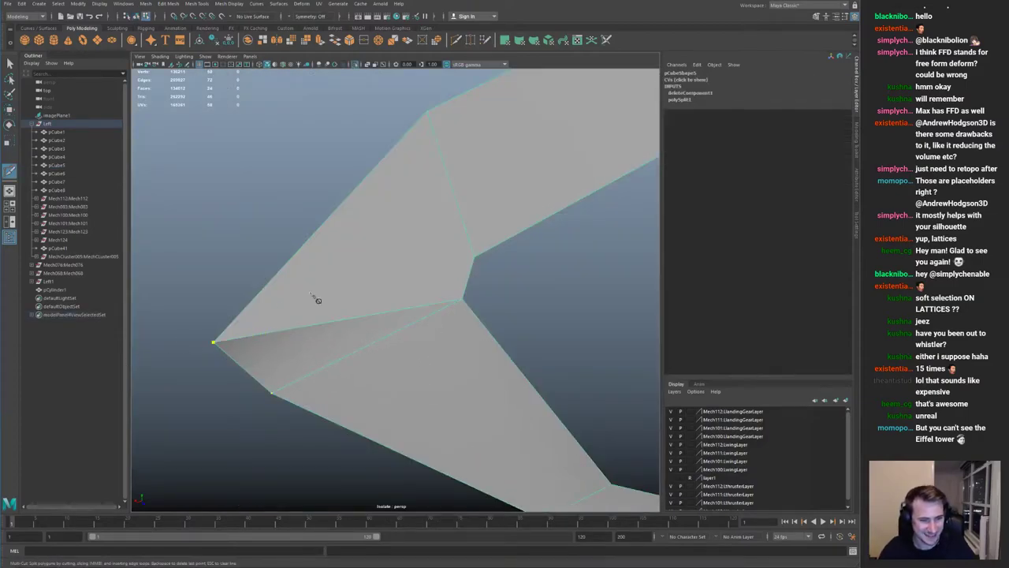
pyautogui.press('q')
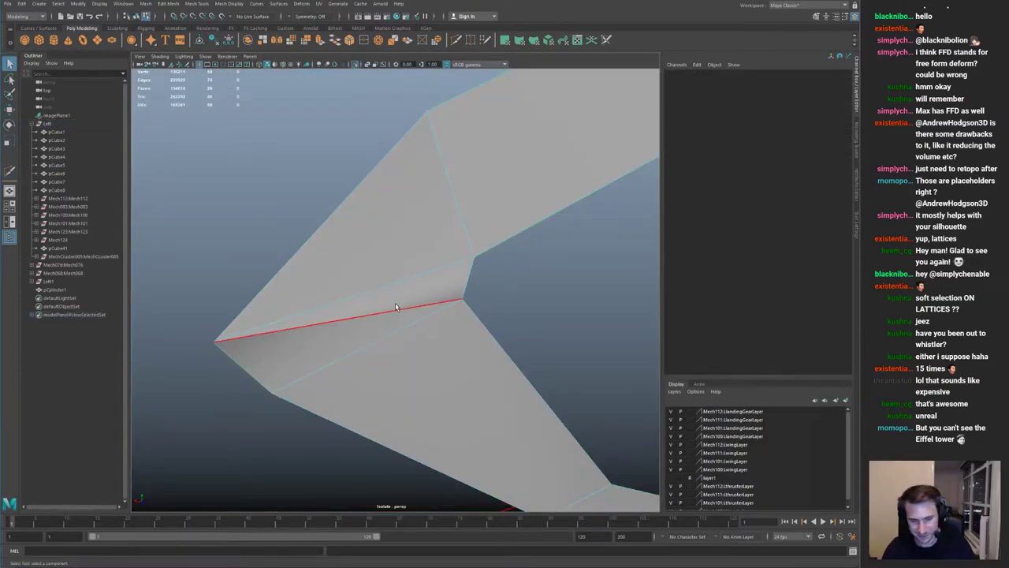
pyautogui.doubleClick(378, 309)
pyautogui.press('Delete')
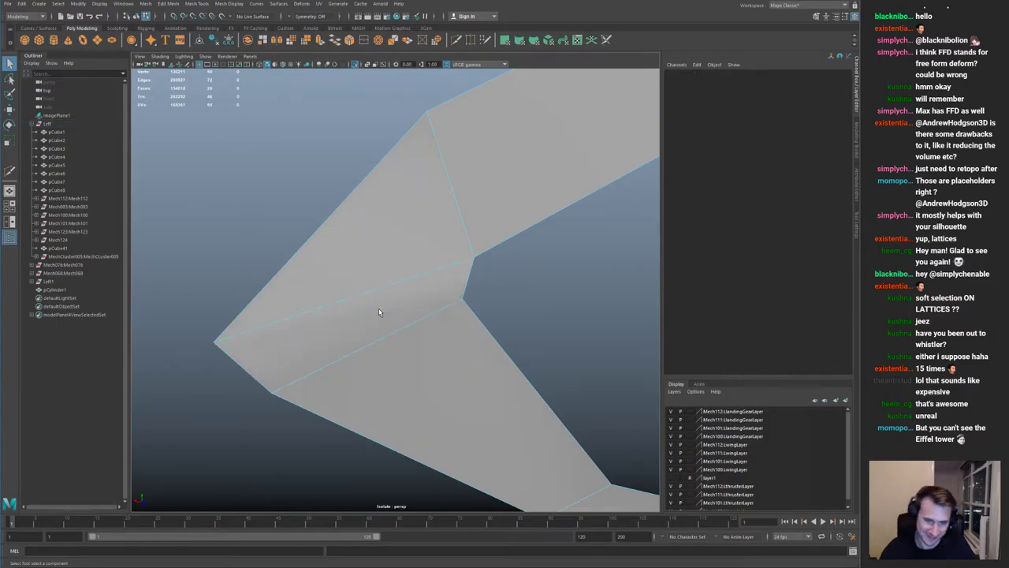
pyautogui.moveTo(379, 309); pyautogui.dragTo(471, 153, button='right')
pyautogui.hotkey('ctrl', '1')
# Step: Delete the construction history of the pCube5 shell and save the scene
pyautogui.keyDown('alt'); pyautogui.moveTo(197, 216); pyautogui.dragTo(316, 295); pyautogui.keyUp('alt')
pyautogui.keyDown('alt'); pyautogui.moveTo(316, 295); pyautogui.dragTo(401, 321, button='right'); pyautogui.keyUp('alt')
pyautogui.keyDown('alt'); pyautogui.moveTo(401, 320); pyautogui.dragTo(441, 268); pyautogui.keyUp('alt')
pyautogui.keyDown('alt'); pyautogui.moveTo(442, 268); pyautogui.dragTo(452, 217, button='middle'); pyautogui.keyUp('alt')
pyautogui.keyDown('alt'); pyautogui.moveTo(452, 217); pyautogui.dragTo(443, 324); pyautogui.keyUp('alt')
pyautogui.keyDown('alt'); pyautogui.moveTo(442, 324); pyautogui.dragTo(162, 238, button='right'); pyautogui.keyUp('alt')
pyautogui.keyDown('alt'); pyautogui.moveTo(318, 248); pyautogui.dragTo(355, 239); pyautogui.keyUp('alt')
pyautogui.hotkey('alt', 'shift', 'd')
pyautogui.hotkey('ctrl', 's')
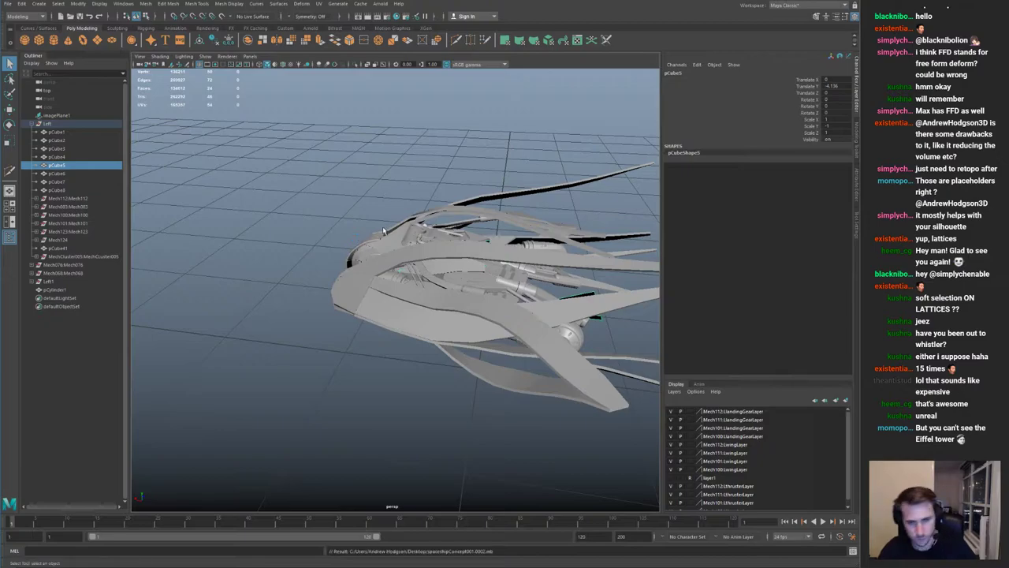
pyautogui.moveTo(281, 277)
pyautogui.keyDown('alt'); pyautogui.mouseDown()
pyautogui.moveTo(372, 215)
pyautogui.moveTo(289, 259)
pyautogui.mouseUp(); pyautogui.keyUp('alt')
pyautogui.click(371, 216)
pyautogui.keyDown('alt'); pyautogui.moveTo(288, 259); pyautogui.dragTo(325, 272, button='right'); pyautogui.keyUp('alt')
pyautogui.keyDown('alt'); pyautogui.moveTo(325, 272); pyautogui.dragTo(346, 292); pyautogui.keyUp('alt')
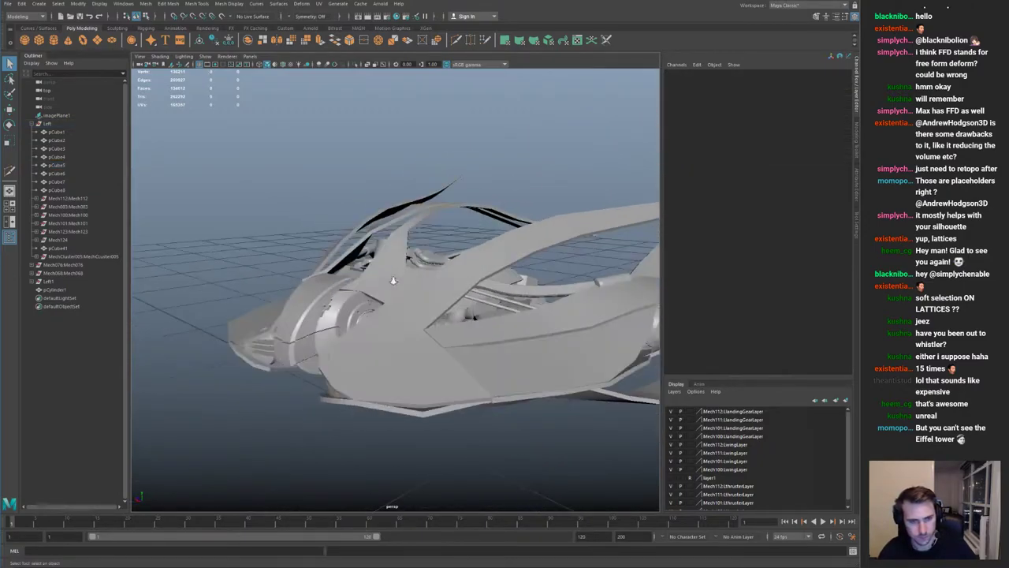
# Step: Extrude the front end face of pCube4 outward to lengthen the panel over the ringed joint
pyautogui.keyDown('alt'); pyautogui.moveTo(347, 291); pyautogui.dragTo(377, 292, button='right'); pyautogui.keyUp('alt')
pyautogui.click(377, 293)
pyautogui.keyDown('alt'); pyautogui.moveTo(377, 292); pyautogui.dragTo(332, 256); pyautogui.keyUp('alt')
pyautogui.hotkey('ctrl', '1')
pyautogui.keyDown('alt'); pyautogui.moveTo(332, 255); pyautogui.dragTo(382, 382, button='right'); pyautogui.keyUp('alt')
pyautogui.click(355, 348)
pyautogui.click(355, 349)
pyautogui.hotkey('ctrl', '1')
pyautogui.keyDown('alt'); pyautogui.moveTo(382, 381); pyautogui.dragTo(439, 241); pyautogui.keyUp('alt')
pyautogui.press('w')
pyautogui.moveTo(372, 307); pyautogui.dragTo(295, 352)
pyautogui.keyDown('alt'); pyautogui.moveTo(294, 352); pyautogui.dragTo(460, 315); pyautogui.keyUp('alt')
pyautogui.hotkey('ctrl', '1')
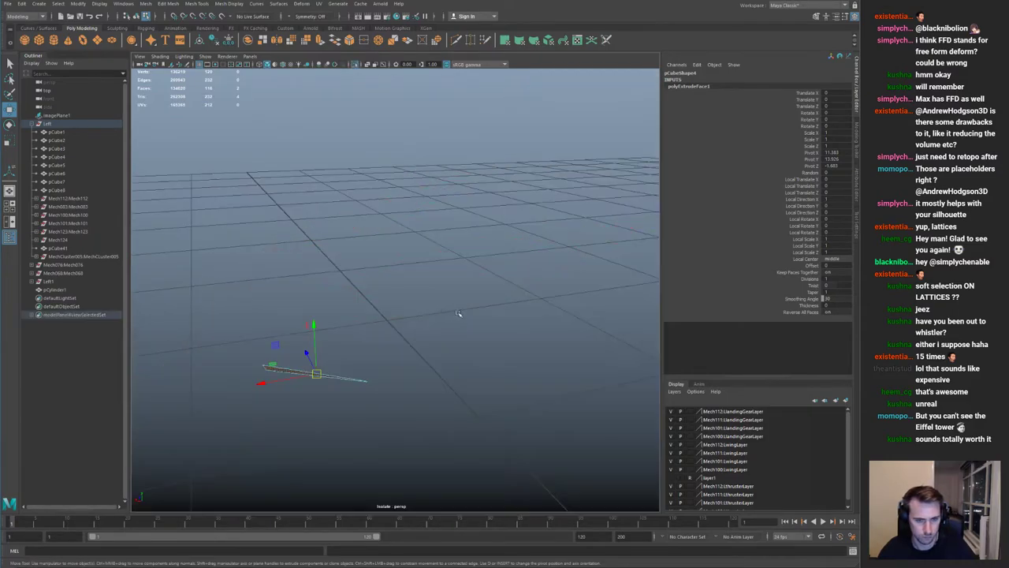
# Step: Move the lower corner vertices of pCube4's new front extension to fit the curved panel around the ringed joint
pyautogui.moveTo(451, 327); pyautogui.dragTo(402, 344, button='right')
pyautogui.hotkey('ctrl', '1')
pyautogui.hotkey('ctrl', '1')
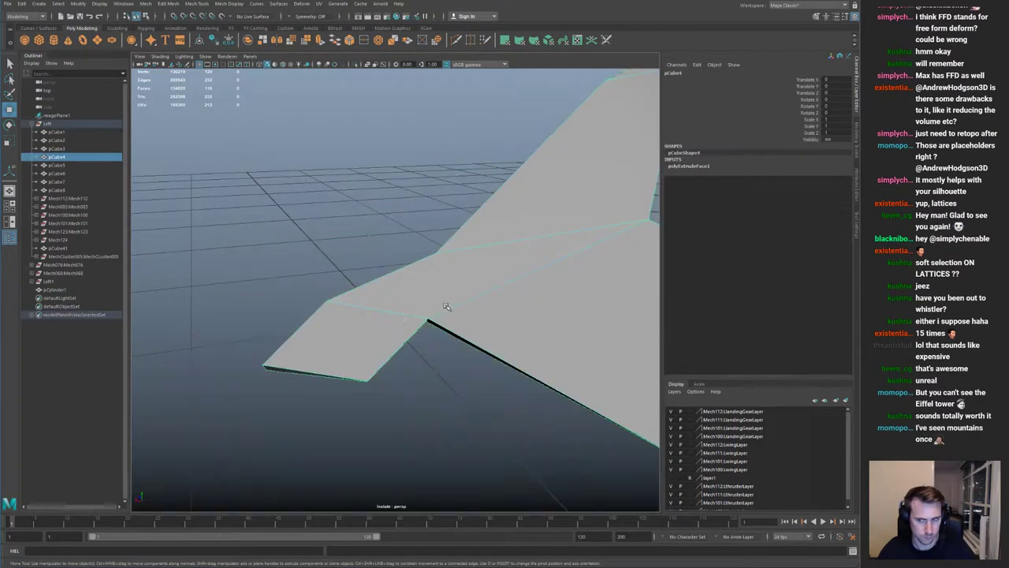
pyautogui.moveTo(390, 326)
pyautogui.mouseDown(button='right')
pyautogui.moveTo(456, 290)
pyautogui.moveTo(394, 324)
pyautogui.mouseUp(button='right')
pyautogui.hotkey('ctrl', '1')
pyautogui.hotkey('ctrl', '1')
pyautogui.moveTo(371, 398); pyautogui.dragTo(350, 369)
pyautogui.hotkey('ctrl', '1')
pyautogui.keyDown('alt'); pyautogui.moveTo(352, 374); pyautogui.dragTo(324, 355); pyautogui.keyUp('alt')
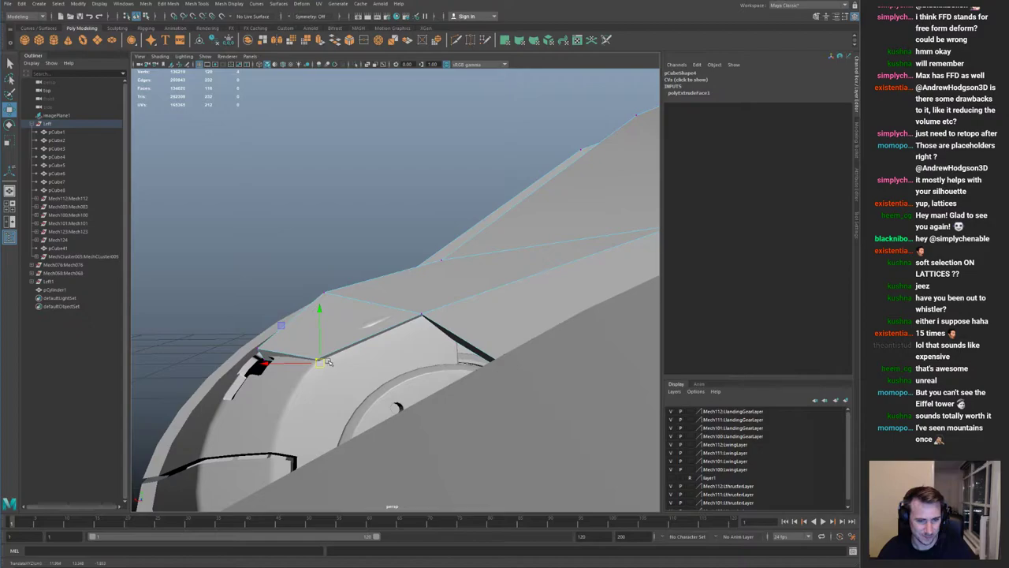
pyautogui.moveTo(432, 318); pyautogui.dragTo(408, 337)
# Step: Bevel the bend edge where pCube4's front extension meets the main panel, using 2 segments
pyautogui.moveTo(410, 317); pyautogui.dragTo(467, 276, button='right')
pyautogui.keyDown('alt'); pyautogui.moveTo(467, 276); pyautogui.dragTo(423, 304); pyautogui.keyUp('alt')
pyautogui.hotkey('ctrl', '1')
pyautogui.hotkey('ctrl', '1')
pyautogui.keyDown('alt'); pyautogui.moveTo(477, 273); pyautogui.dragTo(483, 290); pyautogui.keyUp('alt')
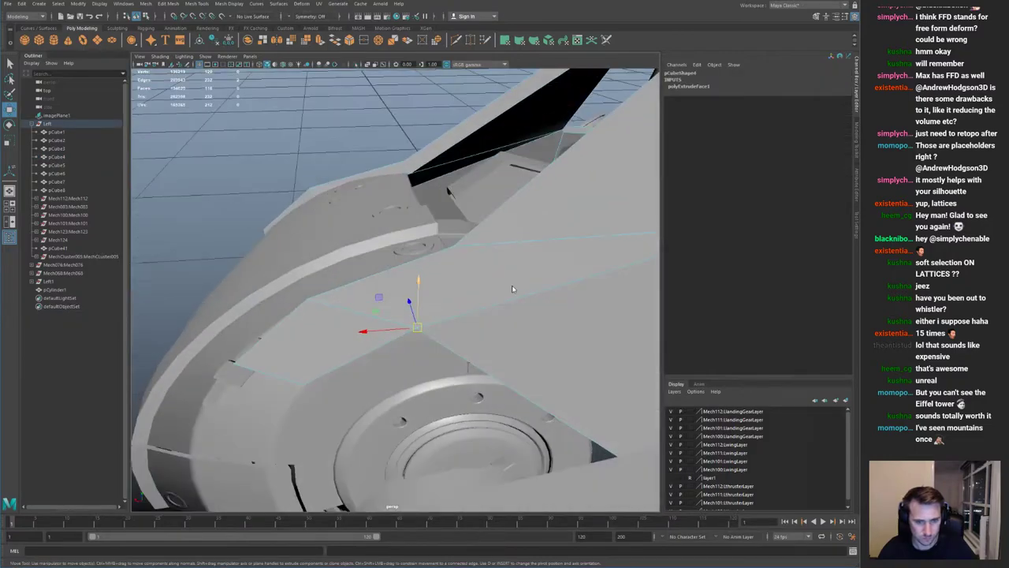
pyautogui.hotkey('ctrl', 'b')
pyautogui.keyDown('alt'); pyautogui.moveTo(483, 289); pyautogui.dragTo(383, 282, button='right'); pyautogui.keyUp('alt')
pyautogui.keyDown('alt'); pyautogui.moveTo(383, 281); pyautogui.dragTo(410, 296); pyautogui.keyUp('alt')
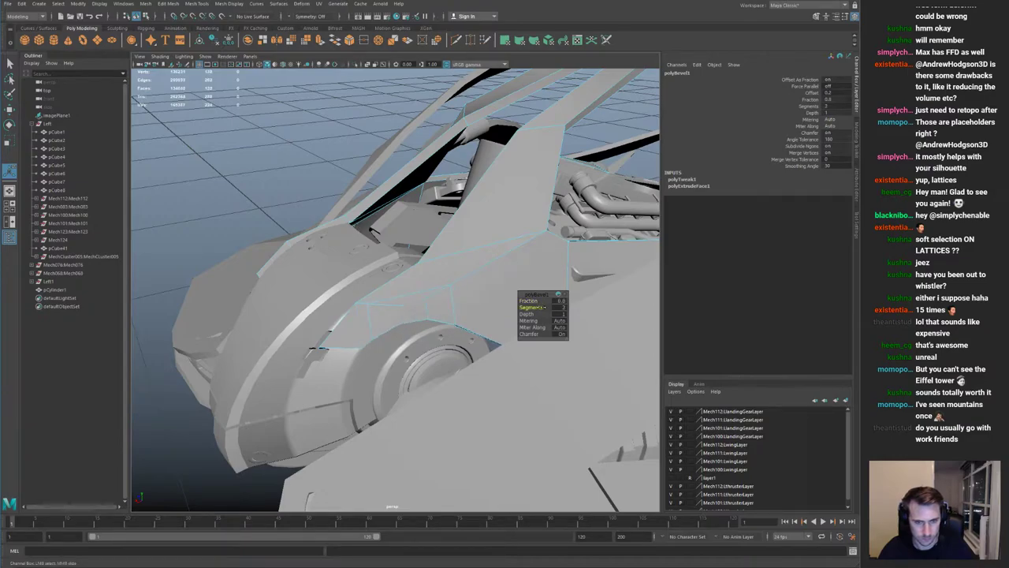
pyautogui.scroll(-5, 530, 271)
pyautogui.press('F8')
pyautogui.click(346, 185)
# Step: Examine the nose panels and the cylinder behind them from the side, front and above
pyautogui.moveTo(347, 185)
pyautogui.keyDown('alt'); pyautogui.mouseDown()
pyautogui.moveTo(443, 171)
pyautogui.moveTo(340, 201)
pyautogui.mouseUp(); pyautogui.keyUp('alt')
pyautogui.keyDown('alt'); pyautogui.moveTo(341, 202); pyautogui.dragTo(454, 290, button='right'); pyautogui.keyUp('alt')
pyautogui.click(444, 289)
pyautogui.keyDown('alt'); pyautogui.moveTo(444, 289); pyautogui.dragTo(442, 272); pyautogui.keyUp('alt')
pyautogui.keyDown('alt'); pyautogui.moveTo(441, 272); pyautogui.dragTo(351, 193, button='right'); pyautogui.keyUp('alt')
pyautogui.click(350, 194)
pyautogui.keyDown('alt'); pyautogui.moveTo(351, 193); pyautogui.dragTo(331, 223); pyautogui.keyUp('alt')
pyautogui.keyDown('alt'); pyautogui.moveTo(331, 223); pyautogui.dragTo(442, 271, button='right'); pyautogui.keyUp('alt')
pyautogui.keyDown('alt'); pyautogui.moveTo(441, 270); pyautogui.dragTo(402, 304); pyautogui.keyUp('alt')
pyautogui.keyDown('alt'); pyautogui.moveTo(403, 304); pyautogui.dragTo(430, 323, button='right'); pyautogui.keyUp('alt')
pyautogui.click(429, 322)
pyautogui.keyDown('alt'); pyautogui.moveTo(429, 322); pyautogui.dragTo(397, 210); pyautogui.keyUp('alt')
pyautogui.keyDown('alt'); pyautogui.moveTo(396, 210); pyautogui.dragTo(414, 155, button='middle'); pyautogui.keyUp('alt')
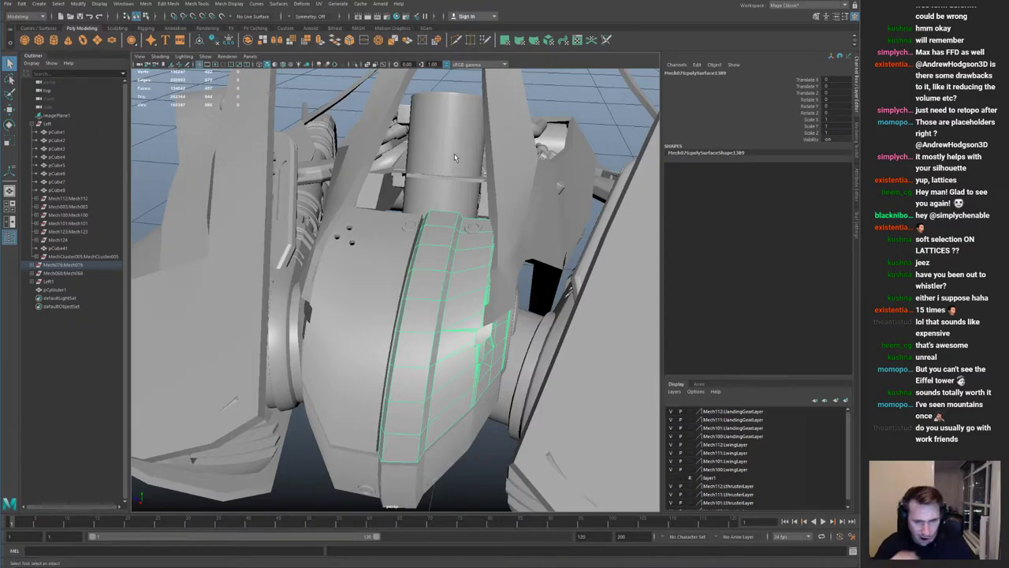
pyautogui.keyDown('alt'); pyautogui.moveTo(348, 176); pyautogui.dragTo(310, 213, button='right'); pyautogui.keyUp('alt')
pyautogui.keyDown('alt'); pyautogui.moveTo(311, 214); pyautogui.dragTo(403, 267); pyautogui.keyUp('alt')
# Step: Move the rear end vertices of the raised nose strip to adjust where it ends near the cylinder
pyautogui.click(503, 231)
pyautogui.click(440, 266)
pyautogui.keyDown('alt'); pyautogui.moveTo(403, 266); pyautogui.dragTo(421, 279, button='right'); pyautogui.keyUp('alt')
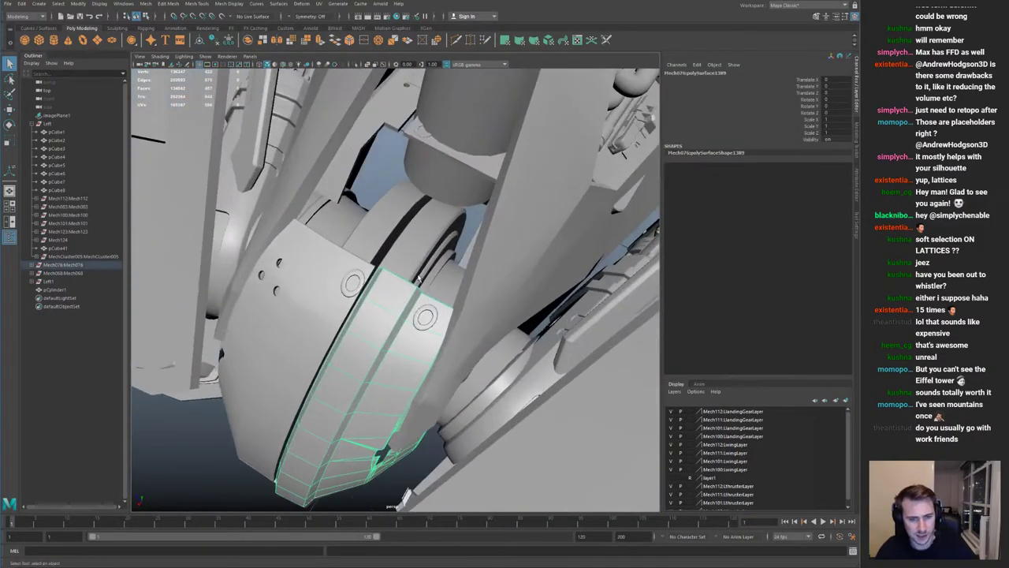
pyautogui.hotkey('ctrl', '1')
pyautogui.press('F9')
pyautogui.moveTo(367, 256); pyautogui.dragTo(362, 293)
pyautogui.hotkey('ctrl', '1')
pyautogui.press('w')
pyautogui.keyDown('alt'); pyautogui.moveTo(314, 323); pyautogui.dragTo(295, 321); pyautogui.keyUp('alt')
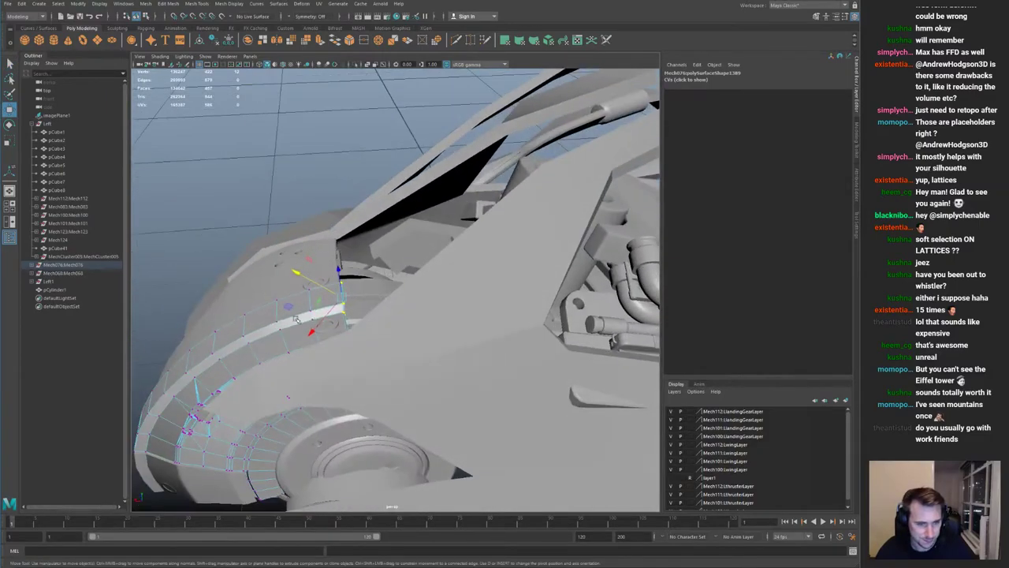
pyautogui.keyDown('alt'); pyautogui.moveTo(376, 278); pyautogui.dragTo(431, 268); pyautogui.keyUp('alt')
pyautogui.keyDown('alt'); pyautogui.moveTo(349, 251); pyautogui.dragTo(347, 290); pyautogui.keyUp('alt')
# Step: Move the rear end vertices of the neighbouring nose side panel to match the end of the nose strip
pyautogui.click(335, 365)
pyautogui.hotkey('ctrl', '1')
pyautogui.keyDown('alt'); pyautogui.moveTo(335, 365); pyautogui.dragTo(402, 388); pyautogui.keyUp('alt')
pyautogui.press('F9')
pyautogui.hotkey('ctrl', '1')
pyautogui.keyDown('alt'); pyautogui.moveTo(402, 388); pyautogui.dragTo(473, 335); pyautogui.keyUp('alt')
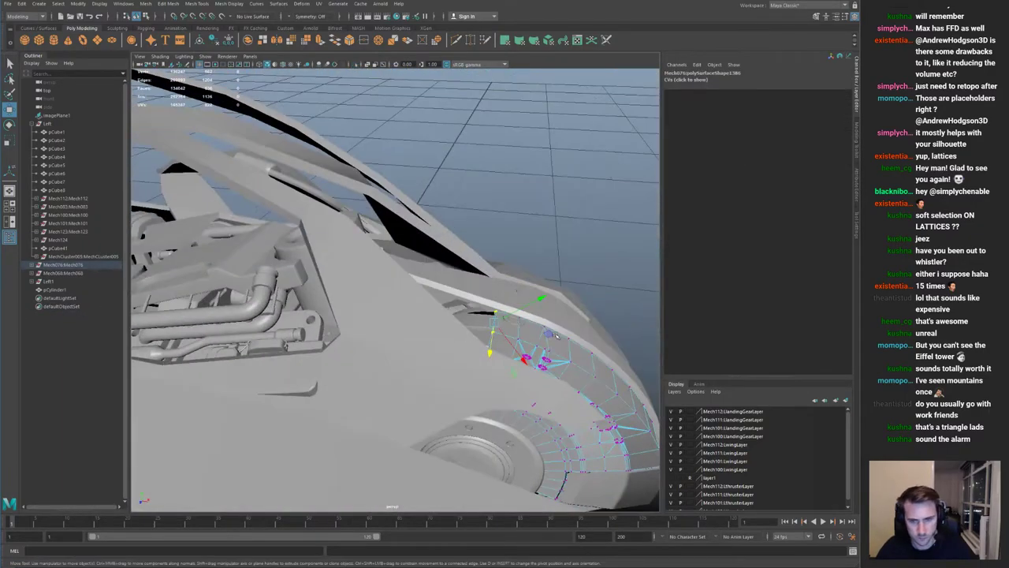
pyautogui.moveTo(432, 284); pyautogui.dragTo(433, 285)
pyautogui.keyDown('alt'); pyautogui.moveTo(434, 285); pyautogui.dragTo(428, 400); pyautogui.keyUp('alt')
pyautogui.keyDown('alt'); pyautogui.moveTo(428, 400); pyautogui.dragTo(349, 334, button='right'); pyautogui.keyUp('alt')
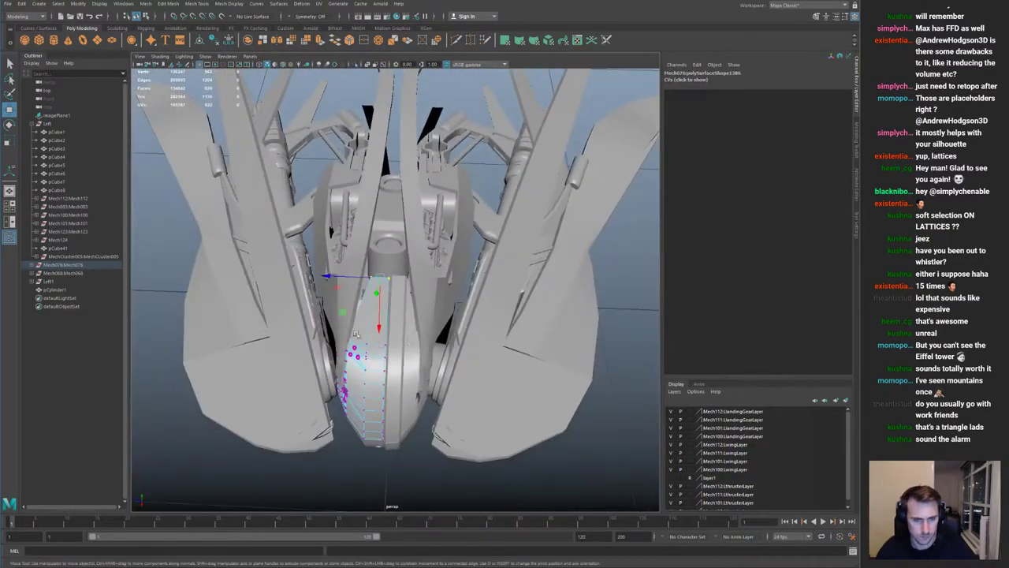
# Step: Import the MechCluster008 mechanical part into the vehicle scene
pyautogui.click(430, 204)
pyautogui.keyDown('alt'); pyautogui.moveTo(431, 203); pyautogui.dragTo(231, 277, button='right'); pyautogui.keyUp('alt')
pyautogui.click(230, 277)
pyautogui.keyDown('alt'); pyautogui.moveTo(230, 277); pyautogui.dragTo(355, 180); pyautogui.keyUp('alt')
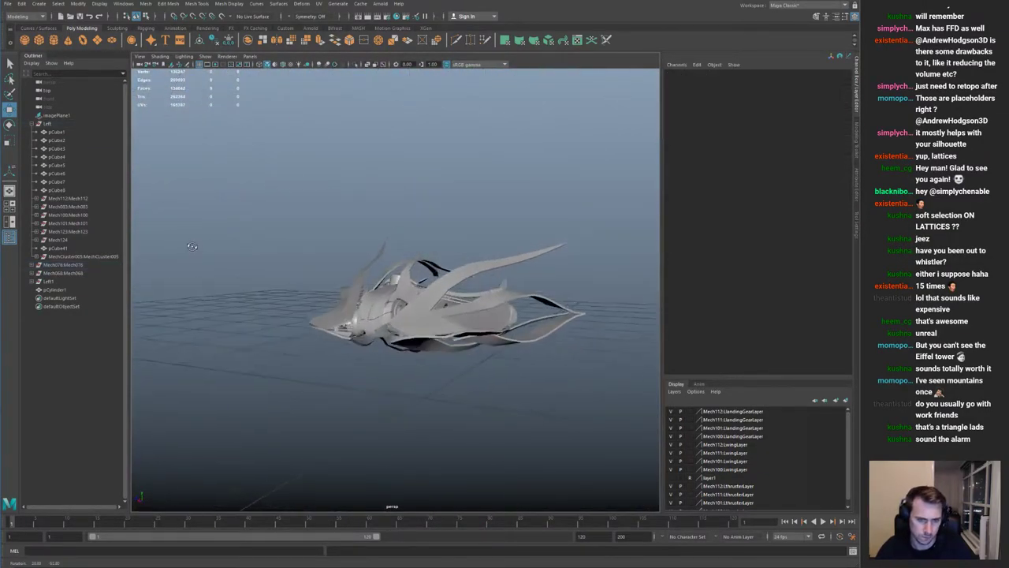
pyautogui.keyDown('alt'); pyautogui.moveTo(355, 179); pyautogui.dragTo(504, 287, button='right'); pyautogui.keyUp('alt')
pyautogui.keyDown('alt'); pyautogui.moveTo(504, 287); pyautogui.dragTo(512, 341); pyautogui.keyUp('alt')
pyautogui.keyDown('alt'); pyautogui.moveTo(512, 340); pyautogui.dragTo(408, 253, button='right'); pyautogui.keyUp('alt')
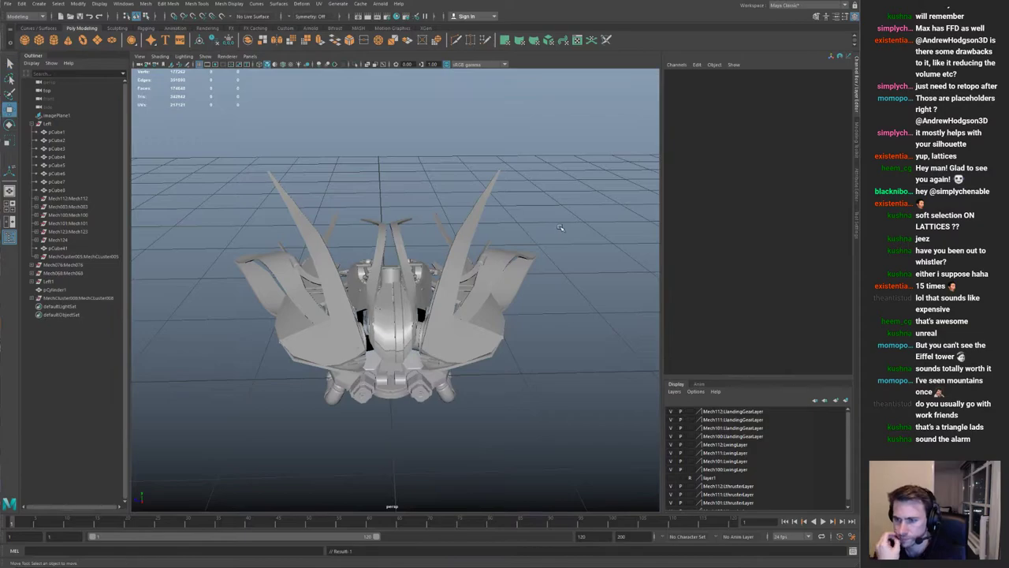
pyautogui.keyDown('alt'); pyautogui.moveTo(335, 255); pyautogui.dragTo(418, 262); pyautogui.keyUp('alt')
pyautogui.keyDown('alt'); pyautogui.moveTo(418, 261); pyautogui.dragTo(475, 324, button='right'); pyautogui.keyUp('alt')
pyautogui.click(387, 338)
pyautogui.keyDown('alt'); pyautogui.moveTo(474, 324); pyautogui.dragTo(360, 327); pyautogui.keyUp('alt')
pyautogui.keyDown('alt'); pyautogui.moveTo(360, 326); pyautogui.dragTo(333, 347, button='right'); pyautogui.keyUp('alt')
pyautogui.keyDown('alt'); pyautogui.moveTo(405, 242); pyautogui.dragTo(197, 237, button='right'); pyautogui.keyUp('alt')
# Step: Scale MechCluster008 uniformly to about 0.269 and move it up behind the nose panels
pyautogui.click(64, 299)
pyautogui.keyDown('alt'); pyautogui.moveTo(584, 395); pyautogui.dragTo(536, 331); pyautogui.keyUp('alt')
pyautogui.keyDown('alt'); pyautogui.moveTo(536, 332); pyautogui.dragTo(473, 338, button='right'); pyautogui.keyUp('alt')
pyautogui.hotkey('ctrl', '1')
pyautogui.hotkey('ctrl', '1')
pyautogui.keyDown('alt'); pyautogui.moveTo(482, 355); pyautogui.dragTo(381, 264); pyautogui.keyUp('alt')
pyautogui.press('f')
pyautogui.keyDown('alt'); pyautogui.moveTo(371, 292); pyautogui.dragTo(319, 288, button='right'); pyautogui.keyUp('alt')
pyautogui.keyDown('alt'); pyautogui.moveTo(319, 288); pyautogui.dragTo(370, 304); pyautogui.keyUp('alt')
pyautogui.keyDown('alt'); pyautogui.moveTo(315, 300); pyautogui.dragTo(395, 302, button='right'); pyautogui.keyUp('alt')
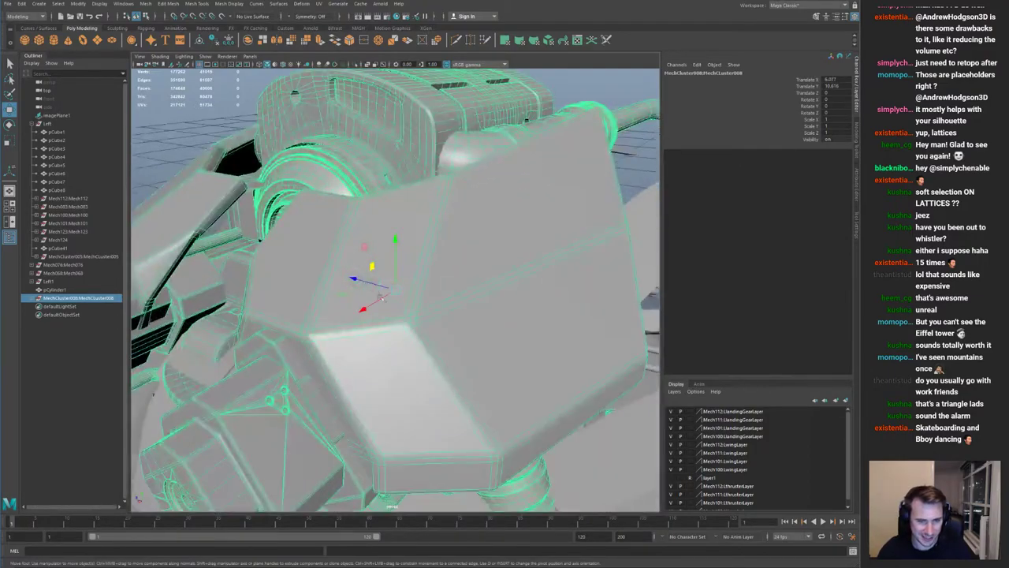
pyautogui.moveTo(394, 293); pyautogui.dragTo(81, 367)
pyautogui.press('w')
pyautogui.keyDown('alt'); pyautogui.moveTo(426, 272); pyautogui.dragTo(401, 300); pyautogui.keyUp('alt')
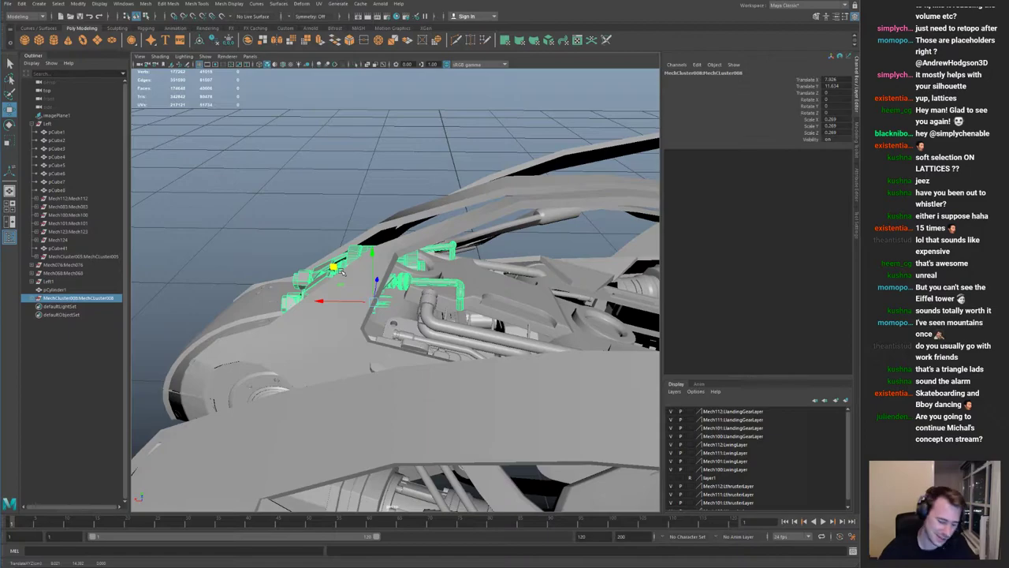
# Step: Fine-tune MechCluster008's height to about 11.487 and its depth to about -0.042 behind the nose
pyautogui.keyDown('alt'); pyautogui.moveTo(335, 269); pyautogui.dragTo(410, 335); pyautogui.keyUp('alt')
pyautogui.keyDown('alt'); pyautogui.moveTo(410, 335); pyautogui.dragTo(443, 332, button='right'); pyautogui.keyUp('alt')
pyautogui.keyDown('alt'); pyautogui.moveTo(370, 339); pyautogui.dragTo(377, 292); pyautogui.keyUp('alt')
pyautogui.keyDown('alt'); pyautogui.moveTo(377, 292); pyautogui.dragTo(406, 303, button='right'); pyautogui.keyUp('alt')
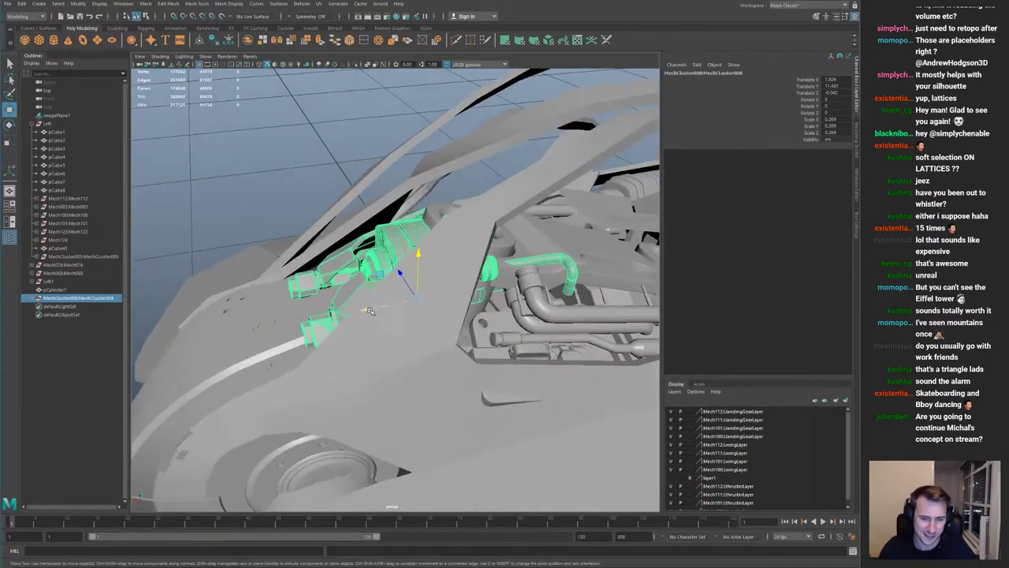
pyautogui.keyDown('alt'); pyautogui.moveTo(353, 323); pyautogui.dragTo(398, 335); pyautogui.keyUp('alt')
pyautogui.keyDown('alt'); pyautogui.moveTo(398, 335); pyautogui.dragTo(331, 323, button='right'); pyautogui.keyUp('alt')
pyautogui.click(492, 444)
# Step: Rotate the curved pipe piece of MechCluster008 by about 17.5 degrees around Z to follow the side panel
pyautogui.keyDown('alt'); pyautogui.moveTo(245, 394); pyautogui.dragTo(292, 407, button='right'); pyautogui.keyUp('alt')
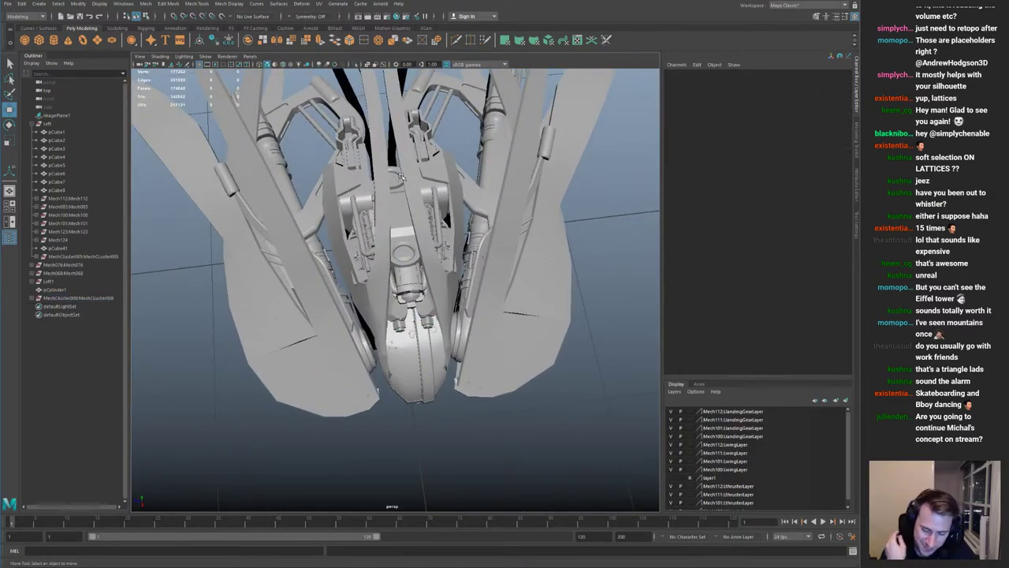
pyautogui.keyDown('alt'); pyautogui.moveTo(405, 239); pyautogui.dragTo(488, 264); pyautogui.keyUp('alt')
pyautogui.keyDown('alt'); pyautogui.moveTo(488, 264); pyautogui.dragTo(552, 276, button='right'); pyautogui.keyUp('alt')
pyautogui.keyDown('alt'); pyautogui.moveTo(552, 276); pyautogui.dragTo(374, 268); pyautogui.keyUp('alt')
pyautogui.keyDown('alt'); pyautogui.moveTo(374, 268); pyautogui.dragTo(394, 264, button='right'); pyautogui.keyUp('alt')
pyautogui.keyDown('alt'); pyautogui.moveTo(394, 264); pyautogui.dragTo(422, 274); pyautogui.keyUp('alt')
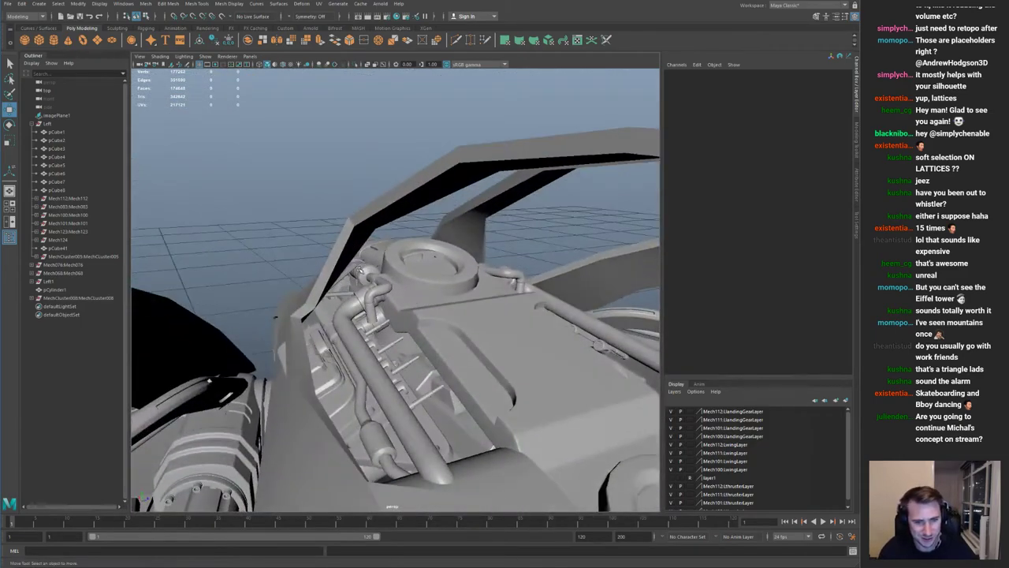
pyautogui.click(380, 291)
pyautogui.keyDown('alt'); pyautogui.moveTo(489, 273); pyautogui.dragTo(327, 276); pyautogui.keyUp('alt')
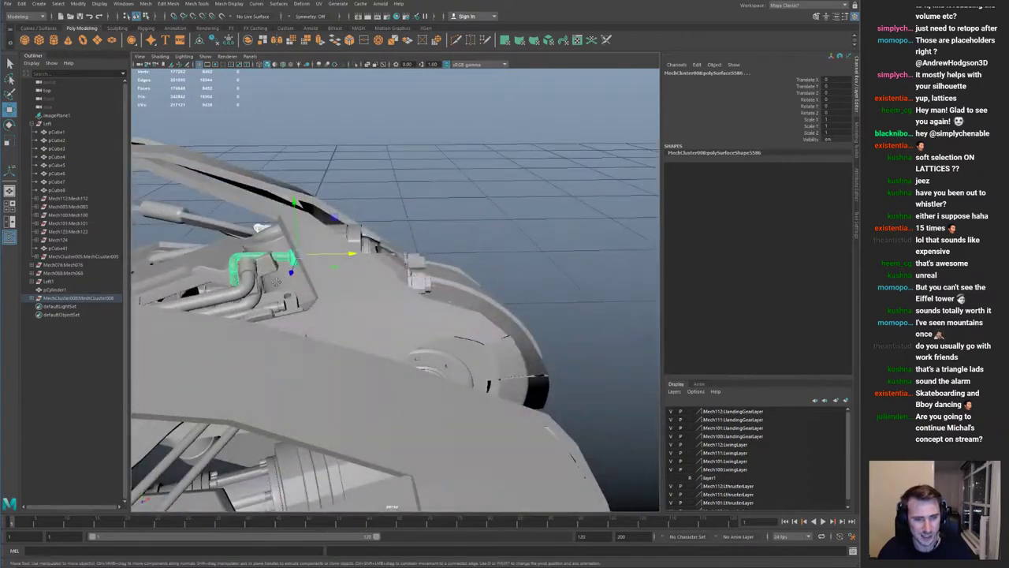
pyautogui.keyDown('alt'); pyautogui.moveTo(327, 276); pyautogui.dragTo(461, 288, button='middle'); pyautogui.keyUp('alt')
pyautogui.keyDown('alt'); pyautogui.moveTo(461, 287); pyautogui.dragTo(537, 291, button='right'); pyautogui.keyUp('alt')
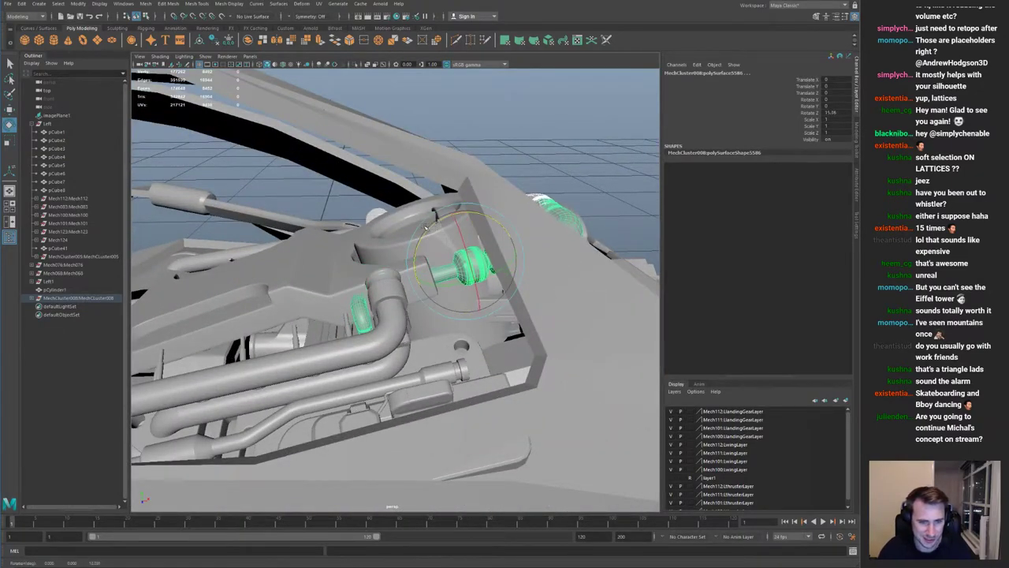
pyautogui.keyDown('alt'); pyautogui.moveTo(423, 228); pyautogui.dragTo(355, 242); pyautogui.keyUp('alt')
# Step: Move the rotated MechCluster008 pipe into place behind the nose and review it within the whole vehicle
pyautogui.press('w')
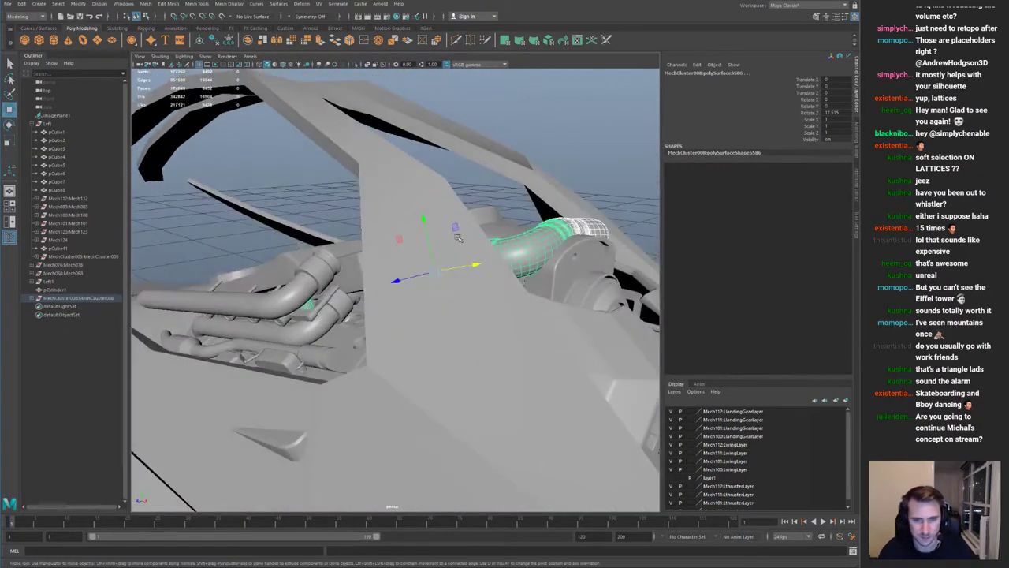
pyautogui.keyDown('alt'); pyautogui.moveTo(423, 250); pyautogui.dragTo(513, 468); pyautogui.keyUp('alt')
pyautogui.keyDown('alt'); pyautogui.moveTo(513, 468); pyautogui.dragTo(471, 163, button='right'); pyautogui.keyUp('alt')
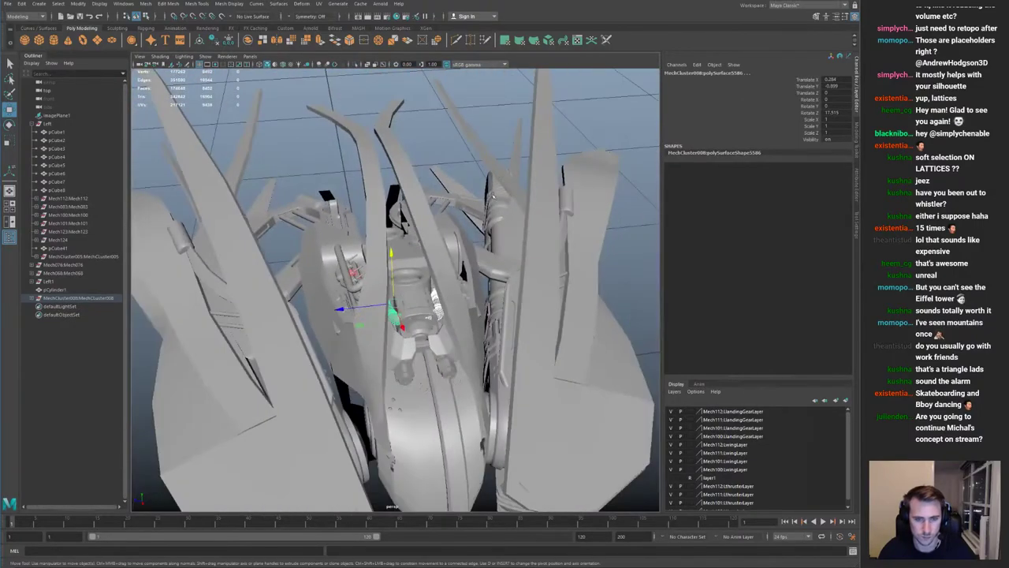
pyautogui.click(471, 162)
pyautogui.keyDown('alt'); pyautogui.moveTo(472, 253); pyautogui.dragTo(492, 225); pyautogui.keyUp('alt')
pyautogui.keyDown('alt'); pyautogui.moveTo(492, 225); pyautogui.dragTo(449, 236, button='right'); pyautogui.keyUp('alt')
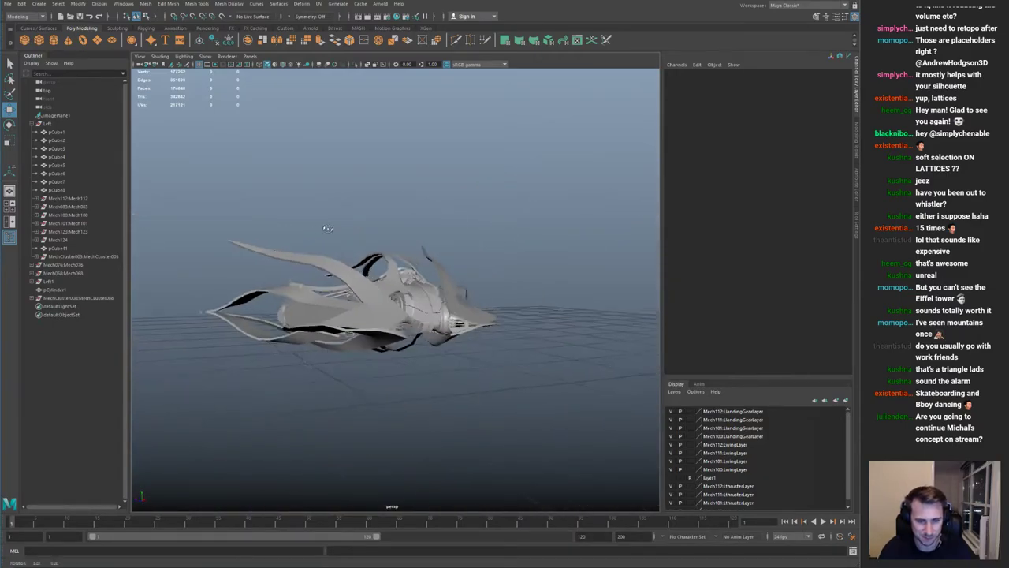
pyautogui.keyDown('alt'); pyautogui.moveTo(449, 236); pyautogui.dragTo(370, 246); pyautogui.keyUp('alt')
pyautogui.keyDown('alt'); pyautogui.moveTo(370, 246); pyautogui.dragTo(450, 258, button='right'); pyautogui.keyUp('alt')
pyautogui.keyDown('alt'); pyautogui.moveTo(447, 258); pyautogui.dragTo(459, 221); pyautogui.keyUp('alt')
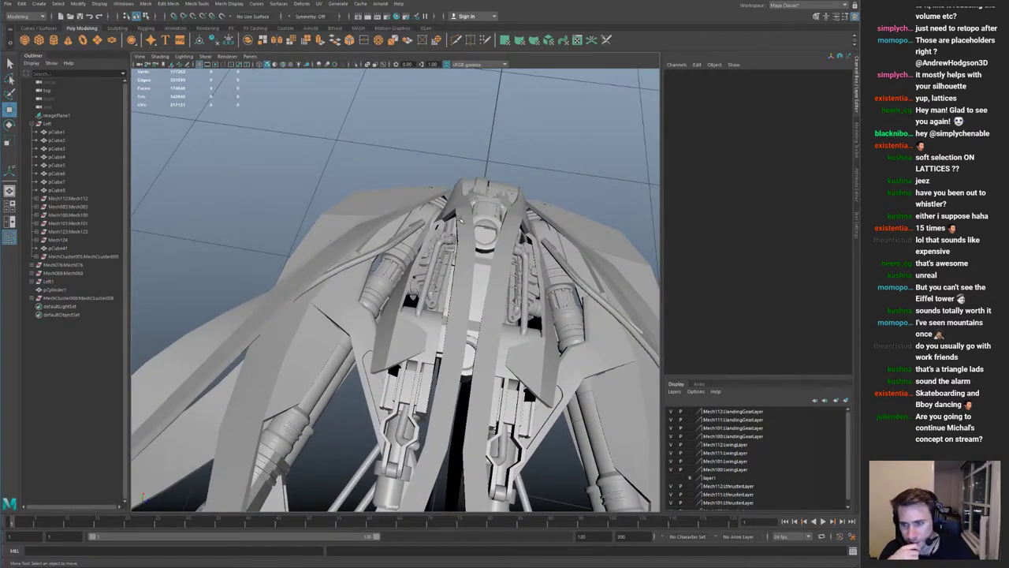
# Step: Move the end ring of vertices on the long curved pCube41 strip into the cylindrical end cap
pyautogui.keyDown('alt'); pyautogui.moveTo(460, 222); pyautogui.dragTo(349, 239); pyautogui.keyUp('alt')
pyautogui.click(367, 246)
pyautogui.keyDown('alt'); pyautogui.moveTo(418, 272); pyautogui.dragTo(416, 222); pyautogui.keyUp('alt')
pyautogui.scroll(3, 369, 225)
pyautogui.hotkey('ctrl', '1')
pyautogui.moveTo(394, 242); pyautogui.dragTo(356, 241, button='right')
pyautogui.moveTo(351, 273); pyautogui.dragTo(290, 215)
pyautogui.hotkey('ctrl', '1')
pyautogui.moveTo(383, 267); pyautogui.dragTo(384, 270)
pyautogui.hotkey('ctrl', '1')
pyautogui.hotkey('ctrl', '1')
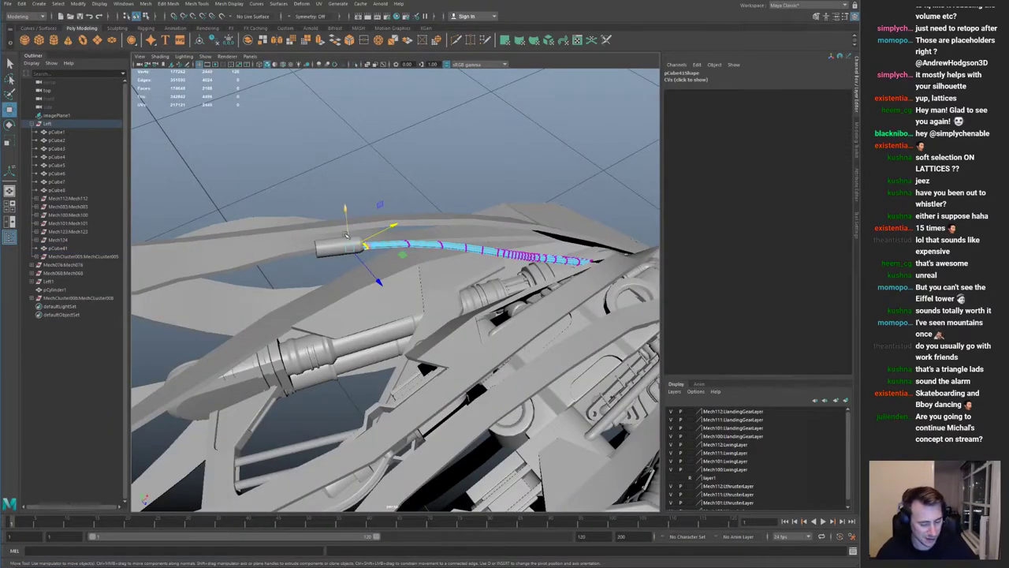
pyautogui.press('f')
pyautogui.scroll(-5, 425, 238)
pyautogui.keyDown('alt'); pyautogui.moveTo(382, 215); pyautogui.dragTo(233, 224, button='middle'); pyautogui.keyUp('alt')
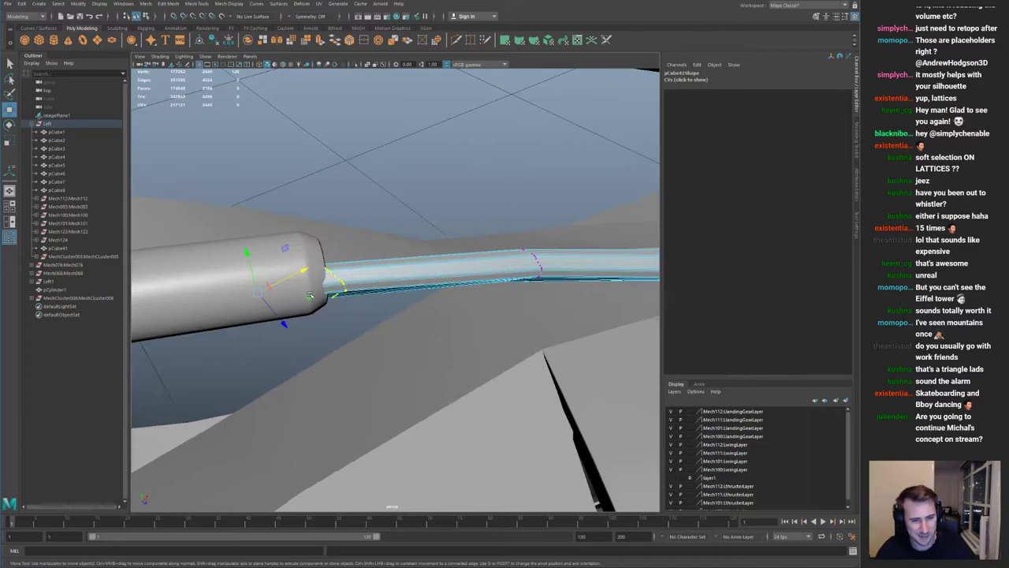
pyautogui.moveTo(259, 293); pyautogui.dragTo(342, 278)
# Step: Rotate the end ring of the pCube41 strip to line up with the cylindrical end cap
pyautogui.keyDown('alt'); pyautogui.moveTo(342, 278); pyautogui.dragTo(306, 297); pyautogui.keyUp('alt')
pyautogui.keyDown('alt'); pyautogui.moveTo(375, 300); pyautogui.dragTo(478, 266); pyautogui.keyUp('alt')
pyautogui.press('e')
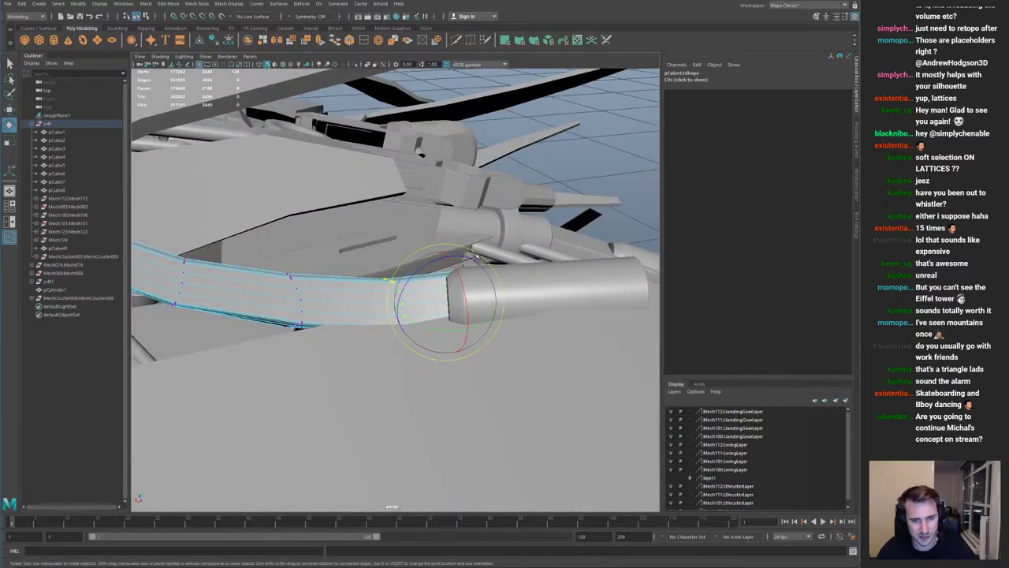
pyautogui.keyDown('alt'); pyautogui.moveTo(425, 254); pyautogui.dragTo(492, 266); pyautogui.keyUp('alt')
pyautogui.press('q')
pyautogui.keyDown('alt'); pyautogui.moveTo(493, 266); pyautogui.dragTo(476, 273, button='right'); pyautogui.keyUp('alt')
# Step: Check the reworked strip end beside the wing panels and save the scene
pyautogui.click(476, 271)
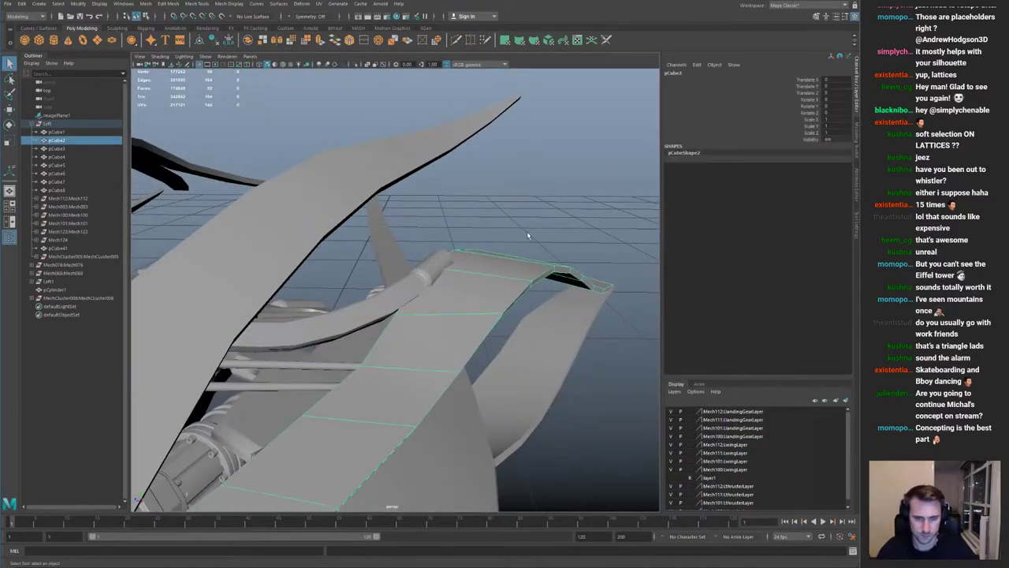
pyautogui.click(525, 233)
pyautogui.keyDown('alt'); pyautogui.moveTo(525, 234); pyautogui.dragTo(242, 234, button='right'); pyautogui.keyUp('alt')
pyautogui.keyDown('alt'); pyautogui.moveTo(242, 233); pyautogui.dragTo(306, 276); pyautogui.keyUp('alt')
pyautogui.click(426, 237)
pyautogui.moveTo(426, 236)
pyautogui.keyDown('alt'); pyautogui.mouseDown()
pyautogui.moveTo(454, 222)
pyautogui.moveTo(486, 241)
pyautogui.moveTo(490, 285)
pyautogui.moveTo(431, 220)
pyautogui.moveTo(466, 240)
pyautogui.moveTo(430, 256)
pyautogui.mouseUp(); pyautogui.keyUp('alt')
pyautogui.click(496, 284)
pyautogui.hotkey('ctrl', 's')
# Step: Examine the rear mechanical joints up close and the overall vehicle from above
pyautogui.keyDown('alt'); pyautogui.moveTo(430, 256); pyautogui.dragTo(470, 281, button='right'); pyautogui.keyUp('alt')
pyautogui.keyDown('alt'); pyautogui.moveTo(471, 281); pyautogui.dragTo(357, 305); pyautogui.keyUp('alt')
pyautogui.click(314, 309)
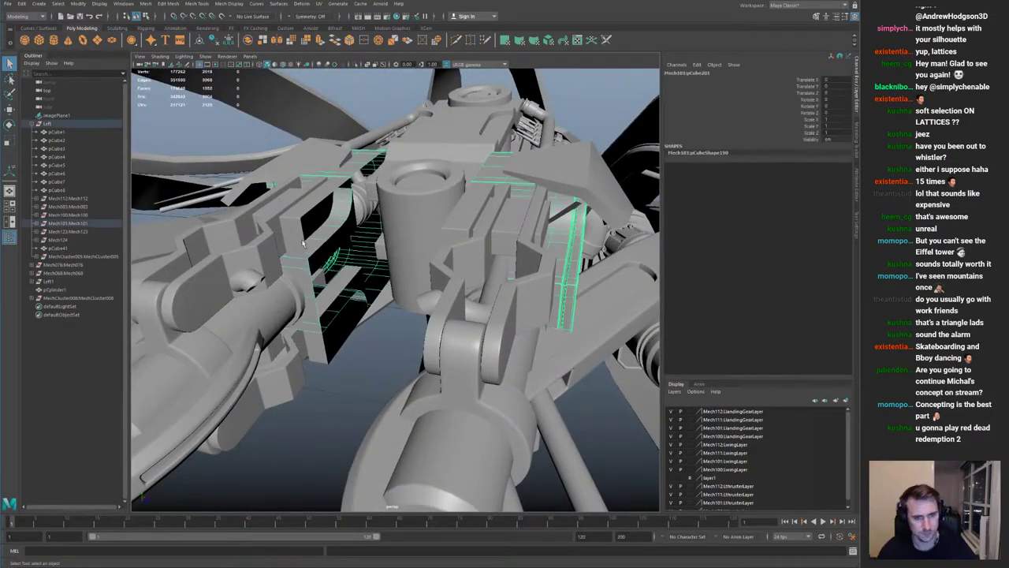
pyautogui.keyDown('alt'); pyautogui.moveTo(384, 264); pyautogui.dragTo(347, 264, button='right'); pyautogui.keyUp('alt')
pyautogui.keyDown('alt'); pyautogui.moveTo(347, 264); pyautogui.dragTo(437, 328); pyautogui.keyUp('alt')
pyautogui.click(446, 336)
pyautogui.keyDown('alt'); pyautogui.moveTo(446, 335); pyautogui.dragTo(305, 268, button='right'); pyautogui.keyUp('alt')
pyautogui.keyDown('alt'); pyautogui.moveTo(305, 268); pyautogui.dragTo(286, 307); pyautogui.keyUp('alt')
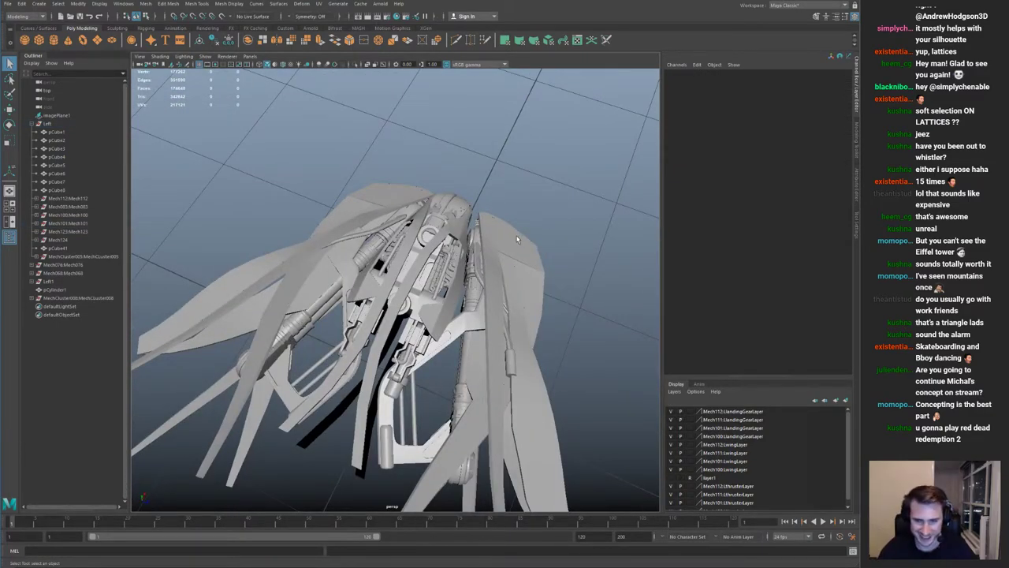
pyautogui.keyDown('alt'); pyautogui.moveTo(518, 237); pyautogui.dragTo(464, 236, button='right'); pyautogui.keyUp('alt')
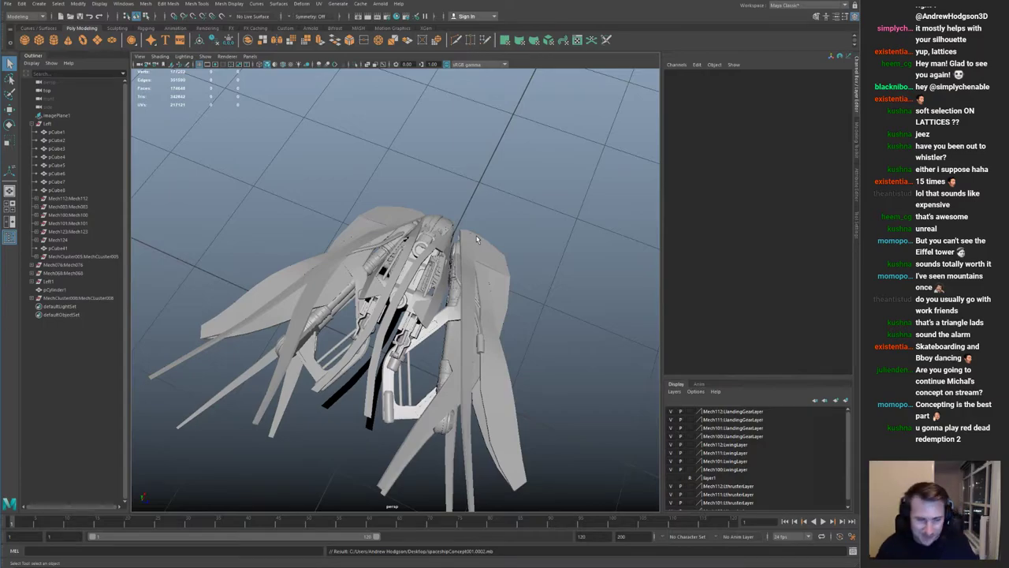
# Step: Examine the whole vehicle from above and its rear mechanical assemblies up close
pyautogui.keyDown('alt'); pyautogui.moveTo(397, 219); pyautogui.dragTo(441, 226); pyautogui.keyUp('alt')
pyautogui.keyDown('alt'); pyautogui.moveTo(442, 225); pyautogui.dragTo(460, 239, button='right'); pyautogui.keyUp('alt')
pyautogui.keyDown('alt'); pyautogui.moveTo(461, 239); pyautogui.dragTo(430, 221); pyautogui.keyUp('alt')
pyautogui.keyDown('alt'); pyautogui.moveTo(429, 220); pyautogui.dragTo(405, 224, button='right'); pyautogui.keyUp('alt')
pyautogui.keyDown('alt'); pyautogui.moveTo(406, 224); pyautogui.dragTo(396, 233); pyautogui.keyUp('alt')
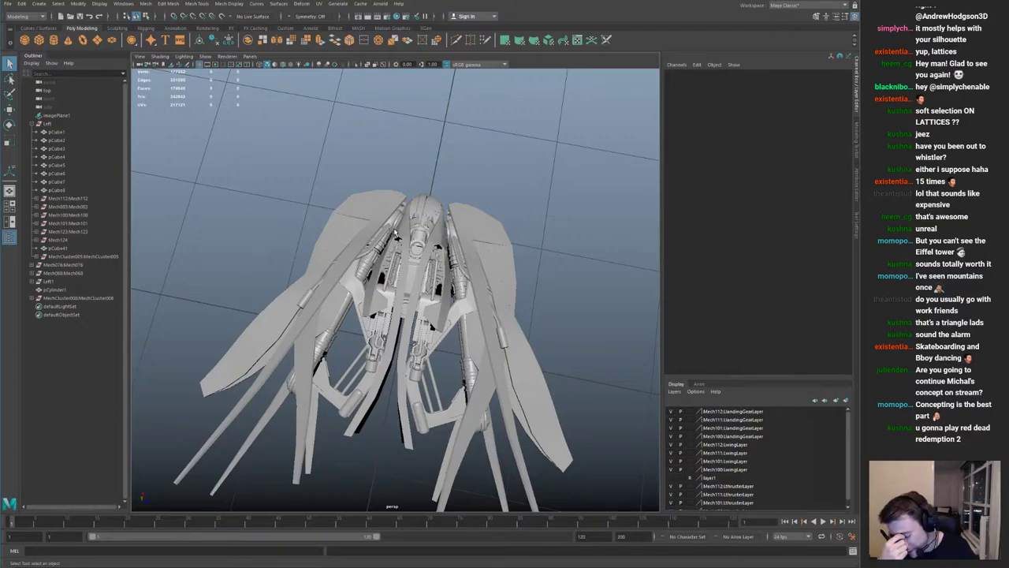
pyautogui.keyDown('alt'); pyautogui.moveTo(396, 232); pyautogui.dragTo(394, 186); pyautogui.keyUp('alt')
pyautogui.keyDown('alt'); pyautogui.moveTo(395, 185); pyautogui.dragTo(436, 345, button='right'); pyautogui.keyUp('alt')
pyautogui.keyDown('alt'); pyautogui.moveTo(425, 328); pyautogui.dragTo(385, 251); pyautogui.keyUp('alt')
pyautogui.keyDown('alt'); pyautogui.moveTo(384, 251); pyautogui.dragTo(397, 374, button='right'); pyautogui.keyUp('alt')
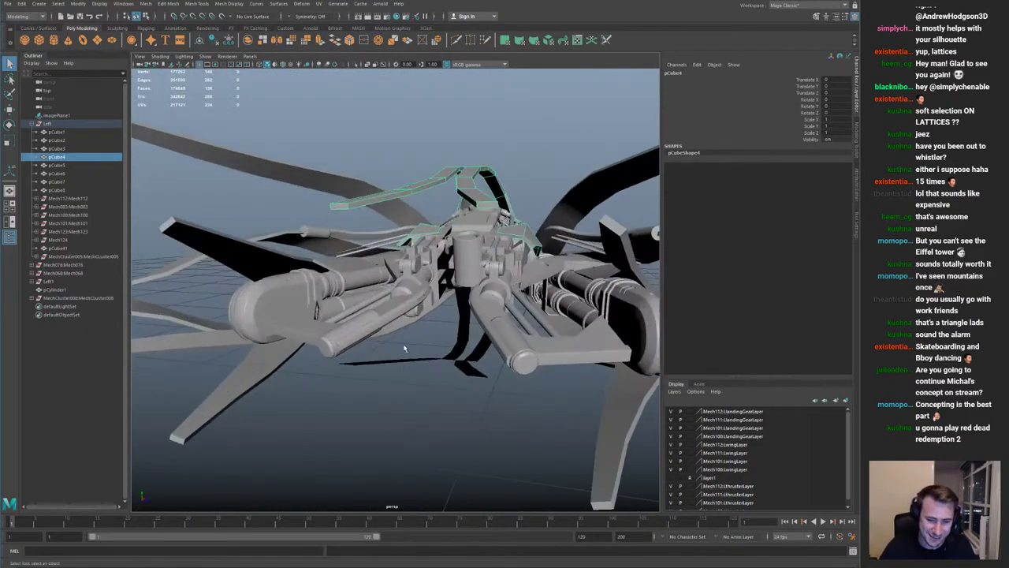
# Step: Examine the curved strips pCube4 and pCube5 and the parts around them, both isolated and within the full vehicle
pyautogui.click(404, 342)
pyautogui.moveTo(381, 342); pyautogui.dragTo(374, 379)
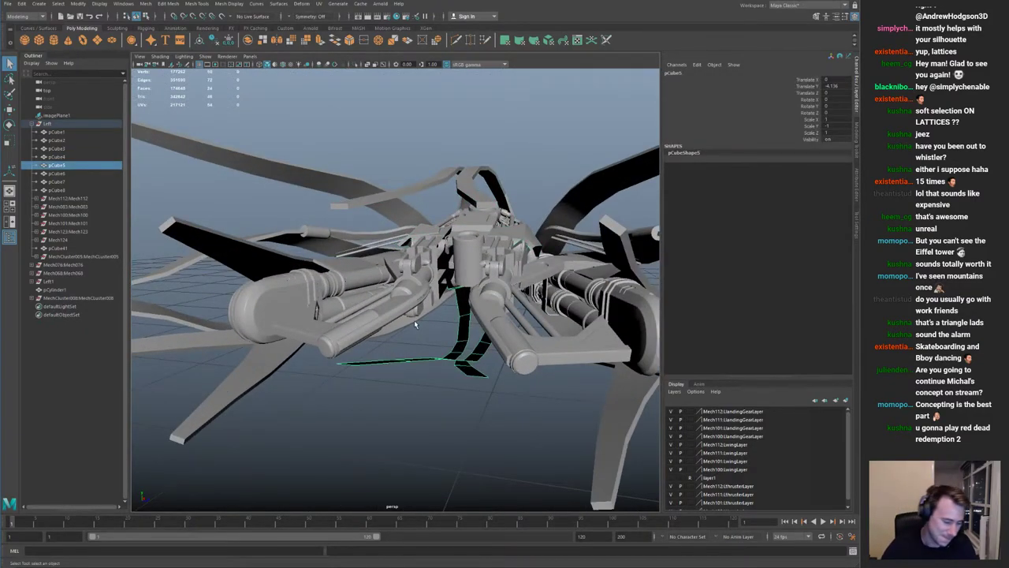
pyautogui.hotkey('ctrl', '1')
pyautogui.keyDown('alt'); pyautogui.moveTo(375, 273); pyautogui.dragTo(435, 247); pyautogui.keyUp('alt')
pyautogui.keyDown('alt'); pyautogui.moveTo(434, 248); pyautogui.dragTo(462, 302, button='right'); pyautogui.keyUp('alt')
pyautogui.hotkey('ctrl', '1')
pyautogui.keyDown('alt'); pyautogui.moveTo(461, 302); pyautogui.dragTo(428, 315); pyautogui.keyUp('alt')
pyautogui.keyDown('alt'); pyautogui.moveTo(428, 315); pyautogui.dragTo(383, 302, button='right'); pyautogui.keyUp('alt')
pyautogui.keyDown('alt'); pyautogui.moveTo(383, 302); pyautogui.dragTo(499, 336); pyautogui.keyUp('alt')
pyautogui.hotkey('ctrl', '1')
pyautogui.hotkey('ctrl', '1')
pyautogui.keyDown('alt'); pyautogui.moveTo(406, 330); pyautogui.dragTo(352, 350); pyautogui.keyUp('alt')
pyautogui.moveTo(354, 346); pyautogui.dragTo(374, 312, button='right')
pyautogui.click(383, 308)
pyautogui.hotkey('ctrl', 'b')
pyautogui.scroll(-5, 420, 288)
pyautogui.moveTo(420, 289)
pyautogui.keyDown('alt'); pyautogui.mouseDown()
pyautogui.moveTo(403, 291)
pyautogui.moveTo(426, 285)
pyautogui.mouseUp(); pyautogui.keyUp('alt')
pyautogui.moveTo(442, 293); pyautogui.dragTo(468, 268, button='right')
pyautogui.press('q')
pyautogui.scroll(-5, 461, 261)
# Step: Delete the mirrored Left1 group and parent the connecting part pCylinder1 under the Left group
pyautogui.click(460, 260)
pyautogui.keyDown('alt'); pyautogui.moveTo(460, 260); pyautogui.dragTo(422, 319); pyautogui.keyUp('alt')
pyautogui.click(423, 315)
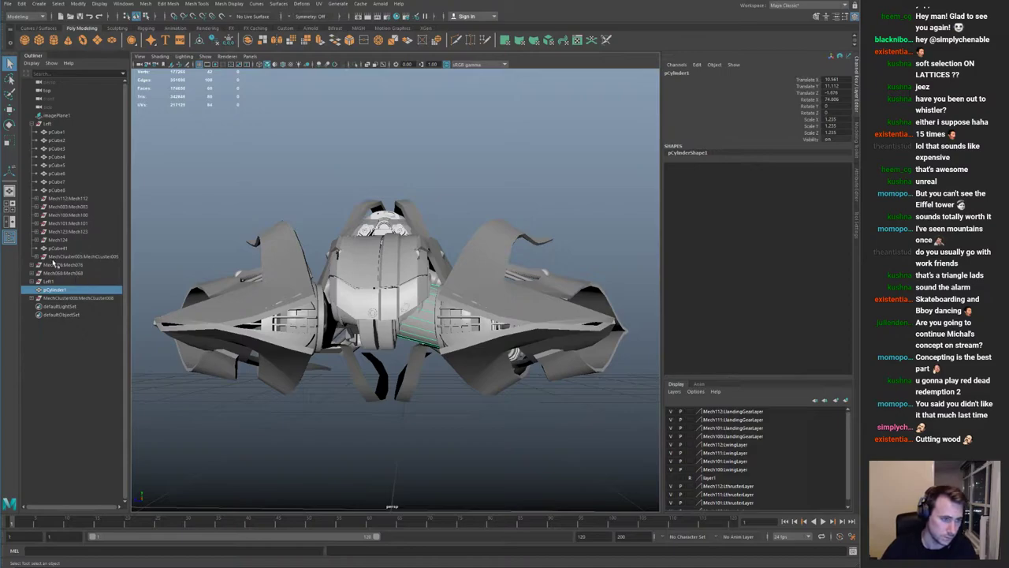
pyautogui.click(71, 281)
pyautogui.press('Delete')
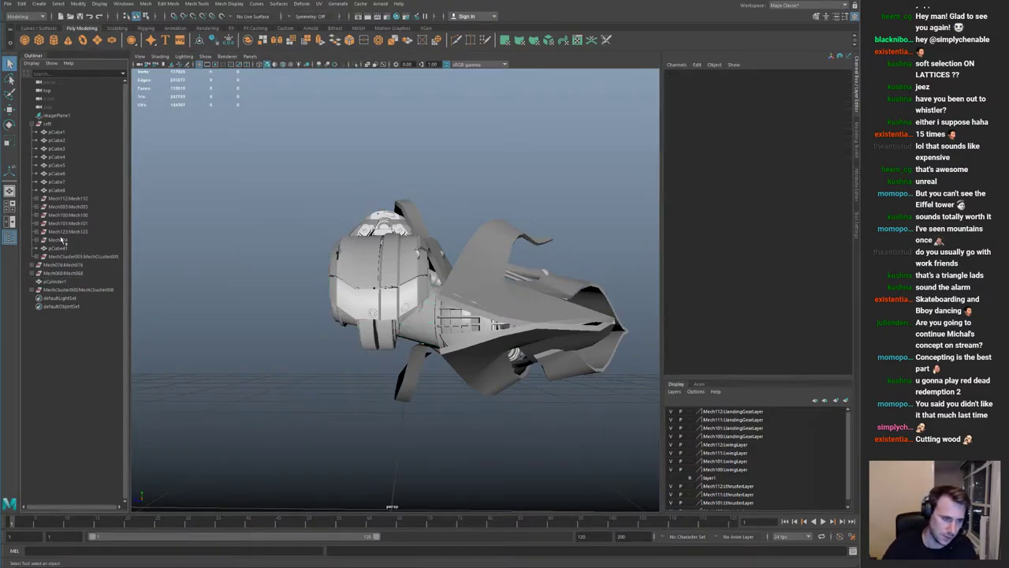
pyautogui.click(59, 282)
pyautogui.moveTo(59, 123); pyautogui.dragTo(55, 127, button='middle')
pyautogui.click(55, 125)
# Step: Group the three remaining central mech assemblies outside the Left group and name the group C
pyautogui.moveTo(65, 274); pyautogui.dragTo(69, 291)
pyautogui.hotkey('ctrl', '1')
pyautogui.keyDown('alt'); pyautogui.moveTo(187, 267); pyautogui.dragTo(264, 267); pyautogui.keyUp('alt')
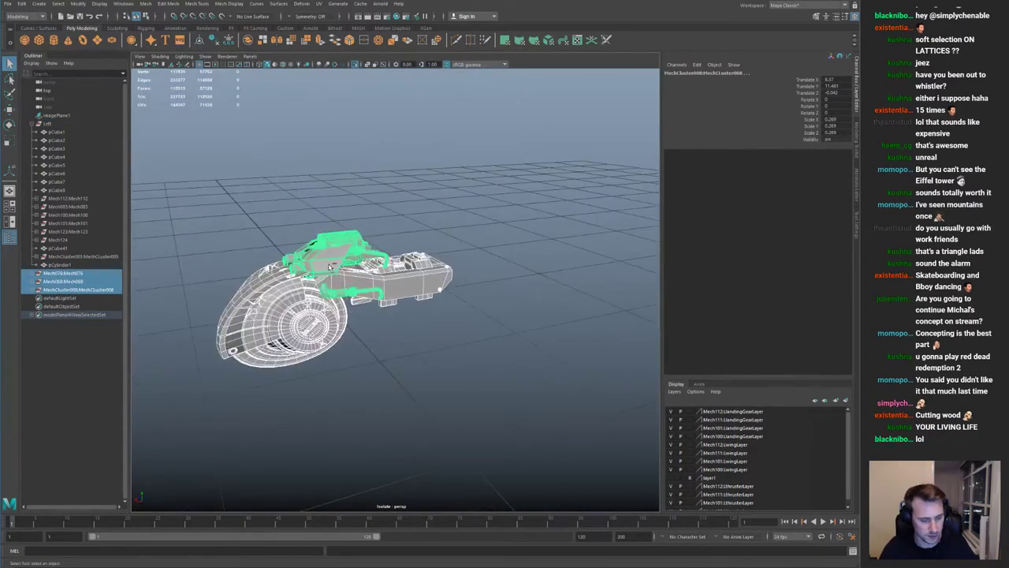
pyautogui.hotkey('ctrl', 'g')
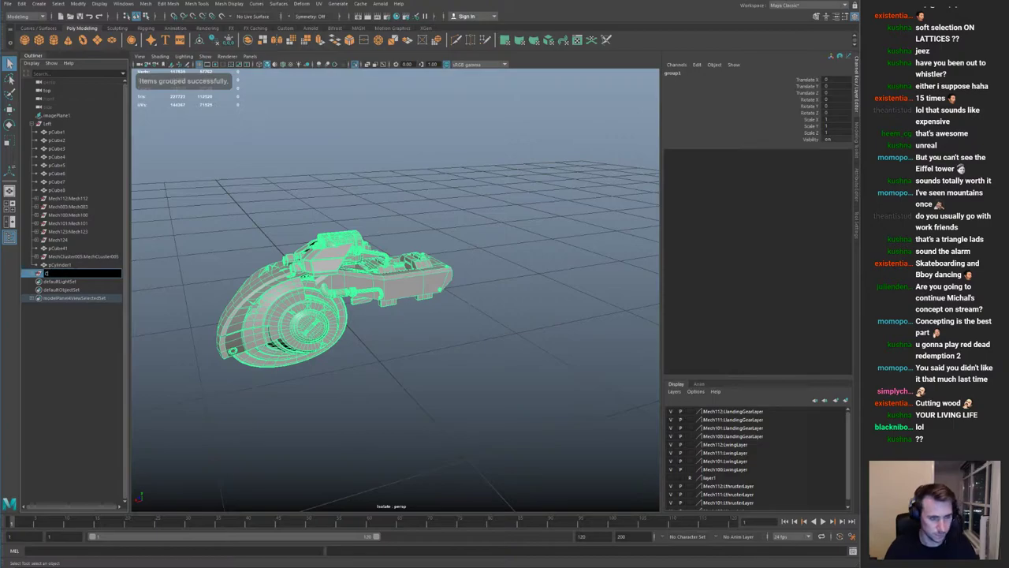
# Step: Create a mirrored duplicate of the Left group on the opposite side with a Z scale of -1
pyautogui.click(84, 125)
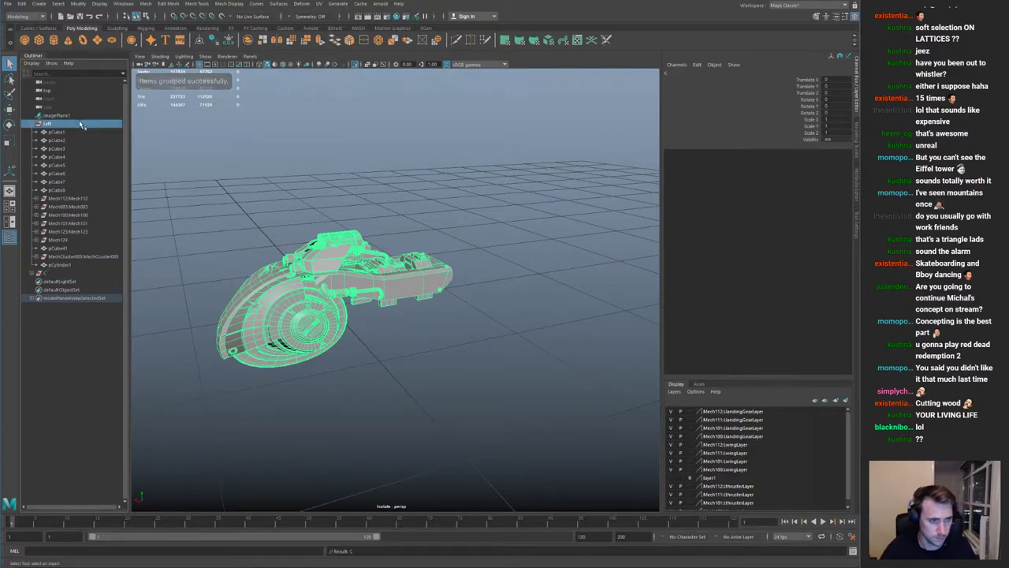
pyautogui.hotkey('ctrl', 'shift', 'd')
pyautogui.click(482, 195)
pyautogui.hotkey('ctrl', '1')
pyautogui.keyDown('alt'); pyautogui.moveTo(385, 200); pyautogui.dragTo(421, 200); pyautogui.keyUp('alt')
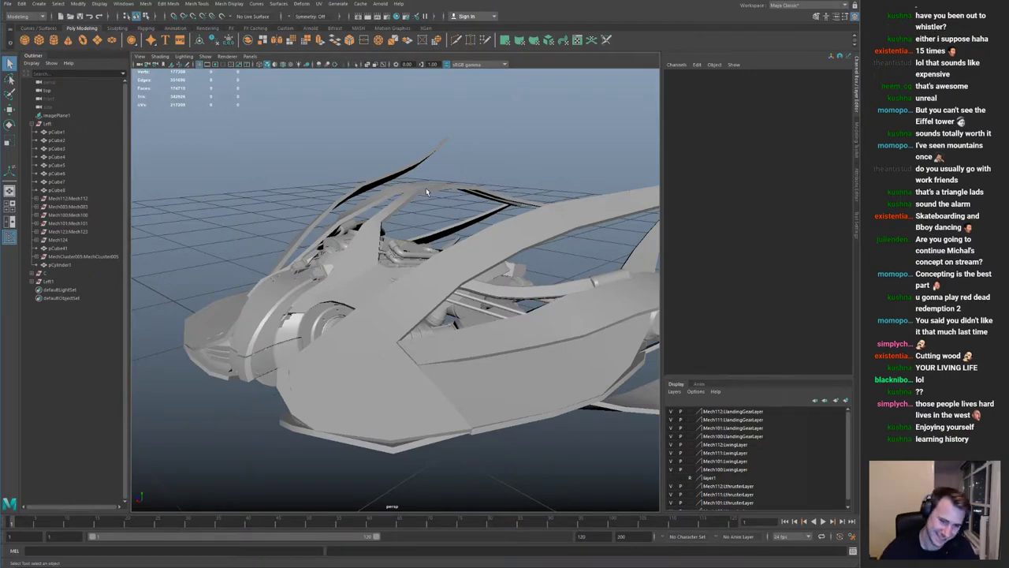
# Step: Examine the re-mirrored vehicle from the side, up close and from the front
pyautogui.keyDown('alt'); pyautogui.moveTo(393, 245); pyautogui.dragTo(240, 182, button='right'); pyautogui.keyUp('alt')
pyautogui.keyDown('alt'); pyautogui.moveTo(374, 230); pyautogui.dragTo(339, 207); pyautogui.keyUp('alt')
pyautogui.keyDown('alt'); pyautogui.moveTo(347, 260); pyautogui.dragTo(410, 284, button='right'); pyautogui.keyUp('alt')
pyautogui.keyDown('alt'); pyautogui.moveTo(410, 283); pyautogui.dragTo(363, 270); pyautogui.keyUp('alt')
pyautogui.keyDown('alt'); pyautogui.moveTo(316, 231); pyautogui.dragTo(354, 292, button='right'); pyautogui.keyUp('alt')
pyautogui.click(324, 284)
pyautogui.keyDown('alt'); pyautogui.moveTo(324, 285); pyautogui.dragTo(359, 228); pyautogui.keyUp('alt')
pyautogui.keyDown('alt'); pyautogui.moveTo(347, 264); pyautogui.dragTo(378, 296, button='right'); pyautogui.keyUp('alt')
pyautogui.keyDown('alt'); pyautogui.moveTo(378, 295); pyautogui.dragTo(394, 245); pyautogui.keyUp('alt')
pyautogui.keyDown('alt'); pyautogui.moveTo(394, 246); pyautogui.dragTo(355, 233, button='right'); pyautogui.keyUp('alt')
pyautogui.keyDown('alt'); pyautogui.moveTo(355, 233); pyautogui.dragTo(308, 213); pyautogui.keyUp('alt')
# Step: Collapse the Left hierarchy and group Left, C and Left1 together into a single group
pyautogui.click(64, 124)
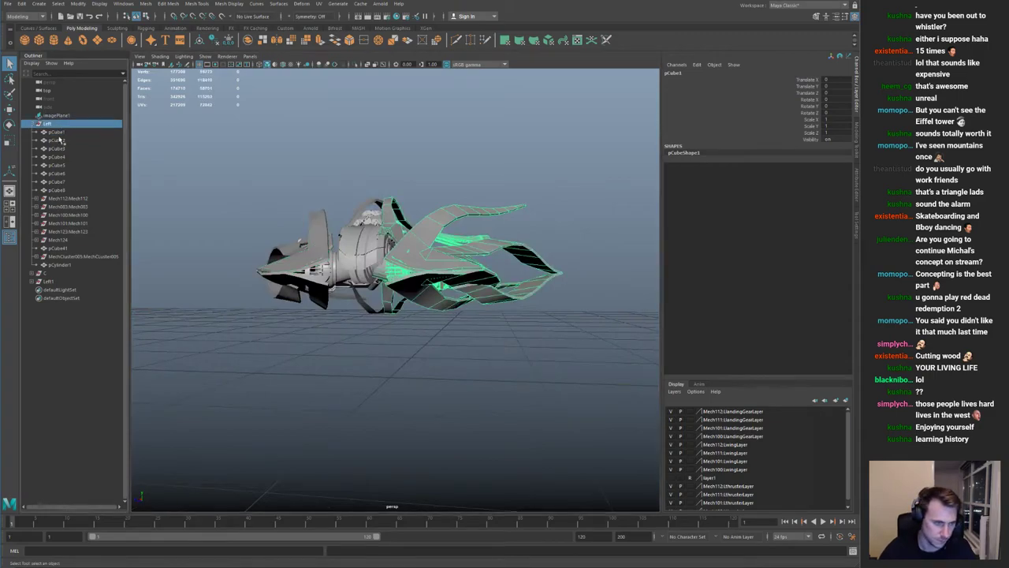
pyautogui.click(32, 125)
pyautogui.click(49, 139)
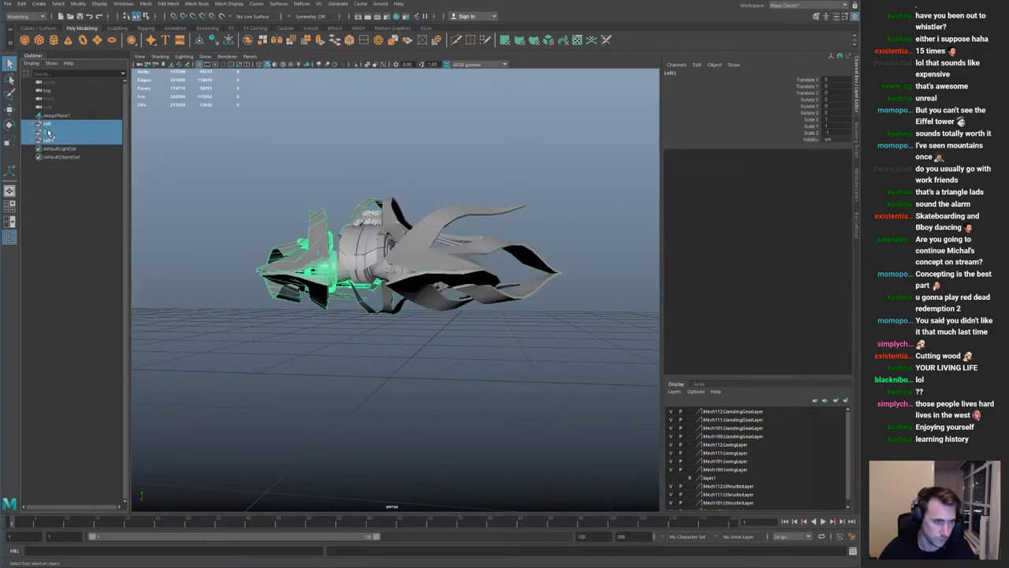
pyautogui.hotkey('ctrl', 'g')
# Step: Flatten the whole vehicle group vertically to a Y scale of about 0.771
pyautogui.keyDown('alt'); pyautogui.moveTo(386, 207); pyautogui.dragTo(360, 212); pyautogui.keyUp('alt')
pyautogui.press('w')
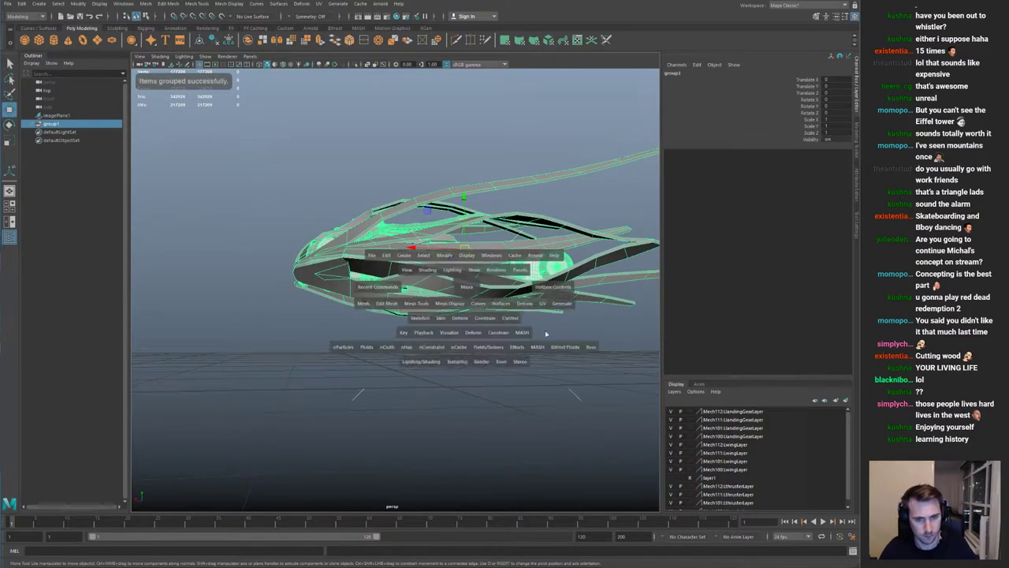
pyautogui.press('space')
pyautogui.press('space')
pyautogui.press('space')
pyautogui.press('space')
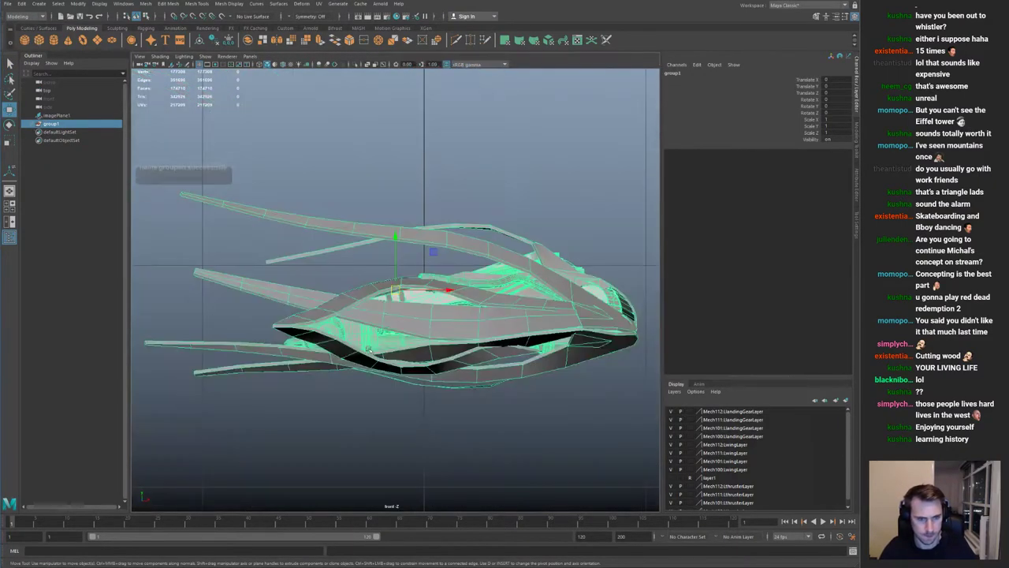
pyautogui.scroll(-3, 368, 349)
pyautogui.scroll(3, 433, 253)
pyautogui.moveTo(395, 242); pyautogui.dragTo(394, 251)
pyautogui.press('space')
pyautogui.press('space')
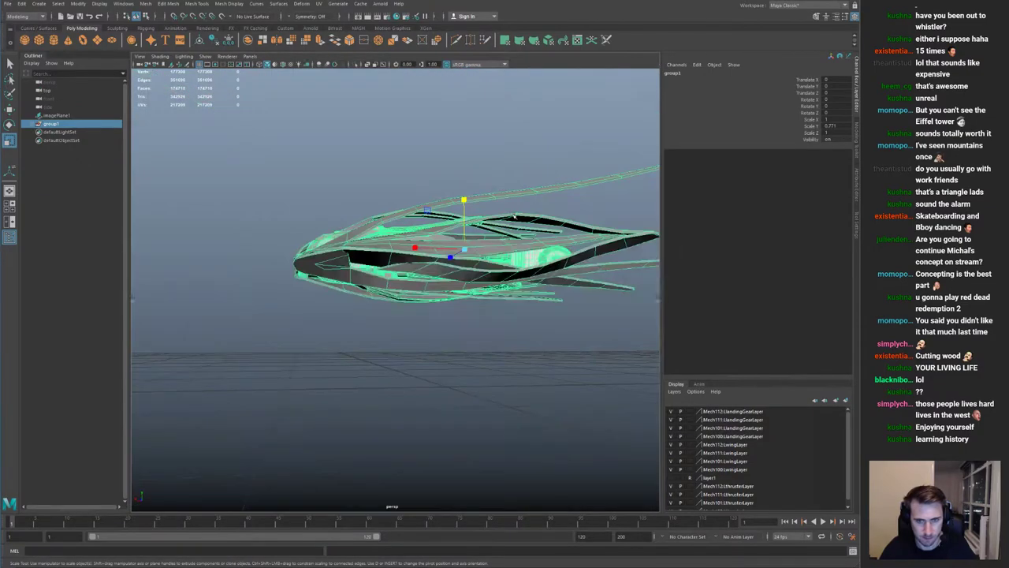
pyautogui.click(460, 315)
# Step: Examine the flattened vehicle's silhouette in the perspective and orthographic views, from the side, front and above
pyautogui.keyDown('alt'); pyautogui.moveTo(459, 315); pyautogui.dragTo(279, 237); pyautogui.keyUp('alt')
pyautogui.keyDown('alt'); pyautogui.moveTo(278, 237); pyautogui.dragTo(402, 323, button='right'); pyautogui.keyUp('alt')
pyautogui.keyDown('alt'); pyautogui.moveTo(402, 323); pyautogui.dragTo(435, 360); pyautogui.keyUp('alt')
pyautogui.press('space')
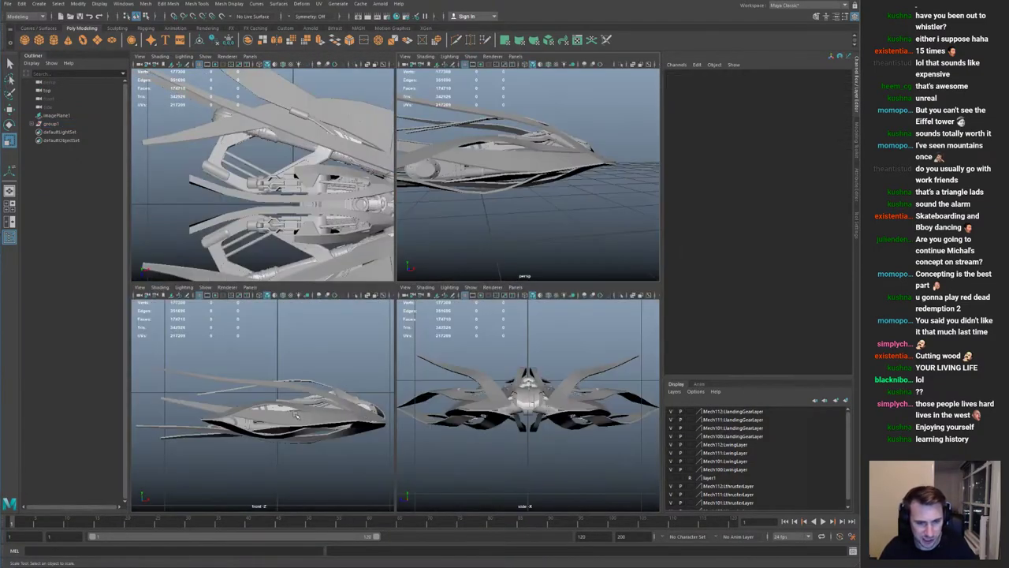
pyautogui.press('space')
pyautogui.keyDown('alt'); pyautogui.moveTo(512, 196); pyautogui.dragTo(398, 206, button='middle'); pyautogui.keyUp('alt')
pyautogui.press('space')
pyautogui.press('space')
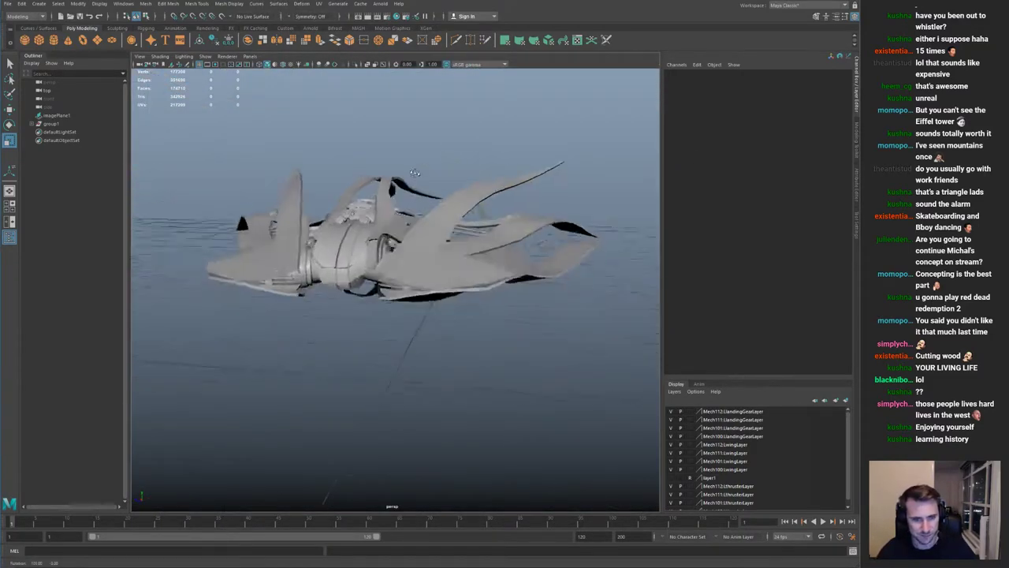
pyautogui.keyDown('alt'); pyautogui.moveTo(415, 172); pyautogui.dragTo(471, 229); pyautogui.keyUp('alt')
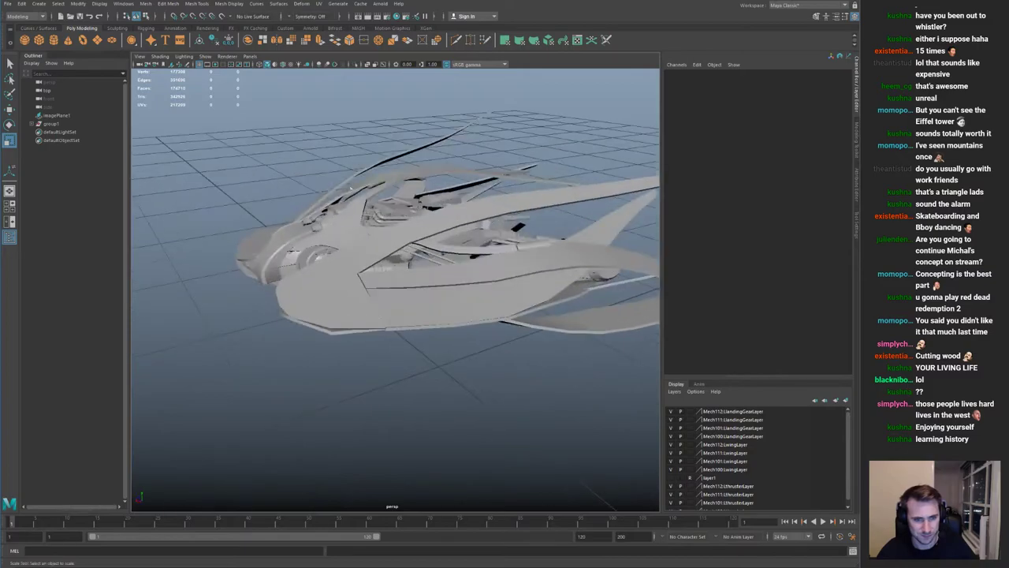
pyautogui.keyDown('alt'); pyautogui.moveTo(471, 230); pyautogui.dragTo(491, 257, button='right'); pyautogui.keyUp('alt')
pyautogui.keyDown('alt'); pyautogui.moveTo(492, 257); pyautogui.dragTo(337, 184); pyautogui.keyUp('alt')
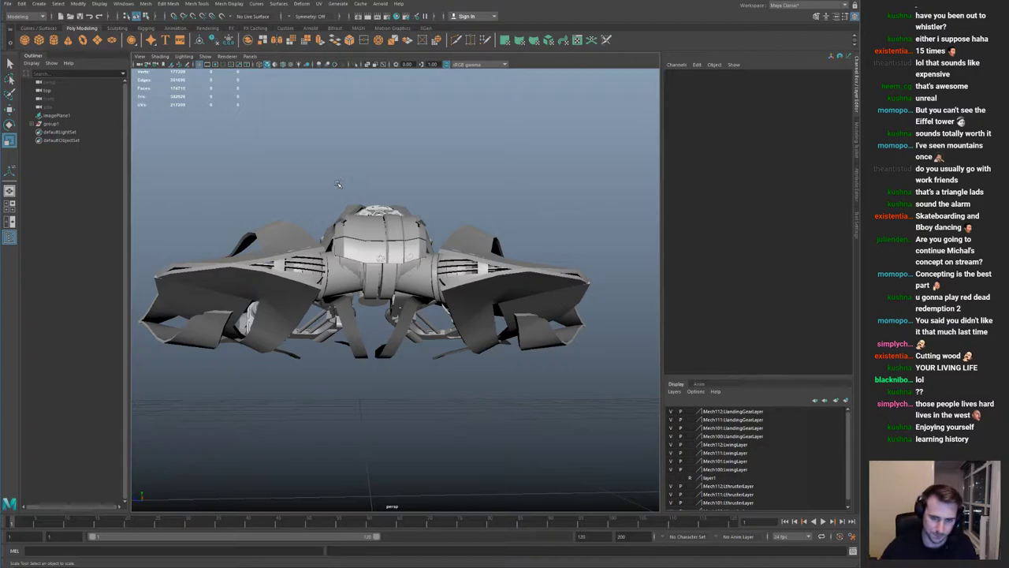
pyautogui.keyDown('alt'); pyautogui.moveTo(390, 208); pyautogui.dragTo(421, 209); pyautogui.keyUp('alt')
pyautogui.keyDown('alt'); pyautogui.moveTo(421, 210); pyautogui.dragTo(421, 229, button='right'); pyautogui.keyUp('alt')
pyautogui.keyDown('alt'); pyautogui.moveTo(421, 230); pyautogui.dragTo(475, 304); pyautogui.keyUp('alt')
pyautogui.keyDown('alt'); pyautogui.moveTo(507, 245); pyautogui.dragTo(480, 344); pyautogui.keyUp('alt')
# Step: Move the Mech112 piece at the shell's front tip inward and rotate it slightly about X to follow the panel edge
pyautogui.click(489, 275)
pyautogui.moveTo(399, 326); pyautogui.dragTo(453, 353)
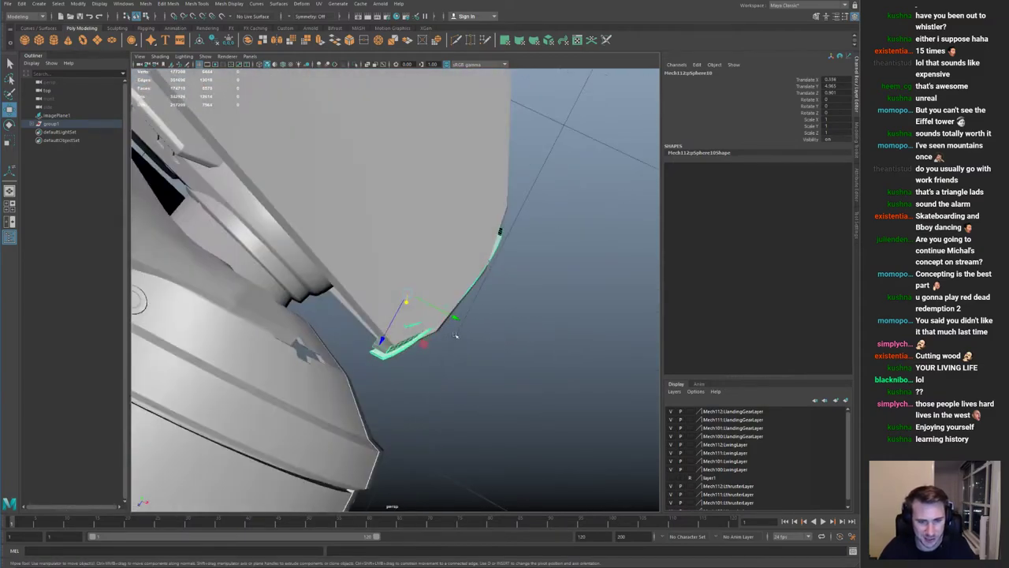
pyautogui.moveTo(447, 317); pyautogui.dragTo(438, 312)
pyautogui.keyDown('alt'); pyautogui.moveTo(438, 312); pyautogui.dragTo(417, 339); pyautogui.keyUp('alt')
pyautogui.press('e')
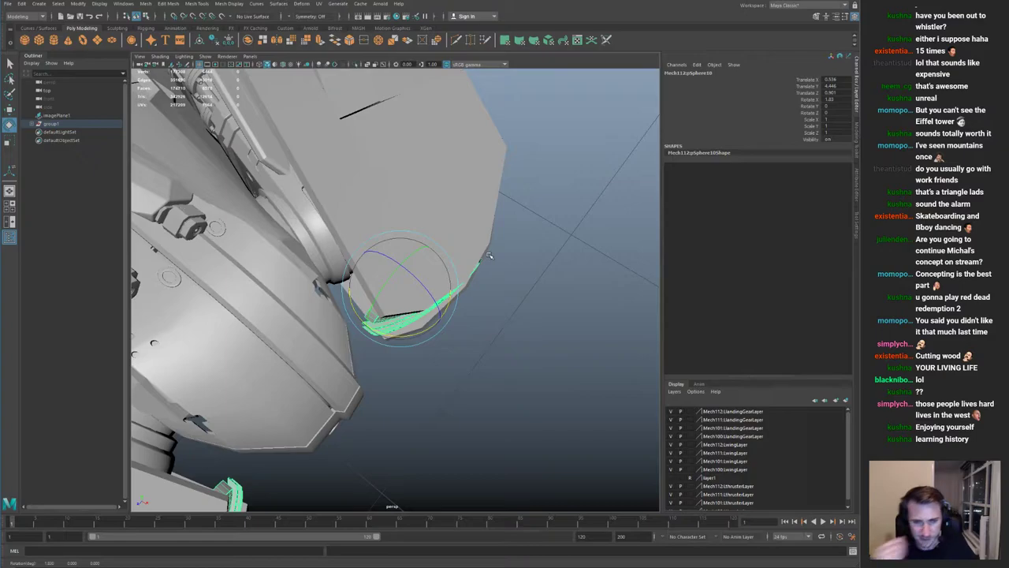
pyautogui.click(439, 274)
# Step: Move vertices along the outer edge of the lower shell panel pCube7 to fit it against the upper shell
pyautogui.keyDown('alt'); pyautogui.moveTo(438, 275); pyautogui.dragTo(353, 287); pyautogui.keyUp('alt')
pyautogui.moveTo(357, 254); pyautogui.dragTo(335, 253, button='right')
pyautogui.moveTo(337, 256); pyautogui.dragTo(354, 278)
pyautogui.keyDown('alt'); pyautogui.moveTo(355, 260); pyautogui.dragTo(400, 296); pyautogui.keyUp('alt')
pyautogui.moveTo(422, 331); pyautogui.dragTo(422, 331)
pyautogui.keyDown('alt'); pyautogui.moveTo(423, 325); pyautogui.dragTo(404, 272); pyautogui.keyUp('alt')
pyautogui.press('F8')
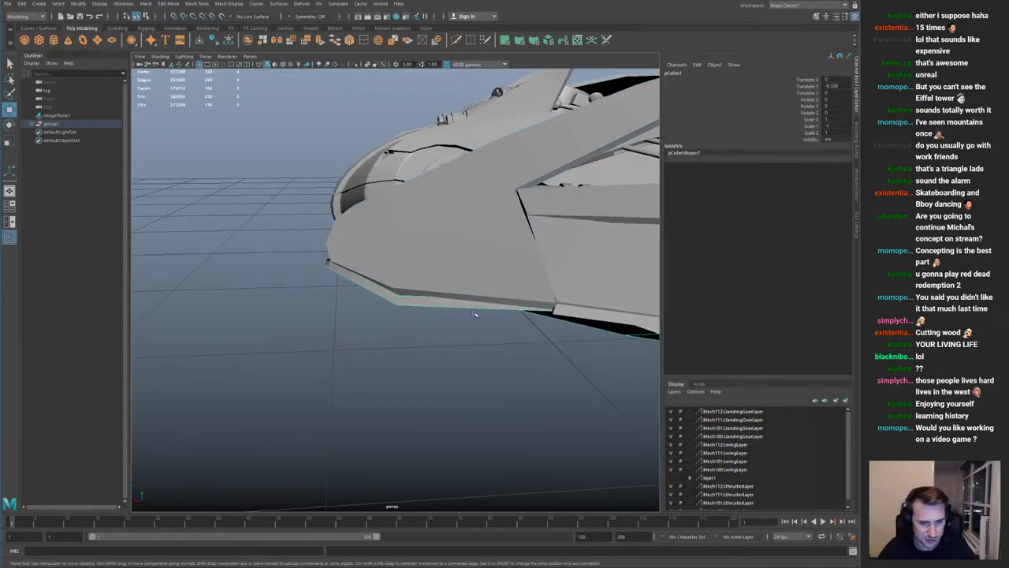
pyautogui.press('F8')
pyautogui.keyDown('alt'); pyautogui.moveTo(381, 297); pyautogui.dragTo(437, 281); pyautogui.keyUp('alt')
pyautogui.keyDown('alt'); pyautogui.moveTo(500, 277); pyautogui.dragTo(431, 263); pyautogui.keyUp('alt')
pyautogui.moveTo(430, 263); pyautogui.dragTo(496, 279)
pyautogui.keyDown('alt'); pyautogui.moveTo(480, 265); pyautogui.dragTo(439, 270); pyautogui.keyUp('alt')
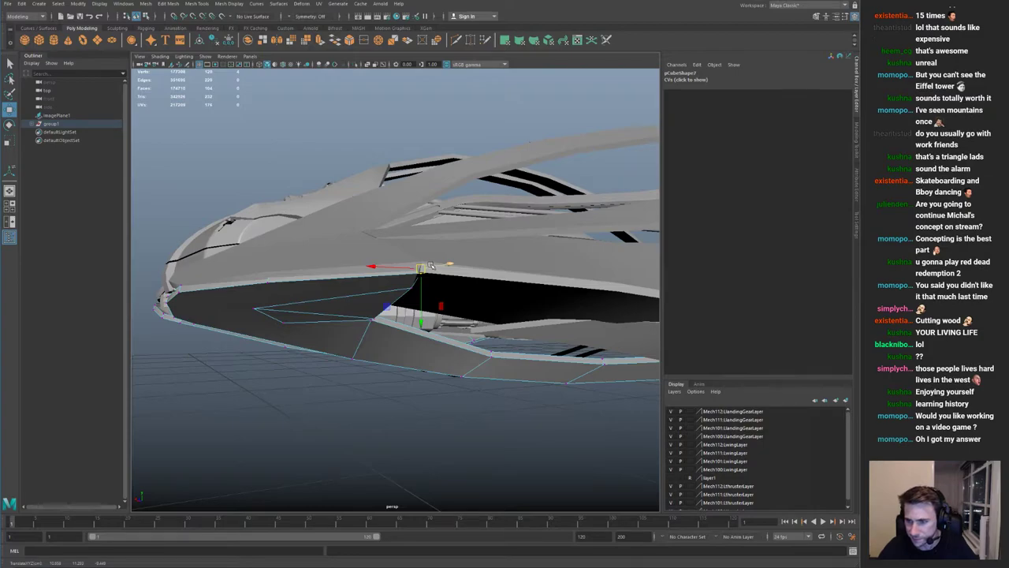
# Step: Adjust the vertex of shell panel pCube1 at its rear seam with the adjoining side panel
pyautogui.press('F8')
pyautogui.click(485, 272)
pyautogui.keyDown('alt'); pyautogui.moveTo(484, 272); pyautogui.dragTo(390, 285); pyautogui.keyUp('alt')
pyautogui.click(443, 338)
pyautogui.click(356, 277)
pyautogui.keyDown('alt'); pyautogui.moveTo(389, 286); pyautogui.dragTo(422, 308, button='right'); pyautogui.keyUp('alt')
pyautogui.keyDown('alt'); pyautogui.moveTo(421, 305); pyautogui.dragTo(428, 303); pyautogui.keyUp('alt')
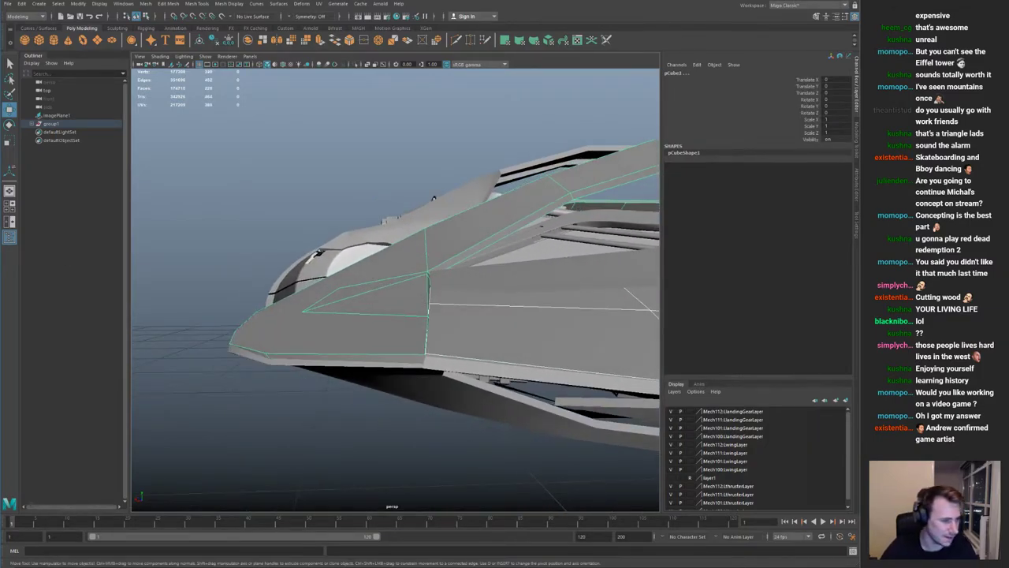
pyautogui.keyDown('alt'); pyautogui.moveTo(385, 276); pyautogui.dragTo(541, 297); pyautogui.keyUp('alt')
pyautogui.hotkey('ctrl', '1')
pyautogui.press('F9')
pyautogui.hotkey('ctrl', '1')
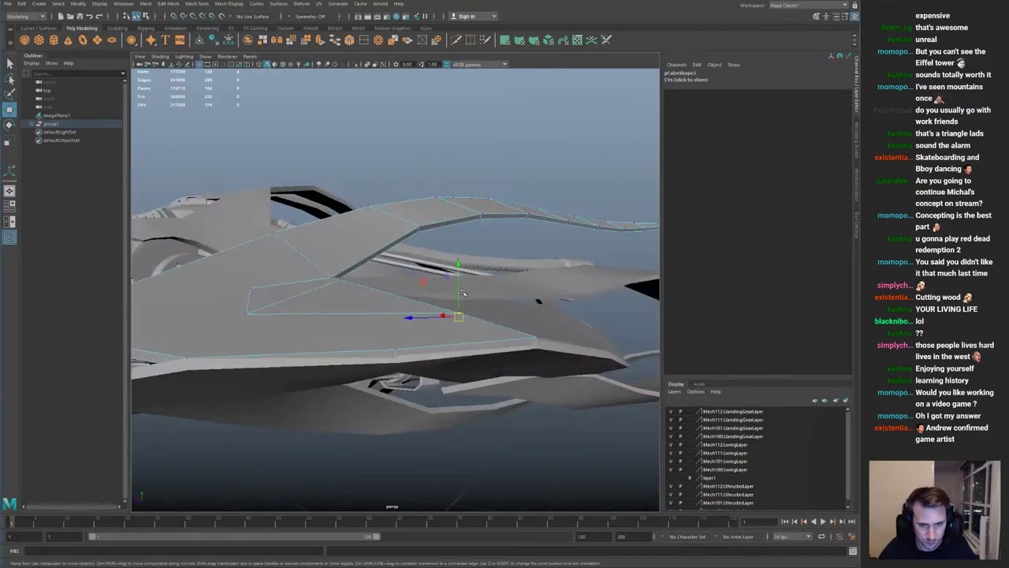
pyautogui.moveTo(469, 316)
pyautogui.keyDown('alt'); pyautogui.mouseDown()
pyautogui.moveTo(461, 332)
pyautogui.moveTo(443, 326)
pyautogui.moveTo(477, 321)
pyautogui.mouseUp(); pyautogui.keyUp('alt')
pyautogui.press('F8')
# Step: Apply Slide Edge to the edge loop near the front of the side panel pCube3
pyautogui.click(473, 318)
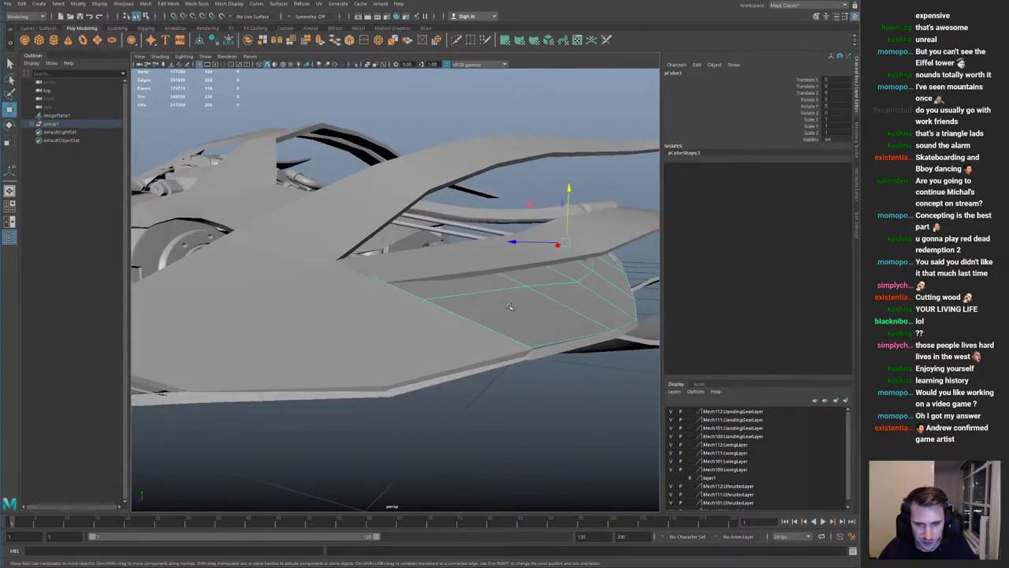
pyautogui.hotkey('ctrl', '1')
pyautogui.press('F10')
pyautogui.doubleClick(476, 324)
pyautogui.hotkey('ctrl', '1')
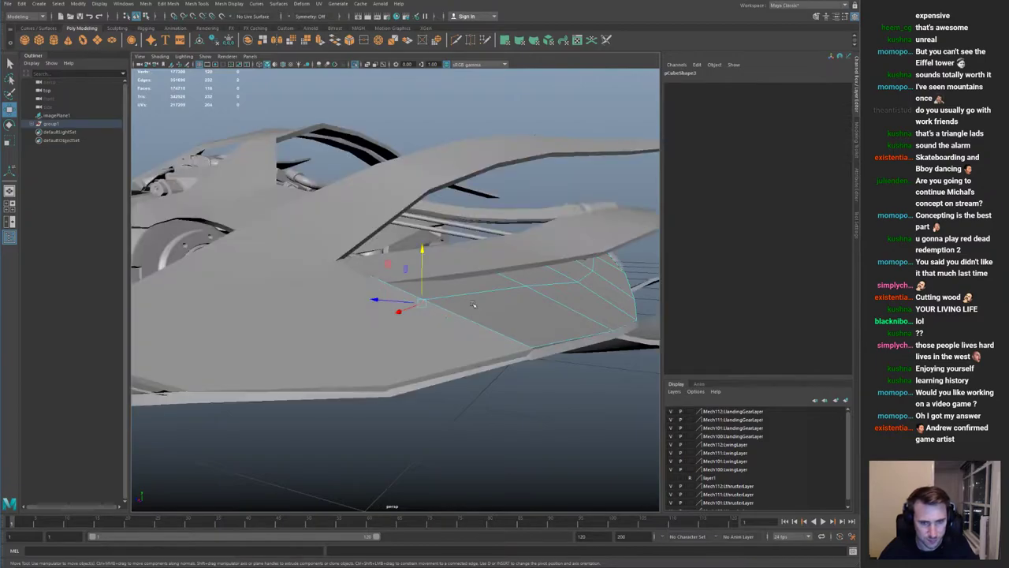
pyautogui.keyDown('alt'); pyautogui.moveTo(450, 265); pyautogui.dragTo(478, 259); pyautogui.keyUp('alt')
pyautogui.keyDown('shift'); pyautogui.moveTo(460, 302); pyautogui.dragTo(470, 285, button='right'); pyautogui.keyUp('shift')
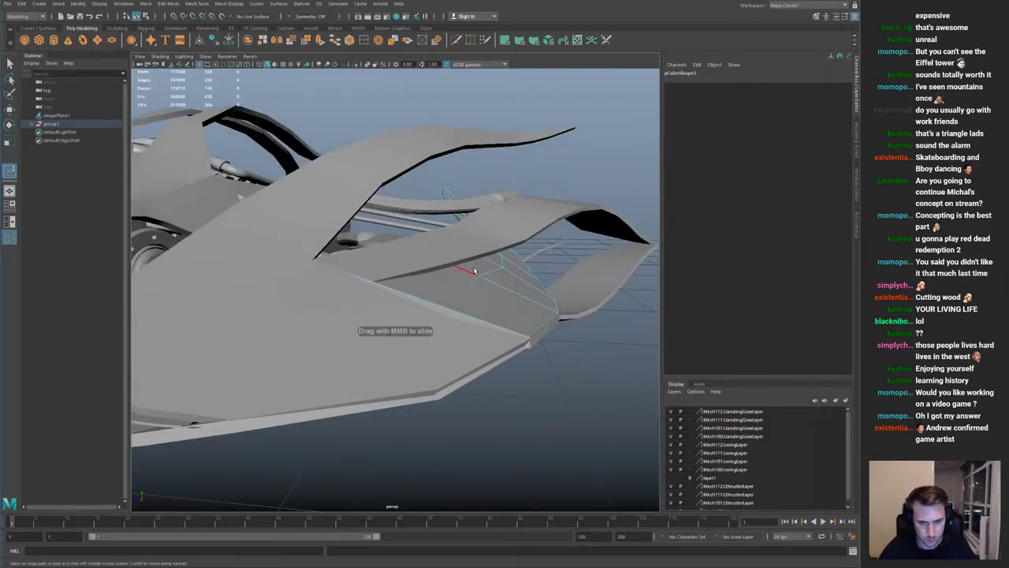
pyautogui.press('w')
pyautogui.keyDown('alt'); pyautogui.moveTo(480, 271); pyautogui.dragTo(473, 253); pyautogui.keyUp('alt')
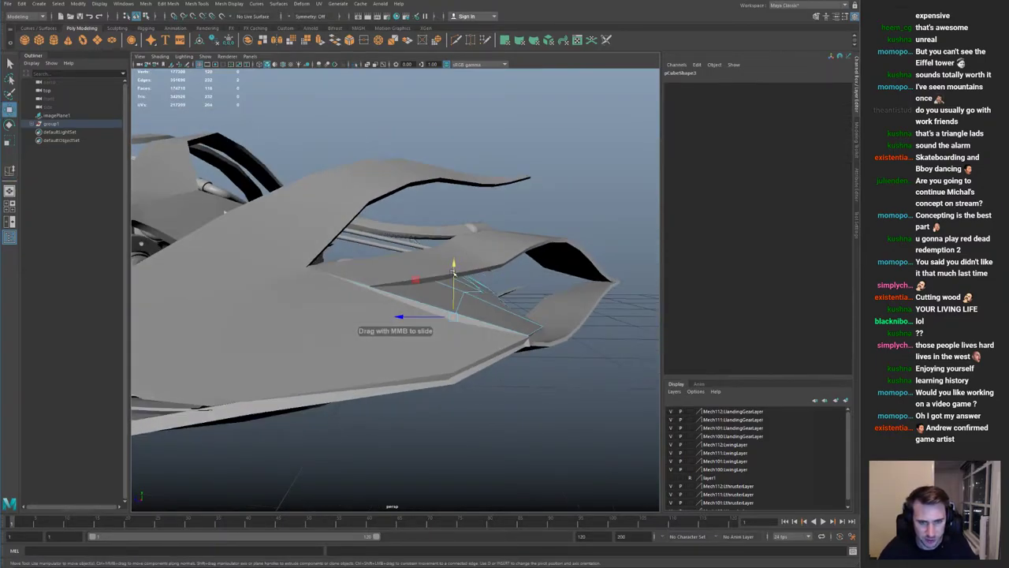
# Step: Adjust the height of a vertex near the front of pCube3 to fit it beneath the neighbouring curved panel
pyautogui.keyDown('alt'); pyautogui.moveTo(465, 287); pyautogui.dragTo(435, 297); pyautogui.keyUp('alt')
pyautogui.keyDown('alt'); pyautogui.moveTo(435, 297); pyautogui.dragTo(347, 295, button='middle'); pyautogui.keyUp('alt')
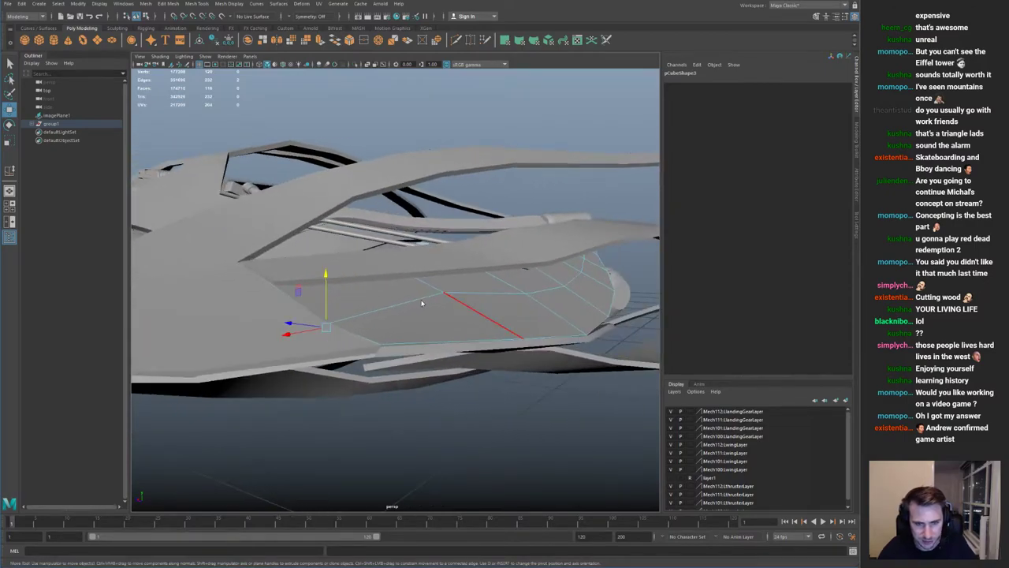
pyautogui.keyDown('alt'); pyautogui.moveTo(475, 293); pyautogui.dragTo(422, 258); pyautogui.keyUp('alt')
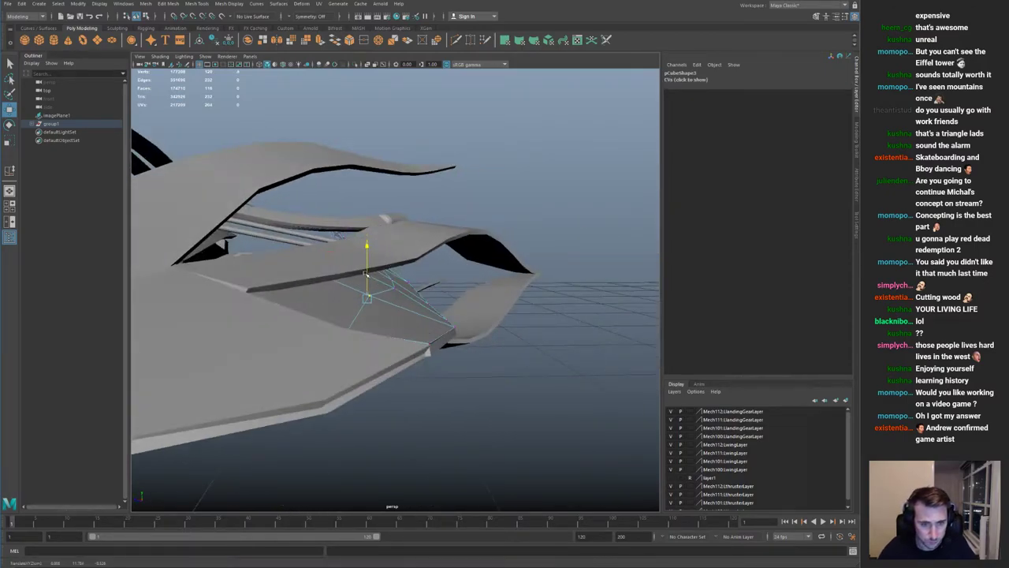
pyautogui.moveTo(363, 279); pyautogui.dragTo(364, 281)
pyautogui.keyDown('alt'); pyautogui.moveTo(364, 281); pyautogui.dragTo(427, 283); pyautogui.keyUp('alt')
# Step: Reposition a pCube3 vertex from above to refine the side panel's surface beside the main shell
pyautogui.click(446, 282)
pyautogui.click(434, 220)
pyautogui.keyDown('alt'); pyautogui.moveTo(443, 224); pyautogui.dragTo(398, 284, button='middle'); pyautogui.keyUp('alt')
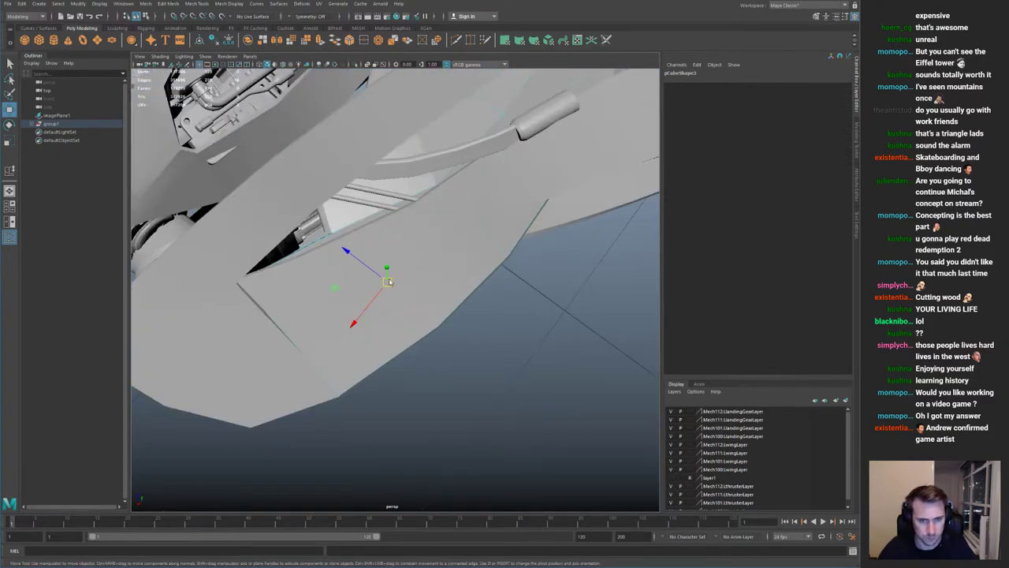
pyautogui.moveTo(375, 266); pyautogui.dragTo(388, 278)
pyautogui.moveTo(372, 331)
pyautogui.keyDown('alt'); pyautogui.mouseDown()
pyautogui.moveTo(398, 343)
pyautogui.moveTo(376, 314)
pyautogui.mouseUp(); pyautogui.keyUp('alt')
pyautogui.scroll(-6, 454, 264)
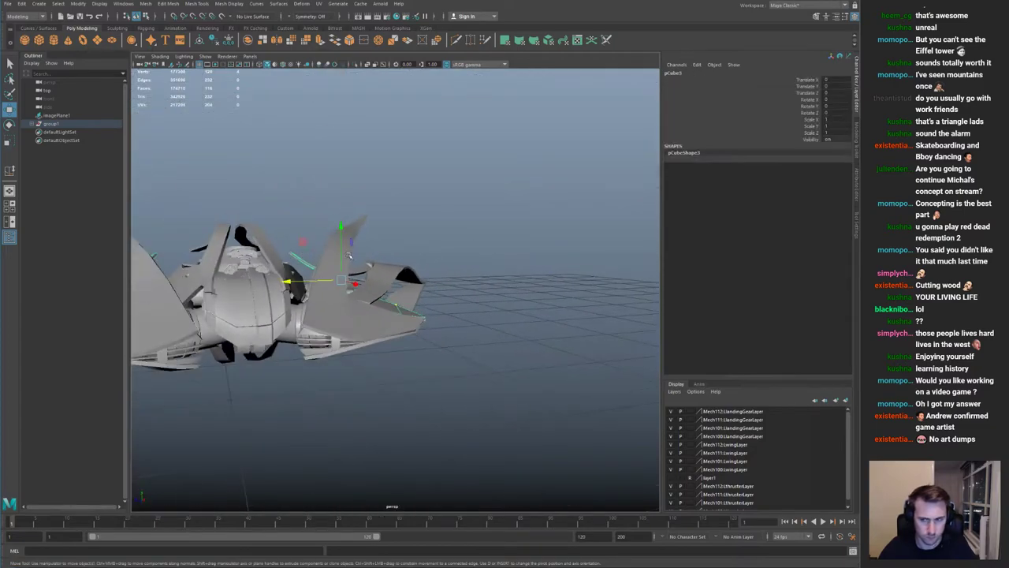
# Step: Adjust the front end vertices of the curved panel pCube2 where it meets the main shell
pyautogui.click(445, 276)
pyautogui.scroll(4, 443, 277)
pyautogui.keyDown('alt'); pyautogui.moveTo(444, 277); pyautogui.dragTo(401, 303); pyautogui.keyUp('alt')
pyautogui.click(380, 286)
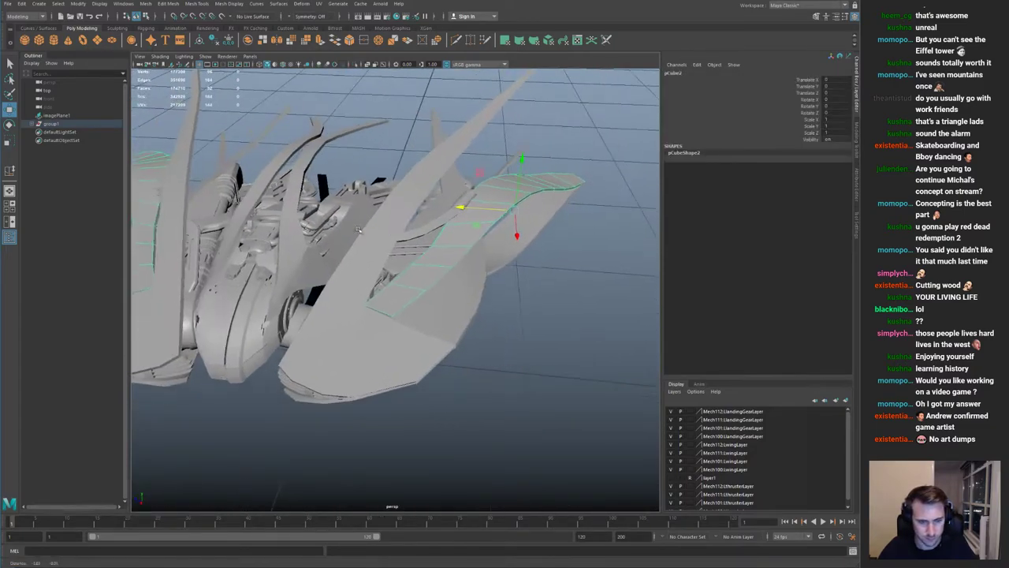
pyautogui.scroll(4, 399, 322)
pyautogui.hotkey('ctrl', '1')
pyautogui.moveTo(400, 324); pyautogui.dragTo(361, 330, button='right')
pyautogui.hotkey('ctrl', '1')
pyautogui.keyDown('alt'); pyautogui.moveTo(417, 360); pyautogui.dragTo(428, 284); pyautogui.keyUp('alt')
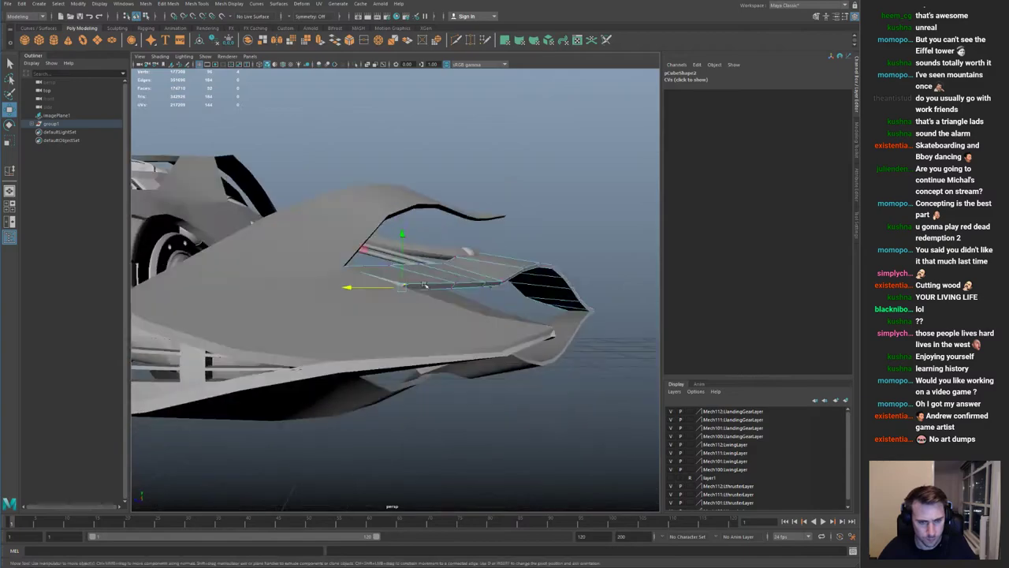
pyautogui.moveTo(400, 294); pyautogui.dragTo(465, 253, button='right')
# Step: Compare the reworked pCube2 panel in isolation with its fit on the whole vehicle
pyautogui.scroll(-5, 465, 252)
pyautogui.keyDown('alt'); pyautogui.moveTo(451, 254); pyautogui.dragTo(488, 285); pyautogui.keyUp('alt')
pyautogui.hotkey('ctrl', '1')
pyautogui.hotkey('ctrl', '1')
pyautogui.hotkey('ctrl', '1')
pyautogui.hotkey('ctrl', '1')
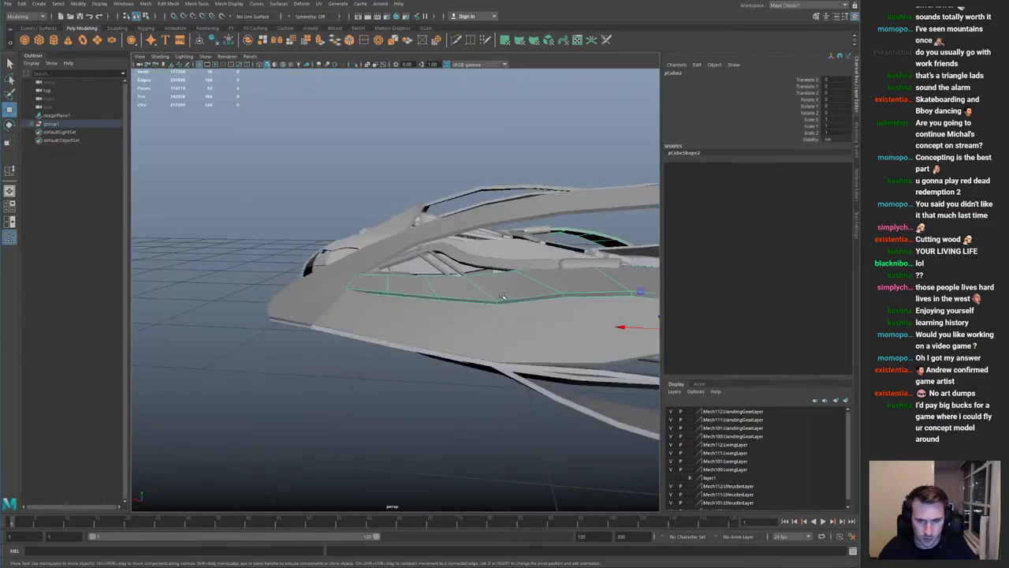
# Step: Pick the cross-section vertices midway along the front half of pCube2, return to object mode and save the scene
pyautogui.click(464, 274)
pyautogui.keyDown('alt'); pyautogui.moveTo(502, 272); pyautogui.dragTo(473, 335); pyautogui.keyUp('alt')
pyautogui.moveTo(471, 343); pyautogui.dragTo(502, 309)
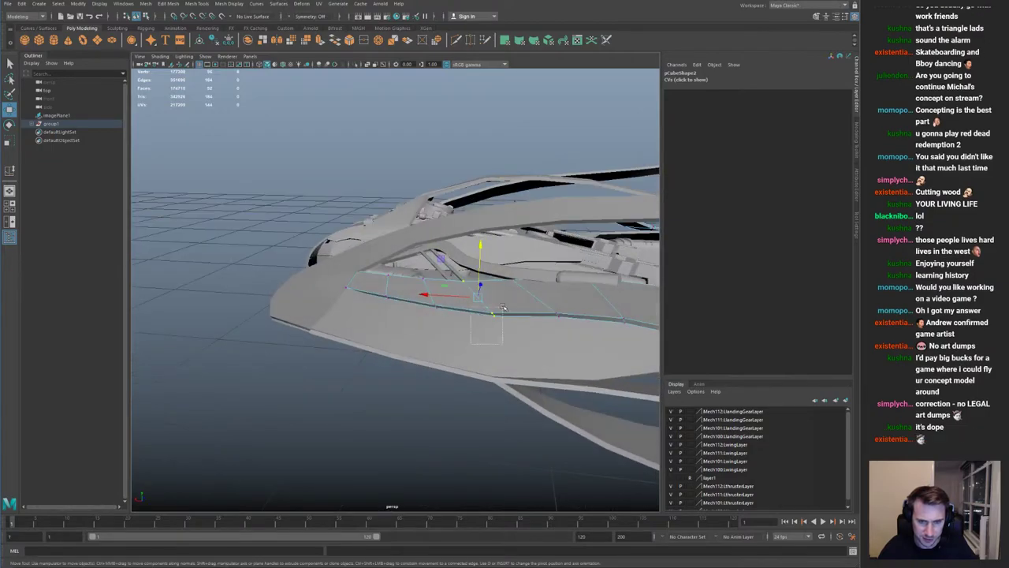
pyautogui.keyDown('alt'); pyautogui.moveTo(490, 269); pyautogui.dragTo(421, 250); pyautogui.keyUp('alt')
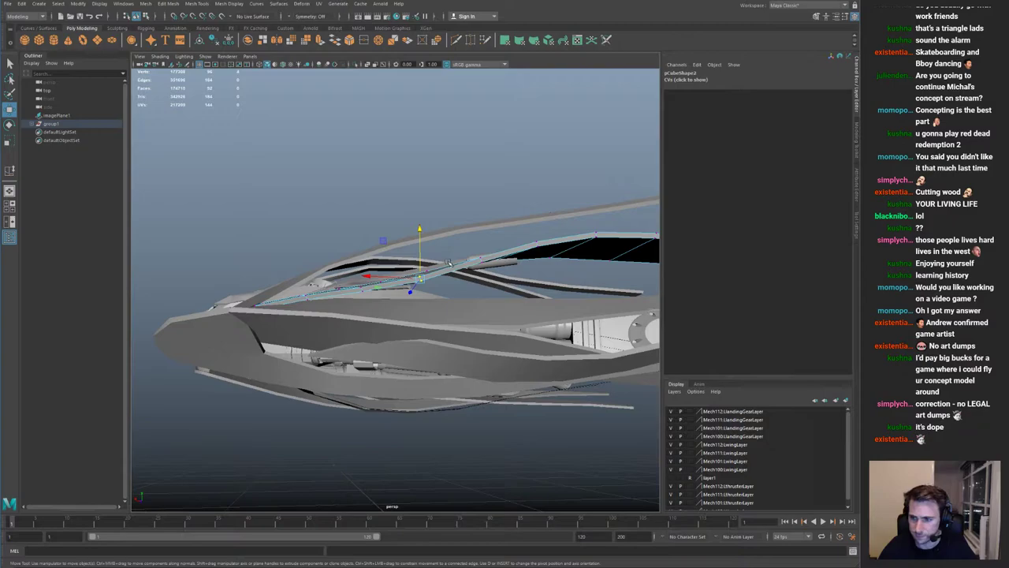
pyautogui.press('F8')
pyautogui.keyDown('alt'); pyautogui.moveTo(424, 277); pyautogui.dragTo(471, 304); pyautogui.keyUp('alt')
pyautogui.scroll(-4, 380, 315)
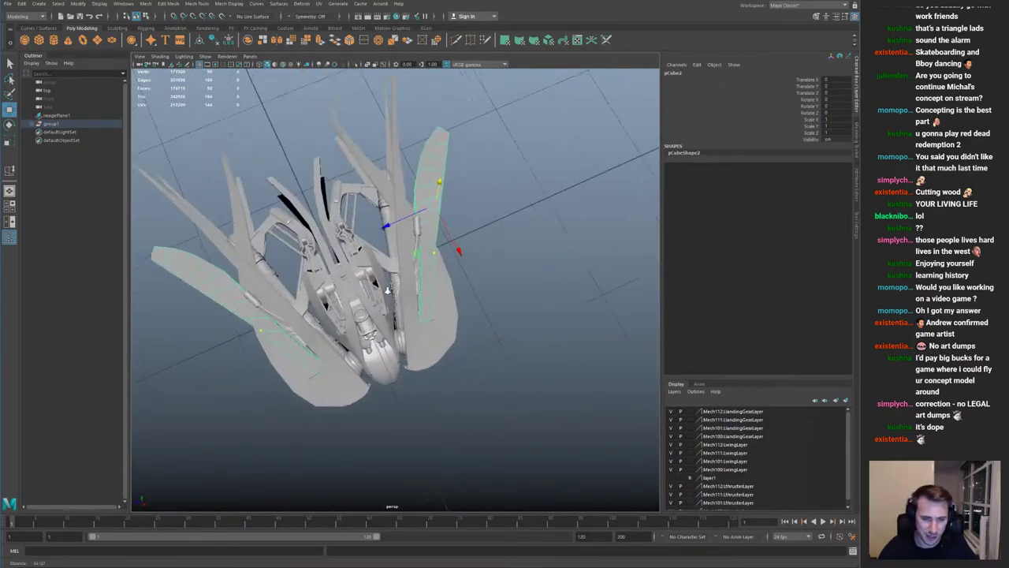
pyautogui.scroll(5, 470, 304)
pyautogui.hotkey('ctrl', 's')
# Step: Inspect pCube2's fit against the main shell and neighbouring panels, close up and on the whole vehicle
pyautogui.keyDown('alt'); pyautogui.moveTo(463, 267); pyautogui.dragTo(420, 324); pyautogui.keyUp('alt')
pyautogui.scroll(4, 419, 324)
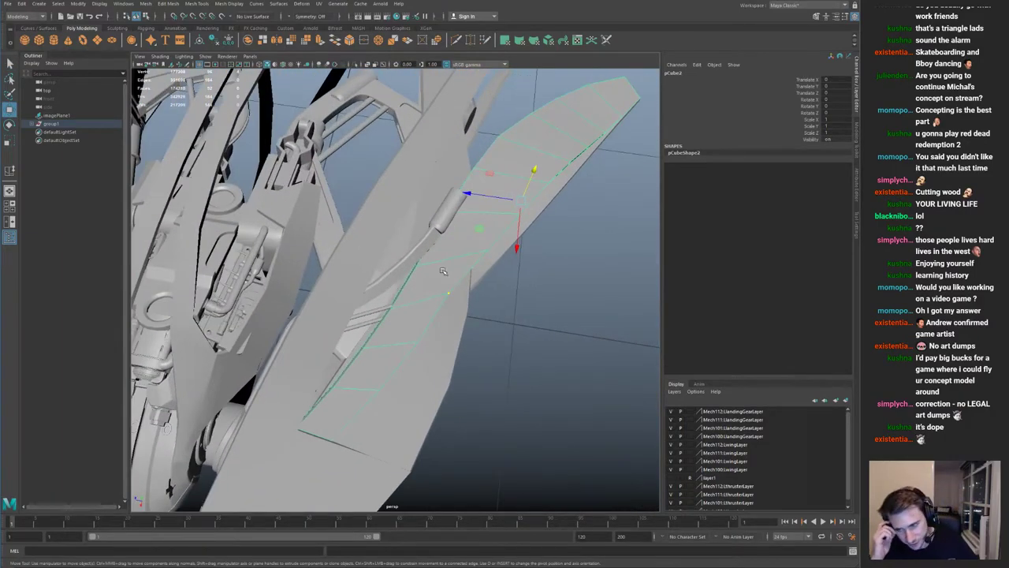
pyautogui.keyDown('alt'); pyautogui.moveTo(410, 272); pyautogui.dragTo(300, 301); pyautogui.keyUp('alt')
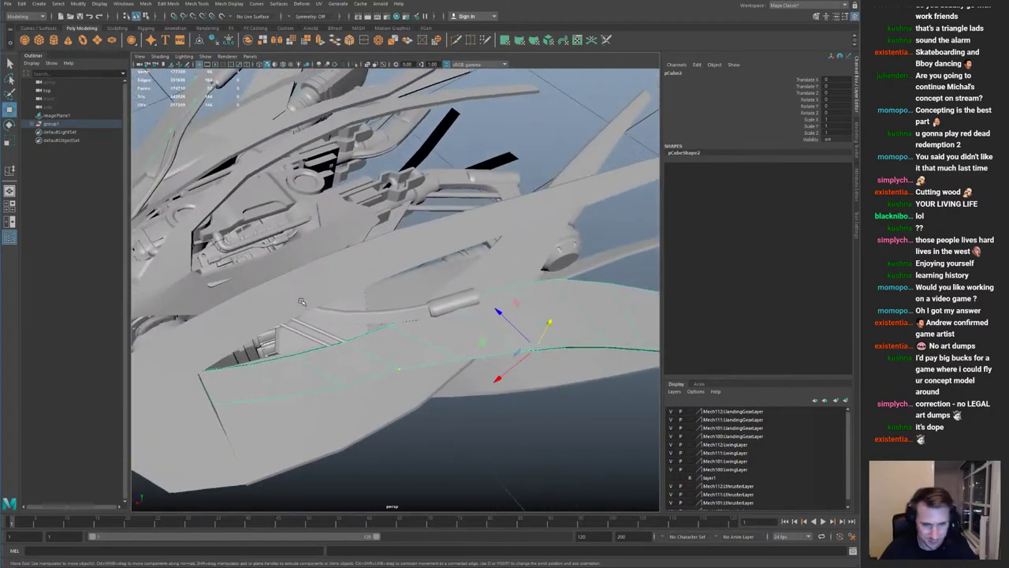
pyautogui.keyDown('alt'); pyautogui.moveTo(368, 302); pyautogui.dragTo(339, 268); pyautogui.keyUp('alt')
pyautogui.hotkey('ctrl', '1')
pyautogui.hotkey('ctrl', '1')
pyautogui.keyDown('alt'); pyautogui.moveTo(430, 256); pyautogui.dragTo(295, 277, button='middle'); pyautogui.keyUp('alt')
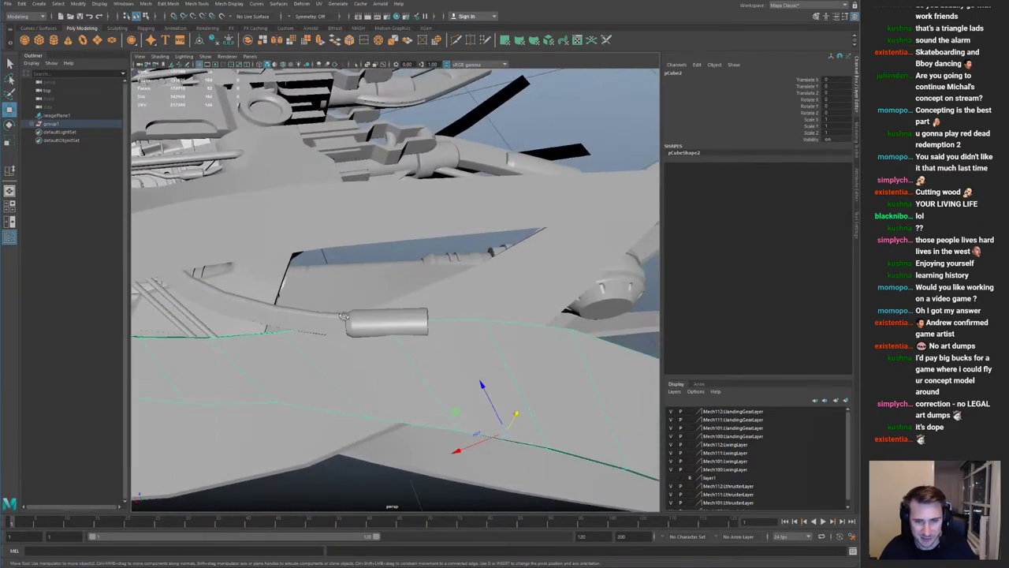
pyautogui.keyDown('alt'); pyautogui.moveTo(339, 260); pyautogui.dragTo(292, 276); pyautogui.keyUp('alt')
pyautogui.keyDown('alt'); pyautogui.moveTo(291, 276); pyautogui.dragTo(272, 276, button='middle'); pyautogui.keyUp('alt')
pyautogui.keyDown('alt'); pyautogui.moveTo(272, 277); pyautogui.dragTo(281, 255); pyautogui.keyUp('alt')
pyautogui.press('f')
pyautogui.scroll(-5, 276, 295)
pyautogui.keyDown('alt'); pyautogui.moveTo(279, 292); pyautogui.dragTo(432, 350); pyautogui.keyUp('alt')
pyautogui.scroll(-3, 371, 319)
pyautogui.click(466, 344)
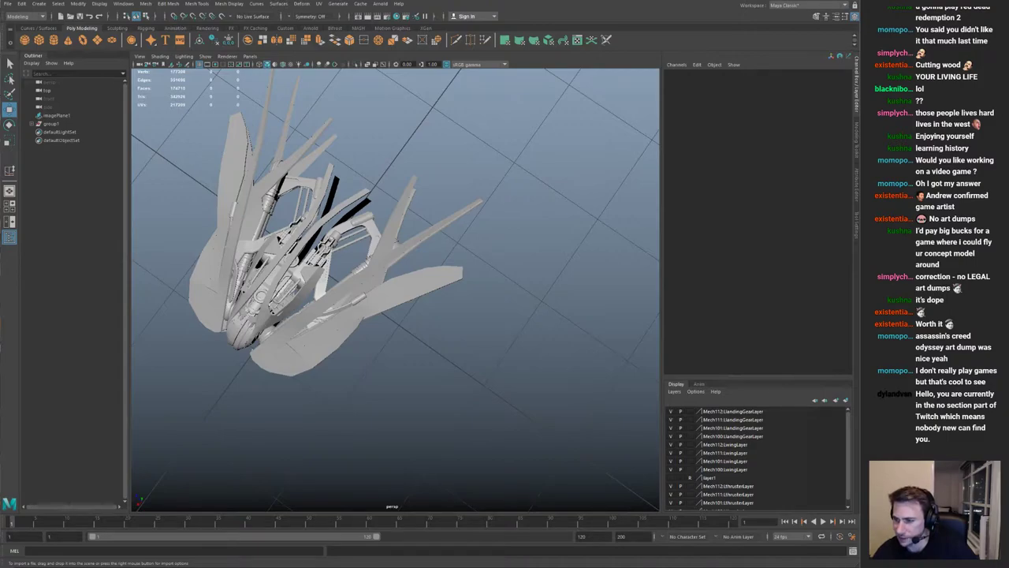
# Step: Import the Mech044 part into the scene and rotate it to 90 degrees about Y
pyautogui.moveTo(697, 207); pyautogui.dragTo(515, 225)
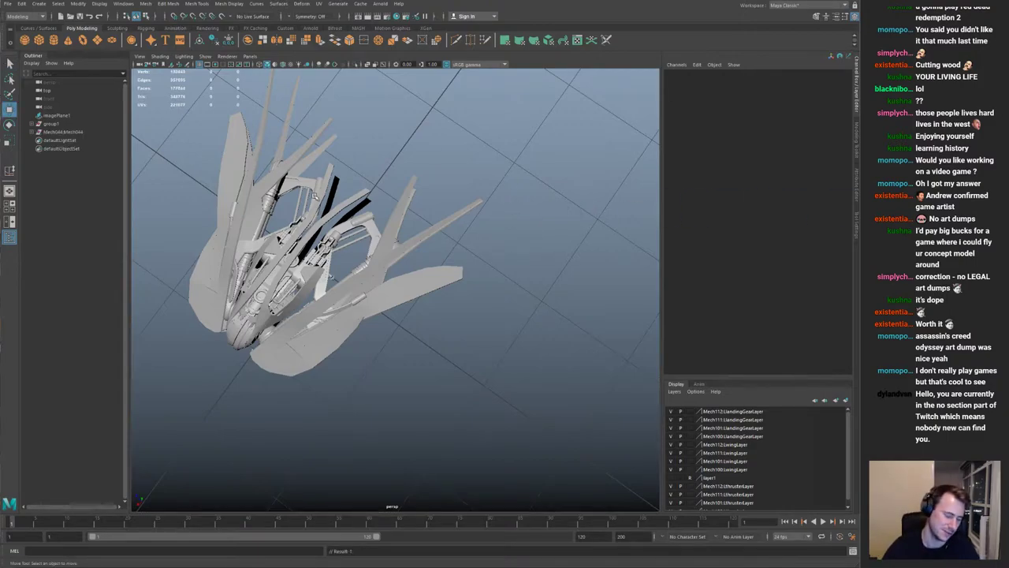
pyautogui.keyDown('alt'); pyautogui.moveTo(331, 277); pyautogui.dragTo(387, 297); pyautogui.keyUp('alt')
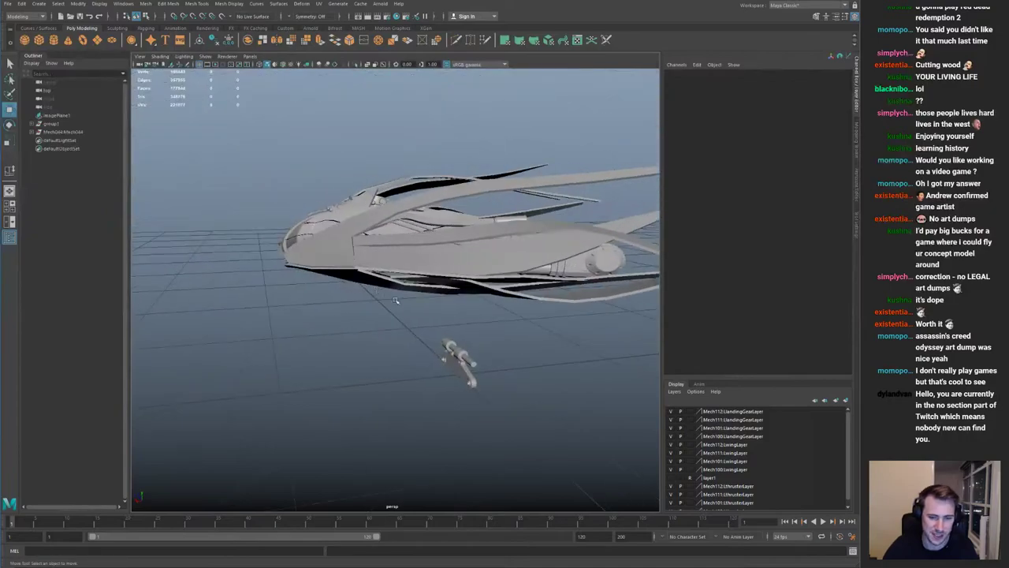
pyautogui.click(467, 361)
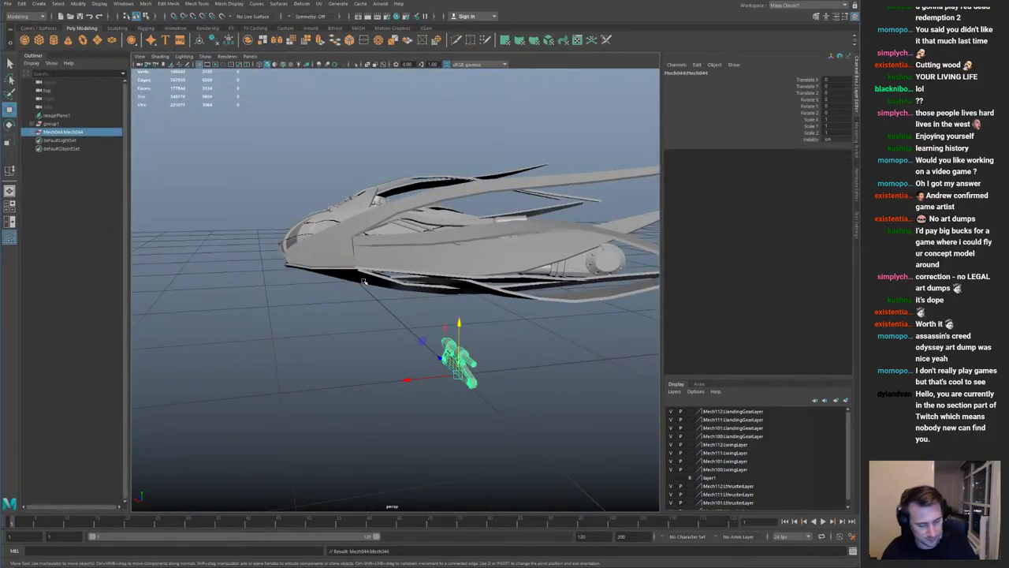
pyautogui.press('f')
pyautogui.keyDown('alt'); pyautogui.moveTo(384, 328); pyautogui.dragTo(297, 299, button='right'); pyautogui.keyUp('alt')
pyautogui.keyDown('alt'); pyautogui.moveTo(421, 339); pyautogui.dragTo(339, 308); pyautogui.keyUp('alt')
pyautogui.press('e')
pyautogui.keyDown('alt'); pyautogui.moveTo(338, 309); pyautogui.dragTo(315, 303, button='right'); pyautogui.keyUp('alt')
pyautogui.press('w')
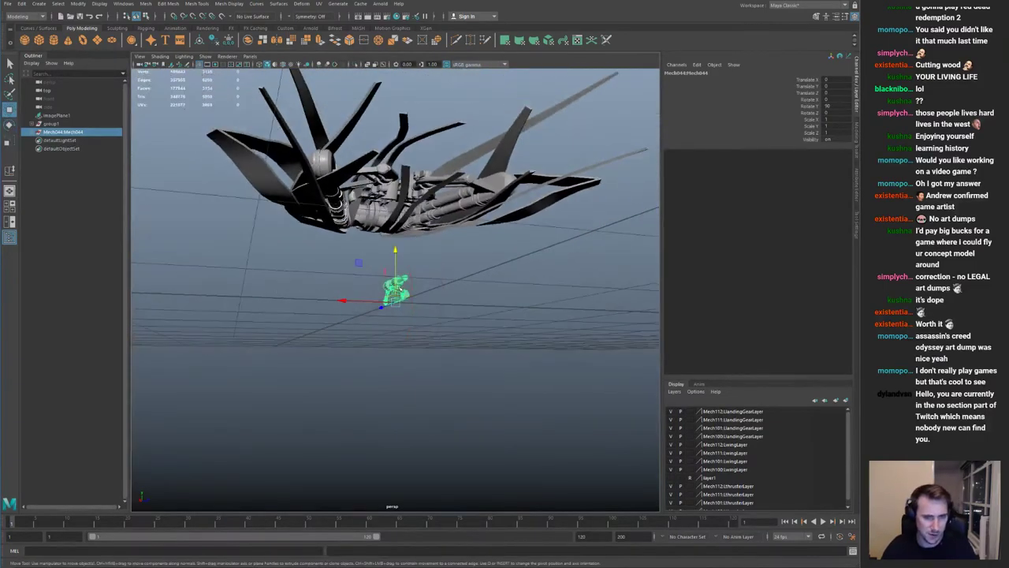
# Step: Tilt Mech044 to -135 degrees about X and raise it to the vehicle's underside
pyautogui.keyDown('alt'); pyautogui.moveTo(316, 304); pyautogui.dragTo(323, 315); pyautogui.keyUp('alt')
pyautogui.keyDown('alt'); pyautogui.moveTo(323, 315); pyautogui.dragTo(316, 347, button='middle'); pyautogui.keyUp('alt')
pyautogui.keyDown('alt'); pyautogui.moveTo(315, 347); pyautogui.dragTo(442, 333); pyautogui.keyUp('alt')
pyautogui.press('e')
pyautogui.moveTo(468, 418); pyautogui.dragTo(360, 450)
pyautogui.press('w')
pyautogui.keyDown('alt'); pyautogui.moveTo(412, 356); pyautogui.dragTo(452, 329); pyautogui.keyUp('alt')
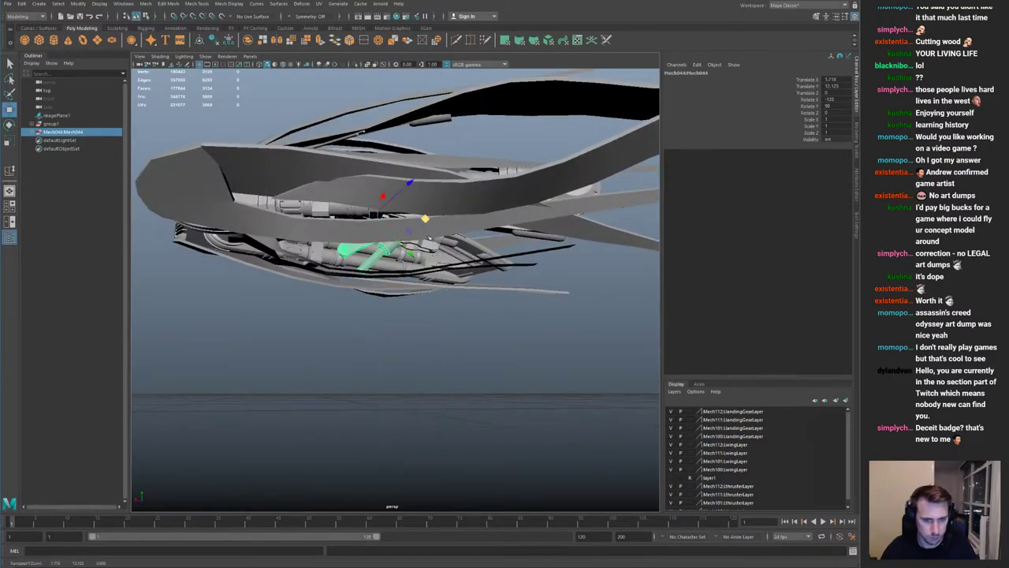
# Step: Refine Mech044's angle and place it near the central rear body, at about X 4.2, Y 11.7, Z -0.96
pyautogui.press('f')
pyautogui.keyDown('alt'); pyautogui.moveTo(425, 234); pyautogui.dragTo(465, 251); pyautogui.keyUp('alt')
pyautogui.keyDown('alt'); pyautogui.moveTo(465, 251); pyautogui.dragTo(450, 254, button='right'); pyautogui.keyUp('alt')
pyautogui.press('e')
pyautogui.keyDown('alt'); pyautogui.moveTo(449, 254); pyautogui.dragTo(398, 303); pyautogui.keyUp('alt')
pyautogui.press('w')
pyautogui.moveTo(398, 302)
pyautogui.keyDown('alt'); pyautogui.mouseDown()
pyautogui.moveTo(353, 302)
pyautogui.moveTo(395, 305)
pyautogui.mouseUp(); pyautogui.keyUp('alt')
pyautogui.keyDown('alt'); pyautogui.moveTo(395, 305); pyautogui.dragTo(319, 336); pyautogui.keyUp('alt')
pyautogui.press('e')
pyautogui.press('w')
pyautogui.moveTo(340, 281); pyautogui.dragTo(367, 307)
# Step: Try lengthening Mech044's rod polySurface145 rearward by moving its end vertices, and return to object mode
pyautogui.hotkey('ctrl', '1')
pyautogui.click(373, 334)
pyautogui.moveTo(372, 333); pyautogui.dragTo(335, 345, button='right')
pyautogui.hotkey('ctrl', '1')
pyautogui.moveTo(341, 353)
pyautogui.mouseDown()
pyautogui.moveTo(396, 314)
pyautogui.moveTo(351, 366)
pyautogui.mouseUp()
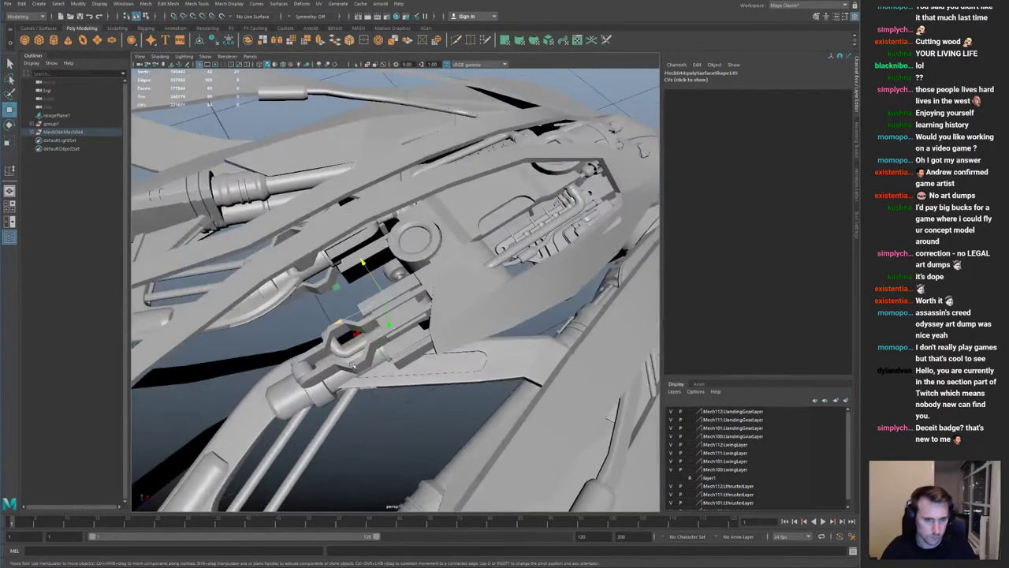
pyautogui.moveTo(340, 322); pyautogui.dragTo(202, 386)
pyautogui.keyDown('alt'); pyautogui.moveTo(202, 386); pyautogui.dragTo(330, 348, button='middle'); pyautogui.keyUp('alt')
pyautogui.keyDown('alt'); pyautogui.moveTo(330, 347); pyautogui.dragTo(275, 353, button='right'); pyautogui.keyUp('alt')
pyautogui.keyDown('alt'); pyautogui.moveTo(276, 353); pyautogui.dragTo(326, 412); pyautogui.keyUp('alt')
pyautogui.press('q')
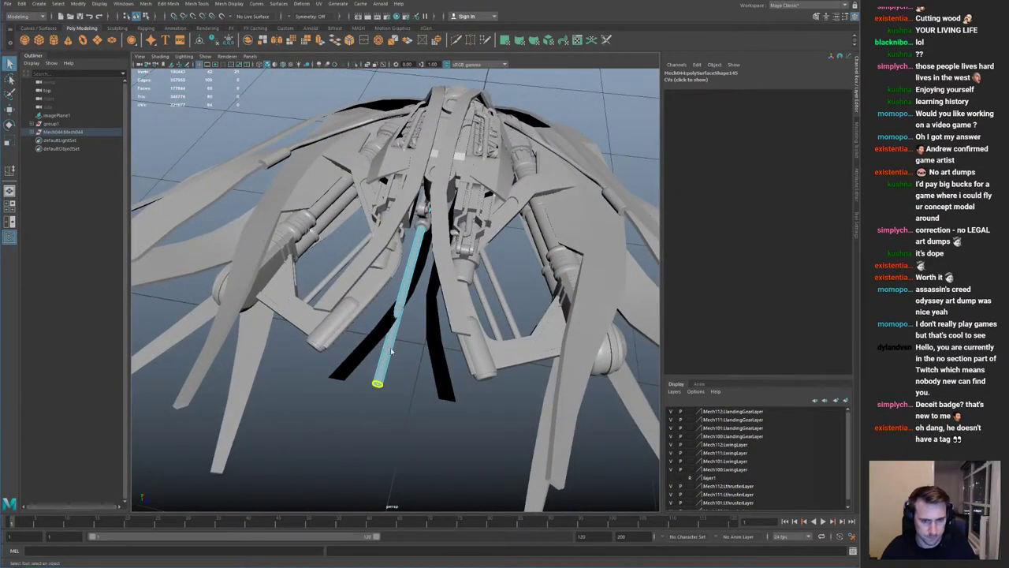
pyautogui.moveTo(383, 358); pyautogui.dragTo(402, 340, button='right')
pyautogui.click(402, 337)
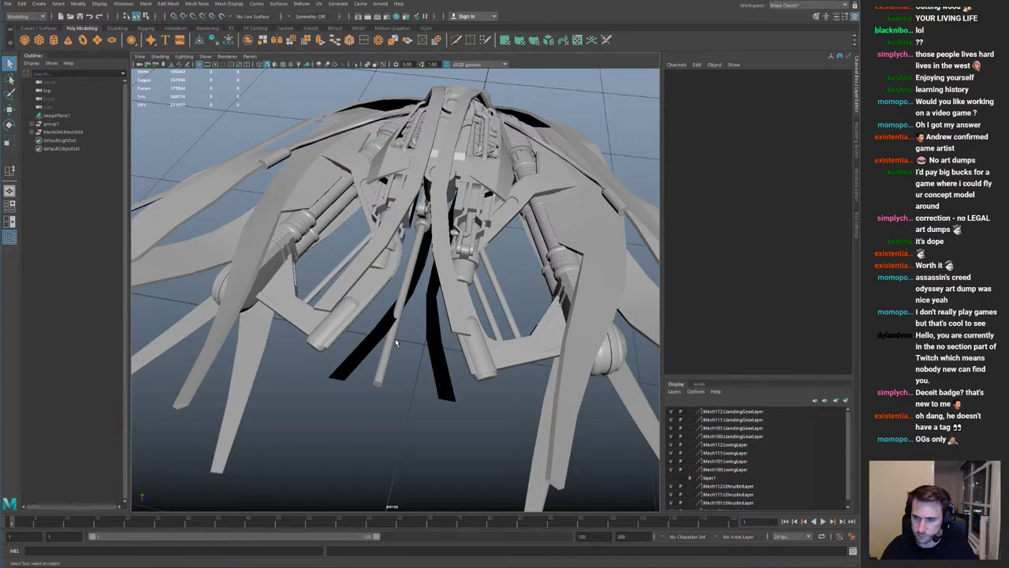
# Step: Move the whole Mech044 assembly forward and up under the rear strip, to about X 5.3, Y 12.8, Z -1.5
pyautogui.click(394, 340)
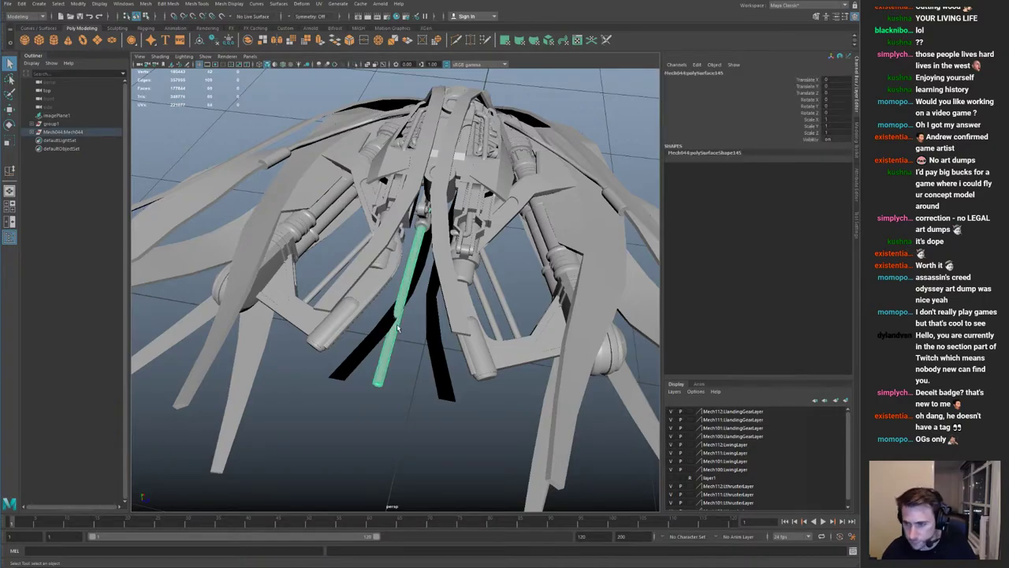
pyautogui.press('Up')
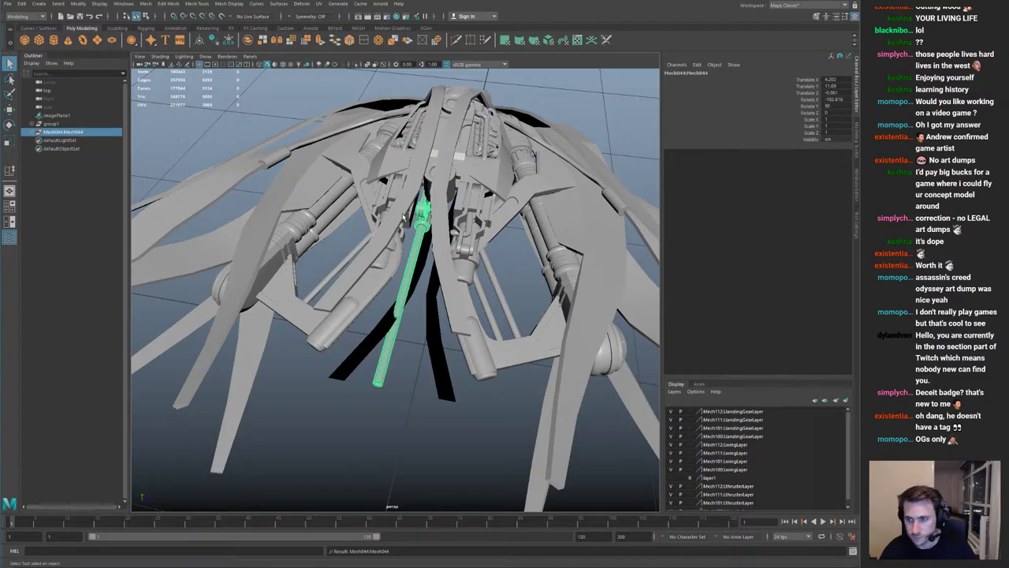
pyautogui.keyDown('alt'); pyautogui.moveTo(402, 216); pyautogui.dragTo(416, 206); pyautogui.keyUp('alt')
pyautogui.keyDown('alt'); pyautogui.moveTo(416, 206); pyautogui.dragTo(441, 237, button='right'); pyautogui.keyUp('alt')
pyautogui.keyDown('alt'); pyautogui.moveTo(402, 347); pyautogui.dragTo(368, 285); pyautogui.keyUp('alt')
pyautogui.press('w')
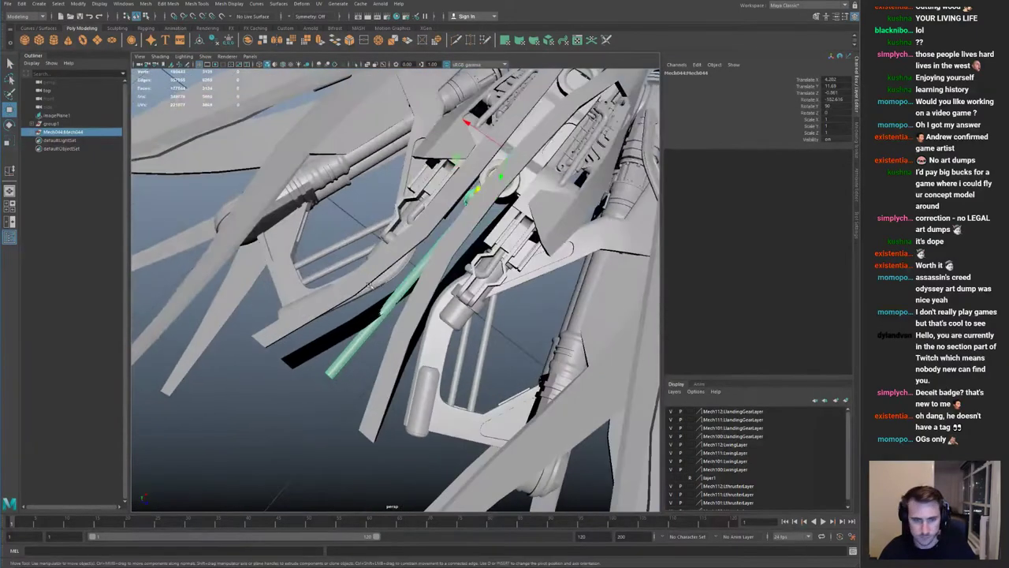
pyautogui.moveTo(476, 200); pyautogui.dragTo(496, 183)
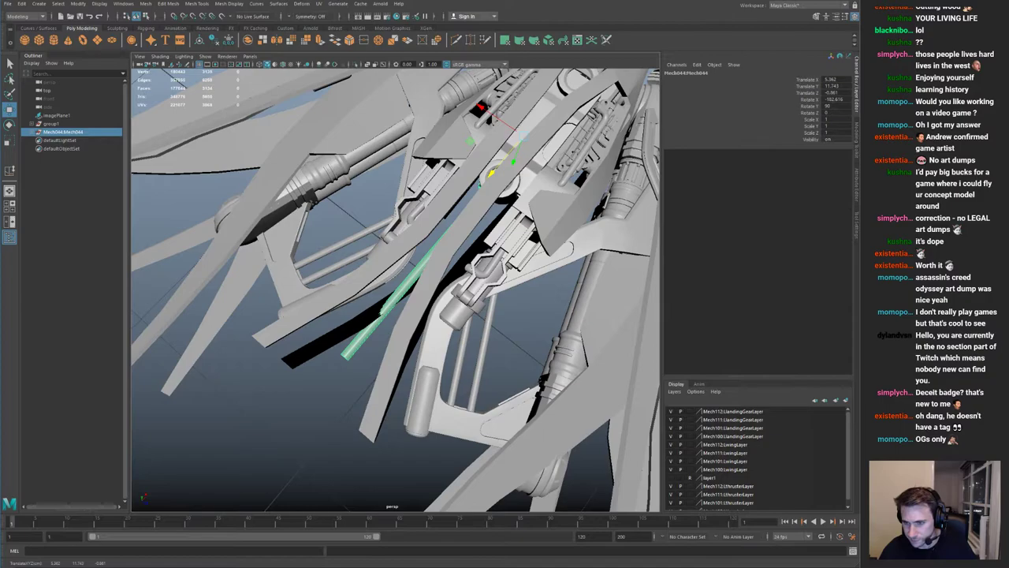
pyautogui.keyDown('alt'); pyautogui.moveTo(340, 296); pyautogui.dragTo(394, 208); pyautogui.keyUp('alt')
pyautogui.keyDown('alt'); pyautogui.moveTo(395, 208); pyautogui.dragTo(411, 207, button='middle'); pyautogui.keyUp('alt')
pyautogui.keyDown('alt'); pyautogui.moveTo(411, 208); pyautogui.dragTo(440, 278); pyautogui.keyUp('alt')
pyautogui.keyDown('alt'); pyautogui.moveTo(377, 229); pyautogui.dragTo(412, 315); pyautogui.keyUp('alt')
pyautogui.keyDown('alt'); pyautogui.moveTo(442, 260); pyautogui.dragTo(411, 199, button='right'); pyautogui.keyUp('alt')
# Step: Rotate Mech044 to follow the rear strip and move it to about X 3.6, Y 12.9, Z -1.6
pyautogui.press('e')
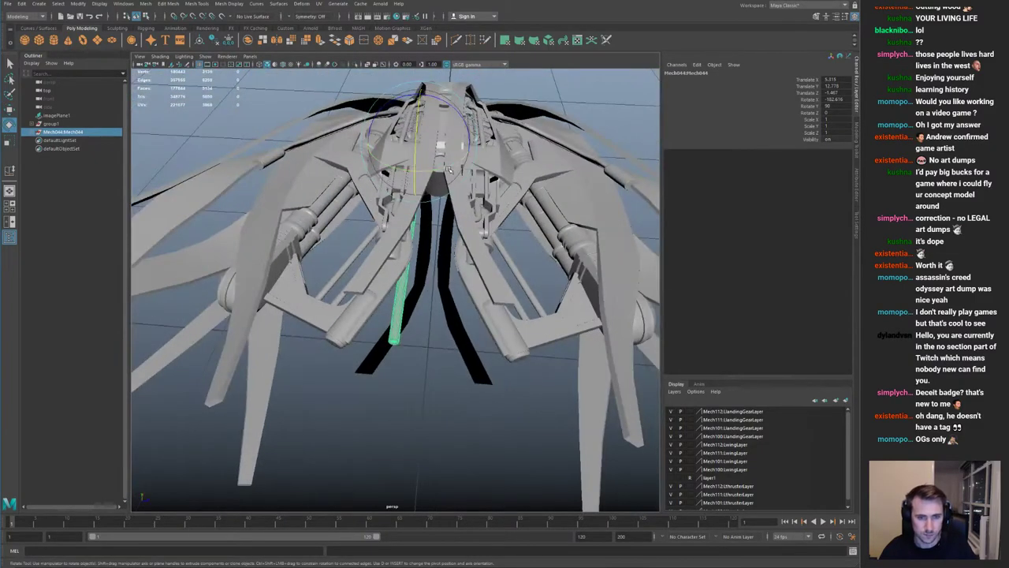
pyautogui.moveTo(447, 170); pyautogui.dragTo(444, 173)
pyautogui.press('w')
pyautogui.keyDown('alt'); pyautogui.moveTo(442, 174); pyautogui.dragTo(303, 204, button='right'); pyautogui.keyUp('alt')
pyautogui.keyDown('alt'); pyautogui.moveTo(442, 186); pyautogui.dragTo(331, 201); pyautogui.keyUp('alt')
pyautogui.keyDown('alt'); pyautogui.moveTo(409, 217); pyautogui.dragTo(533, 223, button='right'); pyautogui.keyUp('alt')
pyautogui.moveTo(558, 247); pyautogui.dragTo(503, 269)
pyautogui.keyDown('alt'); pyautogui.moveTo(503, 269); pyautogui.dragTo(442, 264, button='right'); pyautogui.keyUp('alt')
pyautogui.keyDown('alt'); pyautogui.moveTo(552, 260); pyautogui.dragTo(628, 216); pyautogui.keyUp('alt')
pyautogui.moveTo(464, 297); pyautogui.dragTo(464, 293)
pyautogui.keyDown('alt'); pyautogui.moveTo(524, 224); pyautogui.dragTo(467, 329); pyautogui.keyUp('alt')
# Step: Check Mech044 on the whole vehicle and delete the entire Mech044 assembly
pyautogui.click(417, 399)
pyautogui.keyDown('alt'); pyautogui.moveTo(417, 399); pyautogui.dragTo(291, 327, button='right'); pyautogui.keyUp('alt')
pyautogui.keyDown('alt'); pyautogui.moveTo(291, 326); pyautogui.dragTo(333, 295); pyautogui.keyUp('alt')
pyautogui.click(404, 317)
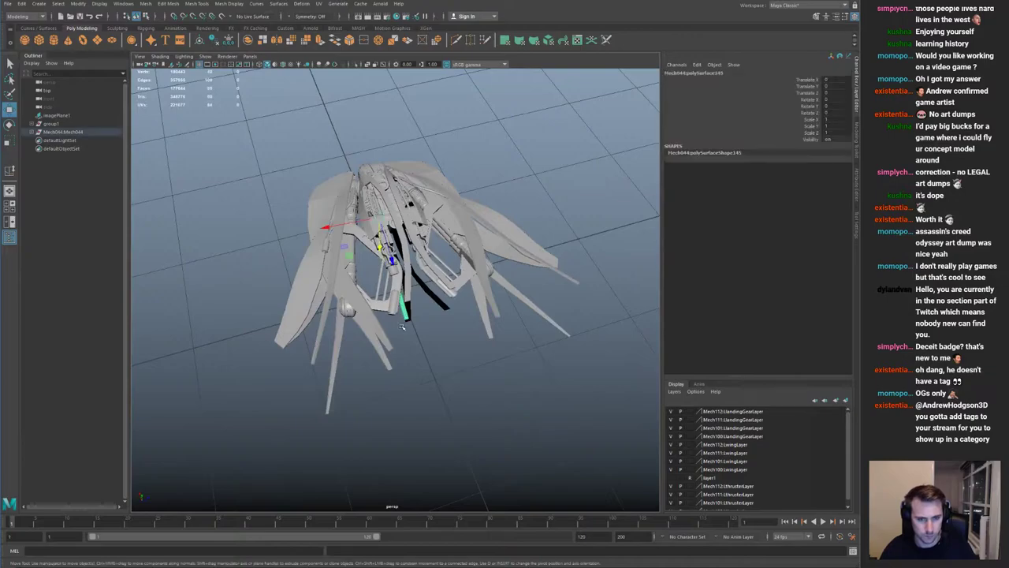
pyautogui.press('Up')
pyautogui.keyDown('alt'); pyautogui.moveTo(350, 311); pyautogui.dragTo(413, 253); pyautogui.keyUp('alt')
pyautogui.keyDown('alt'); pyautogui.moveTo(414, 253); pyautogui.dragTo(433, 330, button='right'); pyautogui.keyUp('alt')
pyautogui.keyDown('alt'); pyautogui.moveTo(430, 322); pyautogui.dragTo(381, 321); pyautogui.keyUp('alt')
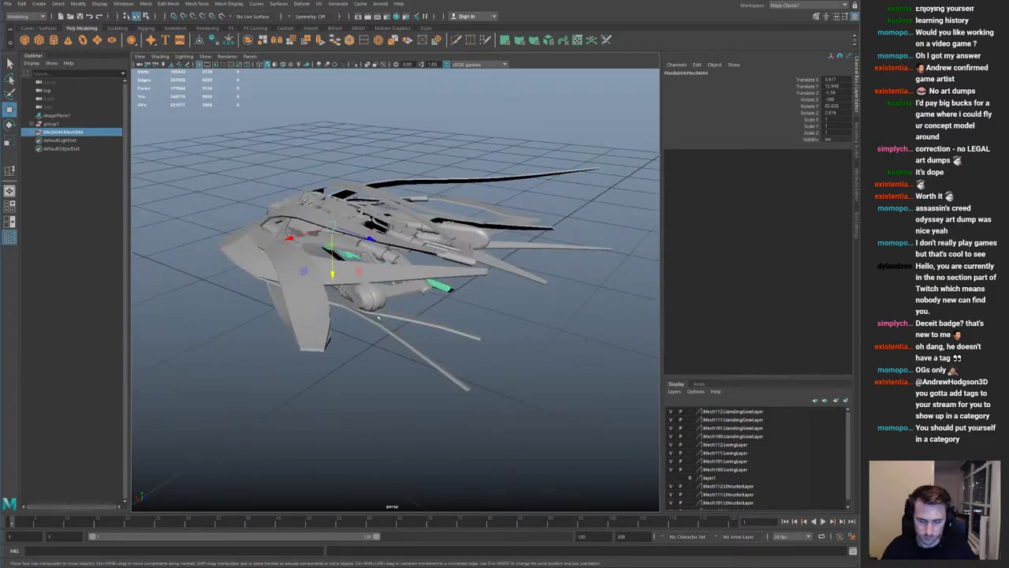
pyautogui.press('Delete')
pyautogui.keyDown('alt'); pyautogui.moveTo(318, 249); pyautogui.dragTo(297, 262); pyautogui.keyUp('alt')
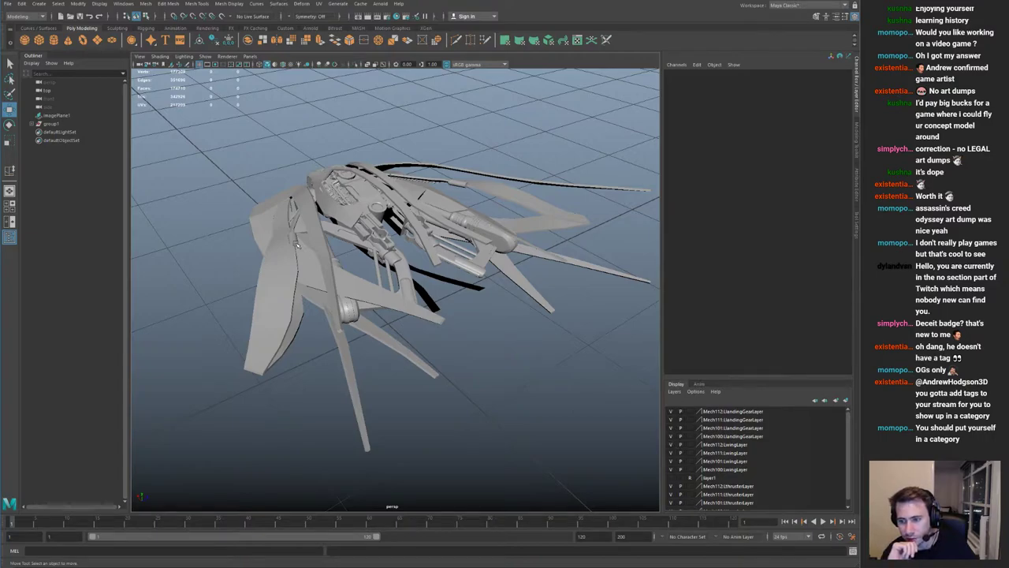
# Step: Rotate the rear end vertices of the mirrored pCube5 strips with soft selection beside the rear cylinders
pyautogui.keyDown('alt'); pyautogui.moveTo(372, 349); pyautogui.dragTo(430, 371); pyautogui.keyUp('alt')
pyautogui.keyDown('alt'); pyautogui.moveTo(431, 372); pyautogui.dragTo(467, 377, button='right'); pyautogui.keyUp('alt')
pyautogui.click(441, 283)
pyautogui.keyDown('alt'); pyautogui.moveTo(440, 284); pyautogui.dragTo(395, 347); pyautogui.keyUp('alt')
pyautogui.moveTo(395, 347); pyautogui.dragTo(332, 338, button='right')
pyautogui.moveTo(361, 345); pyautogui.dragTo(425, 272)
pyautogui.press('b')
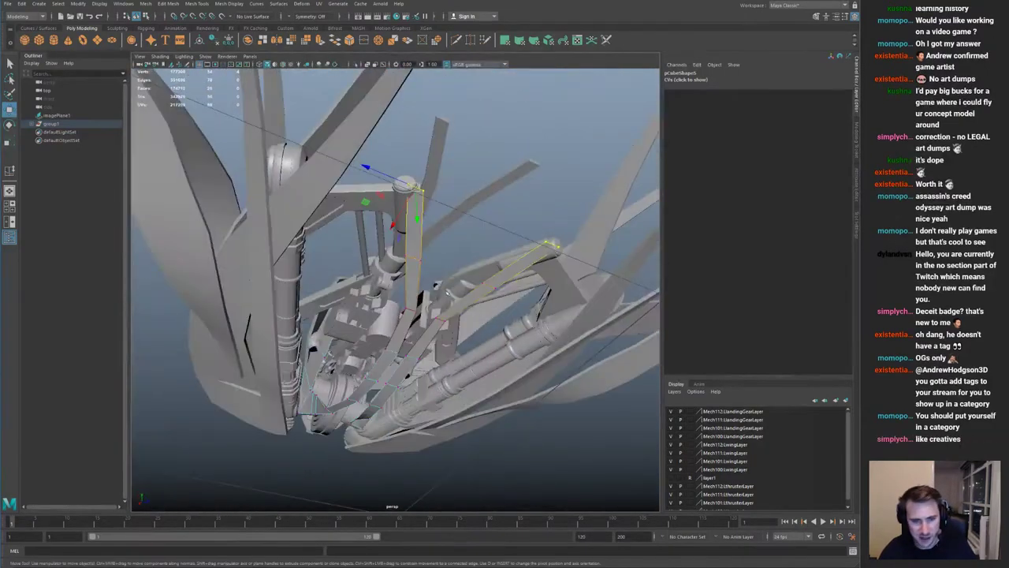
pyautogui.keyDown('alt'); pyautogui.moveTo(425, 272); pyautogui.dragTo(457, 276, button='right'); pyautogui.keyUp('alt')
pyautogui.keyDown('alt'); pyautogui.moveTo(457, 276); pyautogui.dragTo(440, 246); pyautogui.keyUp('alt')
pyautogui.press('e')
pyautogui.moveTo(428, 189); pyautogui.dragTo(426, 211)
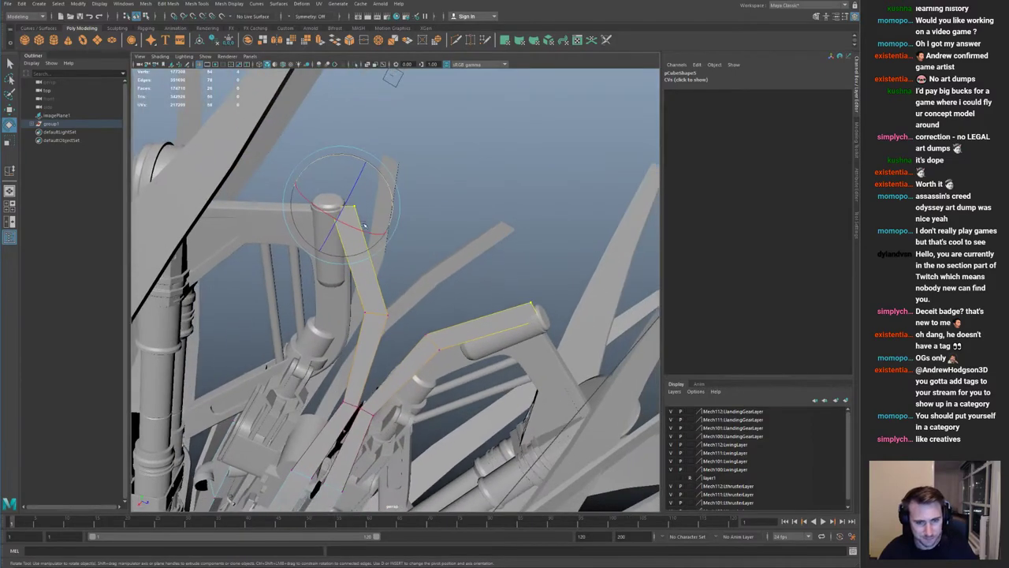
pyautogui.keyDown('alt'); pyautogui.moveTo(426, 211); pyautogui.dragTo(387, 217, button='right'); pyautogui.keyUp('alt')
pyautogui.press('w')
pyautogui.keyDown('alt'); pyautogui.moveTo(387, 217); pyautogui.dragTo(388, 255); pyautogui.keyUp('alt')
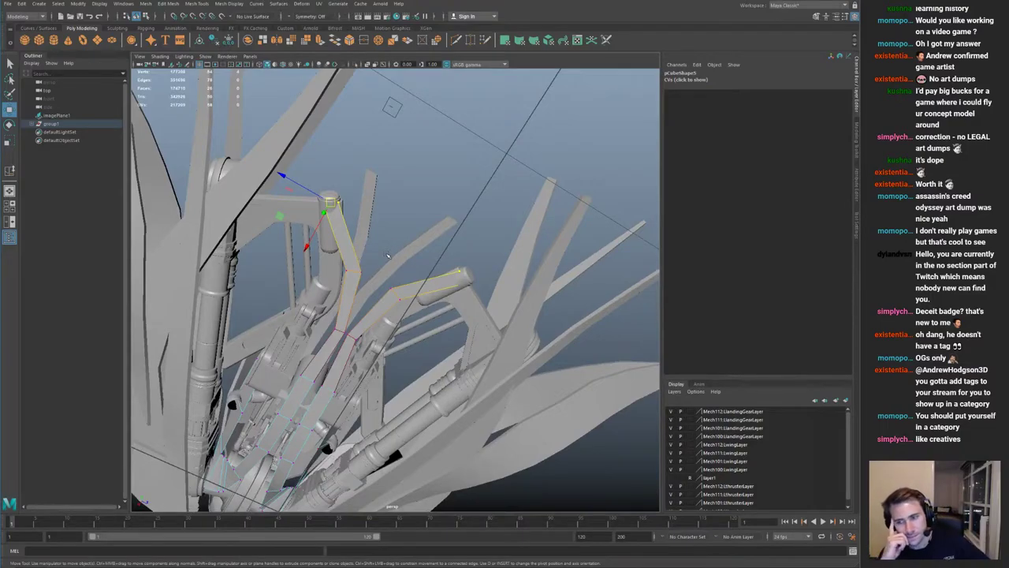
# Step: Try shifting the rear ends of the pCube5 strips with and without soft selection, and undo the last change
pyautogui.keyDown('alt'); pyautogui.moveTo(409, 290); pyautogui.dragTo(438, 266); pyautogui.keyUp('alt')
pyautogui.moveTo(391, 237); pyautogui.dragTo(423, 254)
pyautogui.keyDown('alt'); pyautogui.moveTo(416, 247); pyautogui.dragTo(434, 267, button='middle'); pyautogui.keyUp('alt')
pyautogui.press('b')
pyautogui.moveTo(397, 272); pyautogui.dragTo(322, 268)
pyautogui.keyDown('alt'); pyautogui.moveTo(365, 243); pyautogui.dragTo(392, 264); pyautogui.keyUp('alt')
pyautogui.hotkey('ctrl', 'z')
pyautogui.keyDown('alt'); pyautogui.moveTo(368, 206); pyautogui.dragTo(376, 286); pyautogui.keyUp('alt')
# Step: Isolate Mech100's pCylinder235, select its end vertices and move them relative to the surrounding body
pyautogui.press('q')
pyautogui.click(380, 206)
pyautogui.click(361, 266)
pyautogui.click(367, 276)
pyautogui.hotkey('ctrl', '1')
pyautogui.moveTo(354, 279); pyautogui.dragTo(186, 270, button='right')
pyautogui.moveTo(179, 272); pyautogui.dragTo(500, 378)
pyautogui.hotkey('ctrl', '1')
pyautogui.keyDown('alt'); pyautogui.moveTo(473, 355); pyautogui.dragTo(349, 416); pyautogui.keyUp('alt')
pyautogui.press('w')
pyautogui.keyDown('alt'); pyautogui.moveTo(349, 417); pyautogui.dragTo(360, 359); pyautogui.keyUp('alt')
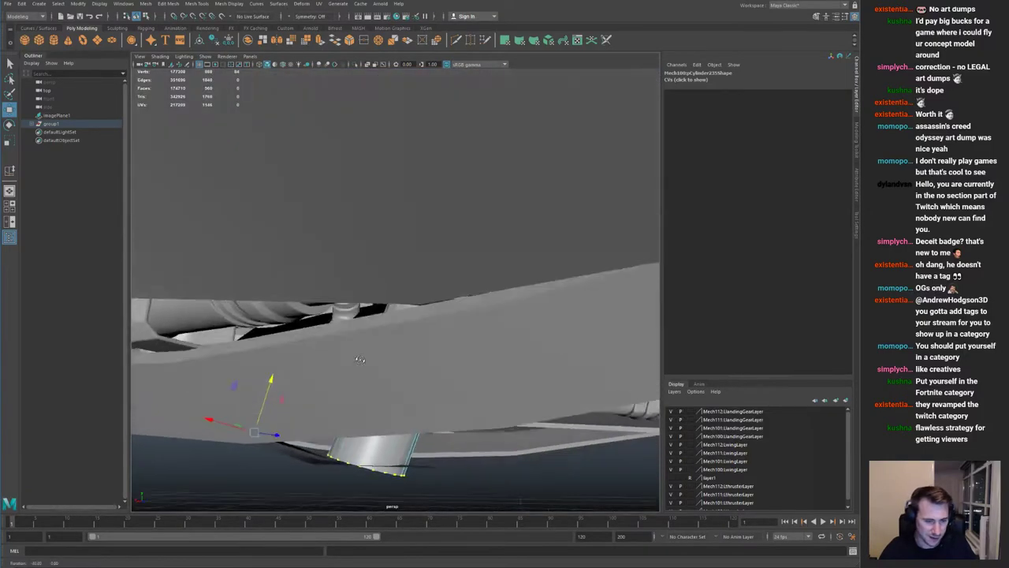
pyautogui.scroll(-6, 315, 318)
pyautogui.moveTo(332, 324); pyautogui.dragTo(461, 276)
pyautogui.scroll(-5, 394, 280)
# Step: Check the edited cylinder's position in the perspective, side and front views, and return to object mode
pyautogui.keyDown('alt'); pyautogui.moveTo(366, 280); pyautogui.dragTo(351, 249); pyautogui.keyUp('alt')
pyautogui.scroll(6, 353, 293)
pyautogui.scroll(-6, 353, 260)
pyautogui.keyDown('alt'); pyautogui.moveTo(354, 284); pyautogui.dragTo(398, 313); pyautogui.keyUp('alt')
pyautogui.press('space')
pyautogui.press('space')
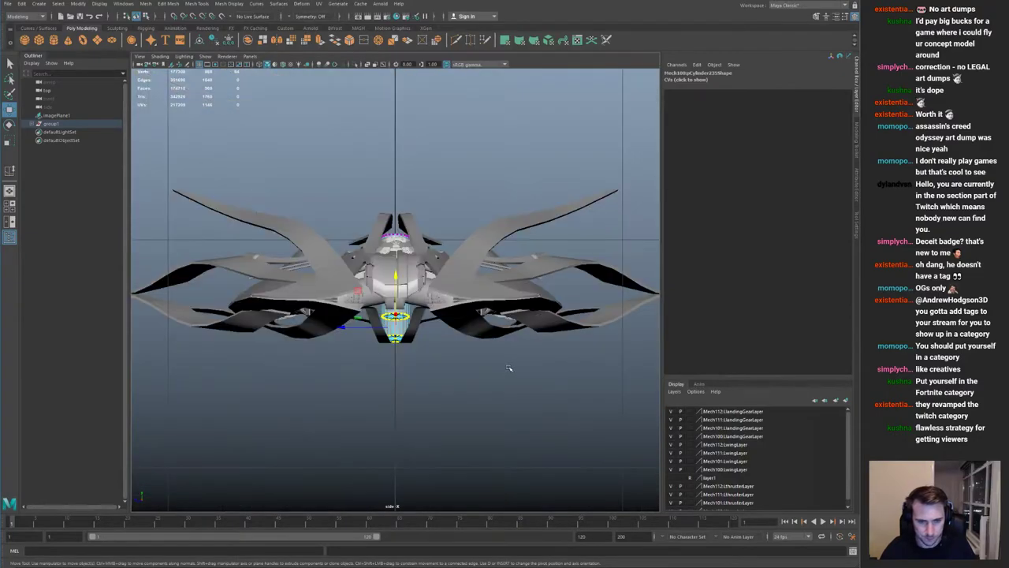
pyautogui.press('space')
pyautogui.press('space')
pyautogui.scroll(3, 442, 339)
pyautogui.keyDown('alt'); pyautogui.moveTo(441, 339); pyautogui.dragTo(443, 366, button='middle'); pyautogui.keyUp('alt')
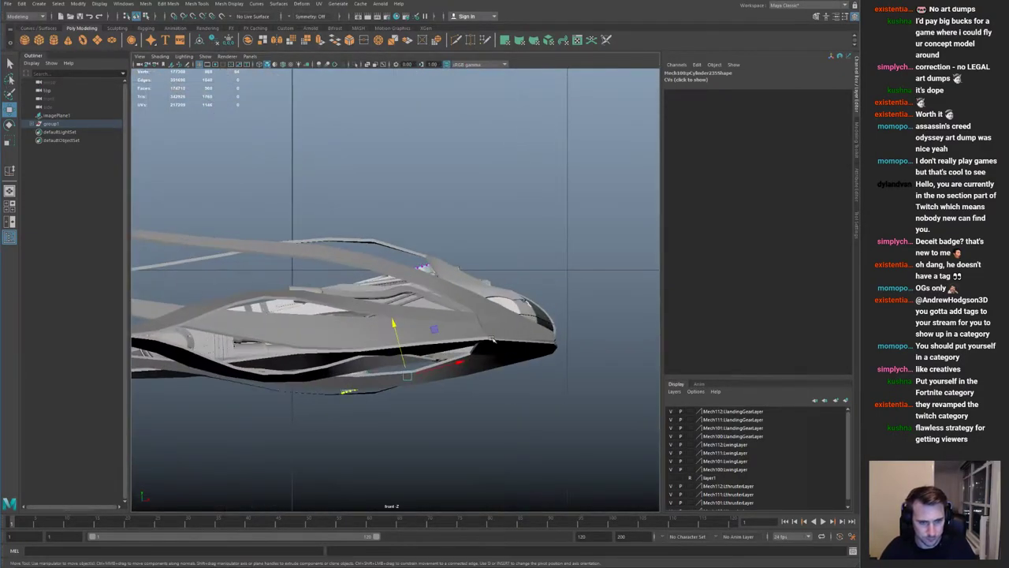
pyautogui.moveTo(483, 352); pyautogui.dragTo(515, 332, button='right')
pyautogui.click(515, 333)
# Step: Look over the whole vehicle in perspective and select the central shell pCube4 near the nose
pyautogui.press('space')
pyautogui.press('space')
pyautogui.keyDown('alt'); pyautogui.moveTo(552, 206); pyautogui.dragTo(439, 225); pyautogui.keyUp('alt')
pyautogui.scroll(-6, 387, 327)
pyautogui.click(341, 340)
pyautogui.keyDown('alt'); pyautogui.moveTo(340, 337); pyautogui.dragTo(413, 298); pyautogui.keyUp('alt')
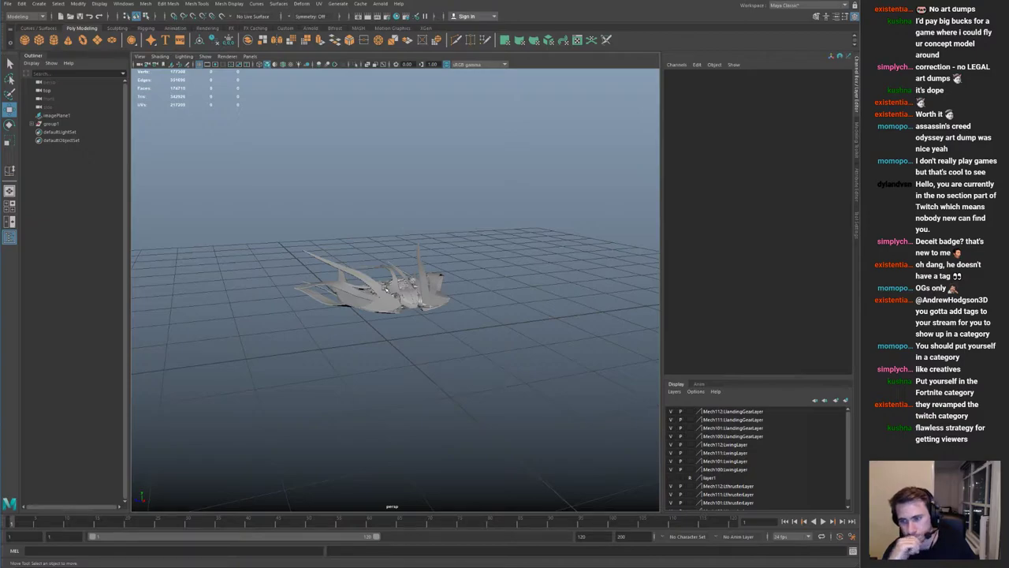
pyautogui.keyDown('alt'); pyautogui.moveTo(386, 290); pyautogui.dragTo(505, 275, button='right'); pyautogui.keyUp('alt')
pyautogui.keyDown('alt'); pyautogui.moveTo(505, 275); pyautogui.dragTo(322, 249); pyautogui.keyUp('alt')
pyautogui.keyDown('alt'); pyautogui.moveTo(323, 248); pyautogui.dragTo(504, 308, button='right'); pyautogui.keyUp('alt')
pyautogui.keyDown('alt'); pyautogui.moveTo(504, 308); pyautogui.dragTo(457, 339); pyautogui.keyUp('alt')
pyautogui.click(402, 272)
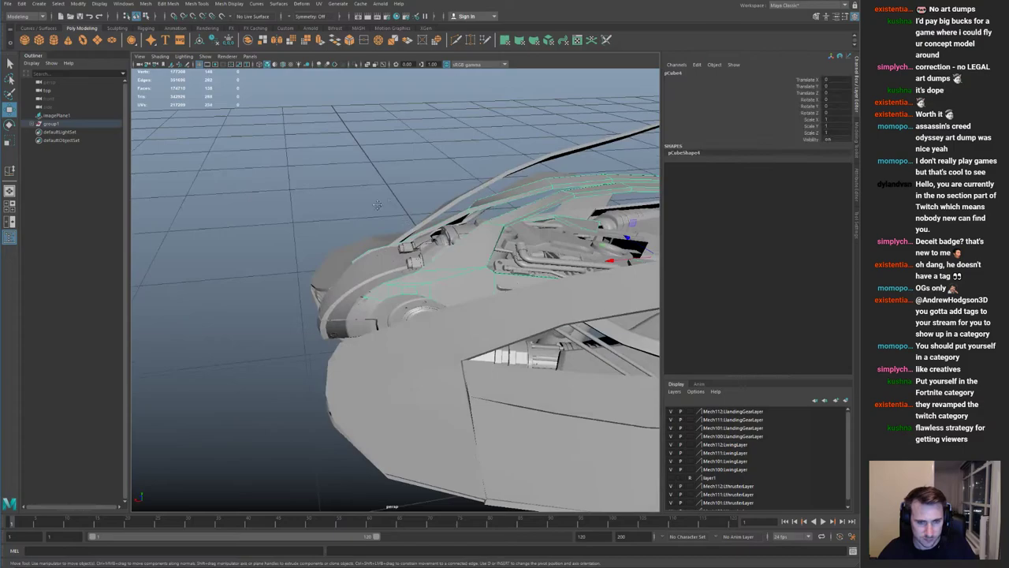
# Step: Move the canopy frame panel's edge vertices so that the panel fits the hull beneath it, and clear the selection
pyautogui.keyDown('alt'); pyautogui.moveTo(402, 271); pyautogui.dragTo(506, 303, button='right'); pyautogui.keyUp('alt')
pyautogui.hotkey('ctrl', '1')
pyautogui.press('F9')
pyautogui.hotkey('ctrl', '1')
pyautogui.moveTo(416, 263); pyautogui.dragTo(529, 249)
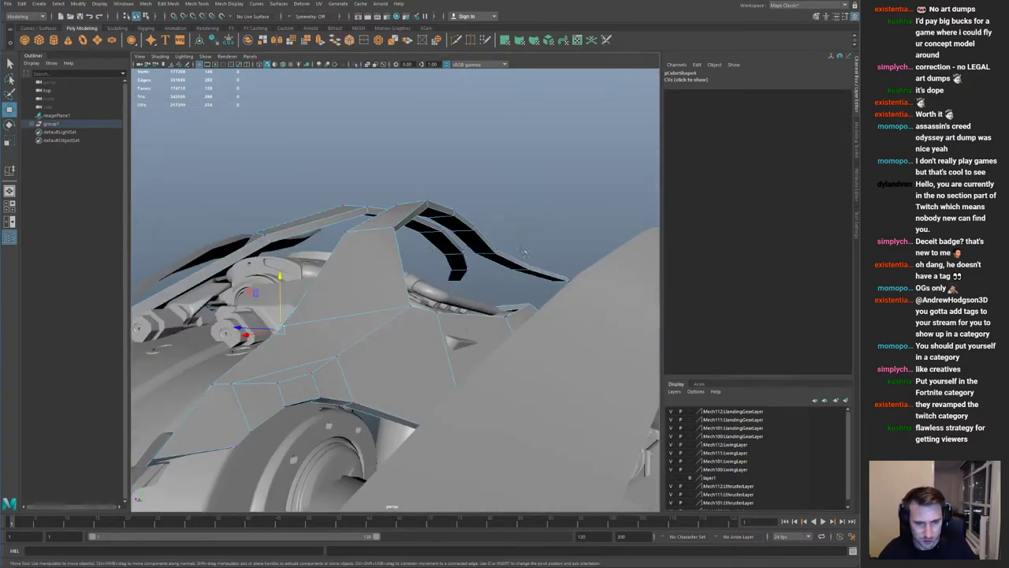
pyautogui.keyDown('alt'); pyautogui.moveTo(355, 277); pyautogui.dragTo(491, 261, button='middle'); pyautogui.keyUp('alt')
pyautogui.keyDown('alt'); pyautogui.moveTo(491, 261); pyautogui.dragTo(538, 265); pyautogui.keyUp('alt')
pyautogui.moveTo(412, 318); pyautogui.dragTo(415, 317)
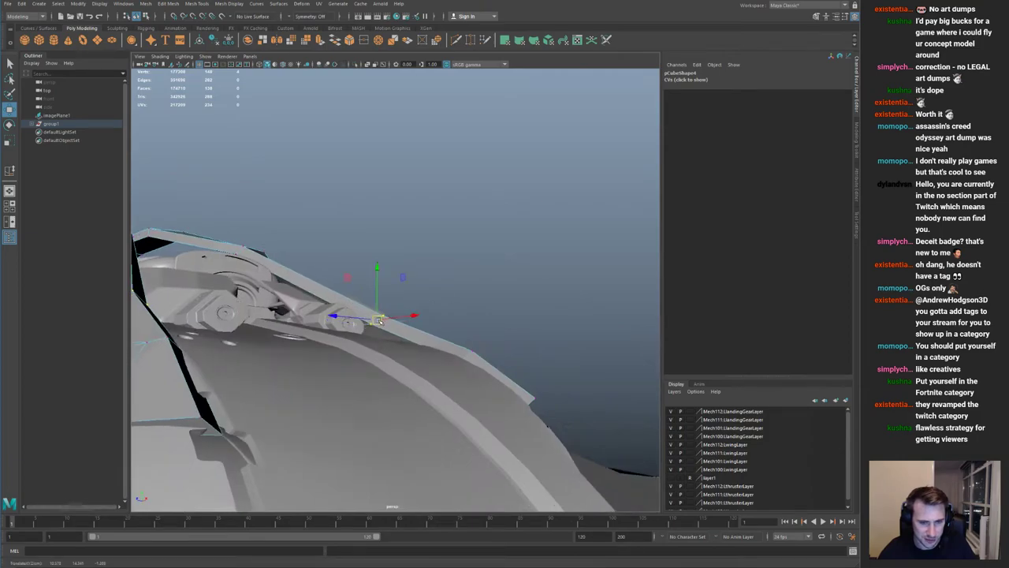
pyautogui.keyDown('alt'); pyautogui.moveTo(410, 304); pyautogui.dragTo(259, 276, button='right'); pyautogui.keyUp('alt')
pyautogui.keyDown('alt'); pyautogui.moveTo(258, 276); pyautogui.dragTo(295, 303); pyautogui.keyUp('alt')
pyautogui.moveTo(411, 302); pyautogui.dragTo(364, 288)
pyautogui.keyDown('alt'); pyautogui.moveTo(378, 287); pyautogui.dragTo(330, 277, button='right'); pyautogui.keyUp('alt')
pyautogui.click(511, 231)
pyautogui.keyDown('alt'); pyautogui.moveTo(507, 231); pyautogui.dragTo(339, 254, button='right'); pyautogui.keyUp('alt')
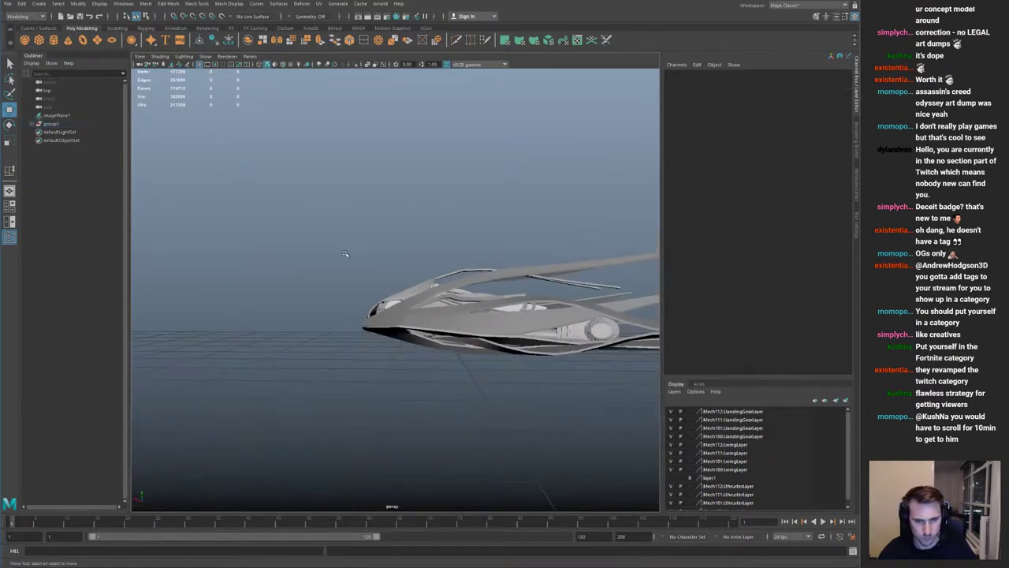
# Step: Examine the ship's nose and wing panels from the side, front and above, selecting individual panels to check their shapes
pyautogui.keyDown('alt'); pyautogui.moveTo(499, 260); pyautogui.dragTo(543, 275, button='right'); pyautogui.keyUp('alt')
pyautogui.keyDown('alt'); pyautogui.moveTo(544, 276); pyautogui.dragTo(372, 402); pyautogui.keyUp('alt')
pyautogui.keyDown('alt'); pyautogui.moveTo(372, 401); pyautogui.dragTo(457, 428, button='middle'); pyautogui.keyUp('alt')
pyautogui.keyDown('alt'); pyautogui.moveTo(457, 428); pyautogui.dragTo(429, 316); pyautogui.keyUp('alt')
pyautogui.keyDown('alt'); pyautogui.moveTo(429, 315); pyautogui.dragTo(420, 255, button='middle'); pyautogui.keyUp('alt')
pyautogui.keyDown('alt'); pyautogui.moveTo(418, 255); pyautogui.dragTo(369, 272, button='right'); pyautogui.keyUp('alt')
pyautogui.keyDown('alt'); pyautogui.moveTo(369, 272); pyautogui.dragTo(339, 281); pyautogui.keyUp('alt')
pyautogui.keyDown('alt'); pyautogui.moveTo(339, 280); pyautogui.dragTo(264, 303, button='right'); pyautogui.keyUp('alt')
pyautogui.keyDown('alt'); pyautogui.moveTo(264, 303); pyautogui.dragTo(324, 338); pyautogui.keyUp('alt')
pyautogui.click(323, 339)
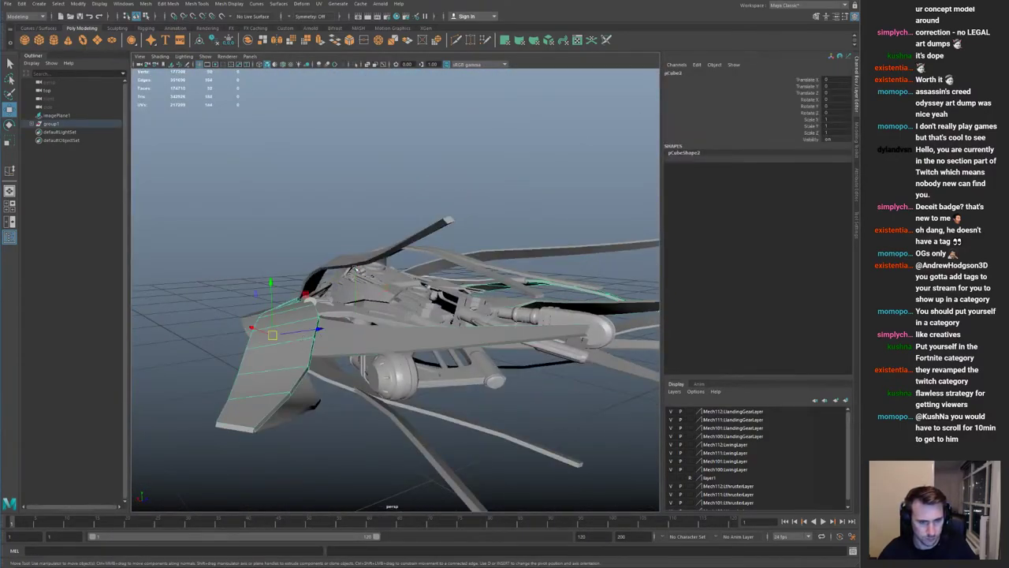
pyautogui.keyDown('alt'); pyautogui.moveTo(350, 276); pyautogui.dragTo(355, 278); pyautogui.keyUp('alt')
pyautogui.keyDown('alt'); pyautogui.moveTo(355, 278); pyautogui.dragTo(315, 292, button='right'); pyautogui.keyUp('alt')
pyautogui.click(442, 290)
pyautogui.keyDown('alt'); pyautogui.moveTo(442, 290); pyautogui.dragTo(355, 315); pyautogui.keyUp('alt')
pyautogui.keyDown('alt'); pyautogui.moveTo(355, 316); pyautogui.dragTo(407, 322, button='right'); pyautogui.keyUp('alt')
pyautogui.keyDown('alt'); pyautogui.moveTo(408, 322); pyautogui.dragTo(417, 278); pyautogui.keyUp('alt')
pyautogui.keyDown('alt'); pyautogui.moveTo(417, 278); pyautogui.dragTo(379, 277, button='middle'); pyautogui.keyUp('alt')
pyautogui.keyDown('alt'); pyautogui.moveTo(379, 277); pyautogui.dragTo(345, 285, button='right'); pyautogui.keyUp('alt')
pyautogui.keyDown('alt'); pyautogui.moveTo(345, 286); pyautogui.dragTo(384, 291); pyautogui.keyUp('alt')
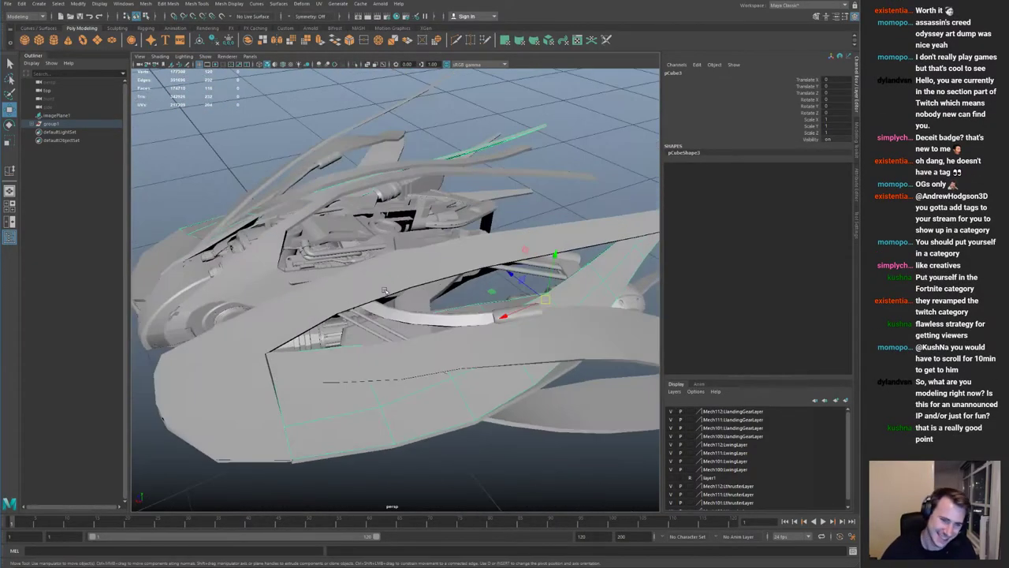
# Step: Isolate the canopy frame piece that surrounds the engine openings
pyautogui.keyDown('alt'); pyautogui.moveTo(274, 171); pyautogui.dragTo(402, 197); pyautogui.keyUp('alt')
pyautogui.keyDown('alt'); pyautogui.moveTo(402, 236); pyautogui.dragTo(354, 244, button='right'); pyautogui.keyUp('alt')
pyautogui.click(394, 265)
pyautogui.keyDown('alt'); pyautogui.moveTo(394, 272); pyautogui.dragTo(467, 307, button='right'); pyautogui.keyUp('alt')
pyautogui.keyDown('alt'); pyautogui.moveTo(467, 308); pyautogui.dragTo(402, 315); pyautogui.keyUp('alt')
pyautogui.hotkey('ctrl', '1')
# Step: Select the edge loops along the canopy frame's outer and inner borders and apply a crease to them
pyautogui.press('F10')
pyautogui.doubleClick(330, 407)
pyautogui.keyDown('alt'); pyautogui.moveTo(331, 405); pyautogui.dragTo(439, 320); pyautogui.keyUp('alt')
pyautogui.keyDown('alt'); pyautogui.moveTo(439, 320); pyautogui.dragTo(394, 304, button='right'); pyautogui.keyUp('alt')
pyautogui.keyDown('alt'); pyautogui.moveTo(473, 264); pyautogui.dragTo(425, 298); pyautogui.keyUp('alt')
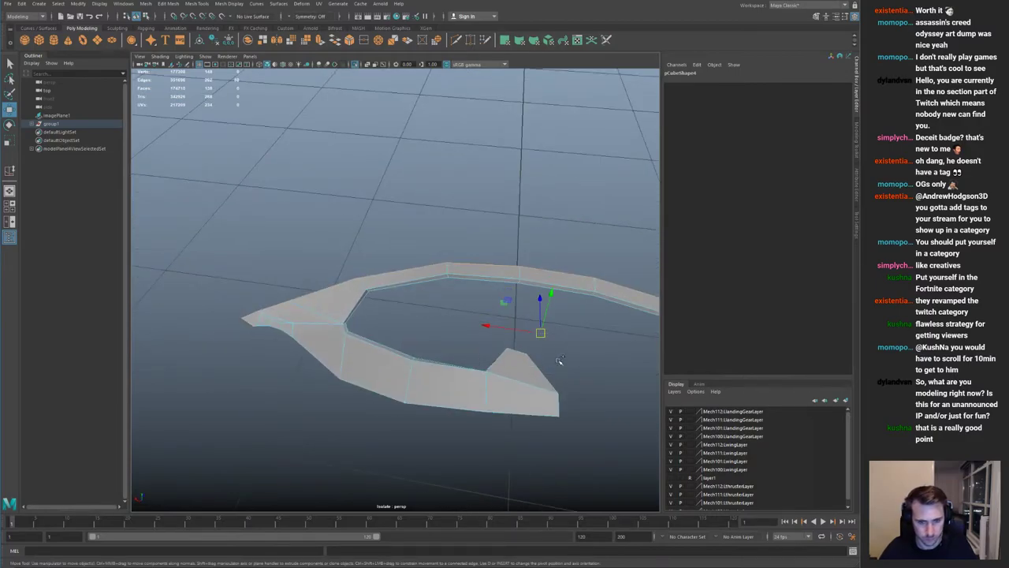
pyautogui.keyDown('alt'); pyautogui.moveTo(560, 363); pyautogui.dragTo(515, 376); pyautogui.keyUp('alt')
pyautogui.keyDown('shift'); pyautogui.doubleClick(450, 362); pyautogui.keyUp('shift')
pyautogui.keyDown('alt'); pyautogui.moveTo(382, 342); pyautogui.dragTo(423, 284); pyautogui.keyUp('alt')
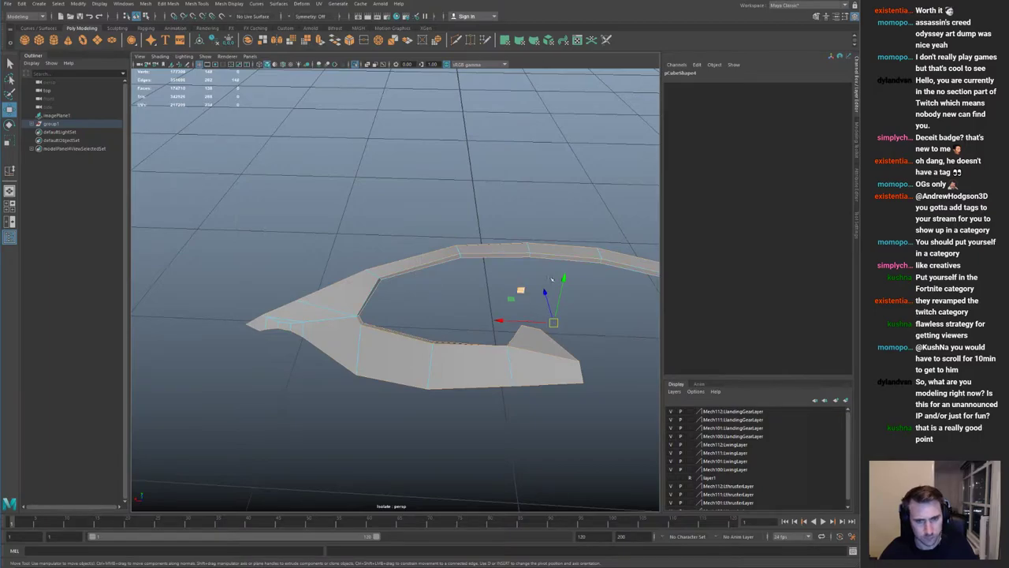
pyautogui.keyDown('alt'); pyautogui.moveTo(542, 282); pyautogui.dragTo(387, 251); pyautogui.keyUp('alt')
pyautogui.keyDown('alt'); pyautogui.moveTo(315, 347); pyautogui.dragTo(418, 322); pyautogui.keyUp('alt')
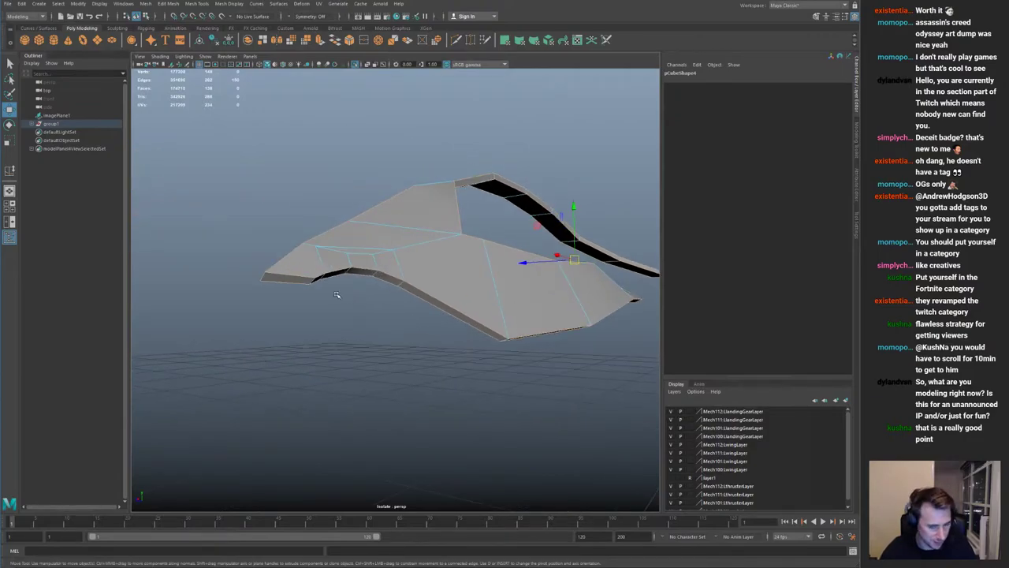
pyautogui.keyDown('alt'); pyautogui.moveTo(309, 290); pyautogui.dragTo(256, 335); pyautogui.keyUp('alt')
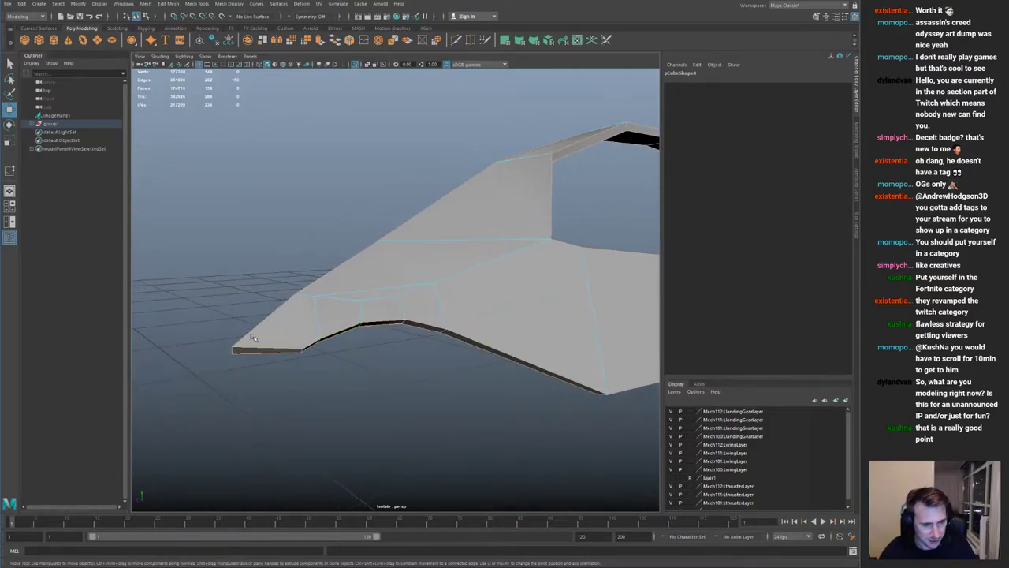
pyautogui.press('g')
pyautogui.moveTo(319, 287); pyautogui.dragTo(683, 295, button='middle')
pyautogui.press('q')
# Step: Turn on smooth mesh preview for the canopy frame and check the creased borders and rear tab
pyautogui.keyDown('alt'); pyautogui.moveTo(615, 293); pyautogui.dragTo(567, 258, button='right'); pyautogui.keyUp('alt')
pyautogui.click(526, 293)
pyautogui.press('3')
pyautogui.click(568, 259)
pyautogui.keyDown('alt'); pyautogui.moveTo(566, 260); pyautogui.dragTo(451, 331); pyautogui.keyUp('alt')
pyautogui.keyDown('alt'); pyautogui.moveTo(451, 331); pyautogui.dragTo(397, 252, button='right'); pyautogui.keyUp('alt')
pyautogui.click(493, 339)
pyautogui.click(394, 391)
pyautogui.keyDown('alt'); pyautogui.moveTo(394, 394); pyautogui.dragTo(428, 351); pyautogui.keyUp('alt')
pyautogui.click(357, 357)
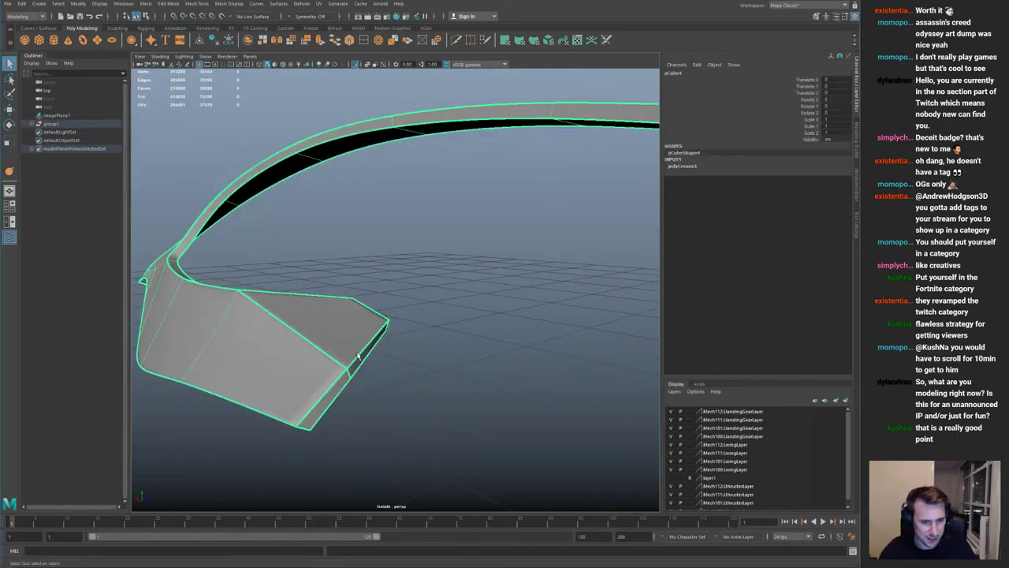
# Step: Bring back the rest of the ship and examine the smoothed canopy frame against the hull and engine parts
pyautogui.hotkey('ctrl', '1')
pyautogui.keyDown('alt'); pyautogui.moveTo(350, 329); pyautogui.dragTo(277, 229, button='right'); pyautogui.keyUp('alt')
pyautogui.keyDown('alt'); pyautogui.moveTo(278, 229); pyautogui.dragTo(347, 197); pyautogui.keyUp('alt')
pyautogui.click(281, 259)
pyautogui.keyDown('alt'); pyautogui.moveTo(347, 197); pyautogui.dragTo(390, 199, button='middle'); pyautogui.keyUp('alt')
pyautogui.keyDown('alt'); pyautogui.moveTo(390, 200); pyautogui.dragTo(497, 229); pyautogui.keyUp('alt')
pyautogui.keyDown('alt'); pyautogui.moveTo(497, 228); pyautogui.dragTo(363, 256, button='middle'); pyautogui.keyUp('alt')
pyautogui.keyDown('alt'); pyautogui.moveTo(363, 256); pyautogui.dragTo(421, 316, button='right'); pyautogui.keyUp('alt')
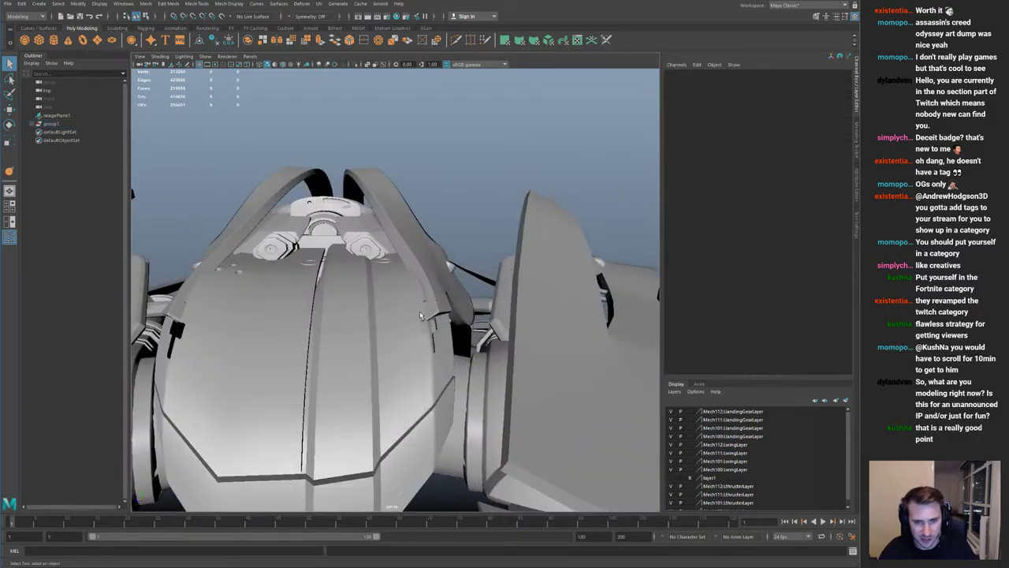
pyautogui.click(447, 292)
pyautogui.keyDown('alt'); pyautogui.moveTo(434, 277); pyautogui.dragTo(313, 322); pyautogui.keyUp('alt')
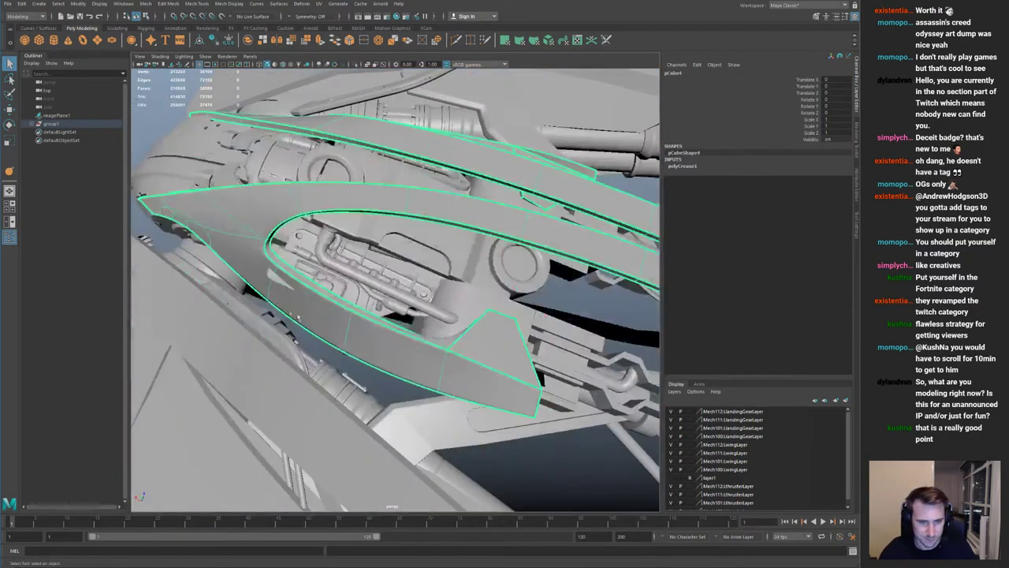
pyautogui.keyDown('alt'); pyautogui.moveTo(313, 322); pyautogui.dragTo(384, 335, button='right'); pyautogui.keyUp('alt')
pyautogui.keyDown('alt'); pyautogui.moveTo(384, 335); pyautogui.dragTo(427, 304); pyautogui.keyUp('alt')
# Step: Select a vertex at the front of the frame's engine opening and delete the frame's construction history
pyautogui.click(499, 331)
pyautogui.keyDown('alt'); pyautogui.moveTo(499, 331); pyautogui.dragTo(365, 246); pyautogui.keyUp('alt')
pyautogui.hotkey('ctrl', '1')
pyautogui.press('F9')
pyautogui.hotkey('ctrl', '1')
pyautogui.keyDown('alt'); pyautogui.moveTo(364, 260); pyautogui.dragTo(422, 282); pyautogui.keyUp('alt')
pyautogui.press('w')
pyautogui.press('F8')
pyautogui.click(420, 231)
pyautogui.keyDown('alt'); pyautogui.moveTo(464, 257); pyautogui.dragTo(412, 268); pyautogui.keyUp('alt')
pyautogui.press('F9')
pyautogui.press('w')
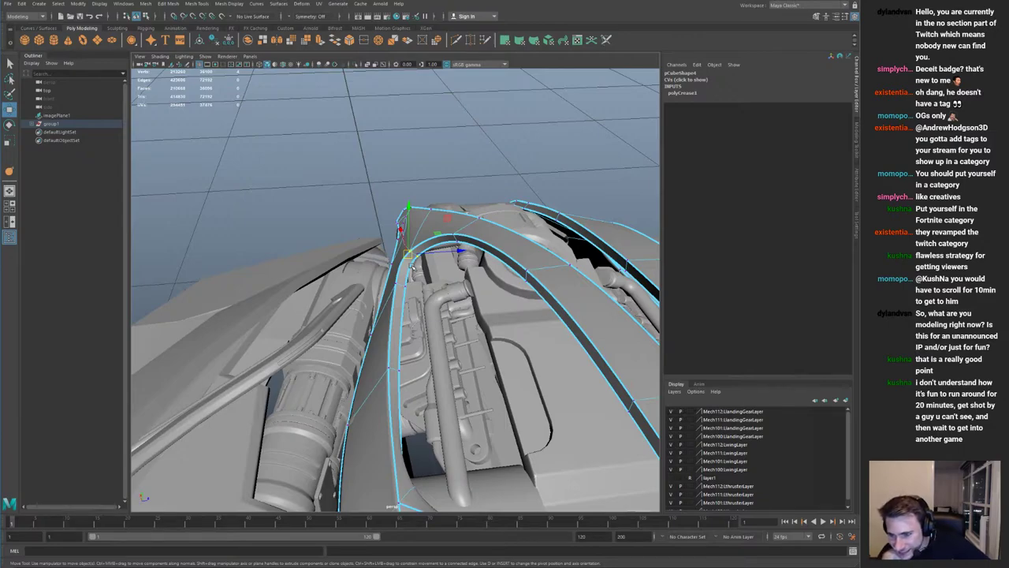
pyautogui.hotkey('alt', 'shift', 'd')
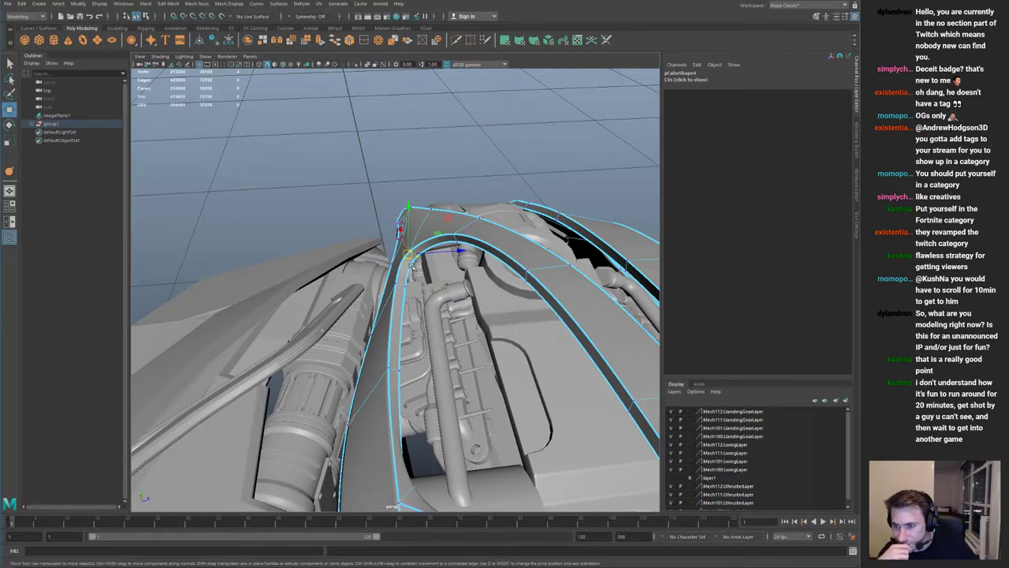
# Step: Examine the frame around the engine opening from several angles and return to object selection
pyautogui.keyDown('alt'); pyautogui.moveTo(379, 221); pyautogui.dragTo(339, 229, button='right'); pyautogui.keyUp('alt')
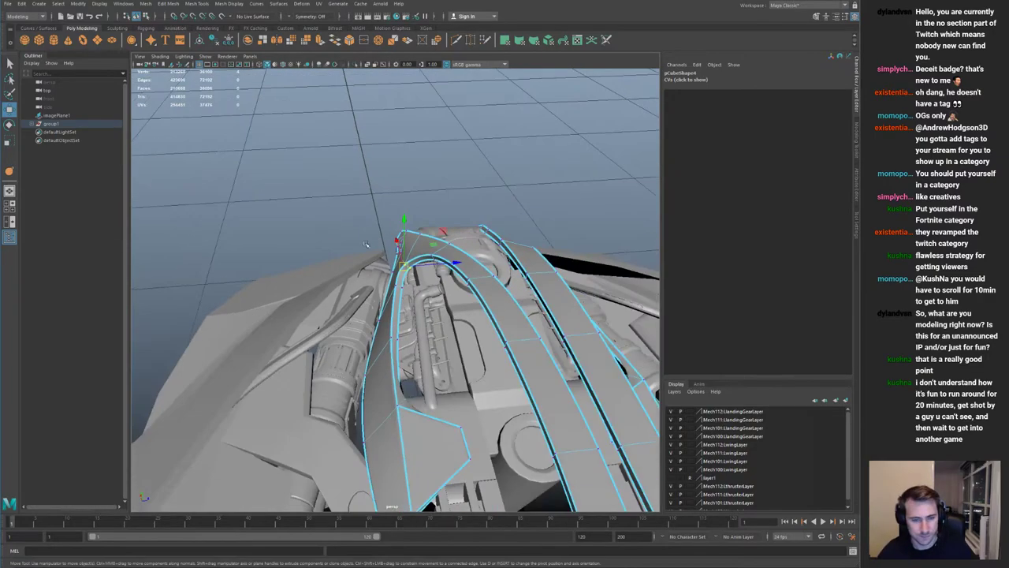
pyautogui.keyDown('alt'); pyautogui.moveTo(355, 236); pyautogui.dragTo(371, 185); pyautogui.keyUp('alt')
pyautogui.keyDown('alt'); pyautogui.moveTo(371, 189); pyautogui.dragTo(418, 201, button='right'); pyautogui.keyUp('alt')
pyautogui.keyDown('alt'); pyautogui.moveTo(417, 201); pyautogui.dragTo(406, 213); pyautogui.keyUp('alt')
pyautogui.keyDown('alt'); pyautogui.moveTo(406, 213); pyautogui.dragTo(413, 192, button='middle'); pyautogui.keyUp('alt')
pyautogui.keyDown('alt'); pyautogui.moveTo(413, 192); pyautogui.dragTo(331, 307); pyautogui.keyUp('alt')
pyautogui.moveTo(319, 322); pyautogui.dragTo(344, 302, button='right')
pyautogui.keyDown('alt'); pyautogui.moveTo(344, 302); pyautogui.dragTo(244, 336); pyautogui.keyUp('alt')
pyautogui.keyDown('alt'); pyautogui.moveTo(244, 336); pyautogui.dragTo(473, 364, button='right'); pyautogui.keyUp('alt')
pyautogui.hotkey('ctrl', '1')
pyautogui.moveTo(307, 317); pyautogui.dragTo(326, 308, button='right')
pyautogui.hotkey('ctrl', '1')
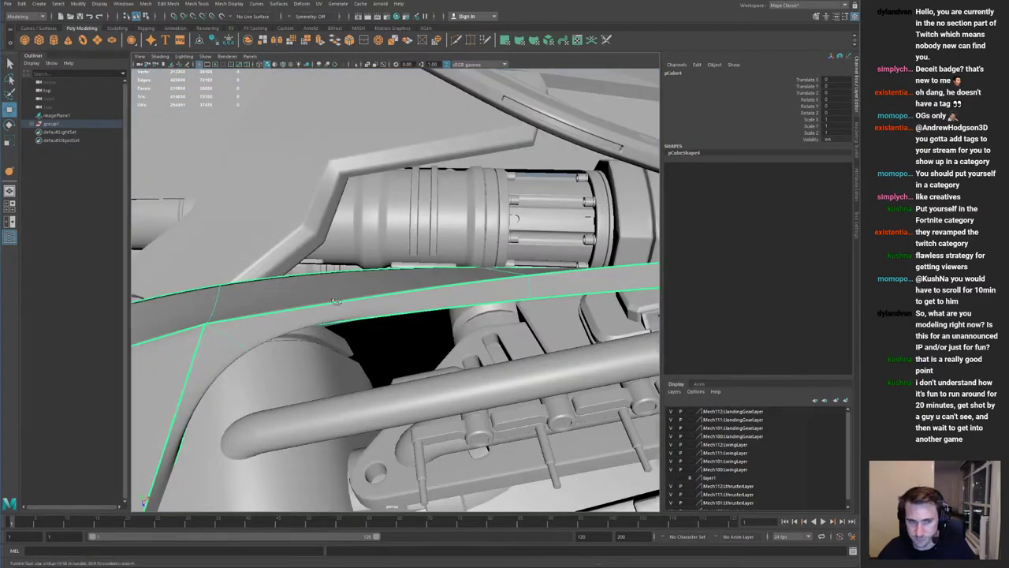
# Step: Crease the edge on the inner side of the canopy frame's rear tab
pyautogui.keyDown('alt'); pyautogui.moveTo(334, 315); pyautogui.dragTo(398, 325); pyautogui.keyUp('alt')
pyautogui.moveTo(334, 281); pyautogui.dragTo(333, 262, button='right')
pyautogui.doubleClick(307, 290)
pyautogui.keyDown('alt'); pyautogui.moveTo(331, 304); pyautogui.dragTo(326, 283, button='right'); pyautogui.keyUp('alt')
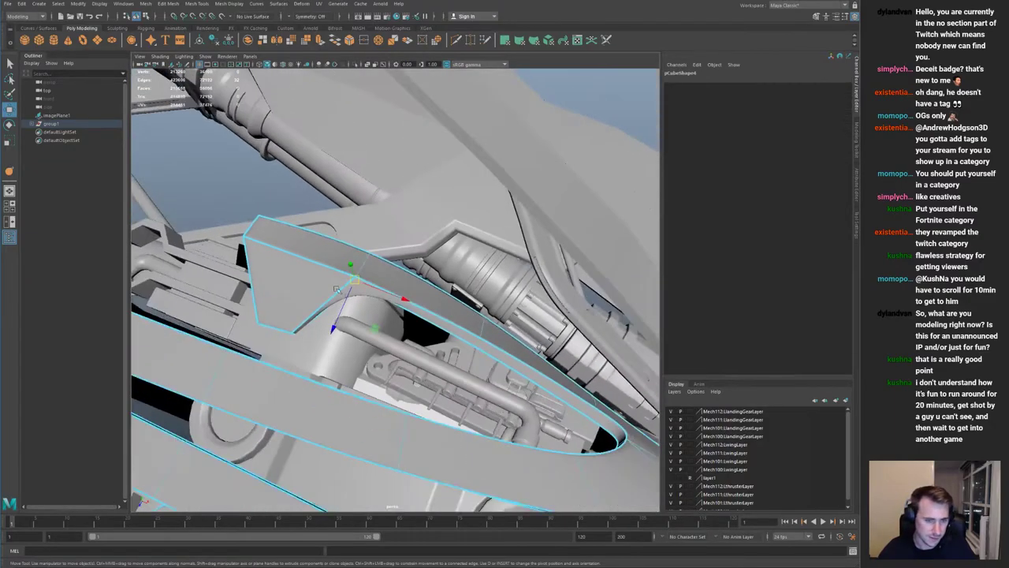
pyautogui.press('g')
pyautogui.moveTo(296, 243); pyautogui.dragTo(347, 249, button='middle')
pyautogui.press('q')
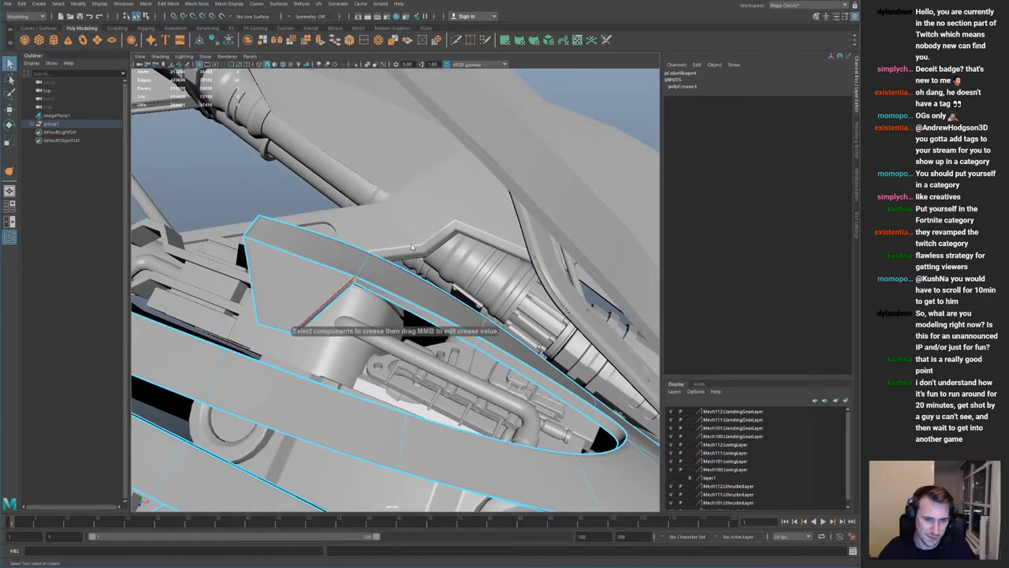
# Step: Adjust the canopy frame's outer-edge vertices beside the rear tab in the perspective view
pyautogui.moveTo(309, 269); pyautogui.dragTo(335, 251, button='right')
pyautogui.keyDown('alt'); pyautogui.moveTo(331, 252); pyautogui.dragTo(268, 274, button='right'); pyautogui.keyUp('alt')
pyautogui.keyDown('alt'); pyautogui.moveTo(268, 272); pyautogui.dragTo(378, 291); pyautogui.keyUp('alt')
pyautogui.hotkey('ctrl', '1')
pyautogui.press('F9')
pyautogui.moveTo(482, 357); pyautogui.dragTo(477, 308)
pyautogui.hotkey('ctrl', '1')
pyautogui.press('w')
pyautogui.moveTo(510, 346); pyautogui.dragTo(373, 288)
pyautogui.keyDown('alt'); pyautogui.moveTo(370, 337); pyautogui.dragTo(388, 360); pyautogui.keyUp('alt')
pyautogui.scroll(-5, 372, 256)
pyautogui.keyDown('alt'); pyautogui.moveTo(390, 300); pyautogui.dragTo(421, 349); pyautogui.keyUp('alt')
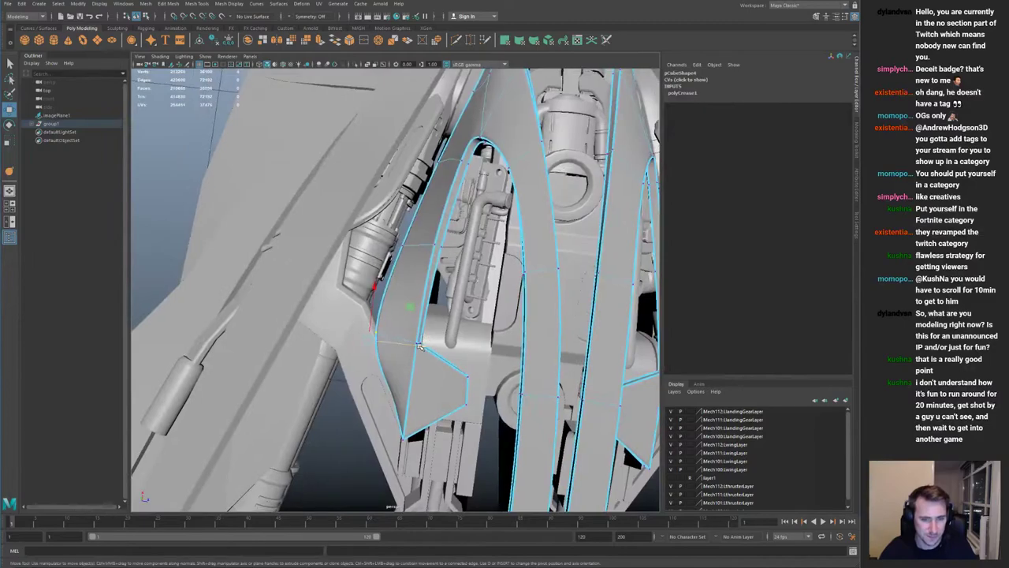
# Step: In the top view, move the outer-edge vertex beside the rear tab to refine the frame's contour
pyautogui.press('space')
pyautogui.press('space')
pyautogui.press('f')
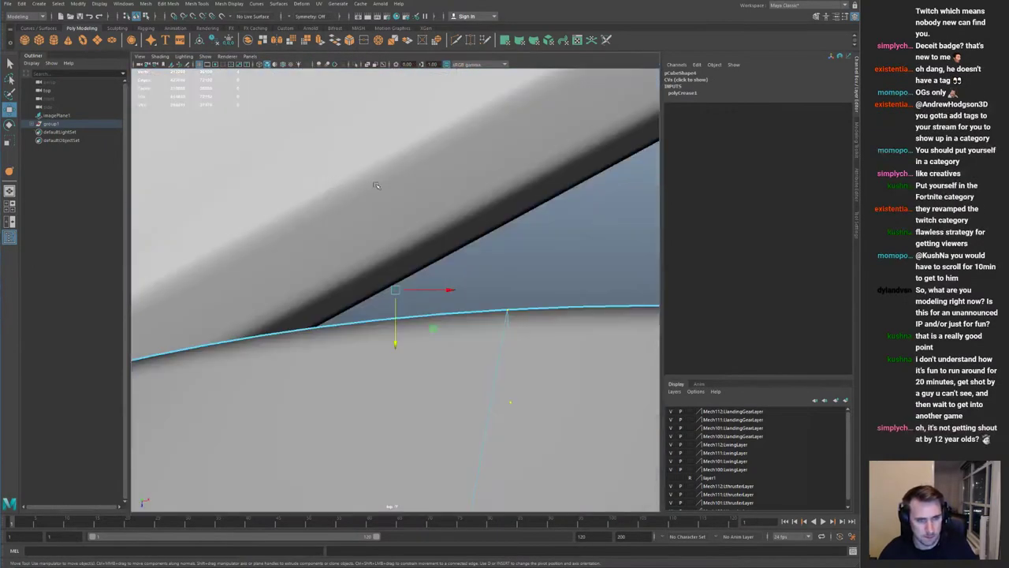
pyautogui.keyDown('alt'); pyautogui.moveTo(588, 266); pyautogui.dragTo(392, 218, button='middle'); pyautogui.keyUp('alt')
pyautogui.scroll(-15, 391, 228)
pyautogui.scroll(10, 378, 241)
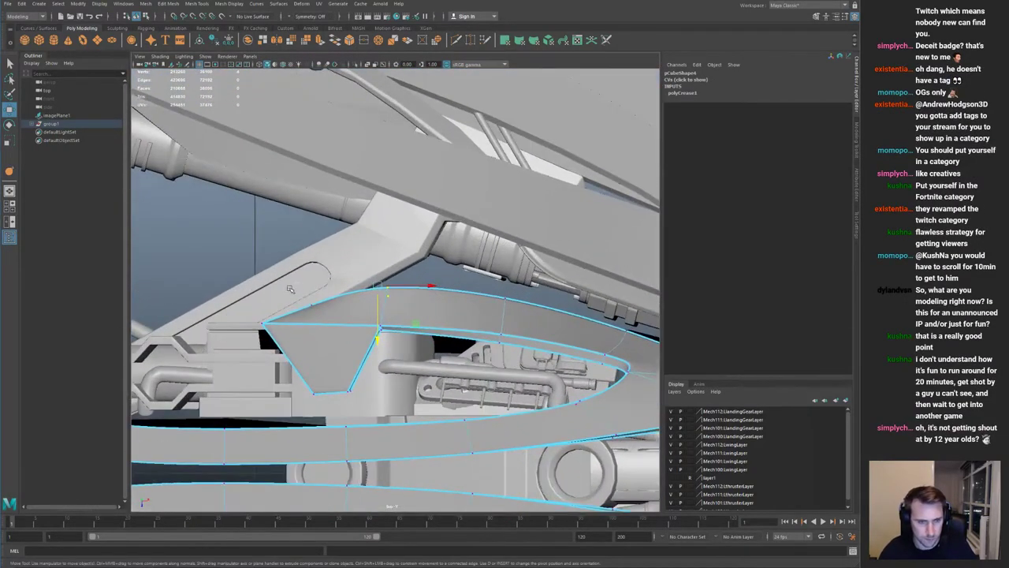
pyautogui.moveTo(349, 346); pyautogui.dragTo(345, 348)
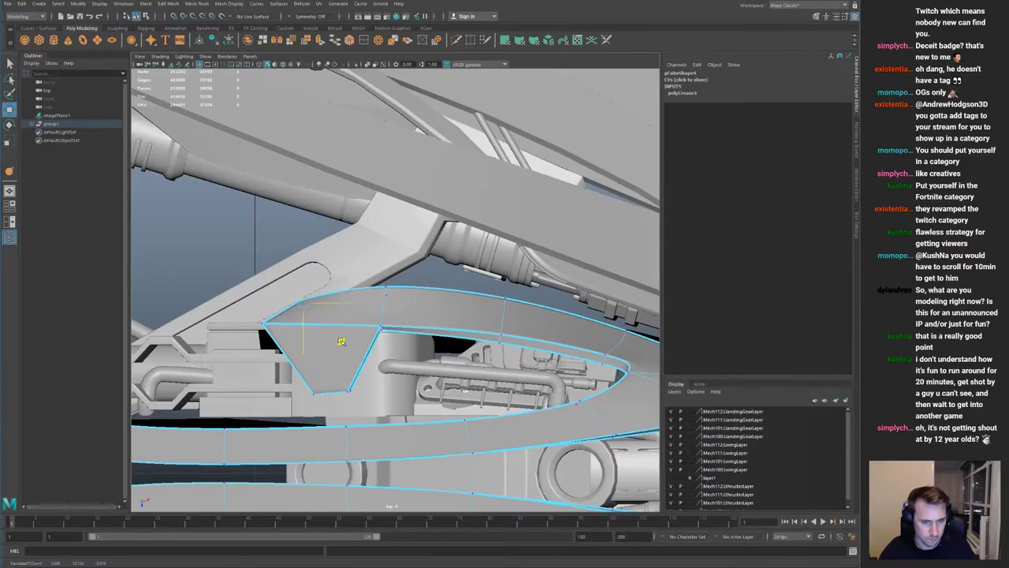
pyautogui.moveTo(339, 342); pyautogui.dragTo(357, 334, button='middle')
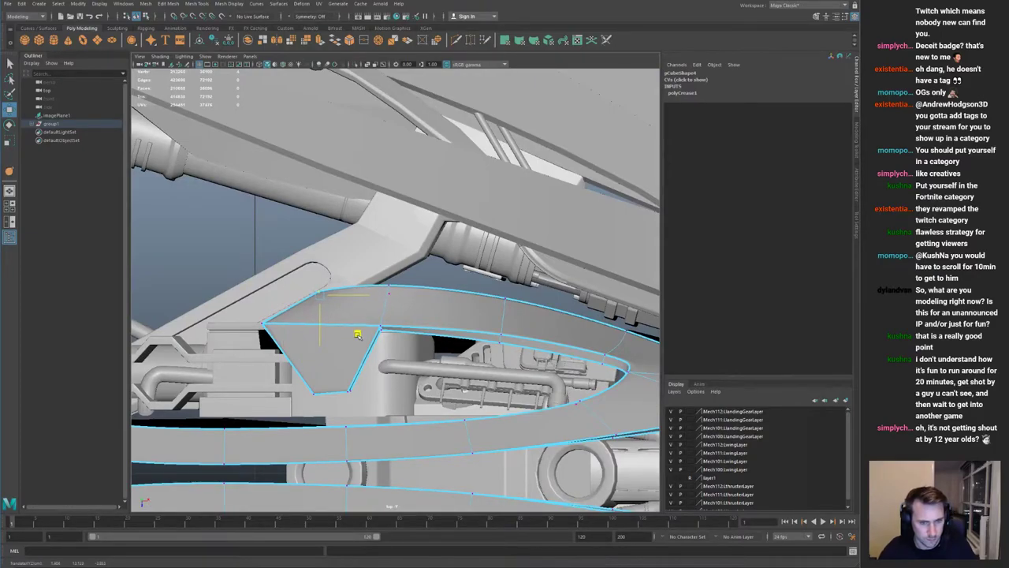
pyautogui.keyDown('alt'); pyautogui.moveTo(285, 284); pyautogui.dragTo(435, 331, button='right'); pyautogui.keyUp('alt')
pyautogui.keyDown('alt'); pyautogui.moveTo(398, 279); pyautogui.dragTo(416, 293, button='middle'); pyautogui.keyUp('alt')
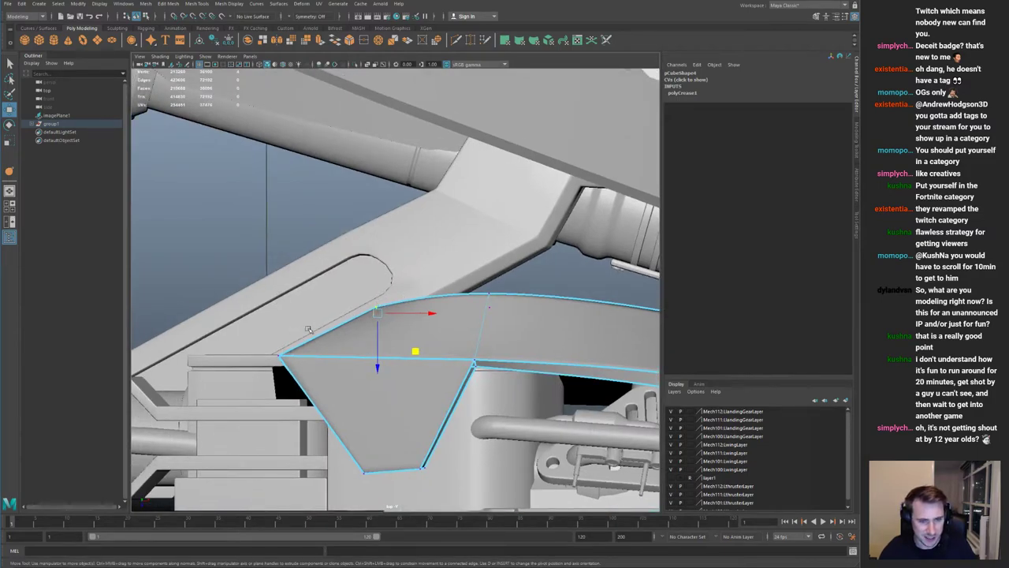
pyautogui.keyDown('alt'); pyautogui.moveTo(328, 320); pyautogui.dragTo(244, 303, button='right'); pyautogui.keyUp('alt')
pyautogui.keyDown('alt'); pyautogui.moveTo(441, 299); pyautogui.dragTo(370, 289, button='middle'); pyautogui.keyUp('alt')
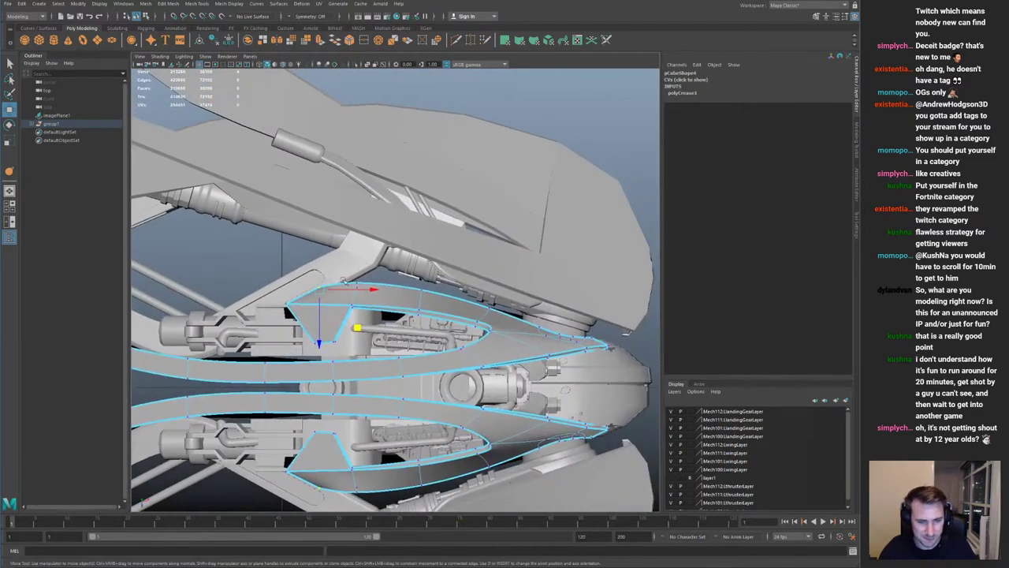
# Step: Reposition the outline vertices around the frame's rear tab in the top view
pyautogui.keyDown('alt'); pyautogui.moveTo(370, 289); pyautogui.dragTo(417, 289, button='right'); pyautogui.keyUp('alt')
pyautogui.keyDown('alt'); pyautogui.moveTo(402, 282); pyautogui.dragTo(332, 299, button='middle'); pyautogui.keyUp('alt')
pyautogui.keyDown('alt'); pyautogui.moveTo(332, 298); pyautogui.dragTo(369, 305, button='right'); pyautogui.keyUp('alt')
pyautogui.moveTo(388, 351); pyautogui.dragTo(387, 291)
pyautogui.moveTo(428, 353); pyautogui.dragTo(457, 383)
pyautogui.keyDown('alt'); pyautogui.moveTo(457, 383); pyautogui.dragTo(606, 482, button='middle'); pyautogui.keyUp('alt')
pyautogui.keyDown('alt'); pyautogui.moveTo(297, 411); pyautogui.dragTo(466, 356, button='middle'); pyautogui.keyUp('alt')
pyautogui.keyDown('alt'); pyautogui.moveTo(466, 355); pyautogui.dragTo(423, 313, button='right'); pyautogui.keyUp('alt')
pyautogui.keyDown('alt'); pyautogui.moveTo(424, 314); pyautogui.dragTo(406, 232, button='middle'); pyautogui.keyUp('alt')
pyautogui.keyDown('alt'); pyautogui.moveTo(406, 231); pyautogui.dragTo(424, 319, button='right'); pyautogui.keyUp('alt')
# Step: Flatten the end edge of the rear tab by scaling its vertices, and move the rear corner outward to widen it
pyautogui.click(419, 343)
pyautogui.press('r')
pyautogui.moveTo(411, 391); pyautogui.dragTo(410, 323)
pyautogui.press('w')
pyautogui.keyDown('alt'); pyautogui.moveTo(408, 313); pyautogui.dragTo(412, 305, button='middle'); pyautogui.keyUp('alt')
pyautogui.keyDown('alt'); pyautogui.moveTo(413, 305); pyautogui.dragTo(399, 343, button='right'); pyautogui.keyUp('alt')
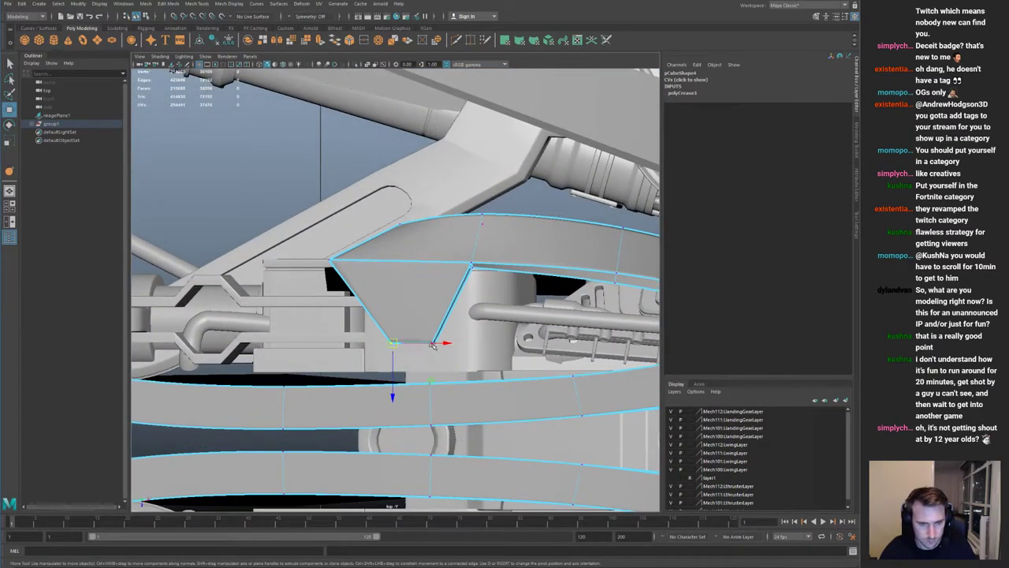
pyautogui.moveTo(433, 347); pyautogui.dragTo(416, 345)
pyautogui.keyDown('alt'); pyautogui.moveTo(421, 298); pyautogui.dragTo(350, 312, button='middle'); pyautogui.keyUp('alt')
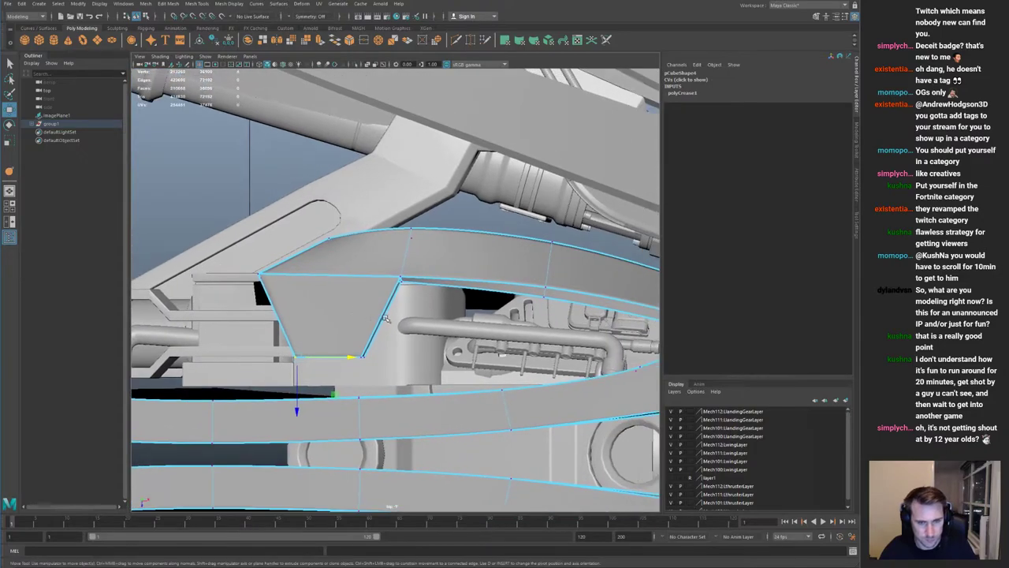
# Step: Return to the perspective view, leave vertex editing, clear the selection and save the scene
pyautogui.press('space')
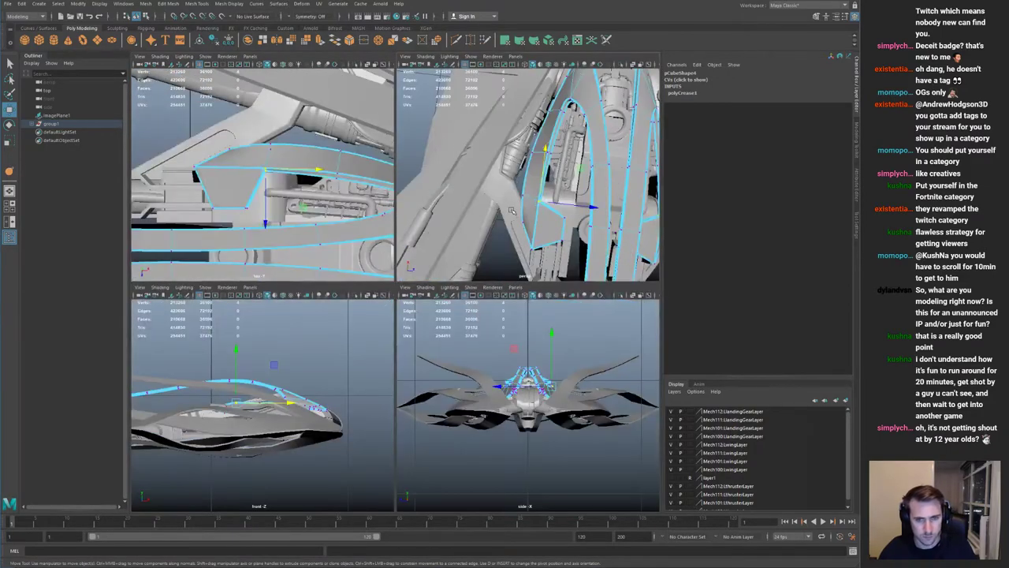
pyautogui.press('space')
pyautogui.keyDown('alt'); pyautogui.moveTo(511, 209); pyautogui.dragTo(488, 183); pyautogui.keyUp('alt')
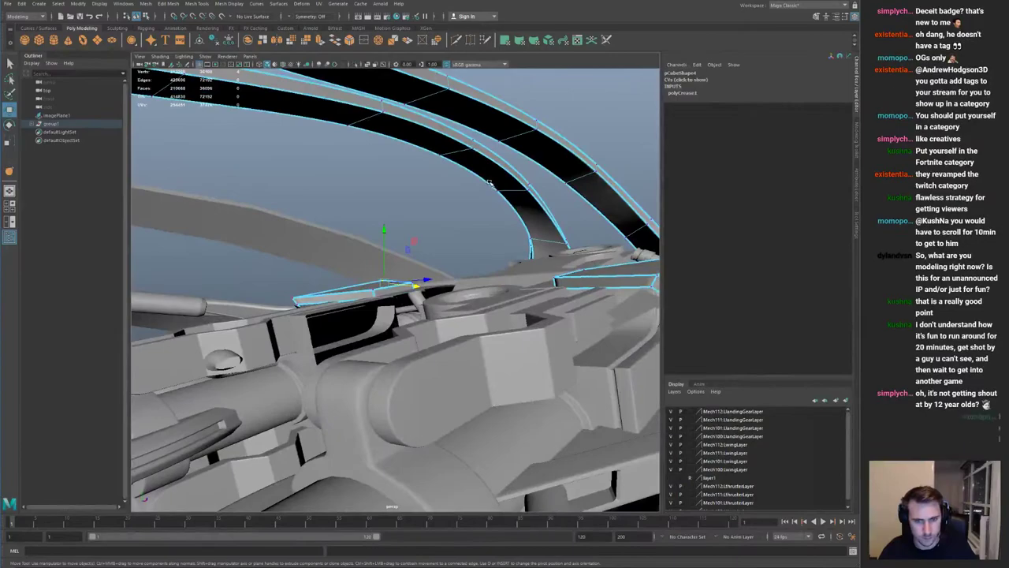
pyautogui.keyDown('alt'); pyautogui.moveTo(528, 191); pyautogui.dragTo(465, 202, button='right'); pyautogui.keyUp('alt')
pyautogui.keyDown('alt'); pyautogui.moveTo(465, 202); pyautogui.dragTo(384, 240); pyautogui.keyUp('alt')
pyautogui.moveTo(386, 243); pyautogui.dragTo(434, 214, button='right')
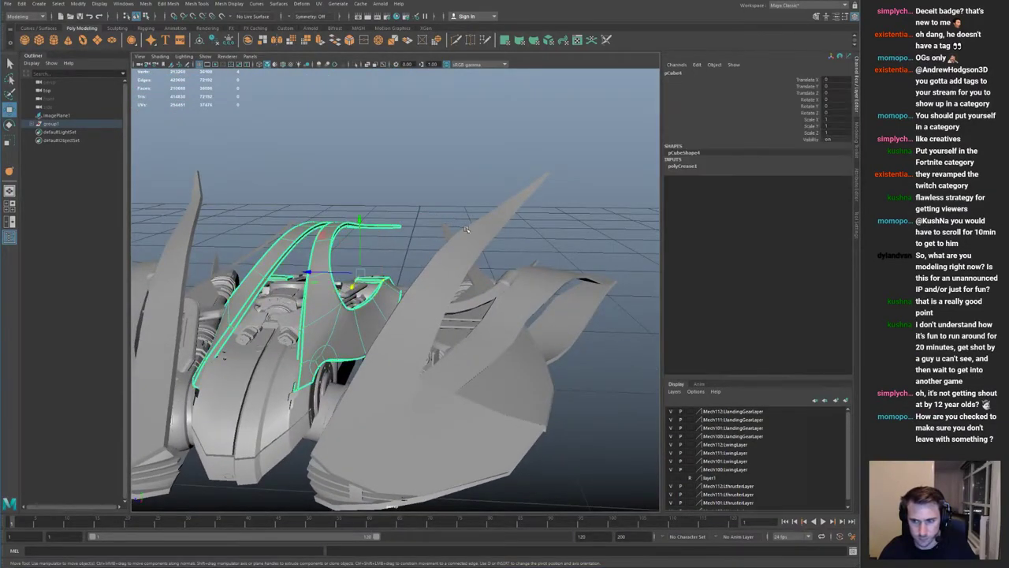
pyautogui.click(484, 239)
pyautogui.click(478, 193)
pyautogui.hotkey('ctrl', 's')
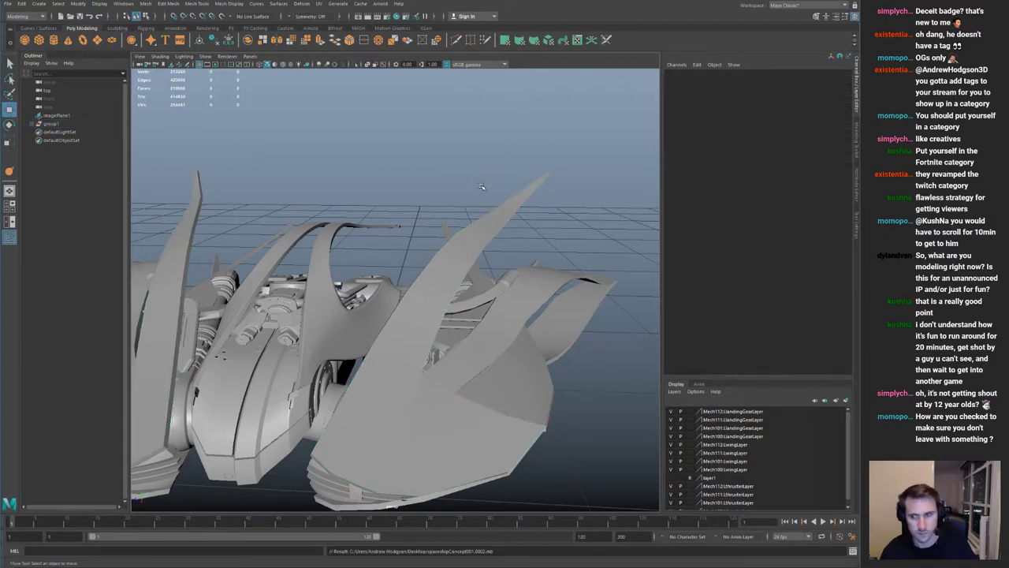
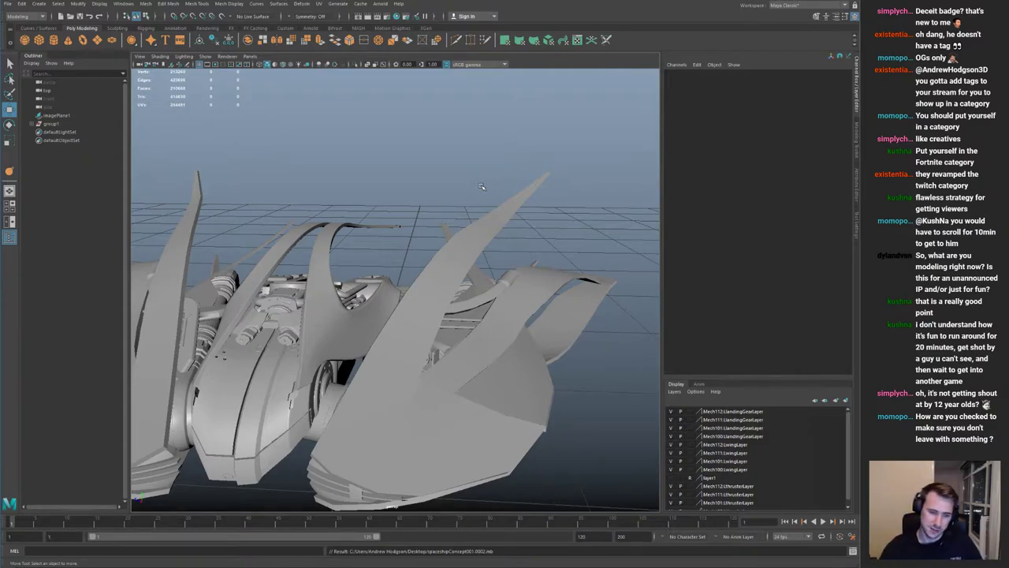
# Step: Isolate the canopy frame panel and display it unsmoothed
pyautogui.click(328, 314)
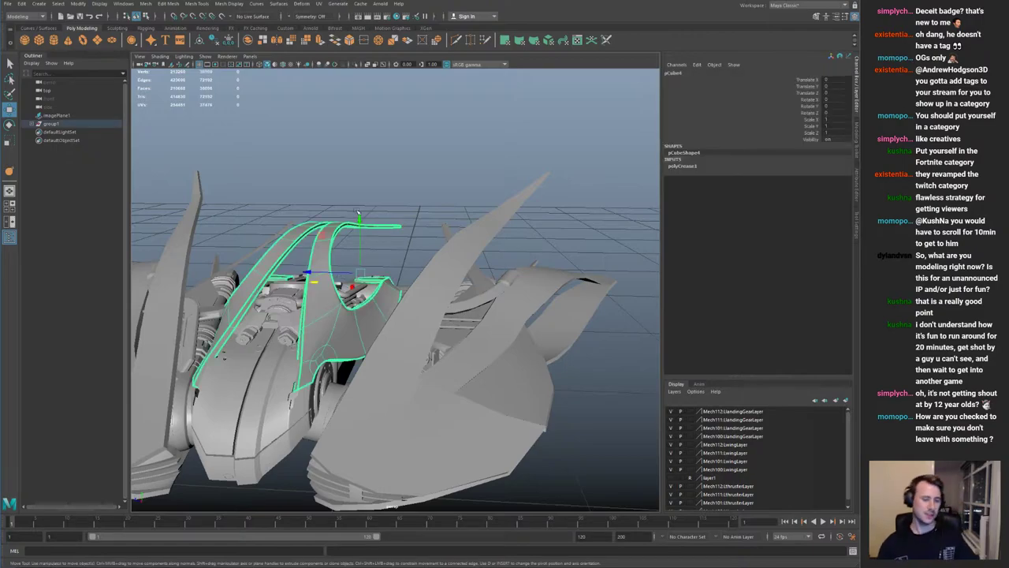
pyautogui.keyDown('alt'); pyautogui.moveTo(355, 274); pyautogui.dragTo(272, 278); pyautogui.keyUp('alt')
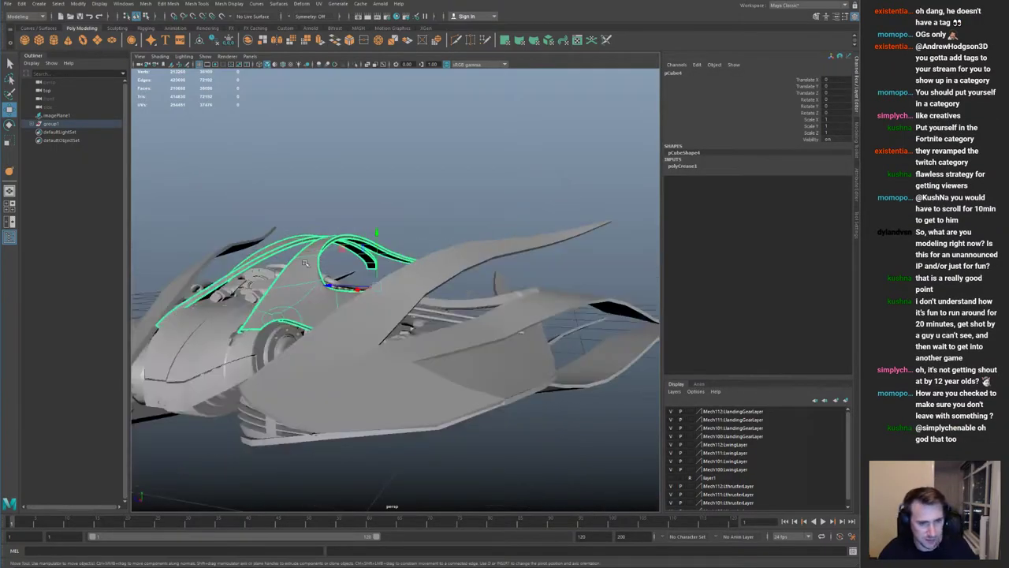
pyautogui.keyDown('alt'); pyautogui.moveTo(315, 290); pyautogui.dragTo(419, 323, button='right'); pyautogui.keyUp('alt')
pyautogui.hotkey('ctrl', '1')
pyautogui.moveTo(291, 294)
pyautogui.keyDown('alt'); pyautogui.mouseDown()
pyautogui.moveTo(341, 310)
pyautogui.moveTo(290, 302)
pyautogui.mouseUp(); pyautogui.keyUp('alt')
pyautogui.press('1')
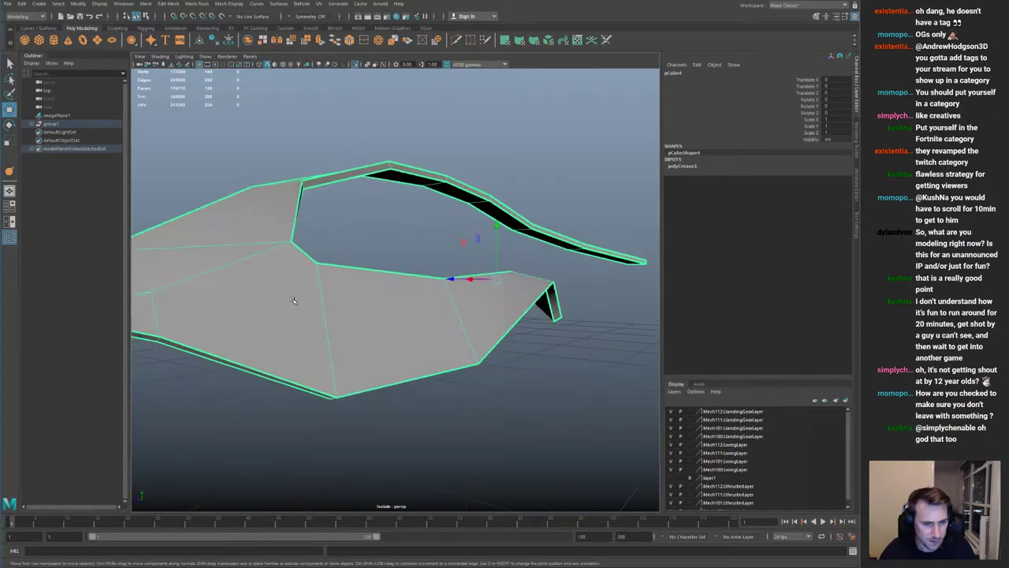
# Step: Cut an edge across the panel's side from the lower outline vertex to the corner vertex of the opening
pyautogui.keyDown('alt'); pyautogui.moveTo(290, 302); pyautogui.dragTo(431, 307, button='middle'); pyautogui.keyUp('alt')
pyautogui.hotkey('ctrl', 'shift', 'x')
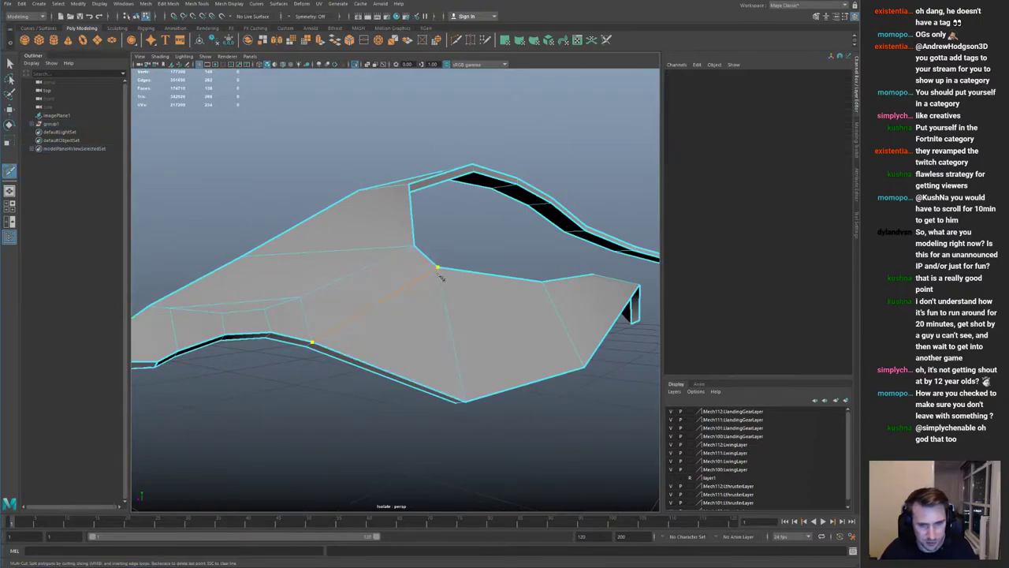
pyautogui.press('q')
# Step: Cut an edge from the panel's front outline vertex down to the inner vertex above the lower arch
pyautogui.keyDown('alt'); pyautogui.moveTo(349, 295); pyautogui.dragTo(289, 290); pyautogui.keyUp('alt')
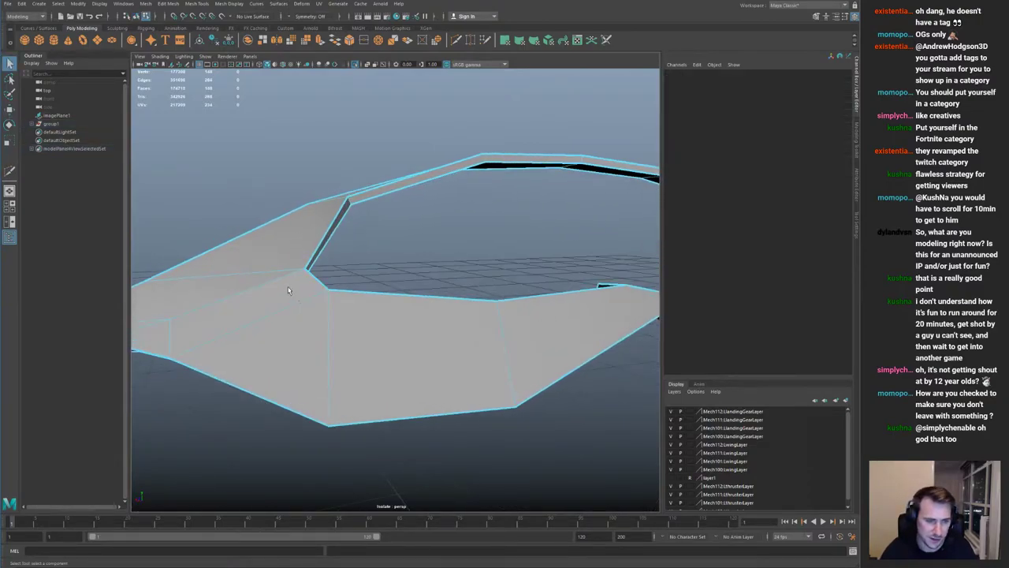
pyautogui.keyDown('alt'); pyautogui.moveTo(289, 290); pyautogui.dragTo(352, 294, button='middle'); pyautogui.keyUp('alt')
pyautogui.moveTo(341, 309); pyautogui.dragTo(365, 271, button='right')
pyautogui.keyDown('alt'); pyautogui.moveTo(364, 272); pyautogui.dragTo(414, 320); pyautogui.keyUp('alt')
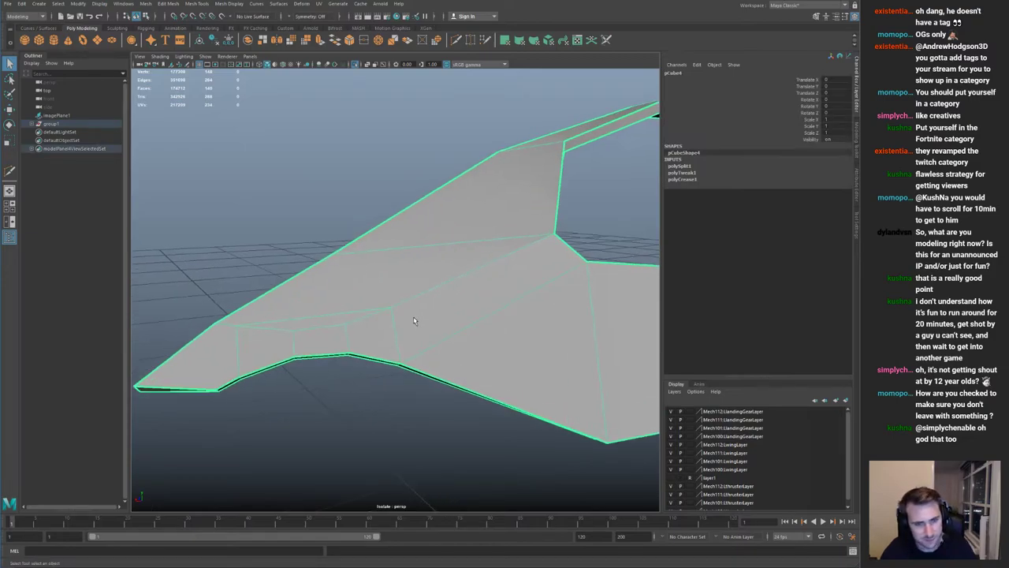
pyautogui.hotkey('ctrl', 'shift', 'x')
pyautogui.click(337, 254)
pyautogui.press('q')
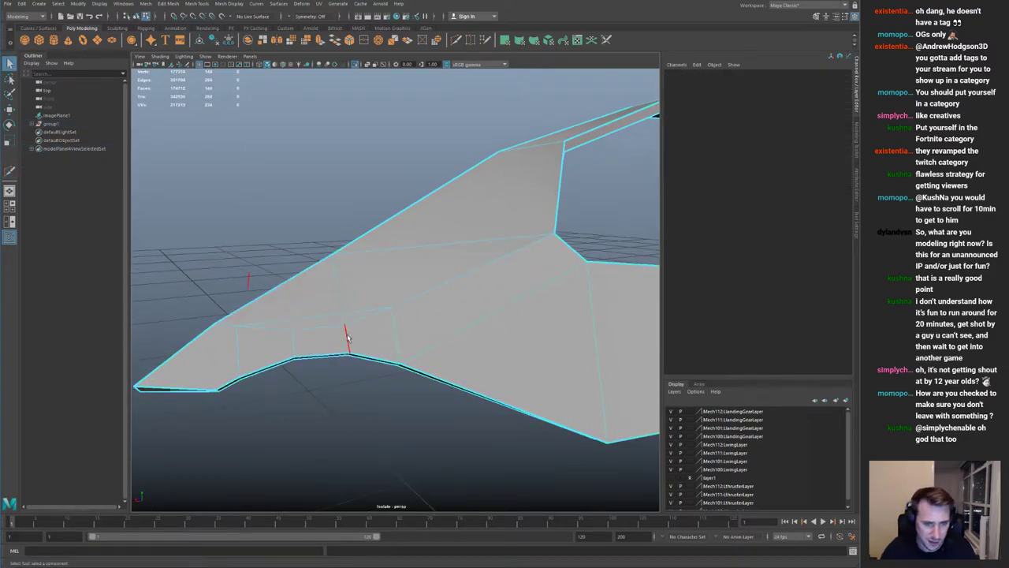
# Step: Delete the surplus edges and leftover vertices above the lower arch at the front of the panel
pyautogui.click(360, 310)
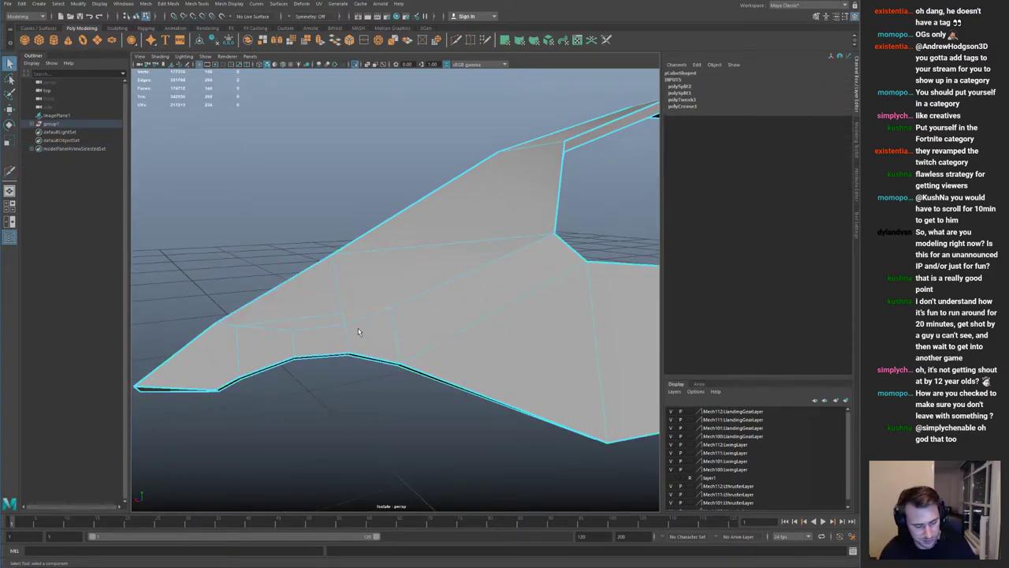
pyautogui.press('Delete')
pyautogui.moveTo(402, 309); pyautogui.dragTo(365, 302, button='right')
pyautogui.moveTo(385, 295); pyautogui.dragTo(426, 324)
pyautogui.press('Delete')
pyautogui.moveTo(351, 330); pyautogui.dragTo(257, 318, button='right')
pyautogui.press('Delete')
pyautogui.moveTo(228, 296); pyautogui.dragTo(309, 324)
pyautogui.press('Delete')
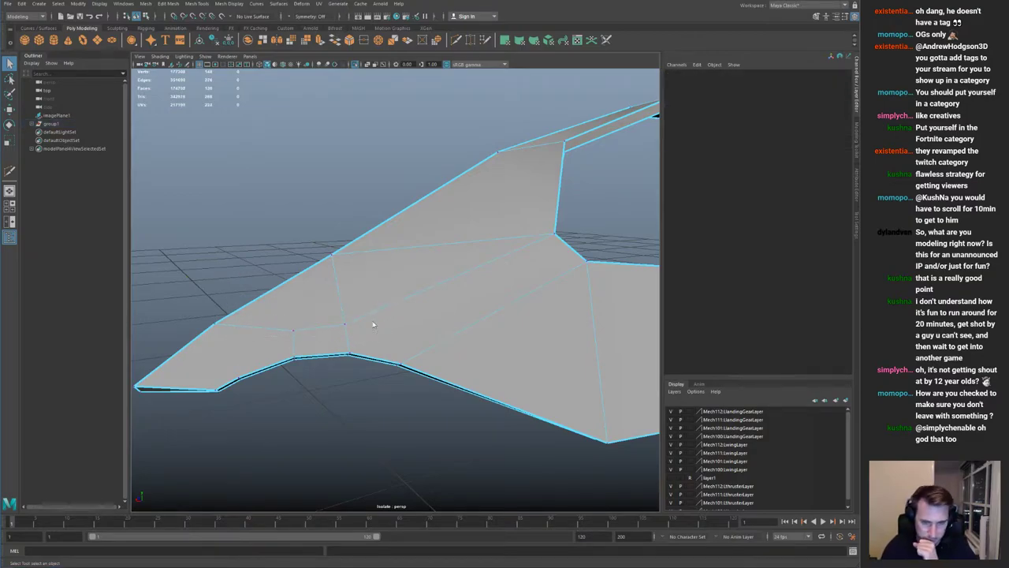
# Step: Cut an edge across the panel's front tip from the lower edge to the upper outline vertex, and turn on the smooth preview
pyautogui.moveTo(371, 325); pyautogui.dragTo(390, 303, button='right')
pyautogui.keyDown('alt'); pyautogui.moveTo(297, 329); pyautogui.dragTo(377, 336); pyautogui.keyUp('alt')
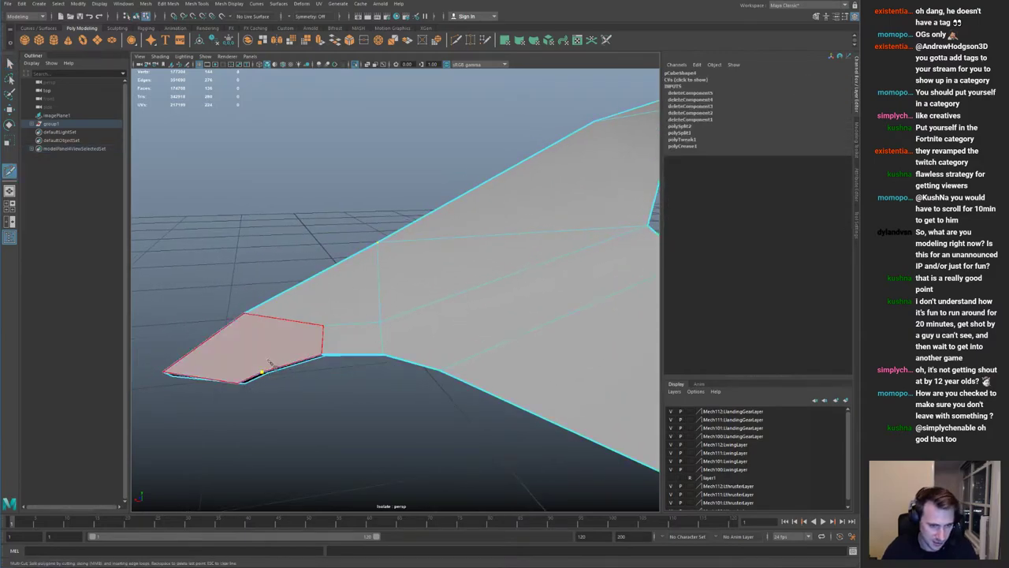
pyautogui.click(249, 314)
pyautogui.press('q')
pyautogui.press('3')
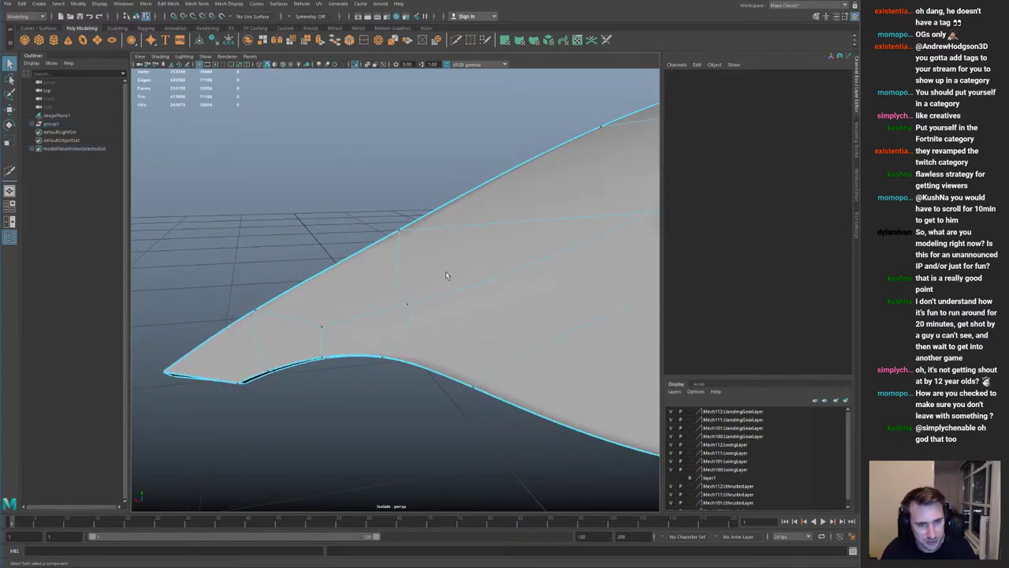
# Step: Leave component editing, bring back the rest of the ship and clear the selection
pyautogui.scroll(-4, 433, 268)
pyautogui.press('F8')
pyautogui.click(350, 241)
pyautogui.keyDown('alt'); pyautogui.moveTo(351, 240); pyautogui.dragTo(237, 235, button='right'); pyautogui.keyUp('alt')
pyautogui.keyDown('alt'); pyautogui.moveTo(237, 235); pyautogui.dragTo(283, 263); pyautogui.keyUp('alt')
pyautogui.keyDown('alt'); pyautogui.moveTo(283, 262); pyautogui.dragTo(300, 149, button='right'); pyautogui.keyUp('alt')
pyautogui.click(425, 319)
pyautogui.hotkey('ctrl', '1')
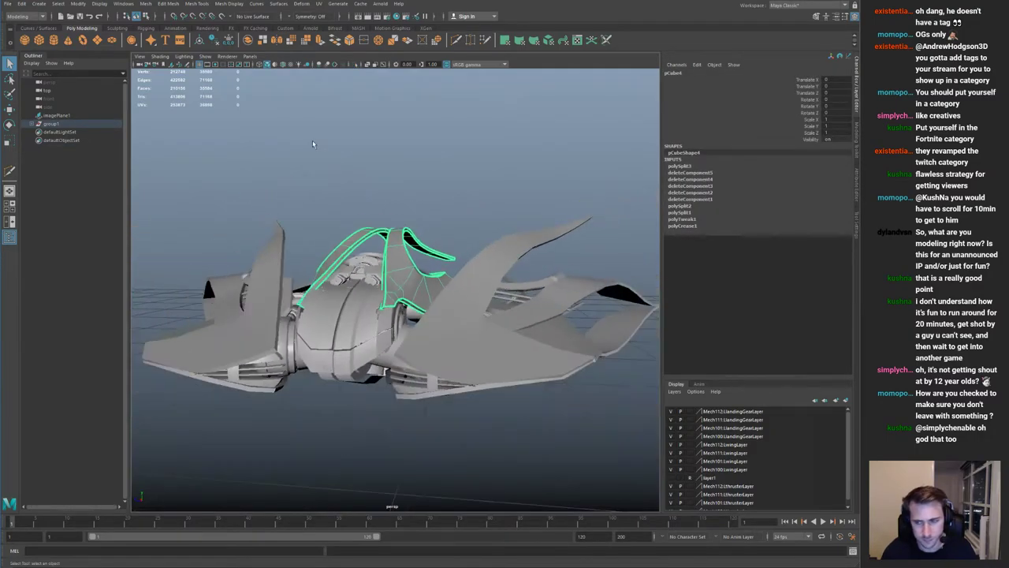
pyautogui.click(408, 150)
pyautogui.keyDown('alt'); pyautogui.moveTo(408, 150); pyautogui.dragTo(323, 228); pyautogui.keyUp('alt')
pyautogui.moveTo(323, 229)
pyautogui.keyDown('alt'); pyautogui.mouseDown(button='right')
pyautogui.moveTo(377, 224)
pyautogui.moveTo(308, 224)
pyautogui.mouseUp(button='right'); pyautogui.keyUp('alt')
pyautogui.keyDown('alt'); pyautogui.moveTo(307, 224); pyautogui.dragTo(311, 197); pyautogui.keyUp('alt')
pyautogui.keyDown('alt'); pyautogui.moveTo(312, 197); pyautogui.dragTo(411, 290, button='right'); pyautogui.keyUp('alt')
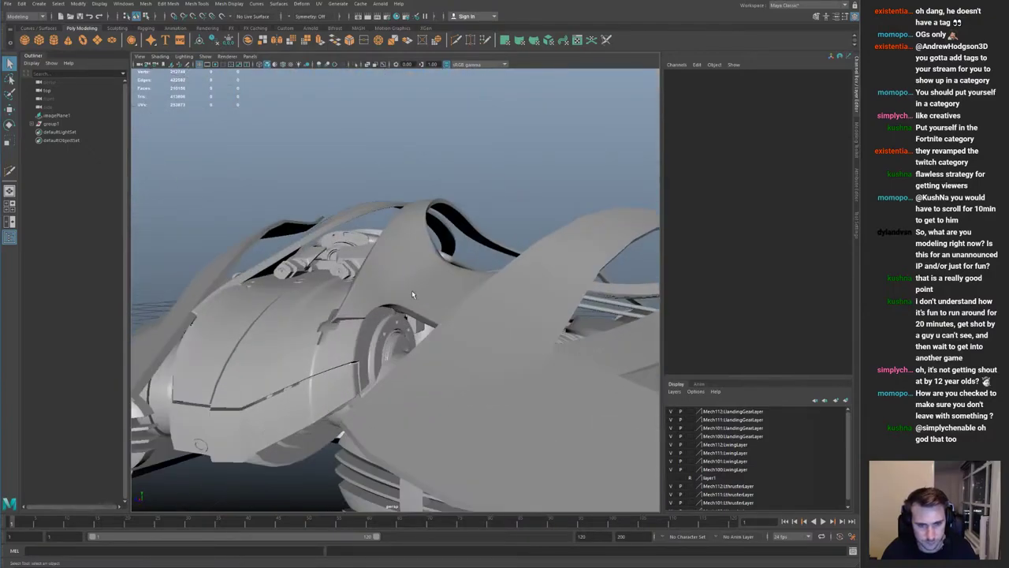
# Step: Examine how the frame panel sits against the hull and engines, alternating between the isolated panel and the full ship
pyautogui.click(411, 291)
pyautogui.keyDown('alt'); pyautogui.moveTo(393, 292); pyautogui.dragTo(394, 317); pyautogui.keyUp('alt')
pyautogui.hotkey('ctrl', '1')
pyautogui.moveTo(394, 318); pyautogui.dragTo(323, 317, button='right')
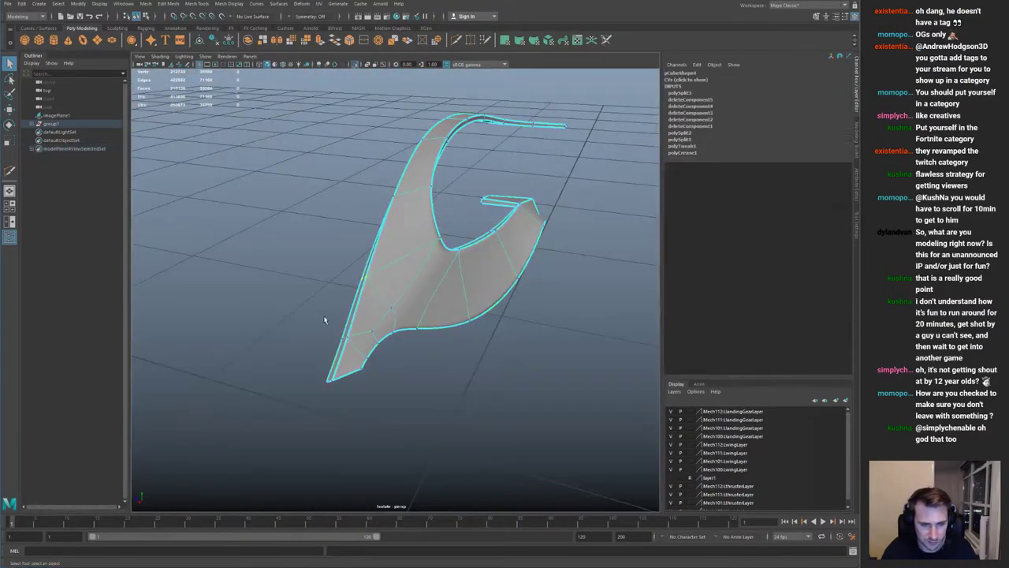
pyautogui.keyDown('alt'); pyautogui.moveTo(375, 328); pyautogui.dragTo(410, 303); pyautogui.keyUp('alt')
pyautogui.hotkey('ctrl', '1')
pyautogui.keyDown('alt'); pyautogui.moveTo(410, 304); pyautogui.dragTo(449, 314, button='right'); pyautogui.keyUp('alt')
pyautogui.moveTo(449, 314)
pyautogui.keyDown('alt'); pyautogui.mouseDown()
pyautogui.moveTo(405, 282)
pyautogui.moveTo(451, 330)
pyautogui.moveTo(452, 303)
pyautogui.mouseUp(); pyautogui.keyUp('alt')
pyautogui.keyDown('alt'); pyautogui.moveTo(453, 303); pyautogui.dragTo(473, 289, button='right'); pyautogui.keyUp('alt')
pyautogui.keyDown('alt'); pyautogui.moveTo(473, 288); pyautogui.dragTo(435, 304); pyautogui.keyUp('alt')
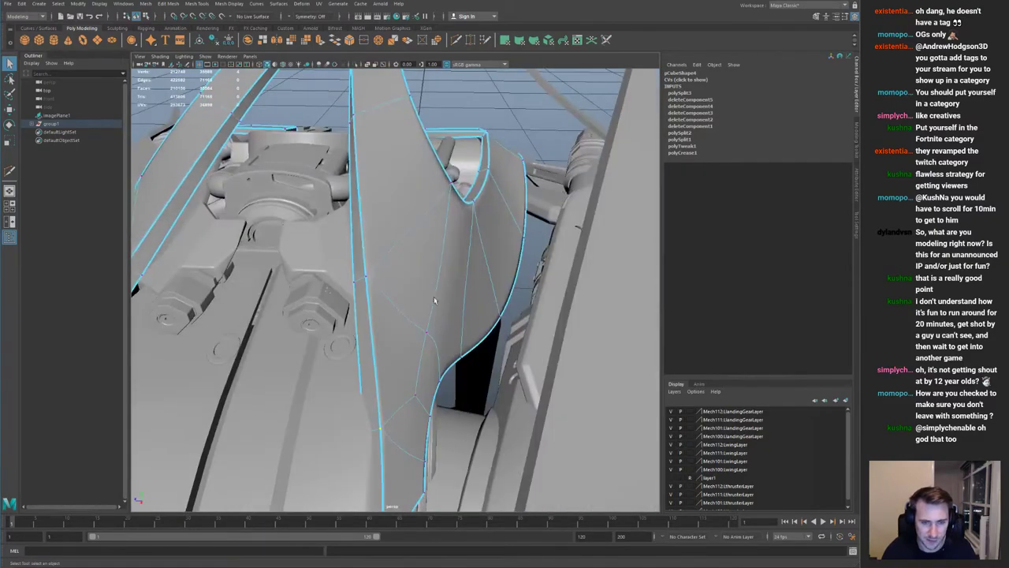
pyautogui.moveTo(371, 273); pyautogui.dragTo(373, 246, button='right')
pyautogui.keyDown('alt'); pyautogui.moveTo(386, 285); pyautogui.dragTo(416, 264); pyautogui.keyUp('alt')
pyautogui.moveTo(420, 265); pyautogui.dragTo(447, 242, button='right')
pyautogui.keyDown('alt'); pyautogui.moveTo(447, 242); pyautogui.dragTo(355, 301); pyautogui.keyUp('alt')
pyautogui.hotkey('ctrl', '1')
pyautogui.moveTo(291, 336); pyautogui.dragTo(206, 222, button='right')
pyautogui.hotkey('ctrl', '1')
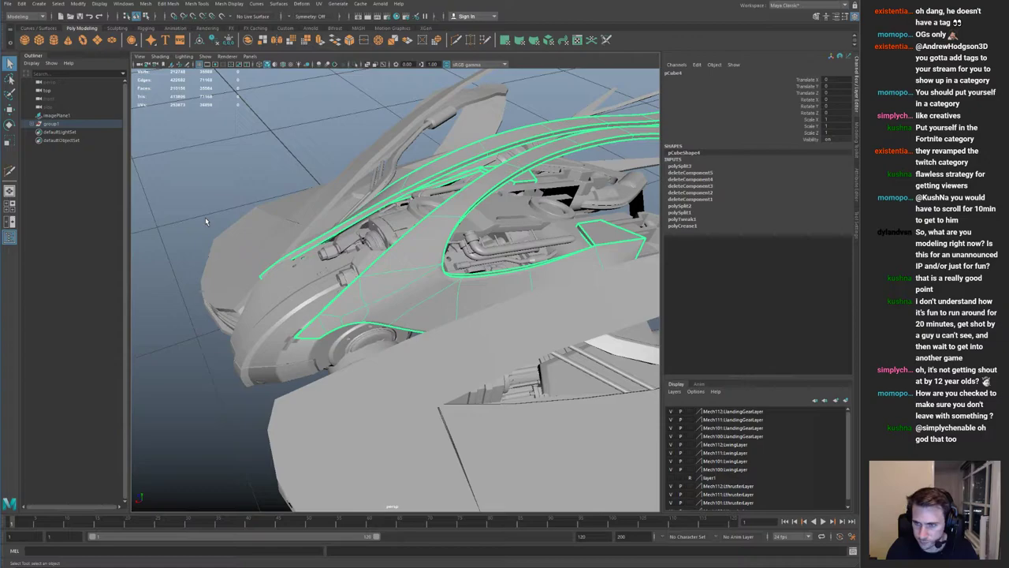
pyautogui.click(206, 222)
pyautogui.keyDown('alt'); pyautogui.moveTo(465, 272); pyautogui.dragTo(429, 253, button='right'); pyautogui.keyUp('alt')
pyautogui.keyDown('alt'); pyautogui.moveTo(429, 252); pyautogui.dragTo(405, 208); pyautogui.keyUp('alt')
pyautogui.keyDown('alt'); pyautogui.moveTo(405, 208); pyautogui.dragTo(432, 271, button='right'); pyautogui.keyUp('alt')
# Step: Isolate the canopy frame panel again and switch off its smooth preview
pyautogui.click(433, 271)
pyautogui.keyDown('alt'); pyautogui.moveTo(433, 270); pyautogui.dragTo(343, 242); pyautogui.keyUp('alt')
pyautogui.keyDown('alt'); pyautogui.moveTo(343, 243); pyautogui.dragTo(374, 309, button='right'); pyautogui.keyUp('alt')
pyautogui.hotkey('ctrl', '1')
pyautogui.press('1')
# Step: Cut a wavy edge line along the panel's outer side from the lower outline vertex back to the rear corner
pyautogui.keyDown('alt'); pyautogui.moveTo(375, 312); pyautogui.dragTo(415, 292); pyautogui.keyUp('alt')
pyautogui.hotkey('ctrl', 'shift', 'x')
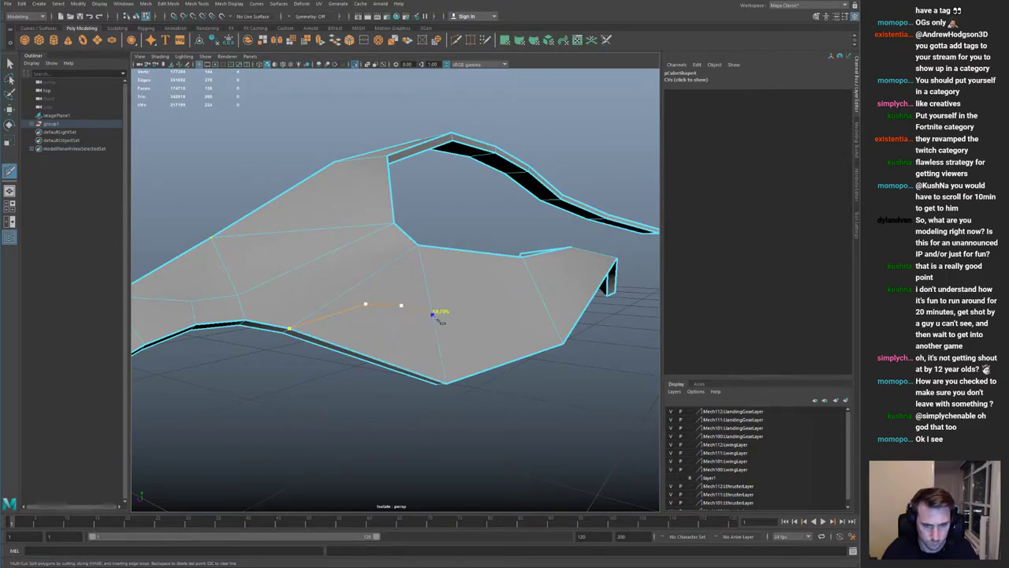
pyautogui.click(557, 308)
pyautogui.keyDown('alt'); pyautogui.moveTo(567, 281); pyautogui.dragTo(521, 295); pyautogui.keyUp('alt')
pyautogui.keyDown('alt'); pyautogui.moveTo(521, 295); pyautogui.dragTo(460, 287, button='middle'); pyautogui.keyUp('alt')
pyautogui.press('q')
pyautogui.moveTo(460, 286)
pyautogui.keyDown('alt'); pyautogui.mouseDown()
pyautogui.moveTo(533, 277)
pyautogui.moveTo(463, 269)
pyautogui.mouseUp(); pyautogui.keyUp('alt')
# Step: In wireframe display, cut a matching wavy edge line along the inner side of the panel
pyautogui.press('y')
pyautogui.keyDown('alt'); pyautogui.moveTo(344, 266); pyautogui.dragTo(446, 266); pyautogui.keyUp('alt')
pyautogui.press('4')
pyautogui.keyDown('alt'); pyautogui.moveTo(568, 266); pyautogui.dragTo(526, 268); pyautogui.keyUp('alt')
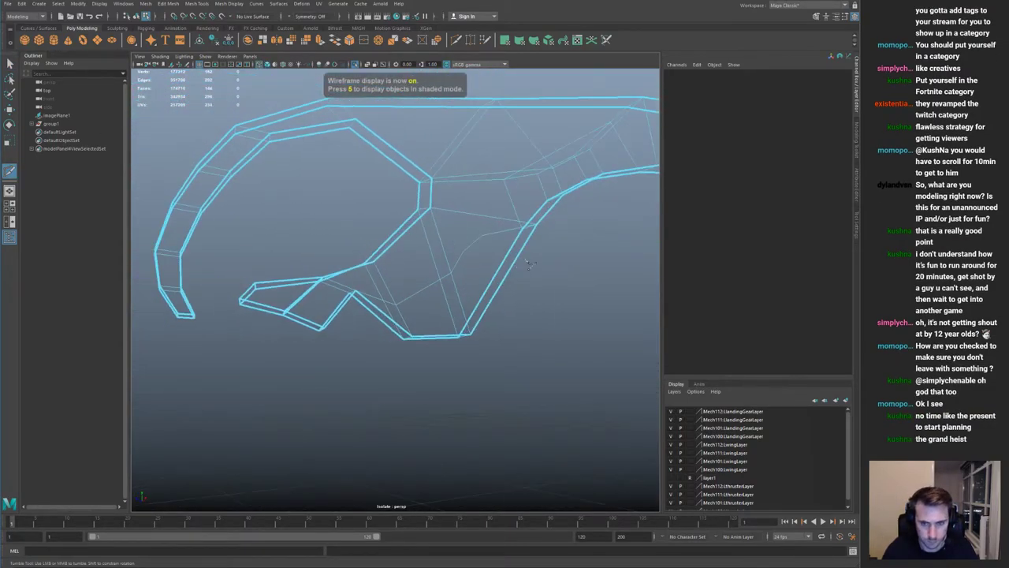
pyautogui.keyDown('alt'); pyautogui.moveTo(484, 242); pyautogui.dragTo(541, 267); pyautogui.keyUp('alt')
pyautogui.click(516, 263)
pyautogui.click(474, 268)
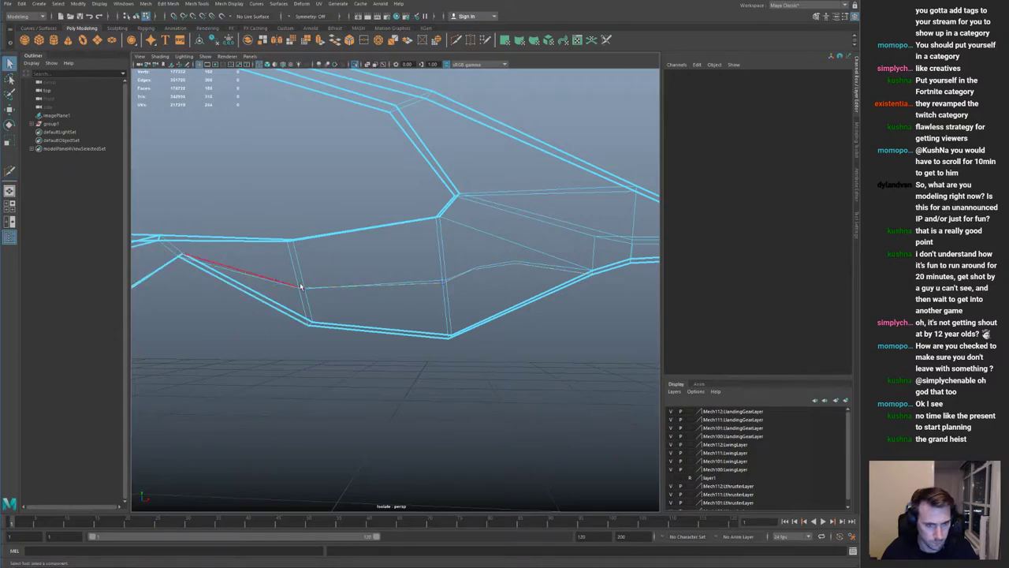
# Step: Crease the new wavy edge lines on both sides of the panel in shaded display
pyautogui.keyDown('alt'); pyautogui.moveTo(410, 304); pyautogui.dragTo(416, 282); pyautogui.keyUp('alt')
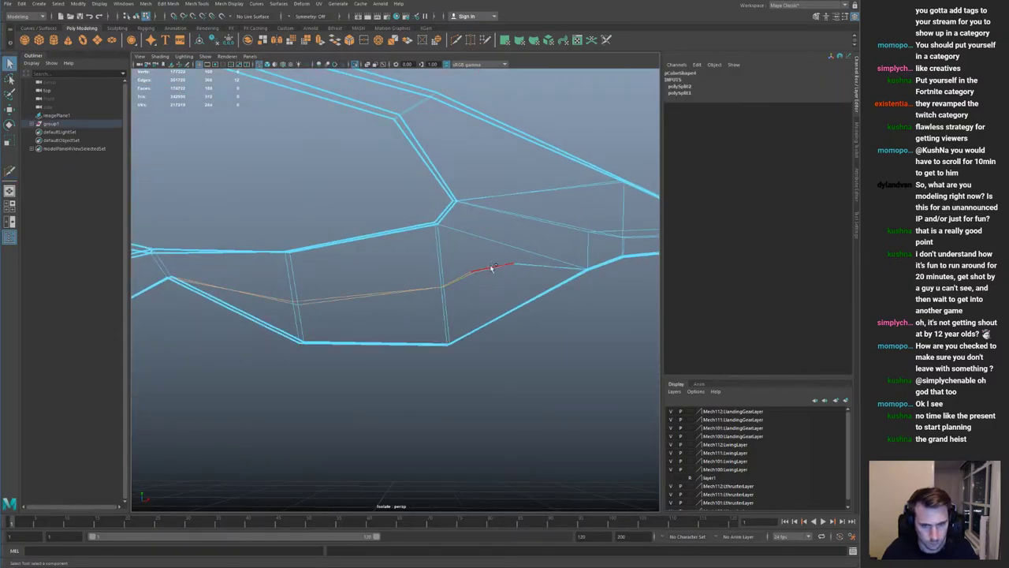
pyautogui.press('5')
pyautogui.moveTo(501, 276)
pyautogui.keyDown('alt'); pyautogui.mouseDown()
pyautogui.moveTo(394, 284)
pyautogui.moveTo(407, 270)
pyautogui.mouseUp(); pyautogui.keyUp('alt')
pyautogui.moveTo(386, 264); pyautogui.dragTo(616, 289, button='middle')
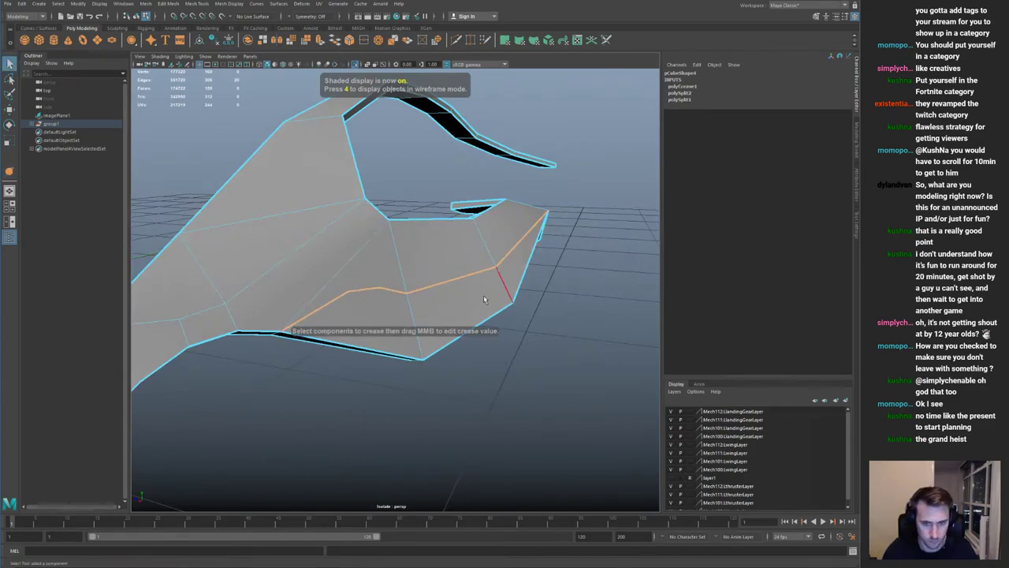
pyautogui.press('q')
pyautogui.press('F8')
# Step: Cut a second edge line just above the creased line on the panel's outer side
pyautogui.keyDown('alt'); pyautogui.moveTo(387, 262); pyautogui.dragTo(477, 299); pyautogui.keyUp('alt')
pyautogui.hotkey('ctrl', 'shift', 'x')
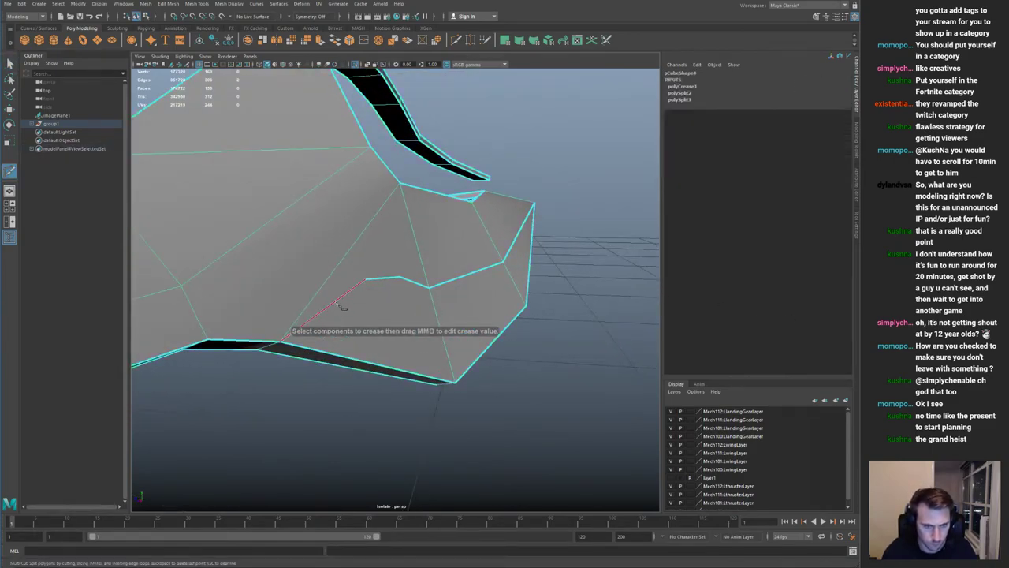
pyautogui.click(362, 277)
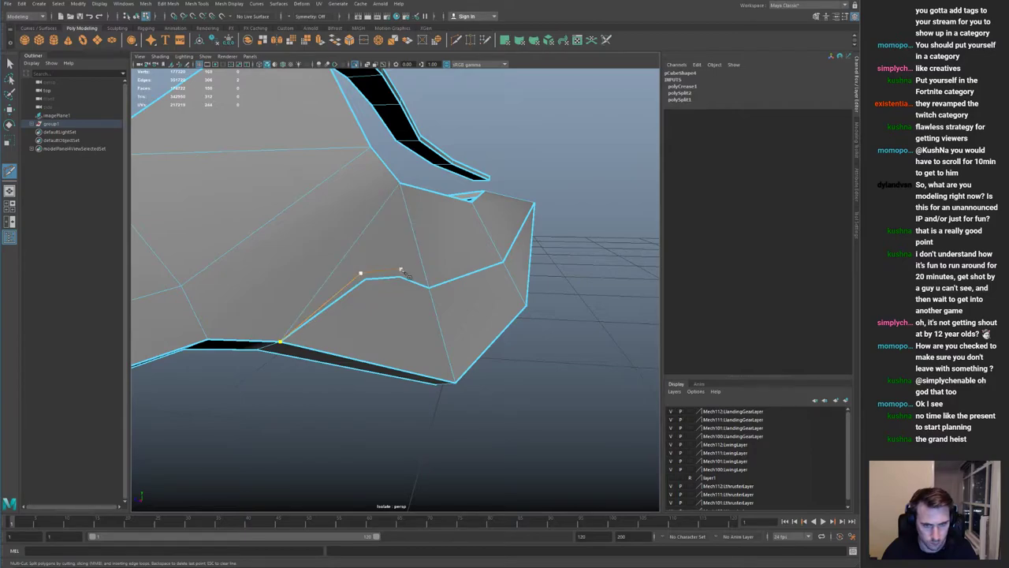
pyautogui.keyDown('alt'); pyautogui.moveTo(479, 262); pyautogui.dragTo(416, 310); pyautogui.keyUp('alt')
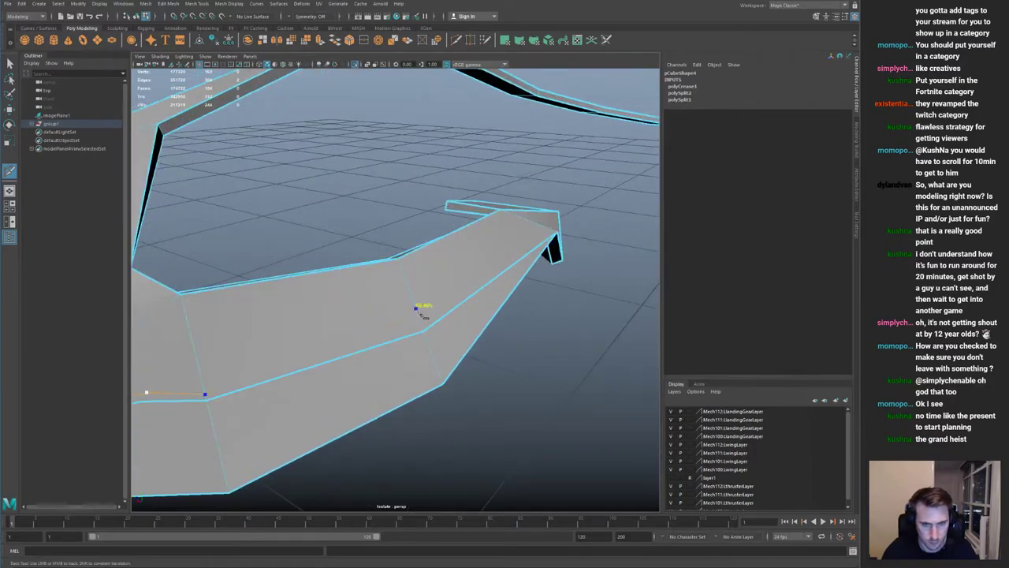
pyautogui.press('q')
# Step: Cut a matching second edge line just above the creased line on the panel's inner side, ending at the rear corner vertex
pyautogui.keyDown('alt'); pyautogui.moveTo(365, 295); pyautogui.dragTo(559, 257); pyautogui.keyUp('alt')
pyautogui.keyDown('alt'); pyautogui.moveTo(561, 256); pyautogui.dragTo(490, 289, button='middle'); pyautogui.keyUp('alt')
pyautogui.hotkey('ctrl', 'shift', 'x')
pyautogui.keyDown('alt'); pyautogui.moveTo(454, 247); pyautogui.dragTo(484, 239); pyautogui.keyUp('alt')
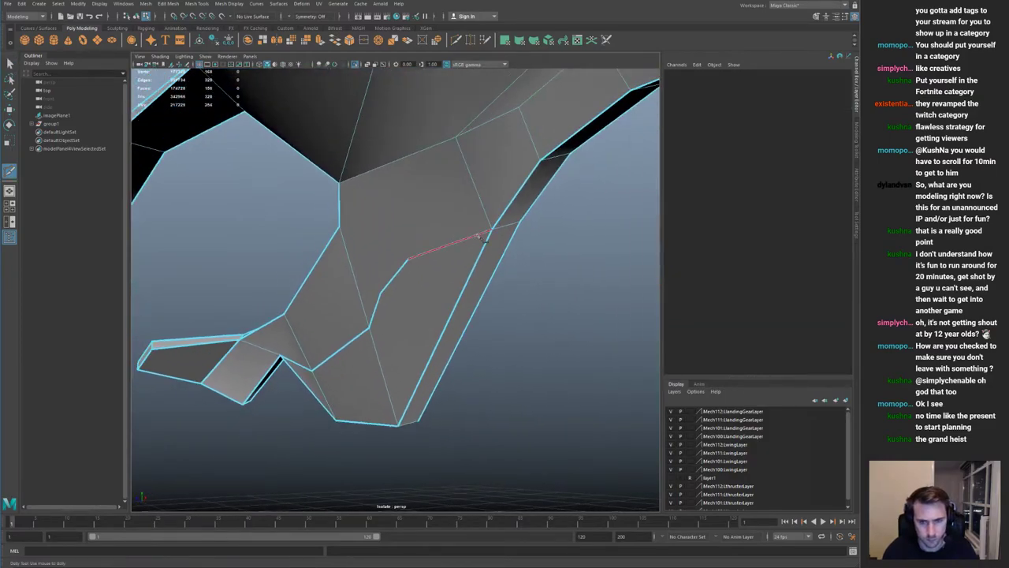
pyautogui.keyDown('alt'); pyautogui.moveTo(405, 253); pyautogui.dragTo(469, 255); pyautogui.keyUp('alt')
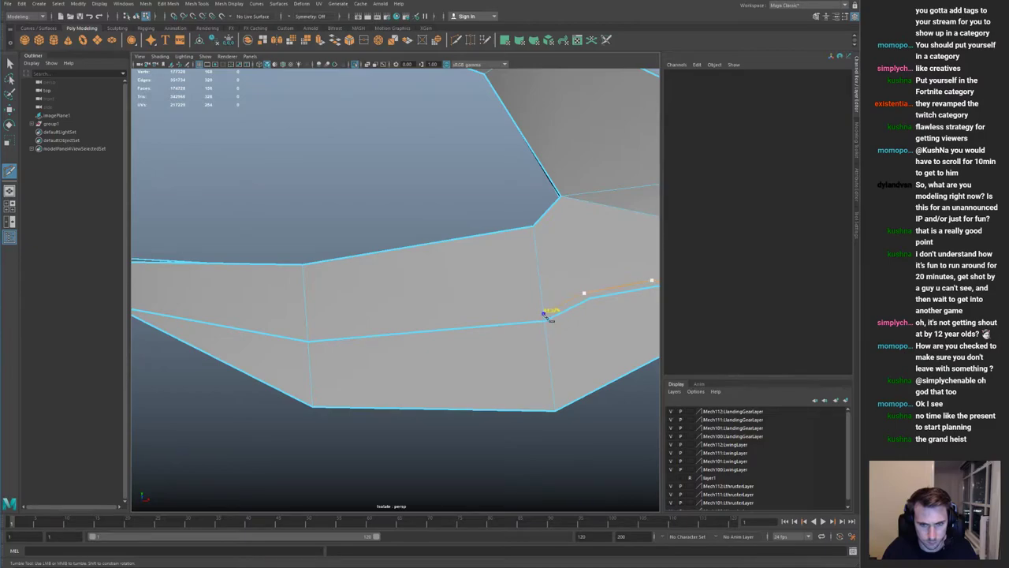
pyautogui.keyDown('alt'); pyautogui.moveTo(312, 334); pyautogui.dragTo(367, 304); pyautogui.keyUp('alt')
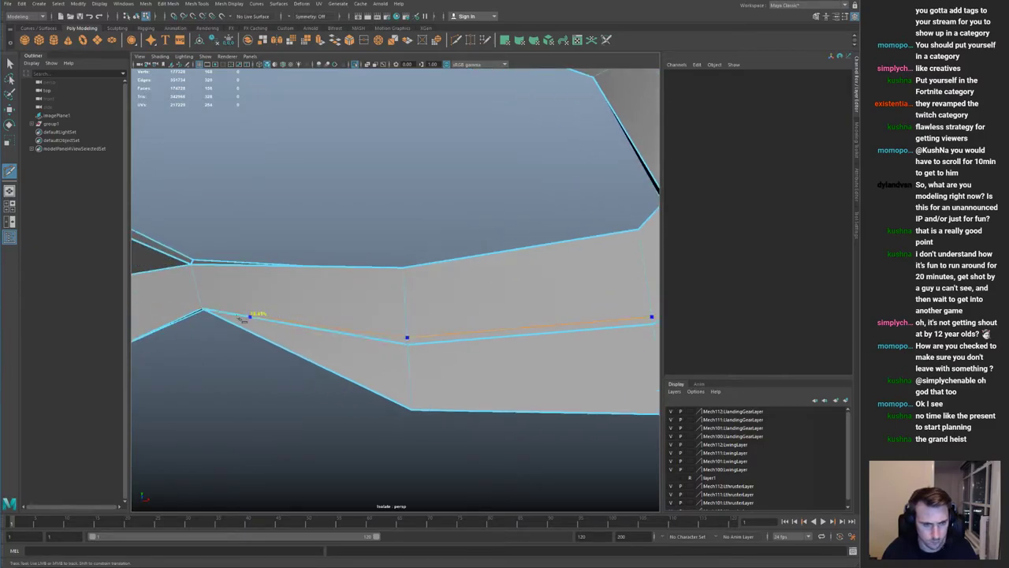
pyautogui.click(204, 309)
pyautogui.press('q')
# Step: Triangulate the selected faces around the wavy cut lines and quadrangulate them back into clean quads
pyautogui.keyDown('alt'); pyautogui.moveTo(520, 282); pyautogui.dragTo(317, 280, button='middle'); pyautogui.keyUp('alt')
pyautogui.click(471, 313)
pyautogui.keyDown('alt'); pyautogui.moveTo(473, 316); pyautogui.dragTo(442, 303); pyautogui.keyUp('alt')
pyautogui.keyDown('shift'); pyautogui.click(433, 301); pyautogui.keyUp('shift')
pyautogui.keyDown('shift'); pyautogui.click(418, 320); pyautogui.keyUp('shift')
pyautogui.hotkey('alt', 't')
pyautogui.hotkey('alt', 'q')
pyautogui.moveTo(408, 345); pyautogui.dragTo(467, 294, button='right')
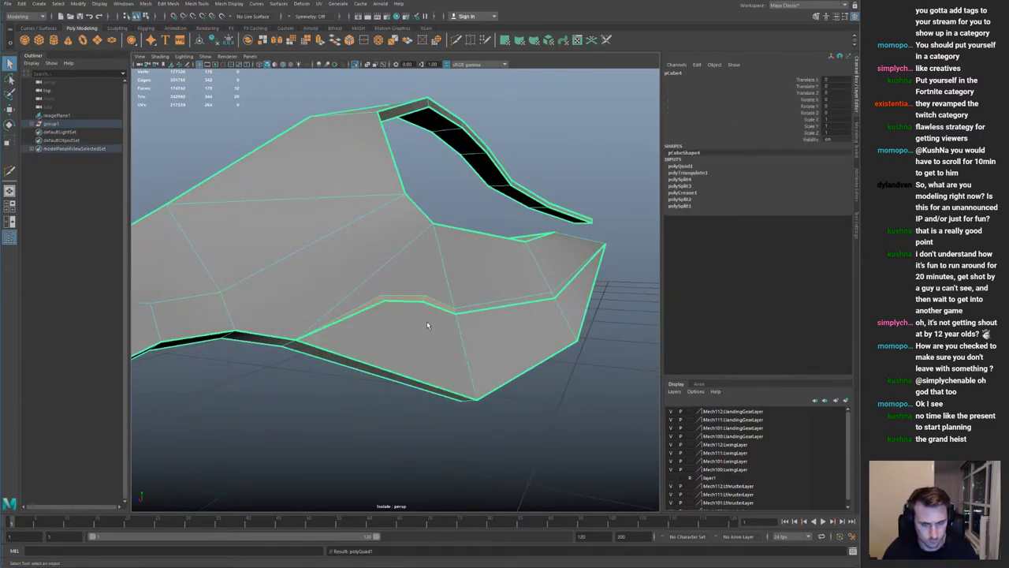
# Step: Turn on the smooth preview and crease the upper of the two wavy edge lines on both sides
pyautogui.press('3')
pyautogui.keyDown('alt'); pyautogui.moveTo(420, 327); pyautogui.dragTo(416, 350); pyautogui.keyUp('alt')
pyautogui.moveTo(416, 347); pyautogui.dragTo(414, 304, button='right')
pyautogui.click(413, 316)
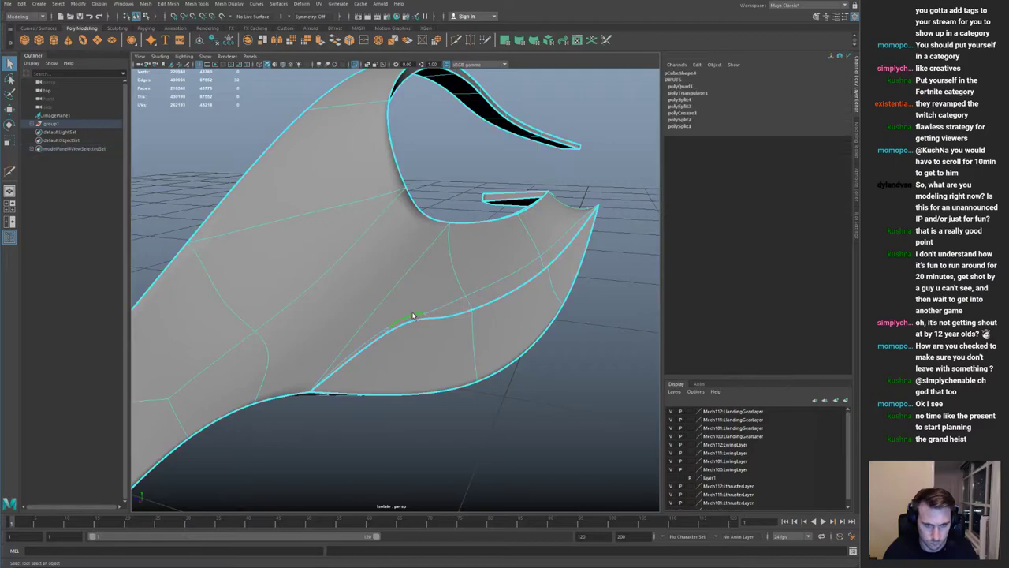
pyautogui.keyDown('alt'); pyautogui.moveTo(388, 277); pyautogui.dragTo(500, 244); pyautogui.keyUp('alt')
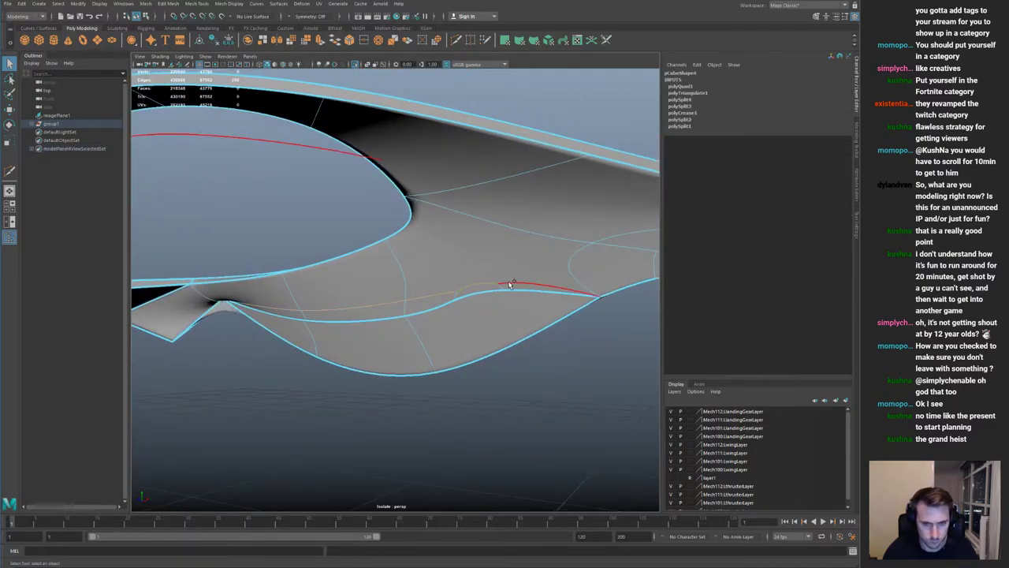
pyautogui.hotkey('alt', 'c')
pyautogui.moveTo(364, 269); pyautogui.dragTo(390, 269, button='middle')
# Step: Move the lower creased edge line away from the upper one to form a stepped lip, with the full ship displayed
pyautogui.keyDown('alt'); pyautogui.moveTo(493, 259); pyautogui.dragTo(427, 312); pyautogui.keyUp('alt')
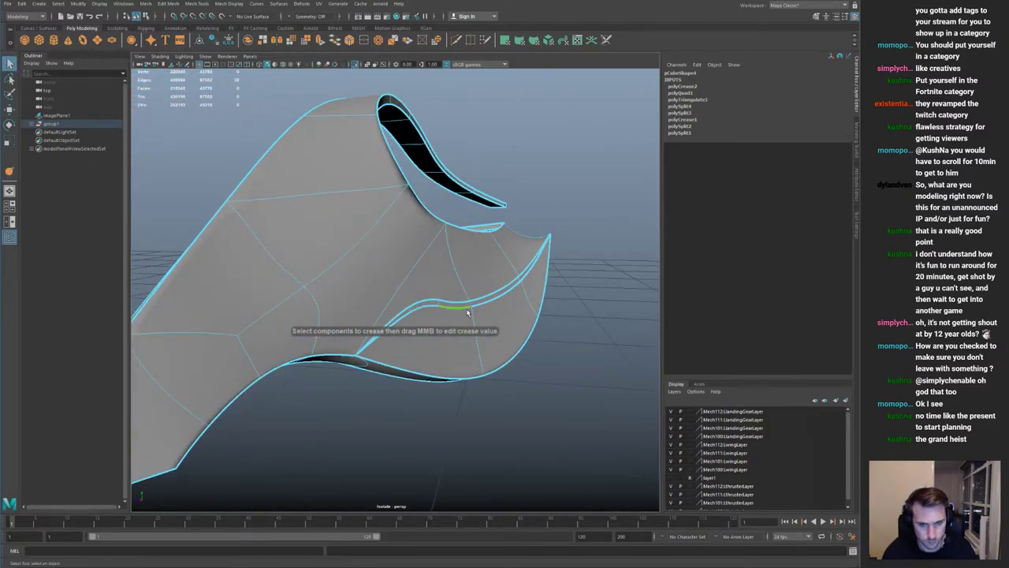
pyautogui.keyDown('alt'); pyautogui.moveTo(435, 313); pyautogui.dragTo(487, 295); pyautogui.keyUp('alt')
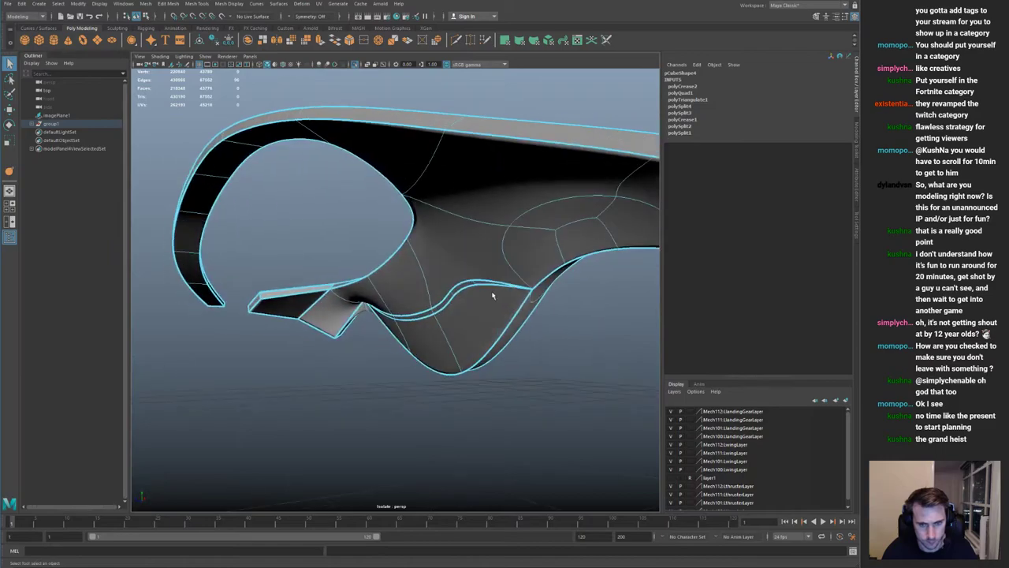
pyautogui.keyDown('shift'); pyautogui.click(428, 321); pyautogui.keyUp('shift')
pyautogui.keyDown('alt'); pyautogui.moveTo(428, 321); pyautogui.dragTo(568, 309); pyautogui.keyUp('alt')
pyautogui.hotkey('ctrl', '1')
pyautogui.press('w')
pyautogui.moveTo(464, 300); pyautogui.dragTo(339, 331)
pyautogui.keyDown('alt'); pyautogui.moveTo(338, 331); pyautogui.dragTo(286, 293, button='right'); pyautogui.keyUp('alt')
pyautogui.moveTo(286, 292)
pyautogui.keyDown('alt'); pyautogui.mouseDown()
pyautogui.moveTo(198, 346)
pyautogui.moveTo(276, 291)
pyautogui.mouseUp(); pyautogui.keyUp('alt')
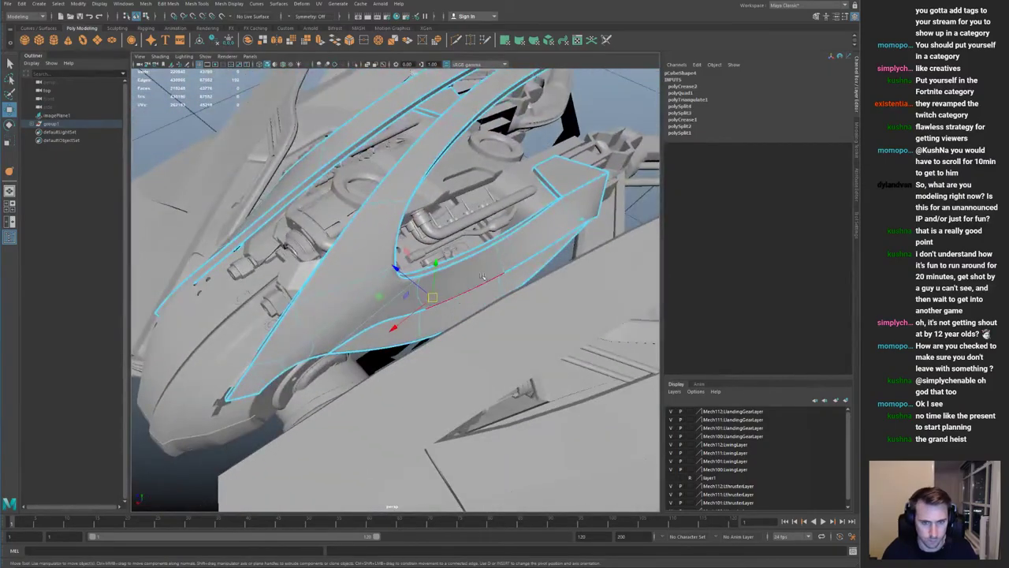
pyautogui.keyDown('alt'); pyautogui.moveTo(315, 260); pyautogui.dragTo(244, 190, button='right'); pyautogui.keyUp('alt')
pyautogui.press('F8')
pyautogui.click(277, 153)
# Step: Select the frame panel and examine its stepped lip up close between the hull and the engine
pyautogui.keyDown('alt'); pyautogui.moveTo(279, 185); pyautogui.dragTo(307, 169); pyautogui.keyUp('alt')
pyautogui.keyDown('alt'); pyautogui.moveTo(307, 170); pyautogui.dragTo(489, 294, button='right'); pyautogui.keyUp('alt')
pyautogui.moveTo(489, 294)
pyautogui.keyDown('alt'); pyautogui.mouseDown()
pyautogui.moveTo(394, 275)
pyautogui.moveTo(505, 311)
pyautogui.moveTo(481, 308)
pyautogui.mouseUp(); pyautogui.keyUp('alt')
pyautogui.click(422, 254)
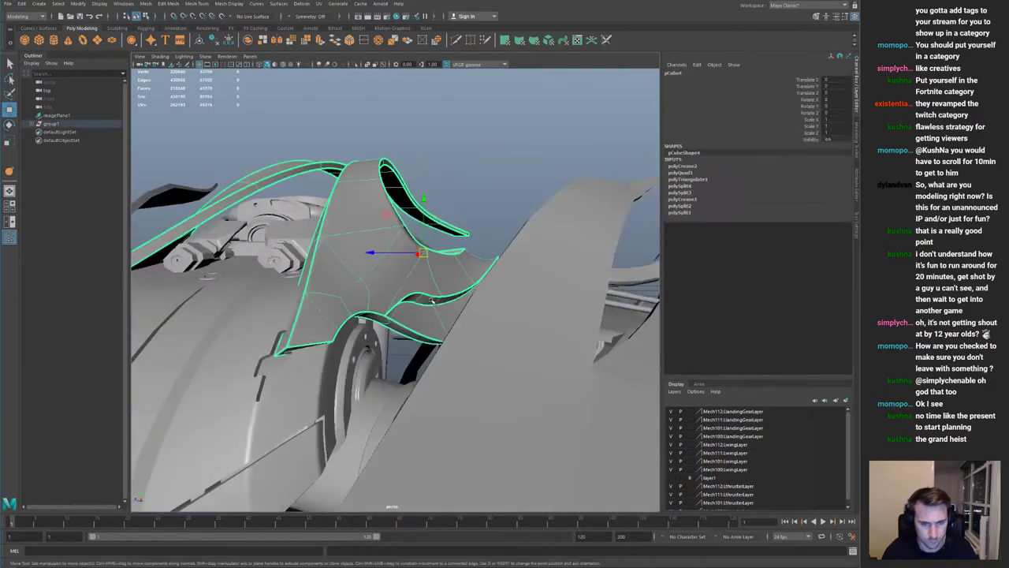
pyautogui.hotkey('ctrl', '1')
pyautogui.keyDown('alt'); pyautogui.moveTo(441, 249); pyautogui.dragTo(406, 263); pyautogui.keyUp('alt')
pyautogui.keyDown('alt'); pyautogui.moveTo(406, 263); pyautogui.dragTo(461, 295, button='right'); pyautogui.keyUp('alt')
pyautogui.hotkey('ctrl', '1')
pyautogui.keyDown('alt'); pyautogui.moveTo(447, 295); pyautogui.dragTo(471, 320); pyautogui.keyUp('alt')
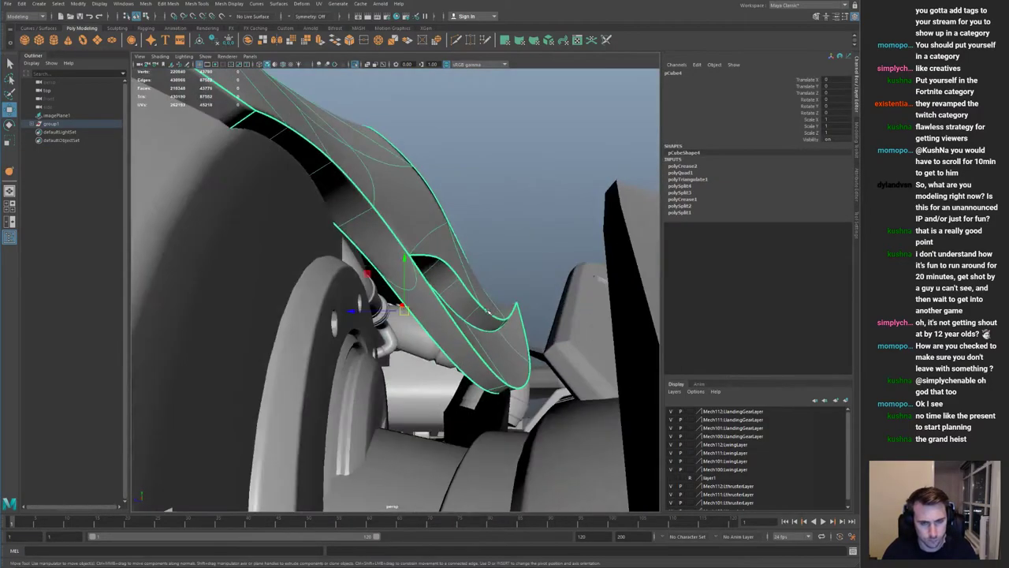
# Step: Isolate the frame panel, examine the edges of its stepped lip from both sides and return to the full ship
pyautogui.hotkey('ctrl', '1')
pyautogui.press('F10')
pyautogui.keyDown('alt'); pyautogui.moveTo(484, 273); pyautogui.dragTo(426, 266); pyautogui.keyUp('alt')
pyautogui.keyDown('alt'); pyautogui.moveTo(448, 283); pyautogui.dragTo(414, 282); pyautogui.keyUp('alt')
pyautogui.keyDown('alt'); pyautogui.moveTo(414, 283); pyautogui.dragTo(303, 270, button='middle'); pyautogui.keyUp('alt')
pyautogui.click(558, 297)
pyautogui.keyDown('alt'); pyautogui.moveTo(556, 298); pyautogui.dragTo(432, 325); pyautogui.keyUp('alt')
pyautogui.click(452, 320)
pyautogui.moveTo(454, 310); pyautogui.dragTo(475, 291, button='right')
pyautogui.keyDown('alt'); pyautogui.moveTo(461, 307); pyautogui.dragTo(465, 354); pyautogui.keyUp('alt')
pyautogui.keyDown('alt'); pyautogui.moveTo(465, 354); pyautogui.dragTo(410, 284, button='right'); pyautogui.keyUp('alt')
pyautogui.click(402, 293)
pyautogui.keyDown('alt'); pyautogui.moveTo(403, 292); pyautogui.dragTo(335, 298); pyautogui.keyUp('alt')
pyautogui.keyDown('alt'); pyautogui.moveTo(335, 298); pyautogui.dragTo(285, 304, button='middle'); pyautogui.keyUp('alt')
pyautogui.keyDown('alt'); pyautogui.moveTo(291, 304); pyautogui.dragTo(331, 312); pyautogui.keyUp('alt')
pyautogui.hotkey('ctrl', 'z')
pyautogui.moveTo(384, 277)
pyautogui.mouseDown(button='right')
pyautogui.moveTo(430, 236)
pyautogui.moveTo(395, 268)
pyautogui.mouseUp(button='right')
pyautogui.click(430, 236)
pyautogui.keyDown('alt'); pyautogui.moveTo(394, 268); pyautogui.dragTo(451, 257); pyautogui.keyUp('alt')
pyautogui.hotkey('ctrl', '1')
pyautogui.keyDown('alt'); pyautogui.moveTo(451, 260); pyautogui.dragTo(406, 271, button='right'); pyautogui.keyUp('alt')
pyautogui.keyDown('alt'); pyautogui.moveTo(435, 272); pyautogui.dragTo(411, 287); pyautogui.keyUp('alt')
pyautogui.keyDown('alt'); pyautogui.moveTo(411, 287); pyautogui.dragTo(498, 326, button='right'); pyautogui.keyUp('alt')
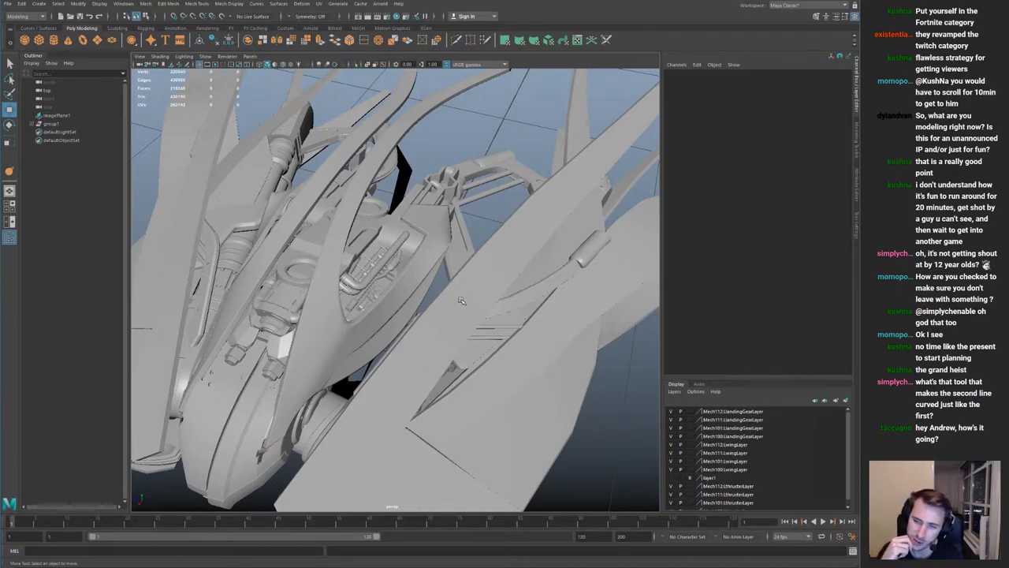
# Step: Cut a lengthwise edge into the narrow front strip of the large outer wing panel with Multi-Cut
pyautogui.click(400, 430)
pyautogui.keyDown('alt'); pyautogui.moveTo(409, 387); pyautogui.dragTo(438, 298, button='middle'); pyautogui.keyUp('alt')
pyautogui.keyDown('alt'); pyautogui.moveTo(438, 298); pyautogui.dragTo(462, 307, button='right'); pyautogui.keyUp('alt')
pyautogui.hotkey('ctrl', 'shift', 'x')
pyautogui.click(417, 319)
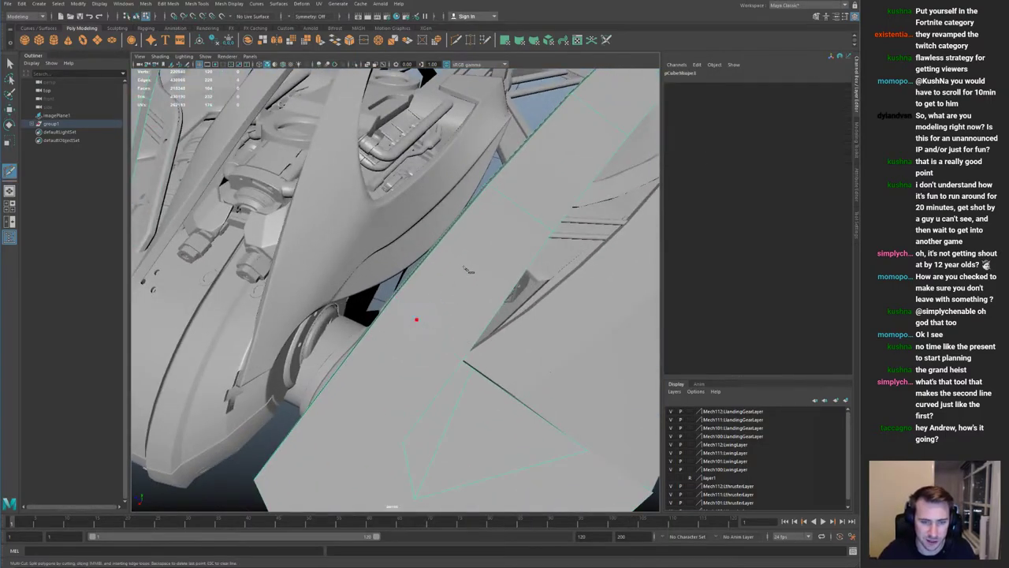
pyautogui.press('q')
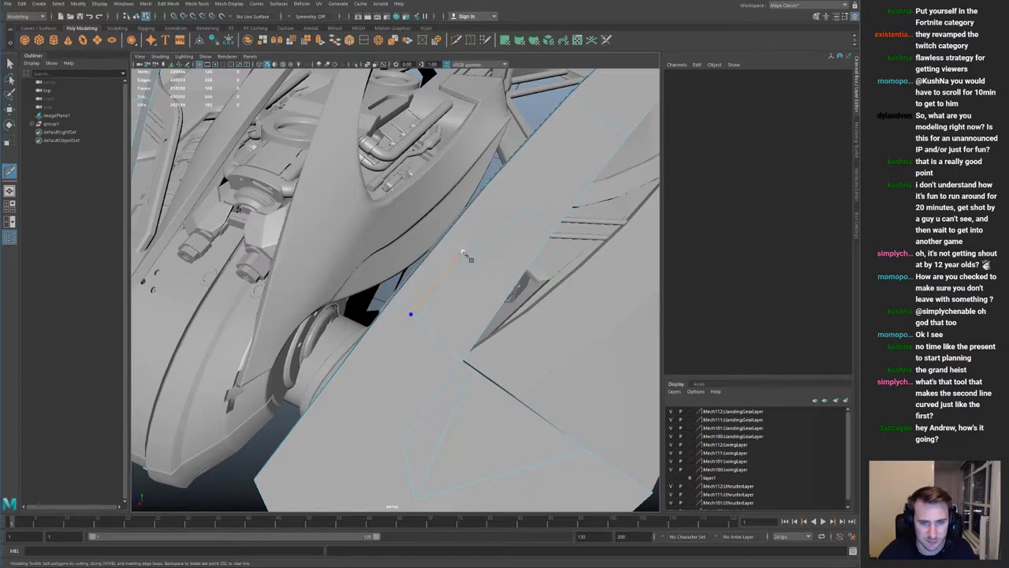
pyautogui.press('q')
# Step: Delete the two newly cut lengthwise edges from the outer wing panel's strip
pyautogui.moveTo(432, 305); pyautogui.dragTo(446, 311, button='right')
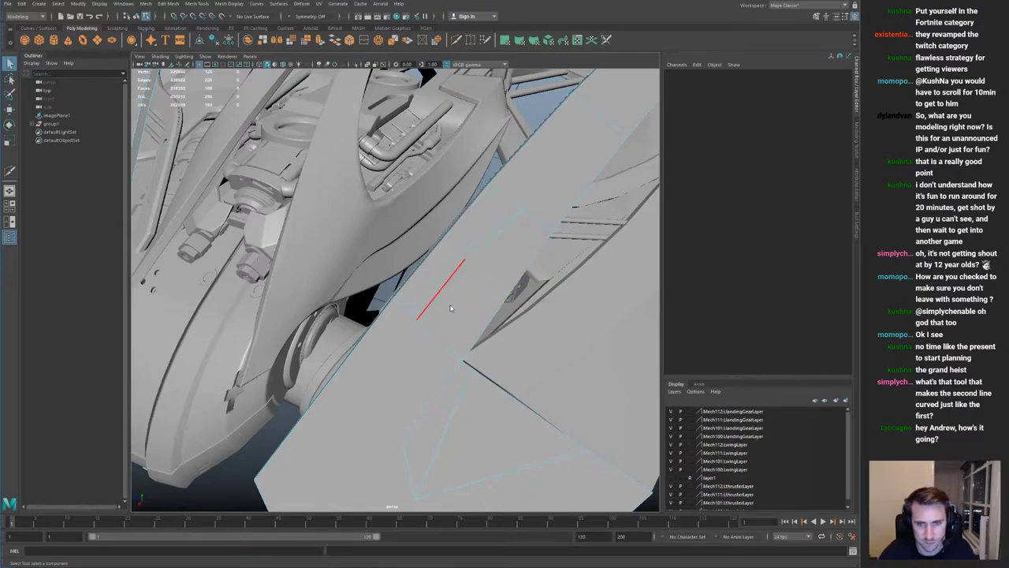
pyautogui.click(470, 256)
pyautogui.hotkey('ctrl', 'Delete')
pyautogui.click(460, 270)
pyautogui.hotkey('ctrl', 'Delete')
# Step: Move the vertex on the frame panel's stepped lip line below the front corner of the engine opening, checking it against the hull
pyautogui.moveTo(462, 273); pyautogui.dragTo(427, 246, button='right')
pyautogui.keyDown('alt'); pyautogui.moveTo(427, 246); pyautogui.dragTo(386, 327); pyautogui.keyUp('alt')
pyautogui.click(387, 331)
pyautogui.keyDown('alt'); pyautogui.moveTo(388, 332); pyautogui.dragTo(416, 378, button='right'); pyautogui.keyUp('alt')
pyautogui.hotkey('ctrl', '1')
pyautogui.keyDown('alt'); pyautogui.moveTo(416, 378); pyautogui.dragTo(229, 371); pyautogui.keyUp('alt')
pyautogui.moveTo(202, 354); pyautogui.dragTo(199, 333, button='right')
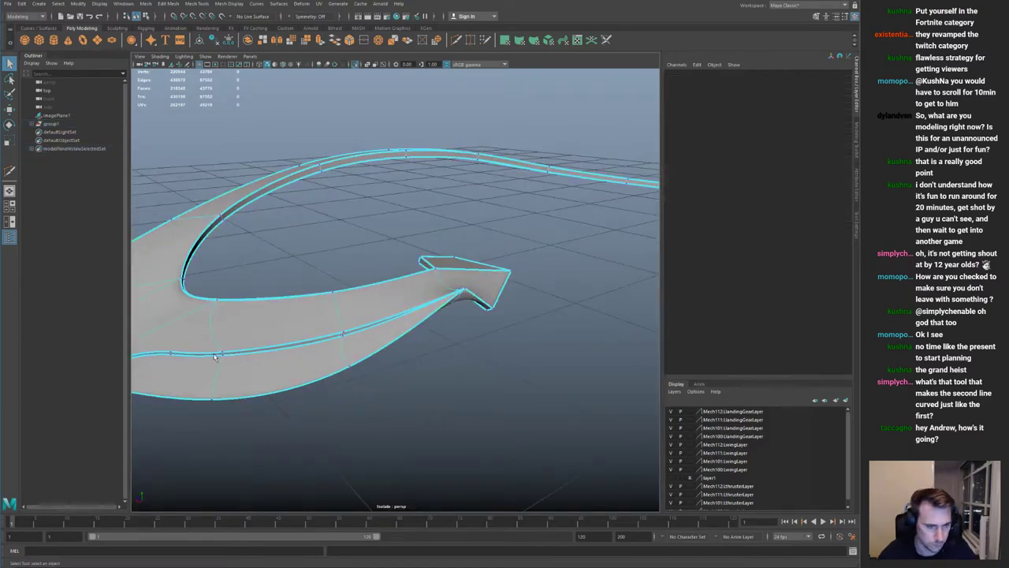
pyautogui.click(199, 337)
pyautogui.press('w')
pyautogui.hotkey('ctrl', '1')
pyautogui.keyDown('alt'); pyautogui.moveTo(198, 339); pyautogui.dragTo(285, 339); pyautogui.keyUp('alt')
pyautogui.press('b')
pyautogui.keyDown('alt'); pyautogui.moveTo(347, 339); pyautogui.dragTo(236, 347); pyautogui.keyUp('alt')
pyautogui.keyDown('alt'); pyautogui.moveTo(236, 347); pyautogui.dragTo(386, 323, button='middle'); pyautogui.keyUp('alt')
pyautogui.keyDown('alt'); pyautogui.moveTo(386, 323); pyautogui.dragTo(369, 396); pyautogui.keyUp('alt')
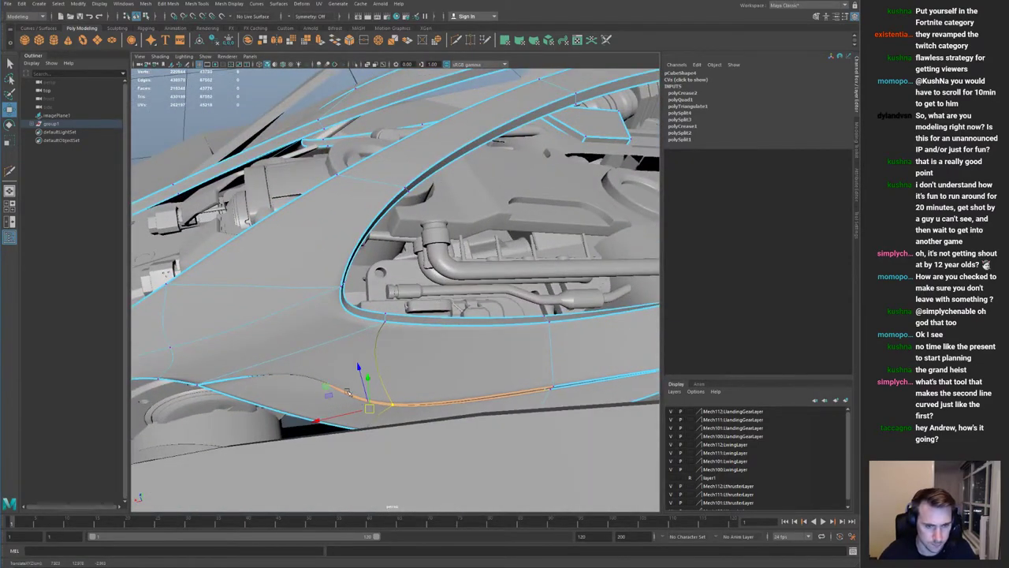
pyautogui.keyDown('alt'); pyautogui.moveTo(377, 360); pyautogui.dragTo(479, 294); pyautogui.keyUp('alt')
pyautogui.moveTo(479, 293); pyautogui.dragTo(378, 180, button='right')
pyautogui.click(378, 180)
# Step: Select the outer wing panel together with its adjoining side panel and isolate both
pyautogui.keyDown('alt'); pyautogui.moveTo(379, 180); pyautogui.dragTo(410, 142); pyautogui.keyUp('alt')
pyautogui.keyDown('alt'); pyautogui.moveTo(410, 205); pyautogui.dragTo(466, 272, button='right'); pyautogui.keyUp('alt')
pyautogui.keyDown('alt'); pyautogui.moveTo(465, 272); pyautogui.dragTo(398, 250); pyautogui.keyUp('alt')
pyautogui.keyDown('alt'); pyautogui.moveTo(399, 251); pyautogui.dragTo(430, 266, button='right'); pyautogui.keyUp('alt')
pyautogui.keyDown('alt'); pyautogui.moveTo(430, 266); pyautogui.dragTo(480, 274); pyautogui.keyUp('alt')
pyautogui.click(475, 240)
pyautogui.keyDown('shift'); pyautogui.click(426, 334); pyautogui.keyUp('shift')
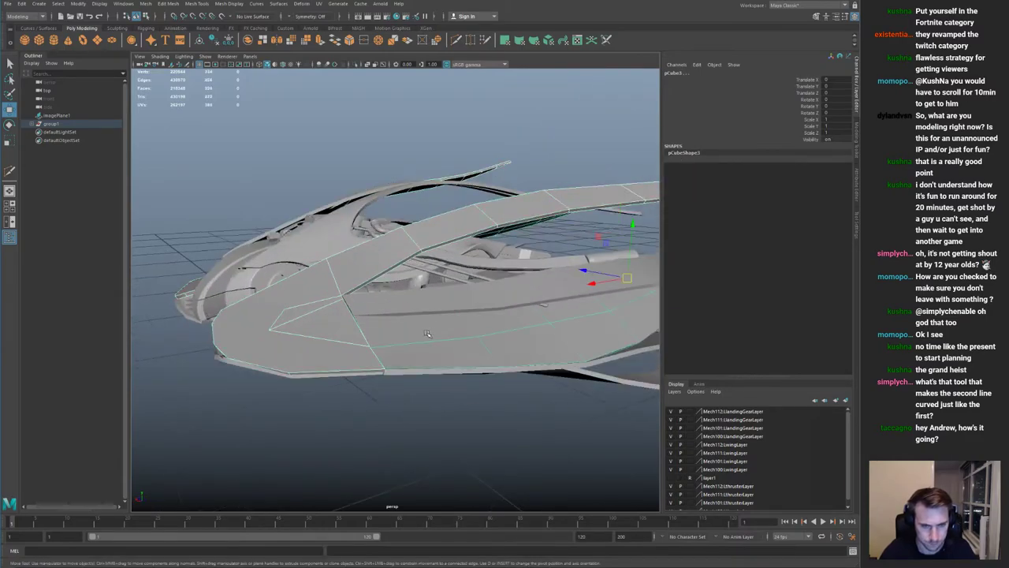
pyautogui.hotkey('ctrl', '1')
pyautogui.keyDown('alt'); pyautogui.moveTo(427, 332); pyautogui.dragTo(387, 266); pyautogui.keyUp('alt')
pyautogui.keyDown('alt'); pyautogui.moveTo(387, 266); pyautogui.dragTo(545, 336, button='right'); pyautogui.keyUp('alt')
pyautogui.keyDown('alt'); pyautogui.moveTo(429, 301); pyautogui.dragTo(528, 365); pyautogui.keyUp('alt')
pyautogui.keyDown('alt'); pyautogui.moveTo(527, 364); pyautogui.dragTo(487, 347, button='right'); pyautogui.keyUp('alt')
pyautogui.moveTo(439, 338); pyautogui.dragTo(446, 433)
pyautogui.hotkey('ctrl', 'z')
pyautogui.click(446, 433)
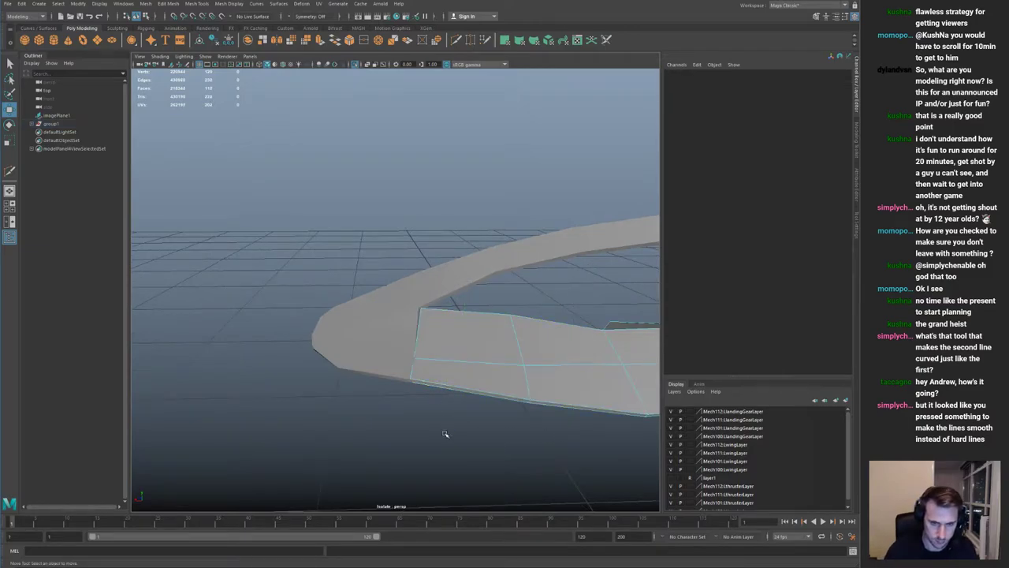
# Step: Delete the connecting end faces of the front wing panel where it meets the side panel, keeping the outer nose faces
pyautogui.click(374, 322)
pyautogui.moveTo(404, 306); pyautogui.dragTo(431, 287)
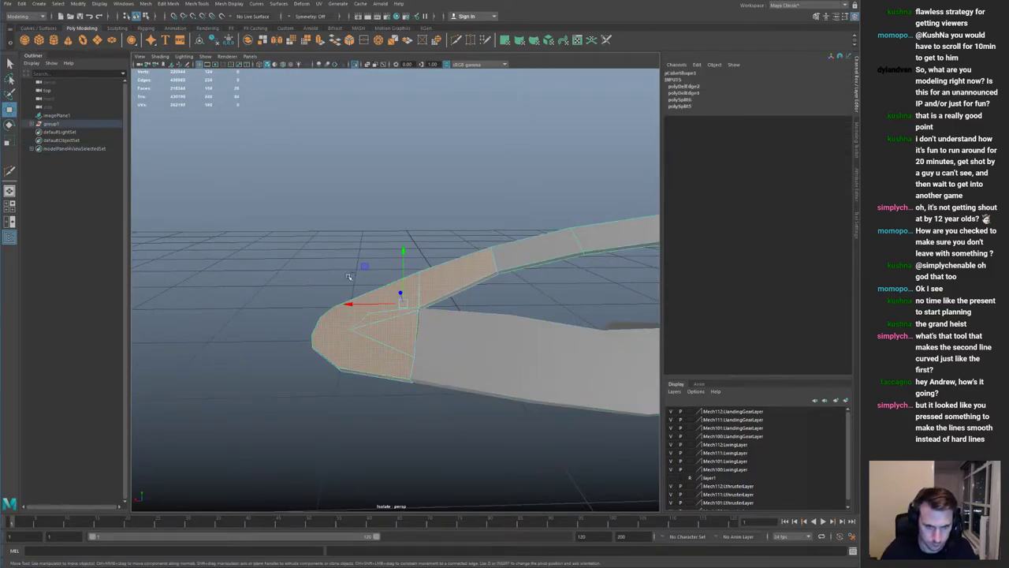
pyautogui.keyDown('ctrl'); pyautogui.moveTo(348, 272); pyautogui.dragTo(399, 408); pyautogui.keyUp('ctrl')
pyautogui.keyDown('ctrl'); pyautogui.moveTo(488, 281); pyautogui.dragTo(492, 282); pyautogui.keyUp('ctrl')
pyautogui.press('Delete')
pyautogui.scroll(3, 387, 355)
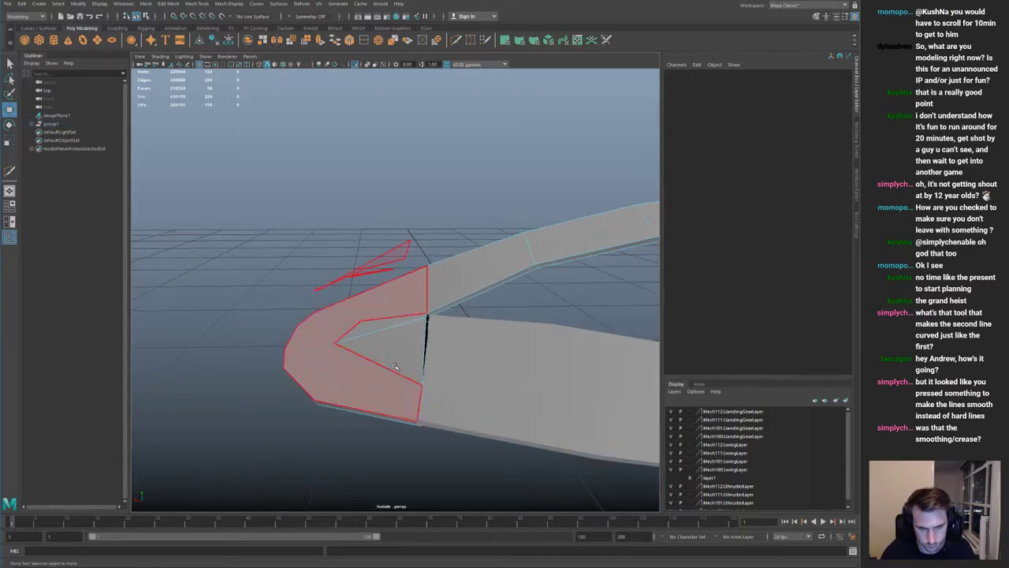
# Step: Combine the front wing panel and the side panel into one mesh
pyautogui.click(435, 344)
pyautogui.keyDown('shift'); pyautogui.click(414, 347); pyautogui.keyUp('shift')
pyautogui.press('space')
pyautogui.click(327, 376)
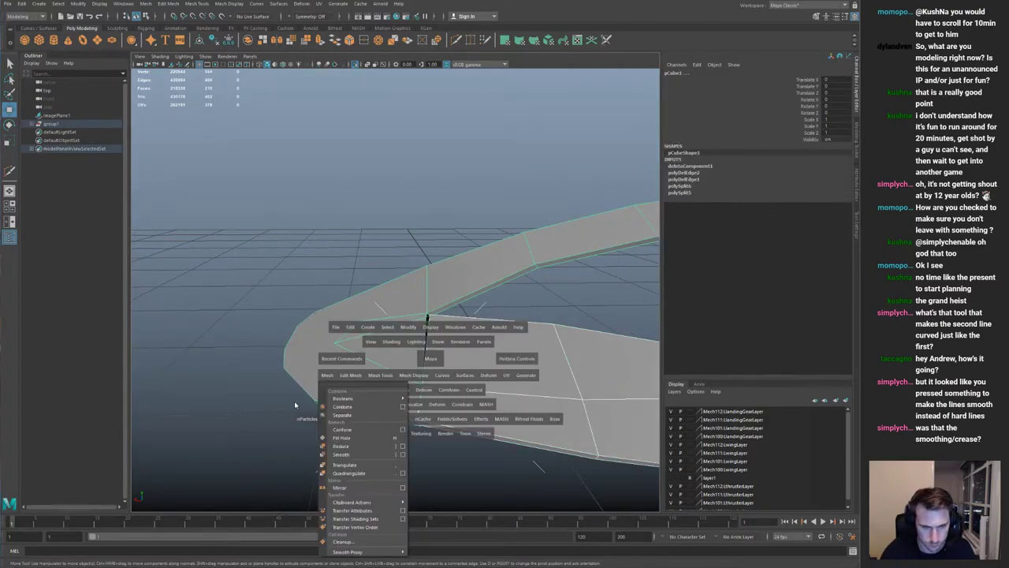
pyautogui.click(342, 415)
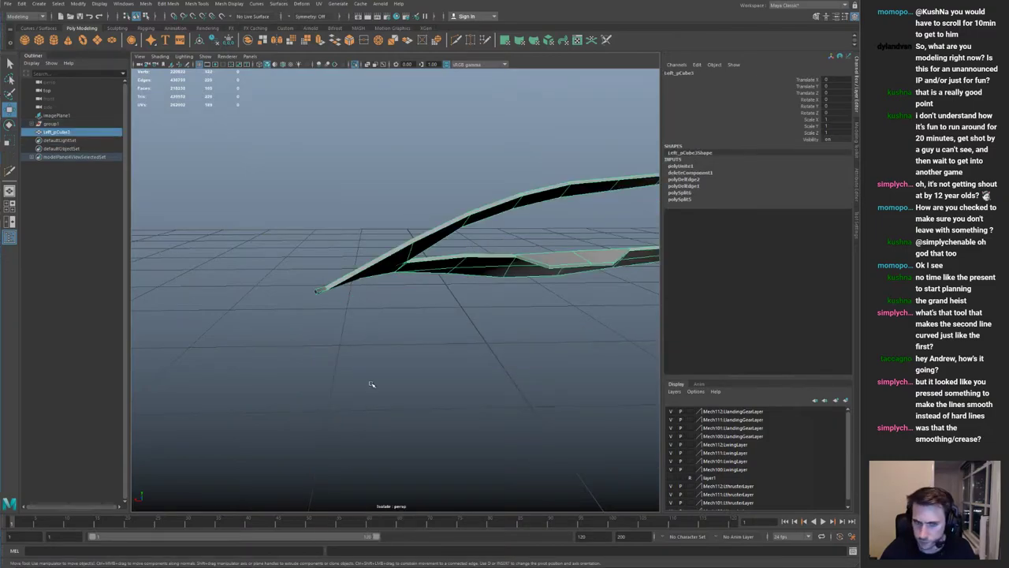
# Step: Undo the combining of the two wing panels
pyautogui.hotkey('ctrl', '1')
pyautogui.hotkey('ctrl', 'z')
pyautogui.hotkey('ctrl', 'z')
pyautogui.hotkey('ctrl', 'z')
pyautogui.hotkey('ctrl', 'z')
pyautogui.hotkey('ctrl', 'z')
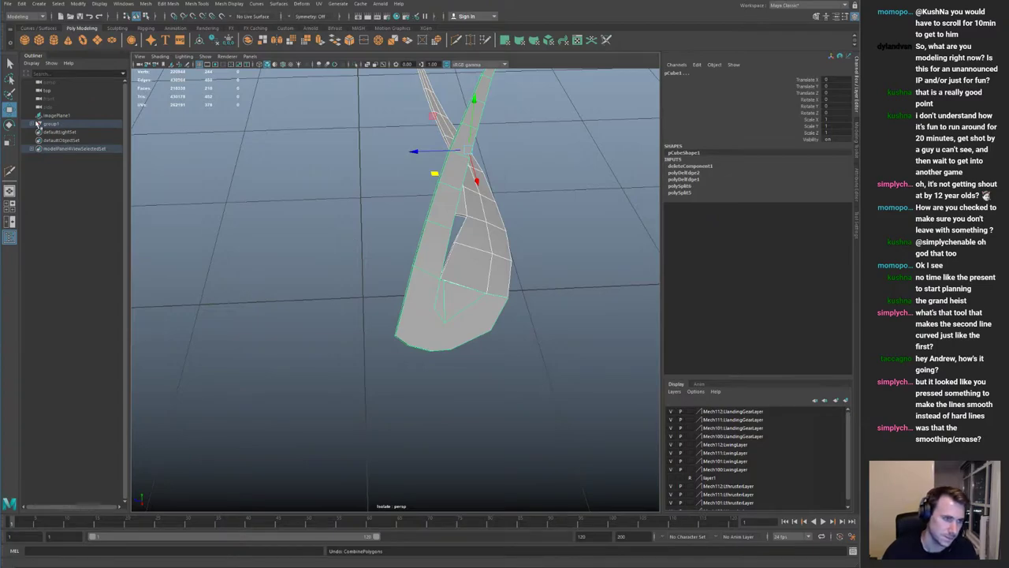
# Step: Expand group1 and delete its Left subgroup
pyautogui.click(32, 124)
pyautogui.click(61, 142)
pyautogui.press('Delete')
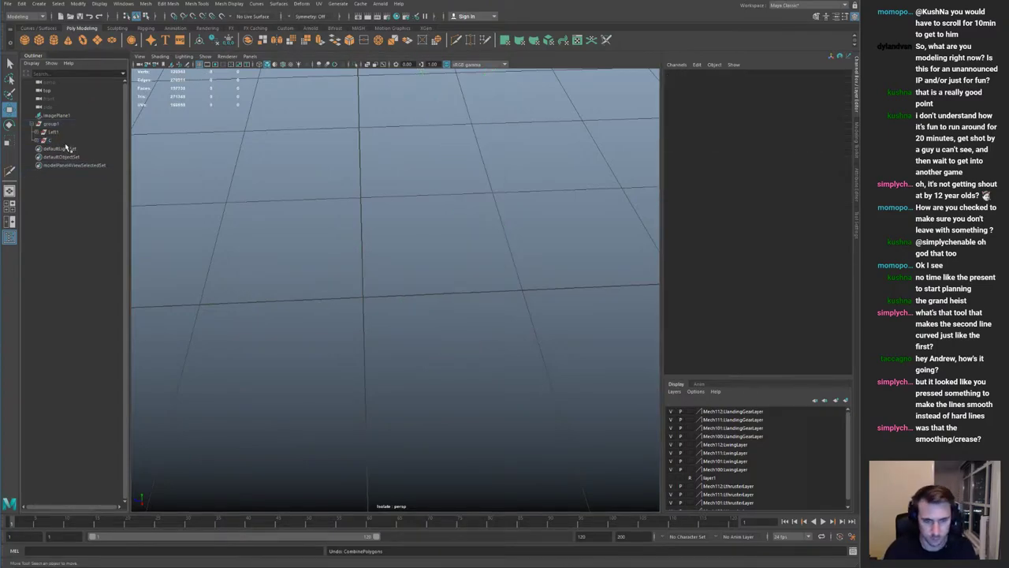
pyautogui.hotkey('ctrl', '1')
# Step: Undo the deletion of the Left subgroup and the earlier removal of the wing panel's end faces
pyautogui.hotkey('ctrl', 'z')
pyautogui.hotkey('ctrl', 'z')
pyautogui.hotkey('ctrl', 'z')
pyautogui.hotkey('ctrl', 'z')
pyautogui.hotkey('ctrl', 'z')
pyautogui.hotkey('ctrl', 'z')
pyautogui.hotkey('ctrl', 'z')
pyautogui.hotkey('ctrl', 'z')
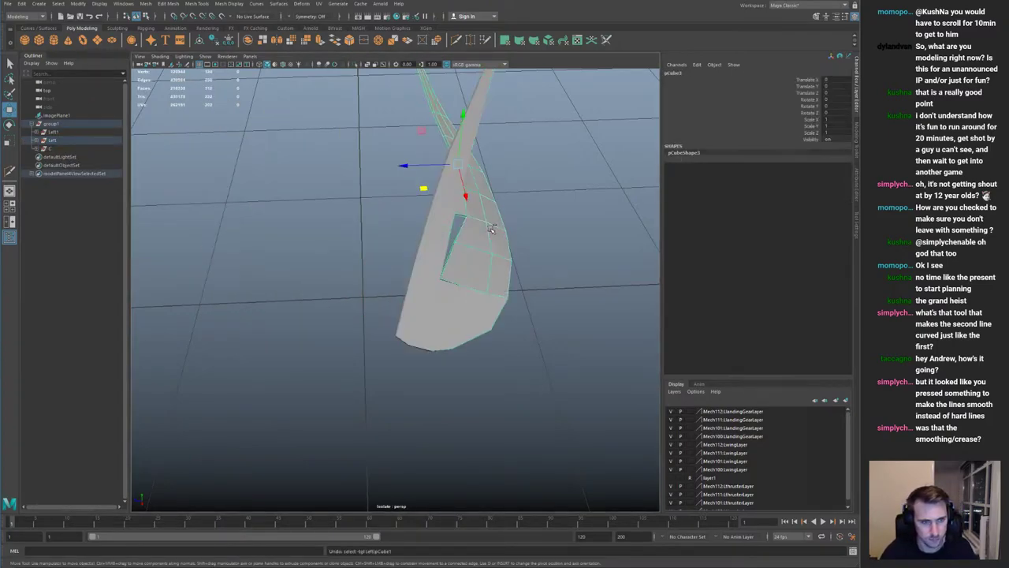
pyautogui.hotkey('ctrl', 'z')
pyautogui.hotkey('ctrl', 'z')
pyautogui.hotkey('ctrl', 'z')
pyautogui.hotkey('ctrl', 'z')
pyautogui.hotkey('ctrl', 'z')
pyautogui.hotkey('ctrl', 'z')
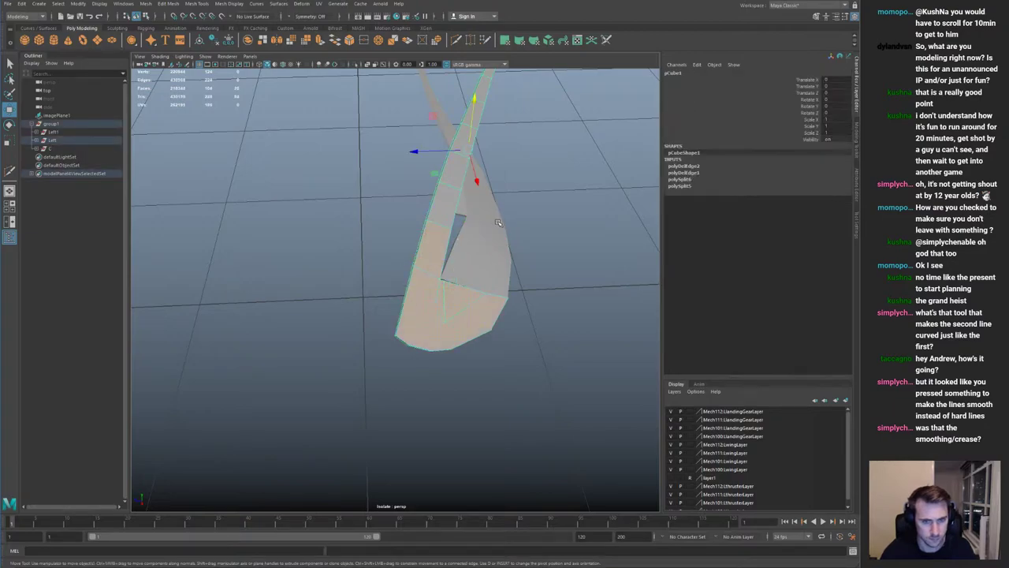
# Step: Delete the mirrored Left1 subgroup from group1
pyautogui.click(226, 237)
pyautogui.click(71, 134)
pyautogui.press('Delete')
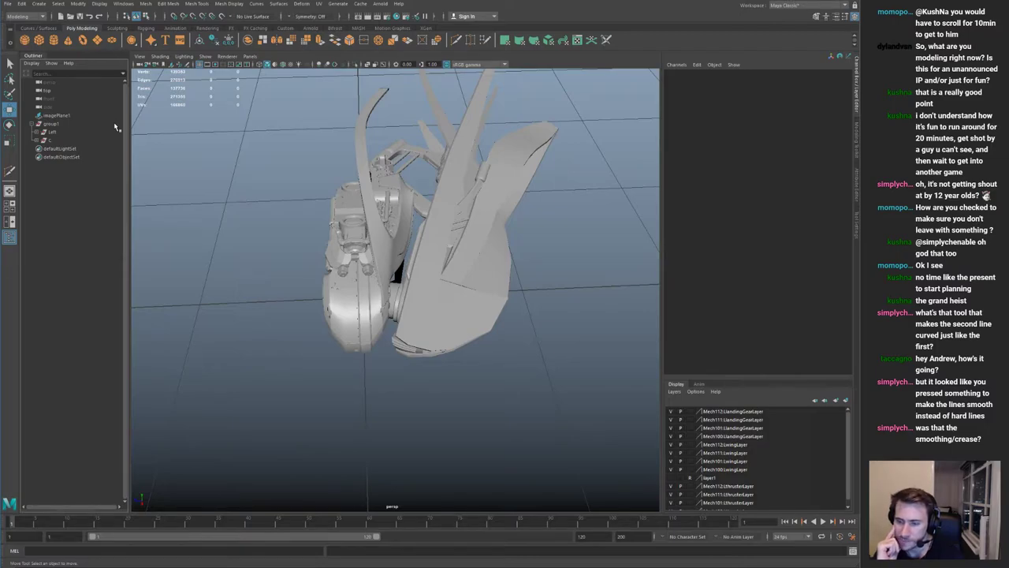
# Step: Isolate the canopy frame panel and compare its smooth preview with the unsmoothed mesh around the stepped lip
pyautogui.keyDown('alt'); pyautogui.moveTo(418, 185); pyautogui.dragTo(401, 229); pyautogui.keyUp('alt')
pyautogui.keyDown('alt'); pyautogui.moveTo(400, 229); pyautogui.dragTo(483, 322, button='right'); pyautogui.keyUp('alt')
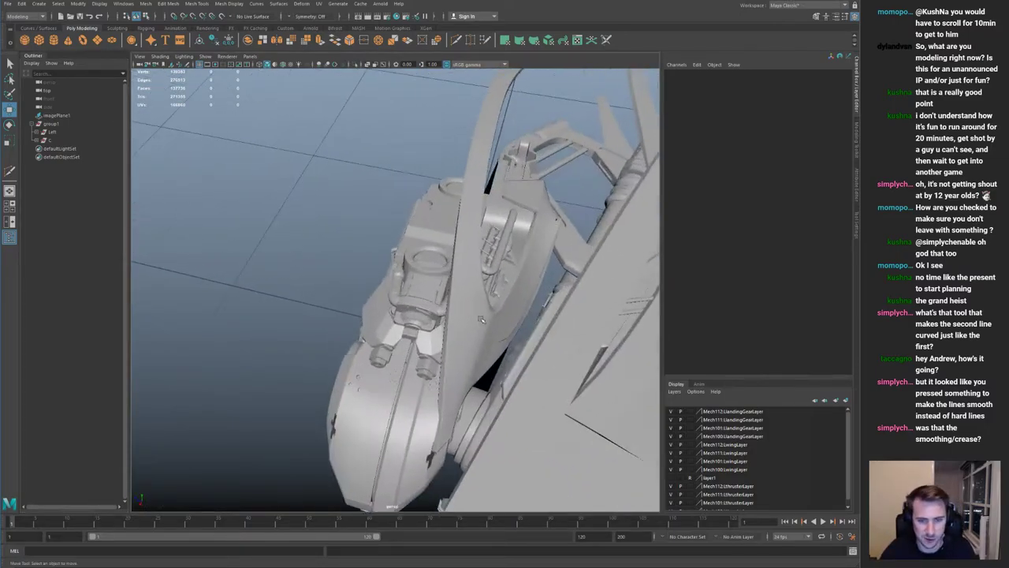
pyautogui.click(512, 300)
pyautogui.keyDown('alt'); pyautogui.moveTo(490, 320); pyautogui.dragTo(418, 285); pyautogui.keyUp('alt')
pyautogui.keyDown('alt'); pyautogui.moveTo(418, 286); pyautogui.dragTo(469, 313, button='right'); pyautogui.keyUp('alt')
pyautogui.hotkey('ctrl', '1')
pyautogui.keyDown('alt'); pyautogui.moveTo(469, 313); pyautogui.dragTo(429, 256); pyautogui.keyUp('alt')
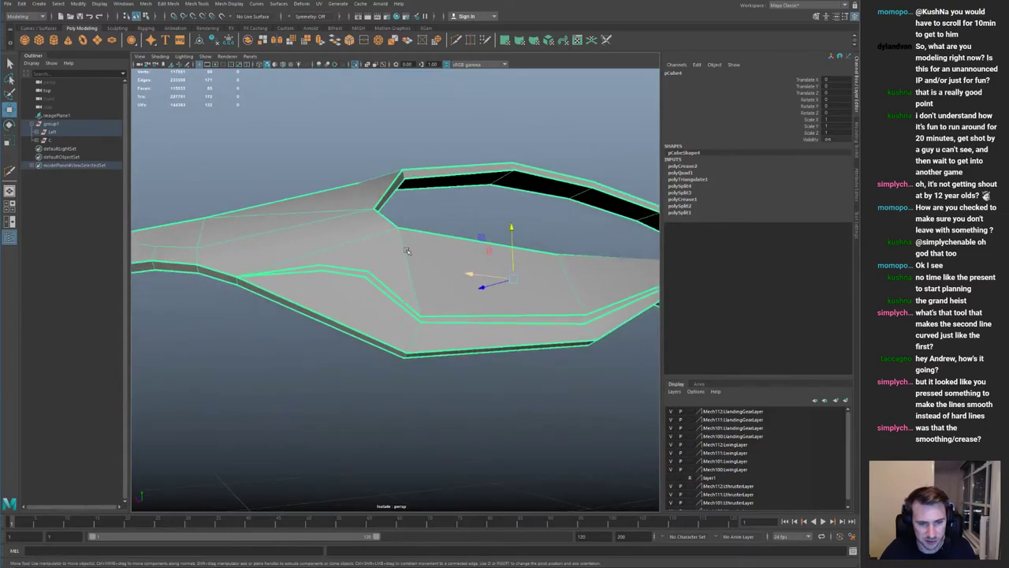
pyautogui.keyDown('alt'); pyautogui.moveTo(429, 256); pyautogui.dragTo(474, 312, button='right'); pyautogui.keyUp('alt')
pyautogui.press('3')
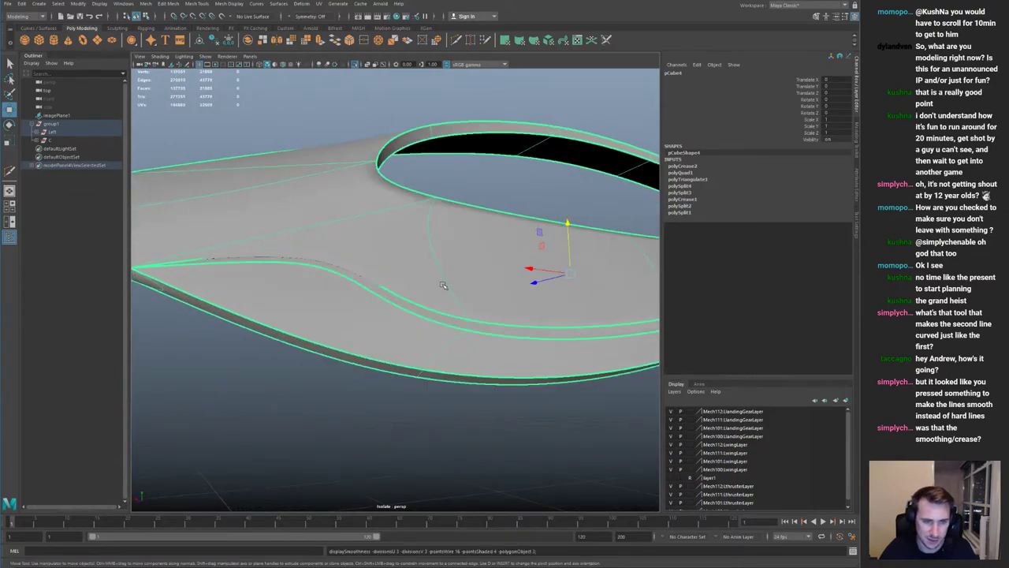
pyautogui.press('1')
# Step: Triangulate and quadrangulate the faces above and below the stepped lip on the frame panel's outer side
pyautogui.moveTo(358, 269); pyautogui.dragTo(348, 319, button='right')
pyautogui.click(380, 278)
pyautogui.keyDown('shift'); pyautogui.click(332, 300); pyautogui.keyUp('shift')
pyautogui.hotkey('ctrl', 't')
# Step: Triangulate and quadrangulate the matching faces around the lip on the frame panel's inner side
pyautogui.keyDown('alt'); pyautogui.moveTo(382, 304); pyautogui.dragTo(552, 240); pyautogui.keyUp('alt')
pyautogui.click(582, 237)
pyautogui.keyDown('shift'); pyautogui.click(575, 281); pyautogui.keyUp('shift')
pyautogui.hotkey('ctrl', 't')
pyautogui.hotkey('ctrl', 'q')
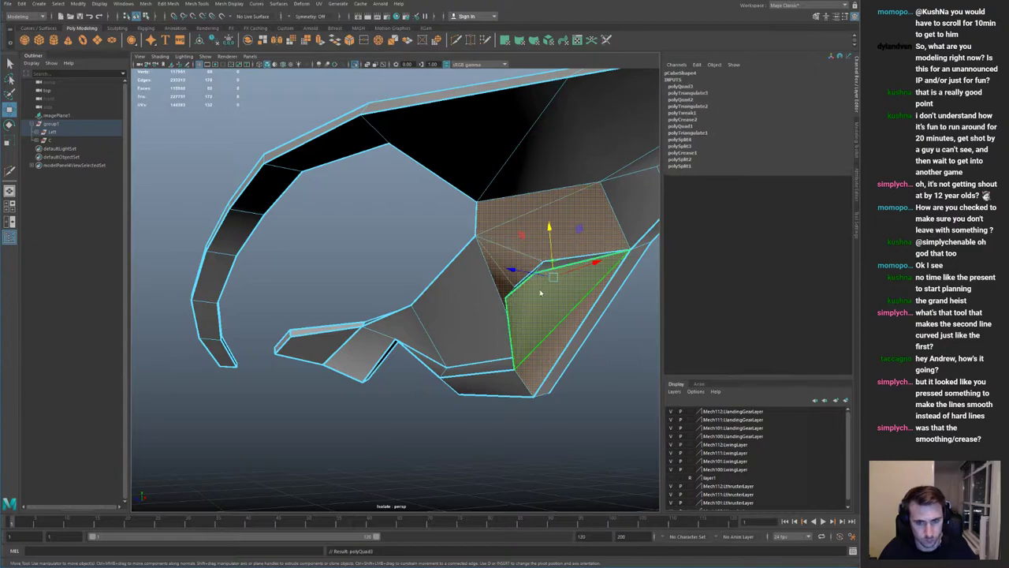
pyautogui.moveTo(539, 284); pyautogui.dragTo(563, 247, button='right')
# Step: Turn on the frame panel's smooth preview and examine the cleaned lip, comparing it with the unsmoothed and cage displays
pyautogui.press('3')
pyautogui.keyDown('alt'); pyautogui.moveTo(532, 247); pyautogui.dragTo(471, 270); pyautogui.keyUp('alt')
pyautogui.click(493, 205)
pyautogui.keyDown('alt'); pyautogui.moveTo(494, 206); pyautogui.dragTo(409, 264, button='right'); pyautogui.keyUp('alt')
pyautogui.keyDown('alt'); pyautogui.moveTo(409, 264); pyautogui.dragTo(567, 311); pyautogui.keyUp('alt')
pyautogui.keyDown('alt'); pyautogui.moveTo(418, 312); pyautogui.dragTo(489, 308, button='right'); pyautogui.keyUp('alt')
pyautogui.moveTo(489, 307)
pyautogui.keyDown('alt'); pyautogui.mouseDown()
pyautogui.moveTo(444, 323)
pyautogui.moveTo(498, 315)
pyautogui.moveTo(465, 256)
pyautogui.moveTo(475, 282)
pyautogui.moveTo(412, 293)
pyautogui.moveTo(469, 308)
pyautogui.mouseUp(); pyautogui.keyUp('alt')
pyautogui.click(442, 324)
pyautogui.press('1')
pyautogui.press('2')
pyautogui.click(420, 385)
pyautogui.click(434, 345)
pyautogui.press('3')
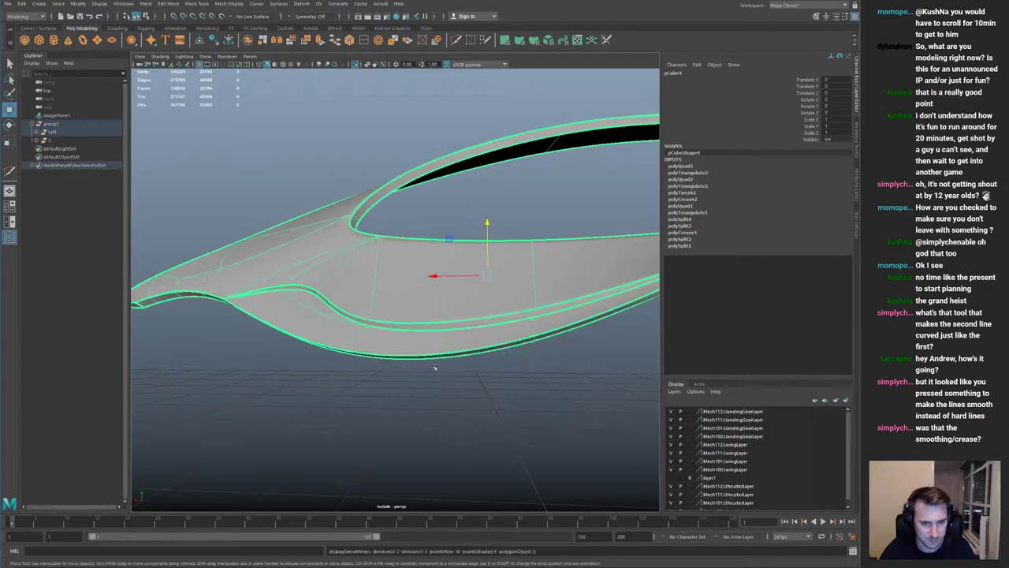
# Step: Show the full ship again and save the scene
pyautogui.click(433, 386)
pyautogui.keyDown('alt'); pyautogui.moveTo(407, 357); pyautogui.dragTo(459, 394); pyautogui.keyUp('alt')
pyautogui.hotkey('ctrl', '1')
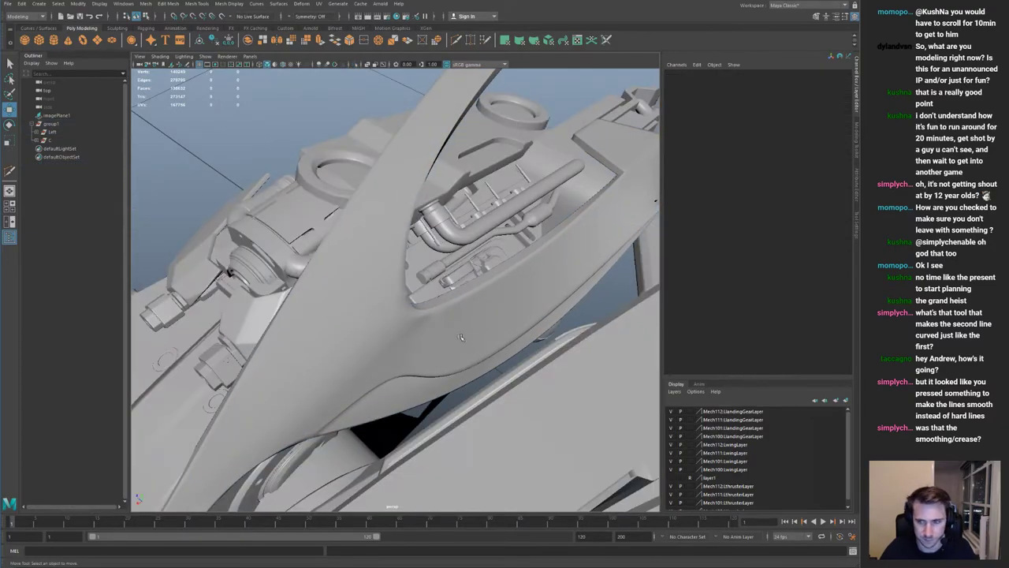
pyautogui.keyDown('alt'); pyautogui.moveTo(459, 394); pyautogui.dragTo(406, 231, button='right'); pyautogui.keyUp('alt')
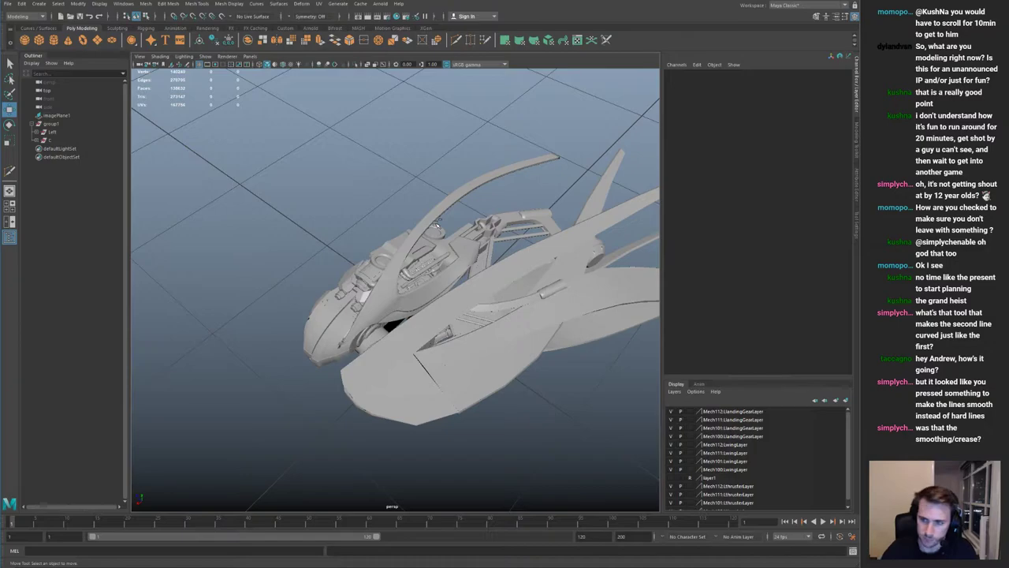
pyautogui.hotkey('ctrl', 's')
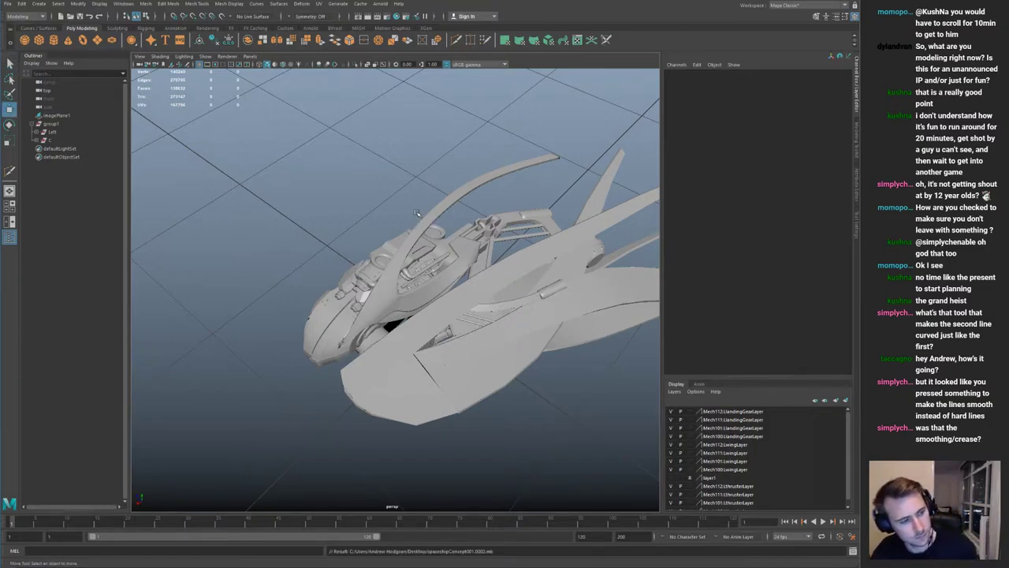
# Step: Isolate the outer wing panel and its adjoining side panel, viewed where the two meet
pyautogui.keyDown('alt'); pyautogui.moveTo(420, 233); pyautogui.dragTo(416, 206); pyautogui.keyUp('alt')
pyautogui.scroll(-2, 439, 318)
pyautogui.click(453, 323)
pyautogui.keyDown('shift'); pyautogui.click(486, 315); pyautogui.keyUp('shift')
pyautogui.keyDown('alt'); pyautogui.moveTo(485, 314); pyautogui.dragTo(260, 276); pyautogui.keyUp('alt')
pyautogui.hotkey('ctrl', '1')
pyautogui.scroll(4, 234, 247)
pyautogui.keyDown('alt'); pyautogui.moveTo(235, 247); pyautogui.dragTo(374, 253, button='middle'); pyautogui.keyUp('alt')
pyautogui.keyDown('alt'); pyautogui.moveTo(403, 245); pyautogui.dragTo(413, 276); pyautogui.keyUp('alt')
pyautogui.click(413, 276)
pyautogui.moveTo(413, 275); pyautogui.dragTo(412, 328, button='right')
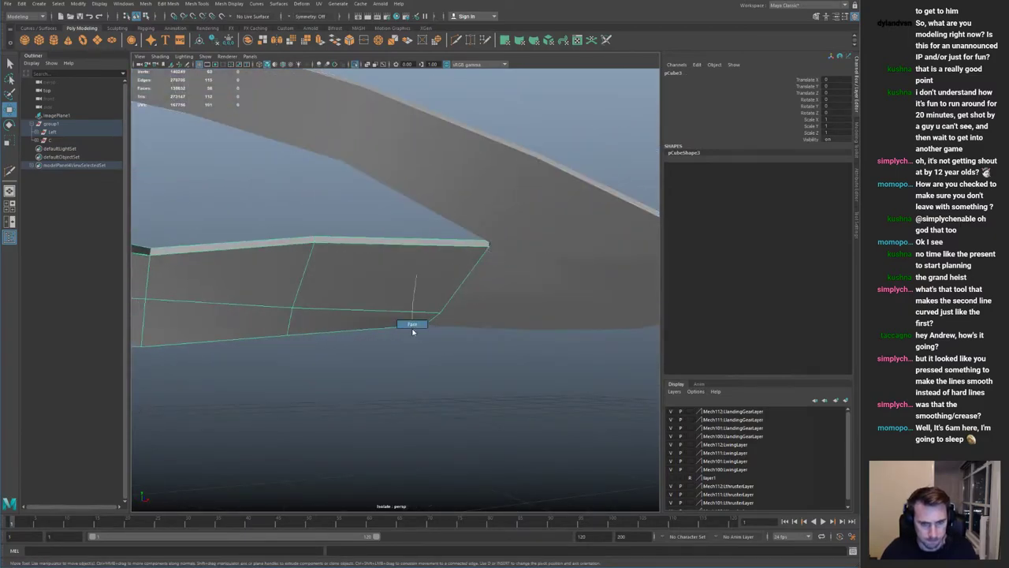
pyautogui.moveTo(494, 311); pyautogui.dragTo(345, 358)
pyautogui.click(345, 358)
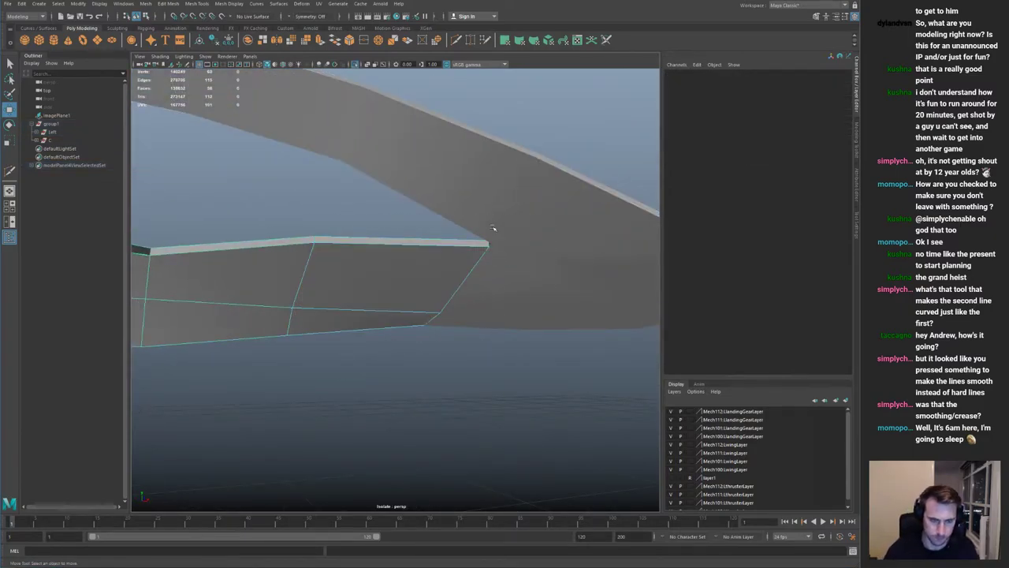
# Step: Delete the outer wing panel's end-cap faces where it meets the adjoining side panel, and save the scene
pyautogui.click(543, 244)
pyautogui.moveTo(543, 245); pyautogui.dragTo(543, 293, button='right')
pyautogui.moveTo(543, 293); pyautogui.dragTo(473, 197)
pyautogui.keyDown('alt'); pyautogui.moveTo(473, 197); pyautogui.dragTo(479, 339); pyautogui.keyUp('alt')
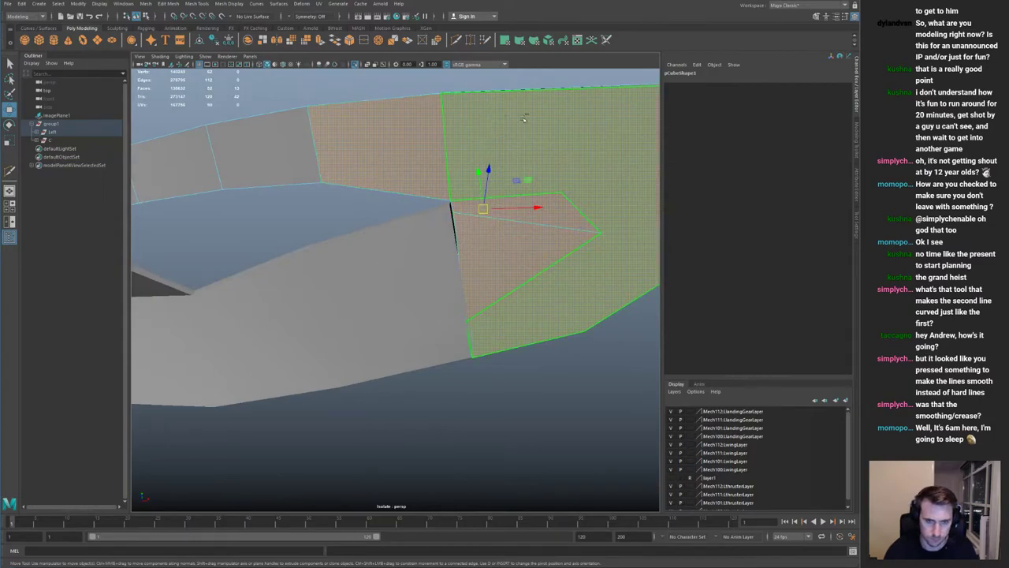
pyautogui.keyDown('ctrl'); pyautogui.moveTo(518, 118); pyautogui.dragTo(592, 393); pyautogui.keyUp('ctrl')
pyautogui.press('Delete')
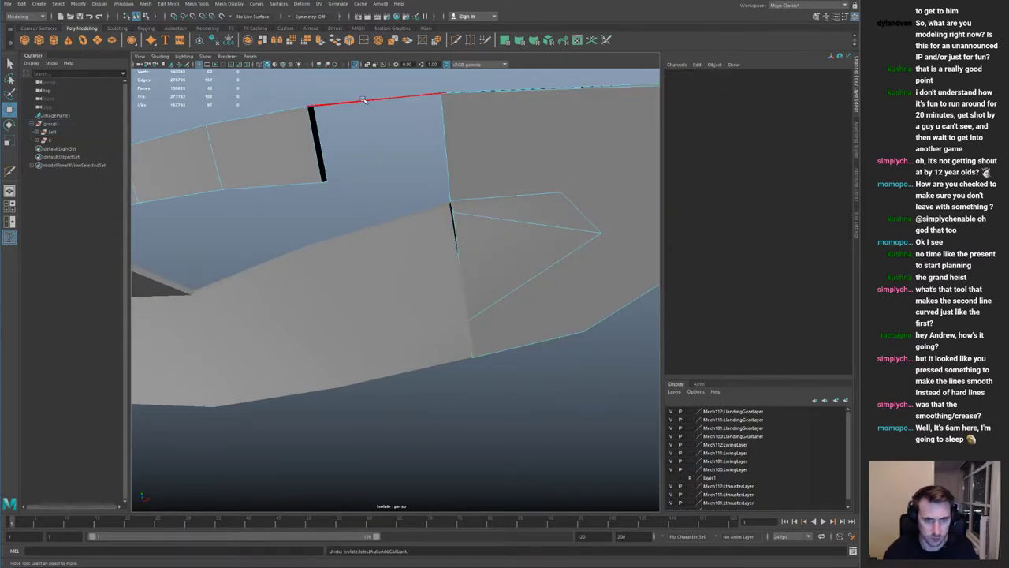
pyautogui.hotkey('ctrl', 'z')
pyautogui.keyDown('ctrl'); pyautogui.moveTo(365, 217); pyautogui.dragTo(441, 233); pyautogui.keyUp('ctrl')
pyautogui.press('Delete')
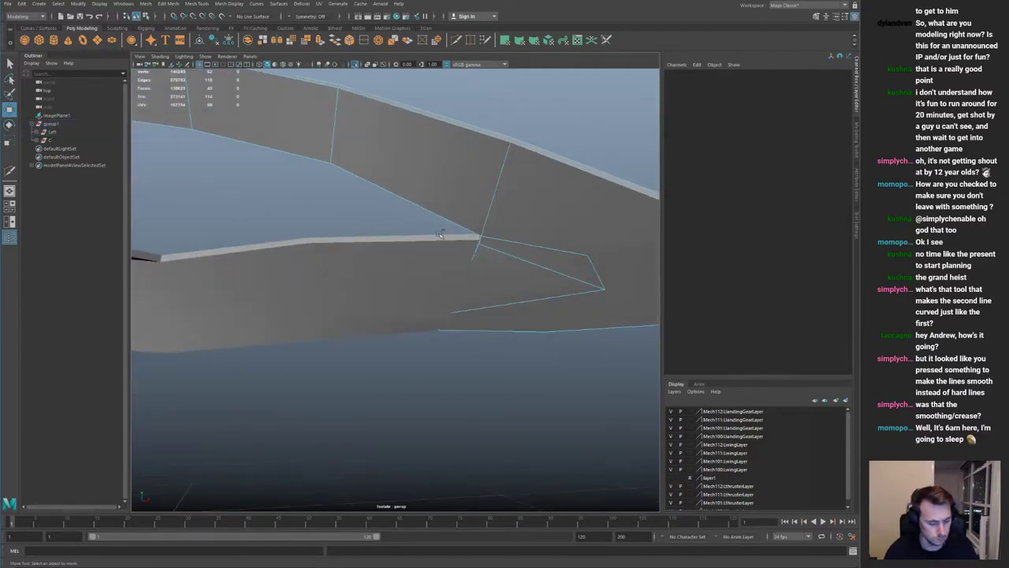
pyautogui.hotkey('ctrl', 's')
# Step: Delete the diagonal edges crossing the inset region on the nose of the outer wing panel
pyautogui.moveTo(405, 269); pyautogui.dragTo(418, 251, button='right')
pyautogui.click(428, 251)
pyautogui.keyDown('alt'); pyautogui.moveTo(471, 212); pyautogui.dragTo(380, 289); pyautogui.keyUp('alt')
pyautogui.click(318, 362)
pyautogui.hotkey('ctrl', '1')
pyautogui.moveTo(317, 363); pyautogui.dragTo(318, 342, button='right')
pyautogui.click(322, 361)
pyautogui.keyDown('alt'); pyautogui.moveTo(322, 361); pyautogui.dragTo(350, 342); pyautogui.keyUp('alt')
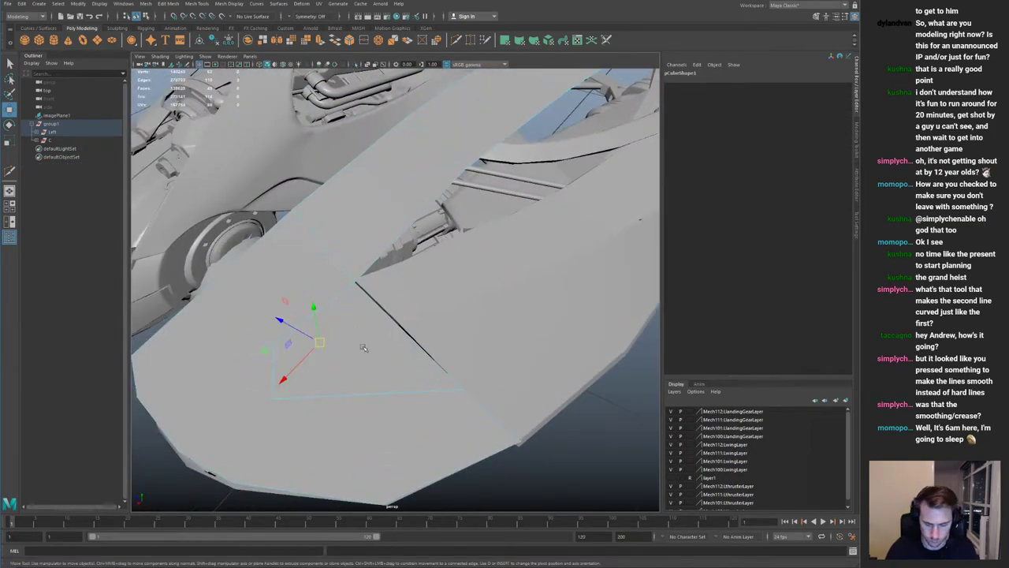
pyautogui.press('Delete')
# Step: Isolate the outer wing panel and delete the leftover vertices at the inner corner of its open end
pyautogui.moveTo(323, 314); pyautogui.dragTo(334, 295, button='right')
pyautogui.hotkey('ctrl', '1')
pyautogui.keyDown('alt'); pyautogui.moveTo(367, 287); pyautogui.dragTo(403, 307); pyautogui.keyUp('alt')
pyautogui.moveTo(404, 308); pyautogui.dragTo(345, 289, button='right')
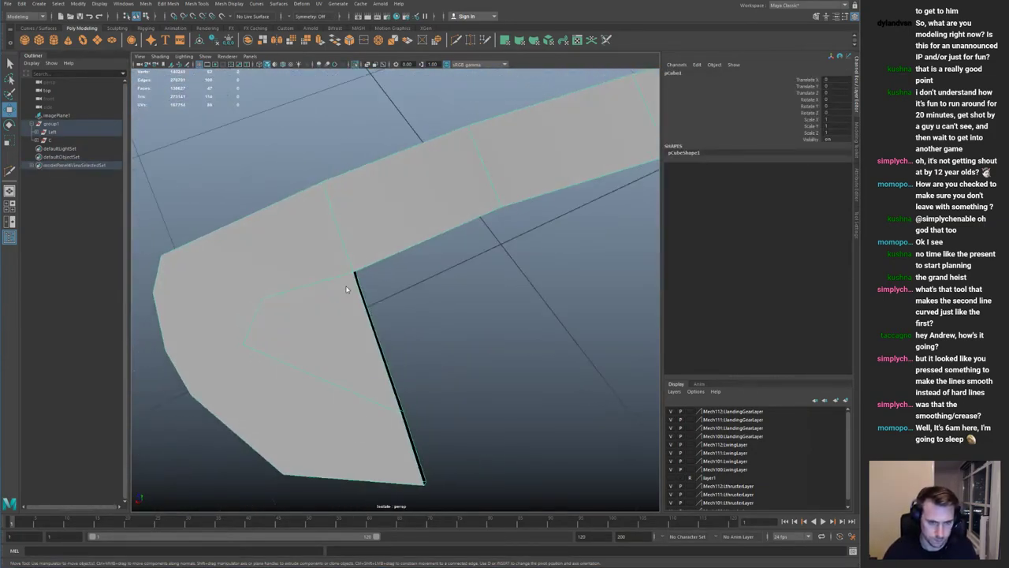
pyautogui.moveTo(337, 259); pyautogui.dragTo(398, 302)
pyautogui.press('Delete')
pyautogui.click(307, 232)
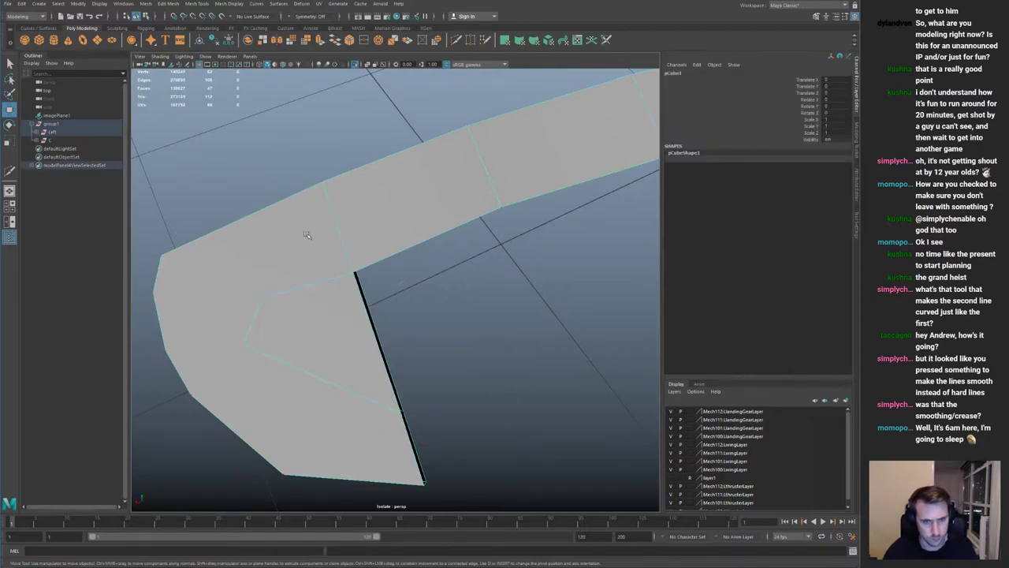
pyautogui.hotkey('ctrl', '1')
pyautogui.keyDown('shift'); pyautogui.click(423, 315); pyautogui.keyUp('shift')
pyautogui.hotkey('ctrl', '1')
pyautogui.keyDown('alt'); pyautogui.moveTo(419, 313); pyautogui.dragTo(391, 270); pyautogui.keyUp('alt')
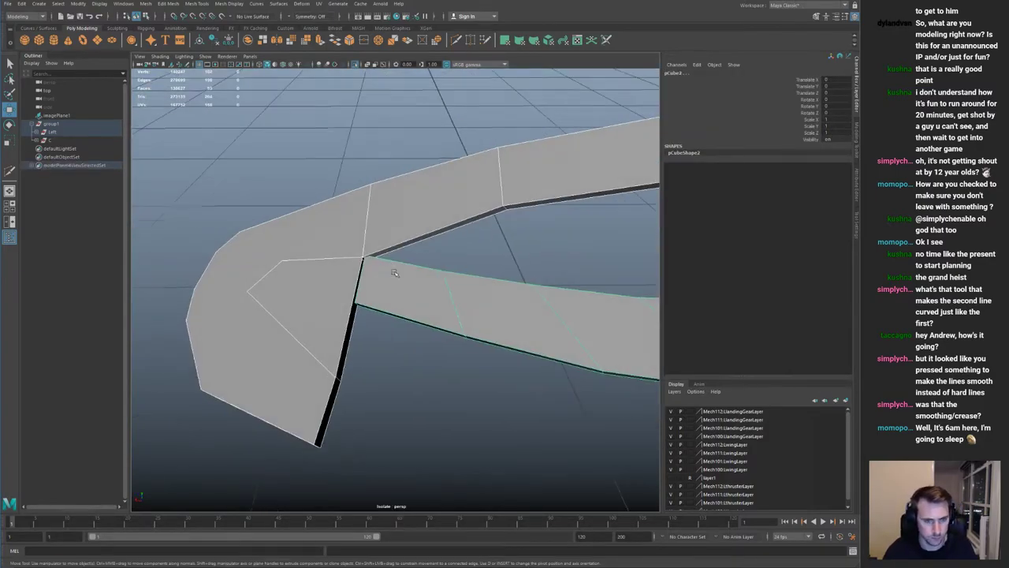
pyautogui.hotkey('ctrl', '1')
# Step: Combine the outer wing panel and the adjoining side panel into one mesh and clear its history
pyautogui.click(377, 349)
pyautogui.keyDown('shift'); pyautogui.click(344, 322); pyautogui.keyUp('shift')
pyautogui.keyDown('alt'); pyautogui.moveTo(367, 328); pyautogui.dragTo(402, 299); pyautogui.keyUp('alt')
pyautogui.hotkey('ctrl', '1')
pyautogui.keyDown('alt'); pyautogui.moveTo(402, 300); pyautogui.dragTo(442, 308, button='right'); pyautogui.keyUp('alt')
pyautogui.press('space')
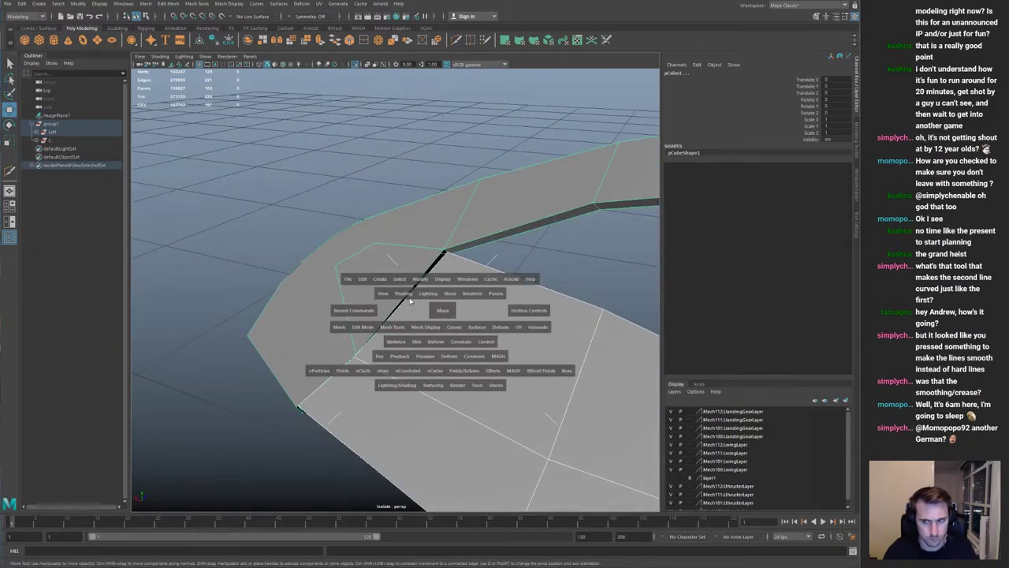
pyautogui.click(341, 327)
pyautogui.click(346, 360)
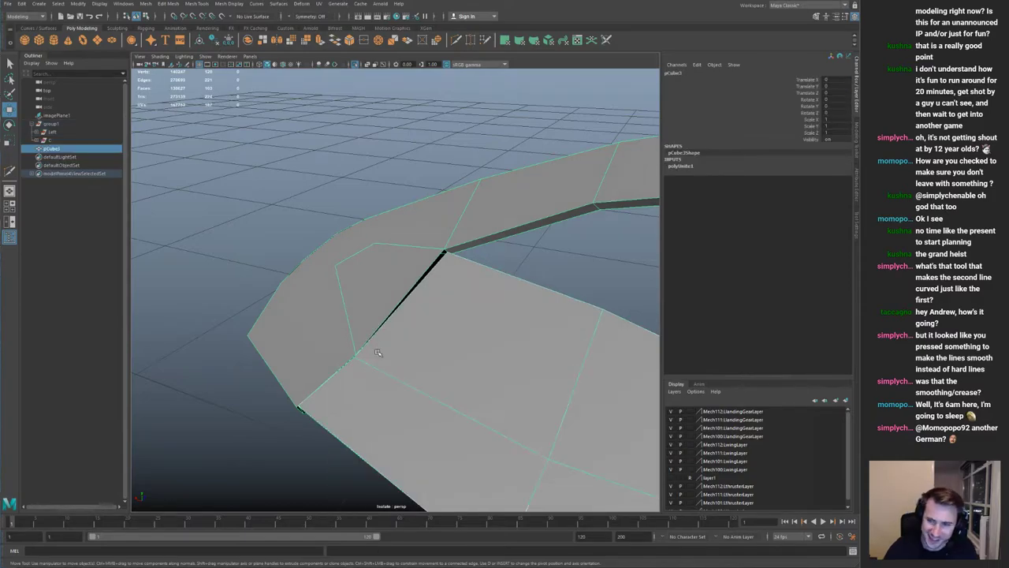
pyautogui.hotkey('alt', 'shift', 'd')
# Step: Merge the coinciding vertices along the seam between the two joined wing panels, working in wireframe
pyautogui.keyDown('alt'); pyautogui.moveTo(379, 353); pyautogui.dragTo(452, 226); pyautogui.keyUp('alt')
pyautogui.keyDown('alt'); pyautogui.moveTo(452, 226); pyautogui.dragTo(483, 252, button='right'); pyautogui.keyUp('alt')
pyautogui.moveTo(487, 360); pyautogui.dragTo(511, 288, button='right')
pyautogui.press('4')
pyautogui.moveTo(522, 351); pyautogui.dragTo(473, 364)
pyautogui.press('g')
pyautogui.moveTo(471, 323)
pyautogui.mouseDown()
pyautogui.moveTo(458, 329)
pyautogui.moveTo(466, 337)
pyautogui.mouseUp()
pyautogui.hotkey('ctrl', 'z')
pyautogui.press('g')
pyautogui.press('g')
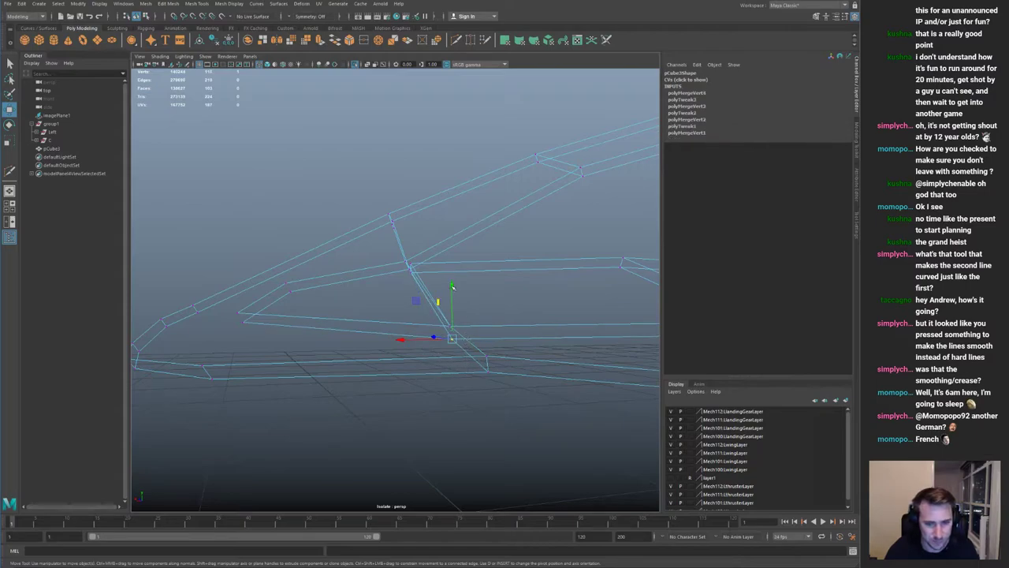
pyautogui.press('g')
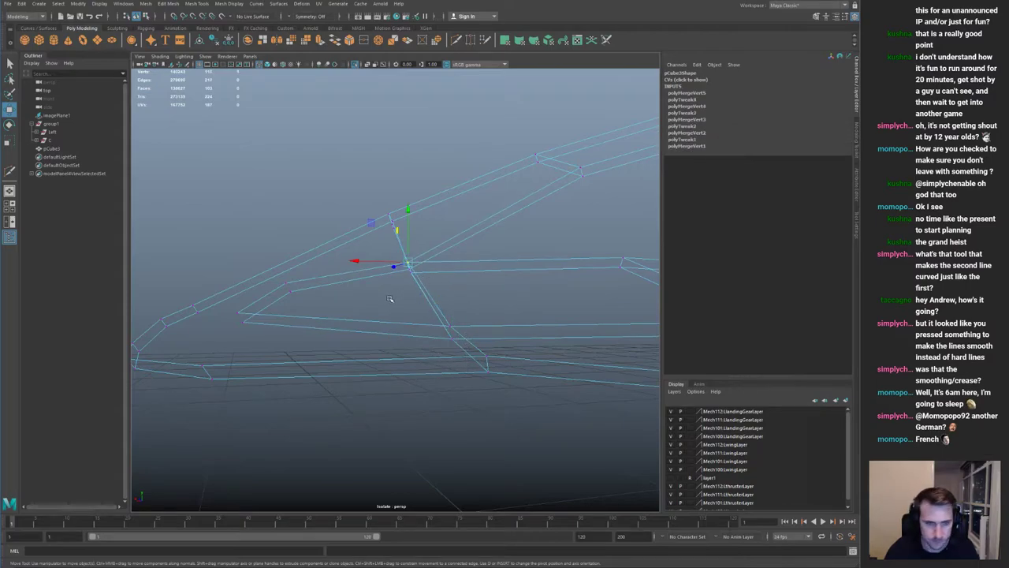
# Step: Merge the remaining vertex pair at the seam's inner corner, and clear the mesh history
pyautogui.moveTo(425, 269); pyautogui.dragTo(427, 268)
pyautogui.press('g')
pyautogui.hotkey('alt', 'shift', 'd')
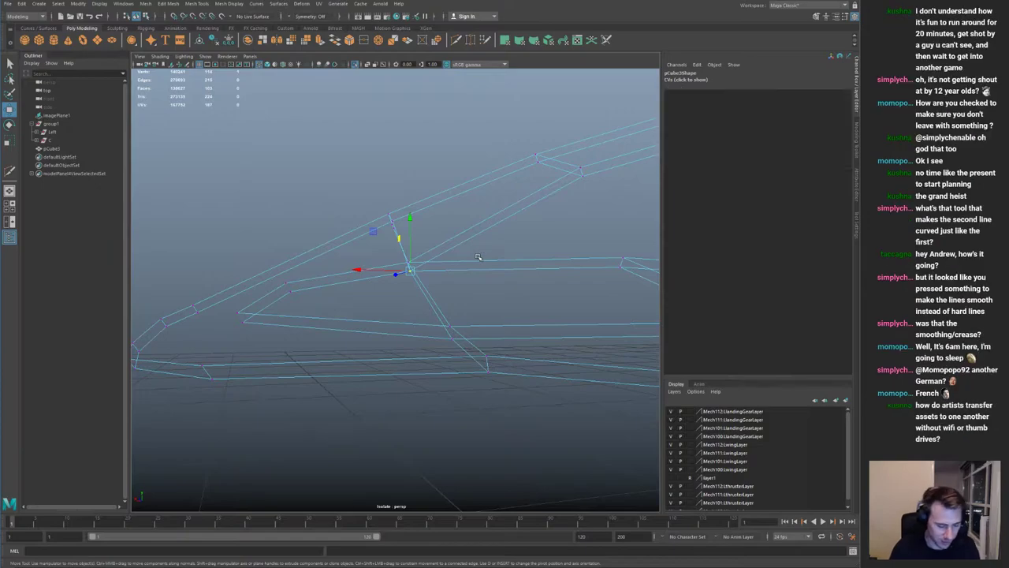
pyautogui.press('5')
pyautogui.moveTo(341, 289); pyautogui.dragTo(406, 251, button='right')
pyautogui.scroll(-3, 406, 250)
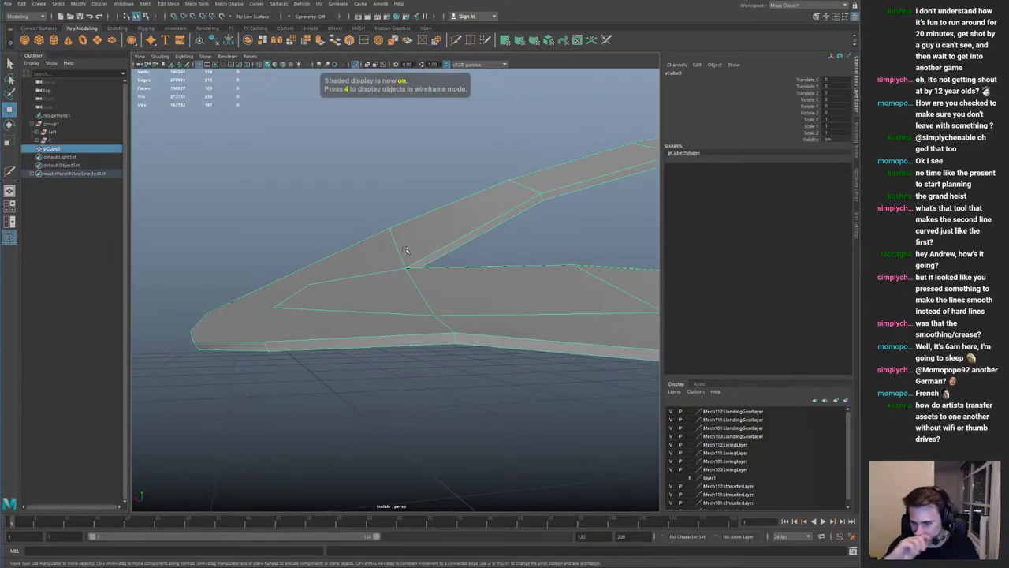
# Step: Crease the long border edge loops along the inner and outer rims of the combined wing panel
pyautogui.keyDown('alt'); pyautogui.moveTo(431, 276); pyautogui.dragTo(425, 310); pyautogui.keyUp('alt')
pyautogui.moveTo(425, 310); pyautogui.dragTo(437, 249, button='right')
pyautogui.keyDown('alt'); pyautogui.moveTo(443, 251); pyautogui.dragTo(456, 236); pyautogui.keyUp('alt')
pyautogui.moveTo(456, 236); pyautogui.dragTo(454, 395)
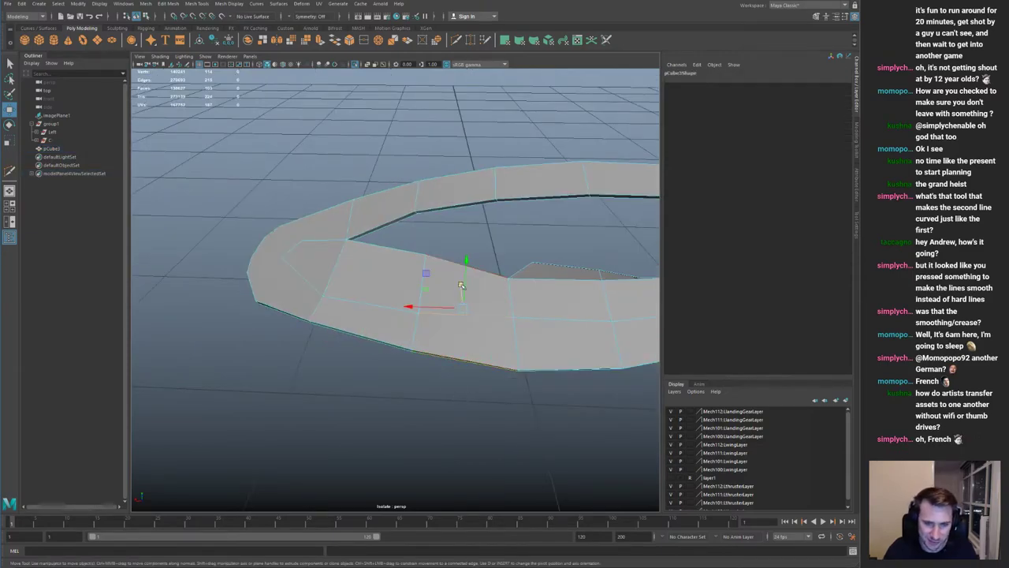
pyautogui.keyDown('alt'); pyautogui.moveTo(471, 303); pyautogui.dragTo(497, 352); pyautogui.keyUp('alt')
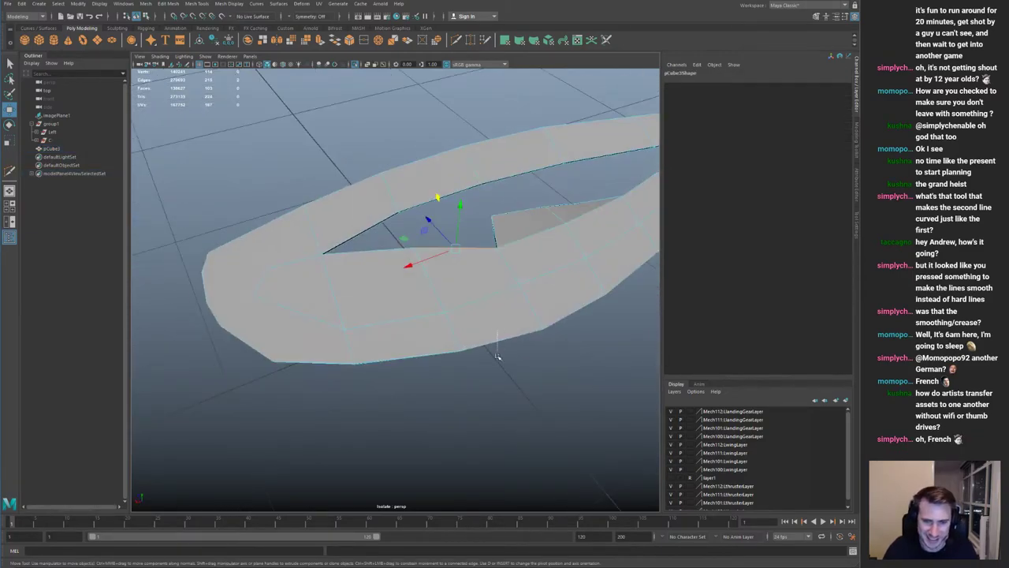
pyautogui.keyDown('alt'); pyautogui.moveTo(555, 210); pyautogui.dragTo(408, 275, button='middle'); pyautogui.keyUp('alt')
pyautogui.keyDown('shift'); pyautogui.doubleClick(356, 256); pyautogui.keyUp('shift')
pyautogui.keyDown('shift'); pyautogui.doubleClick(372, 266); pyautogui.keyUp('shift')
pyautogui.keyDown('alt'); pyautogui.moveTo(623, 177); pyautogui.dragTo(466, 215, button='middle'); pyautogui.keyUp('alt')
pyautogui.keyDown('alt'); pyautogui.moveTo(466, 215); pyautogui.dragTo(573, 188); pyautogui.keyUp('alt')
pyautogui.keyDown('alt'); pyautogui.moveTo(457, 264); pyautogui.dragTo(554, 308); pyautogui.keyUp('alt')
pyautogui.keyDown('alt'); pyautogui.moveTo(554, 308); pyautogui.dragTo(473, 302, button='middle'); pyautogui.keyUp('alt')
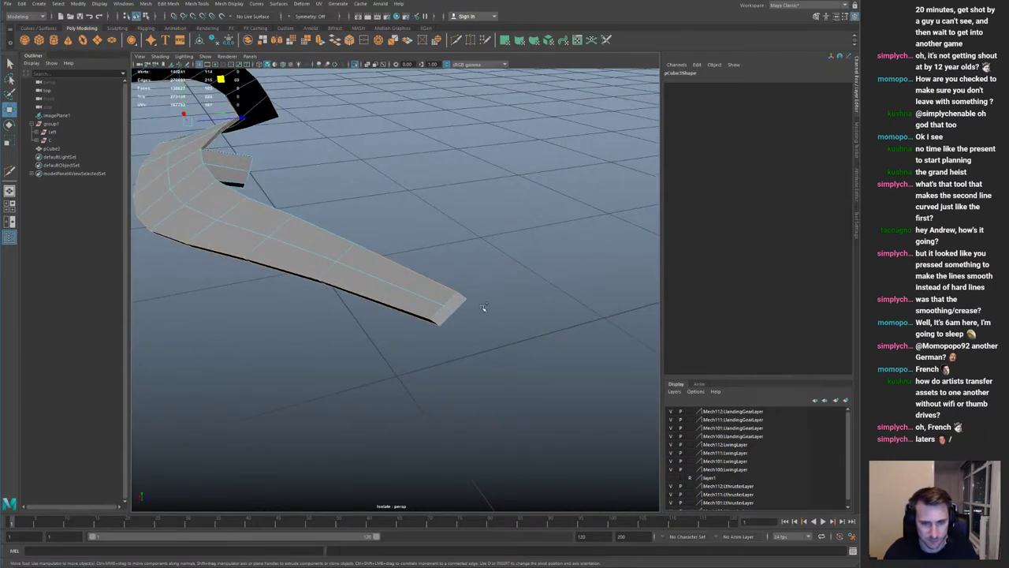
pyautogui.keyDown('alt'); pyautogui.moveTo(500, 293); pyautogui.dragTo(395, 272, button='right'); pyautogui.keyUp('alt')
pyautogui.press('g')
pyautogui.moveTo(310, 257); pyautogui.dragTo(644, 270, button='middle')
pyautogui.keyDown('alt'); pyautogui.moveTo(439, 219); pyautogui.dragTo(324, 261); pyautogui.keyUp('alt')
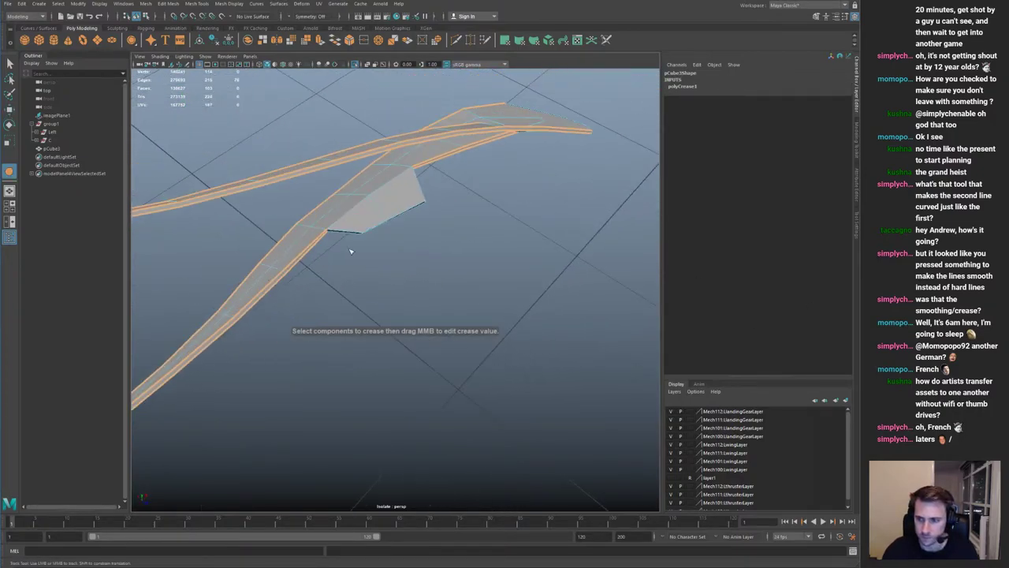
# Step: Crease the remaining rim edges around the small inner flap of the combined wing panel
pyautogui.keyDown('alt'); pyautogui.moveTo(324, 261); pyautogui.dragTo(493, 320, button='right'); pyautogui.keyUp('alt')
pyautogui.keyDown('alt'); pyautogui.moveTo(494, 320); pyautogui.dragTo(454, 253); pyautogui.keyUp('alt')
pyautogui.keyDown('alt'); pyautogui.moveTo(315, 246); pyautogui.dragTo(387, 239, button='middle'); pyautogui.keyUp('alt')
pyautogui.keyDown('alt'); pyautogui.moveTo(388, 238); pyautogui.dragTo(399, 263); pyautogui.keyUp('alt')
pyautogui.keyDown('alt'); pyautogui.moveTo(399, 264); pyautogui.dragTo(430, 242, button='middle'); pyautogui.keyUp('alt')
pyautogui.keyDown('alt'); pyautogui.moveTo(356, 392); pyautogui.dragTo(324, 416); pyautogui.keyUp('alt')
pyautogui.keyDown('alt'); pyautogui.moveTo(324, 416); pyautogui.dragTo(367, 355, button='middle'); pyautogui.keyUp('alt')
pyautogui.keyDown('alt'); pyautogui.moveTo(367, 355); pyautogui.dragTo(385, 359, button='right'); pyautogui.keyUp('alt')
pyautogui.keyDown('alt'); pyautogui.moveTo(384, 359); pyautogui.dragTo(425, 291); pyautogui.keyUp('alt')
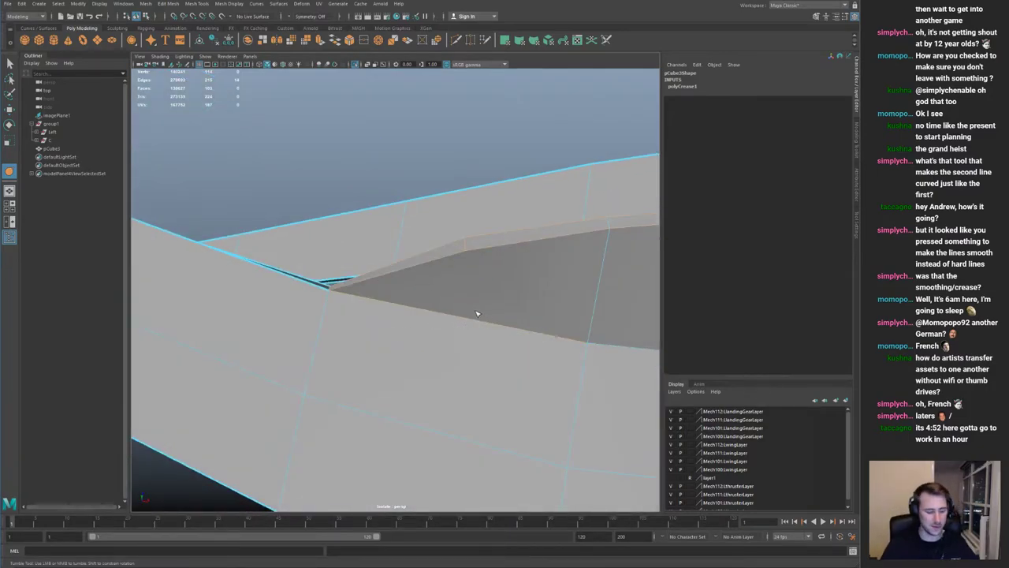
pyautogui.keyDown('alt'); pyautogui.moveTo(472, 310); pyautogui.dragTo(436, 313, button='right'); pyautogui.keyUp('alt')
pyautogui.keyDown('alt'); pyautogui.moveTo(436, 313); pyautogui.dragTo(497, 377); pyautogui.keyUp('alt')
pyautogui.keyDown('alt'); pyautogui.moveTo(498, 376); pyautogui.dragTo(453, 343, button='middle'); pyautogui.keyUp('alt')
pyautogui.keyDown('alt'); pyautogui.moveTo(453, 343); pyautogui.dragTo(471, 357, button='right'); pyautogui.keyUp('alt')
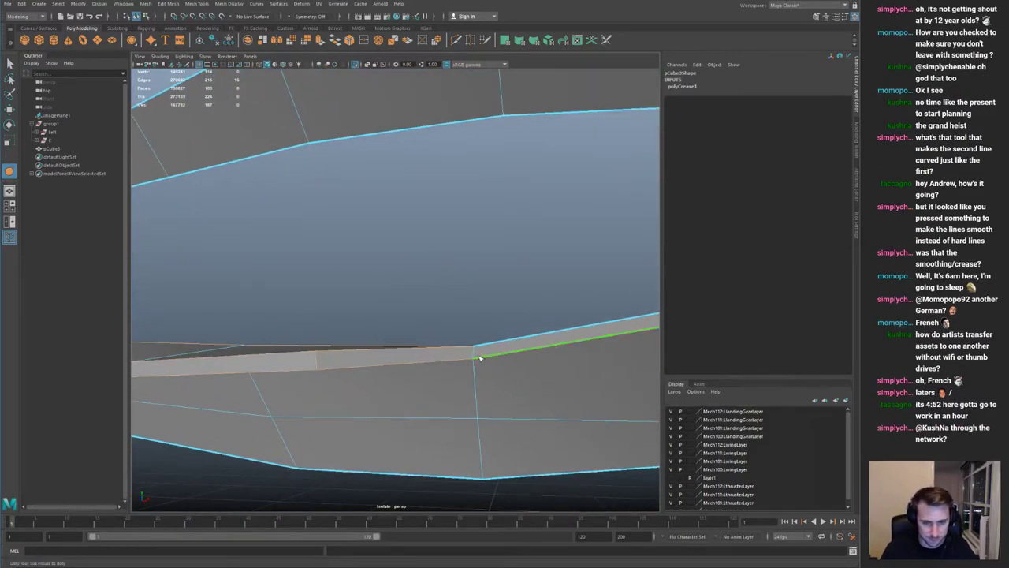
pyautogui.keyDown('alt'); pyautogui.moveTo(489, 353); pyautogui.dragTo(464, 333); pyautogui.keyUp('alt')
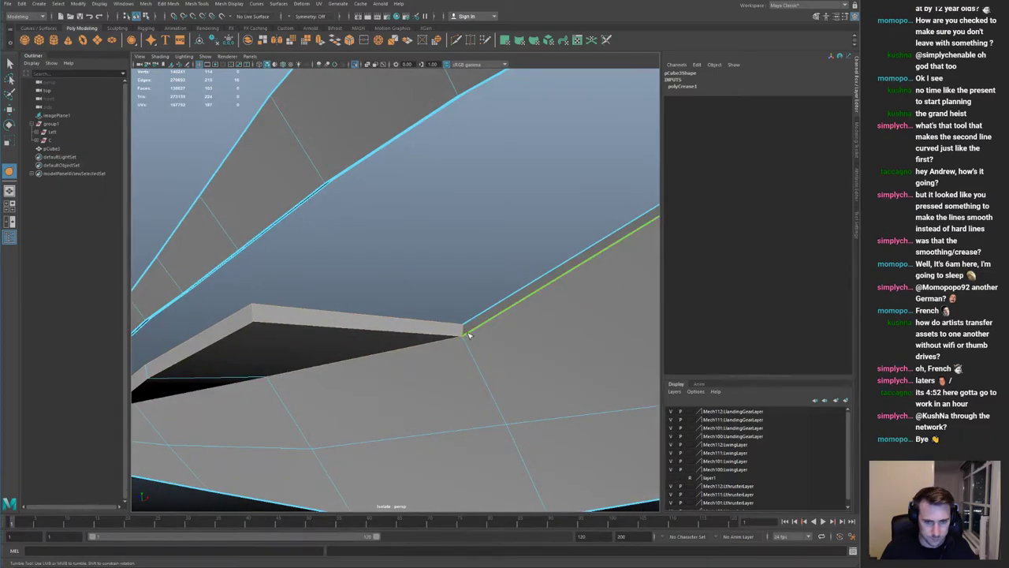
pyautogui.moveTo(383, 304); pyautogui.dragTo(495, 297, button='middle')
# Step: Preview the combined wing panel smoothed and examine it against the full ship
pyautogui.keyDown('alt'); pyautogui.moveTo(495, 296); pyautogui.dragTo(441, 248, button='right'); pyautogui.keyUp('alt')
pyautogui.keyDown('alt'); pyautogui.moveTo(441, 247); pyautogui.dragTo(365, 347); pyautogui.keyUp('alt')
pyautogui.press('q')
pyautogui.click(374, 345)
pyautogui.press('g')
pyautogui.click(457, 246)
pyautogui.press('q')
pyautogui.moveTo(451, 241); pyautogui.dragTo(496, 211, button='right')
pyautogui.press('3')
pyautogui.keyDown('alt'); pyautogui.moveTo(295, 268); pyautogui.dragTo(415, 277); pyautogui.keyUp('alt')
pyautogui.hotkey('ctrl', '1')
pyautogui.press('1')
pyautogui.hotkey('ctrl', '1')
# Step: Crease the rim edges around the front of the wing panel's nose and turn on its smooth preview
pyautogui.moveTo(364, 368); pyautogui.dragTo(362, 337, button='right')
pyautogui.keyDown('alt'); pyautogui.moveTo(361, 336); pyautogui.dragTo(383, 363); pyautogui.keyUp('alt')
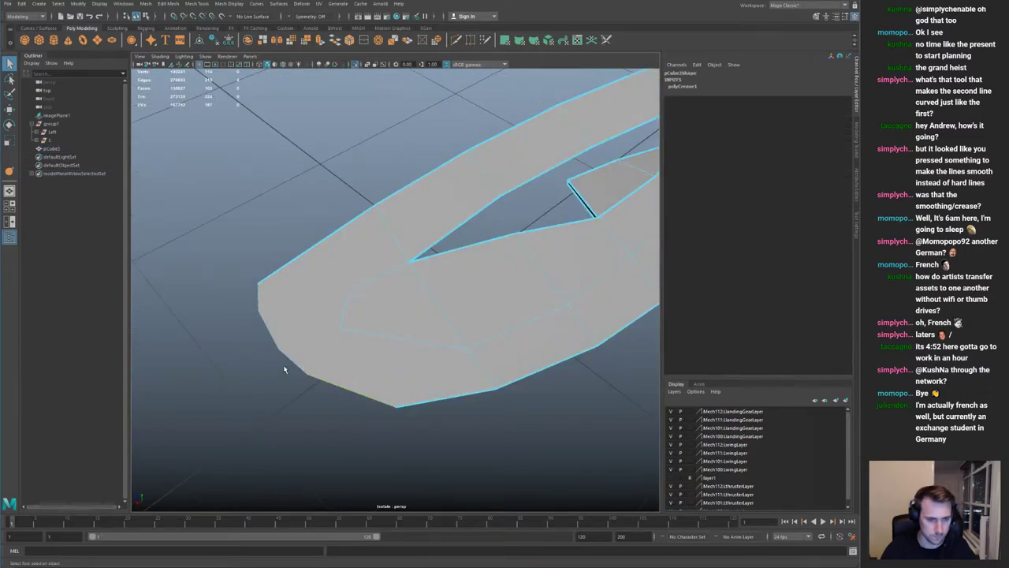
pyautogui.keyDown('alt'); pyautogui.moveTo(284, 370); pyautogui.dragTo(343, 348); pyautogui.keyUp('alt')
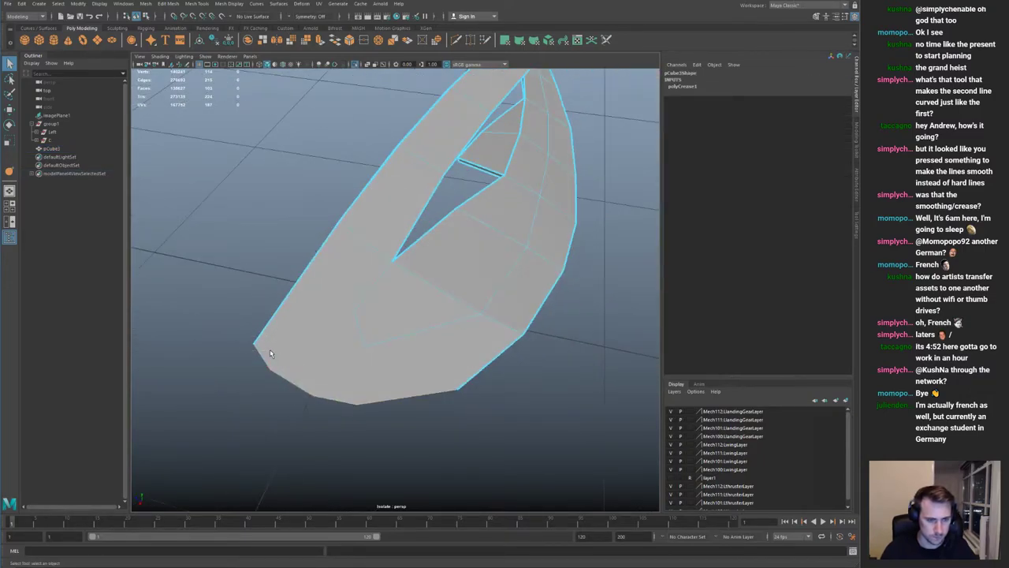
pyautogui.press('g')
pyautogui.moveTo(292, 306); pyautogui.dragTo(360, 309, button='middle')
pyautogui.press('3')
pyautogui.press('q')
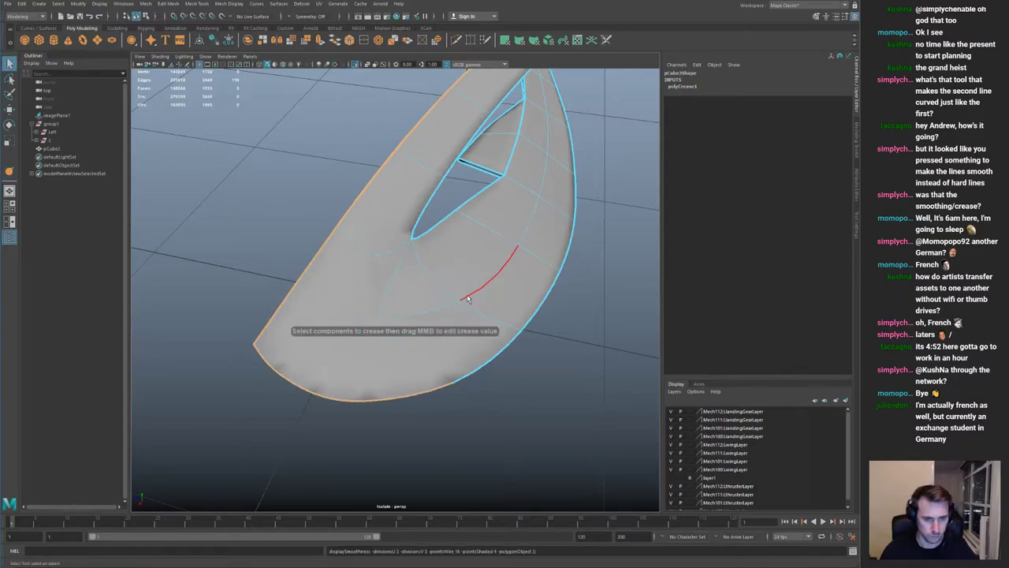
# Step: Show the full ship and examine how the smoothed nose sits against the neighbouring wing panels
pyautogui.moveTo(467, 300); pyautogui.dragTo(500, 276, button='right')
pyautogui.click(566, 335)
pyautogui.keyDown('alt'); pyautogui.moveTo(566, 335); pyautogui.dragTo(481, 282, button='right'); pyautogui.keyUp('alt')
pyautogui.hotkey('ctrl', '1')
pyautogui.keyDown('alt'); pyautogui.moveTo(481, 283); pyautogui.dragTo(422, 250); pyautogui.keyUp('alt')
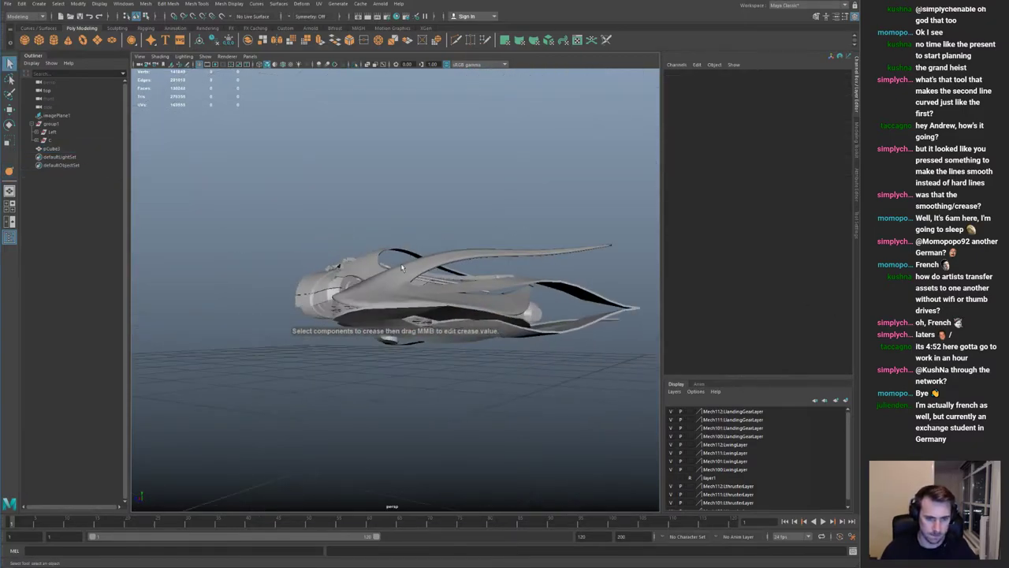
pyautogui.keyDown('alt'); pyautogui.moveTo(423, 250); pyautogui.dragTo(469, 315, button='right'); pyautogui.keyUp('alt')
pyautogui.keyDown('alt'); pyautogui.moveTo(469, 316); pyautogui.dragTo(429, 306); pyautogui.keyUp('alt')
pyautogui.click(444, 320)
pyautogui.press('3')
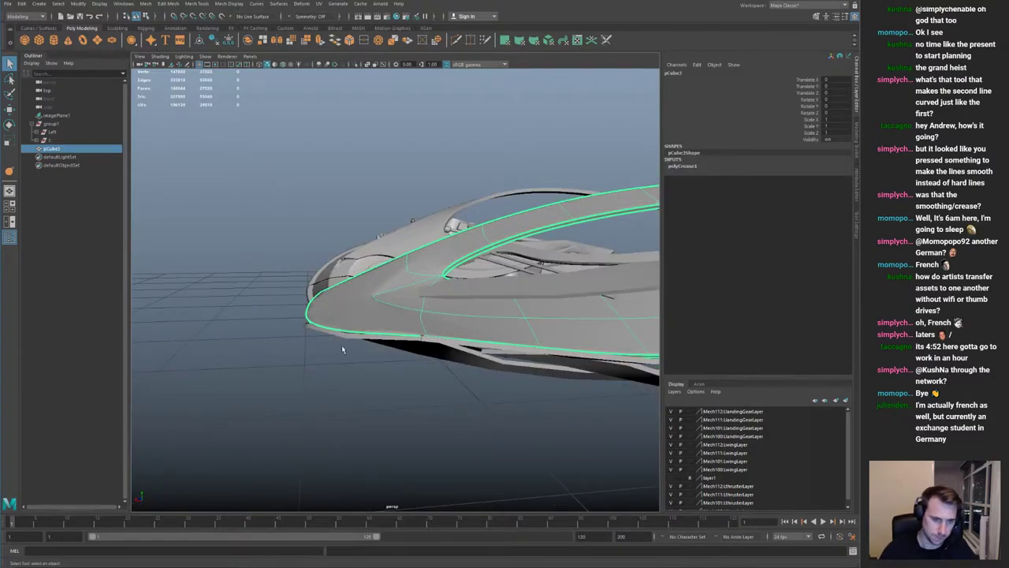
pyautogui.click(413, 341)
pyautogui.keyDown('alt'); pyautogui.moveTo(413, 340); pyautogui.dragTo(392, 388); pyautogui.keyUp('alt')
pyautogui.moveTo(392, 388); pyautogui.dragTo(370, 349)
# Step: Cut an edge line on the unsmoothed wing panel from the inset's corner along the upper arm, across two cross edges
pyautogui.keyDown('alt'); pyautogui.moveTo(370, 349); pyautogui.dragTo(460, 268, button='right'); pyautogui.keyUp('alt')
pyautogui.press('1')
pyautogui.keyDown('alt'); pyautogui.moveTo(382, 254); pyautogui.dragTo(382, 281); pyautogui.keyUp('alt')
pyautogui.hotkey('ctrl', 'shift', 'x')
pyautogui.click(328, 305)
pyautogui.click(361, 238)
pyautogui.click(439, 164)
pyautogui.press('q')
# Step: Isolate the wing panel and cut a matching edge line on its opposite face
pyautogui.moveTo(347, 272)
pyautogui.keyDown('alt'); pyautogui.mouseDown()
pyautogui.moveTo(414, 230)
pyautogui.moveTo(361, 268)
pyautogui.mouseUp(); pyautogui.keyUp('alt')
pyautogui.moveTo(361, 268); pyautogui.dragTo(418, 205, button='right')
pyautogui.hotkey('ctrl', '1')
pyautogui.keyDown('alt'); pyautogui.moveTo(418, 205); pyautogui.dragTo(374, 268); pyautogui.keyUp('alt')
pyautogui.hotkey('ctrl', 'shift', 'x')
pyautogui.click(457, 292)
pyautogui.click(203, 189)
pyautogui.press('q')
# Step: Crease the contour edges from the upper arm around the inset's nose, and preview the smoothed panel on the full ship
pyautogui.moveTo(412, 268); pyautogui.dragTo(448, 249, button='right')
pyautogui.keyDown('alt'); pyautogui.moveTo(447, 250); pyautogui.dragTo(367, 268); pyautogui.keyUp('alt')
pyautogui.moveTo(368, 268); pyautogui.dragTo(367, 227, button='right')
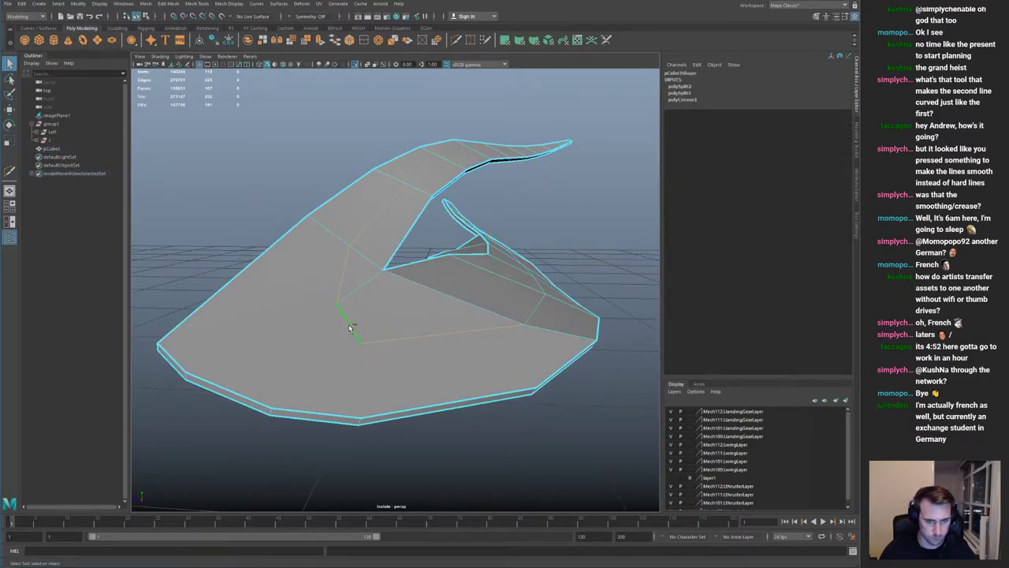
pyautogui.hotkey('ctrl', 'shift', 'c')
pyautogui.moveTo(368, 255); pyautogui.dragTo(398, 257, button='middle')
pyautogui.press('3')
pyautogui.keyDown('alt'); pyautogui.moveTo(430, 268); pyautogui.dragTo(352, 284); pyautogui.keyUp('alt')
pyautogui.press('q')
pyautogui.moveTo(352, 284); pyautogui.dragTo(402, 250, button='right')
pyautogui.hotkey('ctrl', '1')
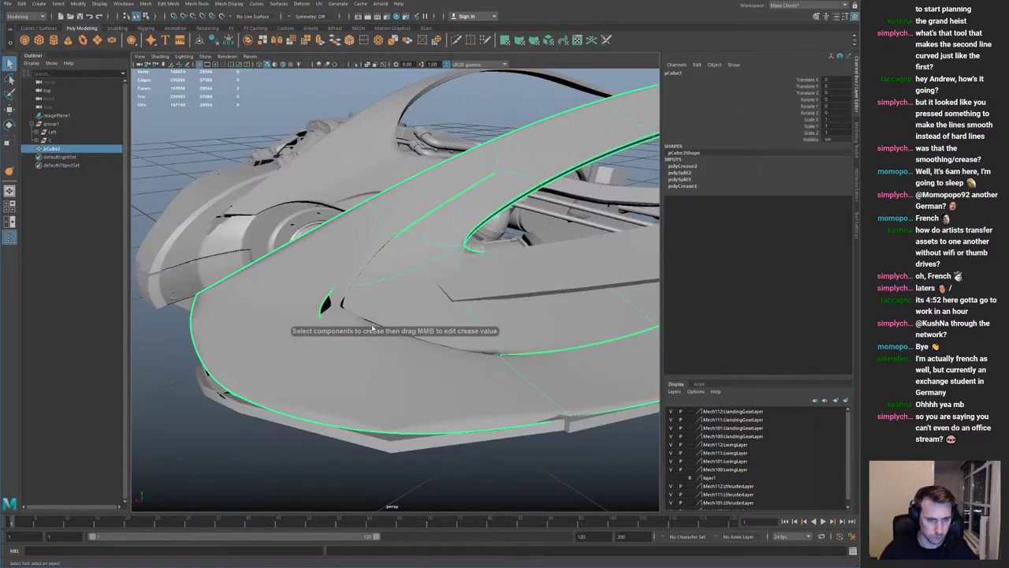
# Step: Triangulate and quadrangulate the unsmoothed wing panel to clean up its faces, and restore its smooth preview
pyautogui.moveTo(375, 321); pyautogui.dragTo(372, 346, button='right')
pyautogui.press('1')
pyautogui.moveTo(367, 293); pyautogui.dragTo(428, 275, button='right')
pyautogui.click(289, 305)
pyautogui.hotkey('ctrl', 'shift', 'q')
pyautogui.press('3')
pyautogui.keyDown('alt'); pyautogui.moveTo(399, 285); pyautogui.dragTo(552, 355); pyautogui.keyUp('alt')
pyautogui.click(560, 402)
# Step: Compare the wing panel's inner corner and nose with and without smoothing, and return to object mode
pyautogui.keyDown('alt'); pyautogui.moveTo(482, 313); pyautogui.dragTo(430, 289); pyautogui.keyUp('alt')
pyautogui.click(402, 304)
pyautogui.press('1')
pyautogui.moveTo(429, 289); pyautogui.dragTo(428, 255, button='right')
pyautogui.click(428, 256)
pyautogui.keyDown('alt'); pyautogui.moveTo(430, 258); pyautogui.dragTo(482, 274); pyautogui.keyUp('alt')
pyautogui.press('w')
pyautogui.moveTo(482, 274); pyautogui.dragTo(453, 272, button='right')
pyautogui.click(473, 257)
pyautogui.keyDown('alt'); pyautogui.moveTo(473, 256); pyautogui.dragTo(453, 331); pyautogui.keyUp('alt')
pyautogui.press('3')
pyautogui.press('1')
pyautogui.press('3')
pyautogui.press('F8')
pyautogui.keyDown('alt'); pyautogui.moveTo(453, 331); pyautogui.dragTo(295, 286, button='right'); pyautogui.keyUp('alt')
pyautogui.keyDown('alt'); pyautogui.moveTo(365, 267); pyautogui.dragTo(486, 262); pyautogui.keyUp('alt')
pyautogui.click(356, 403)
pyautogui.keyDown('alt'); pyautogui.moveTo(357, 403); pyautogui.dragTo(382, 375); pyautogui.keyUp('alt')
pyautogui.click(406, 328)
pyautogui.keyDown('alt'); pyautogui.moveTo(406, 328); pyautogui.dragTo(445, 358, button='right'); pyautogui.keyUp('alt')
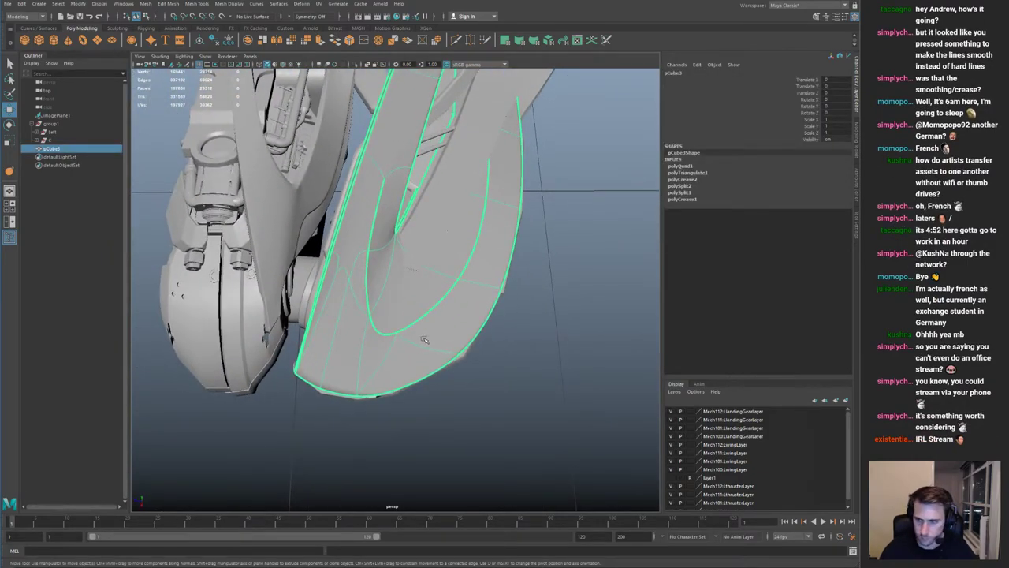
# Step: Delete the wing panel's construction history and parent it under the Left group
pyautogui.hotkey('alt', 'shift', 'd')
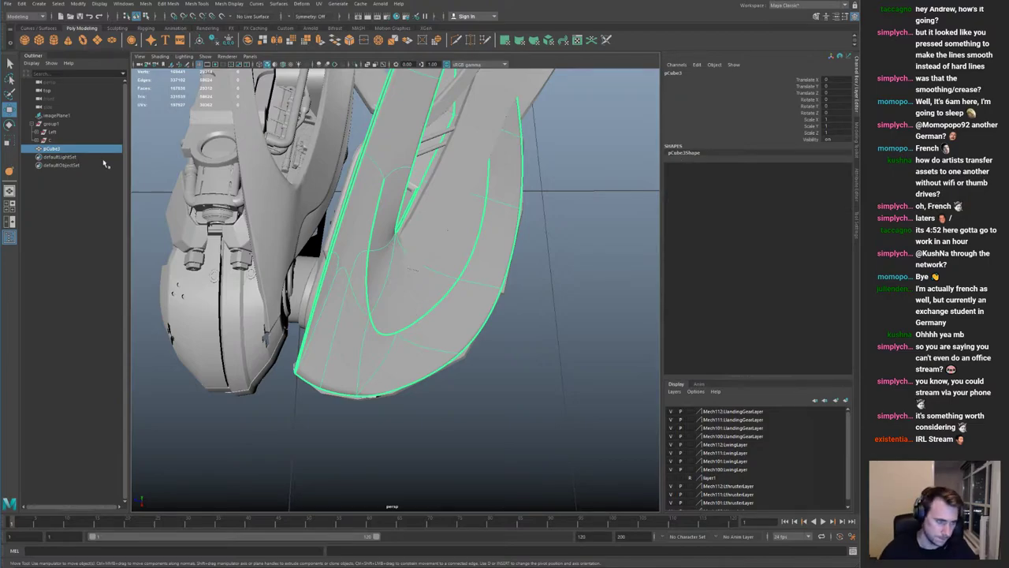
pyautogui.moveTo(63, 151)
pyautogui.mouseDown(button='middle')
pyautogui.moveTo(59, 131)
pyautogui.moveTo(51, 141)
pyautogui.mouseUp(button='middle')
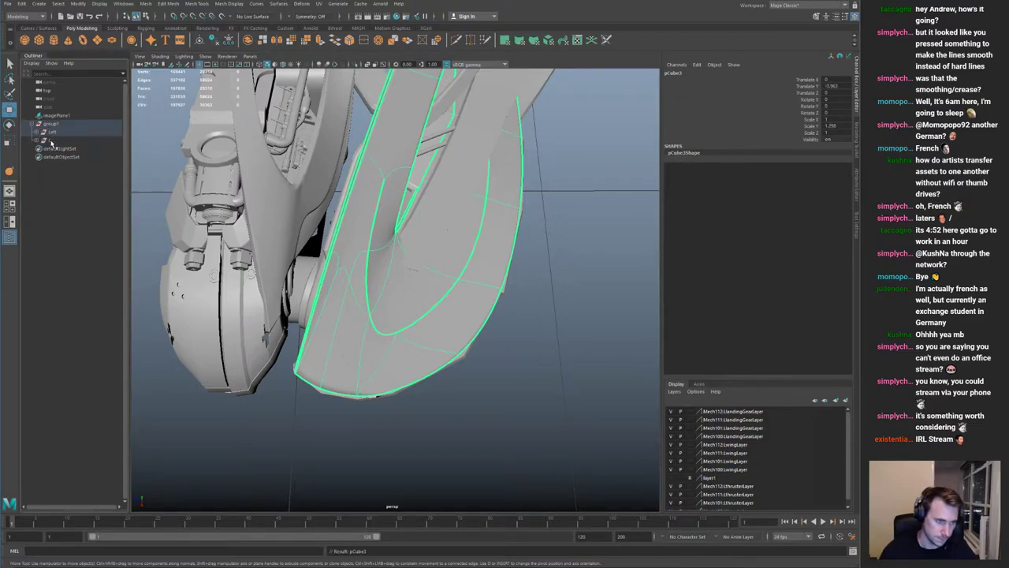
# Step: Duplicate the Left group as a mirrored instance on the opposite side of the ship
pyautogui.click(57, 133)
pyautogui.hotkey('ctrl', 'shift', 'd')
pyautogui.click(531, 307)
pyautogui.keyDown('alt'); pyautogui.moveTo(531, 306); pyautogui.dragTo(394, 229, button='right'); pyautogui.keyUp('alt')
pyautogui.keyDown('alt'); pyautogui.moveTo(394, 229); pyautogui.dragTo(402, 189); pyautogui.keyUp('alt')
pyautogui.keyDown('alt'); pyautogui.moveTo(378, 253); pyautogui.dragTo(398, 268, button='right'); pyautogui.keyUp('alt')
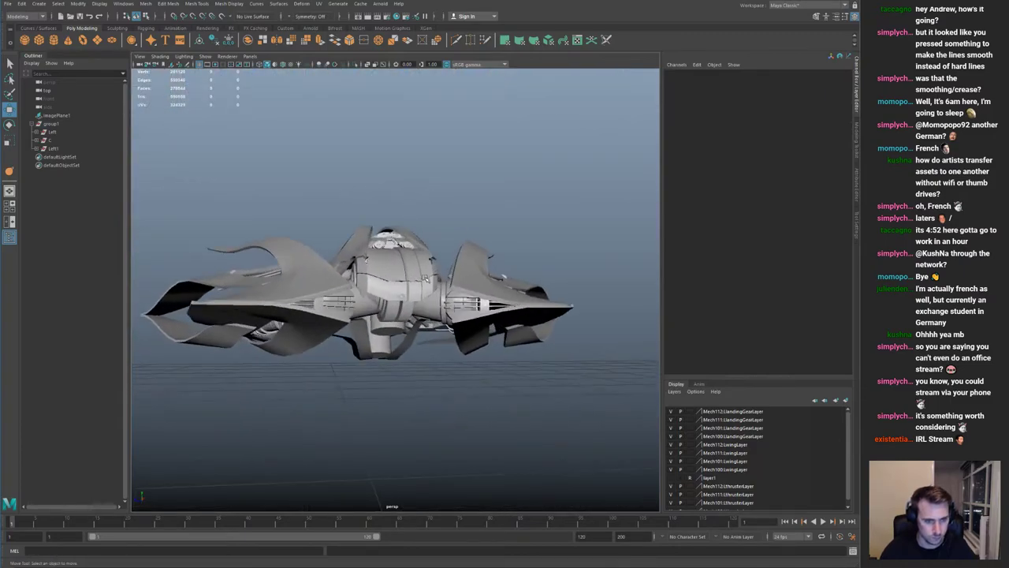
# Step: Check the mirrored ship from the front and from above, and save the scene
pyautogui.keyDown('alt'); pyautogui.moveTo(398, 272); pyautogui.dragTo(491, 283); pyautogui.keyUp('alt')
pyautogui.keyDown('alt'); pyautogui.moveTo(490, 283); pyautogui.dragTo(327, 266, button='right'); pyautogui.keyUp('alt')
pyautogui.keyDown('alt'); pyautogui.moveTo(326, 266); pyautogui.dragTo(370, 267); pyautogui.keyUp('alt')
pyautogui.keyDown('alt'); pyautogui.moveTo(371, 266); pyautogui.dragTo(259, 250, button='right'); pyautogui.keyUp('alt')
pyautogui.keyDown('alt'); pyautogui.moveTo(259, 250); pyautogui.dragTo(410, 276); pyautogui.keyUp('alt')
pyautogui.keyDown('alt'); pyautogui.moveTo(410, 276); pyautogui.dragTo(465, 315, button='right'); pyautogui.keyUp('alt')
pyautogui.keyDown('alt'); pyautogui.moveTo(465, 315); pyautogui.dragTo(501, 367); pyautogui.keyUp('alt')
pyautogui.keyDown('alt'); pyautogui.moveTo(501, 367); pyautogui.dragTo(434, 339, button='right'); pyautogui.keyUp('alt')
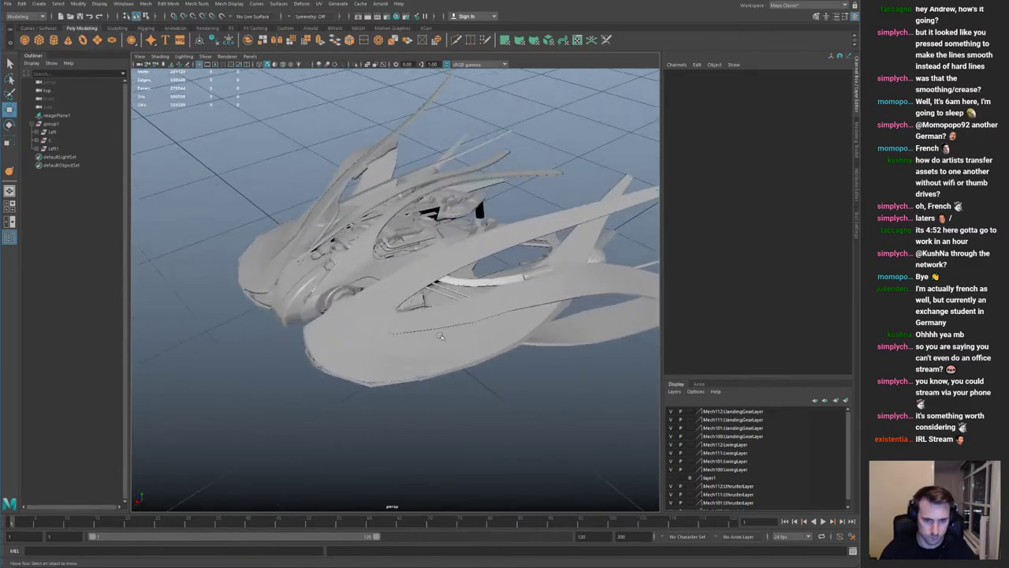
pyautogui.hotkey('ctrl', 's')
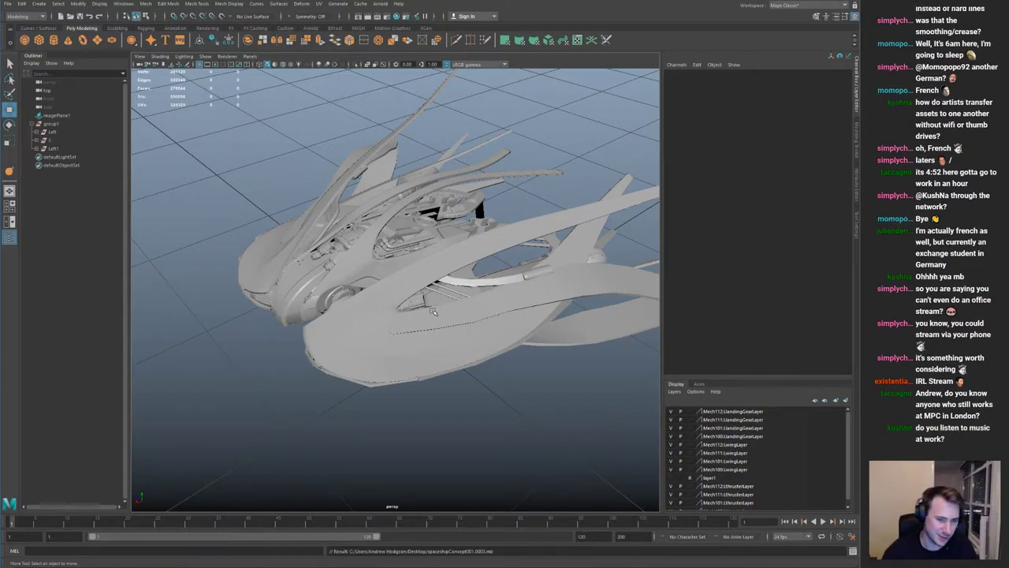
# Step: Examine the unsmoothed outer wing panels in isolation and on the full ship, and restore their smooth preview
pyautogui.keyDown('alt'); pyautogui.moveTo(266, 236); pyautogui.dragTo(347, 325); pyautogui.keyUp('alt')
pyautogui.click(386, 305)
pyautogui.keyDown('alt'); pyautogui.moveTo(347, 325); pyautogui.dragTo(383, 334, button='right'); pyautogui.keyUp('alt')
pyautogui.keyDown('alt'); pyautogui.moveTo(383, 333); pyautogui.dragTo(380, 334); pyautogui.keyUp('alt')
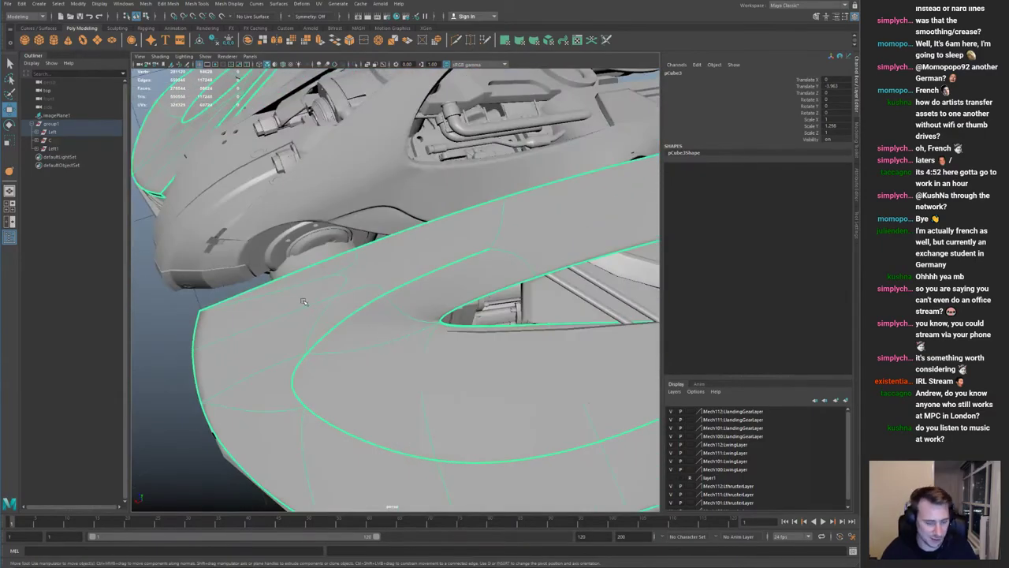
pyautogui.press('1')
pyautogui.hotkey('ctrl', '1')
pyautogui.keyDown('alt'); pyautogui.moveTo(293, 331); pyautogui.dragTo(259, 318, button='right'); pyautogui.keyUp('alt')
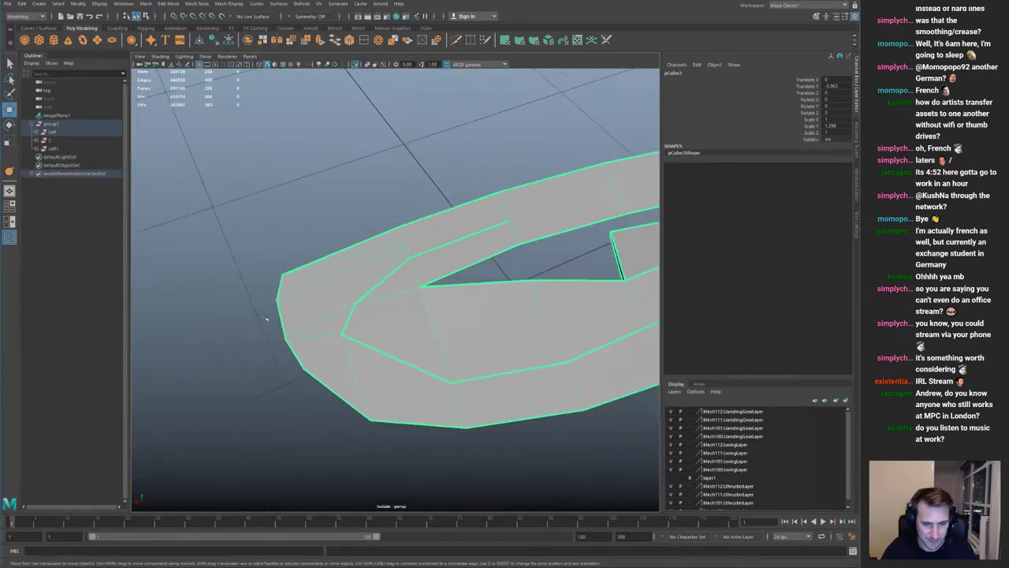
pyautogui.hotkey('ctrl', '1')
pyautogui.keyDown('alt'); pyautogui.moveTo(354, 329); pyautogui.dragTo(408, 297); pyautogui.keyUp('alt')
pyautogui.keyDown('alt'); pyautogui.moveTo(407, 297); pyautogui.dragTo(443, 342, button='right'); pyautogui.keyUp('alt')
pyautogui.keyDown('alt'); pyautogui.moveTo(443, 342); pyautogui.dragTo(331, 276); pyautogui.keyUp('alt')
pyautogui.keyDown('alt'); pyautogui.moveTo(331, 275); pyautogui.dragTo(288, 264, button='right'); pyautogui.keyUp('alt')
pyautogui.keyDown('alt'); pyautogui.moveTo(287, 264); pyautogui.dragTo(420, 314); pyautogui.keyUp('alt')
pyautogui.keyDown('alt'); pyautogui.moveTo(421, 314); pyautogui.dragTo(277, 291, button='right'); pyautogui.keyUp('alt')
pyautogui.keyDown('alt'); pyautogui.moveTo(277, 291); pyautogui.dragTo(331, 335); pyautogui.keyUp('alt')
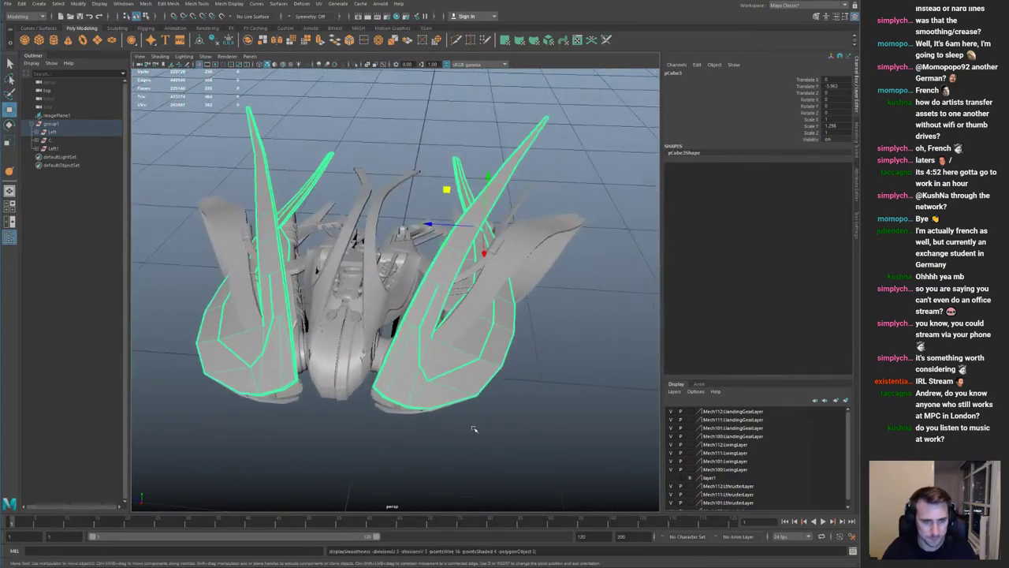
pyautogui.press('3')
pyautogui.click(468, 426)
# Step: Select the front corner vertices of the curved blade panel and examine how it meets the main wing panel
pyautogui.keyDown('alt'); pyautogui.moveTo(478, 349); pyautogui.dragTo(360, 390); pyautogui.keyUp('alt')
pyautogui.keyDown('alt'); pyautogui.moveTo(361, 390); pyautogui.dragTo(289, 358, button='middle'); pyautogui.keyUp('alt')
pyautogui.keyDown('alt'); pyautogui.moveTo(289, 358); pyautogui.dragTo(380, 390); pyautogui.keyUp('alt')
pyautogui.click(375, 363)
pyautogui.keyDown('alt'); pyautogui.moveTo(380, 389); pyautogui.dragTo(323, 372, button='right'); pyautogui.keyUp('alt')
pyautogui.hotkey('ctrl', '1')
pyautogui.hotkey('ctrl', '1')
pyautogui.moveTo(286, 345); pyautogui.dragTo(465, 410)
pyautogui.keyDown('alt'); pyautogui.moveTo(465, 410); pyautogui.dragTo(332, 394, button='middle'); pyautogui.keyUp('alt')
pyautogui.keyDown('alt'); pyautogui.moveTo(331, 347); pyautogui.dragTo(386, 376); pyautogui.keyUp('alt')
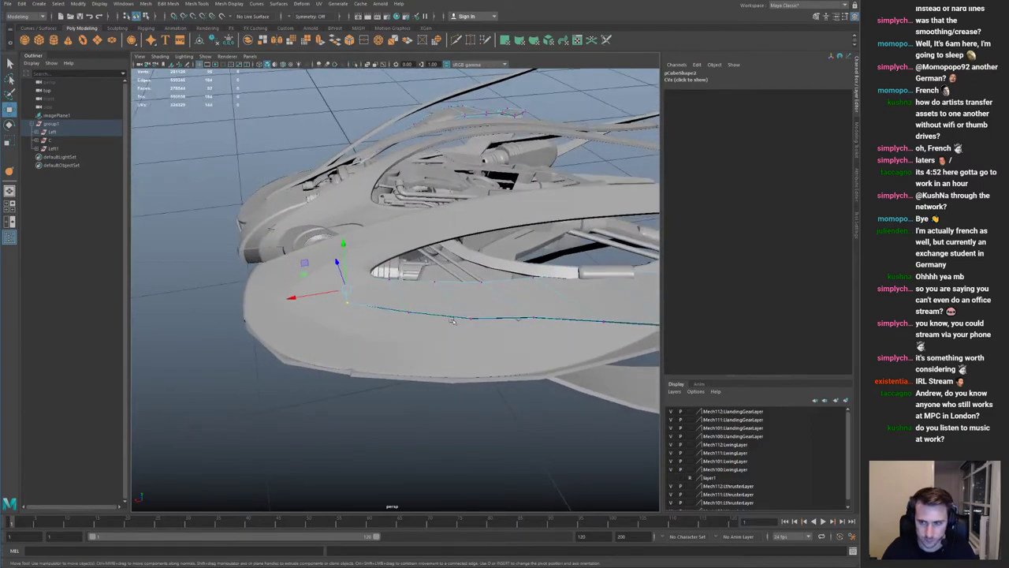
# Step: Isolate the curved blade panel, crease its contour edges, and return to object mode on the full ship
pyautogui.press('q')
pyautogui.moveTo(442, 307); pyautogui.dragTo(473, 264, button='right')
pyautogui.hotkey('ctrl', '1')
pyautogui.keyDown('alt'); pyautogui.moveTo(445, 298); pyautogui.dragTo(295, 281, button='right'); pyautogui.keyUp('alt')
pyautogui.keyDown('alt'); pyautogui.moveTo(505, 276); pyautogui.dragTo(340, 272, button='middle'); pyautogui.keyUp('alt')
pyautogui.keyDown('alt'); pyautogui.moveTo(340, 273); pyautogui.dragTo(418, 316, button='right'); pyautogui.keyUp('alt')
pyautogui.moveTo(429, 335); pyautogui.dragTo(432, 306, button='right')
pyautogui.moveTo(406, 339); pyautogui.dragTo(465, 385)
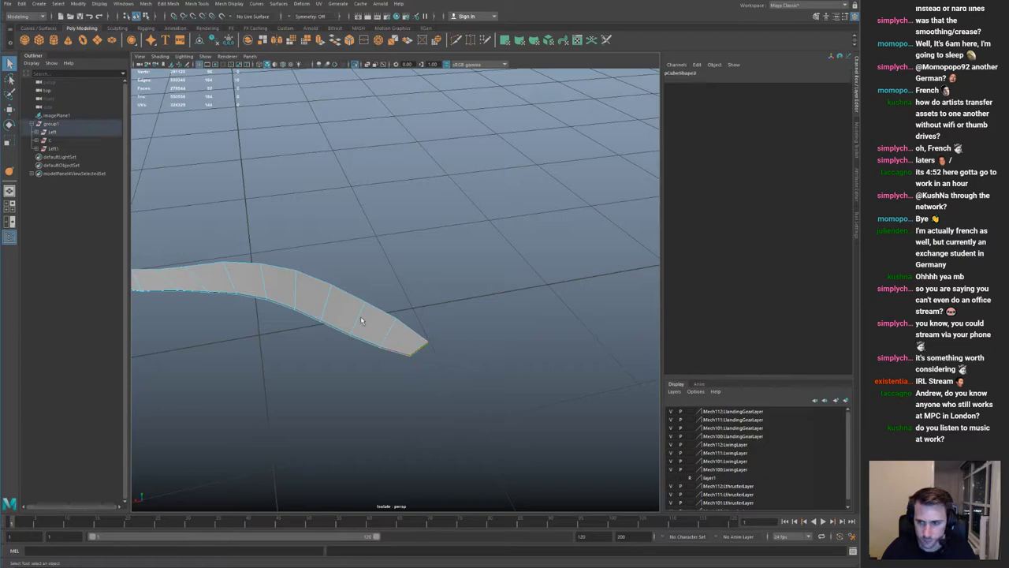
pyautogui.hotkey('ctrl', '1')
pyautogui.keyDown('alt'); pyautogui.moveTo(290, 282); pyautogui.dragTo(443, 293, button='middle'); pyautogui.keyUp('alt')
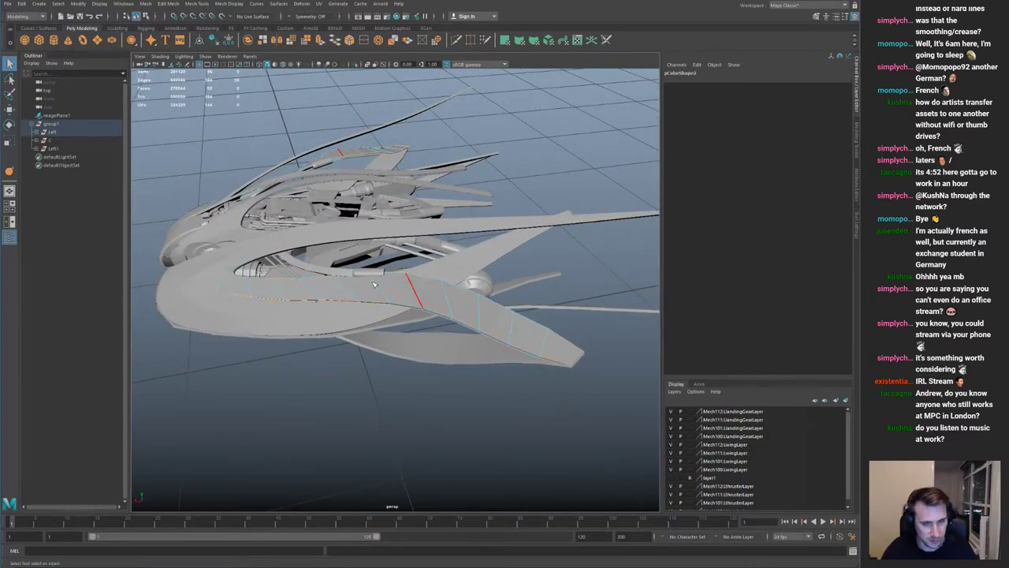
pyautogui.press('y')
pyautogui.moveTo(376, 285); pyautogui.dragTo(402, 286, button='middle')
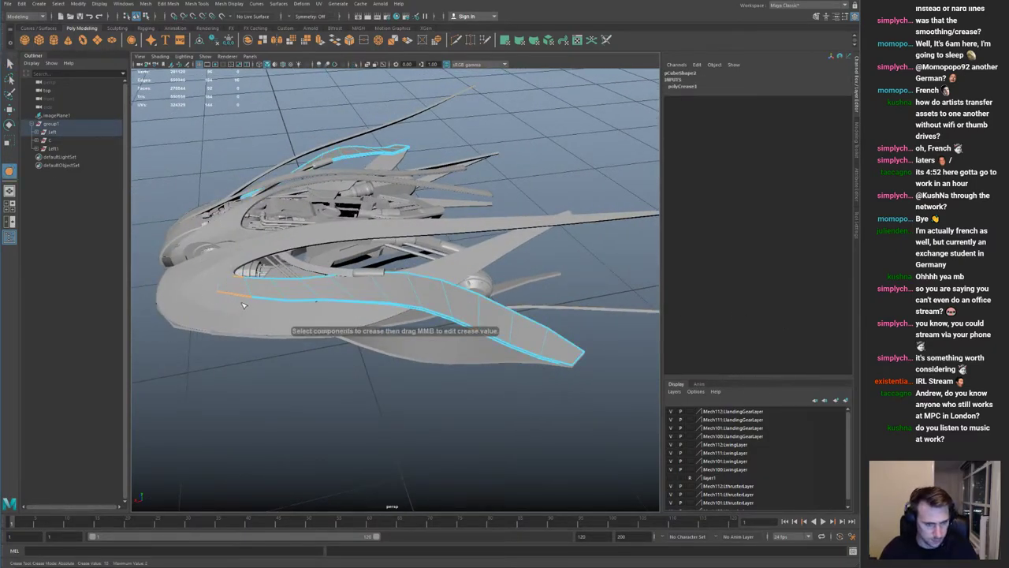
pyautogui.press('q')
pyautogui.moveTo(245, 282); pyautogui.dragTo(265, 266, button='right')
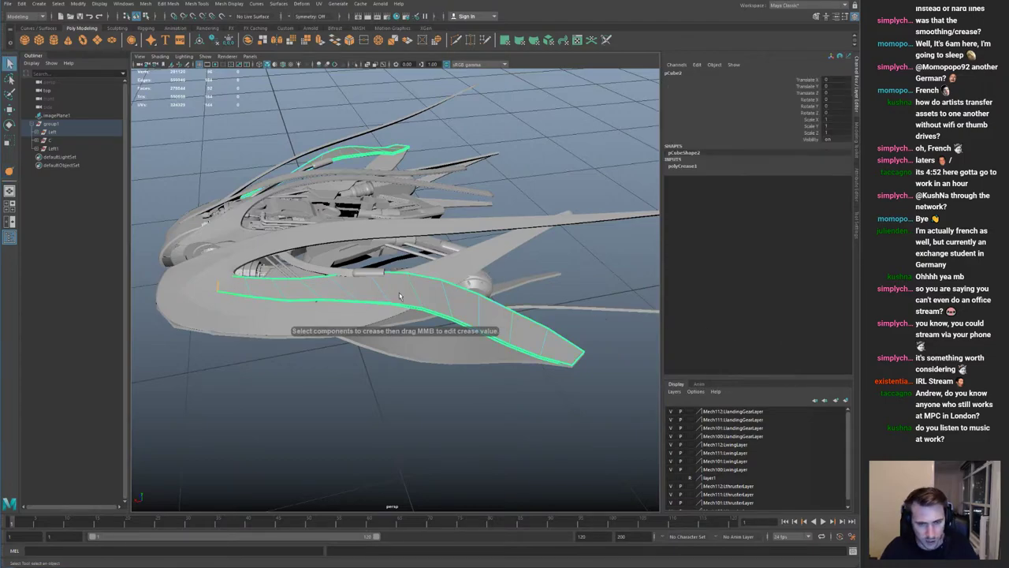
# Step: Move a vertex midway along the blade panel's outer edge along the Z axis to even out the curve
pyautogui.keyDown('alt'); pyautogui.moveTo(256, 293); pyautogui.dragTo(379, 293); pyautogui.keyUp('alt')
pyautogui.keyDown('alt'); pyautogui.moveTo(380, 292); pyautogui.dragTo(425, 289, button='right'); pyautogui.keyUp('alt')
pyautogui.keyDown('alt'); pyautogui.moveTo(426, 288); pyautogui.dragTo(446, 342); pyautogui.keyUp('alt')
pyautogui.hotkey('ctrl', '1')
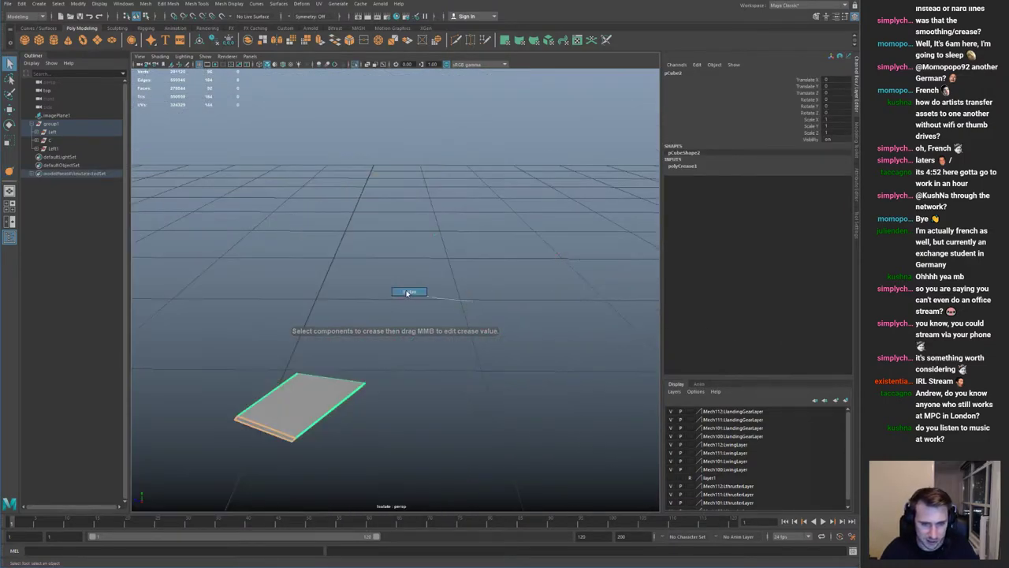
pyautogui.hotkey('ctrl', '1')
pyautogui.moveTo(421, 297); pyautogui.dragTo(397, 297, button='right')
pyautogui.click(435, 308)
pyautogui.press('w')
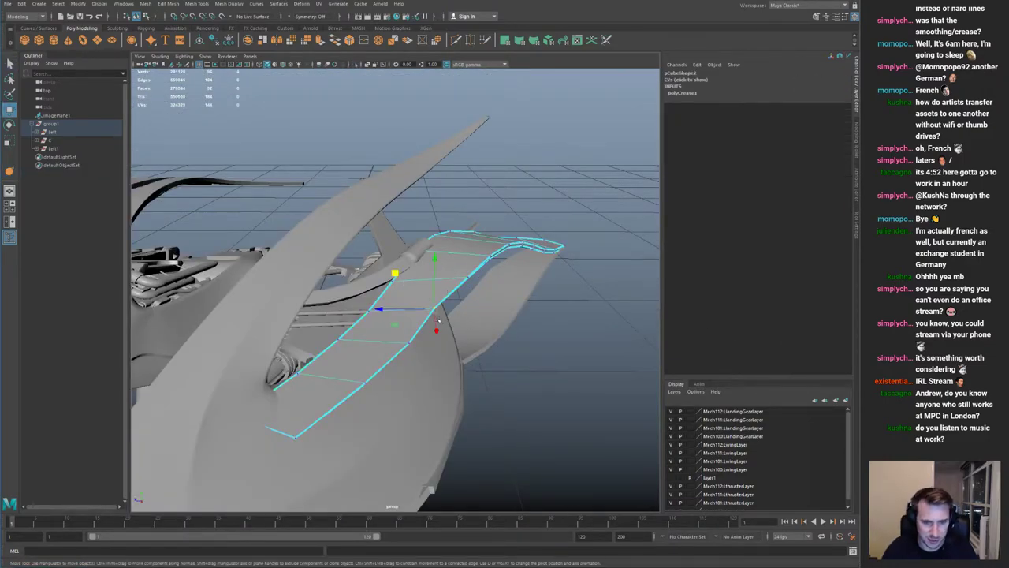
pyautogui.keyDown('alt'); pyautogui.moveTo(432, 322); pyautogui.dragTo(352, 327); pyautogui.keyUp('alt')
pyautogui.keyDown('alt'); pyautogui.moveTo(352, 326); pyautogui.dragTo(410, 315, button='middle'); pyautogui.keyUp('alt')
pyautogui.keyDown('alt'); pyautogui.moveTo(410, 315); pyautogui.dragTo(417, 338, button='right'); pyautogui.keyUp('alt')
pyautogui.moveTo(402, 305); pyautogui.dragTo(410, 313)
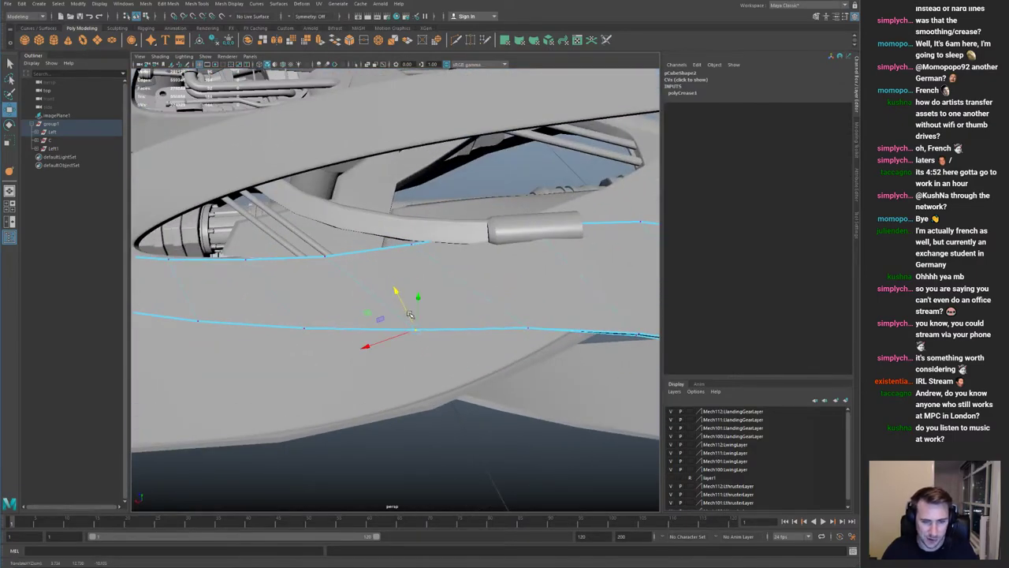
# Step: Check the blade panel's outer edge toward the tip and its front end from several angles
pyautogui.keyDown('alt'); pyautogui.moveTo(470, 323); pyautogui.dragTo(306, 305, button='right'); pyautogui.keyUp('alt')
pyautogui.keyDown('alt'); pyautogui.moveTo(377, 310); pyautogui.dragTo(418, 318); pyautogui.keyUp('alt')
pyautogui.keyDown('alt'); pyautogui.moveTo(472, 277); pyautogui.dragTo(398, 316); pyautogui.keyUp('alt')
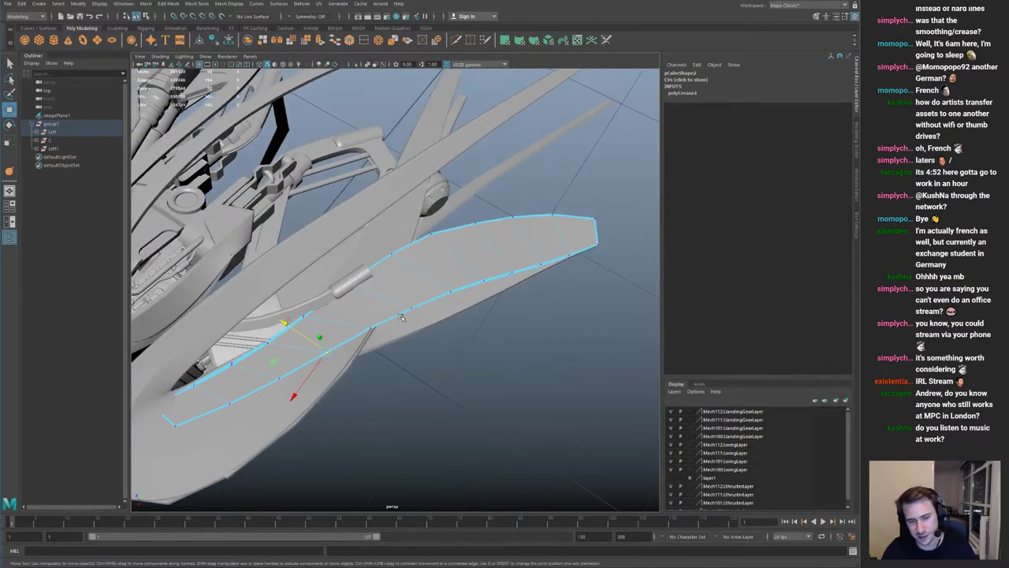
pyautogui.click(455, 295)
pyautogui.keyDown('alt'); pyautogui.moveTo(462, 299); pyautogui.dragTo(413, 304); pyautogui.keyUp('alt')
pyautogui.keyDown('alt'); pyautogui.moveTo(413, 304); pyautogui.dragTo(438, 331, button='middle'); pyautogui.keyUp('alt')
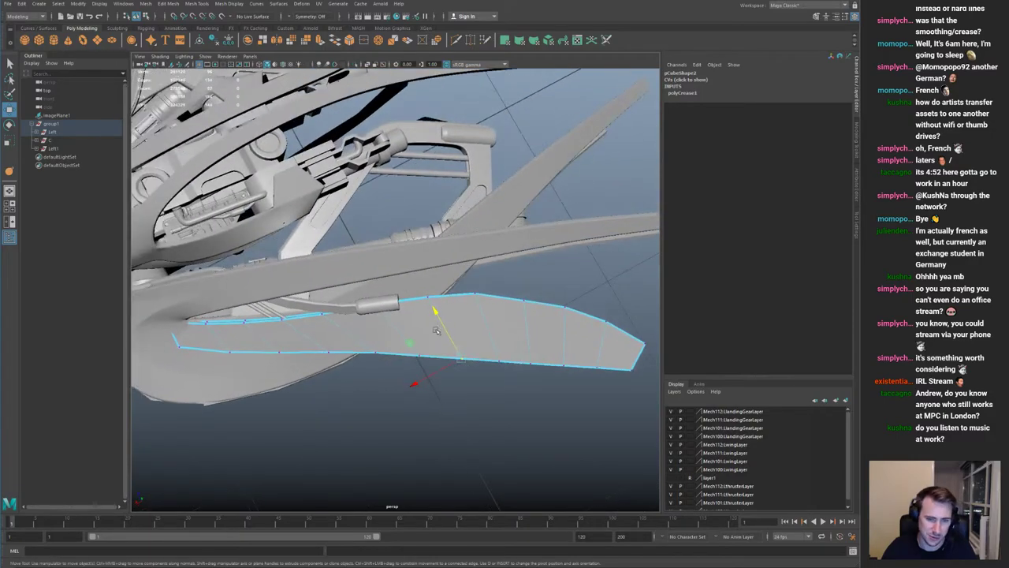
pyautogui.moveTo(438, 331); pyautogui.dragTo(474, 286, button='right')
pyautogui.keyDown('alt'); pyautogui.moveTo(453, 297); pyautogui.dragTo(410, 321); pyautogui.keyUp('alt')
pyautogui.keyDown('alt'); pyautogui.moveTo(410, 321); pyautogui.dragTo(430, 339, button='right'); pyautogui.keyUp('alt')
pyautogui.keyDown('alt'); pyautogui.moveTo(429, 339); pyautogui.dragTo(481, 349); pyautogui.keyUp('alt')
pyautogui.keyDown('alt'); pyautogui.moveTo(482, 349); pyautogui.dragTo(503, 383, button='right'); pyautogui.keyUp('alt')
pyautogui.keyDown('alt'); pyautogui.moveTo(502, 383); pyautogui.dragTo(368, 297); pyautogui.keyUp('alt')
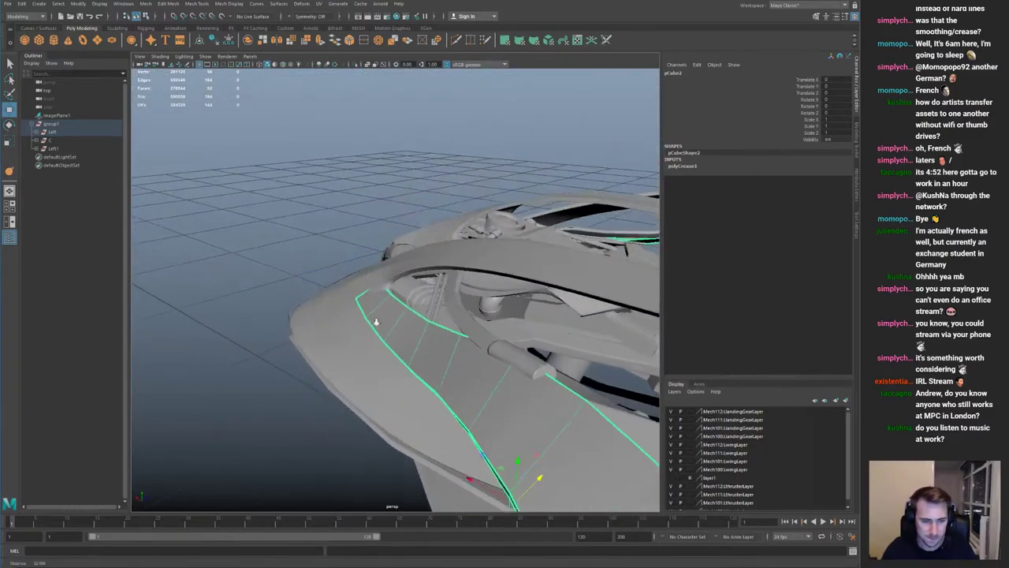
pyautogui.keyDown('alt'); pyautogui.moveTo(367, 297); pyautogui.dragTo(413, 336, button='right'); pyautogui.keyUp('alt')
pyautogui.keyDown('alt'); pyautogui.moveTo(413, 336); pyautogui.dragTo(473, 340); pyautogui.keyUp('alt')
# Step: Reposition the blade panel's front inner-edge vertices alongside the wing opening, and delete the panel's history
pyautogui.hotkey('ctrl', '1')
pyautogui.moveTo(473, 339); pyautogui.dragTo(422, 338, button='right')
pyautogui.moveTo(364, 277); pyautogui.dragTo(400, 314)
pyautogui.hotkey('ctrl', '1')
pyautogui.keyDown('alt'); pyautogui.moveTo(400, 307); pyautogui.dragTo(447, 294); pyautogui.keyUp('alt')
pyautogui.keyDown('alt'); pyautogui.moveTo(447, 294); pyautogui.dragTo(389, 316); pyautogui.keyUp('alt')
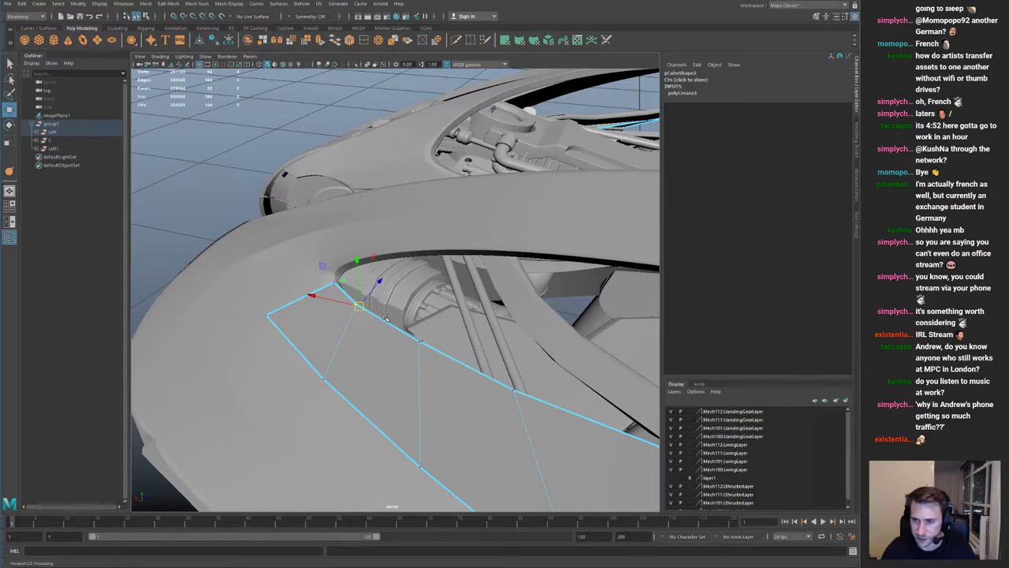
pyautogui.click(418, 340)
pyautogui.keyDown('alt'); pyautogui.moveTo(418, 340); pyautogui.dragTo(307, 292); pyautogui.keyUp('alt')
pyautogui.keyDown('alt'); pyautogui.moveTo(344, 338); pyautogui.dragTo(308, 318); pyautogui.keyUp('alt')
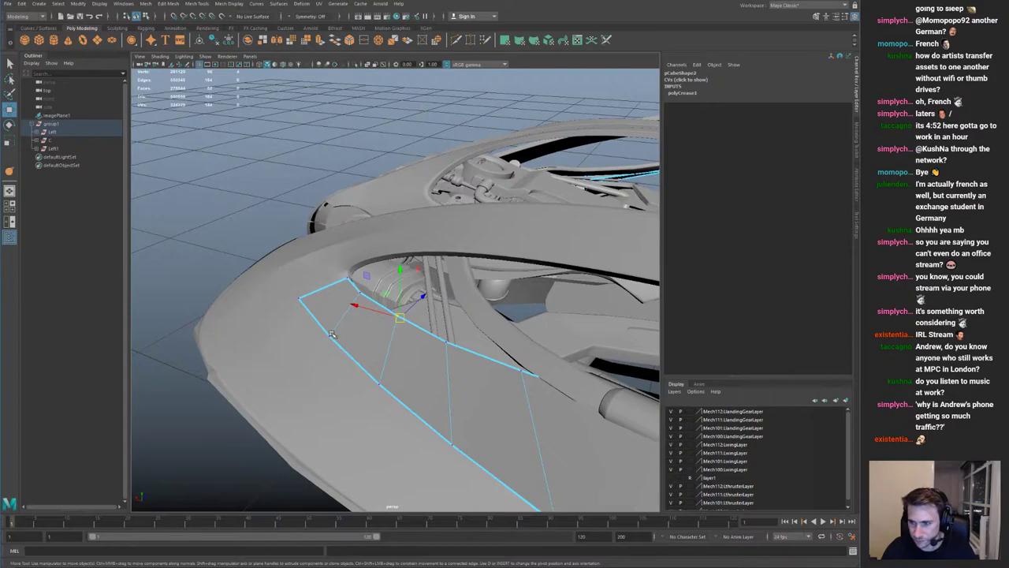
pyautogui.hotkey('alt', 'shift', 'd')
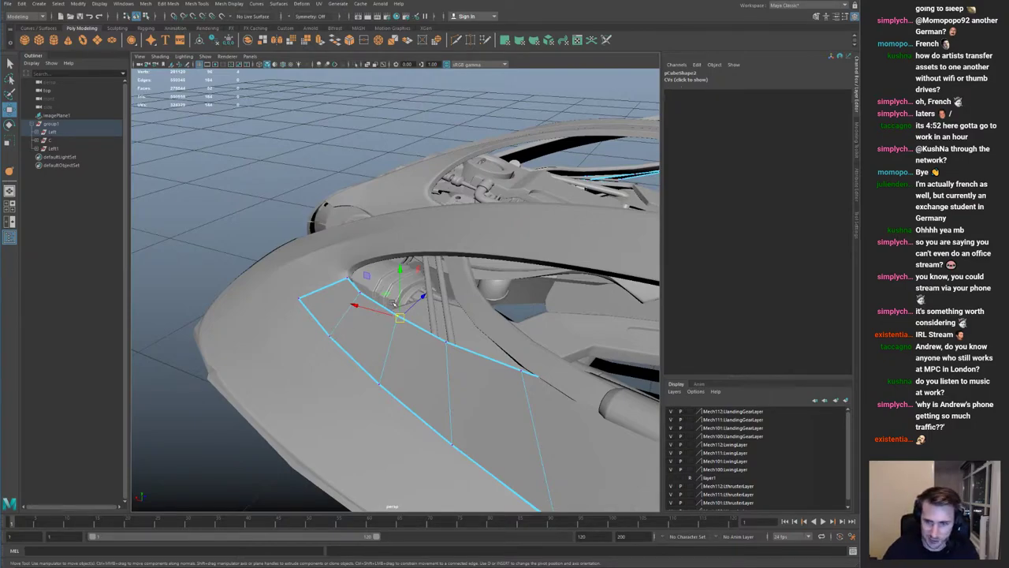
# Step: Isolate the blade panel and bevel the corner edge at its front end with a larger fraction and 4 segments
pyautogui.click(269, 292)
pyautogui.keyDown('alt'); pyautogui.moveTo(270, 268); pyautogui.dragTo(372, 291); pyautogui.keyUp('alt')
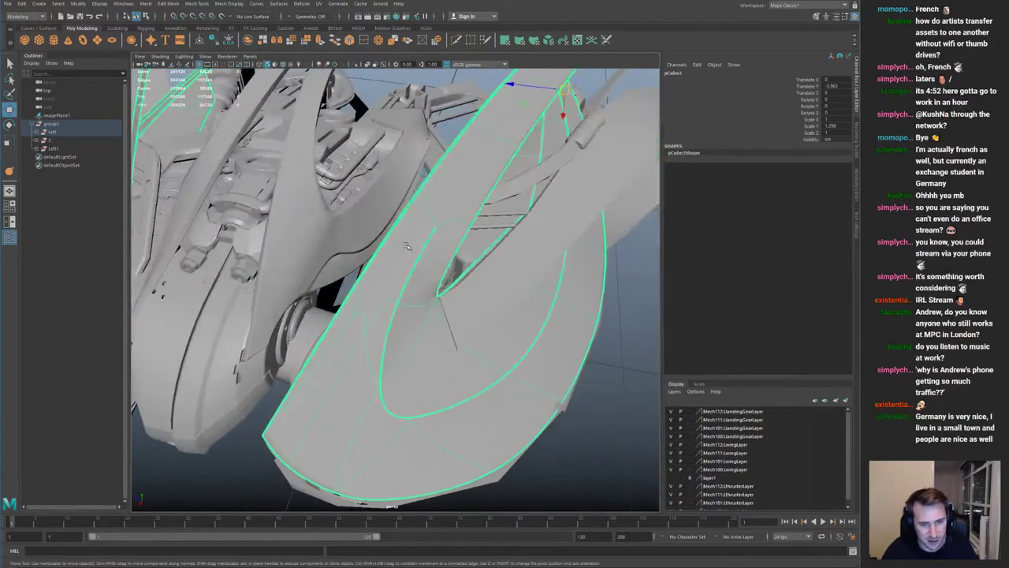
pyautogui.keyDown('alt'); pyautogui.moveTo(372, 233); pyautogui.dragTo(257, 244, button='middle'); pyautogui.keyUp('alt')
pyautogui.click(504, 384)
pyautogui.click(371, 317)
pyautogui.keyDown('alt'); pyautogui.moveTo(371, 316); pyautogui.dragTo(303, 308); pyautogui.keyUp('alt')
pyautogui.keyDown('alt'); pyautogui.moveTo(304, 308); pyautogui.dragTo(333, 311, button='right'); pyautogui.keyUp('alt')
pyautogui.hotkey('ctrl', '1')
pyautogui.moveTo(270, 293); pyautogui.dragTo(269, 266, button='right')
pyautogui.moveTo(225, 286); pyautogui.dragTo(254, 319)
pyautogui.keyDown('ctrl'); pyautogui.moveTo(266, 220); pyautogui.dragTo(390, 354); pyautogui.keyUp('ctrl')
pyautogui.keyDown('alt'); pyautogui.moveTo(272, 288); pyautogui.dragTo(315, 300); pyautogui.keyUp('alt')
pyautogui.hotkey('ctrl', 'b')
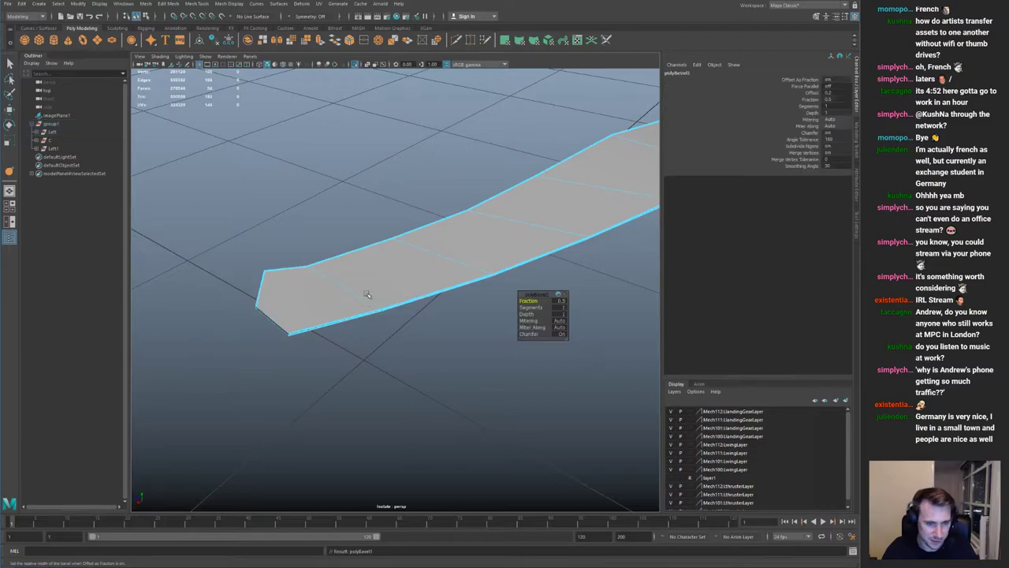
pyautogui.moveTo(536, 301); pyautogui.dragTo(544, 307)
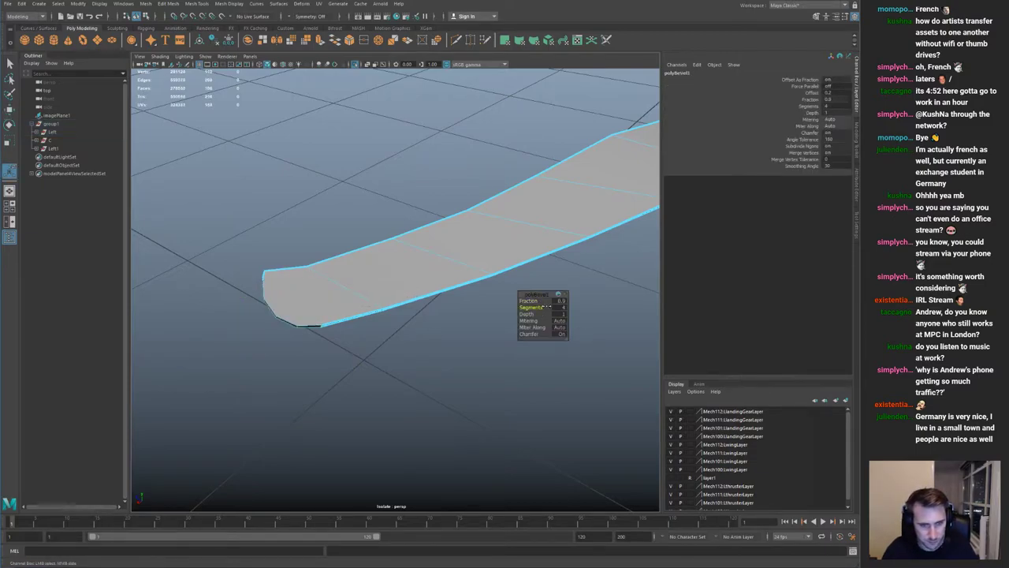
# Step: Return to object mode and examine the blade panel's rounded front corner on the full ship
pyautogui.press('q')
pyautogui.moveTo(401, 240); pyautogui.dragTo(424, 219, button='right')
pyautogui.hotkey('ctrl', '1')
pyautogui.keyDown('alt'); pyautogui.moveTo(372, 279); pyautogui.dragTo(498, 362); pyautogui.keyUp('alt')
pyautogui.hotkey('ctrl', '1')
# Step: Adjust the vertices of the blade panel's rounded front corner against the wing surface, and undo the last change
pyautogui.moveTo(349, 274); pyautogui.dragTo(320, 274, button='right')
pyautogui.hotkey('ctrl', '1')
pyautogui.moveTo(357, 311); pyautogui.dragTo(428, 286)
pyautogui.press('w')
pyautogui.moveTo(335, 270); pyautogui.dragTo(357, 294)
pyautogui.moveTo(261, 256); pyautogui.dragTo(278, 275)
pyautogui.click(279, 280)
pyautogui.hotkey('ctrl', 'z')
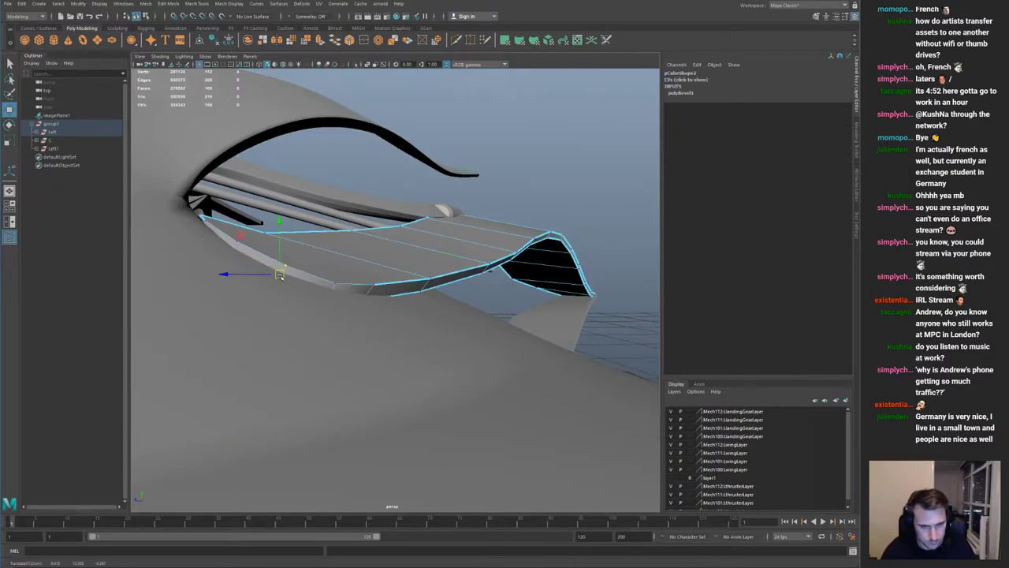
# Step: Examine the adjusted blade panel on the full ship from several angles, and select the panel
pyautogui.click(521, 250)
pyautogui.keyDown('alt'); pyautogui.moveTo(520, 251); pyautogui.dragTo(411, 364); pyautogui.keyUp('alt')
pyautogui.click(494, 394)
pyautogui.keyDown('alt'); pyautogui.moveTo(494, 394); pyautogui.dragTo(272, 290); pyautogui.keyUp('alt')
pyautogui.keyDown('alt'); pyautogui.moveTo(273, 291); pyautogui.dragTo(354, 315, button='right'); pyautogui.keyUp('alt')
pyautogui.keyDown('alt'); pyautogui.moveTo(355, 315); pyautogui.dragTo(505, 331); pyautogui.keyUp('alt')
pyautogui.keyDown('alt'); pyautogui.moveTo(505, 331); pyautogui.dragTo(442, 315, button='right'); pyautogui.keyUp('alt')
pyautogui.keyDown('alt'); pyautogui.moveTo(442, 315); pyautogui.dragTo(338, 297); pyautogui.keyUp('alt')
pyautogui.click(451, 289)
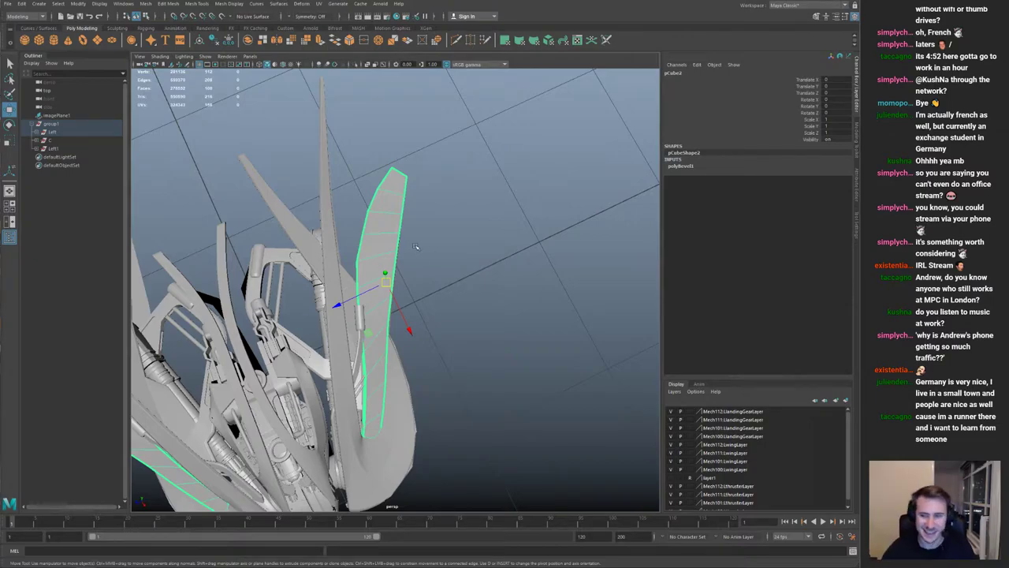
# Step: Delete the blade panel's construction history and save the scene
pyautogui.keyDown('alt'); pyautogui.moveTo(421, 246); pyautogui.dragTo(359, 213); pyautogui.keyUp('alt')
pyautogui.keyDown('alt'); pyautogui.moveTo(360, 213); pyautogui.dragTo(457, 301, button='right'); pyautogui.keyUp('alt')
pyautogui.hotkey('alt', 'shift', 'd')
pyautogui.hotkey('ctrl', 's')
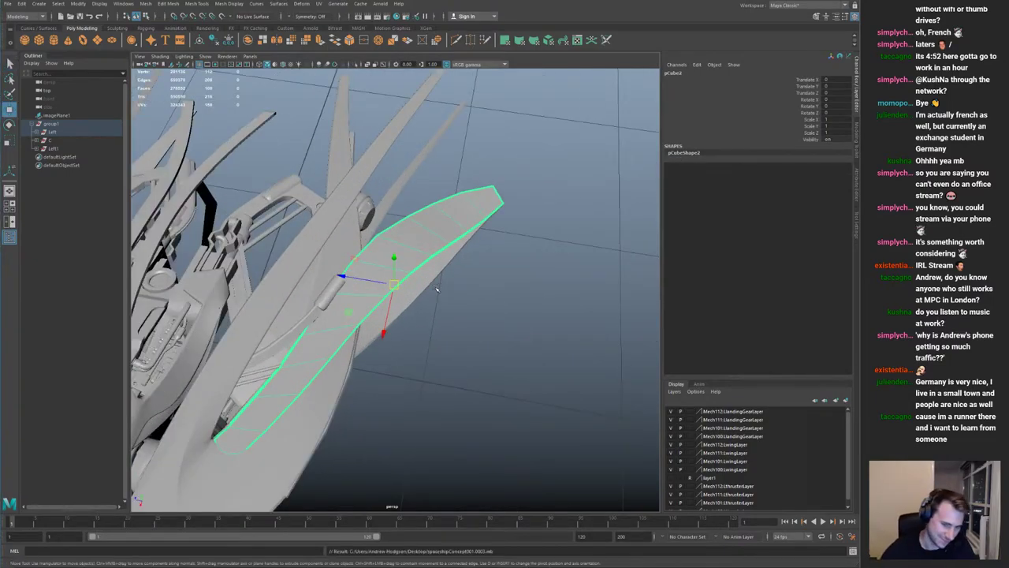
# Step: Examine the blade panel's fit against the wing from several angles, and clear the selection
pyautogui.click(447, 319)
pyautogui.keyDown('alt'); pyautogui.moveTo(442, 317); pyautogui.dragTo(394, 280); pyautogui.keyUp('alt')
pyautogui.click(418, 287)
pyautogui.keyDown('alt'); pyautogui.moveTo(395, 280); pyautogui.dragTo(465, 315, button='right'); pyautogui.keyUp('alt')
pyautogui.keyDown('alt'); pyautogui.moveTo(465, 316); pyautogui.dragTo(406, 302); pyautogui.keyUp('alt')
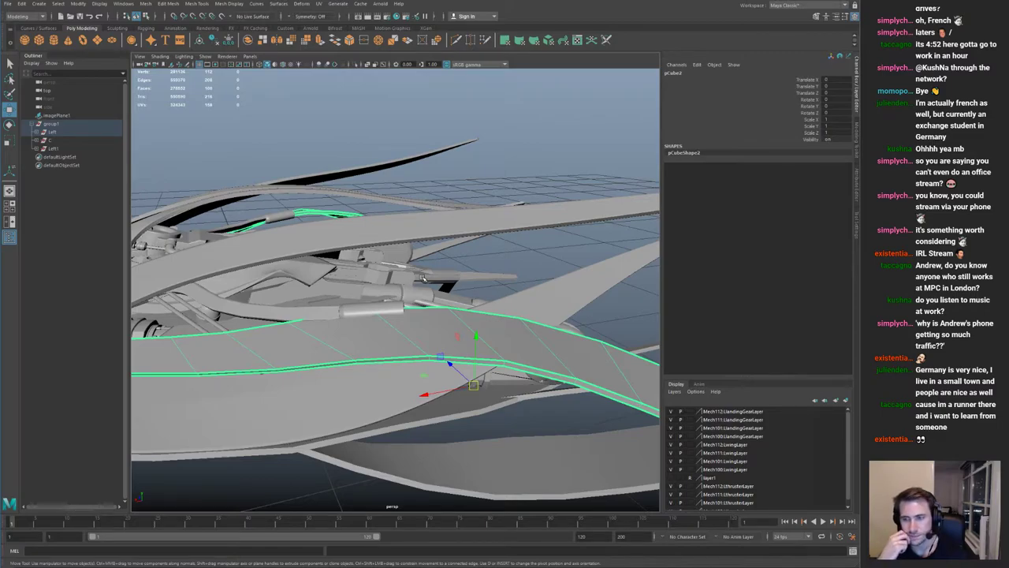
pyautogui.keyDown('alt'); pyautogui.moveTo(417, 270); pyautogui.dragTo(422, 346); pyautogui.keyUp('alt')
pyautogui.scroll(-4, 473, 299)
pyautogui.scroll(4, 391, 308)
pyautogui.keyDown('alt'); pyautogui.moveTo(422, 347); pyautogui.dragTo(386, 339, button='right'); pyautogui.keyUp('alt')
pyautogui.keyDown('alt'); pyautogui.moveTo(386, 339); pyautogui.dragTo(473, 320, button='middle'); pyautogui.keyUp('alt')
pyautogui.keyDown('alt'); pyautogui.moveTo(473, 320); pyautogui.dragTo(433, 276); pyautogui.keyUp('alt')
pyautogui.keyDown('alt'); pyautogui.moveTo(433, 276); pyautogui.dragTo(452, 317, button='right'); pyautogui.keyUp('alt')
pyautogui.keyDown('alt'); pyautogui.moveTo(452, 317); pyautogui.dragTo(504, 335); pyautogui.keyUp('alt')
pyautogui.keyDown('alt'); pyautogui.moveTo(504, 335); pyautogui.dragTo(552, 323, button='middle'); pyautogui.keyUp('alt')
pyautogui.keyDown('alt'); pyautogui.moveTo(552, 323); pyautogui.dragTo(394, 292, button='right'); pyautogui.keyUp('alt')
pyautogui.keyDown('alt'); pyautogui.moveTo(394, 292); pyautogui.dragTo(382, 314); pyautogui.keyUp('alt')
pyautogui.click(514, 409)
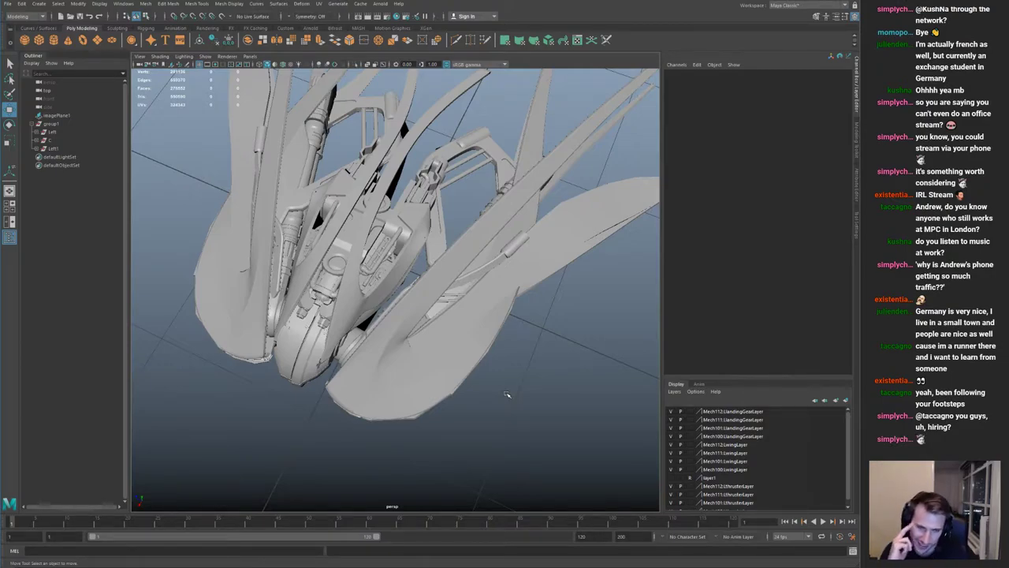
# Step: Examine the centre hull panels, struts and long fins from the front and rear of the ship
pyautogui.click(387, 285)
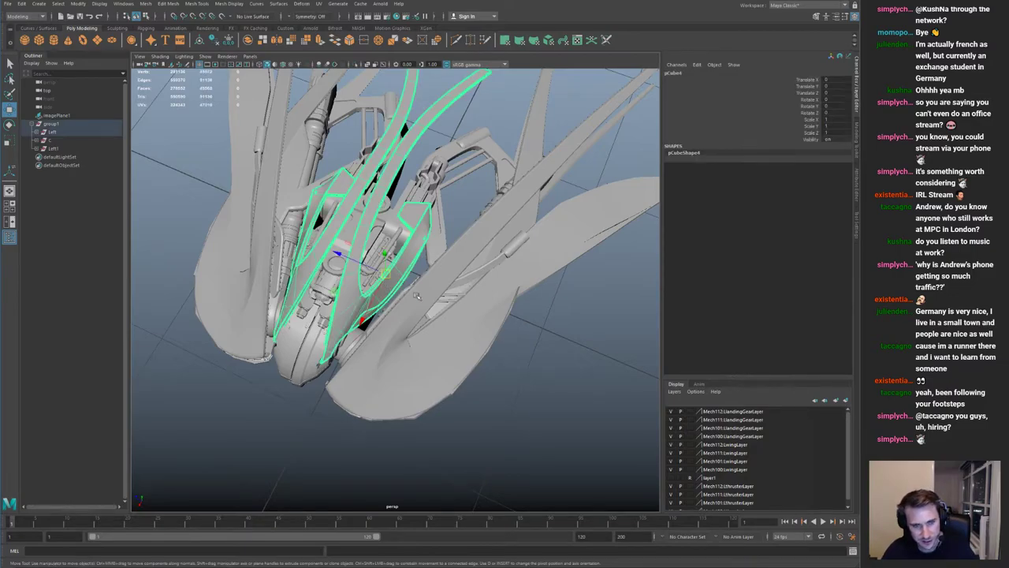
pyautogui.click(536, 391)
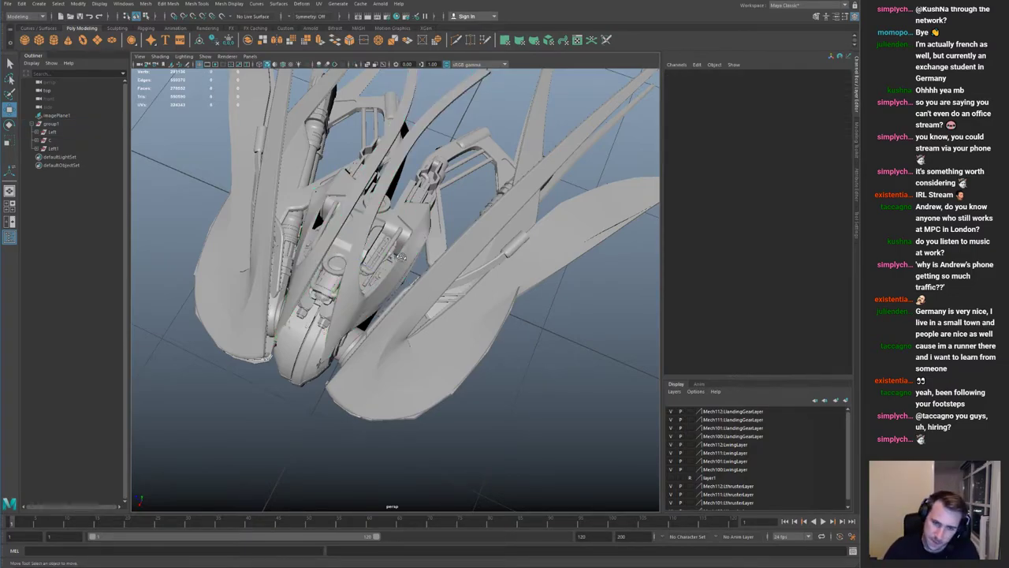
pyautogui.keyDown('alt'); pyautogui.moveTo(402, 259); pyautogui.dragTo(407, 222); pyautogui.keyUp('alt')
pyautogui.keyDown('alt'); pyautogui.moveTo(406, 222); pyautogui.dragTo(442, 237, button='right'); pyautogui.keyUp('alt')
pyautogui.keyDown('alt'); pyautogui.moveTo(331, 252); pyautogui.dragTo(354, 303); pyautogui.keyUp('alt')
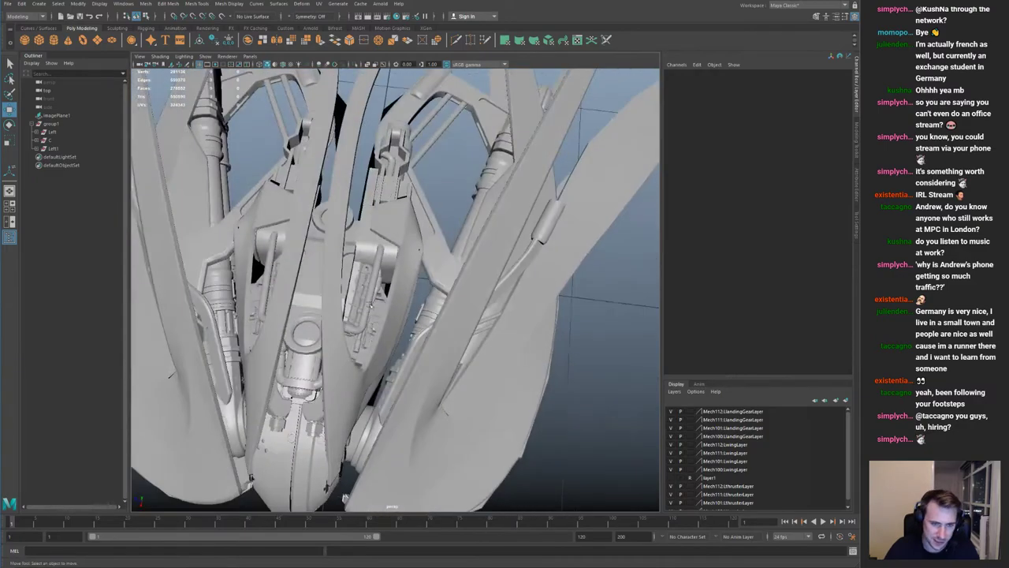
pyautogui.keyDown('alt'); pyautogui.moveTo(332, 276); pyautogui.dragTo(359, 275, button='right'); pyautogui.keyUp('alt')
pyautogui.keyDown('alt'); pyautogui.moveTo(370, 298); pyautogui.dragTo(427, 308); pyautogui.keyUp('alt')
pyautogui.keyDown('alt'); pyautogui.moveTo(427, 307); pyautogui.dragTo(300, 270, button='right'); pyautogui.keyUp('alt')
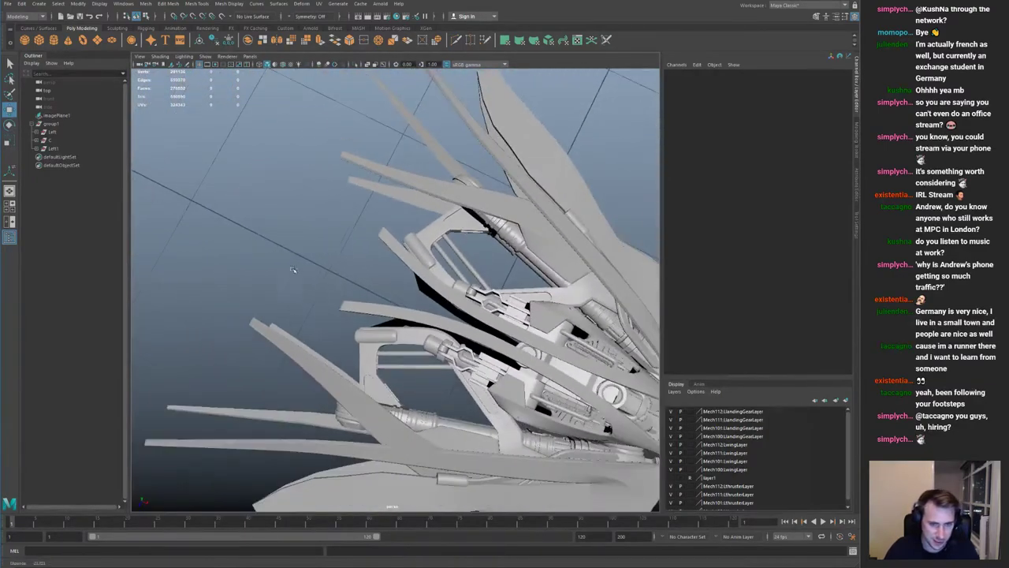
pyautogui.keyDown('alt'); pyautogui.moveTo(300, 270); pyautogui.dragTo(446, 248); pyautogui.keyUp('alt')
# Step: Frame the central fin panel between the struts and adjust the vertices around its rear bend
pyautogui.click(377, 320)
pyautogui.press('f')
pyautogui.keyDown('alt'); pyautogui.moveTo(379, 328); pyautogui.dragTo(369, 302); pyautogui.keyUp('alt')
pyautogui.keyDown('alt'); pyautogui.moveTo(370, 302); pyautogui.dragTo(419, 236, button='right'); pyautogui.keyUp('alt')
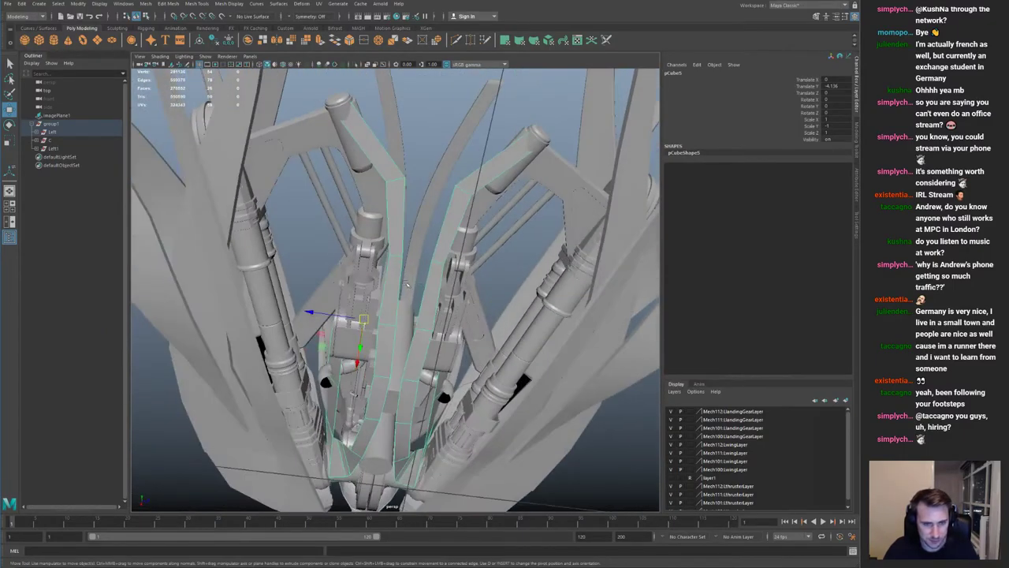
pyautogui.hotkey('ctrl', '1')
pyautogui.press('F9')
pyautogui.hotkey('ctrl', '1')
pyautogui.keyDown('alt'); pyautogui.moveTo(425, 205); pyautogui.dragTo(386, 206); pyautogui.keyUp('alt')
pyautogui.moveTo(361, 166); pyautogui.dragTo(347, 164)
pyautogui.moveTo(340, 237); pyautogui.dragTo(378, 122)
pyautogui.moveTo(391, 246); pyautogui.dragTo(415, 227, button='right')
pyautogui.keyDown('alt'); pyautogui.moveTo(415, 227); pyautogui.dragTo(423, 258); pyautogui.keyUp('alt')
pyautogui.keyDown('alt'); pyautogui.moveTo(441, 423); pyautogui.dragTo(473, 244); pyautogui.keyUp('alt')
pyautogui.click(383, 263)
pyautogui.hotkey('ctrl', '1')
pyautogui.hotkey('ctrl', '1')
pyautogui.keyDown('alt'); pyautogui.moveTo(473, 245); pyautogui.dragTo(449, 228, button='right'); pyautogui.keyUp('alt')
pyautogui.click(511, 185)
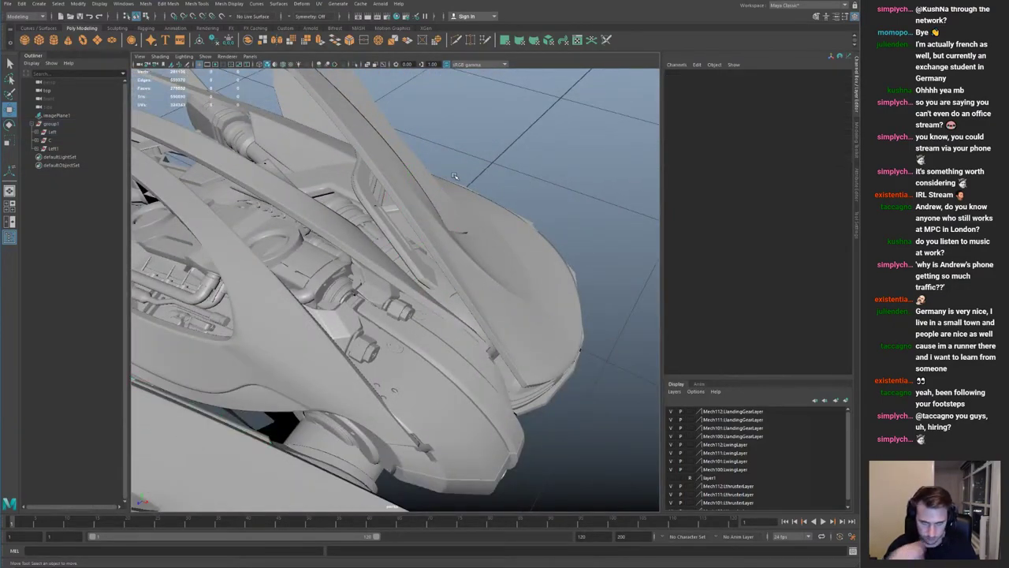
# Step: Frame the bolted round cap at the rear of the wing's engine pod and scale it down slightly along its X axis
pyautogui.keyDown('alt'); pyautogui.moveTo(346, 180); pyautogui.dragTo(442, 208); pyautogui.keyUp('alt')
pyautogui.keyDown('alt'); pyautogui.moveTo(442, 208); pyautogui.dragTo(429, 185, button='right'); pyautogui.keyUp('alt')
pyautogui.moveTo(429, 185)
pyautogui.keyDown('alt'); pyautogui.mouseDown()
pyautogui.moveTo(424, 171)
pyautogui.moveTo(430, 176)
pyautogui.mouseUp(); pyautogui.keyUp('alt')
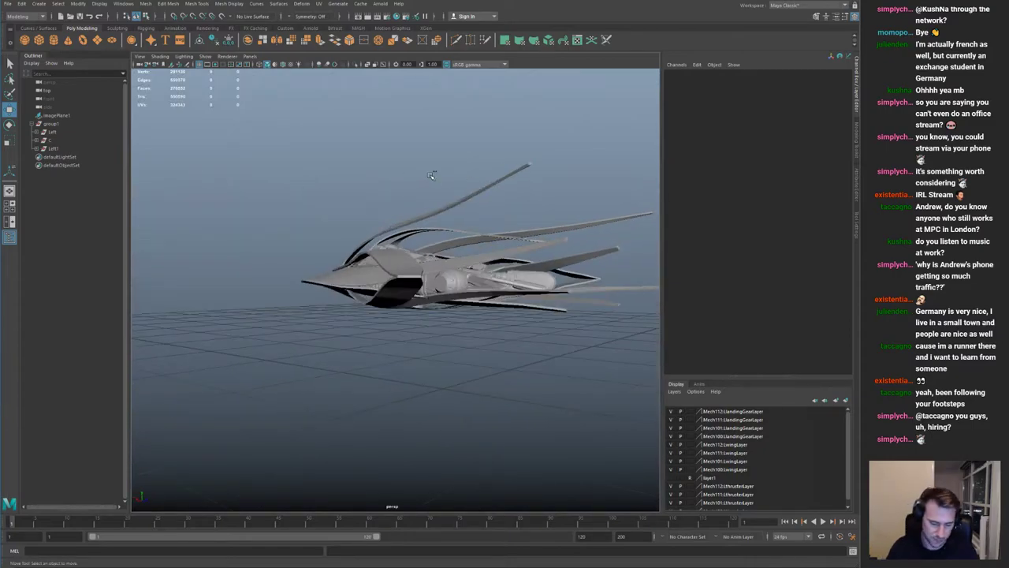
pyautogui.keyDown('alt'); pyautogui.moveTo(430, 176); pyautogui.dragTo(482, 229, button='right'); pyautogui.keyUp('alt')
pyautogui.keyDown('alt'); pyautogui.moveTo(482, 229); pyautogui.dragTo(398, 247); pyautogui.keyUp('alt')
pyautogui.keyDown('alt'); pyautogui.moveTo(397, 246); pyautogui.dragTo(495, 305, button='right'); pyautogui.keyUp('alt')
pyautogui.click(539, 254)
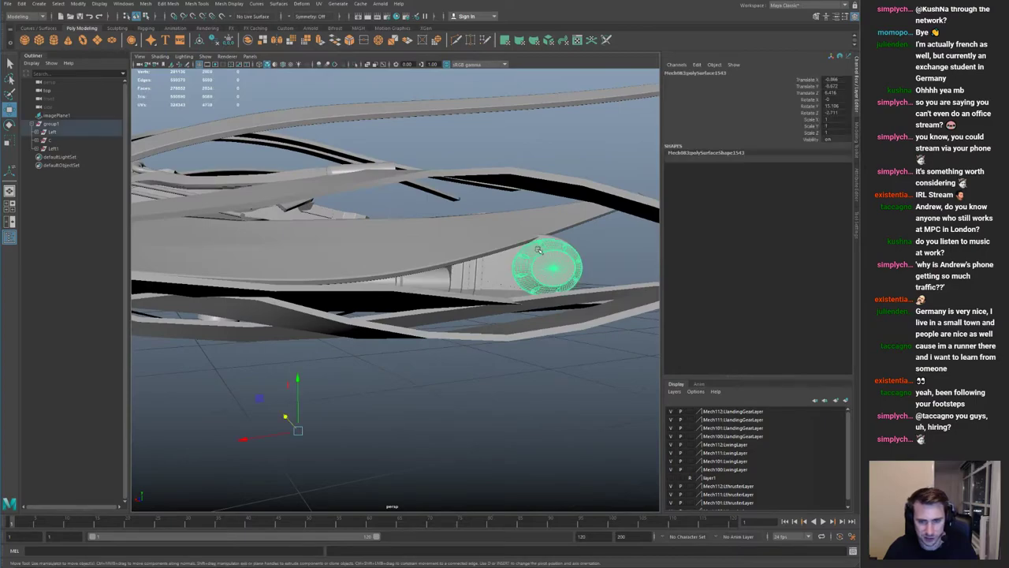
pyautogui.keyDown('alt'); pyautogui.moveTo(533, 250); pyautogui.dragTo(521, 250); pyautogui.keyUp('alt')
pyautogui.press('f')
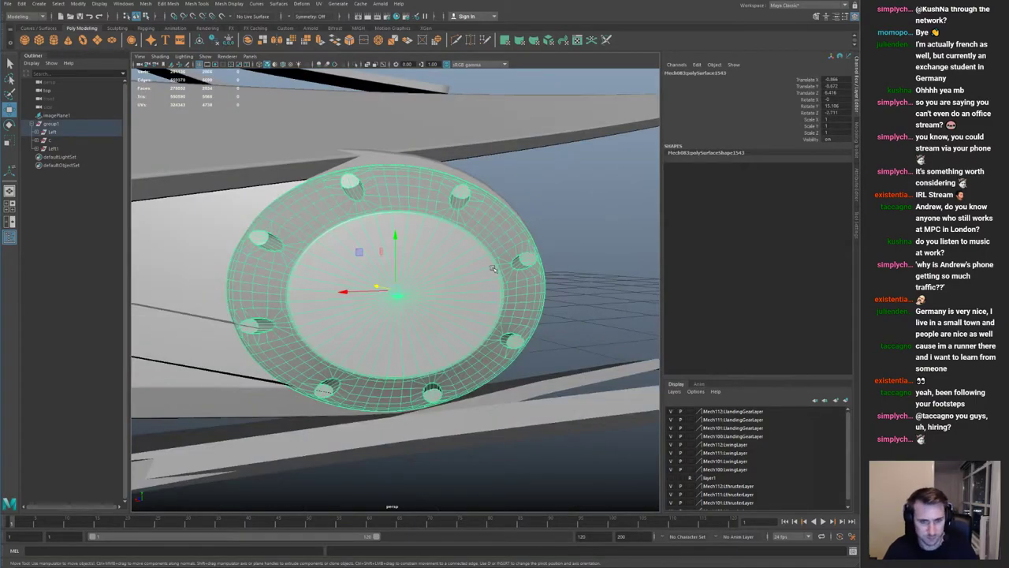
pyautogui.keyDown('alt'); pyautogui.moveTo(492, 269); pyautogui.dragTo(438, 272, button='right'); pyautogui.keyUp('alt')
pyautogui.press('r')
pyautogui.moveTo(346, 294); pyautogui.dragTo(361, 293)
pyautogui.press('w')
# Step: Isolate the engine pod body, select the vertices of its rounded end, scale them against the full ship, and return to object mode
pyautogui.keyDown('alt'); pyautogui.moveTo(442, 288); pyautogui.dragTo(359, 286); pyautogui.keyUp('alt')
pyautogui.click(484, 266)
pyautogui.keyDown('alt'); pyautogui.moveTo(484, 267); pyautogui.dragTo(376, 264); pyautogui.keyUp('alt')
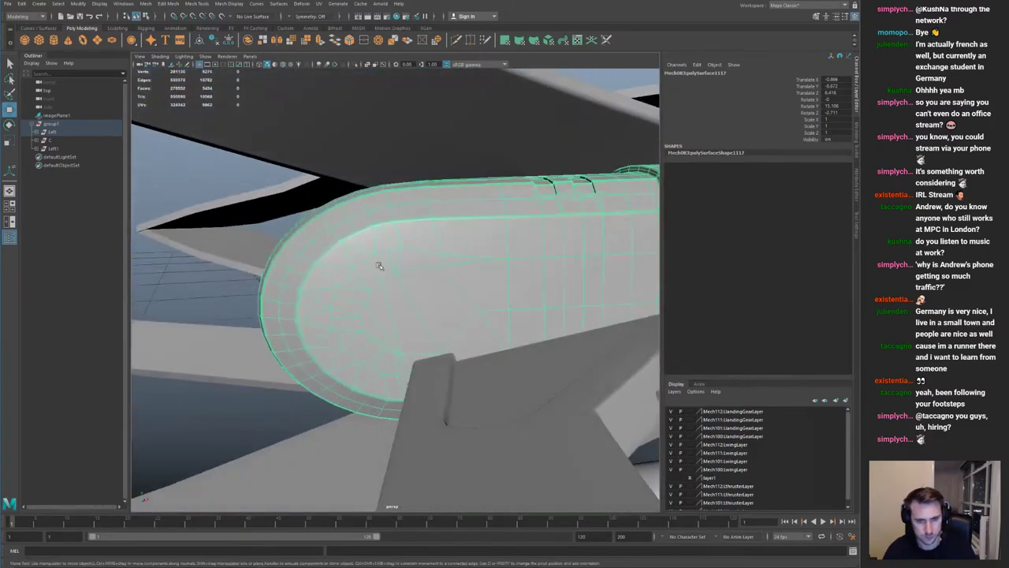
pyautogui.keyDown('alt'); pyautogui.moveTo(375, 264); pyautogui.dragTo(304, 245, button='right'); pyautogui.keyUp('alt')
pyautogui.hotkey('ctrl', '1')
pyautogui.press('F9')
pyautogui.moveTo(276, 201); pyautogui.dragTo(442, 384)
pyautogui.press('r')
pyautogui.moveTo(411, 292)
pyautogui.keyDown('alt'); pyautogui.mouseDown()
pyautogui.moveTo(503, 290)
pyautogui.moveTo(421, 296)
pyautogui.mouseUp(); pyautogui.keyUp('alt')
pyautogui.keyDown('alt'); pyautogui.moveTo(422, 296); pyautogui.dragTo(544, 364, button='right'); pyautogui.keyUp('alt')
pyautogui.keyDown('alt'); pyautogui.moveTo(530, 319); pyautogui.dragTo(518, 344); pyautogui.keyUp('alt')
pyautogui.hotkey('ctrl', '1')
pyautogui.moveTo(425, 318); pyautogui.dragTo(411, 320)
pyautogui.press('F8')
# Step: Select the bracket plate joining the engine pod to the central struts, and save the scene
pyautogui.keyDown('alt'); pyautogui.moveTo(410, 316); pyautogui.dragTo(169, 219, button='right'); pyautogui.keyUp('alt')
pyautogui.click(306, 206)
pyautogui.keyDown('alt'); pyautogui.moveTo(309, 208); pyautogui.dragTo(339, 265); pyautogui.keyUp('alt')
pyautogui.click(439, 251)
pyautogui.click(438, 321)
pyautogui.keyDown('alt'); pyautogui.moveTo(438, 322); pyautogui.dragTo(366, 244); pyautogui.keyUp('alt')
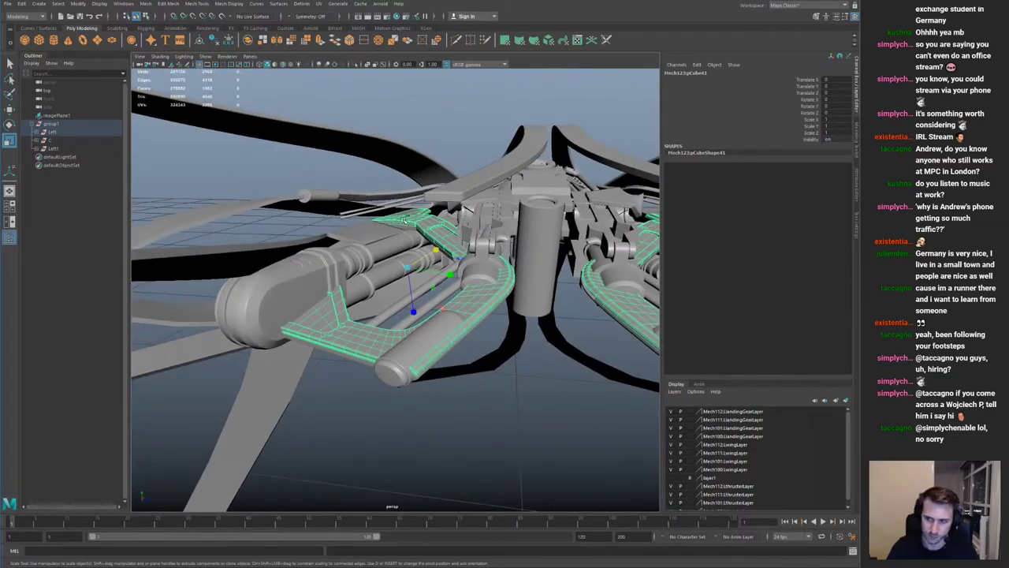
pyautogui.hotkey('ctrl', 's')
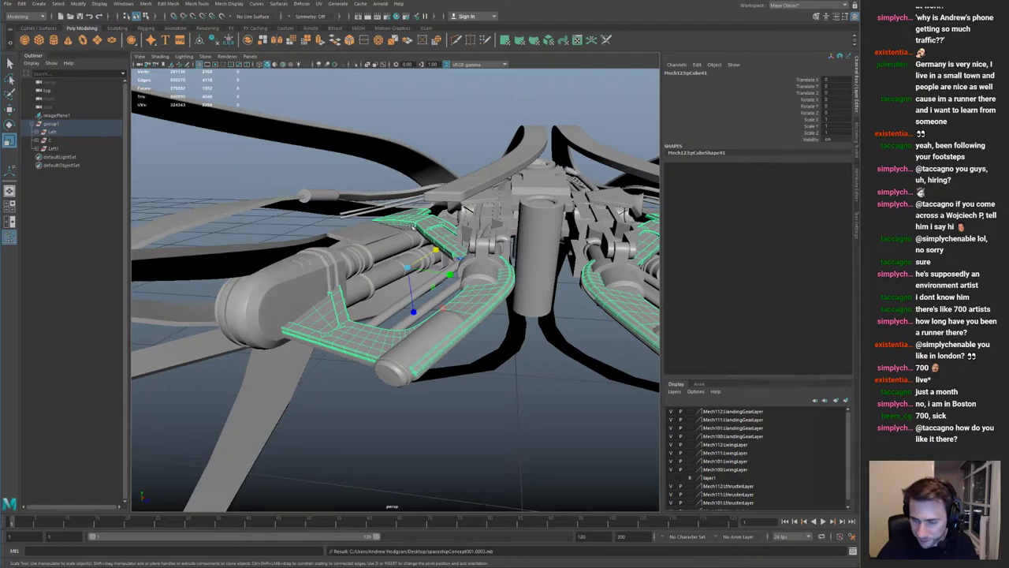
# Step: Examine the rear, underside and front of the ship around the engine pods and wing panels
pyautogui.keyDown('alt'); pyautogui.moveTo(413, 228); pyautogui.dragTo(349, 255, button='right'); pyautogui.keyUp('alt')
pyautogui.click(443, 368)
pyautogui.keyDown('alt'); pyautogui.moveTo(443, 368); pyautogui.dragTo(491, 310, button='right'); pyautogui.keyUp('alt')
pyautogui.keyDown('alt'); pyautogui.moveTo(491, 310); pyautogui.dragTo(492, 278); pyautogui.keyUp('alt')
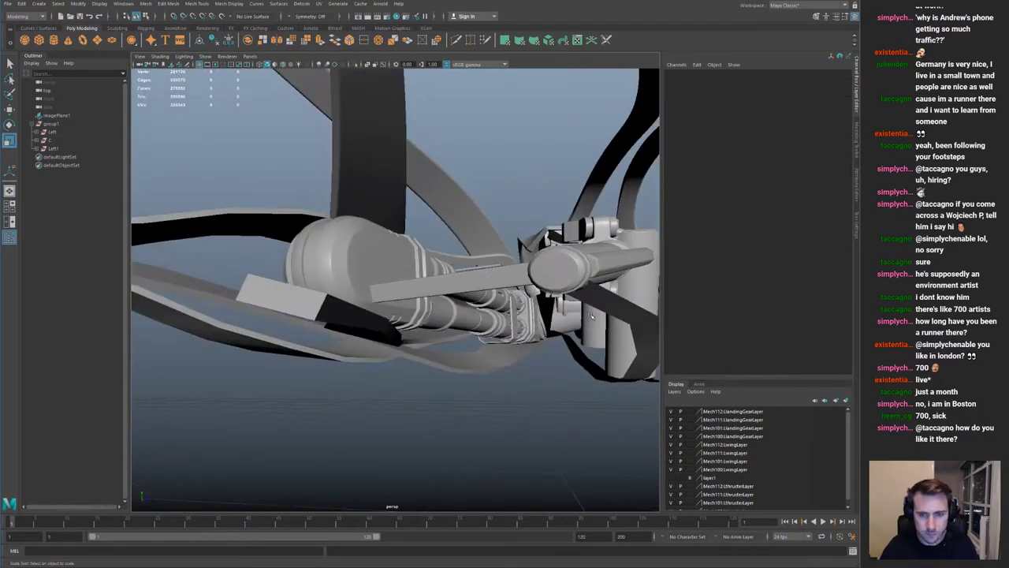
pyautogui.click(592, 316)
pyautogui.click(615, 313)
pyautogui.keyDown('alt'); pyautogui.moveTo(615, 313); pyautogui.dragTo(448, 255, button='right'); pyautogui.keyUp('alt')
pyautogui.keyDown('alt'); pyautogui.moveTo(374, 305); pyautogui.dragTo(445, 274); pyautogui.keyUp('alt')
pyautogui.click(375, 344)
pyautogui.keyDown('alt'); pyautogui.moveTo(374, 344); pyautogui.dragTo(343, 320, button='right'); pyautogui.keyUp('alt')
pyautogui.keyDown('alt'); pyautogui.moveTo(344, 320); pyautogui.dragTo(523, 311); pyautogui.keyUp('alt')
pyautogui.click(505, 377)
pyautogui.click(493, 356)
pyautogui.click(447, 308)
# Step: Delete the mirrored half of the ship, the Left1 group
pyautogui.click(67, 149)
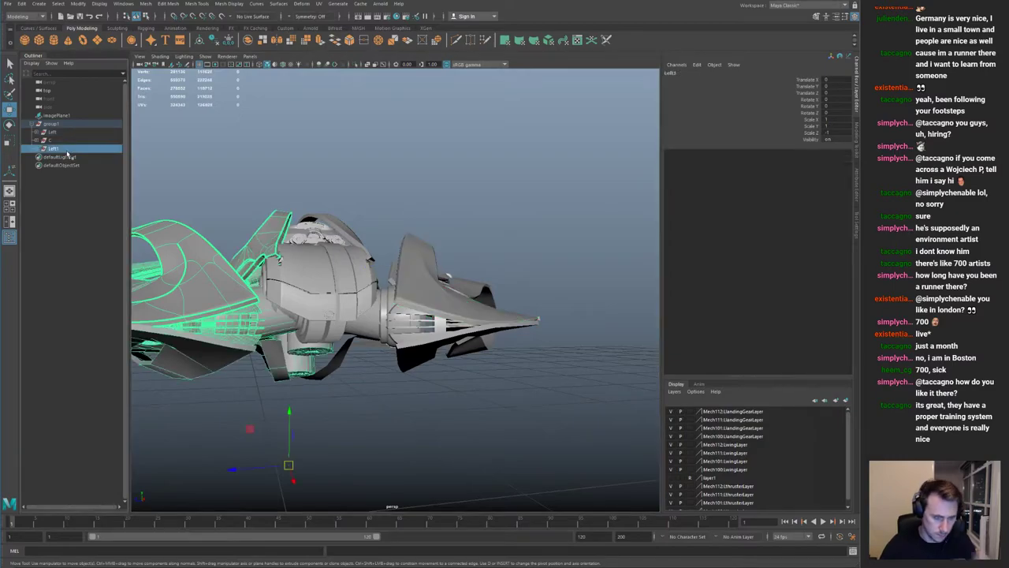
pyautogui.press('Delete')
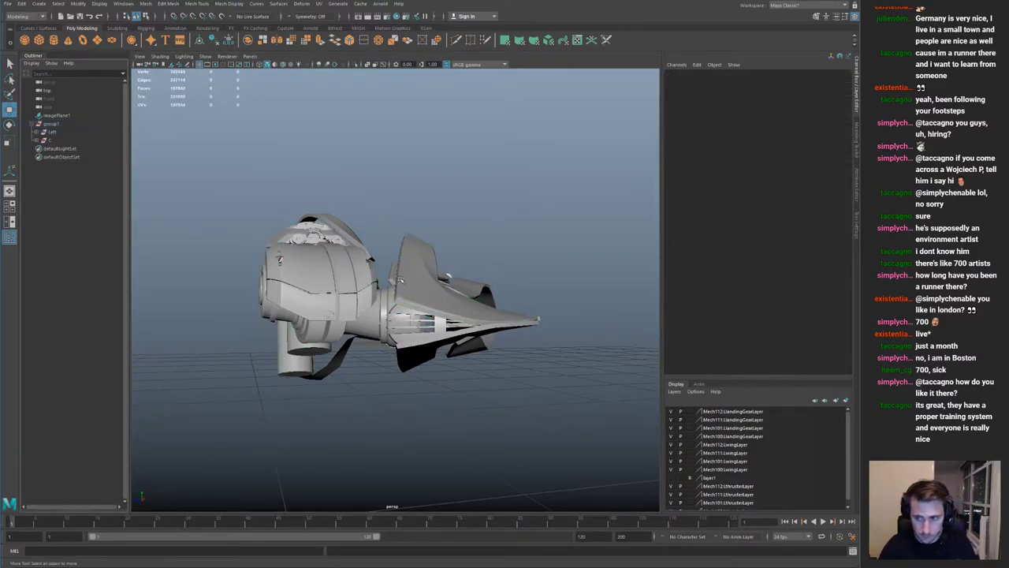
pyautogui.keyDown('alt'); pyautogui.moveTo(433, 276); pyautogui.dragTo(379, 261); pyautogui.keyUp('alt')
# Step: Duplicate the large outer wing panel, freeze the copy's transformations, and set its Scale Y to -1
pyautogui.click(410, 257)
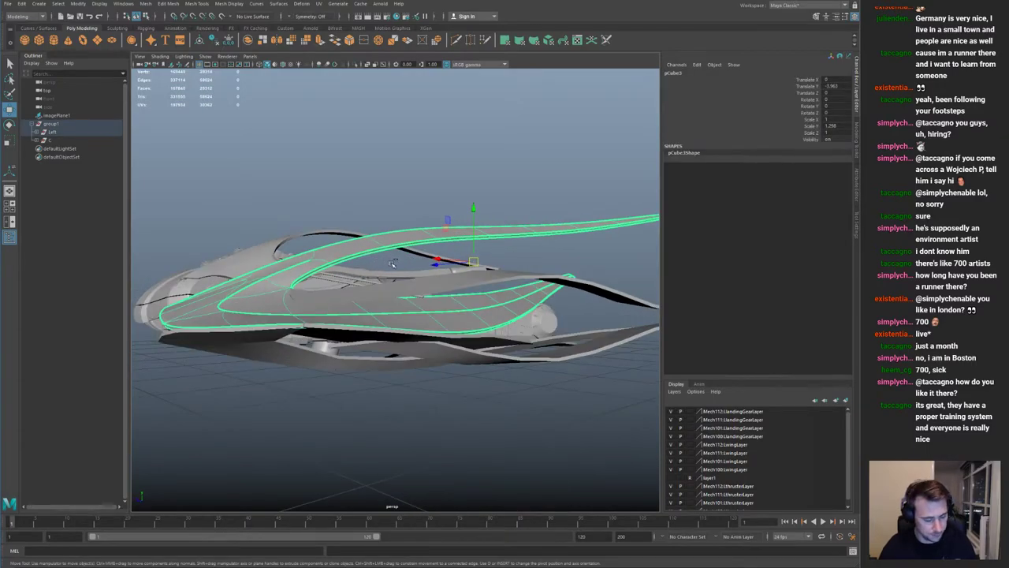
pyautogui.hotkey('ctrl', 'd')
pyautogui.hotkey('ctrl', 'shift', 'f')
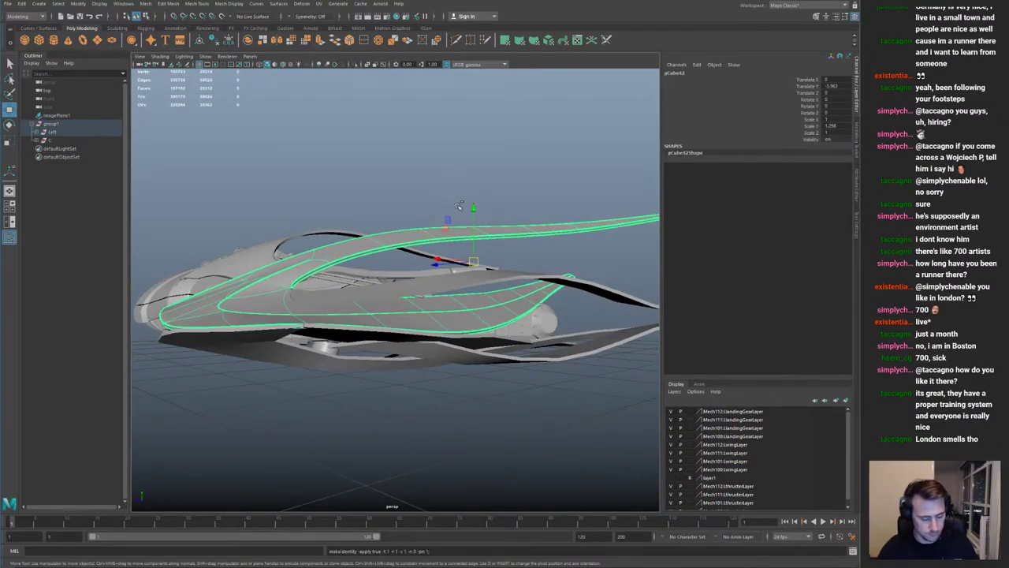
pyautogui.keyDown('alt'); pyautogui.moveTo(480, 202); pyautogui.dragTo(510, 222); pyautogui.keyUp('alt')
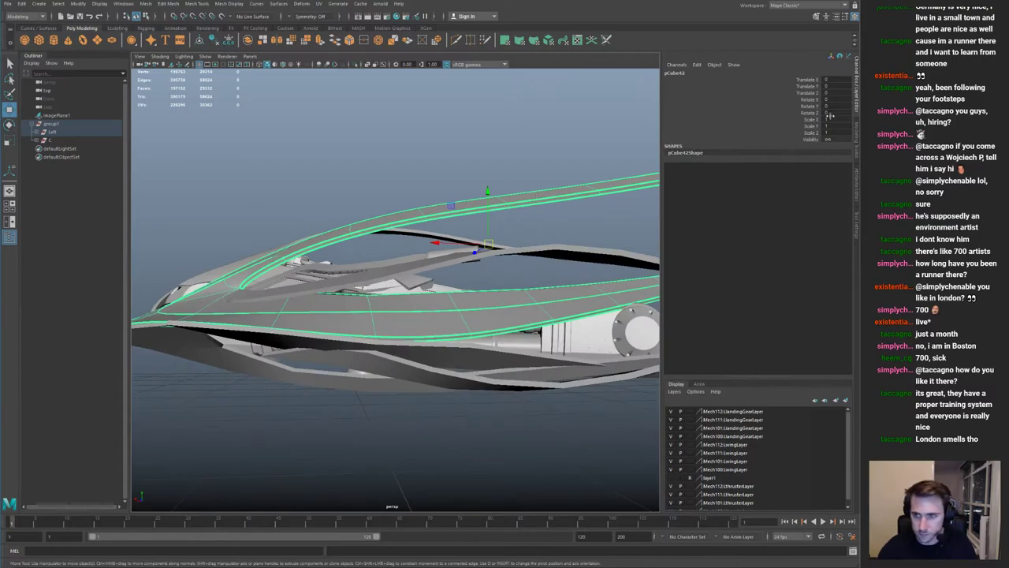
pyautogui.write('-1')
pyautogui.press('Return')
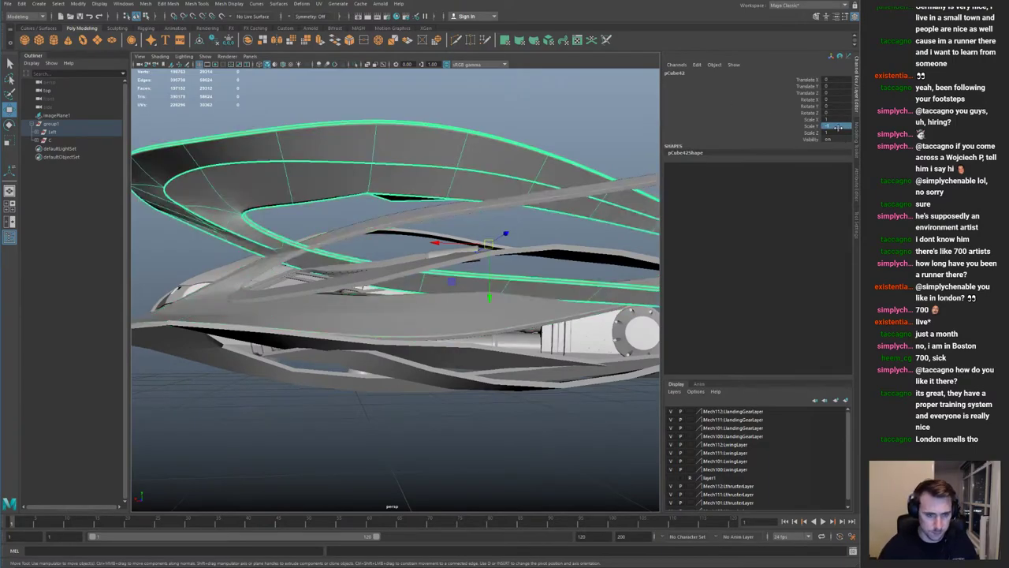
# Step: Move the flipped wing panel copy down below the wing
pyautogui.moveTo(489, 298); pyautogui.dragTo(499, 475)
pyautogui.keyDown('alt'); pyautogui.moveTo(485, 407); pyautogui.dragTo(558, 406); pyautogui.keyUp('alt')
pyautogui.keyDown('alt'); pyautogui.moveTo(558, 405); pyautogui.dragTo(403, 349, button='right'); pyautogui.keyUp('alt')
pyautogui.keyDown('alt'); pyautogui.moveTo(403, 350); pyautogui.dragTo(345, 344); pyautogui.keyUp('alt')
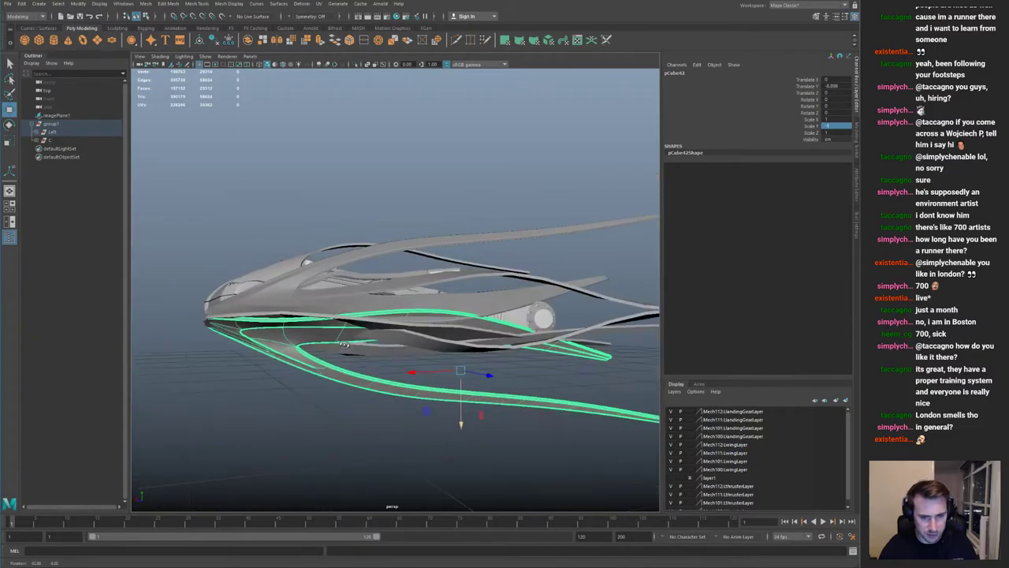
# Step: Flatten the flipped panel copy vertically and reposition it closely under the wing
pyautogui.press('r')
pyautogui.moveTo(460, 320); pyautogui.dragTo(463, 343)
pyautogui.press('w')
pyautogui.moveTo(463, 394); pyautogui.dragTo(536, 368)
pyautogui.moveTo(425, 393); pyautogui.dragTo(408, 334)
pyautogui.keyDown('alt'); pyautogui.moveTo(408, 333); pyautogui.dragTo(530, 324, button='middle'); pyautogui.keyUp('alt')
pyautogui.keyDown('alt'); pyautogui.moveTo(530, 325); pyautogui.dragTo(477, 313); pyautogui.keyUp('alt')
pyautogui.keyDown('alt'); pyautogui.moveTo(552, 291); pyautogui.dragTo(478, 326); pyautogui.keyUp('alt')
pyautogui.scroll(-3, 478, 327)
# Step: Reshape the long tail tip of the lower panel with a wide soft selection of its end vertices
pyautogui.moveTo(557, 394); pyautogui.dragTo(540, 377, button='right')
pyautogui.moveTo(540, 377); pyautogui.dragTo(521, 352)
pyautogui.keyDown('alt'); pyautogui.moveTo(510, 364); pyautogui.dragTo(804, 387); pyautogui.keyUp('alt')
pyautogui.press('b')
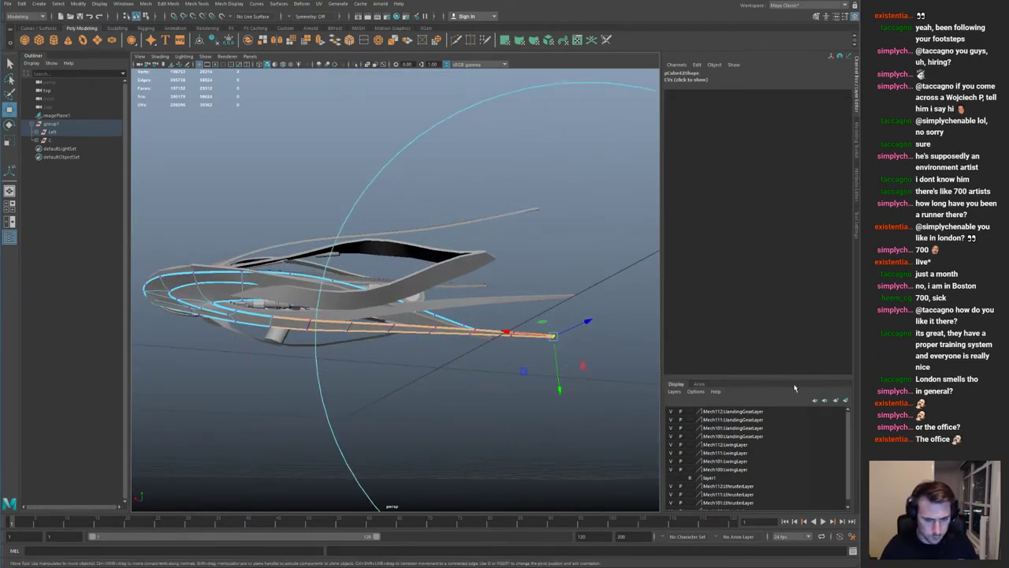
pyautogui.keyDown('alt'); pyautogui.moveTo(544, 389); pyautogui.dragTo(508, 344); pyautogui.keyUp('alt')
pyautogui.keyDown('alt'); pyautogui.moveTo(508, 344); pyautogui.dragTo(484, 308, button='middle'); pyautogui.keyUp('alt')
pyautogui.keyDown('alt'); pyautogui.moveTo(484, 308); pyautogui.dragTo(498, 378); pyautogui.keyUp('alt')
# Step: Soft-select the vertices along the middle of the lower panel's long blade and adjust their height beneath the wing
pyautogui.moveTo(514, 344); pyautogui.dragTo(362, 345)
pyautogui.keyDown('alt'); pyautogui.moveTo(407, 377); pyautogui.dragTo(223, 399); pyautogui.keyUp('alt')
pyautogui.press('b')
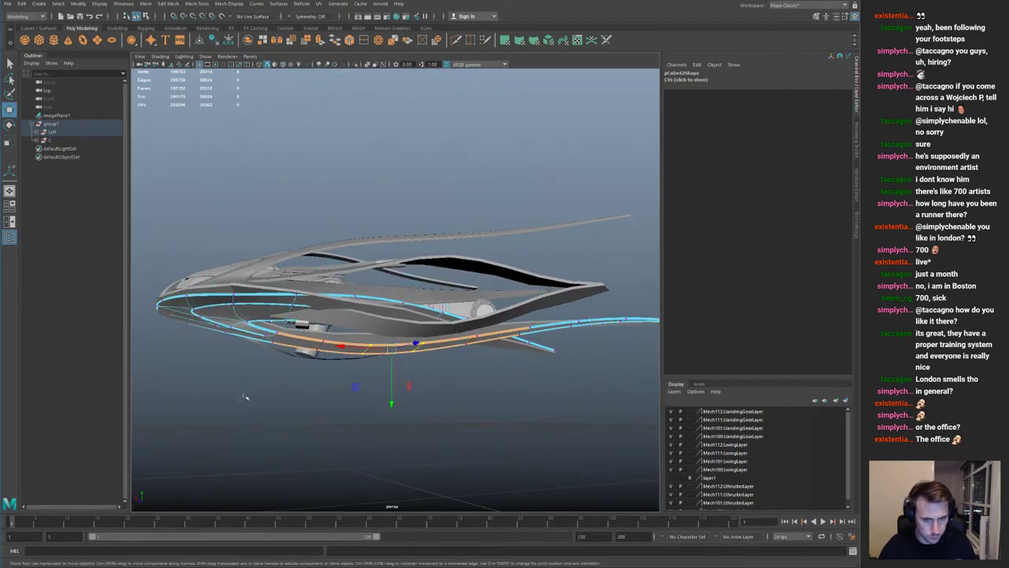
pyautogui.keyDown('alt'); pyautogui.moveTo(388, 404); pyautogui.dragTo(400, 406); pyautogui.keyUp('alt')
pyautogui.moveTo(320, 337); pyautogui.dragTo(351, 387)
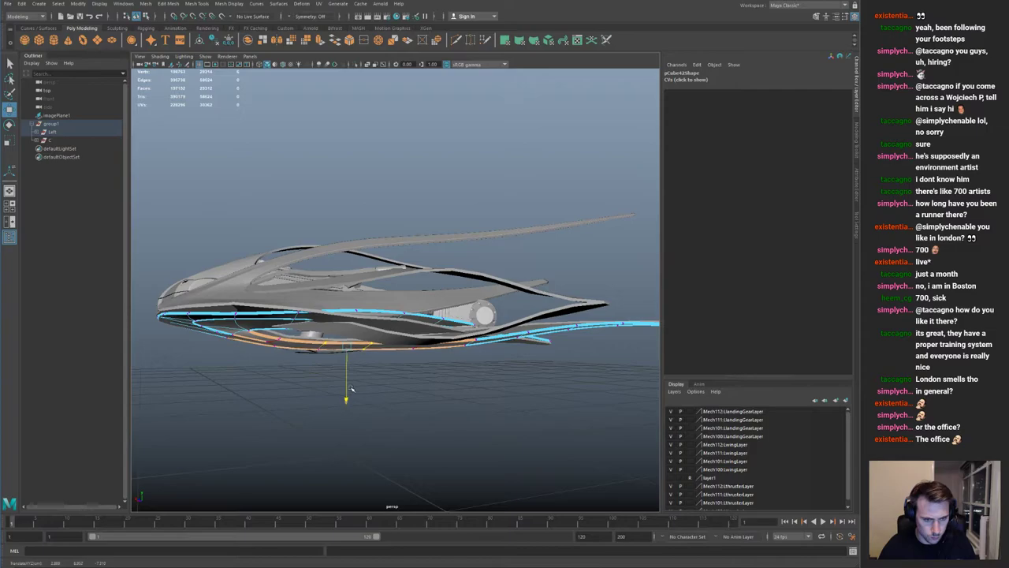
pyautogui.moveTo(457, 349)
pyautogui.keyDown('alt'); pyautogui.mouseDown()
pyautogui.moveTo(407, 386)
pyautogui.moveTo(421, 394)
pyautogui.moveTo(471, 345)
pyautogui.moveTo(415, 335)
pyautogui.moveTo(475, 345)
pyautogui.mouseUp(); pyautogui.keyUp('alt')
pyautogui.keyDown('alt'); pyautogui.moveTo(474, 345); pyautogui.dragTo(503, 347, button='right'); pyautogui.keyUp('alt')
pyautogui.keyDown('alt'); pyautogui.moveTo(502, 347); pyautogui.dragTo(488, 362); pyautogui.keyUp('alt')
# Step: Undo the last vertex change and adjust the height of the lower panel's shorter prong under the wing's edge
pyautogui.keyDown('alt'); pyautogui.moveTo(429, 348); pyautogui.dragTo(470, 356); pyautogui.keyUp('alt')
pyautogui.hotkey('ctrl', 'z')
pyautogui.press('b')
pyautogui.moveTo(421, 397); pyautogui.dragTo(416, 408)
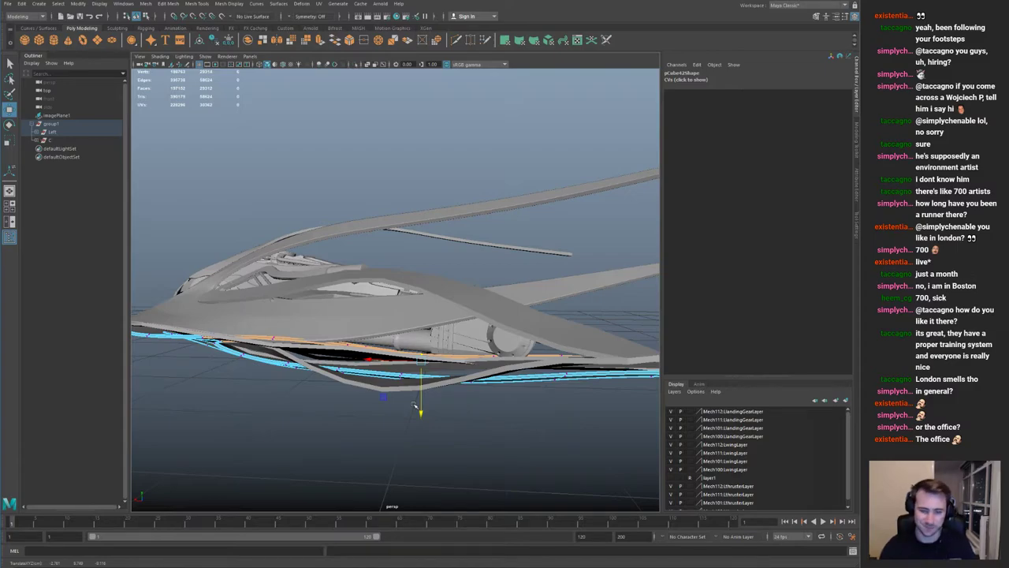
# Step: Reposition further vertices along the lower panel's blades to follow the wing's underside
pyautogui.keyDown('alt'); pyautogui.moveTo(381, 248); pyautogui.dragTo(420, 250); pyautogui.keyUp('alt')
pyautogui.keyDown('alt'); pyautogui.moveTo(421, 250); pyautogui.dragTo(315, 252, button='middle'); pyautogui.keyUp('alt')
pyautogui.keyDown('alt'); pyautogui.moveTo(363, 268); pyautogui.dragTo(439, 348); pyautogui.keyUp('alt')
pyautogui.moveTo(372, 317); pyautogui.dragTo(488, 368)
pyautogui.moveTo(386, 331); pyautogui.dragTo(490, 370)
pyautogui.keyDown('alt'); pyautogui.moveTo(482, 419); pyautogui.dragTo(410, 394); pyautogui.keyUp('alt')
pyautogui.moveTo(471, 346); pyautogui.dragTo(668, 486)
pyautogui.moveTo(548, 447); pyautogui.dragTo(392, 301)
# Step: Isolate the lower panel to select vertices on its front part, and adjust their height on the full ship
pyautogui.click(387, 359)
pyautogui.hotkey('ctrl', '1')
pyautogui.press('F9')
pyautogui.moveTo(245, 272); pyautogui.dragTo(297, 322)
pyautogui.hotkey('ctrl', '1')
pyautogui.keyDown('alt'); pyautogui.moveTo(256, 306); pyautogui.dragTo(321, 321, button='middle'); pyautogui.keyUp('alt')
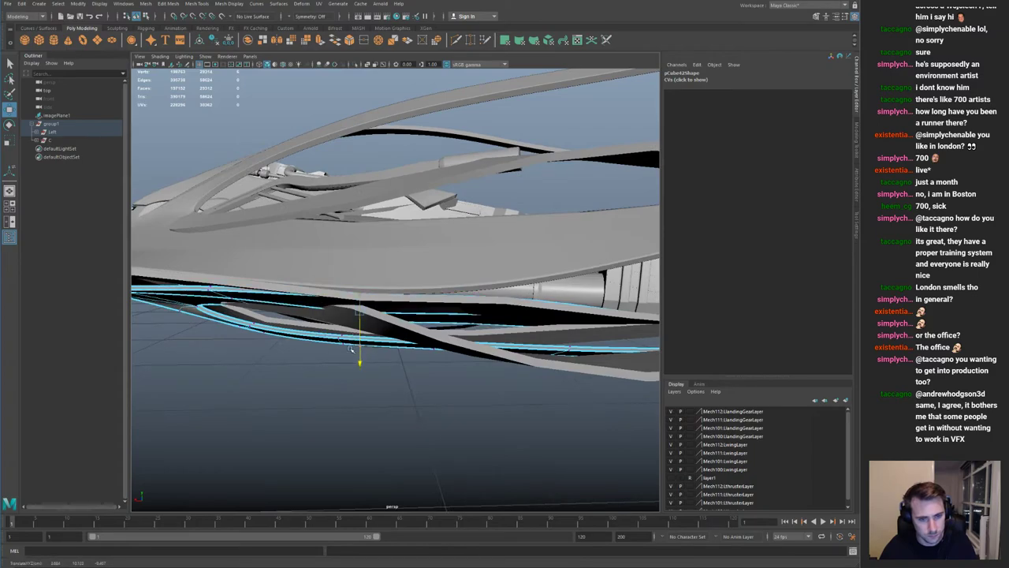
# Step: Isolate the lower panel to check its front, and adjust the height of its front-edge vertices against the wing on the full ship
pyautogui.press('F8')
pyautogui.keyDown('alt'); pyautogui.moveTo(321, 321); pyautogui.dragTo(398, 319); pyautogui.keyUp('alt')
pyautogui.hotkey('ctrl', '1')
pyautogui.press('F9')
pyautogui.keyDown('alt'); pyautogui.moveTo(292, 372); pyautogui.dragTo(287, 403); pyautogui.keyUp('alt')
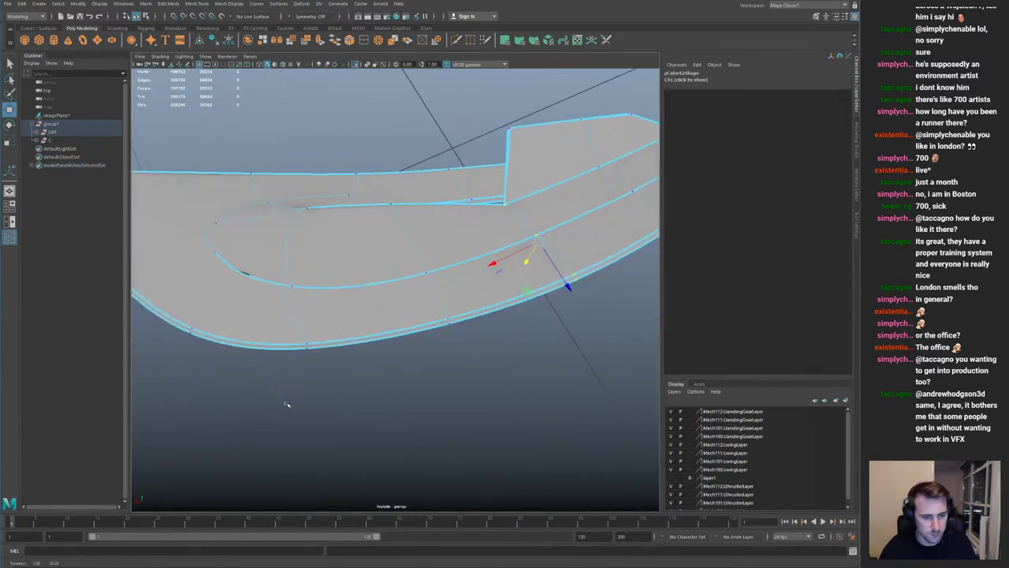
pyautogui.hotkey('ctrl', '1')
pyautogui.moveTo(177, 316); pyautogui.dragTo(272, 345)
pyautogui.moveTo(243, 398); pyautogui.dragTo(252, 377)
pyautogui.keyDown('alt'); pyautogui.moveTo(240, 334); pyautogui.dragTo(329, 309, button='middle'); pyautogui.keyUp('alt')
pyautogui.press('F8')
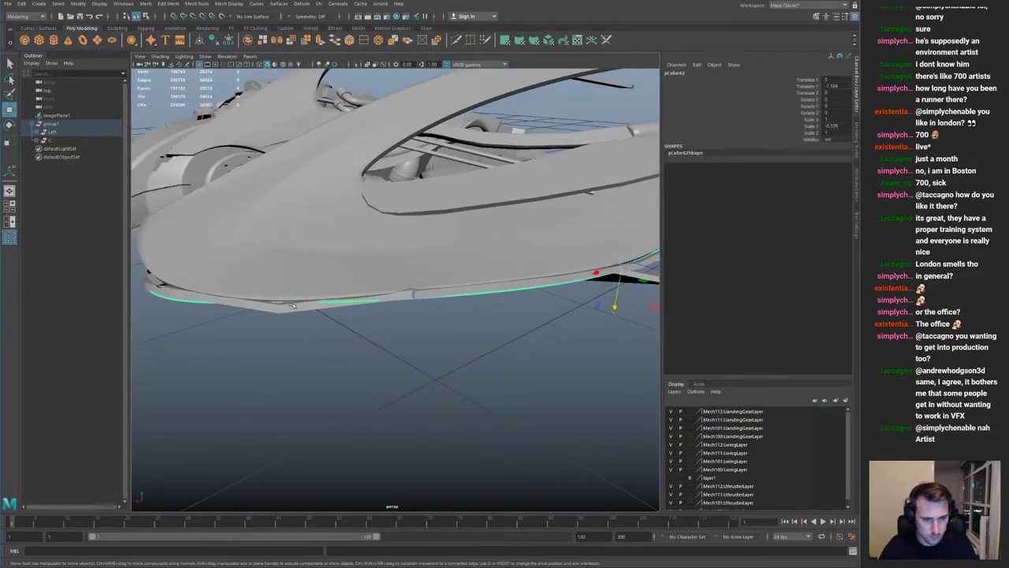
# Step: Reposition vertices on the broad underside of the lower panel beneath the wing
pyautogui.keyDown('alt'); pyautogui.moveTo(288, 304); pyautogui.dragTo(269, 276, button='right'); pyautogui.keyUp('alt')
pyautogui.click(269, 275)
pyautogui.keyDown('alt'); pyautogui.moveTo(270, 275); pyautogui.dragTo(504, 224); pyautogui.keyUp('alt')
pyautogui.click(386, 289)
pyautogui.press('F8')
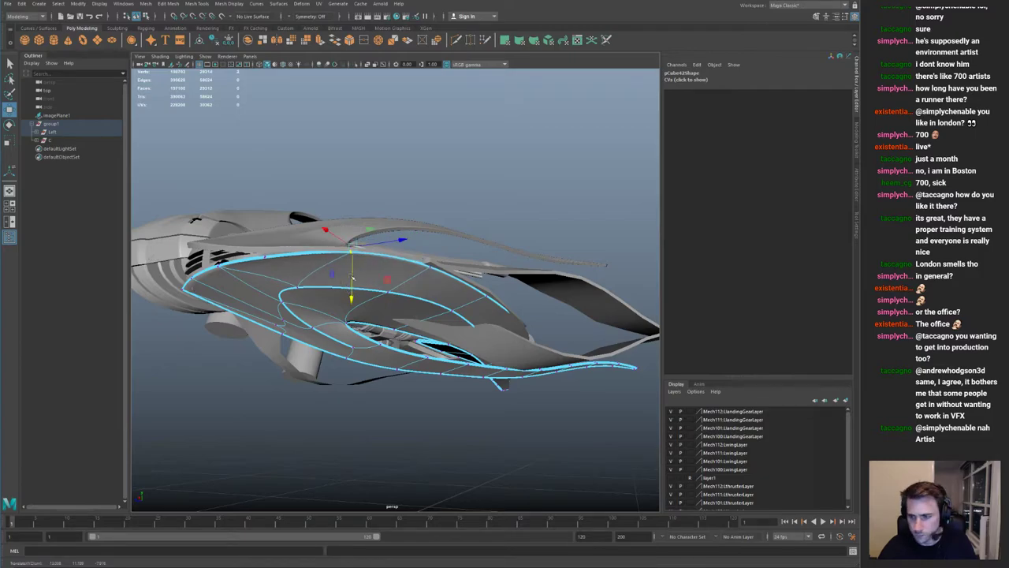
pyautogui.press('F8')
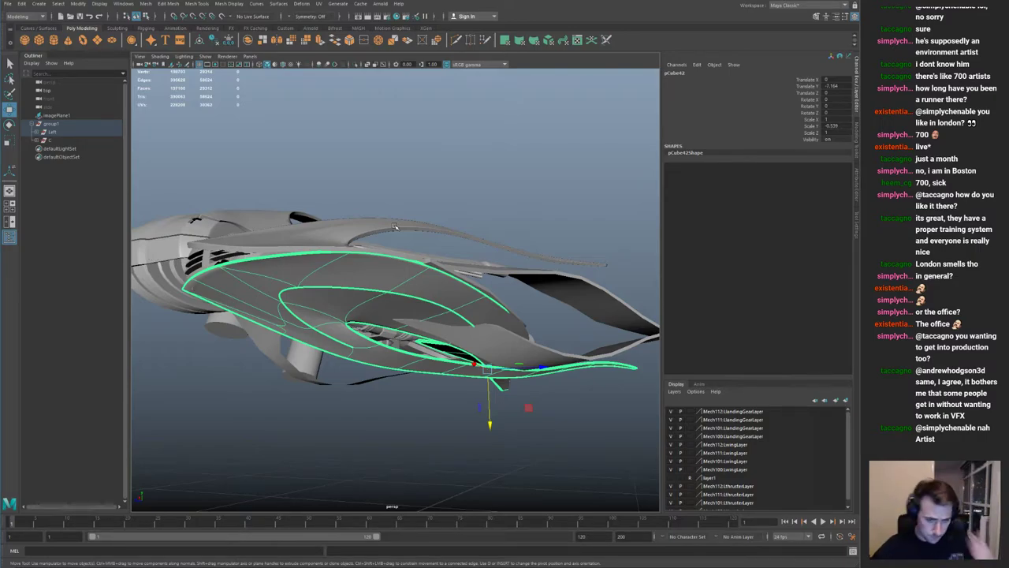
# Step: Examine the ship's underside and delete the unwanted part beneath the wing
pyautogui.keyDown('alt'); pyautogui.moveTo(473, 347); pyautogui.dragTo(563, 340); pyautogui.keyUp('alt')
pyautogui.click(563, 341)
pyautogui.scroll(-5, 556, 335)
pyautogui.keyDown('alt'); pyautogui.moveTo(513, 301); pyautogui.dragTo(396, 288, button='middle'); pyautogui.keyUp('alt')
pyautogui.keyDown('alt'); pyautogui.moveTo(396, 288); pyautogui.dragTo(278, 298); pyautogui.keyUp('alt')
pyautogui.keyDown('alt'); pyautogui.moveTo(315, 304); pyautogui.dragTo(379, 325, button='right'); pyautogui.keyUp('alt')
pyautogui.keyDown('alt'); pyautogui.moveTo(378, 324); pyautogui.dragTo(526, 345); pyautogui.keyUp('alt')
pyautogui.keyDown('alt'); pyautogui.moveTo(444, 299); pyautogui.dragTo(410, 300); pyautogui.keyUp('alt')
pyautogui.keyDown('alt'); pyautogui.moveTo(331, 319); pyautogui.dragTo(380, 337, button='right'); pyautogui.keyUp('alt')
pyautogui.click(371, 331)
pyautogui.keyDown('alt'); pyautogui.moveTo(375, 333); pyautogui.dragTo(410, 300); pyautogui.keyUp('alt')
pyautogui.keyDown('alt'); pyautogui.moveTo(410, 300); pyautogui.dragTo(360, 299, button='middle'); pyautogui.keyUp('alt')
pyautogui.keyDown('alt'); pyautogui.moveTo(360, 298); pyautogui.dragTo(354, 266); pyautogui.keyUp('alt')
pyautogui.press('Delete')
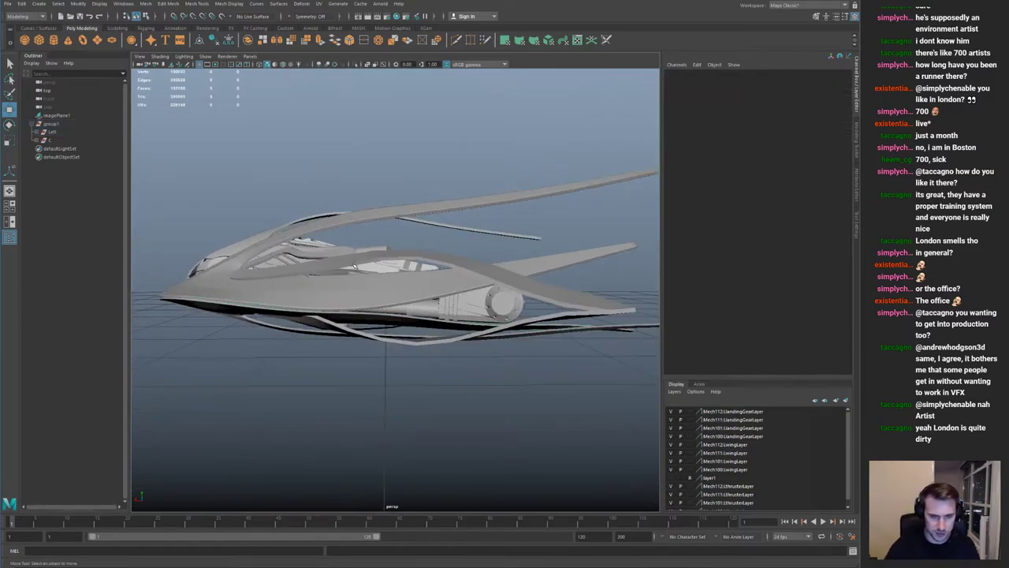
# Step: Check how the lower panel fits the wing from the side and from above, and save the scene
pyautogui.keyDown('alt'); pyautogui.moveTo(437, 290); pyautogui.dragTo(430, 289); pyautogui.keyUp('alt')
pyautogui.keyDown('alt'); pyautogui.moveTo(430, 289); pyautogui.dragTo(490, 322, button='right'); pyautogui.keyUp('alt')
pyautogui.click(455, 323)
pyautogui.click(436, 282)
pyautogui.keyDown('alt'); pyautogui.moveTo(438, 284); pyautogui.dragTo(357, 269); pyautogui.keyUp('alt')
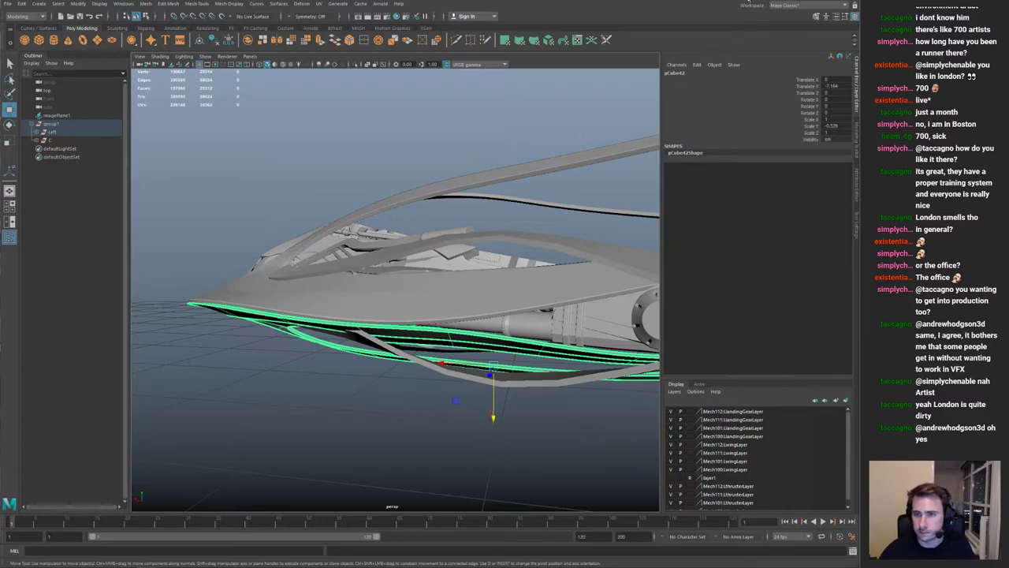
pyautogui.keyDown('alt'); pyautogui.moveTo(517, 263); pyautogui.dragTo(453, 273, button='right'); pyautogui.keyUp('alt')
pyautogui.keyDown('alt'); pyautogui.moveTo(453, 273); pyautogui.dragTo(538, 367); pyautogui.keyUp('alt')
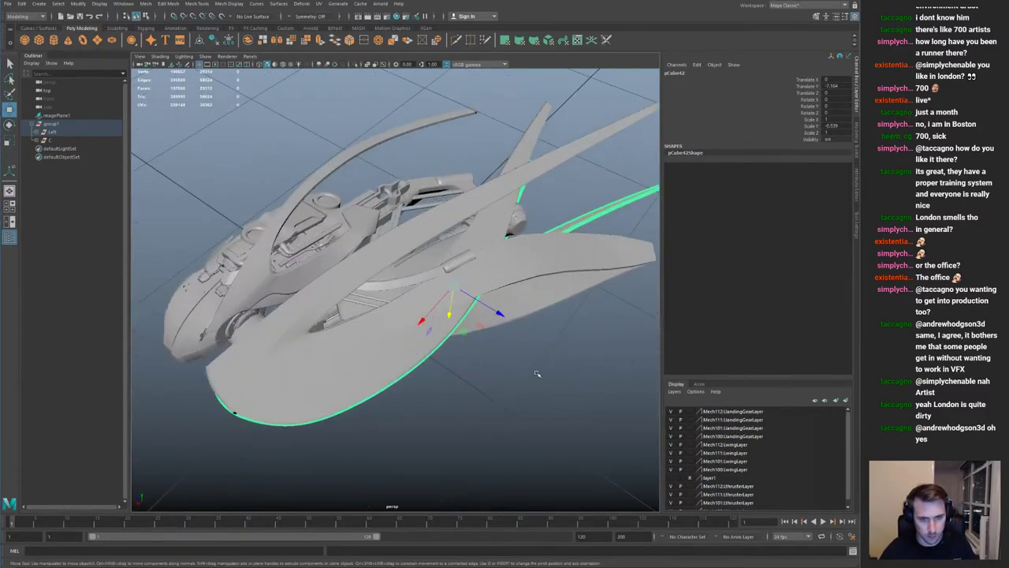
pyautogui.click(551, 386)
pyautogui.hotkey('ctrl', 's')
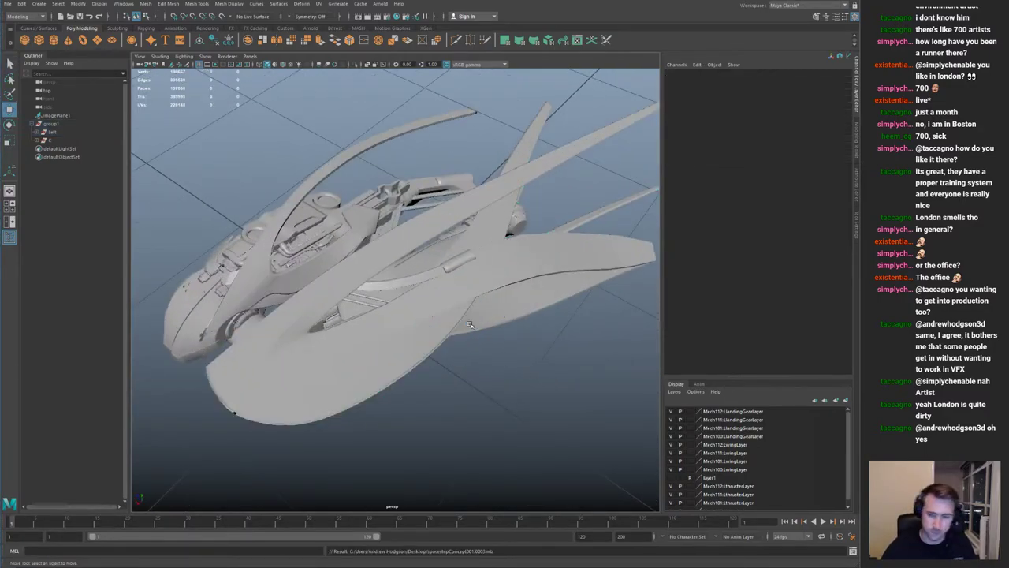
# Step: Duplicate the Left group as a mirrored copy with a Z scale of -1, check the symmetrical ship and save the scene
pyautogui.click(55, 132)
pyautogui.scroll(-4, 339, 218)
pyautogui.hotkey('ctrl', 'shift', 'd')
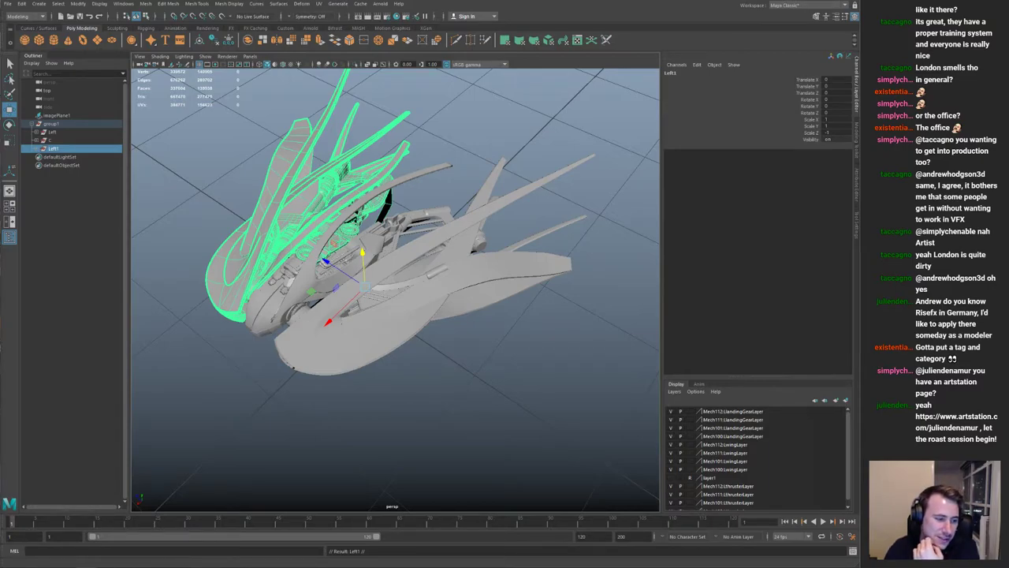
pyautogui.click(157, 200)
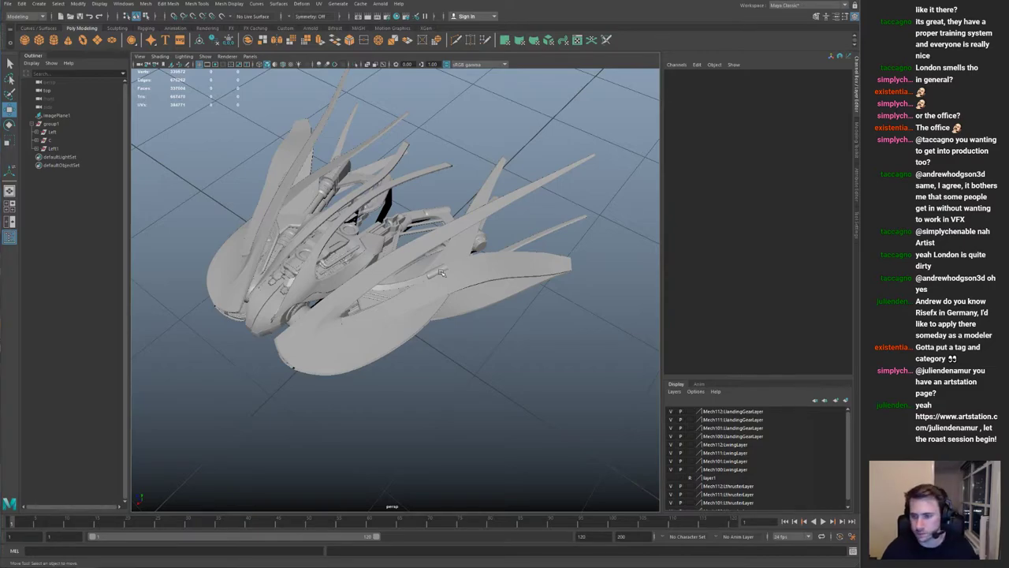
pyautogui.keyDown('alt'); pyautogui.moveTo(467, 271); pyautogui.dragTo(555, 264); pyautogui.keyUp('alt')
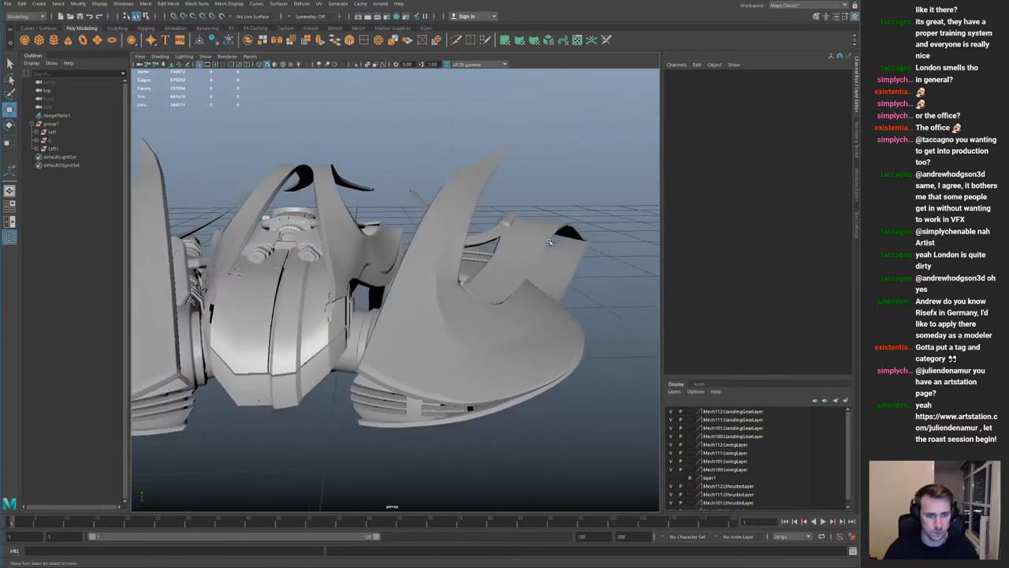
pyautogui.keyDown('alt'); pyautogui.moveTo(555, 265); pyautogui.dragTo(415, 212, button='right'); pyautogui.keyUp('alt')
pyautogui.keyDown('alt'); pyautogui.moveTo(415, 212); pyautogui.dragTo(472, 292); pyautogui.keyUp('alt')
pyautogui.hotkey('ctrl', 's')
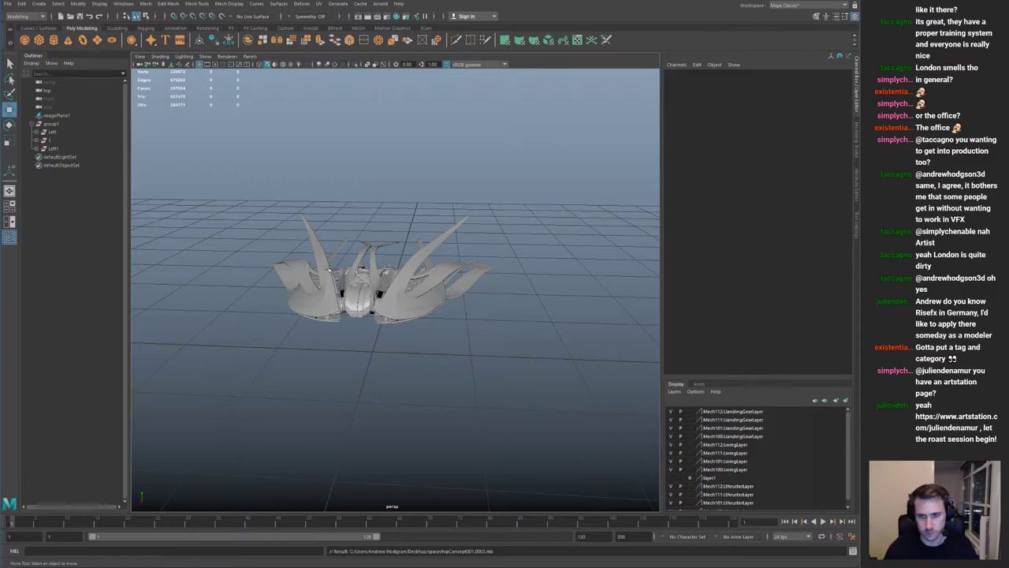
# Step: Delete the mirrored copy of the Left group
pyautogui.click(313, 296)
pyautogui.press('Up')
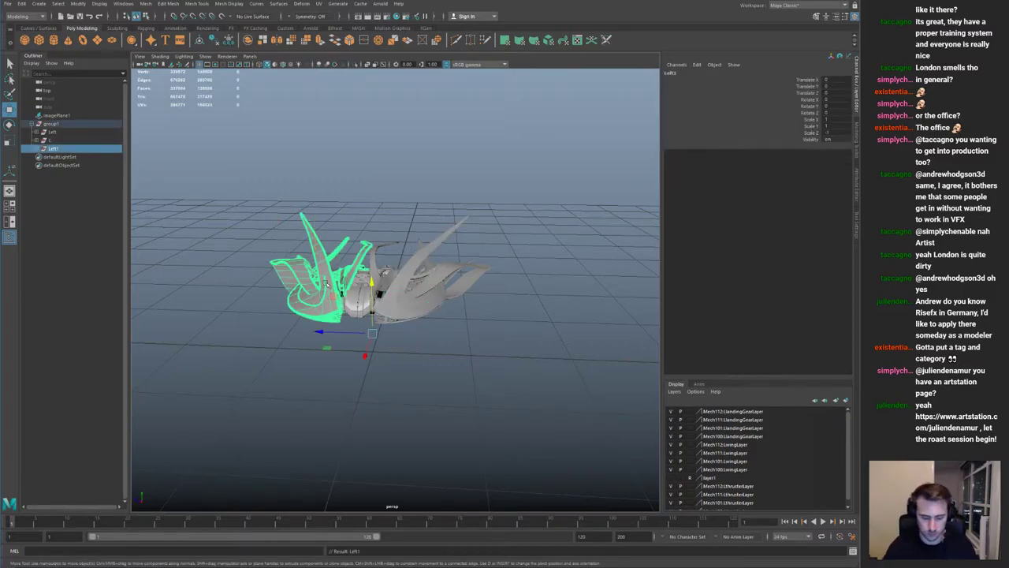
pyautogui.press('Delete')
# Step: Assign a Blinn material to all of the ship's meshes and darken its colour to dark grey
pyautogui.click(429, 306)
pyautogui.moveTo(429, 301); pyautogui.dragTo(502, 509, button='right')
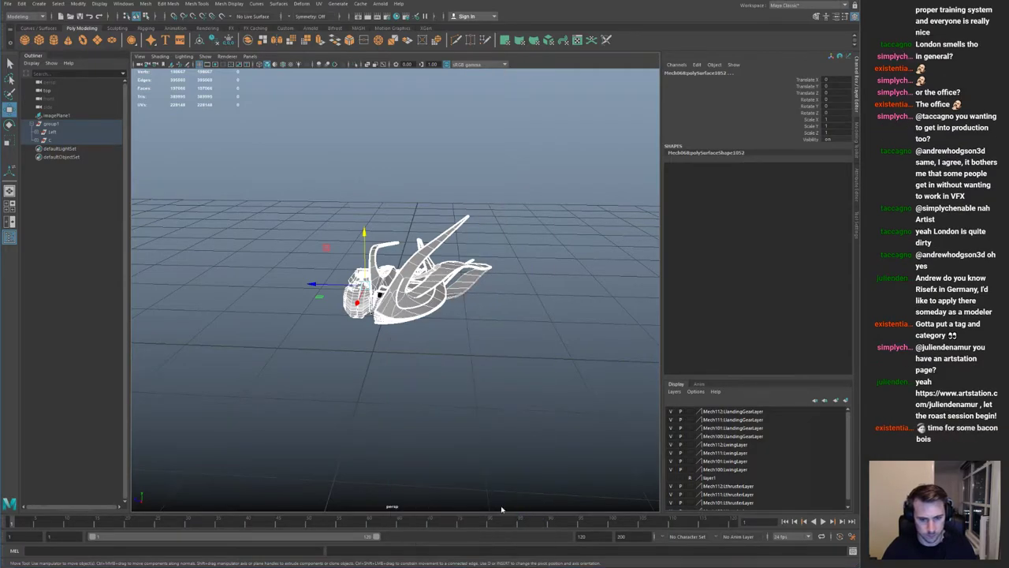
pyautogui.keyDown('alt'); pyautogui.moveTo(465, 189); pyautogui.dragTo(410, 221); pyautogui.keyUp('alt')
pyautogui.keyDown('alt'); pyautogui.moveTo(410, 220); pyautogui.dragTo(504, 230, button='right'); pyautogui.keyUp('alt')
pyautogui.keyDown('alt'); pyautogui.moveTo(504, 230); pyautogui.dragTo(536, 228); pyautogui.keyUp('alt')
pyautogui.click(825, 71)
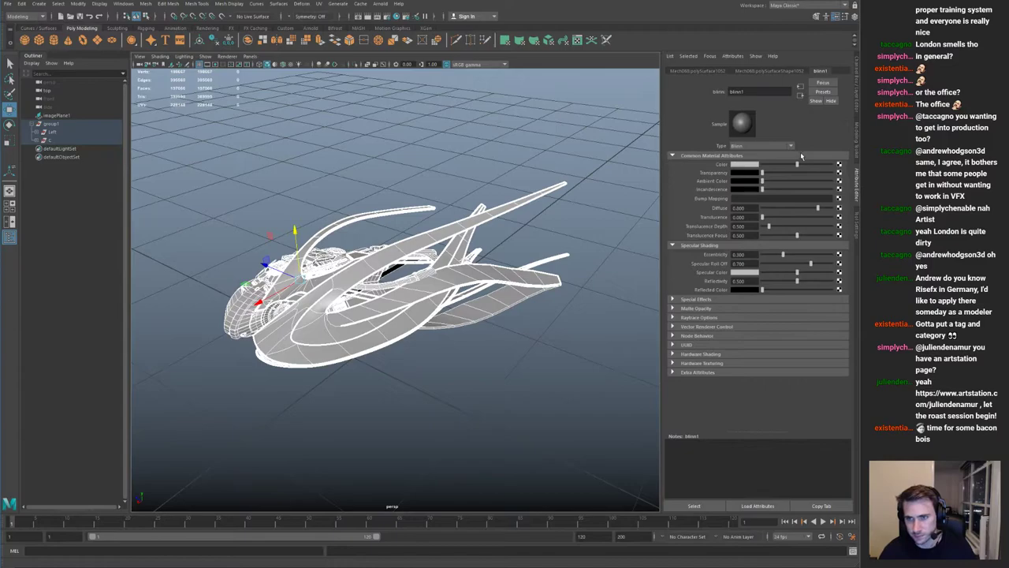
pyautogui.moveTo(797, 165); pyautogui.dragTo(770, 165)
pyautogui.click(502, 348)
# Step: Assign a new Blinn material to the large outer wing panel and the curved panel beside the fuselage
pyautogui.click(330, 310)
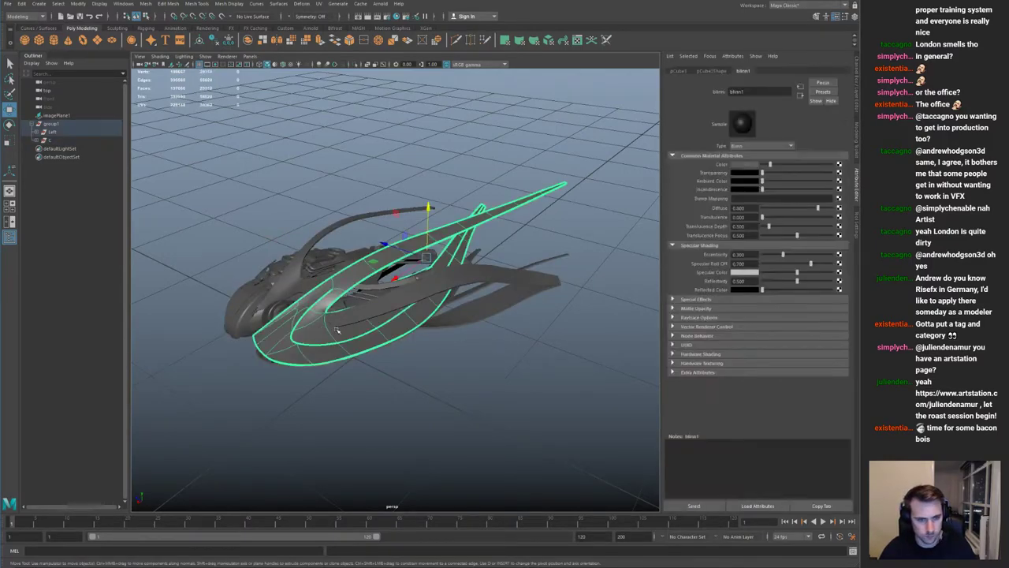
pyautogui.keyDown('shift'); pyautogui.click(294, 284); pyautogui.keyUp('shift')
pyautogui.rightClick(328, 305)
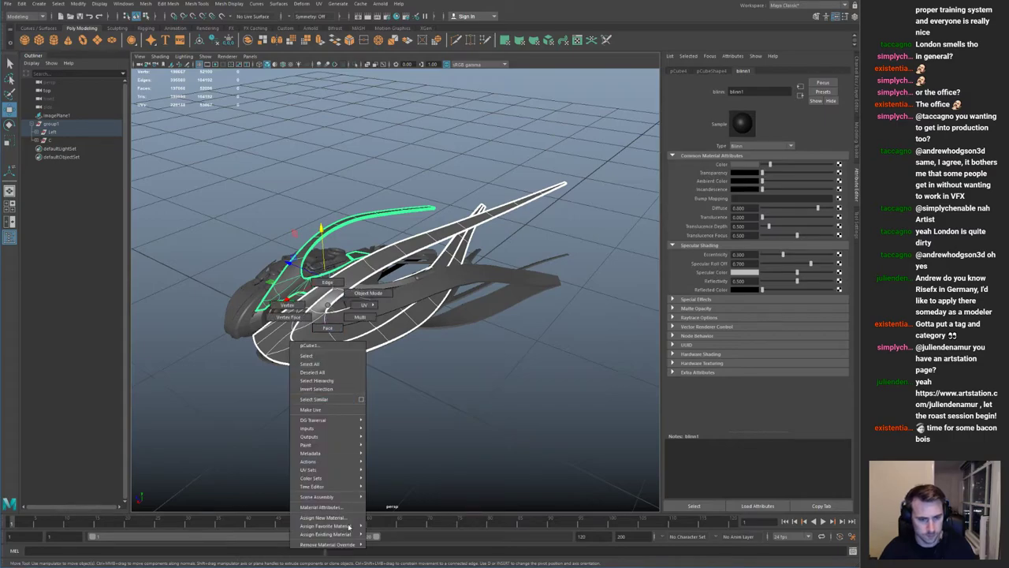
pyautogui.moveTo(348, 526)
pyautogui.click(386, 509)
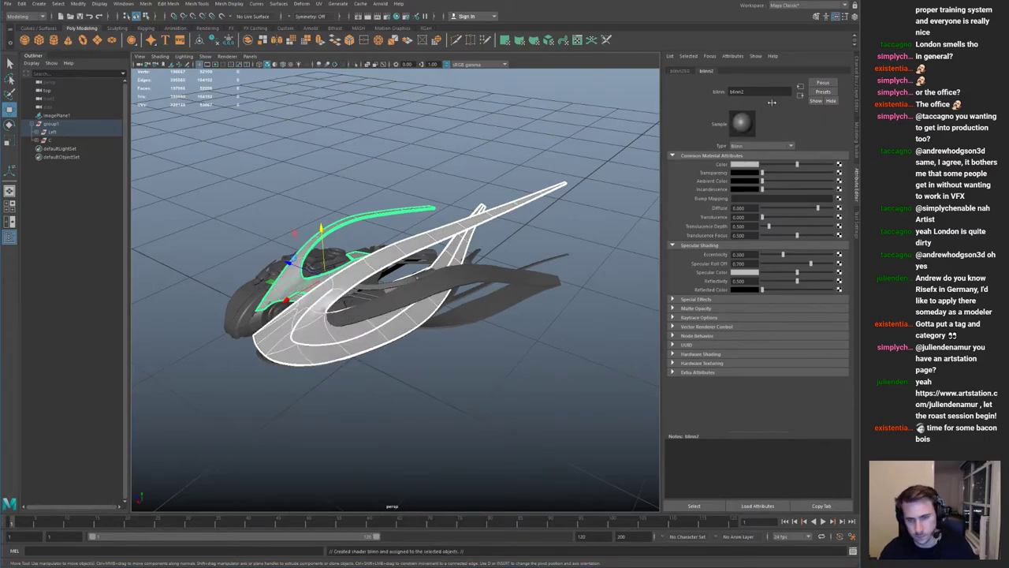
# Step: Set the new Blinn material's colour to a saturated red
pyautogui.click(751, 164)
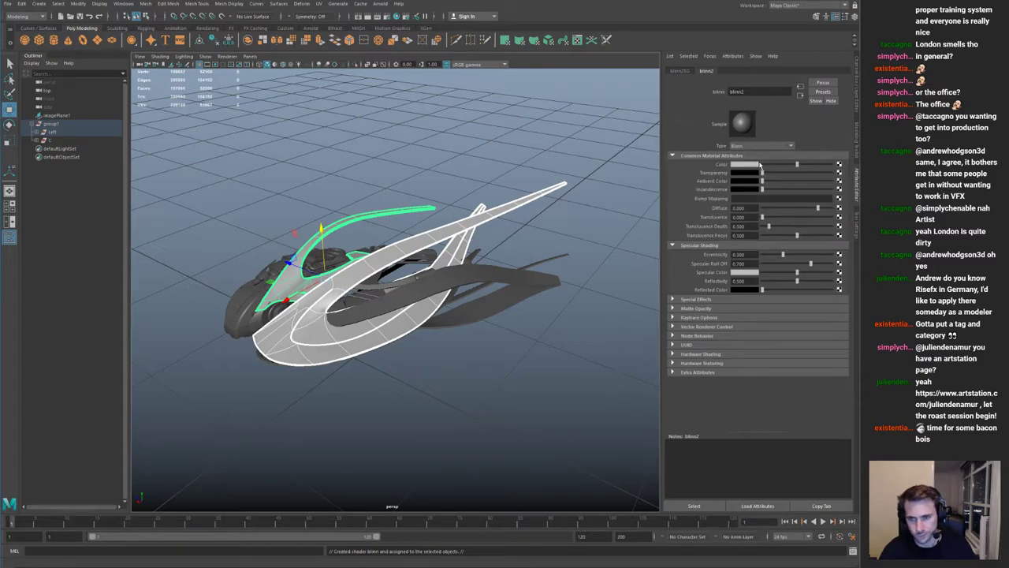
pyautogui.click(750, 164)
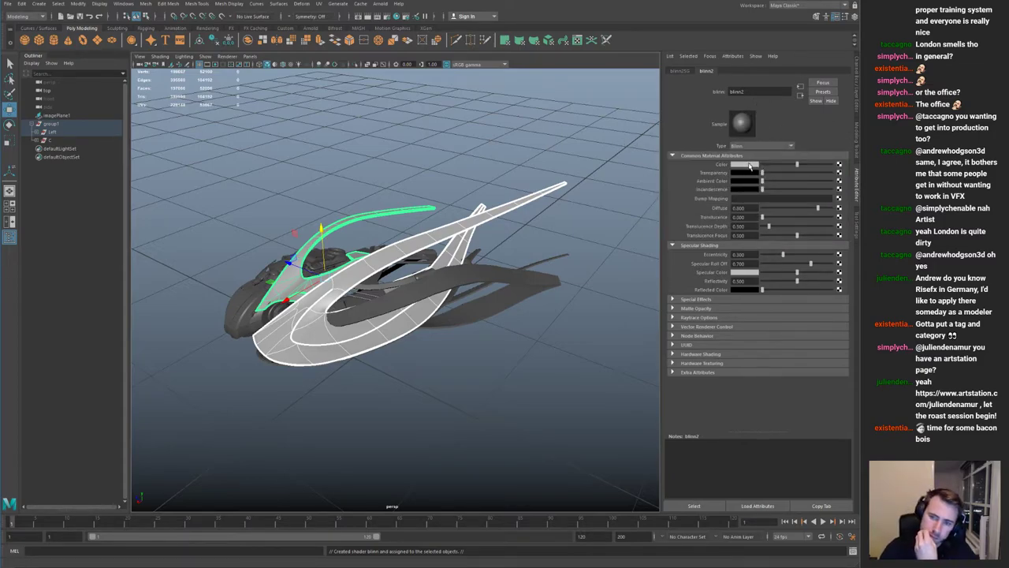
pyautogui.click(751, 164)
pyautogui.click(744, 184)
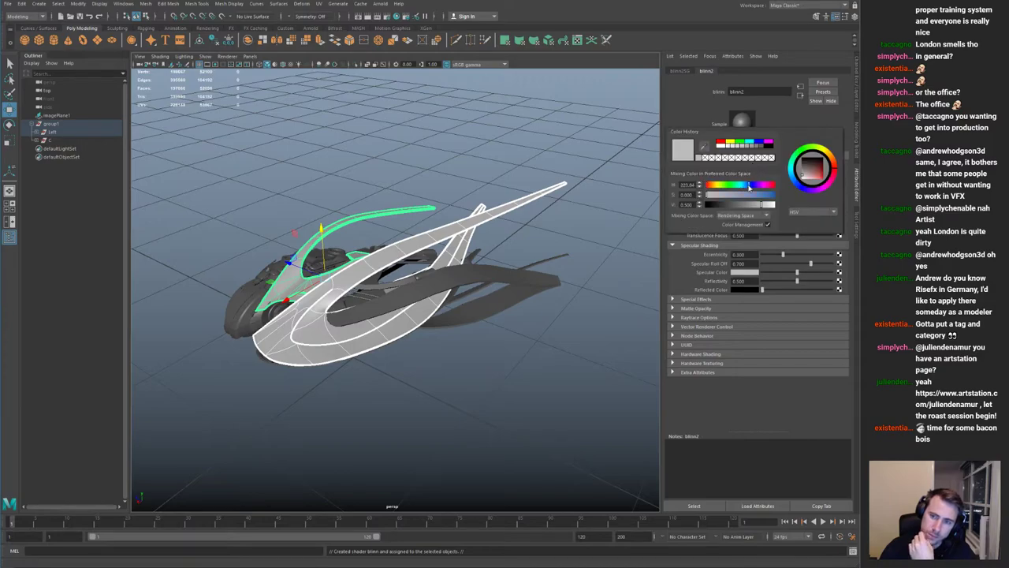
pyautogui.click(761, 195)
pyautogui.moveTo(760, 195); pyautogui.dragTo(709, 186)
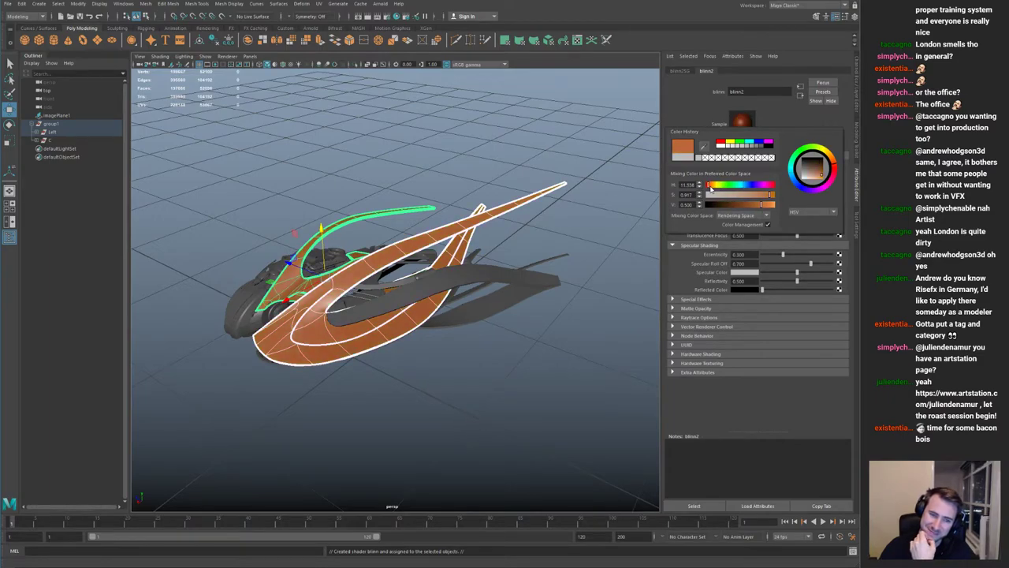
pyautogui.click(708, 186)
pyautogui.click(529, 227)
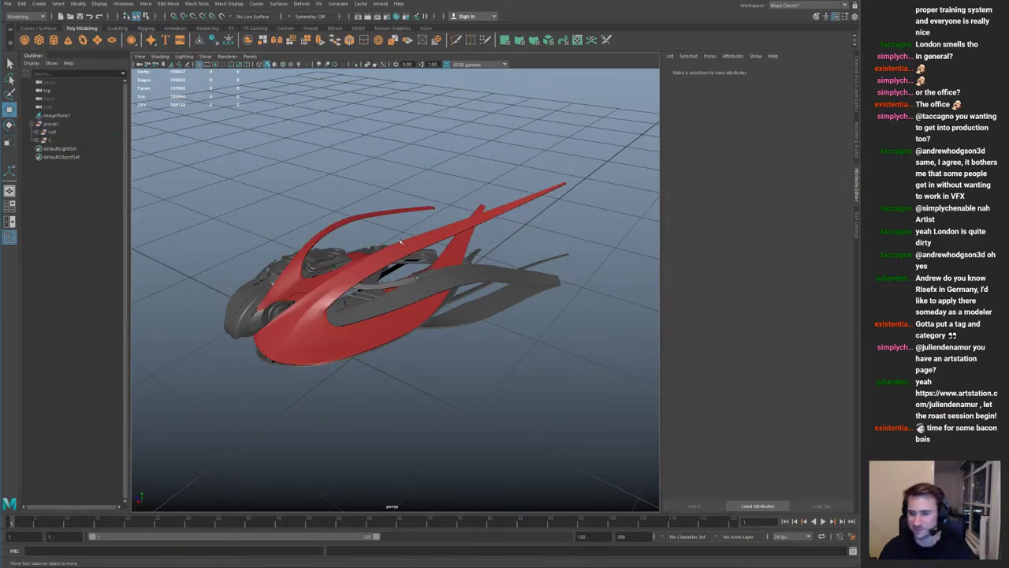
pyautogui.keyDown('alt'); pyautogui.moveTo(455, 254); pyautogui.dragTo(502, 292); pyautogui.keyUp('alt')
pyautogui.click(504, 289)
pyautogui.keyDown('shift'); pyautogui.click(510, 254); pyautogui.keyUp('shift')
pyautogui.keyDown('alt'); pyautogui.moveTo(511, 254); pyautogui.dragTo(550, 269); pyautogui.keyUp('alt')
pyautogui.moveTo(548, 266); pyautogui.dragTo(530, 483, button='right')
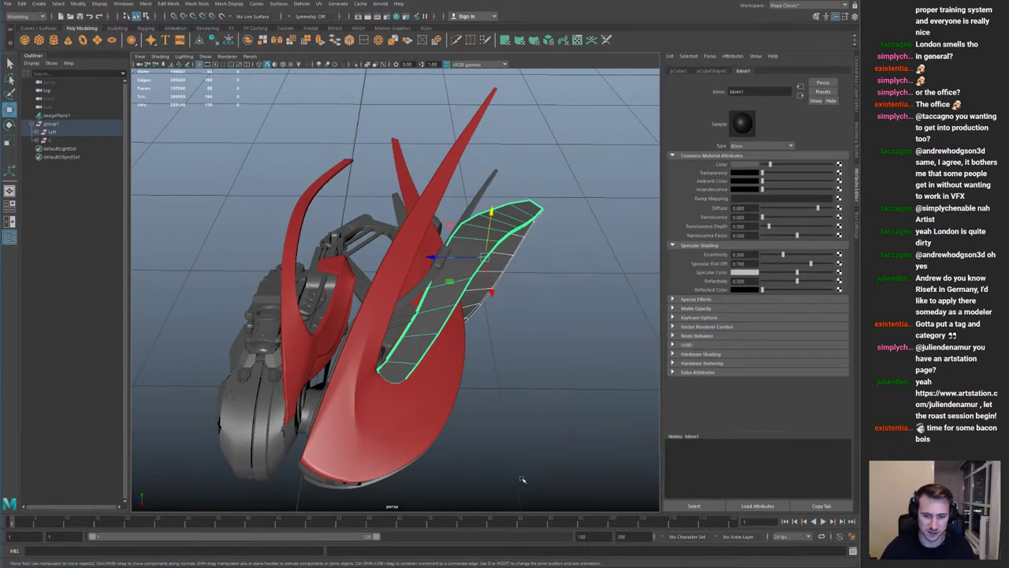
pyautogui.click(485, 385)
# Step: Delete the unused shading nodes in the Hypershade and close it
pyautogui.click(397, 16)
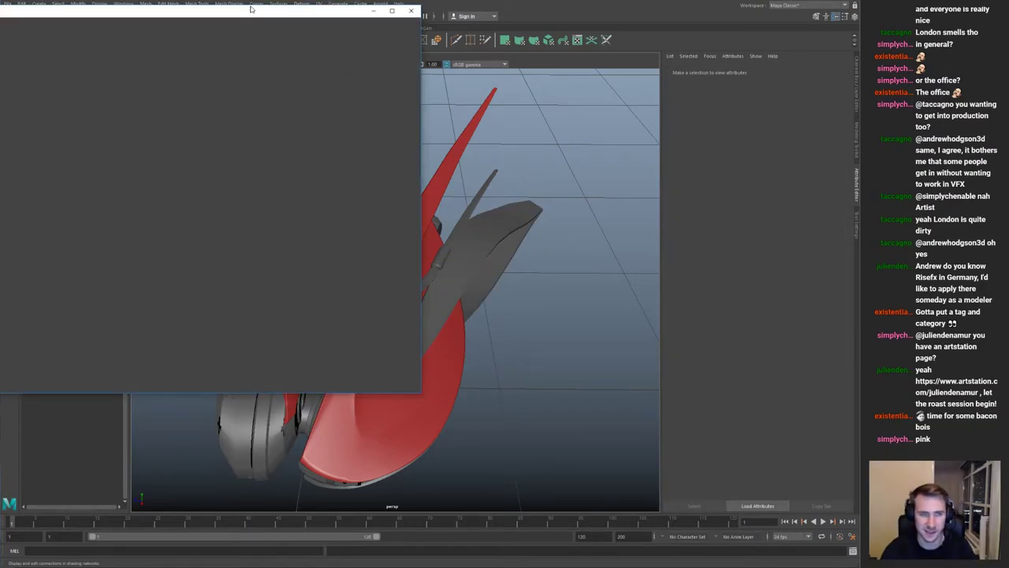
pyautogui.moveTo(240, 11); pyautogui.dragTo(336, 40)
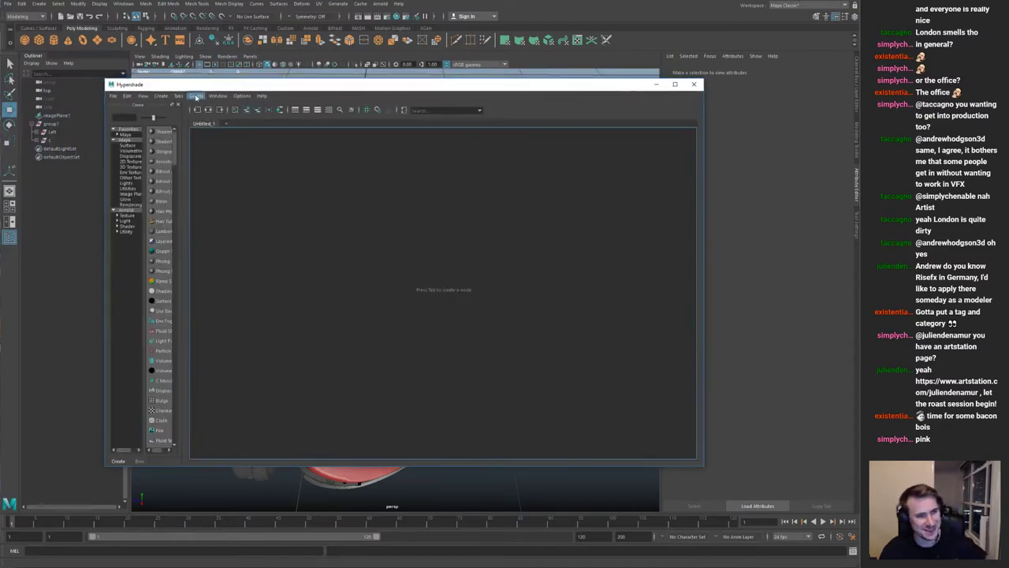
pyautogui.click(127, 96)
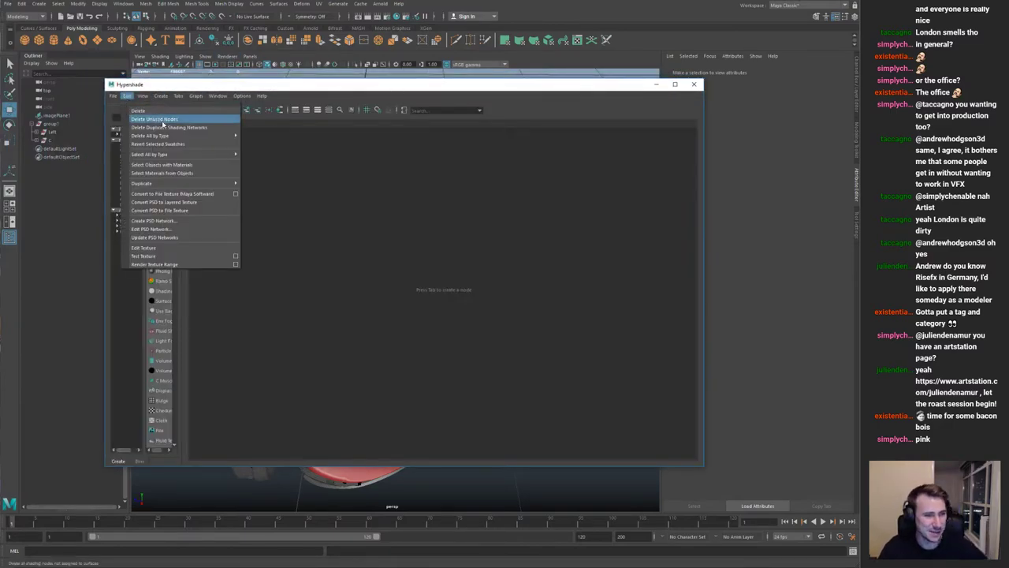
pyautogui.click(165, 119)
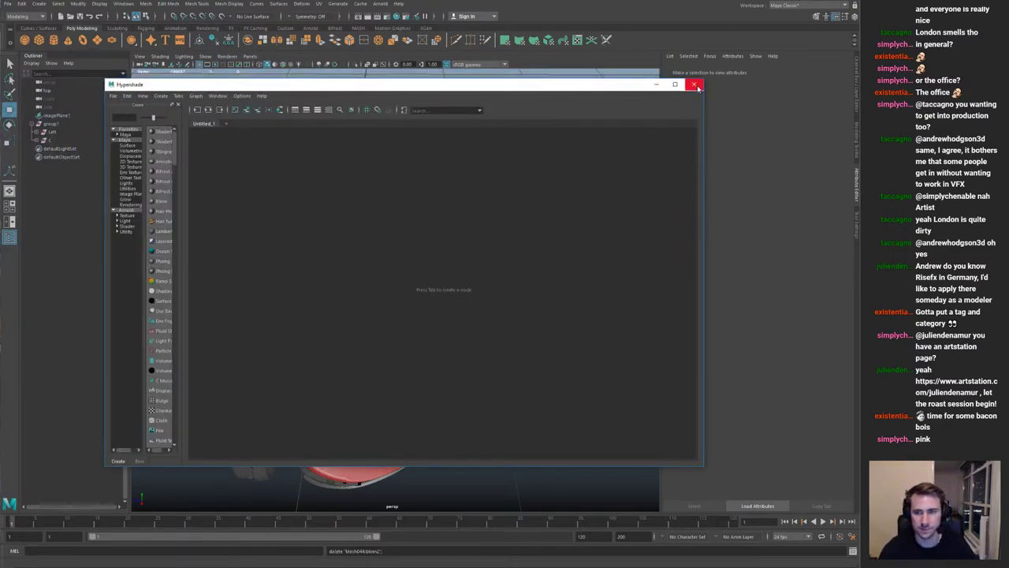
pyautogui.click(694, 85)
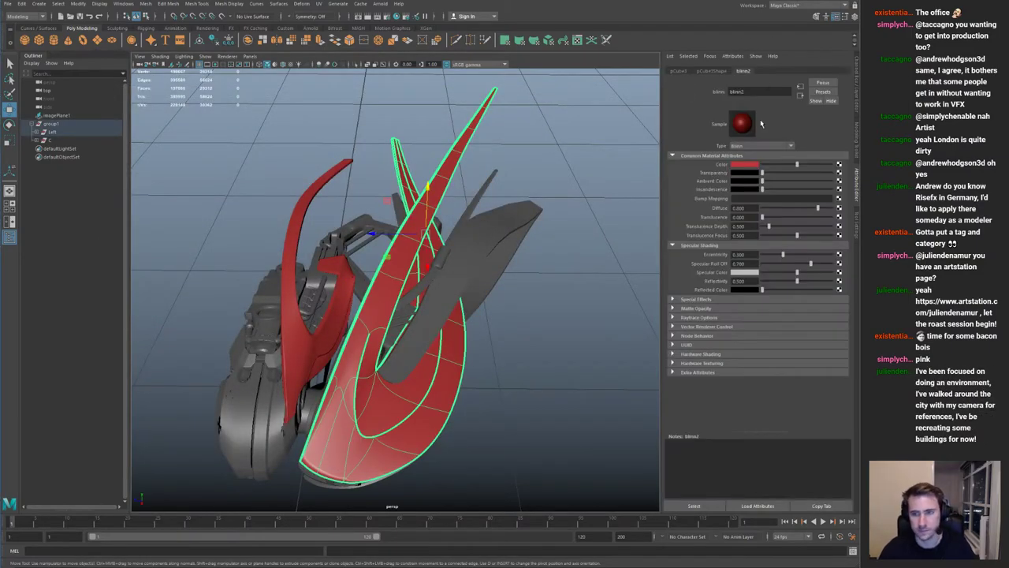
# Step: Change the colour of the wing panels' blinn2 material to a magenta pink
pyautogui.click(749, 166)
pyautogui.click(757, 196)
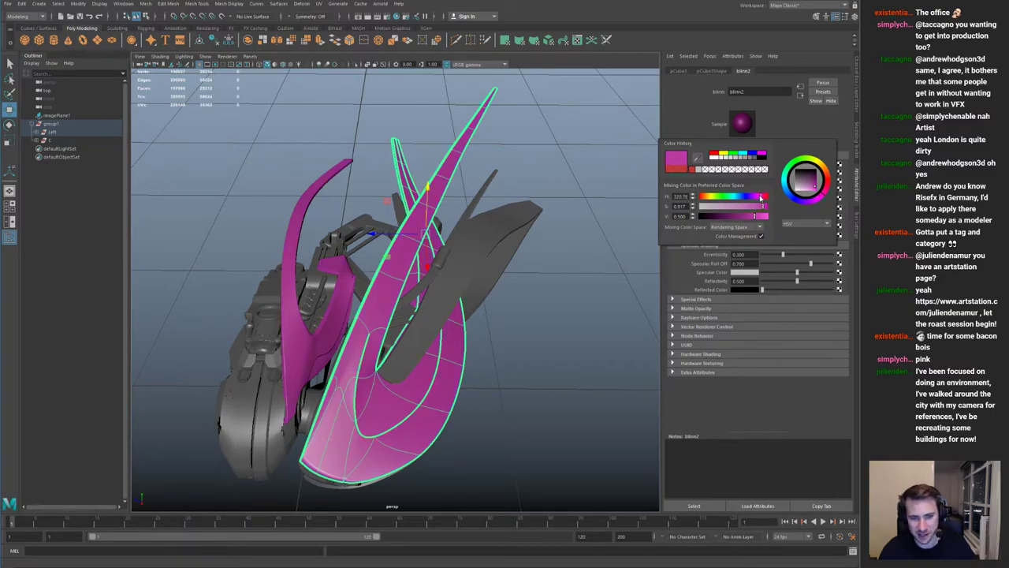
pyautogui.click(580, 265)
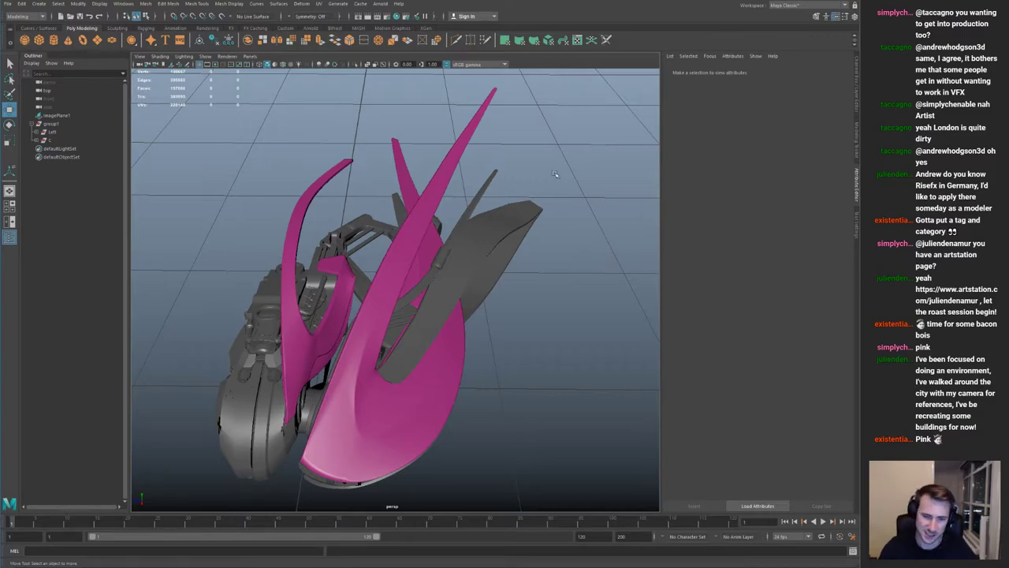
# Step: Assign the existing blinn2 material to the two grey blade panels at the wing's outer rear
pyautogui.keyDown('alt'); pyautogui.moveTo(498, 261); pyautogui.dragTo(492, 307); pyautogui.keyUp('alt')
pyautogui.click(557, 317)
pyautogui.keyDown('shift'); pyautogui.click(509, 359); pyautogui.keyUp('shift')
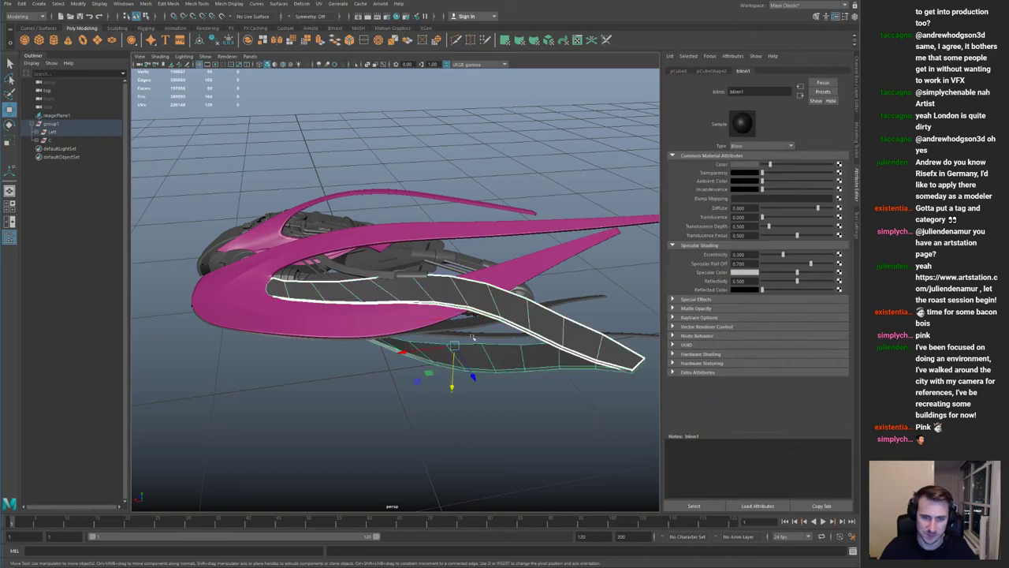
pyautogui.keyDown('alt'); pyautogui.moveTo(508, 359); pyautogui.dragTo(479, 295); pyautogui.keyUp('alt')
pyautogui.rightClick(486, 282)
pyautogui.moveTo(498, 512)
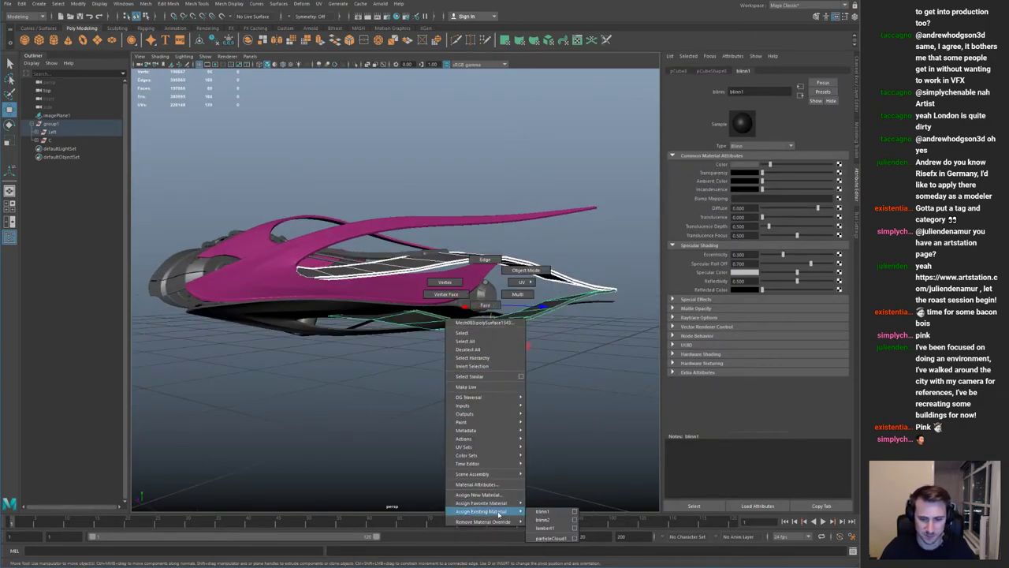
pyautogui.click(548, 523)
pyautogui.click(421, 384)
# Step: Assign the existing blinn2 material to the grey curved shell on the underside of the wing
pyautogui.keyDown('alt'); pyautogui.moveTo(421, 384); pyautogui.dragTo(386, 311); pyautogui.keyUp('alt')
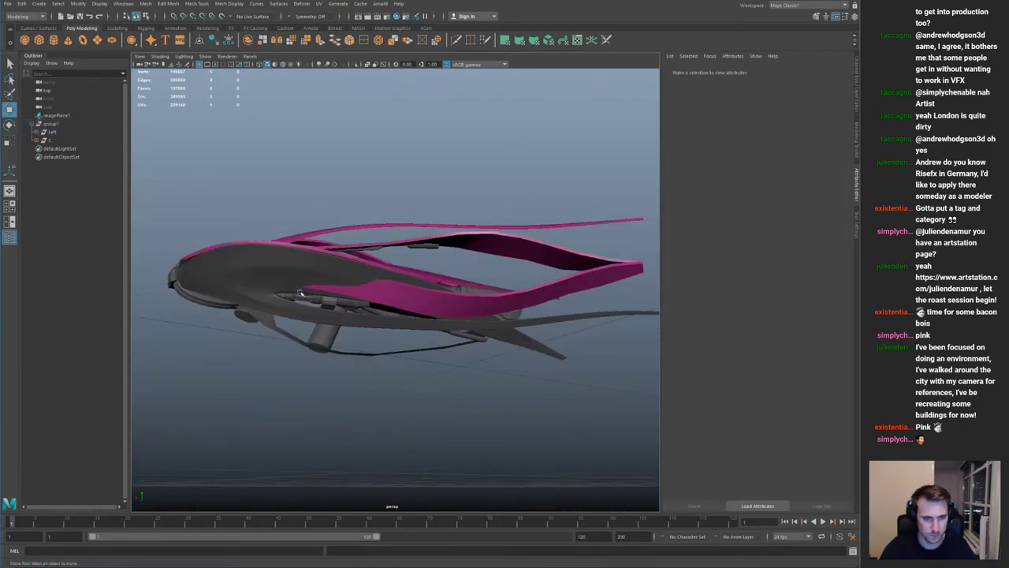
pyautogui.click(382, 295)
pyautogui.click(297, 316)
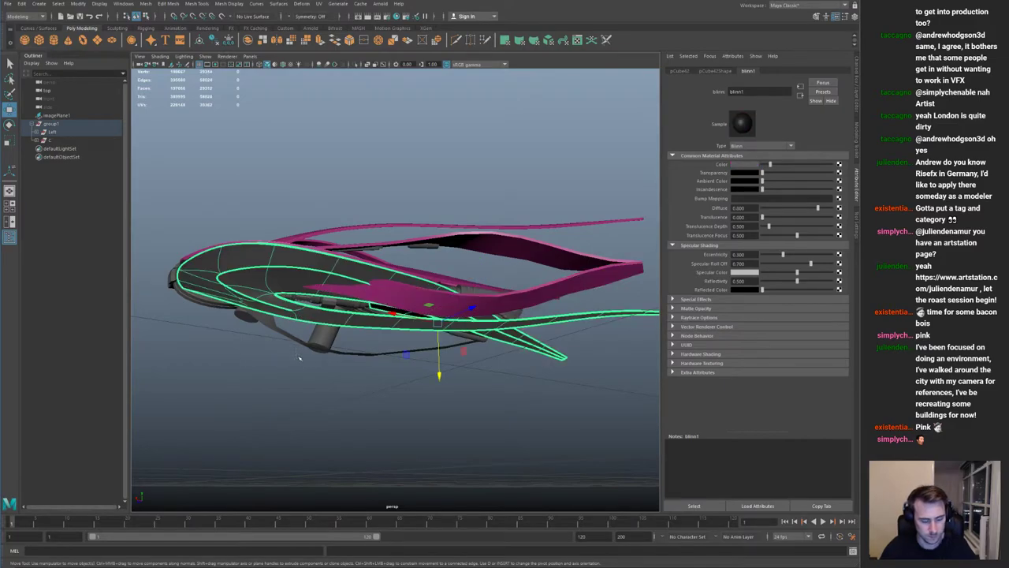
pyautogui.keyDown('alt'); pyautogui.moveTo(309, 216); pyautogui.dragTo(463, 317); pyautogui.keyUp('alt')
pyautogui.click(520, 335)
pyautogui.keyDown('alt'); pyautogui.moveTo(520, 335); pyautogui.dragTo(430, 309); pyautogui.keyUp('alt')
pyautogui.keyDown('alt'); pyautogui.moveTo(430, 309); pyautogui.dragTo(378, 289, button='right'); pyautogui.keyUp('alt')
pyautogui.click(432, 298)
pyautogui.keyDown('alt'); pyautogui.moveTo(432, 298); pyautogui.dragTo(346, 331); pyautogui.keyUp('alt')
pyautogui.keyDown('alt'); pyautogui.moveTo(425, 319); pyautogui.dragTo(537, 324, button='right'); pyautogui.keyUp('alt')
pyautogui.keyDown('alt'); pyautogui.moveTo(371, 274); pyautogui.dragTo(489, 214); pyautogui.keyUp('alt')
pyautogui.press('Up')
pyautogui.keyDown('alt'); pyautogui.moveTo(414, 209); pyautogui.dragTo(470, 161); pyautogui.keyUp('alt')
# Step: Assign the existing blinn2 material to the grey cover panel on the ship's nose
pyautogui.keyDown('alt'); pyautogui.moveTo(315, 300); pyautogui.dragTo(401, 289, button='middle'); pyautogui.keyUp('alt')
pyautogui.click(353, 276)
pyautogui.click(334, 258)
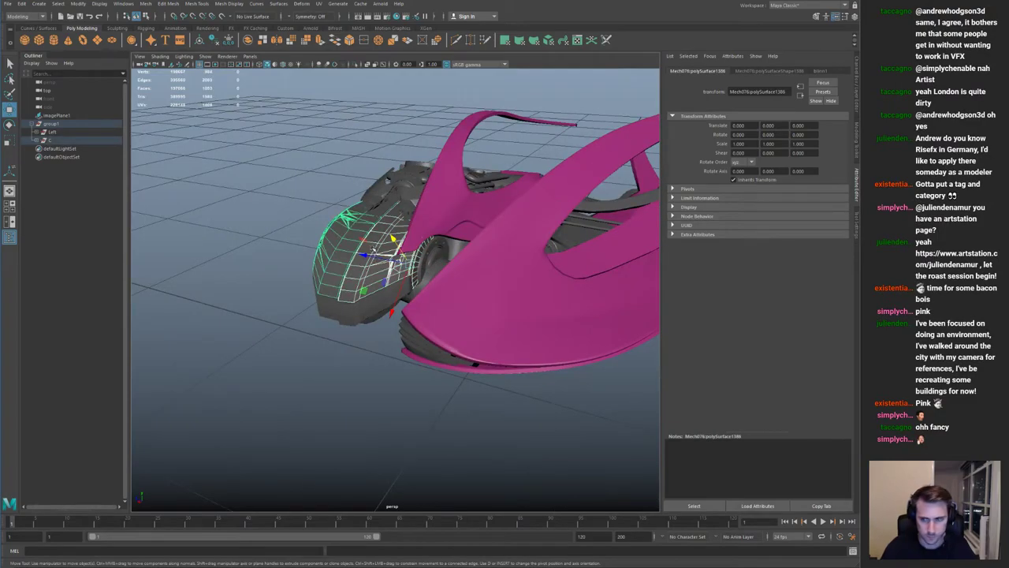
pyautogui.rightClick(375, 255)
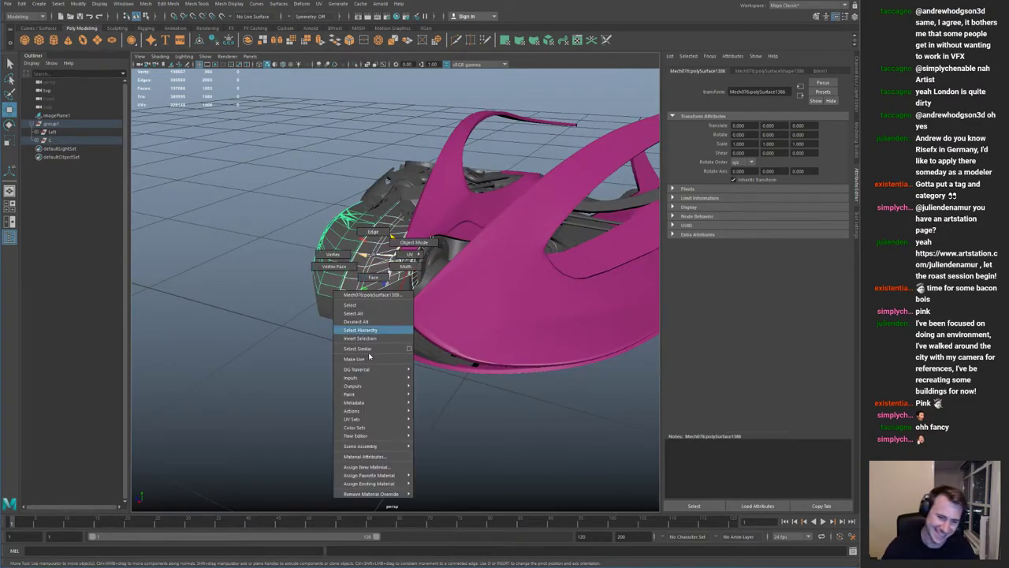
pyautogui.moveTo(378, 488)
pyautogui.click(436, 494)
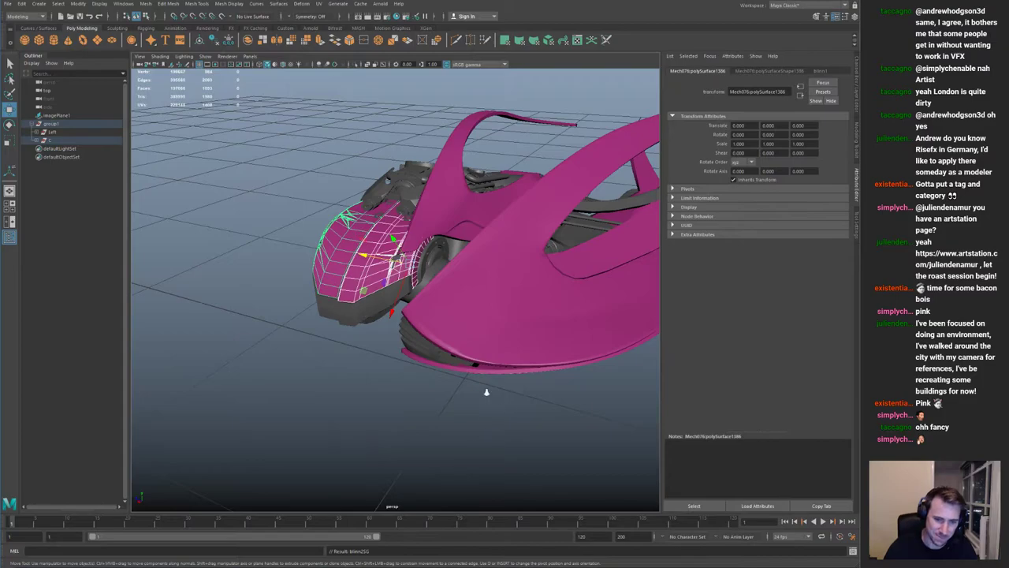
# Step: Try the pink blinn2 material on the central body's hull plating, and undo it
pyautogui.scroll(-5, 502, 399)
pyautogui.click(505, 299)
pyautogui.click(493, 285)
pyautogui.keyDown('alt'); pyautogui.moveTo(369, 175); pyautogui.dragTo(378, 228); pyautogui.keyUp('alt')
pyautogui.keyDown('alt'); pyautogui.moveTo(378, 229); pyautogui.dragTo(482, 273, button='right'); pyautogui.keyUp('alt')
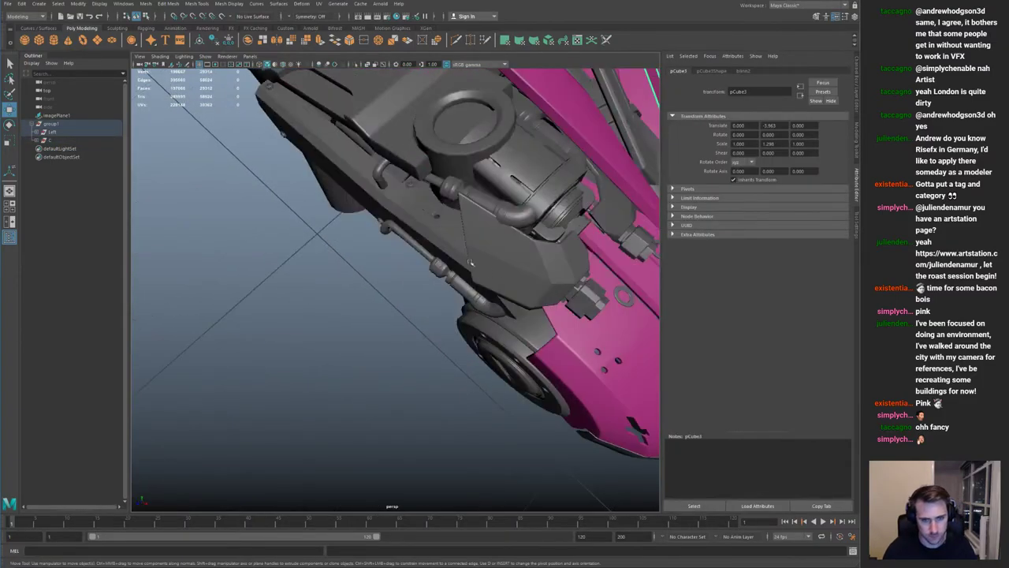
pyautogui.keyDown('alt'); pyautogui.moveTo(482, 273); pyautogui.dragTo(374, 319, button='middle'); pyautogui.keyUp('alt')
pyautogui.click(355, 276)
pyautogui.keyDown('alt'); pyautogui.moveTo(354, 276); pyautogui.dragTo(323, 260, button='right'); pyautogui.keyUp('alt')
pyautogui.keyDown('alt'); pyautogui.moveTo(323, 260); pyautogui.dragTo(368, 250); pyautogui.keyUp('alt')
pyautogui.keyDown('alt'); pyautogui.moveTo(370, 249); pyautogui.dragTo(414, 277, button='right'); pyautogui.keyUp('alt')
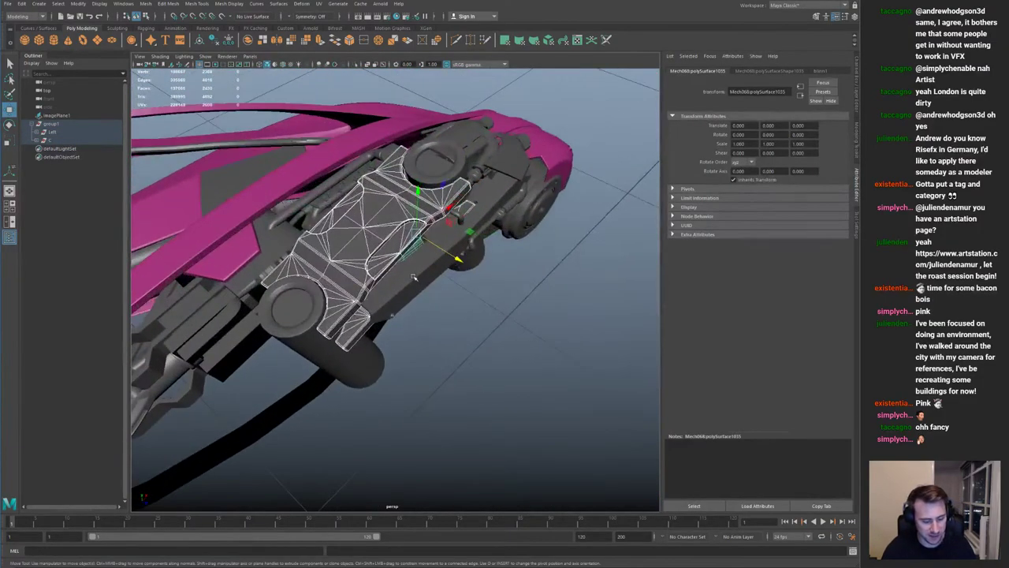
pyautogui.click(476, 357)
pyautogui.keyDown('alt'); pyautogui.moveTo(476, 356); pyautogui.dragTo(266, 244, button='right'); pyautogui.keyUp('alt')
pyautogui.keyDown('alt'); pyautogui.moveTo(266, 244); pyautogui.dragTo(383, 242); pyautogui.keyUp('alt')
pyautogui.keyDown('alt'); pyautogui.moveTo(383, 241); pyautogui.dragTo(481, 272, button='right'); pyautogui.keyUp('alt')
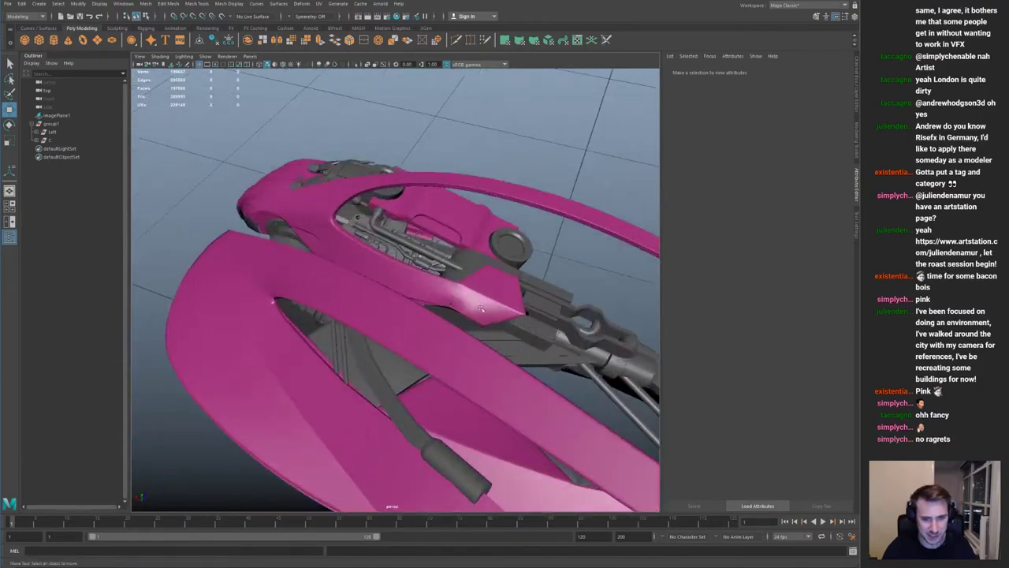
pyautogui.keyDown('alt'); pyautogui.moveTo(480, 272); pyautogui.dragTo(440, 300); pyautogui.keyUp('alt')
pyautogui.hotkey('ctrl', 'z')
pyautogui.hotkey('ctrl', 'z')
# Step: Duplicate the Left group as a mirrored copy to form the other half of the ship
pyautogui.click(533, 203)
pyautogui.keyDown('alt'); pyautogui.moveTo(533, 202); pyautogui.dragTo(315, 264, button='right'); pyautogui.keyUp('alt')
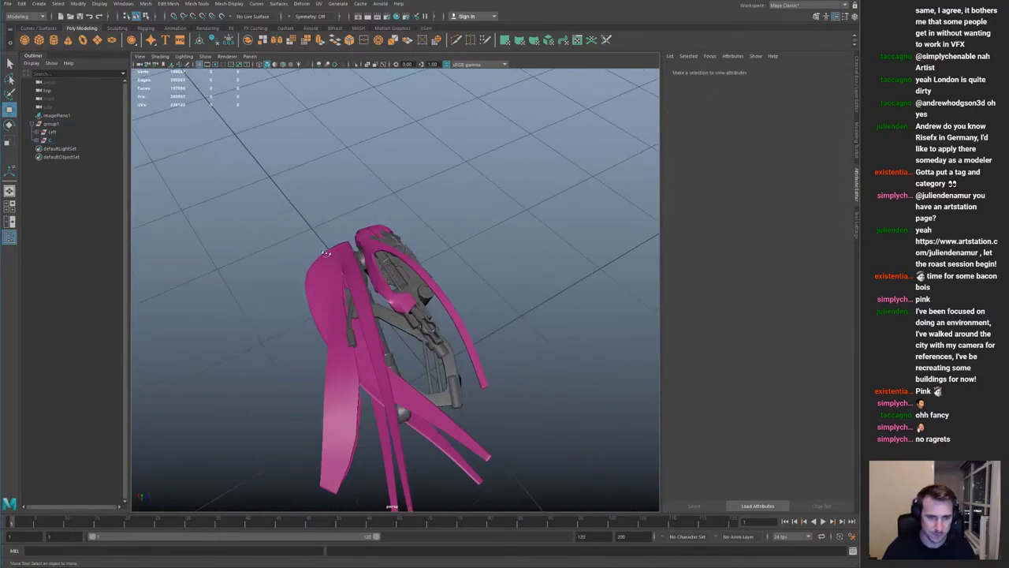
pyautogui.keyDown('alt'); pyautogui.moveTo(315, 265); pyautogui.dragTo(399, 306); pyautogui.keyUp('alt')
pyautogui.click(399, 306)
pyautogui.click(66, 133)
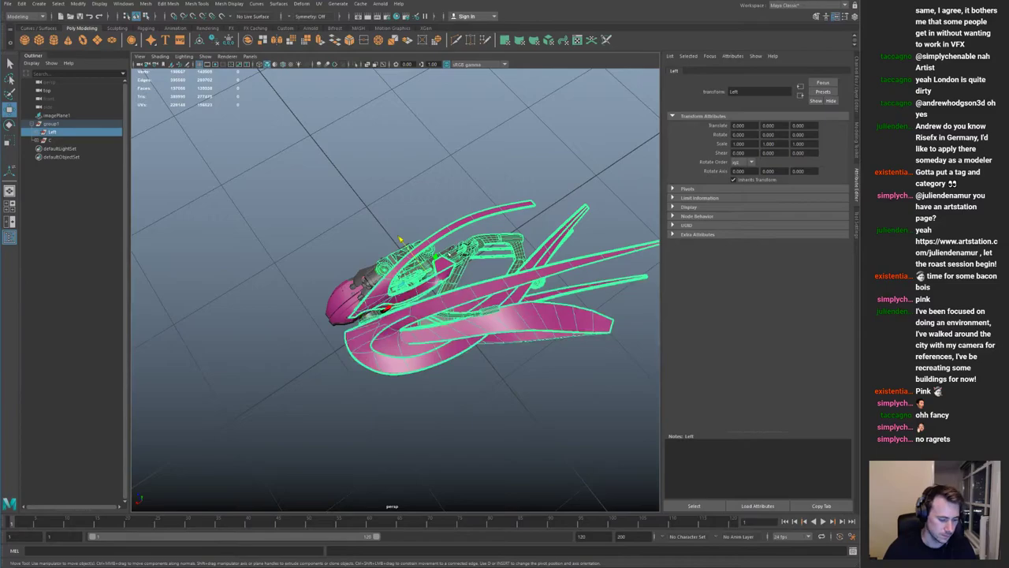
pyautogui.hotkey('ctrl', 'shift', 'd')
pyautogui.click(403, 179)
pyautogui.click(263, 252)
pyautogui.keyDown('alt'); pyautogui.moveTo(263, 253); pyautogui.dragTo(360, 238); pyautogui.keyUp('alt')
pyautogui.keyDown('alt'); pyautogui.moveTo(359, 238); pyautogui.dragTo(298, 253, button='right'); pyautogui.keyUp('alt')
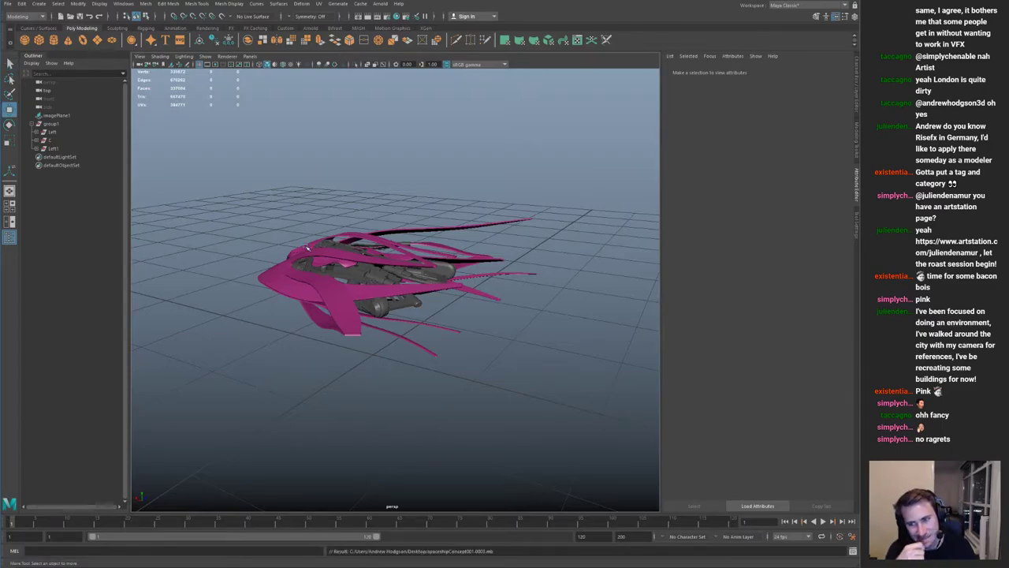
# Step: Examine the mirrored ship from the front and sides and check the stream chat
pyautogui.keyDown('alt'); pyautogui.moveTo(305, 208); pyautogui.dragTo(457, 289); pyautogui.keyUp('alt')
pyautogui.keyDown('alt'); pyautogui.moveTo(457, 288); pyautogui.dragTo(509, 283, button='right'); pyautogui.keyUp('alt')
pyautogui.keyDown('alt'); pyautogui.moveTo(509, 283); pyautogui.dragTo(380, 221); pyautogui.keyUp('alt')
pyautogui.moveTo(858, 6); pyautogui.dragTo(523, 57)
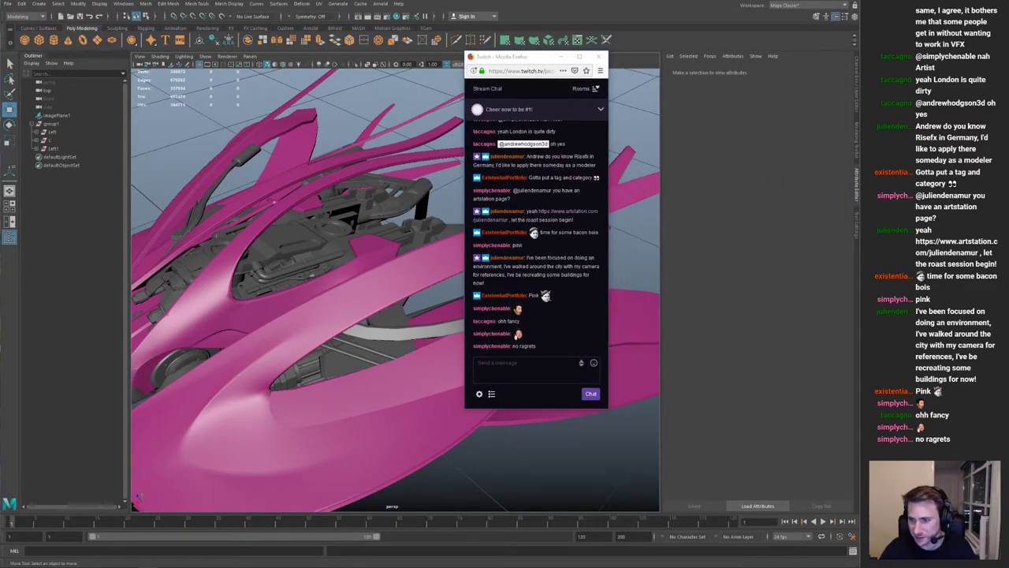
pyautogui.moveTo(540, 60); pyautogui.dragTo(954, 18)
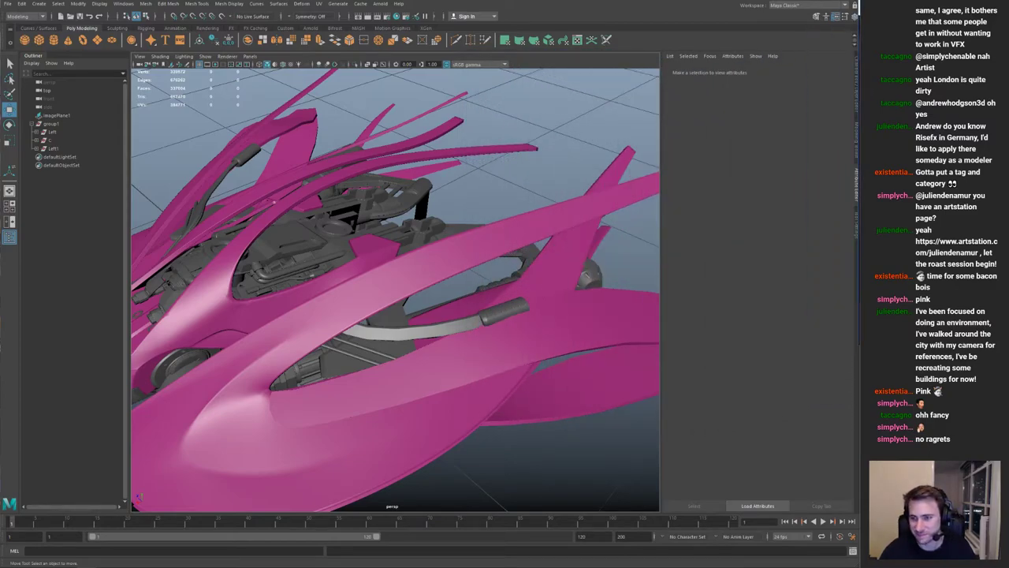
pyautogui.click(537, 146)
pyautogui.press('f')
pyautogui.click(550, 182)
pyautogui.keyDown('alt'); pyautogui.moveTo(528, 309); pyautogui.dragTo(586, 276); pyautogui.keyUp('alt')
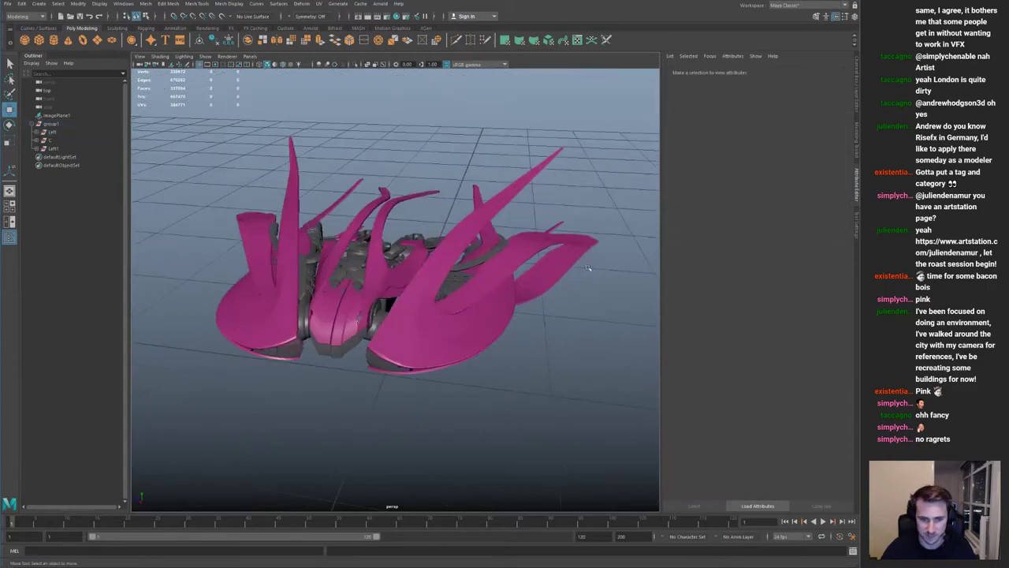
# Step: Assign the existing blinn2 material to the grey lower front plate of the nose
pyautogui.keyDown('alt'); pyautogui.moveTo(384, 245); pyautogui.dragTo(460, 329); pyautogui.keyUp('alt')
pyautogui.click(439, 229)
pyautogui.press('f')
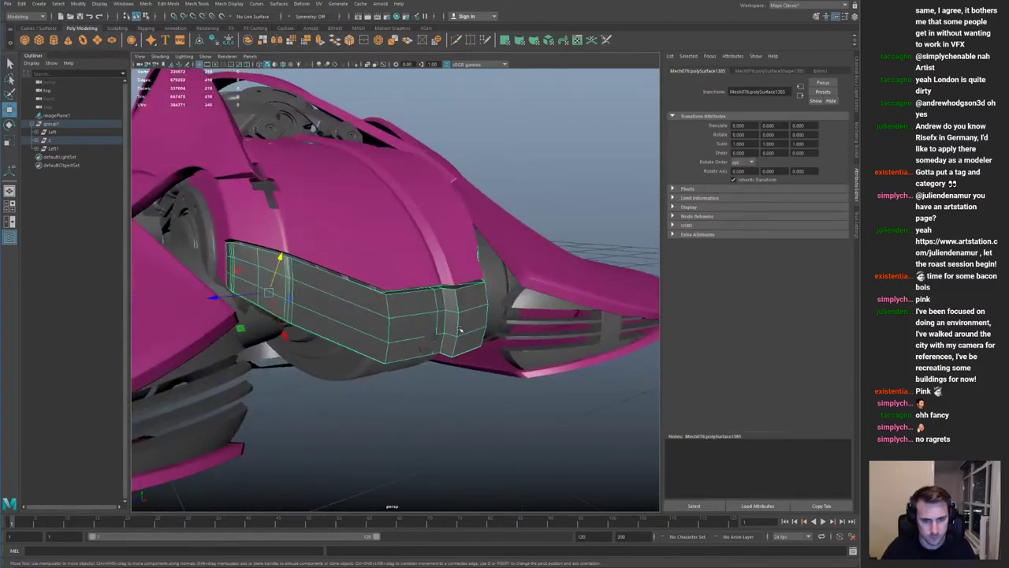
pyautogui.rightClick(458, 328)
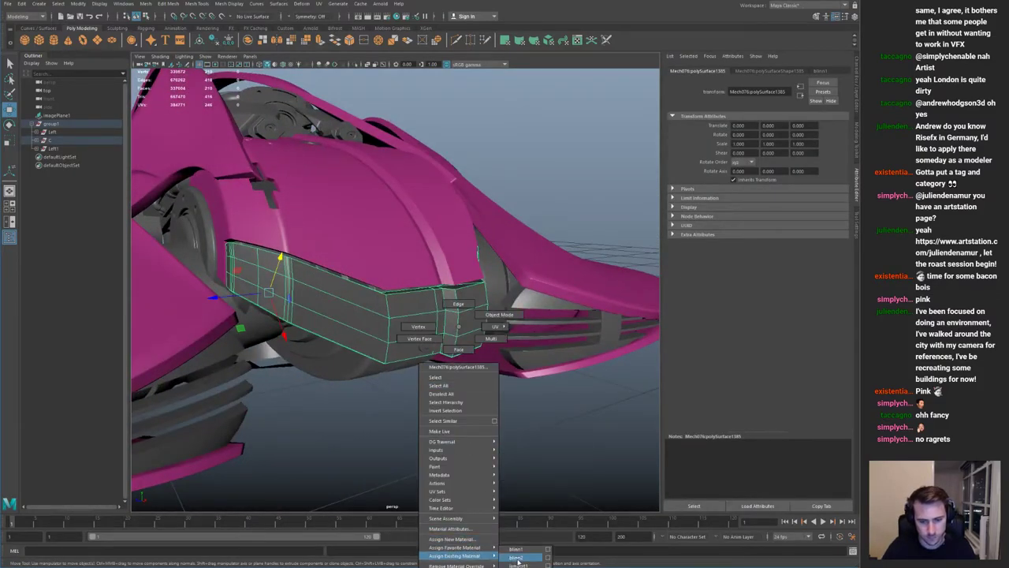
pyautogui.click(517, 558)
pyautogui.click(568, 450)
# Step: Apply the blinn2 material to the grey bent arm frames on both sides of the ship's rear
pyautogui.keyDown('alt'); pyautogui.moveTo(473, 275); pyautogui.dragTo(456, 293); pyautogui.keyUp('alt')
pyautogui.keyDown('alt'); pyautogui.moveTo(455, 293); pyautogui.dragTo(478, 299, button='right'); pyautogui.keyUp('alt')
pyautogui.click(443, 319)
pyautogui.keyDown('alt'); pyautogui.moveTo(443, 319); pyautogui.dragTo(378, 305); pyautogui.keyUp('alt')
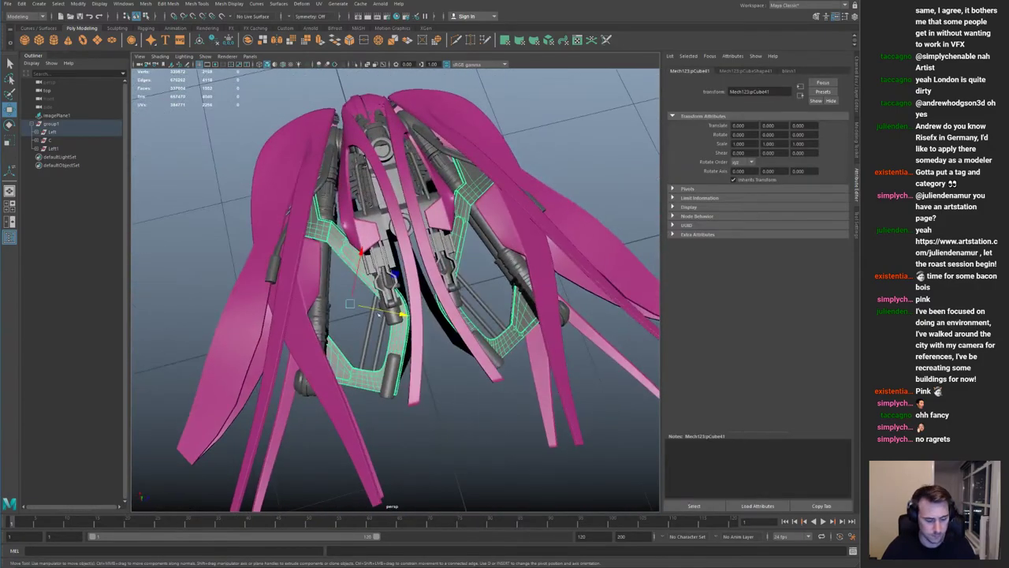
pyautogui.click(494, 418)
pyautogui.click(508, 343)
pyautogui.press('g')
pyautogui.click(500, 428)
pyautogui.keyDown('alt'); pyautogui.moveTo(500, 428); pyautogui.dragTo(347, 362, button='right'); pyautogui.keyUp('alt')
pyautogui.keyDown('alt'); pyautogui.moveTo(346, 363); pyautogui.dragTo(383, 260); pyautogui.keyUp('alt')
pyautogui.keyDown('alt'); pyautogui.moveTo(383, 260); pyautogui.dragTo(371, 370, button='right'); pyautogui.keyUp('alt')
pyautogui.keyDown('alt'); pyautogui.moveTo(371, 371); pyautogui.dragTo(633, 308); pyautogui.keyUp('alt')
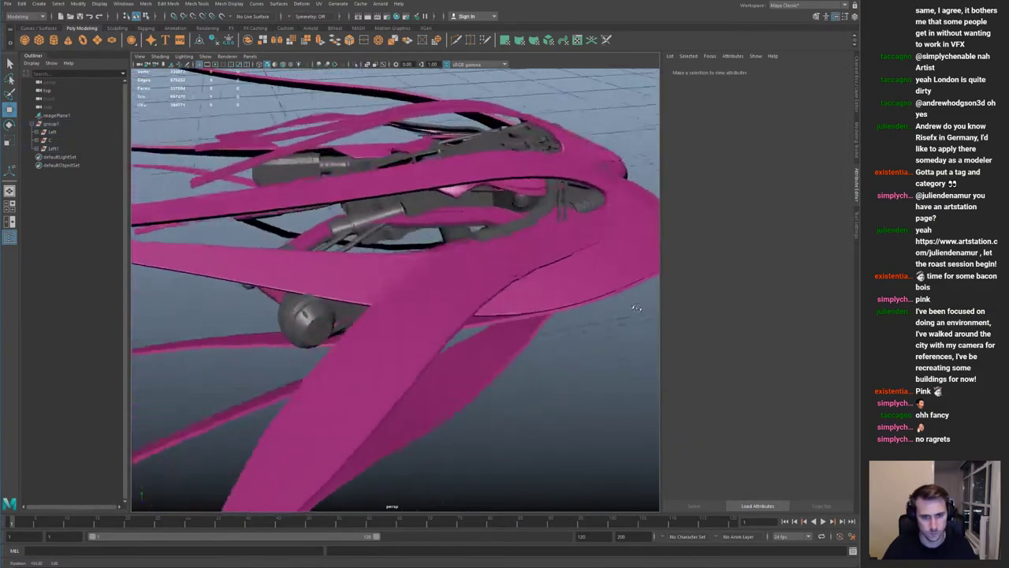
pyautogui.keyDown('alt'); pyautogui.moveTo(633, 308); pyautogui.dragTo(403, 266, button='right'); pyautogui.keyUp('alt')
pyautogui.keyDown('alt'); pyautogui.moveTo(403, 266); pyautogui.dragTo(422, 270); pyautogui.keyUp('alt')
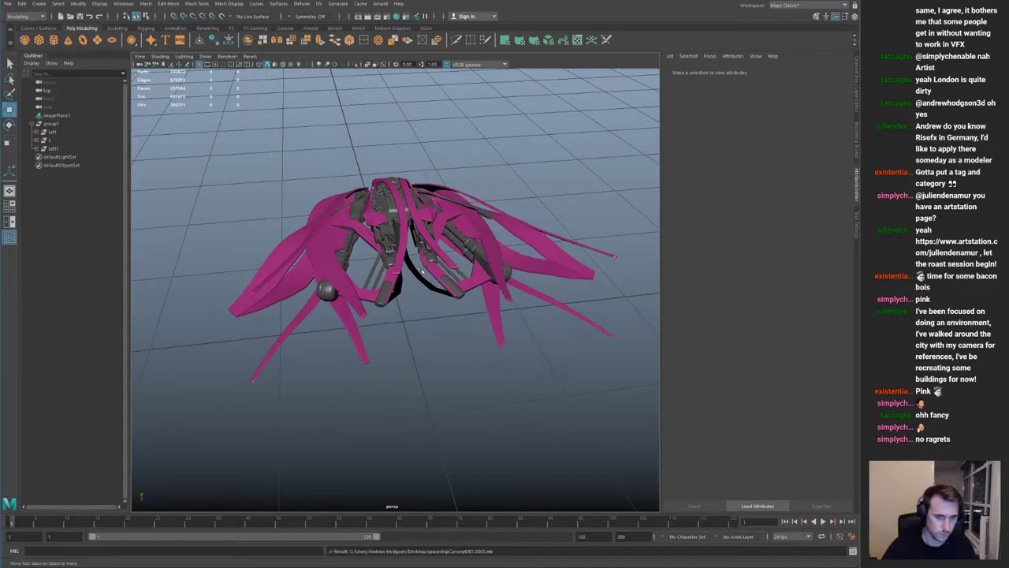
# Step: Import the Mech040 gun part into the scene and rotate it -90 degrees around Y
pyautogui.keyDown('alt'); pyautogui.moveTo(324, 308); pyautogui.dragTo(379, 276); pyautogui.keyUp('alt')
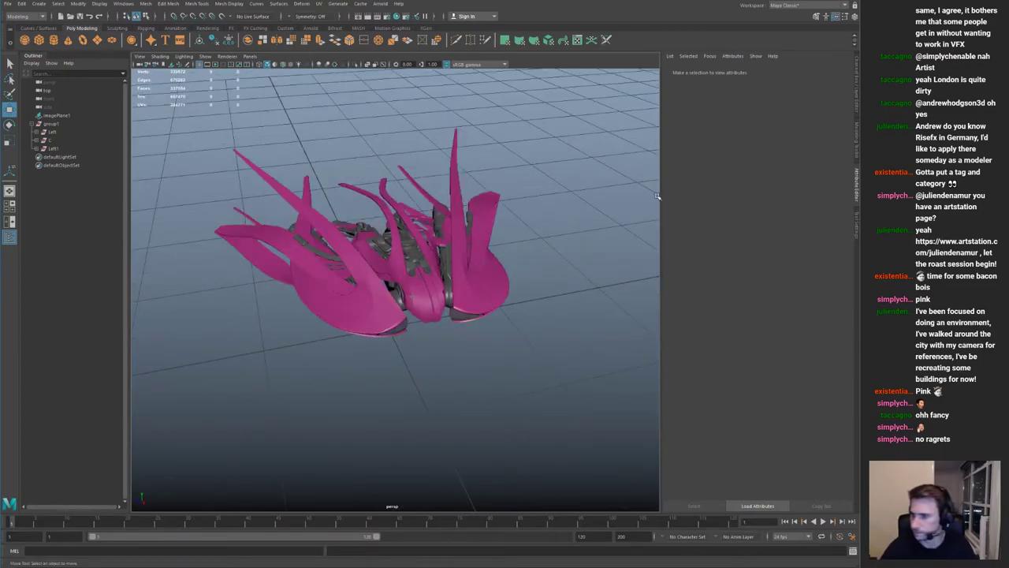
pyautogui.moveTo(316, 334); pyautogui.dragTo(365, 349)
pyautogui.keyDown('alt'); pyautogui.moveTo(365, 349); pyautogui.dragTo(396, 338, button='right'); pyautogui.keyUp('alt')
pyautogui.keyDown('alt'); pyautogui.moveTo(396, 337); pyautogui.dragTo(401, 339); pyautogui.keyUp('alt')
pyautogui.click(400, 339)
pyautogui.press('e')
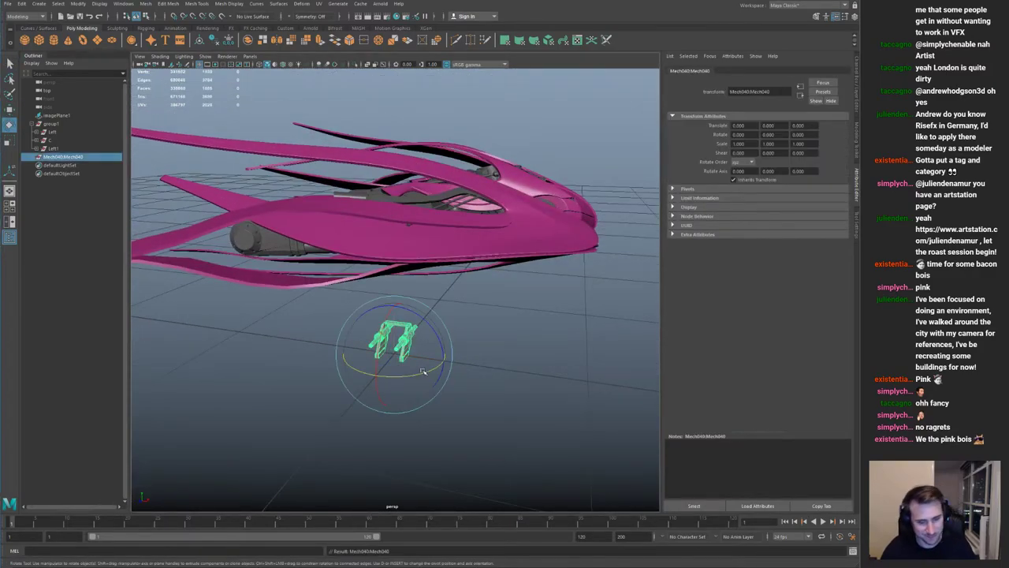
pyautogui.moveTo(426, 376); pyautogui.dragTo(366, 376)
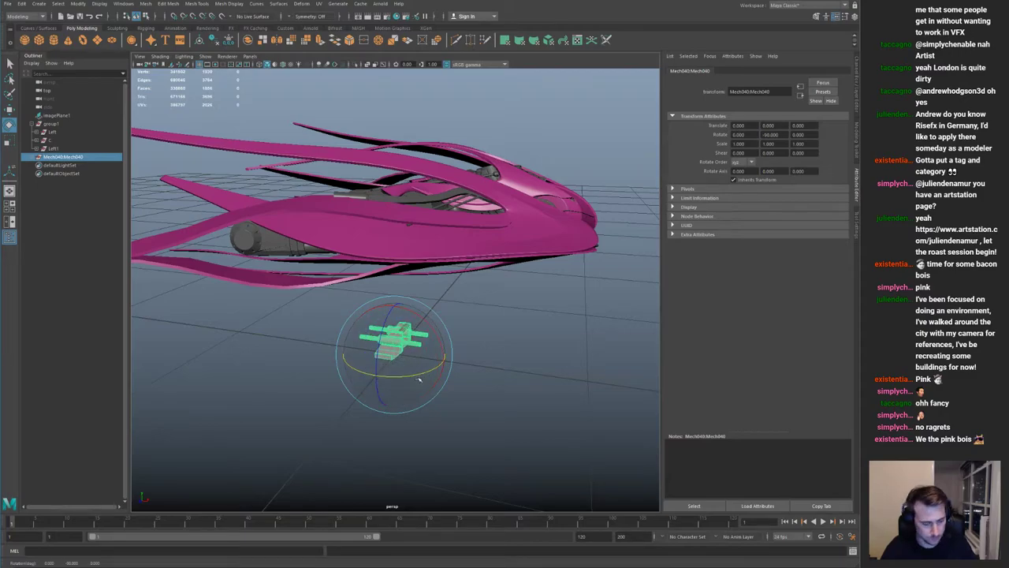
# Step: Raise the Mech040 part above the ship's rear, at about X -3.7, Y 13.4, and tilt it about 12 degrees
pyautogui.press('space')
pyautogui.press('space')
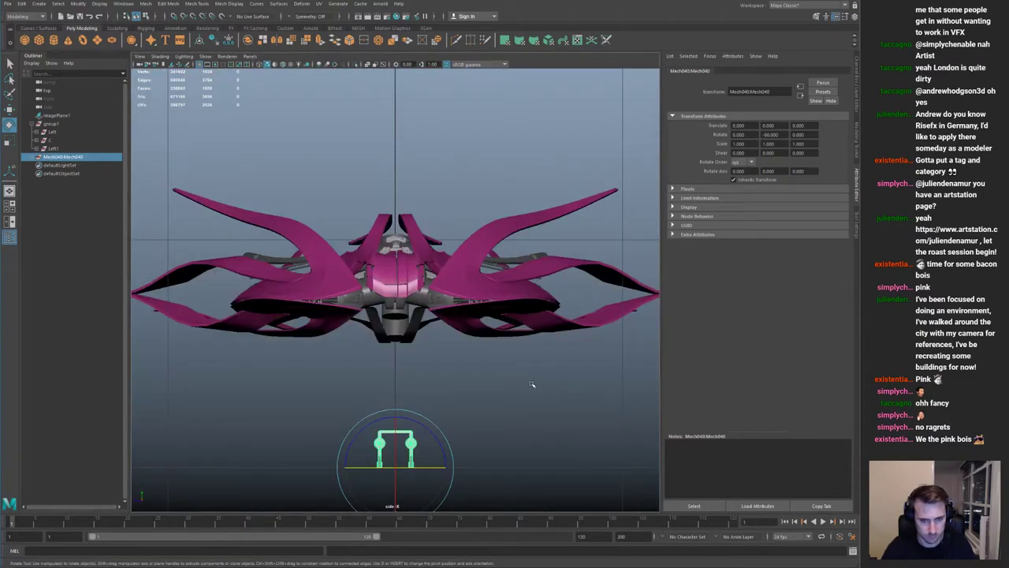
pyautogui.press('space')
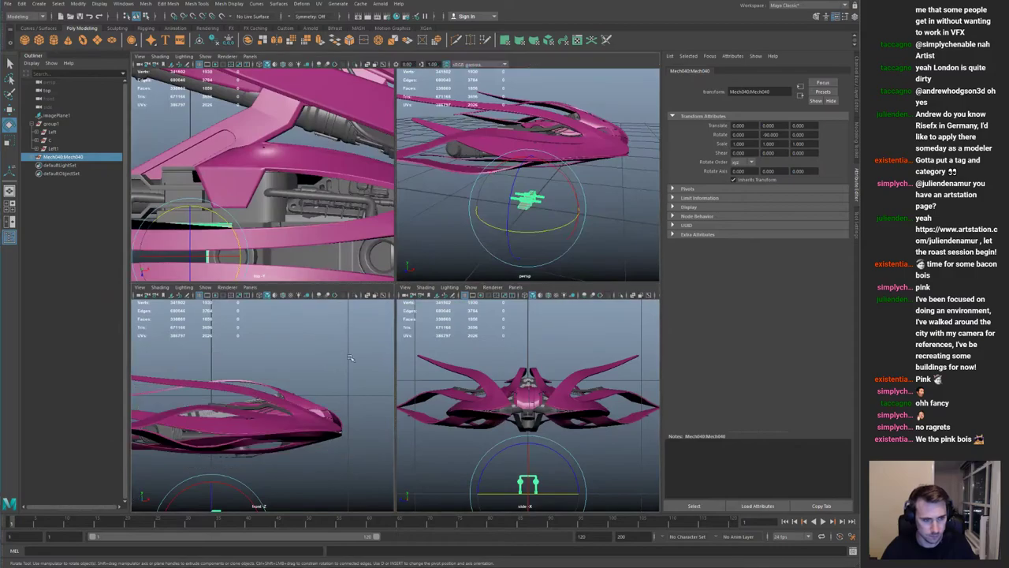
pyautogui.press('space')
pyautogui.press('w')
pyautogui.moveTo(350, 386); pyautogui.dragTo(275, 187)
pyautogui.press('e')
pyautogui.moveTo(275, 264); pyautogui.dragTo(365, 249)
pyautogui.hotkey('ctrl', 'z')
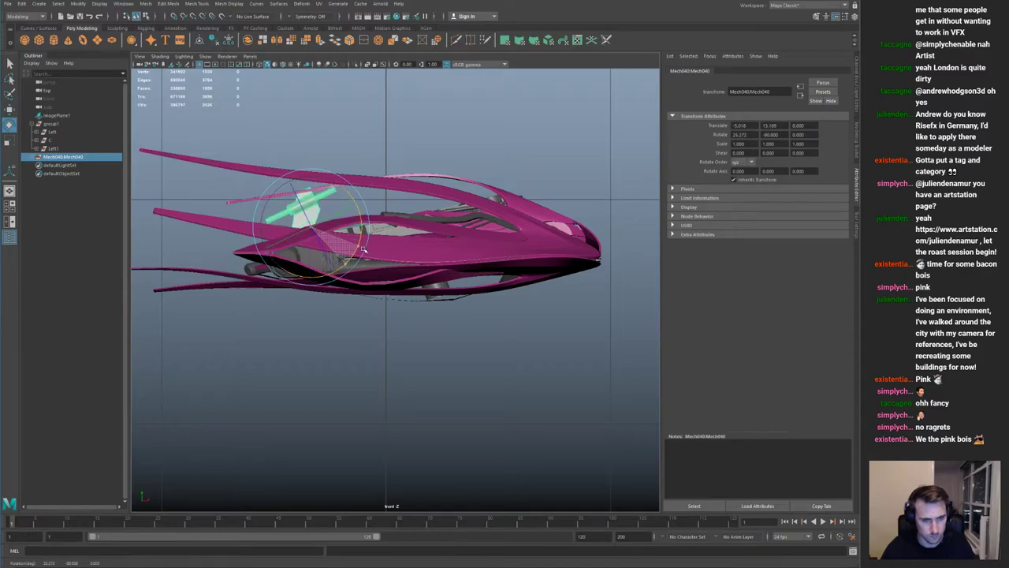
pyautogui.press('w')
pyautogui.moveTo(264, 196); pyautogui.dragTo(322, 191)
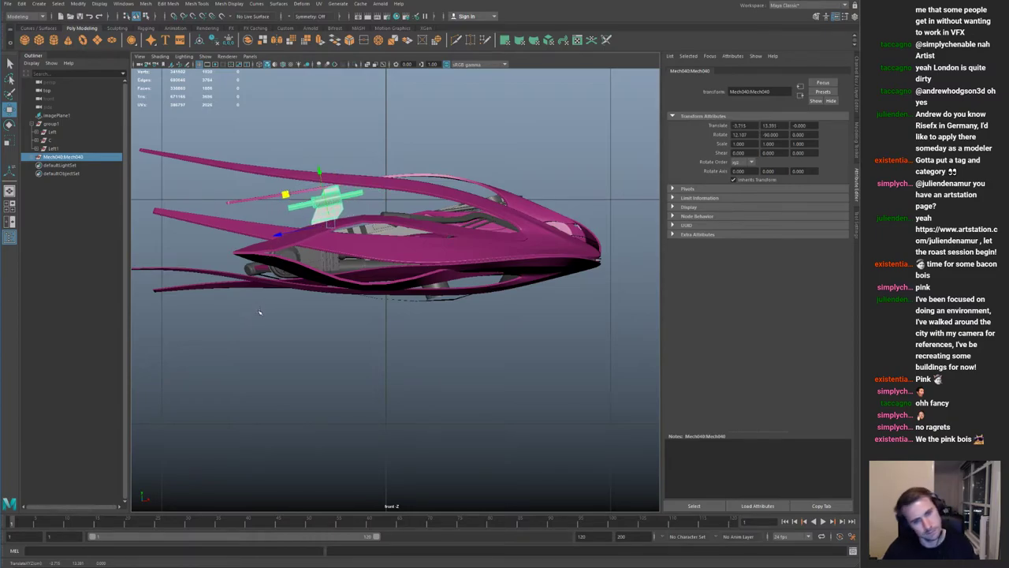
# Step: Move the Mech040 part forward over the central hull to about X 0.06, Y 13.92
pyautogui.press('space')
pyautogui.press('space')
pyautogui.keyDown('alt'); pyautogui.moveTo(451, 182); pyautogui.dragTo(410, 224); pyautogui.keyUp('alt')
pyautogui.click(396, 218)
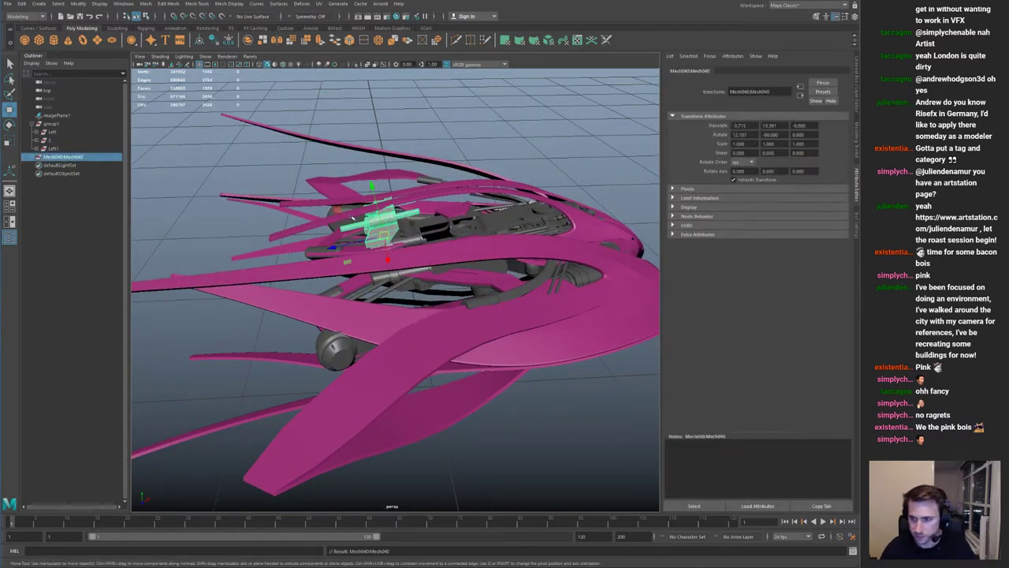
pyautogui.scroll(-4, 352, 216)
pyautogui.press('space')
pyautogui.press('space')
pyautogui.press('space')
pyautogui.press('space')
pyautogui.scroll(3, 296, 205)
pyautogui.keyDown('alt'); pyautogui.moveTo(291, 171); pyautogui.dragTo(365, 243, button='middle'); pyautogui.keyUp('alt')
pyautogui.moveTo(320, 232); pyautogui.dragTo(389, 225)
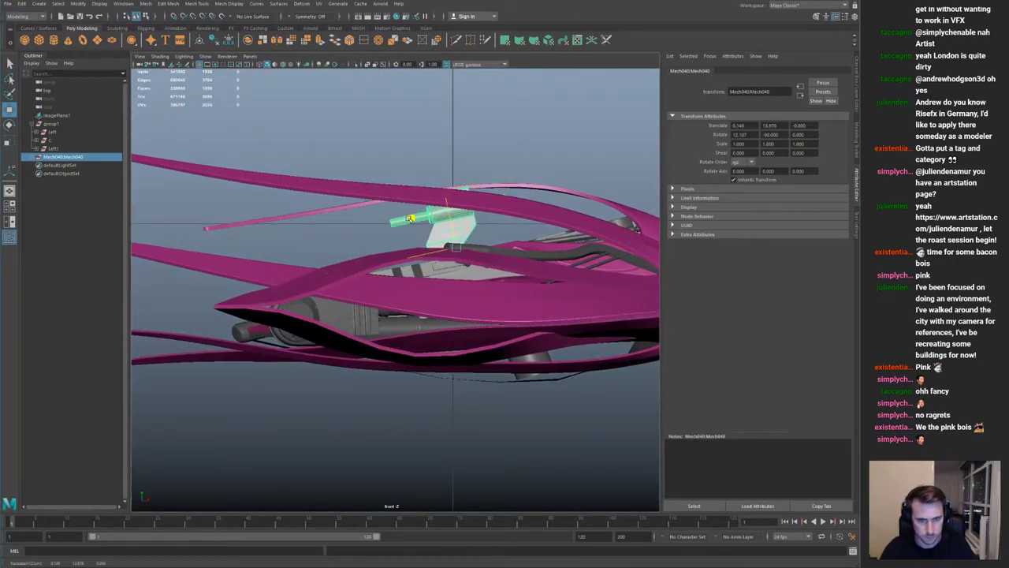
# Step: Isolate the Mech040 part and delete its thin protruding barrels
pyautogui.press('space')
pyautogui.press('f')
pyautogui.press('space')
pyautogui.keyDown('alt'); pyautogui.moveTo(491, 198); pyautogui.dragTo(276, 233, button='right'); pyautogui.keyUp('alt')
pyautogui.keyDown('alt'); pyautogui.moveTo(276, 234); pyautogui.dragTo(467, 287); pyautogui.keyUp('alt')
pyautogui.hotkey('ctrl', '1')
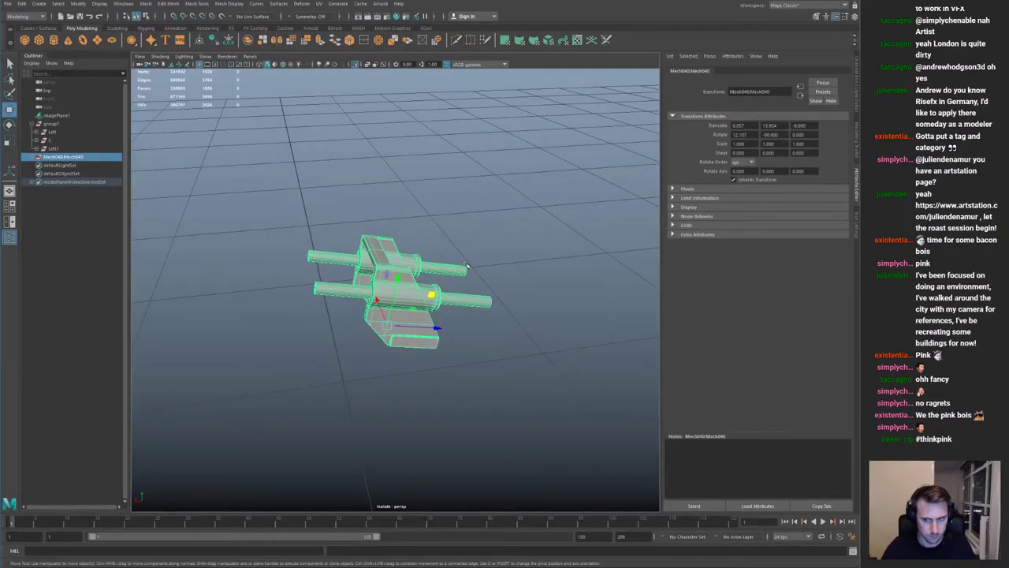
pyautogui.moveTo(520, 322); pyautogui.dragTo(544, 240)
pyautogui.press('Delete')
pyautogui.hotkey('ctrl', '1')
# Step: Lengthen the legs of the Mech040 bracket mesh downward to the hull using its lower vertices
pyautogui.click(441, 289)
pyautogui.keyDown('alt'); pyautogui.moveTo(440, 289); pyautogui.dragTo(504, 295); pyautogui.keyUp('alt')
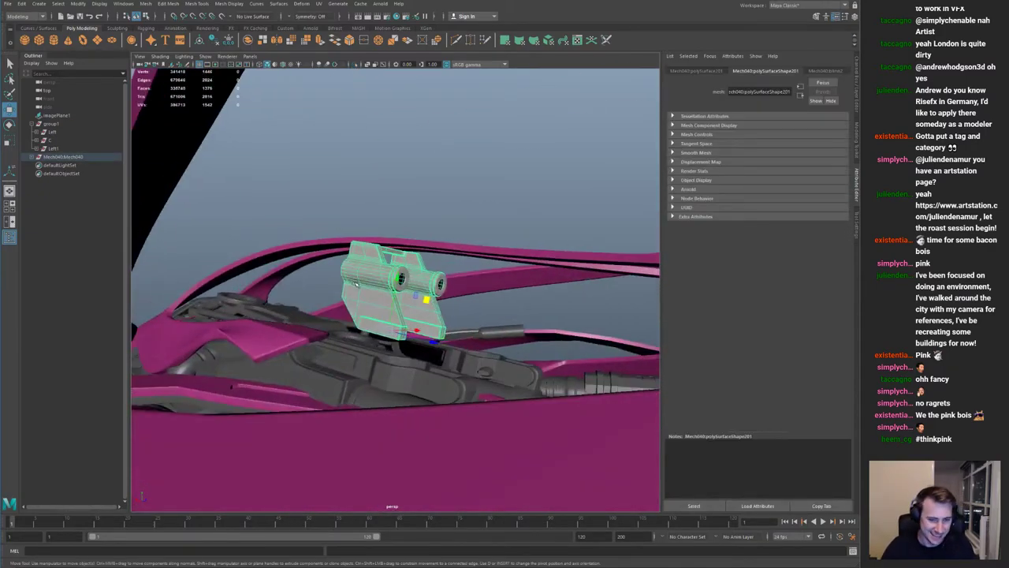
pyautogui.hotkey('ctrl', '1')
pyautogui.moveTo(425, 295)
pyautogui.keyDown('alt'); pyautogui.mouseDown()
pyautogui.moveTo(457, 315)
pyautogui.moveTo(419, 304)
pyautogui.mouseUp(); pyautogui.keyUp('alt')
pyautogui.moveTo(414, 304); pyautogui.dragTo(298, 299, button='right')
pyautogui.keyDown('alt'); pyautogui.moveTo(394, 303); pyautogui.dragTo(497, 362); pyautogui.keyUp('alt')
pyautogui.hotkey('ctrl', '1')
pyautogui.keyDown('alt'); pyautogui.moveTo(328, 304); pyautogui.dragTo(373, 336); pyautogui.keyUp('alt')
pyautogui.press('q')
pyautogui.moveTo(373, 336); pyautogui.dragTo(453, 276, button='right')
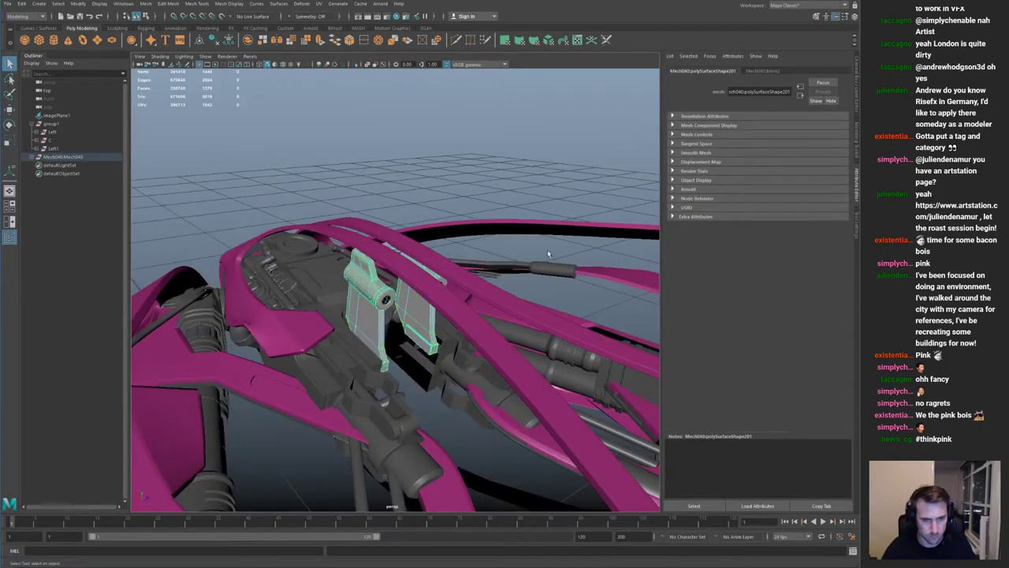
# Step: Pull the lower front corner vertices of the bracket's legs forward along the hull into a sloping base
pyautogui.keyDown('alt'); pyautogui.moveTo(555, 259); pyautogui.dragTo(425, 213, button='right'); pyautogui.keyUp('alt')
pyautogui.click(422, 210)
pyautogui.keyDown('alt'); pyautogui.moveTo(422, 209); pyautogui.dragTo(284, 235); pyautogui.keyUp('alt')
pyautogui.keyDown('alt'); pyautogui.moveTo(326, 236); pyautogui.dragTo(276, 245, button='right'); pyautogui.keyUp('alt')
pyautogui.keyDown('alt'); pyautogui.moveTo(326, 254); pyautogui.dragTo(244, 268); pyautogui.keyUp('alt')
pyautogui.keyDown('alt'); pyautogui.moveTo(304, 288); pyautogui.dragTo(371, 306, button='right'); pyautogui.keyUp('alt')
pyautogui.keyDown('alt'); pyautogui.moveTo(371, 306); pyautogui.dragTo(367, 280); pyautogui.keyUp('alt')
pyautogui.keyDown('alt'); pyautogui.moveTo(367, 281); pyautogui.dragTo(402, 304, button='right'); pyautogui.keyUp('alt')
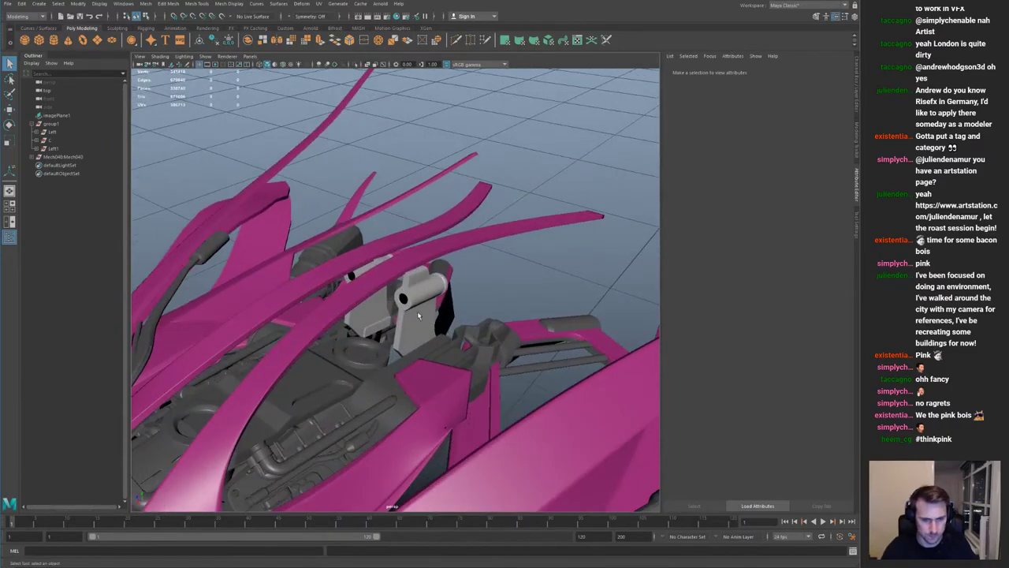
pyautogui.click(403, 324)
pyautogui.hotkey('ctrl', '1')
pyautogui.keyDown('alt'); pyautogui.moveTo(404, 325); pyautogui.dragTo(375, 296); pyautogui.keyUp('alt')
pyautogui.keyDown('alt'); pyautogui.moveTo(378, 315); pyautogui.dragTo(441, 346, button='right'); pyautogui.keyUp('alt')
pyautogui.moveTo(375, 335); pyautogui.dragTo(298, 333, button='right')
pyautogui.keyDown('alt'); pyautogui.moveTo(370, 342); pyautogui.dragTo(313, 341); pyautogui.keyUp('alt')
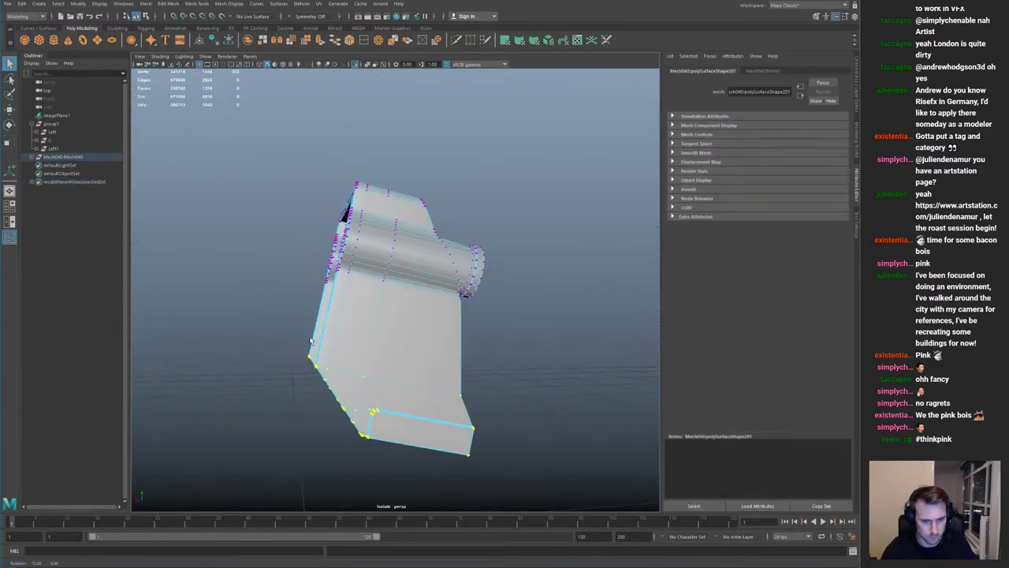
pyautogui.hotkey('ctrl', '1')
pyautogui.moveTo(341, 387); pyautogui.dragTo(342, 355)
pyautogui.press('w')
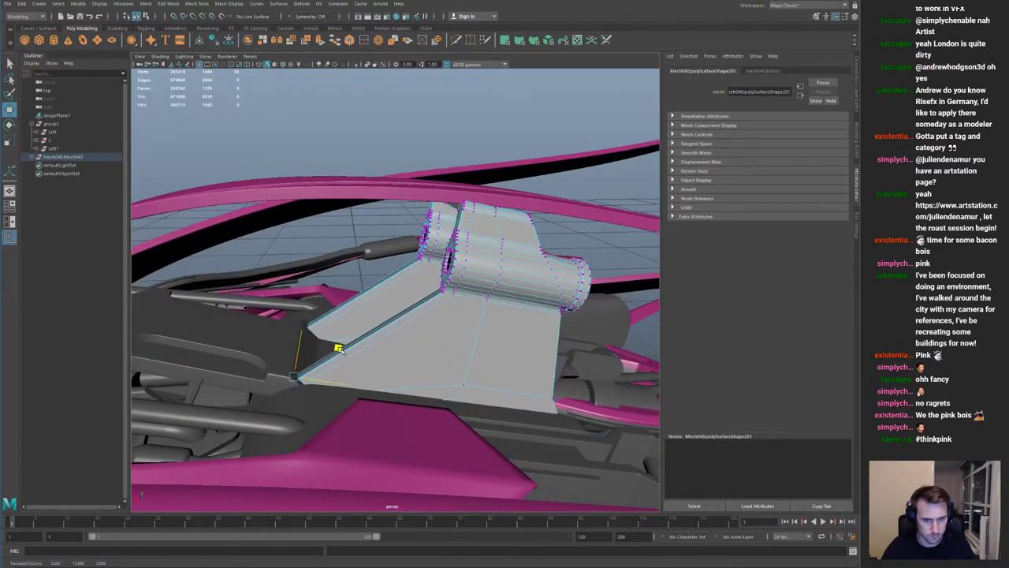
pyautogui.moveTo(485, 299); pyautogui.dragTo(512, 274, button='right')
# Step: Examine the reshaped bracket on the central hull from the front of the ship
pyautogui.keyDown('alt'); pyautogui.moveTo(505, 272); pyautogui.dragTo(426, 236, button='right'); pyautogui.keyUp('alt')
pyautogui.click(416, 176)
pyautogui.keyDown('alt'); pyautogui.moveTo(416, 177); pyautogui.dragTo(276, 205, button='right'); pyautogui.keyUp('alt')
pyautogui.keyDown('alt'); pyautogui.moveTo(276, 205); pyautogui.dragTo(491, 233); pyautogui.keyUp('alt')
pyautogui.keyDown('alt'); pyautogui.moveTo(490, 233); pyautogui.dragTo(518, 326, button='right'); pyautogui.keyUp('alt')
pyautogui.keyDown('alt'); pyautogui.moveTo(468, 301); pyautogui.dragTo(556, 296); pyautogui.keyUp('alt')
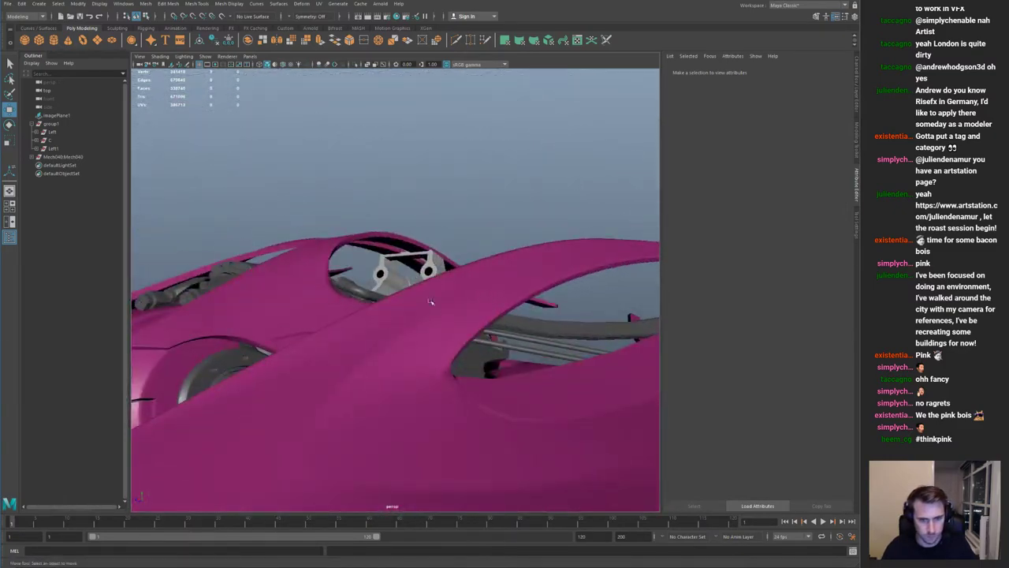
# Step: Examine the bracket on the central hull in the perspective and side views
pyautogui.keyDown('alt'); pyautogui.moveTo(556, 297); pyautogui.dragTo(341, 292, button='right'); pyautogui.keyUp('alt')
pyautogui.keyDown('alt'); pyautogui.moveTo(342, 291); pyautogui.dragTo(259, 291); pyautogui.keyUp('alt')
pyautogui.press('space')
pyautogui.press('space')
pyautogui.press('space')
pyautogui.keyDown('alt'); pyautogui.moveTo(365, 331); pyautogui.dragTo(273, 332, button='middle'); pyautogui.keyUp('alt')
pyautogui.keyDown('alt'); pyautogui.moveTo(273, 331); pyautogui.dragTo(372, 202, button='right'); pyautogui.keyUp('alt')
pyautogui.keyDown('alt'); pyautogui.moveTo(372, 202); pyautogui.dragTo(386, 288, button='middle'); pyautogui.keyUp('alt')
pyautogui.click(358, 284)
pyautogui.keyDown('alt'); pyautogui.moveTo(349, 236); pyautogui.dragTo(409, 237, button='middle'); pyautogui.keyUp('alt')
pyautogui.keyDown('alt'); pyautogui.moveTo(409, 237); pyautogui.dragTo(268, 292, button='right'); pyautogui.keyUp('alt')
pyautogui.hotkey('ctrl', '1')
pyautogui.hotkey('ctrl', '1')
pyautogui.keyDown('alt'); pyautogui.moveTo(268, 292); pyautogui.dragTo(374, 286, button='middle'); pyautogui.keyUp('alt')
# Step: Clear the selection and save the scene
pyautogui.click(394, 284)
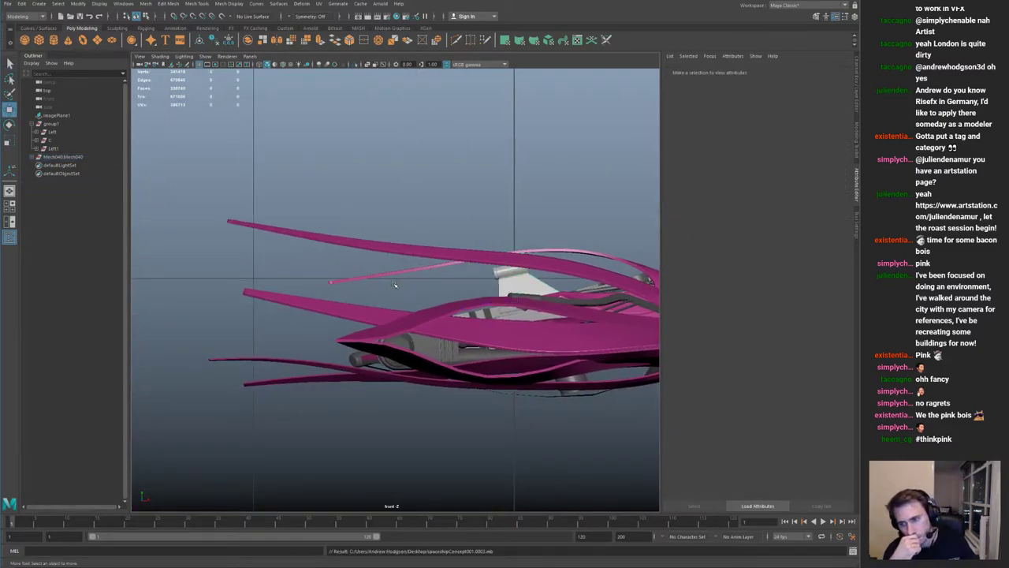
pyautogui.hotkey('ctrl', 's')
pyautogui.keyDown('alt'); pyautogui.moveTo(404, 222); pyautogui.dragTo(272, 200, button='middle'); pyautogui.keyUp('alt')
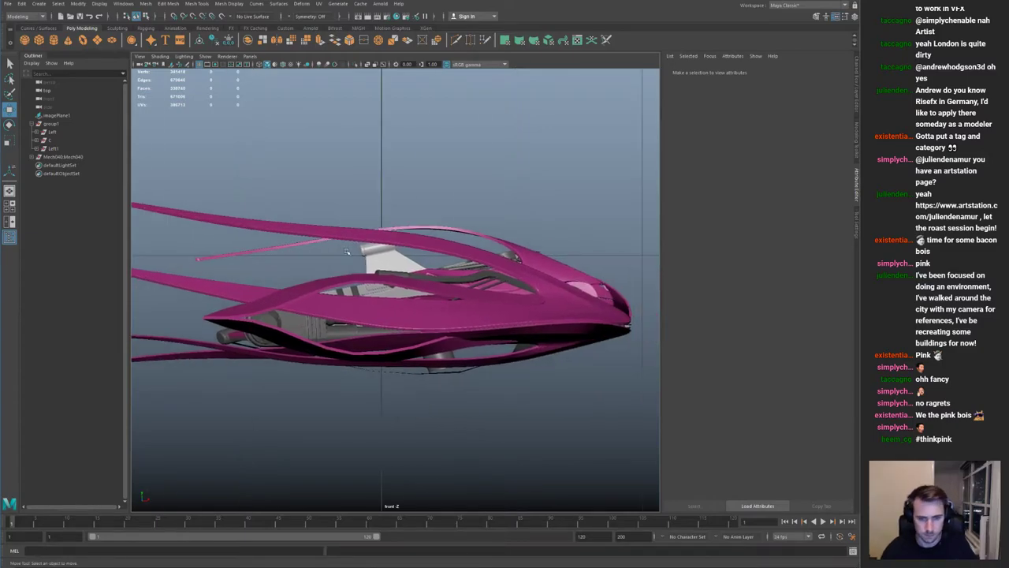
# Step: Try extending the lower rear vertices of the Mech040 bracket's legs backward along the hull
pyautogui.keyDown('alt'); pyautogui.moveTo(272, 200); pyautogui.dragTo(339, 237); pyautogui.keyUp('alt')
pyautogui.keyDown('alt'); pyautogui.moveTo(354, 252); pyautogui.dragTo(420, 292, button='right'); pyautogui.keyUp('alt')
pyautogui.press('space')
pyautogui.press('space')
pyautogui.keyDown('alt'); pyautogui.moveTo(489, 208); pyautogui.dragTo(416, 301); pyautogui.keyUp('alt')
pyautogui.click(424, 292)
pyautogui.press('f')
pyautogui.hotkey('ctrl', '1')
pyautogui.moveTo(416, 302); pyautogui.dragTo(362, 302, button='right')
pyautogui.moveTo(161, 280); pyautogui.dragTo(235, 339)
pyautogui.hotkey('ctrl', '1')
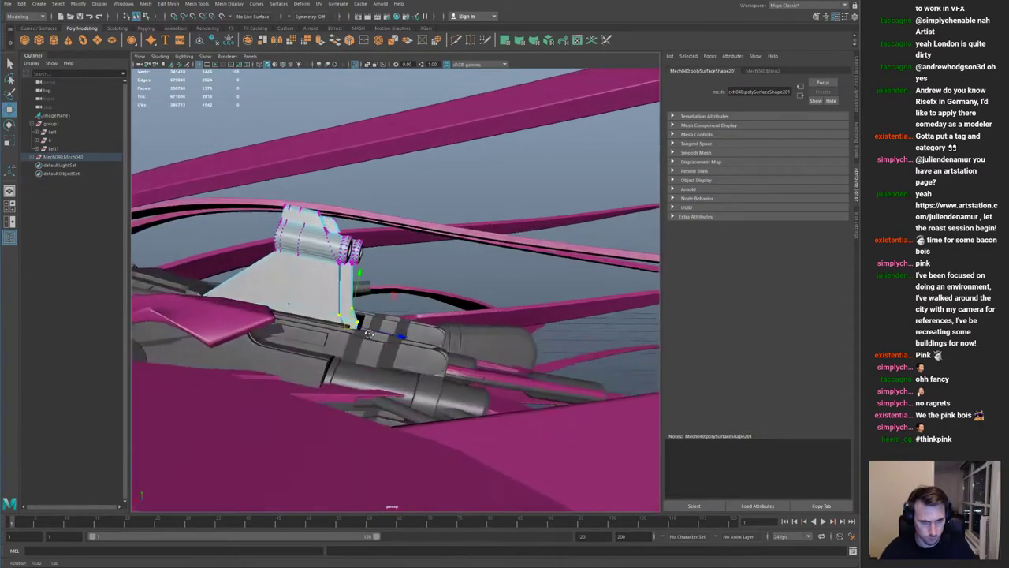
pyautogui.keyDown('alt'); pyautogui.moveTo(430, 333); pyautogui.dragTo(265, 328); pyautogui.keyUp('alt')
pyautogui.keyDown('alt'); pyautogui.moveTo(249, 335); pyautogui.dragTo(294, 229); pyautogui.keyUp('alt')
pyautogui.press('F8')
pyautogui.scroll(-5, 294, 230)
pyautogui.click(446, 218)
pyautogui.keyDown('alt'); pyautogui.moveTo(446, 219); pyautogui.dragTo(410, 221); pyautogui.keyUp('alt')
# Step: Undo the last reshaping of the bracket's lower rear vertices
pyautogui.press('space')
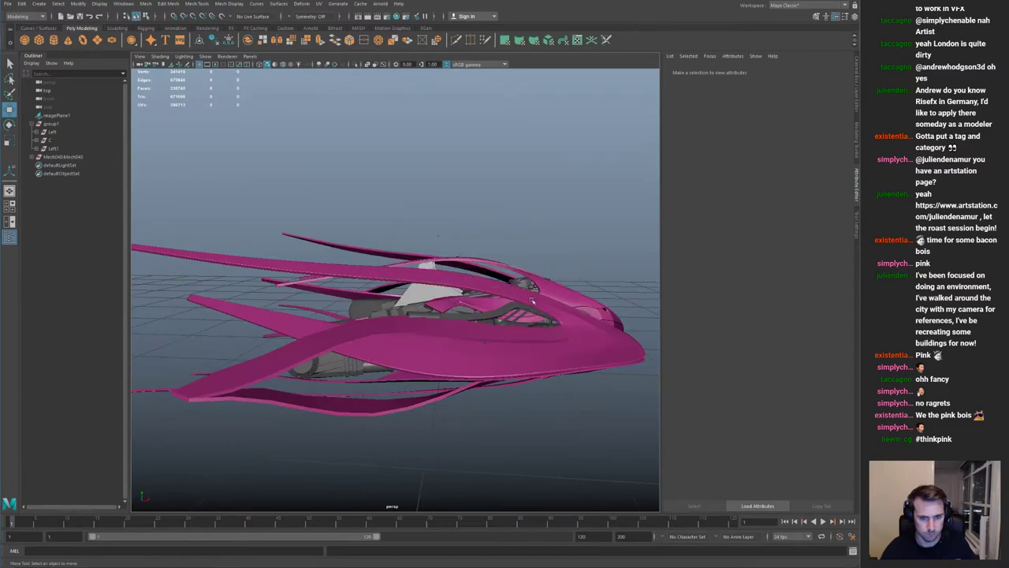
pyautogui.press('space')
pyautogui.hotkey('ctrl', 'z')
pyautogui.hotkey('ctrl', 'z')
pyautogui.hotkey('ctrl', 'z')
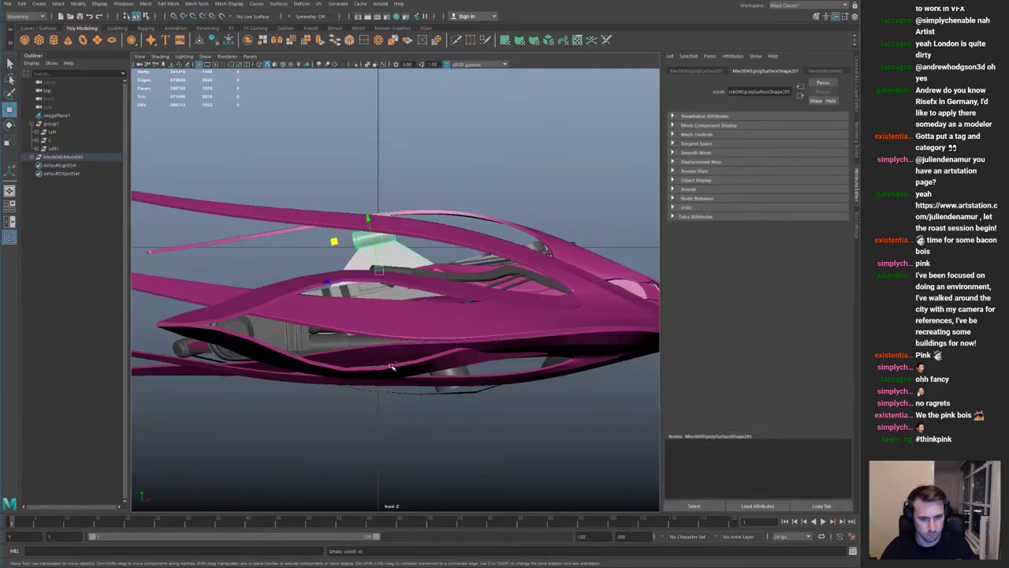
pyautogui.press('F8')
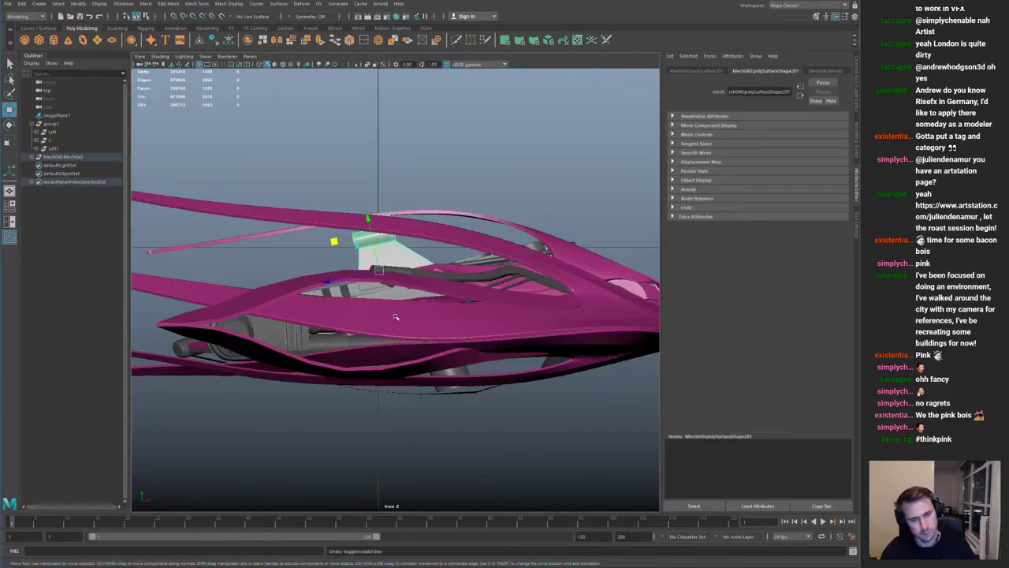
# Step: Nudge the lower rear vertices of the Mech040 bracket slightly in the side view, leaving the bracket deselected
pyautogui.hotkey('ctrl', '1')
pyautogui.press('F8')
pyautogui.hotkey('ctrl', '1')
pyautogui.moveTo(316, 257); pyautogui.dragTo(328, 248)
pyautogui.press('q')
pyautogui.press('F8')
pyautogui.press('space')
pyautogui.press('space')
pyautogui.keyDown('alt'); pyautogui.moveTo(458, 203); pyautogui.dragTo(556, 213); pyautogui.keyUp('alt')
pyautogui.click(555, 213)
pyautogui.hotkey('ctrl', '1')
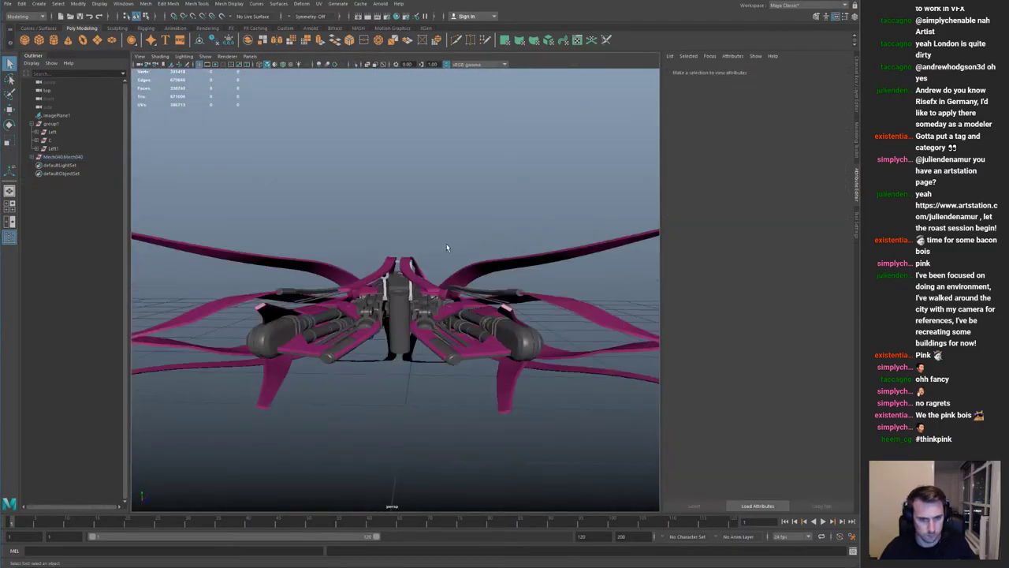
# Step: Examine the bracket and the surrounding pink fins from the rear, from above and across the whole ship
pyautogui.keyDown('alt'); pyautogui.moveTo(444, 247); pyautogui.dragTo(676, 354, button='right'); pyautogui.keyUp('alt')
pyautogui.keyDown('alt'); pyautogui.moveTo(271, 217); pyautogui.dragTo(579, 309); pyautogui.keyUp('alt')
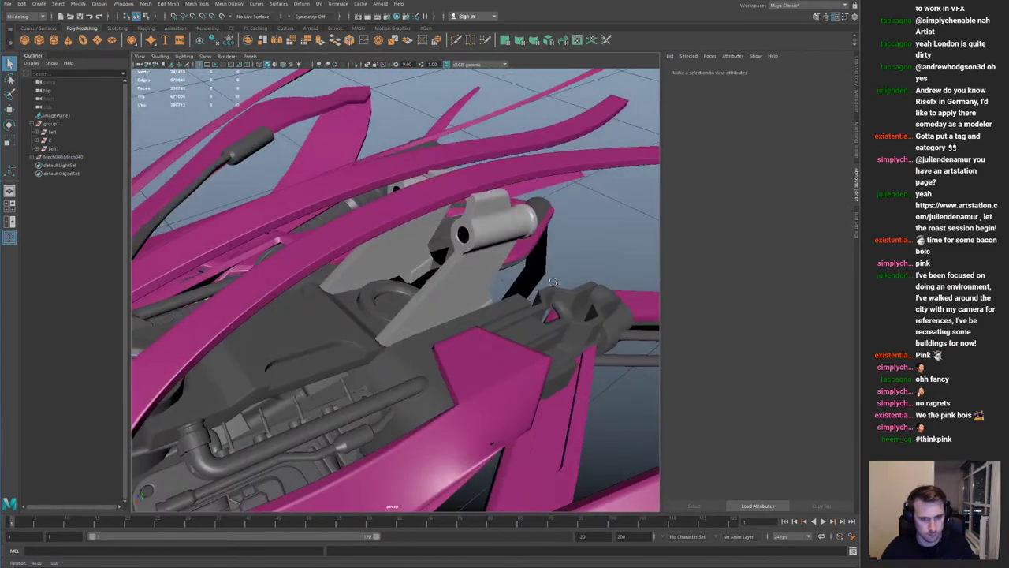
pyautogui.keyDown('alt'); pyautogui.moveTo(473, 292); pyautogui.dragTo(47, 231, button='right'); pyautogui.keyUp('alt')
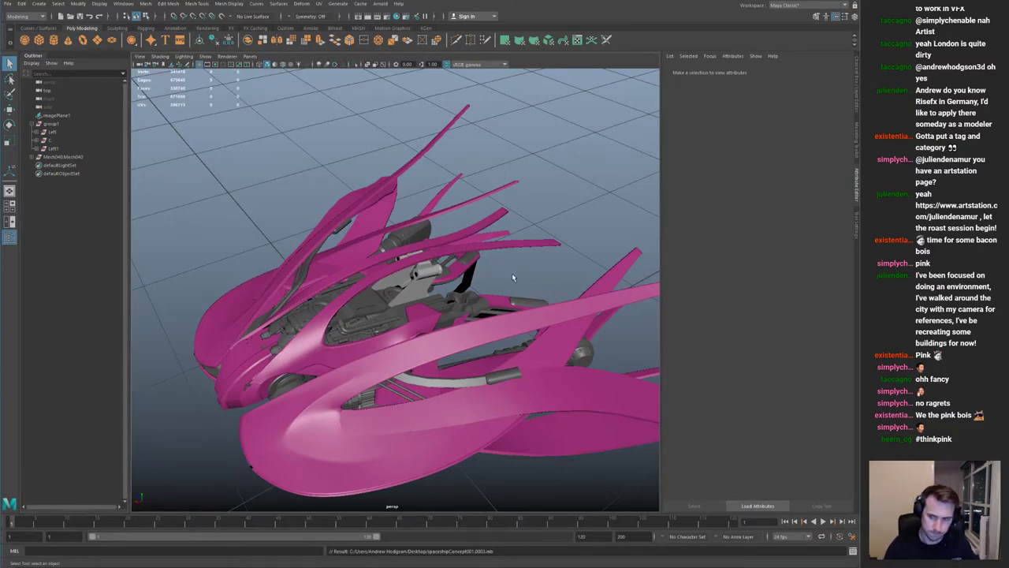
pyautogui.keyDown('alt'); pyautogui.moveTo(390, 276); pyautogui.dragTo(397, 231); pyautogui.keyUp('alt')
pyautogui.keyDown('alt'); pyautogui.moveTo(396, 231); pyautogui.dragTo(359, 225, button='right'); pyautogui.keyUp('alt')
pyautogui.keyDown('alt'); pyautogui.moveTo(386, 223); pyautogui.dragTo(615, 231); pyautogui.keyUp('alt')
pyautogui.keyDown('alt'); pyautogui.moveTo(560, 284); pyautogui.dragTo(478, 287, button='middle'); pyautogui.keyUp('alt')
pyautogui.keyDown('alt'); pyautogui.moveTo(477, 287); pyautogui.dragTo(509, 288, button='right'); pyautogui.keyUp('alt')
pyautogui.moveTo(507, 288)
pyautogui.keyDown('alt'); pyautogui.mouseDown()
pyautogui.moveTo(540, 288)
pyautogui.moveTo(436, 279)
pyautogui.moveTo(617, 455)
pyautogui.moveTo(444, 484)
pyautogui.moveTo(515, 285)
pyautogui.mouseUp(); pyautogui.keyUp('alt')
pyautogui.keyDown('alt'); pyautogui.moveTo(515, 285); pyautogui.dragTo(429, 271, button='right'); pyautogui.keyUp('alt')
pyautogui.moveTo(430, 272)
pyautogui.keyDown('alt'); pyautogui.mouseDown()
pyautogui.moveTo(485, 245)
pyautogui.moveTo(384, 245)
pyautogui.moveTo(355, 227)
pyautogui.moveTo(462, 233)
pyautogui.moveTo(465, 264)
pyautogui.moveTo(415, 234)
pyautogui.moveTo(433, 254)
pyautogui.mouseUp(); pyautogui.keyUp('alt')
# Step: Move the rear end vertices of the central top fin outward in the top view, to the neighbouring fin's tip
pyautogui.press('space')
pyautogui.press('space')
pyautogui.keyDown('alt'); pyautogui.moveTo(363, 217); pyautogui.dragTo(239, 313, button='right'); pyautogui.keyUp('alt')
pyautogui.keyDown('alt'); pyautogui.moveTo(239, 313); pyautogui.dragTo(375, 292, button='middle'); pyautogui.keyUp('alt')
pyautogui.keyDown('alt'); pyautogui.moveTo(292, 241); pyautogui.dragTo(329, 255, button='middle'); pyautogui.keyUp('alt')
pyautogui.keyDown('alt'); pyautogui.moveTo(328, 254); pyautogui.dragTo(376, 326, button='right'); pyautogui.keyUp('alt')
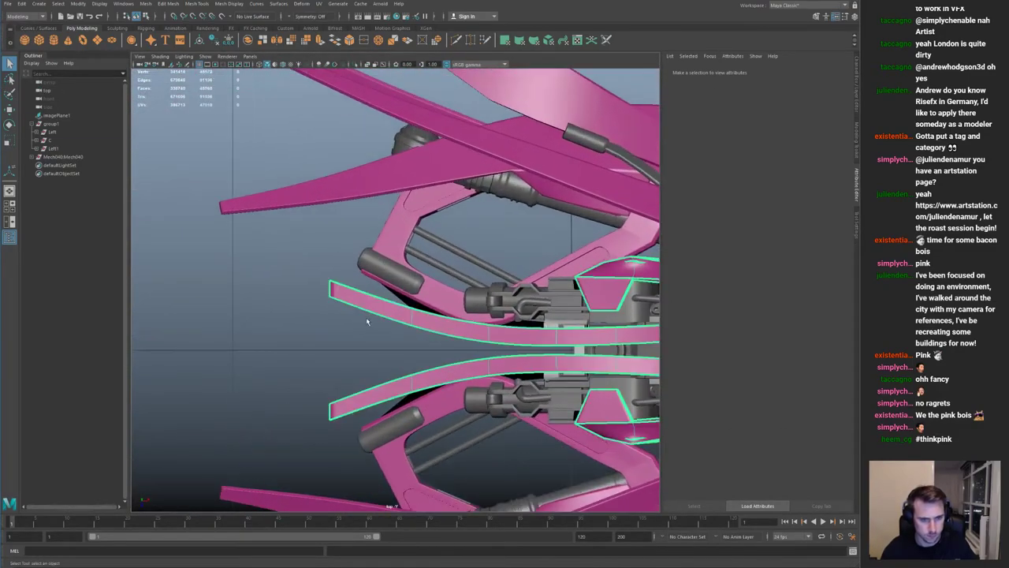
pyautogui.click(364, 303)
pyautogui.press('F9')
pyautogui.press('w')
pyautogui.moveTo(300, 289); pyautogui.dragTo(218, 214)
pyautogui.moveTo(302, 314); pyautogui.dragTo(346, 266)
pyautogui.moveTo(329, 281); pyautogui.dragTo(229, 225)
pyautogui.moveTo(219, 213)
pyautogui.mouseDown()
pyautogui.moveTo(235, 222)
pyautogui.moveTo(242, 209)
pyautogui.moveTo(231, 219)
pyautogui.mouseUp()
pyautogui.moveTo(224, 210); pyautogui.dragTo(223, 214)
# Step: Shift the next row of vertices on the central top fin outward in the top view to smooth its bend
pyautogui.keyDown('alt'); pyautogui.moveTo(421, 244); pyautogui.dragTo(371, 246, button='right'); pyautogui.keyUp('alt')
pyautogui.keyDown('alt'); pyautogui.moveTo(473, 209); pyautogui.dragTo(418, 223, button='middle'); pyautogui.keyUp('alt')
pyautogui.keyDown('alt'); pyautogui.moveTo(476, 235); pyautogui.dragTo(393, 189, button='middle'); pyautogui.keyUp('alt')
pyautogui.keyDown('alt'); pyautogui.moveTo(264, 252); pyautogui.dragTo(340, 256, button='middle'); pyautogui.keyUp('alt')
pyautogui.keyDown('alt'); pyautogui.moveTo(340, 256); pyautogui.dragTo(380, 261, button='right'); pyautogui.keyUp('alt')
pyautogui.moveTo(406, 298); pyautogui.dragTo(363, 303)
pyautogui.click(280, 272)
pyautogui.moveTo(298, 258); pyautogui.dragTo(264, 277)
pyautogui.keyDown('alt'); pyautogui.moveTo(300, 313); pyautogui.dragTo(206, 229, button='right'); pyautogui.keyUp('alt')
pyautogui.keyDown('alt'); pyautogui.moveTo(206, 228); pyautogui.dragTo(325, 200, button='middle'); pyautogui.keyUp('alt')
pyautogui.keyDown('alt'); pyautogui.moveTo(325, 200); pyautogui.dragTo(377, 212, button='right'); pyautogui.keyUp('alt')
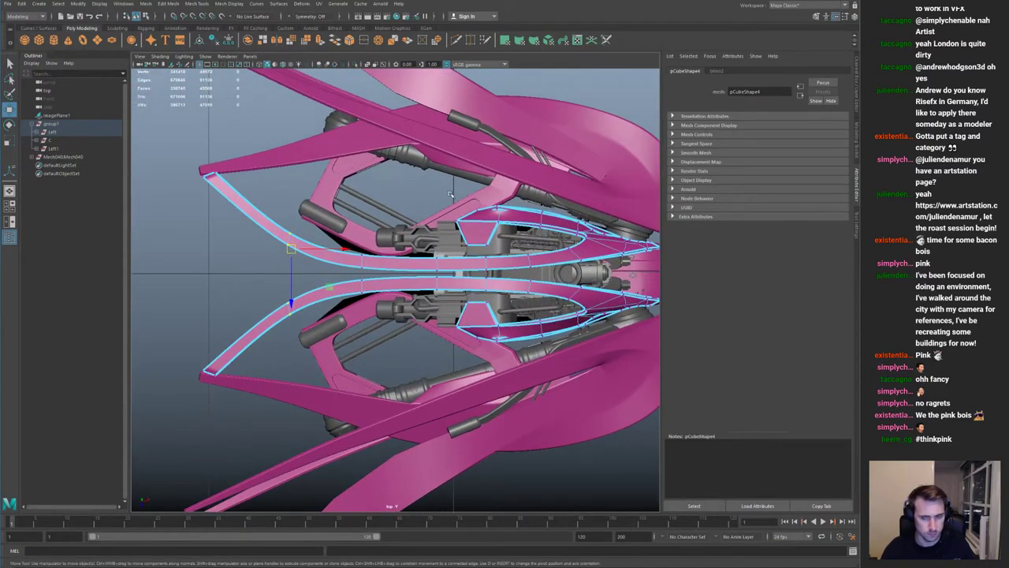
# Step: Lower the central top fin's rear vertices in perspective so its end meets the neighbouring fin's tip
pyautogui.press('space')
pyautogui.press('space')
pyautogui.press('f')
pyautogui.keyDown('alt'); pyautogui.moveTo(509, 202); pyautogui.dragTo(498, 162); pyautogui.keyUp('alt')
pyautogui.keyDown('alt'); pyautogui.moveTo(498, 161); pyautogui.dragTo(402, 236, button='right'); pyautogui.keyUp('alt')
pyautogui.keyDown('alt'); pyautogui.moveTo(402, 236); pyautogui.dragTo(279, 193); pyautogui.keyUp('alt')
pyautogui.keyDown('alt'); pyautogui.moveTo(254, 249); pyautogui.dragTo(308, 234, button='middle'); pyautogui.keyUp('alt')
pyautogui.keyDown('alt'); pyautogui.moveTo(308, 234); pyautogui.dragTo(387, 252, button='right'); pyautogui.keyUp('alt')
pyautogui.moveTo(319, 235); pyautogui.dragTo(354, 272)
pyautogui.keyDown('alt'); pyautogui.moveTo(378, 272); pyautogui.dragTo(357, 257); pyautogui.keyUp('alt')
pyautogui.moveTo(341, 212); pyautogui.dragTo(341, 222)
pyautogui.keyDown('alt'); pyautogui.moveTo(355, 261); pyautogui.dragTo(513, 264); pyautogui.keyUp('alt')
pyautogui.keyDown('alt'); pyautogui.moveTo(386, 347); pyautogui.dragTo(445, 377, button='right'); pyautogui.keyUp('alt')
pyautogui.moveTo(325, 386); pyautogui.dragTo(173, 254)
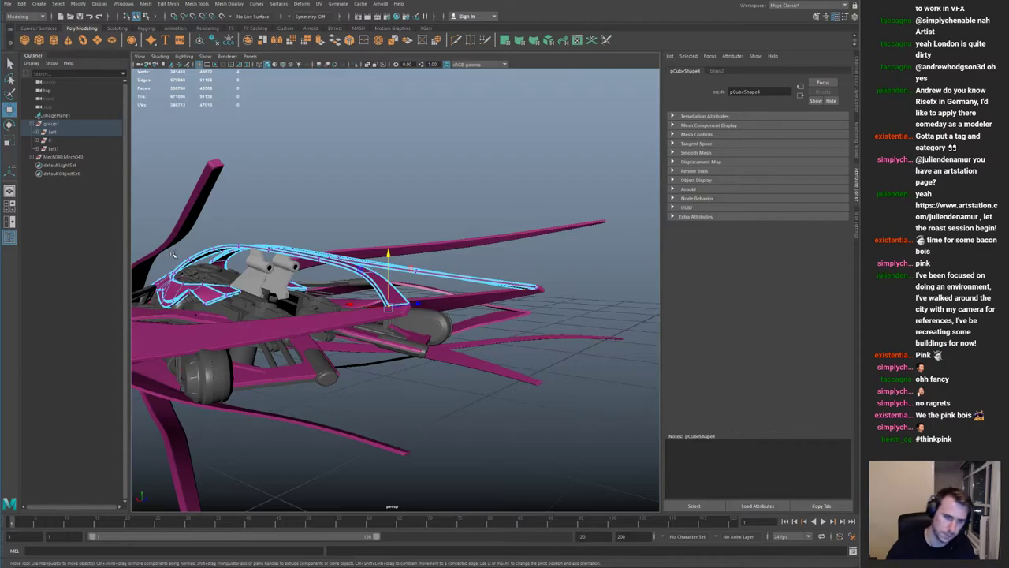
pyautogui.keyDown('alt'); pyautogui.moveTo(341, 183); pyautogui.dragTo(352, 223); pyautogui.keyUp('alt')
pyautogui.keyDown('alt'); pyautogui.moveTo(352, 223); pyautogui.dragTo(410, 268, button='right'); pyautogui.keyUp('alt')
pyautogui.press('F8')
# Step: Examine the reshaped central fins on the whole ship from the side, rear and above
pyautogui.keyDown('alt'); pyautogui.moveTo(354, 252); pyautogui.dragTo(169, 207, button='right'); pyautogui.keyUp('alt')
pyautogui.click(445, 208)
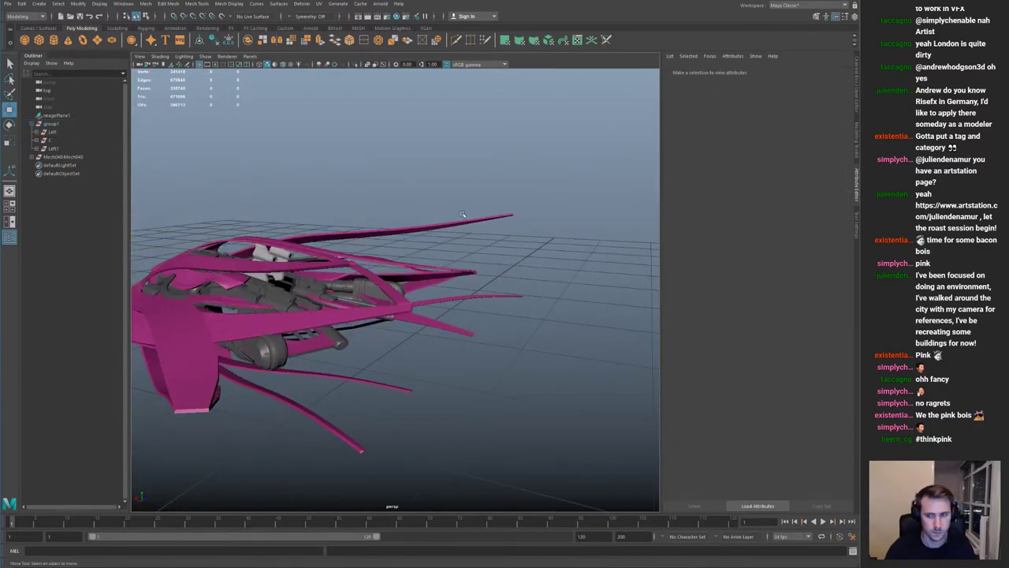
pyautogui.keyDown('alt'); pyautogui.moveTo(445, 208); pyautogui.dragTo(342, 197, button='right'); pyautogui.keyUp('alt')
pyautogui.keyDown('alt'); pyautogui.moveTo(342, 198); pyautogui.dragTo(180, 191); pyautogui.keyUp('alt')
pyautogui.keyDown('alt'); pyautogui.moveTo(358, 199); pyautogui.dragTo(316, 200); pyautogui.keyUp('alt')
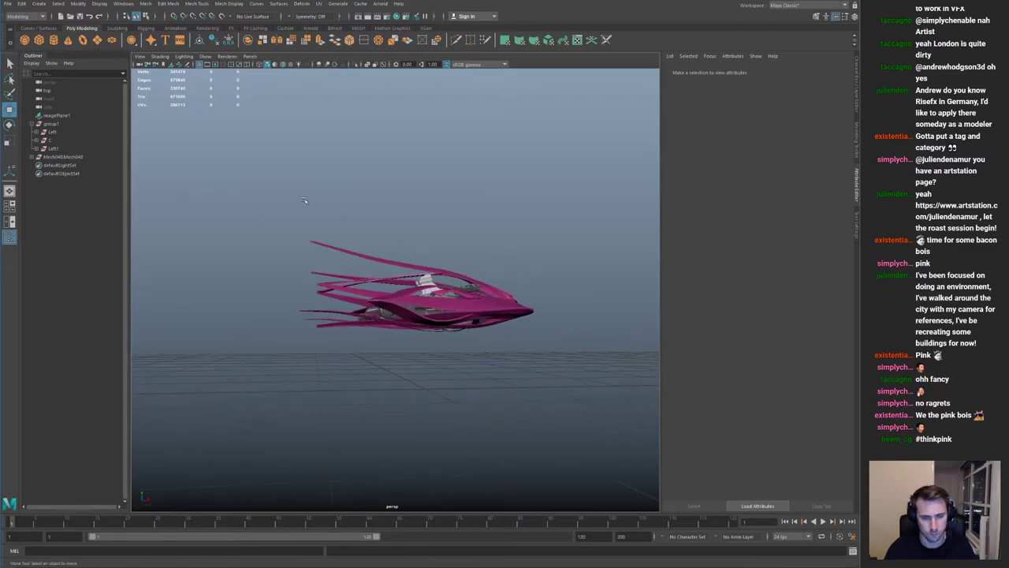
pyautogui.keyDown('alt'); pyautogui.moveTo(315, 199); pyautogui.dragTo(375, 221, button='right'); pyautogui.keyUp('alt')
pyautogui.keyDown('alt'); pyautogui.moveTo(375, 221); pyautogui.dragTo(406, 276); pyautogui.keyUp('alt')
pyautogui.keyDown('alt'); pyautogui.moveTo(406, 276); pyautogui.dragTo(439, 303, button='right'); pyautogui.keyUp('alt')
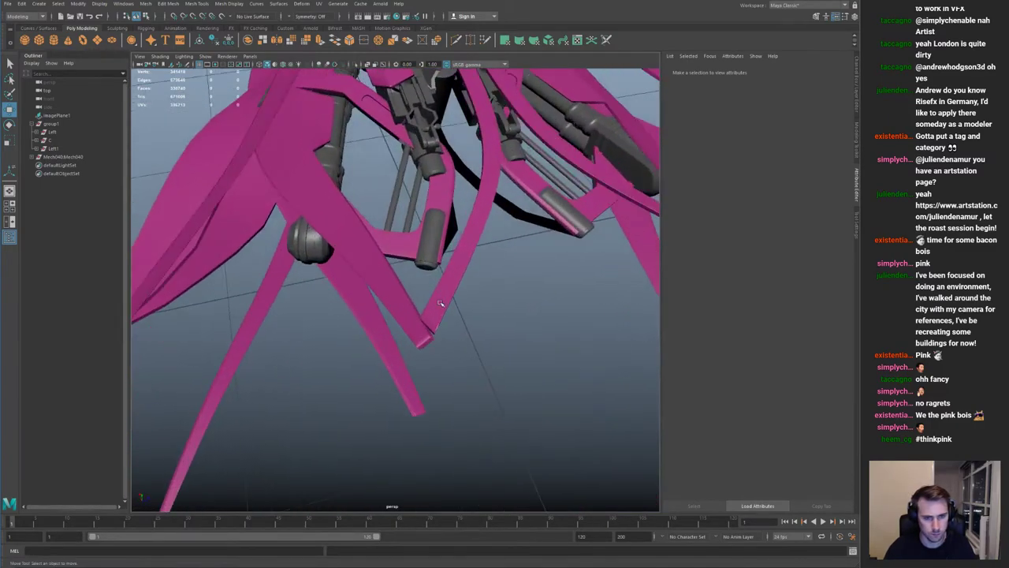
pyautogui.click(439, 303)
pyautogui.keyDown('alt'); pyautogui.moveTo(439, 303); pyautogui.dragTo(465, 282); pyautogui.keyUp('alt')
pyautogui.keyDown('alt'); pyautogui.moveTo(466, 282); pyautogui.dragTo(326, 309, button='right'); pyautogui.keyUp('alt')
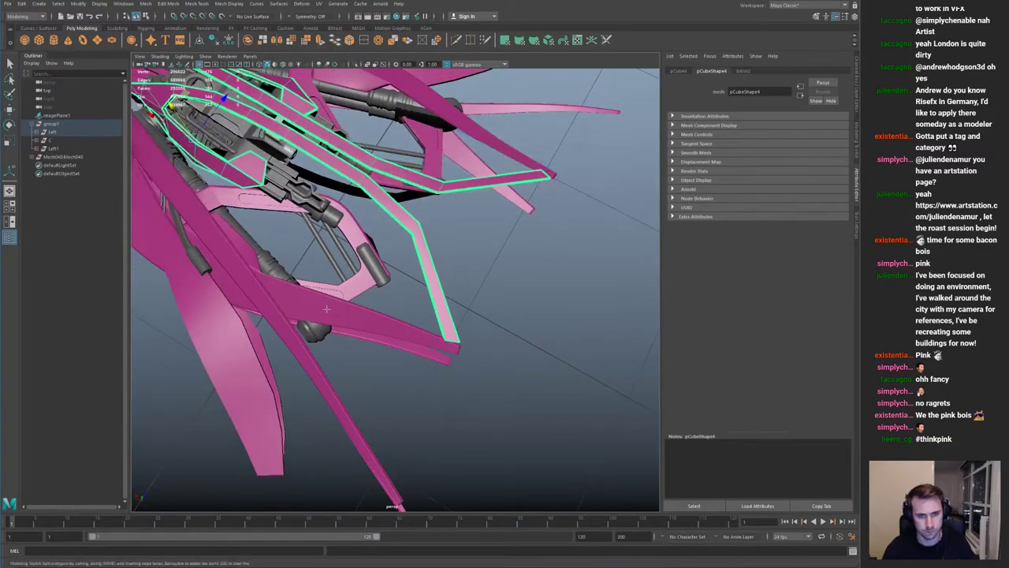
pyautogui.click(856, 224)
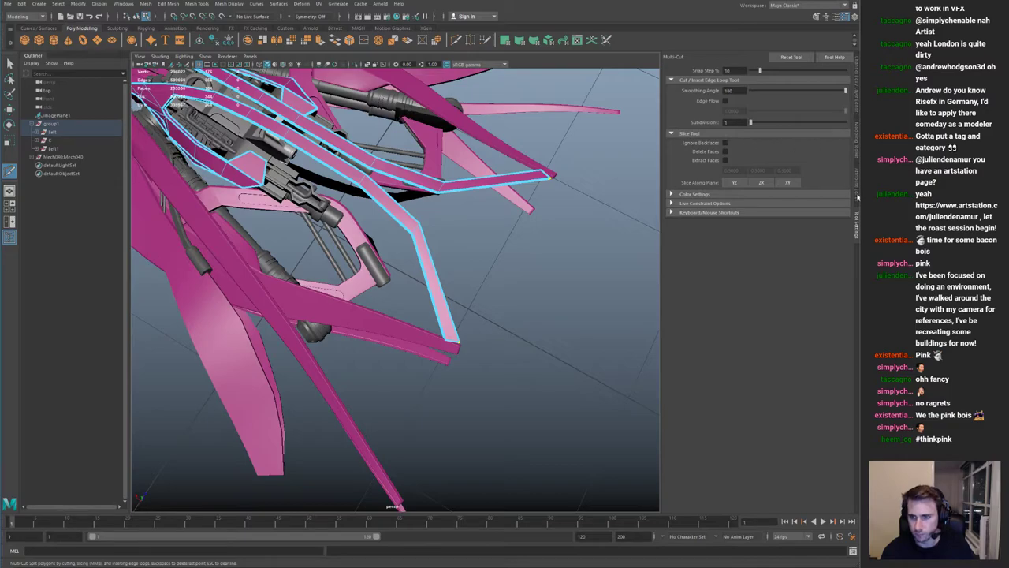
pyautogui.press('q')
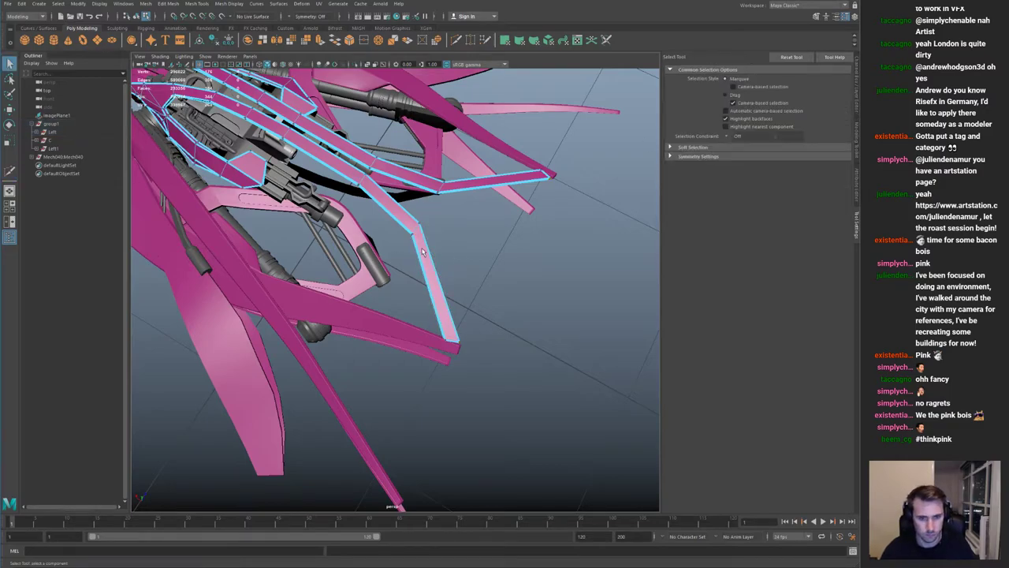
# Step: Move the outer corner vertex at the central fin's rear bend slightly rearward
pyautogui.click(422, 237)
pyautogui.keyDown('alt'); pyautogui.moveTo(421, 242); pyautogui.dragTo(434, 245); pyautogui.keyUp('alt')
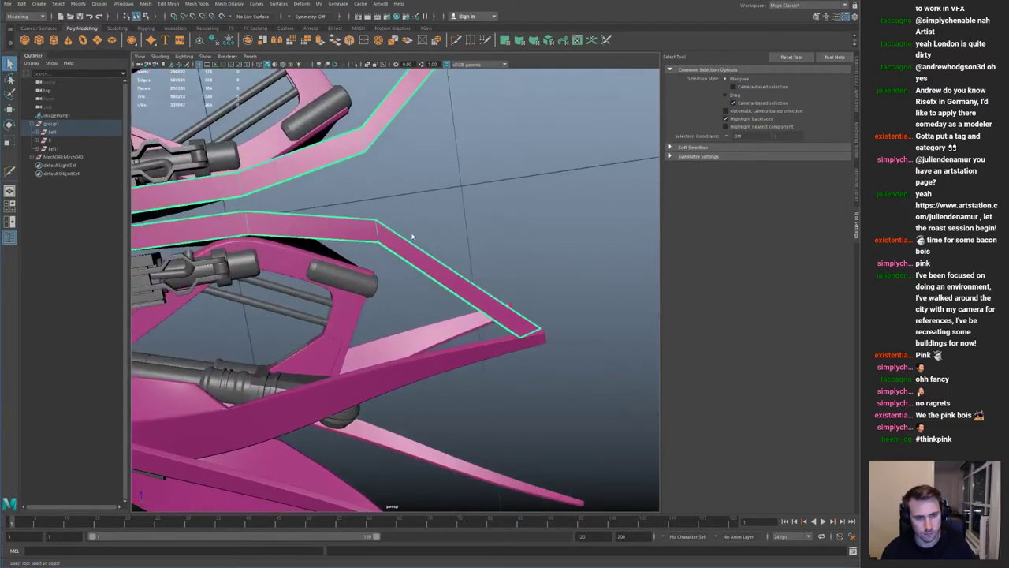
pyautogui.moveTo(434, 245); pyautogui.dragTo(398, 237, button='right')
pyautogui.click(376, 220)
pyautogui.press('w')
pyautogui.moveTo(343, 227); pyautogui.dragTo(358, 226)
pyautogui.press('q')
pyautogui.press('F8')
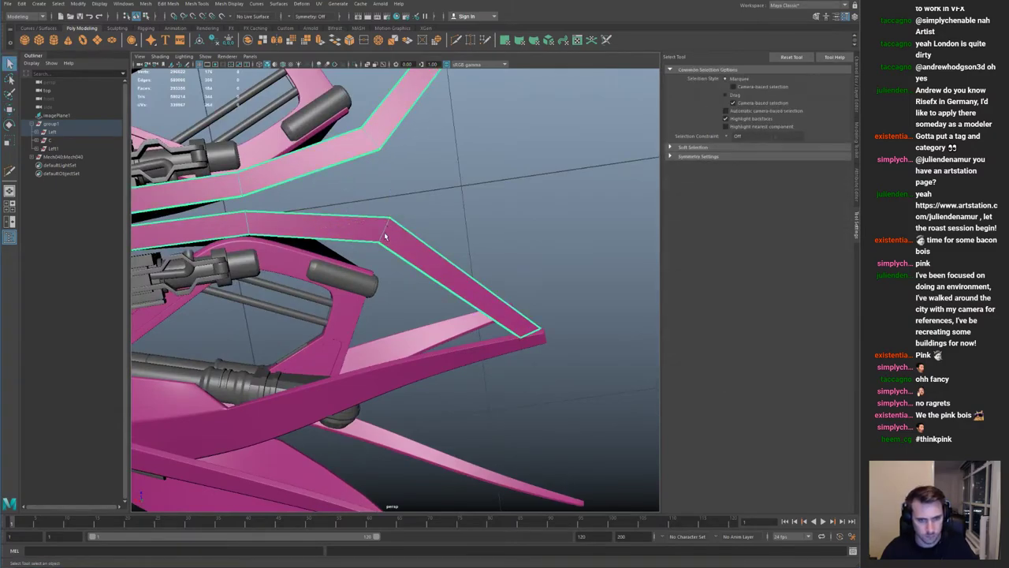
# Step: Insert two evenly spaced edge loops across the rear segment of the central fin
pyautogui.keyDown('shift'); pyautogui.moveTo(388, 238); pyautogui.dragTo(449, 199, button='right'); pyautogui.keyUp('shift')
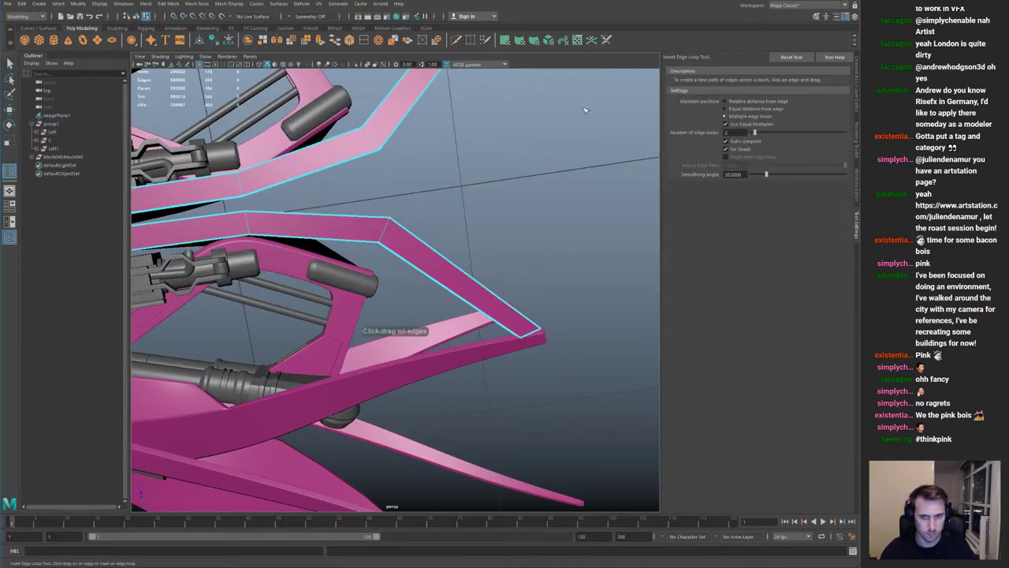
pyautogui.click(470, 277)
pyautogui.press('q')
# Step: Move the vertices of the two new edge loops outward to round the fin's rear segment
pyautogui.moveTo(509, 266); pyautogui.dragTo(435, 254, button='right')
pyautogui.moveTo(418, 246); pyautogui.dragTo(505, 322)
pyautogui.press('w')
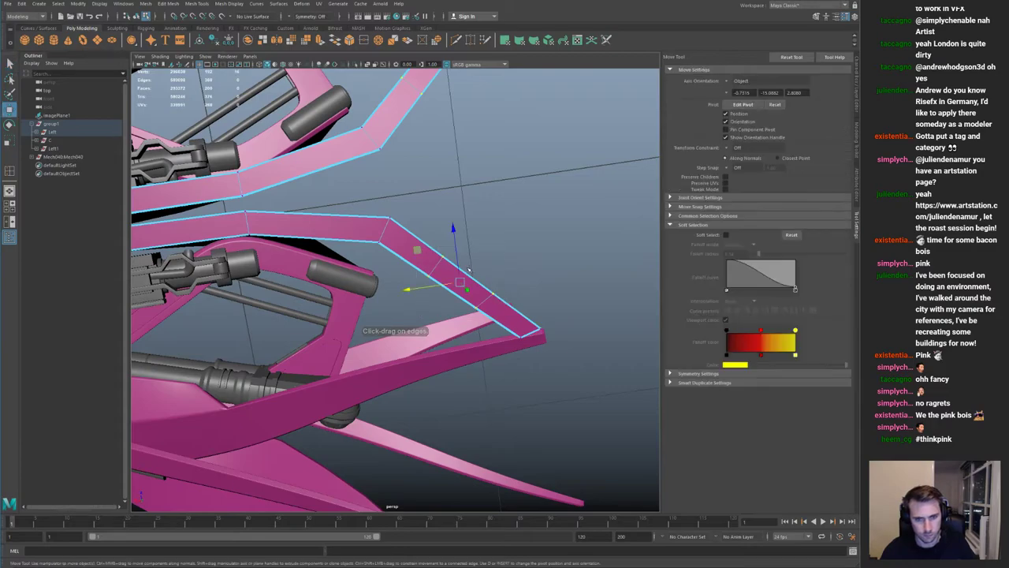
pyautogui.keyDown('alt'); pyautogui.moveTo(469, 269); pyautogui.dragTo(445, 285); pyautogui.keyUp('alt')
pyautogui.moveTo(402, 232); pyautogui.dragTo(410, 212)
pyautogui.keyDown('alt'); pyautogui.moveTo(413, 213); pyautogui.dragTo(441, 351); pyautogui.keyUp('alt')
# Step: Pull the fin tip's inner vertices along the neighbouring fin to flare the joint into a wide triangular end
pyautogui.scroll(5, 443, 348)
pyautogui.moveTo(495, 318); pyautogui.dragTo(444, 265)
pyautogui.keyDown('alt'); pyautogui.moveTo(445, 265); pyautogui.dragTo(418, 237); pyautogui.keyUp('alt')
pyautogui.moveTo(482, 337); pyautogui.dragTo(517, 265)
pyautogui.scroll(-6, 358, 288)
pyautogui.scroll(5, 441, 288)
pyautogui.moveTo(461, 247); pyautogui.dragTo(408, 231)
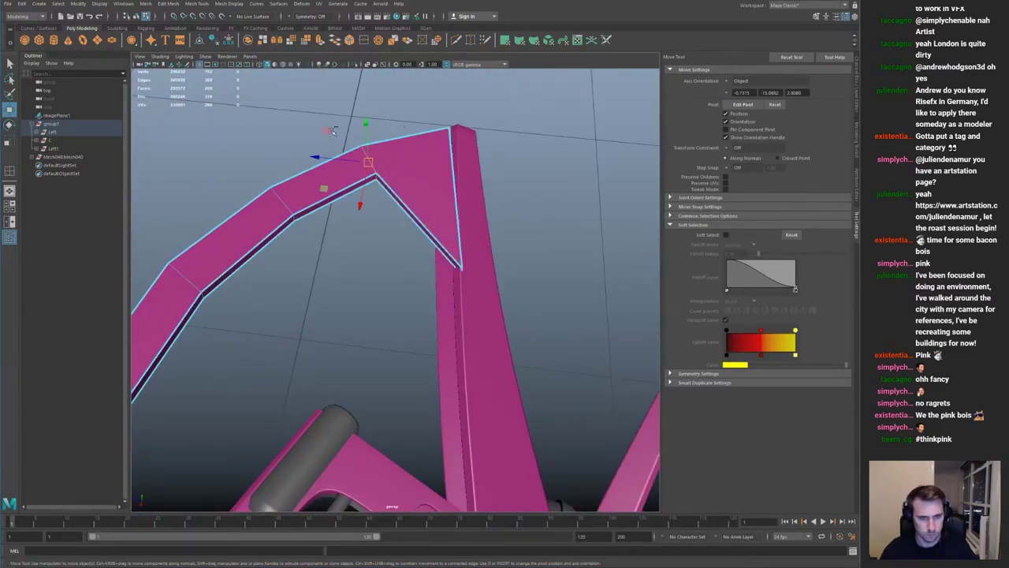
# Step: Try to bevel the inner corner of the fin's flared end, and undo it
pyautogui.keyDown('alt'); pyautogui.moveTo(455, 159); pyautogui.dragTo(544, 242); pyautogui.keyUp('alt')
pyautogui.hotkey('ctrl', 'b')
pyautogui.hotkey('ctrl', 'z')
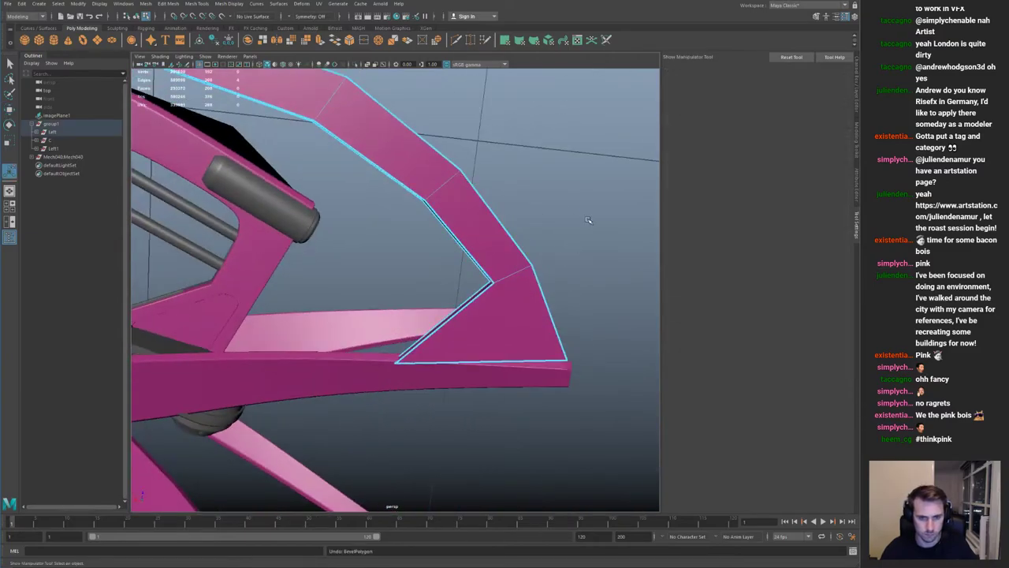
pyautogui.press('w')
pyautogui.keyDown('alt'); pyautogui.moveTo(576, 259); pyautogui.dragTo(482, 264); pyautogui.keyUp('alt')
pyautogui.keyDown('alt'); pyautogui.moveTo(483, 264); pyautogui.dragTo(504, 247, button='right'); pyautogui.keyUp('alt')
pyautogui.hotkey('ctrl', 'z')
pyautogui.hotkey('ctrl', 'z')
# Step: Bevel the inner corner edge of the fin's flared end with 3 segments
pyautogui.keyDown('alt'); pyautogui.moveTo(480, 211); pyautogui.dragTo(508, 171); pyautogui.keyUp('alt')
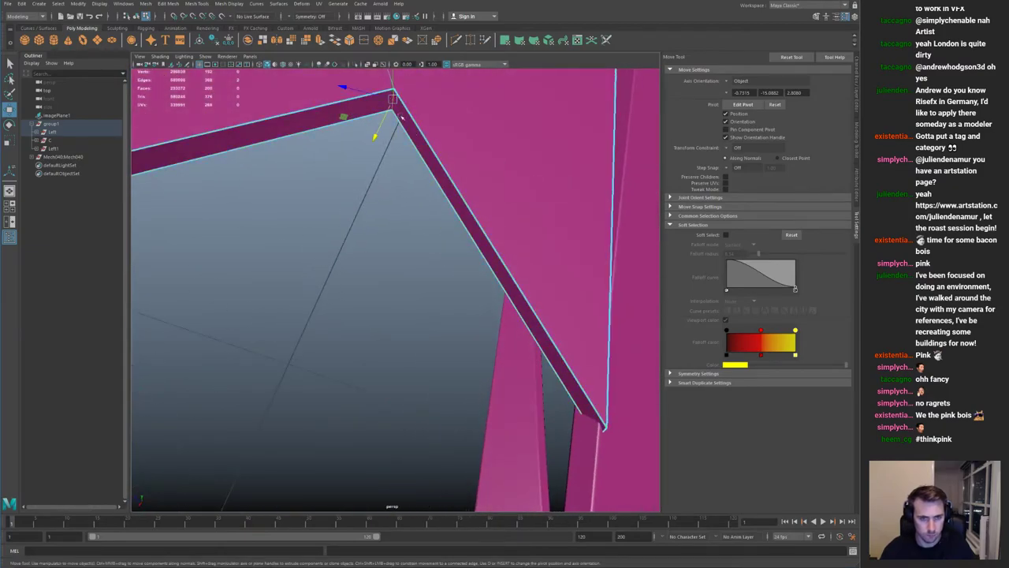
pyautogui.keyDown('alt'); pyautogui.moveTo(396, 109); pyautogui.dragTo(351, 142, button='right'); pyautogui.keyUp('alt')
pyautogui.hotkey('ctrl', 'b')
pyautogui.keyDown('alt'); pyautogui.moveTo(481, 182); pyautogui.dragTo(446, 275); pyautogui.keyUp('alt')
pyautogui.moveTo(527, 300); pyautogui.dragTo(540, 309)
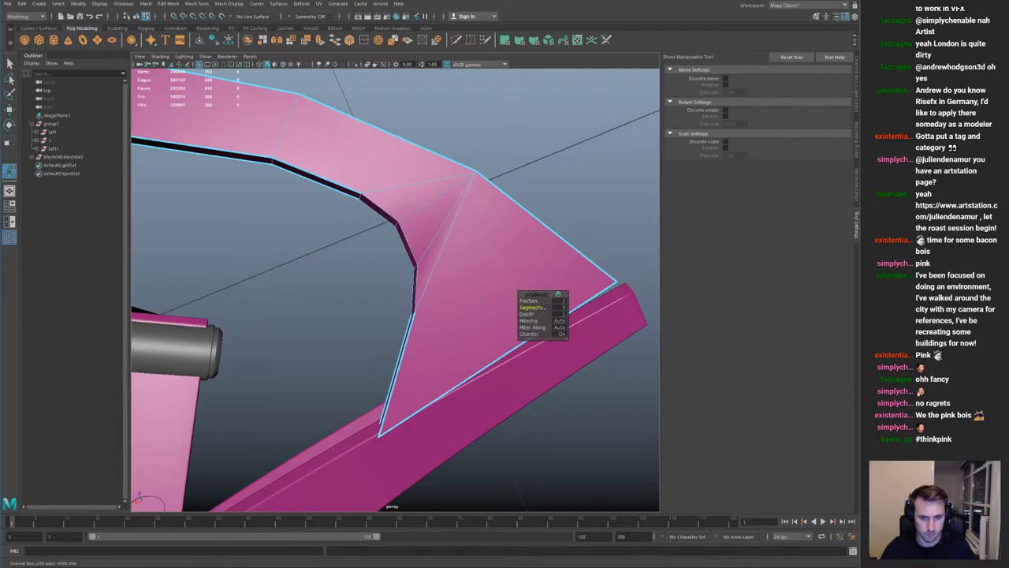
# Step: Nudge the outer corner vertices of the fin's flared end along the neighbouring fin
pyautogui.keyDown('alt'); pyautogui.moveTo(414, 317); pyautogui.dragTo(513, 255); pyautogui.keyUp('alt')
pyautogui.press('q')
pyautogui.press('w')
pyautogui.moveTo(529, 187); pyautogui.dragTo(490, 158)
pyautogui.moveTo(500, 172); pyautogui.dragTo(490, 264)
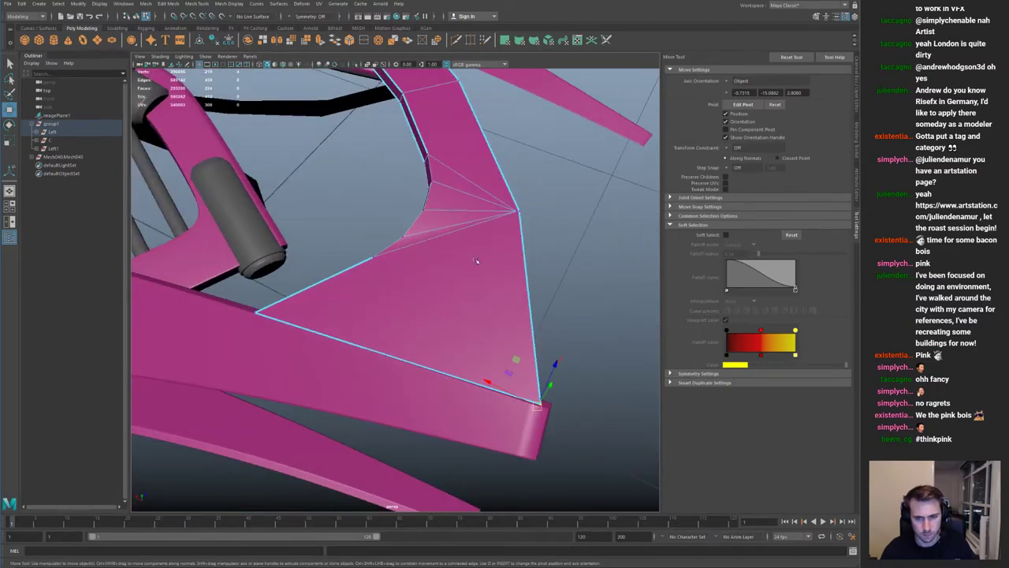
pyautogui.keyDown('alt'); pyautogui.moveTo(489, 264); pyautogui.dragTo(461, 293, button='right'); pyautogui.keyUp('alt')
pyautogui.moveTo(476, 394); pyautogui.dragTo(480, 389)
# Step: Leave component editing and examine the shape of the flared fin joint from around the rear of the ship
pyautogui.press('F8')
pyautogui.keyDown('alt'); pyautogui.moveTo(544, 237); pyautogui.dragTo(275, 227, button='right'); pyautogui.keyUp('alt')
pyautogui.click(482, 204)
pyautogui.keyDown('alt'); pyautogui.moveTo(276, 227); pyautogui.dragTo(408, 233); pyautogui.keyUp('alt')
pyautogui.keyDown('alt'); pyautogui.moveTo(408, 233); pyautogui.dragTo(248, 261, button='right'); pyautogui.keyUp('alt')
pyautogui.keyDown('alt'); pyautogui.moveTo(248, 261); pyautogui.dragTo(400, 265); pyautogui.keyUp('alt')
pyautogui.keyDown('alt'); pyautogui.moveTo(401, 265); pyautogui.dragTo(439, 298, button='right'); pyautogui.keyUp('alt')
pyautogui.keyDown('alt'); pyautogui.moveTo(439, 297); pyautogui.dragTo(483, 280); pyautogui.keyUp('alt')
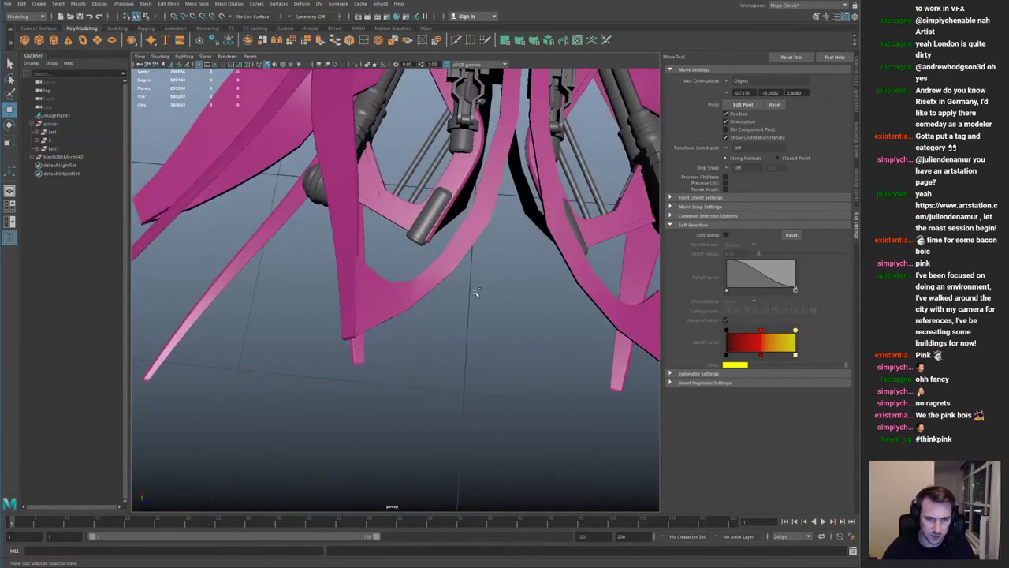
# Step: Undo the inner corner bevel and the recent vertex moves that flared the fin's end
pyautogui.hotkey('ctrl', 'z')
pyautogui.hotkey('ctrl', 'z')
pyautogui.hotkey('ctrl', 'z')
pyautogui.hotkey('ctrl', 'z')
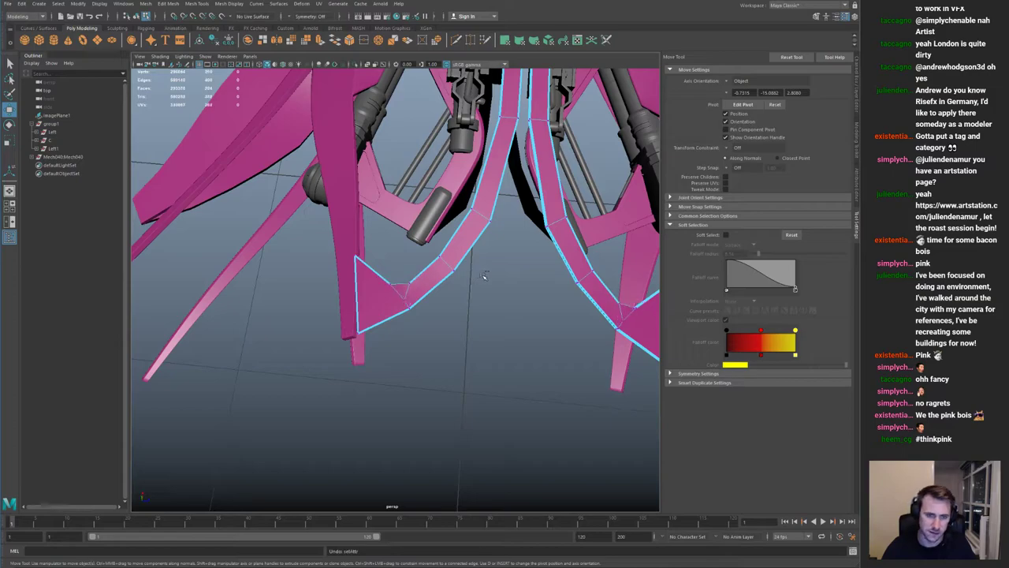
pyautogui.hotkey('ctrl', 'z')
pyautogui.hotkey('ctrl', 'z')
pyautogui.hotkey('ctrl', 'z')
pyautogui.hotkey('ctrl', 'z')
pyautogui.hotkey('ctrl', 'z')
pyautogui.hotkey('ctrl', 'z')
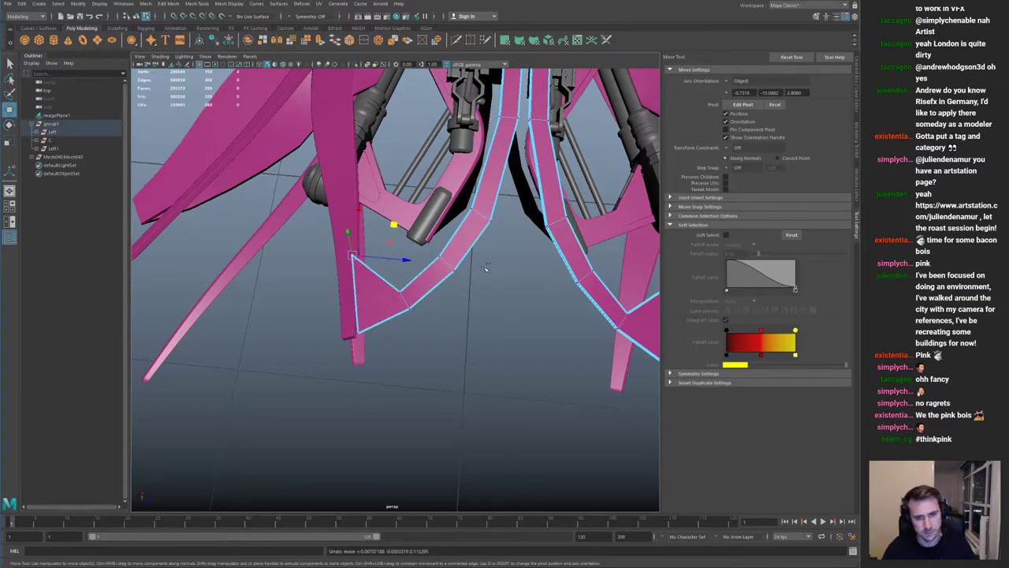
pyautogui.click(457, 267)
pyautogui.keyDown('alt'); pyautogui.moveTo(458, 268); pyautogui.dragTo(499, 310); pyautogui.keyUp('alt')
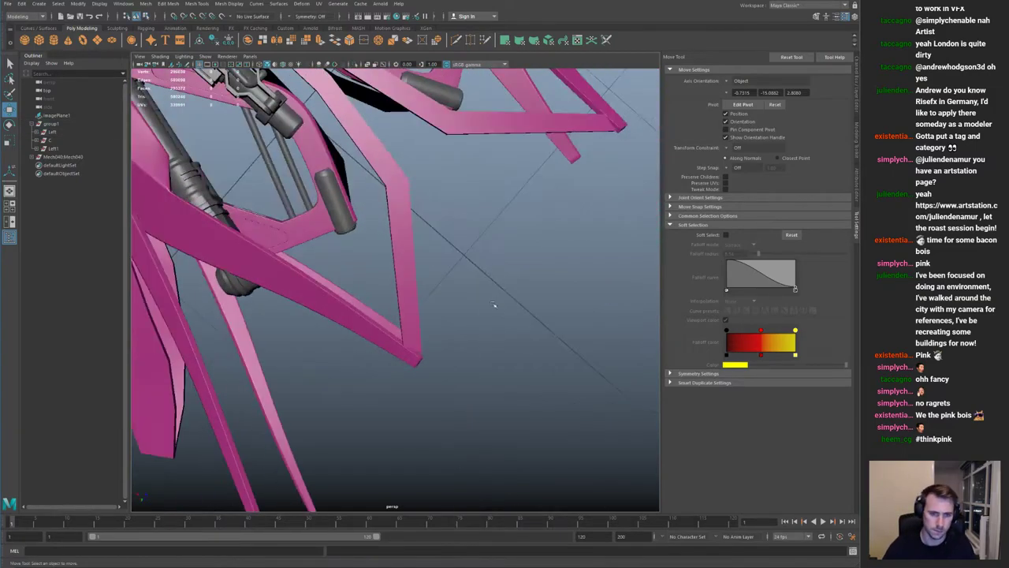
# Step: Select the central top fins and turn on their smooth mesh preview
pyautogui.click(411, 274)
pyautogui.moveTo(406, 266); pyautogui.dragTo(425, 268)
pyautogui.press('F8')
pyautogui.keyDown('alt'); pyautogui.moveTo(558, 303); pyautogui.dragTo(459, 252, button='right'); pyautogui.keyUp('alt')
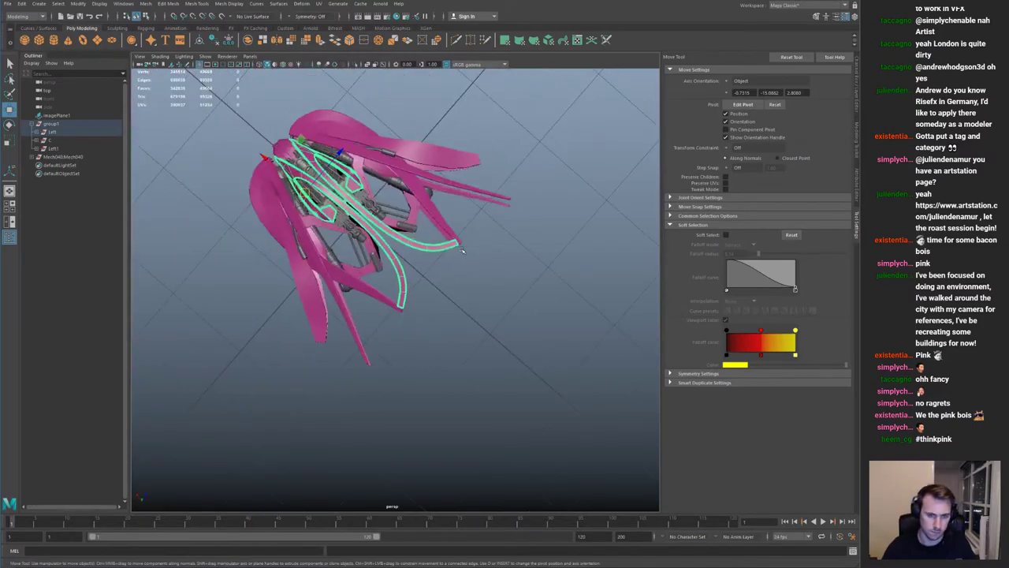
# Step: Deselect the fins, check the ship from its rear, and save the scene as a new incremental version
pyautogui.click(442, 327)
pyautogui.keyDown('alt'); pyautogui.moveTo(441, 326); pyautogui.dragTo(162, 305); pyautogui.keyUp('alt')
pyautogui.keyDown('alt'); pyautogui.moveTo(260, 309); pyautogui.dragTo(370, 311, button='middle'); pyautogui.keyUp('alt')
pyautogui.keyDown('alt'); pyautogui.moveTo(371, 311); pyautogui.dragTo(513, 339, button='right'); pyautogui.keyUp('alt')
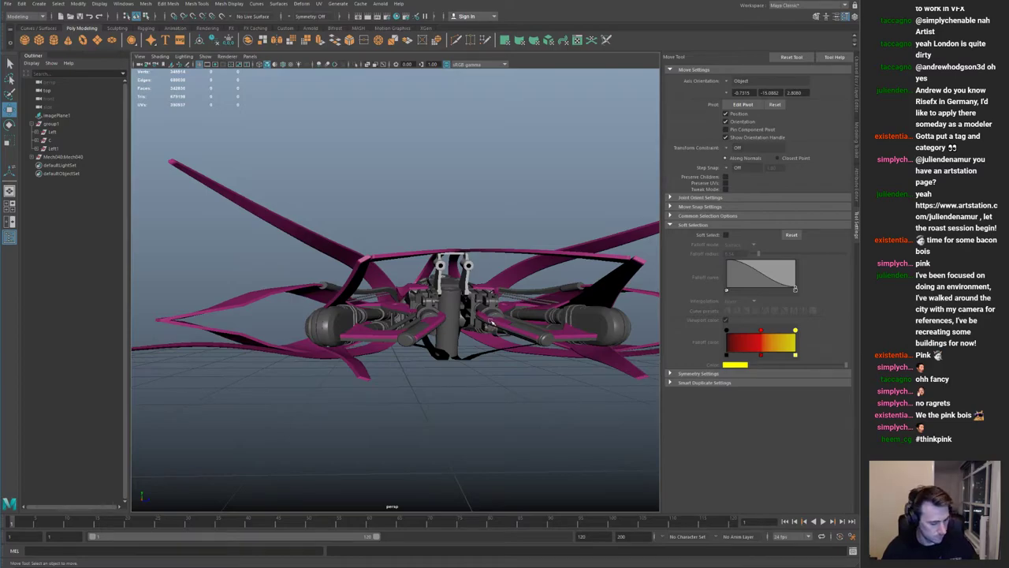
pyautogui.hotkey('ctrl', 'alt', 's')
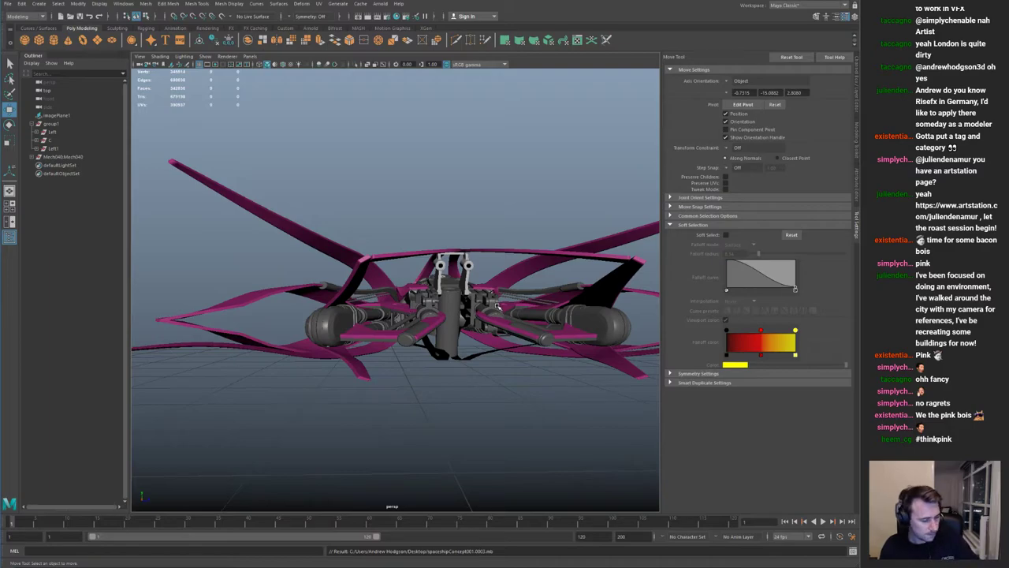
# Step: Assign an existing material to the curved piece beneath the hull
pyautogui.keyDown('alt'); pyautogui.moveTo(317, 250); pyautogui.dragTo(434, 274); pyautogui.keyUp('alt')
pyautogui.press('w')
pyautogui.keyDown('alt'); pyautogui.moveTo(362, 283); pyautogui.dragTo(410, 312); pyautogui.keyUp('alt')
pyautogui.keyDown('alt'); pyautogui.moveTo(410, 312); pyautogui.dragTo(247, 304, button='right'); pyautogui.keyUp('alt')
pyautogui.keyDown('alt'); pyautogui.moveTo(247, 304); pyautogui.dragTo(407, 327); pyautogui.keyUp('alt')
pyautogui.click(378, 298)
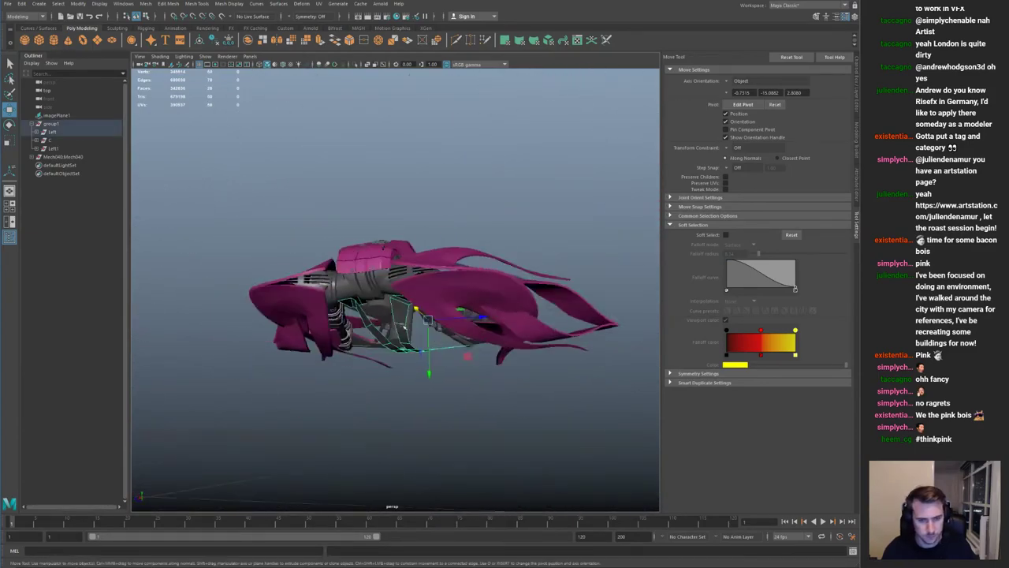
pyautogui.keyDown('alt'); pyautogui.moveTo(407, 327); pyautogui.dragTo(451, 353, button='right'); pyautogui.keyUp('alt')
pyautogui.keyDown('alt'); pyautogui.moveTo(451, 353); pyautogui.dragTo(365, 354); pyautogui.keyUp('alt')
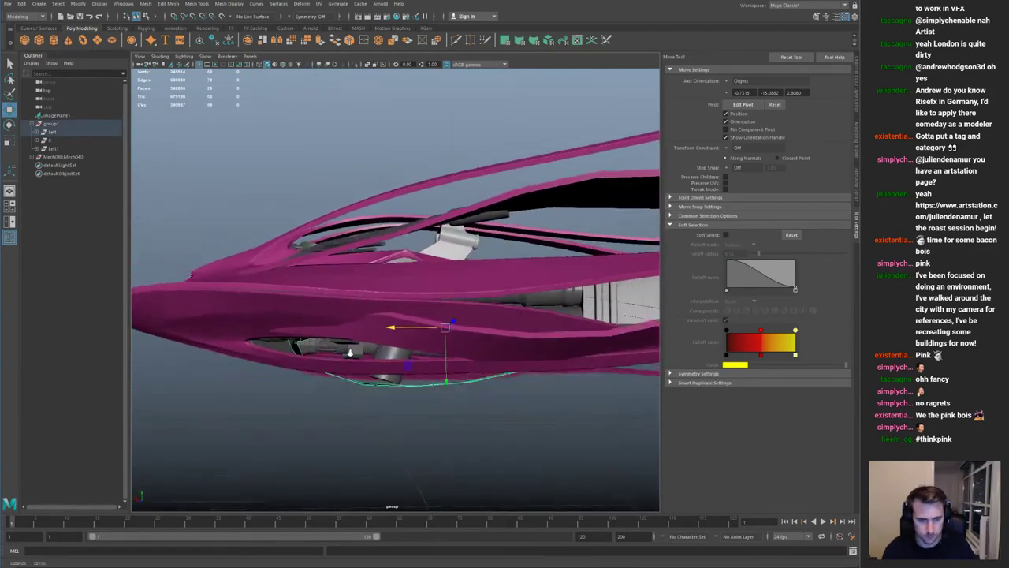
pyautogui.keyDown('alt'); pyautogui.moveTo(365, 353); pyautogui.dragTo(316, 335, button='right'); pyautogui.keyUp('alt')
pyautogui.press('space')
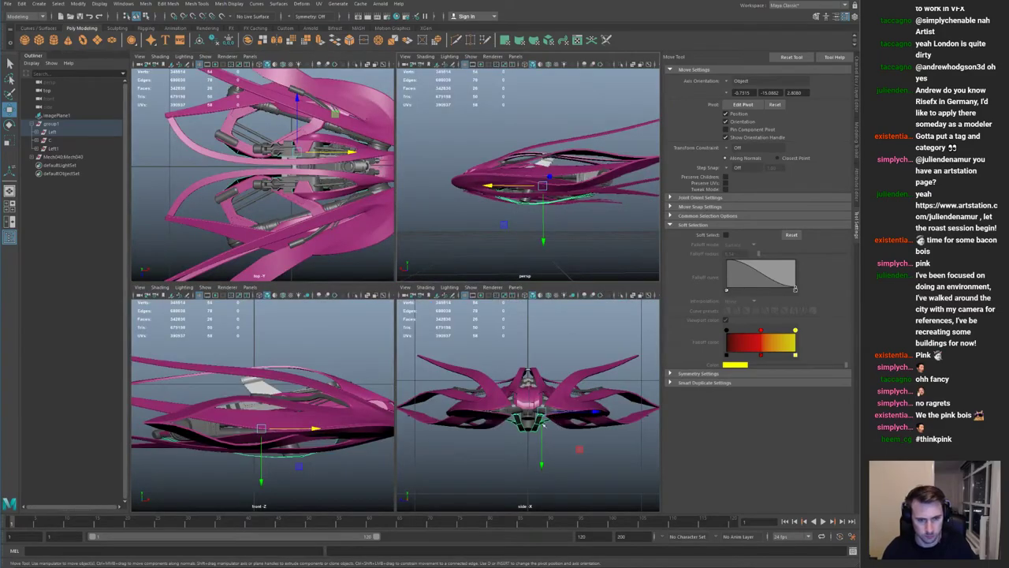
pyautogui.press('space')
pyautogui.keyDown('alt'); pyautogui.moveTo(518, 394); pyautogui.dragTo(415, 353, button='middle'); pyautogui.keyUp('alt')
pyautogui.keyDown('alt'); pyautogui.moveTo(415, 353); pyautogui.dragTo(503, 379, button='right'); pyautogui.keyUp('alt')
pyautogui.moveTo(503, 337); pyautogui.dragTo(563, 557, button='right')
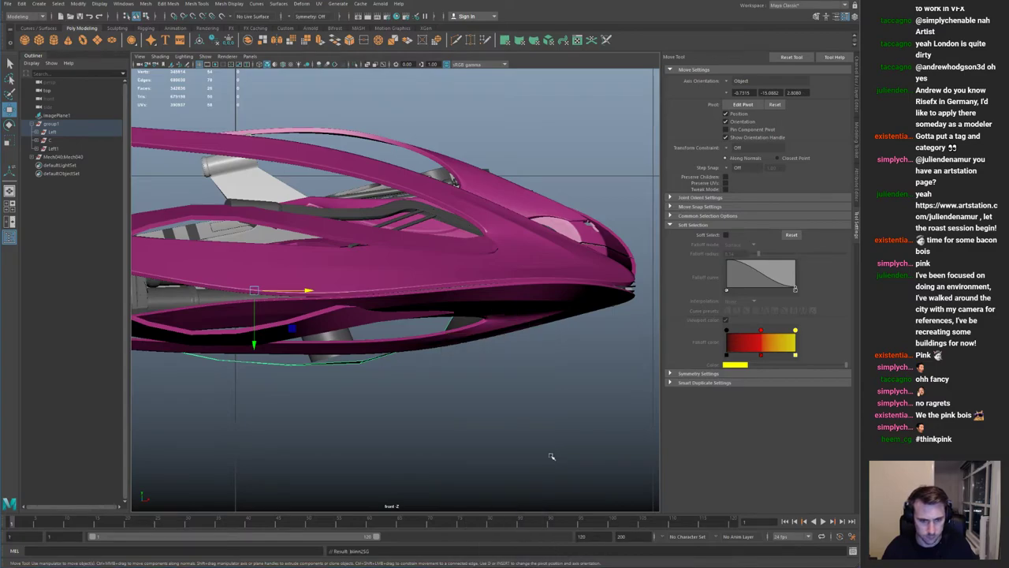
pyautogui.click(559, 443)
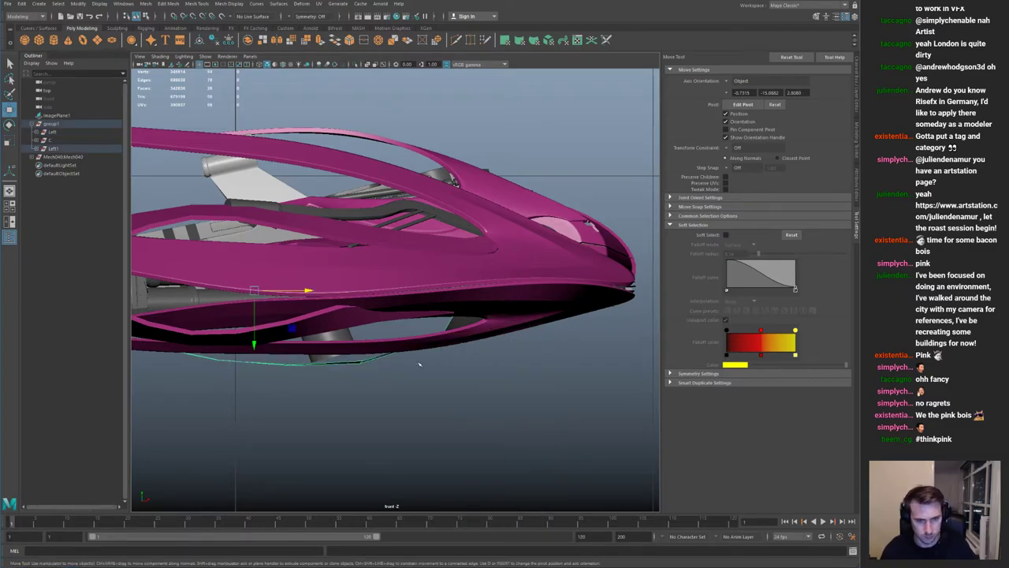
# Step: Delete the mirrored half of the ship, the Left1 group
pyautogui.press('space')
pyautogui.press('space')
pyautogui.keyDown('alt'); pyautogui.moveTo(541, 239); pyautogui.dragTo(481, 347); pyautogui.keyUp('alt')
pyautogui.keyDown('alt'); pyautogui.moveTo(481, 347); pyautogui.dragTo(504, 354, button='right'); pyautogui.keyUp('alt')
pyautogui.click(69, 148)
pyautogui.press('Delete')
# Step: Freeze the Left group's transformations, duplicate it, and mirror the copy across the centre with a negative Scale Z
pyautogui.click(468, 338)
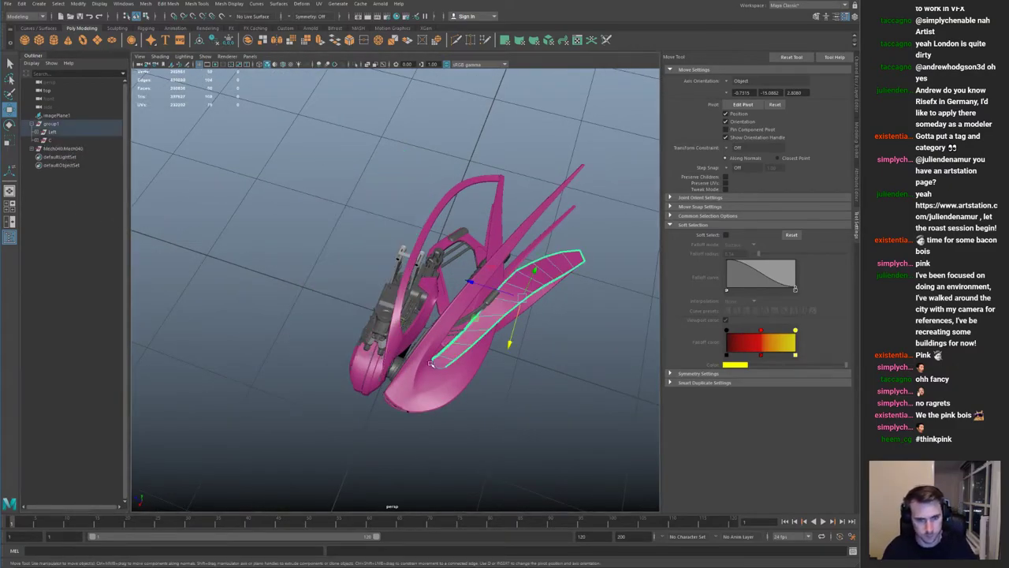
pyautogui.click(69, 133)
pyautogui.keyDown('alt'); pyautogui.moveTo(335, 325); pyautogui.dragTo(389, 271); pyautogui.keyUp('alt')
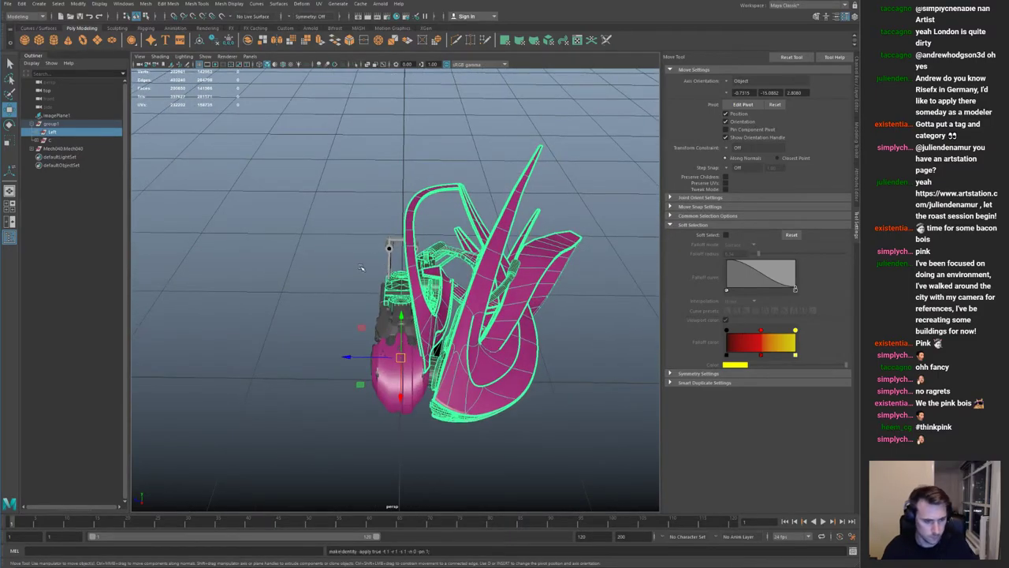
pyautogui.hotkey('ctrl', 'd')
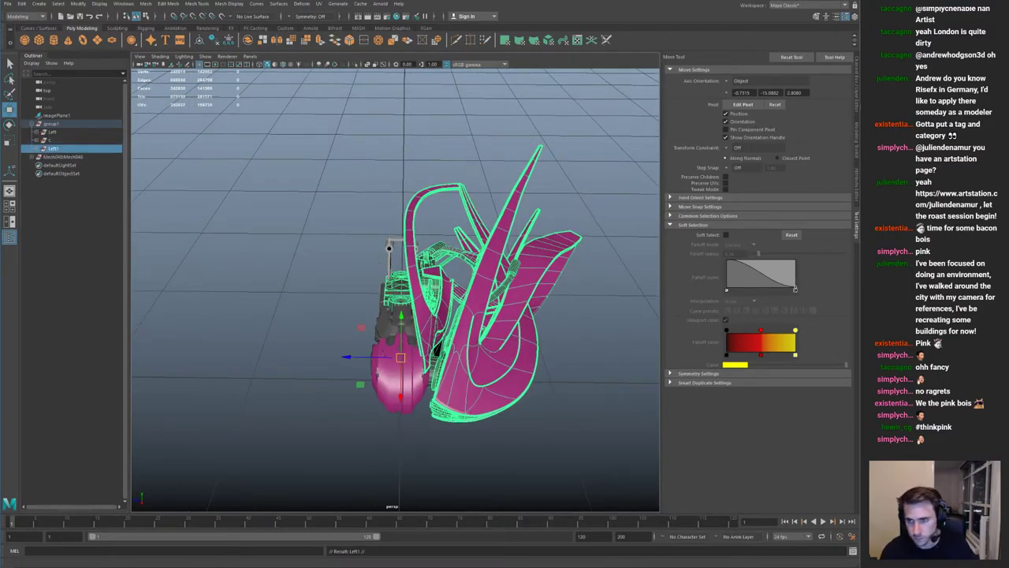
pyautogui.click(856, 111)
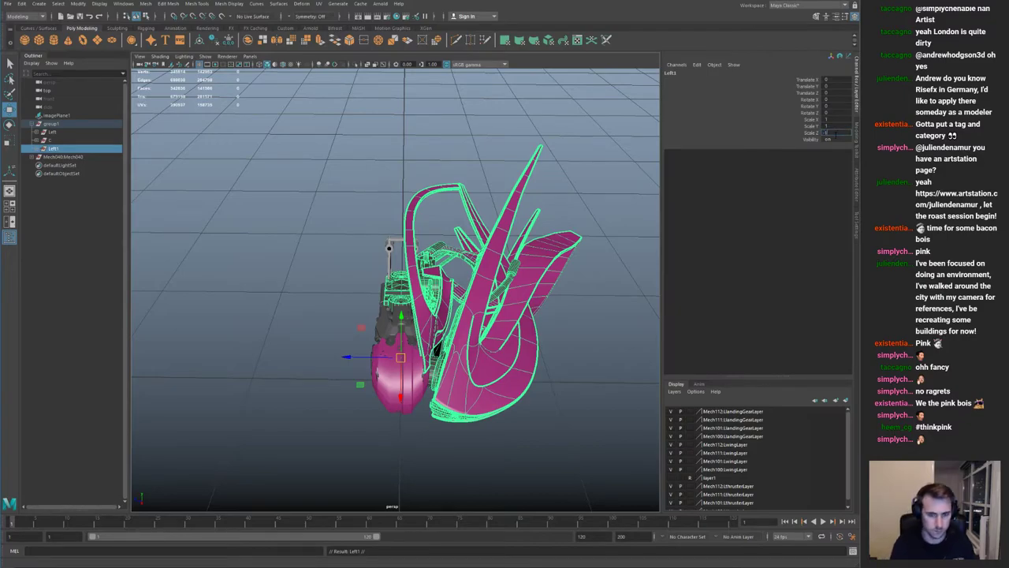
pyautogui.press('Return')
pyautogui.click(203, 133)
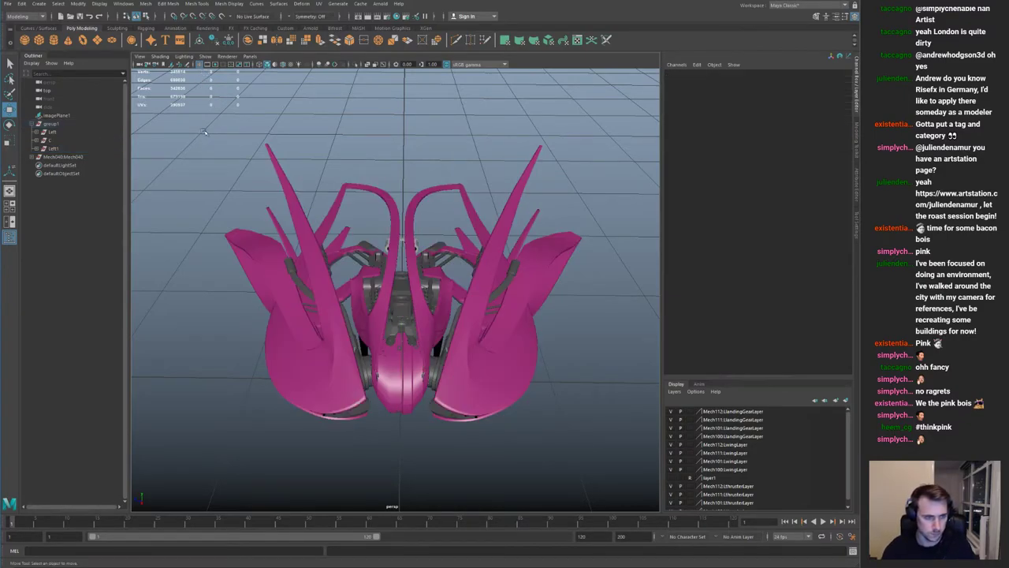
# Step: Turn off smooth mesh preview for the whole spaceship in group1 and save the scene
pyautogui.click(55, 124)
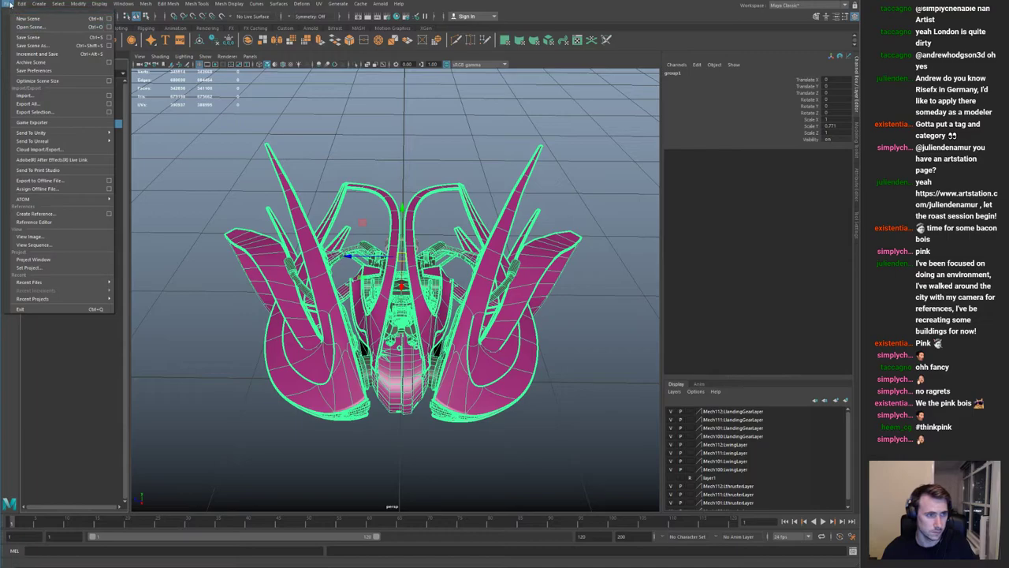
pyautogui.click(10, 5)
pyautogui.keyDown('alt'); pyautogui.moveTo(380, 158); pyautogui.dragTo(324, 134); pyautogui.keyUp('alt')
pyautogui.press('1')
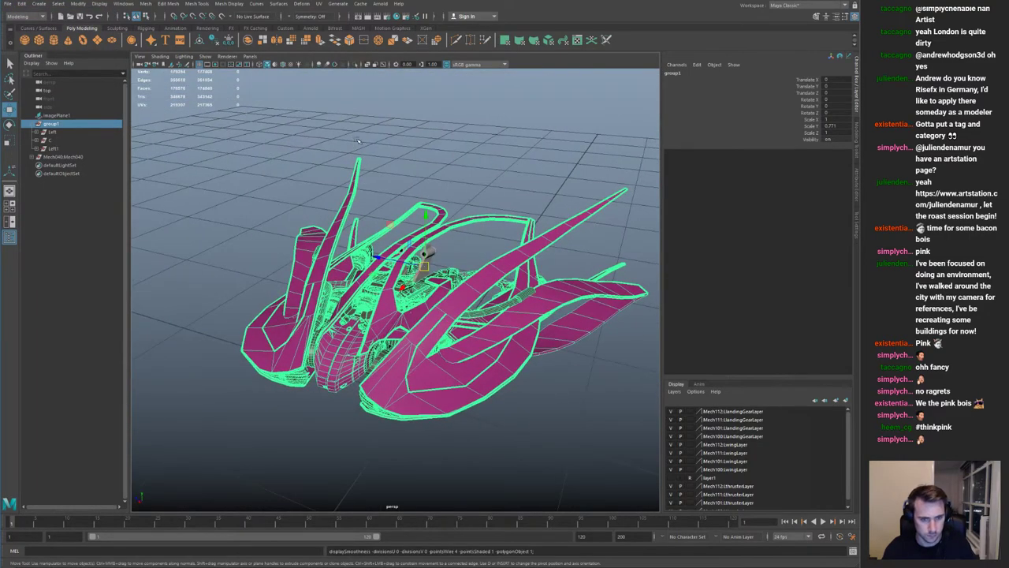
pyautogui.click(370, 140)
pyautogui.hotkey('ctrl', 's')
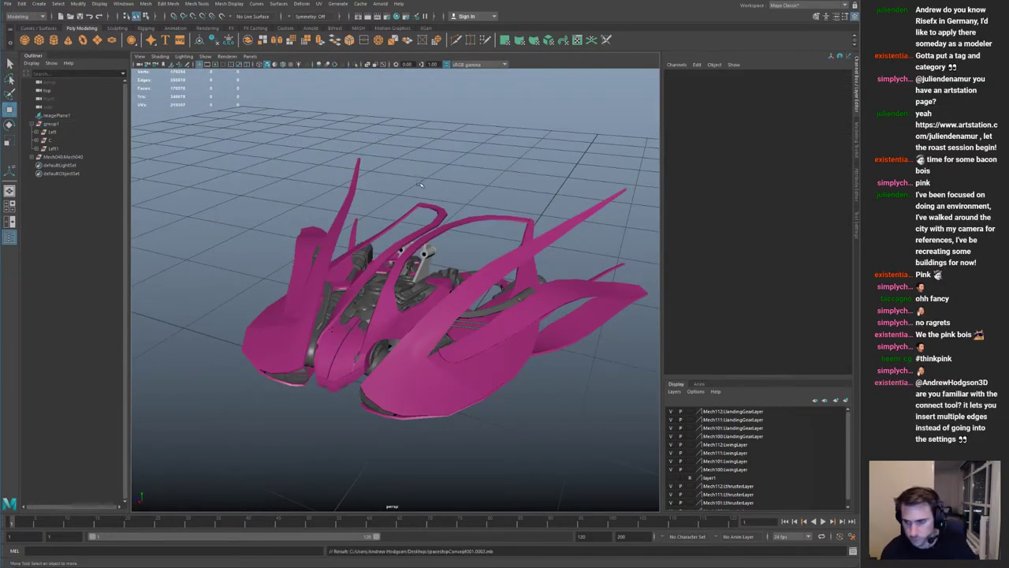
pyautogui.keyDown('alt'); pyautogui.moveTo(376, 207); pyautogui.dragTo(401, 202); pyautogui.keyUp('alt')
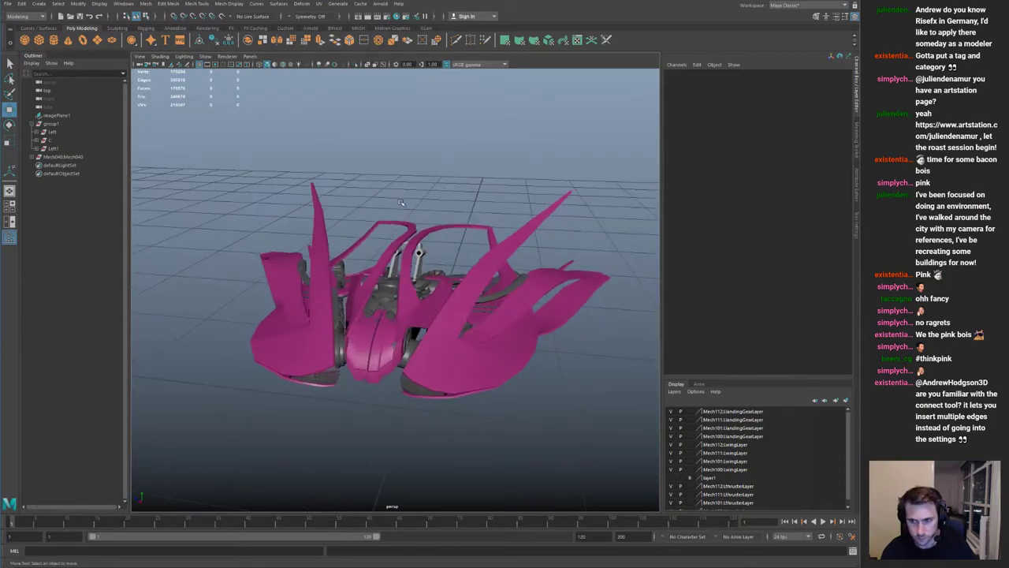
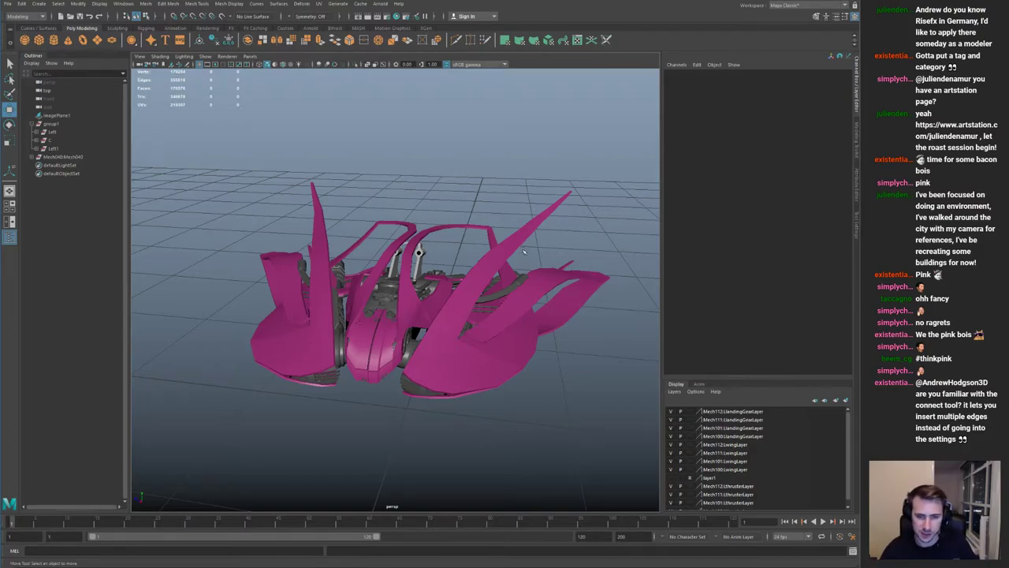
# Step: Try to insert an edge across a face of the long side fin with the Connect Tool
pyautogui.click(532, 230)
pyautogui.keyDown('alt'); pyautogui.moveTo(544, 219); pyautogui.dragTo(477, 256); pyautogui.keyUp('alt')
pyautogui.keyDown('alt'); pyautogui.moveTo(478, 257); pyautogui.dragTo(550, 265, button='right'); pyautogui.keyUp('alt')
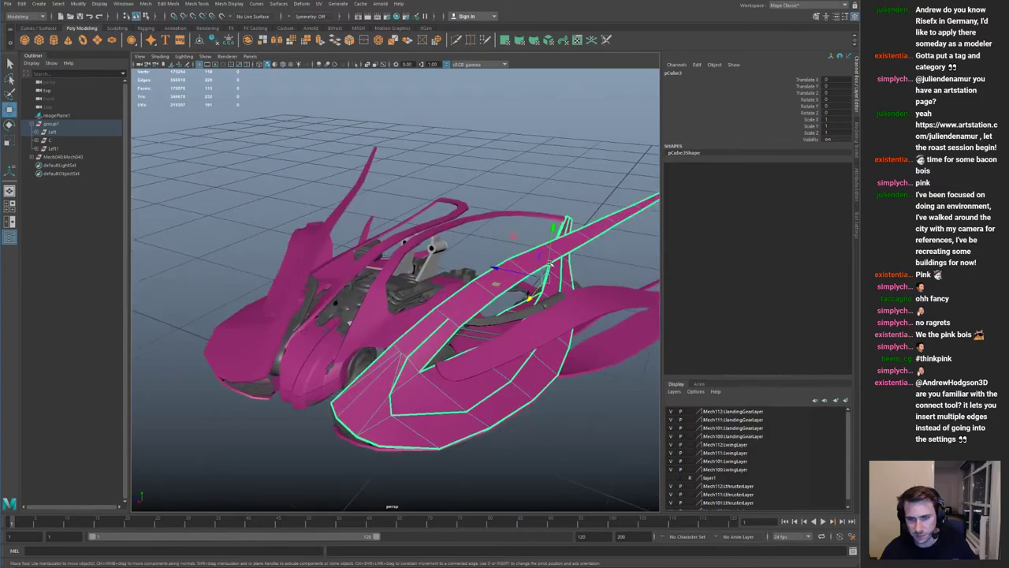
pyautogui.keyDown('alt'); pyautogui.moveTo(542, 234); pyautogui.dragTo(499, 253); pyautogui.keyUp('alt')
pyautogui.keyDown('shift'); pyautogui.rightClick(497, 250); pyautogui.keyUp('shift')
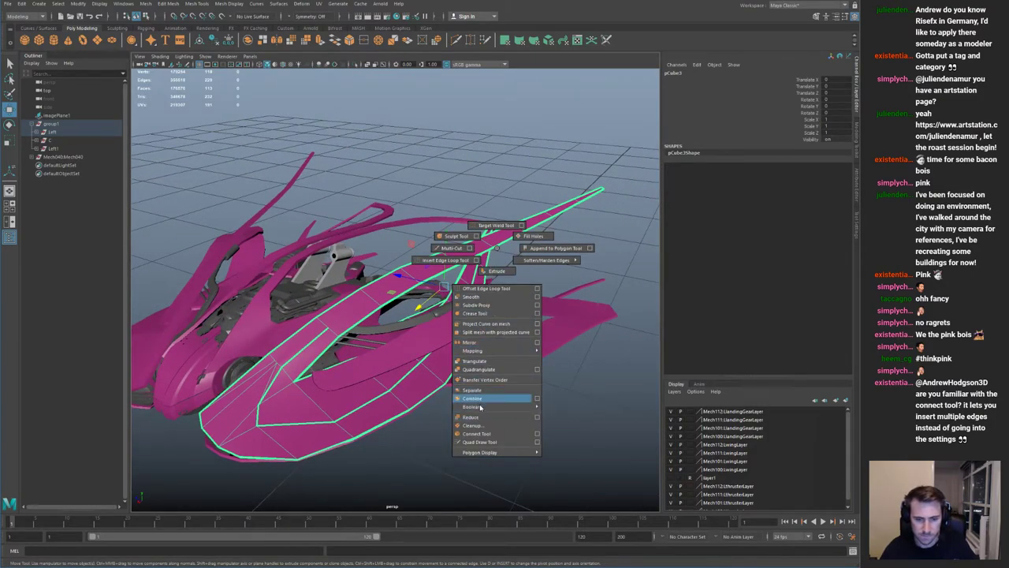
pyautogui.click(580, 406)
pyautogui.press('q')
pyautogui.scroll(5, 421, 304)
pyautogui.keyDown('shift'); pyautogui.moveTo(410, 287); pyautogui.dragTo(400, 471, button='right'); pyautogui.keyUp('shift')
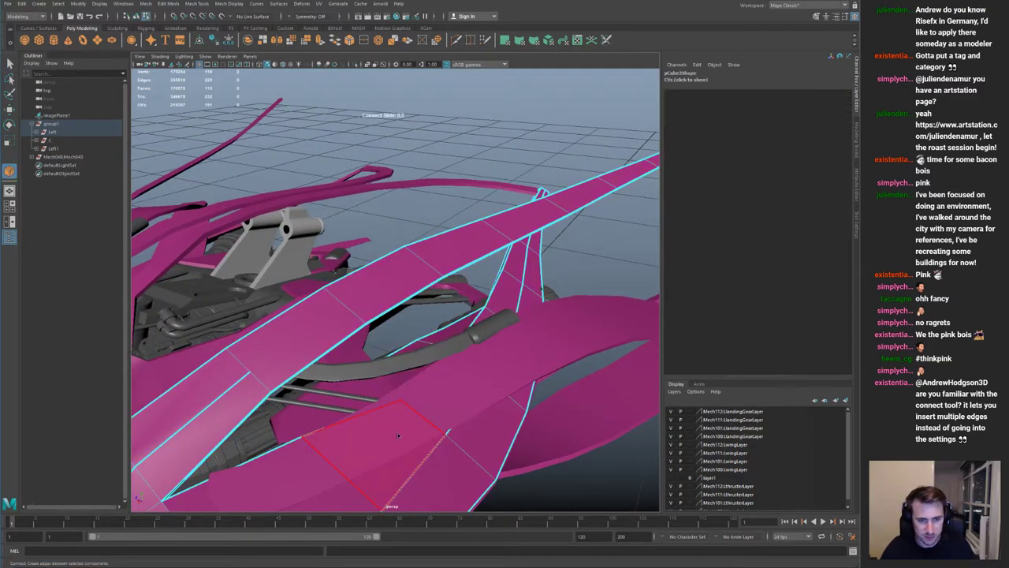
pyautogui.click(416, 276)
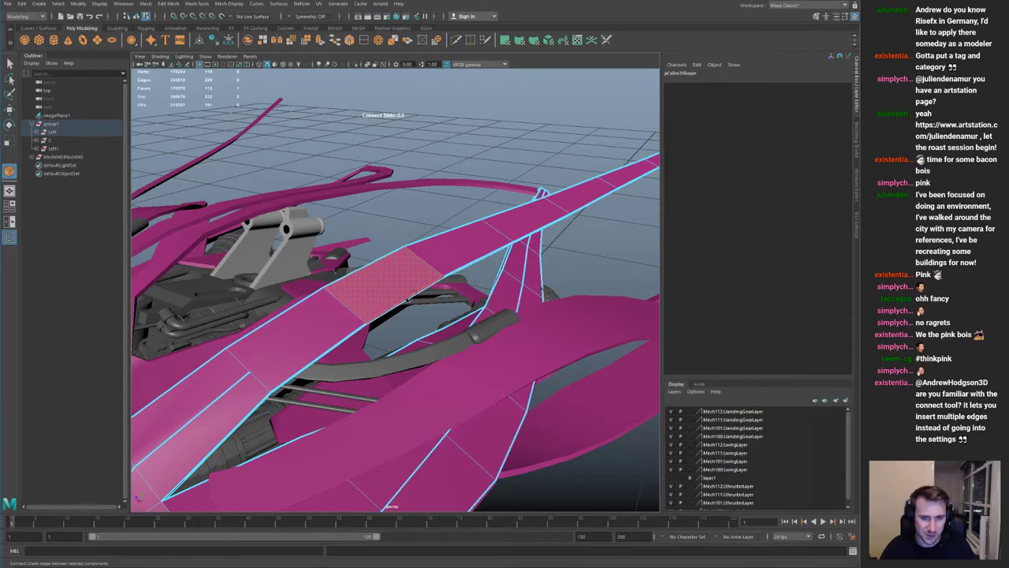
pyautogui.click(436, 283)
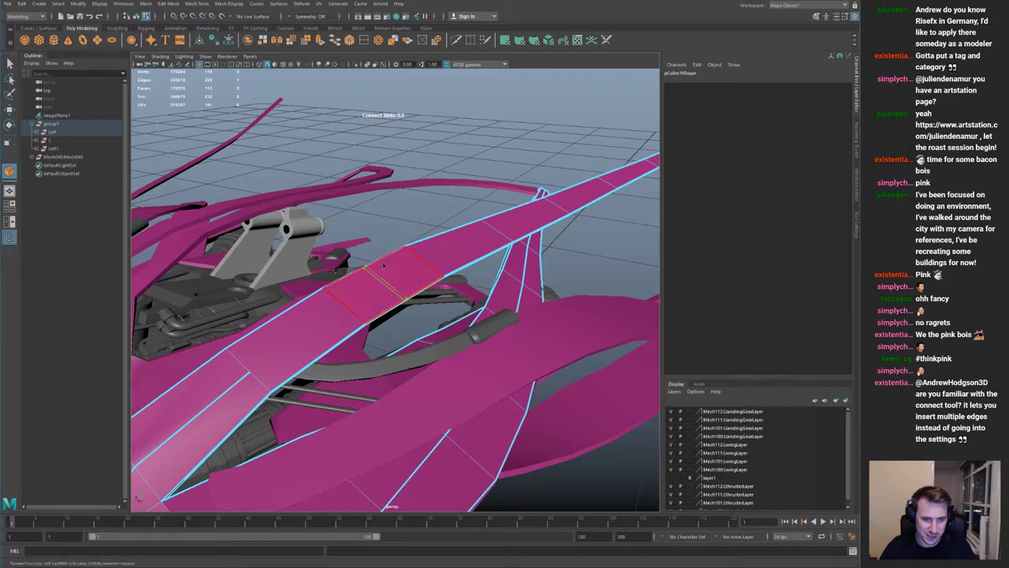
pyautogui.keyDown('alt'); pyautogui.moveTo(394, 270); pyautogui.dragTo(291, 225); pyautogui.keyUp('alt')
pyautogui.keyDown('alt'); pyautogui.moveTo(292, 225); pyautogui.dragTo(402, 276, button='middle'); pyautogui.keyUp('alt')
pyautogui.press('q')
pyautogui.hotkey('ctrl', 'z')
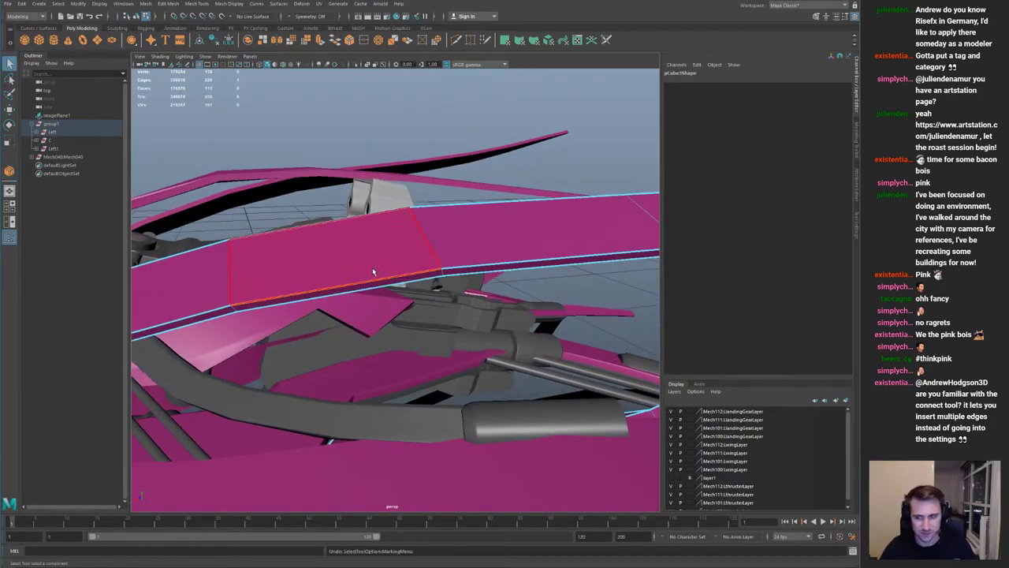
# Step: Insert a lengthwise edge loop along the middle of the long side fin with the Connect Tool at slide 0.5
pyautogui.press('F8')
pyautogui.keyDown('alt'); pyautogui.moveTo(414, 236); pyautogui.dragTo(502, 263); pyautogui.keyUp('alt')
pyautogui.keyDown('alt'); pyautogui.moveTo(501, 263); pyautogui.dragTo(402, 240, button='middle'); pyautogui.keyUp('alt')
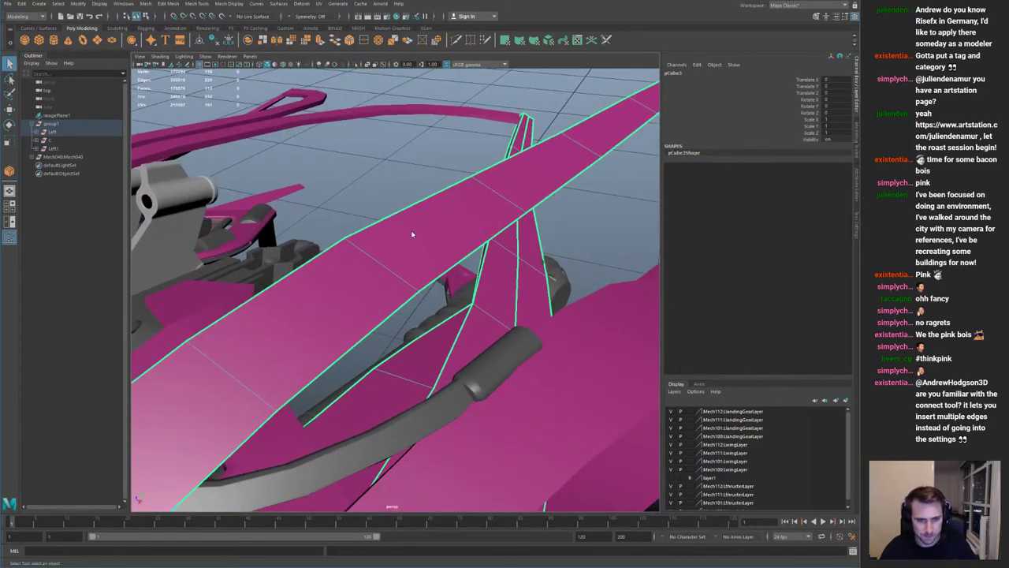
pyautogui.keyDown('shift'); pyautogui.rightClick(411, 232); pyautogui.keyUp('shift')
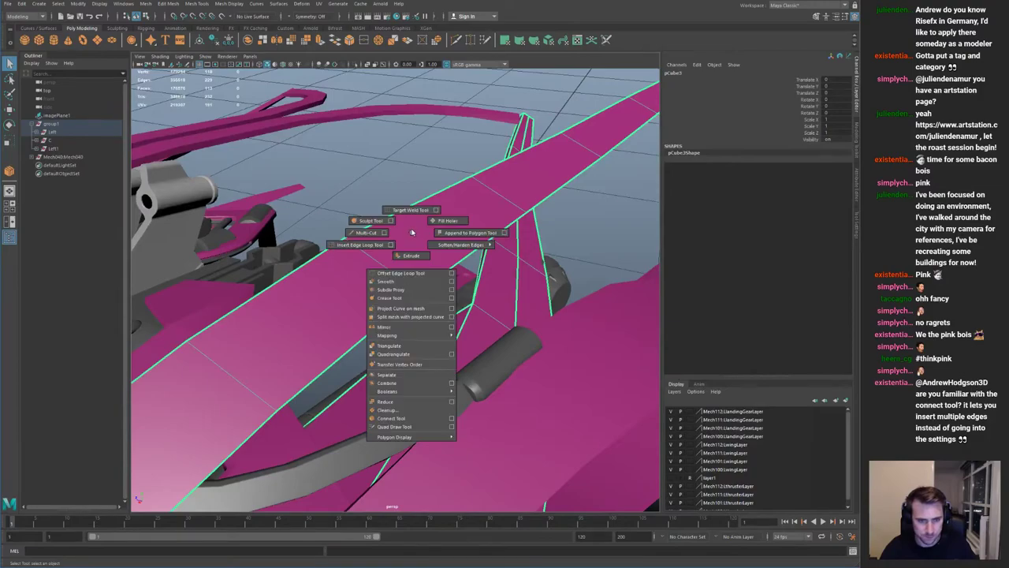
pyautogui.click(406, 420)
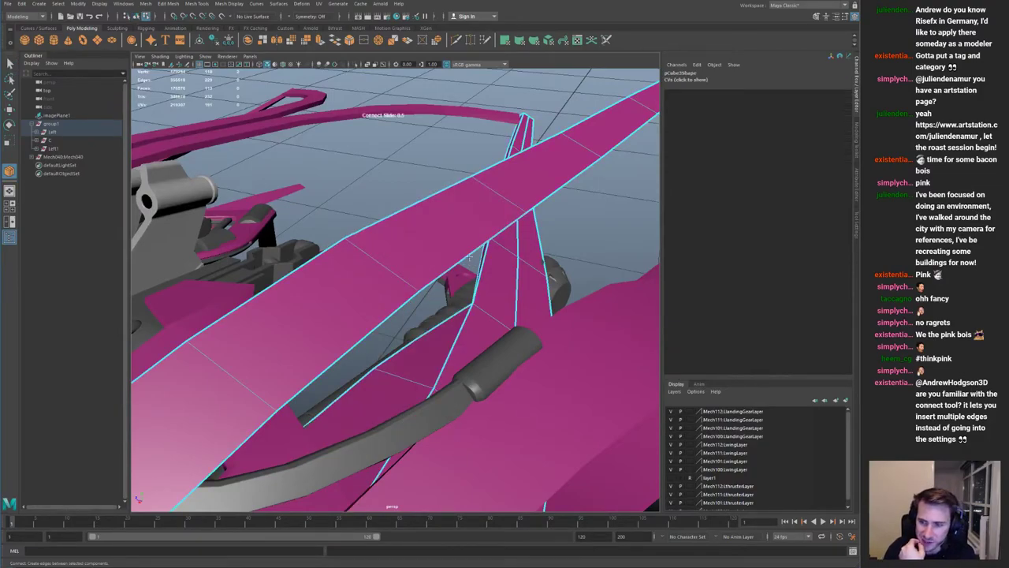
pyautogui.click(386, 269)
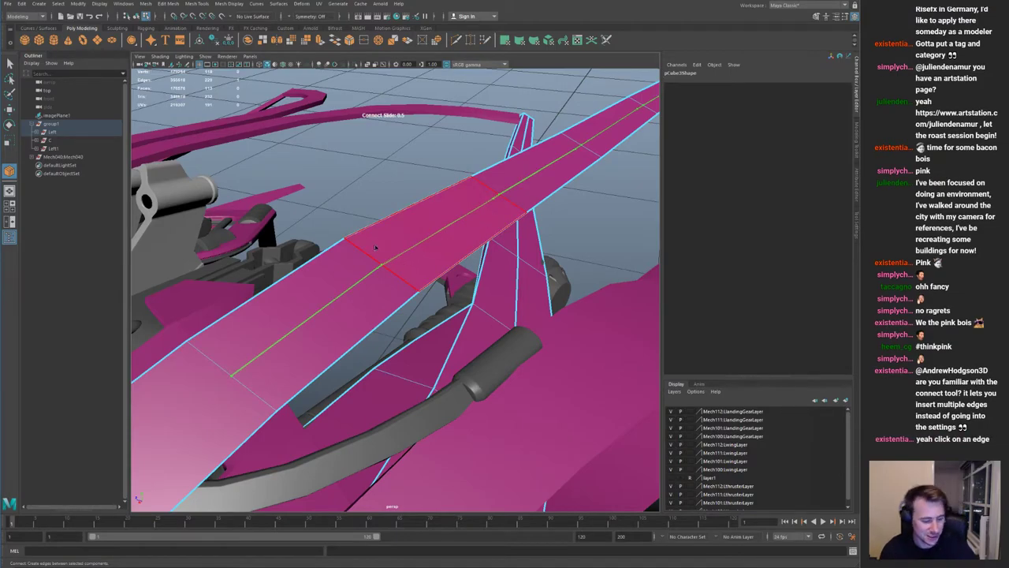
pyautogui.keyDown('alt'); pyautogui.moveTo(491, 204); pyautogui.dragTo(442, 256); pyautogui.keyUp('alt')
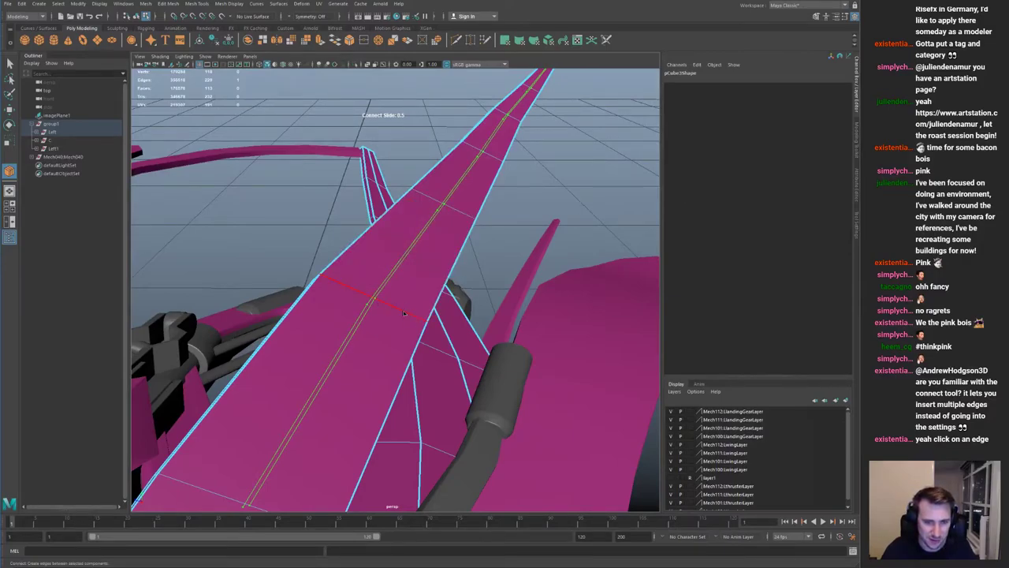
pyautogui.keyDown('alt'); pyautogui.moveTo(422, 257); pyautogui.dragTo(451, 267); pyautogui.keyUp('alt')
pyautogui.press('q')
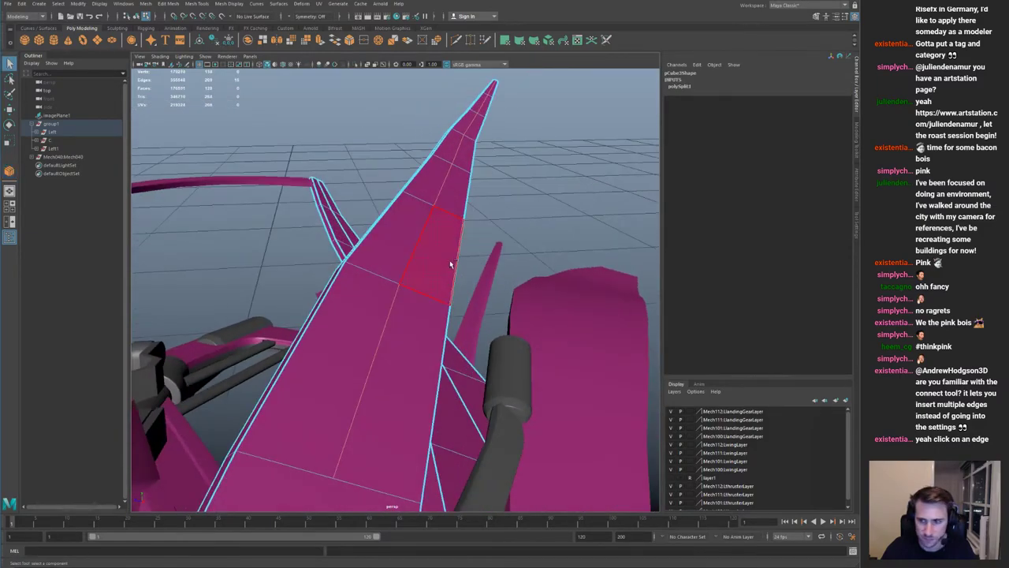
# Step: Undo the lengthwise loop on the long side fin and insert a crosswise edge loop with the Connect Tool at slide 0.5
pyautogui.hotkey('ctrl', 'z')
pyautogui.moveTo(422, 256); pyautogui.dragTo(424, 427, button='right')
pyautogui.keyDown('shift'); pyautogui.rightClick(434, 241); pyautogui.keyUp('shift')
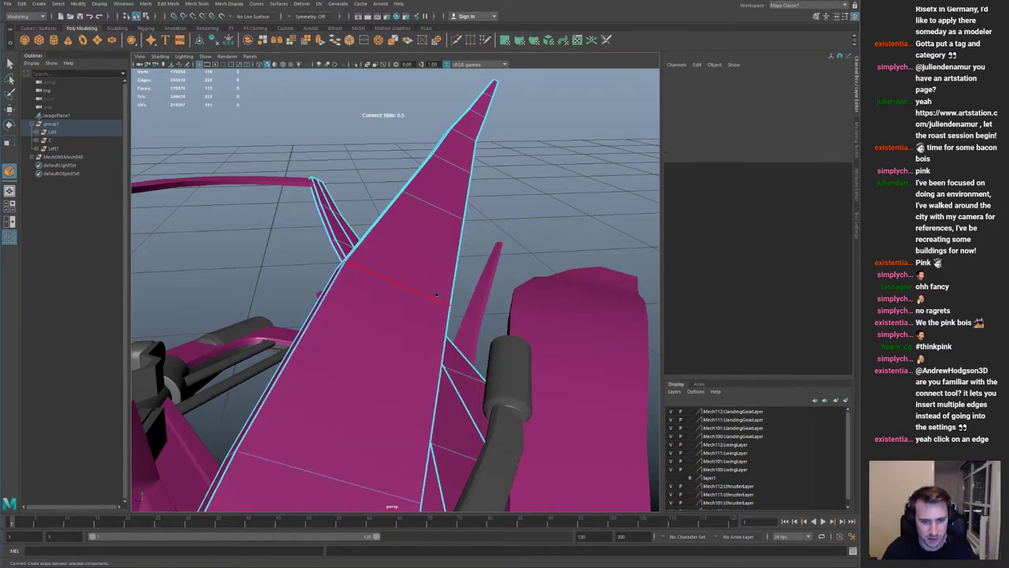
pyautogui.keyDown('alt'); pyautogui.moveTo(435, 295); pyautogui.dragTo(345, 252); pyautogui.keyUp('alt')
pyautogui.click(379, 278)
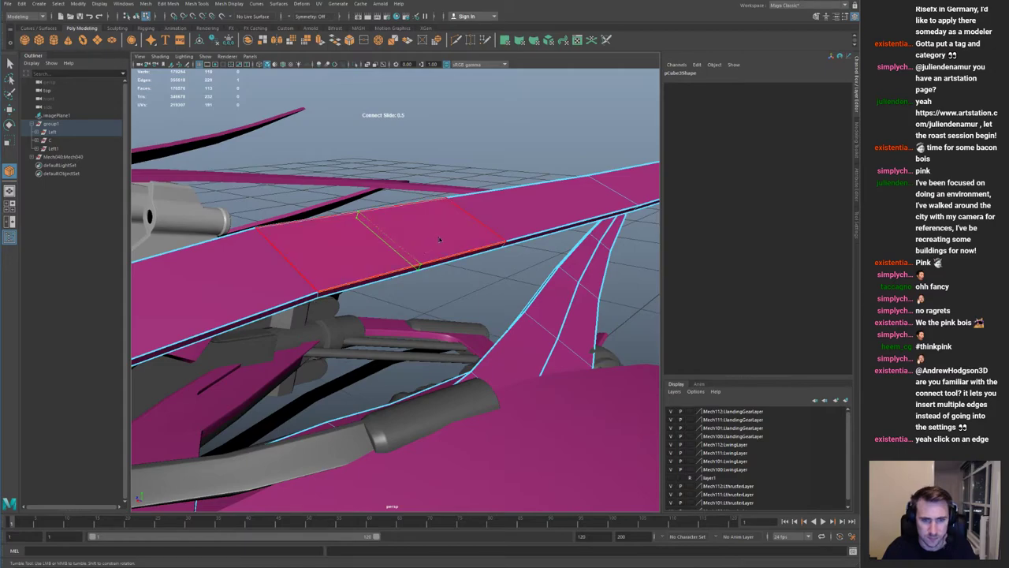
pyautogui.press('Return')
pyautogui.press('q')
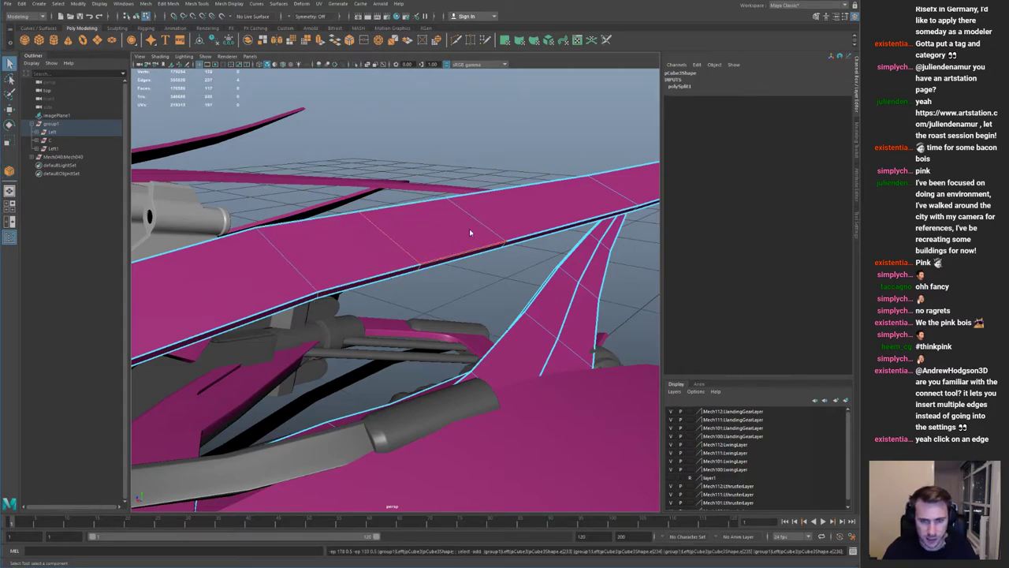
pyautogui.press('F8')
pyautogui.keyDown('alt'); pyautogui.moveTo(461, 236); pyautogui.dragTo(397, 253, button='middle'); pyautogui.keyUp('alt')
pyautogui.keyDown('alt'); pyautogui.moveTo(397, 253); pyautogui.dragTo(396, 264); pyautogui.keyUp('alt')
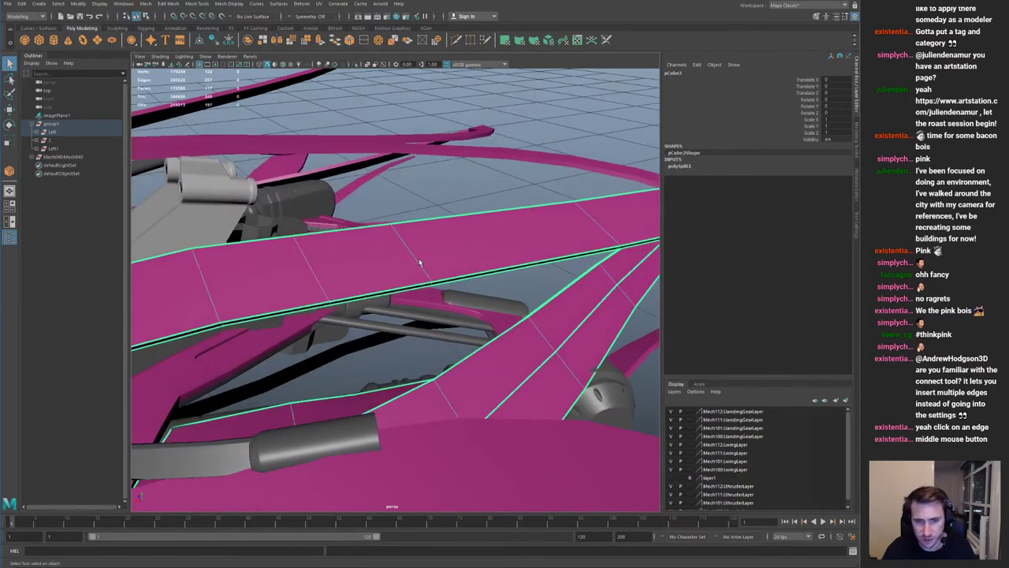
# Step: Undo the crosswise edge loop on the long side fin
pyautogui.hotkey('ctrl', 'z')
pyautogui.hotkey('ctrl', 'z')
pyautogui.hotkey('ctrl', 'z')
pyautogui.hotkey('ctrl', 'z')
pyautogui.hotkey('ctrl', 'z')
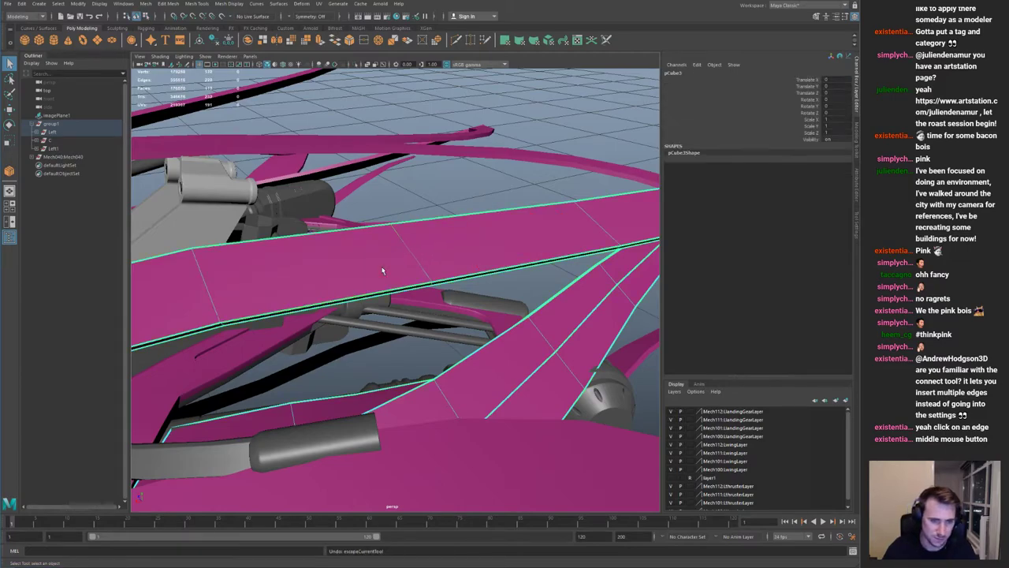
# Step: Try to insert extra crosswise edges in the curved part of the long side fin with the Connect Tool and shift them
pyautogui.keyDown('alt'); pyautogui.moveTo(382, 270); pyautogui.dragTo(386, 262); pyautogui.keyUp('alt')
pyautogui.keyDown('alt'); pyautogui.moveTo(386, 263); pyautogui.dragTo(406, 486, button='right'); pyautogui.keyUp('alt')
pyautogui.click(368, 308)
pyautogui.moveTo(368, 308)
pyautogui.mouseDown(button='middle')
pyautogui.moveTo(358, 303)
pyautogui.moveTo(372, 302)
pyautogui.mouseUp(button='middle')
pyautogui.keyDown('alt'); pyautogui.moveTo(369, 303); pyautogui.dragTo(347, 296); pyautogui.keyUp('alt')
pyautogui.press('w')
pyautogui.moveTo(366, 295); pyautogui.dragTo(365, 293)
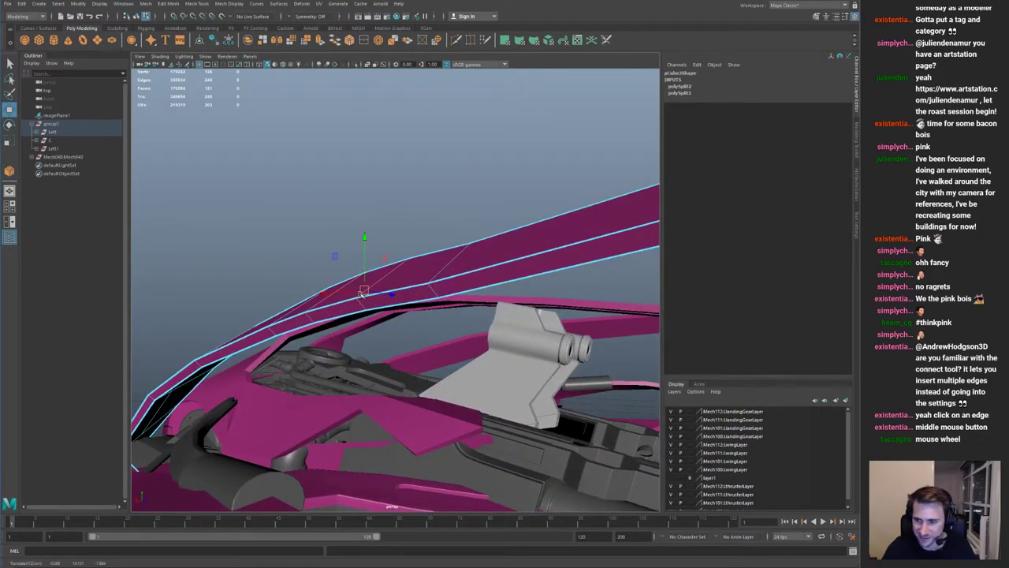
pyautogui.click(369, 298)
pyautogui.moveTo(356, 308); pyautogui.dragTo(409, 269, button='right')
pyautogui.keyDown('alt'); pyautogui.moveTo(409, 269); pyautogui.dragTo(251, 222); pyautogui.keyUp('alt')
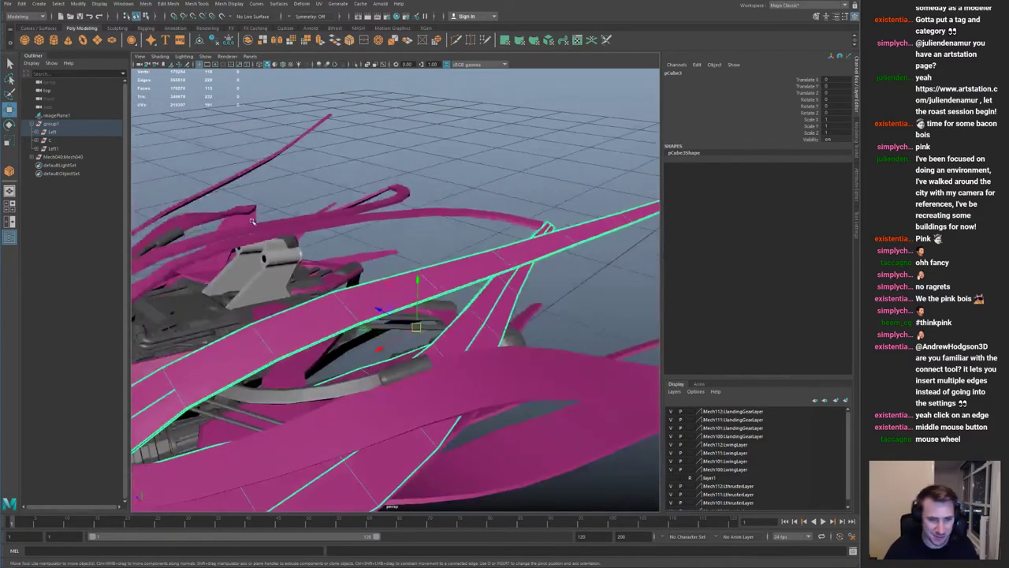
# Step: Save the scene and select the lower side fin beneath the curved pipe
pyautogui.hotkey('ctrl', 's')
pyautogui.click(562, 312)
pyautogui.keyDown('alt'); pyautogui.moveTo(560, 312); pyautogui.dragTo(511, 293); pyautogui.keyUp('alt')
pyautogui.click(453, 326)
pyautogui.keyDown('alt'); pyautogui.moveTo(510, 293); pyautogui.dragTo(465, 304, button='right'); pyautogui.keyUp('alt')
pyautogui.keyDown('alt'); pyautogui.moveTo(465, 303); pyautogui.dragTo(371, 315); pyautogui.keyUp('alt')
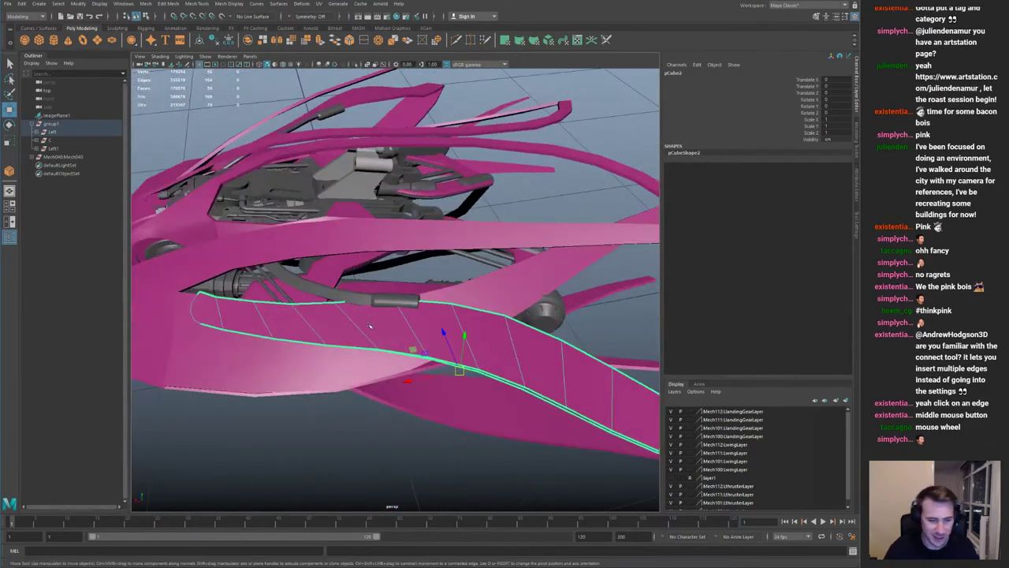
# Step: Isolate the lower side fin, switch it to vertex editing, and bring the rest of the ship back into view
pyautogui.keyDown('alt'); pyautogui.moveTo(370, 316); pyautogui.dragTo(407, 400, button='right'); pyautogui.keyUp('alt')
pyautogui.keyDown('alt'); pyautogui.moveTo(407, 400); pyautogui.dragTo(407, 430); pyautogui.keyUp('alt')
pyautogui.hotkey('ctrl', '1')
pyautogui.moveTo(264, 293); pyautogui.dragTo(186, 292, button='right')
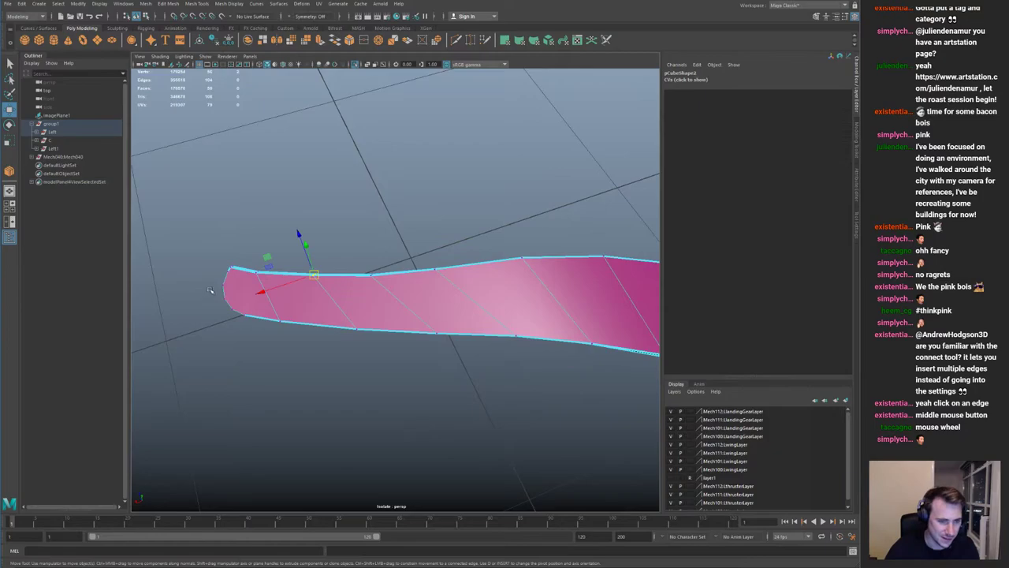
pyautogui.hotkey('ctrl', '1')
# Step: Reposition the vertices around the rounded front end of the lower side fin and return to object mode
pyautogui.moveTo(292, 339); pyautogui.dragTo(298, 309)
pyautogui.keyDown('alt'); pyautogui.moveTo(298, 309); pyautogui.dragTo(324, 368, button='right'); pyautogui.keyUp('alt')
pyautogui.press('e')
pyautogui.press('w')
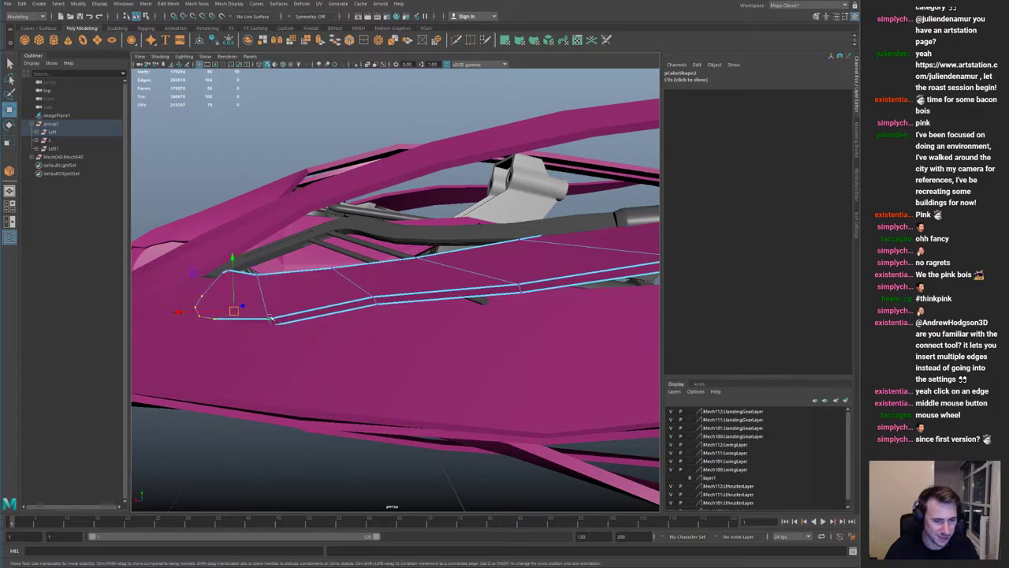
pyautogui.keyDown('alt'); pyautogui.moveTo(254, 315); pyautogui.dragTo(349, 313); pyautogui.keyUp('alt')
pyautogui.moveTo(367, 356); pyautogui.dragTo(390, 359)
pyautogui.press('e')
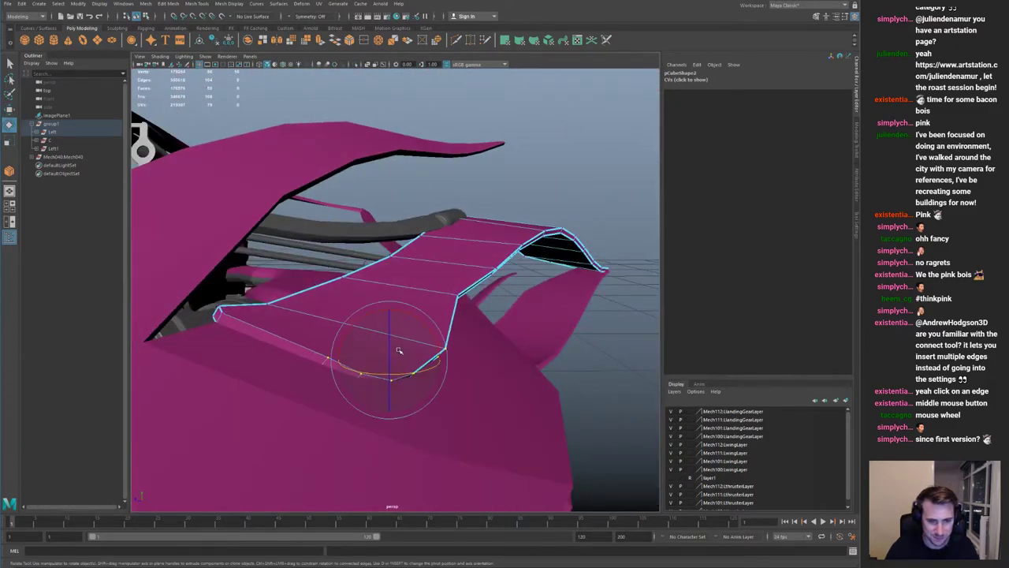
pyautogui.keyDown('alt'); pyautogui.moveTo(412, 327); pyautogui.dragTo(408, 331); pyautogui.keyUp('alt')
pyautogui.press('q')
pyautogui.moveTo(389, 313); pyautogui.dragTo(419, 288, button='right')
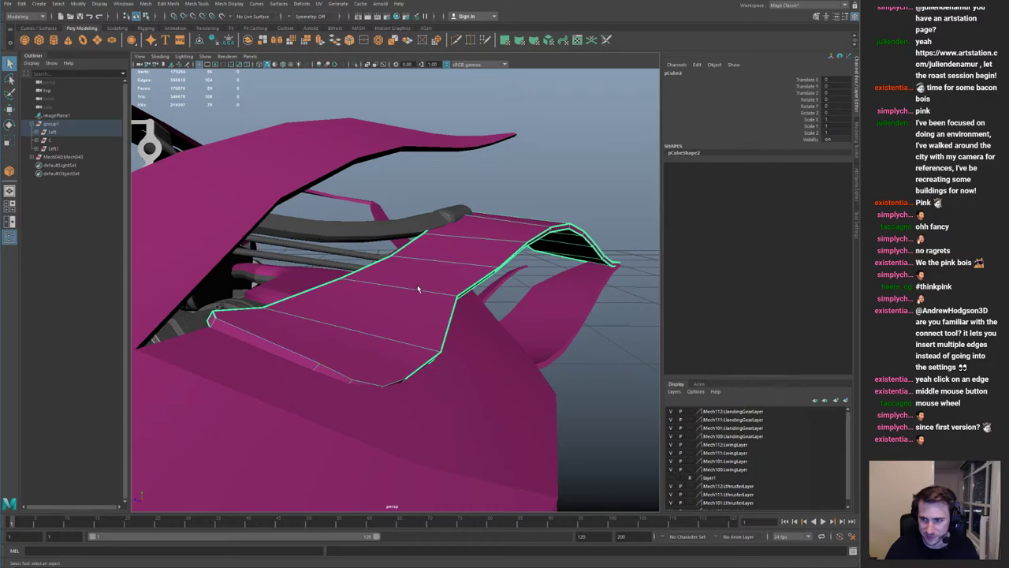
# Step: Shift a group of vertices near the front end of the lower side fin to refine its outline
pyautogui.keyDown('alt'); pyautogui.moveTo(418, 289); pyautogui.dragTo(366, 321); pyautogui.keyUp('alt')
pyautogui.moveTo(462, 300); pyautogui.dragTo(413, 303, button='right')
pyautogui.moveTo(402, 317); pyautogui.dragTo(444, 371)
pyautogui.press('w')
pyautogui.moveTo(403, 325); pyautogui.dragTo(415, 335)
pyautogui.press('F8')
pyautogui.scroll(-8, 459, 285)
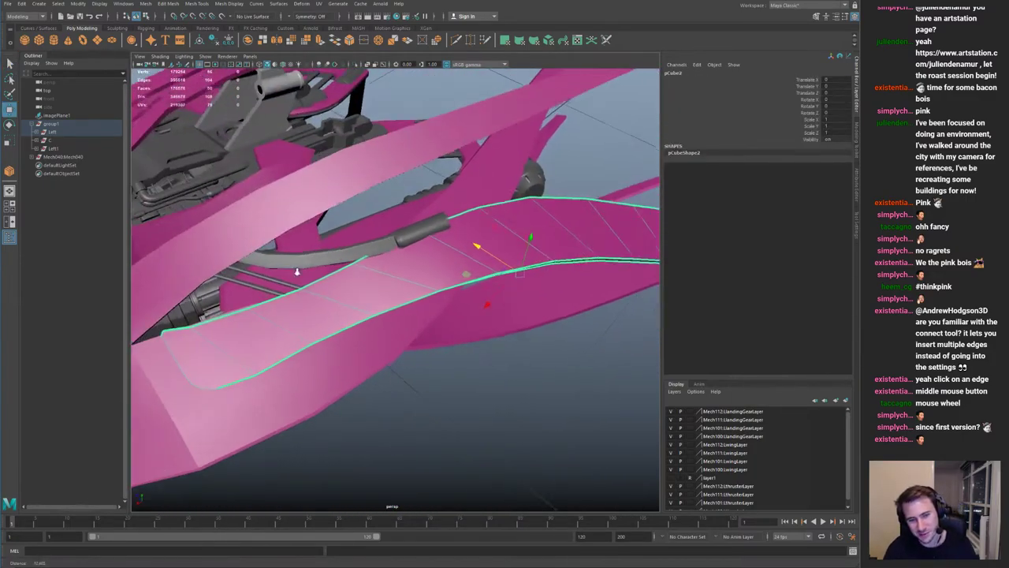
# Step: Check the lower outer fins from several angles, selecting the bottom fin and reselecting the lower side fin
pyautogui.scroll(-3, 378, 304)
pyautogui.keyDown('alt'); pyautogui.moveTo(459, 285); pyautogui.dragTo(436, 354); pyautogui.keyUp('alt')
pyautogui.scroll(5, 418, 327)
pyautogui.click(412, 383)
pyautogui.click(375, 372)
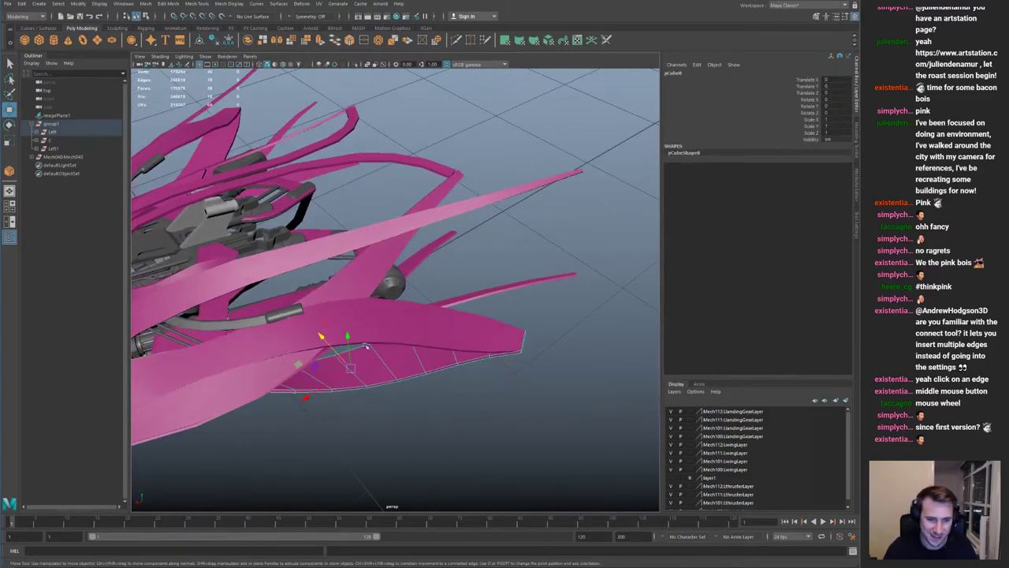
pyautogui.keyDown('alt'); pyautogui.moveTo(374, 372); pyautogui.dragTo(390, 319); pyautogui.keyUp('alt')
pyautogui.keyDown('alt'); pyautogui.moveTo(390, 319); pyautogui.dragTo(437, 353, button='right'); pyautogui.keyUp('alt')
pyautogui.click(446, 350)
pyautogui.keyDown('alt'); pyautogui.moveTo(445, 351); pyautogui.dragTo(463, 364); pyautogui.keyUp('alt')
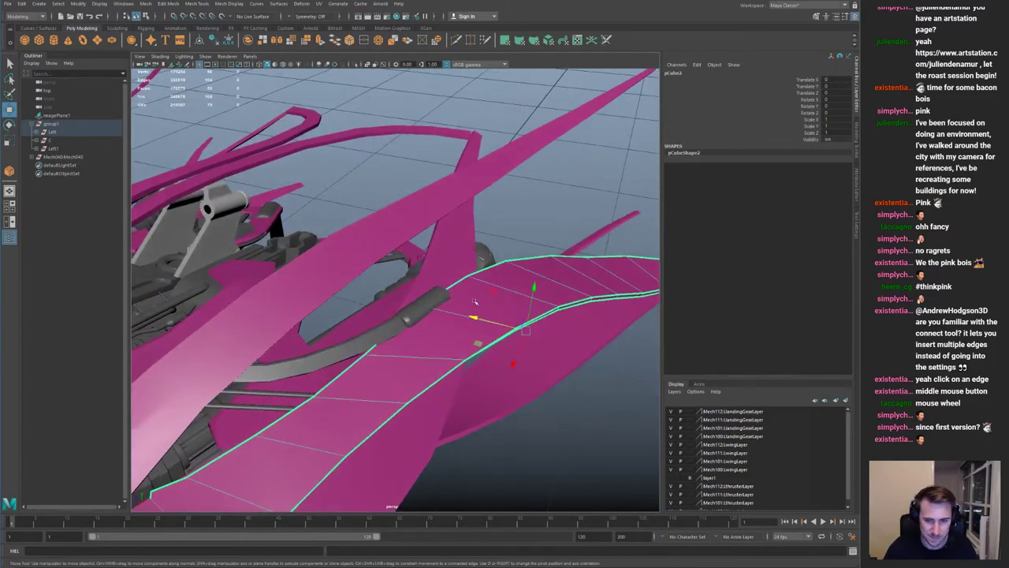
# Step: Try the Insert Edge Loop tool on the lower wing strip and open its tool settings
pyautogui.keyDown('alt'); pyautogui.moveTo(463, 365); pyautogui.dragTo(473, 356, button='right'); pyautogui.keyUp('alt')
pyautogui.keyDown('alt'); pyautogui.moveTo(473, 356); pyautogui.dragTo(405, 338); pyautogui.keyUp('alt')
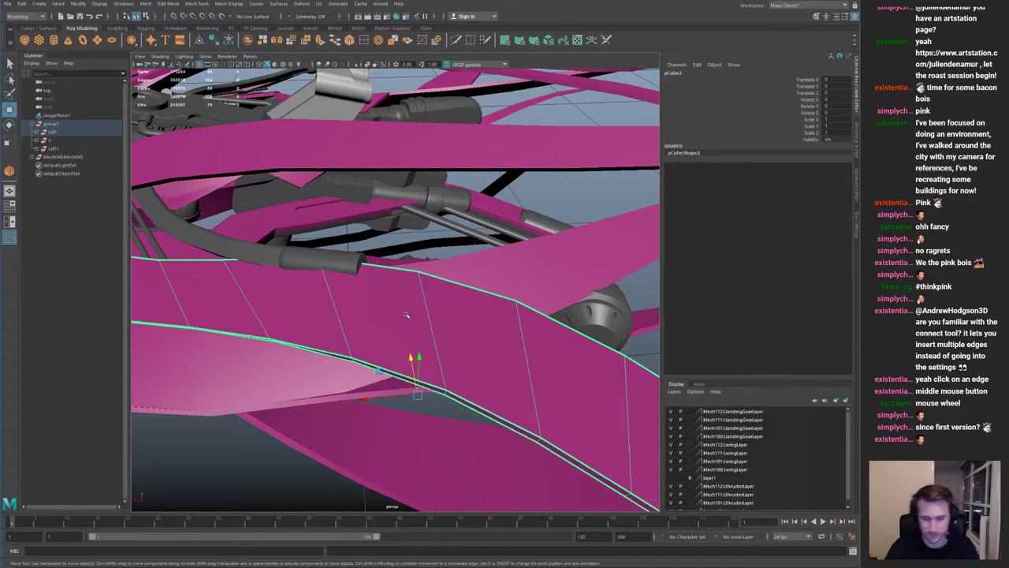
pyautogui.press('F9')
pyautogui.click(351, 357)
pyautogui.keyDown('alt'); pyautogui.moveTo(332, 321); pyautogui.dragTo(380, 331); pyautogui.keyUp('alt')
pyautogui.keyDown('alt'); pyautogui.moveTo(380, 331); pyautogui.dragTo(405, 302, button='right'); pyautogui.keyUp('alt')
pyautogui.press('q')
pyautogui.keyDown('alt'); pyautogui.moveTo(406, 301); pyautogui.dragTo(428, 289); pyautogui.keyUp('alt')
pyautogui.keyDown('shift'); pyautogui.moveTo(427, 285); pyautogui.dragTo(420, 289, button='right'); pyautogui.keyUp('shift')
pyautogui.click(375, 296)
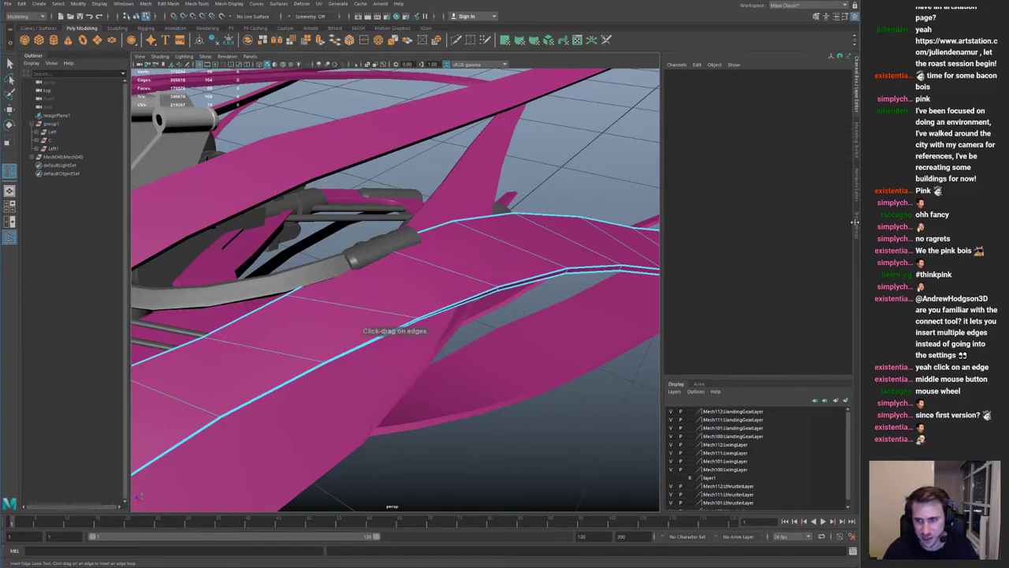
pyautogui.click(855, 223)
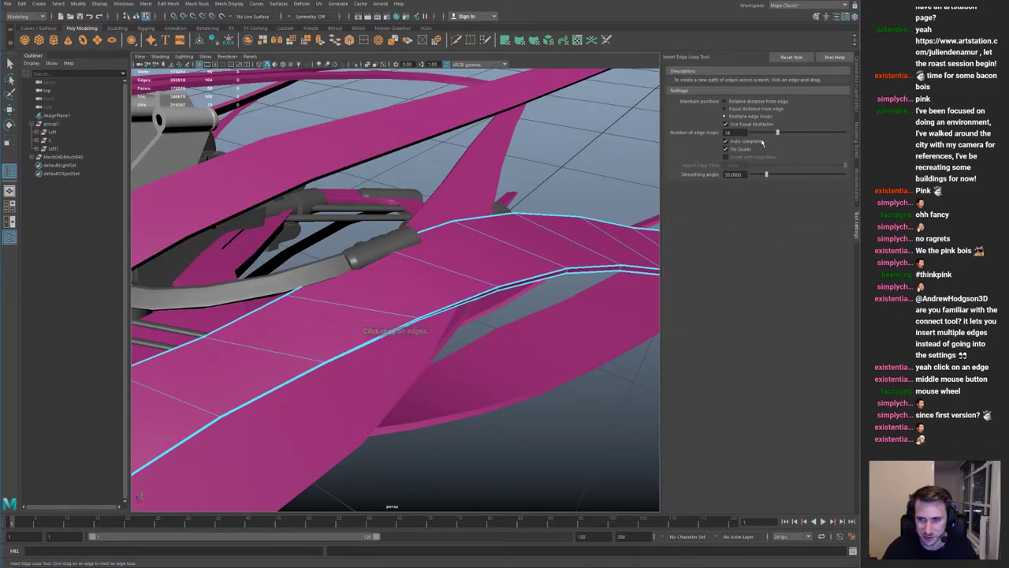
pyautogui.hotkey('ctrl', 'z')
pyautogui.press('q')
pyautogui.click(413, 293)
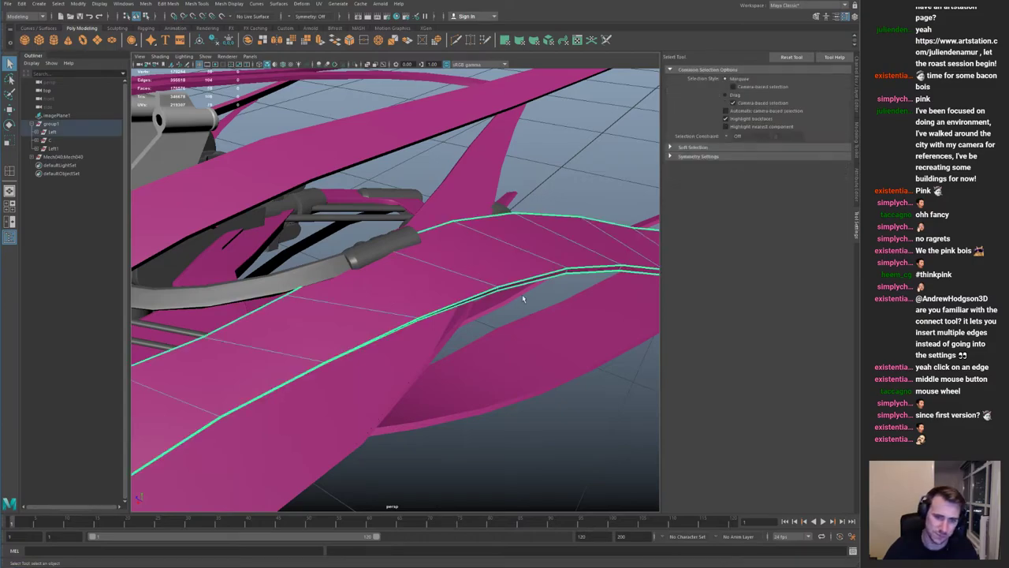
# Step: Try Edit Edge Flow on a cross edge midway along the lower wing strip
pyautogui.keyDown('alt'); pyautogui.moveTo(510, 289); pyautogui.dragTo(302, 268, button='right'); pyautogui.keyUp('alt')
pyautogui.keyDown('alt'); pyautogui.moveTo(349, 273); pyautogui.dragTo(320, 300); pyautogui.keyUp('alt')
pyautogui.click(318, 360)
pyautogui.keyDown('alt'); pyautogui.moveTo(320, 361); pyautogui.dragTo(378, 331); pyautogui.keyUp('alt')
pyautogui.keyDown('alt'); pyautogui.moveTo(378, 331); pyautogui.dragTo(423, 272, button='right'); pyautogui.keyUp('alt')
pyautogui.keyDown('alt'); pyautogui.moveTo(423, 272); pyautogui.dragTo(276, 291, button='middle'); pyautogui.keyUp('alt')
pyautogui.click(385, 288)
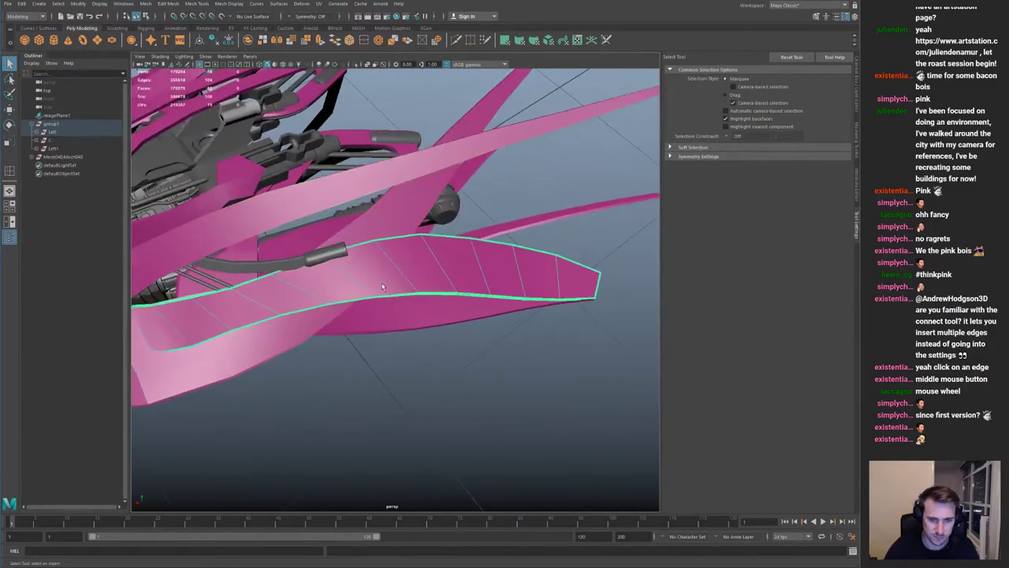
pyautogui.keyDown('alt'); pyautogui.moveTo(387, 288); pyautogui.dragTo(428, 288, button='right'); pyautogui.keyUp('alt')
pyautogui.keyDown('shift'); pyautogui.rightClick(428, 287); pyautogui.keyUp('shift')
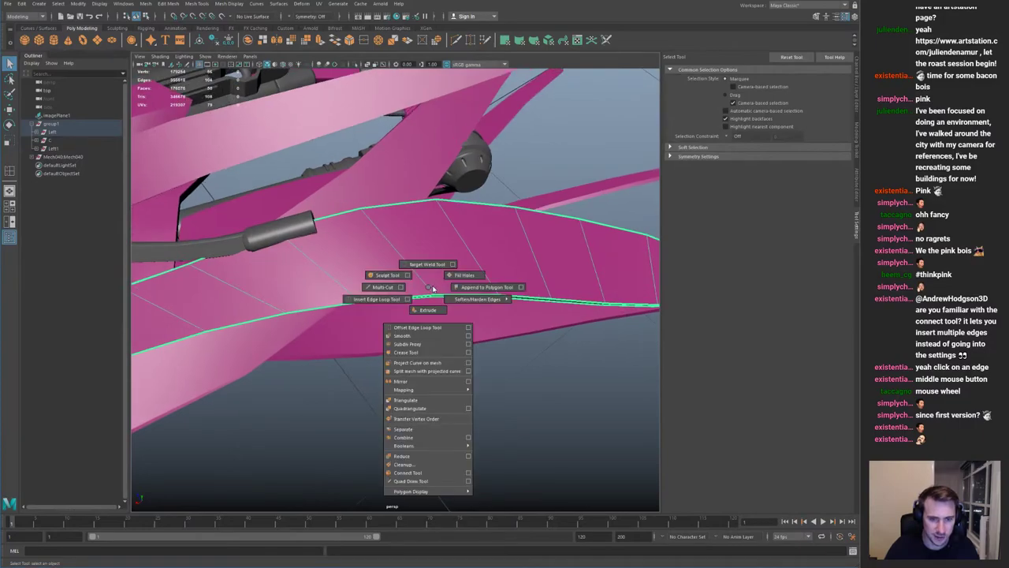
pyautogui.click(409, 268)
pyautogui.moveTo(427, 278); pyautogui.dragTo(422, 352, button='right')
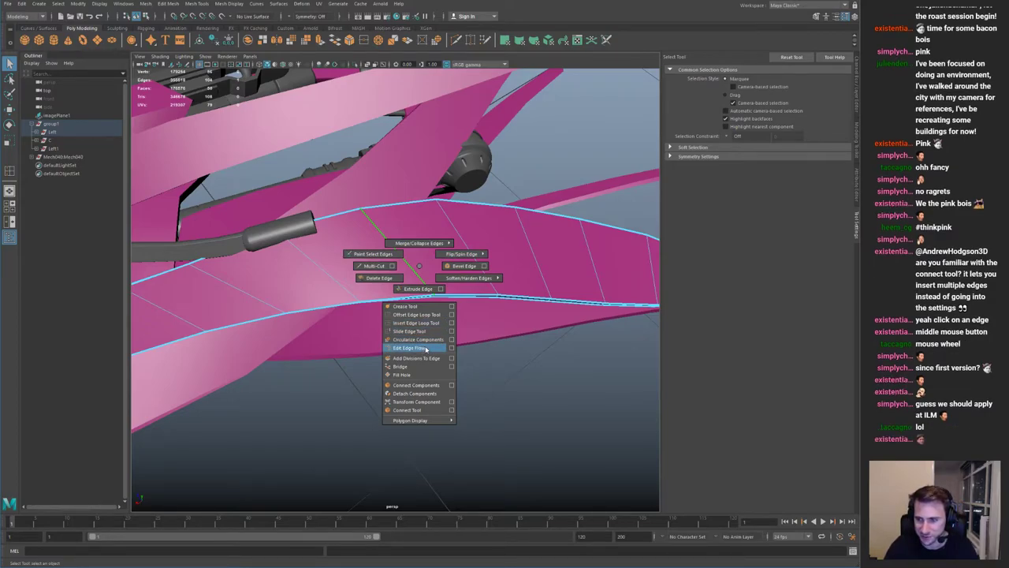
pyautogui.keyDown('shift'); pyautogui.moveTo(426, 347); pyautogui.dragTo(236, 280, button='right'); pyautogui.keyUp('shift')
# Step: Return to object mode and examine the lower wing strip's bends from the side
pyautogui.keyDown('alt'); pyautogui.moveTo(236, 281); pyautogui.dragTo(292, 303); pyautogui.keyUp('alt')
pyautogui.keyDown('alt'); pyautogui.moveTo(292, 303); pyautogui.dragTo(390, 309, button='right'); pyautogui.keyUp('alt')
pyautogui.keyDown('alt'); pyautogui.moveTo(390, 308); pyautogui.dragTo(318, 253); pyautogui.keyUp('alt')
pyautogui.keyDown('alt'); pyautogui.moveTo(318, 253); pyautogui.dragTo(392, 294, button='right'); pyautogui.keyUp('alt')
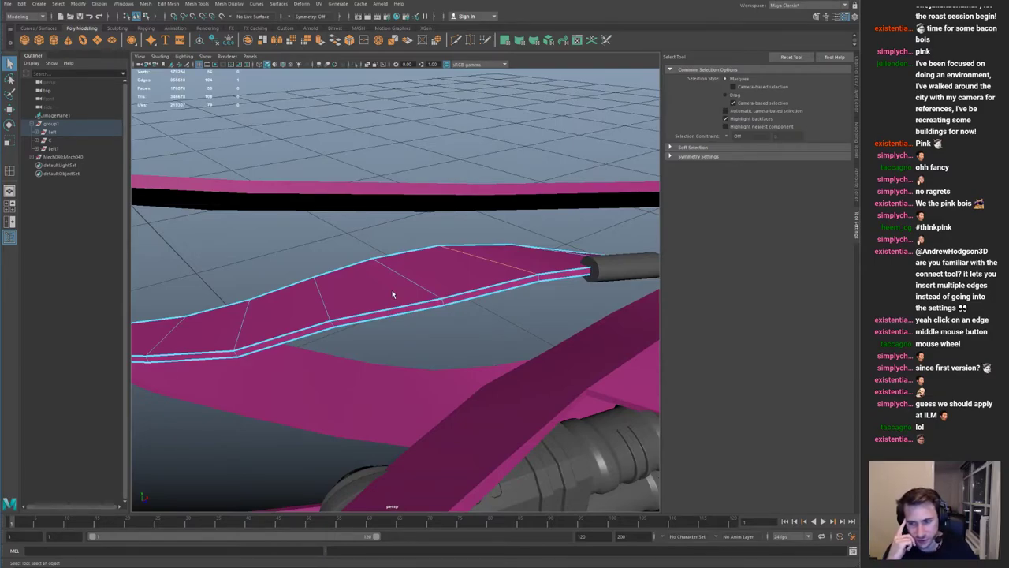
pyautogui.moveTo(392, 294); pyautogui.dragTo(421, 269, button='right')
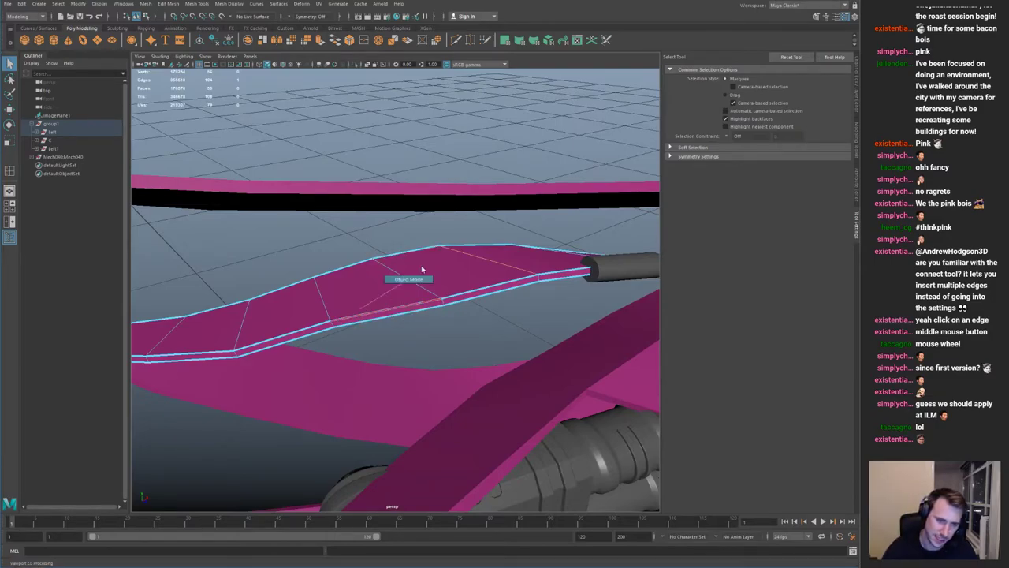
pyautogui.keyDown('alt'); pyautogui.moveTo(420, 269); pyautogui.dragTo(339, 290); pyautogui.keyUp('alt')
pyautogui.keyDown('alt'); pyautogui.moveTo(339, 290); pyautogui.dragTo(210, 304, button='right'); pyautogui.keyUp('alt')
pyautogui.keyDown('alt'); pyautogui.moveTo(209, 304); pyautogui.dragTo(327, 297); pyautogui.keyUp('alt')
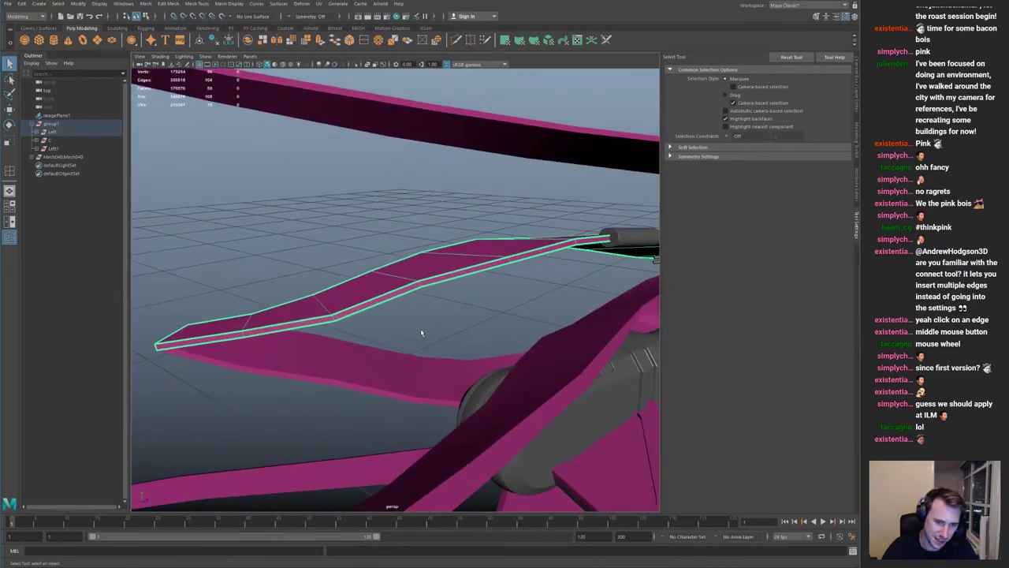
# Step: Select the vertices at the lower wing strip's front corner, isolating the strip while picking them
pyautogui.press('w')
pyautogui.moveTo(356, 290); pyautogui.dragTo(268, 285, button='right')
pyautogui.keyDown('alt'); pyautogui.moveTo(268, 285); pyautogui.dragTo(311, 273); pyautogui.keyUp('alt')
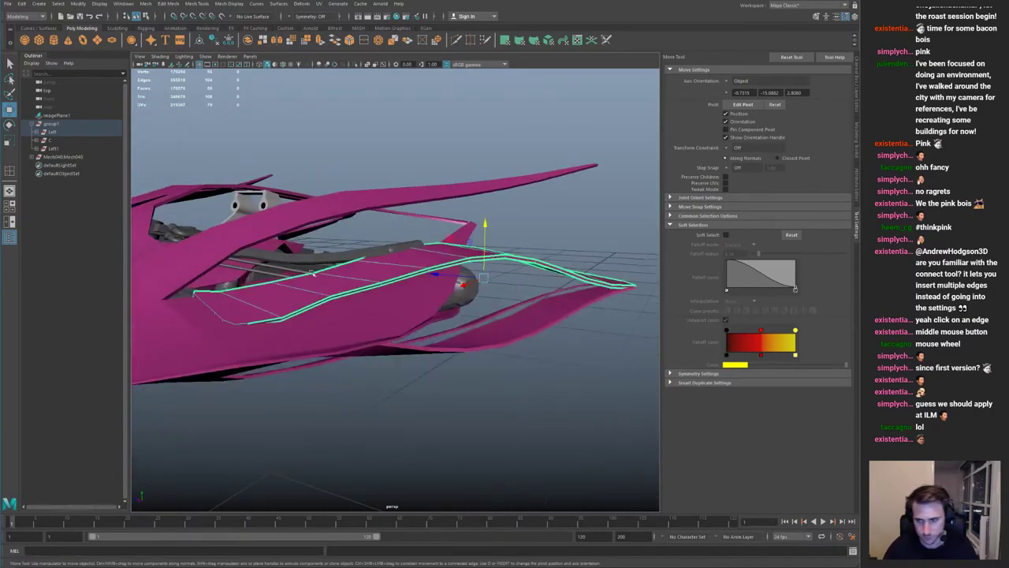
pyautogui.keyDown('alt'); pyautogui.moveTo(252, 282); pyautogui.dragTo(339, 277, button='right'); pyautogui.keyUp('alt')
pyautogui.hotkey('ctrl', '1')
pyautogui.keyDown('alt'); pyautogui.moveTo(238, 280); pyautogui.dragTo(339, 300, button='middle'); pyautogui.keyUp('alt')
pyautogui.moveTo(335, 301); pyautogui.dragTo(279, 303, button='right')
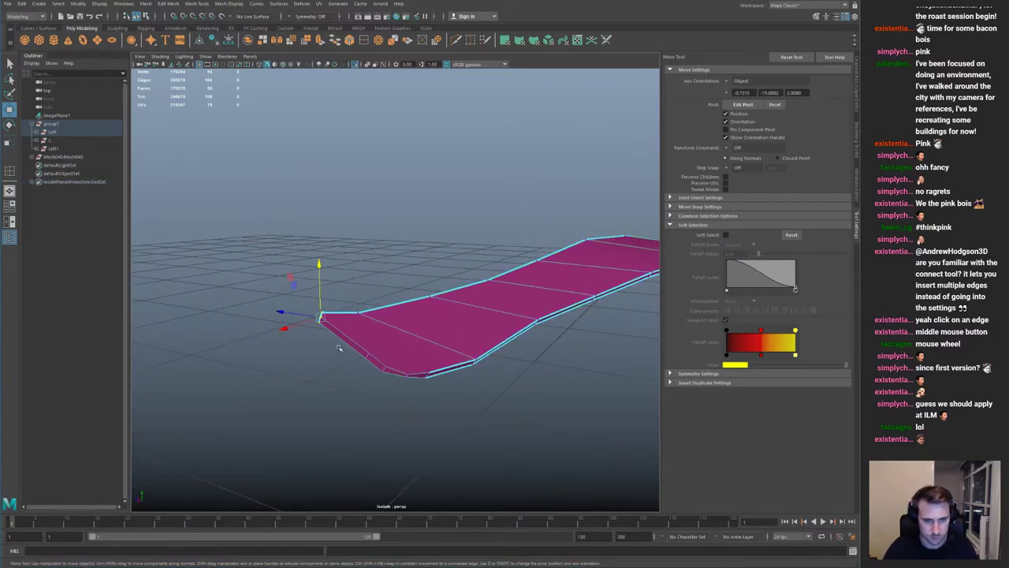
pyautogui.hotkey('ctrl', '1')
# Step: Lower the strip's front-corner vertices slightly using Soft Select, and return to object mode
pyautogui.press('b')
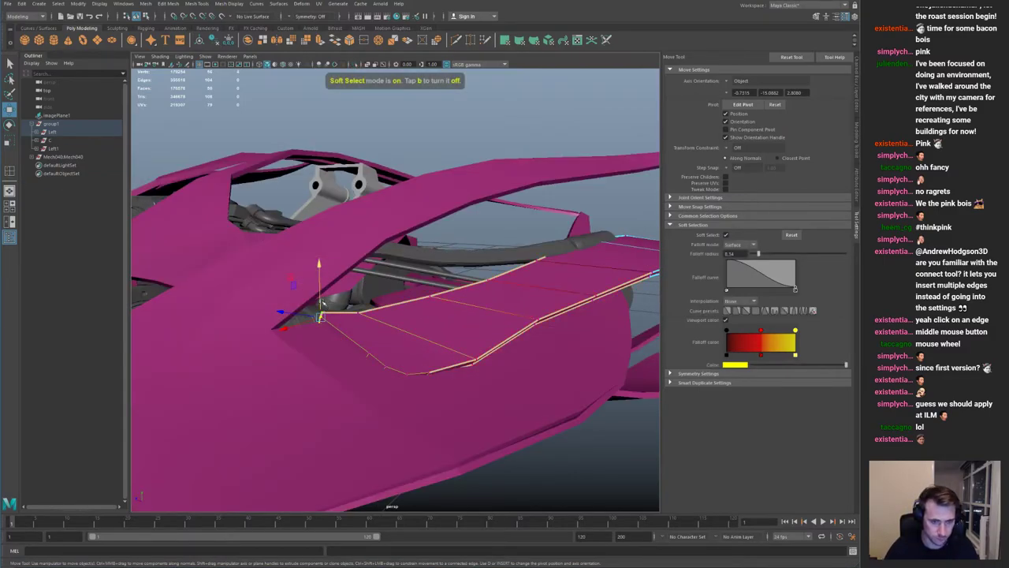
pyautogui.moveTo(321, 300); pyautogui.dragTo(321, 301)
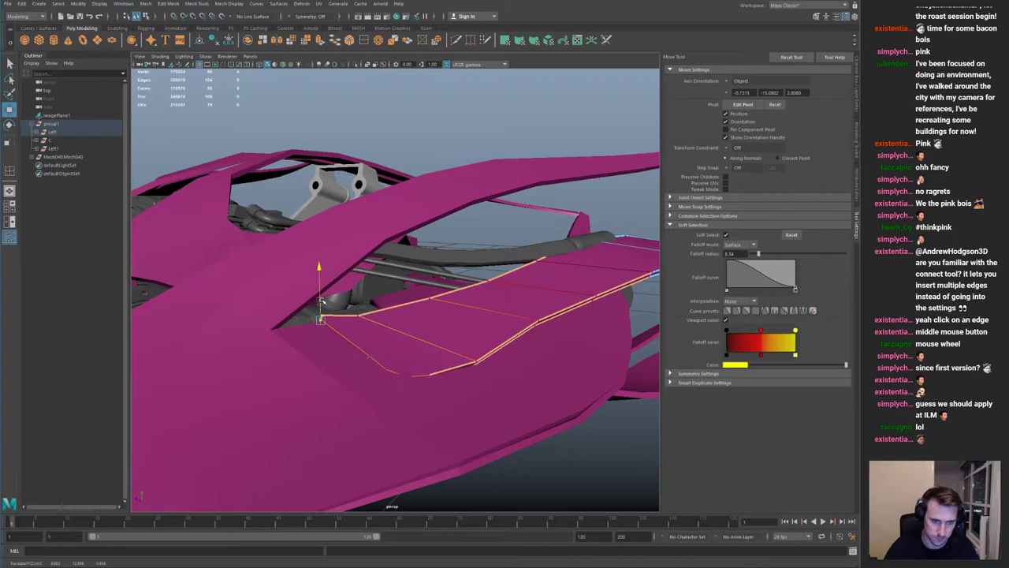
pyautogui.press('b')
pyautogui.press('F8')
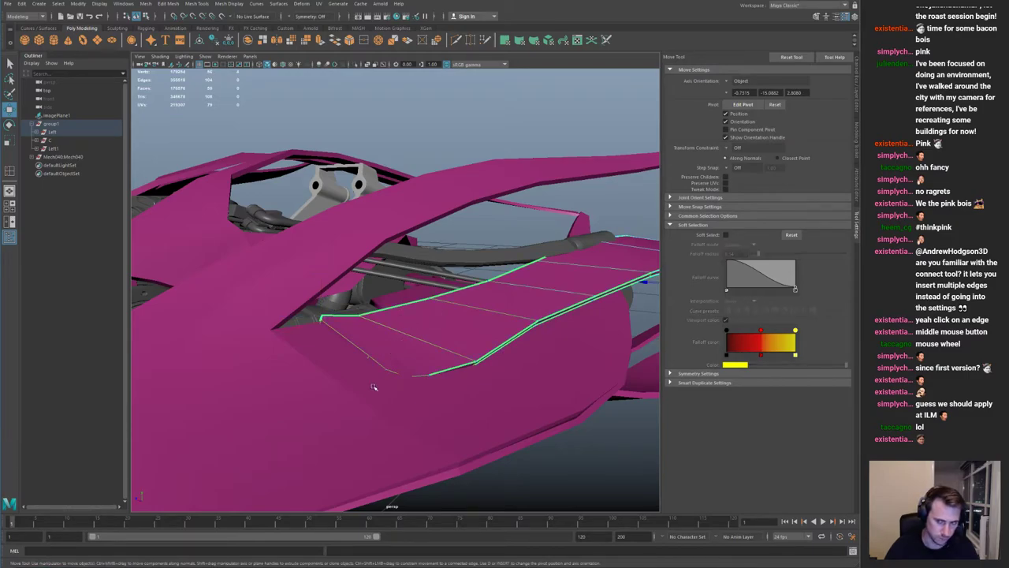
# Step: Delete the Left1 group holding the mirrored half of the vehicle and save the scene
pyautogui.click(373, 381)
pyautogui.keyDown('alt'); pyautogui.moveTo(373, 381); pyautogui.dragTo(415, 363); pyautogui.keyUp('alt')
pyautogui.keyDown('alt'); pyautogui.moveTo(415, 362); pyautogui.dragTo(303, 316, button='right'); pyautogui.keyUp('alt')
pyautogui.click(297, 313)
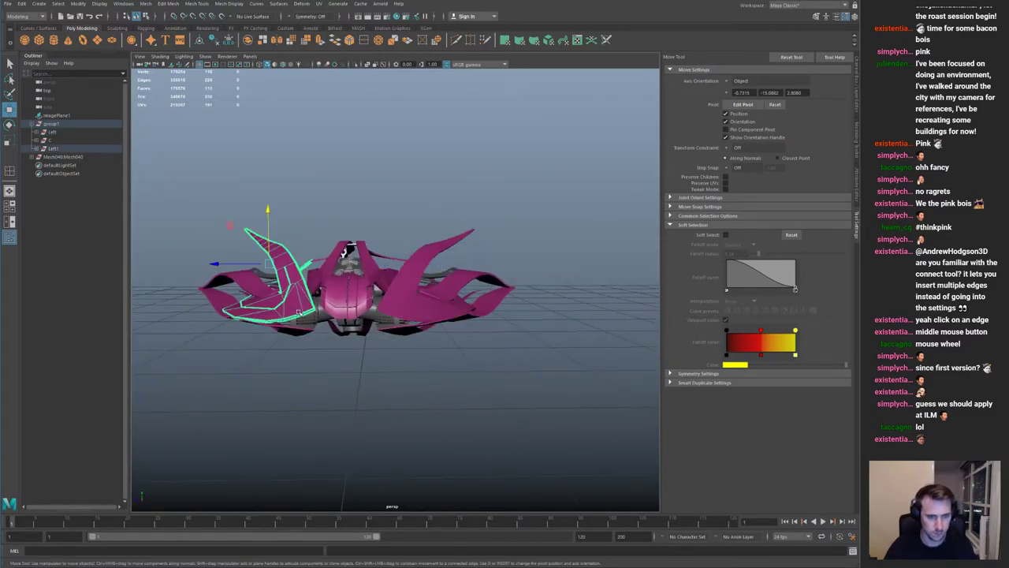
pyautogui.click(81, 149)
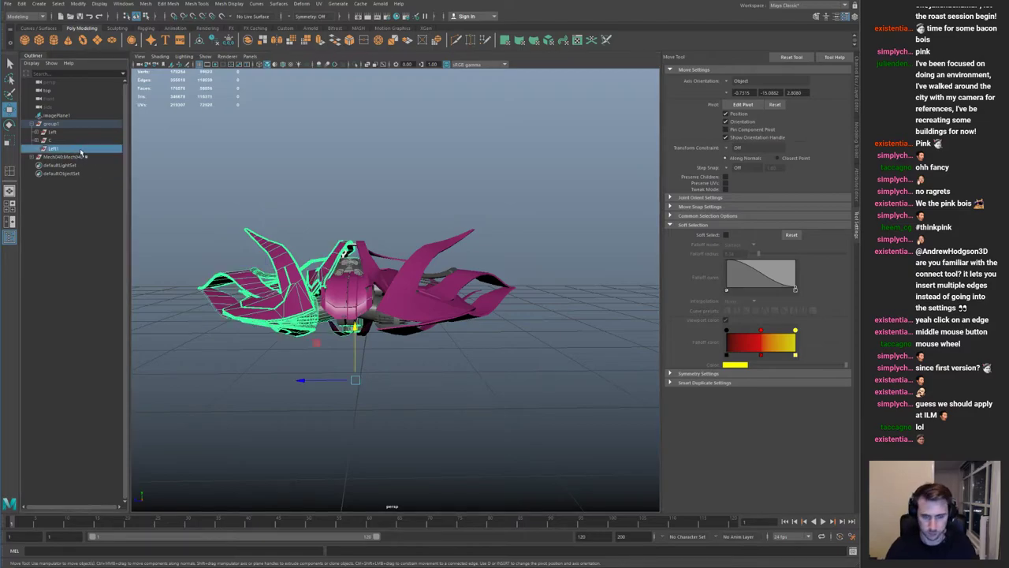
pyautogui.press('Delete')
pyautogui.keyDown('alt'); pyautogui.moveTo(386, 279); pyautogui.dragTo(391, 323); pyautogui.keyUp('alt')
pyautogui.hotkey('ctrl', 's')
# Step: Add one edge loop across the arched upper rail with the Connect Tool set to 1 segment
pyautogui.keyDown('alt'); pyautogui.moveTo(352, 307); pyautogui.dragTo(433, 319, button='right'); pyautogui.keyUp('alt')
pyautogui.click(423, 267)
pyautogui.keyDown('alt'); pyautogui.moveTo(421, 267); pyautogui.dragTo(390, 268); pyautogui.keyUp('alt')
pyautogui.keyDown('alt'); pyautogui.moveTo(390, 268); pyautogui.dragTo(347, 248, button='right'); pyautogui.keyUp('alt')
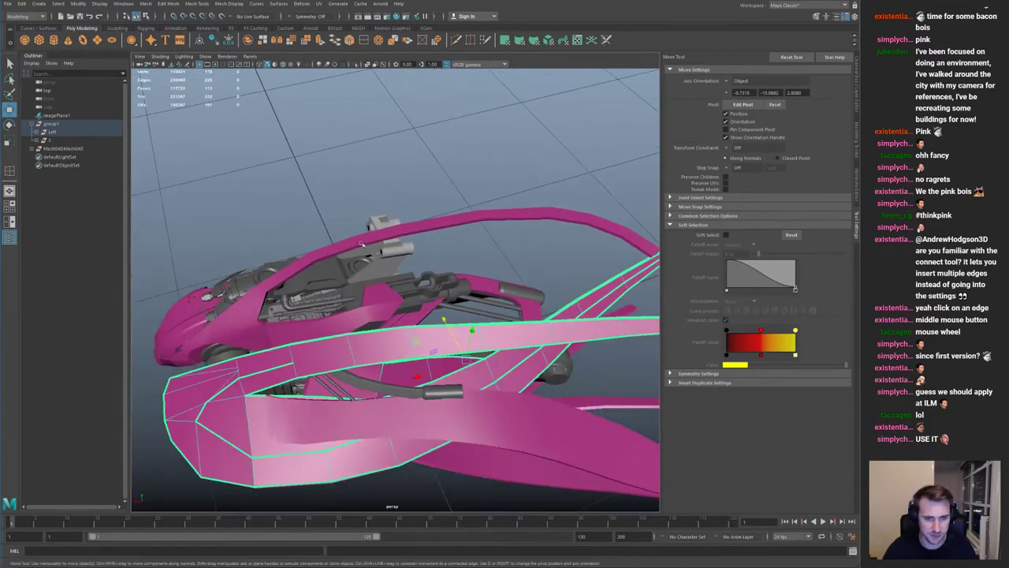
pyautogui.click(489, 221)
pyautogui.keyDown('alt'); pyautogui.moveTo(488, 217); pyautogui.dragTo(494, 256); pyautogui.keyUp('alt')
pyautogui.keyDown('alt'); pyautogui.moveTo(494, 256); pyautogui.dragTo(463, 281, button='right'); pyautogui.keyUp('alt')
pyautogui.keyDown('alt'); pyautogui.moveTo(438, 262); pyautogui.dragTo(425, 236); pyautogui.keyUp('alt')
pyautogui.keyDown('alt'); pyautogui.moveTo(425, 236); pyautogui.dragTo(392, 274, button='middle'); pyautogui.keyUp('alt')
pyautogui.keyDown('alt'); pyautogui.moveTo(392, 274); pyautogui.dragTo(355, 276, button='right'); pyautogui.keyUp('alt')
pyautogui.press('q')
pyautogui.keyDown('alt'); pyautogui.moveTo(355, 272); pyautogui.dragTo(377, 287); pyautogui.keyUp('alt')
pyautogui.keyDown('alt'); pyautogui.moveTo(377, 287); pyautogui.dragTo(460, 304, button='middle'); pyautogui.keyUp('alt')
pyautogui.keyDown('alt'); pyautogui.moveTo(459, 303); pyautogui.dragTo(475, 279); pyautogui.keyUp('alt')
pyautogui.keyDown('shift'); pyautogui.rightClick(477, 276); pyautogui.keyUp('shift')
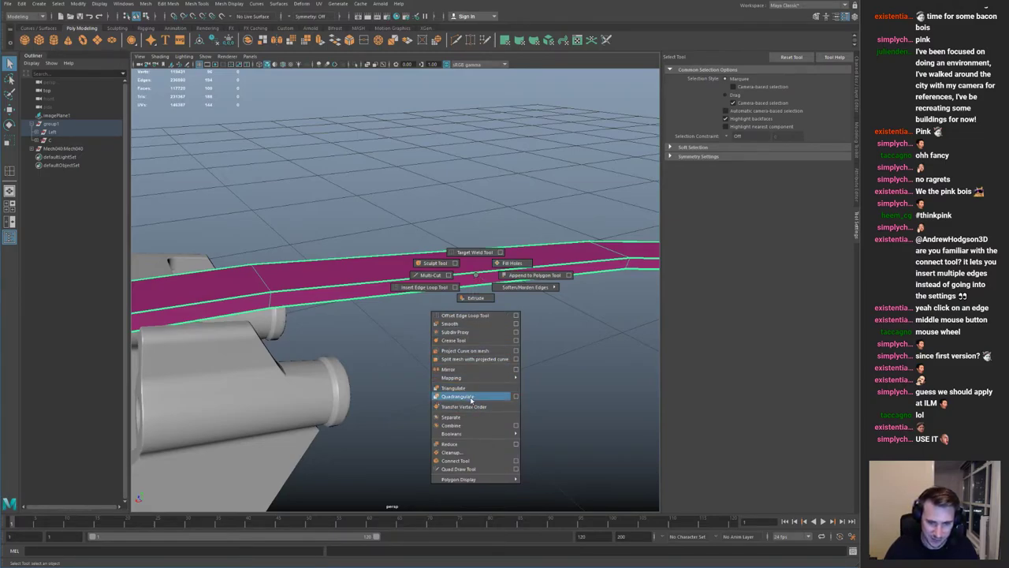
pyautogui.click(455, 462)
pyautogui.keyDown('alt'); pyautogui.moveTo(493, 291); pyautogui.dragTo(414, 277, button='middle'); pyautogui.keyUp('alt')
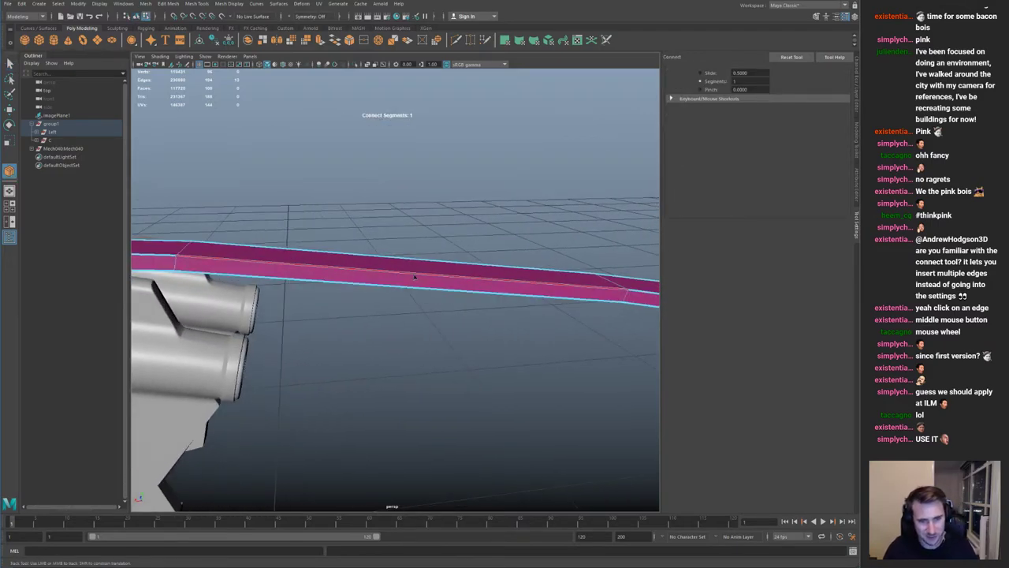
pyautogui.click(417, 274)
# Step: Try Edit Edge Flow on the upper rail's new edge loop
pyautogui.moveTo(415, 276)
pyautogui.keyDown('alt'); pyautogui.mouseDown()
pyautogui.moveTo(438, 290)
pyautogui.moveTo(379, 266)
pyautogui.moveTo(415, 268)
pyautogui.mouseUp(); pyautogui.keyUp('alt')
pyautogui.press('w')
pyautogui.click(431, 267)
pyautogui.doubleClick(430, 267)
pyautogui.keyDown('shift'); pyautogui.rightClick(411, 258); pyautogui.keyUp('shift')
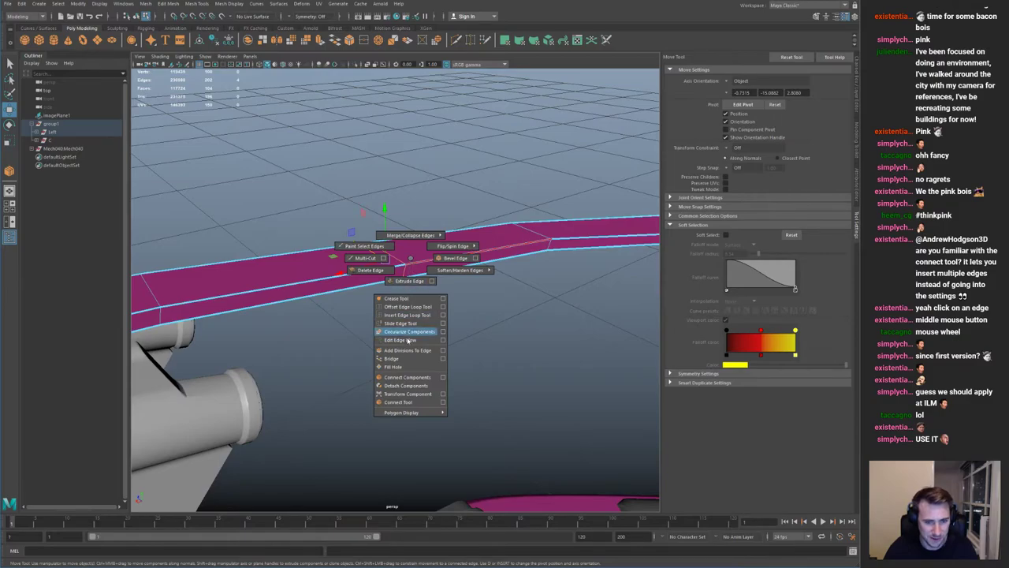
pyautogui.click(410, 340)
pyautogui.keyDown('alt'); pyautogui.moveTo(413, 341); pyautogui.dragTo(453, 304); pyautogui.keyUp('alt')
pyautogui.keyDown('alt'); pyautogui.moveTo(453, 303); pyautogui.dragTo(268, 253, button='right'); pyautogui.keyUp('alt')
pyautogui.hotkey('ctrl', 'z')
pyautogui.keyDown('alt'); pyautogui.moveTo(376, 253); pyautogui.dragTo(380, 235); pyautogui.keyUp('alt')
pyautogui.press('g')
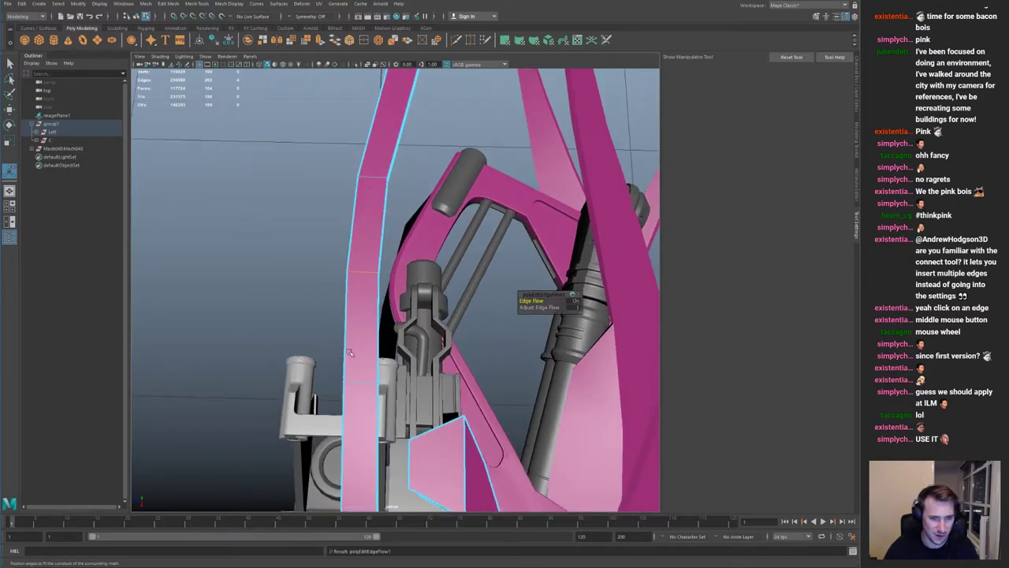
pyautogui.keyDown('alt'); pyautogui.moveTo(382, 282); pyautogui.dragTo(352, 280); pyautogui.keyUp('alt')
pyautogui.hotkey('ctrl', 'z')
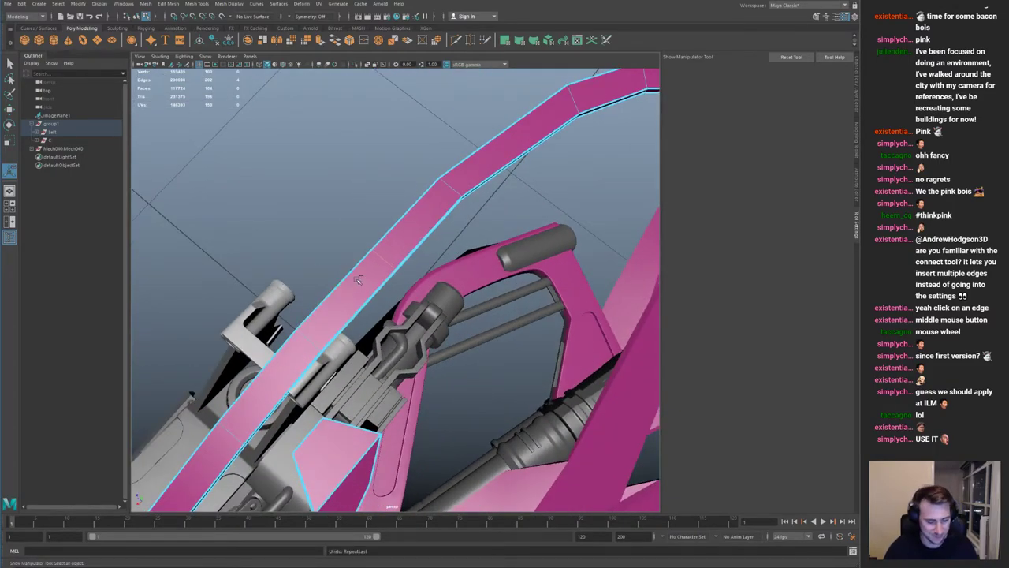
# Step: Try to insert multiple edge loops into the front section of the upper rail
pyautogui.keyDown('alt'); pyautogui.moveTo(465, 298); pyautogui.dragTo(441, 228); pyautogui.keyUp('alt')
pyautogui.keyDown('alt'); pyautogui.moveTo(441, 229); pyautogui.dragTo(394, 252, button='right'); pyautogui.keyUp('alt')
pyautogui.keyDown('alt'); pyautogui.moveTo(394, 252); pyautogui.dragTo(331, 260); pyautogui.keyUp('alt')
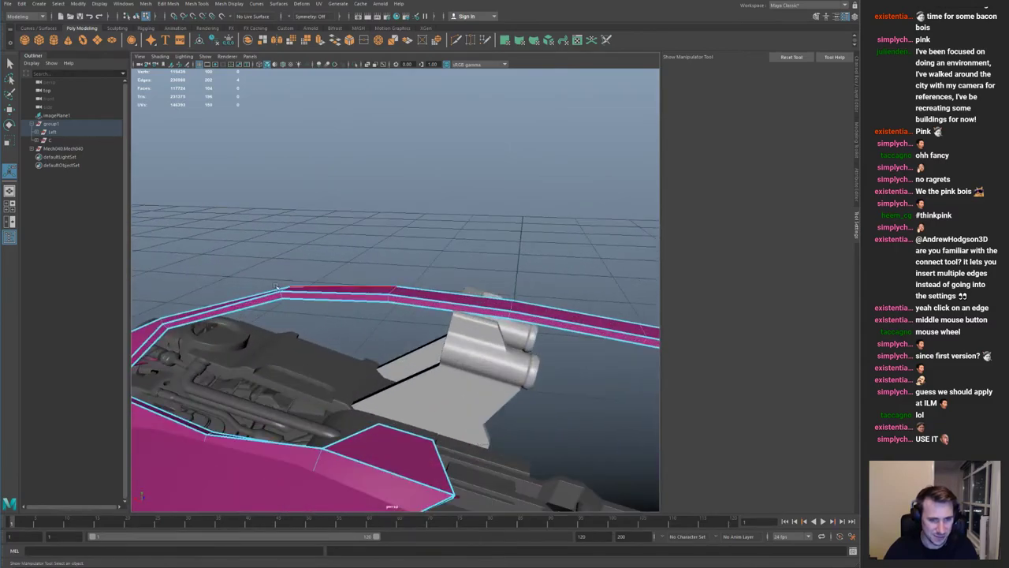
pyautogui.press('q')
pyautogui.press('F8')
pyautogui.keyDown('alt'); pyautogui.moveTo(254, 254); pyautogui.dragTo(347, 276, button='right'); pyautogui.keyUp('alt')
pyautogui.keyDown('alt'); pyautogui.moveTo(346, 276); pyautogui.dragTo(489, 304, button='middle'); pyautogui.keyUp('alt')
pyautogui.keyDown('alt'); pyautogui.moveTo(378, 254); pyautogui.dragTo(402, 257, button='right'); pyautogui.keyUp('alt')
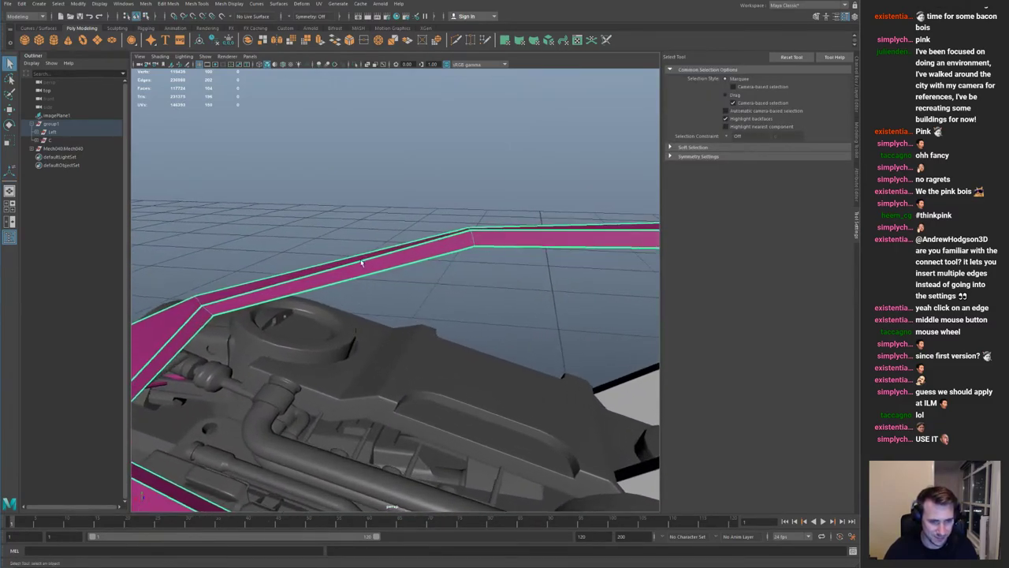
pyautogui.press('y')
pyautogui.click(328, 276)
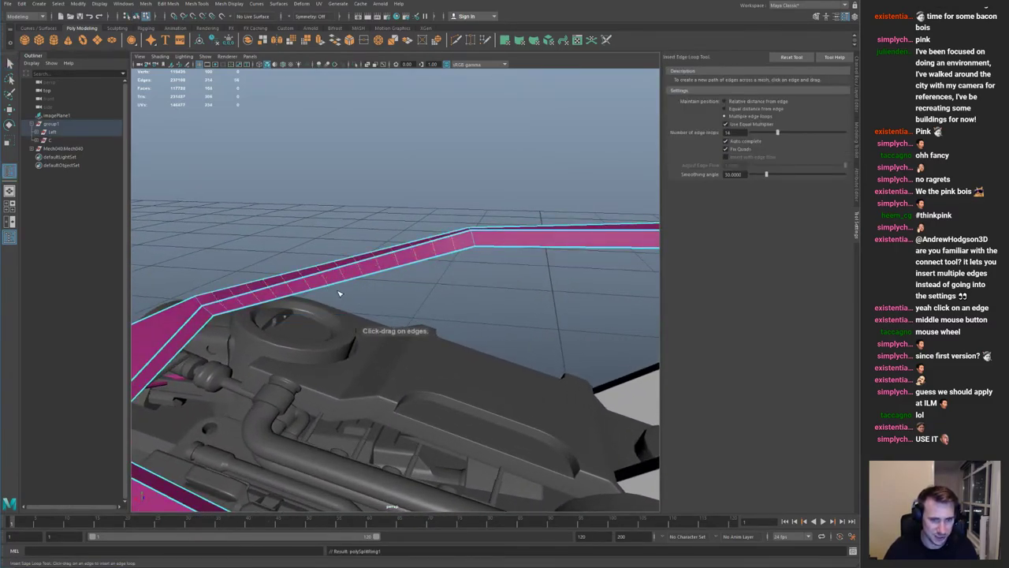
pyautogui.press('q')
# Step: Add a single edge loop midway along the rail's front section with the Connect Tool and apply Edit Edge Flow to it
pyautogui.keyDown('shift'); pyautogui.moveTo(372, 260); pyautogui.dragTo(356, 447, button='right'); pyautogui.keyUp('shift')
pyautogui.click(330, 271)
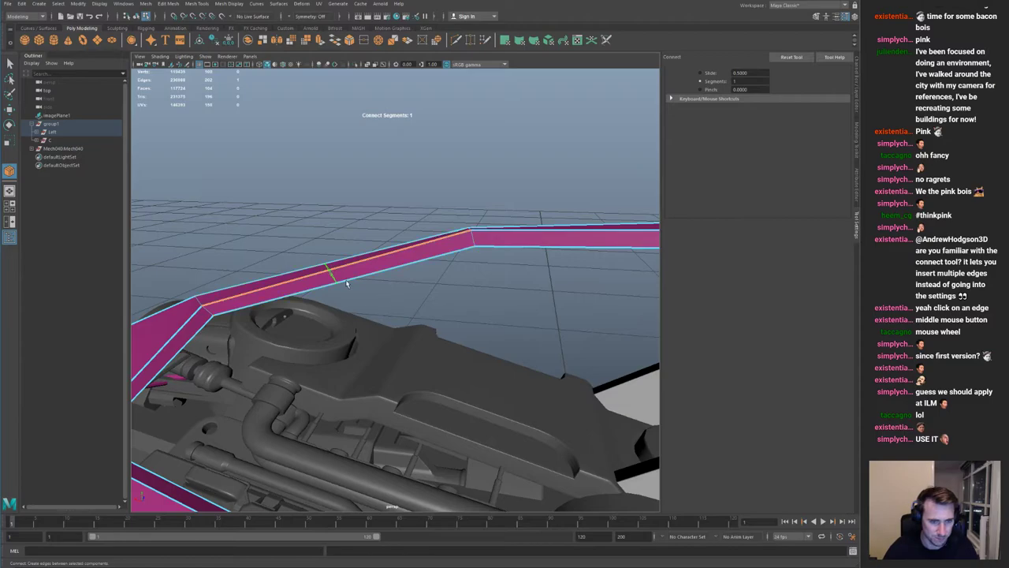
pyautogui.press('q')
pyautogui.keyDown('shift'); pyautogui.moveTo(352, 260); pyautogui.dragTo(363, 340, button='right'); pyautogui.keyUp('shift')
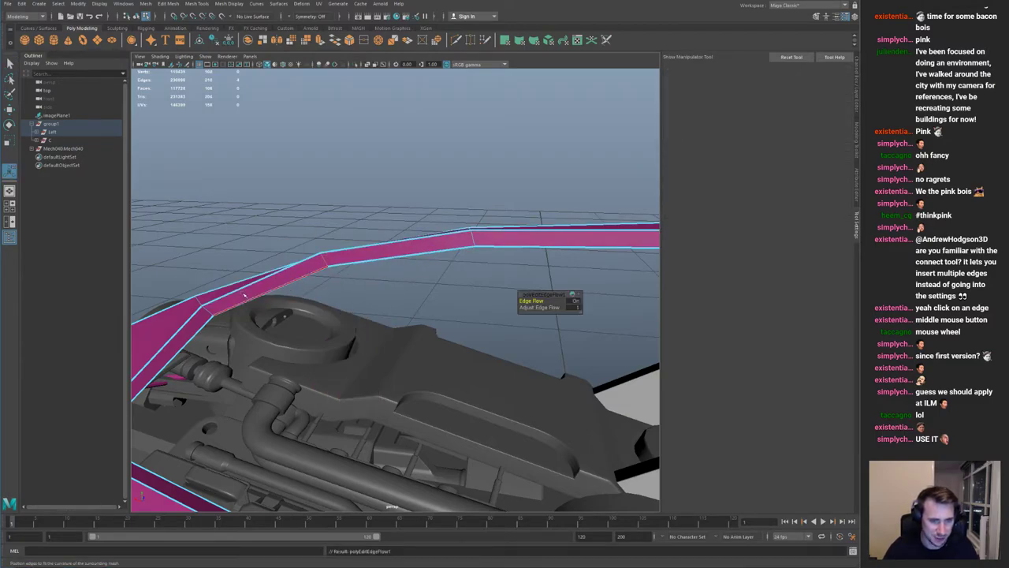
# Step: Examine the upper rail's curvature and the surrounding panels from several angles
pyautogui.keyDown('alt'); pyautogui.moveTo(414, 241); pyautogui.dragTo(462, 250); pyautogui.keyUp('alt')
pyautogui.keyDown('alt'); pyautogui.moveTo(463, 250); pyautogui.dragTo(442, 251, button='middle'); pyautogui.keyUp('alt')
pyautogui.keyDown('alt'); pyautogui.moveTo(425, 249); pyautogui.dragTo(341, 267); pyautogui.keyUp('alt')
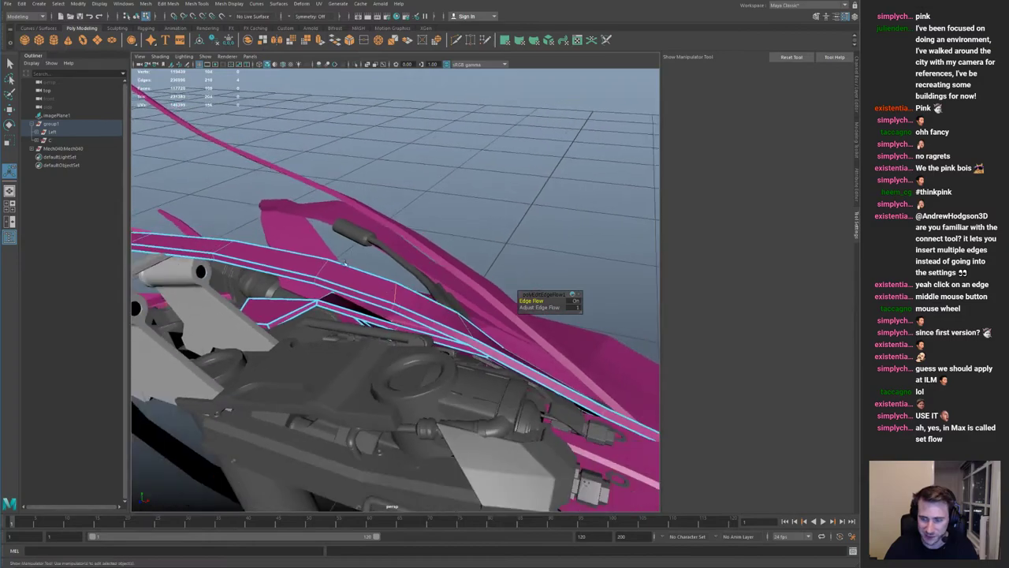
pyautogui.keyDown('alt'); pyautogui.moveTo(365, 215); pyautogui.dragTo(229, 207, button='right'); pyautogui.keyUp('alt')
pyautogui.keyDown('alt'); pyautogui.moveTo(370, 209); pyautogui.dragTo(279, 270); pyautogui.keyUp('alt')
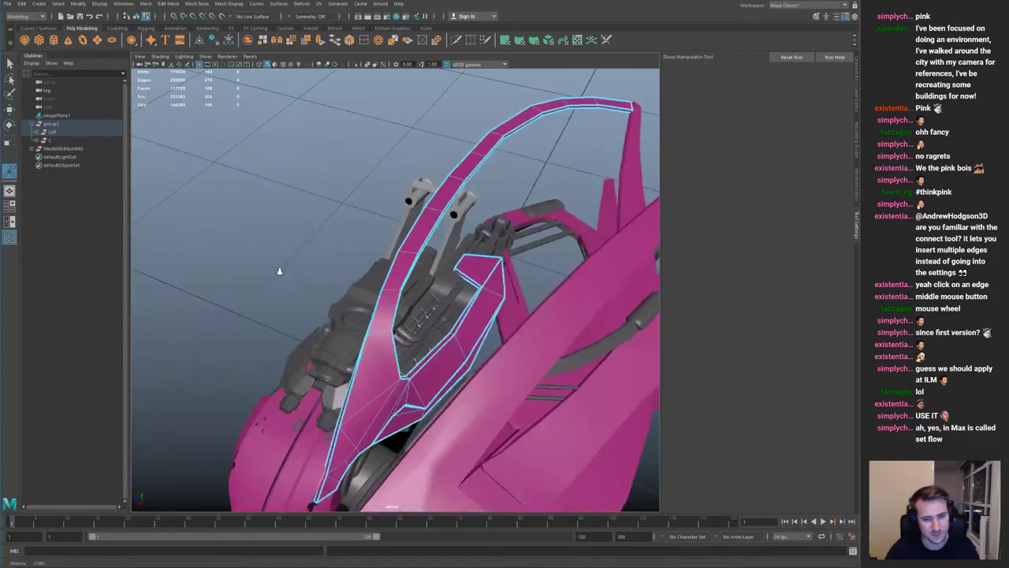
pyautogui.keyDown('alt'); pyautogui.moveTo(279, 271); pyautogui.dragTo(430, 291, button='right'); pyautogui.keyUp('alt')
pyautogui.press('q')
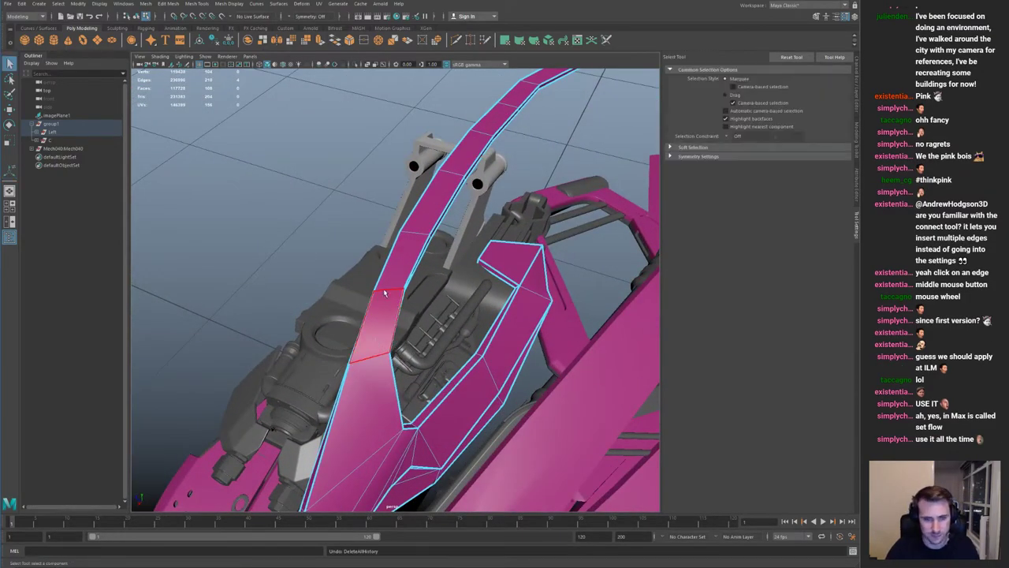
pyautogui.keyDown('alt'); pyautogui.moveTo(476, 336); pyautogui.dragTo(378, 323, button='right'); pyautogui.keyUp('alt')
pyautogui.keyDown('alt'); pyautogui.moveTo(378, 324); pyautogui.dragTo(394, 234); pyautogui.keyUp('alt')
pyautogui.keyDown('alt'); pyautogui.moveTo(394, 234); pyautogui.dragTo(481, 231, button='right'); pyautogui.keyUp('alt')
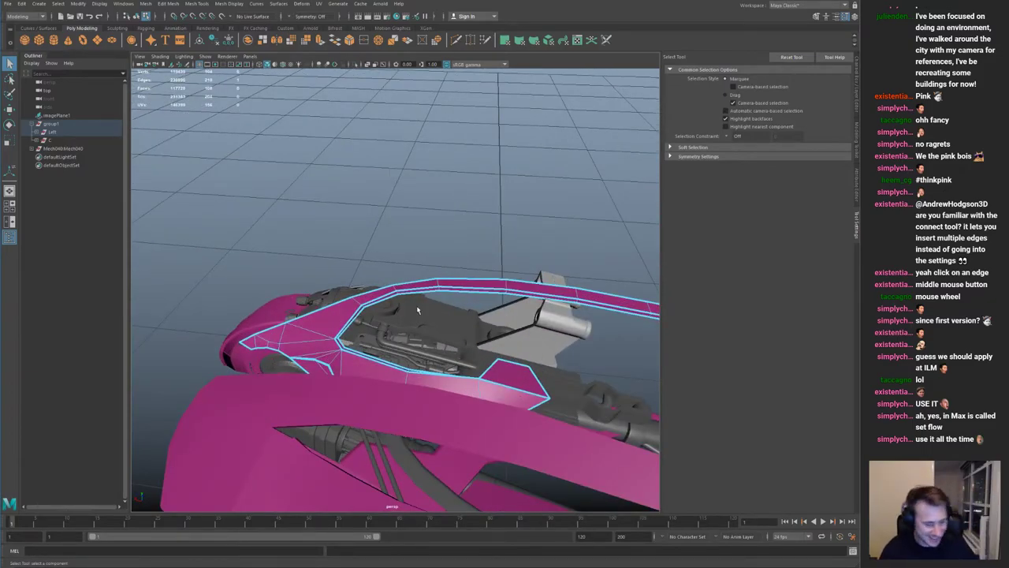
pyautogui.keyDown('alt'); pyautogui.moveTo(409, 297); pyautogui.dragTo(321, 285, button='right'); pyautogui.keyUp('alt')
# Step: Inspect the edges of a body panel in isolation and restore the full model view
pyautogui.press('F8')
pyautogui.click(464, 288)
pyautogui.keyDown('alt'); pyautogui.moveTo(463, 289); pyautogui.dragTo(504, 285, button='right'); pyautogui.keyUp('alt')
pyautogui.keyDown('alt'); pyautogui.moveTo(505, 285); pyautogui.dragTo(456, 255); pyautogui.keyUp('alt')
pyautogui.click(363, 291)
pyautogui.keyDown('alt'); pyautogui.moveTo(362, 291); pyautogui.dragTo(418, 303); pyautogui.keyUp('alt')
pyautogui.keyDown('alt'); pyautogui.moveTo(418, 303); pyautogui.dragTo(338, 281, button='right'); pyautogui.keyUp('alt')
pyautogui.keyDown('alt'); pyautogui.moveTo(338, 281); pyautogui.dragTo(419, 309); pyautogui.keyUp('alt')
pyautogui.hotkey('ctrl', '1')
pyautogui.press('F10')
pyautogui.click(399, 265)
pyautogui.hotkey('ctrl', '1')
pyautogui.press('F8')
# Step: Select the large side fin together with the lower wing strip
pyautogui.keyDown('alt'); pyautogui.moveTo(419, 309); pyautogui.dragTo(339, 275, button='right'); pyautogui.keyUp('alt')
pyautogui.keyDown('alt'); pyautogui.moveTo(339, 274); pyautogui.dragTo(350, 282); pyautogui.keyUp('alt')
pyautogui.keyDown('alt'); pyautogui.moveTo(350, 282); pyautogui.dragTo(411, 298, button='right'); pyautogui.keyUp('alt')
pyautogui.keyDown('alt'); pyautogui.moveTo(412, 298); pyautogui.dragTo(388, 300); pyautogui.keyUp('alt')
pyautogui.click(410, 278)
pyautogui.click(331, 342)
pyautogui.keyDown('alt'); pyautogui.moveTo(331, 342); pyautogui.dragTo(207, 313, button='right'); pyautogui.keyUp('alt')
pyautogui.keyDown('shift'); pyautogui.click(334, 347); pyautogui.keyUp('shift')
pyautogui.keyDown('alt'); pyautogui.moveTo(334, 347); pyautogui.dragTo(352, 298); pyautogui.keyUp('alt')
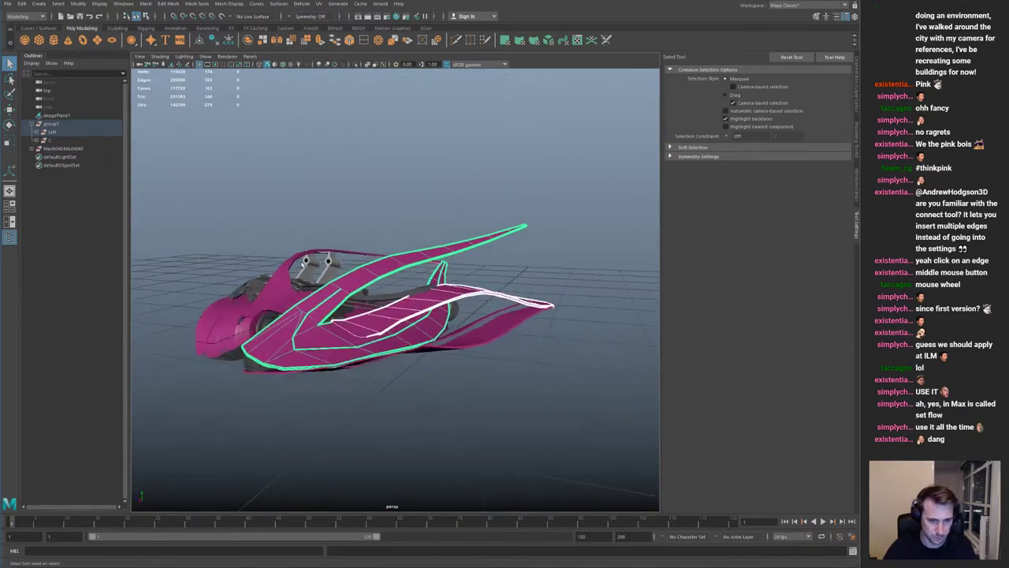
# Step: Isolate the lower wing strip, crease its border edges with the Crease Tool and restore the full model view
pyautogui.keyDown('alt'); pyautogui.moveTo(352, 298); pyautogui.dragTo(457, 363, button='right'); pyautogui.keyUp('alt')
pyautogui.click(410, 349)
pyautogui.hotkey('ctrl', '1')
pyautogui.keyDown('alt'); pyautogui.moveTo(331, 344); pyautogui.dragTo(423, 322); pyautogui.keyUp('alt')
pyautogui.keyDown('alt'); pyautogui.moveTo(422, 323); pyautogui.dragTo(465, 340, button='right'); pyautogui.keyUp('alt')
pyautogui.press('F10')
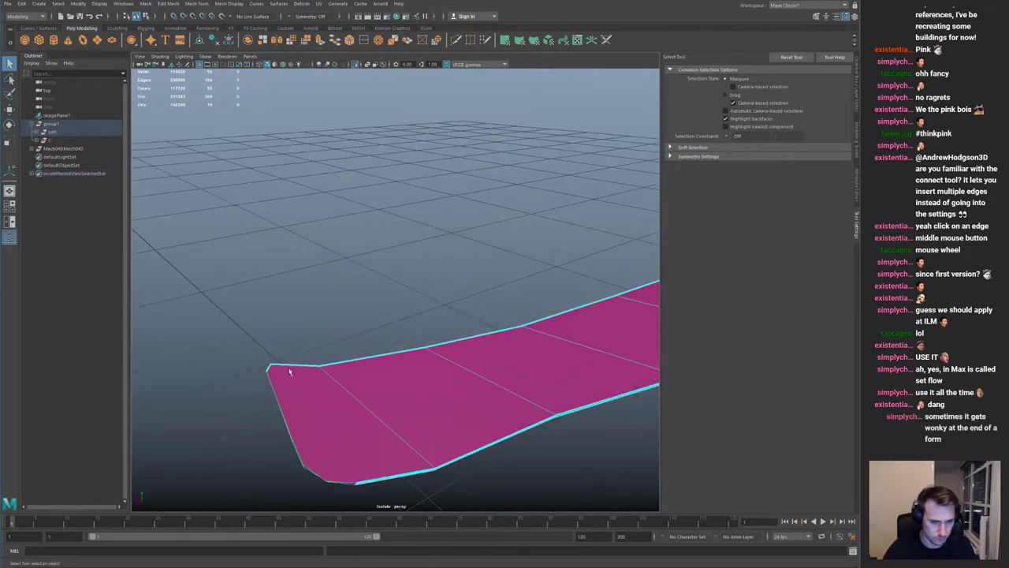
pyautogui.keyDown('alt'); pyautogui.moveTo(345, 424); pyautogui.dragTo(372, 446); pyautogui.keyUp('alt')
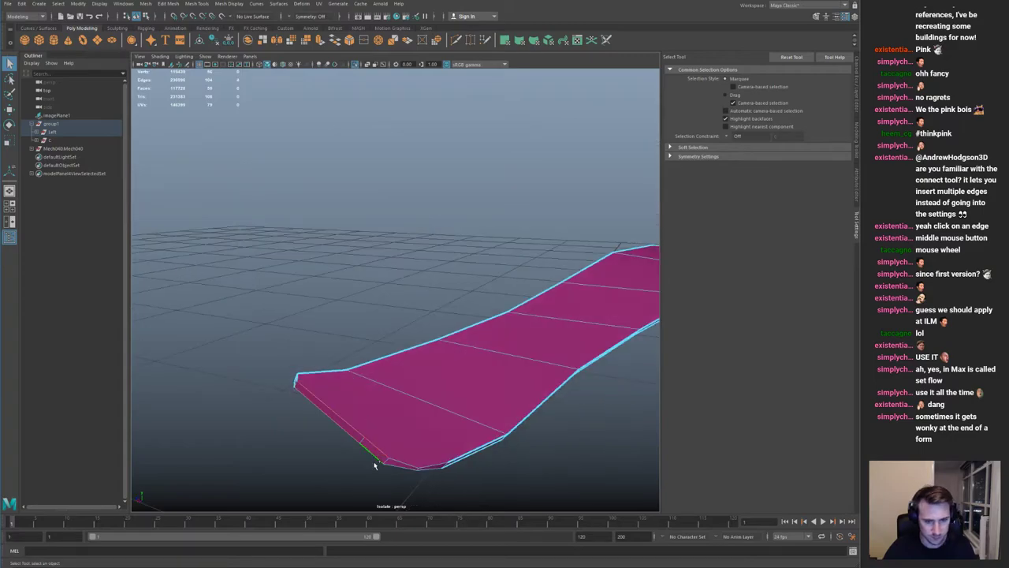
pyautogui.press('g')
pyautogui.moveTo(386, 361); pyautogui.dragTo(504, 363, button='middle')
pyautogui.press('q')
pyautogui.click(565, 328)
pyautogui.keyDown('alt'); pyautogui.moveTo(565, 329); pyautogui.dragTo(506, 313, button='right'); pyautogui.keyUp('alt')
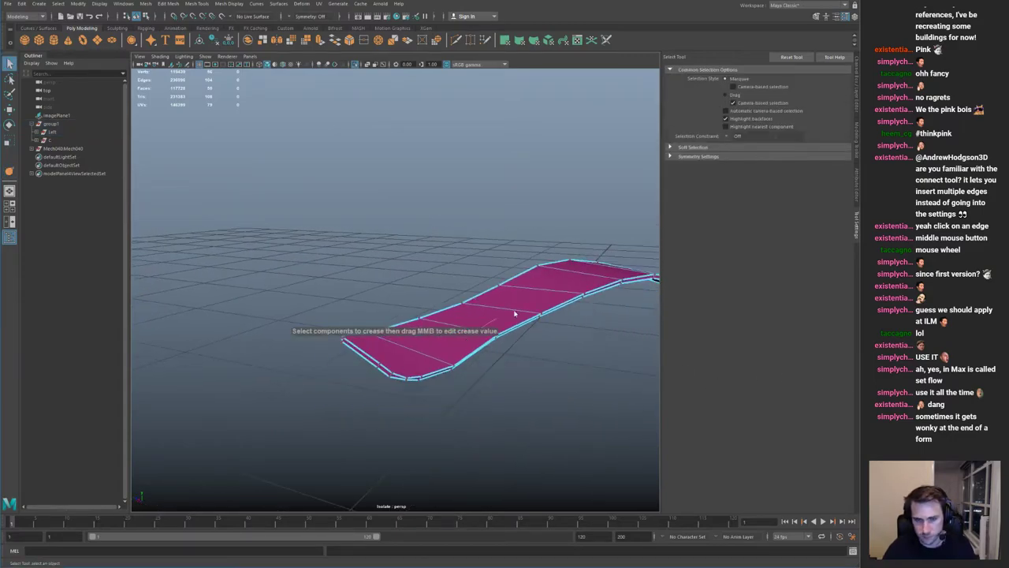
pyautogui.press('F8')
pyautogui.hotkey('ctrl', '1')
# Step: Isolate the narrow curved rear strip, crease its border edges and bring the whole model back into view
pyautogui.keyDown('alt'); pyautogui.moveTo(506, 313); pyautogui.dragTo(469, 387); pyautogui.keyUp('alt')
pyautogui.click(383, 354)
pyautogui.click(380, 404)
pyautogui.click(528, 371)
pyautogui.hotkey('ctrl', '1')
pyautogui.keyDown('alt'); pyautogui.moveTo(528, 369); pyautogui.dragTo(460, 321, button='right'); pyautogui.keyUp('alt')
pyautogui.keyDown('alt'); pyautogui.moveTo(459, 322); pyautogui.dragTo(397, 331); pyautogui.keyUp('alt')
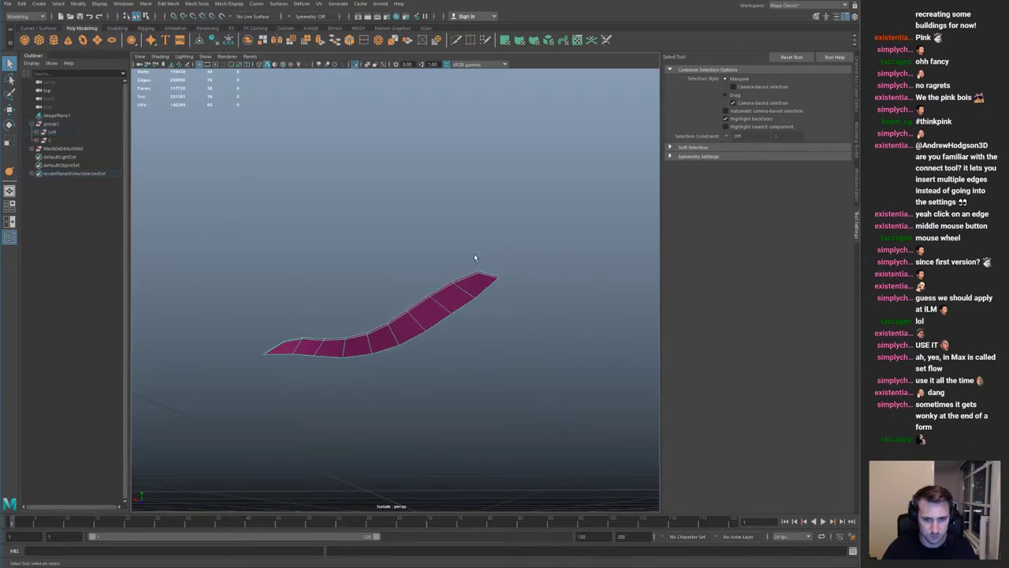
pyautogui.press('y')
pyautogui.moveTo(318, 313); pyautogui.dragTo(854, 360, button='middle')
pyautogui.press('q')
pyautogui.moveTo(416, 331); pyautogui.dragTo(473, 281, button='right')
pyautogui.hotkey('ctrl', '1')
pyautogui.keyDown('alt'); pyautogui.moveTo(381, 302); pyautogui.dragTo(480, 326); pyautogui.keyUp('alt')
pyautogui.press('Up')
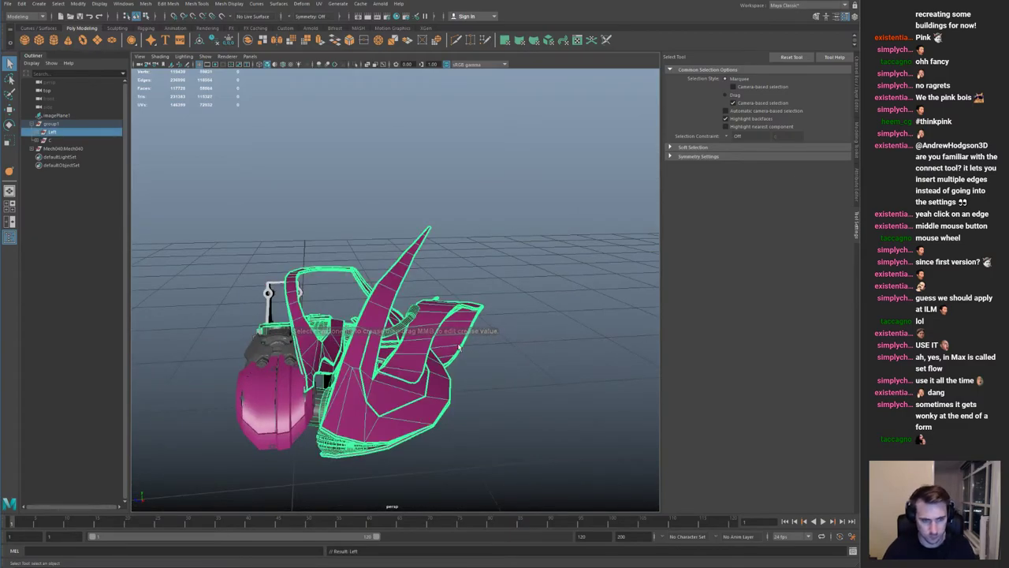
pyautogui.click(314, 355)
pyautogui.keyDown('shift'); pyautogui.click(392, 397); pyautogui.keyUp('shift')
pyautogui.keyDown('shift'); pyautogui.click(420, 349); pyautogui.keyUp('shift')
pyautogui.keyDown('alt'); pyautogui.moveTo(452, 352); pyautogui.dragTo(463, 371); pyautogui.keyUp('alt')
pyautogui.keyDown('shift'); pyautogui.click(408, 375); pyautogui.keyUp('shift')
# Step: Extrude the faces of the thin strip on the vehicle's underside a small distance to give it thickness
pyautogui.click(307, 369)
pyautogui.press('space')
pyautogui.click(342, 351)
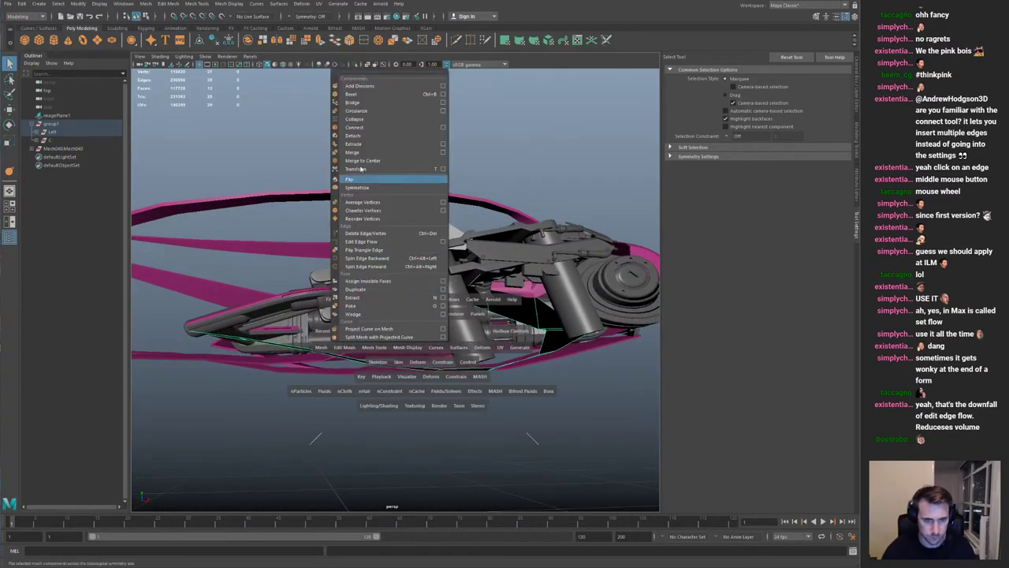
pyautogui.click(367, 144)
pyautogui.keyDown('alt'); pyautogui.moveTo(331, 319); pyautogui.dragTo(385, 326); pyautogui.keyUp('alt')
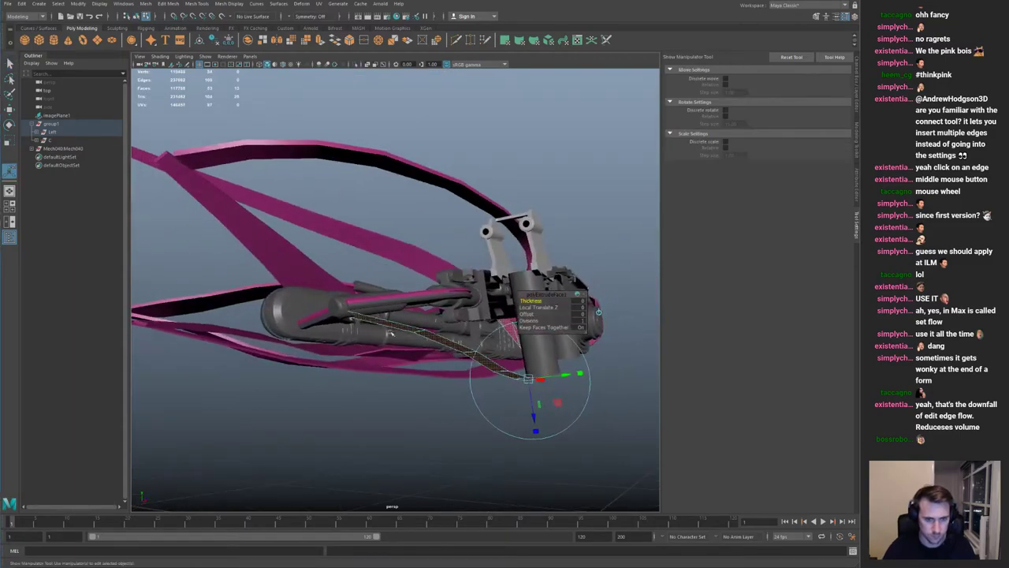
pyautogui.moveTo(535, 418); pyautogui.dragTo(535, 413)
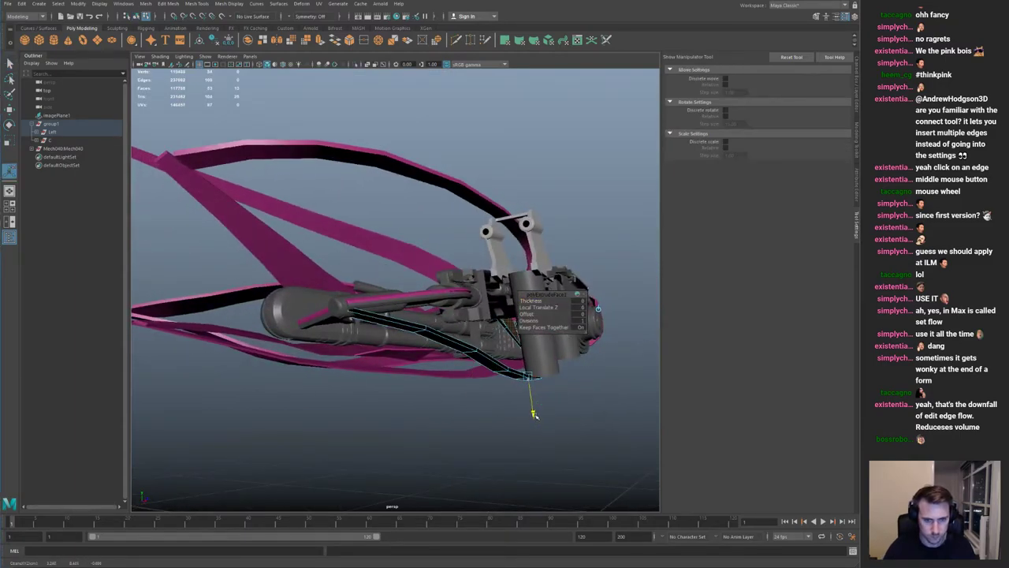
pyautogui.press('q')
# Step: Isolate the extruded underside strip and reverse its normals
pyautogui.press('F8')
pyautogui.hotkey('ctrl', '1')
pyautogui.press('space')
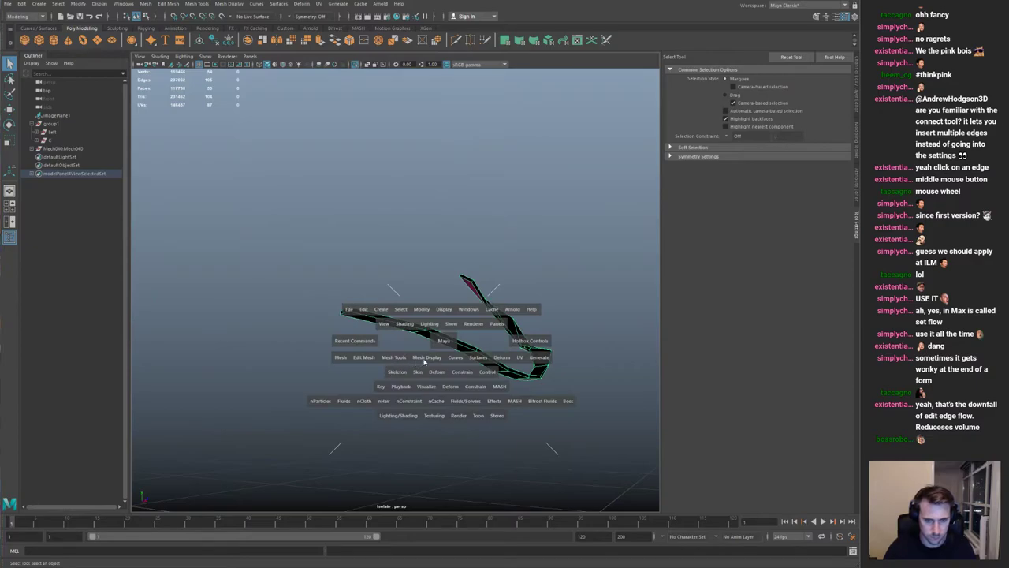
pyautogui.click(423, 362)
pyautogui.click(452, 112)
# Step: Crease the border edges of the extruded underside strip and show the full model again
pyautogui.press('F11')
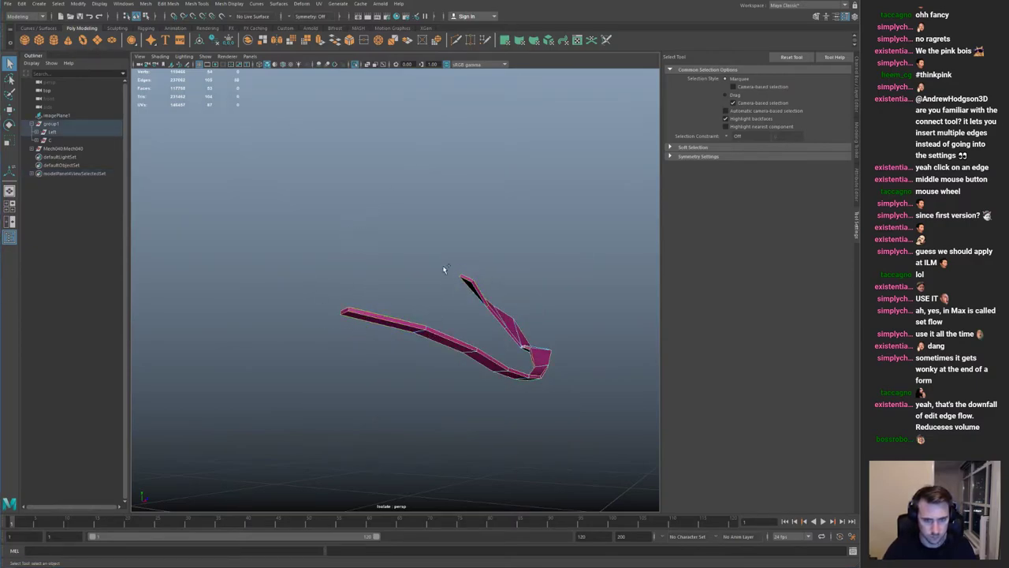
pyautogui.keyDown('alt'); pyautogui.moveTo(533, 280); pyautogui.dragTo(433, 336); pyautogui.keyUp('alt')
pyautogui.scroll(3, 432, 338)
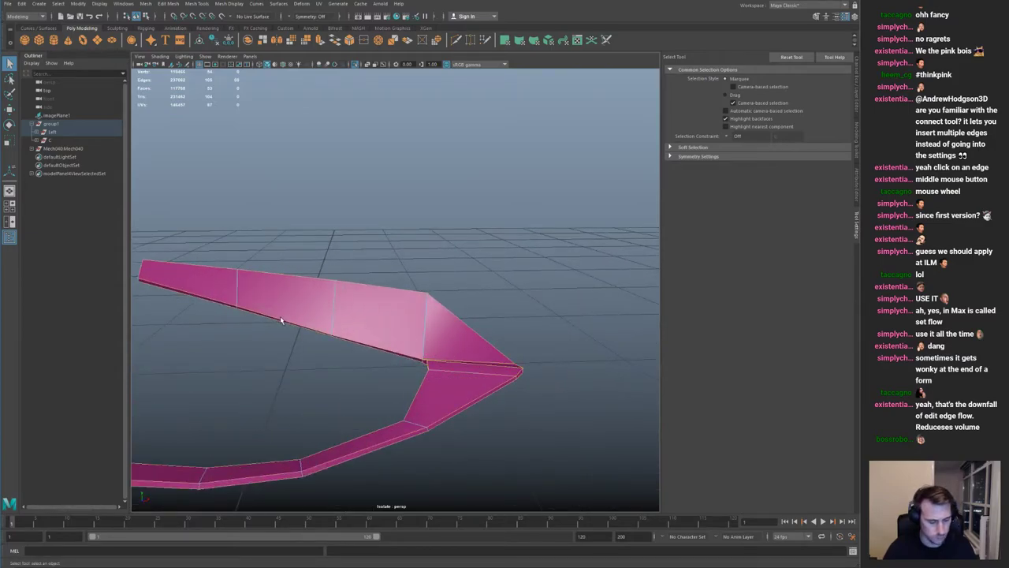
pyautogui.press('g')
pyautogui.moveTo(281, 319); pyautogui.dragTo(739, 365, button='middle')
pyautogui.press('q')
pyautogui.keyDown('alt'); pyautogui.moveTo(439, 287); pyautogui.dragTo(415, 287); pyautogui.keyUp('alt')
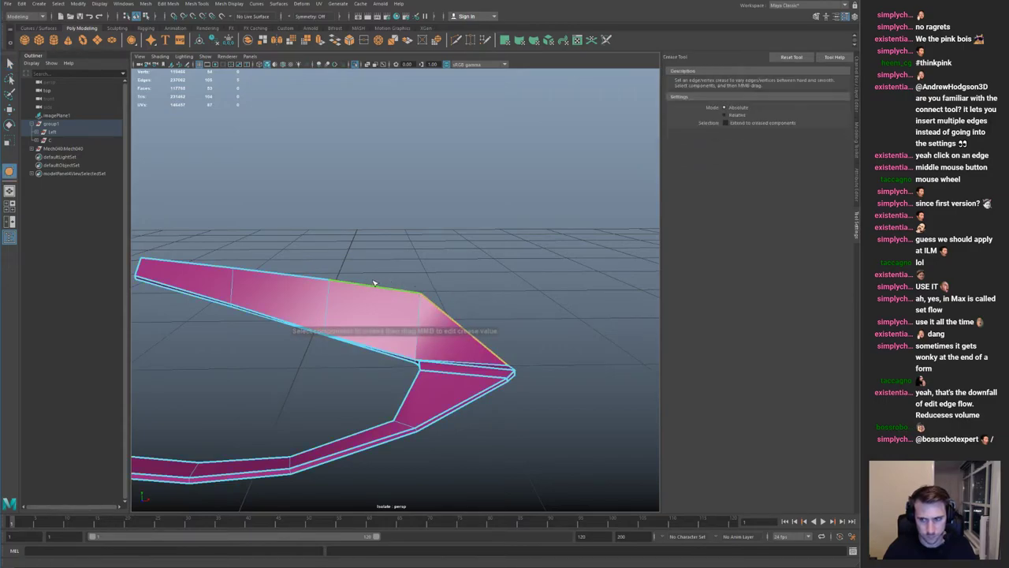
pyautogui.keyDown('alt'); pyautogui.moveTo(475, 269); pyautogui.dragTo(382, 272, button='right'); pyautogui.keyUp('alt')
pyautogui.keyDown('alt'); pyautogui.moveTo(339, 276); pyautogui.dragTo(431, 276); pyautogui.keyUp('alt')
pyautogui.moveTo(407, 291); pyautogui.dragTo(459, 288, button='right')
pyautogui.hotkey('ctrl', '1')
# Step: Select the large side fin and neighbouring body panels, and save the scene
pyautogui.keyDown('alt'); pyautogui.moveTo(460, 288); pyautogui.dragTo(421, 302); pyautogui.keyUp('alt')
pyautogui.click(406, 294)
pyautogui.keyDown('shift'); pyautogui.click(395, 285); pyautogui.keyUp('shift')
pyautogui.hotkey('ctrl', 's')
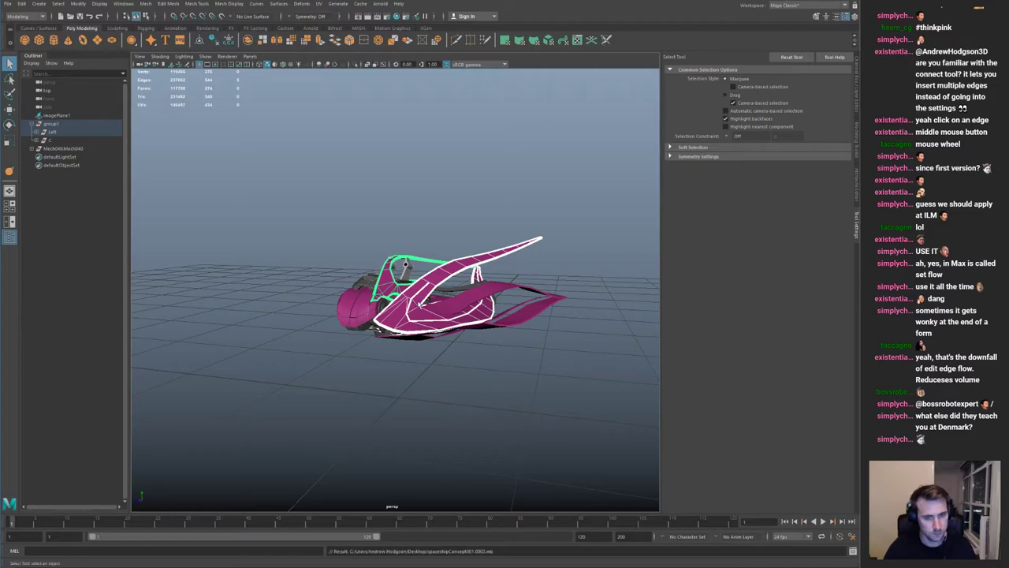
# Step: Add the remaining rear strips to the selection and smooth the pink panels repeatedly, undoing the last pass
pyautogui.keyDown('alt'); pyautogui.moveTo(360, 302); pyautogui.dragTo(390, 277); pyautogui.keyUp('alt')
pyautogui.keyDown('alt'); pyautogui.moveTo(359, 286); pyautogui.dragTo(445, 304, button='right'); pyautogui.keyUp('alt')
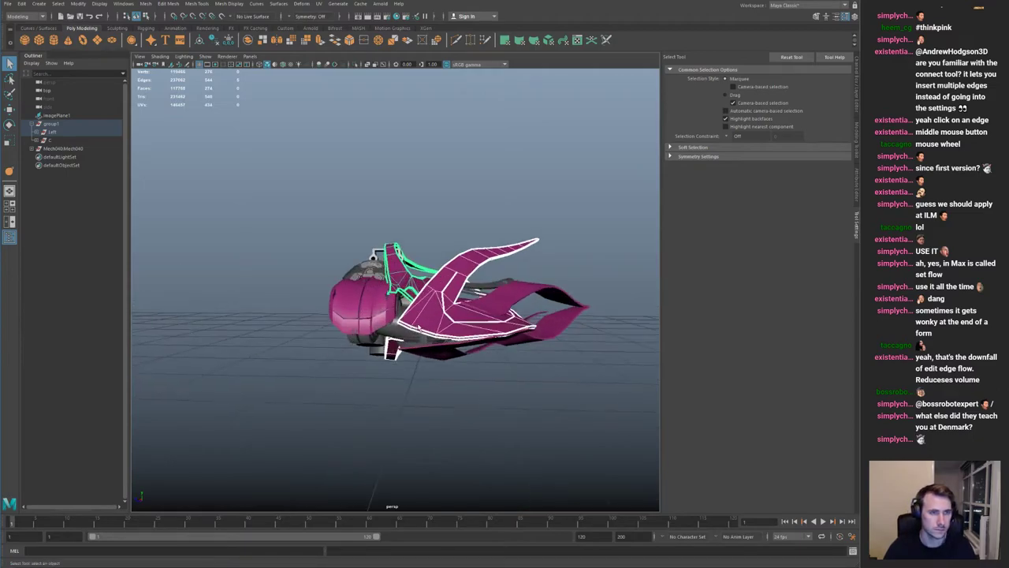
pyautogui.keyDown('alt'); pyautogui.moveTo(449, 306); pyautogui.dragTo(434, 337); pyautogui.keyUp('alt')
pyautogui.keyDown('shift'); pyautogui.click(514, 304); pyautogui.keyUp('shift')
pyautogui.keyDown('shift'); pyautogui.click(551, 320); pyautogui.keyUp('shift')
pyautogui.keyDown('alt'); pyautogui.moveTo(551, 324); pyautogui.dragTo(402, 265); pyautogui.keyUp('alt')
pyautogui.keyDown('shift'); pyautogui.click(496, 294); pyautogui.keyUp('shift')
pyautogui.keyDown('alt'); pyautogui.moveTo(402, 264); pyautogui.dragTo(421, 260, button='right'); pyautogui.keyUp('alt')
pyautogui.keyDown('alt'); pyautogui.moveTo(423, 261); pyautogui.dragTo(431, 287); pyautogui.keyUp('alt')
pyautogui.press('g')
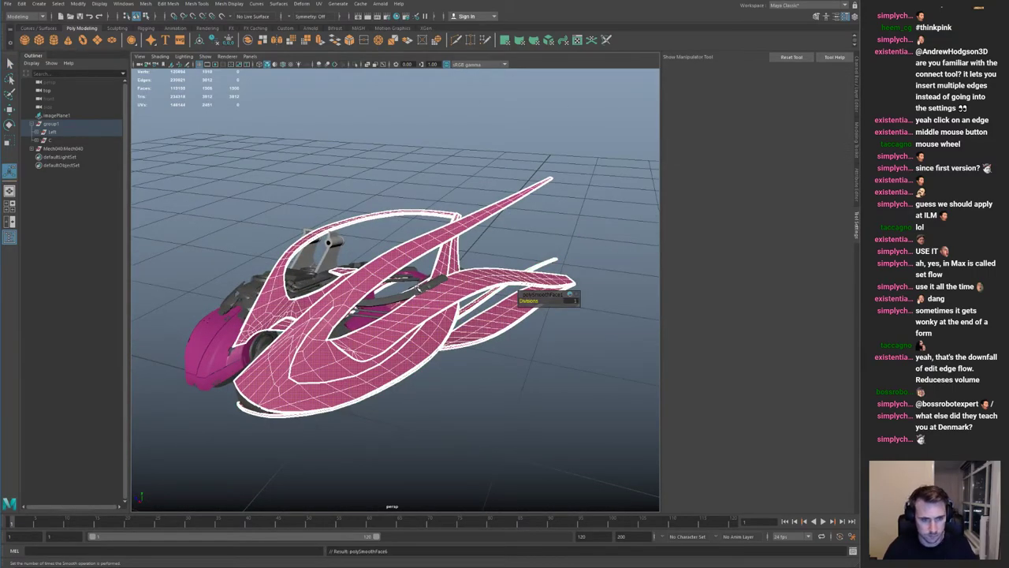
pyautogui.press('g')
pyautogui.press('g')
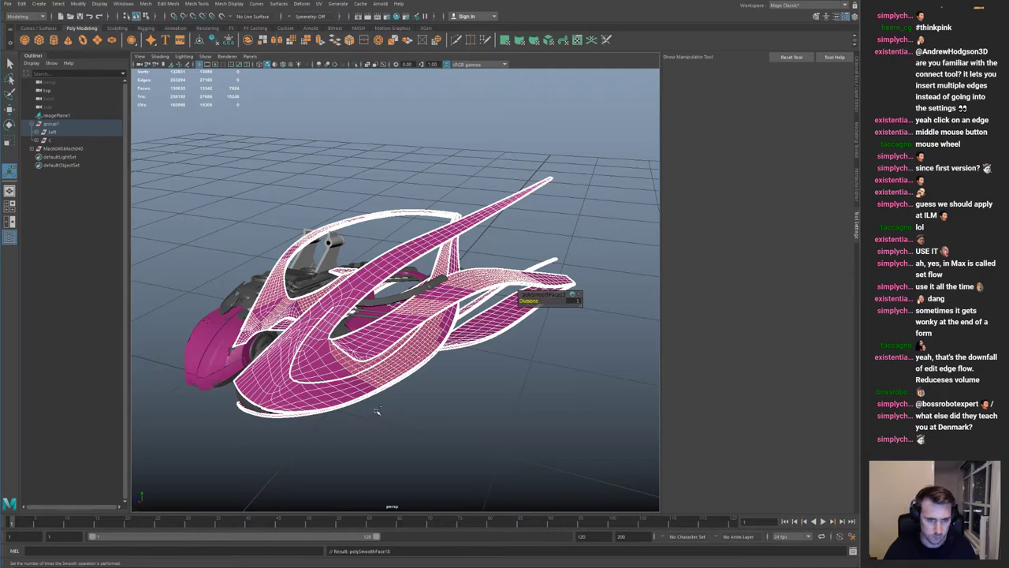
pyautogui.hotkey('ctrl', 'z')
# Step: Isolate the pink panels and apply another smoothing pass to the upper front ones
pyautogui.hotkey('ctrl', '1')
pyautogui.press('q')
pyautogui.click(242, 180)
pyautogui.moveTo(242, 182); pyautogui.dragTo(428, 300)
pyautogui.press('g')
pyautogui.click(439, 412)
# Step: Examine the smoothed panels' surfaces in isolation, and check them with the full model shown
pyautogui.keyDown('alt'); pyautogui.moveTo(364, 307); pyautogui.dragTo(416, 400); pyautogui.keyUp('alt')
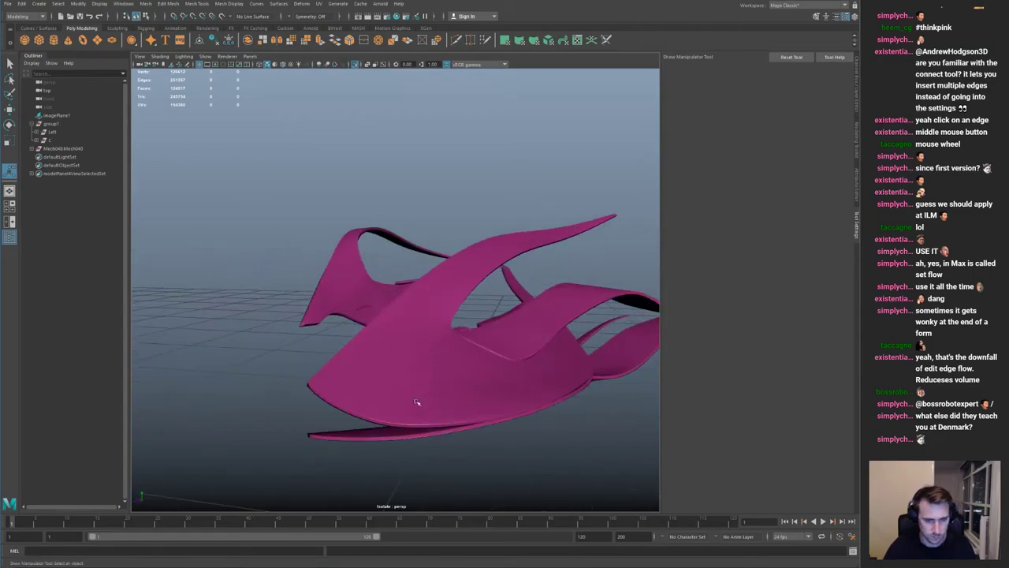
pyautogui.click(404, 362)
pyautogui.keyDown('alt'); pyautogui.moveTo(400, 364); pyautogui.dragTo(404, 395); pyautogui.keyUp('alt')
pyautogui.keyDown('alt'); pyautogui.moveTo(403, 396); pyautogui.dragTo(394, 342, button='right'); pyautogui.keyUp('alt')
pyautogui.hotkey('ctrl', '1')
pyautogui.click(468, 407)
pyautogui.keyDown('alt'); pyautogui.moveTo(468, 408); pyautogui.dragTo(343, 288, button='right'); pyautogui.keyUp('alt')
pyautogui.keyDown('alt'); pyautogui.moveTo(343, 288); pyautogui.dragTo(398, 282); pyautogui.keyUp('alt')
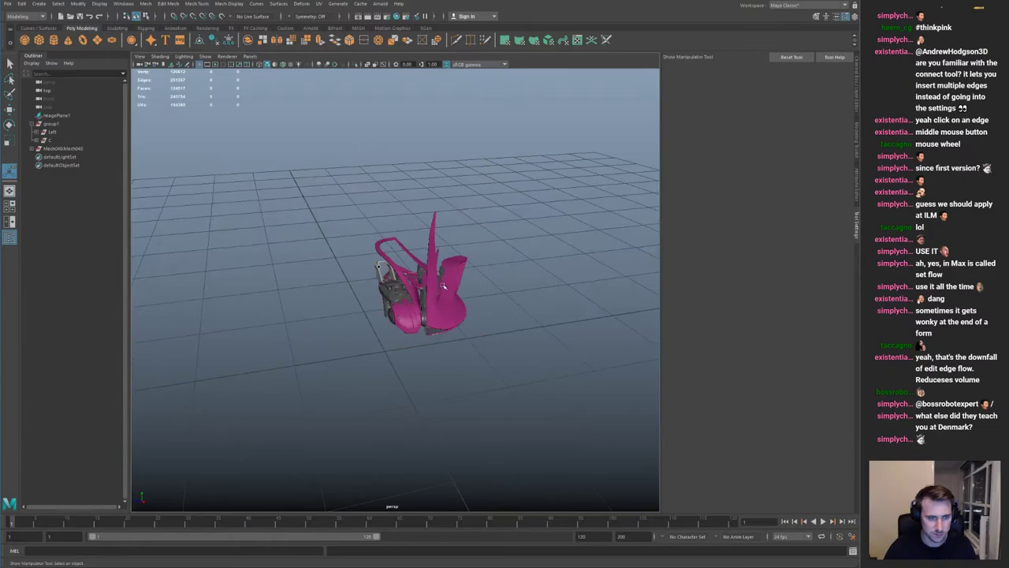
# Step: Duplicate the Left group and mirror the copy across the vehicle by setting its Scale Z to -1
pyautogui.click(444, 286)
pyautogui.click(71, 132)
pyautogui.keyDown('alt'); pyautogui.moveTo(587, 190); pyautogui.dragTo(544, 214); pyautogui.keyUp('alt')
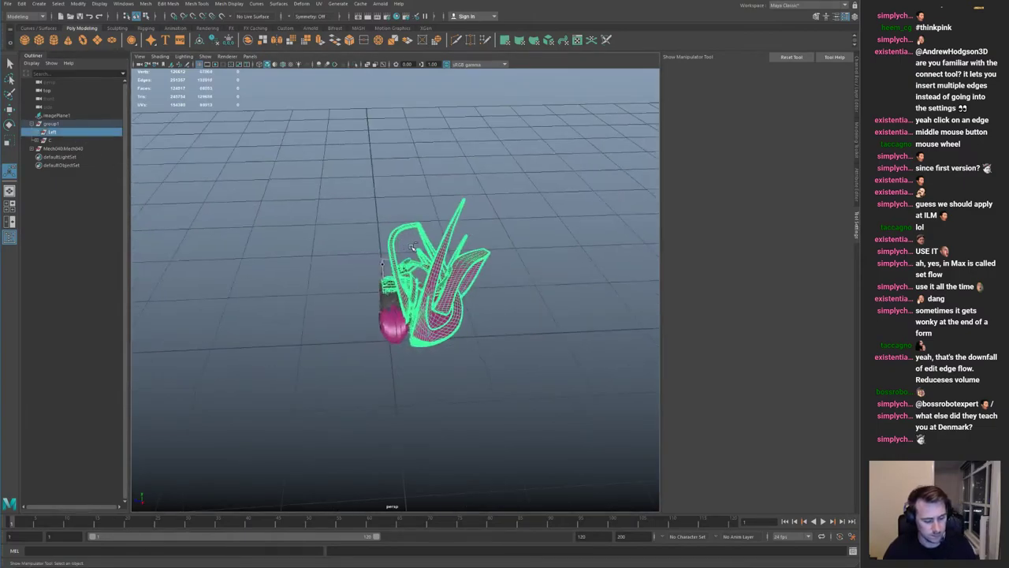
pyautogui.hotkey('ctrl', 'd')
pyautogui.click(858, 107)
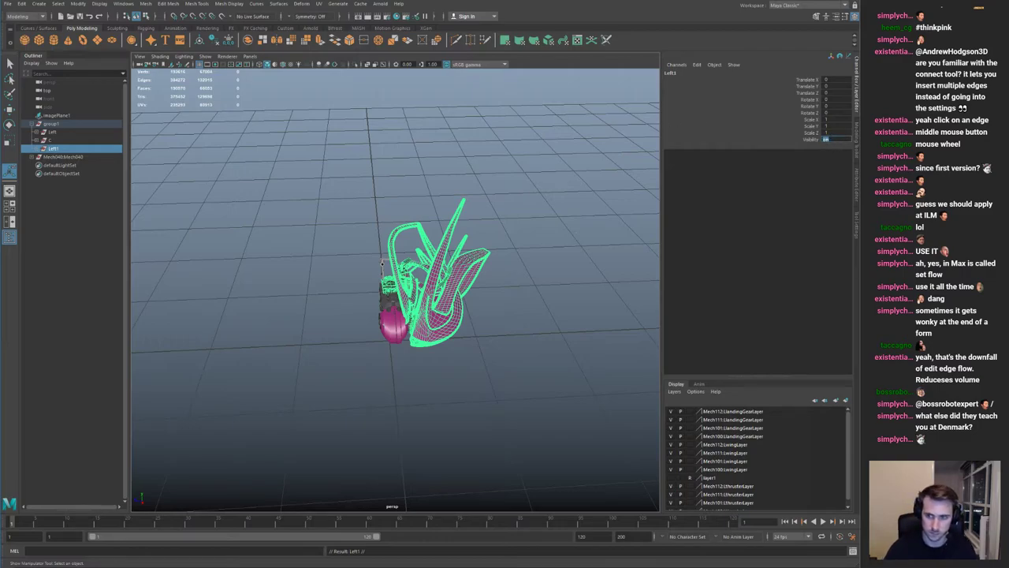
pyautogui.write('-1')
pyautogui.press('Return')
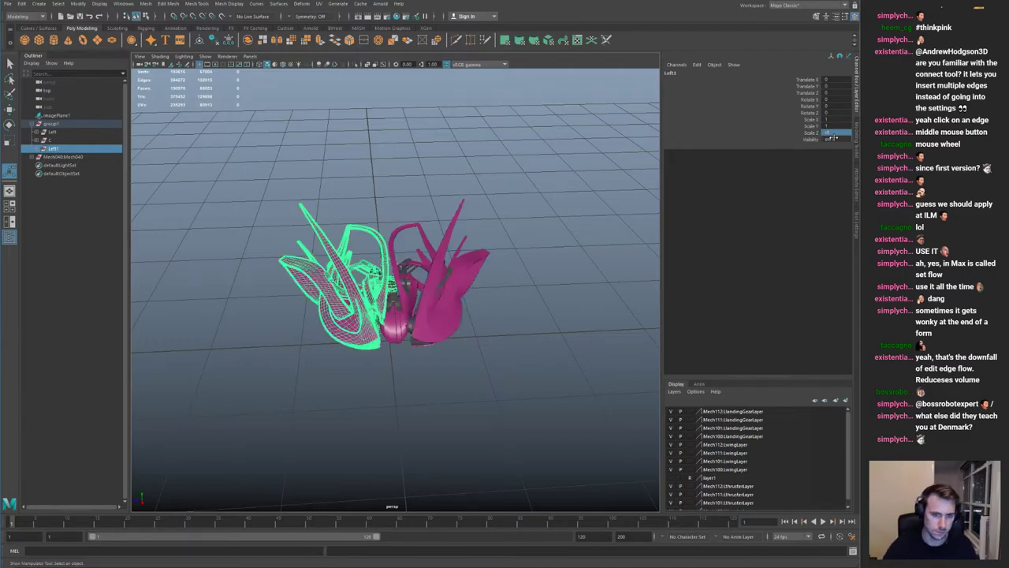
pyautogui.click(387, 170)
pyautogui.keyDown('alt'); pyautogui.moveTo(419, 221); pyautogui.dragTo(464, 239); pyautogui.keyUp('alt')
pyautogui.click(409, 268)
# Step: Export group1 as an OBJ file named spaceshipExport to the Desktop
pyautogui.click(54, 124)
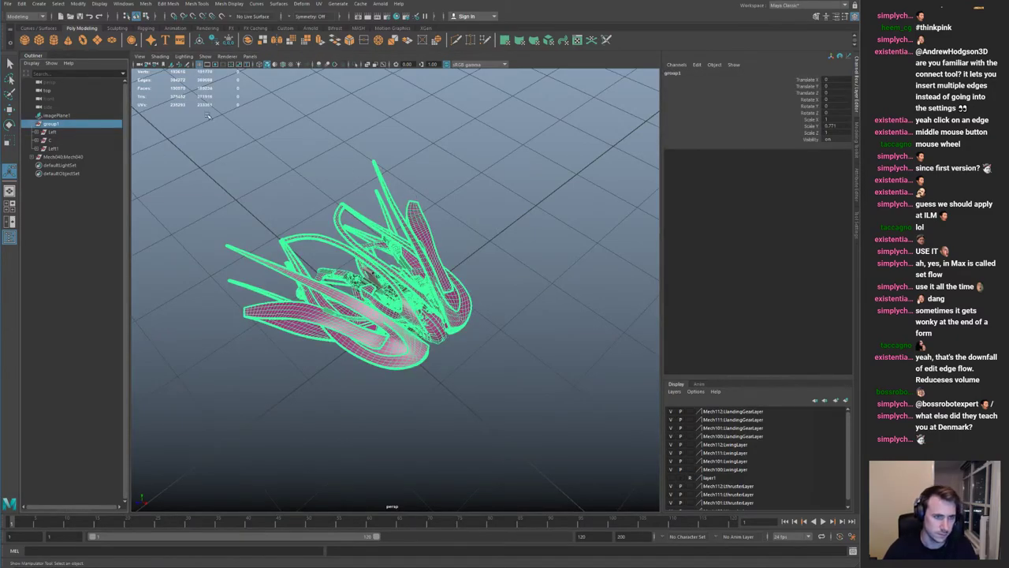
pyautogui.click(7, 4)
pyautogui.click(67, 113)
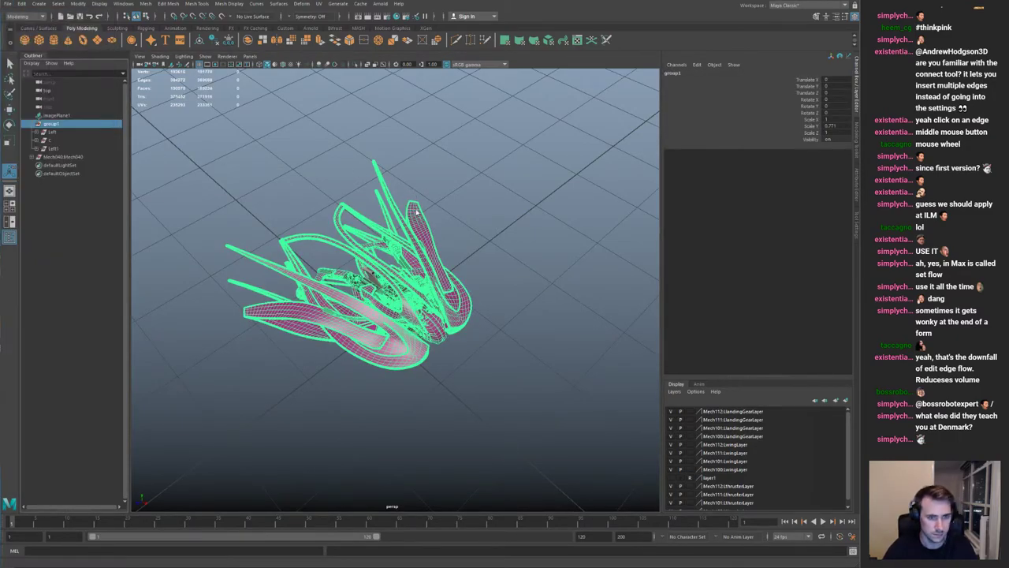
pyautogui.click(136, 208)
pyautogui.click(179, 456)
pyautogui.write('s')
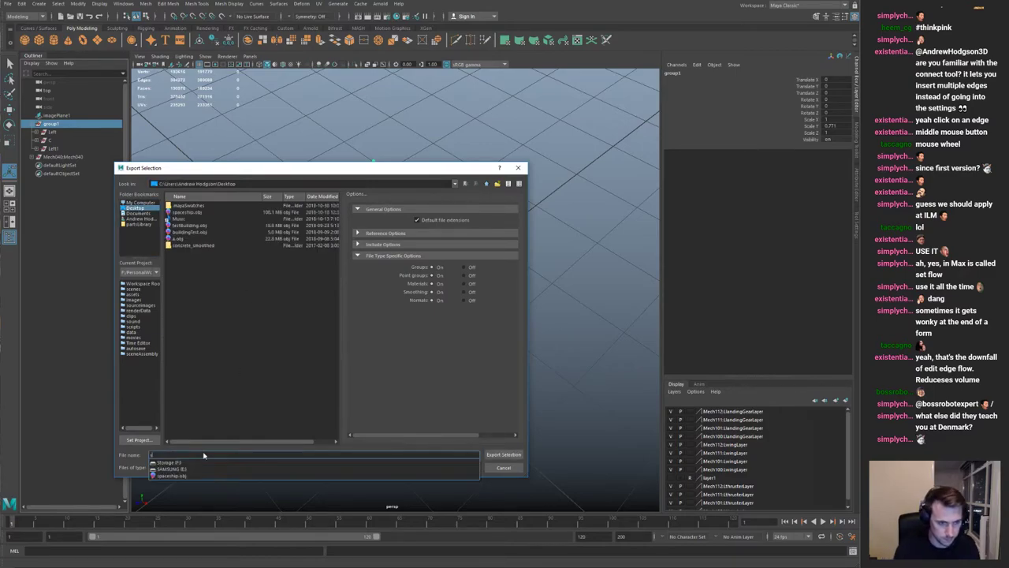
pyautogui.write('paceshipExport')
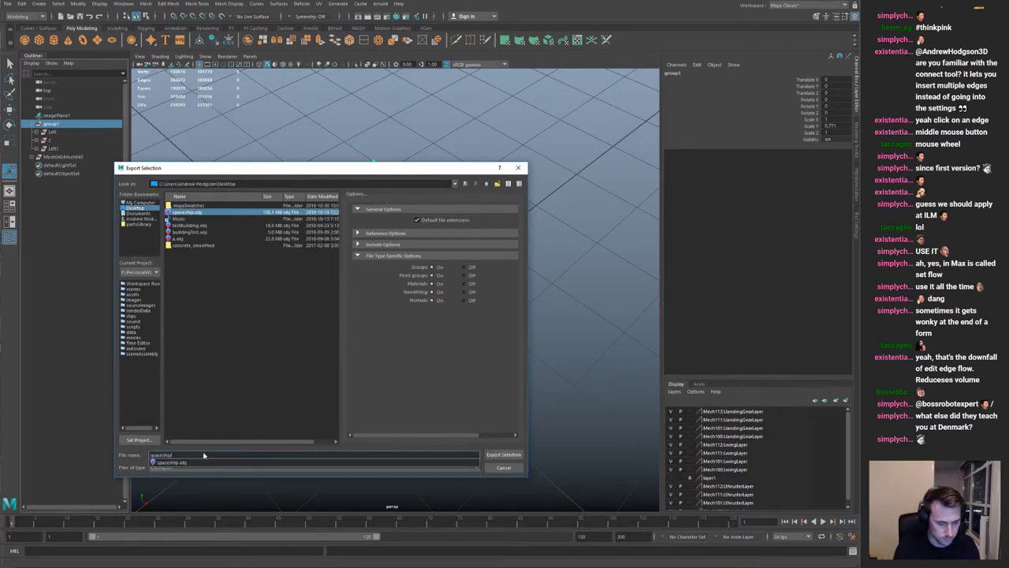
pyautogui.click(495, 455)
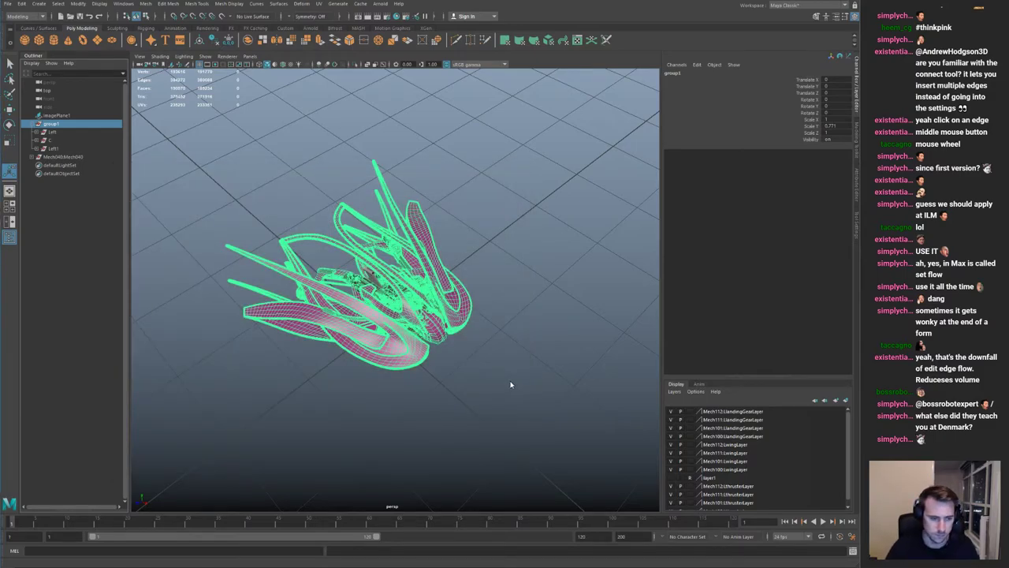
pyautogui.click(462, 383)
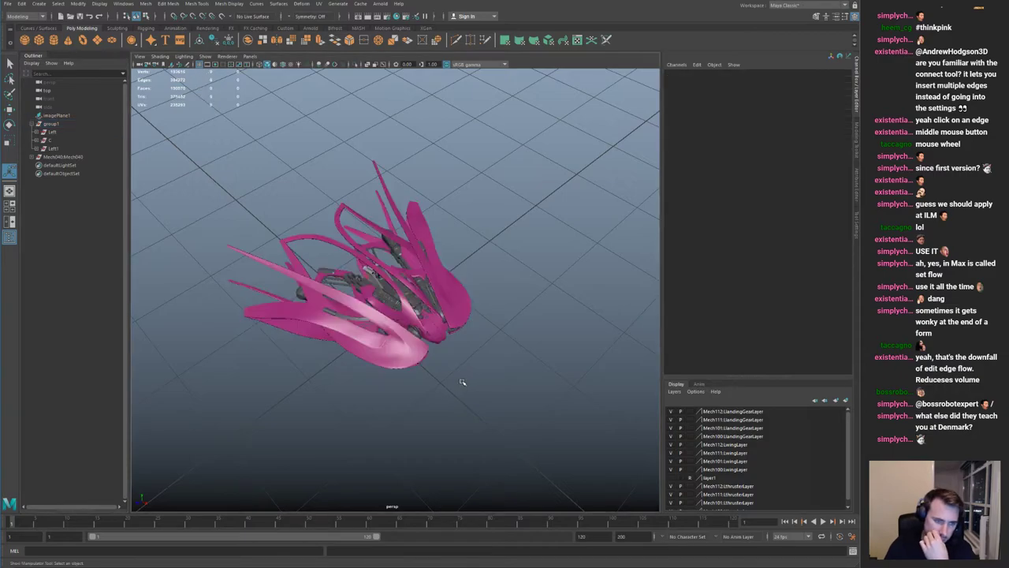
# Step: Move the Mech040:Mech040 group into the C group inside group1
pyautogui.keyDown('alt'); pyautogui.moveTo(297, 227); pyautogui.dragTo(359, 183); pyautogui.keyUp('alt')
pyautogui.keyDown('alt'); pyautogui.moveTo(359, 183); pyautogui.dragTo(382, 266, button='right'); pyautogui.keyUp('alt')
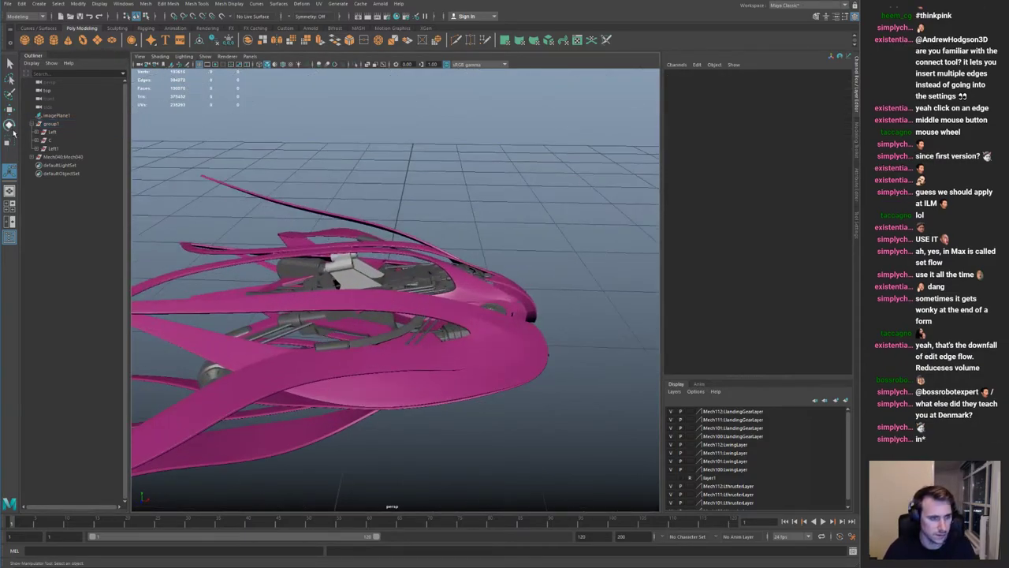
pyautogui.click(77, 156)
pyautogui.moveTo(78, 156); pyautogui.dragTo(56, 141, button='middle')
# Step: Export group1 again as an OBJ, replacing spaceshipExport.obj on the Desktop
pyautogui.click(61, 125)
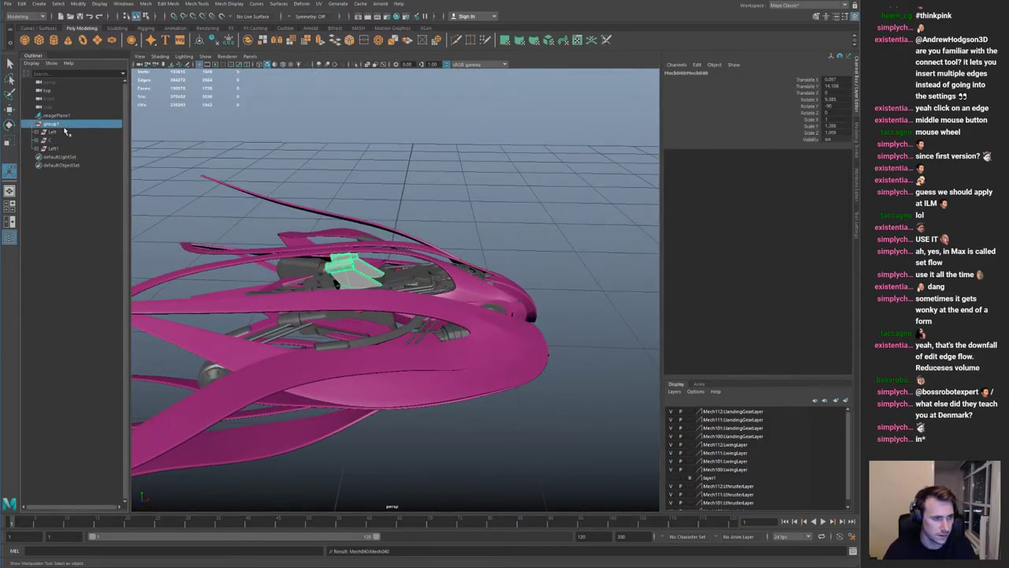
pyautogui.click(11, 6)
pyautogui.click(36, 112)
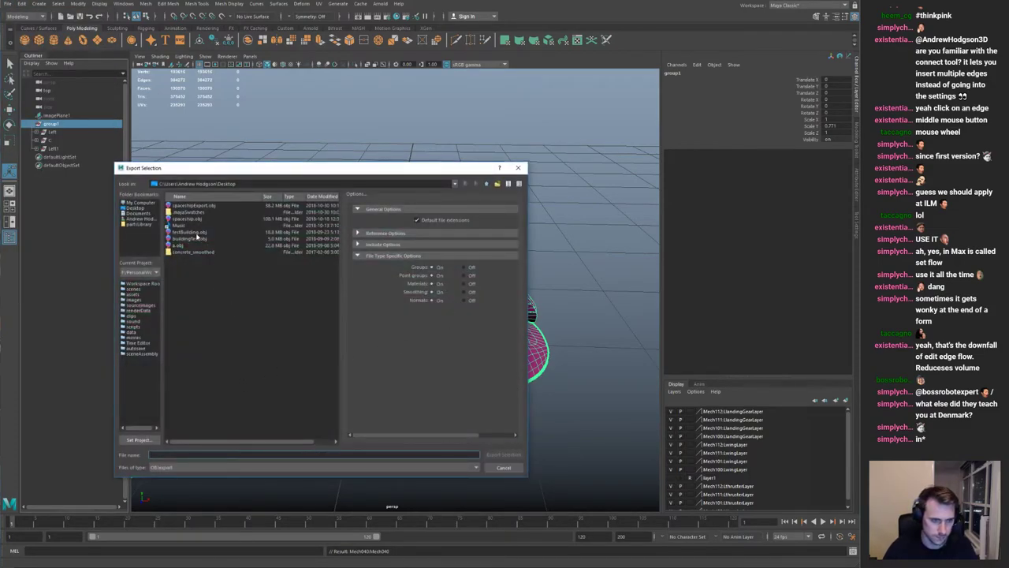
pyautogui.click(200, 221)
pyautogui.click(202, 205)
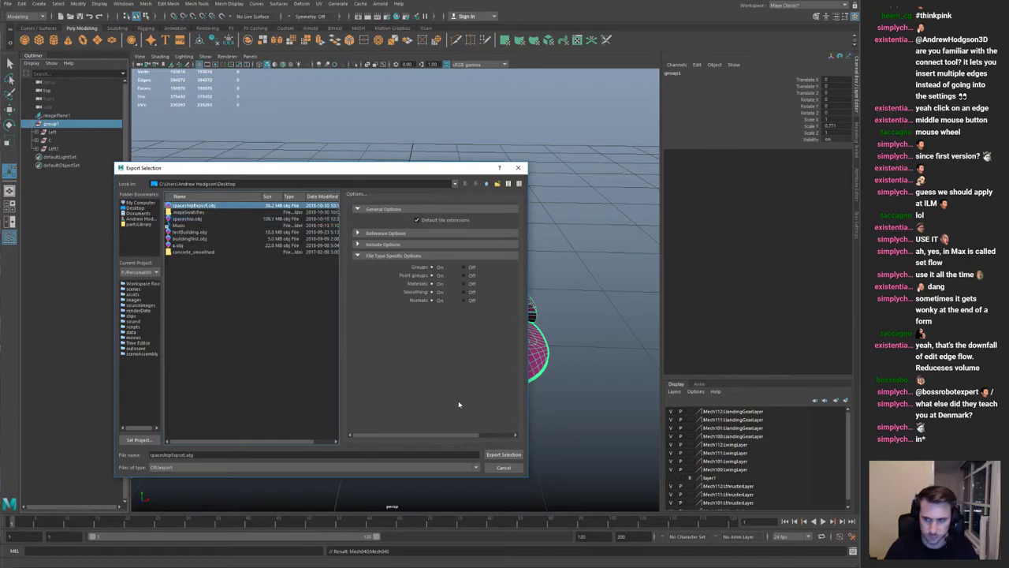
pyautogui.click(494, 455)
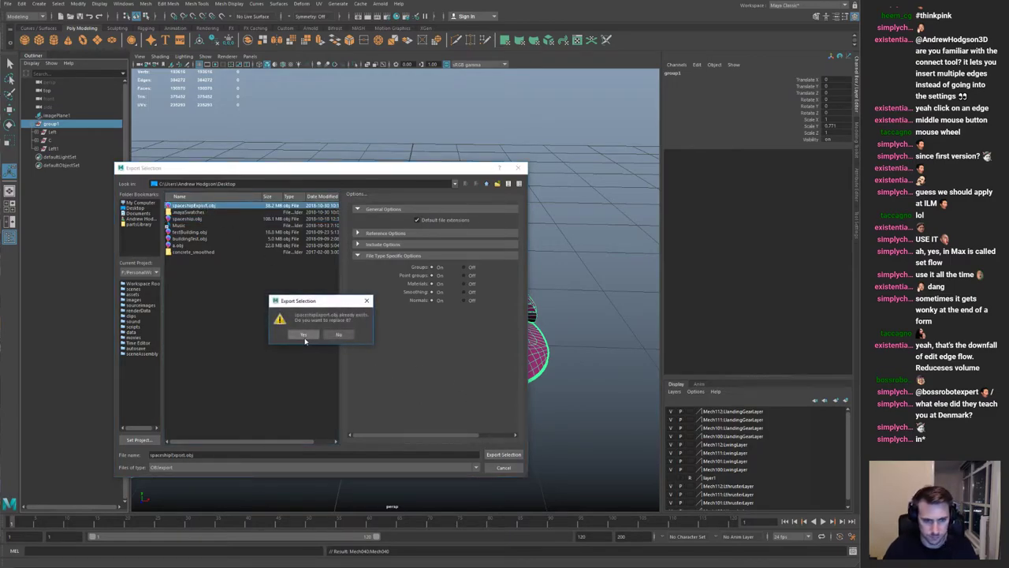
pyautogui.click(304, 335)
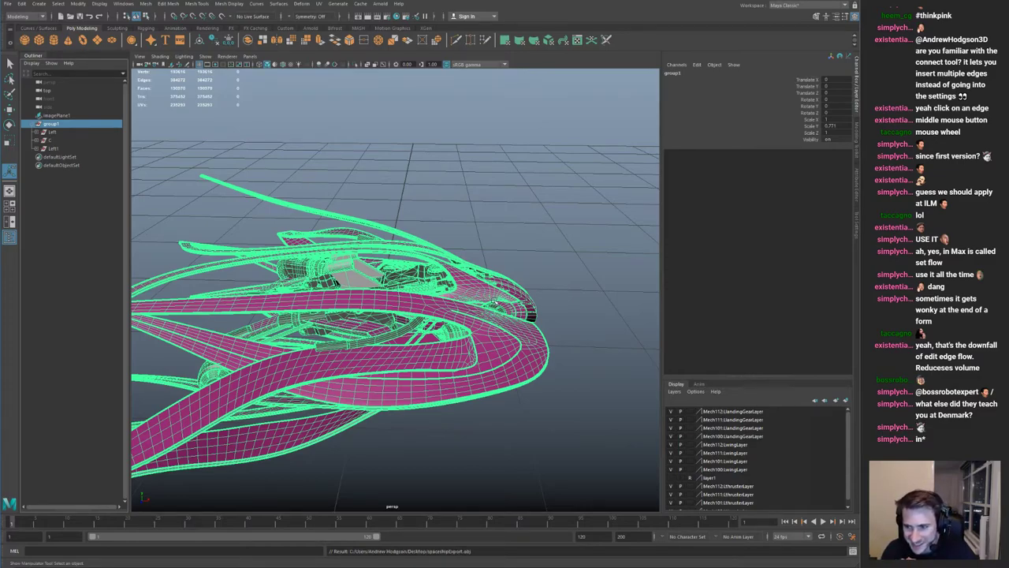
# Step: Deselect the exported model, switch to KeyShot and dismiss its startup dialog
pyautogui.click(456, 166)
pyautogui.keyDown('alt'); pyautogui.moveTo(456, 165); pyautogui.dragTo(355, 189); pyautogui.keyUp('alt')
pyautogui.keyDown('alt'); pyautogui.moveTo(355, 189); pyautogui.dragTo(300, 221, button='right'); pyautogui.keyUp('alt')
pyautogui.keyDown('alt'); pyautogui.moveTo(300, 220); pyautogui.dragTo(220, 228); pyautogui.keyUp('alt')
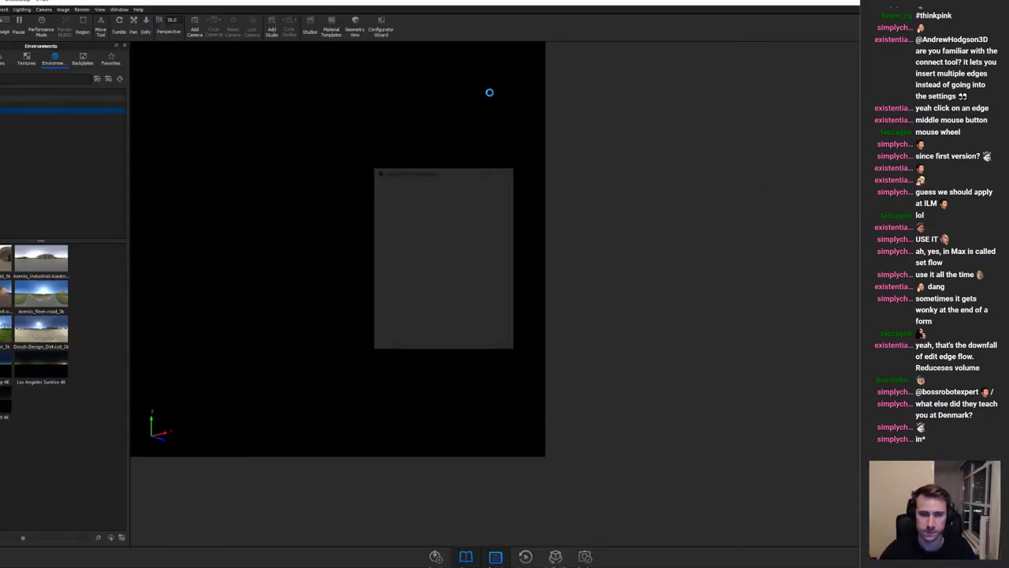
pyautogui.click(507, 172)
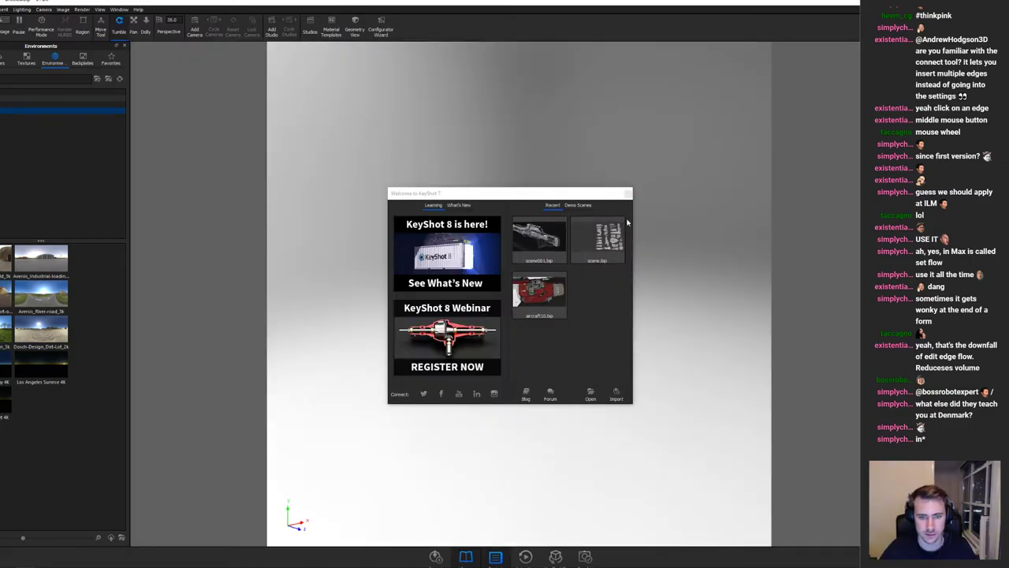
# Step: Import the spaceshipExport model from the Desktop into the scene
pyautogui.click(627, 194)
pyautogui.click(0, 9)
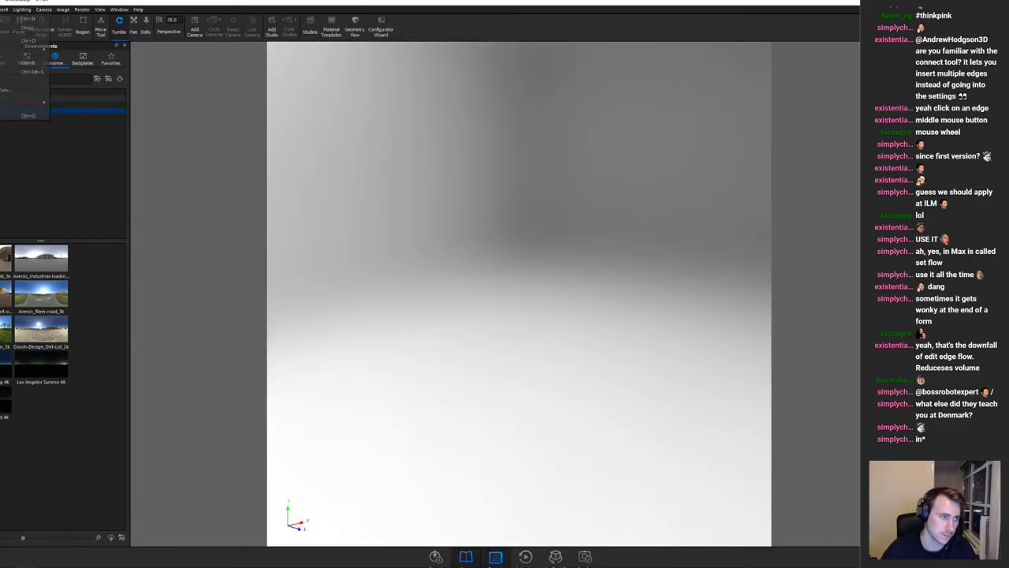
pyautogui.click(2, 49)
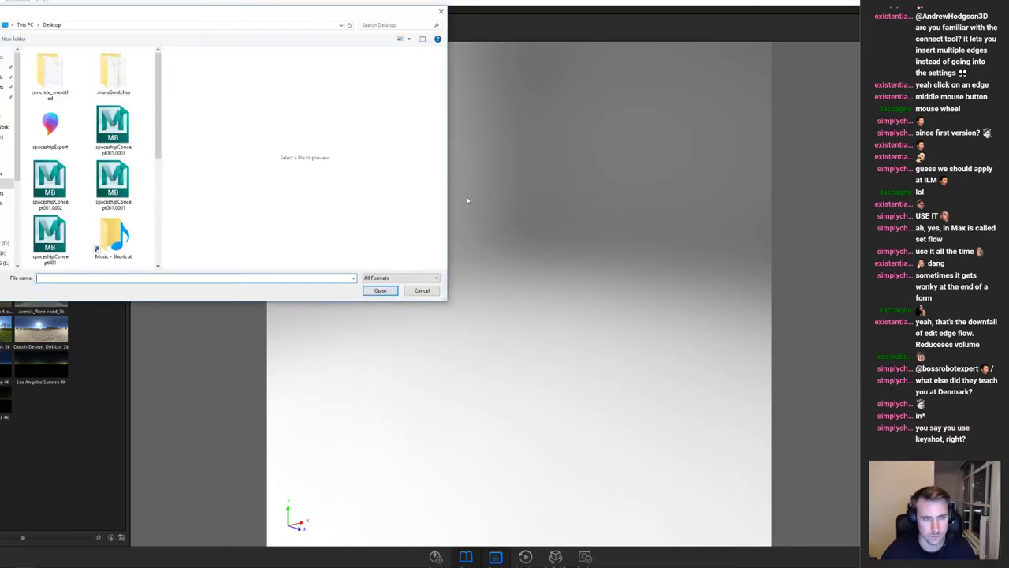
pyautogui.click(63, 129)
pyautogui.click(386, 290)
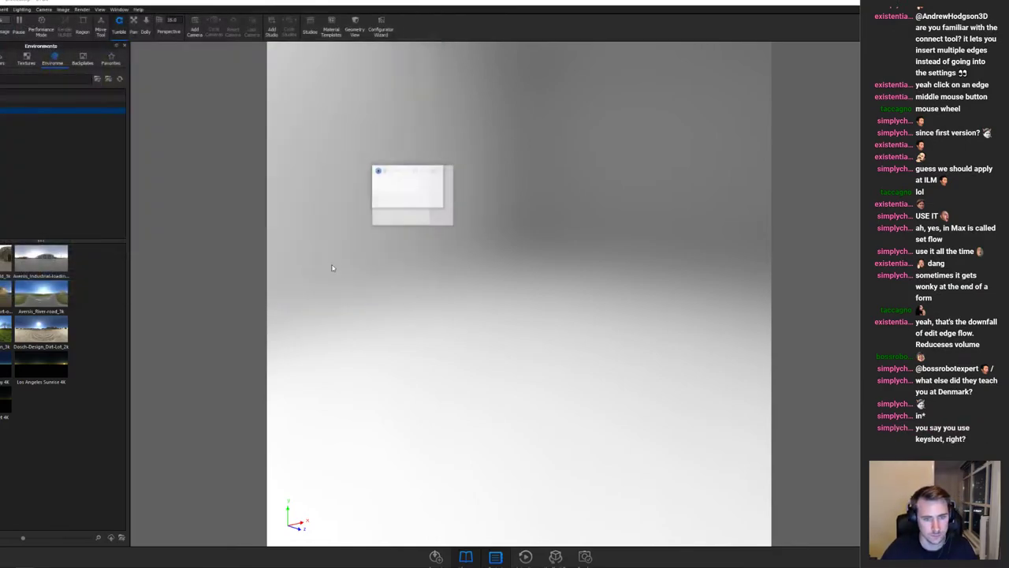
pyautogui.click(541, 517)
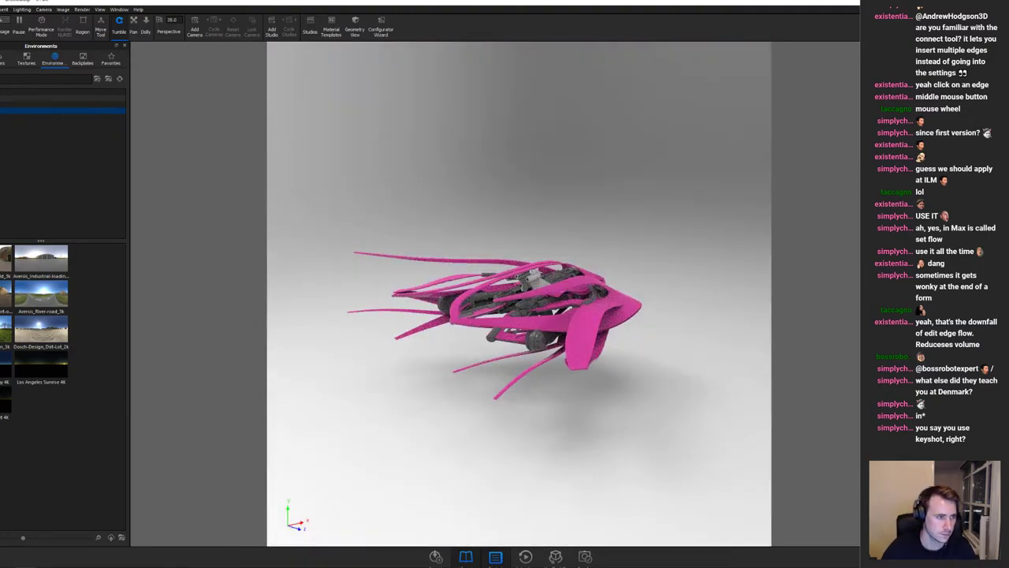
# Step: Rearrange the KeyShot window so the library and project panels both fit in view
pyautogui.moveTo(0, 160); pyautogui.dragTo(0, 160)
pyautogui.moveTo(507, 3); pyautogui.dragTo(509, 0)
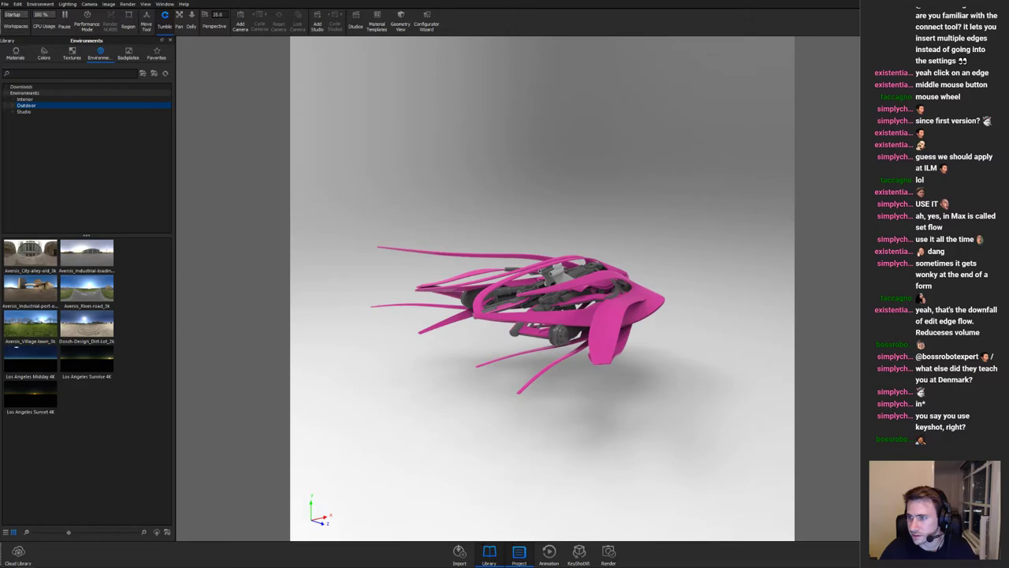
pyautogui.moveTo(1008, 139); pyautogui.dragTo(858, 151)
# Step: Set the free camera's perspective focal length to 50 mm
pyautogui.moveTo(548, 192); pyautogui.dragTo(414, 301)
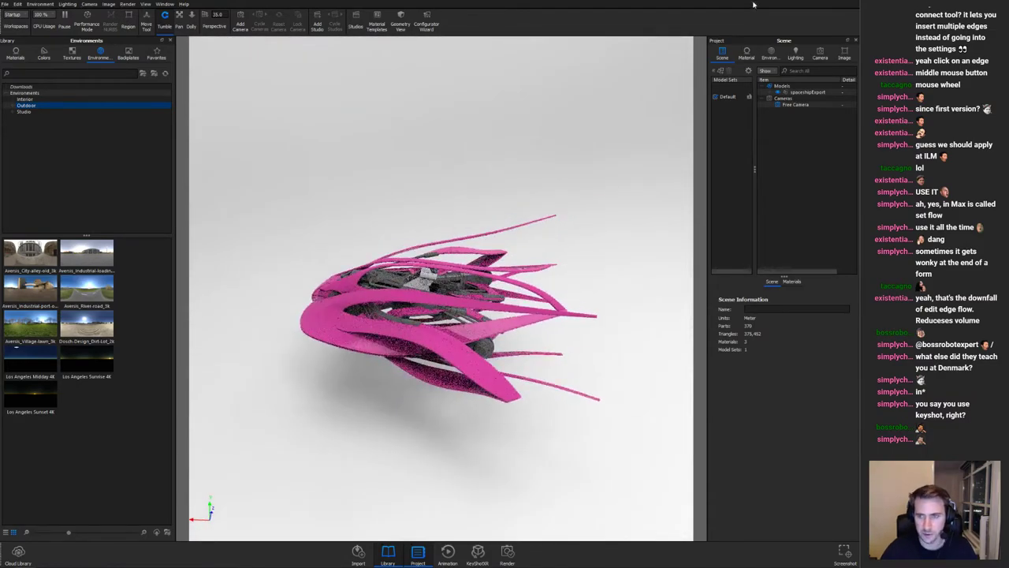
pyautogui.click(820, 56)
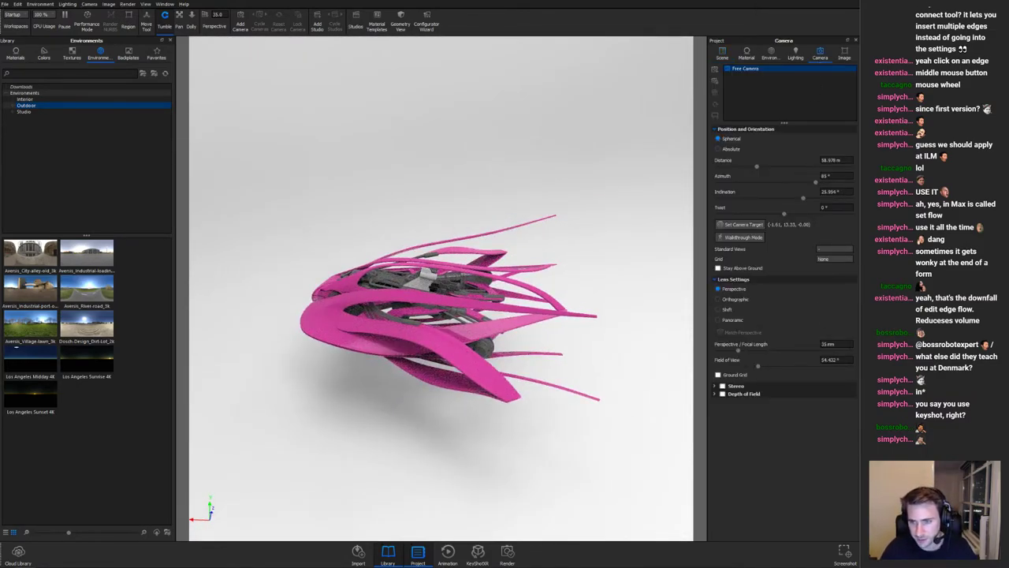
pyautogui.write('50')
pyautogui.press('Return')
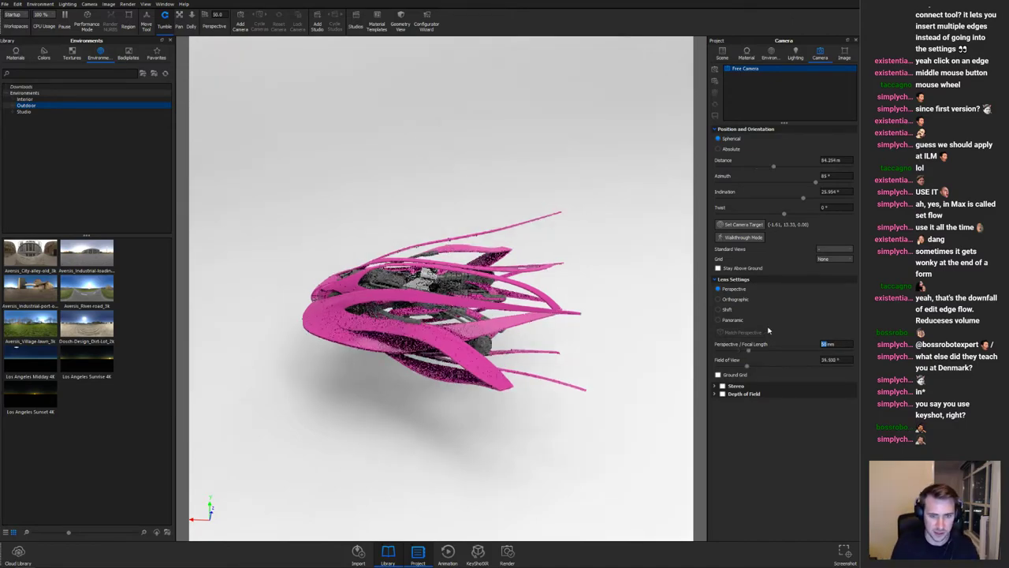
# Step: Search the material library for paint and apply Paint Gloss Red to the vehicle's pink panels
pyautogui.moveTo(439, 246); pyautogui.dragTo(618, 219)
pyautogui.scroll(3, 536, 236)
pyautogui.moveTo(536, 237); pyautogui.dragTo(464, 358)
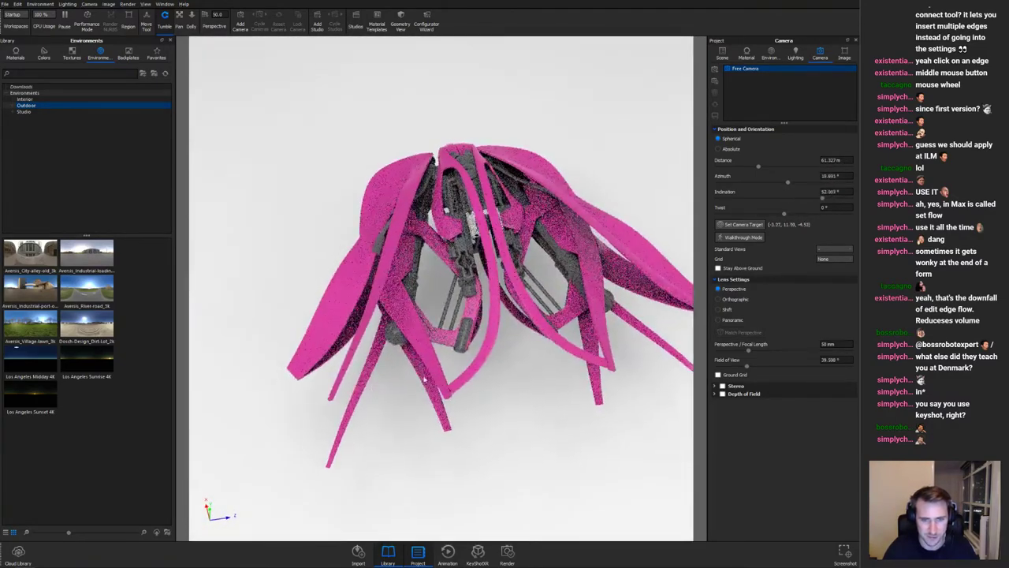
pyautogui.scroll(-3, 464, 358)
pyautogui.moveTo(315, 189); pyautogui.dragTo(466, 125)
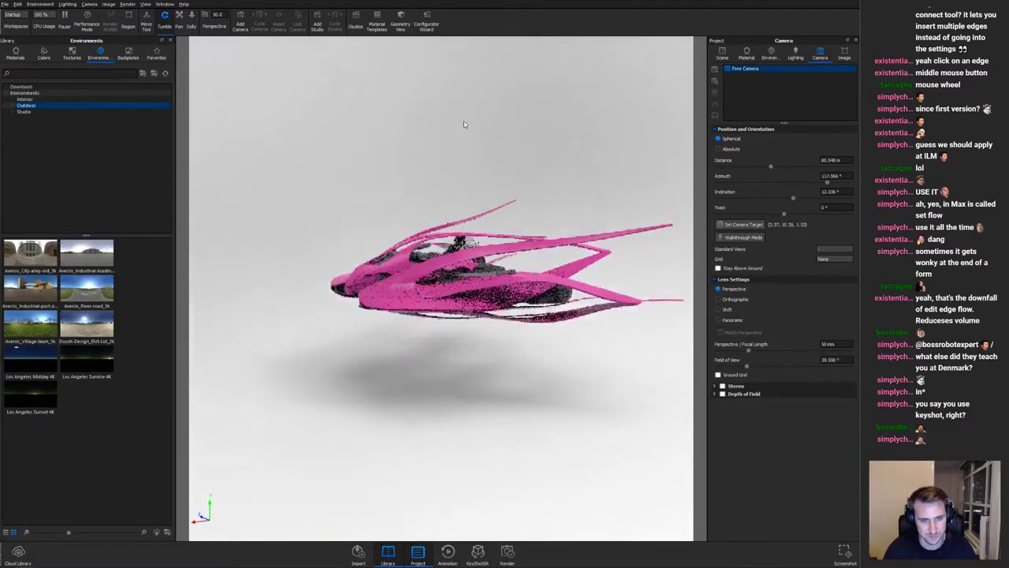
pyautogui.click(16, 53)
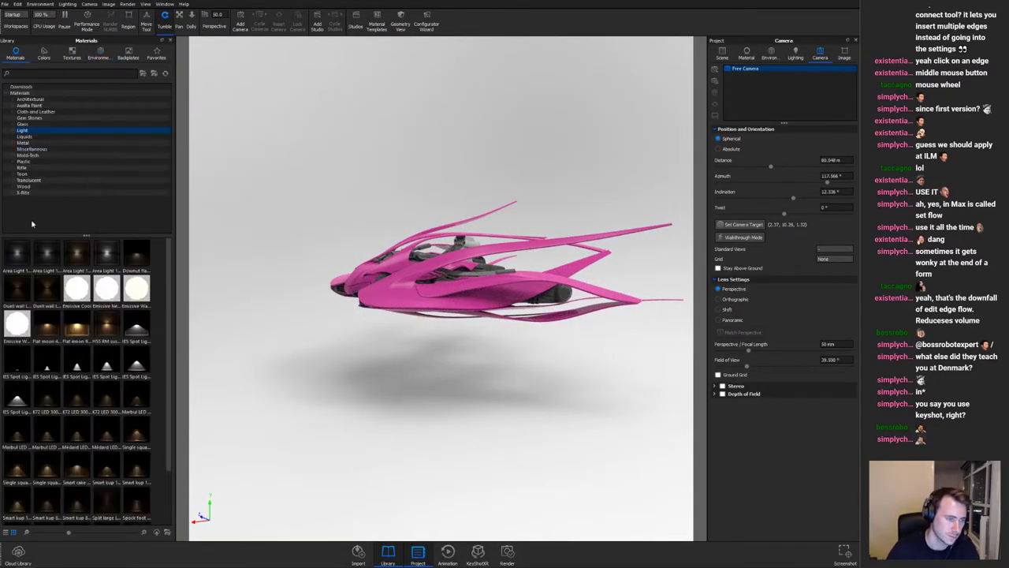
pyautogui.write('paint')
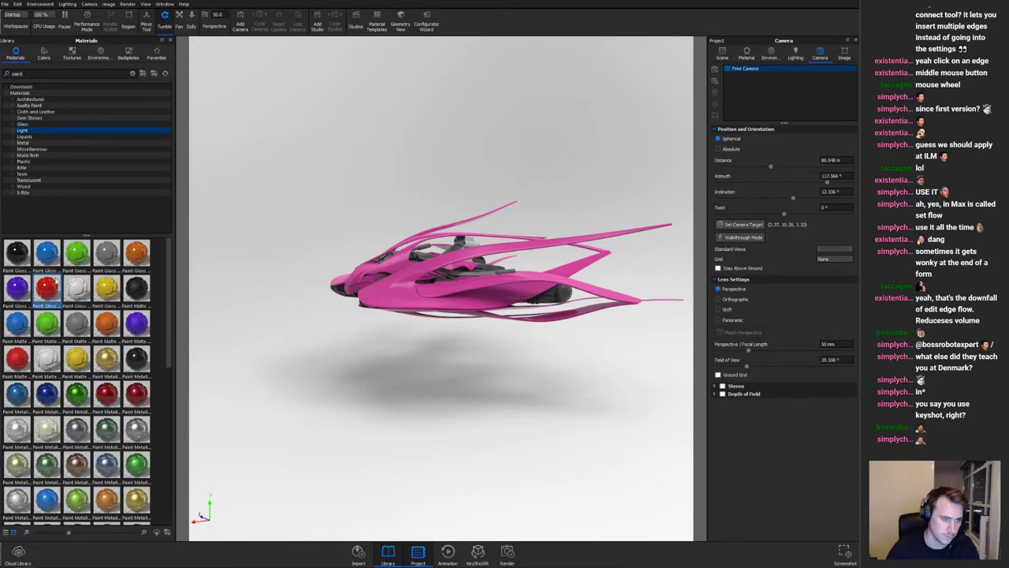
pyautogui.moveTo(49, 287); pyautogui.dragTo(436, 298)
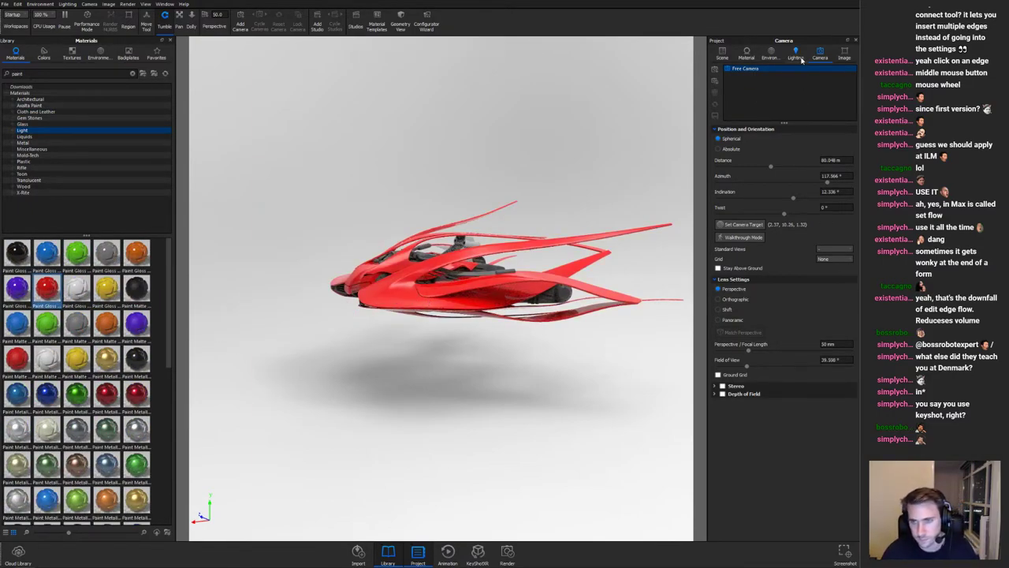
# Step: Change the Paint Gloss Red material's color to a bright pink with RGB 242, 12, 191
pyautogui.click(747, 55)
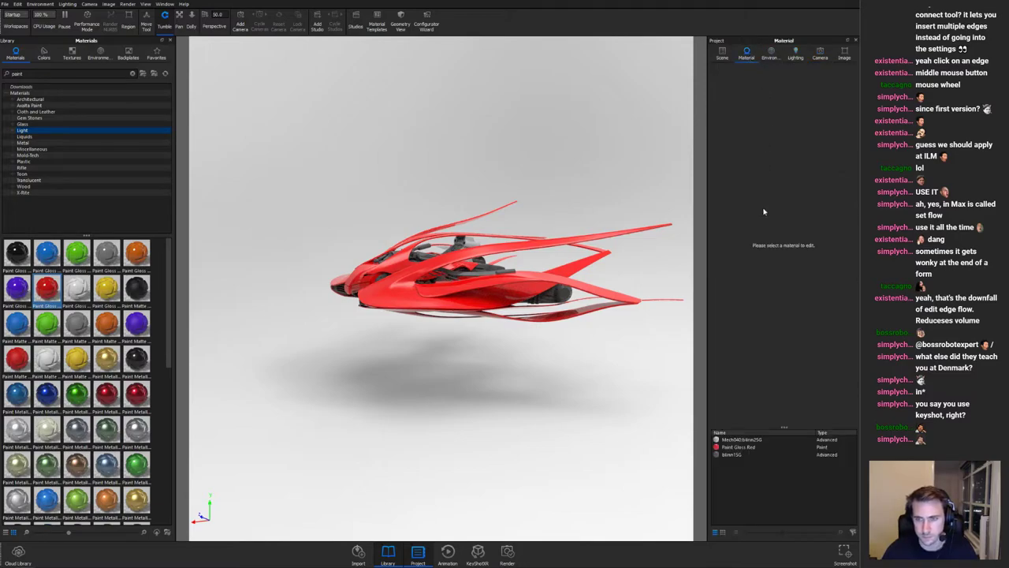
pyautogui.click(750, 447)
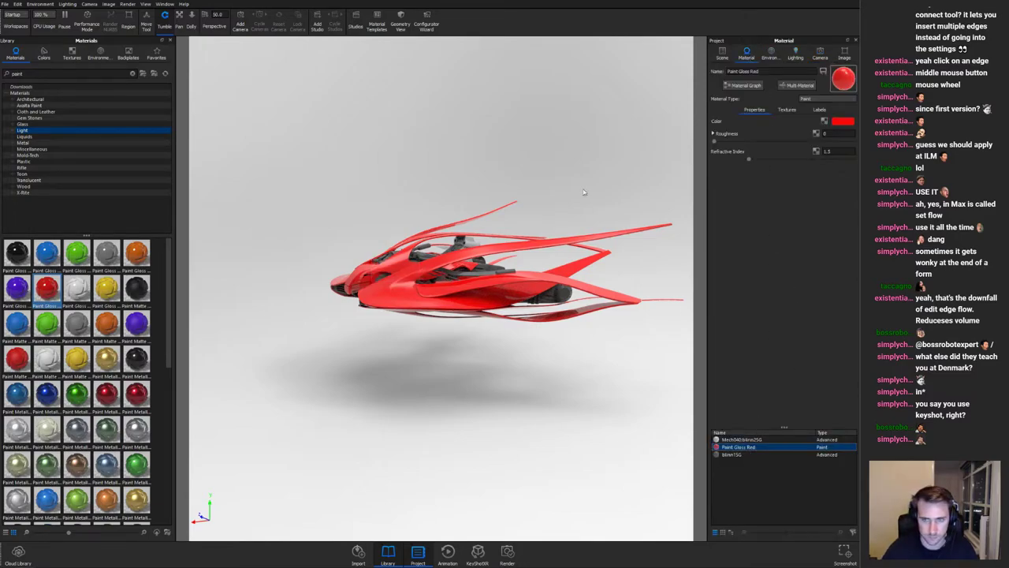
pyautogui.click(842, 122)
pyautogui.moveTo(782, 163)
pyautogui.mouseDown()
pyautogui.moveTo(841, 164)
pyautogui.moveTo(812, 165)
pyautogui.mouseUp()
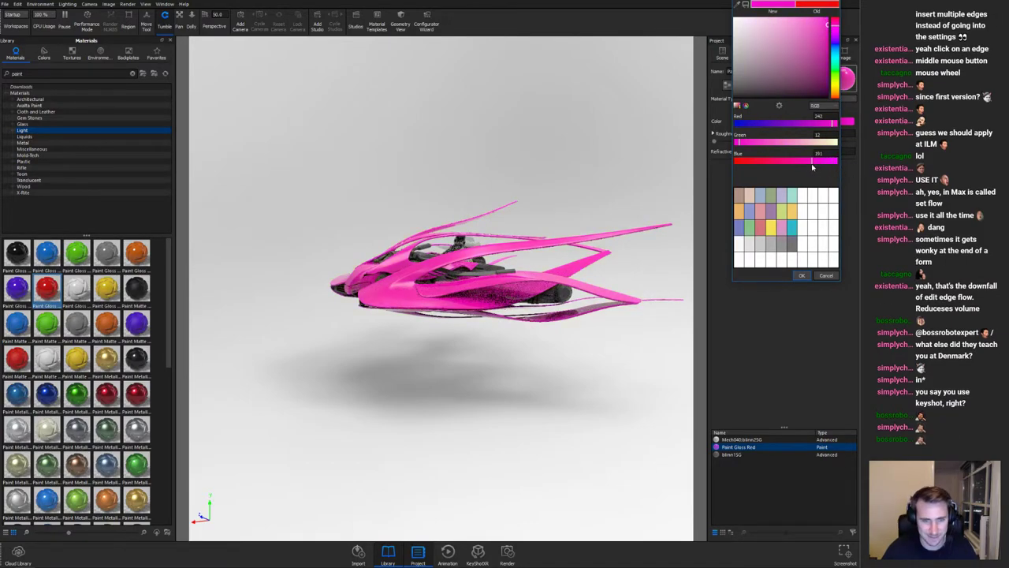
pyautogui.click(799, 279)
# Step: Examine the glossy pink vehicle from the side, up close and from the front
pyautogui.moveTo(328, 168); pyautogui.dragTo(482, 274)
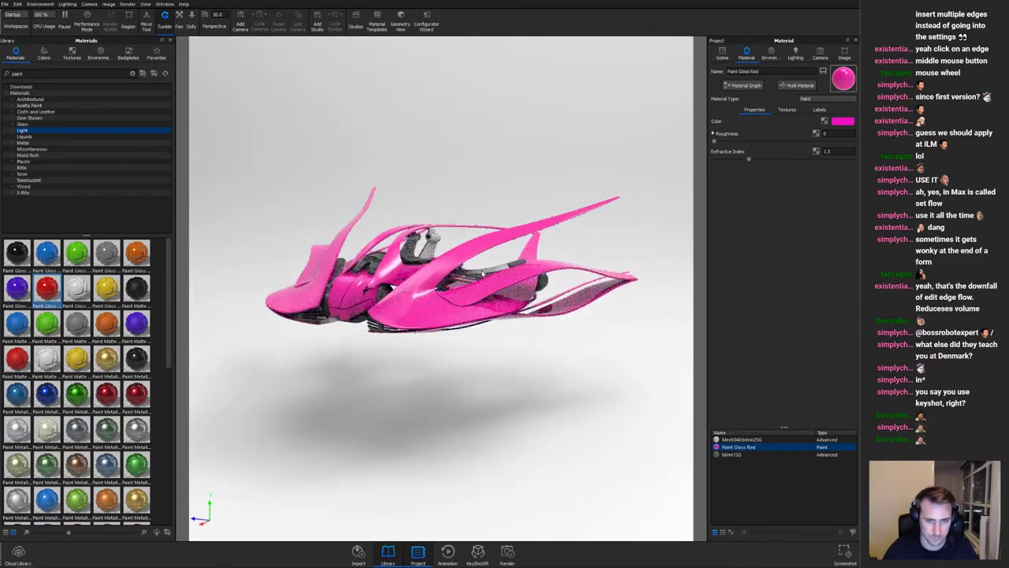
pyautogui.moveTo(558, 278); pyautogui.dragTo(456, 249)
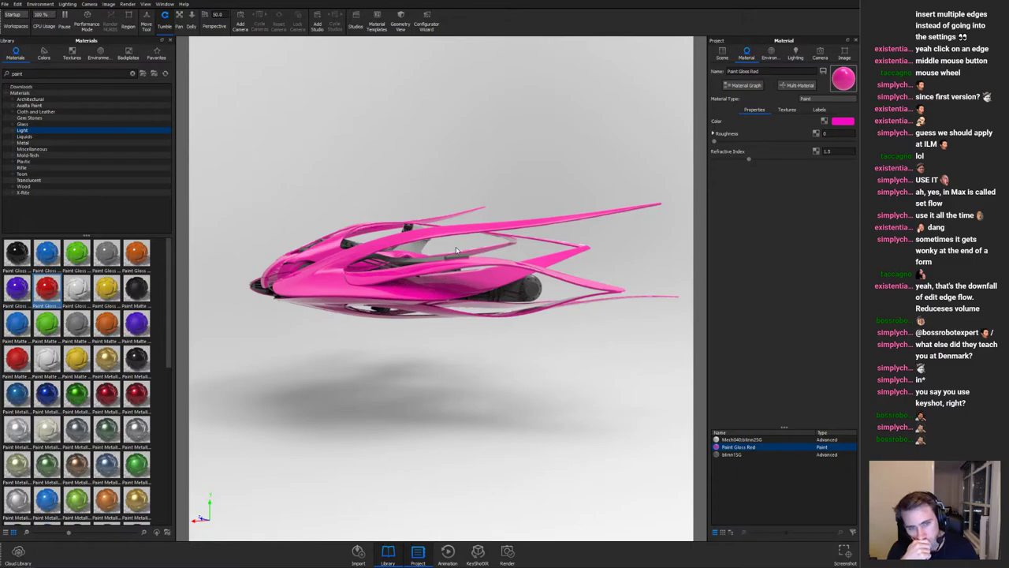
pyautogui.moveTo(462, 208); pyautogui.dragTo(470, 245)
pyautogui.scroll(7, 476, 272)
pyautogui.scroll(-5, 594, 253)
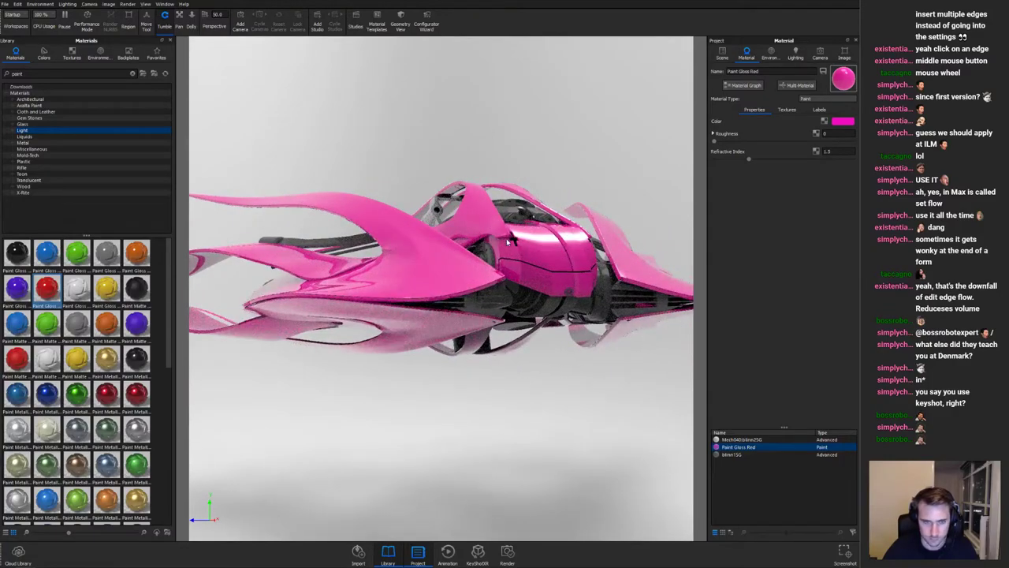
pyautogui.scroll(-5, 531, 248)
pyautogui.moveTo(532, 248); pyautogui.dragTo(435, 237)
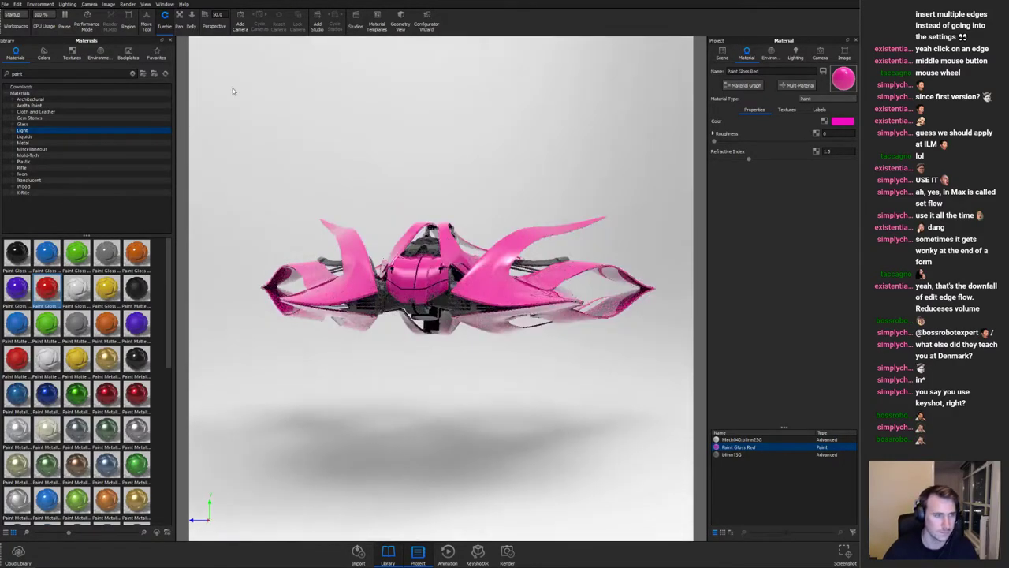
# Step: Apply the Aversis_City-alley-old_3k outdoor environment and use a dark grey background color of about RGB 71, 71, 71
pyautogui.click(100, 56)
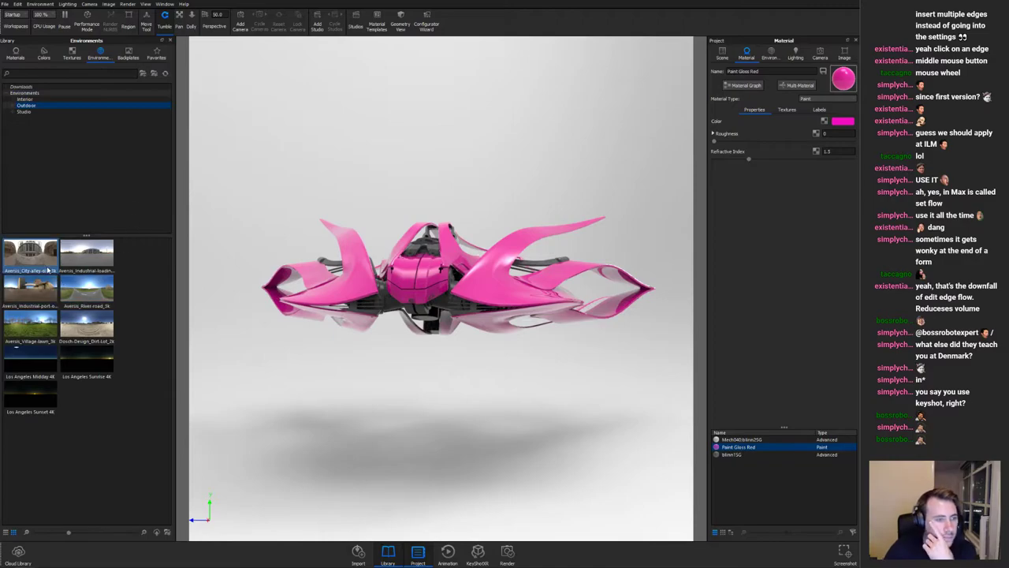
pyautogui.moveTo(47, 268); pyautogui.dragTo(219, 298)
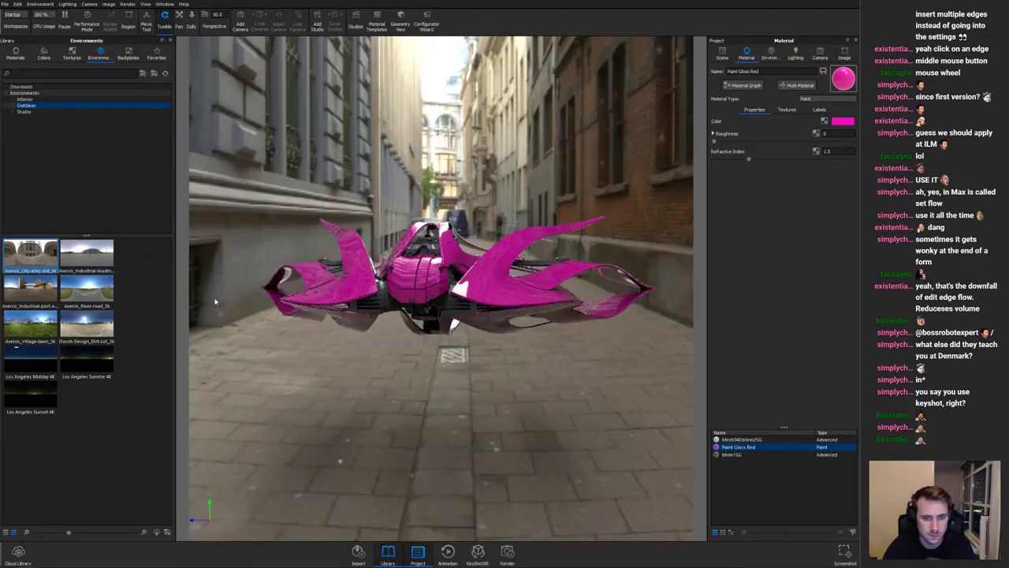
pyautogui.click(796, 55)
pyautogui.click(772, 56)
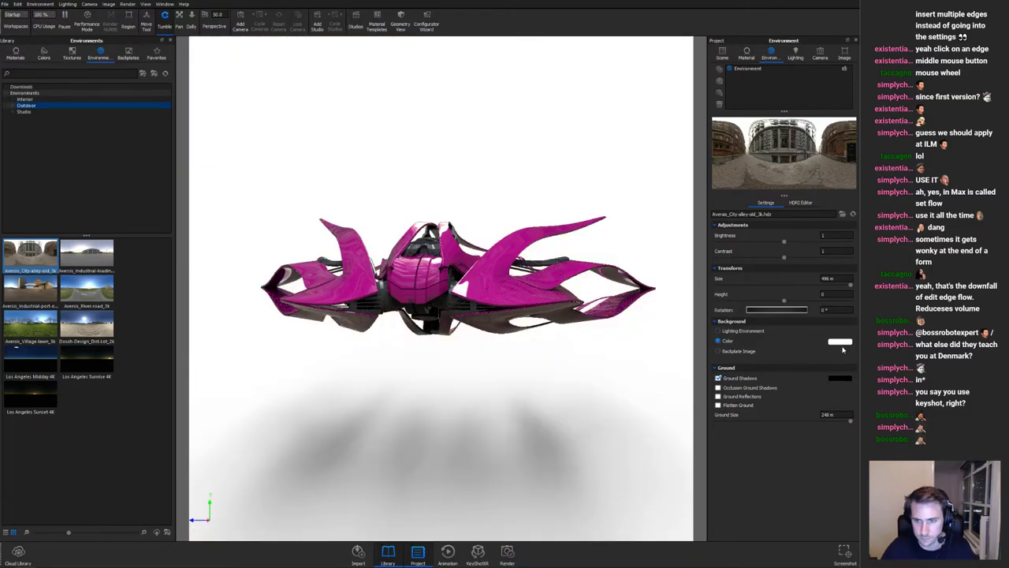
pyautogui.click(841, 343)
pyautogui.moveTo(770, 70)
pyautogui.mouseDown()
pyautogui.moveTo(726, 73)
pyautogui.moveTo(721, 94)
pyautogui.mouseUp()
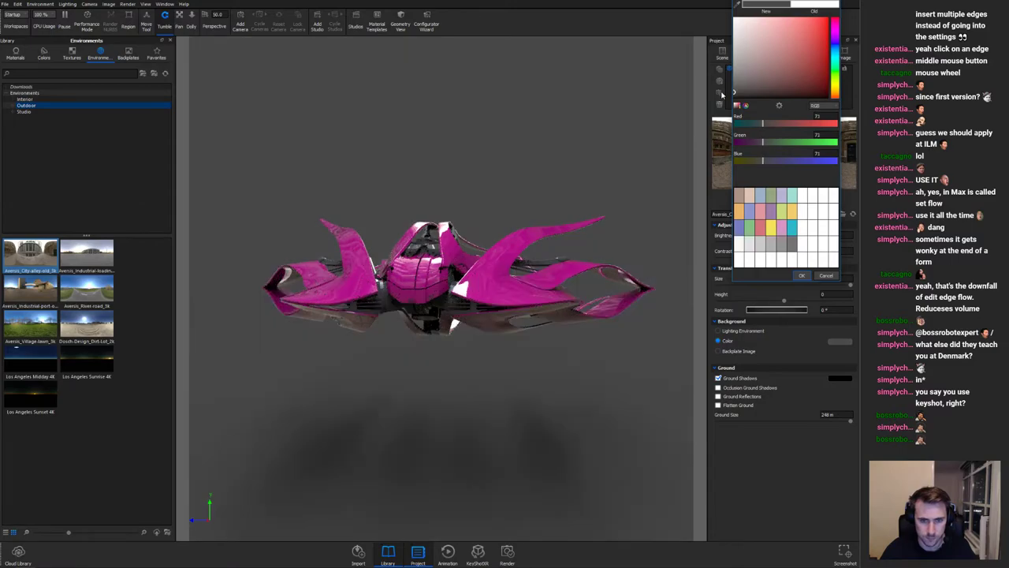
pyautogui.click(802, 276)
# Step: Set the pink paint material's roughness to 0.05
pyautogui.click(748, 57)
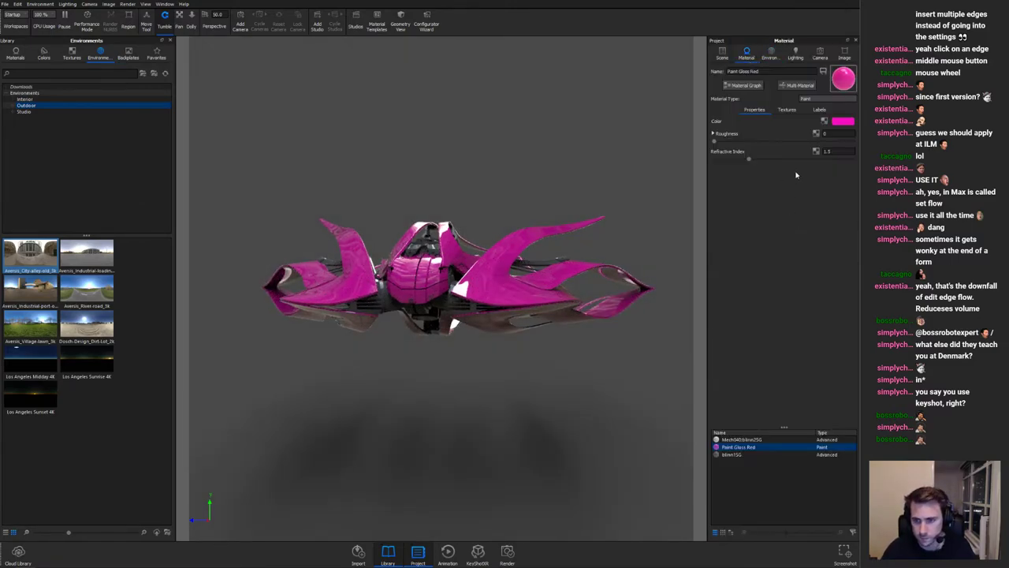
pyautogui.write('.0')
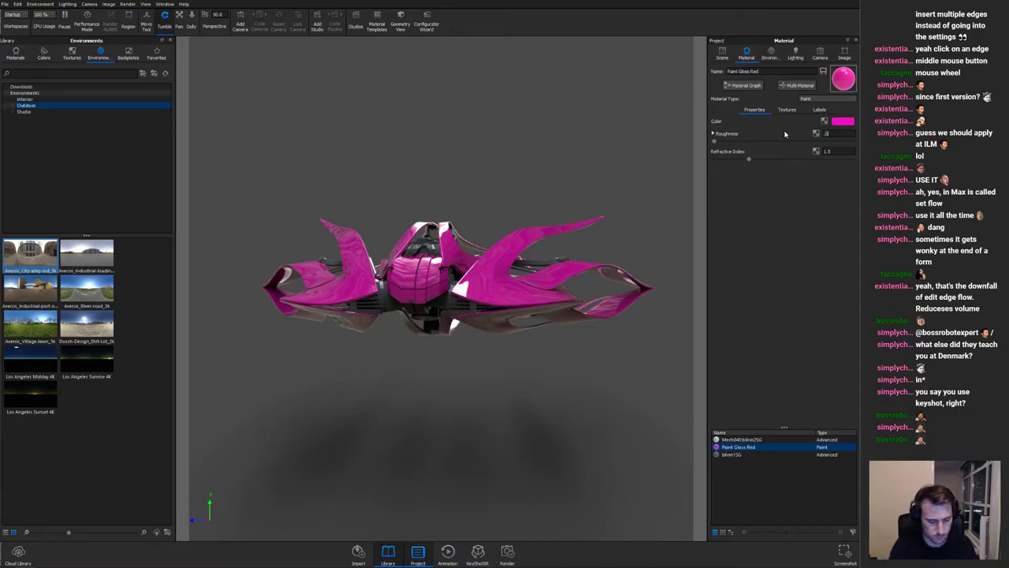
pyautogui.write('5')
pyautogui.press('Return')
# Step: Set the free camera's perspective focal length to 100 mm
pyautogui.moveTo(453, 197); pyautogui.dragTo(361, 435)
pyautogui.moveTo(477, 267); pyautogui.dragTo(484, 318)
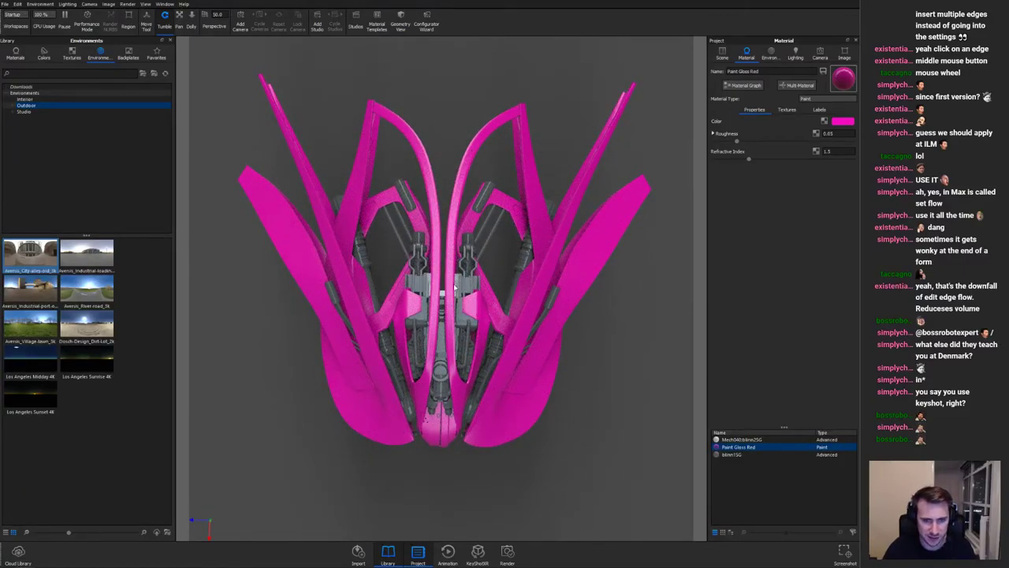
pyautogui.moveTo(458, 203); pyautogui.dragTo(389, 163)
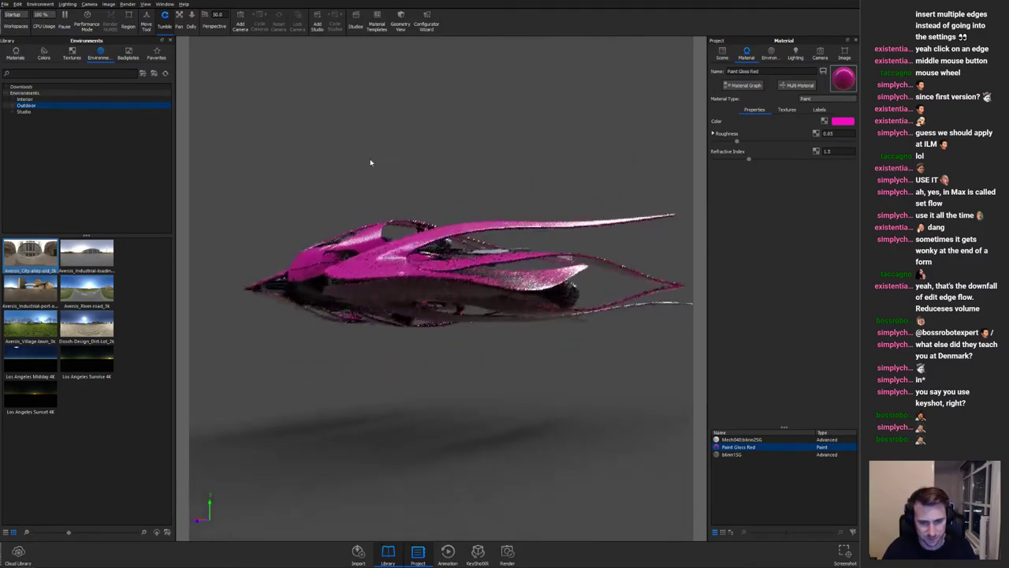
pyautogui.click(818, 58)
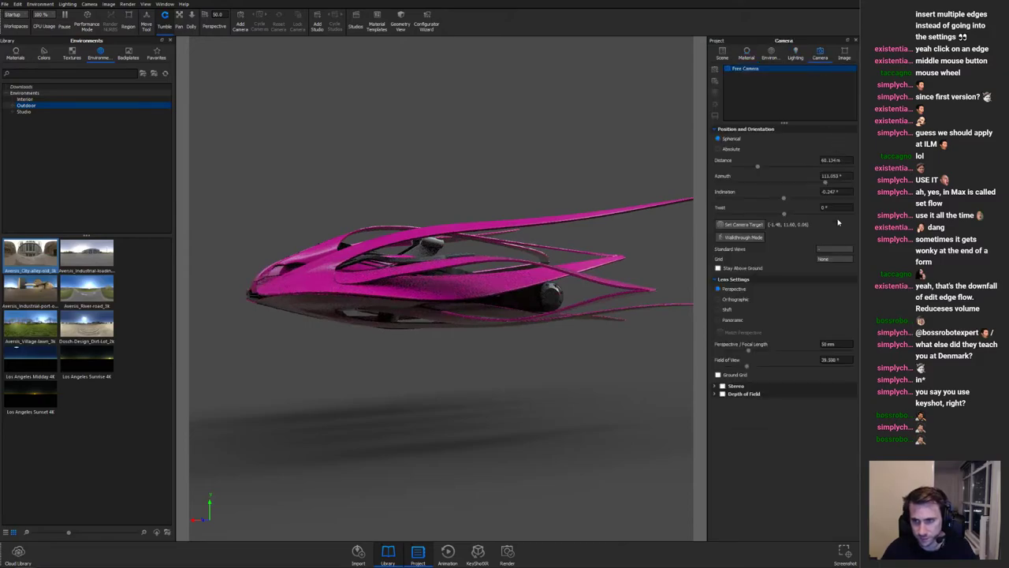
pyautogui.write('100')
pyautogui.press('Return')
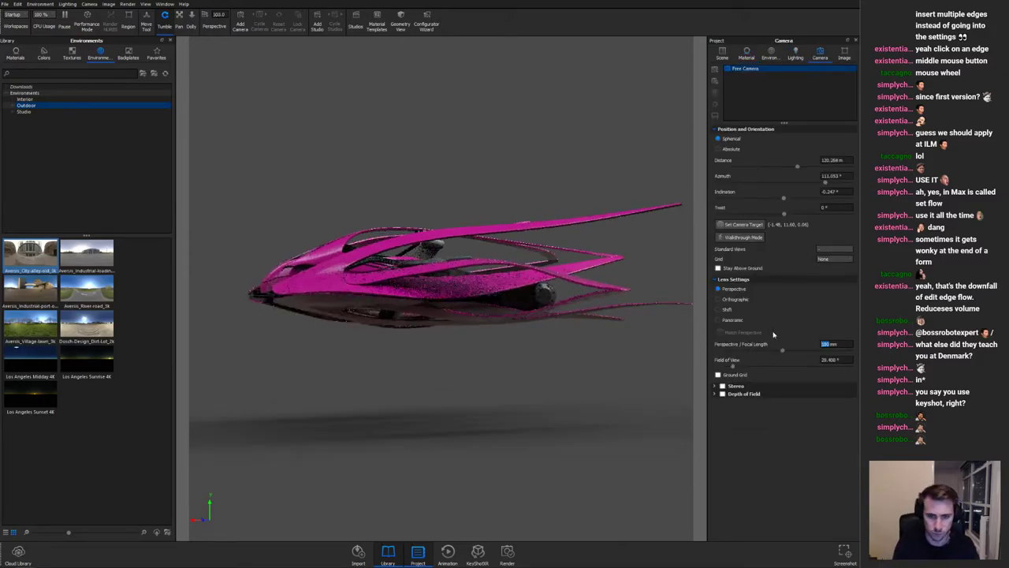
# Step: Examine the vehicle's shape and paint reflections from the side, above, rear and front in the new lighting
pyautogui.moveTo(424, 226); pyautogui.dragTo(476, 257)
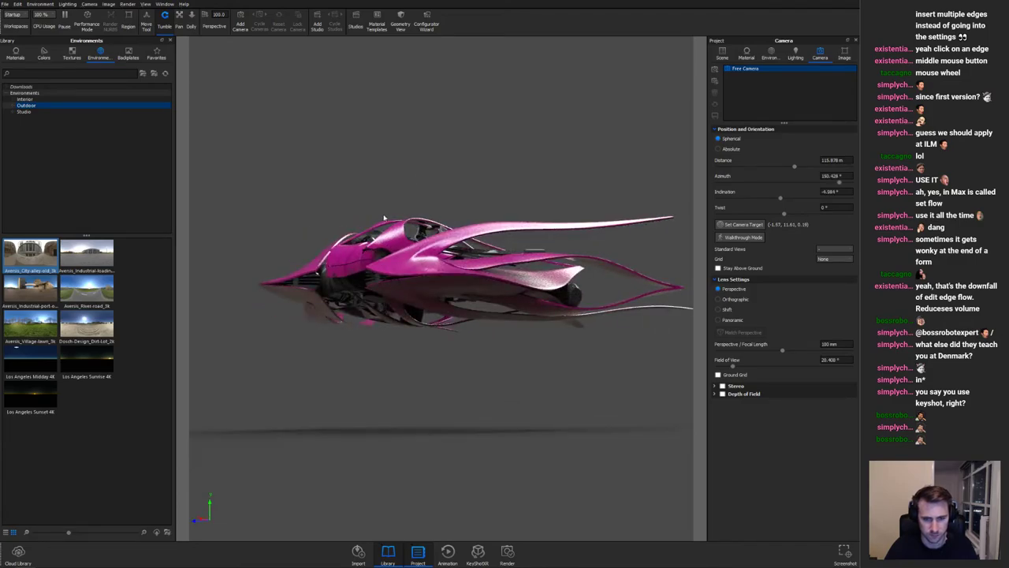
pyautogui.moveTo(451, 221); pyautogui.dragTo(434, 331)
pyautogui.scroll(-3, 421, 244)
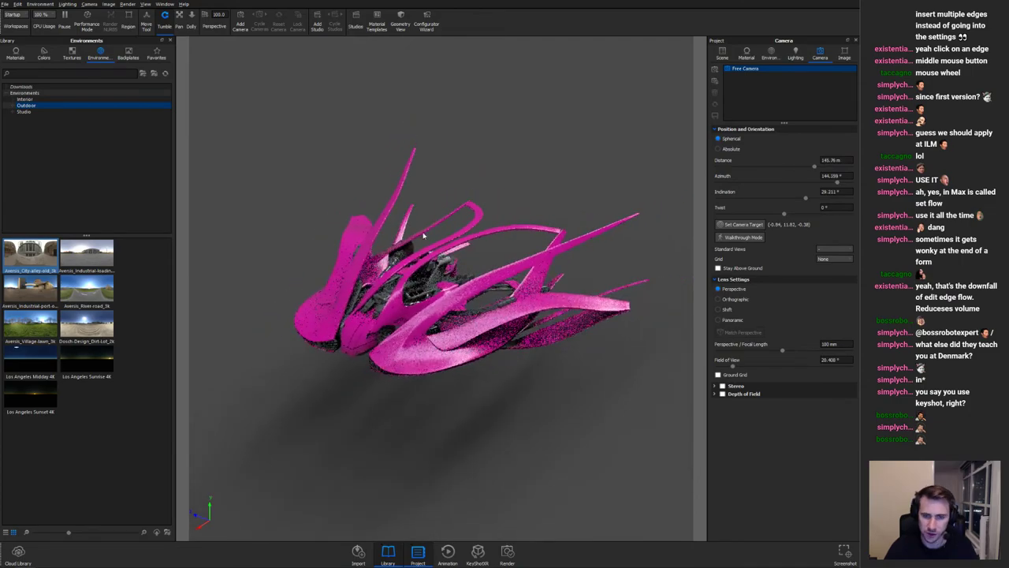
pyautogui.moveTo(424, 259); pyautogui.dragTo(402, 267, button='middle')
pyautogui.moveTo(402, 268); pyautogui.dragTo(390, 229)
pyautogui.scroll(4, 389, 229)
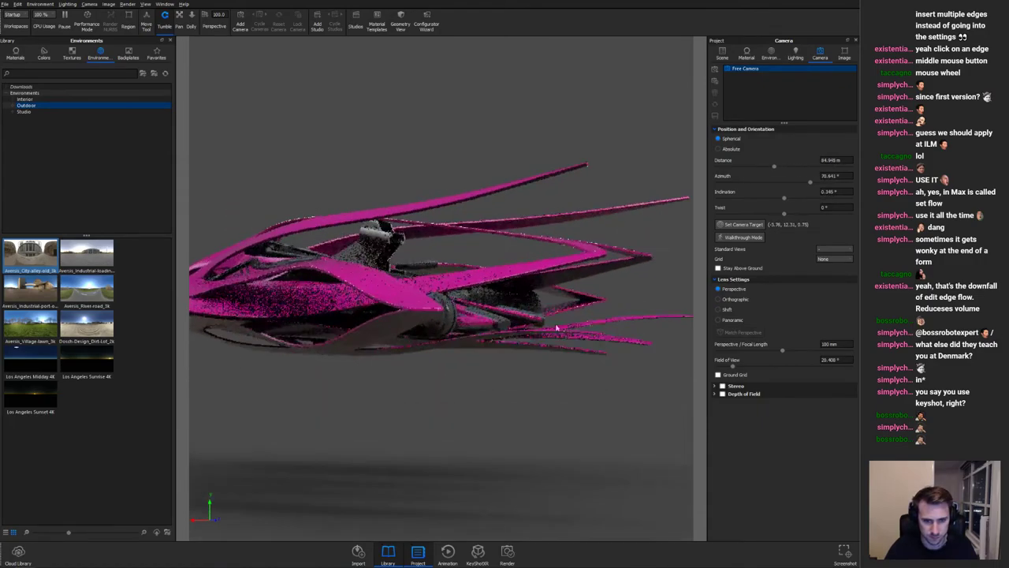
pyautogui.moveTo(506, 297); pyautogui.dragTo(395, 264)
pyautogui.scroll(-2, 395, 264)
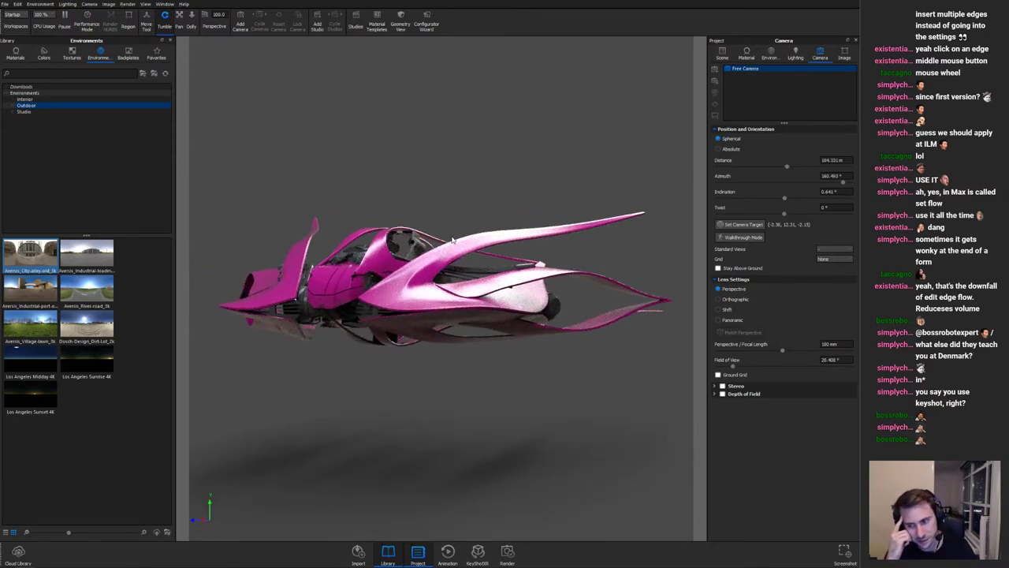
pyautogui.moveTo(436, 190); pyautogui.dragTo(405, 300)
pyautogui.scroll(-1, 404, 299)
pyautogui.moveTo(404, 299); pyautogui.dragTo(426, 309, button='middle')
pyautogui.moveTo(473, 268); pyautogui.dragTo(484, 349)
pyautogui.moveTo(453, 189); pyautogui.dragTo(497, 257)
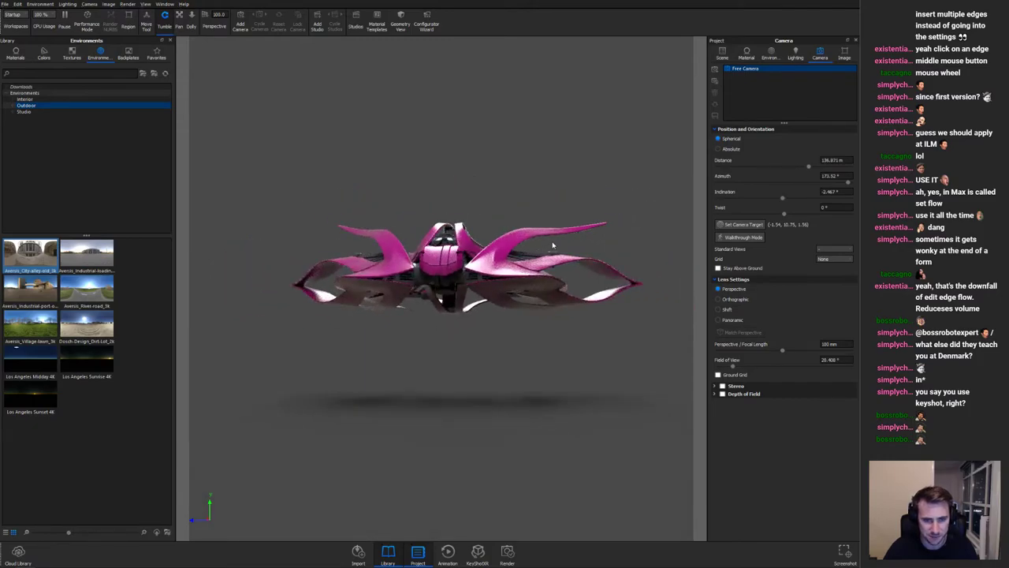
# Step: Examine the pink hover vehicle's panels and reflections in profile, front three-quarter and raised side views
pyautogui.moveTo(564, 221); pyautogui.dragTo(412, 290)
pyautogui.moveTo(491, 289); pyautogui.dragTo(280, 201)
pyautogui.moveTo(484, 215); pyautogui.dragTo(623, 217)
pyautogui.scroll(-7, 489, 232)
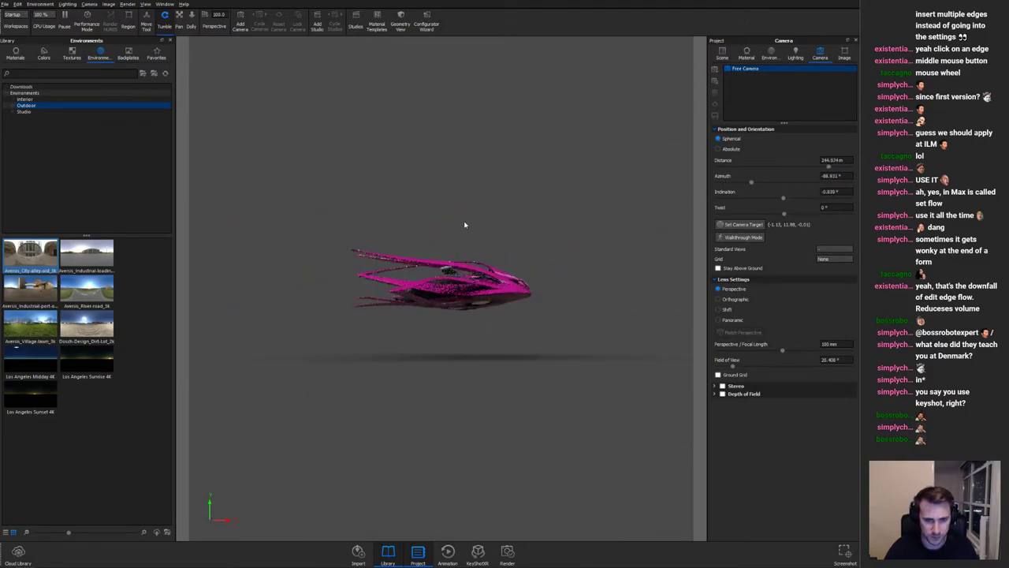
pyautogui.scroll(5, 520, 246)
pyautogui.moveTo(541, 258); pyautogui.dragTo(320, 246)
pyautogui.scroll(3, 473, 272)
pyautogui.moveTo(510, 287); pyautogui.dragTo(541, 337)
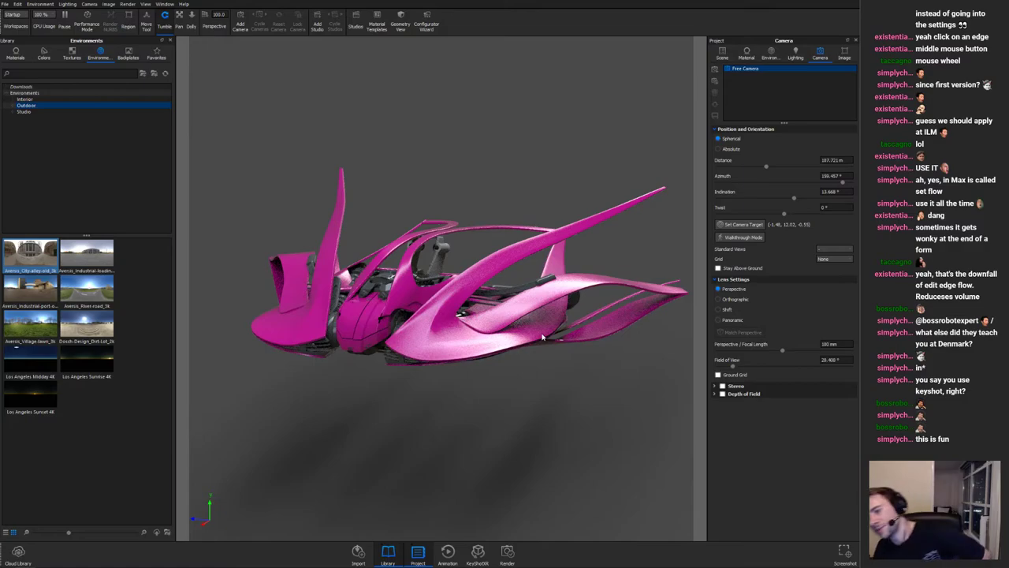
pyautogui.moveTo(485, 187); pyautogui.dragTo(449, 288)
pyautogui.scroll(-2, 465, 276)
pyautogui.moveTo(387, 292); pyautogui.dragTo(556, 216)
pyautogui.scroll(1, 557, 216)
pyautogui.moveTo(481, 253); pyautogui.dragTo(556, 207)
pyautogui.scroll(-2, 556, 207)
pyautogui.moveTo(458, 206); pyautogui.dragTo(382, 305)
pyautogui.scroll(4, 563, 221)
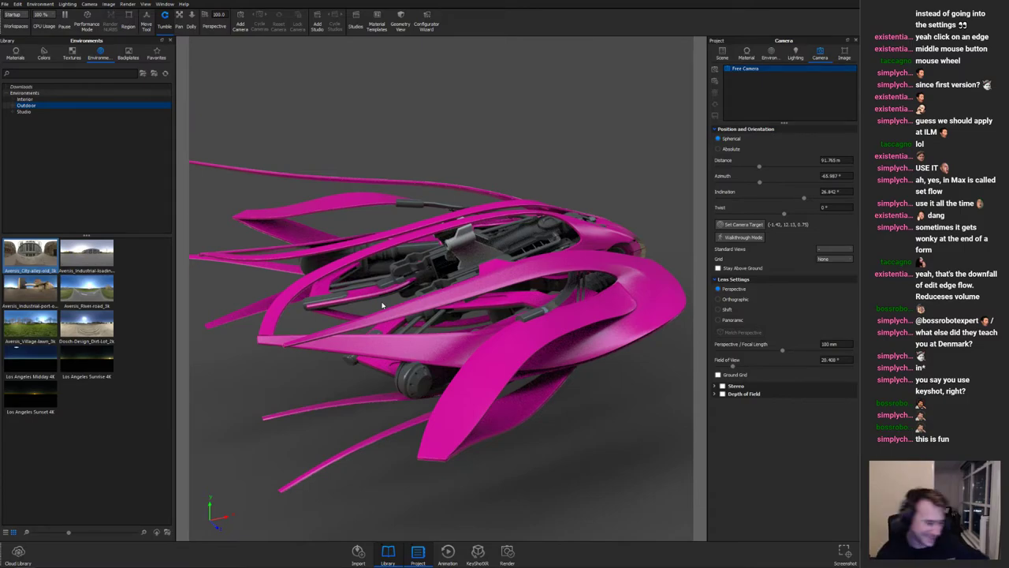
# Step: Examine the vehicle's silhouette from directly above and from a low front three-quarter angle
pyautogui.moveTo(478, 162); pyautogui.dragTo(371, 335)
pyautogui.moveTo(371, 335); pyautogui.dragTo(340, 367, button='middle')
pyautogui.moveTo(387, 292); pyautogui.dragTo(494, 406)
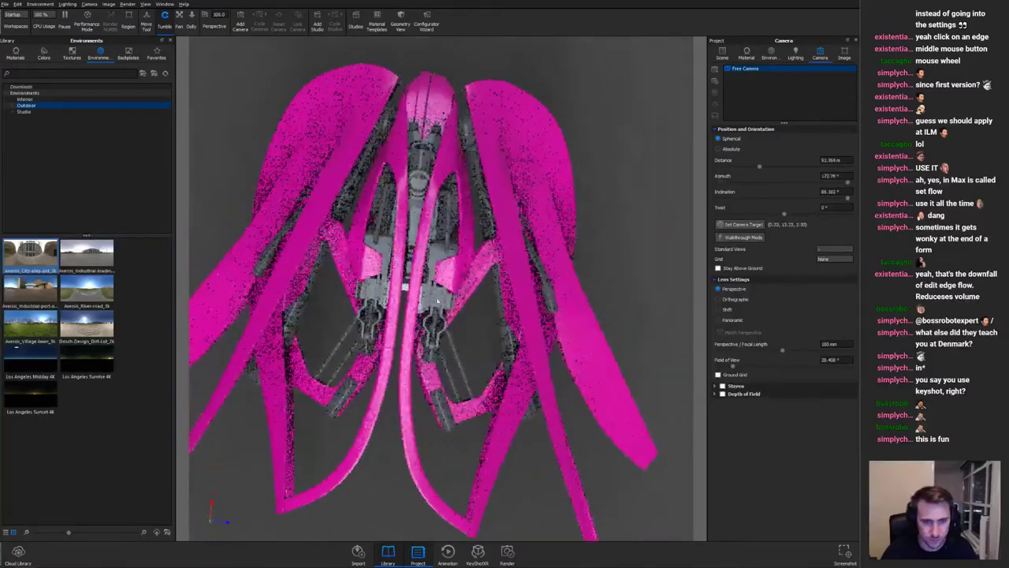
pyautogui.scroll(-3, 471, 226)
pyautogui.scroll(-2, 472, 226)
pyautogui.moveTo(358, 203); pyautogui.dragTo(371, 243)
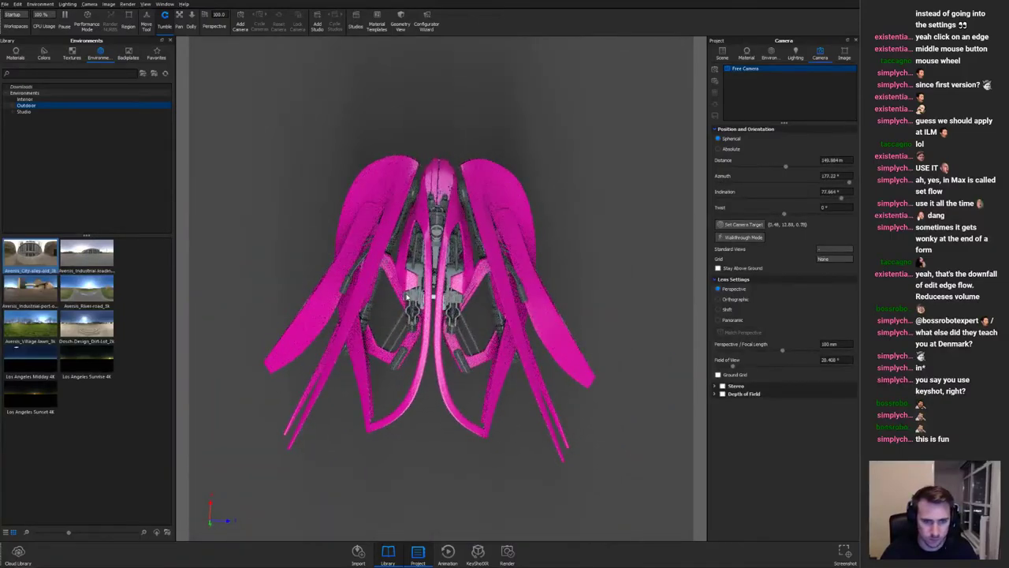
pyautogui.moveTo(486, 249); pyautogui.dragTo(485, 158)
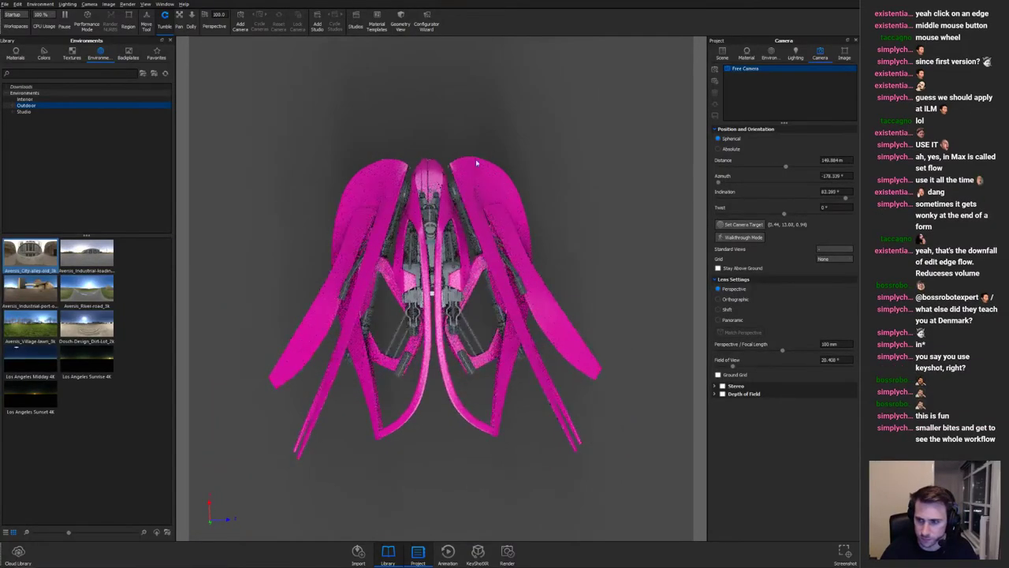
pyautogui.moveTo(324, 275); pyautogui.dragTo(340, 237, button='middle')
pyautogui.moveTo(339, 236); pyautogui.dragTo(505, 242)
pyautogui.scroll(2, 517, 309)
pyautogui.moveTo(516, 310); pyautogui.dragTo(520, 187)
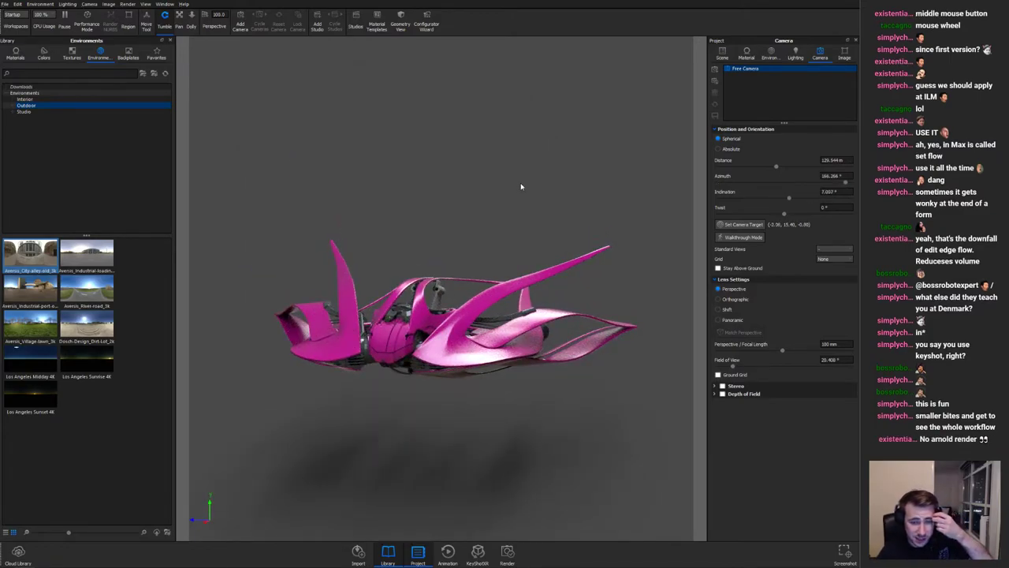
pyautogui.moveTo(420, 242); pyautogui.dragTo(397, 214)
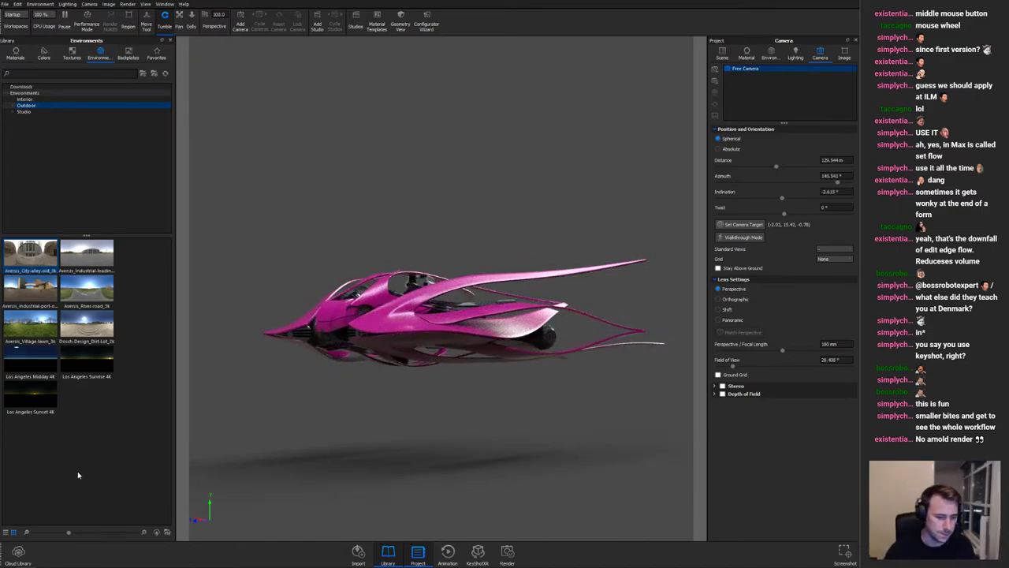
# Step: Switch to Maya, check the hover vehicle from behind and above, and save its scene
pyautogui.moveTo(23, 566)
pyautogui.moveTo(8, 546)
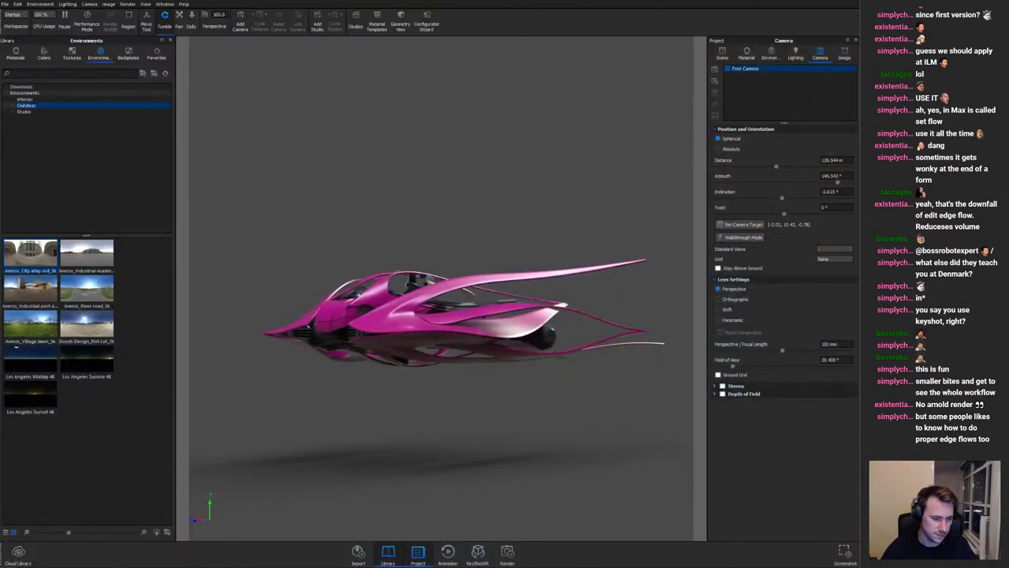
pyautogui.click(43, 545)
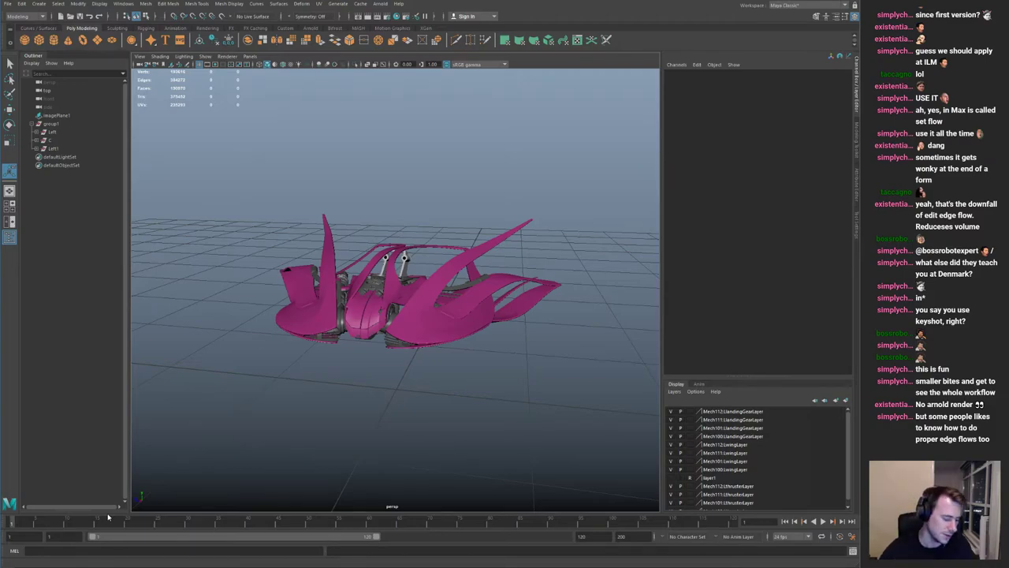
pyautogui.keyDown('alt'); pyautogui.moveTo(449, 307); pyautogui.dragTo(459, 352); pyautogui.keyUp('alt')
pyautogui.scroll(5, 463, 273)
pyautogui.keyDown('alt'); pyautogui.moveTo(464, 273); pyautogui.dragTo(551, 269); pyautogui.keyUp('alt')
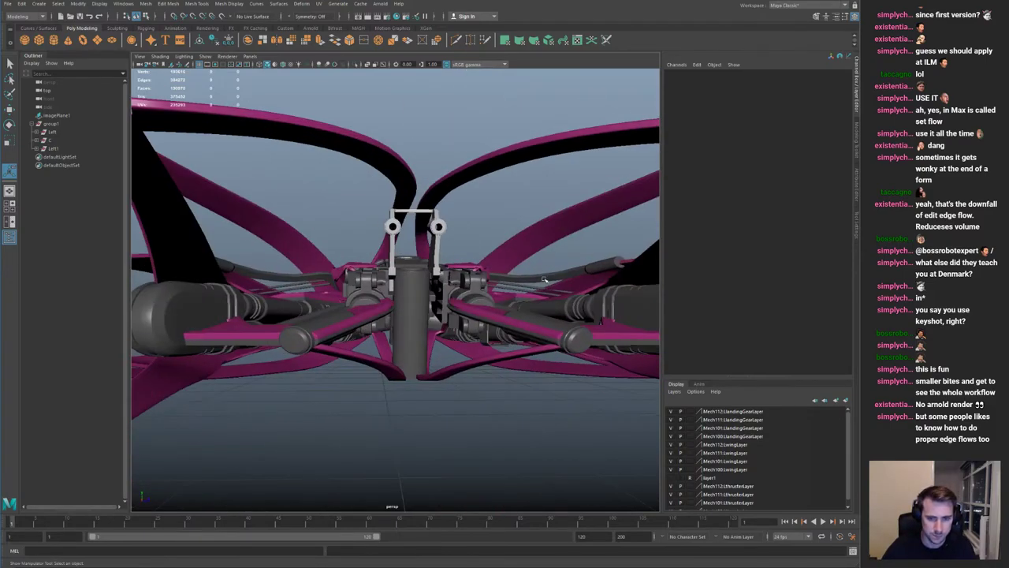
pyautogui.click(530, 287)
pyautogui.keyDown('alt'); pyautogui.moveTo(523, 302); pyautogui.dragTo(464, 315); pyautogui.keyUp('alt')
pyautogui.keyDown('alt'); pyautogui.moveTo(465, 315); pyautogui.dragTo(487, 208, button='right'); pyautogui.keyUp('alt')
pyautogui.click(487, 208)
pyautogui.hotkey('ctrl', 's')
# Step: Open MichalShip.0013.mb from the scenes folder of the MichalSpaceship project in F:/PersonalWork
pyautogui.click(11, 6)
pyautogui.click(30, 28)
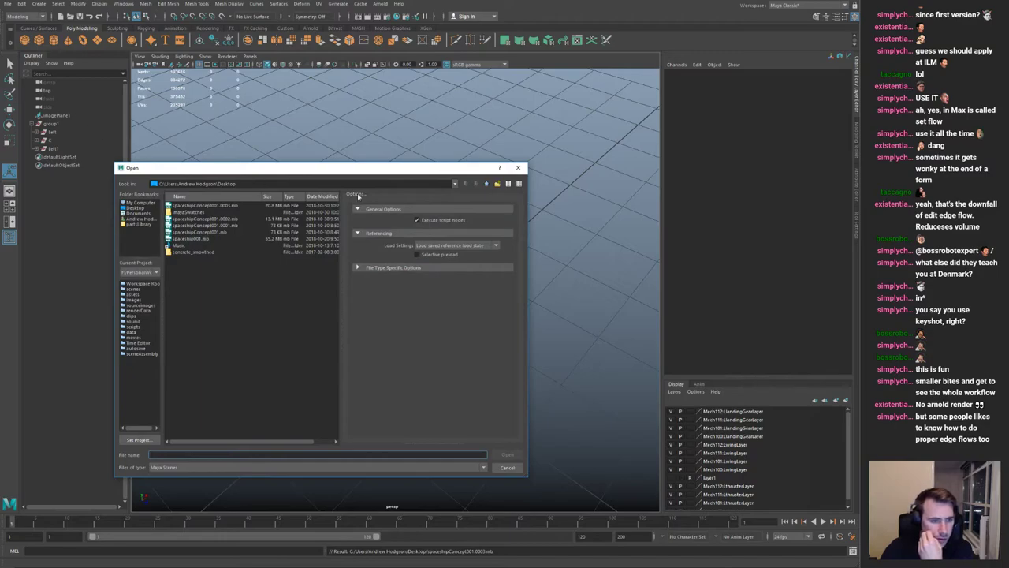
pyautogui.click(139, 205)
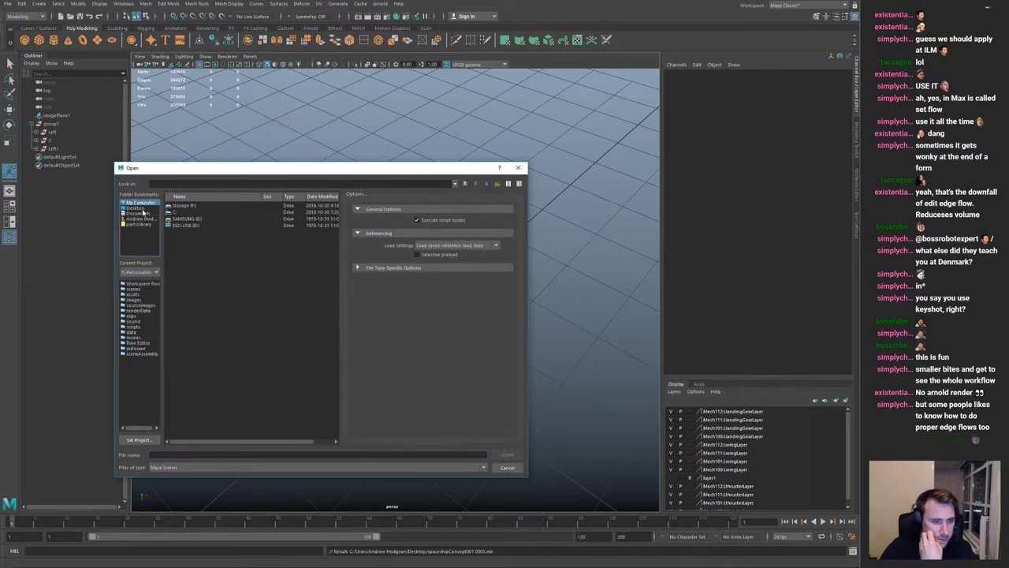
pyautogui.doubleClick(190, 206)
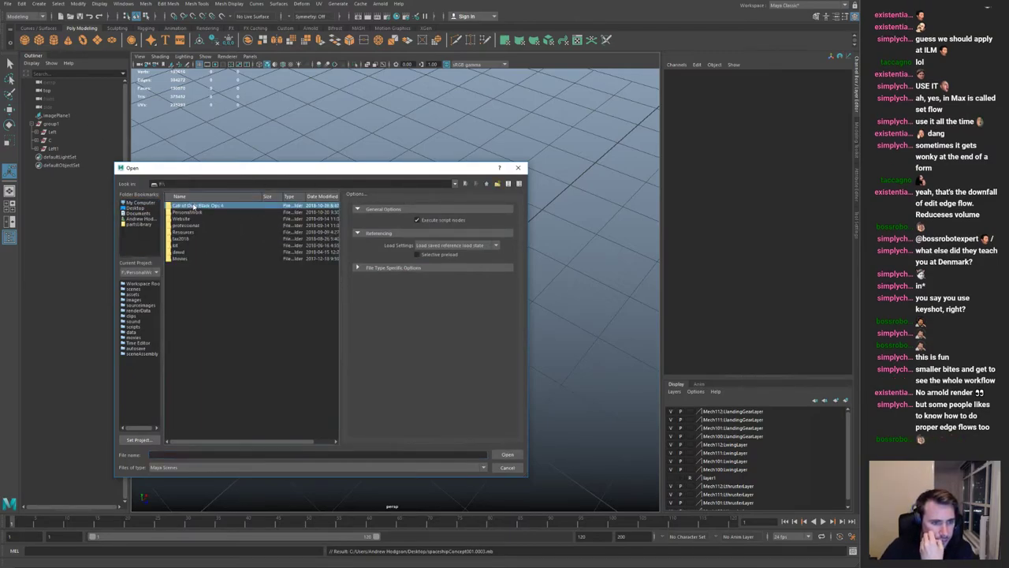
pyautogui.doubleClick(196, 227)
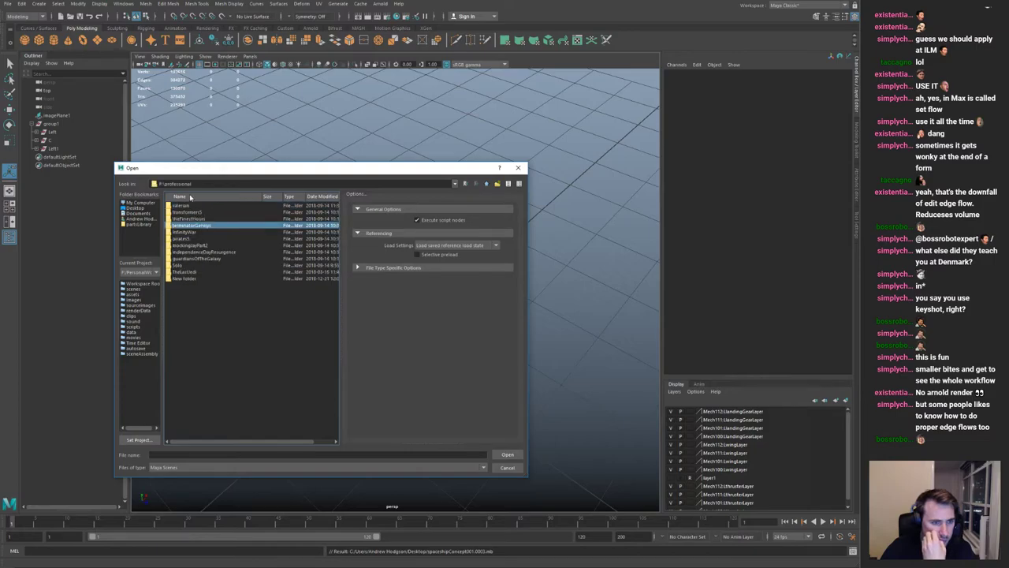
pyautogui.click(480, 184)
pyautogui.doubleClick(200, 212)
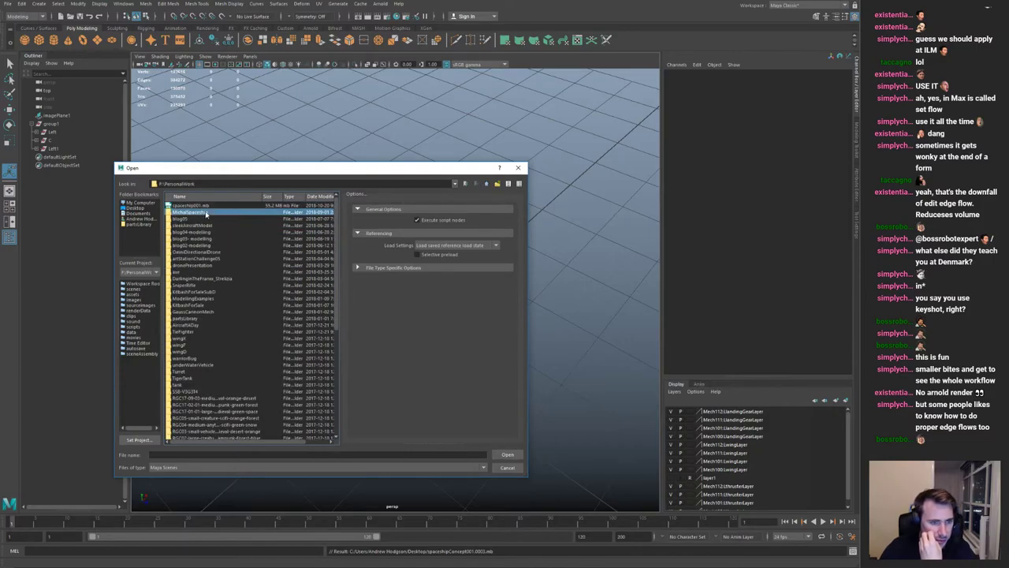
pyautogui.doubleClick(189, 212)
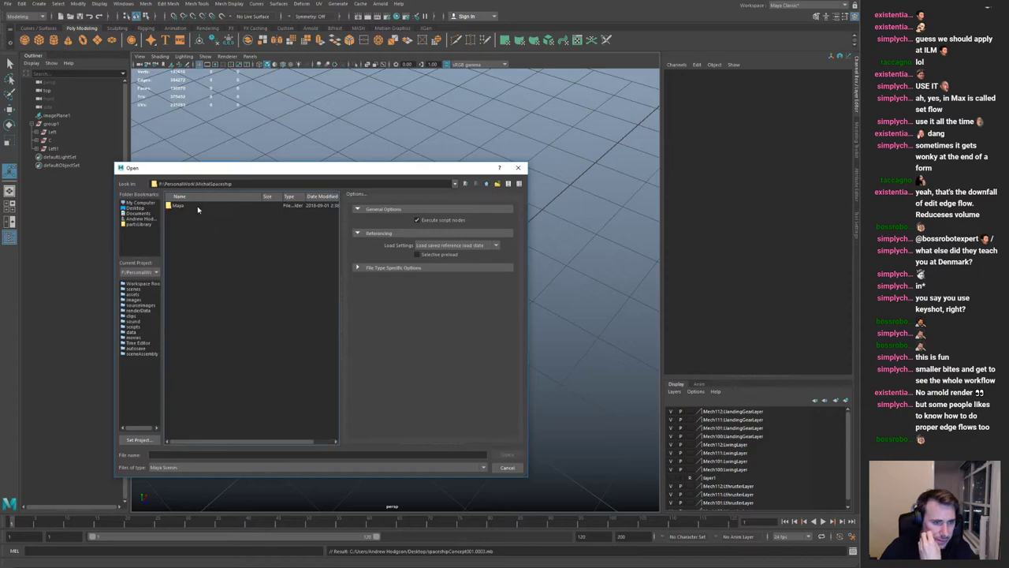
pyautogui.doubleClick(180, 206)
pyautogui.doubleClick(200, 207)
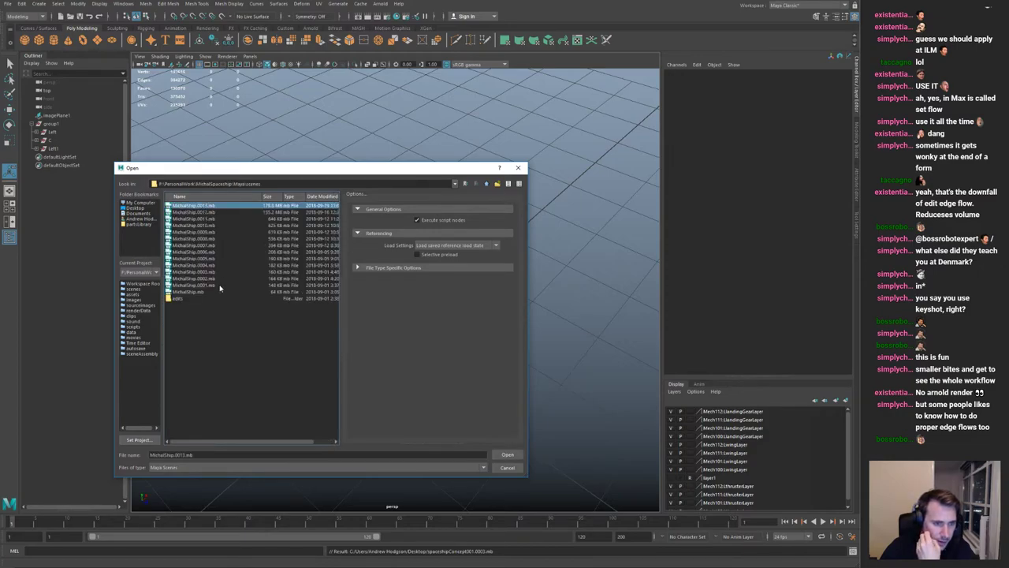
pyautogui.click(507, 454)
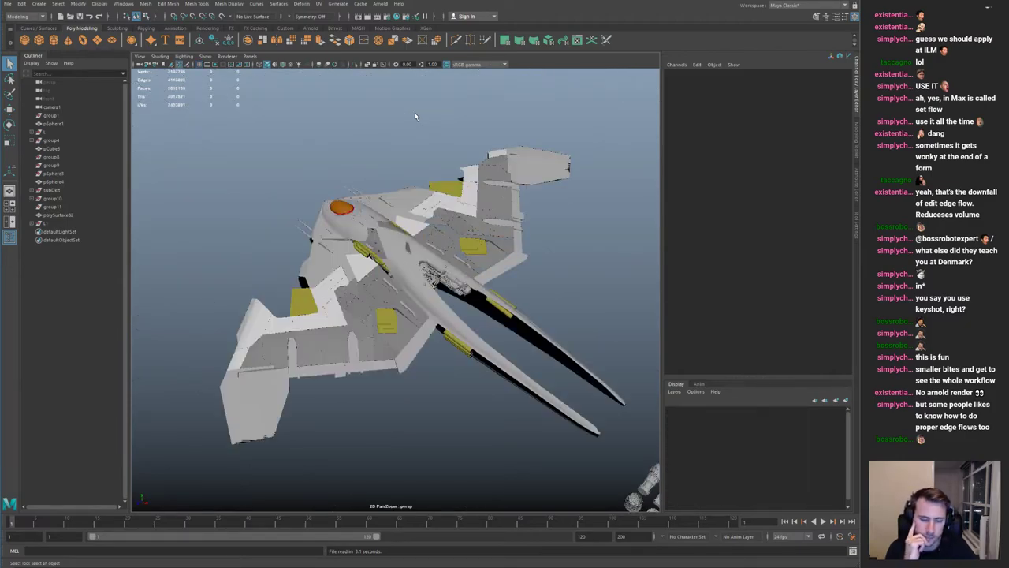
# Step: Show the wireframe over the shaded spaceship and examine the topology of its hull and wings
pyautogui.keyDown('alt'); pyautogui.moveTo(378, 190); pyautogui.dragTo(304, 296); pyautogui.keyUp('alt')
pyautogui.click(368, 303)
pyautogui.click(559, 280)
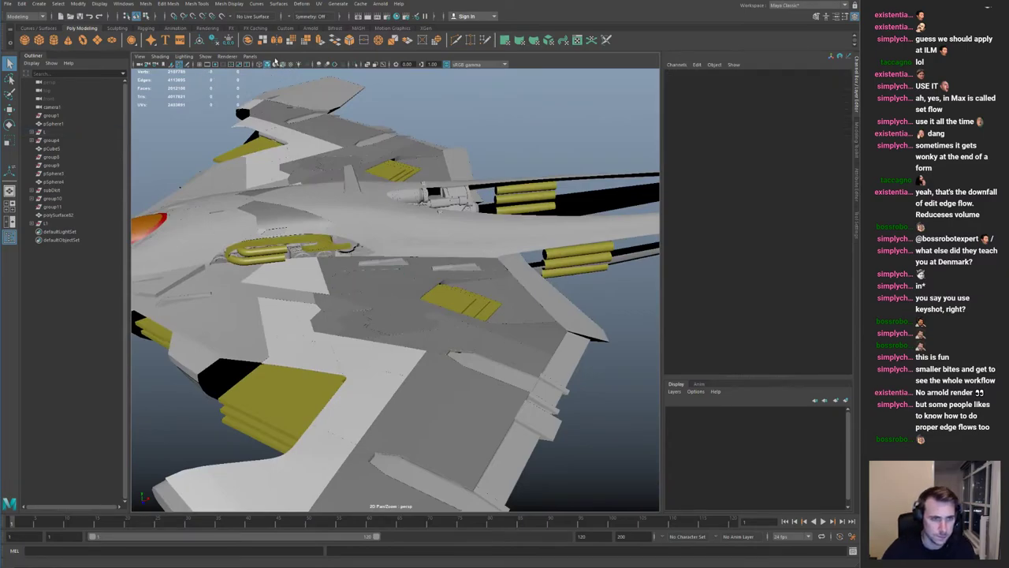
pyautogui.moveTo(354, 182)
pyautogui.keyDown('alt'); pyautogui.mouseDown()
pyautogui.moveTo(370, 136)
pyautogui.moveTo(406, 134)
pyautogui.moveTo(445, 146)
pyautogui.moveTo(473, 189)
pyautogui.mouseUp(); pyautogui.keyUp('alt')
pyautogui.keyDown('alt'); pyautogui.moveTo(384, 204); pyautogui.dragTo(368, 170); pyautogui.keyUp('alt')
pyautogui.scroll(-3, 369, 170)
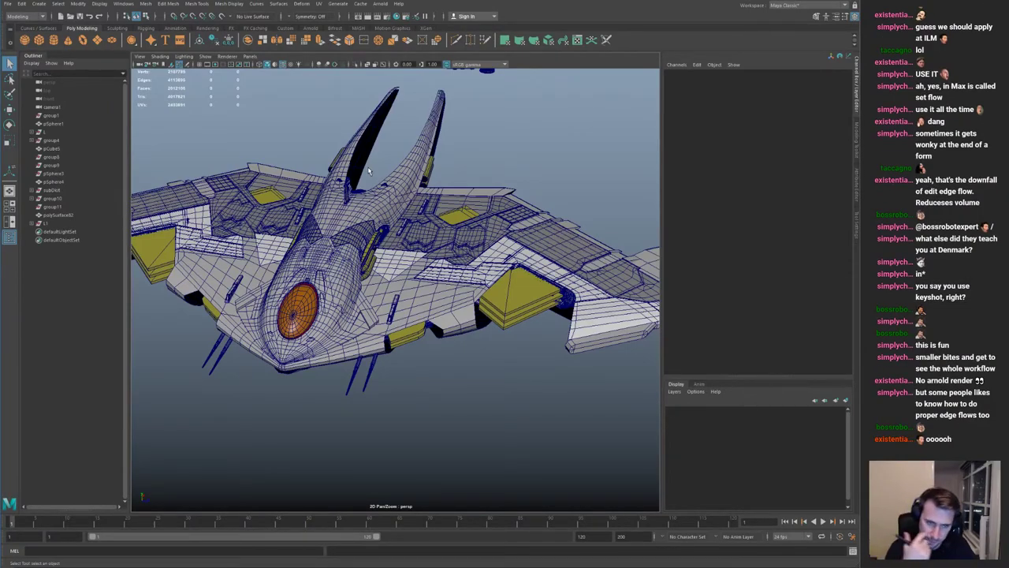
pyautogui.scroll(3, 365, 188)
pyautogui.keyDown('alt'); pyautogui.moveTo(451, 219); pyautogui.dragTo(352, 213); pyautogui.keyUp('alt')
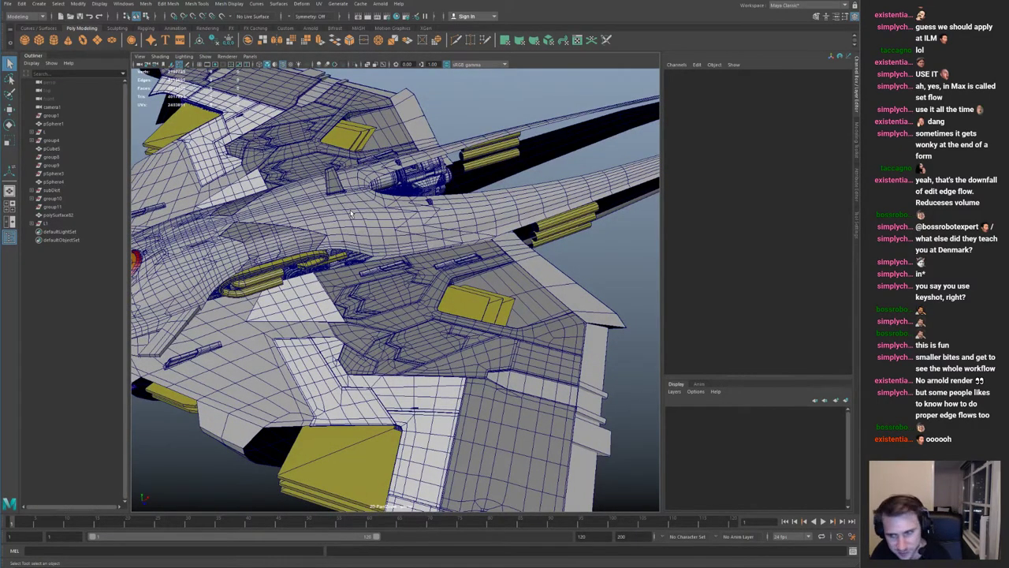
# Step: Select the light curved hull surface behind the orange cockpit to examine its panel layout
pyautogui.keyDown('alt'); pyautogui.moveTo(372, 241); pyautogui.dragTo(430, 217); pyautogui.keyUp('alt')
pyautogui.scroll(3, 364, 303)
pyautogui.click(365, 304)
pyautogui.scroll(3, 401, 283)
pyautogui.scroll(-3, 394, 248)
pyautogui.click(490, 199)
pyautogui.keyDown('alt'); pyautogui.moveTo(490, 198); pyautogui.dragTo(355, 325); pyautogui.keyUp('alt')
pyautogui.click(296, 276)
pyautogui.keyDown('alt'); pyautogui.moveTo(297, 277); pyautogui.dragTo(360, 248); pyautogui.keyUp('alt')
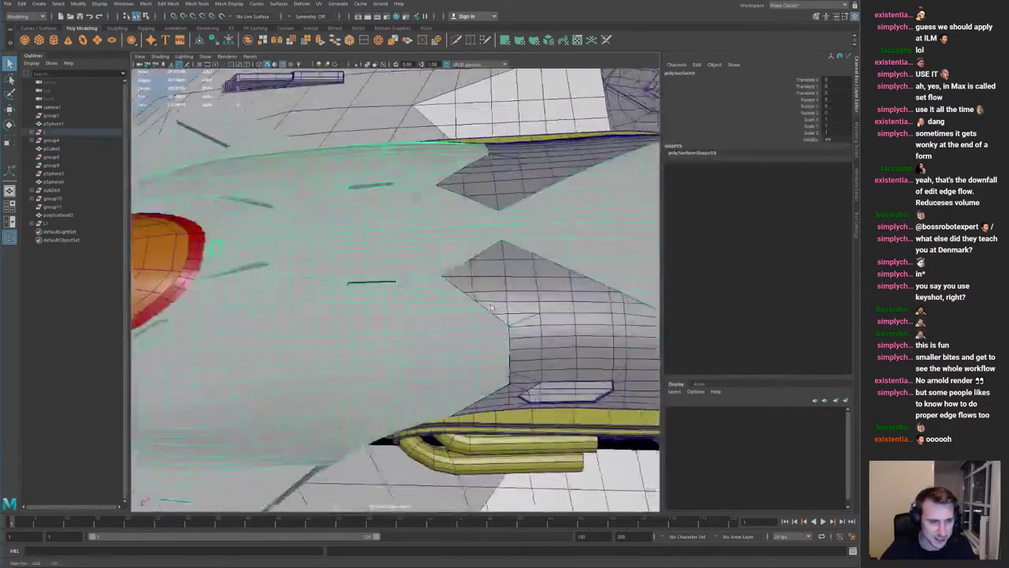
# Step: Examine the edge flow around the rounded slot cut into the curved hull beside the cockpit
pyautogui.keyDown('alt'); pyautogui.moveTo(298, 238); pyautogui.dragTo(441, 216, button='middle'); pyautogui.keyUp('alt')
pyautogui.keyDown('alt'); pyautogui.moveTo(394, 220); pyautogui.dragTo(448, 202); pyautogui.keyUp('alt')
pyautogui.keyDown('alt'); pyautogui.moveTo(448, 202); pyautogui.dragTo(500, 309, button='right'); pyautogui.keyUp('alt')
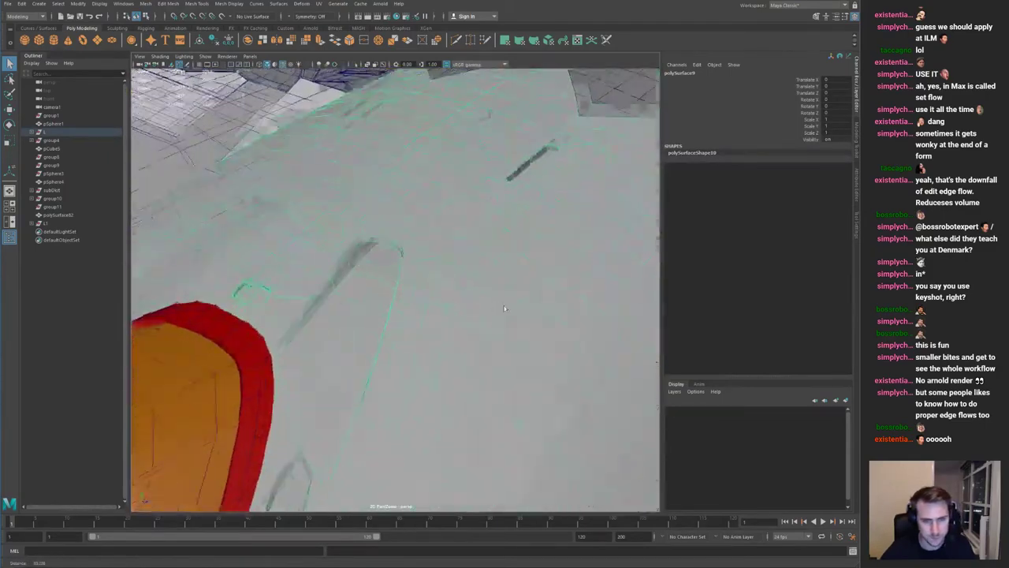
pyautogui.keyDown('alt'); pyautogui.moveTo(500, 308); pyautogui.dragTo(571, 295); pyautogui.keyUp('alt')
pyautogui.keyDown('alt'); pyautogui.moveTo(378, 252); pyautogui.dragTo(449, 292, button='right'); pyautogui.keyUp('alt')
pyautogui.keyDown('alt'); pyautogui.moveTo(323, 227); pyautogui.dragTo(438, 232, button='middle'); pyautogui.keyUp('alt')
pyautogui.keyDown('alt'); pyautogui.moveTo(437, 232); pyautogui.dragTo(478, 286); pyautogui.keyUp('alt')
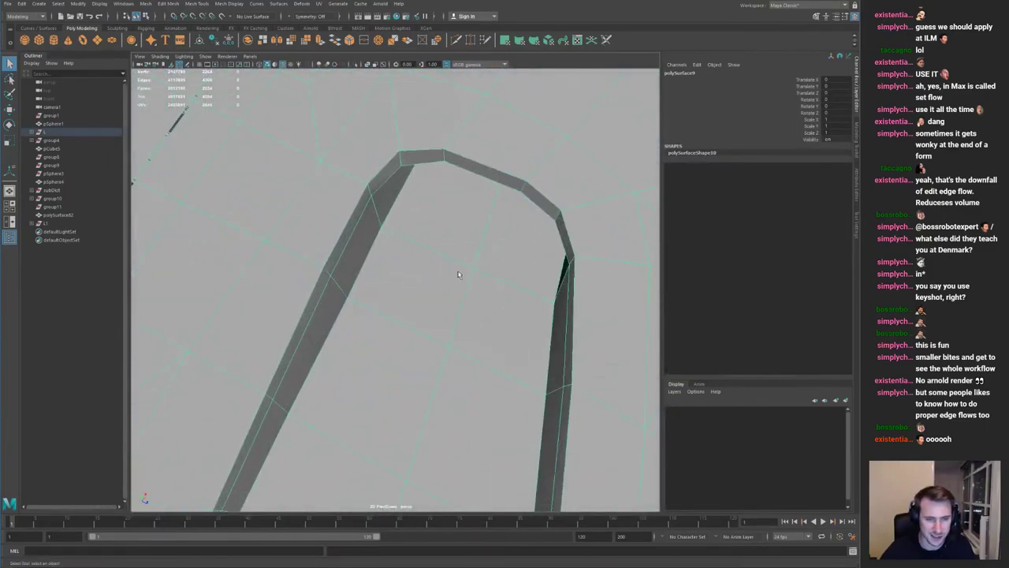
pyautogui.keyDown('alt'); pyautogui.moveTo(419, 221); pyautogui.dragTo(378, 273, button='middle'); pyautogui.keyUp('alt')
pyautogui.keyDown('alt'); pyautogui.moveTo(378, 273); pyautogui.dragTo(441, 243, button='right'); pyautogui.keyUp('alt')
pyautogui.keyDown('shift'); pyautogui.moveTo(381, 166); pyautogui.dragTo(319, 148, button='right'); pyautogui.keyUp('shift')
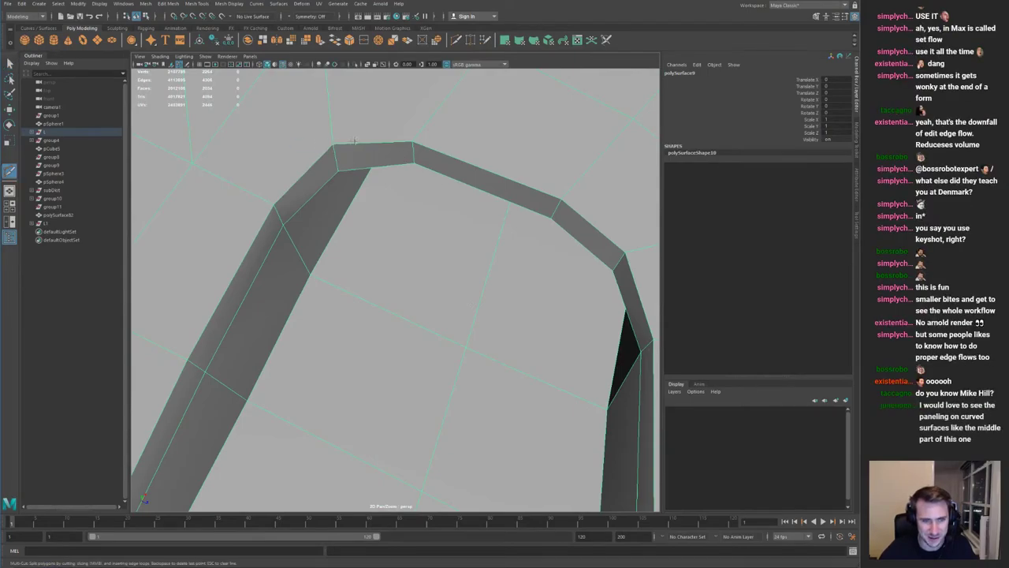
pyautogui.keyDown('alt'); pyautogui.moveTo(359, 101); pyautogui.dragTo(353, 160, button='middle'); pyautogui.keyUp('alt')
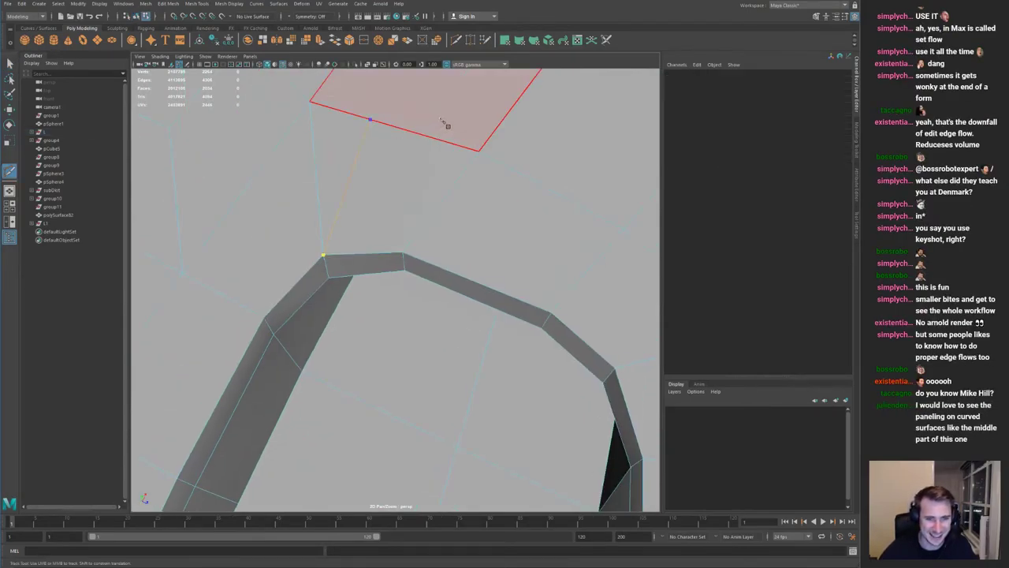
pyautogui.hotkey('ctrl', 'z')
pyautogui.press('q')
pyautogui.moveTo(414, 208); pyautogui.dragTo(297, 151, button='right')
# Step: Isolate the dark curved hull panel with the angular cutout above the yellow pipes
pyautogui.keyDown('alt'); pyautogui.moveTo(242, 106); pyautogui.dragTo(171, 187, button='middle'); pyautogui.keyUp('alt')
pyautogui.keyDown('alt'); pyautogui.moveTo(171, 187); pyautogui.dragTo(141, 178, button='right'); pyautogui.keyUp('alt')
pyautogui.keyDown('alt'); pyautogui.moveTo(220, 177); pyautogui.dragTo(347, 142); pyautogui.keyUp('alt')
pyautogui.moveTo(399, 272)
pyautogui.keyDown('alt'); pyautogui.mouseDown(button='right')
pyautogui.moveTo(421, 295)
pyautogui.moveTo(423, 322)
pyautogui.moveTo(398, 272)
pyautogui.mouseUp(button='right'); pyautogui.keyUp('alt')
pyautogui.click(422, 320)
pyautogui.keyDown('alt'); pyautogui.moveTo(398, 272); pyautogui.dragTo(371, 244, button='middle'); pyautogui.keyUp('alt')
pyautogui.keyDown('alt'); pyautogui.moveTo(371, 244); pyautogui.dragTo(473, 237); pyautogui.keyUp('alt')
pyautogui.keyDown('alt'); pyautogui.moveTo(370, 213); pyautogui.dragTo(400, 169, button='right'); pyautogui.keyUp('alt')
pyautogui.keyDown('alt'); pyautogui.moveTo(400, 169); pyautogui.dragTo(366, 79); pyautogui.keyUp('alt')
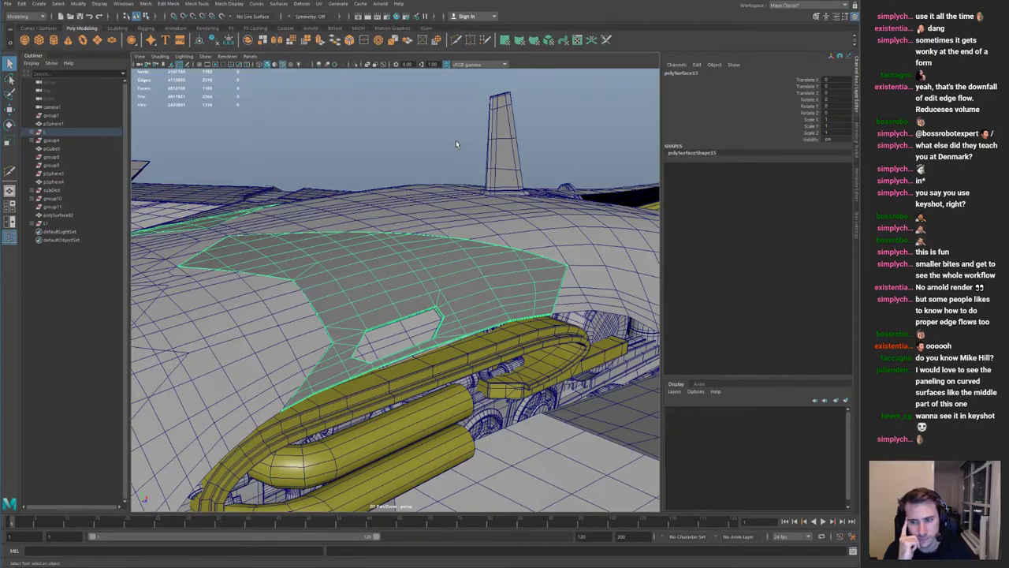
pyautogui.keyDown('alt'); pyautogui.moveTo(356, 209); pyautogui.dragTo(381, 257, button='right'); pyautogui.keyUp('alt')
pyautogui.hotkey('ctrl', '1')
pyautogui.keyDown('alt'); pyautogui.moveTo(354, 261); pyautogui.dragTo(416, 274); pyautogui.keyUp('alt')
pyautogui.keyDown('alt'); pyautogui.moveTo(417, 274); pyautogui.dragTo(388, 257, button='right'); pyautogui.keyUp('alt')
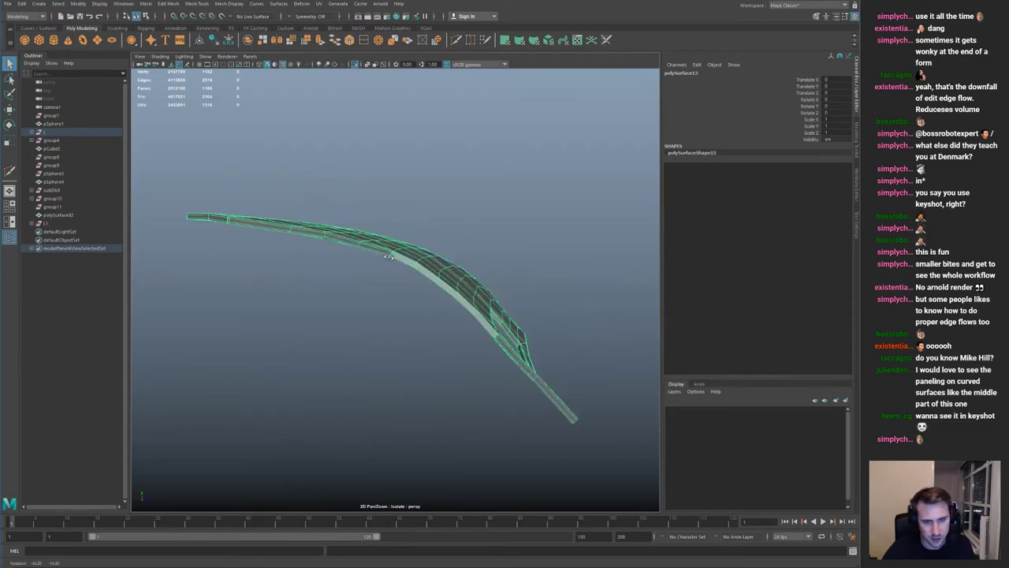
# Step: Preview the isolated panel smoothed and without its wireframe, and examine its curved surface from several sides
pyautogui.click(513, 240)
pyautogui.moveTo(511, 250)
pyautogui.keyDown('alt'); pyautogui.mouseDown()
pyautogui.moveTo(438, 251)
pyautogui.moveTo(423, 272)
pyautogui.mouseUp(); pyautogui.keyUp('alt')
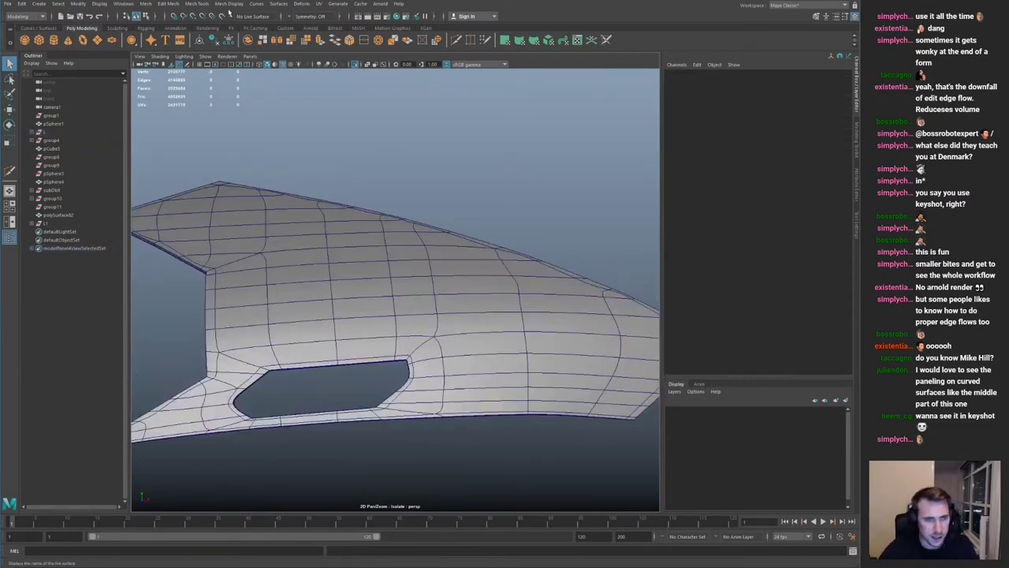
pyautogui.click(282, 65)
pyautogui.keyDown('alt'); pyautogui.moveTo(318, 177); pyautogui.dragTo(305, 205); pyautogui.keyUp('alt')
pyautogui.keyDown('alt'); pyautogui.moveTo(246, 258); pyautogui.dragTo(326, 203, button='middle'); pyautogui.keyUp('alt')
pyautogui.keyDown('alt'); pyautogui.moveTo(331, 202); pyautogui.dragTo(148, 183, button='right'); pyautogui.keyUp('alt')
pyautogui.keyDown('alt'); pyautogui.moveTo(220, 189); pyautogui.dragTo(322, 211); pyautogui.keyUp('alt')
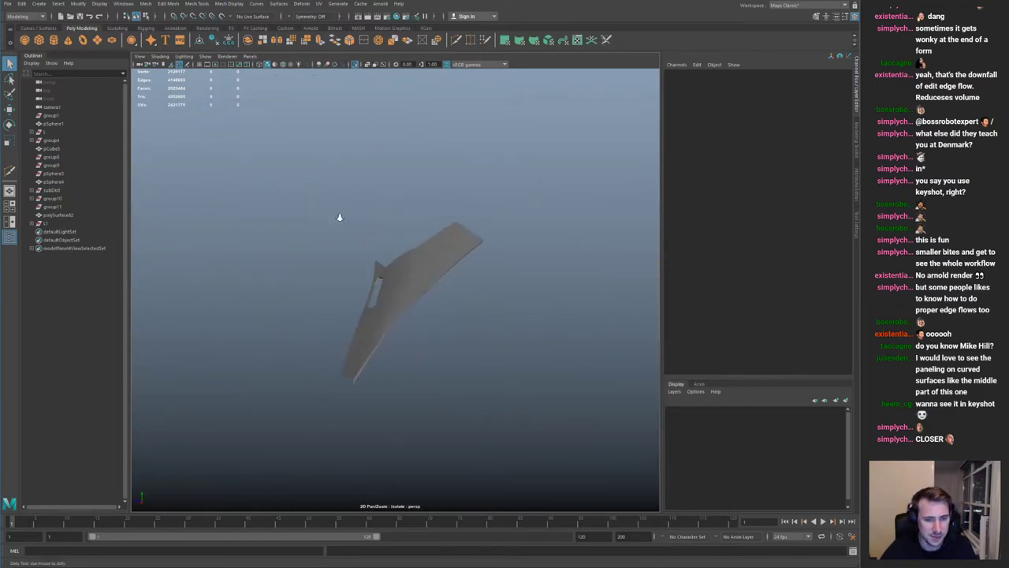
pyautogui.keyDown('alt'); pyautogui.moveTo(321, 212); pyautogui.dragTo(426, 243, button='right'); pyautogui.keyUp('alt')
pyautogui.keyDown('alt'); pyautogui.moveTo(426, 243); pyautogui.dragTo(516, 237); pyautogui.keyUp('alt')
# Step: Return to the full ship, turn off the curved panel's smooth preview, and isolate the panel again
pyautogui.click(430, 249)
pyautogui.hotkey('ctrl', '1')
pyautogui.click(294, 295)
pyautogui.click(333, 261)
pyautogui.keyDown('alt'); pyautogui.moveTo(207, 208); pyautogui.dragTo(281, 208); pyautogui.keyUp('alt')
pyautogui.press('1')
pyautogui.keyDown('alt'); pyautogui.moveTo(280, 209); pyautogui.dragTo(347, 236, button='right'); pyautogui.keyUp('alt')
pyautogui.keyDown('alt'); pyautogui.moveTo(347, 236); pyautogui.dragTo(395, 291); pyautogui.keyUp('alt')
pyautogui.hotkey('ctrl', '1')
pyautogui.keyDown('alt'); pyautogui.moveTo(394, 292); pyautogui.dragTo(449, 306, button='right'); pyautogui.keyUp('alt')
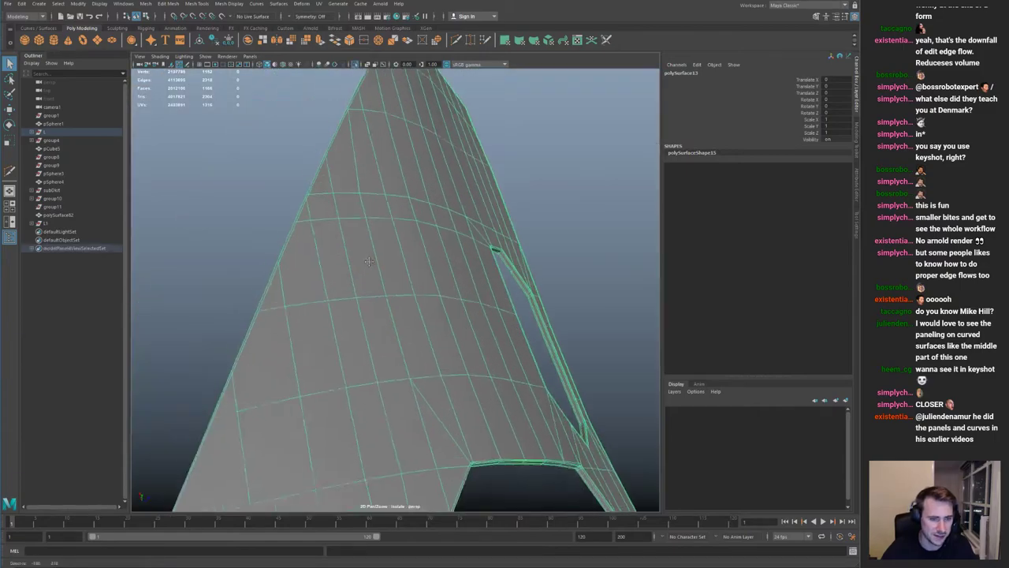
# Step: Delete the narrow strip of faces running along the isolated panel's outer border
pyautogui.keyDown('alt'); pyautogui.moveTo(449, 305); pyautogui.dragTo(420, 275); pyautogui.keyUp('alt')
pyautogui.keyDown('alt'); pyautogui.moveTo(429, 204); pyautogui.dragTo(381, 254); pyautogui.keyUp('alt')
pyautogui.press('F11')
pyautogui.click(472, 268)
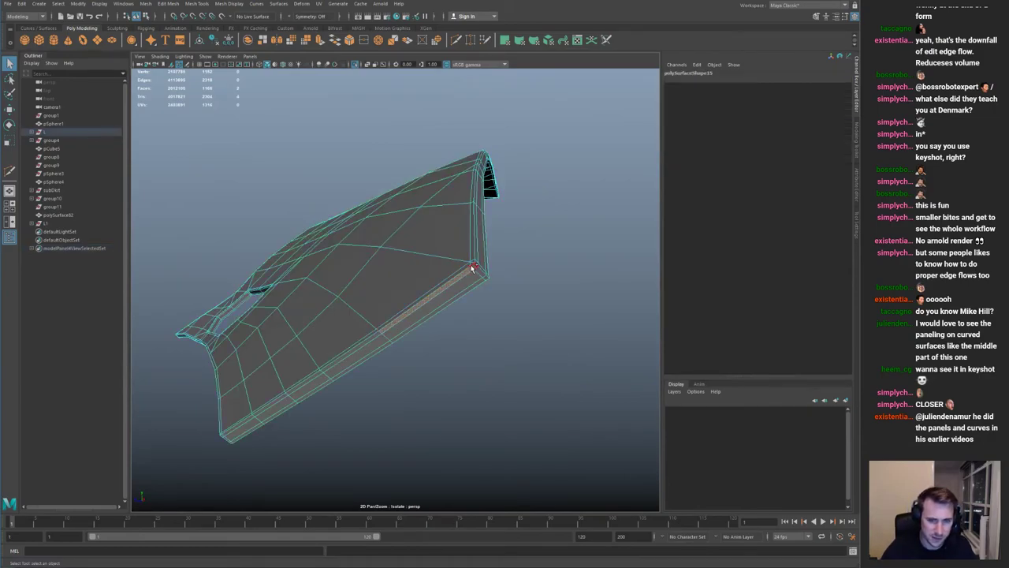
pyautogui.press('Delete')
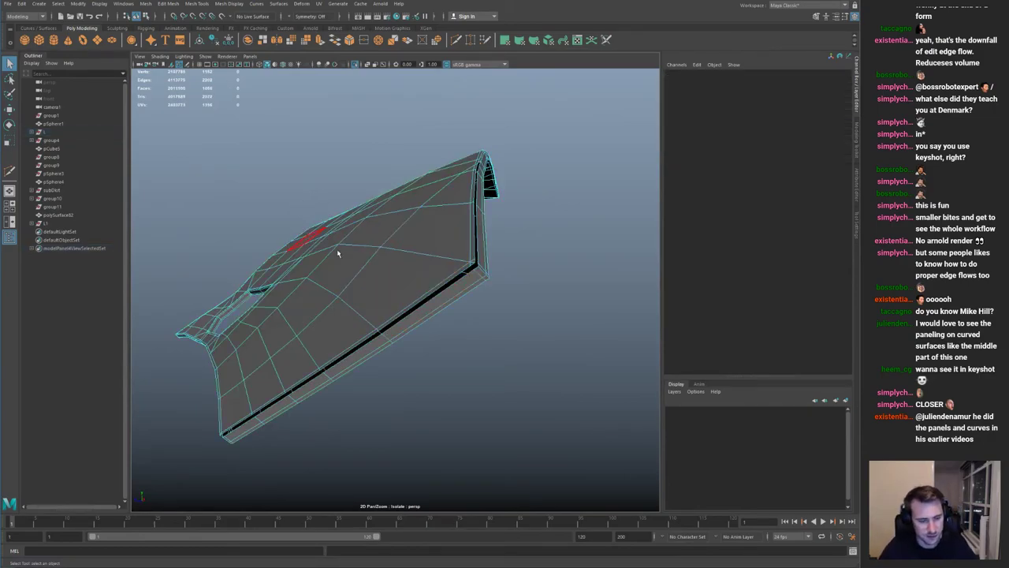
# Step: Delete the thin rim faces lining the angular cutout of the isolated curved hull panel
pyautogui.keyDown('alt'); pyautogui.moveTo(334, 254); pyautogui.dragTo(386, 272); pyautogui.keyUp('alt')
pyautogui.keyDown('alt'); pyautogui.moveTo(386, 272); pyautogui.dragTo(424, 286, button='right'); pyautogui.keyUp('alt')
pyautogui.keyDown('alt'); pyautogui.moveTo(425, 285); pyautogui.dragTo(471, 308); pyautogui.keyUp('alt')
pyautogui.keyDown('alt'); pyautogui.moveTo(471, 309); pyautogui.dragTo(504, 306, button='right'); pyautogui.keyUp('alt')
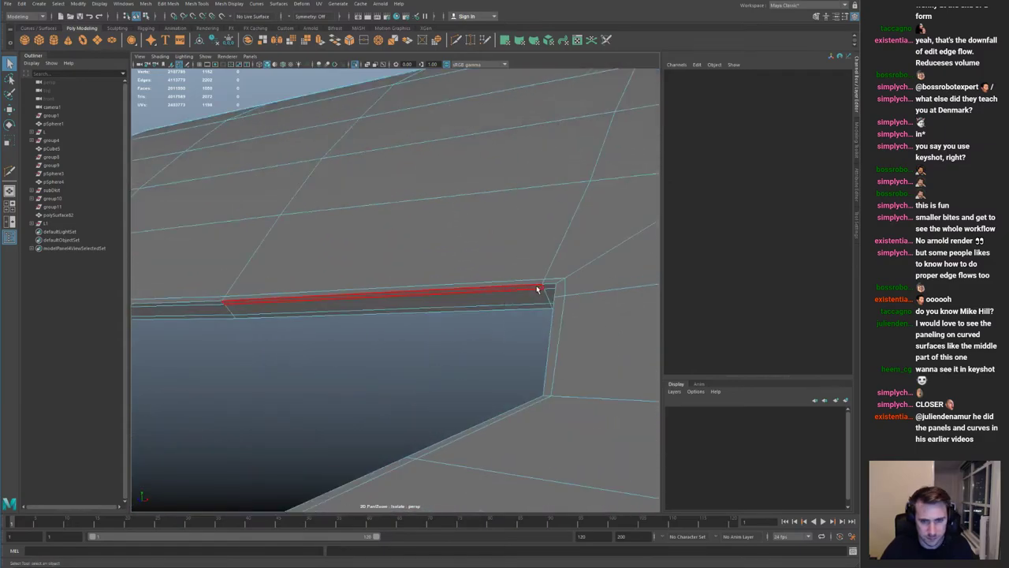
pyautogui.click(537, 290)
pyautogui.press('Delete')
pyautogui.doubleClick(521, 304)
pyautogui.press('Delete')
# Step: Leave component editing, return to the full ship, and frame the cleaned-up curved panel on the hull
pyautogui.keyDown('alt'); pyautogui.moveTo(347, 177); pyautogui.dragTo(354, 237); pyautogui.keyUp('alt')
pyautogui.keyDown('alt'); pyautogui.moveTo(436, 237); pyautogui.dragTo(363, 256); pyautogui.keyUp('alt')
pyautogui.press('F8')
pyautogui.keyDown('alt'); pyautogui.moveTo(362, 256); pyautogui.dragTo(280, 223, button='right'); pyautogui.keyUp('alt')
pyautogui.hotkey('ctrl', '1')
pyautogui.keyDown('alt'); pyautogui.moveTo(280, 223); pyautogui.dragTo(394, 207); pyautogui.keyUp('alt')
pyautogui.press('f')
pyautogui.keyDown('alt'); pyautogui.moveTo(322, 250); pyautogui.dragTo(399, 237); pyautogui.keyUp('alt')
pyautogui.scroll(-4, 342, 226)
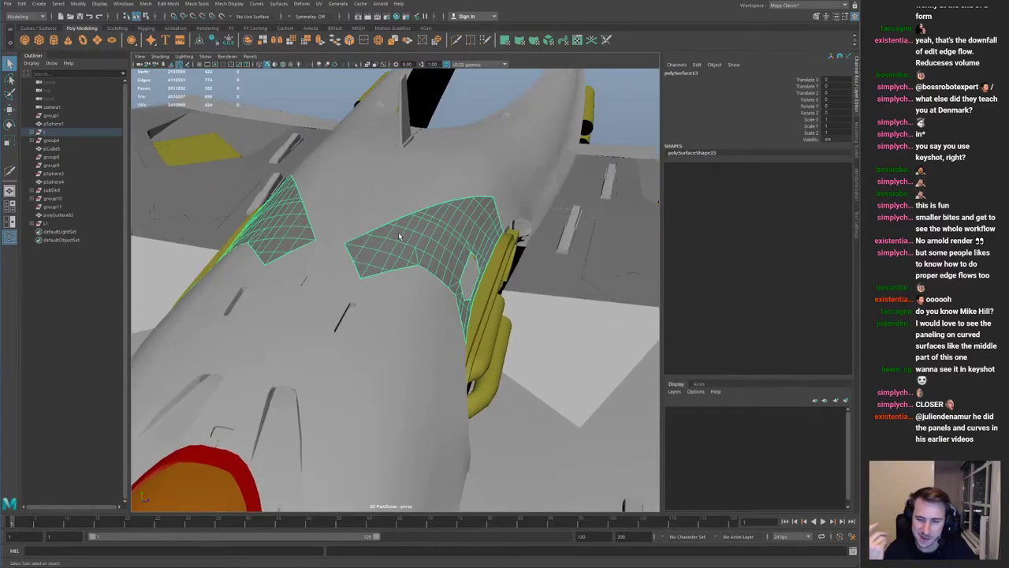
# Step: Select and frame the wing panel surrounding the yellow block, and turn off its smooth preview
pyautogui.keyDown('alt'); pyautogui.moveTo(399, 237); pyautogui.dragTo(439, 297); pyautogui.keyUp('alt')
pyautogui.keyDown('alt'); pyautogui.moveTo(438, 296); pyautogui.dragTo(394, 292, button='right'); pyautogui.keyUp('alt')
pyautogui.keyDown('alt'); pyautogui.moveTo(394, 292); pyautogui.dragTo(259, 279, button='middle'); pyautogui.keyUp('alt')
pyautogui.keyDown('alt'); pyautogui.moveTo(260, 279); pyautogui.dragTo(456, 316, button='right'); pyautogui.keyUp('alt')
pyautogui.click(473, 321)
pyautogui.press('f')
pyautogui.keyDown('alt'); pyautogui.moveTo(570, 294); pyautogui.dragTo(386, 346); pyautogui.keyUp('alt')
pyautogui.keyDown('alt'); pyautogui.moveTo(386, 347); pyautogui.dragTo(444, 342, button='right'); pyautogui.keyUp('alt')
pyautogui.press('1')
# Step: Select the panel's whole parent group, add the neighbouring zigzag-edged wing panels, and isolate them together
pyautogui.press('Up')
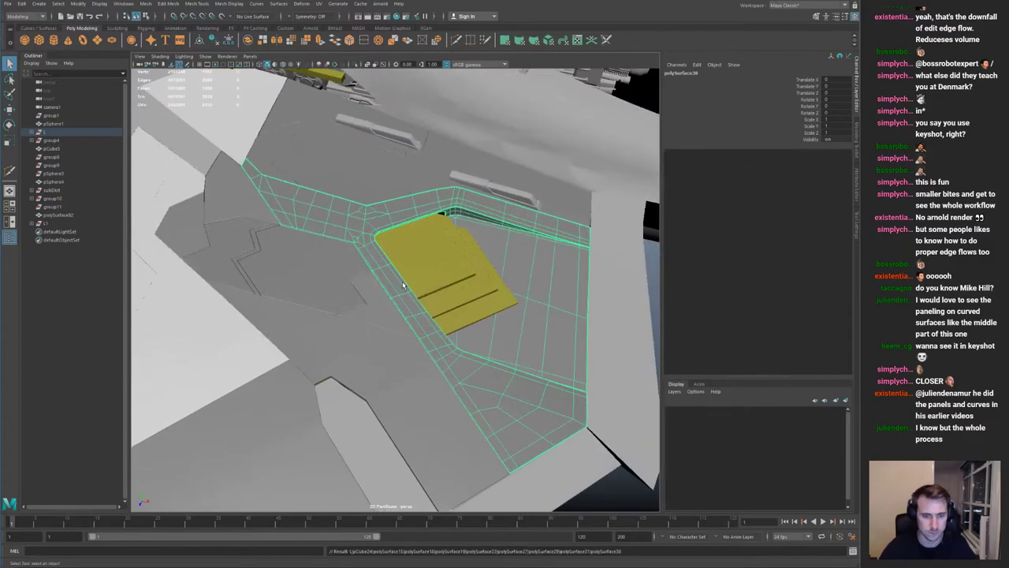
pyautogui.press('Up')
pyautogui.keyDown('alt'); pyautogui.moveTo(418, 154); pyautogui.dragTo(328, 172); pyautogui.keyUp('alt')
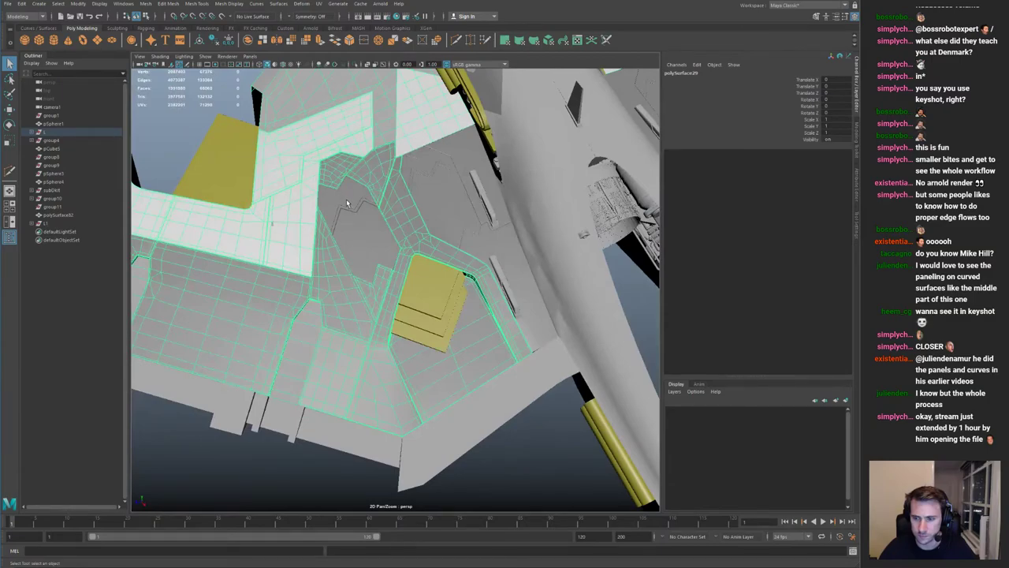
pyautogui.keyDown('alt'); pyautogui.moveTo(346, 203); pyautogui.dragTo(294, 168); pyautogui.keyUp('alt')
pyautogui.keyDown('alt'); pyautogui.moveTo(294, 168); pyautogui.dragTo(309, 176, button='right'); pyautogui.keyUp('alt')
pyautogui.keyDown('alt'); pyautogui.moveTo(308, 176); pyautogui.dragTo(344, 180, button='middle'); pyautogui.keyUp('alt')
pyautogui.keyDown('alt'); pyautogui.moveTo(345, 181); pyautogui.dragTo(371, 212, button='right'); pyautogui.keyUp('alt')
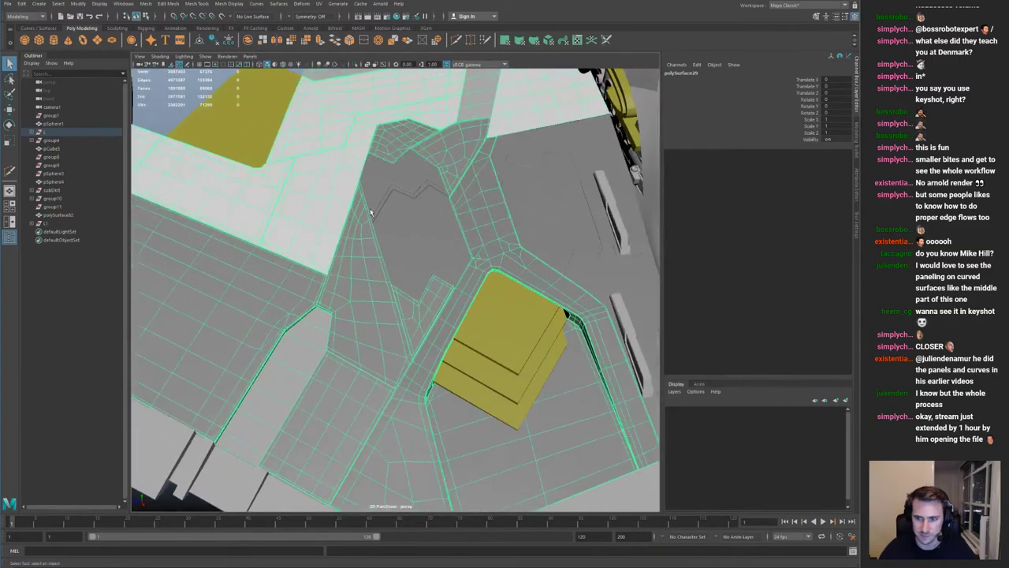
pyautogui.keyDown('shift'); pyautogui.click(390, 210); pyautogui.keyUp('shift')
pyautogui.keyDown('shift'); pyautogui.click(410, 191); pyautogui.keyUp('shift')
pyautogui.keyDown('shift'); pyautogui.click(517, 163); pyautogui.keyUp('shift')
pyautogui.keyDown('shift'); pyautogui.click(510, 161); pyautogui.keyUp('shift')
pyautogui.hotkey('ctrl', '1')
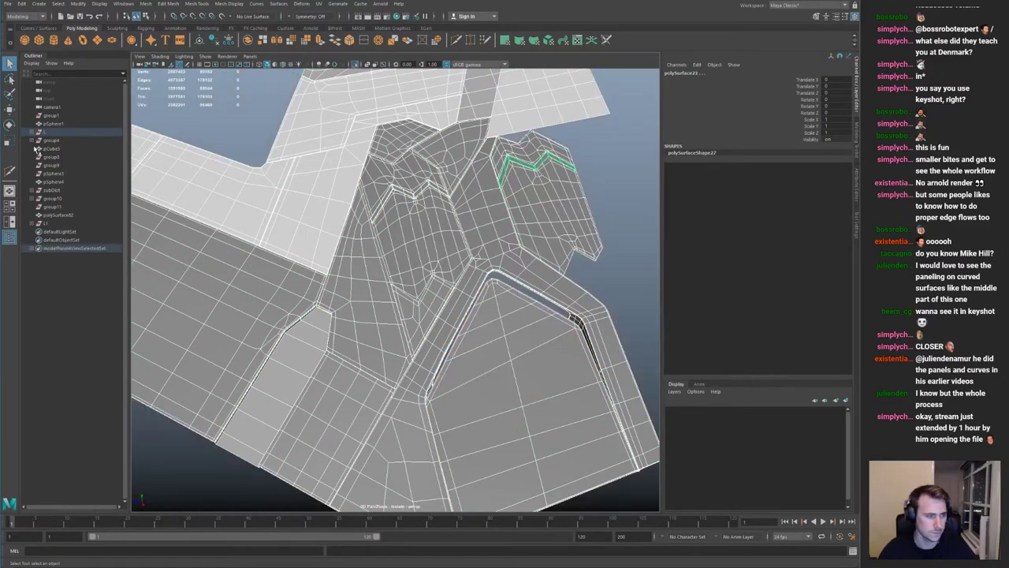
# Step: Compare the isolated wing panels with the full ship and view their curvature from a low side angle
pyautogui.scroll(-6, 453, 261)
pyautogui.hotkey('ctrl', '1')
pyautogui.keyDown('alt'); pyautogui.moveTo(453, 261); pyautogui.dragTo(383, 207); pyautogui.keyUp('alt')
pyautogui.hotkey('ctrl', '1')
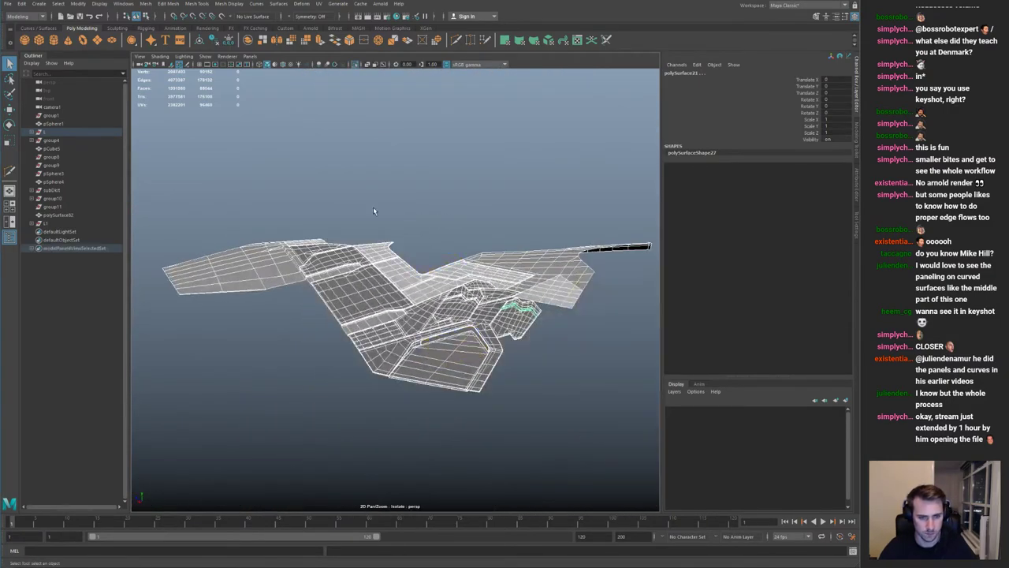
pyautogui.keyDown('alt'); pyautogui.moveTo(383, 208); pyautogui.dragTo(276, 192, button='right'); pyautogui.keyUp('alt')
# Step: Inspect the isolated wing panels' faces and edges in component modes, then return to object selection and clear the selection
pyautogui.press('F11')
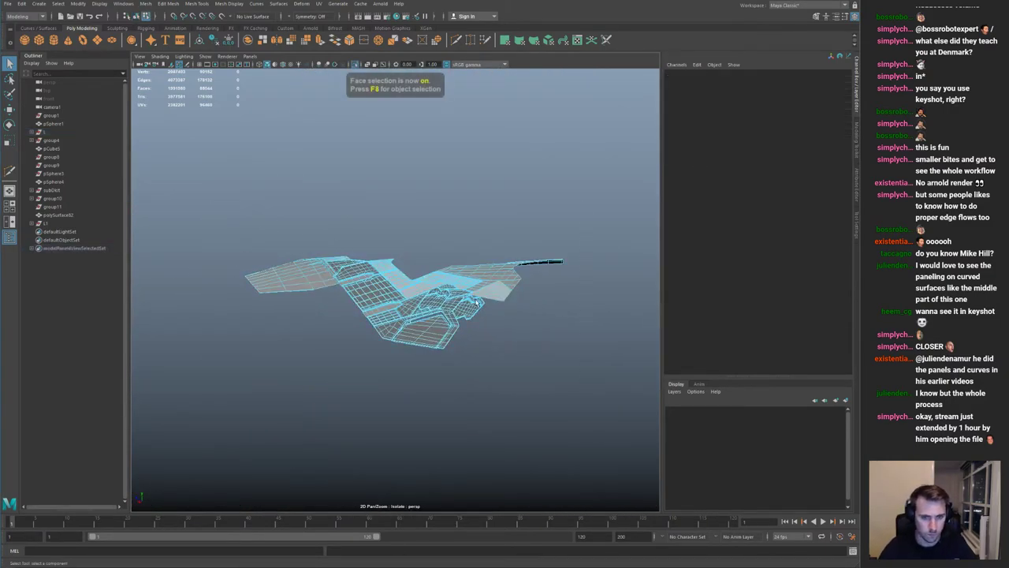
pyautogui.moveTo(509, 320); pyautogui.dragTo(641, 342)
pyautogui.keyDown('shift'); pyautogui.moveTo(408, 281); pyautogui.dragTo(453, 330, button='right'); pyautogui.keyUp('shift')
pyautogui.moveTo(221, 205); pyautogui.dragTo(674, 424)
pyautogui.keyDown('alt'); pyautogui.moveTo(343, 293); pyautogui.dragTo(432, 315, button='right'); pyautogui.keyUp('alt')
pyautogui.keyDown('shift'); pyautogui.moveTo(432, 315); pyautogui.dragTo(491, 348, button='right'); pyautogui.keyUp('shift')
pyautogui.click(433, 234)
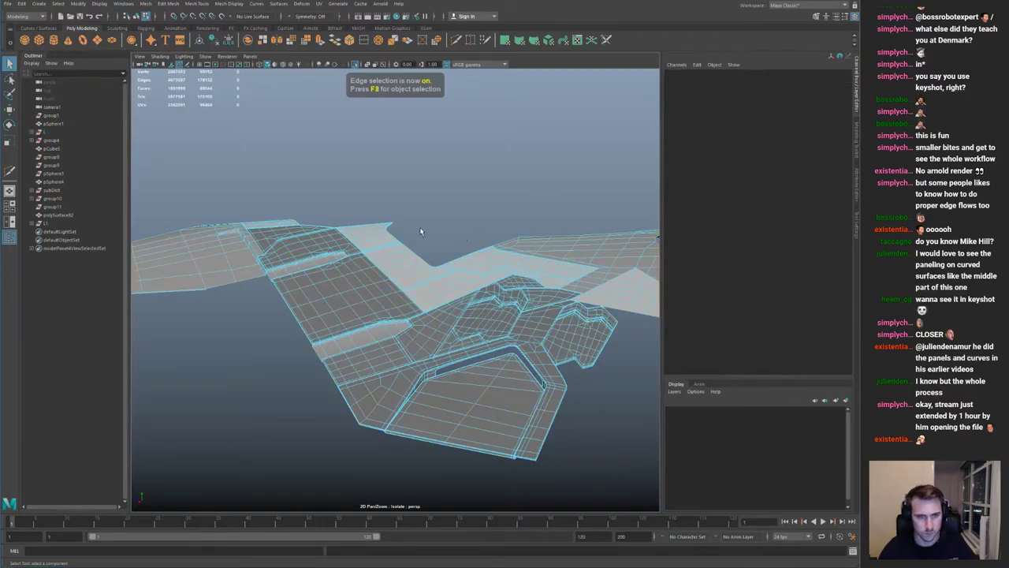
pyautogui.press('F8')
pyautogui.click(442, 228)
pyautogui.keyDown('alt'); pyautogui.moveTo(394, 229); pyautogui.dragTo(457, 207); pyautogui.keyUp('alt')
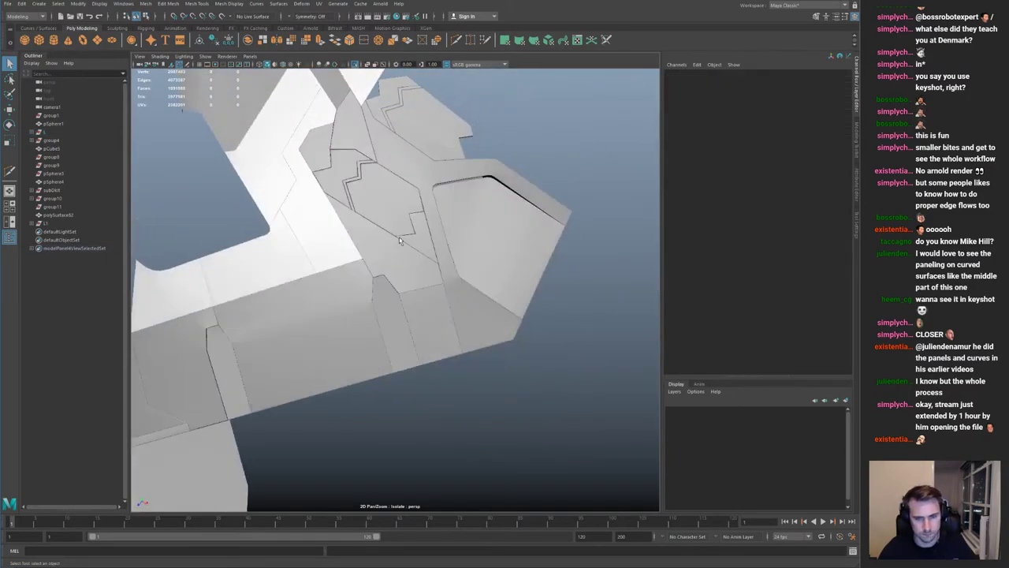
# Step: Return to the full ship and view the panelled wing surface from above
pyautogui.keyDown('alt'); pyautogui.moveTo(457, 207); pyautogui.dragTo(396, 257, button='middle'); pyautogui.keyUp('alt')
pyautogui.hotkey('ctrl', '1')
pyautogui.keyDown('alt'); pyautogui.moveTo(396, 257); pyautogui.dragTo(473, 197); pyautogui.keyUp('alt')
pyautogui.keyDown('alt'); pyautogui.moveTo(264, 256); pyautogui.dragTo(305, 264); pyautogui.keyUp('alt')
pyautogui.keyDown('alt'); pyautogui.moveTo(306, 264); pyautogui.dragTo(276, 252, button='right'); pyautogui.keyUp('alt')
pyautogui.keyDown('alt'); pyautogui.moveTo(370, 130); pyautogui.dragTo(457, 294); pyautogui.keyUp('alt')
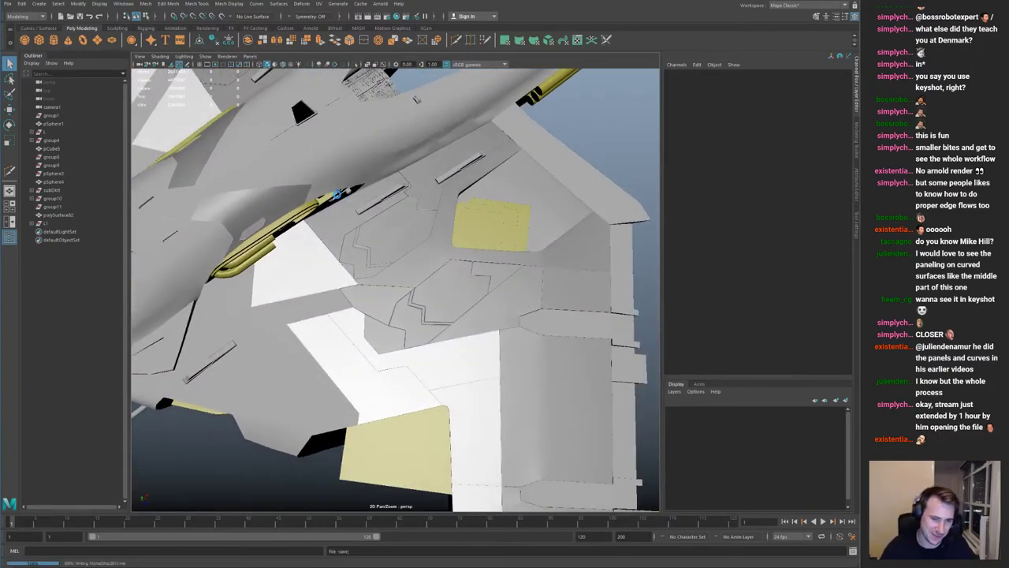
# Step: Select the main hull surface and examine its wireframe from the cockpit back to the engine opening
pyautogui.keyDown('alt'); pyautogui.moveTo(299, 259); pyautogui.dragTo(283, 210); pyautogui.keyUp('alt')
pyautogui.click(409, 209)
pyautogui.keyDown('alt'); pyautogui.moveTo(282, 209); pyautogui.dragTo(339, 236, button='right'); pyautogui.keyUp('alt')
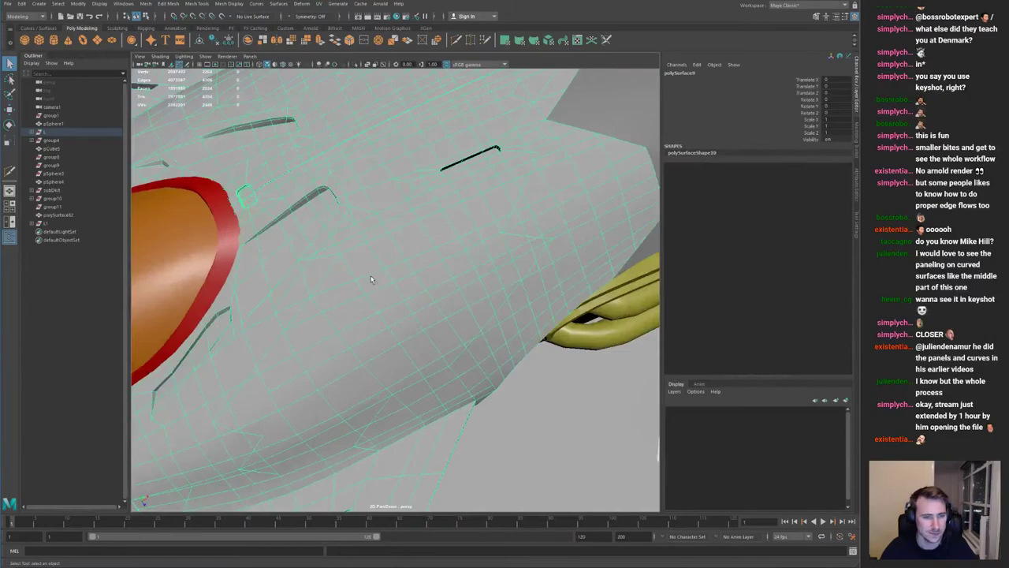
pyautogui.keyDown('alt'); pyautogui.moveTo(339, 236); pyautogui.dragTo(301, 300); pyautogui.keyUp('alt')
pyautogui.keyDown('alt'); pyautogui.moveTo(302, 299); pyautogui.dragTo(358, 213, button='right'); pyautogui.keyUp('alt')
pyautogui.keyDown('alt'); pyautogui.moveTo(358, 213); pyautogui.dragTo(382, 310, button='middle'); pyautogui.keyUp('alt')
pyautogui.moveTo(382, 310)
pyautogui.keyDown('alt'); pyautogui.mouseDown()
pyautogui.moveTo(354, 263)
pyautogui.moveTo(374, 293)
pyautogui.mouseUp(); pyautogui.keyUp('alt')
pyautogui.keyDown('alt'); pyautogui.moveTo(374, 293); pyautogui.dragTo(300, 308, button='middle'); pyautogui.keyUp('alt')
pyautogui.keyDown('alt'); pyautogui.moveTo(441, 221); pyautogui.dragTo(367, 243); pyautogui.keyUp('alt')
pyautogui.keyDown('alt'); pyautogui.moveTo(367, 243); pyautogui.dragTo(323, 253, button='right'); pyautogui.keyUp('alt')
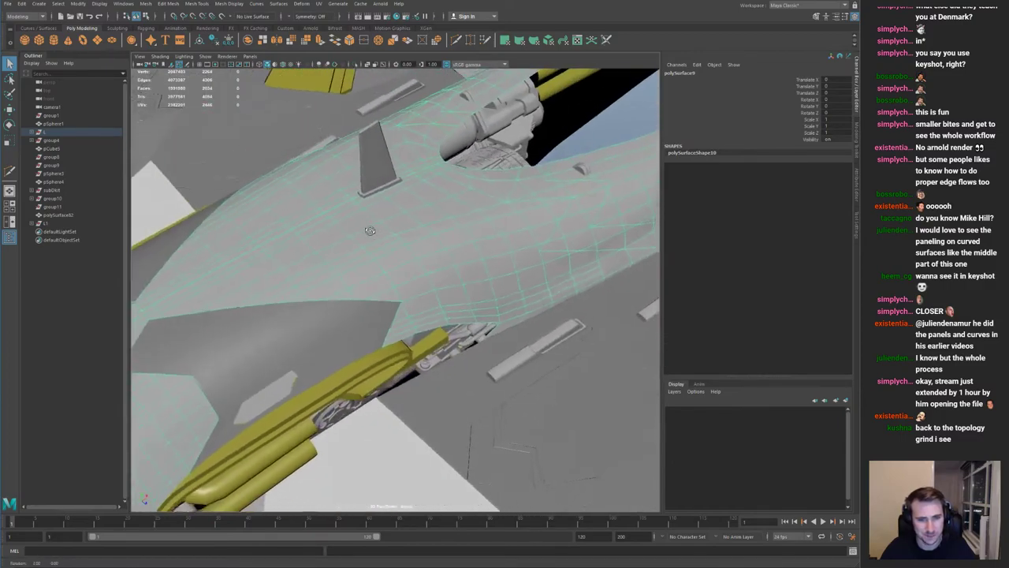
pyautogui.keyDown('alt'); pyautogui.moveTo(371, 231); pyautogui.dragTo(399, 245); pyautogui.keyUp('alt')
pyautogui.keyDown('alt'); pyautogui.moveTo(399, 246); pyautogui.dragTo(405, 225, button='right'); pyautogui.keyUp('alt')
pyautogui.keyDown('alt'); pyautogui.moveTo(473, 229); pyautogui.dragTo(372, 261, button='middle'); pyautogui.keyUp('alt')
pyautogui.keyDown('alt'); pyautogui.moveTo(372, 262); pyautogui.dragTo(373, 268); pyautogui.keyUp('alt')
# Step: Frame the slim raised fairing on the wing beside the hull, and examine how it sits among the panel lines
pyautogui.click(378, 255)
pyautogui.press('f')
pyautogui.scroll(-5, 302, 261)
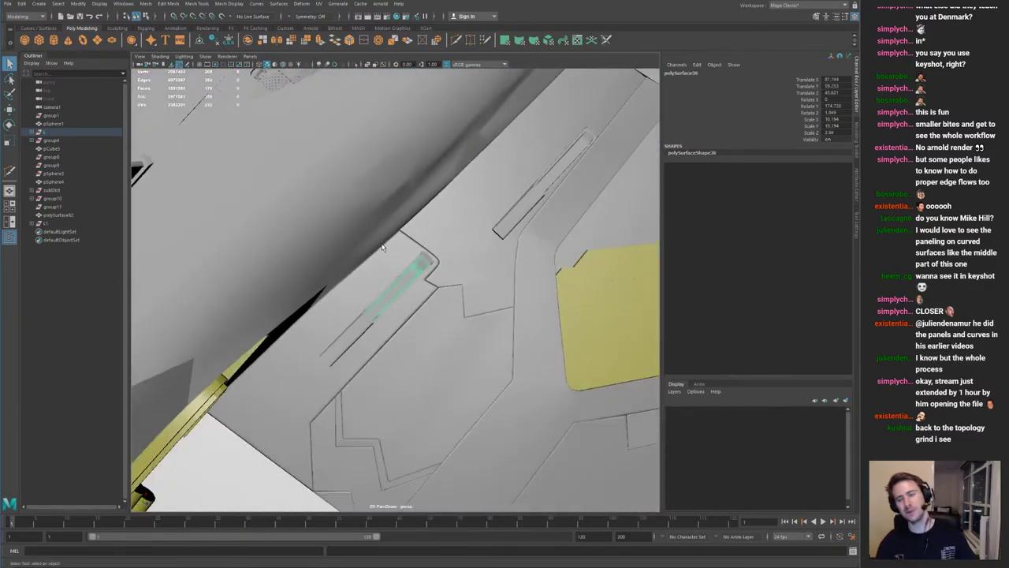
pyautogui.keyDown('alt'); pyautogui.moveTo(444, 254); pyautogui.dragTo(102, 246, button='right'); pyautogui.keyUp('alt')
pyautogui.keyDown('alt'); pyautogui.moveTo(442, 258); pyautogui.dragTo(334, 238); pyautogui.keyUp('alt')
pyautogui.keyDown('alt'); pyautogui.moveTo(229, 243); pyautogui.dragTo(309, 249, button='right'); pyautogui.keyUp('alt')
pyautogui.keyDown('alt'); pyautogui.moveTo(309, 249); pyautogui.dragTo(351, 237, button='middle'); pyautogui.keyUp('alt')
pyautogui.keyDown('alt'); pyautogui.moveTo(332, 272); pyautogui.dragTo(403, 293, button='right'); pyautogui.keyUp('alt')
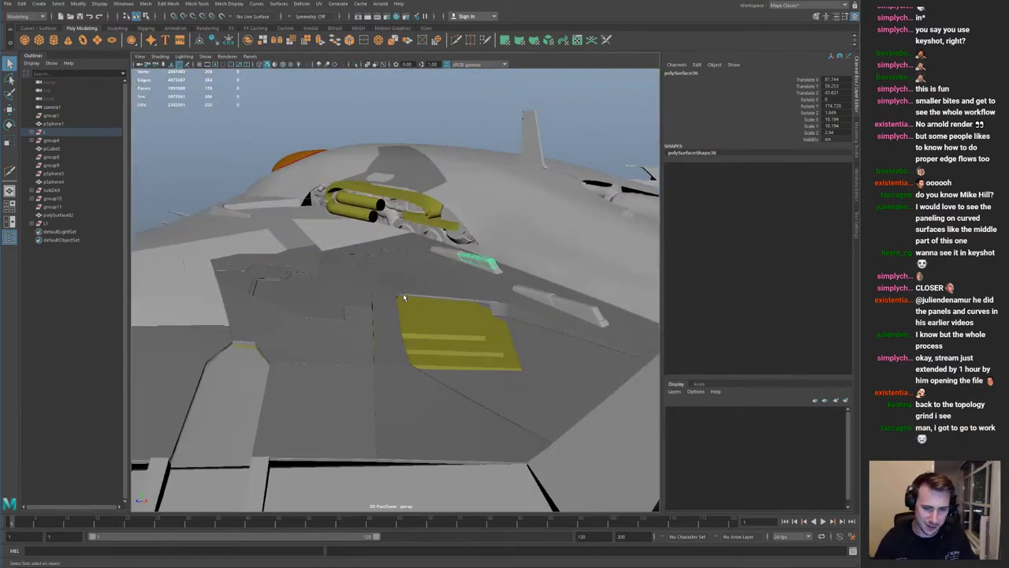
# Step: Examine how the wing parts and the main hull flow together, selecting individual pieces to see their wireframes
pyautogui.keyDown('alt'); pyautogui.moveTo(404, 288); pyautogui.dragTo(360, 310); pyautogui.keyUp('alt')
pyautogui.click(318, 265)
pyautogui.keyDown('alt'); pyautogui.moveTo(294, 250); pyautogui.dragTo(356, 251, button='middle'); pyautogui.keyUp('alt')
pyautogui.click(353, 242)
pyautogui.click(322, 218)
pyautogui.keyDown('alt'); pyautogui.moveTo(426, 237); pyautogui.dragTo(322, 242, button='right'); pyautogui.keyUp('alt')
pyautogui.keyDown('alt'); pyautogui.moveTo(322, 243); pyautogui.dragTo(426, 242); pyautogui.keyUp('alt')
pyautogui.keyDown('alt'); pyautogui.moveTo(362, 254); pyautogui.dragTo(436, 263, button='right'); pyautogui.keyUp('alt')
pyautogui.click(362, 245)
pyautogui.keyDown('alt'); pyautogui.moveTo(344, 253); pyautogui.dragTo(430, 237, button='right'); pyautogui.keyUp('alt')
pyautogui.keyDown('alt'); pyautogui.moveTo(430, 237); pyautogui.dragTo(405, 291, button='middle'); pyautogui.keyUp('alt')
pyautogui.keyDown('alt'); pyautogui.moveTo(405, 292); pyautogui.dragTo(473, 276); pyautogui.keyUp('alt')
pyautogui.keyDown('alt'); pyautogui.moveTo(260, 242); pyautogui.dragTo(236, 243, button='right'); pyautogui.keyUp('alt')
pyautogui.keyDown('alt'); pyautogui.moveTo(304, 307); pyautogui.dragTo(340, 282); pyautogui.keyUp('alt')
pyautogui.keyDown('alt'); pyautogui.moveTo(341, 282); pyautogui.dragTo(330, 282, button='right'); pyautogui.keyUp('alt')
pyautogui.click(342, 283)
pyautogui.keyDown('alt'); pyautogui.moveTo(358, 284); pyautogui.dragTo(402, 335); pyautogui.keyUp('alt')
pyautogui.keyDown('alt'); pyautogui.moveTo(402, 327); pyautogui.dragTo(476, 322, button='right'); pyautogui.keyUp('alt')
pyautogui.keyDown('alt'); pyautogui.moveTo(476, 321); pyautogui.dragTo(435, 261); pyautogui.keyUp('alt')
pyautogui.keyDown('alt'); pyautogui.moveTo(434, 261); pyautogui.dragTo(233, 230, button='right'); pyautogui.keyUp('alt')
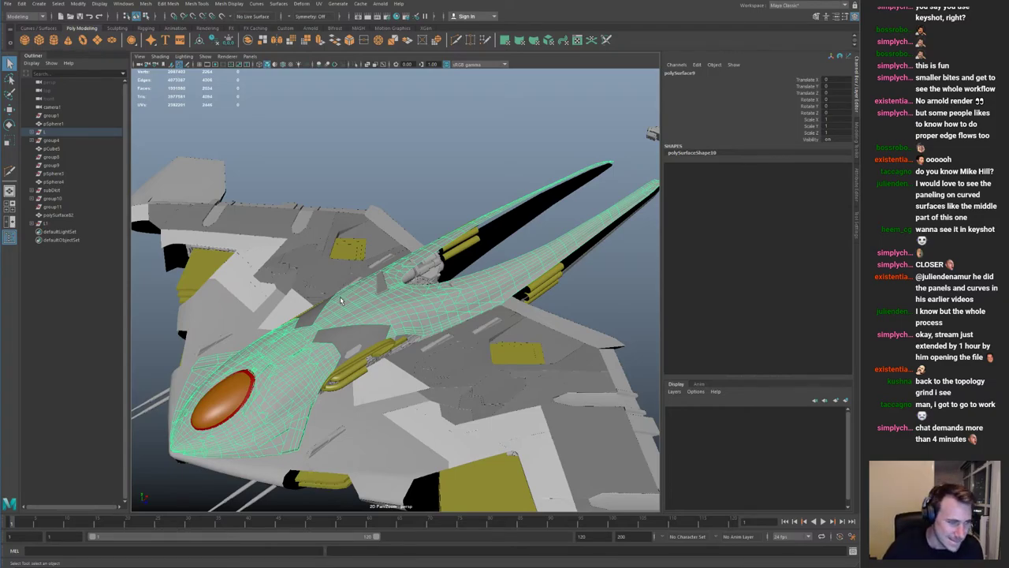
# Step: Turn off the smooth preview on the white wing panels along the yellow block and on their neighbouring panels
pyautogui.keyDown('alt'); pyautogui.moveTo(392, 186); pyautogui.dragTo(493, 296); pyautogui.keyUp('alt')
pyautogui.click(458, 309)
pyautogui.press('f')
pyautogui.press('1')
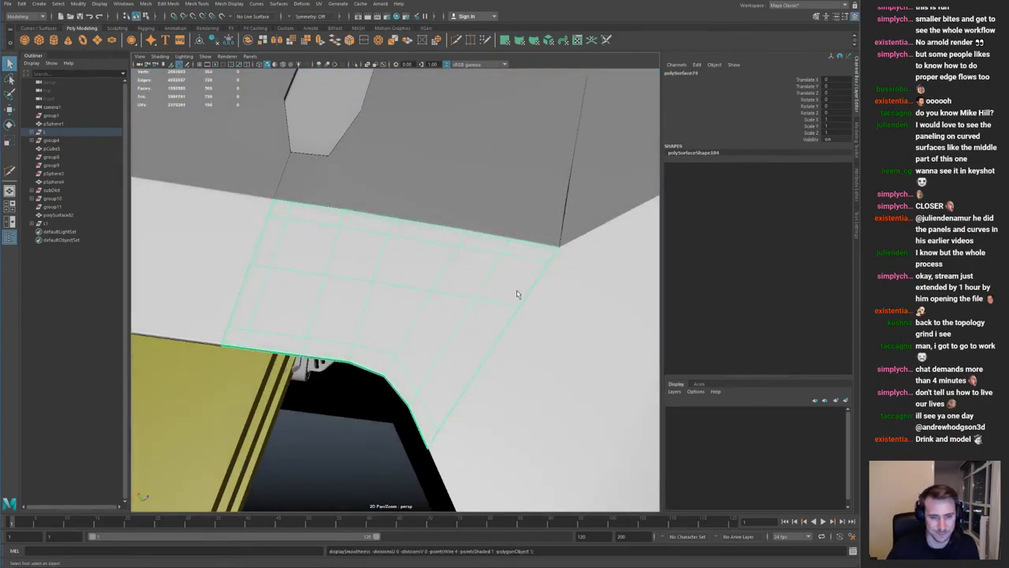
pyautogui.keyDown('alt'); pyautogui.moveTo(540, 296); pyautogui.dragTo(251, 278, button='right'); pyautogui.keyUp('alt')
pyautogui.click(310, 288)
pyautogui.press('1')
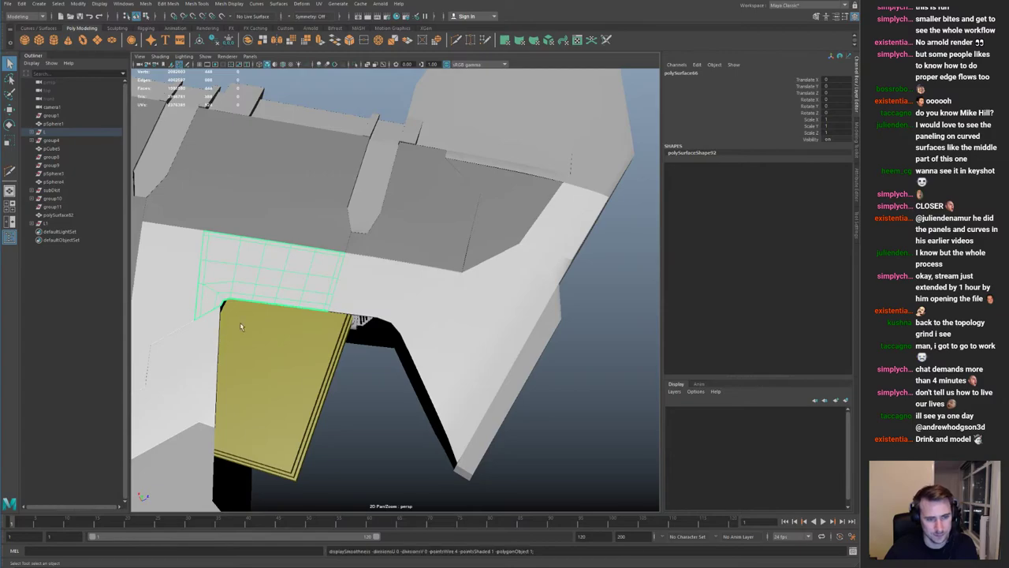
pyautogui.click(364, 293)
pyautogui.press('1')
pyautogui.click(451, 254)
pyautogui.press('1')
# Step: Select the outer wing panels one at a time and examine them from several angles
pyautogui.click(500, 258)
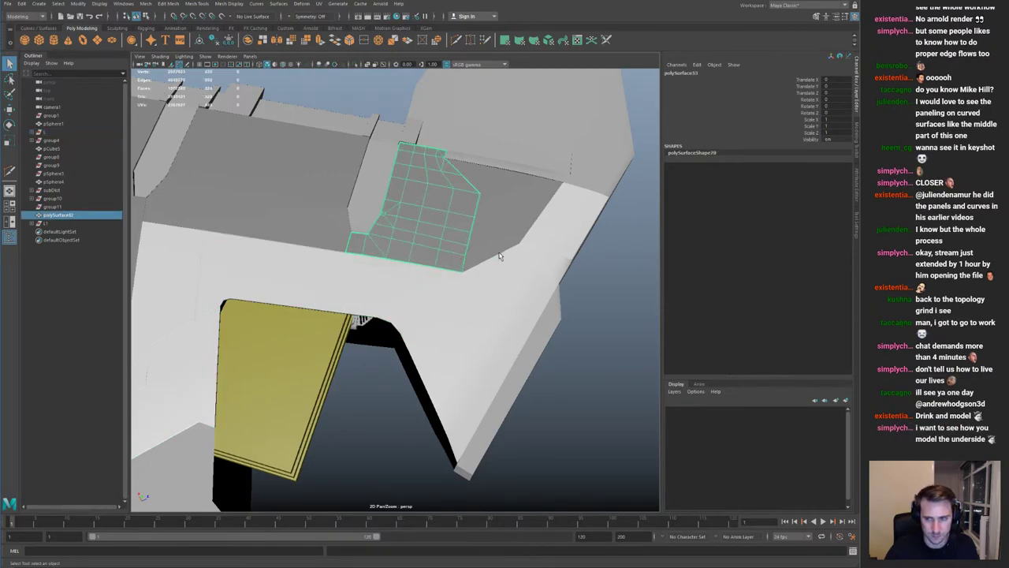
pyautogui.click(545, 222)
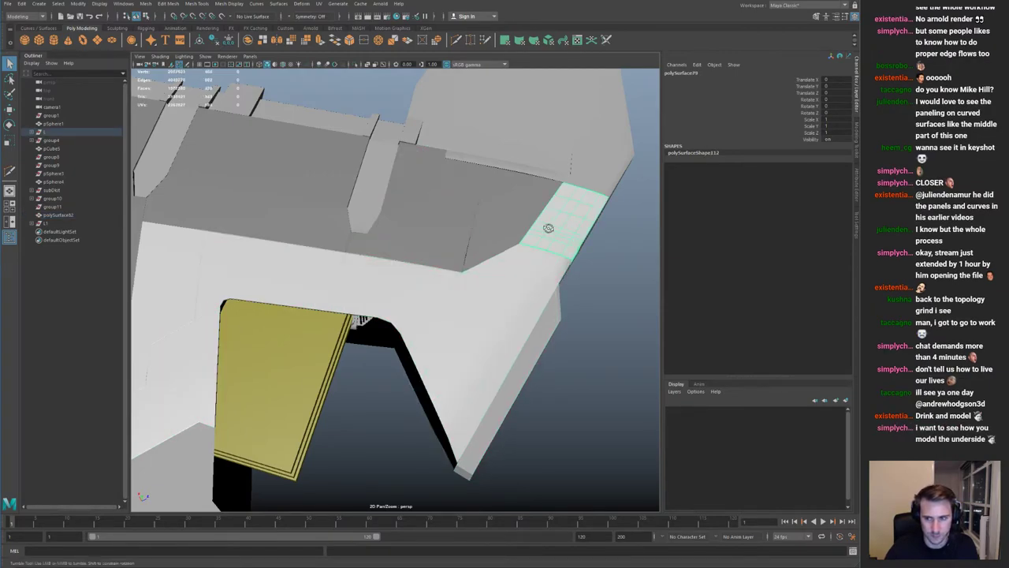
pyautogui.keyDown('alt'); pyautogui.moveTo(550, 227); pyautogui.dragTo(501, 197); pyautogui.keyUp('alt')
pyautogui.keyDown('alt'); pyautogui.moveTo(500, 197); pyautogui.dragTo(443, 198, button='middle'); pyautogui.keyUp('alt')
pyautogui.keyDown('alt'); pyautogui.moveTo(443, 198); pyautogui.dragTo(378, 205, button='right'); pyautogui.keyUp('alt')
pyautogui.keyDown('alt'); pyautogui.moveTo(409, 426); pyautogui.dragTo(389, 316); pyautogui.keyUp('alt')
pyautogui.keyDown('alt'); pyautogui.moveTo(389, 316); pyautogui.dragTo(149, 217, button='right'); pyautogui.keyUp('alt')
pyautogui.click(276, 275)
pyautogui.keyDown('alt'); pyautogui.moveTo(276, 275); pyautogui.dragTo(313, 378); pyautogui.keyUp('alt')
# Step: Select the ship's lower front rim together with the large front wing surface, and examine their wireframes
pyautogui.click(335, 236)
pyautogui.keyDown('alt'); pyautogui.moveTo(336, 236); pyautogui.dragTo(255, 198); pyautogui.keyUp('alt')
pyautogui.keyDown('alt'); pyautogui.moveTo(255, 198); pyautogui.dragTo(396, 286, button='right'); pyautogui.keyUp('alt')
pyautogui.keyDown('alt'); pyautogui.moveTo(396, 286); pyautogui.dragTo(374, 306); pyautogui.keyUp('alt')
pyautogui.click(390, 305)
pyautogui.click(341, 294)
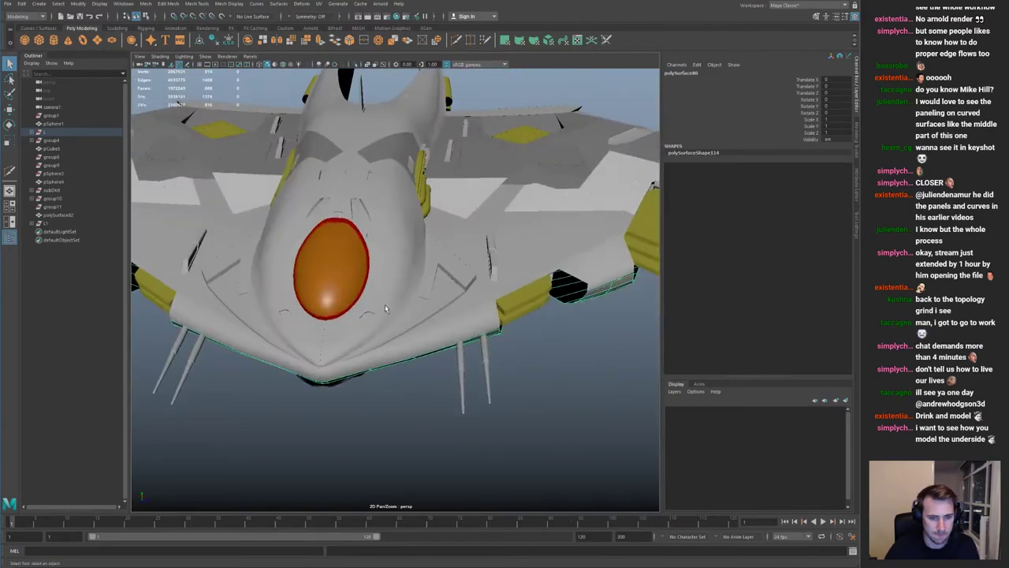
pyautogui.keyDown('shift'); pyautogui.click(426, 310); pyautogui.keyUp('shift')
pyautogui.keyDown('alt'); pyautogui.moveTo(450, 302); pyautogui.dragTo(370, 248); pyautogui.keyUp('alt')
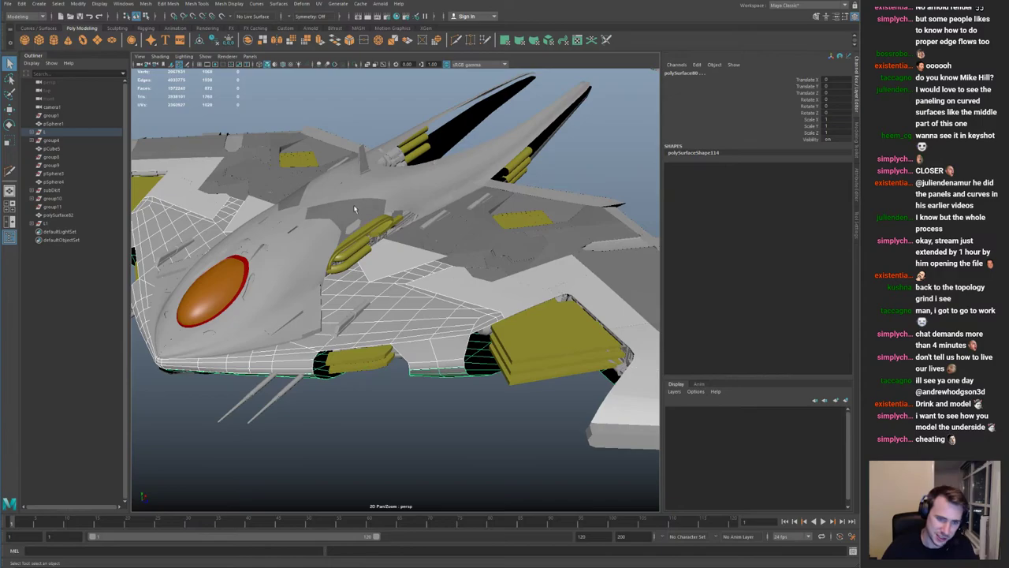
# Step: Zoom in on the raised fairing near the yellow pipes and examine its mesh and the hull opening beside it
pyautogui.keyDown('alt'); pyautogui.moveTo(353, 196); pyautogui.dragTo(300, 238); pyautogui.keyUp('alt')
pyautogui.keyDown('alt'); pyautogui.moveTo(300, 238); pyautogui.dragTo(288, 208, button='right'); pyautogui.keyUp('alt')
pyautogui.click(395, 228)
pyautogui.press('f')
pyautogui.keyDown('alt'); pyautogui.moveTo(289, 208); pyautogui.dragTo(387, 204, button='middle'); pyautogui.keyUp('alt')
pyautogui.click(504, 278)
pyautogui.press('f')
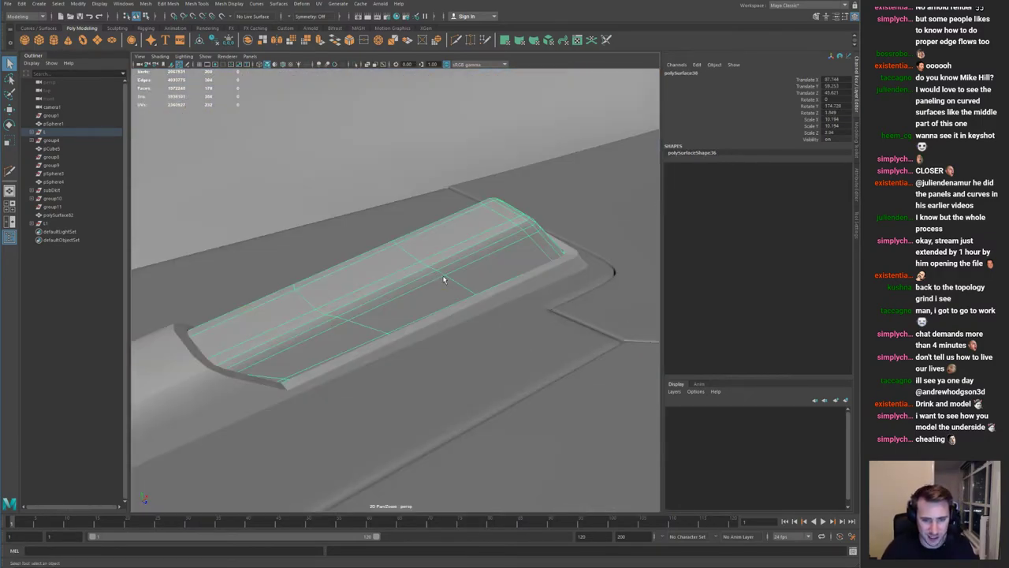
pyautogui.keyDown('alt'); pyautogui.moveTo(357, 219); pyautogui.dragTo(197, 206, button='right'); pyautogui.keyUp('alt')
pyautogui.keyDown('alt'); pyautogui.moveTo(197, 206); pyautogui.dragTo(291, 206, button='middle'); pyautogui.keyUp('alt')
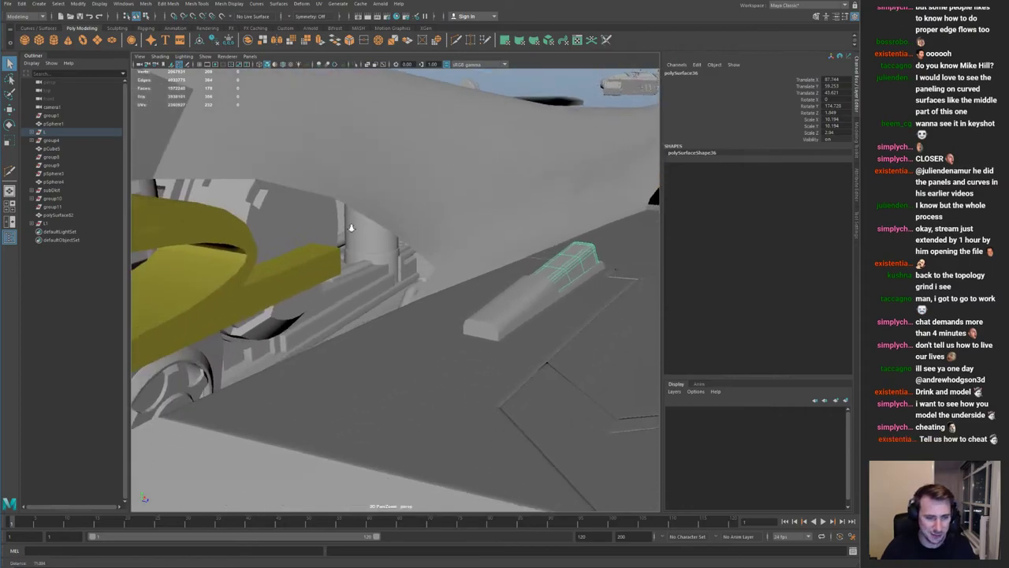
pyautogui.keyDown('alt'); pyautogui.moveTo(291, 207); pyautogui.dragTo(301, 217, button='right'); pyautogui.keyUp('alt')
pyautogui.keyDown('alt'); pyautogui.moveTo(301, 216); pyautogui.dragTo(244, 220); pyautogui.keyUp('alt')
pyautogui.keyDown('alt'); pyautogui.moveTo(331, 228); pyautogui.dragTo(357, 209); pyautogui.keyUp('alt')
# Step: Briefly isolate the fairing, then select and frame a mechanical part behind the yellow pipes to inspect that area
pyautogui.hotkey('ctrl', '1')
pyautogui.hotkey('ctrl', '1')
pyautogui.keyDown('alt'); pyautogui.moveTo(356, 209); pyautogui.dragTo(421, 224, button='middle'); pyautogui.keyUp('alt')
pyautogui.keyDown('alt'); pyautogui.moveTo(422, 224); pyautogui.dragTo(335, 244, button='right'); pyautogui.keyUp('alt')
pyautogui.keyDown('alt'); pyautogui.moveTo(335, 245); pyautogui.dragTo(379, 272, button='middle'); pyautogui.keyUp('alt')
pyautogui.keyDown('alt'); pyautogui.moveTo(378, 272); pyautogui.dragTo(423, 299, button='right'); pyautogui.keyUp('alt')
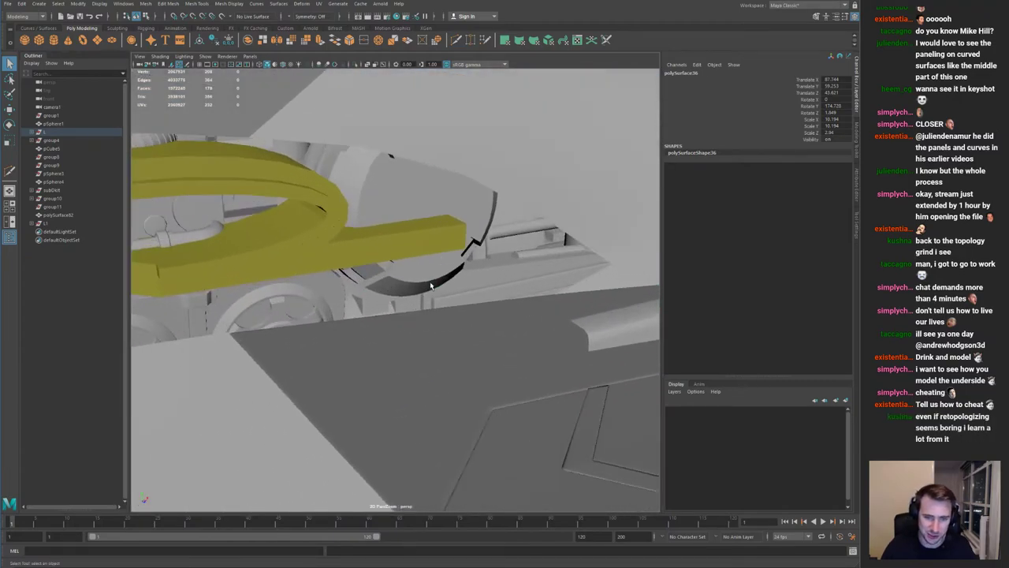
pyautogui.click(443, 265)
pyautogui.press('f')
pyautogui.keyDown('alt'); pyautogui.moveTo(182, 215); pyautogui.dragTo(146, 215, button='right'); pyautogui.keyUp('alt')
pyautogui.keyDown('alt'); pyautogui.moveTo(315, 219); pyautogui.dragTo(458, 208); pyautogui.keyUp('alt')
pyautogui.keyDown('alt'); pyautogui.moveTo(457, 208); pyautogui.dragTo(390, 209, button='middle'); pyautogui.keyUp('alt')
pyautogui.keyDown('alt'); pyautogui.moveTo(389, 208); pyautogui.dragTo(330, 214); pyautogui.keyUp('alt')
# Step: Inspect the main hull from behind, and select the cylindrical component beside the rear engine
pyautogui.click(388, 290)
pyautogui.keyDown('alt'); pyautogui.moveTo(347, 264); pyautogui.dragTo(312, 238); pyautogui.keyUp('alt')
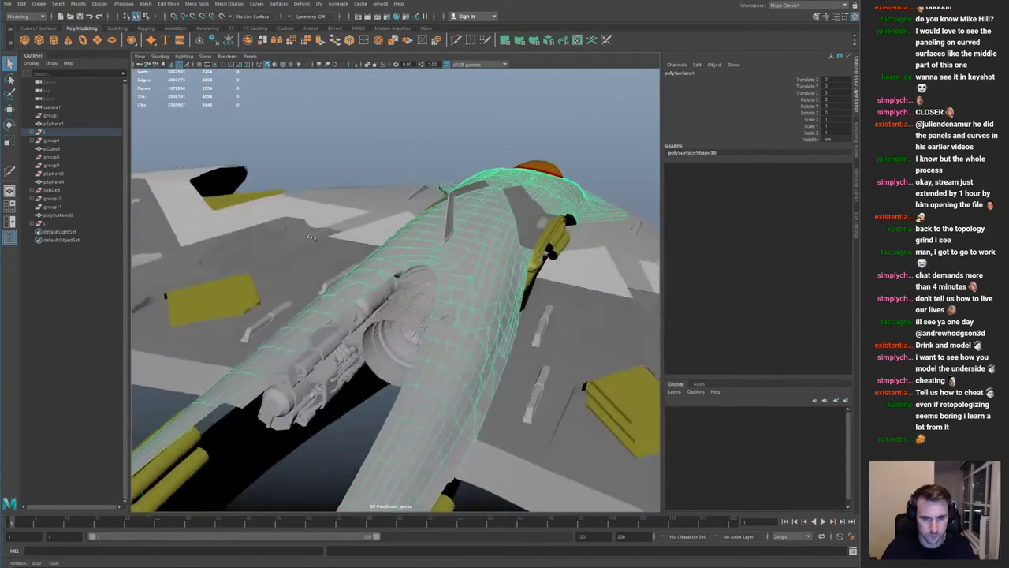
pyautogui.keyDown('alt'); pyautogui.moveTo(313, 237); pyautogui.dragTo(427, 345, button='right'); pyautogui.keyUp('alt')
pyautogui.click(393, 322)
pyautogui.click(348, 311)
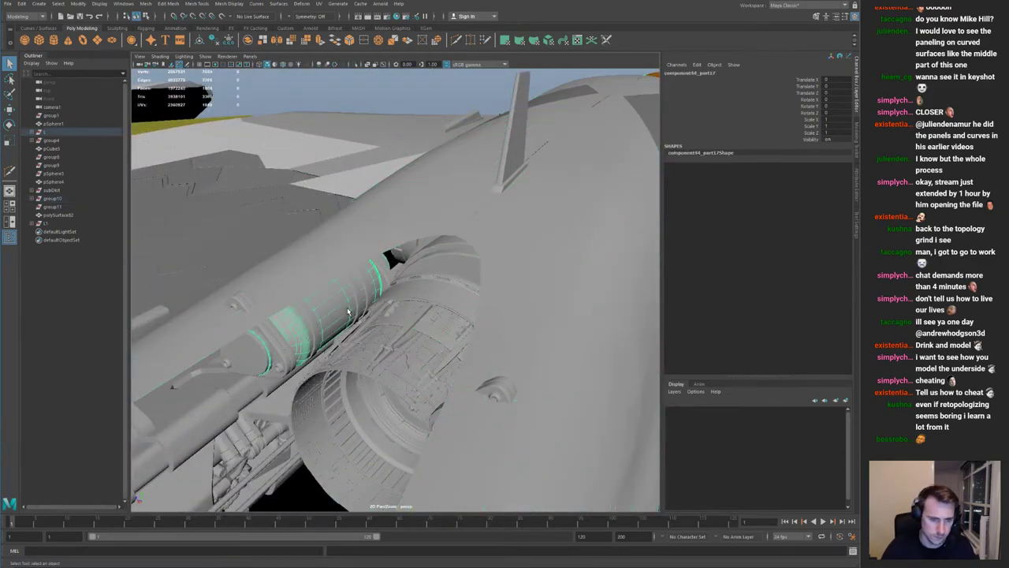
# Step: Select the flat rear wing panel beside the stacked yellow block and isolate it
pyautogui.keyDown('alt'); pyautogui.moveTo(338, 265); pyautogui.dragTo(382, 252); pyautogui.keyUp('alt')
pyautogui.keyDown('alt'); pyautogui.moveTo(382, 253); pyautogui.dragTo(339, 250, button='right'); pyautogui.keyUp('alt')
pyautogui.keyDown('alt'); pyautogui.moveTo(339, 250); pyautogui.dragTo(406, 220); pyautogui.keyUp('alt')
pyautogui.keyDown('alt'); pyautogui.moveTo(406, 221); pyautogui.dragTo(442, 207, button='middle'); pyautogui.keyUp('alt')
pyautogui.keyDown('alt'); pyautogui.moveTo(443, 208); pyautogui.dragTo(476, 277); pyautogui.keyUp('alt')
pyautogui.keyDown('alt'); pyautogui.moveTo(476, 276); pyautogui.dragTo(324, 295, button='right'); pyautogui.keyUp('alt')
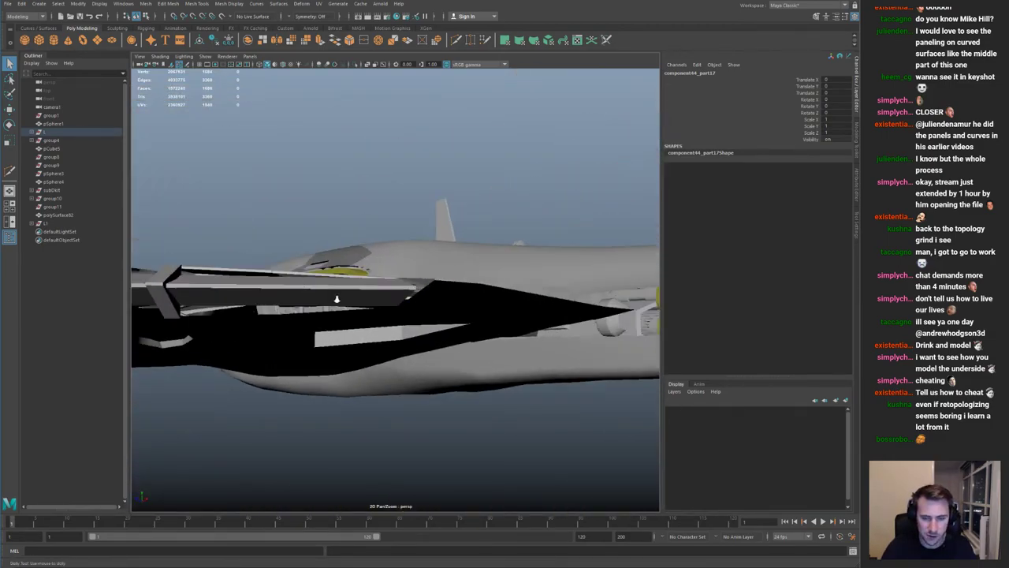
pyautogui.keyDown('alt'); pyautogui.moveTo(323, 295); pyautogui.dragTo(433, 317); pyautogui.keyUp('alt')
pyautogui.click(452, 302)
pyautogui.keyDown('alt'); pyautogui.moveTo(455, 264); pyautogui.dragTo(383, 300); pyautogui.keyUp('alt')
pyautogui.click(323, 280)
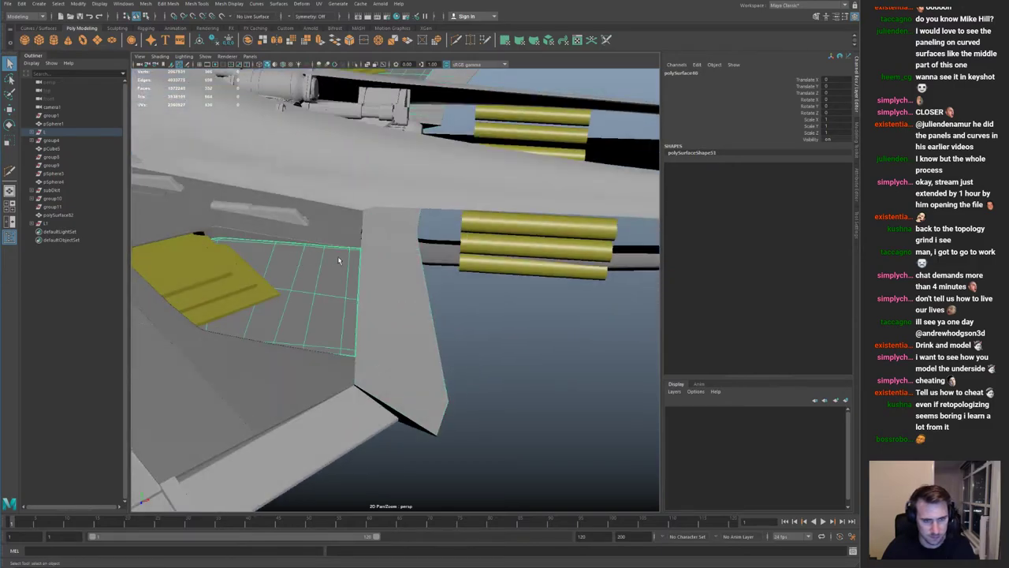
pyautogui.keyDown('alt'); pyautogui.moveTo(328, 259); pyautogui.dragTo(457, 315, button='right'); pyautogui.keyUp('alt')
pyautogui.keyDown('alt'); pyautogui.moveTo(457, 315); pyautogui.dragTo(369, 220); pyautogui.keyUp('alt')
pyautogui.hotkey('ctrl', '1')
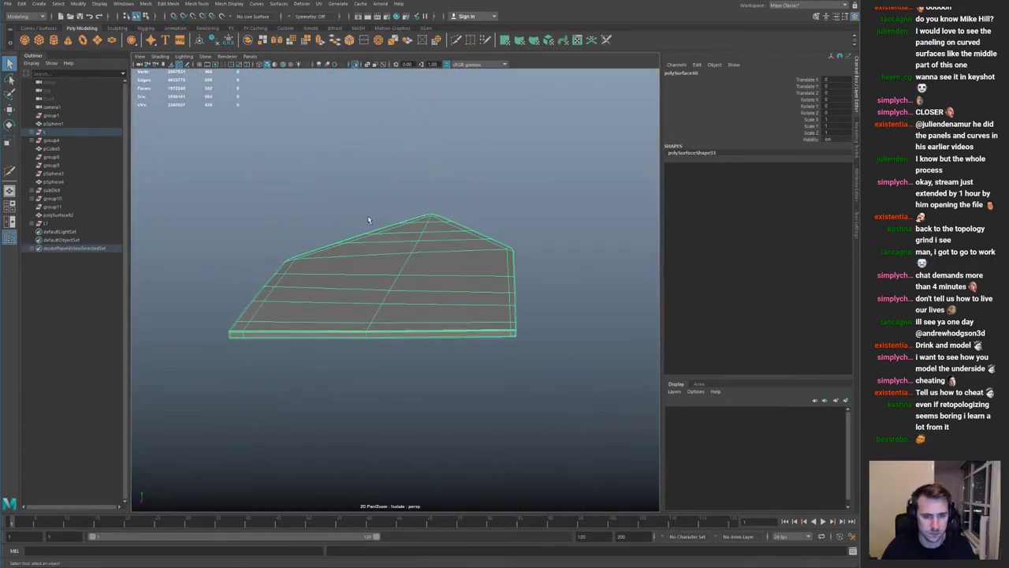
# Step: Insert multiple evenly spaced edge loops across the isolated wing panel with the Insert Edge Loop tool
pyautogui.keyDown('alt'); pyautogui.moveTo(369, 220); pyautogui.dragTo(418, 244, button='right'); pyautogui.keyUp('alt')
pyautogui.moveTo(418, 244)
pyautogui.keyDown('alt'); pyautogui.mouseDown()
pyautogui.moveTo(424, 329)
pyautogui.moveTo(426, 235)
pyautogui.mouseUp(); pyautogui.keyUp('alt')
pyautogui.keyDown('shift'); pyautogui.moveTo(425, 235); pyautogui.dragTo(332, 339, button='right'); pyautogui.keyUp('shift')
pyautogui.keyDown('alt'); pyautogui.moveTo(350, 266); pyautogui.dragTo(364, 257); pyautogui.keyUp('alt')
pyautogui.keyDown('alt'); pyautogui.moveTo(363, 257); pyautogui.dragTo(410, 261, button='middle'); pyautogui.keyUp('alt')
pyautogui.keyDown('alt'); pyautogui.moveTo(411, 261); pyautogui.dragTo(357, 91, button='right'); pyautogui.keyUp('alt')
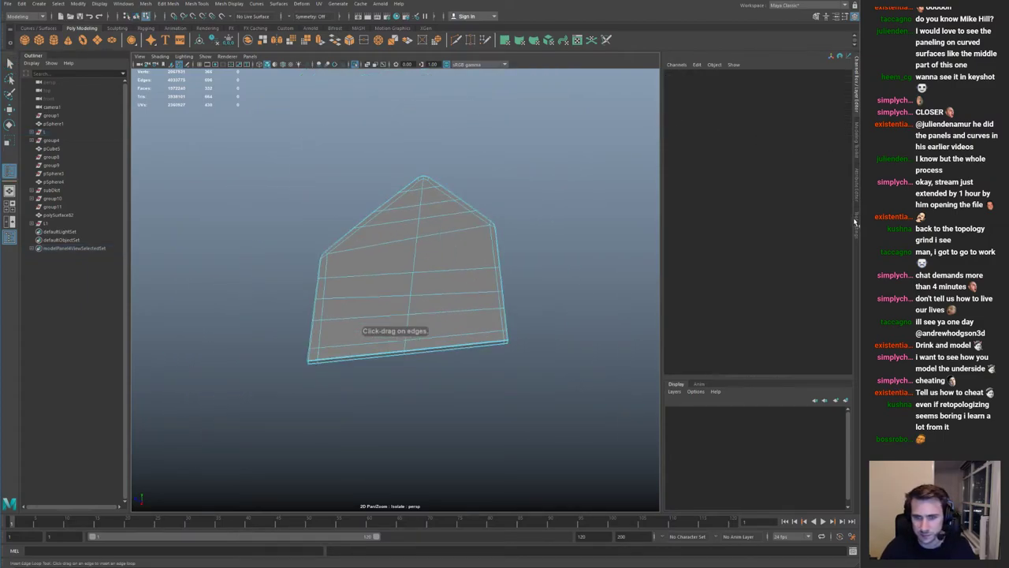
pyautogui.click(855, 222)
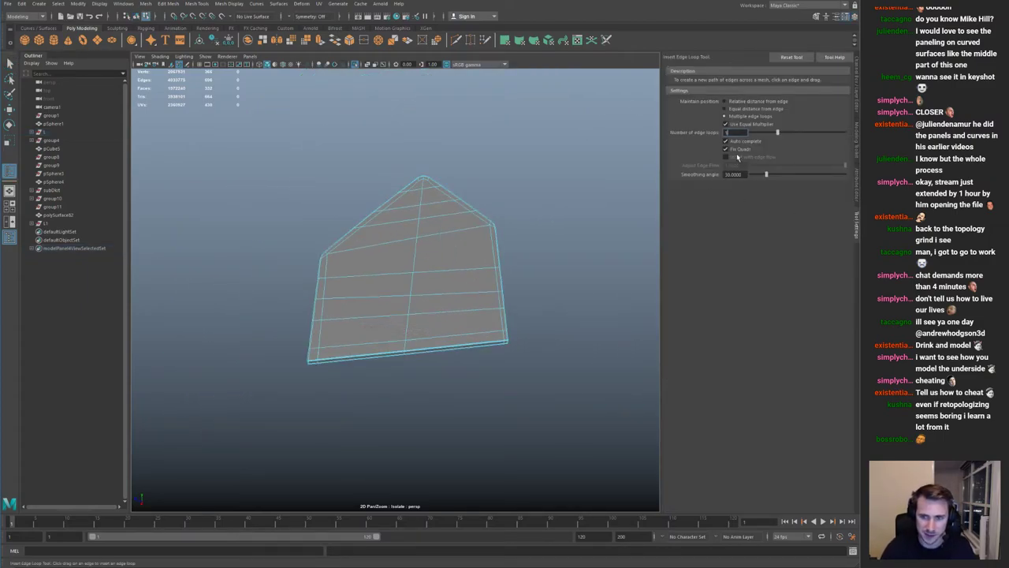
pyautogui.click(408, 353)
pyautogui.click(375, 357)
# Step: Cut new edges around the wing panel's pointed corner with Multi-Cut, and check the corner's edge flow
pyautogui.keyDown('alt'); pyautogui.moveTo(481, 276); pyautogui.dragTo(385, 363); pyautogui.keyUp('alt')
pyautogui.scroll(6, 523, 236)
pyautogui.keyDown('alt'); pyautogui.moveTo(523, 237); pyautogui.dragTo(441, 309, button='middle'); pyautogui.keyUp('alt')
pyautogui.keyDown('alt'); pyautogui.moveTo(442, 308); pyautogui.dragTo(423, 238); pyautogui.keyUp('alt')
pyautogui.press('q')
pyautogui.press('F8')
pyautogui.scroll(2, 402, 248)
pyautogui.hotkey('ctrl', 'shift', 'x')
pyautogui.click(433, 194)
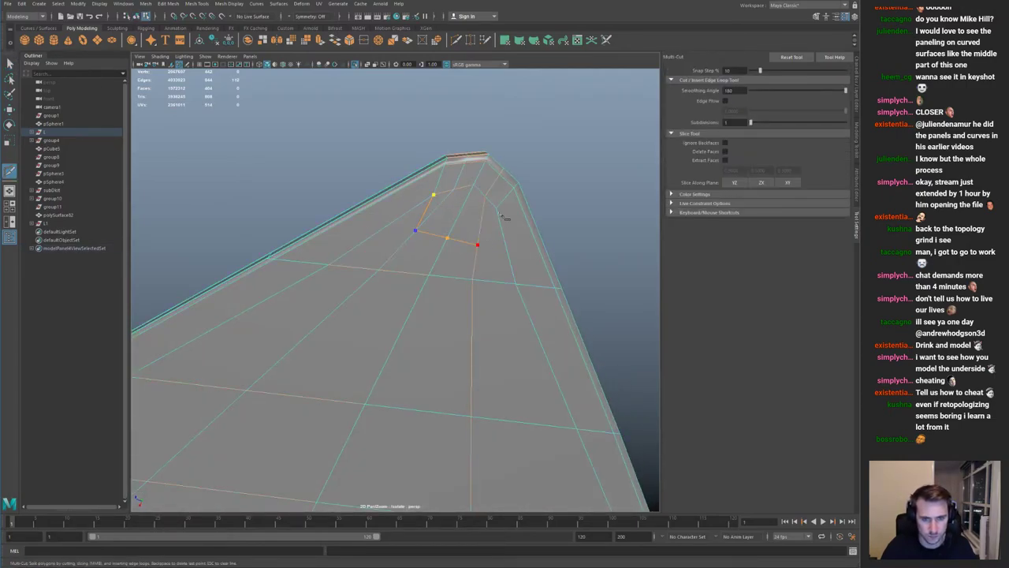
pyautogui.press('q')
pyautogui.keyDown('alt'); pyautogui.moveTo(421, 223); pyautogui.dragTo(327, 216); pyautogui.keyUp('alt')
pyautogui.press('F10')
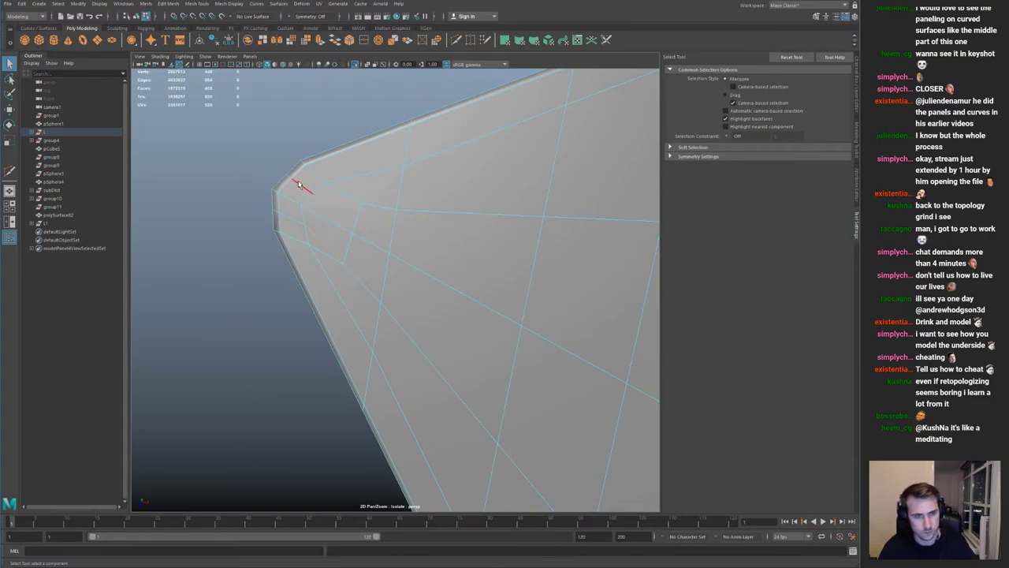
# Step: Return to object mode and end the panel's isolation to view it within the whole ship
pyautogui.press('F8')
pyautogui.keyDown('alt'); pyautogui.moveTo(478, 189); pyautogui.dragTo(317, 228, button='right'); pyautogui.keyUp('alt')
pyautogui.keyDown('alt'); pyautogui.moveTo(464, 309); pyautogui.dragTo(359, 256, button='middle'); pyautogui.keyUp('alt')
pyautogui.hotkey('ctrl', '1')
pyautogui.keyDown('alt'); pyautogui.moveTo(358, 256); pyautogui.dragTo(346, 220); pyautogui.keyUp('alt')
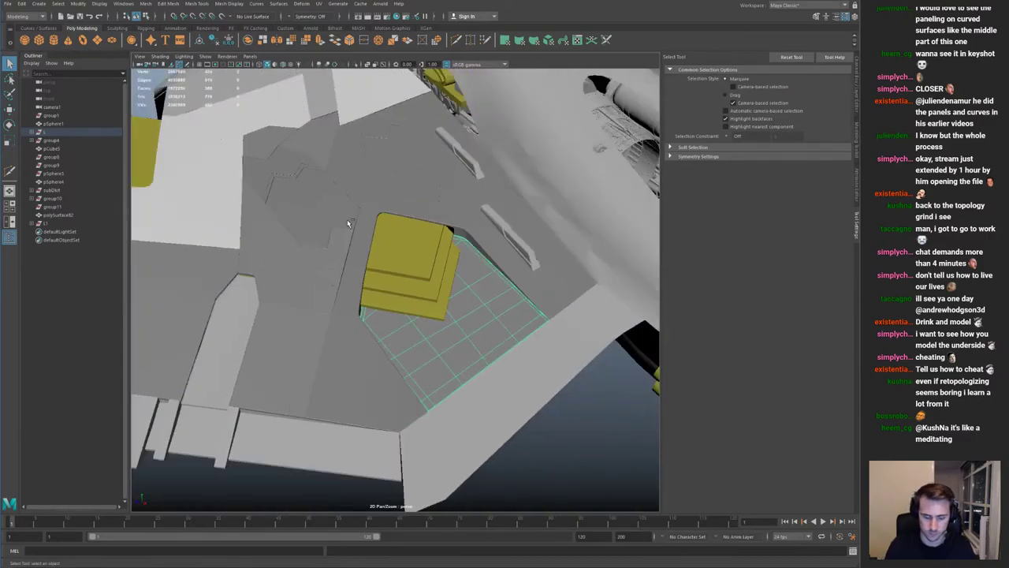
# Step: Select the wing surface framing the yellow block and the neighbouring diagonal wing panel, and examine their unsmoothed wireframes
pyautogui.keyDown('alt'); pyautogui.moveTo(287, 209); pyautogui.dragTo(361, 228, button='middle'); pyautogui.keyUp('alt')
pyautogui.keyDown('alt'); pyautogui.moveTo(360, 228); pyautogui.dragTo(345, 264, button='right'); pyautogui.keyUp('alt')
pyautogui.click(415, 278)
pyautogui.keyDown('alt'); pyautogui.moveTo(416, 278); pyautogui.dragTo(401, 288); pyautogui.keyUp('alt')
pyautogui.keyDown('alt'); pyautogui.moveTo(401, 288); pyautogui.dragTo(412, 232, button='right'); pyautogui.keyUp('alt')
pyautogui.click(491, 303)
pyautogui.keyDown('alt'); pyautogui.moveTo(413, 231); pyautogui.dragTo(379, 287, button='middle'); pyautogui.keyUp('alt')
pyautogui.keyDown('alt'); pyautogui.moveTo(378, 286); pyautogui.dragTo(383, 331); pyautogui.keyUp('alt')
pyautogui.keyDown('alt'); pyautogui.moveTo(428, 218); pyautogui.dragTo(497, 315, button='middle'); pyautogui.keyUp('alt')
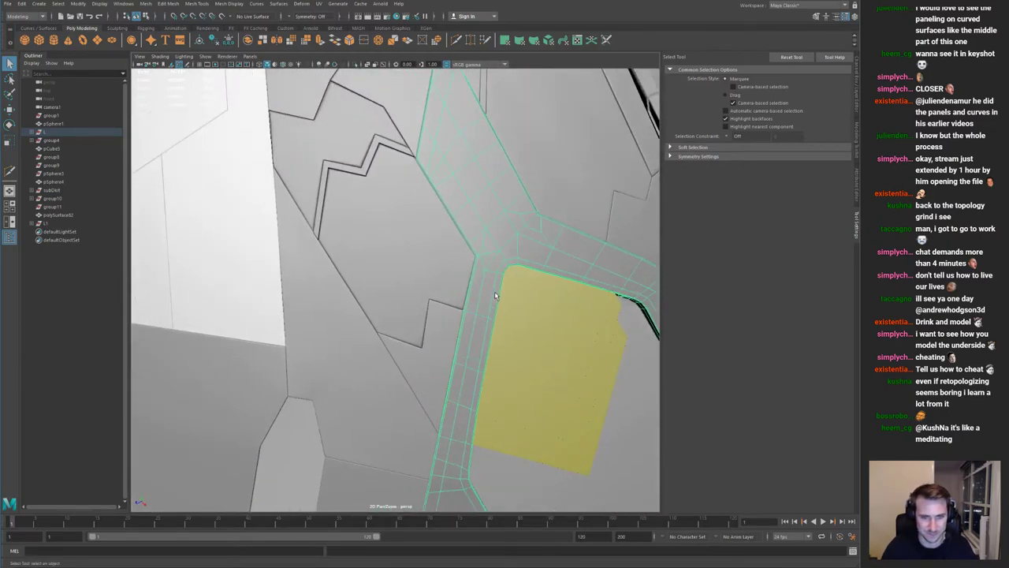
pyautogui.keyDown('alt'); pyautogui.moveTo(497, 297); pyautogui.dragTo(459, 269); pyautogui.keyUp('alt')
pyautogui.click(364, 275)
pyautogui.click(302, 336)
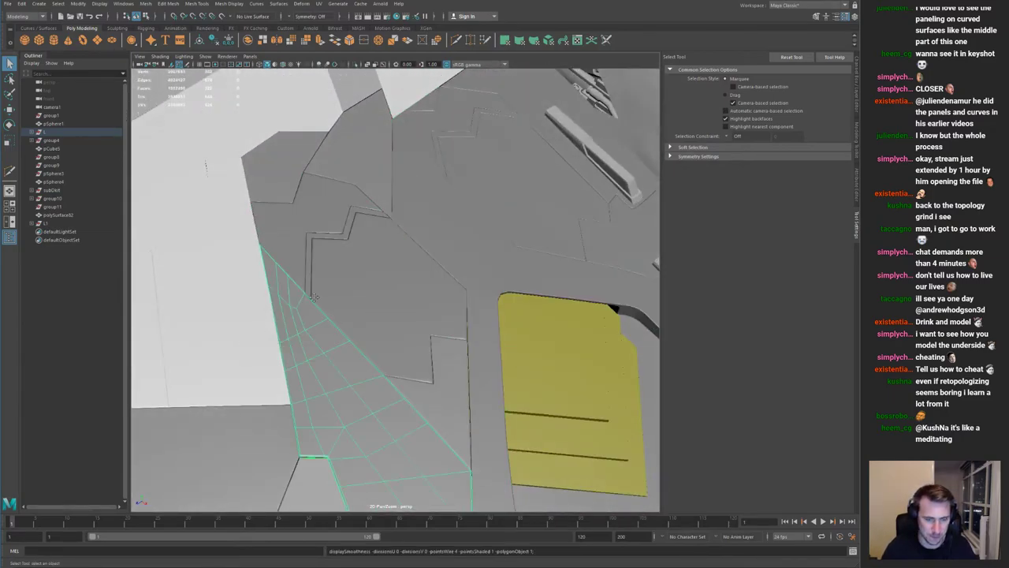
# Step: Examine the wing surface from low angles towards the raised strips along its trailing edge
pyautogui.keyDown('alt'); pyautogui.moveTo(289, 313); pyautogui.dragTo(358, 260); pyautogui.keyUp('alt')
pyautogui.click(335, 331)
pyautogui.keyDown('alt'); pyautogui.moveTo(335, 334); pyautogui.dragTo(254, 295, button='right'); pyautogui.keyUp('alt')
pyautogui.keyDown('alt'); pyautogui.moveTo(255, 295); pyautogui.dragTo(346, 331); pyautogui.keyUp('alt')
pyautogui.keyDown('alt'); pyautogui.moveTo(346, 331); pyautogui.dragTo(325, 190, button='right'); pyautogui.keyUp('alt')
pyautogui.keyDown('alt'); pyautogui.moveTo(374, 252); pyautogui.dragTo(505, 292, button='right'); pyautogui.keyUp('alt')
pyautogui.keyDown('alt'); pyautogui.moveTo(505, 292); pyautogui.dragTo(331, 243); pyautogui.keyUp('alt')
# Step: Move the inner end vertices of the narrow raised strip on the wing's trailing edge to meet the adjoining surface
pyautogui.click(395, 250)
pyautogui.click(391, 256)
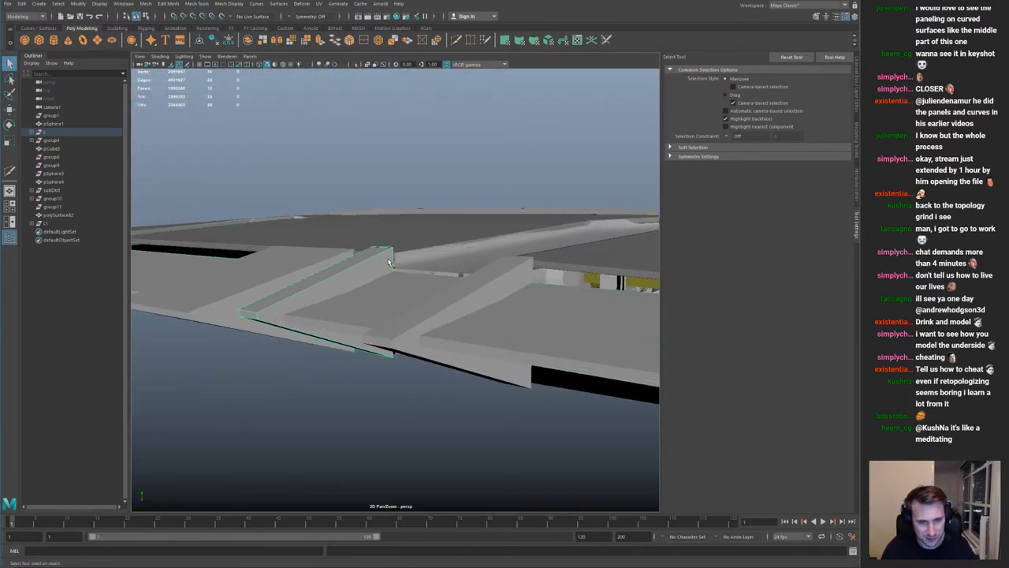
pyautogui.keyDown('alt'); pyautogui.moveTo(390, 256); pyautogui.dragTo(509, 330, button='right'); pyautogui.keyUp('alt')
pyautogui.hotkey('ctrl', '1')
pyautogui.press('F9')
pyautogui.moveTo(281, 169); pyautogui.dragTo(565, 482)
pyautogui.hotkey('ctrl', '1')
pyautogui.keyDown('alt'); pyautogui.moveTo(290, 250); pyautogui.dragTo(330, 208); pyautogui.keyUp('alt')
pyautogui.press('w')
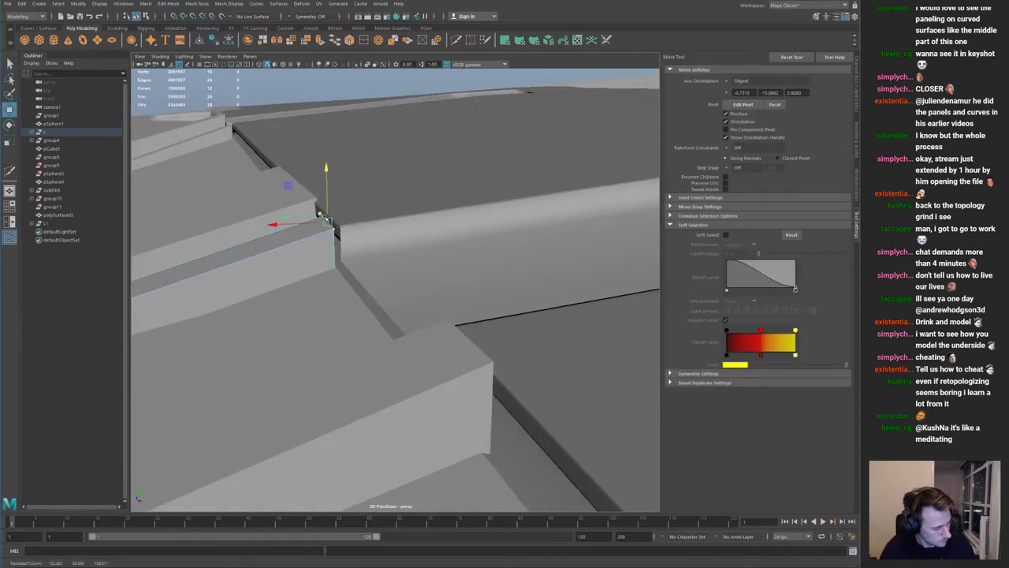
pyautogui.moveTo(301, 223); pyautogui.dragTo(334, 193)
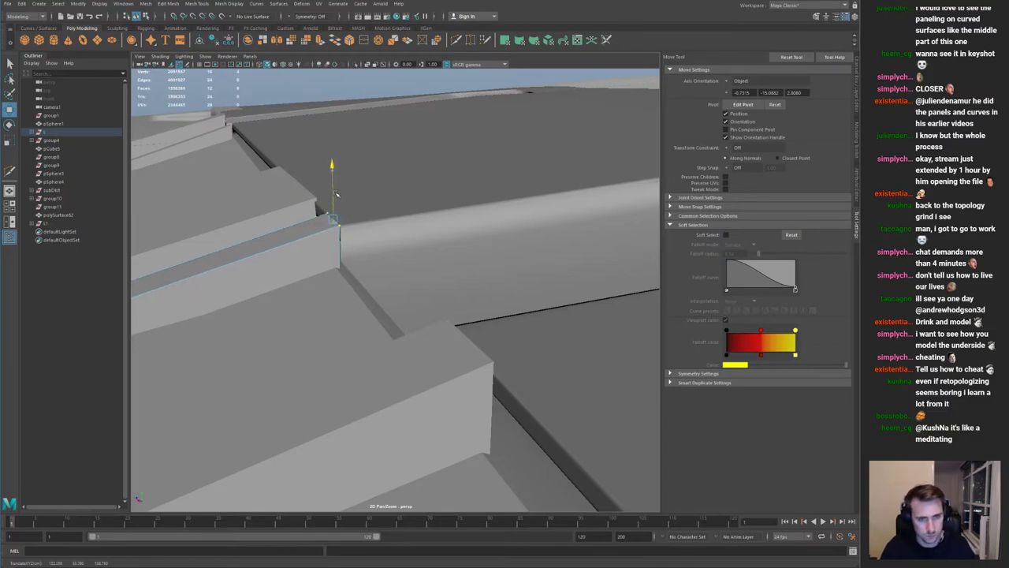
# Step: Adjust the strip's end vertices from the underside, return to object mode, and check the strip against its neighbour
pyautogui.keyDown('alt'); pyautogui.moveTo(314, 309); pyautogui.dragTo(344, 214); pyautogui.keyUp('alt')
pyautogui.moveTo(363, 380); pyautogui.dragTo(361, 365, button='middle')
pyautogui.keyDown('alt'); pyautogui.moveTo(361, 366); pyautogui.dragTo(352, 310); pyautogui.keyUp('alt')
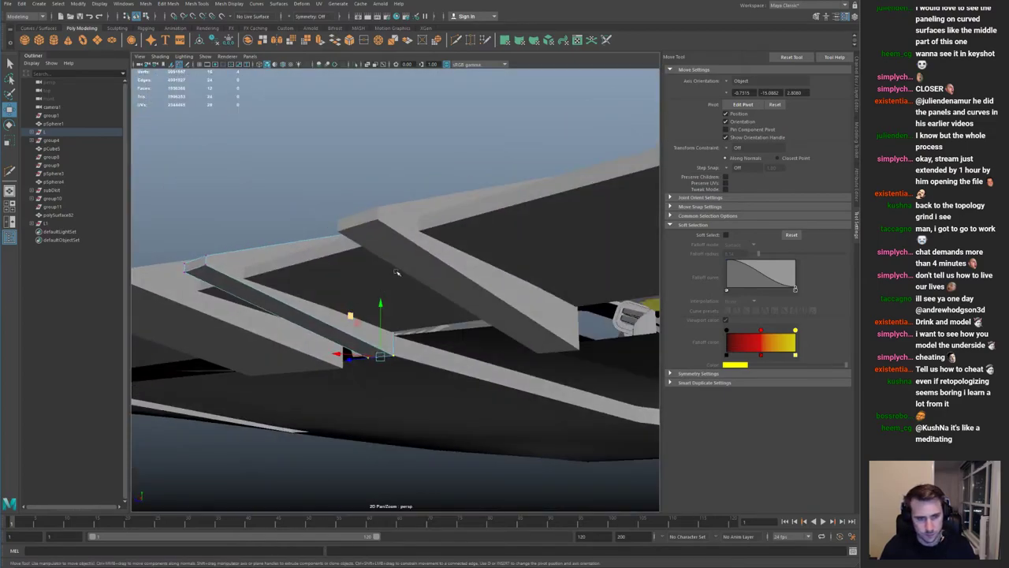
pyautogui.press('F8')
pyautogui.moveTo(369, 262)
pyautogui.keyDown('alt'); pyautogui.mouseDown()
pyautogui.moveTo(354, 272)
pyautogui.moveTo(371, 248)
pyautogui.mouseUp(); pyautogui.keyUp('alt')
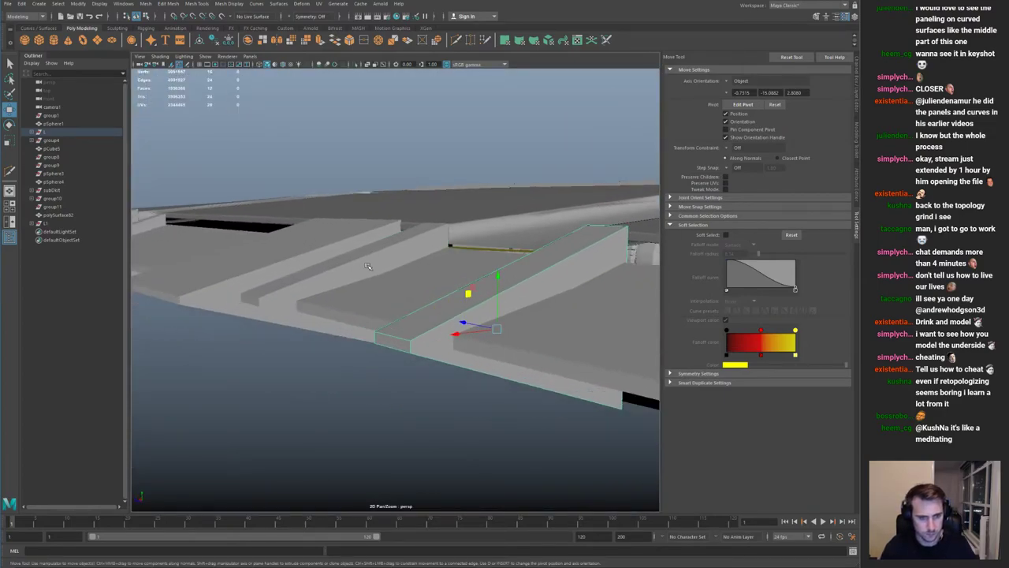
pyautogui.hotkey('ctrl', '1')
pyautogui.press('f')
pyautogui.hotkey('ctrl', '1')
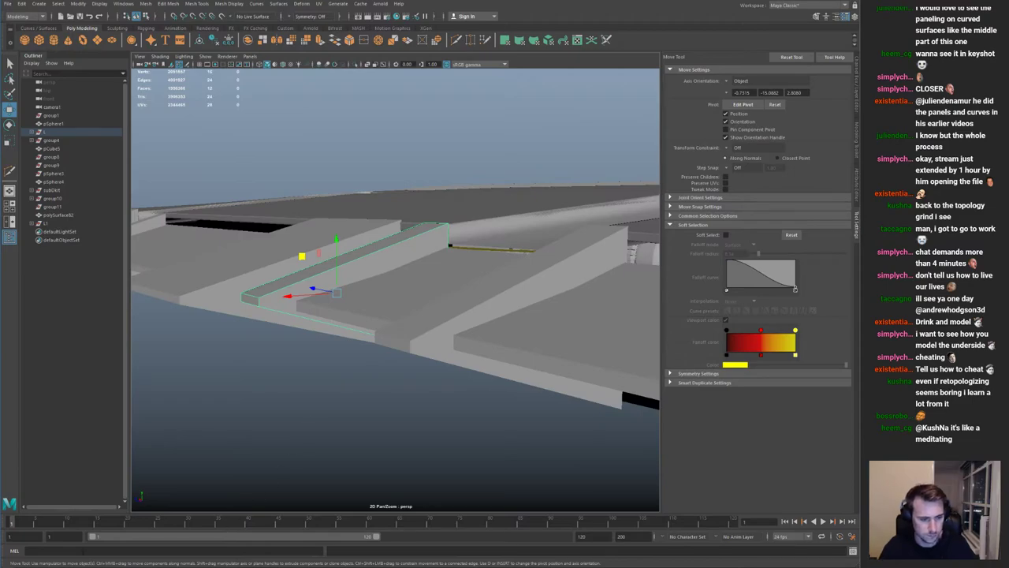
# Step: Switch to KeyShot and quit it, and clear the object selection back in Maya
pyautogui.hotkey('alt', 'Tab')
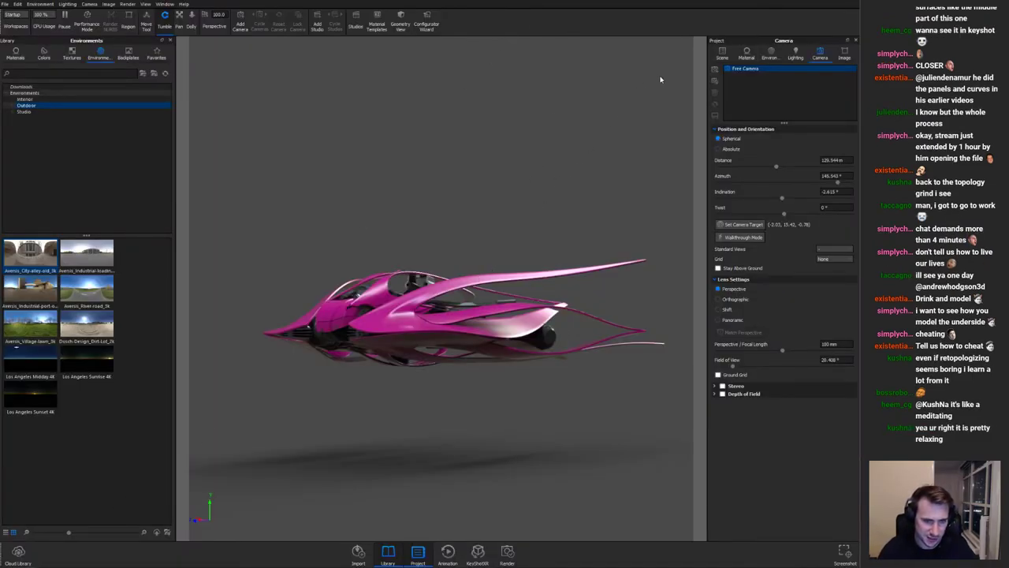
pyautogui.click(849, 2)
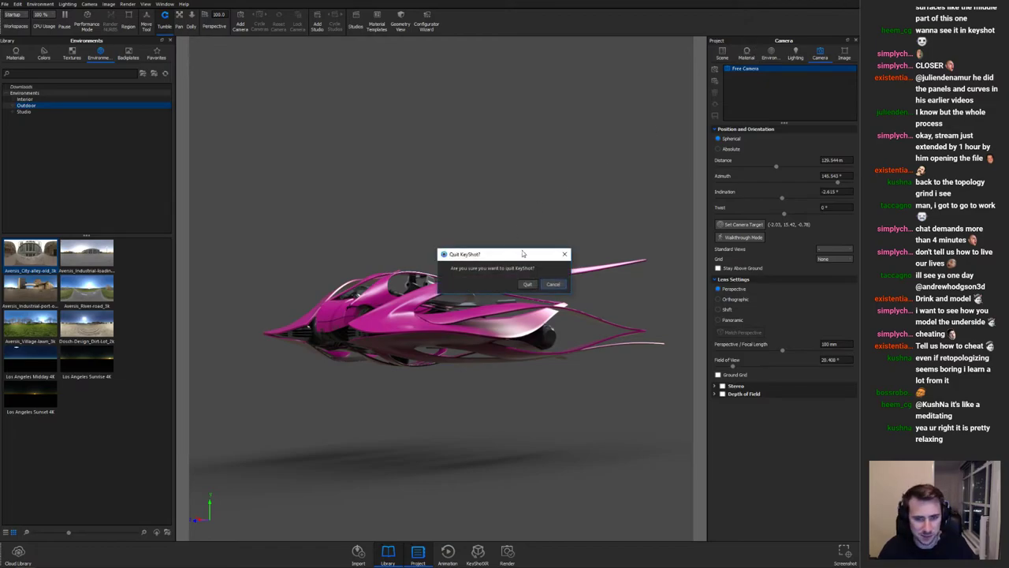
pyautogui.click(527, 285)
pyautogui.click(360, 368)
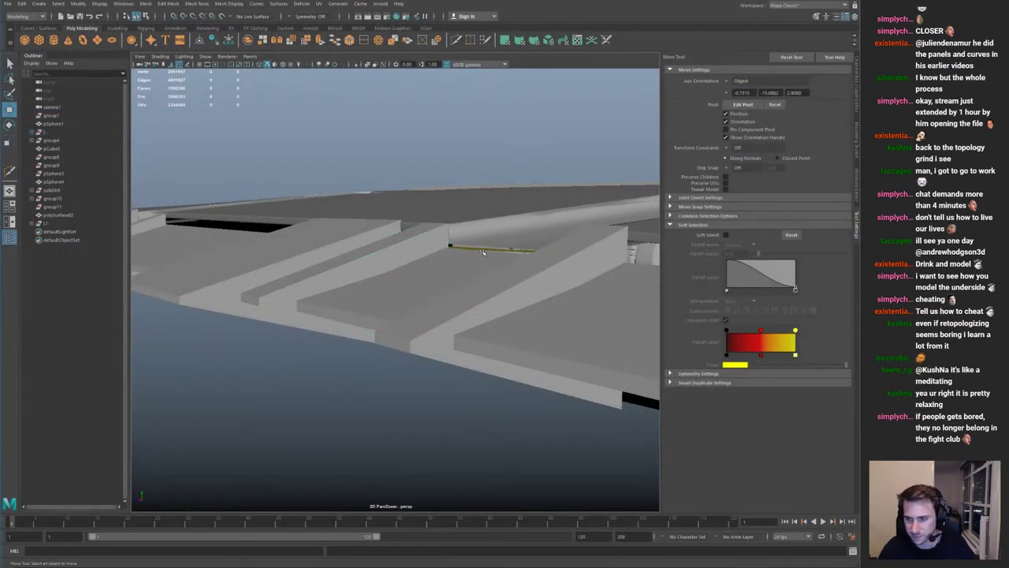
# Step: Select the large wing tip panel and examine its wireframe along the wing's edge and from above
pyautogui.keyDown('alt'); pyautogui.moveTo(476, 262); pyautogui.dragTo(440, 213, button='right'); pyautogui.keyUp('alt')
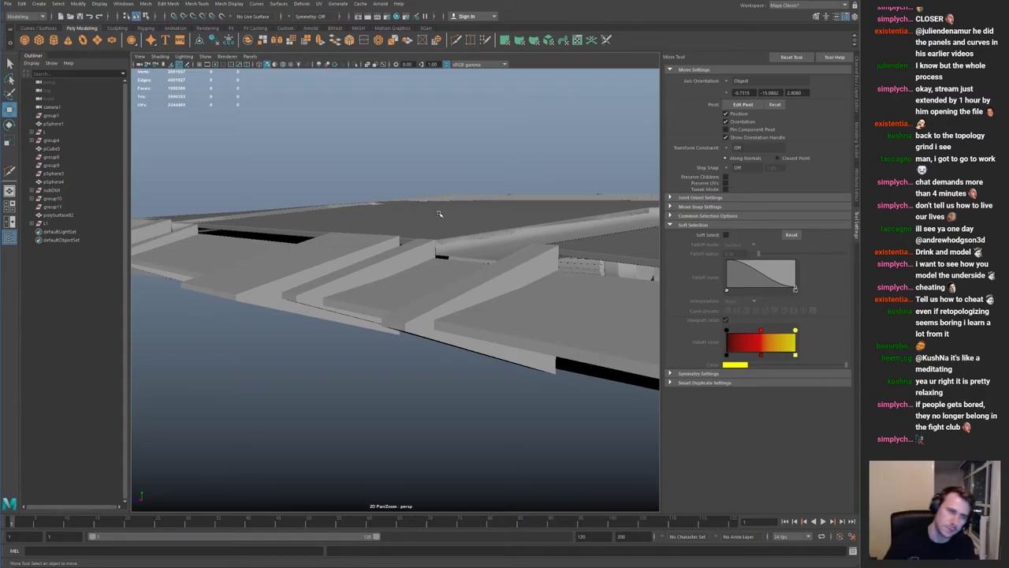
pyautogui.keyDown('alt'); pyautogui.moveTo(389, 247); pyautogui.dragTo(229, 239, button='right'); pyautogui.keyUp('alt')
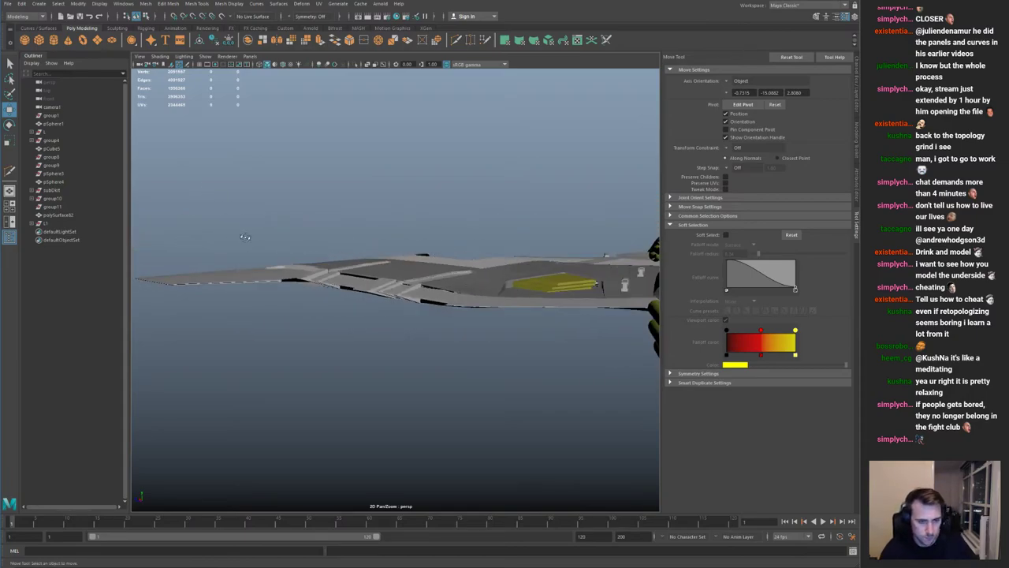
pyautogui.keyDown('alt'); pyautogui.moveTo(228, 239); pyautogui.dragTo(466, 209, button='middle'); pyautogui.keyUp('alt')
pyautogui.keyDown('alt'); pyautogui.moveTo(431, 230); pyautogui.dragTo(426, 276); pyautogui.keyUp('alt')
pyautogui.keyDown('alt'); pyautogui.moveTo(426, 275); pyautogui.dragTo(462, 289, button='right'); pyautogui.keyUp('alt')
pyautogui.keyDown('alt'); pyautogui.moveTo(462, 289); pyautogui.dragTo(439, 288); pyautogui.keyUp('alt')
pyautogui.click(389, 288)
pyautogui.keyDown('alt'); pyautogui.moveTo(408, 246); pyautogui.dragTo(351, 253, button='right'); pyautogui.keyUp('alt')
pyautogui.keyDown('alt'); pyautogui.moveTo(351, 252); pyautogui.dragTo(386, 237); pyautogui.keyUp('alt')
pyautogui.keyDown('alt'); pyautogui.moveTo(406, 287); pyautogui.dragTo(465, 294, button='right'); pyautogui.keyUp('alt')
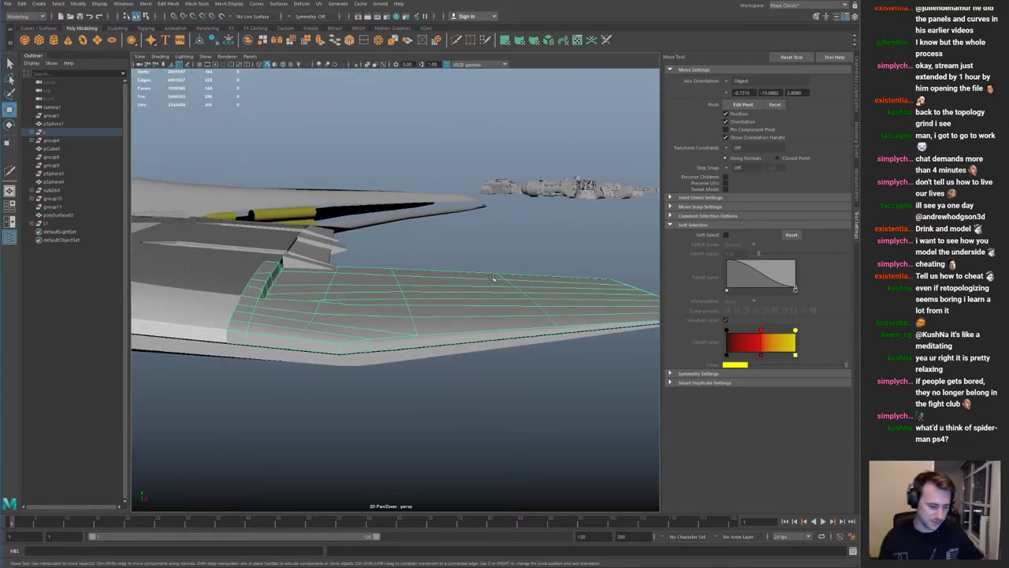
pyautogui.keyDown('alt'); pyautogui.moveTo(345, 233); pyautogui.dragTo(417, 340); pyautogui.keyUp('alt')
pyautogui.keyDown('alt'); pyautogui.moveTo(417, 340); pyautogui.dragTo(430, 285, button='right'); pyautogui.keyUp('alt')
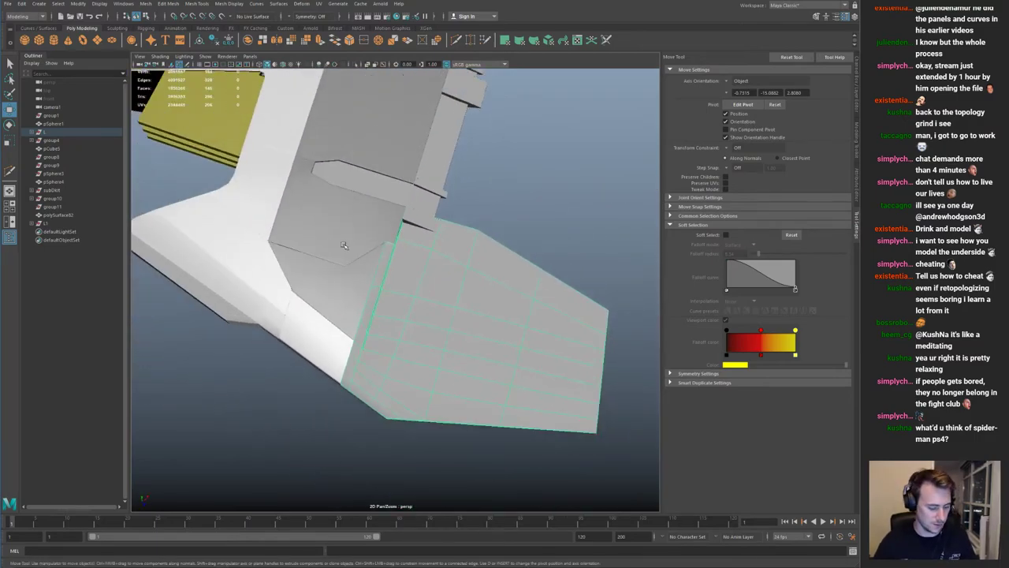
pyautogui.keyDown('alt'); pyautogui.moveTo(430, 285); pyautogui.dragTo(360, 248, button='middle'); pyautogui.keyUp('alt')
pyautogui.keyDown('alt'); pyautogui.moveTo(360, 249); pyautogui.dragTo(441, 231); pyautogui.keyUp('alt')
# Step: Display the wing's leading-edge panels unsmoothed and compare the wireframes of the two adjoining panels
pyautogui.press('1')
pyautogui.click(276, 412)
pyautogui.click(301, 405)
pyautogui.press('1')
pyautogui.click(287, 409)
pyautogui.keyDown('alt'); pyautogui.moveTo(315, 378); pyautogui.dragTo(374, 247, button='middle'); pyautogui.keyUp('alt')
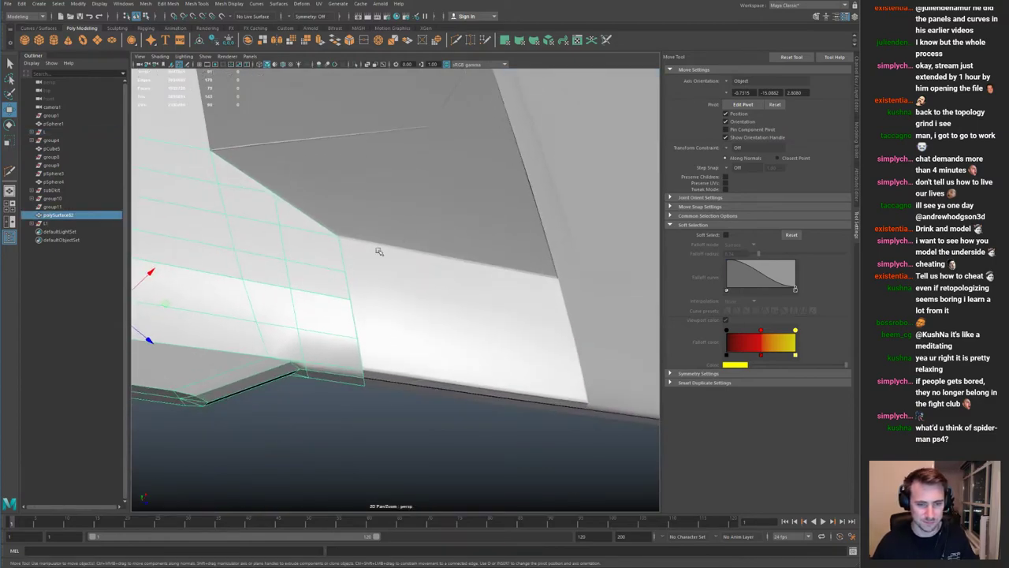
pyautogui.keyDown('alt'); pyautogui.moveTo(374, 247); pyautogui.dragTo(400, 304); pyautogui.keyUp('alt')
pyautogui.click(402, 308)
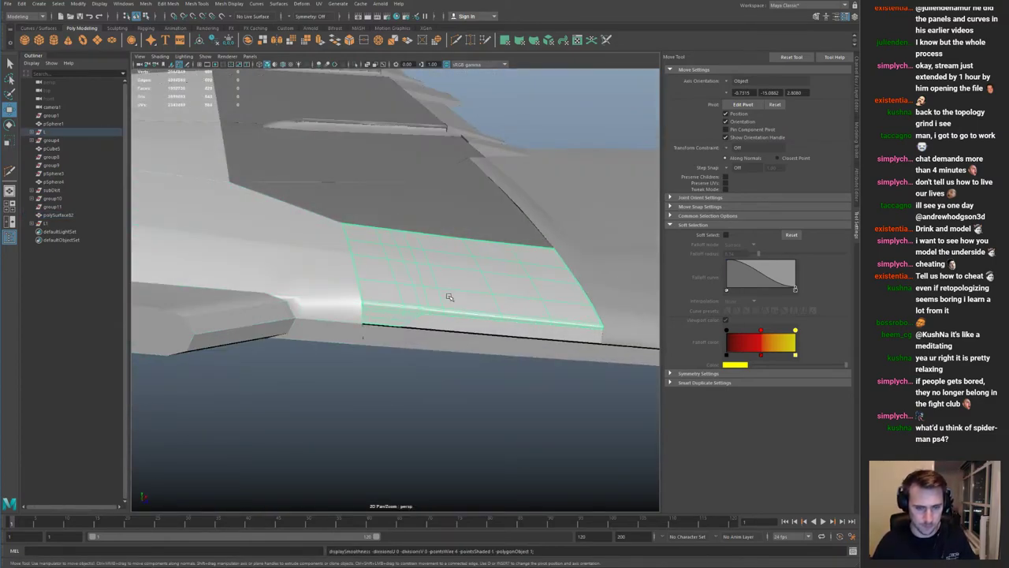
pyautogui.click(342, 306)
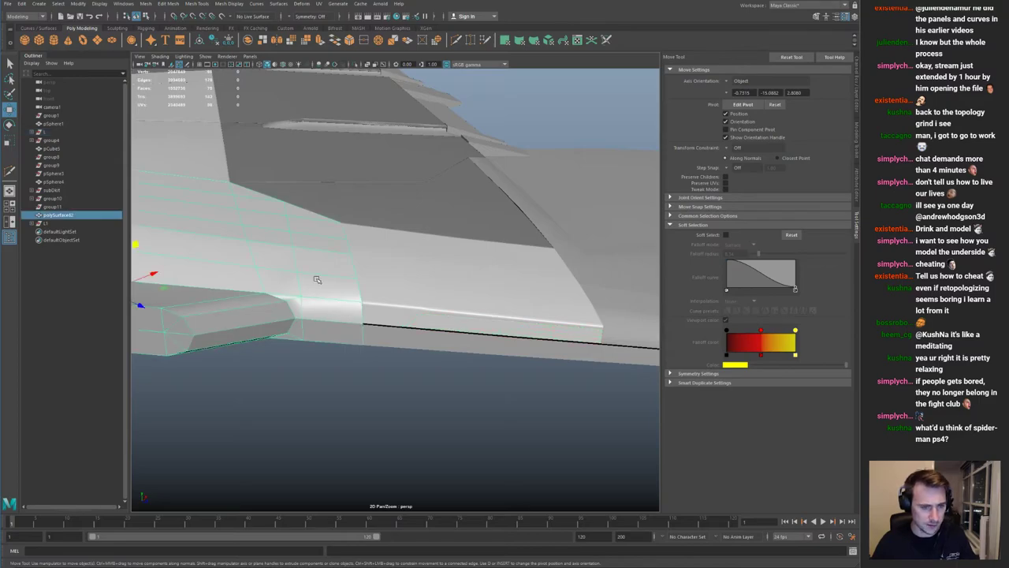
# Step: Select and frame a plate of the stacked yellow block in the wing, and examine it with the surrounding recess
pyautogui.keyDown('alt'); pyautogui.moveTo(314, 280); pyautogui.dragTo(472, 266); pyautogui.keyUp('alt')
pyautogui.keyDown('alt'); pyautogui.moveTo(408, 258); pyautogui.dragTo(504, 254); pyautogui.keyUp('alt')
pyautogui.keyDown('alt'); pyautogui.moveTo(315, 236); pyautogui.dragTo(314, 300); pyautogui.keyUp('alt')
pyautogui.keyDown('alt'); pyautogui.moveTo(314, 300); pyautogui.dragTo(313, 262, button='middle'); pyautogui.keyUp('alt')
pyautogui.keyDown('alt'); pyautogui.moveTo(314, 262); pyautogui.dragTo(291, 261, button='right'); pyautogui.keyUp('alt')
pyautogui.keyDown('alt'); pyautogui.moveTo(291, 261); pyautogui.dragTo(292, 395, button='middle'); pyautogui.keyUp('alt')
pyautogui.keyDown('alt'); pyautogui.moveTo(300, 260); pyautogui.dragTo(366, 259); pyautogui.keyUp('alt')
pyautogui.keyDown('alt'); pyautogui.moveTo(366, 259); pyautogui.dragTo(386, 251, button='middle'); pyautogui.keyUp('alt')
pyautogui.click(386, 224)
pyautogui.press('f')
pyautogui.keyDown('alt'); pyautogui.moveTo(406, 220); pyautogui.dragTo(353, 192); pyautogui.keyUp('alt')
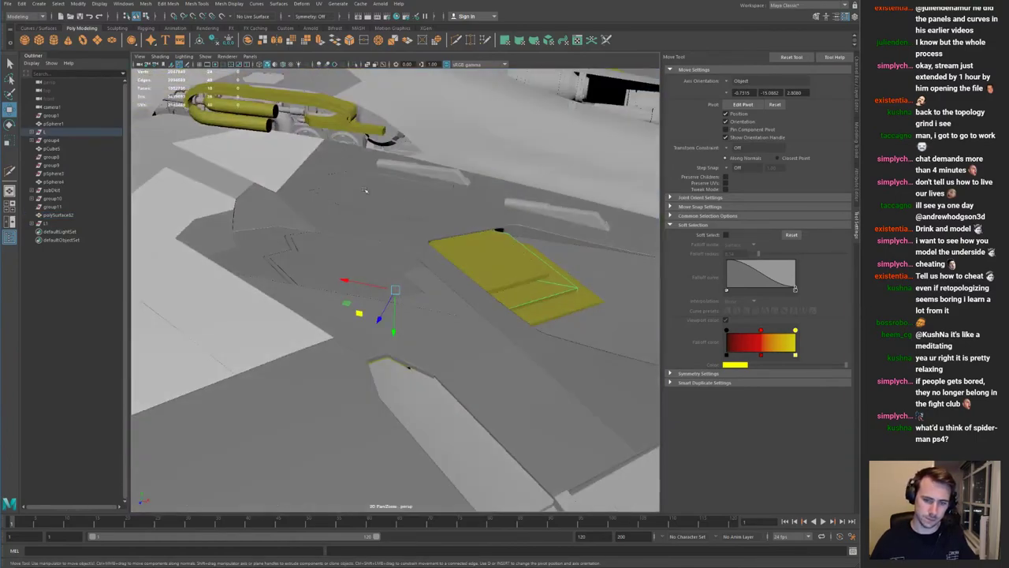
pyautogui.keyDown('alt'); pyautogui.moveTo(504, 288); pyautogui.dragTo(412, 306, button='middle'); pyautogui.keyUp('alt')
pyautogui.keyDown('alt'); pyautogui.moveTo(412, 306); pyautogui.dragTo(334, 280); pyautogui.keyUp('alt')
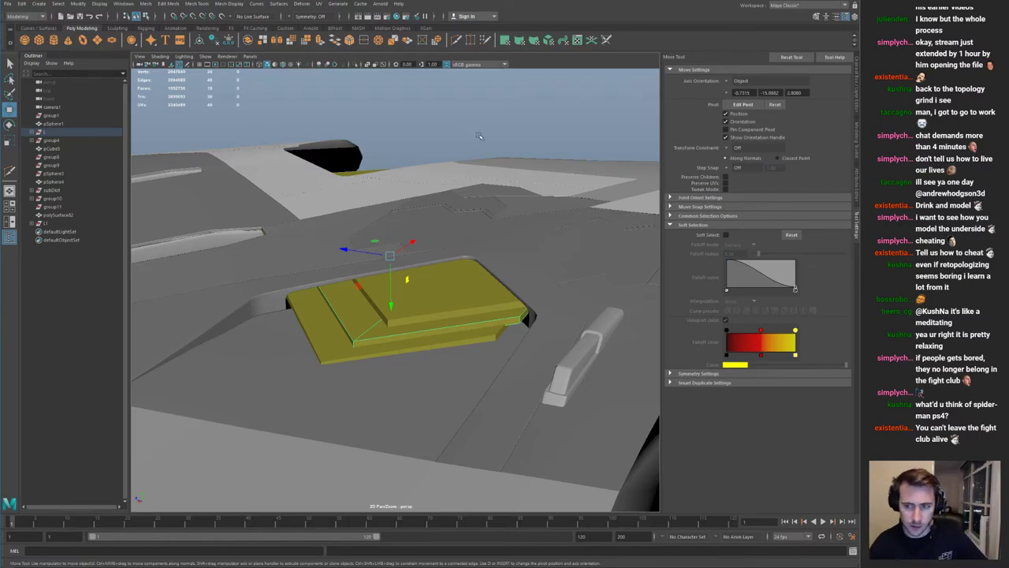
# Step: Select and frame the light wing panel bordering the front cutout, and view it briefly in isolation
pyautogui.click(452, 137)
pyautogui.click(440, 179)
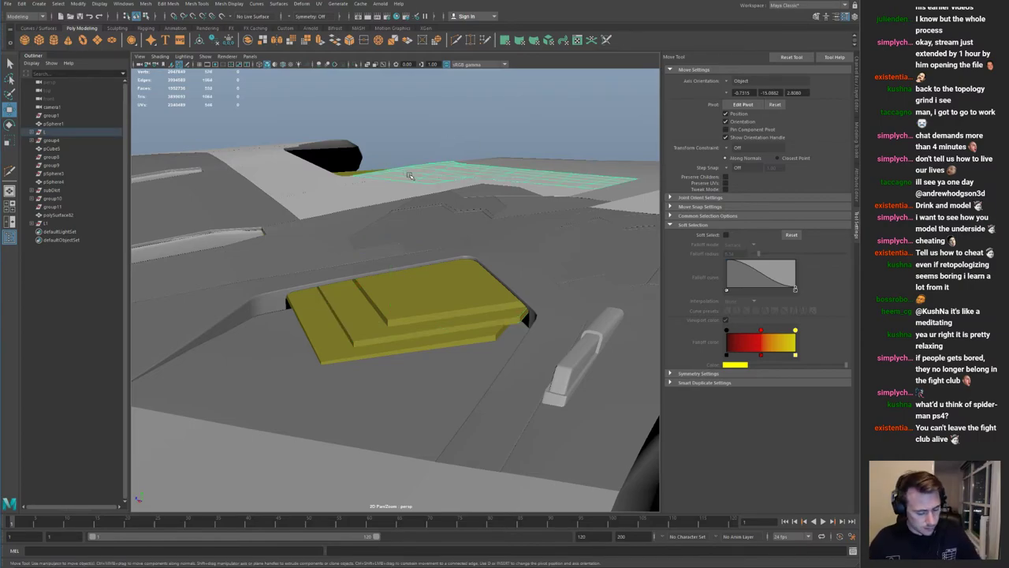
pyautogui.press('f')
pyautogui.keyDown('alt'); pyautogui.moveTo(331, 175); pyautogui.dragTo(473, 207); pyautogui.keyUp('alt')
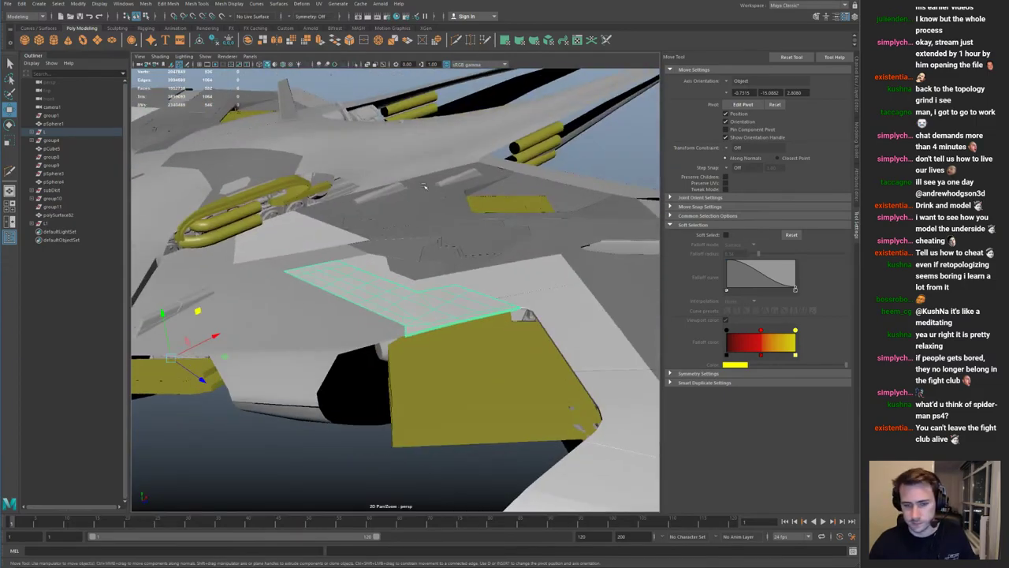
pyautogui.press('f')
pyautogui.hotkey('ctrl', '1')
pyautogui.hotkey('ctrl', '1')
# Step: Select a yellow plate in the wing's front cutout, examine the area, and clear the selection
pyautogui.keyDown('alt'); pyautogui.moveTo(346, 272); pyautogui.dragTo(441, 298); pyautogui.keyUp('alt')
pyautogui.keyDown('alt'); pyautogui.moveTo(441, 298); pyautogui.dragTo(339, 299, button='middle'); pyautogui.keyUp('alt')
pyautogui.keyDown('alt'); pyautogui.moveTo(339, 299); pyautogui.dragTo(297, 266, button='right'); pyautogui.keyUp('alt')
pyautogui.click(438, 297)
pyautogui.keyDown('alt'); pyautogui.moveTo(297, 266); pyautogui.dragTo(331, 306); pyautogui.keyUp('alt')
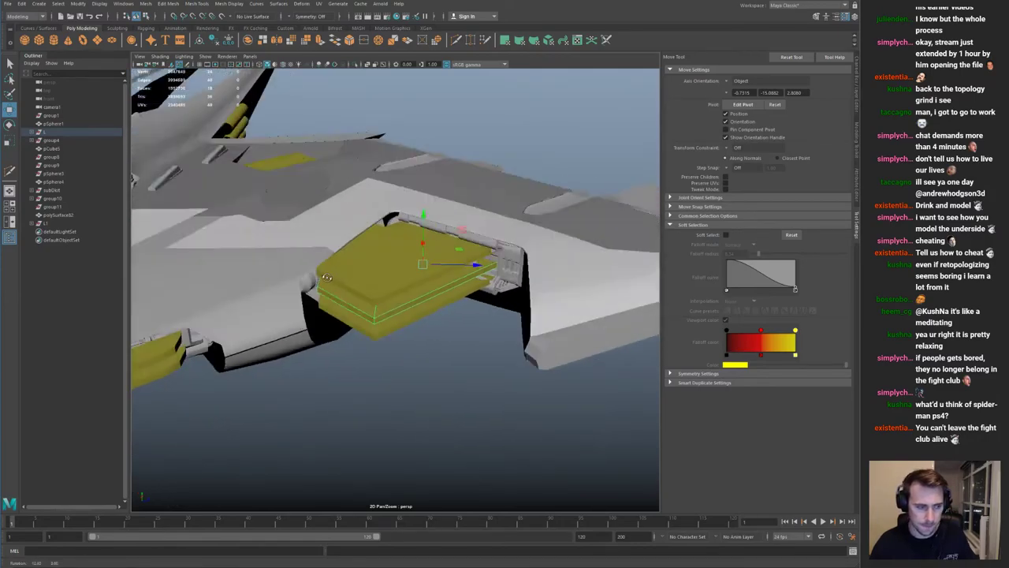
pyautogui.keyDown('alt'); pyautogui.moveTo(331, 306); pyautogui.dragTo(434, 235, button='middle'); pyautogui.keyUp('alt')
pyautogui.keyDown('alt'); pyautogui.moveTo(435, 234); pyautogui.dragTo(344, 248, button='right'); pyautogui.keyUp('alt')
pyautogui.click(314, 433)
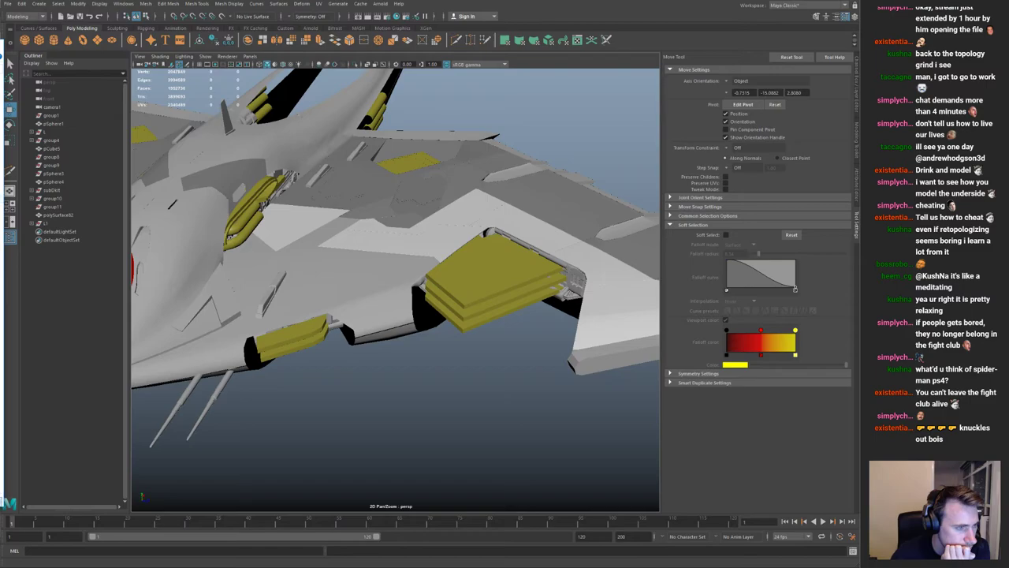
# Step: Switch to the Photos window with the spaceship concept painting, view it, and move it off the Maya workspace
pyautogui.hotkey('alt', 'Tab')
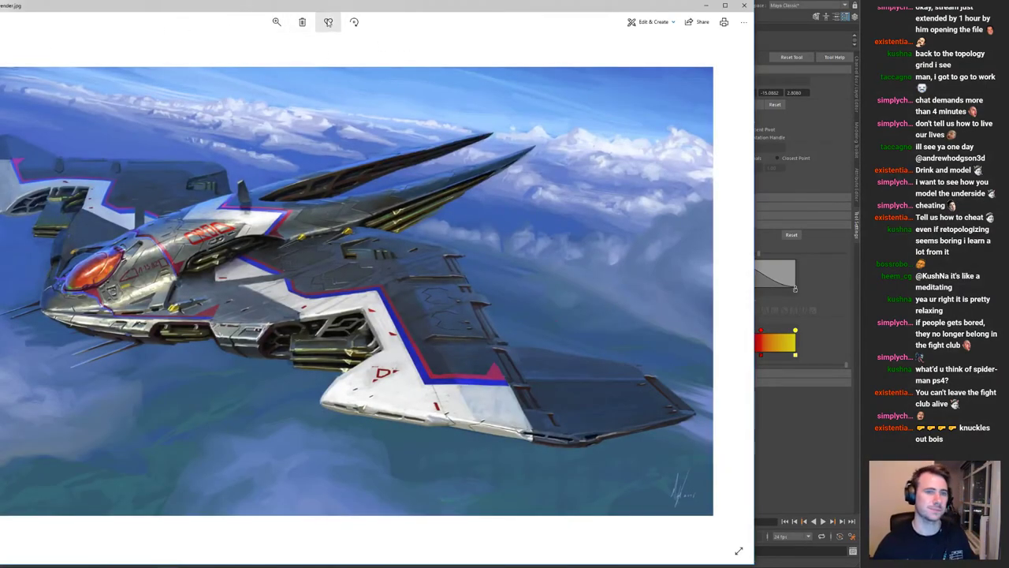
pyautogui.moveTo(311, 7); pyautogui.dragTo(760, 23)
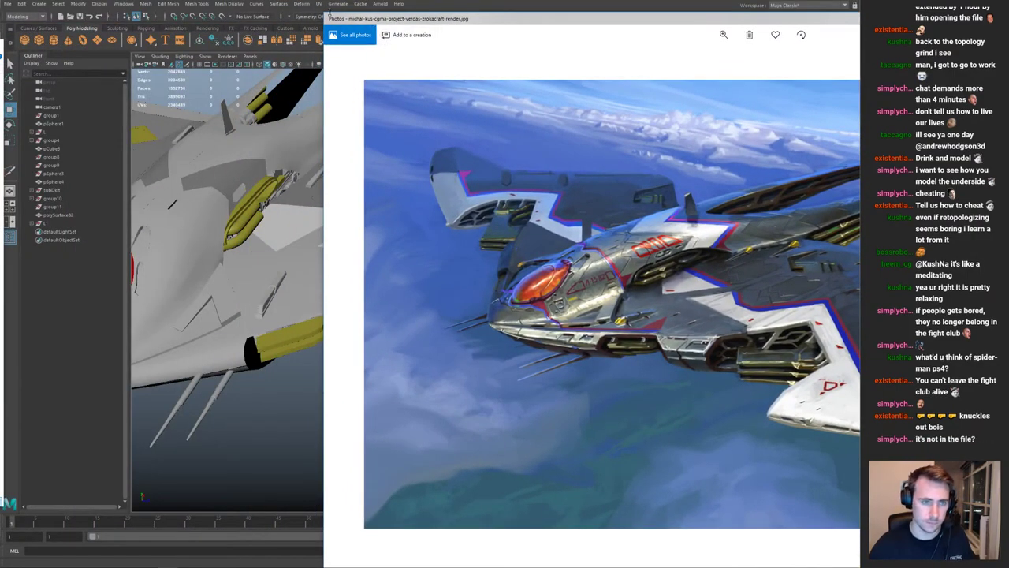
pyautogui.moveTo(323, 13); pyautogui.dragTo(859, 315)
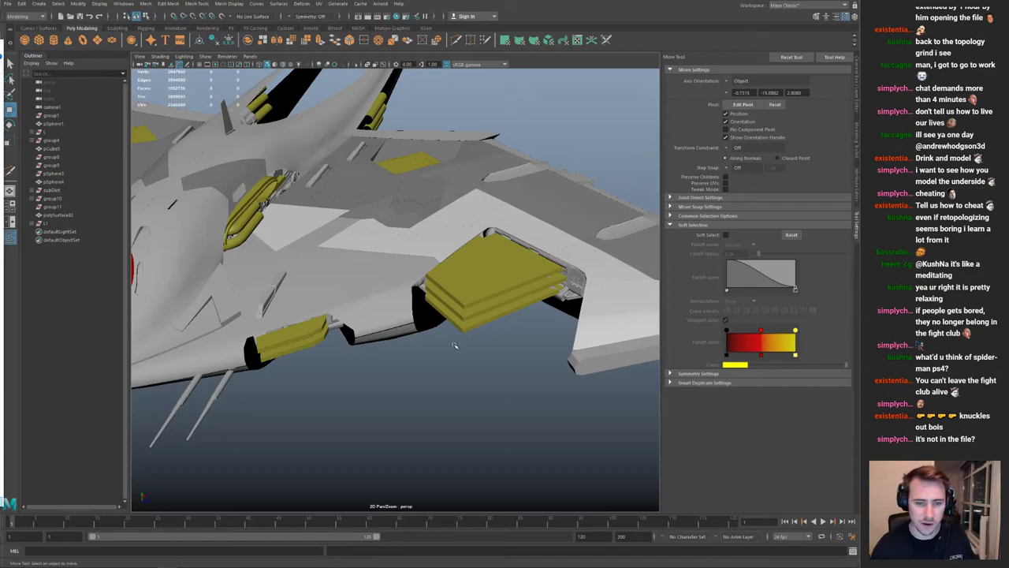
# Step: Look through camera1 in the viewport and select that camera
pyautogui.keyDown('alt'); pyautogui.moveTo(460, 351); pyautogui.dragTo(386, 331, button='right'); pyautogui.keyUp('alt')
pyautogui.click(253, 58)
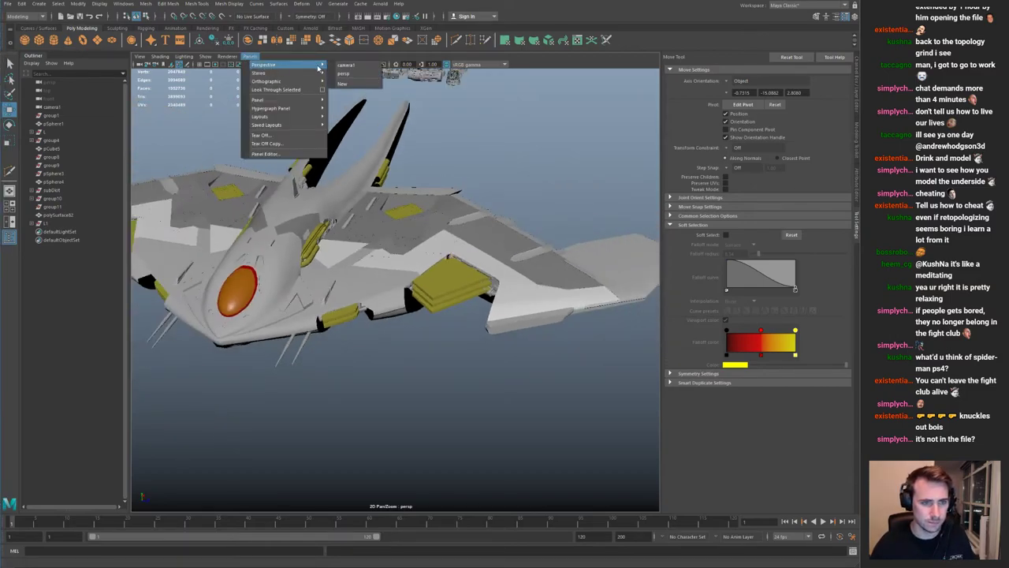
pyautogui.click(349, 68)
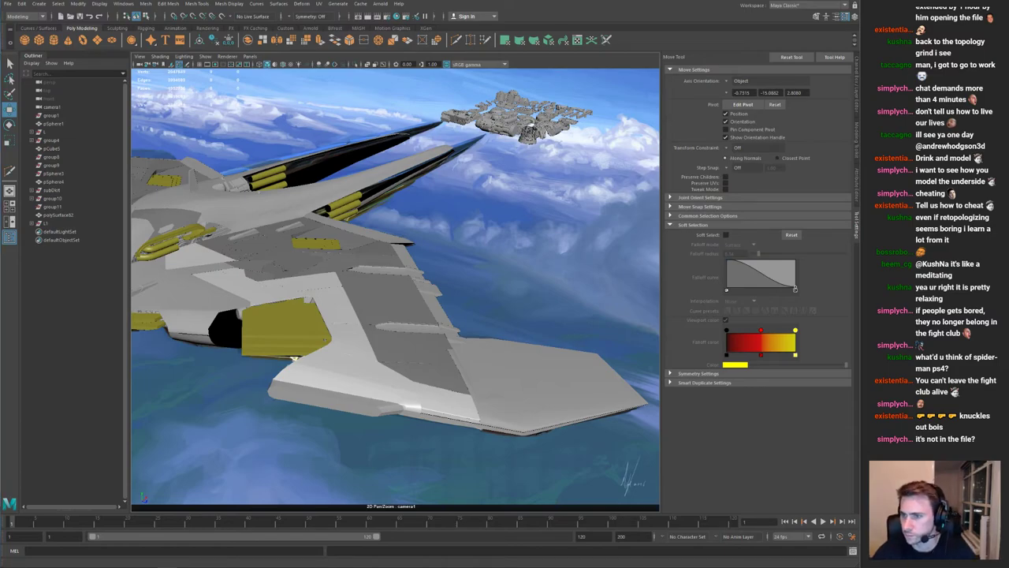
pyautogui.click(139, 65)
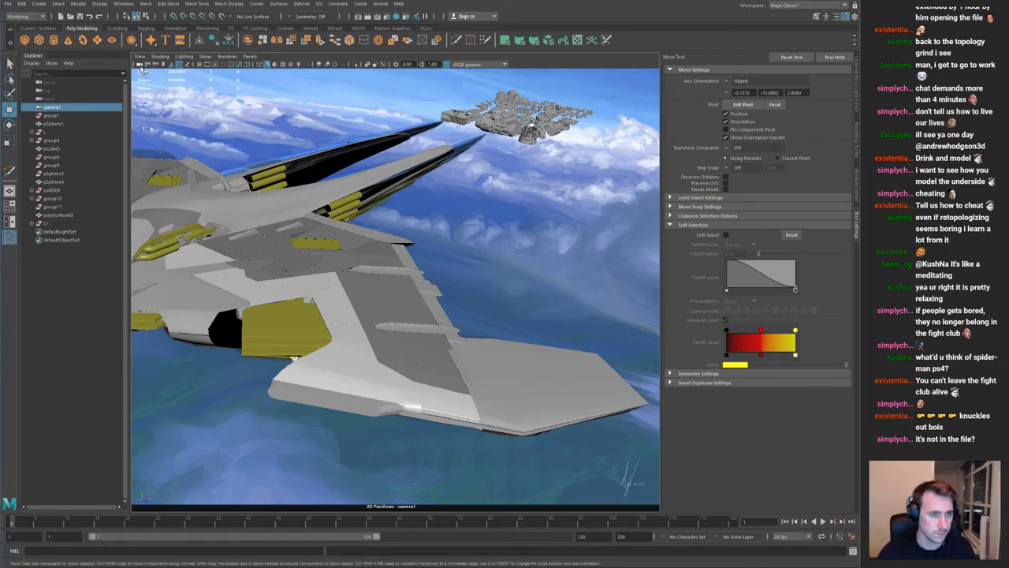
# Step: Toggle isolation of camera1 repeatedly to compare the modelled wing with the concept painting behind it
pyautogui.hotkey('ctrl', '1')
pyautogui.hotkey('ctrl', '1')
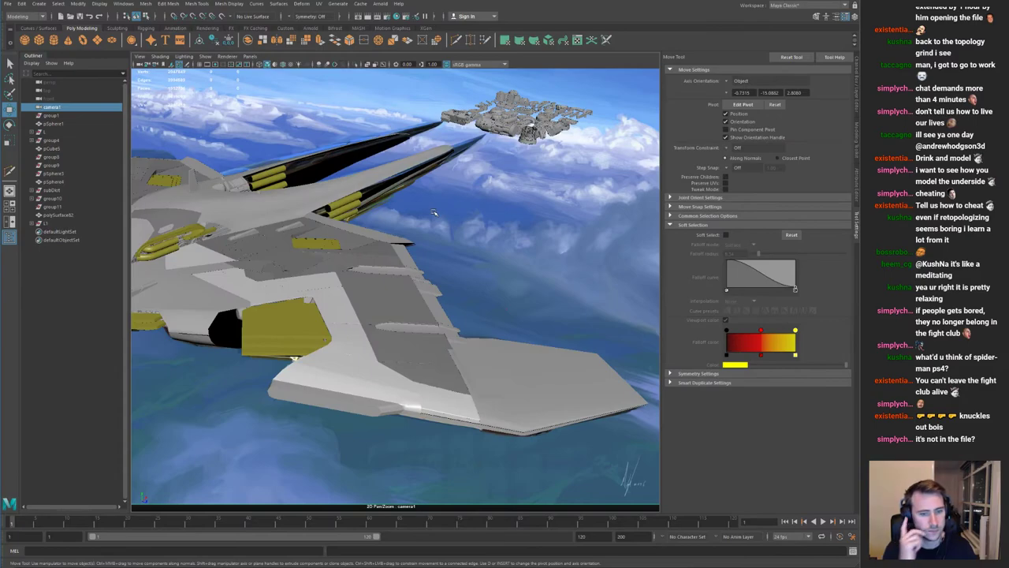
pyautogui.hotkey('ctrl', '1')
pyautogui.hotkey('ctrl', '1')
pyautogui.hotkey('ctrl', '1')
pyautogui.hotkey('ctrl', '1')
pyautogui.hotkey('ctrl', '1')
pyautogui.hotkey('ctrl', '1')
pyautogui.hotkey('ctrl', '1')
pyautogui.hotkey('ctrl', '1')
pyautogui.hotkey('ctrl', '1')
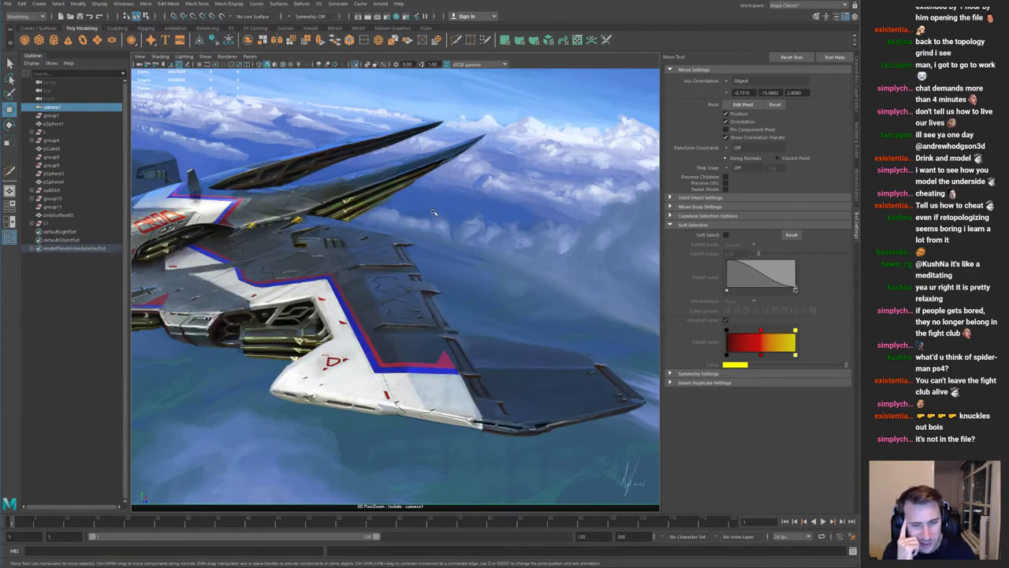
pyautogui.hotkey('ctrl', '1')
pyautogui.hotkey('ctrl', '1')
pyautogui.hotkey('ctrl', '1')
pyautogui.hotkey('ctrl', '1')
pyautogui.hotkey('ctrl', '1')
pyautogui.hotkey('ctrl', '1')
pyautogui.hotkey('ctrl', '1')
pyautogui.hotkey('ctrl', '1')
pyautogui.hotkey('ctrl', '1')
pyautogui.hotkey('ctrl', '1')
pyautogui.hotkey('ctrl', '1')
pyautogui.hotkey('ctrl', '1')
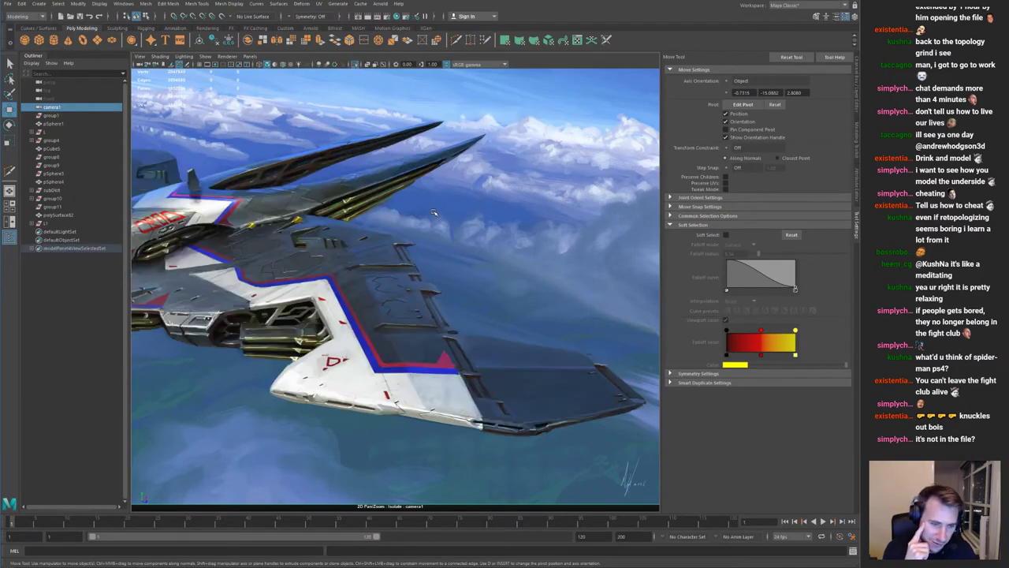
pyautogui.hotkey('ctrl', '1')
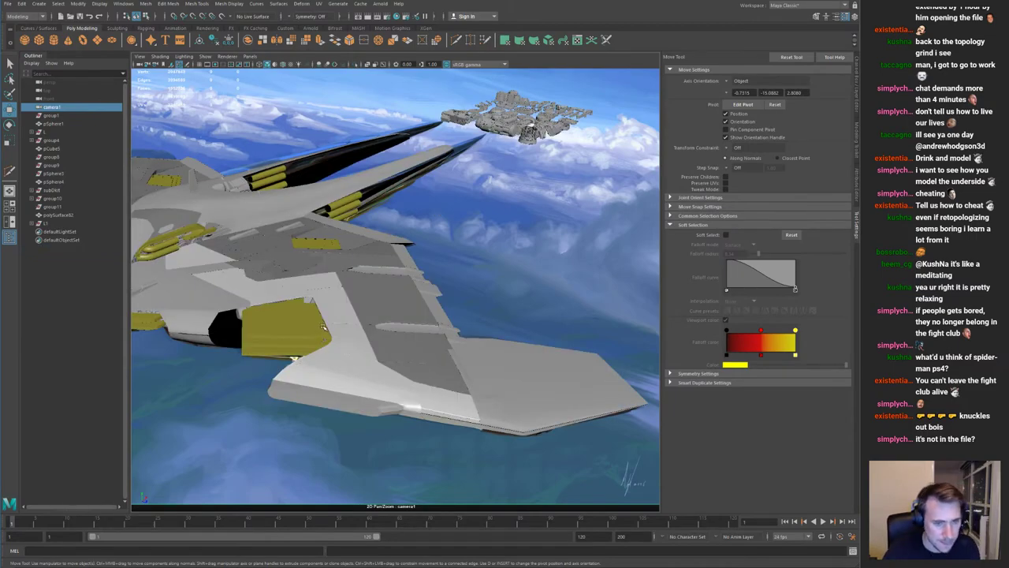
pyautogui.hotkey('ctrl', '1')
pyautogui.hotkey('ctrl', '1')
pyautogui.hotkey('ctrl', '1')
pyautogui.hotkey('ctrl', '1')
pyautogui.hotkey('ctrl', '1')
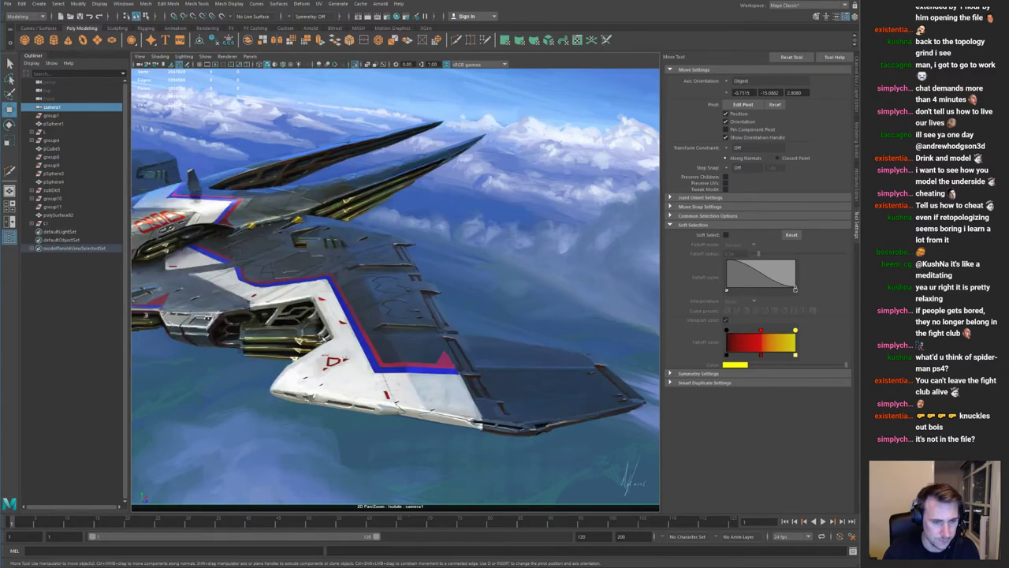
# Step: Add a polygon cube to the scene and split the workspace into two side-by-side views
pyautogui.keyDown('shift'); pyautogui.moveTo(330, 325); pyautogui.dragTo(338, 319, button='right'); pyautogui.keyUp('shift')
pyautogui.click(253, 57)
pyautogui.click(254, 58)
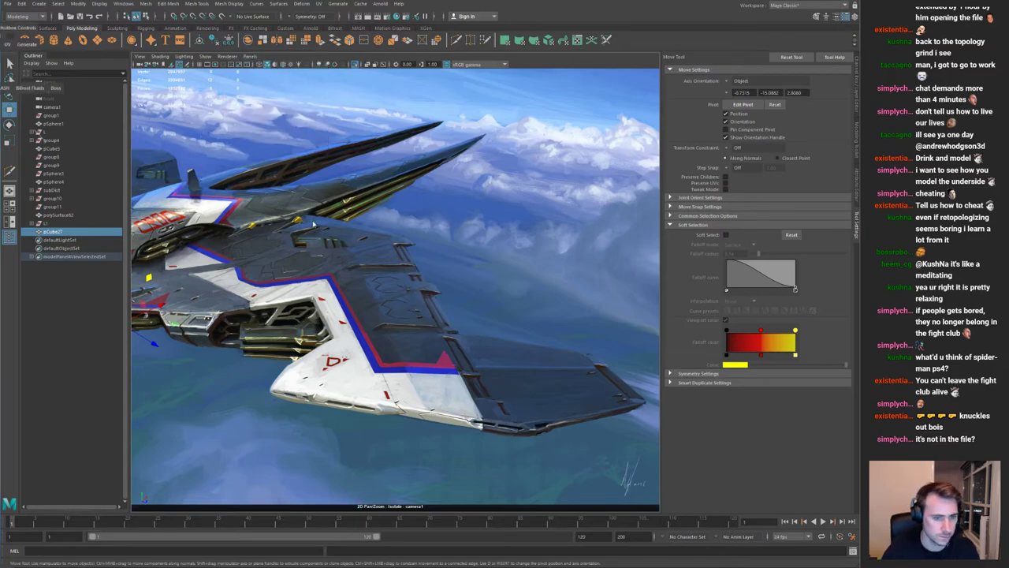
pyautogui.press('space')
pyautogui.press('space')
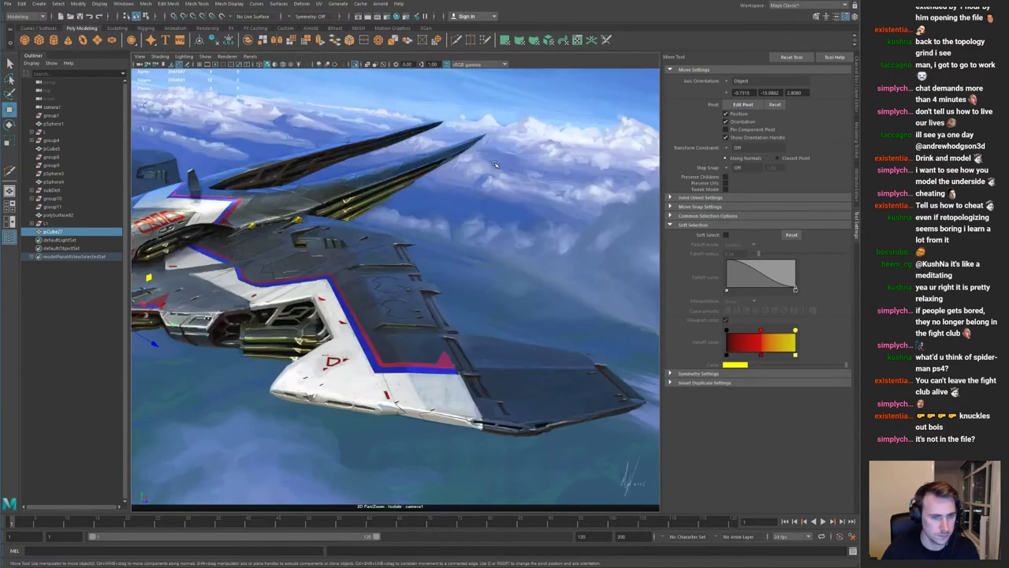
pyautogui.press('space')
pyautogui.click(11, 224)
# Step: Turn off isolation in the front view and change that view to camera1
pyautogui.click(251, 57)
pyautogui.click(270, 61)
pyautogui.click(138, 66)
pyautogui.hotkey('ctrl', '1')
pyautogui.hotkey('ctrl', '1')
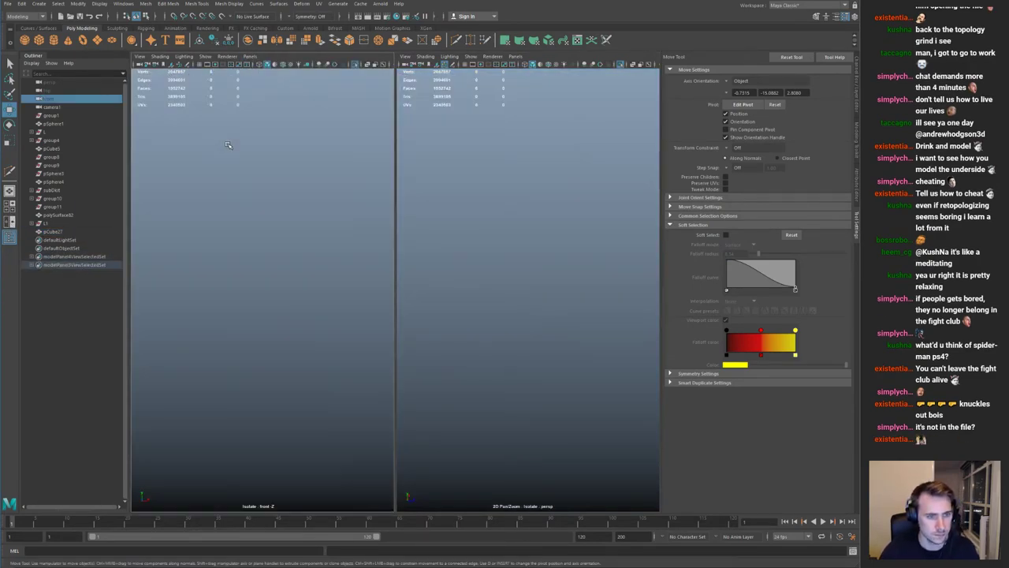
pyautogui.click(250, 57)
pyautogui.moveTo(279, 64)
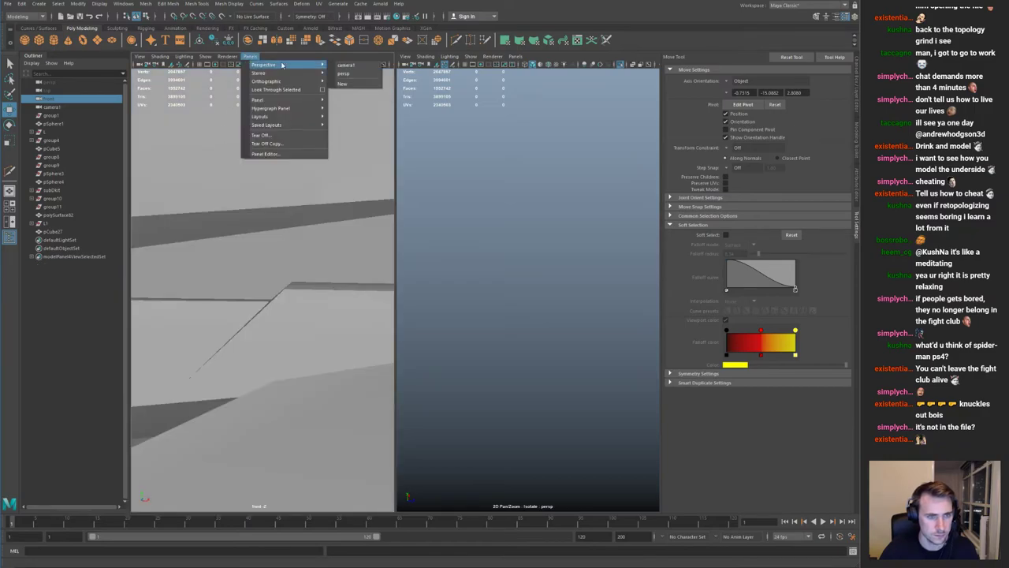
pyautogui.click(355, 67)
pyautogui.click(491, 204)
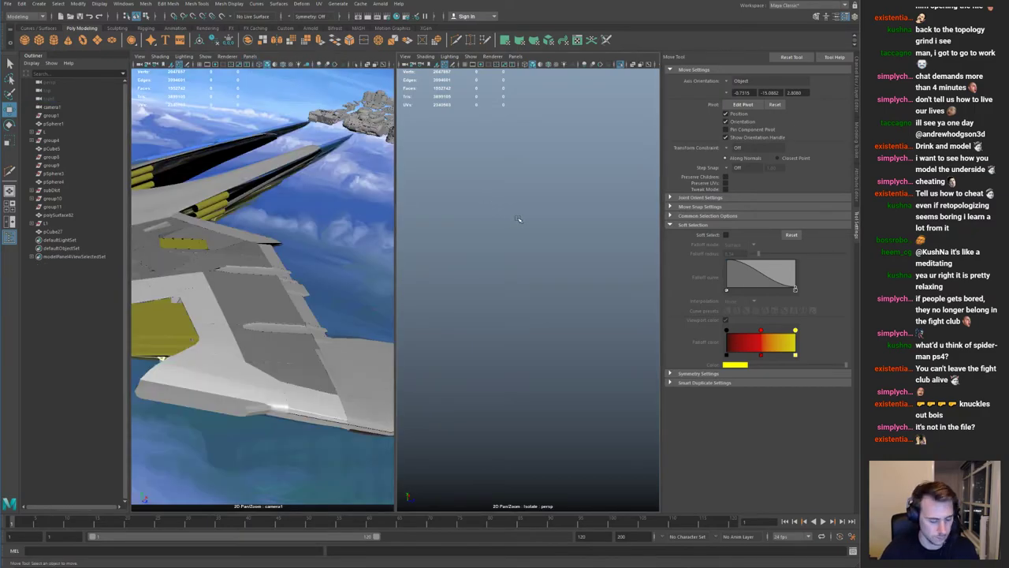
# Step: Turn off isolation in the perspective view and frame the yellow block in the wing's front cutout
pyautogui.hotkey('ctrl', '1')
pyautogui.keyDown('alt'); pyautogui.moveTo(526, 218); pyautogui.dragTo(457, 237); pyautogui.keyUp('alt')
pyautogui.keyDown('alt'); pyautogui.moveTo(457, 236); pyautogui.dragTo(553, 245, button='right'); pyautogui.keyUp('alt')
pyautogui.keyDown('alt'); pyautogui.moveTo(553, 245); pyautogui.dragTo(552, 306); pyautogui.keyUp('alt')
pyautogui.click(542, 301)
pyautogui.press('f')
pyautogui.keyDown('alt'); pyautogui.moveTo(508, 256); pyautogui.dragTo(573, 260); pyautogui.keyUp('alt')
pyautogui.click(518, 368)
# Step: Tear off the Camera Tools menu and pan the camera1 view in 2D to bring the wing's front cutout into view
pyautogui.click(140, 57)
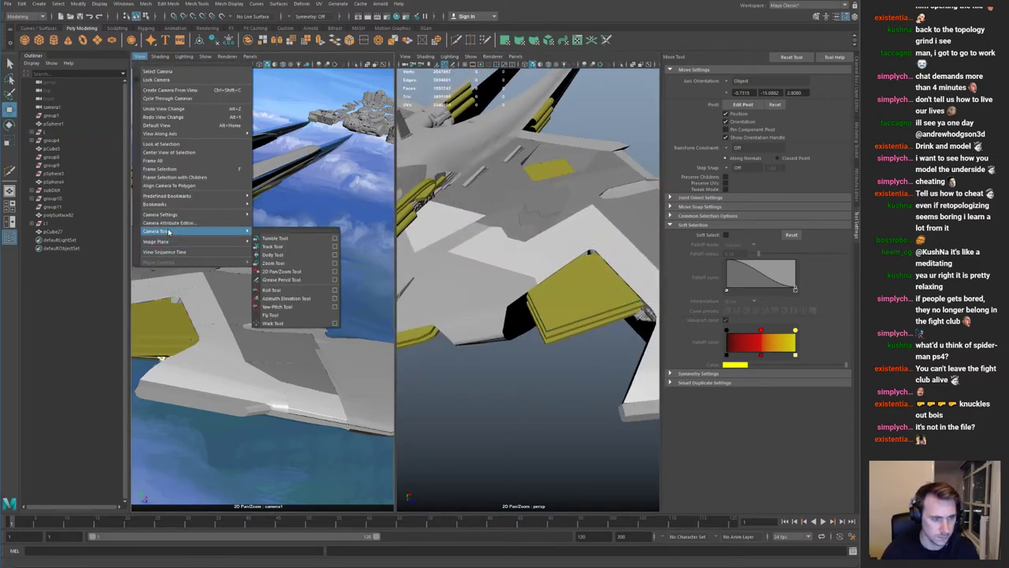
pyautogui.moveTo(182, 216)
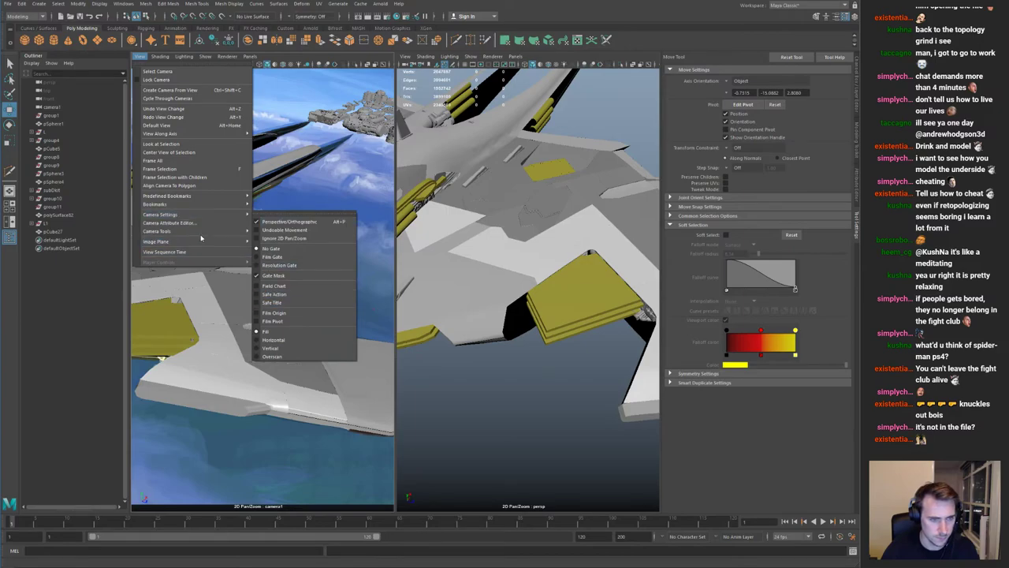
pyautogui.moveTo(243, 235)
pyautogui.click(280, 233)
pyautogui.moveTo(280, 219); pyautogui.dragTo(46, 357)
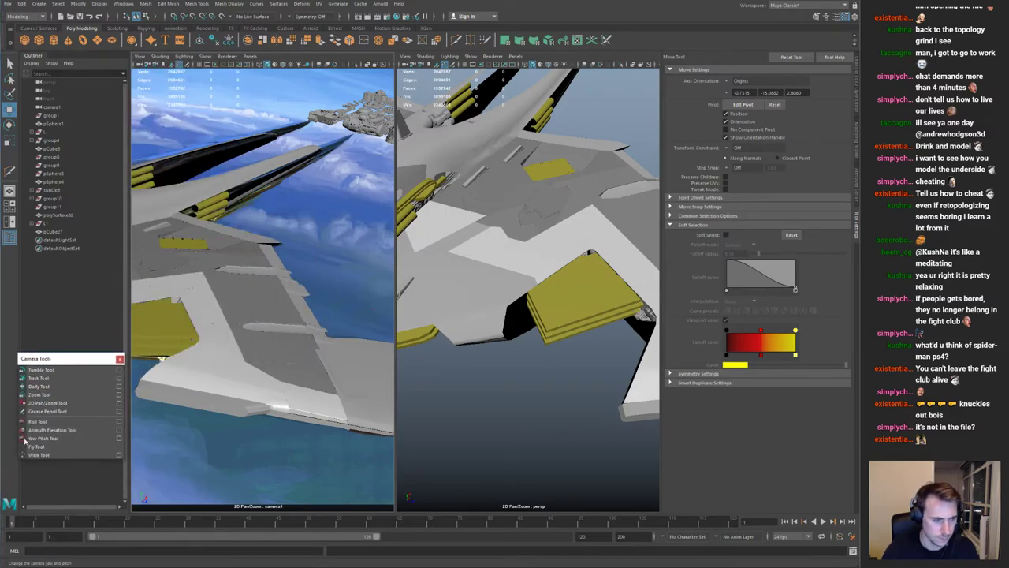
pyautogui.click(50, 404)
pyautogui.moveTo(205, 214); pyautogui.dragTo(233, 269)
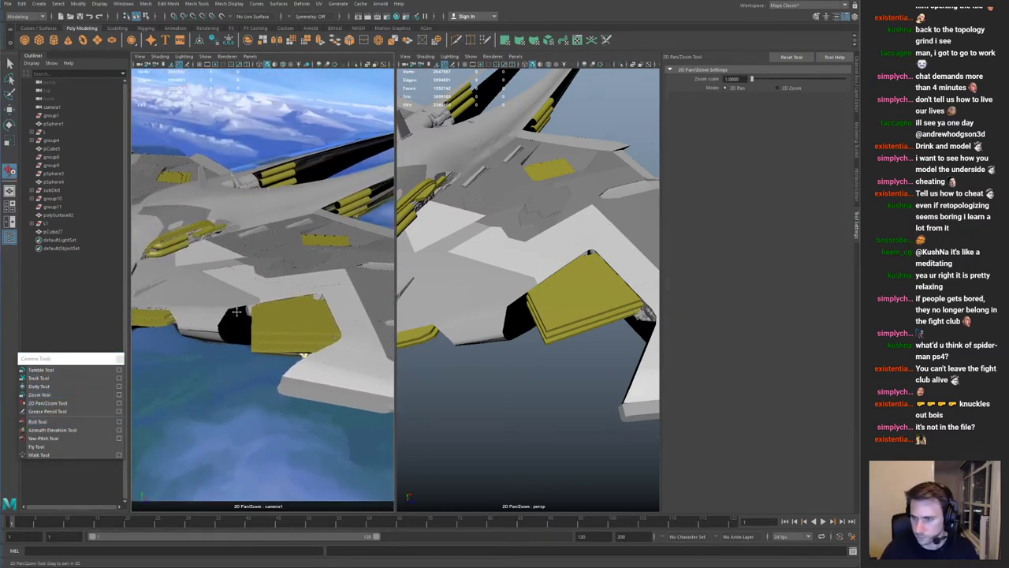
pyautogui.press('q')
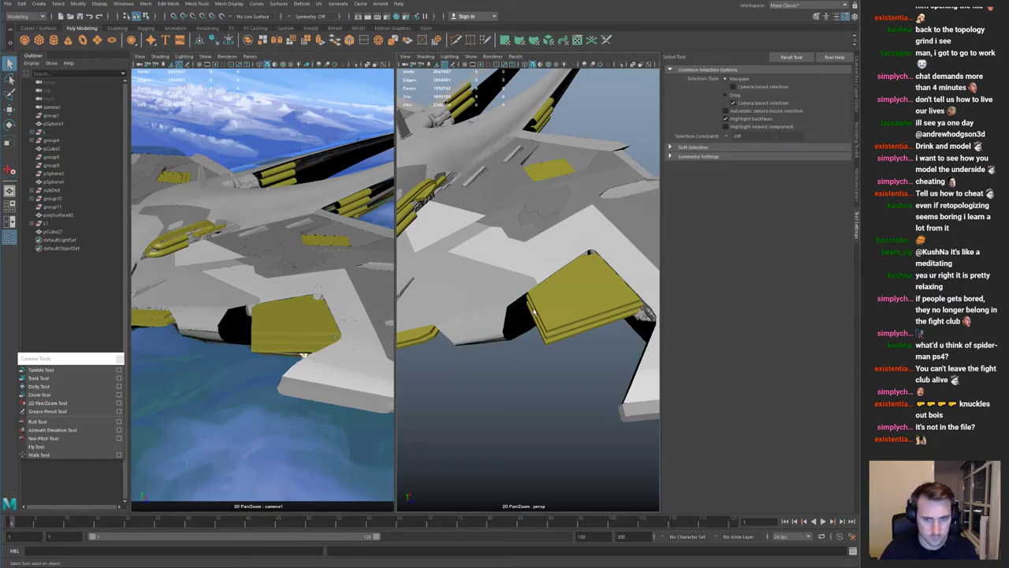
# Step: Create another polygon cube, place it at the wing's yellow block, and show the camera1 view in wireframe
pyautogui.keyDown('shift'); pyautogui.moveTo(524, 287); pyautogui.dragTo(441, 303, button='right'); pyautogui.keyUp('shift')
pyautogui.press('w')
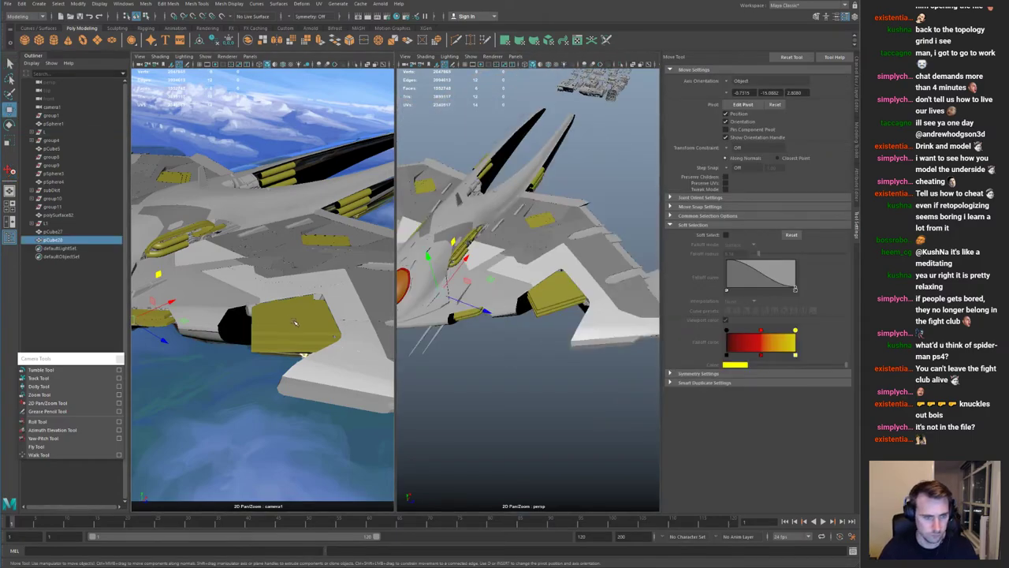
pyautogui.press('4')
pyautogui.keyDown('alt'); pyautogui.moveTo(466, 239); pyautogui.dragTo(645, 220); pyautogui.keyUp('alt')
pyautogui.press('f')
pyautogui.keyDown('alt'); pyautogui.moveTo(615, 228); pyautogui.dragTo(444, 254, button='right'); pyautogui.keyUp('alt')
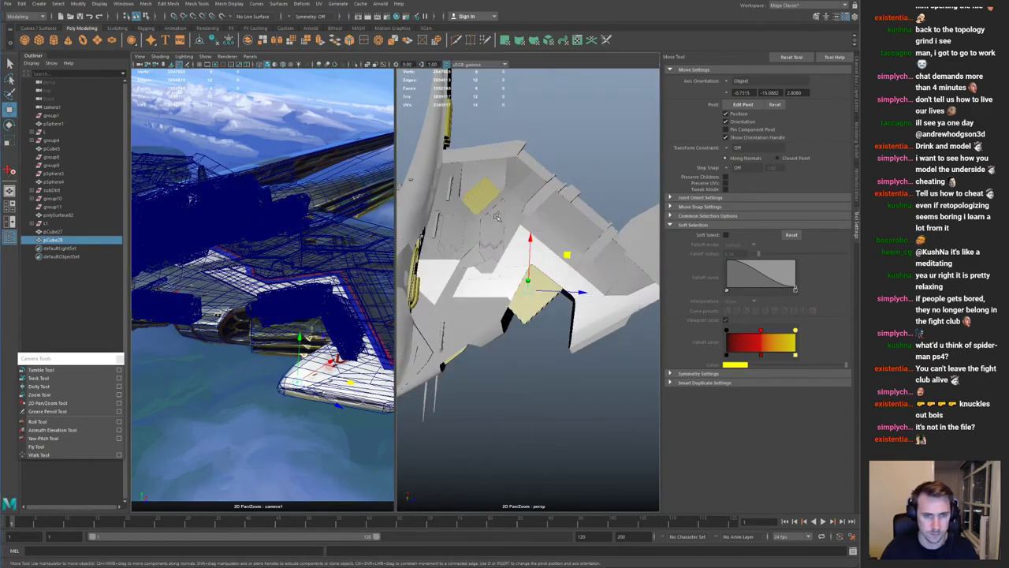
# Step: Maximize the perspective view and scale the new cube down to a small block on the yellow plate
pyautogui.press('space')
pyautogui.keyDown('alt'); pyautogui.moveTo(423, 270); pyautogui.dragTo(419, 185); pyautogui.keyUp('alt')
pyautogui.moveTo(396, 232); pyautogui.dragTo(425, 127)
pyautogui.press('f')
pyautogui.keyDown('alt'); pyautogui.moveTo(427, 206); pyautogui.dragTo(432, 238); pyautogui.keyUp('alt')
pyautogui.keyDown('alt'); pyautogui.moveTo(432, 238); pyautogui.dragTo(328, 276, button='right'); pyautogui.keyUp('alt')
pyautogui.keyDown('alt'); pyautogui.moveTo(370, 276); pyautogui.dragTo(365, 339); pyautogui.keyUp('alt')
pyautogui.press('e')
pyautogui.press('w')
pyautogui.press('r')
pyautogui.moveTo(395, 291)
pyautogui.mouseDown()
pyautogui.moveTo(415, 292)
pyautogui.moveTo(387, 298)
pyautogui.mouseUp()
pyautogui.press('w')
pyautogui.press('f')
pyautogui.keyDown('alt'); pyautogui.moveTo(394, 272); pyautogui.dragTo(339, 250, button='right'); pyautogui.keyUp('alt')
# Step: Isolate the small cube and delete its faces except for a single quad
pyautogui.hotkey('ctrl', '1')
pyautogui.moveTo(350, 287); pyautogui.dragTo(307, 291, button='right')
pyautogui.moveTo(367, 295); pyautogui.dragTo(365, 335, button='right')
pyautogui.moveTo(306, 198); pyautogui.dragTo(342, 371)
pyautogui.press('Delete')
pyautogui.moveTo(295, 273); pyautogui.dragTo(339, 237, button='right')
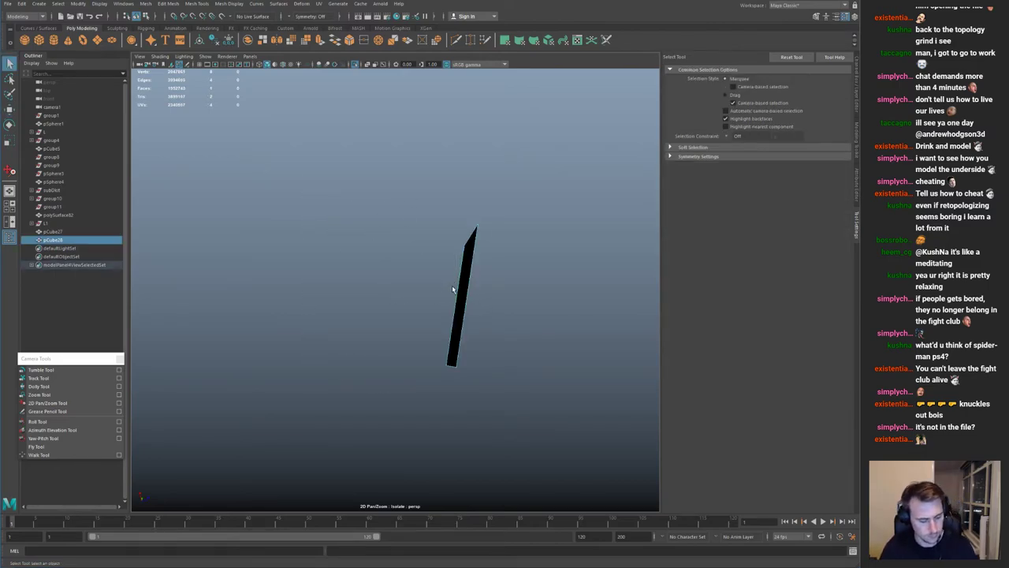
# Step: Show the full model in both views, then move the quad beside the cylinder at the cutout and scale it
pyautogui.hotkey('ctrl', '1')
pyautogui.keyDown('alt'); pyautogui.moveTo(468, 306); pyautogui.dragTo(402, 285); pyautogui.keyUp('alt')
pyautogui.keyDown('alt'); pyautogui.moveTo(402, 285); pyautogui.dragTo(262, 271, button='right'); pyautogui.keyUp('alt')
pyautogui.press('space')
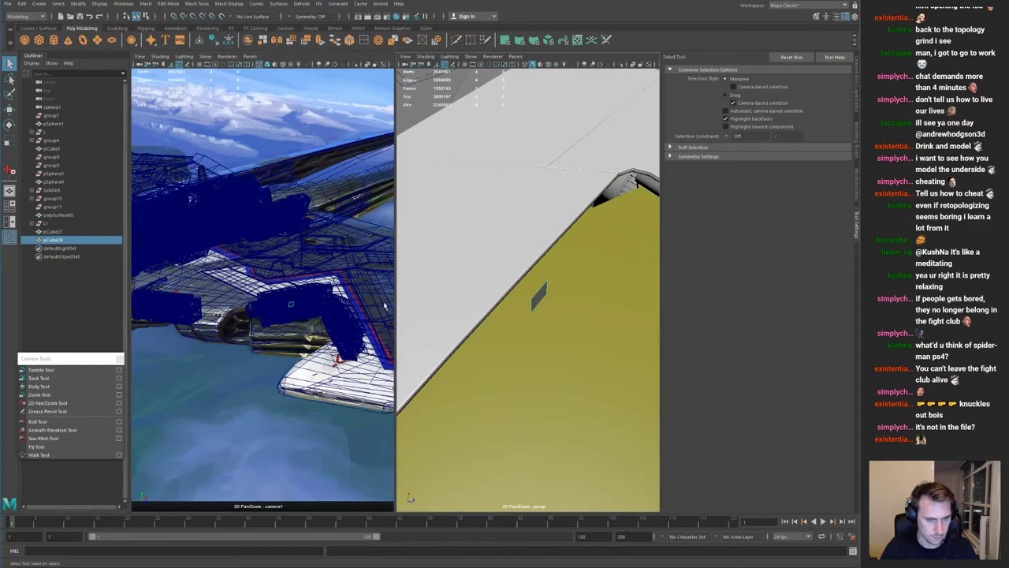
pyautogui.press('w')
pyautogui.keyDown('alt'); pyautogui.moveTo(555, 288); pyautogui.dragTo(490, 272, button='right'); pyautogui.keyUp('alt')
pyautogui.keyDown('alt'); pyautogui.moveTo(607, 295); pyautogui.dragTo(456, 312); pyautogui.keyUp('alt')
pyautogui.press('r')
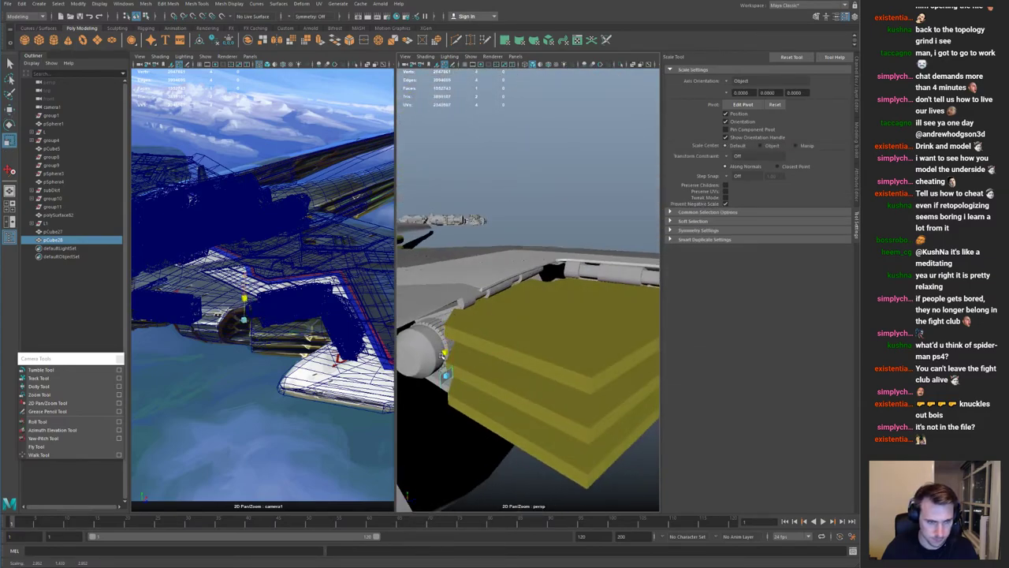
# Step: Select the light wing panels and yellow plates around the cutout with camera1, isolate them in the camera view, and clear the selection
pyautogui.keyDown('alt'); pyautogui.moveTo(443, 358); pyautogui.dragTo(490, 383); pyautogui.keyUp('alt')
pyautogui.keyDown('ctrl'); pyautogui.keyDown('shift'); pyautogui.click(501, 382); pyautogui.keyUp('shift'); pyautogui.keyUp('ctrl')
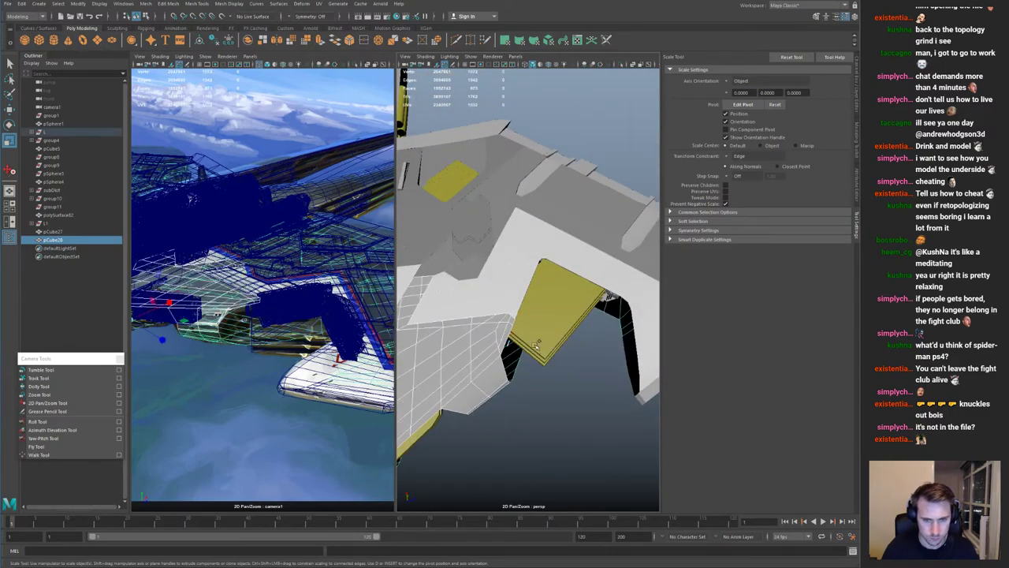
pyautogui.click(536, 343)
pyautogui.hotkey('ctrl', '1')
pyautogui.hotkey('ctrl', '1')
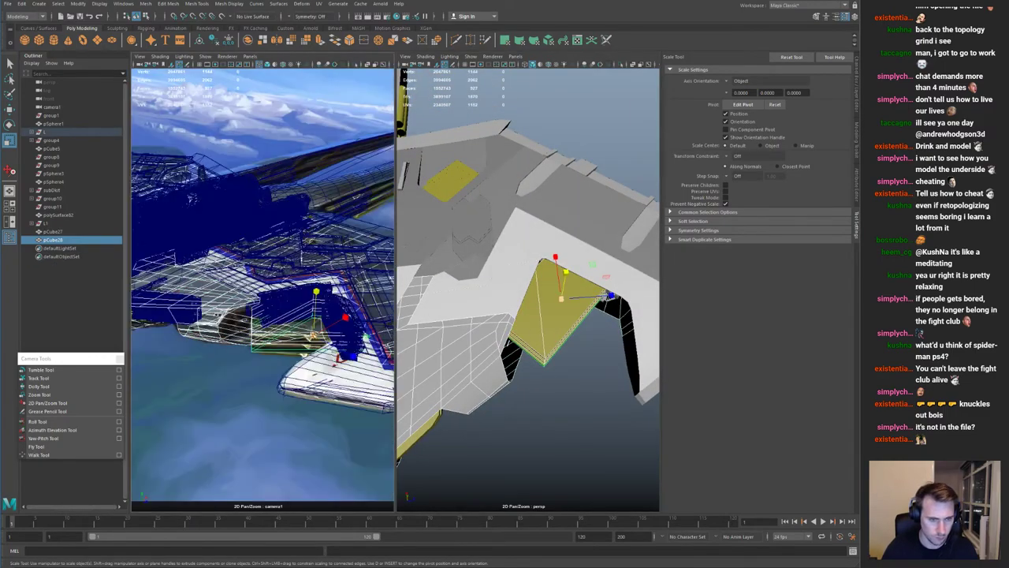
pyautogui.click(139, 66)
pyautogui.moveTo(504, 344)
pyautogui.keyDown('alt'); pyautogui.mouseDown()
pyautogui.moveTo(506, 303)
pyautogui.moveTo(507, 345)
pyautogui.mouseUp(); pyautogui.keyUp('alt')
pyautogui.click(536, 360)
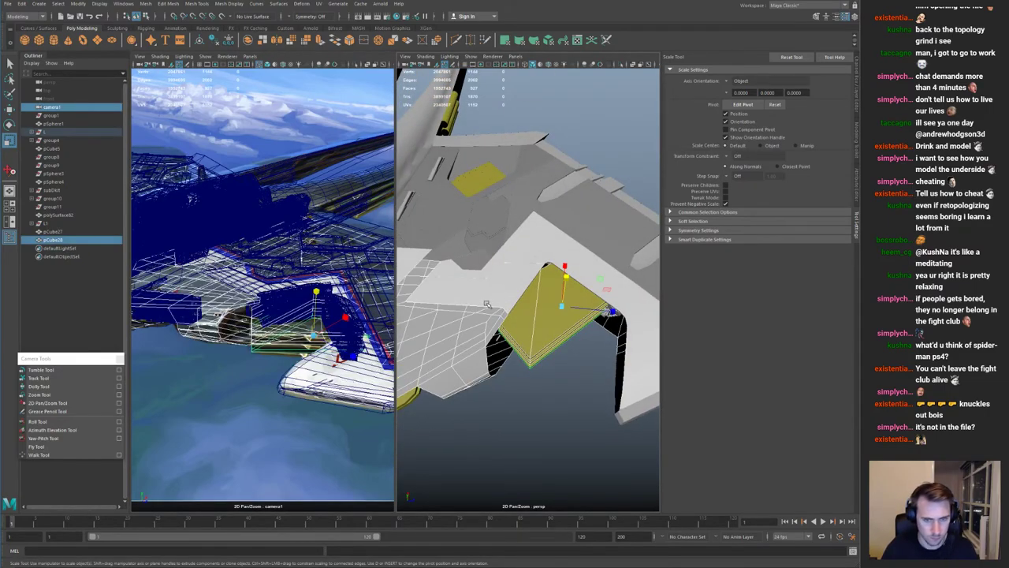
pyautogui.keyDown('shift'); pyautogui.click(506, 299); pyautogui.keyUp('shift')
pyautogui.hotkey('ctrl', '1')
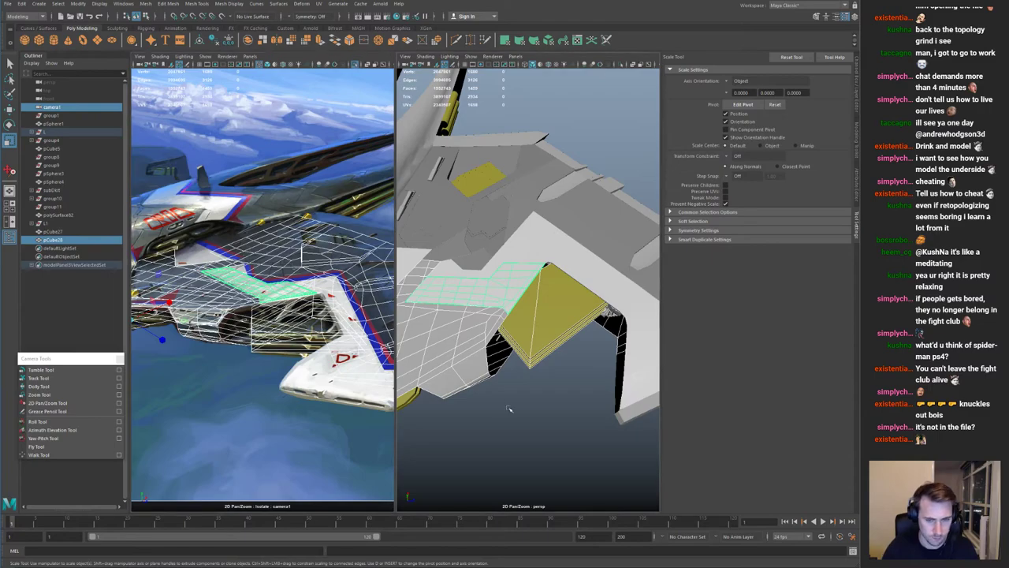
pyautogui.click(510, 410)
# Step: Select the small quad beside the cylinder, isolate it briefly, and extend one end toward the yellow plates
pyautogui.keyDown('alt'); pyautogui.moveTo(509, 410); pyautogui.dragTo(511, 347); pyautogui.keyUp('alt')
pyautogui.keyDown('alt'); pyautogui.moveTo(441, 300); pyautogui.dragTo(472, 290, button='right'); pyautogui.keyUp('alt')
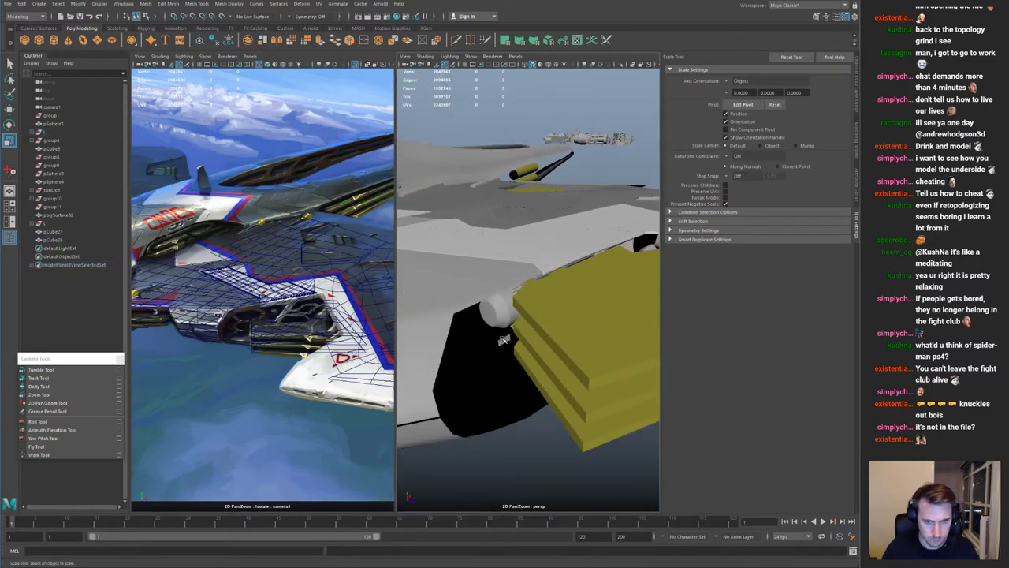
pyautogui.click(505, 340)
pyautogui.keyDown('alt'); pyautogui.moveTo(506, 340); pyautogui.dragTo(538, 306); pyautogui.keyUp('alt')
pyautogui.keyDown('alt'); pyautogui.moveTo(525, 303); pyautogui.dragTo(578, 282); pyautogui.keyUp('alt')
pyautogui.press('w')
pyautogui.hotkey('ctrl', '1')
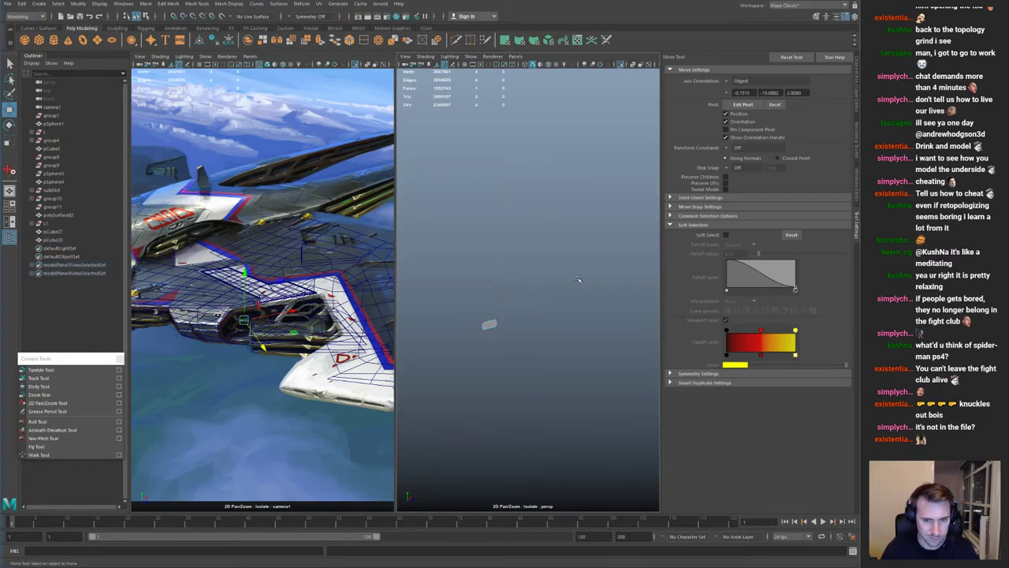
pyautogui.moveTo(493, 346); pyautogui.dragTo(544, 316)
pyautogui.hotkey('ctrl', '1')
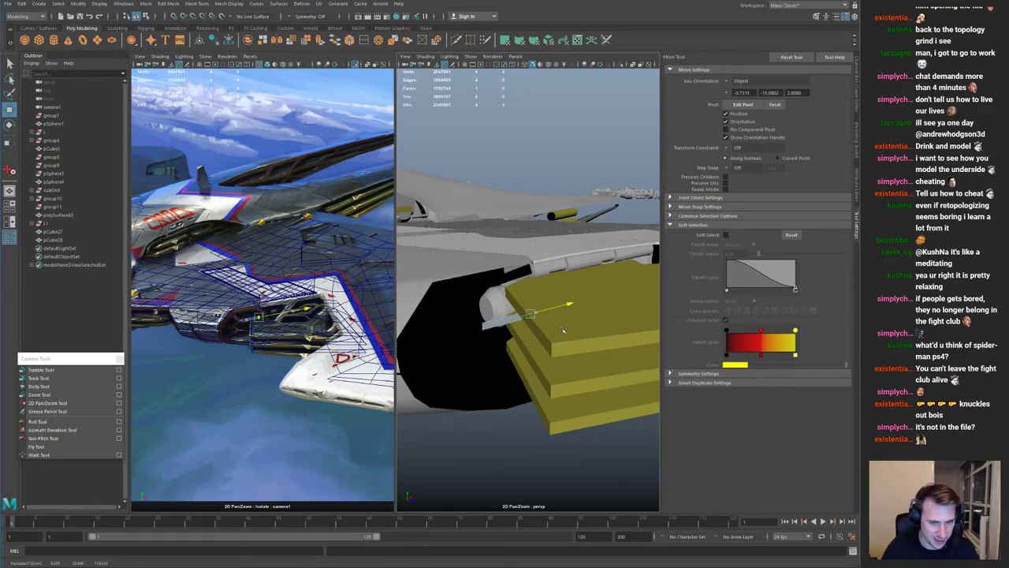
pyautogui.moveTo(498, 316); pyautogui.dragTo(566, 301, button='right')
pyautogui.keyDown('alt'); pyautogui.moveTo(552, 309); pyautogui.dragTo(577, 296); pyautogui.keyUp('alt')
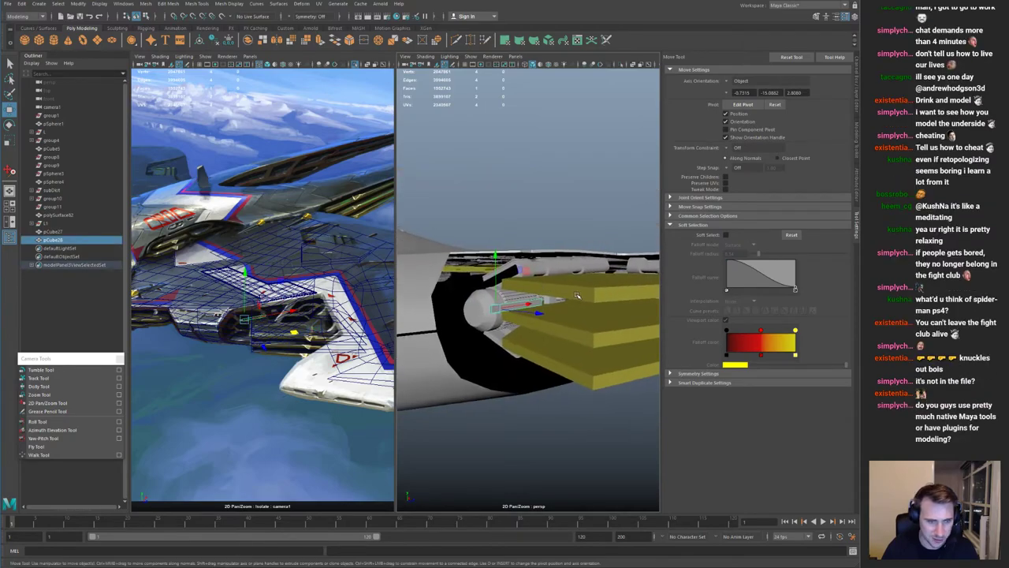
# Step: Move the yellow plates vertically to close the gaps in the stack
pyautogui.click(567, 294)
pyautogui.keyDown('alt'); pyautogui.moveTo(592, 220); pyautogui.dragTo(552, 277); pyautogui.keyUp('alt')
pyautogui.moveTo(640, 239); pyautogui.dragTo(638, 264)
pyautogui.keyDown('alt'); pyautogui.moveTo(562, 285); pyautogui.dragTo(549, 269); pyautogui.keyUp('alt')
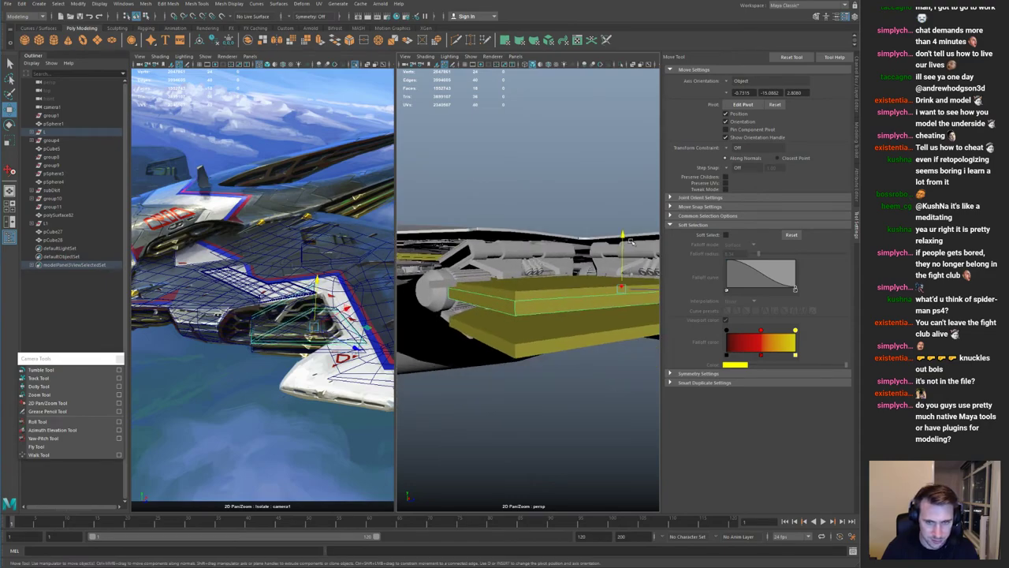
pyautogui.moveTo(624, 252); pyautogui.dragTo(554, 296)
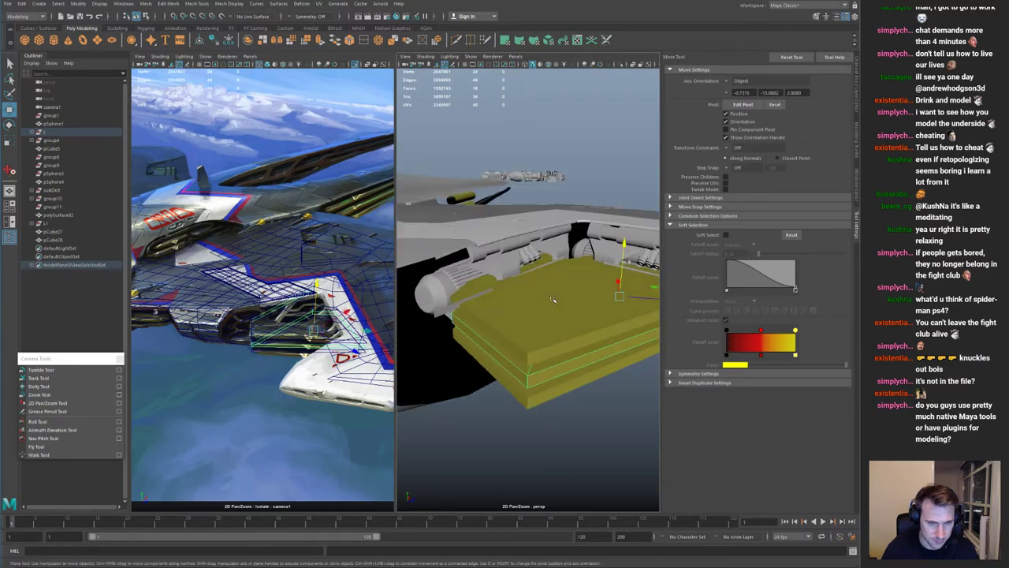
# Step: Undo the last change, select all the stacked yellow plates, and shift them together relative to the wing's front cutout
pyautogui.moveTo(534, 443); pyautogui.dragTo(522, 404)
pyautogui.hotkey('ctrl', 'z')
pyautogui.moveTo(590, 459); pyautogui.dragTo(606, 379)
pyautogui.click(644, 303)
pyautogui.moveTo(547, 329); pyautogui.dragTo(544, 329, button='middle')
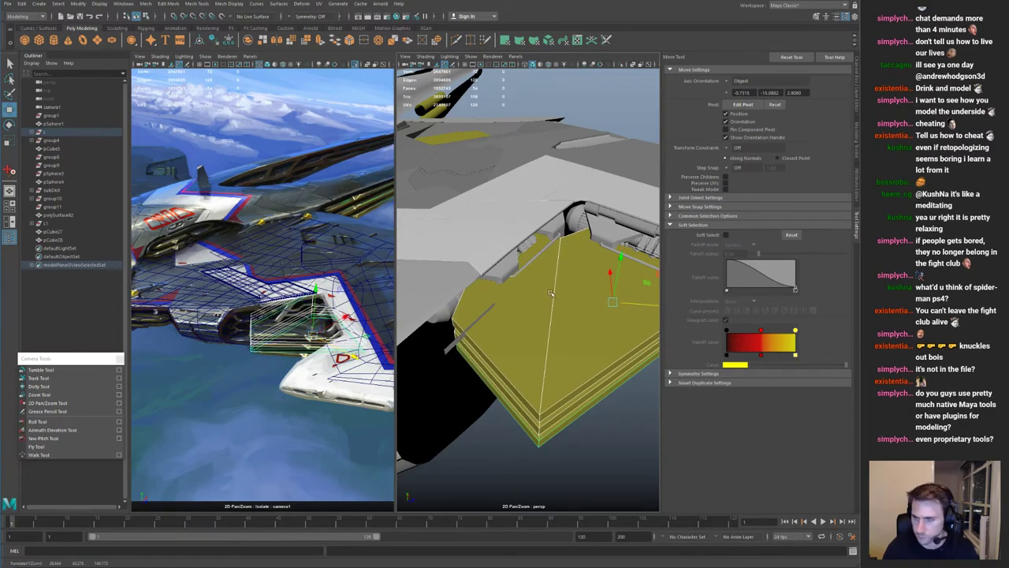
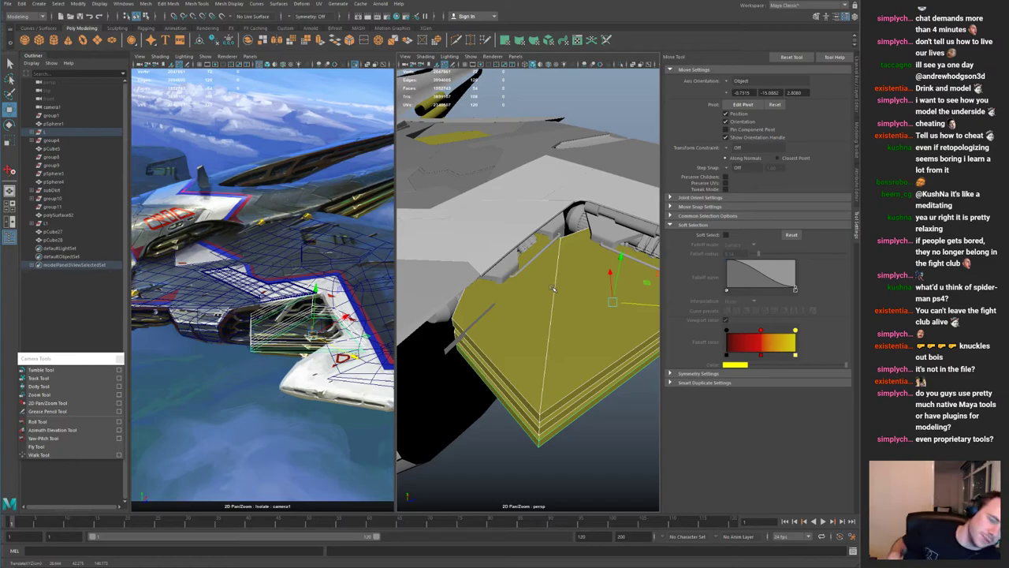
# Step: Move and rotate the small quad beside the cylinder about its vertical axis to follow the wing cutout's side edge
pyautogui.click(484, 438)
pyautogui.keyDown('alt'); pyautogui.moveTo(535, 231); pyautogui.dragTo(552, 207); pyautogui.keyUp('alt')
pyautogui.keyDown('alt'); pyautogui.moveTo(552, 207); pyautogui.dragTo(572, 309, button='right'); pyautogui.keyUp('alt')
pyautogui.click(571, 308)
pyautogui.keyDown('alt'); pyautogui.moveTo(571, 308); pyautogui.dragTo(565, 276); pyautogui.keyUp('alt')
pyautogui.keyDown('alt'); pyautogui.moveTo(565, 275); pyautogui.dragTo(536, 282, button='right'); pyautogui.keyUp('alt')
pyautogui.keyDown('alt'); pyautogui.moveTo(536, 282); pyautogui.dragTo(561, 264); pyautogui.keyUp('alt')
pyautogui.keyDown('alt'); pyautogui.moveTo(561, 264); pyautogui.dragTo(539, 243, button='right'); pyautogui.keyUp('alt')
pyautogui.keyDown('alt'); pyautogui.moveTo(539, 243); pyautogui.dragTo(543, 256); pyautogui.keyUp('alt')
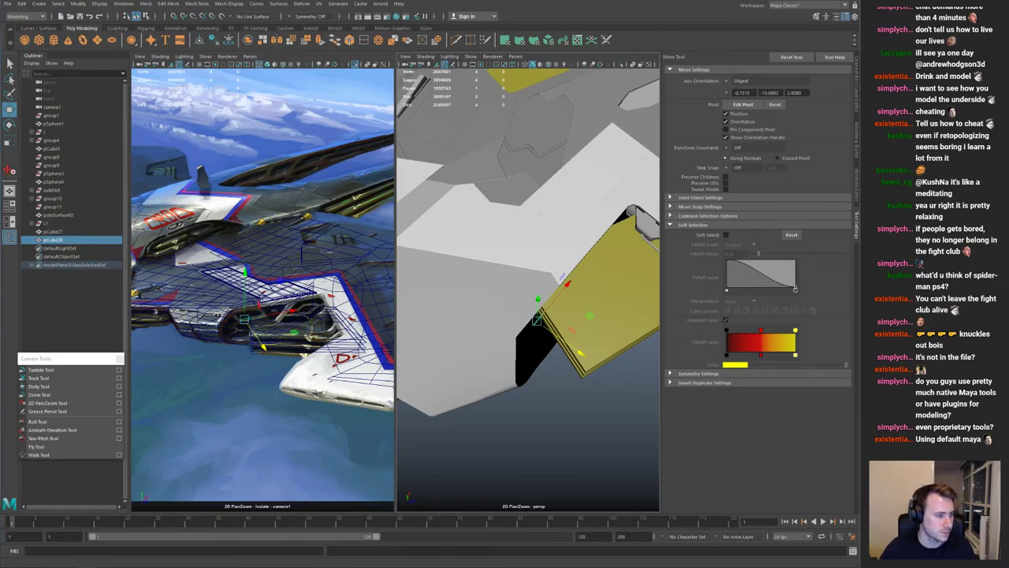
pyautogui.keyDown('alt'); pyautogui.moveTo(522, 305); pyautogui.dragTo(540, 312); pyautogui.keyUp('alt')
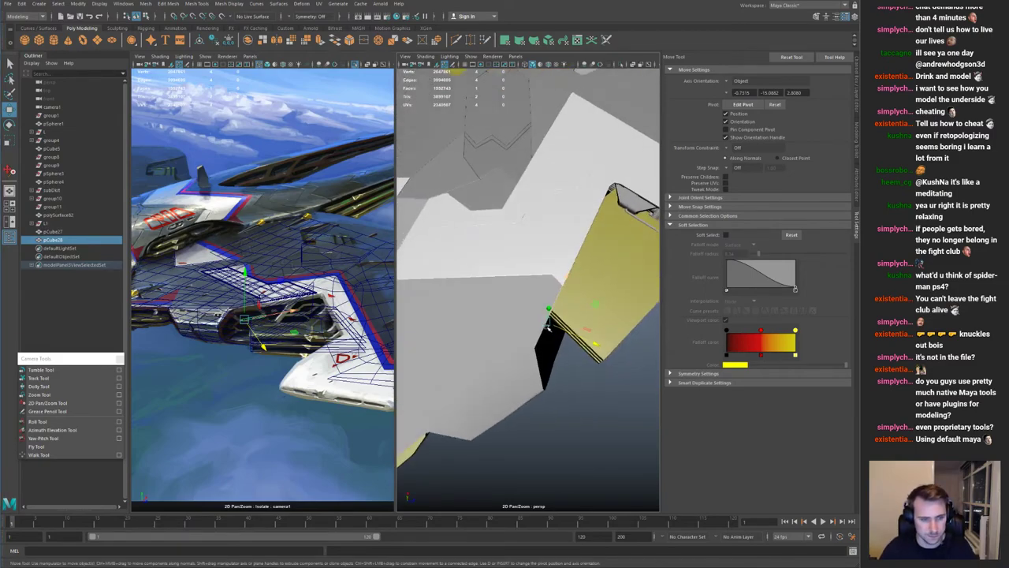
pyautogui.keyDown('alt'); pyautogui.moveTo(539, 312); pyautogui.dragTo(555, 317, button='right'); pyautogui.keyUp('alt')
pyautogui.keyDown('alt'); pyautogui.moveTo(554, 317); pyautogui.dragTo(548, 323); pyautogui.keyUp('alt')
pyautogui.keyDown('alt'); pyautogui.moveTo(547, 323); pyautogui.dragTo(527, 321, button='right'); pyautogui.keyUp('alt')
pyautogui.keyDown('alt'); pyautogui.moveTo(527, 322); pyautogui.dragTo(530, 314); pyautogui.keyUp('alt')
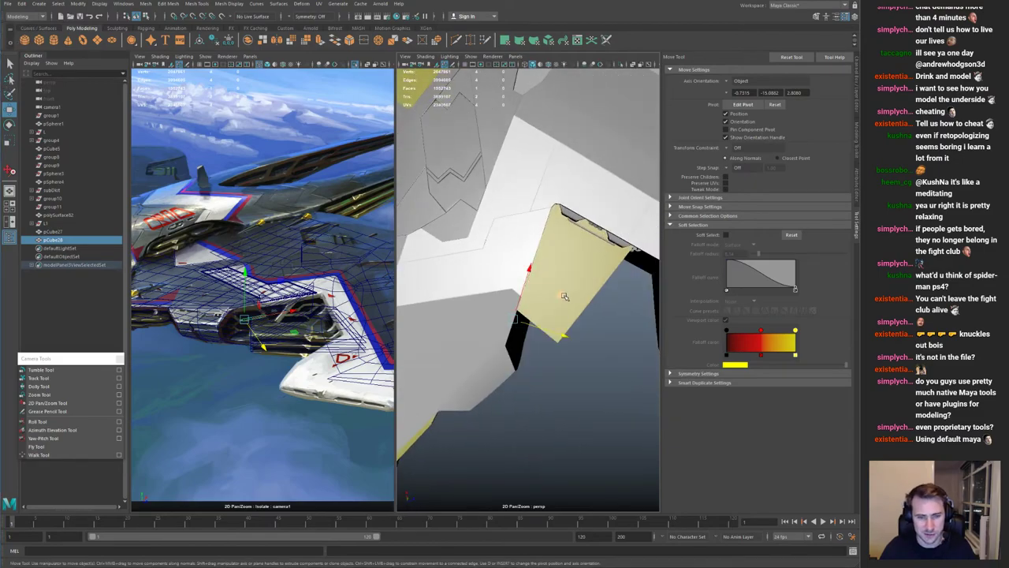
pyautogui.press('space')
pyautogui.press('space')
pyautogui.keyDown('alt'); pyautogui.moveTo(561, 230); pyautogui.dragTo(533, 251); pyautogui.keyUp('alt')
pyautogui.keyDown('alt'); pyautogui.moveTo(539, 312); pyautogui.dragTo(553, 318); pyautogui.keyUp('alt')
pyautogui.press('e')
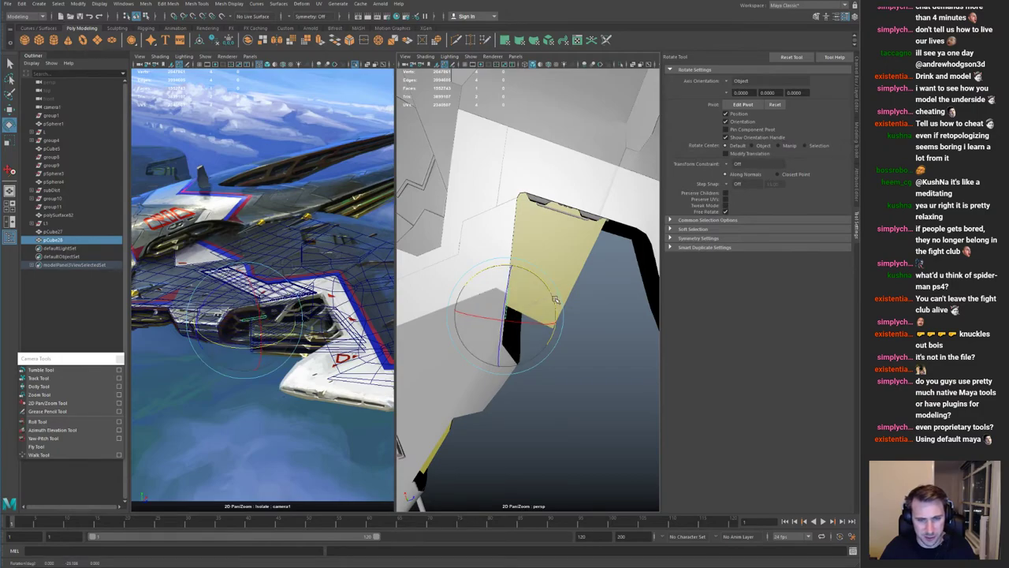
pyautogui.press('w')
pyautogui.keyDown('alt'); pyautogui.moveTo(549, 300); pyautogui.dragTo(520, 252); pyautogui.keyUp('alt')
# Step: Isolate the small quad in the perspective view and cut an extra edge across it near one end
pyautogui.keyDown('alt'); pyautogui.moveTo(497, 250); pyautogui.dragTo(526, 254, button='right'); pyautogui.keyUp('alt')
pyautogui.keyDown('alt'); pyautogui.moveTo(495, 252); pyautogui.dragTo(495, 320, button='middle'); pyautogui.keyUp('alt')
pyautogui.hotkey('ctrl', '1')
pyautogui.press('g')
pyautogui.keyDown('alt'); pyautogui.moveTo(520, 331); pyautogui.dragTo(631, 362, button='right'); pyautogui.keyUp('alt')
pyautogui.press('q')
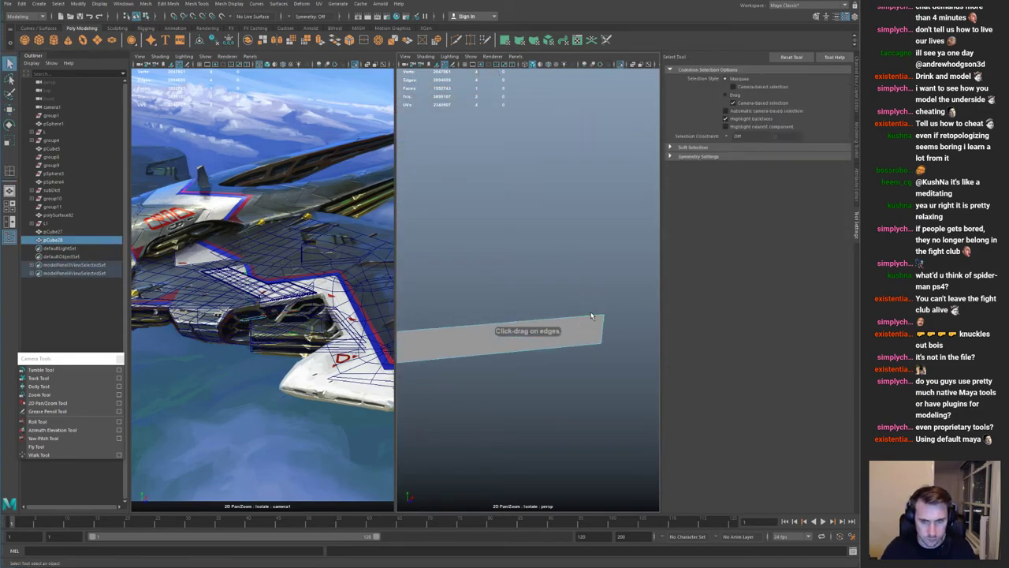
pyautogui.keyDown('shift'); pyautogui.rightClick(591, 316); pyautogui.keyUp('shift')
pyautogui.keyDown('shift'); pyautogui.moveTo(555, 316); pyautogui.dragTo(552, 313, button='right'); pyautogui.keyUp('shift')
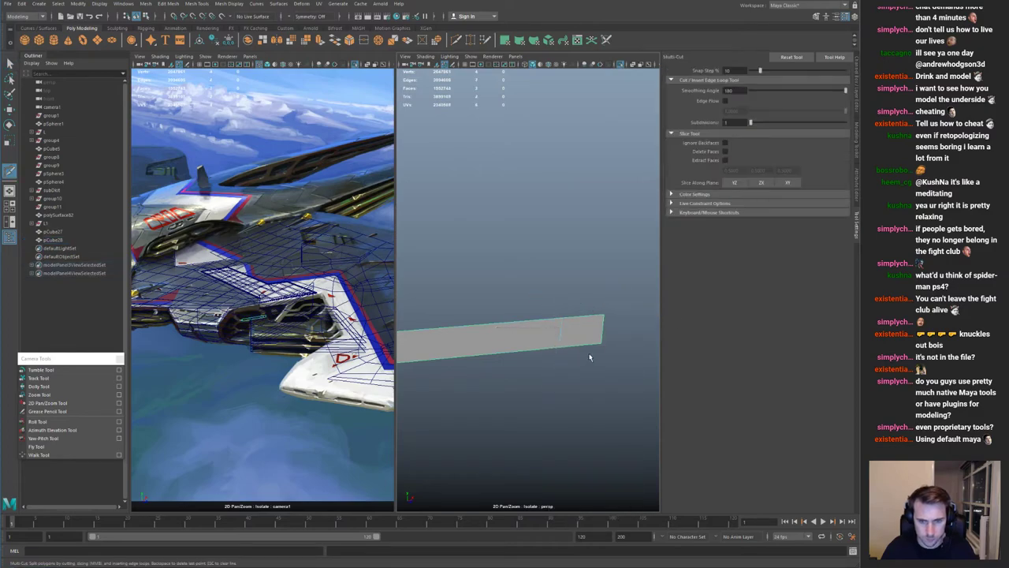
pyautogui.click(584, 329)
# Step: Extrude the upper edge of the strip's short end section into a slanted arm and return to object mode
pyautogui.press('w')
pyautogui.keyDown('alt'); pyautogui.moveTo(573, 249); pyautogui.dragTo(535, 217); pyautogui.keyUp('alt')
pyautogui.keyDown('shift'); pyautogui.moveTo(648, 326); pyautogui.dragTo(518, 178); pyautogui.keyUp('shift')
pyautogui.press('q')
pyautogui.press('F8')
pyautogui.keyDown('alt'); pyautogui.moveTo(540, 265); pyautogui.dragTo(400, 209, button='right'); pyautogui.keyUp('alt')
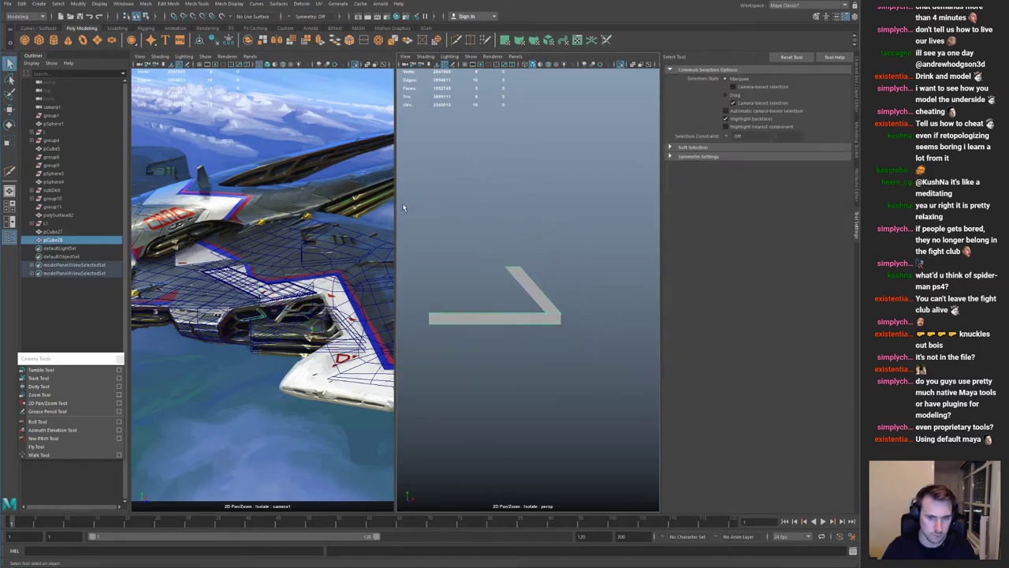
# Step: Zoom and pan the camera view in 2D onto the painted details in the wing's front cutout
pyautogui.click(47, 403)
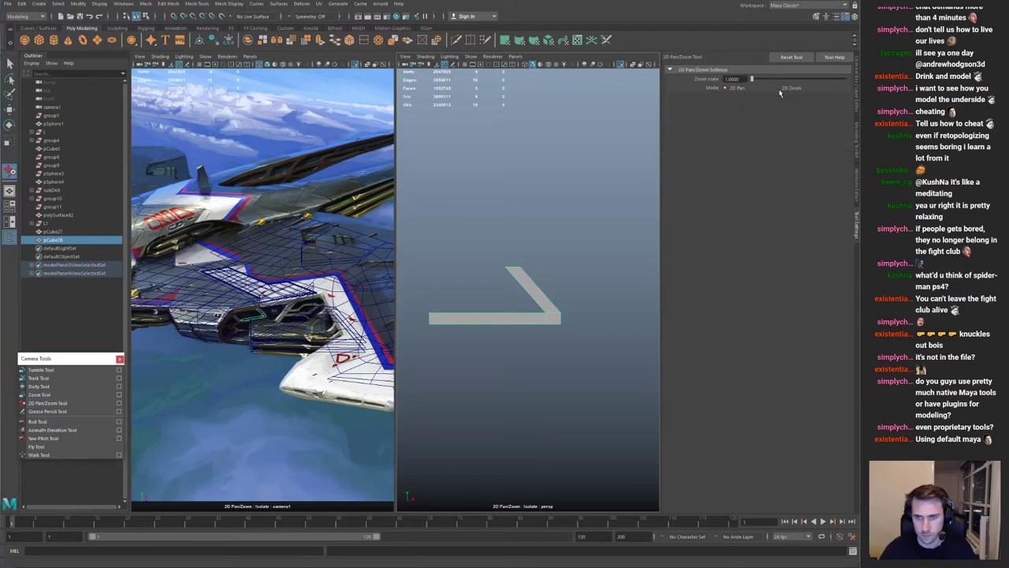
pyautogui.moveTo(307, 237); pyautogui.dragTo(772, 41)
pyautogui.moveTo(388, 211); pyautogui.dragTo(352, 206, button='middle')
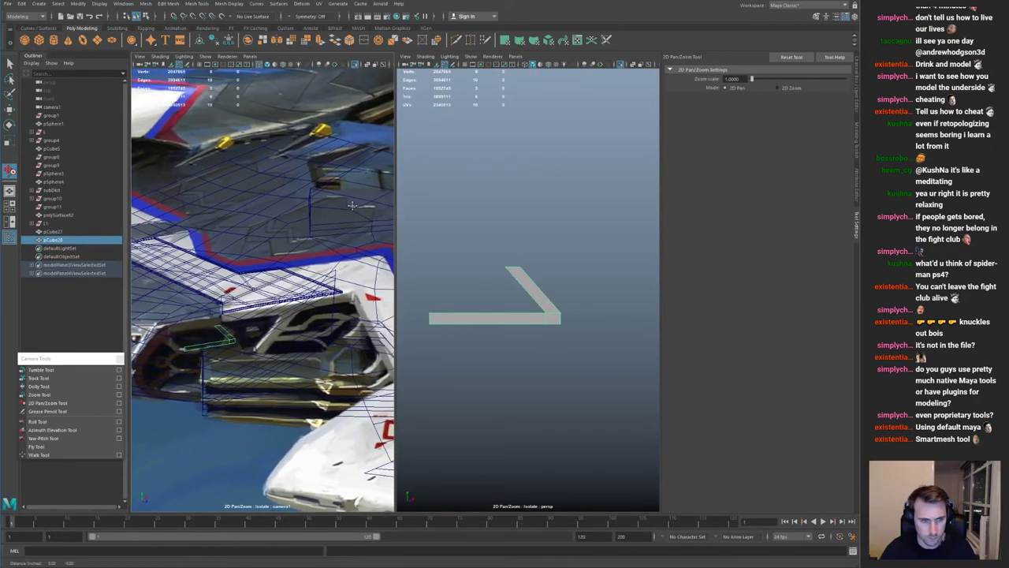
pyautogui.moveTo(352, 206); pyautogui.dragTo(361, 203)
pyautogui.press('q')
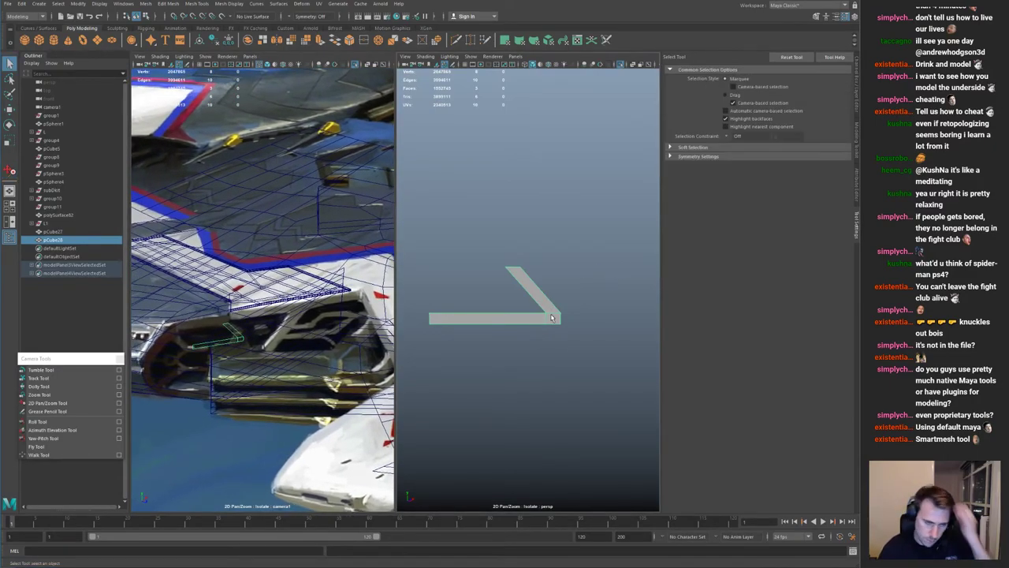
# Step: Show the full scene again and reposition the bent strip's vertices beside the cylinder to match the painting
pyautogui.hotkey('ctrl', '1')
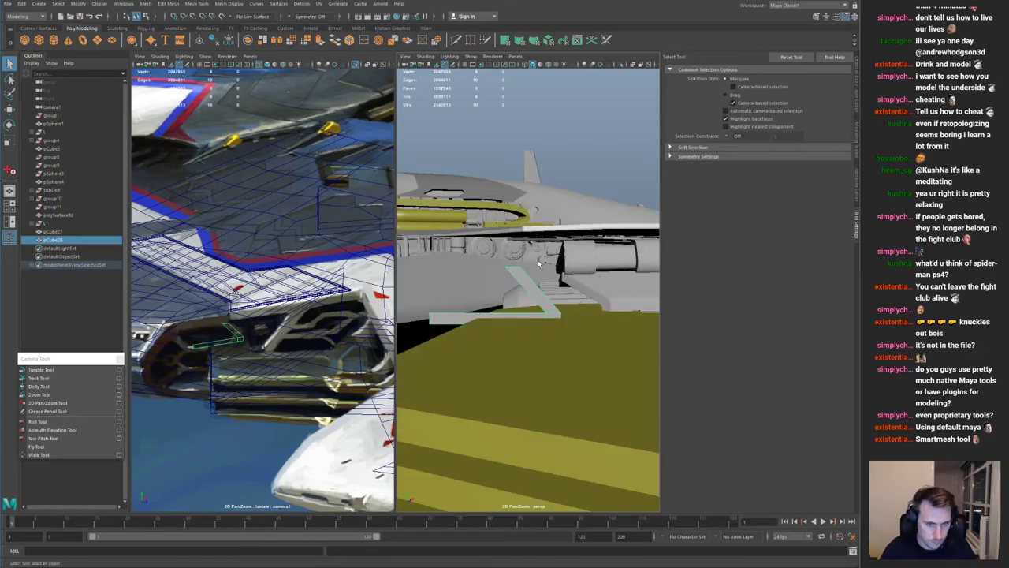
pyautogui.keyDown('alt'); pyautogui.moveTo(550, 286); pyautogui.dragTo(548, 297); pyautogui.keyUp('alt')
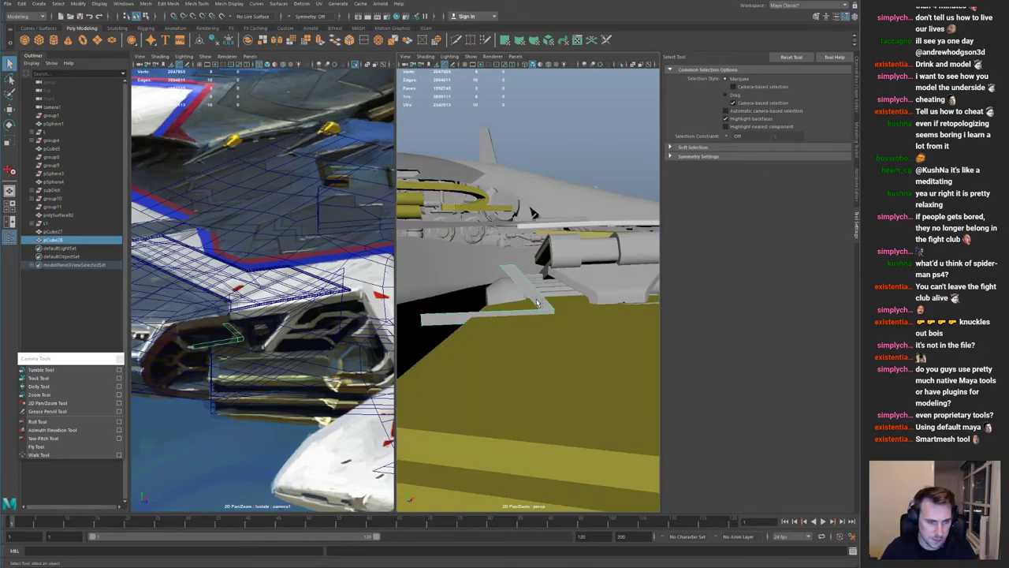
pyautogui.press('w')
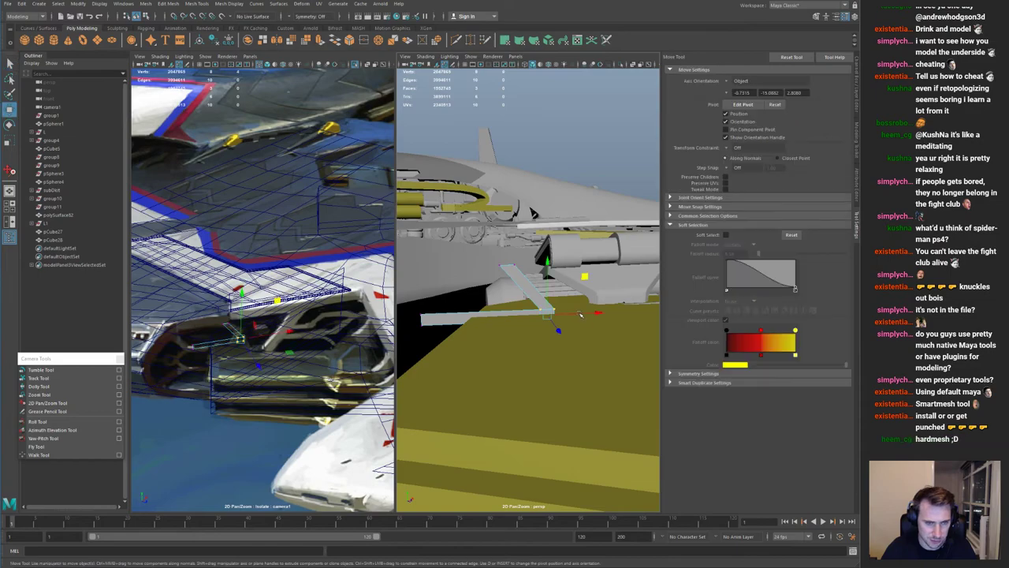
pyautogui.moveTo(523, 318); pyautogui.dragTo(555, 321)
pyautogui.keyDown('alt'); pyautogui.moveTo(572, 281); pyautogui.dragTo(608, 258); pyautogui.keyUp('alt')
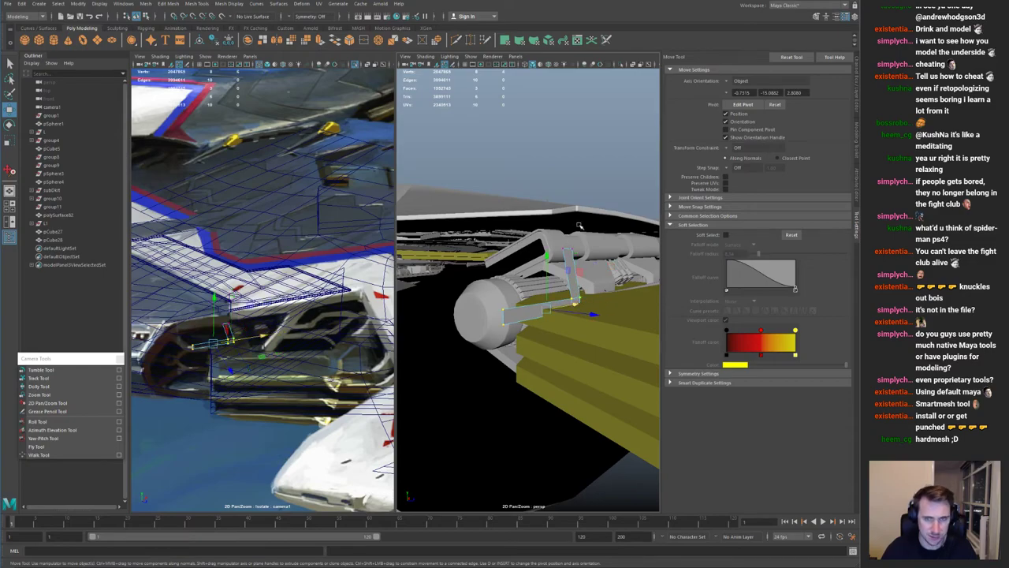
pyautogui.moveTo(547, 259)
pyautogui.mouseDown()
pyautogui.moveTo(547, 278)
pyautogui.moveTo(547, 269)
pyautogui.mouseUp()
# Step: Select all the stacked yellow plates and scale the stack vertically
pyautogui.keyDown('alt'); pyautogui.moveTo(565, 261); pyautogui.dragTo(489, 279, button='right'); pyautogui.keyUp('alt')
pyautogui.keyDown('alt'); pyautogui.moveTo(489, 279); pyautogui.dragTo(522, 272); pyautogui.keyUp('alt')
pyautogui.press('q')
pyautogui.click(628, 304)
pyautogui.keyDown('shift'); pyautogui.click(529, 330); pyautogui.keyUp('shift')
pyautogui.keyDown('shift'); pyautogui.click(543, 363); pyautogui.keyUp('shift')
pyautogui.press('w')
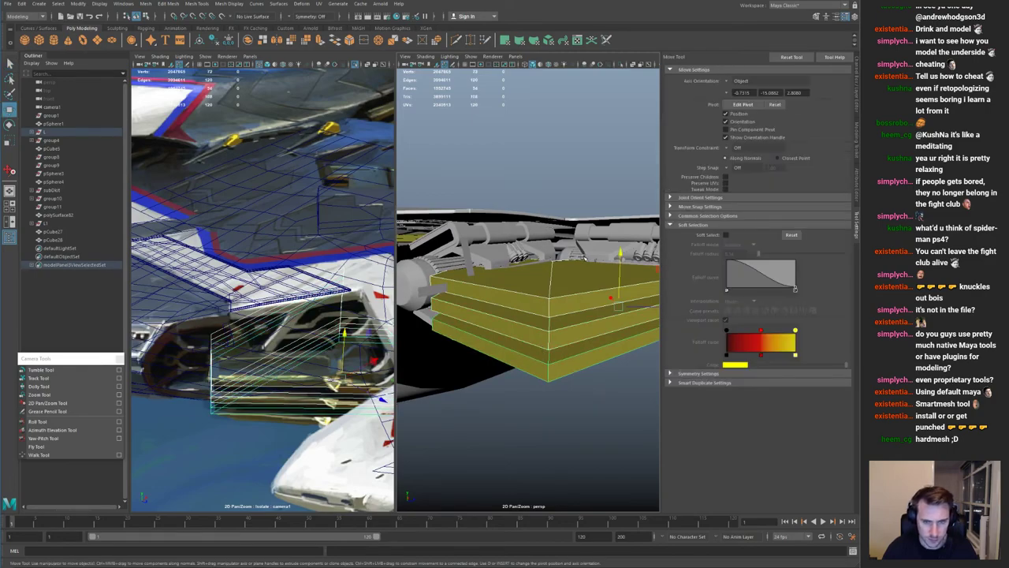
pyautogui.press('r')
pyautogui.moveTo(622, 252); pyautogui.dragTo(606, 283)
pyautogui.press('w')
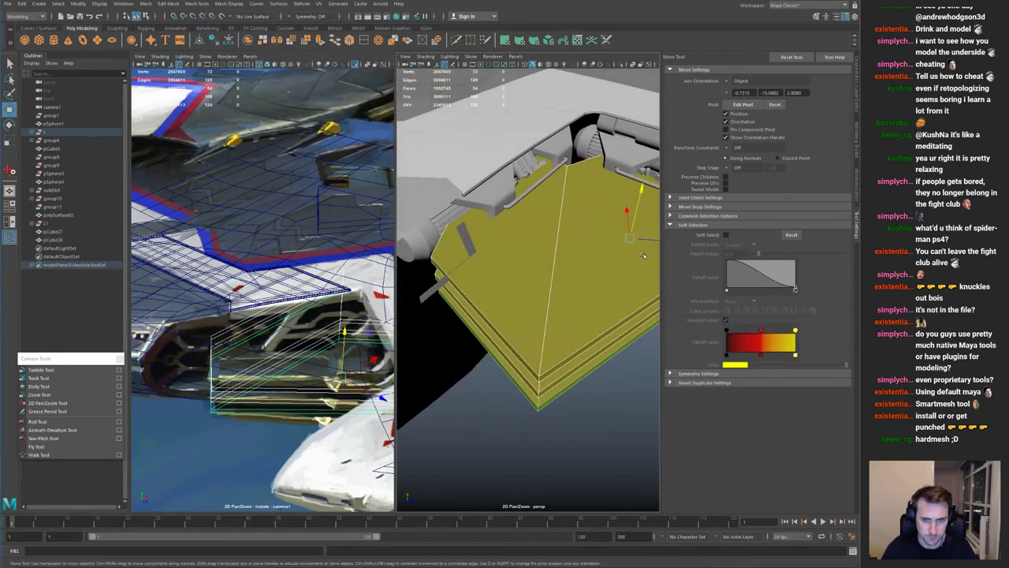
# Step: Shift the yellow plate stack vertically and adjust the plate spacing against the painted layers
pyautogui.moveTo(647, 240); pyautogui.dragTo(604, 207)
pyautogui.moveTo(643, 267); pyautogui.dragTo(644, 280)
pyautogui.keyDown('alt'); pyautogui.moveTo(551, 247); pyautogui.dragTo(640, 251); pyautogui.keyUp('alt')
pyautogui.keyDown('alt'); pyautogui.moveTo(565, 298); pyautogui.dragTo(568, 275); pyautogui.keyUp('alt')
pyautogui.click(549, 314)
pyautogui.click(531, 304)
pyautogui.click(537, 301)
pyautogui.keyDown('alt'); pyautogui.moveTo(559, 244); pyautogui.dragTo(547, 246, button='right'); pyautogui.keyUp('alt')
pyautogui.keyDown('alt'); pyautogui.moveTo(548, 246); pyautogui.dragTo(570, 260); pyautogui.keyUp('alt')
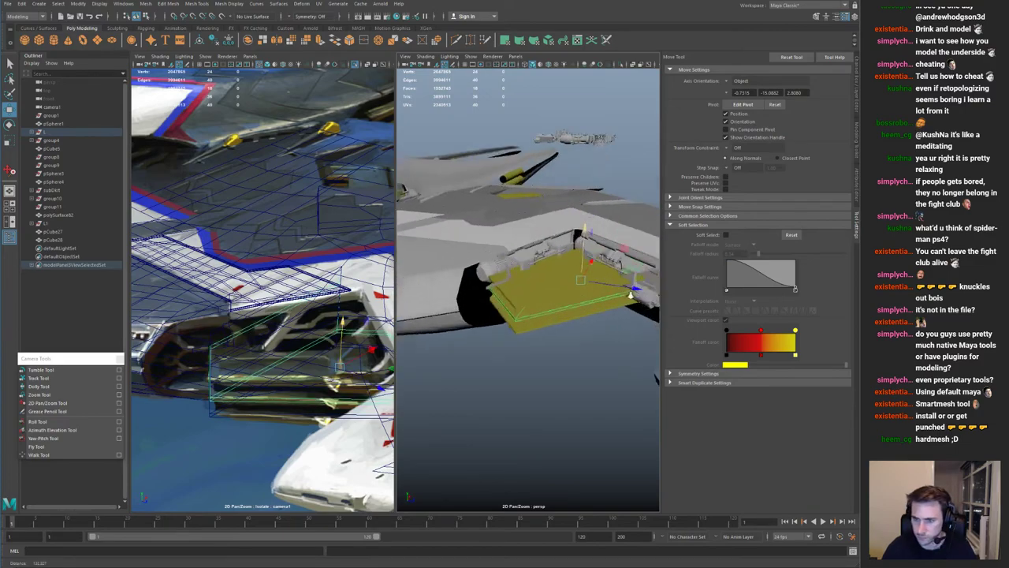
pyautogui.keyDown('alt'); pyautogui.moveTo(571, 260); pyautogui.dragTo(582, 263, button='right'); pyautogui.keyUp('alt')
pyautogui.keyDown('alt'); pyautogui.moveTo(582, 263); pyautogui.dragTo(559, 261); pyautogui.keyUp('alt')
# Step: Extend the bent strip's free end farther across the dark opening by moving its end vertices
pyautogui.click(535, 265)
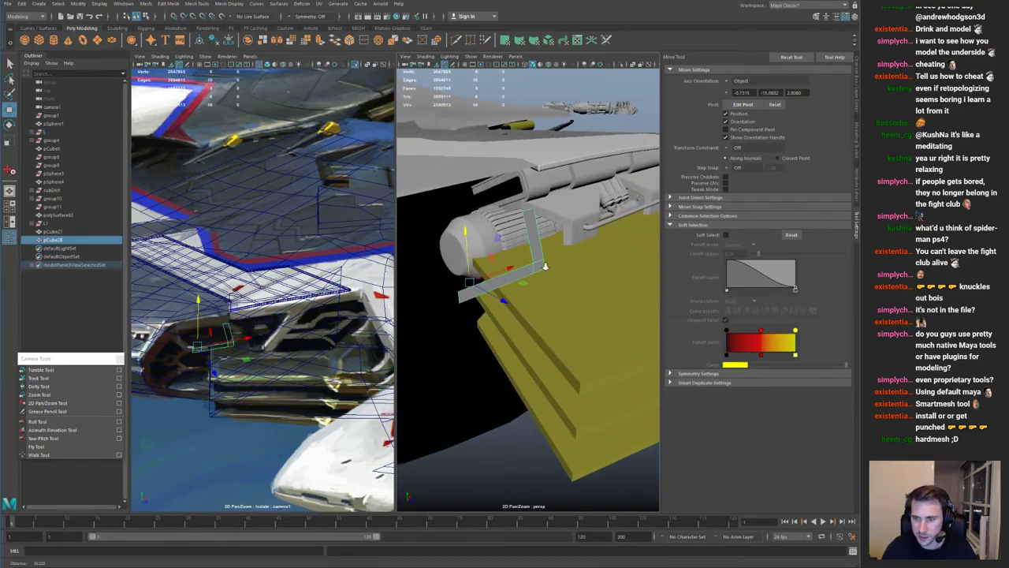
pyautogui.keyDown('alt'); pyautogui.moveTo(556, 269); pyautogui.dragTo(529, 266, button='right'); pyautogui.keyUp('alt')
pyautogui.keyDown('alt'); pyautogui.moveTo(530, 266); pyautogui.dragTo(540, 211); pyautogui.keyUp('alt')
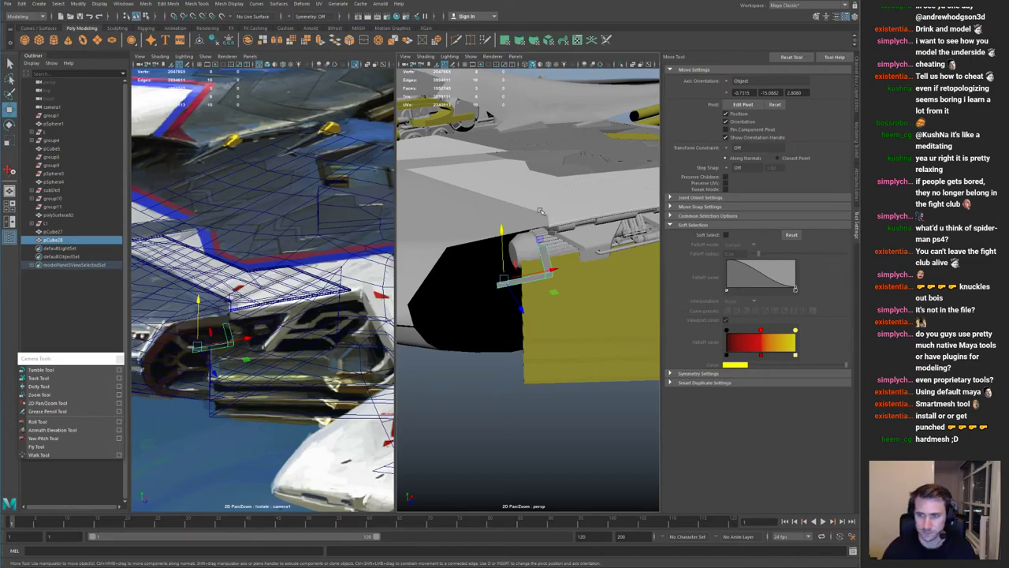
pyautogui.keyDown('alt'); pyautogui.moveTo(497, 213); pyautogui.dragTo(552, 230); pyautogui.keyUp('alt')
pyautogui.press('F10')
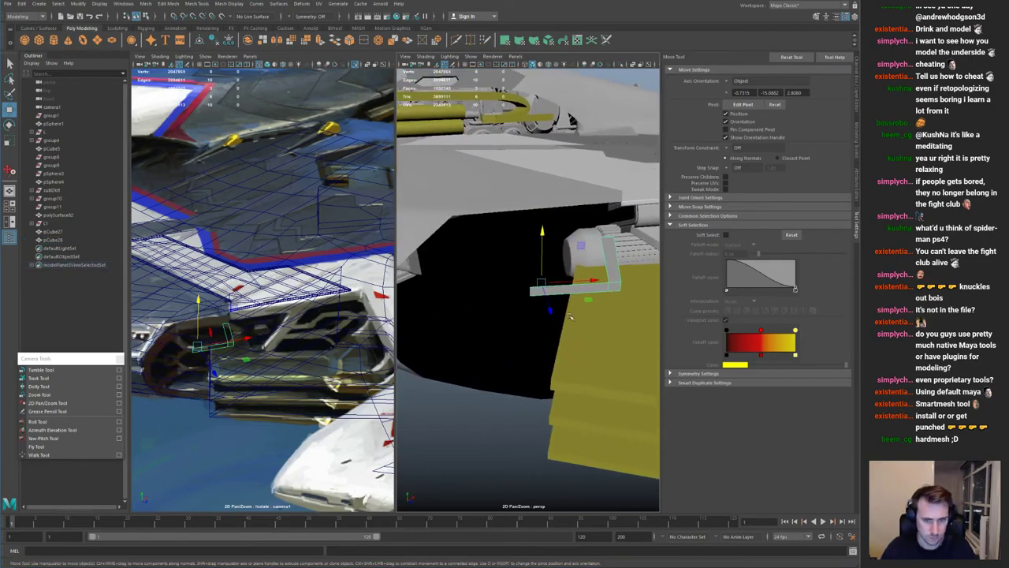
pyautogui.click(578, 292)
pyautogui.moveTo(591, 289); pyautogui.dragTo(513, 290, button='right')
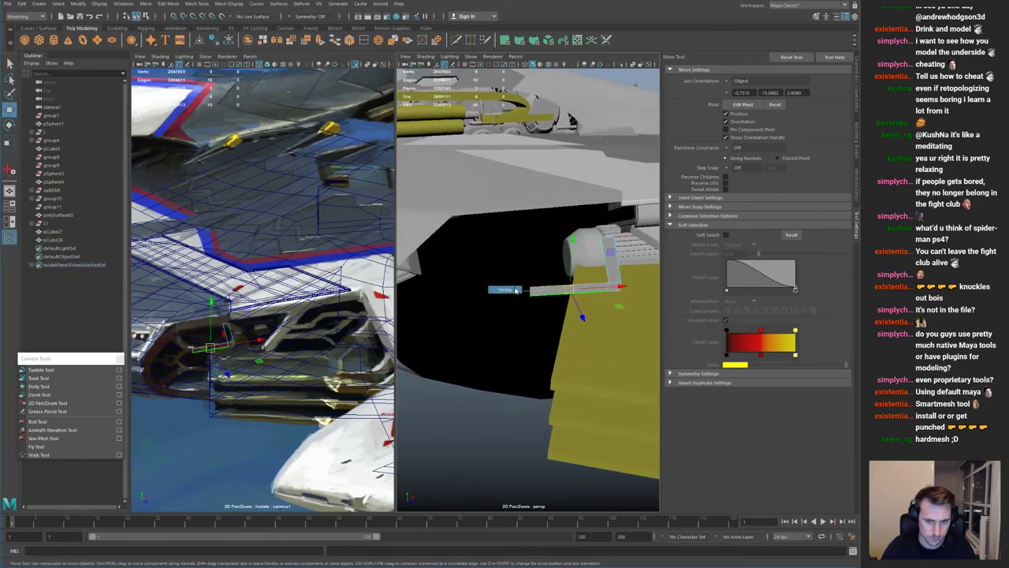
pyautogui.moveTo(516, 277); pyautogui.dragTo(633, 318)
pyautogui.hotkey('ctrl', 'z')
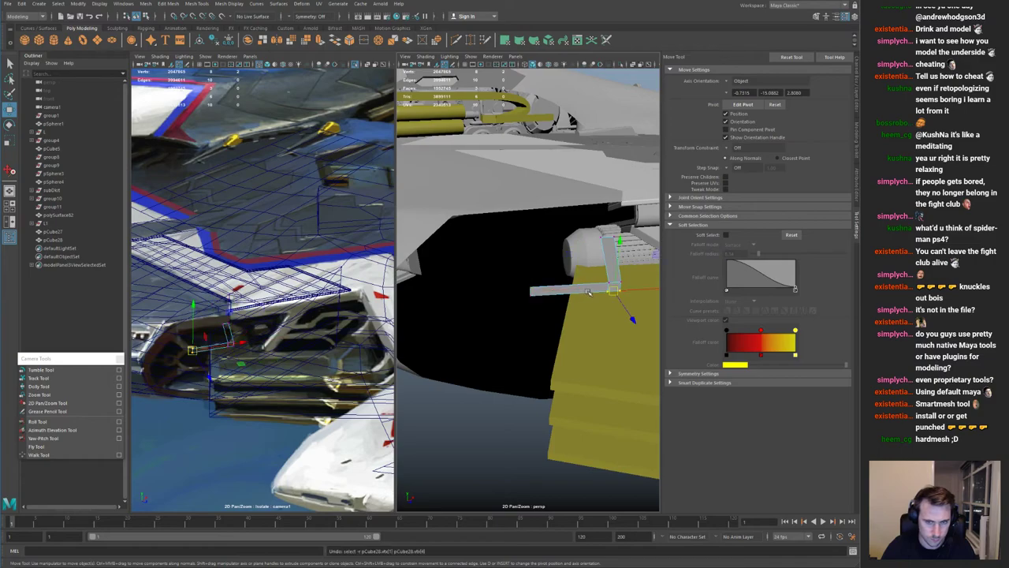
pyautogui.moveTo(585, 291); pyautogui.dragTo(546, 295)
# Step: Delete the mirrored wing group L1
pyautogui.keyDown('alt'); pyautogui.moveTo(587, 294); pyautogui.dragTo(504, 272, button='right'); pyautogui.keyUp('alt')
pyautogui.keyDown('alt'); pyautogui.moveTo(504, 271); pyautogui.dragTo(457, 331); pyautogui.keyUp('alt')
pyautogui.click(450, 192)
pyautogui.keyDown('alt'); pyautogui.moveTo(450, 192); pyautogui.dragTo(517, 202, button='middle'); pyautogui.keyUp('alt')
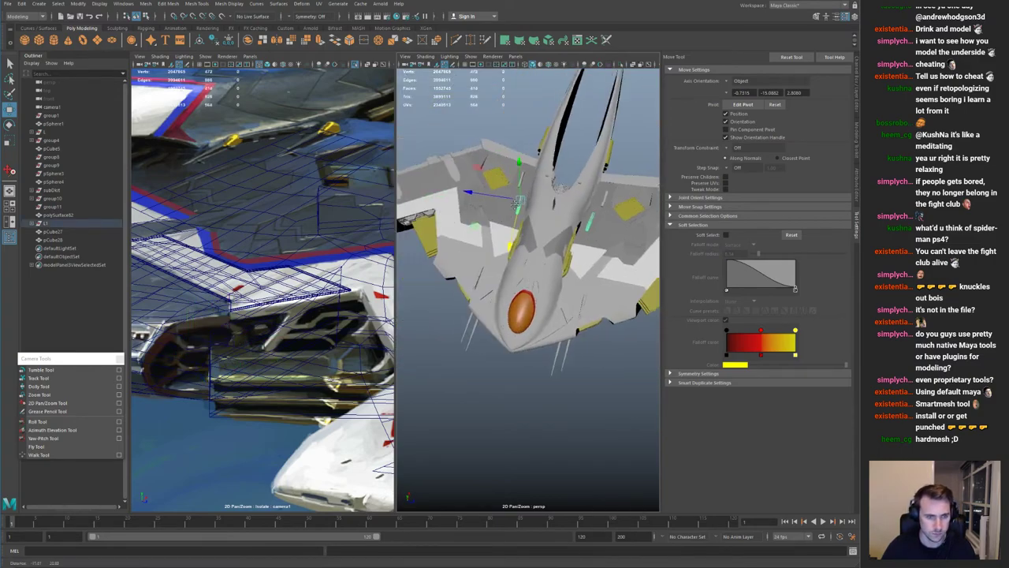
pyautogui.click(102, 224)
pyautogui.press('Delete')
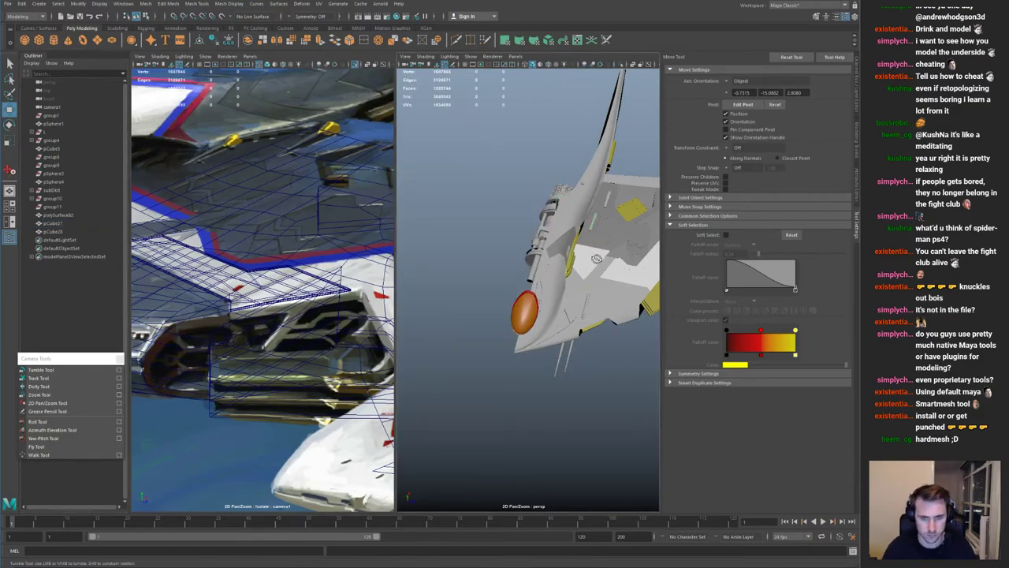
# Step: Move the strip's free end vertices so the end is cut at an angle inside the dark opening
pyautogui.keyDown('alt'); pyautogui.moveTo(599, 256); pyautogui.dragTo(481, 252, button='middle'); pyautogui.keyUp('alt')
pyautogui.keyDown('alt'); pyautogui.moveTo(481, 252); pyautogui.dragTo(540, 254, button='right'); pyautogui.keyUp('alt')
pyautogui.click(476, 219)
pyautogui.keyDown('alt'); pyautogui.moveTo(477, 219); pyautogui.dragTo(507, 367); pyautogui.keyUp('alt')
pyautogui.moveTo(507, 367); pyautogui.dragTo(477, 376, button='right')
pyautogui.moveTo(466, 324); pyautogui.dragTo(517, 206)
pyautogui.keyDown('alt'); pyautogui.moveTo(481, 260); pyautogui.dragTo(483, 304); pyautogui.keyUp('alt')
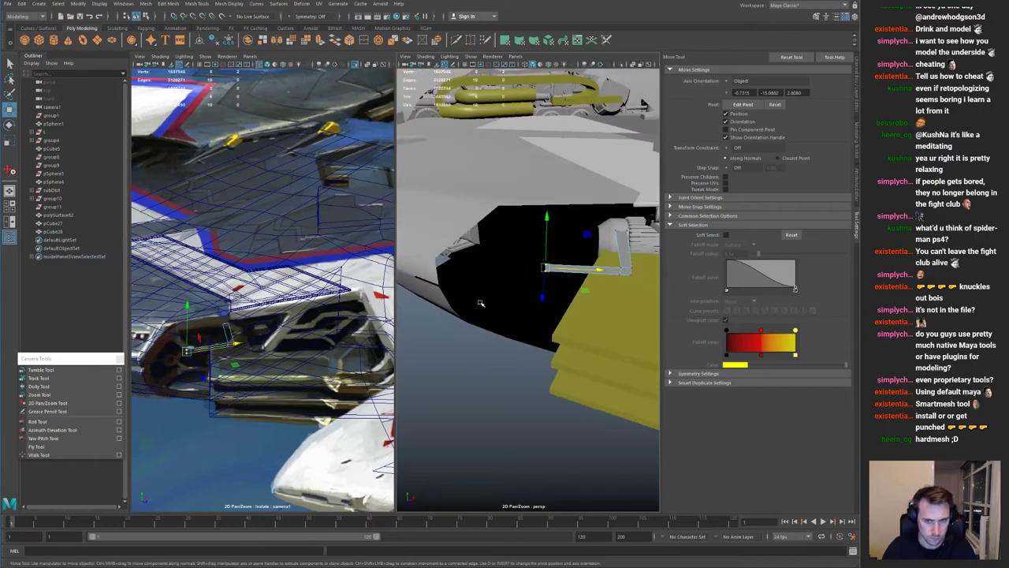
pyautogui.keyDown('alt'); pyautogui.moveTo(483, 304); pyautogui.dragTo(555, 298, button='right'); pyautogui.keyUp('alt')
pyautogui.click(598, 189)
pyautogui.keyDown('alt'); pyautogui.moveTo(598, 190); pyautogui.dragTo(534, 243); pyautogui.keyUp('alt')
pyautogui.keyDown('alt'); pyautogui.moveTo(534, 243); pyautogui.dragTo(550, 284, button='right'); pyautogui.keyUp('alt')
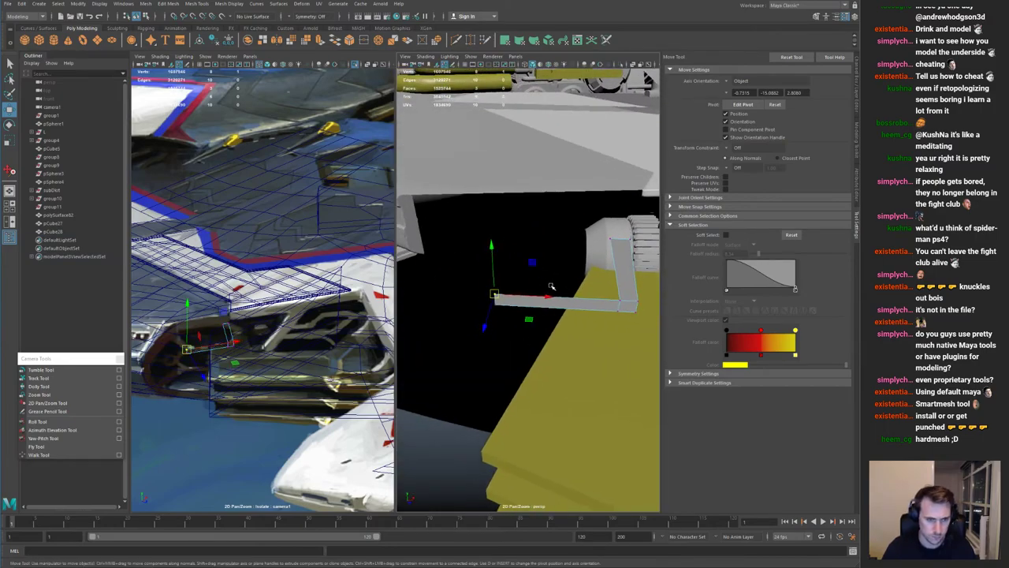
# Step: Extrude the strip's angled end edge and move it up and outward to form a second arm
pyautogui.press('q')
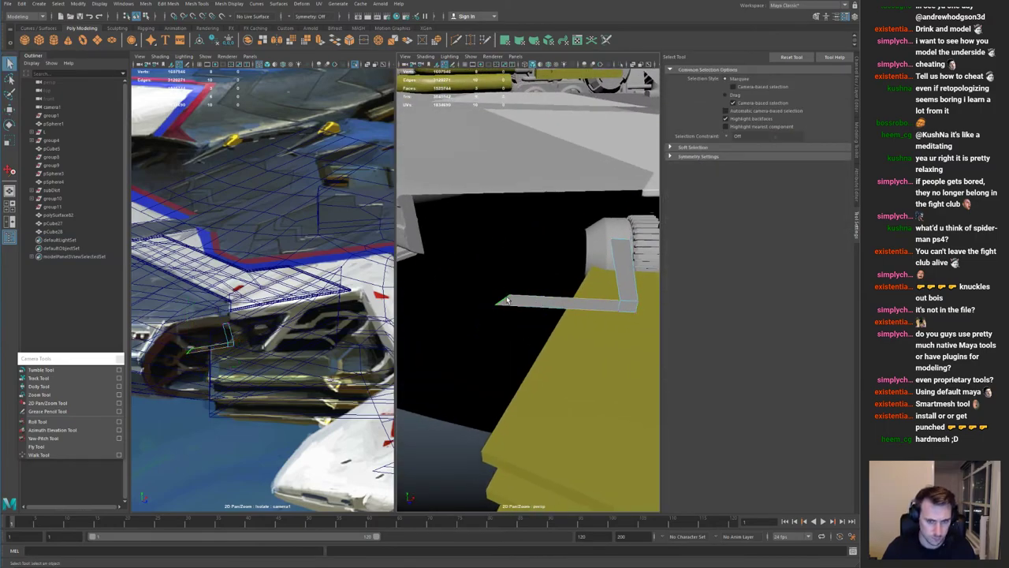
pyautogui.hotkey('ctrl', 'e')
pyautogui.press('w')
pyautogui.keyDown('alt'); pyautogui.moveTo(507, 253); pyautogui.dragTo(545, 282, button='middle'); pyautogui.keyUp('alt')
pyautogui.moveTo(585, 296); pyautogui.dragTo(533, 238)
pyautogui.keyDown('alt'); pyautogui.moveTo(526, 250); pyautogui.dragTo(493, 249, button='right'); pyautogui.keyUp('alt')
pyautogui.keyDown('alt'); pyautogui.moveTo(493, 249); pyautogui.dragTo(534, 254); pyautogui.keyUp('alt')
pyautogui.press('q')
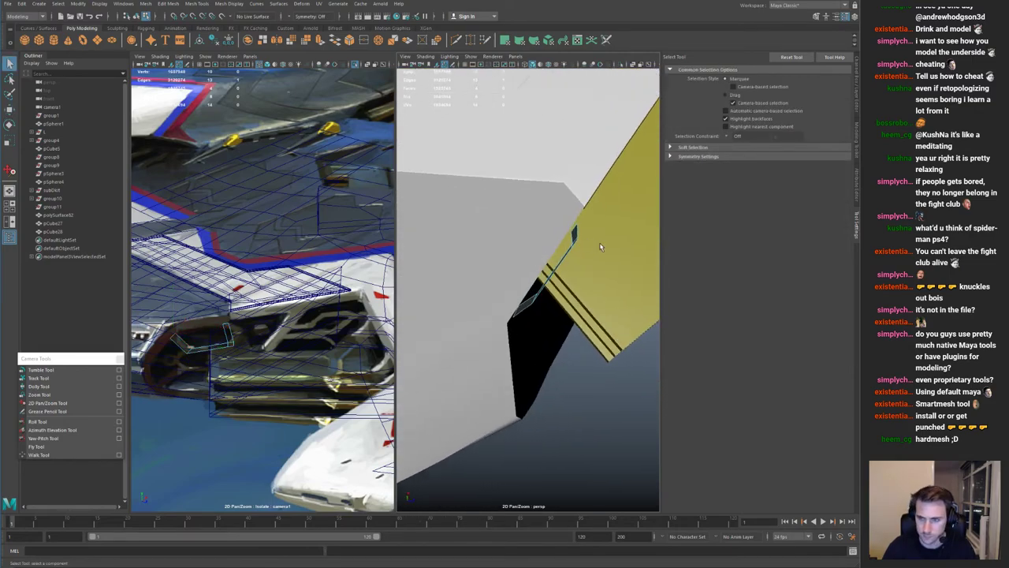
# Step: Rotate the whole strip about its vertical axis to align it with the cutout's side edge
pyautogui.press('F8')
pyautogui.press('e')
pyautogui.keyDown('alt'); pyautogui.moveTo(570, 223); pyautogui.dragTo(557, 312); pyautogui.keyUp('alt')
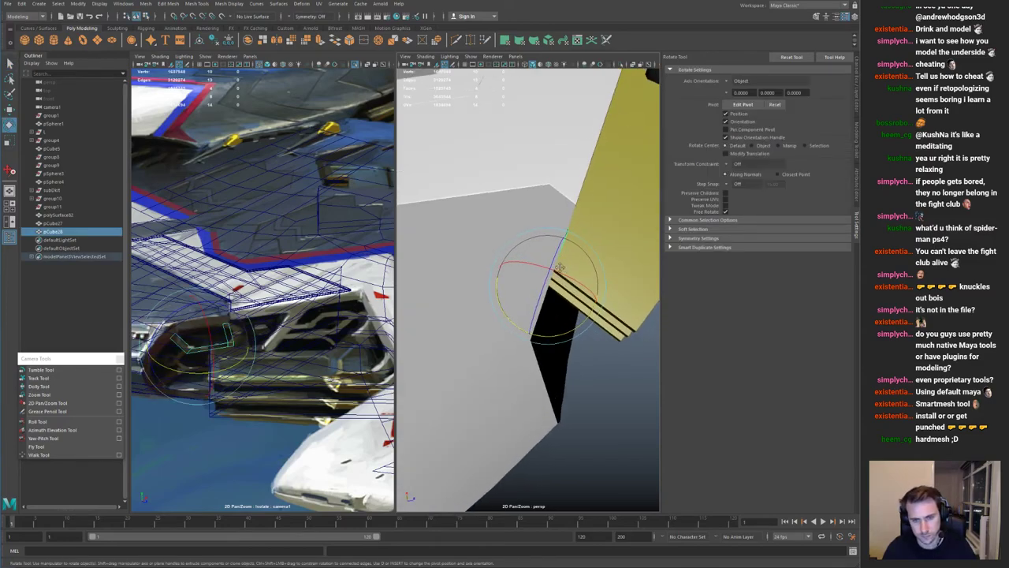
pyautogui.keyDown('alt'); pyautogui.moveTo(557, 312); pyautogui.dragTo(526, 308, button='middle'); pyautogui.keyUp('alt')
pyautogui.moveTo(527, 308)
pyautogui.keyDown('alt'); pyautogui.mouseDown()
pyautogui.moveTo(553, 309)
pyautogui.moveTo(548, 297)
pyautogui.moveTo(546, 309)
pyautogui.mouseUp(); pyautogui.keyUp('alt')
pyautogui.press('w')
pyautogui.press('e')
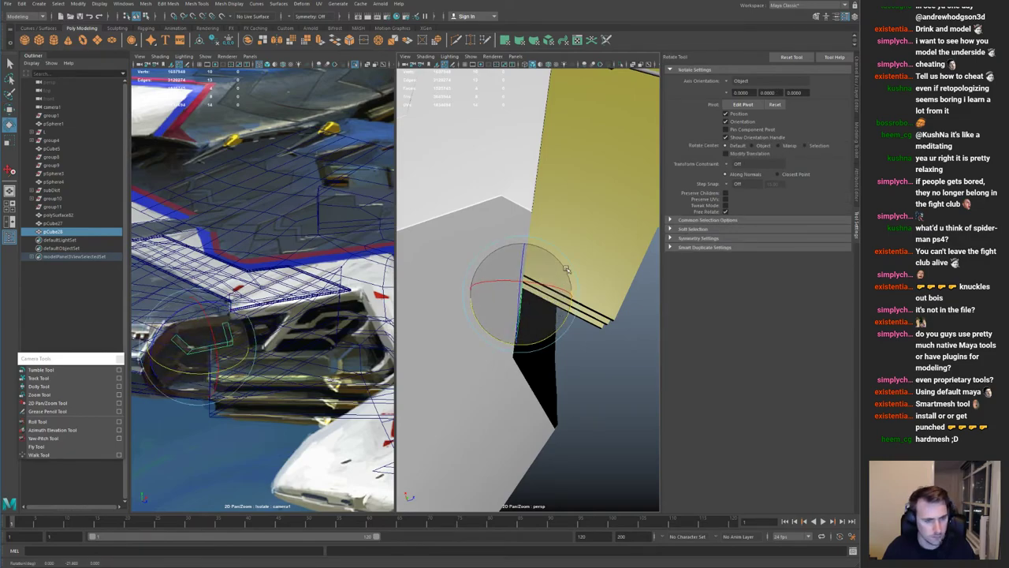
pyautogui.hotkey('ctrl', '1')
pyautogui.keyDown('alt'); pyautogui.moveTo(566, 270); pyautogui.dragTo(576, 219); pyautogui.keyUp('alt')
pyautogui.hotkey('ctrl', '1')
pyautogui.keyDown('alt'); pyautogui.moveTo(577, 180); pyautogui.dragTo(549, 272, button='middle'); pyautogui.keyUp('alt')
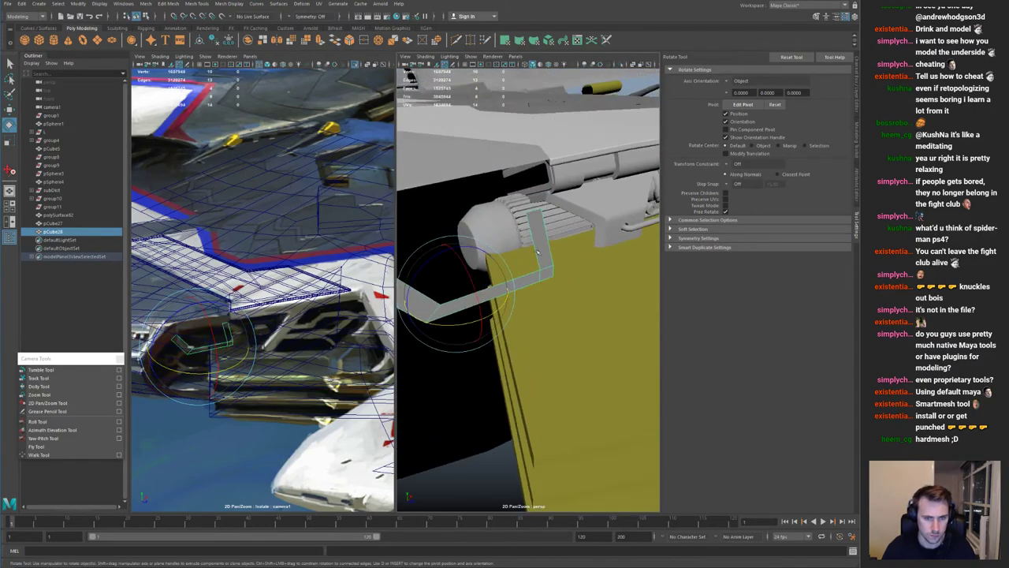
# Step: Isolate the strip, insert an edge loop across the arm beside the cylinder, and move it outward to form a bend
pyautogui.hotkey('ctrl', '1')
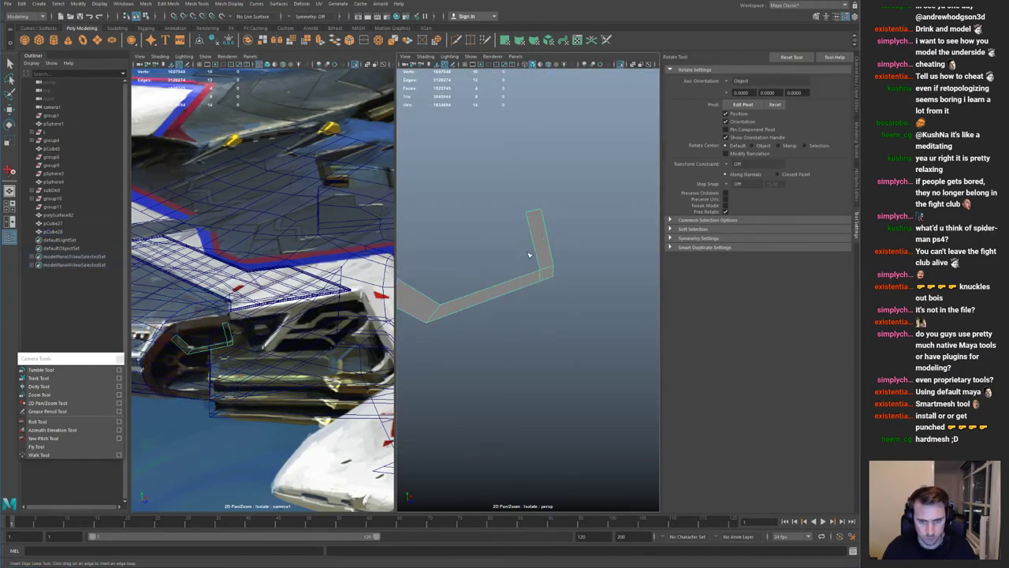
pyautogui.click(533, 248)
pyautogui.press('q')
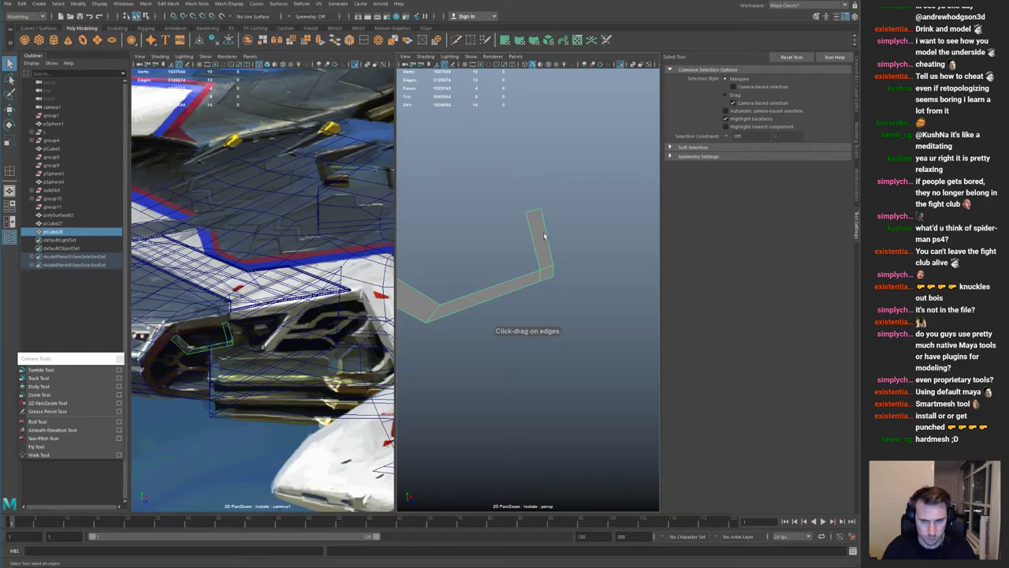
pyautogui.press('g')
pyautogui.press('q')
pyautogui.moveTo(553, 250); pyautogui.dragTo(594, 231)
pyautogui.press('w')
pyautogui.hotkey('ctrl', '1')
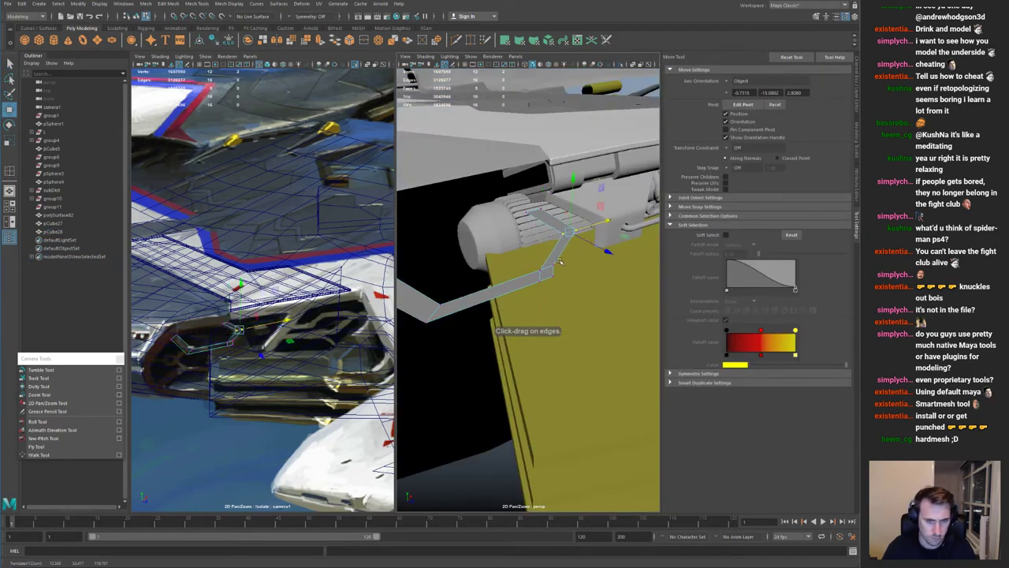
# Step: Raise the free end of the strip's arm beside the cylinder and undo the sideways move of that end
pyautogui.keyDown('alt'); pyautogui.moveTo(523, 242); pyautogui.dragTo(575, 285); pyautogui.keyUp('alt')
pyautogui.moveTo(519, 238)
pyautogui.keyDown('alt'); pyautogui.mouseDown()
pyautogui.moveTo(541, 245)
pyautogui.moveTo(520, 225)
pyautogui.mouseUp(); pyautogui.keyUp('alt')
pyautogui.keyDown('alt'); pyautogui.moveTo(520, 226); pyautogui.dragTo(559, 224); pyautogui.keyUp('alt')
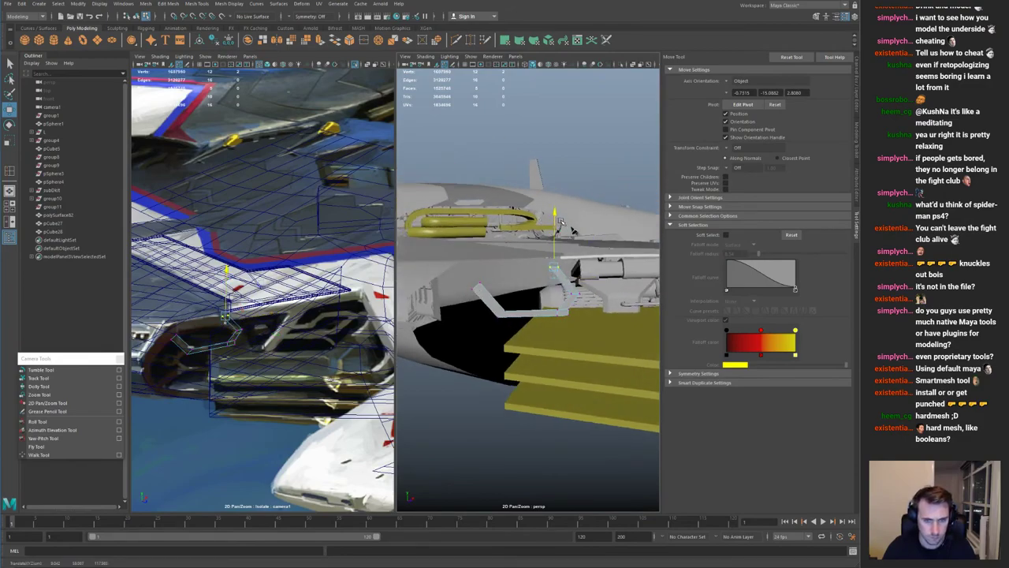
pyautogui.moveTo(585, 267); pyautogui.dragTo(571, 271)
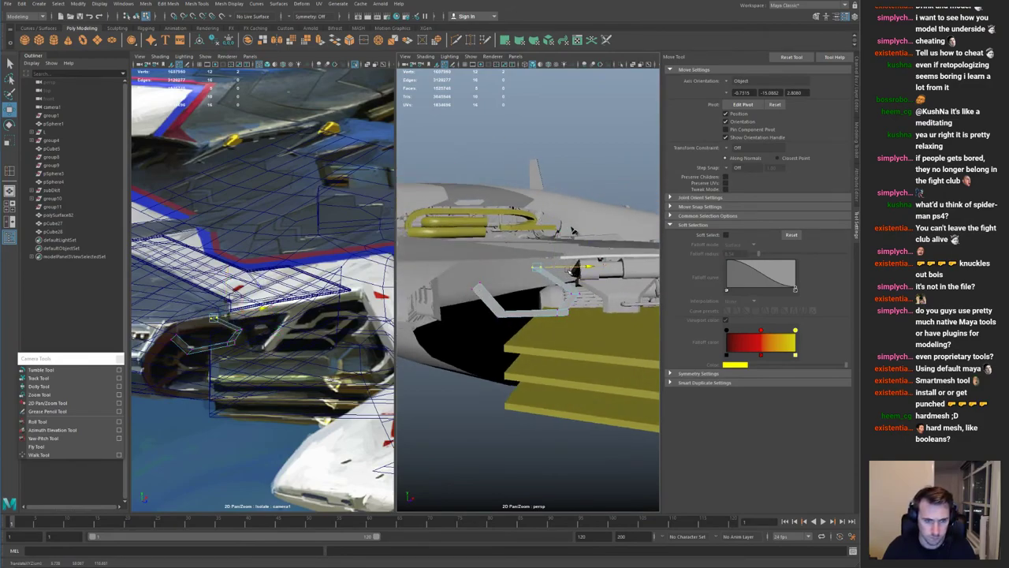
pyautogui.hotkey('ctrl', 'z')
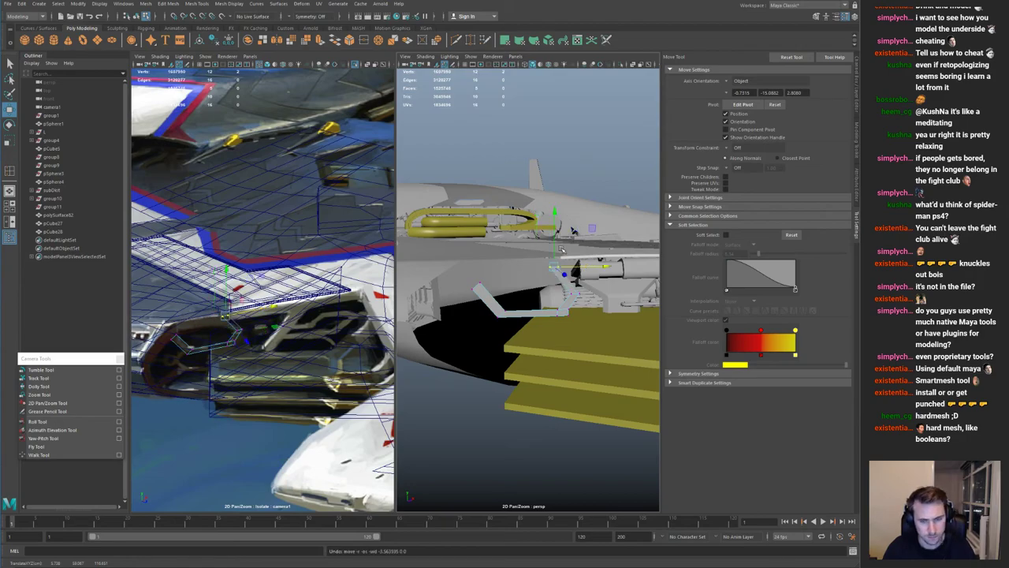
# Step: Return the bent strip to object mode and duplicate it in place
pyautogui.keyDown('alt'); pyautogui.moveTo(560, 249); pyautogui.dragTo(516, 272); pyautogui.keyUp('alt')
pyautogui.press('q')
pyautogui.moveTo(477, 295); pyautogui.dragTo(514, 263, button='right')
pyautogui.keyDown('alt'); pyautogui.moveTo(496, 220); pyautogui.dragTo(530, 244); pyautogui.keyUp('alt')
pyautogui.keyDown('alt'); pyautogui.moveTo(529, 244); pyautogui.dragTo(459, 249, button='right'); pyautogui.keyUp('alt')
pyautogui.press('w')
pyautogui.keyDown('alt'); pyautogui.moveTo(507, 323); pyautogui.dragTo(508, 256); pyautogui.keyUp('alt')
pyautogui.keyDown('alt'); pyautogui.moveTo(508, 256); pyautogui.dragTo(539, 291, button='right'); pyautogui.keyUp('alt')
pyautogui.keyDown('alt'); pyautogui.moveTo(539, 291); pyautogui.dragTo(553, 220); pyautogui.keyUp('alt')
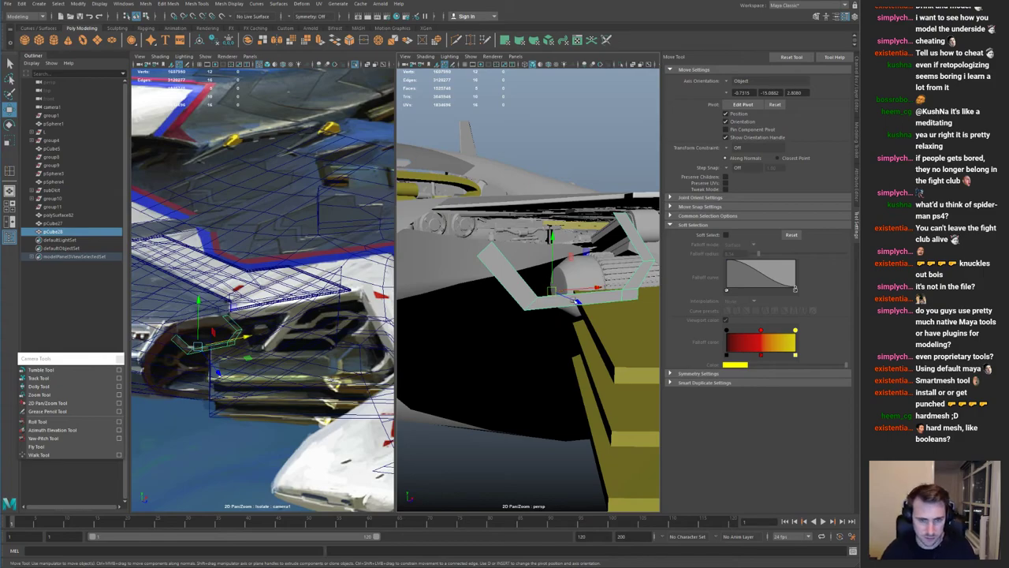
pyautogui.keyDown('alt'); pyautogui.moveTo(574, 300); pyautogui.dragTo(533, 305, button='right'); pyautogui.keyUp('alt')
pyautogui.hotkey('ctrl', 'd')
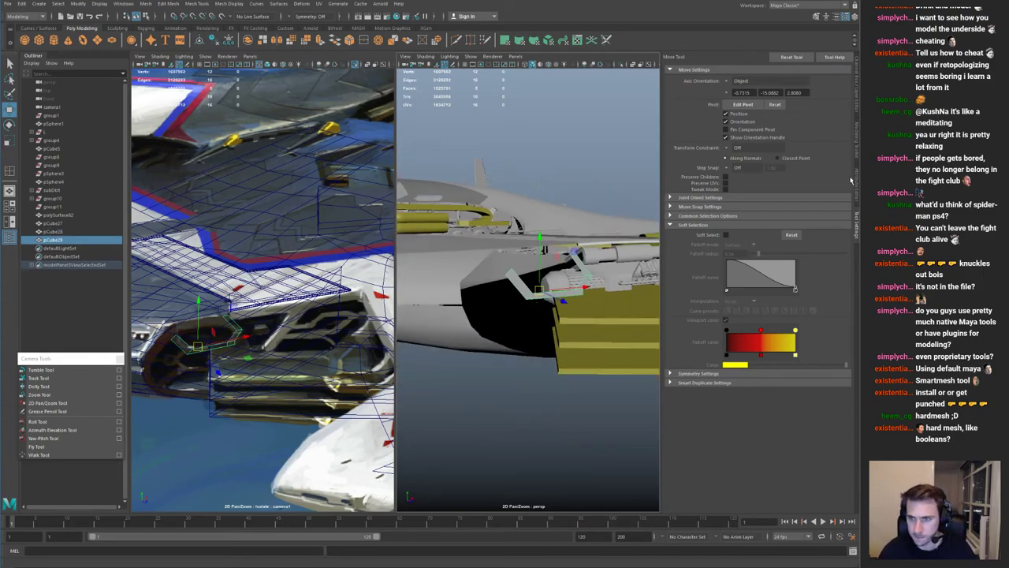
# Step: Freeze the duplicate strip's transformations, flip it with Scale Y -1, and move it straight down below the original in the opening
pyautogui.click(855, 103)
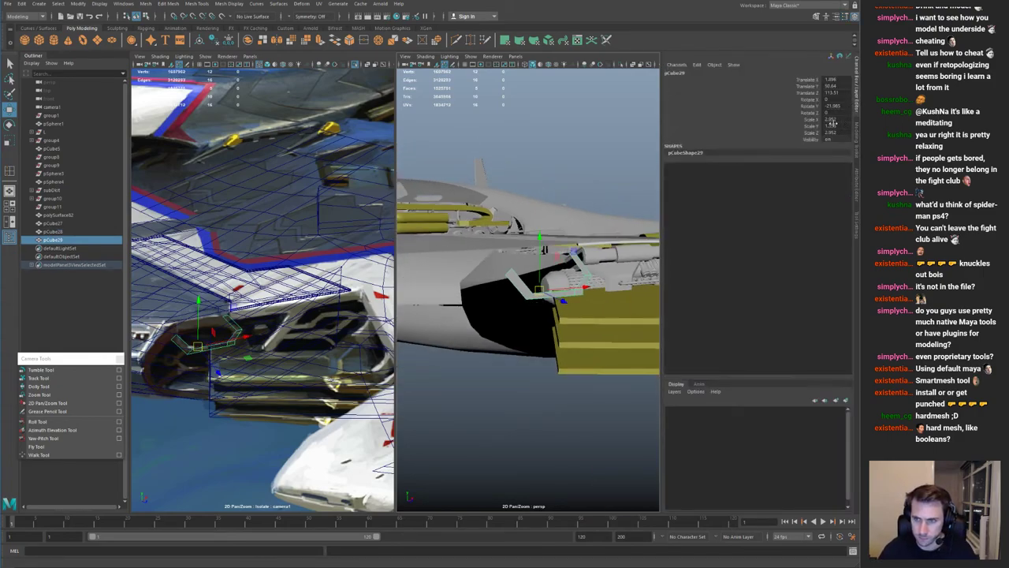
pyautogui.hotkey('ctrl', 'f')
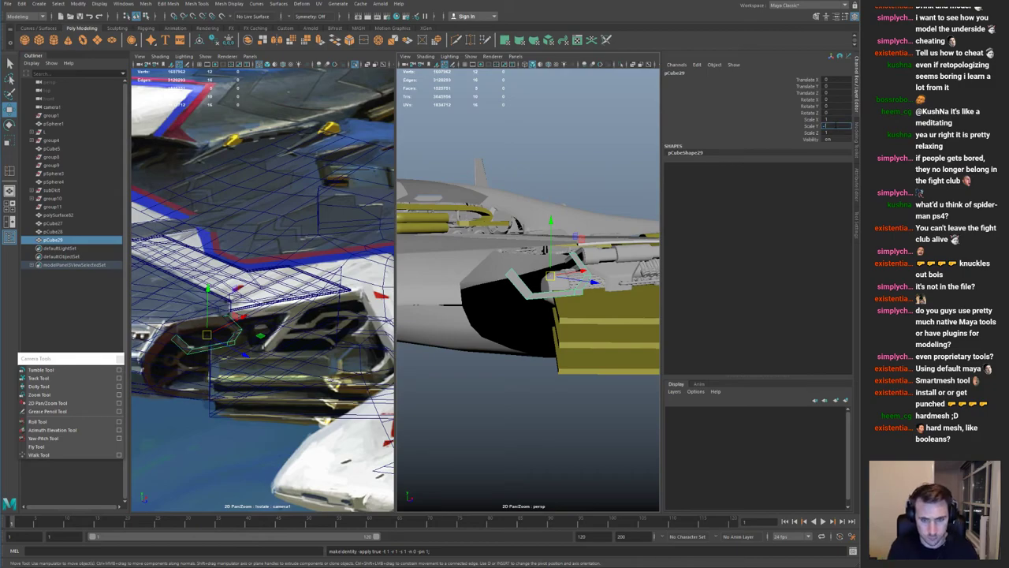
pyautogui.press('Return')
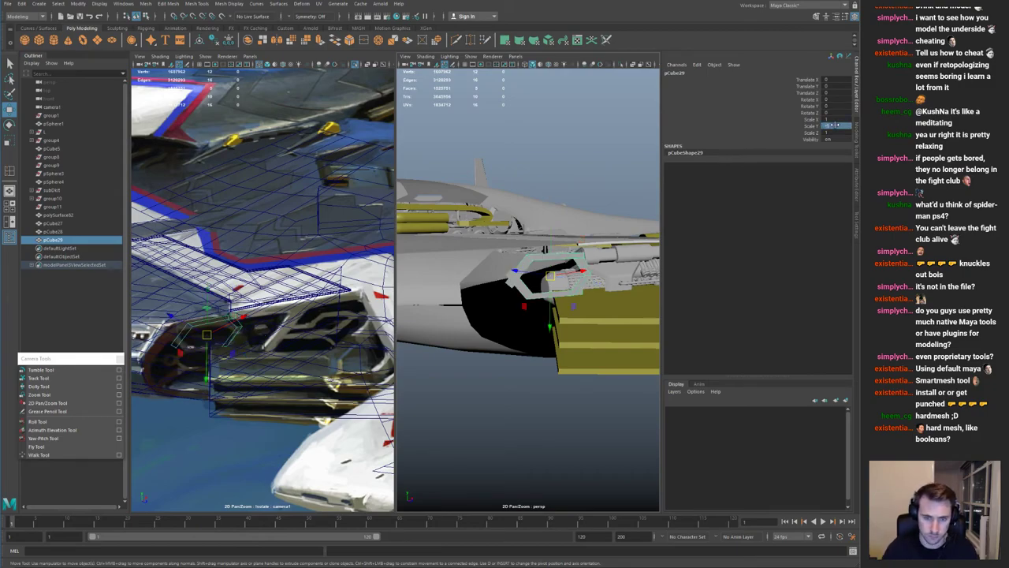
pyautogui.moveTo(550, 326); pyautogui.dragTo(546, 384)
pyautogui.keyDown('alt'); pyautogui.moveTo(549, 304); pyautogui.dragTo(536, 343); pyautogui.keyUp('alt')
pyautogui.keyDown('alt'); pyautogui.moveTo(569, 292); pyautogui.dragTo(586, 299); pyautogui.keyUp('alt')
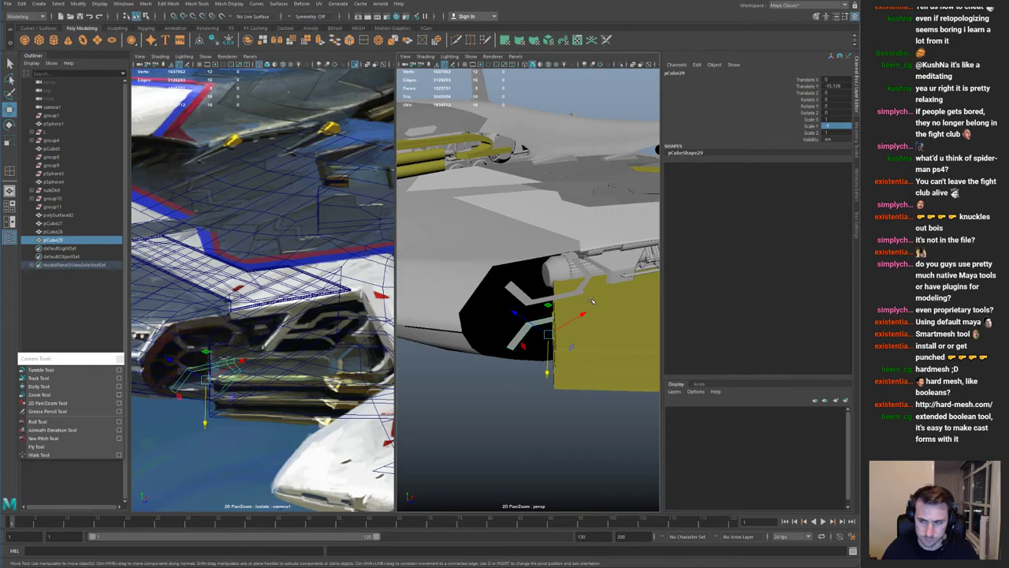
# Step: Isolate the flipped strip, select its front end vertices and adjust them inside the dark opening
pyautogui.keyDown('alt'); pyautogui.moveTo(563, 297); pyautogui.dragTo(514, 350); pyautogui.keyUp('alt')
pyautogui.scroll(2, 582, 296)
pyautogui.scroll(-2, 578, 307)
pyautogui.scroll(-2, 526, 345)
pyautogui.scroll(3, 505, 355)
pyautogui.hotkey('ctrl', '1')
pyautogui.press('F9')
pyautogui.moveTo(452, 359); pyautogui.dragTo(503, 313)
pyautogui.hotkey('ctrl', '1')
pyautogui.moveTo(546, 338); pyautogui.dragTo(526, 324)
pyautogui.moveTo(487, 378); pyautogui.dragTo(552, 285)
pyautogui.press('f')
# Step: Select the wing's inner shell and examine it around the front cutout from several angles and in the top view
pyautogui.press('q')
pyautogui.press('F8')
pyautogui.click(510, 333)
pyautogui.keyDown('alt'); pyautogui.moveTo(510, 333); pyautogui.dragTo(581, 299); pyautogui.keyUp('alt')
pyautogui.keyDown('alt'); pyautogui.moveTo(581, 300); pyautogui.dragTo(465, 313, button='right'); pyautogui.keyUp('alt')
pyautogui.keyDown('alt'); pyautogui.moveTo(464, 313); pyautogui.dragTo(501, 291); pyautogui.keyUp('alt')
pyautogui.keyDown('alt'); pyautogui.moveTo(501, 291); pyautogui.dragTo(565, 327, button='right'); pyautogui.keyUp('alt')
pyautogui.keyDown('alt'); pyautogui.moveTo(516, 279); pyautogui.dragTo(500, 288, button='middle'); pyautogui.keyUp('alt')
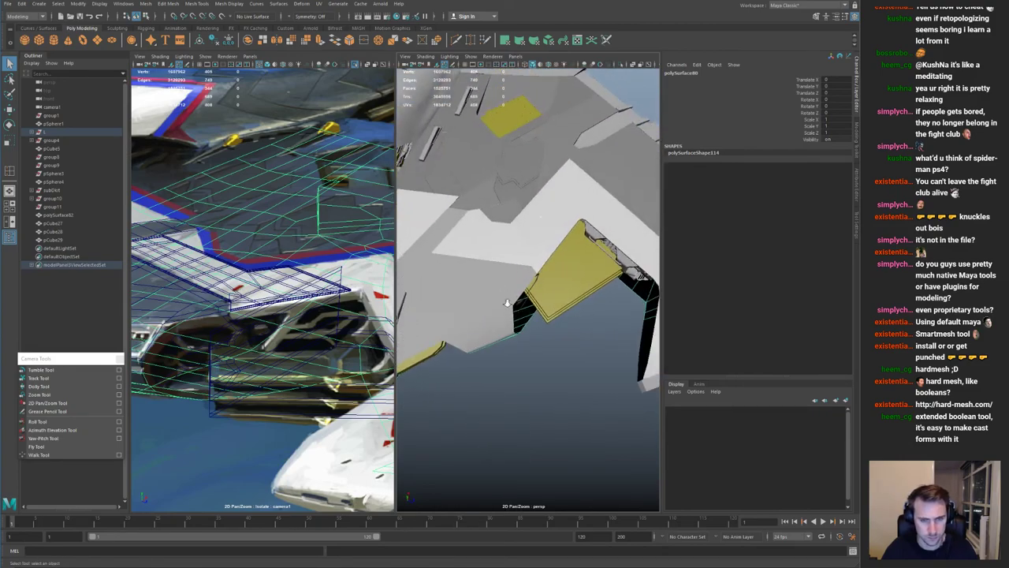
pyautogui.keyDown('alt'); pyautogui.moveTo(500, 288); pyautogui.dragTo(527, 342, button='right'); pyautogui.keyUp('alt')
pyautogui.hotkey('ctrl', '1')
pyautogui.keyDown('alt'); pyautogui.moveTo(528, 342); pyautogui.dragTo(557, 260); pyautogui.keyUp('alt')
pyautogui.hotkey('ctrl', '1')
pyautogui.keyDown('alt'); pyautogui.moveTo(558, 260); pyautogui.dragTo(492, 250, button='right'); pyautogui.keyUp('alt')
pyautogui.keyDown('alt'); pyautogui.moveTo(493, 251); pyautogui.dragTo(502, 343); pyautogui.keyUp('alt')
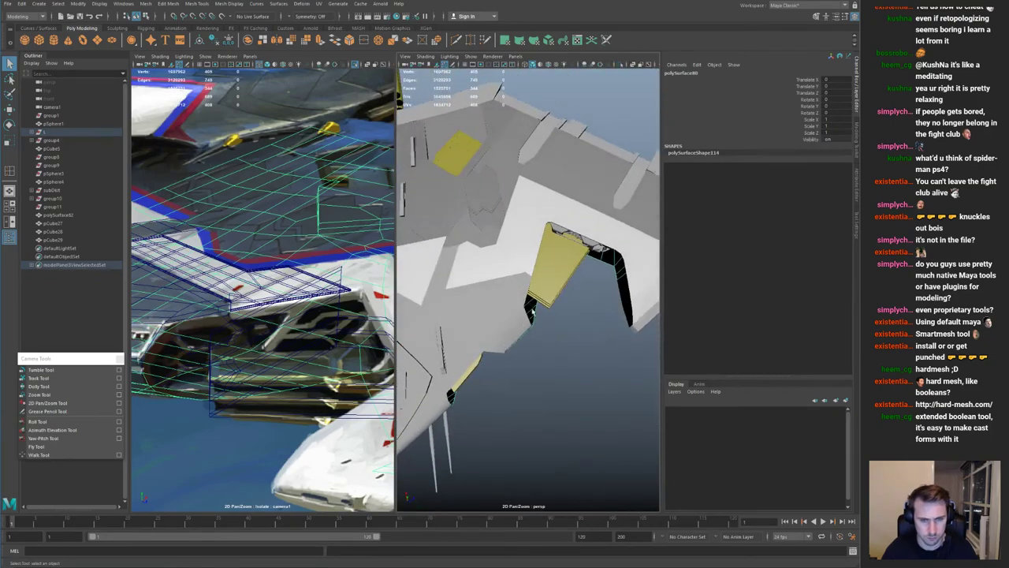
pyautogui.press('space')
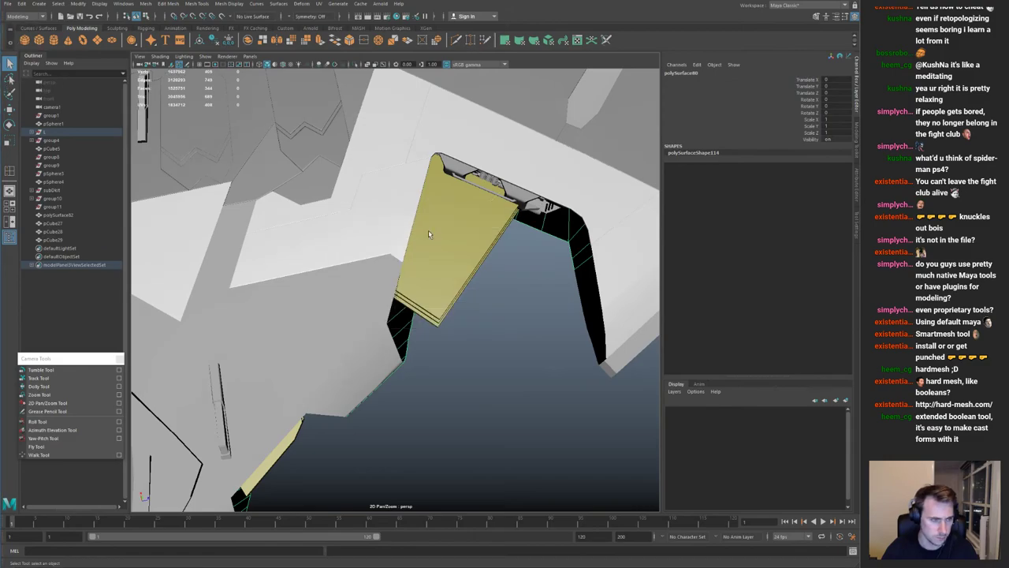
pyautogui.press('space')
pyautogui.press('space')
pyautogui.keyDown('alt'); pyautogui.moveTo(320, 208); pyautogui.dragTo(513, 331, button='right'); pyautogui.keyUp('alt')
pyautogui.keyDown('alt'); pyautogui.moveTo(268, 191); pyautogui.dragTo(385, 292, button='middle'); pyautogui.keyUp('alt')
pyautogui.keyDown('alt'); pyautogui.moveTo(385, 292); pyautogui.dragTo(375, 290, button='right'); pyautogui.keyUp('alt')
pyautogui.keyDown('alt'); pyautogui.moveTo(375, 291); pyautogui.dragTo(331, 313); pyautogui.keyUp('alt')
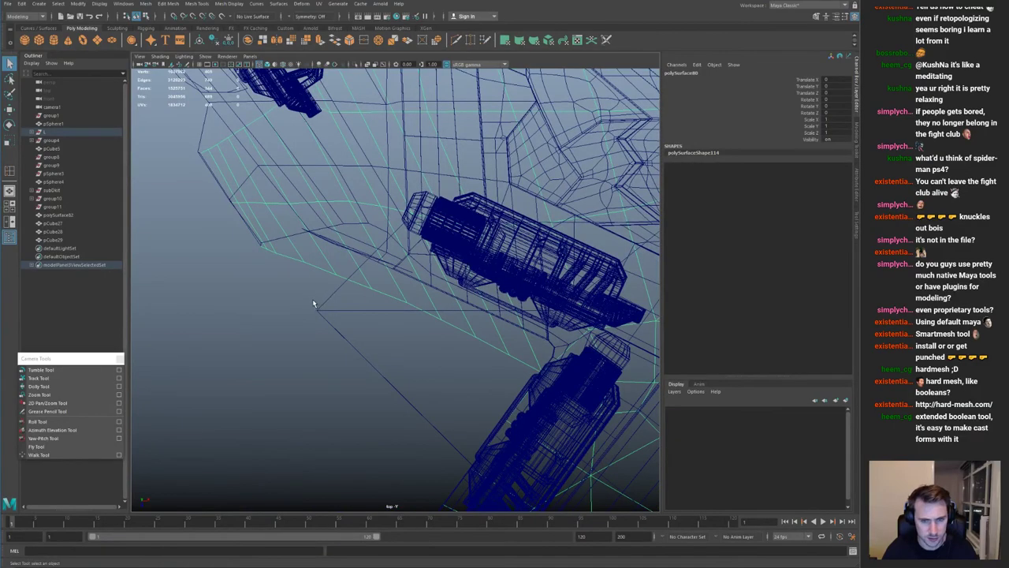
pyautogui.keyDown('alt'); pyautogui.moveTo(244, 269); pyautogui.dragTo(277, 300, button='middle'); pyautogui.keyUp('alt')
pyautogui.keyDown('alt'); pyautogui.moveTo(276, 300); pyautogui.dragTo(331, 306, button='right'); pyautogui.keyUp('alt')
pyautogui.keyDown('shift'); pyautogui.moveTo(233, 277); pyautogui.dragTo(195, 288, button='right'); pyautogui.keyUp('shift')
pyautogui.click(352, 237)
pyautogui.click(398, 232)
pyautogui.click(460, 260)
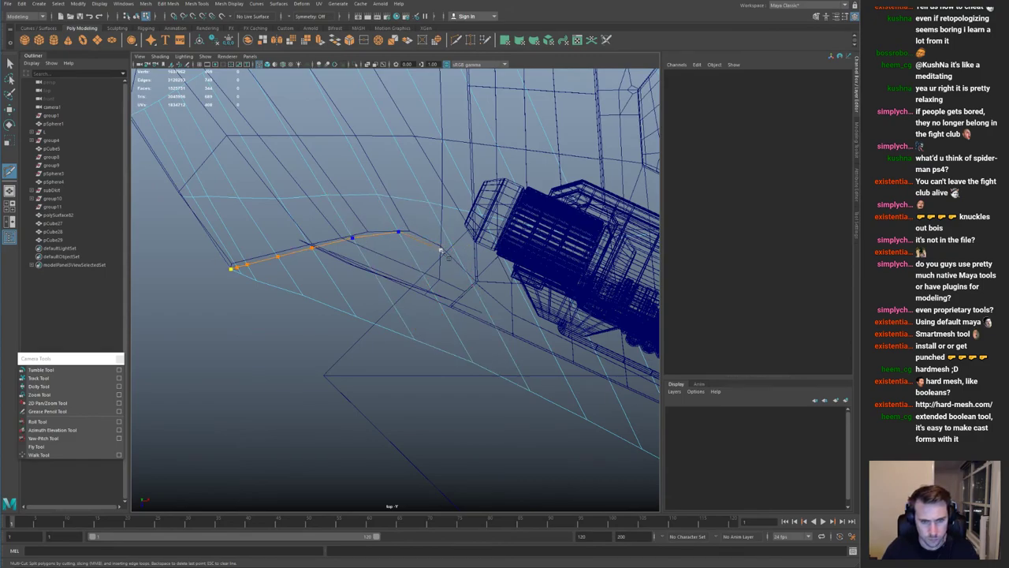
pyautogui.keyDown('alt'); pyautogui.moveTo(616, 336); pyautogui.dragTo(562, 309, button='middle'); pyautogui.keyUp('alt')
pyautogui.press('q')
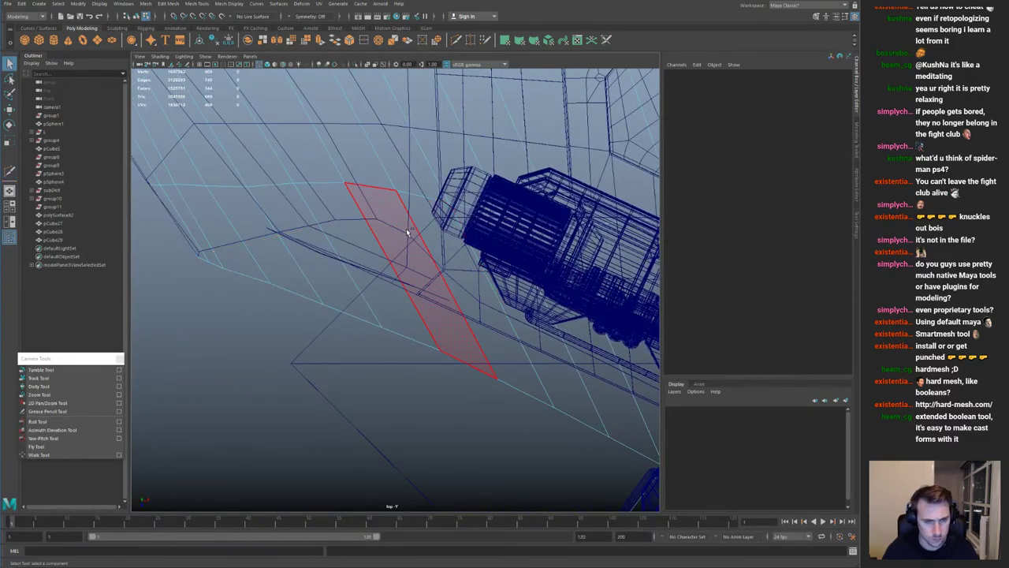
pyautogui.hotkey('ctrl', 'z')
# Step: Cut a line across the inner shell with Multi-Cut in the top view, following the cutout's edge from the front corner to its inner corner
pyautogui.click(384, 223)
pyautogui.click(376, 218)
pyautogui.press('space')
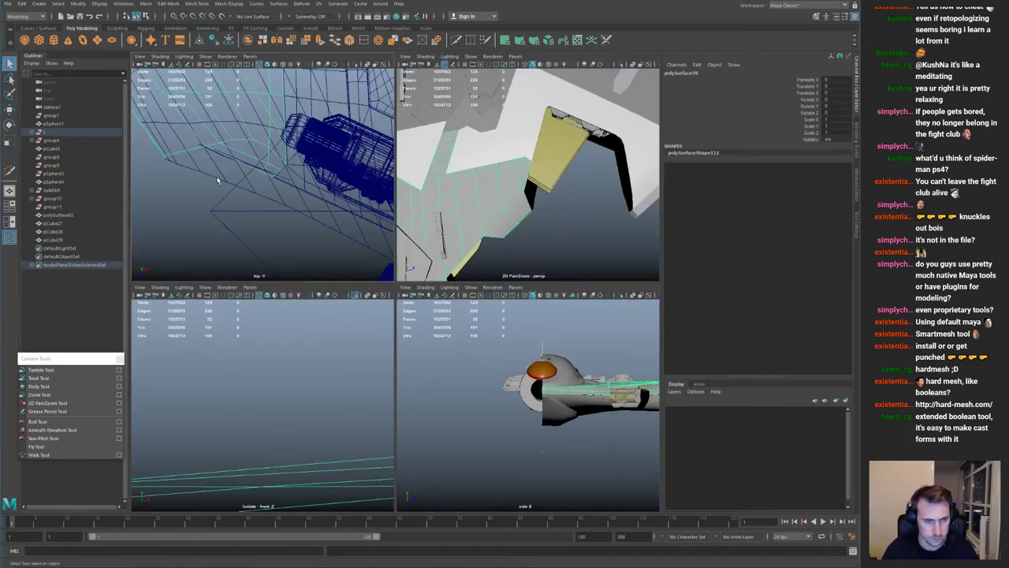
pyautogui.click(254, 193)
pyautogui.press('space')
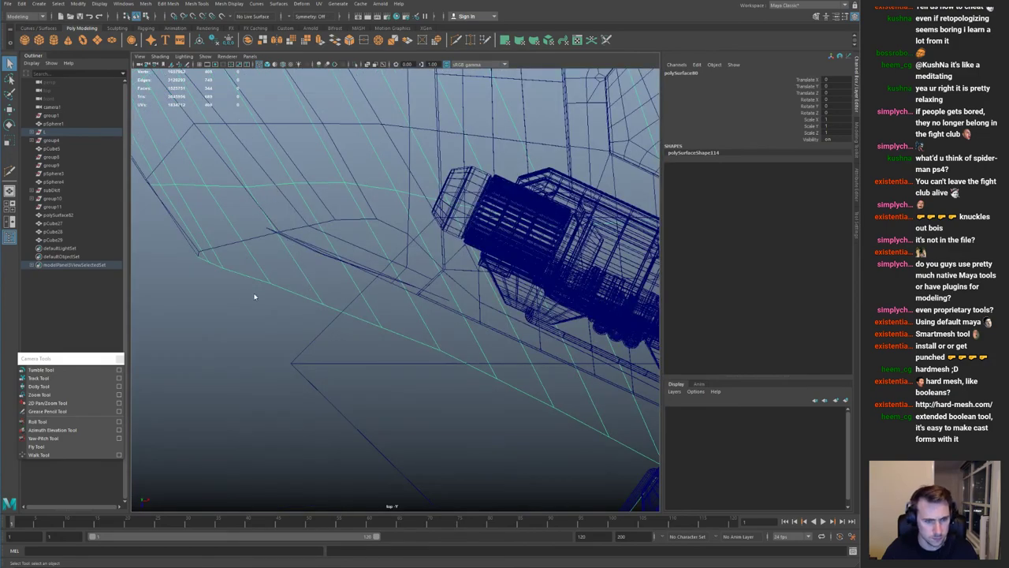
pyautogui.hotkey('ctrl', 'shift', 'x')
pyautogui.click(200, 260)
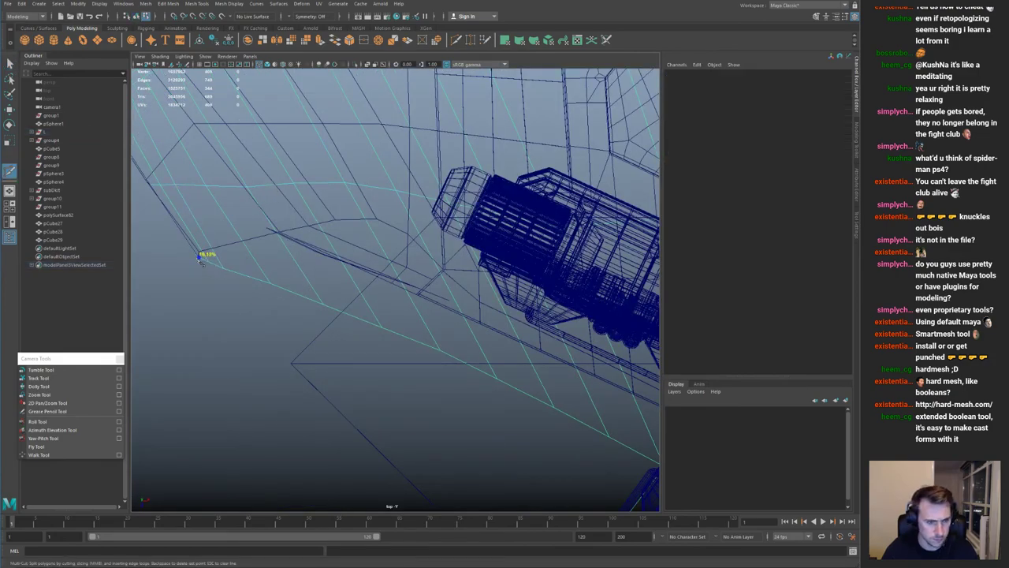
pyautogui.click(278, 233)
pyautogui.keyDown('alt'); pyautogui.moveTo(479, 329); pyautogui.dragTo(388, 264, button='middle'); pyautogui.keyUp('alt')
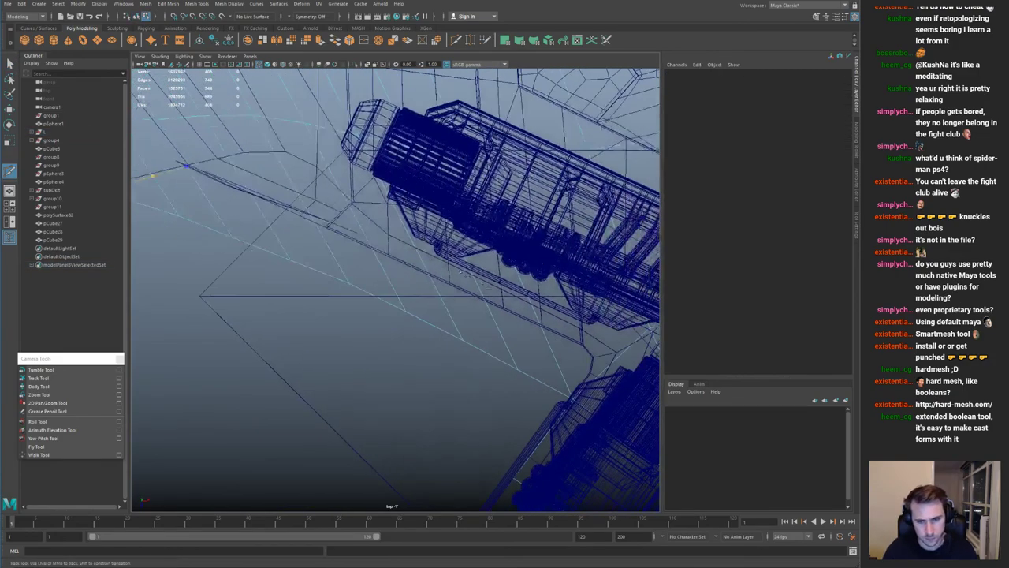
pyautogui.click(584, 344)
pyautogui.click(584, 345)
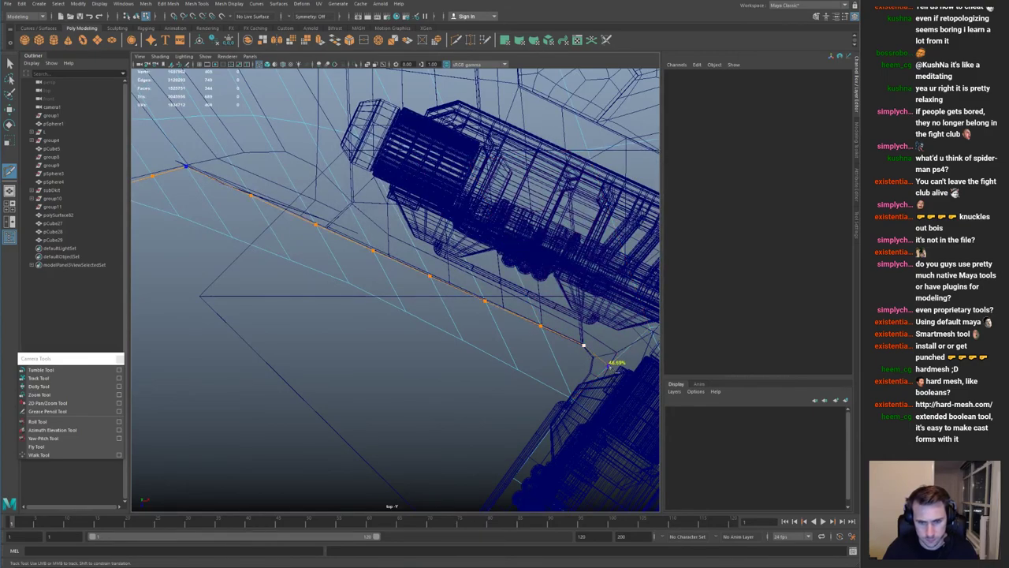
# Step: Select the inner shell faces projecting beyond the new cut line and delete them
pyautogui.press('q')
pyautogui.moveTo(215, 237); pyautogui.dragTo(221, 240)
pyautogui.keyDown('shift'); pyautogui.moveTo(268, 236); pyautogui.dragTo(302, 291); pyautogui.keyUp('shift')
pyautogui.keyDown('shift'); pyautogui.moveTo(408, 309); pyautogui.dragTo(448, 357); pyautogui.keyUp('shift')
pyautogui.keyDown('shift'); pyautogui.moveTo(503, 378); pyautogui.dragTo(576, 414); pyautogui.keyUp('shift')
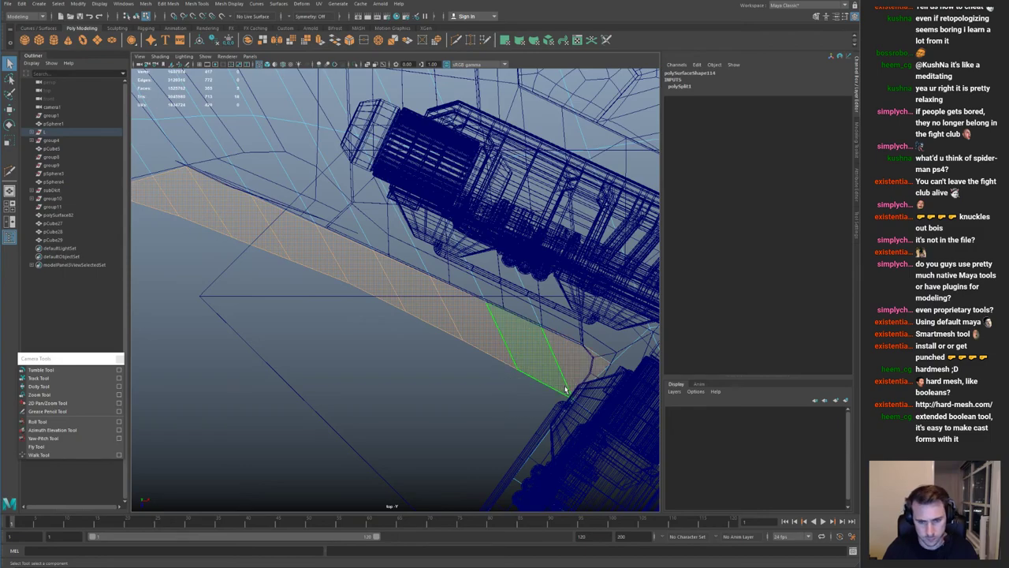
pyautogui.press('Delete')
# Step: Delete the leftover triangular faces sticking out of the inner shell at the cutout's front corner
pyautogui.press('space')
pyautogui.keyDown('alt'); pyautogui.moveTo(521, 160); pyautogui.dragTo(436, 316); pyautogui.keyUp('alt')
pyautogui.press('space')
pyautogui.moveTo(305, 311); pyautogui.dragTo(315, 291, button='right')
pyautogui.keyDown('alt'); pyautogui.moveTo(314, 291); pyautogui.dragTo(316, 320); pyautogui.keyUp('alt')
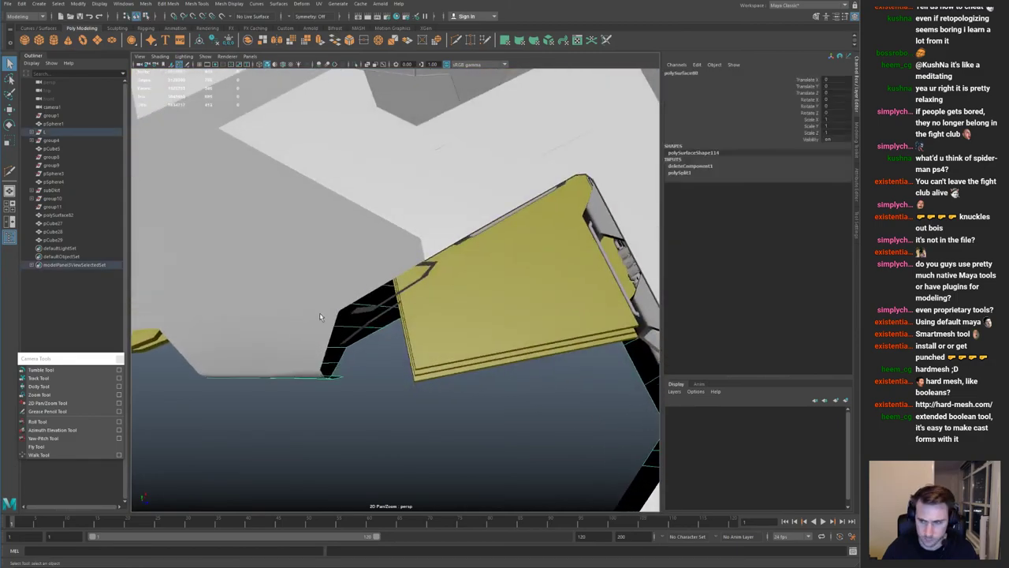
pyautogui.keyDown('alt'); pyautogui.moveTo(316, 319); pyautogui.dragTo(363, 327, button='right'); pyautogui.keyUp('alt')
pyautogui.click(363, 329)
pyautogui.keyDown('alt'); pyautogui.moveTo(363, 329); pyautogui.dragTo(363, 335); pyautogui.keyUp('alt')
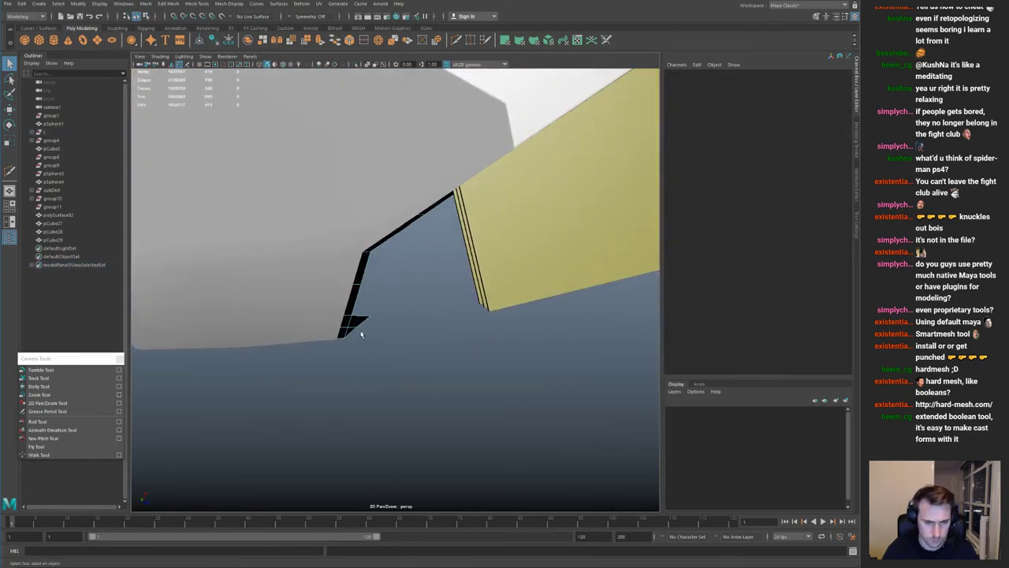
pyautogui.click(356, 333)
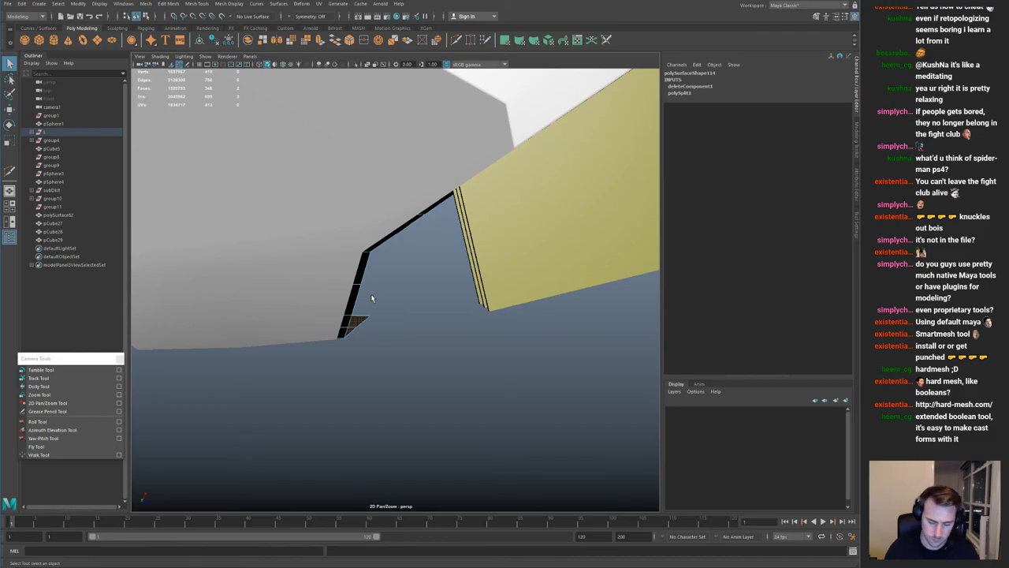
pyautogui.press('Delete')
# Step: Return to object mode and show the camera1 concept view side by side with the perspective view
pyautogui.moveTo(357, 264); pyautogui.dragTo(365, 251, button='right')
pyautogui.click(364, 269)
pyautogui.keyDown('alt'); pyautogui.moveTo(363, 270); pyautogui.dragTo(340, 231); pyautogui.keyUp('alt')
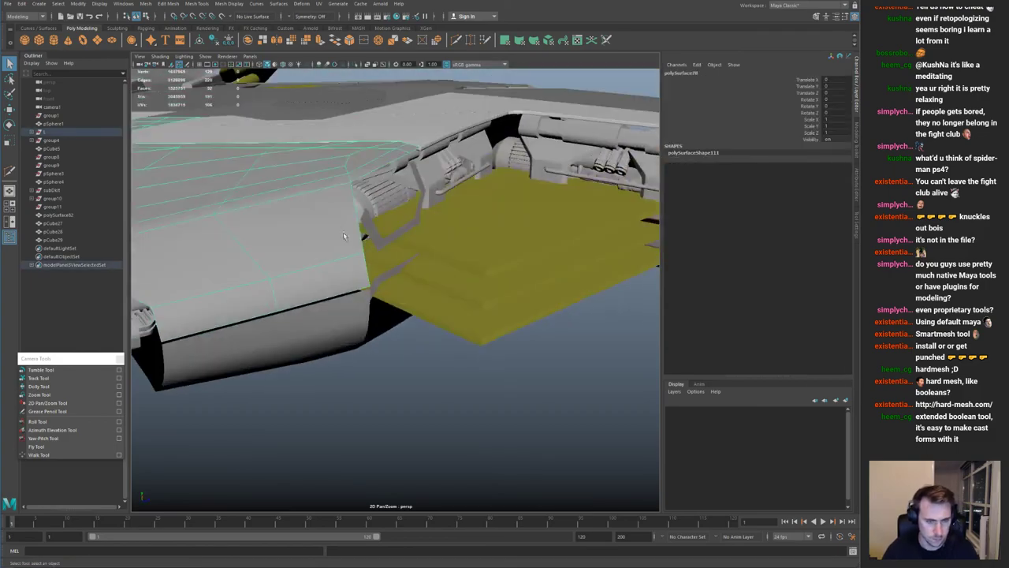
pyautogui.click(395, 361)
pyautogui.keyDown('alt'); pyautogui.moveTo(395, 360); pyautogui.dragTo(367, 270); pyautogui.keyUp('alt')
pyautogui.scroll(-2, 372, 347)
pyautogui.press('space')
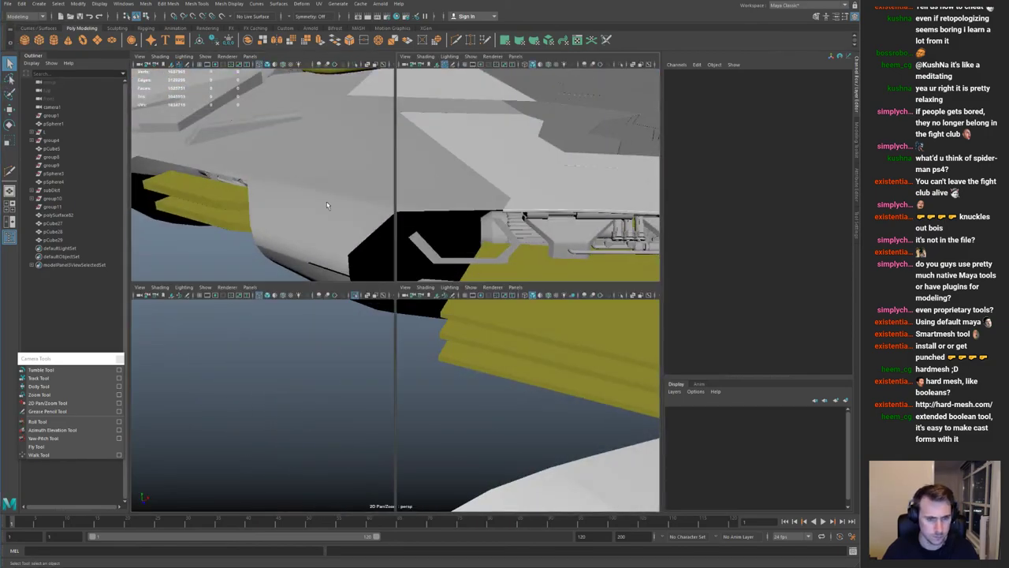
pyautogui.click(10, 236)
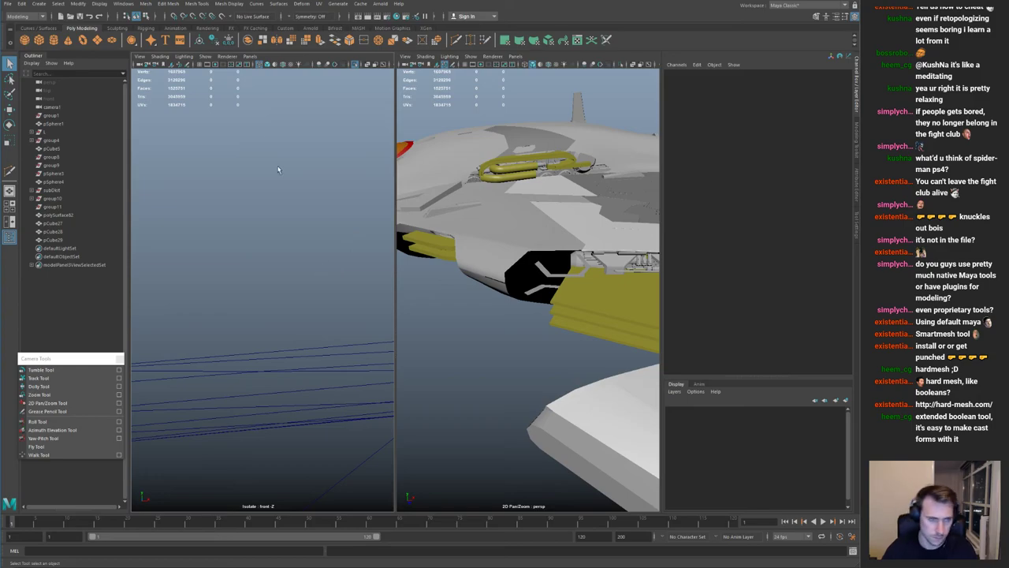
pyautogui.click(252, 56)
pyautogui.moveTo(305, 67)
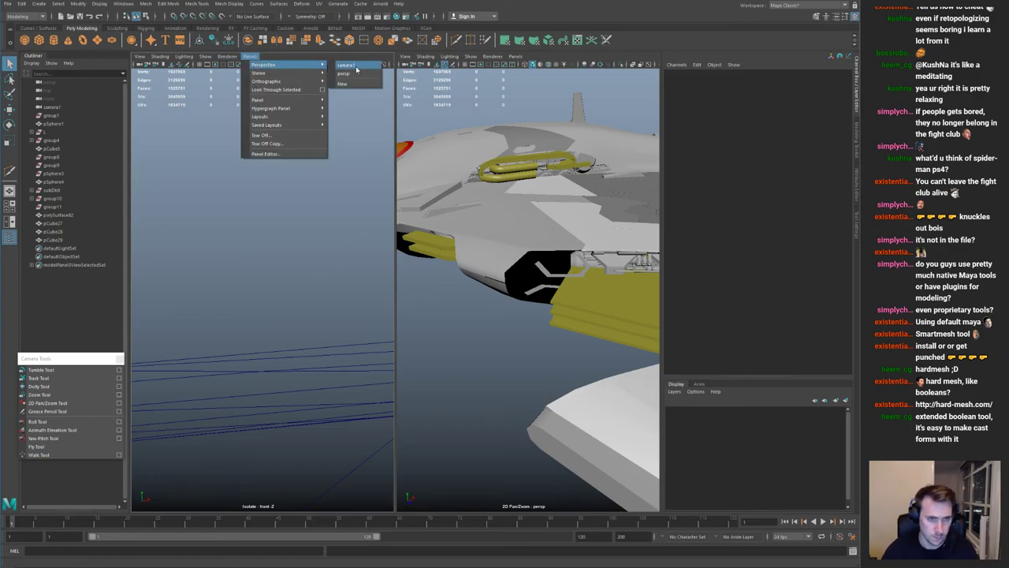
pyautogui.click(355, 67)
# Step: Duplicate the upper bent strip and move the copy along the cutout's side, in front of the mechanical details
pyautogui.click(542, 278)
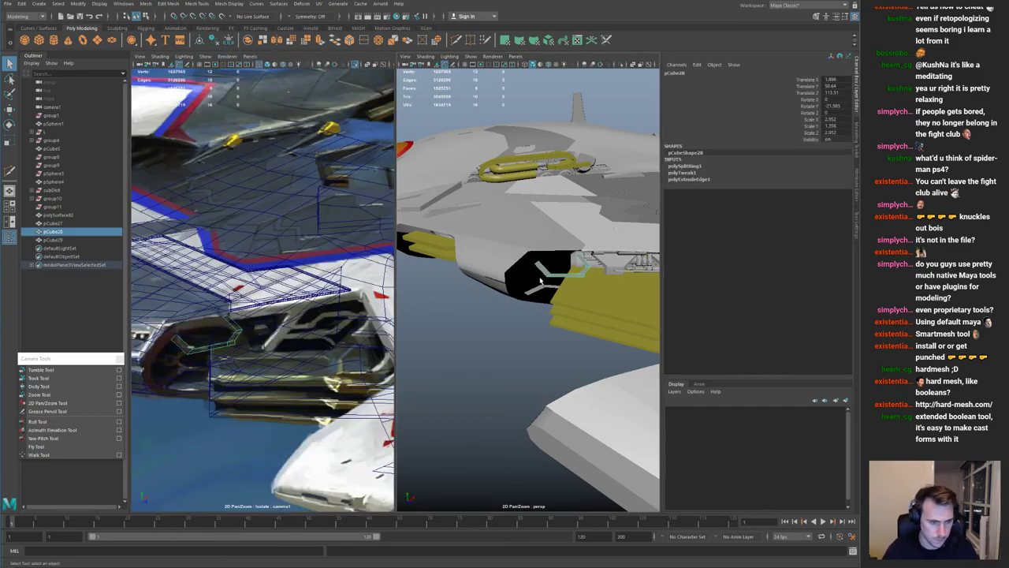
pyautogui.keyDown('shift'); pyautogui.click(537, 291); pyautogui.keyUp('shift')
pyautogui.keyDown('alt'); pyautogui.moveTo(538, 280); pyautogui.dragTo(491, 270); pyautogui.keyUp('alt')
pyautogui.click(478, 339)
pyautogui.click(441, 244)
pyautogui.keyDown('alt'); pyautogui.moveTo(441, 245); pyautogui.dragTo(589, 235); pyautogui.keyUp('alt')
pyautogui.scroll(-5, 517, 256)
pyautogui.press('w')
pyautogui.hotkey('ctrl', 'd')
pyautogui.press('f')
pyautogui.scroll(-5, 481, 224)
pyautogui.keyDown('alt'); pyautogui.moveTo(438, 206); pyautogui.dragTo(523, 275); pyautogui.keyUp('alt')
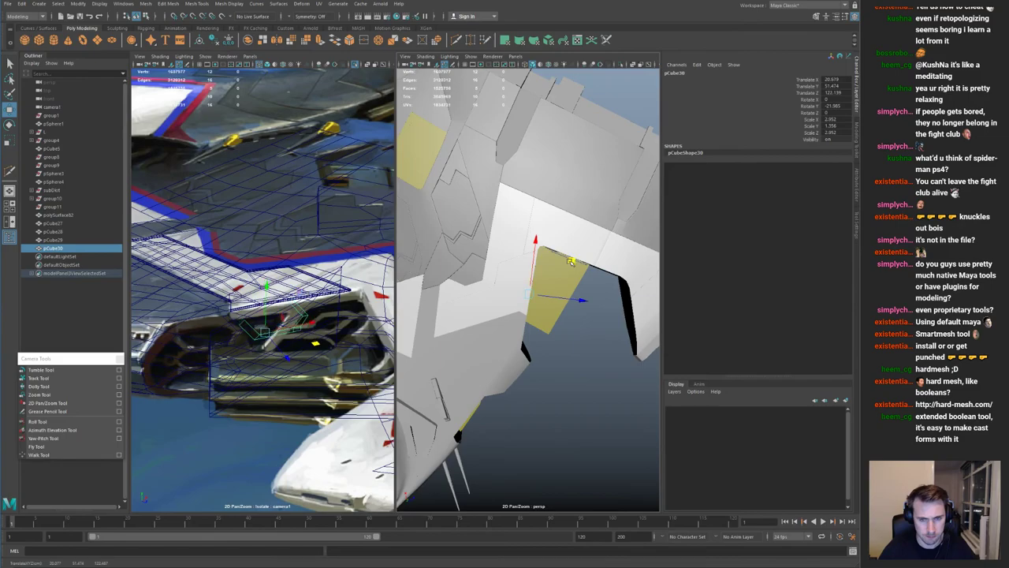
# Step: Rotate the copied strip to about -23.9 degrees in Y and move it in the top view to line up with the cutout's side edge
pyautogui.press('space')
pyautogui.click(10, 207)
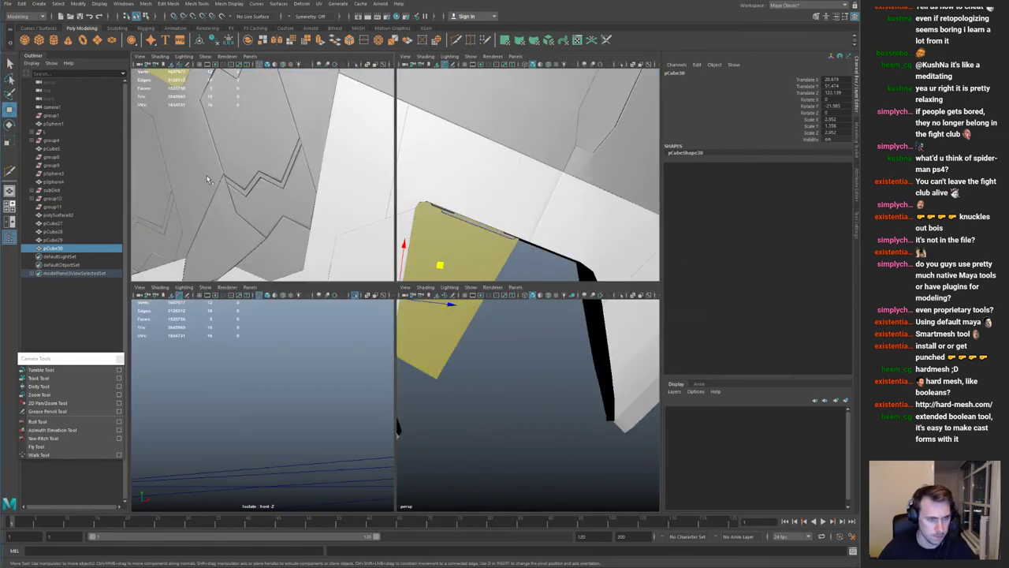
pyautogui.press('space')
pyautogui.press('e')
pyautogui.press('w')
pyautogui.moveTo(320, 286); pyautogui.dragTo(371, 306)
pyautogui.press('e')
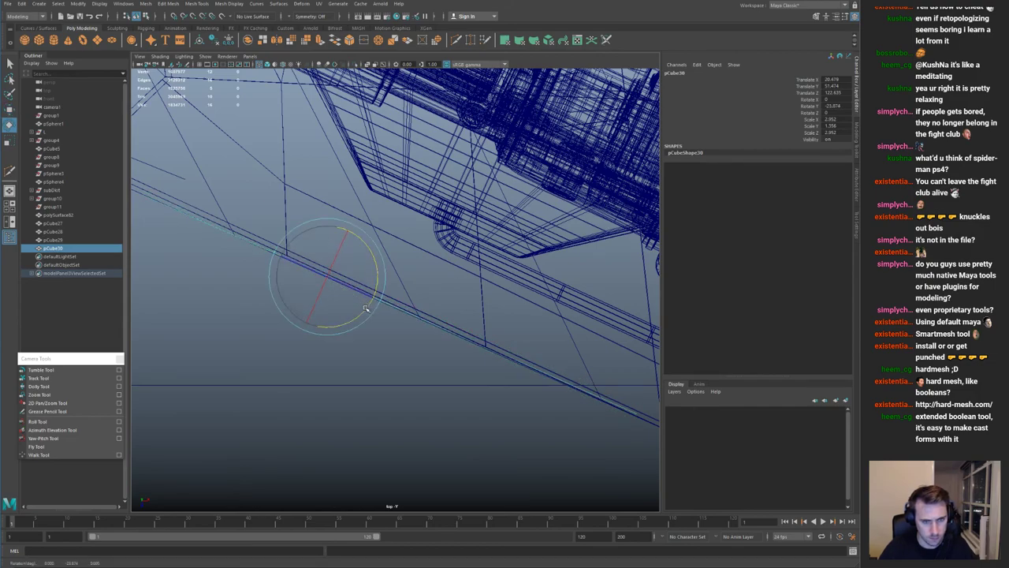
pyautogui.press('w')
pyautogui.moveTo(311, 318); pyautogui.dragTo(311, 316)
pyautogui.press('space')
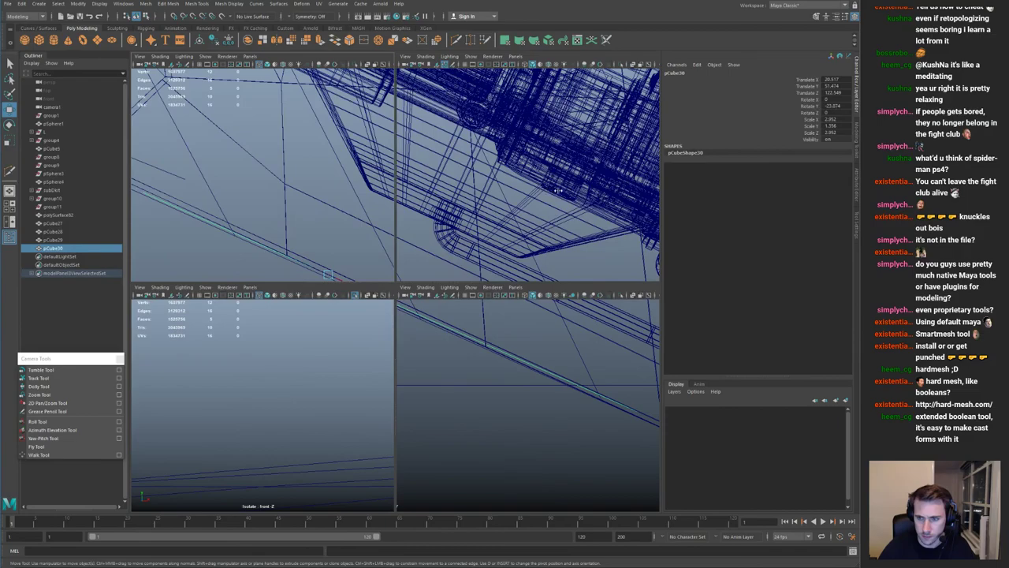
pyautogui.press('space')
pyautogui.keyDown('alt'); pyautogui.moveTo(513, 234); pyautogui.dragTo(426, 237); pyautogui.keyUp('alt')
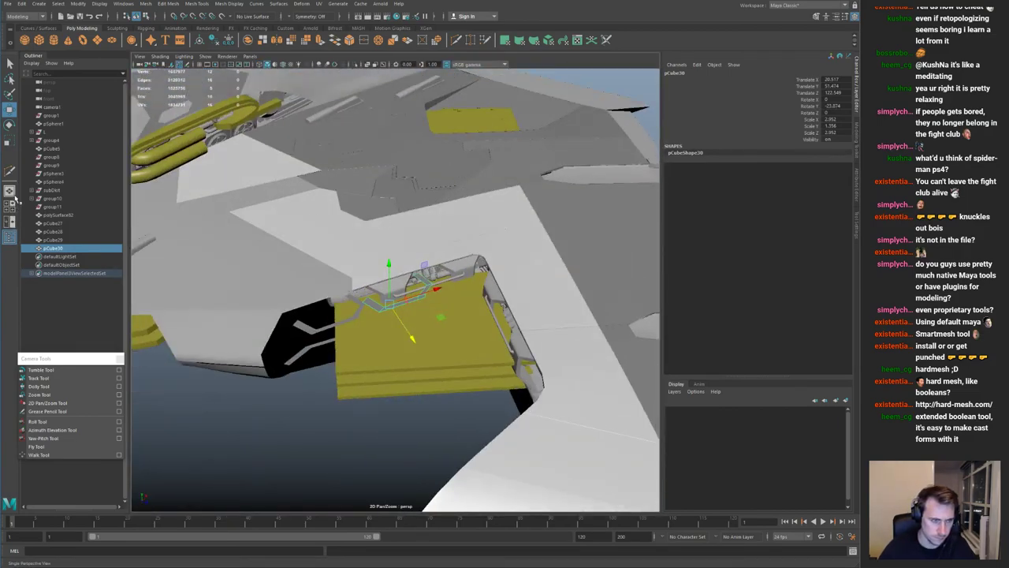
pyautogui.click(10, 223)
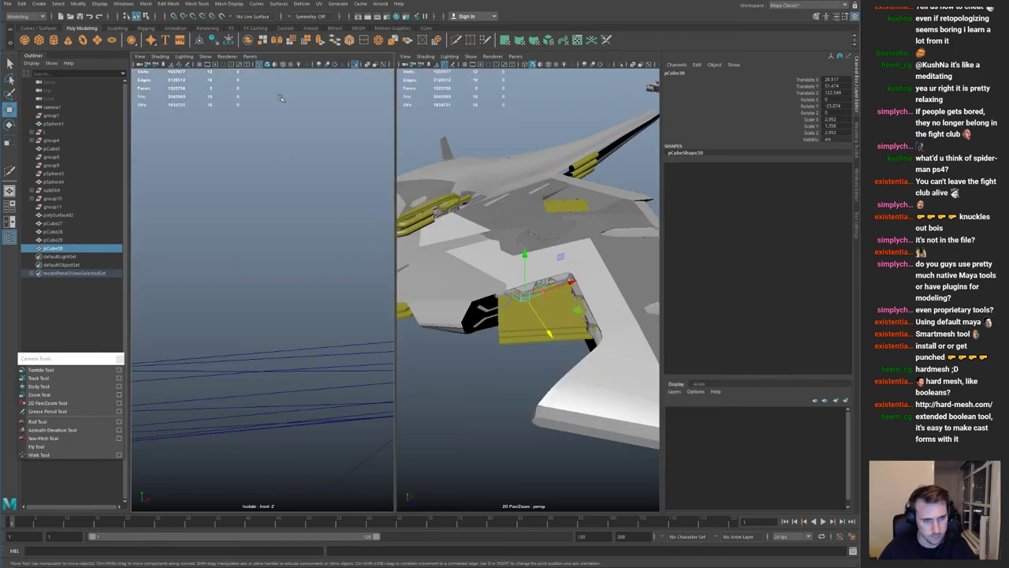
# Step: Switch the empty front-view viewport to camera1 so the concept painting shows beside the perspective view
pyautogui.click(254, 57)
pyautogui.moveTo(296, 68)
pyautogui.click(345, 73)
# Step: Isolate the copied strip and delete its unneeded faces, keeping only the diagonal segment
pyautogui.keyDown('alt'); pyautogui.moveTo(491, 253); pyautogui.dragTo(556, 316, button='right'); pyautogui.keyUp('alt')
pyautogui.keyDown('alt'); pyautogui.moveTo(509, 237); pyautogui.dragTo(552, 287, button='right'); pyautogui.keyUp('alt')
pyautogui.hotkey('ctrl', '1')
pyautogui.keyDown('alt'); pyautogui.moveTo(552, 288); pyautogui.dragTo(547, 319); pyautogui.keyUp('alt')
pyautogui.press('F11')
pyautogui.keyDown('alt'); pyautogui.moveTo(504, 292); pyautogui.dragTo(550, 301, button='middle'); pyautogui.keyUp('alt')
pyautogui.keyDown('alt'); pyautogui.moveTo(550, 302); pyautogui.dragTo(516, 287, button='right'); pyautogui.keyUp('alt')
pyautogui.keyDown('shift'); pyautogui.moveTo(439, 260); pyautogui.dragTo(521, 335); pyautogui.keyUp('shift')
pyautogui.press('Delete')
# Step: Reposition the end vertices of the diagonal strip segment to match the painted strut, and return to object mode with all parts shown
pyautogui.moveTo(573, 268); pyautogui.dragTo(603, 295)
pyautogui.moveTo(625, 237); pyautogui.dragTo(542, 291)
pyautogui.moveTo(576, 253); pyautogui.dragTo(526, 206)
pyautogui.moveTo(598, 202); pyautogui.dragTo(592, 226)
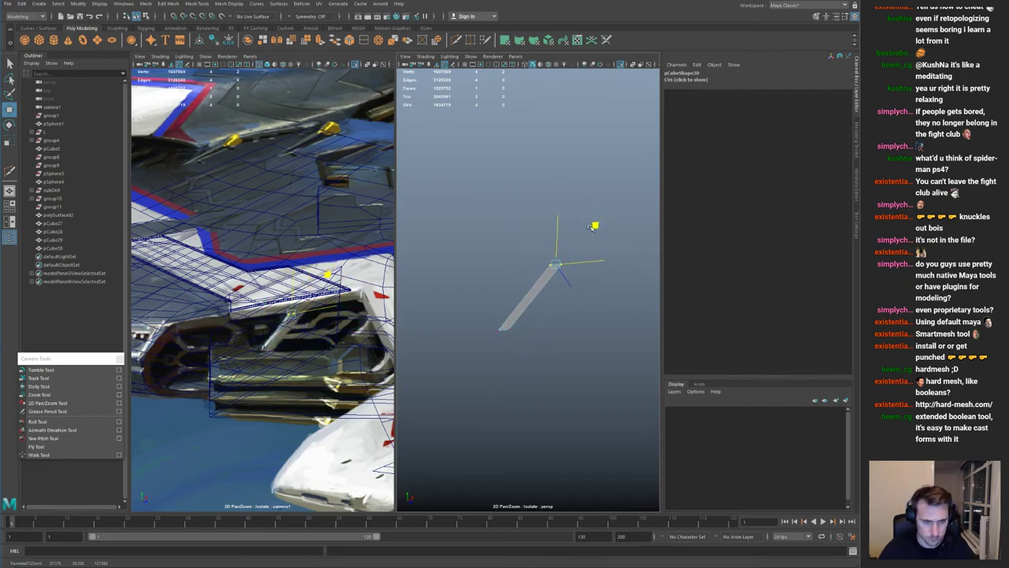
pyautogui.moveTo(630, 199); pyautogui.dragTo(556, 276)
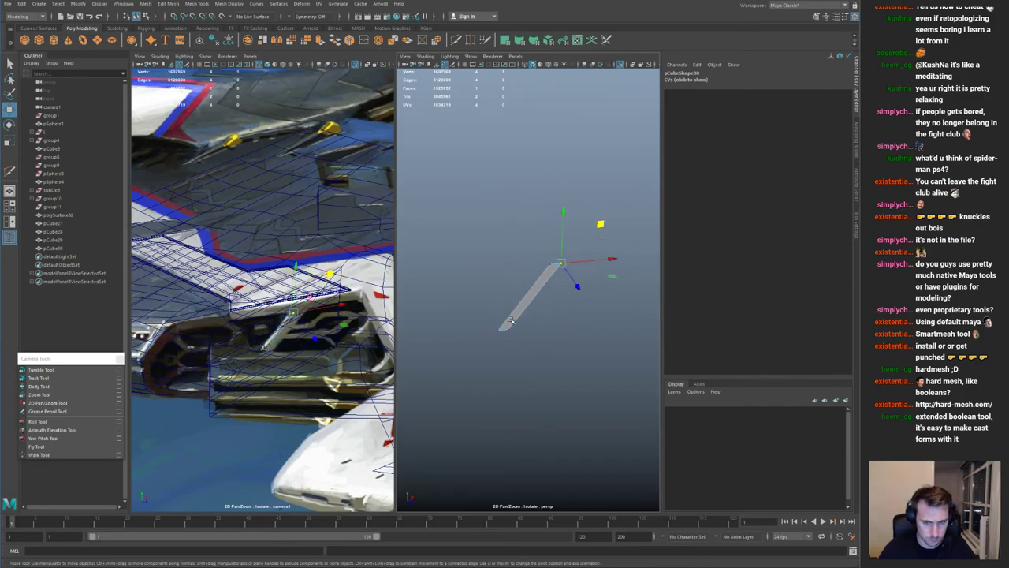
pyautogui.keyDown('shift'); pyautogui.moveTo(580, 317); pyautogui.dragTo(505, 337); pyautogui.keyUp('shift')
pyautogui.moveTo(581, 294)
pyautogui.mouseDown()
pyautogui.moveTo(601, 303)
pyautogui.moveTo(587, 307)
pyautogui.mouseUp()
pyautogui.moveTo(551, 276); pyautogui.dragTo(606, 205, button='right')
pyautogui.hotkey('ctrl', '1')
# Step: Clear the selection, check the strut in the cutout and the whole ship, and save the scene
pyautogui.keyDown('alt'); pyautogui.moveTo(567, 237); pyautogui.dragTo(512, 257, button='right'); pyautogui.keyUp('alt')
pyautogui.keyDown('alt'); pyautogui.moveTo(506, 238); pyautogui.dragTo(580, 251); pyautogui.keyUp('alt')
pyautogui.keyDown('alt'); pyautogui.moveTo(544, 303); pyautogui.dragTo(592, 324, button='right'); pyautogui.keyUp('alt')
pyautogui.keyDown('alt'); pyautogui.moveTo(592, 324); pyautogui.dragTo(531, 261); pyautogui.keyUp('alt')
pyautogui.keyDown('alt'); pyautogui.moveTo(567, 256); pyautogui.dragTo(536, 252, button='right'); pyautogui.keyUp('alt')
pyautogui.moveTo(554, 250)
pyautogui.keyDown('alt'); pyautogui.mouseDown()
pyautogui.moveTo(576, 249)
pyautogui.moveTo(584, 269)
pyautogui.moveTo(574, 237)
pyautogui.moveTo(583, 229)
pyautogui.moveTo(535, 255)
pyautogui.mouseUp(); pyautogui.keyUp('alt')
pyautogui.click(597, 218)
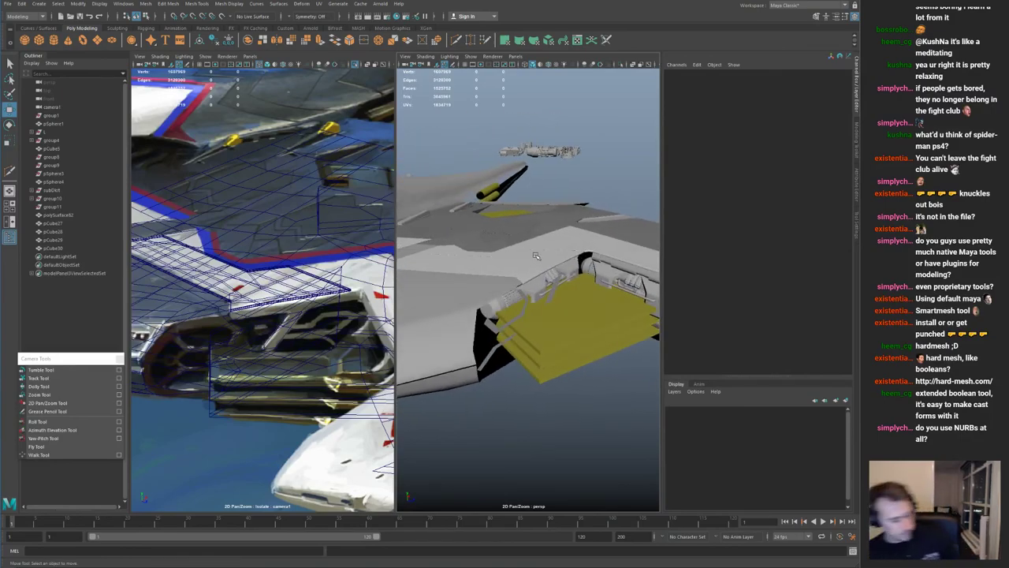
pyautogui.keyDown('alt'); pyautogui.moveTo(632, 258); pyautogui.dragTo(454, 241, button='right'); pyautogui.keyUp('alt')
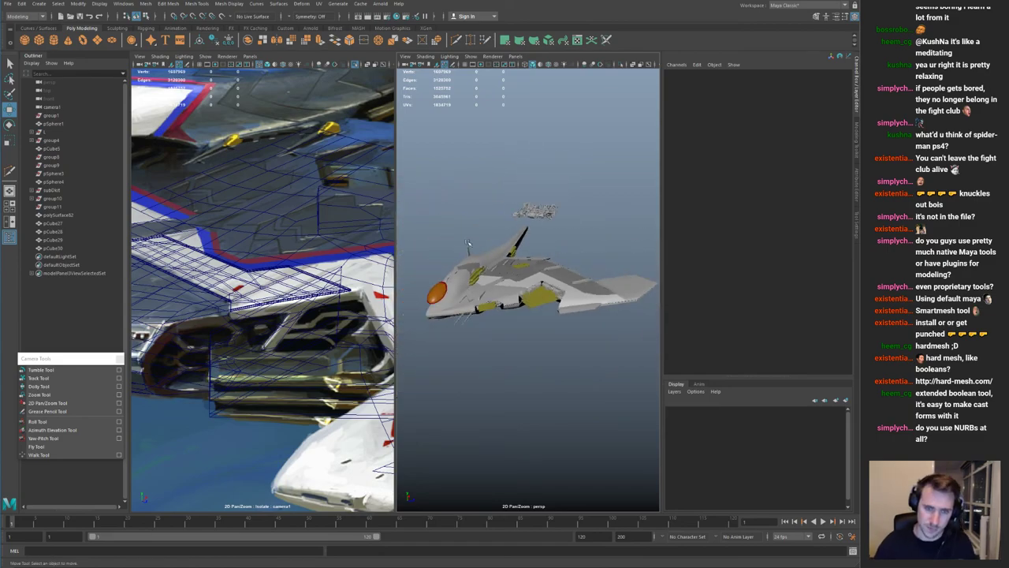
pyautogui.hotkey('ctrl', 's')
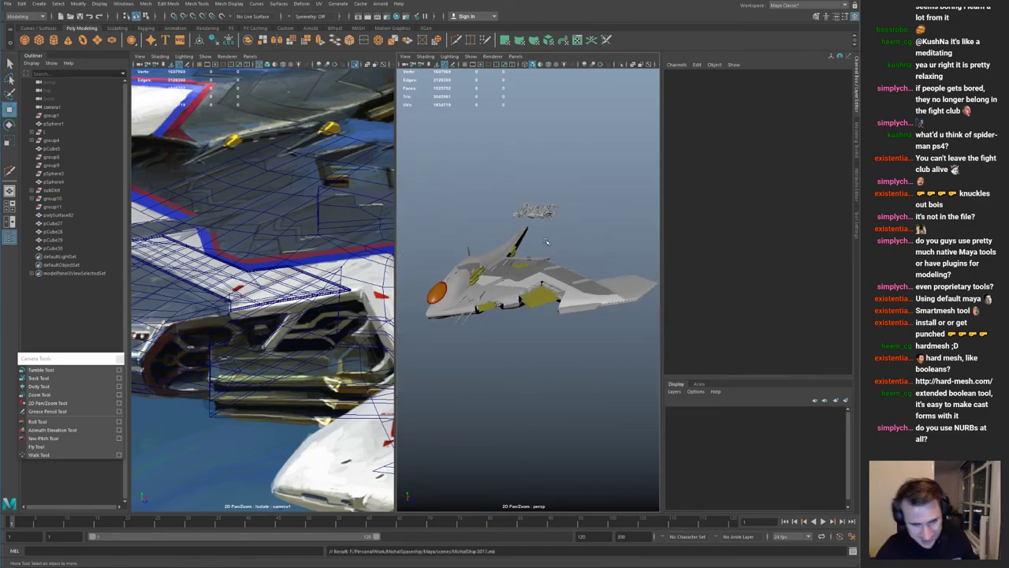
pyautogui.moveTo(533, 290)
pyautogui.keyDown('alt'); pyautogui.mouseDown()
pyautogui.moveTo(544, 265)
pyautogui.moveTo(550, 296)
pyautogui.mouseUp(); pyautogui.keyUp('alt')
pyautogui.moveTo(549, 296)
pyautogui.keyDown('alt'); pyautogui.mouseDown(button='right')
pyautogui.moveTo(607, 294)
pyautogui.moveTo(539, 289)
pyautogui.mouseUp(button='right'); pyautogui.keyUp('alt')
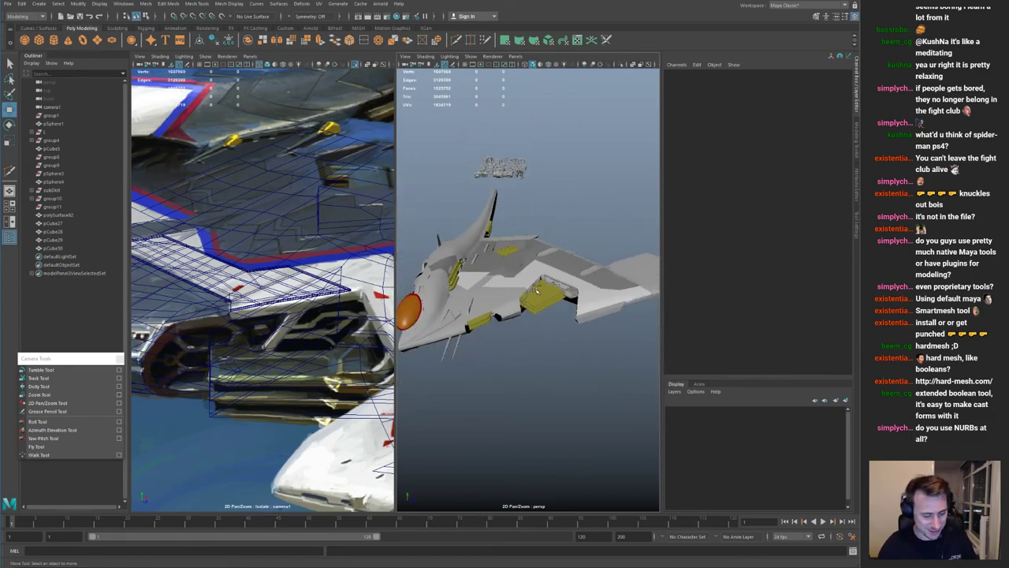
pyautogui.hotkey('ctrl', 's')
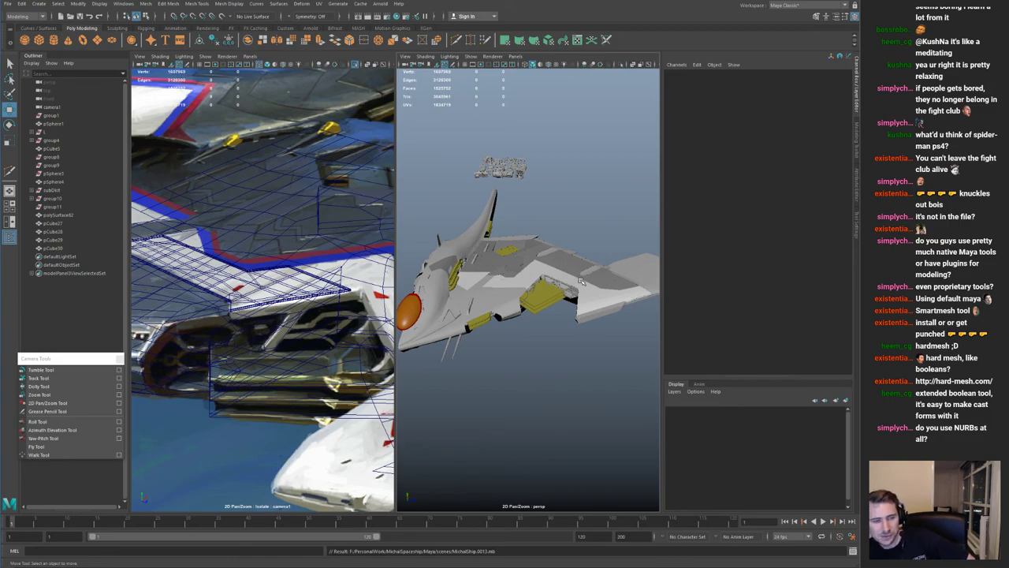
# Step: Maximize the perspective view and duplicate the L group that holds the ship's modelled half
pyautogui.press('space')
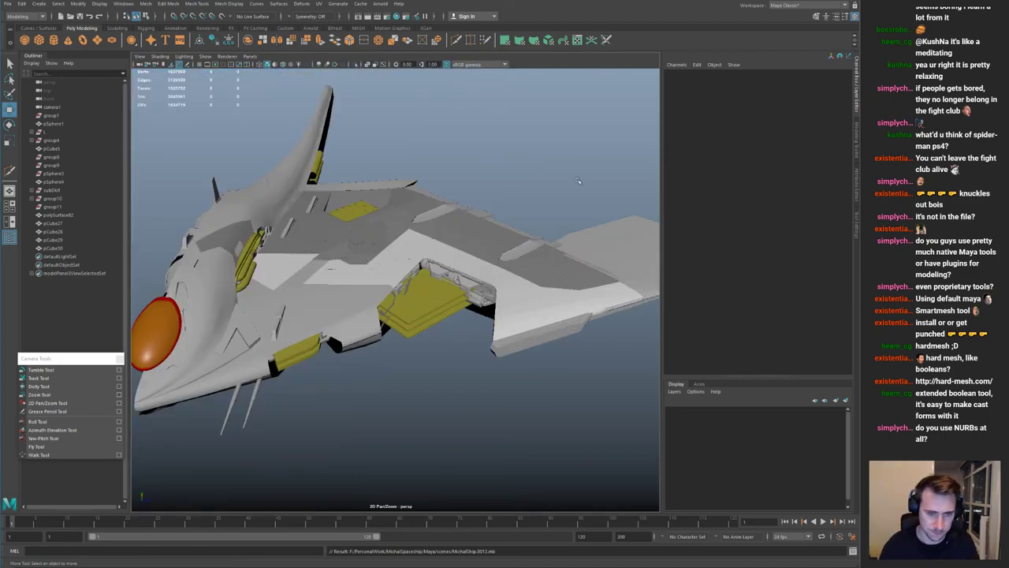
pyautogui.keyDown('alt'); pyautogui.moveTo(555, 175); pyautogui.dragTo(431, 170); pyautogui.keyUp('alt')
pyautogui.keyDown('alt'); pyautogui.moveTo(432, 171); pyautogui.dragTo(495, 189, button='middle'); pyautogui.keyUp('alt')
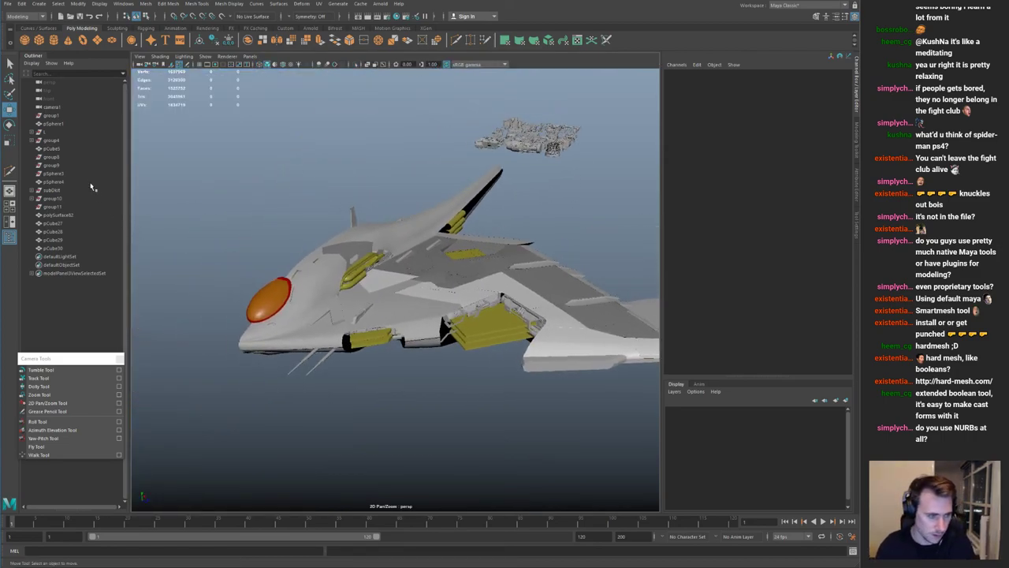
pyautogui.click(54, 134)
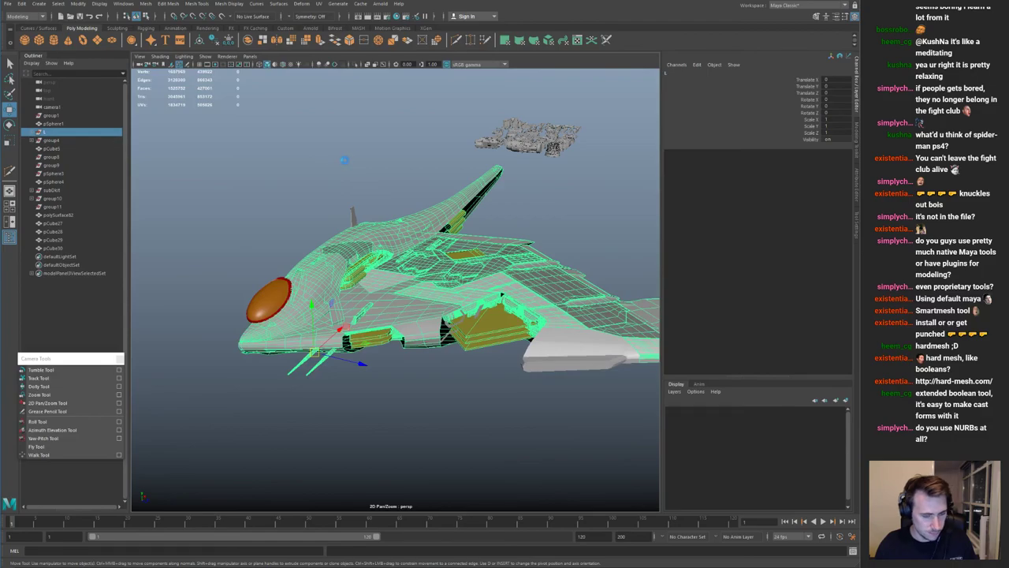
pyautogui.hotkey('ctrl', 'd')
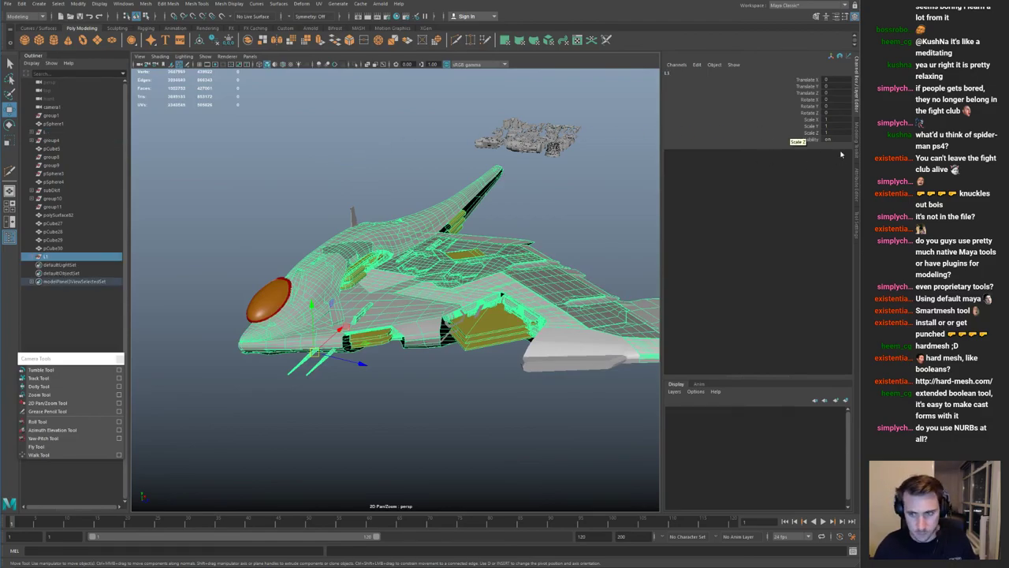
# Step: Try to mirror the duplicated half by setting its Scale X to -1
pyautogui.click(835, 120)
pyautogui.write('-1')
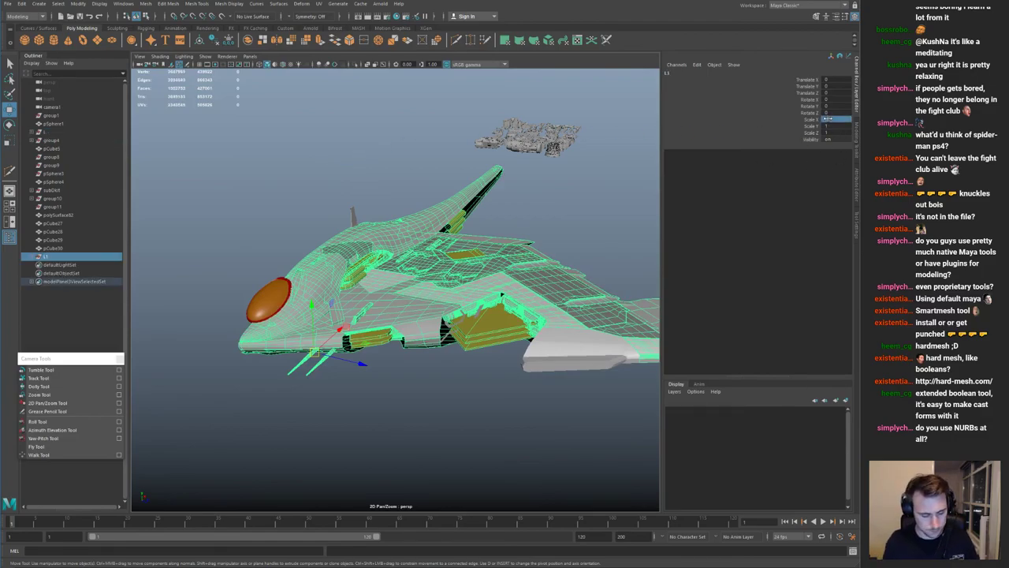
pyautogui.press('Return')
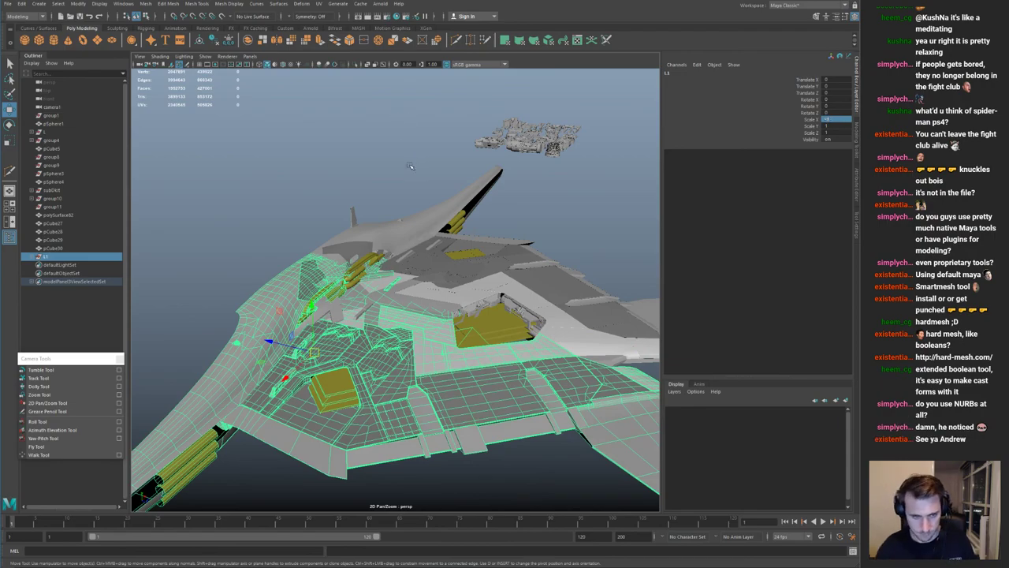
pyautogui.click(415, 165)
pyautogui.keyDown('alt'); pyautogui.moveTo(418, 172); pyautogui.dragTo(563, 211); pyautogui.keyUp('alt')
pyautogui.scroll(-3, 384, 198)
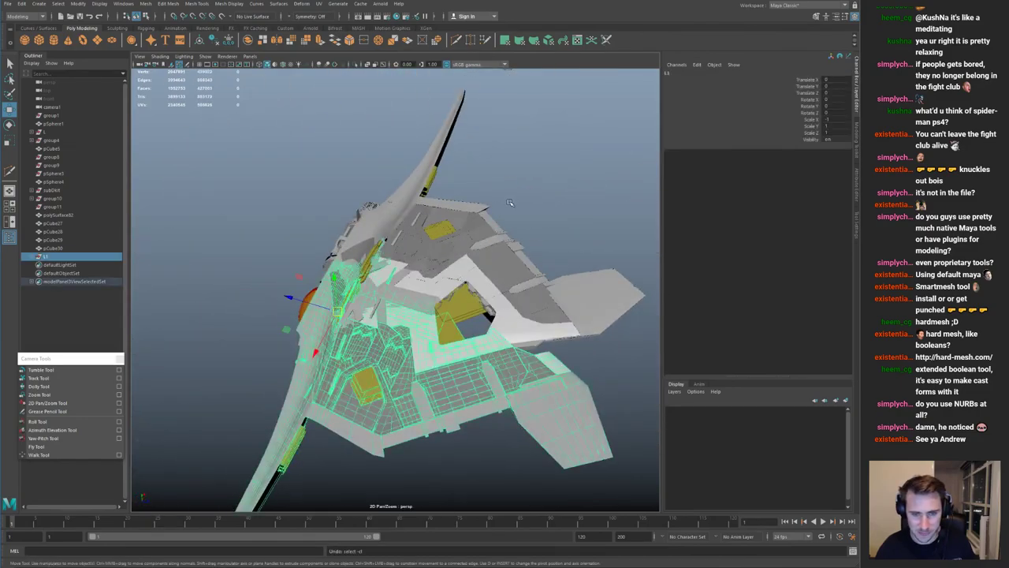
pyautogui.hotkey('ctrl', 'z')
# Step: Mirror the duplicated half to the other side of the ship with a Scale Z of -1 and clear the selection
pyautogui.click(836, 133)
pyautogui.write('-1')
pyautogui.press('Return')
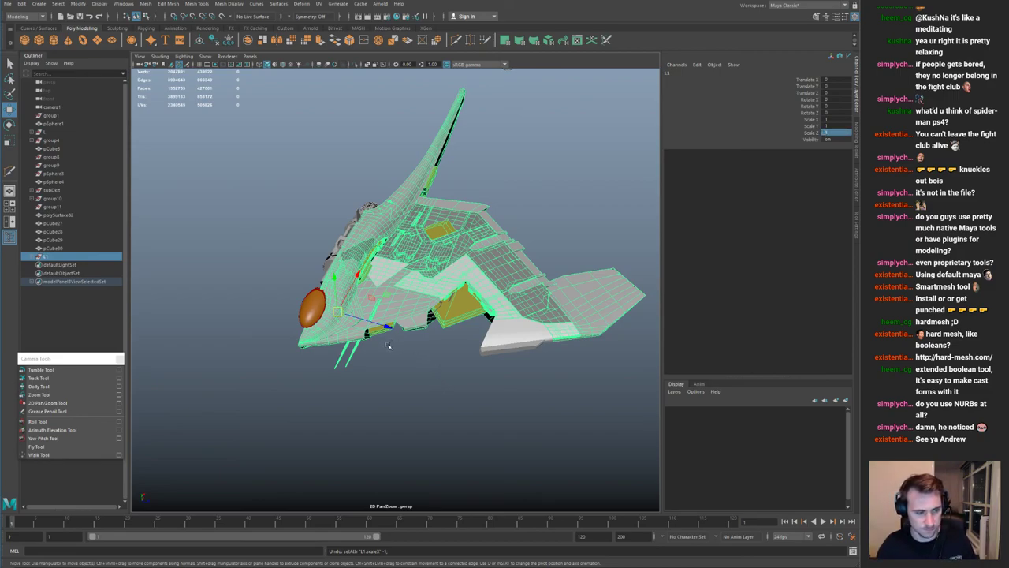
pyautogui.keyDown('alt'); pyautogui.moveTo(393, 344); pyautogui.dragTo(453, 315); pyautogui.keyUp('alt')
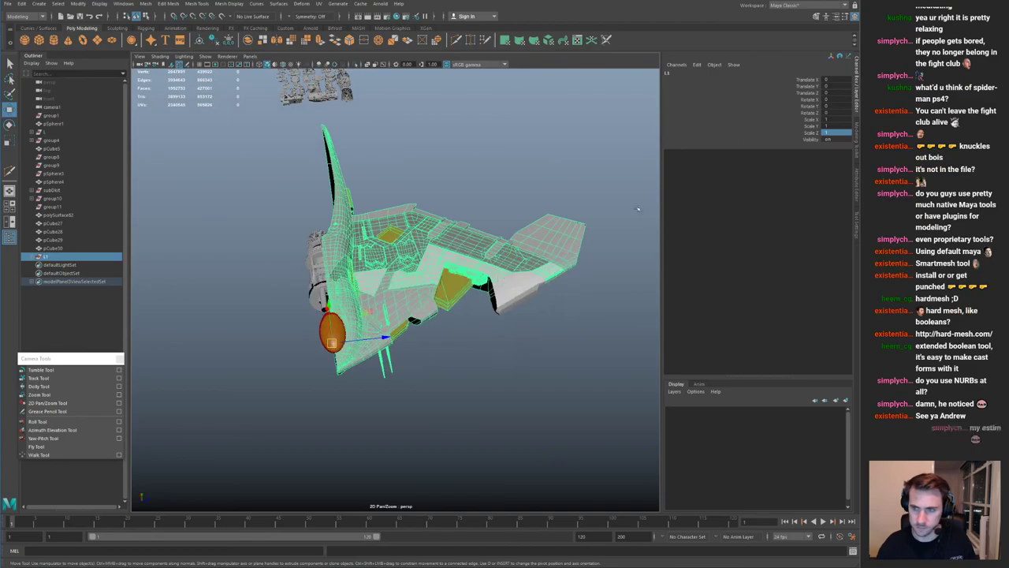
pyautogui.click(833, 132)
pyautogui.write('-1')
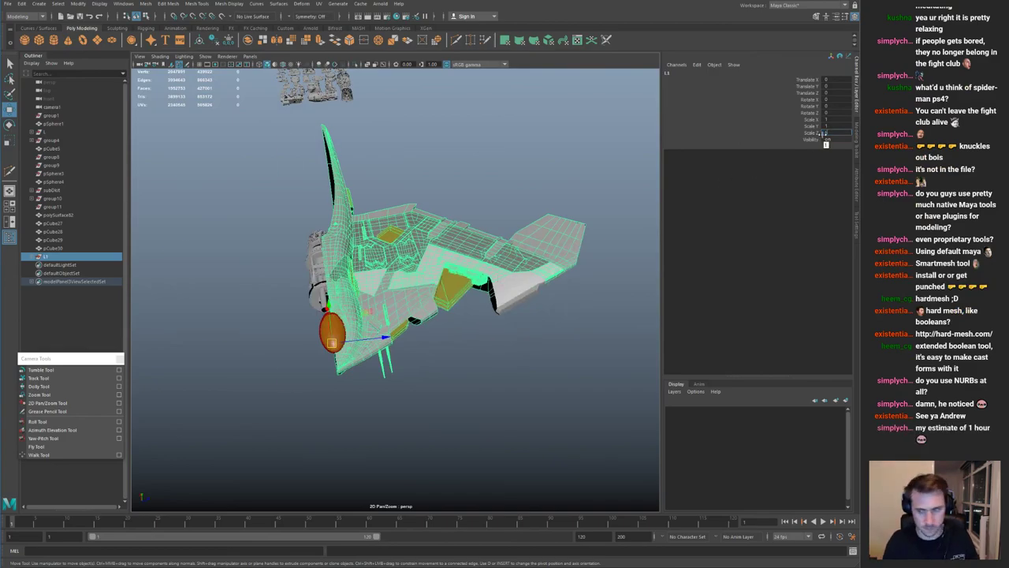
pyautogui.press('Return')
pyautogui.click(496, 396)
pyautogui.click(496, 397)
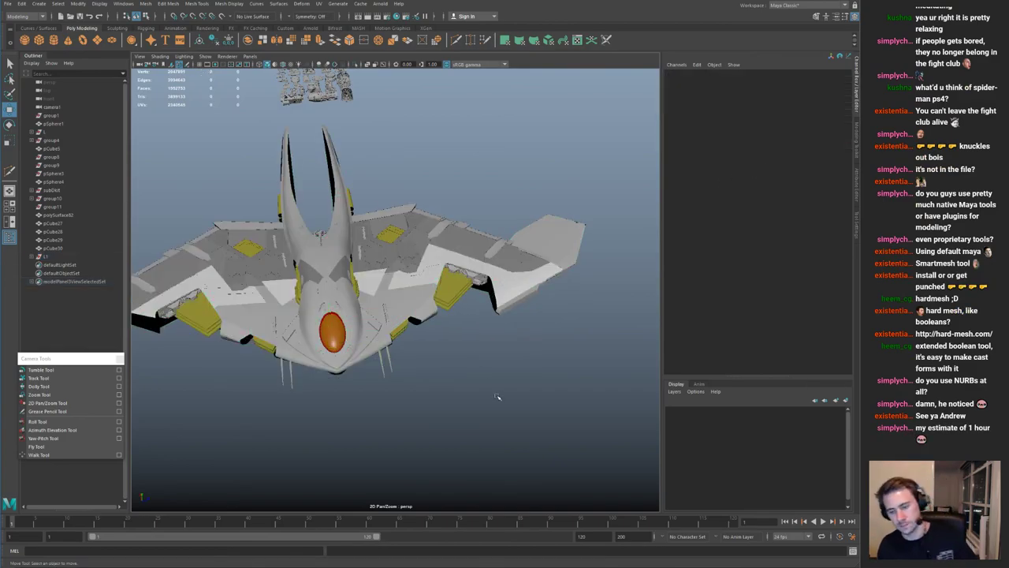